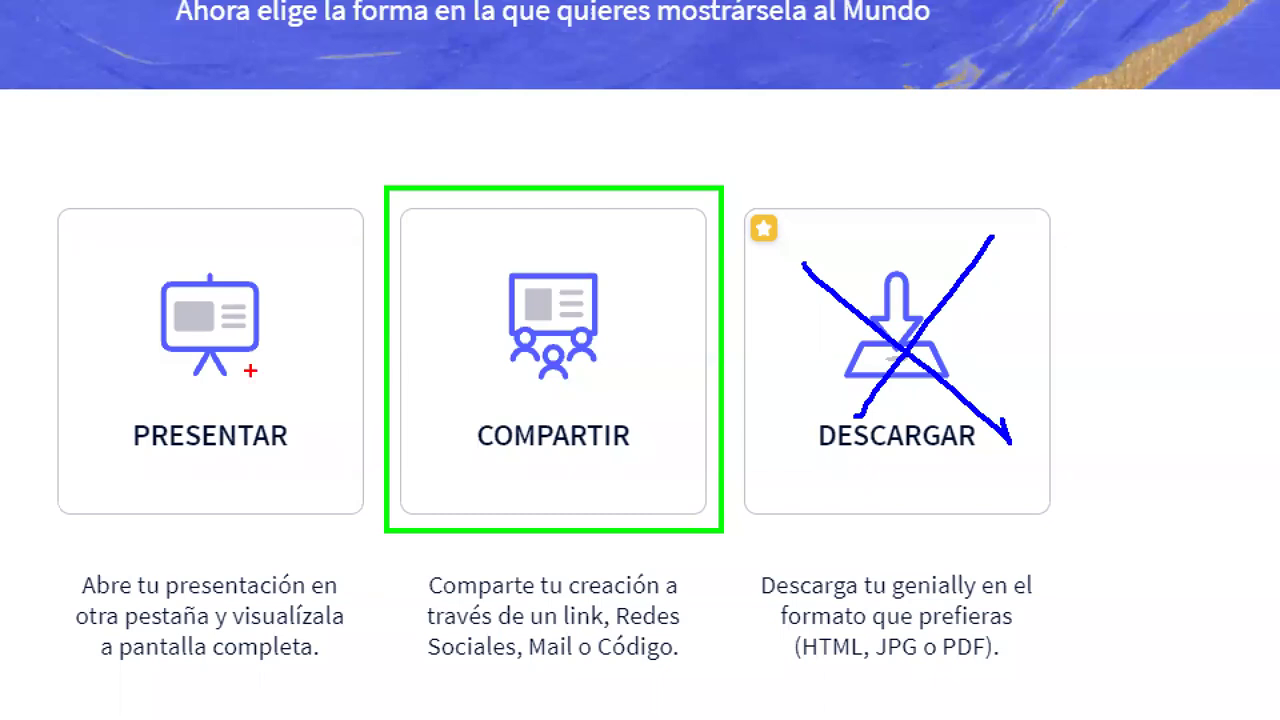
Step: Annotate the presenting and sharing options, then open the genially's sharing dialog
mouse_move(24, 181)
left_mouse_down()
mouse_move(149, 337)
mouse_move(388, 519)
mouse_move(375, 535)
left_mouse_up()
left_click_drag(213, 270, 239, 104)
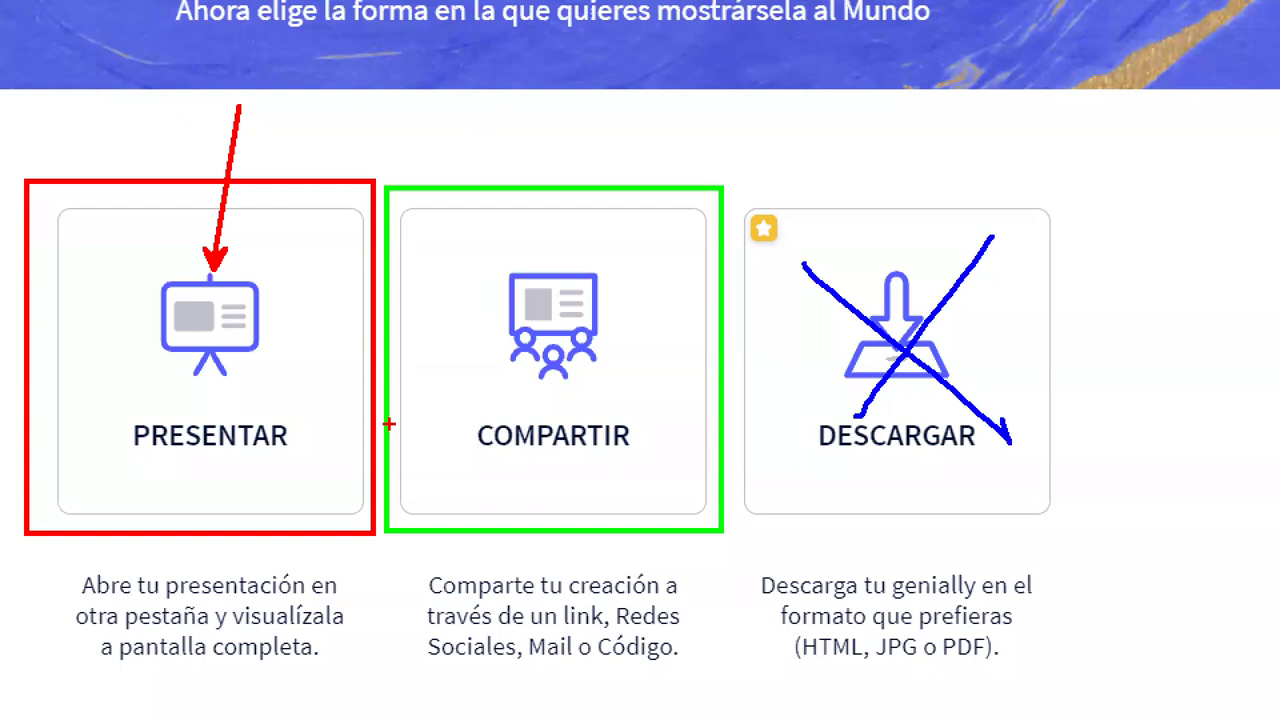
mouse_move(584, 263)
left_mouse_down()
mouse_move(523, 259)
mouse_move(511, 377)
mouse_move(622, 305)
mouse_move(598, 268)
left_mouse_up()
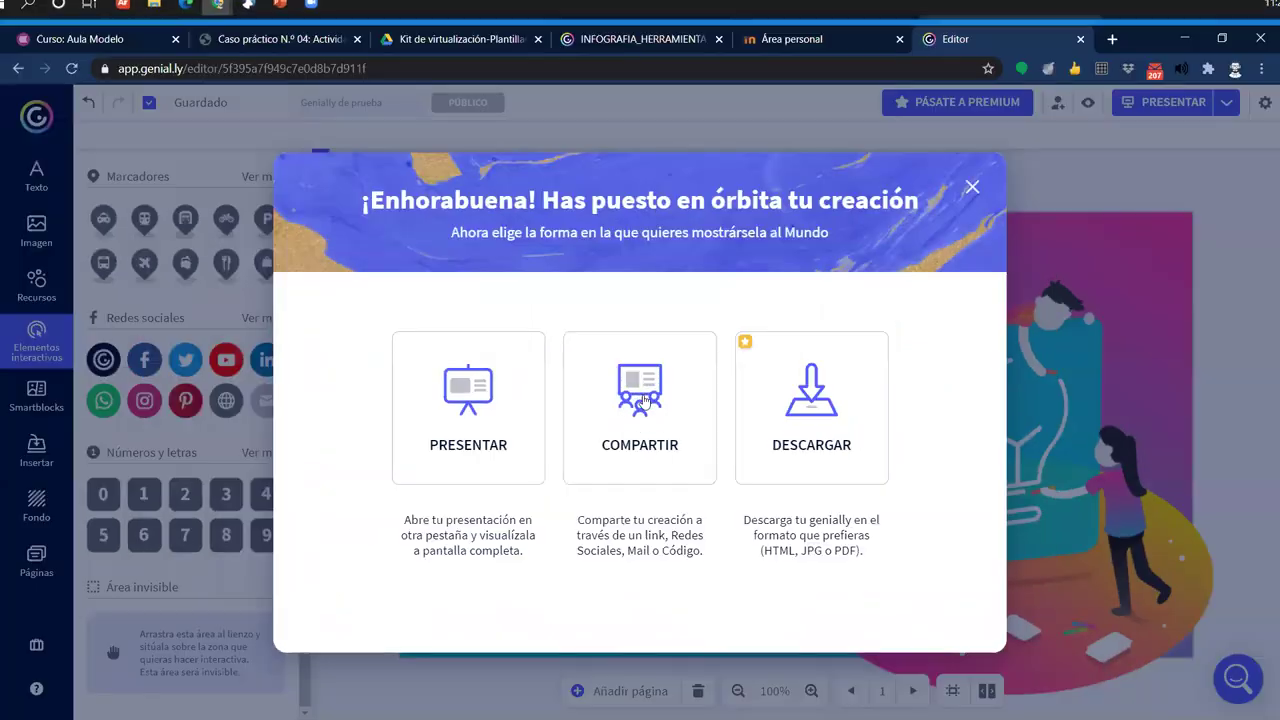
left_click(452, 439)
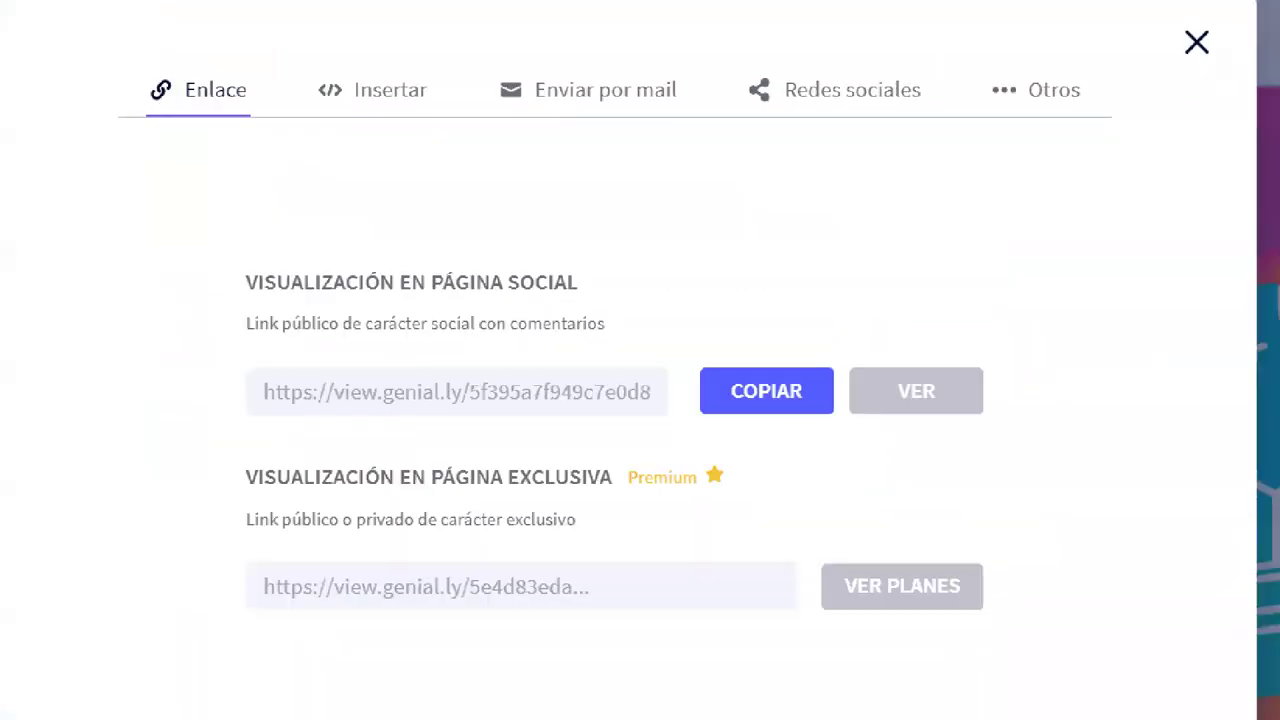
Step: Highlight the Enlace, Insertar, Enviar por mail, Redes sociales and Otros tabs, ending on Enlace
mouse_move(157, 44)
left_mouse_down()
mouse_move(171, 68)
mouse_move(296, 116)
left_mouse_up()
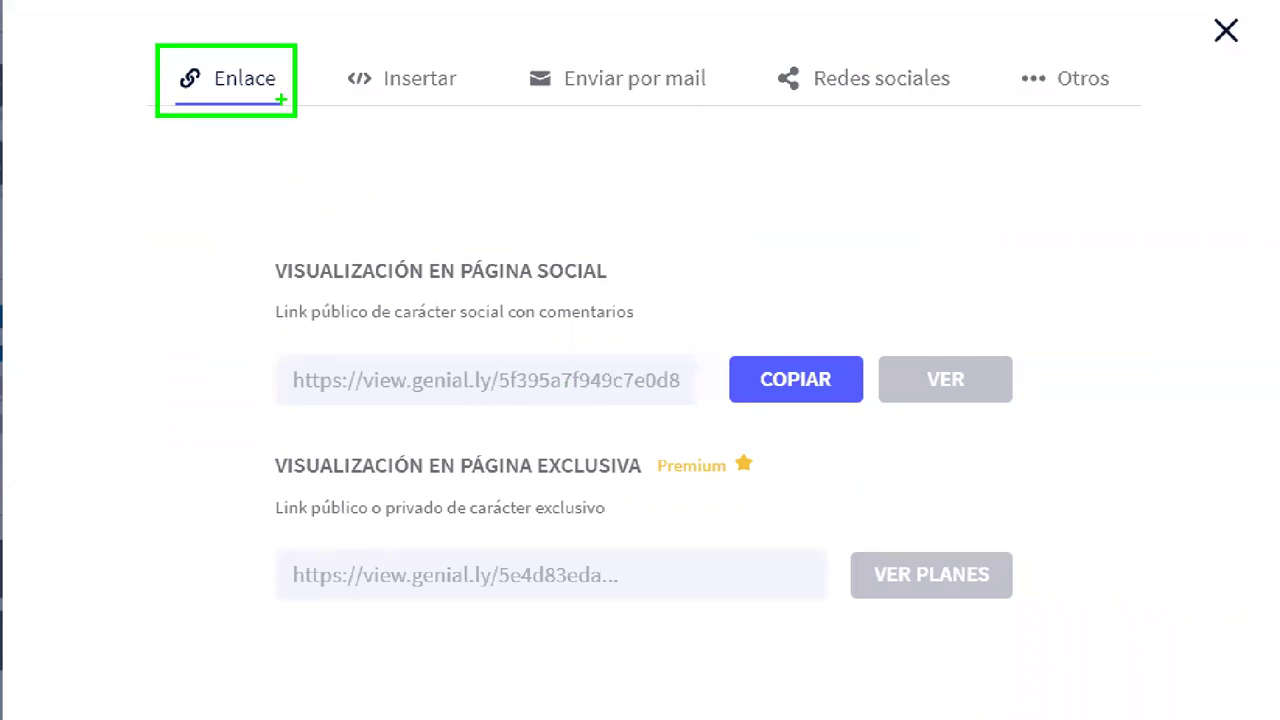
left_click_drag(381, 204, 287, 104)
mouse_move(342, 44)
left_mouse_down()
mouse_move(448, 118)
mouse_move(473, 117)
mouse_move(580, 230)
mouse_move(543, 223)
mouse_move(516, 184)
left_mouse_up()
mouse_move(516, 32)
left_mouse_down()
mouse_move(677, 106)
mouse_move(720, 104)
mouse_move(690, 92)
mouse_move(765, 209)
left_mouse_up()
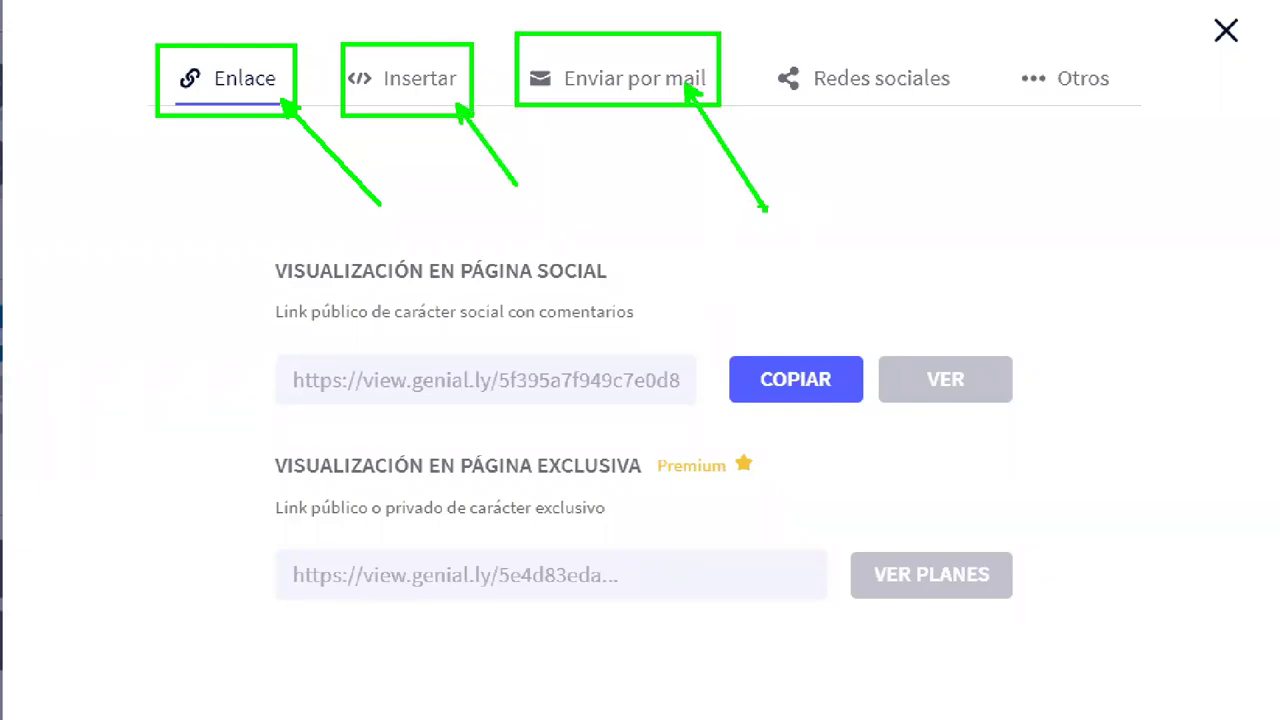
mouse_move(762, 33)
left_mouse_down()
mouse_move(1022, 126)
mouse_move(966, 118)
mouse_move(1001, 216)
left_mouse_up()
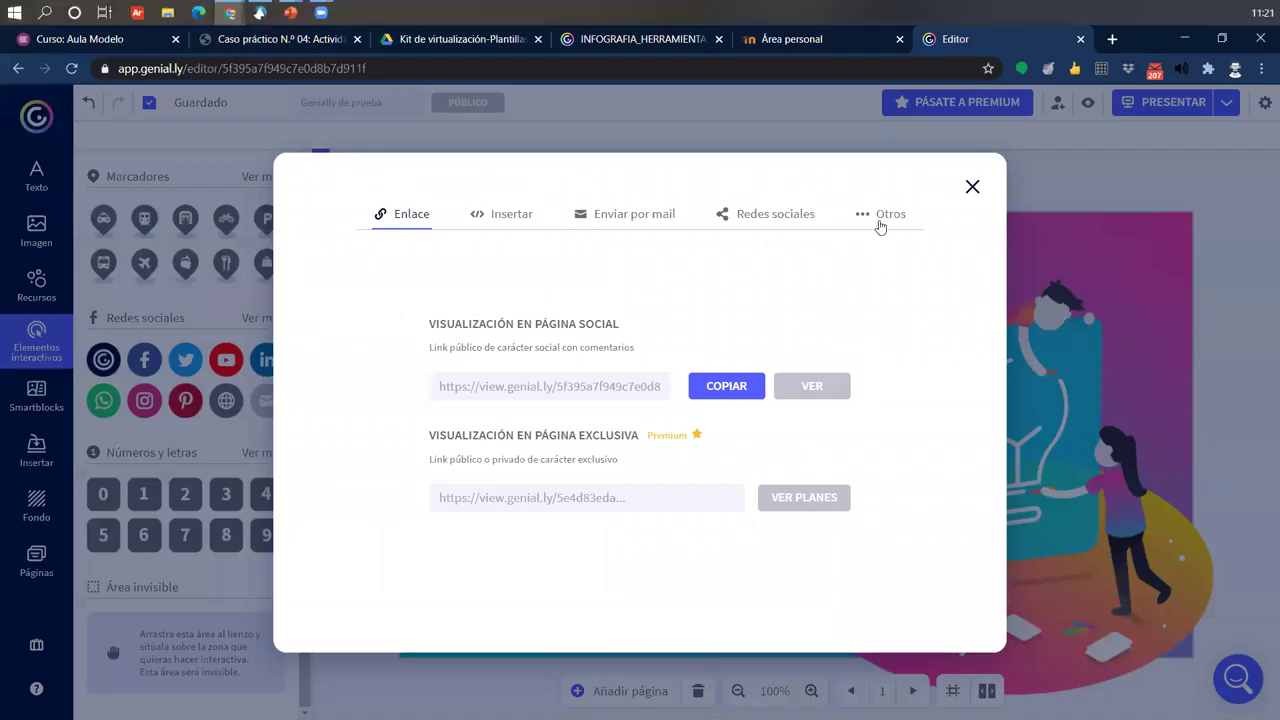
left_click(1070, 87)
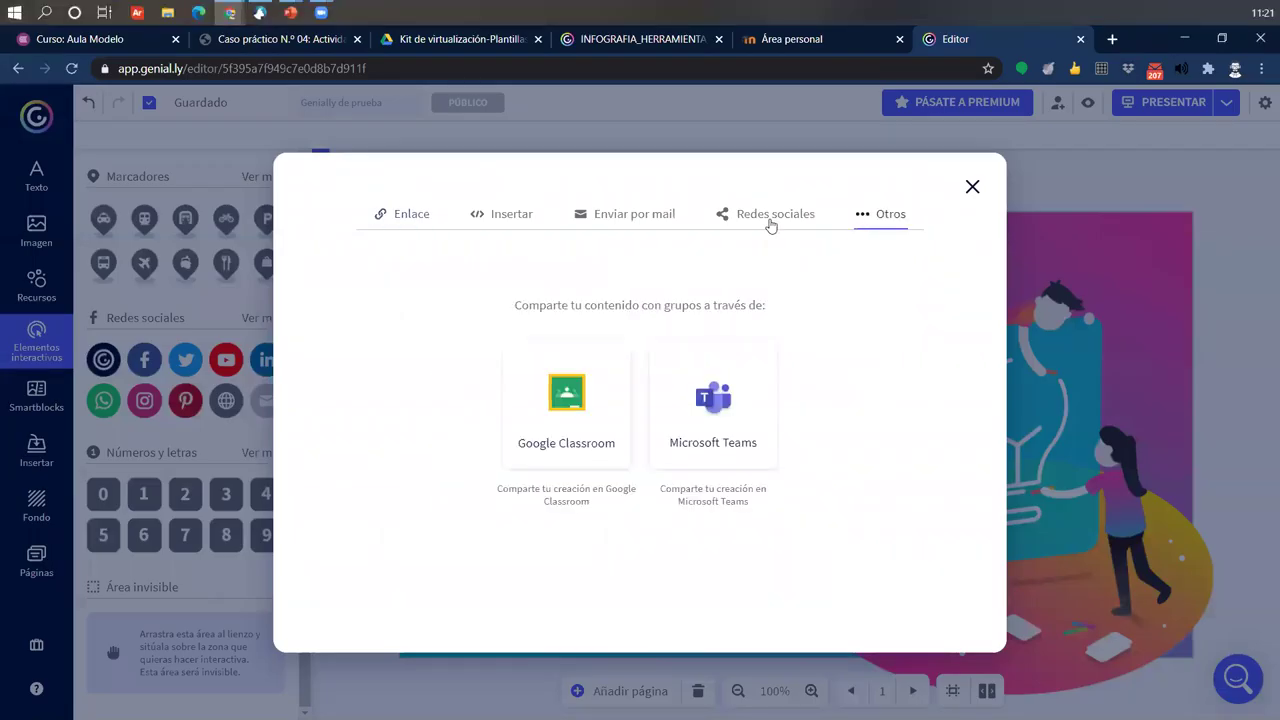
left_click(425, 221)
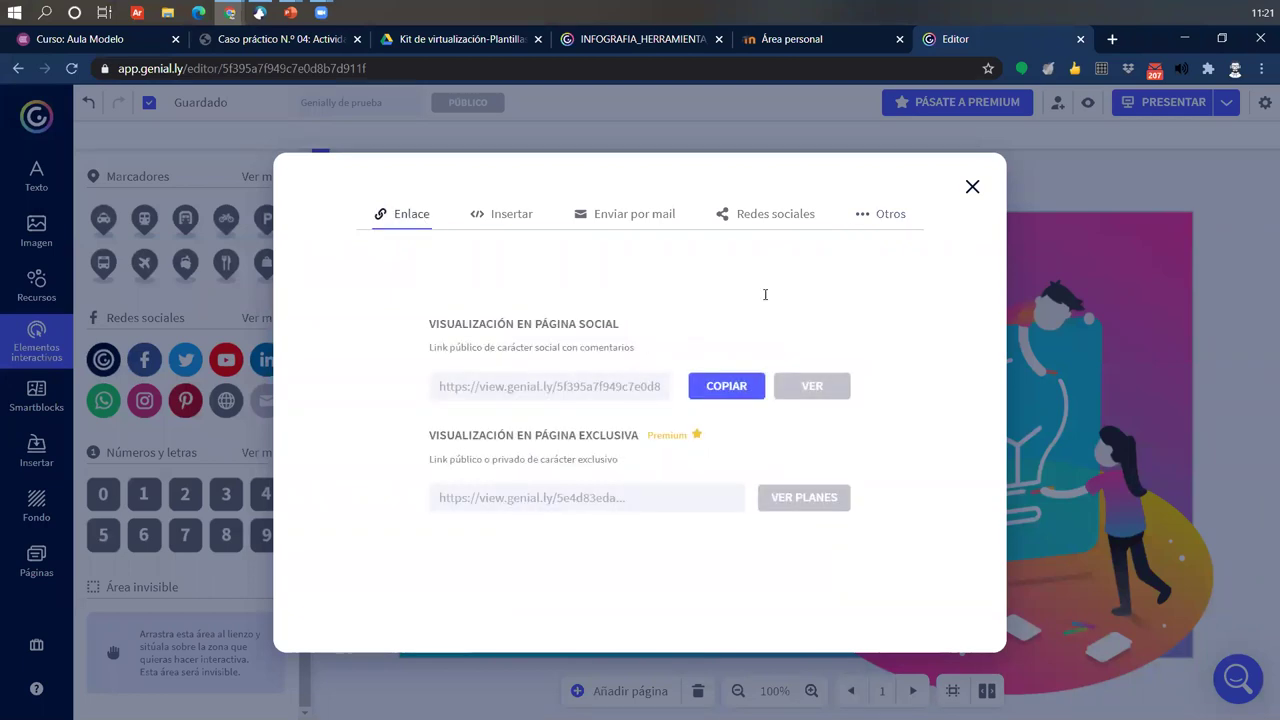
Step: Go to the Moodle Área personal and open the Curso virtual de informática course
left_click(775, 40)
scroll(344, 387, "down", 1)
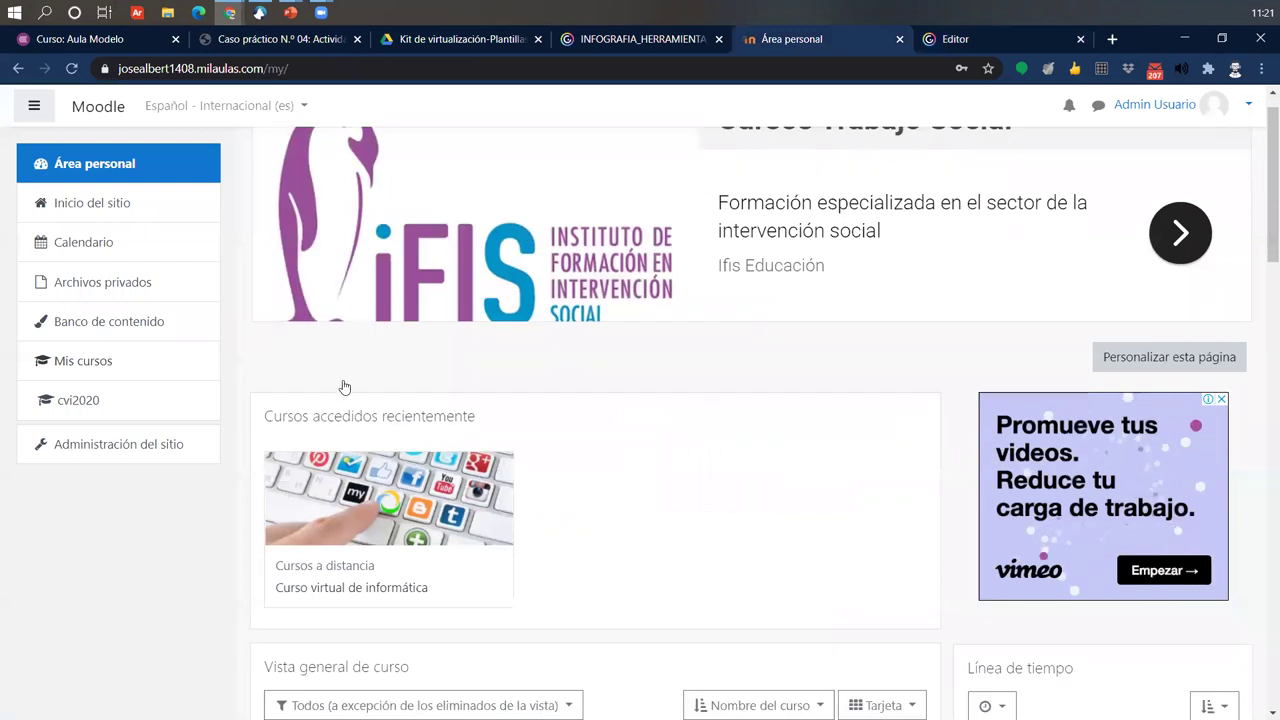
scroll(344, 387, "down", 5)
scroll(600, 349, "up", 4)
scroll(628, 357, "up", 1)
scroll(329, 571, "down", 4)
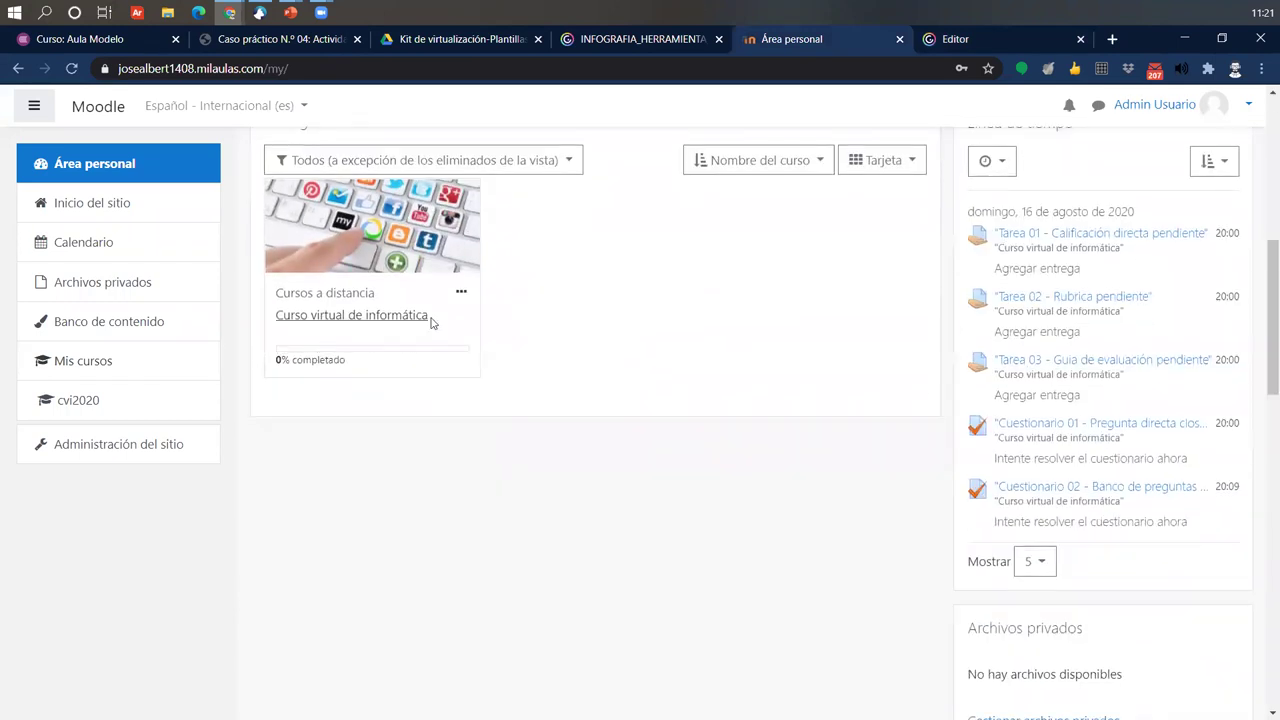
scroll(432, 322, "up", 2)
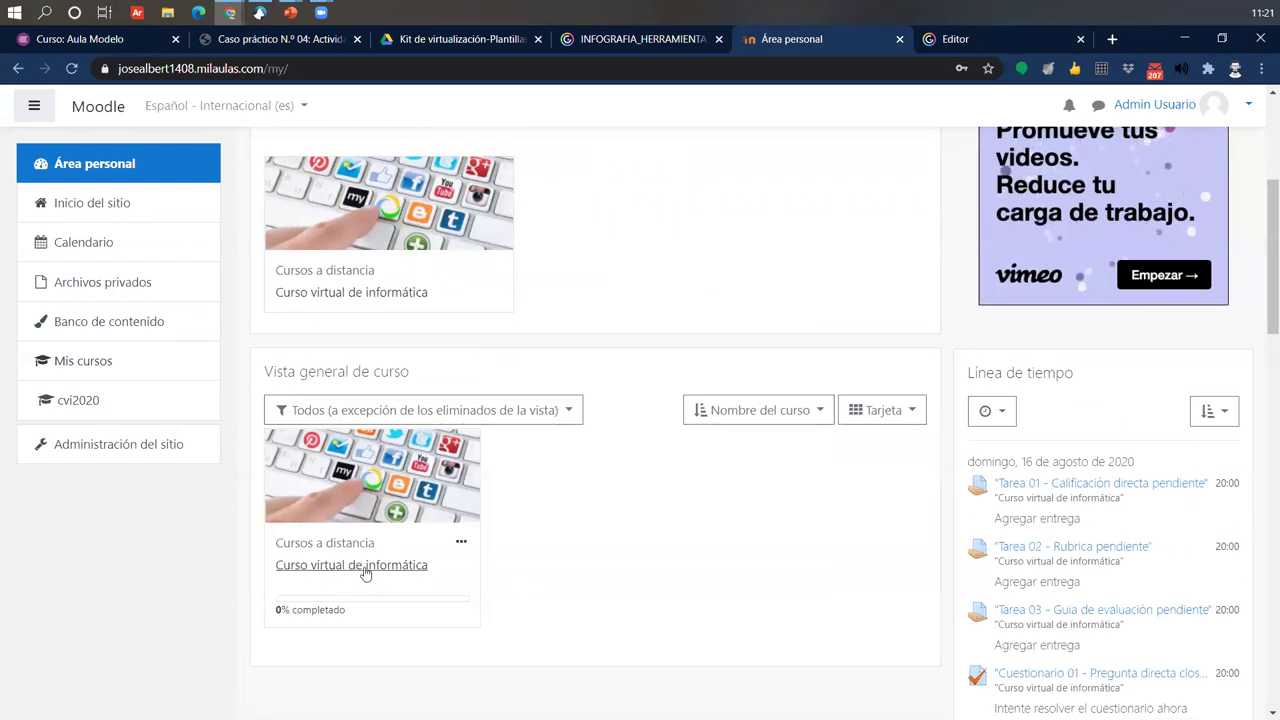
left_click(365, 567)
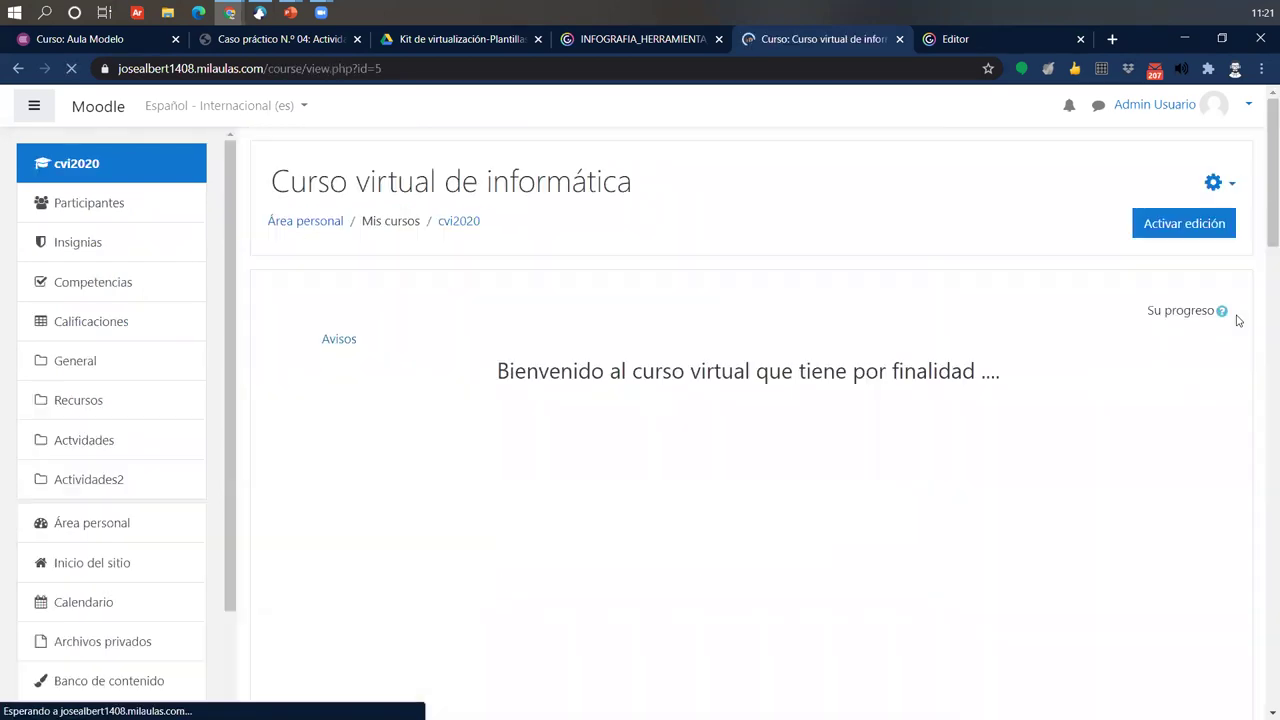
Step: Turn on editing mode (Activar edición) for the course
scroll(1237, 320, "down", 8)
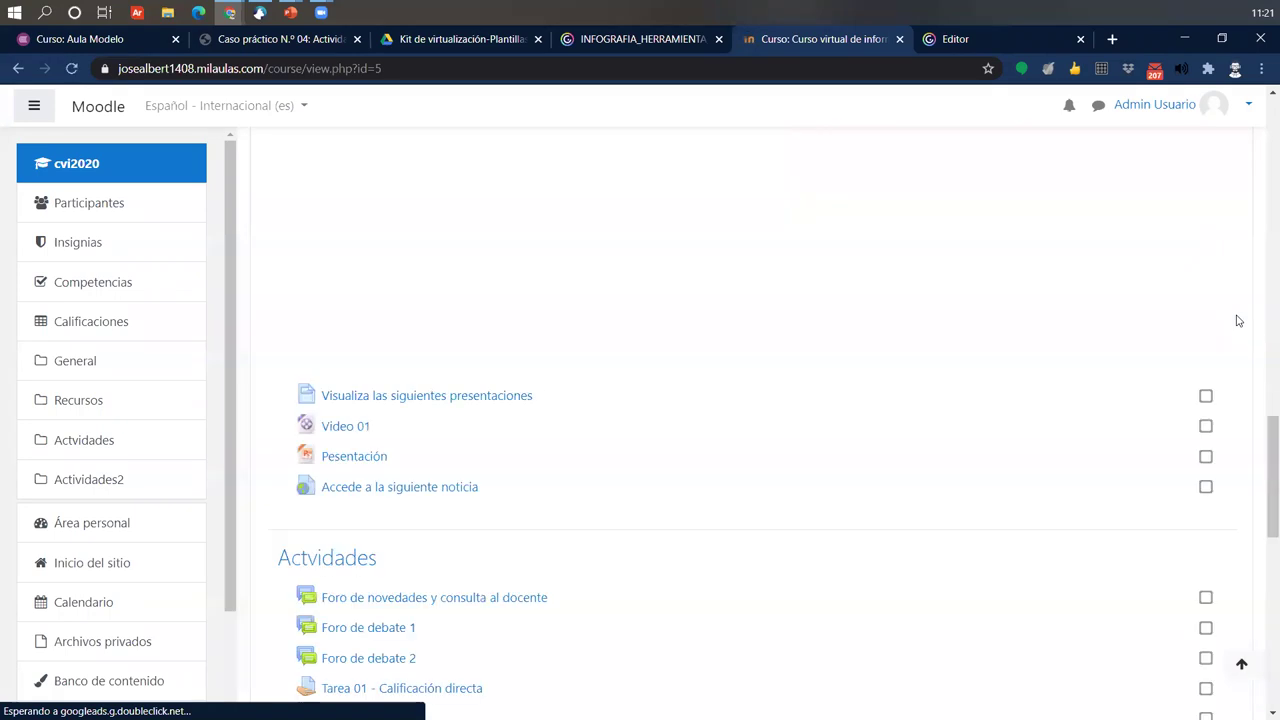
scroll(1237, 320, "down", 9)
scroll(1245, 408, "up", 3)
scroll(1245, 408, "up", 10)
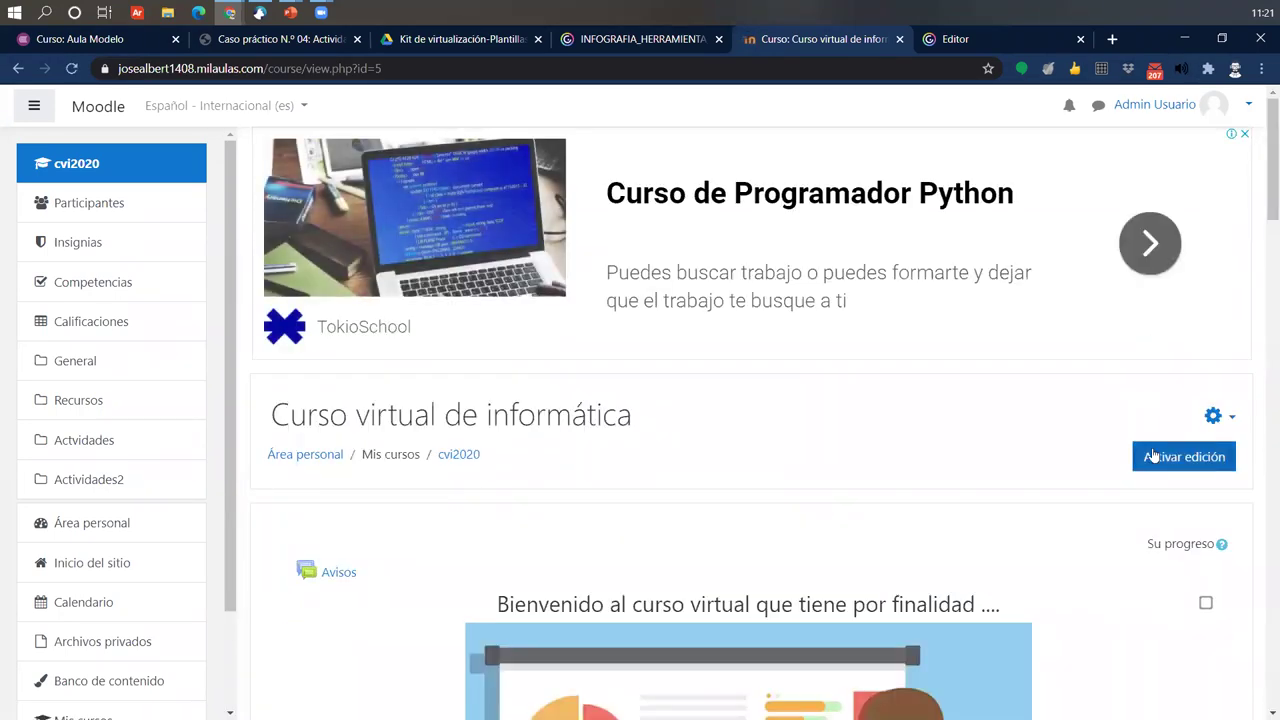
left_click(1153, 456)
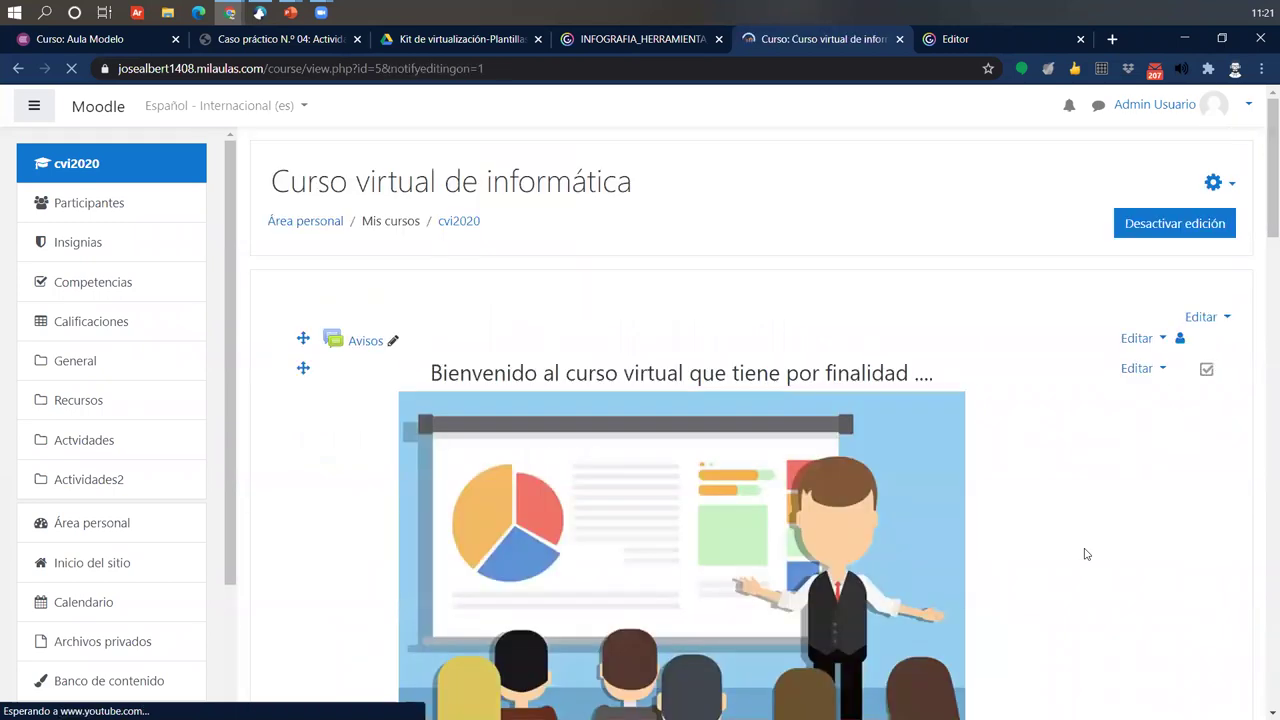
scroll(1086, 553, "down", 12)
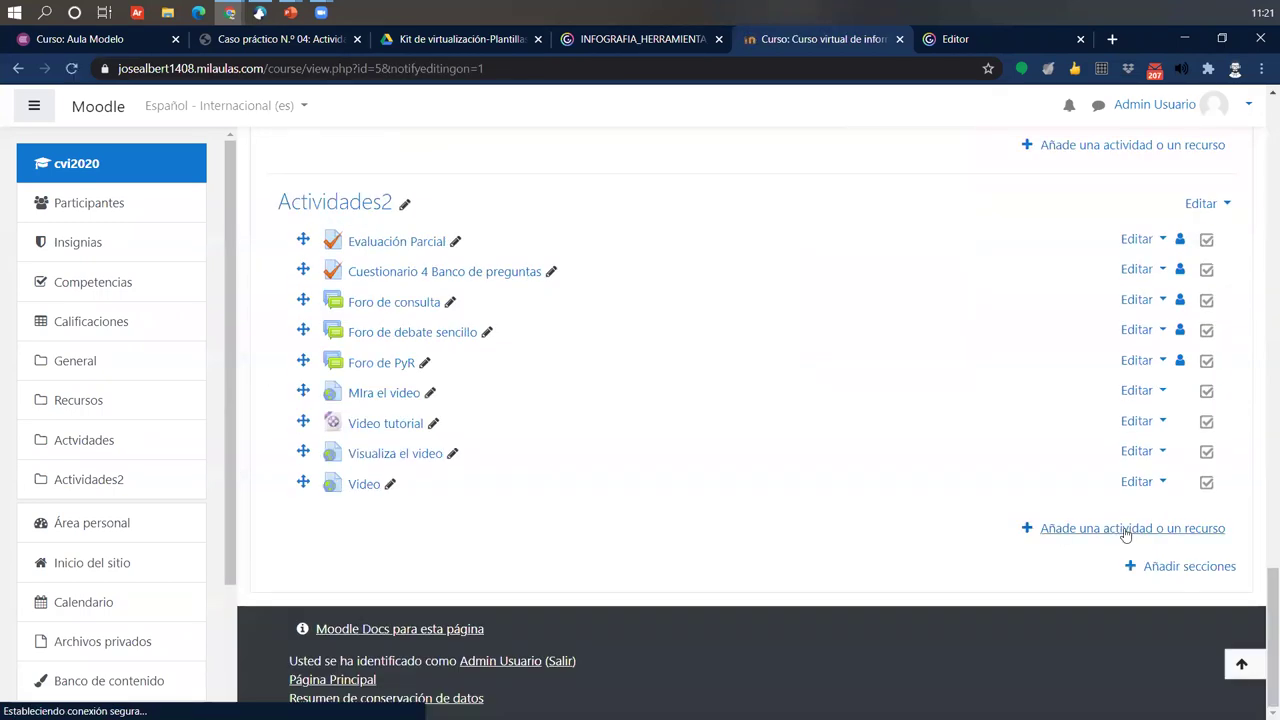
Step: Add 1 section at the end of the course and rename the new Tema 4 to Reforzamiento
left_click(1151, 568)
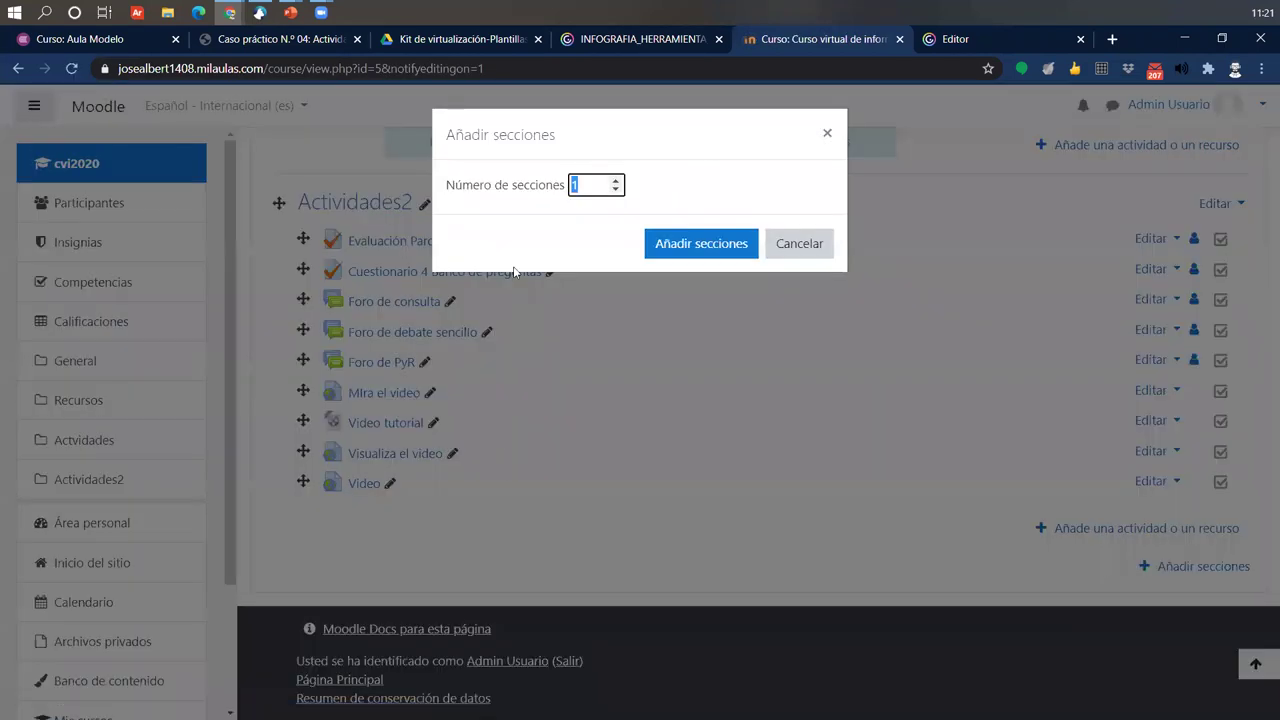
left_click(718, 255)
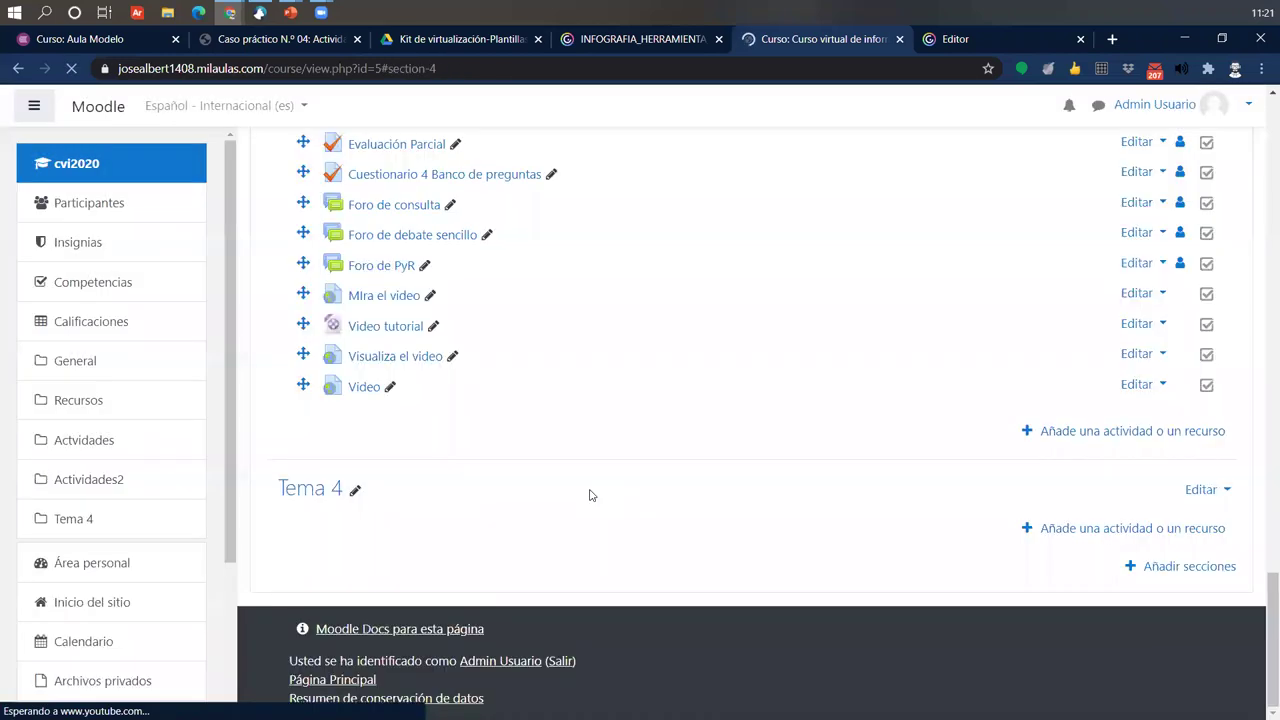
left_click(375, 489)
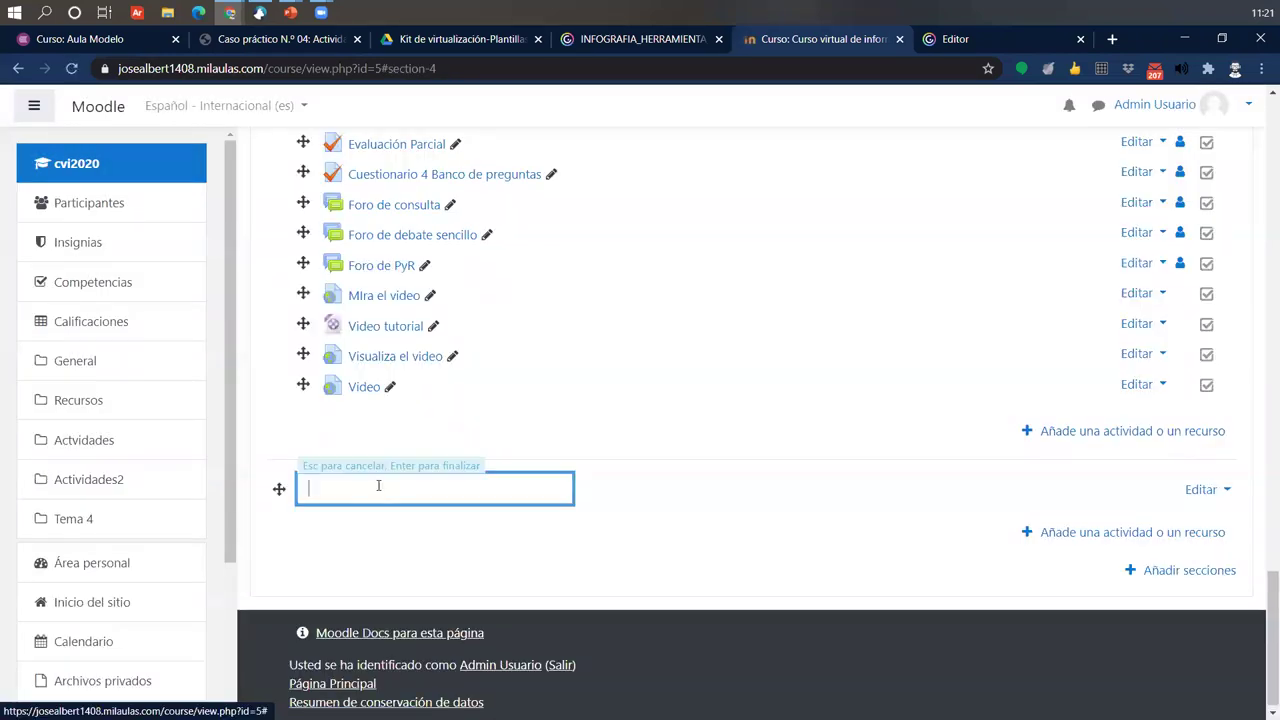
type("Reforzamiento")
key("Return")
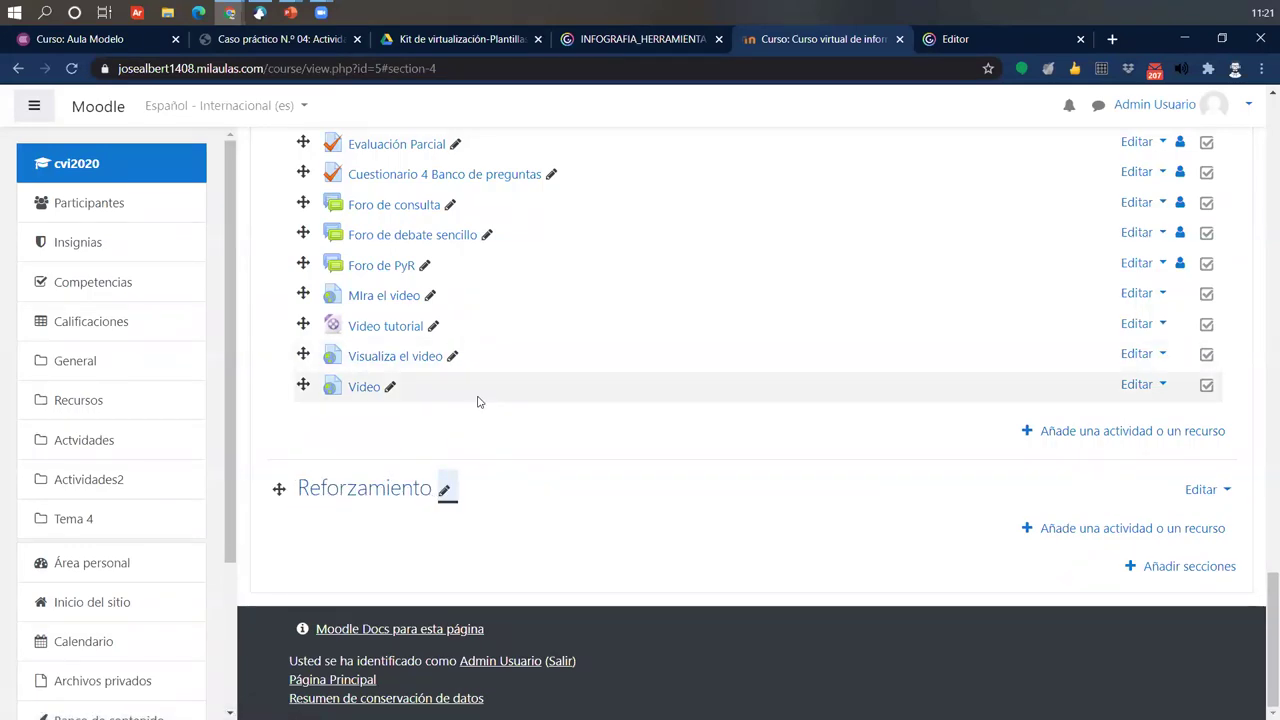
scroll(480, 400, "up", 5)
scroll(477, 398, "up", 7)
scroll(500, 410, "down", 12)
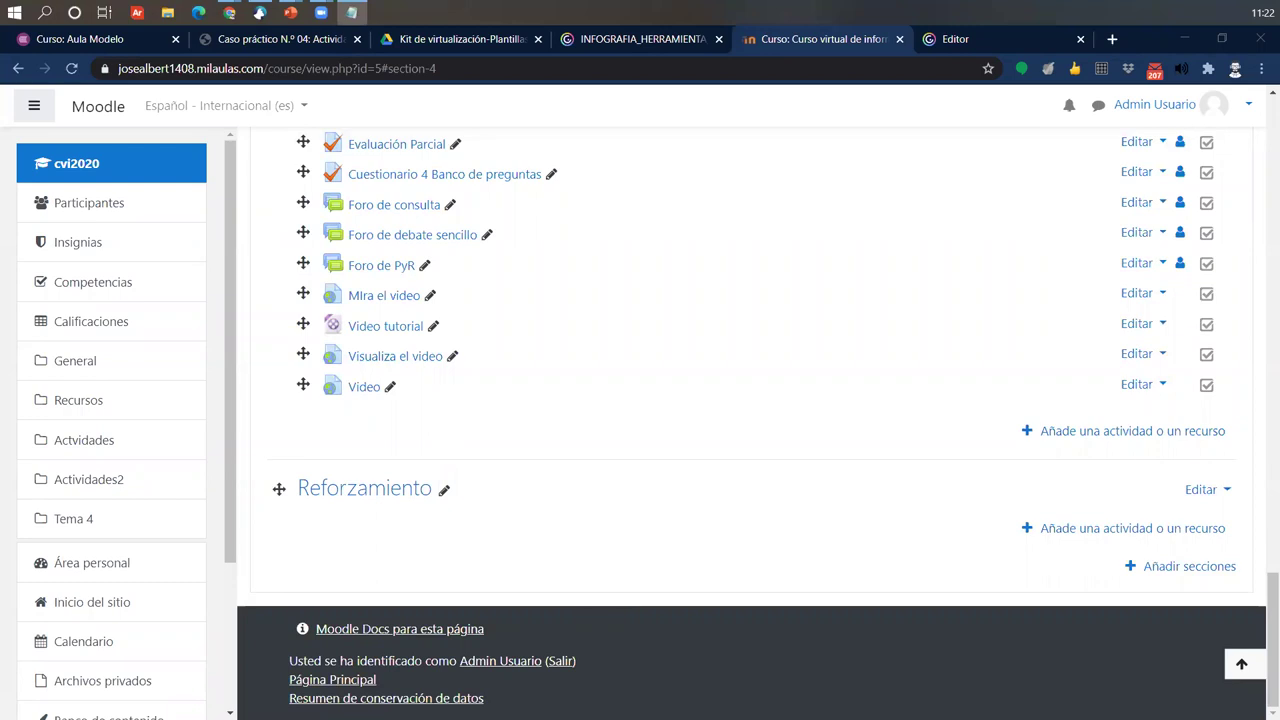
Step: Write 'Cómo quiero que se vea:' in Notepad with the accent fixed, then switch back to Moodle
type("Co")
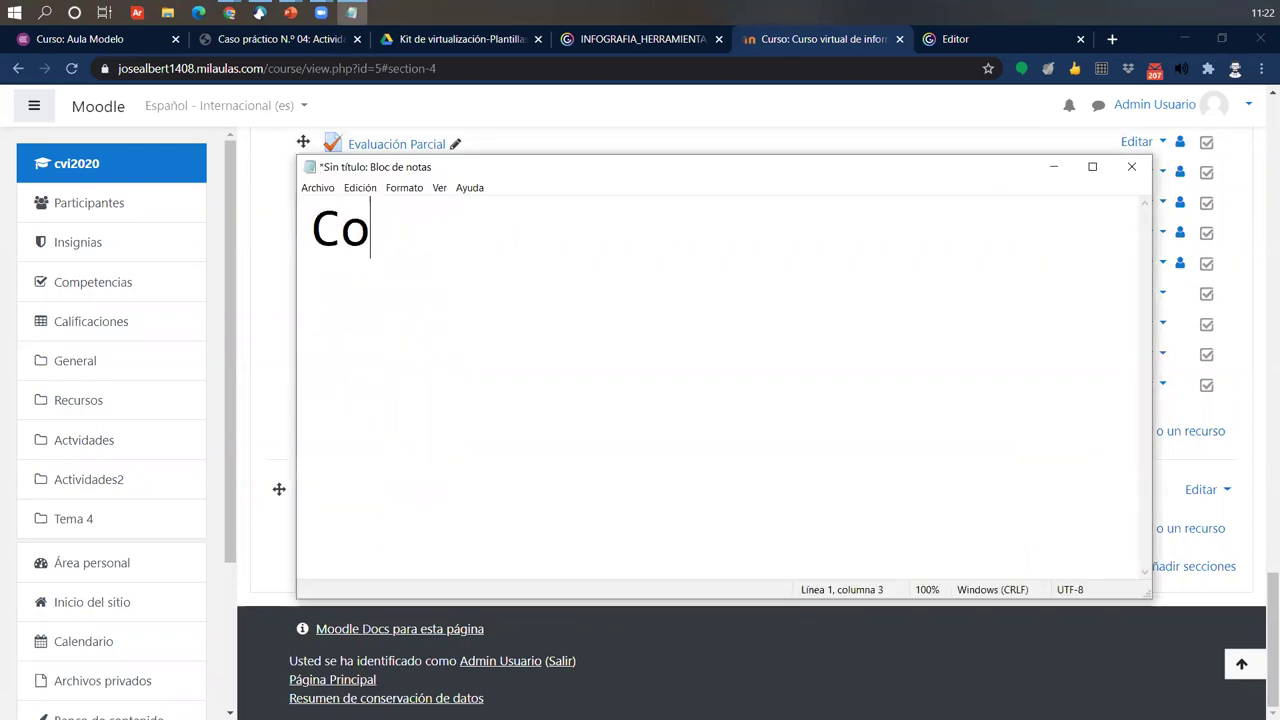
type("mo quier")
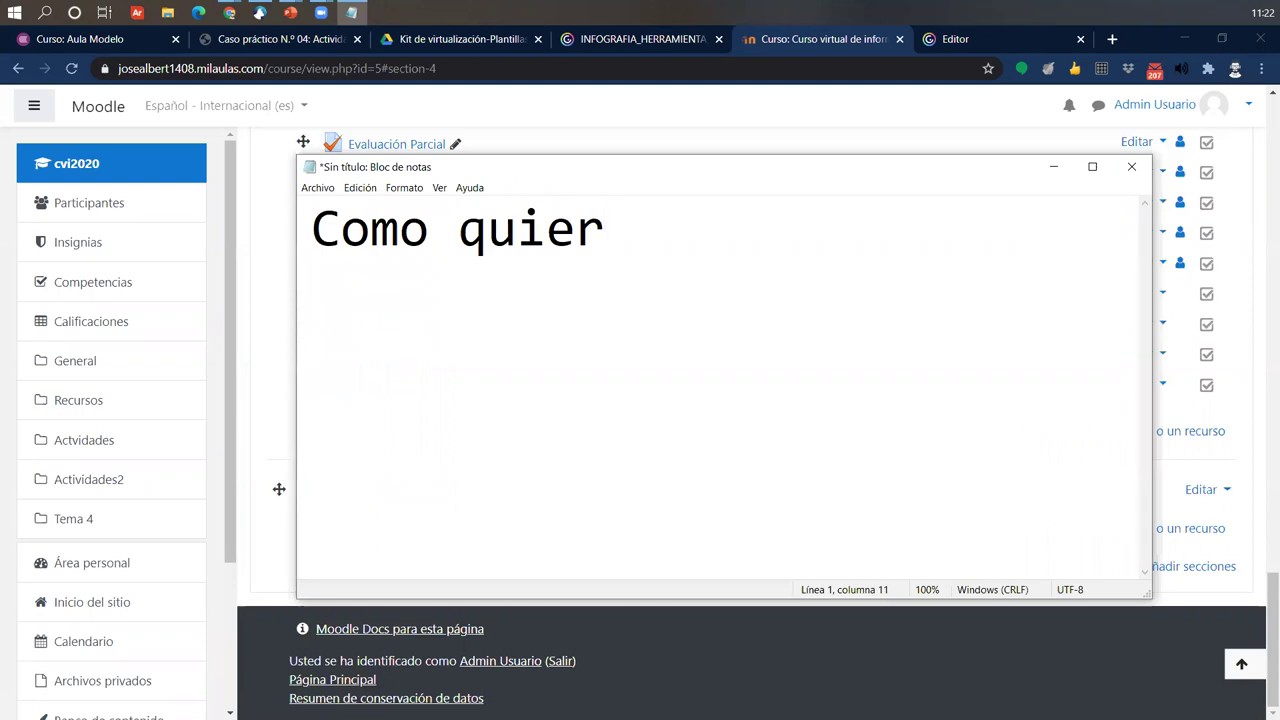
type("o que se vea")
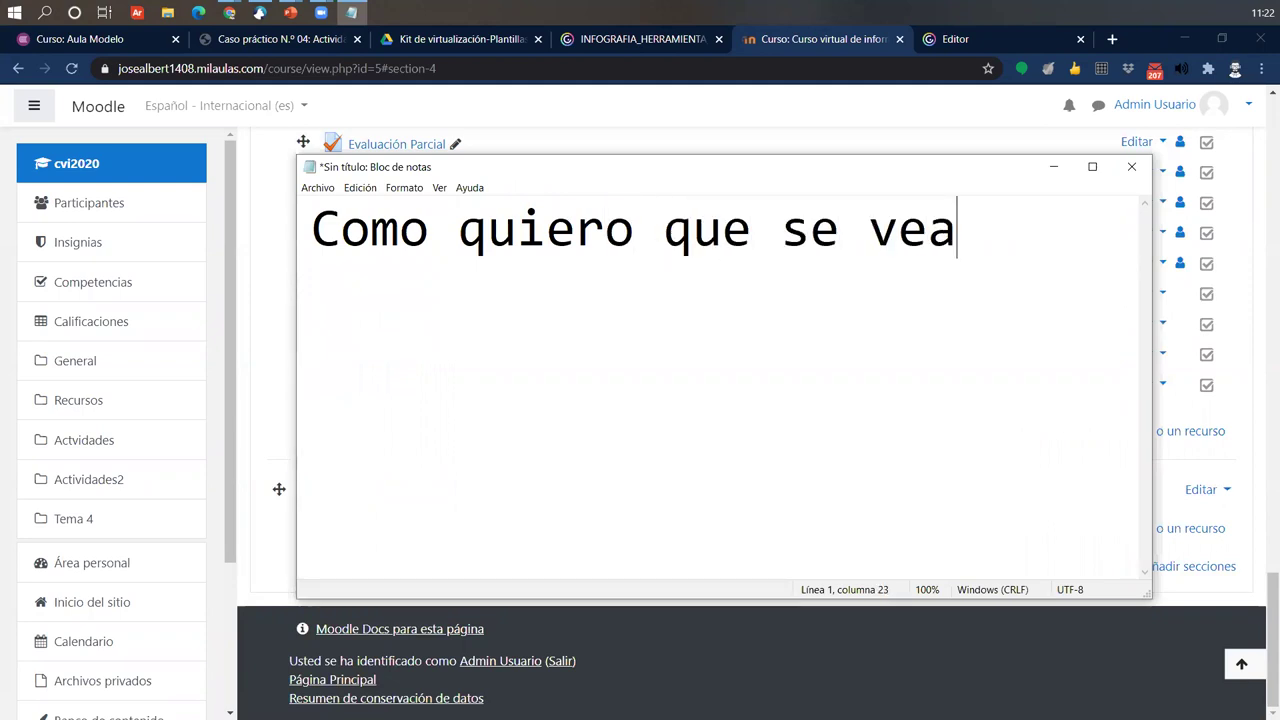
type(":")
key("Return")
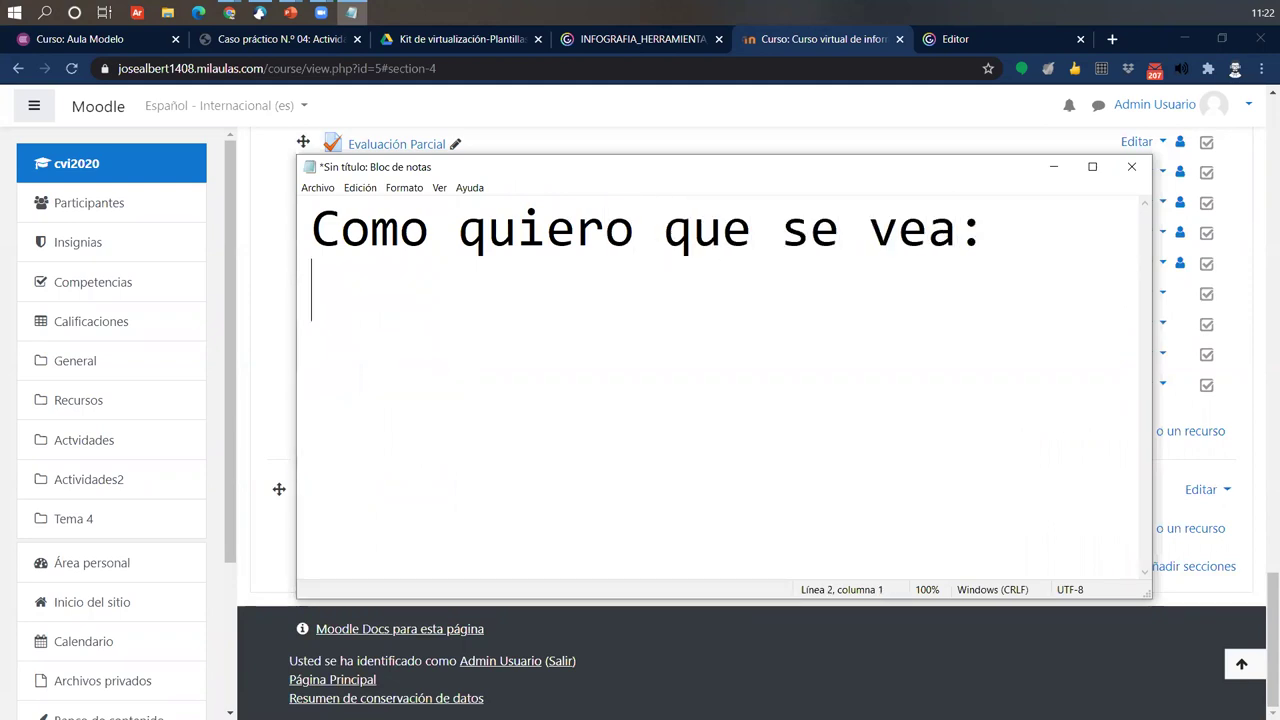
key("Up")
key("Right")
key("Delete")
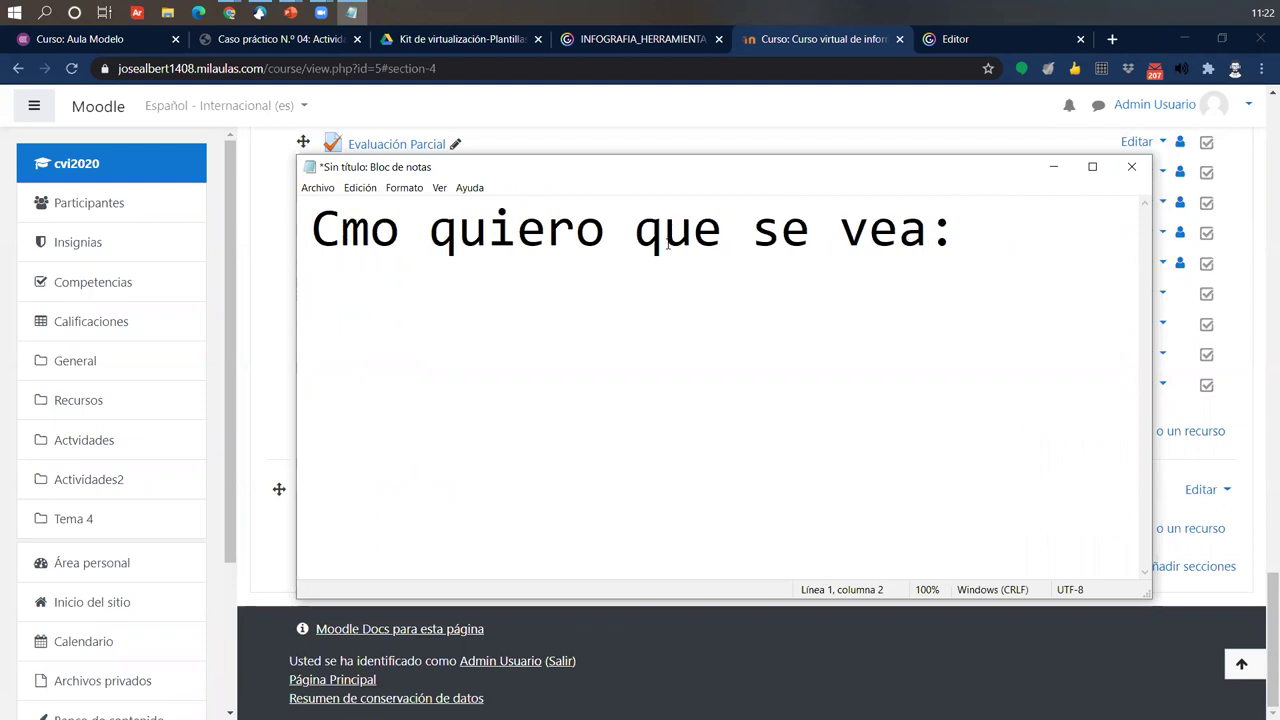
type("ó")
key("Down")
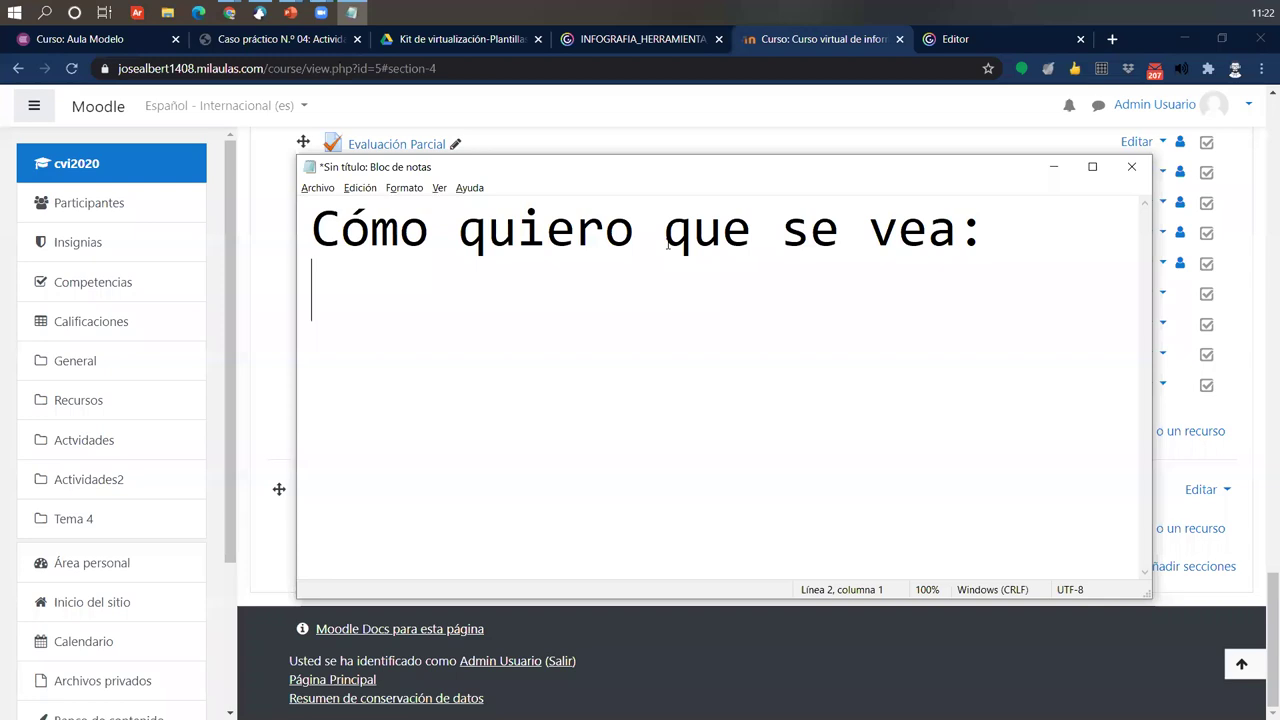
key("alt+Tab")
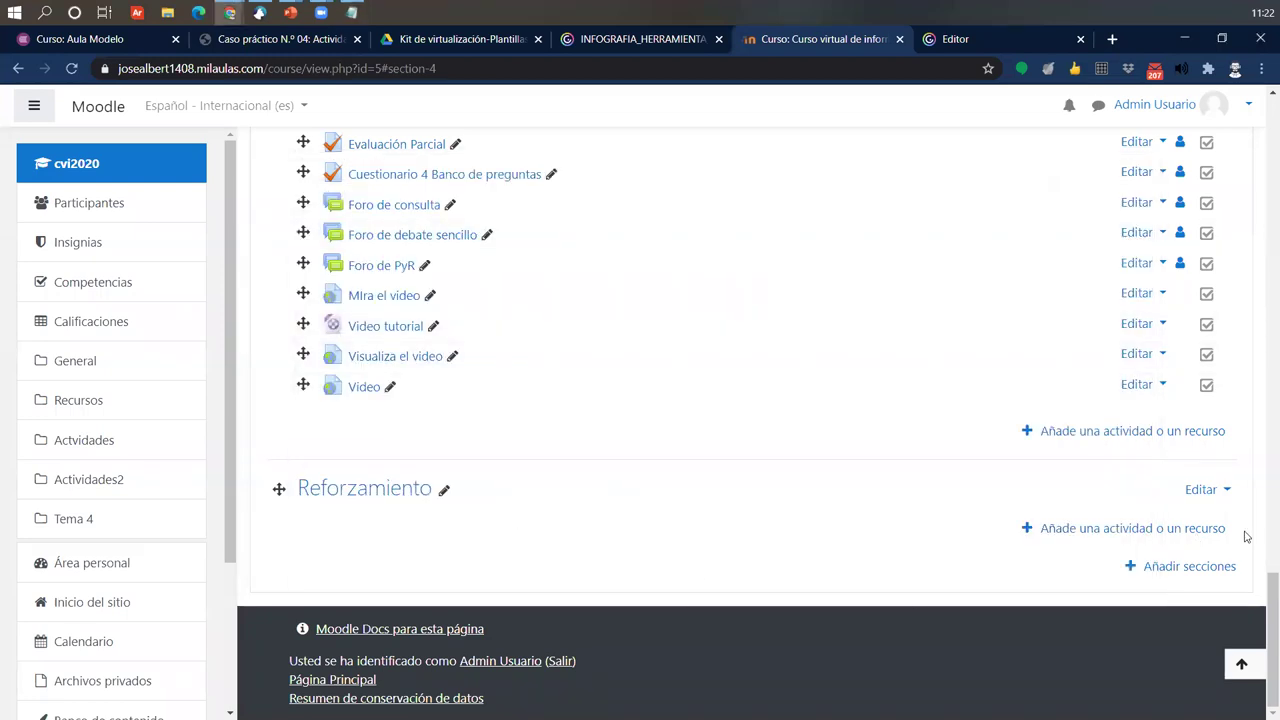
Step: In Reforzamiento's activity chooser, filter to Recursos and choose the URL resource
left_click(1066, 531)
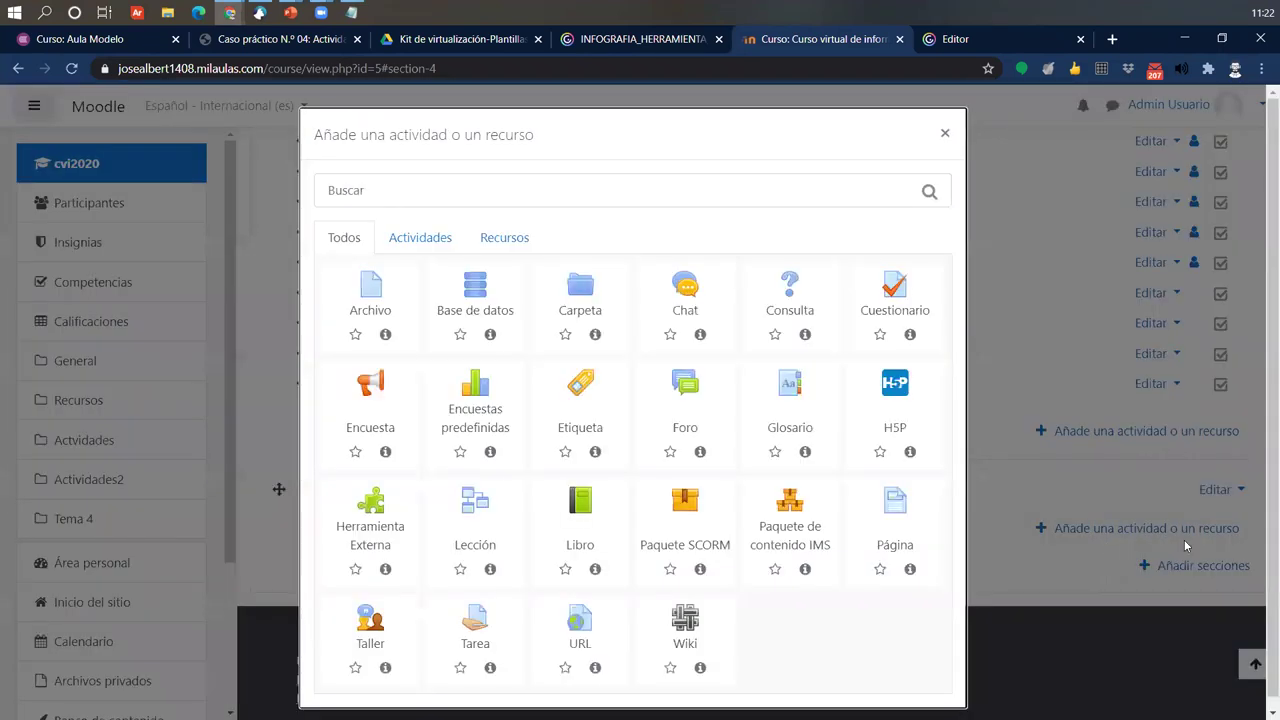
left_click(504, 238)
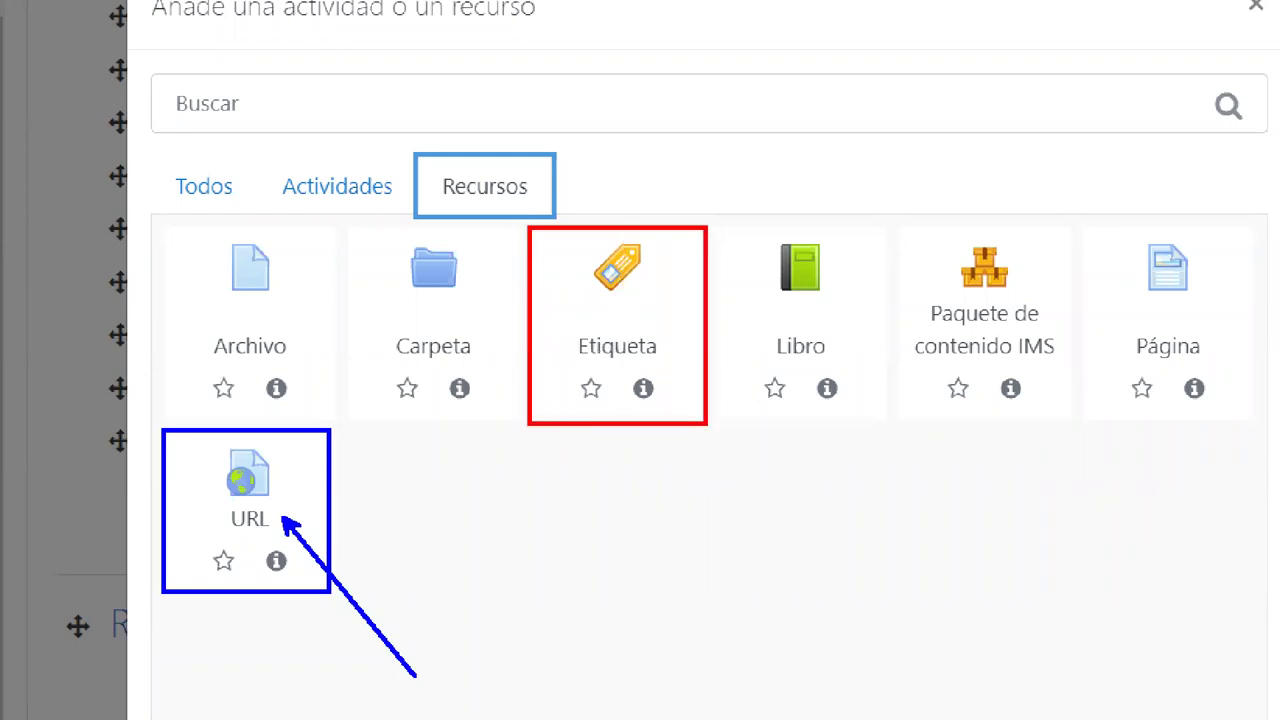
mouse_move(1079, 228)
left_mouse_down()
mouse_move(1248, 370)
mouse_move(1258, 436)
mouse_move(1229, 422)
left_mouse_up()
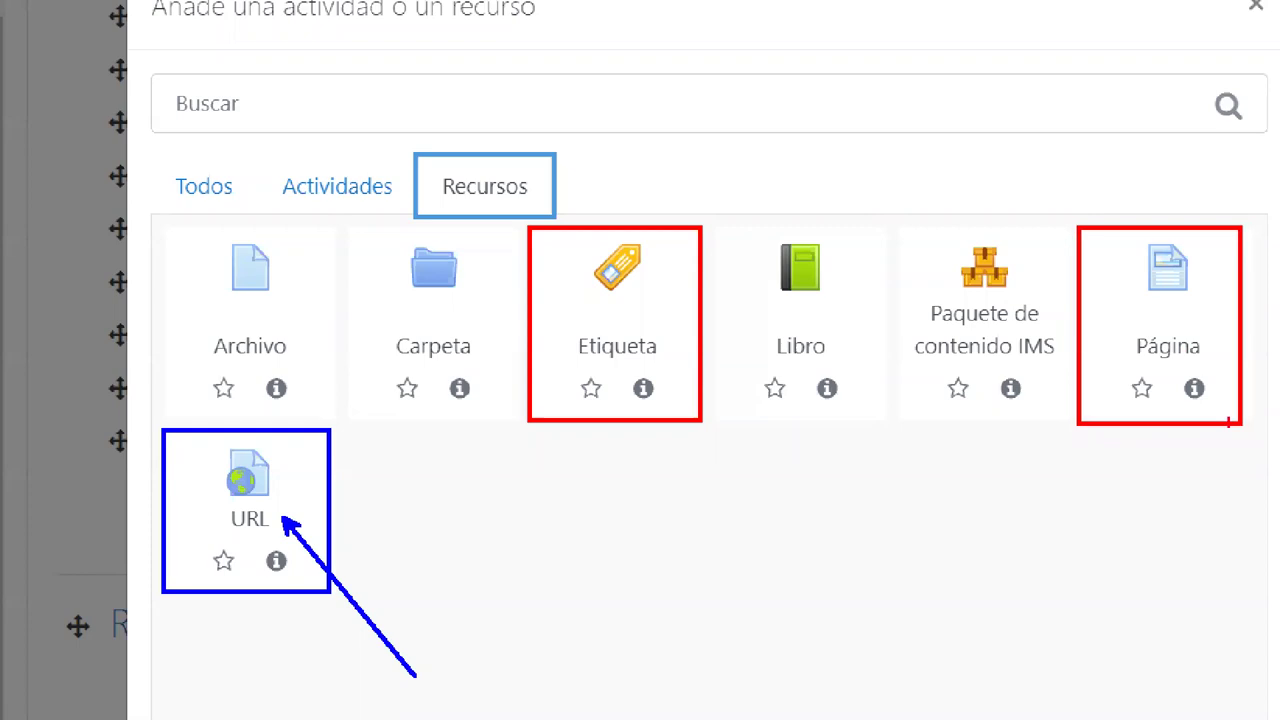
mouse_move(638, 396)
left_mouse_down()
mouse_move(829, 537)
mouse_move(878, 557)
left_mouse_up()
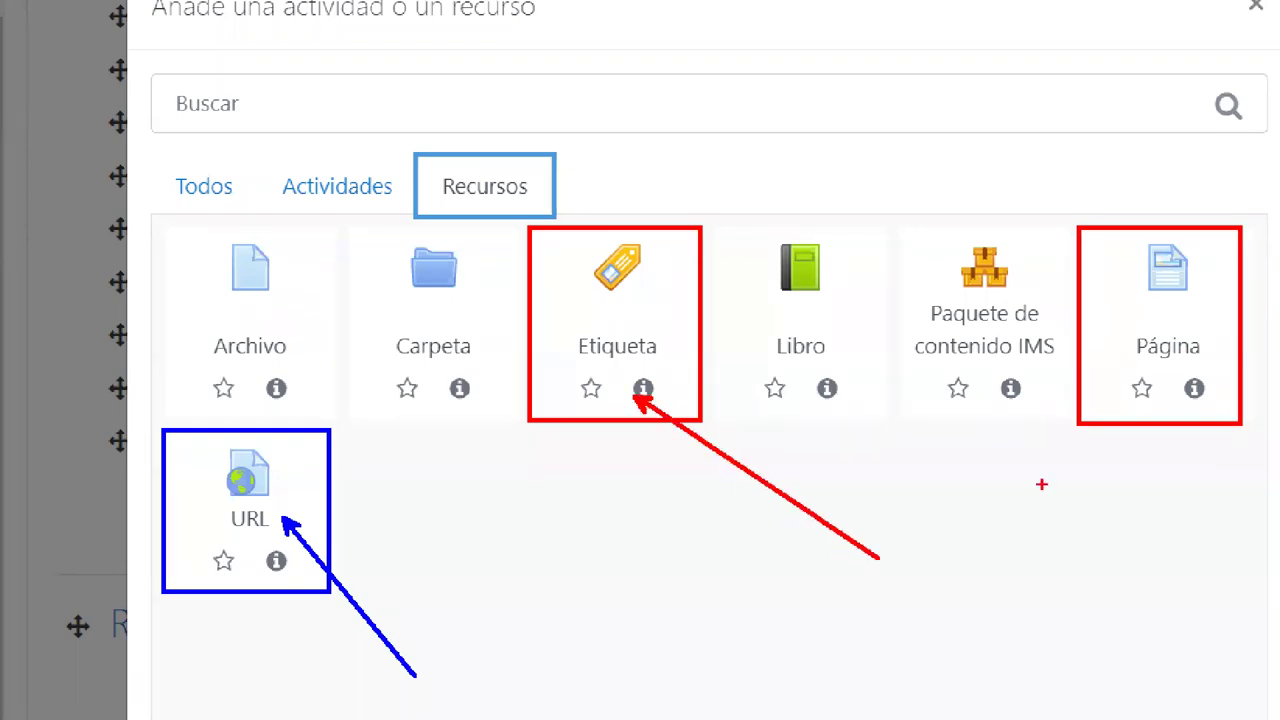
left_click_drag(1114, 390, 878, 557)
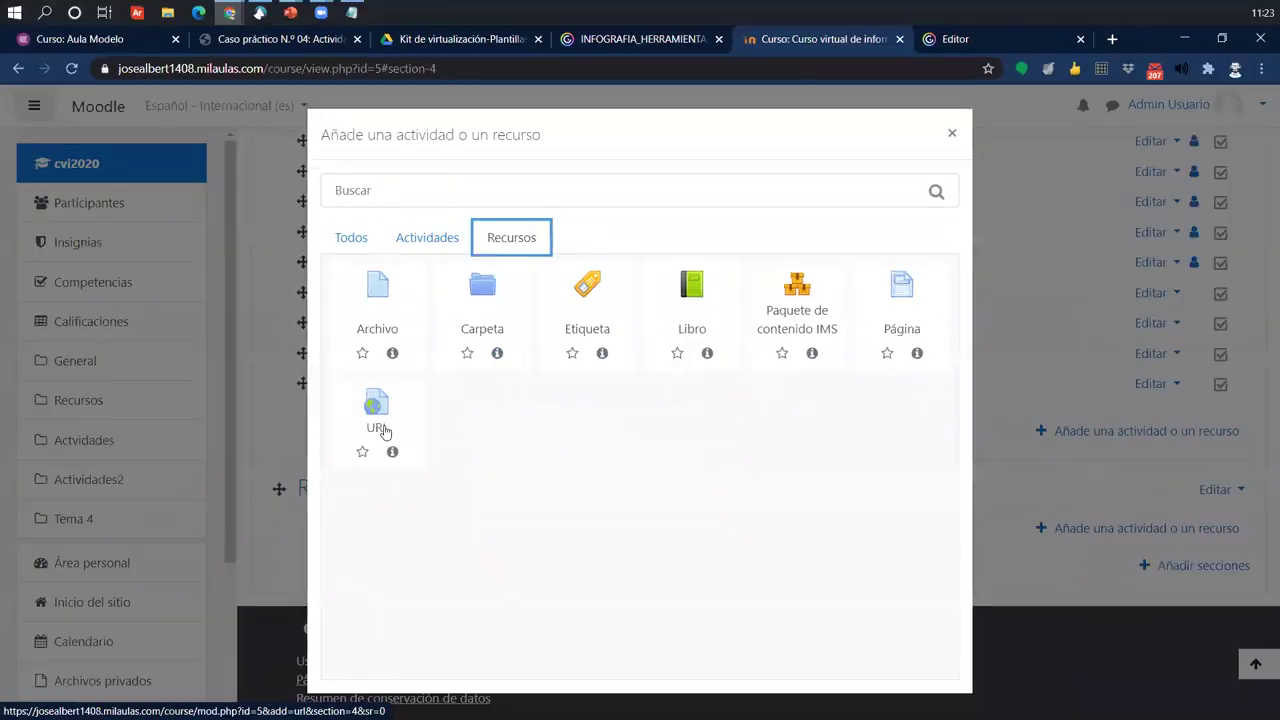
left_click(383, 428)
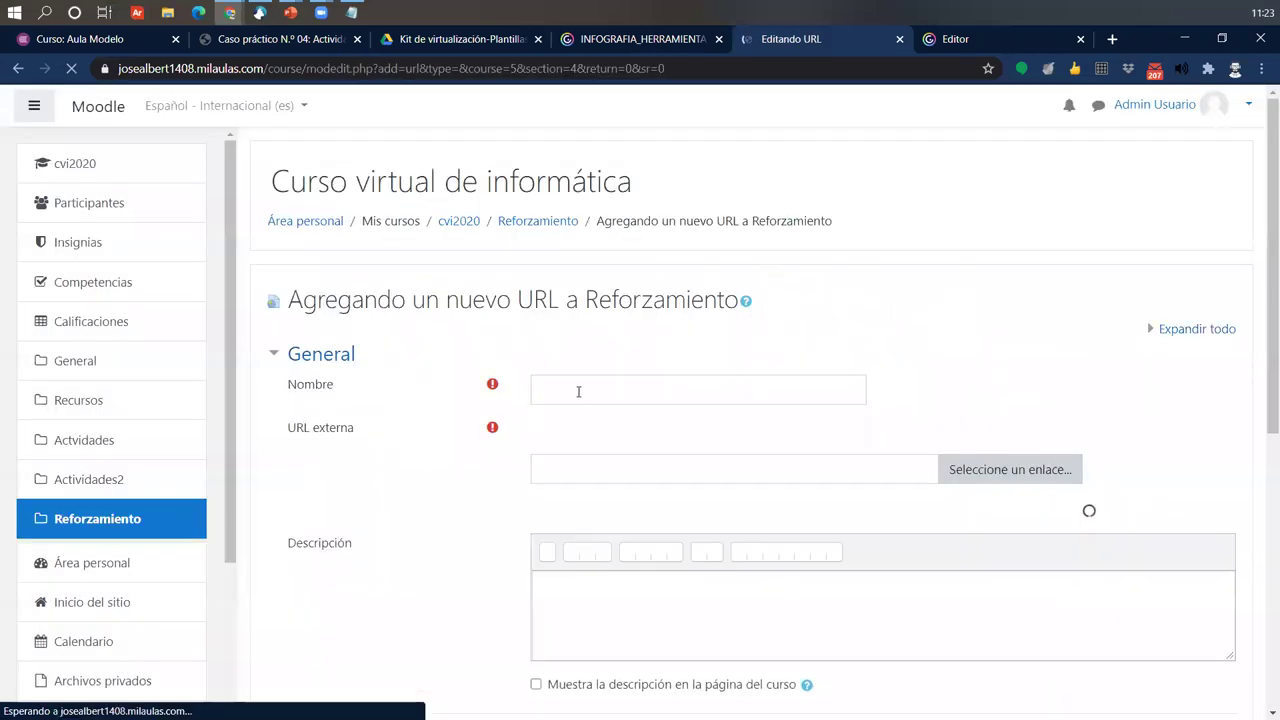
Step: Name the URL resource 'Presentación de navegadores web', correcting the misspelled Presentación
left_click(577, 386)
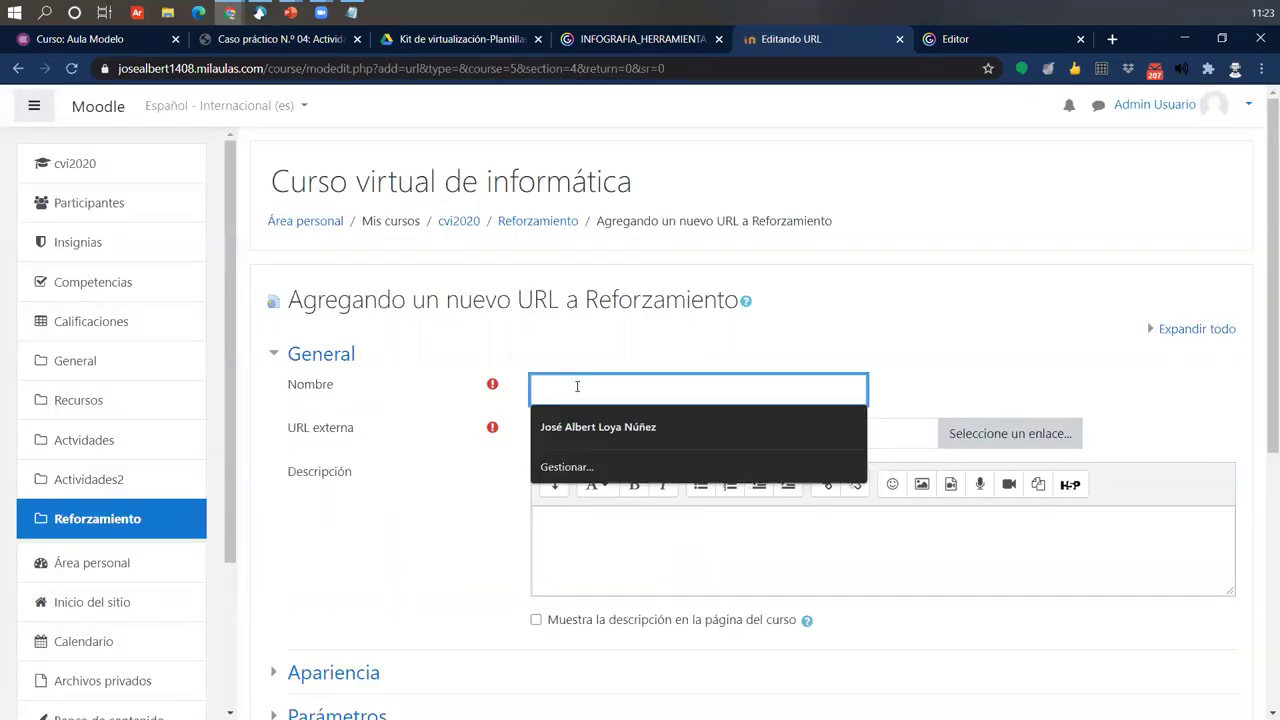
type("Preset")
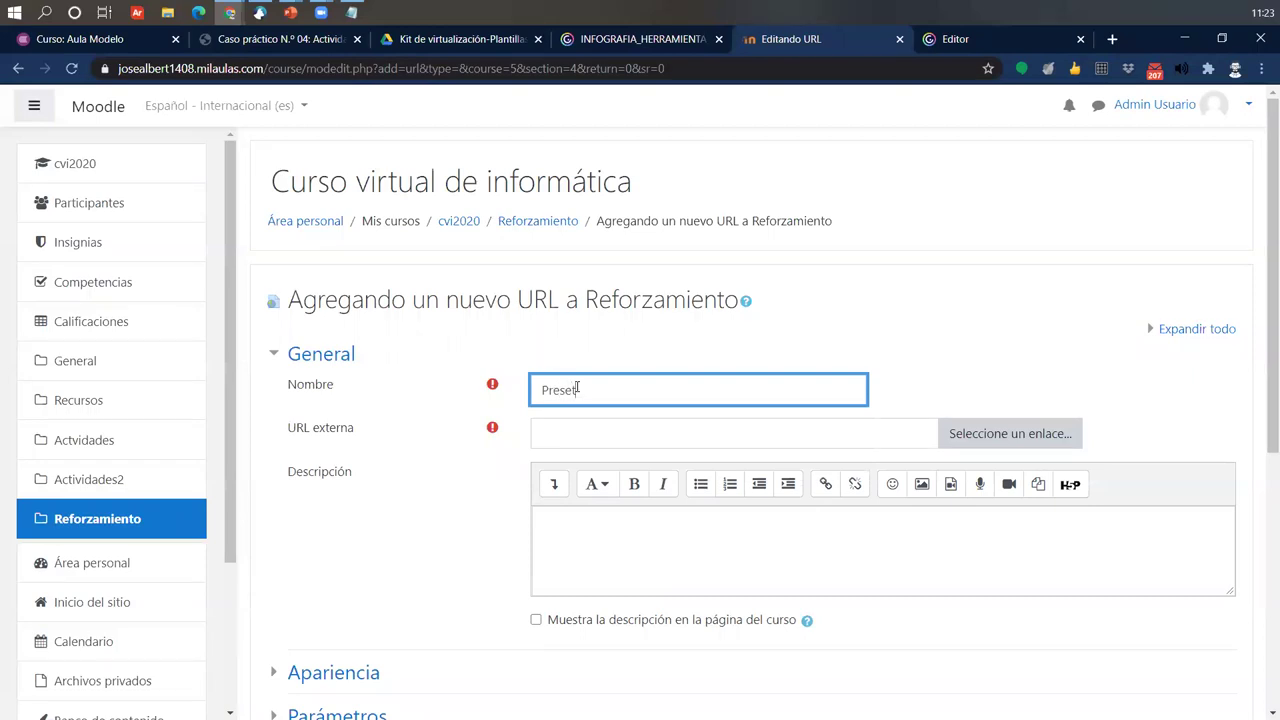
type("ación de navegadores web")
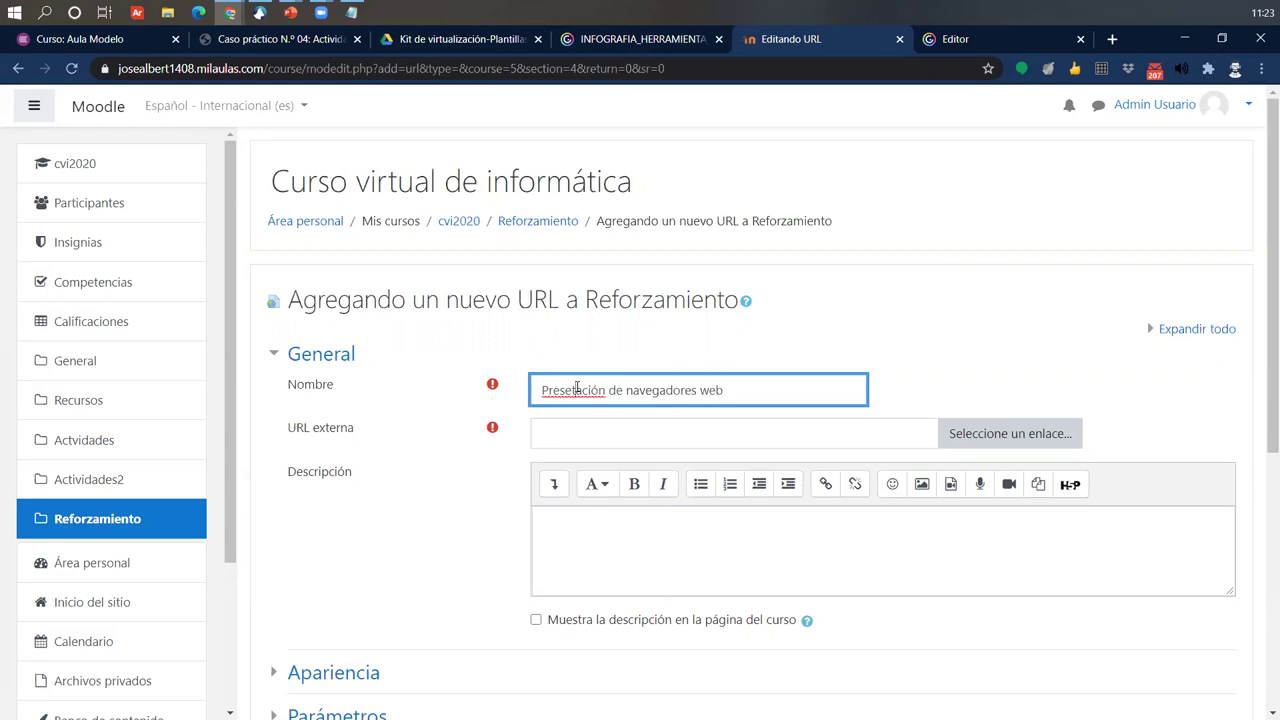
right_click(576, 388)
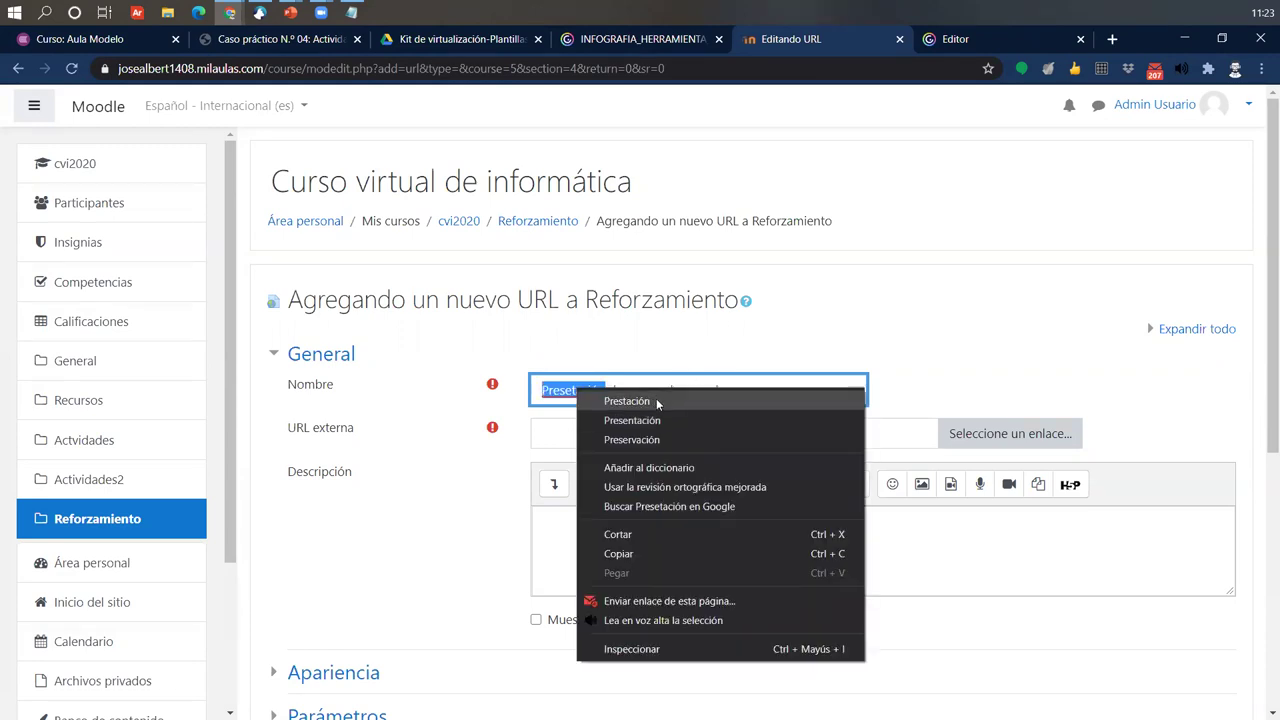
left_click(632, 420)
Step: Focus the URL externa field, then go to the Genially editor for the link
left_click_drag(508, 449, 352, 431)
left_click(352, 431)
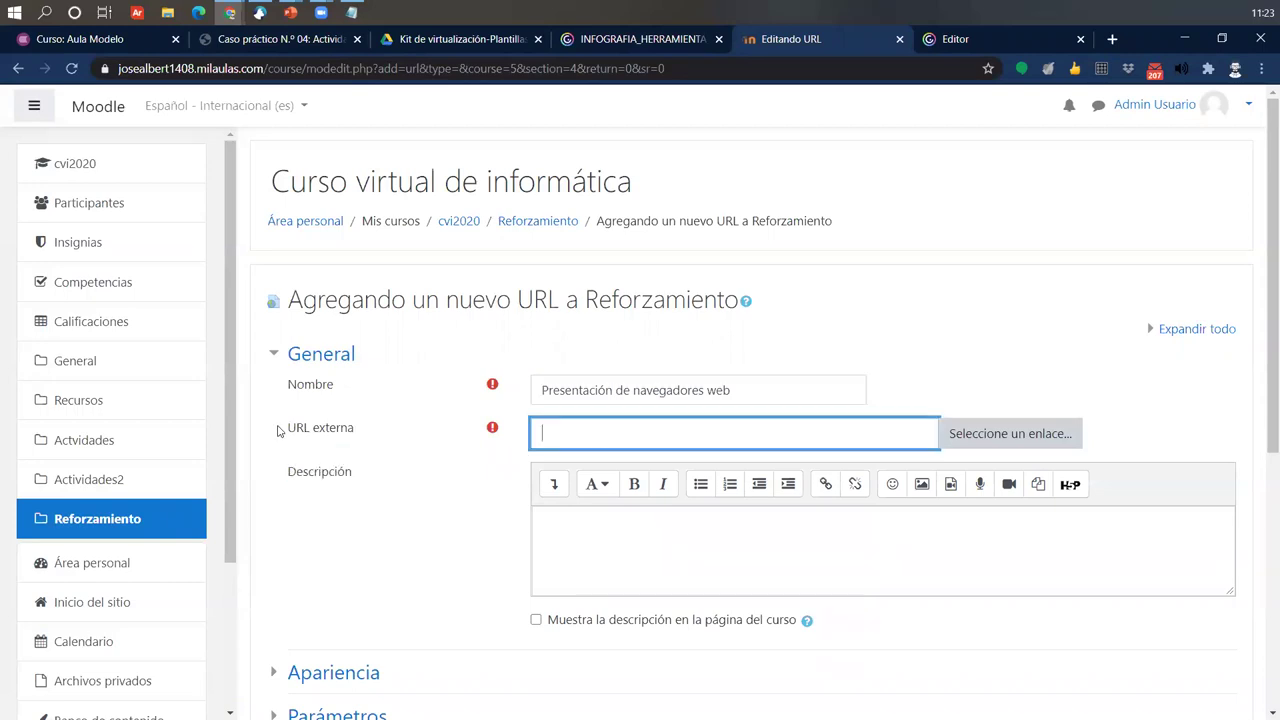
left_click(422, 432)
left_click(614, 426)
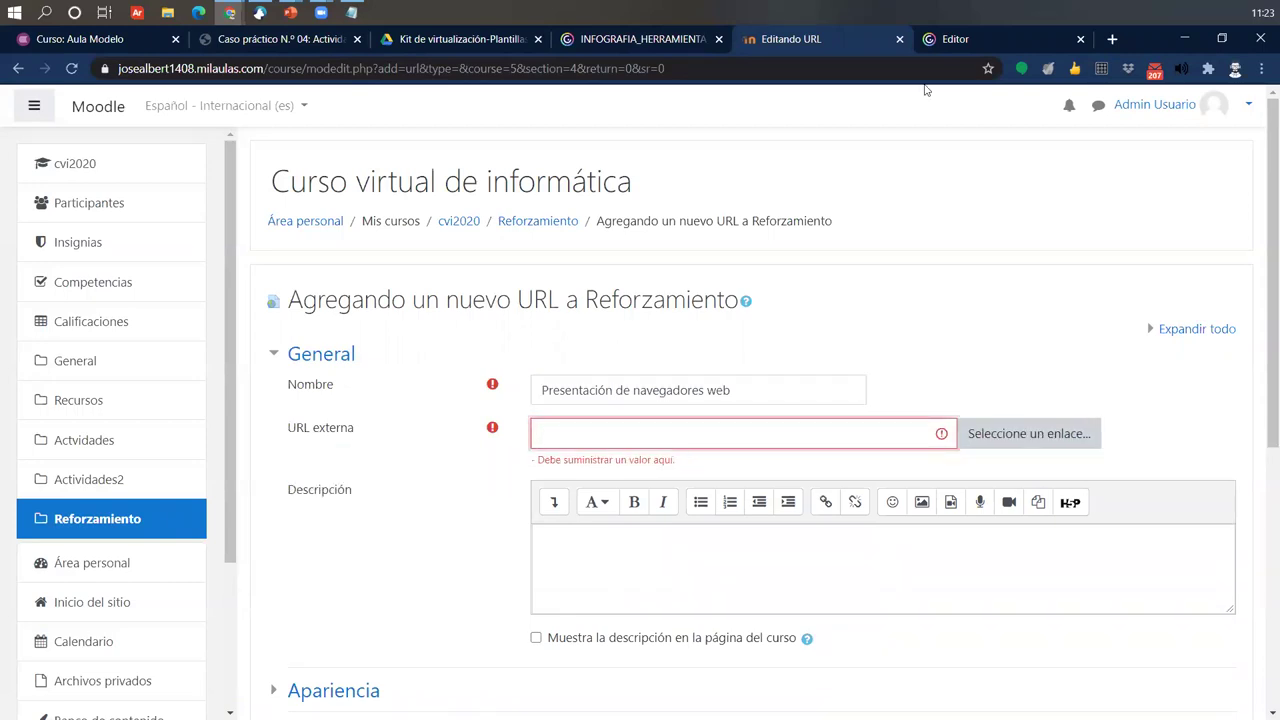
left_click(936, 46)
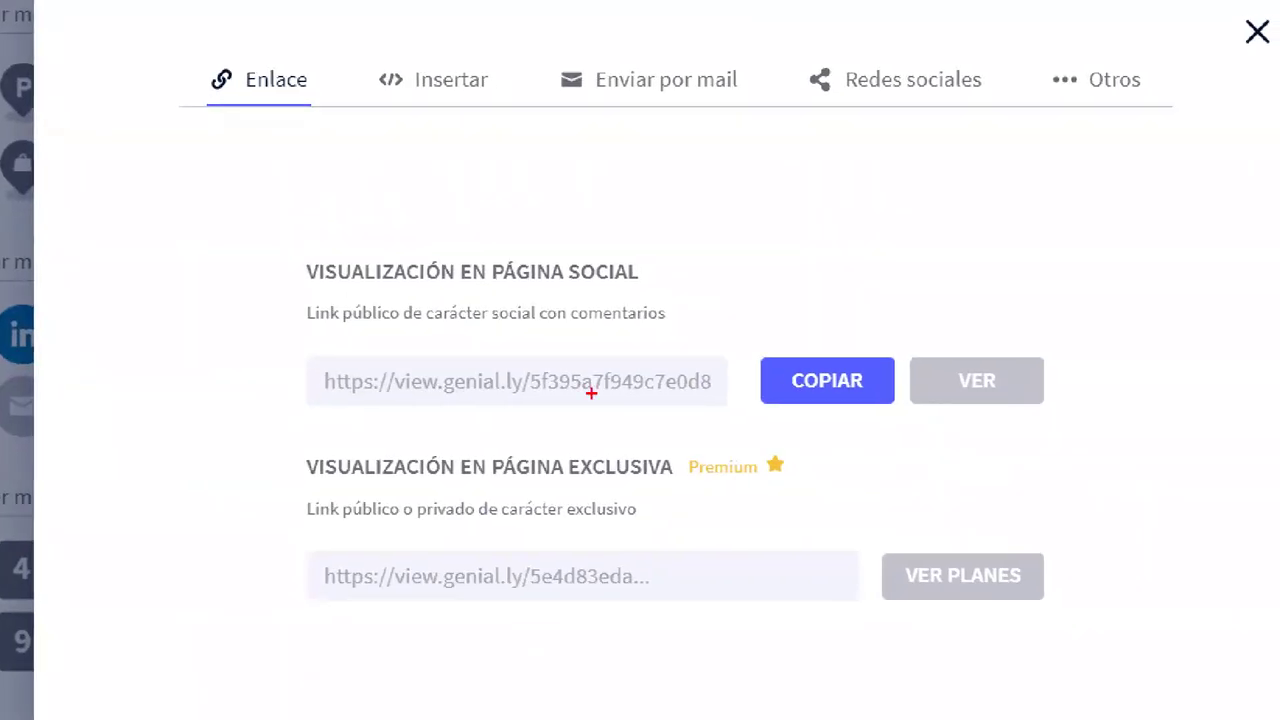
Step: Copy the presentation's public social-page link from Genially's Enlace share dialog
left_click_drag(246, 191, 1114, 454)
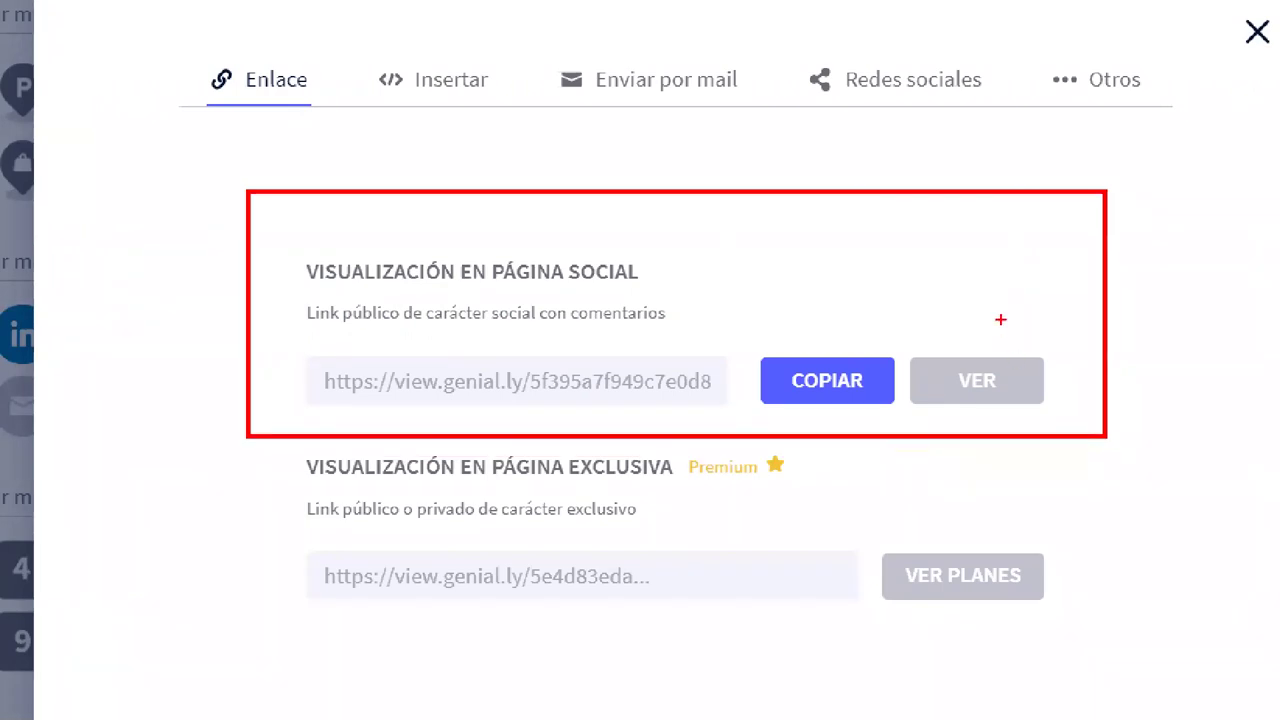
left_click_drag(1000, 319, 1178, 162)
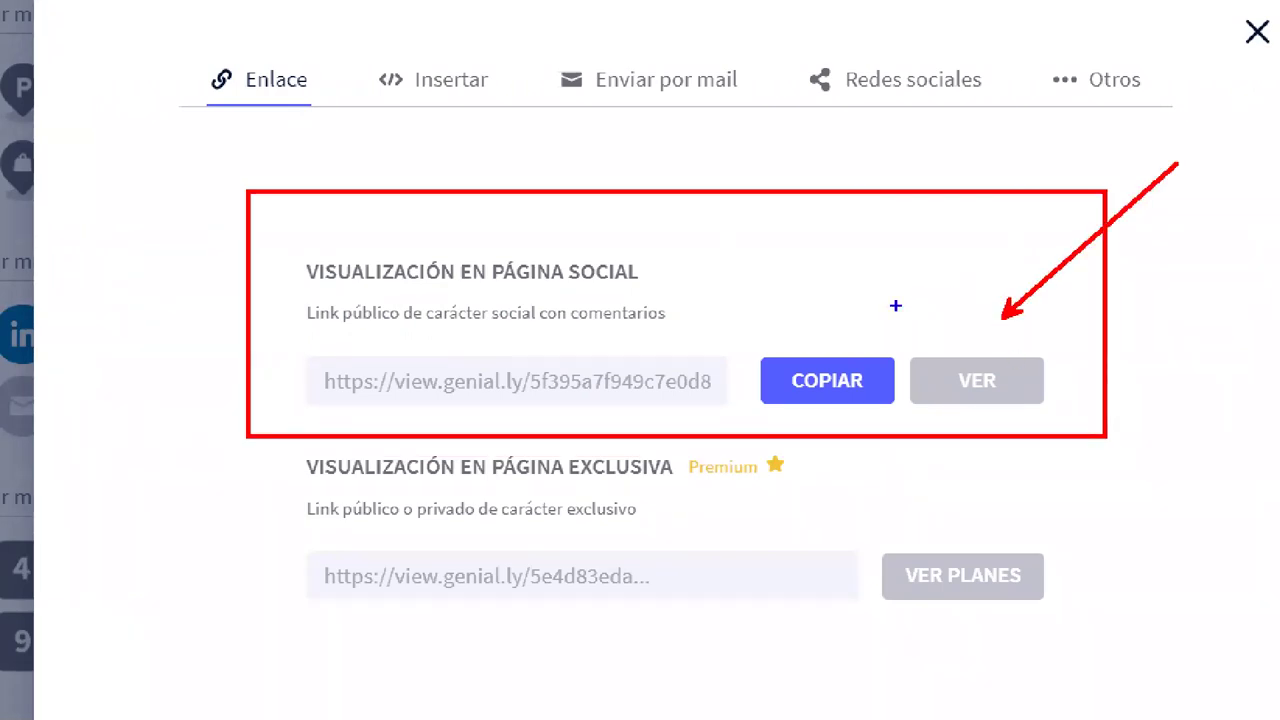
mouse_move(733, 339)
left_mouse_down()
mouse_move(898, 418)
mouse_move(934, 251)
left_mouse_up()
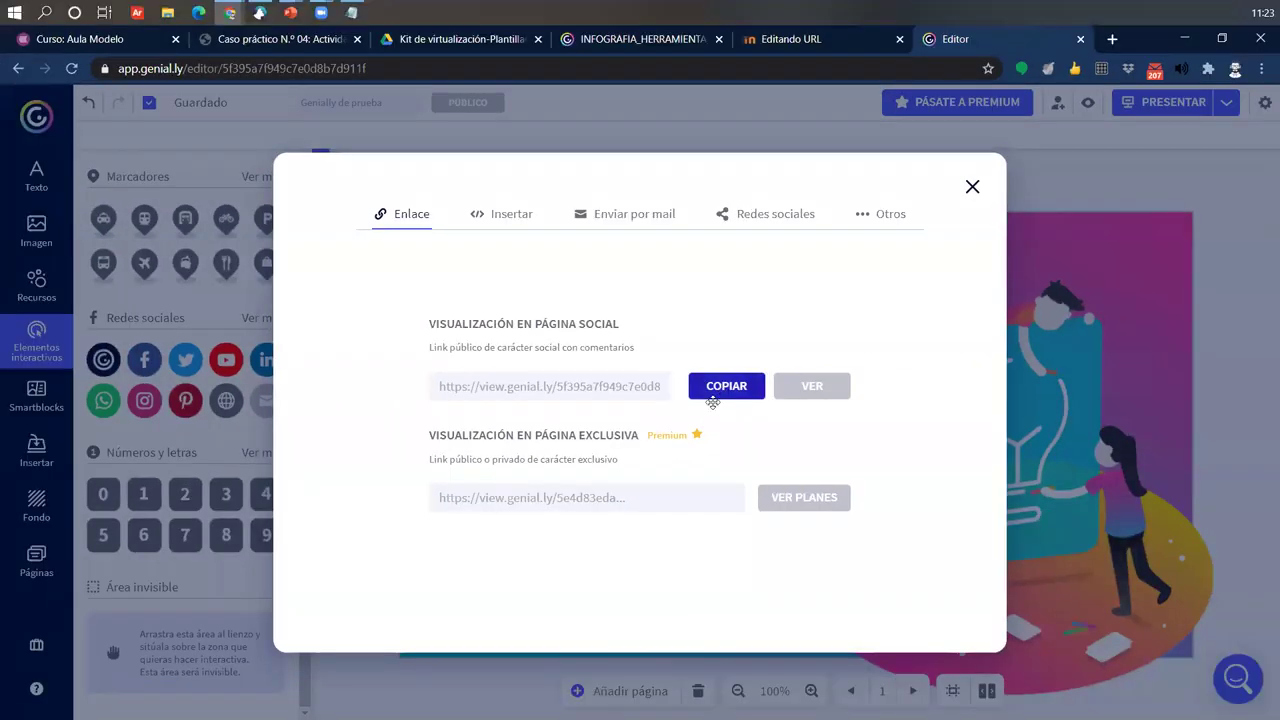
left_click(712, 395)
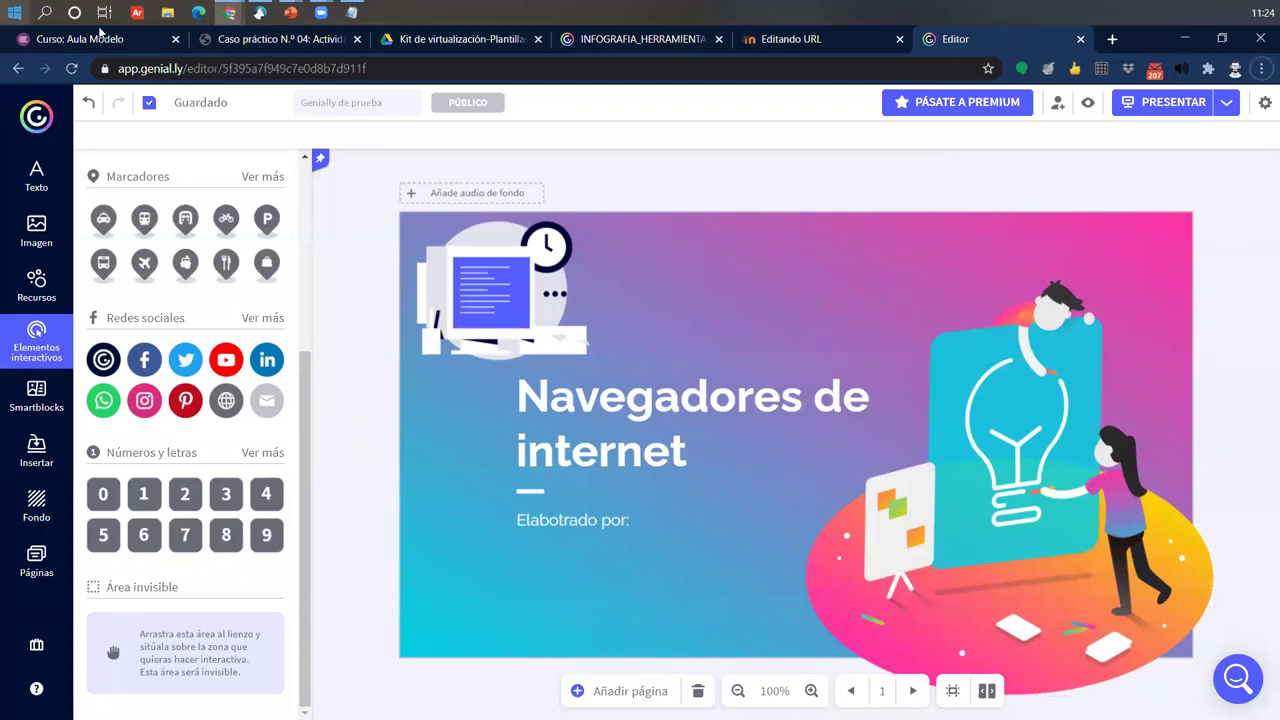
Step: Paste the Genially link into URL externa, save and return to the course, then open the new link
left_click(790, 39)
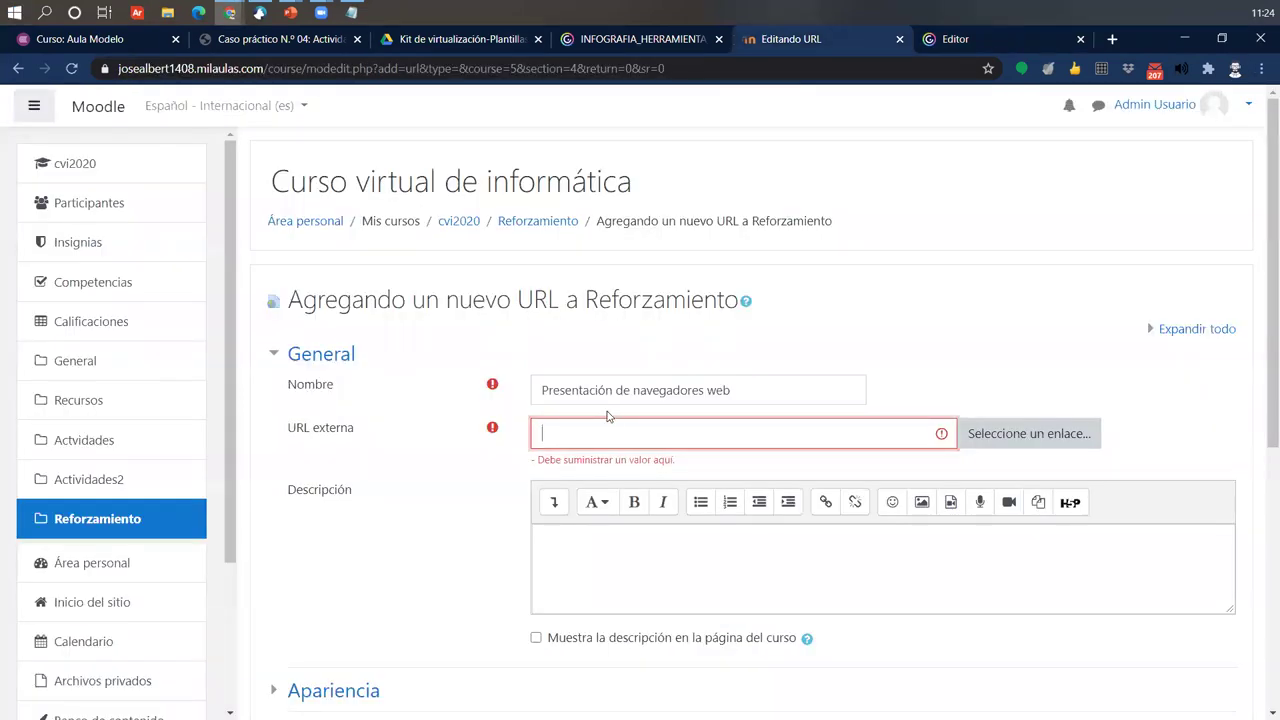
type("https://view.genial.ly/5f395a7f949c7e0d8b7d911f/presentation-genially-sin-titulo")
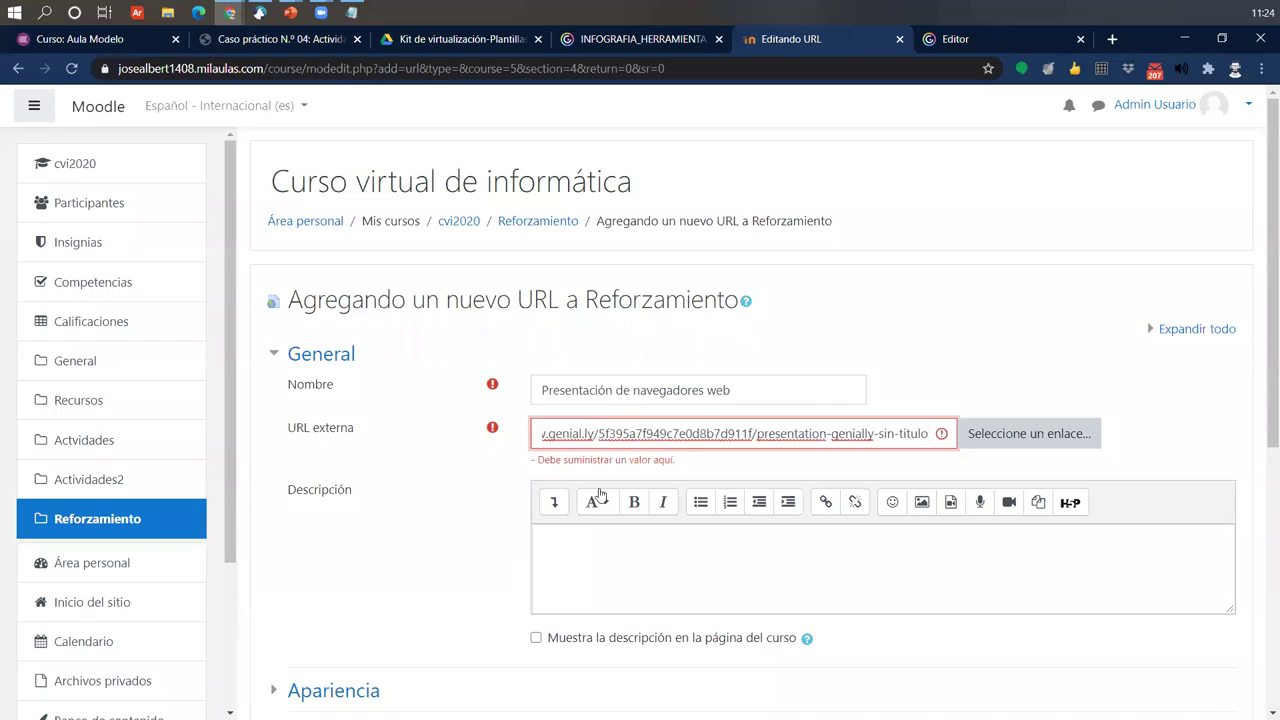
scroll(600, 496, "down", 5)
left_click(672, 530)
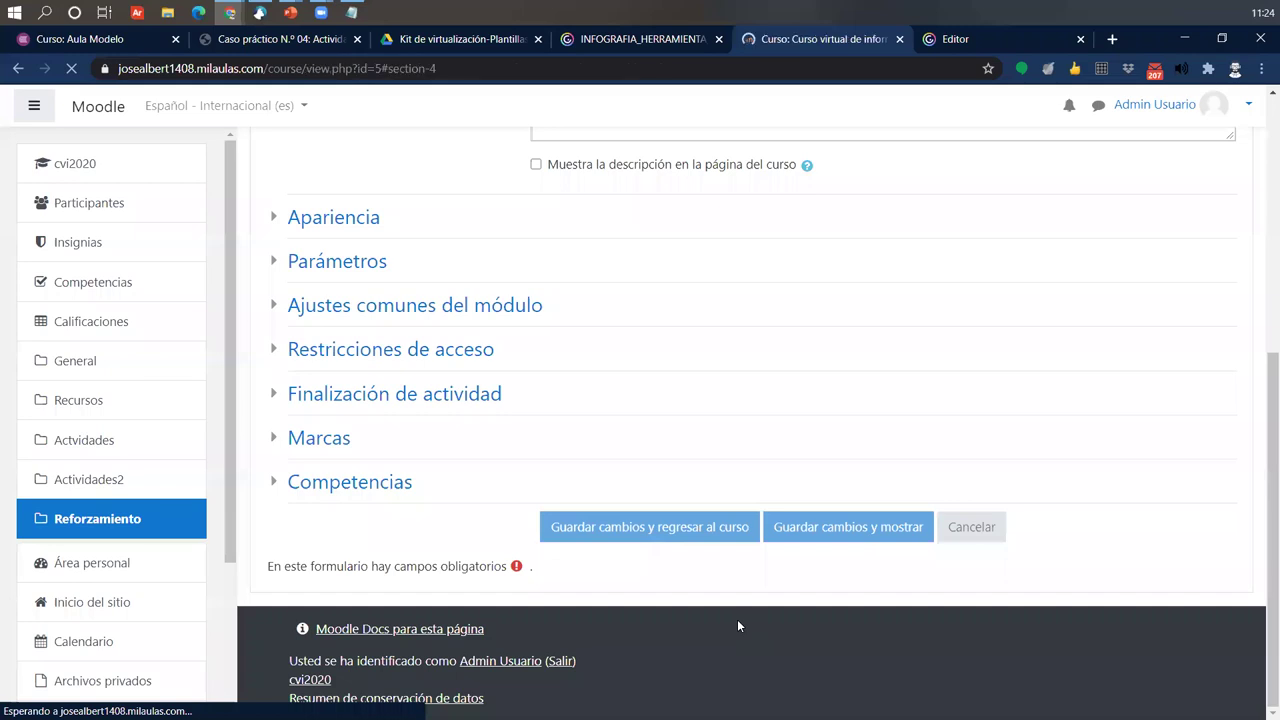
left_click(437, 486)
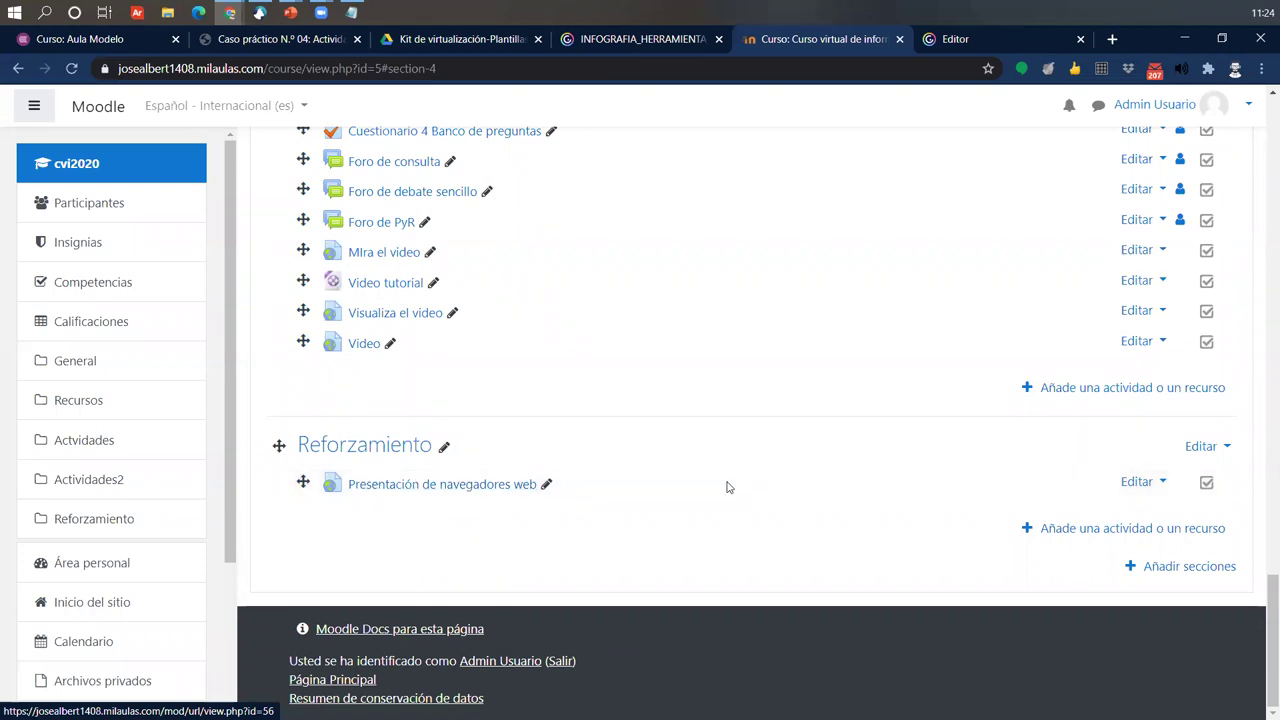
Step: View the Navegadores de internet presentation, advance two slides, then return to Moodle
left_click(471, 488)
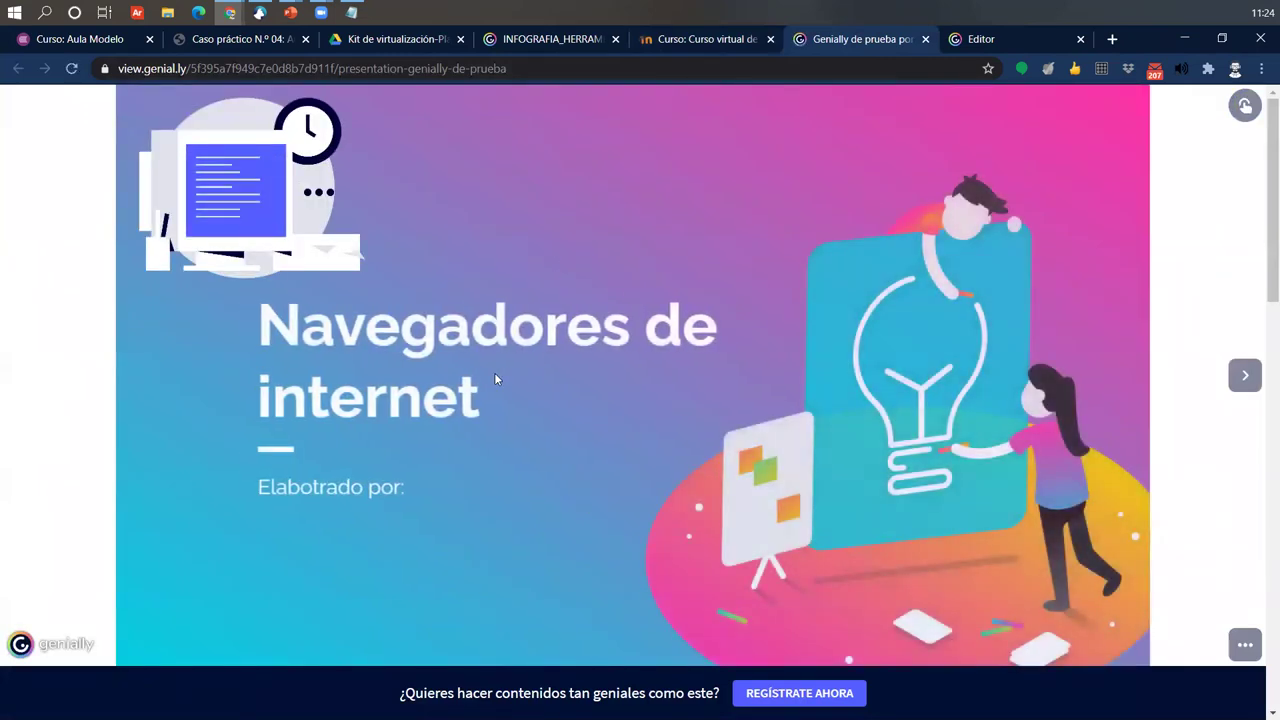
left_click(1246, 374)
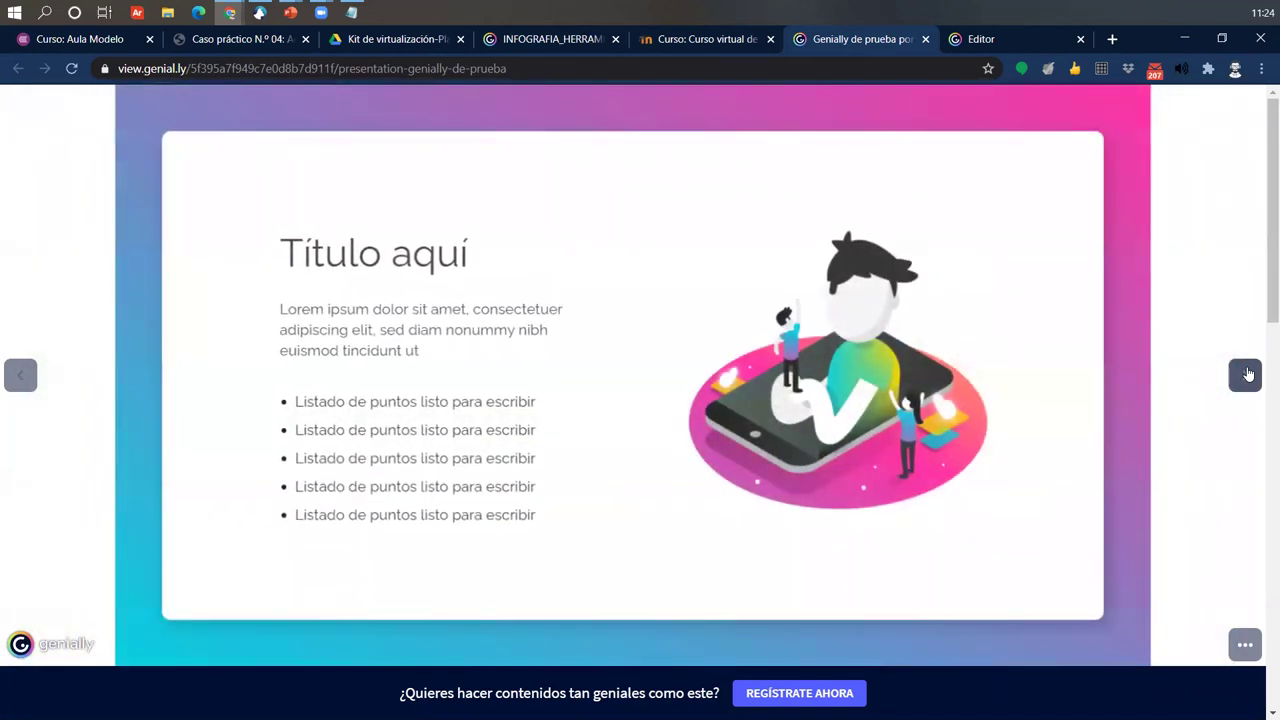
left_click(1246, 374)
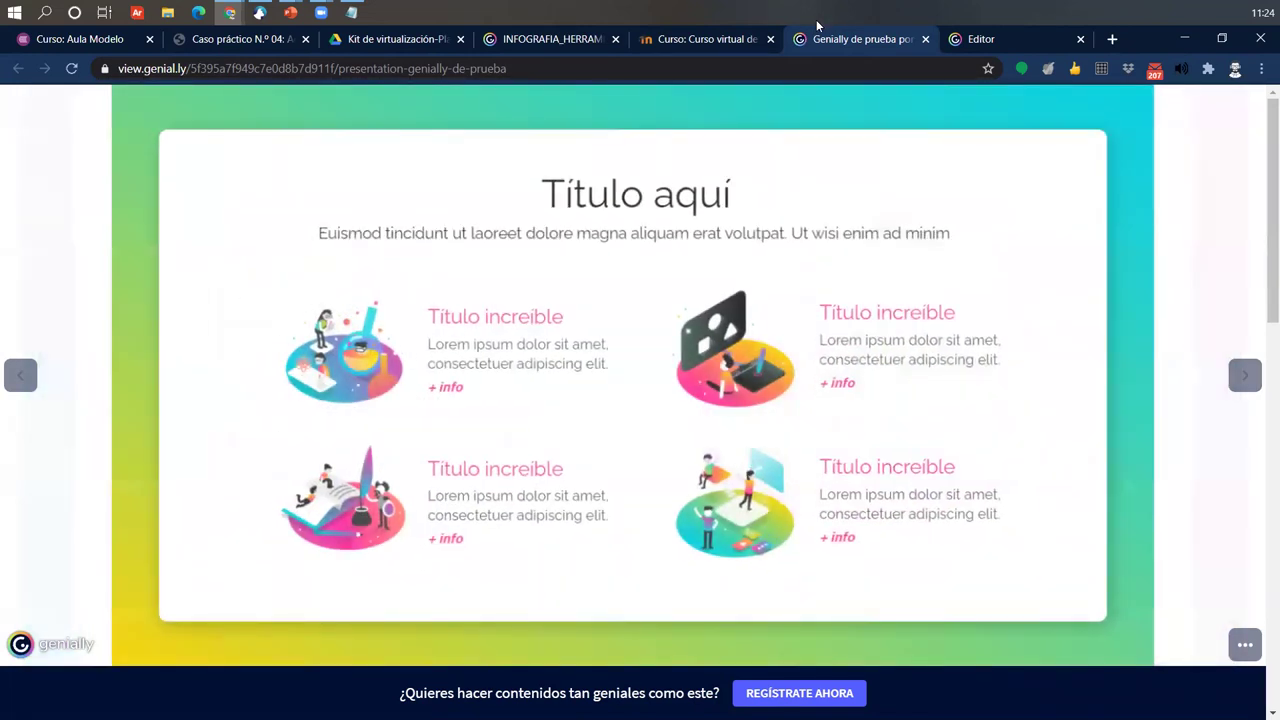
key("ctrl+shift+Tab")
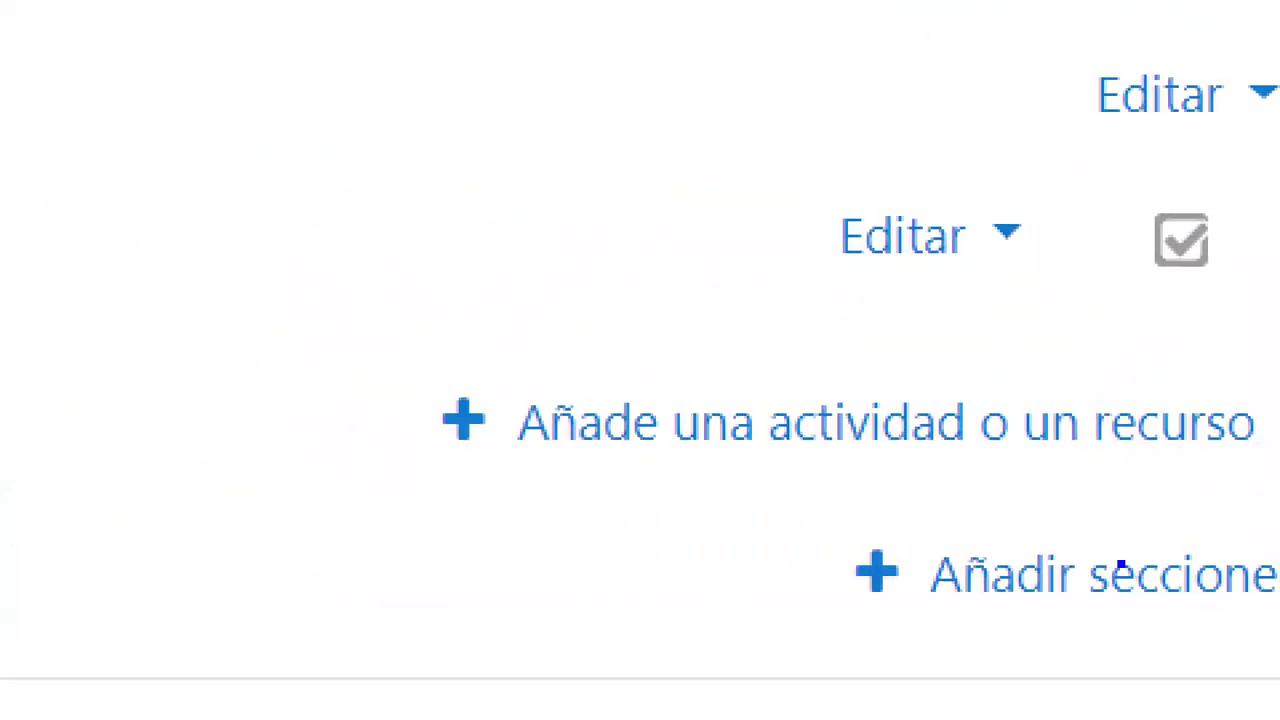
Step: Open Reforzamiento's activity chooser, filter to Recursos and choose the Página tile
left_click_drag(454, 378, 1275, 480)
mouse_move(530, 447)
left_mouse_down()
mouse_move(520, 478)
mouse_move(310, 605)
left_mouse_up()
left_click(620, 440)
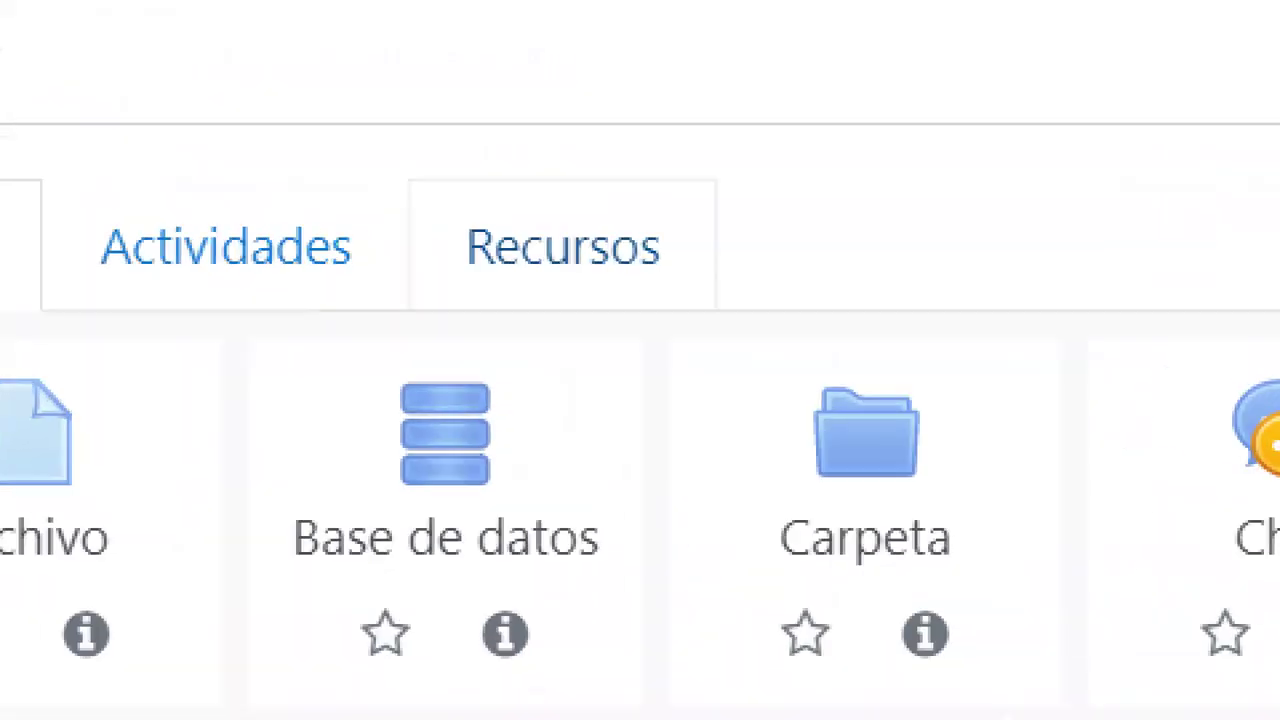
left_click_drag(467, 223, 546, 256)
left_click_drag(709, 240, 824, 140)
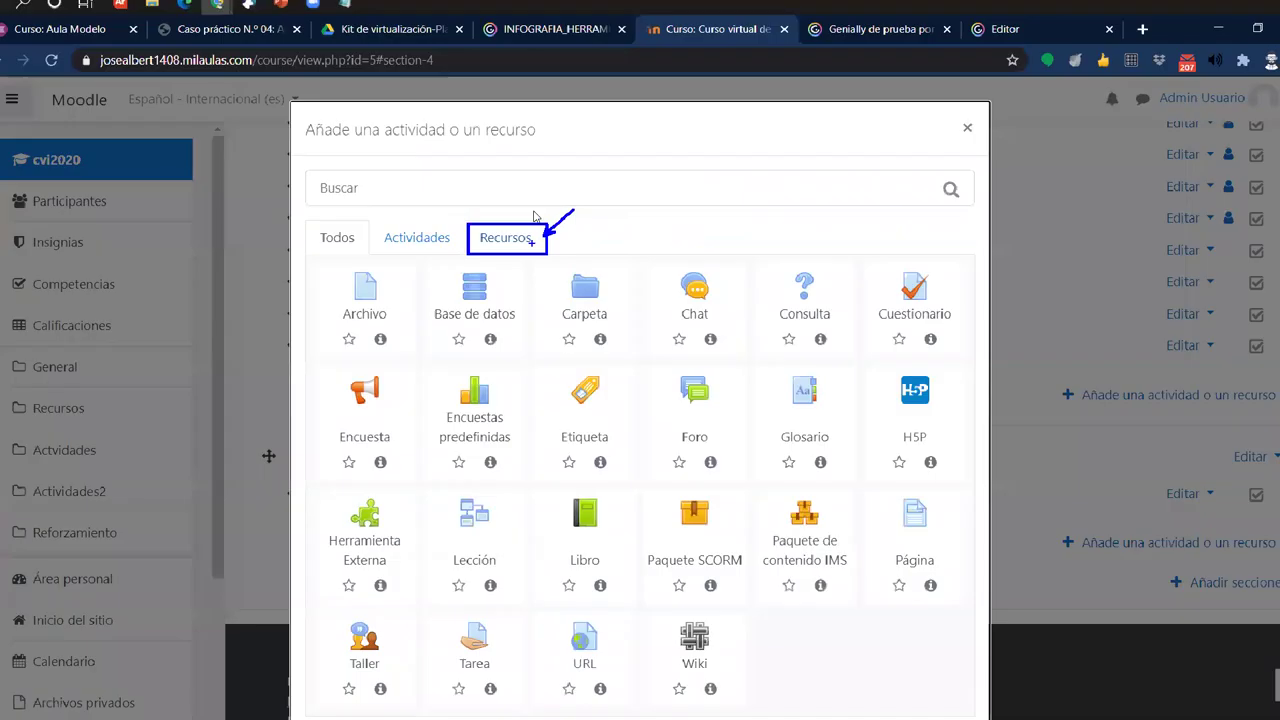
left_click(563, 247)
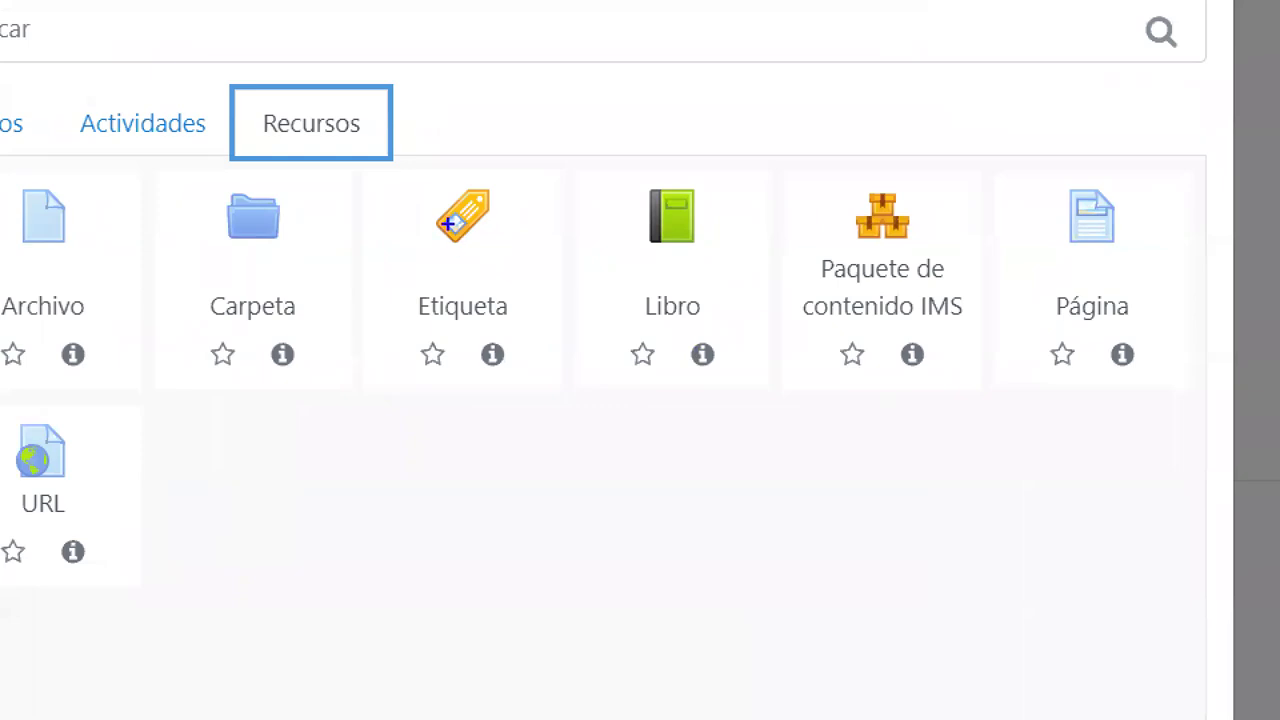
mouse_move(369, 169)
left_mouse_down()
mouse_move(603, 383)
mouse_move(547, 401)
mouse_move(564, 394)
mouse_move(743, 521)
mouse_move(763, 520)
left_mouse_up()
mouse_move(990, 175)
left_mouse_down()
mouse_move(1180, 391)
mouse_move(1209, 390)
mouse_move(1250, 533)
left_mouse_up()
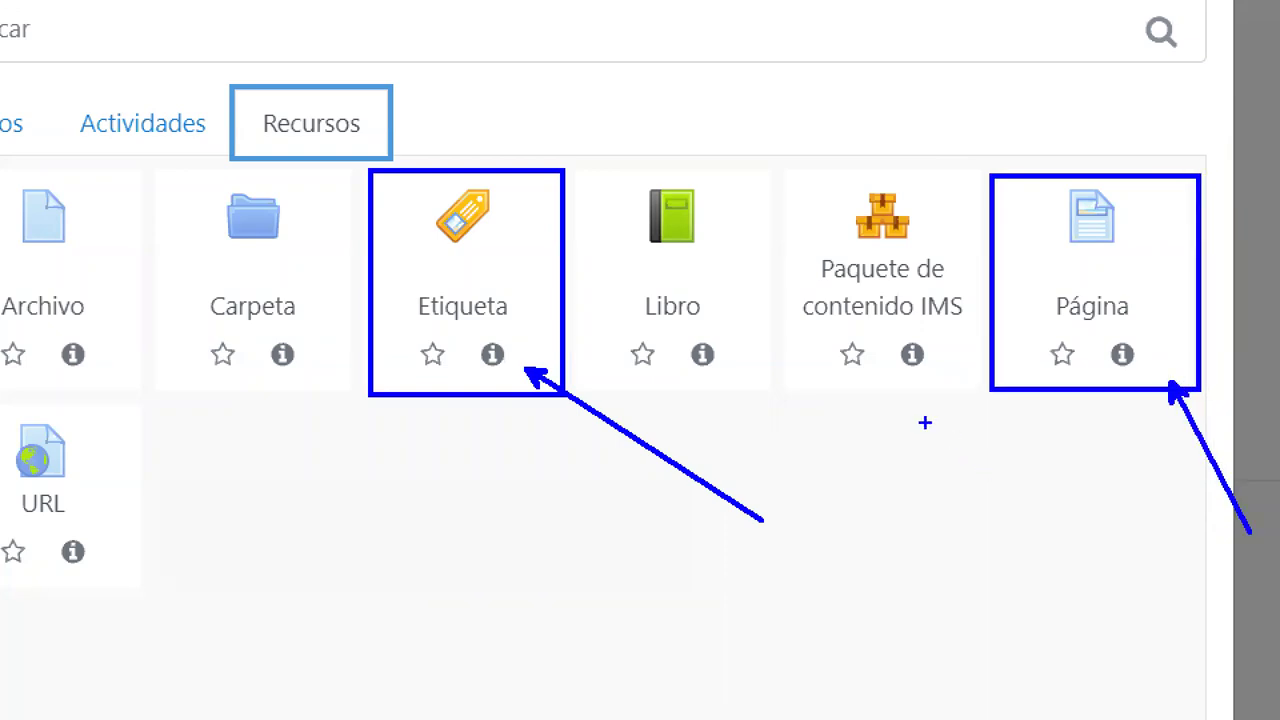
mouse_move(1060, 180)
left_mouse_down()
mouse_move(1036, 270)
mouse_move(1148, 240)
mouse_move(1172, 343)
mouse_move(1146, 360)
left_mouse_up()
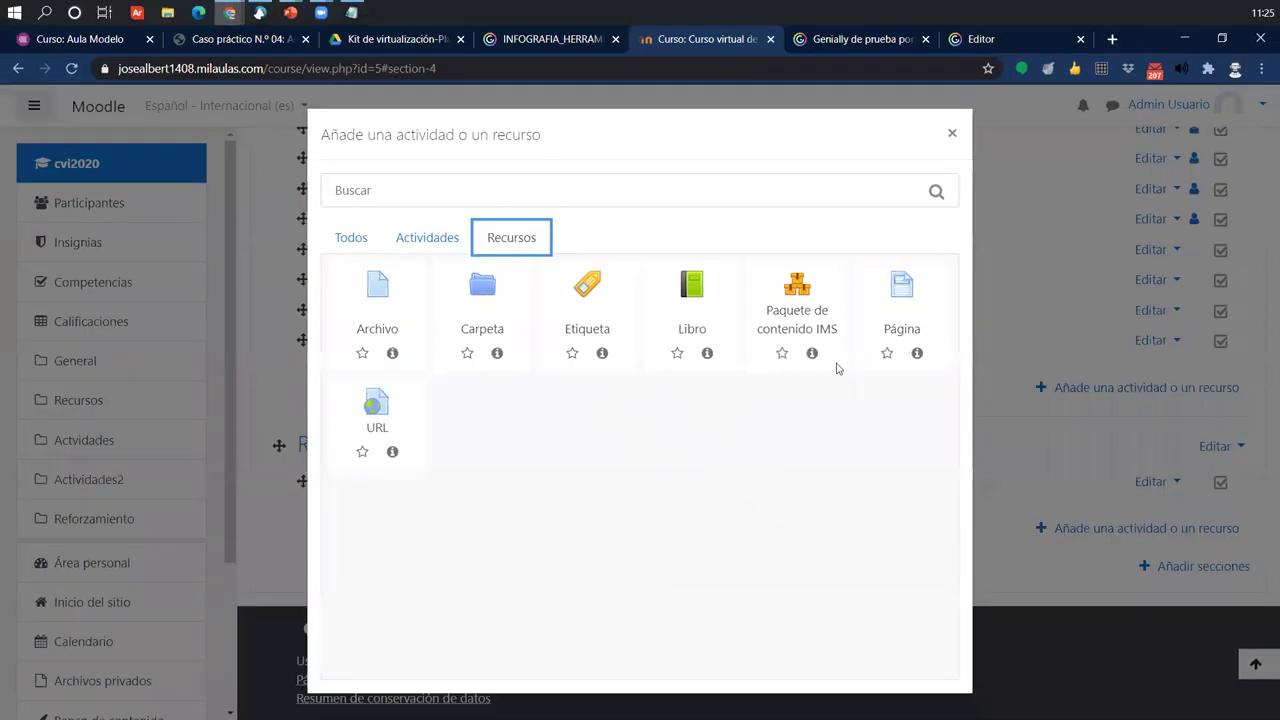
left_click(1092, 242)
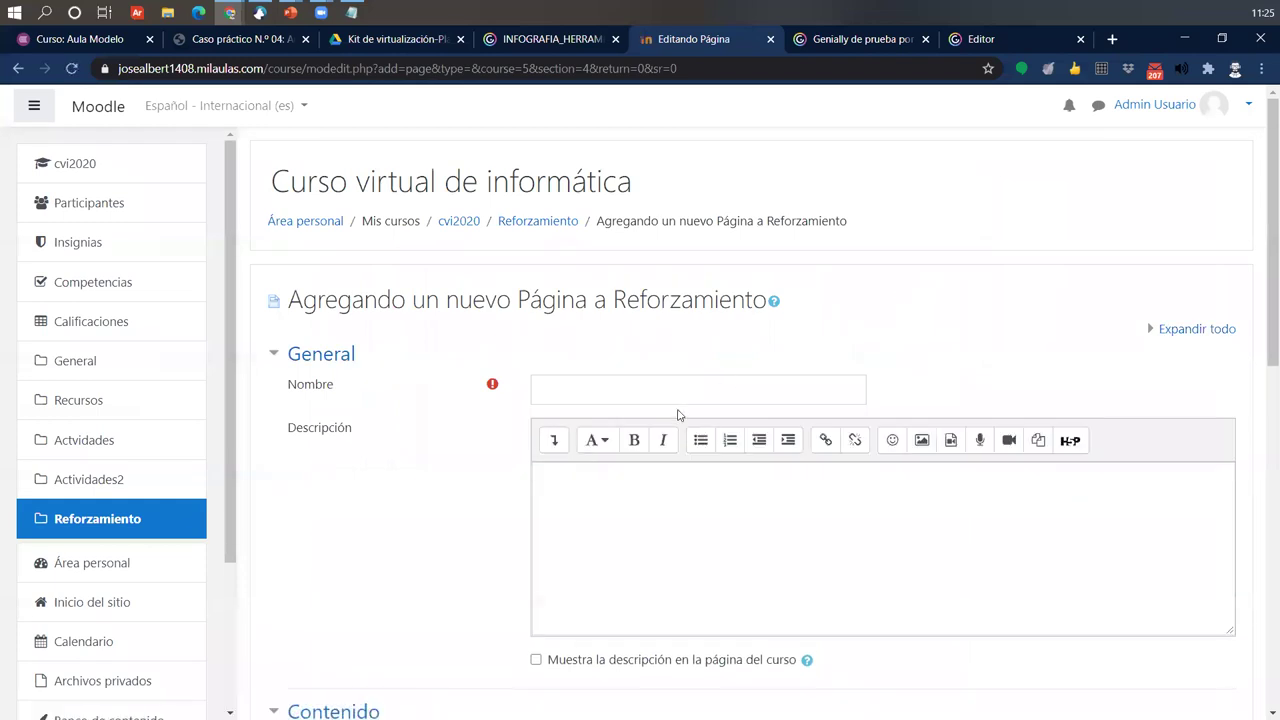
Step: Name the new page 'Presentación de navegadores web', fixing the accent via spelling suggestion, then return to Genially
left_click(648, 380)
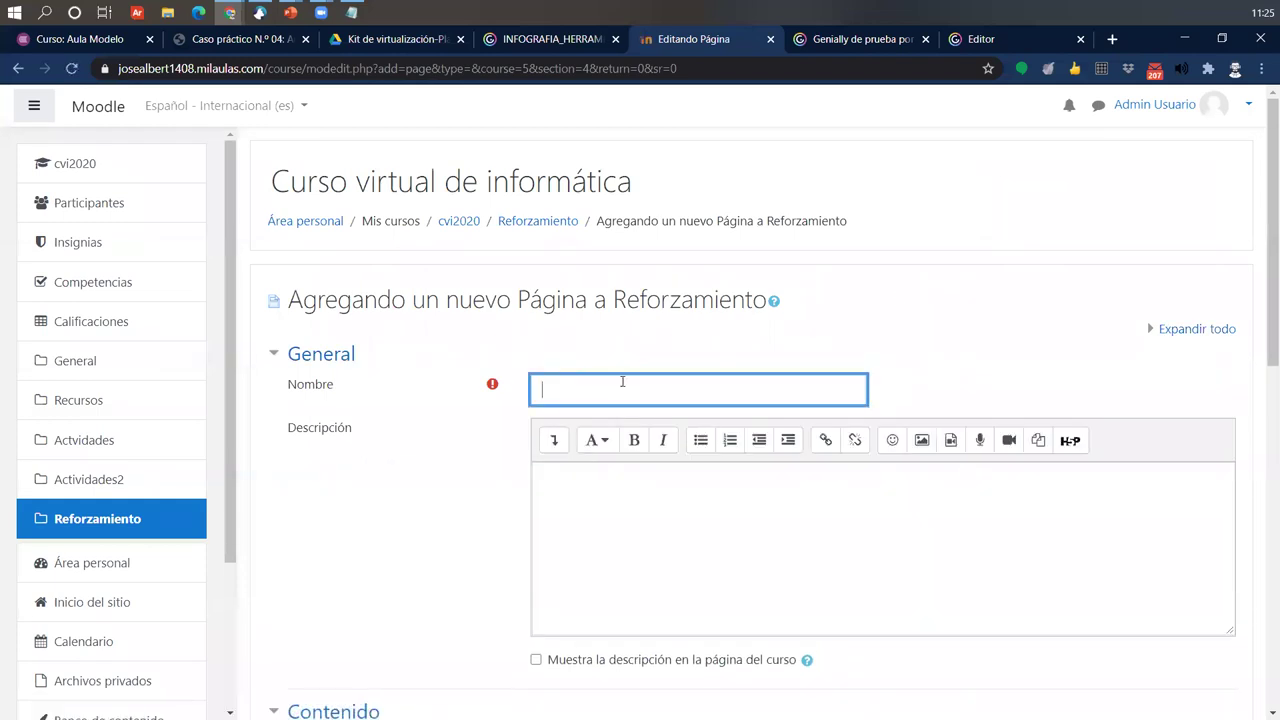
double_click(289, 384)
left_click(552, 385)
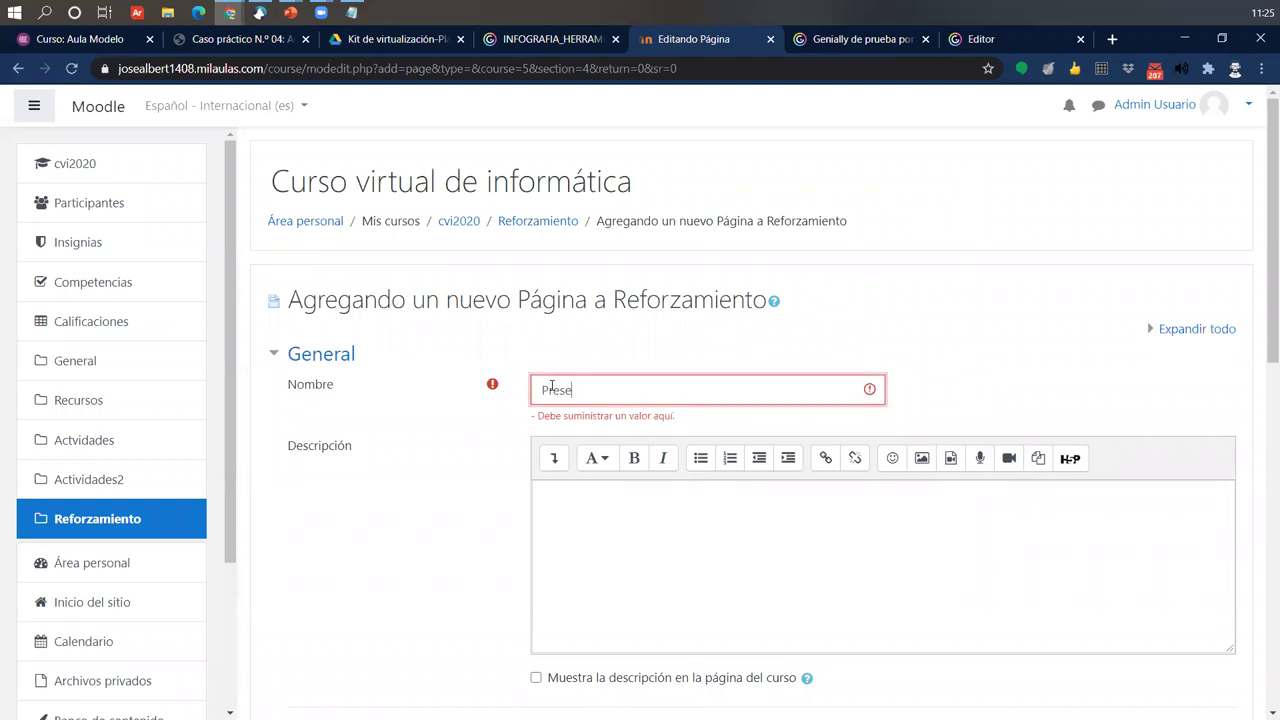
type("Presentacion de navegadores web")
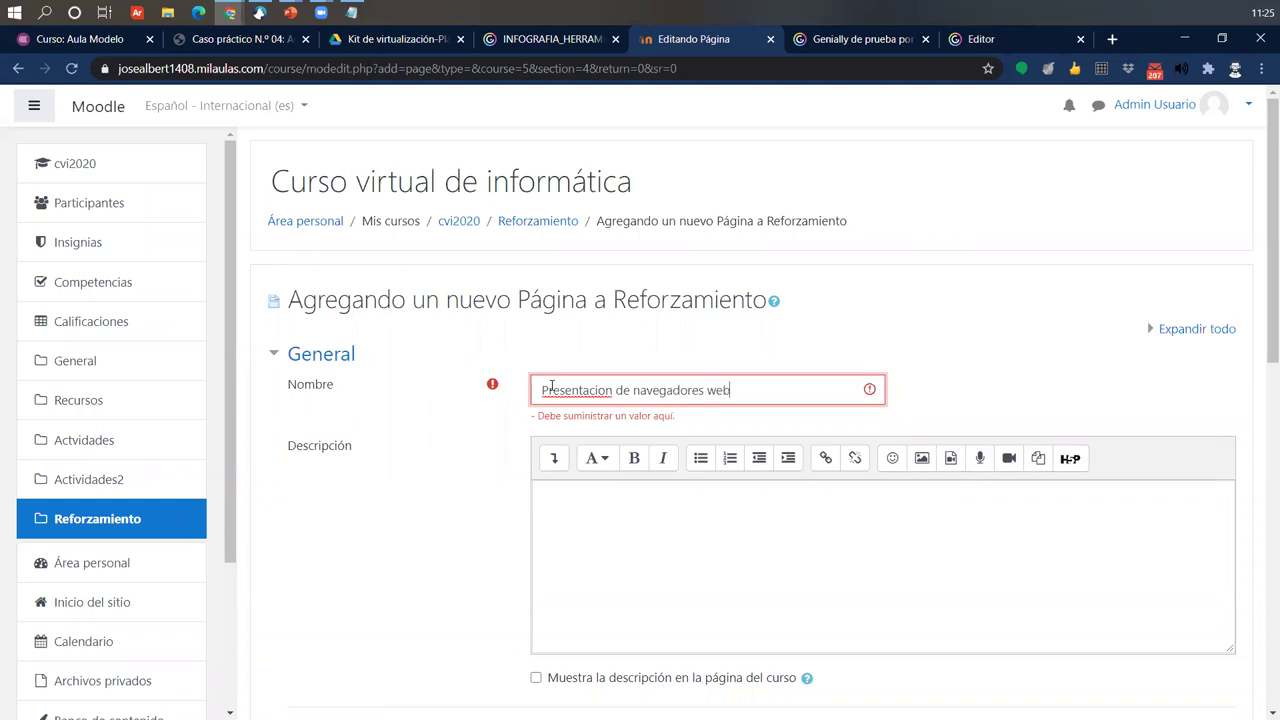
right_click(562, 390)
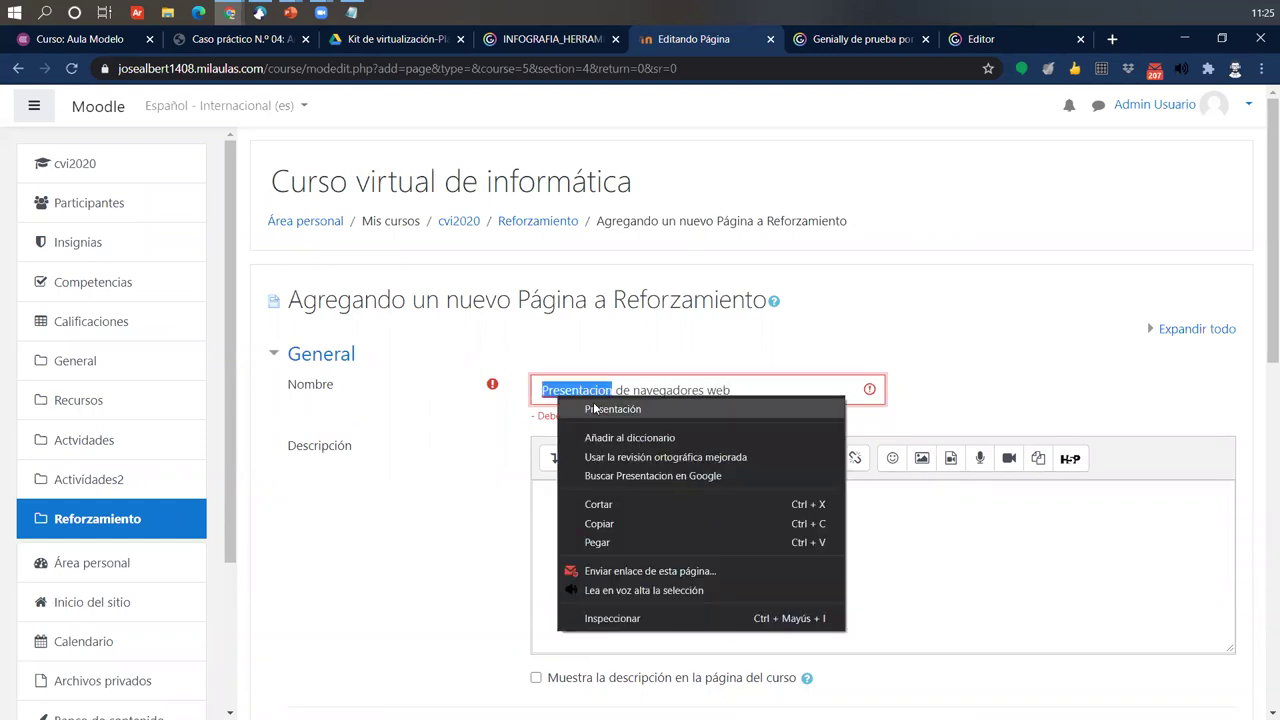
left_click(580, 408)
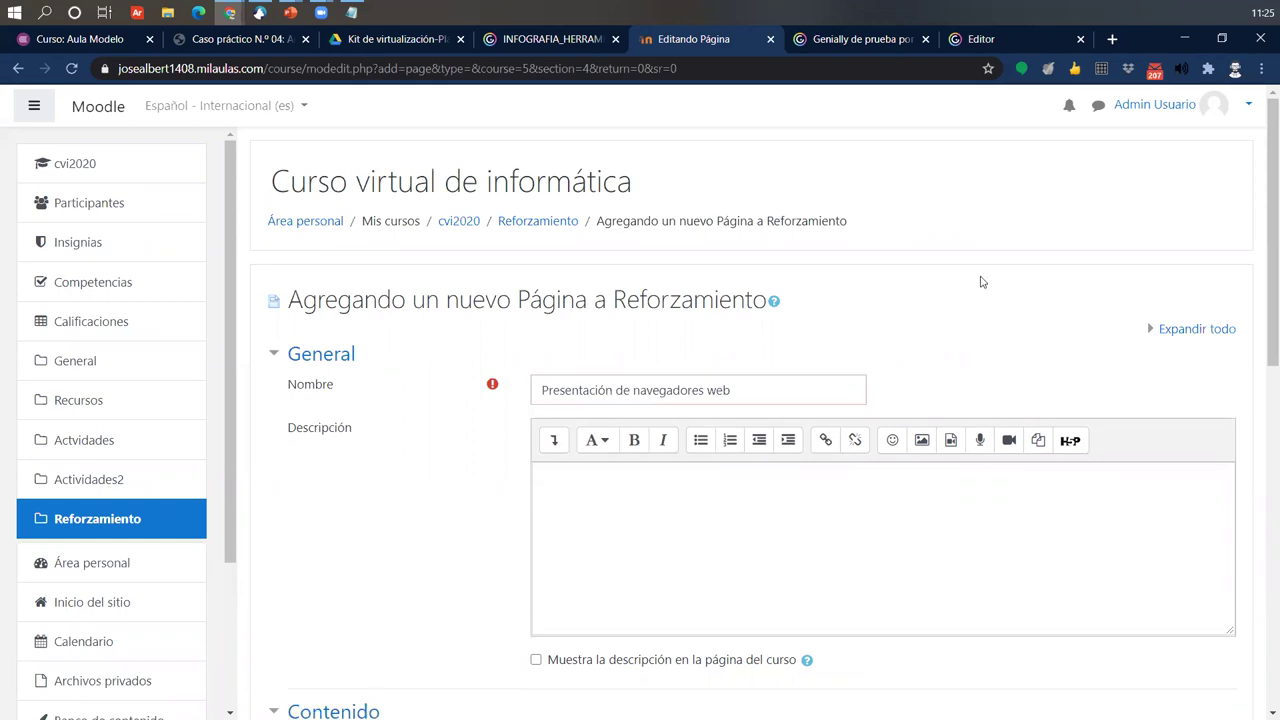
left_click(975, 42)
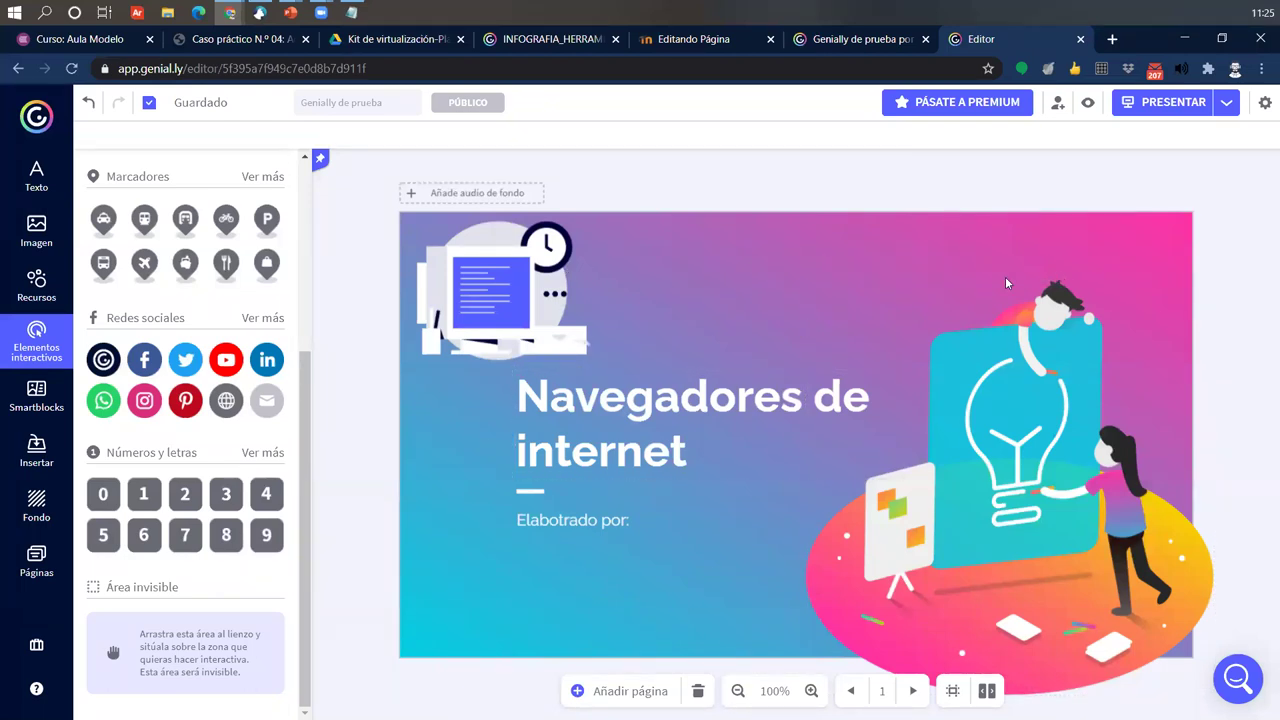
Step: Copy the IFRAME embed code from Genially's Presentar > Compartir > Insertar panel, then return to Moodle
left_click(1264, 104)
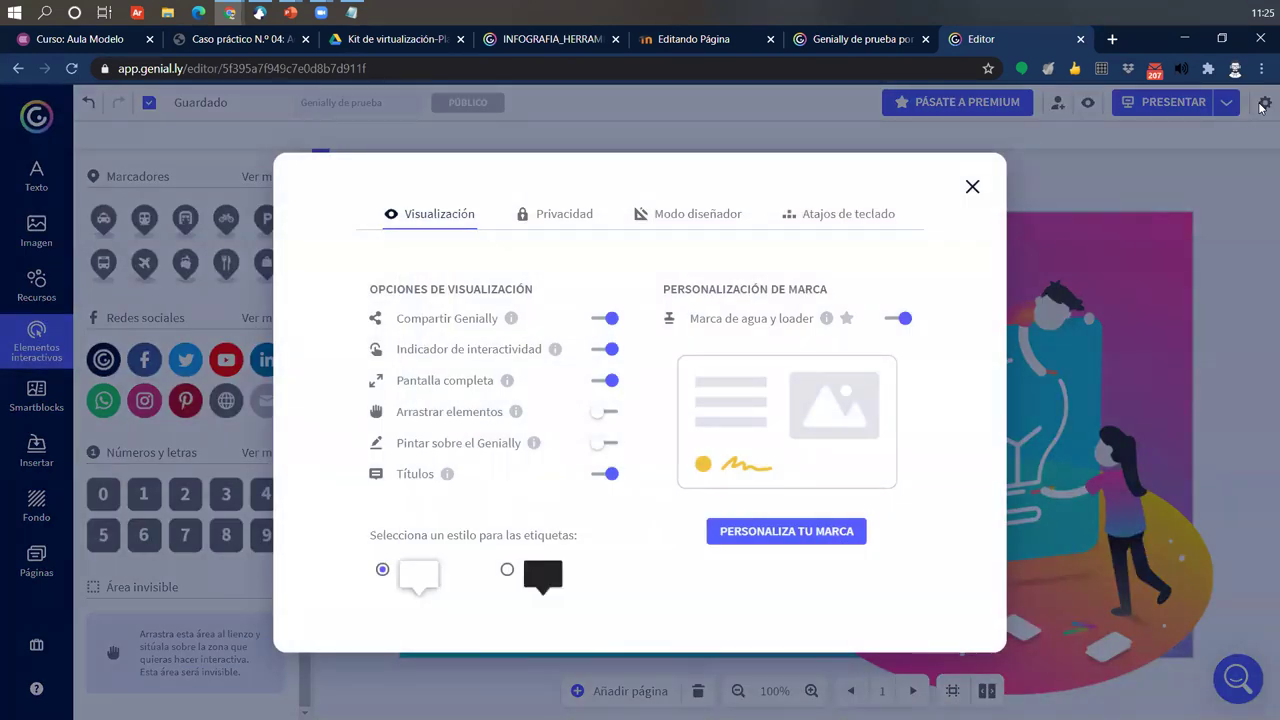
left_click(1208, 118)
left_click(1226, 104)
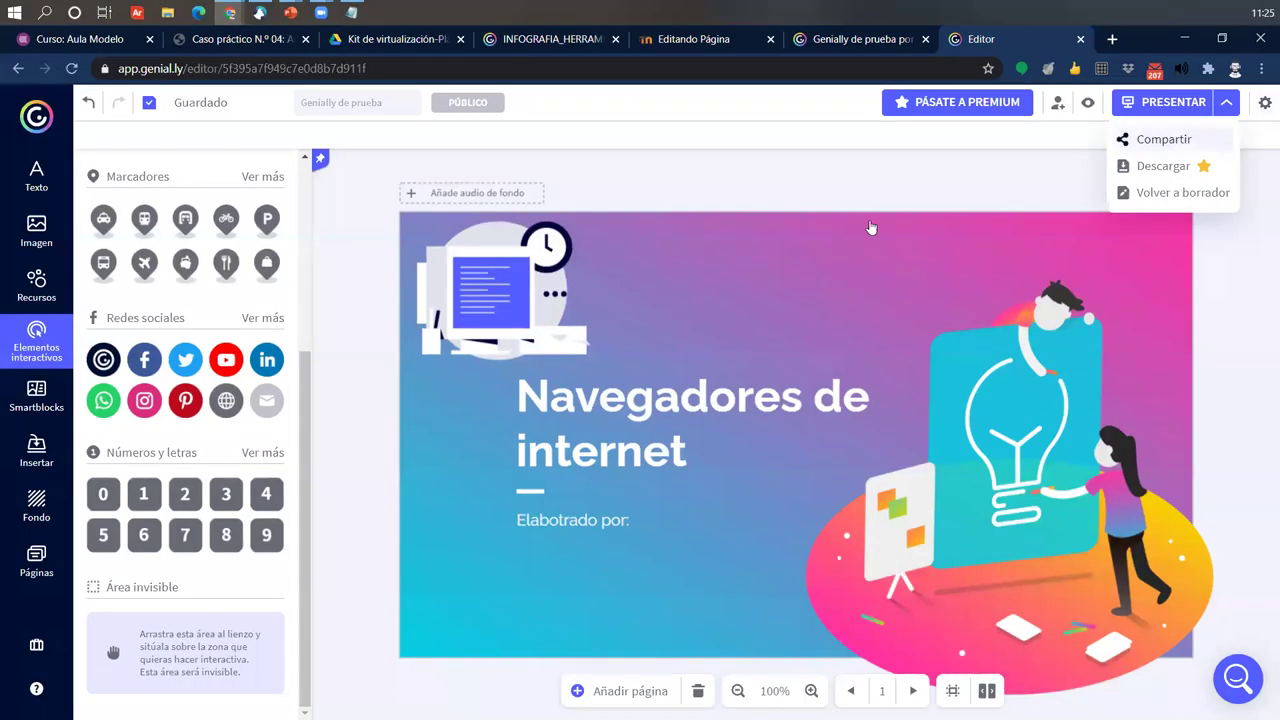
left_click(850, 230)
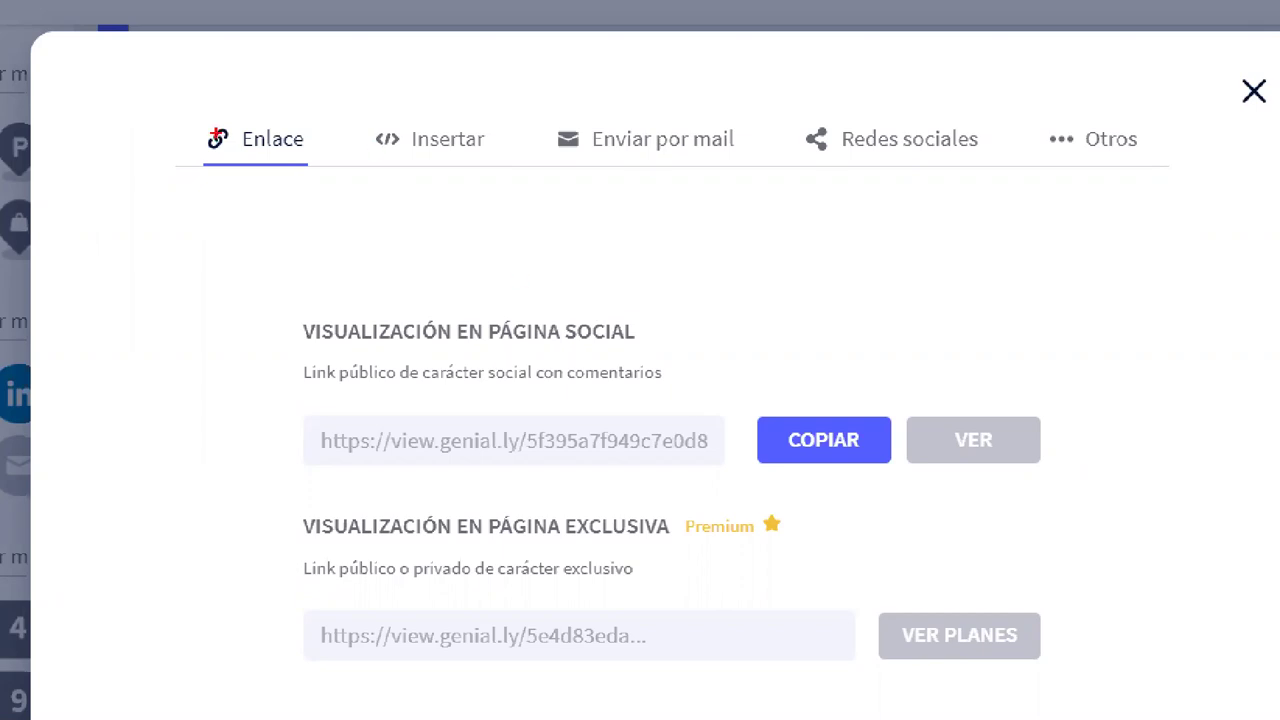
mouse_move(348, 112)
left_mouse_down()
mouse_move(509, 166)
mouse_move(592, 224)
left_mouse_up()
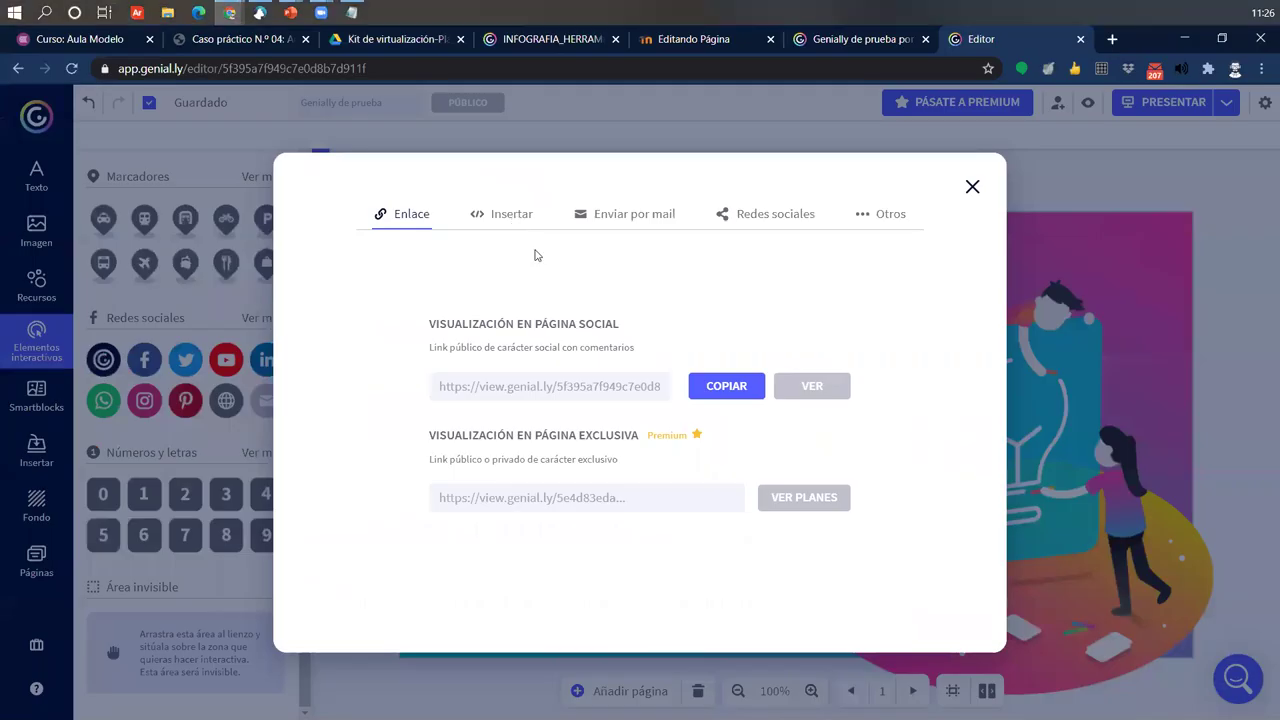
left_click(449, 146)
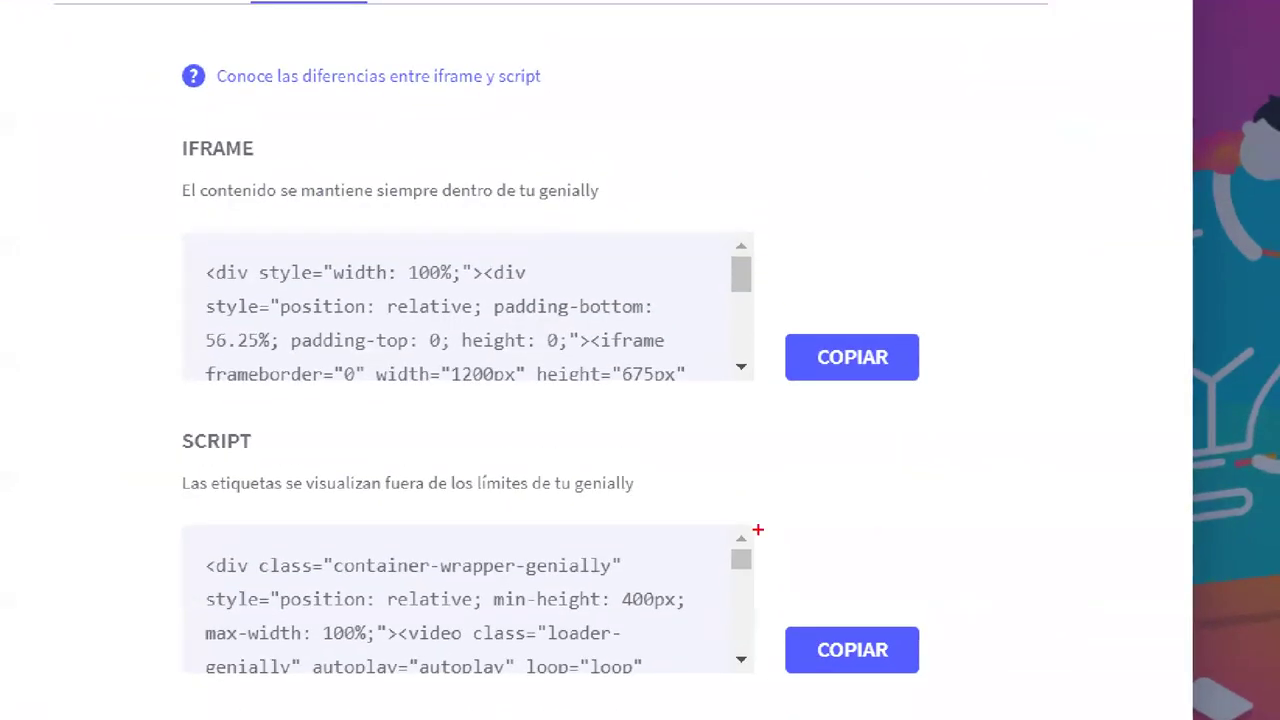
mouse_move(150, 119)
left_mouse_down()
mouse_move(666, 266)
mouse_move(988, 423)
mouse_move(954, 412)
left_mouse_up()
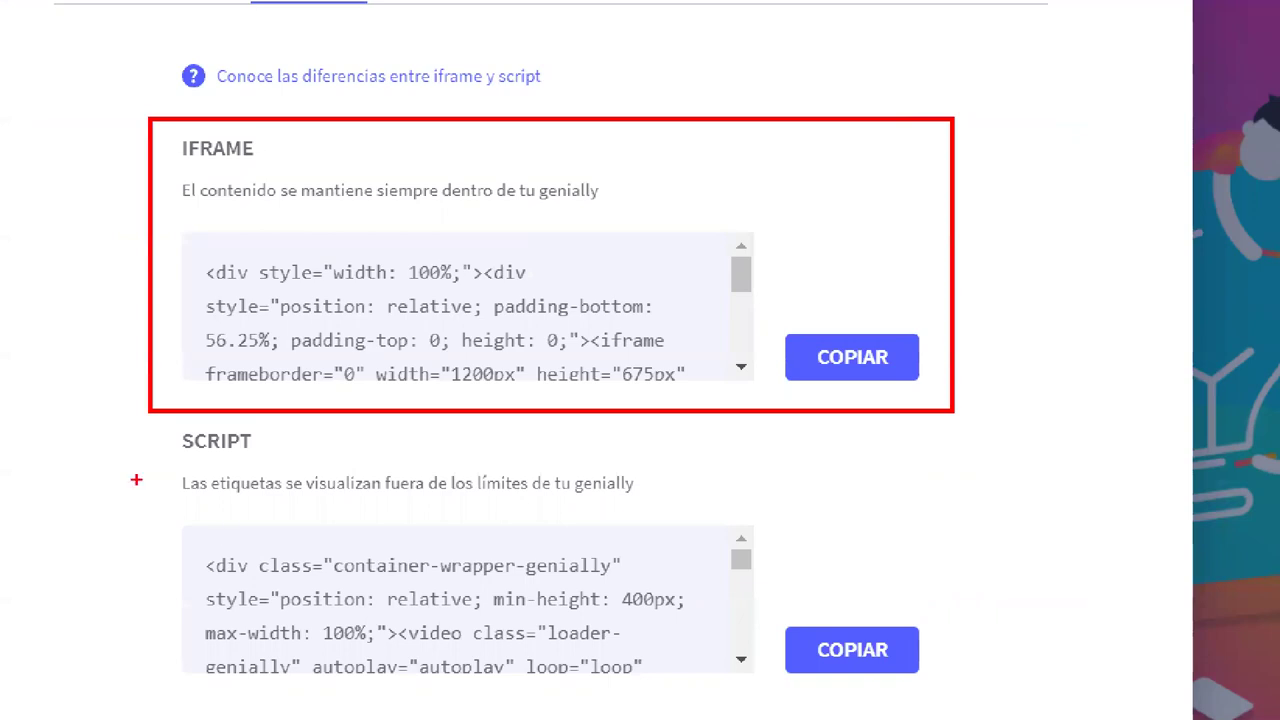
mouse_move(153, 426)
left_mouse_down()
mouse_move(374, 480)
mouse_move(992, 712)
left_mouse_up()
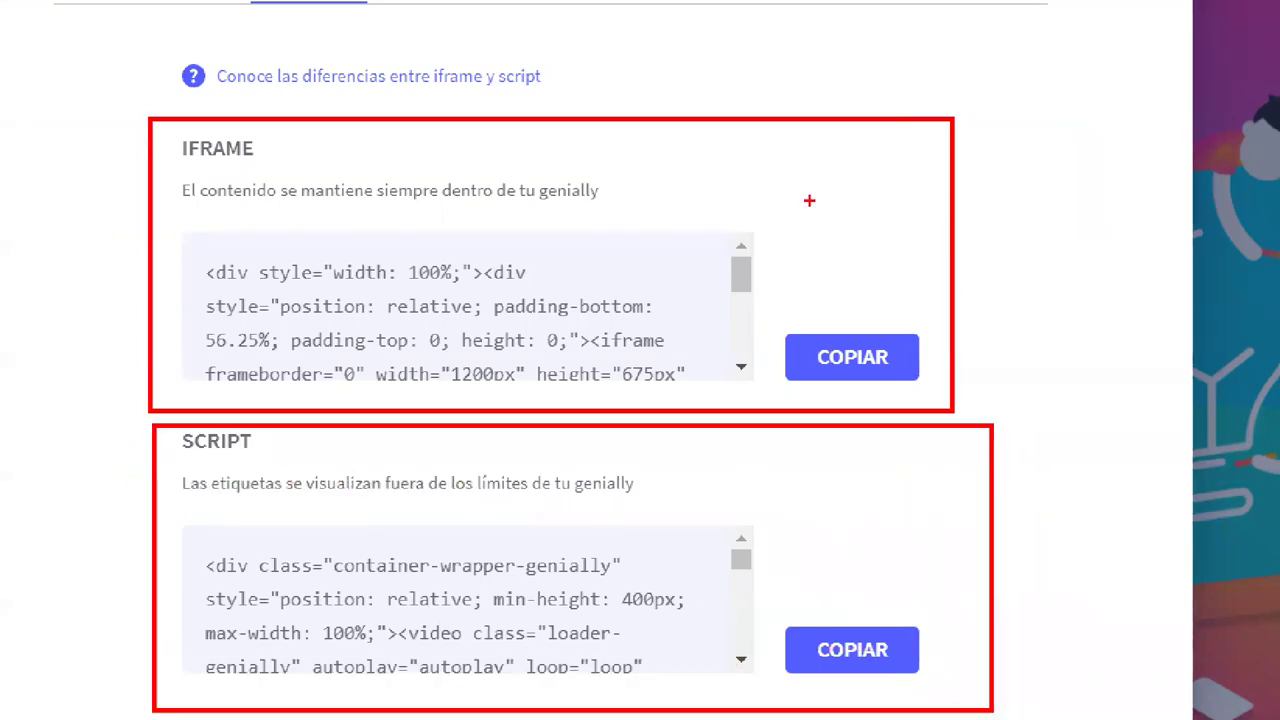
left_click_drag(776, 222, 1038, 98)
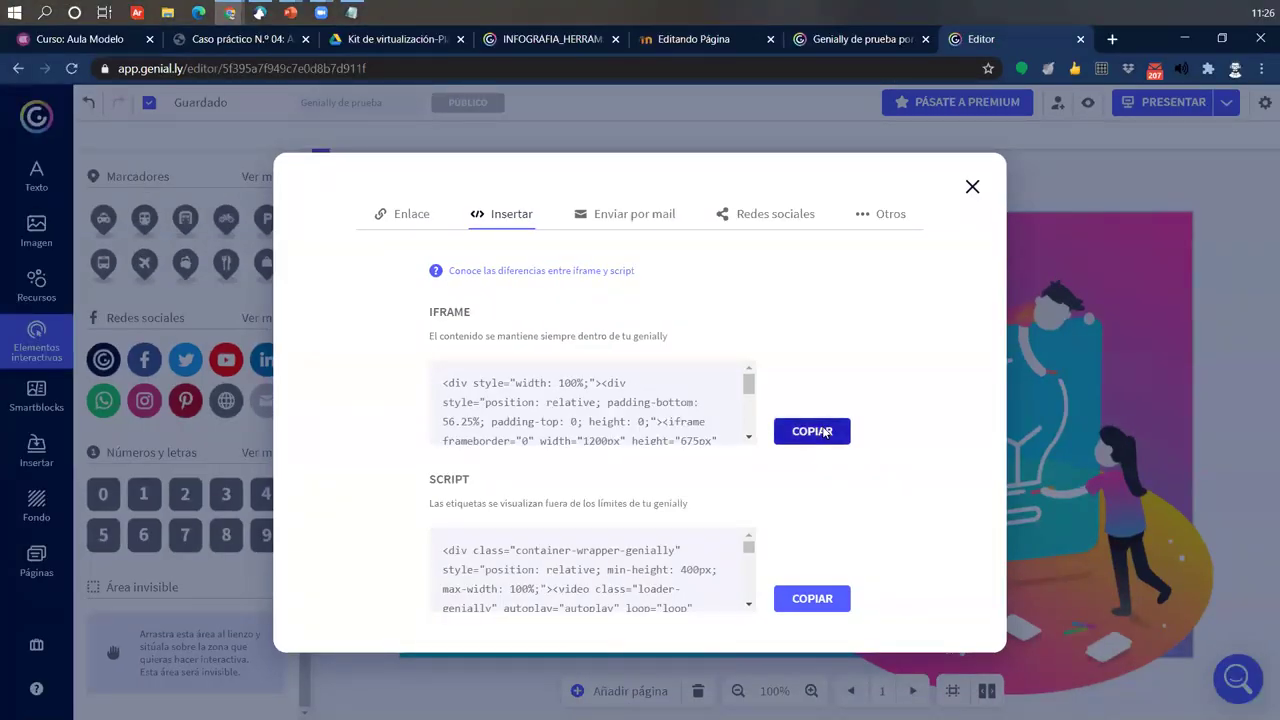
left_click(812, 431)
left_click(694, 38)
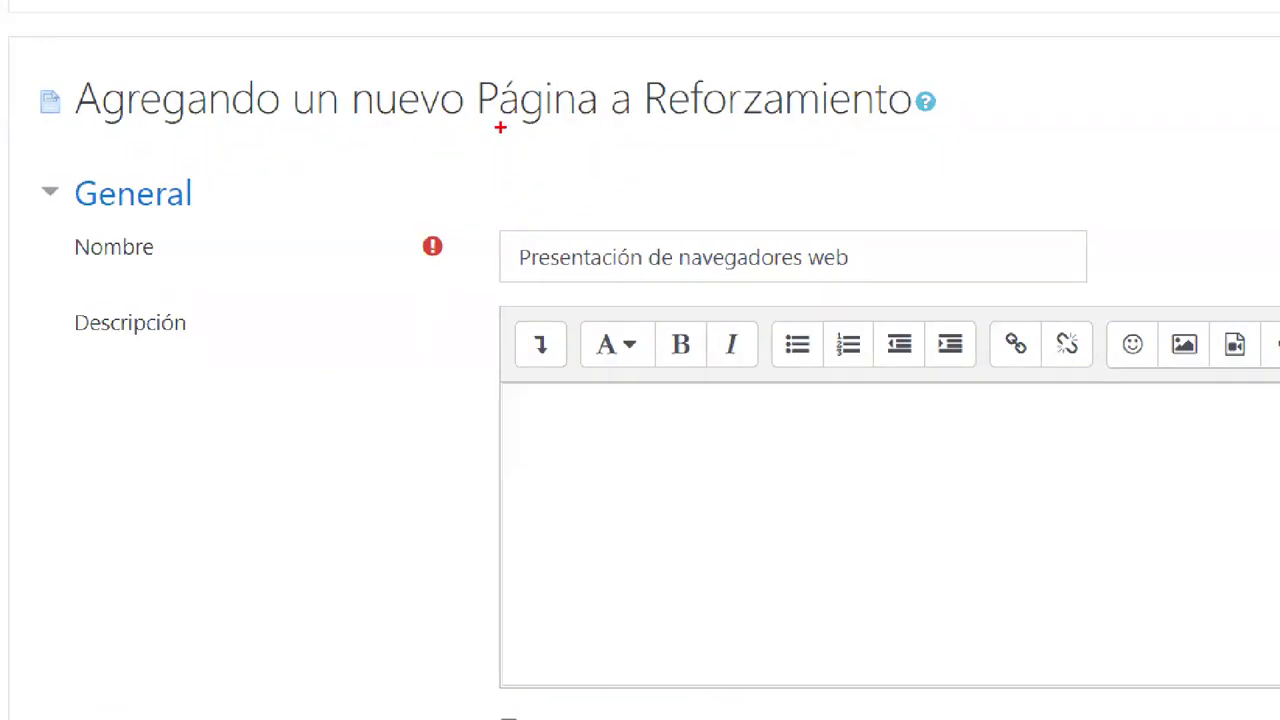
left_click_drag(479, 122, 619, 122)
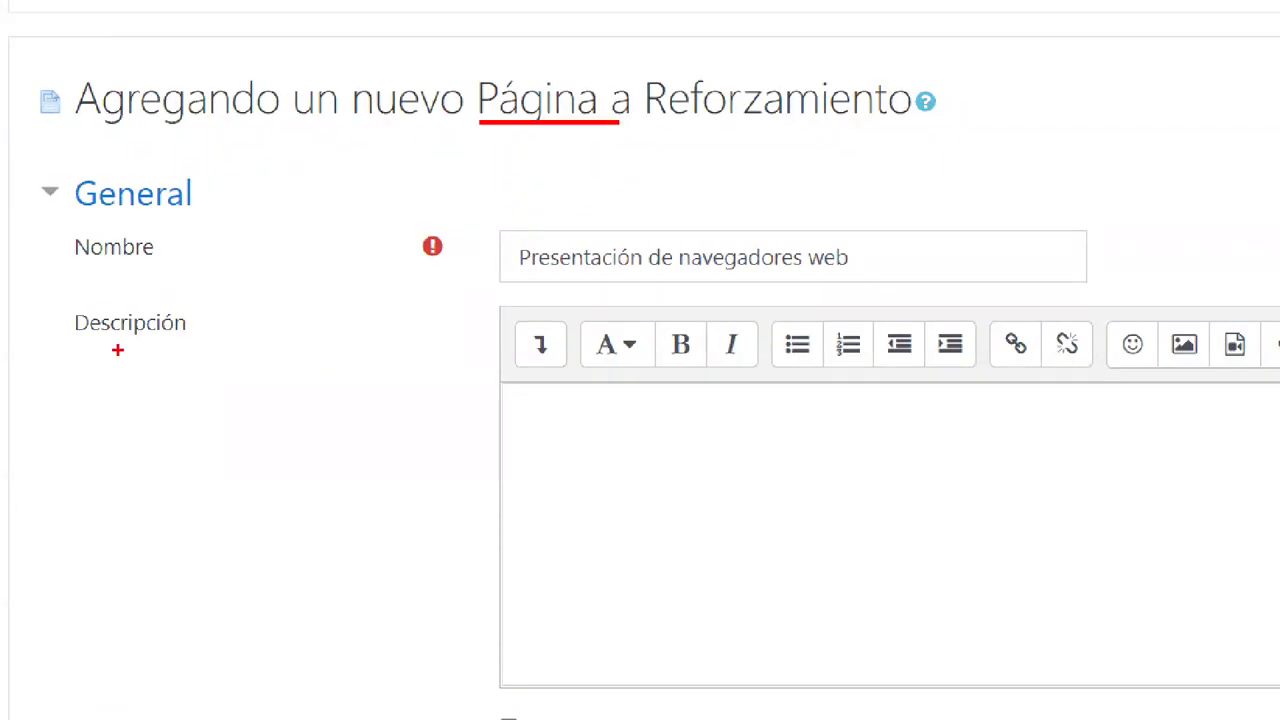
left_click_drag(50, 196, 1142, 289)
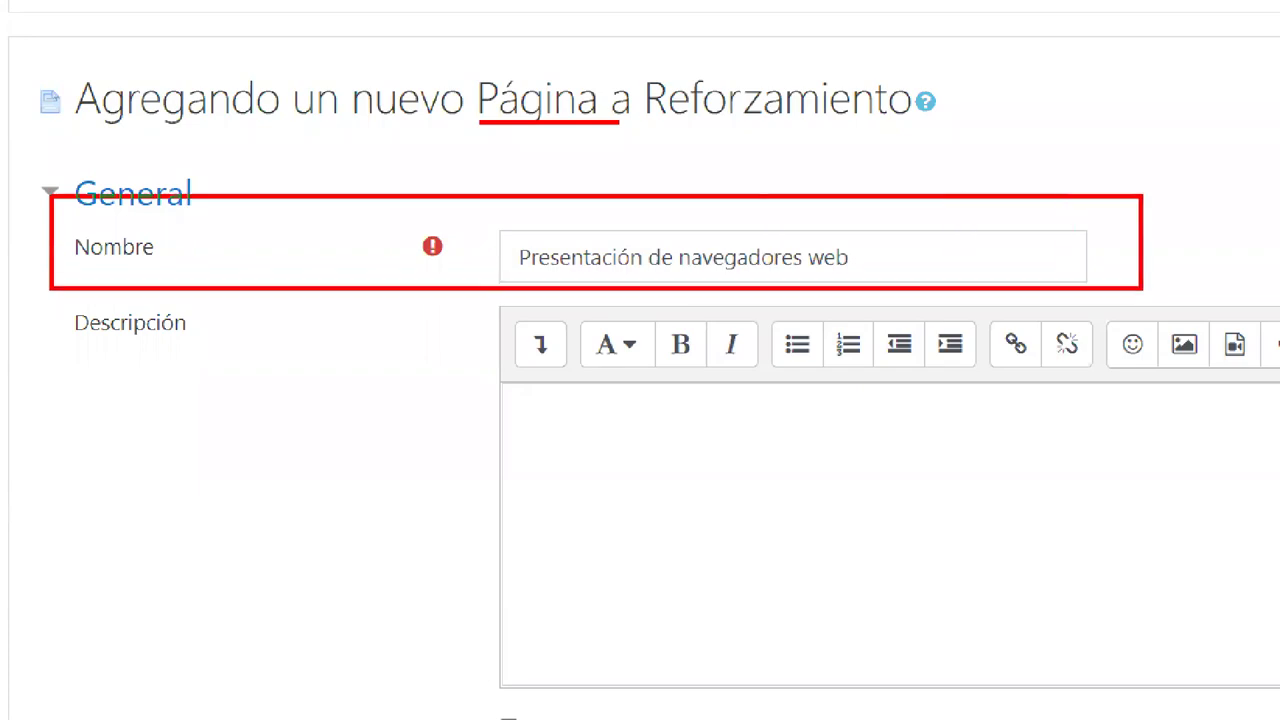
mouse_move(56, 305)
left_mouse_down()
mouse_move(1180, 650)
mouse_move(1245, 703)
left_mouse_up()
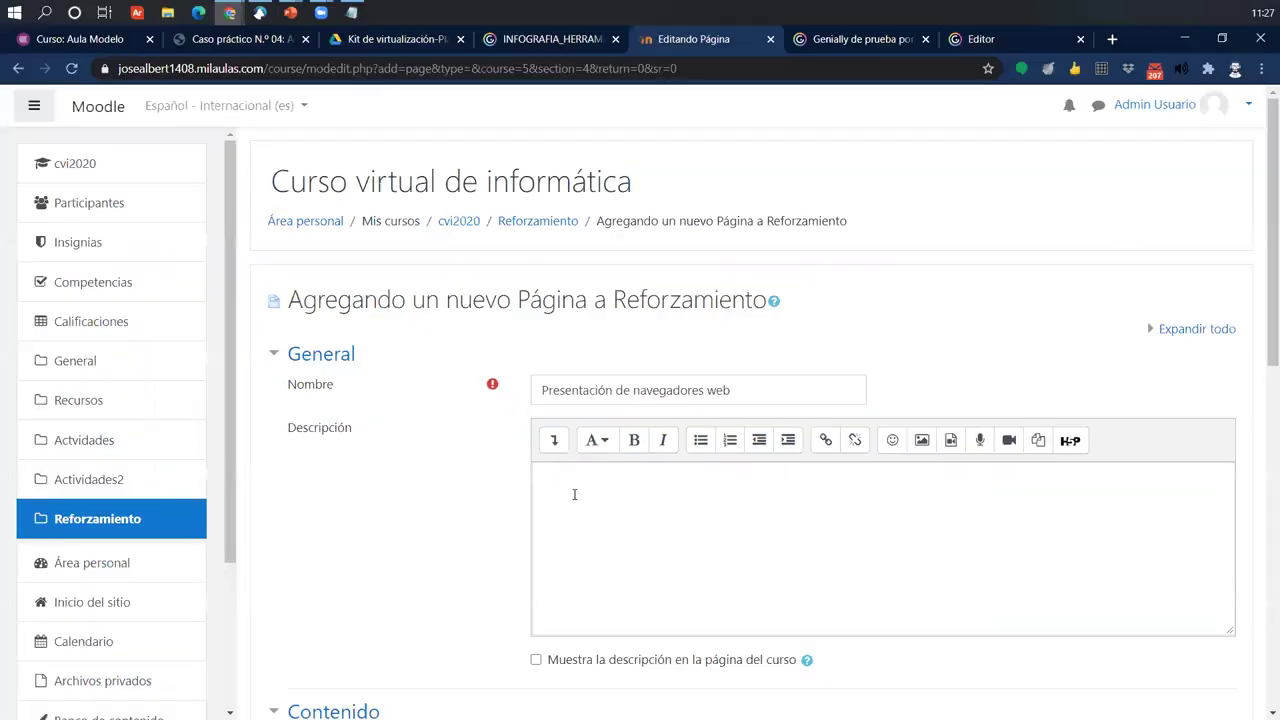
scroll(575, 494, "down", 5)
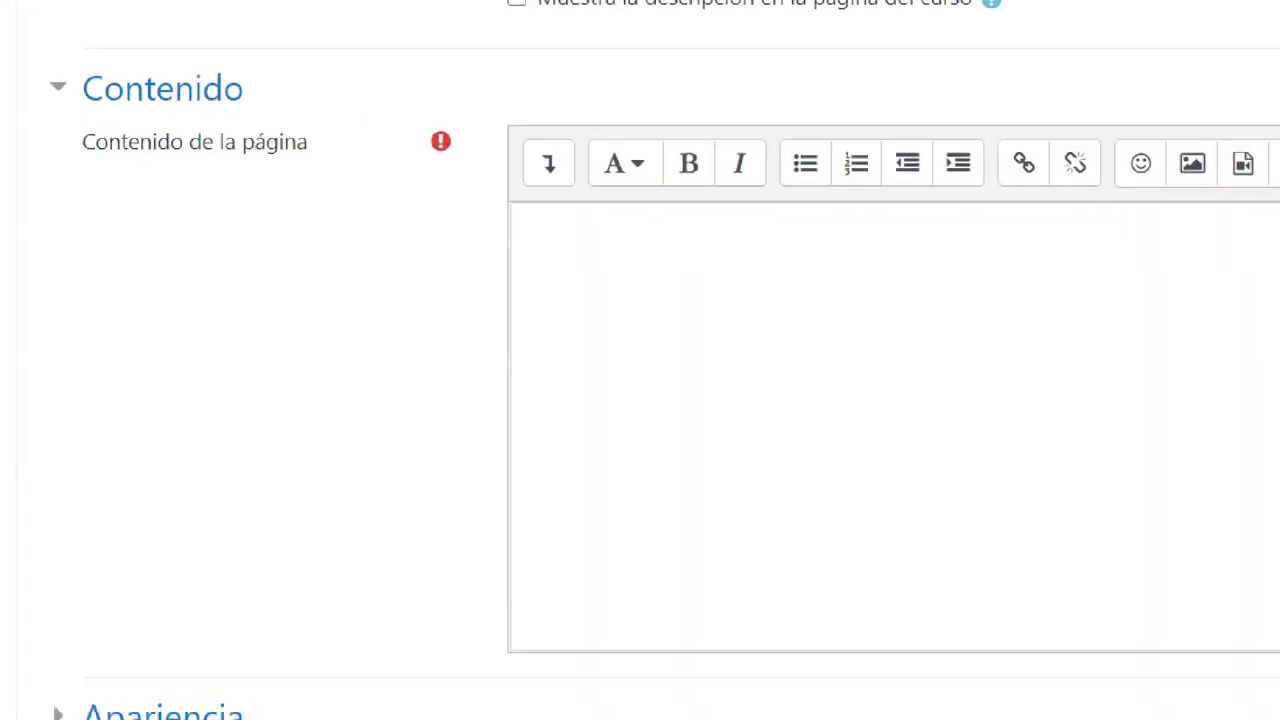
mouse_move(20, 42)
left_mouse_down()
mouse_move(340, 196)
mouse_move(355, 188)
mouse_move(466, 320)
left_mouse_up()
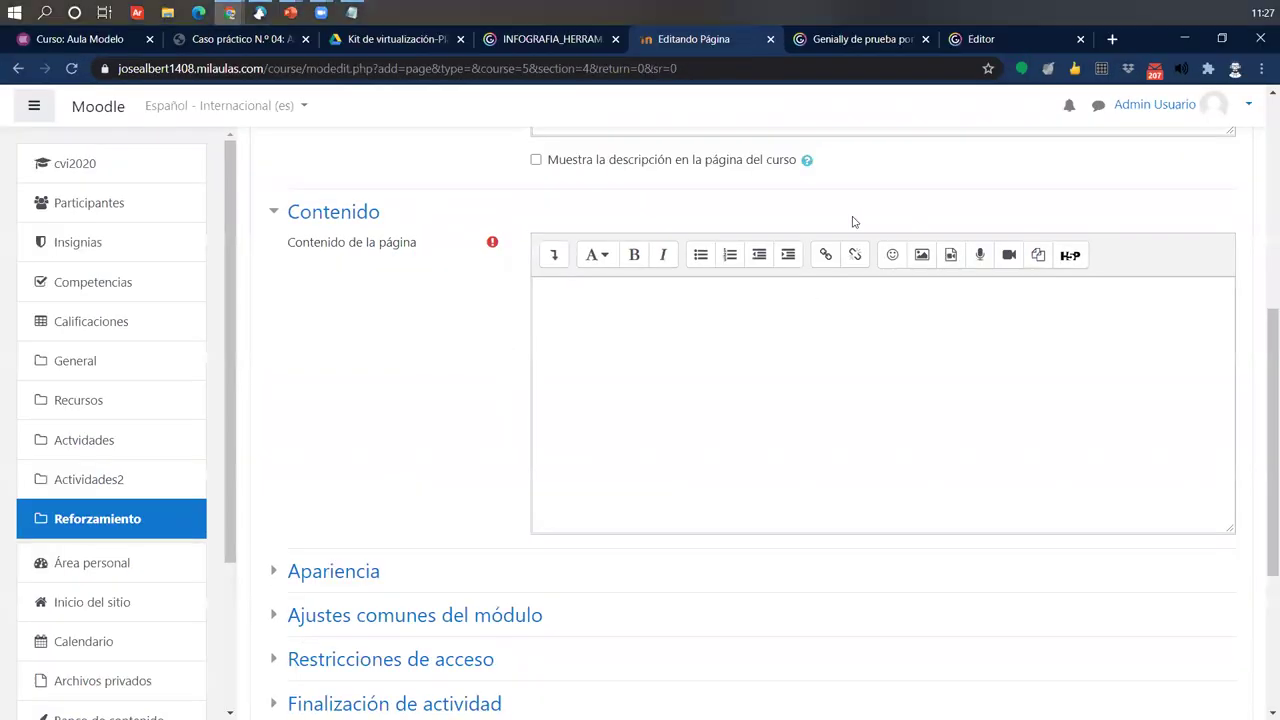
scroll(960, 150, "up", 2)
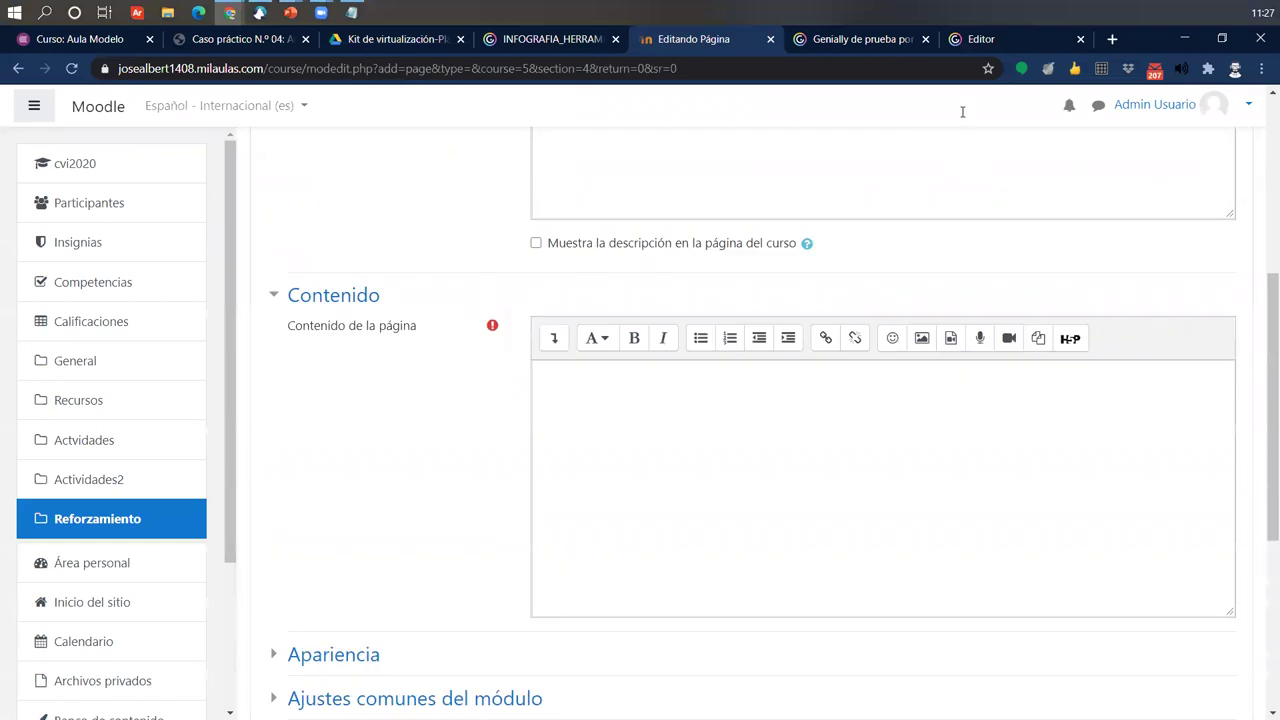
left_click(978, 39)
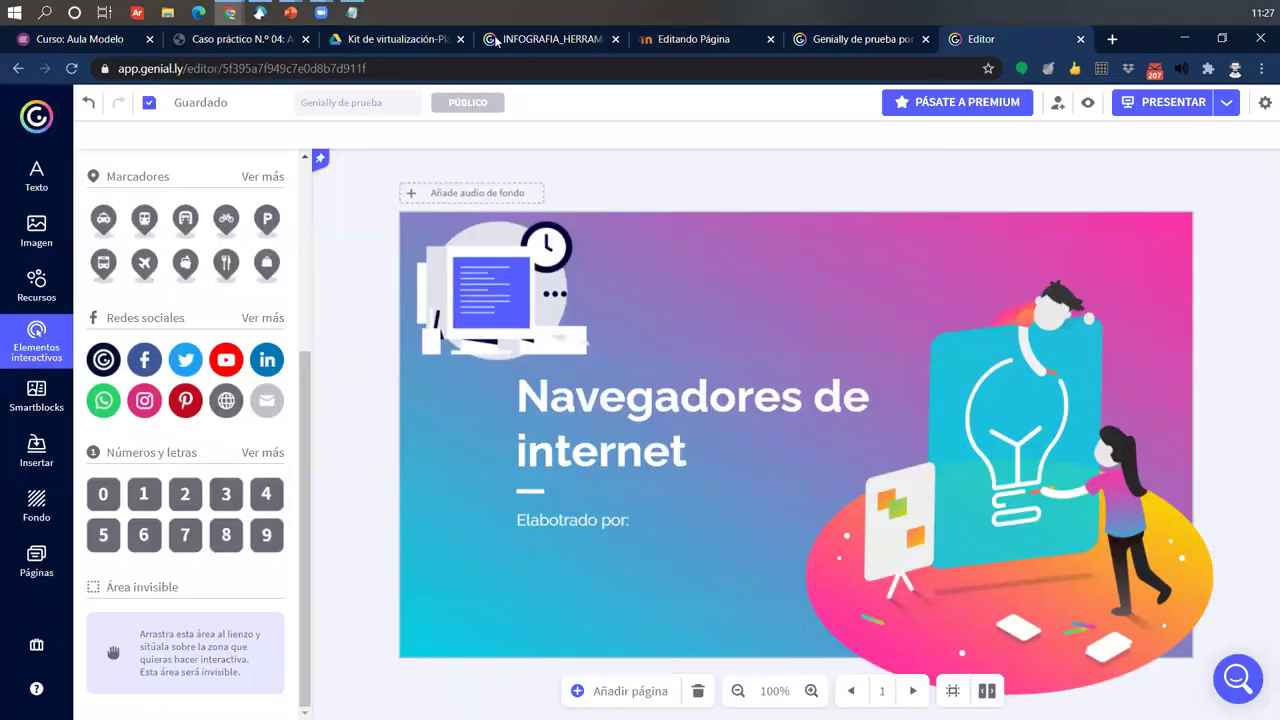
left_click(680, 40)
left_click(600, 414)
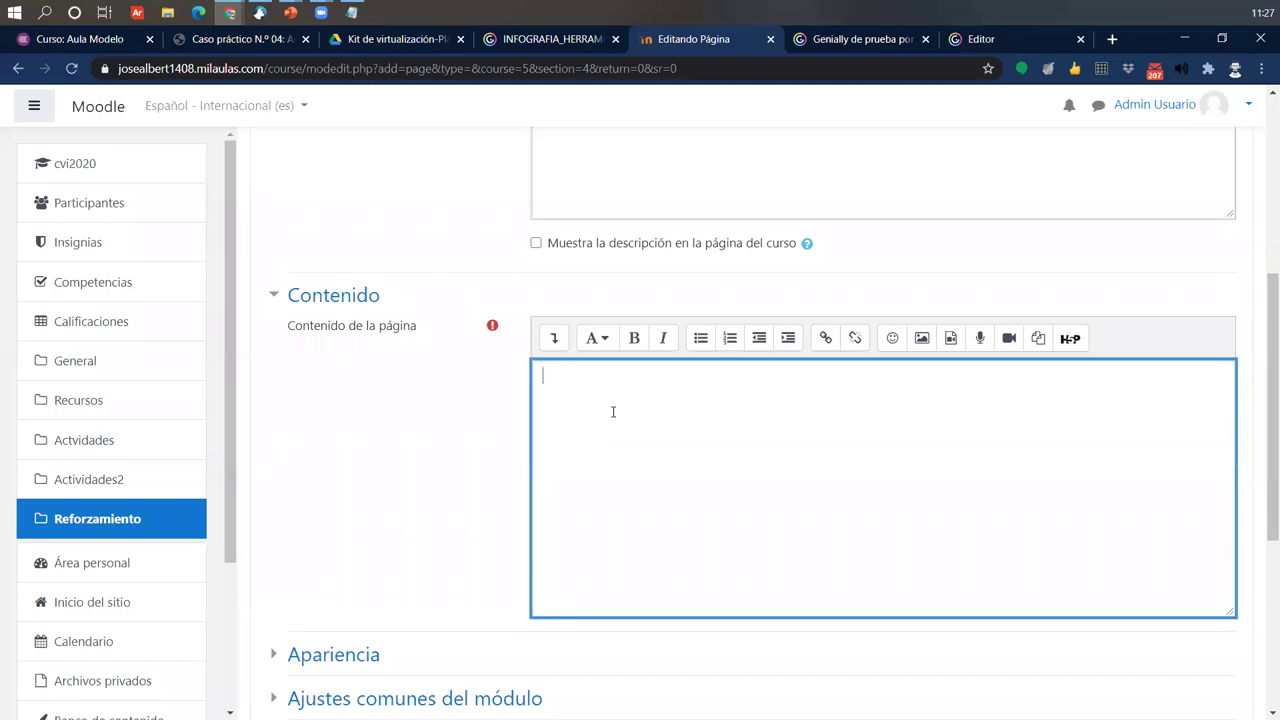
type("<div style=\"width: 100%;\"><div style=\"position: relative; padding-bottom: 56.25%; padding-top: 0; height: 0;\"><iframe frameborder=\"0\" width=\"1200px\" height=\"675px\" style=\"position: absolute; top: 0; left: 0; width: 100%; height: 100%;\" src=\"https://view.genial.ly/5f395a7f949c7e0d8b7d911f\" type=\"text/html\" allowscriptaccess=\"always\" allowfullscreen=\"true\" scrolling=\"yes\" allownetworking=\"all\"></iframe> </div> </div>")
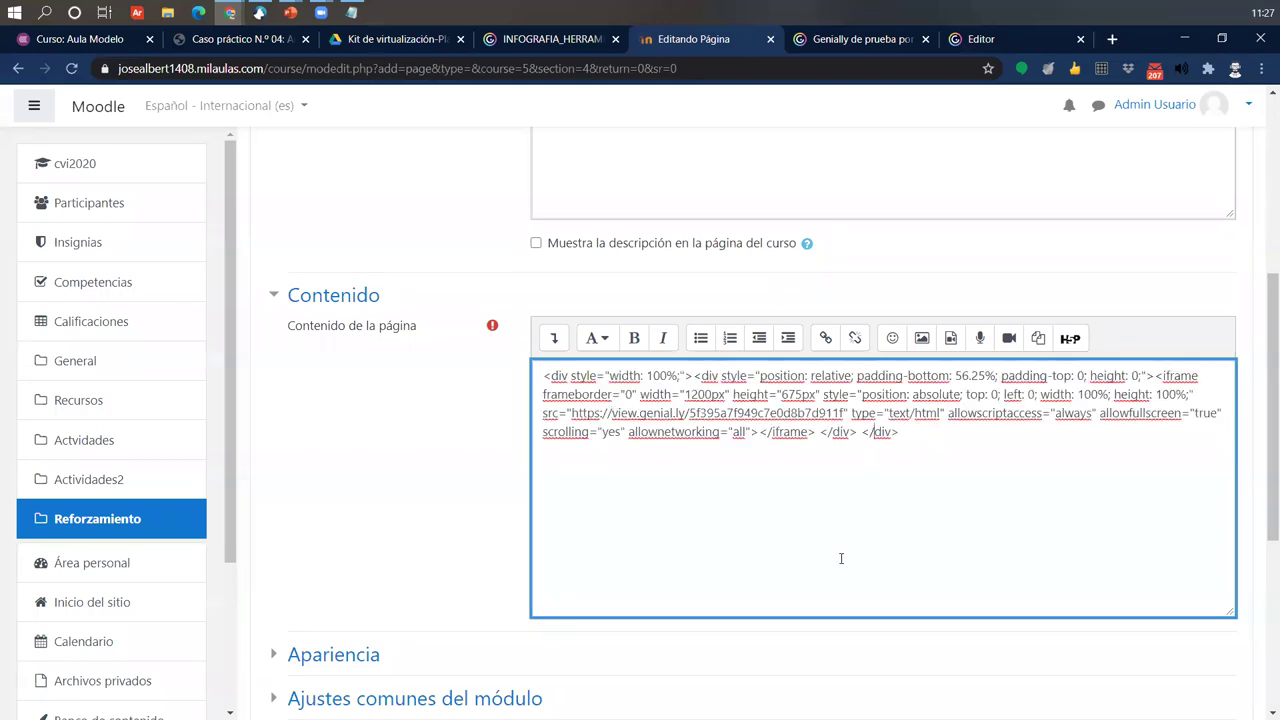
left_click_drag(896, 432, 537, 349)
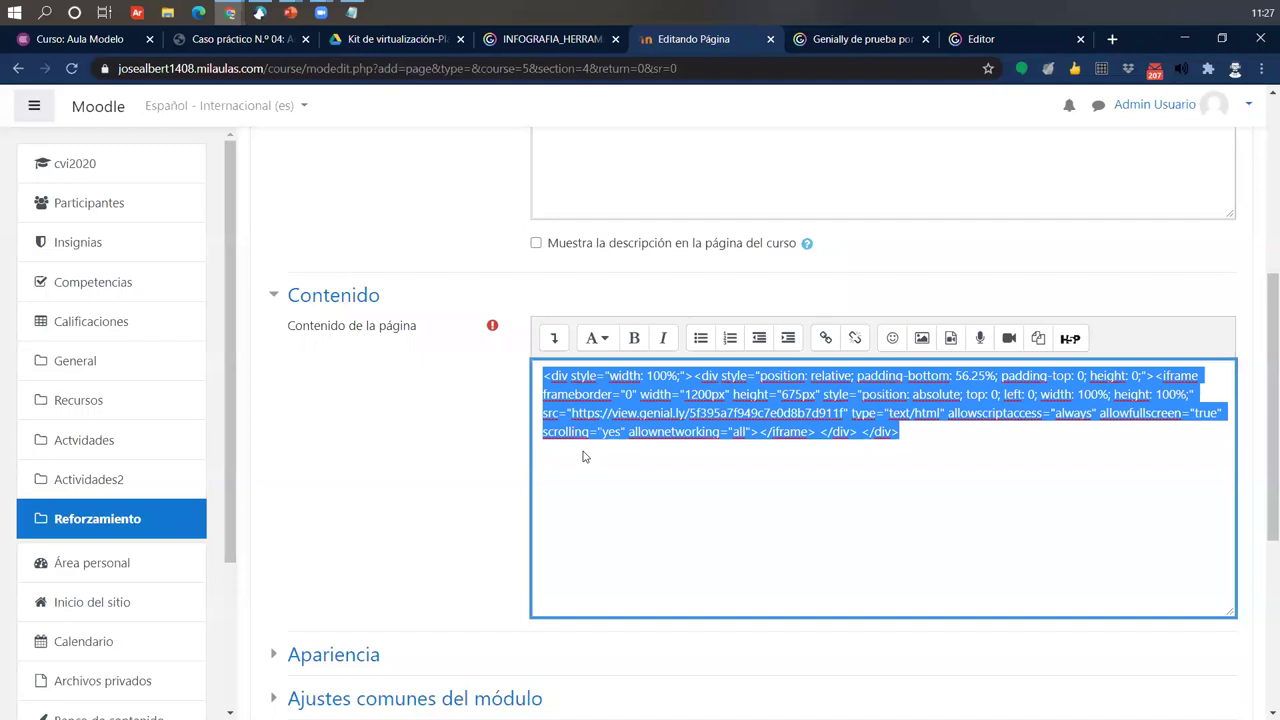
left_click(923, 442)
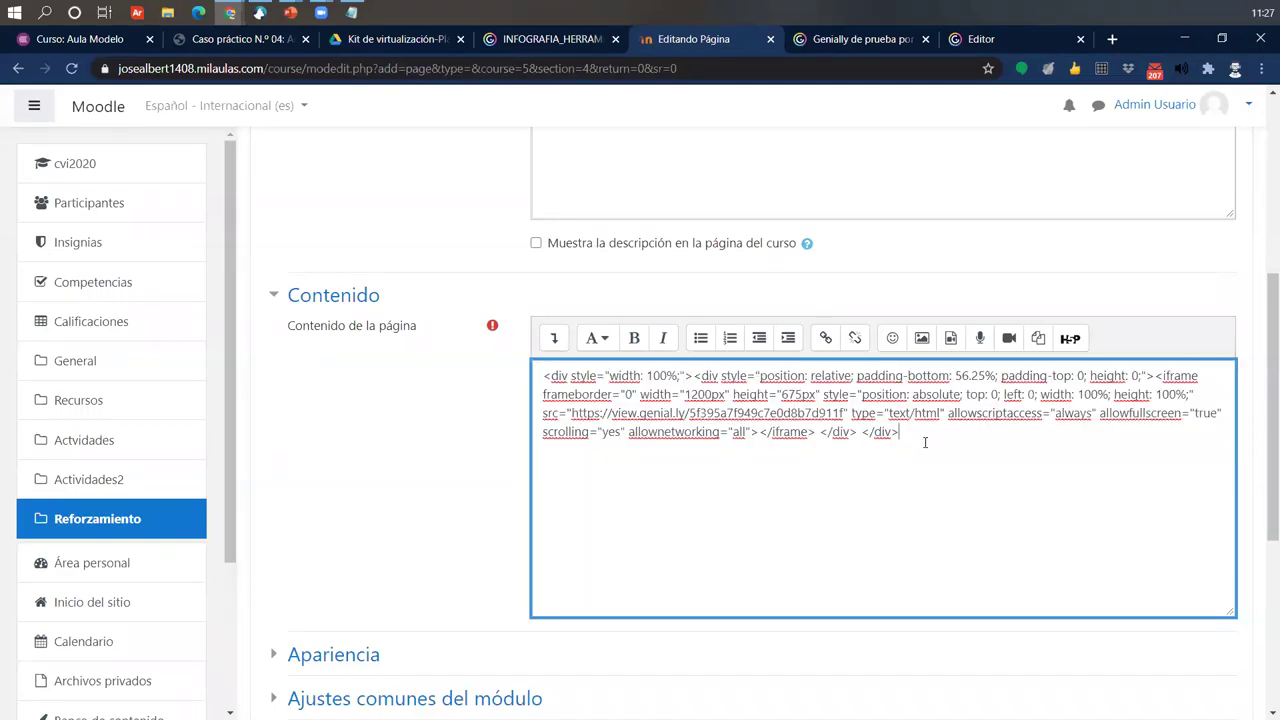
left_click_drag(899, 432, 537, 365)
key("ctrl+c")
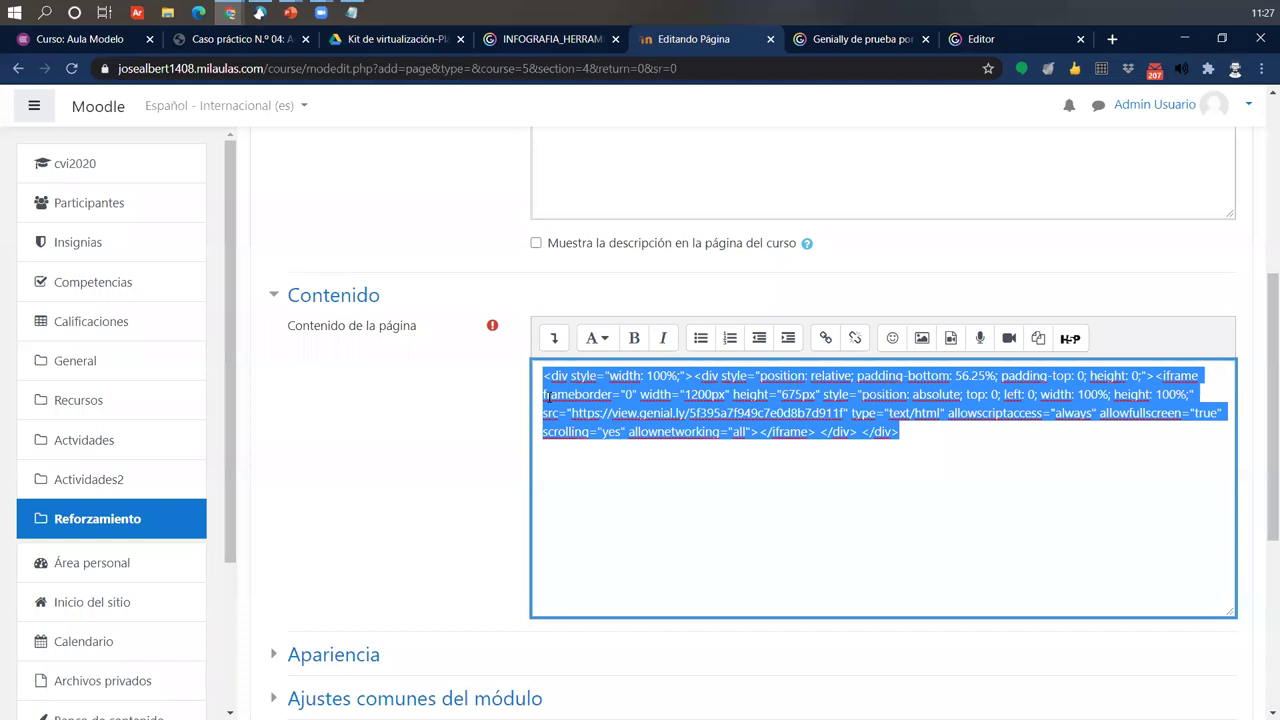
key("Delete")
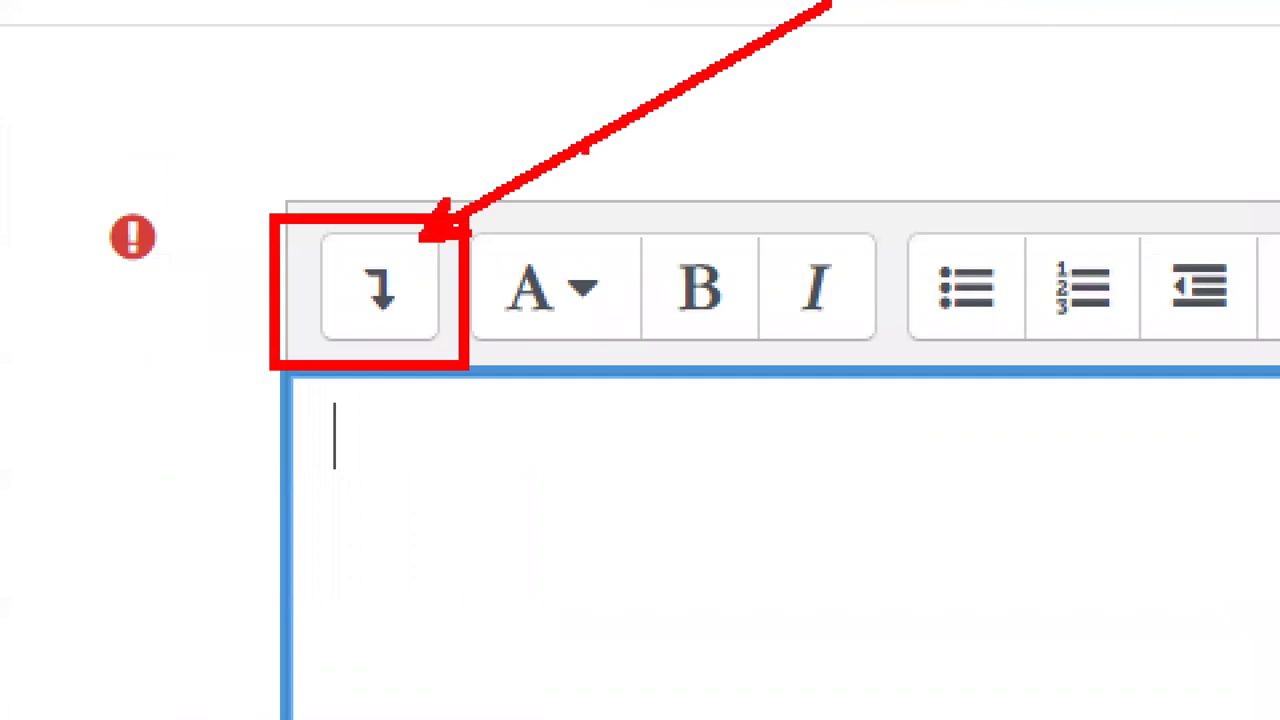
Step: Expand the Atto toolbar of the page content editor to two rows
left_click(380, 288)
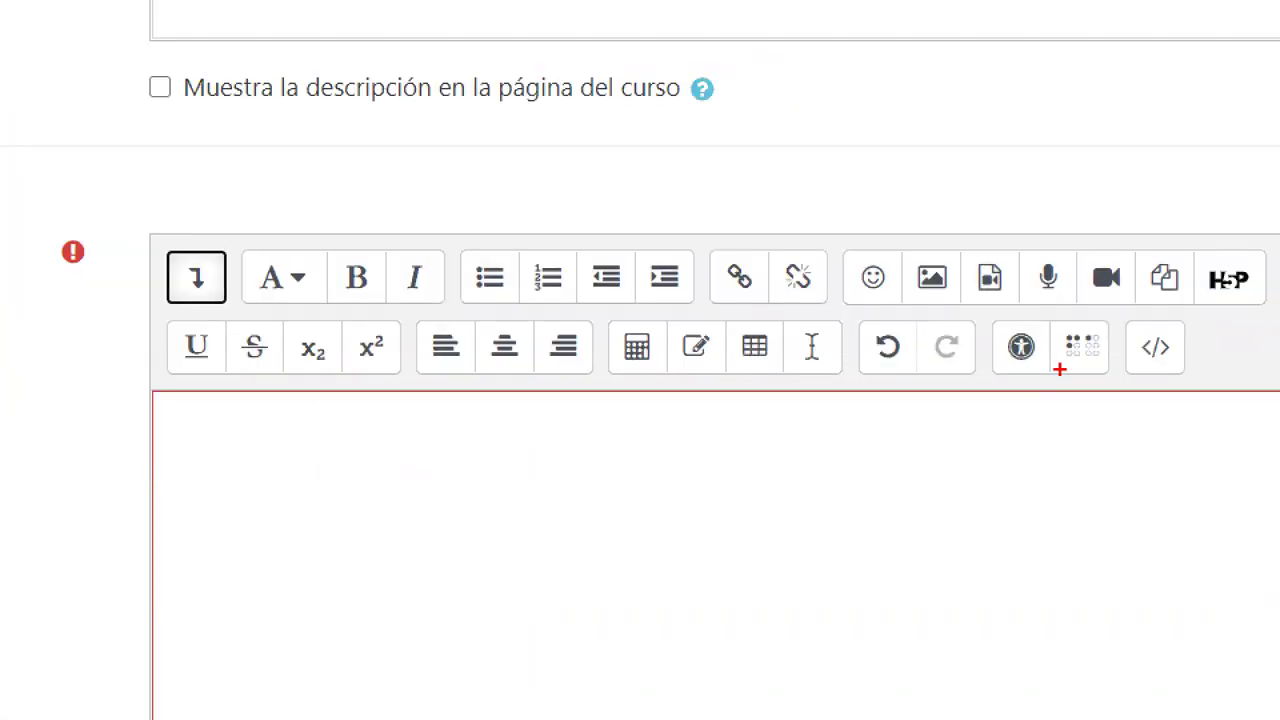
left_click_drag(1112, 307, 1200, 392)
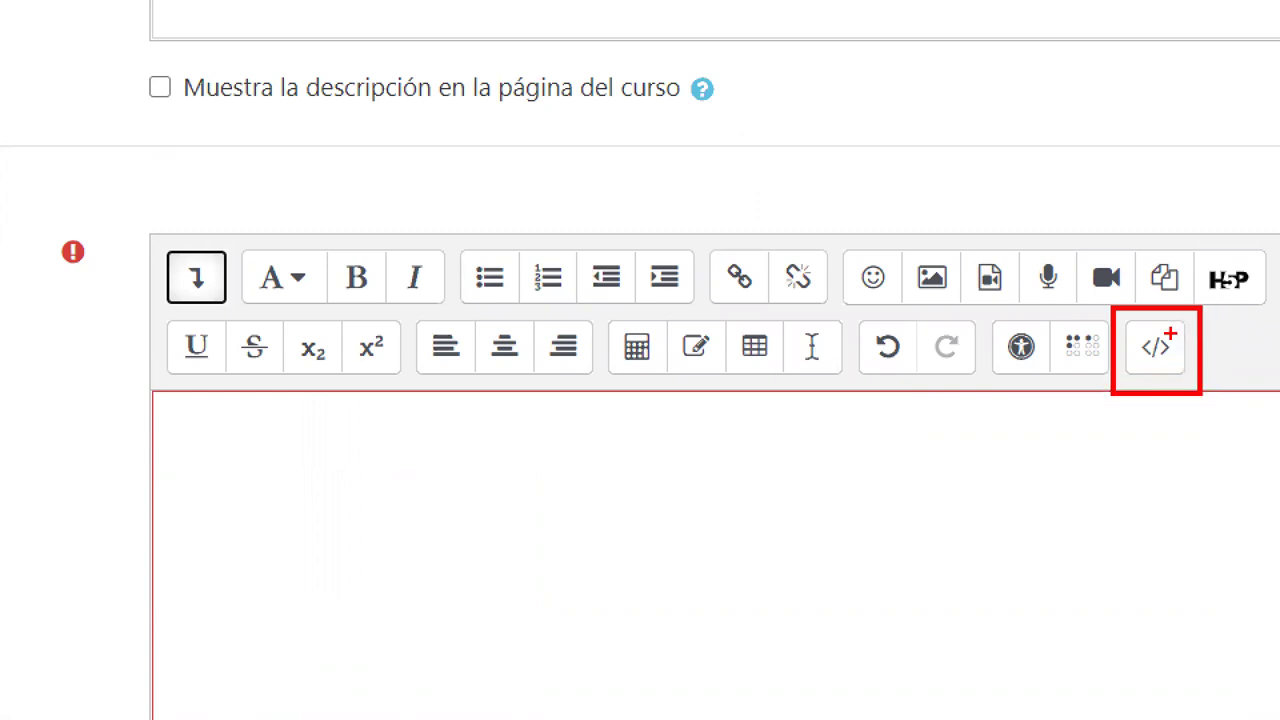
left_click_drag(1170, 333, 1210, 157)
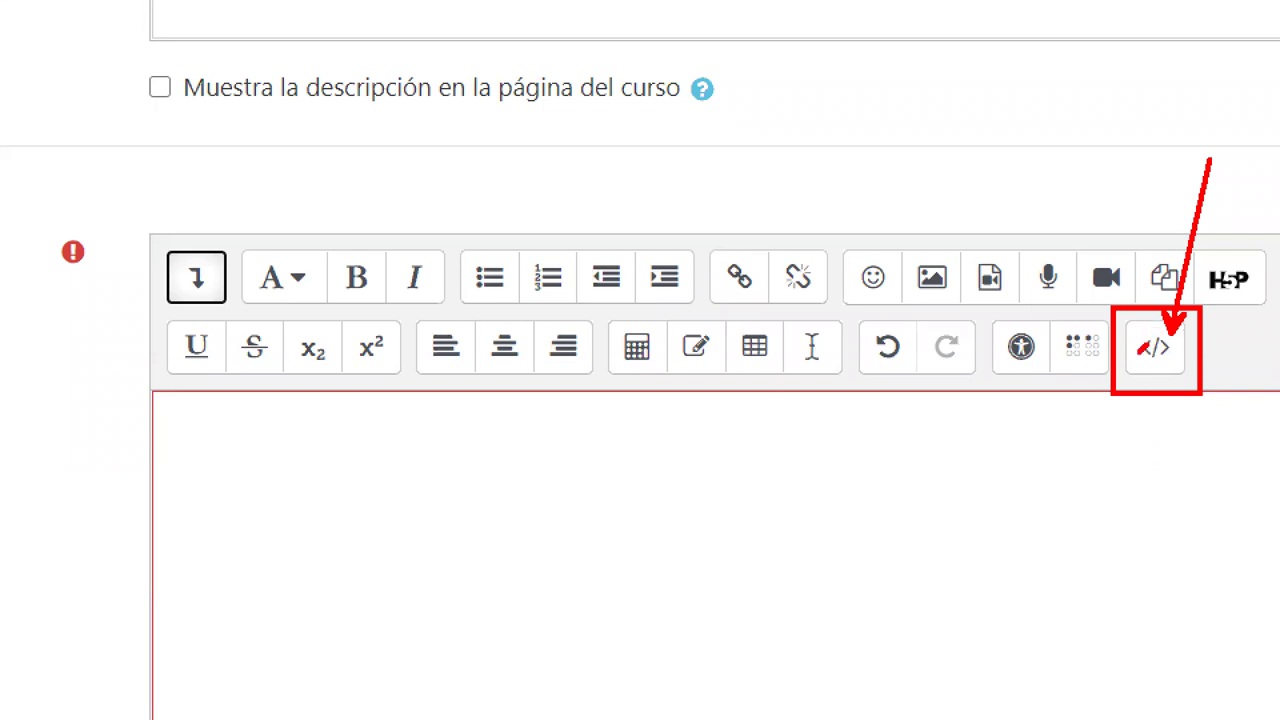
left_click_drag(1140, 350, 1204, 360)
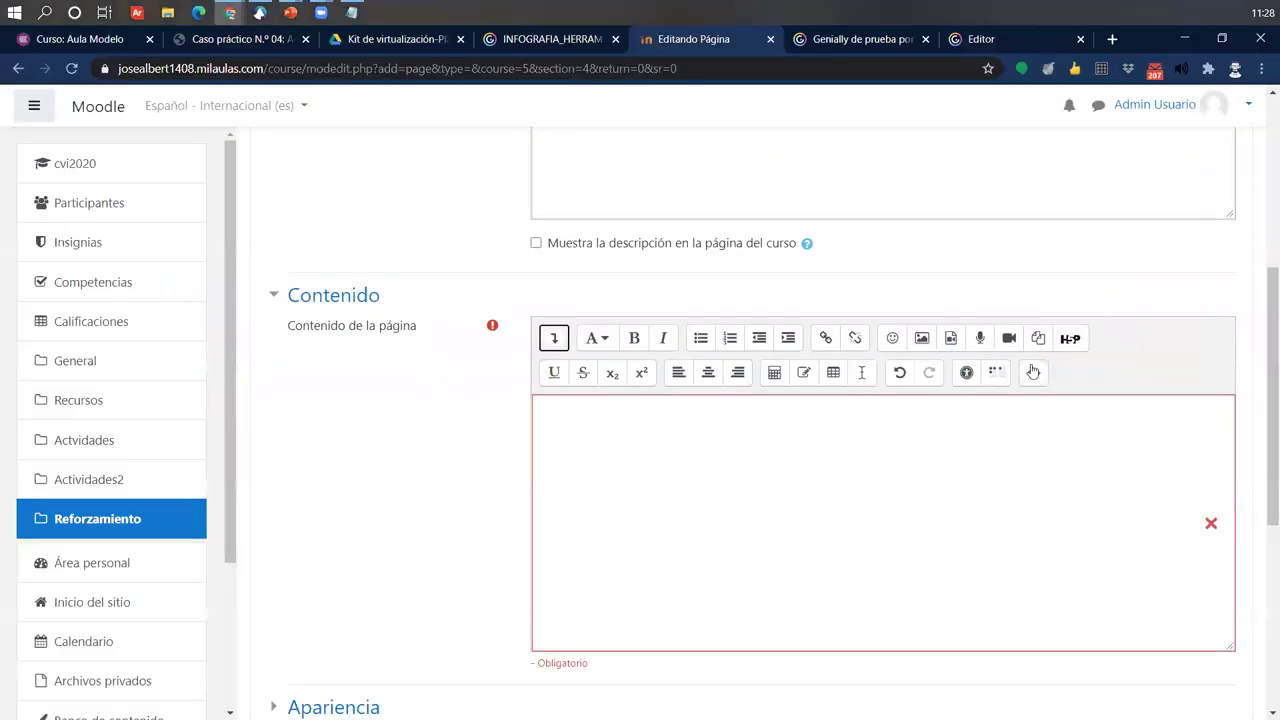
Step: Paste the Genially iframe code into the page content in HTML view, then return to visual view
left_click(1157, 347)
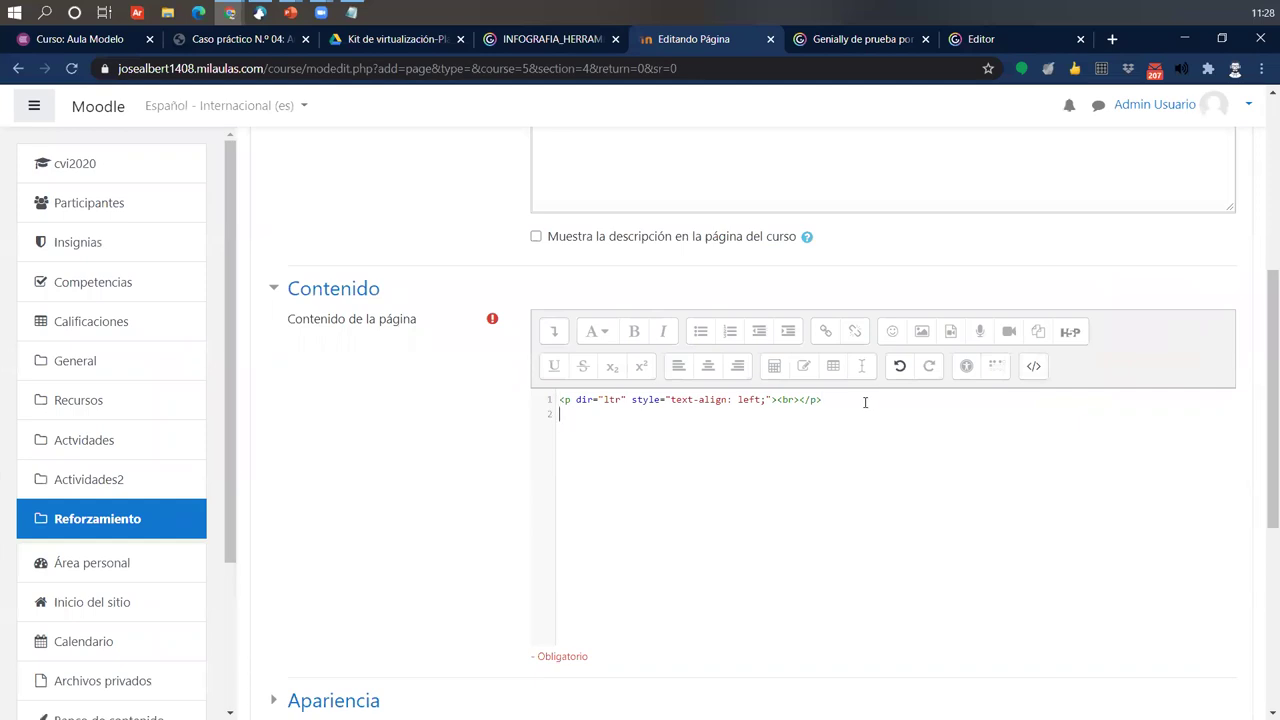
key("ctrl+v")
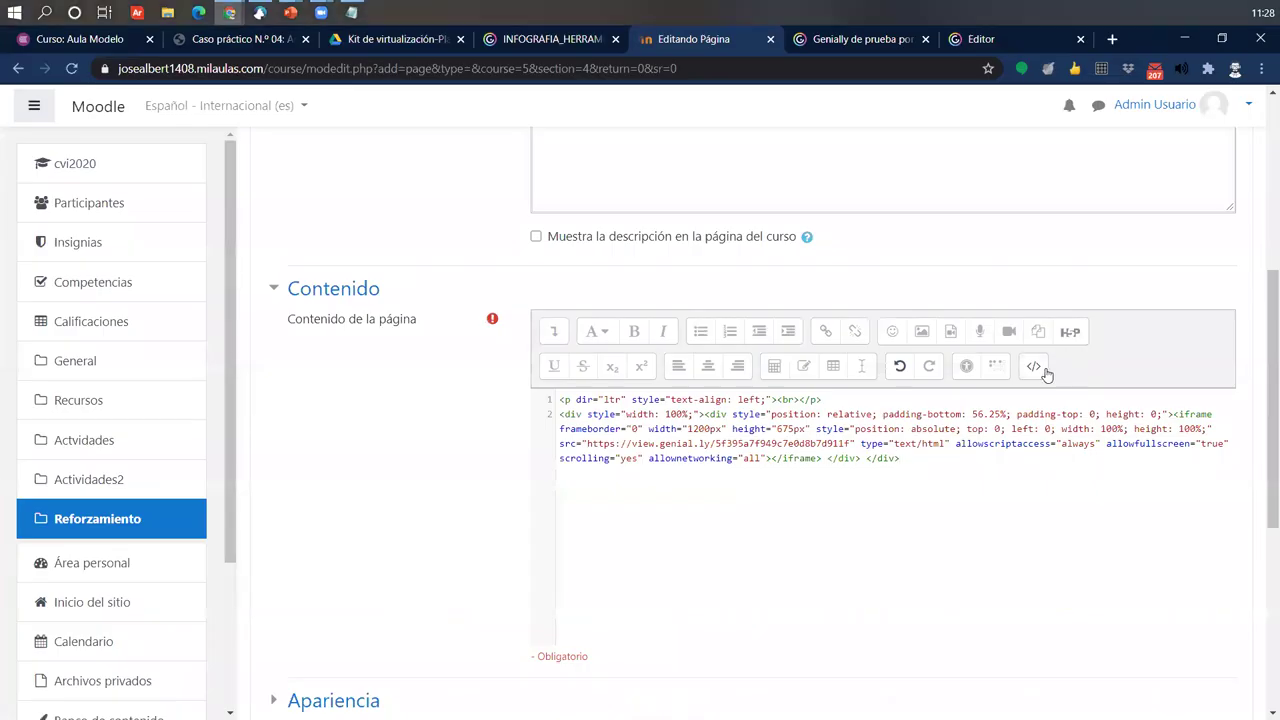
left_click(325, 210)
key("ctrl+v")
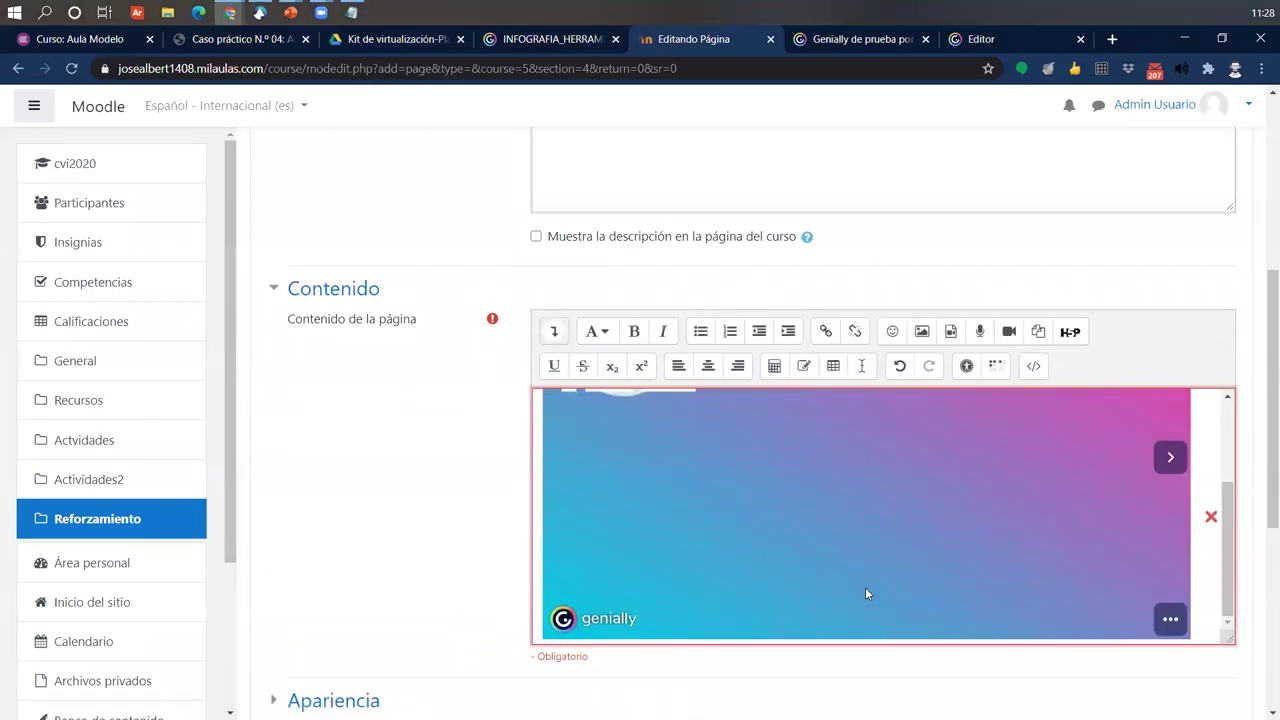
scroll(865, 587, "up", 3)
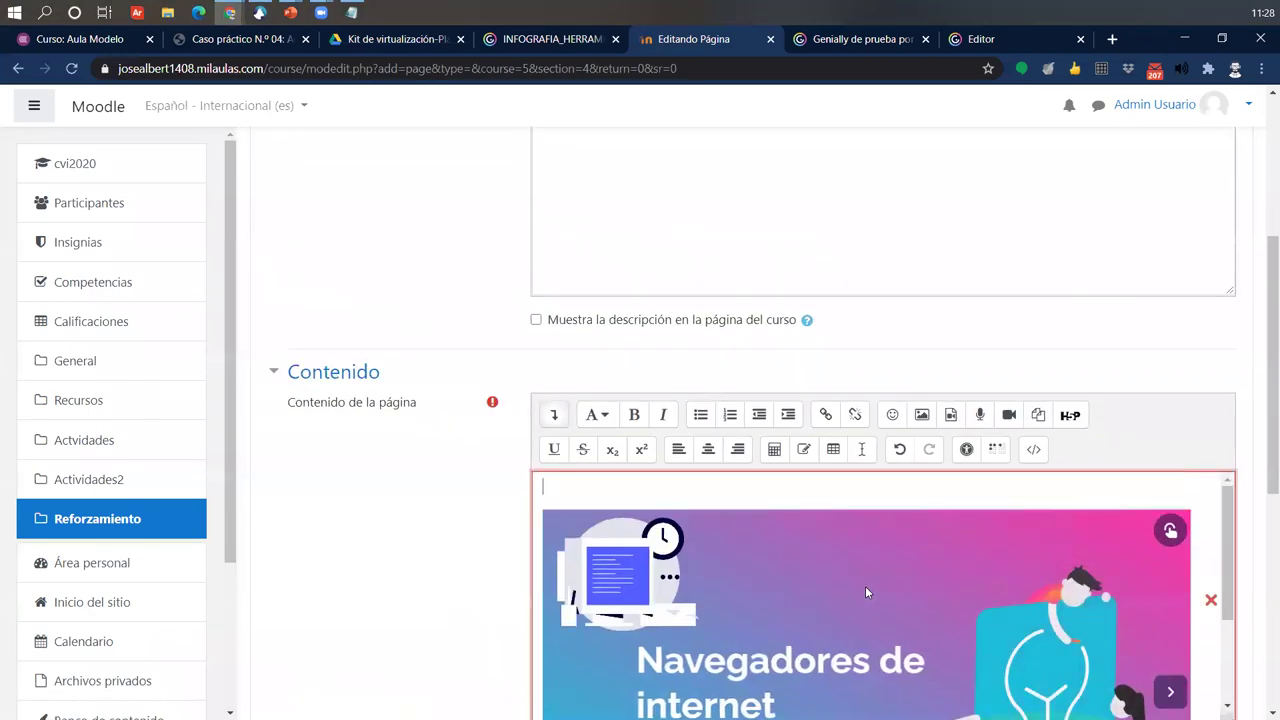
scroll(865, 590, "down", 2)
scroll(472, 586, "down", 4)
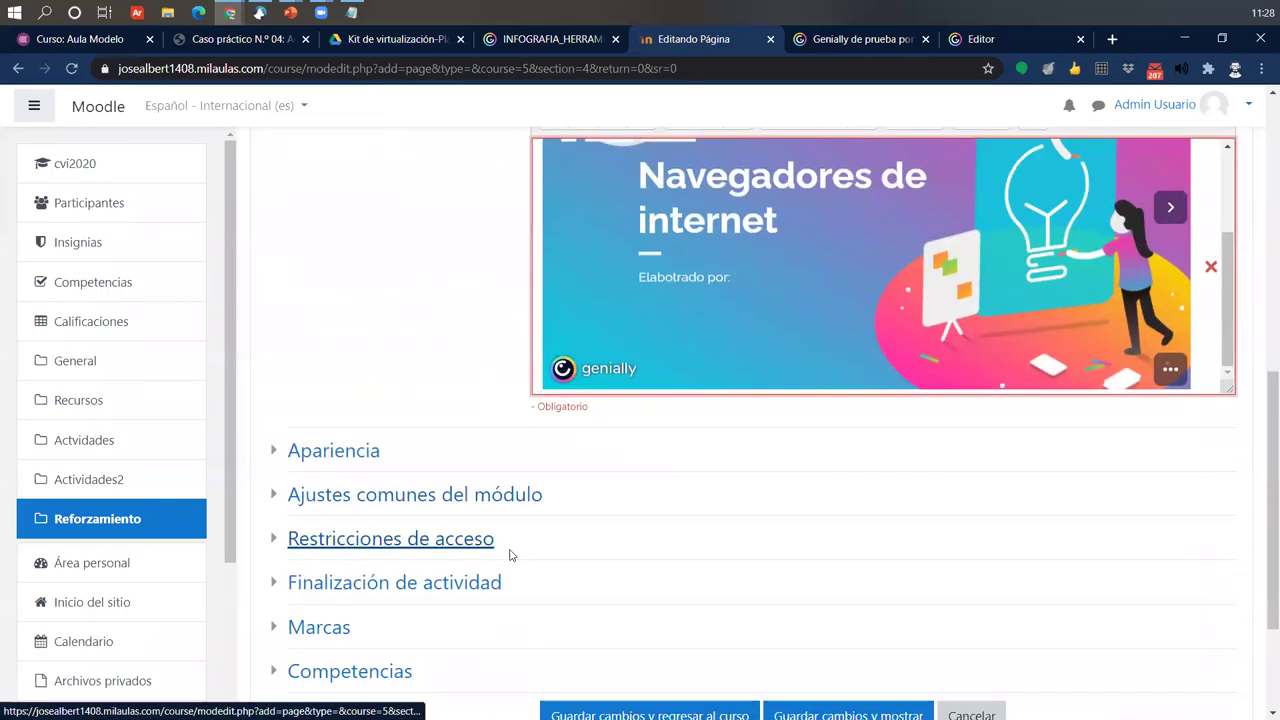
scroll(540, 553, "down", 3)
Step: Save the page, return to the course, and open 'Presentación de navegadores web'
left_click(630, 540)
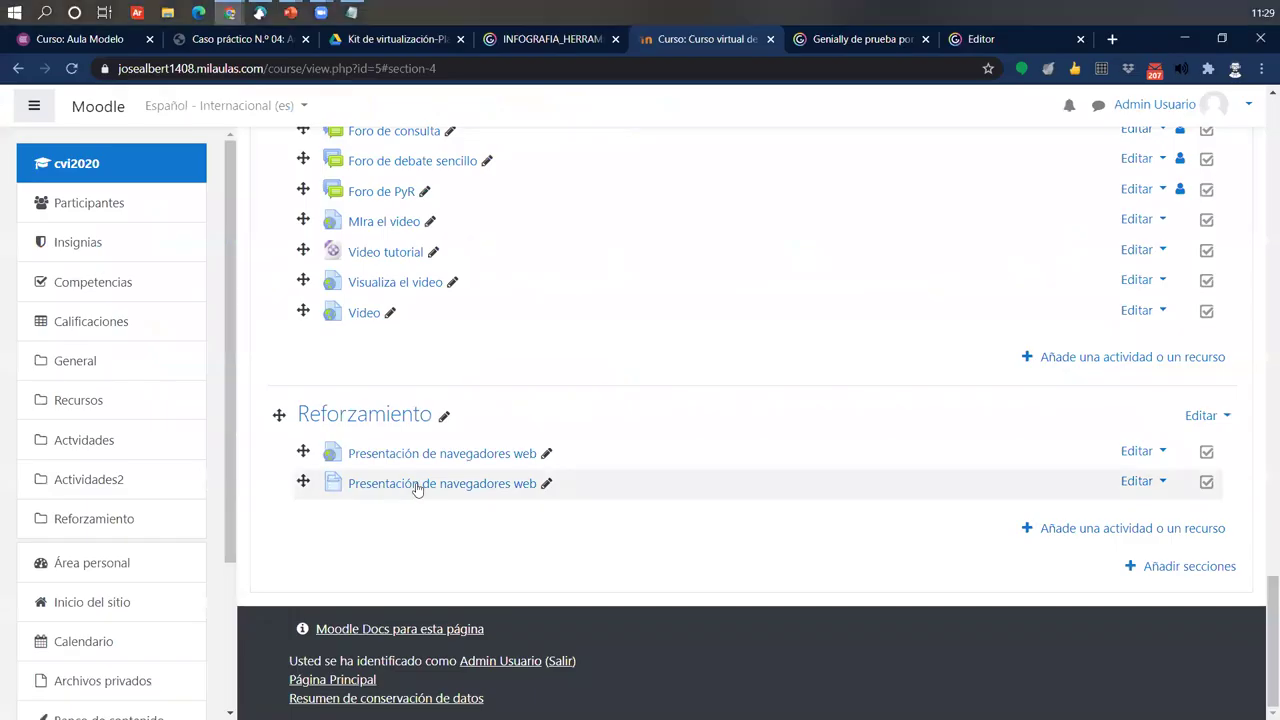
left_click(534, 378)
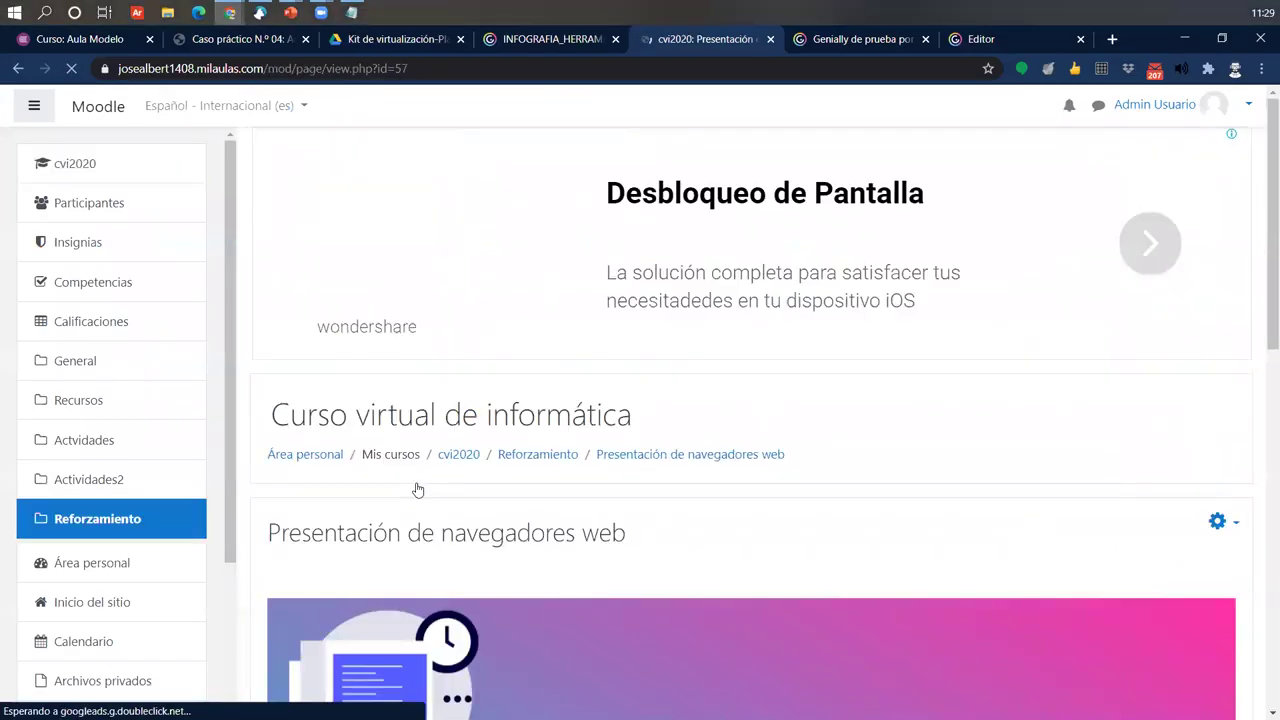
scroll(418, 490, "down", 3)
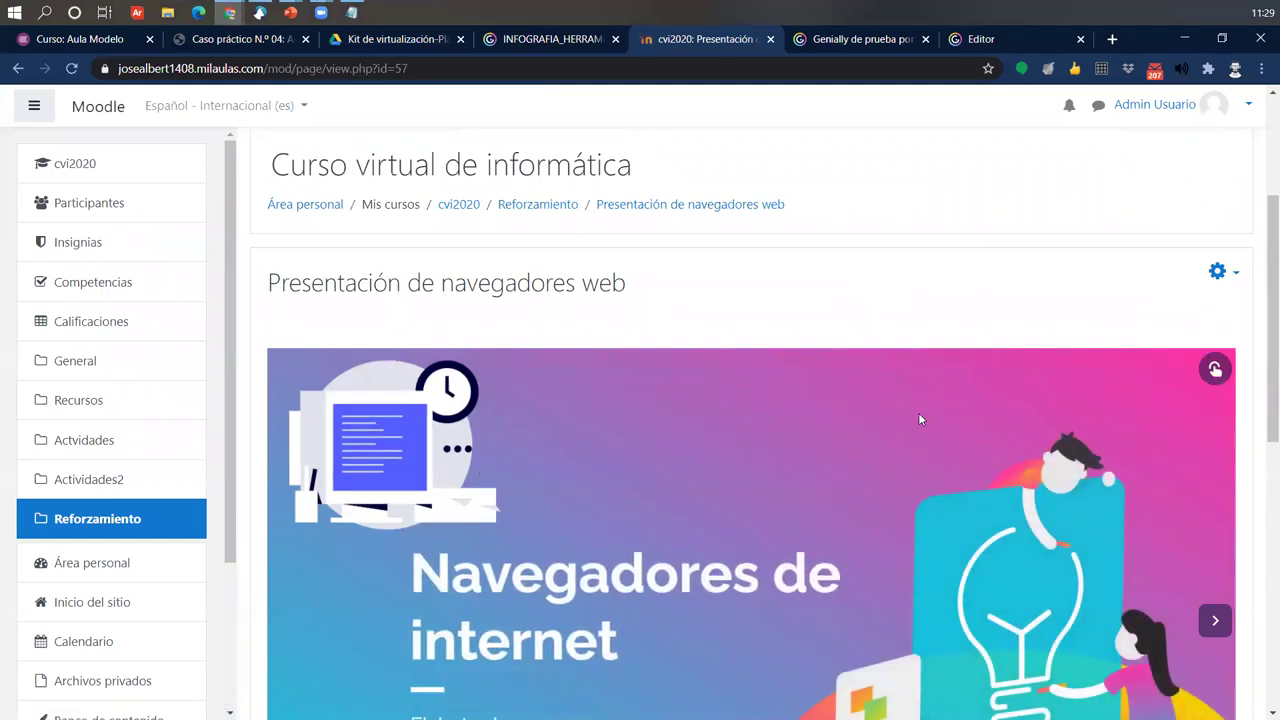
scroll(748, 385, "down", 1)
scroll(758, 338, "down", 1)
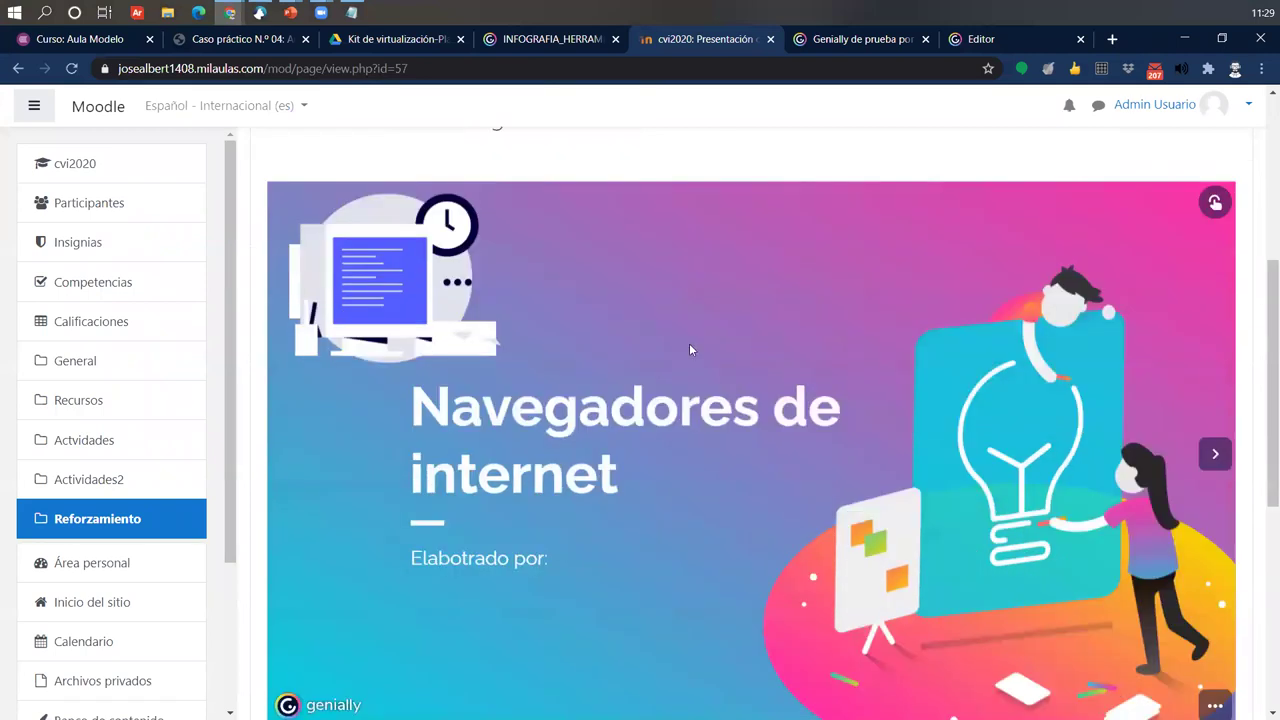
scroll(843, 337, "down", 1)
scroll(843, 337, "up", 1)
scroll(1168, 350, "down", 1)
Step: Advance the embedded Genially slideshow three slides, then go back to the Reforzamiento section
left_click(1215, 370)
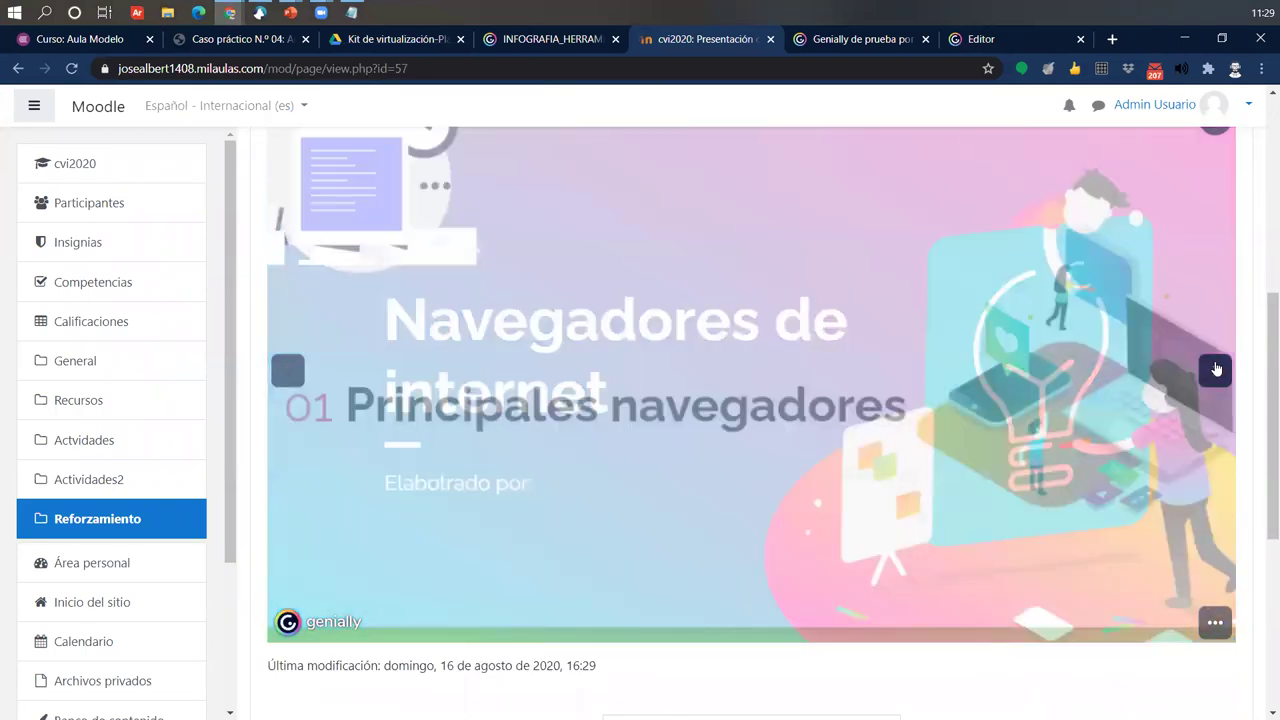
left_click(1215, 370)
left_click(1215, 370)
scroll(576, 369, "up", 3)
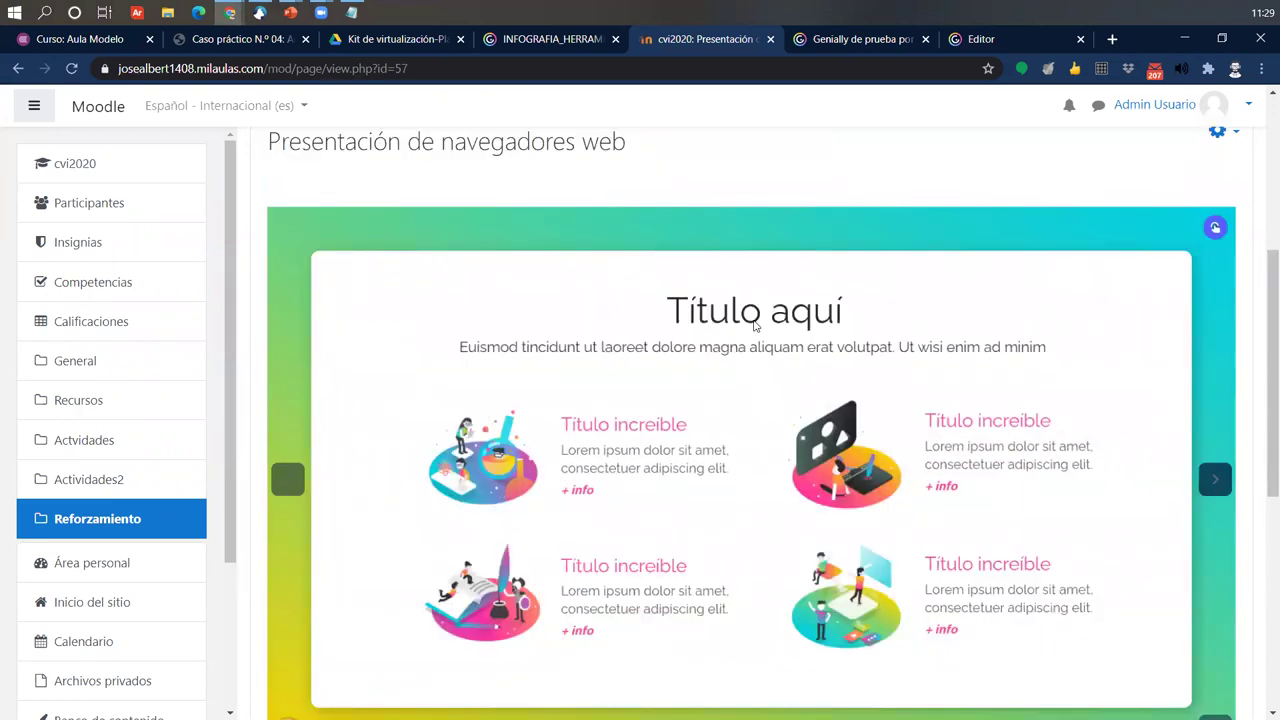
scroll(576, 369, "up", 2)
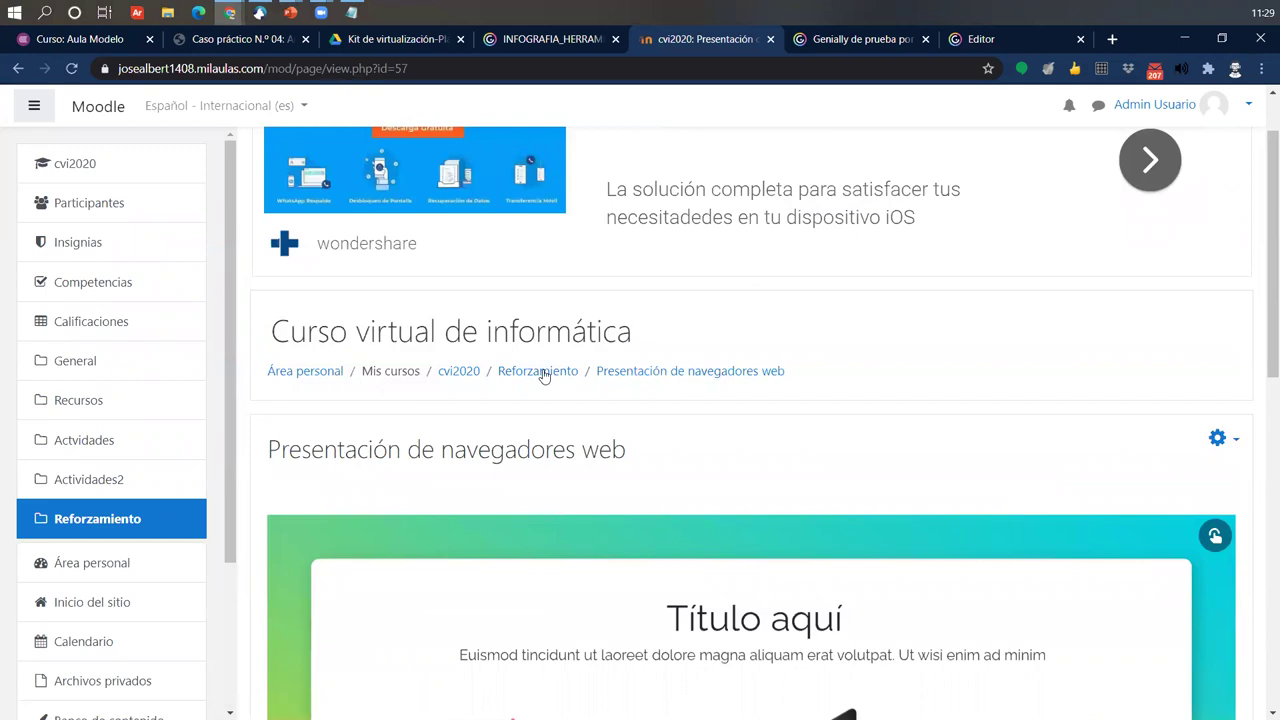
left_click(574, 376)
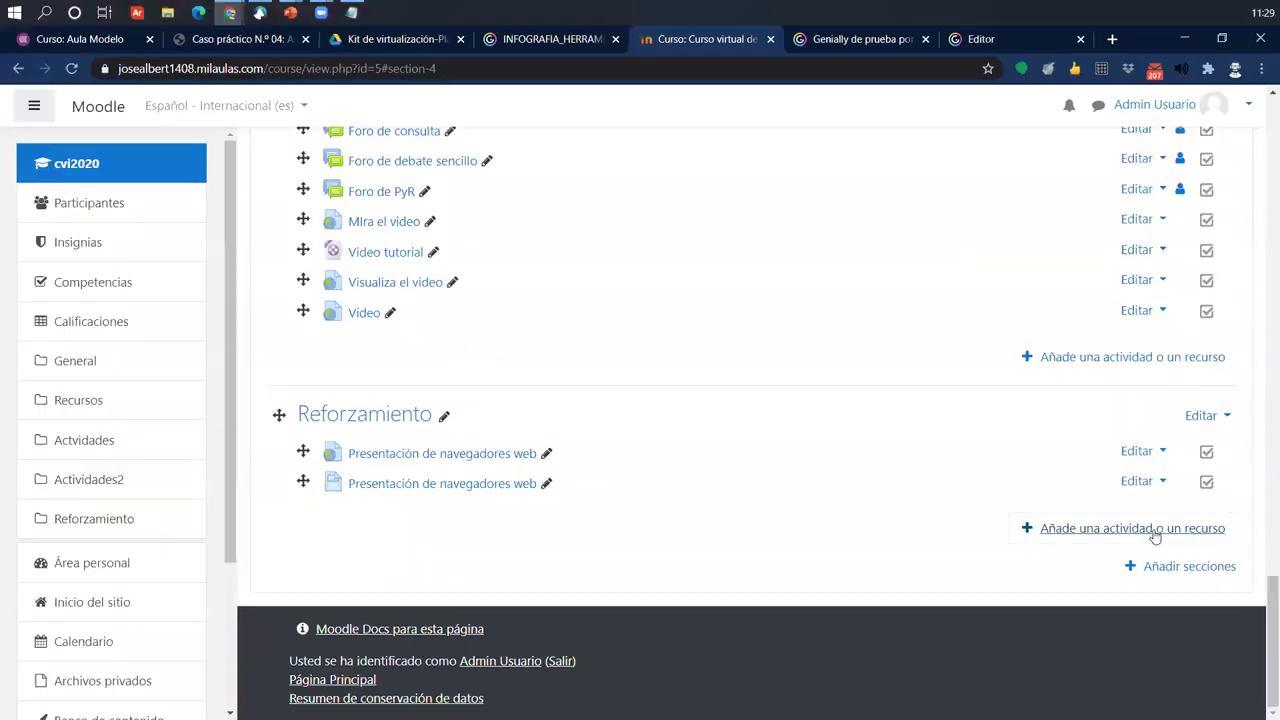
Step: Choose Etiqueta under the Recursos tab of the activity or resource chooser
left_click(981, 522)
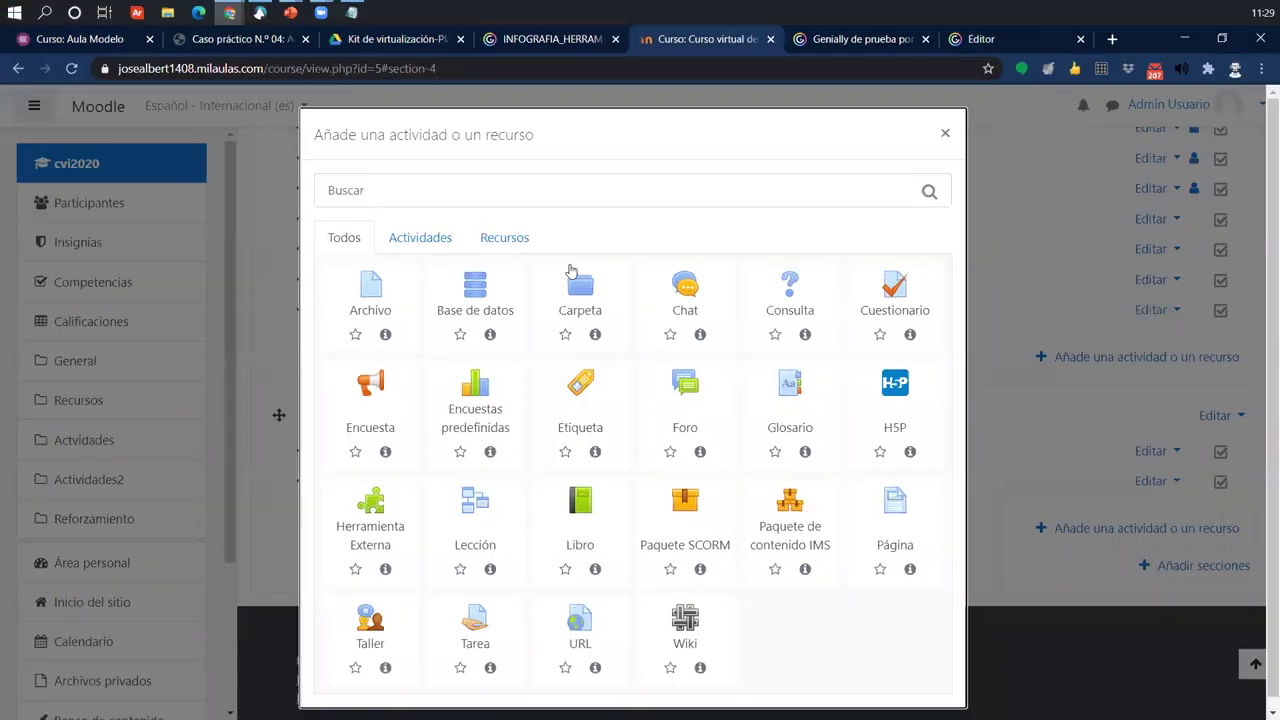
left_click(504, 237)
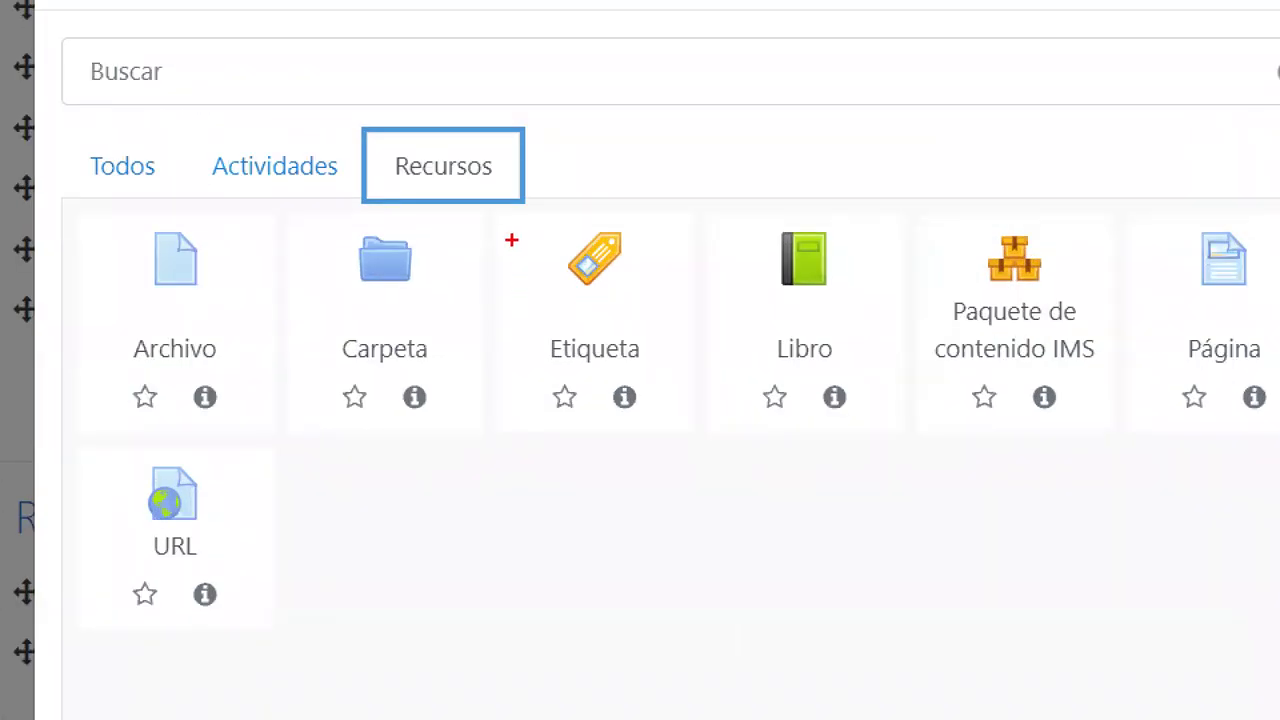
left_click_drag(502, 218, 700, 426)
left_click_drag(650, 368, 805, 572)
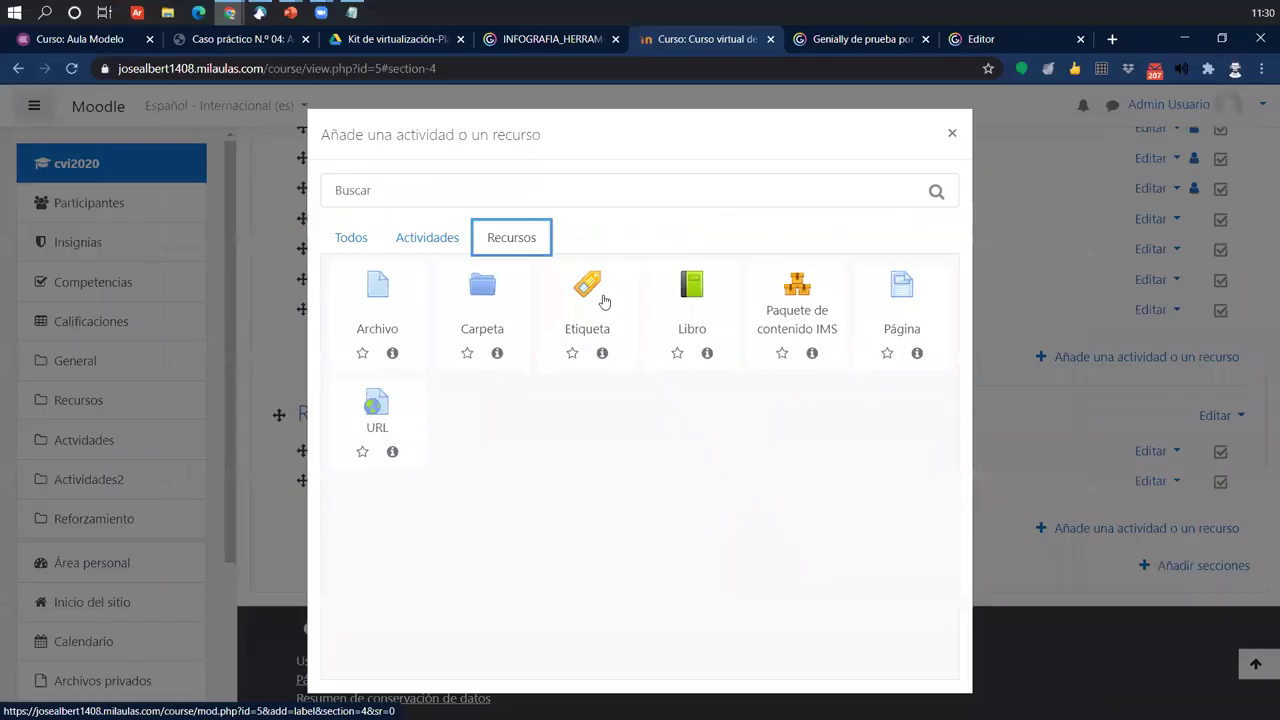
left_click(631, 285)
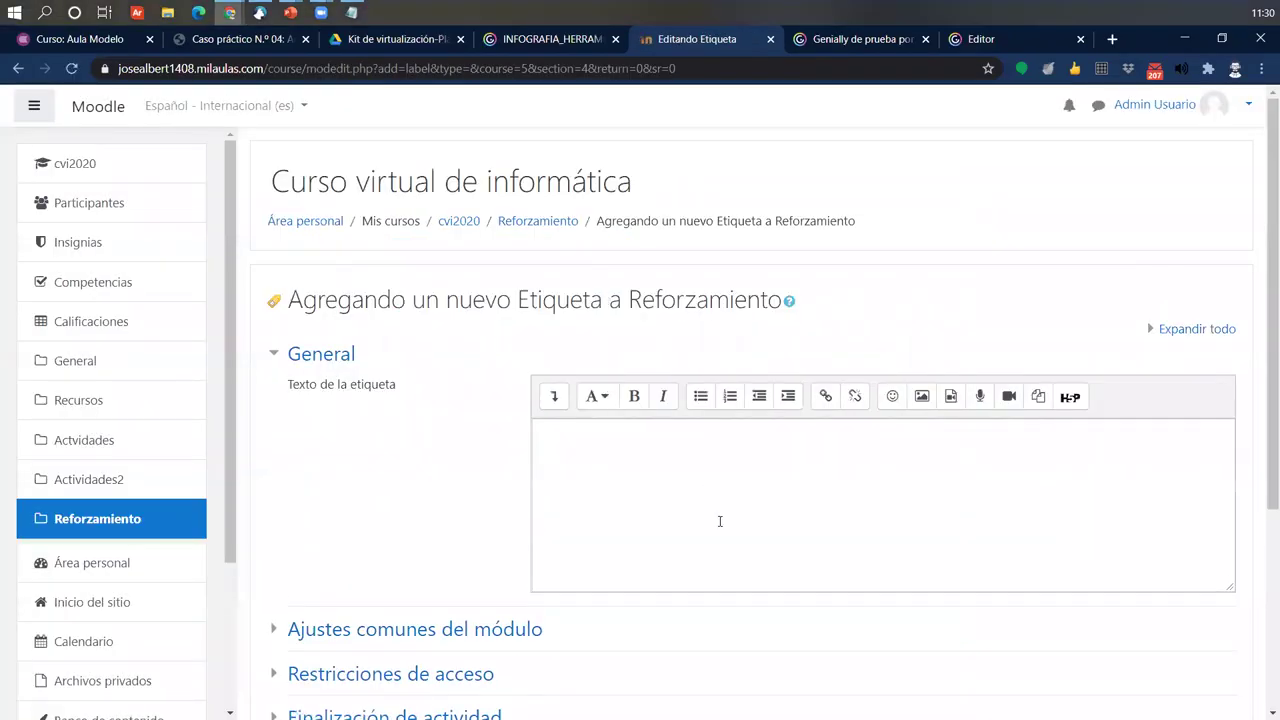
Step: In the label's HTML source view, replace all content with the pasted Genially iframe code
scroll(690, 478, "down", 1)
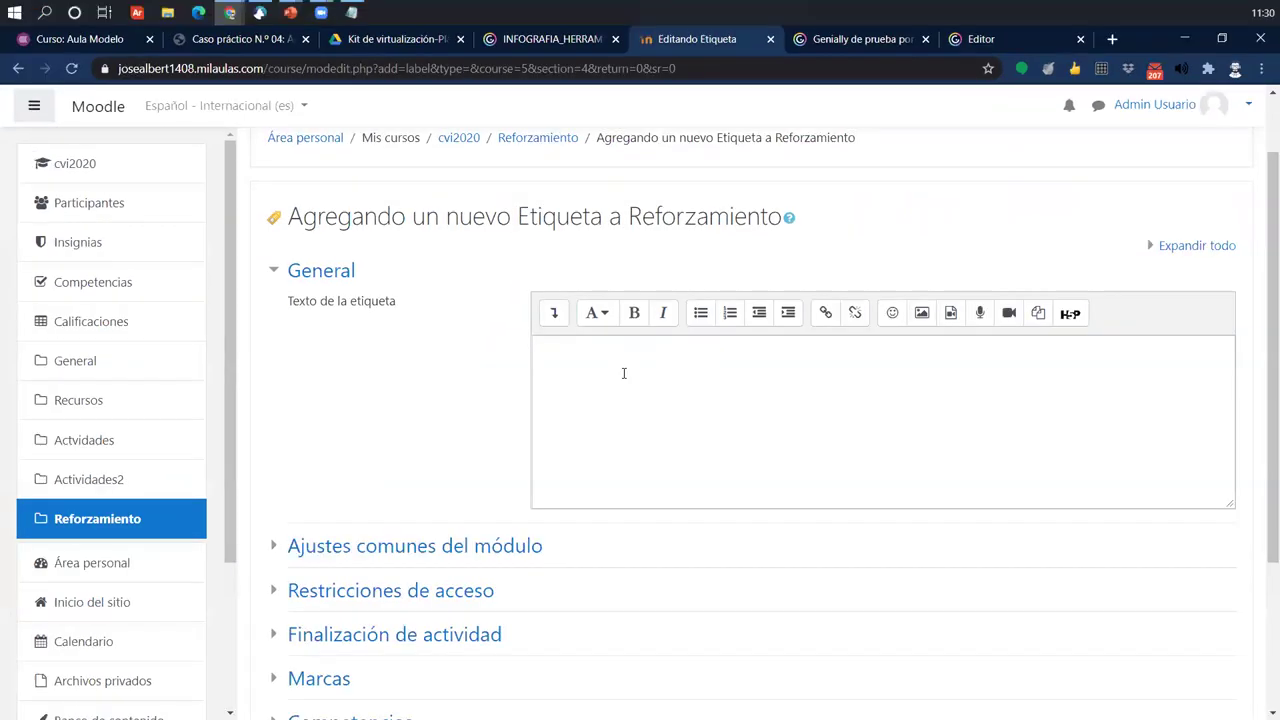
left_click(556, 316)
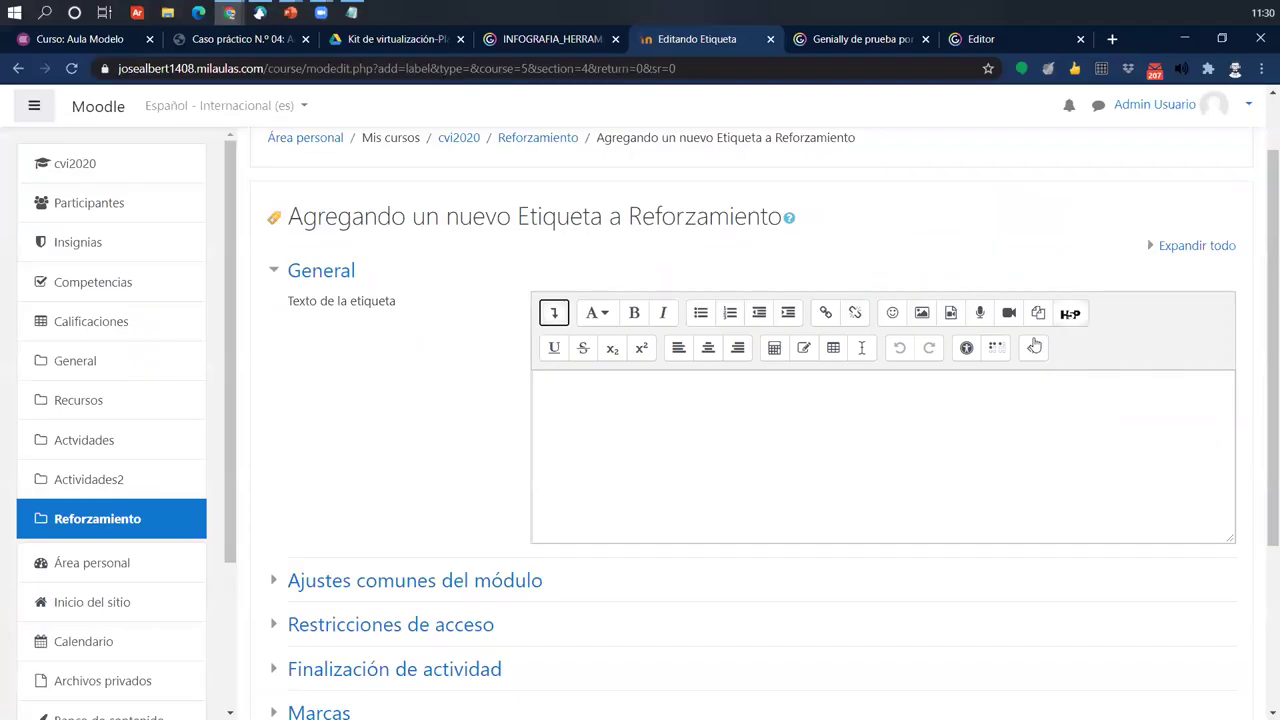
left_click(680, 320)
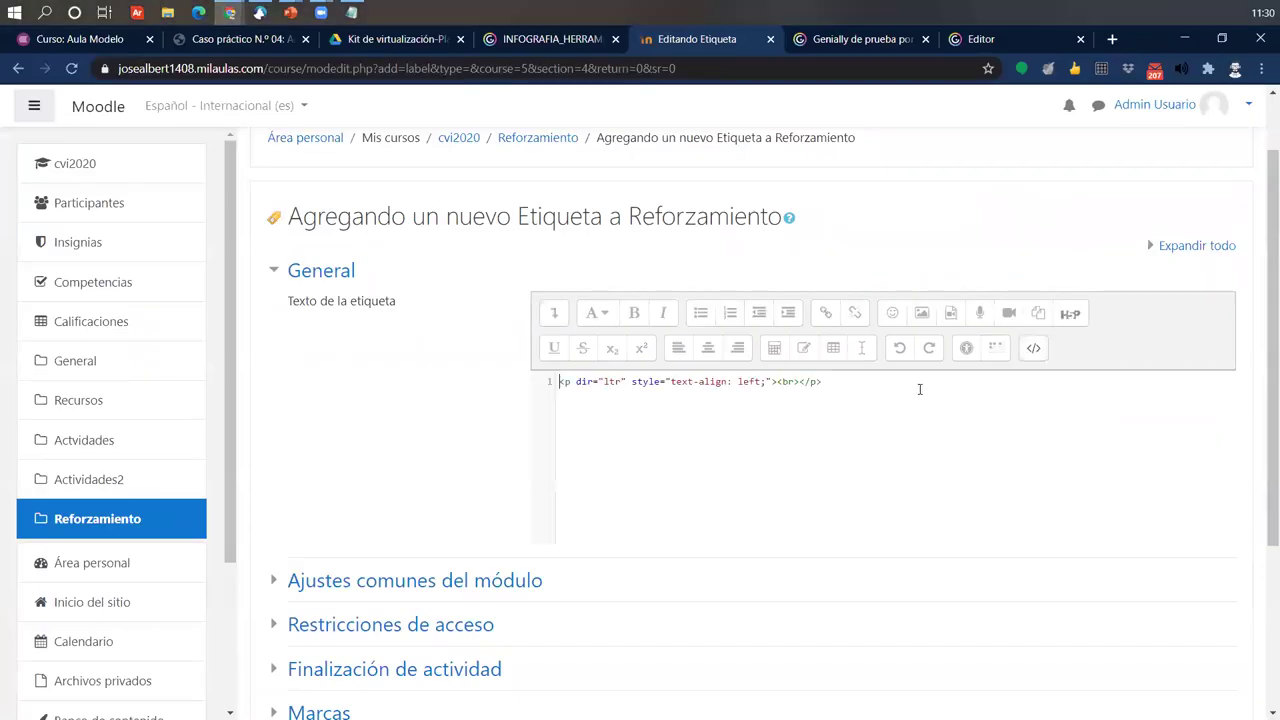
key("ctrl+a")
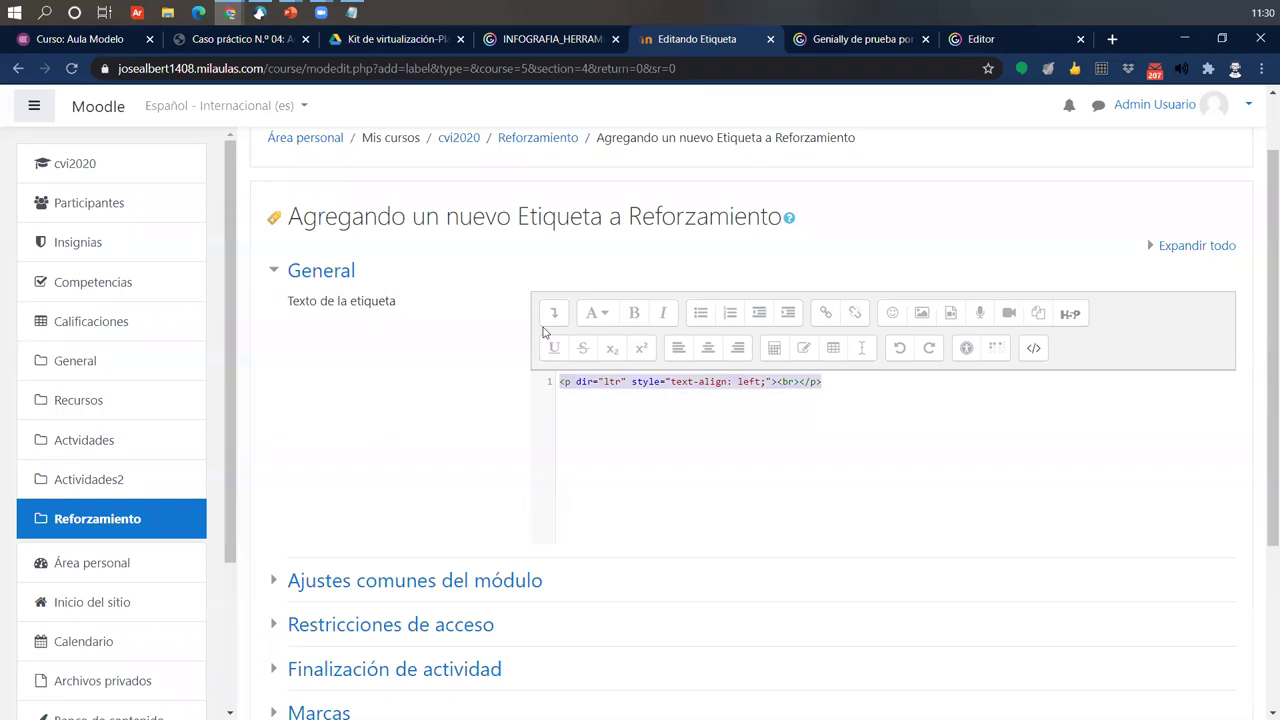
type("<div style=\"width: 100%;\"><div style=\"position: relative; padding-bottom: 56.25%; padding-top: 0; height: 0;\"><iframe frameborder=\"0\" width=\"1200px\" height=\"675px\" style=\"position: absolute; top: 0; left: 0; width: 100%; height: 100%;\" src=\"https://view.genial.ly/5f395a7f949c7e0d8b7d911f\" type=\"text/html\" allowscriptaccess=\"always\" allowfullscreen=\"true\" scrolling=\"yes\" allownetworking=\"all\"></iframe> </div> </div>")
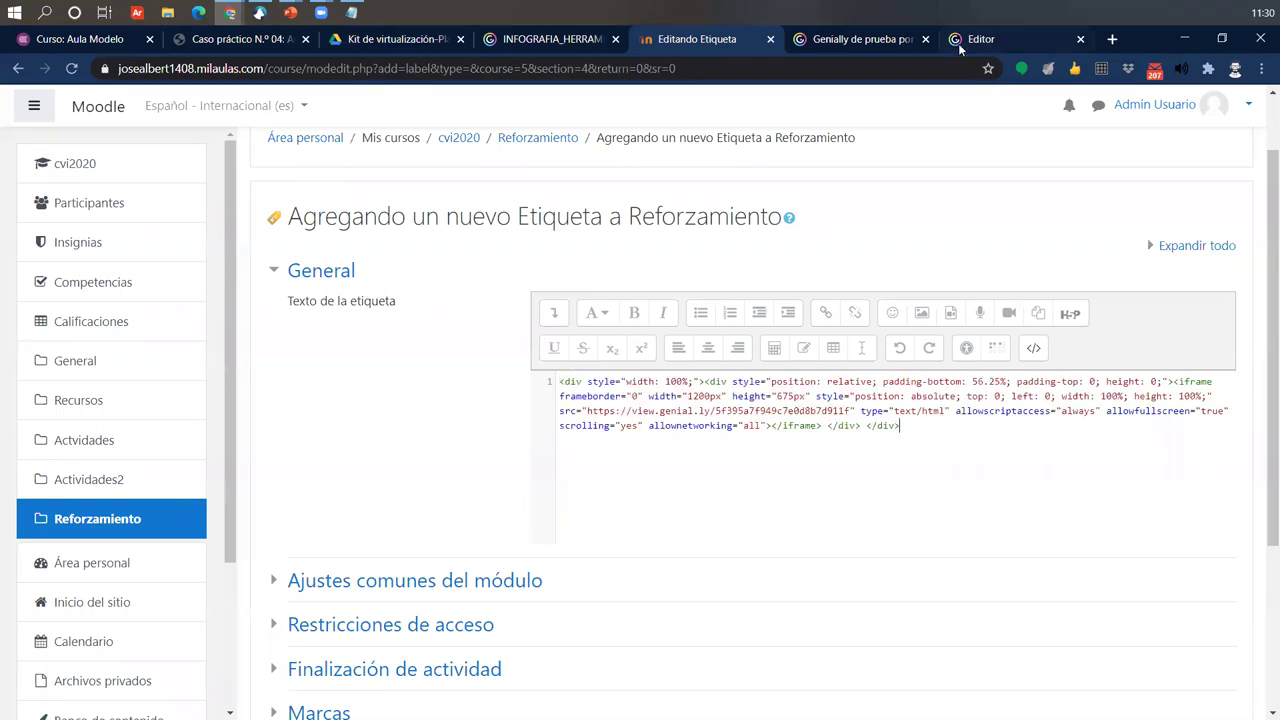
left_click(1006, 50)
left_click(1226, 102)
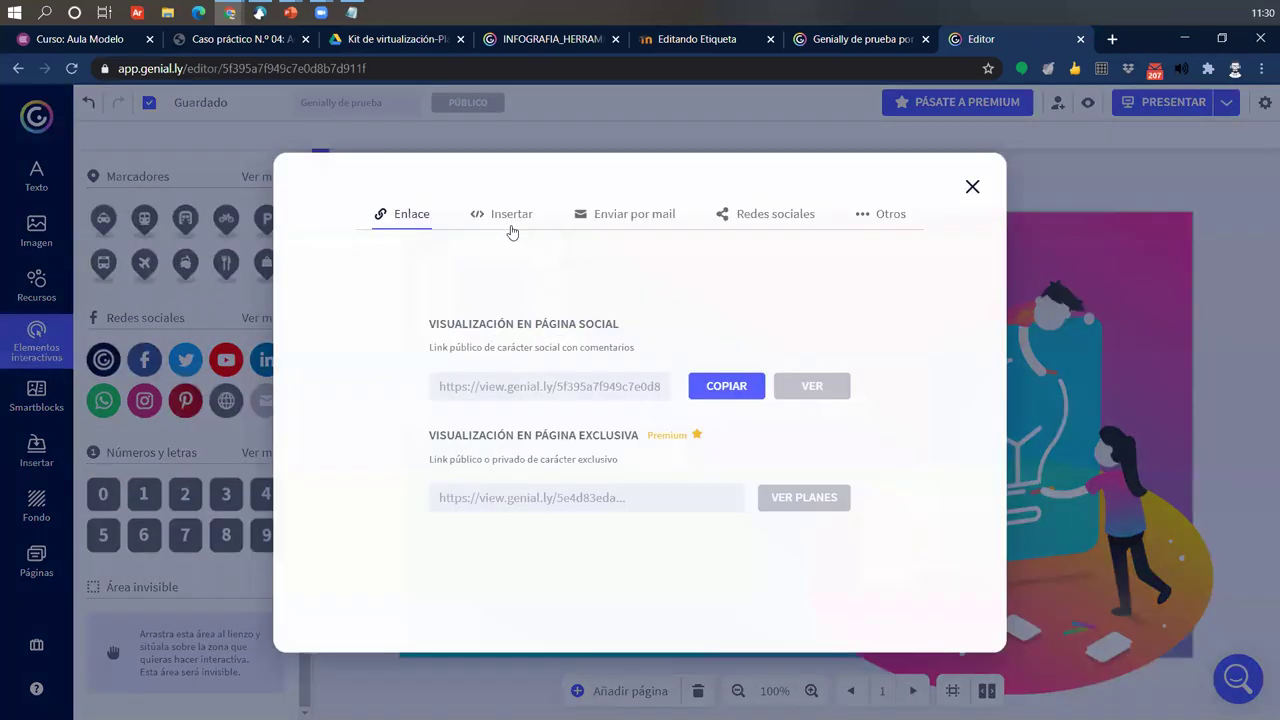
left_click(508, 226)
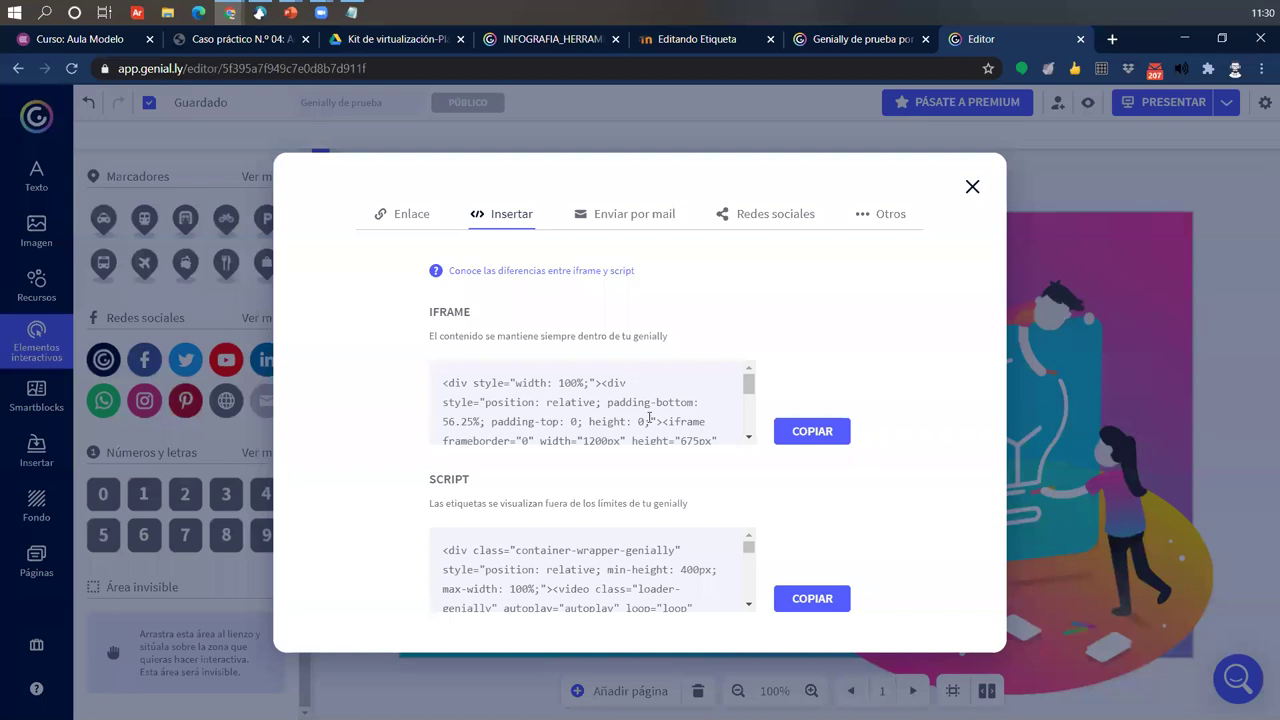
left_click(790, 432)
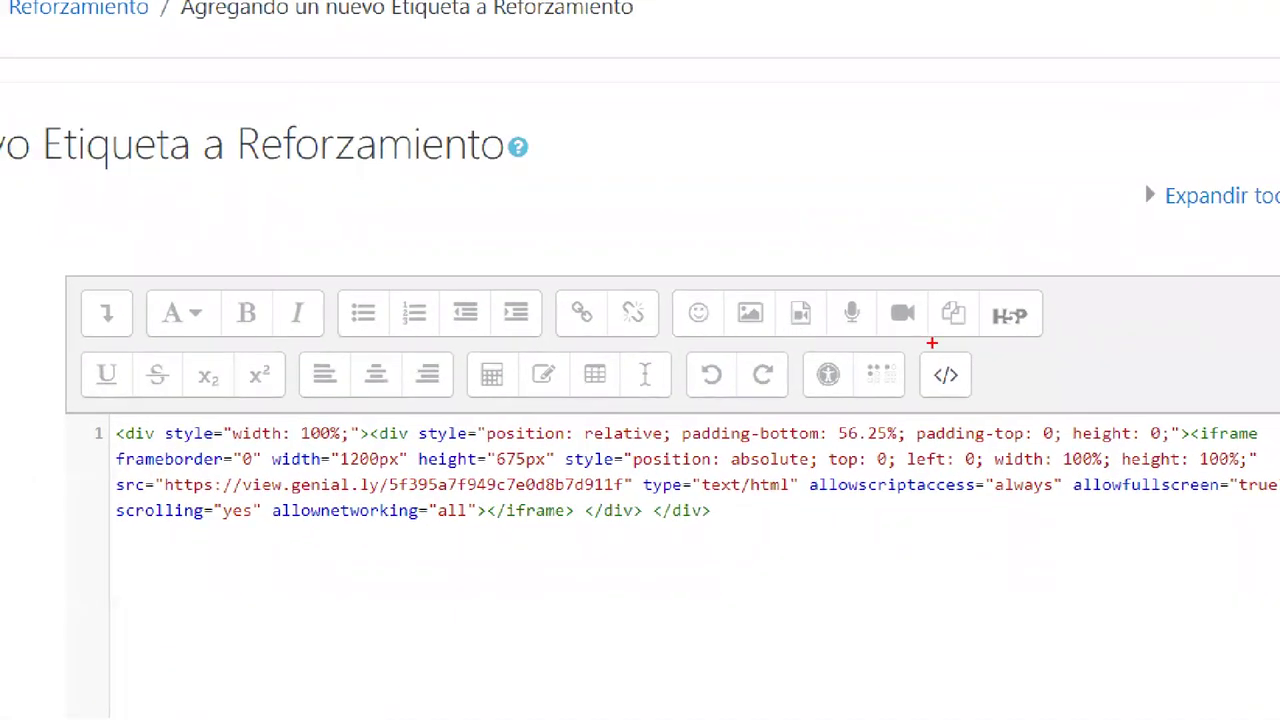
Step: Leave HTML view to preview the embed, then save the label and return to the course
mouse_move(908, 339)
left_mouse_down()
mouse_move(980, 406)
mouse_move(1012, 260)
left_mouse_up()
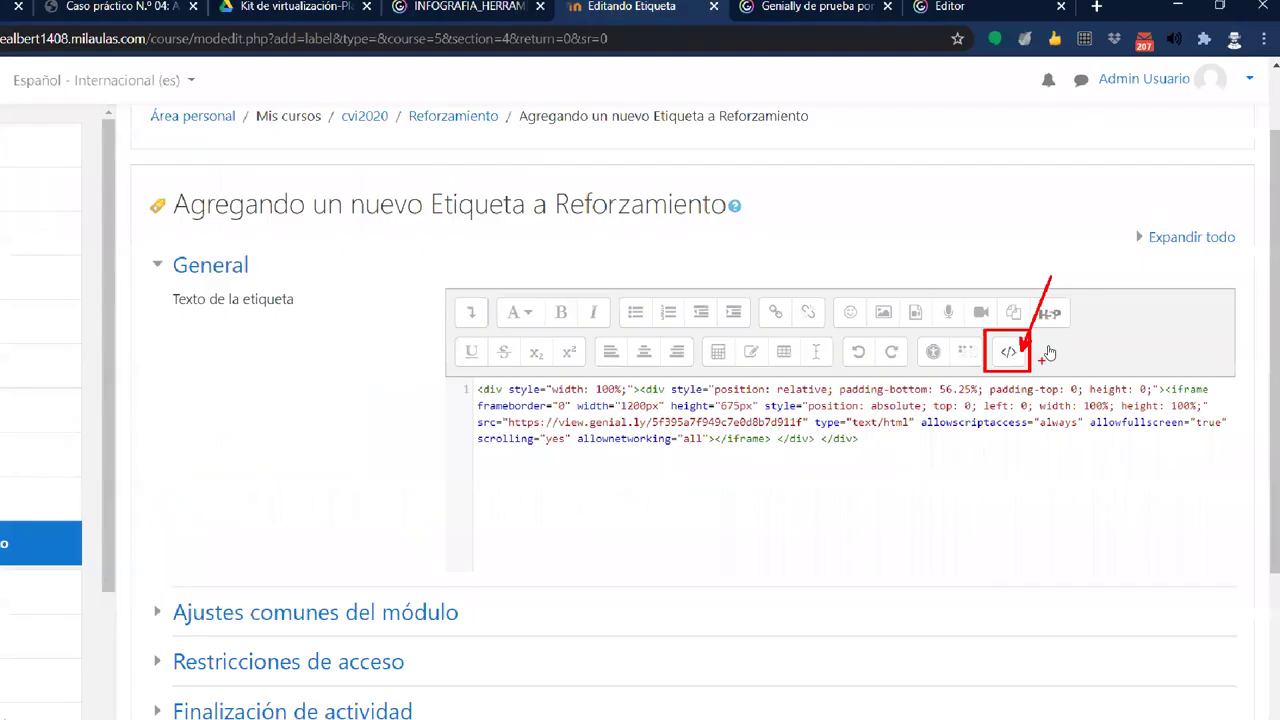
left_click(945, 375)
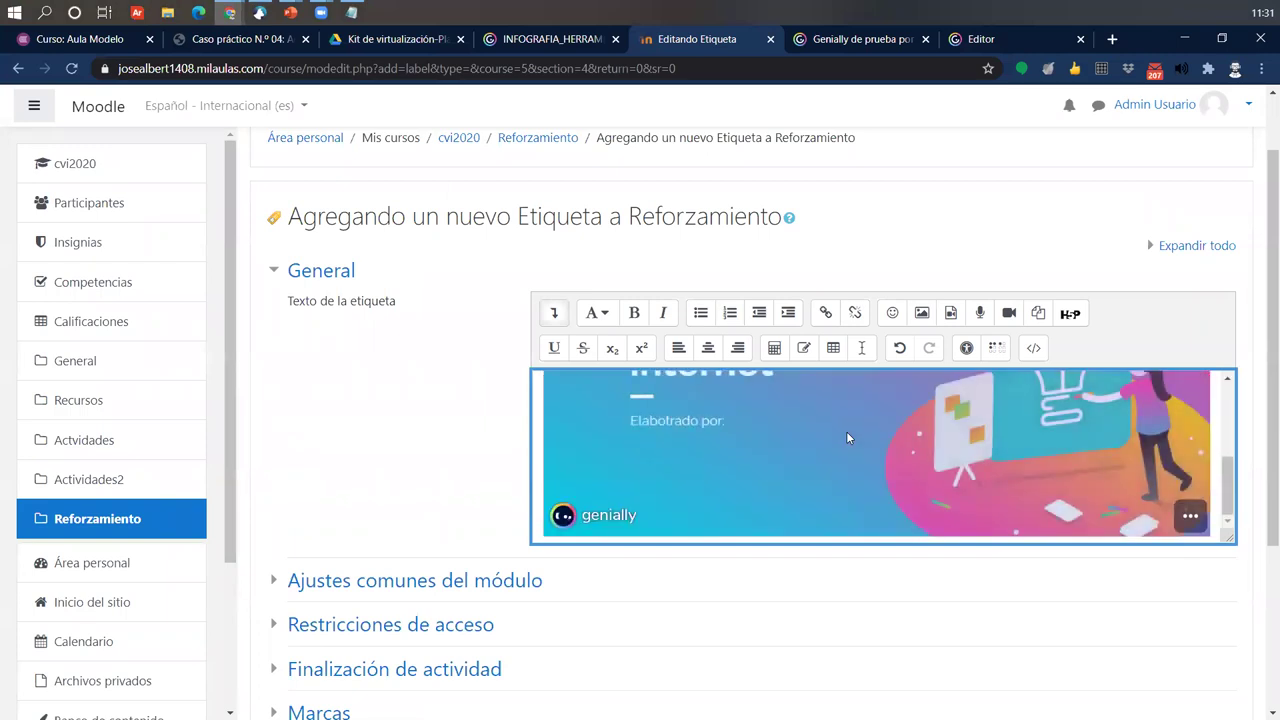
scroll(816, 448, "down", 5)
left_click(620, 546)
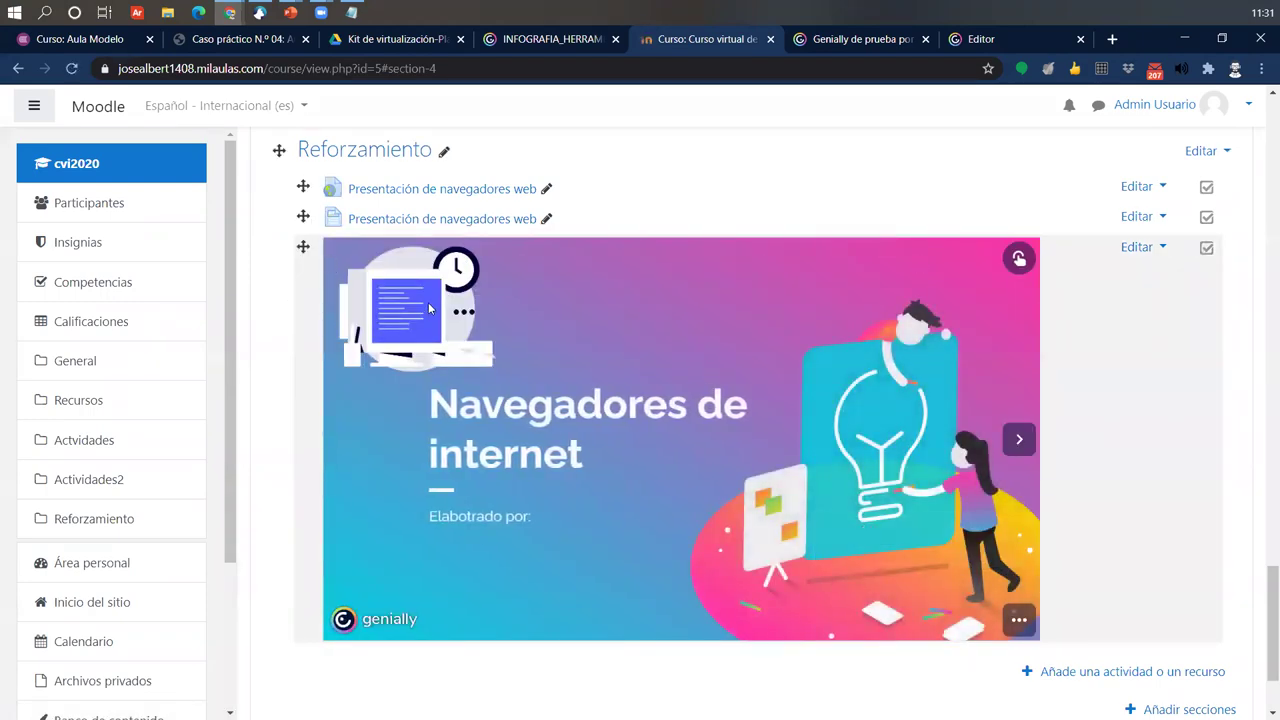
Step: Review the embedded Genially presentation in Reforzamiento, then switch to the Notepad window
scroll(605, 590, "up", 7)
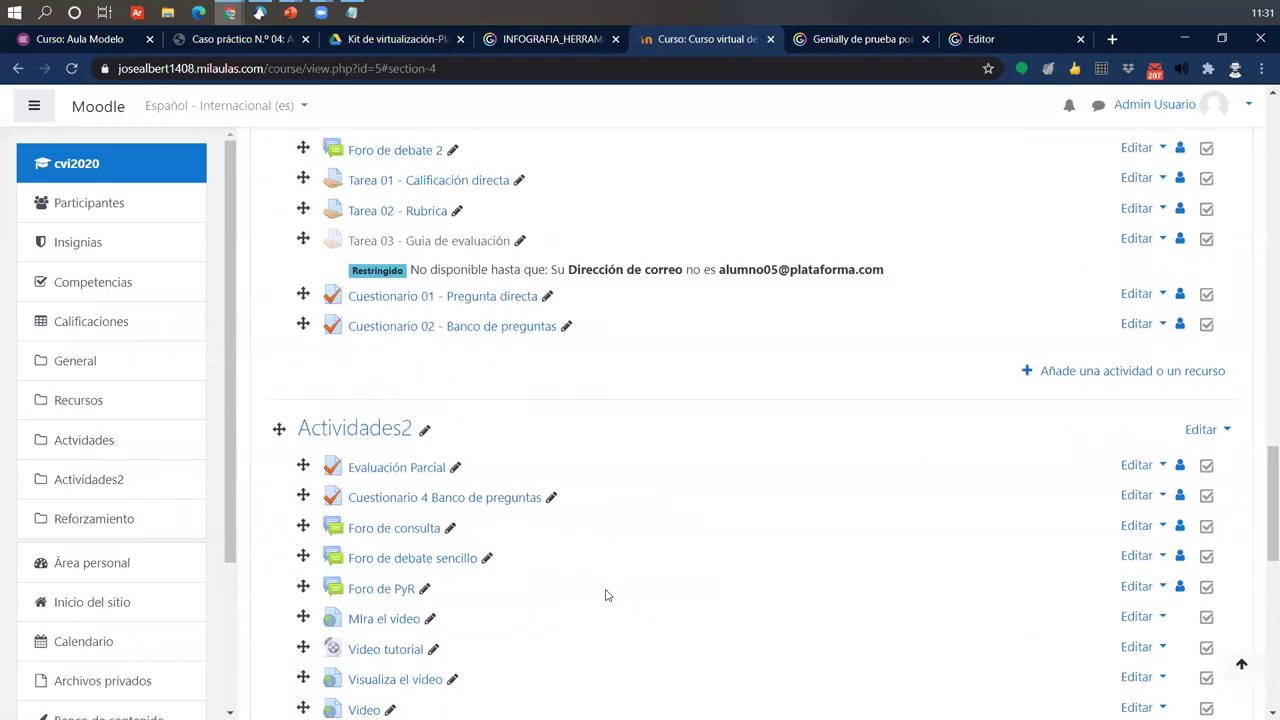
scroll(605, 590, "down", 6)
scroll(605, 594, "down", 2)
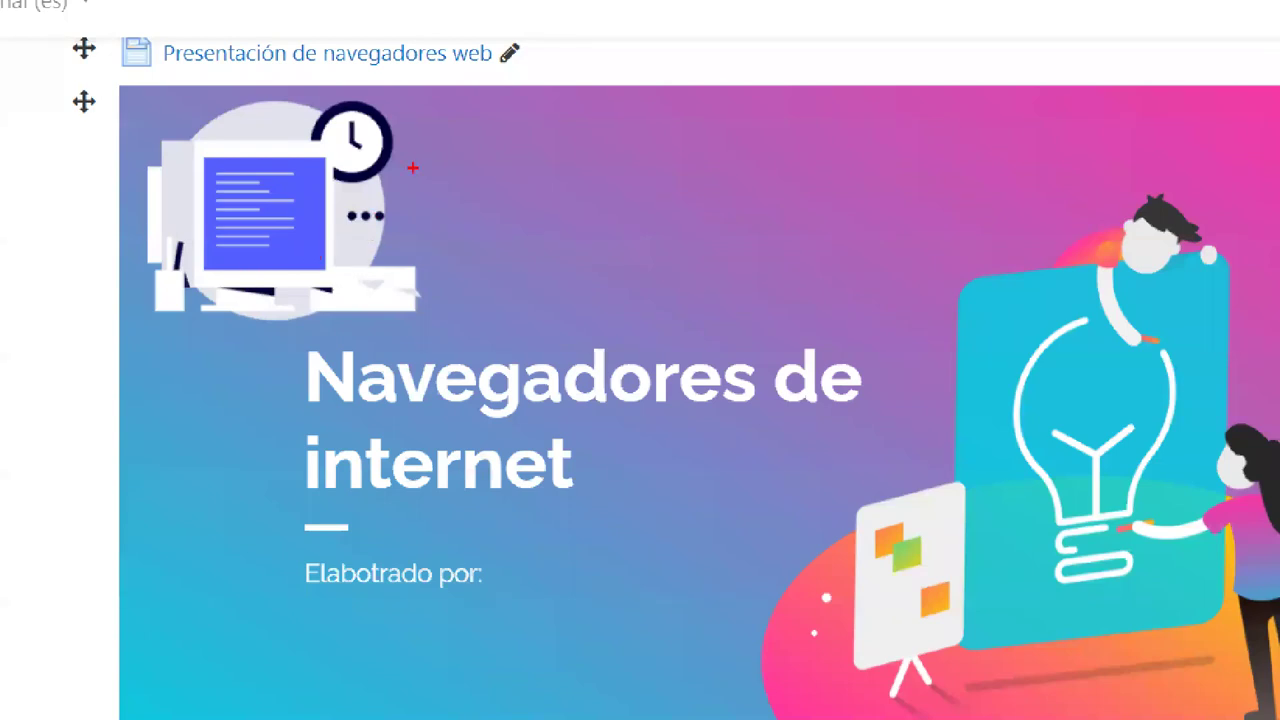
left_click_drag(472, 65, 705, 160)
mouse_move(430, 291)
left_mouse_down()
mouse_move(766, 131)
mouse_move(703, 160)
left_mouse_up()
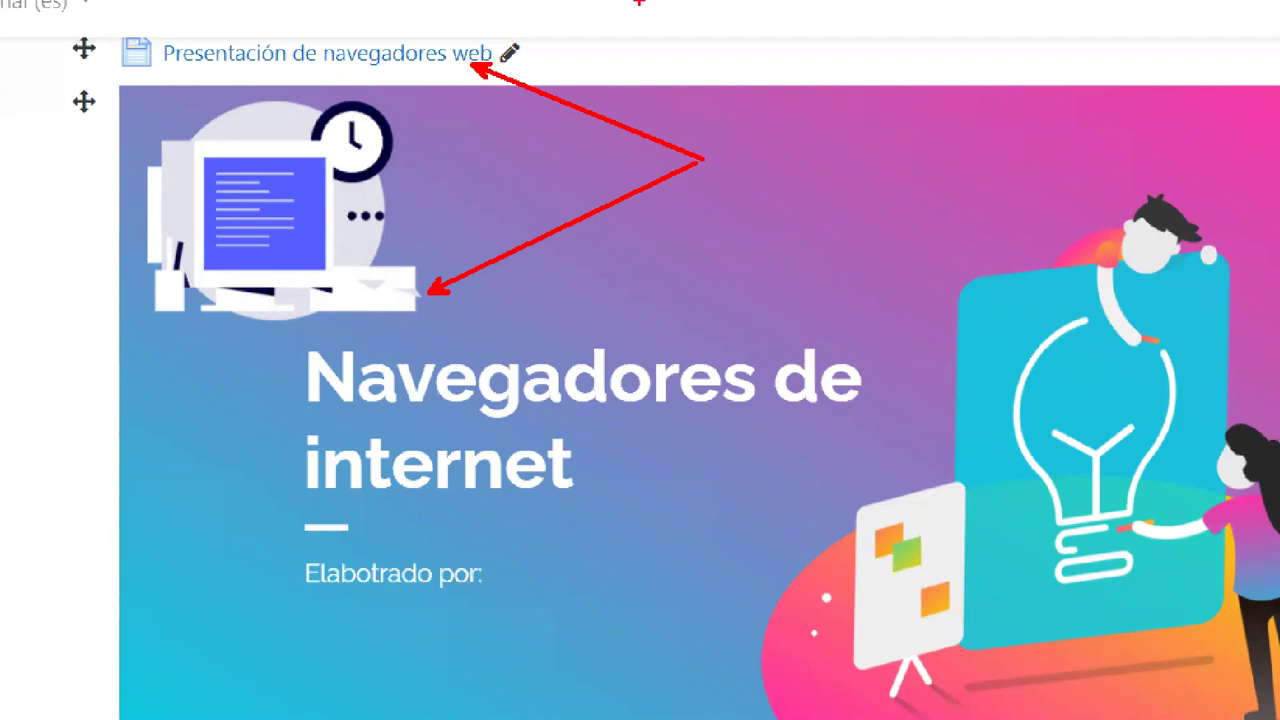
key("Escape")
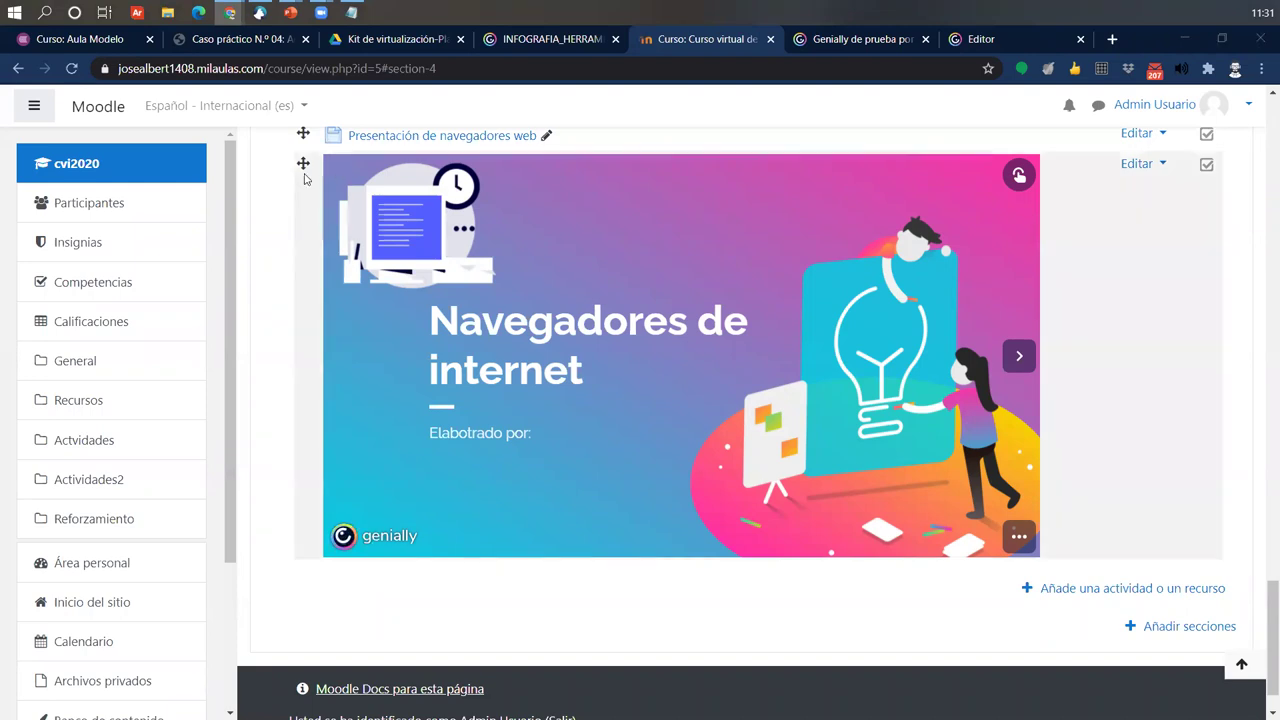
scroll(418, 300, "up", 3)
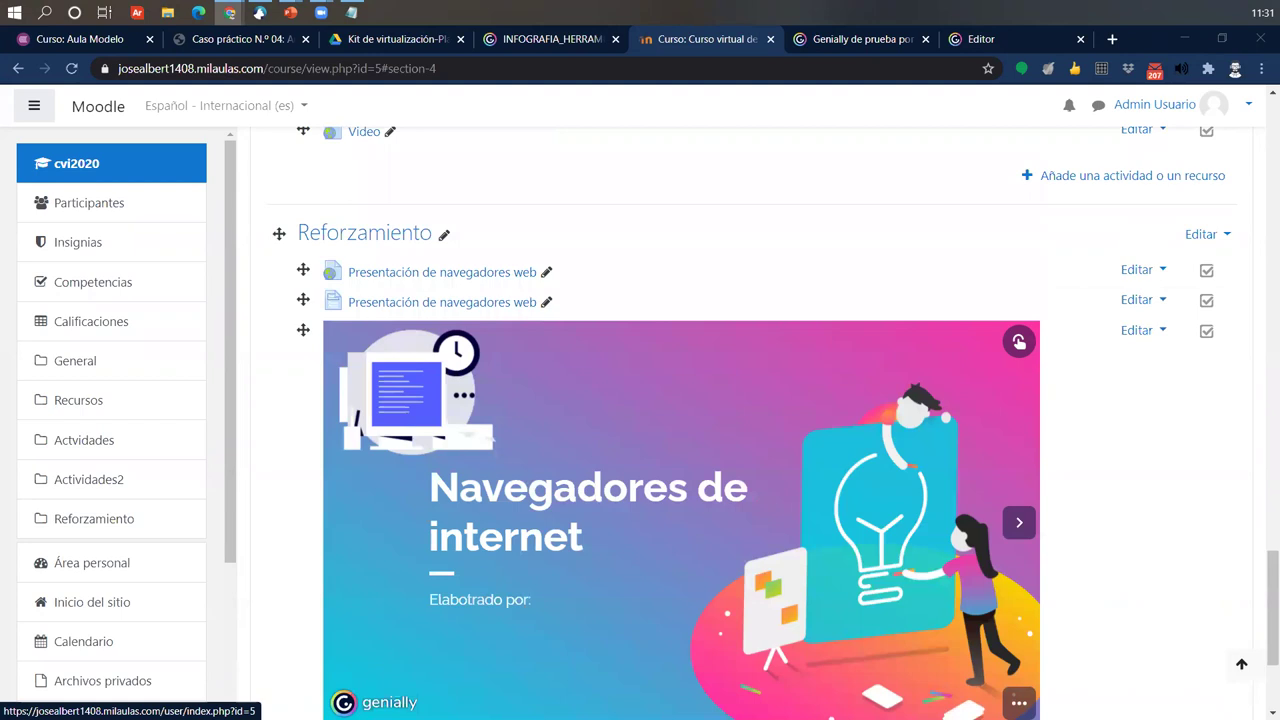
key("alt+Tab")
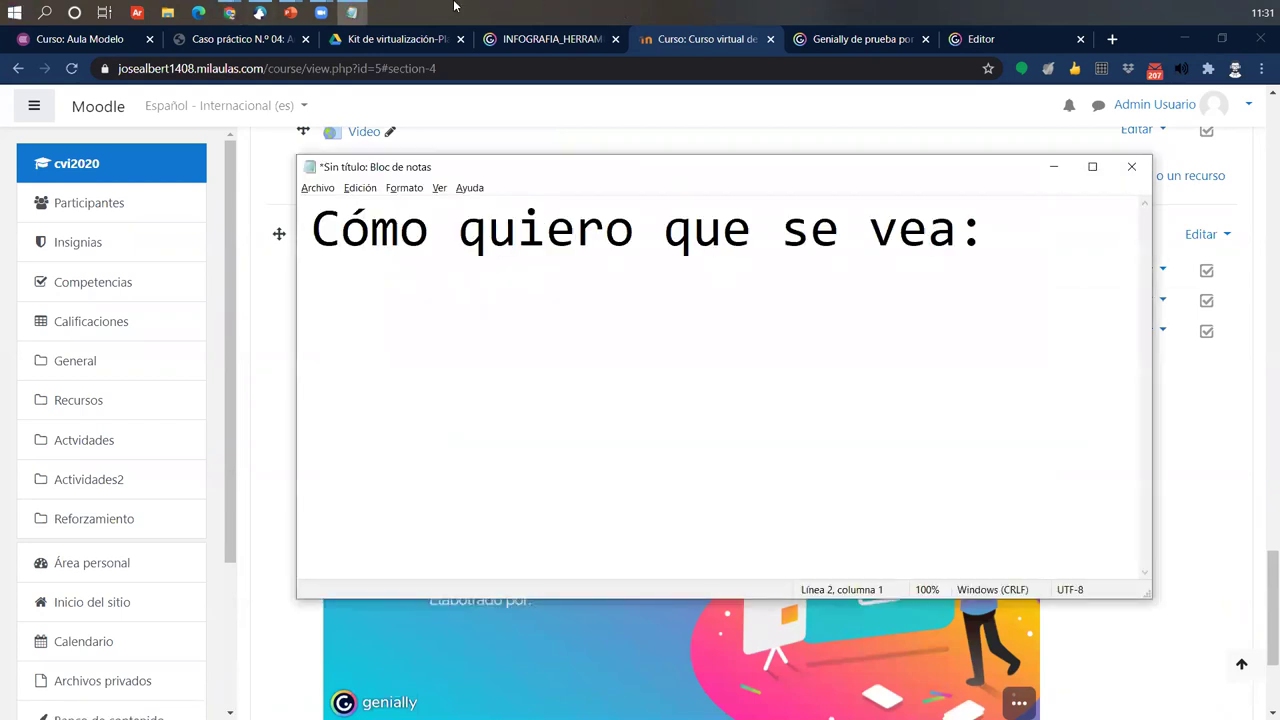
Step: Select and deselect the 'Cómo quiero que se vea:' heading line, then bring Moodle back to front
left_click_drag(312, 232, 990, 232)
left_click(1034, 234)
left_click(341, 227)
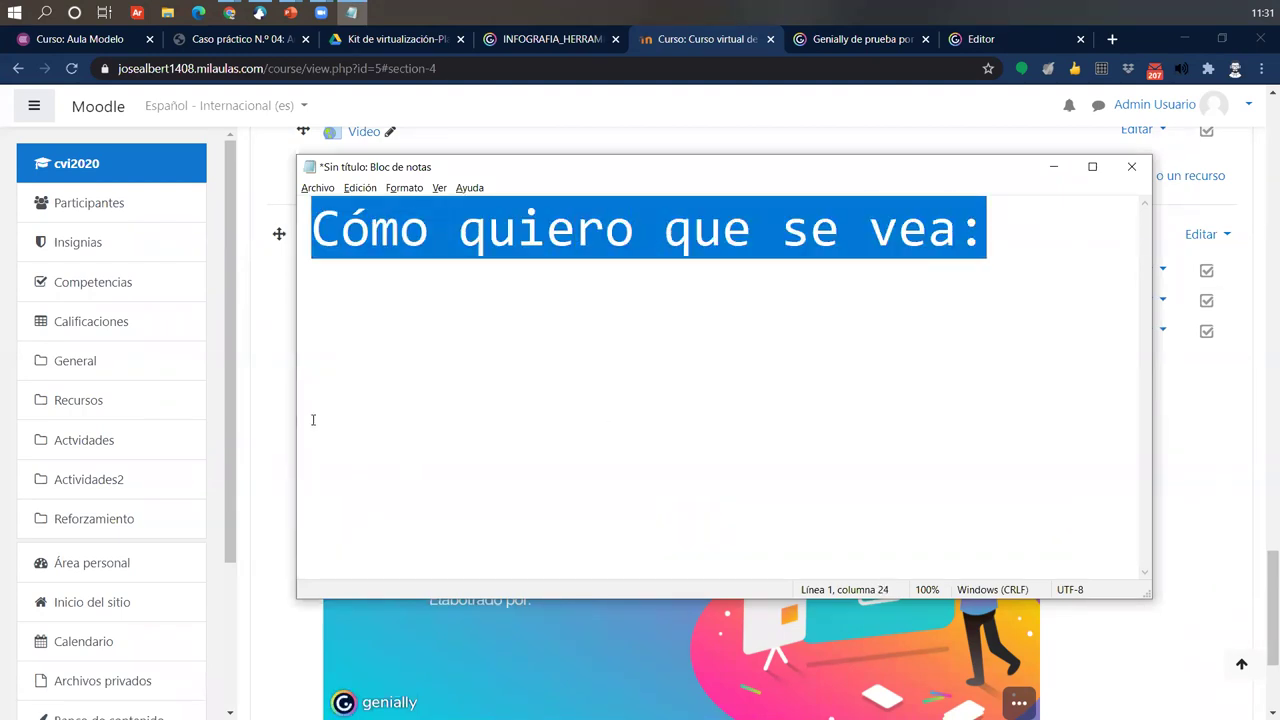
left_click(274, 446)
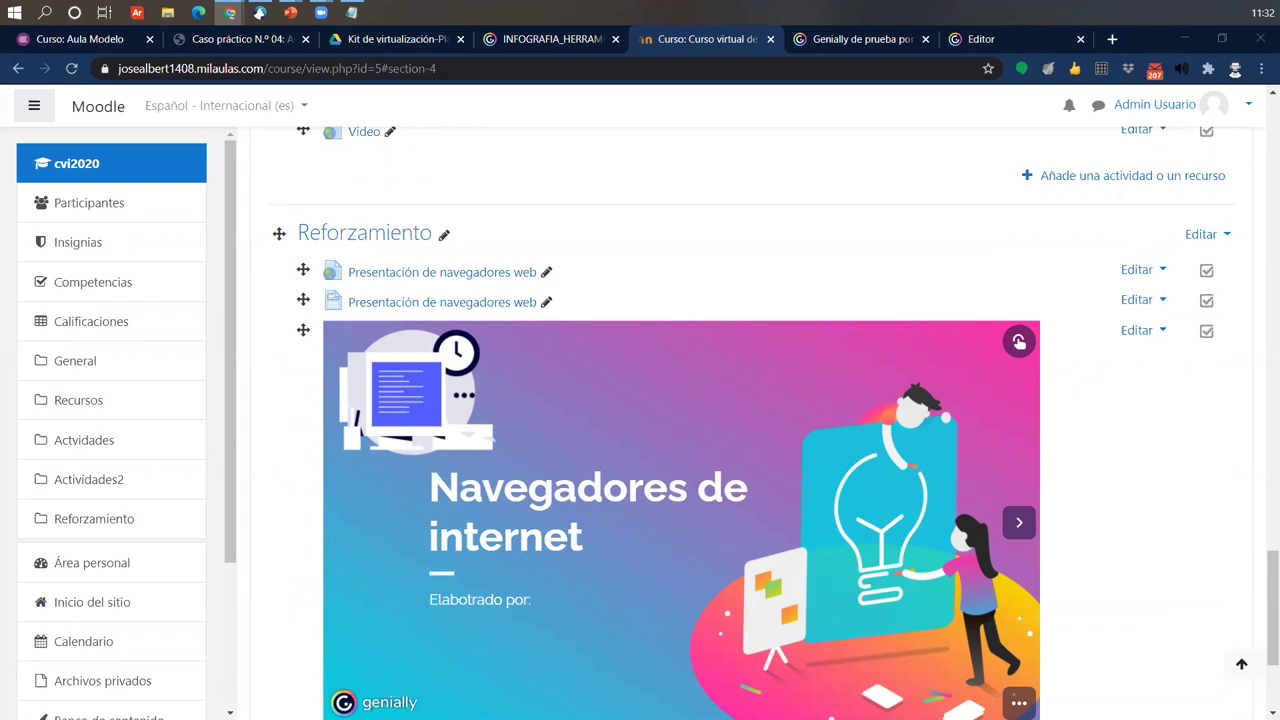
Step: Check the published Genially de prueba, close the Insertar embed dialog, undo, and return to Mis creaciones
left_click(885, 42)
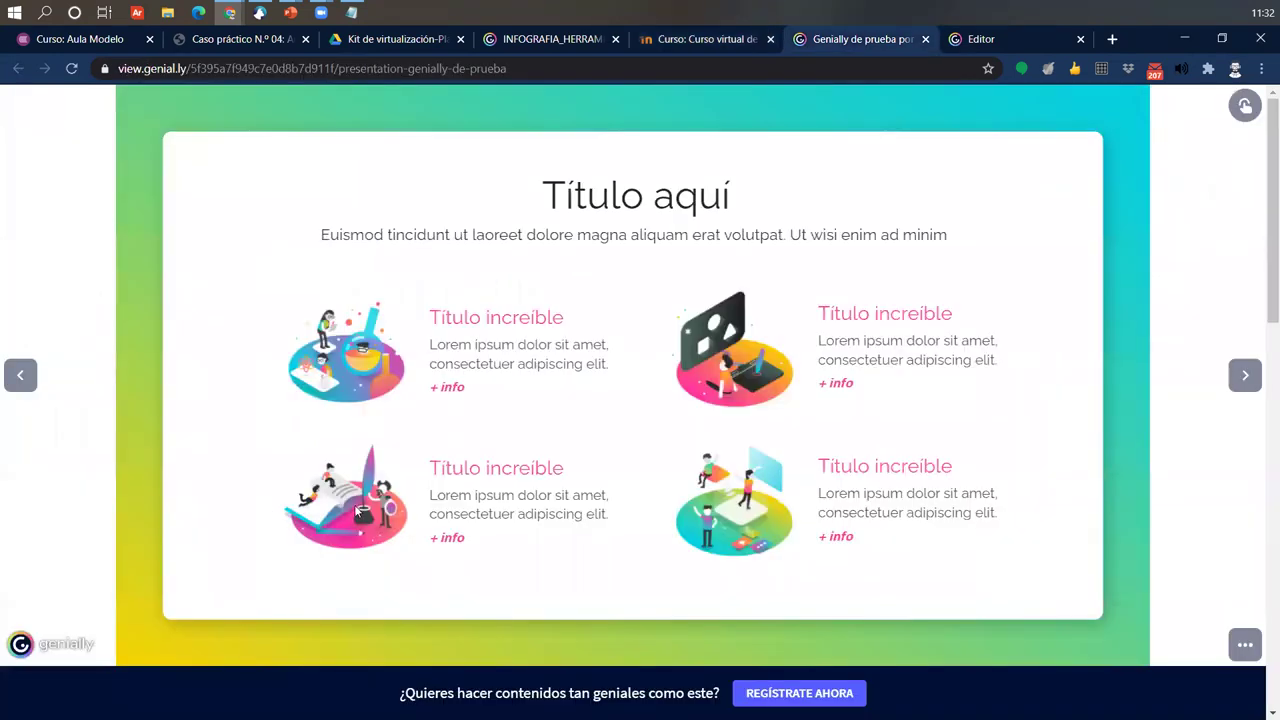
left_click(1006, 42)
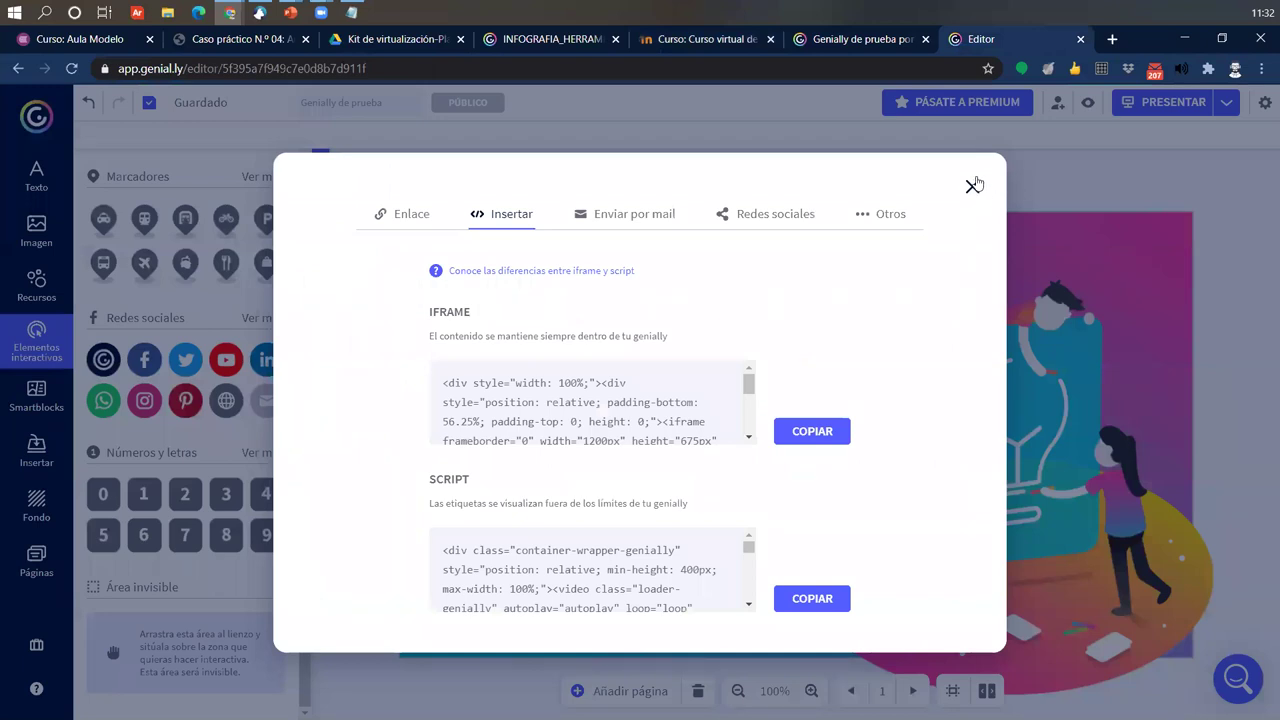
left_click(972, 186)
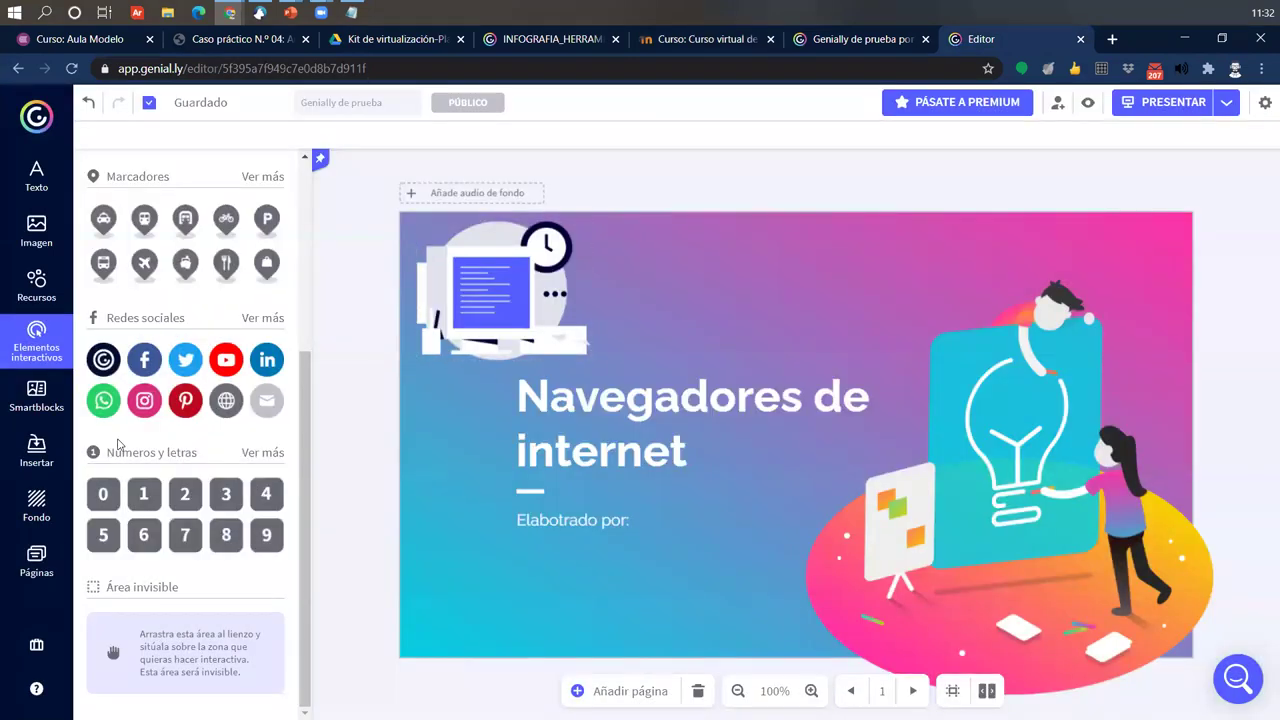
left_click(88, 102)
left_click(38, 117)
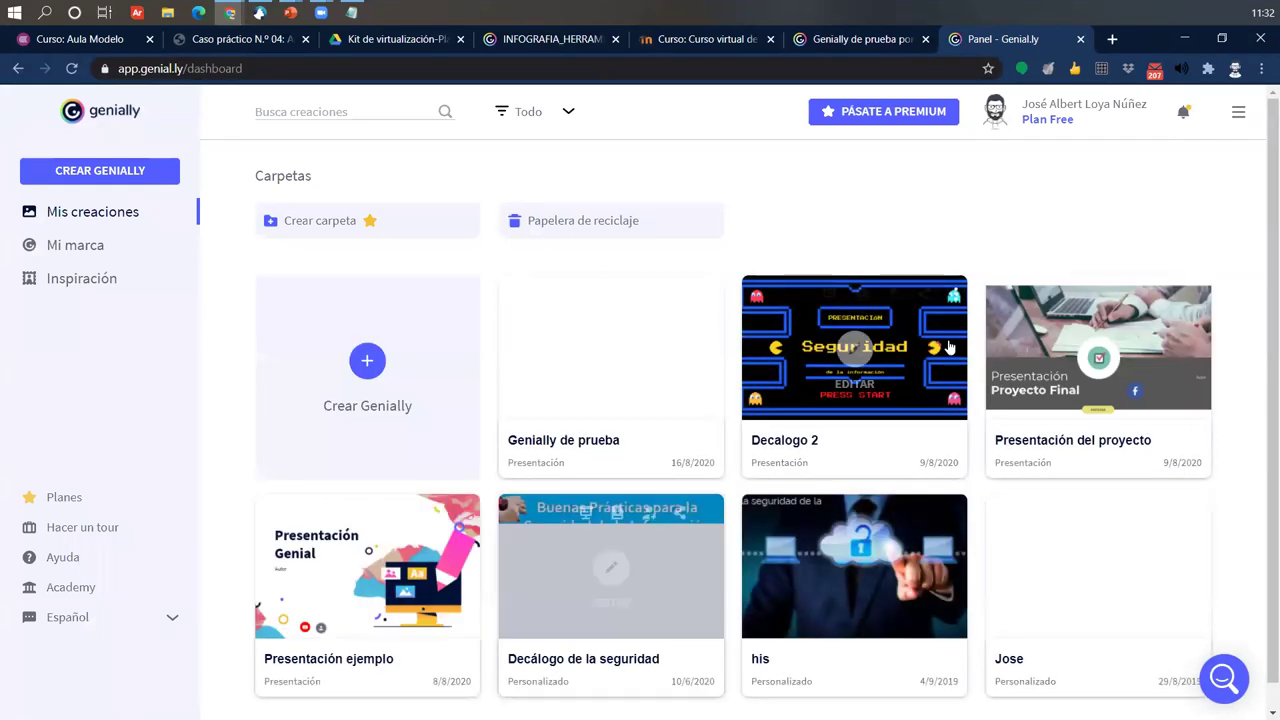
scroll(700, 420, "down", 1)
scroll(350, 500, "up", 1)
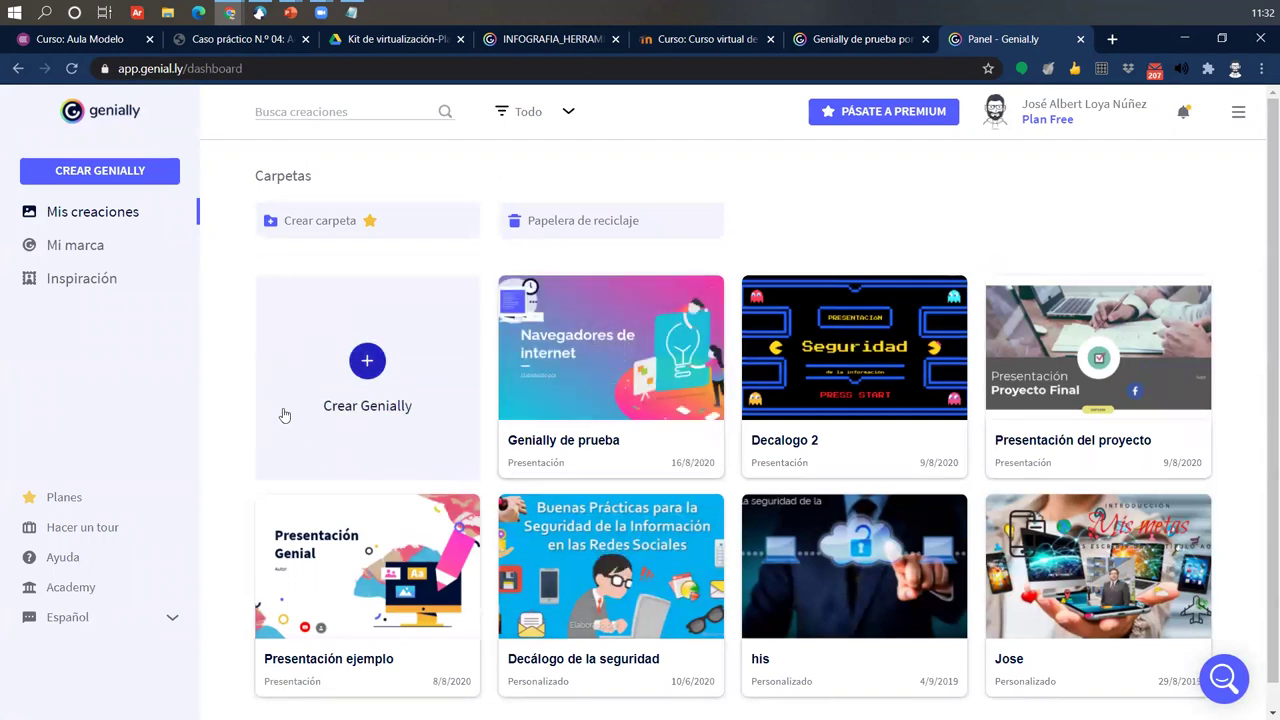
Step: Open Genially's Planes page and scroll through the available plan options
left_click(63, 500)
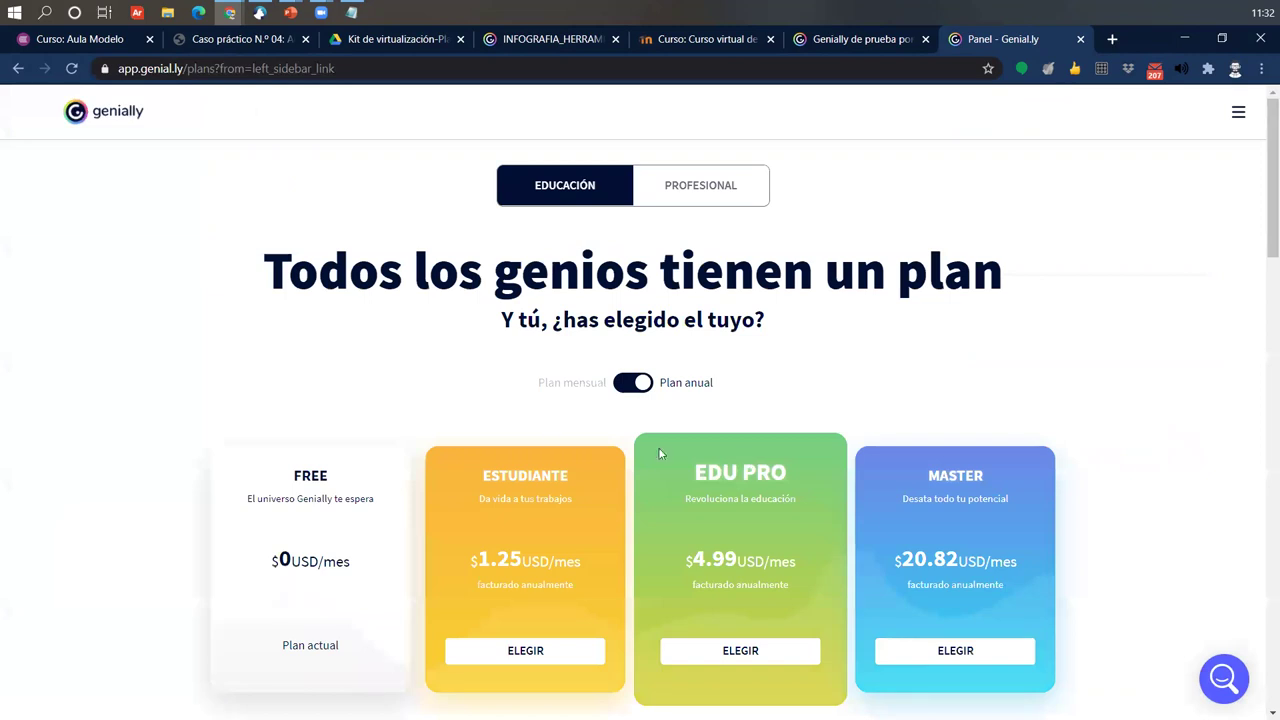
scroll(366, 437, "down", 2)
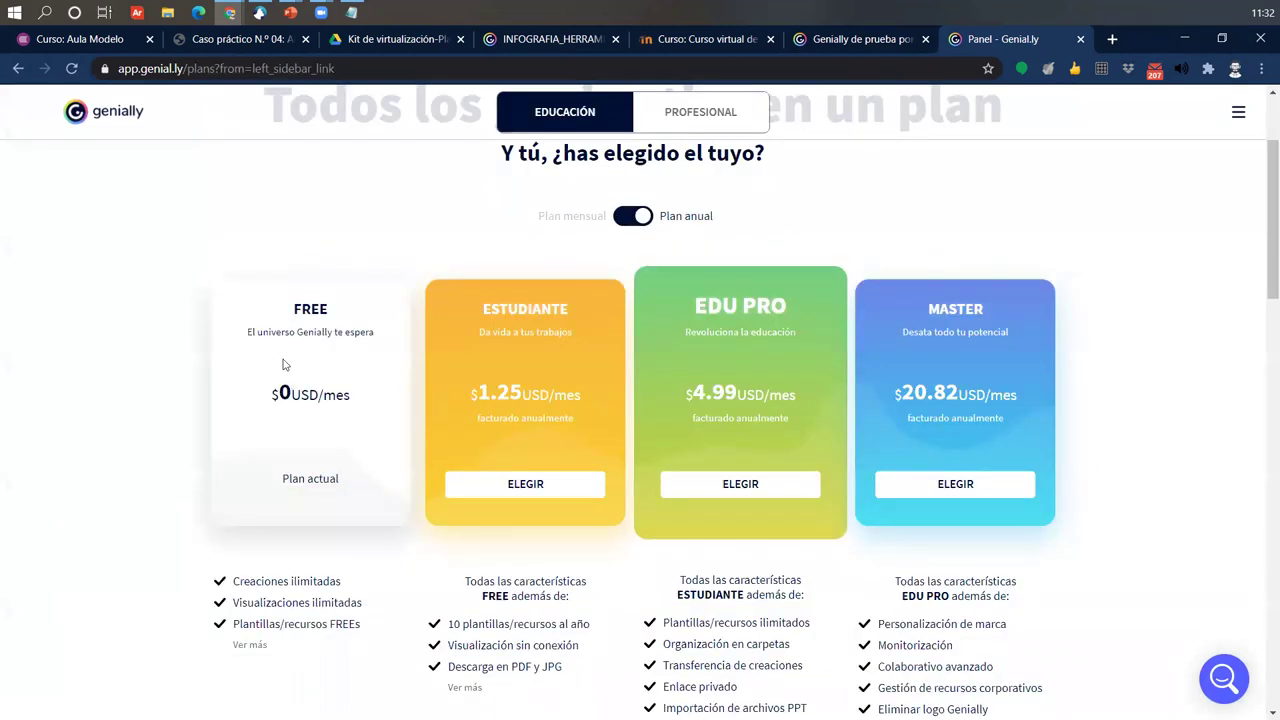
scroll(295, 525, "down", 2)
left_click_drag(230, 422, 364, 427)
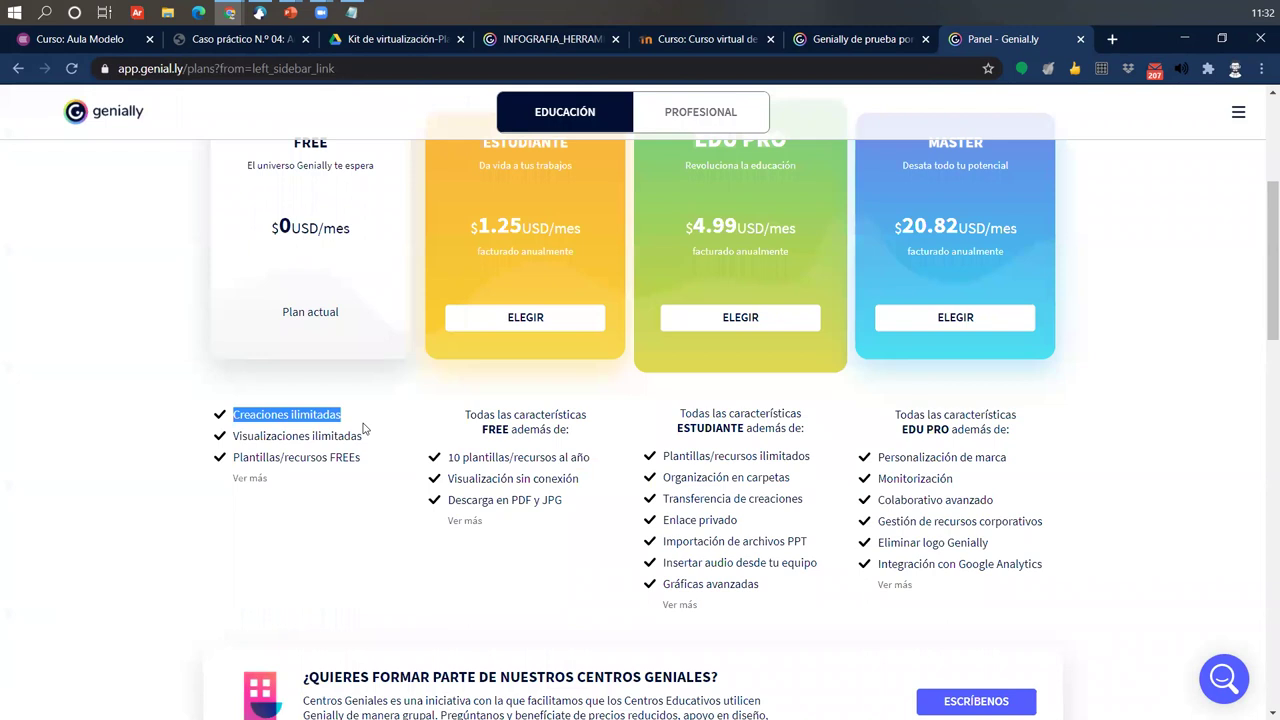
Step: Compare FREE's features with Estudiante, EDU PRO and Master in the comparison table, then close it
left_click(242, 480)
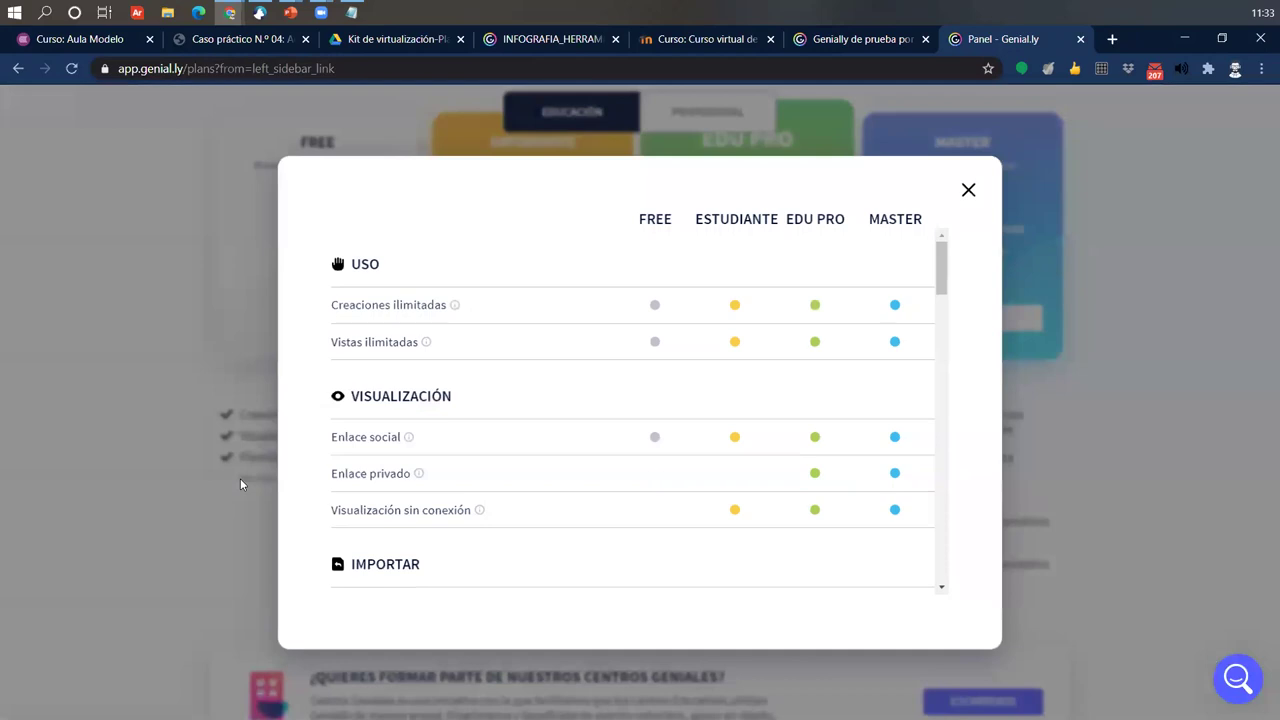
scroll(575, 488, "down", 1)
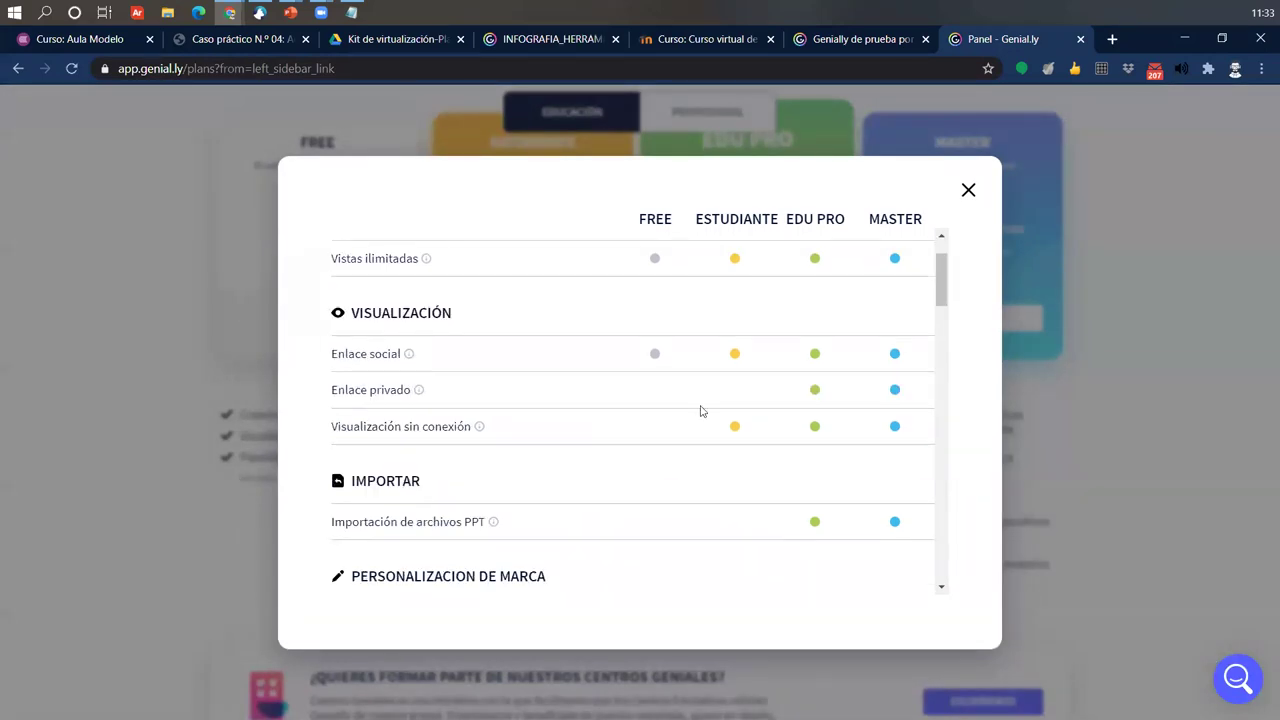
scroll(700, 410, "up", 1)
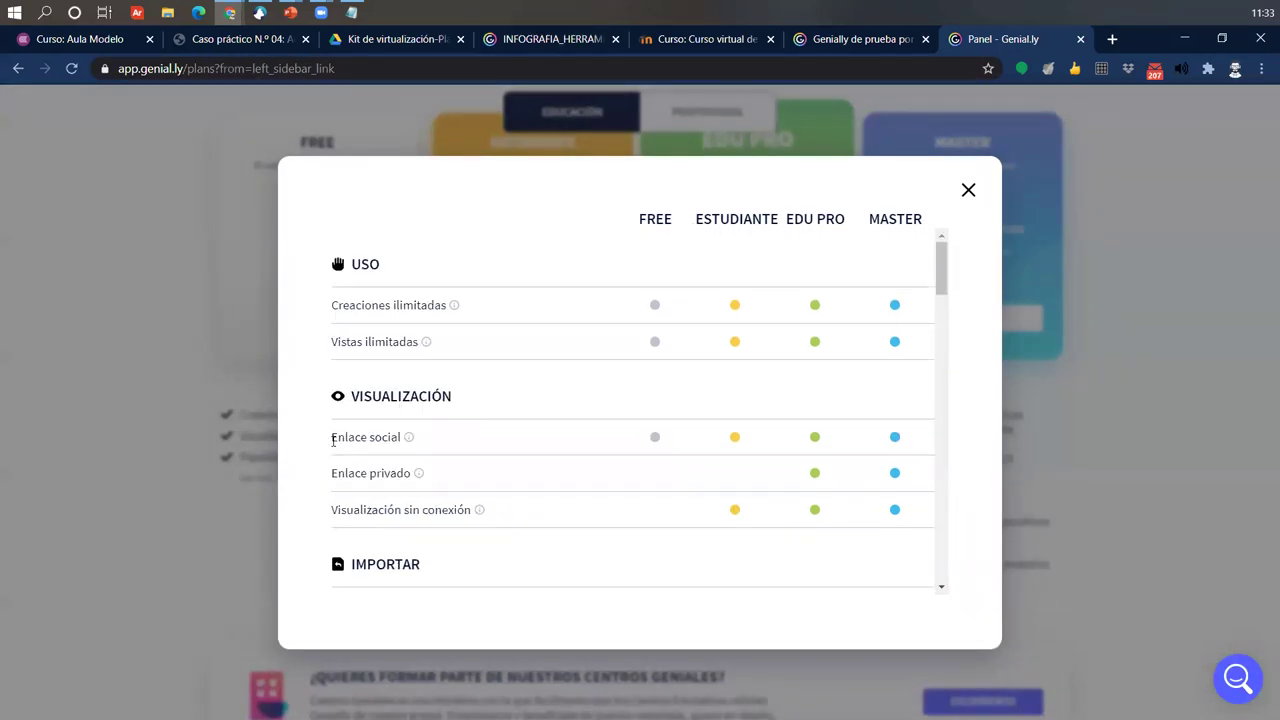
left_click_drag(401, 438, 338, 438)
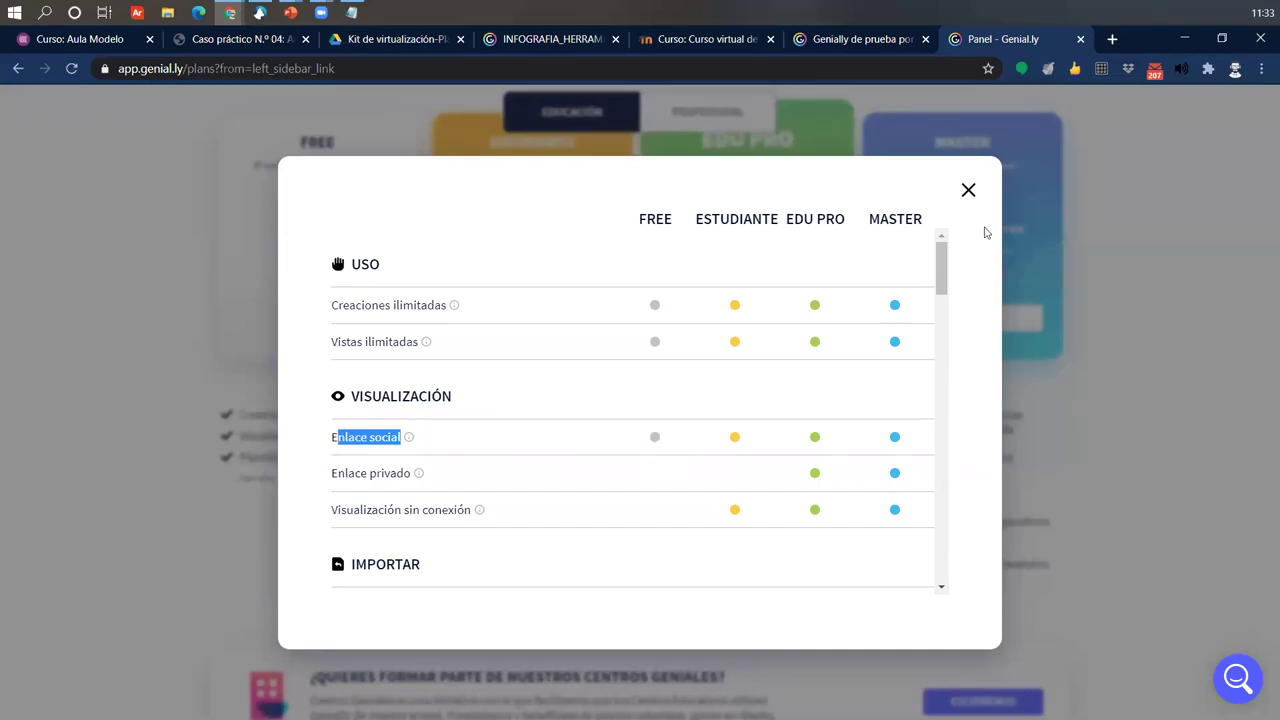
left_click(977, 195)
left_click(968, 191)
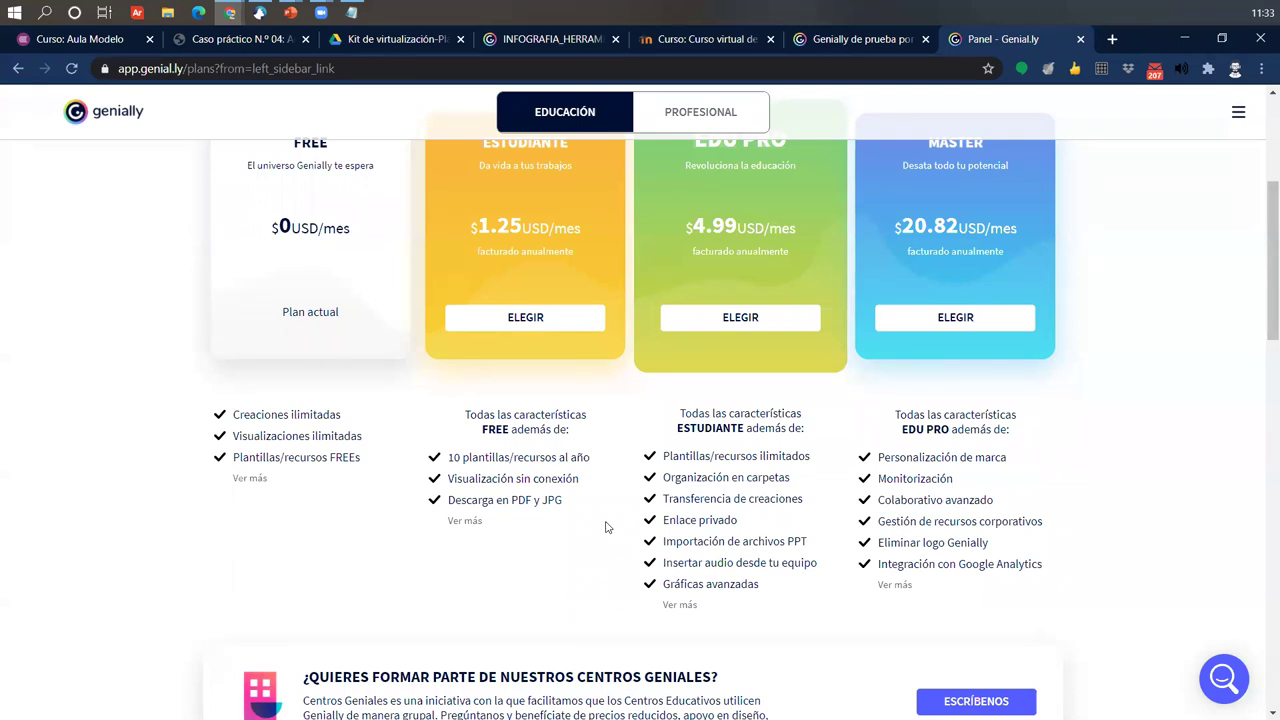
scroll(760, 400, "up", 3)
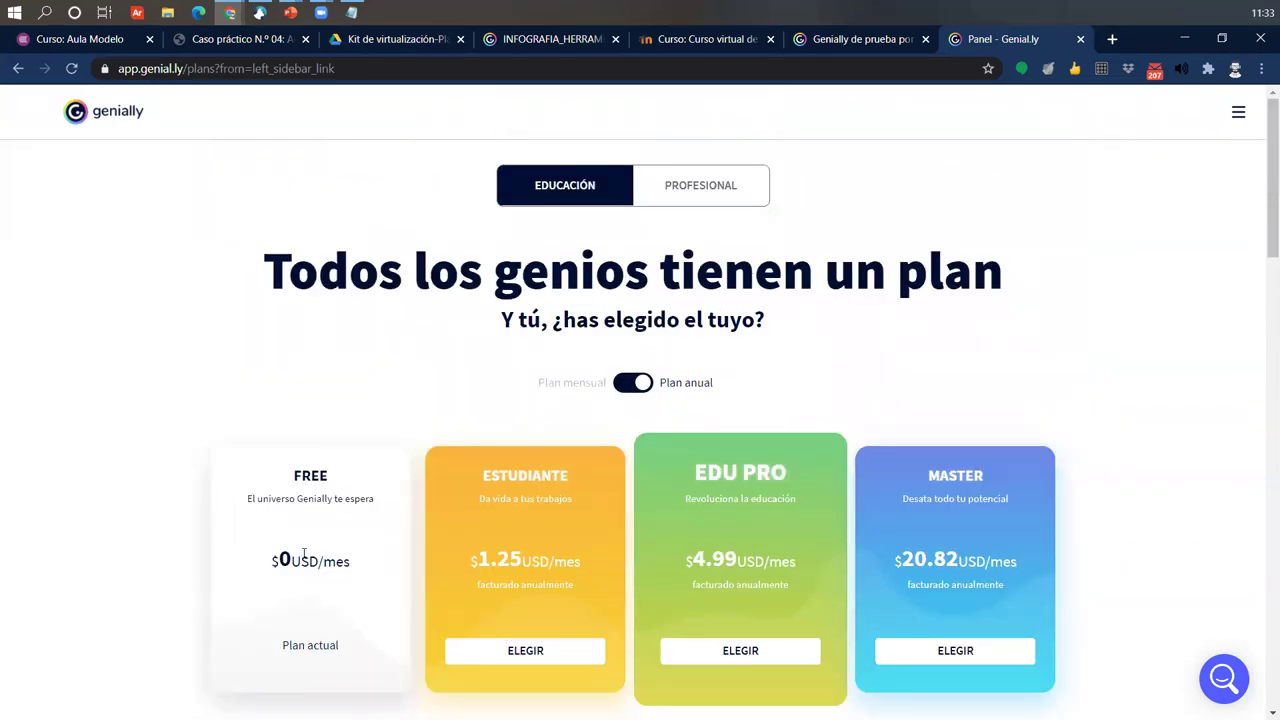
scroll(304, 554, "down", 1)
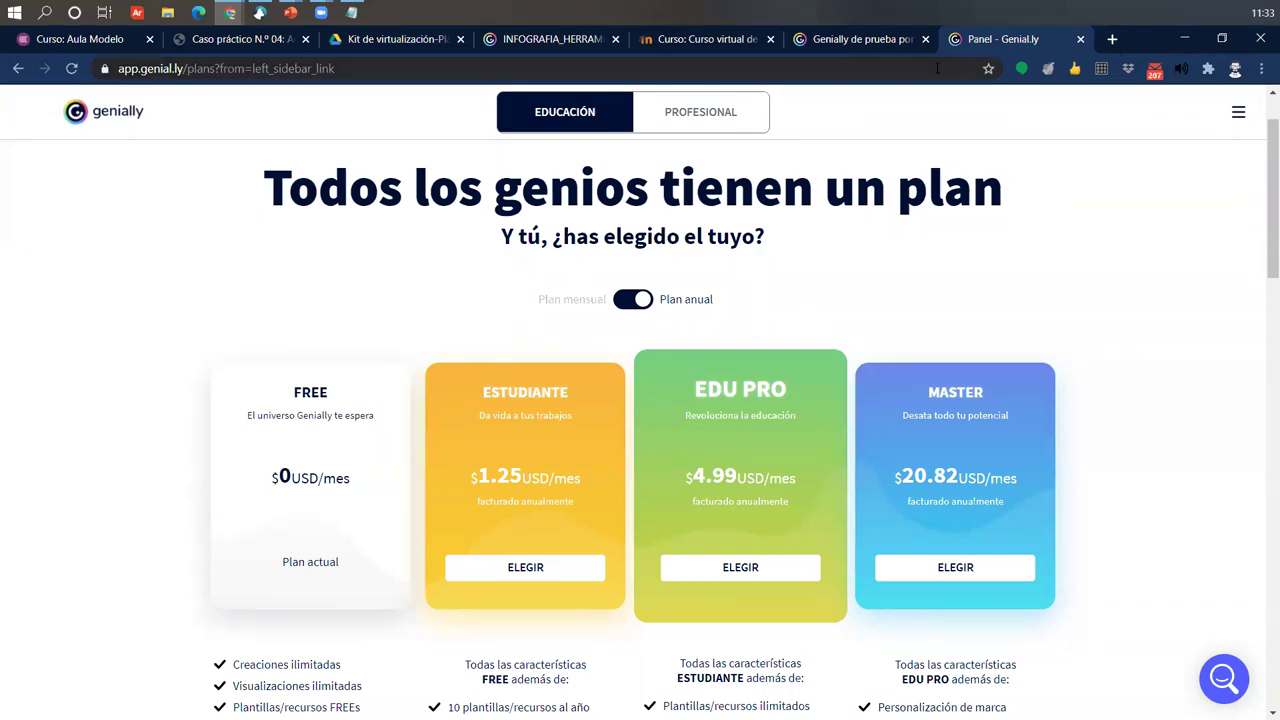
Step: In the Caso práctico 4 PDF, highlight the own-resources, per-session and two-digital-resources phrases in turn
left_click(265, 45)
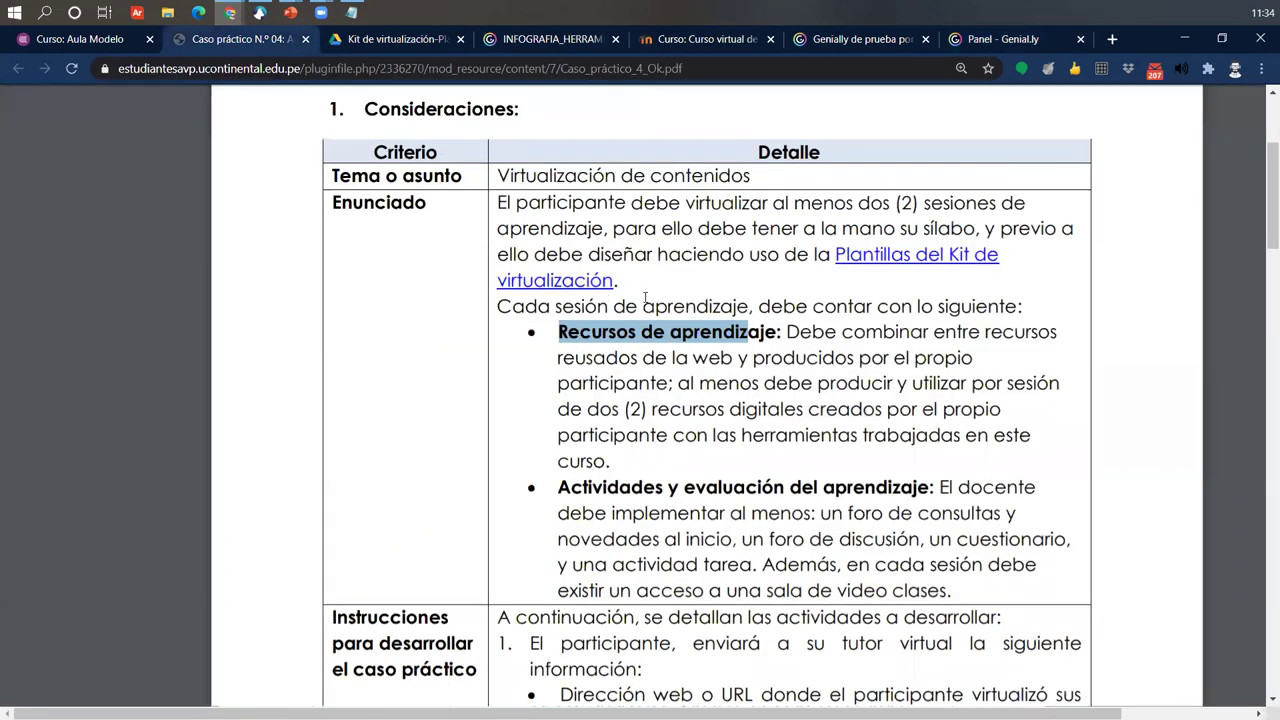
scroll(892, 300, "down", 1)
left_click(892, 300)
left_click_drag(858, 276, 1043, 300)
left_click(768, 300)
left_click_drag(718, 300, 1045, 300)
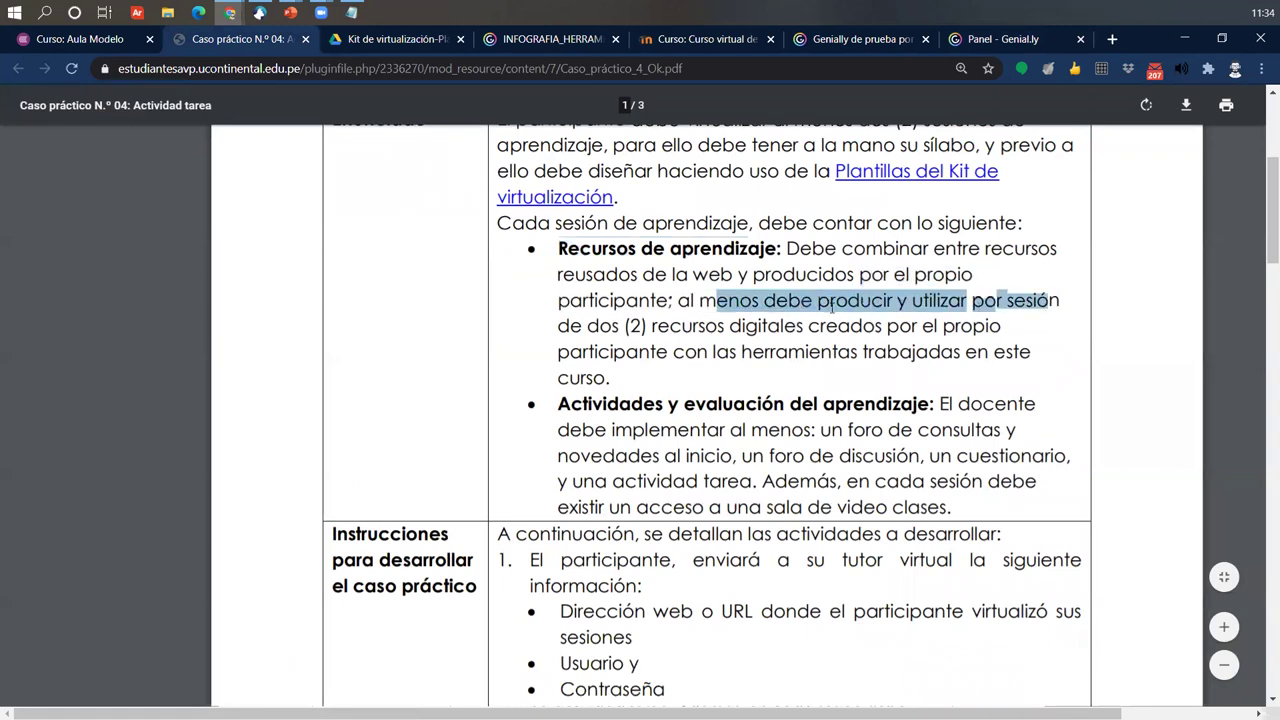
left_click(697, 306)
left_click_drag(588, 326, 797, 326)
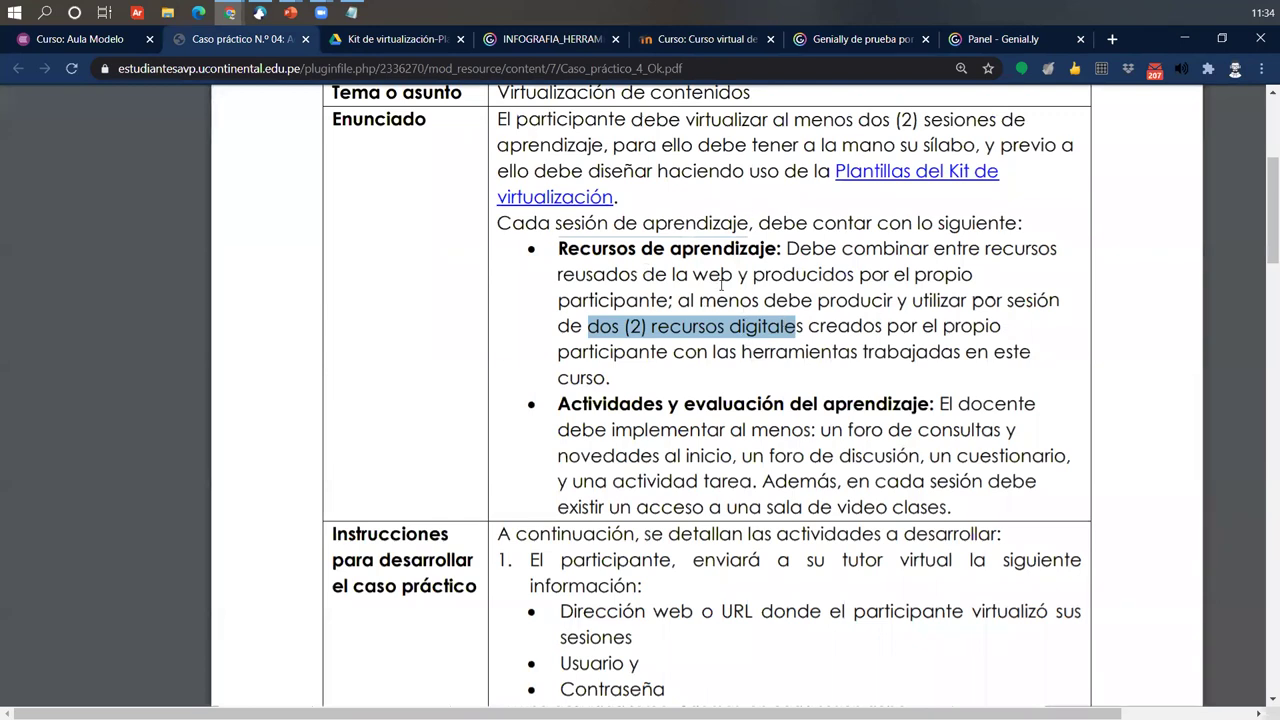
Step: Select the entire Recursos de aprendizaje requirement bullet
left_click(658, 306)
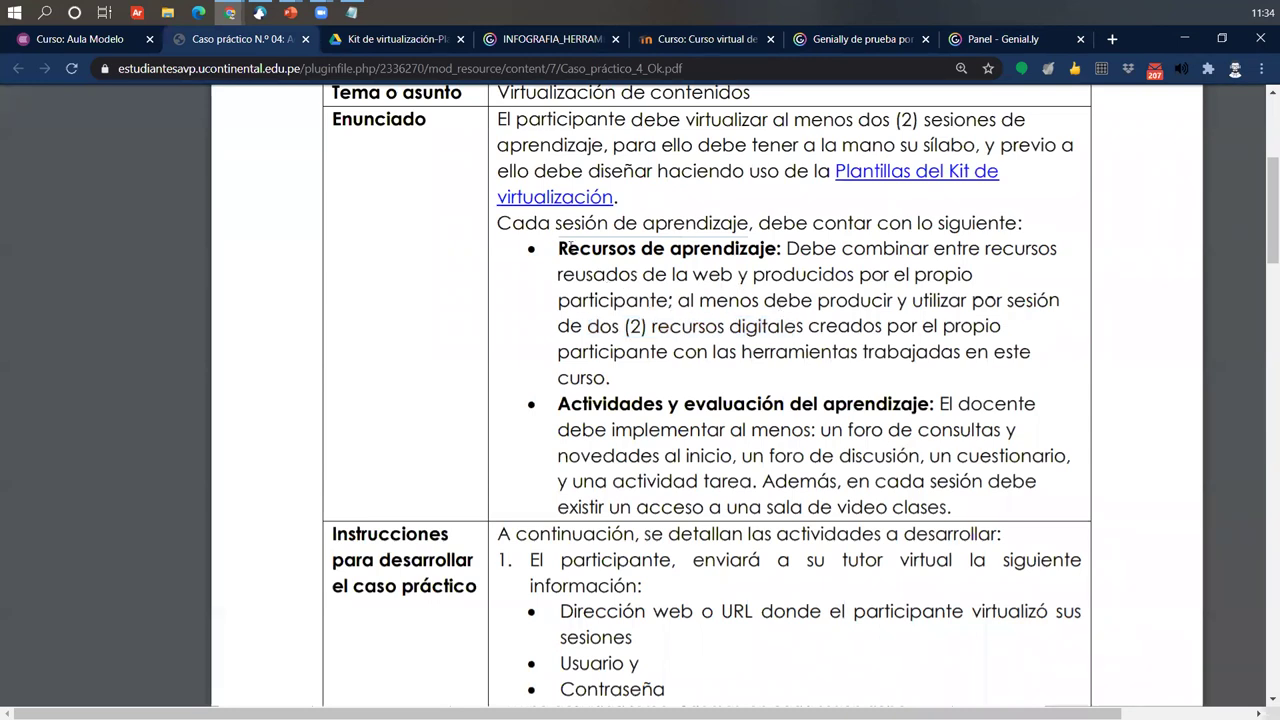
left_click_drag(558, 250, 625, 380)
scroll(709, 262, "up", 1)
scroll(709, 262, "up", 5)
scroll(400, 160, "down", 1)
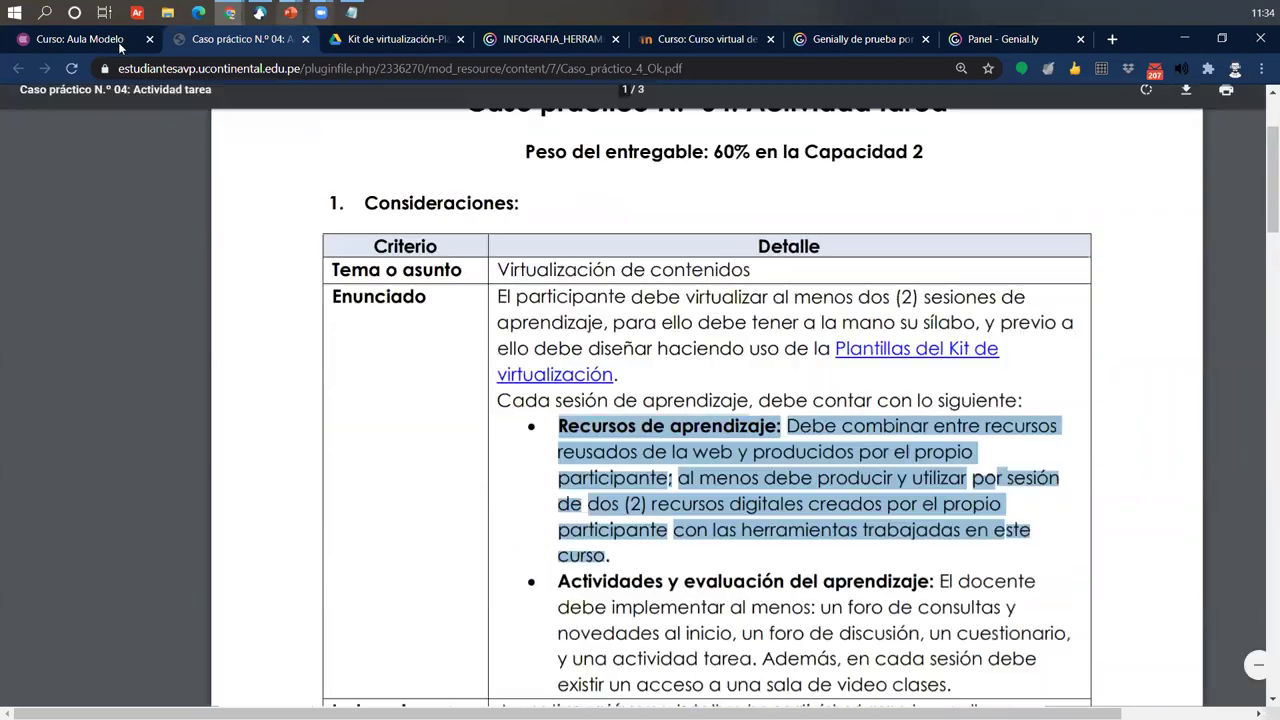
Step: Open 'Instrucciones: Caso práctico 5' from the Aula Modelo course in a new tab and zoom in
left_click(100, 39)
scroll(622, 330, "down", 8)
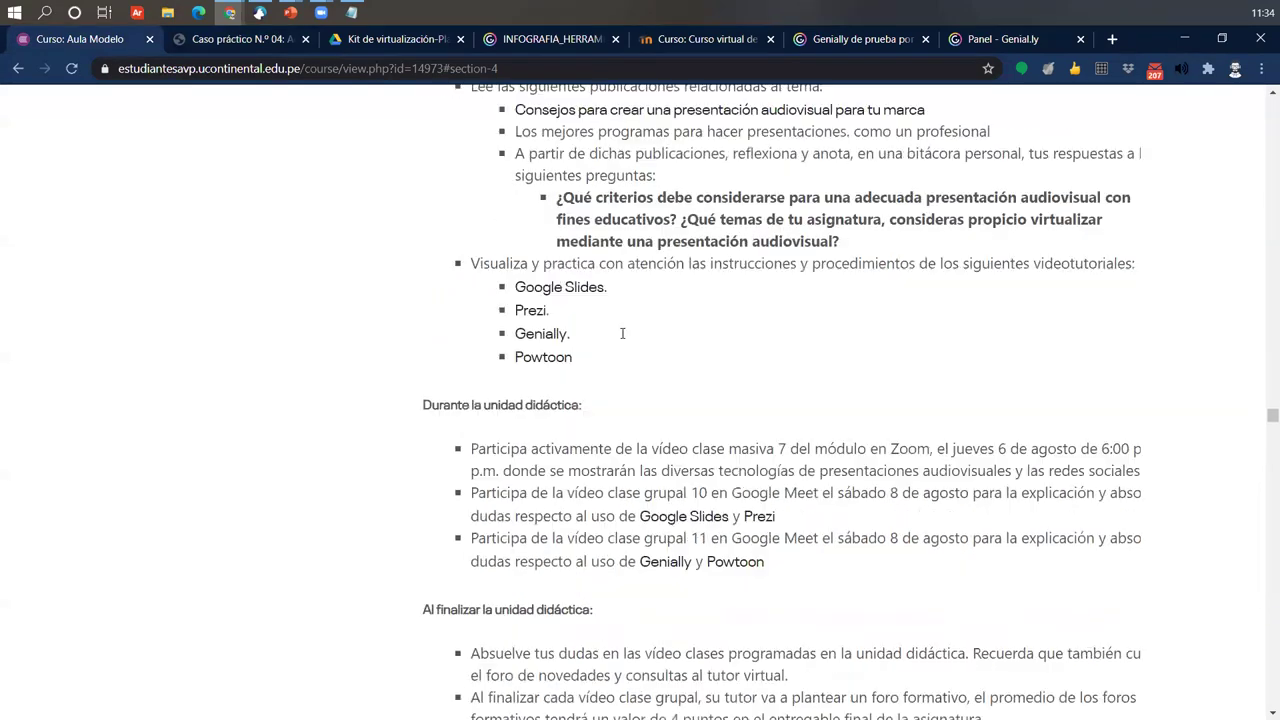
scroll(1258, 394, "down", 20)
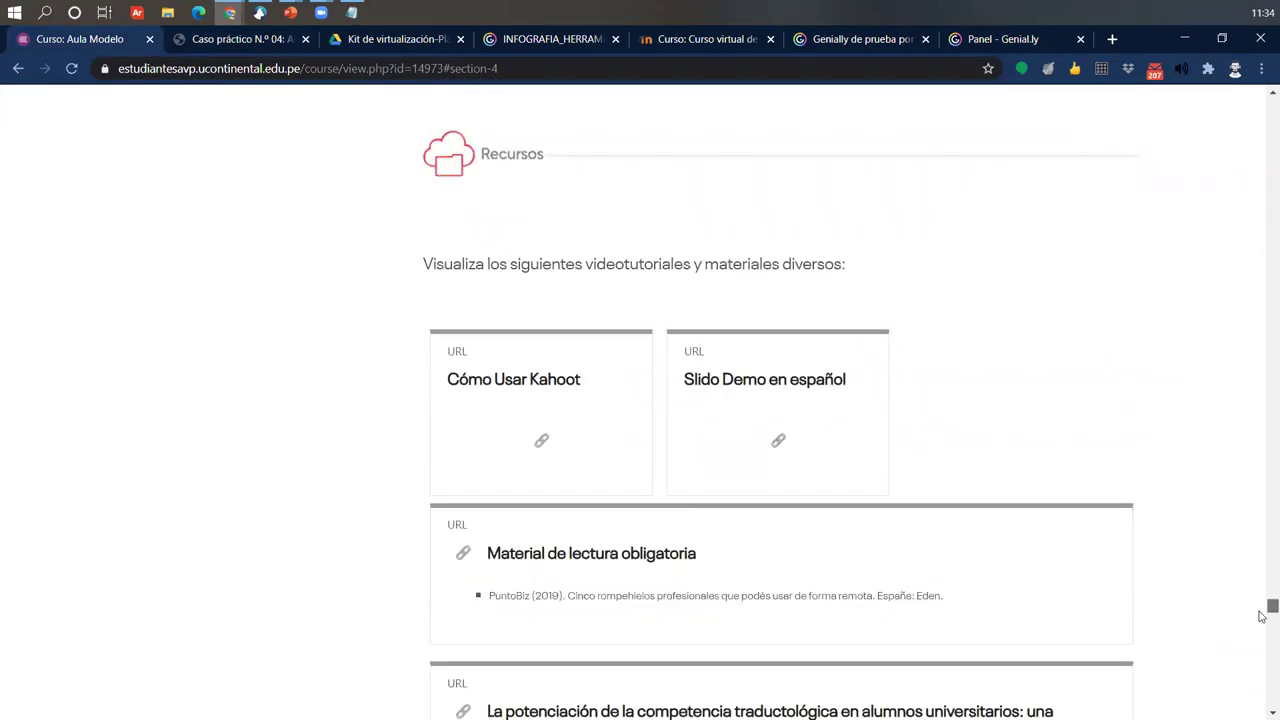
scroll(1043, 569, "down", 5)
scroll(626, 474, "down", 3)
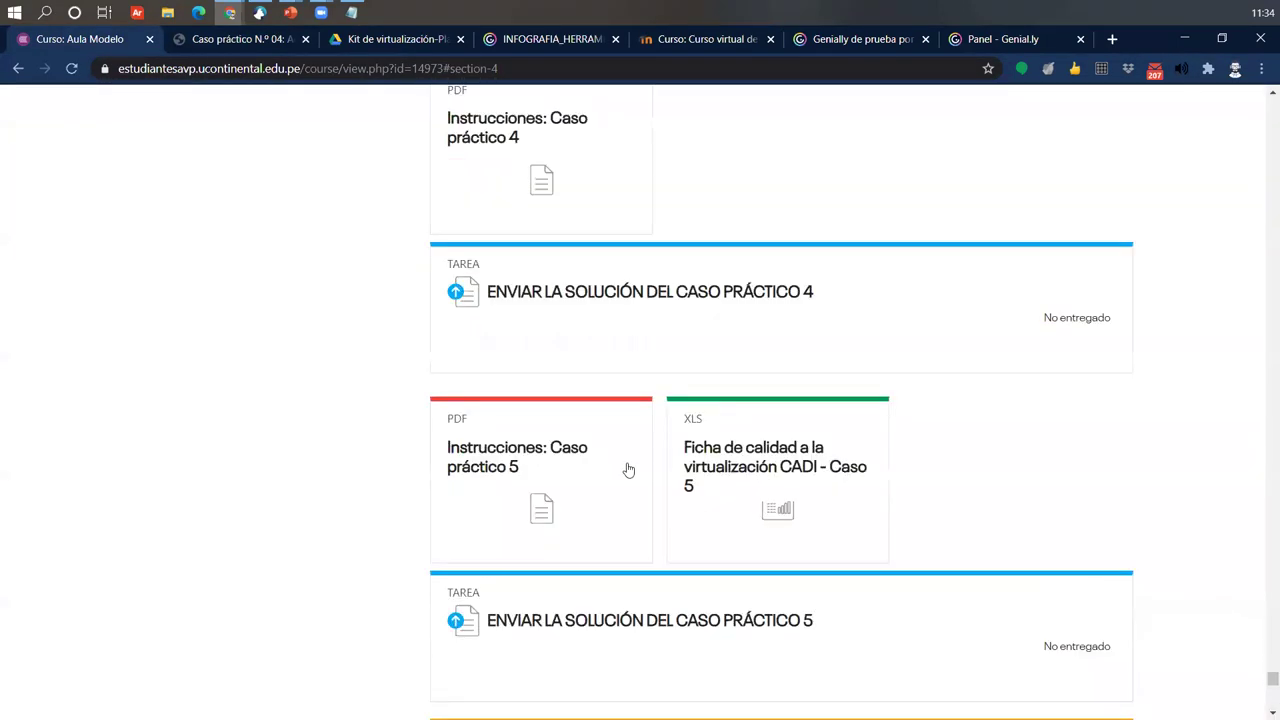
left_click(498, 451, "ctrl")
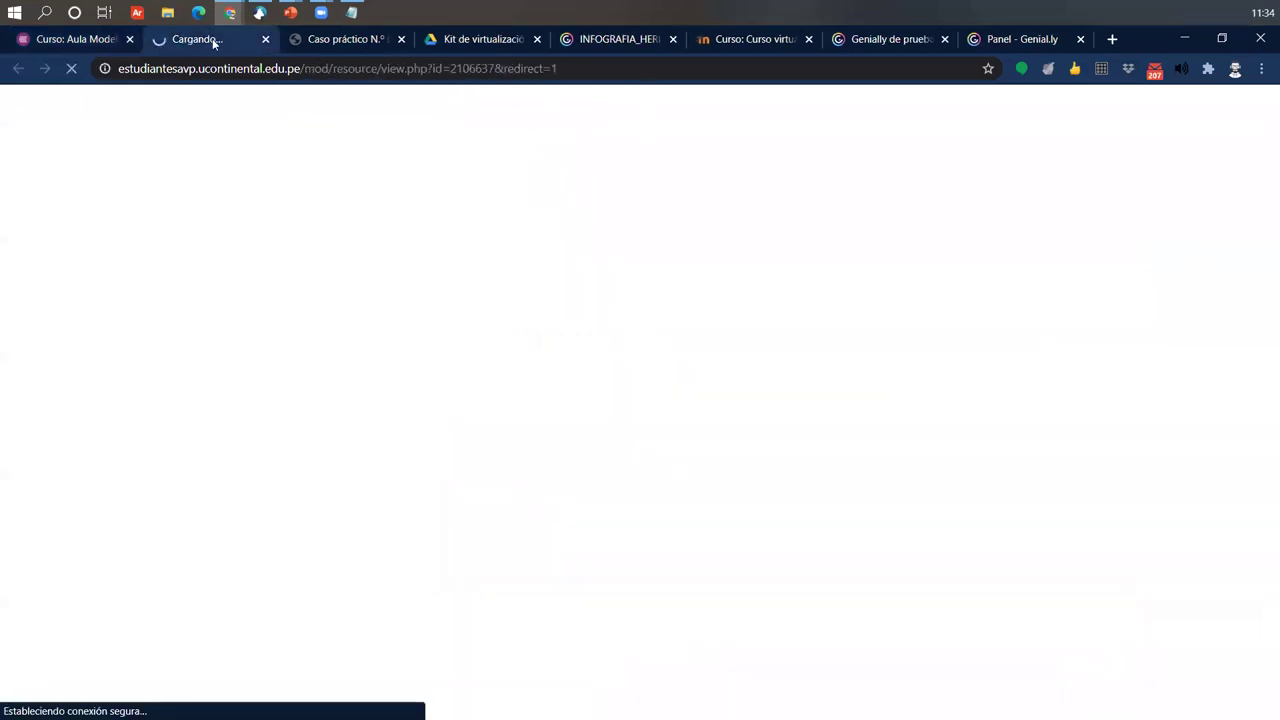
left_click_drag(212, 38, 340, 46)
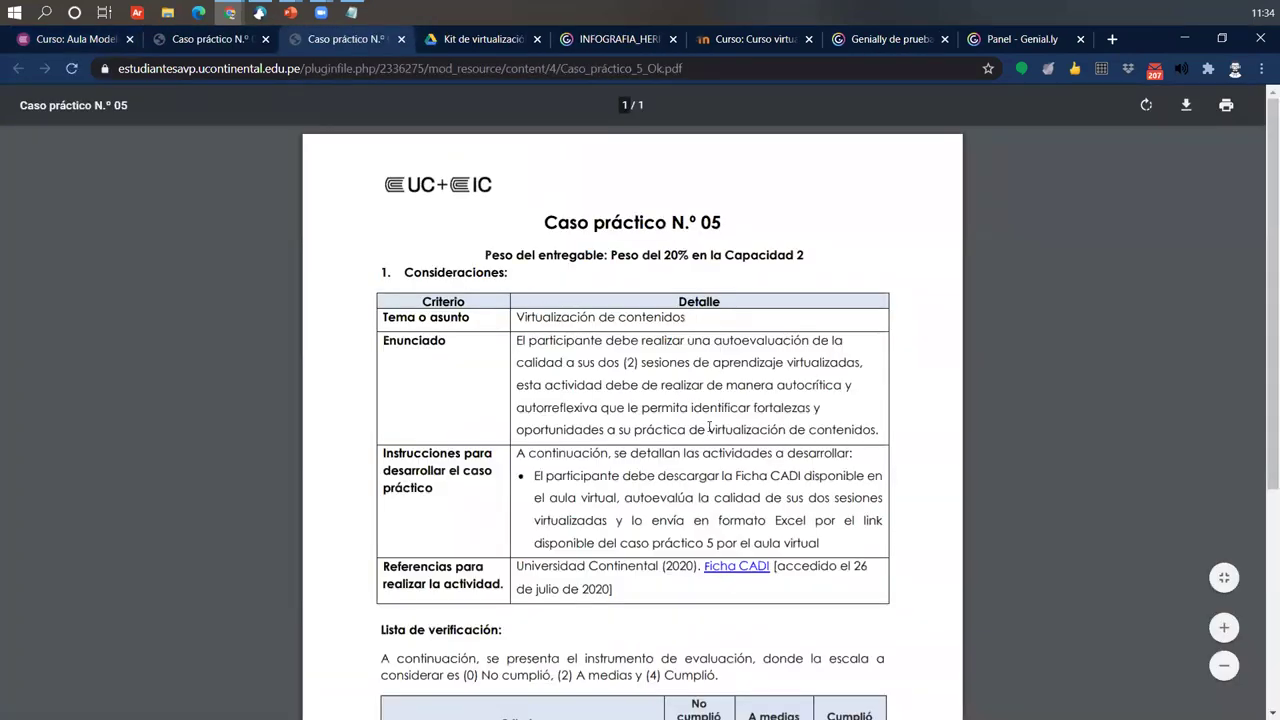
scroll(1196, 629, "down", 1)
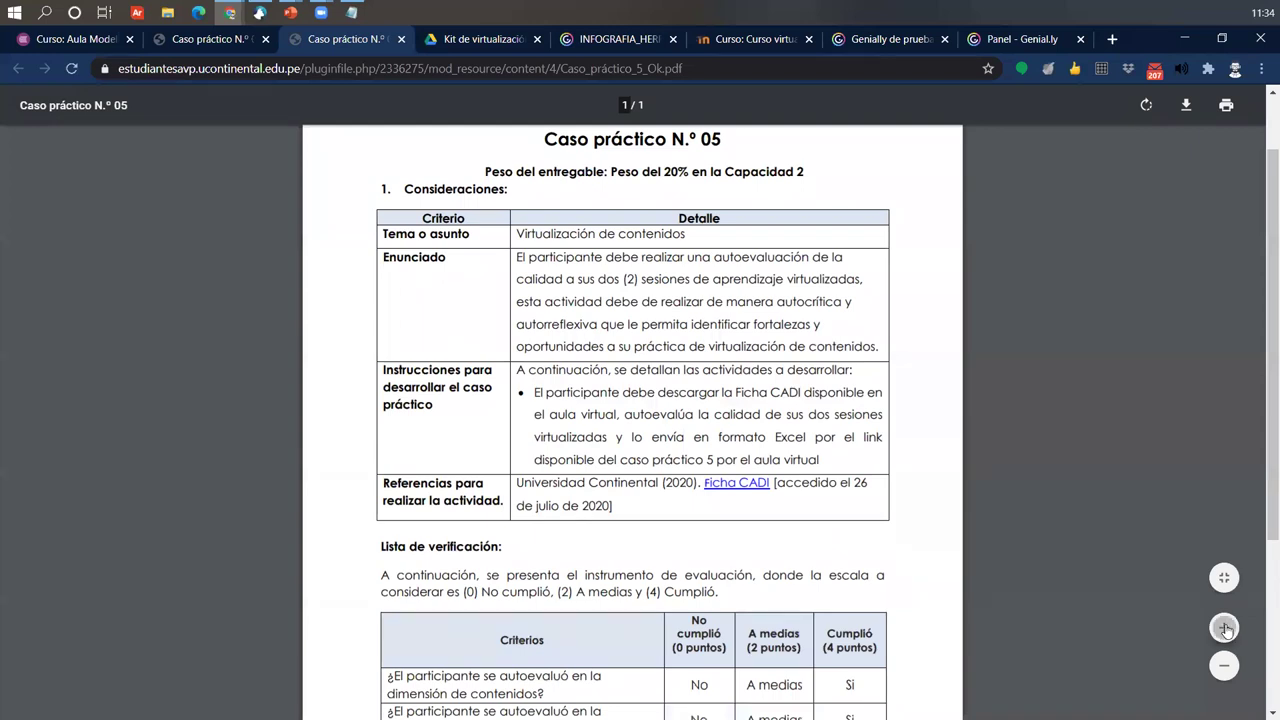
left_click(1210, 627)
left_click(1210, 627)
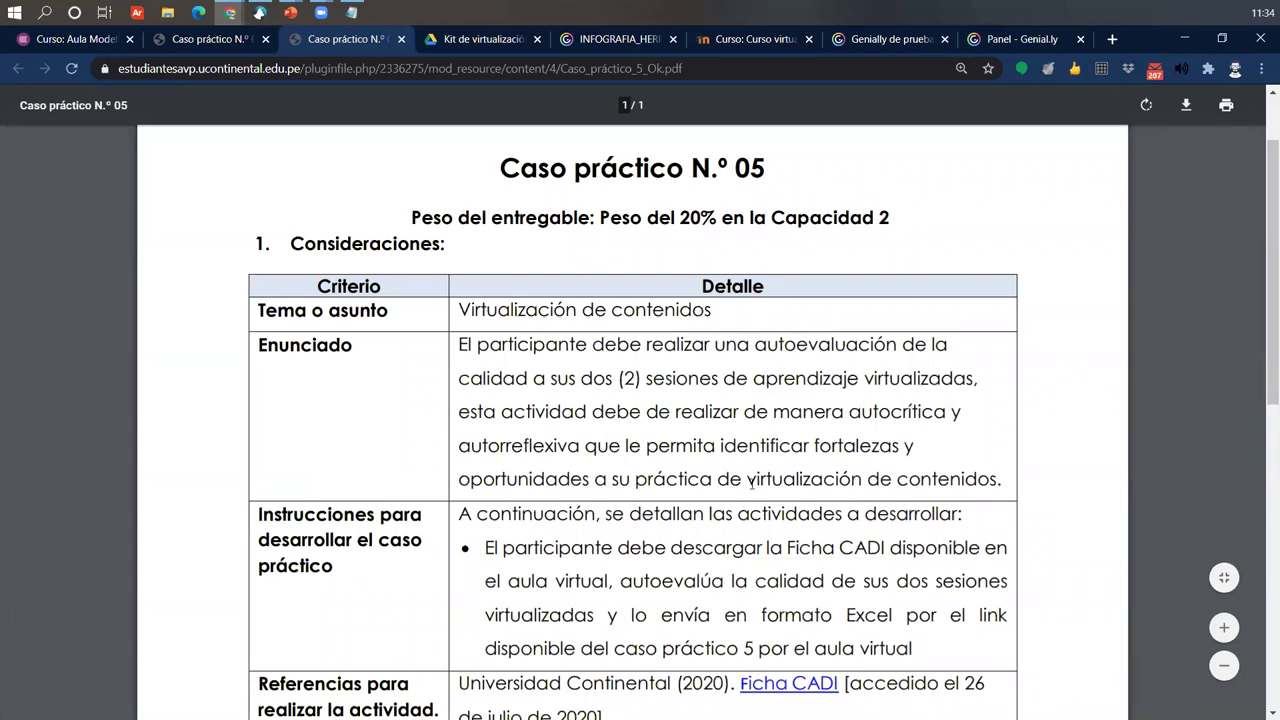
Step: Back in Caso práctico 4, highlight 'dos (2) recursos digitales creados por'
left_click(221, 48)
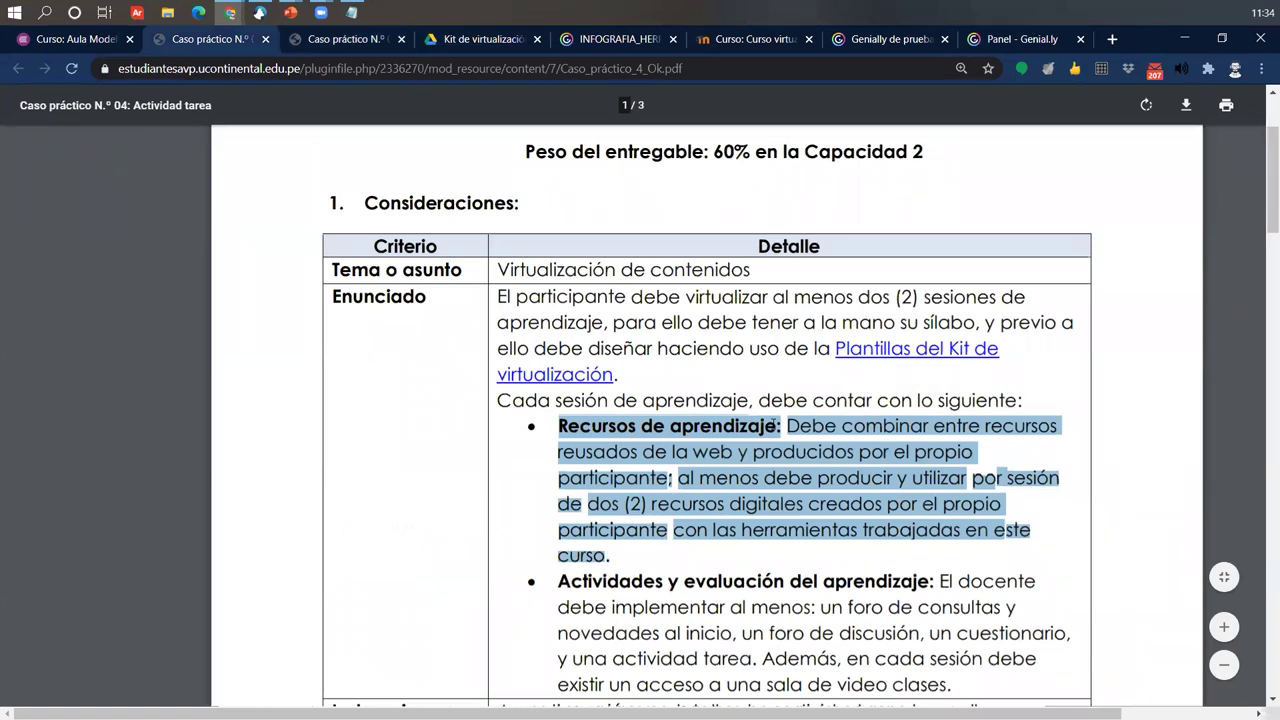
left_click(788, 481)
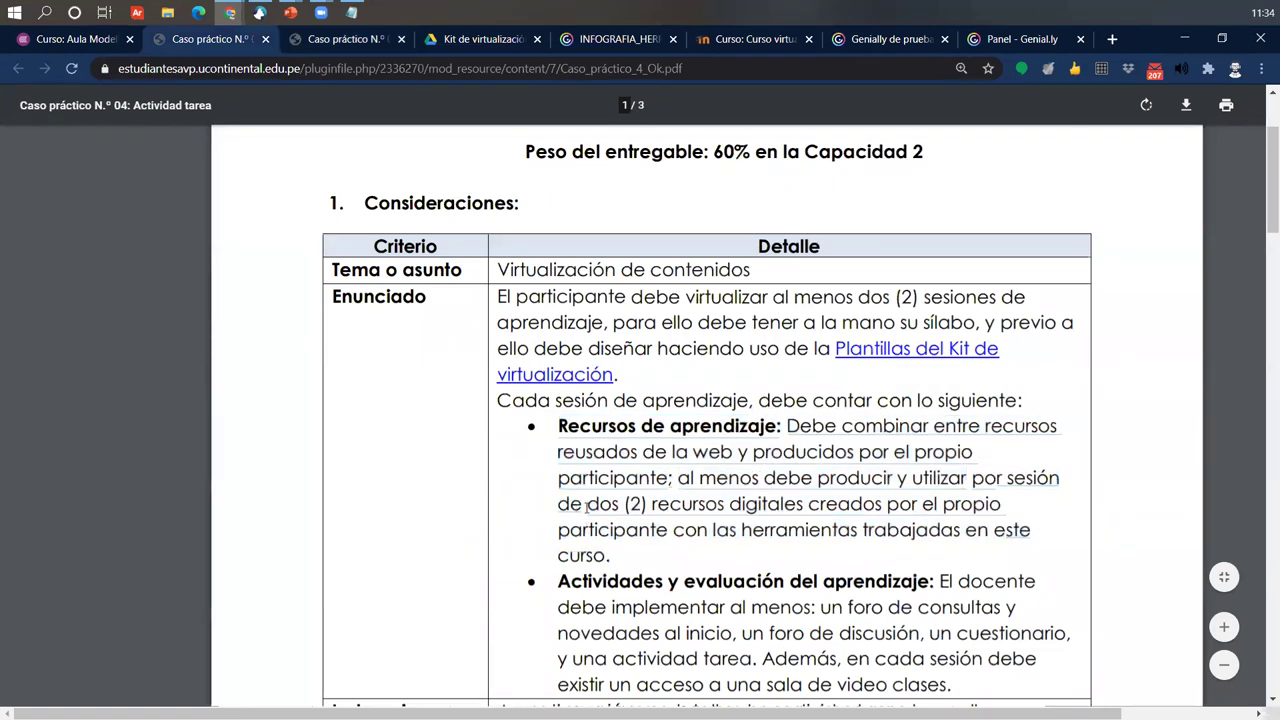
left_click_drag(588, 504, 915, 514)
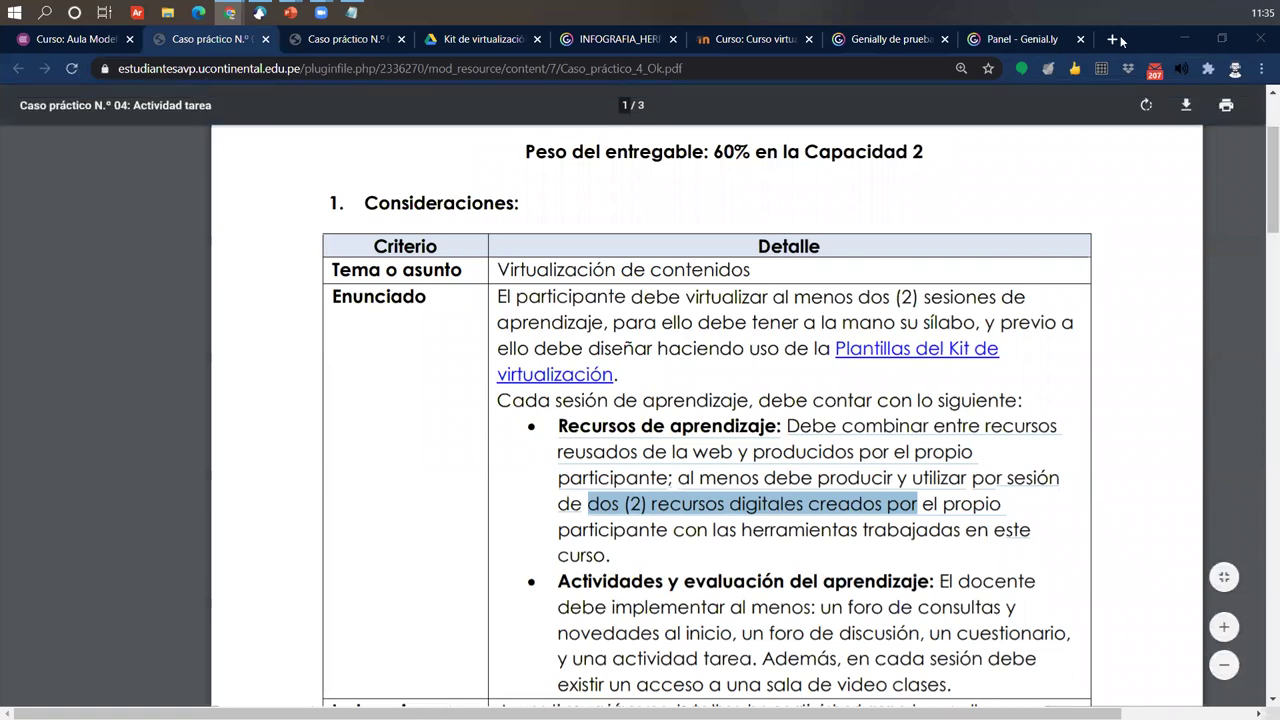
Step: Search Google for 'protipe aodbe' and open Adobe's 'Herramienta de creación de prototipos' result in a new tab
left_click(1114, 38)
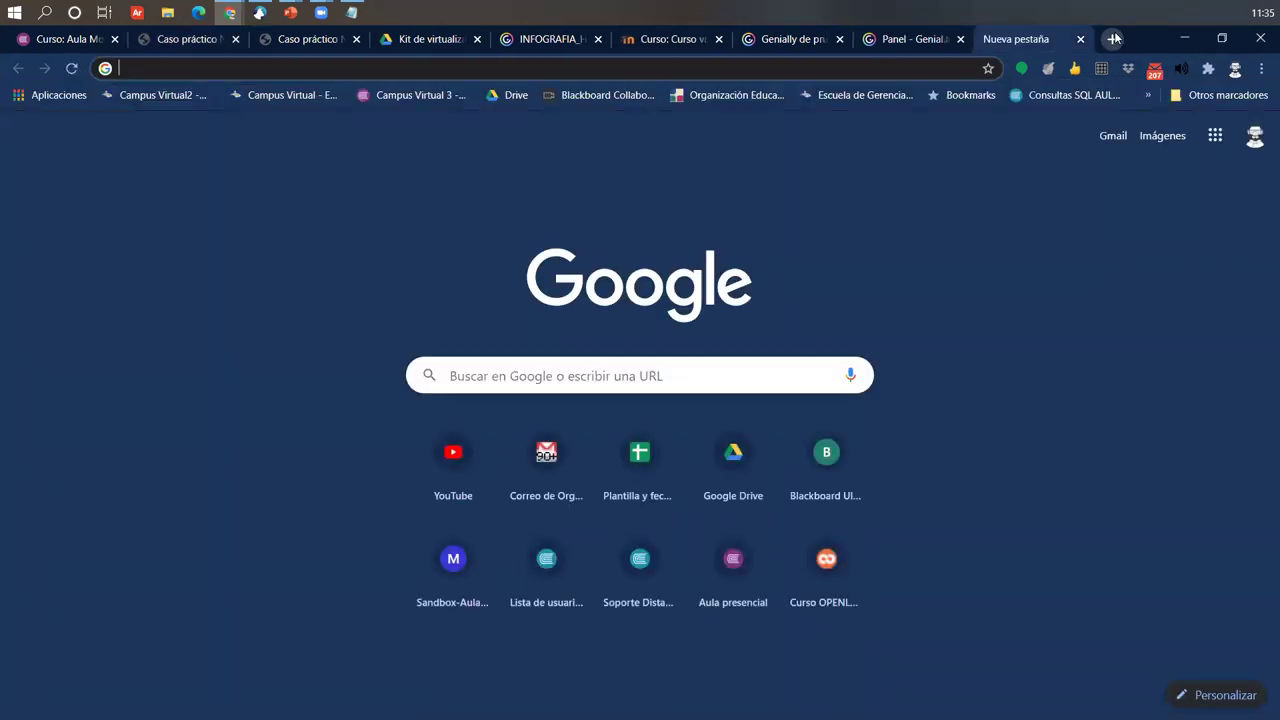
type("proti")
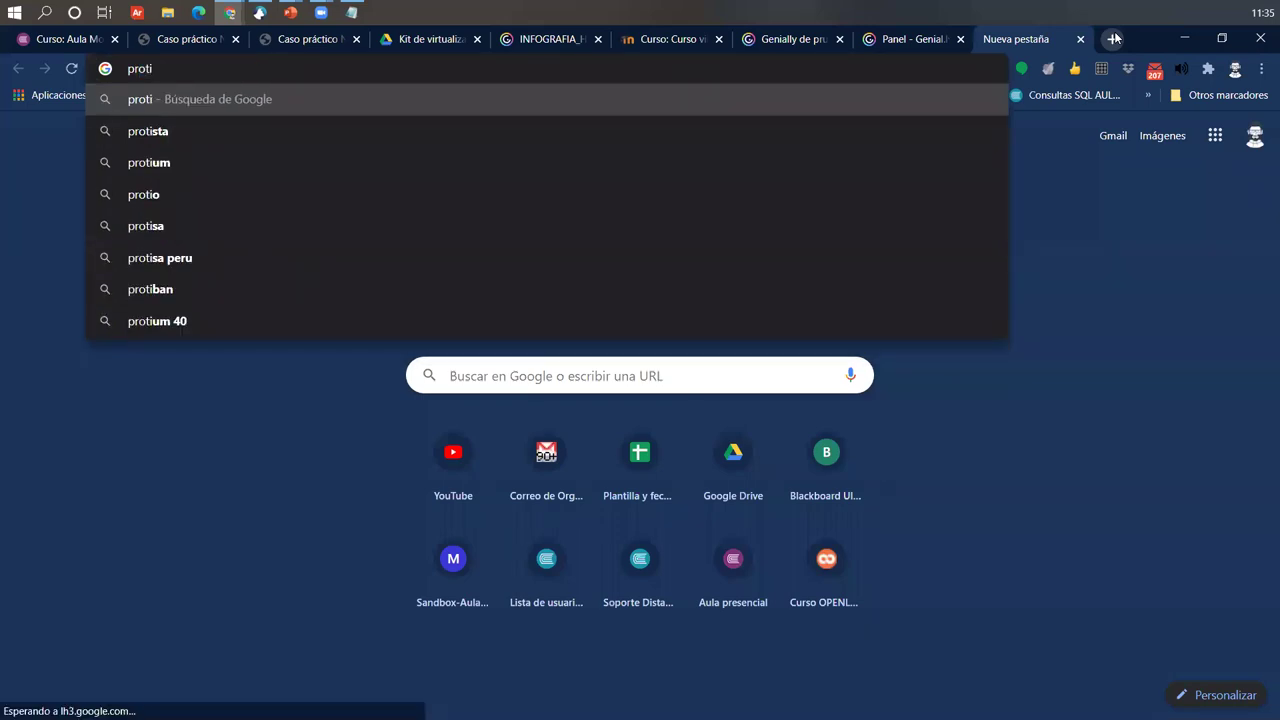
type("pe aod")
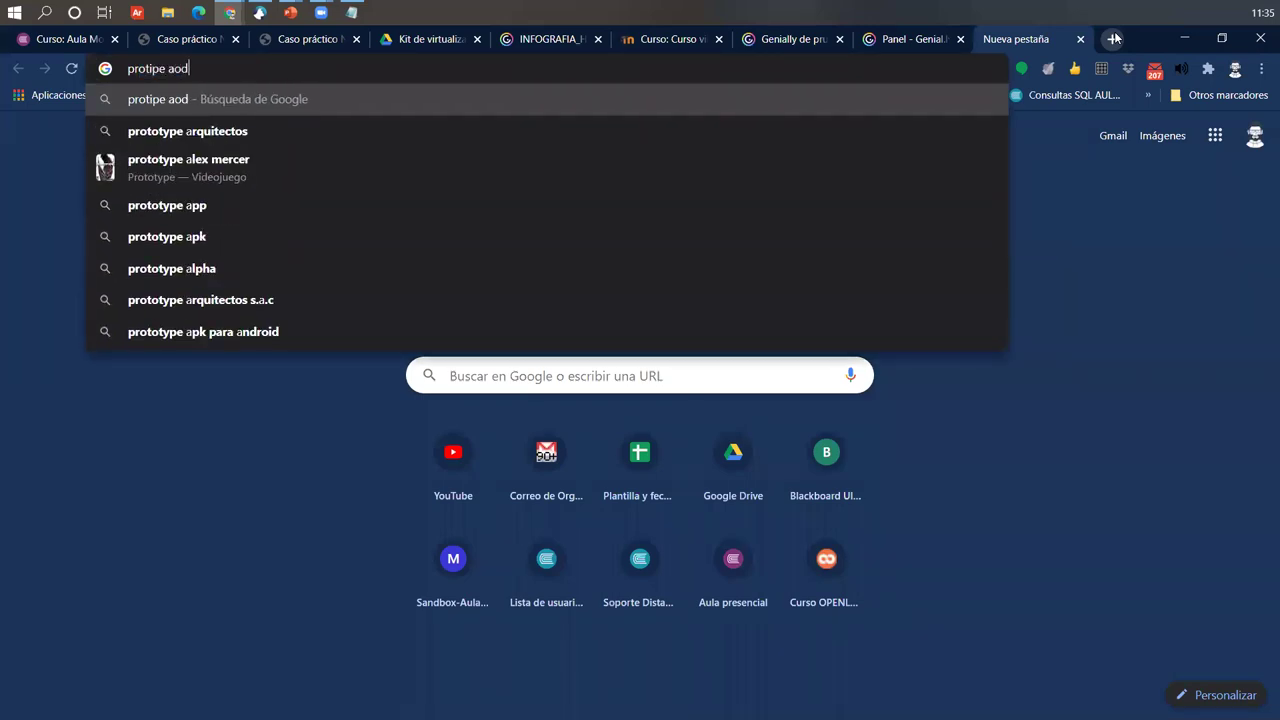
type("be")
key("Return")
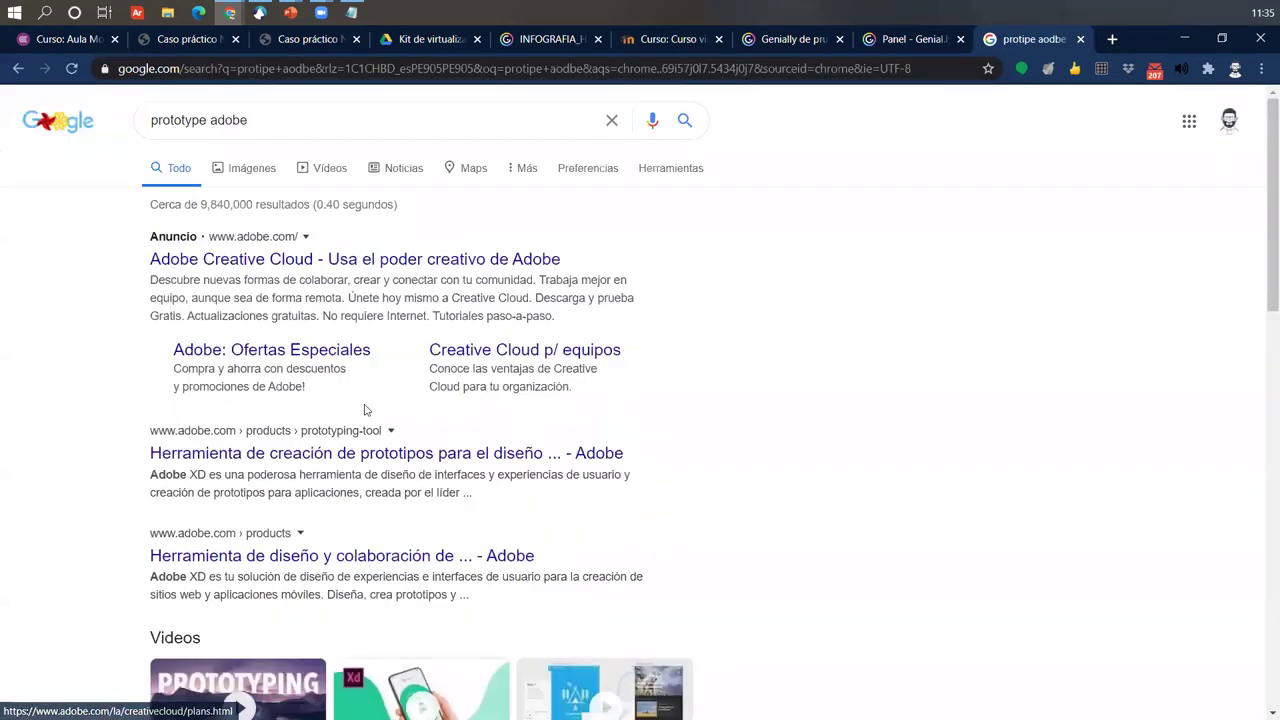
middle_click(382, 458)
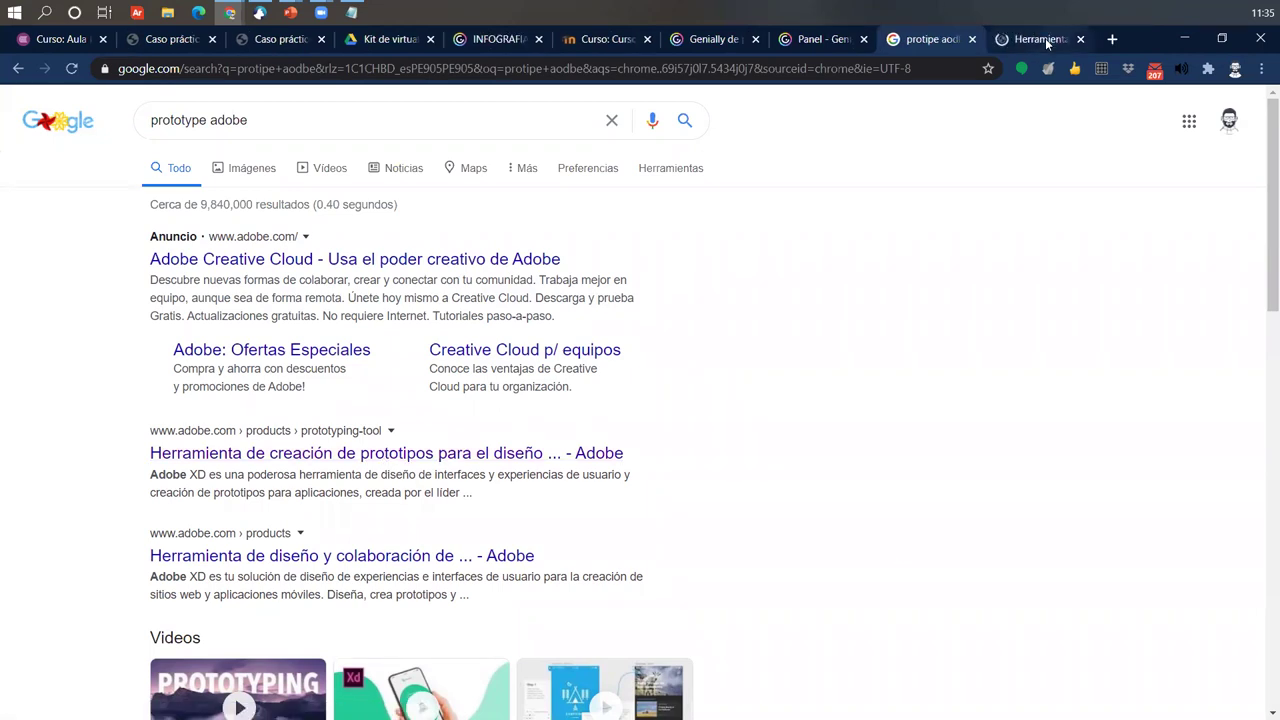
left_click(1035, 39)
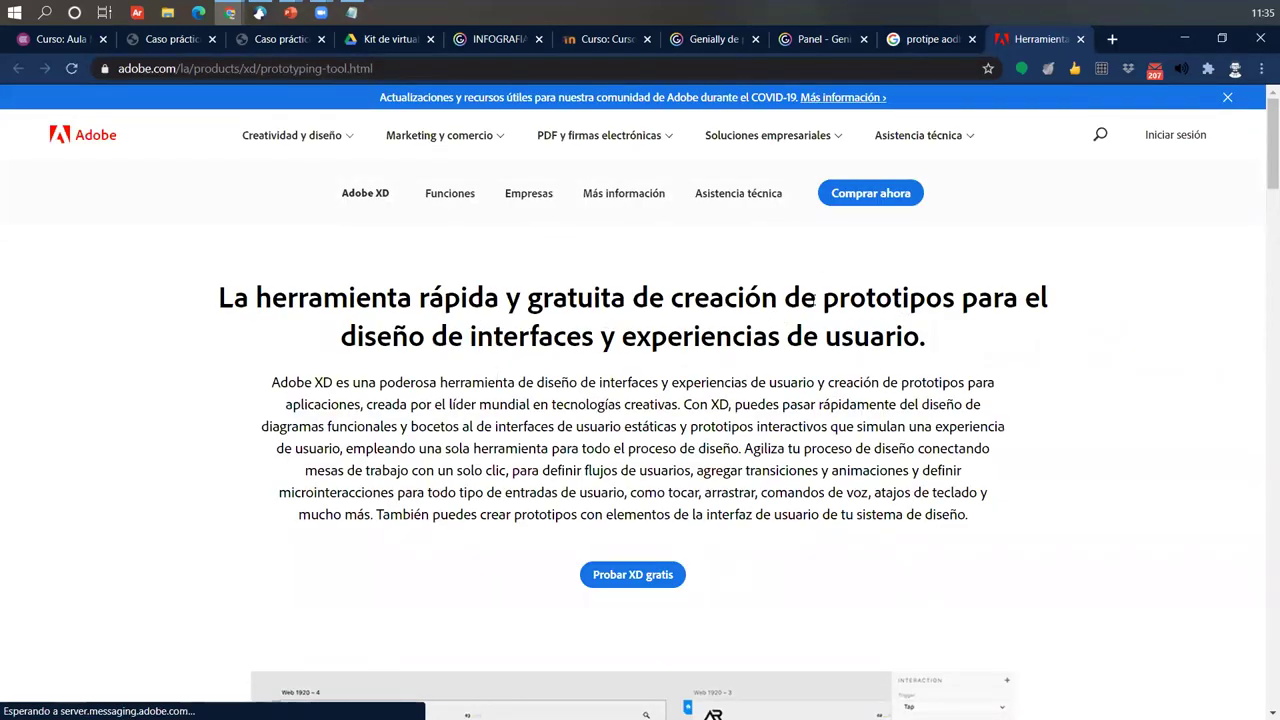
Step: Skim Adobe's prototyping-tool page, highlighting 'prototipos para el' and selecting its address
left_click_drag(812, 297, 1058, 306)
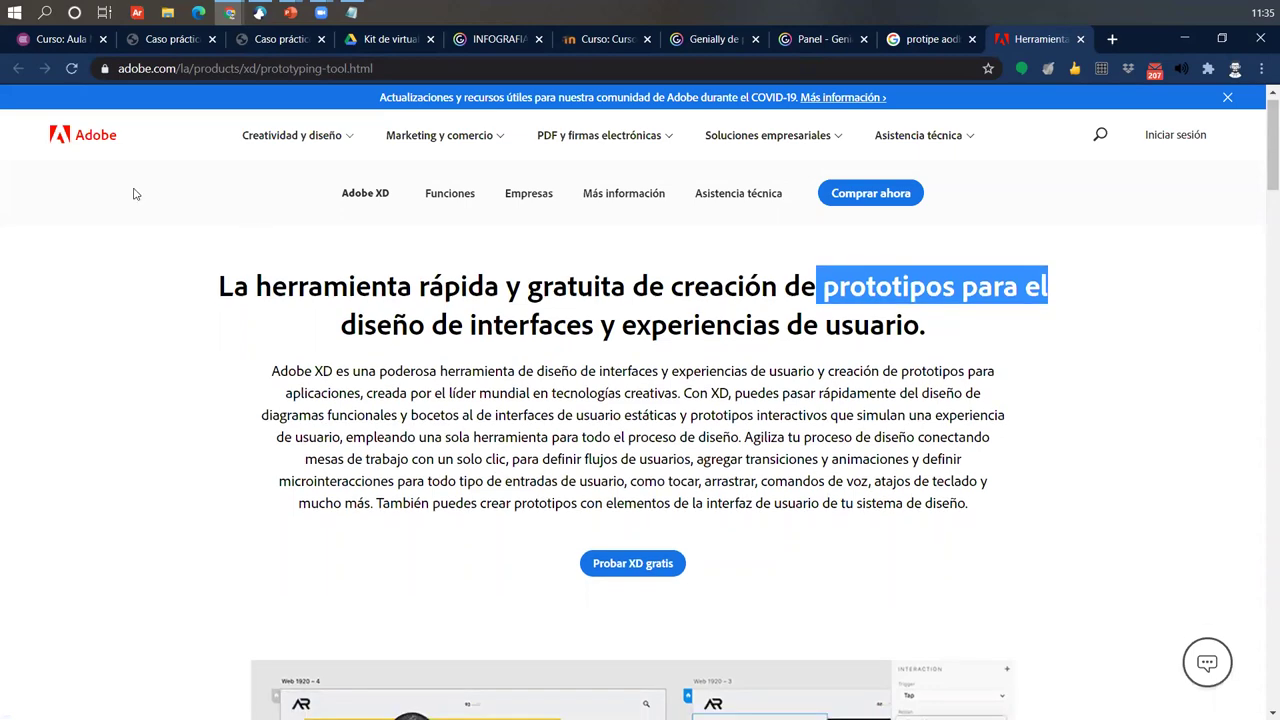
scroll(351, 331, "down", 5)
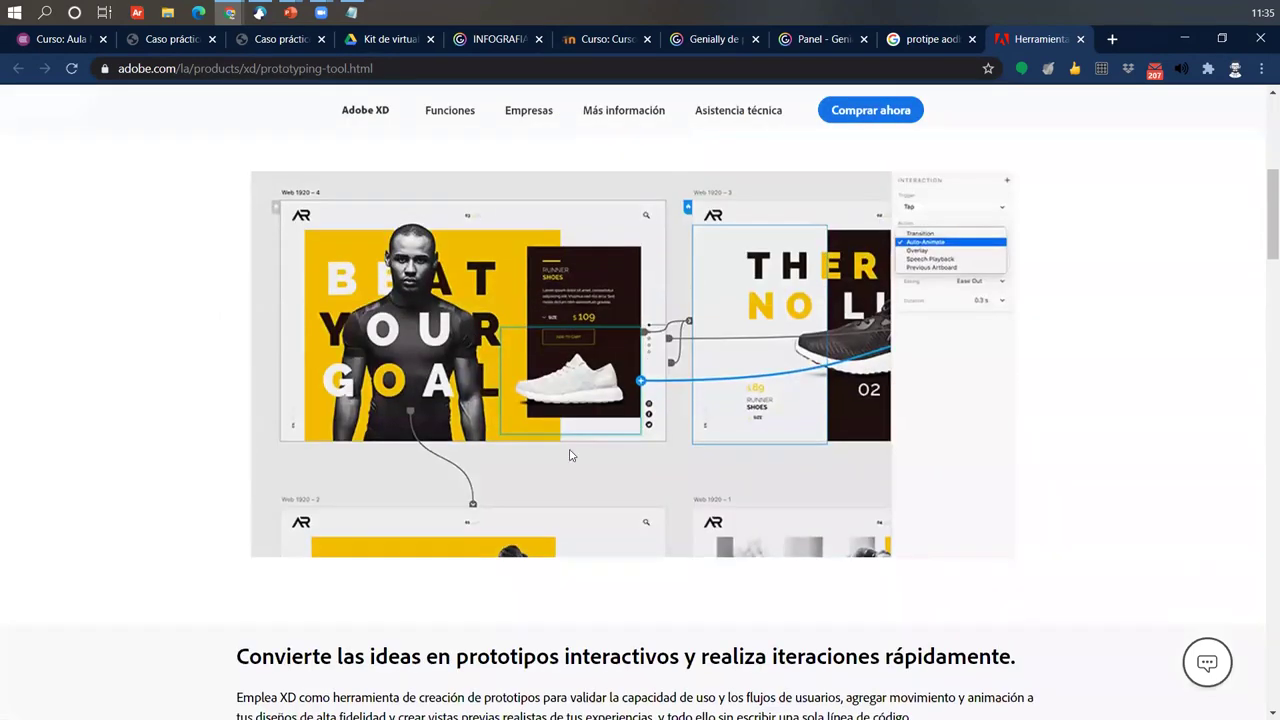
scroll(570, 455, "down", 6)
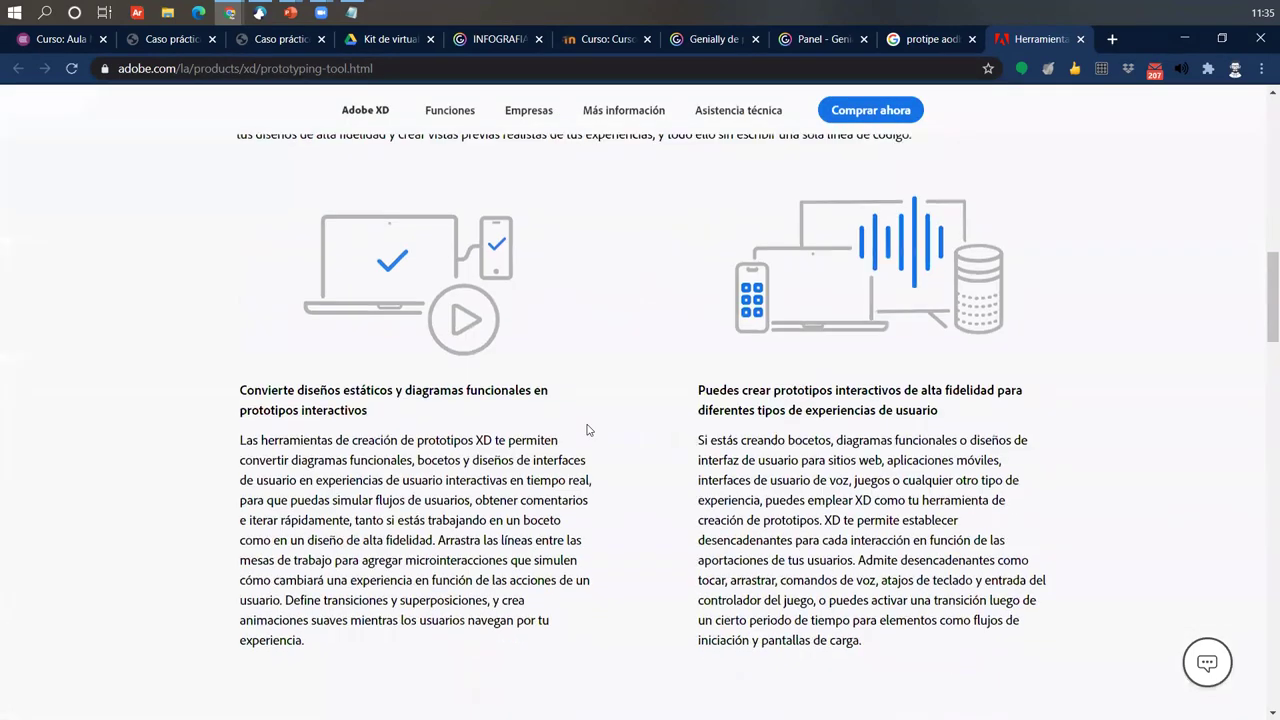
scroll(588, 430, "up", 3)
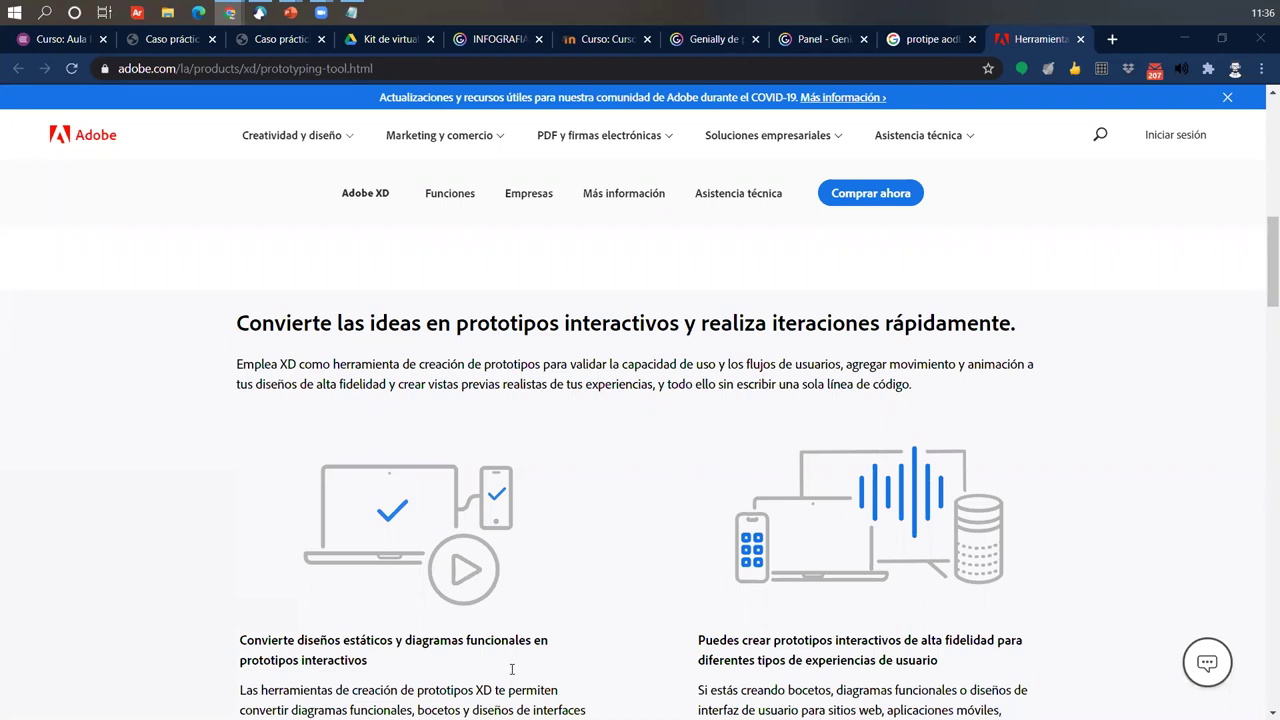
scroll(418, 588, "up", 10)
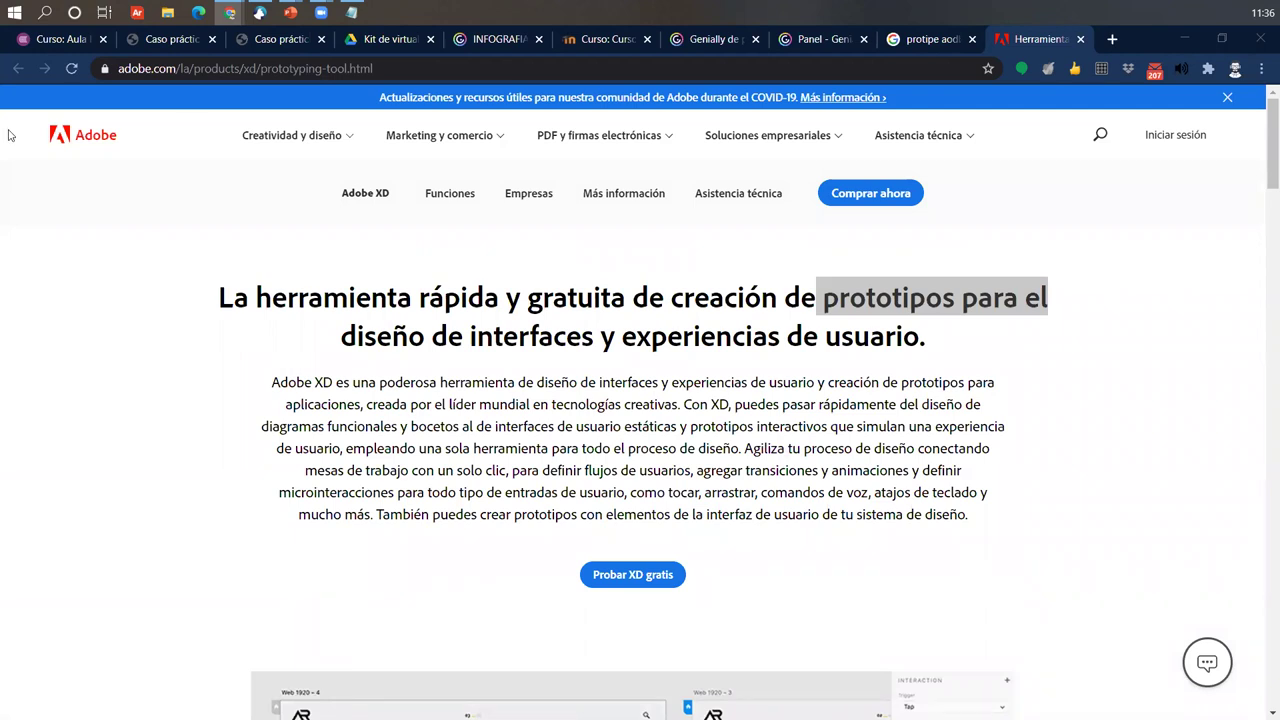
left_click(221, 76)
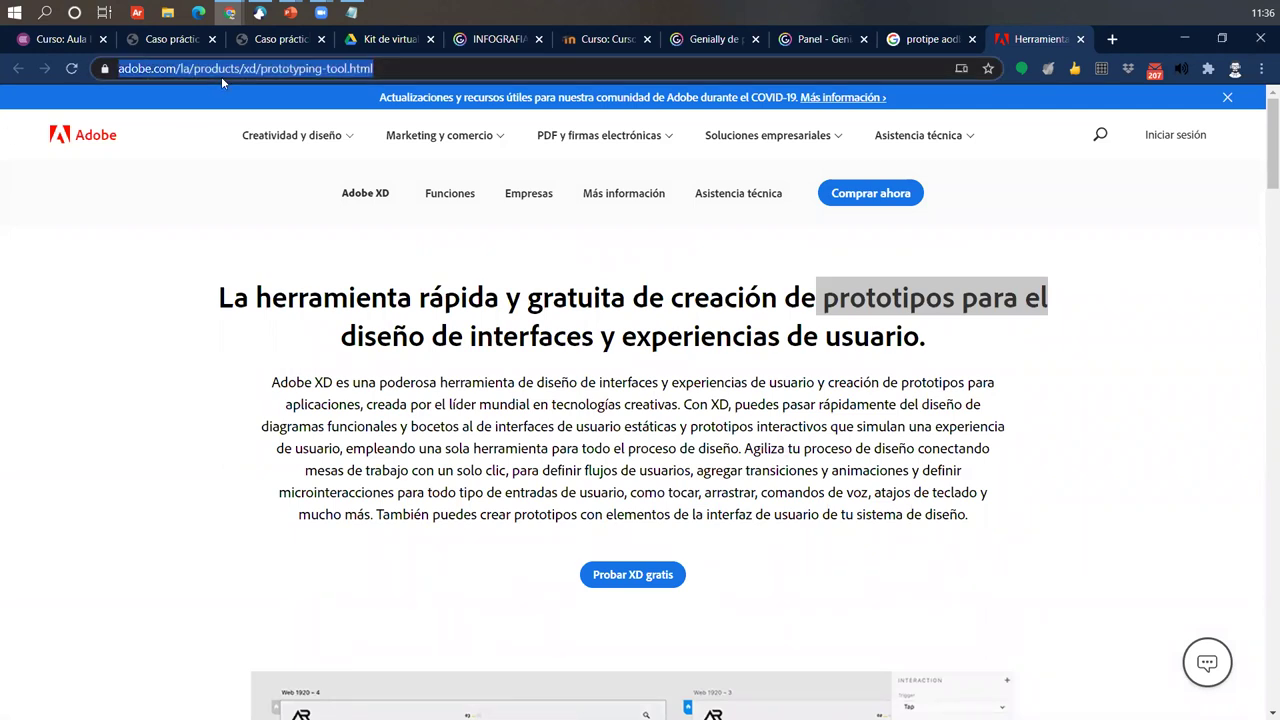
Step: Open the Adobe XD product page from the search results in a new tab, skim it, then check Zoom
left_click(926, 40)
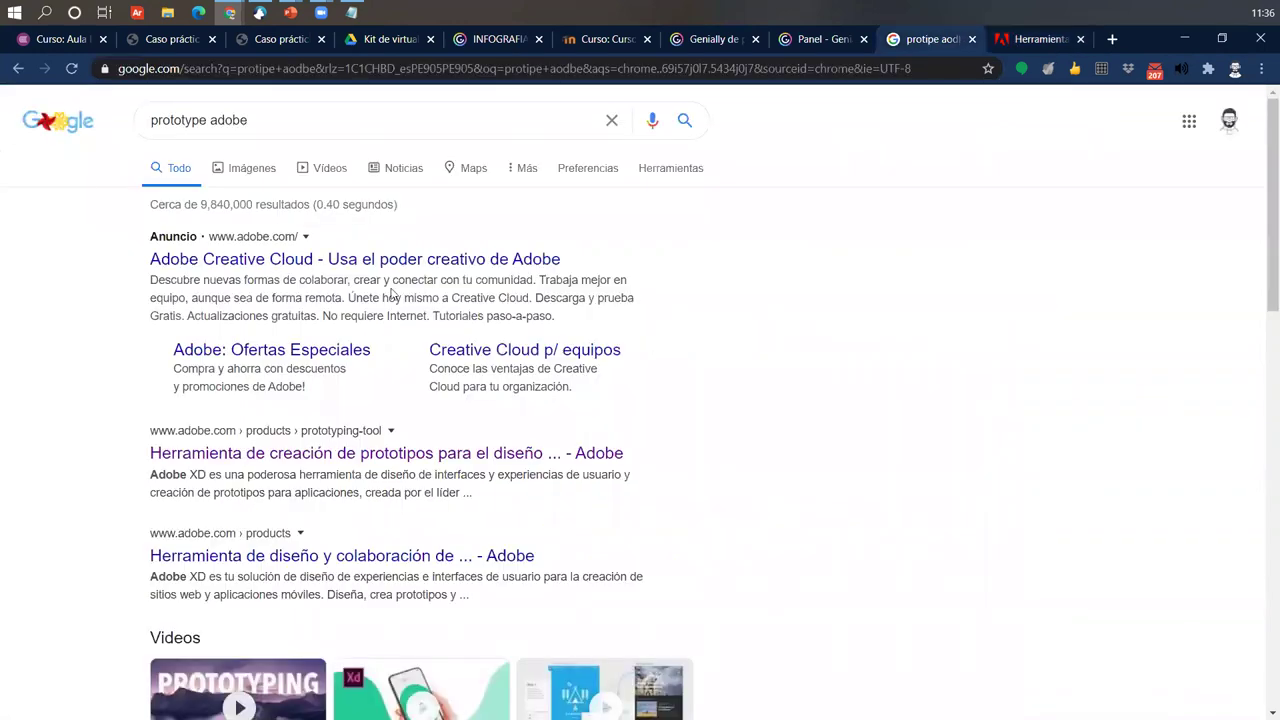
scroll(380, 391, "down", 2)
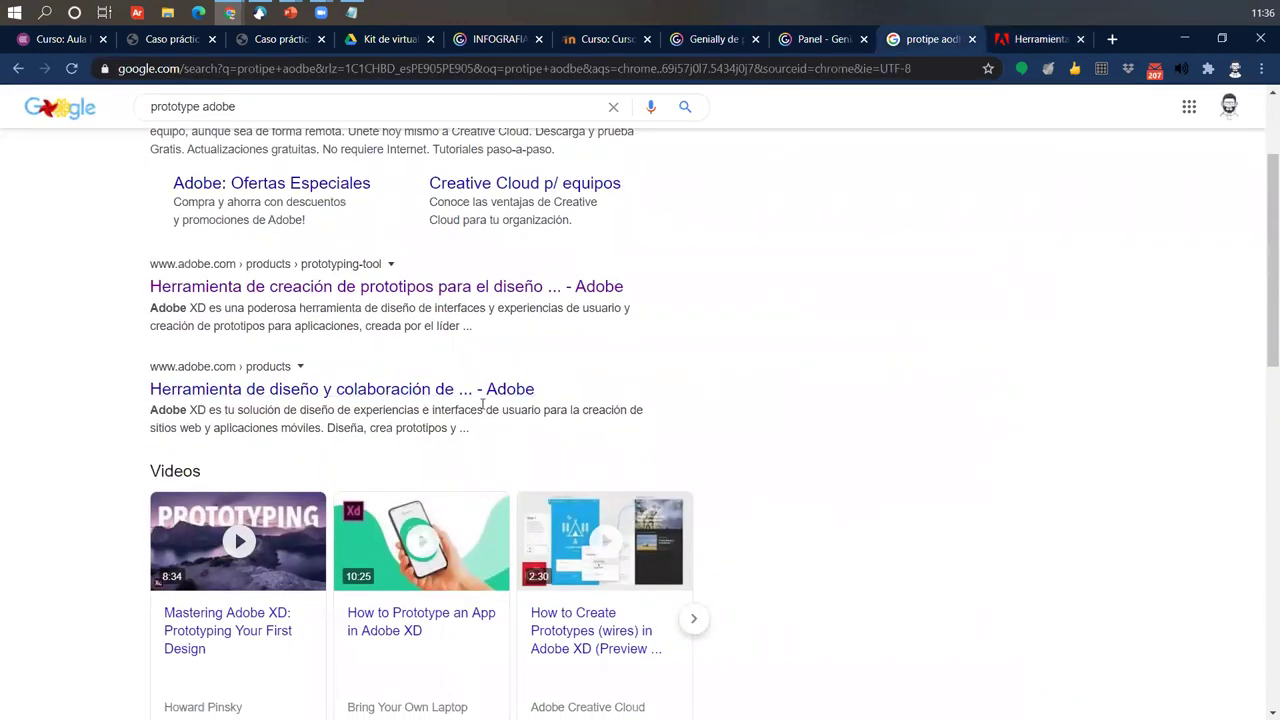
middle_click(480, 390)
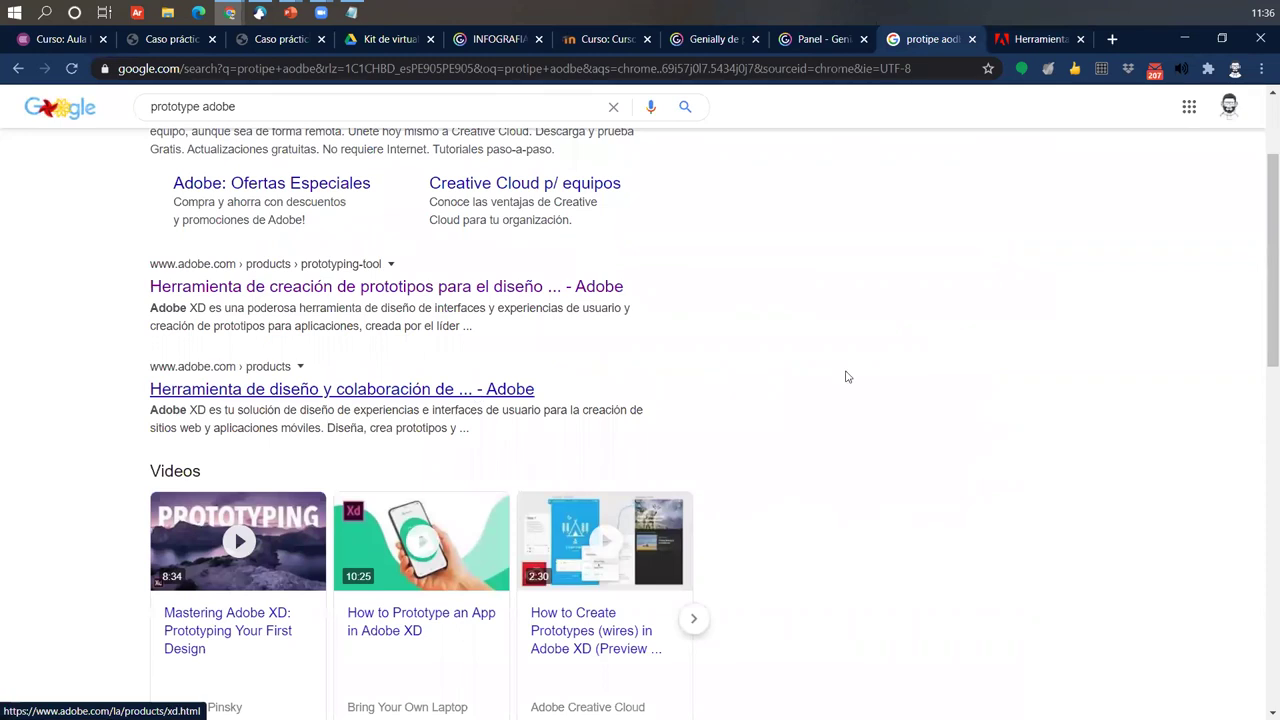
left_click(1028, 43)
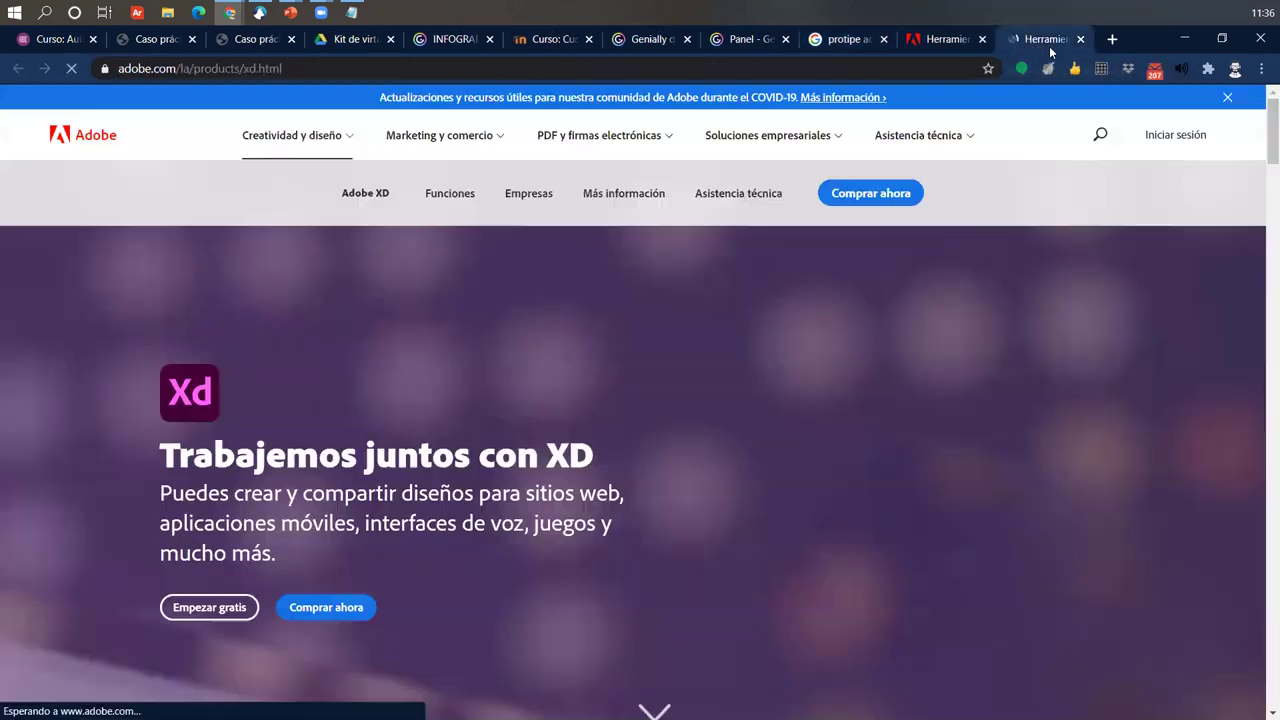
scroll(832, 350, "down", 1)
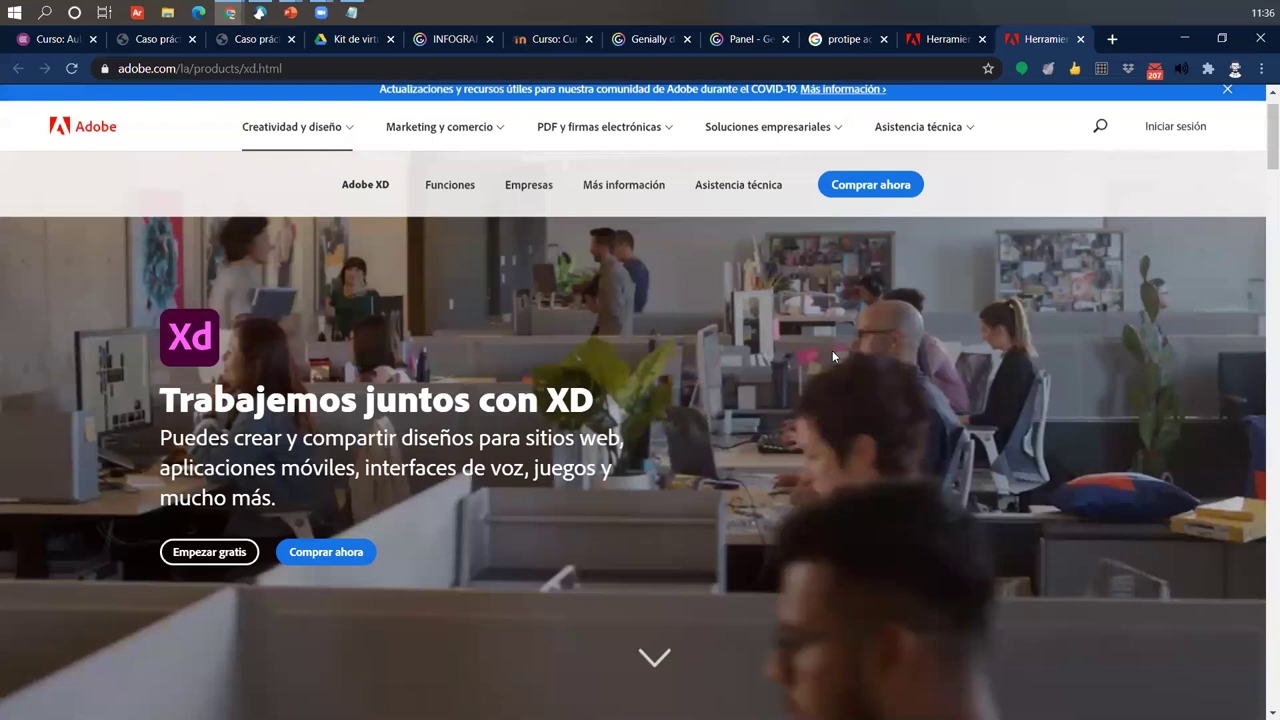
scroll(493, 342, "down", 2)
scroll(477, 315, "up", 2)
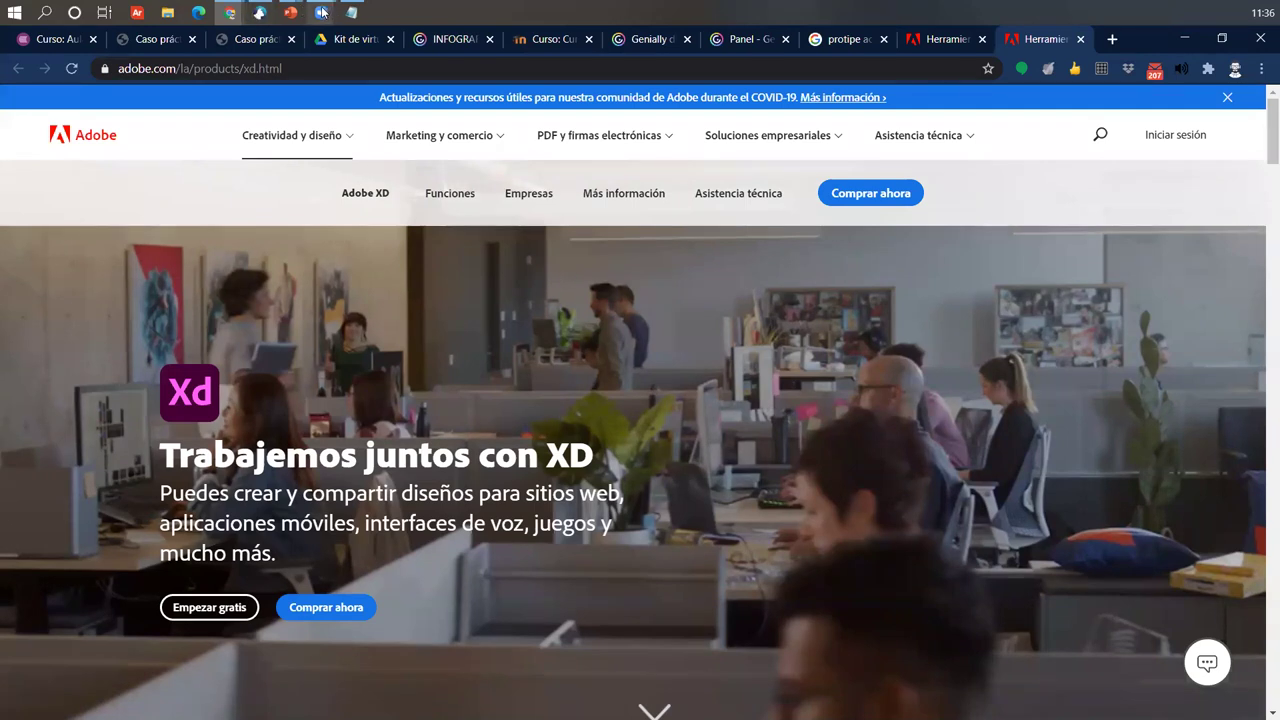
left_click(322, 12)
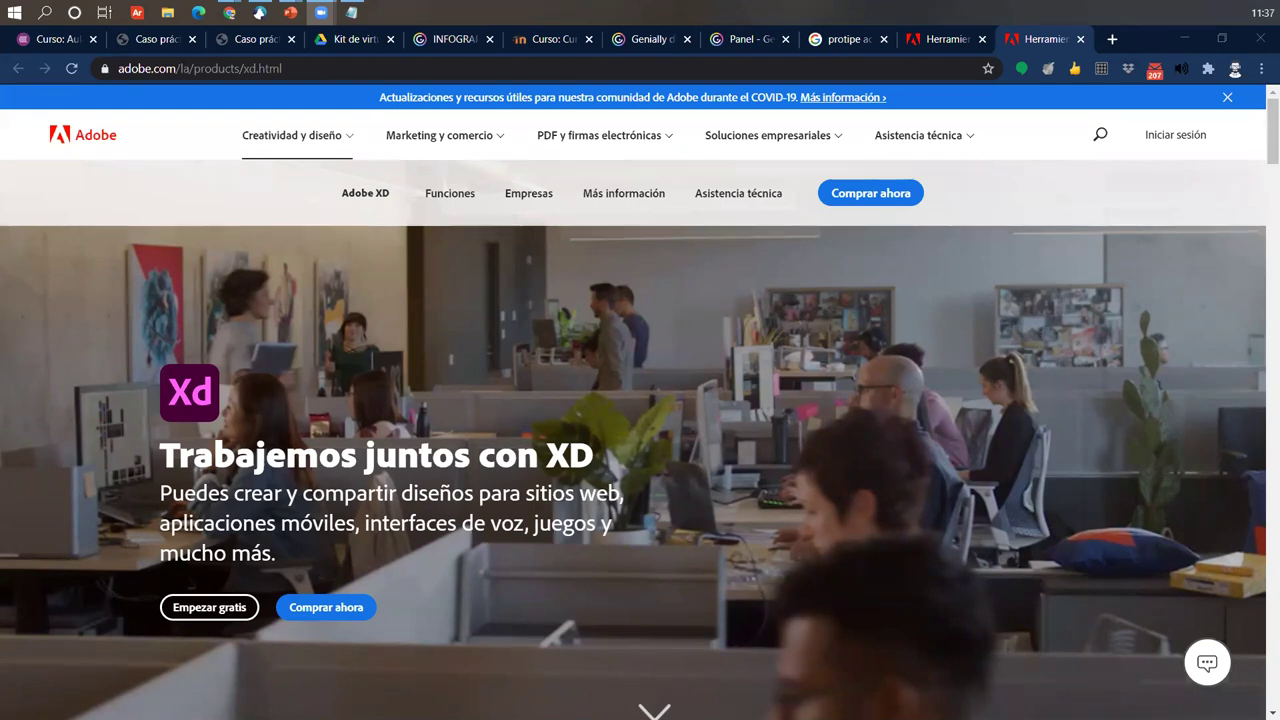
Step: Go through the open tabs to the Genially panel, return to Mis creaciones, and open Genially de prueba
left_click(450, 44)
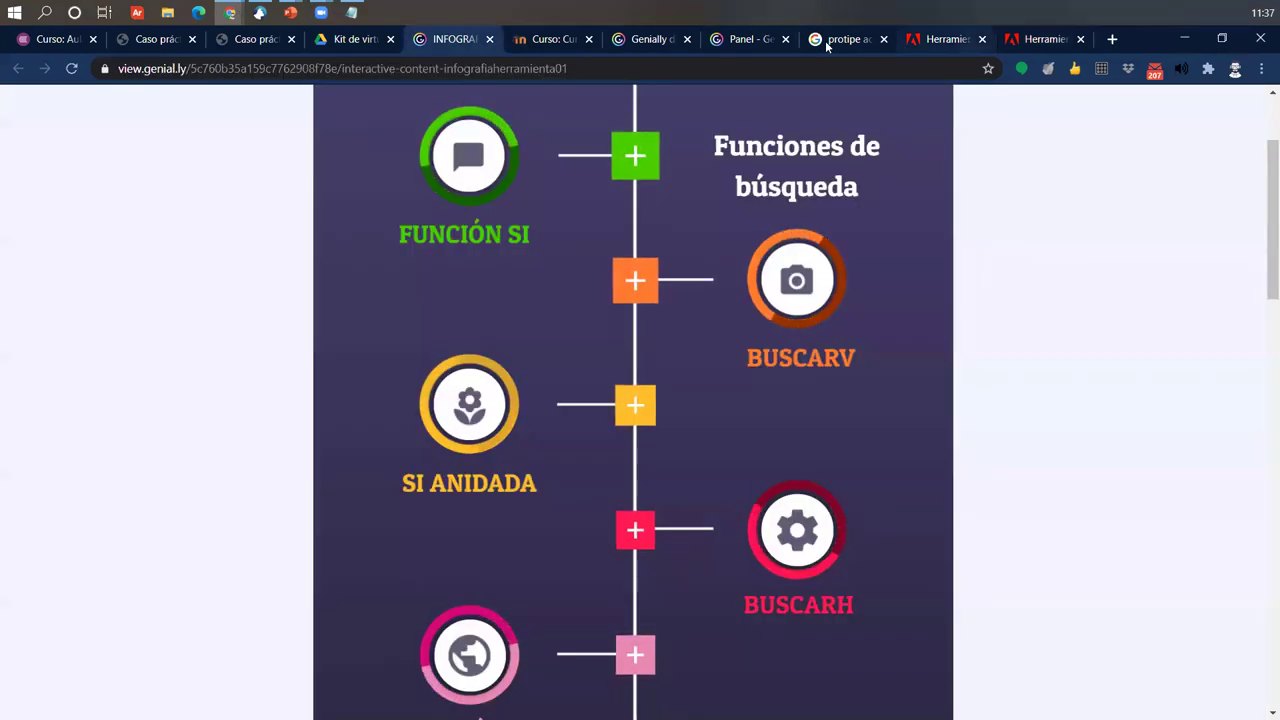
left_click(826, 42)
left_click(757, 42)
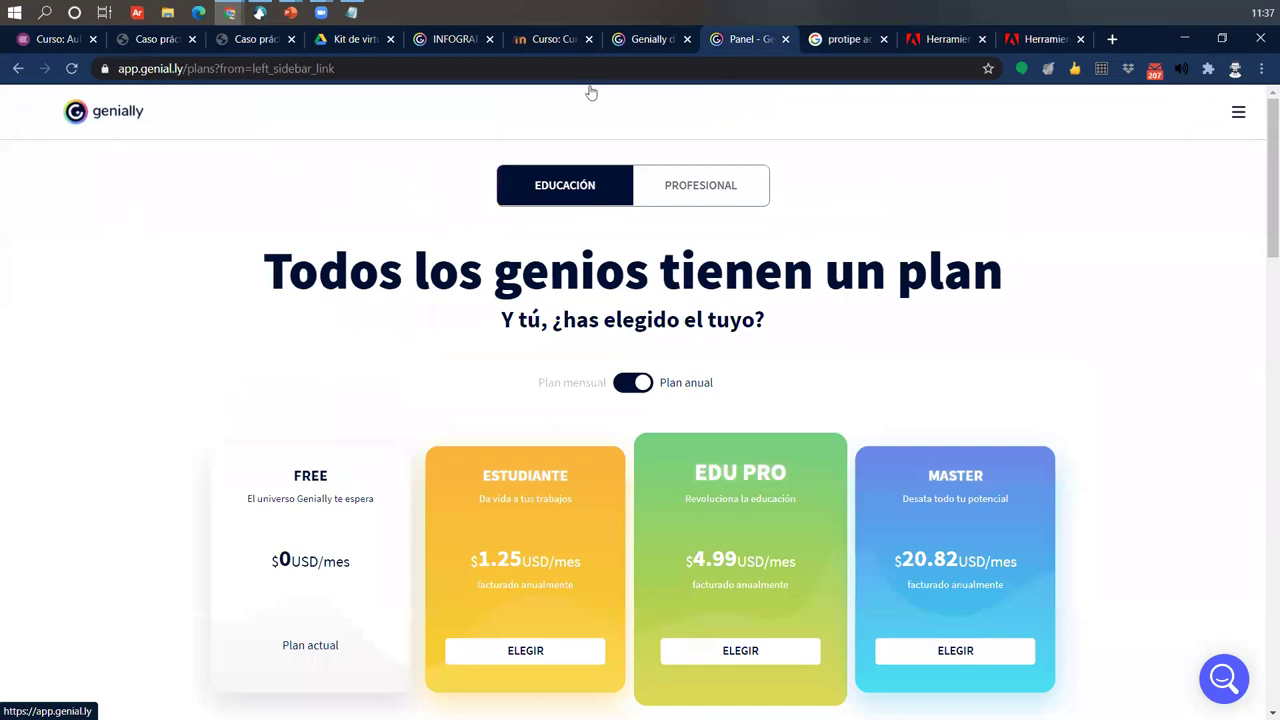
left_click(603, 42)
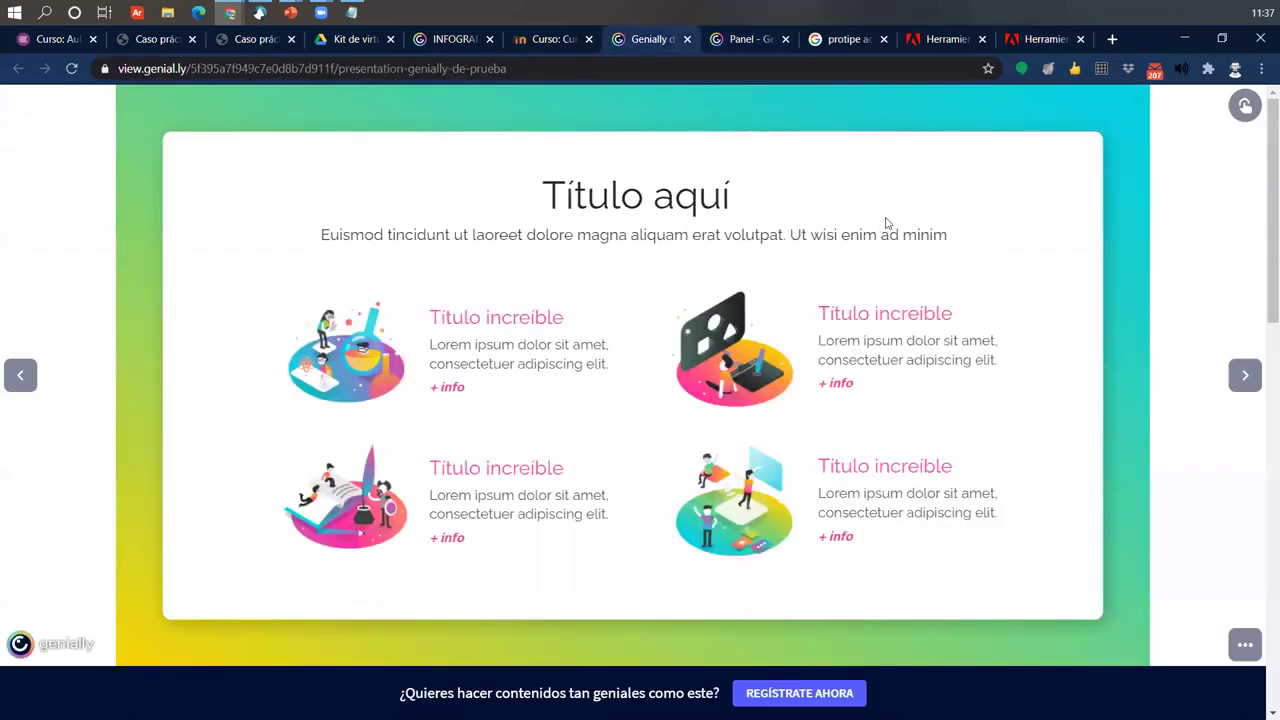
left_click(710, 38)
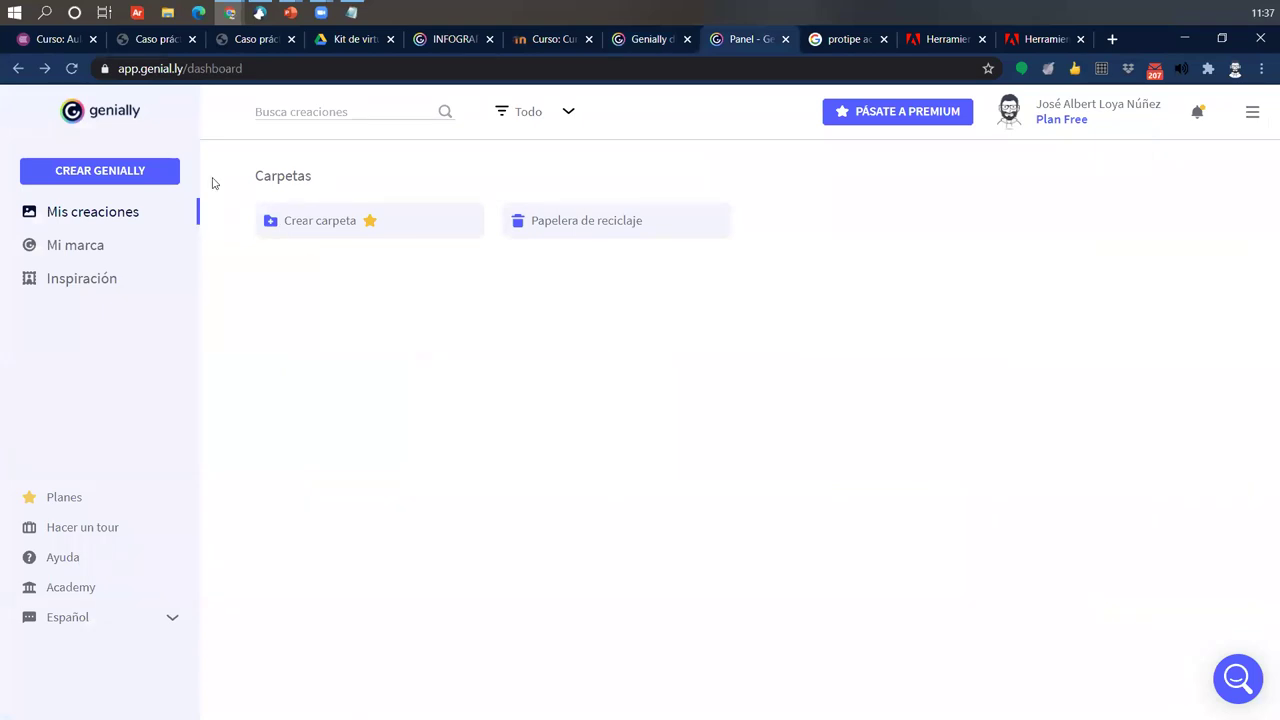
left_click(100, 170)
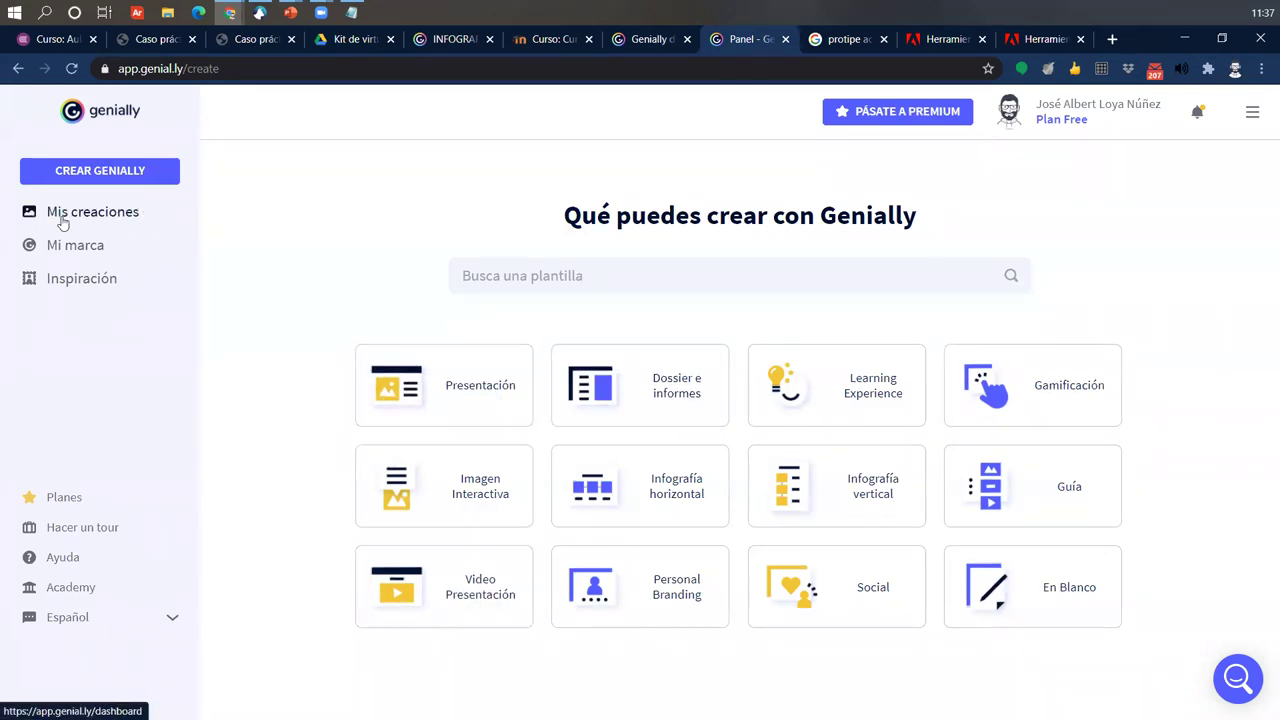
left_click(140, 212)
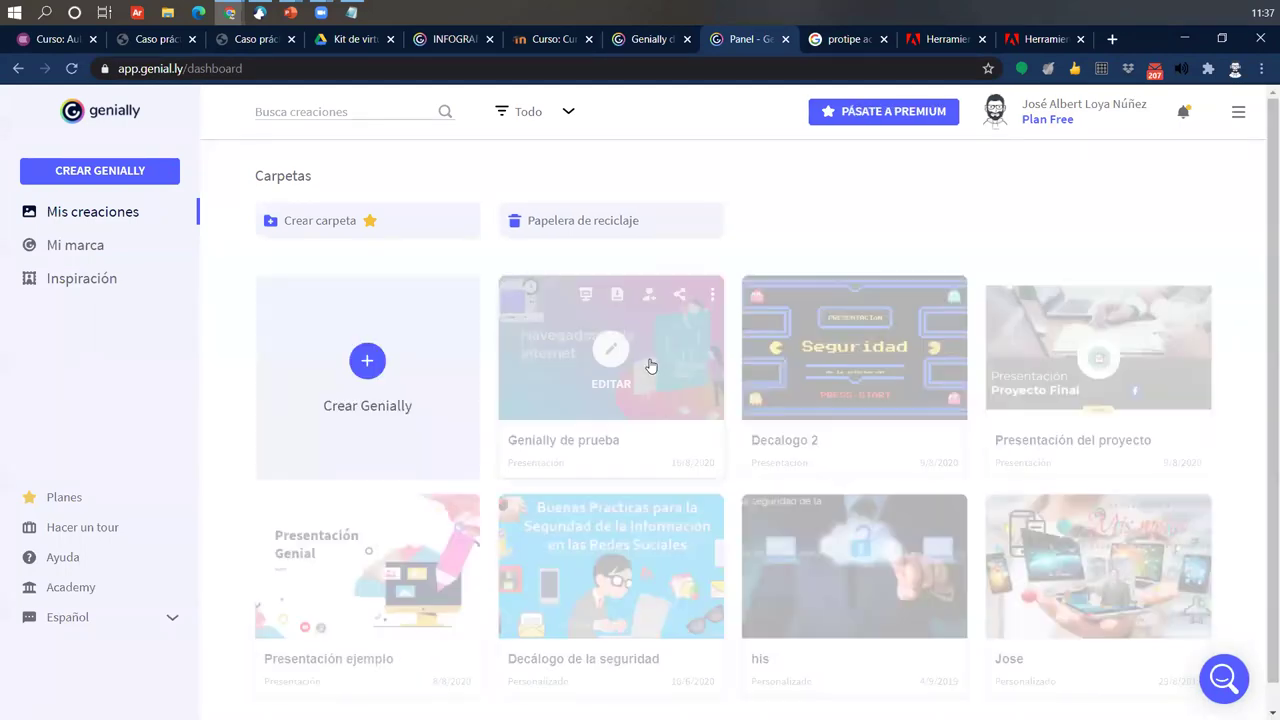
left_click(545, 432)
key("Escape")
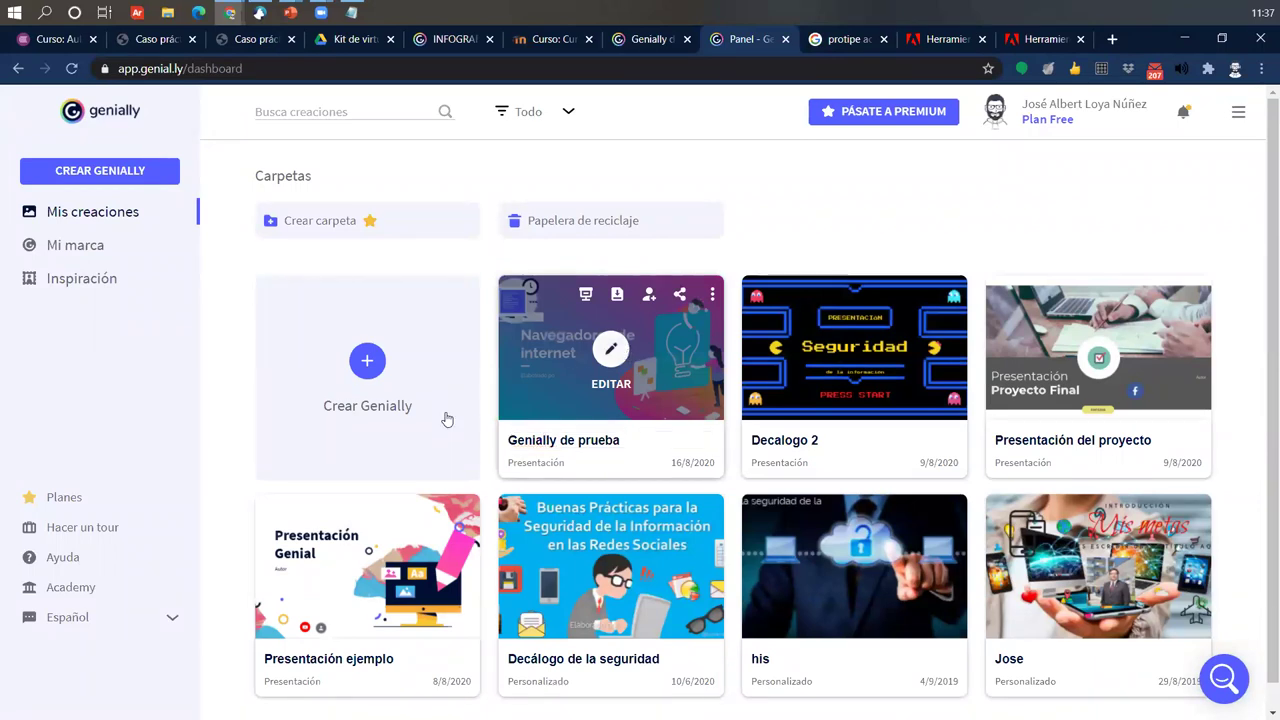
left_click(606, 354)
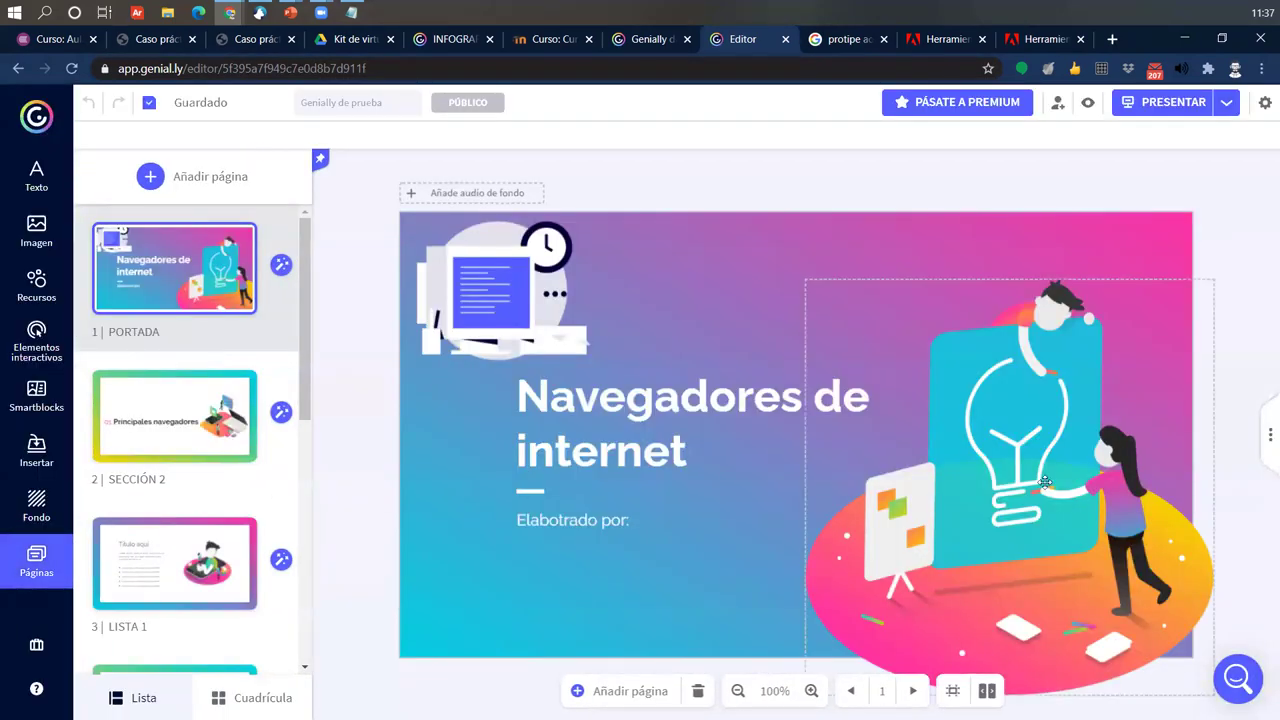
Step: Select the cover illustration, scroll through the Texto panel's styles, then open a new Chrome tab
left_click(967, 286)
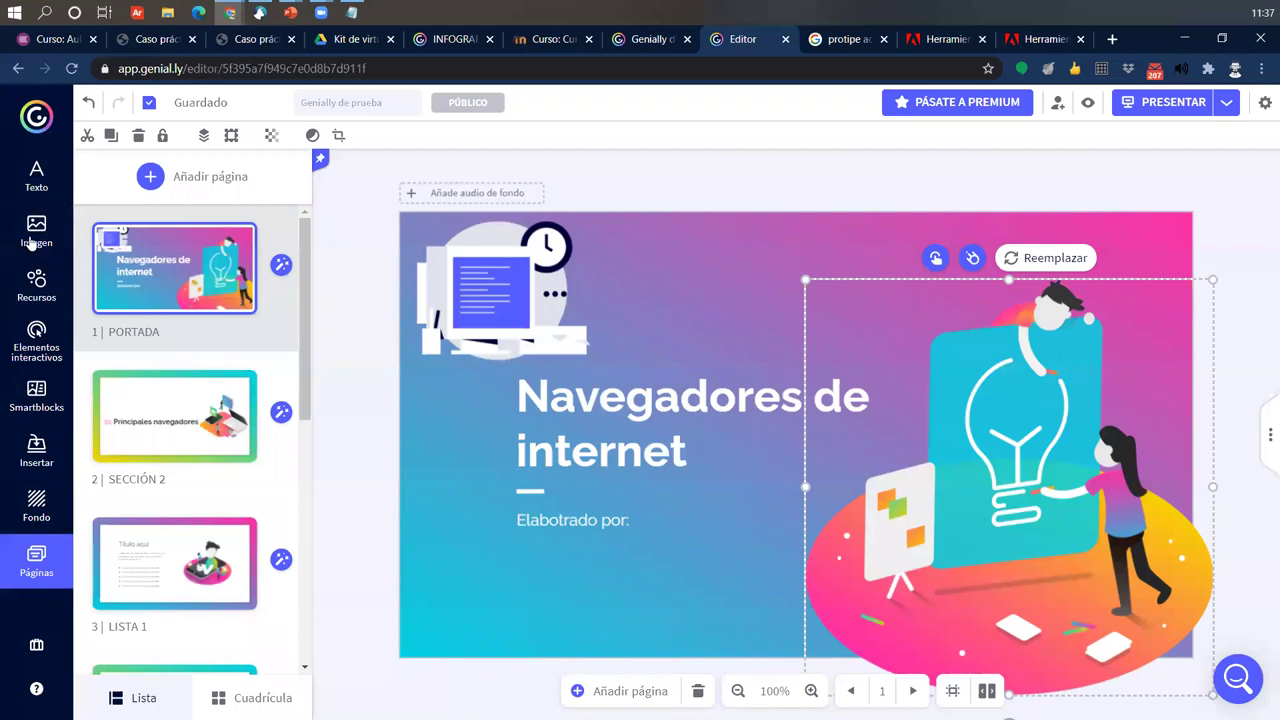
left_click(40, 170)
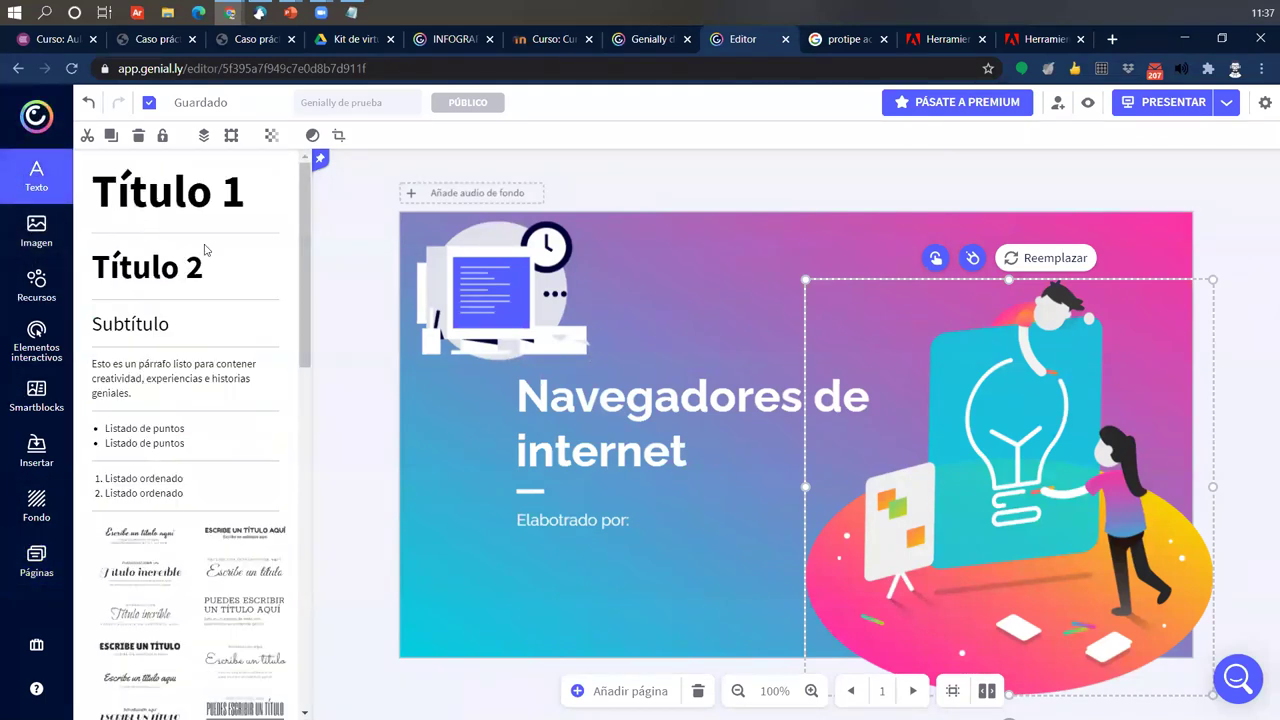
scroll(96, 387, "down", 10)
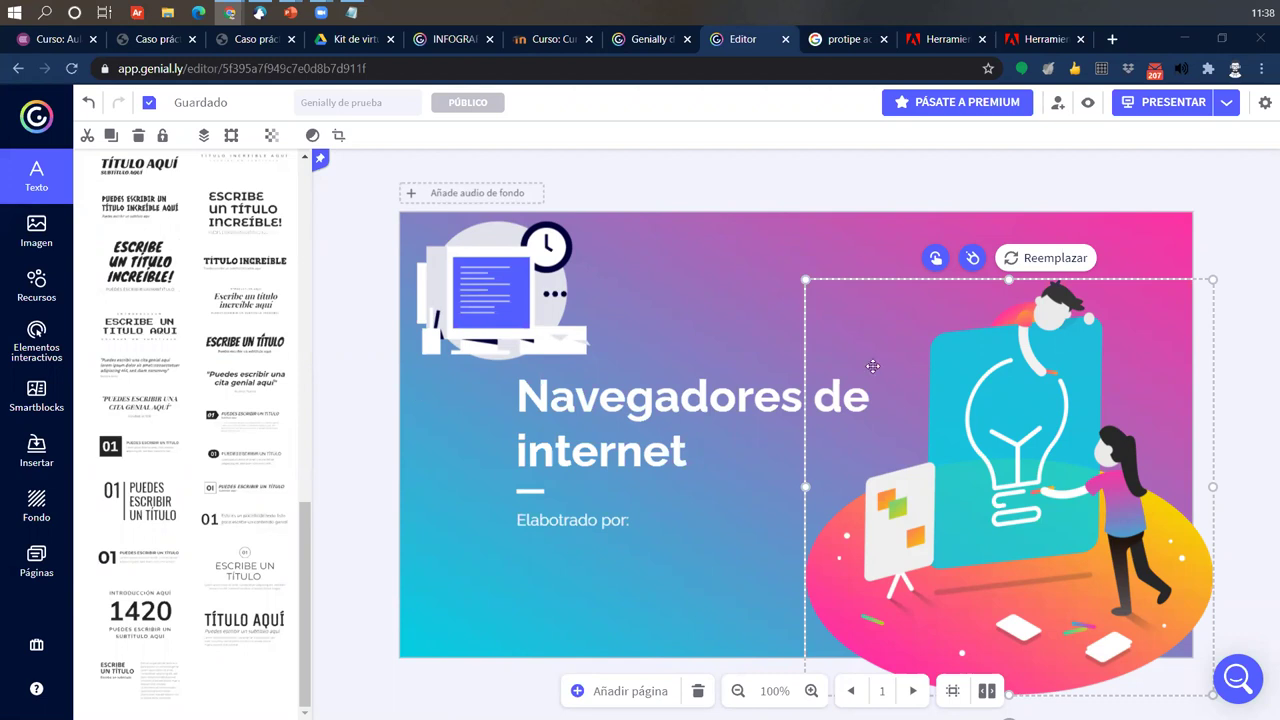
left_click(1113, 40)
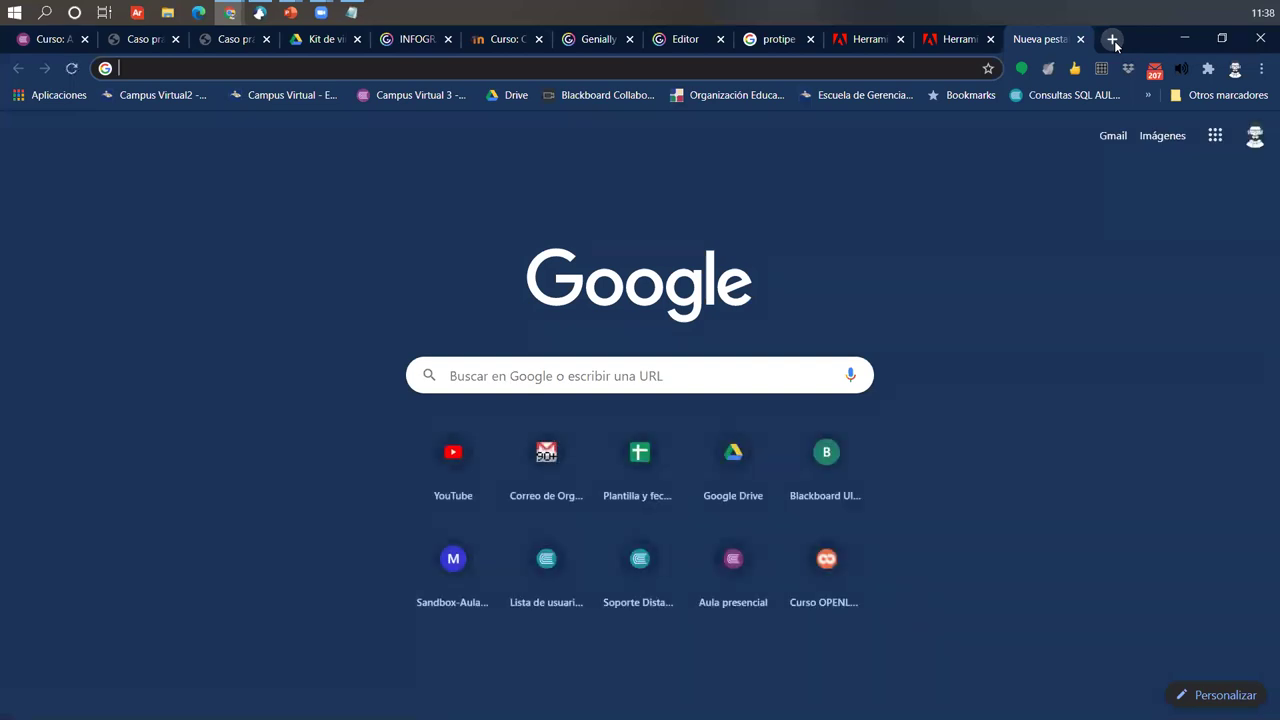
Step: Go to YouTube and scroll through the Universidad Continental channel's VÍDEOS list
type("youtube")
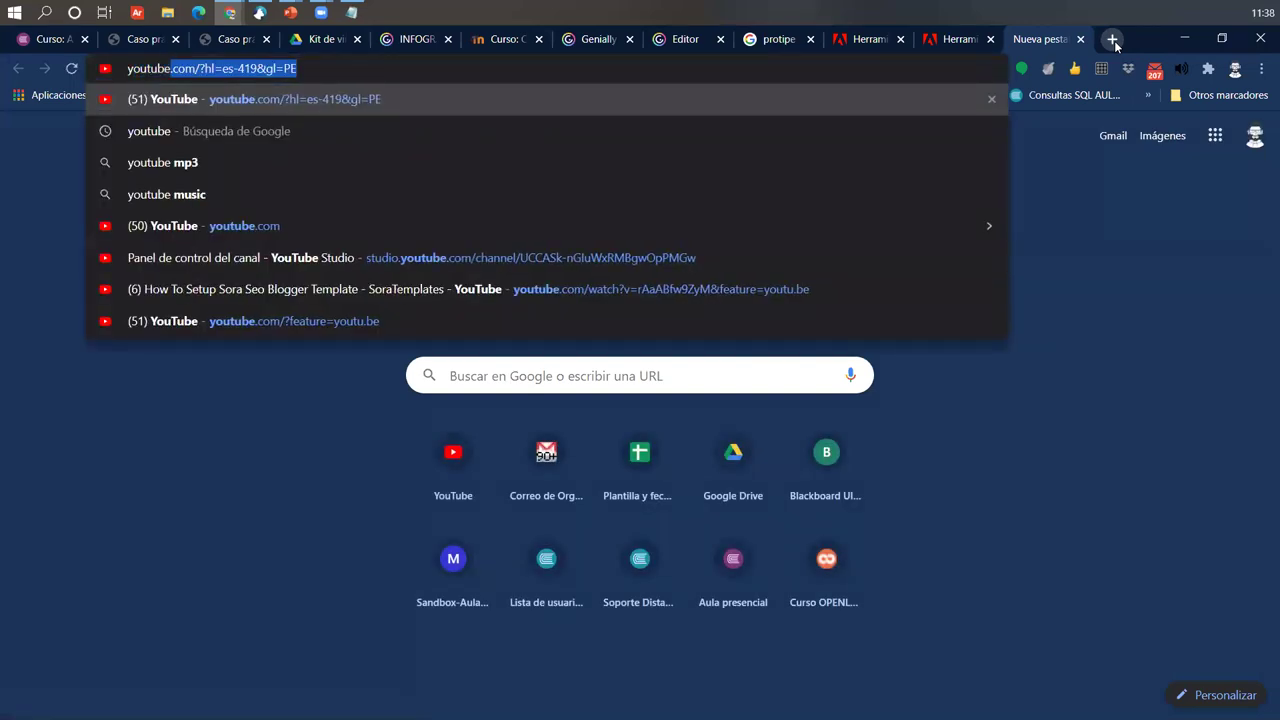
key("Return")
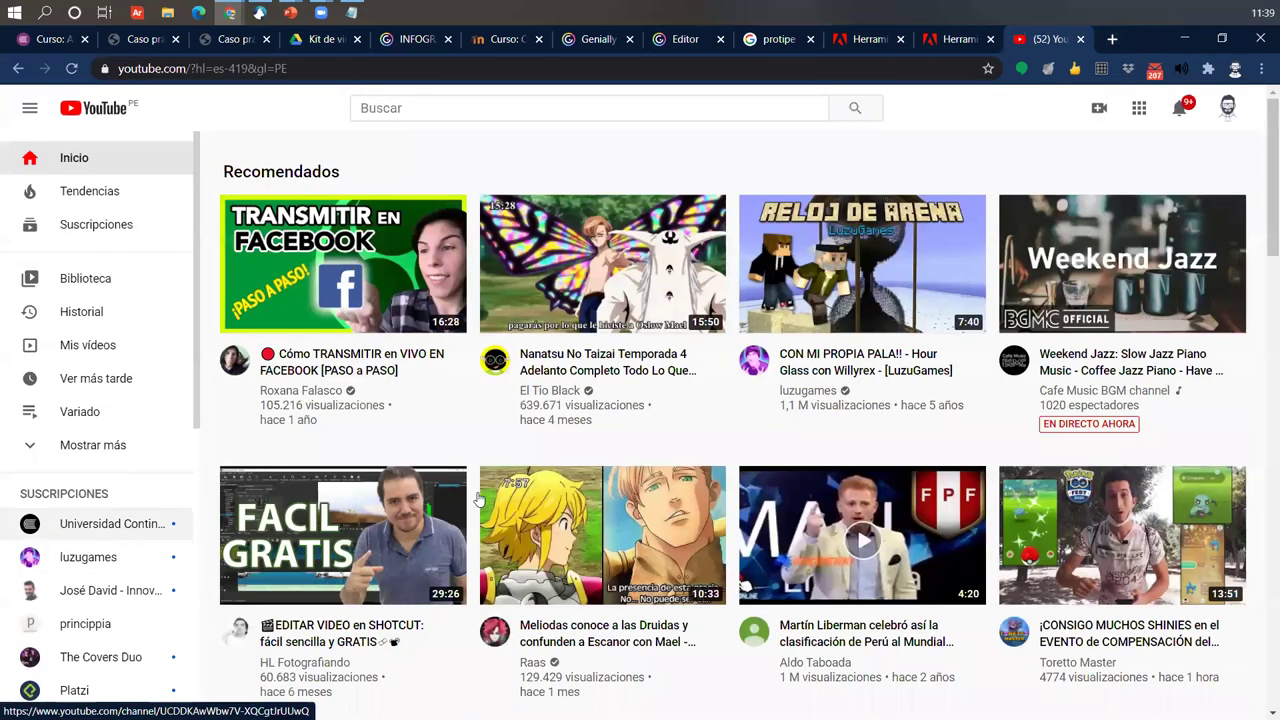
left_click(132, 528)
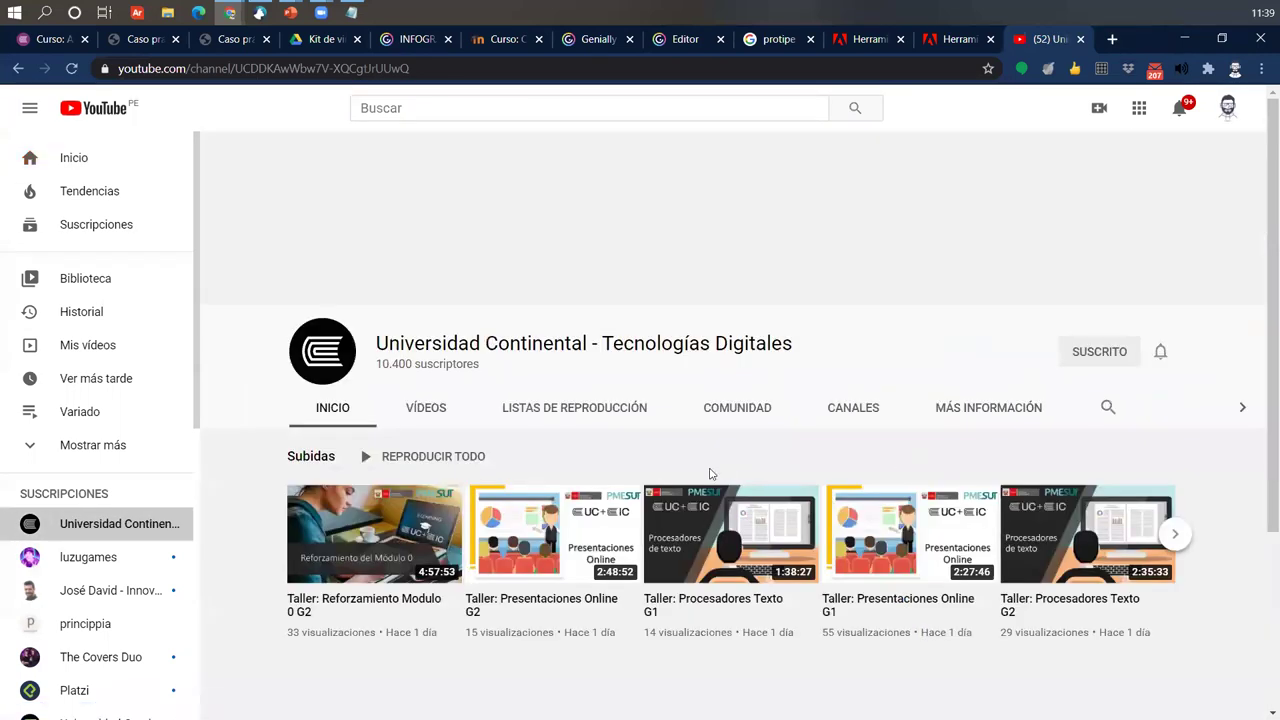
left_click(446, 418)
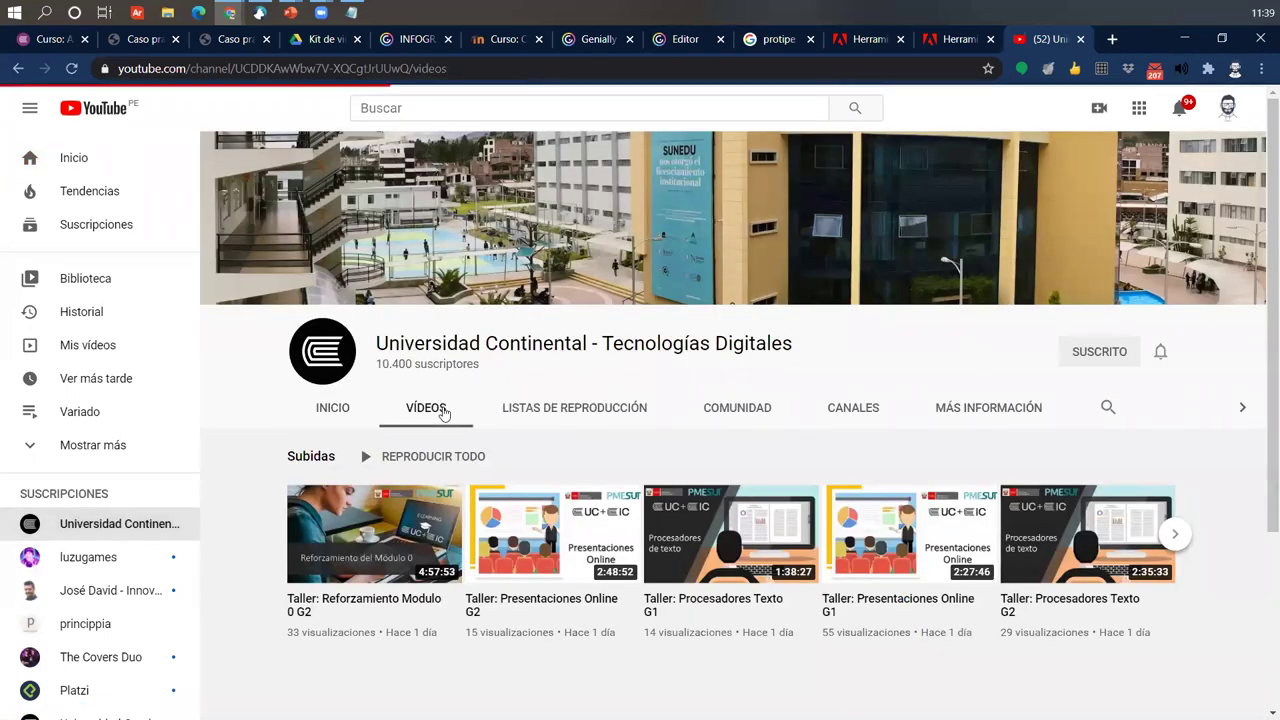
scroll(337, 355, "down", 3)
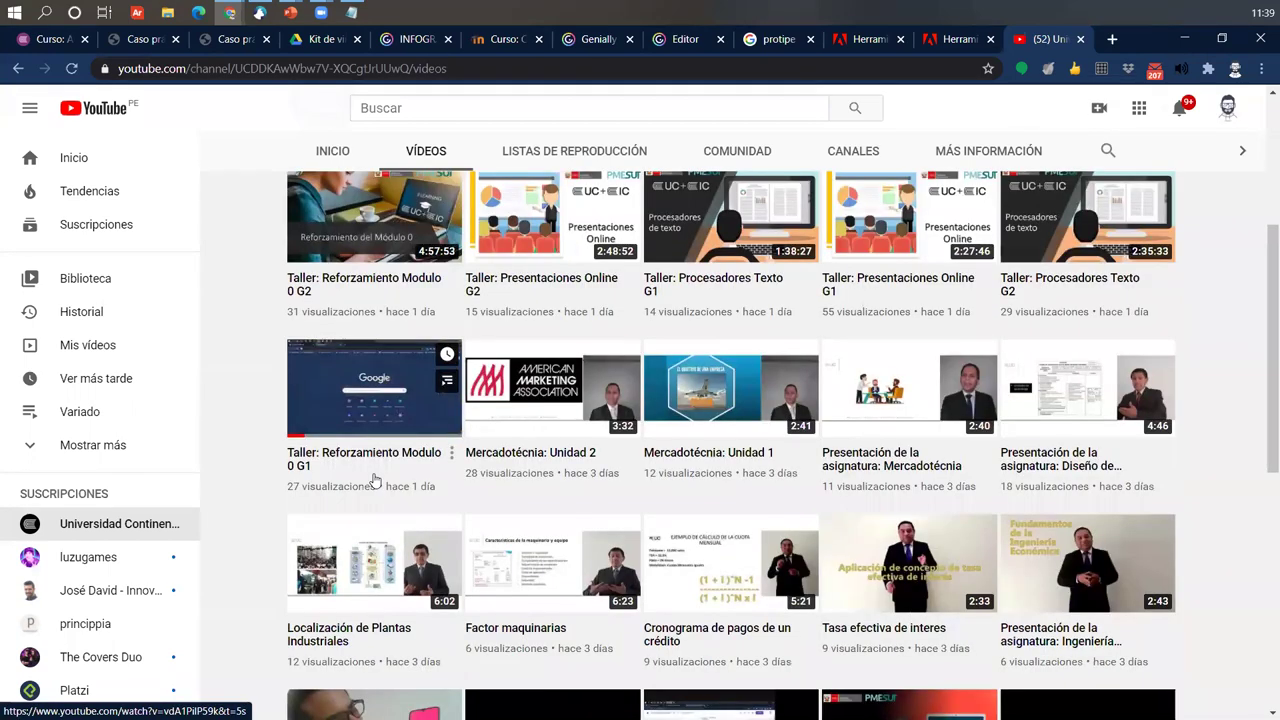
scroll(373, 480, "down", 4)
scroll(373, 482, "up", 4)
scroll(373, 480, "up", 5)
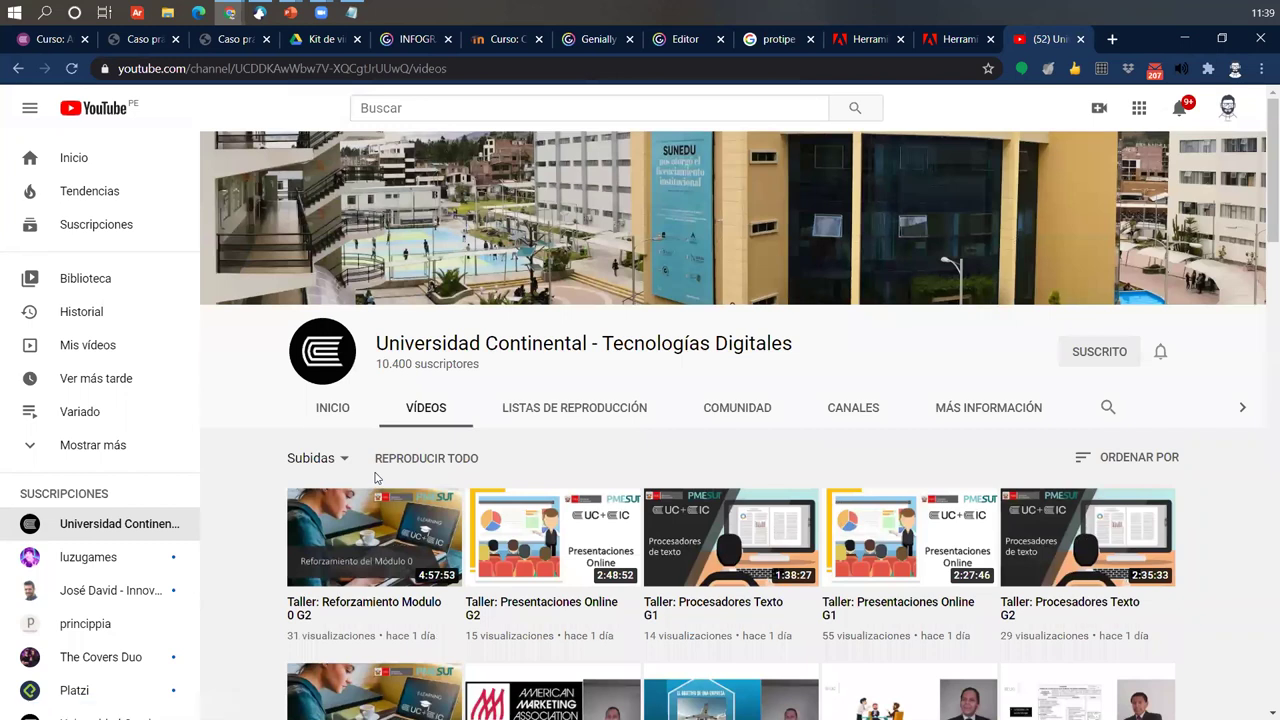
Step: Close and reopen the channel tab, then select its web address
key("ctrl+w")
key("ctrl+shift+t")
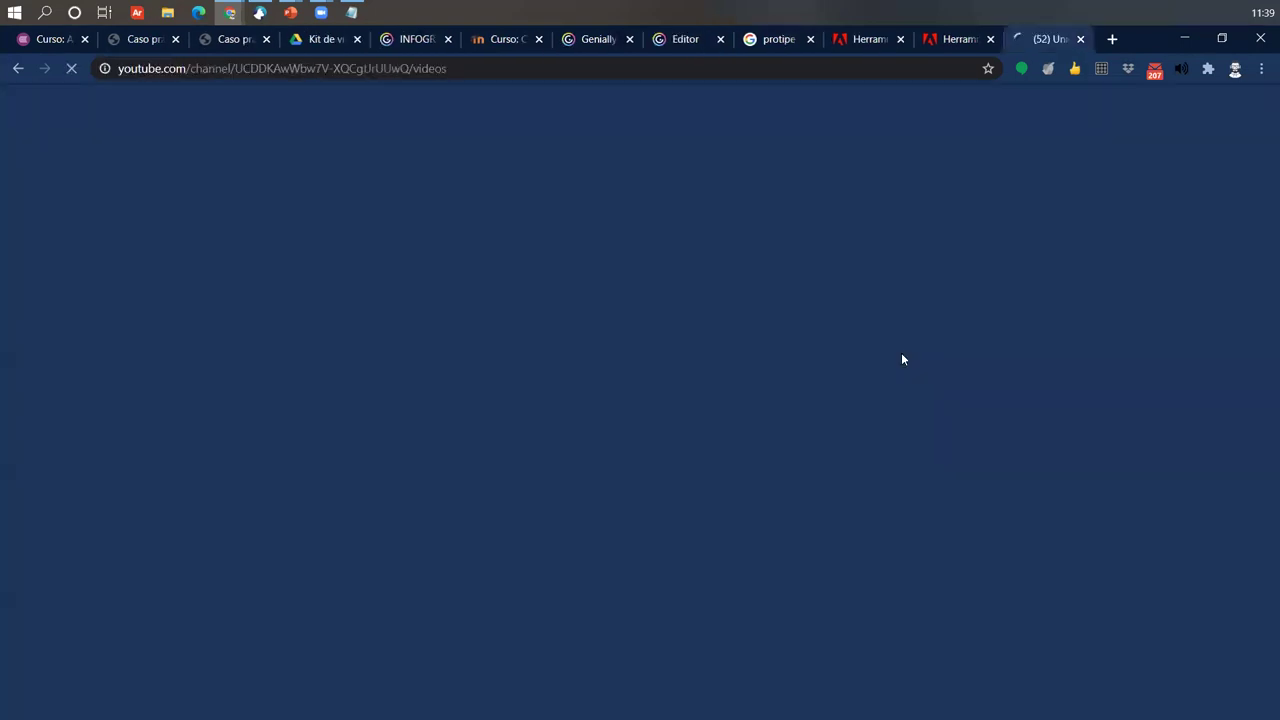
left_click(500, 67)
key("BackSpace")
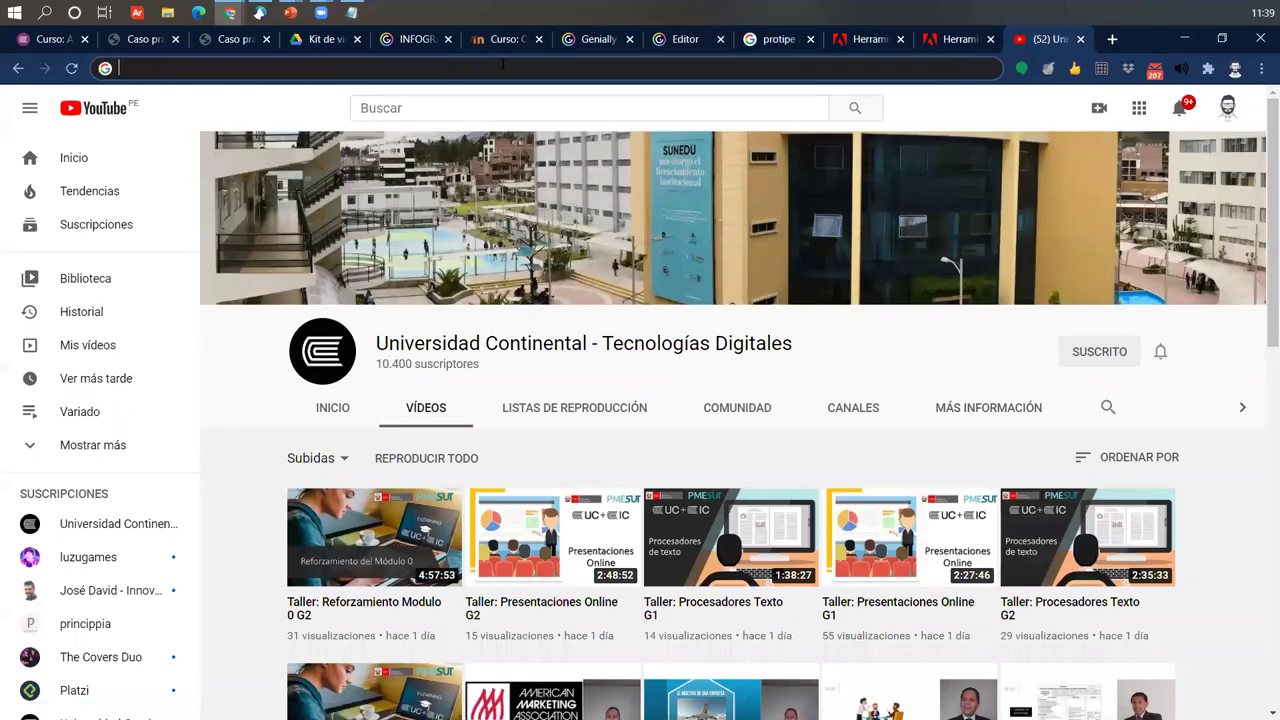
key("ctrl+z")
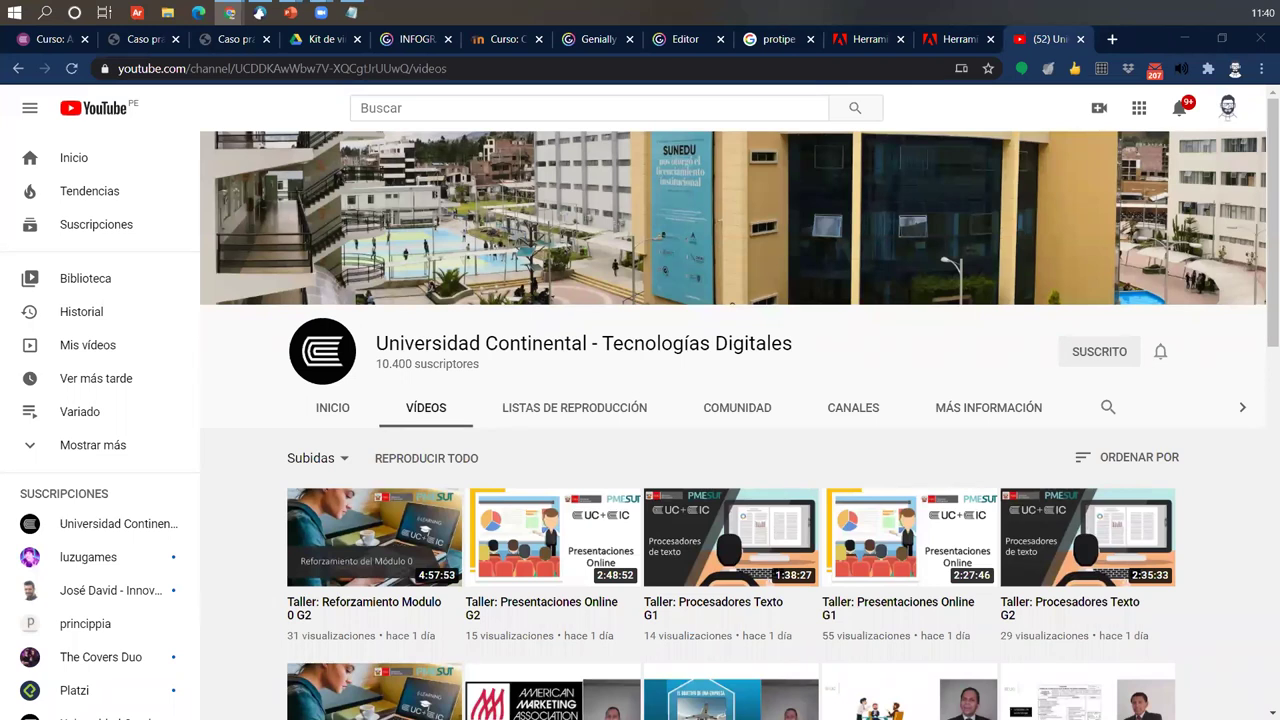
scroll(643, 337, "down", 2)
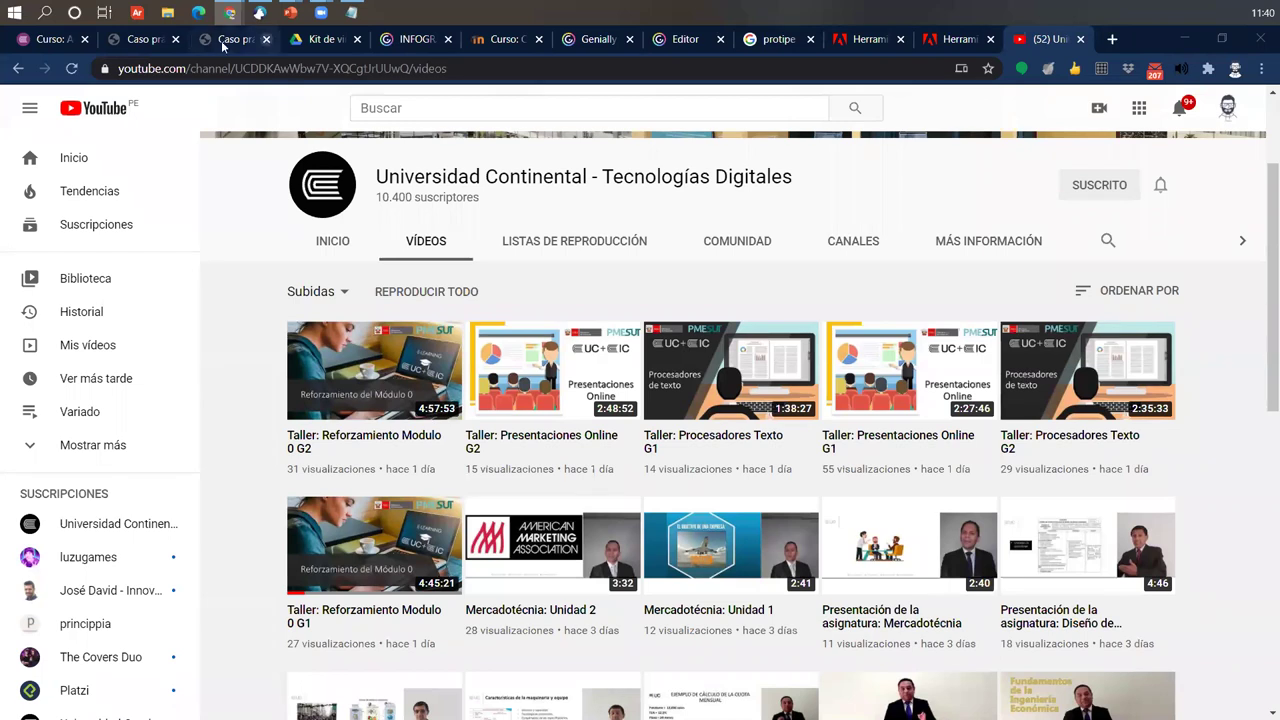
Step: Scroll the Caso práctico 4 PDF to Instrucciones and highlight the bullet about sending the web address
left_click(145, 40)
left_click(759, 530)
scroll(851, 497, "down", 3)
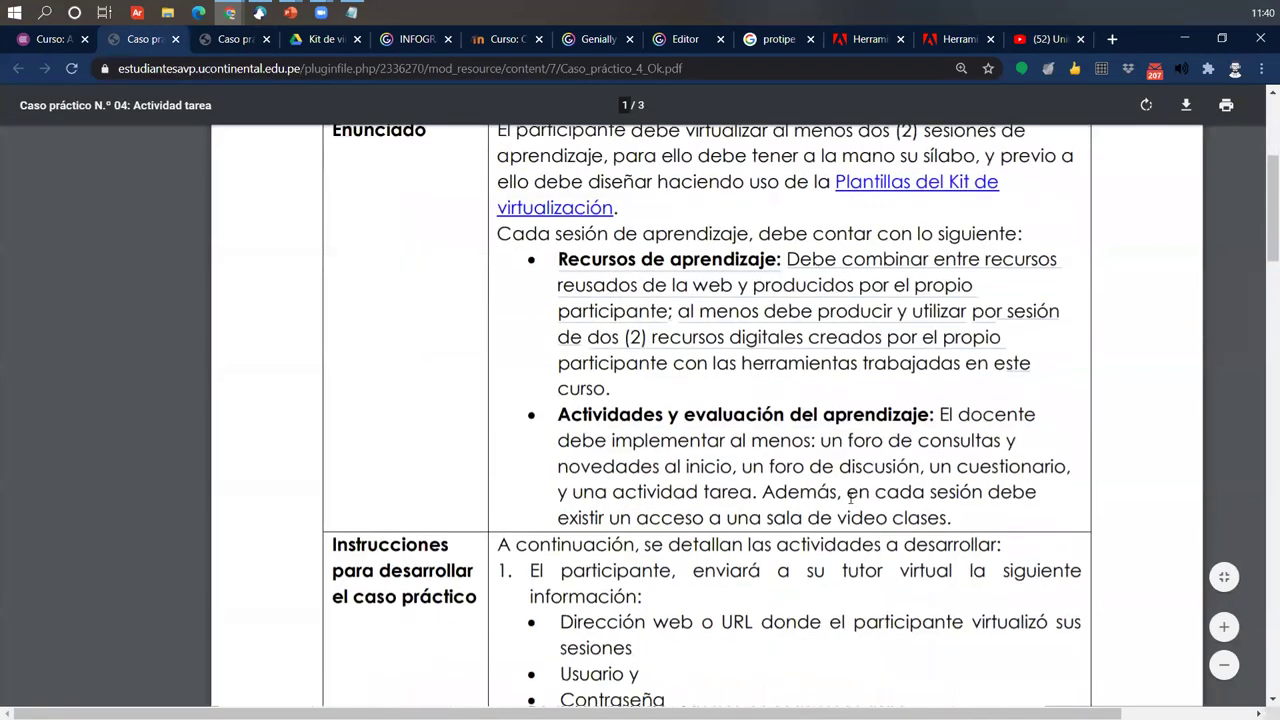
scroll(851, 497, "down", 5)
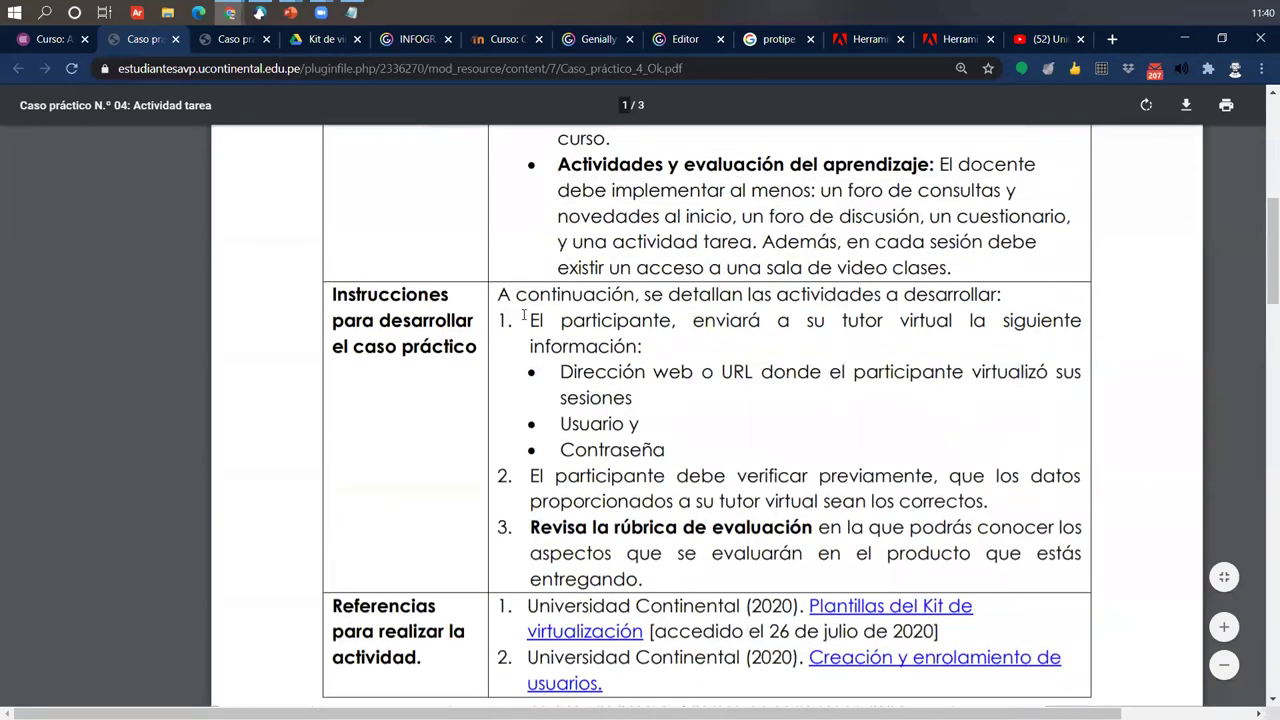
scroll(685, 327, "down", 2)
left_click_drag(543, 243, 1050, 243)
left_click_drag(583, 288, 670, 288)
left_click_drag(1013, 290, 960, 293)
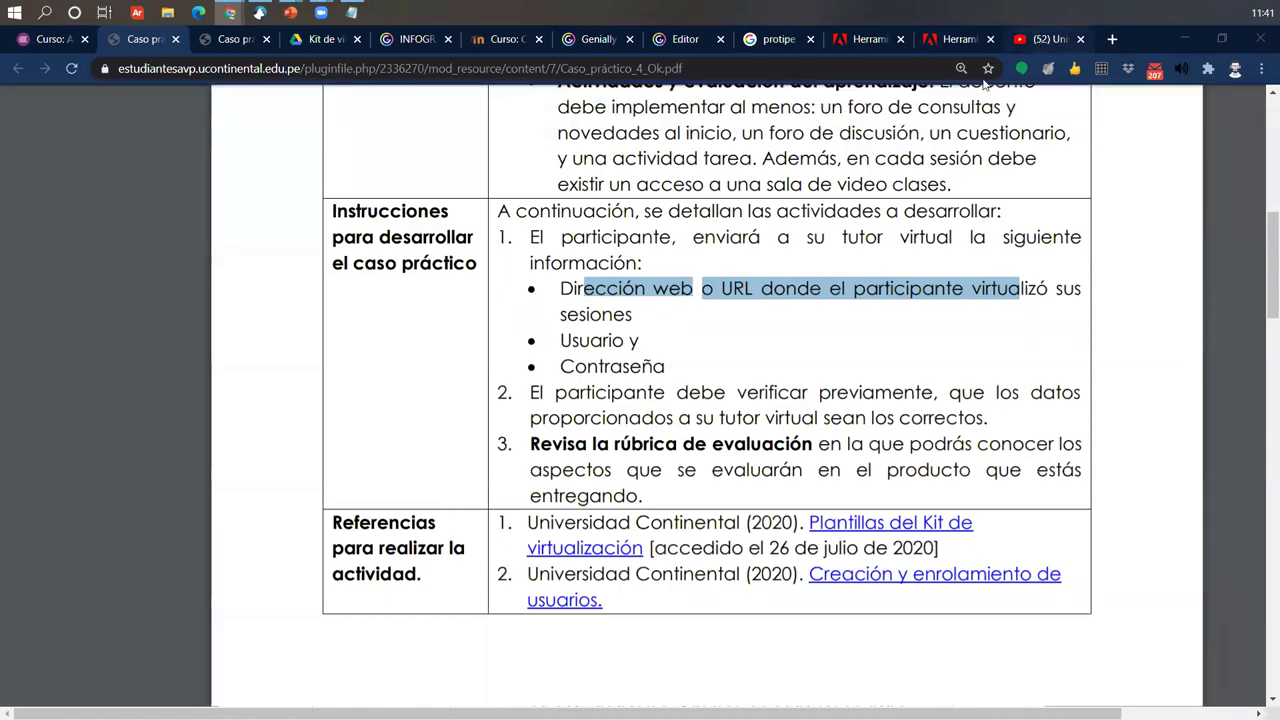
Step: Scroll up and down through the YouTube channel's Videos list
left_click(1043, 39)
scroll(487, 414, "down", 8)
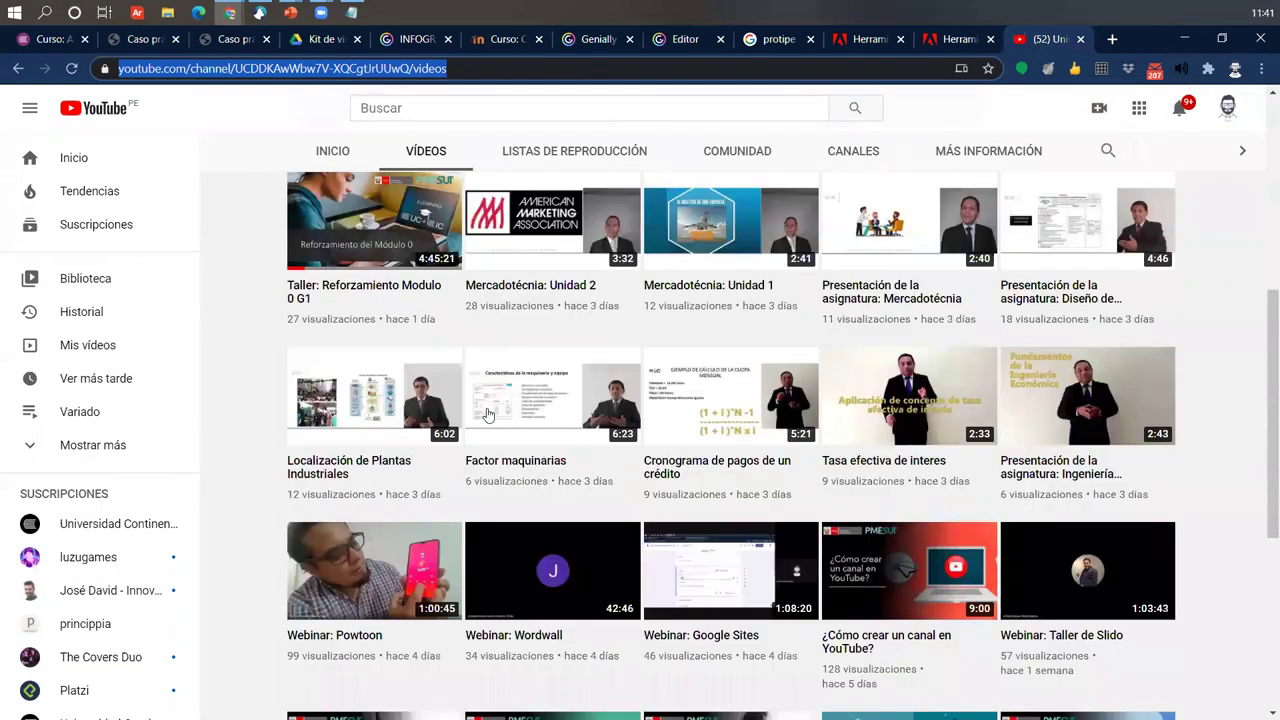
scroll(614, 490, "down", 3)
scroll(625, 475, "up", 8)
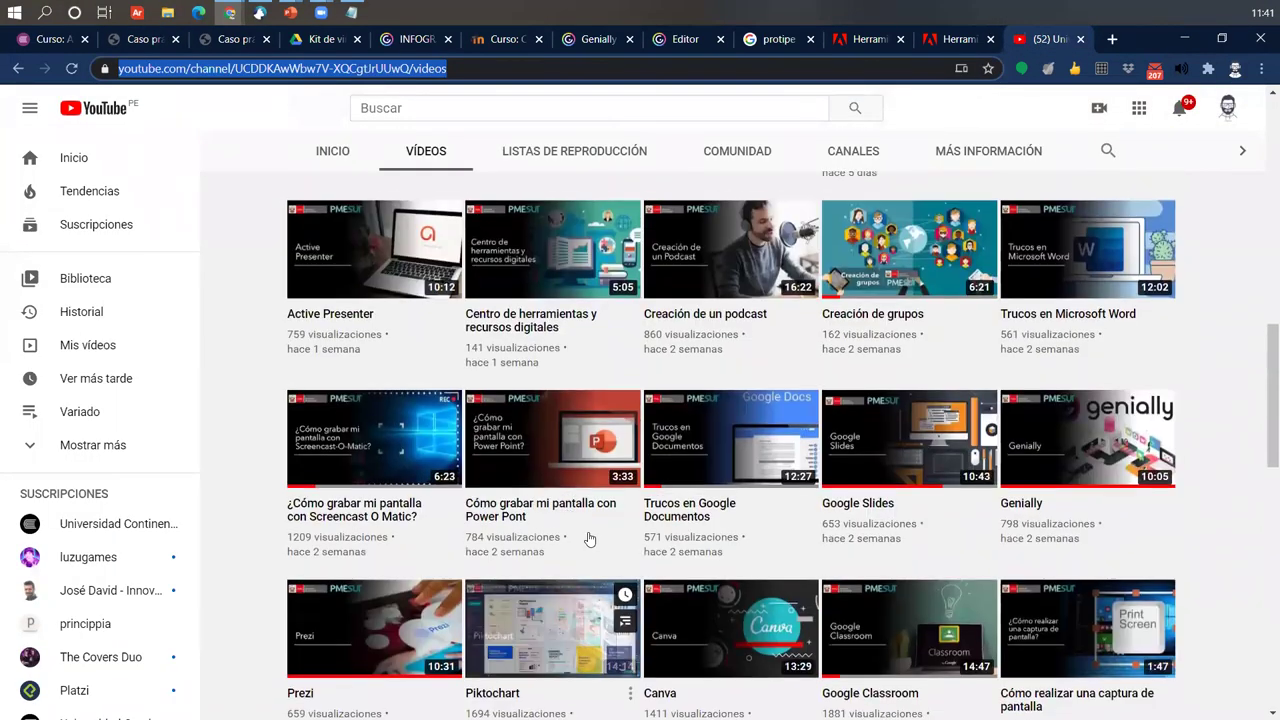
scroll(625, 467, "down", 1)
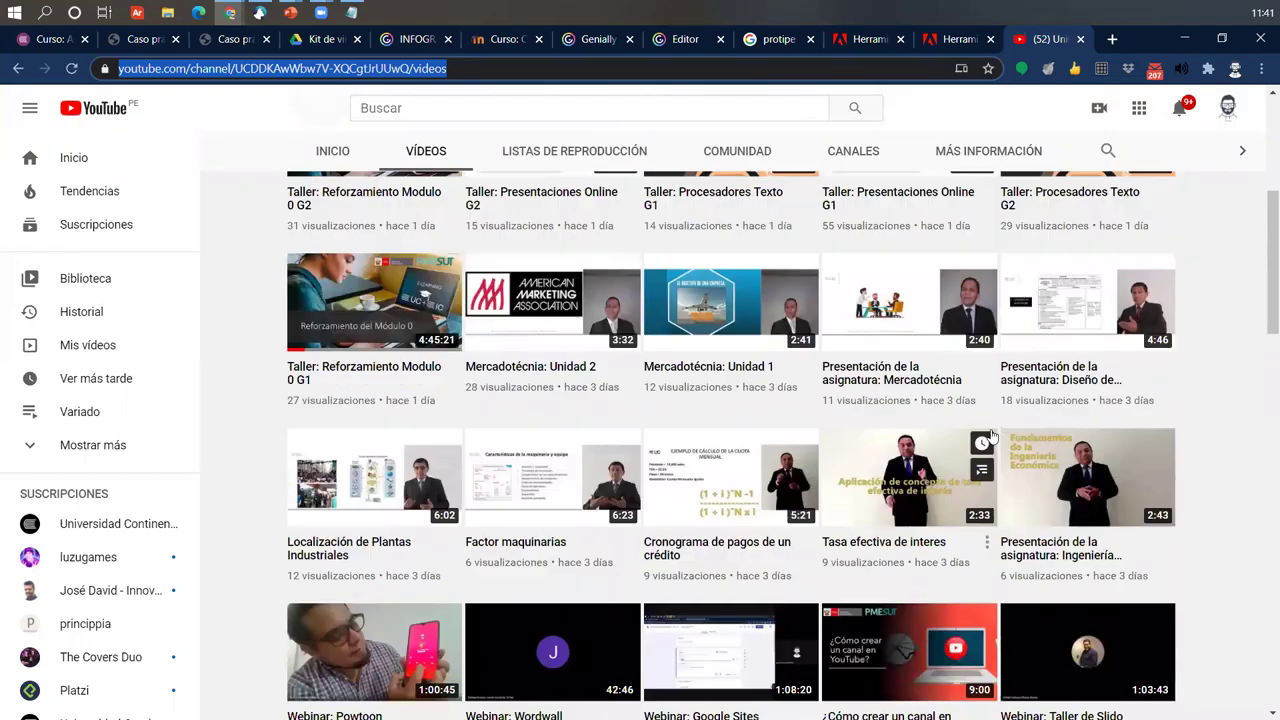
scroll(848, 492, "down", 6)
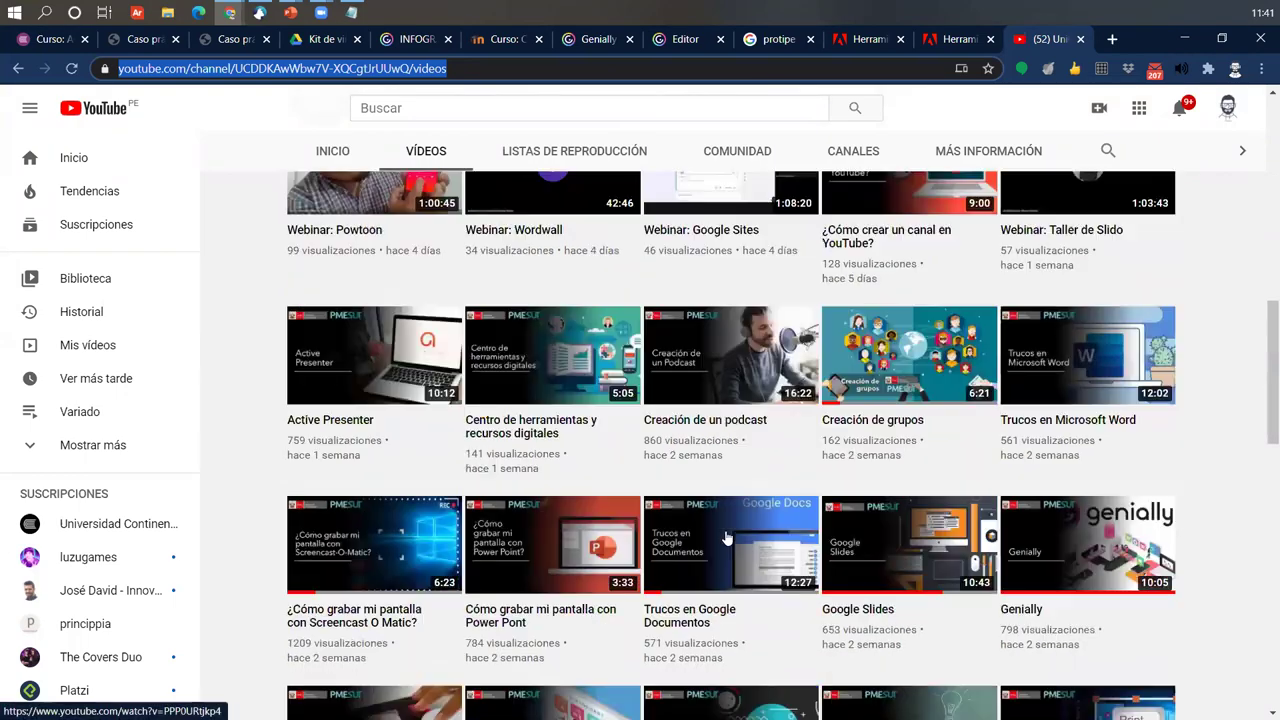
scroll(756, 314, "down", 8)
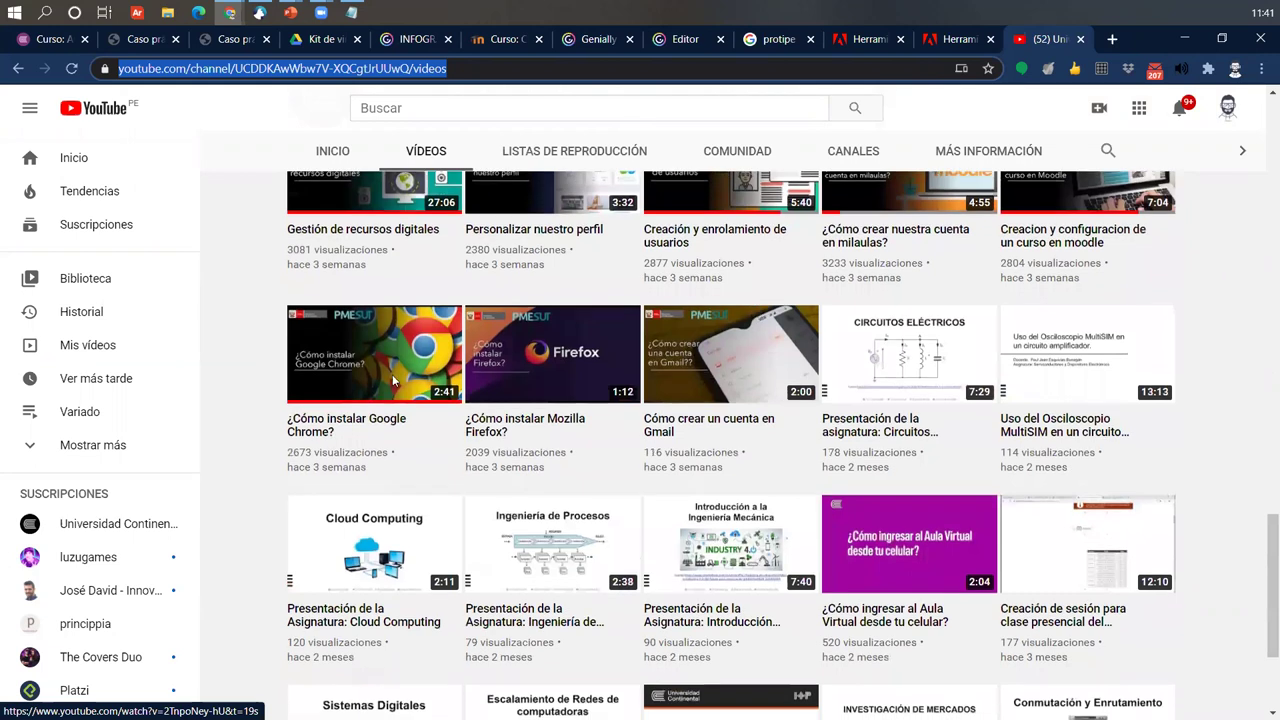
scroll(393, 380, "down", 1)
scroll(906, 452, "up", 2)
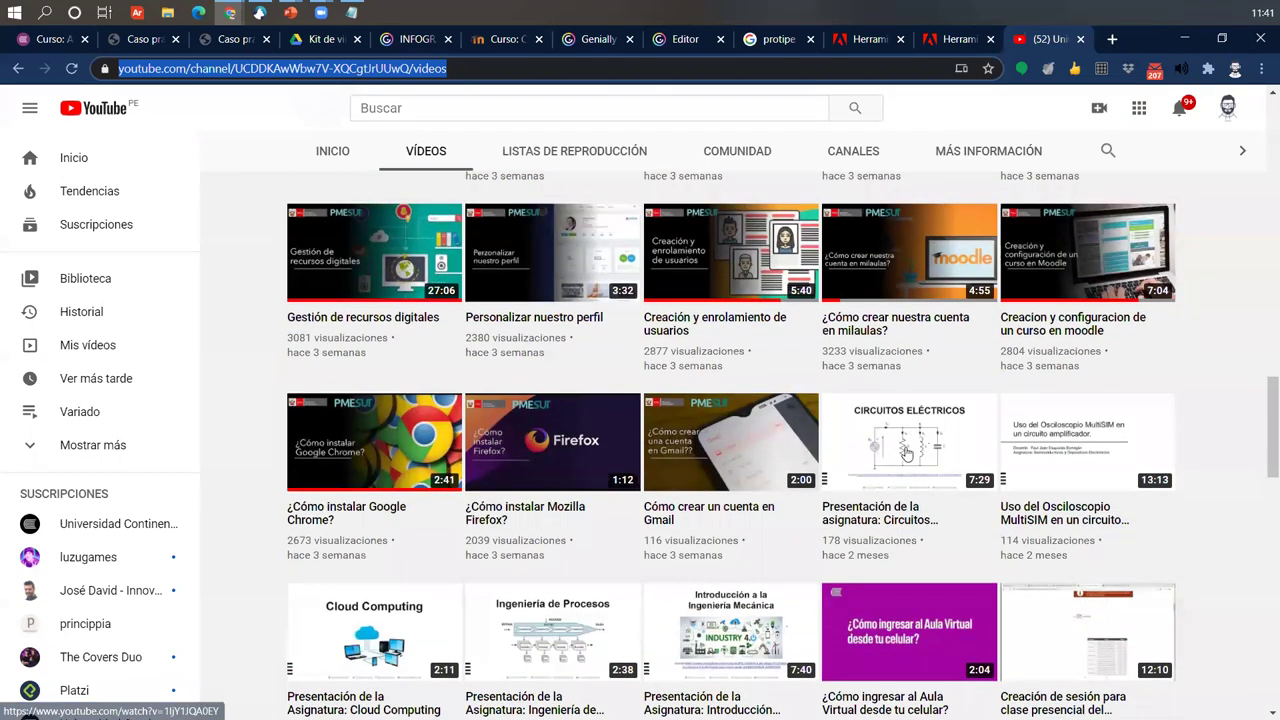
scroll(906, 452, "up", 2)
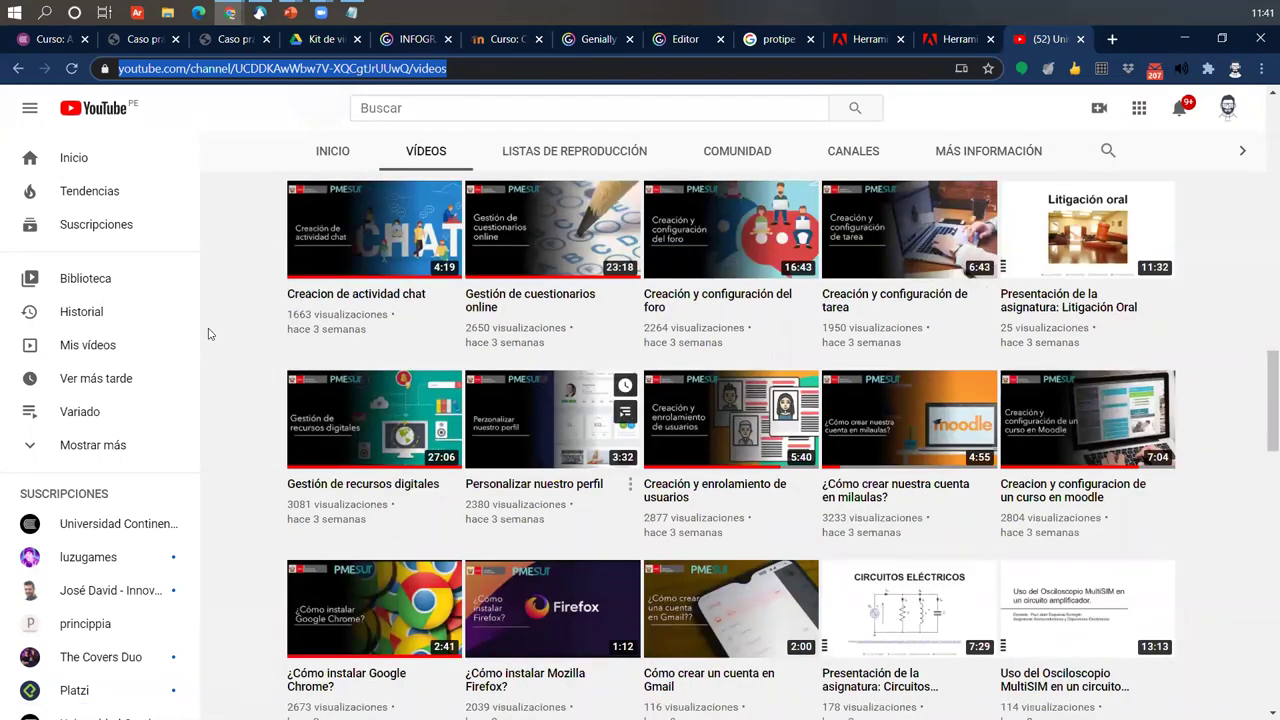
Step: Return to the Universidad Continental course page at Módulo 2, 'Virtualización de contenidos'
left_click(38, 44)
scroll(820, 577, "up", 6)
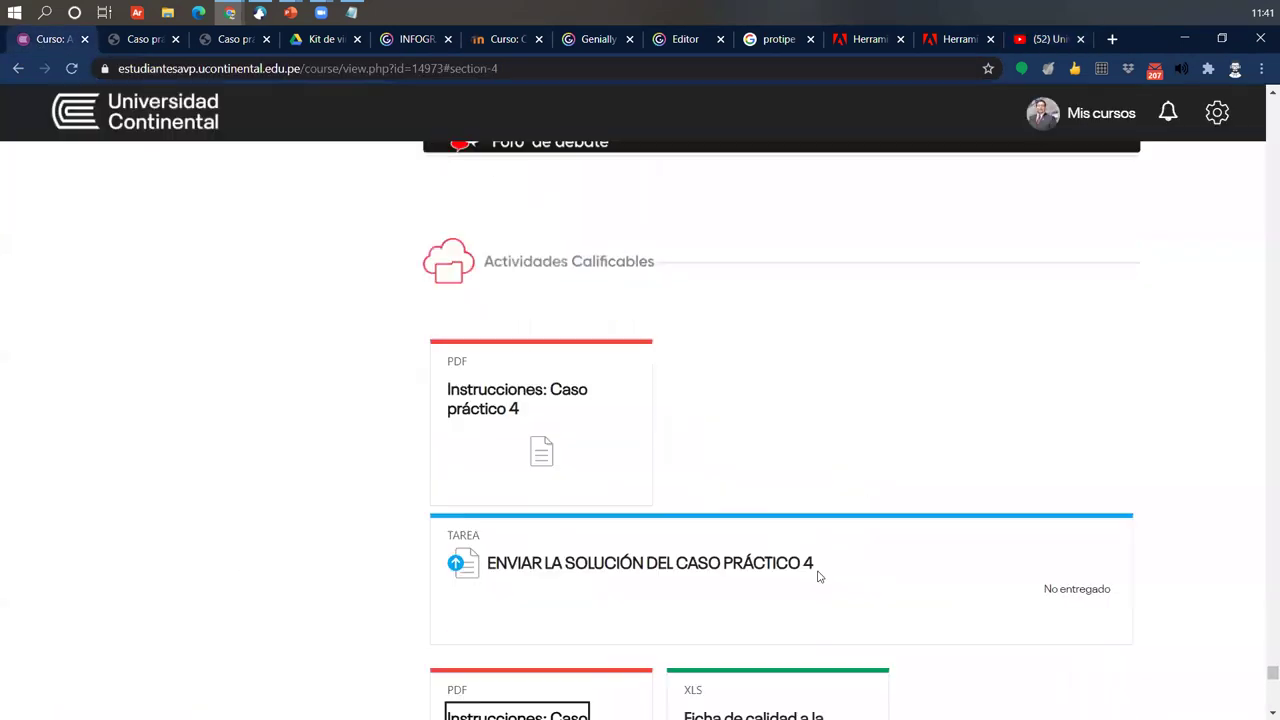
scroll(1262, 668, "up", 20)
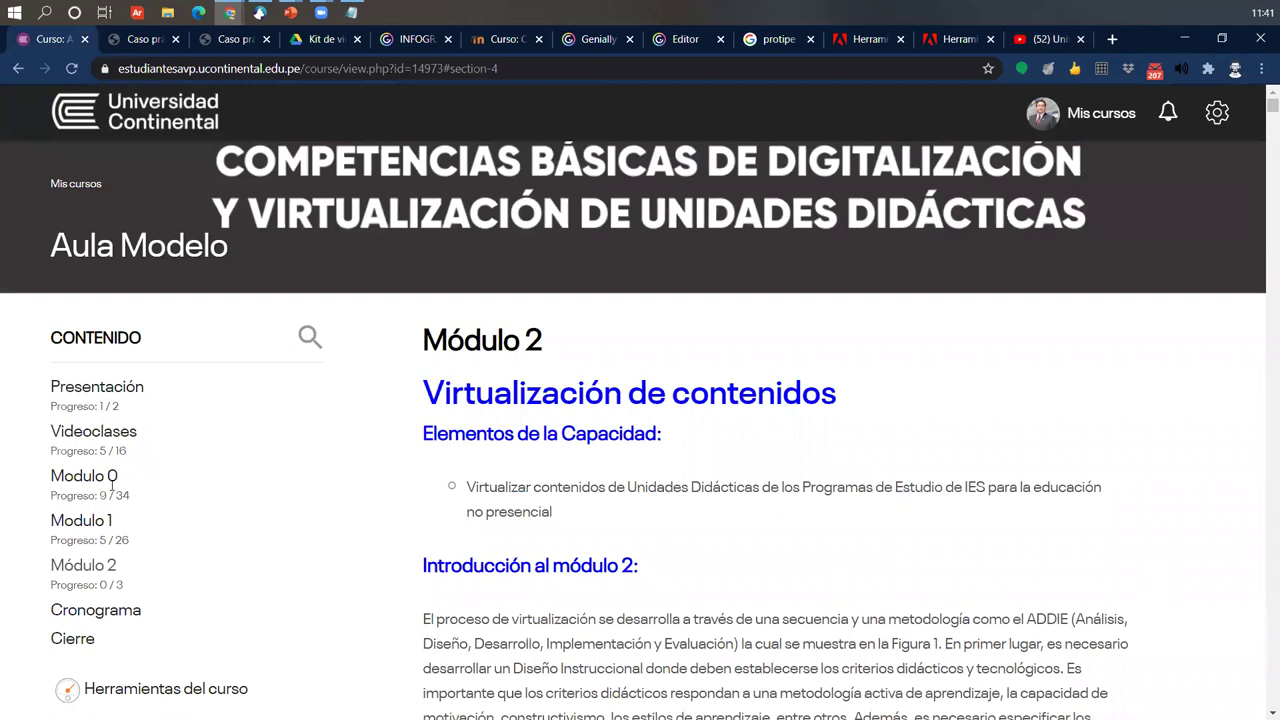
Step: Open Modulo 0 from the CONTENIDO sidebar and scroll through its sections
left_click(82, 476)
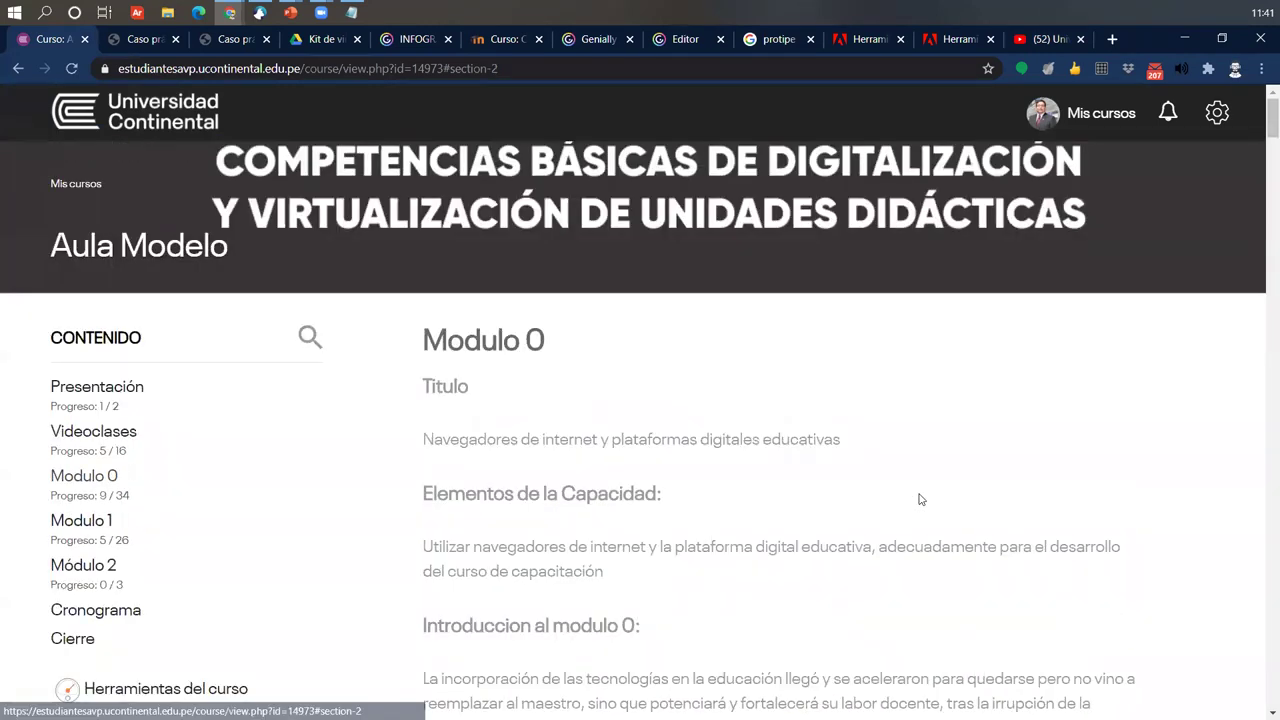
scroll(700, 450, "down", 10)
scroll(607, 427, "down", 15)
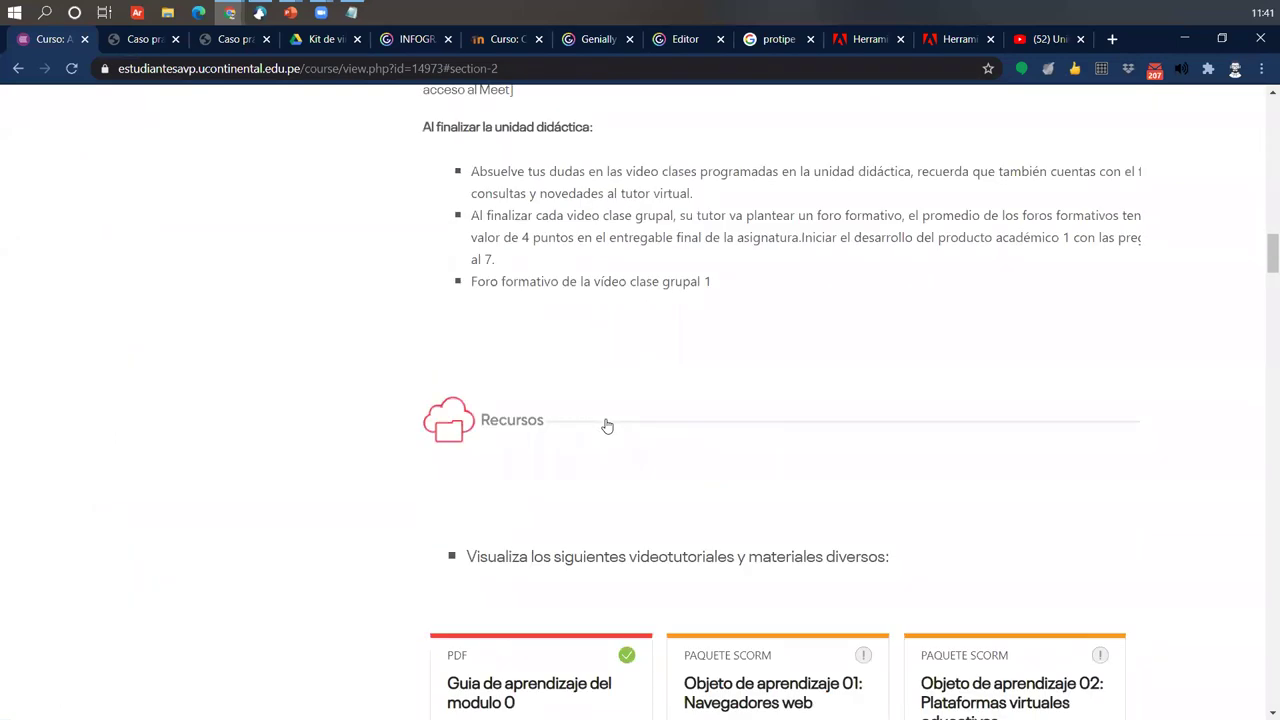
scroll(709, 420, "down", 10)
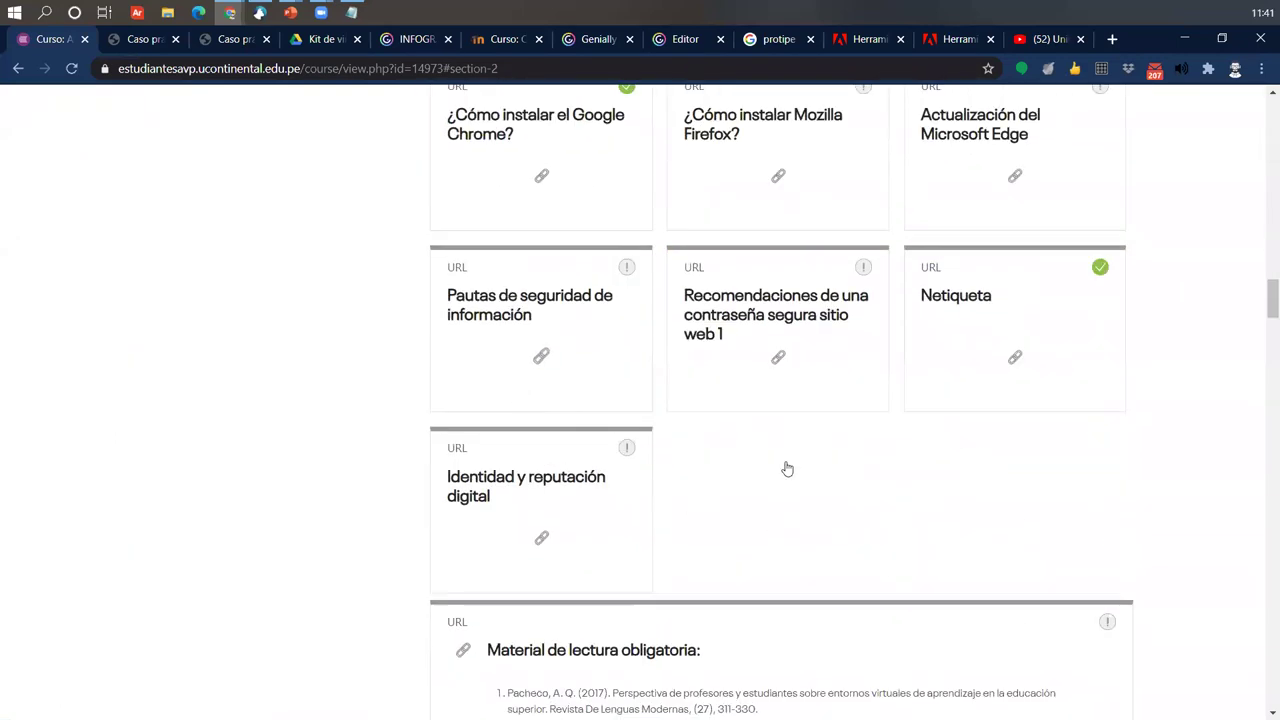
scroll(619, 485, "down", 15)
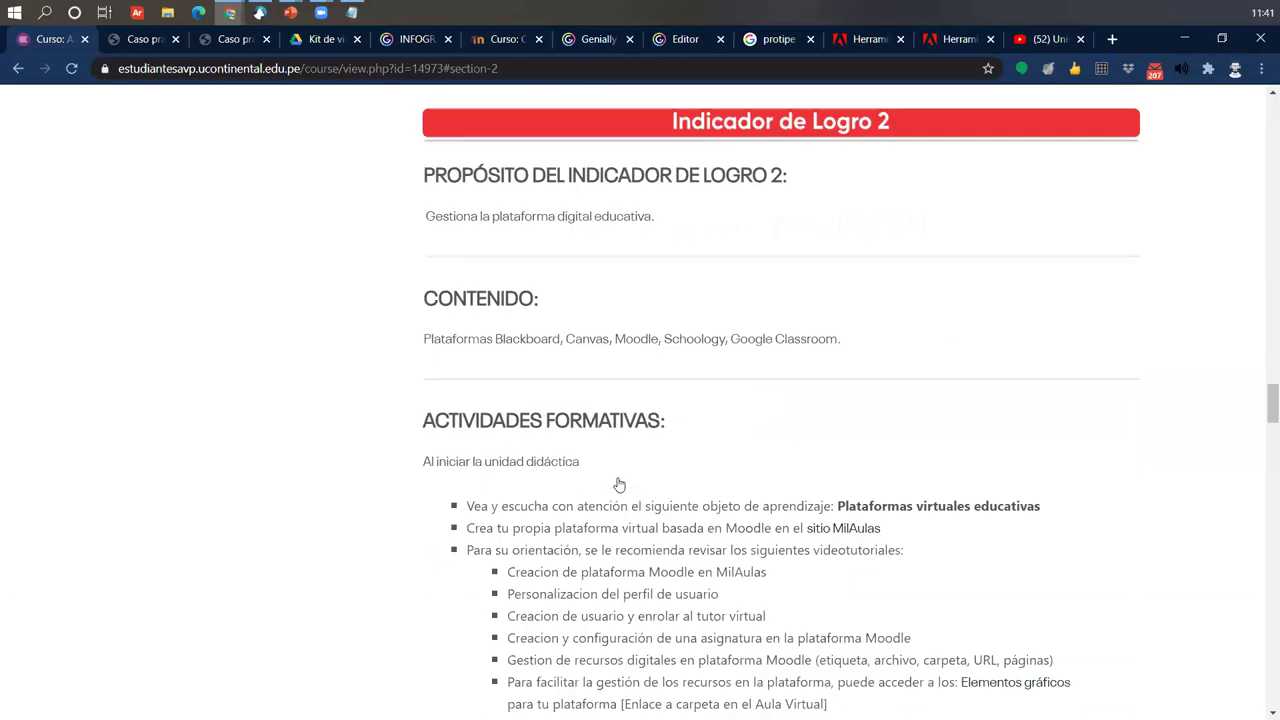
scroll(699, 467, "down", 15)
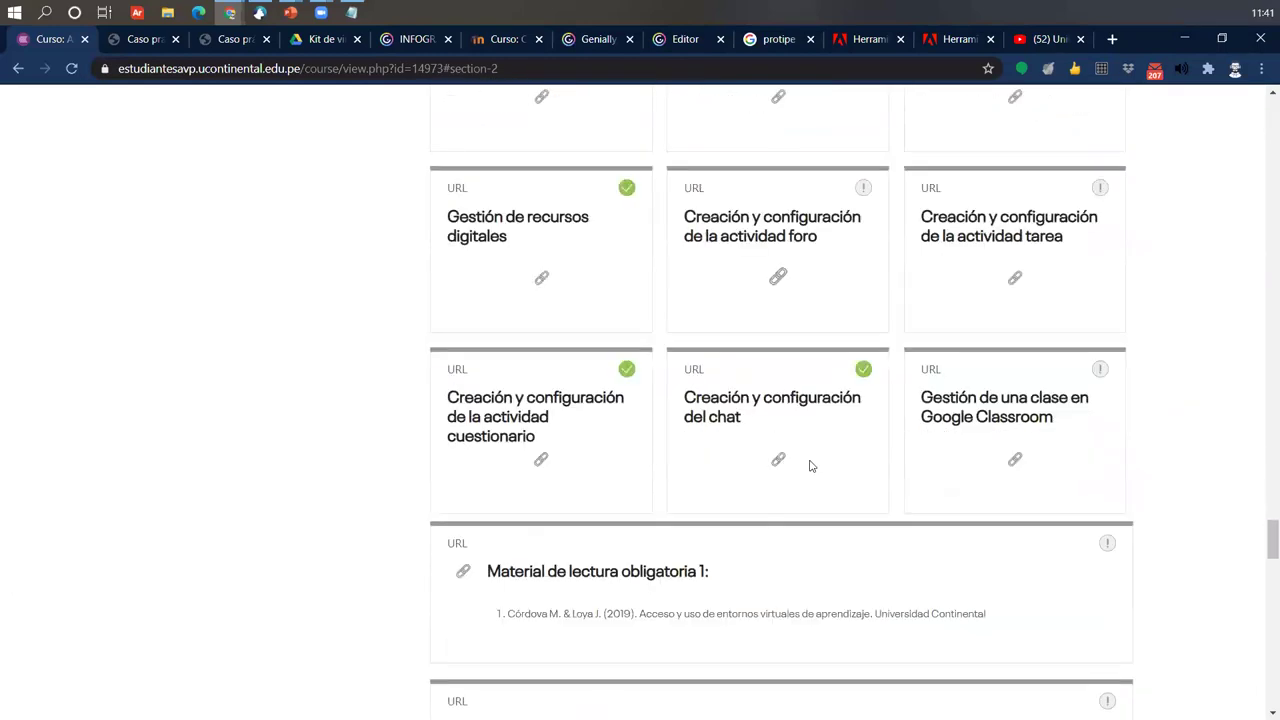
scroll(759, 472, "down", 8)
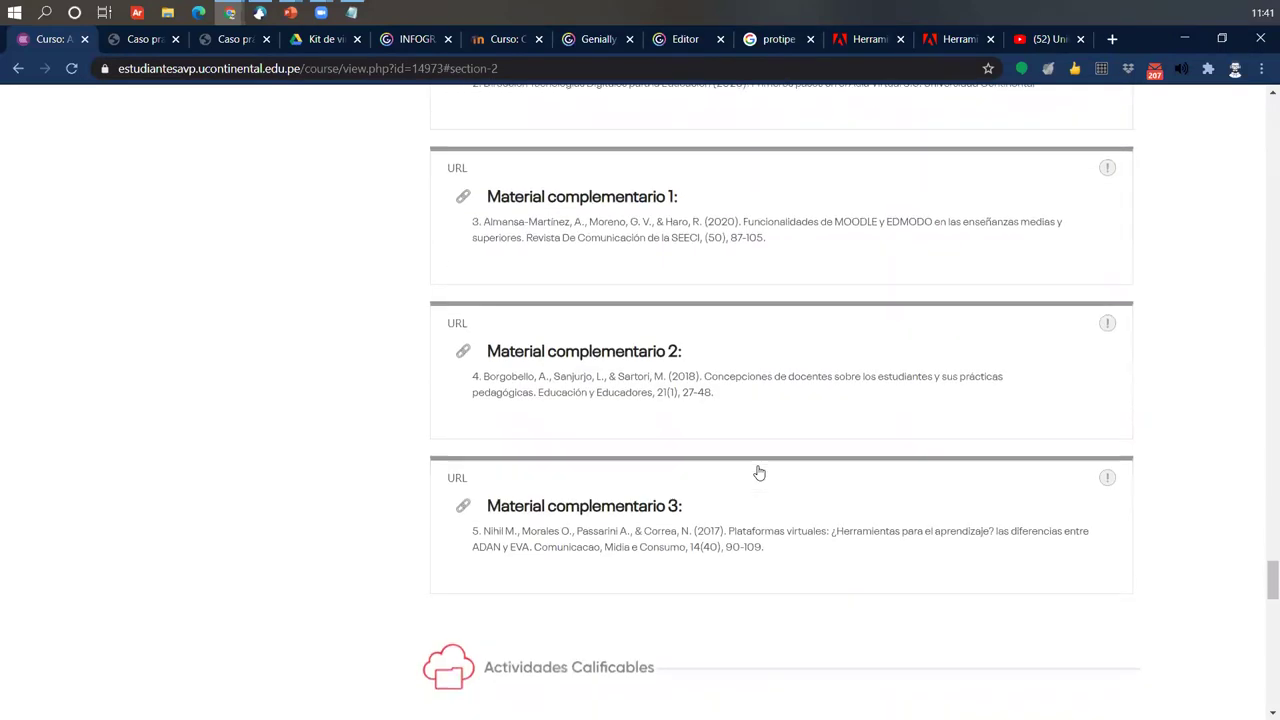
scroll(759, 471, "down", 3)
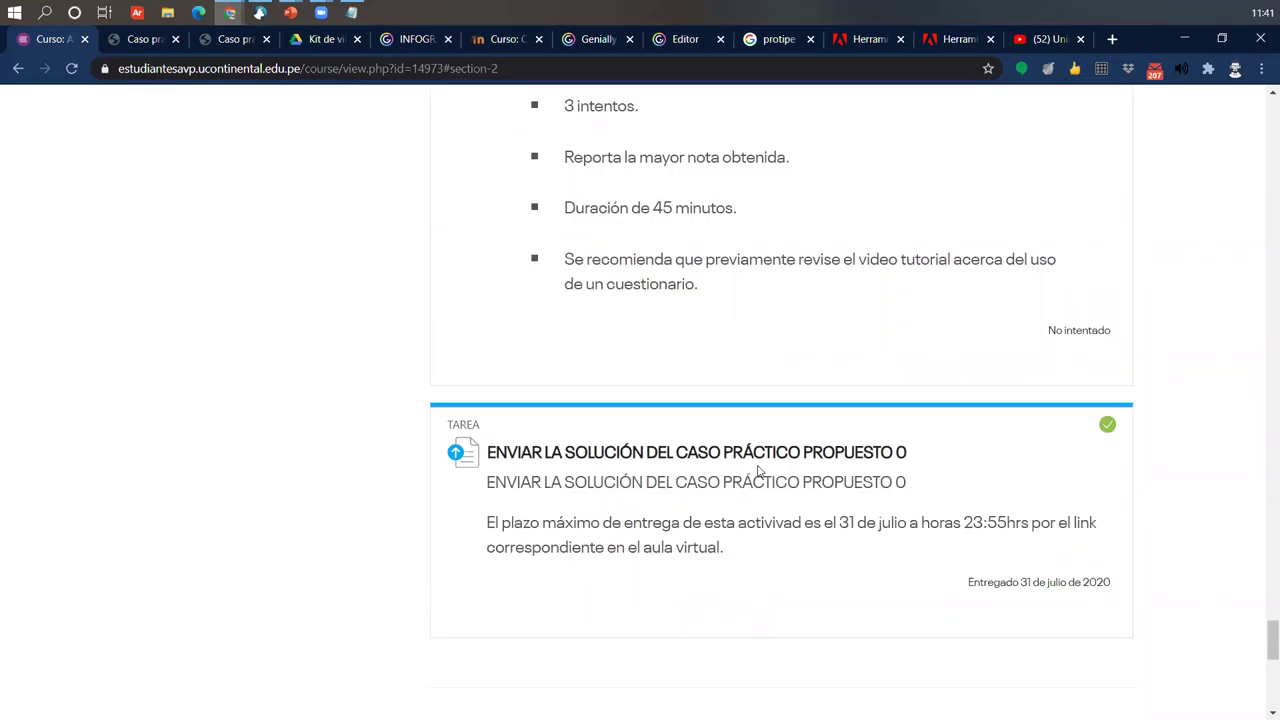
Step: Continue down through Modulo 1, then jump to the Presentación section
scroll(758, 471, "down", 5)
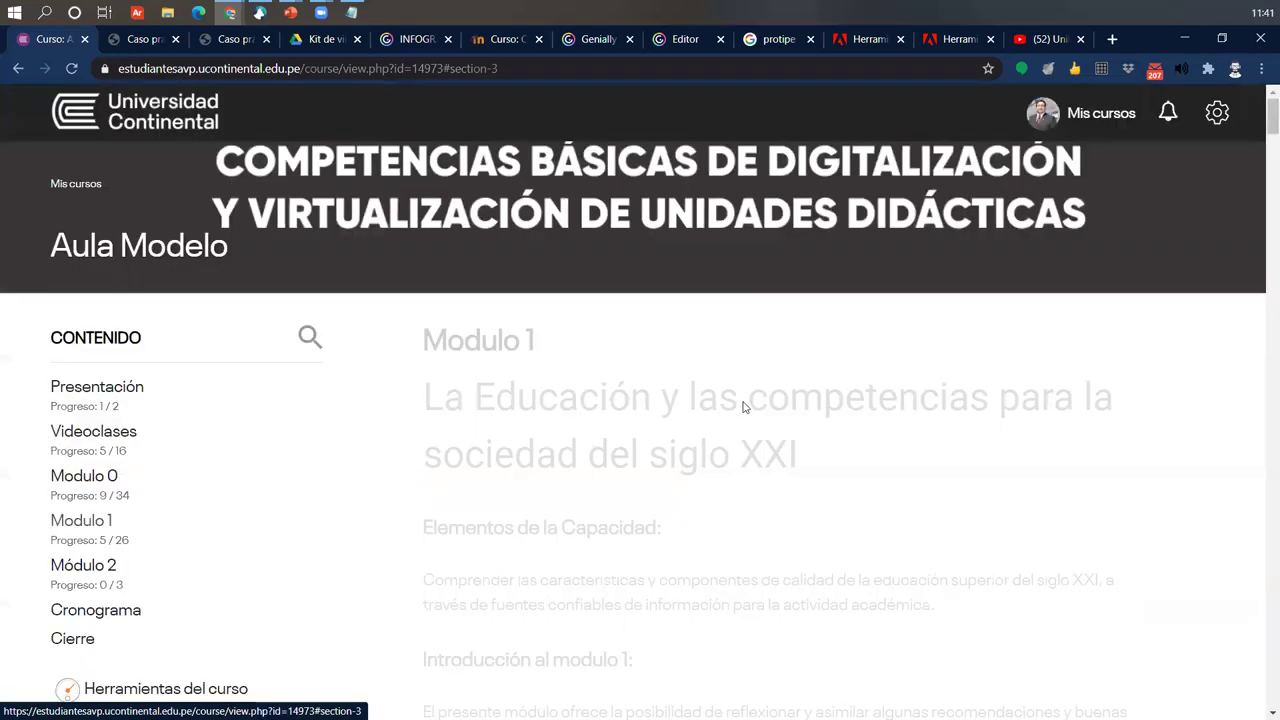
scroll(743, 405, "down", 15)
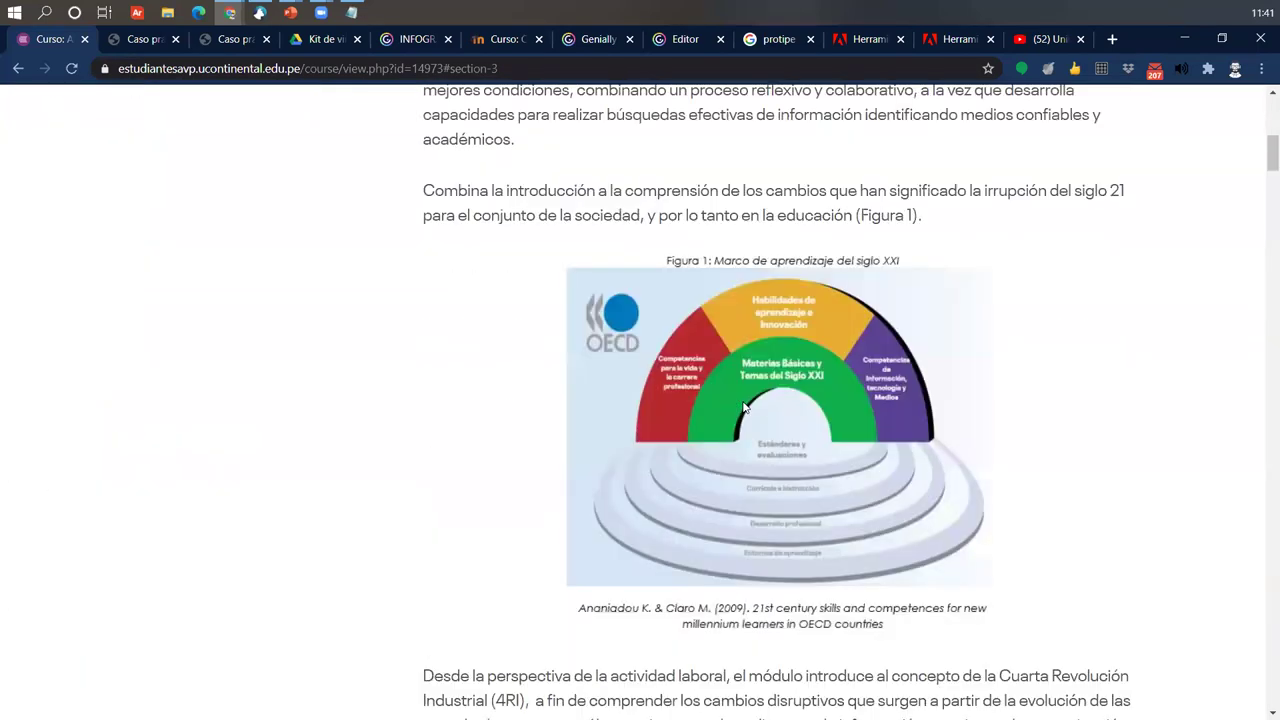
scroll(743, 405, "down", 20)
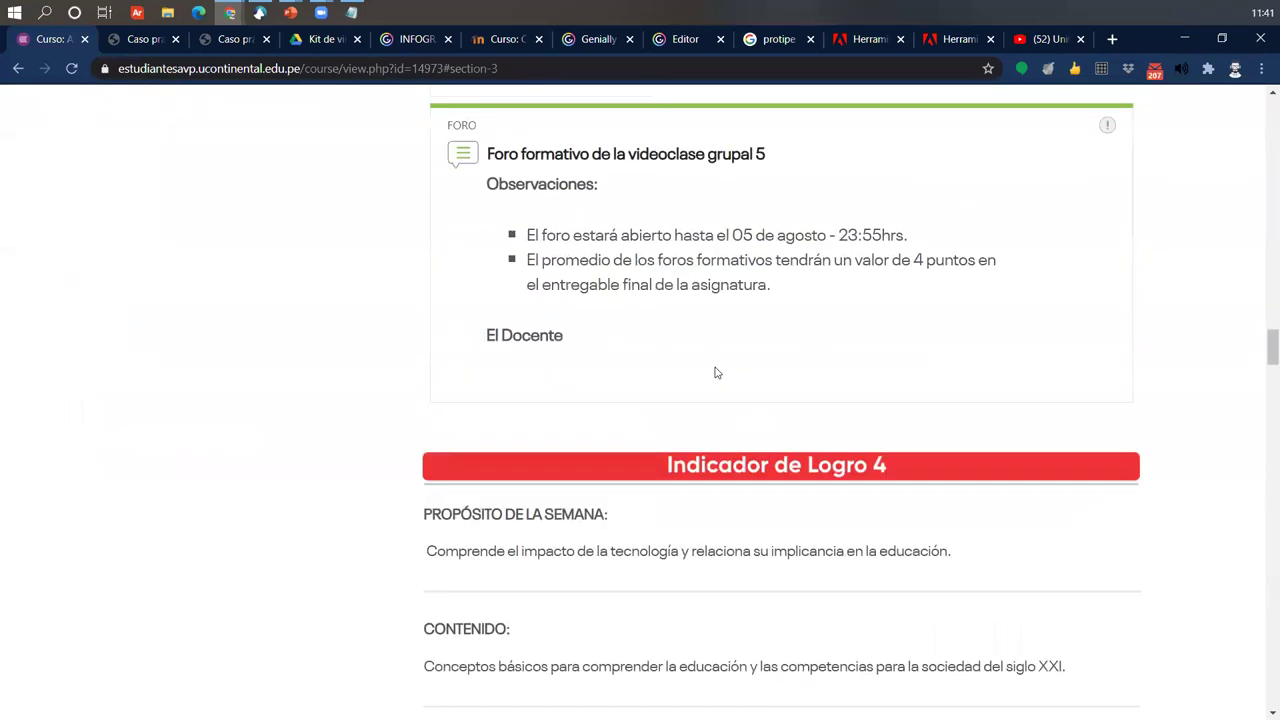
scroll(715, 373, "down", 3)
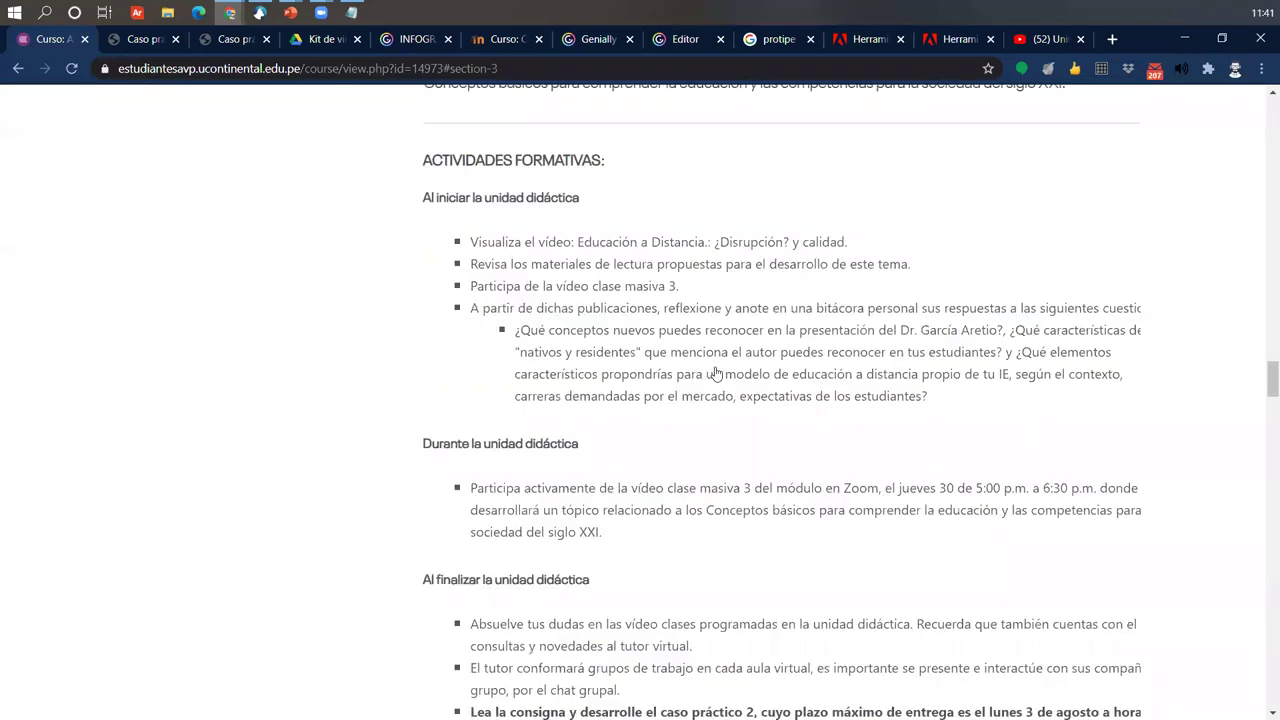
scroll(715, 373, "down", 15)
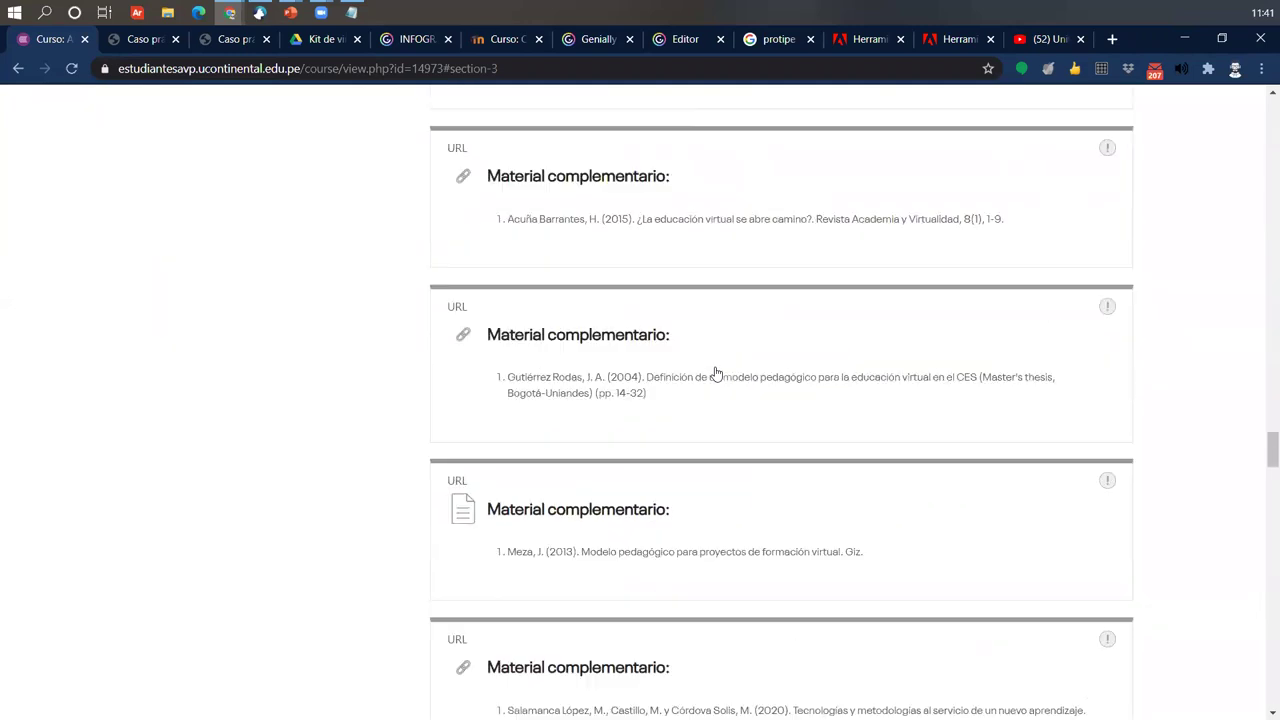
left_click_drag(1263, 491, 1262, 318)
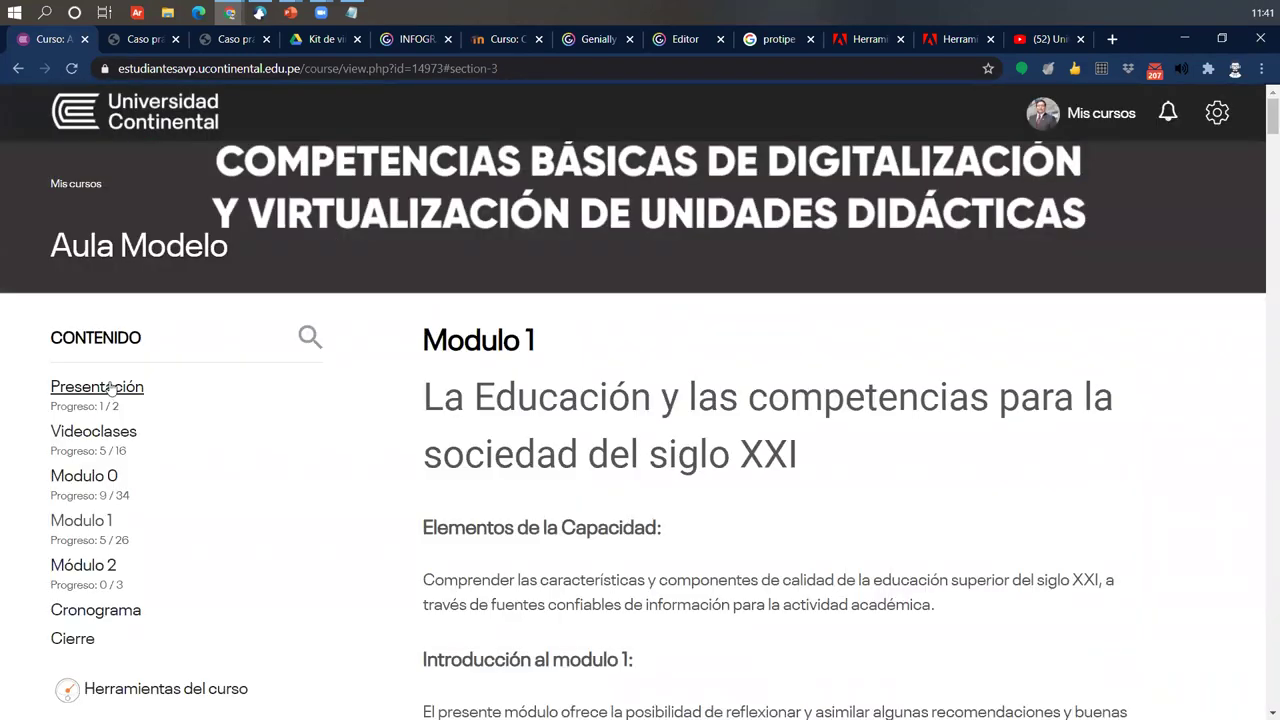
left_click(100, 386)
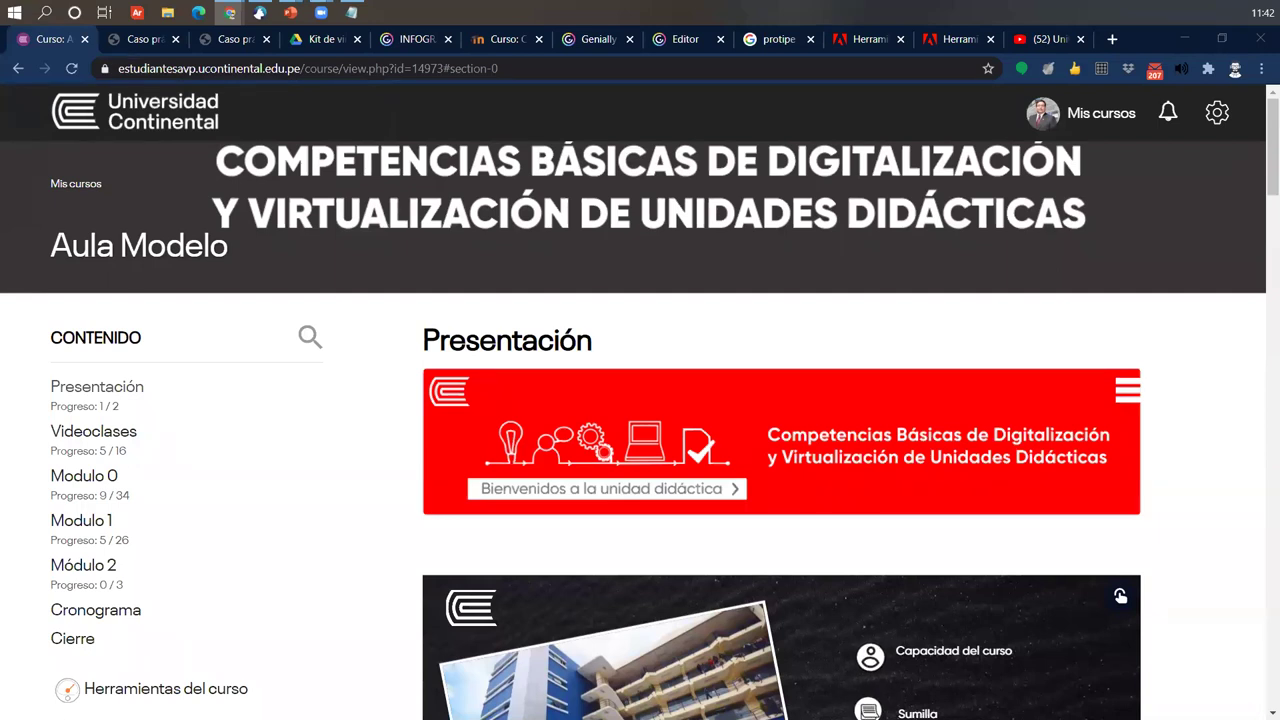
Step: Look over the Genially de prueba presentation, return to its top, and start a new browser tab
scroll(177, 514, "down", 1)
scroll(232, 520, "up", 1)
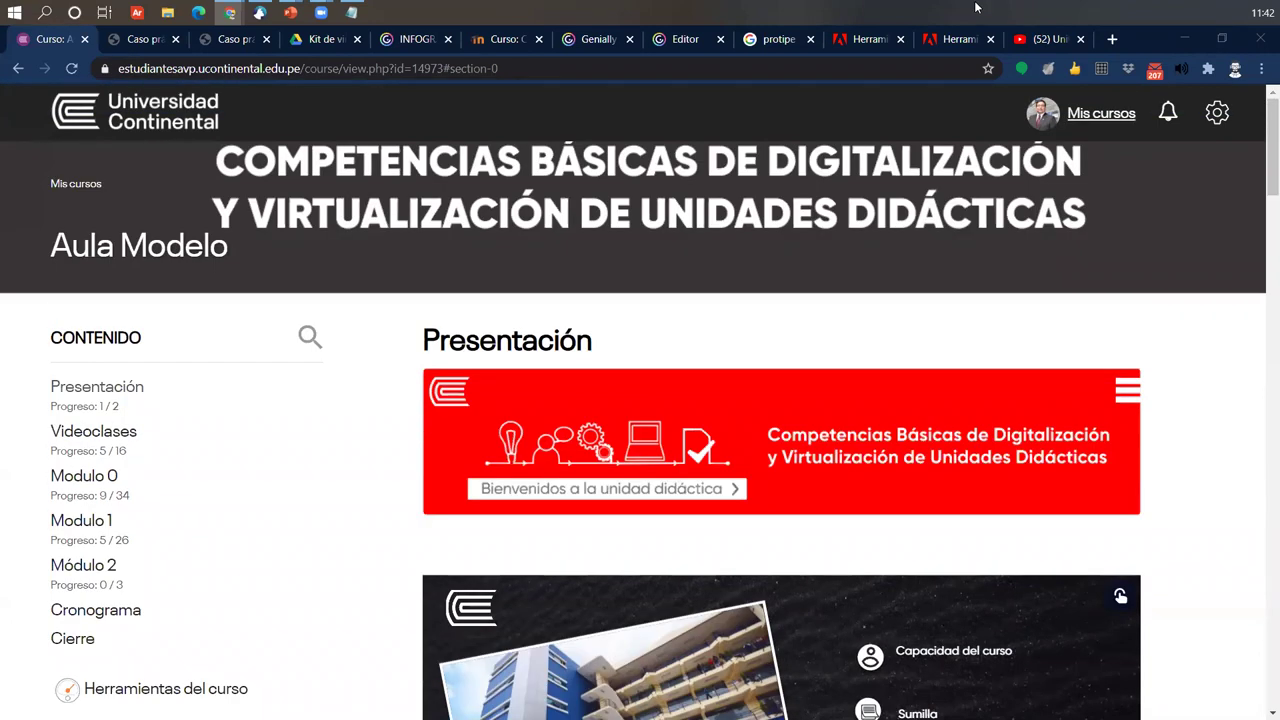
left_click(592, 43)
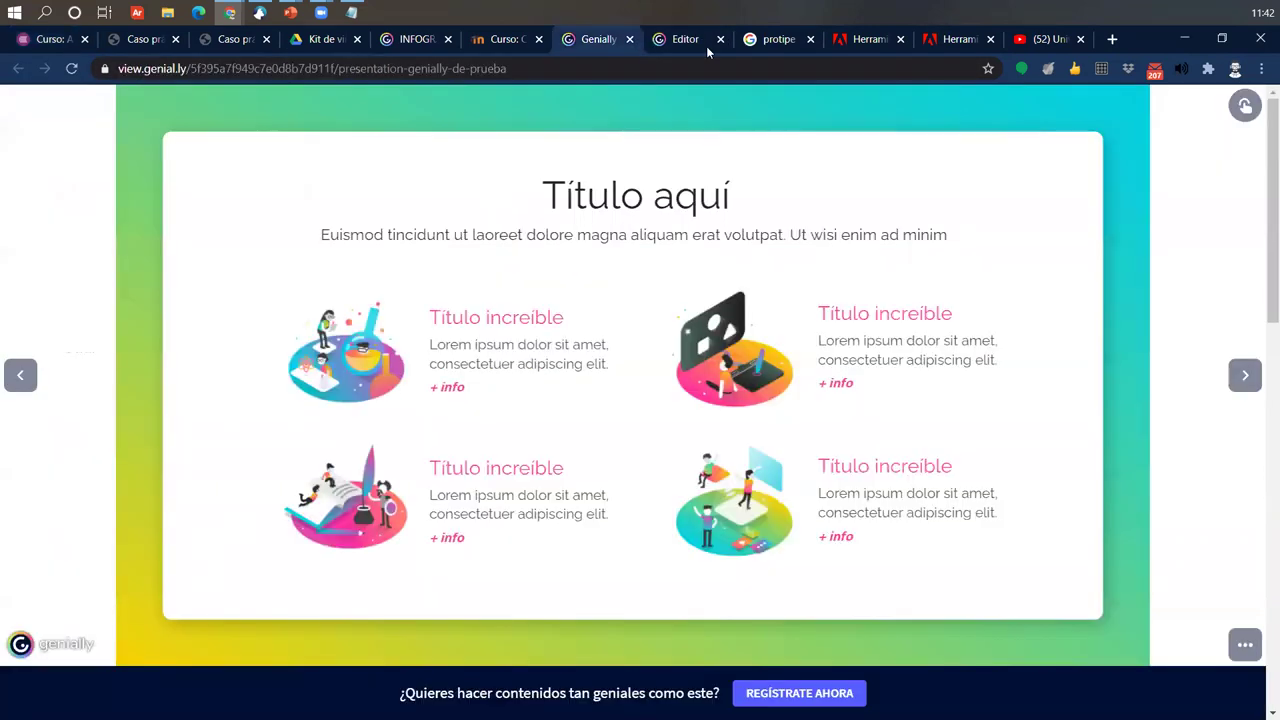
scroll(1262, 150, "down", 15)
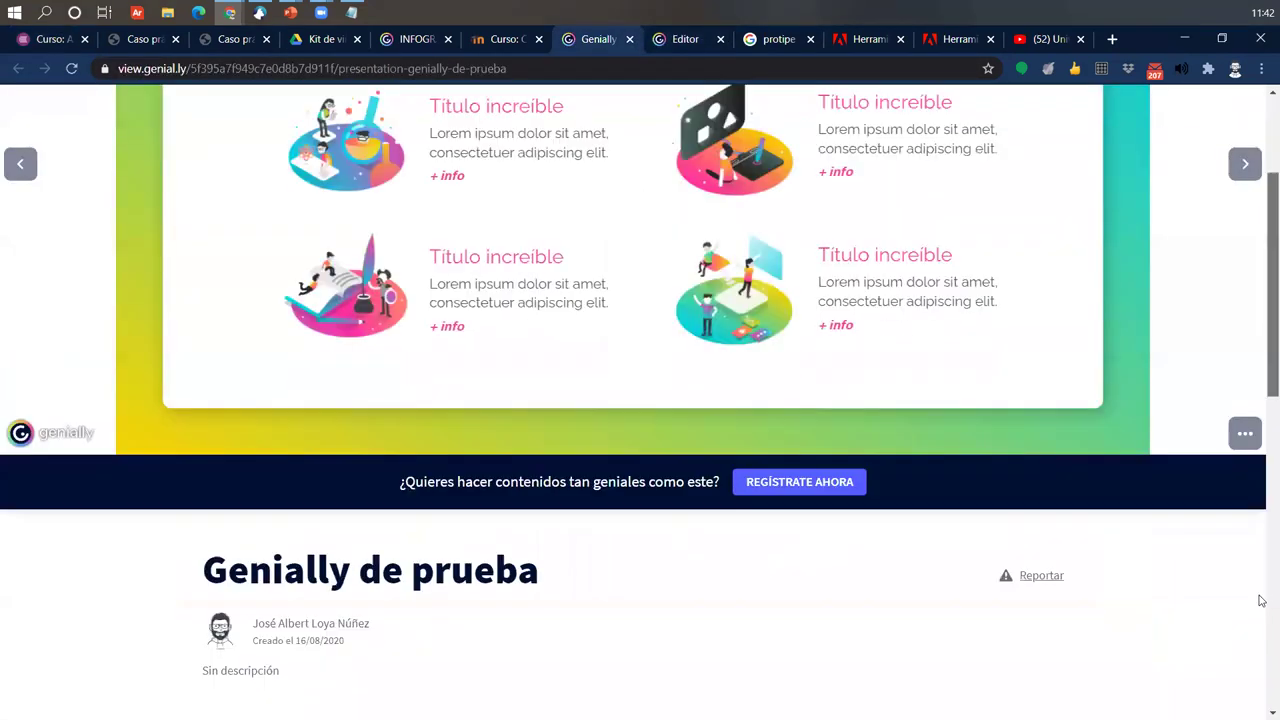
key("Home")
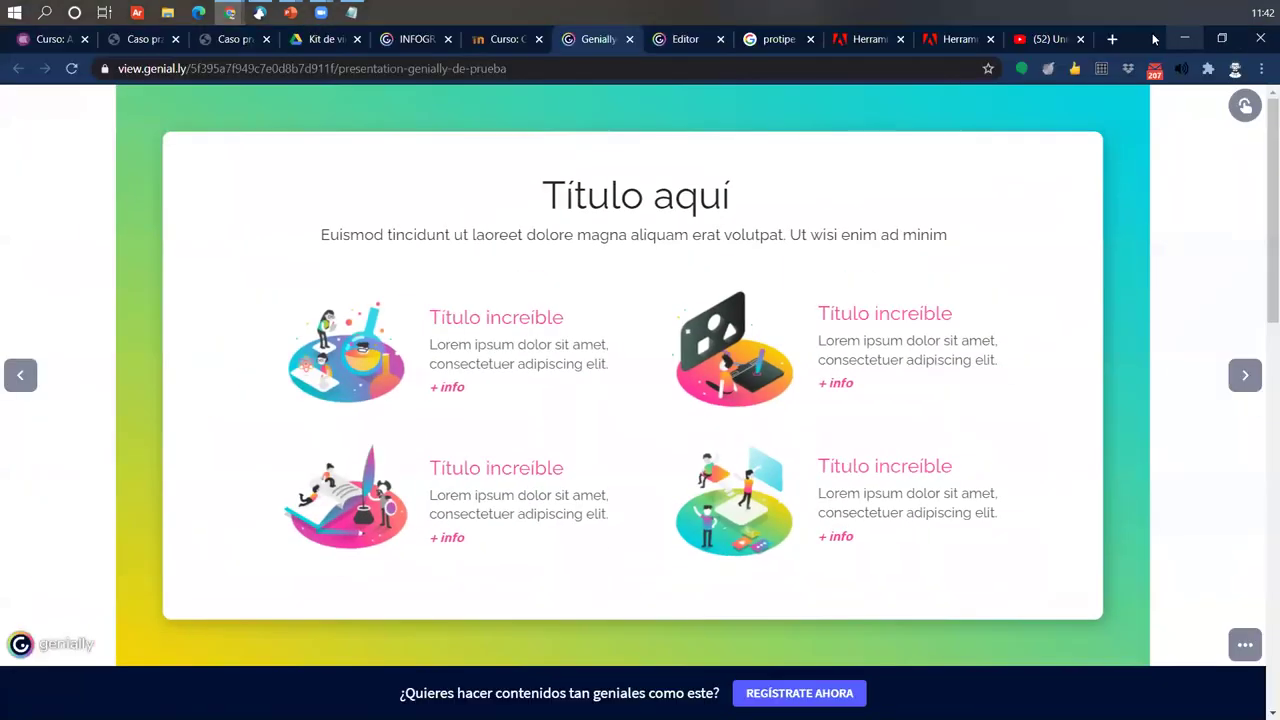
left_click(1111, 40)
Step: Search for Canva, open its website, and scroll to the Tus diseños row
type("ca")
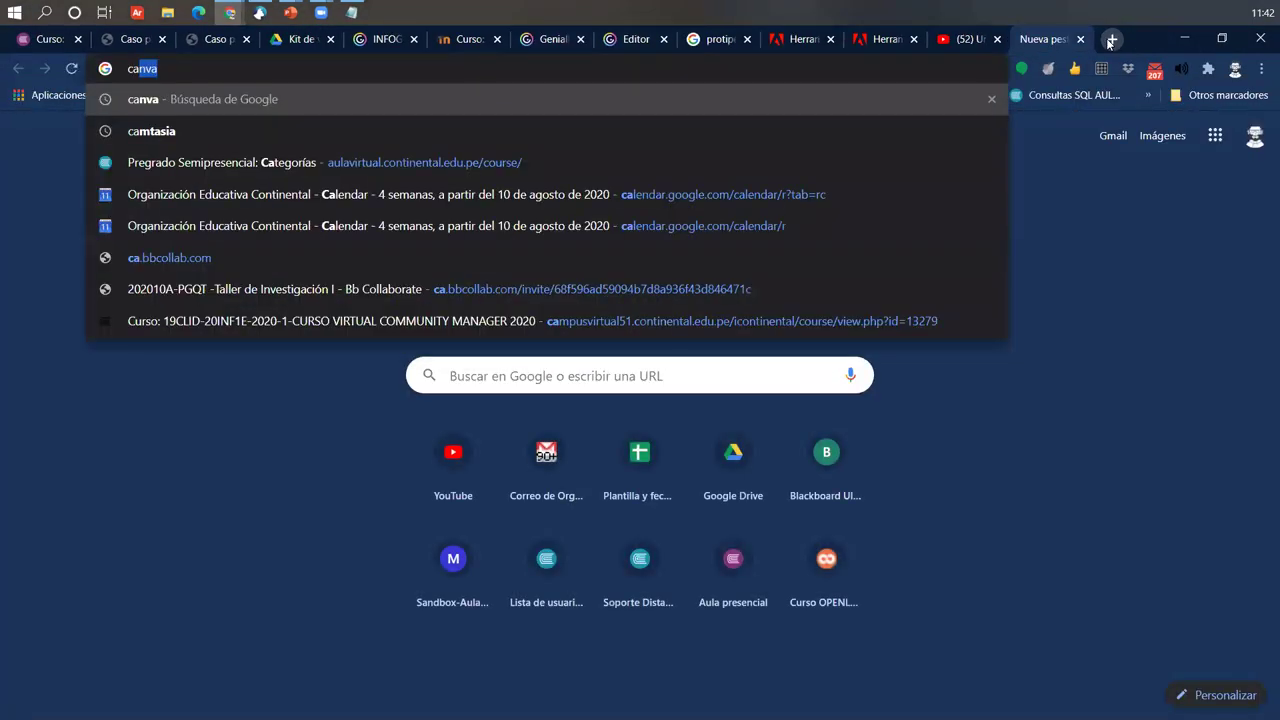
key("Return")
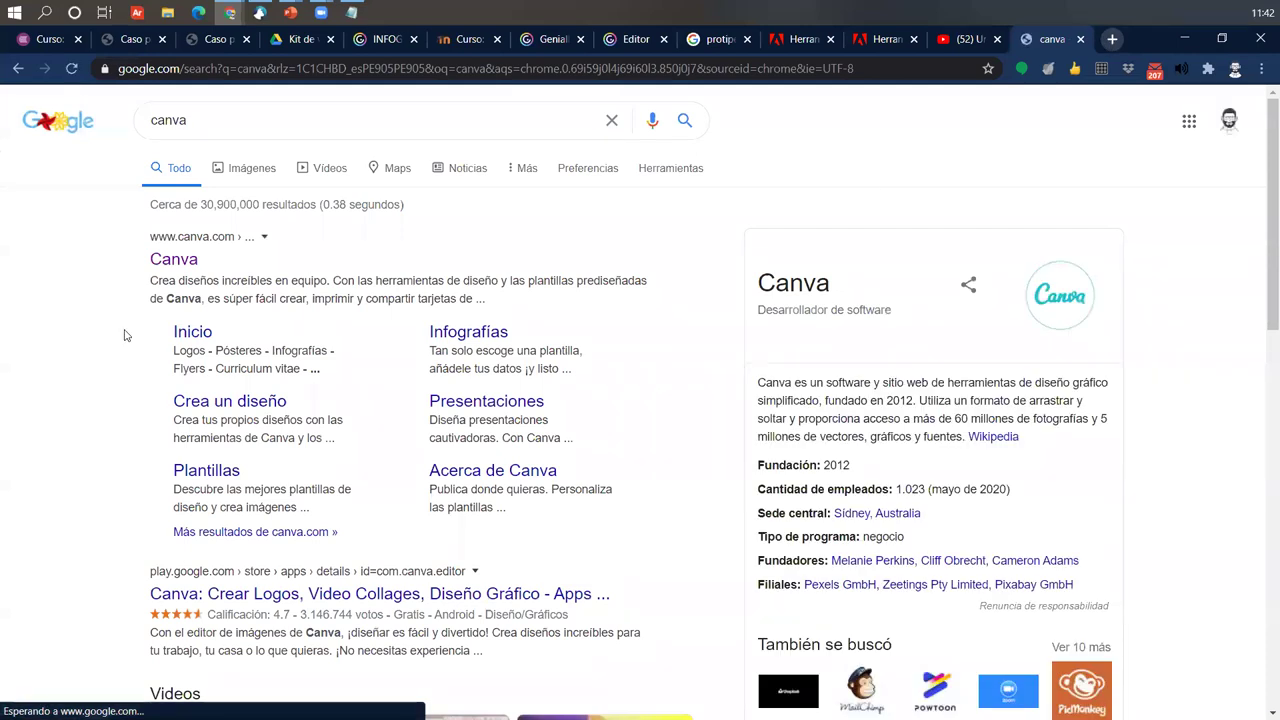
left_click(173, 259)
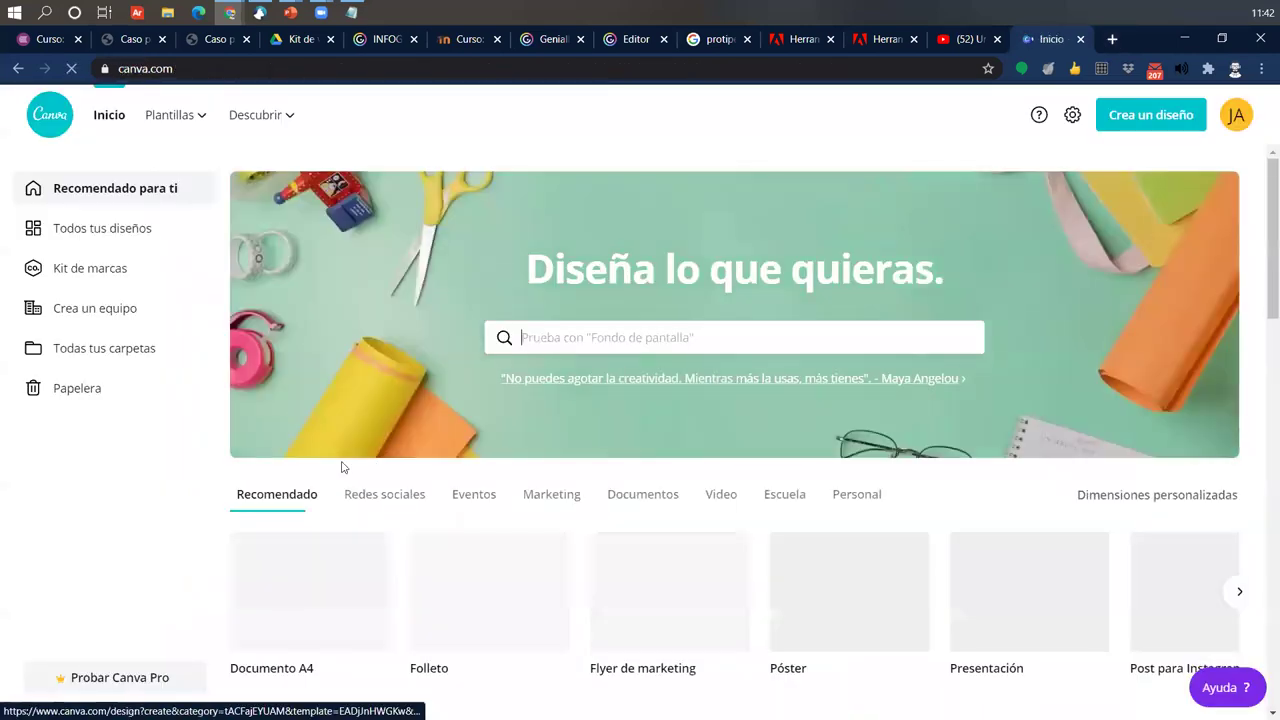
scroll(341, 467, "down", 2)
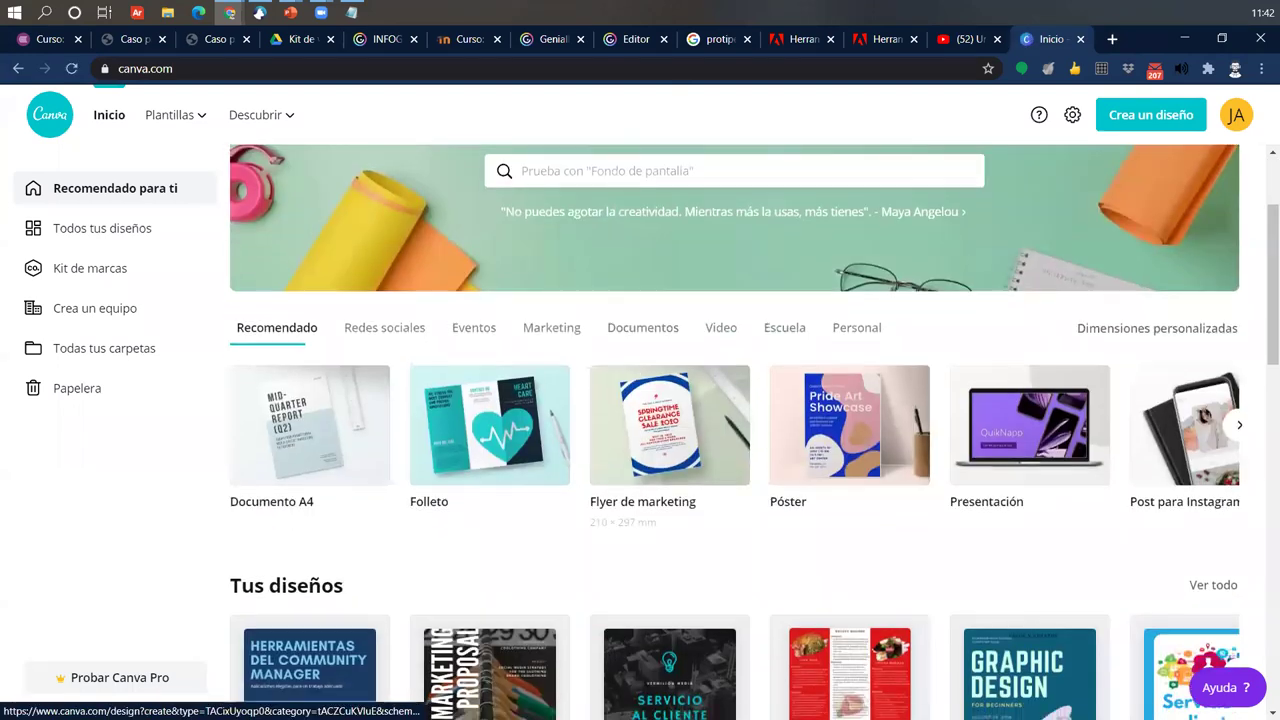
scroll(130, 310, "up", 1)
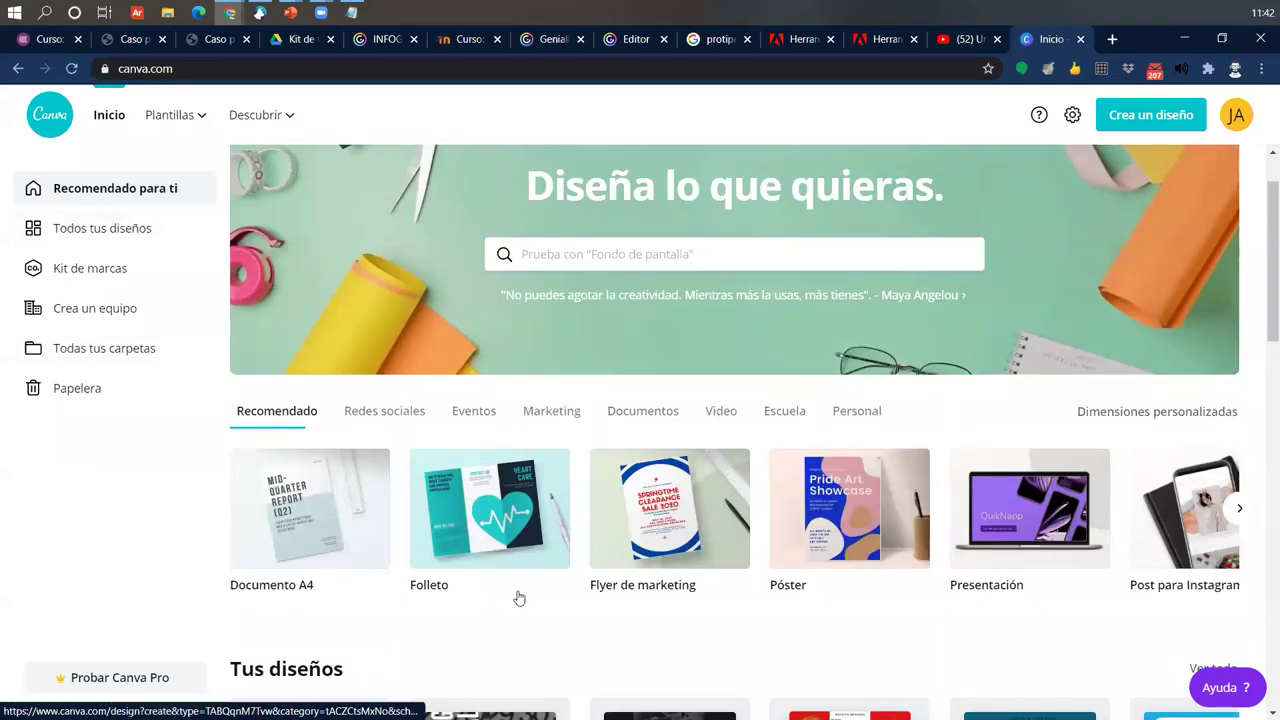
scroll(519, 598, "down", 4)
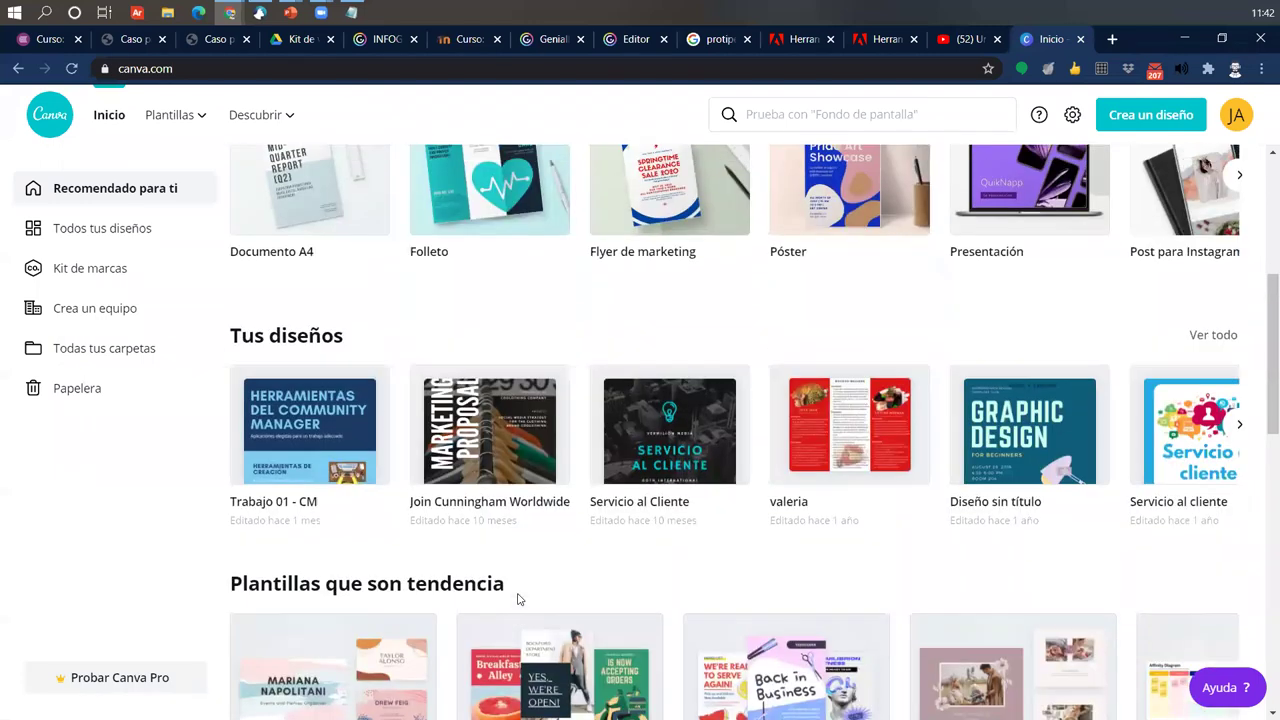
Step: Open the Trabajo 01 - CM design from Tus diseños
left_click(312, 432)
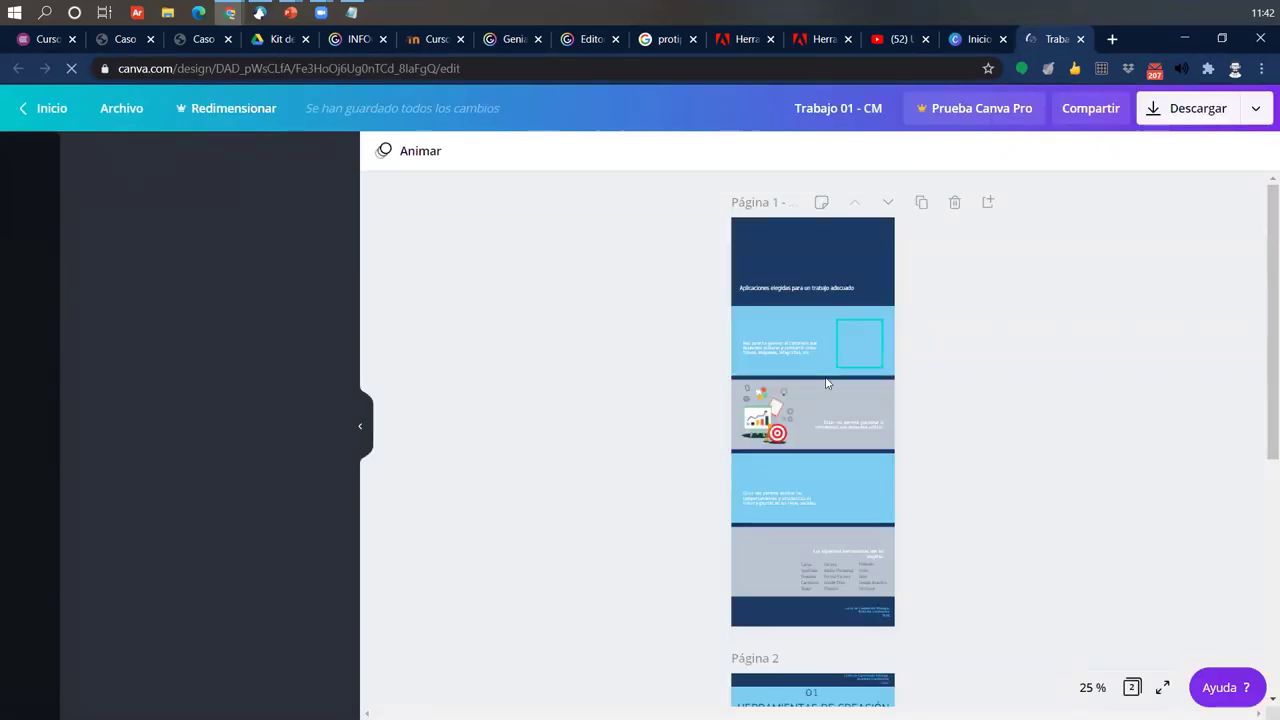
scroll(1260, 305, "down", 5)
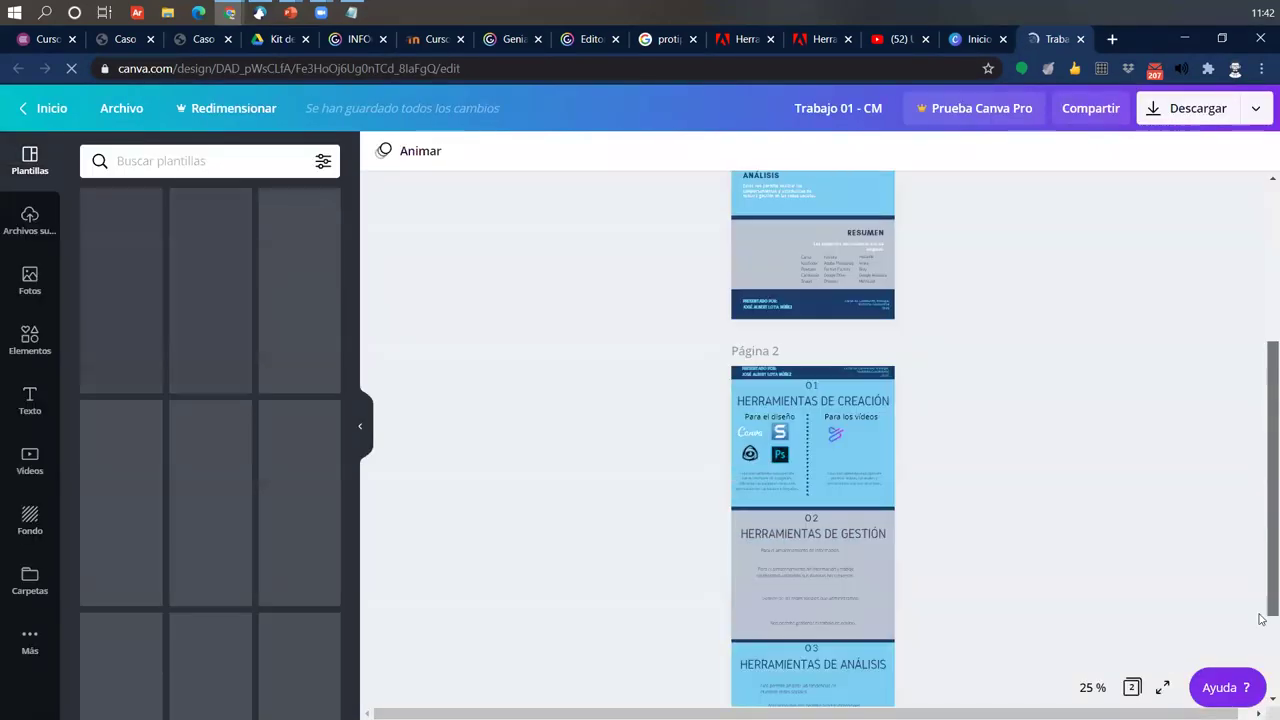
scroll(1260, 305, "up", 5)
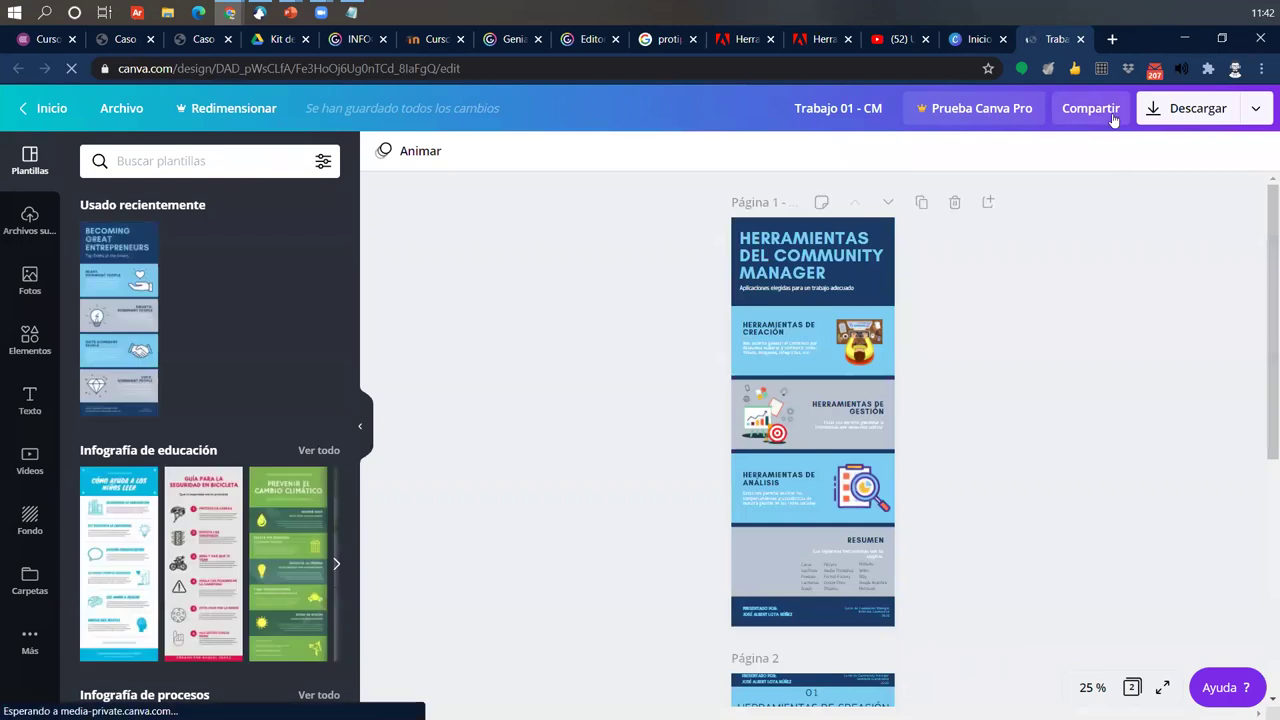
Step: Copy the design's view-only link via Compartir > Compartir enlace, then go to Moodle
left_click(1100, 118)
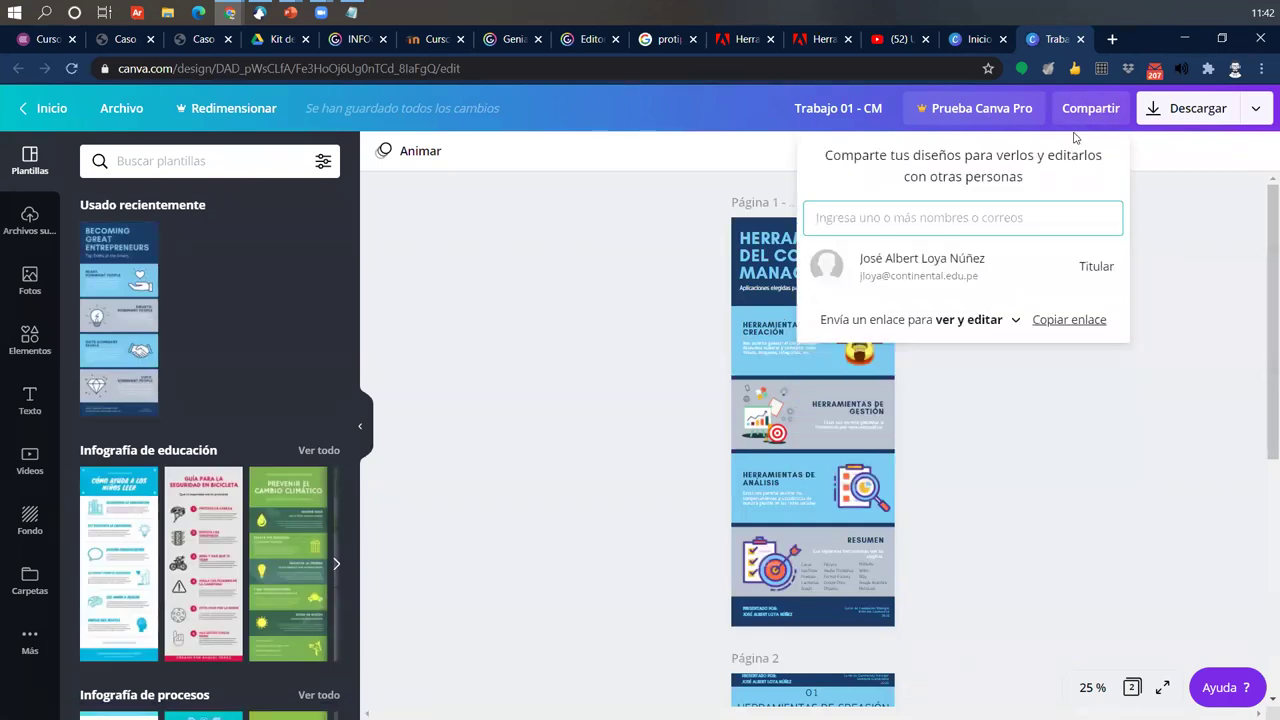
left_click(1258, 112)
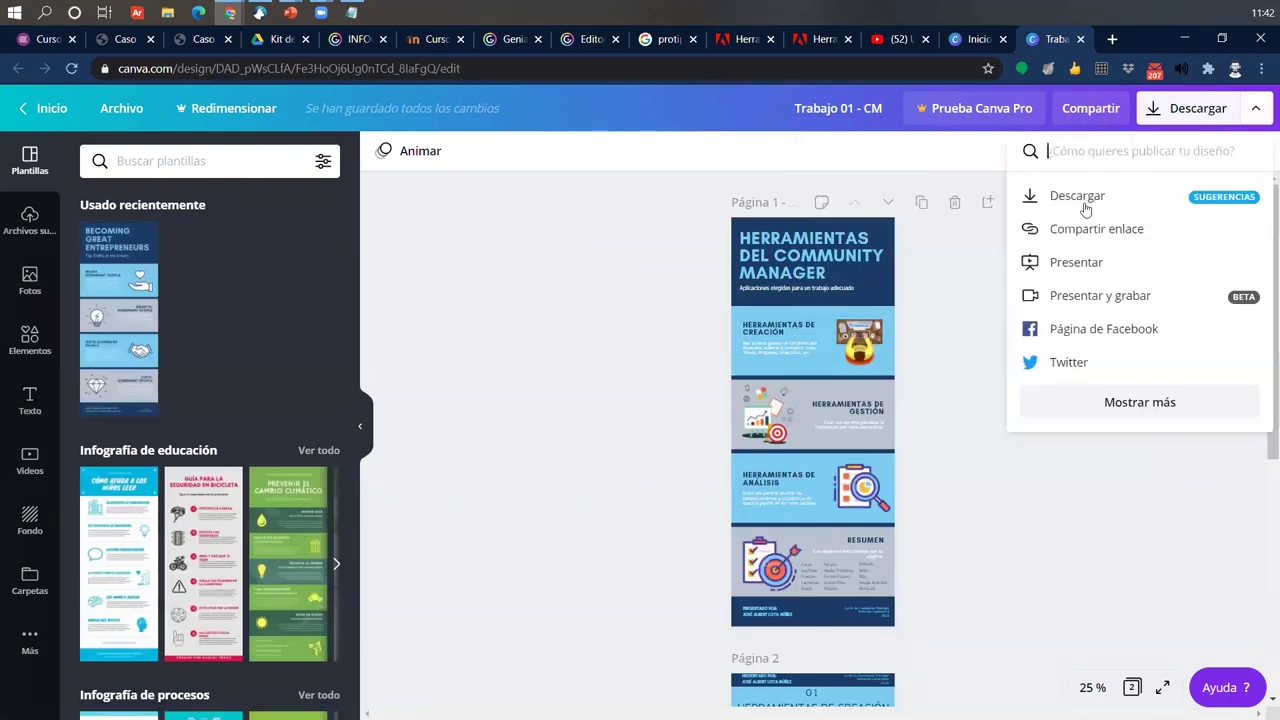
left_click(1075, 238)
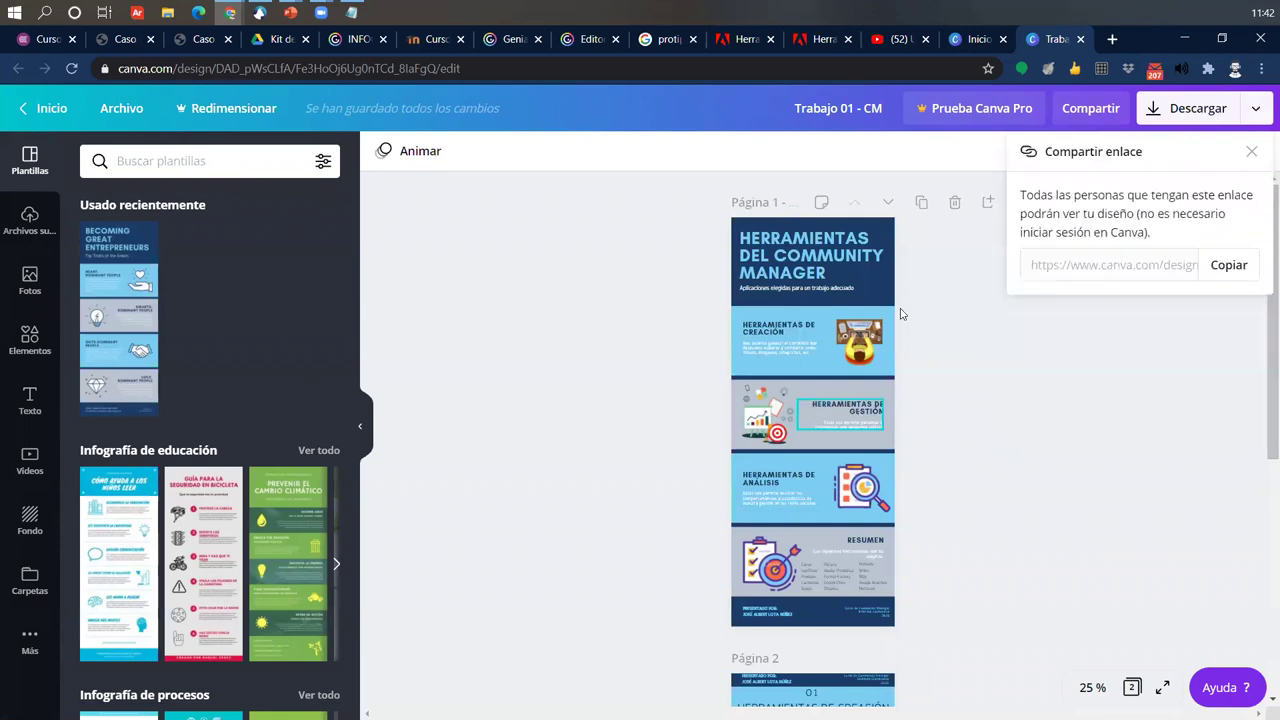
left_click(1194, 274)
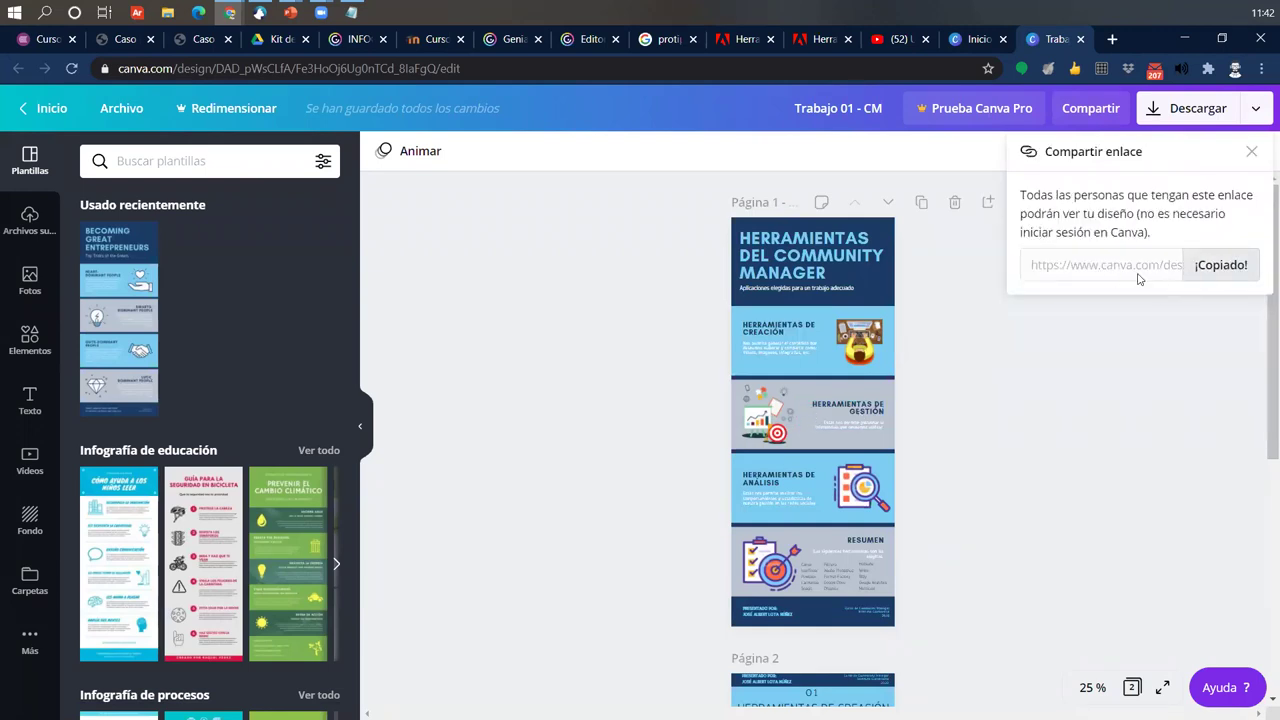
left_click(417, 42)
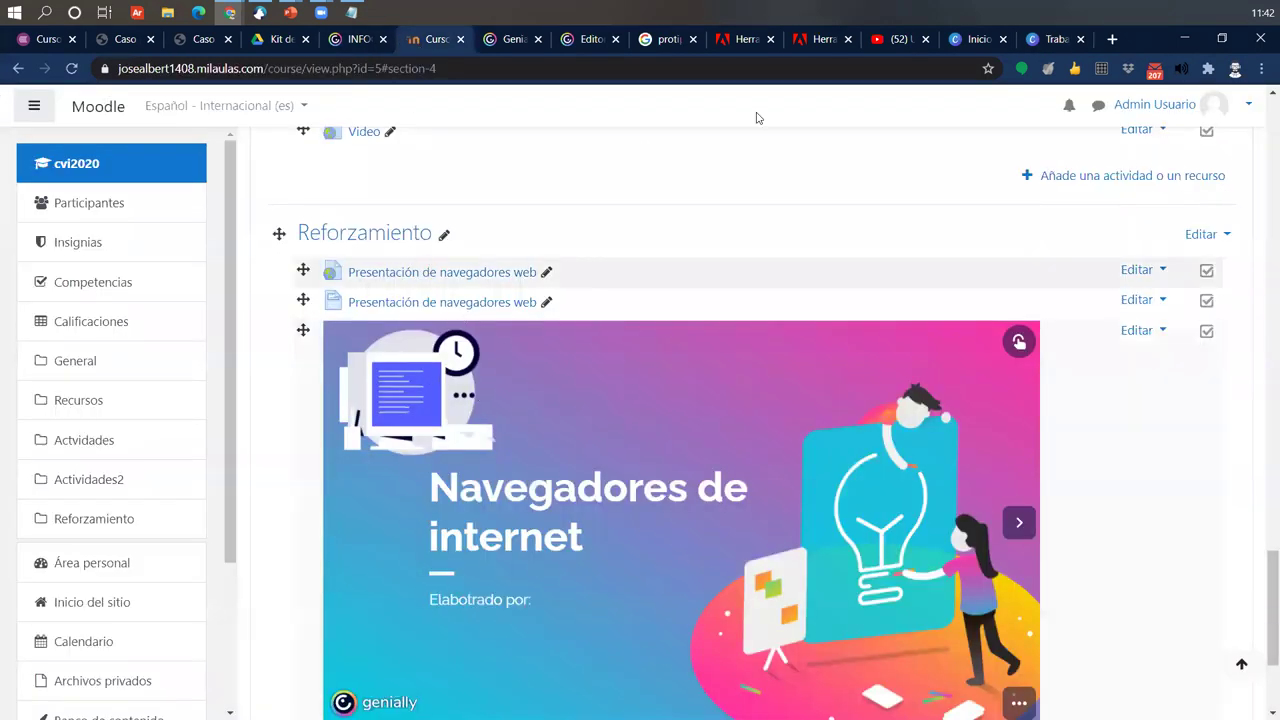
Step: Close the share-link panel, browse all publishing destinations under Mostrar más, then return to Moodle
left_click(1052, 40)
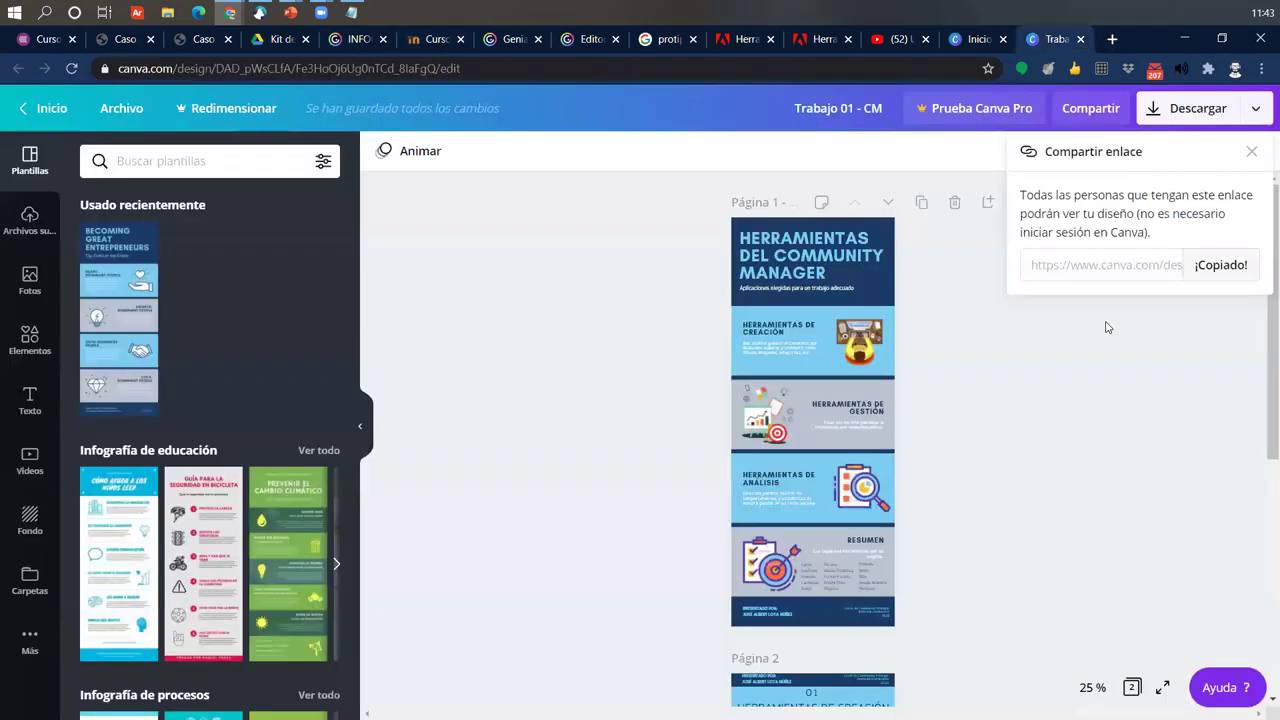
left_click(1252, 152)
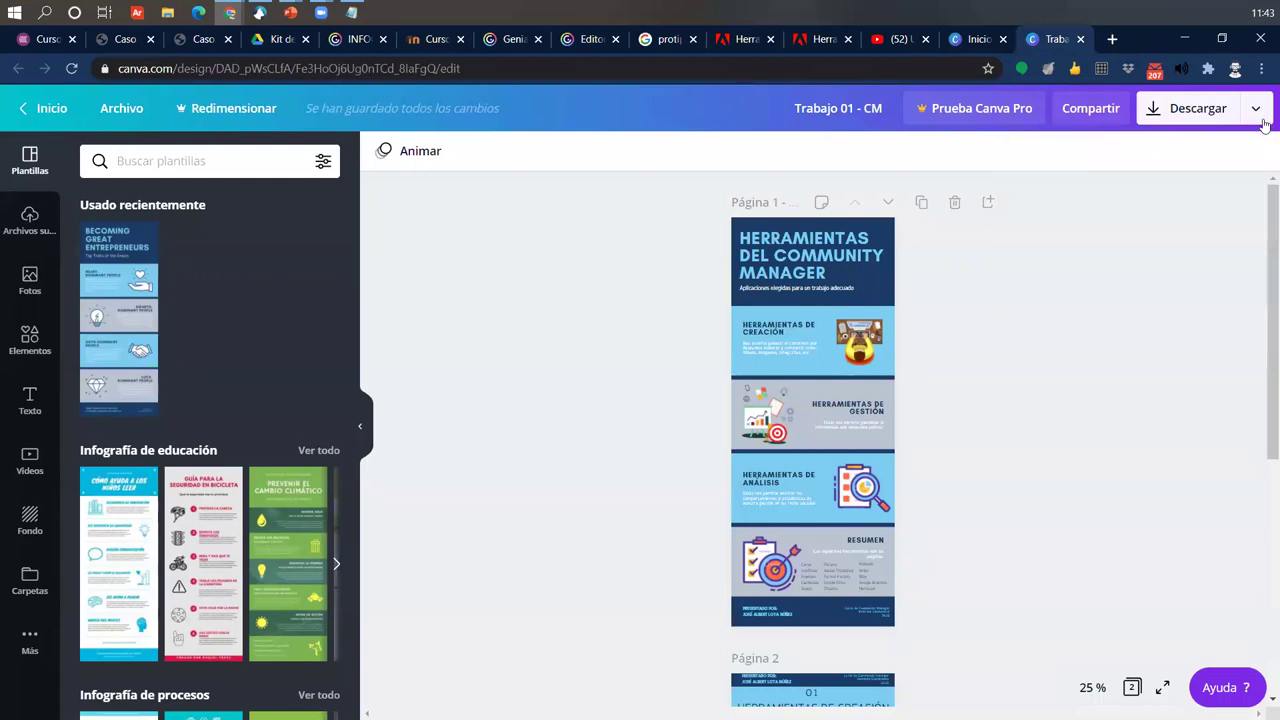
left_click(1260, 112)
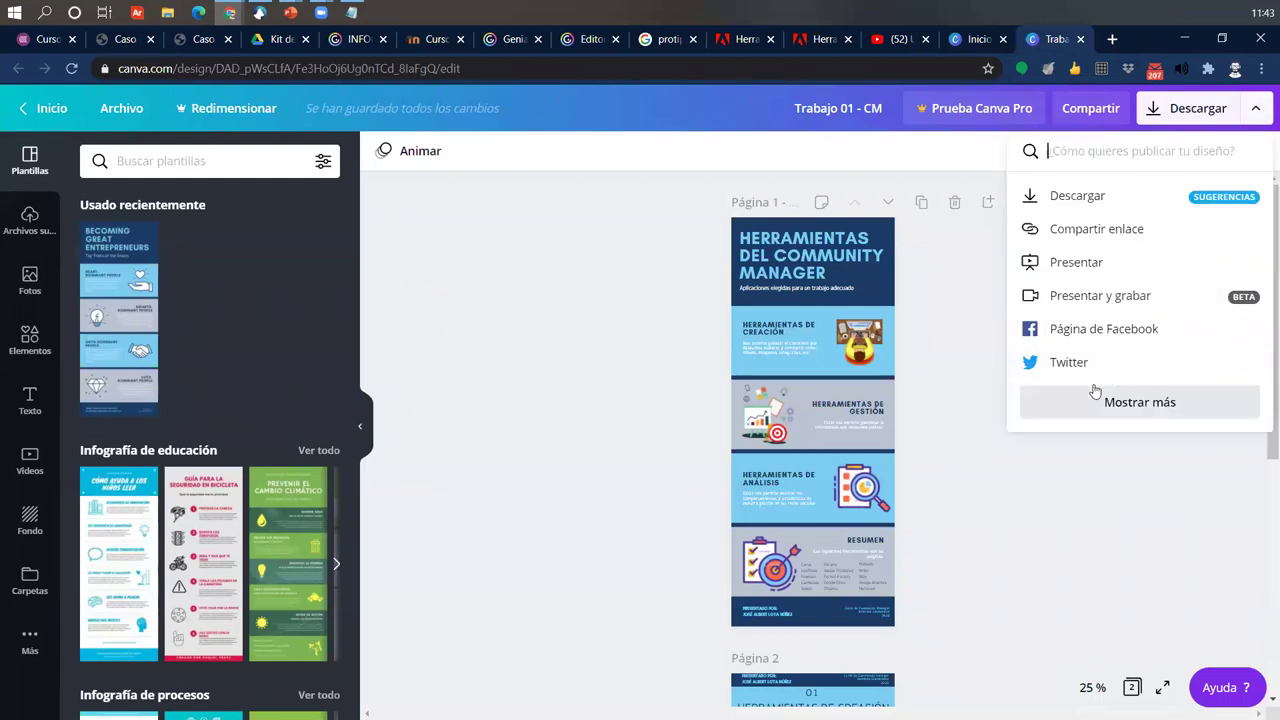
left_click(1130, 405)
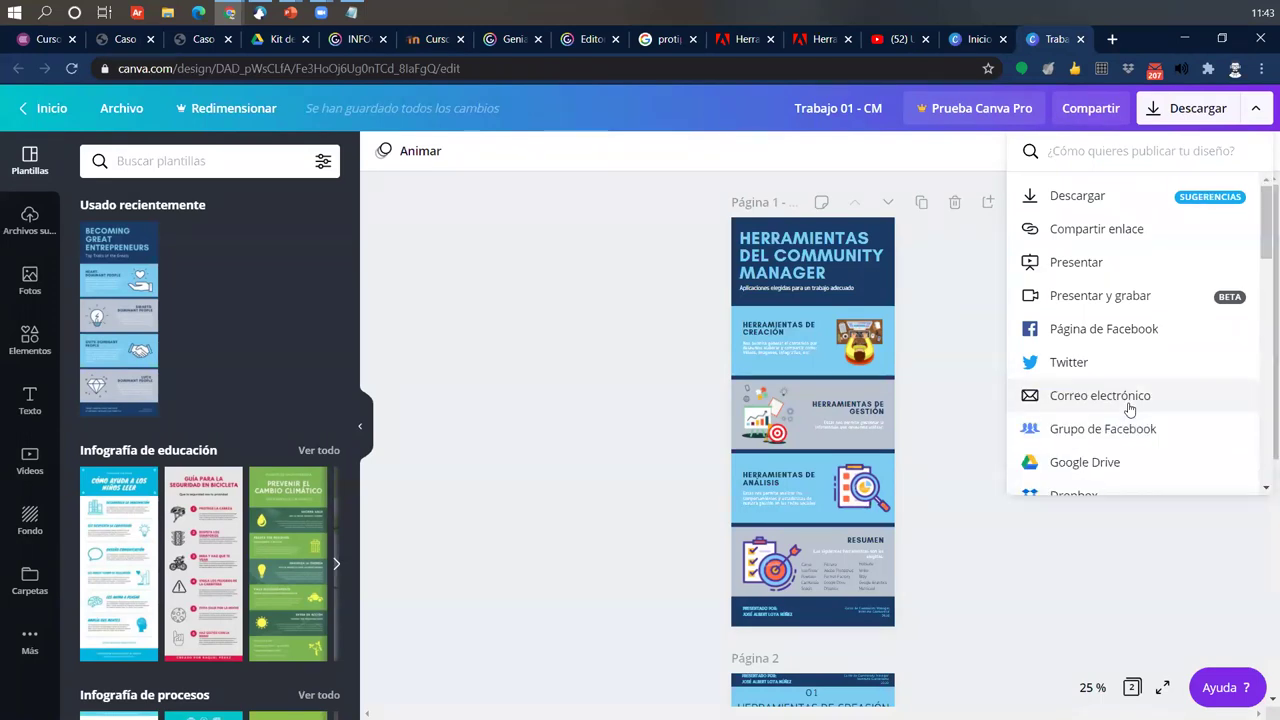
scroll(1128, 410, "down", 3)
scroll(1128, 410, "down", 5)
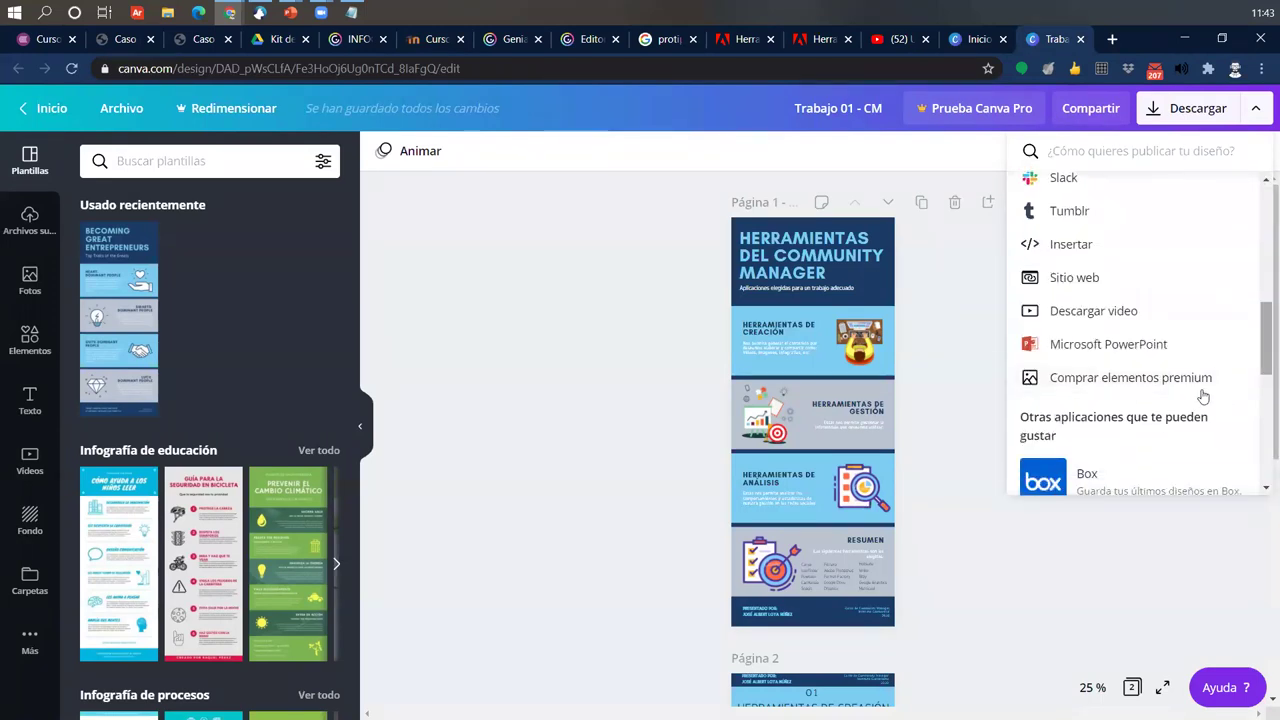
scroll(1203, 397, "up", 2)
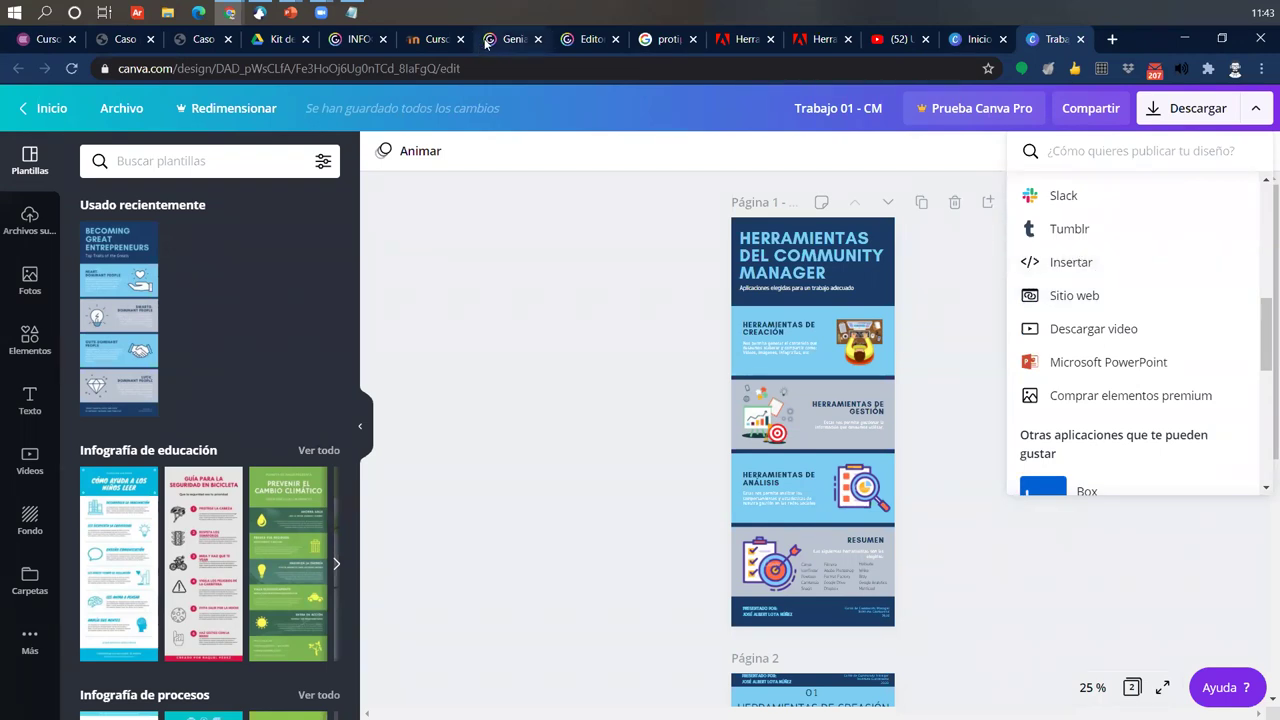
left_click(422, 47)
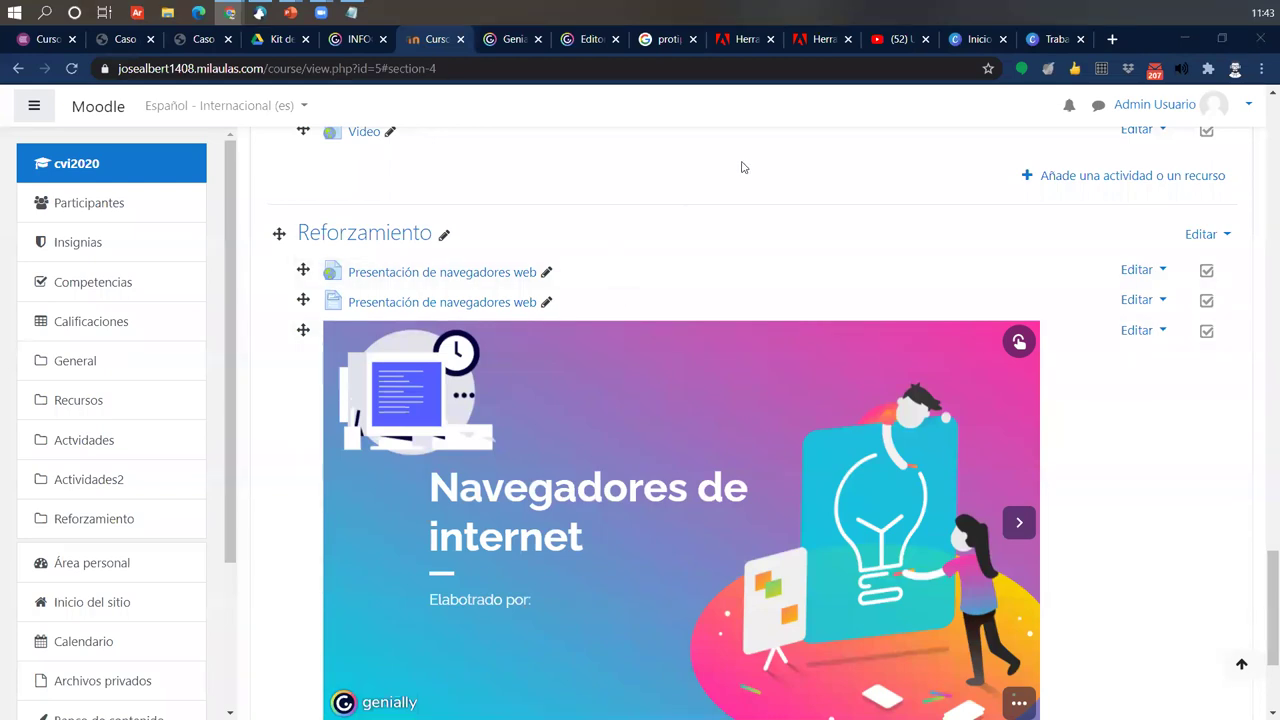
Step: Check the Moodle section's footer, then close the Trabajo 01 - CM editor tab
scroll(536, 566, "down", 3)
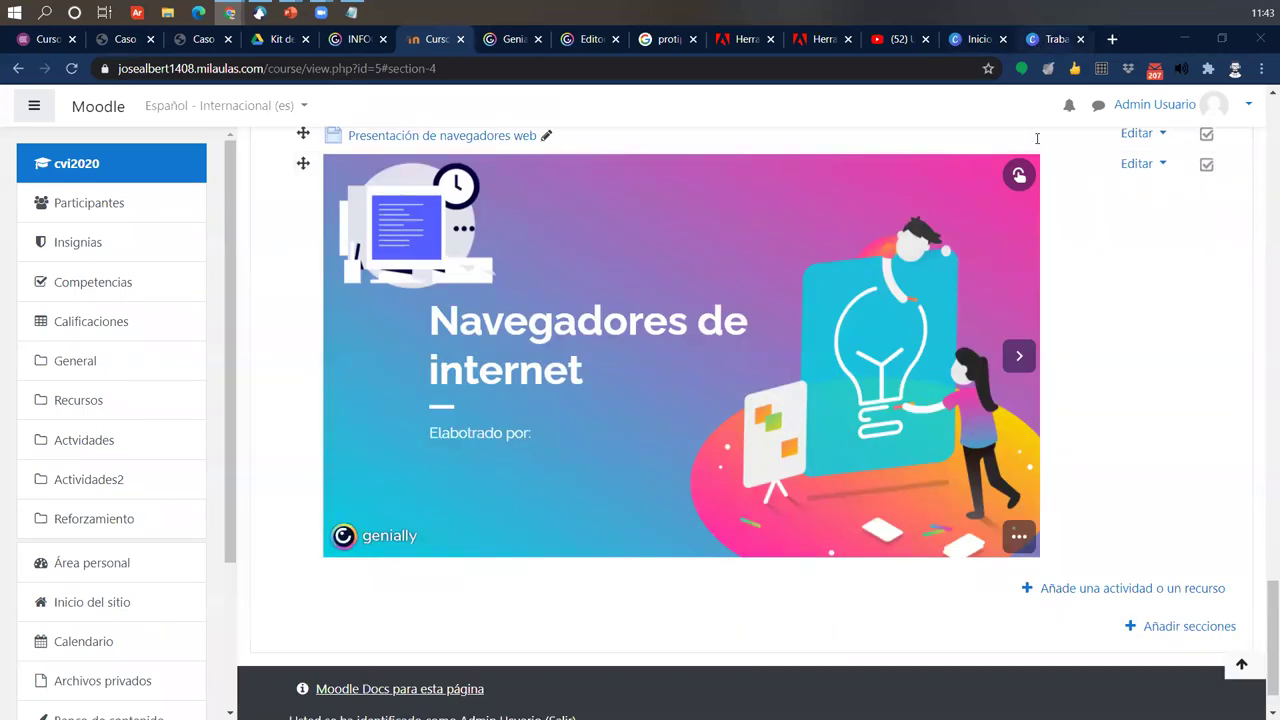
left_click(1045, 40)
scroll(1060, 300, "up", 5)
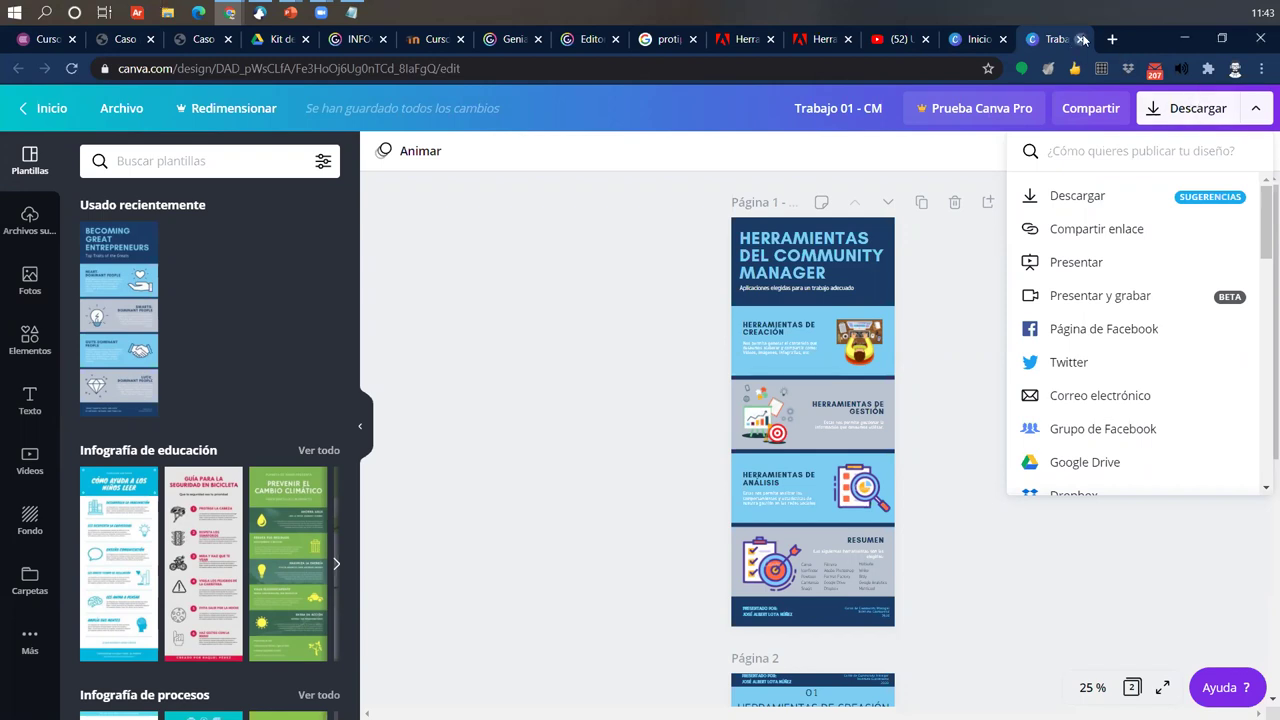
left_click(1081, 40)
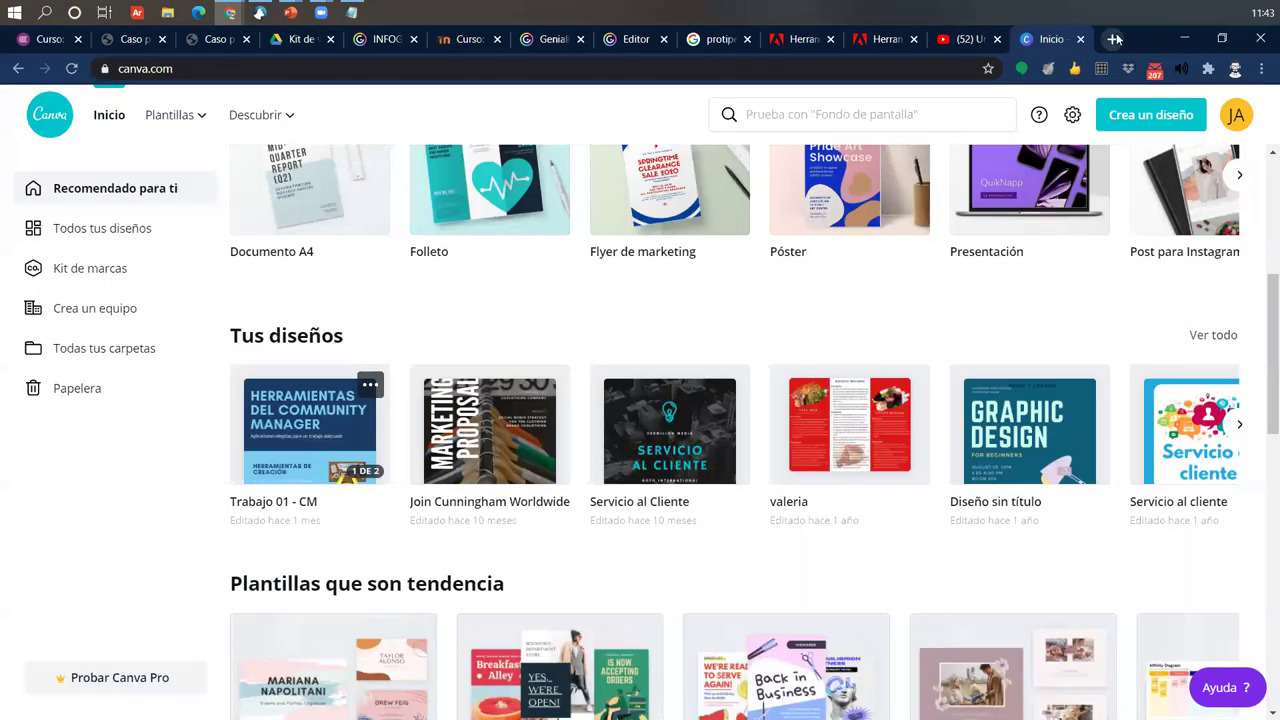
left_click(1115, 39)
type("prezi")
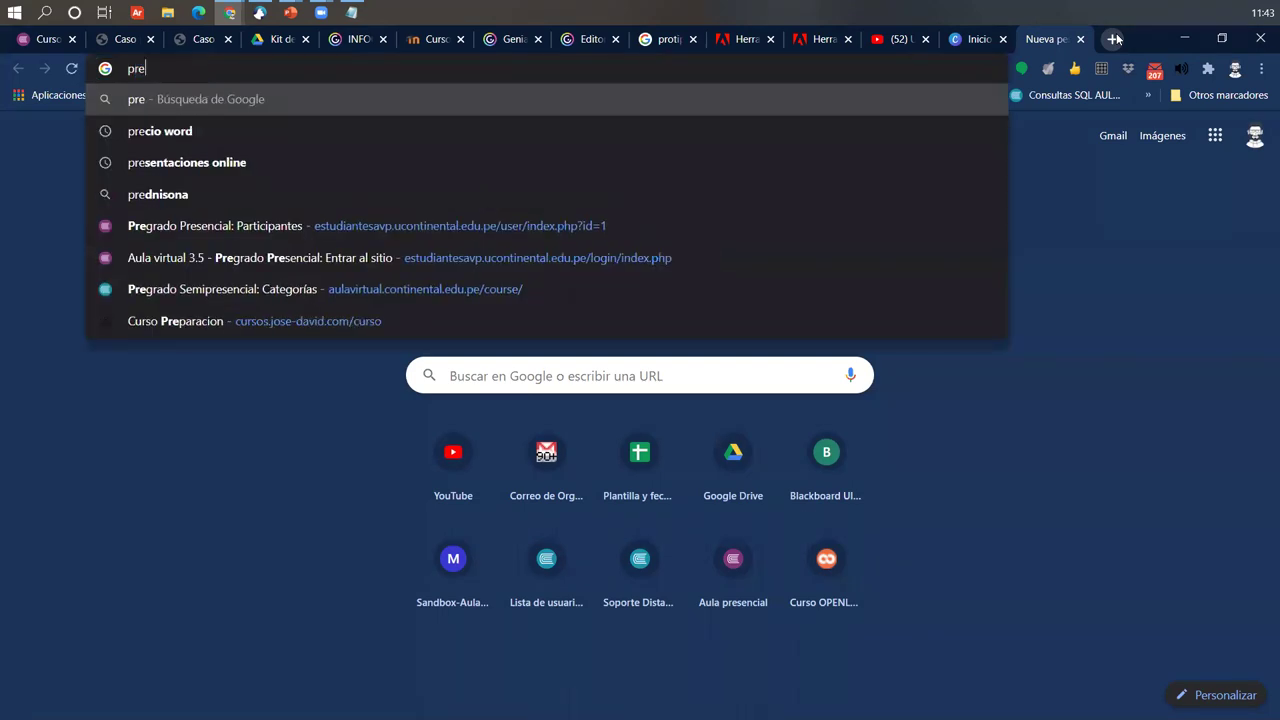
key("Return")
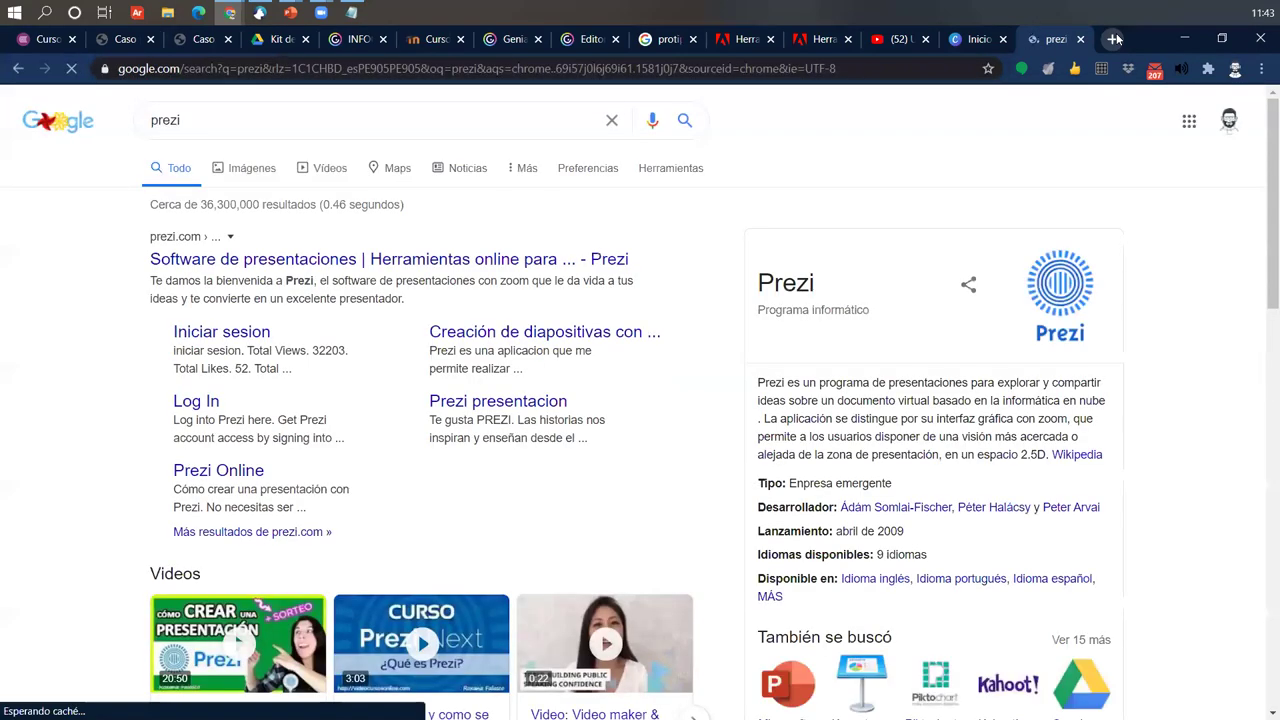
left_click(375, 260)
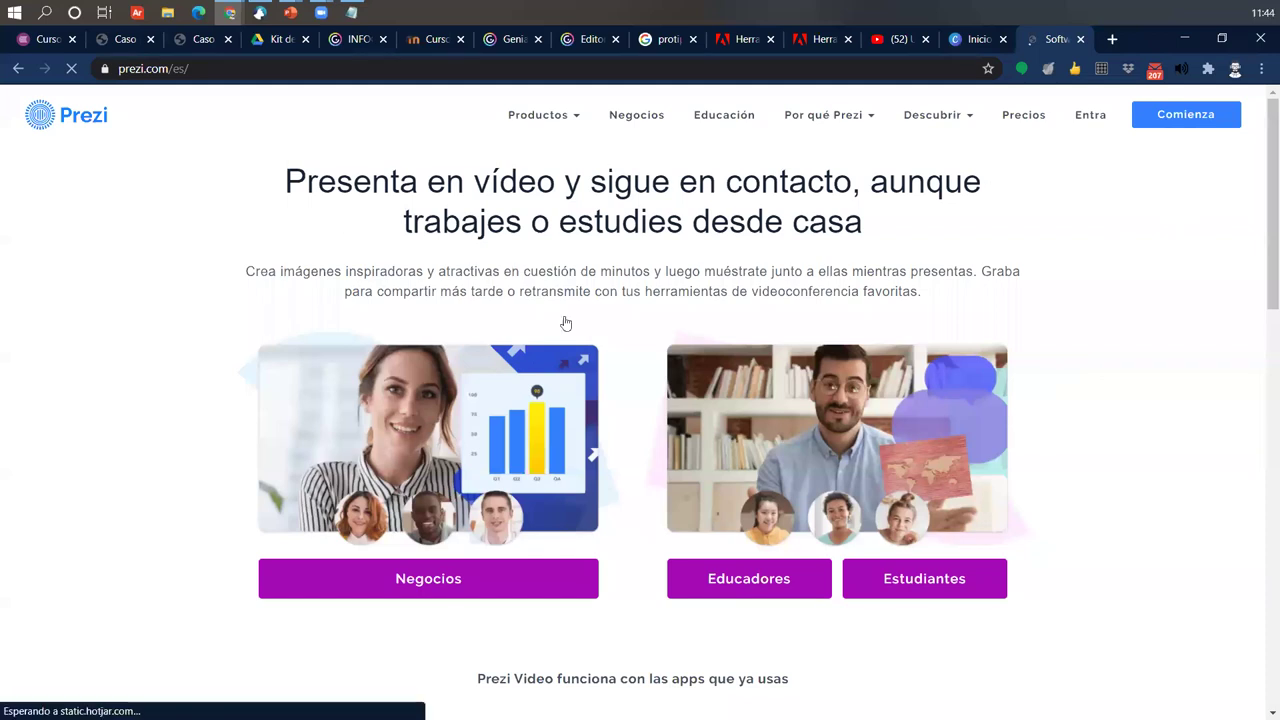
left_click(1089, 117)
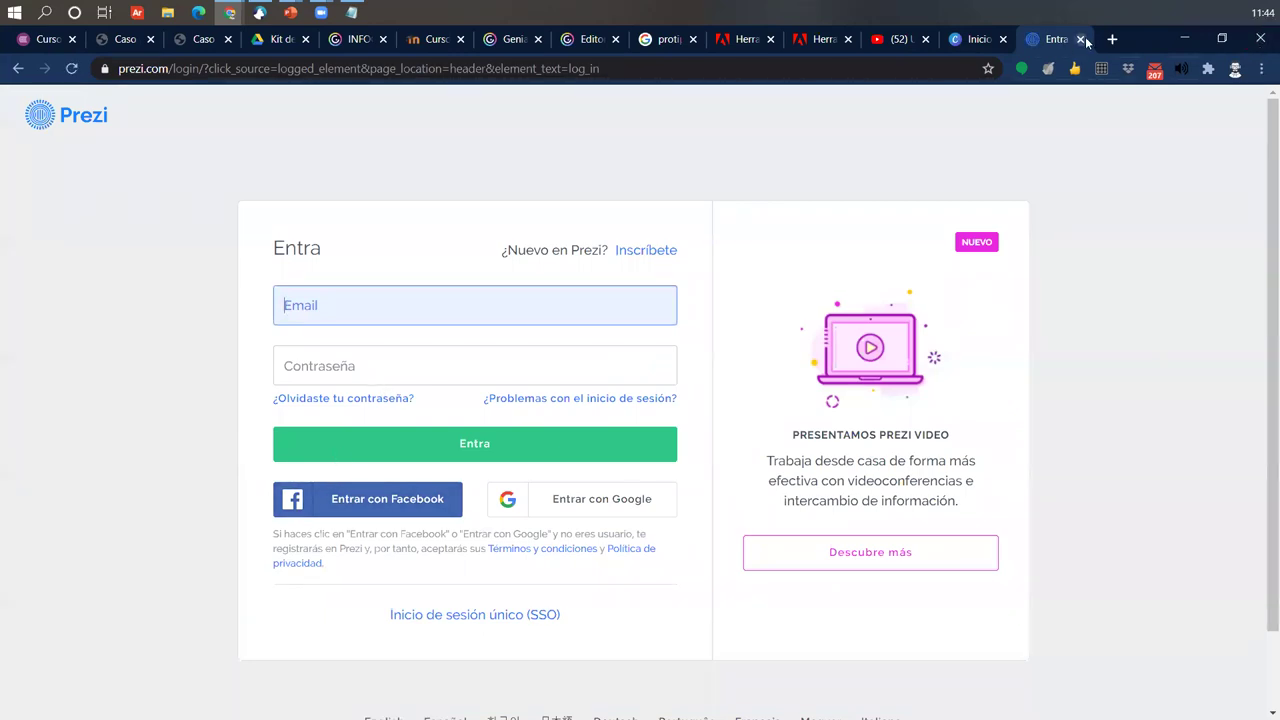
left_click(1080, 40)
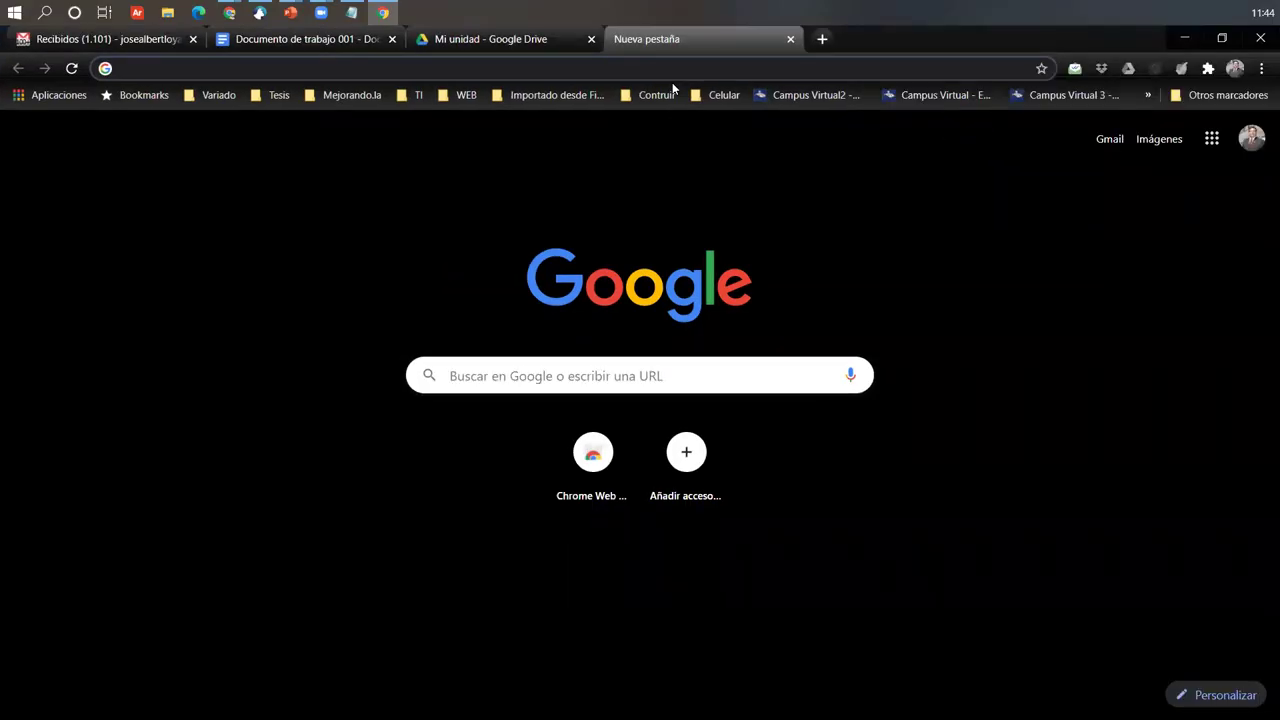
Step: Open the Prezi presentations dashboard in a new window and look over it
left_click(677, 69)
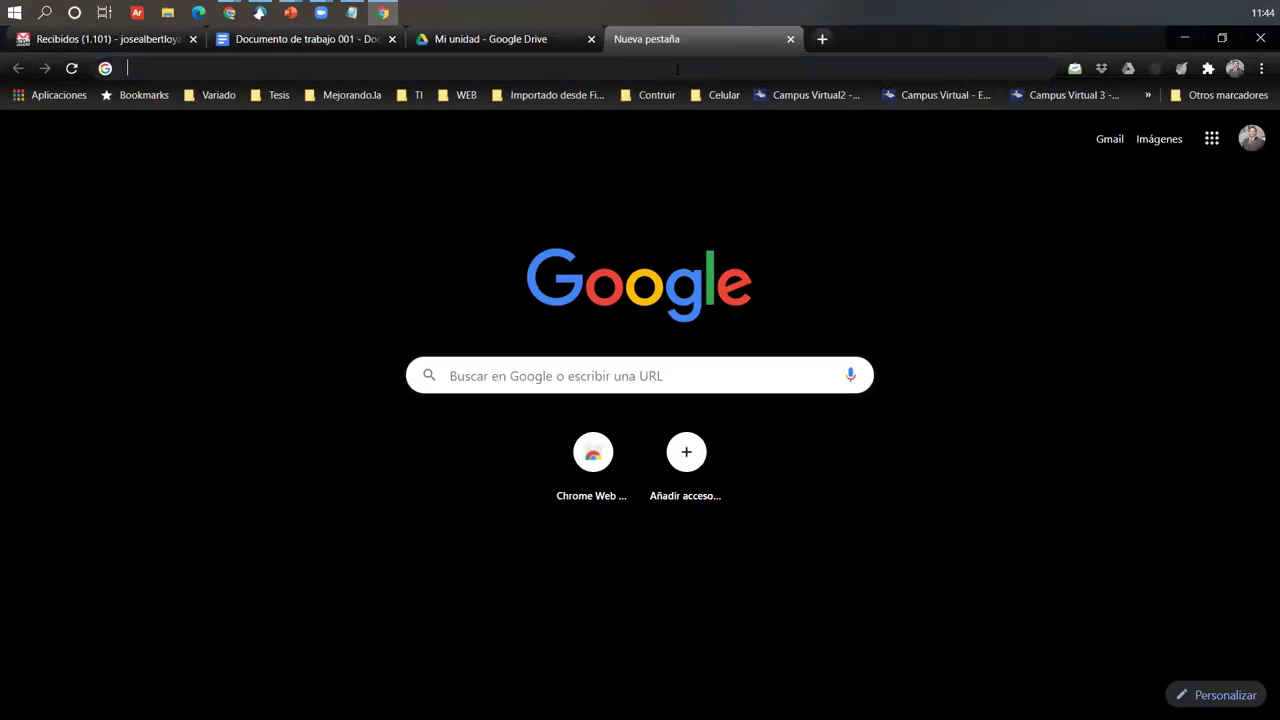
type("prezi.com/dashboard/next/#/presentations")
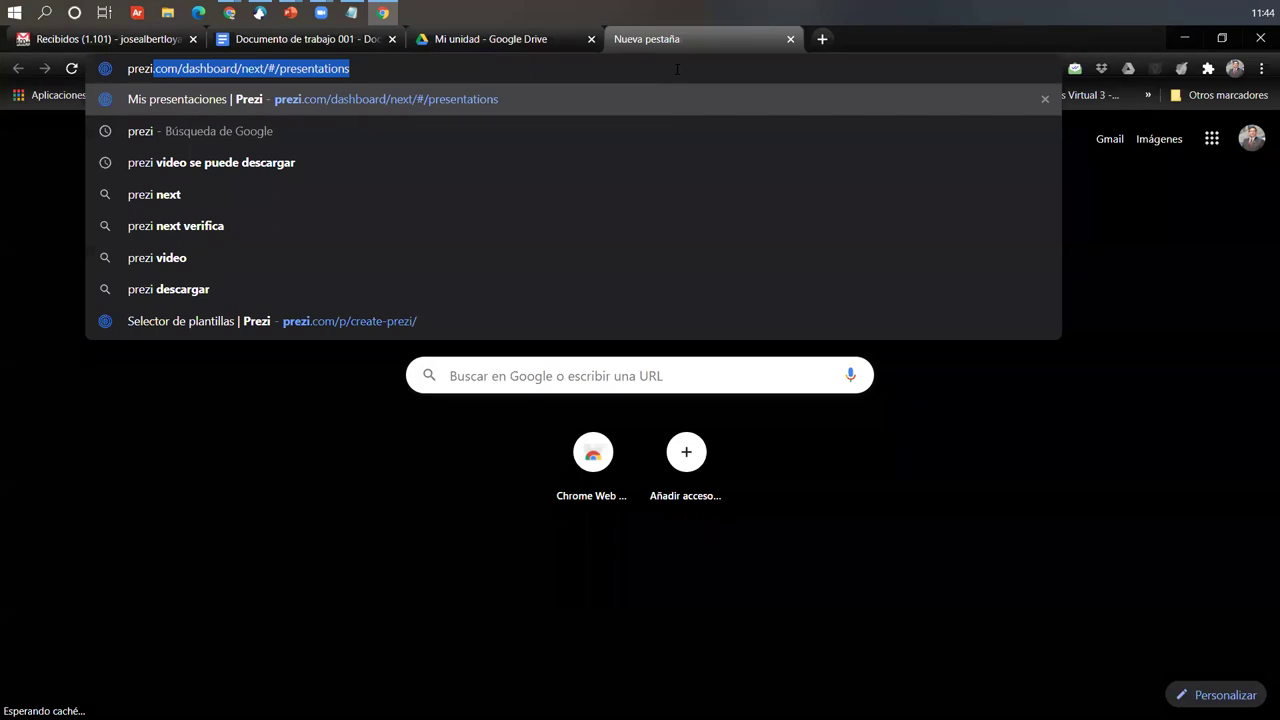
key("Return")
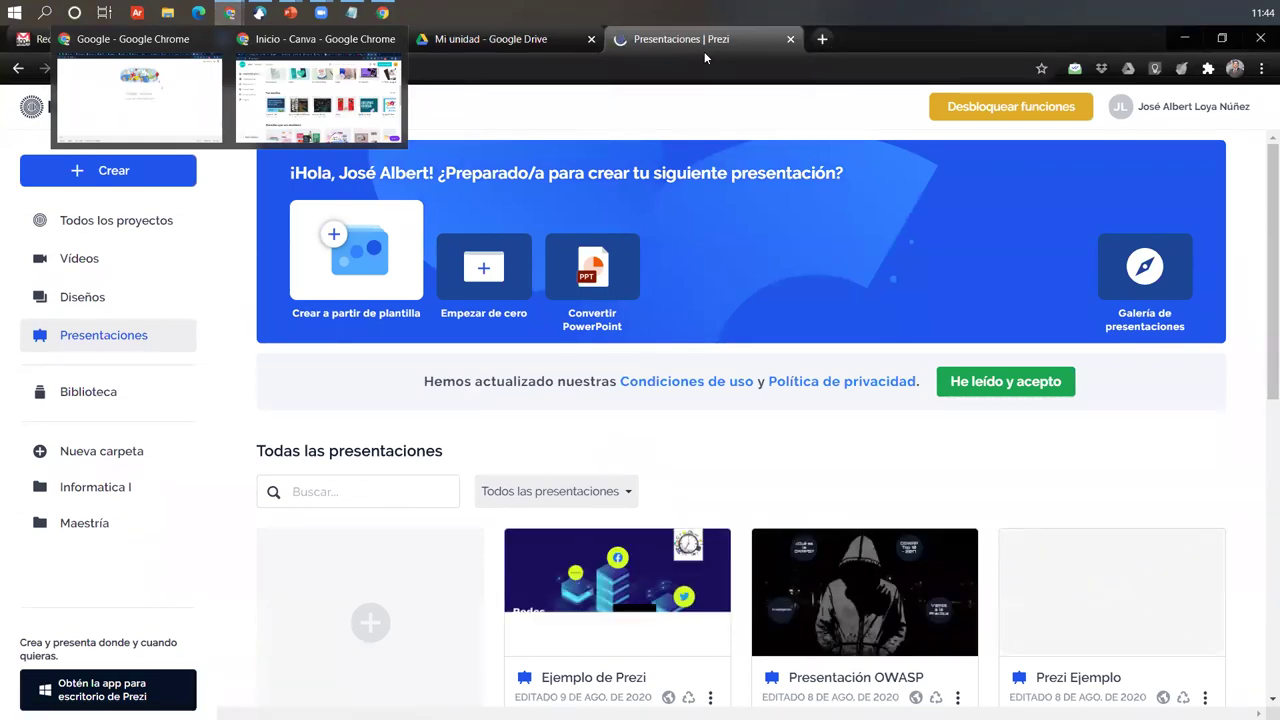
scroll(889, 521, "down", 3)
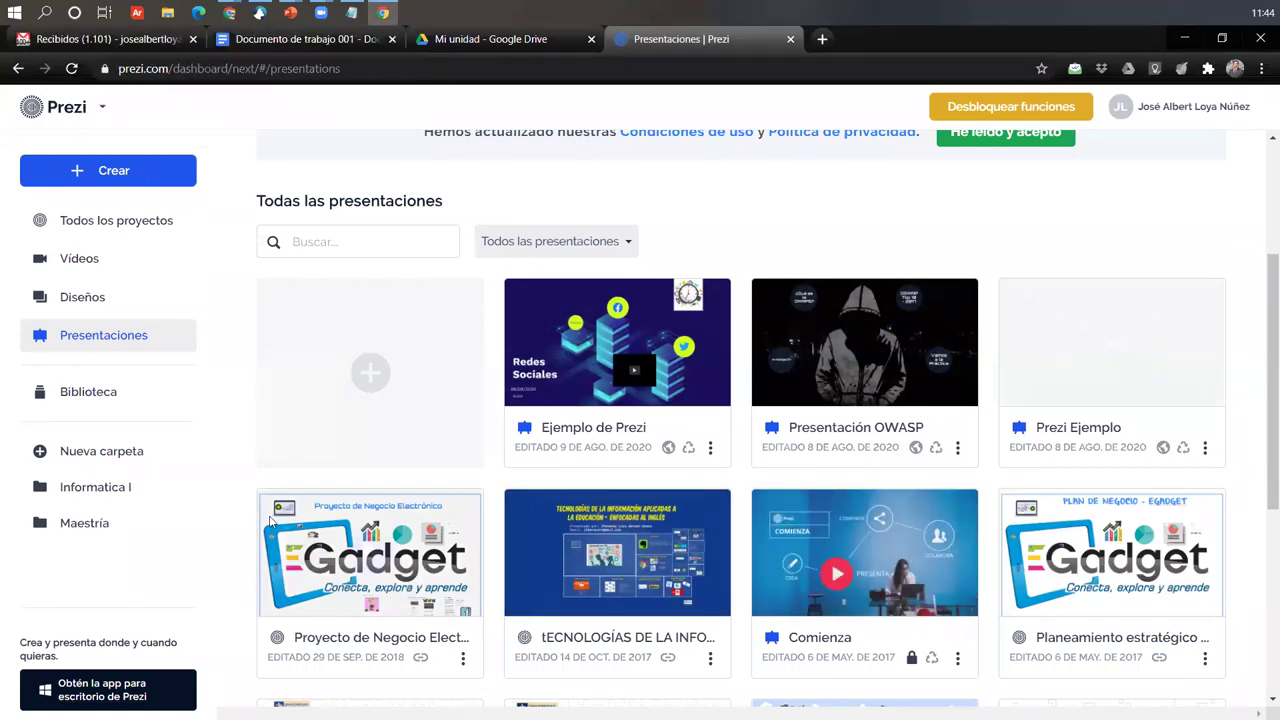
mouse_move(598, 352)
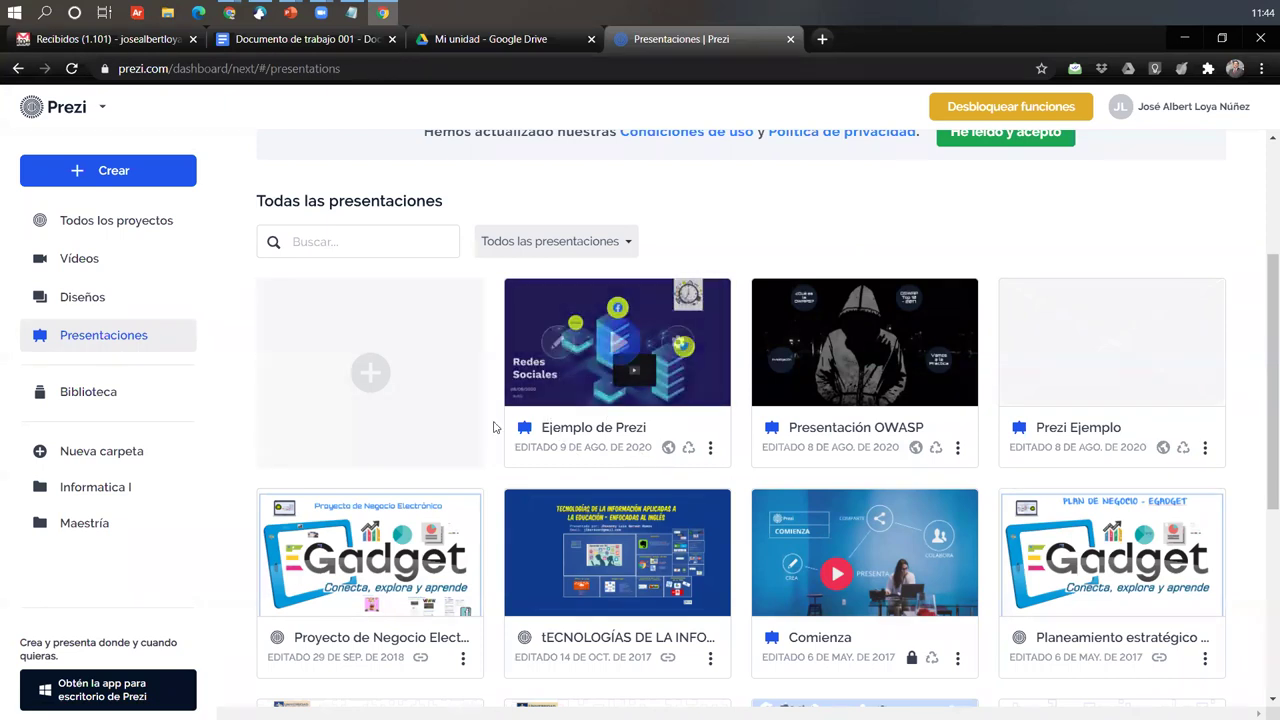
mouse_move(657, 373)
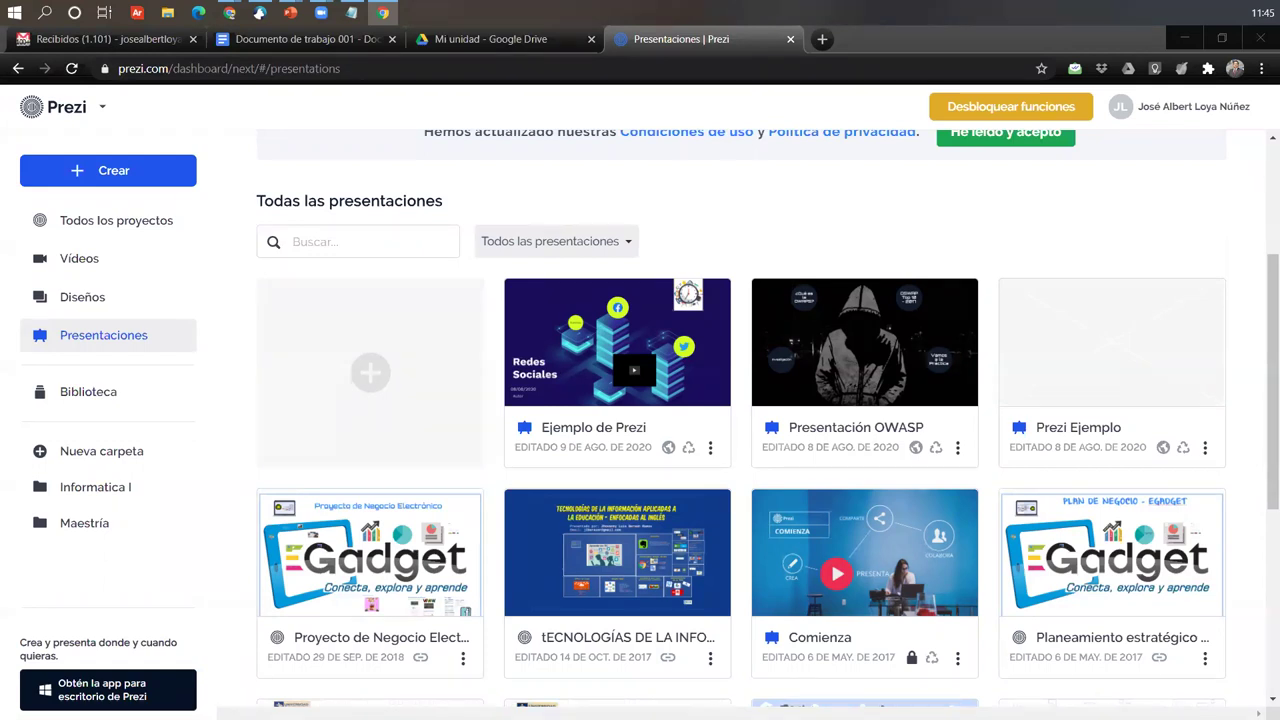
Step: Minimize Prezi and reopen the Trabajo 01 - CM infographic from Canva's Tus diseños
left_click(1180, 40)
scroll(447, 427, "up", 4)
scroll(447, 427, "down", 5)
left_click(1136, 411)
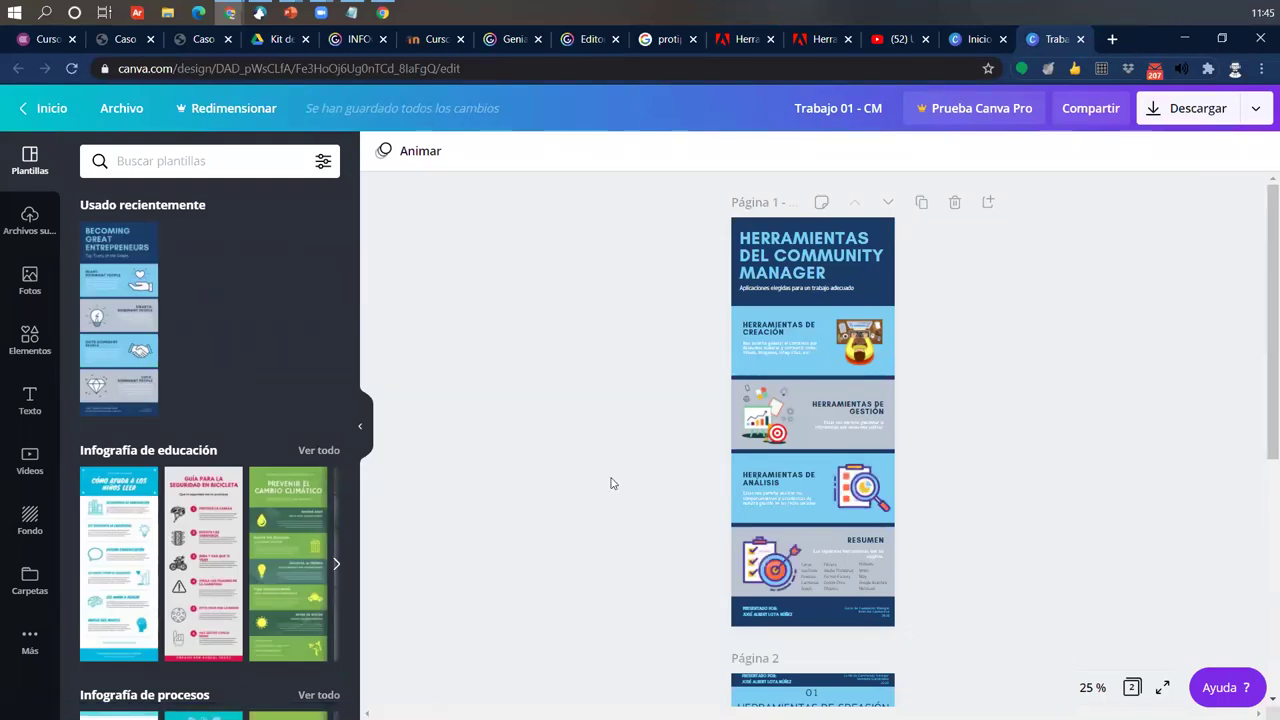
scroll(703, 552, "down", 3)
scroll(1180, 477, "up", 3)
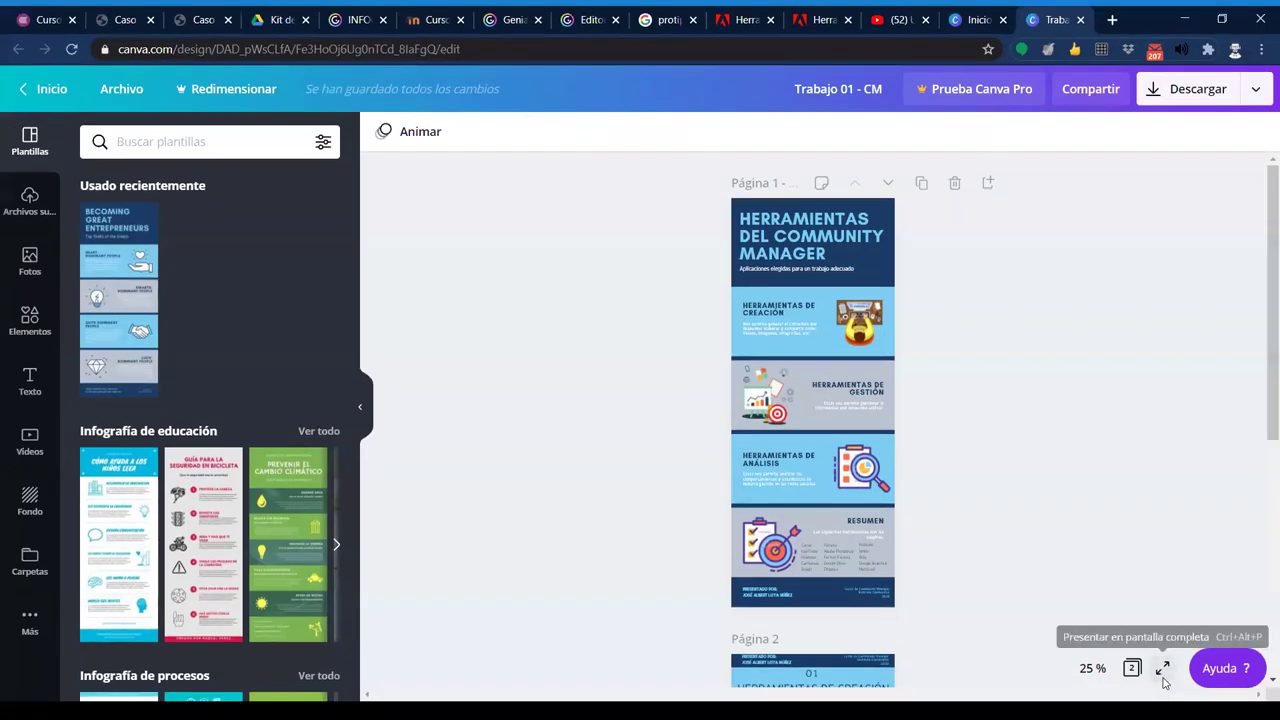
left_click(1165, 687)
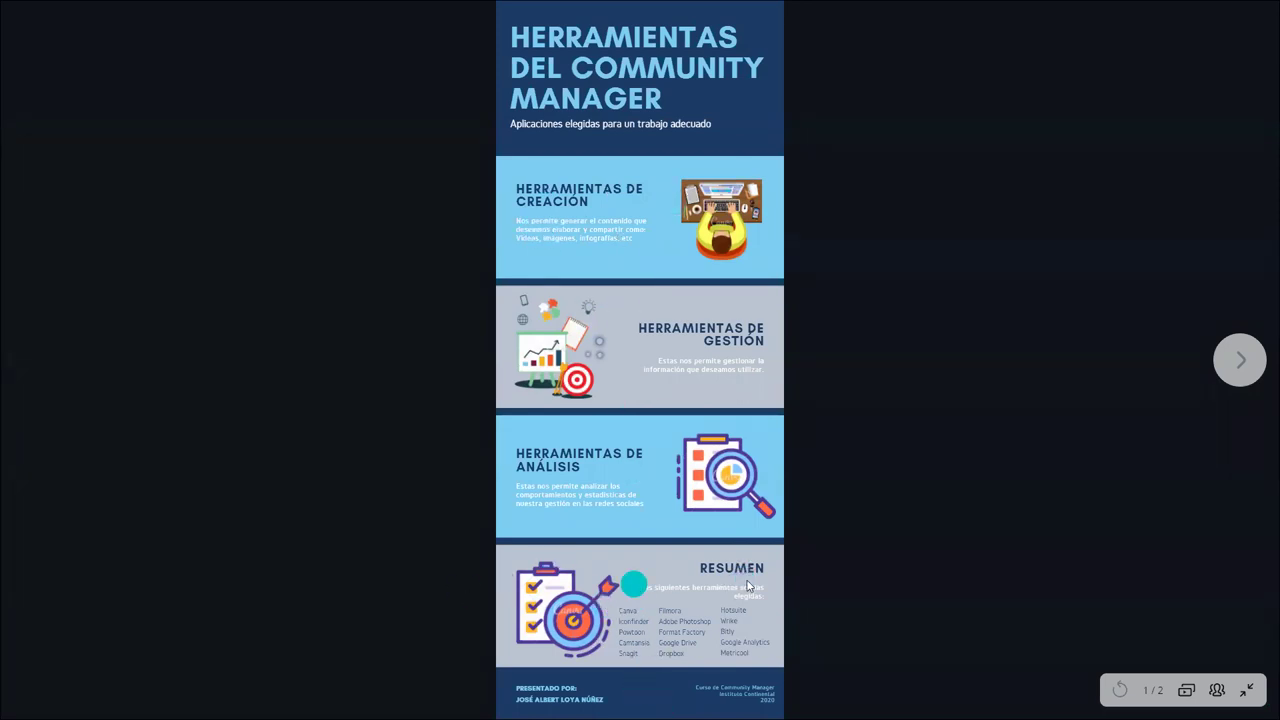
left_click(1240, 362)
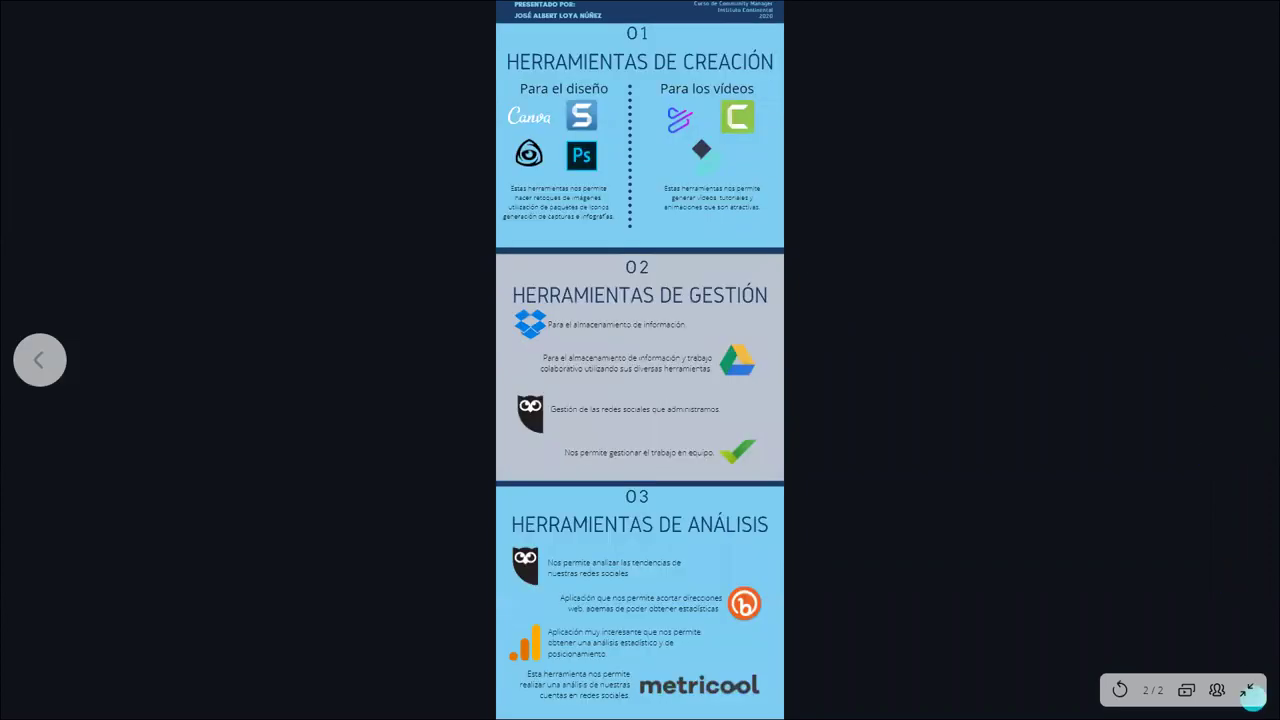
left_click(1248, 692)
scroll(975, 450, "up", 4)
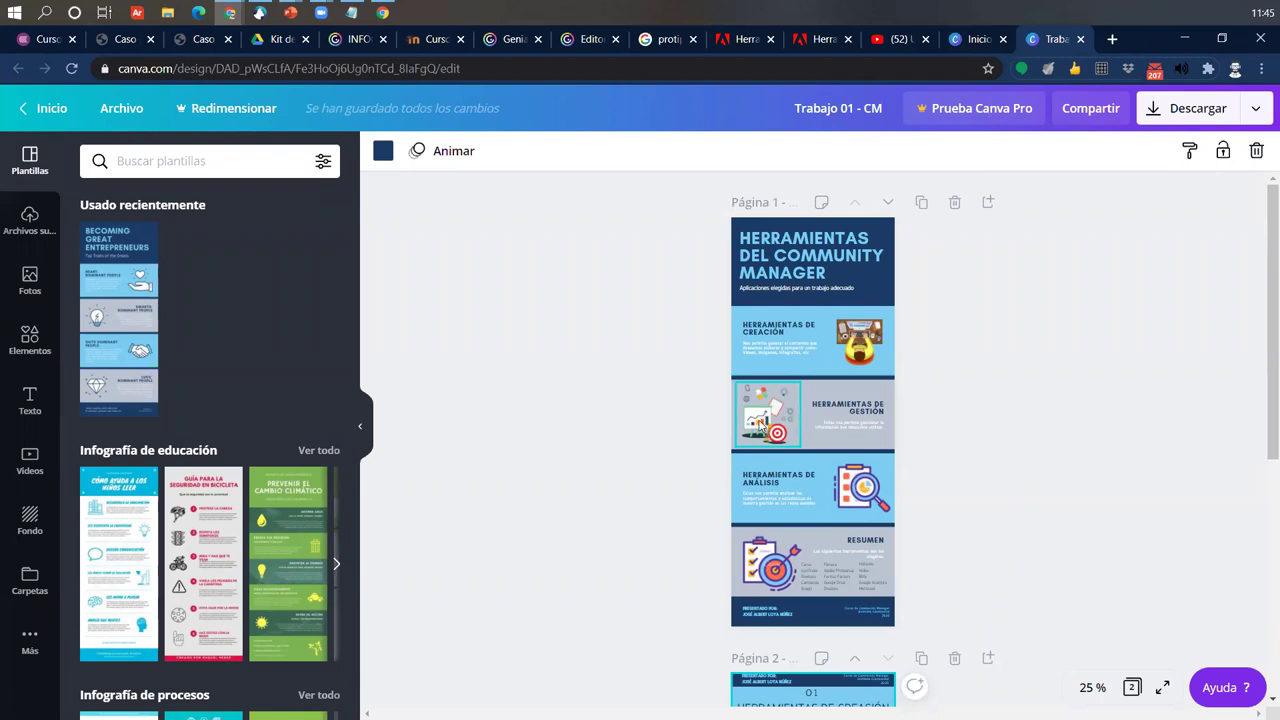
Step: Select the images in the Gestión, Creación, Análisis and Resumen sections
left_click(754, 425)
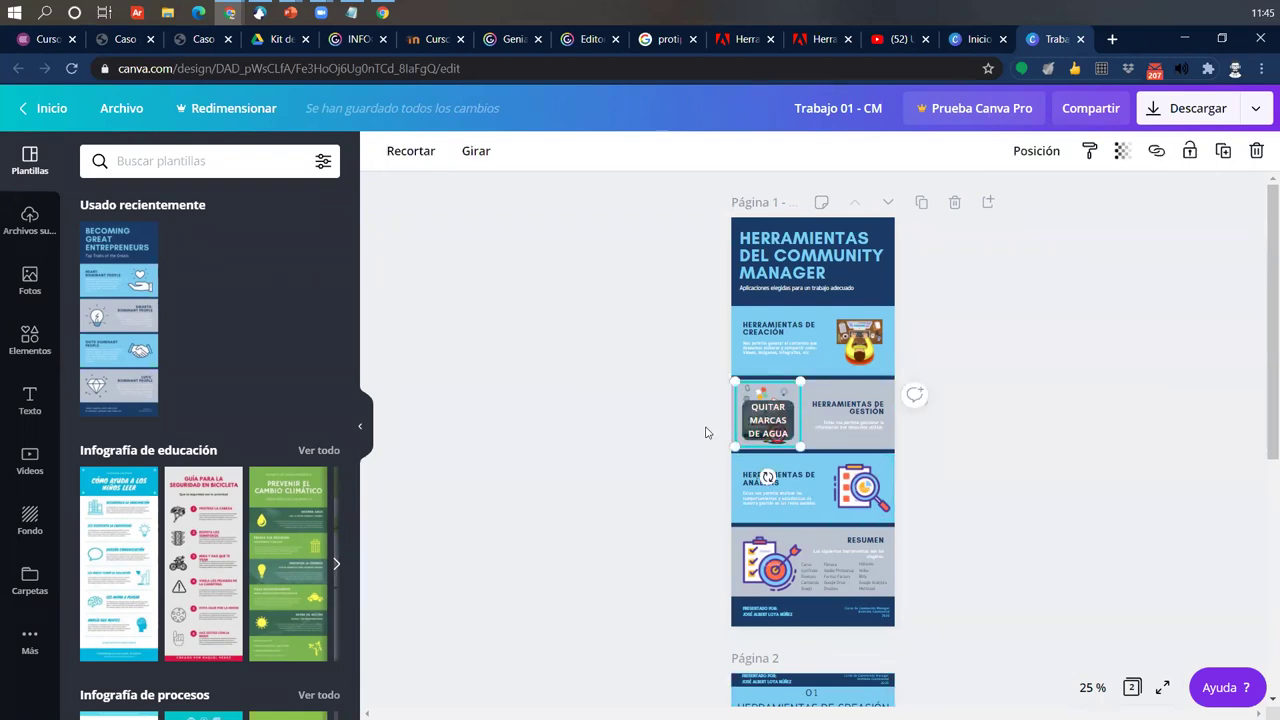
left_click(670, 444)
left_click(855, 345)
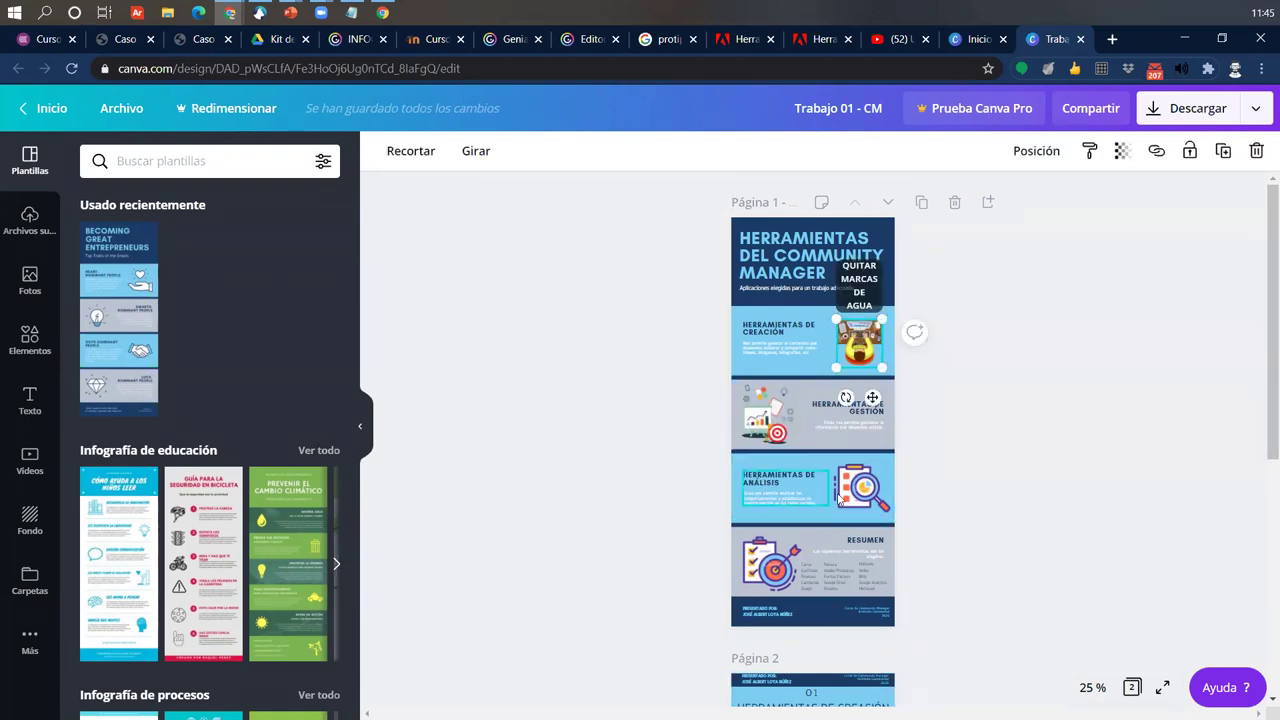
left_click(862, 488)
left_click(771, 563)
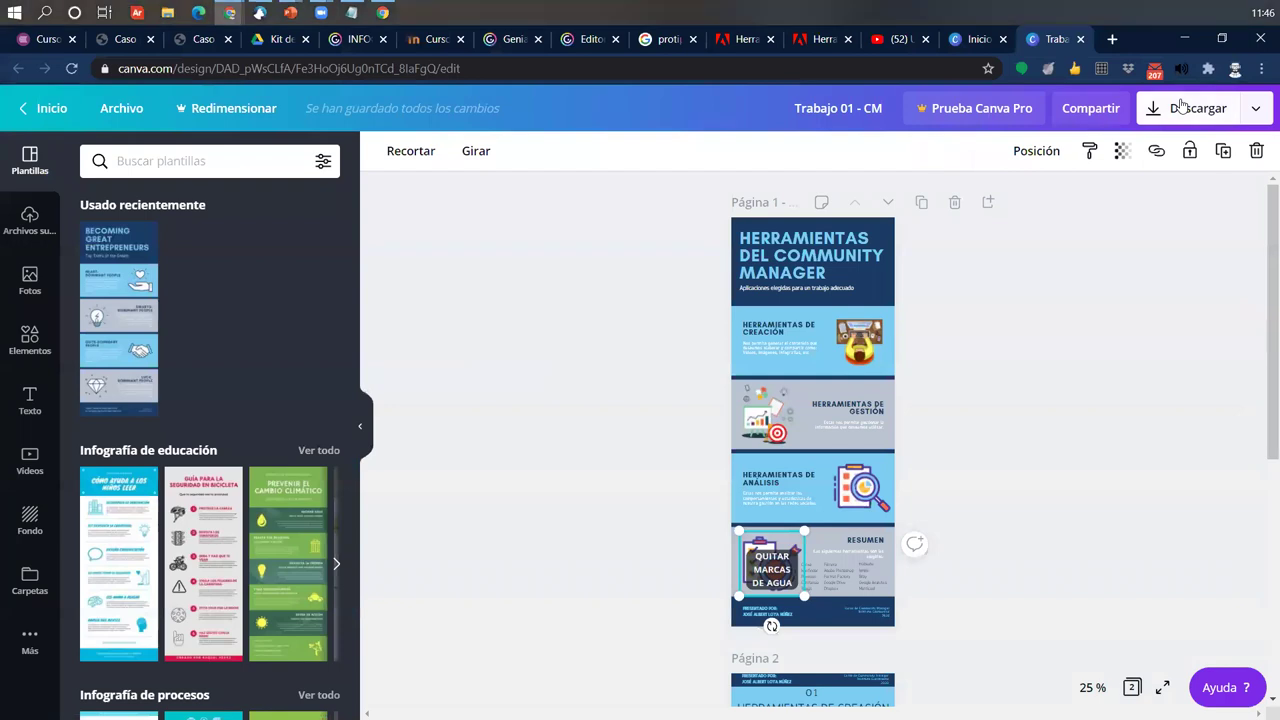
Step: Download a free watermarked PDF draft as 'Trabajo 01 - CM.pdf' into Descargas and open it
left_click(1181, 106)
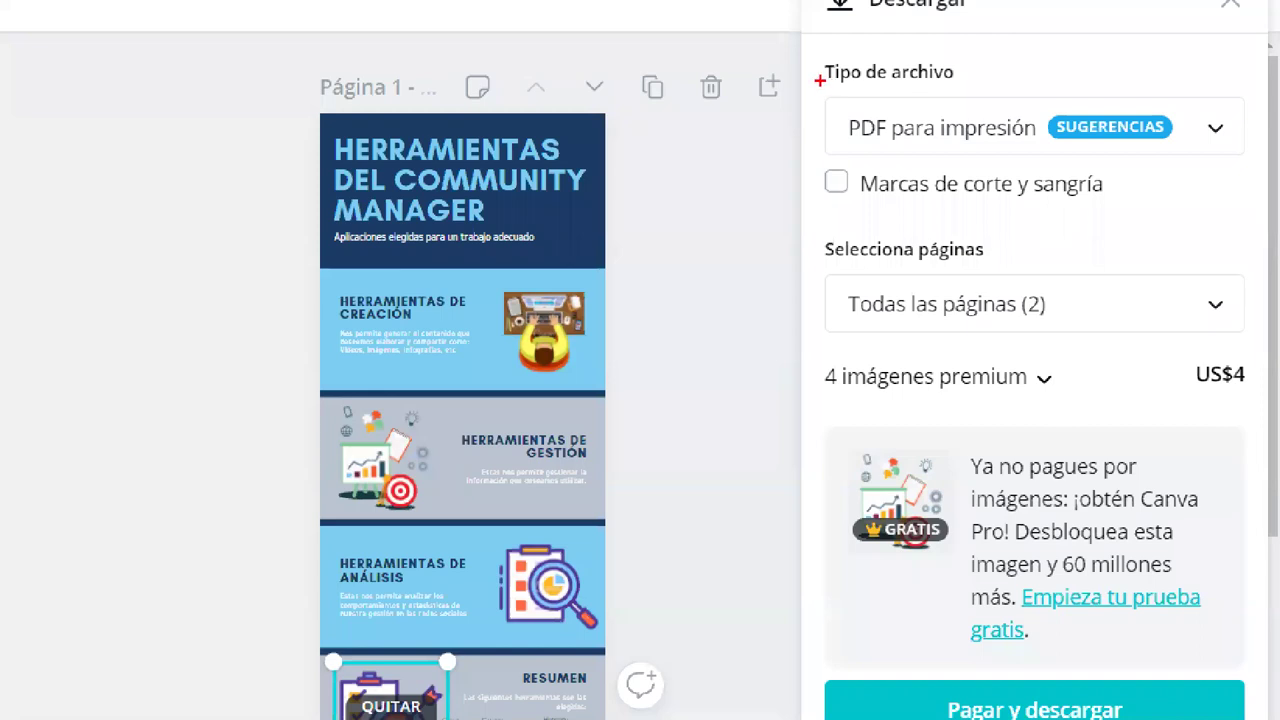
mouse_move(1210, 103)
left_mouse_down()
mouse_move(1216, 118)
mouse_move(1247, 79)
left_mouse_up()
mouse_move(1113, 301)
left_mouse_down()
mouse_move(1161, 273)
mouse_move(1186, 228)
left_mouse_up()
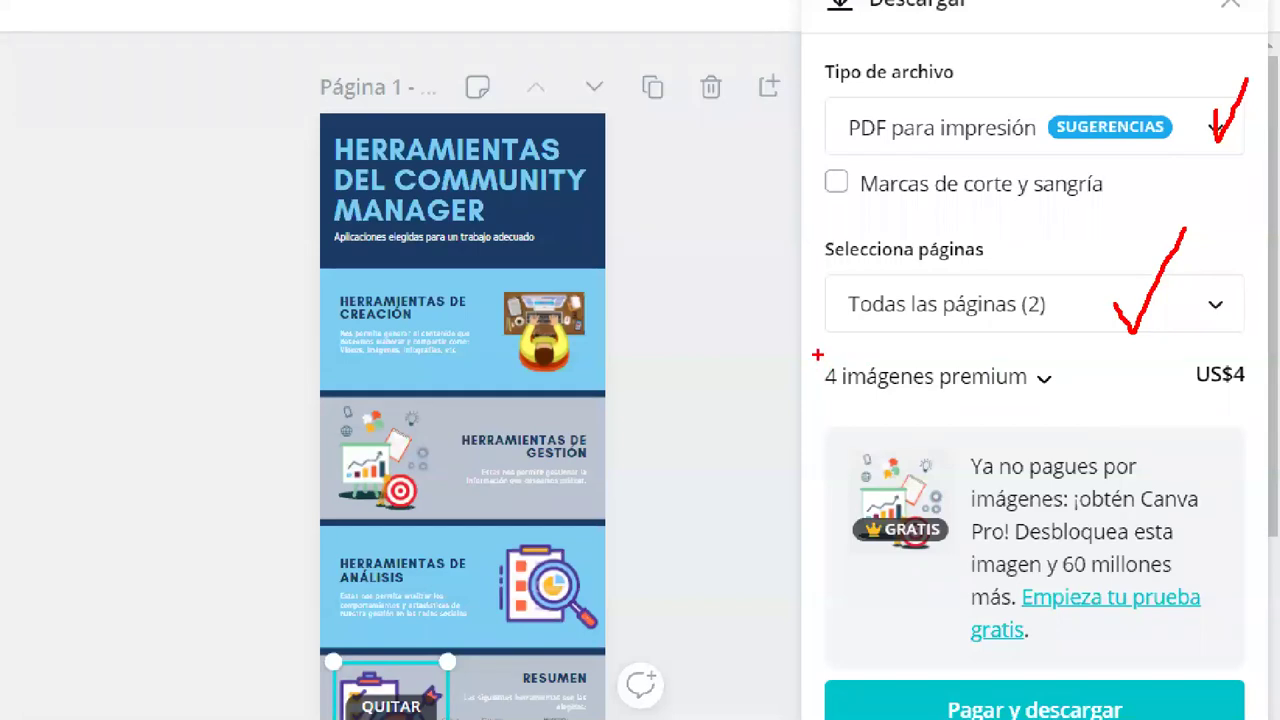
mouse_move(815, 350)
left_mouse_down()
mouse_move(1120, 423)
mouse_move(1272, 406)
mouse_move(1250, 400)
left_mouse_up()
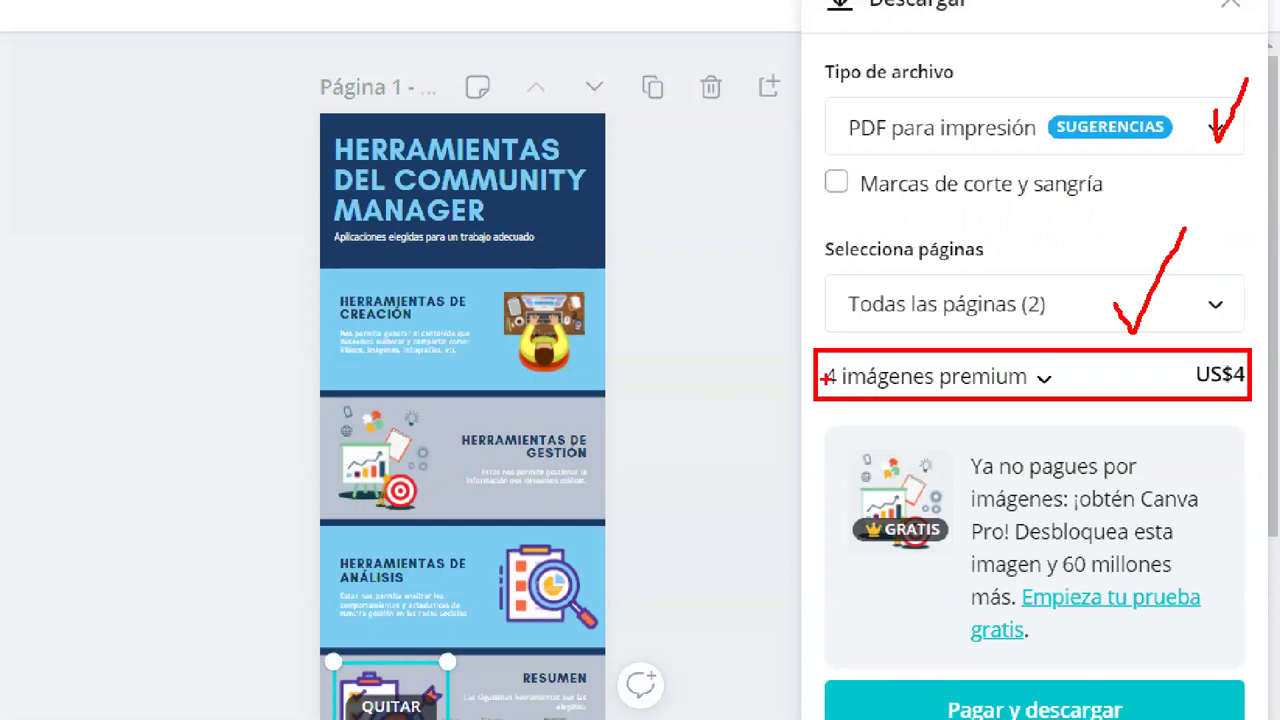
left_click_drag(850, 382, 694, 470)
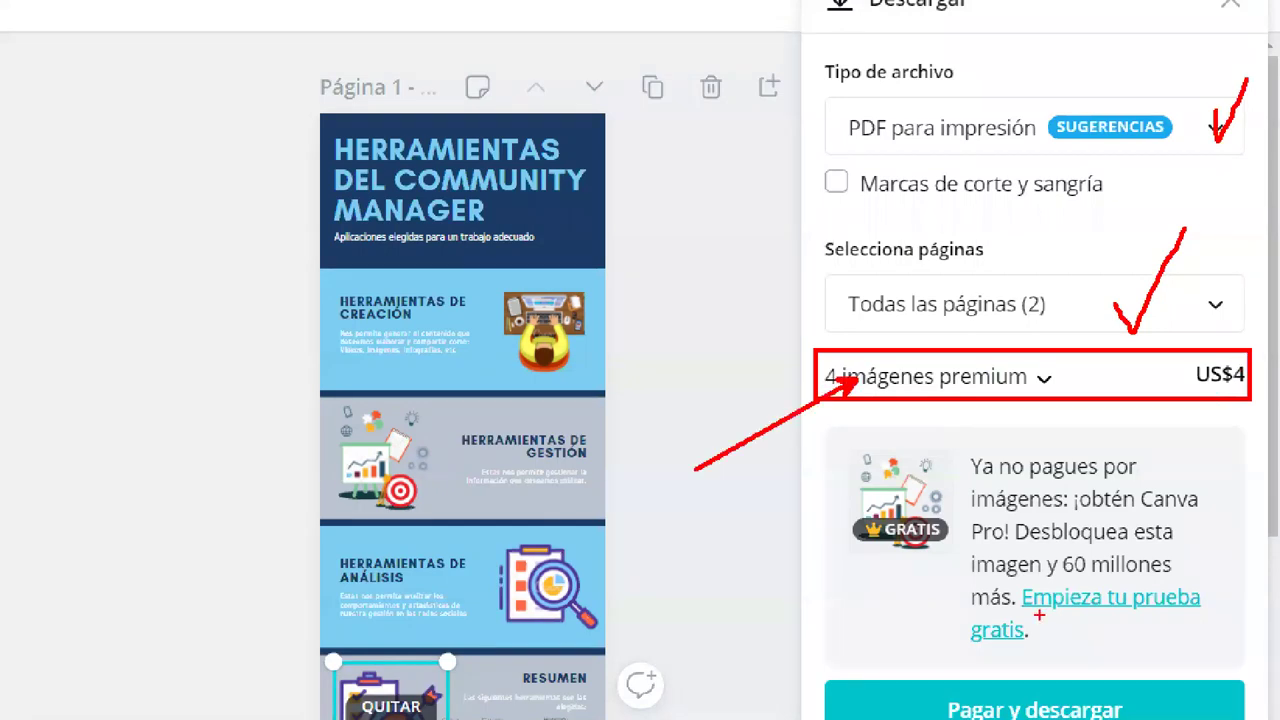
key("Escape")
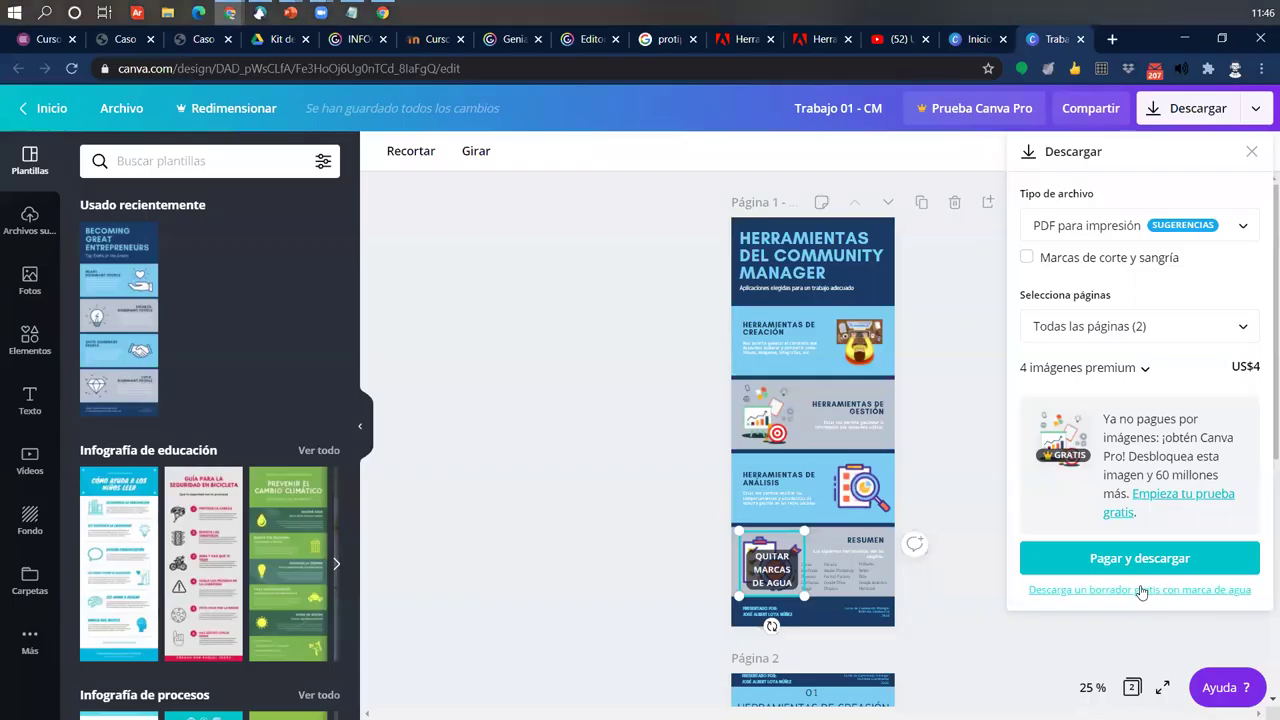
left_click(712, 550)
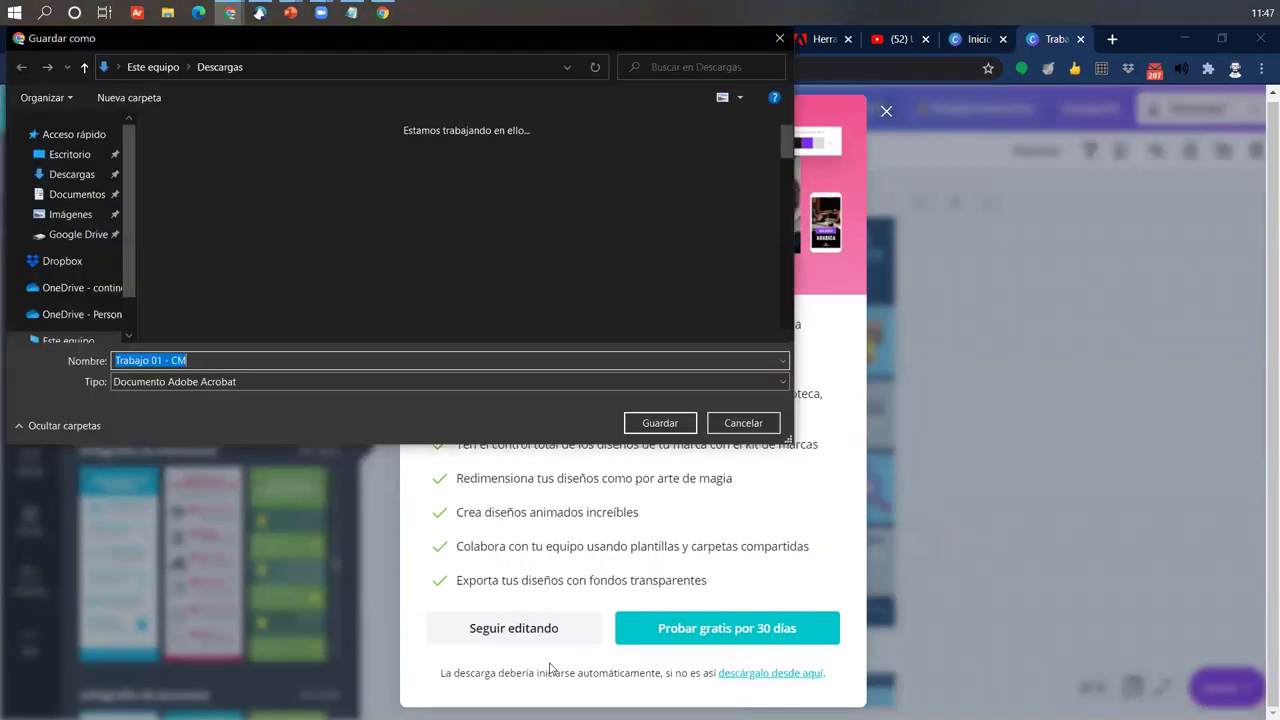
left_click(661, 426)
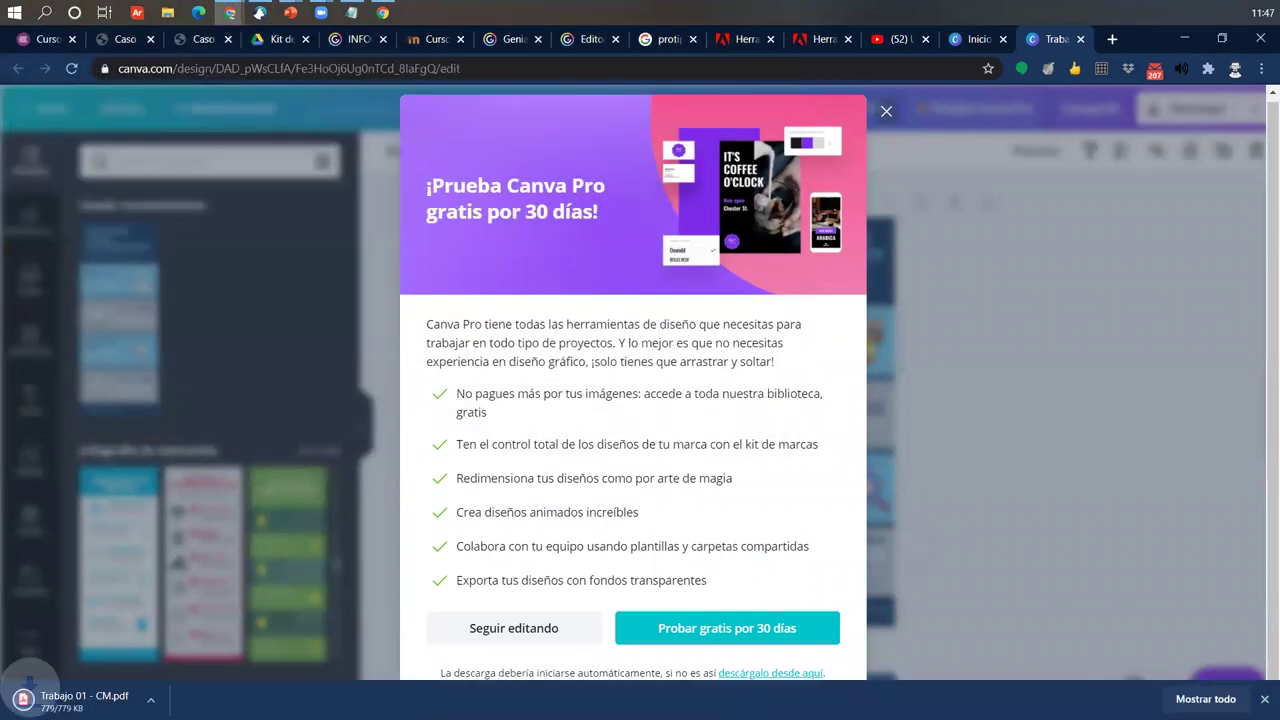
scroll(727, 575, "down", 1)
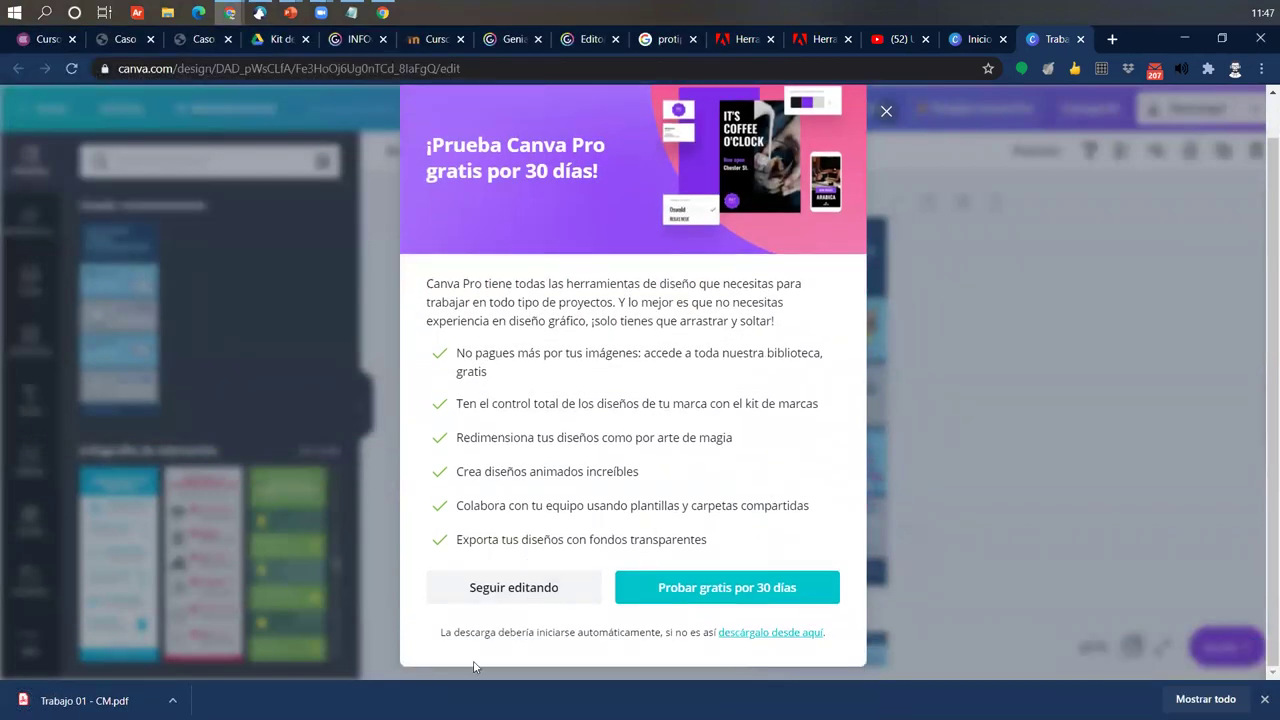
left_click(85, 700)
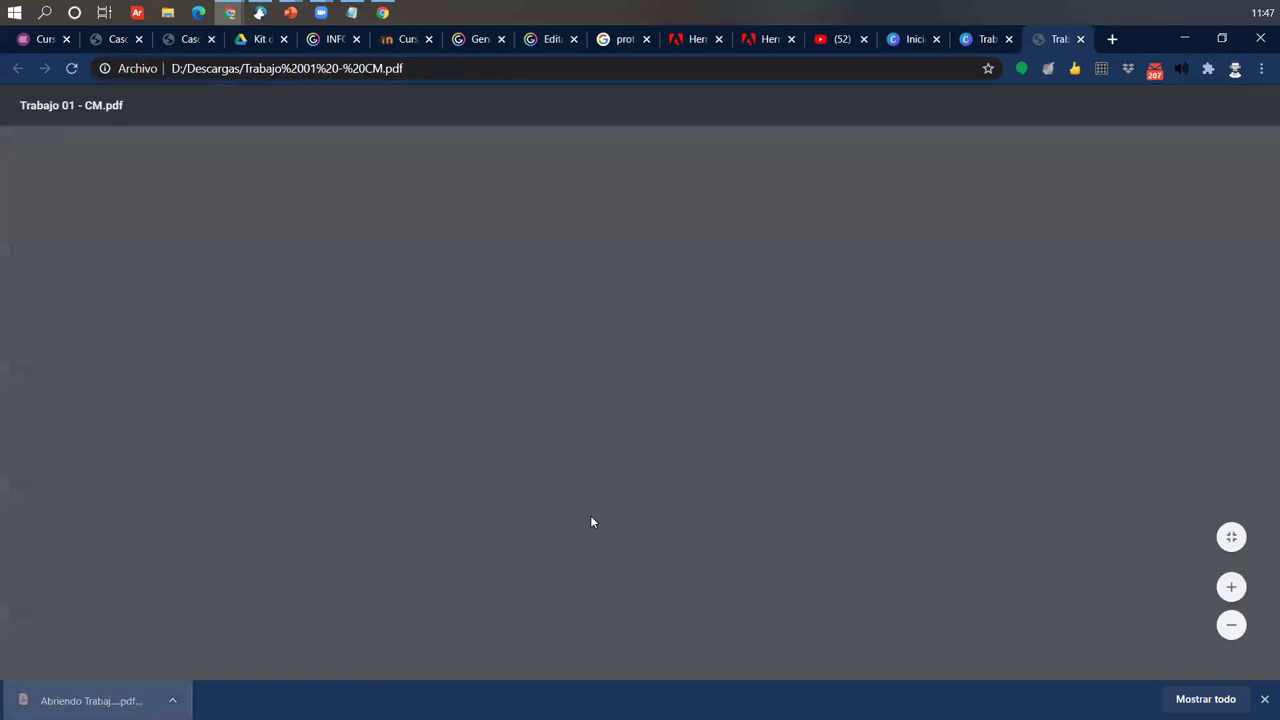
Step: Scroll through the PDF checking the Canva watermarks on the images, then close it
scroll(621, 526, "down", 3)
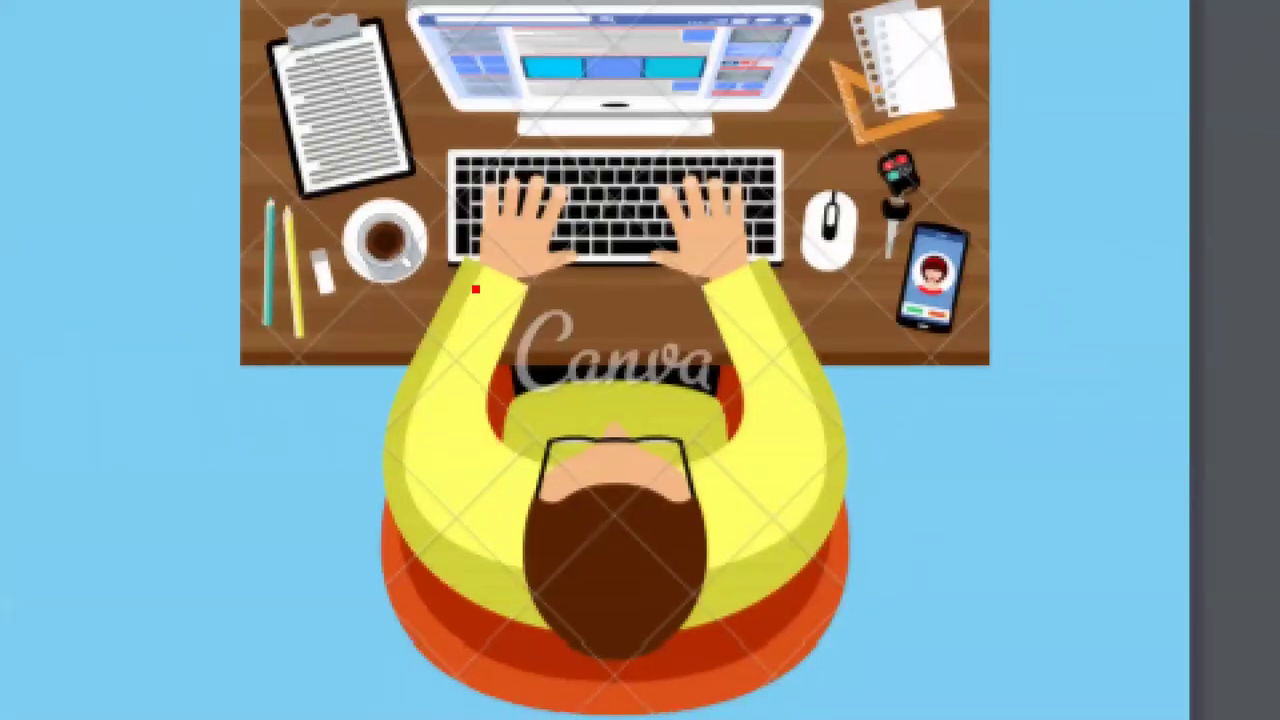
mouse_move(476, 289)
left_mouse_down()
mouse_move(700, 423)
mouse_move(812, 437)
left_mouse_up()
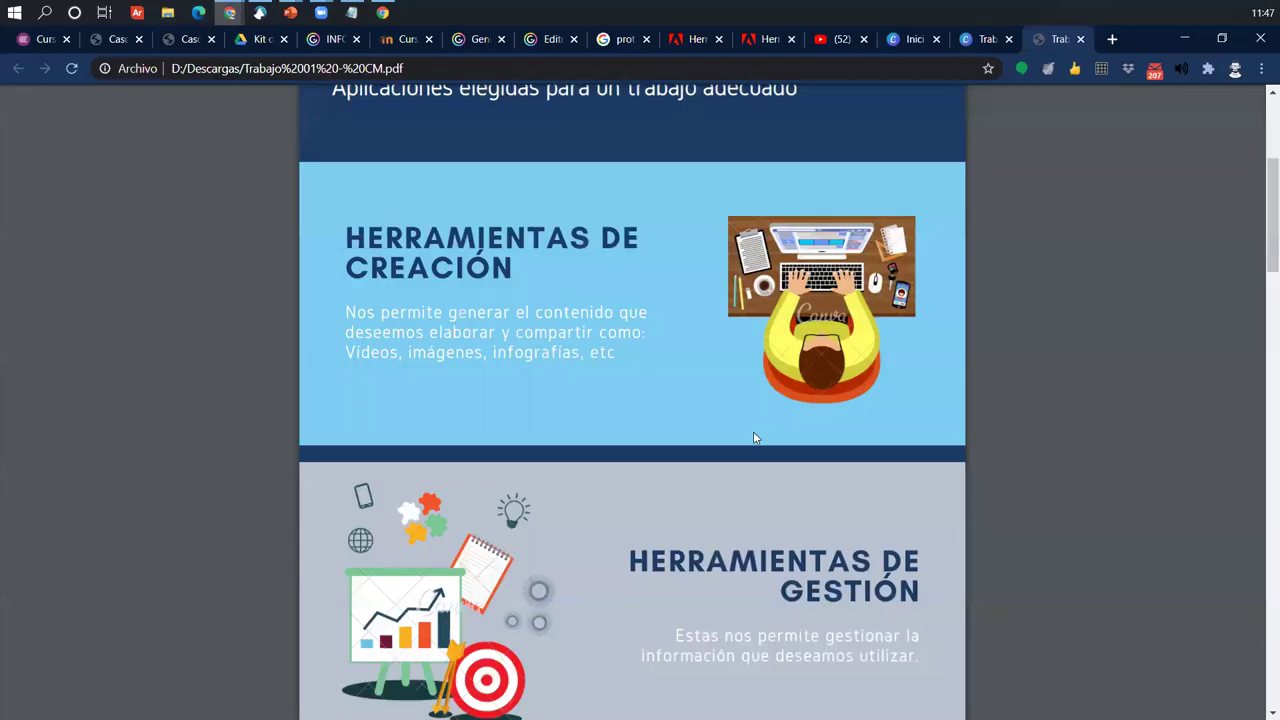
scroll(753, 435, "down", 5)
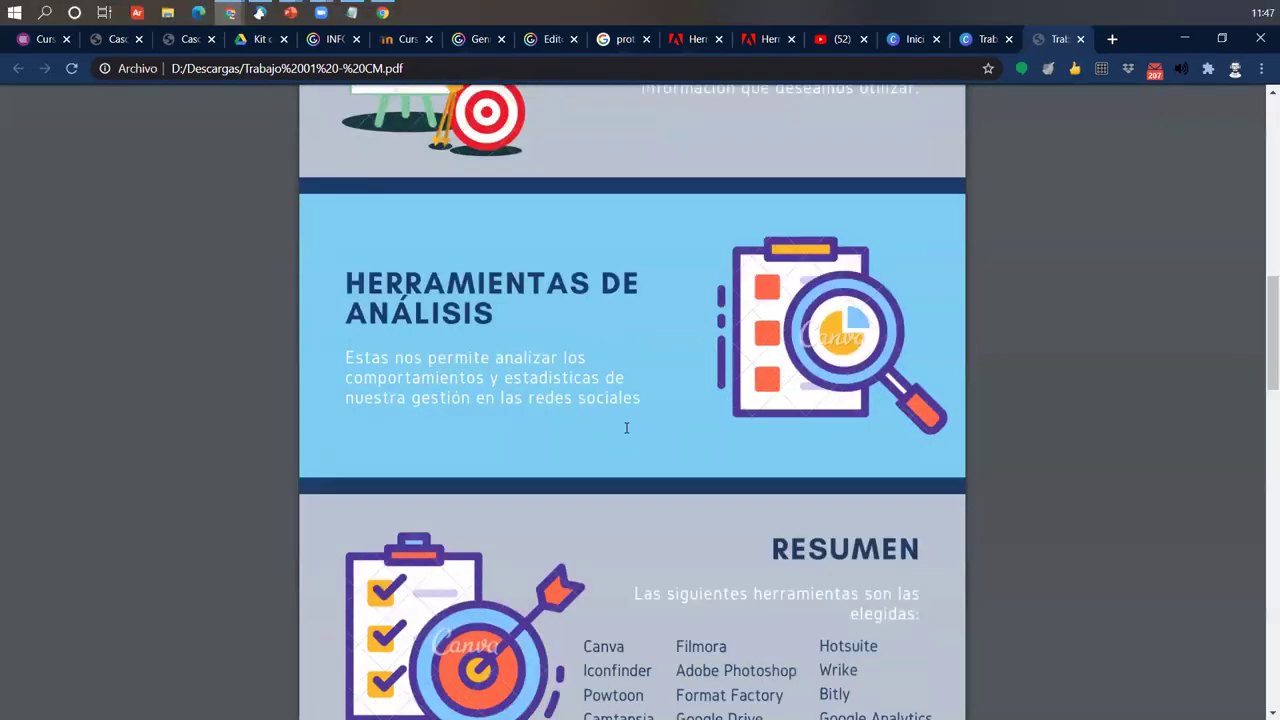
scroll(686, 443, "down", 2)
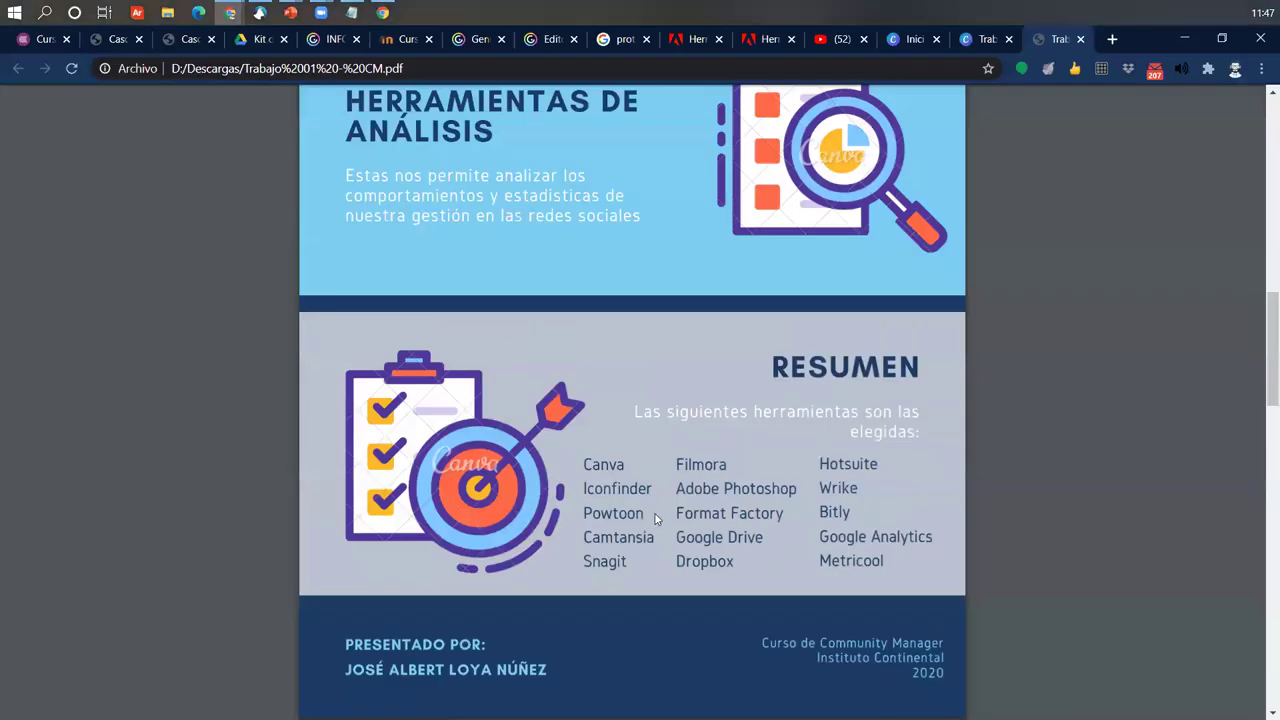
scroll(648, 517, "up", 10)
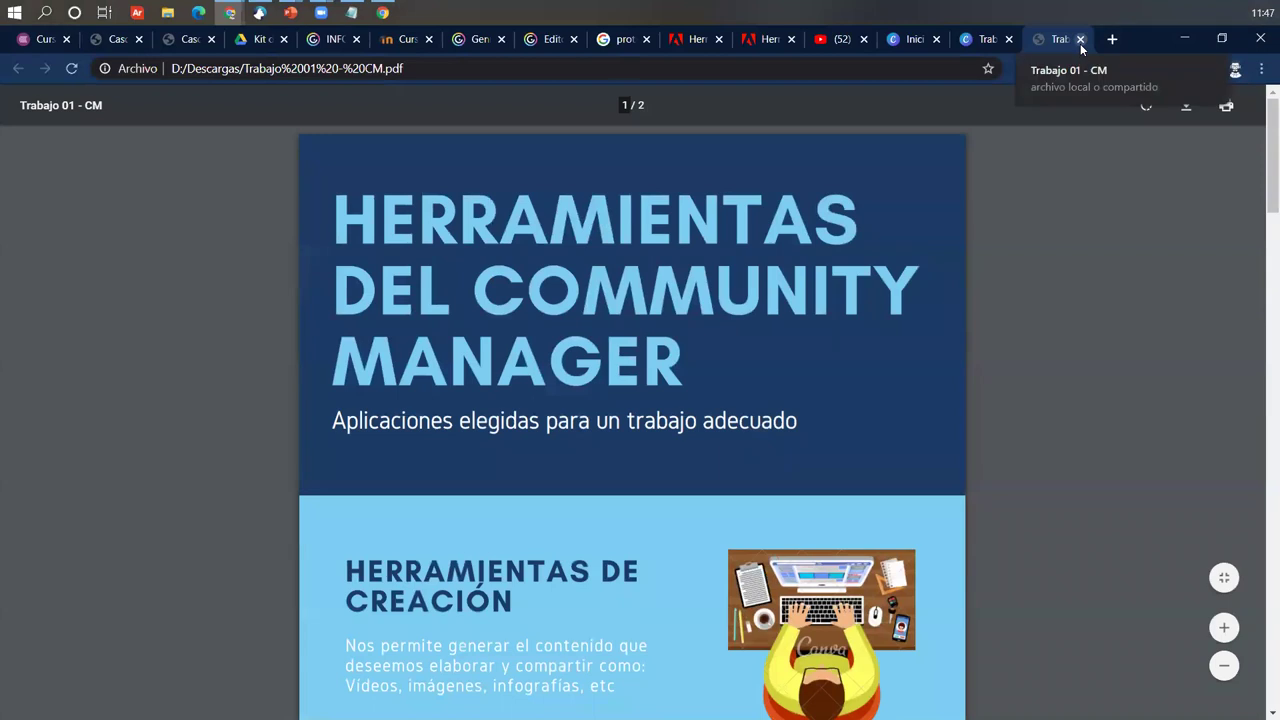
left_click(1080, 46)
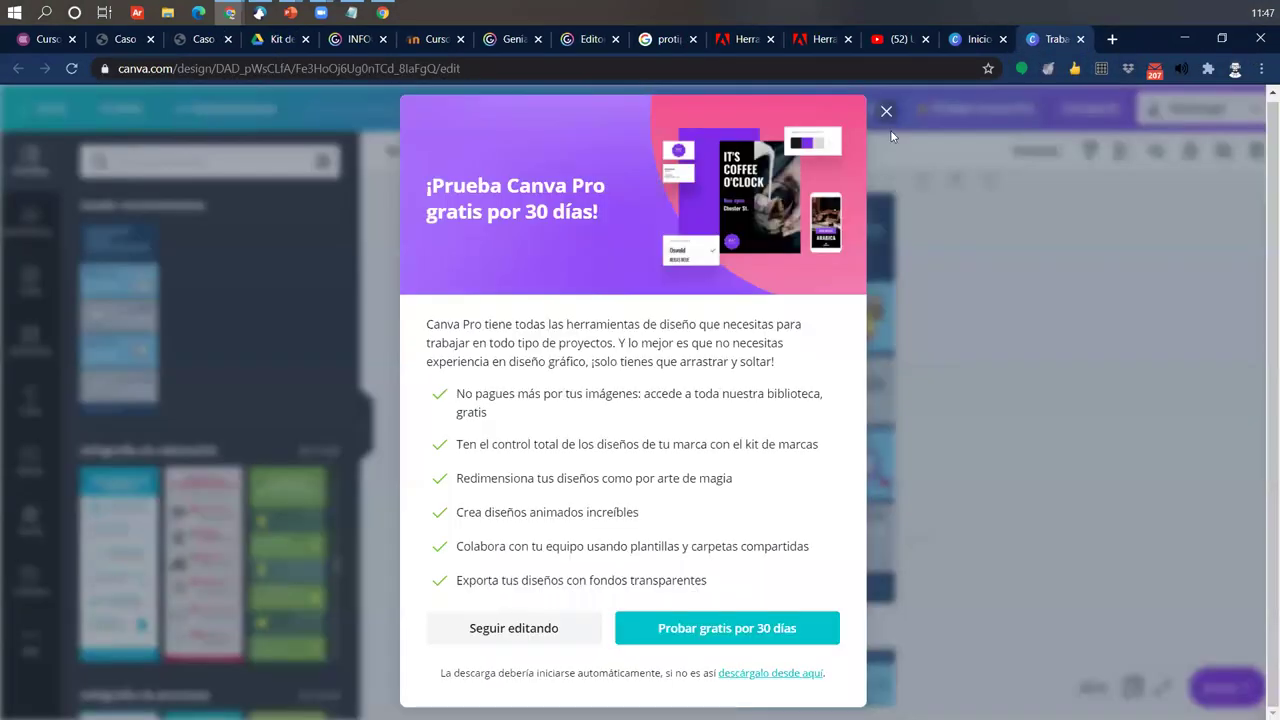
Step: Close the '¡Prueba Canva Pro!' trial offer and deselect the target icon in the Resumen section
left_click(281, 472)
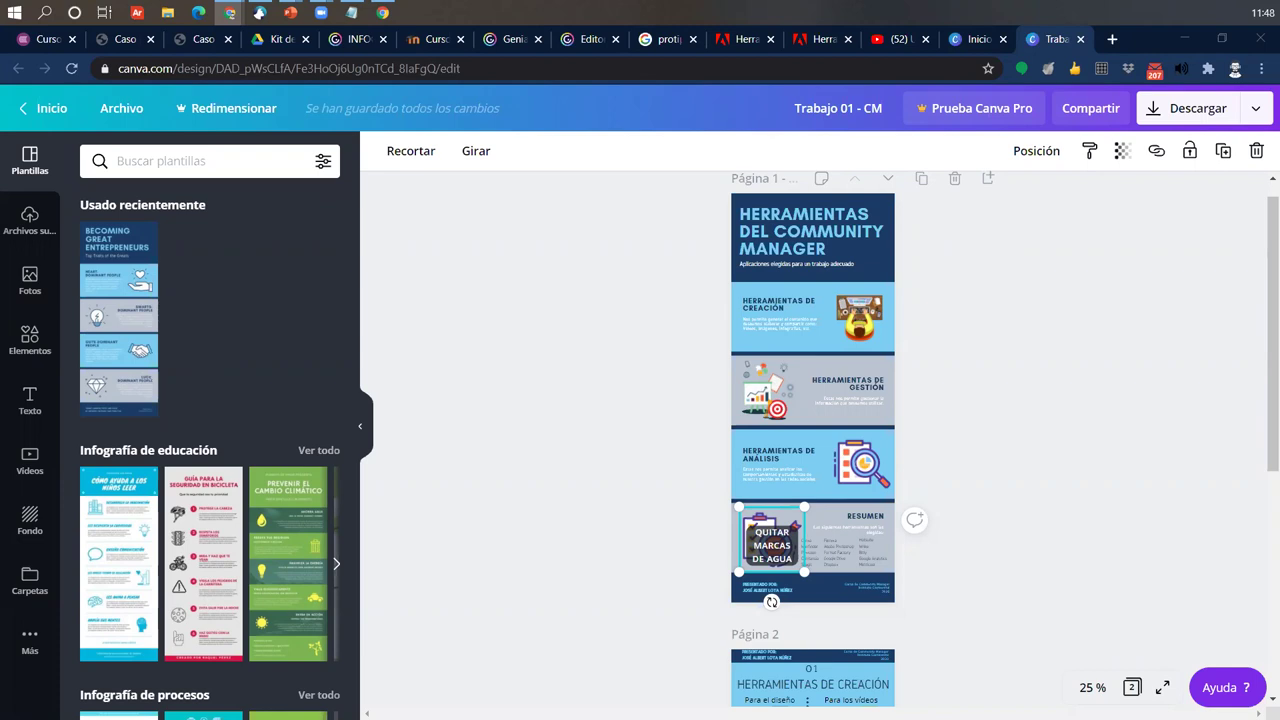
left_click(1017, 371)
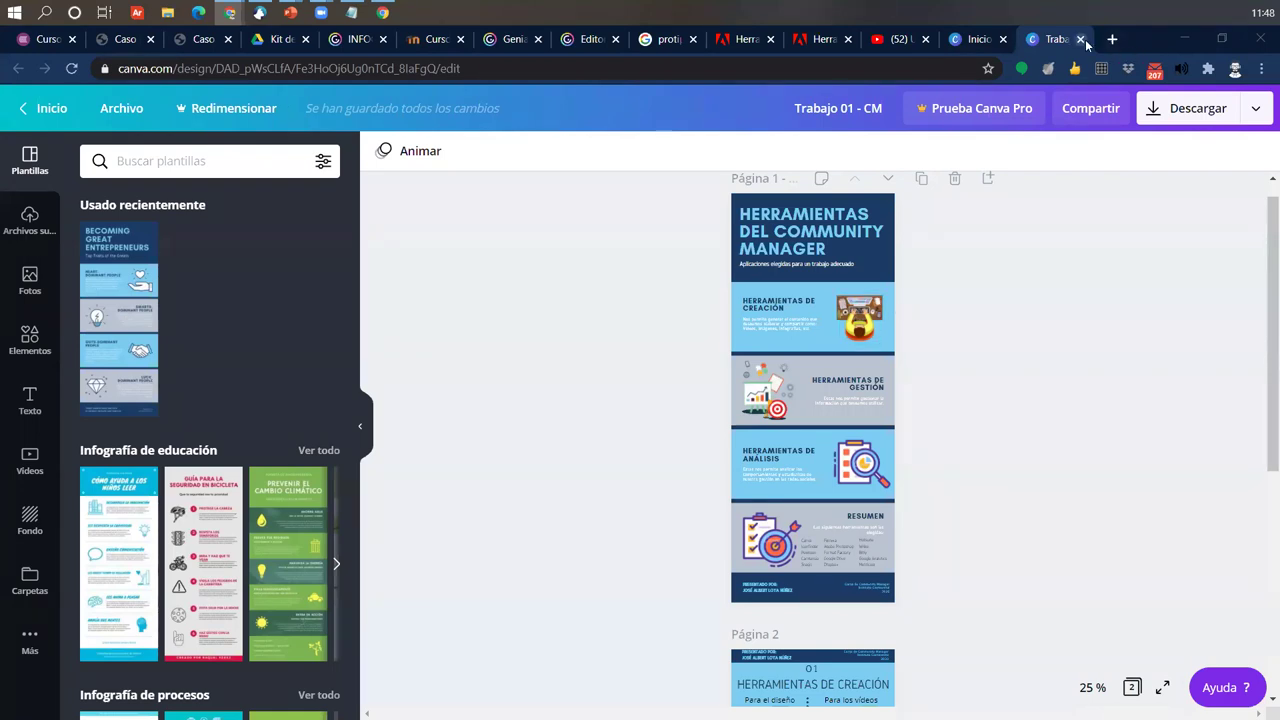
Step: Close both Canva tabs and switch back to the Curso: Aula Modelo tab
left_click(1081, 40)
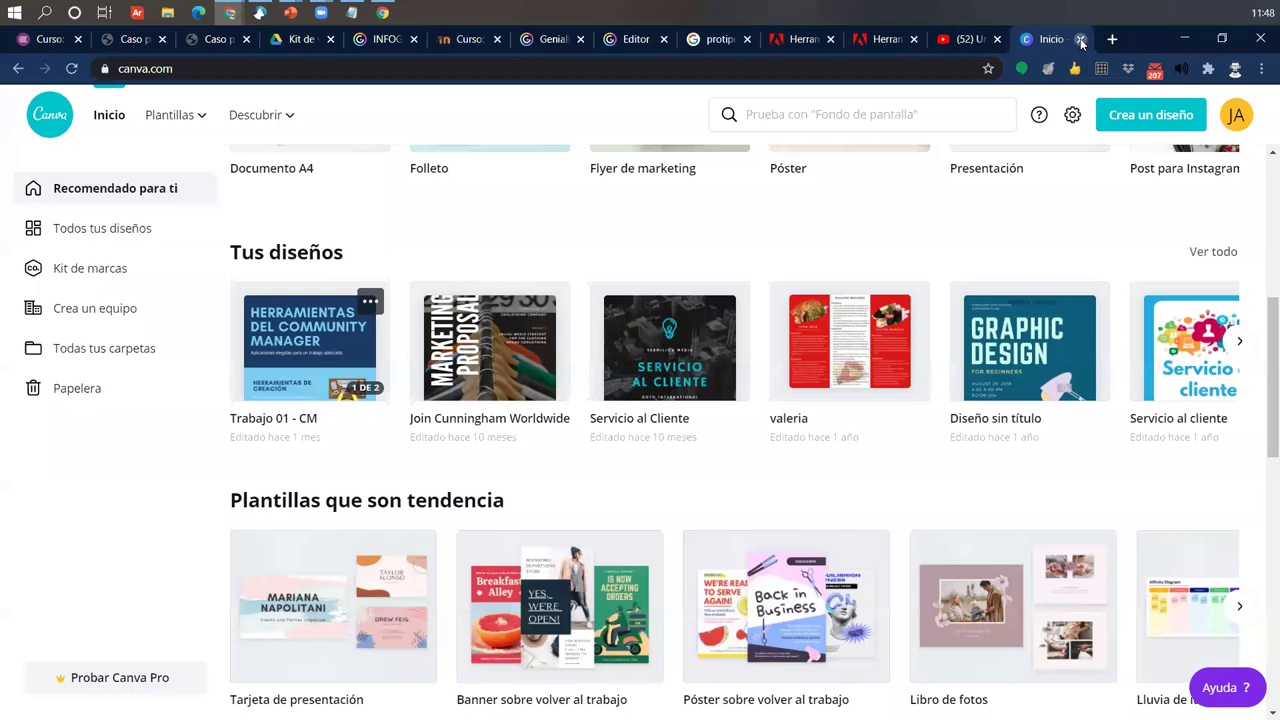
left_click(1081, 40)
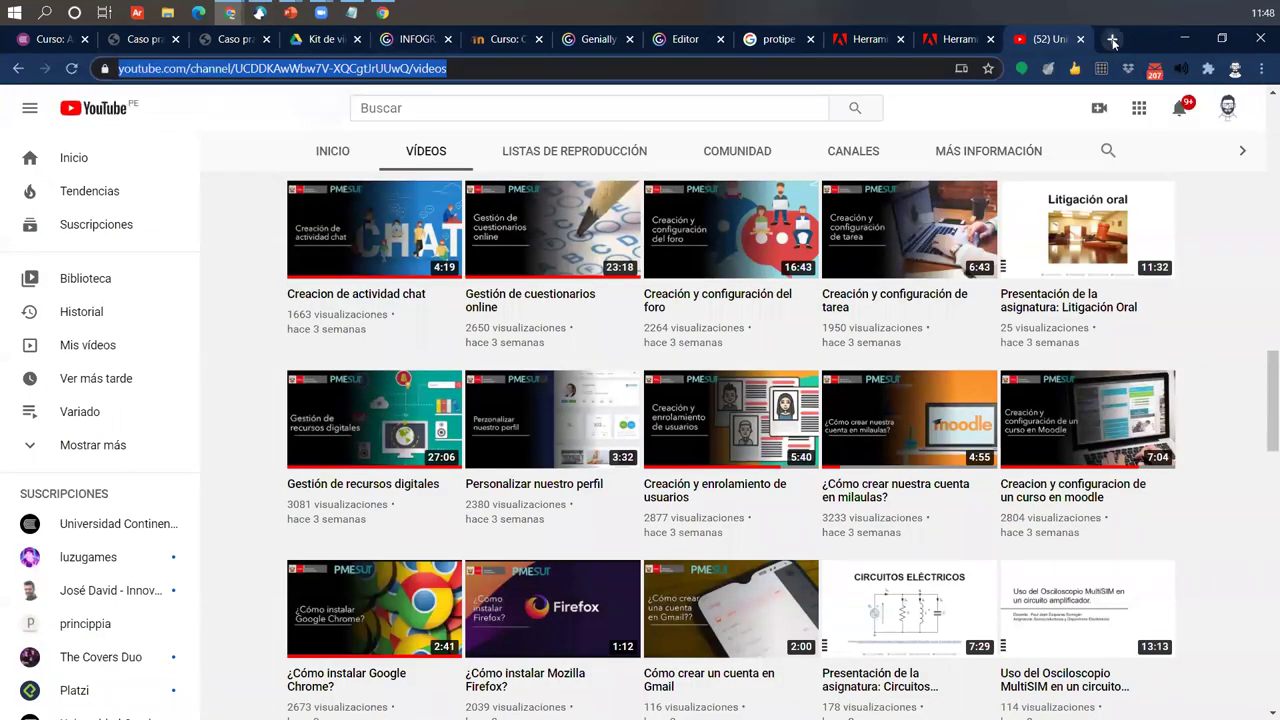
left_click(1113, 40)
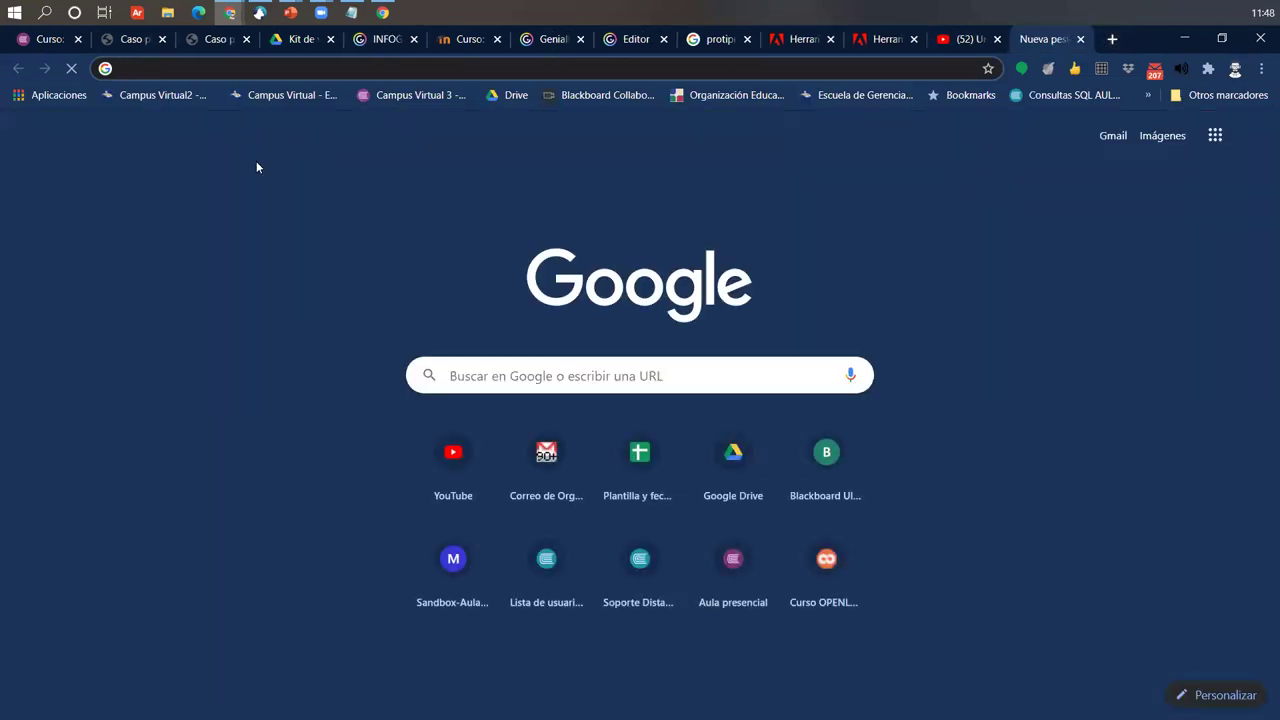
key("ctrl+w")
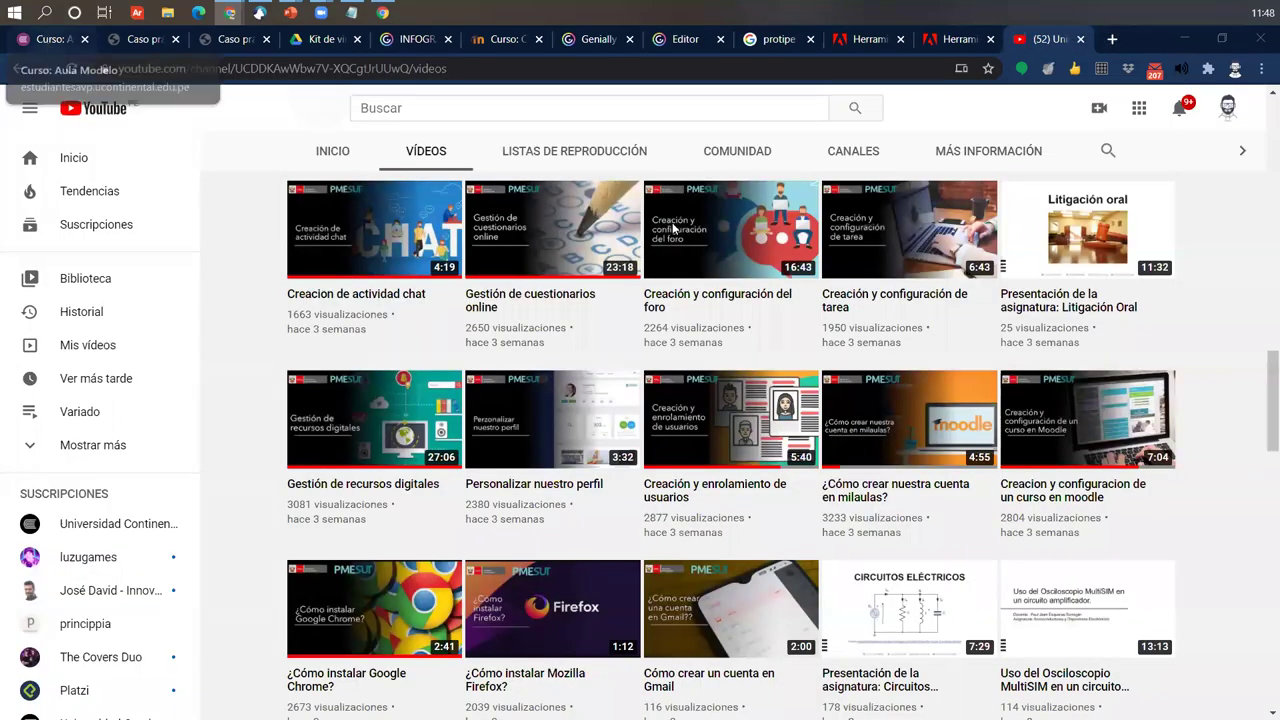
key("ctrl+Tab")
scroll(604, 163, "down", 5)
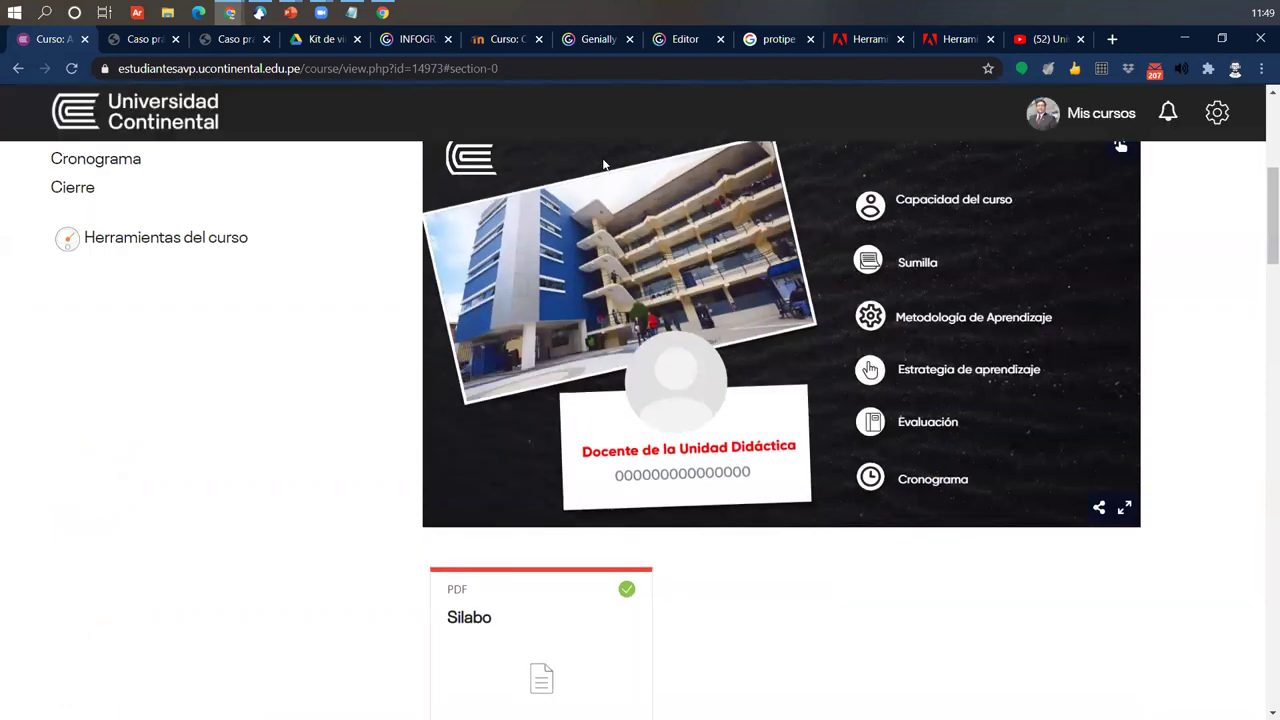
Step: Jump to Modulo 1 and open the Foro de debate's Indicaciones Generales card
scroll(604, 163, "up", 2)
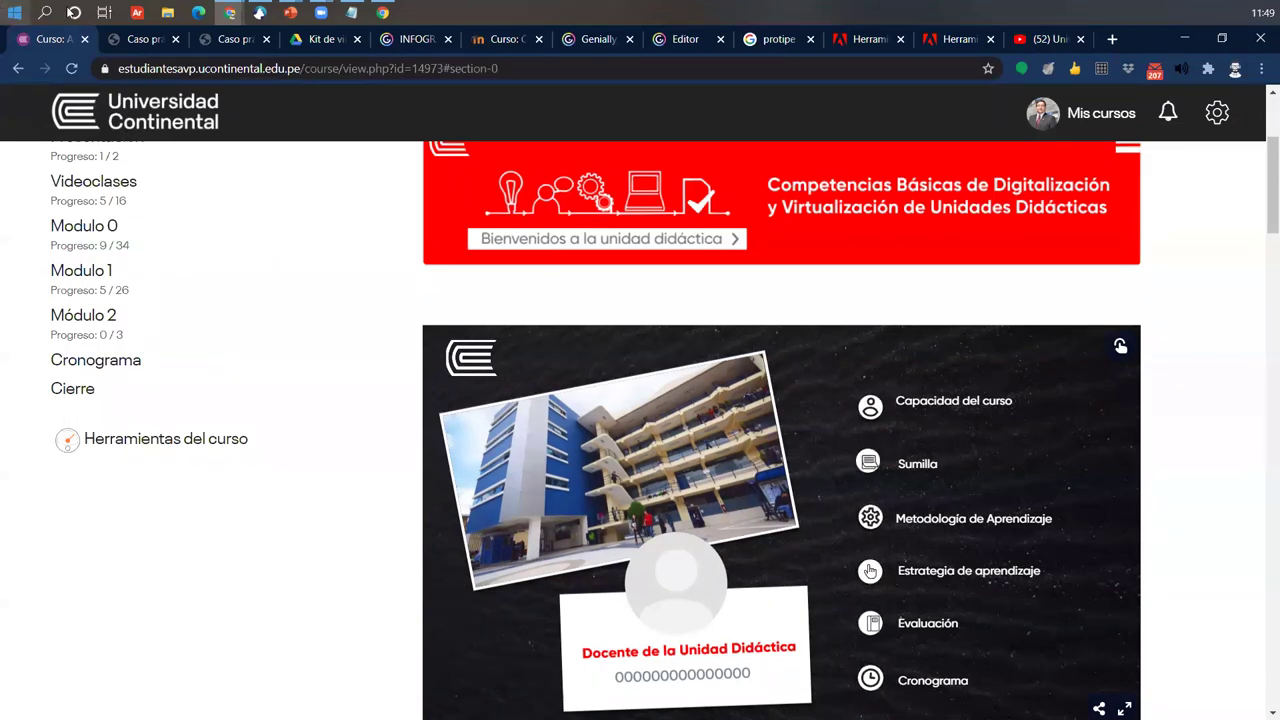
left_click(80, 272)
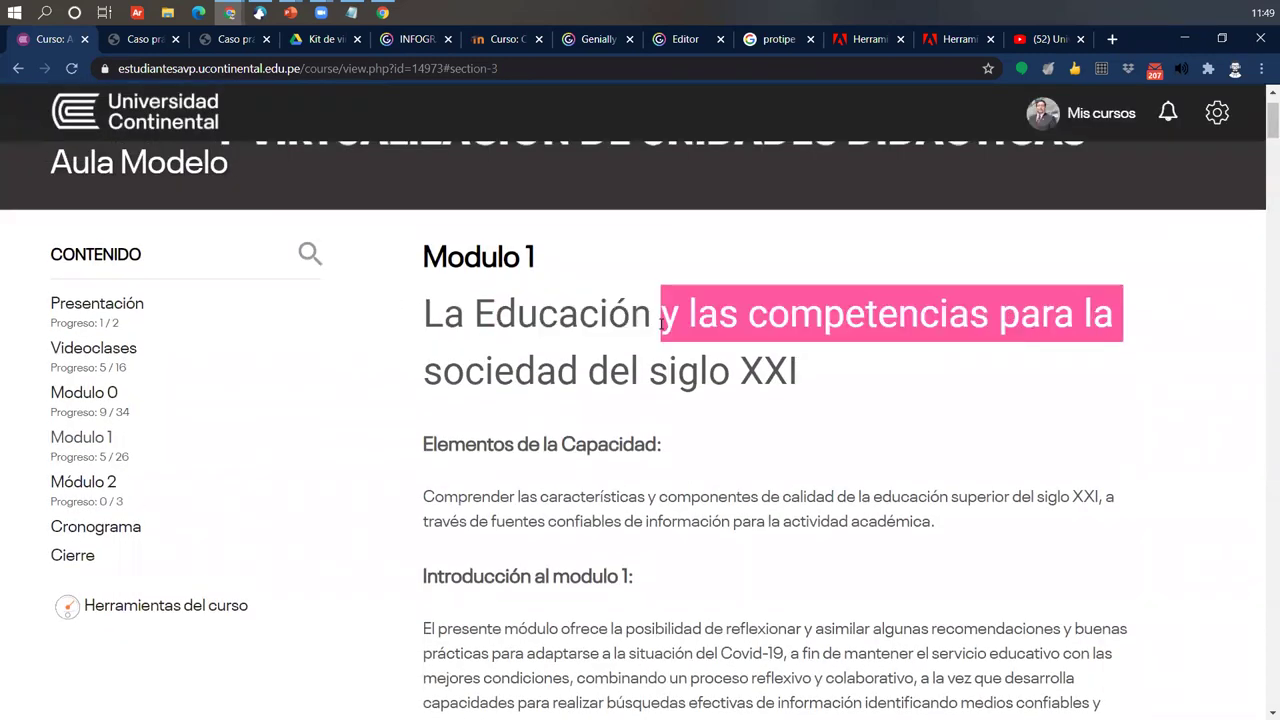
scroll(689, 496, "down", 6)
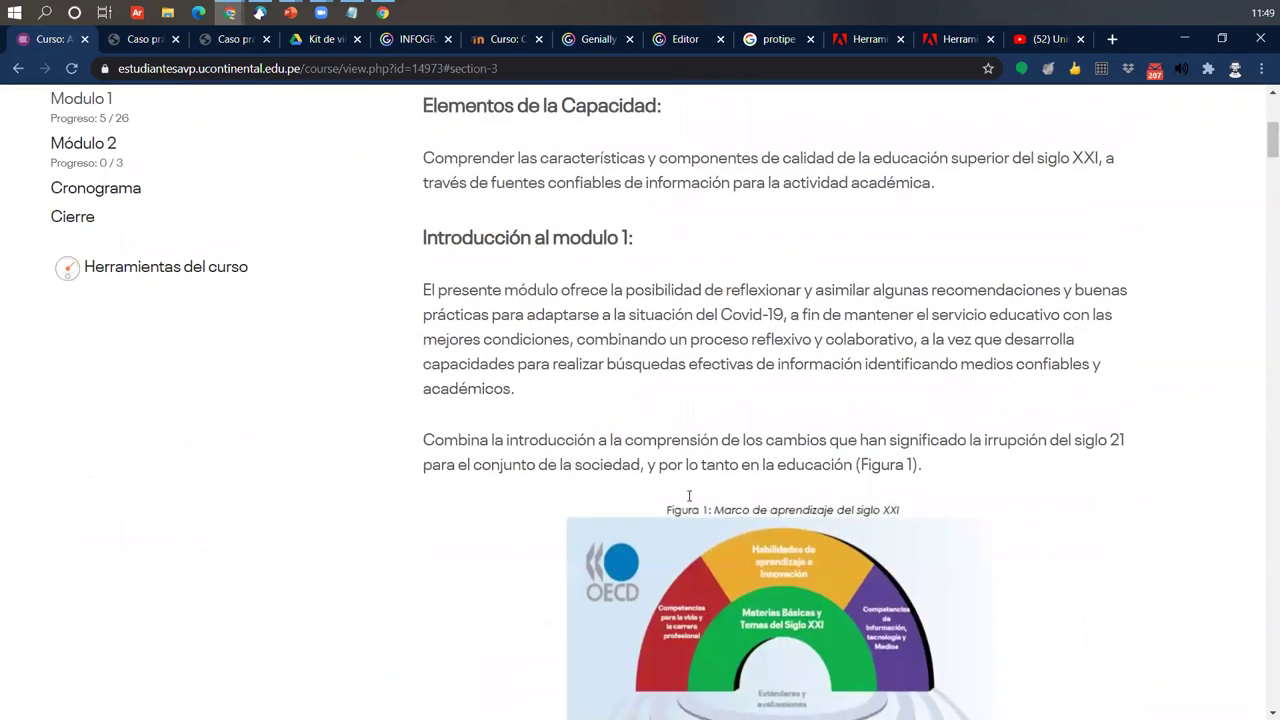
scroll(593, 563, "down", 10)
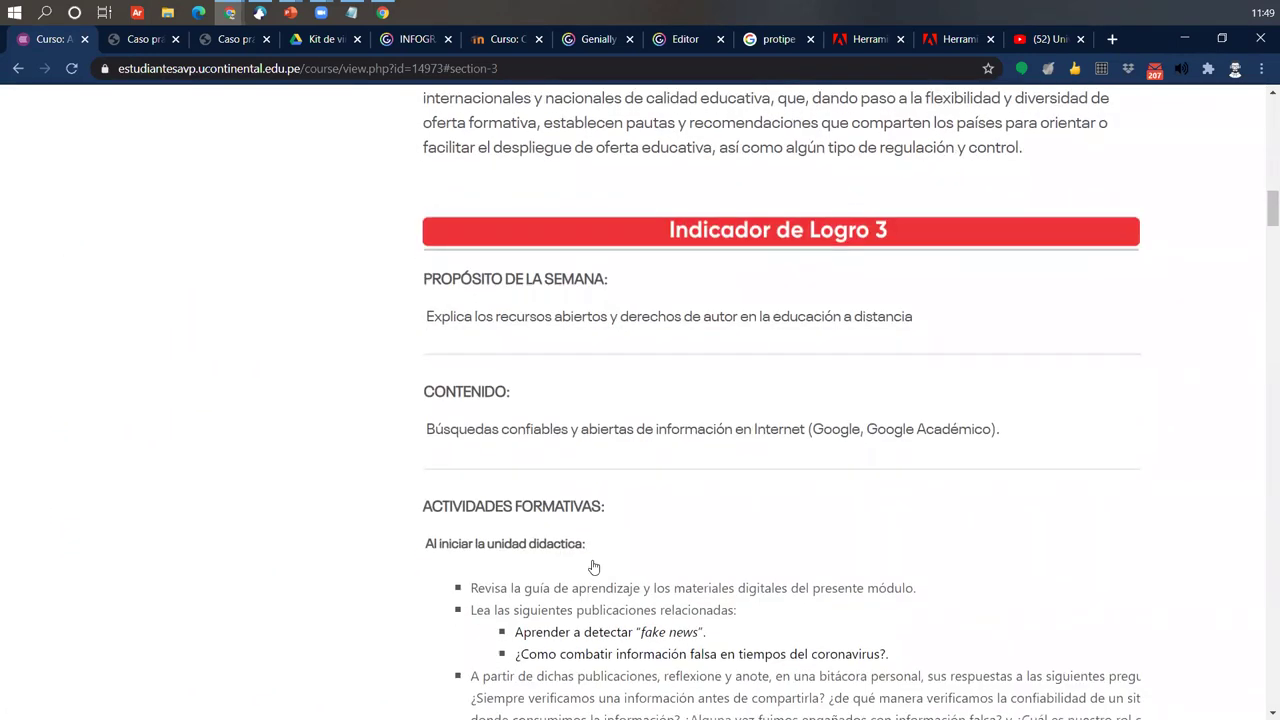
scroll(590, 565, "down", 5)
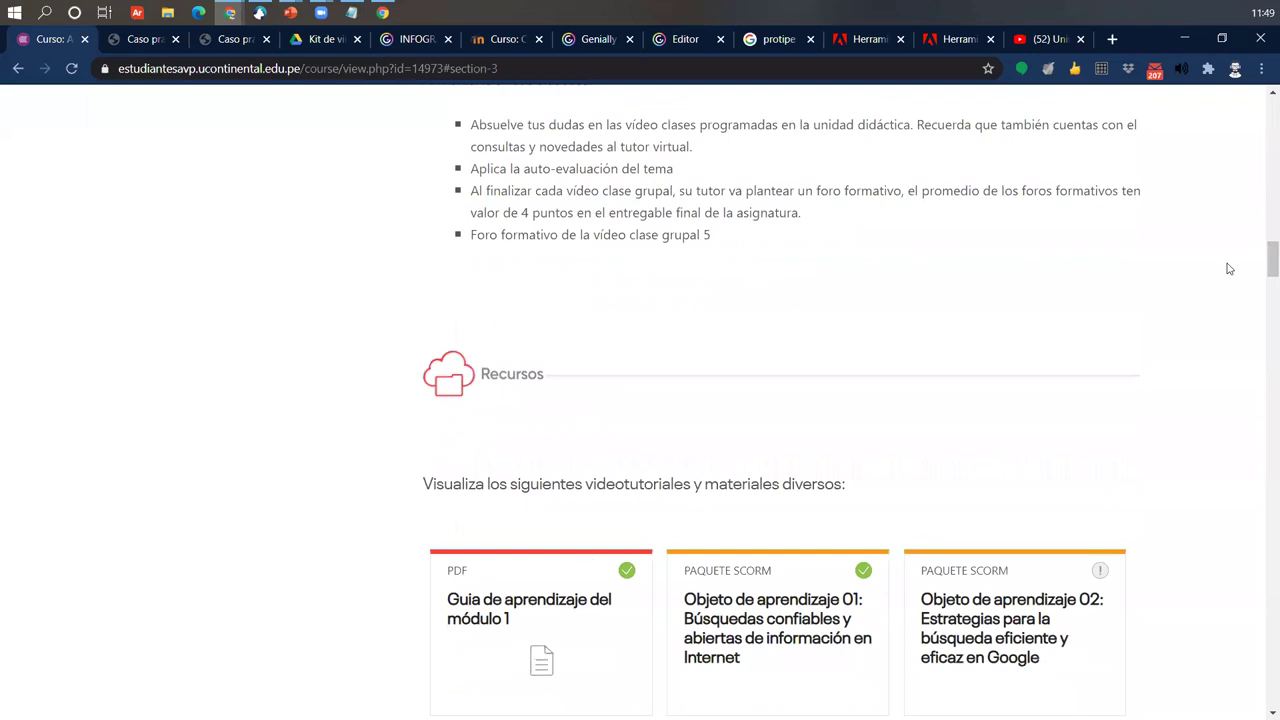
left_click_drag(1268, 263, 1261, 341)
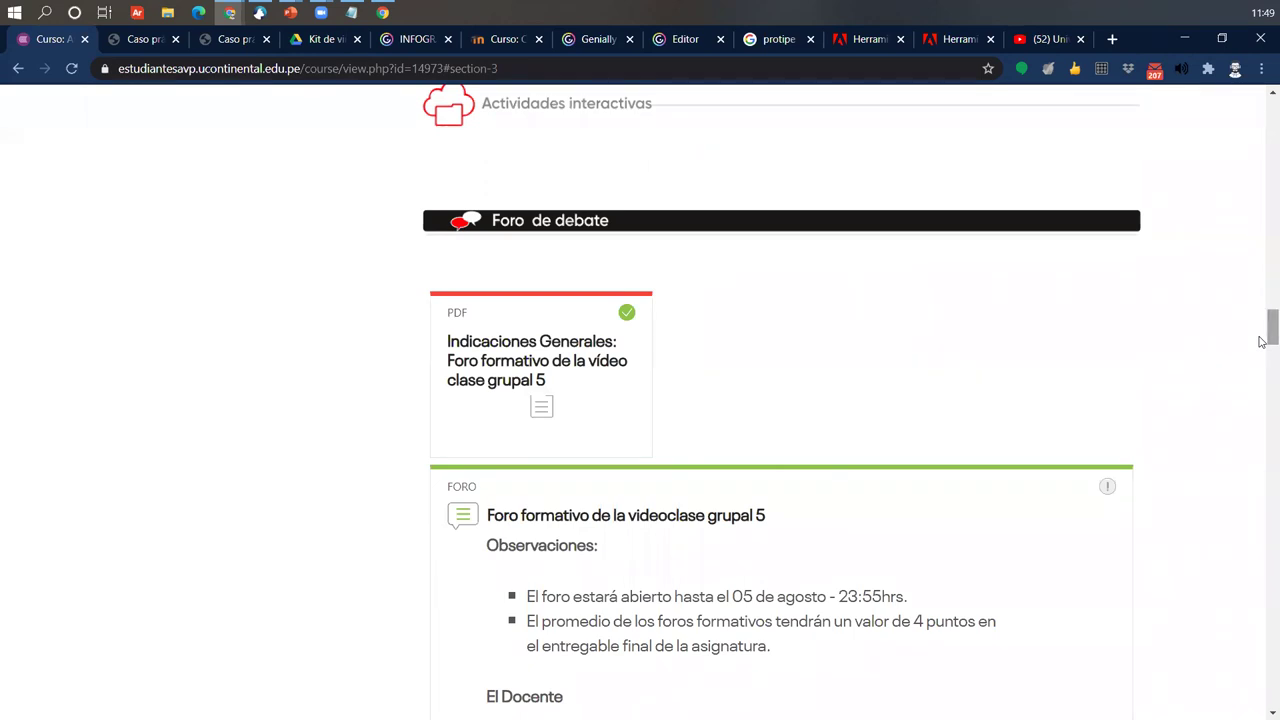
scroll(814, 449, "down", 2)
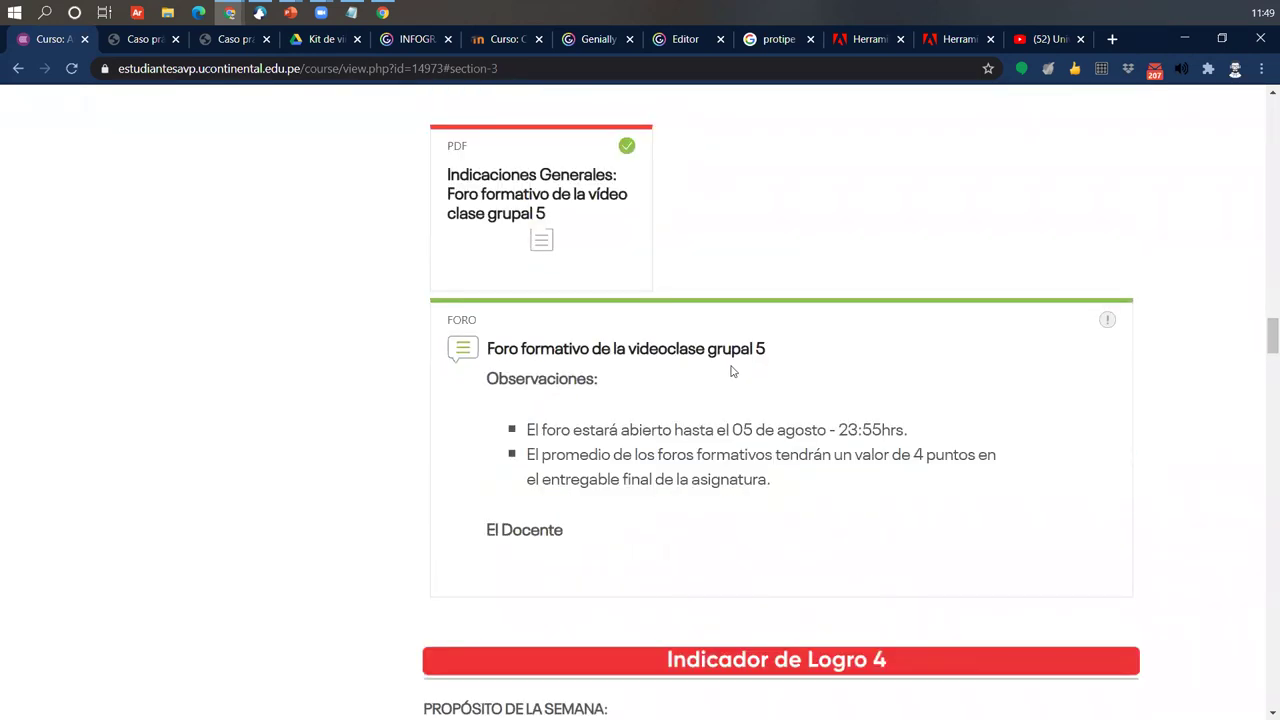
left_click(745, 343)
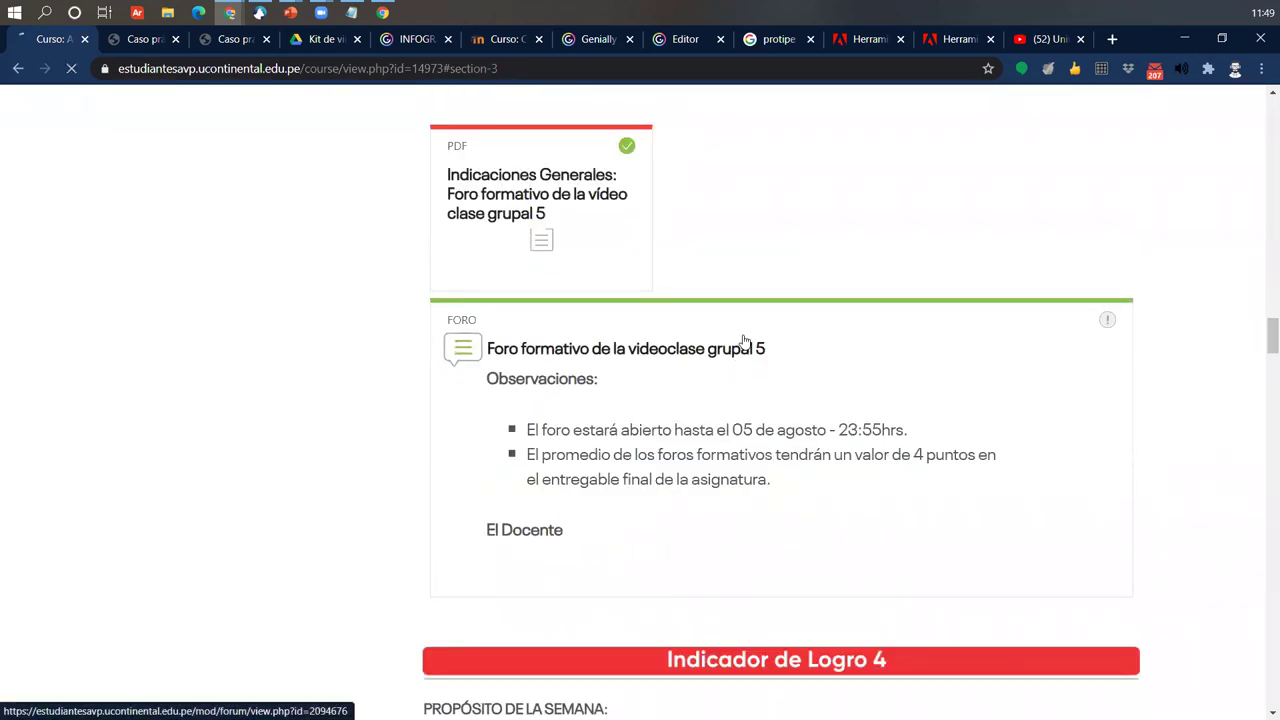
Step: Open the forum guidelines PDF and read through both of its pages
left_click(573, 188)
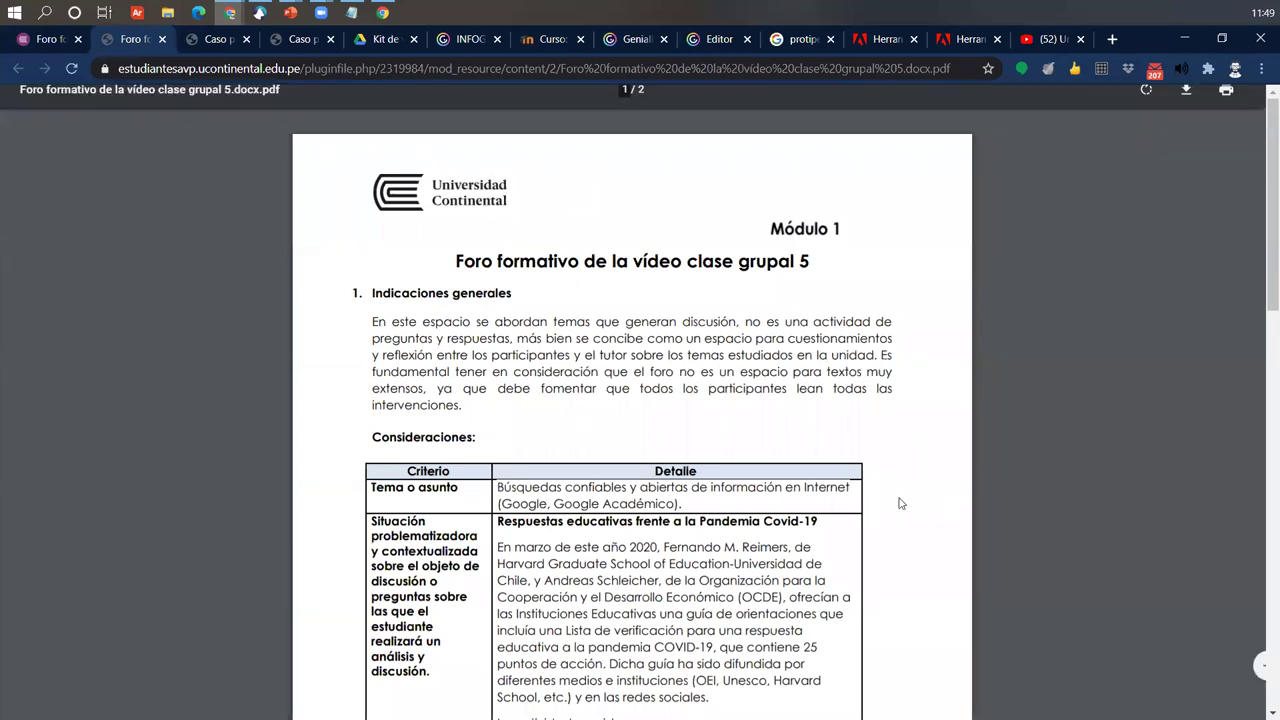
scroll(821, 455, "down", 1)
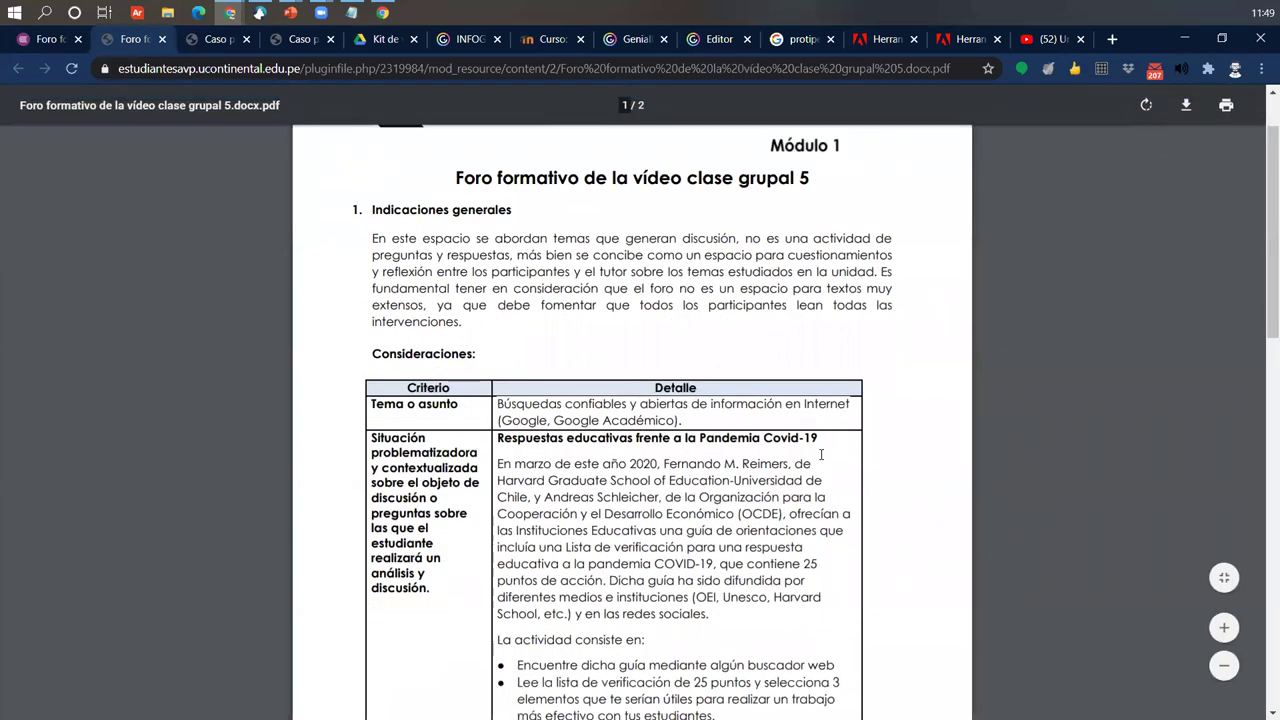
scroll(821, 455, "up", 2)
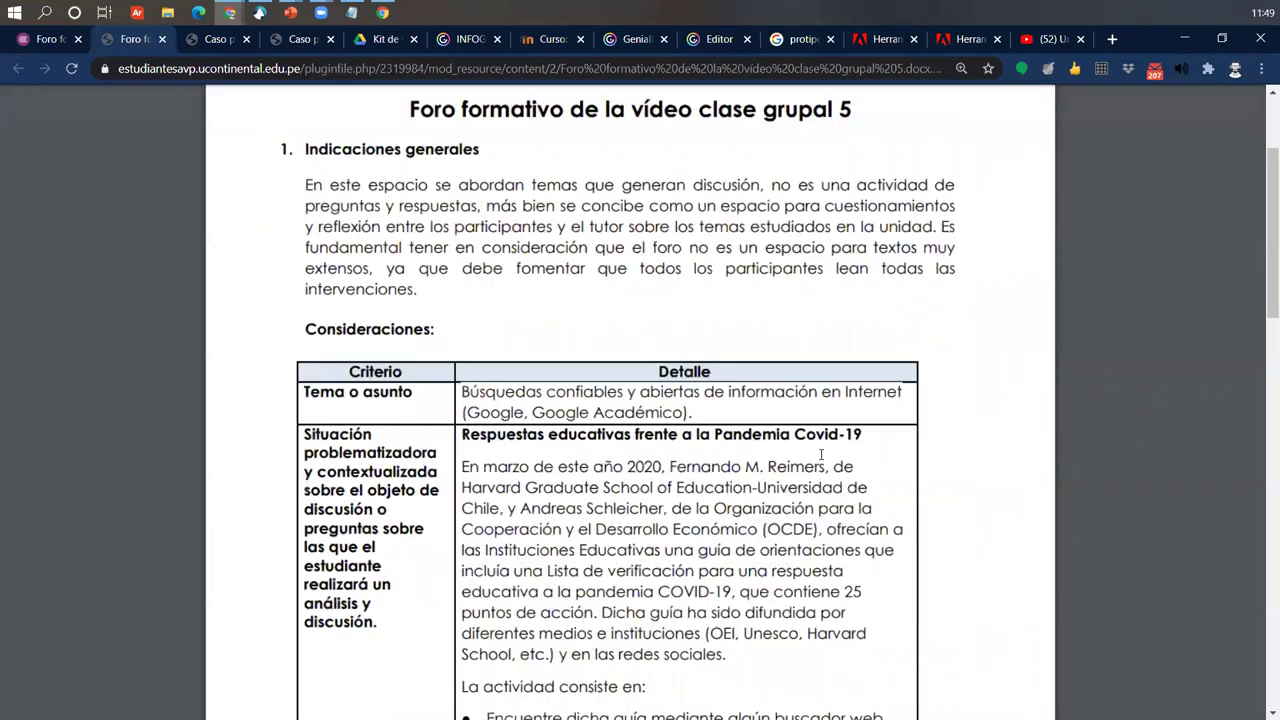
scroll(821, 455, "up", 1)
scroll(821, 455, "down", 3)
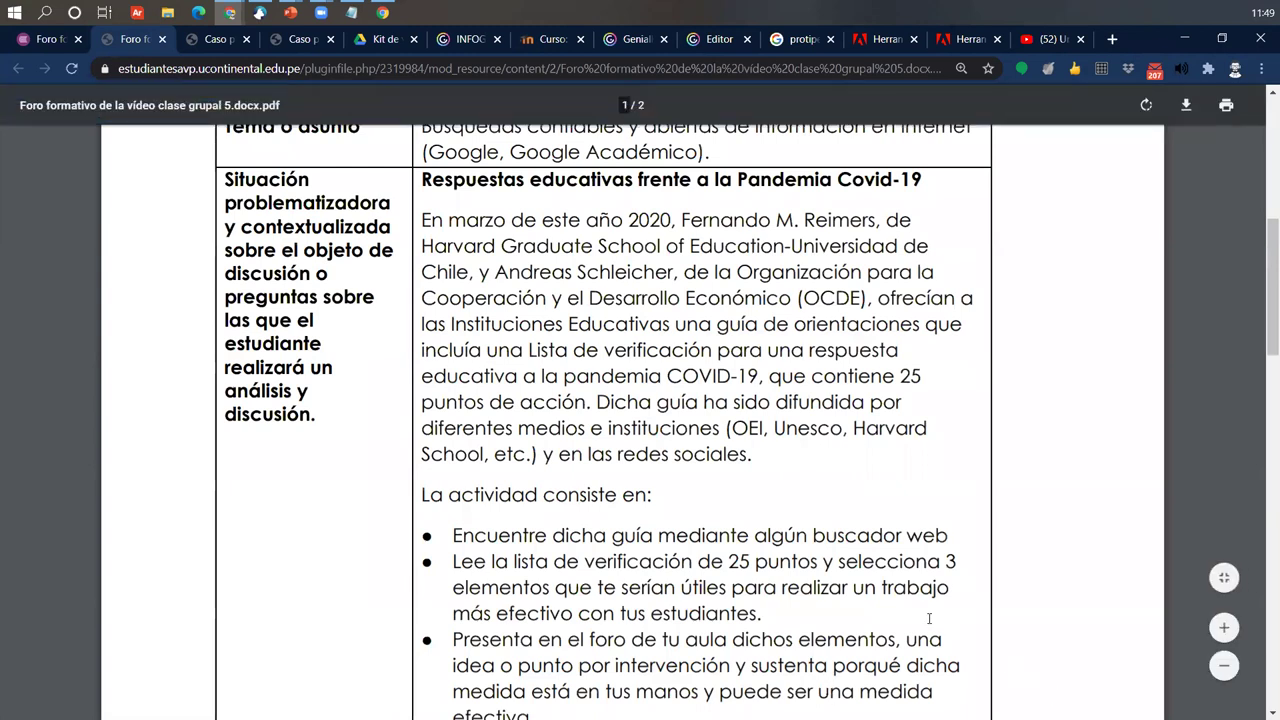
scroll(929, 620, "down", 1)
scroll(929, 620, "down", 5)
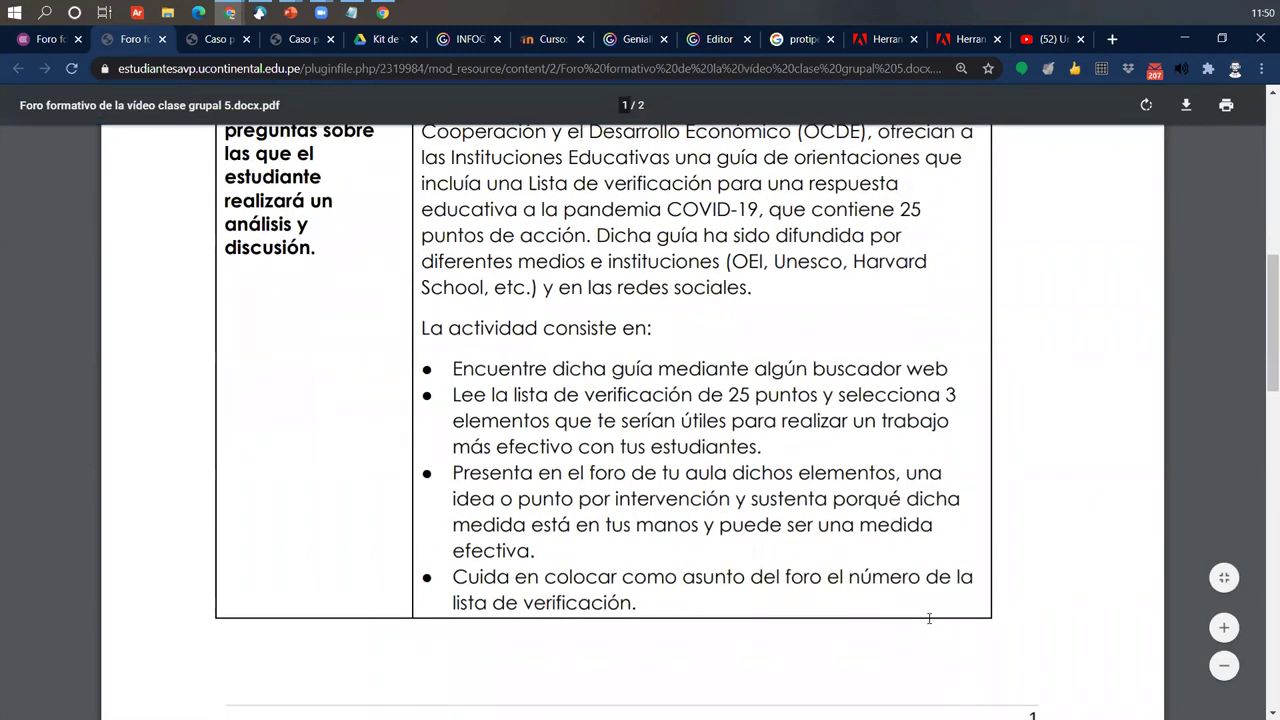
scroll(929, 620, "up", 1)
scroll(929, 620, "down", 1)
scroll(929, 619, "down", 10)
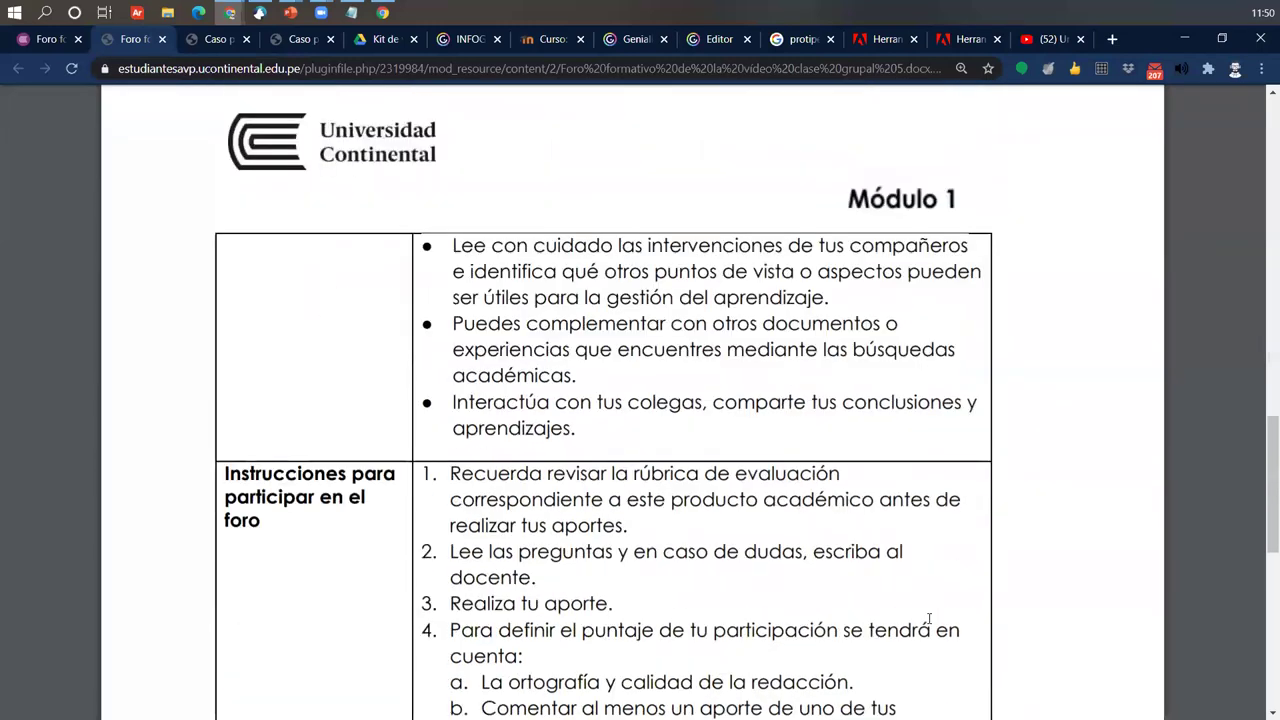
scroll(929, 619, "down", 11)
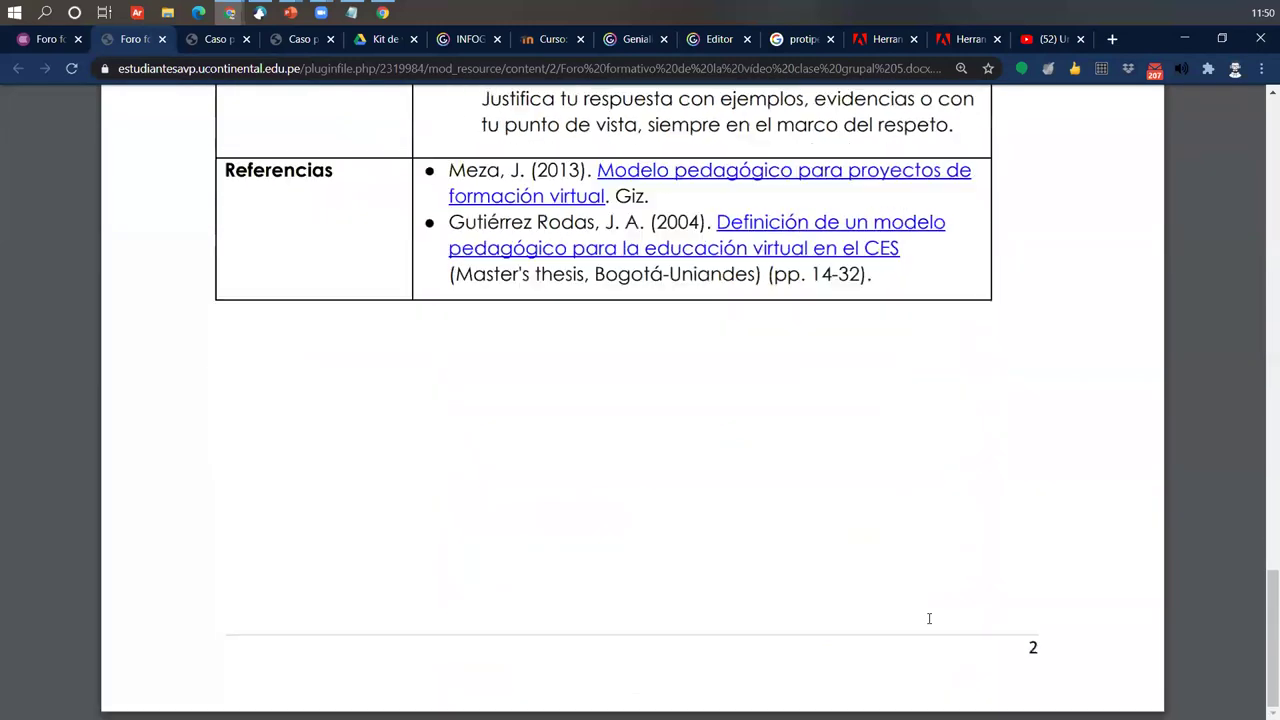
scroll(929, 619, "up", 4)
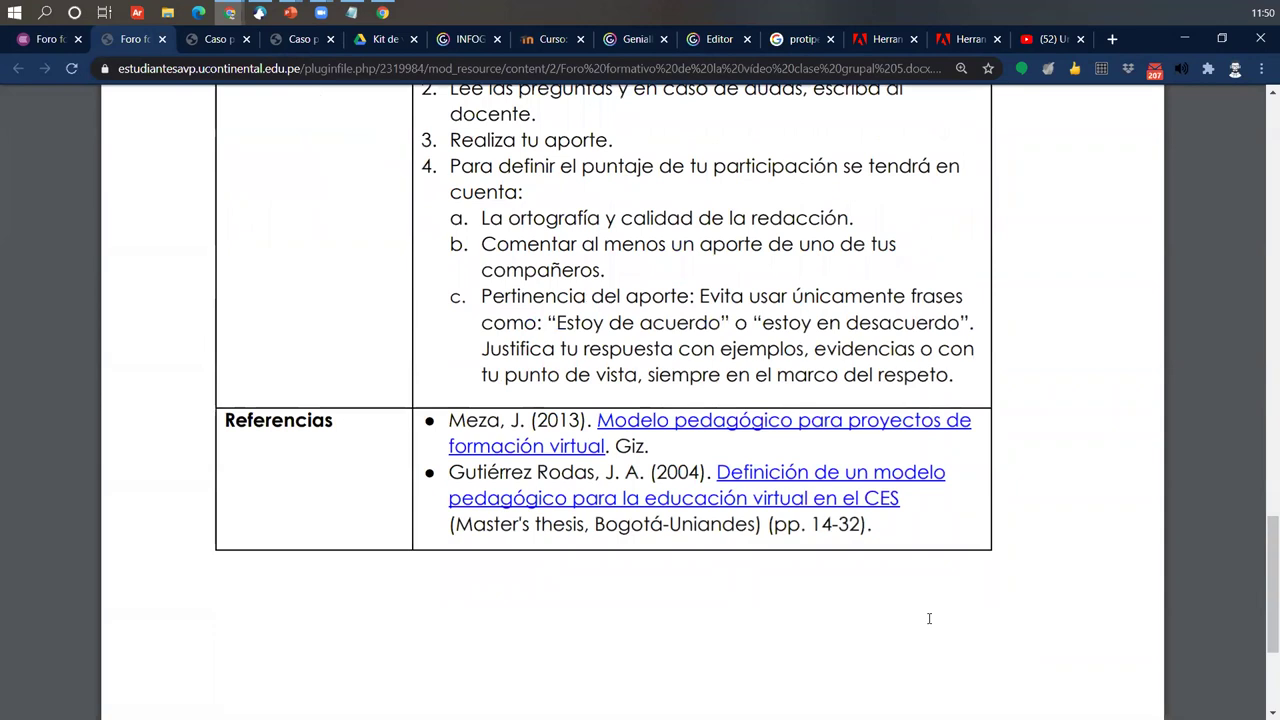
scroll(929, 619, "up", 16)
scroll(929, 619, "down", 5)
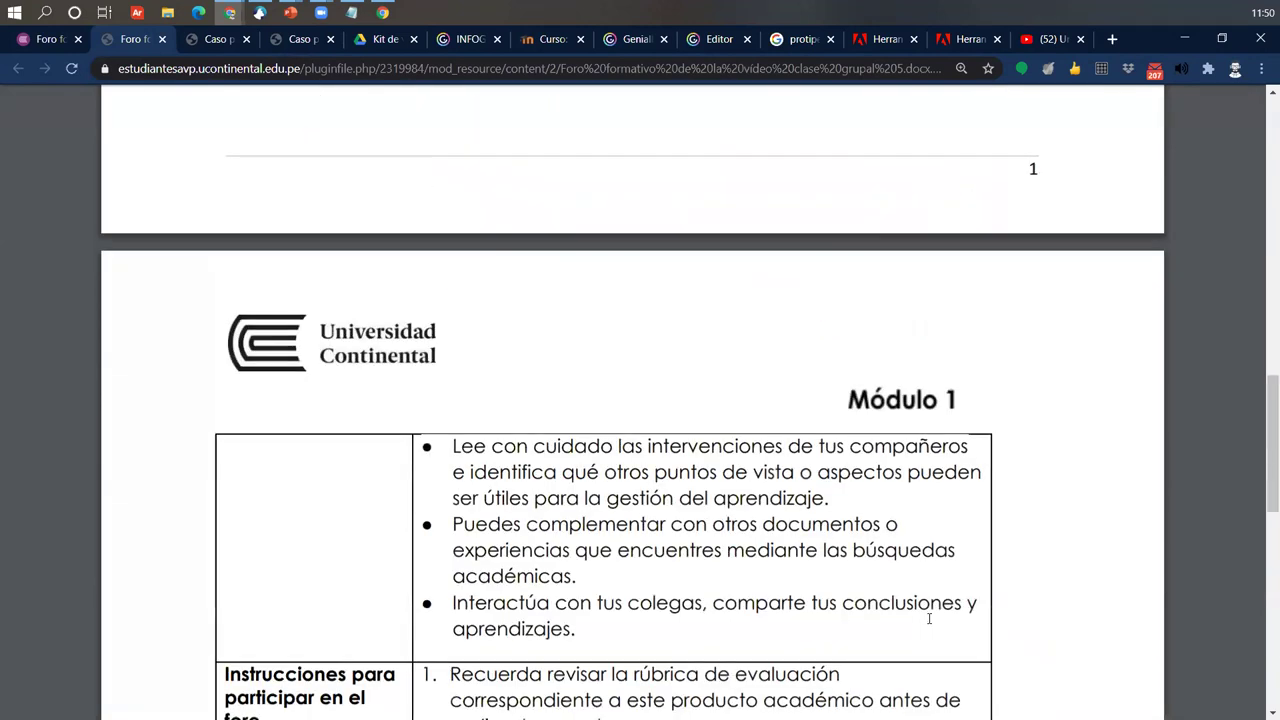
scroll(929, 619, "down", 11)
scroll(992, 626, "up", 5)
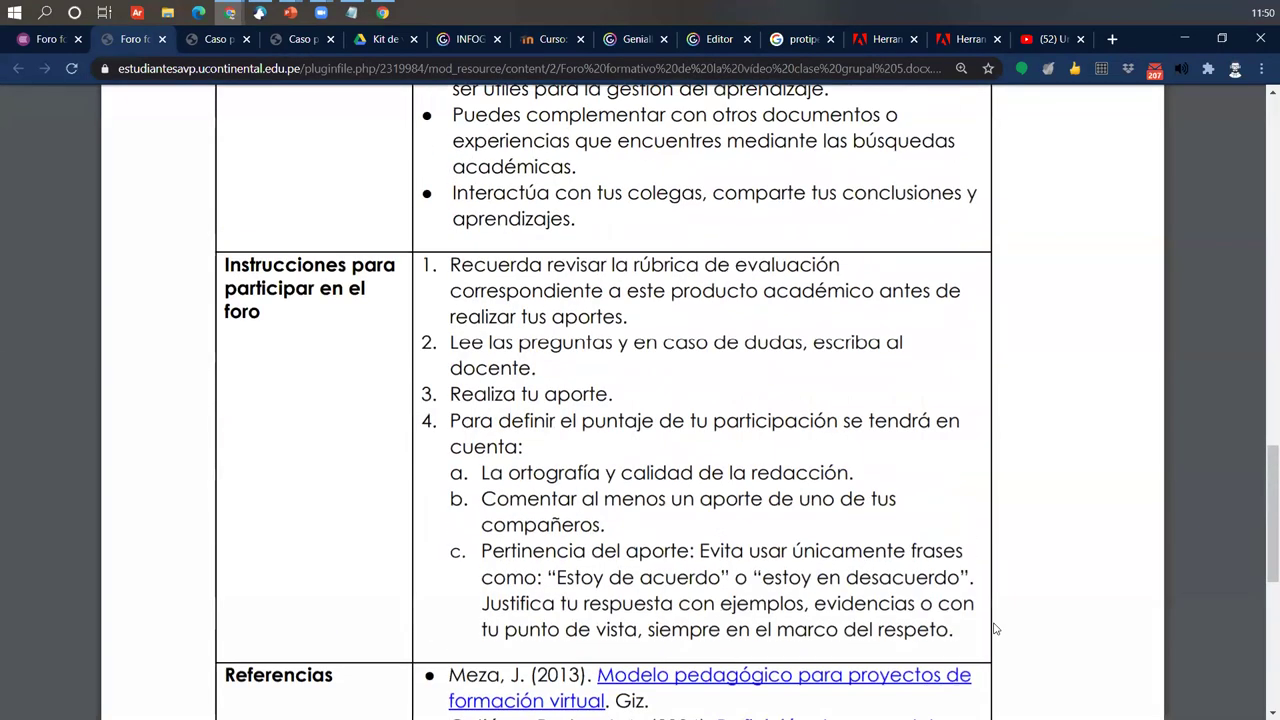
scroll(995, 628, "up", 13)
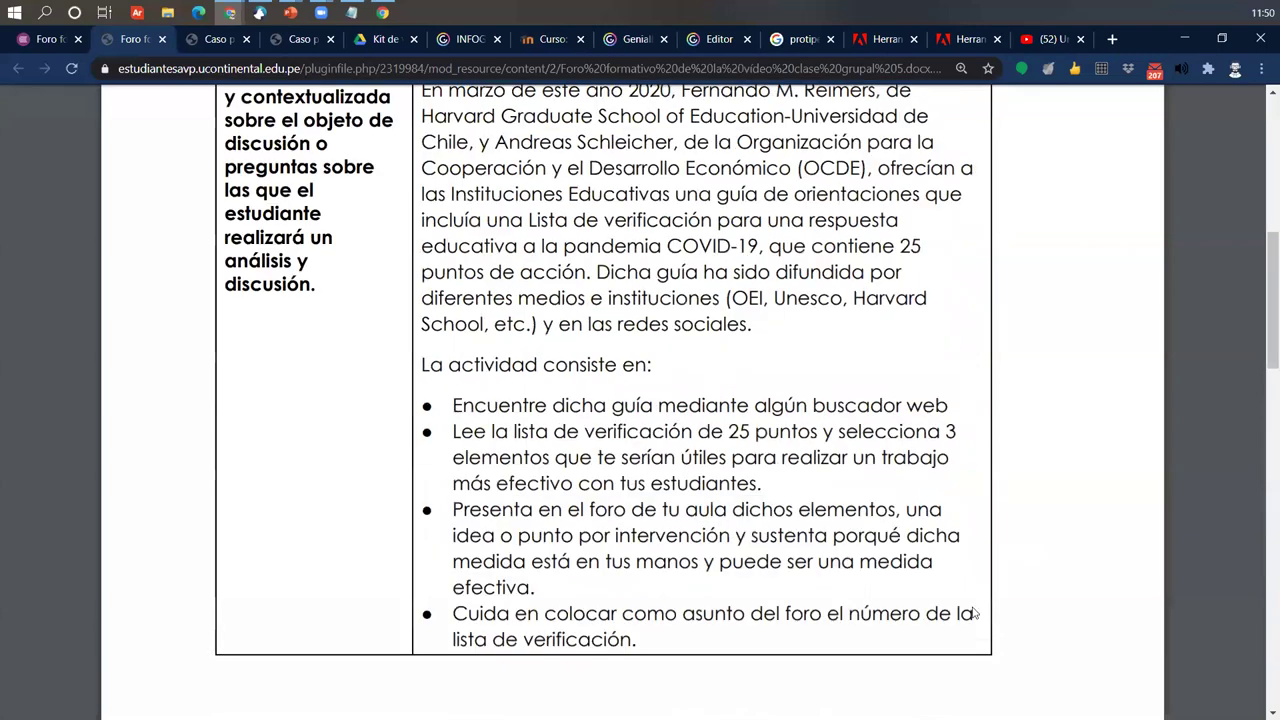
scroll(975, 613, "up", 4)
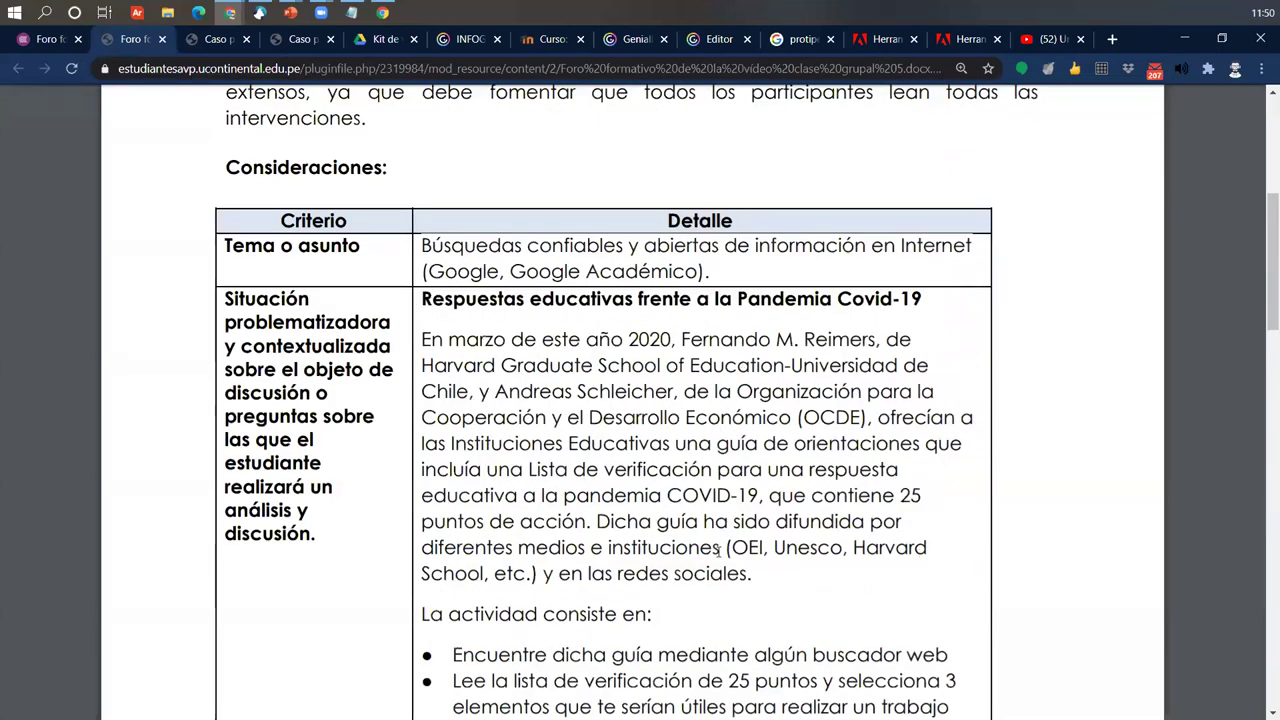
scroll(718, 549, "down", 4)
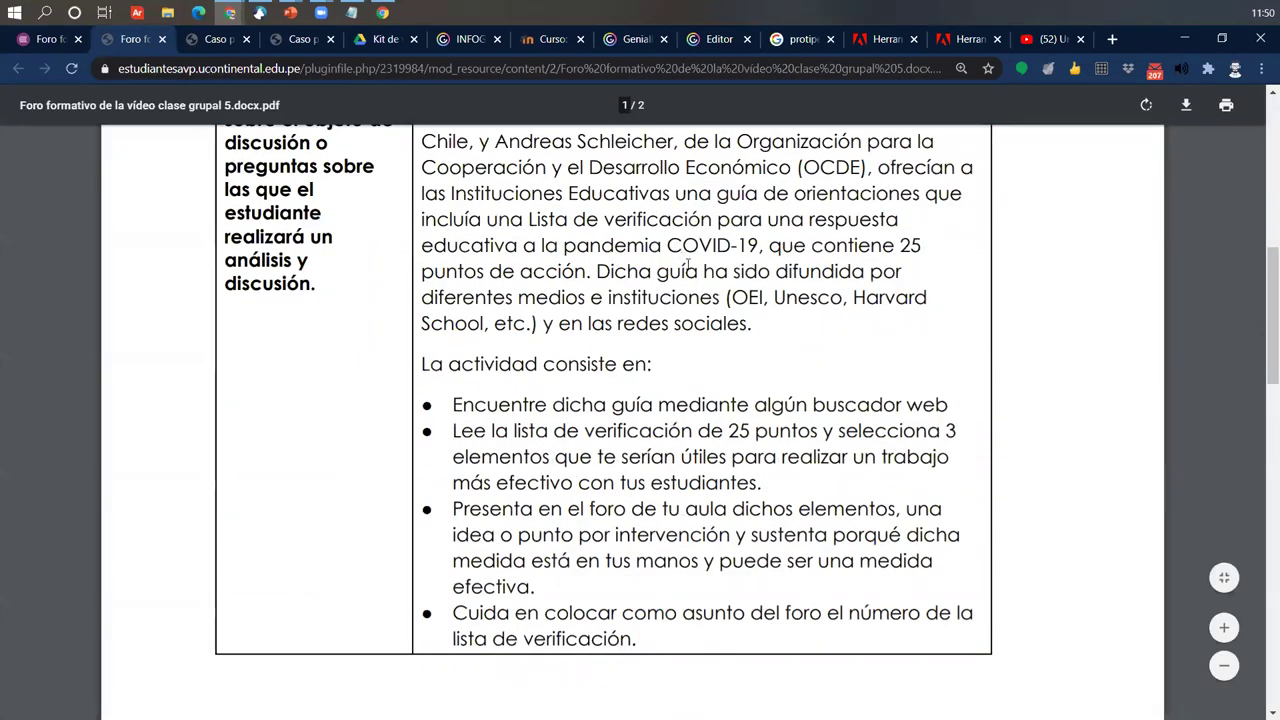
scroll(600, 290, "up", 2)
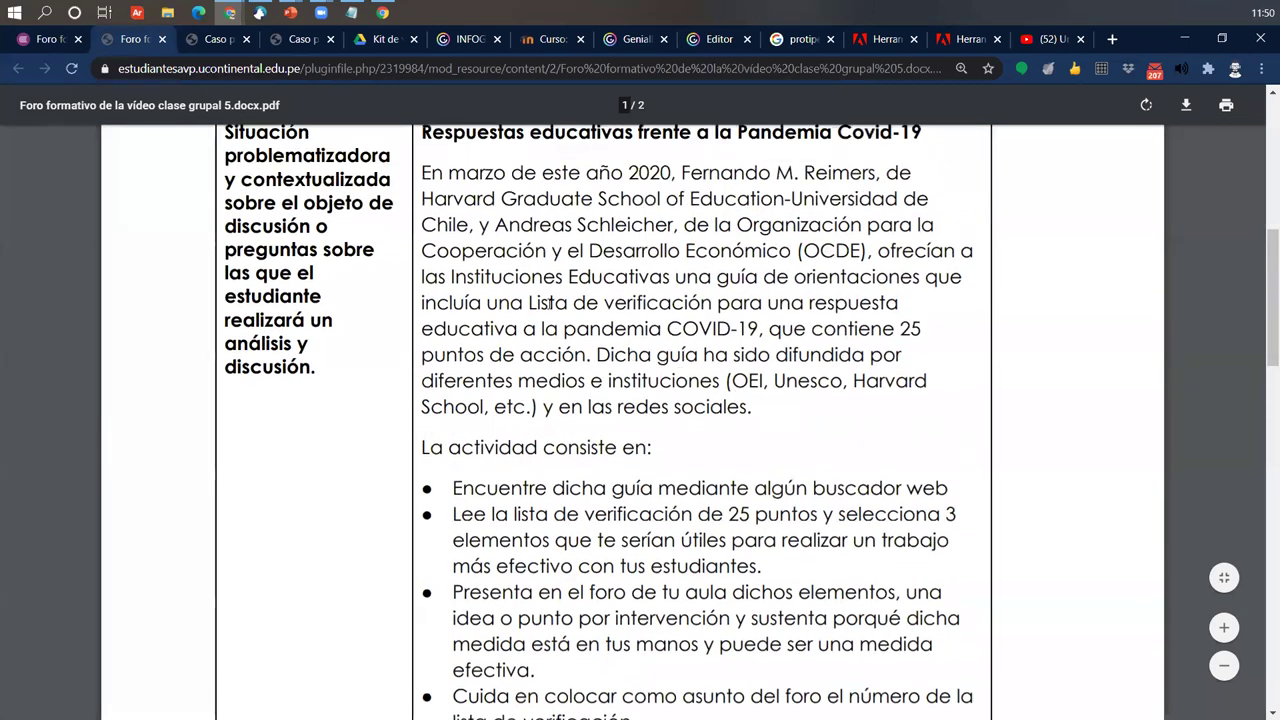
Step: Select the 'Encuentre dicha guía…' bullet in the activity instructions
left_click_drag(452, 487, 425, 487)
left_click(875, 487)
scroll(700, 300, "up", 1)
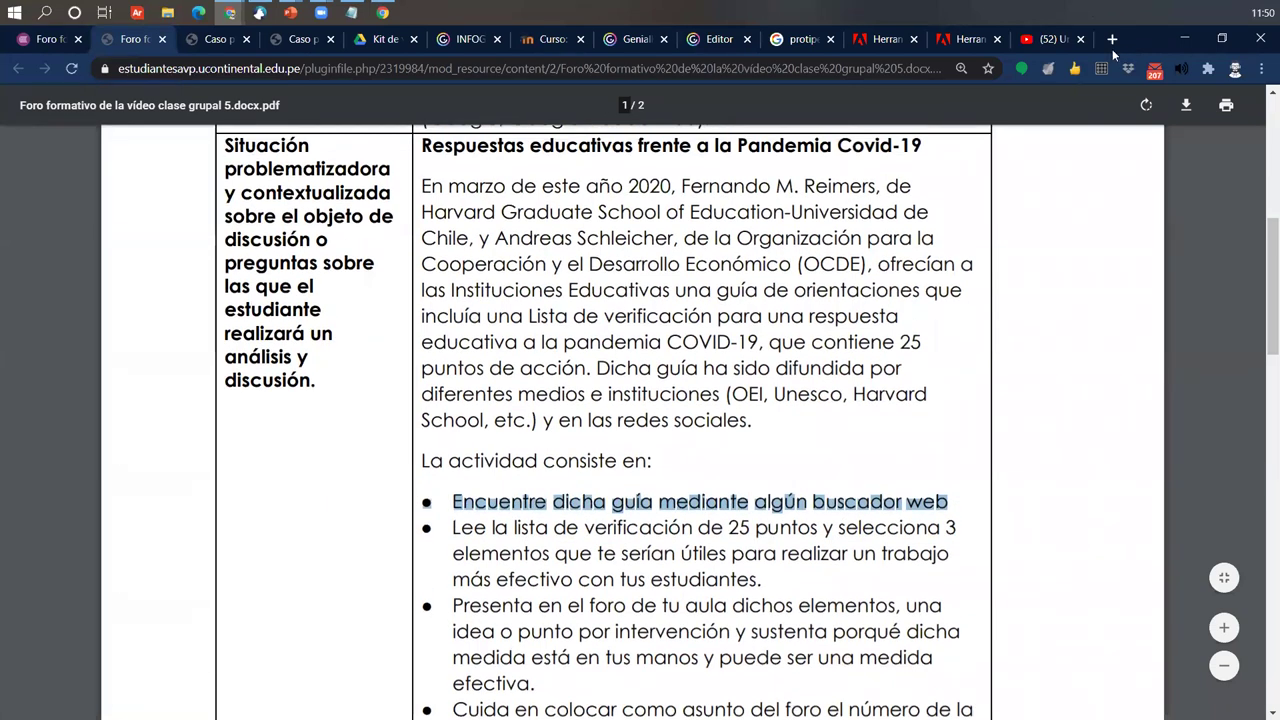
scroll(1100, 86, "up", 3)
scroll(1100, 86, "down", 1)
Step: Open the Google homepage in a new tab
left_click(1112, 39)
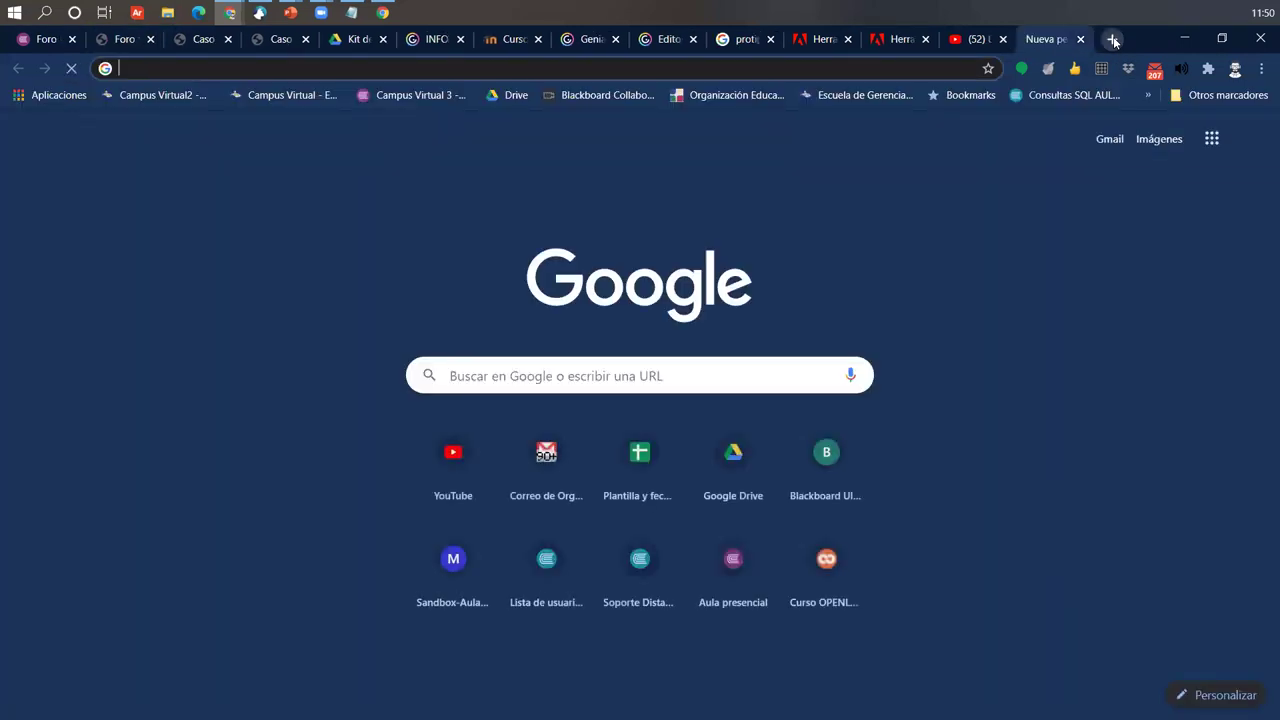
type("google")
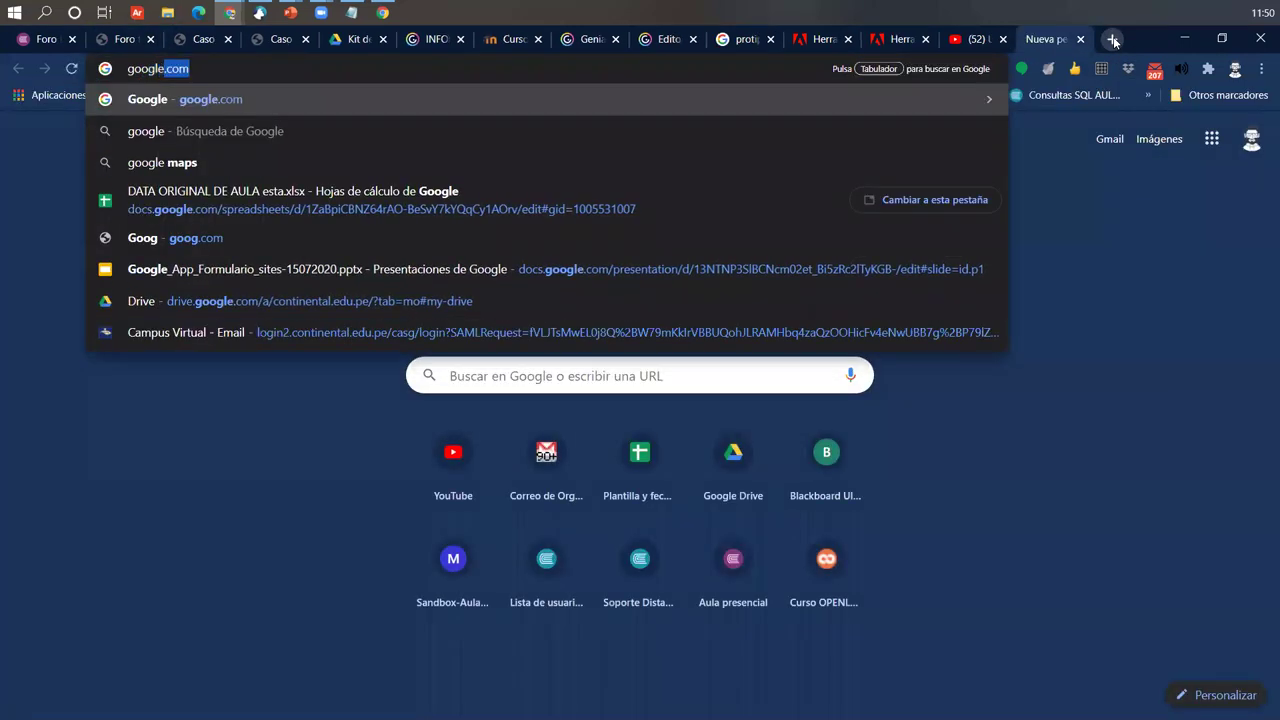
key("Return")
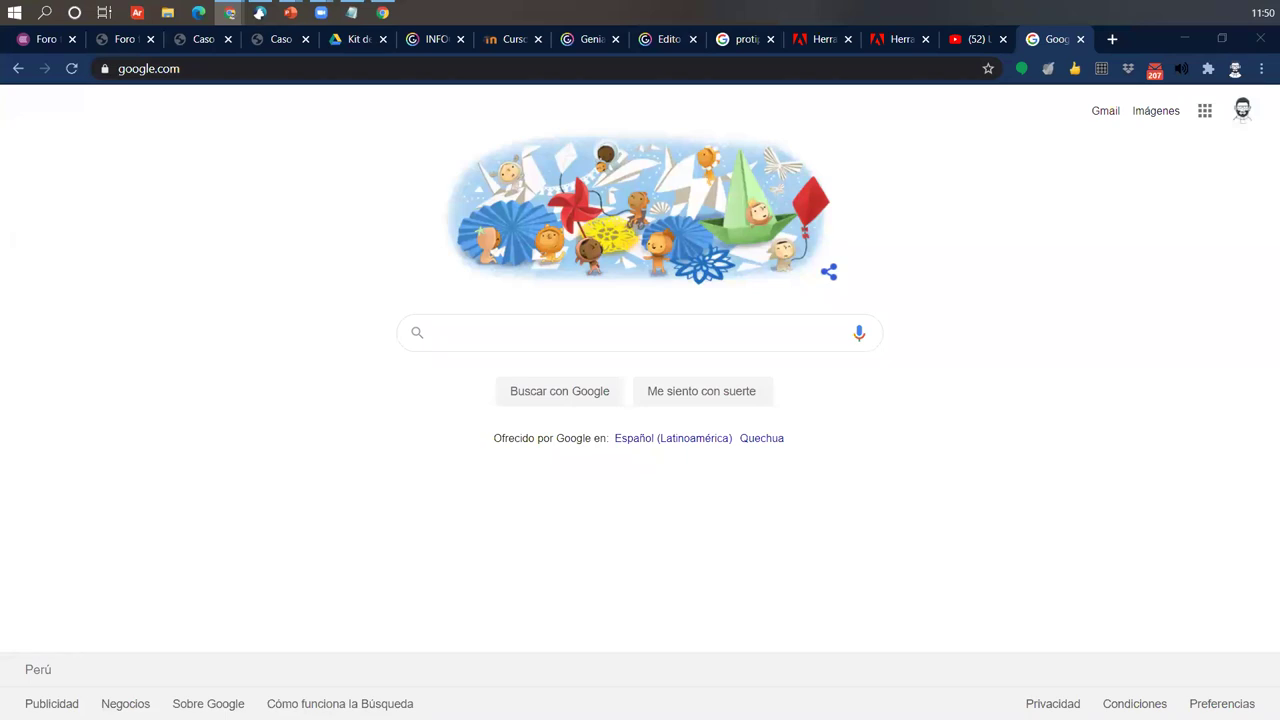
Step: Search Google for terminos+semejantes without quotes
left_click(558, 328)
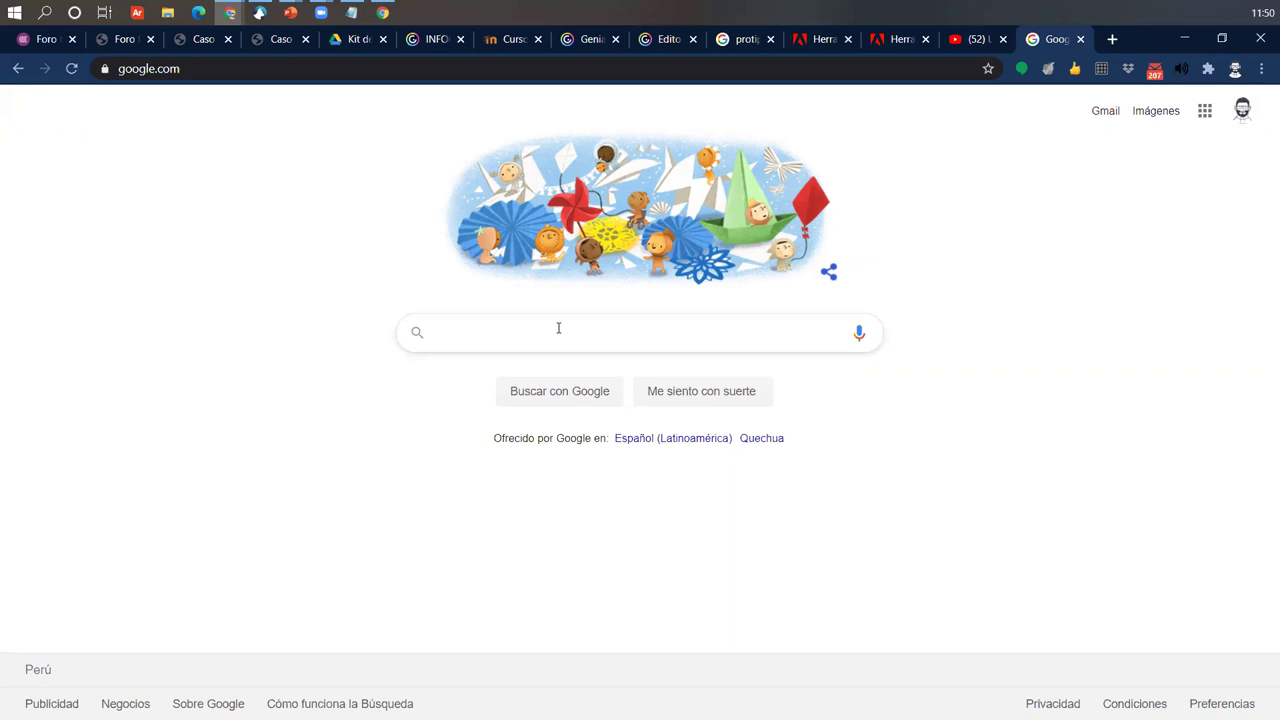
type("\"\"")
key("Left")
type("terminos")
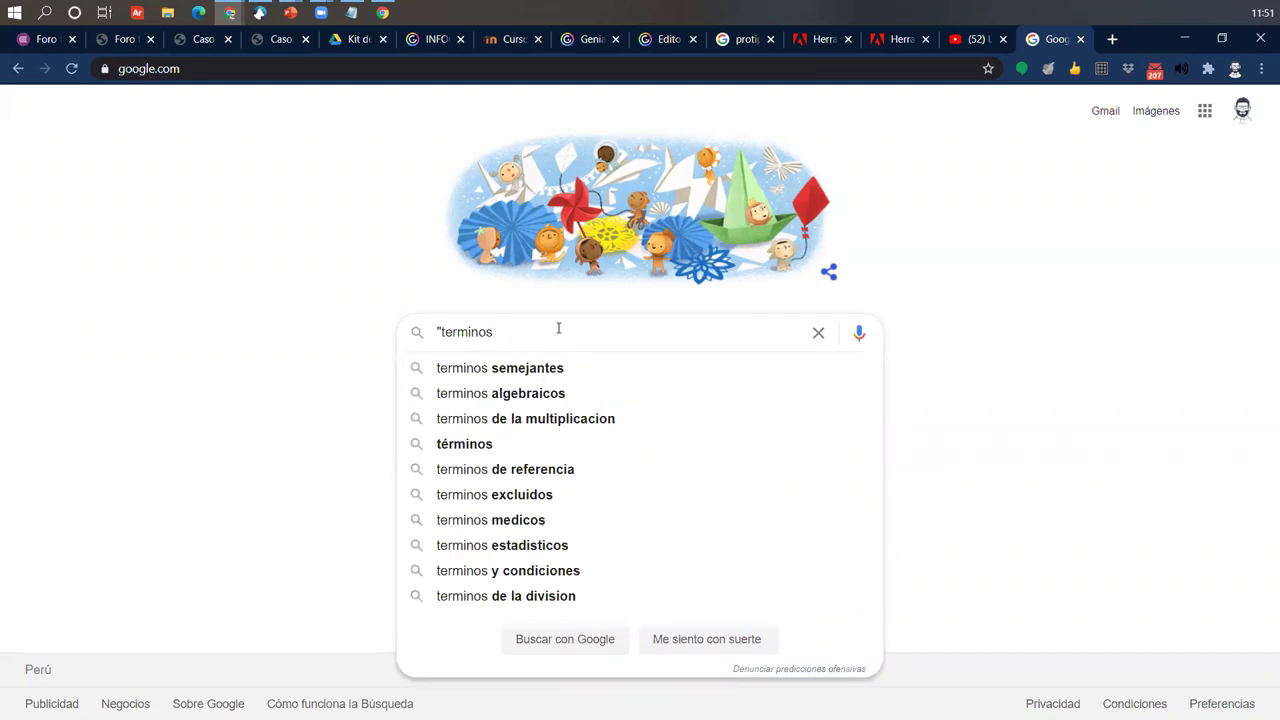
key("Delete")
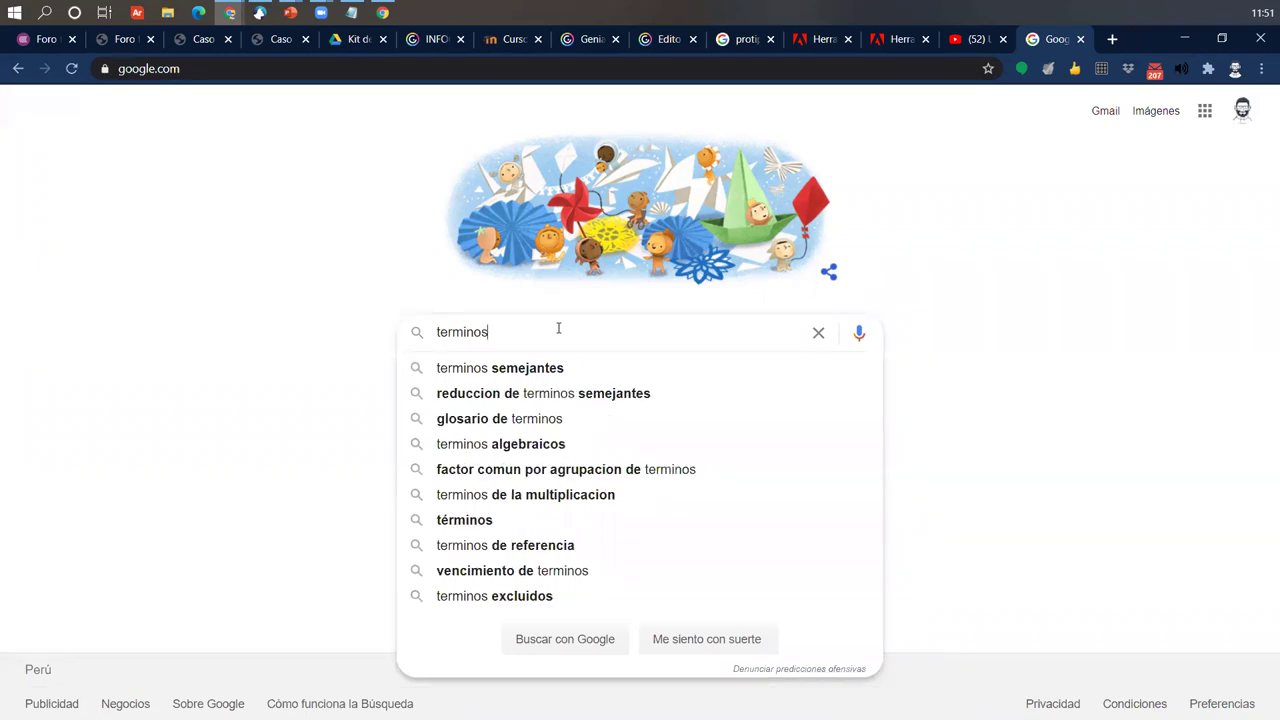
type("+")
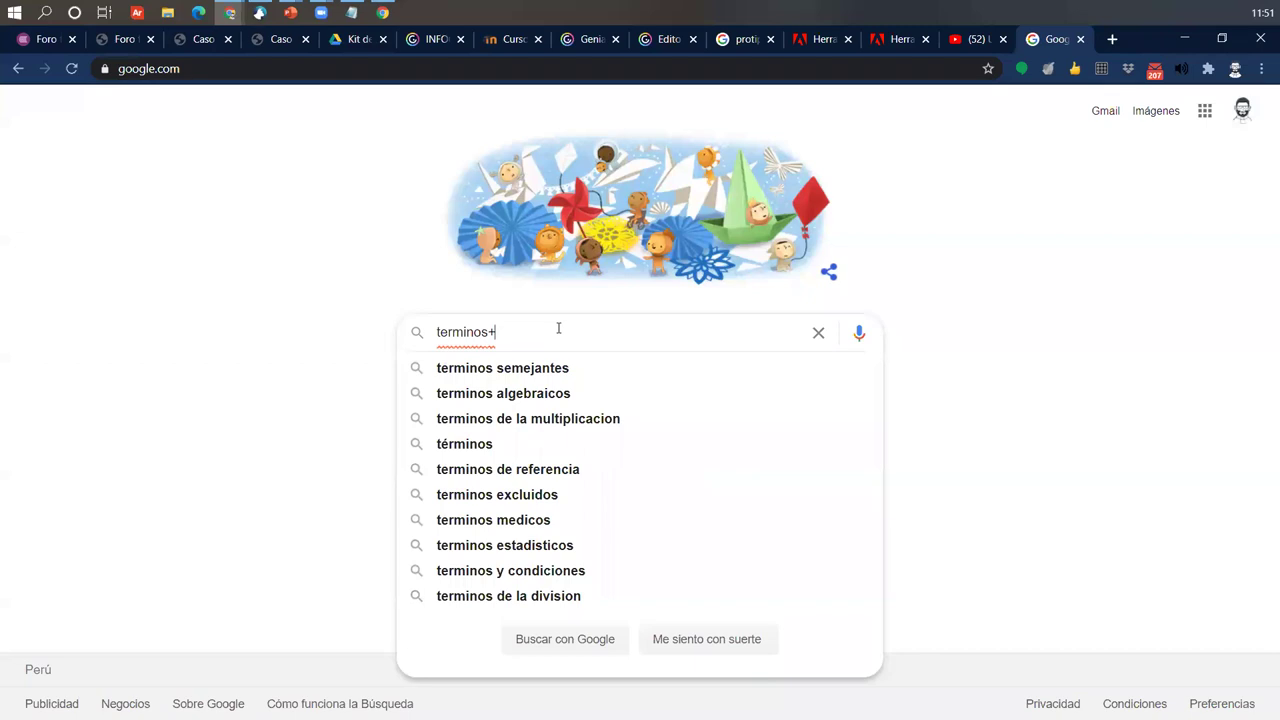
type("seme")
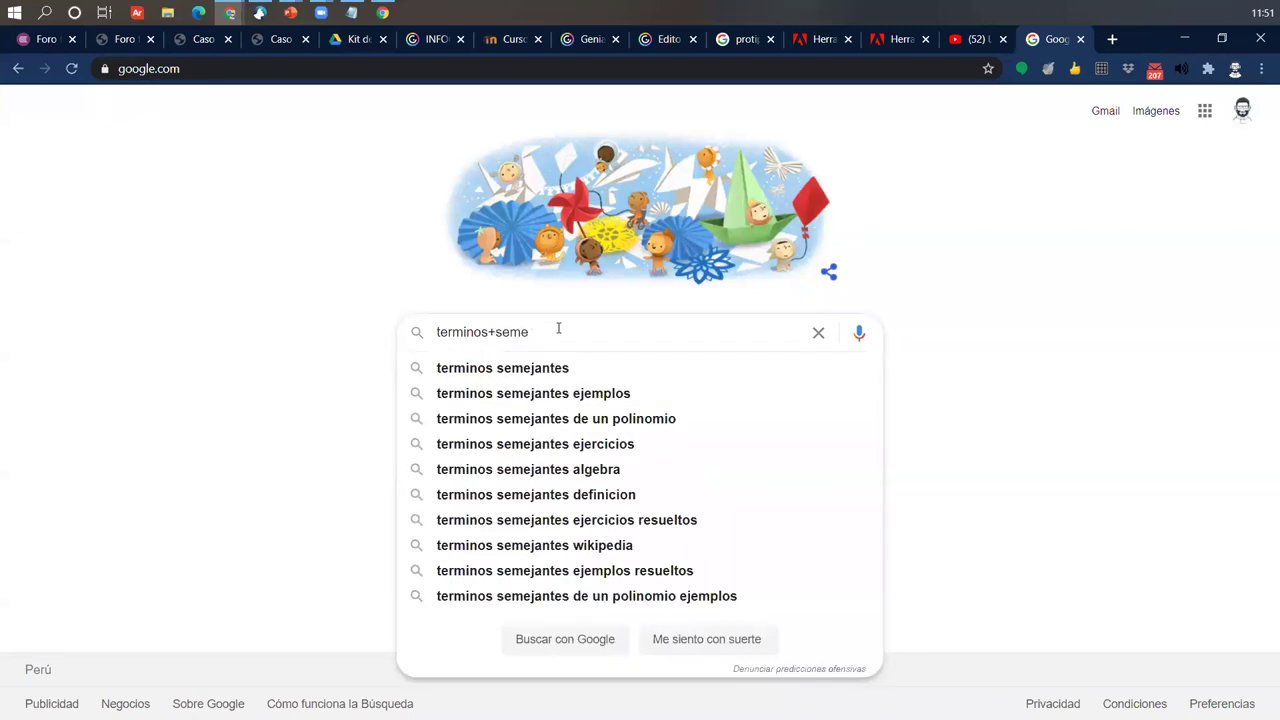
type("jantes")
key("Return")
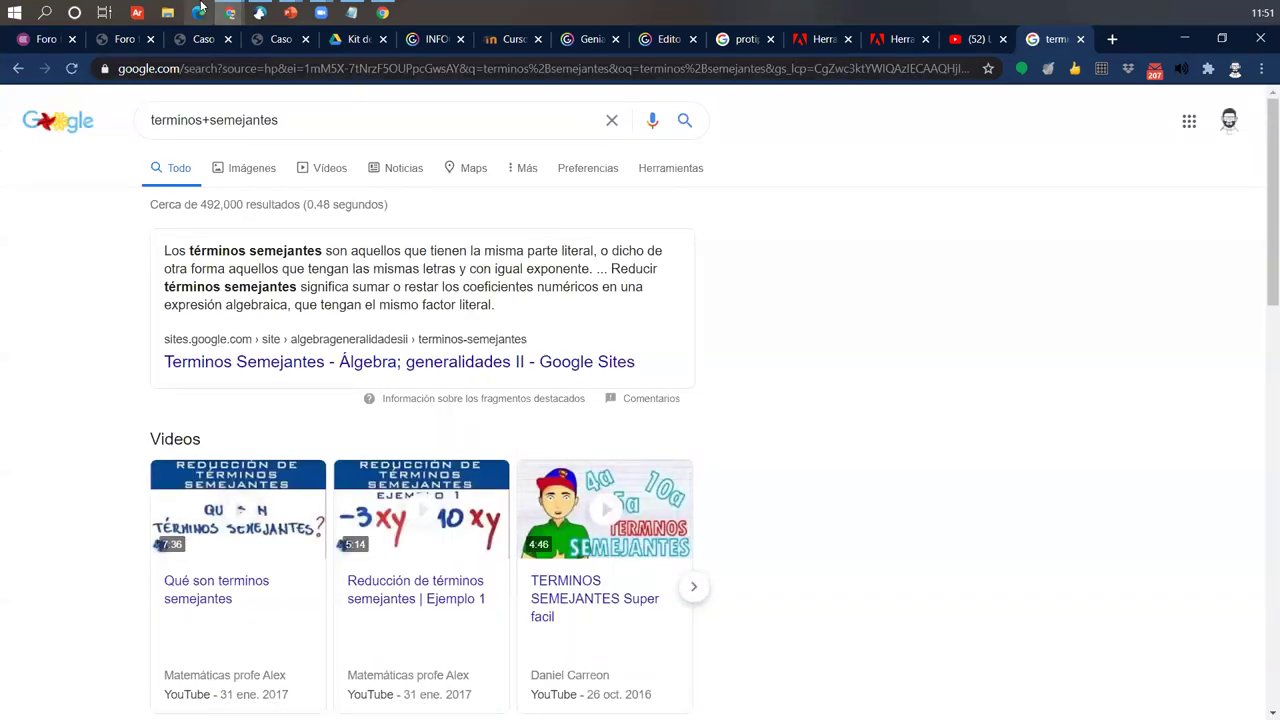
mouse_move(232, 11)
Step: Switch to the group 5 forum PDF and scroll through pages 1 and 2
left_click(130, 40)
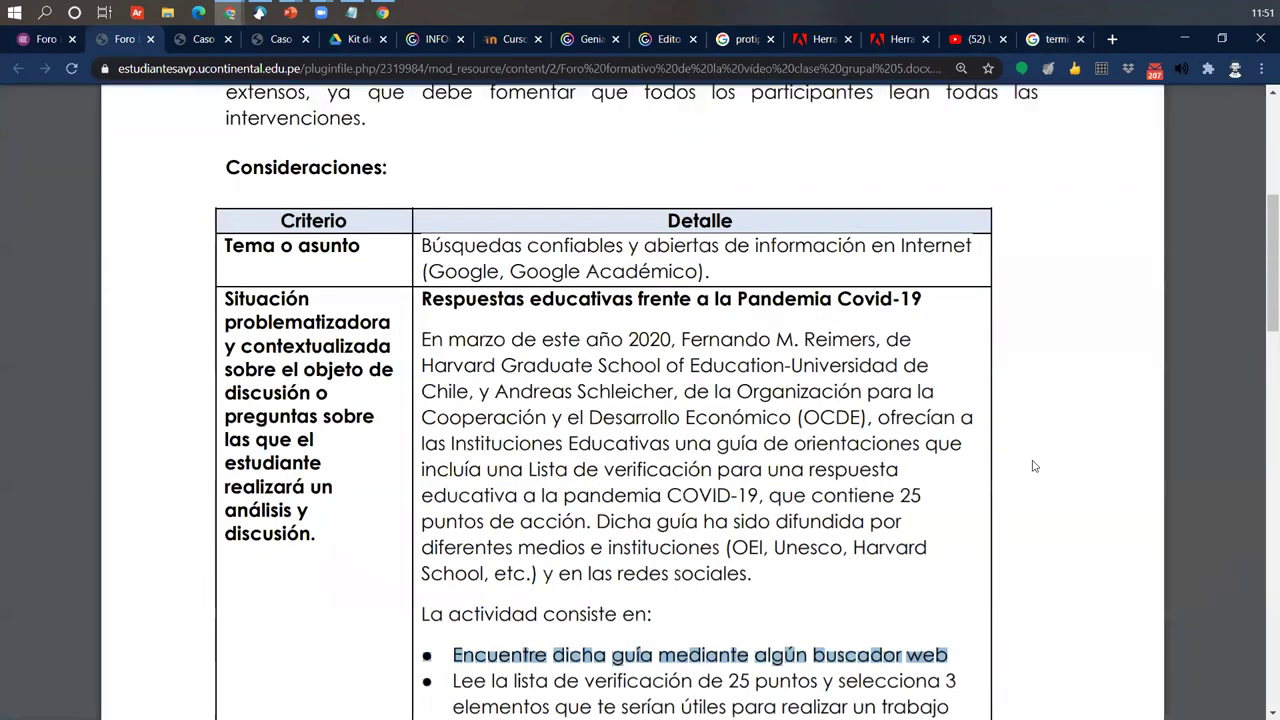
scroll(1034, 466, "down", 3)
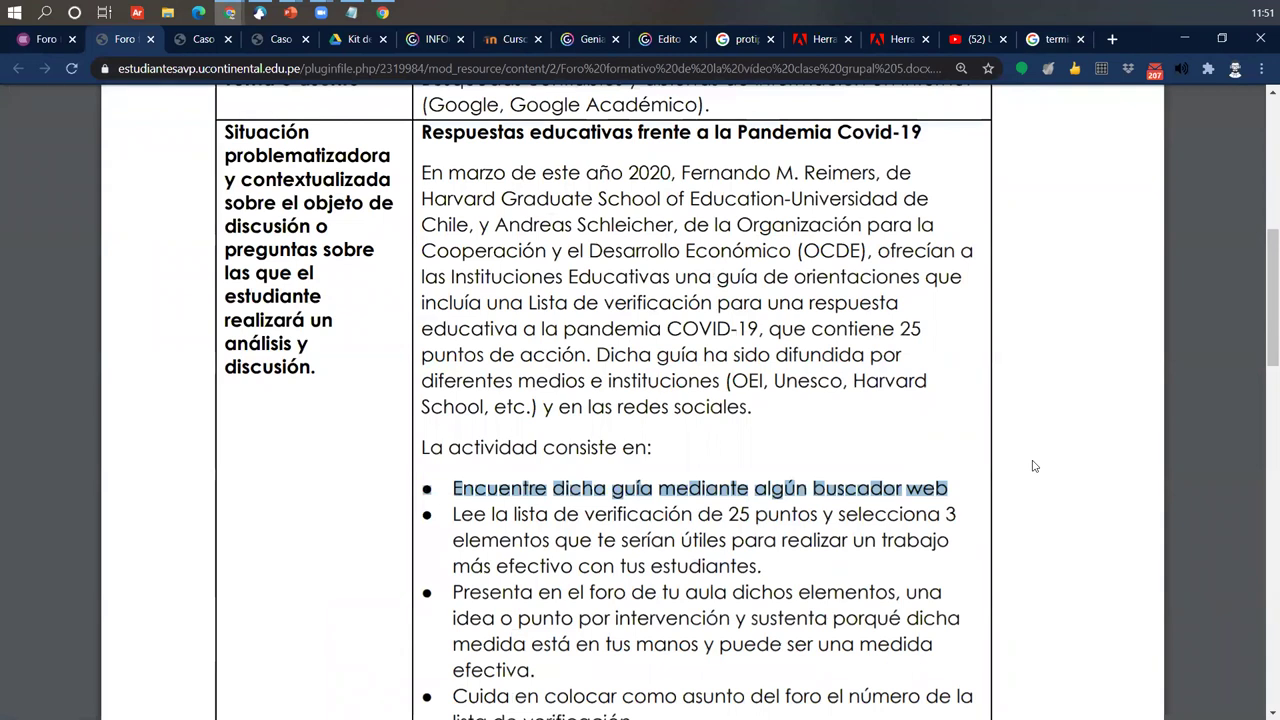
scroll(1034, 466, "down", 3)
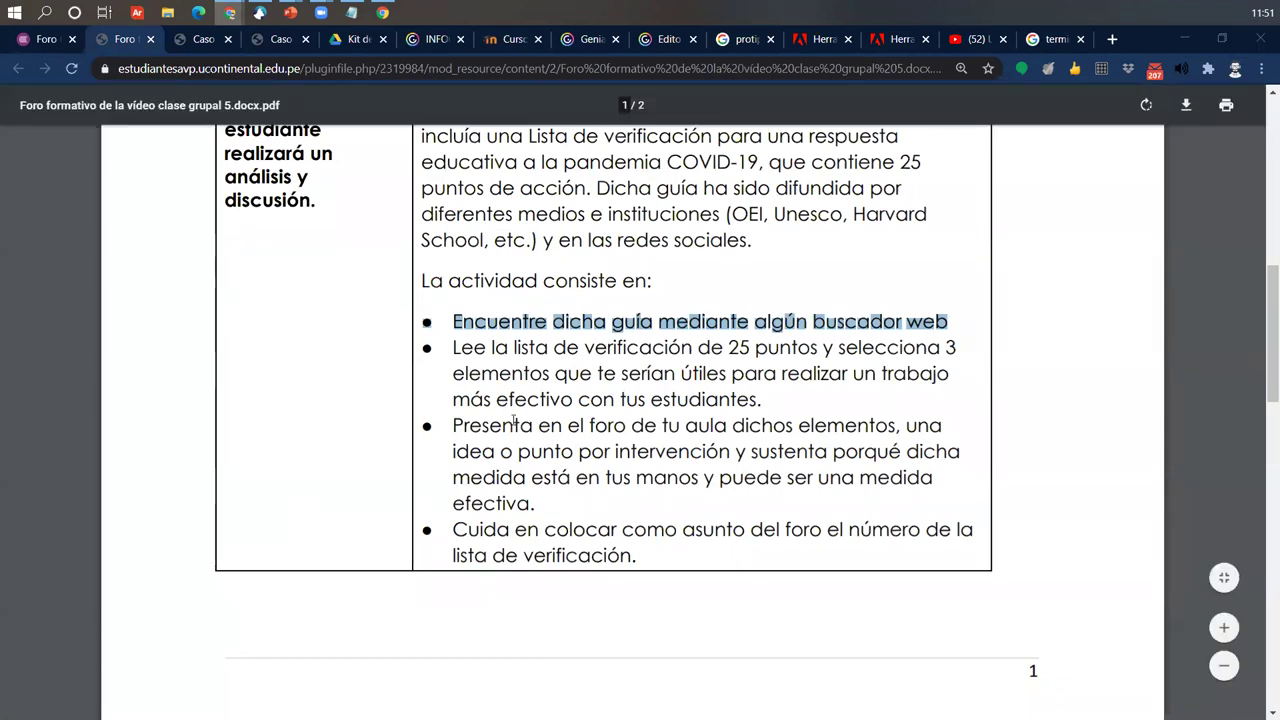
scroll(893, 383, "down", 8)
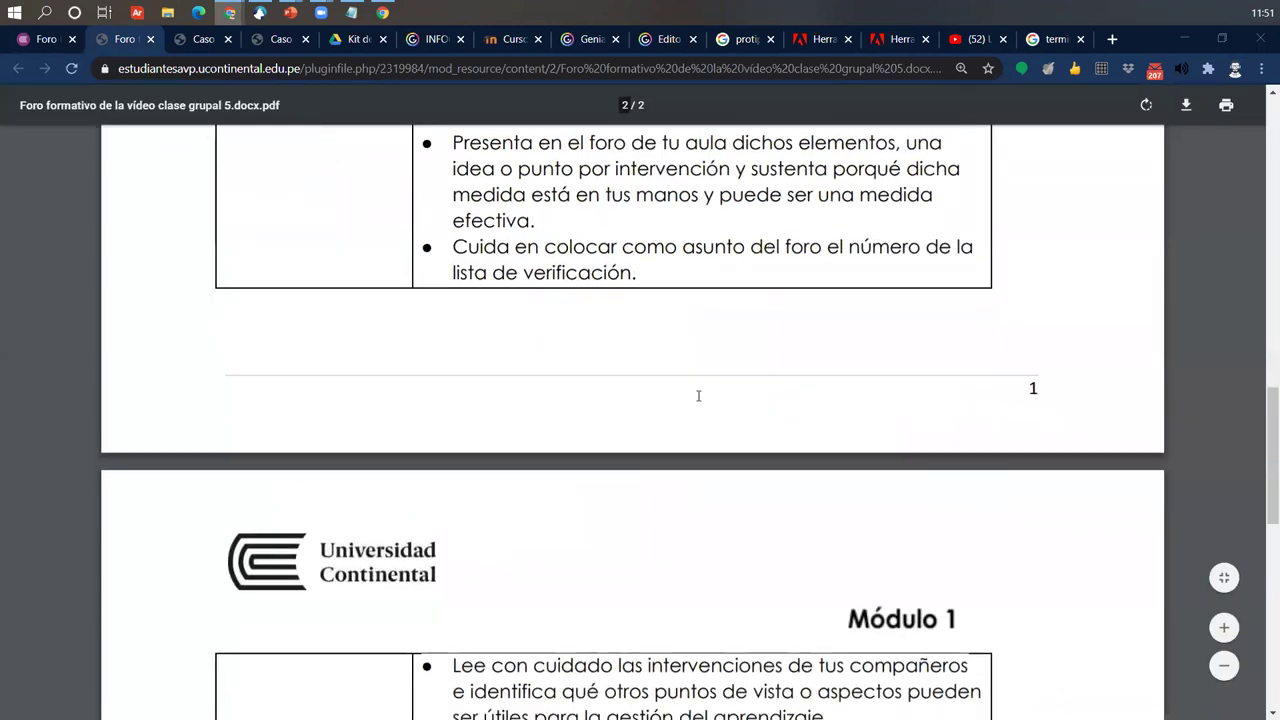
scroll(698, 395, "down", 2)
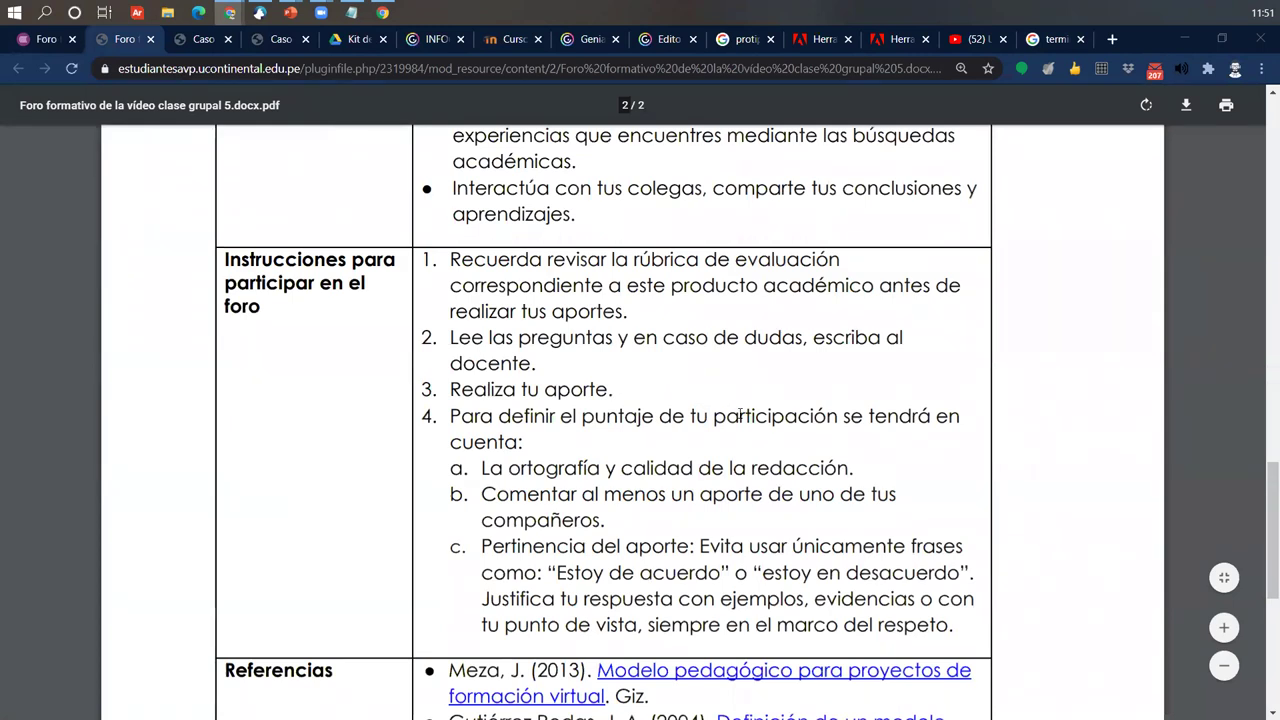
scroll(698, 395, "up", 2)
Step: Switch back to the Moodle course tab and reload it
left_click(40, 40)
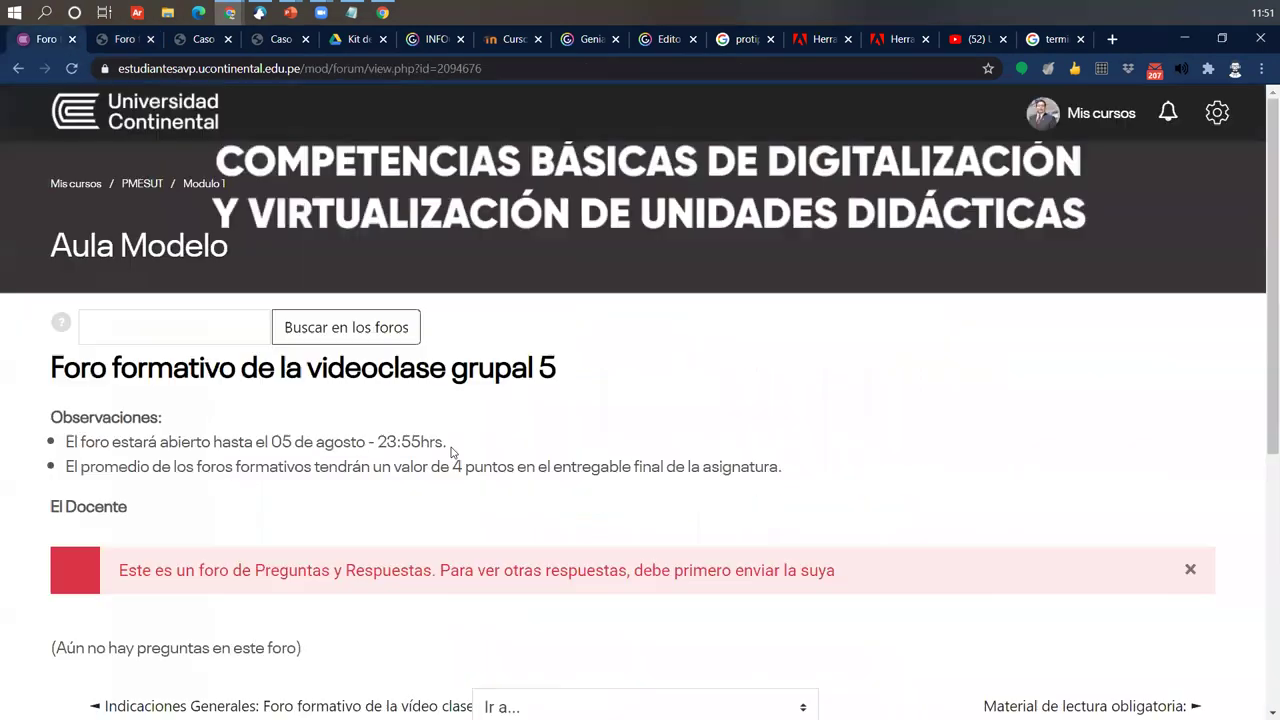
scroll(448, 457, "down", 3)
scroll(423, 423, "up", 2)
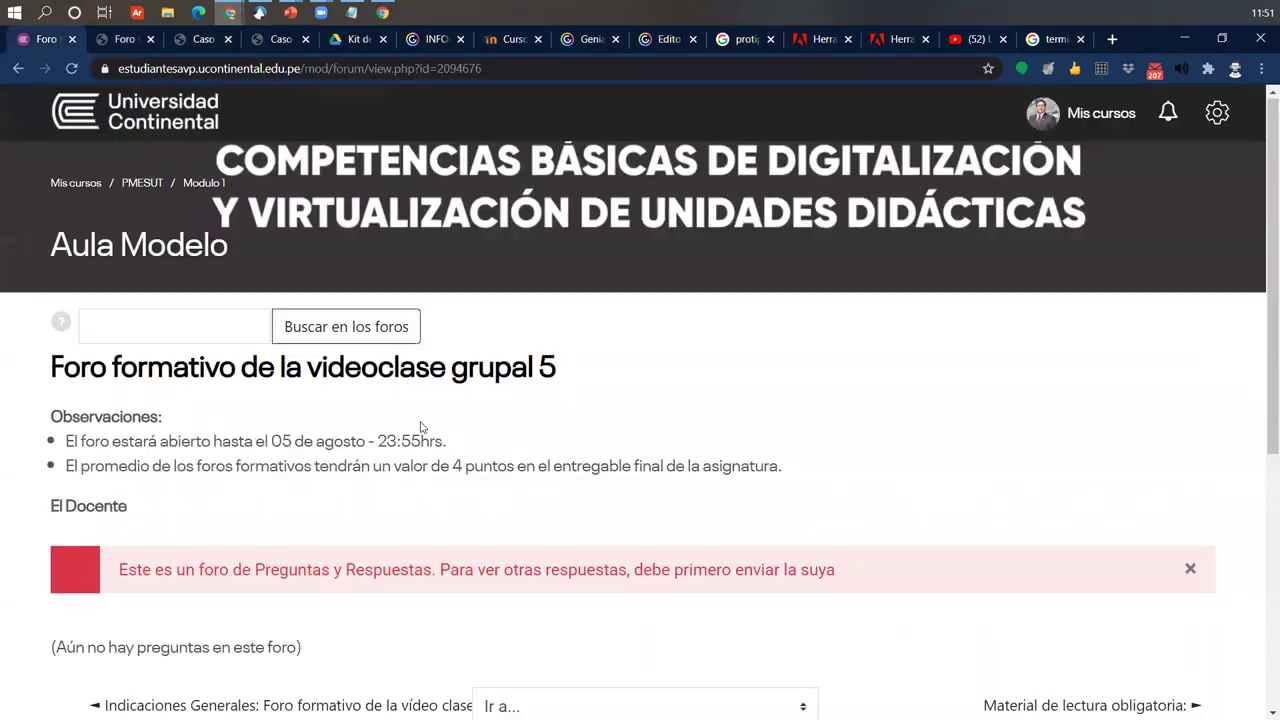
key("F5")
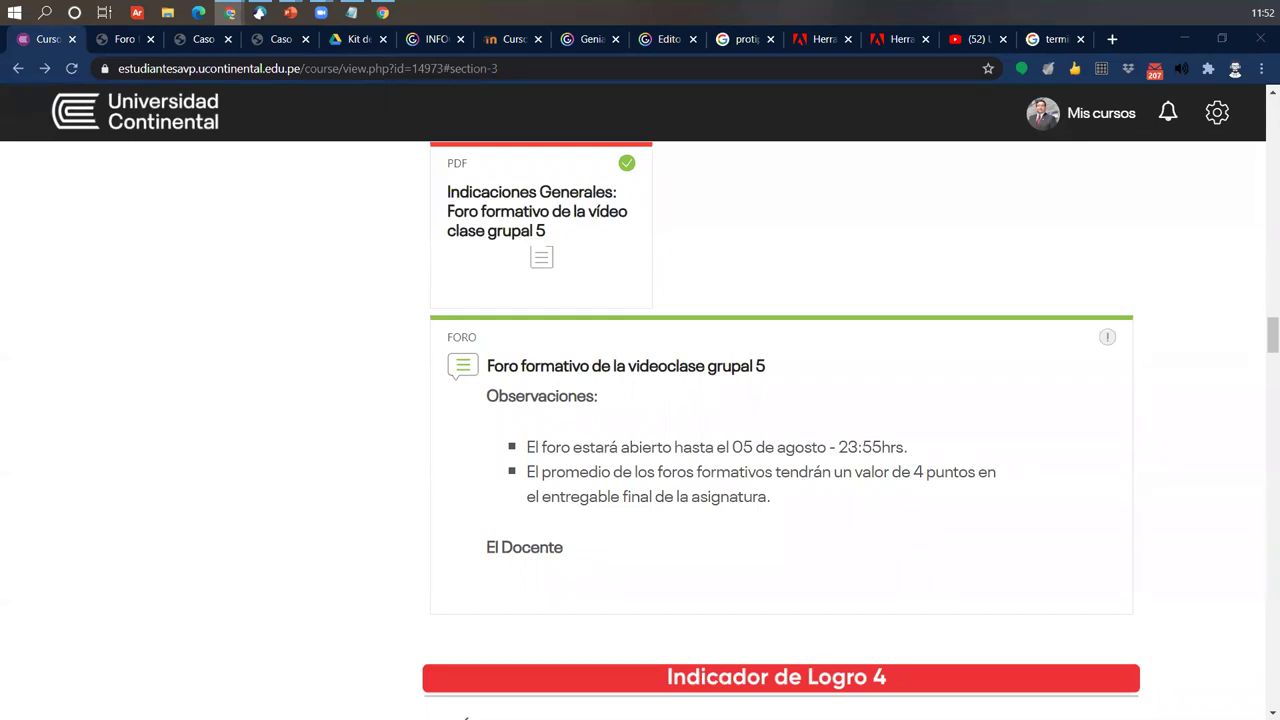
Step: Scroll to the Instrucciones Caso práctico N.° 02 card and open its PDF
scroll(134, 449, "down", 8)
scroll(366, 503, "down", 15)
scroll(480, 505, "down", 14)
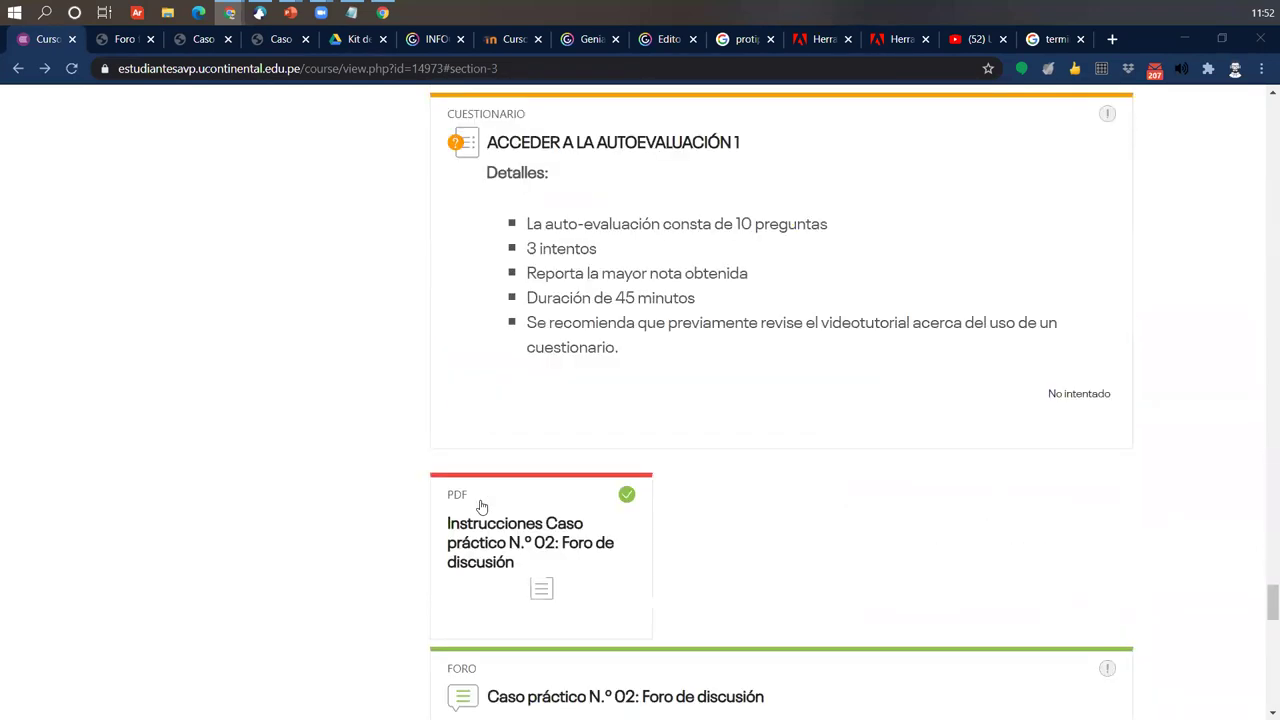
scroll(481, 507, "down", 3)
scroll(481, 507, "up", 5)
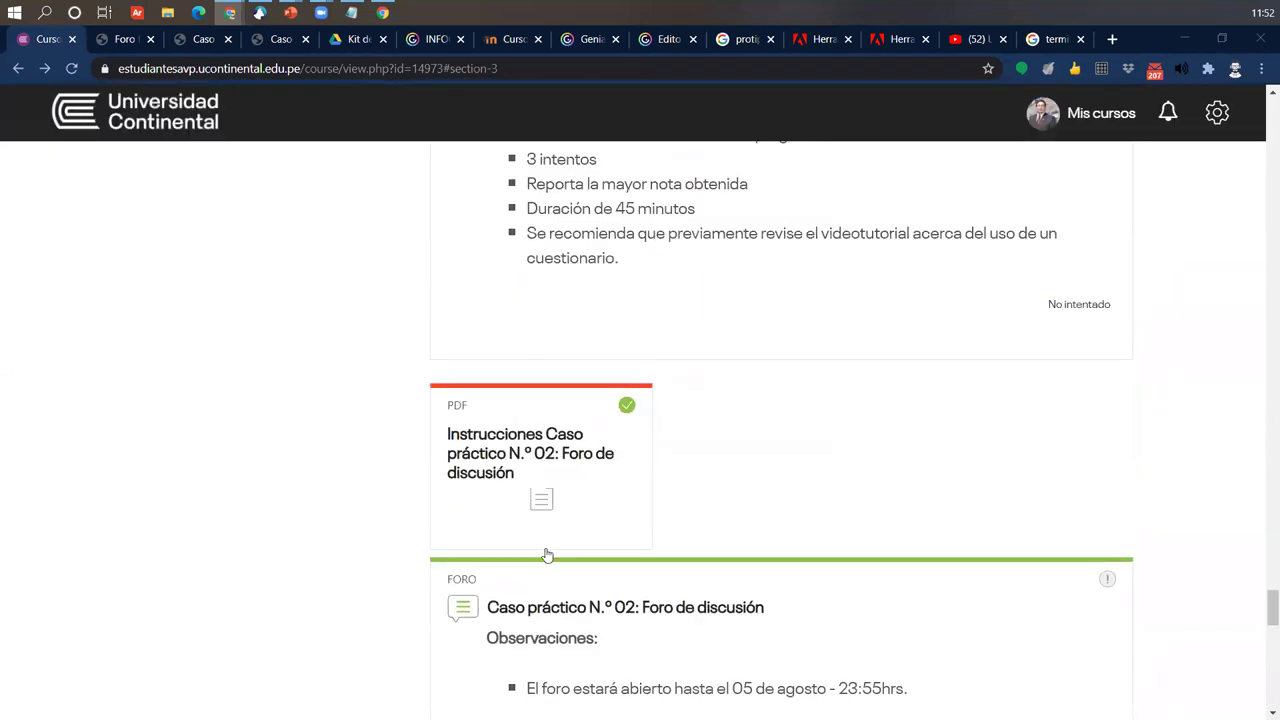
scroll(600, 628, "down", 3)
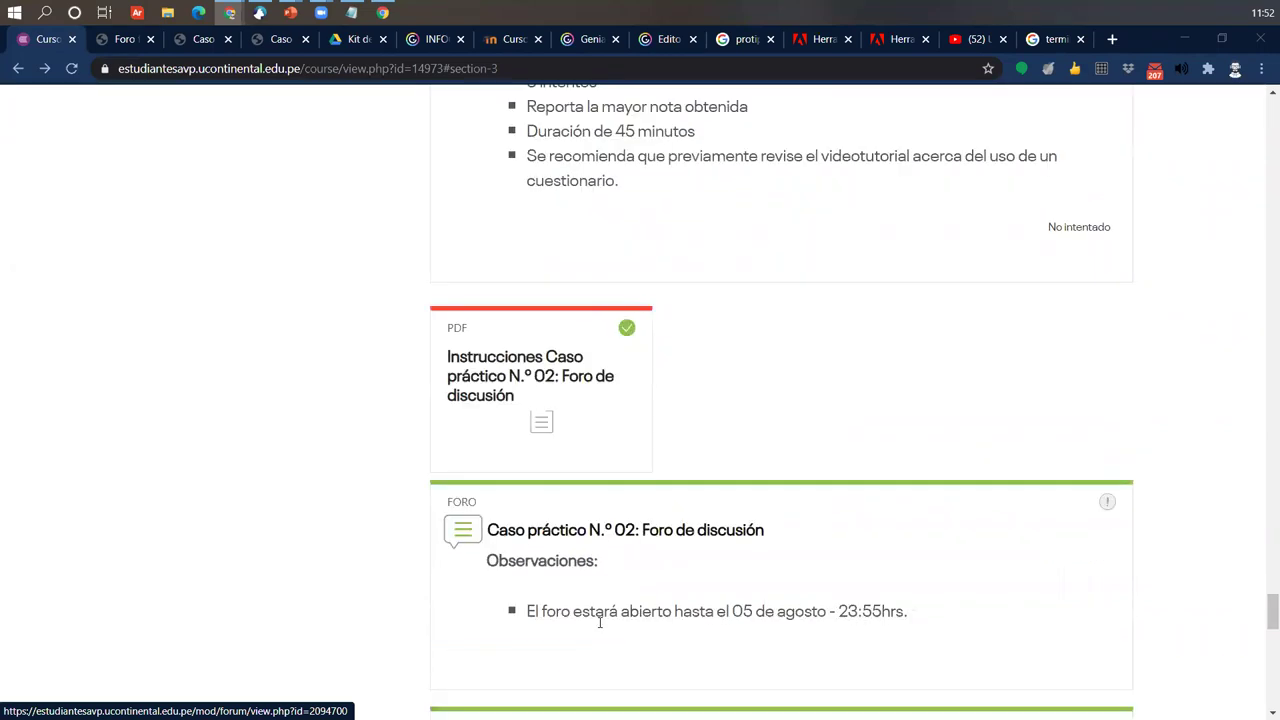
left_click(565, 372)
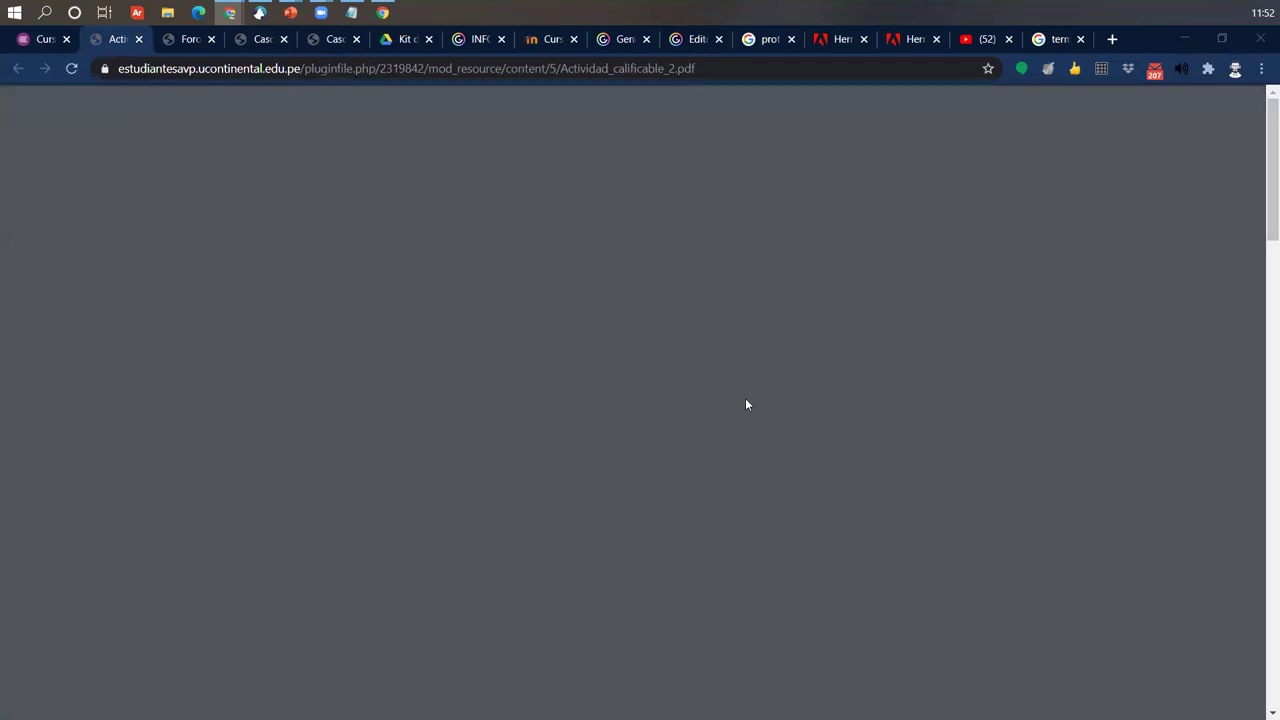
Step: Follow the PDF's 'sitio web del Foro Económico Mundial' link to its new tab
scroll(628, 411, "down", 2)
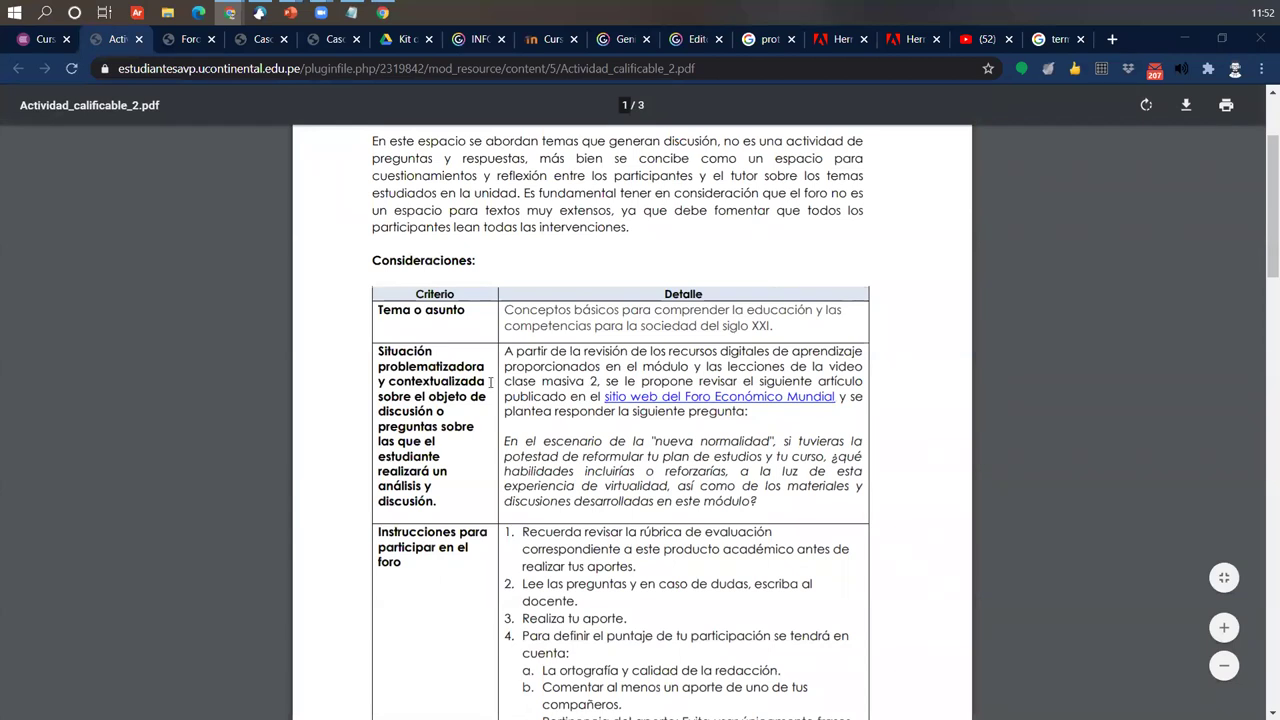
left_click_drag(510, 355, 573, 390)
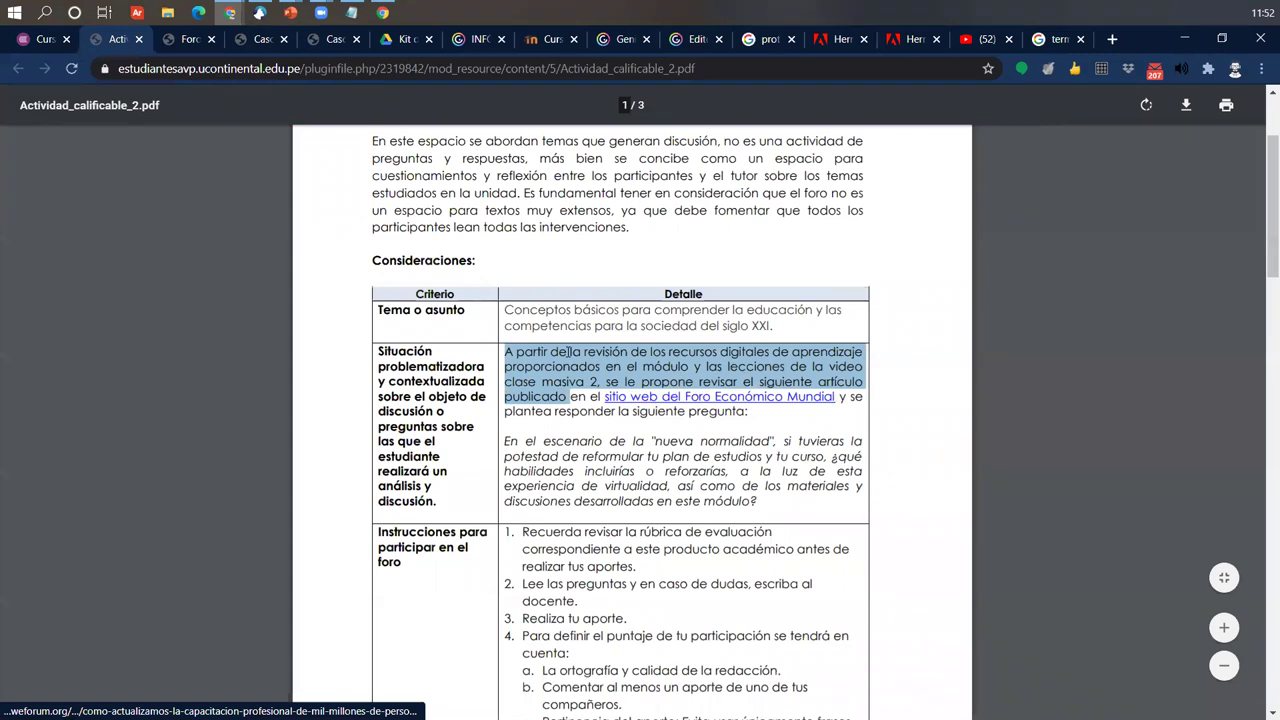
left_click(703, 368)
scroll(703, 368, "down", 1)
left_click(716, 316)
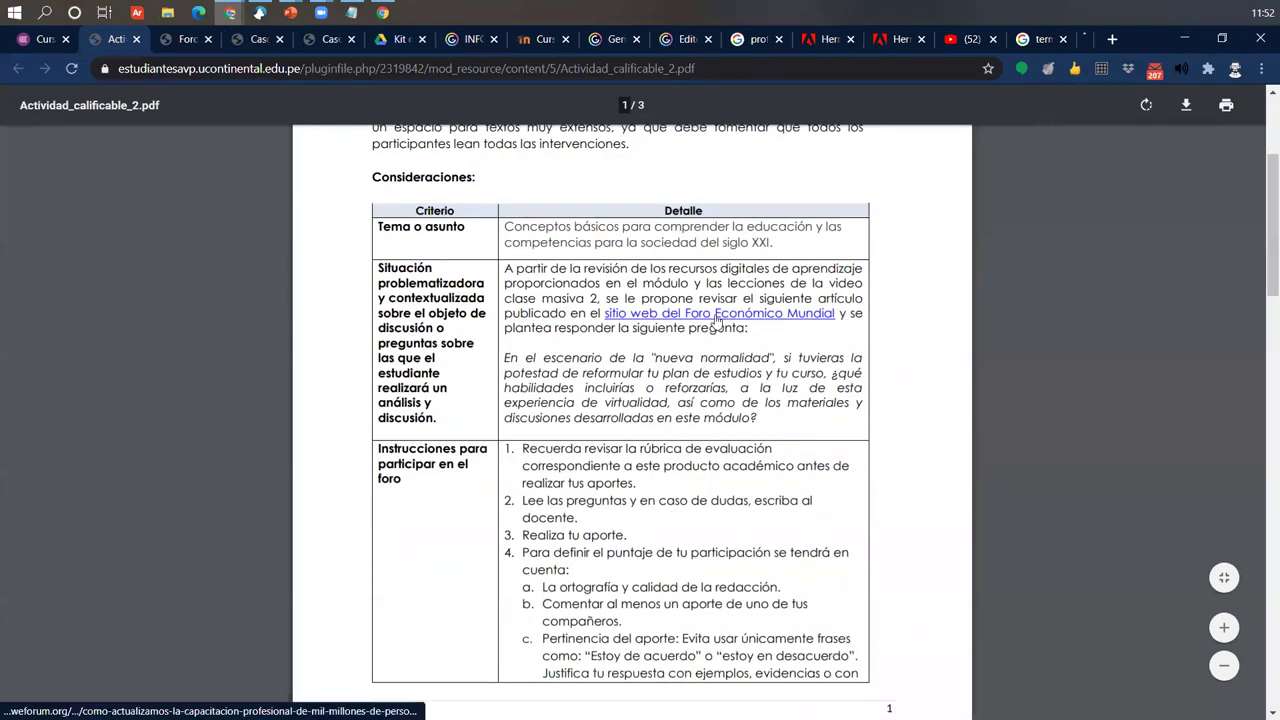
left_click(1057, 40)
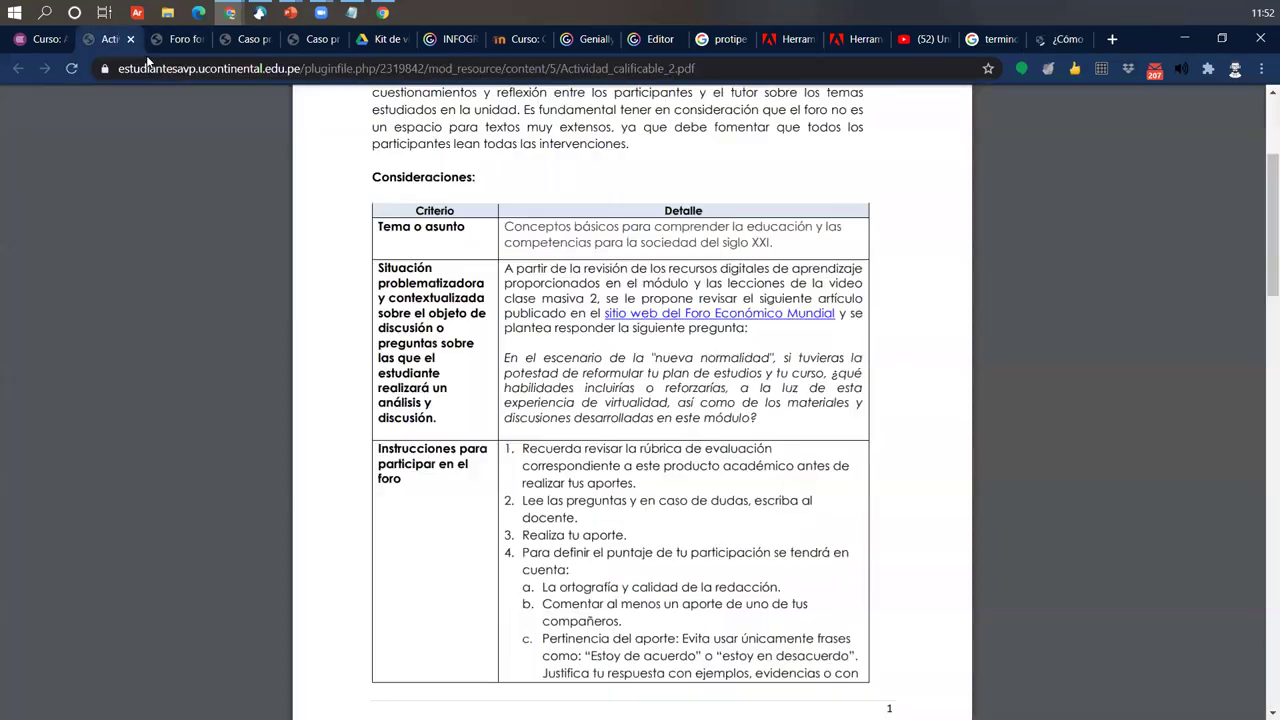
Step: Highlight the nueva normalidad discussion question, then view the World Economic Forum article
left_click(107, 46)
scroll(594, 441, "down", 1)
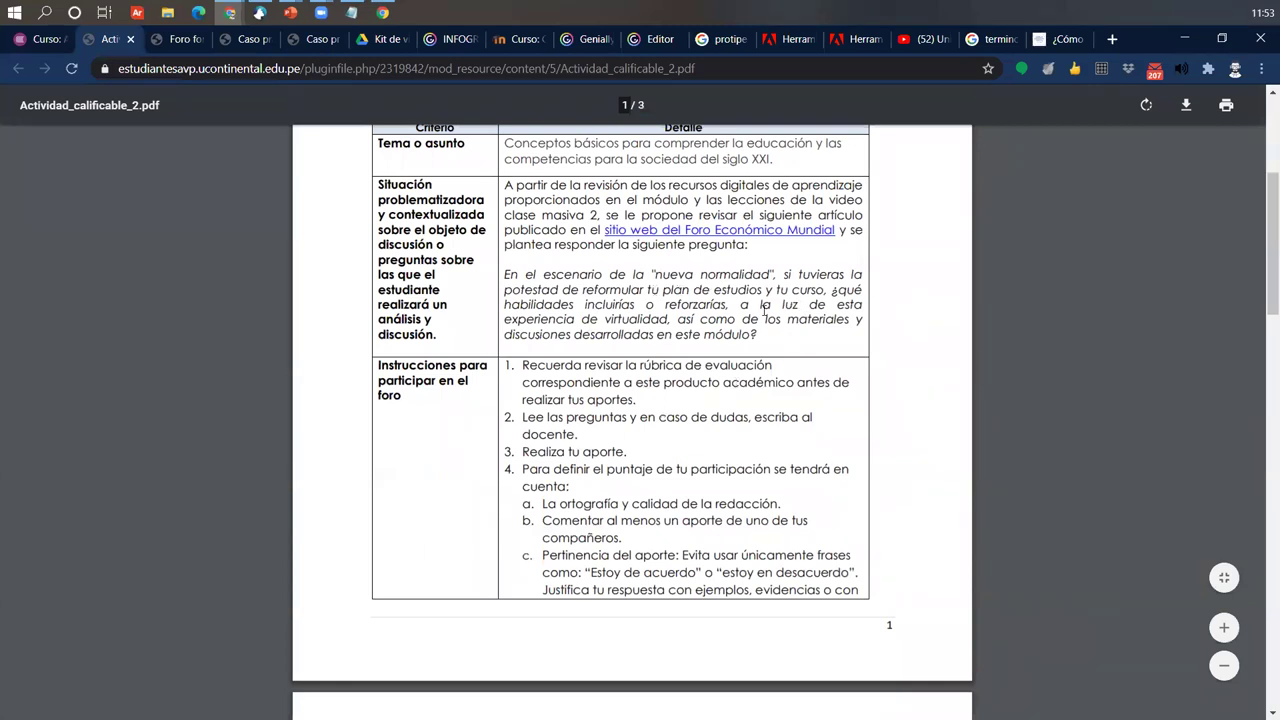
left_click_drag(505, 279, 821, 349)
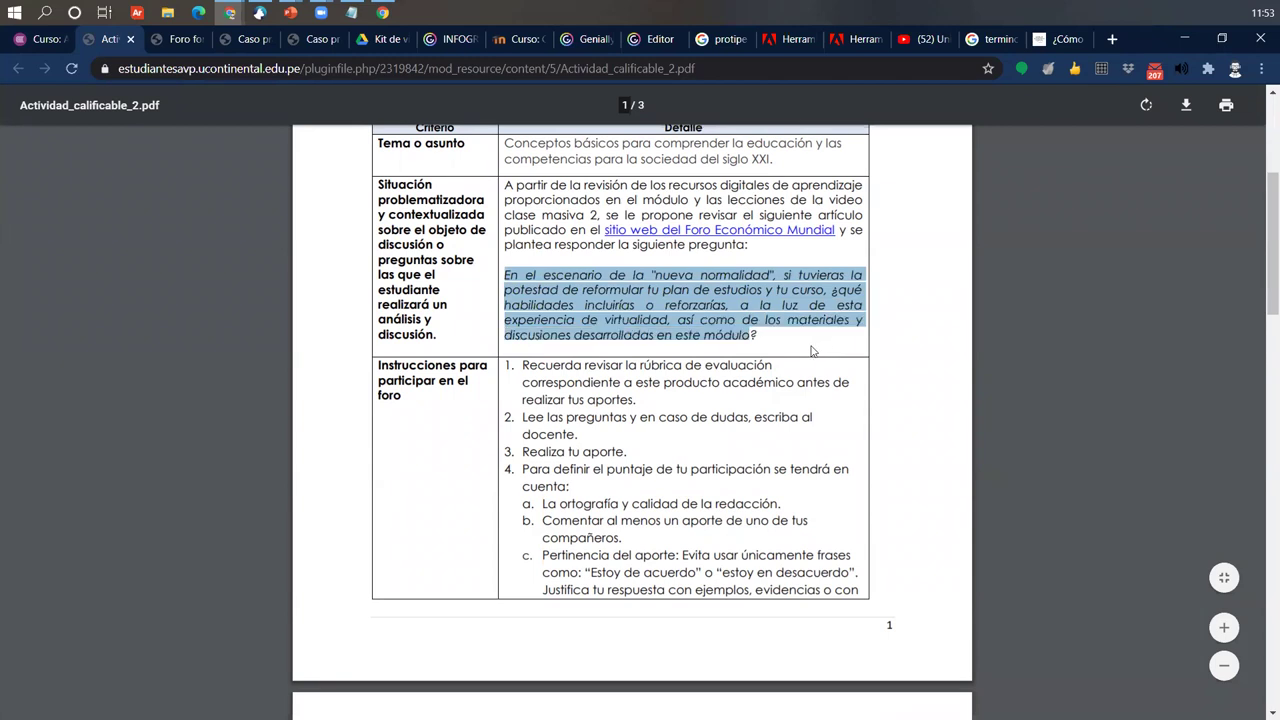
scroll(812, 350, "up", 4)
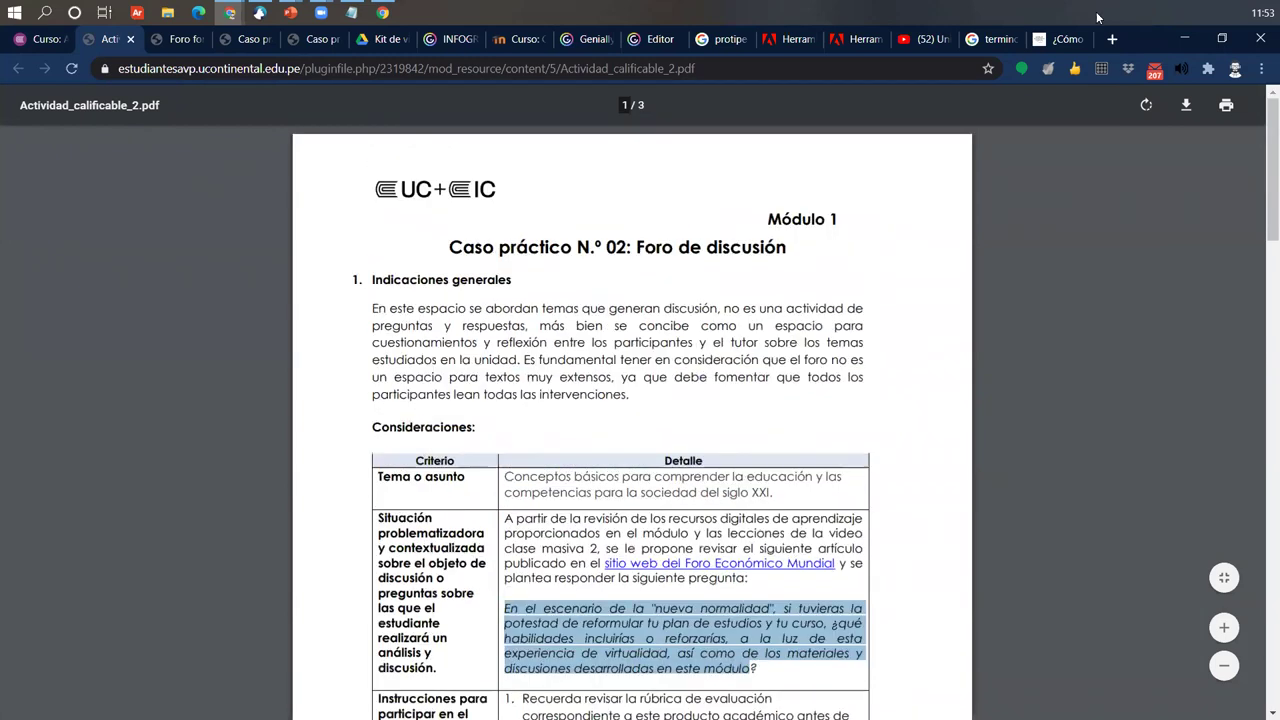
left_click(1053, 43)
Step: Scroll to the end of the WEF reskilling article, then return to Actividad_calificable_2.pdf
scroll(602, 510, "down", 4)
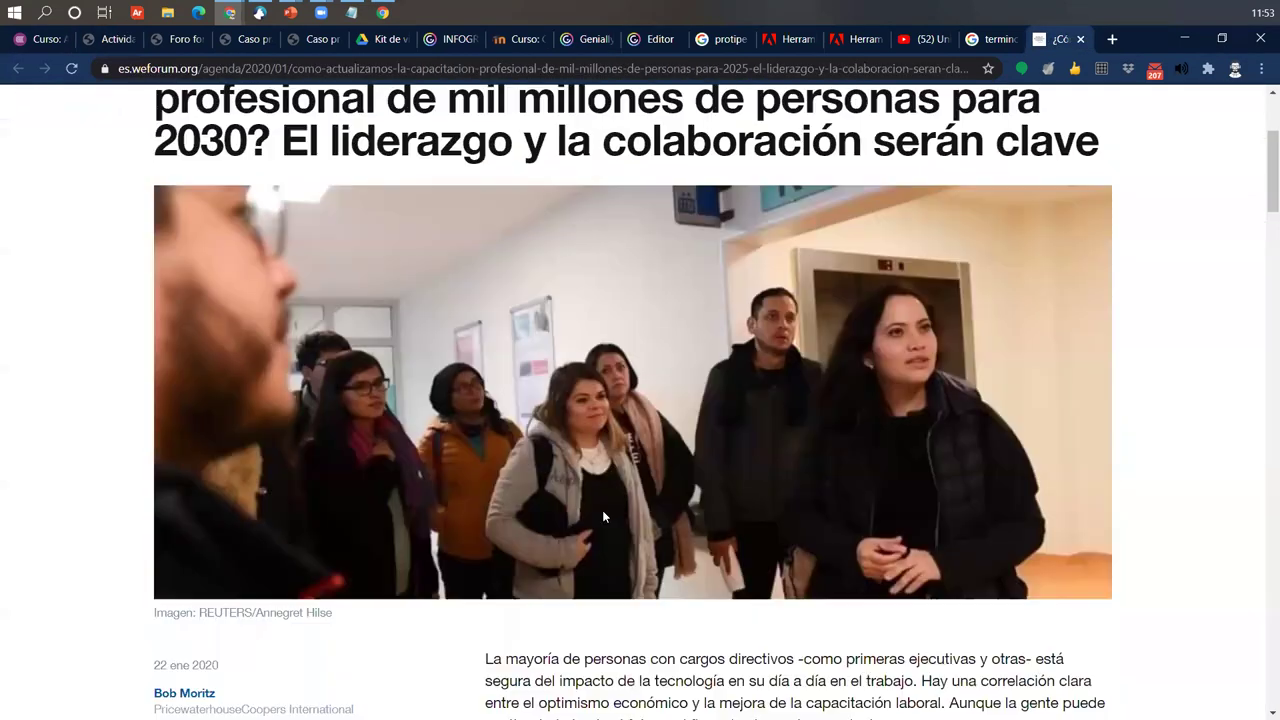
scroll(603, 512, "down", 3)
scroll(604, 511, "down", 20)
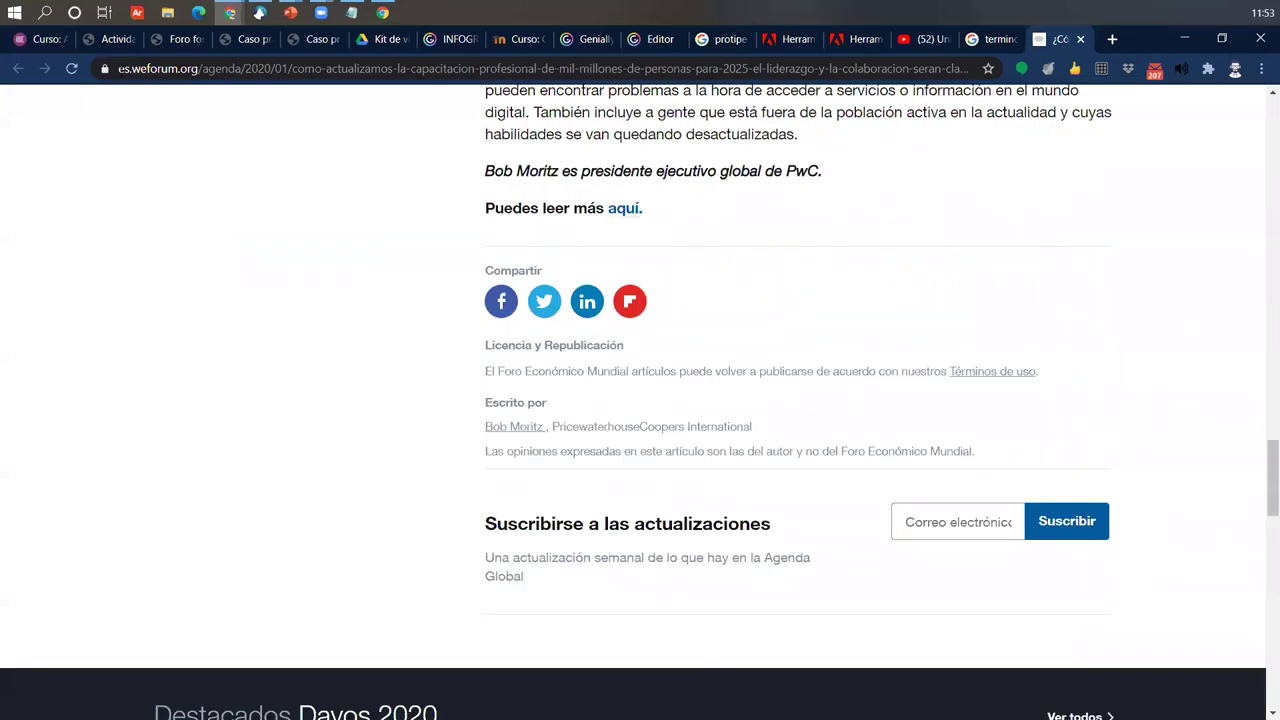
left_click(106, 40)
scroll(745, 652, "down", 4)
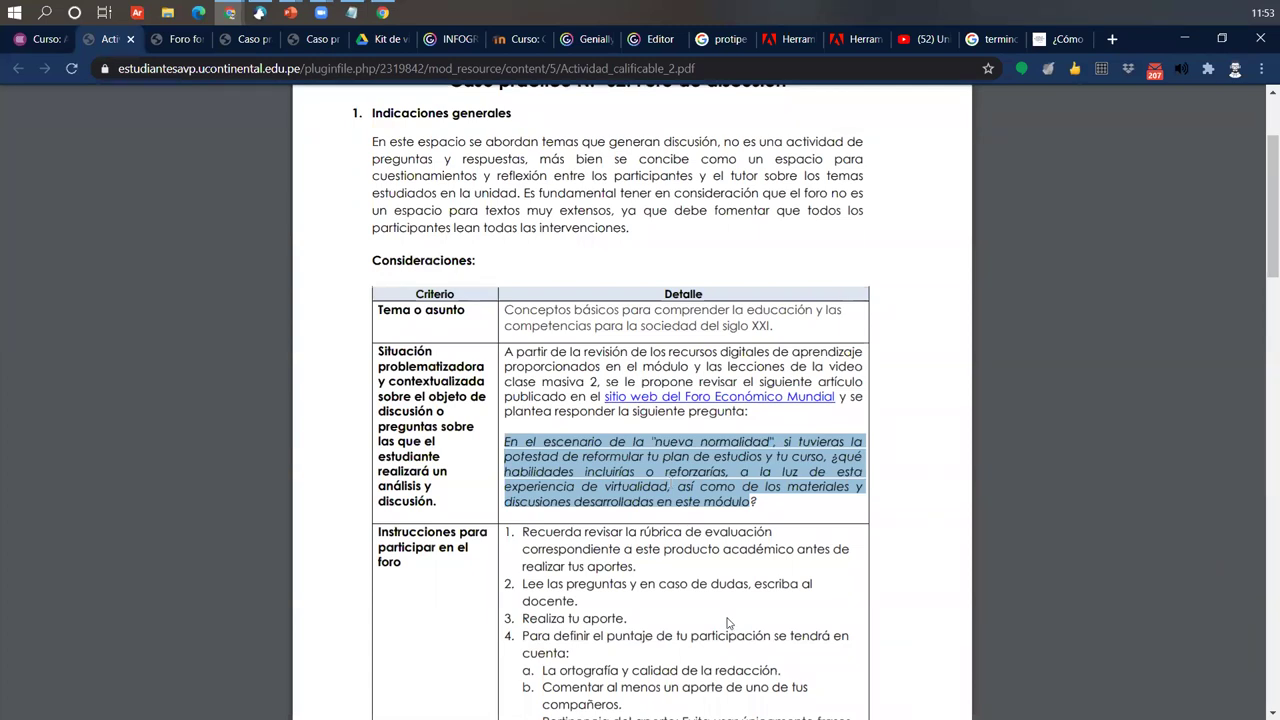
Step: Switch to the Curso tab and scroll to the Caso práctico N.º 03: Wiki grupal card
scroll(728, 622, "down", 3)
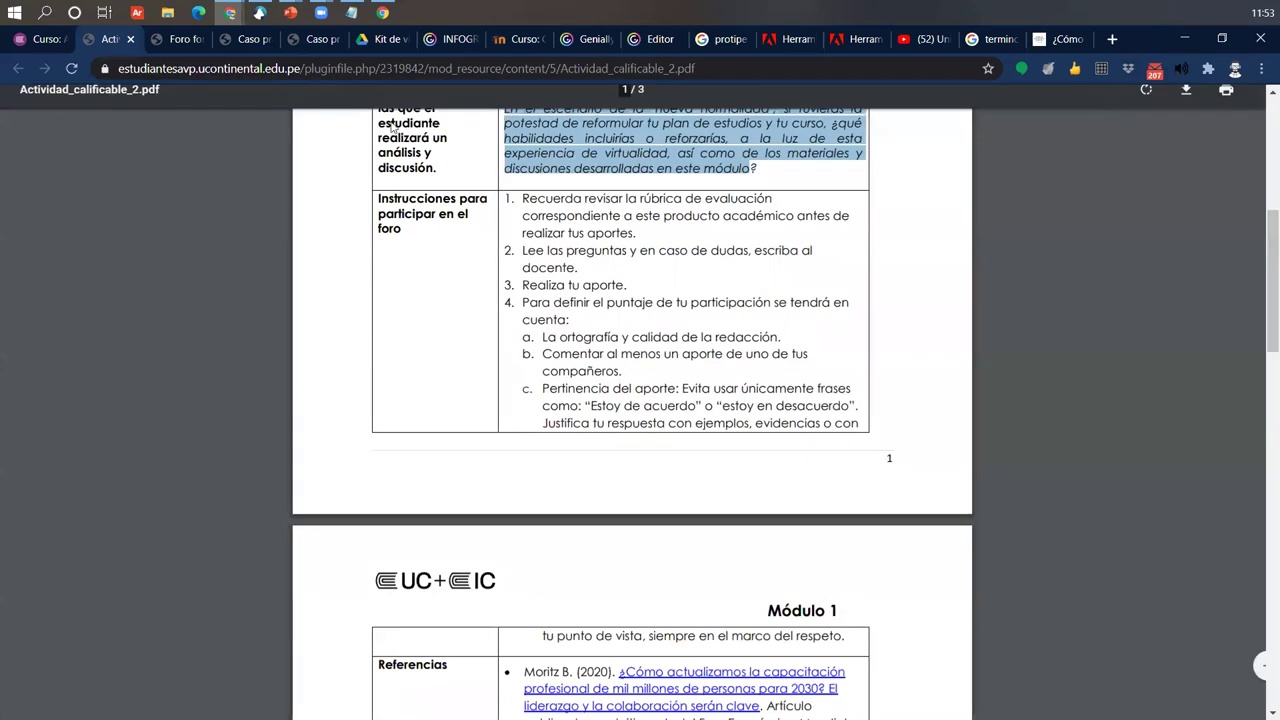
left_click(42, 37)
scroll(669, 510, "down", 4)
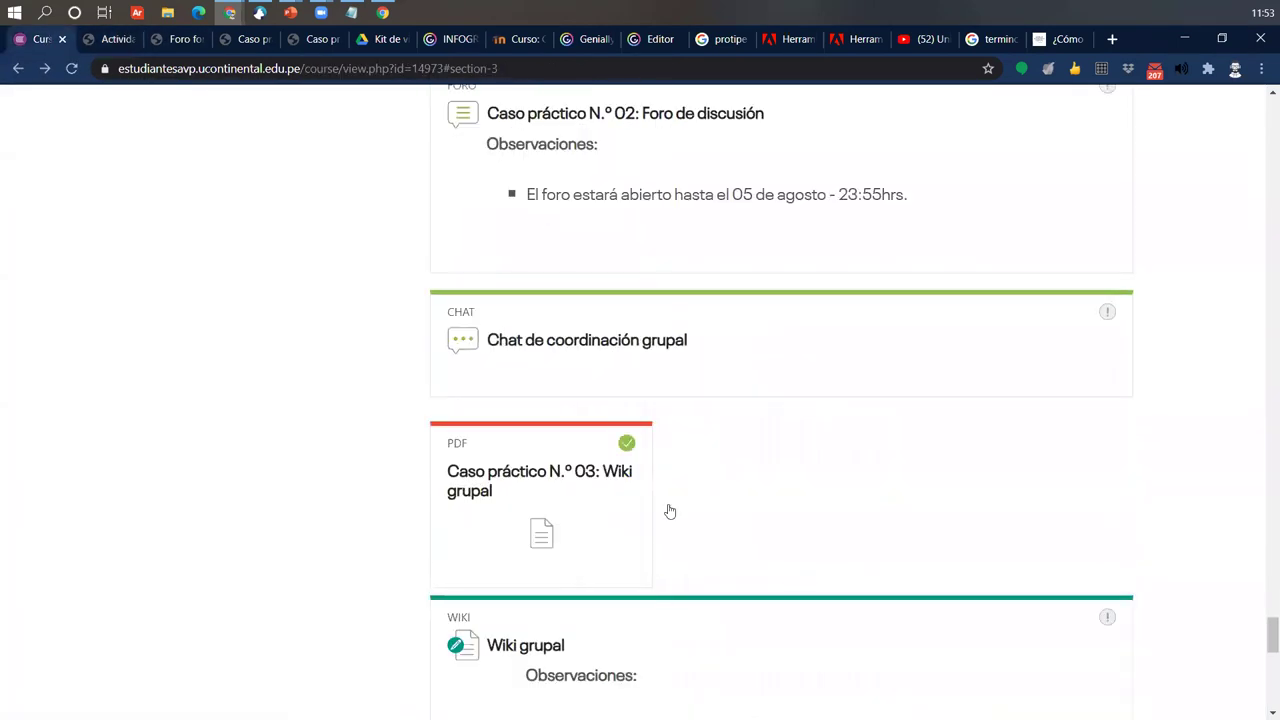
scroll(549, 556, "down", 2)
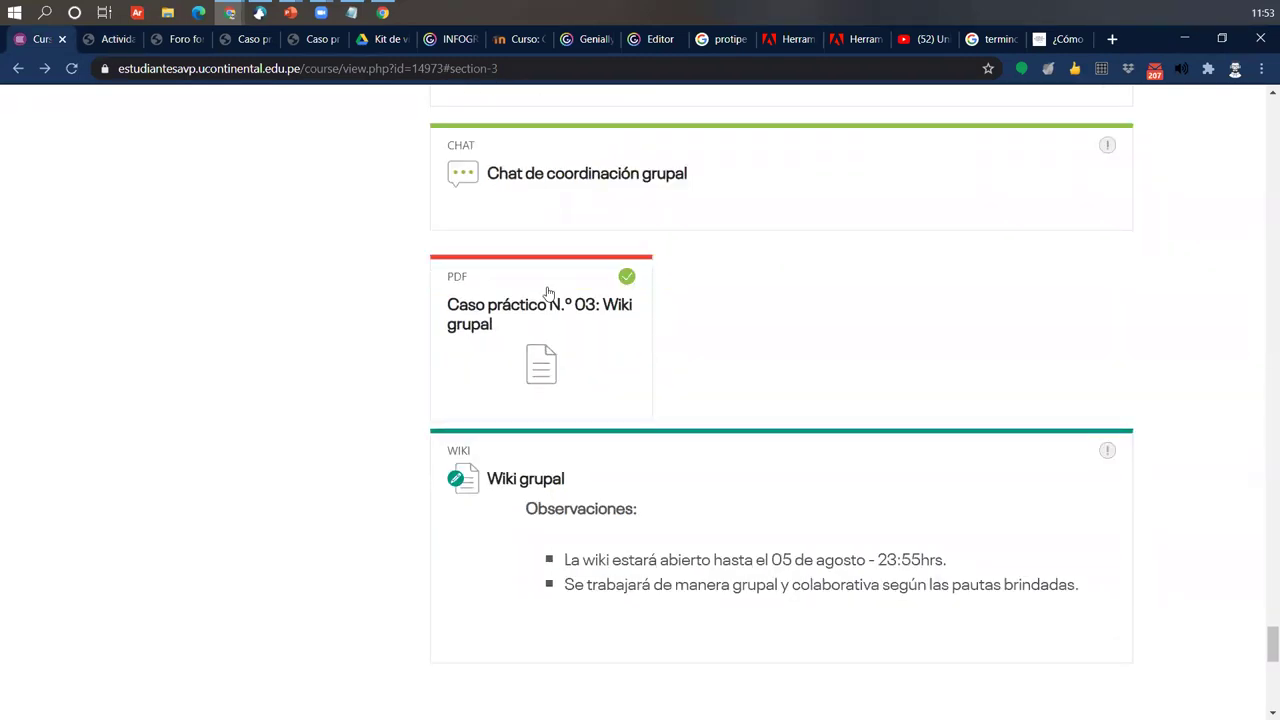
scroll(494, 386, "up", 3)
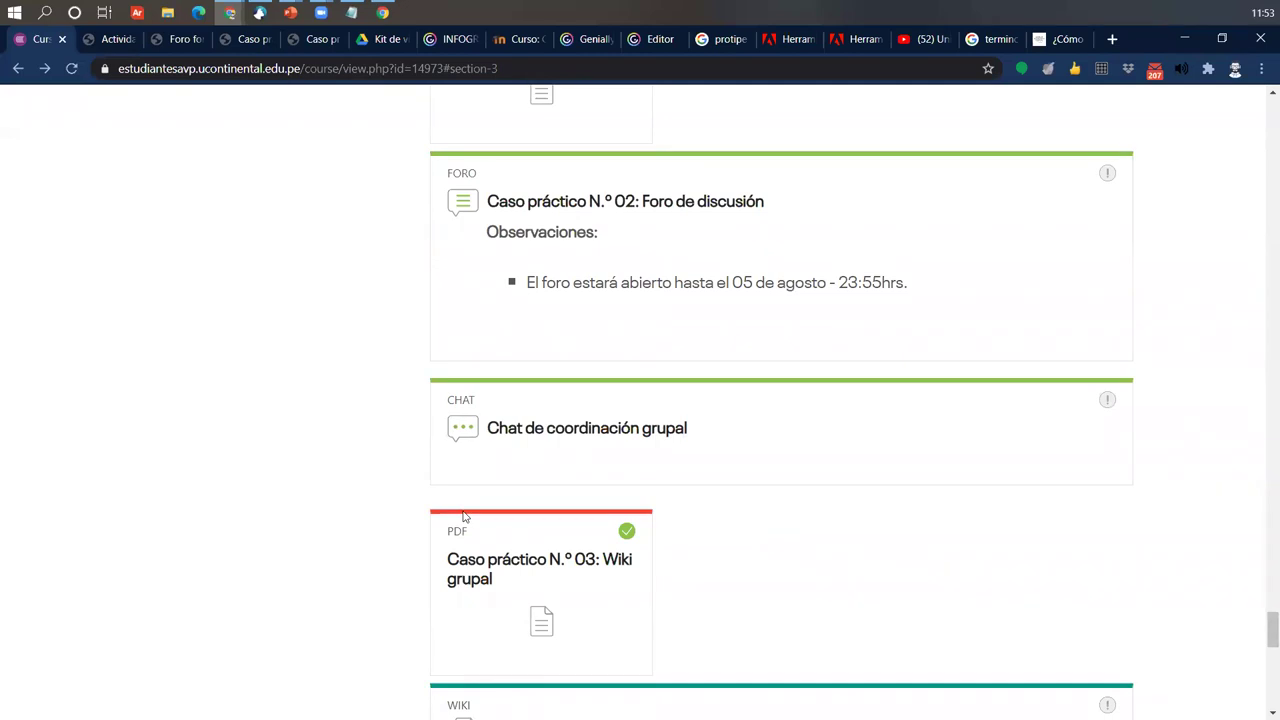
Step: Read through the Caso práctico N.º 03 Wiki grupal PDF, then return to the course tab
left_click(463, 516)
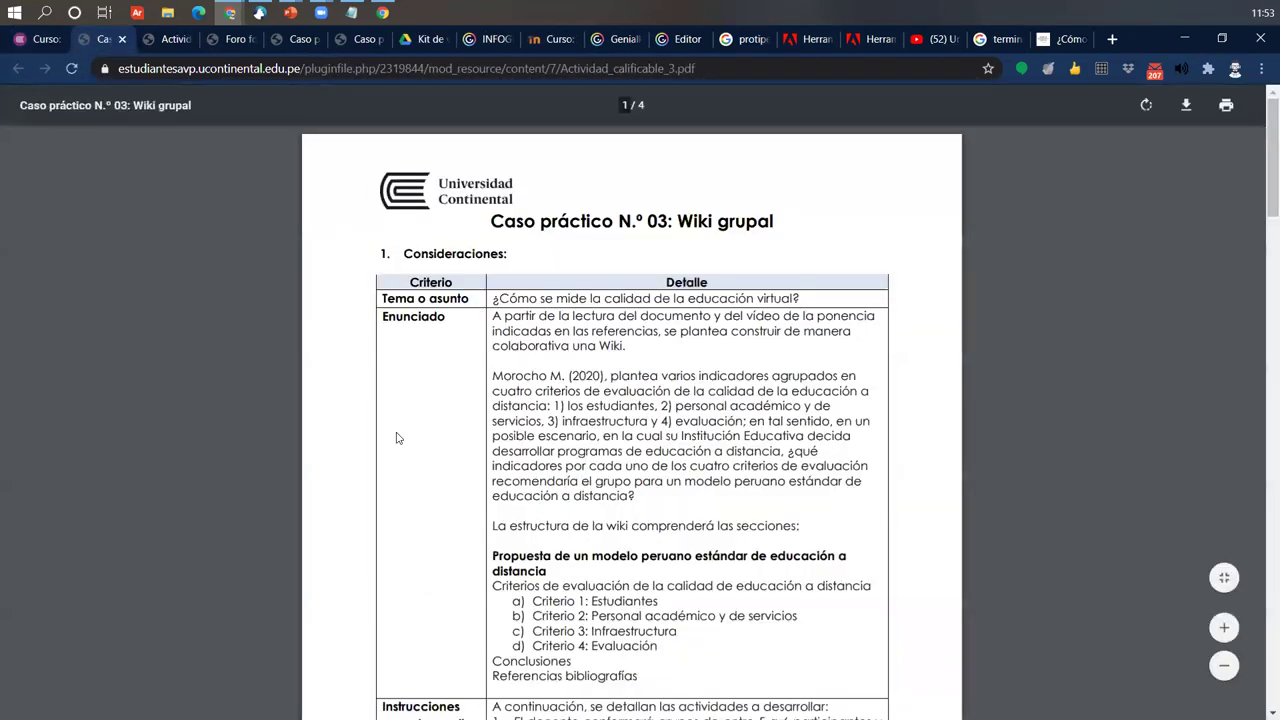
scroll(397, 437, "down", 3)
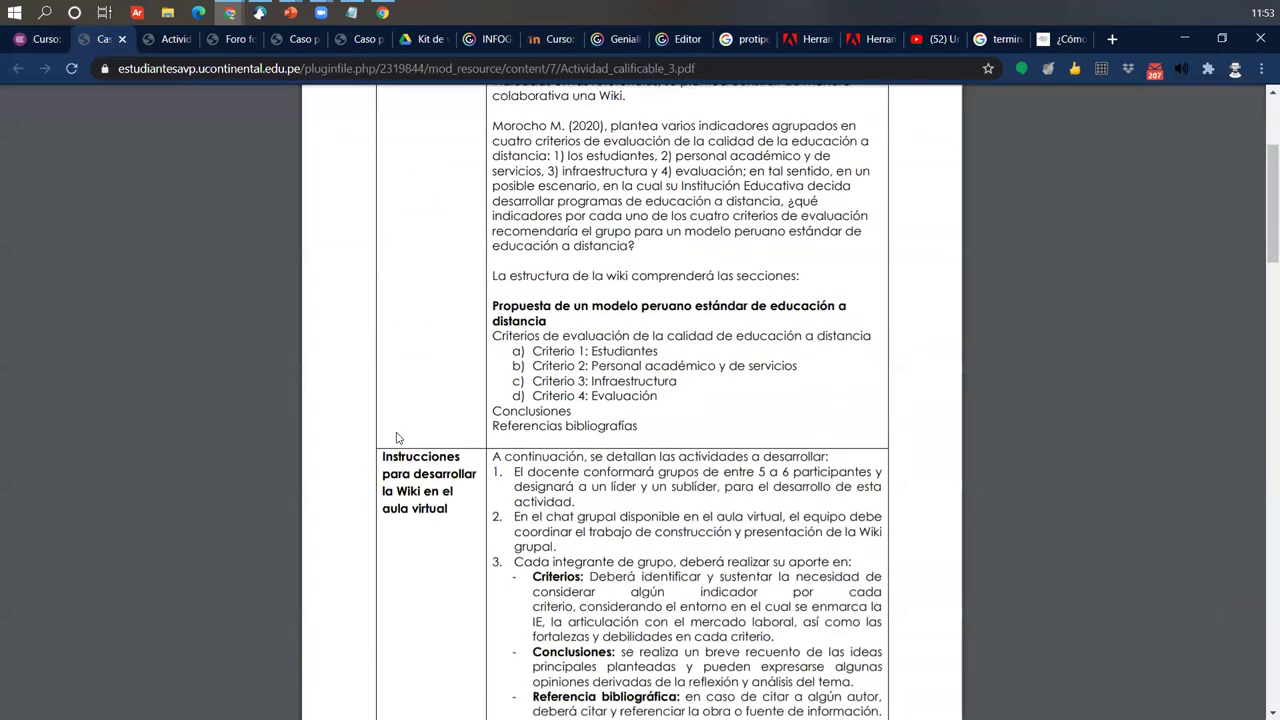
scroll(397, 437, "down", 3)
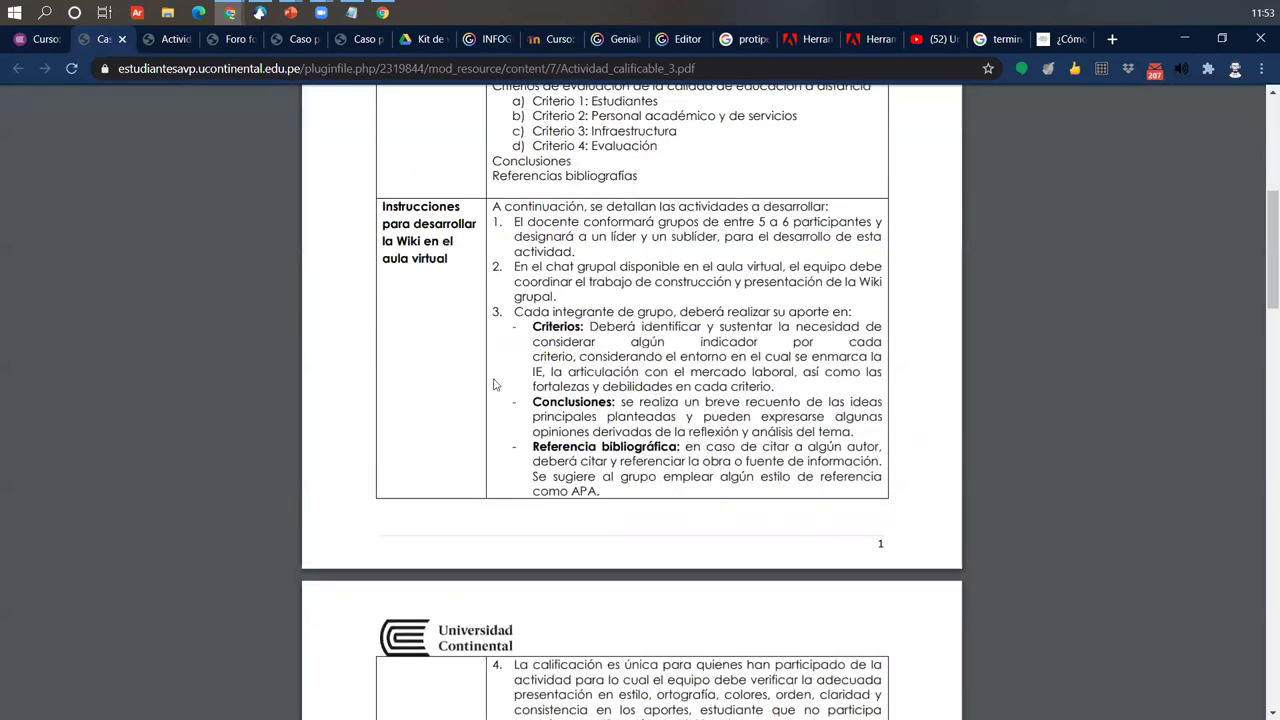
scroll(625, 450, "up", 3)
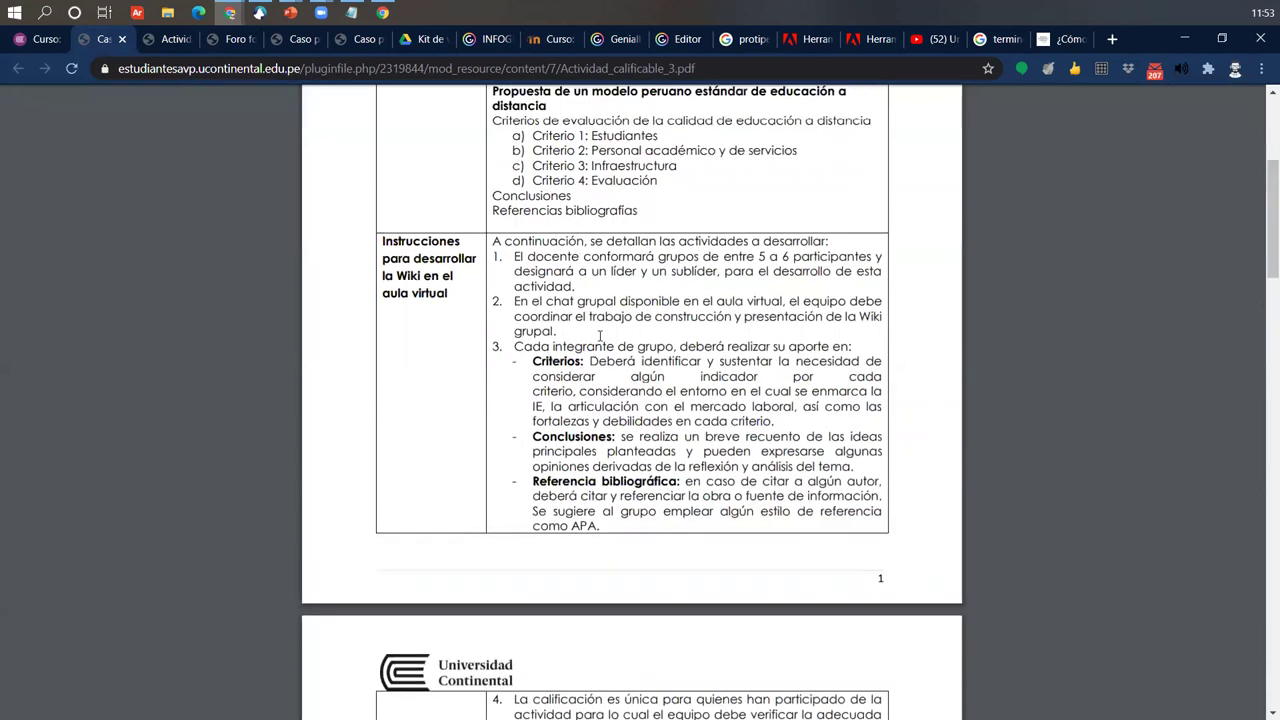
scroll(769, 441, "up", 2)
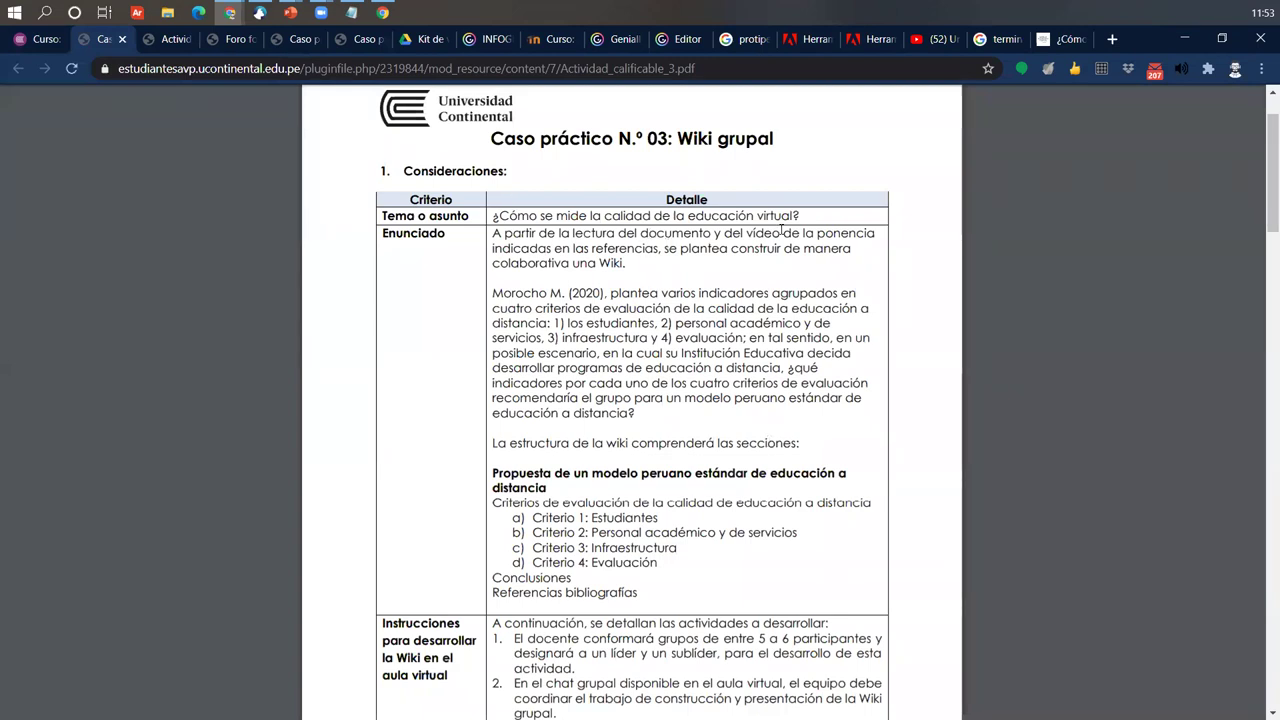
scroll(705, 390, "down", 2)
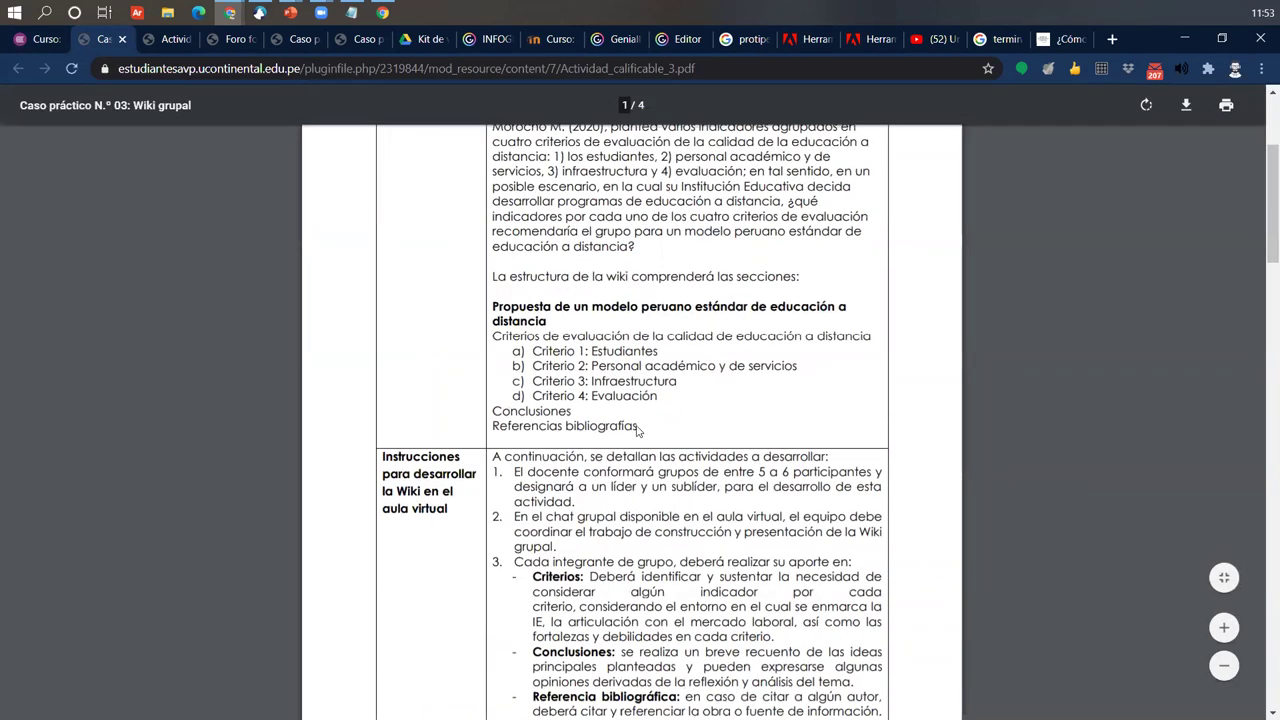
scroll(712, 400, "down", 4)
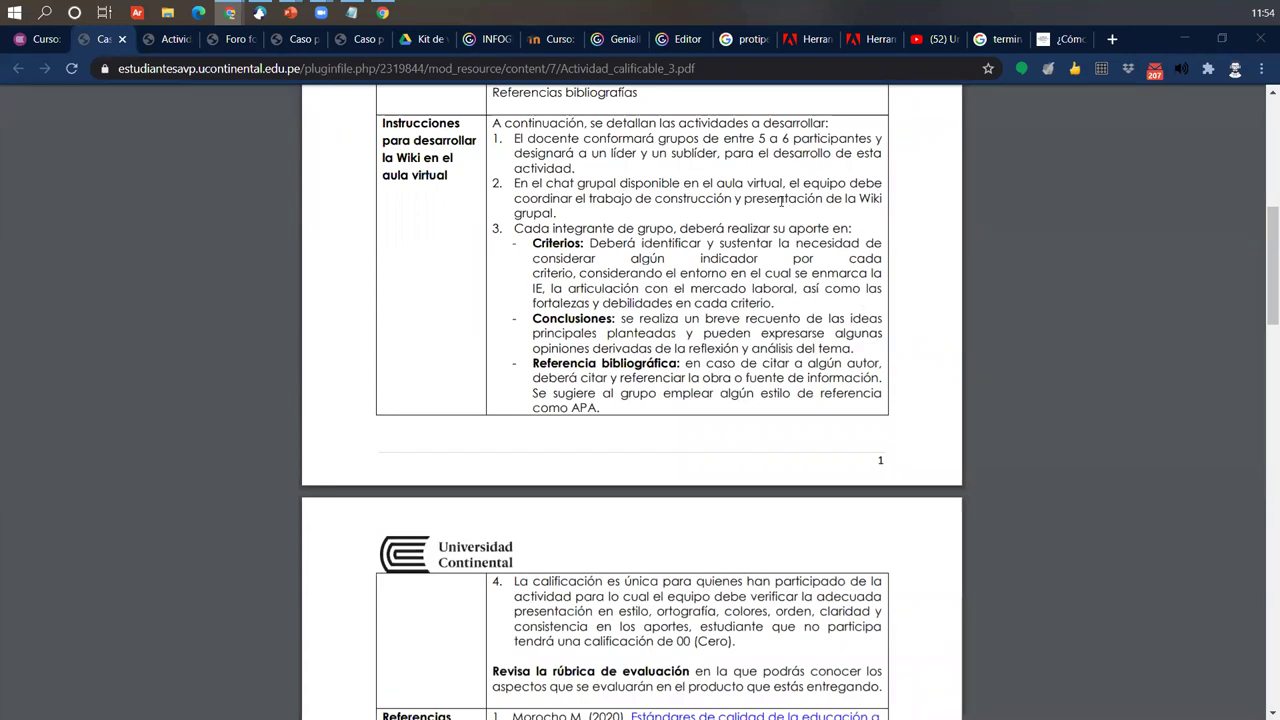
scroll(781, 200, "down", 5)
key("ctrl+shift+Tab")
scroll(865, 532, "down", 8)
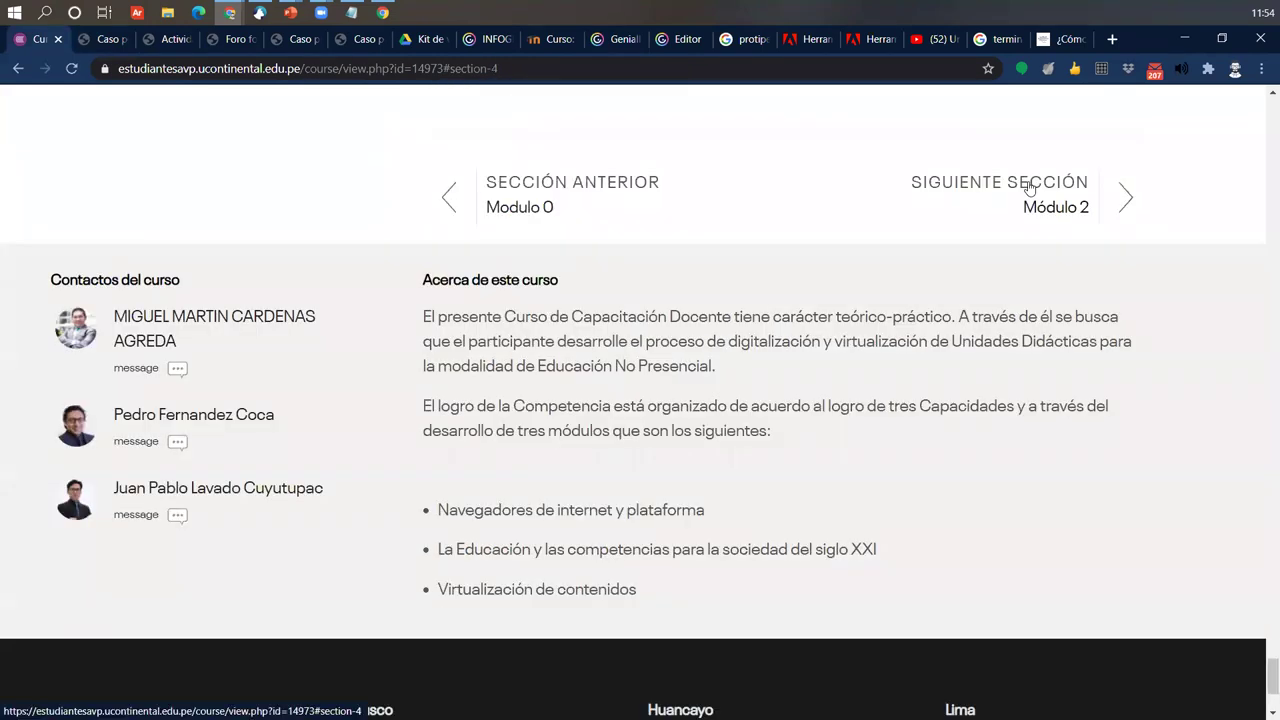
Step: Move to Módulo 2 and scroll down to its Foro de debate
left_click(1030, 188)
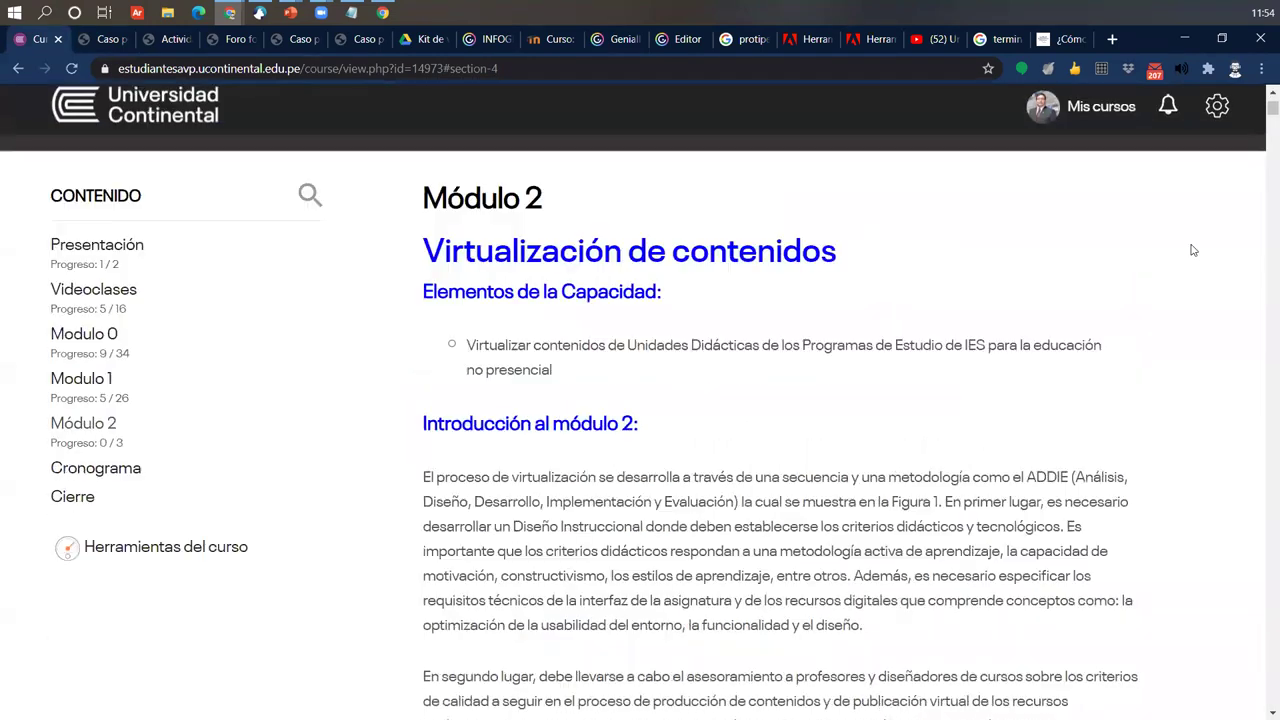
scroll(1262, 148, "down", 4)
left_click(1271, 451)
left_click_drag(1271, 452, 1270, 232)
scroll(1094, 546, "up", 8)
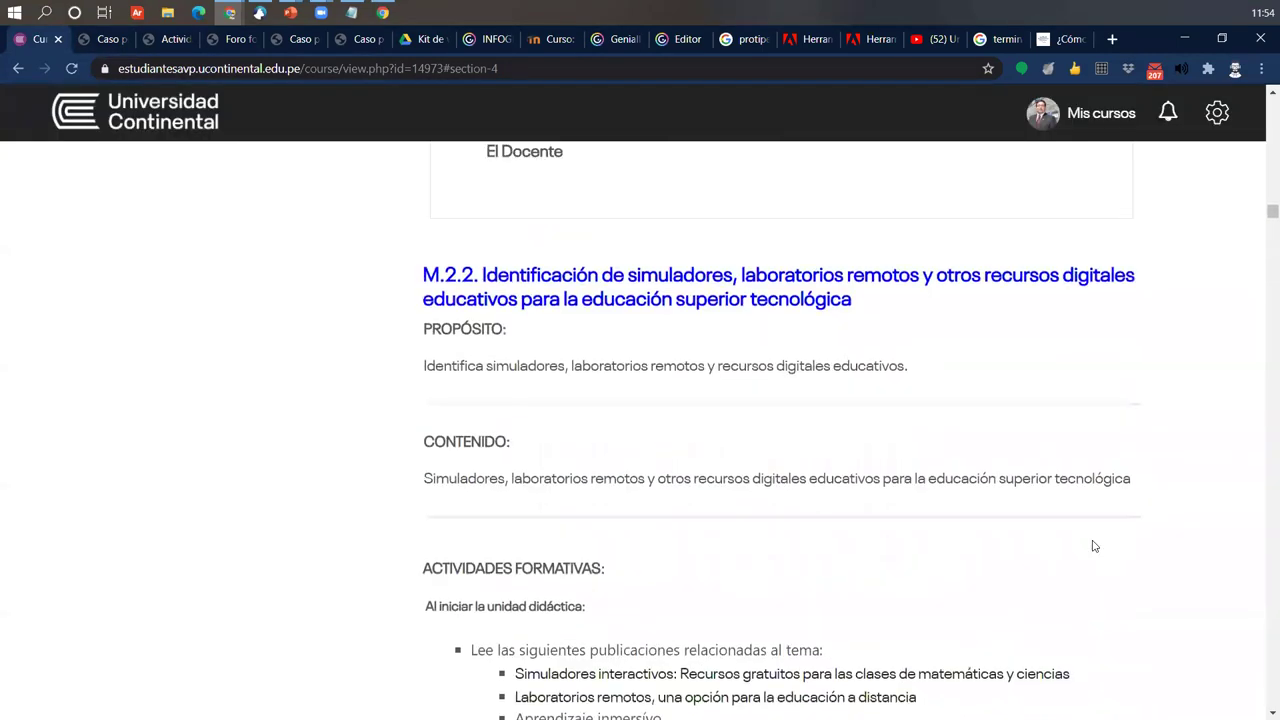
scroll(1094, 546, "up", 6)
scroll(1094, 546, "up", 3)
scroll(1023, 546, "down", 4)
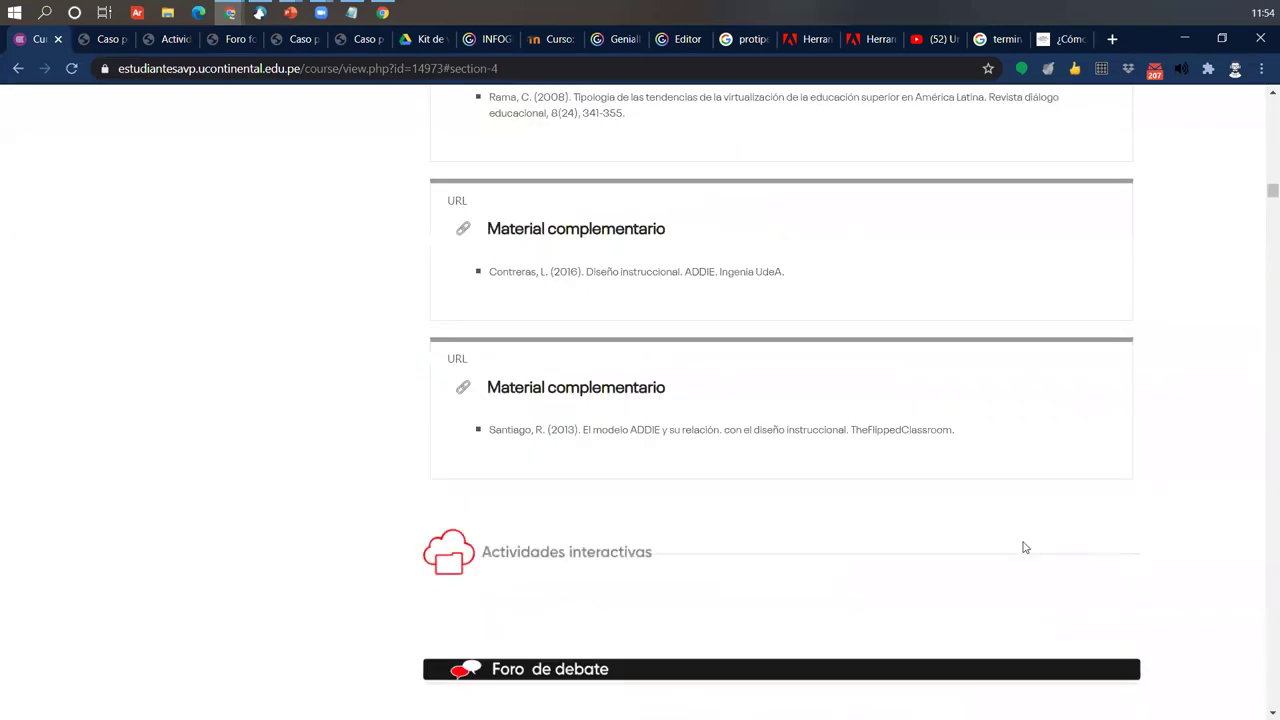
scroll(613, 490, "down", 2)
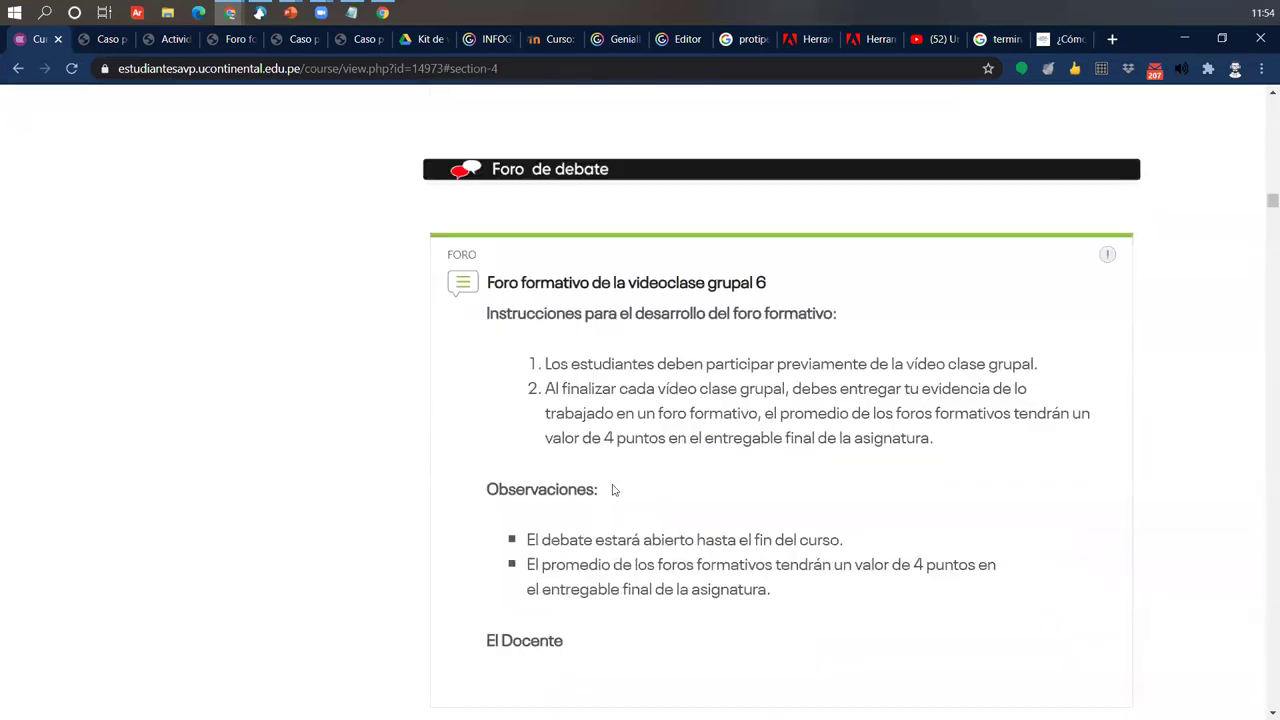
Step: Look over the empty 'Foro formativo de la videoclase grupal 6' forum, then go back to the course page
left_click(630, 284)
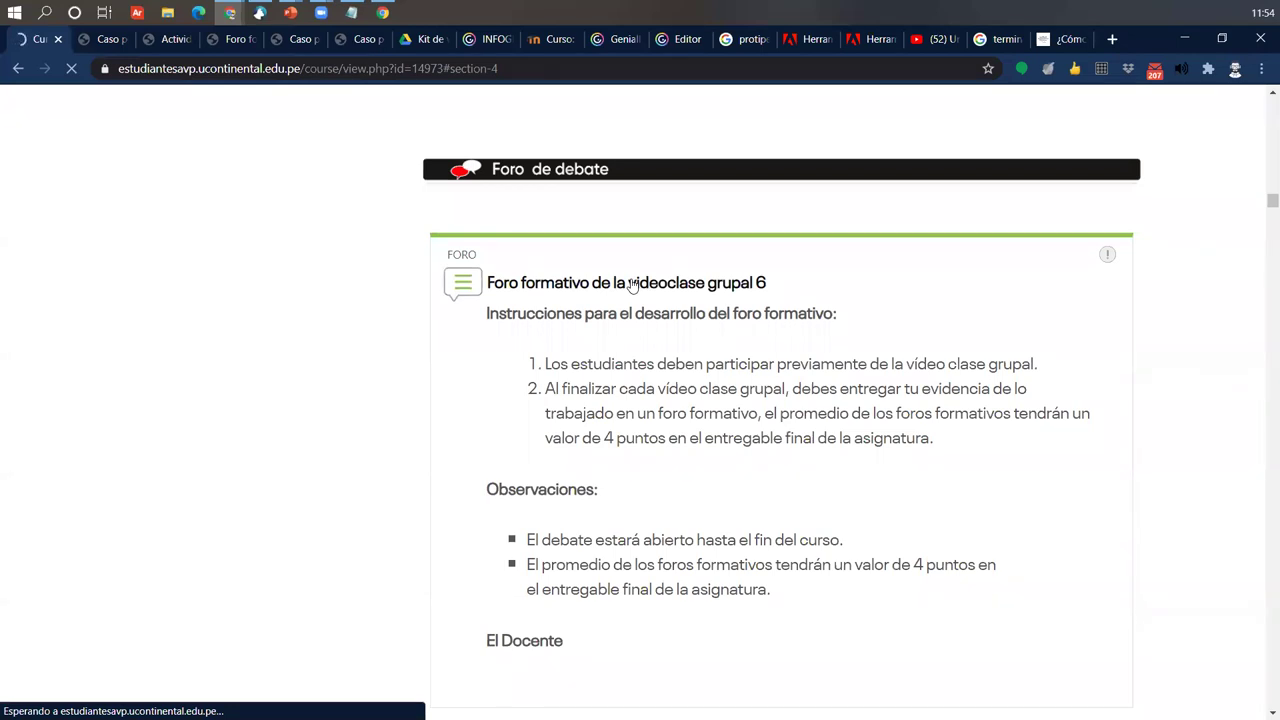
scroll(449, 592, "down", 3)
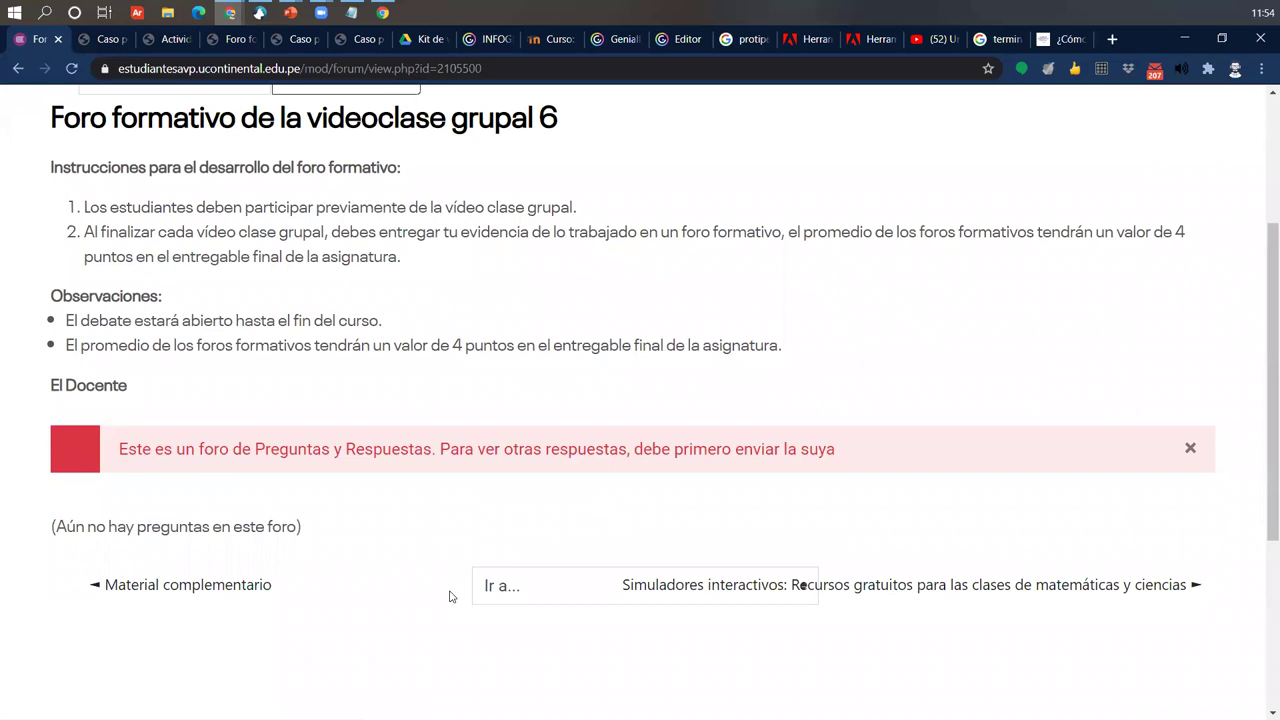
key("F5")
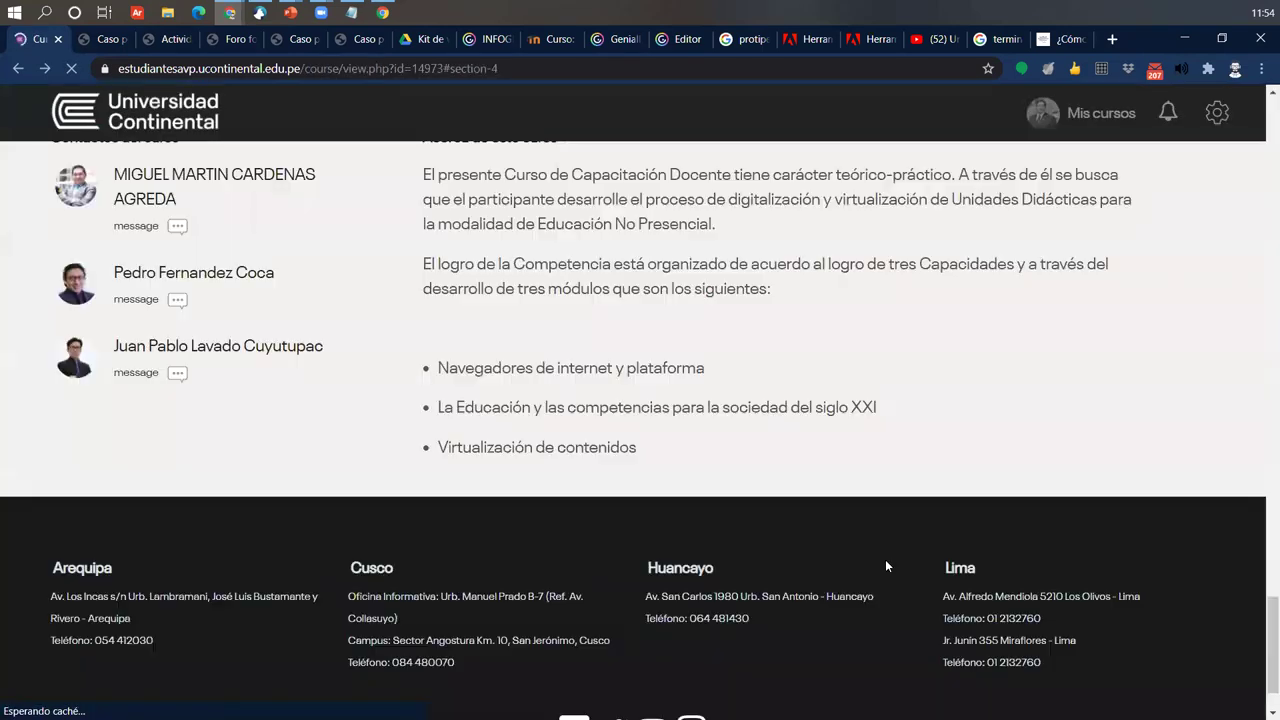
scroll(885, 566, "down", 5)
scroll(885, 566, "up", 6)
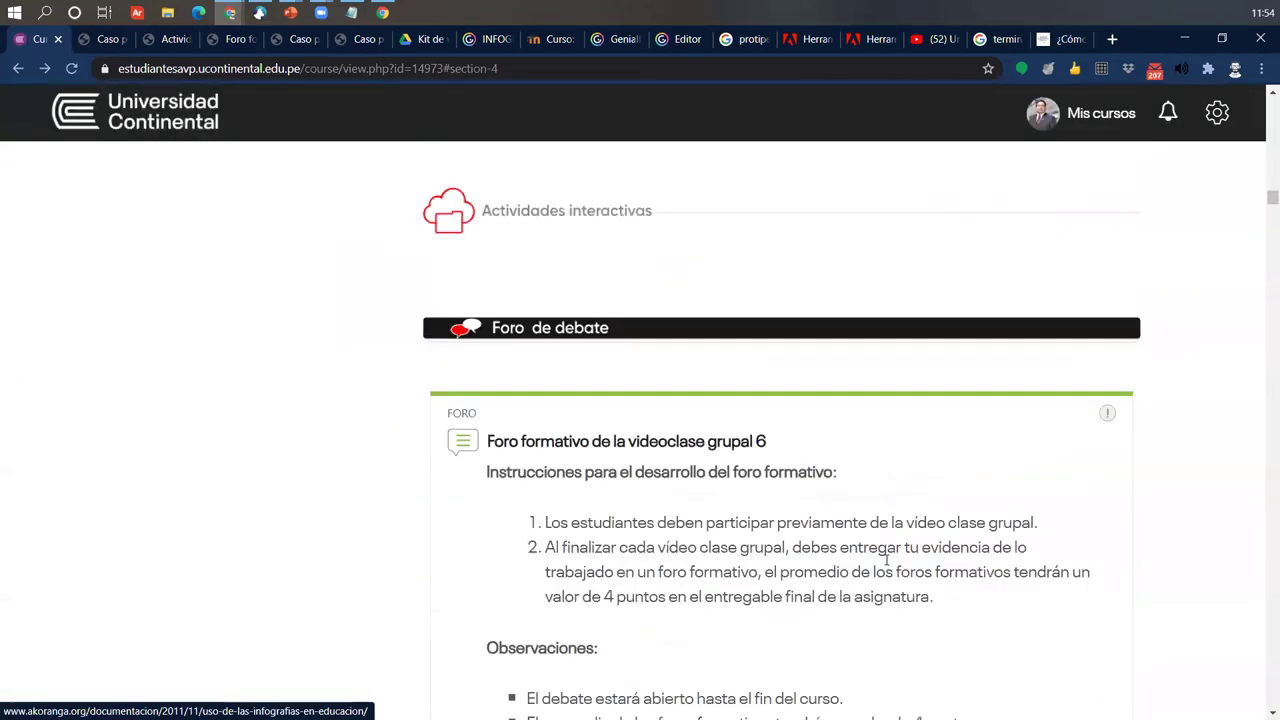
scroll(886, 560, "down", 15)
scroll(886, 560, "down", 15)
scroll(886, 560, "down", 15)
scroll(885, 562, "down", 8)
scroll(885, 566, "down", 15)
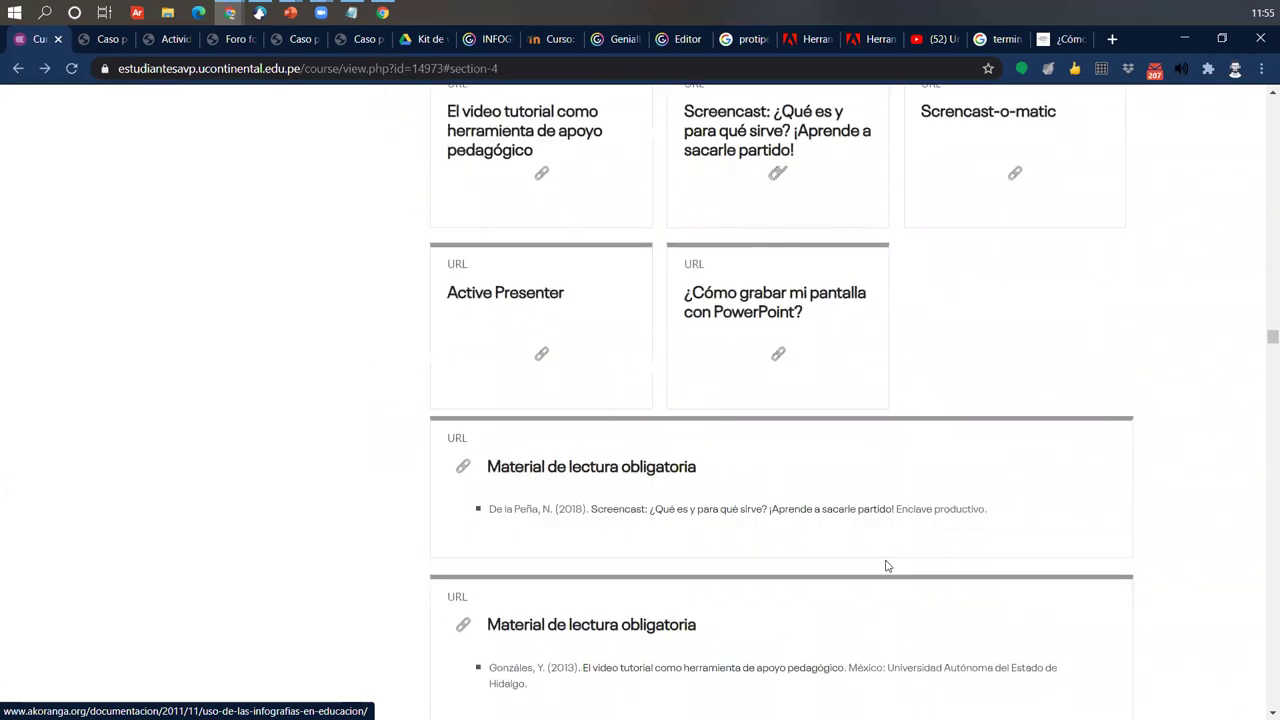
scroll(886, 566, "down", 15)
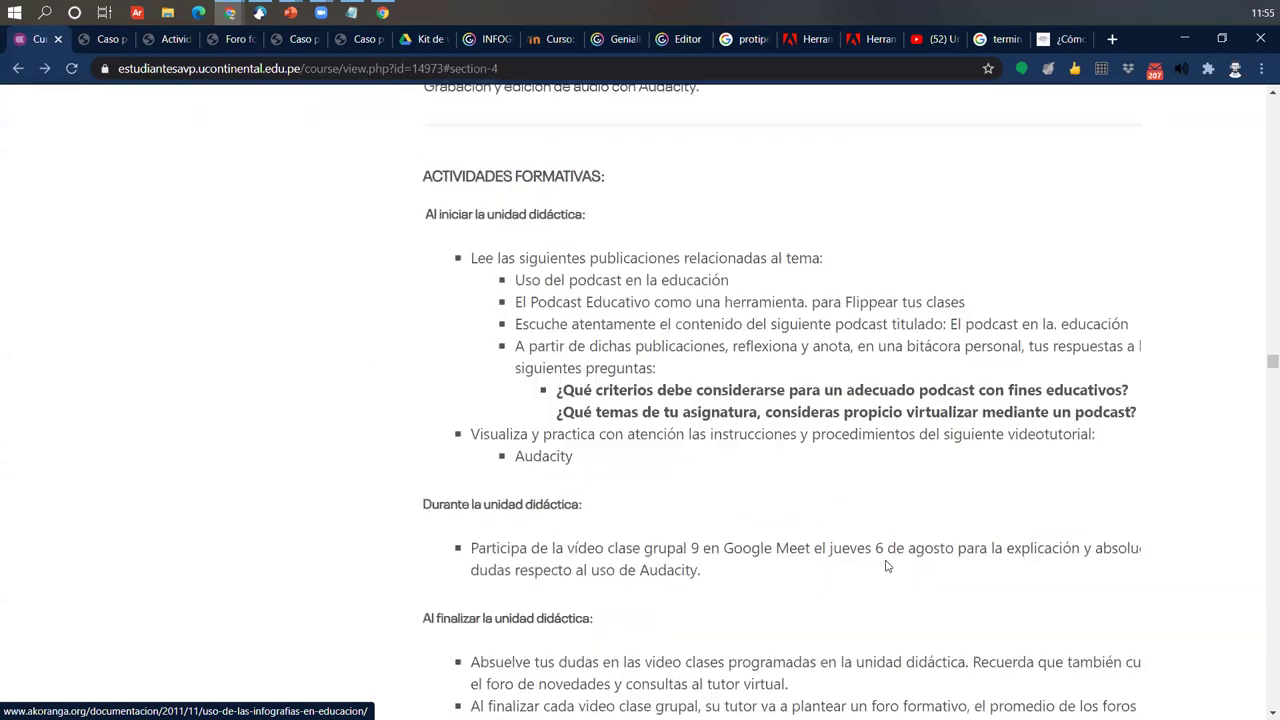
scroll(886, 566, "down", 10)
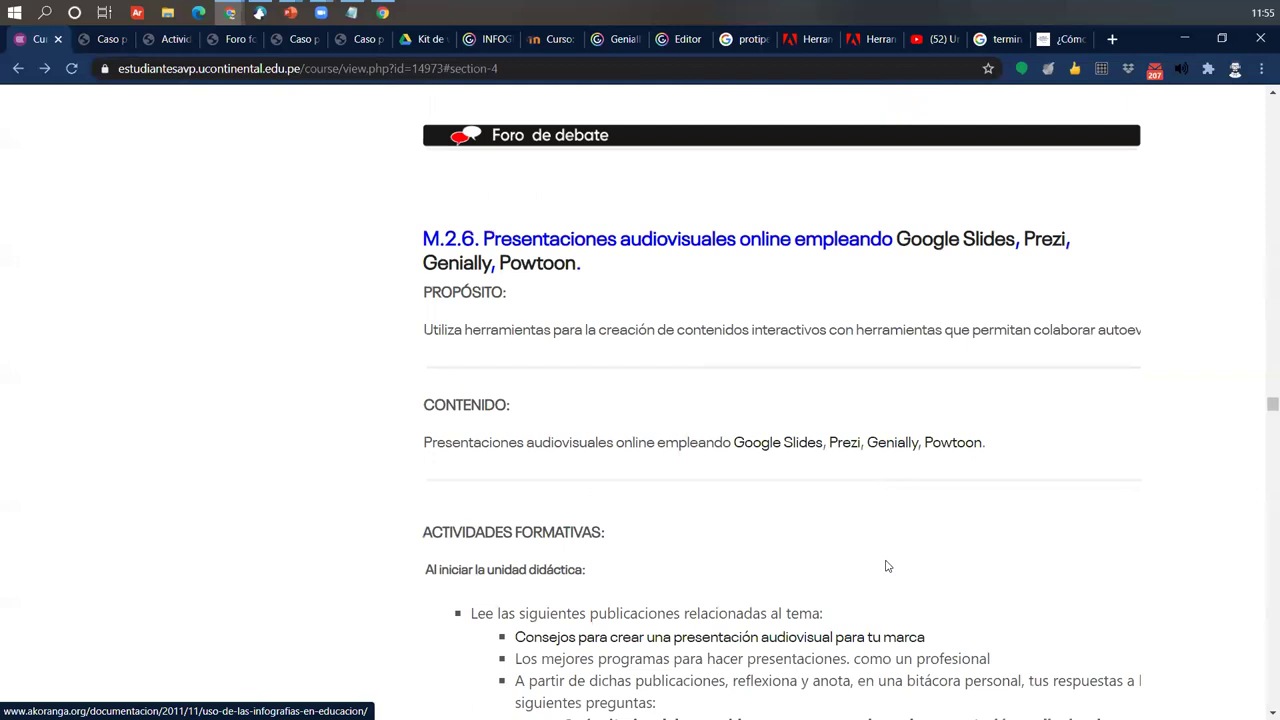
scroll(1260, 420, "down", 15)
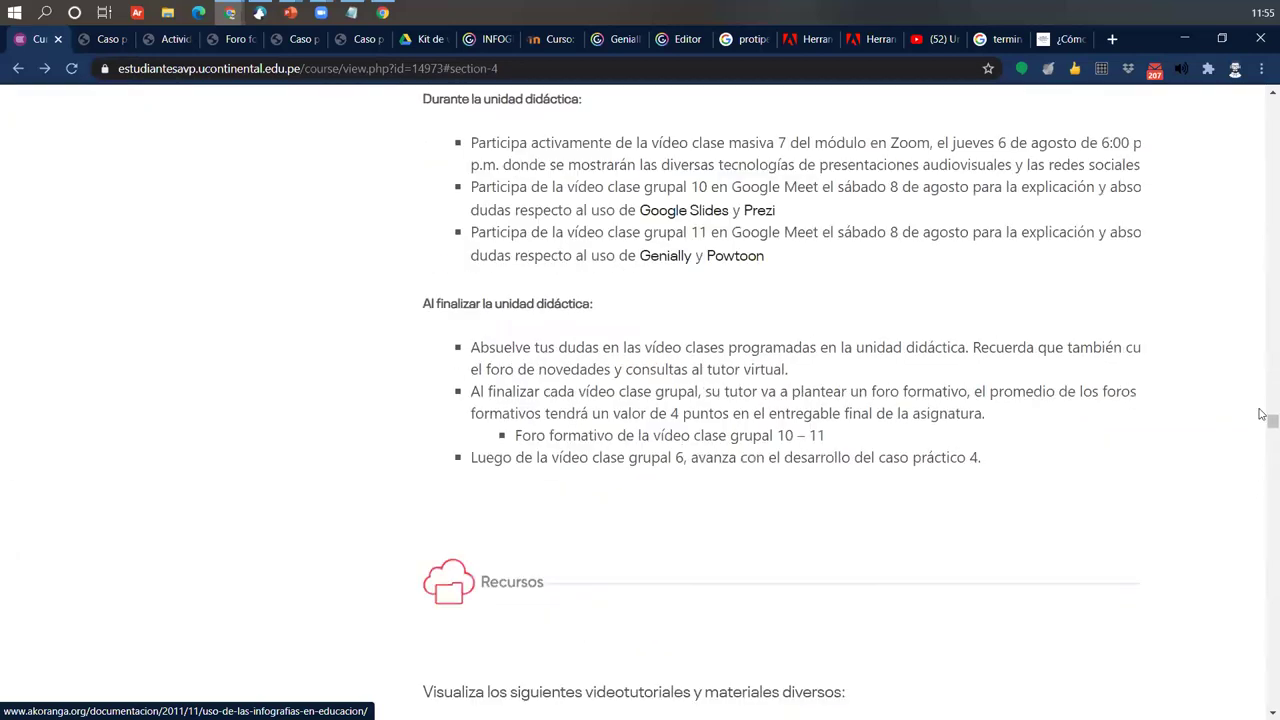
scroll(1261, 533, "down", 15)
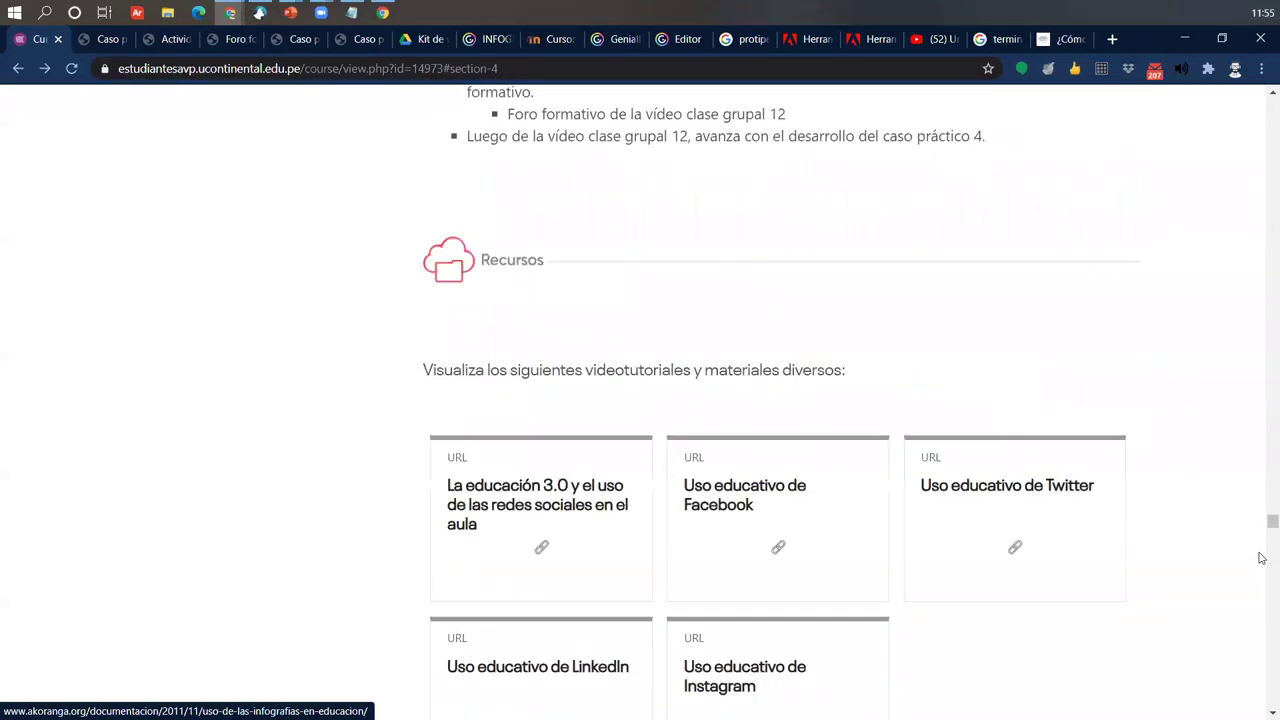
scroll(1261, 688, "down", 20)
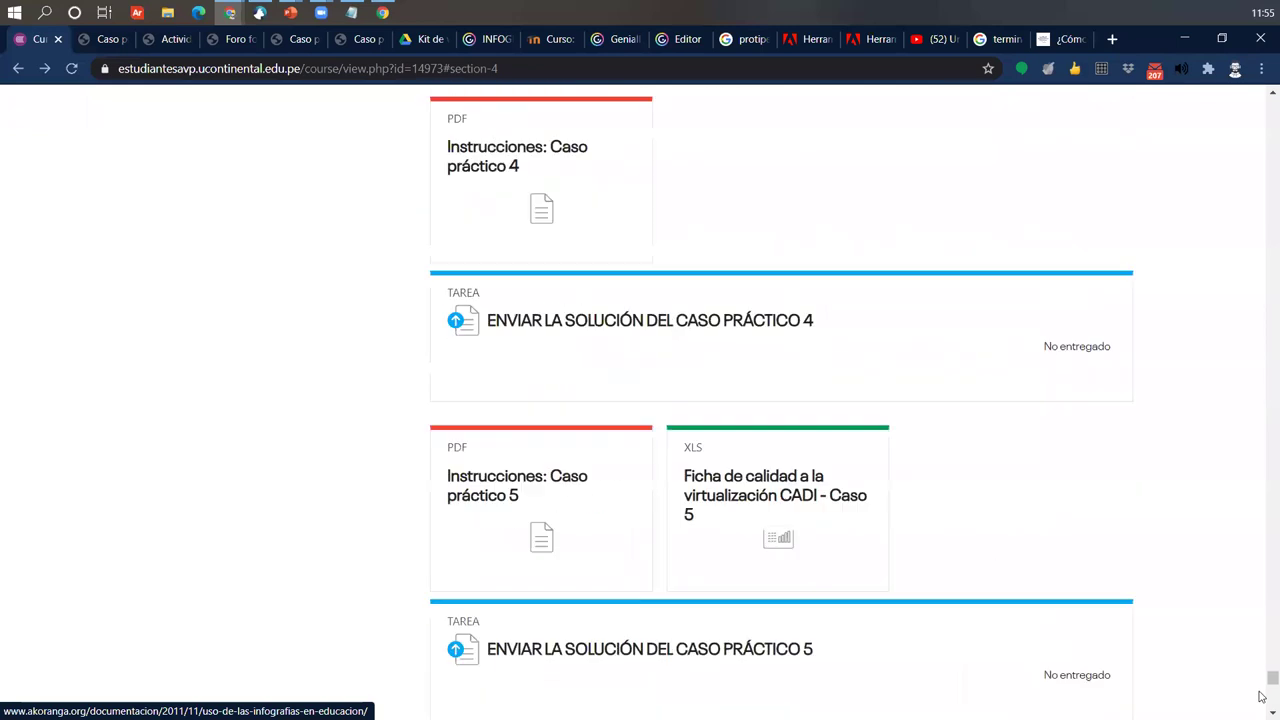
scroll(974, 569, "up", 10)
scroll(693, 497, "down", 3)
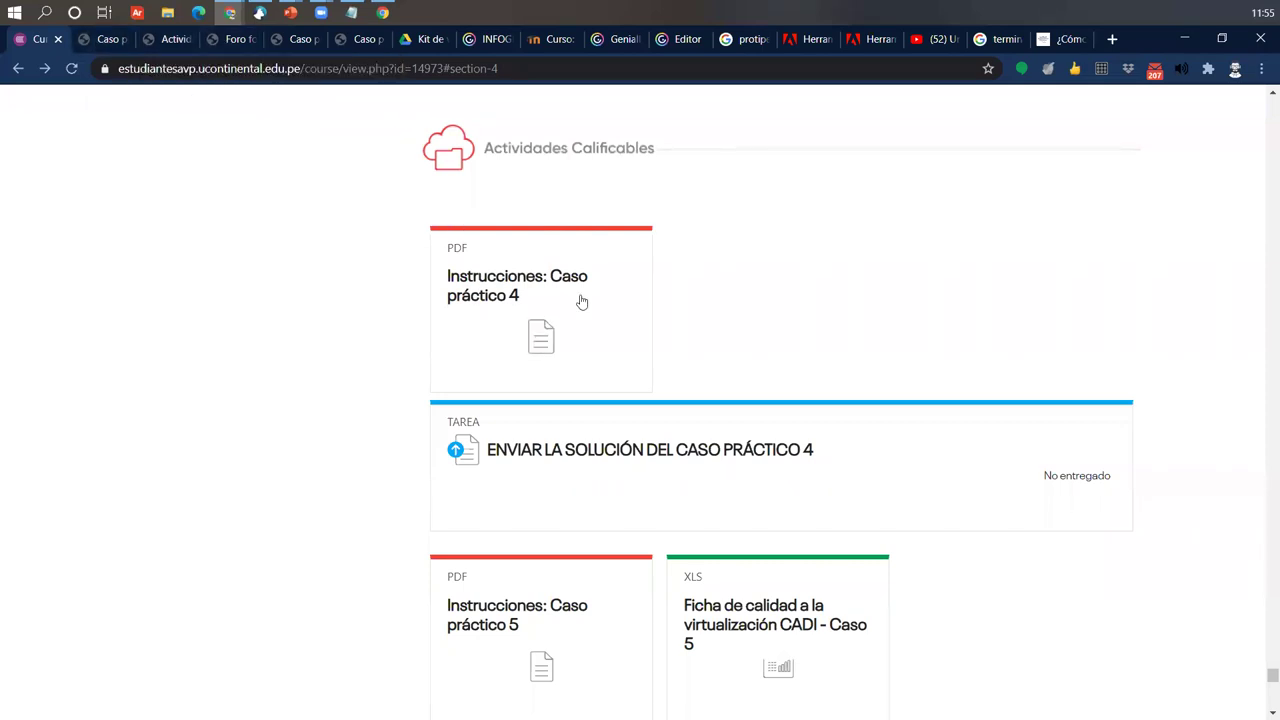
scroll(532, 664, "down", 2)
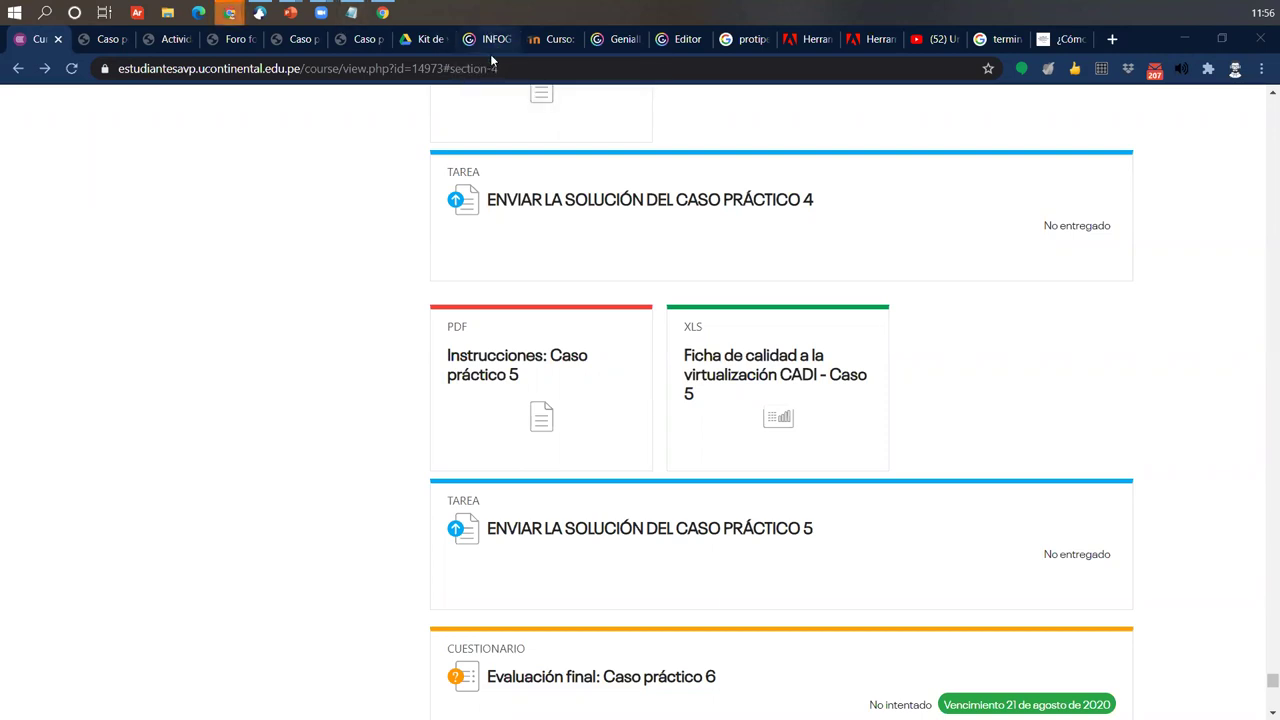
Step: Bring the course browser window forward and switch to the Genially editor with Navegadores de internet
mouse_move(237, 14)
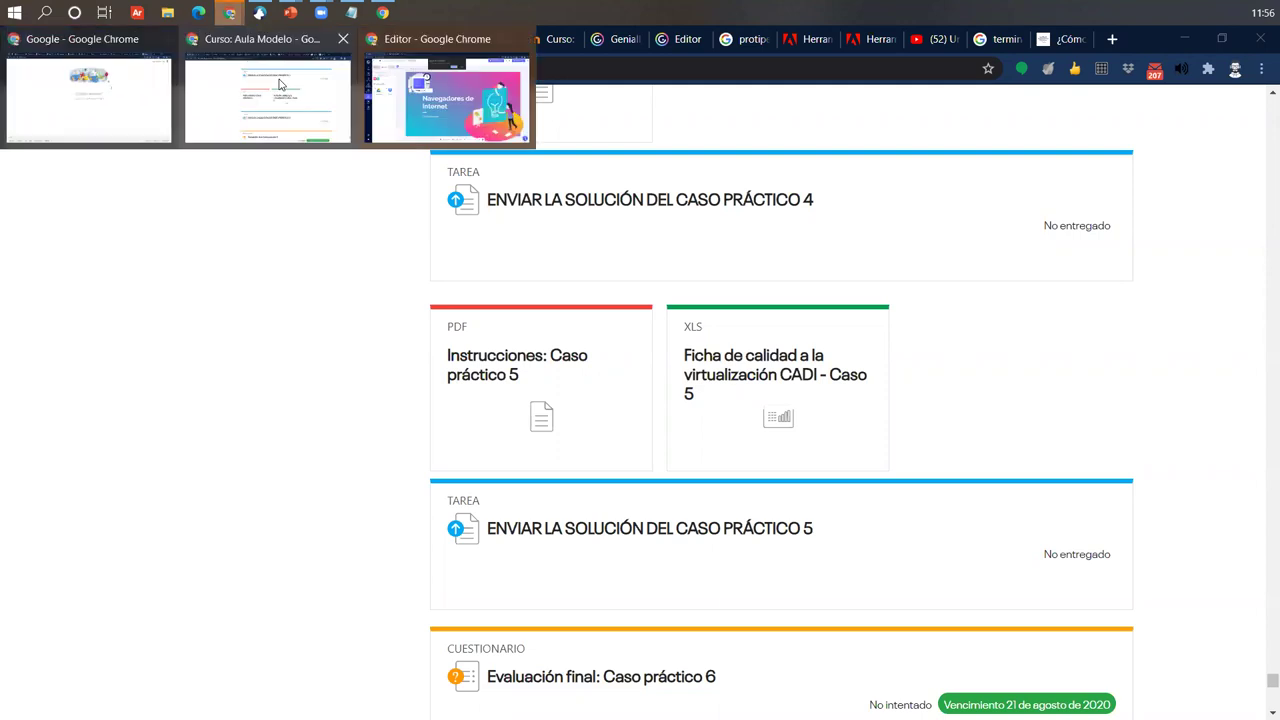
left_click(322, 122)
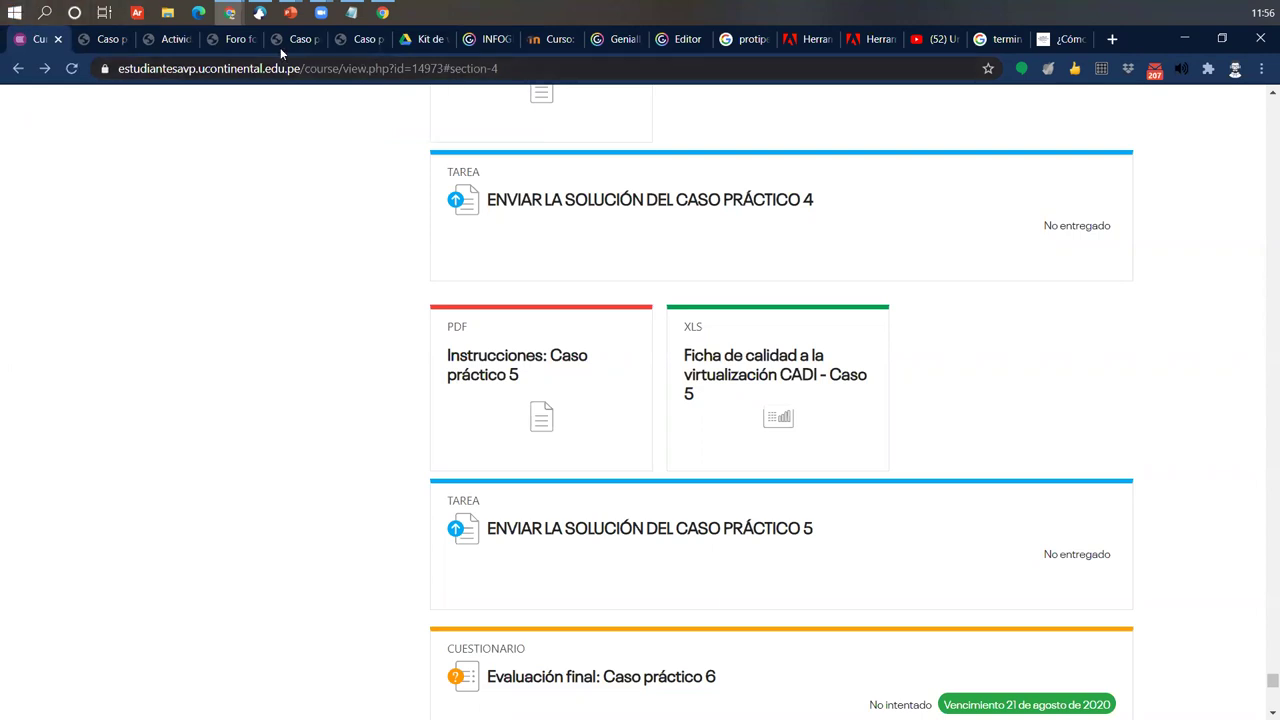
left_click(477, 48)
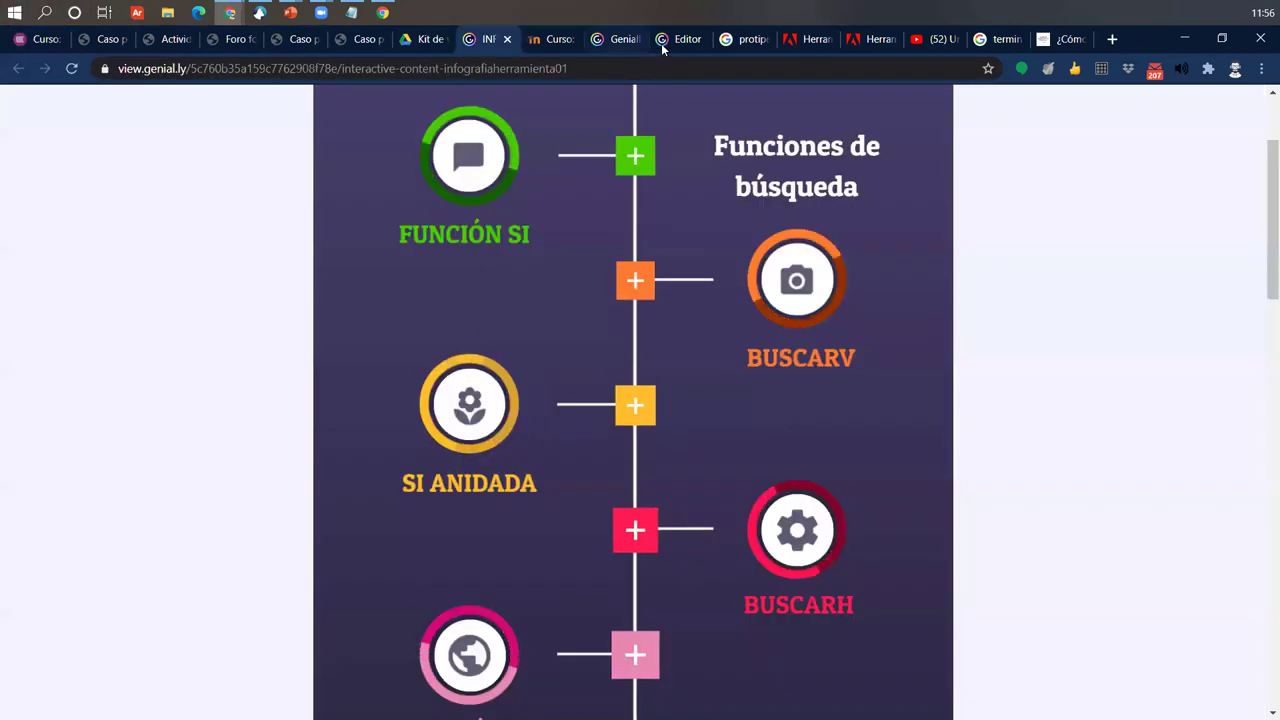
left_click(661, 43)
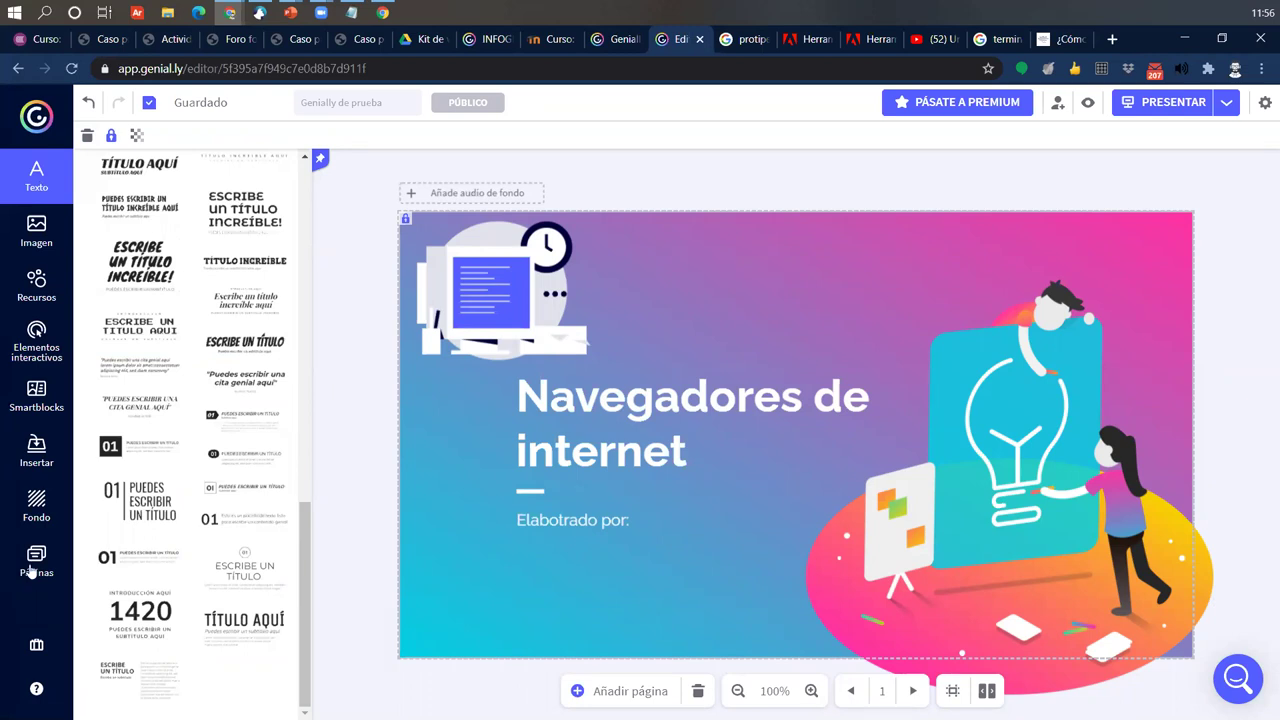
left_click(36, 446)
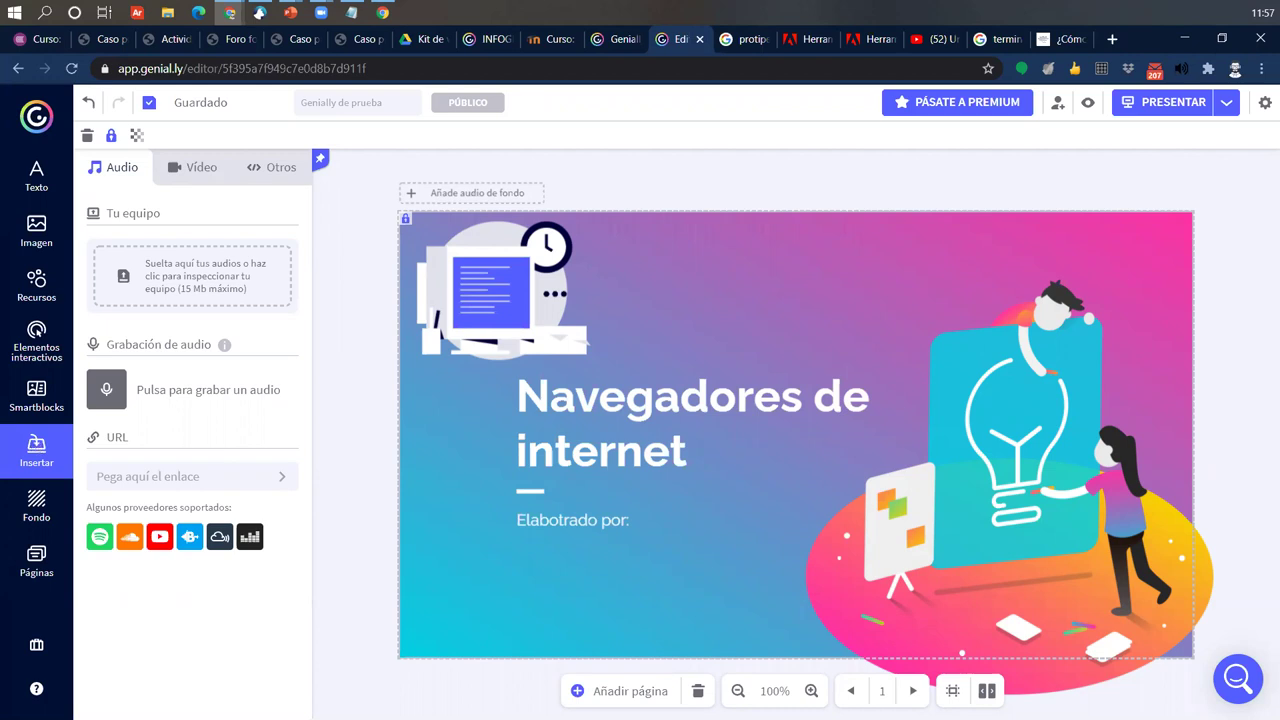
mouse_move(166, 283)
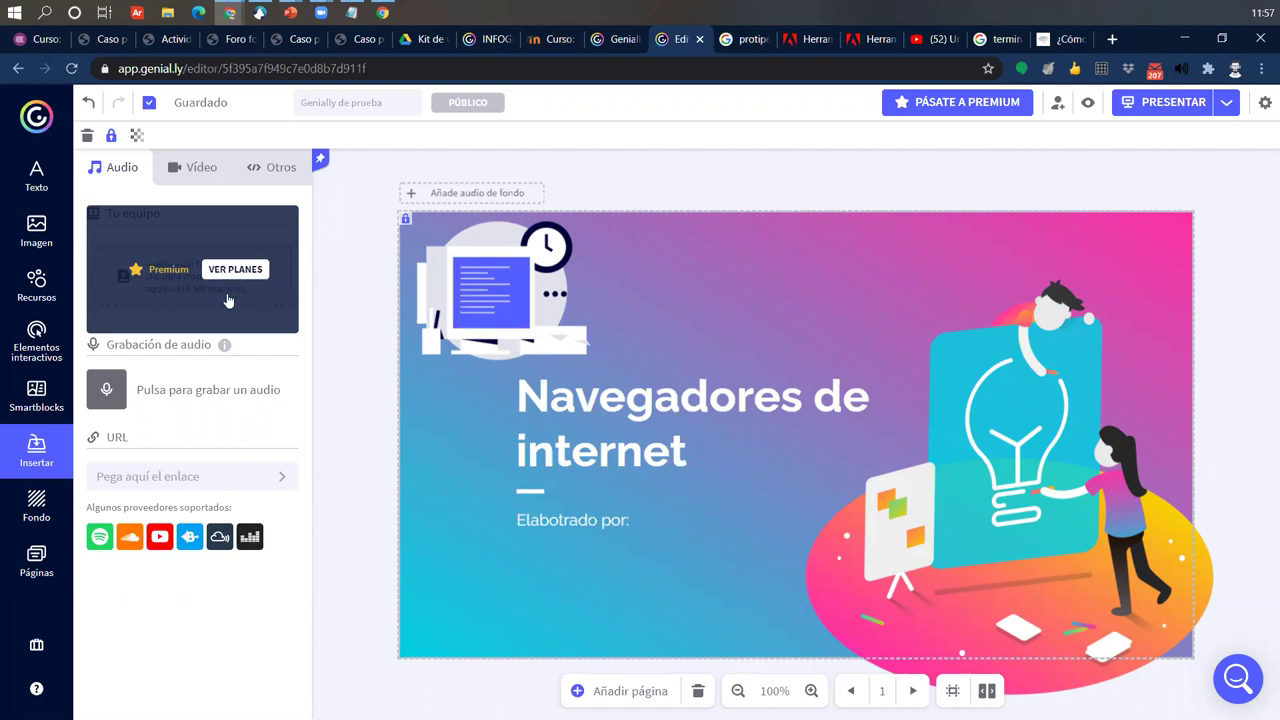
Step: Record a test audio clip, delete it and audio_001, leaving the Vídeo insert options shown
left_click(110, 393)
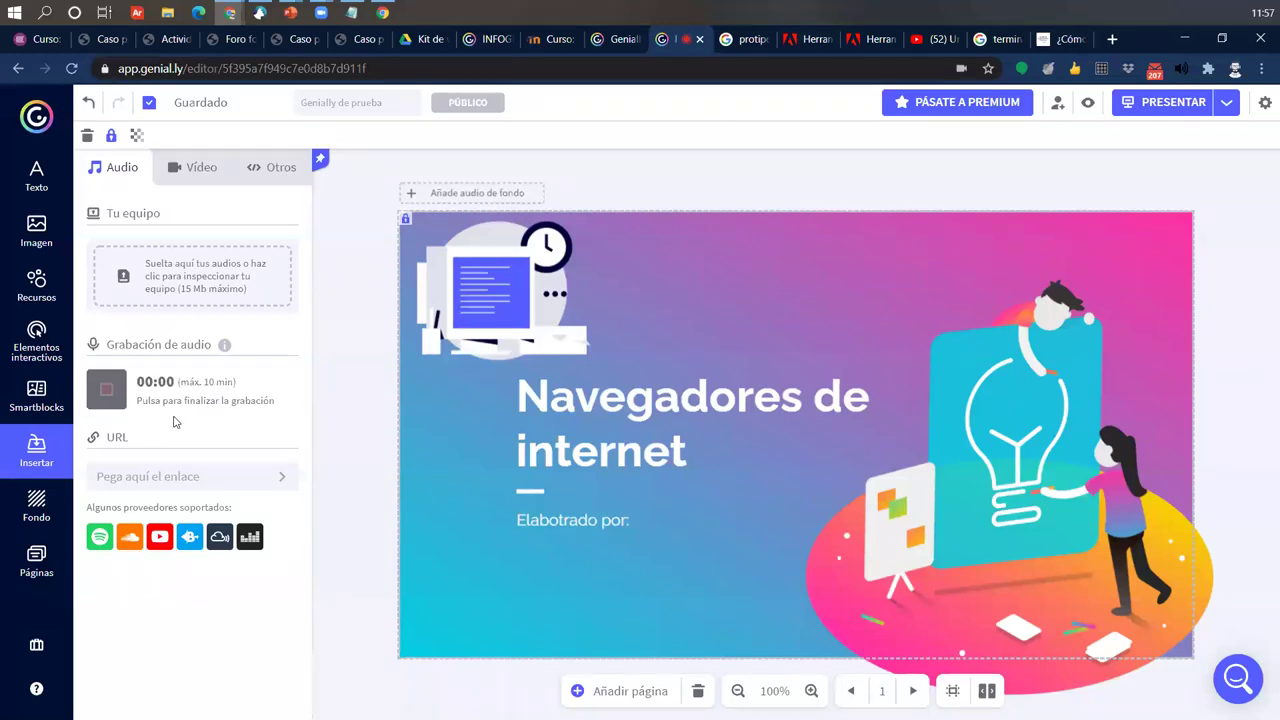
left_click(106, 390)
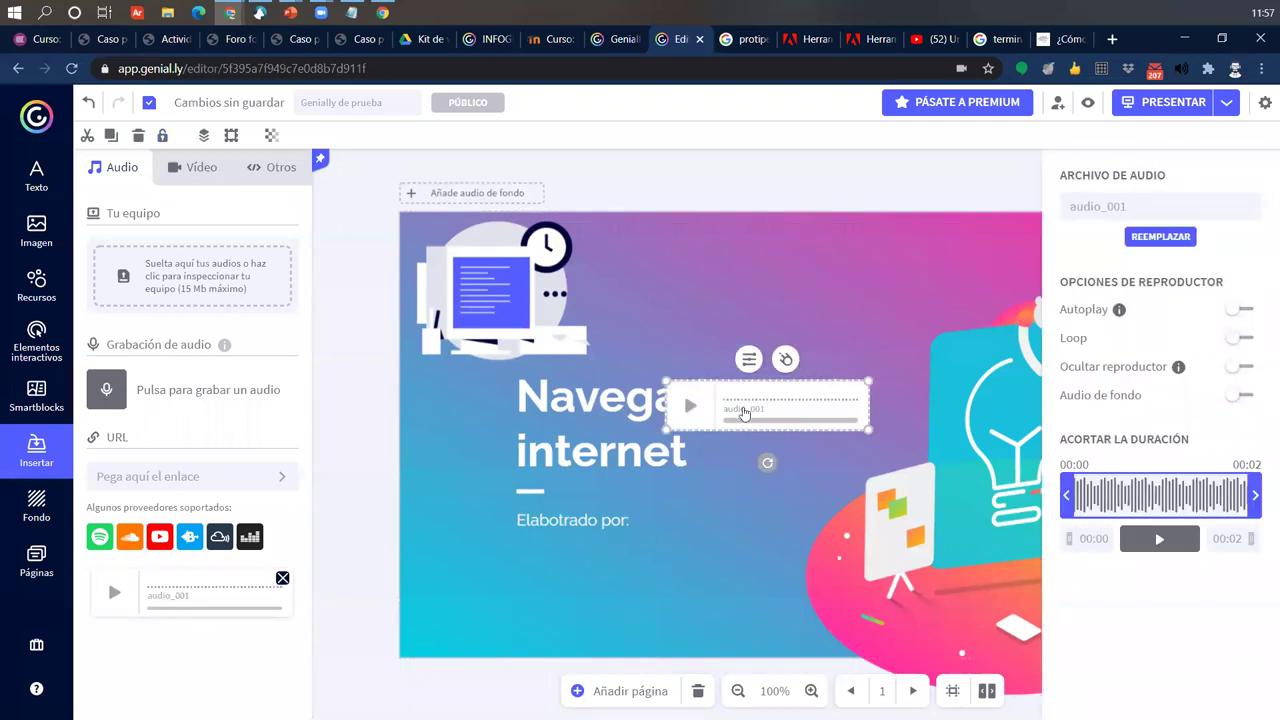
left_click_drag(745, 407, 660, 237)
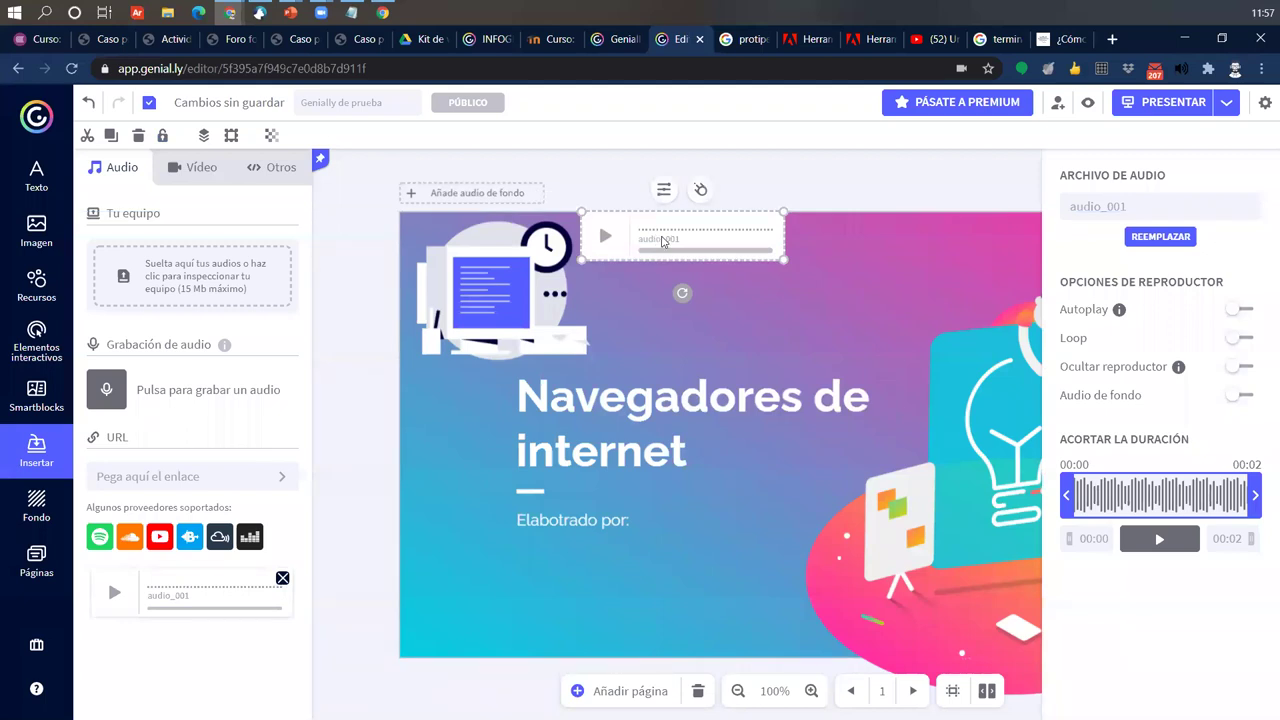
key("Delete")
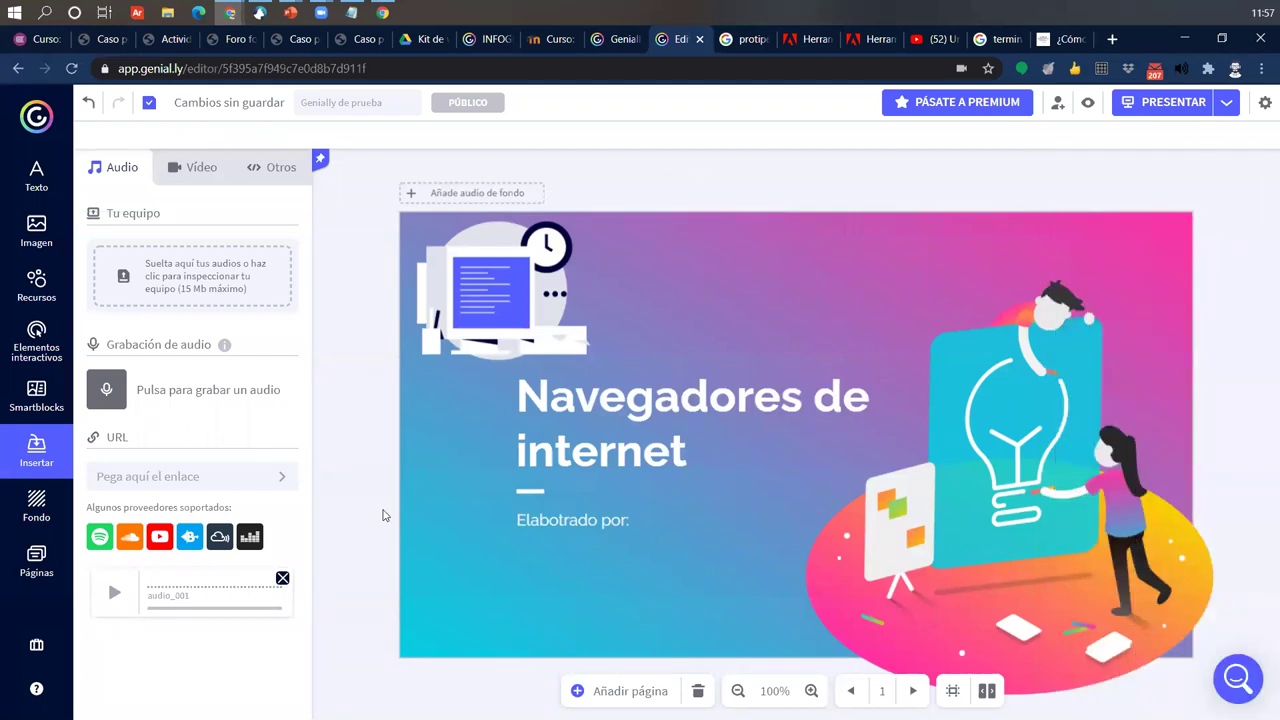
left_click(282, 578)
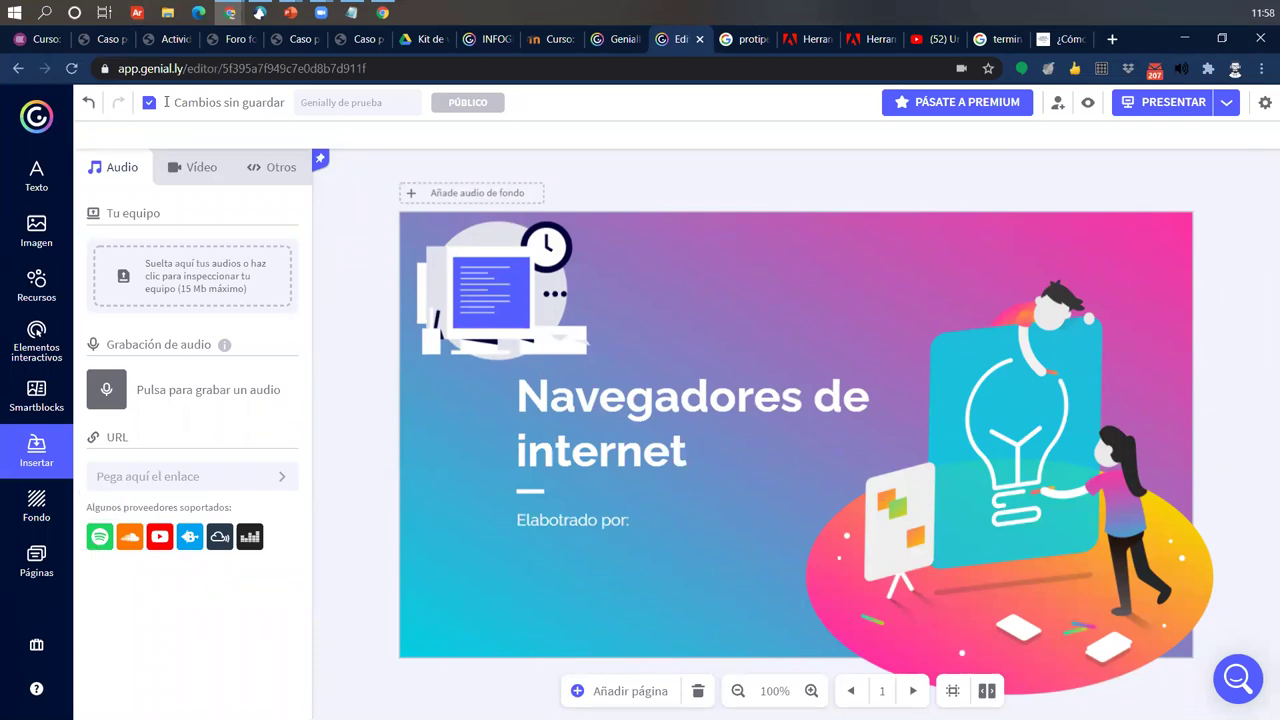
left_click(186, 166)
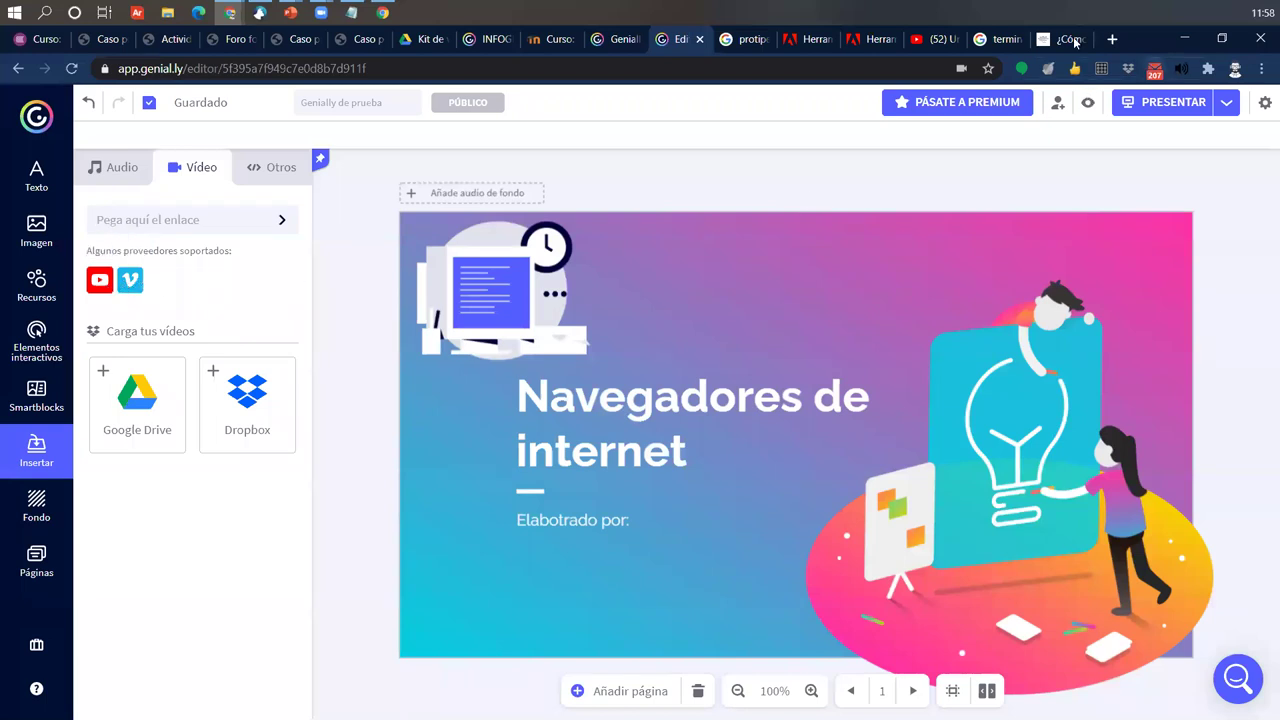
Step: Copy the link of the '¿Cómo instalar Google Chrome?' YouTube video and pause it
left_click(931, 41)
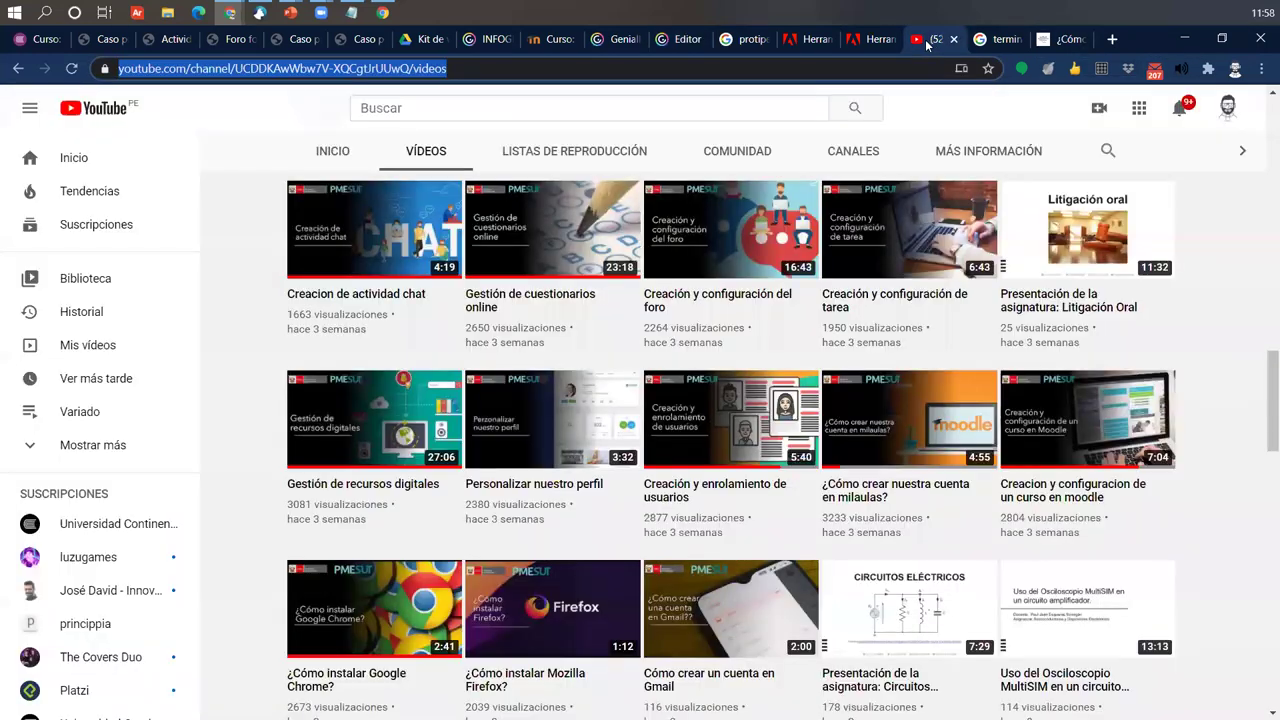
scroll(366, 517, "down", 4)
scroll(366, 517, "up", 15)
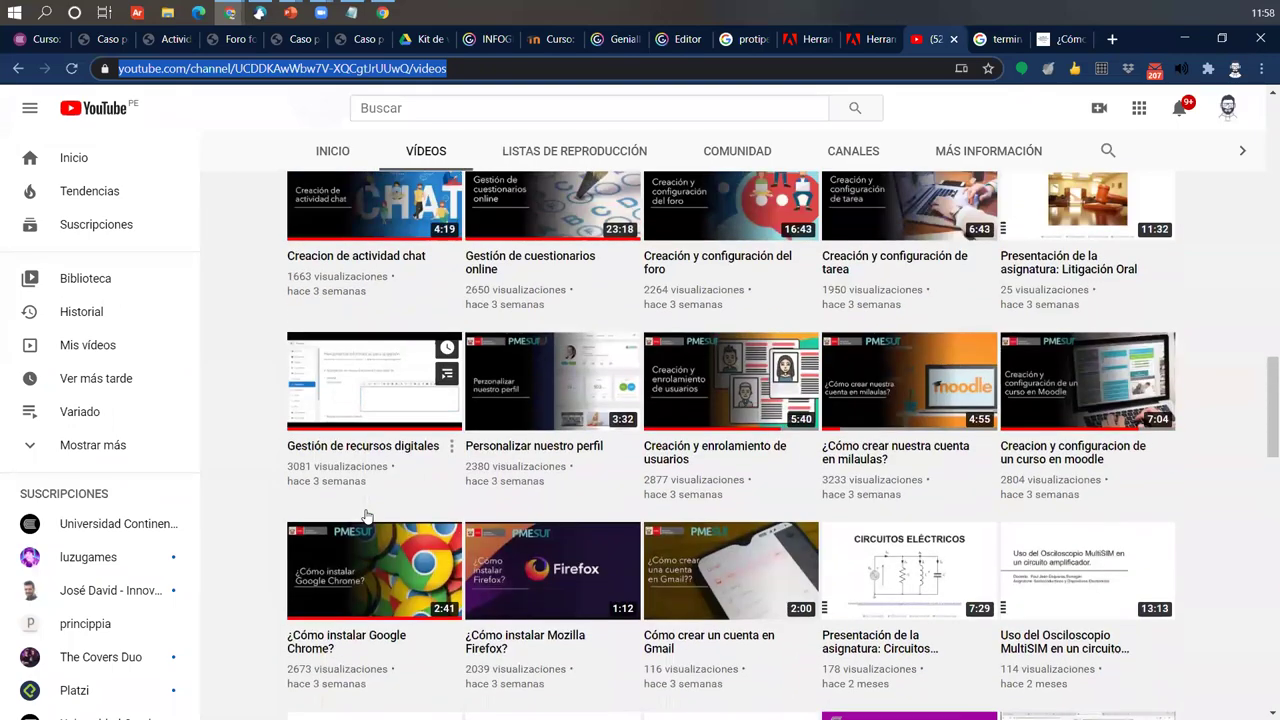
scroll(366, 517, "up", 3)
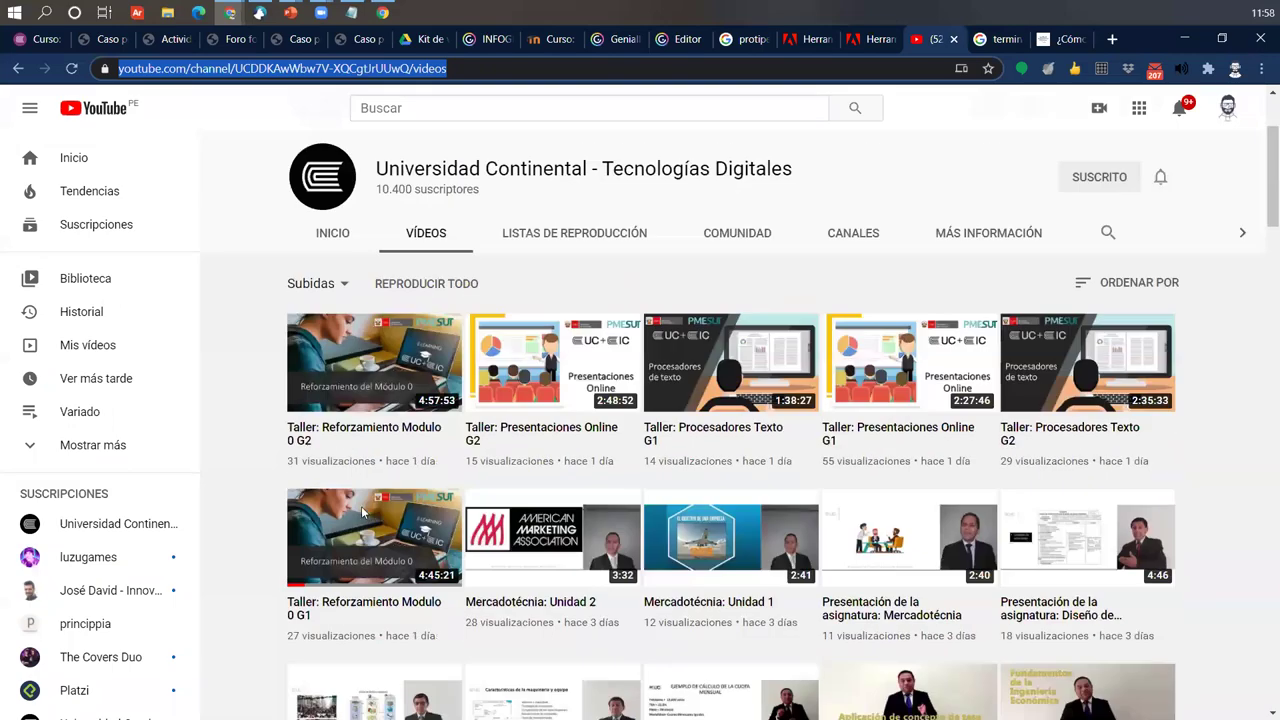
scroll(366, 517, "down", 12)
scroll(361, 510, "down", 3)
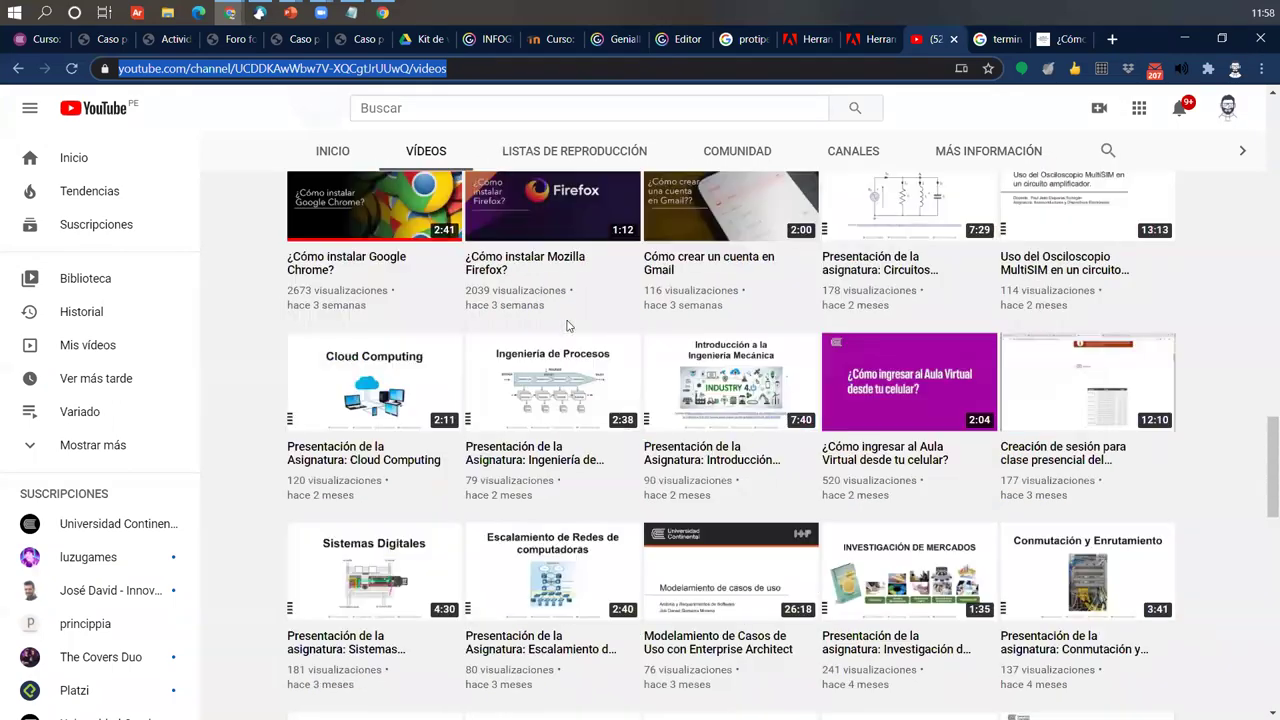
scroll(567, 363, "up", 3)
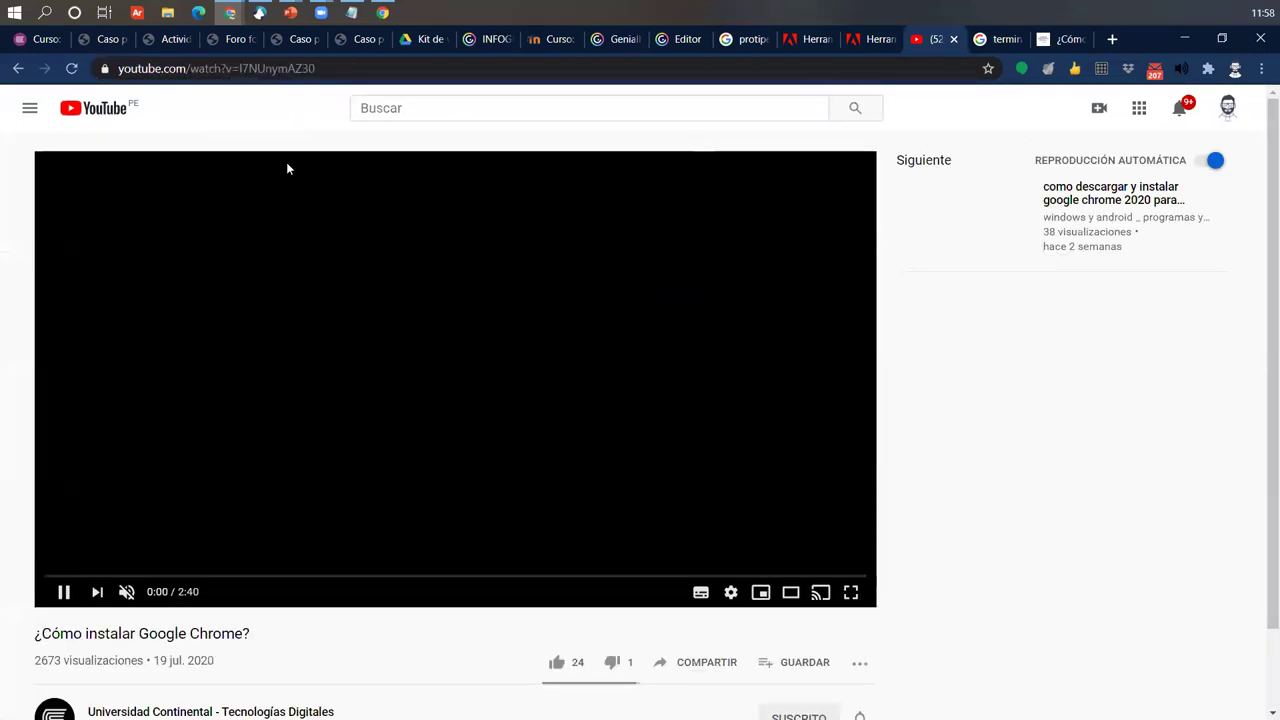
left_click(361, 70)
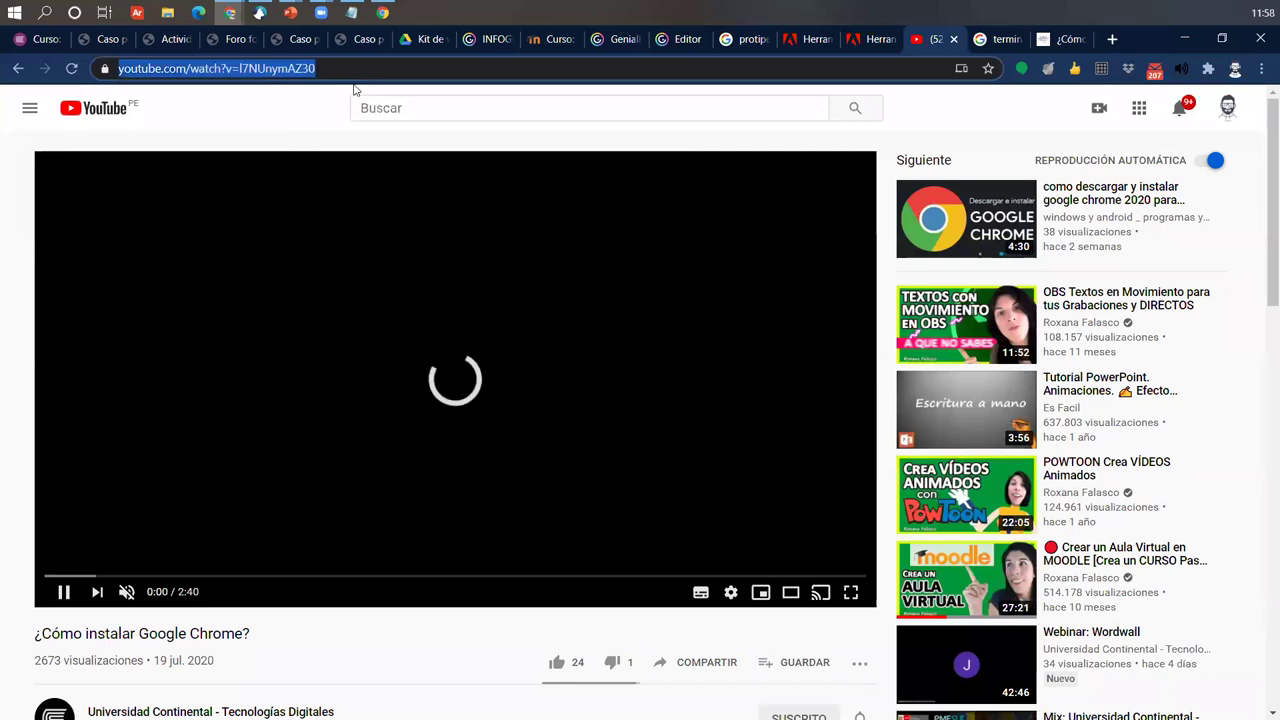
left_click(321, 458)
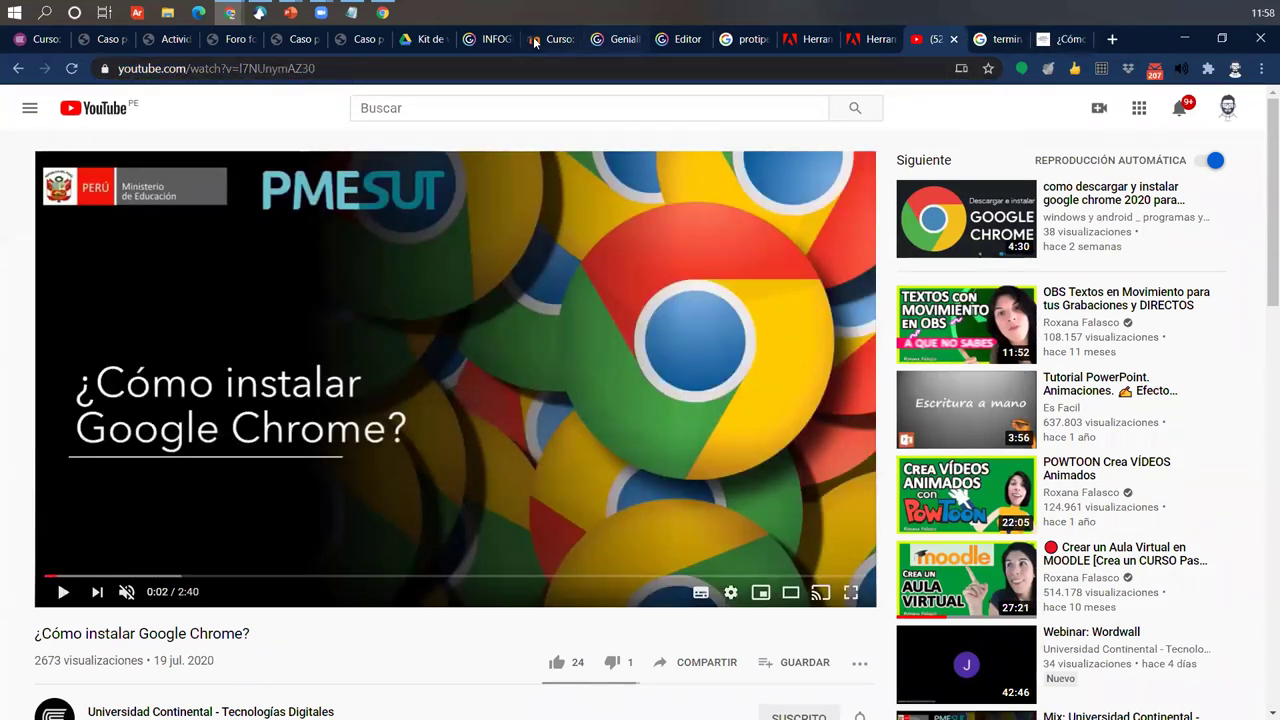
Step: Close the infographic, Adobe XD, Google search and other leftover browser tabs
left_click(482, 40)
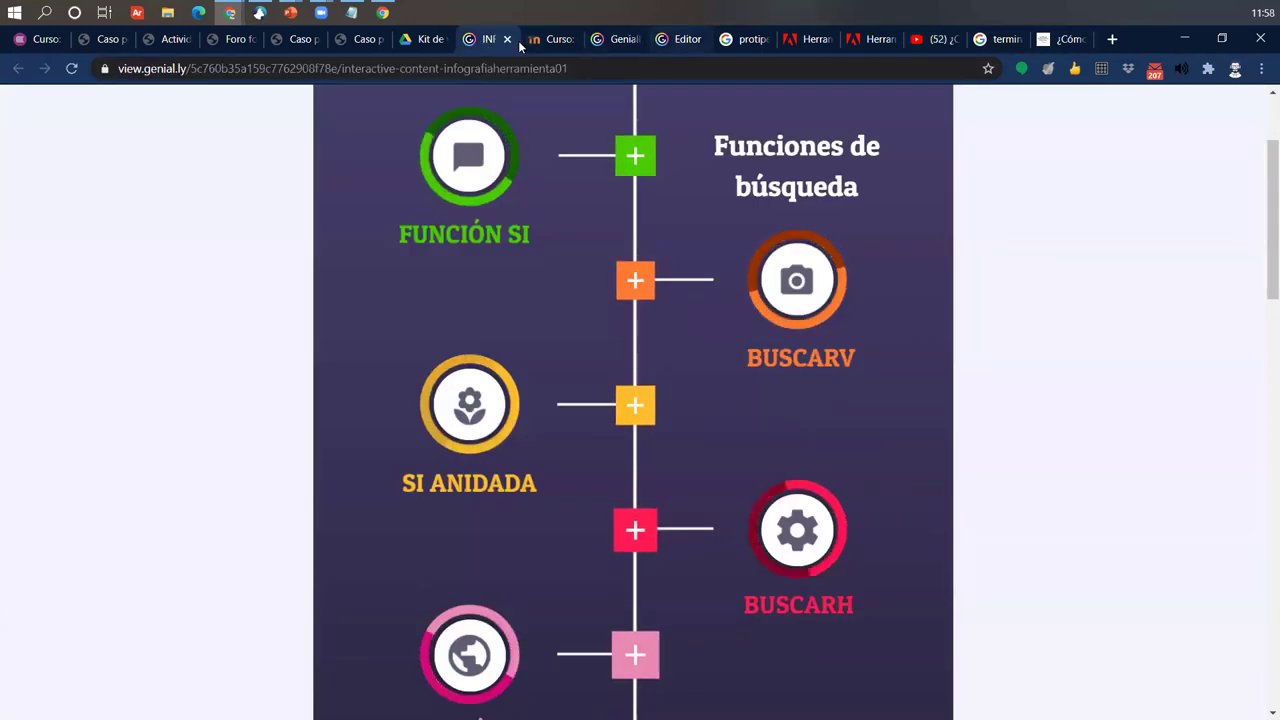
left_click(508, 41)
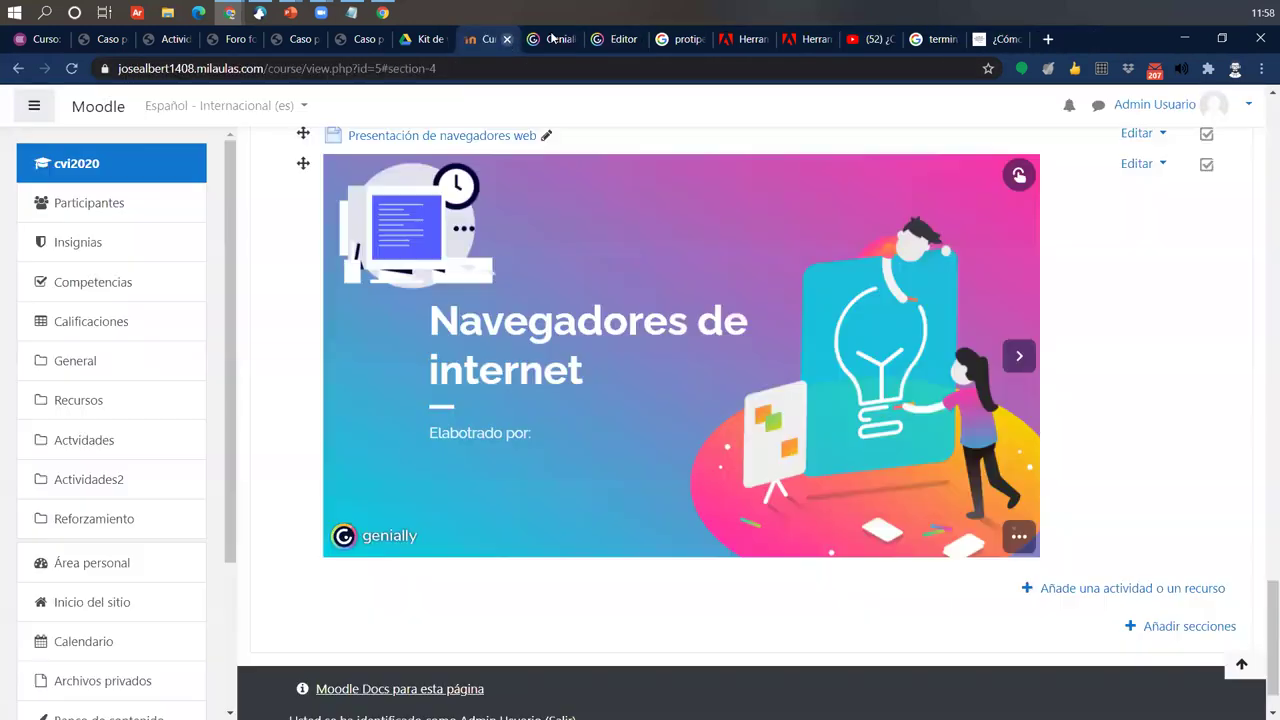
left_click(740, 42)
middle_click(740, 42)
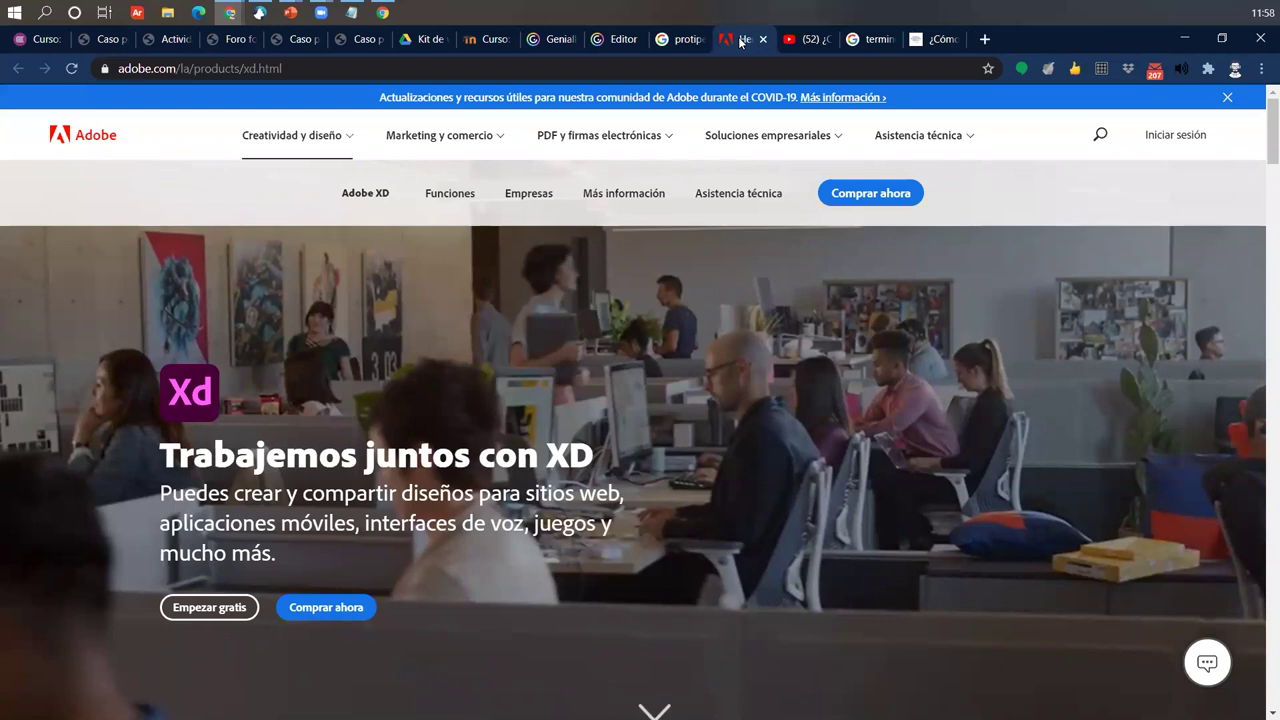
middle_click(740, 40)
middle_click(740, 40)
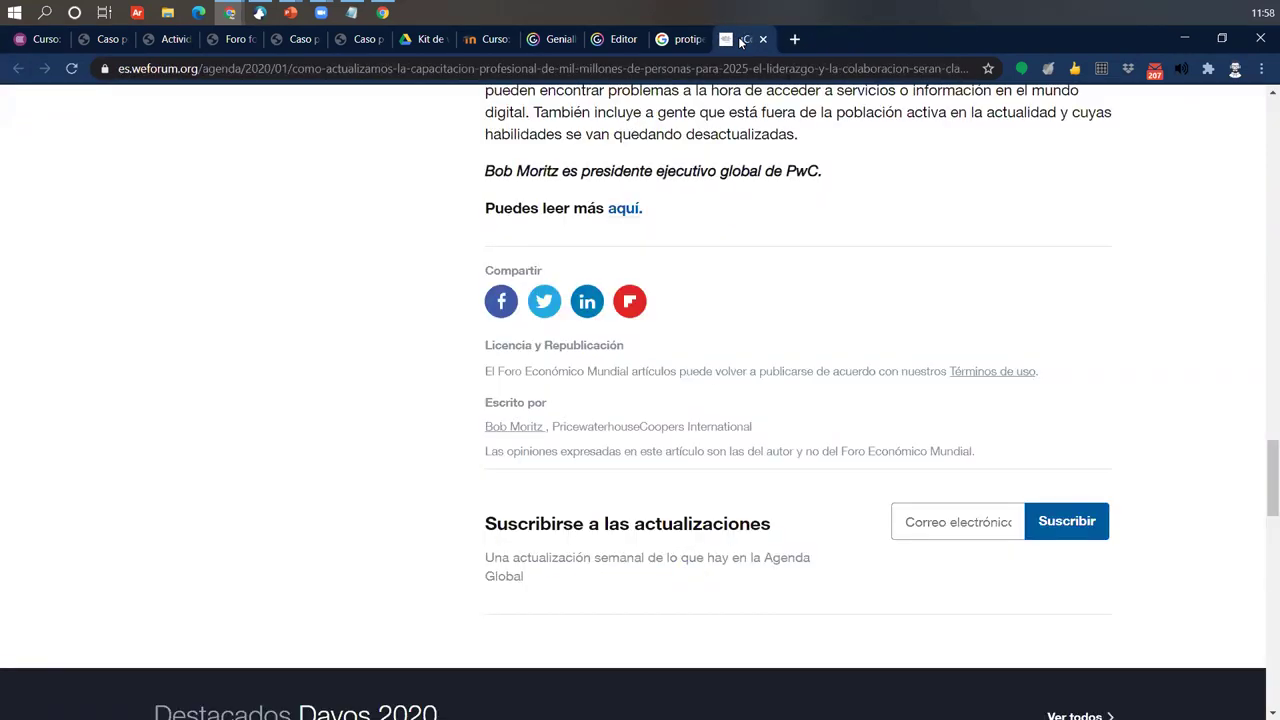
middle_click(741, 41)
middle_click(741, 41)
middle_click(740, 40)
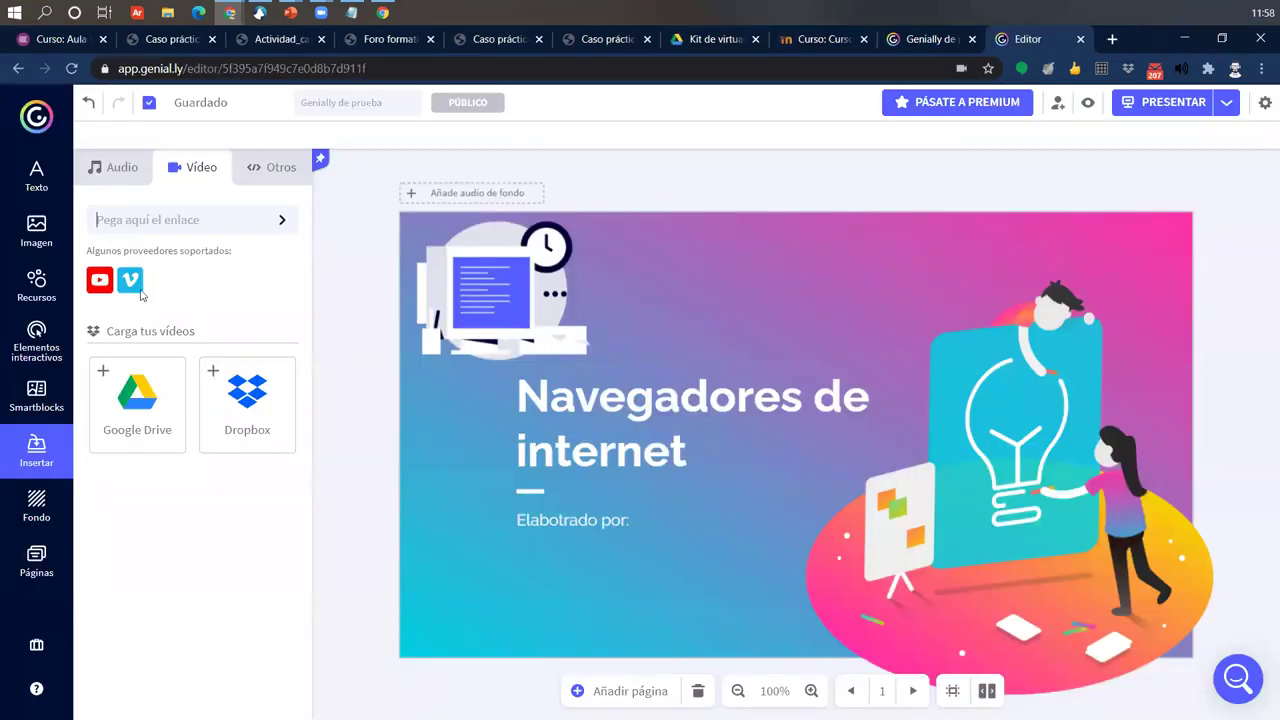
Step: Add the Chrome-install video from its pasted link, then cut it off the cover slide
key("ctrl+v")
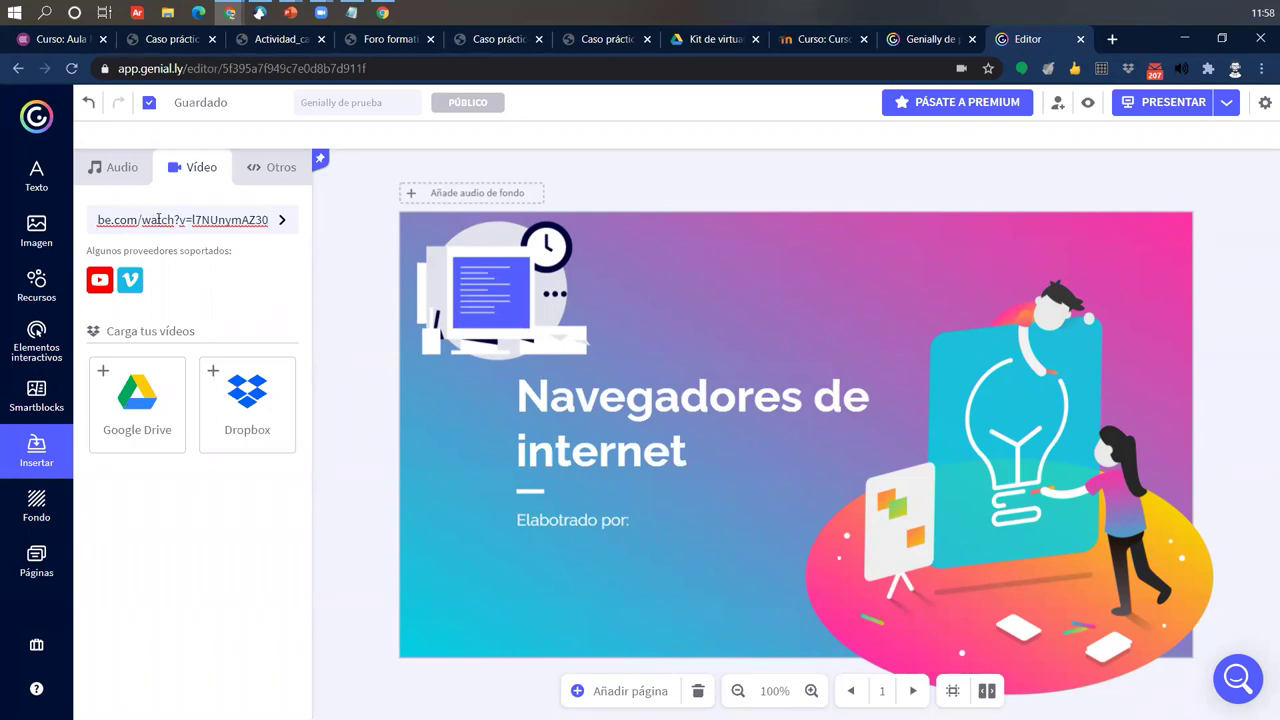
key("Return")
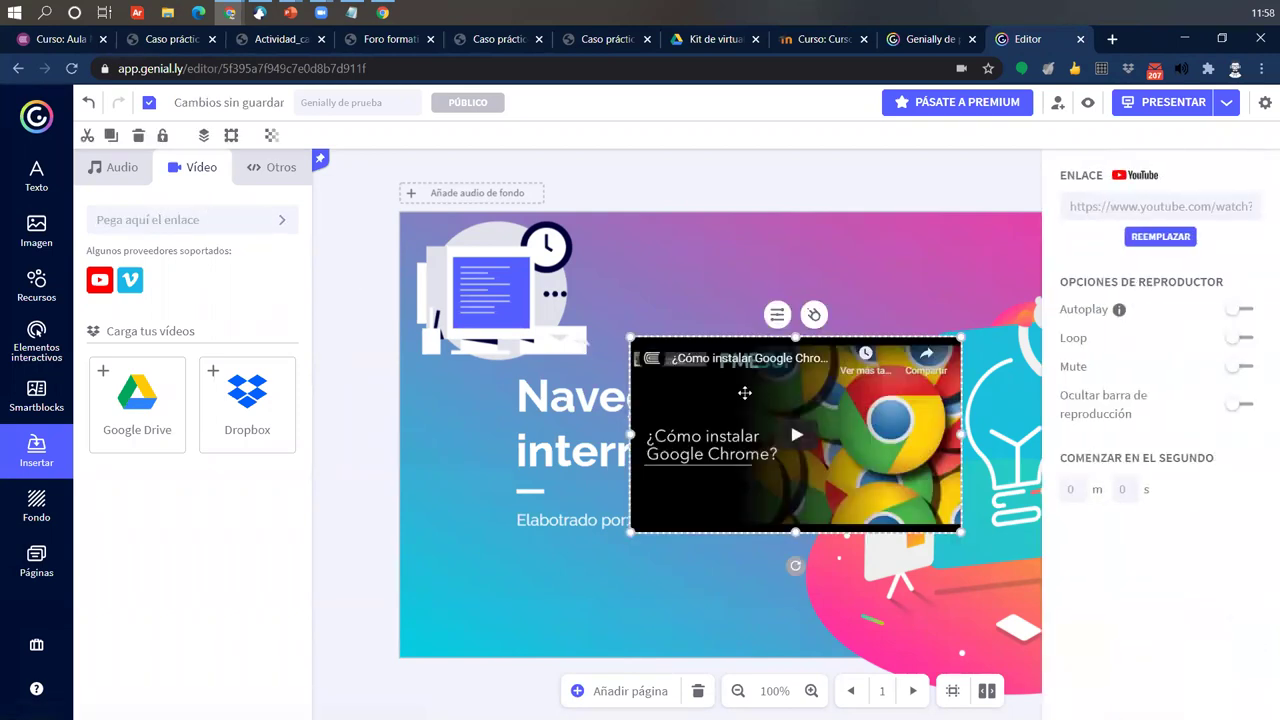
left_click_drag(764, 366, 719, 331)
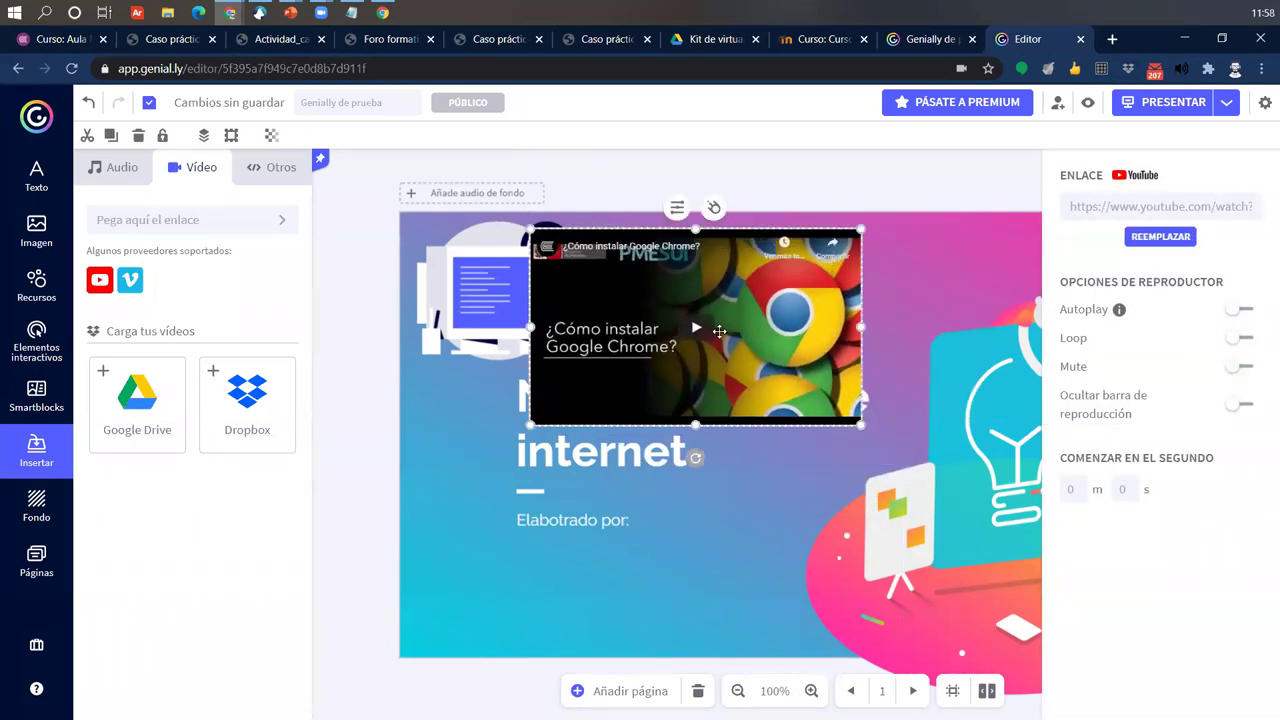
key("Delete")
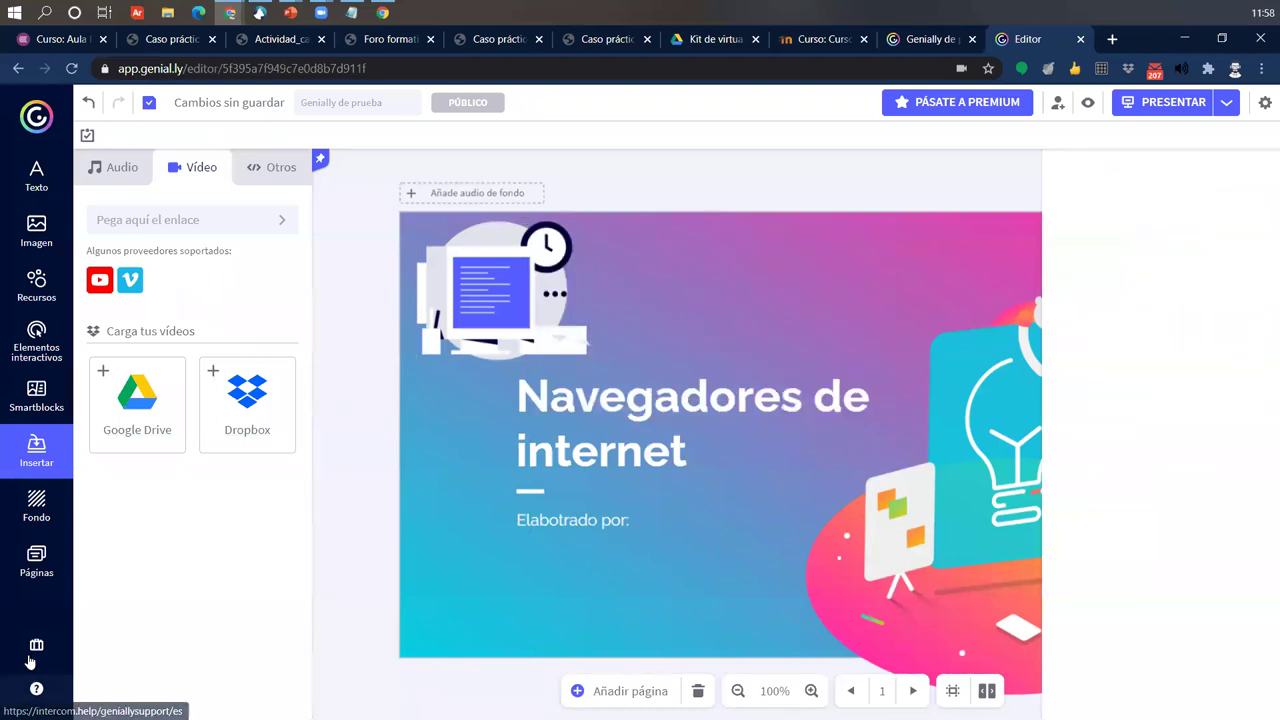
Step: On page 7 VIDEO 1, replace the placeholder video with the Chrome tutorial video
left_click(37, 564)
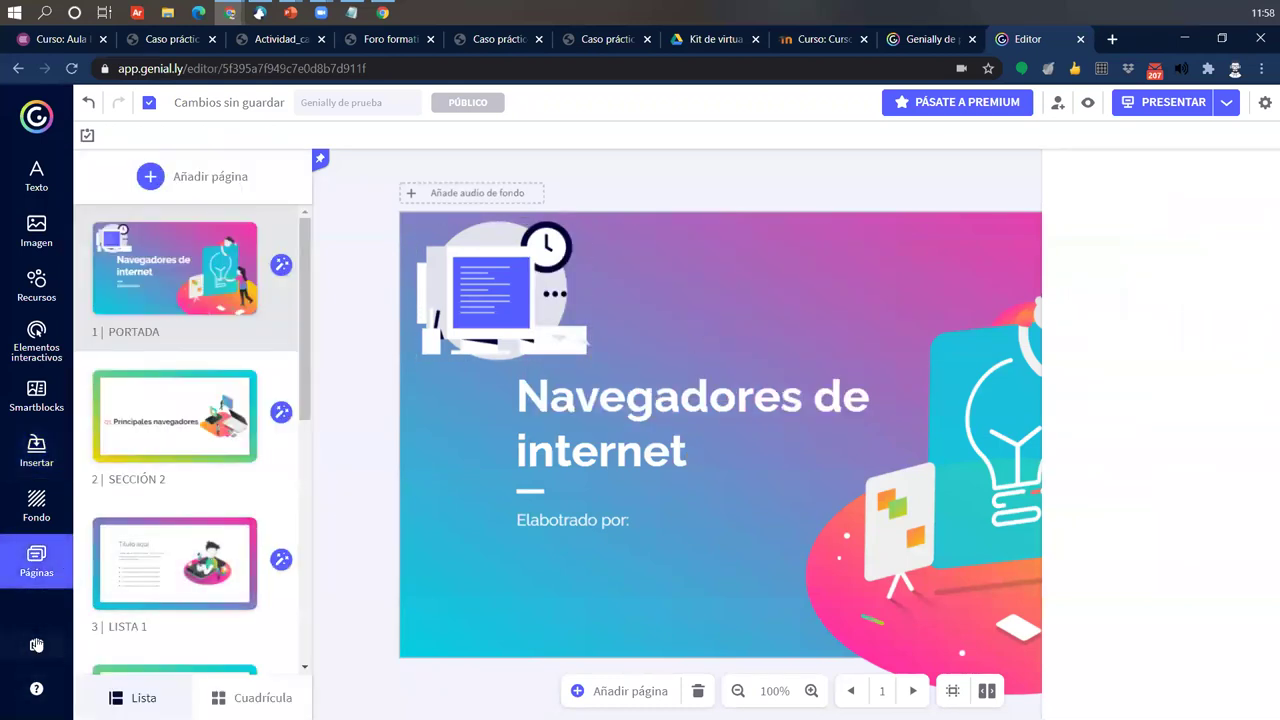
scroll(174, 509, "down", 5)
left_click(180, 590)
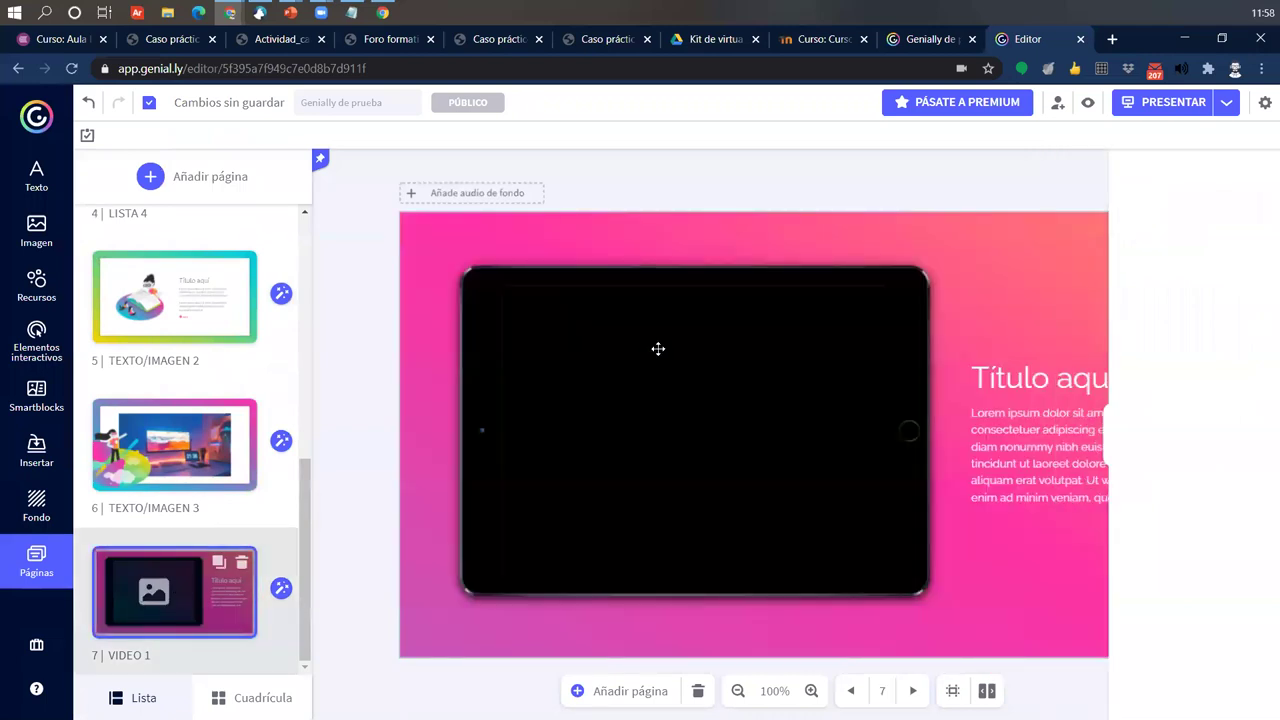
left_click(610, 377)
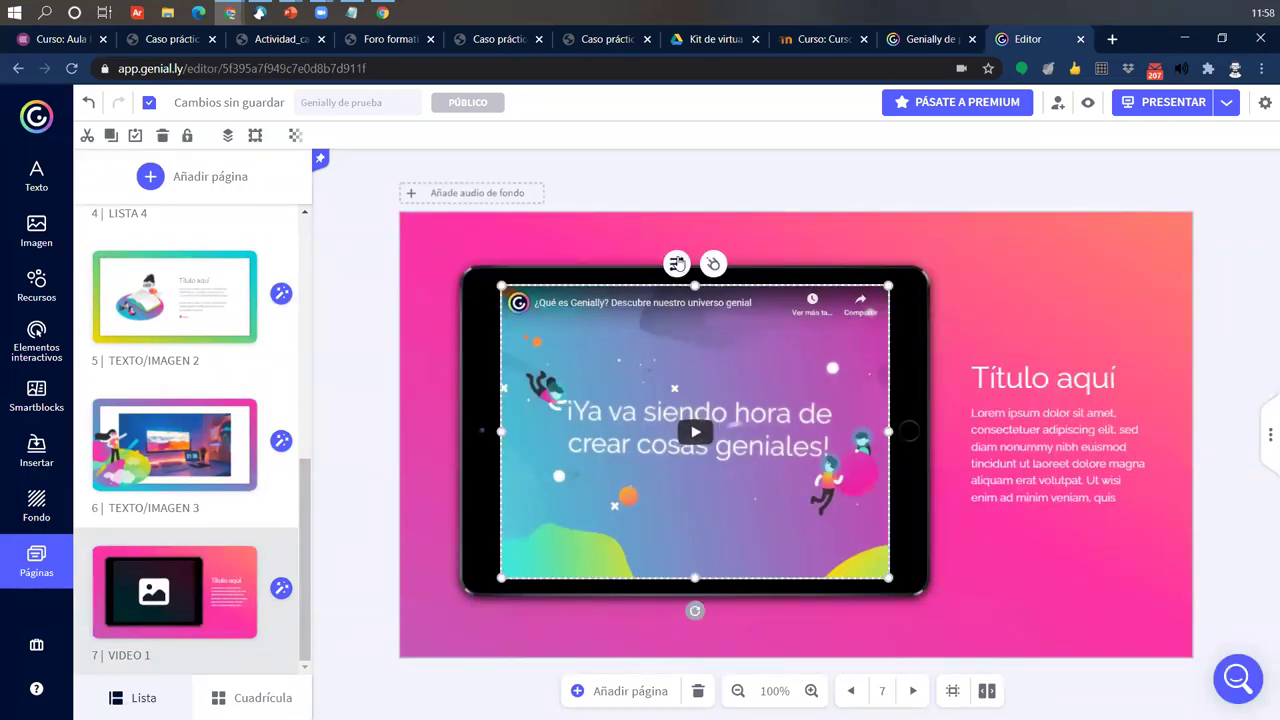
key("Delete")
key("ctrl+z")
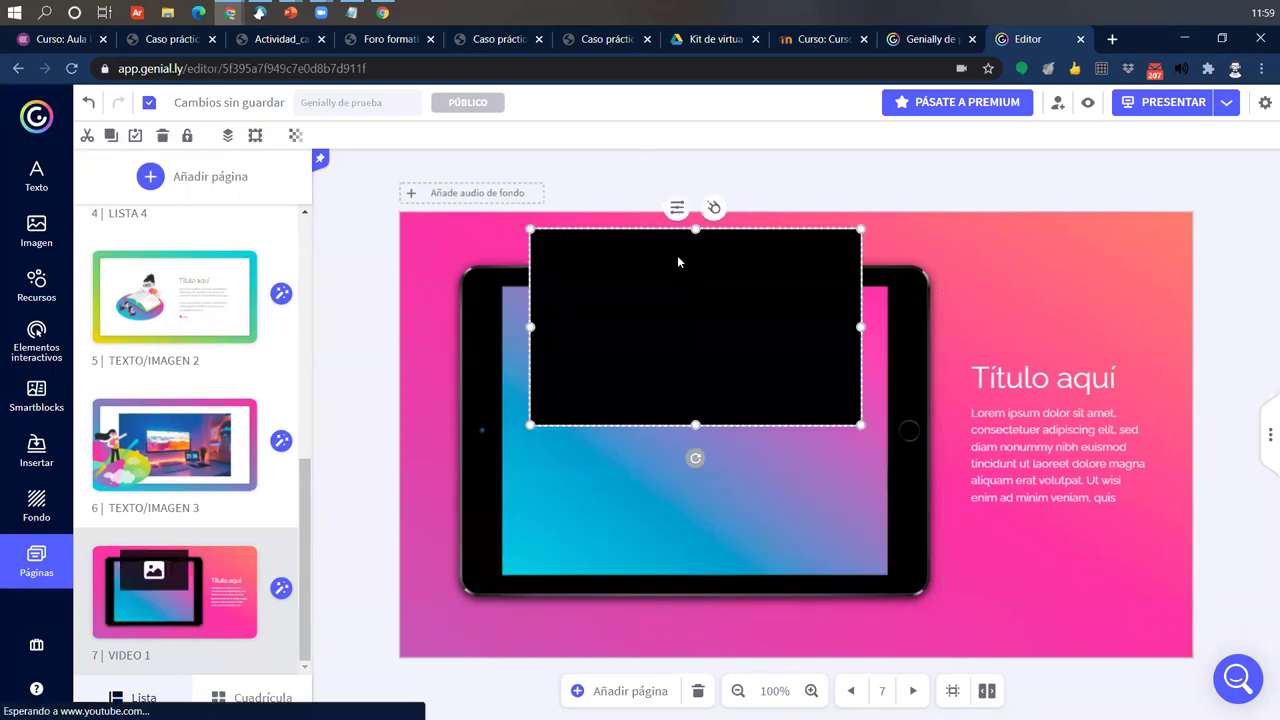
Step: Resize and centre the video so it fills the tablet screen
left_click_drag(634, 294, 614, 356)
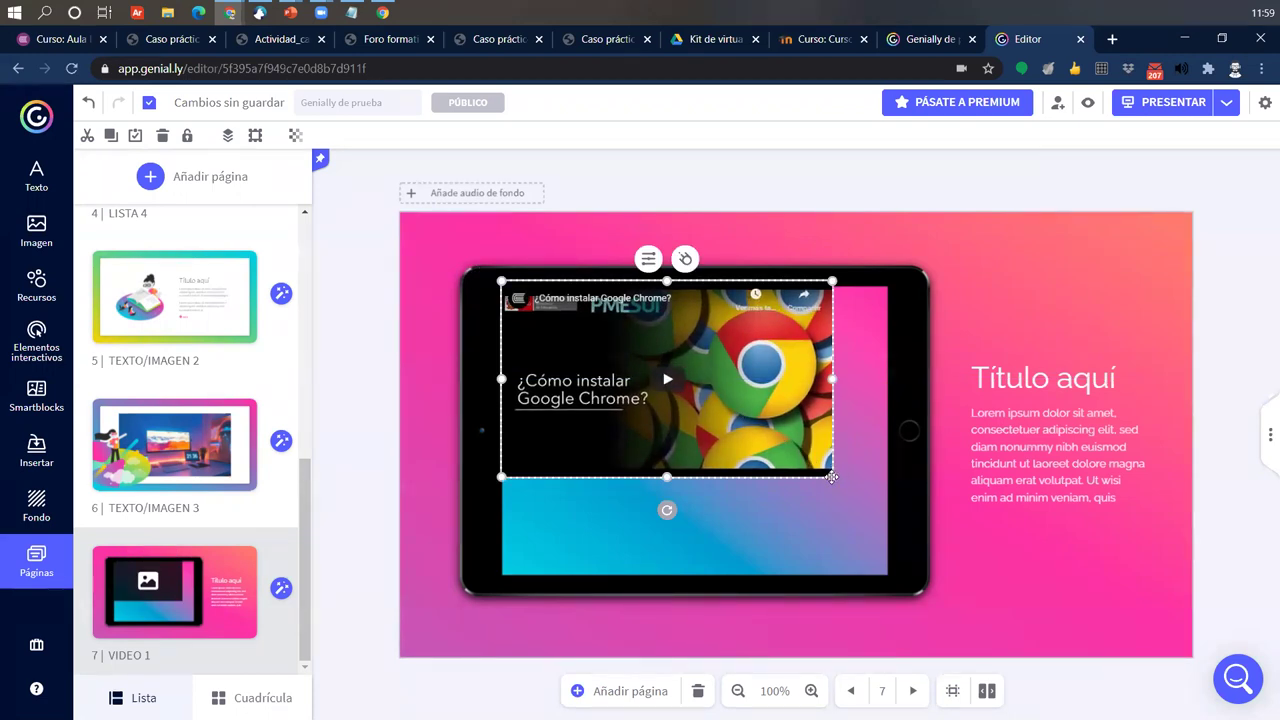
mouse_move(869, 507)
left_mouse_down()
mouse_move(851, 500)
mouse_move(863, 514)
mouse_move(886, 508)
left_mouse_up()
left_click_drag(695, 505, 678, 478)
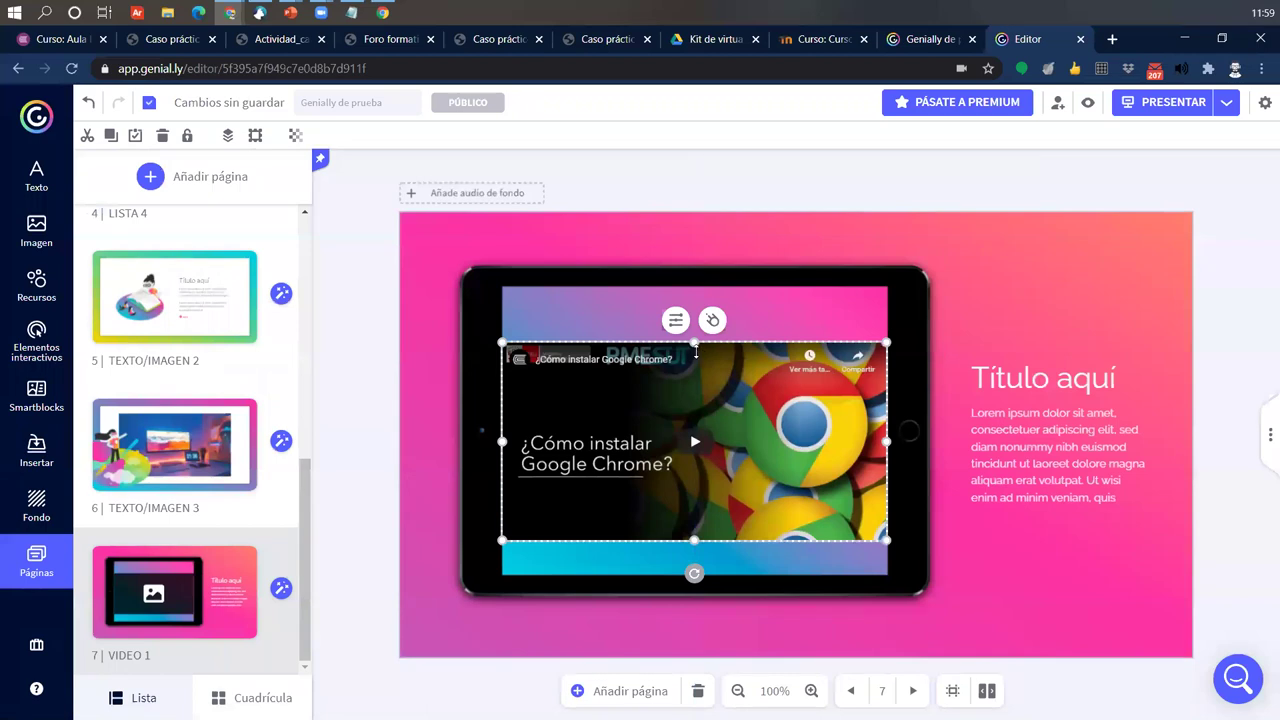
left_click_drag(694, 342, 694, 283)
left_click_drag(694, 540, 694, 573)
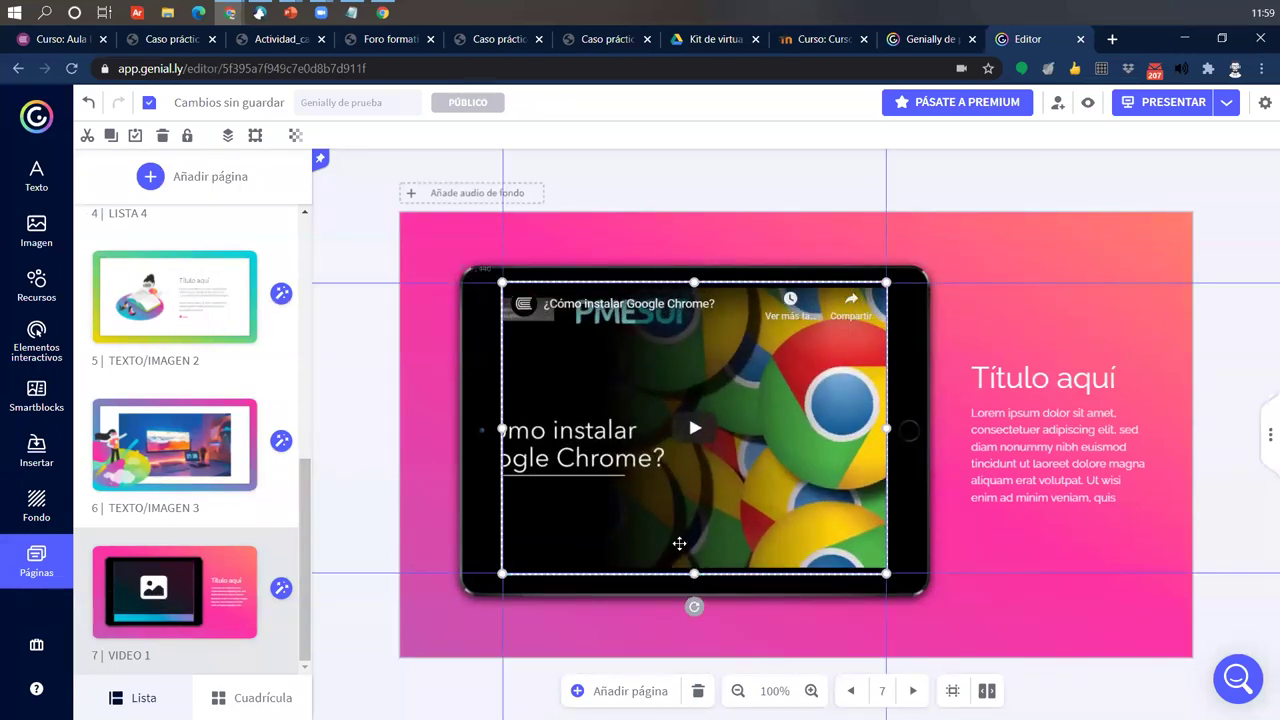
mouse_move(715, 513)
left_mouse_down()
mouse_move(734, 514)
mouse_move(712, 519)
left_mouse_up()
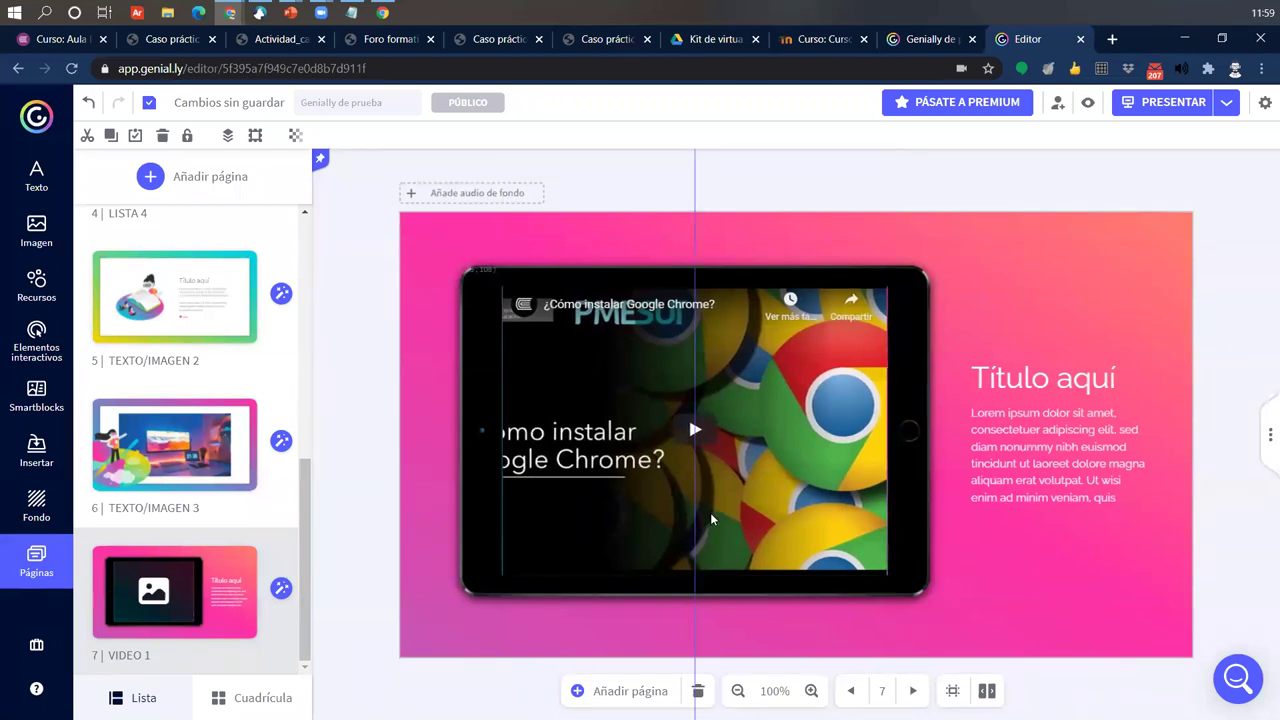
left_click_drag(707, 453, 707, 453)
left_click(886, 197)
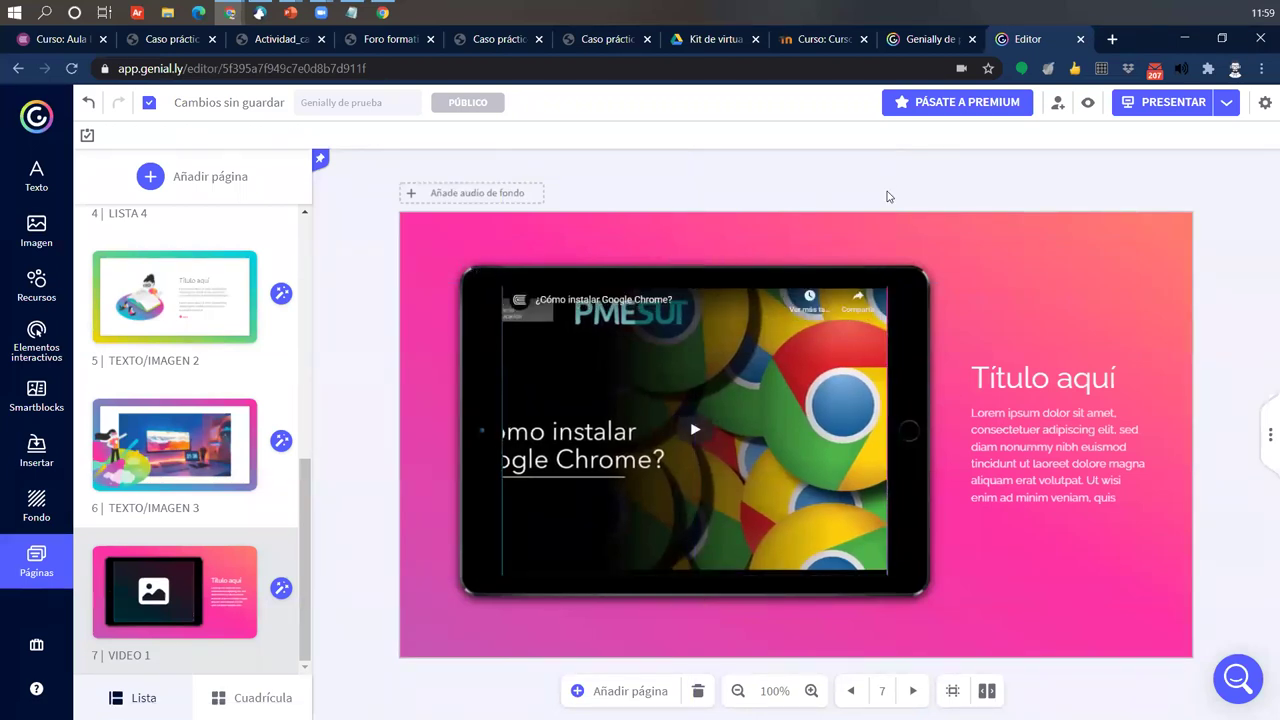
left_click(1090, 104)
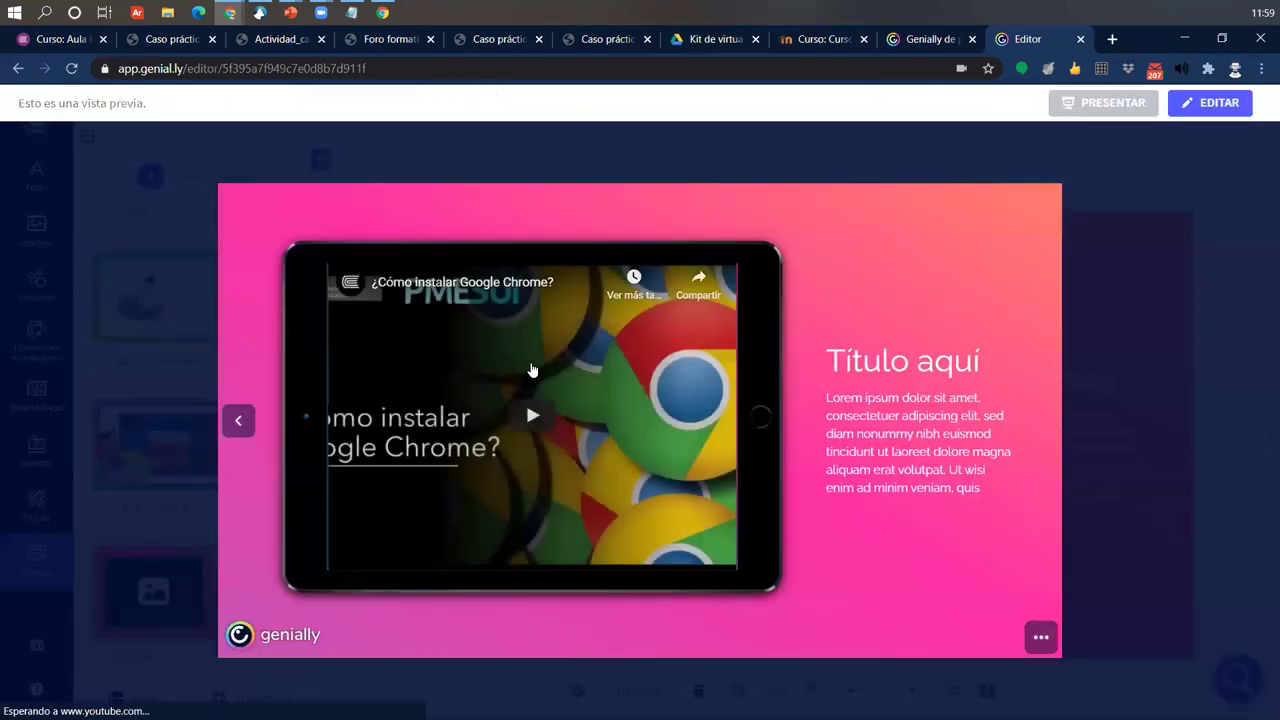
left_click(533, 415)
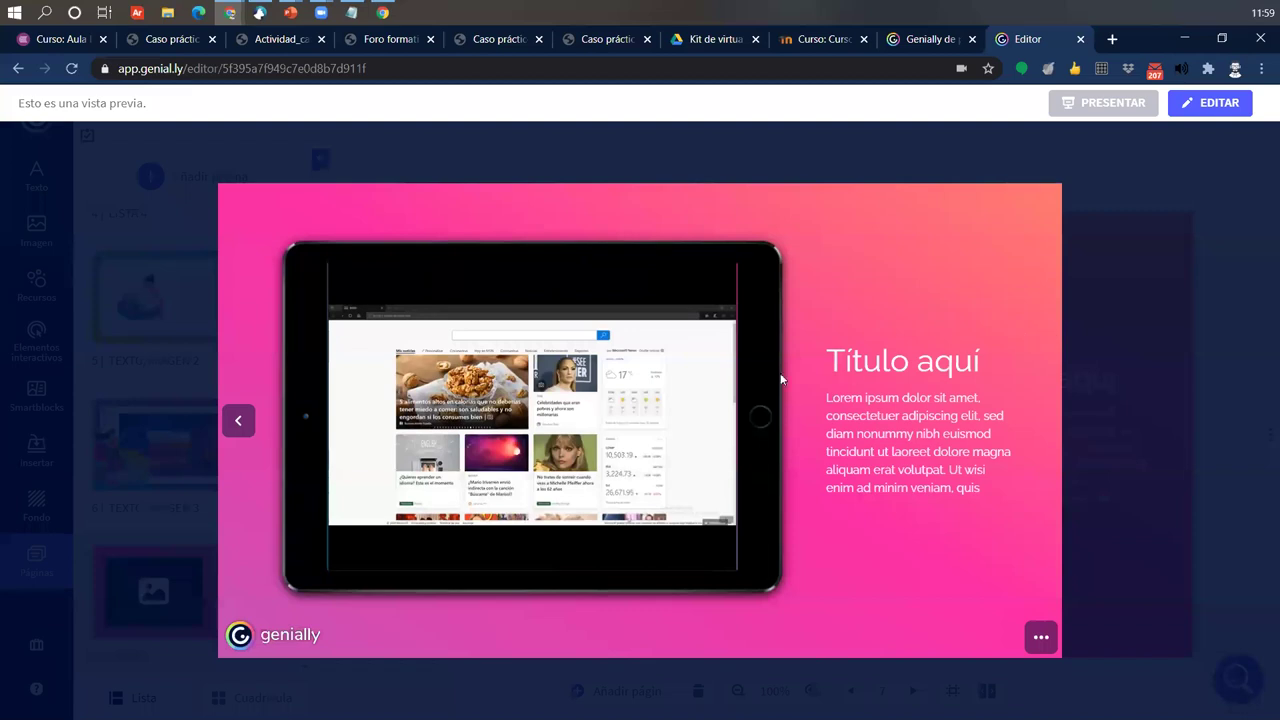
key("Escape")
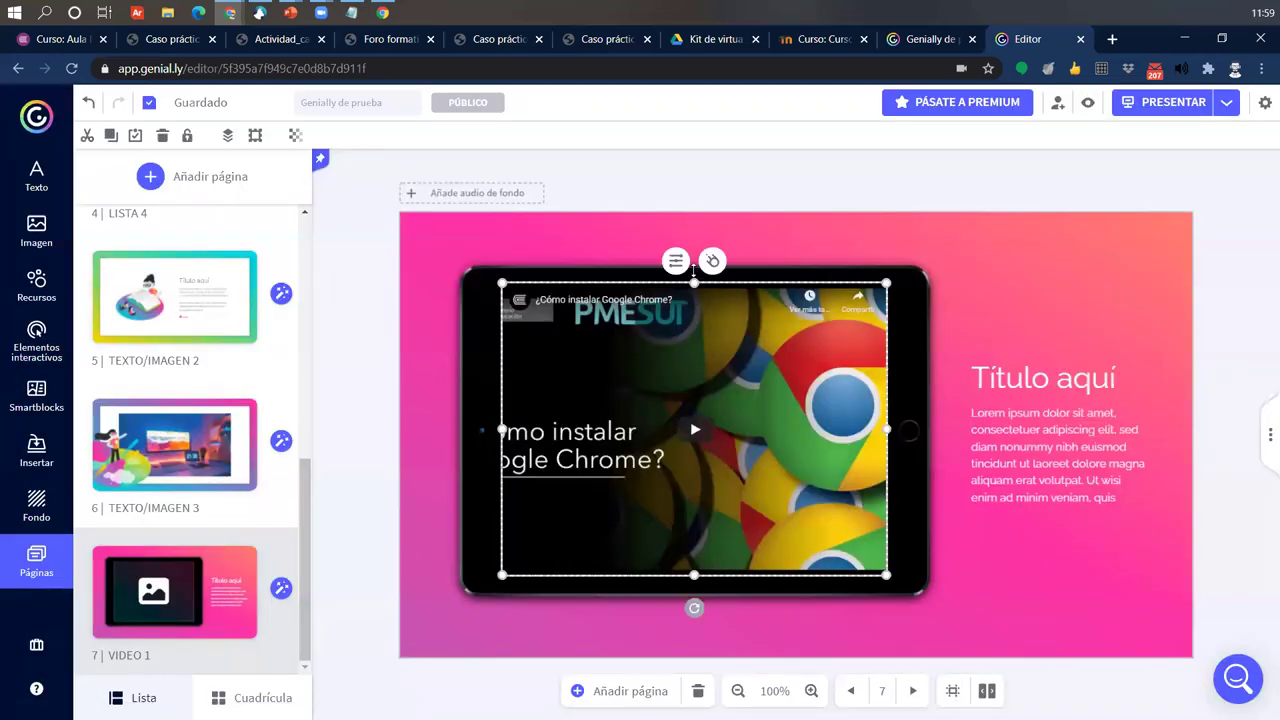
Step: Turn on Autoplay and Ocultar barra de reproducción in the video's player settings
left_click(676, 261)
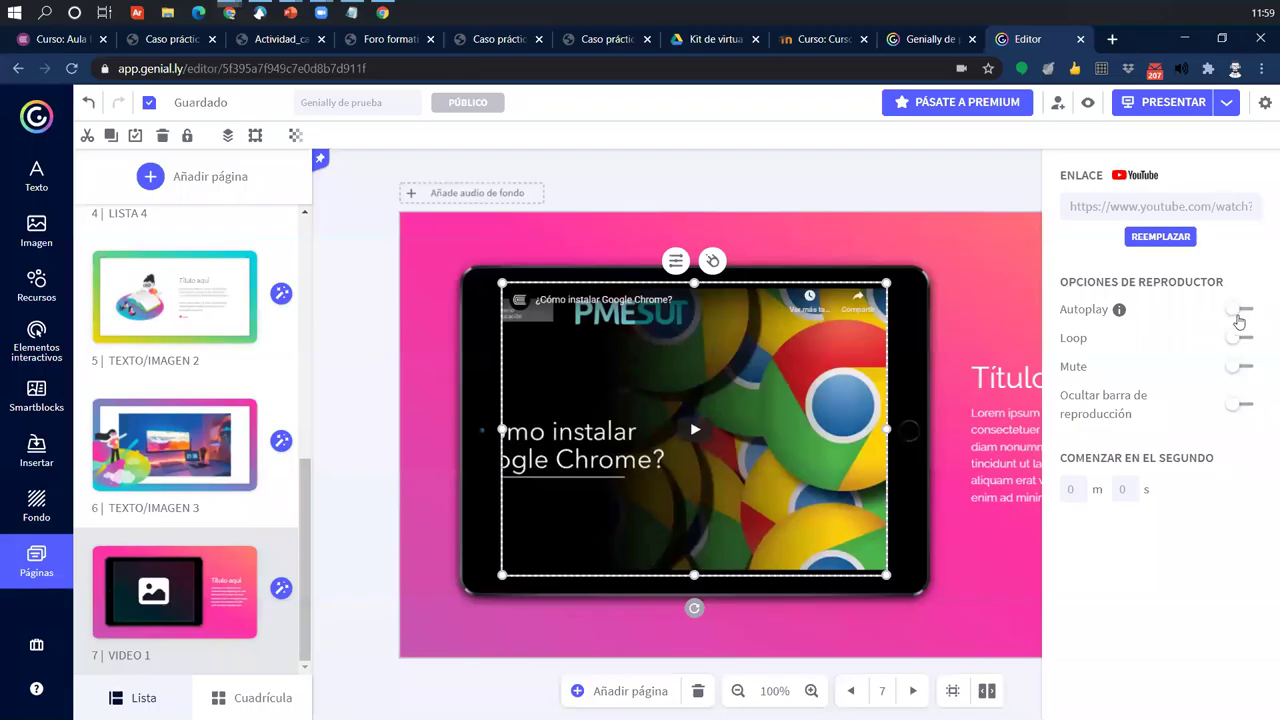
left_click(1245, 316)
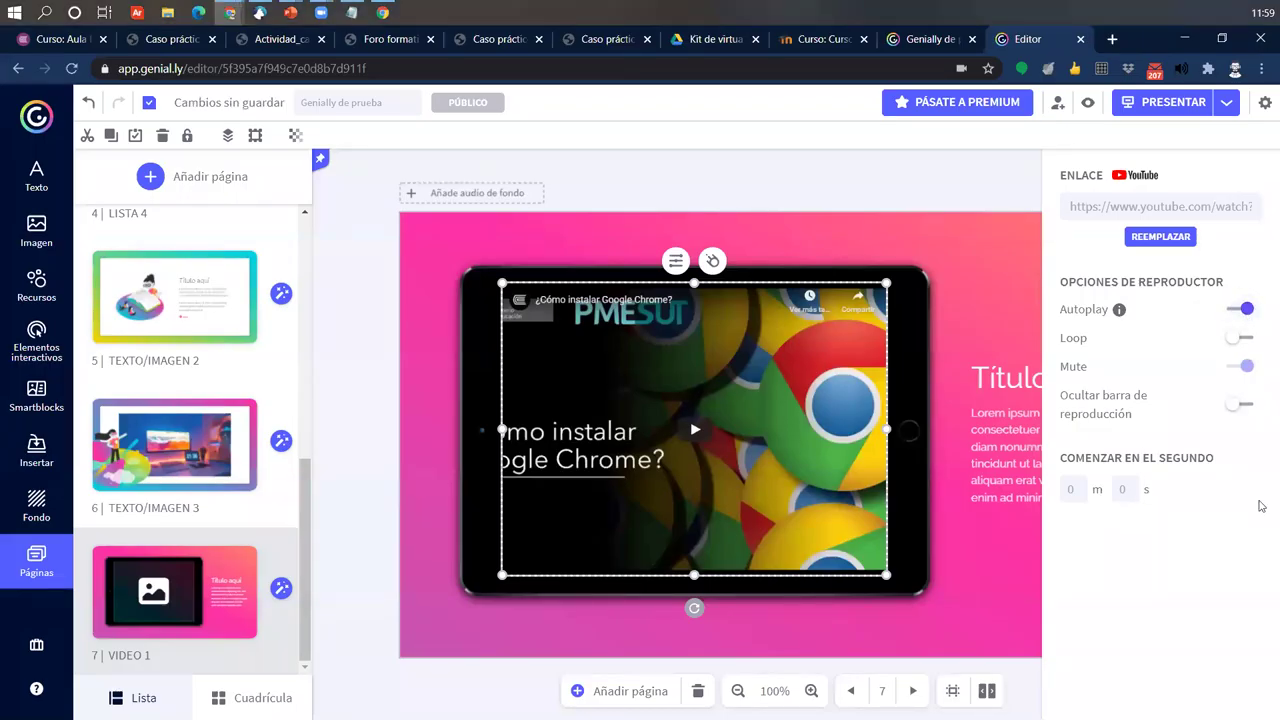
left_click(1236, 405)
left_click(1118, 489)
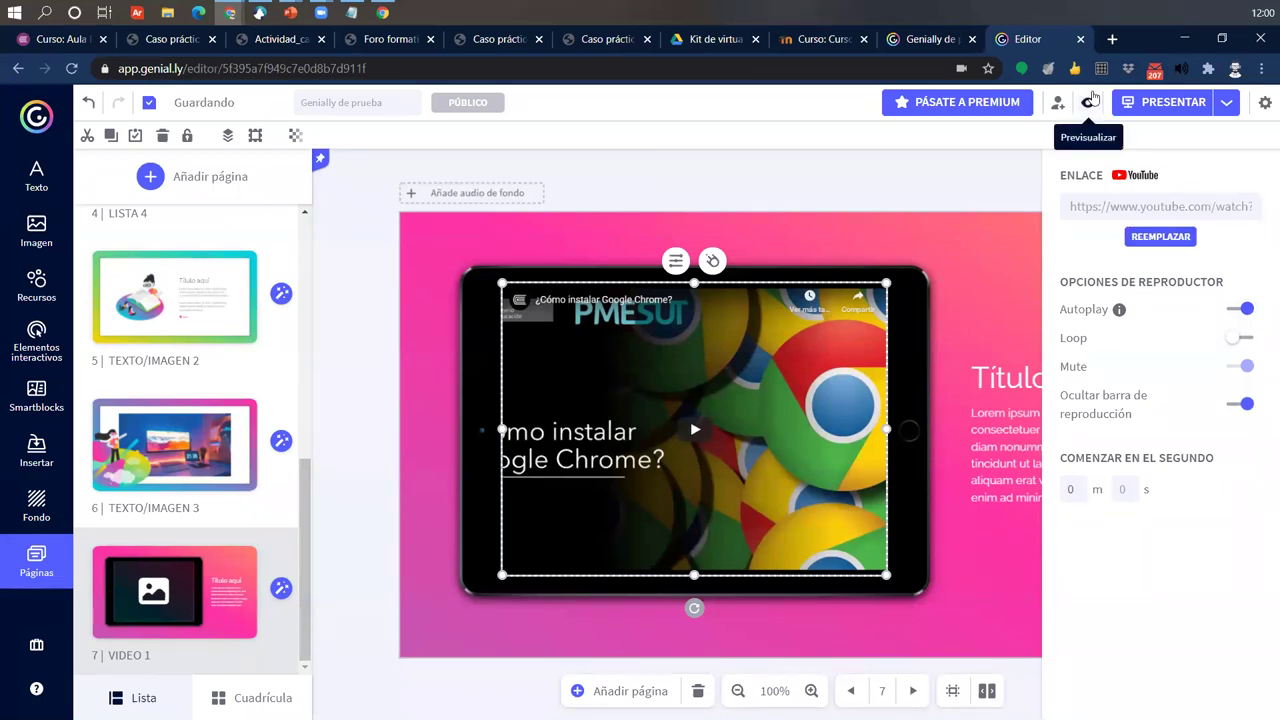
Step: Preview the slide to check the muted autoplay video, then reopen its player settings
left_click(1090, 101)
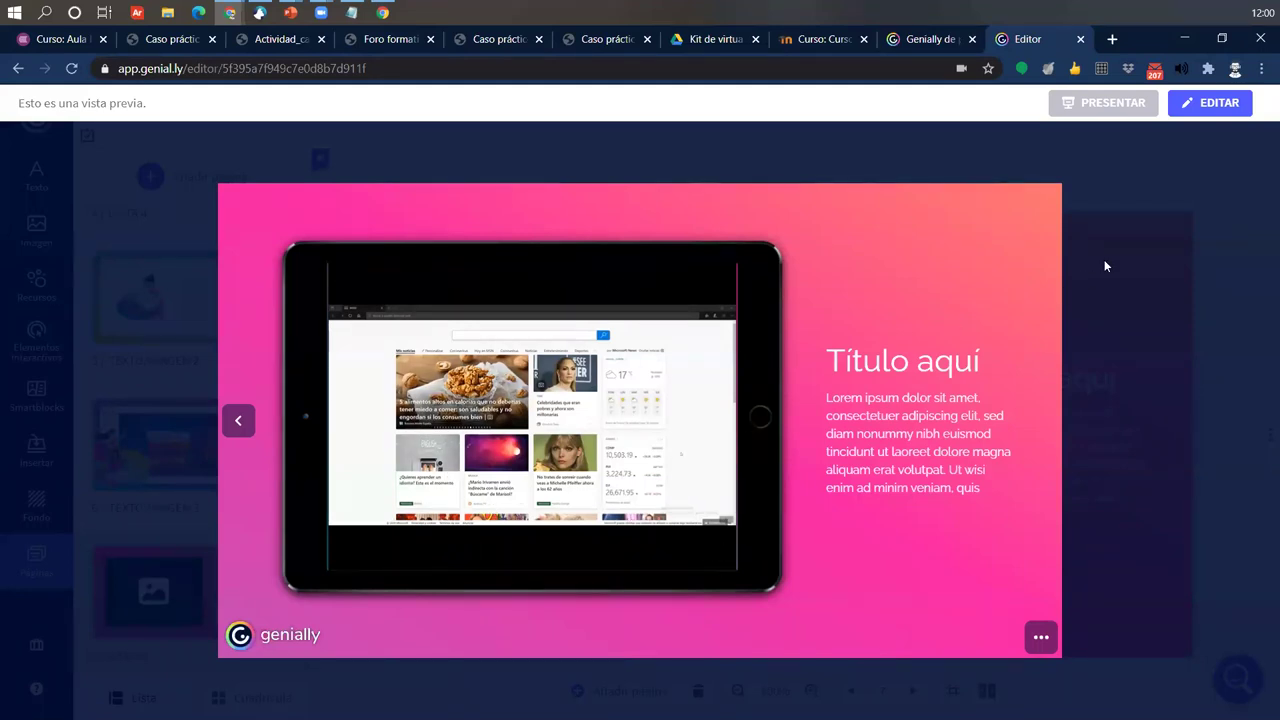
key("Escape")
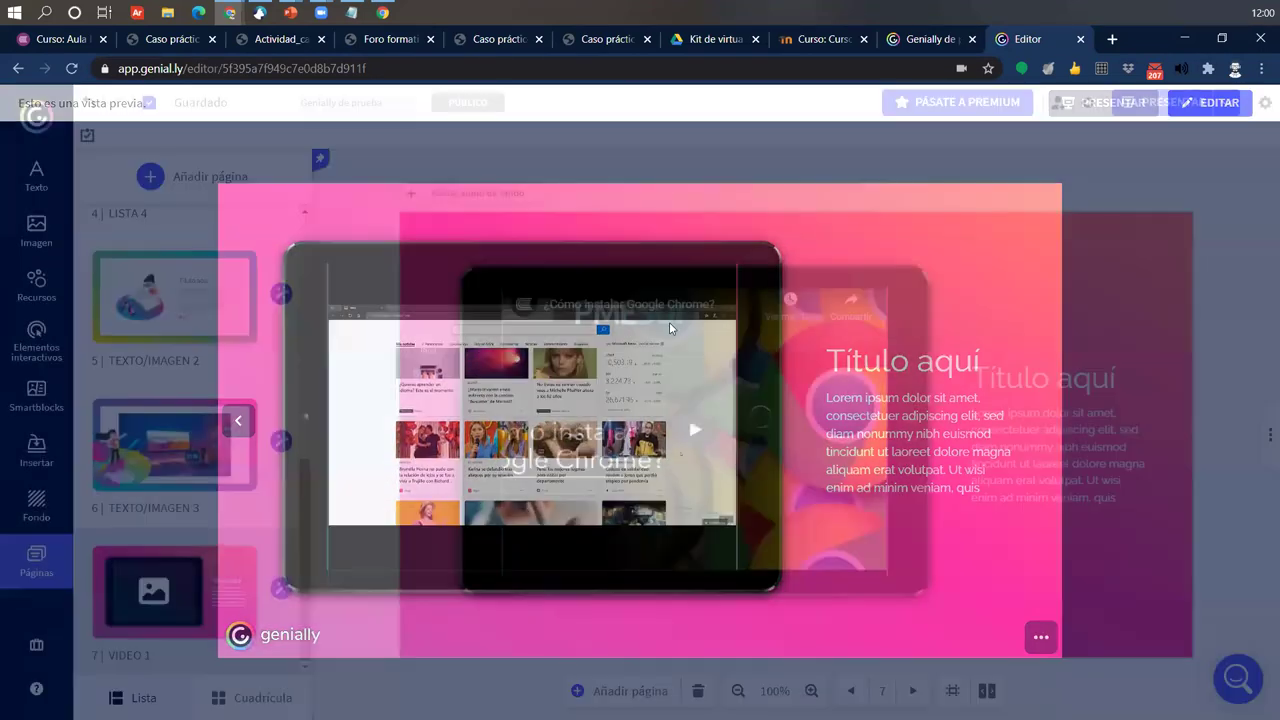
left_click(666, 380)
left_click(676, 261)
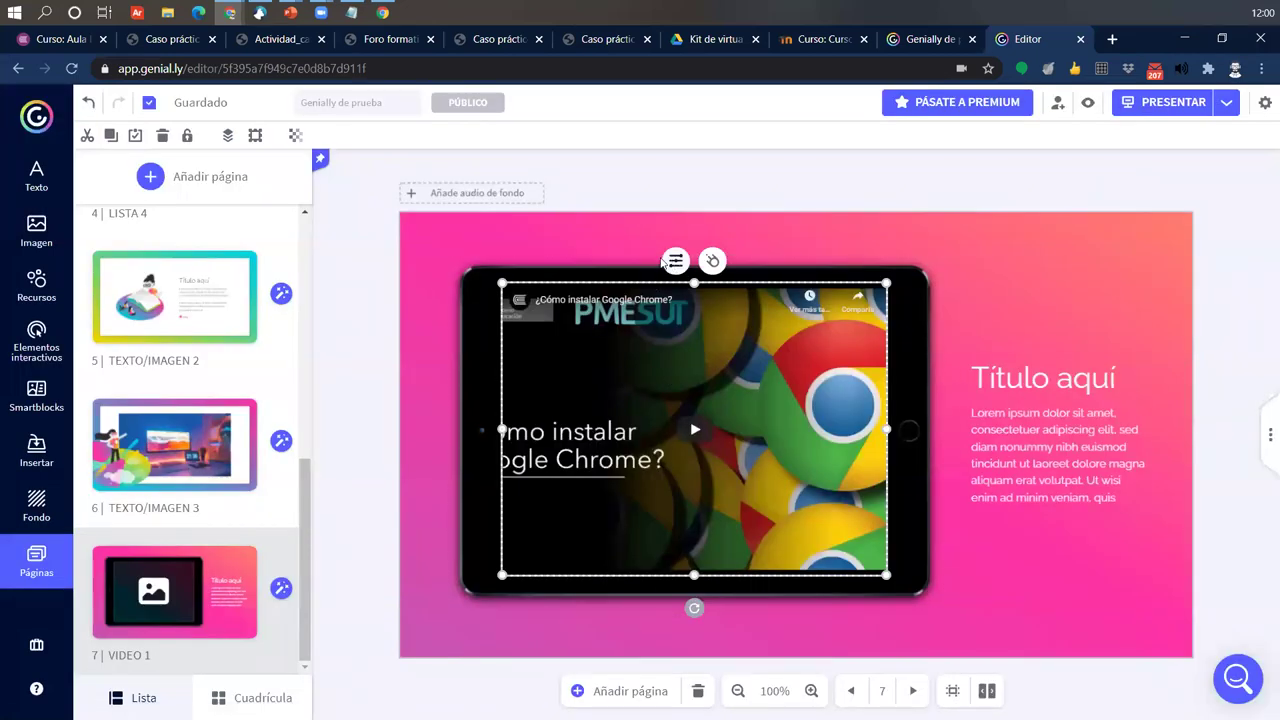
left_click(1245, 405)
Step: Restore the video's playback bar, browse the Otros, Vídeo and Audio insert tabs, then go to Curso: Aula
left_click(1238, 405)
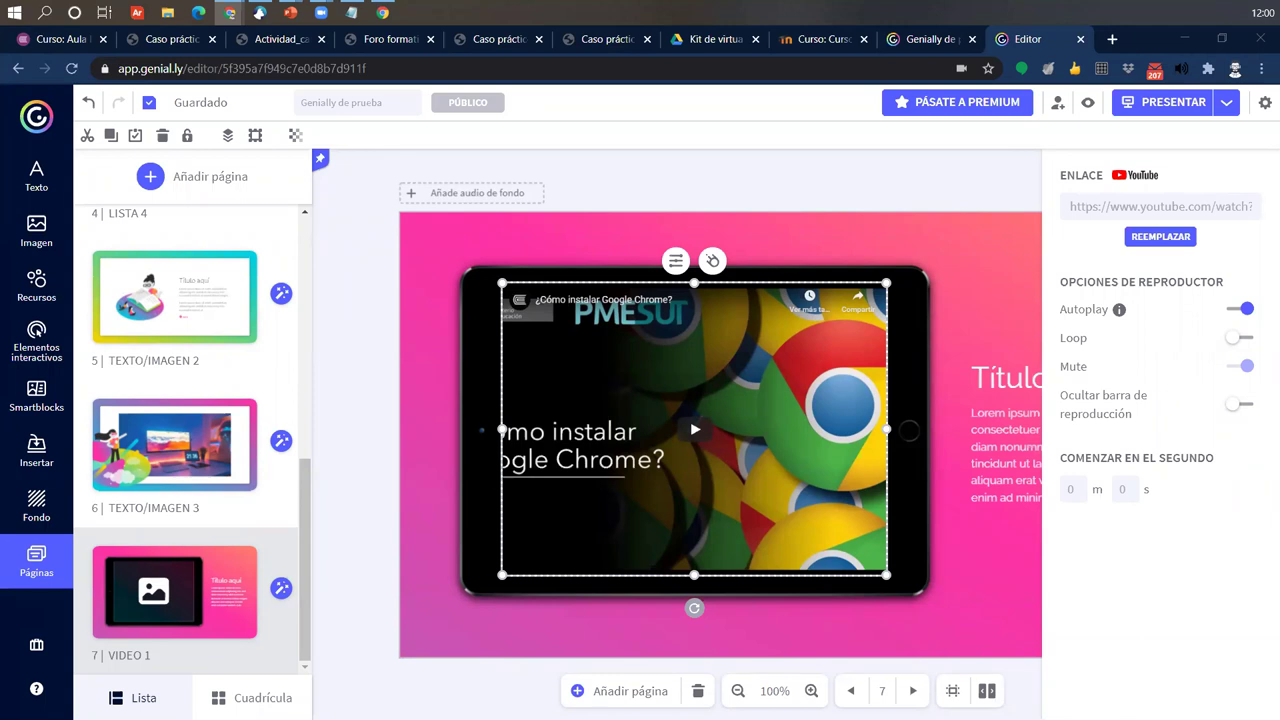
left_click(36, 450)
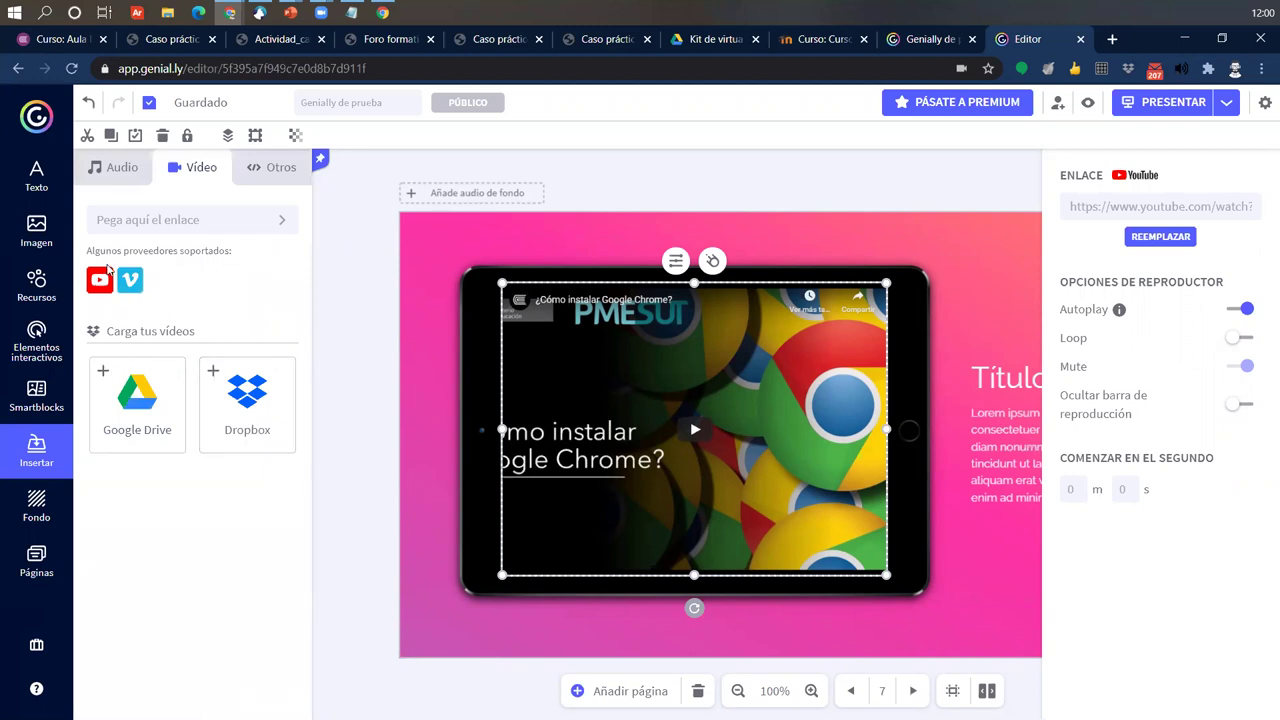
left_click(264, 178)
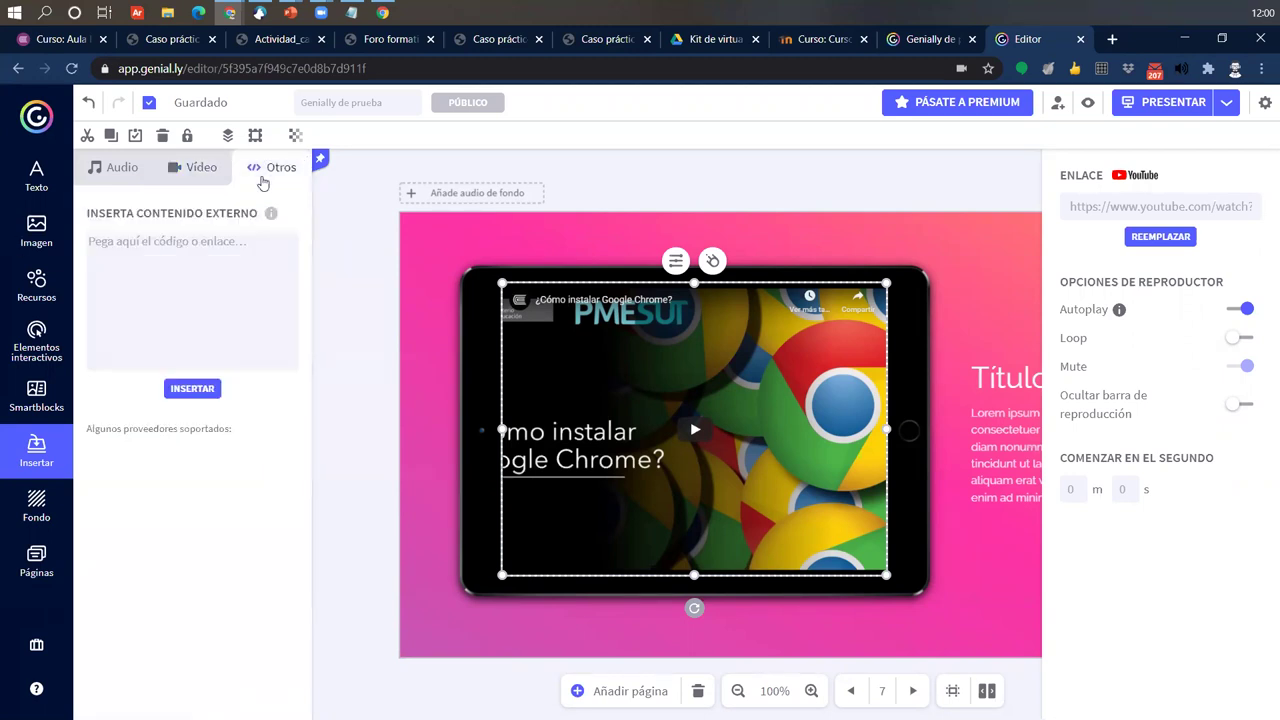
left_click(200, 169)
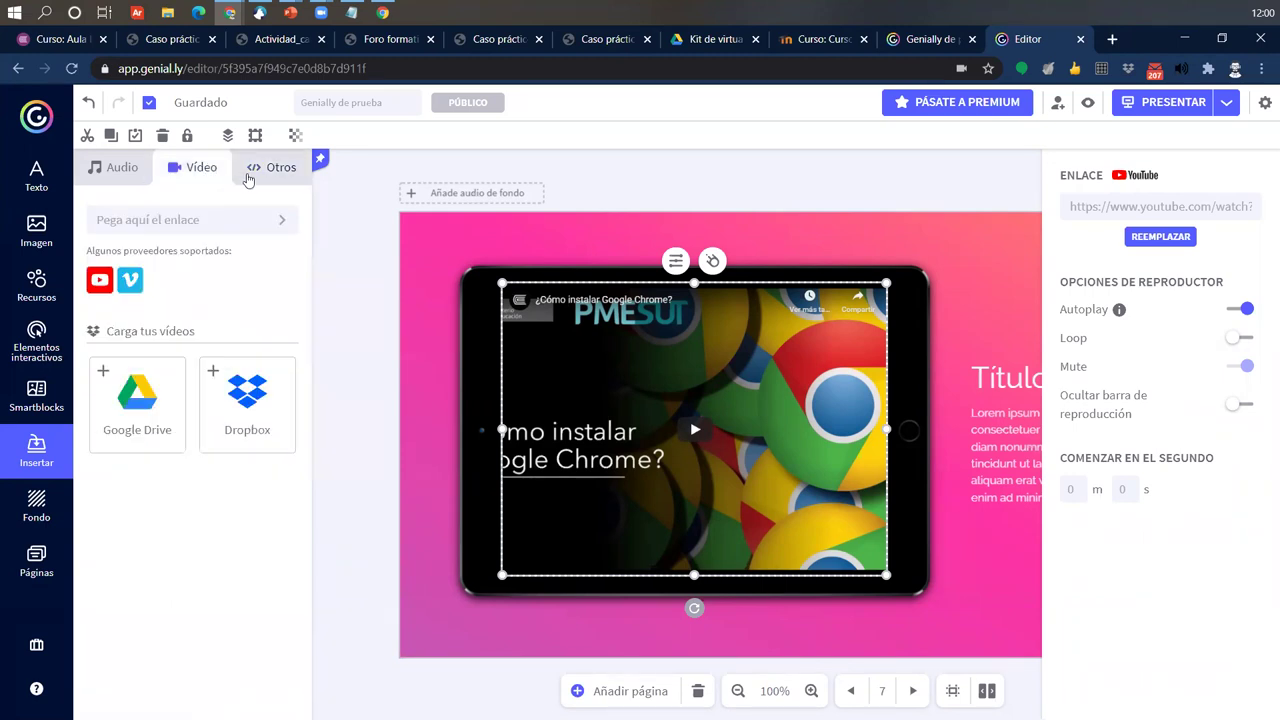
left_click(249, 179)
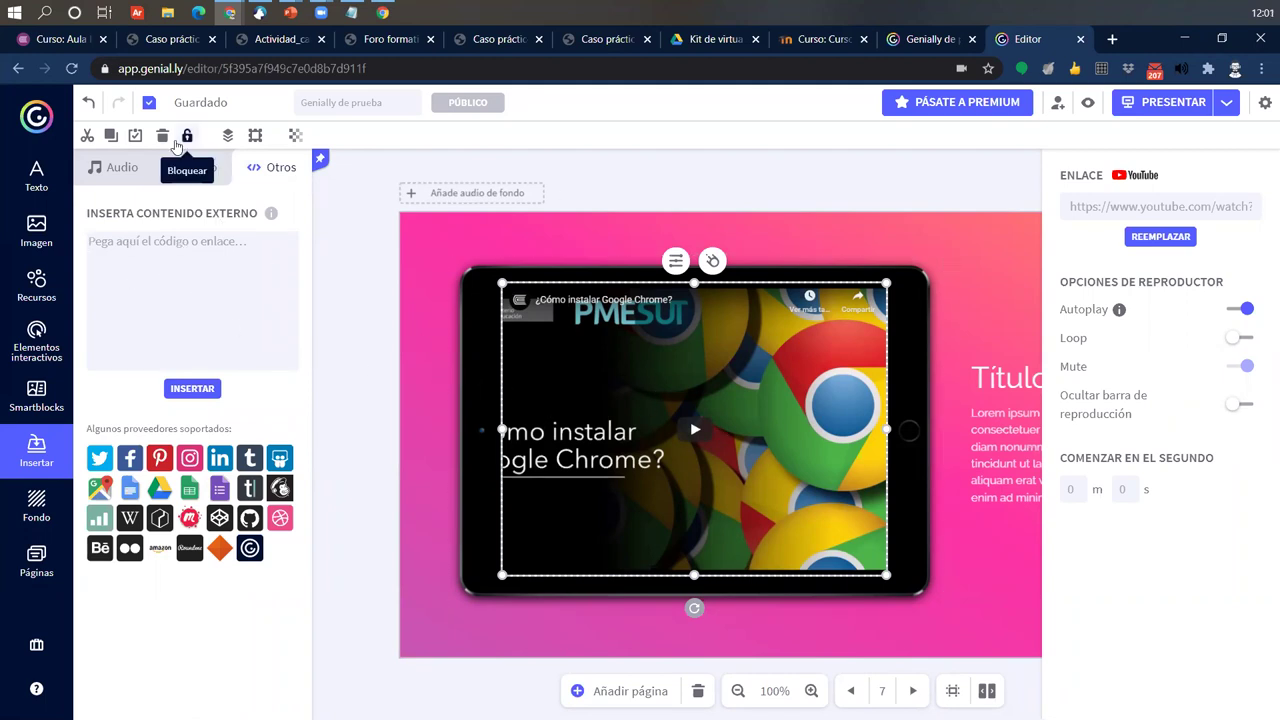
left_click(189, 175)
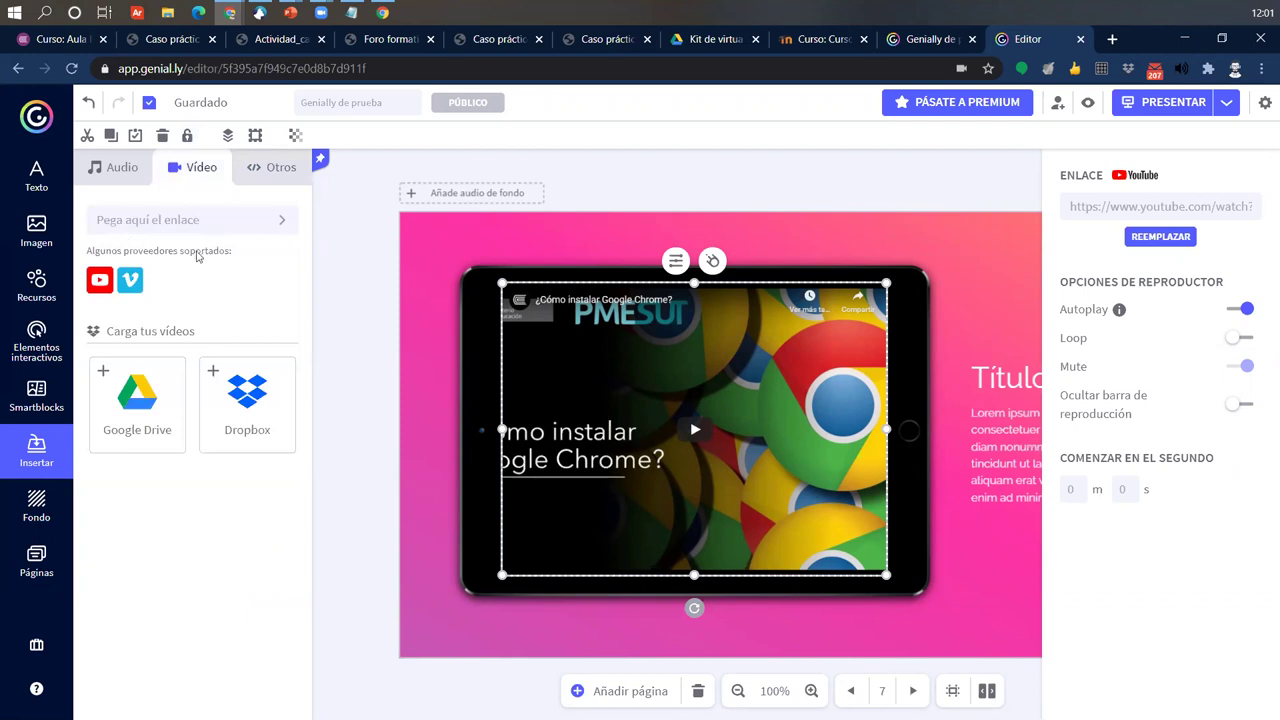
left_click(122, 168)
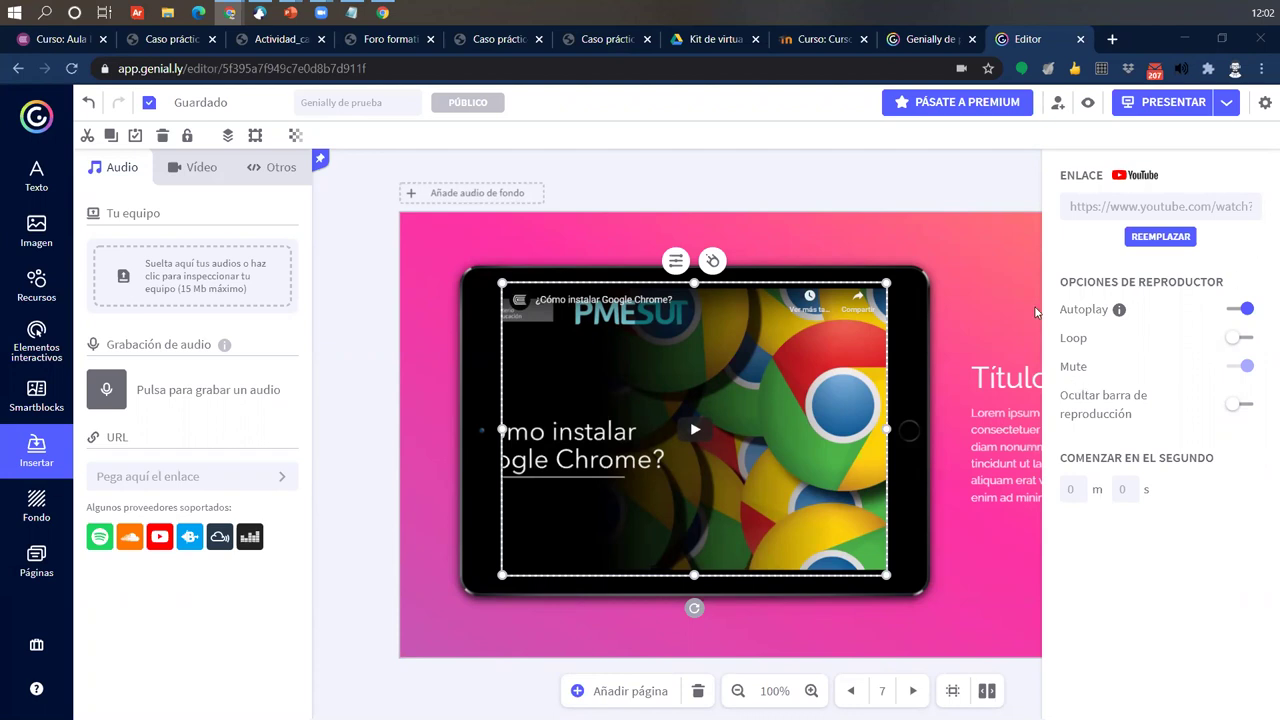
left_click(83, 42)
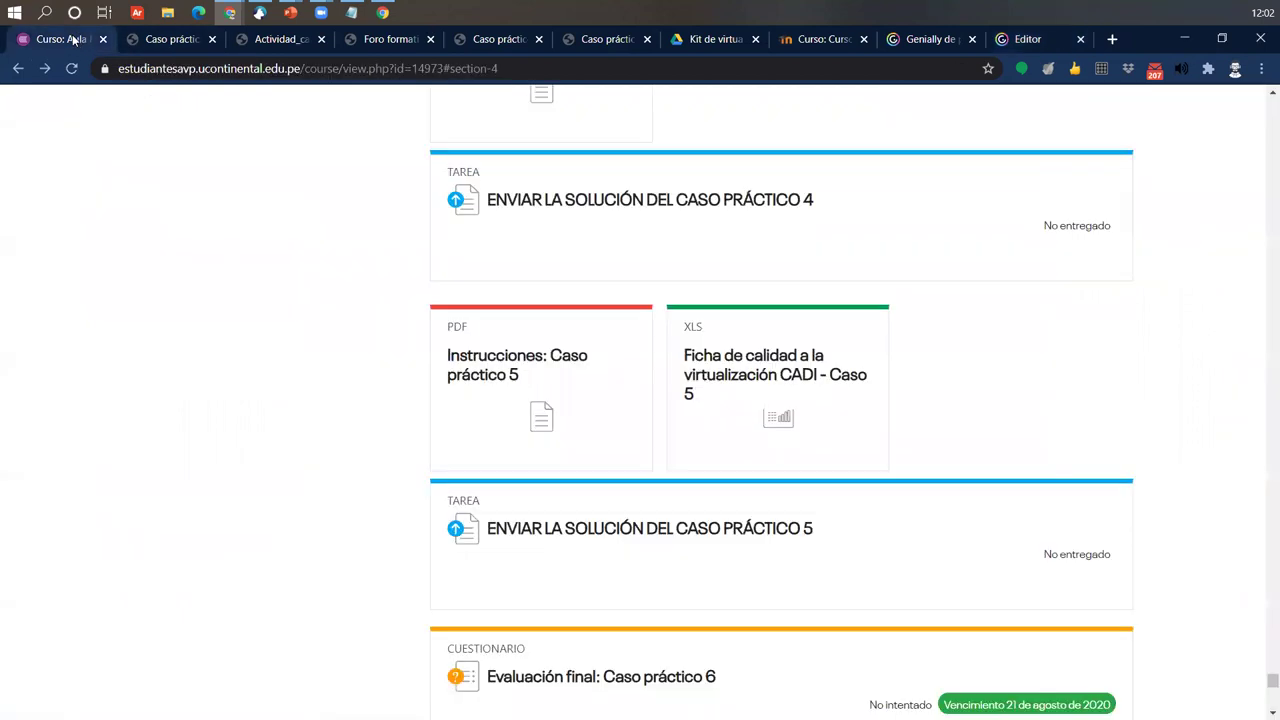
Step: Scroll through the course sections' Recursos and open the Google Slides video tutorial card
scroll(1044, 635, "up", 5)
scroll(1260, 651, "up", 7)
scroll(1262, 657, "up", 5)
scroll(1262, 657, "down", 4)
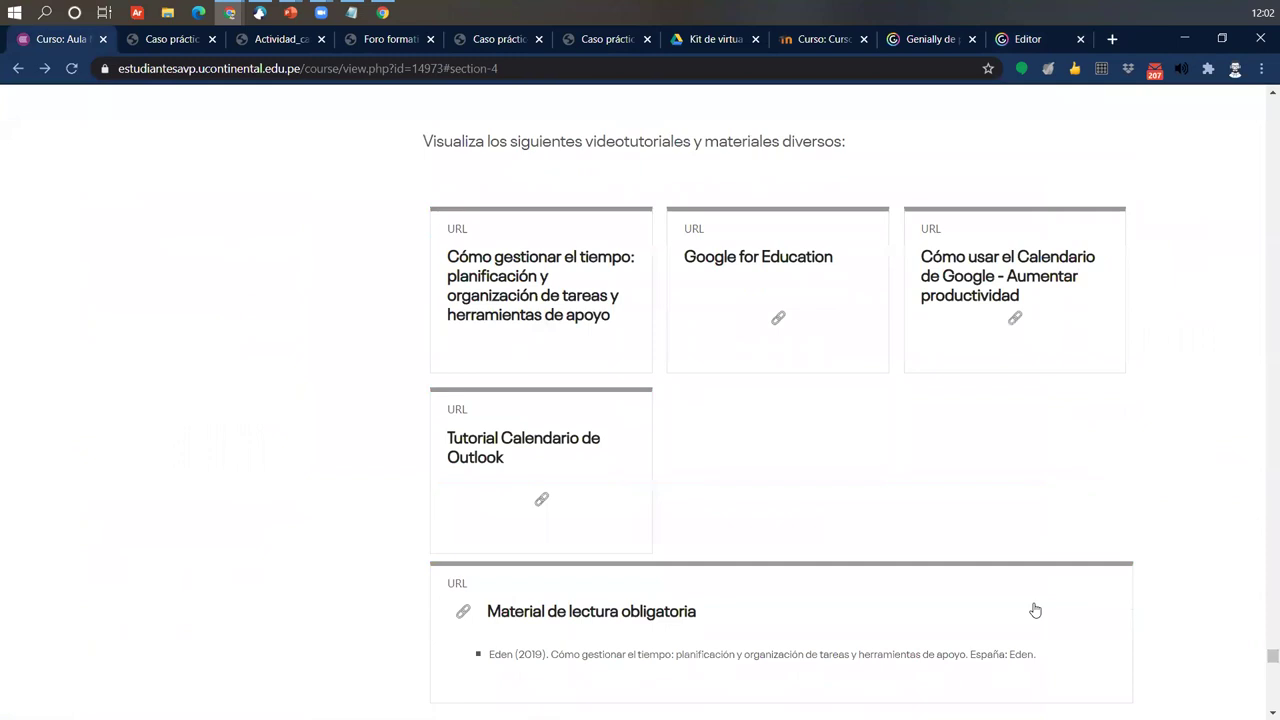
scroll(1034, 609, "up", 5)
scroll(1035, 609, "up", 15)
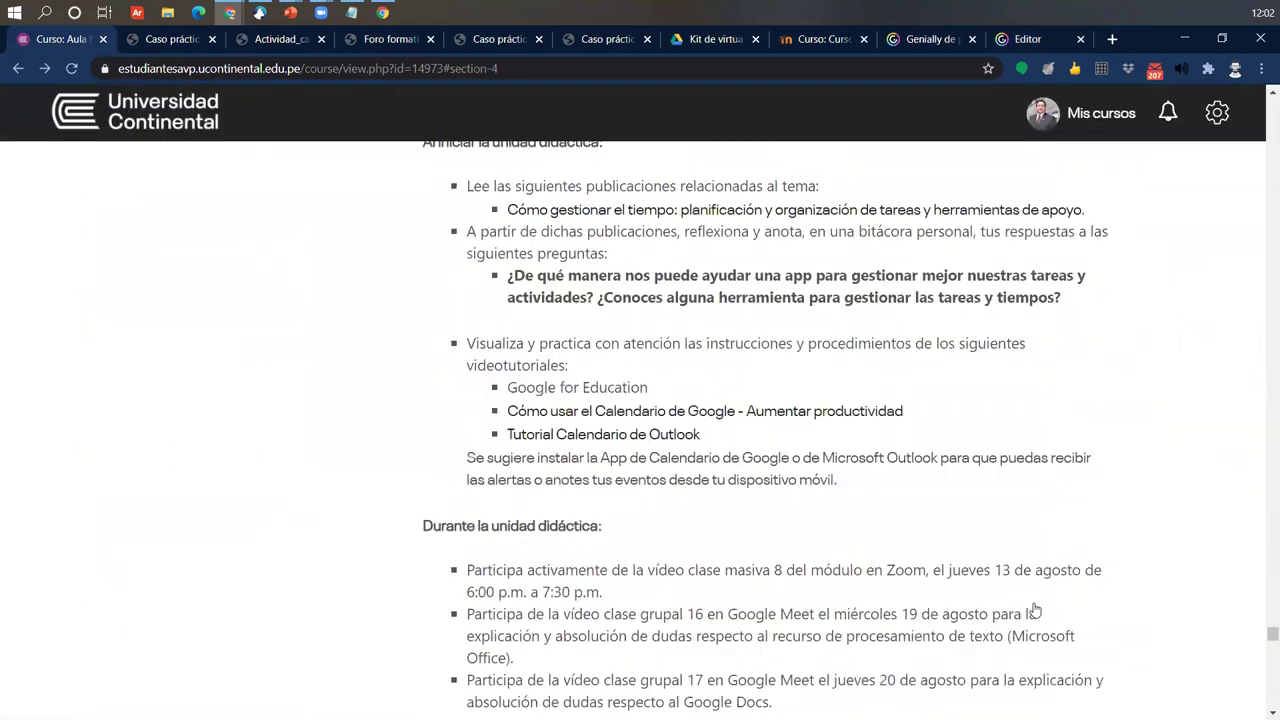
scroll(1035, 609, "down", 3)
scroll(1035, 609, "up", 4)
scroll(1035, 609, "down", 4)
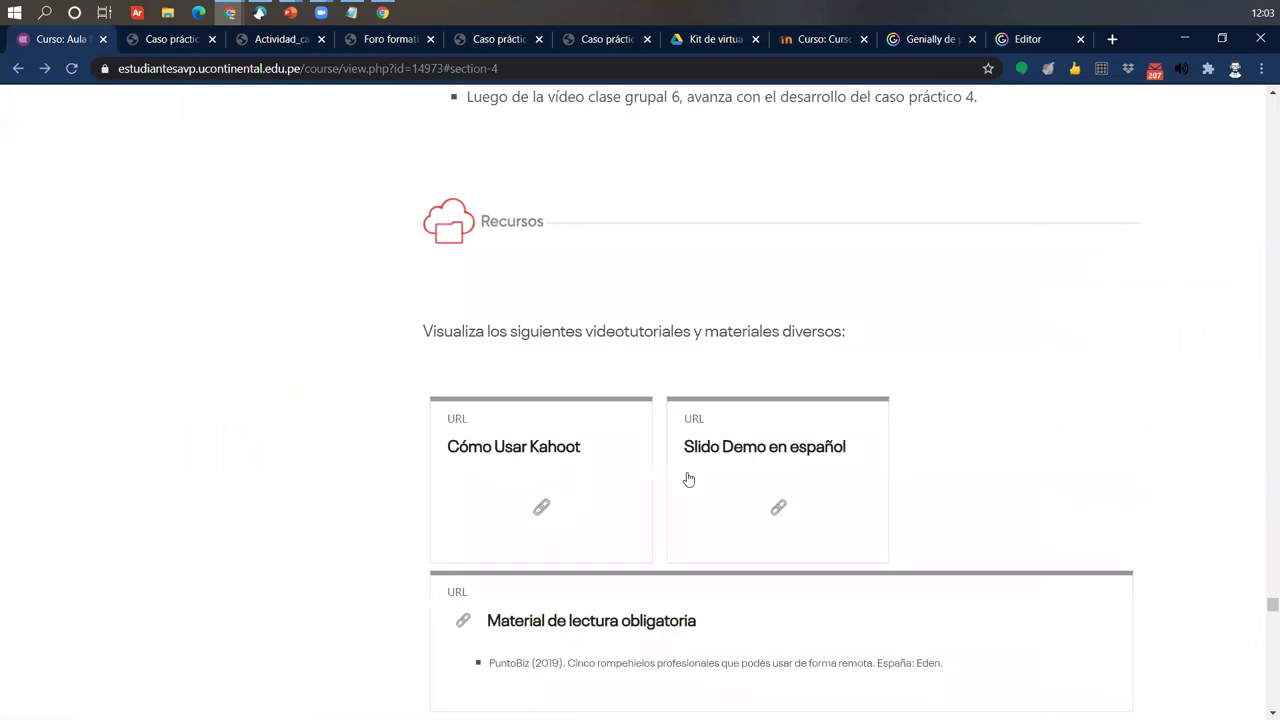
scroll(686, 477, "up", 9)
scroll(771, 517, "up", 2)
scroll(771, 517, "down", 12)
scroll(771, 517, "up", 5)
scroll(771, 517, "up", 9)
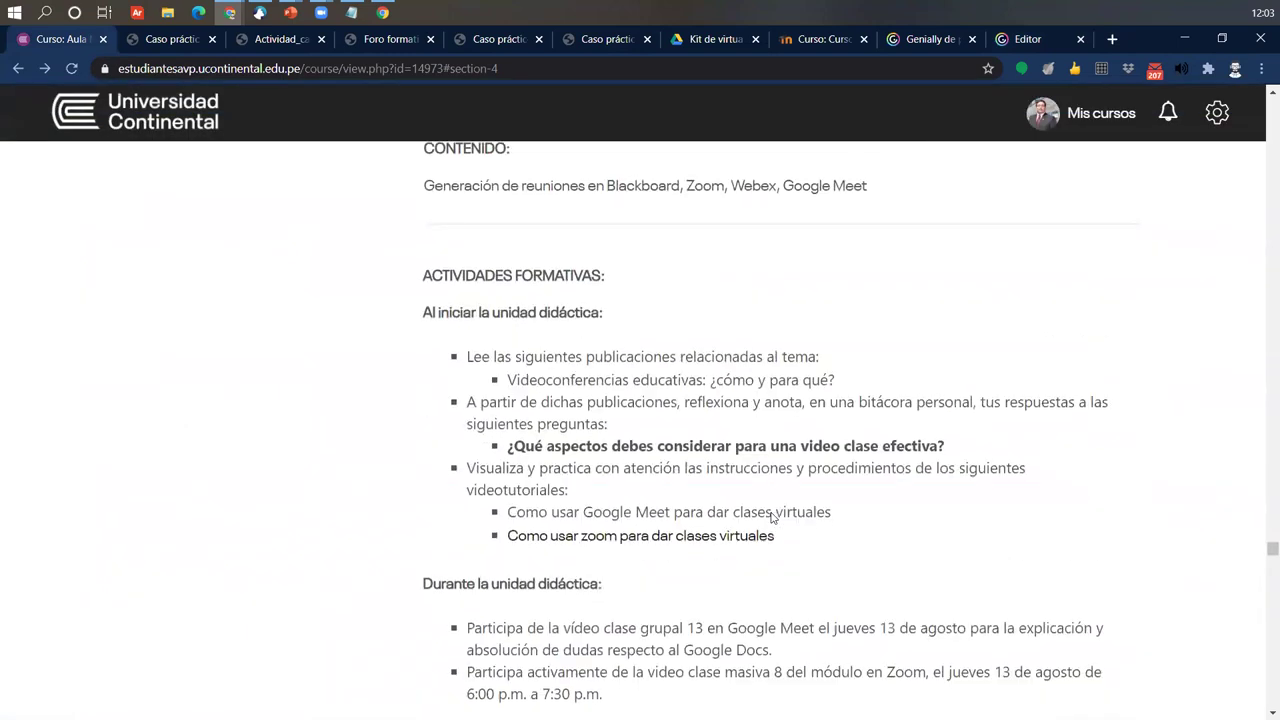
scroll(771, 514, "down", 14)
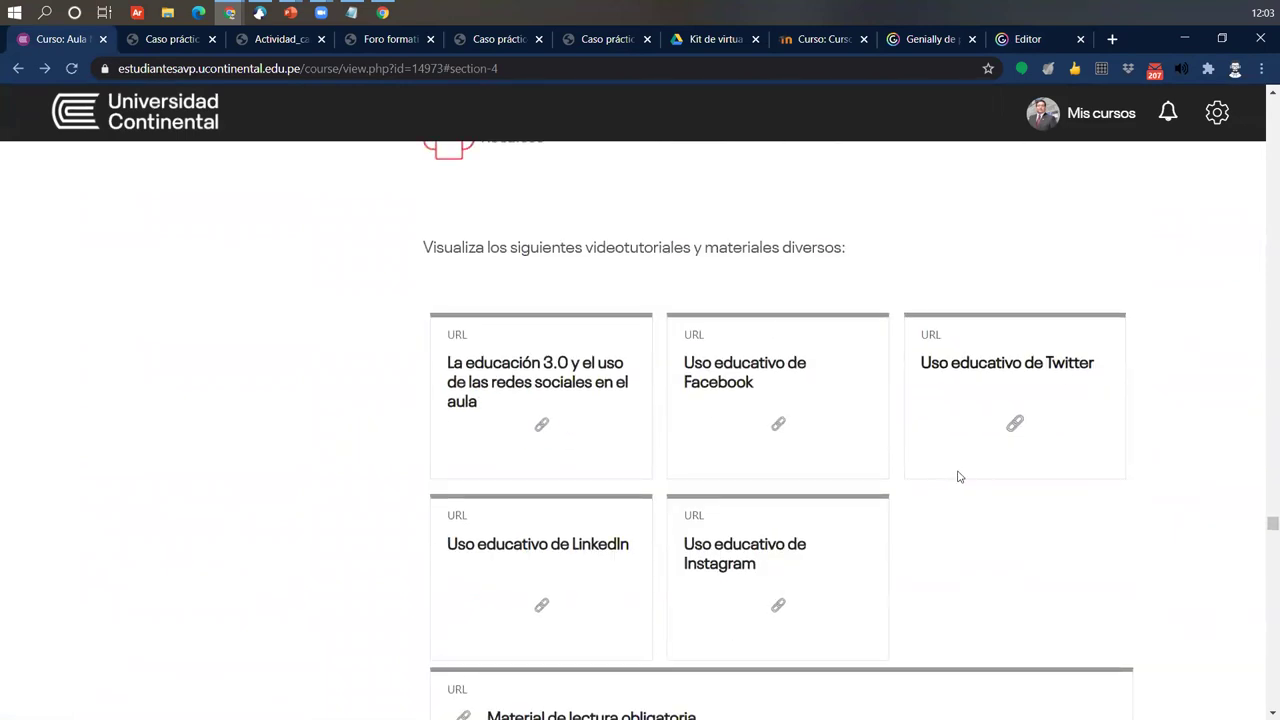
scroll(852, 452, "up", 5)
scroll(852, 455, "up", 4)
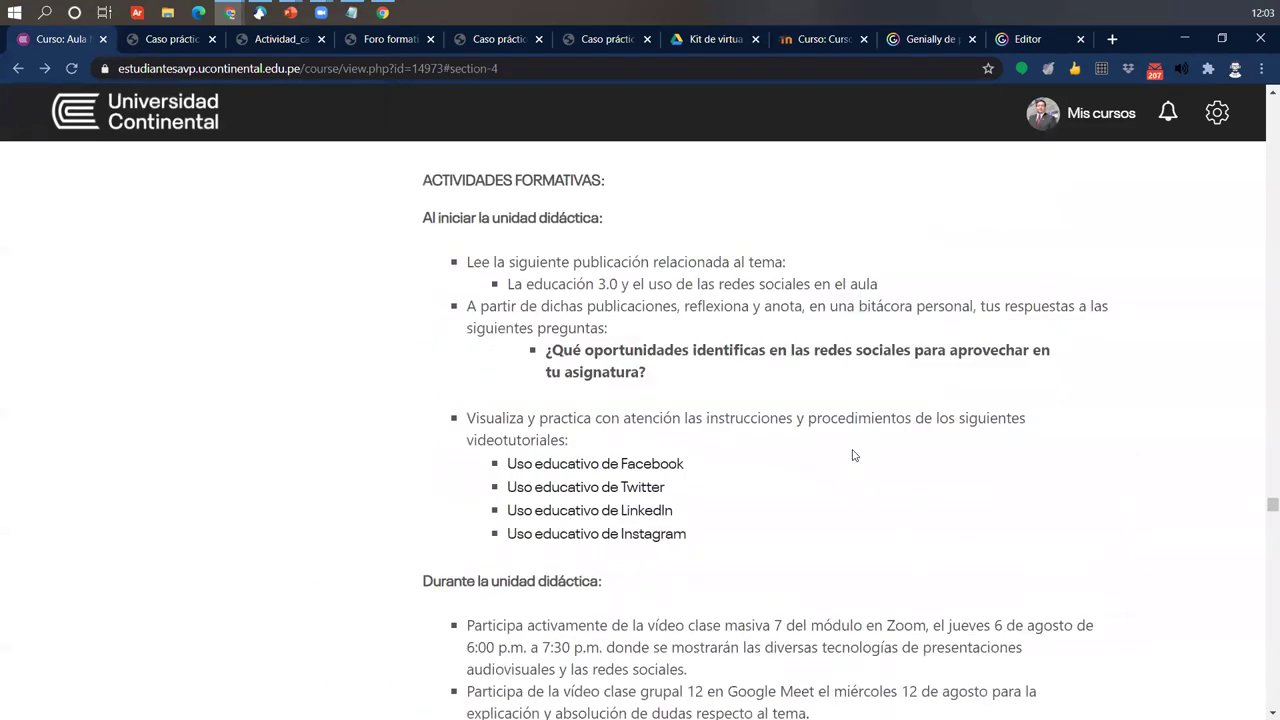
scroll(852, 452, "down", 14)
scroll(842, 510, "up", 3)
scroll(842, 510, "down", 3)
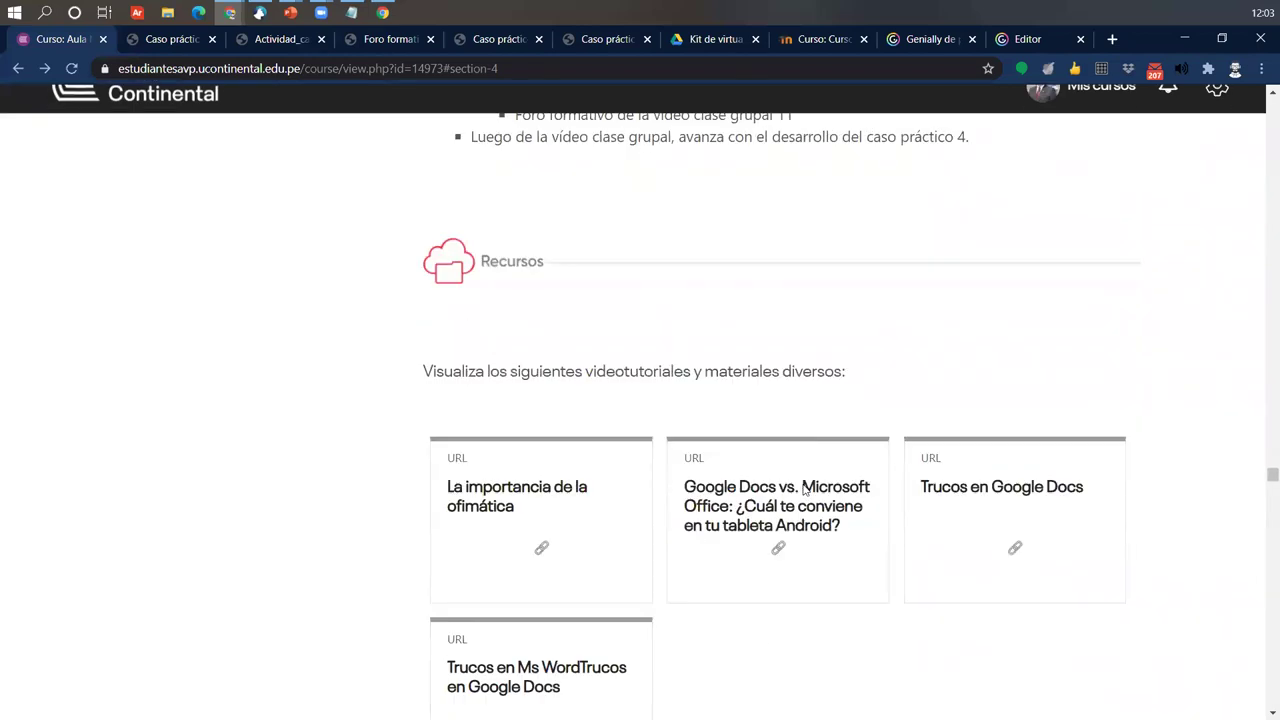
scroll(931, 417, "up", 4)
scroll(745, 499, "up", 7)
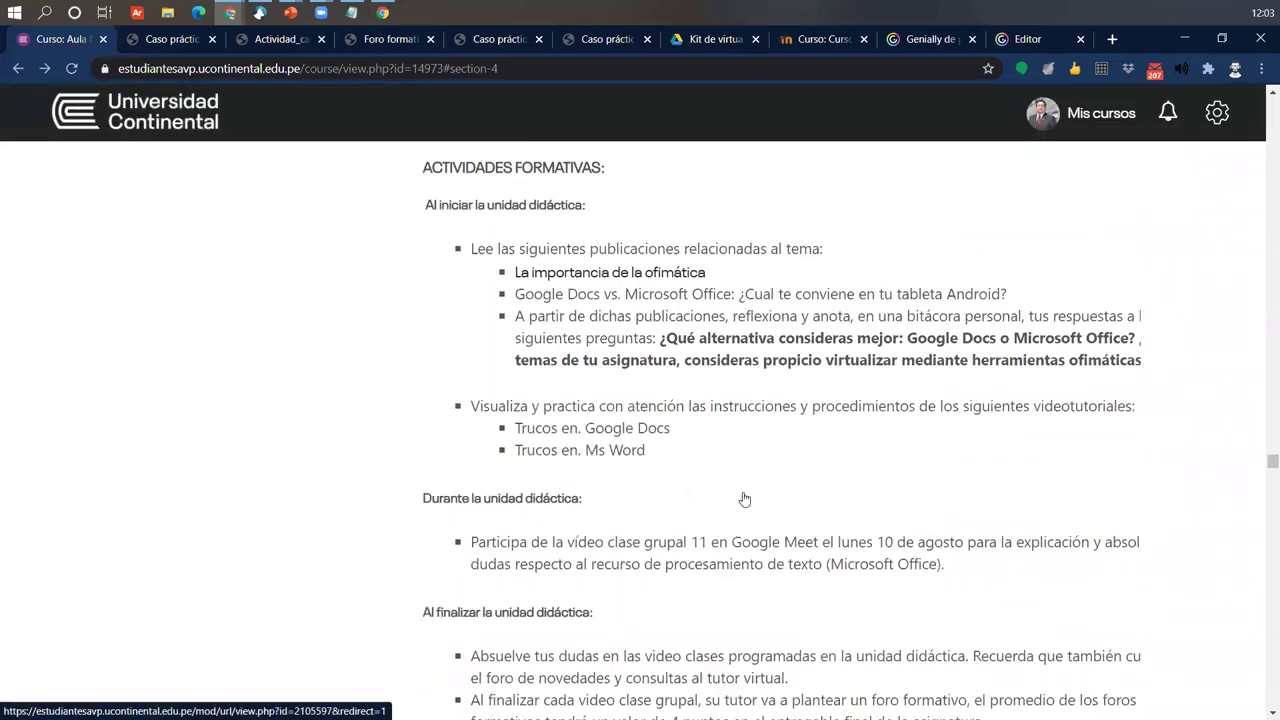
scroll(743, 500, "down", 14)
scroll(770, 498, "up", 5)
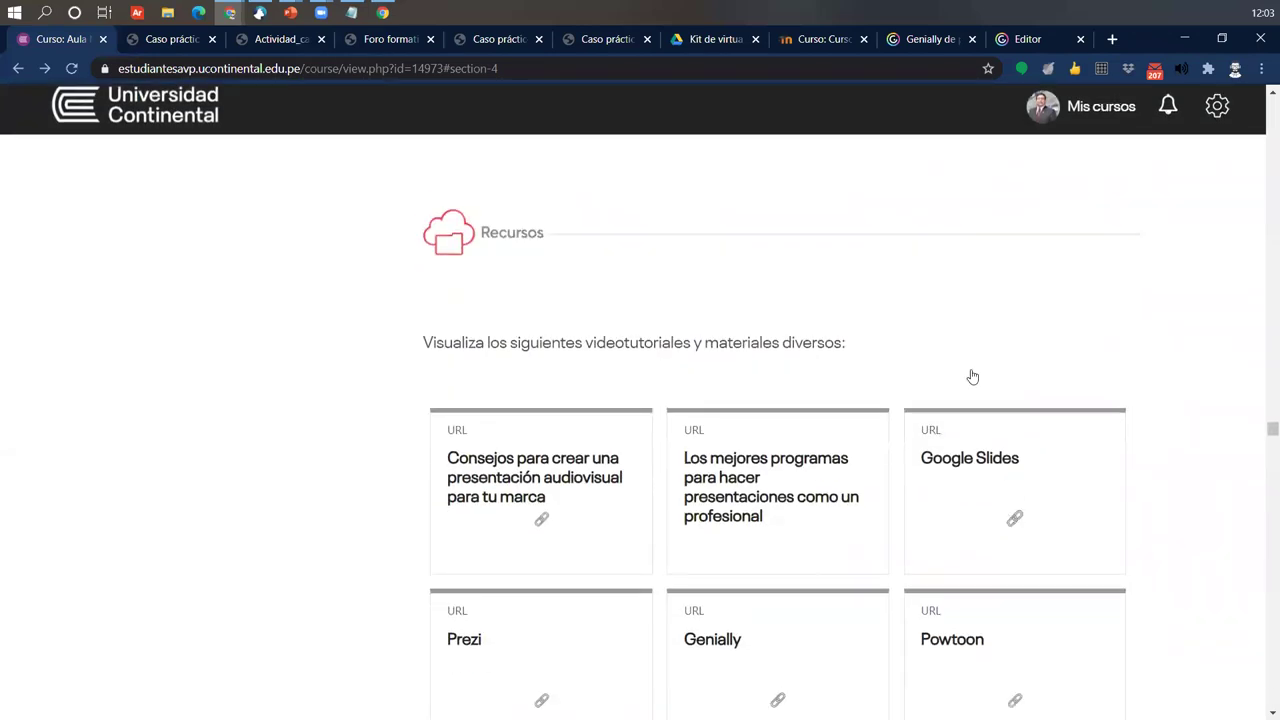
scroll(971, 374, "down", 2)
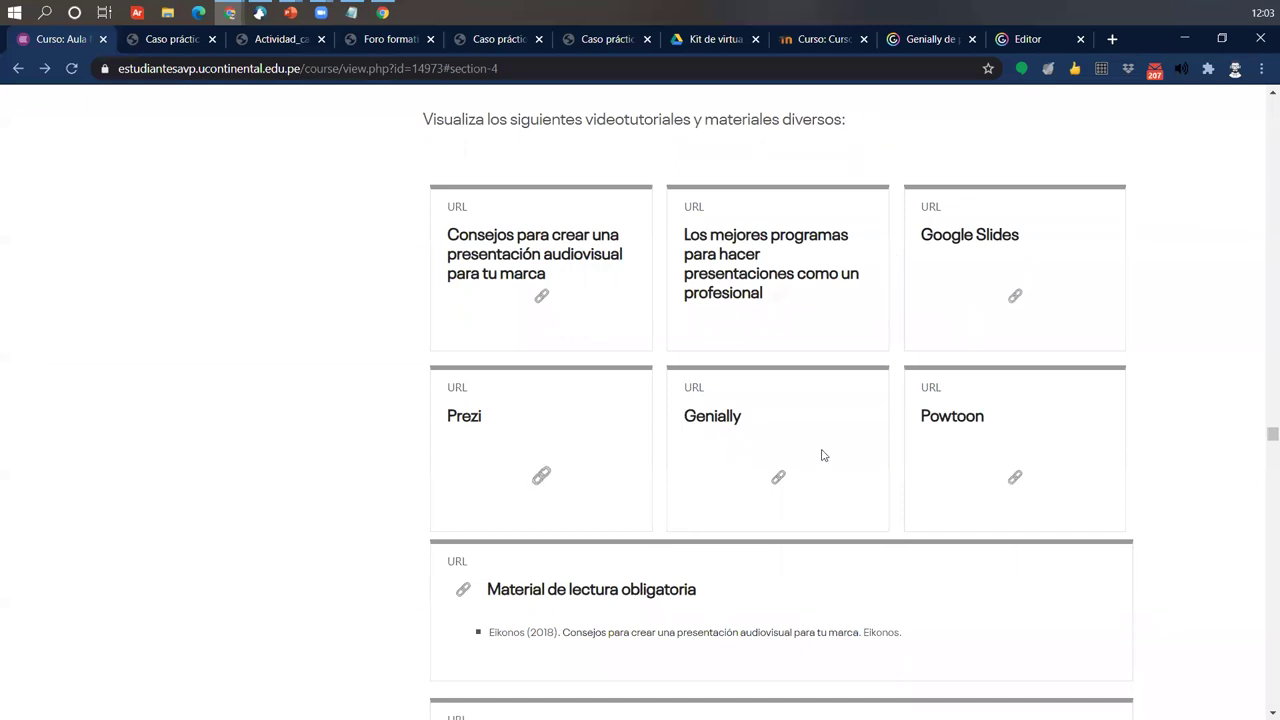
left_click(943, 245)
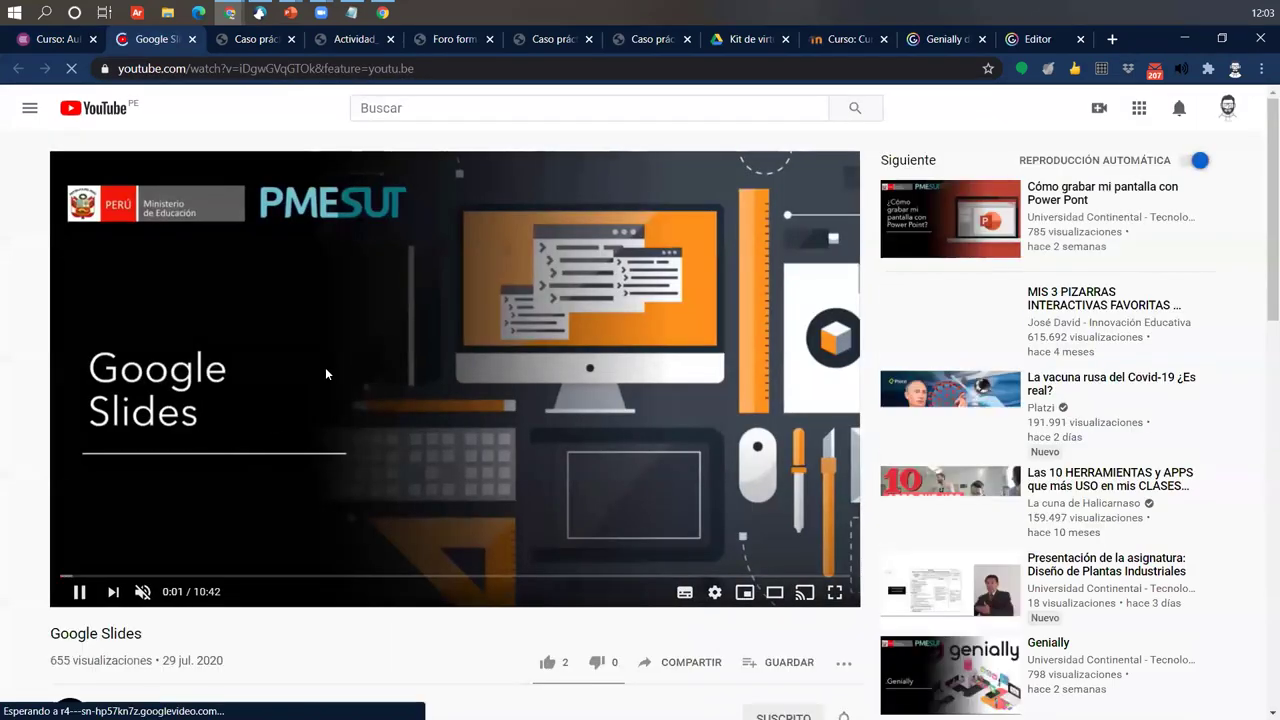
Step: Close the Google Slides YouTube tab and switch to the cvi2020 Moodle course tab
left_click(191, 40)
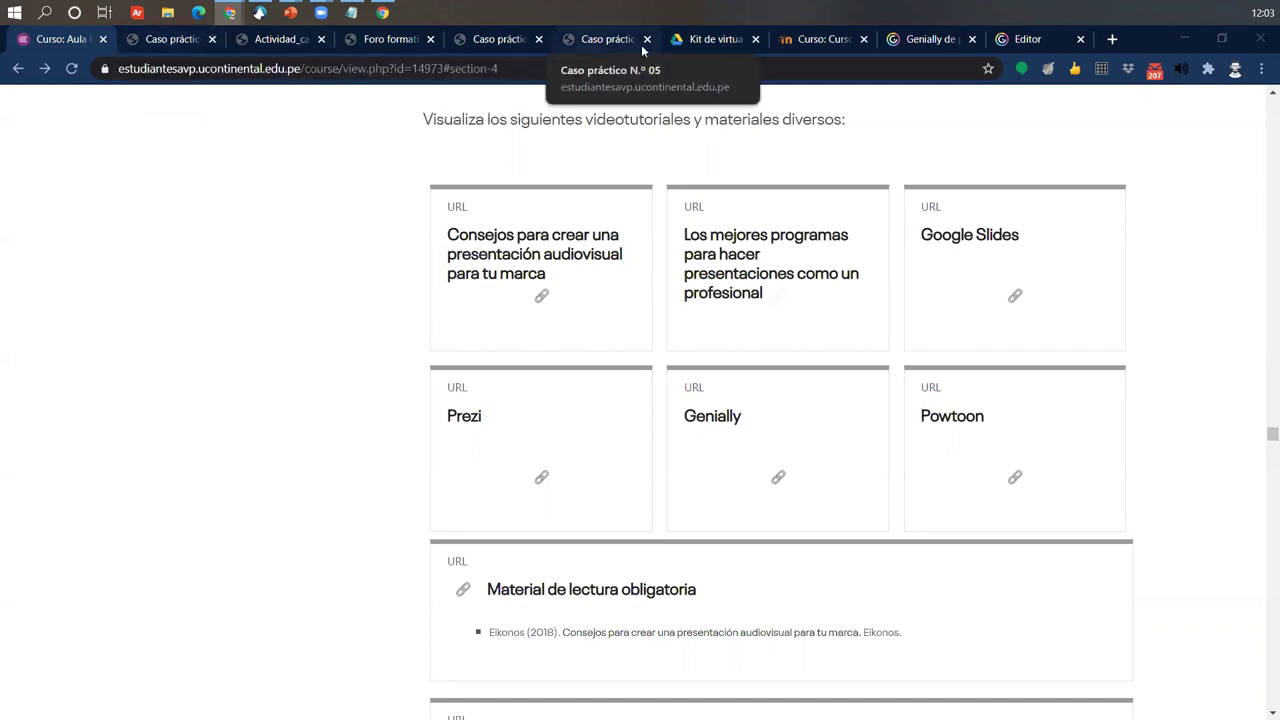
left_click(830, 35)
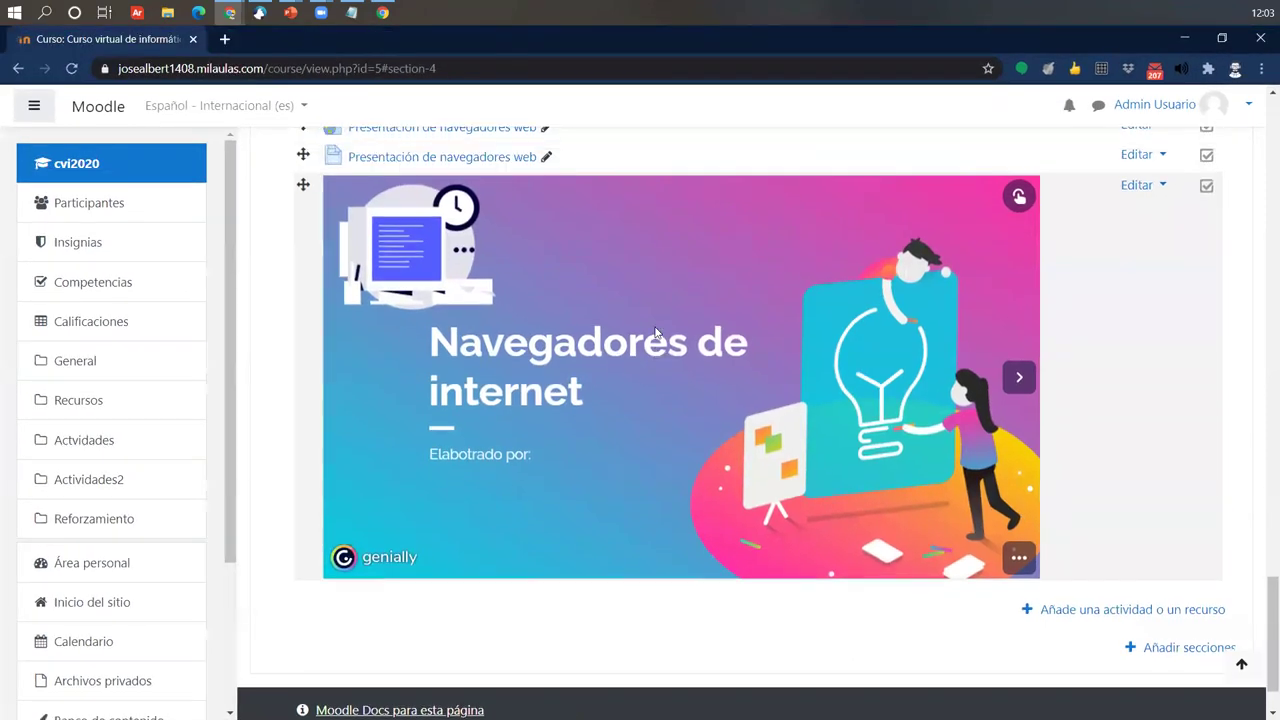
Step: Scroll the cvi2020 course down to its Reforzamiento section, then bring Notepad to the front
scroll(655, 332, "up", 20)
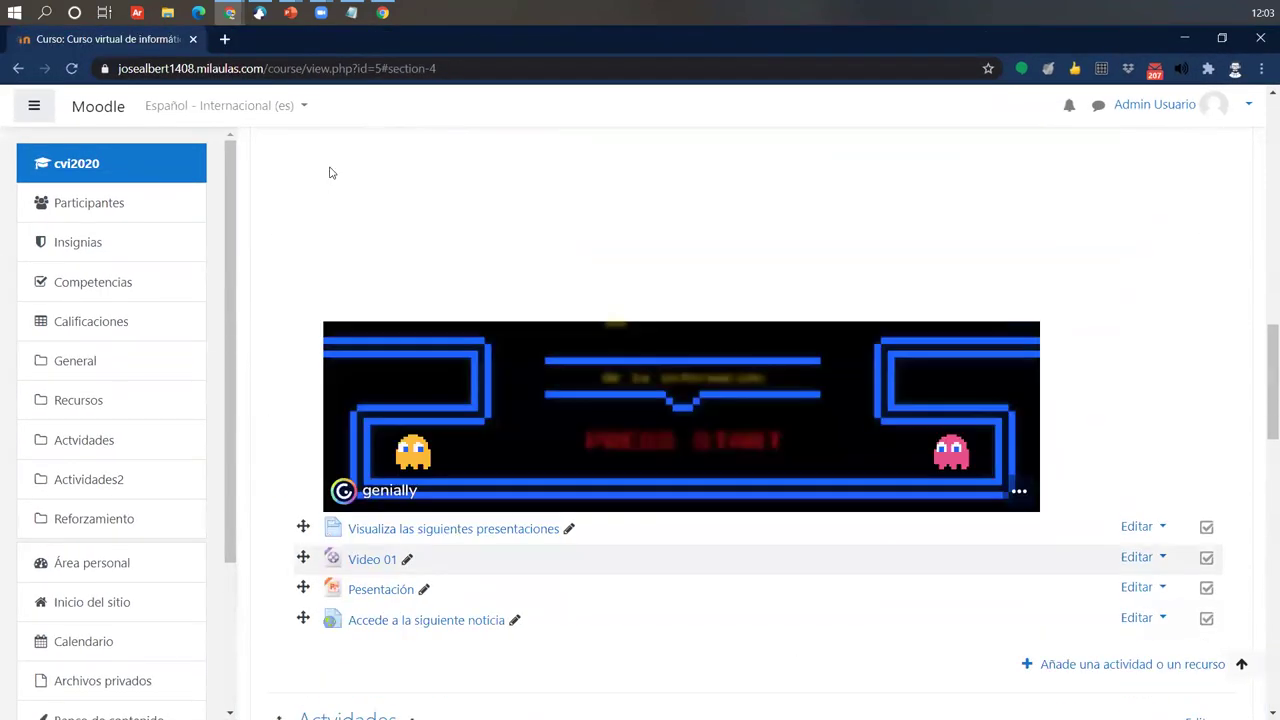
scroll(329, 172, "up", 2)
scroll(330, 175, "down", 12)
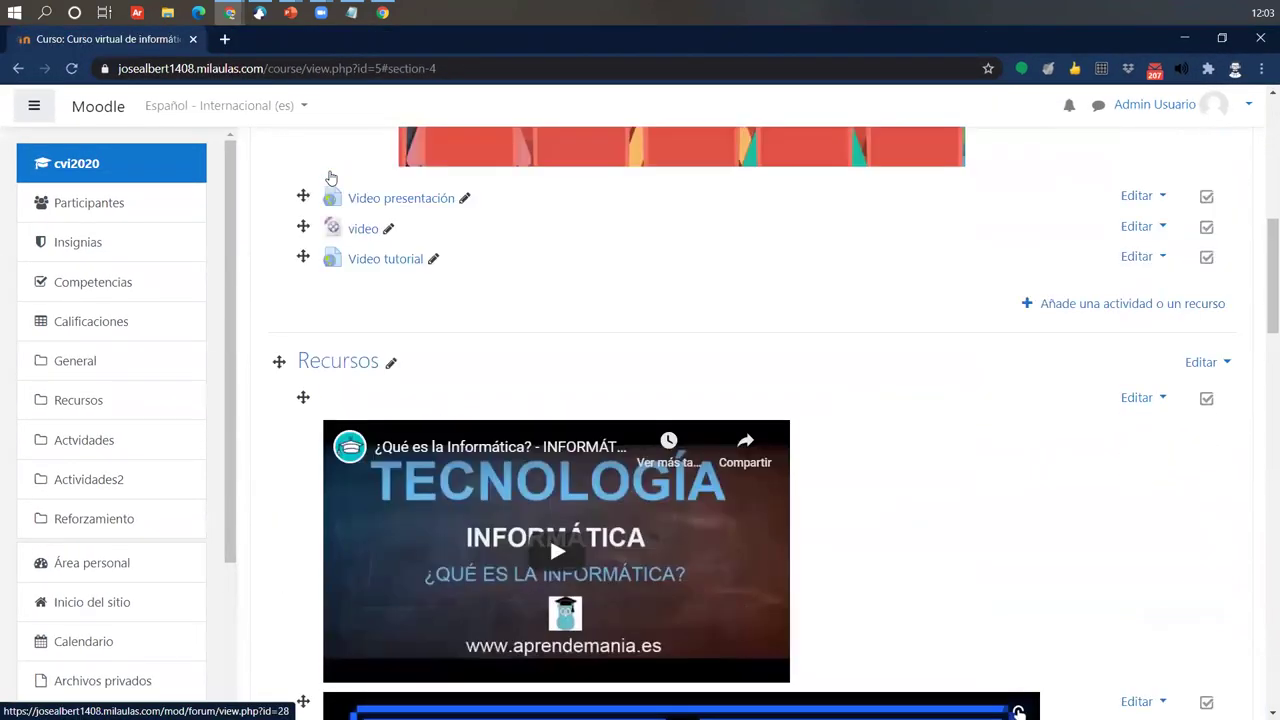
scroll(330, 175, "down", 13)
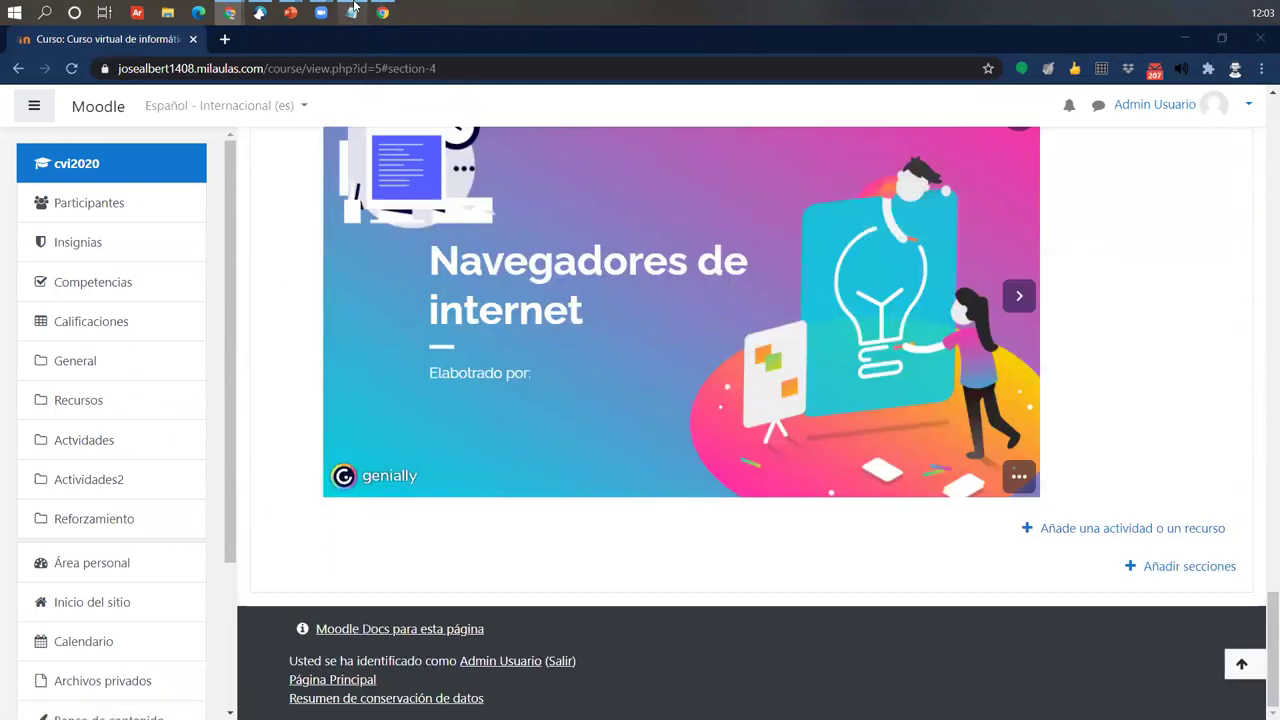
left_click(351, 12)
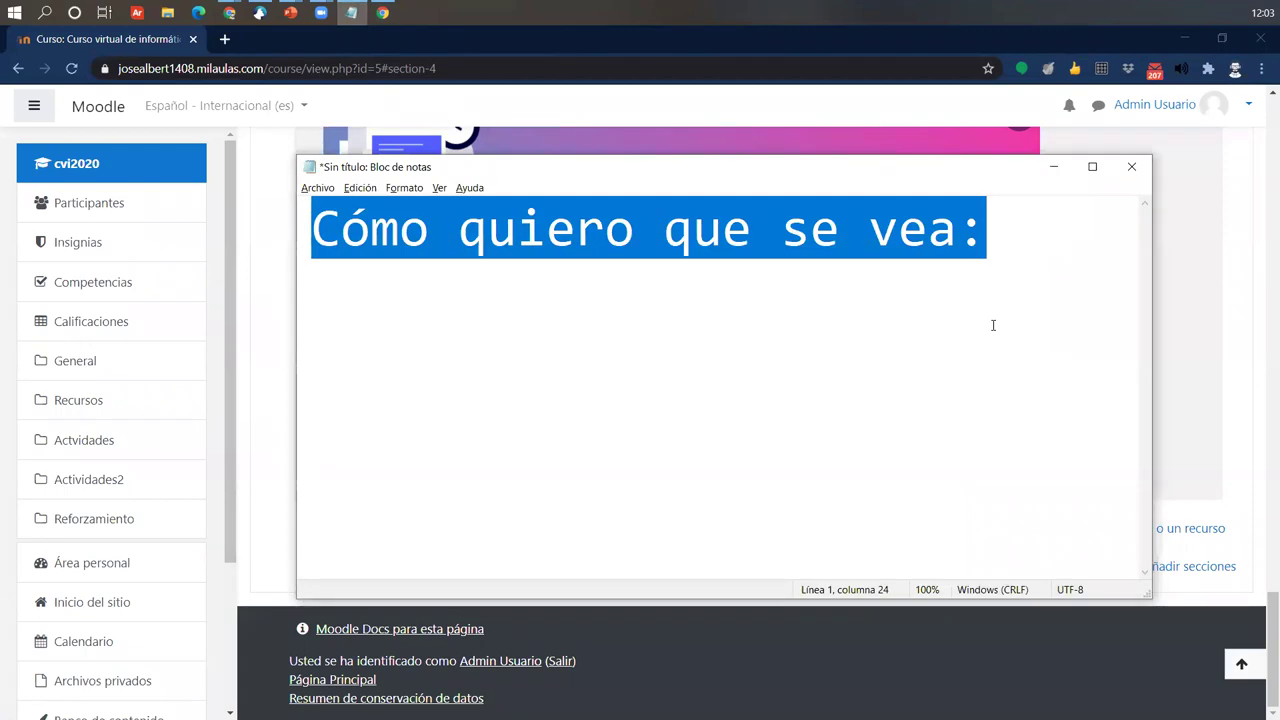
Step: Replace the old heading with 'Foro:' followed by three empty asterisk bullets
type("Foro:")
key("Return")
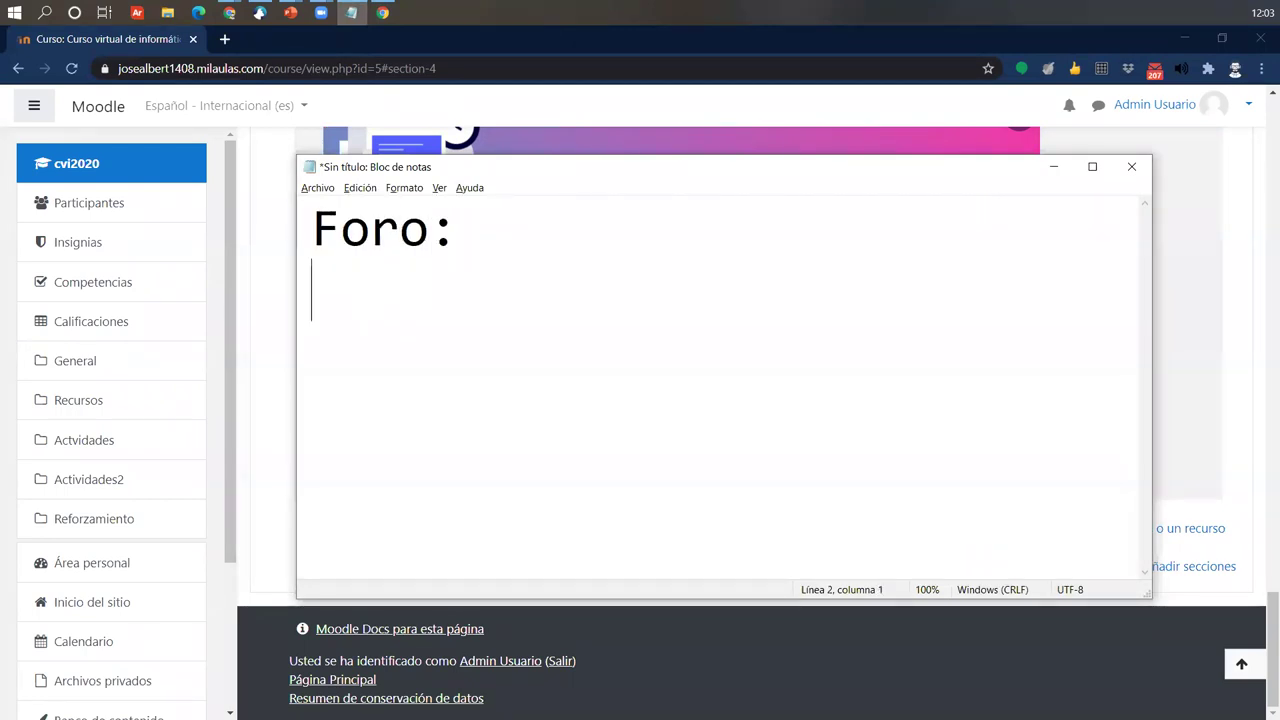
type("*")
key("Return")
type("*")
key("Return")
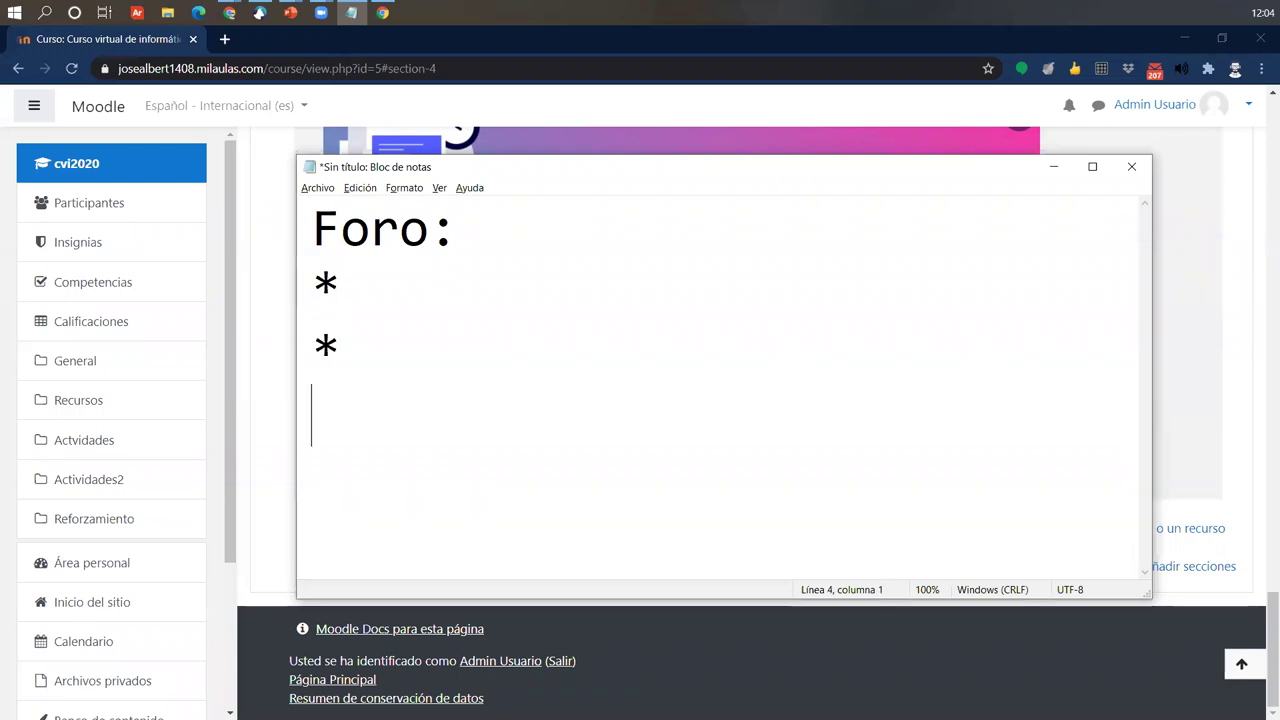
type("*")
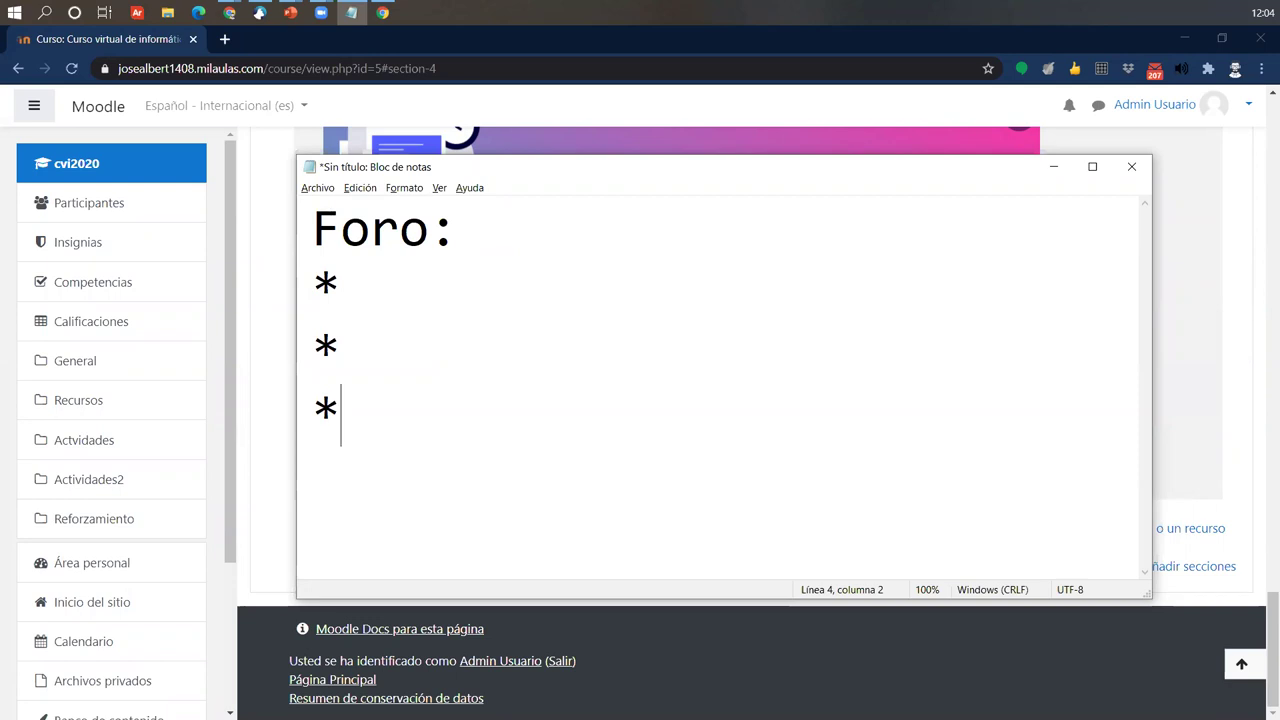
Step: Fill the first two bullets with 'De uso general' and 'Debate sencillo'
key("Up")
key("Up")
type("Foro de usua")
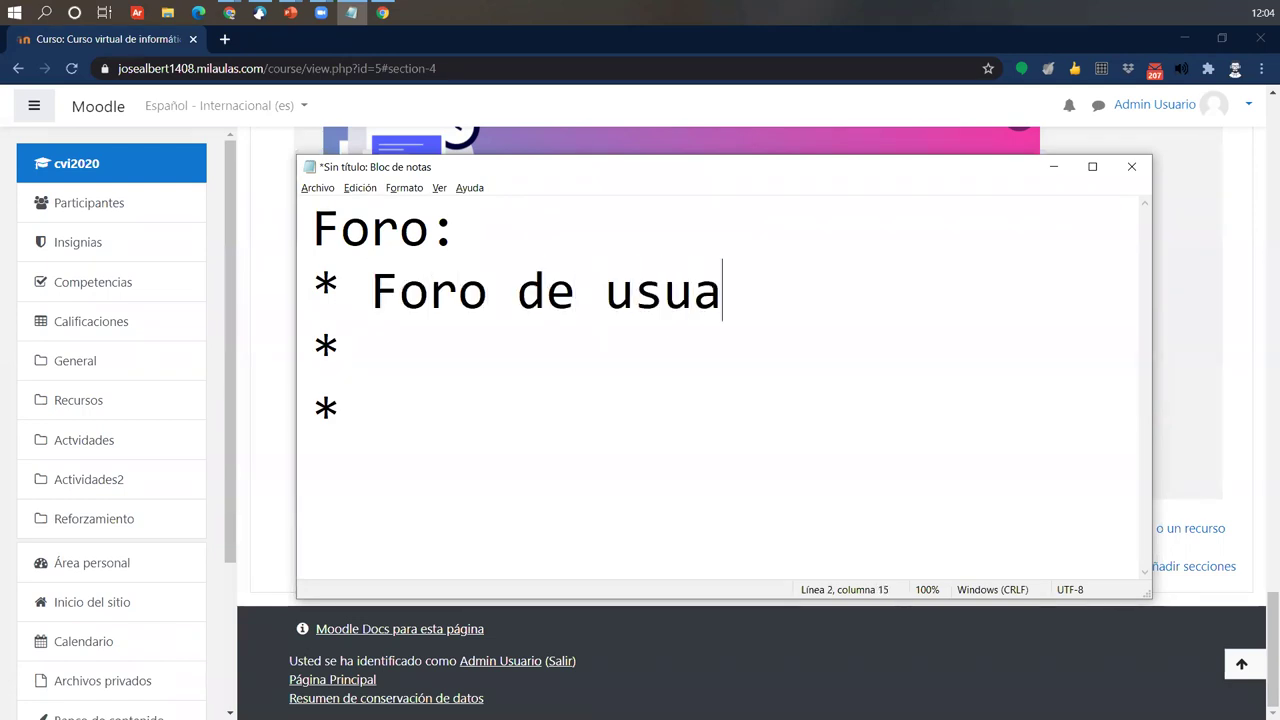
key("BackSpace")
key("BackSpace")
type("o general")
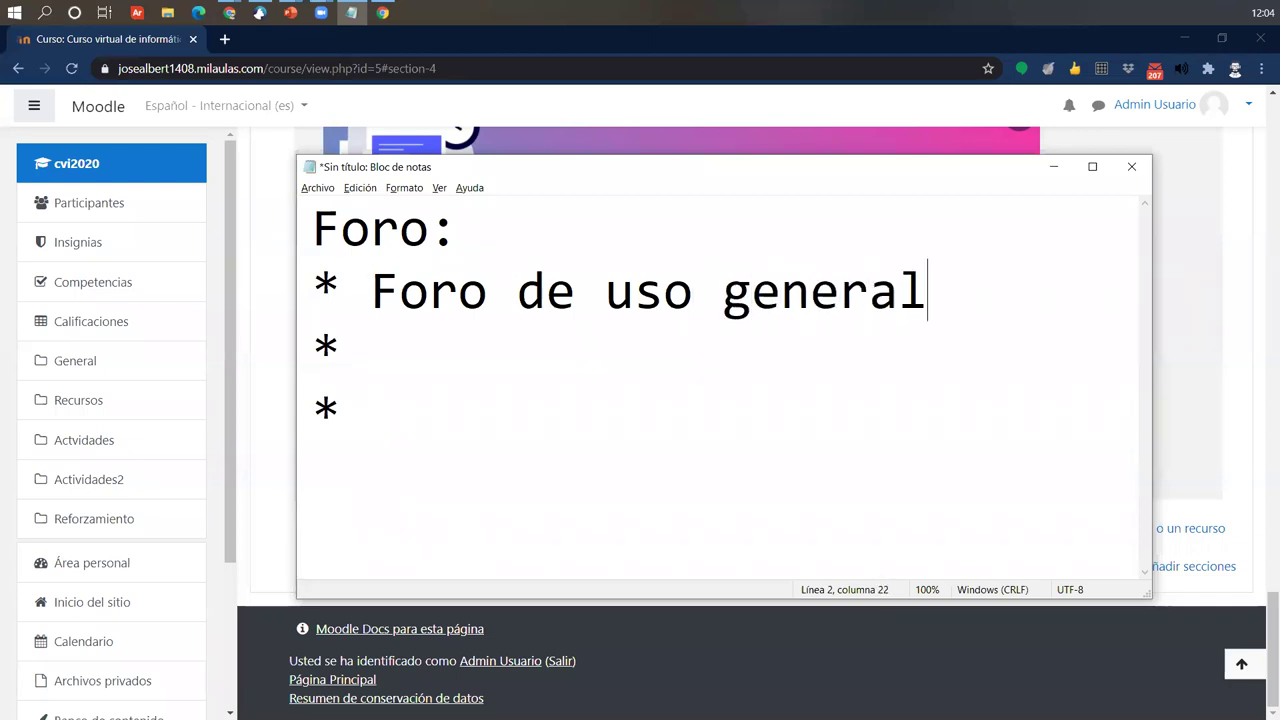
key("Down")
type("Deve")
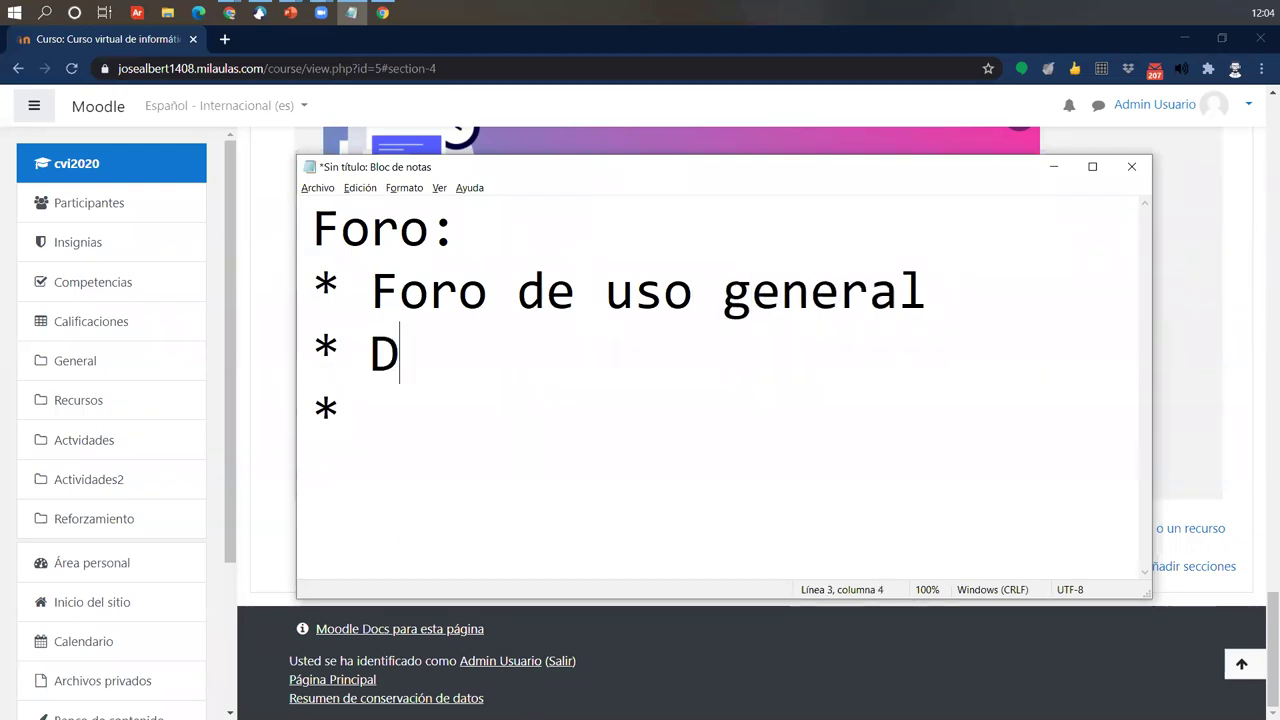
key("BackSpace")
key("BackSpace")
type("bate ")
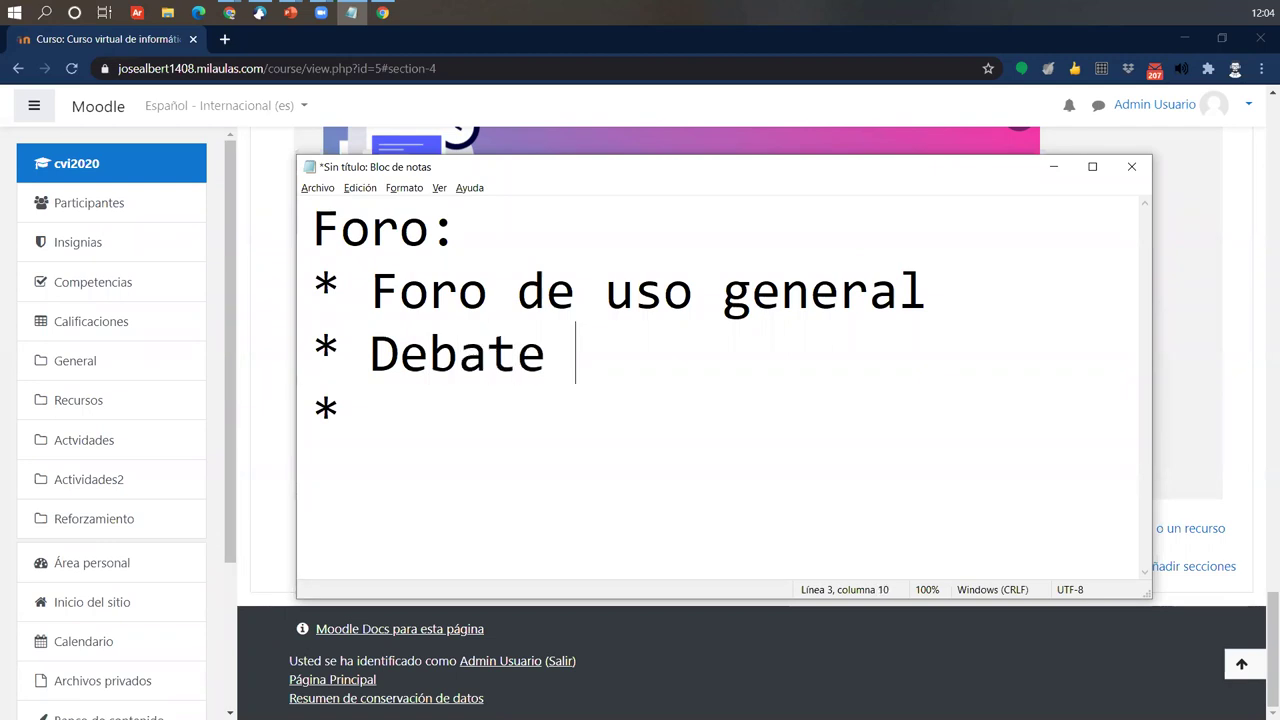
type("sencillo")
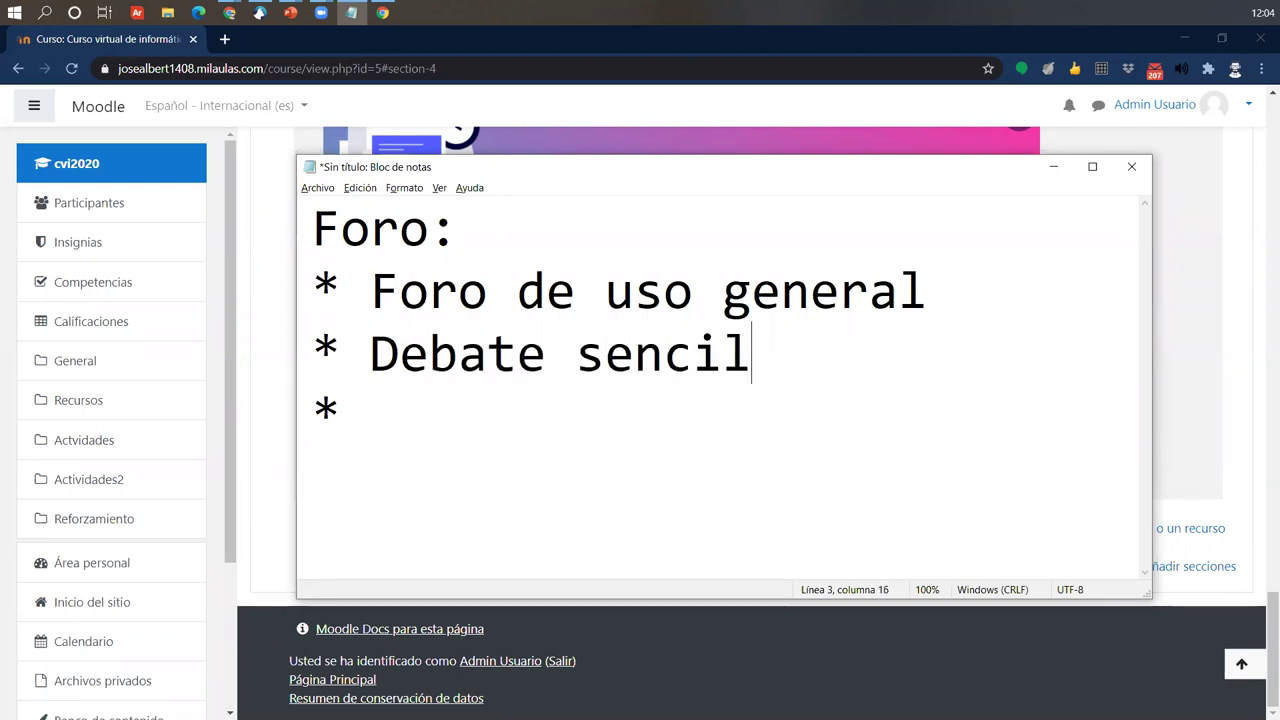
key("Up")
key("Left")
key("Left")
key("Left")
key("Left")
key("Left")
key("Left")
key("Left")
key("Left")
key("Left")
key("Left")
key("Left")
key("Right")
key("Right")
key("shift+Left")
key("shift+Left")
key("shift+Left")
key("shift+Left")
key("shift+Left")
key("shift+Left")
type("D")
Step: Write 'PyR (preguntas y respuestas)' on the third bullet
key("Down")
key("Down")
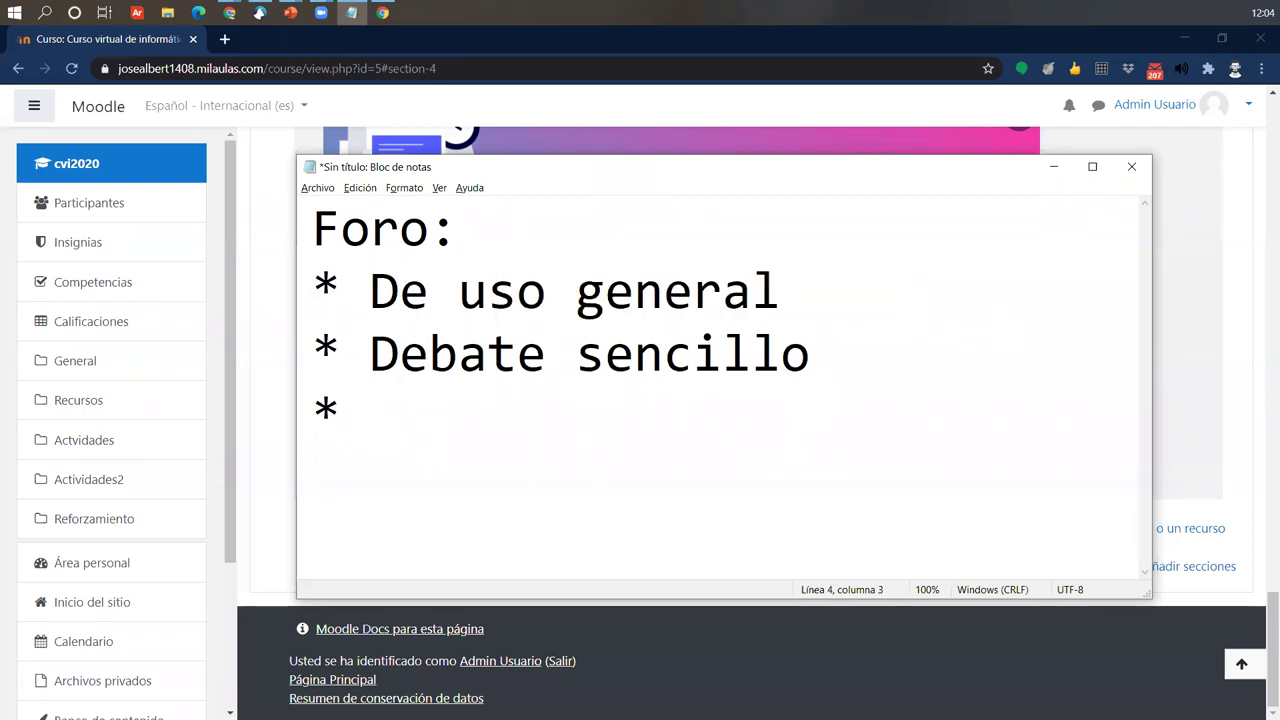
type("P")
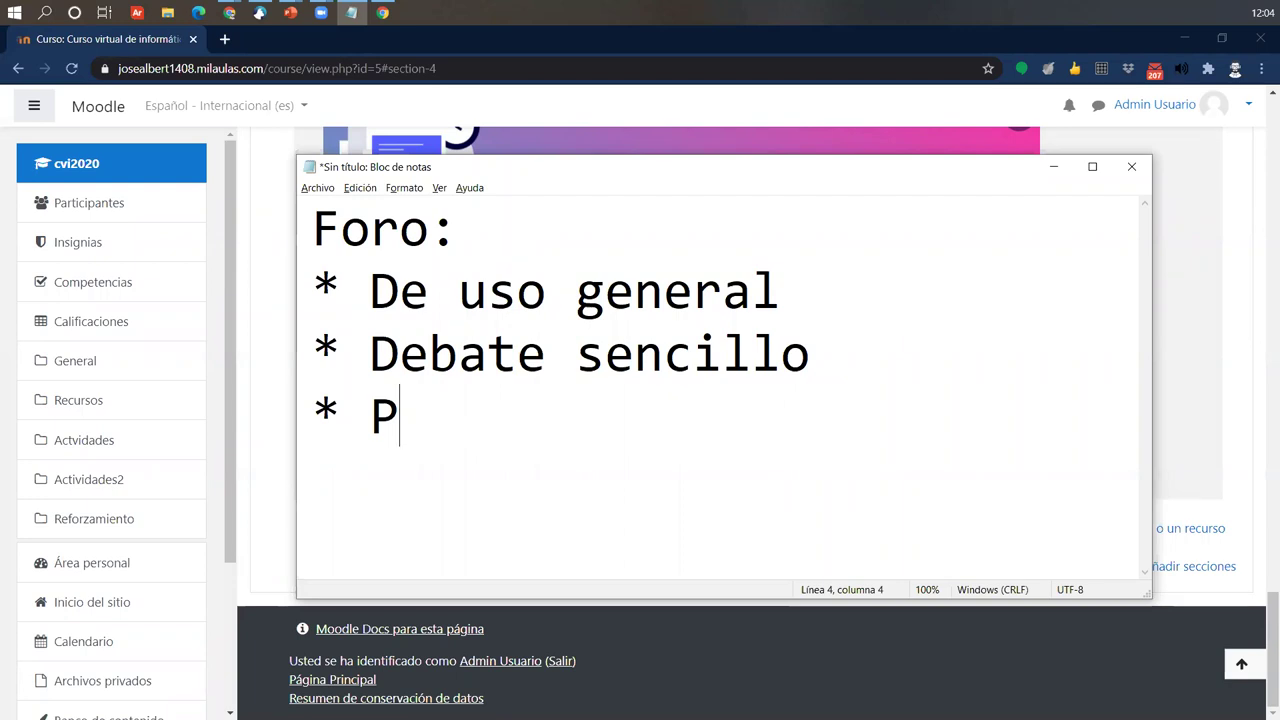
type("y R")
key("BackSpace")
key("BackSpace")
type("T")
key("BackSpace")
type("R ()")
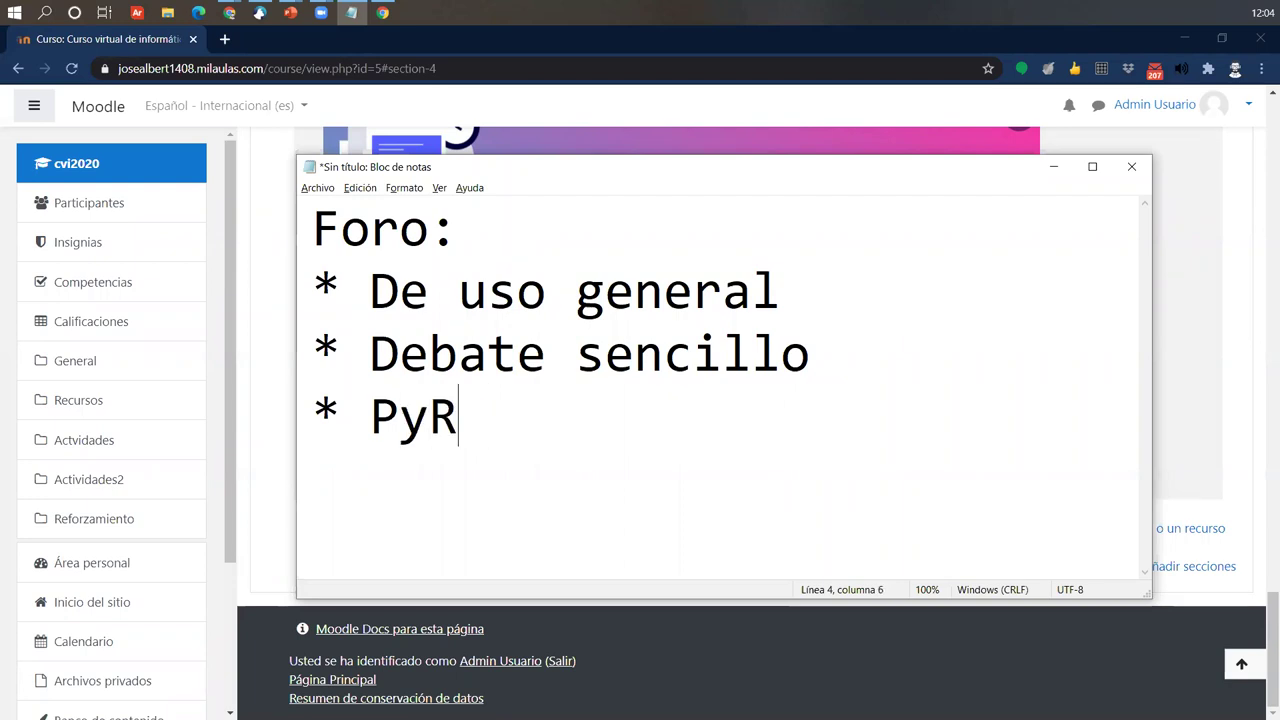
key("Left")
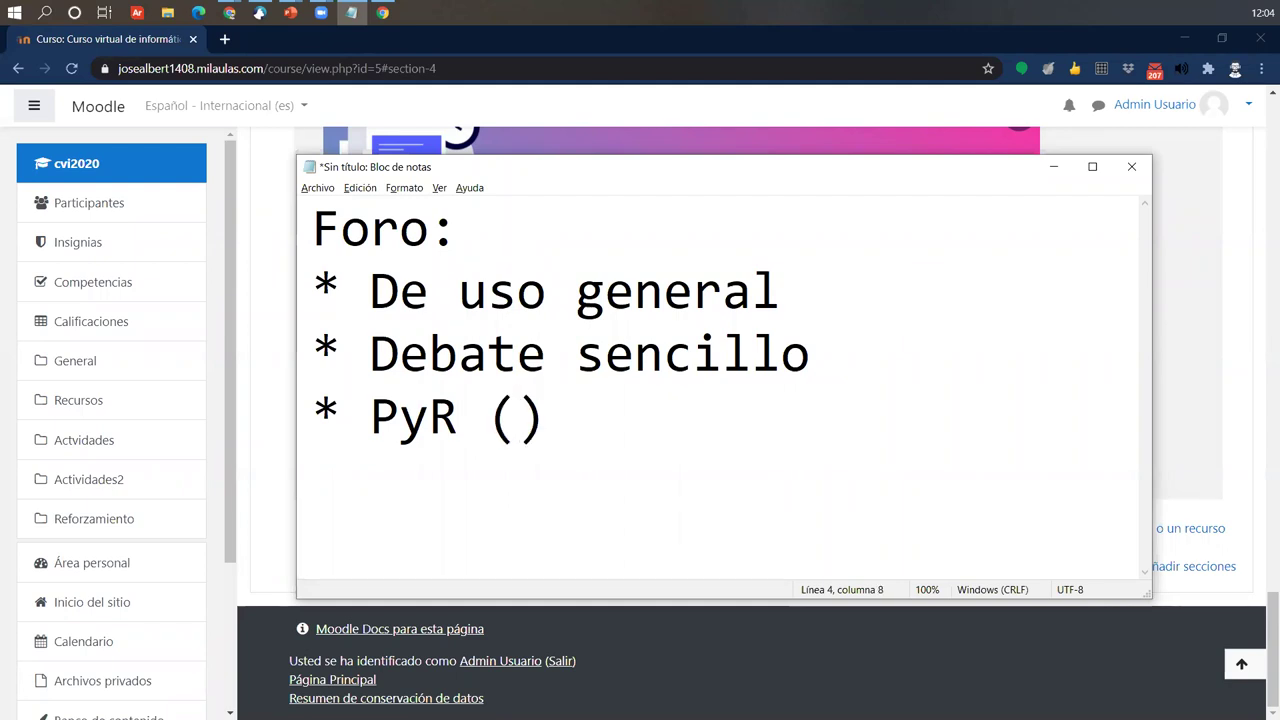
type("pregunta")
type("s y respyes")
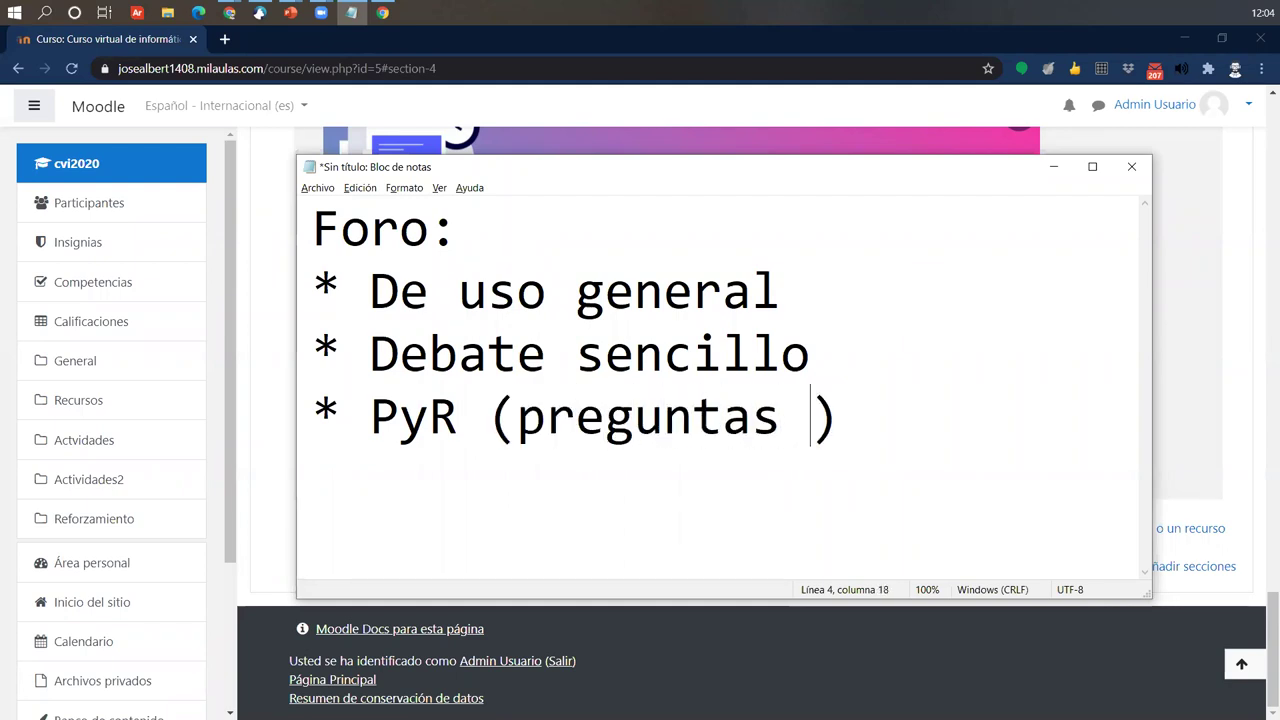
key("BackSpace")
key("BackSpace")
key("BackSpace")
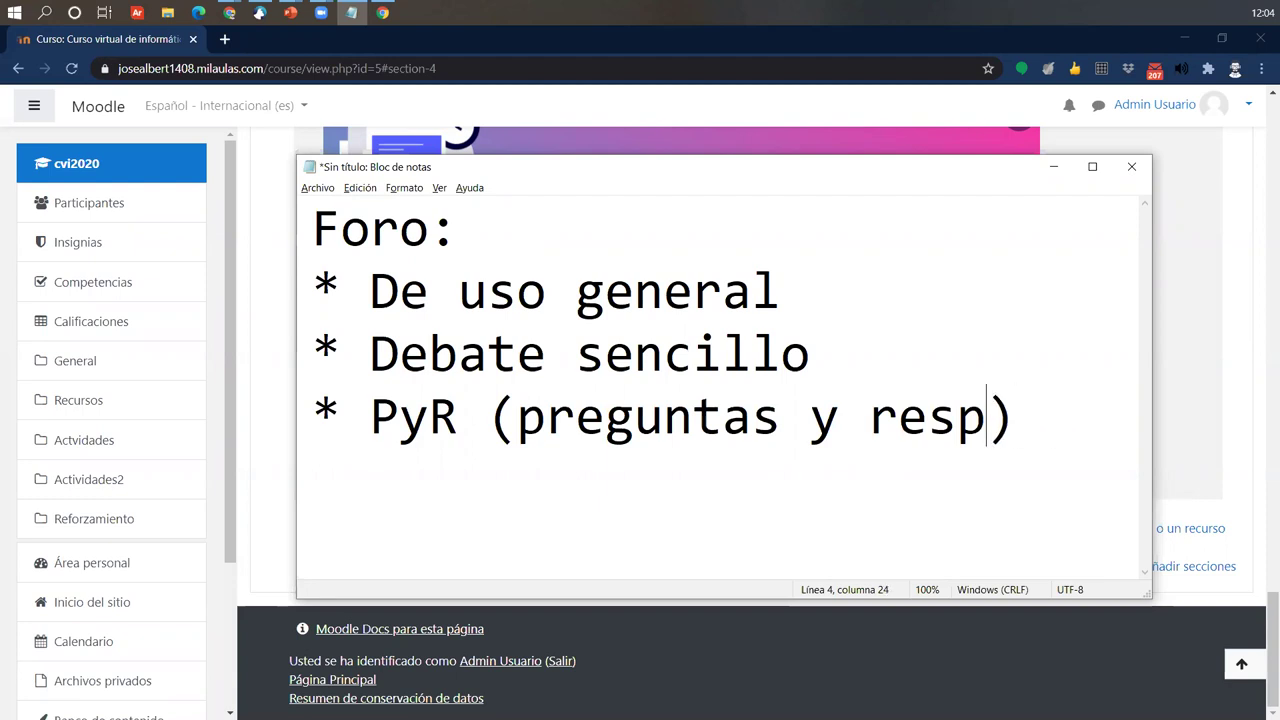
type("uestas")
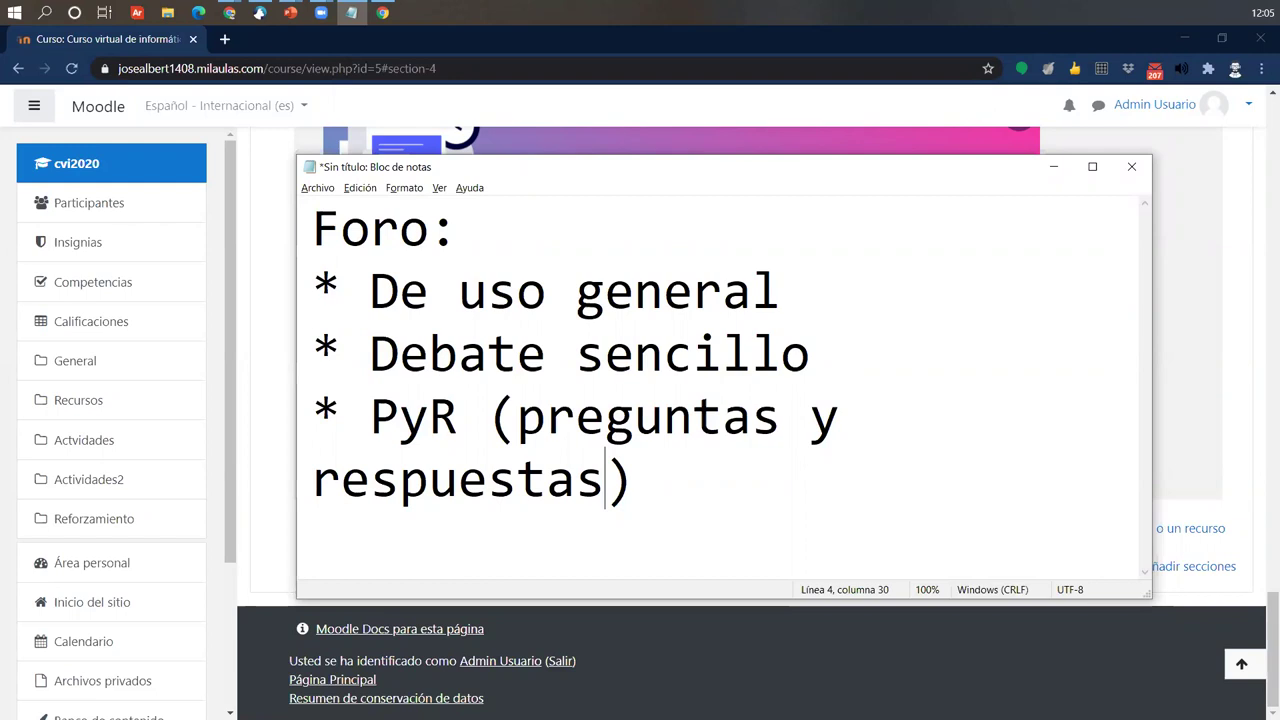
Step: Back in the Moodle course, choose Foro from the Actividades list to add it to Reforzamiento
left_click(1237, 304)
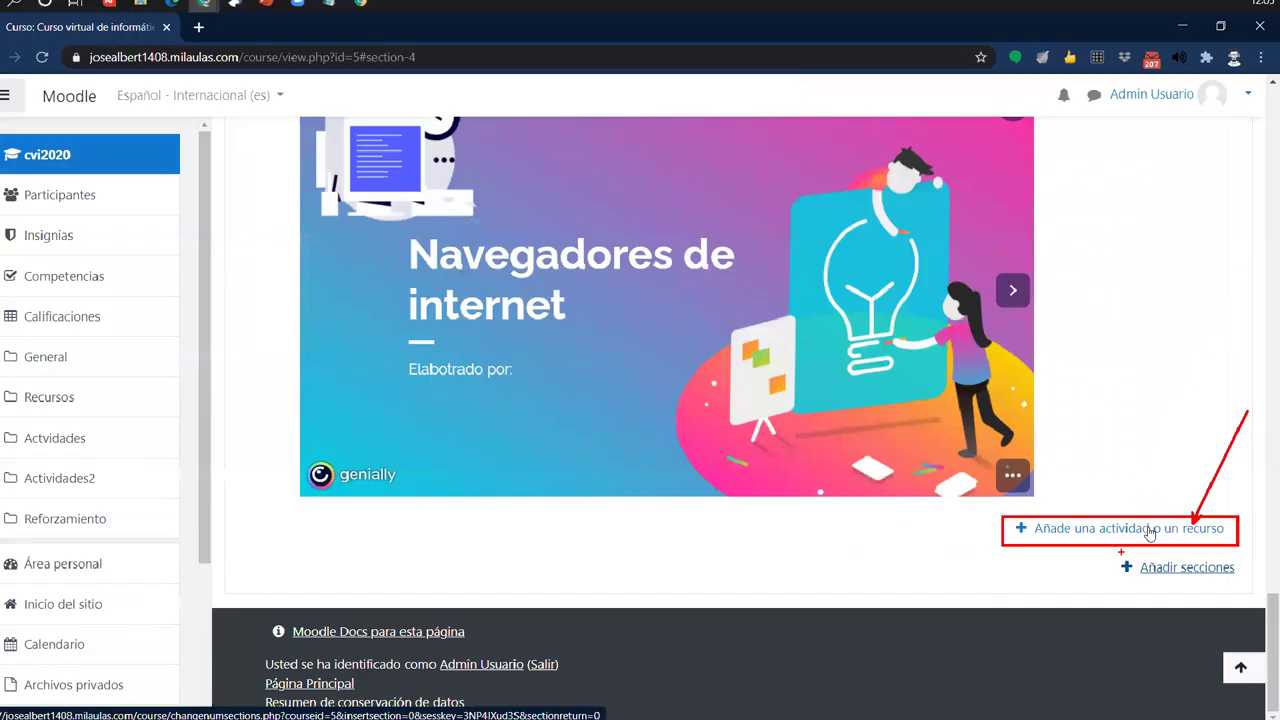
left_click(1150, 530)
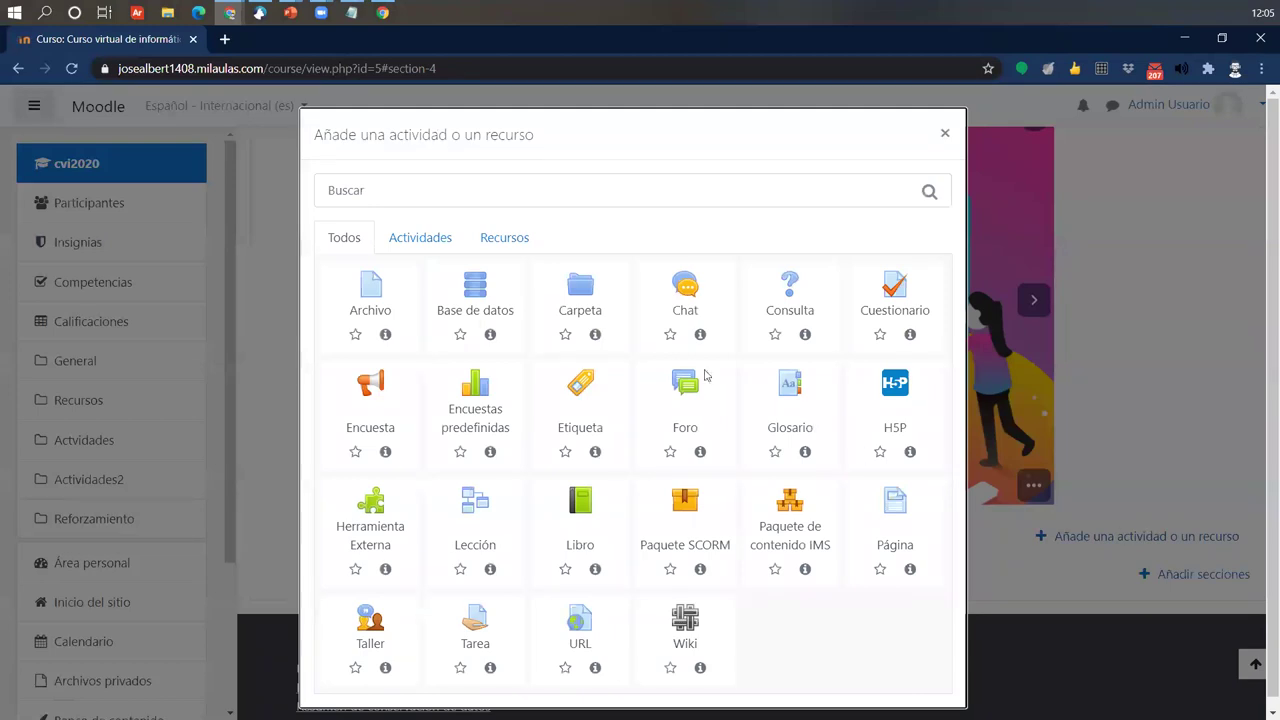
left_click(405, 240)
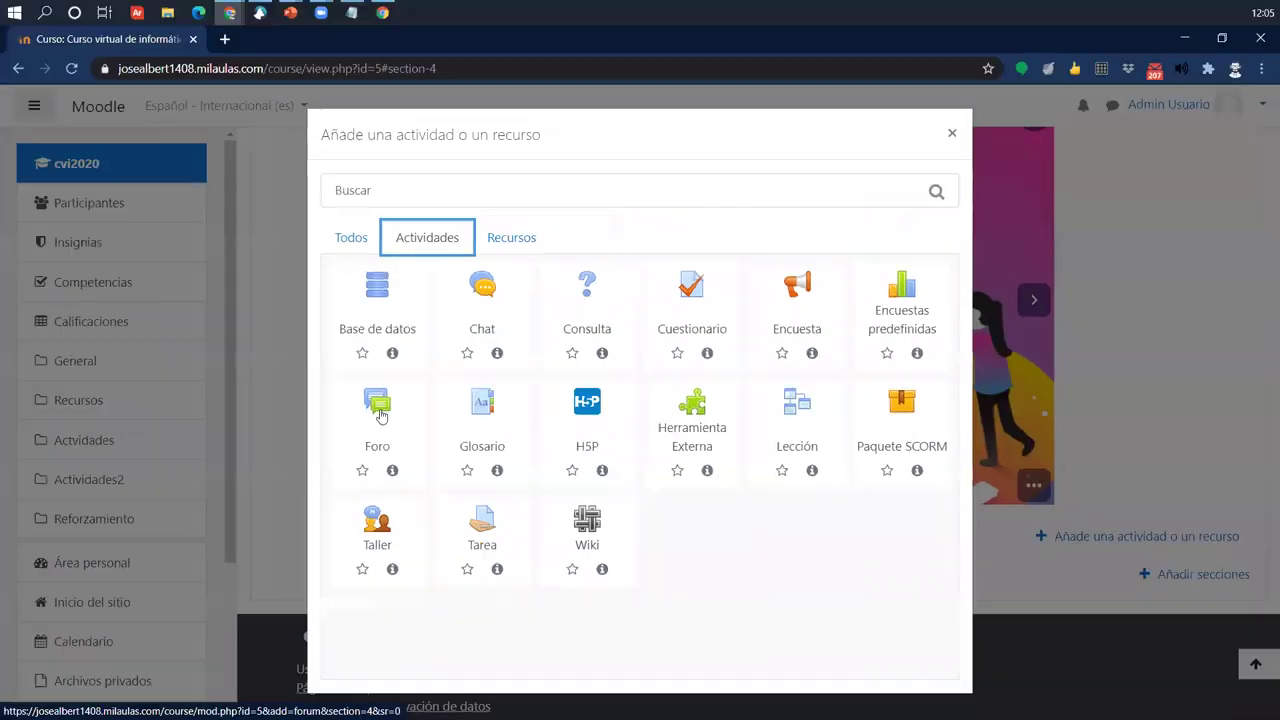
left_click(406, 402)
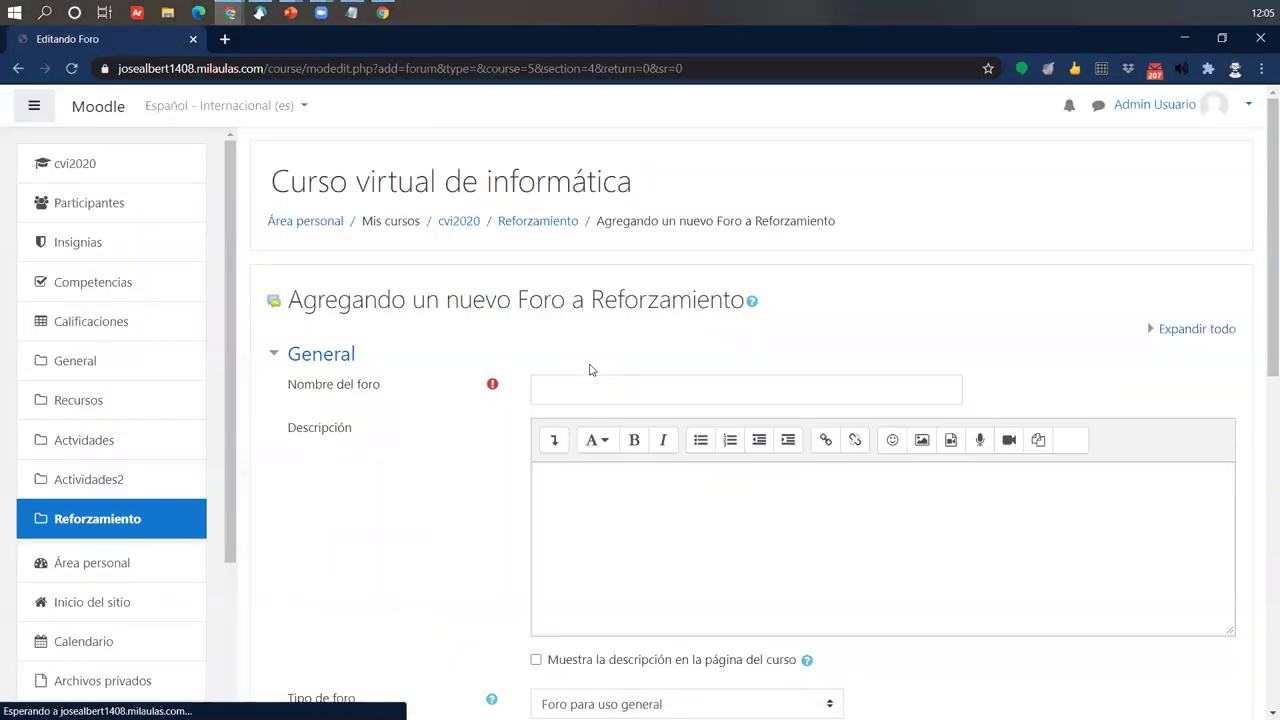
Step: Name the forum 'Foro de preguntas al docente' and keep the Foro para uso general type
scroll(590, 370, "down", 3)
scroll(618, 340, "up", 3)
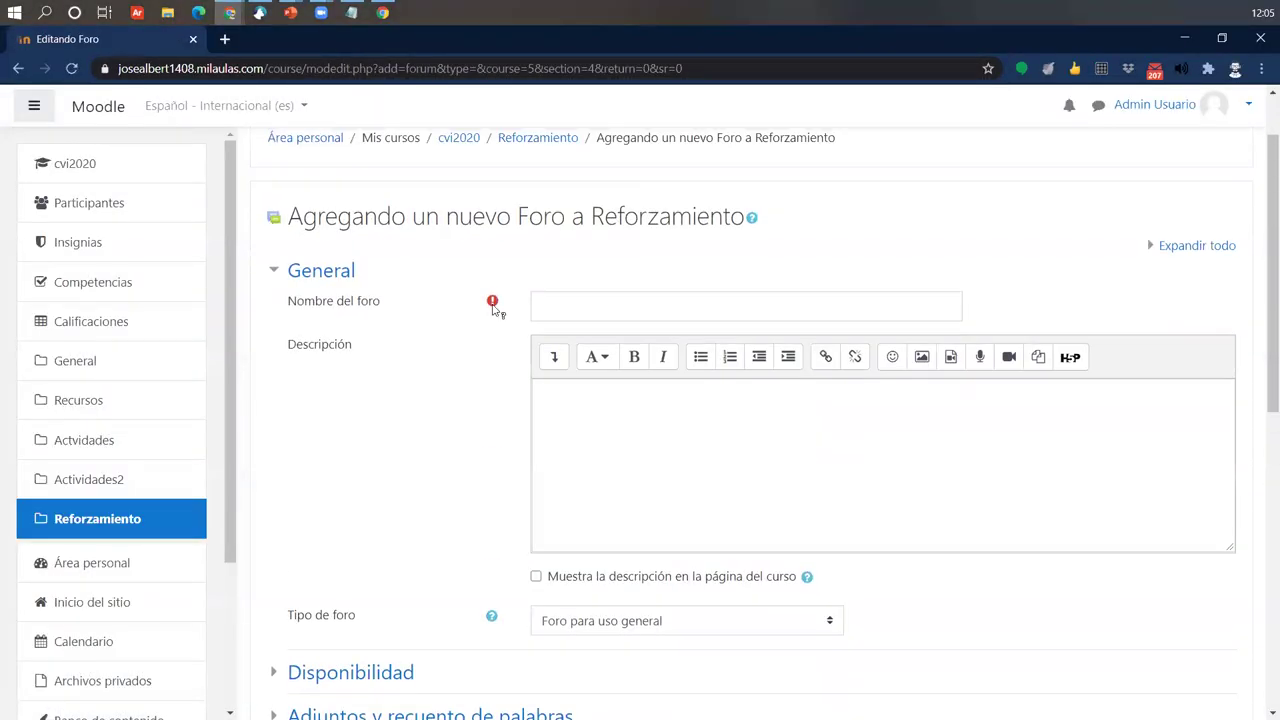
left_click(589, 298)
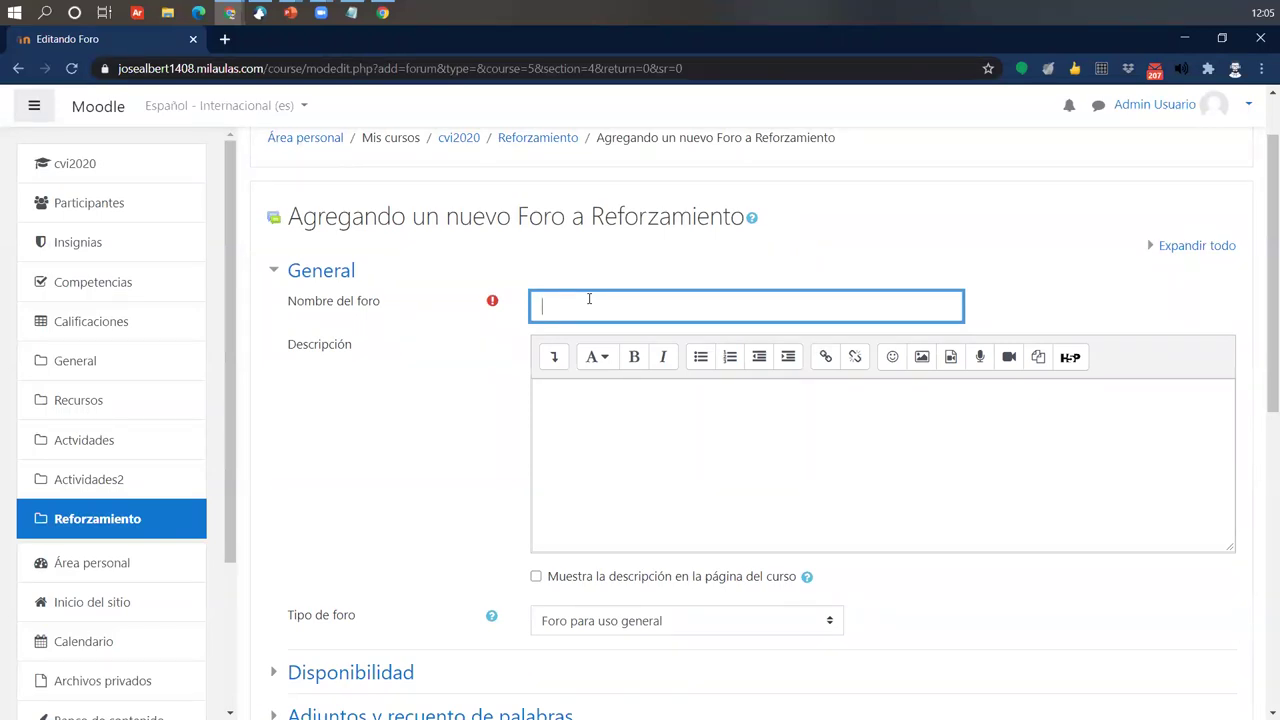
type("Foro de preguntas al docente")
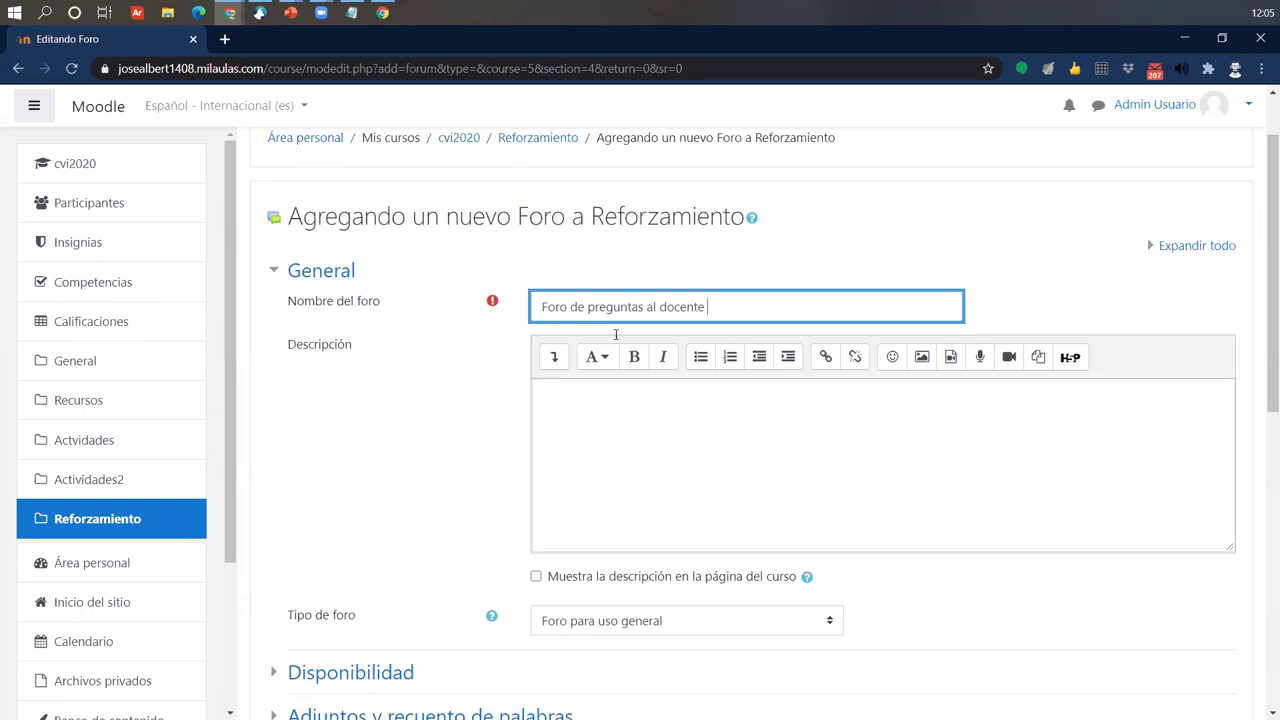
scroll(614, 334, "down", 2)
left_click(677, 460)
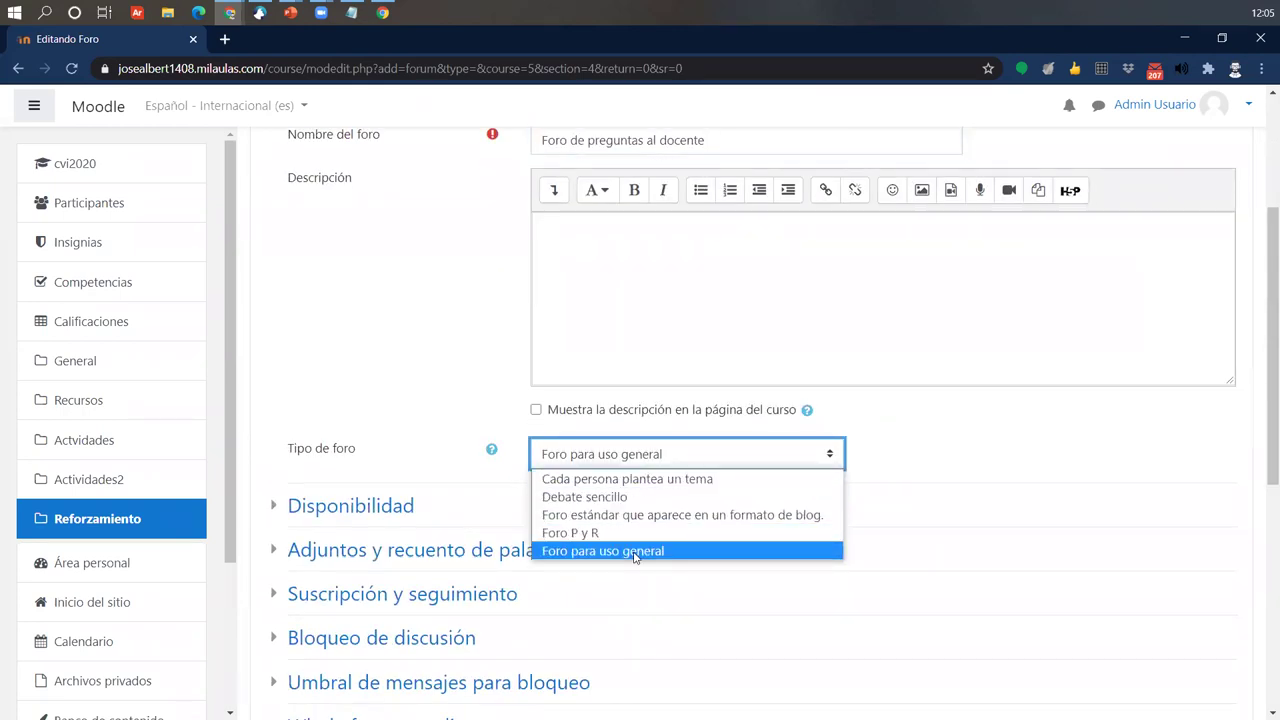
left_click(634, 553)
left_click(629, 447)
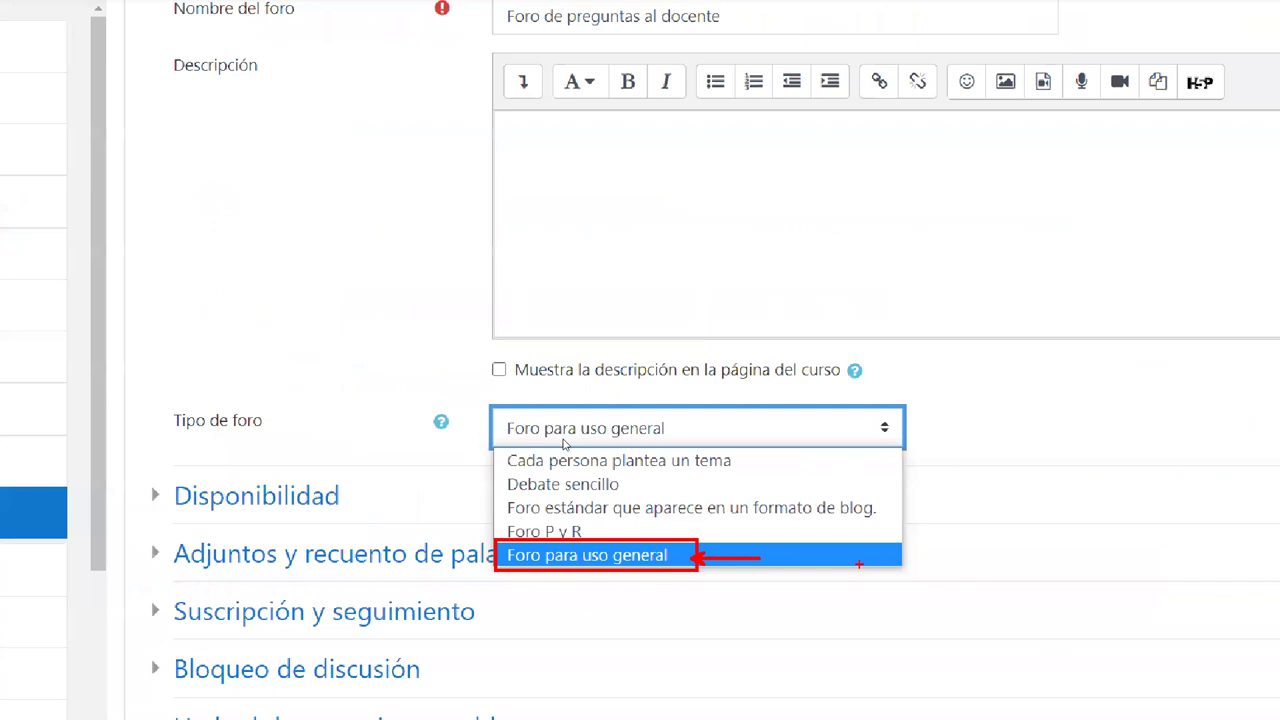
left_click(317, 240)
left_click(631, 470)
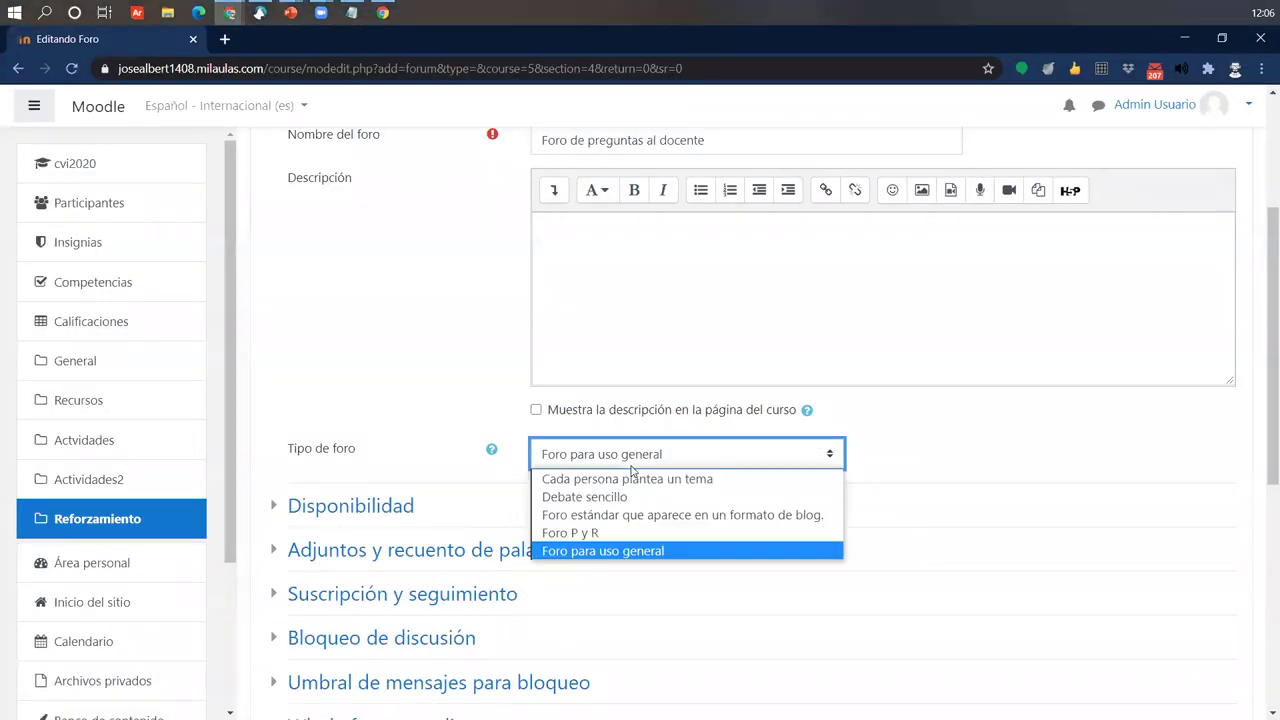
left_click(596, 551)
Step: Save the forum with 'Guardar cambios y mostrar' and view its empty page
scroll(425, 415, "down", 1)
scroll(425, 415, "down", 5)
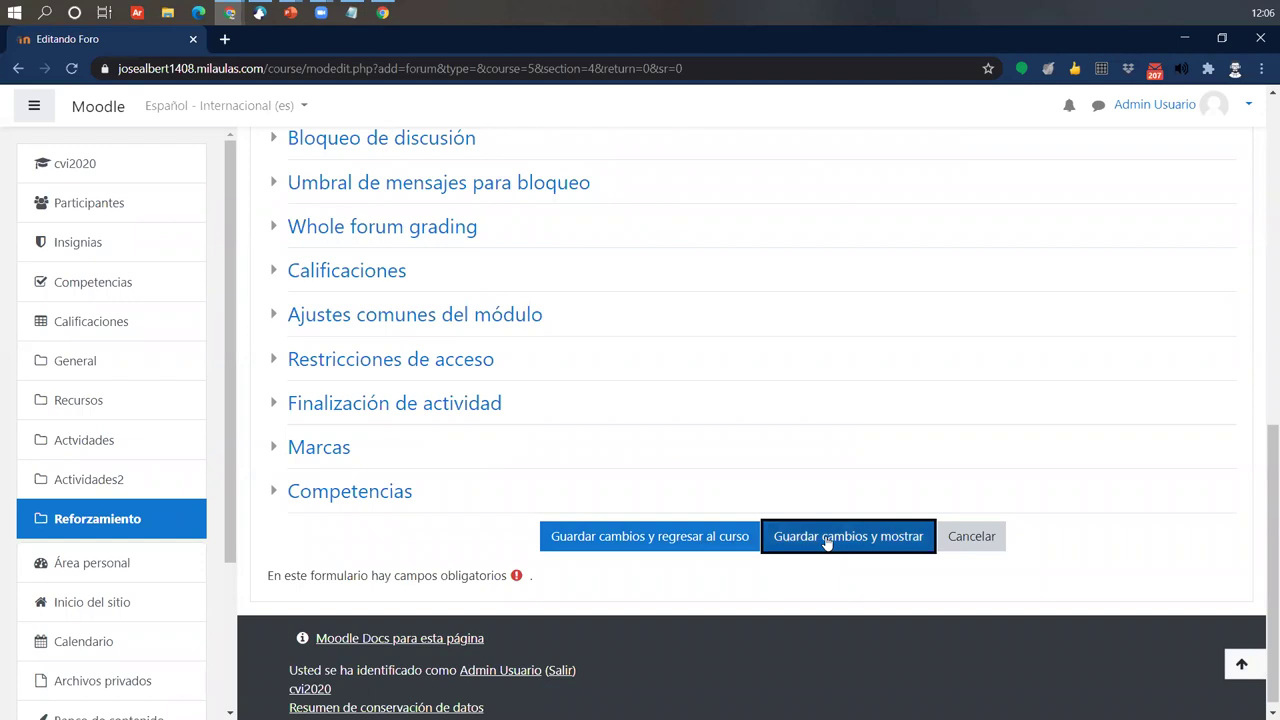
left_click(826, 540)
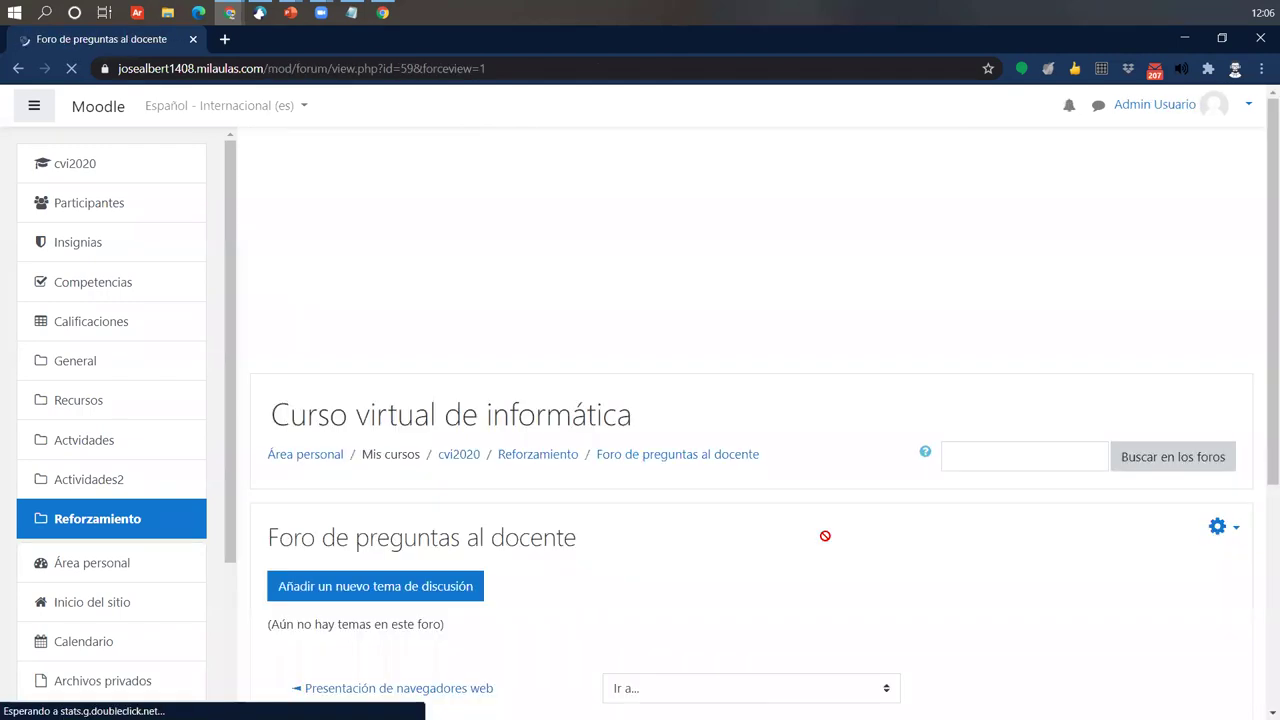
scroll(654, 471, "down", 3)
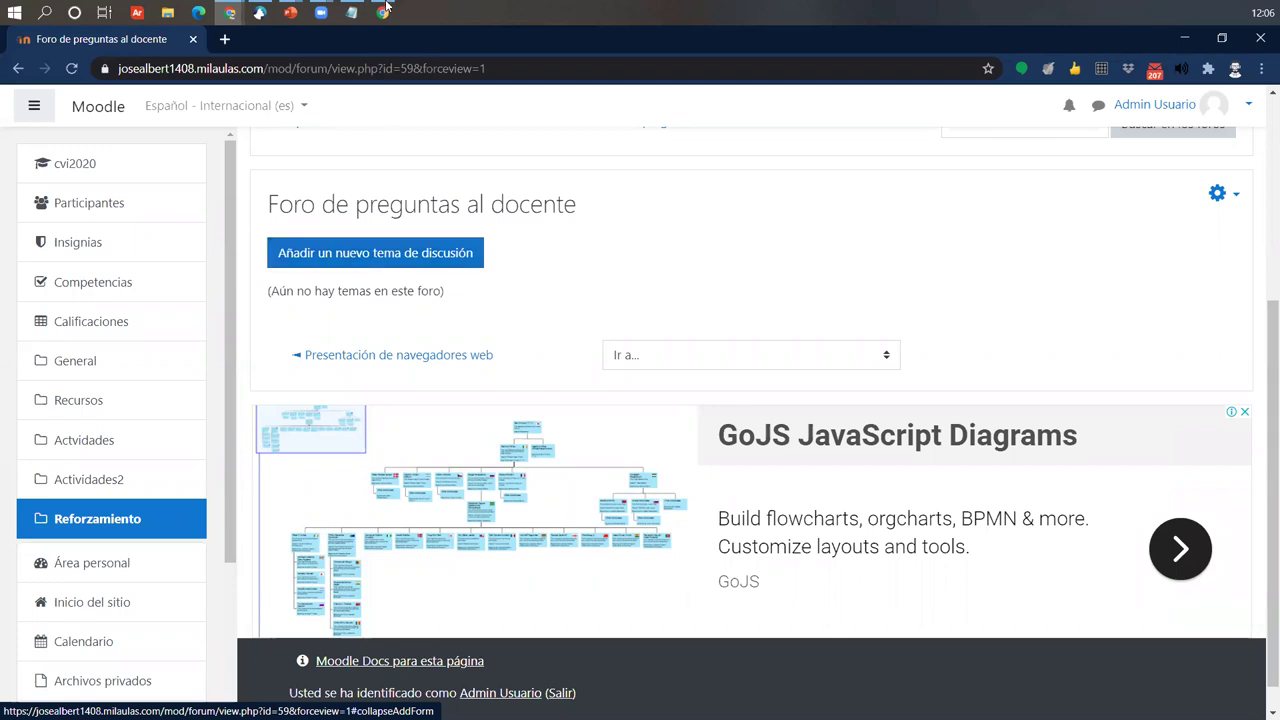
left_click(351, 12)
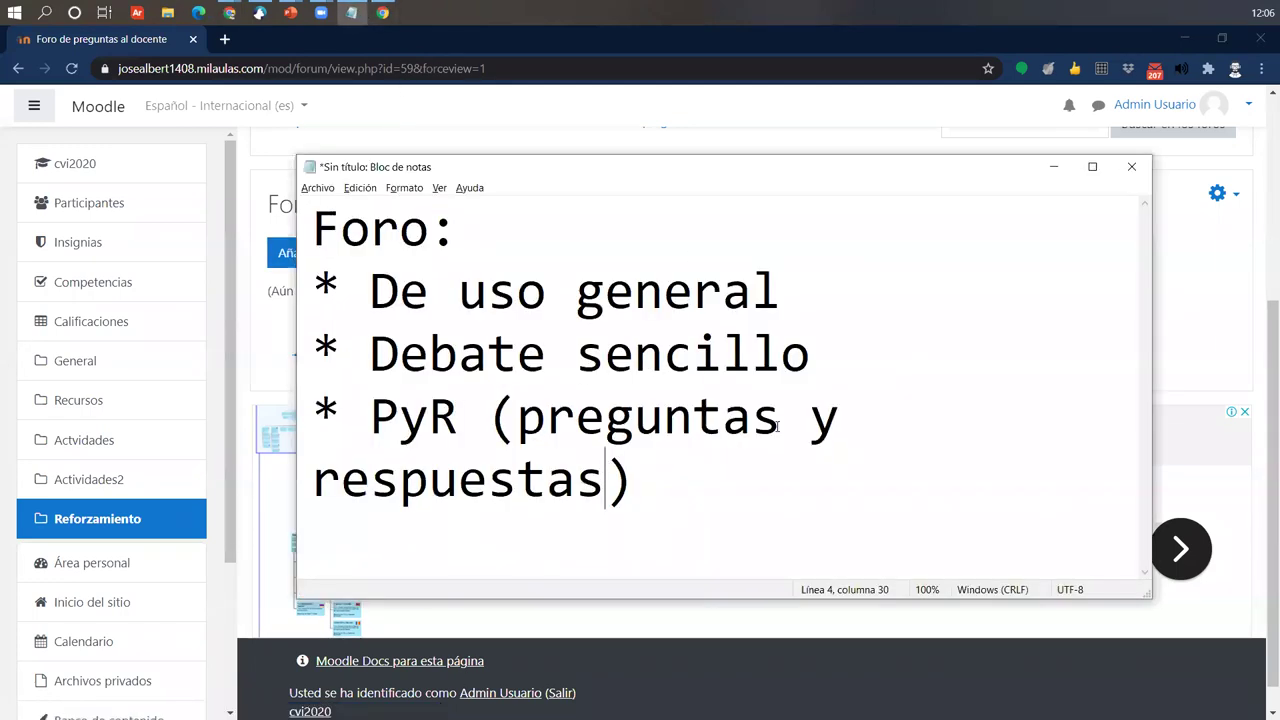
left_click(370, 350)
left_click(723, 486)
key("shift+Left")
key("shift+Left")
key("ctrl+shift+Left")
key("ctrl+shift+Left")
key("ctrl+shift+Left")
key("ctrl+shift+Left")
key("shift+Up")
key("shift+Home")
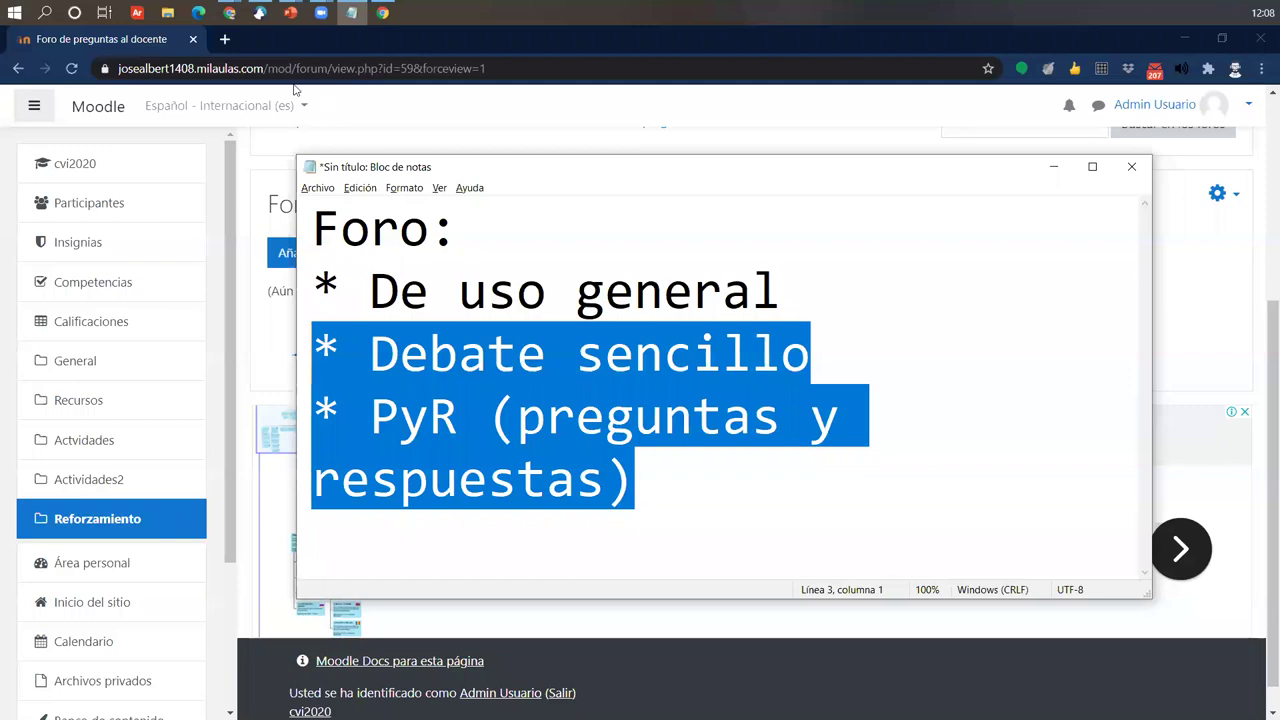
left_click(255, 68)
key("ctrl+c")
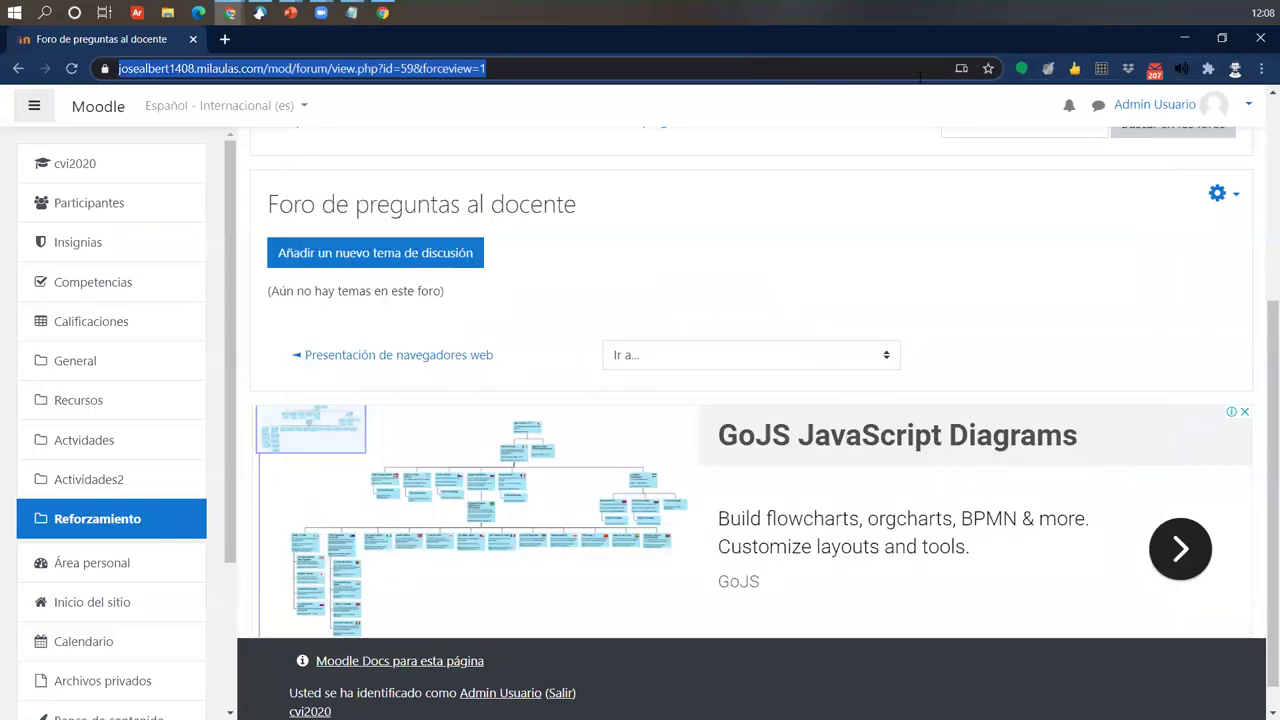
Step: Open the Moodle site's domain in a new incognito window and go to its login page
left_click(1262, 68)
left_click(1255, 132)
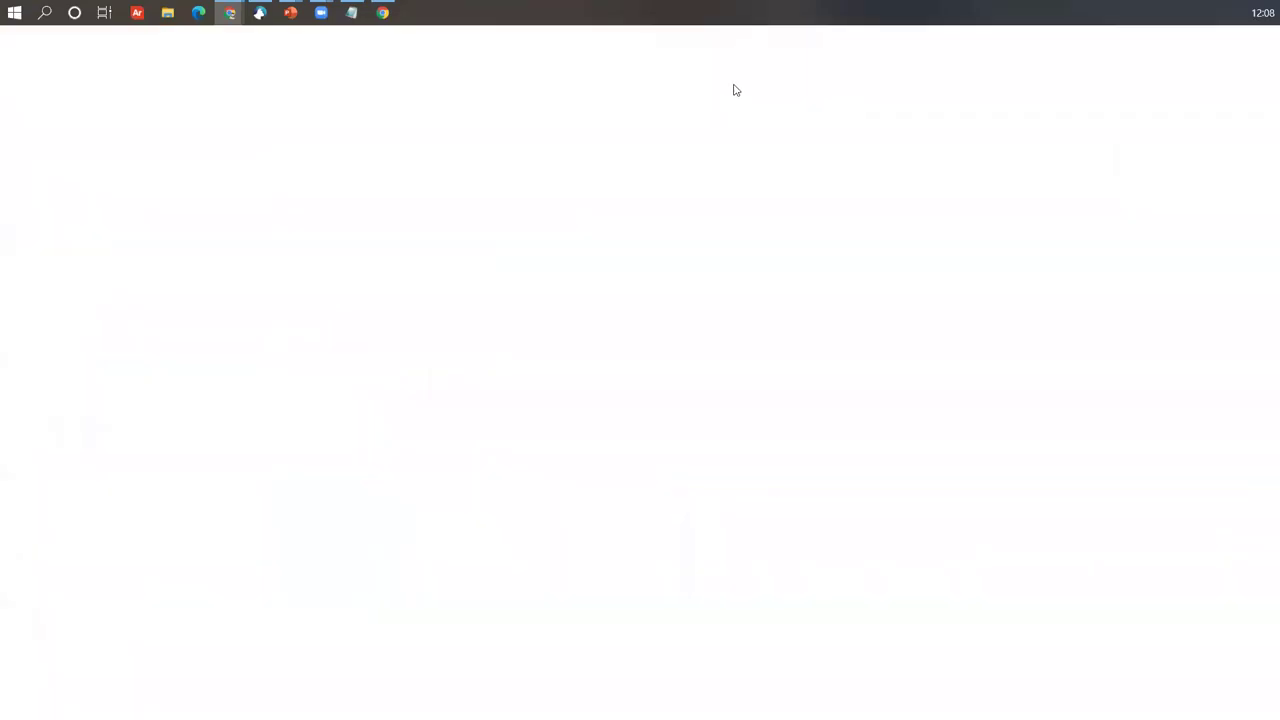
key("ctrl+v")
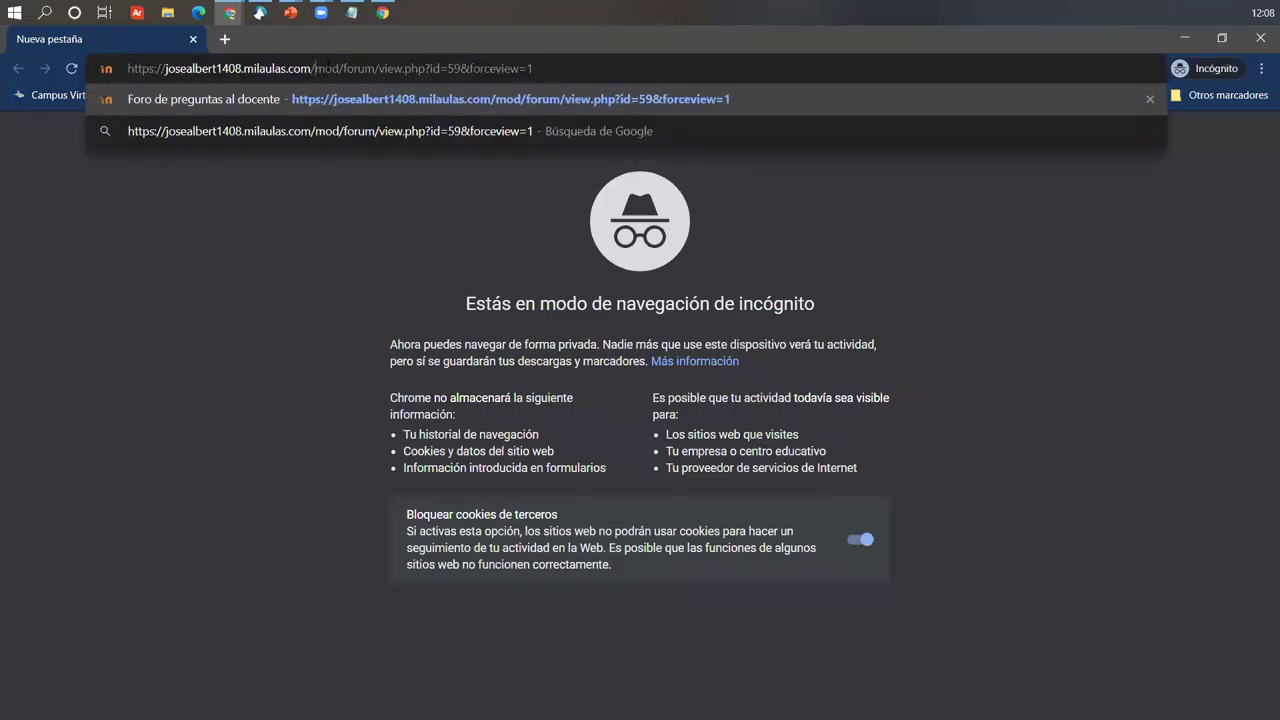
left_click_drag(315, 68, 640, 66)
key("BackSpace")
key("Return")
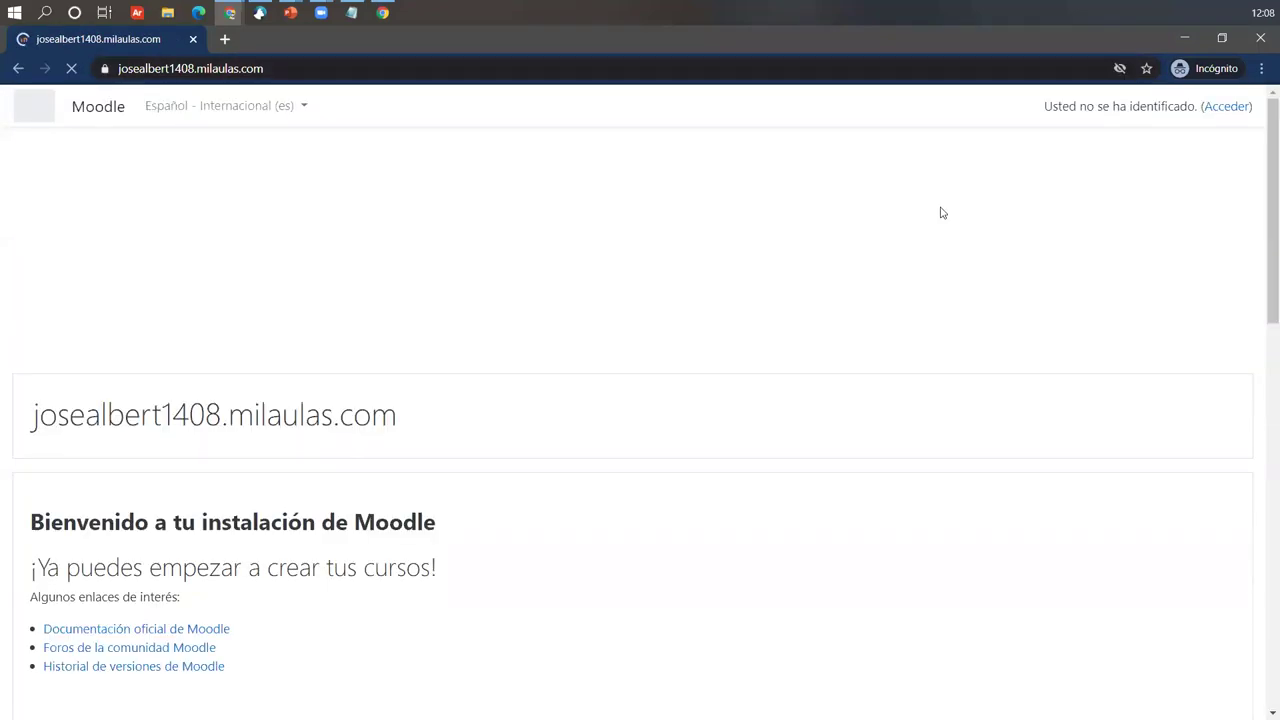
left_click(1224, 107)
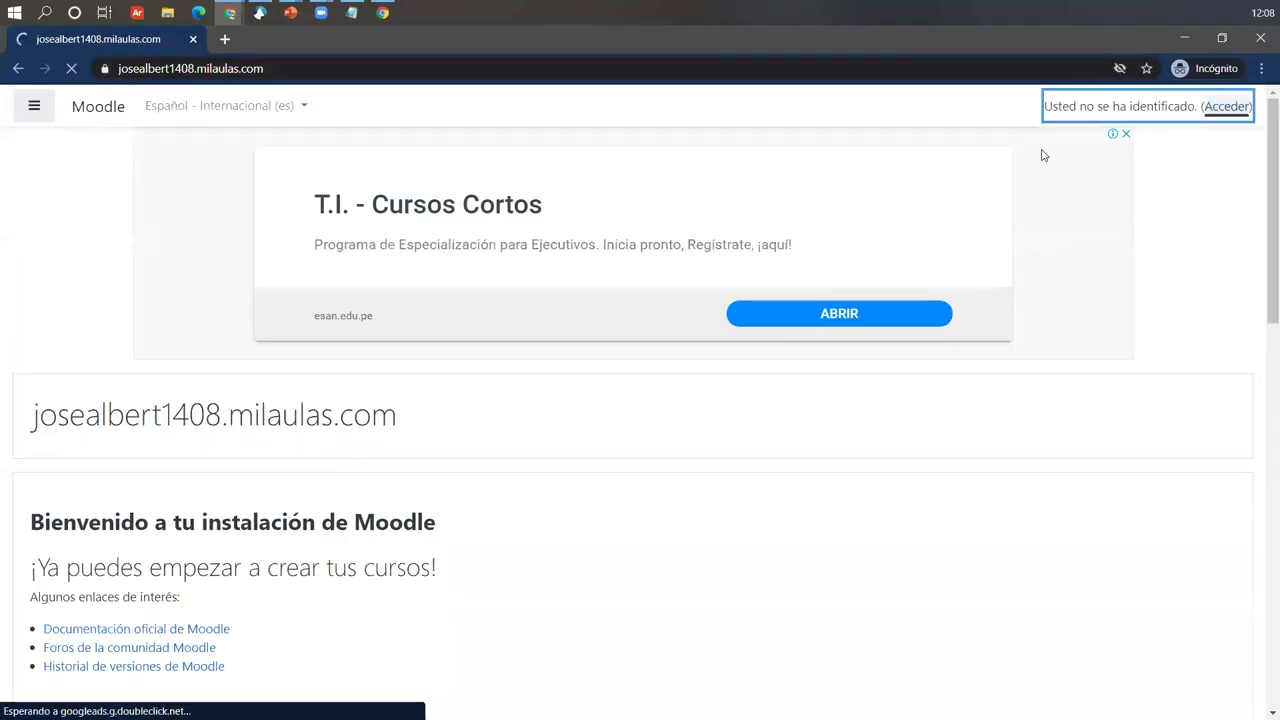
Step: Try signing in with the student's username and password, which returns 'Datos erróneos'
left_click(497, 246)
type("alumno")
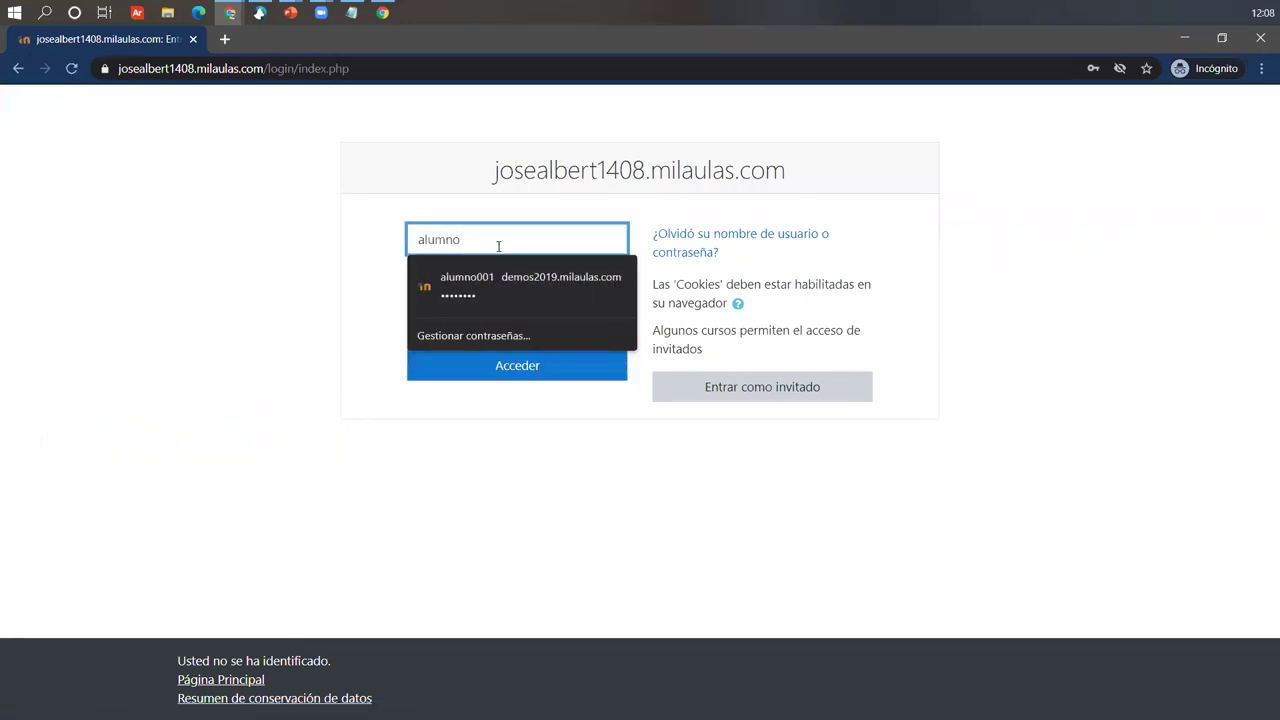
type("05")
key("Tab")
type("••••••••")
key("Return")
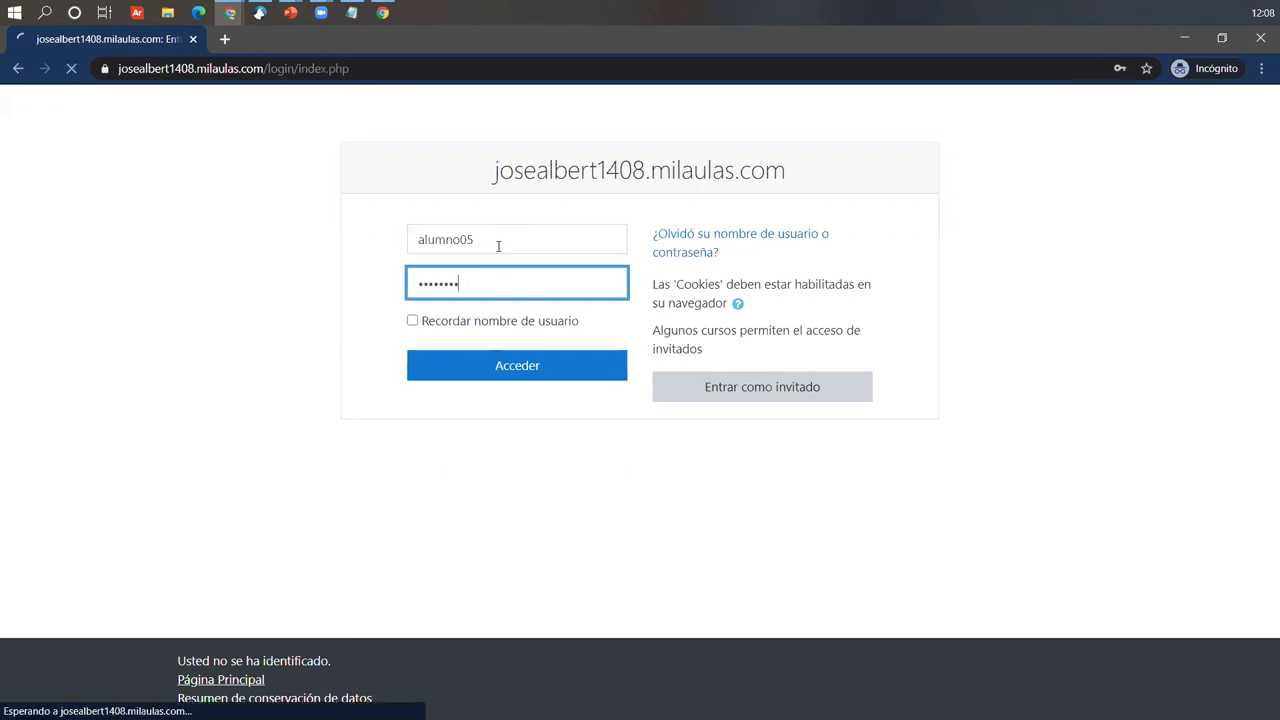
left_click(3, 6)
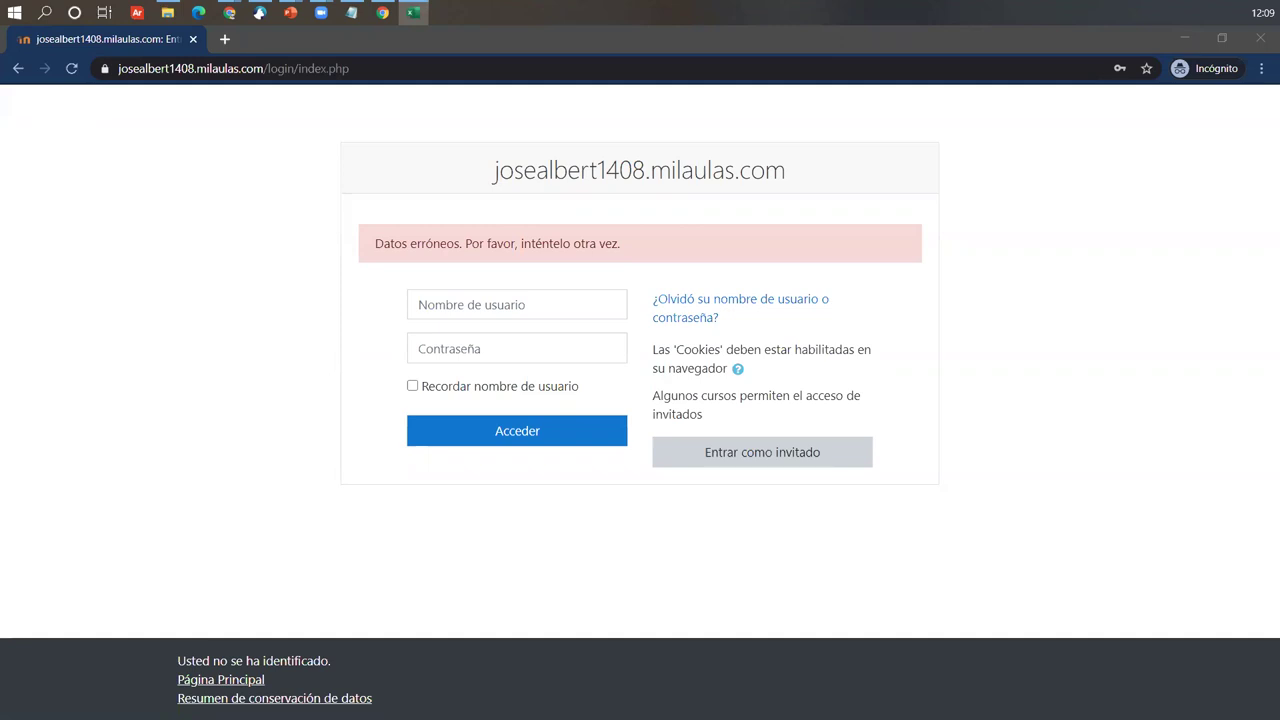
Step: Sign in as the student with the username and pasted password
left_click(557, 295)
type("alumno05")
left_click(485, 347)
key("ctrl+v")
left_click(491, 428)
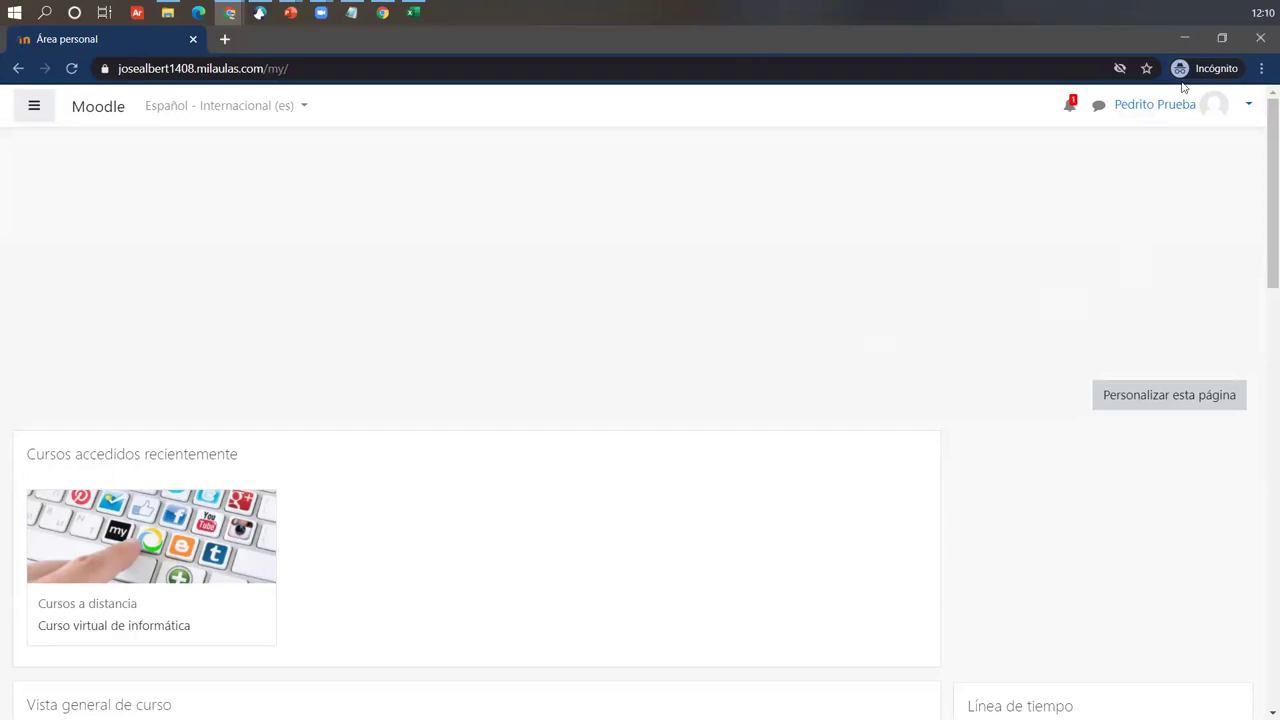
Step: Open the Curso virtual de informática course and go to the Foro de consulta forum under Actividades2
scroll(546, 517, "down", 3)
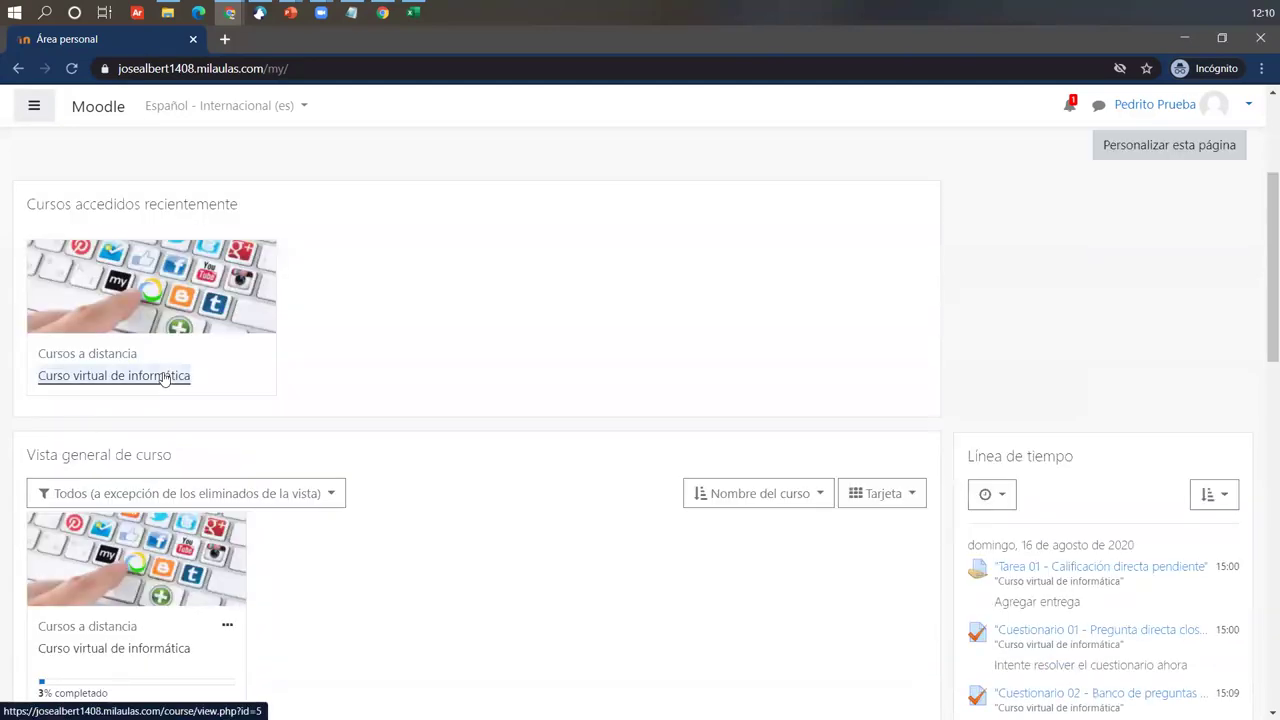
left_click(164, 377)
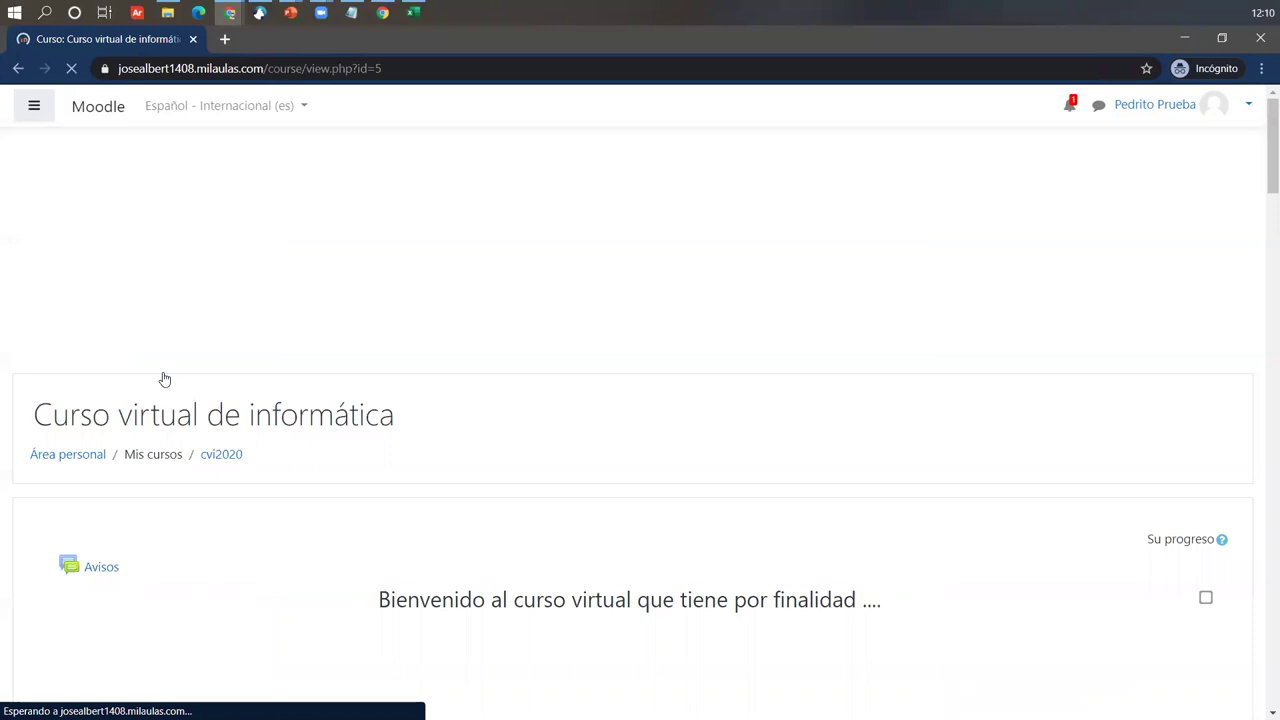
scroll(640, 420, "down", 15)
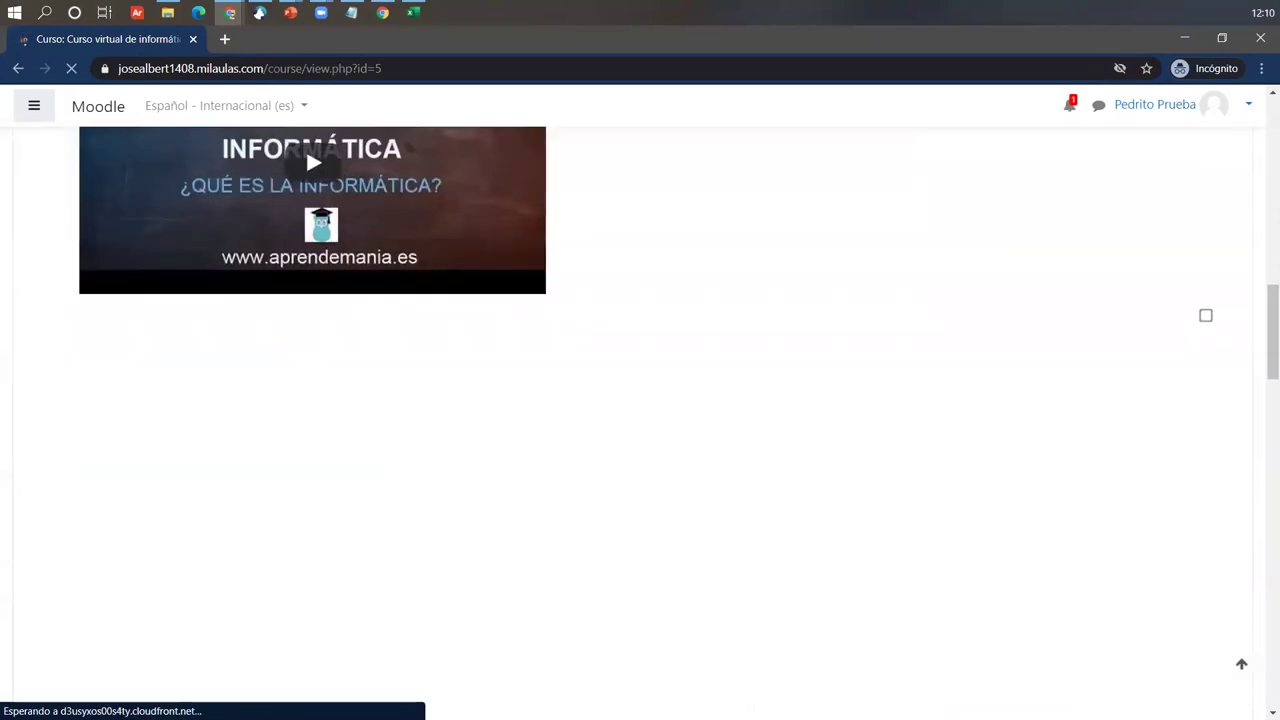
scroll(640, 420, "down", 6)
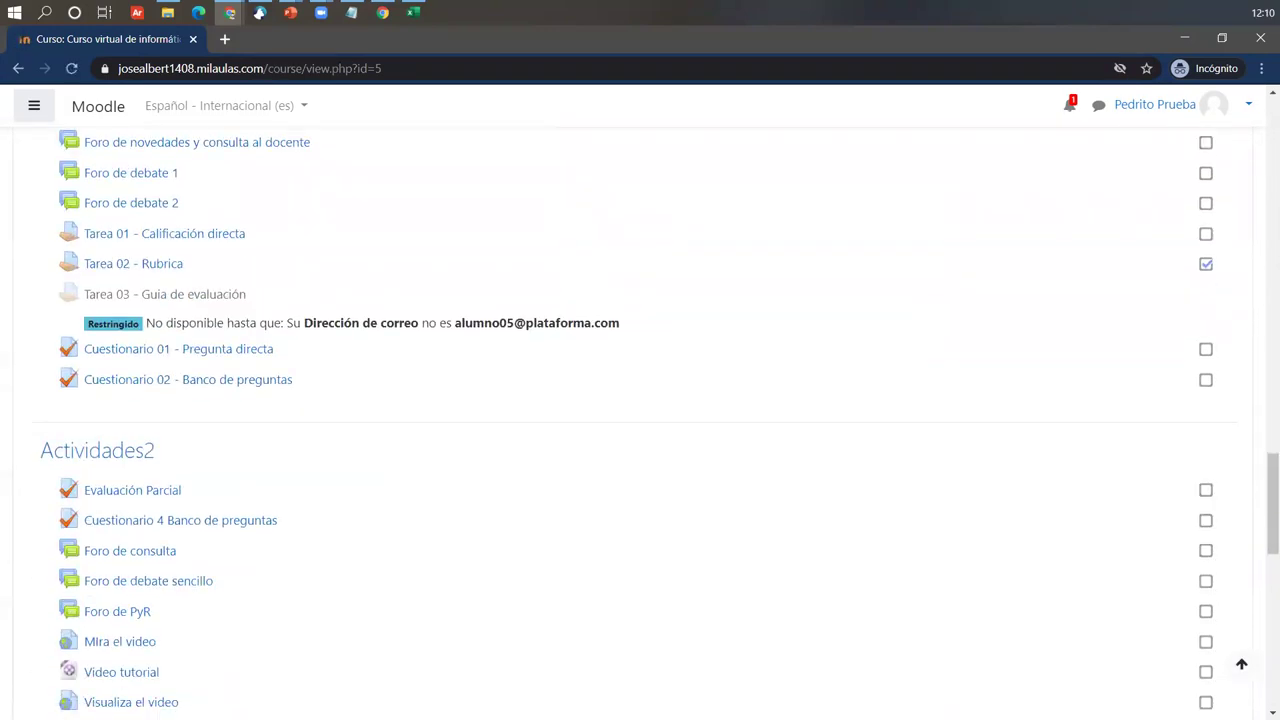
scroll(640, 420, "down", 1)
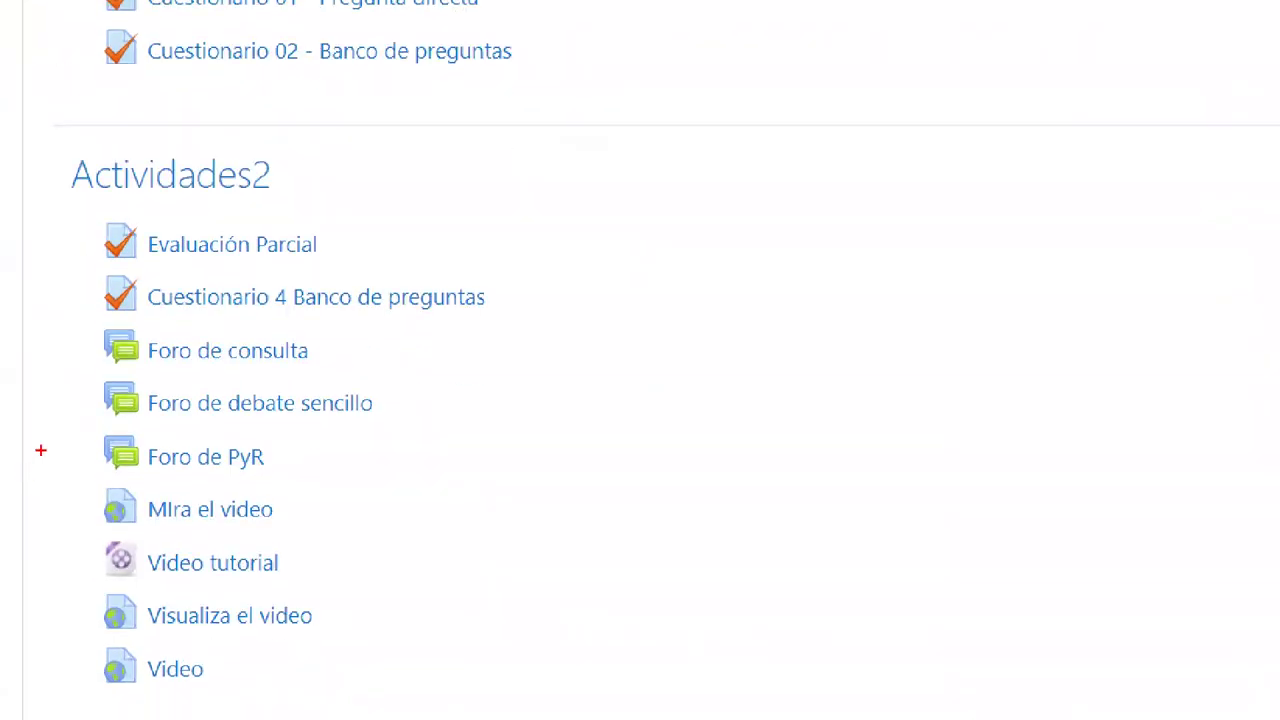
mouse_move(60, 322)
left_mouse_down()
mouse_move(209, 357)
mouse_move(446, 477)
left_mouse_up()
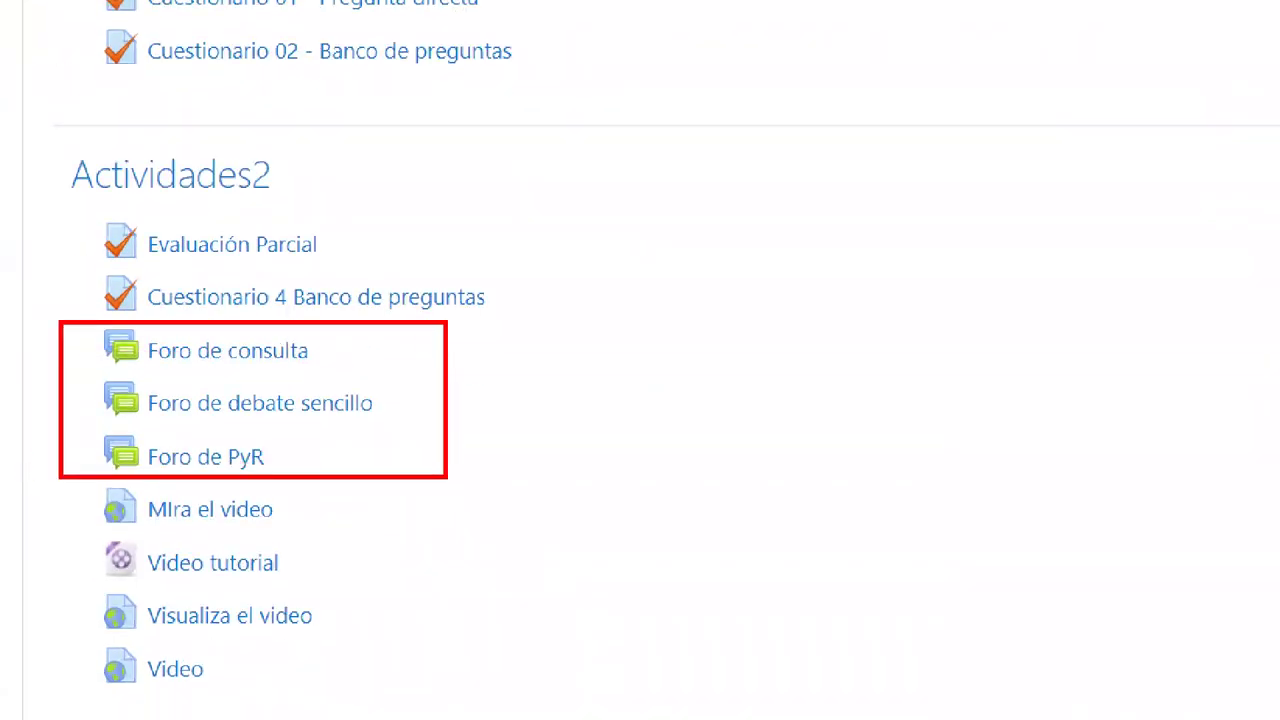
left_click_drag(400, 383, 640, 238)
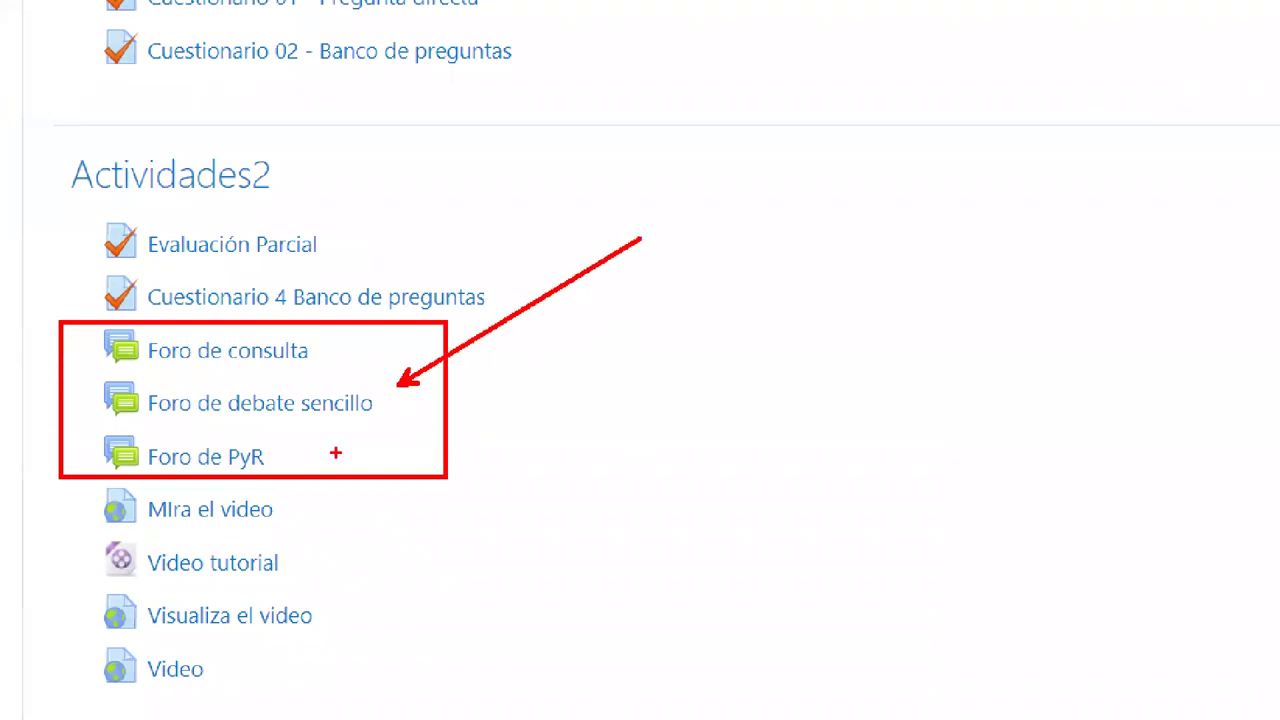
left_click(273, 360)
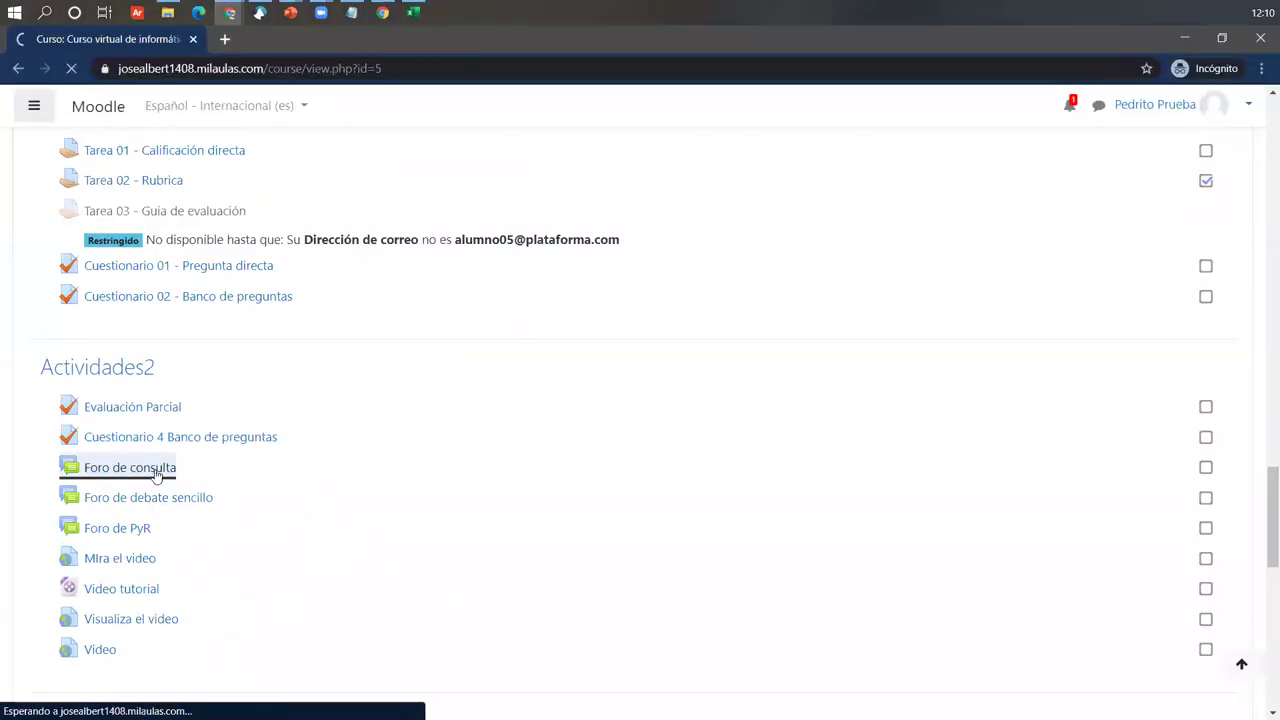
left_click(77, 480)
key("alt+Left")
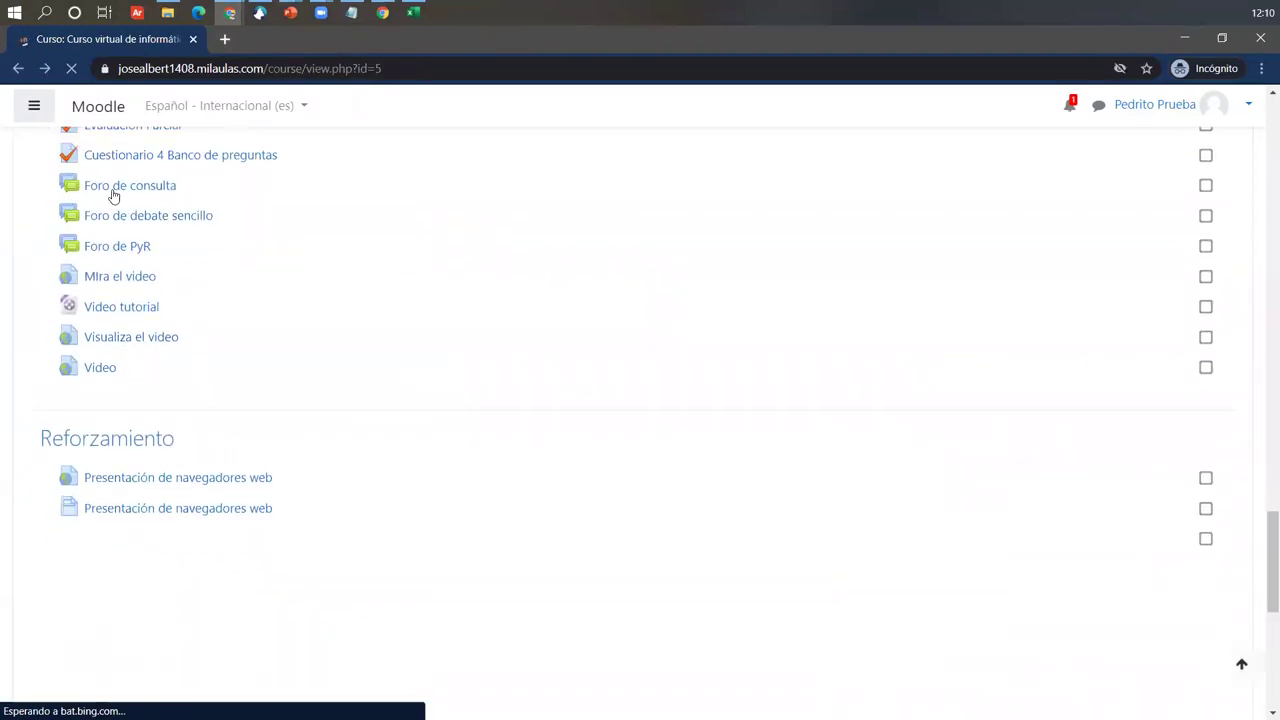
left_click(151, 266)
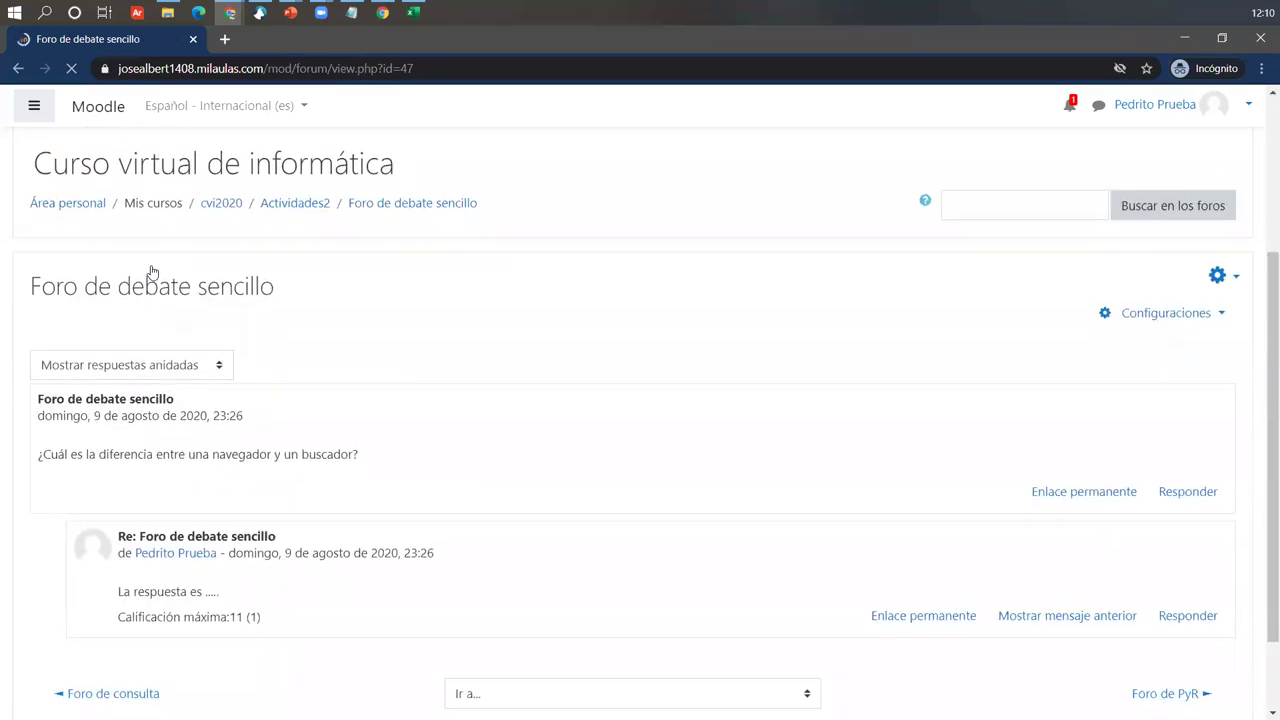
key("alt+Left")
left_click(107, 298)
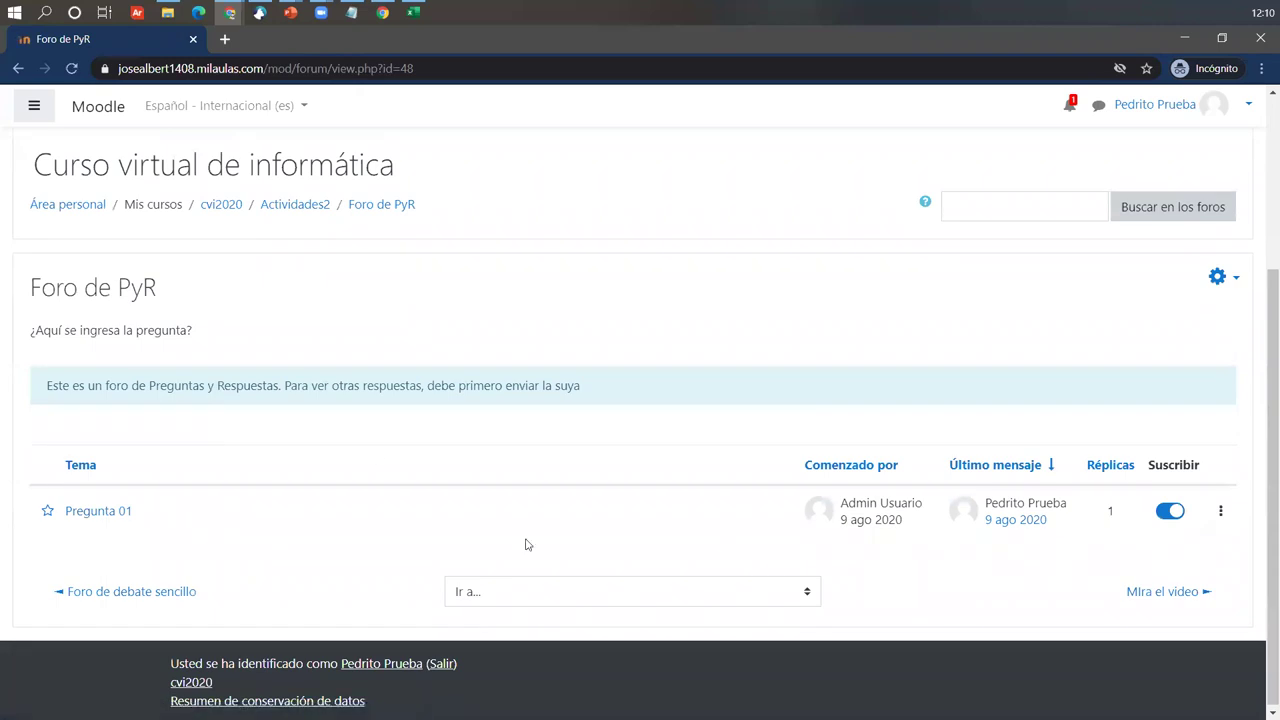
left_click_drag(41, 456, 243, 457)
scroll(243, 451, "down", 2)
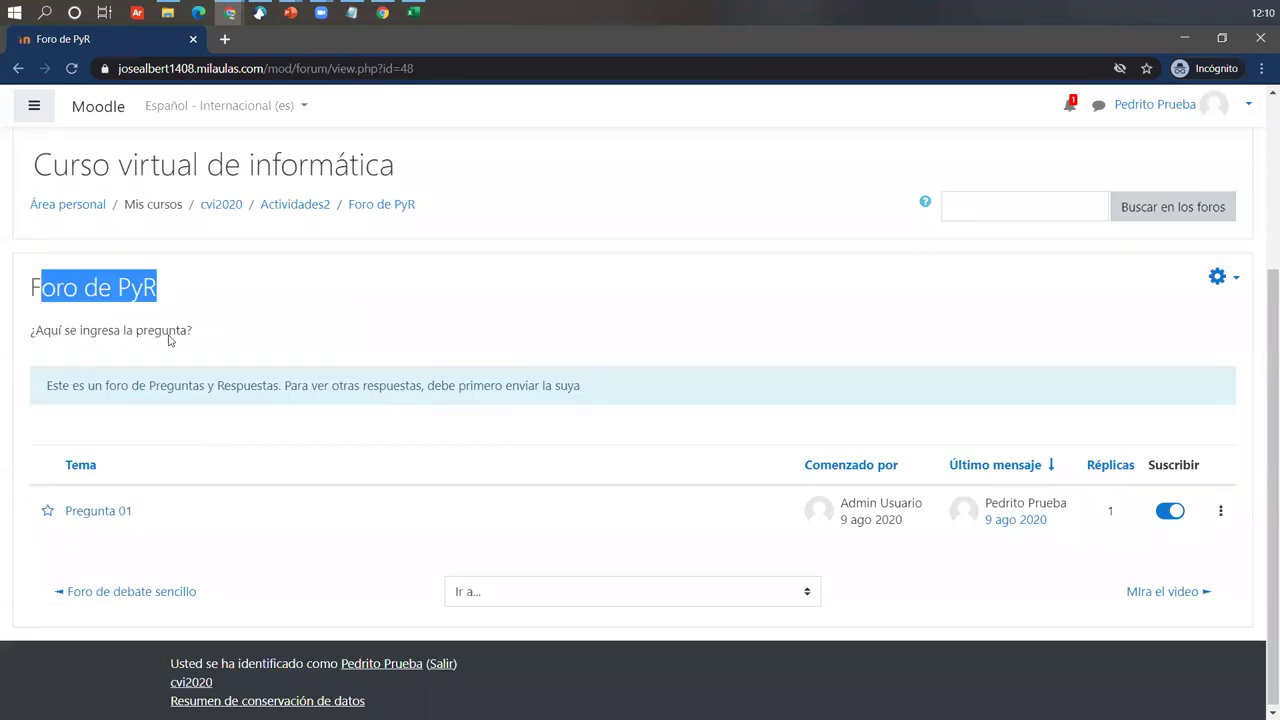
left_click(98, 512)
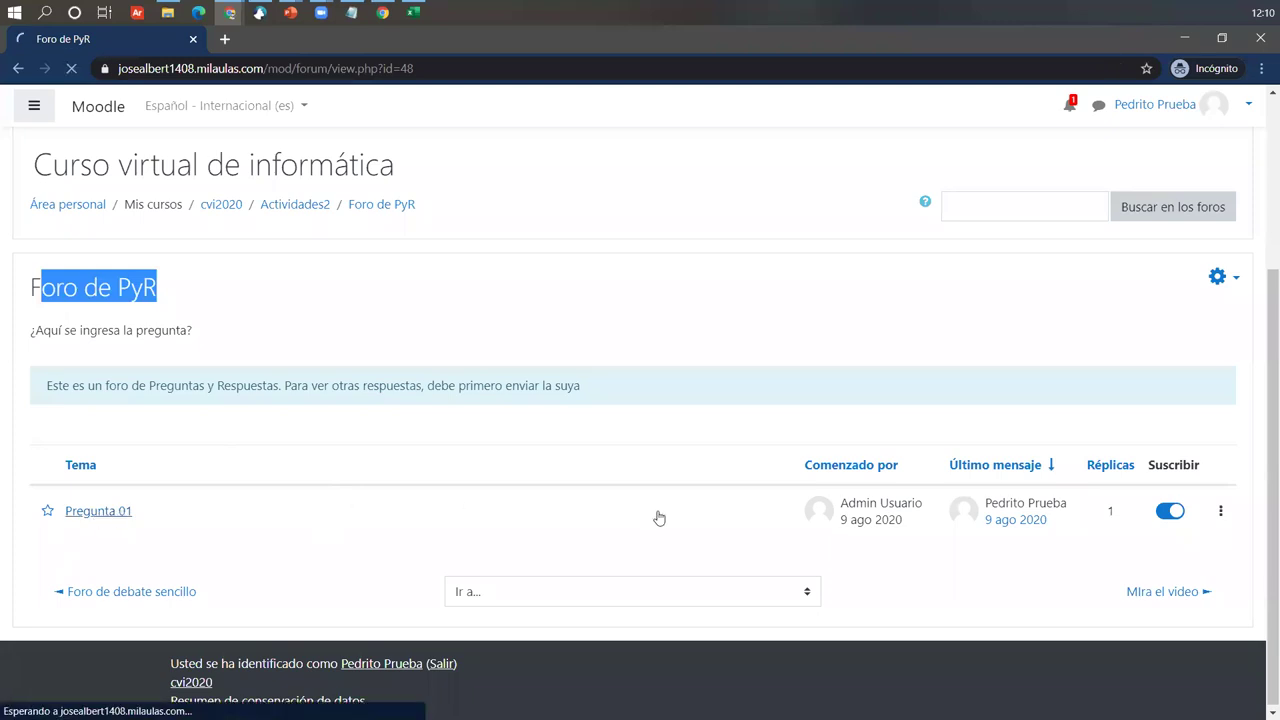
scroll(400, 500, "down", 2)
left_click_drag(116, 486, 201, 487)
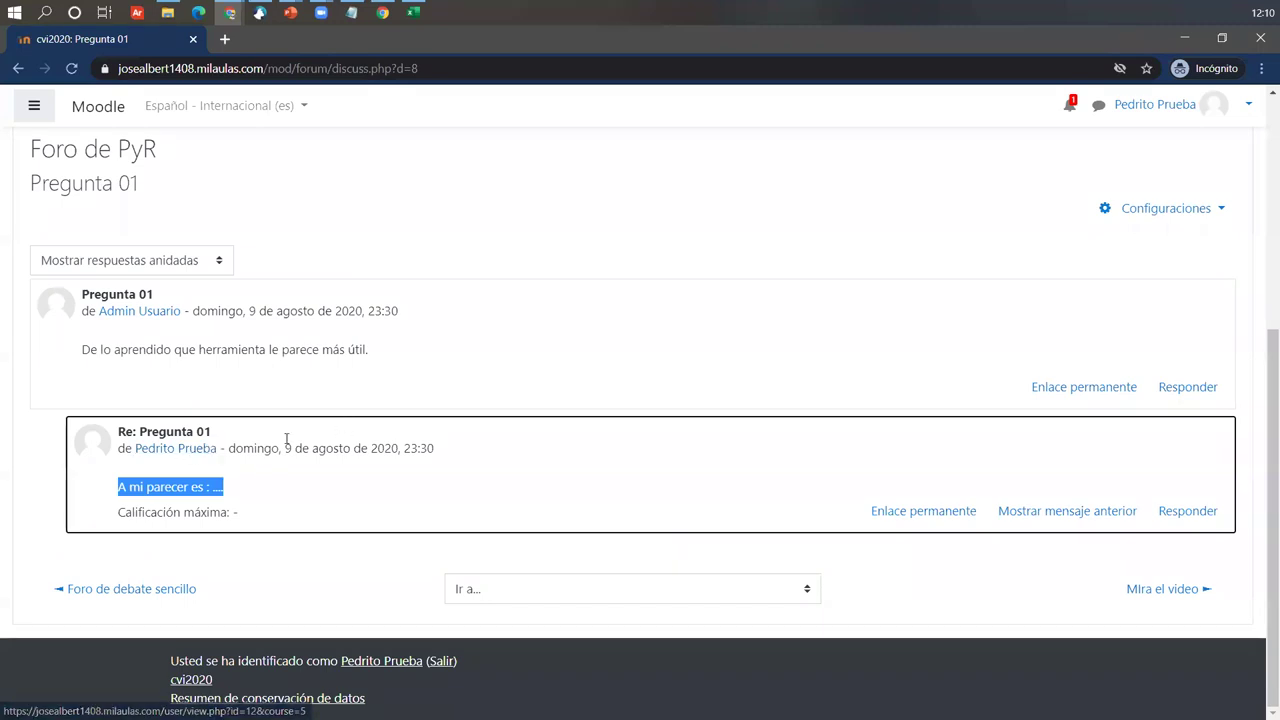
scroll(150, 560, "up", 3)
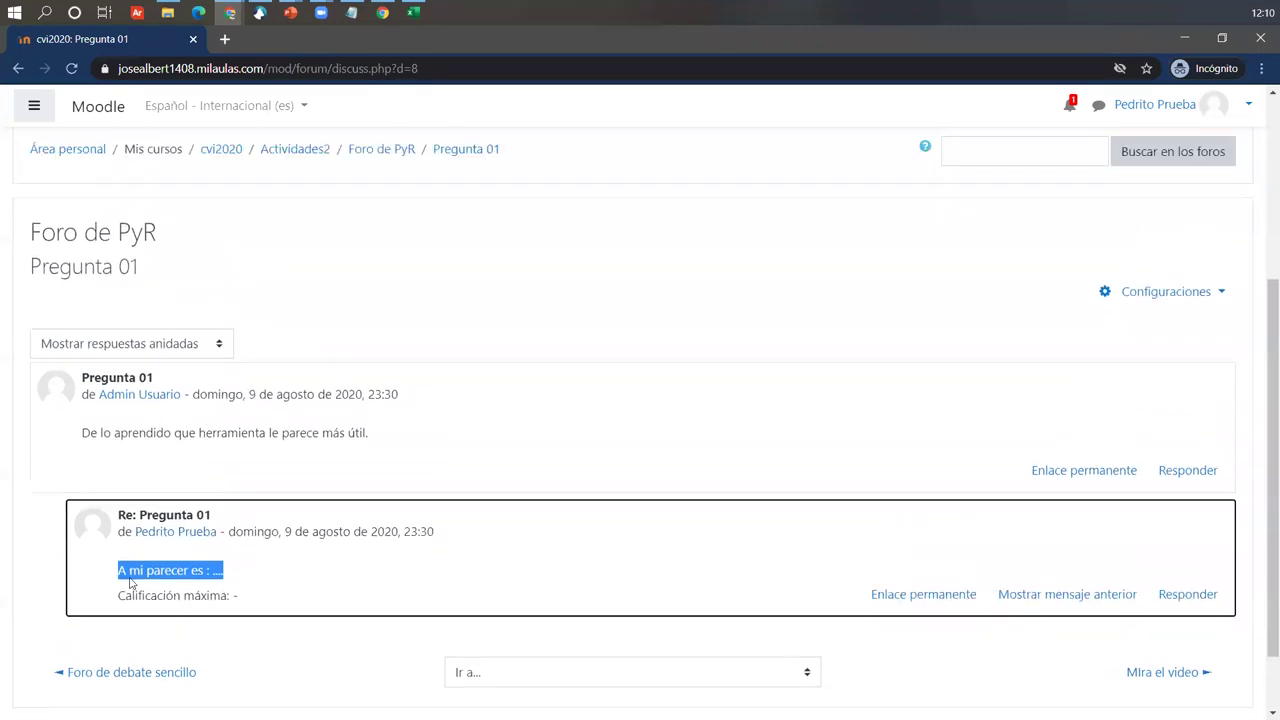
scroll(195, 544, "up", 1)
scroll(194, 543, "down", 3)
scroll(200, 543, "up", 5)
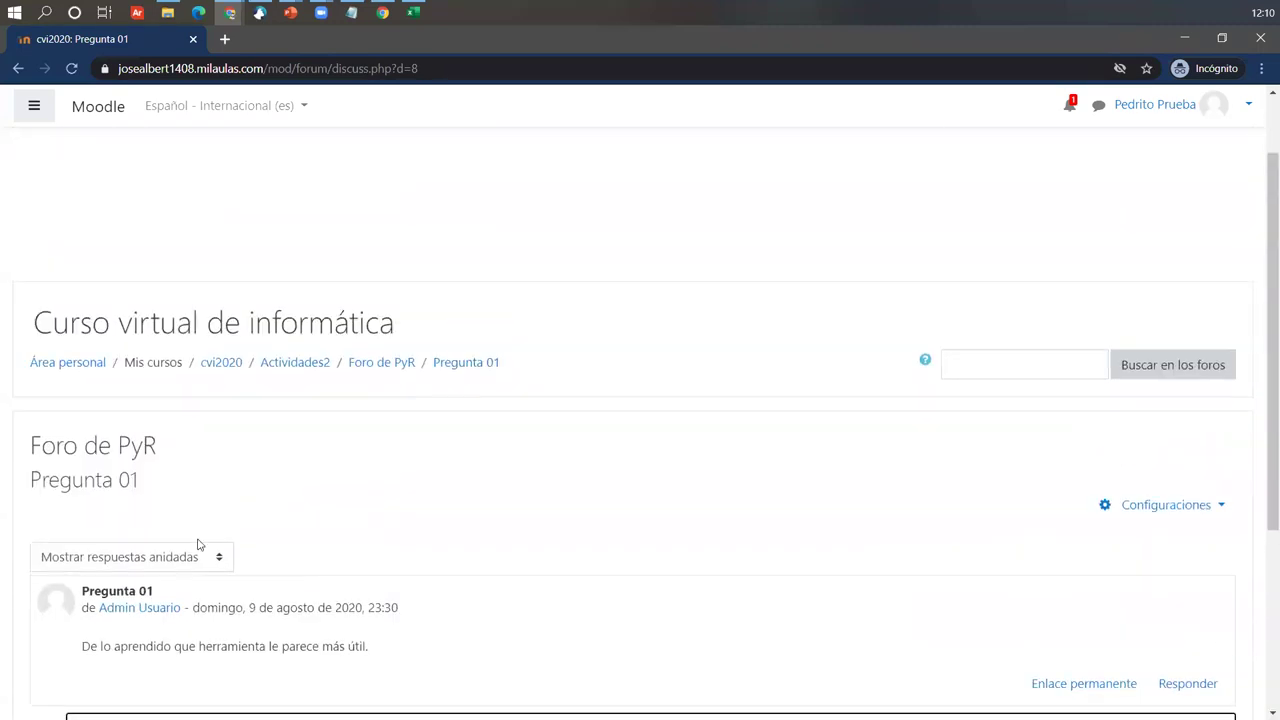
scroll(391, 495, "down", 1)
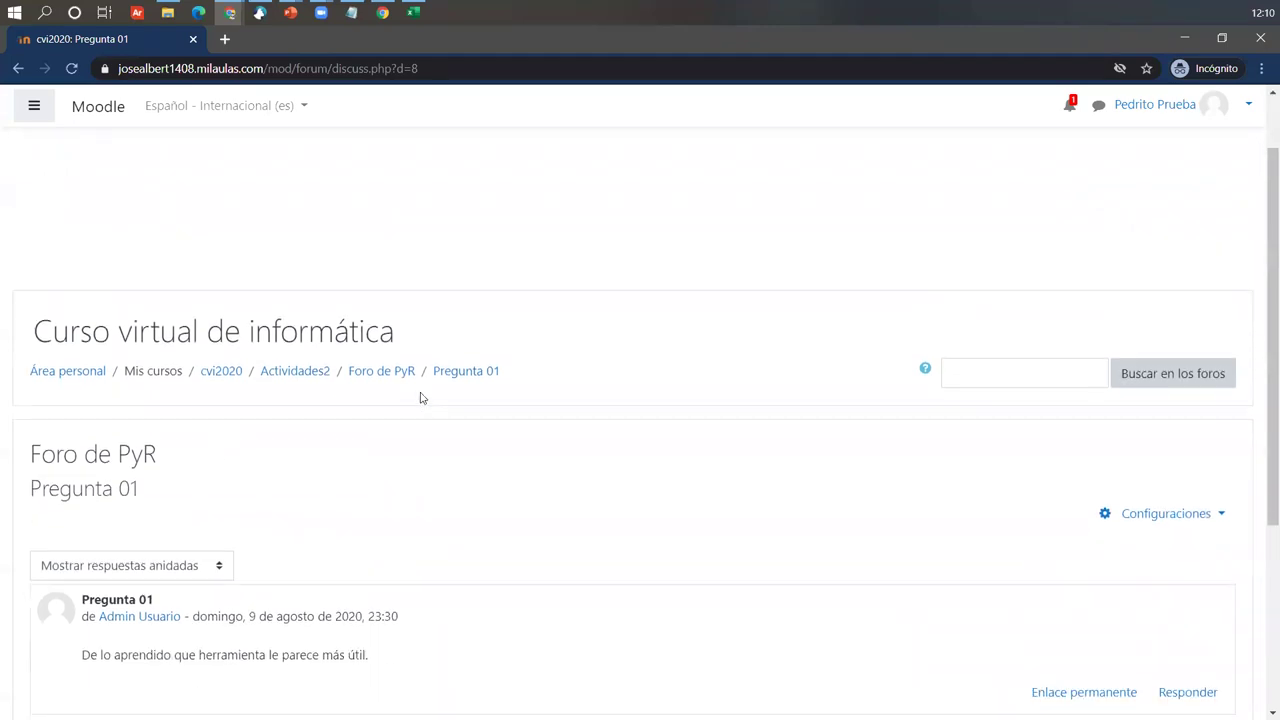
left_click(303, 379)
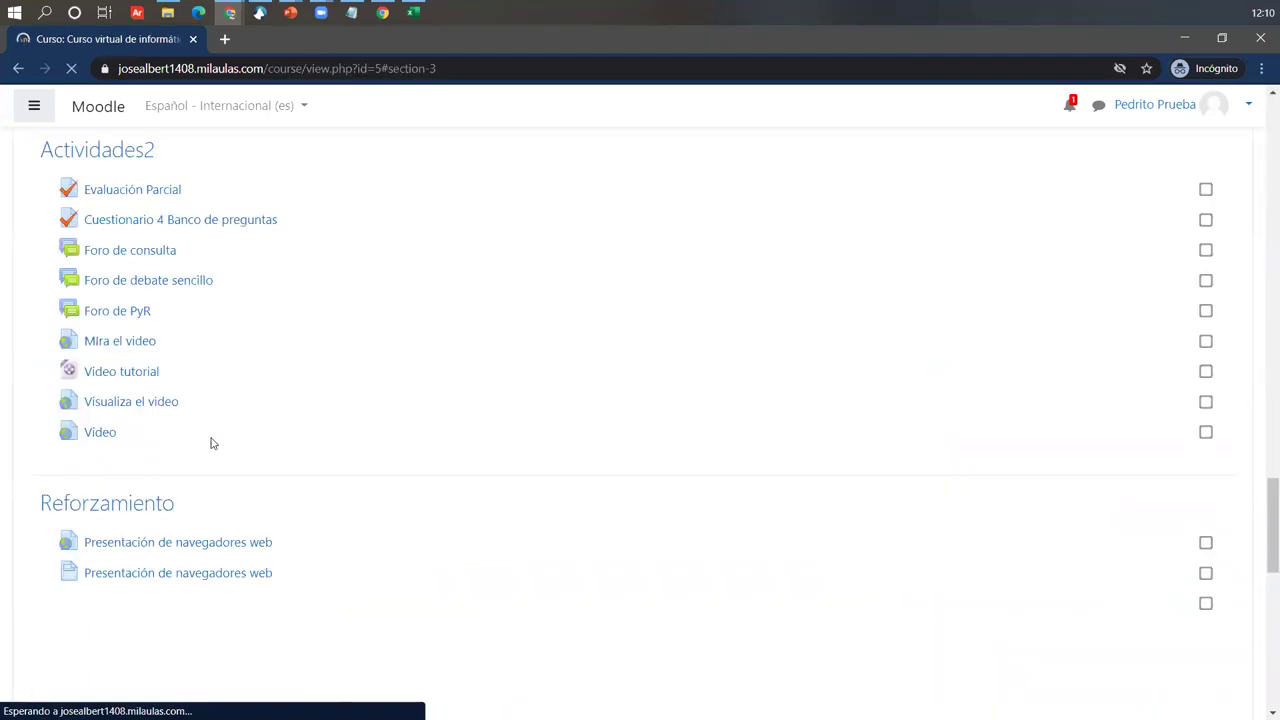
Step: Look over the Foro de debate sencillo forum and return to the course page
scroll(209, 443, "down", 3)
scroll(61, 434, "up", 2)
scroll(61, 434, "up", 7)
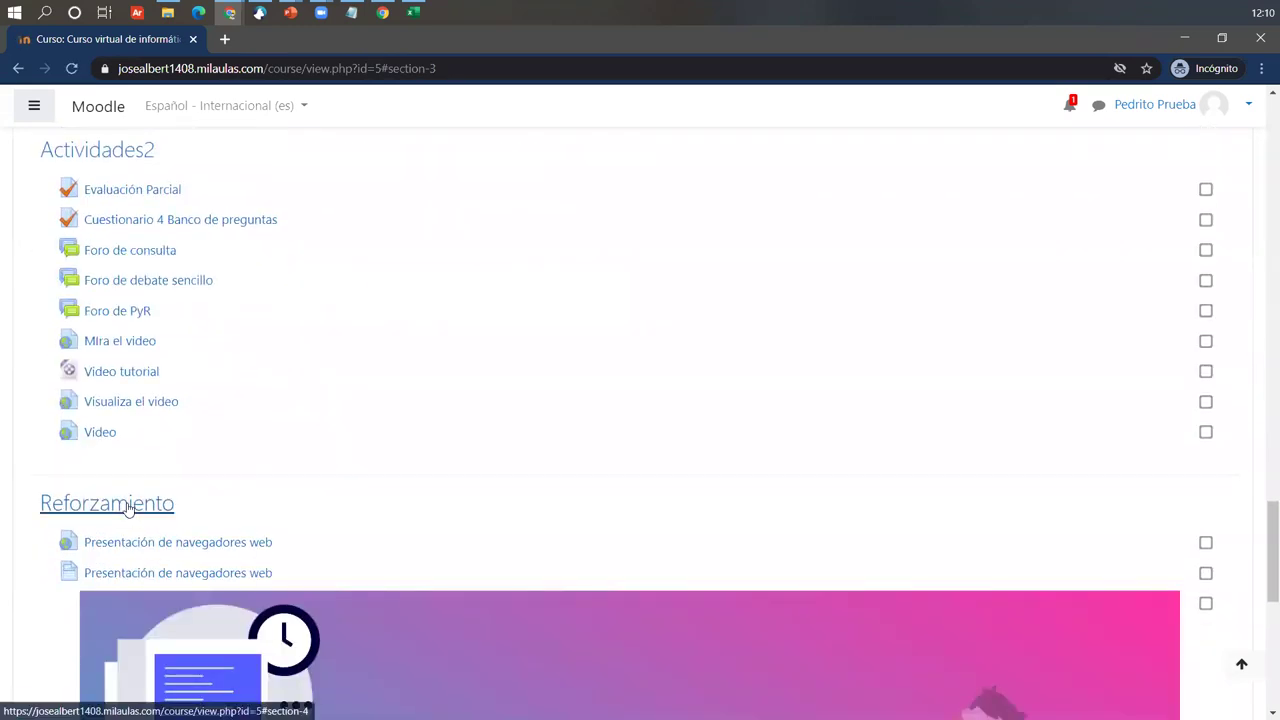
scroll(149, 470, "up", 3)
left_click(152, 529)
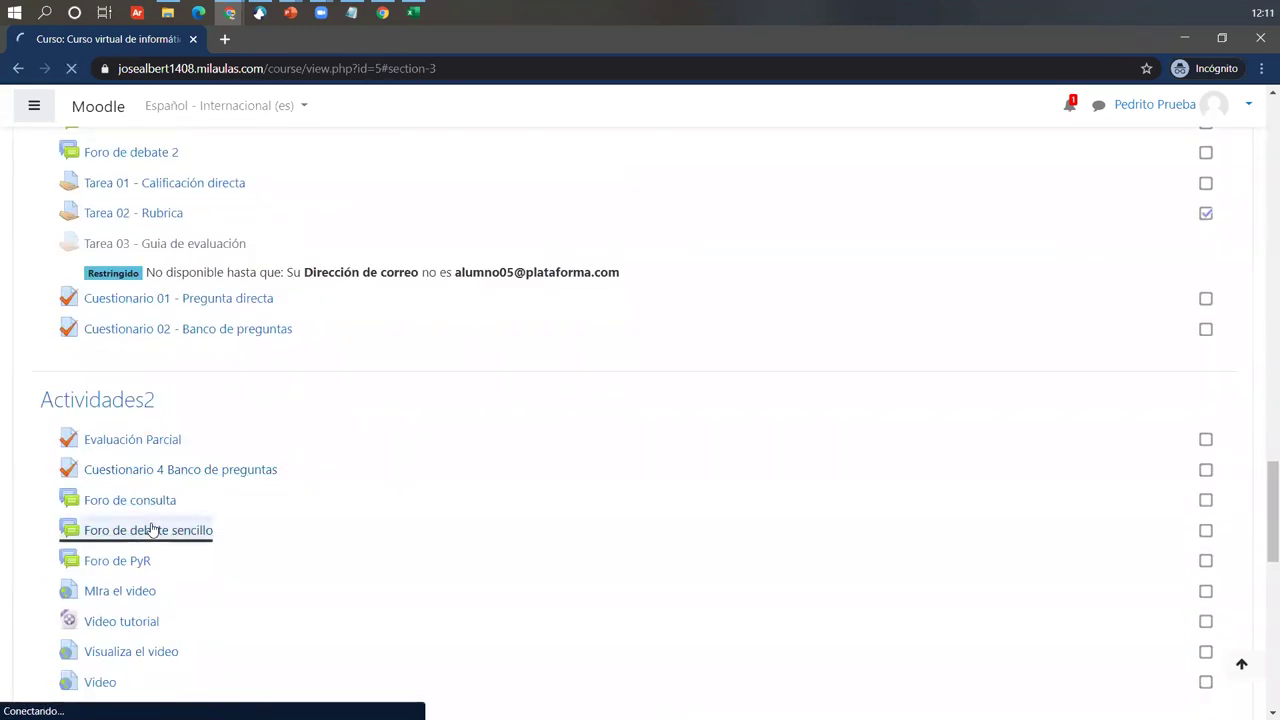
scroll(130, 500, "down", 2)
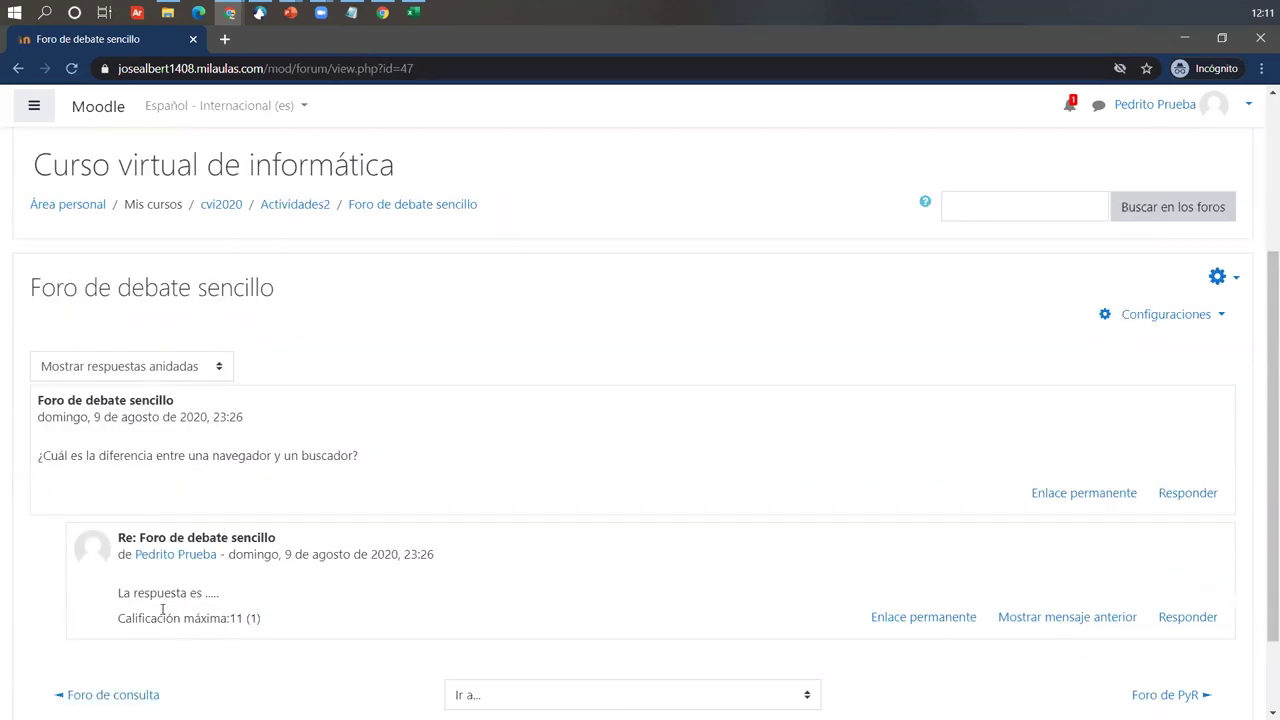
key("alt+Left")
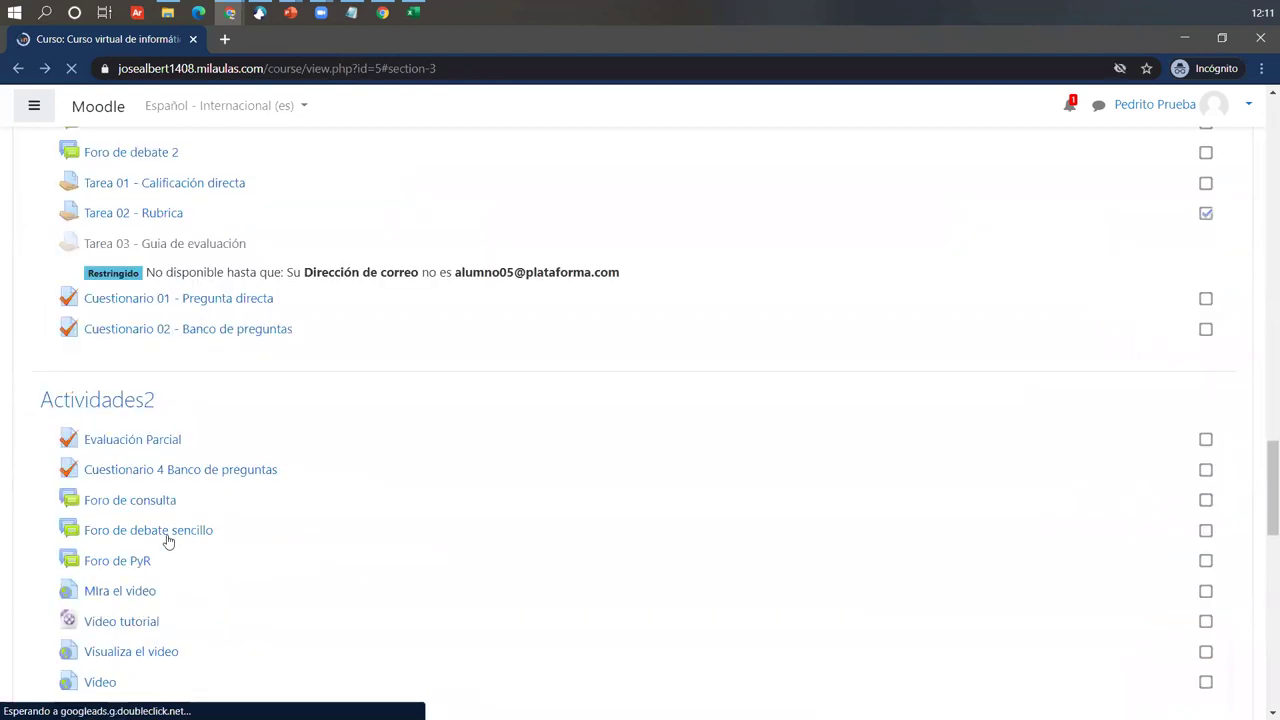
Step: Look over Foro de consulta, return to the course, and select the site domain in the address bar
left_click(110, 588)
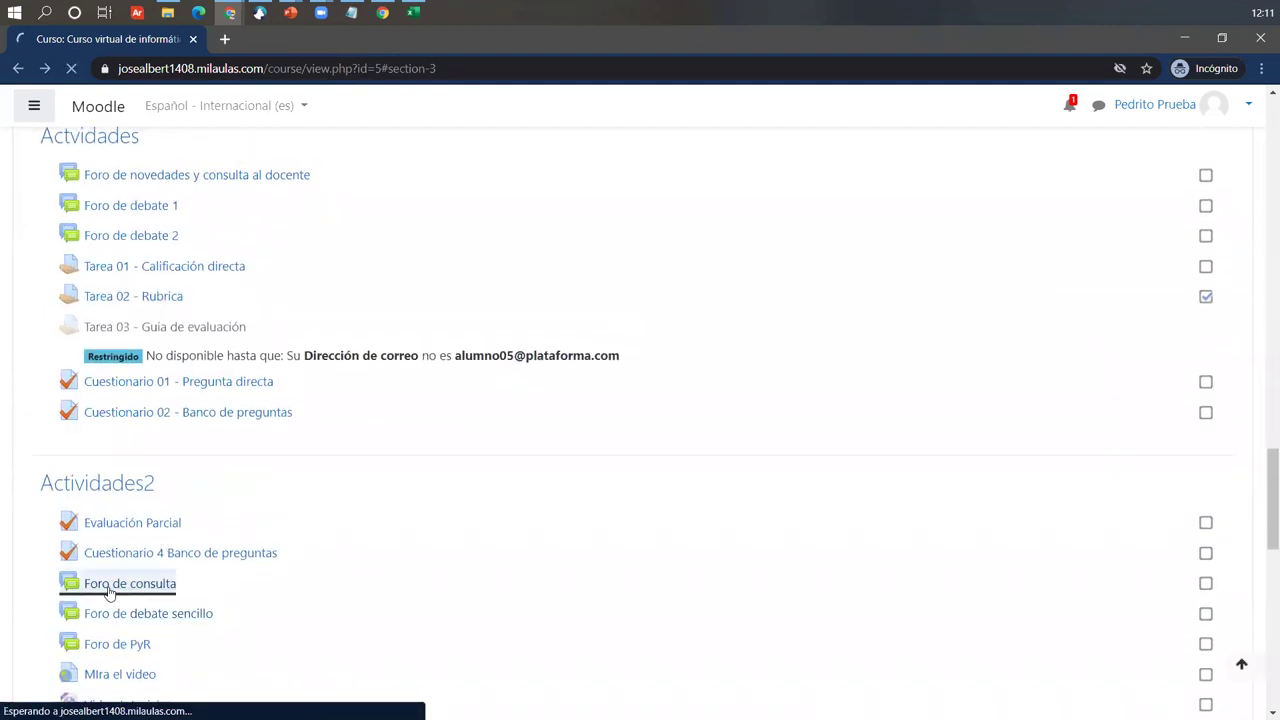
scroll(91, 566, "down", 1)
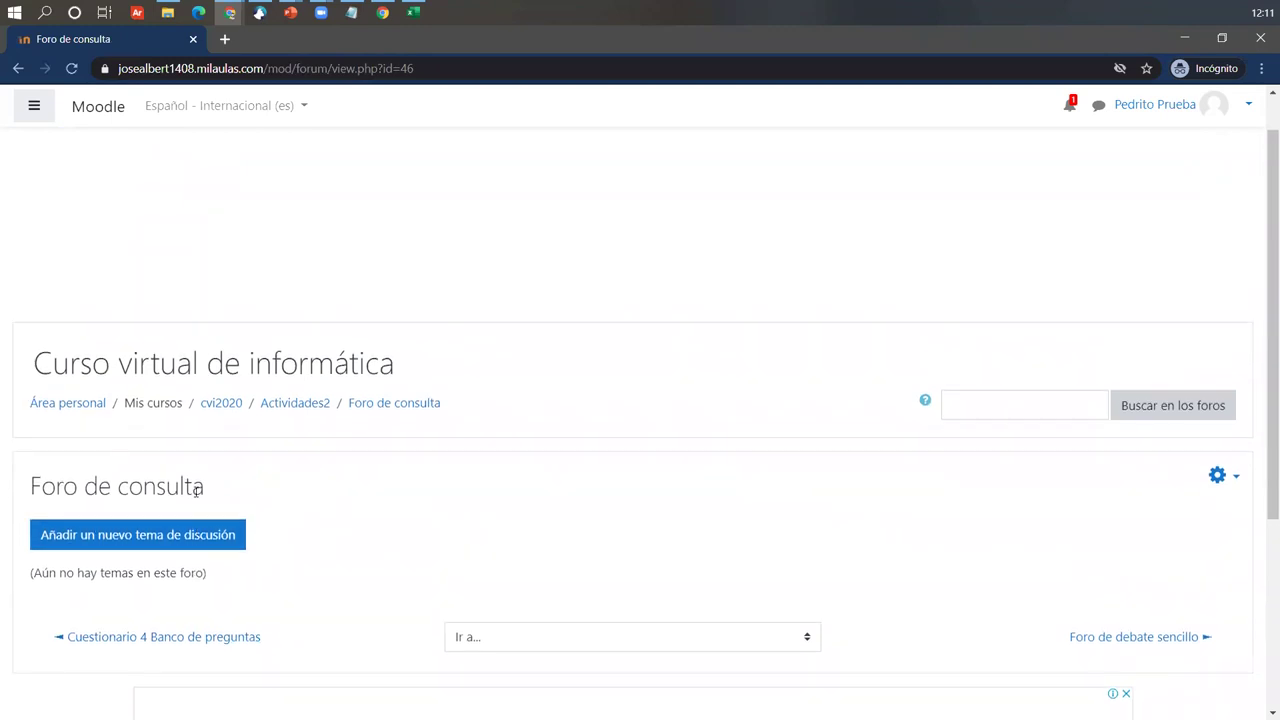
key("alt+Left")
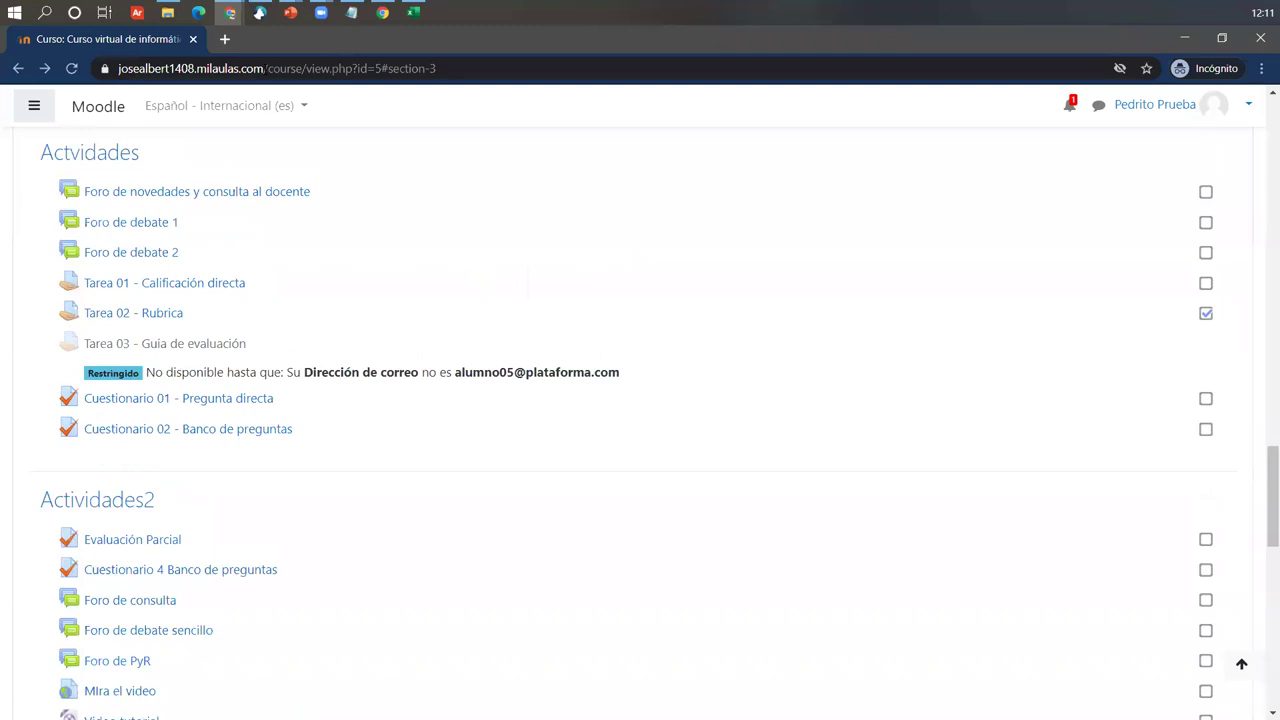
left_click_drag(119, 68, 264, 68)
key("ctrl+c")
Step: Load the copied milaulas Moodle address in Firefox
left_click(260, 12)
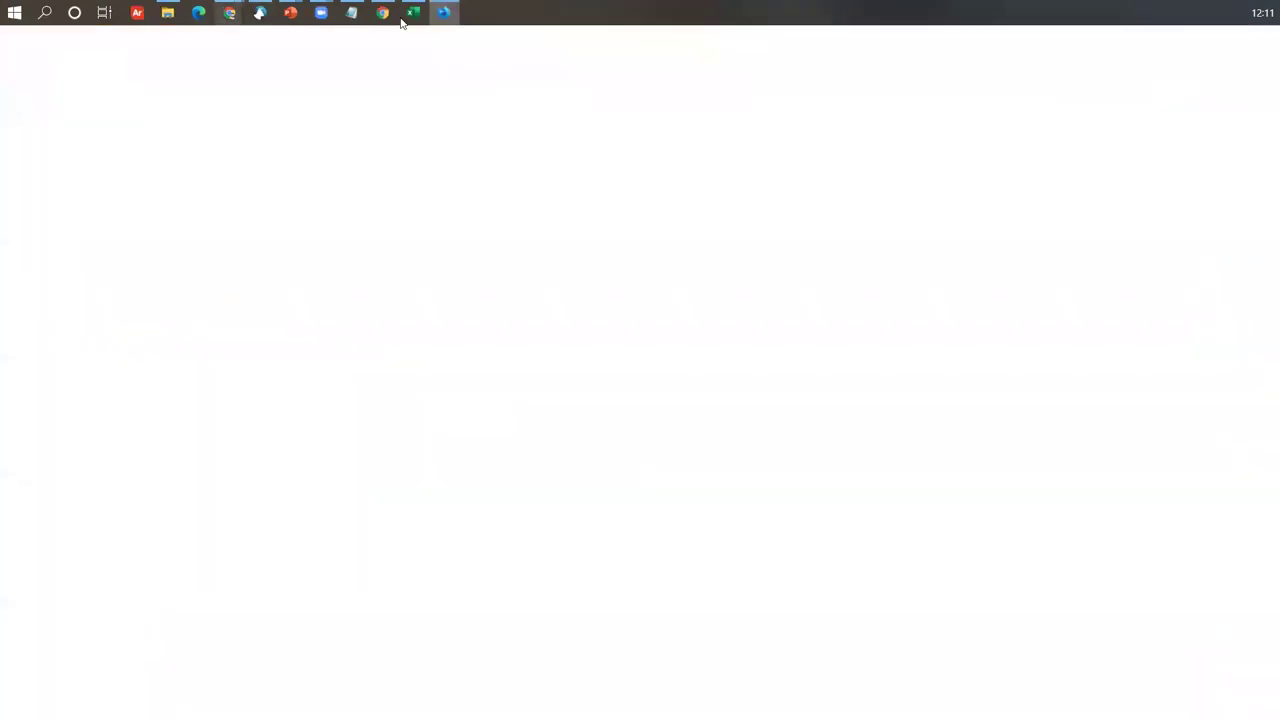
left_click(412, 68)
key("ctrl+v")
key("Return")
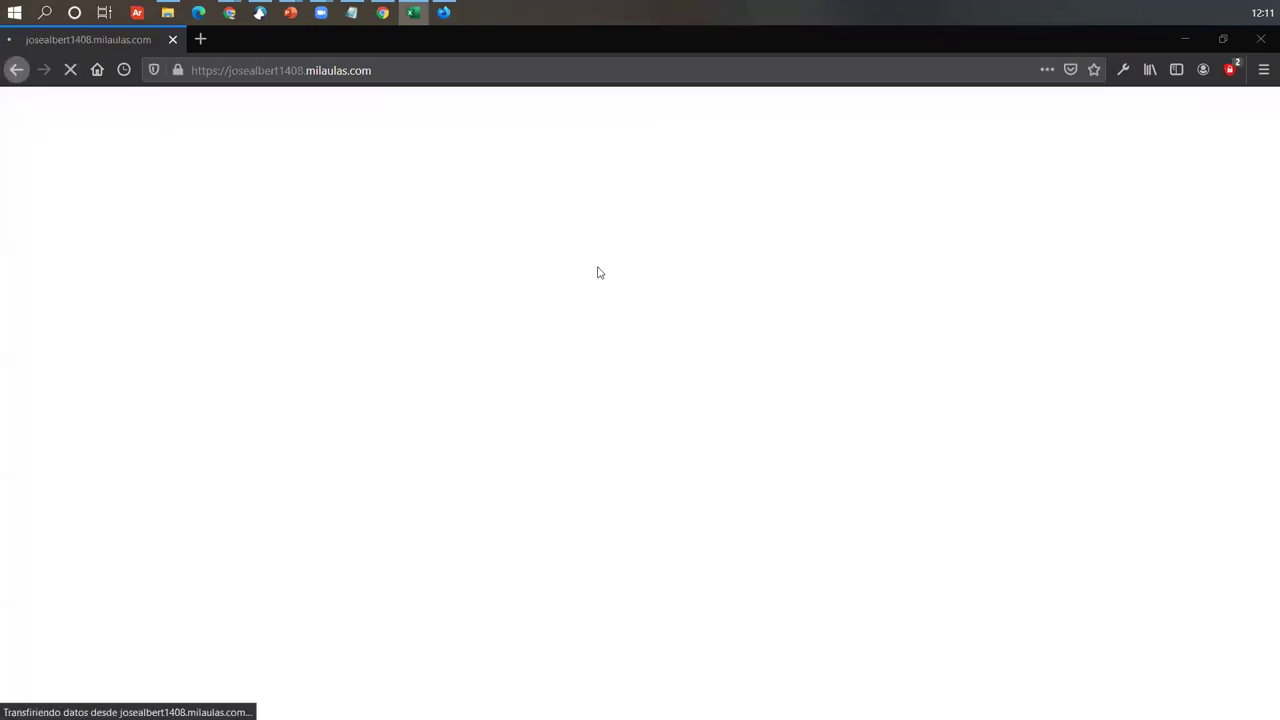
left_click(509, 37)
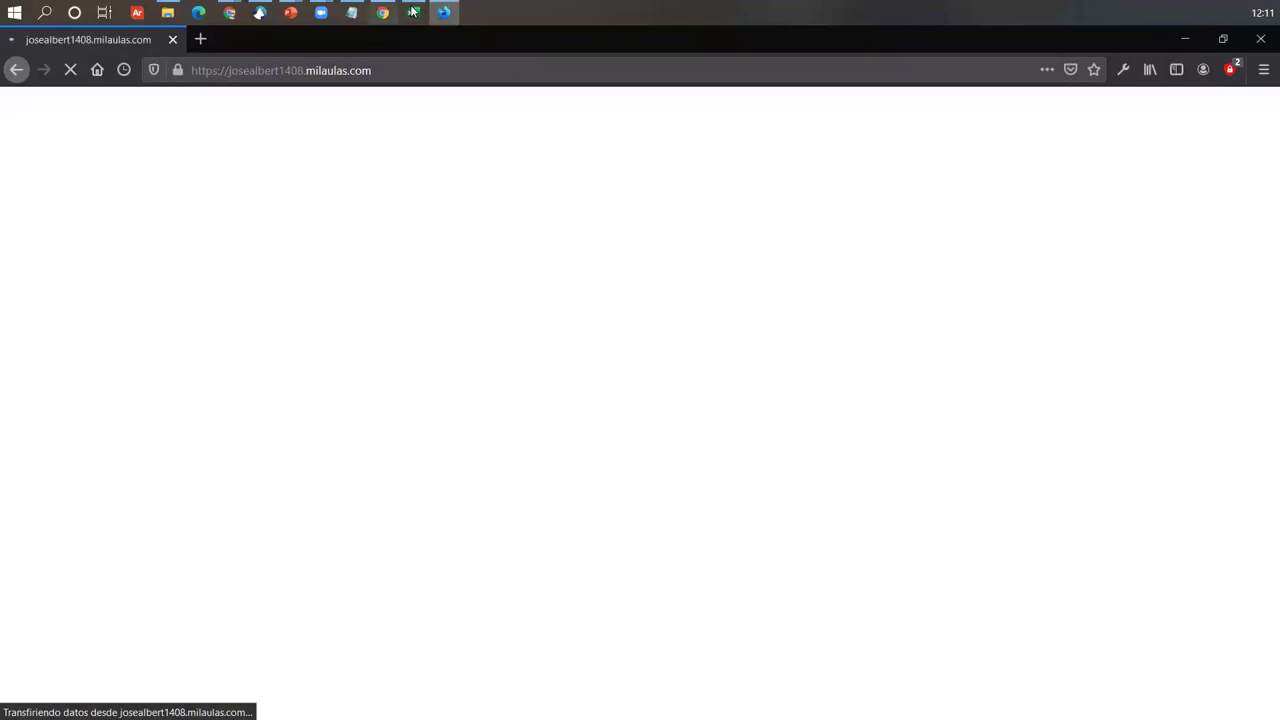
Step: Sign in as a second student using the saved username and the password
mouse_move(414, 11)
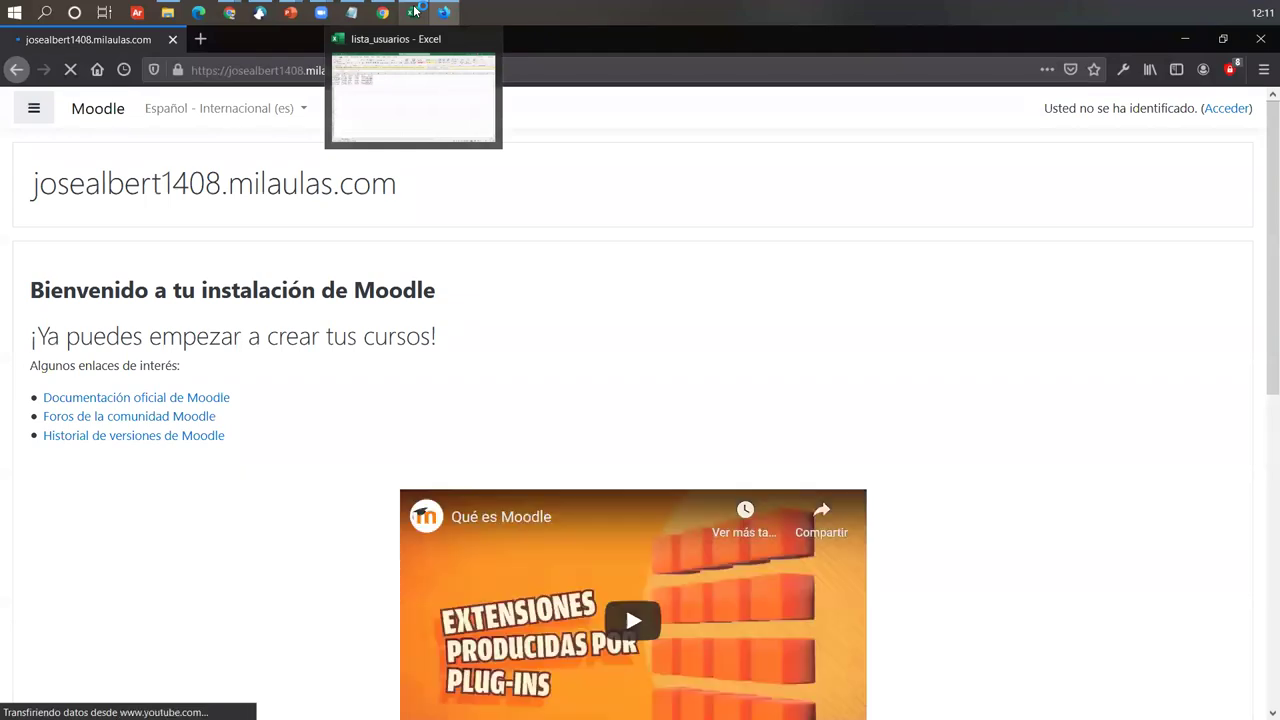
left_click(1228, 110)
left_click(586, 243)
left_click(525, 280)
key("ctrl+v")
left_click(517, 367)
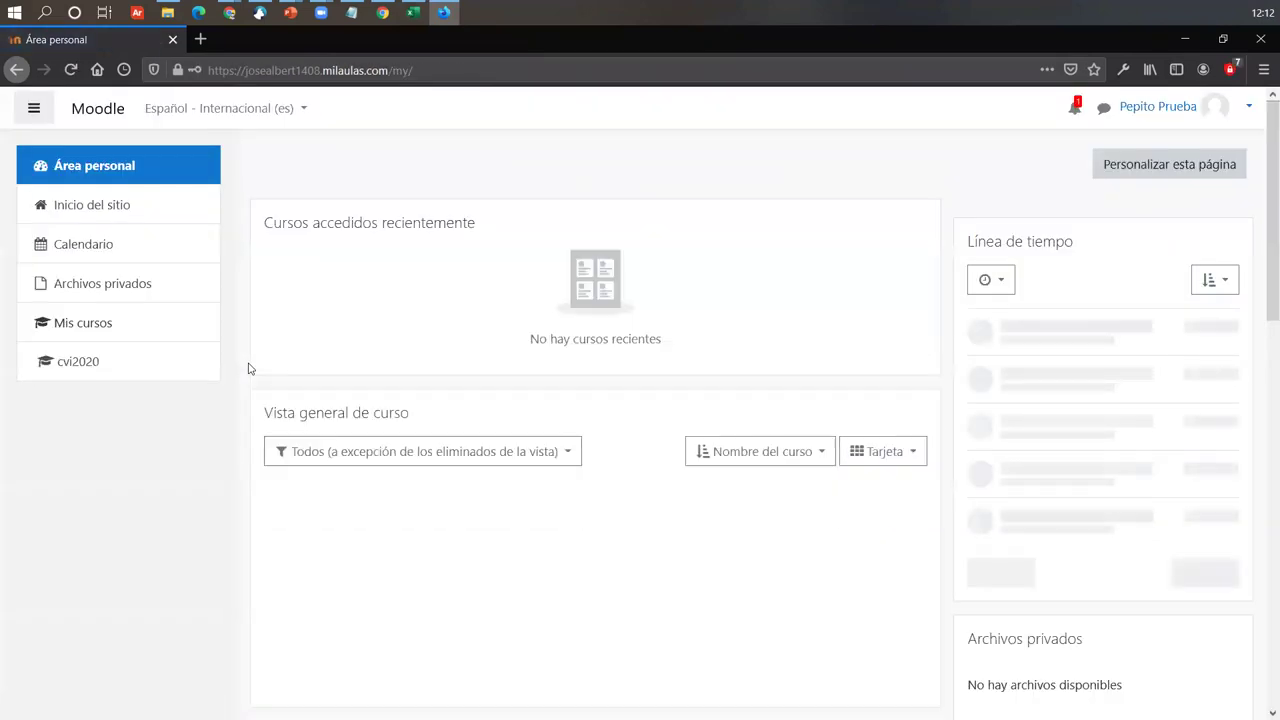
scroll(604, 378, "down", 3)
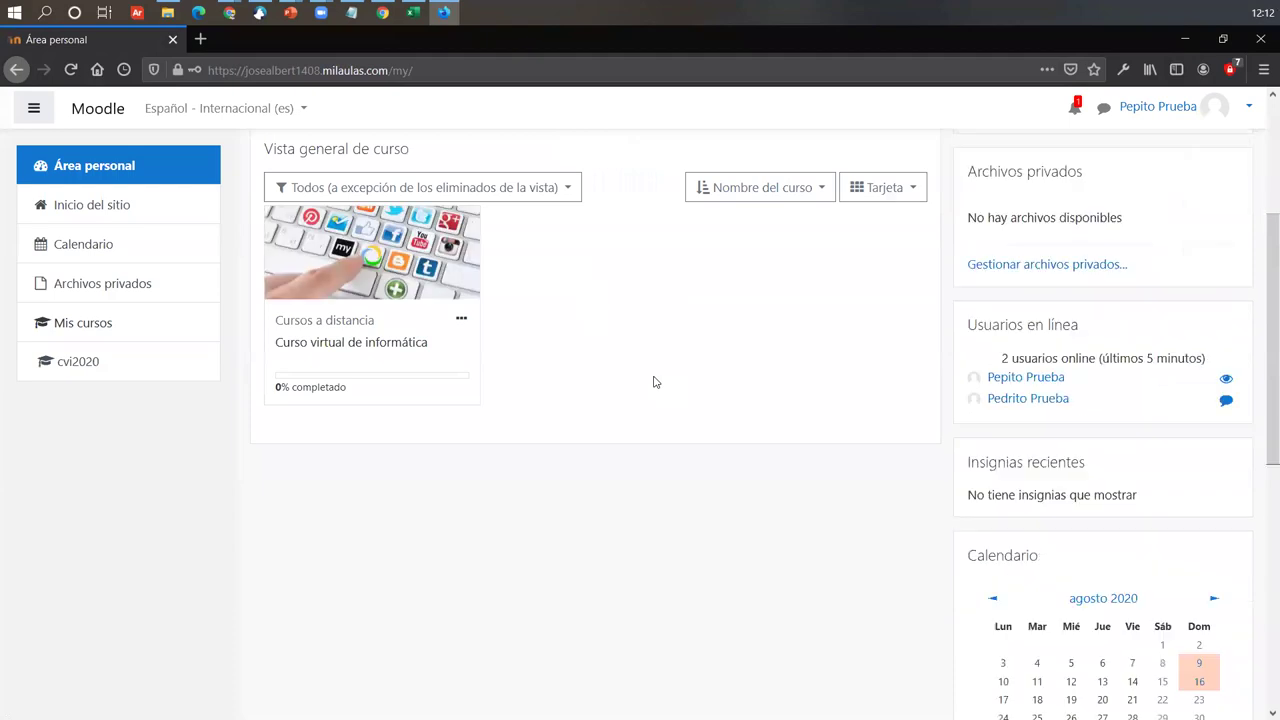
Step: Open the Curso virtual de informática course and scroll to the Actividades2 forums
left_click(374, 343)
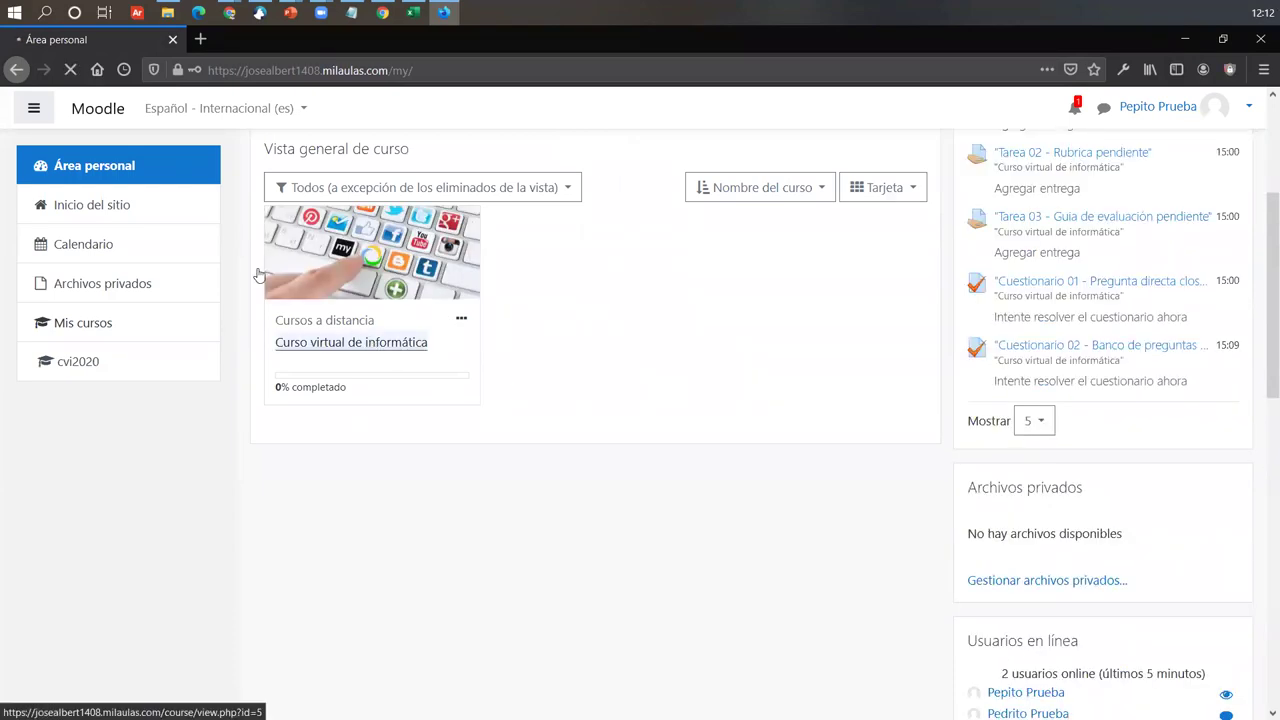
scroll(432, 443, "down", 10)
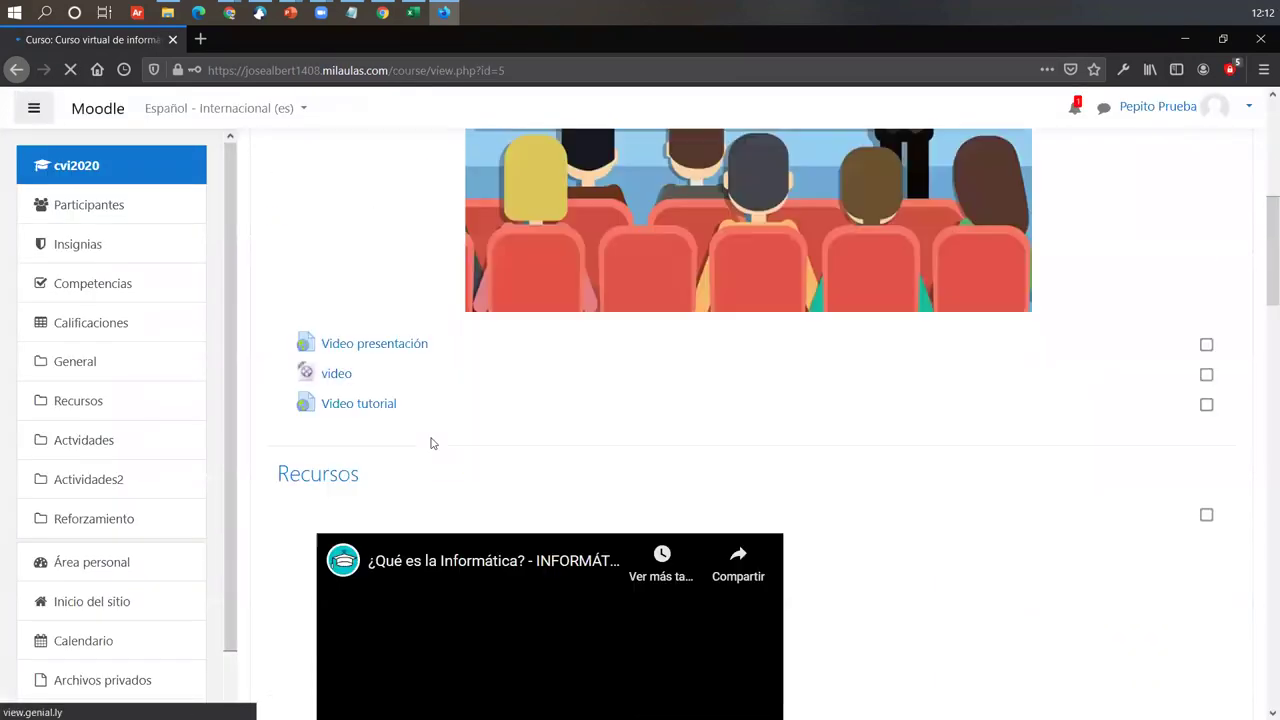
scroll(432, 443, "down", 10)
scroll(400, 452, "up", 2)
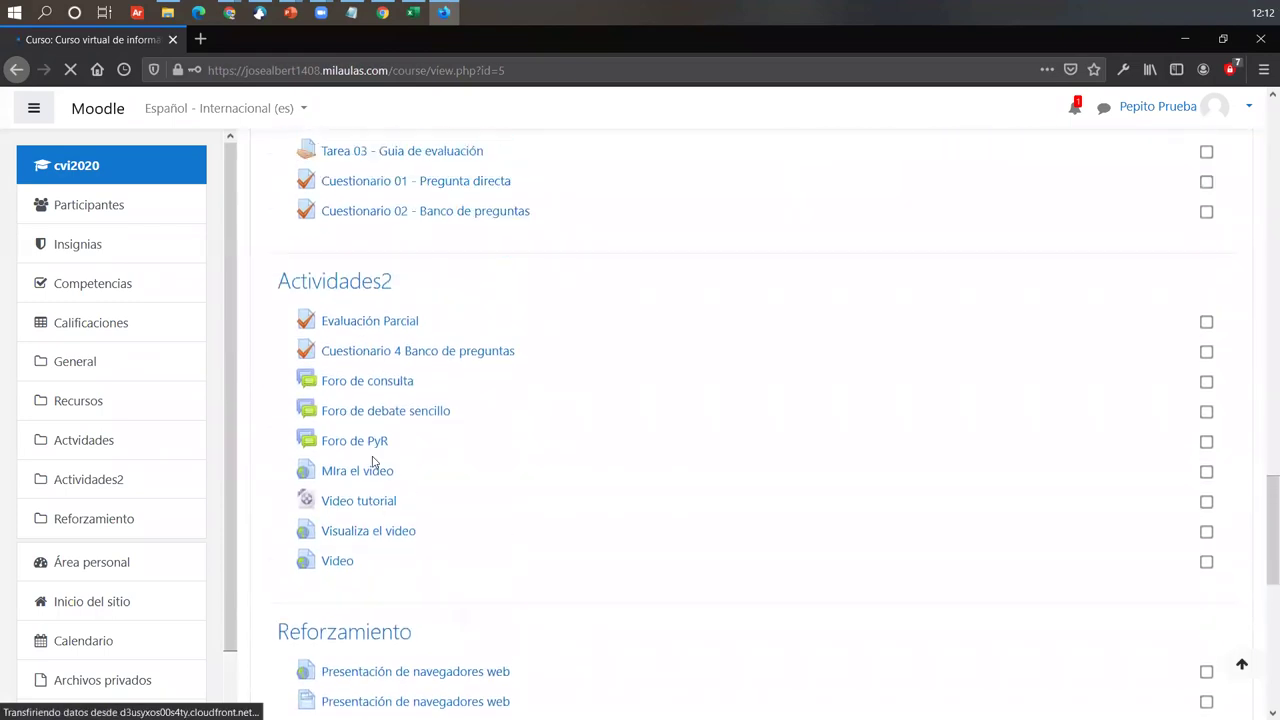
scroll(358, 377, "up", 3)
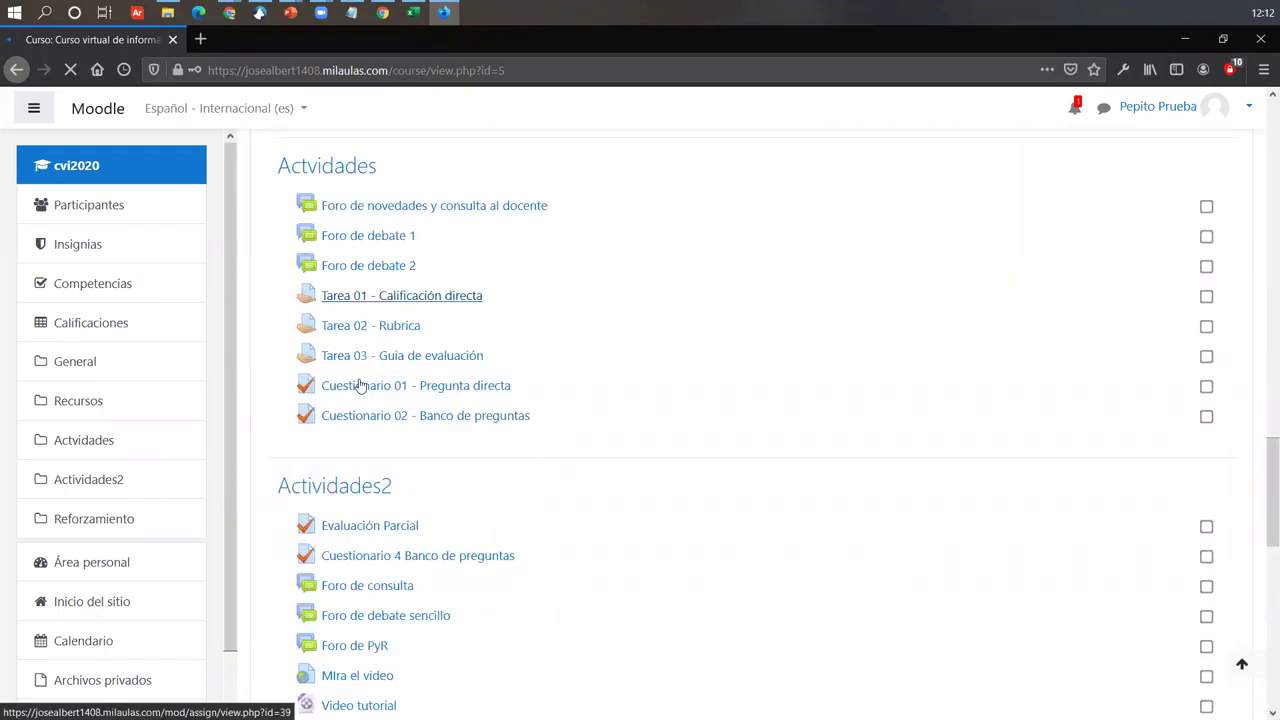
scroll(357, 345, "down", 3)
scroll(357, 345, "down", 1)
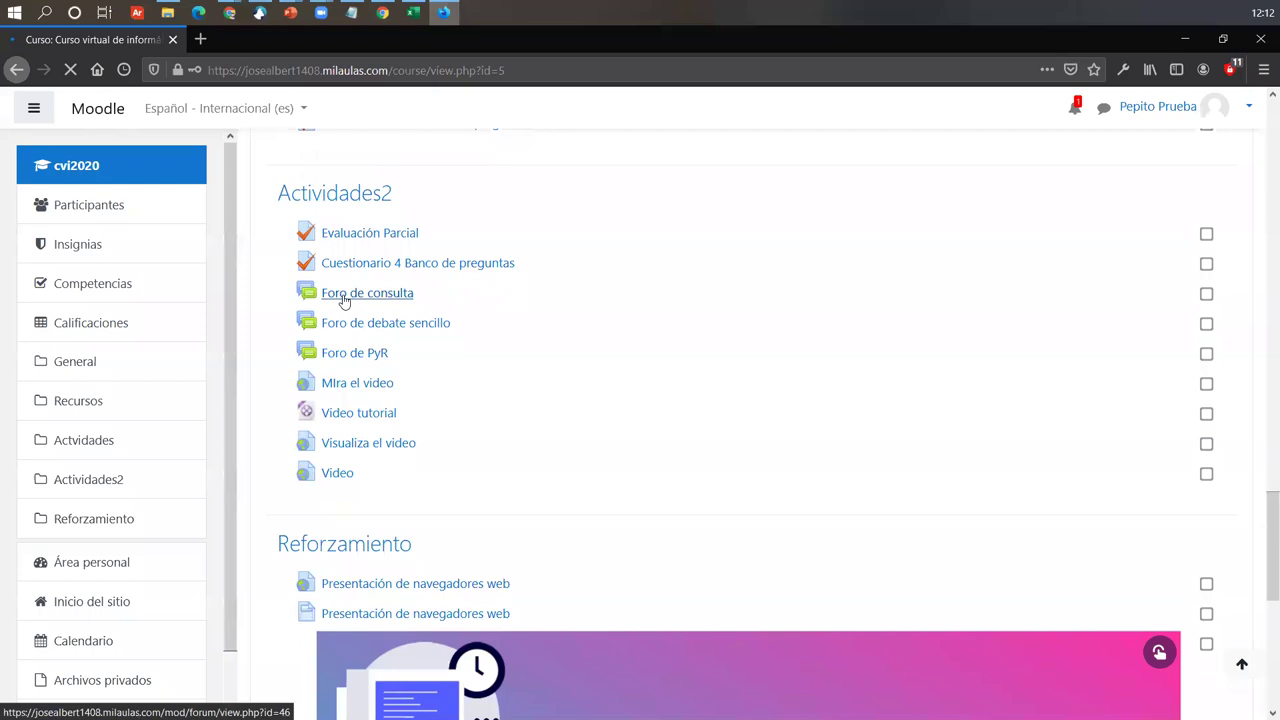
scroll(366, 323, "up", 1)
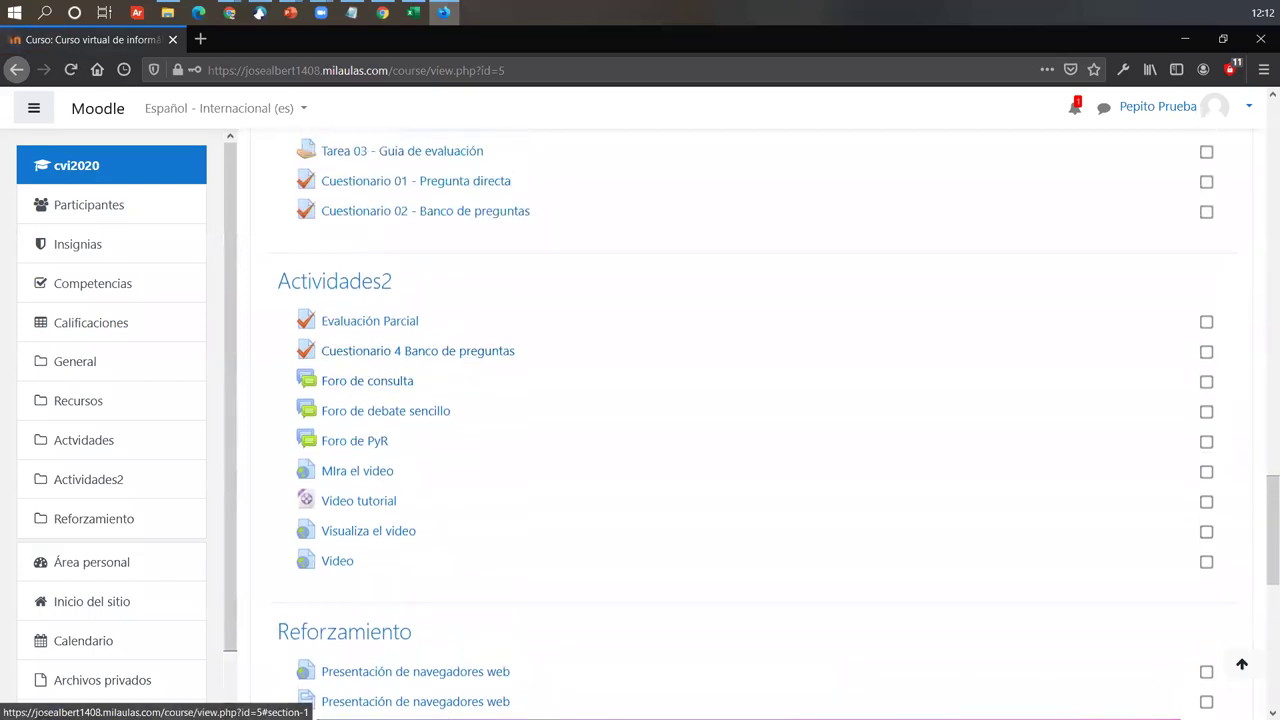
Step: Check the Notepad forum-type notes, highlighting the De uso general line
key("alt+Tab")
left_click(518, 255)
left_click_drag(795, 292, 299, 303)
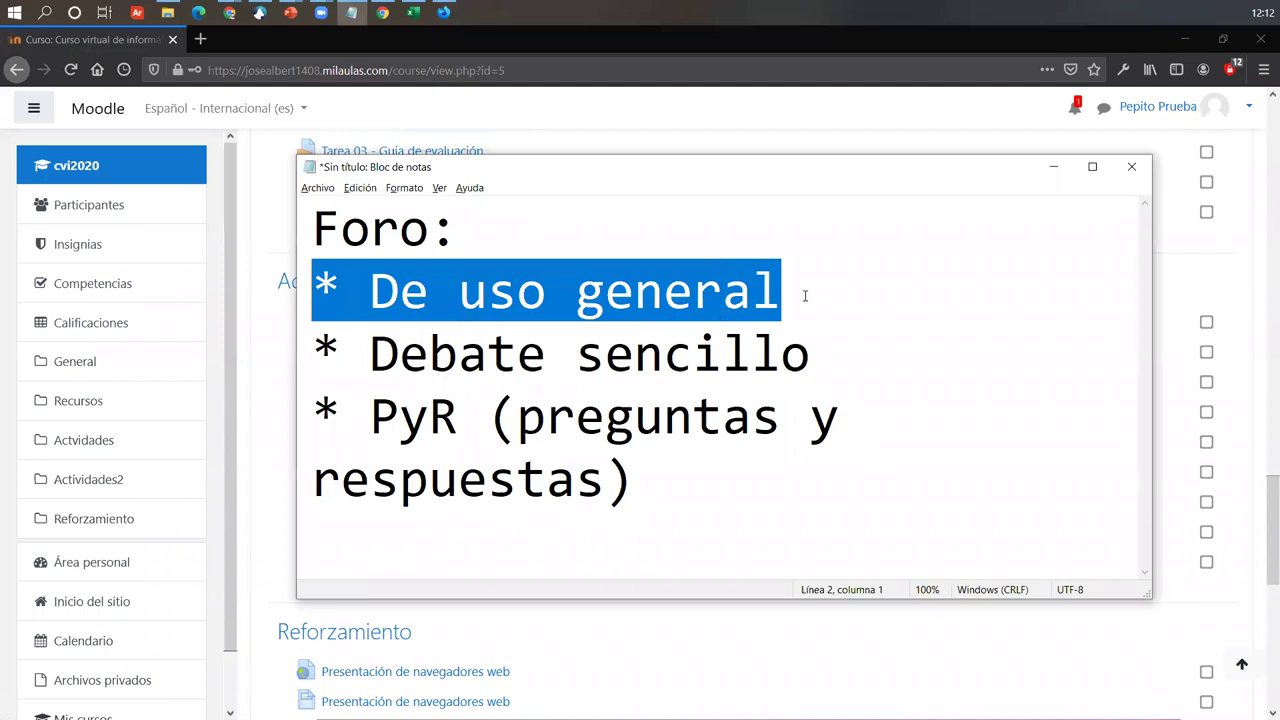
left_click(805, 296)
left_click_drag(809, 291, 312, 292)
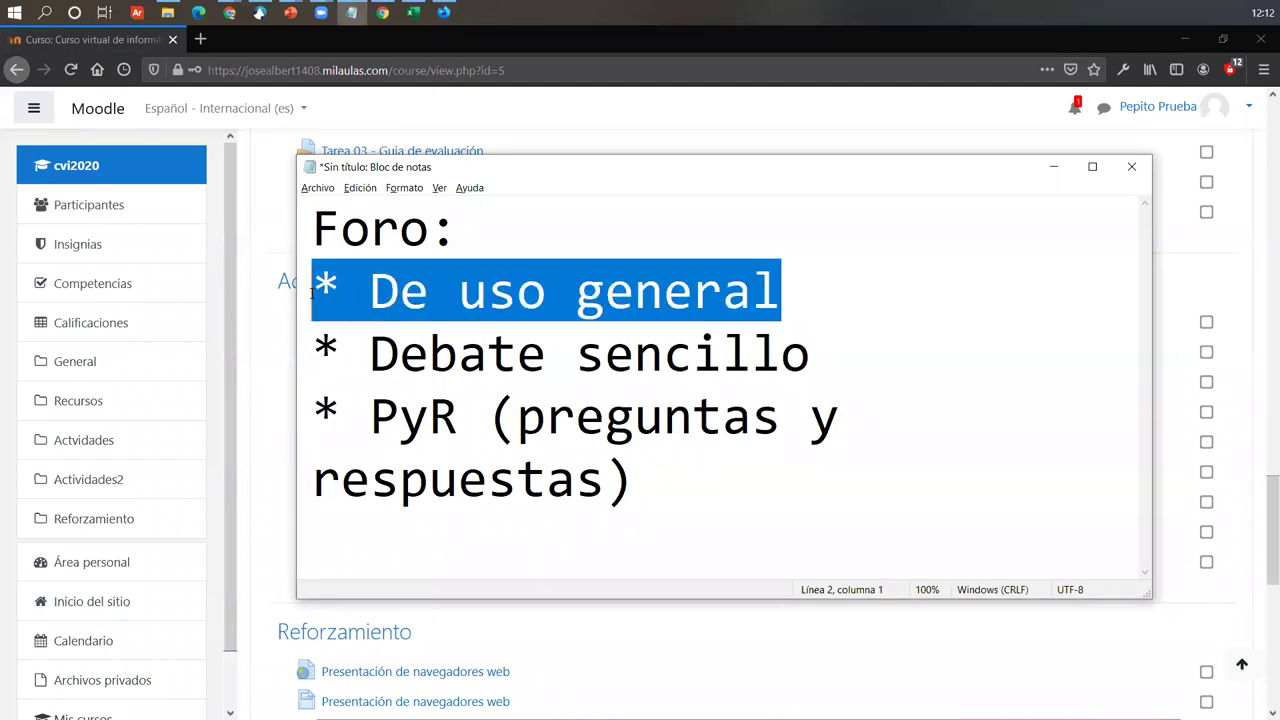
left_click(449, 296)
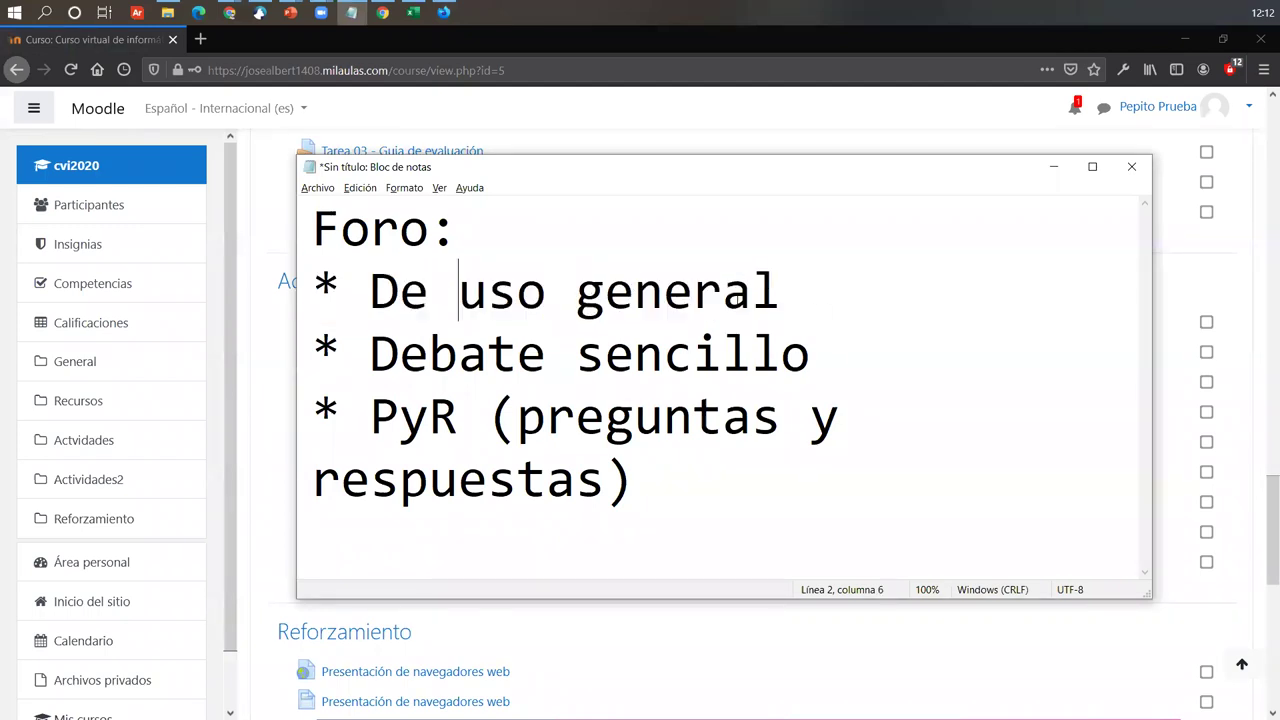
left_click(264, 349)
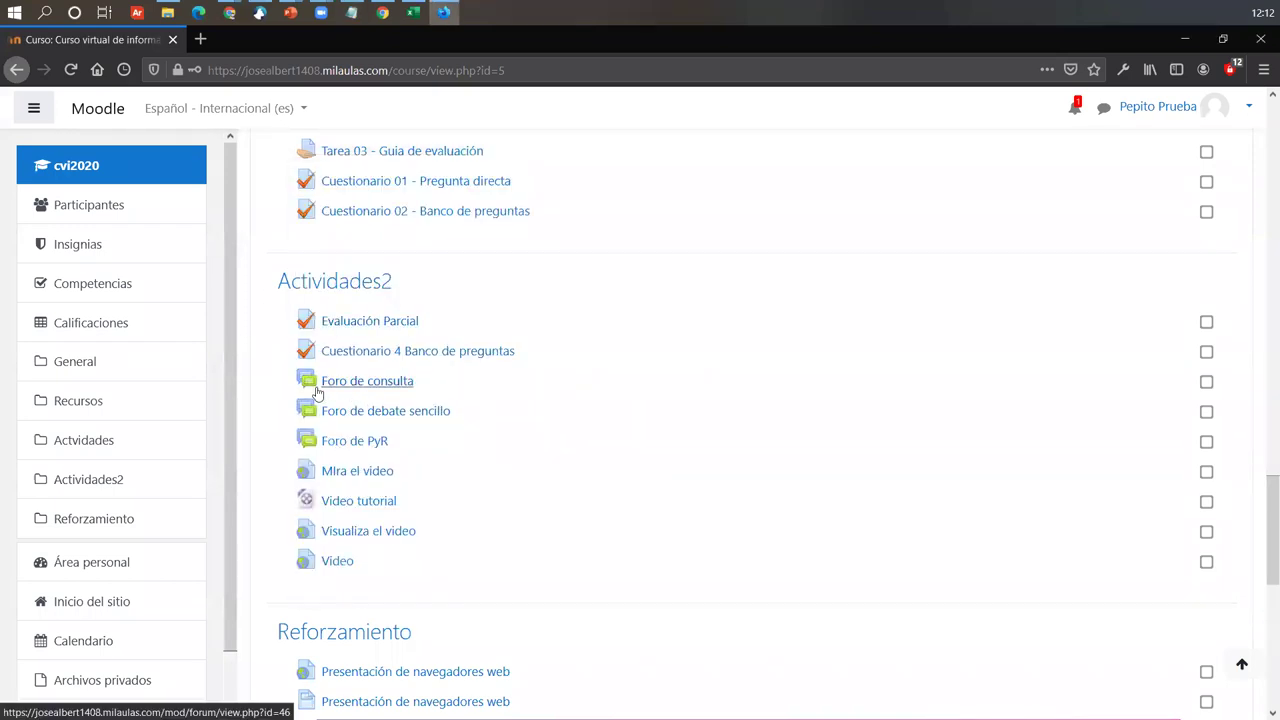
Step: In Foro de debate sencillo, post the reply 'MI aporte es ...' to the debate question
left_click(405, 413)
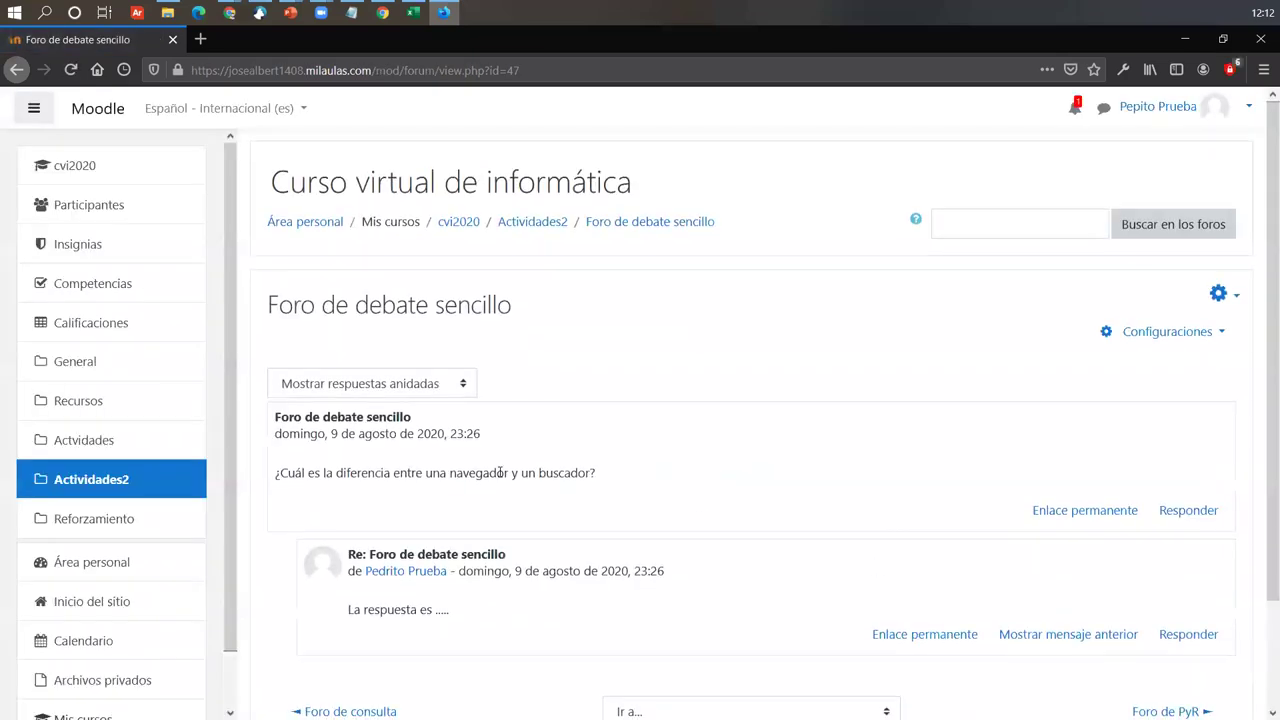
scroll(600, 450, "down", 2)
left_click_drag(277, 350, 697, 366)
left_click(715, 369)
left_click_drag(599, 349, 363, 323)
left_click(1205, 393)
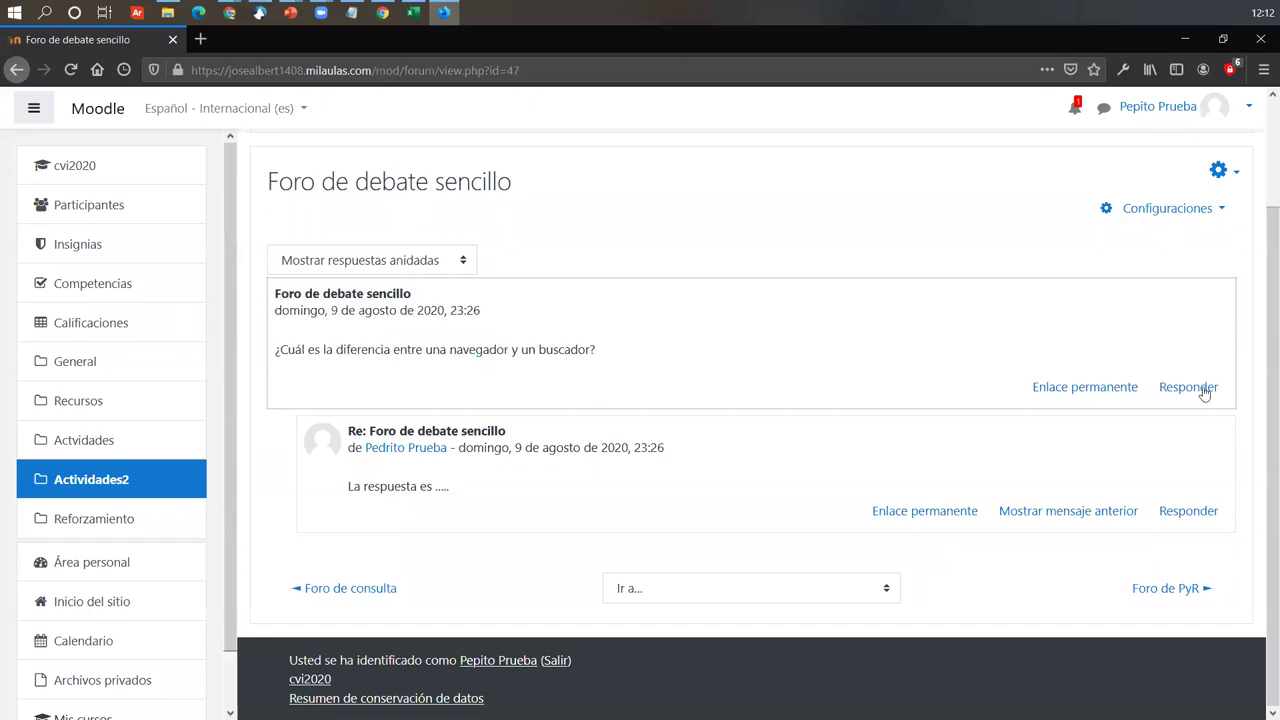
left_click(1205, 393)
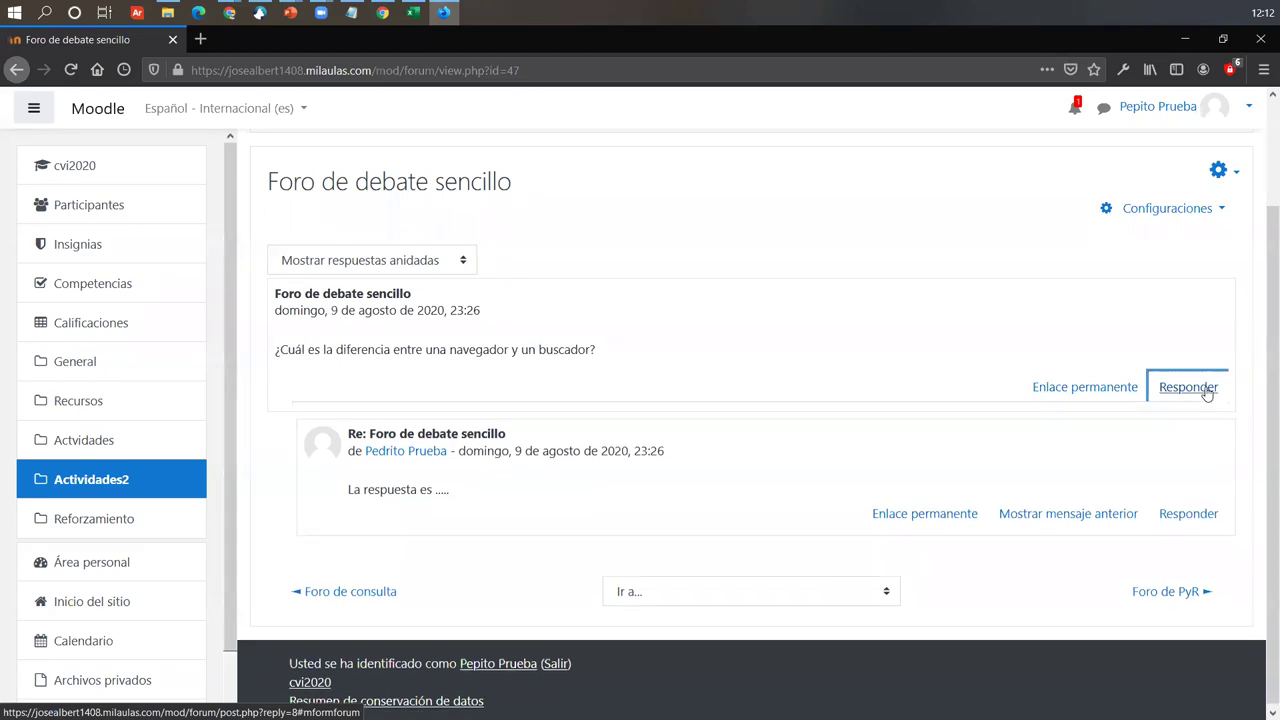
type("MI")
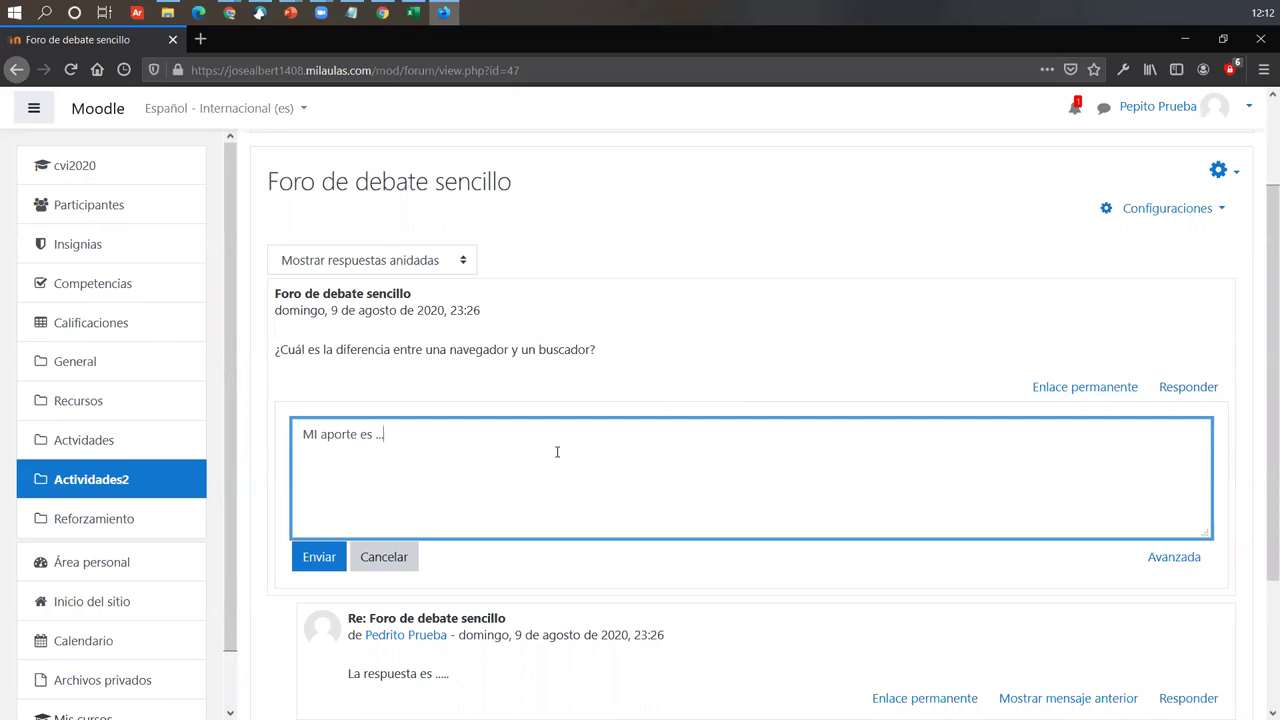
type(" aporte es ...")
left_click(325, 557)
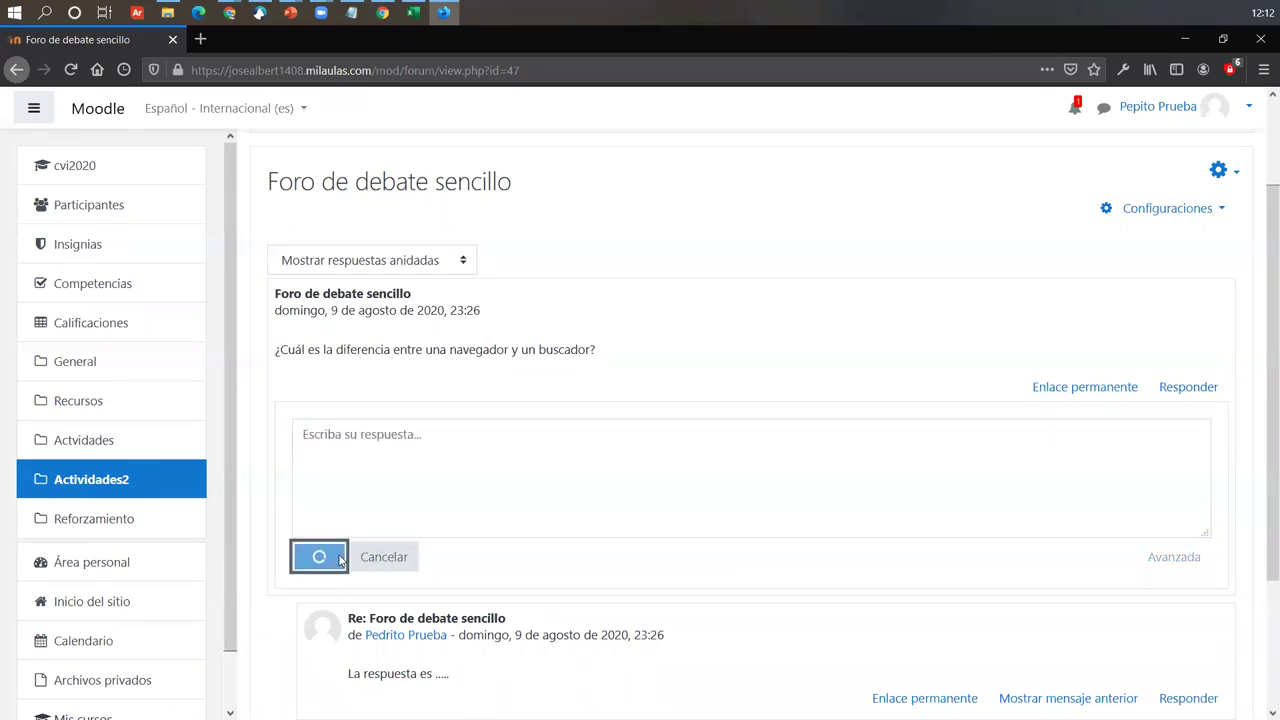
Step: Review the posted reply and 30-minute editing notice, then return to Actividades2
scroll(500, 343, "up", 4)
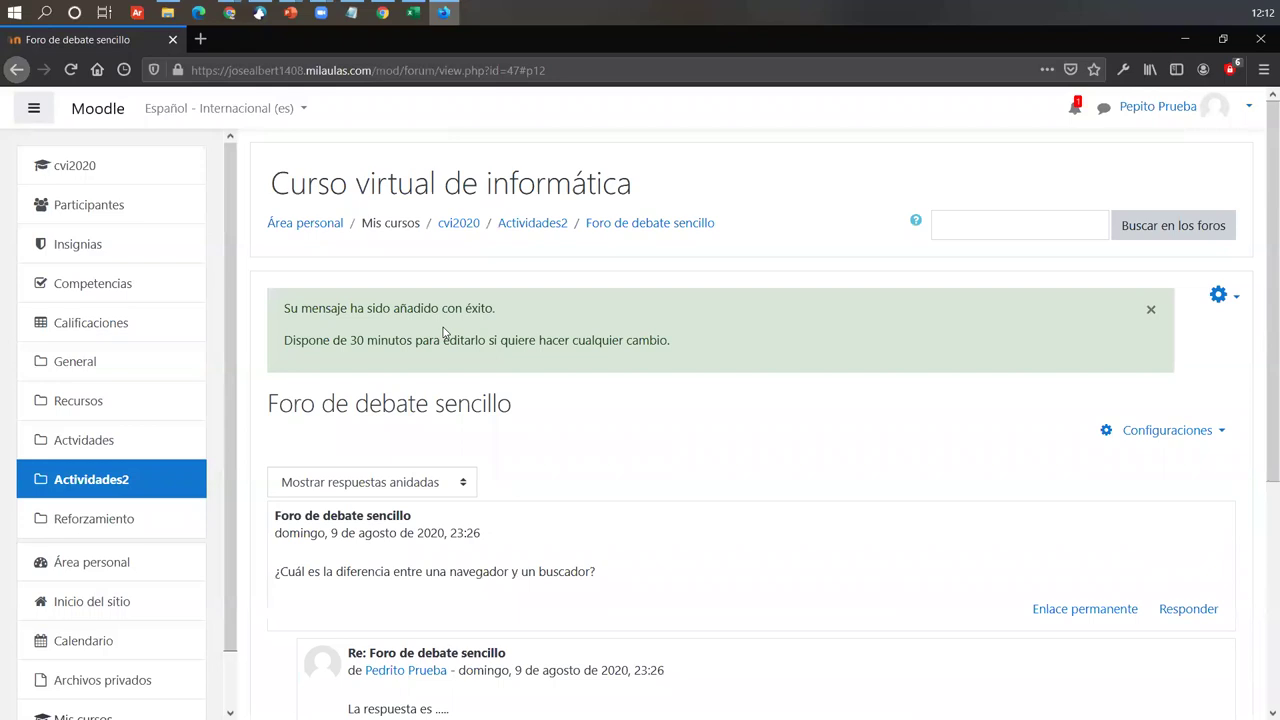
left_click_drag(280, 341, 716, 349)
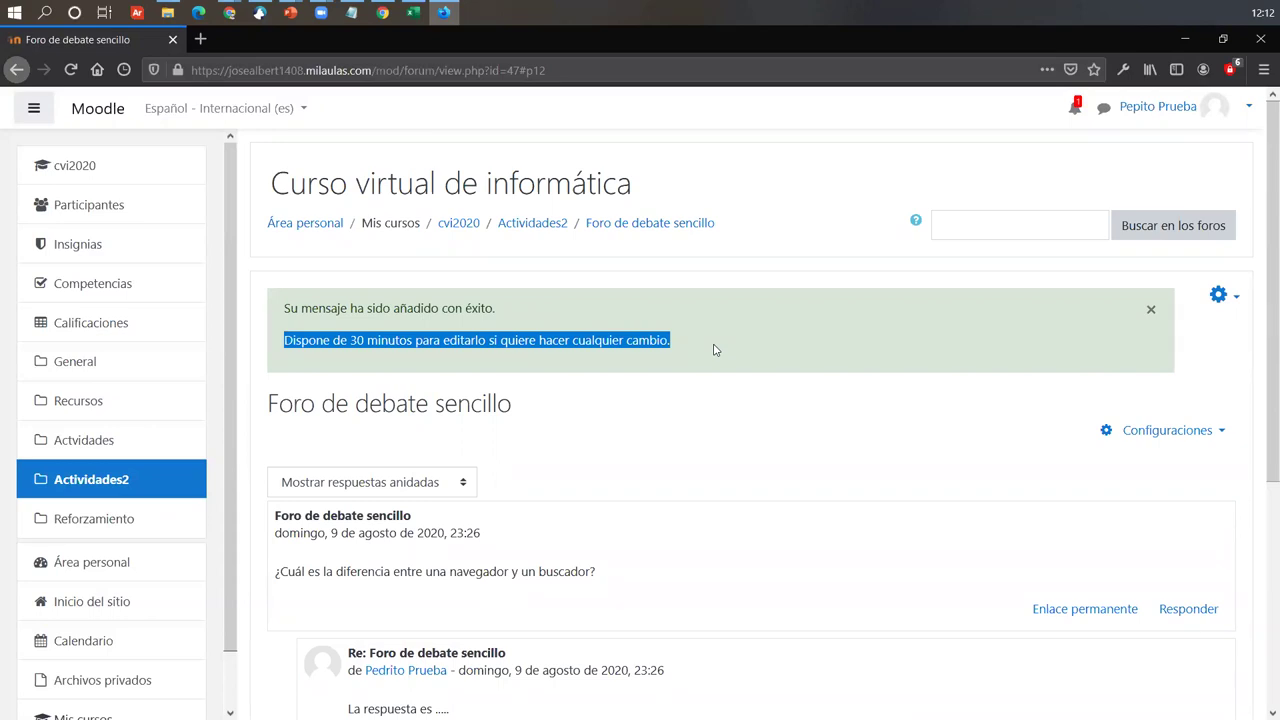
scroll(780, 377, "down", 5)
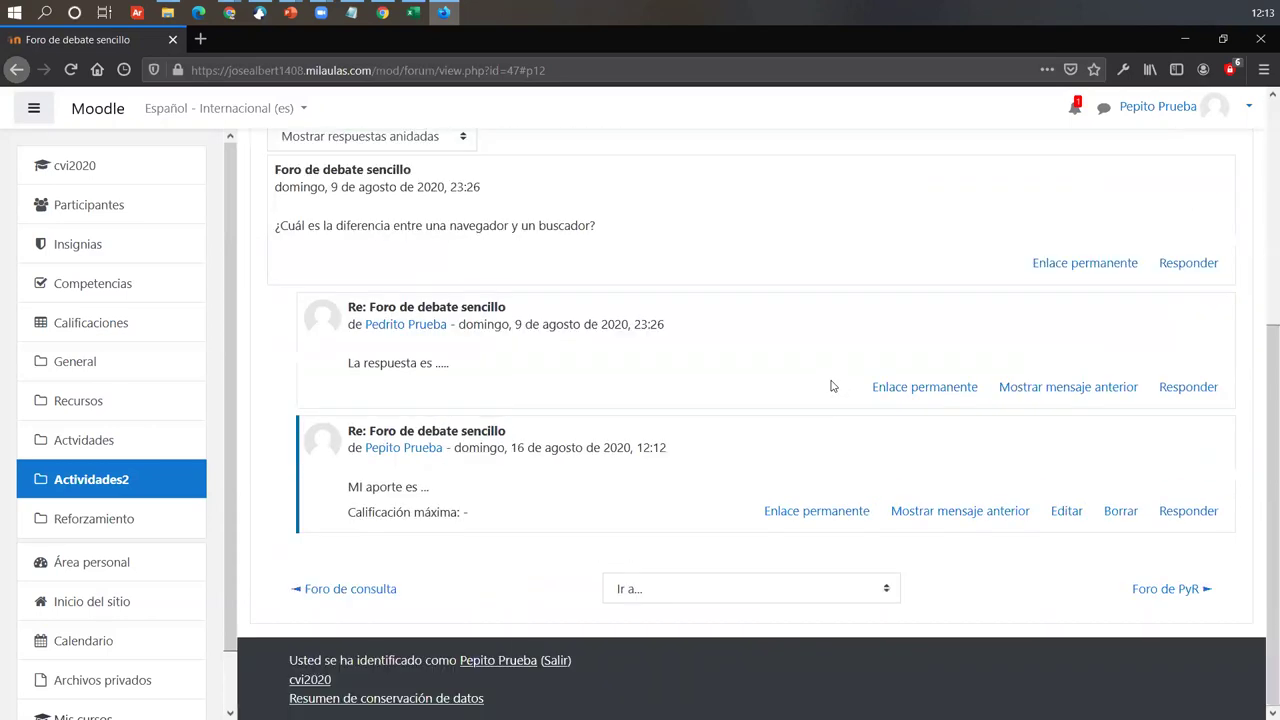
mouse_move(345, 490)
left_mouse_down()
mouse_move(400, 514)
mouse_move(488, 492)
mouse_move(348, 490)
left_mouse_up()
left_click(379, 484)
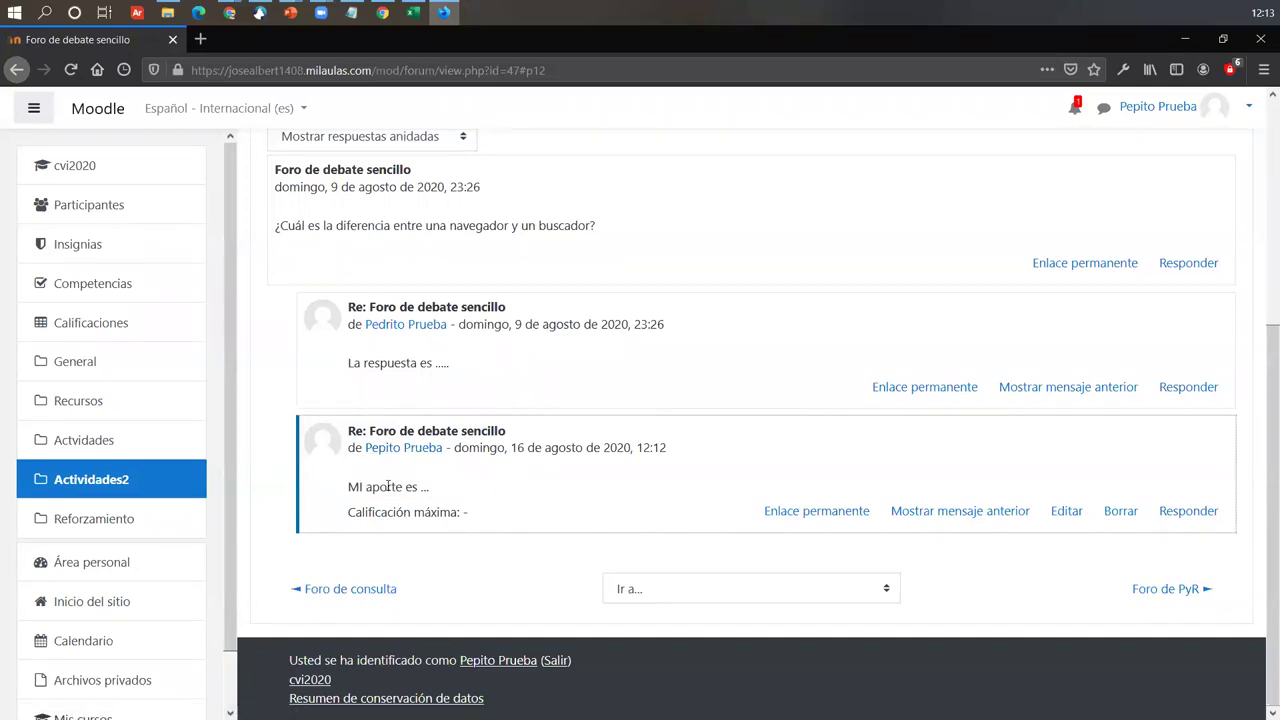
mouse_move(357, 487)
left_mouse_down()
mouse_move(486, 489)
mouse_move(375, 487)
left_mouse_up()
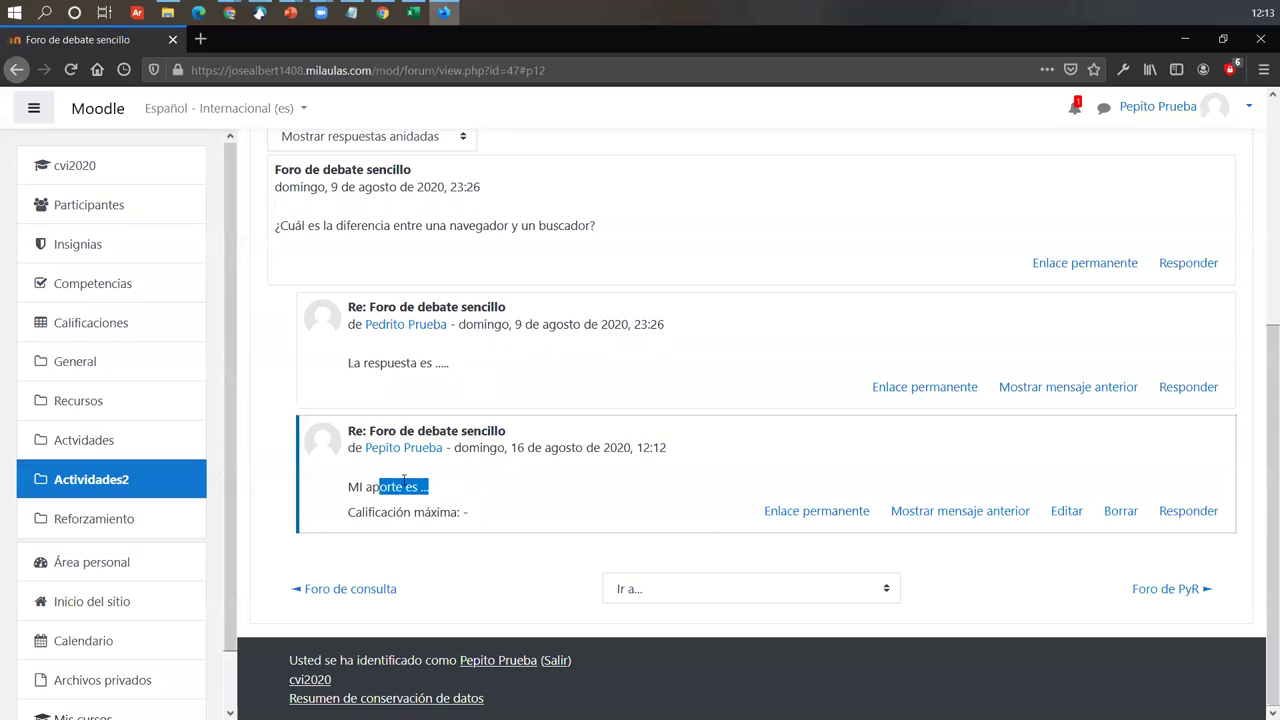
left_click(405, 424)
scroll(440, 380, "up", 5)
left_click(533, 230)
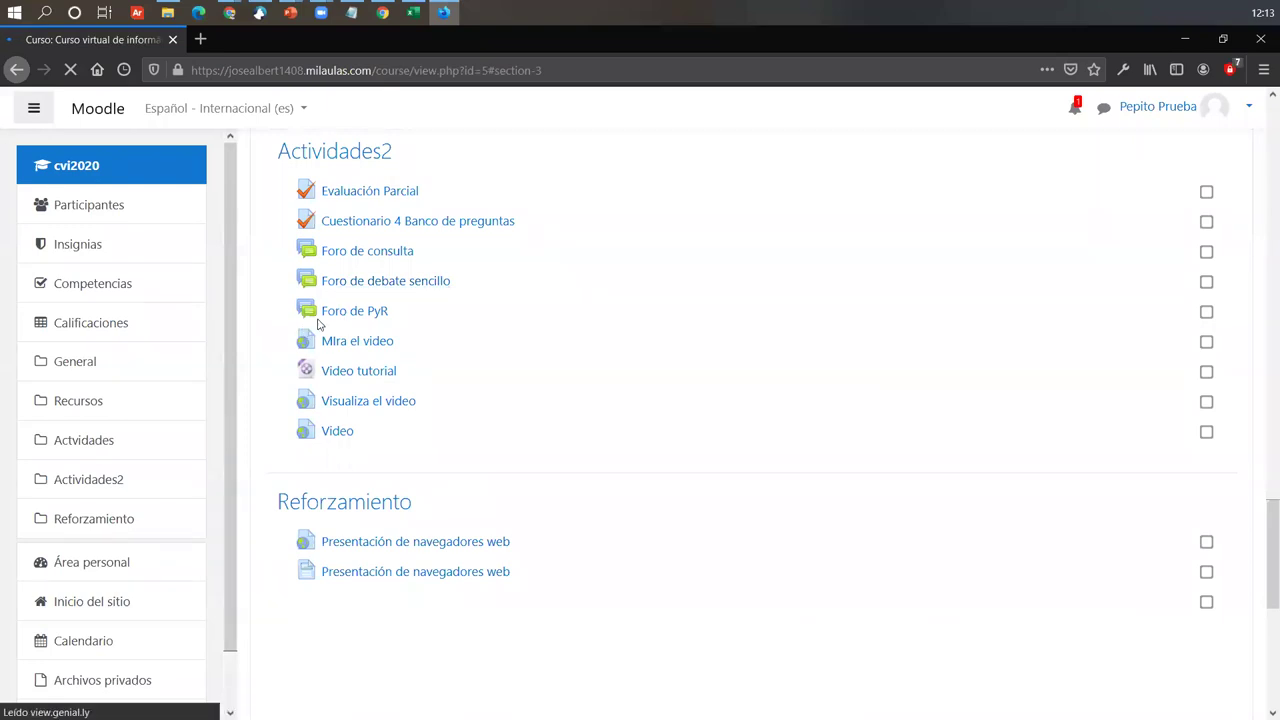
Step: Open Foro de PyR and read the note that you must post before seeing others' answers
left_click(345, 311)
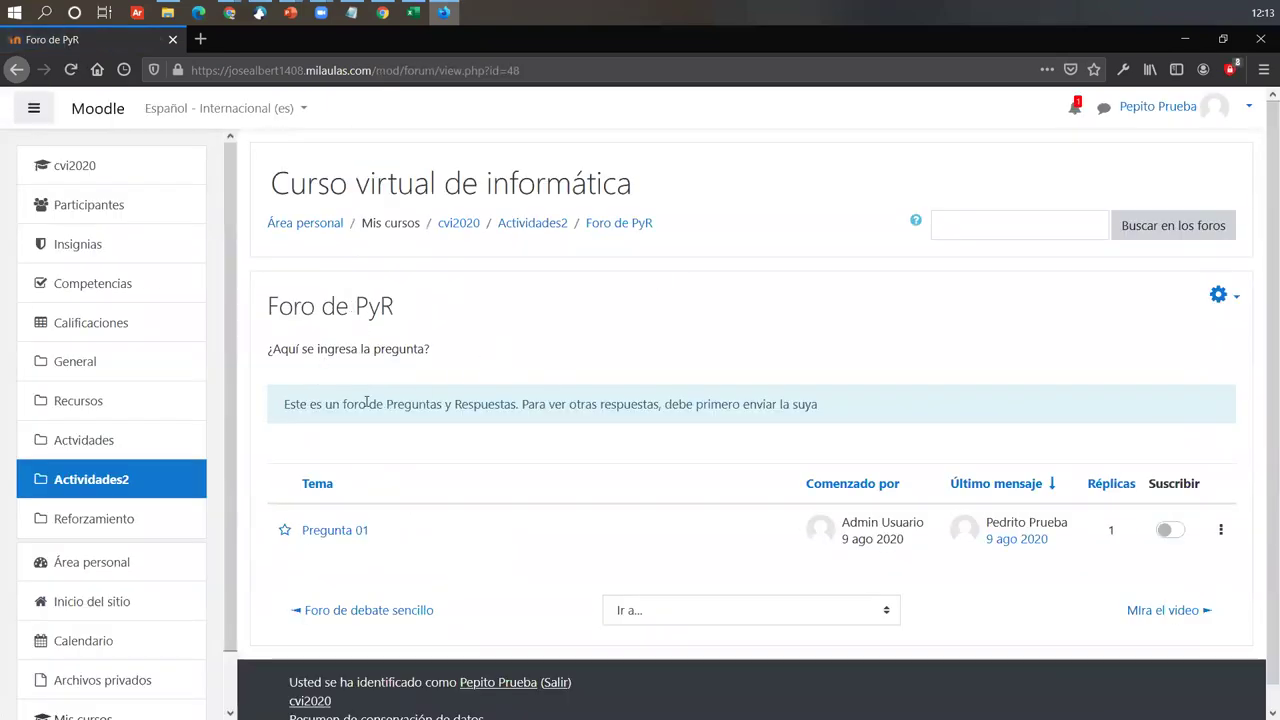
left_click_drag(284, 404, 845, 404)
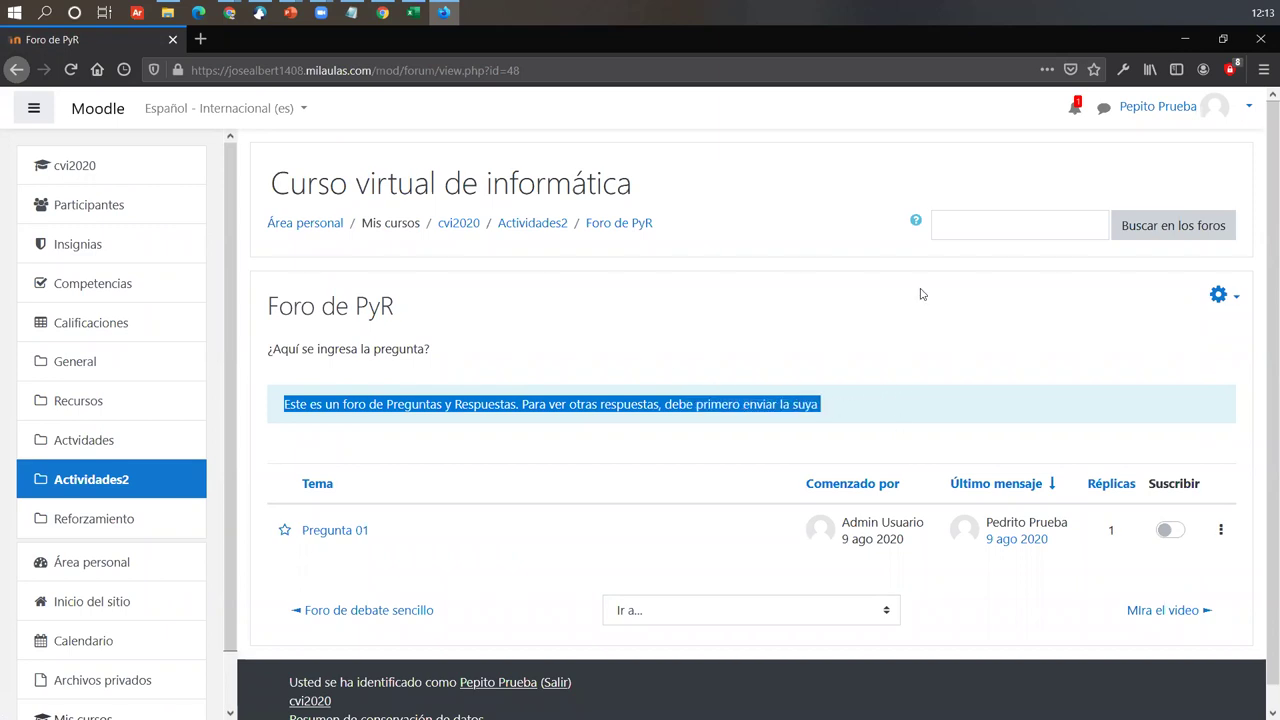
scroll(922, 294, "down", 1)
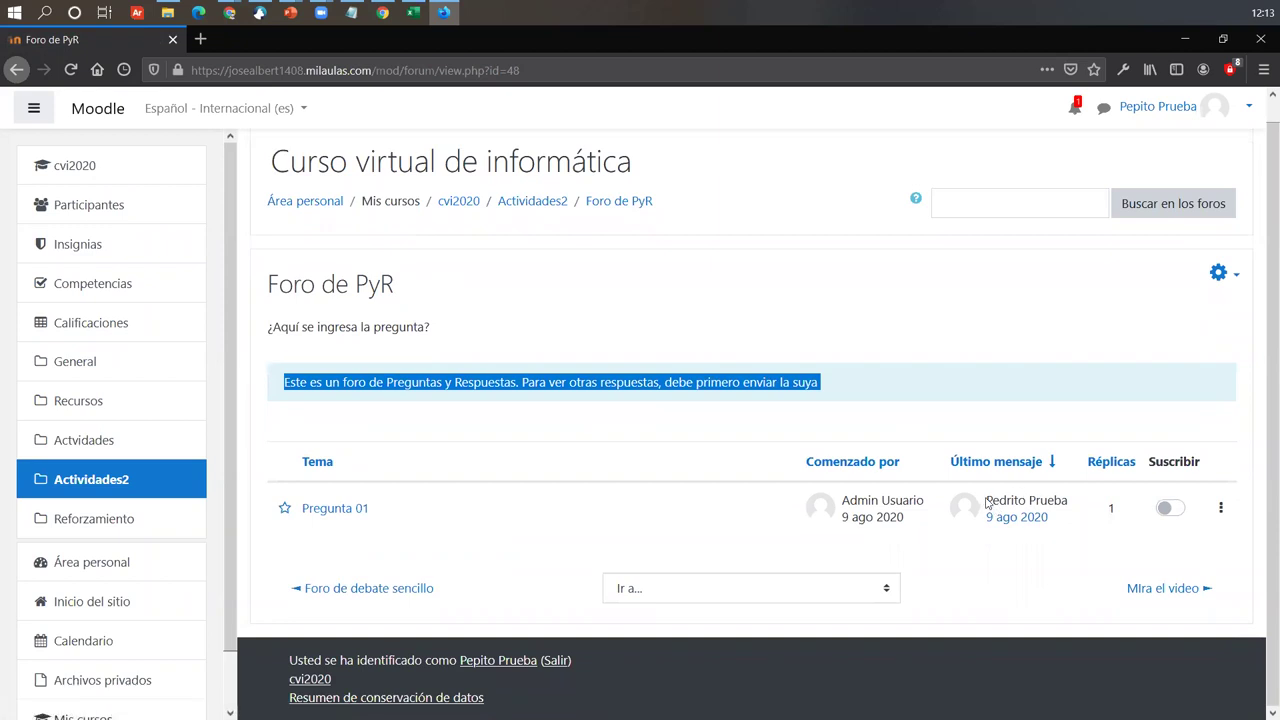
left_click_drag(986, 502, 1055, 493)
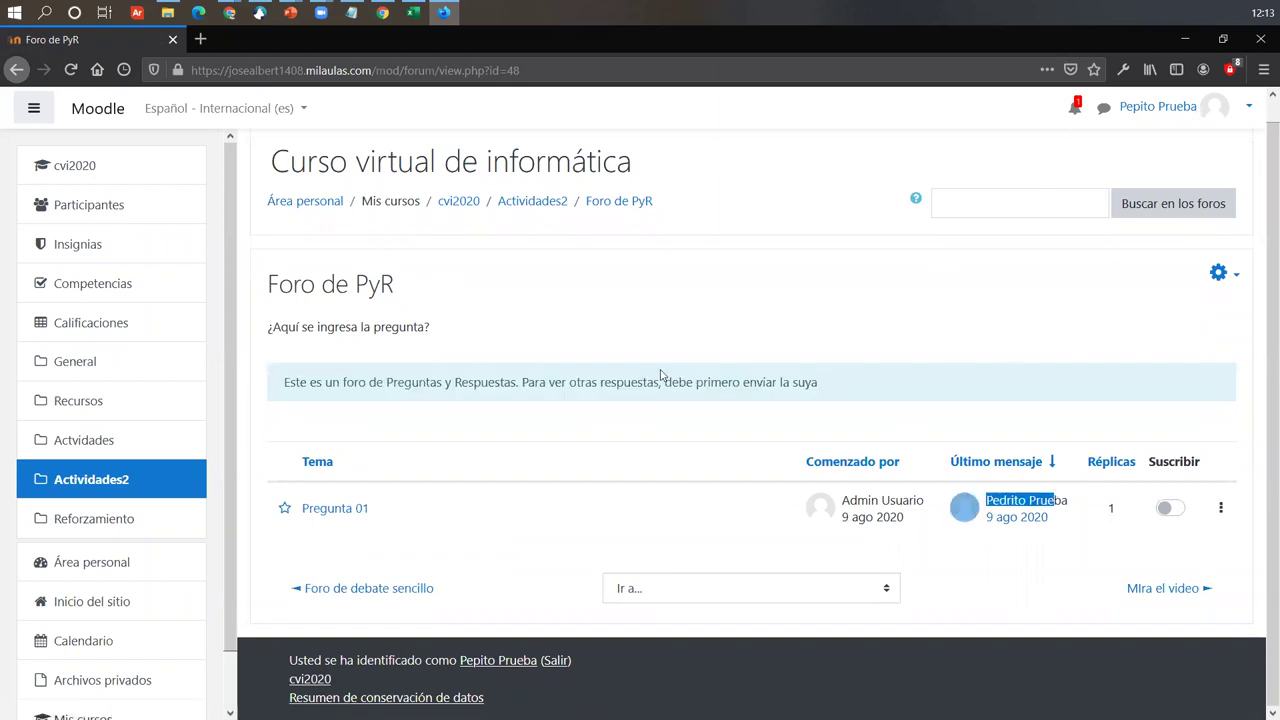
left_click(629, 388)
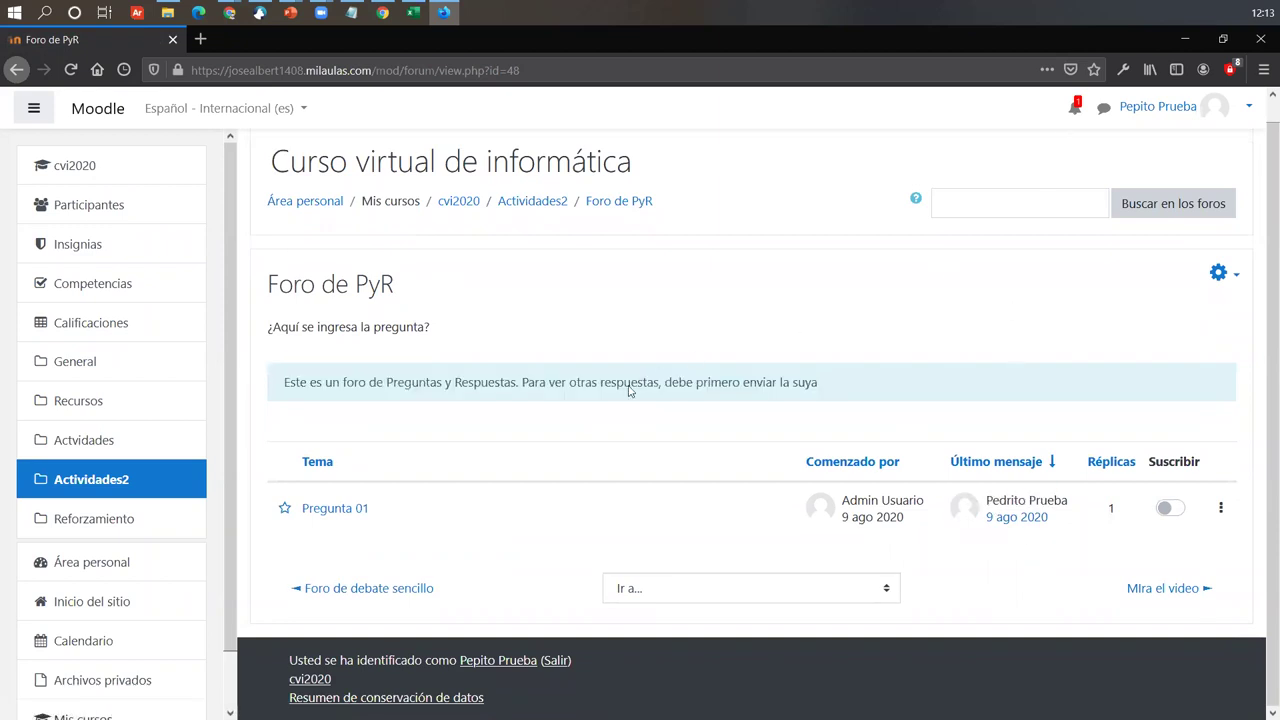
Step: Open the Pregunta 01 discussion and read why the earlier reply is hidden
left_click(343, 508)
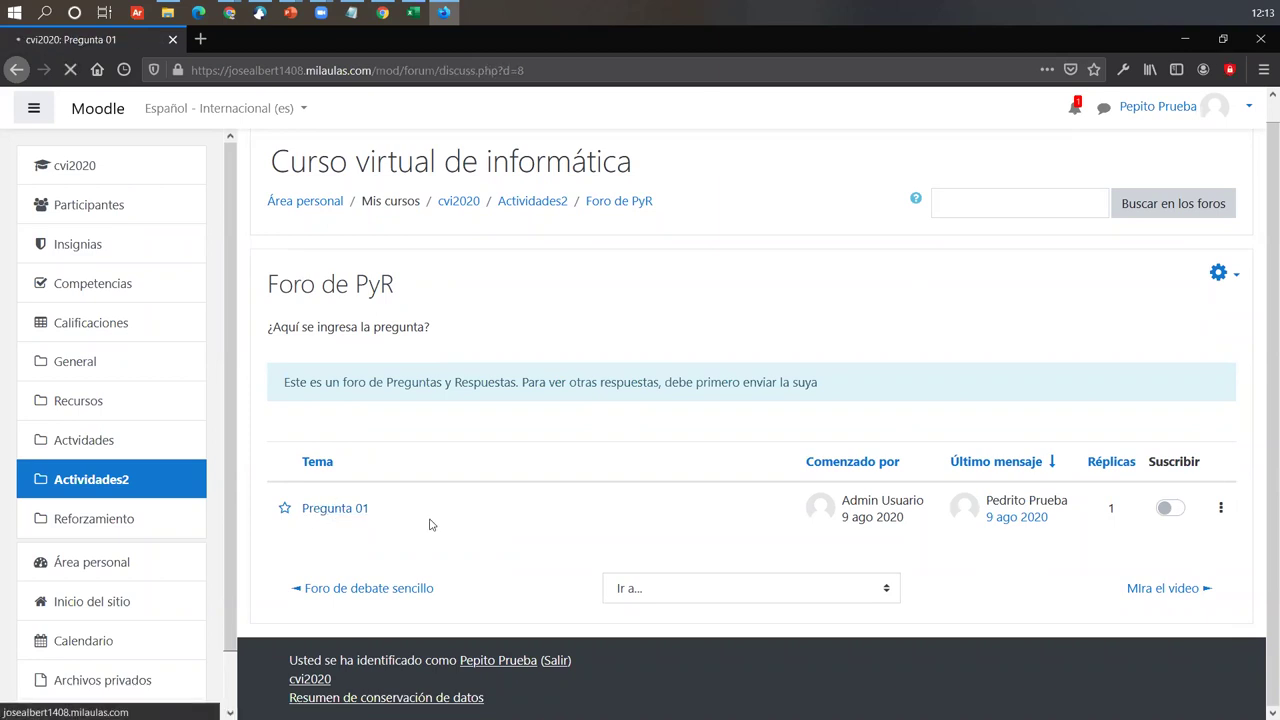
scroll(536, 411, "down", 3)
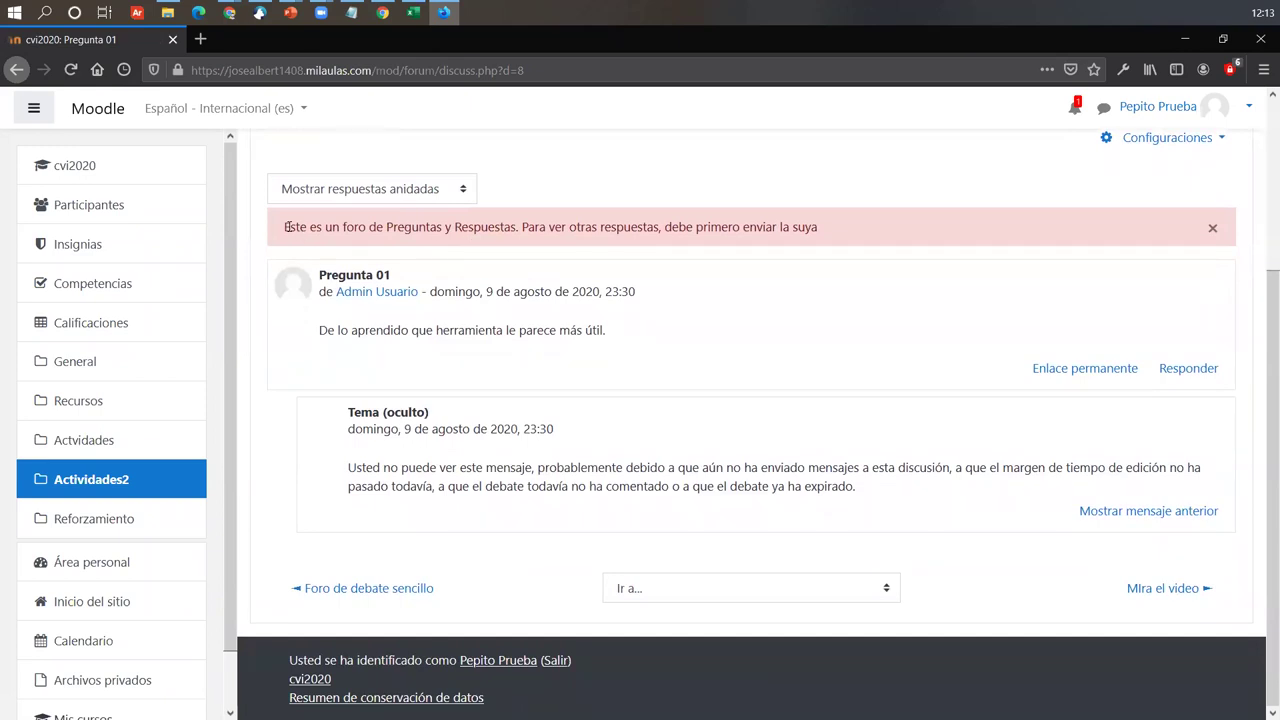
left_click_drag(284, 226, 864, 225)
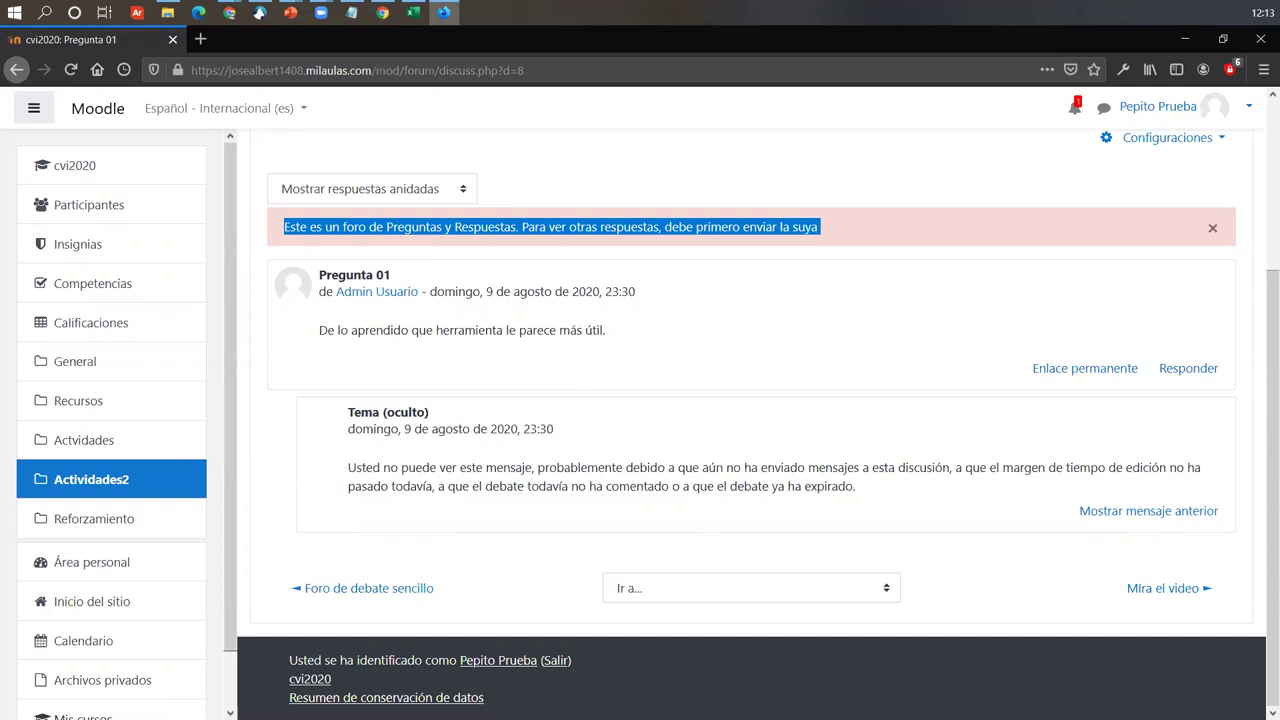
left_click_drag(350, 417, 607, 454)
left_click(435, 472)
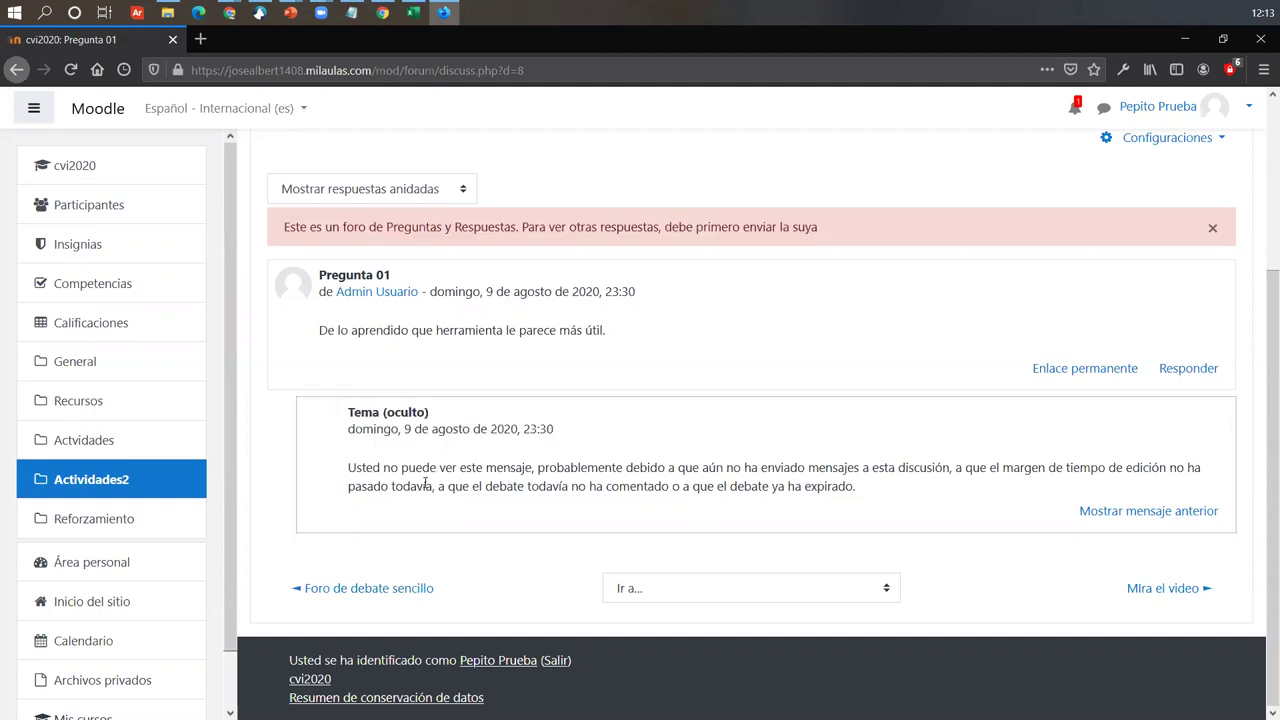
left_click_drag(361, 467, 775, 482)
left_click_drag(907, 473, 1078, 468)
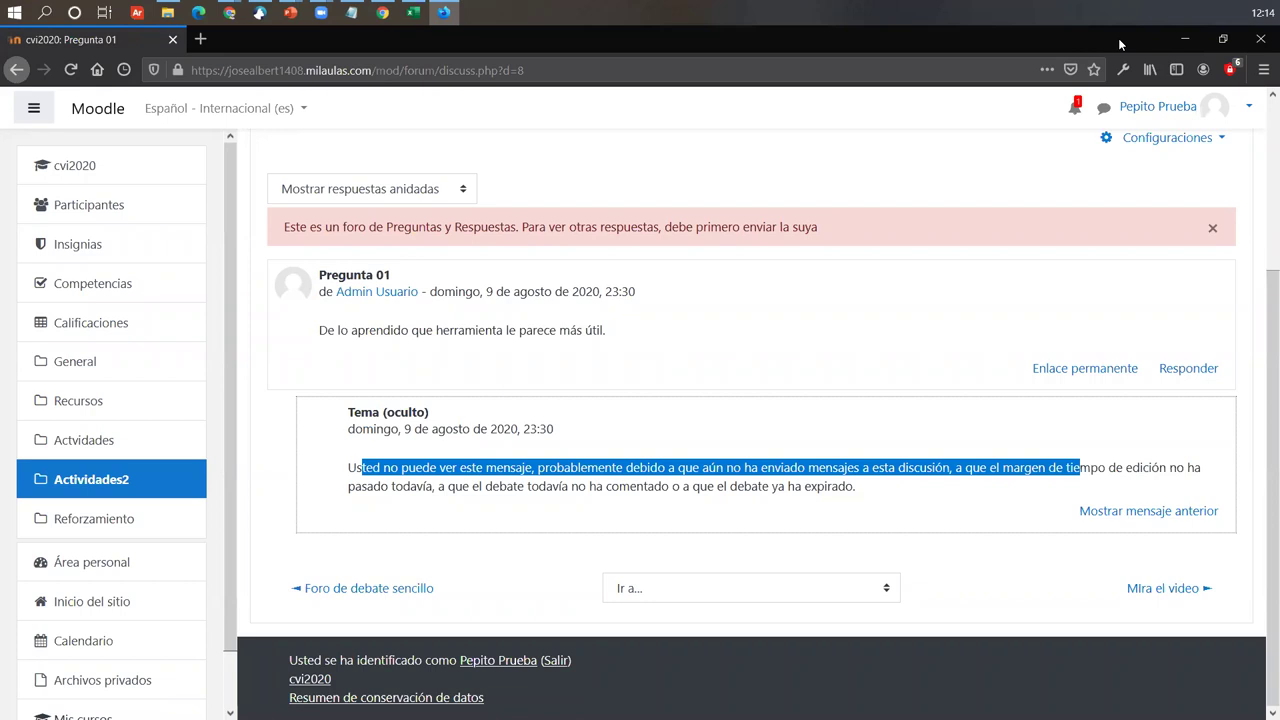
left_click(1183, 39)
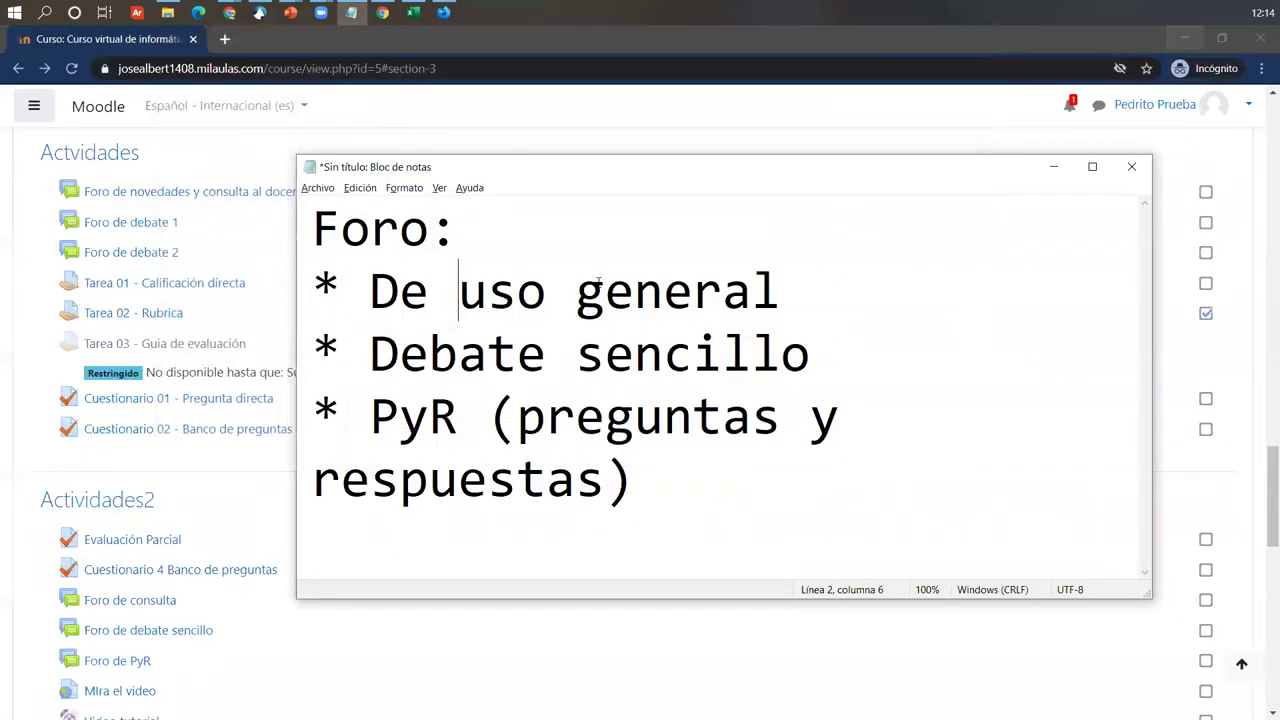
left_click(205, 366)
scroll(186, 345, "down", 4)
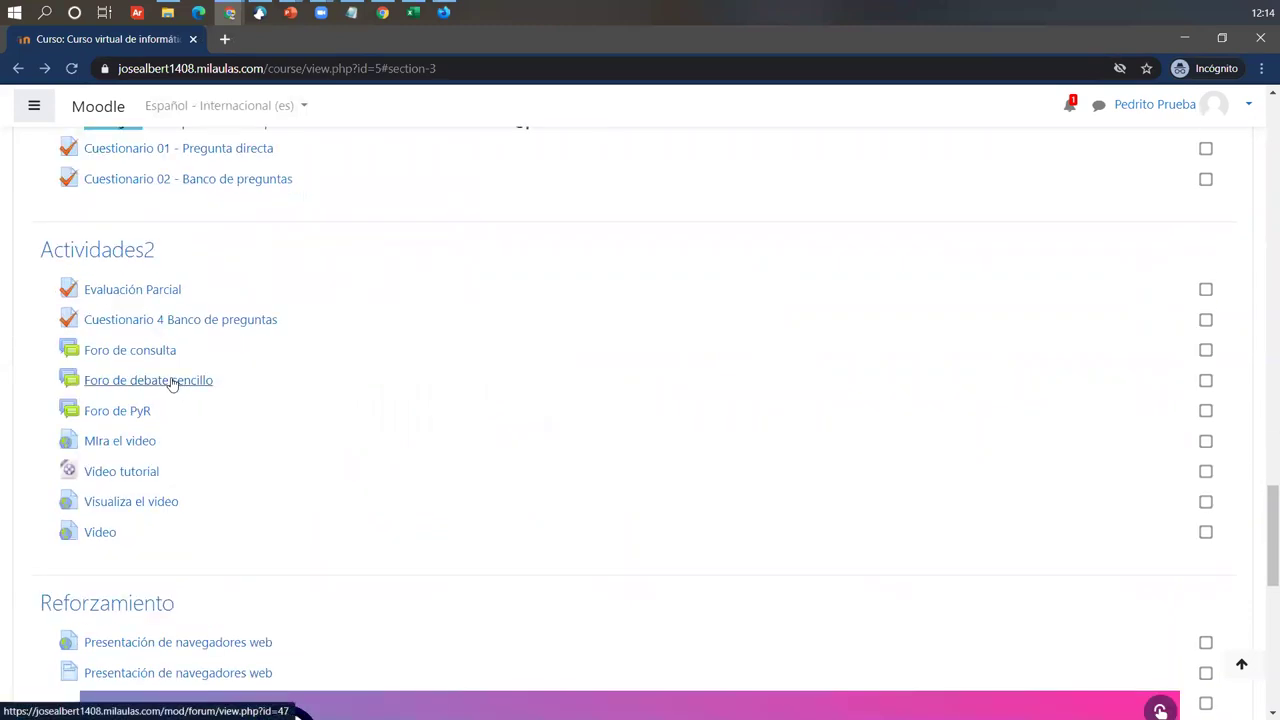
left_click(132, 412)
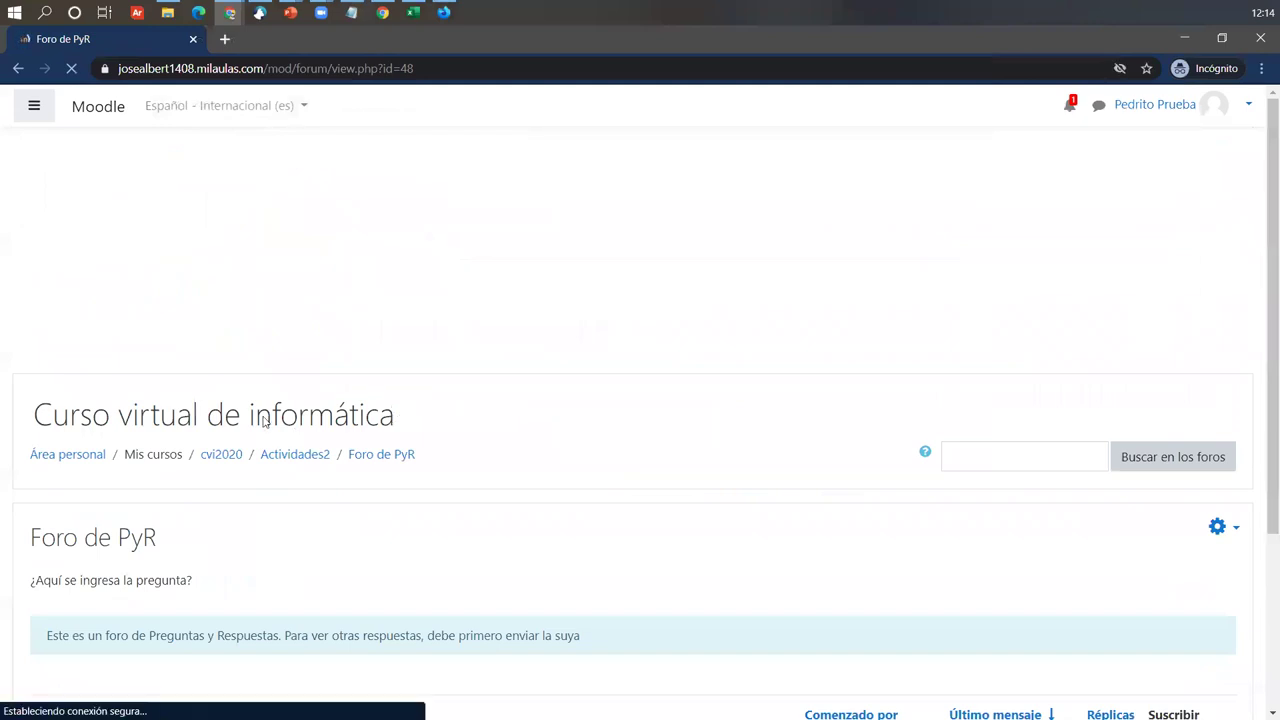
left_click(93, 505)
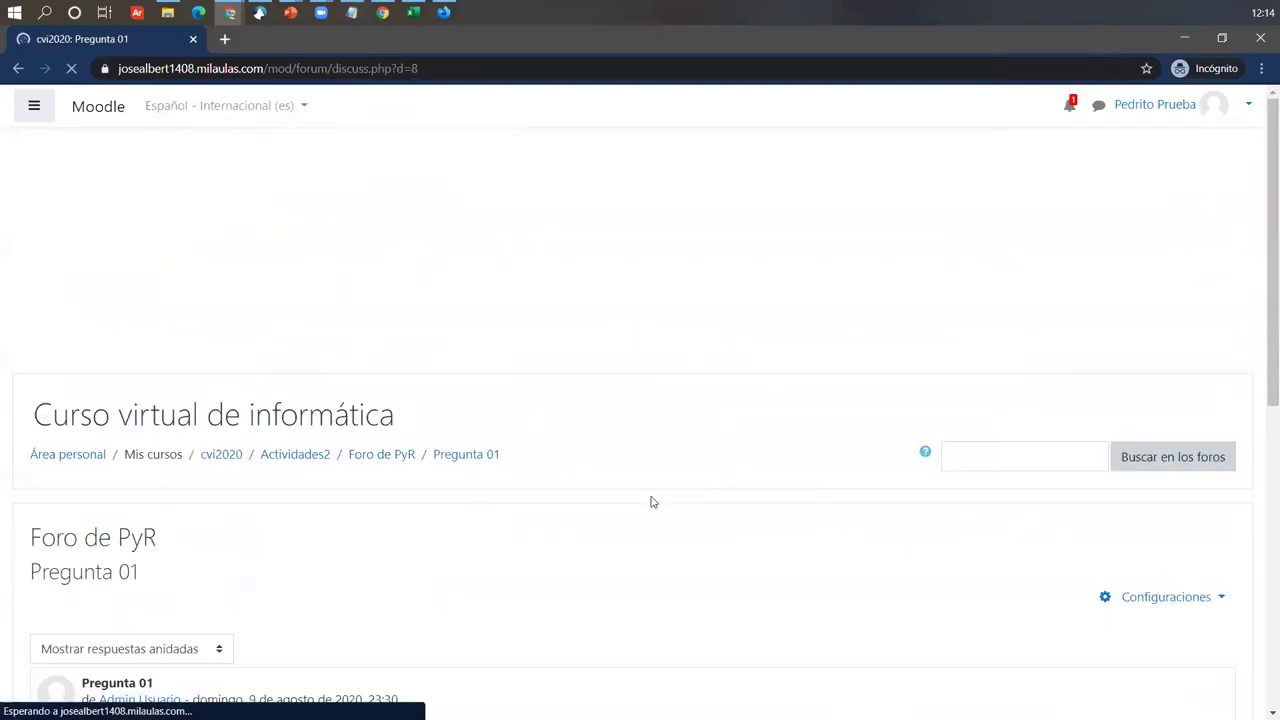
scroll(586, 414, "down", 5)
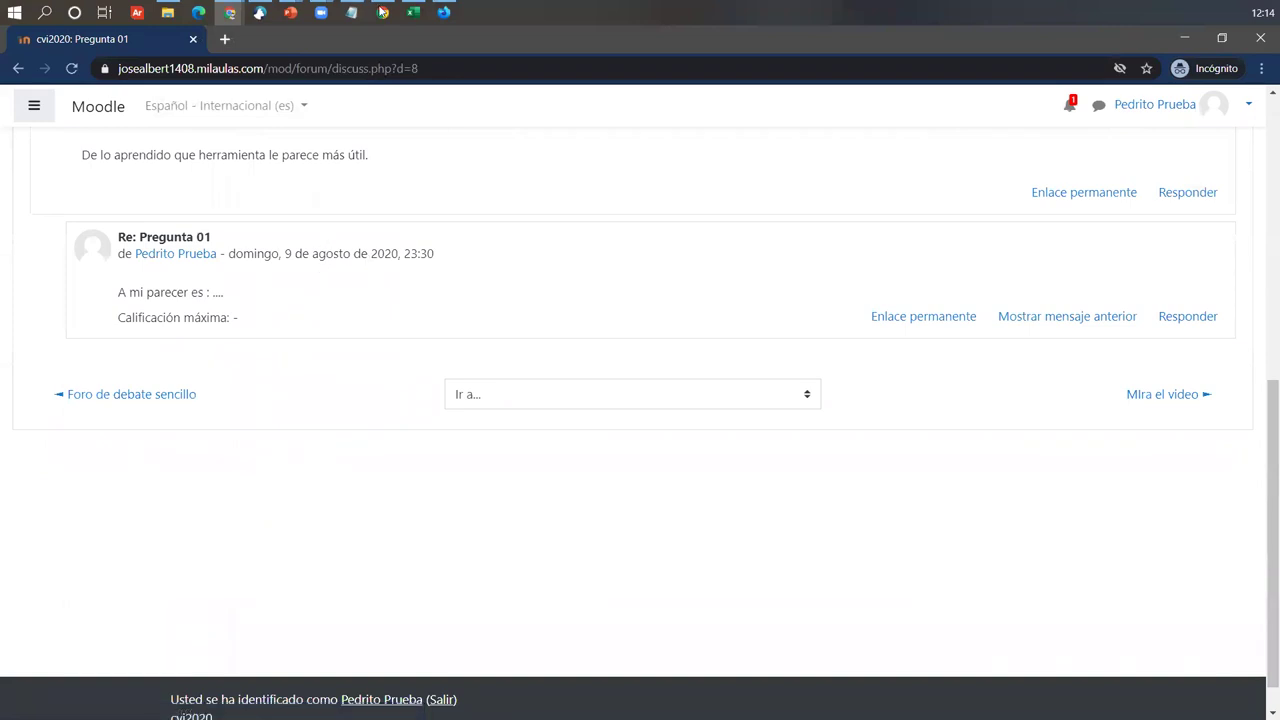
left_click(446, 10)
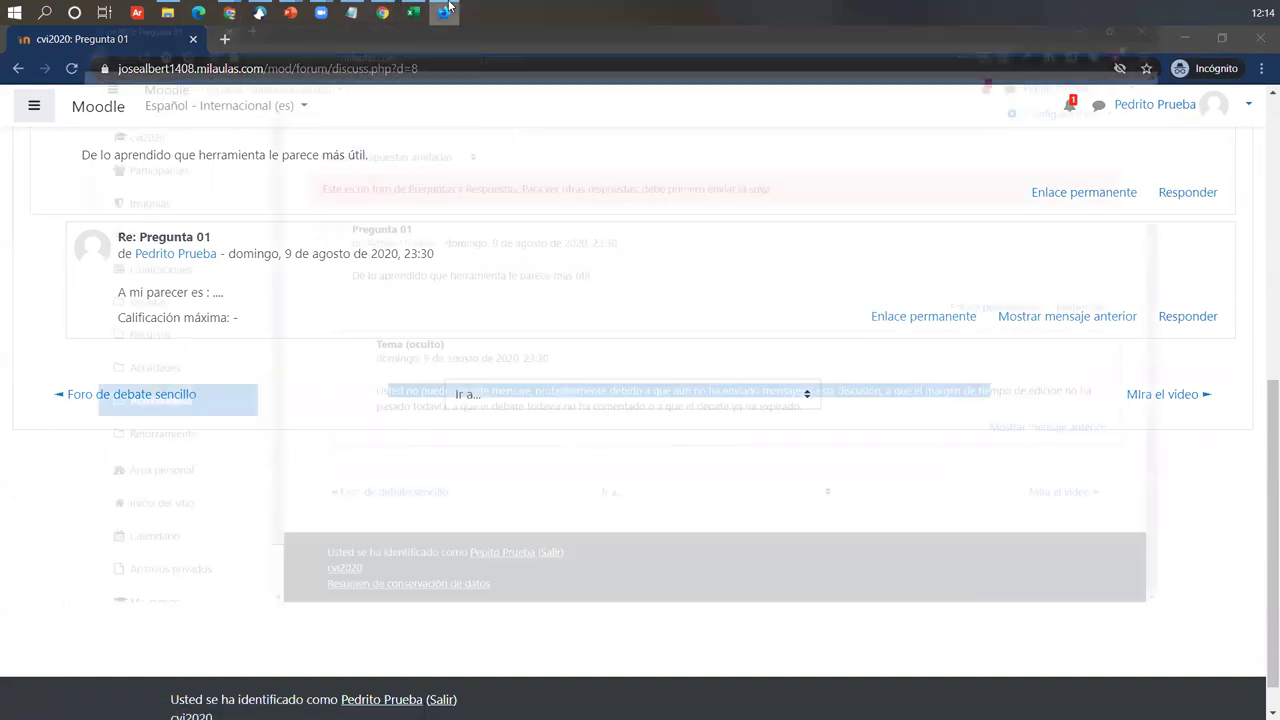
left_click(428, 402)
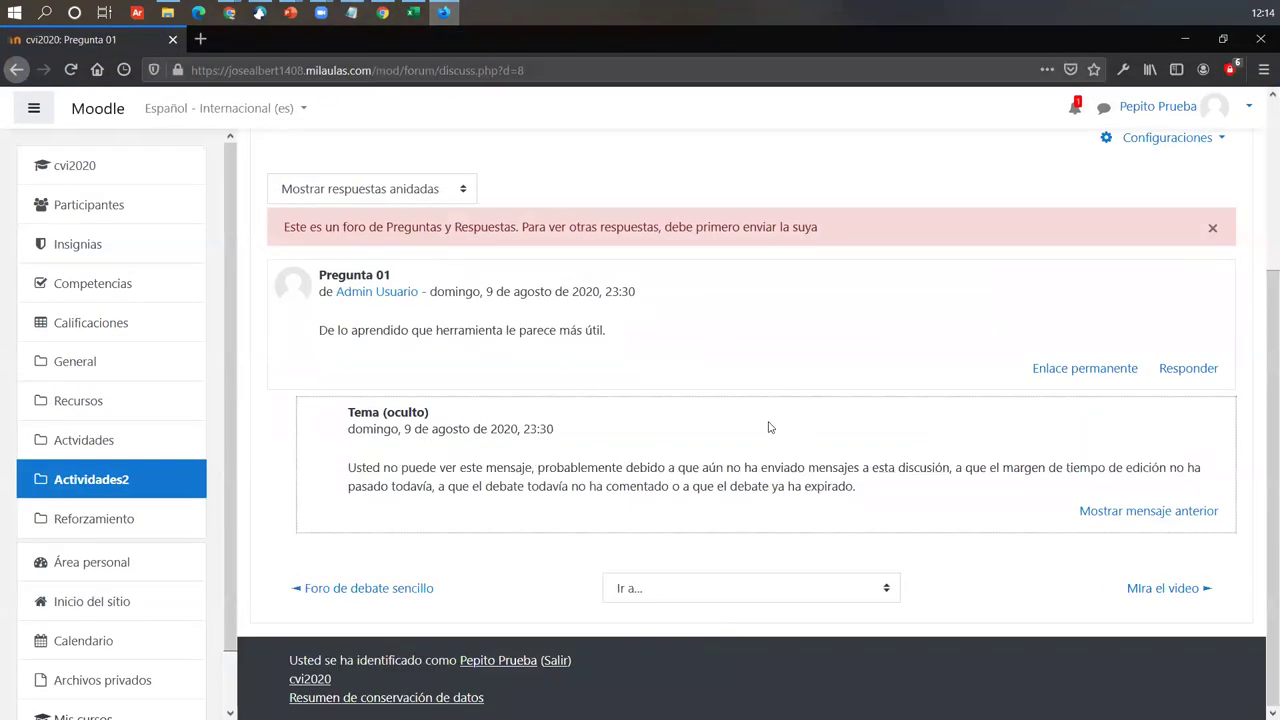
Step: Reply to Pregunta 01 with the text 'Ingresar su respuesta' and submit it
left_click(1189, 370)
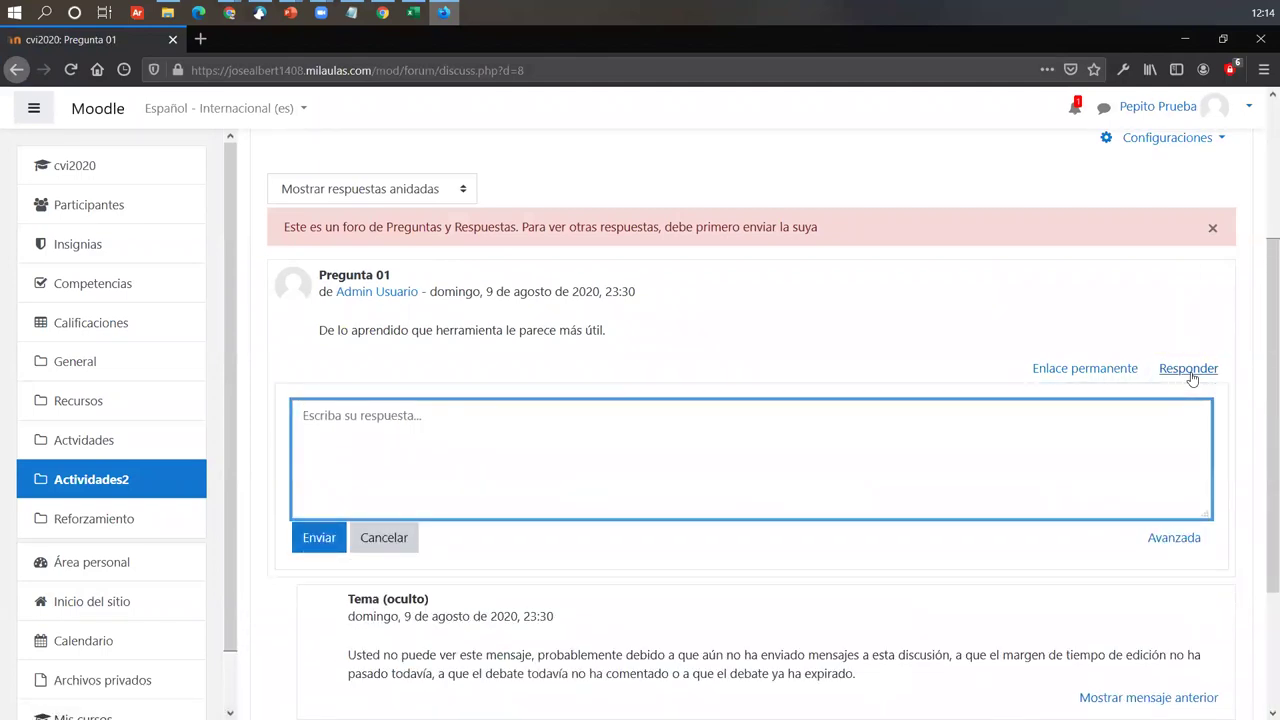
type("INgrese")
key("BackSpace")
key("BackSpace")
key("BackSpace")
key("BackSpace")
key("BackSpace")
key("BackSpace")
key("BackSpace")
type("Ingresar su respuesta")
left_click(319, 537)
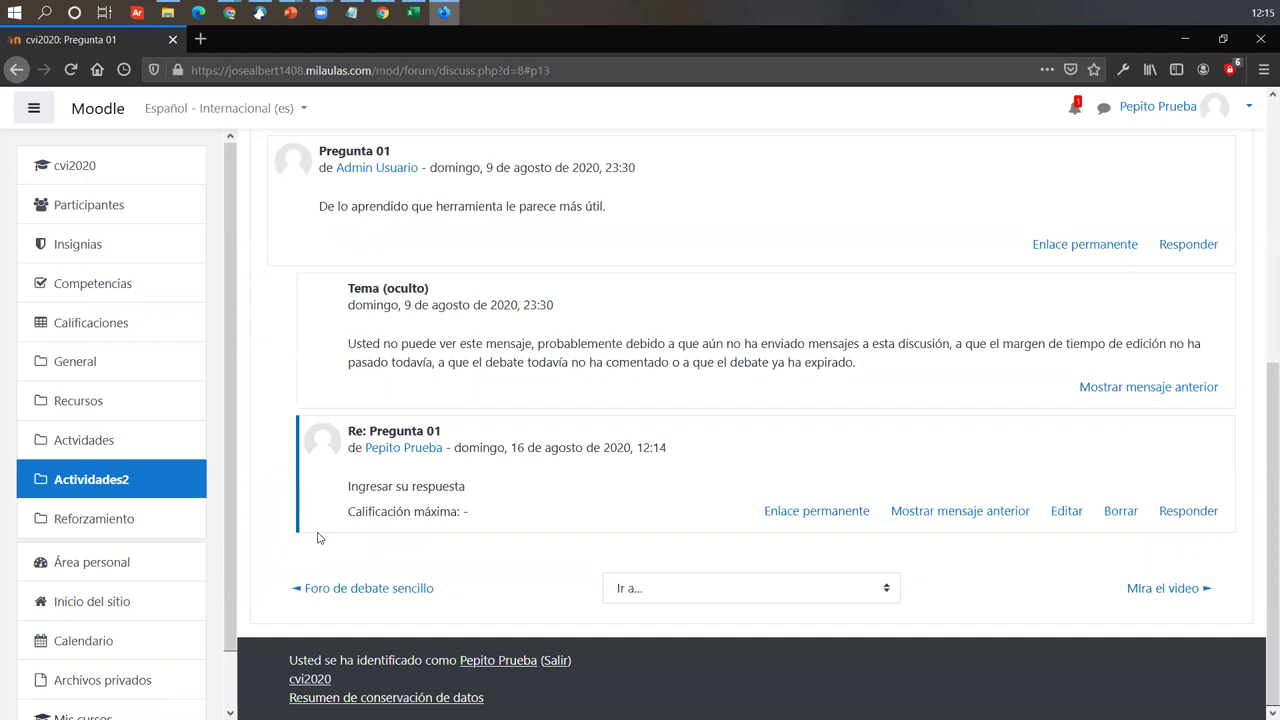
Step: Review the notice that the posted reply can be edited for 30 minutes
scroll(455, 475, "up", 5)
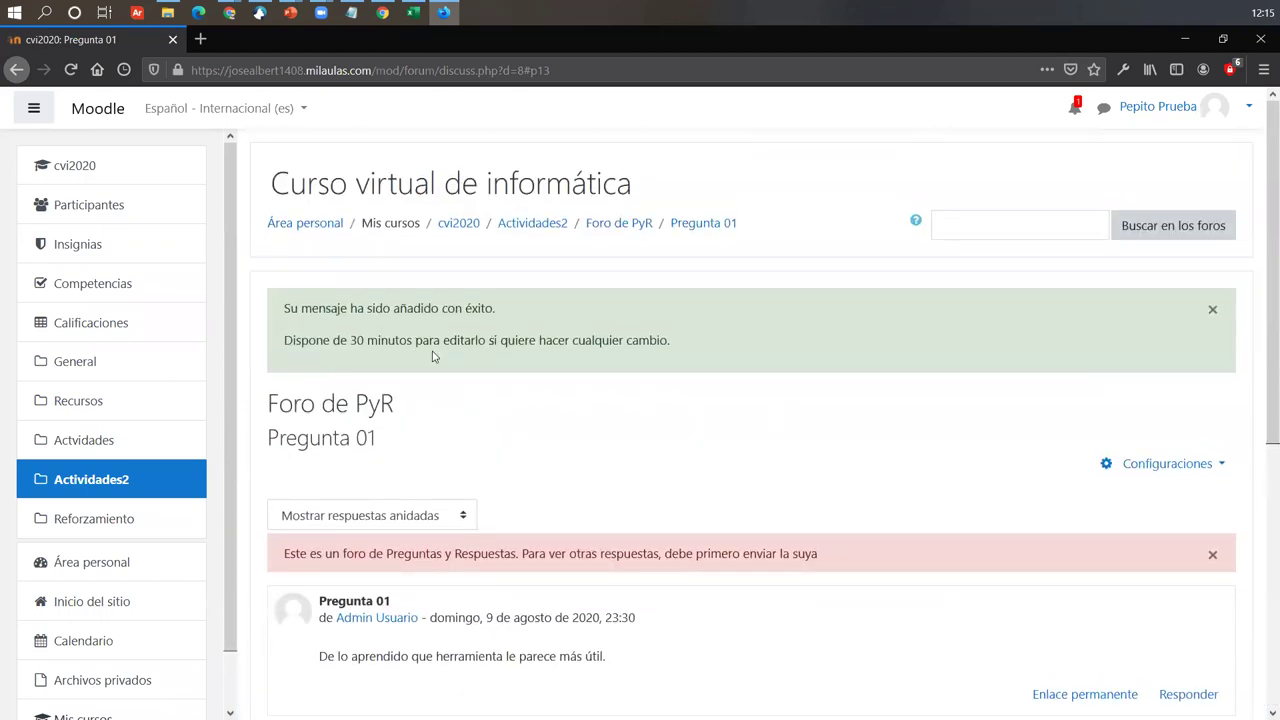
triple_click(520, 340)
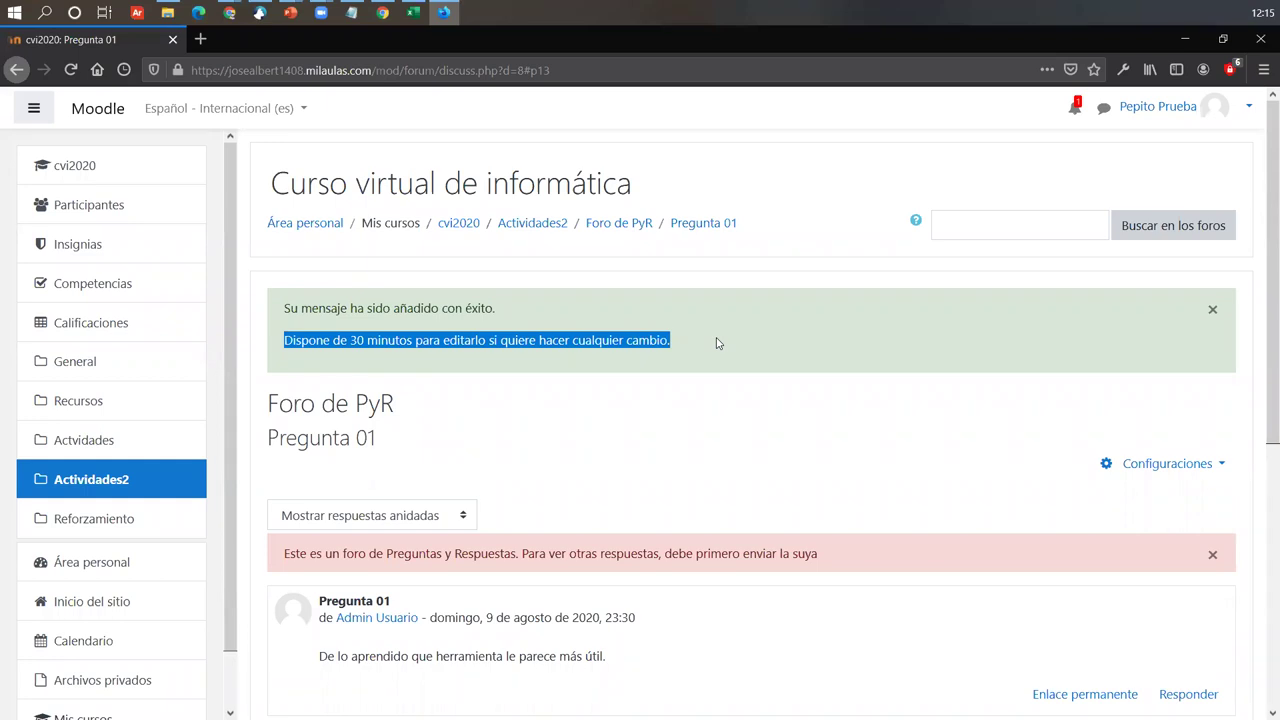
scroll(471, 403, "down", 5)
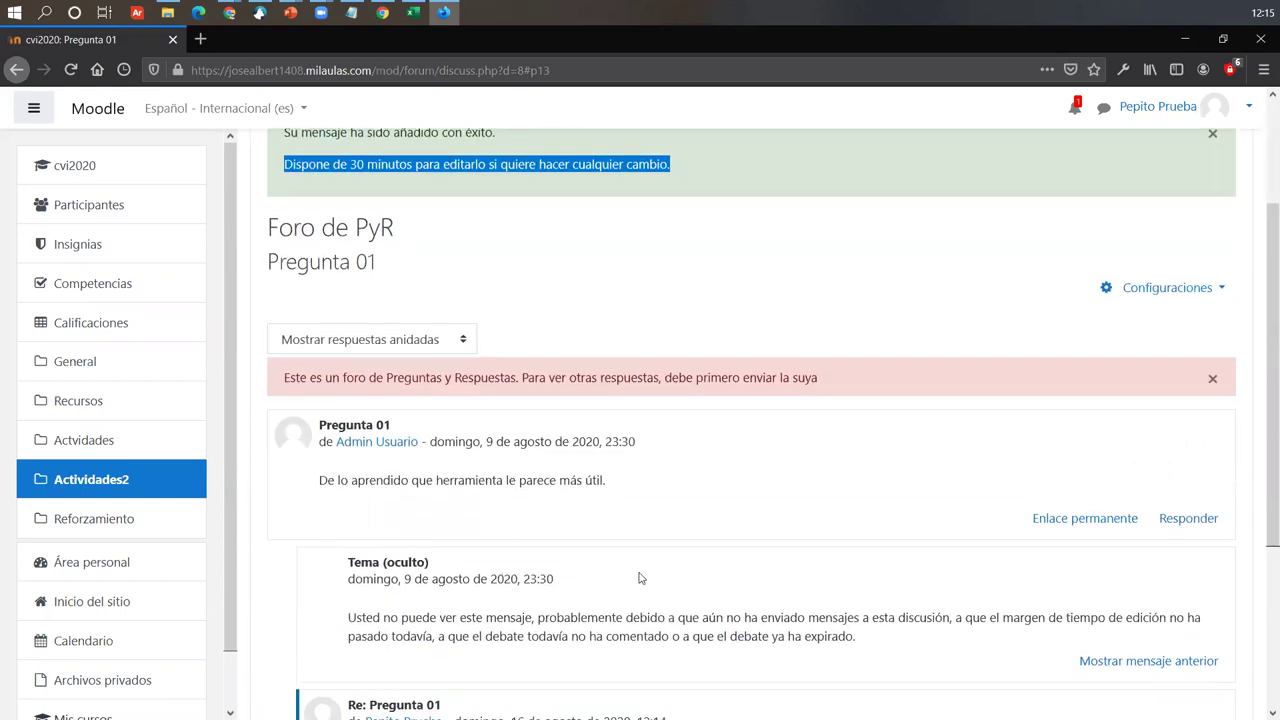
scroll(476, 454, "down", 2)
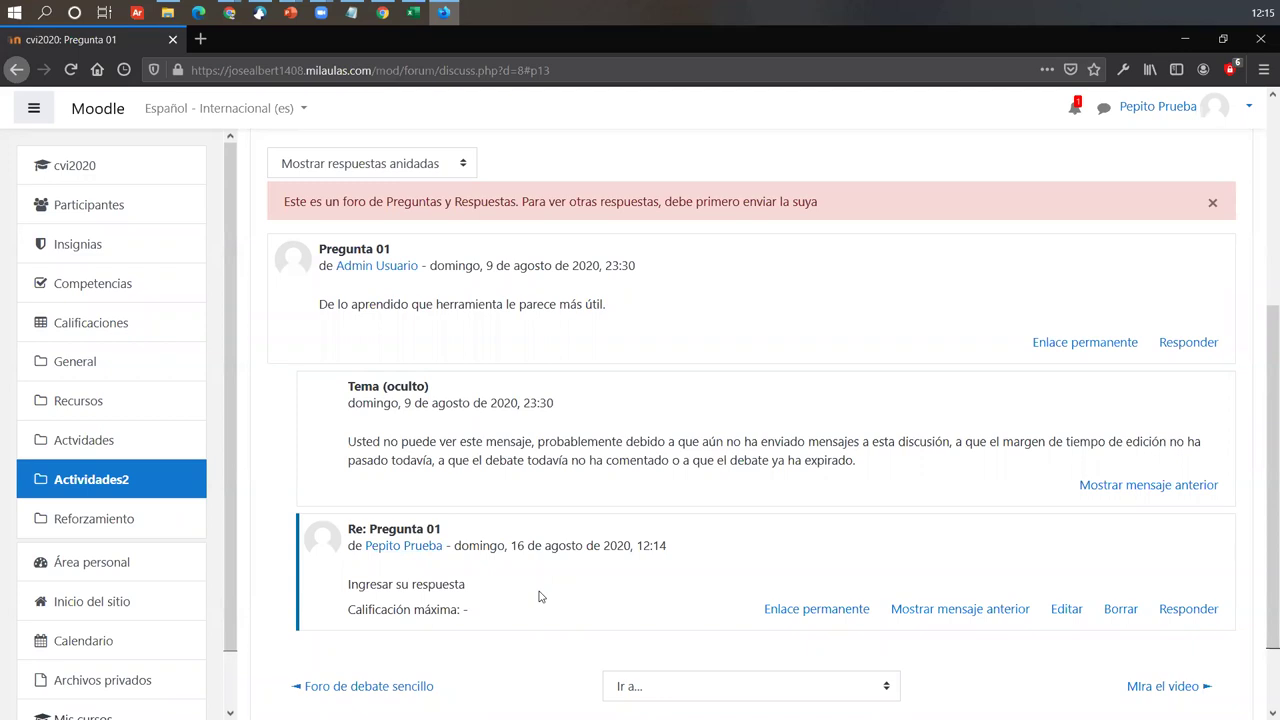
scroll(380, 460, "up", 5)
scroll(380, 460, "up", 2)
left_click(271, 335)
left_click_drag(284, 340, 412, 341)
left_click(369, 343)
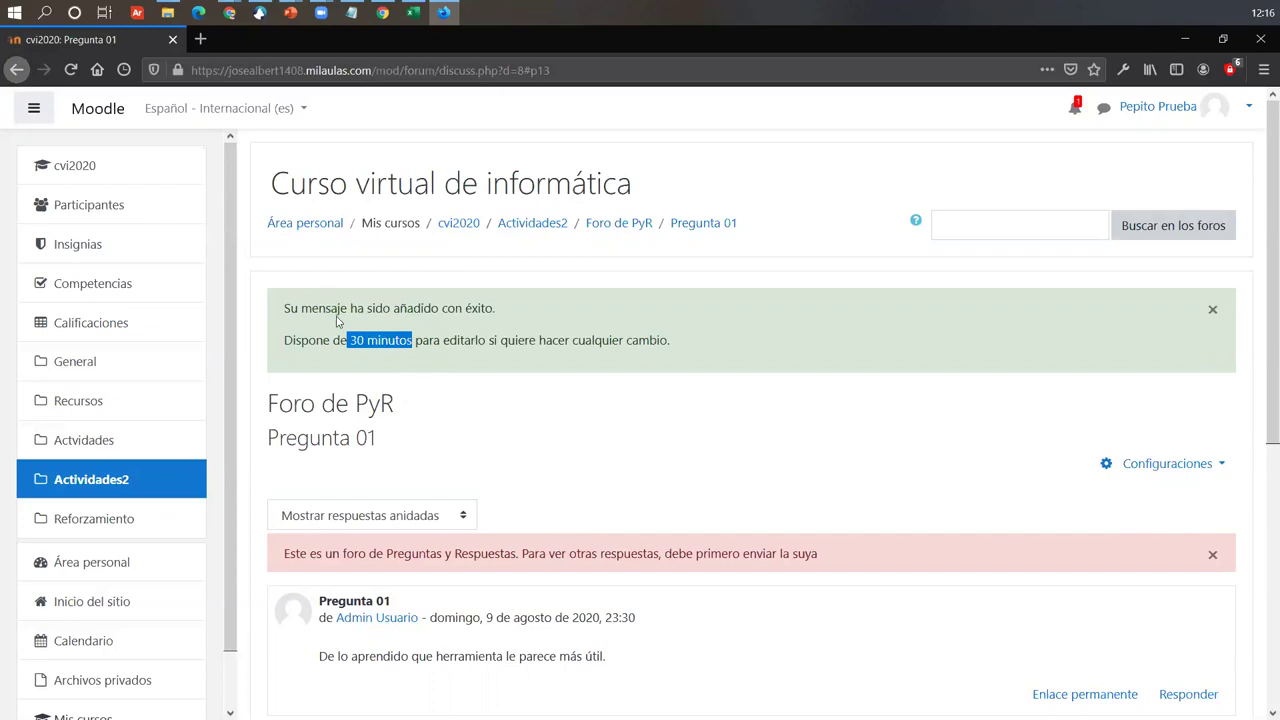
Step: Return to the cvi2020 course page, open Video presentación and close the private-video YouTube popup
left_click(462, 225)
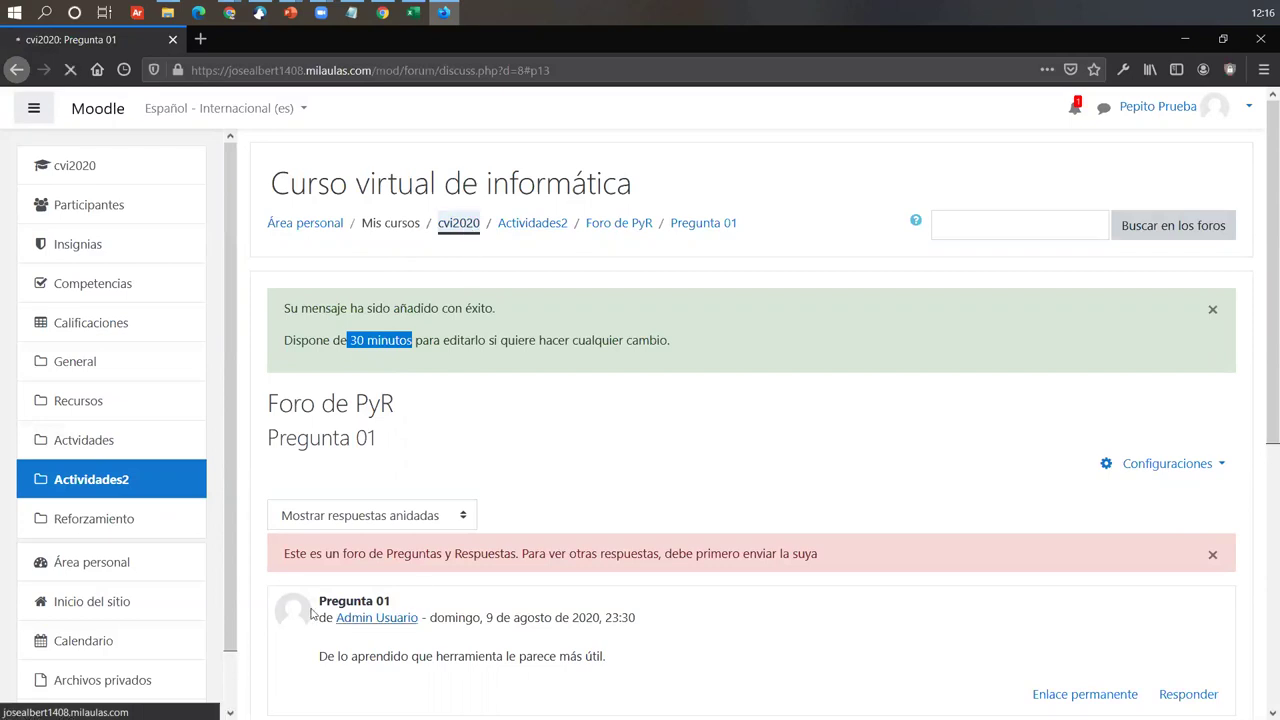
scroll(746, 670, "down", 10)
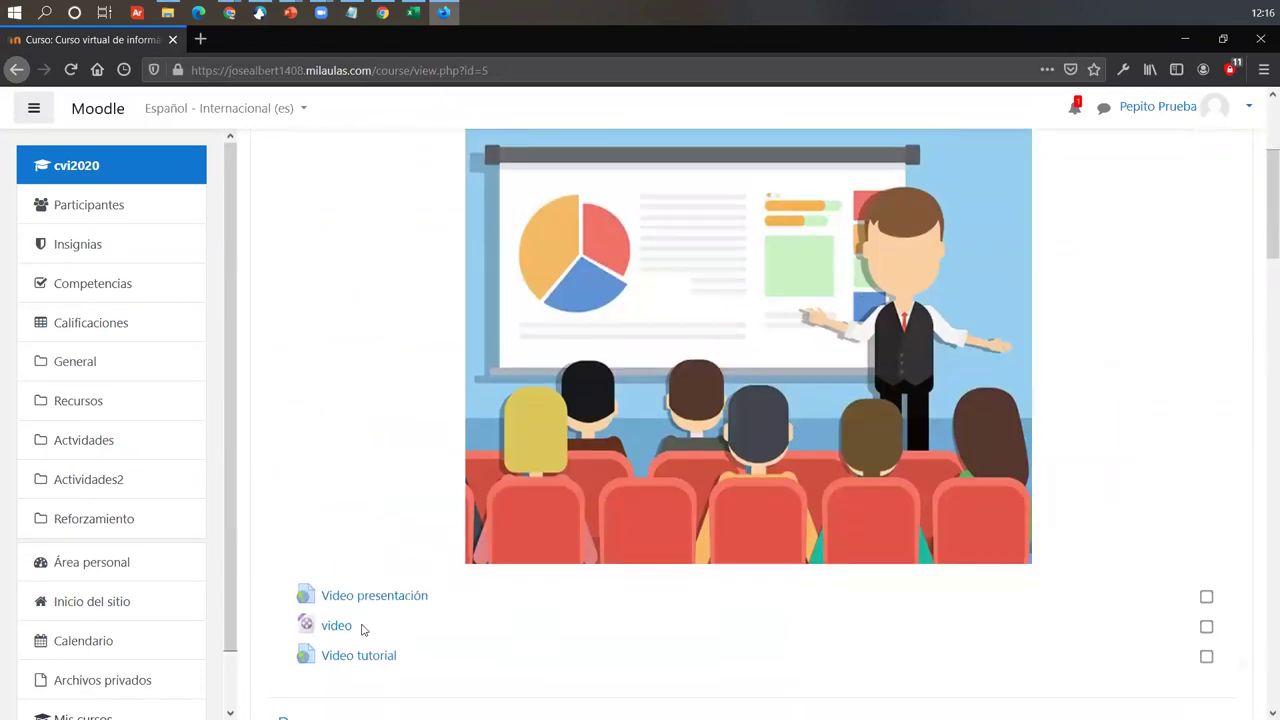
left_click(373, 597)
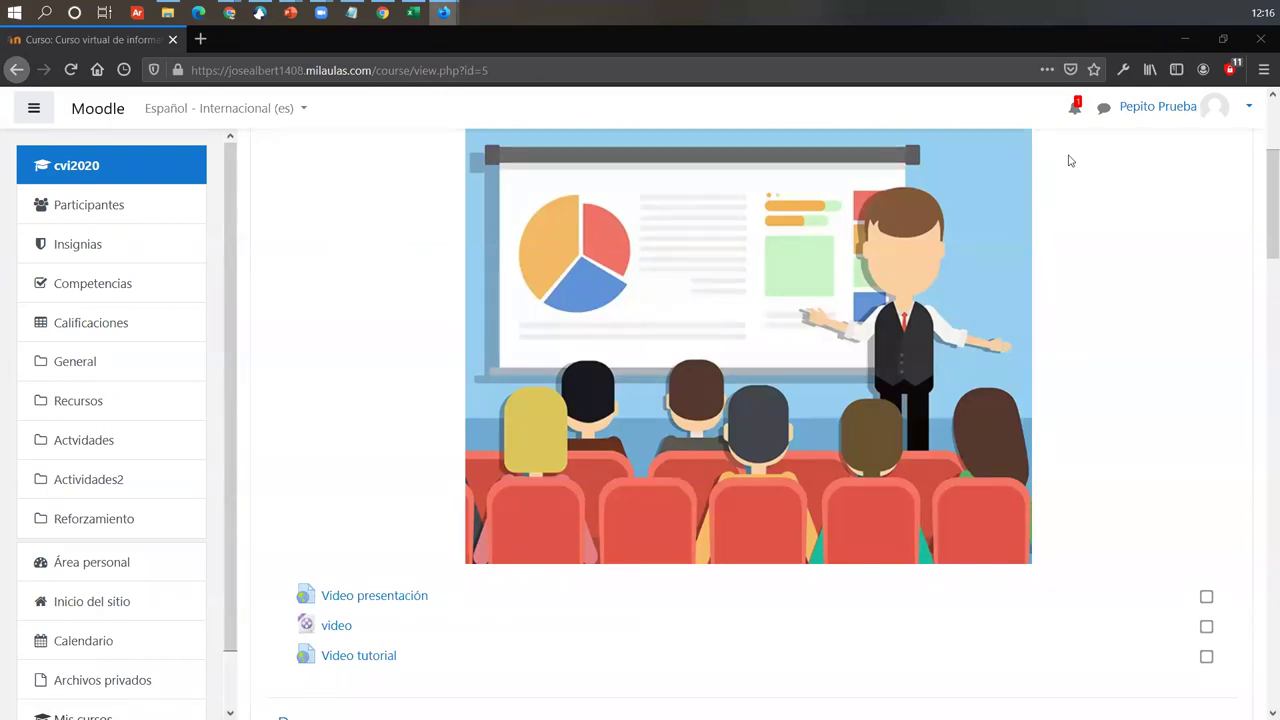
left_click(358, 656)
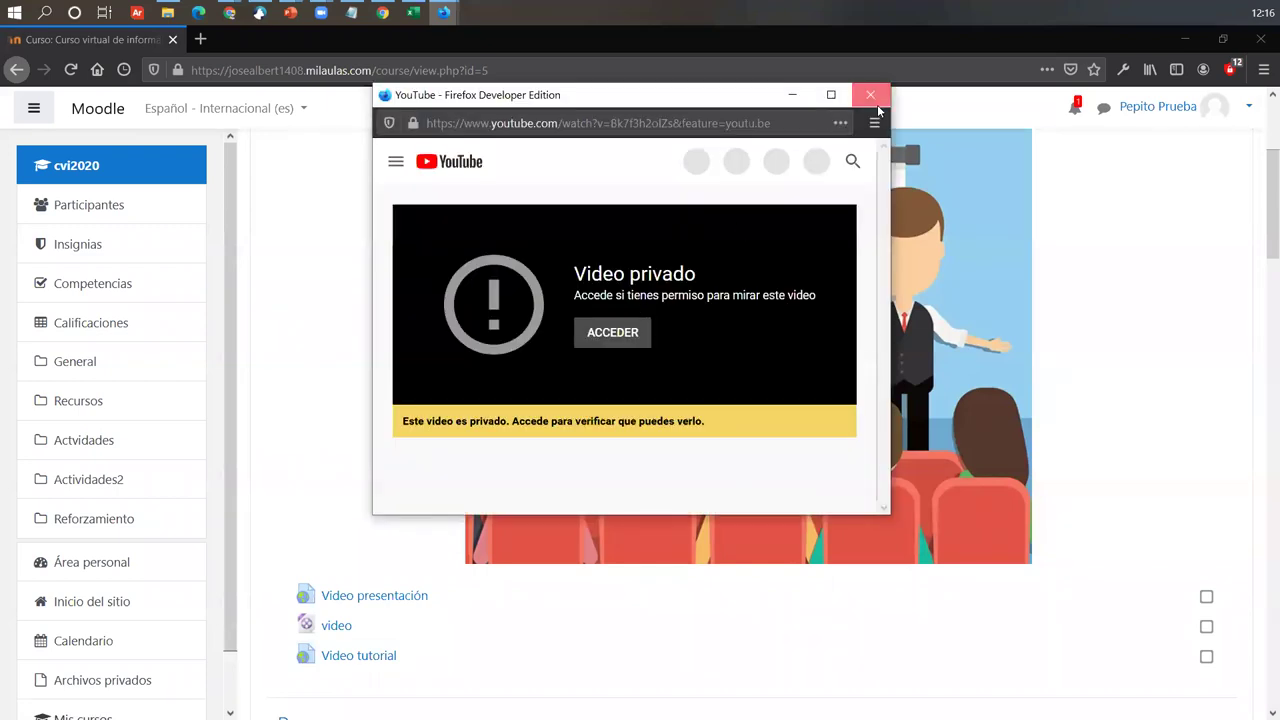
left_click(875, 100)
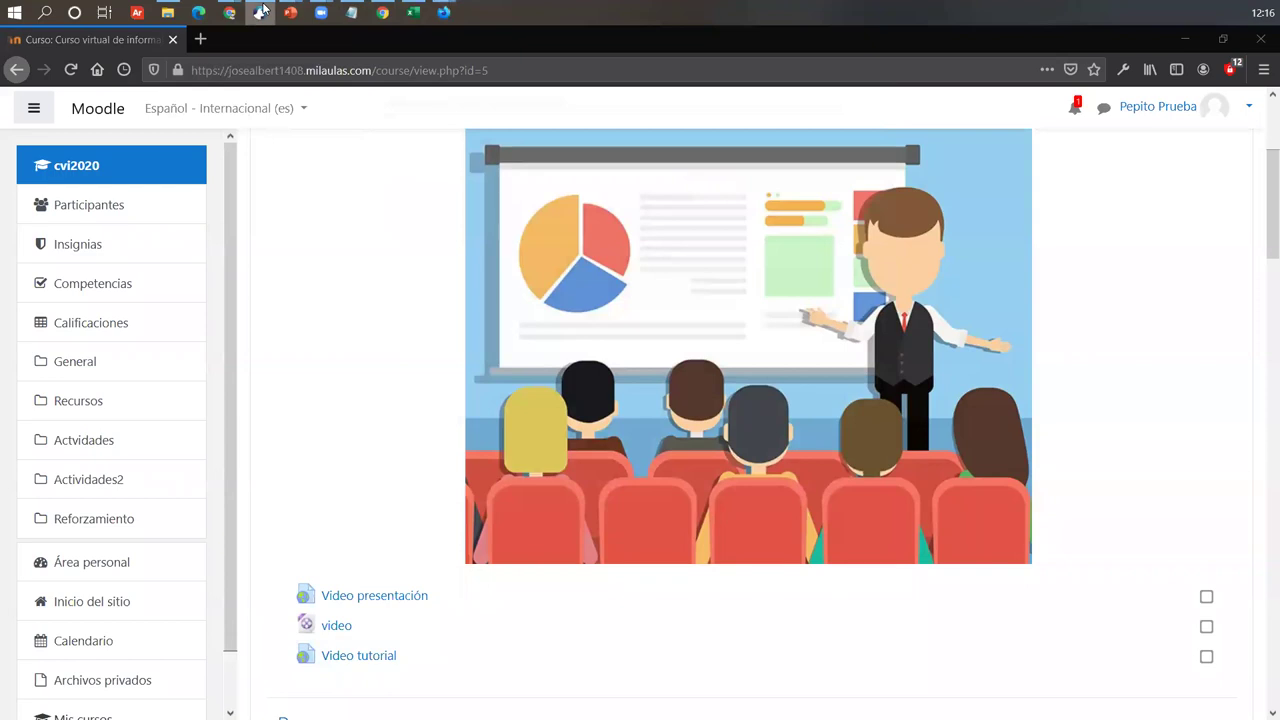
mouse_move(443, 12)
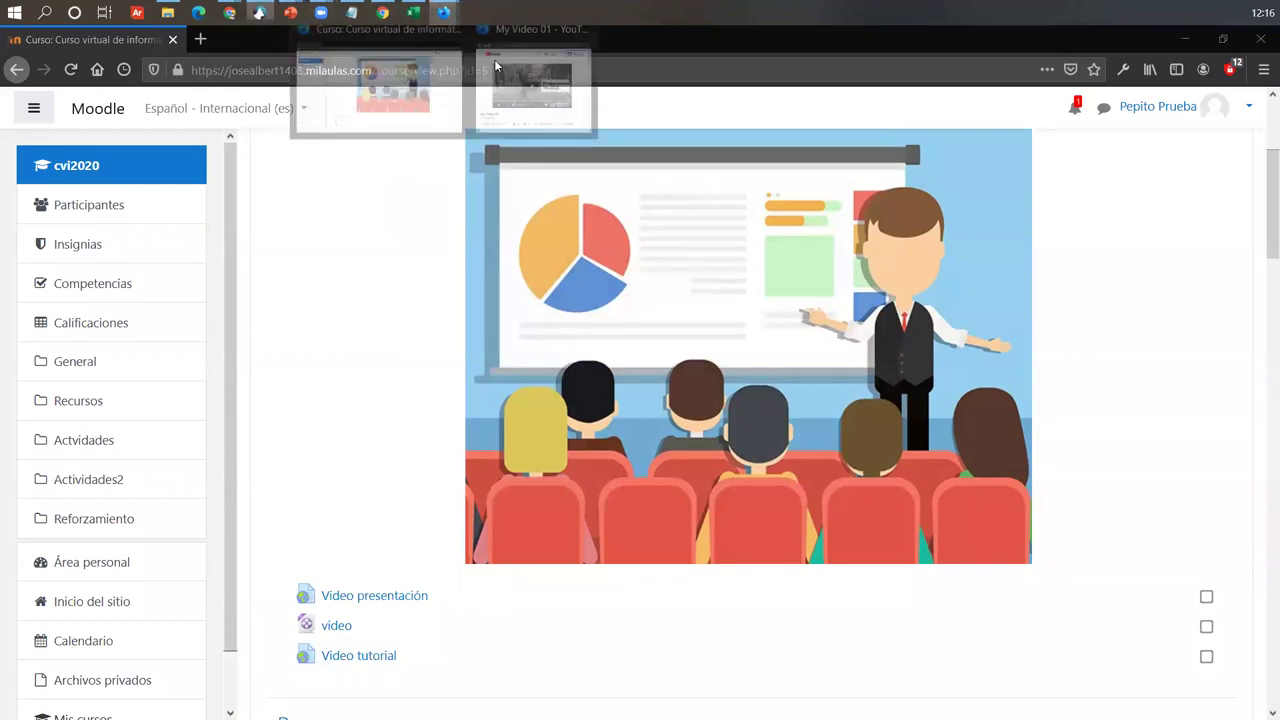
left_click(495, 65)
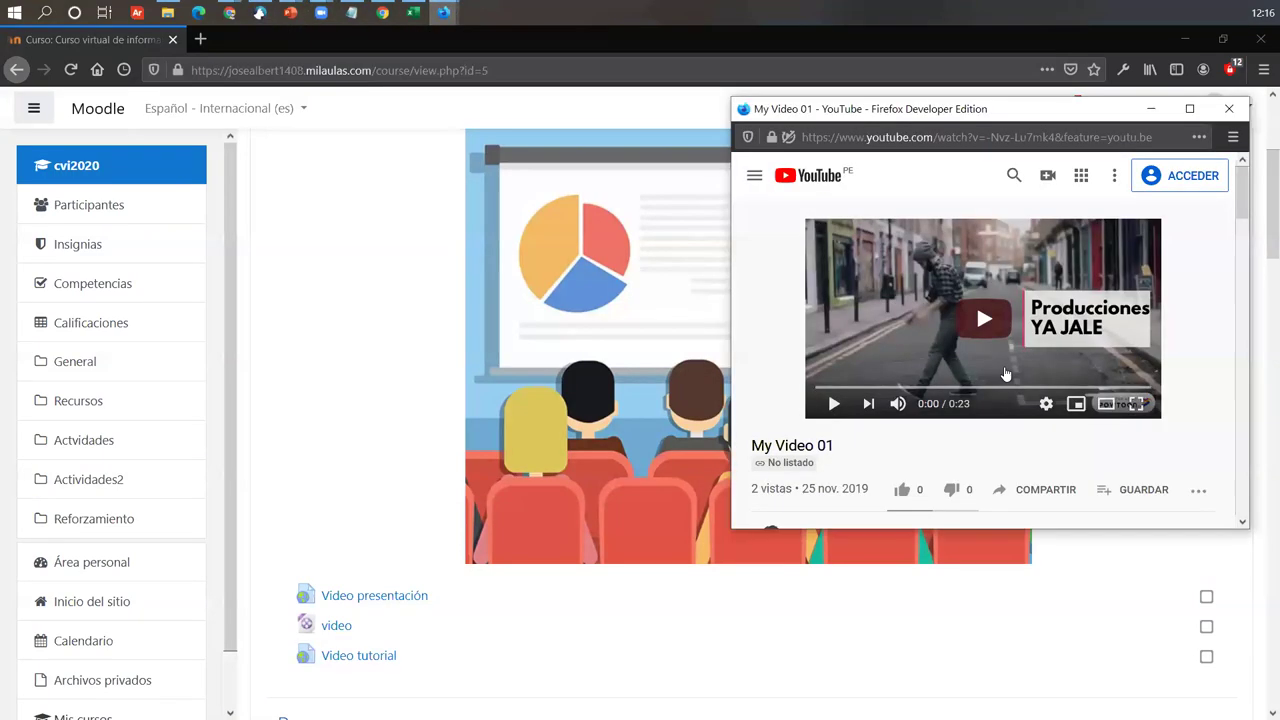
right_click(906, 297)
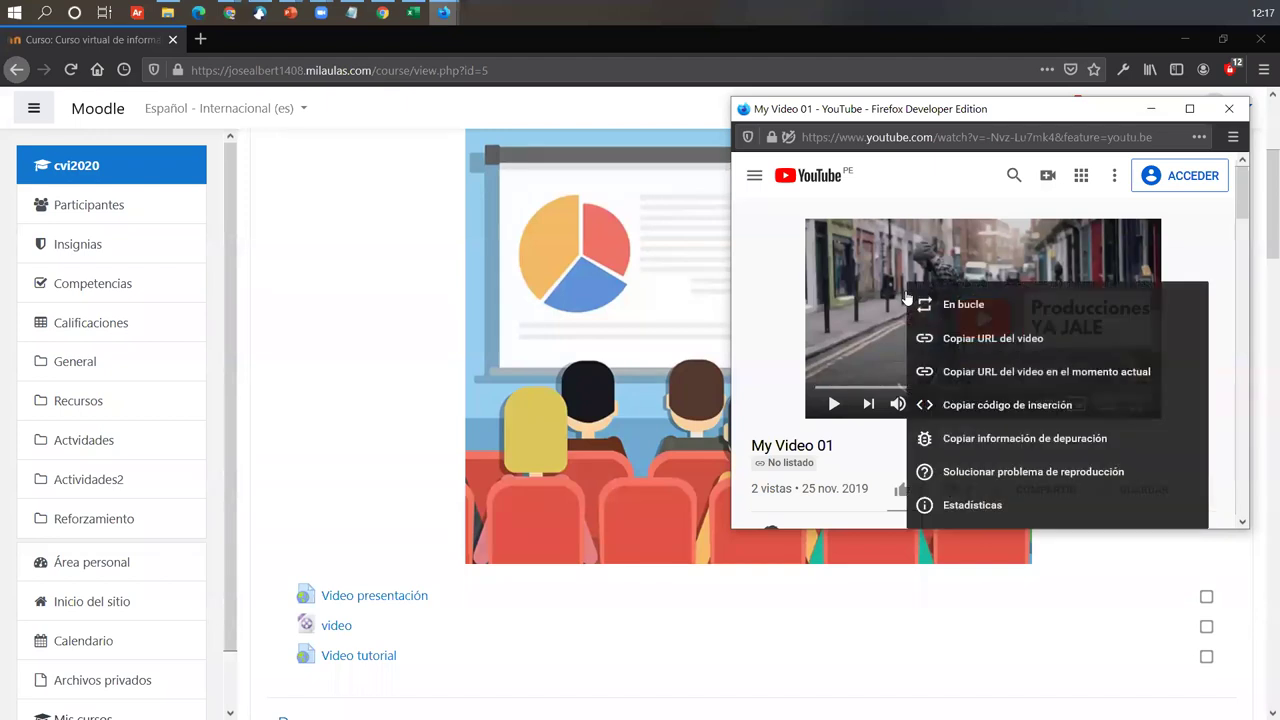
right_click(906, 297)
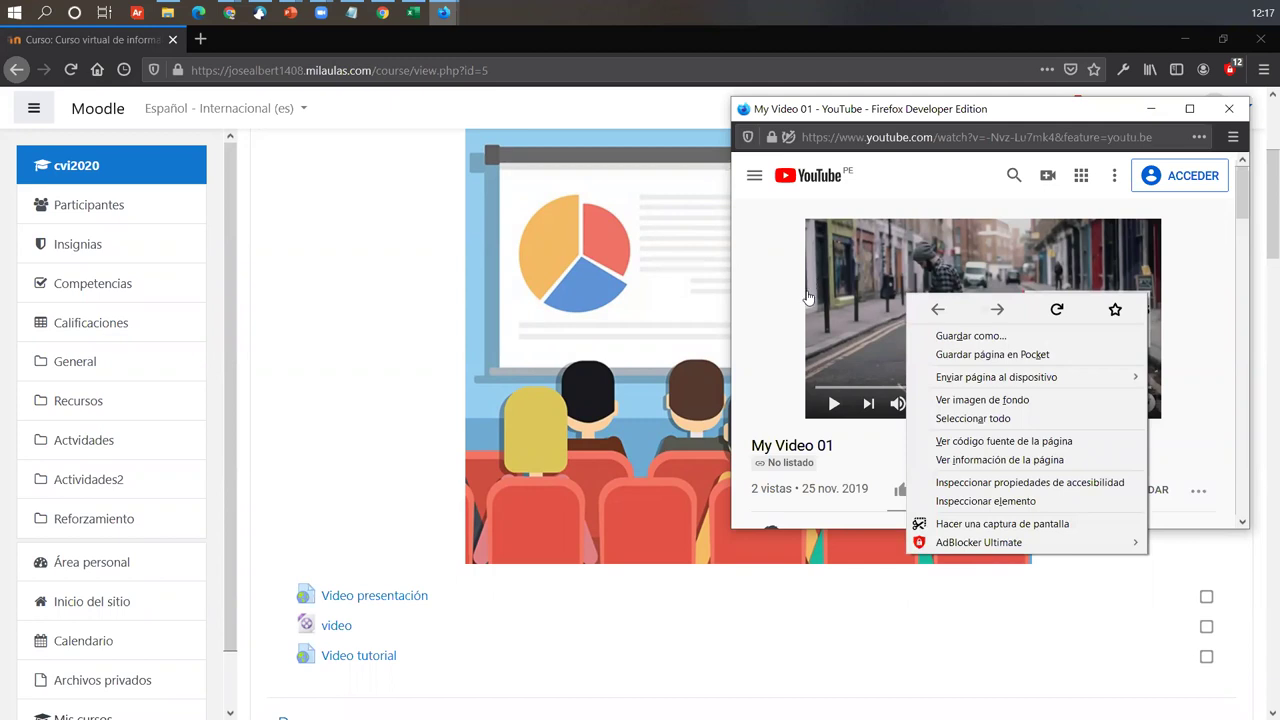
left_click(655, 288)
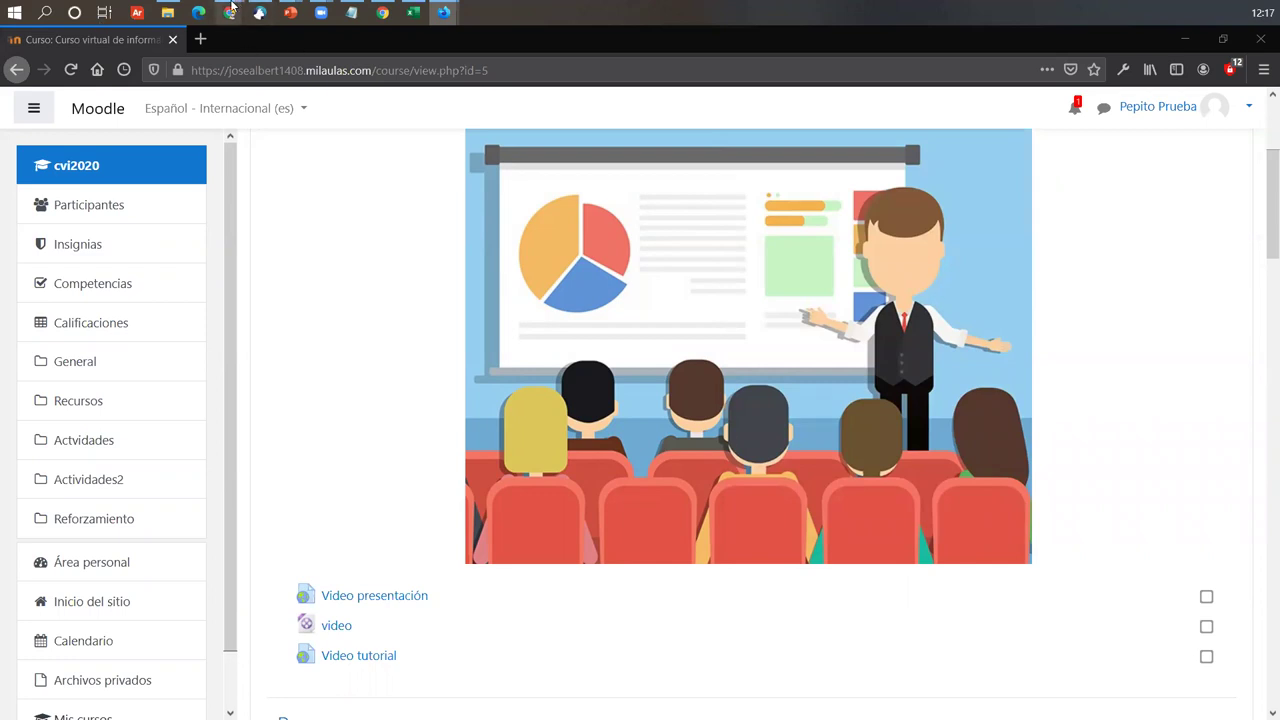
mouse_move(230, 12)
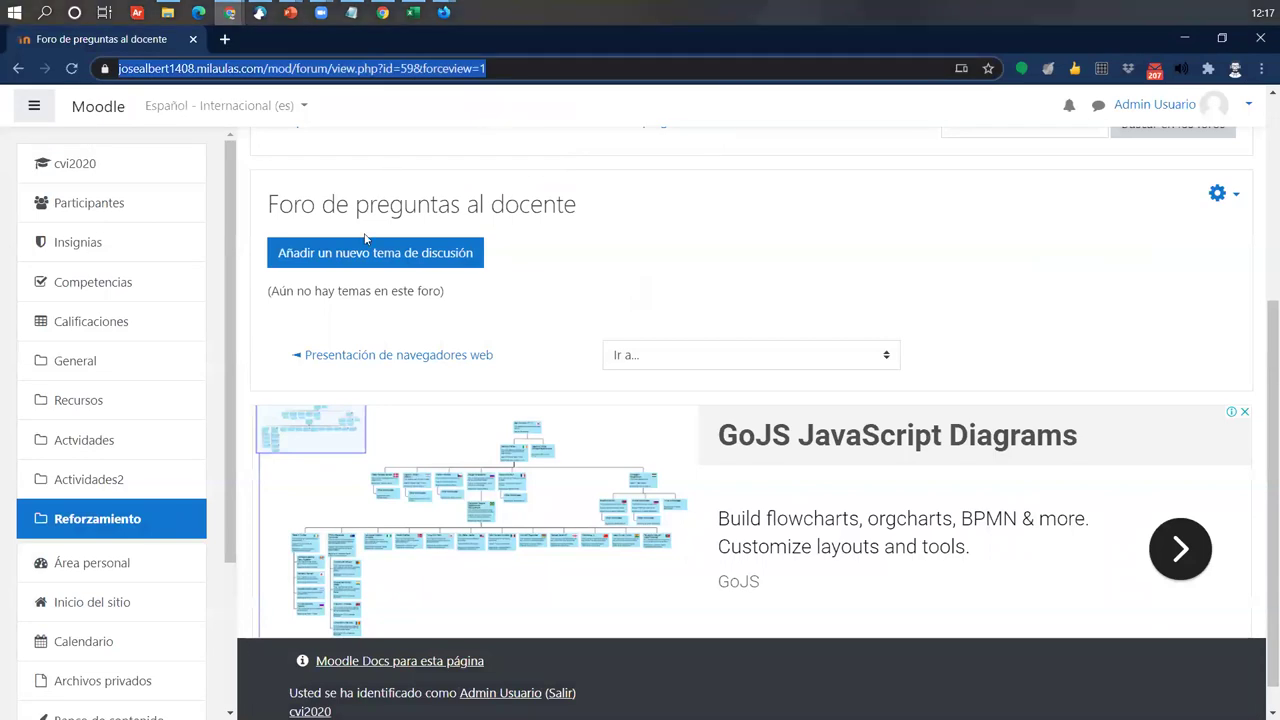
Step: Go from the Foro de preguntas al docente to the cvi2020 course page and scroll its sections
scroll(420, 280, "up", 3)
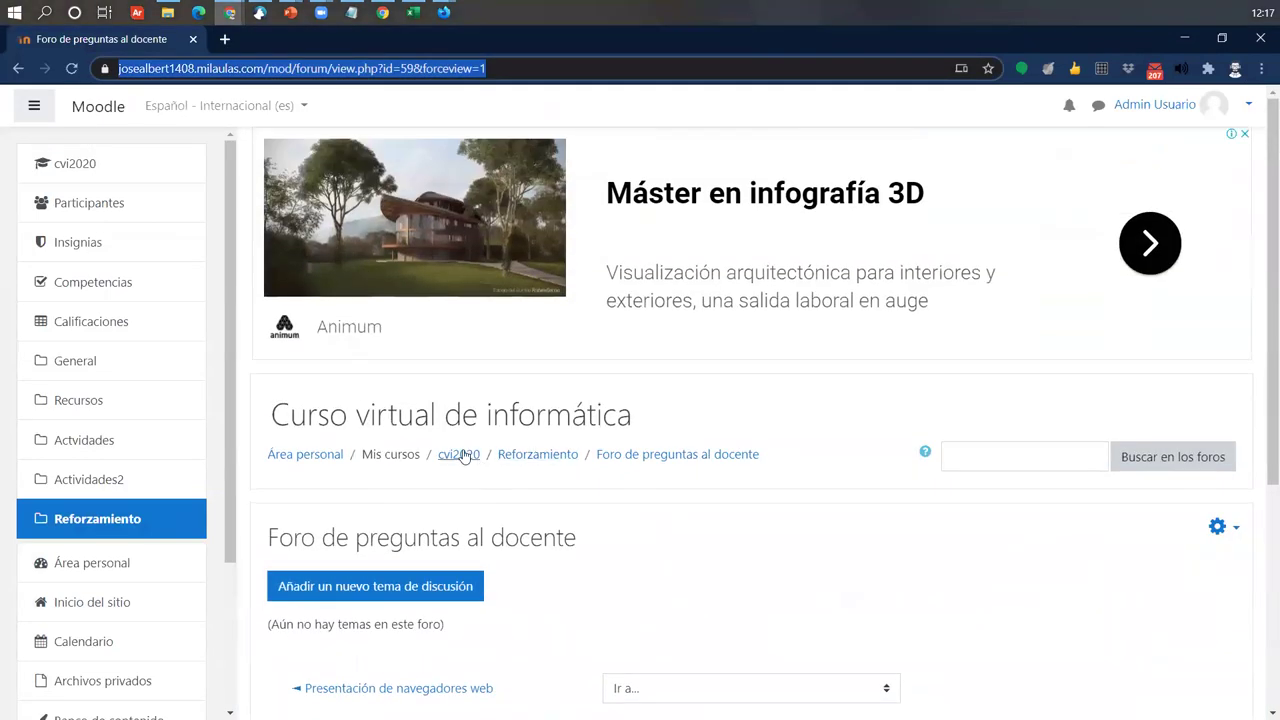
left_click(463, 456)
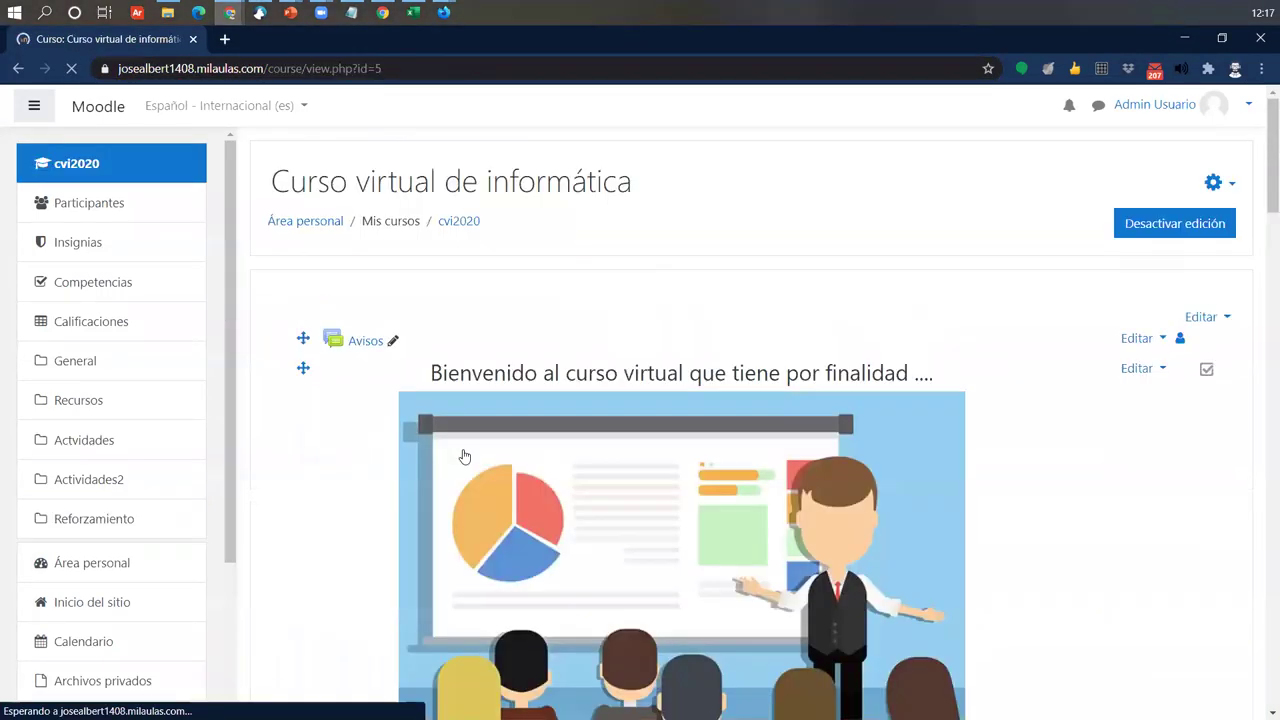
scroll(666, 600, "down", 10)
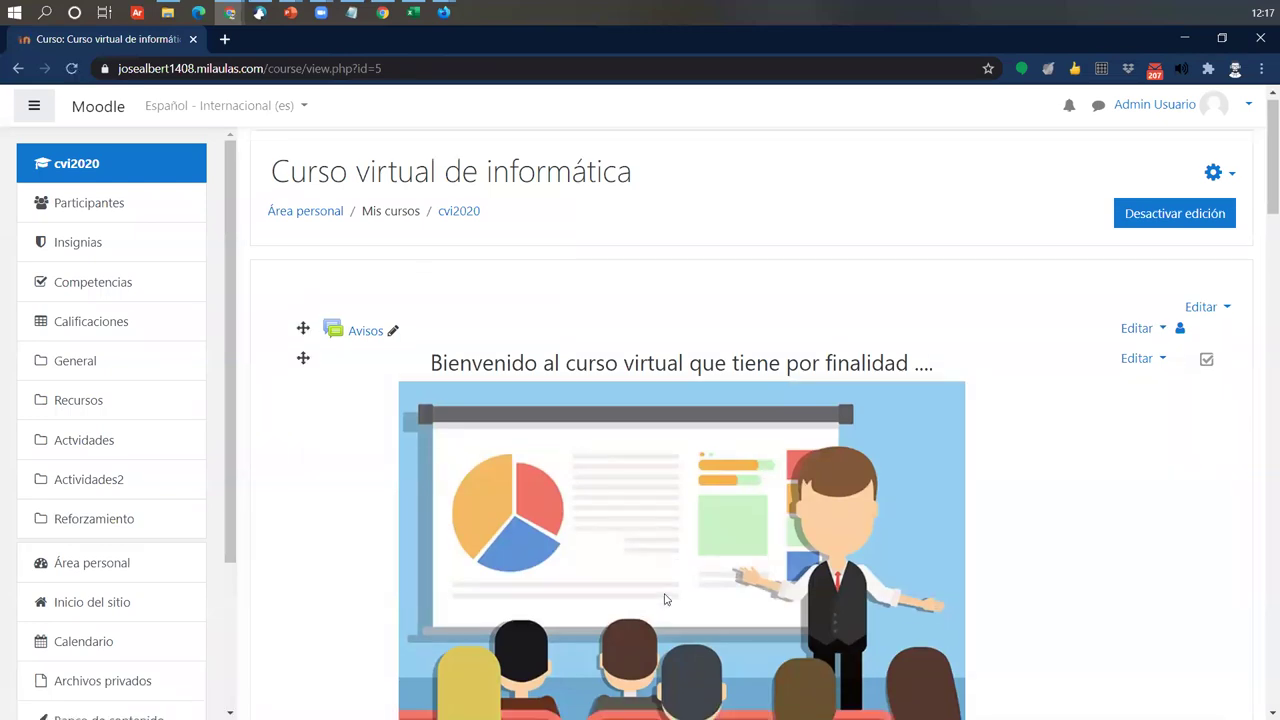
scroll(638, 535, "down", 5)
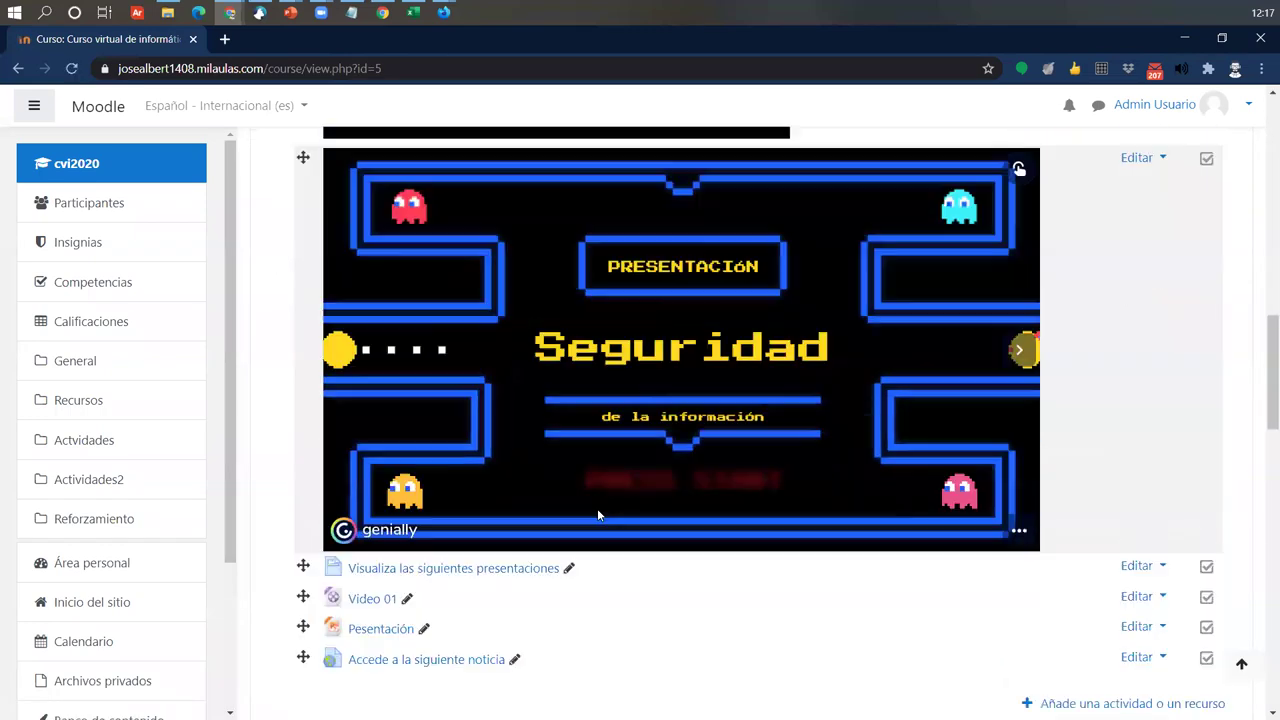
scroll(398, 534, "down", 6)
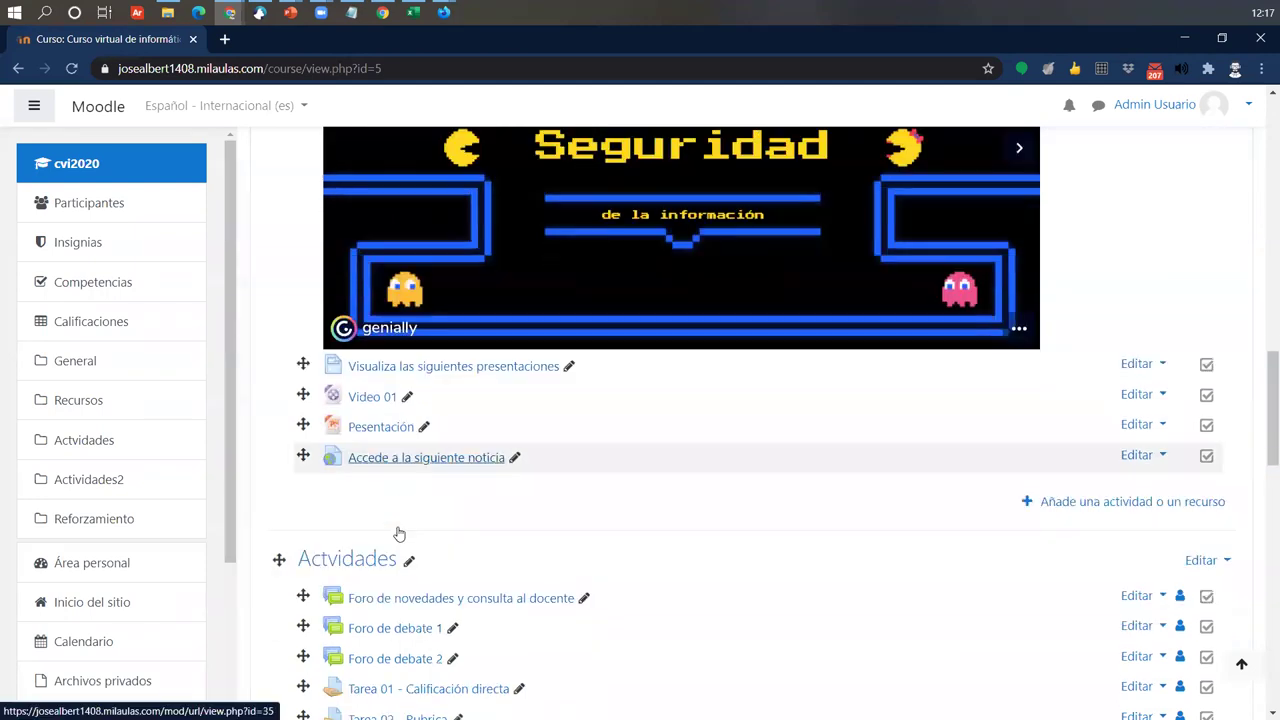
scroll(398, 534, "down", 3)
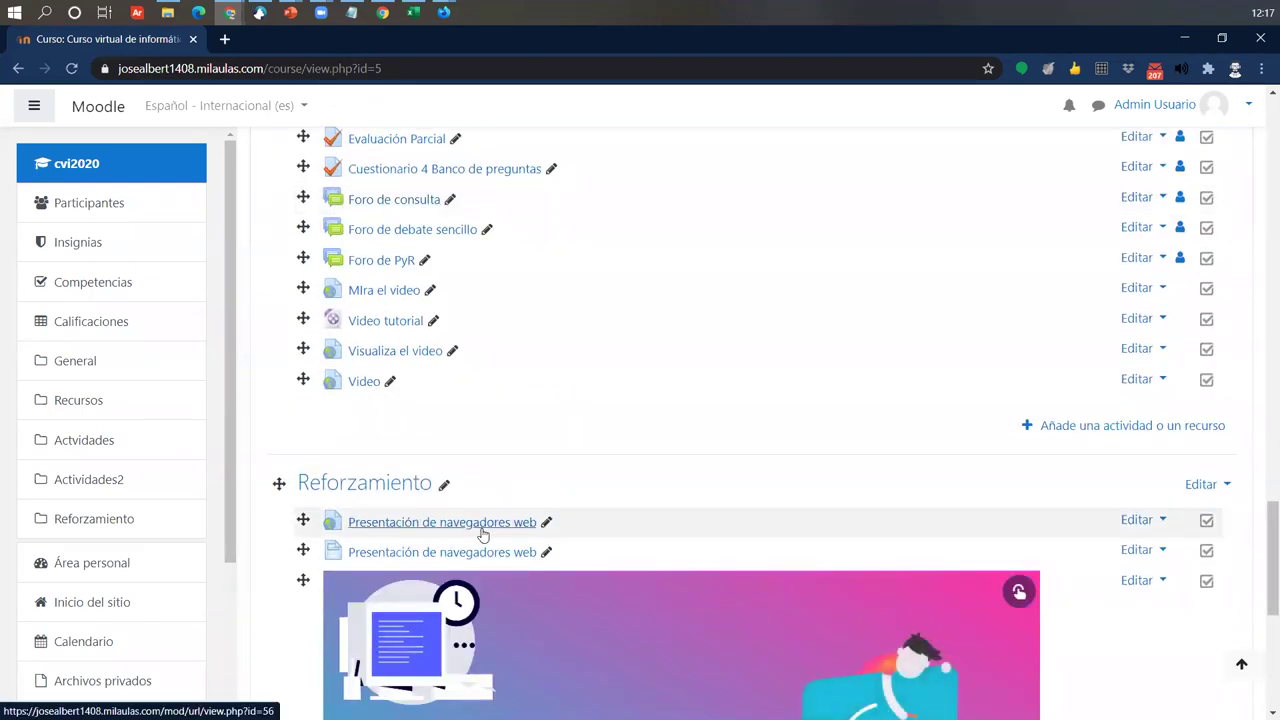
scroll(482, 533, "up", 9)
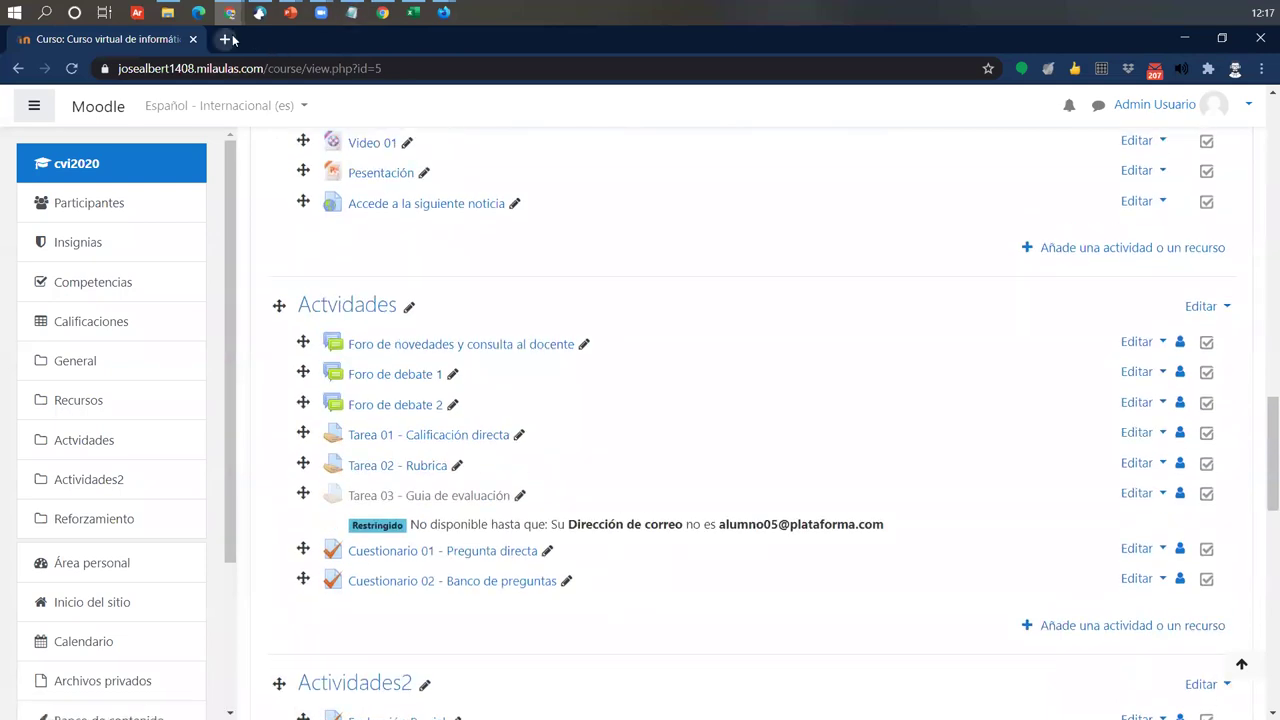
left_click(225, 39)
Step: Go to YouTube and open the video 'KAHOOT Cómo GAMIFICAR el Aula [Enseñar Jugando]'
type("youtube+")
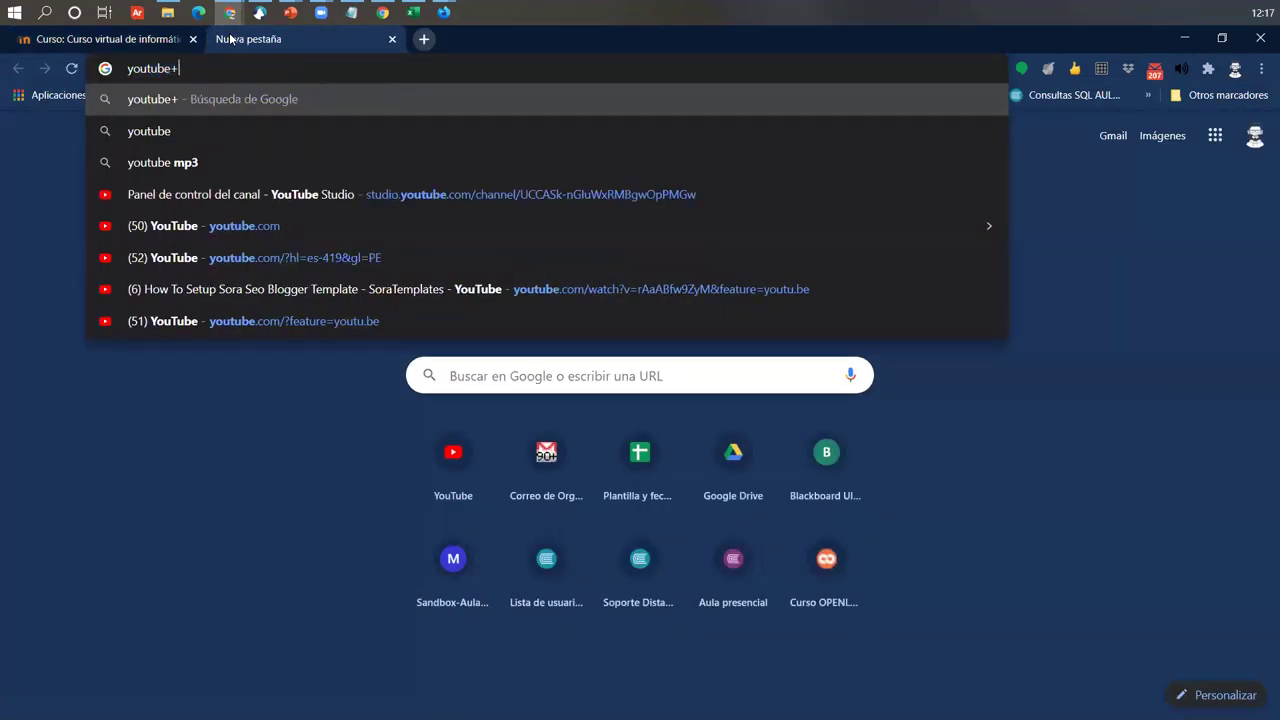
key("BackSpace")
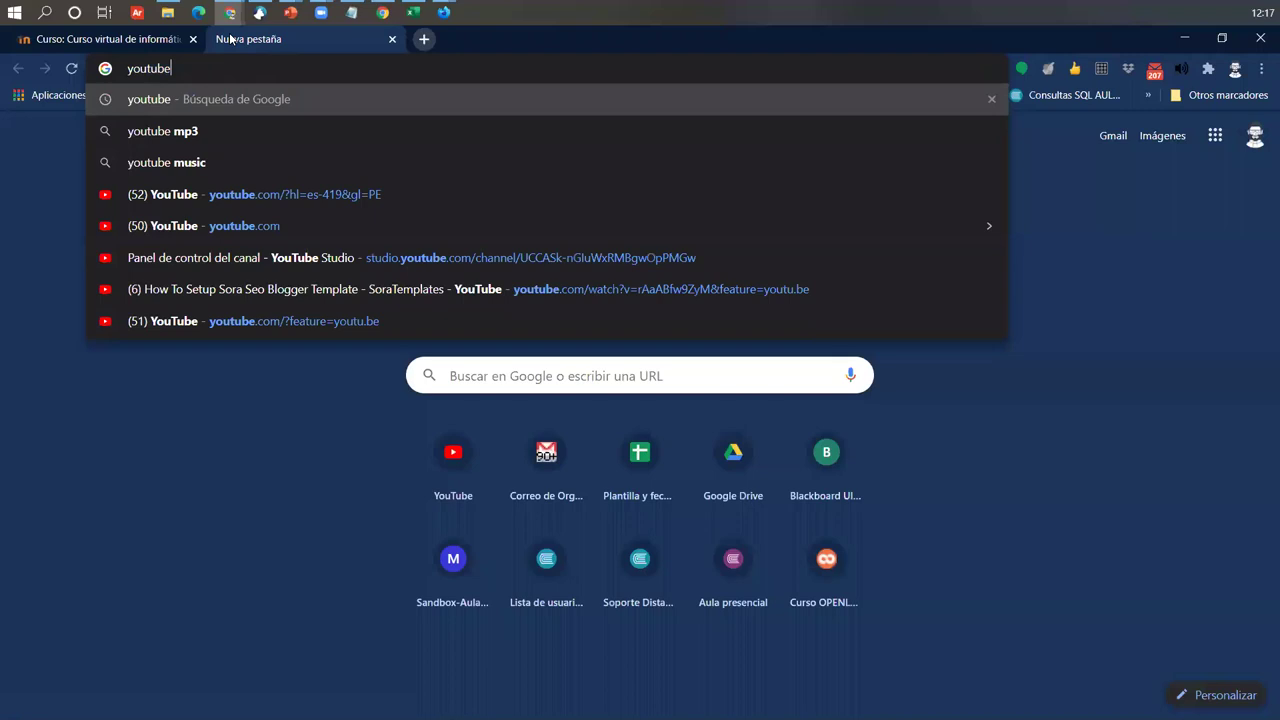
key("Down")
key("Down")
key("Down")
key("Down")
key("Down")
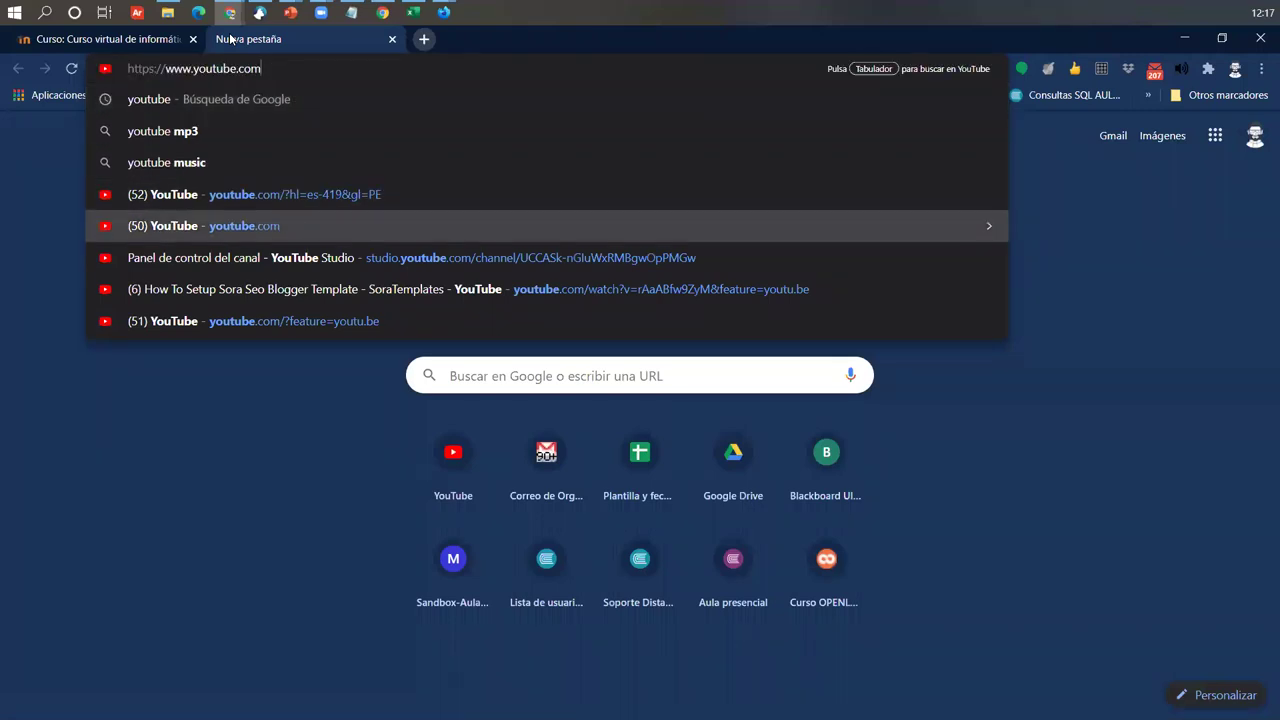
key("Up")
key("Up")
key("Return")
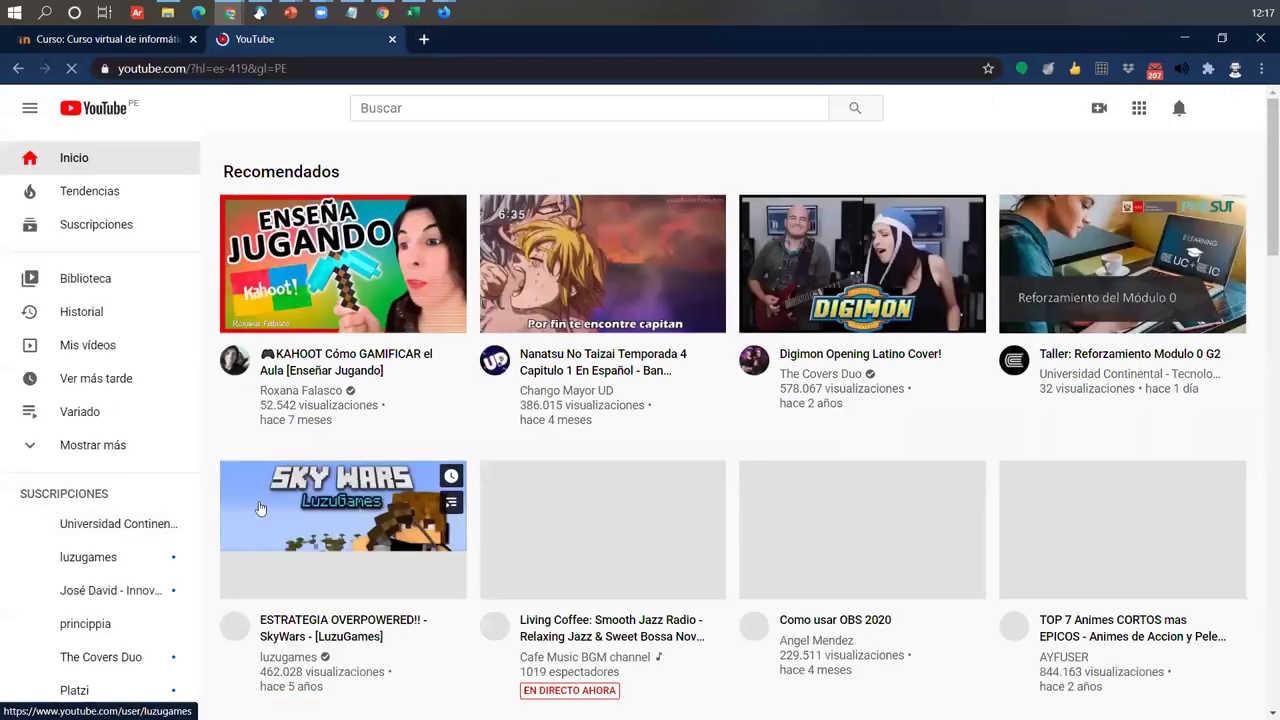
left_click(308, 224)
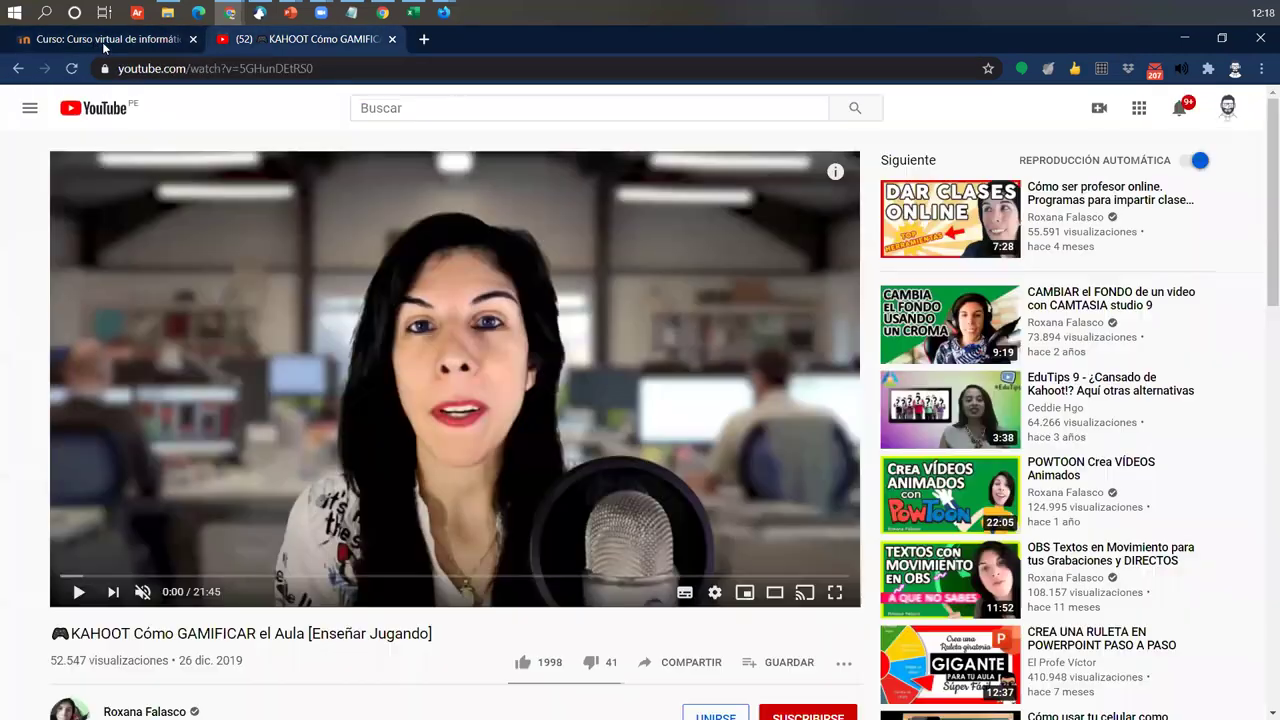
left_click(102, 42)
left_click(261, 42)
Step: Play the KAHOOT video in picture-in-picture over the player and open a new tab
right_click(408, 356)
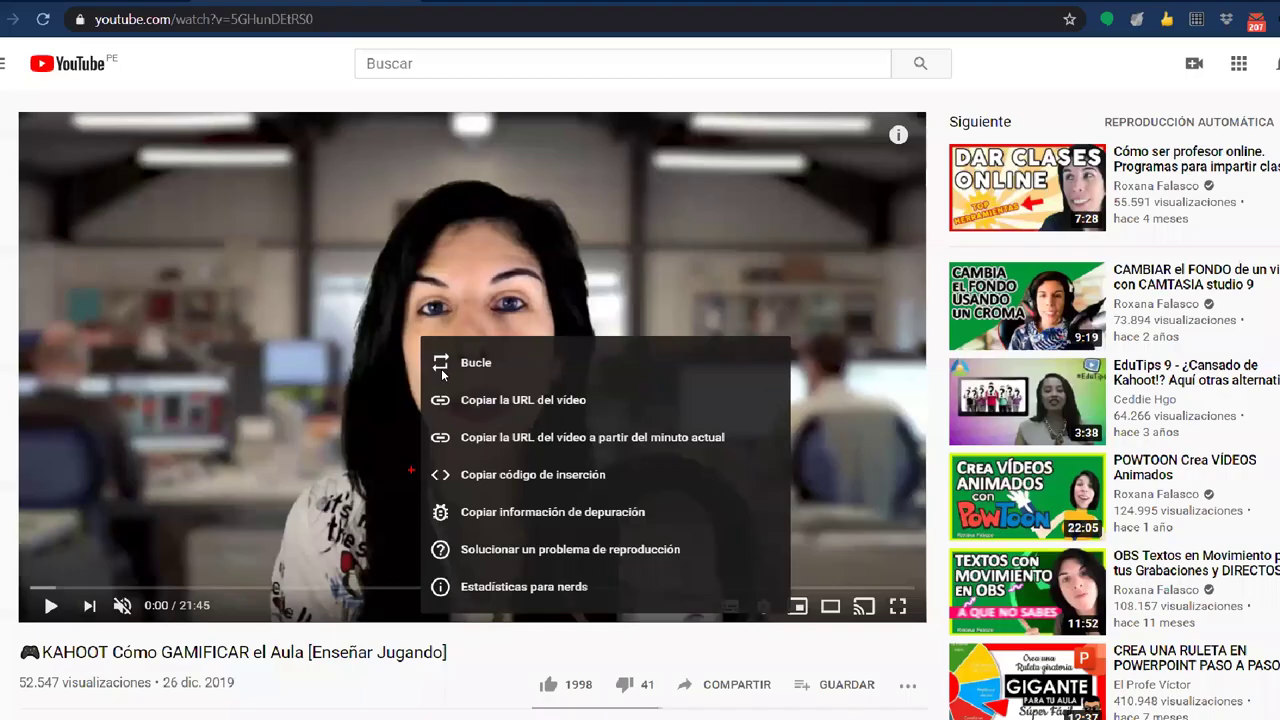
left_click(509, 298)
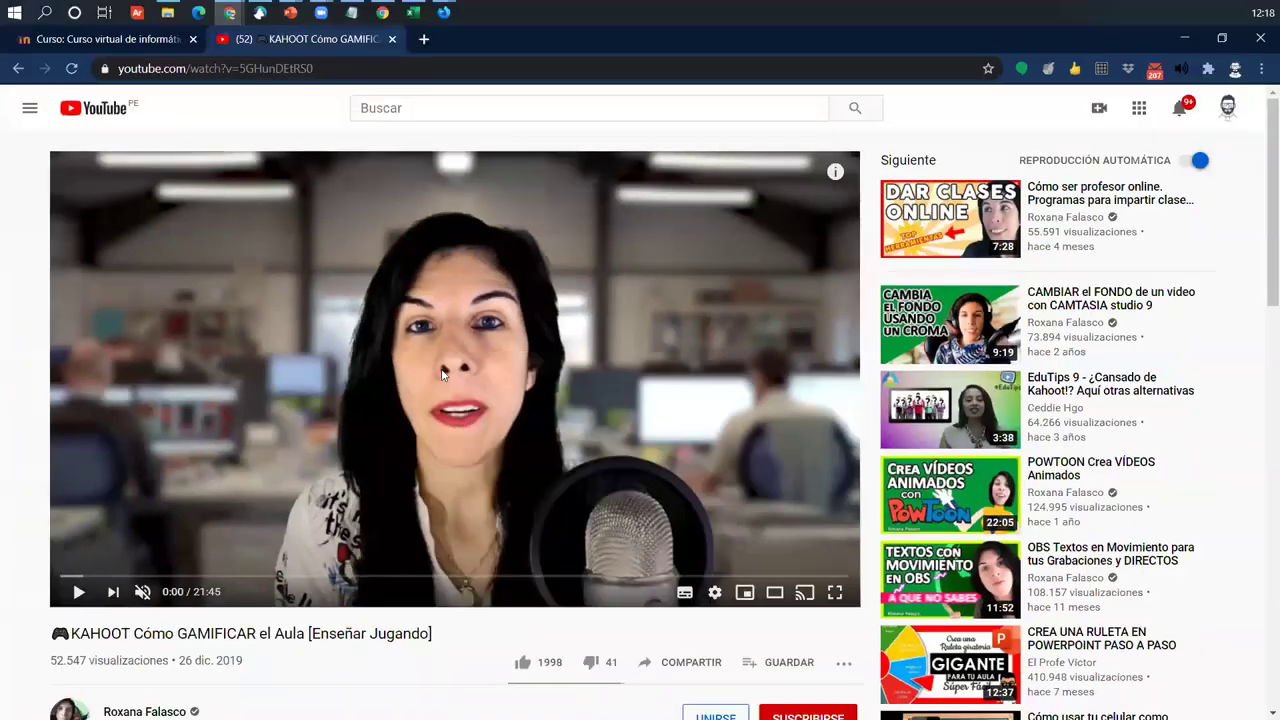
right_click(425, 364)
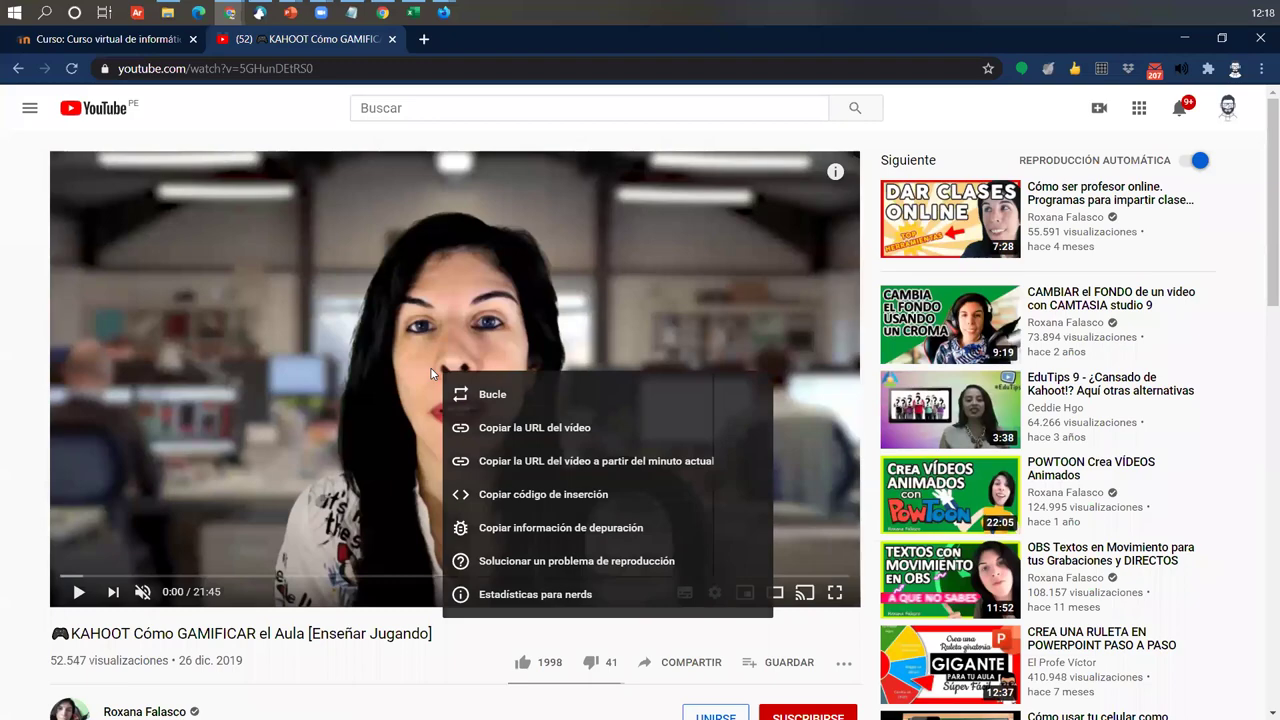
right_click(432, 374)
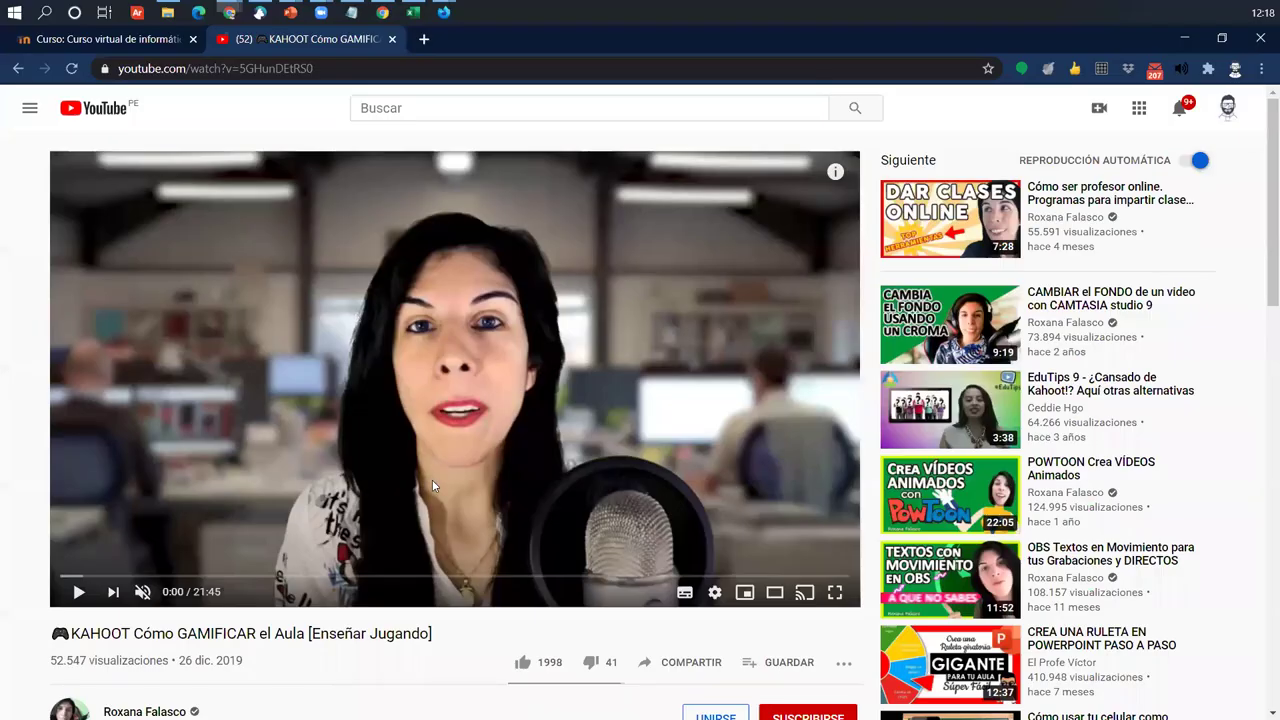
right_click(420, 430)
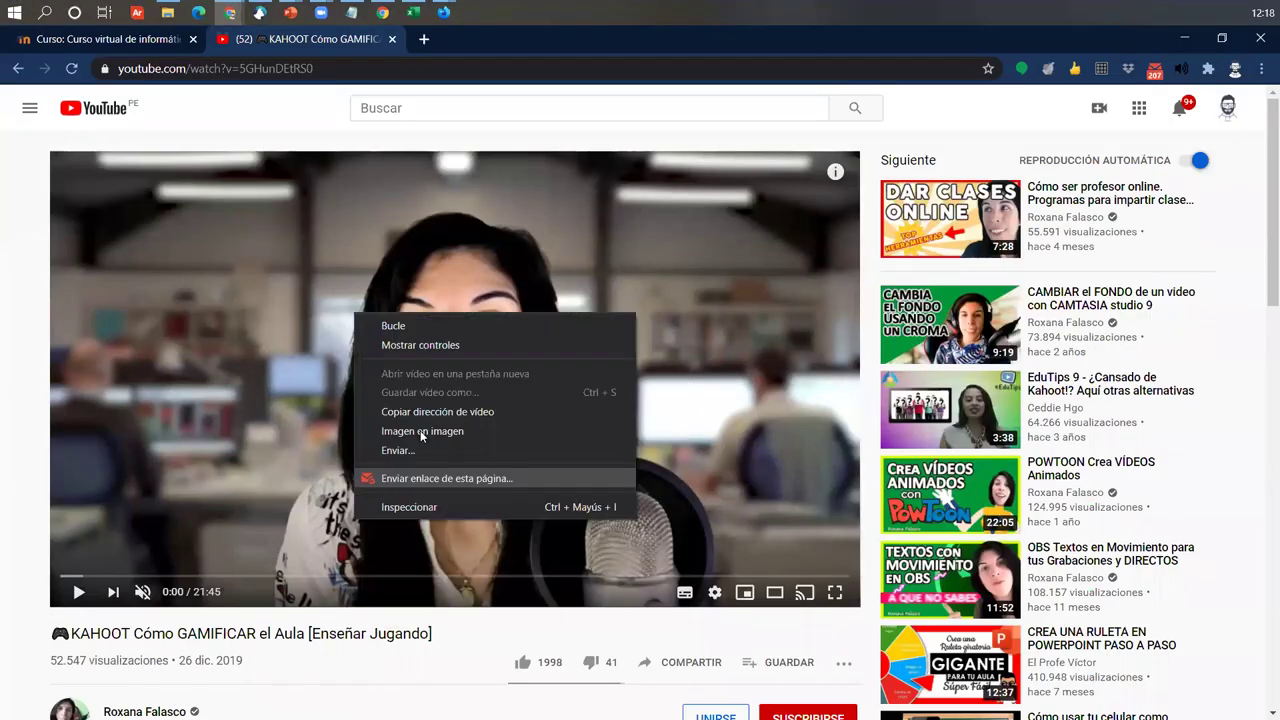
left_click(420, 431)
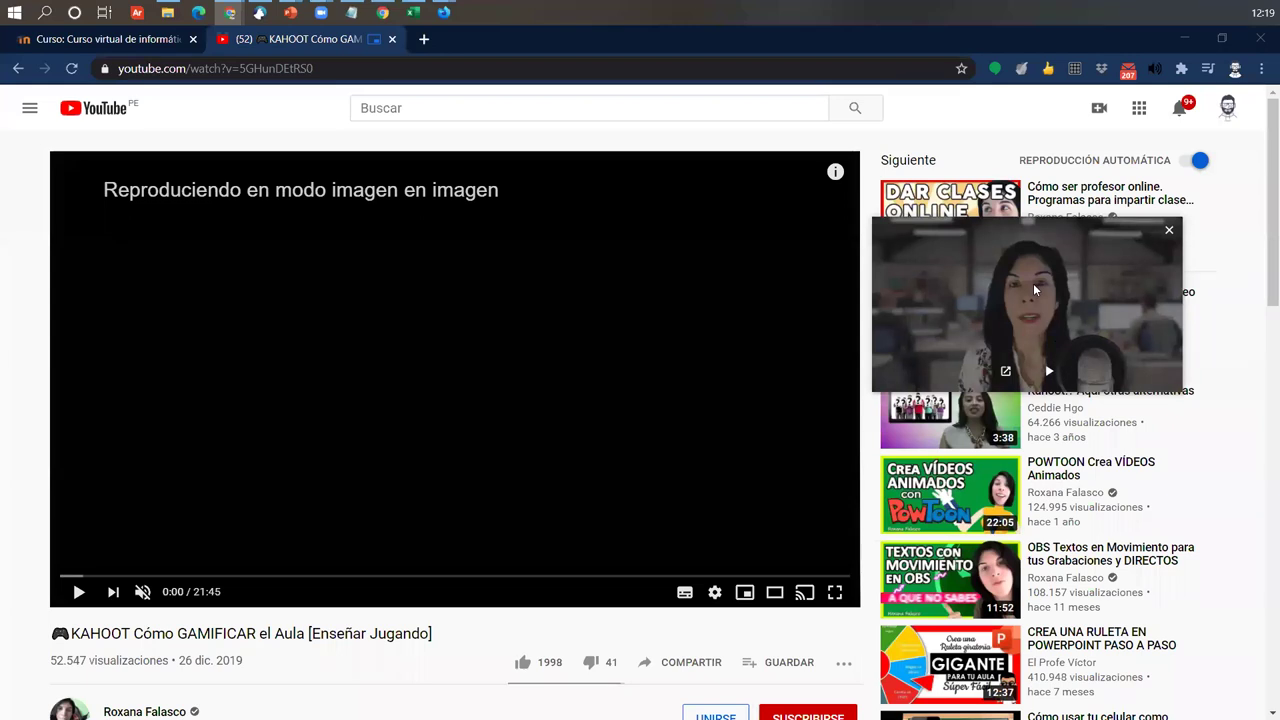
left_click_drag(1033, 283, 614, 320)
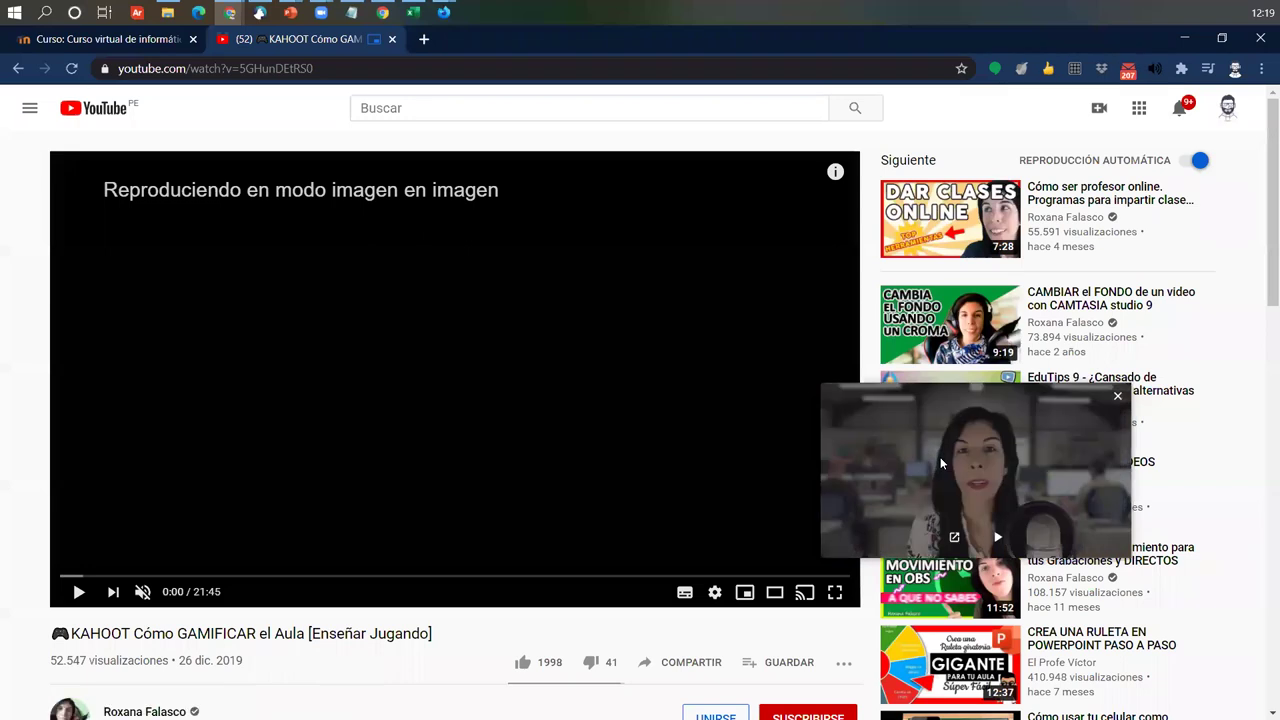
left_click(425, 40)
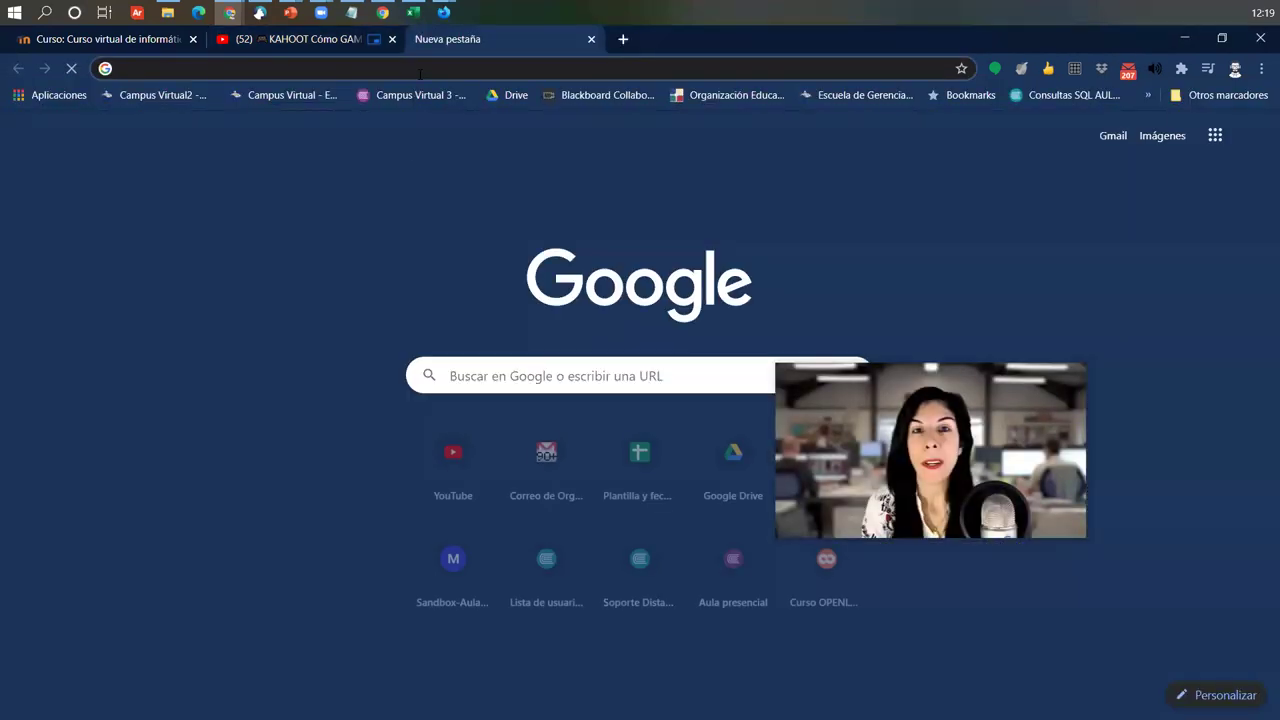
Step: Bring the Genially editor forward, reposition the floating video, then return it to YouTube
left_click(419, 70)
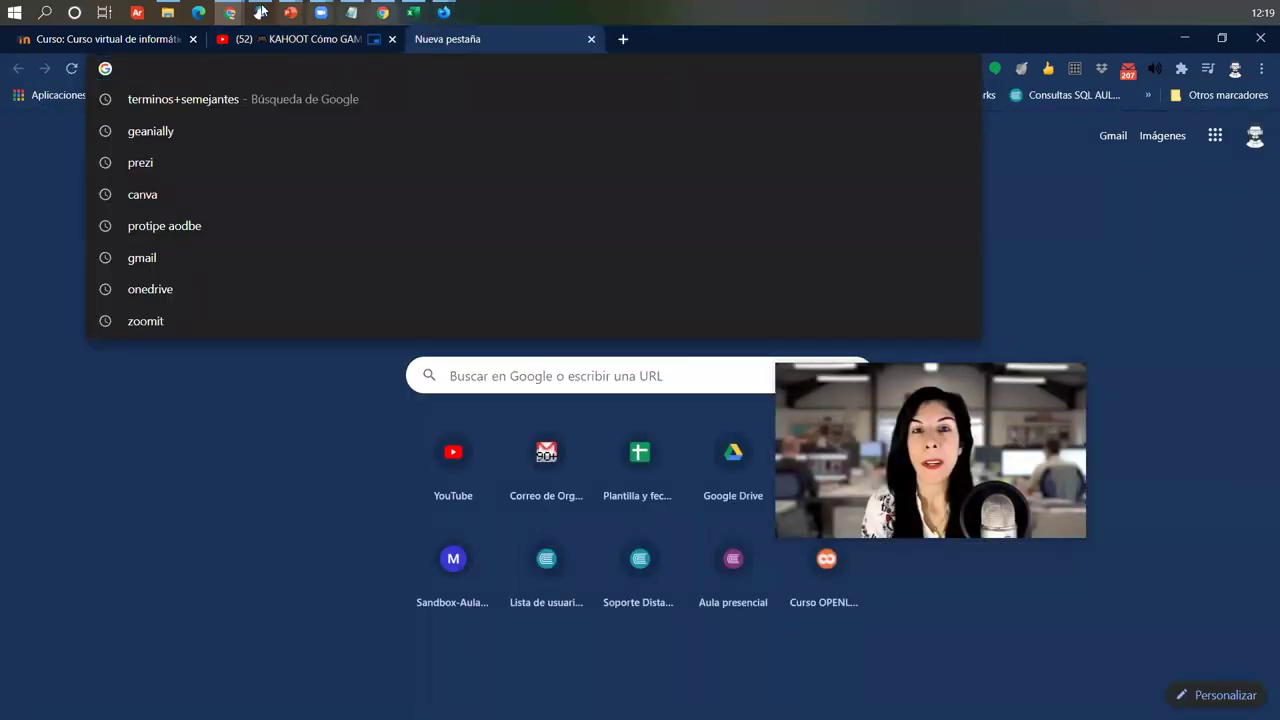
mouse_move(230, 12)
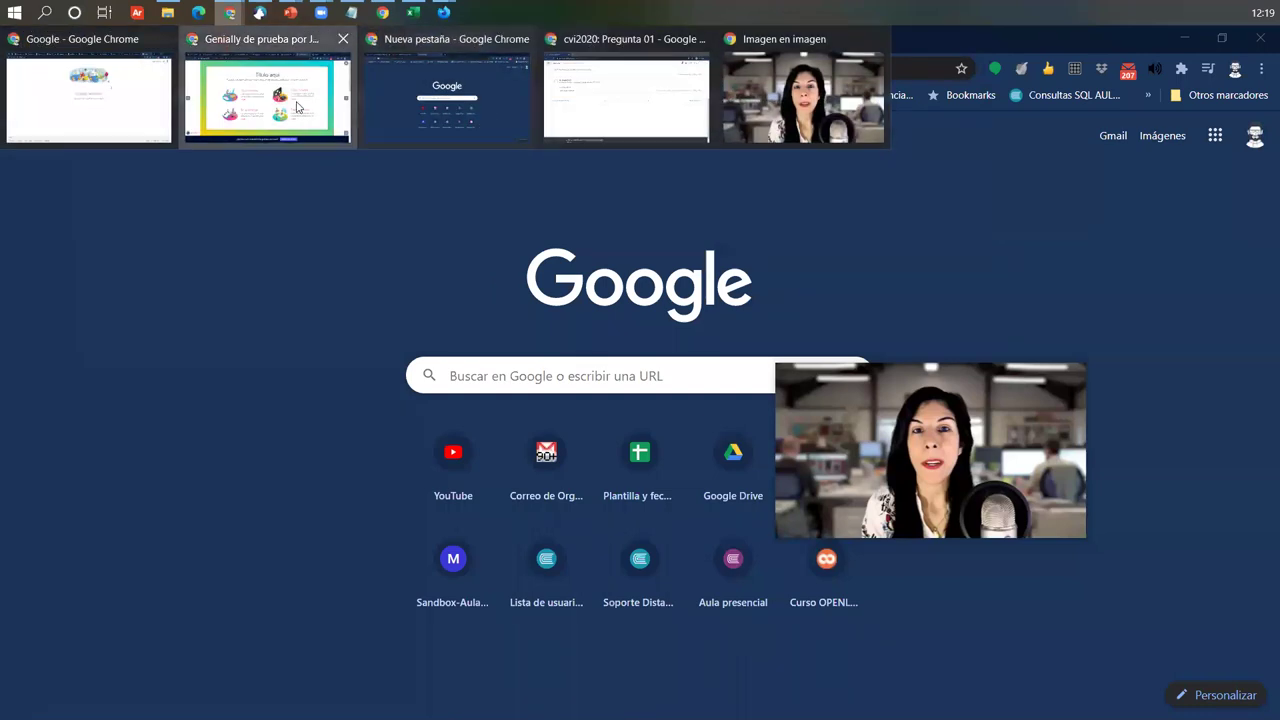
left_click(334, 118)
left_click(1040, 40)
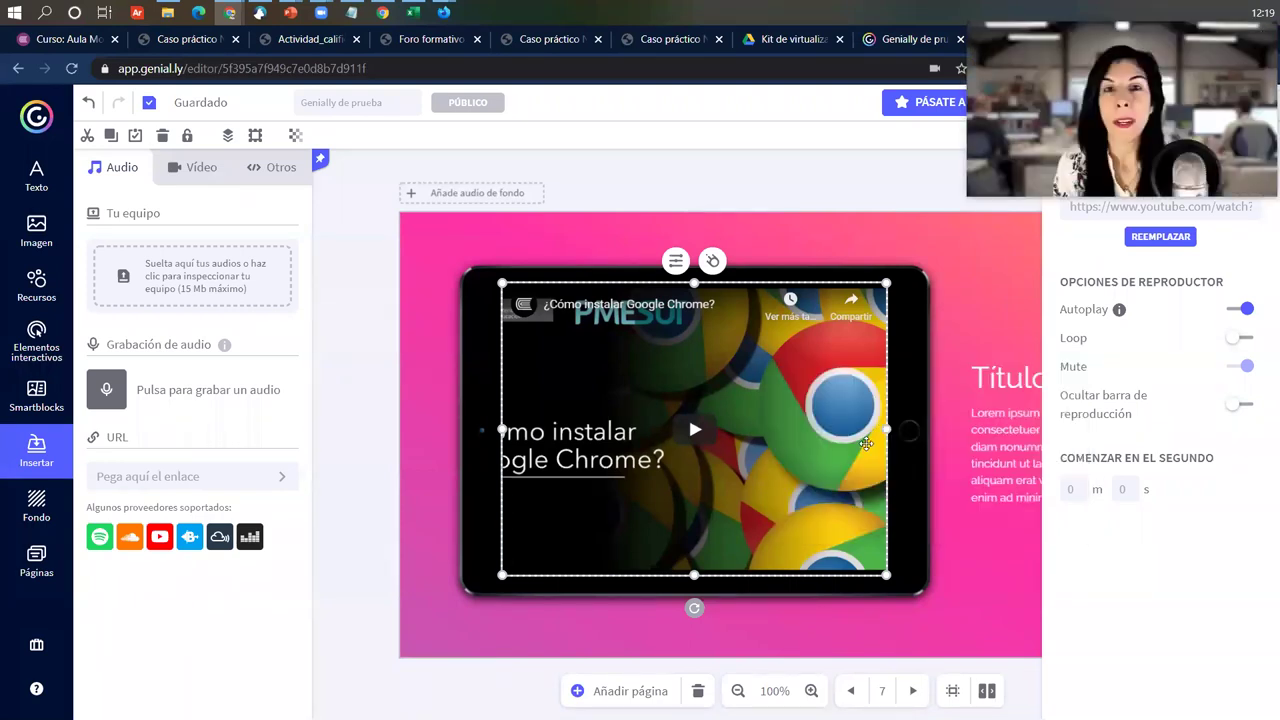
mouse_move(1120, 178)
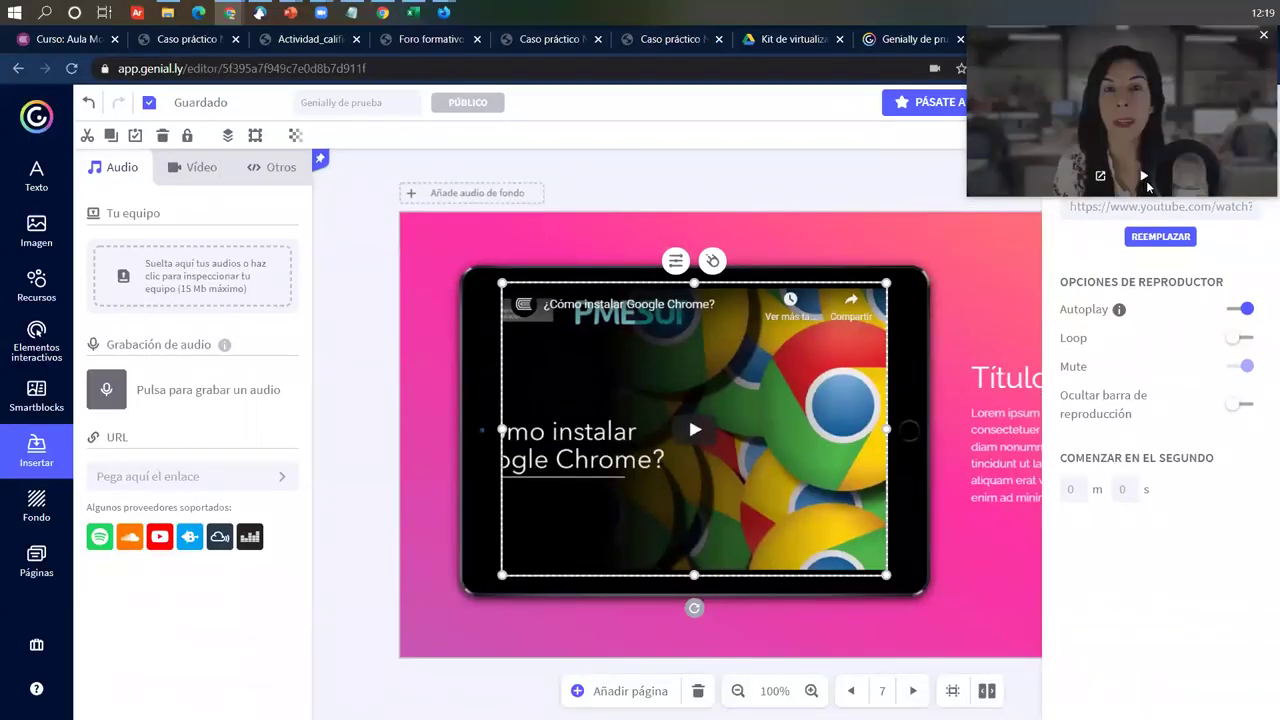
left_click_drag(1097, 95, 1004, 187)
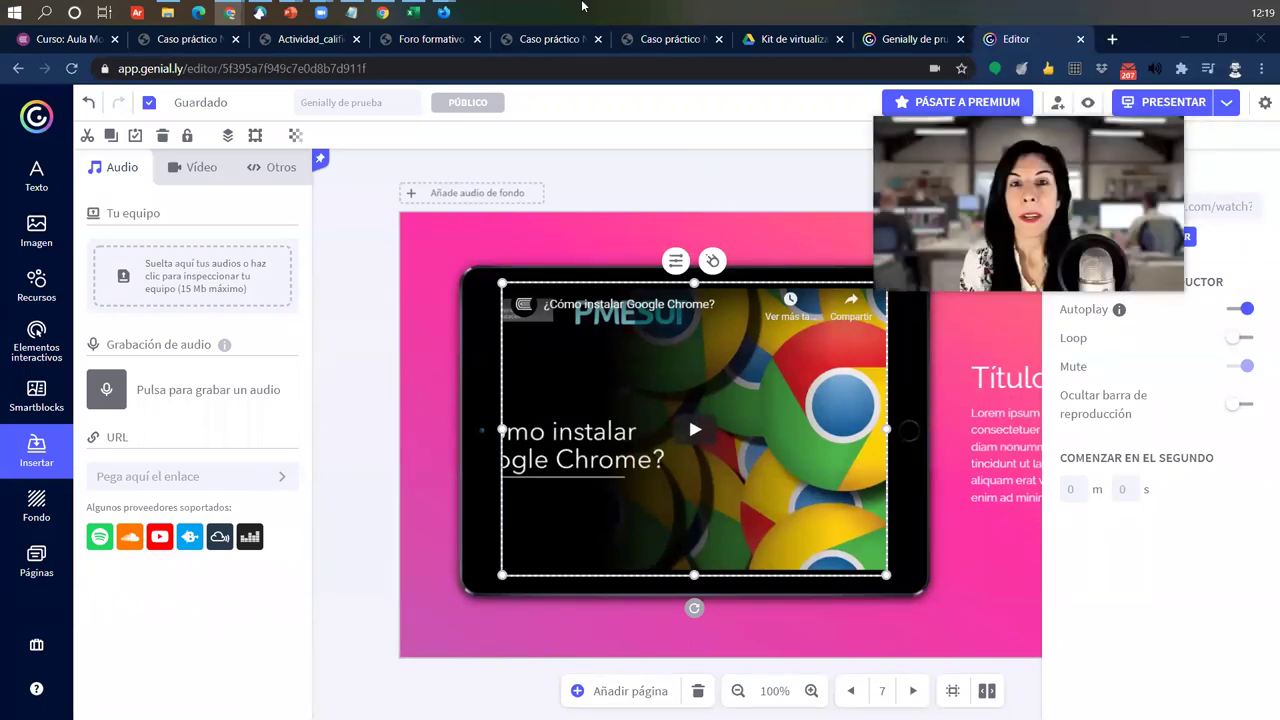
mouse_move(1148, 215)
left_click_drag(1105, 203, 484, 350)
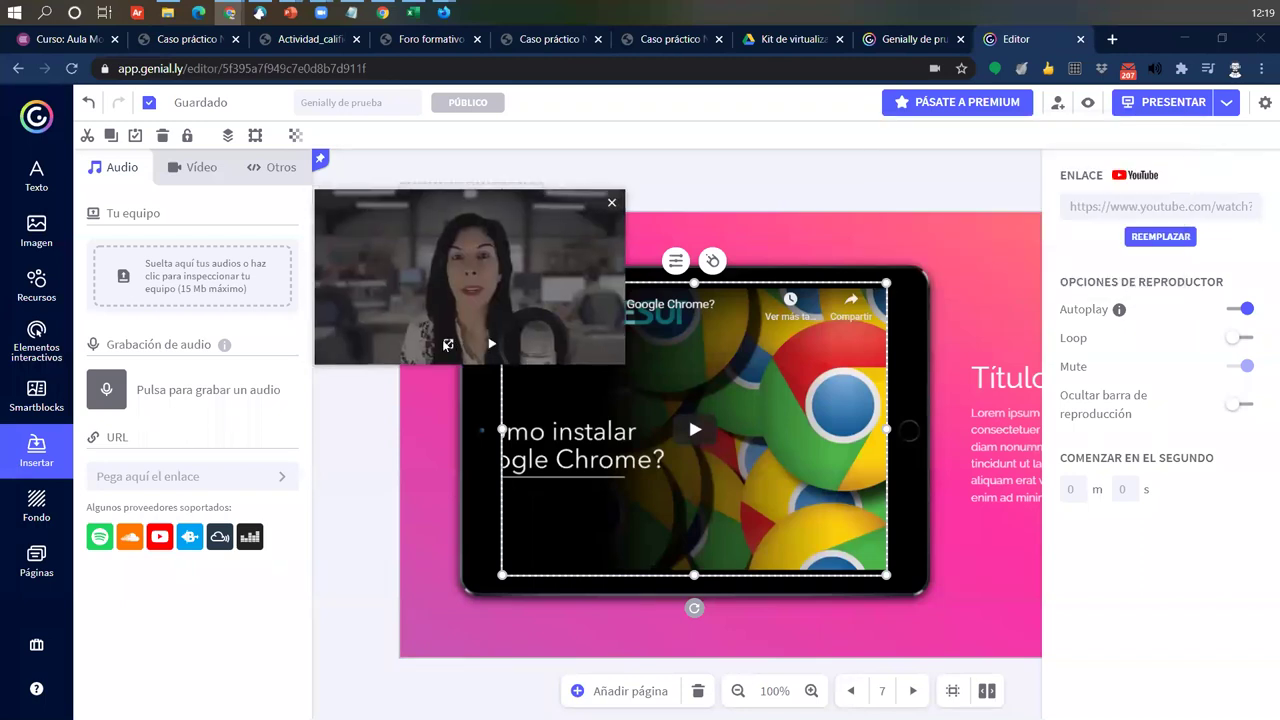
left_click(448, 343)
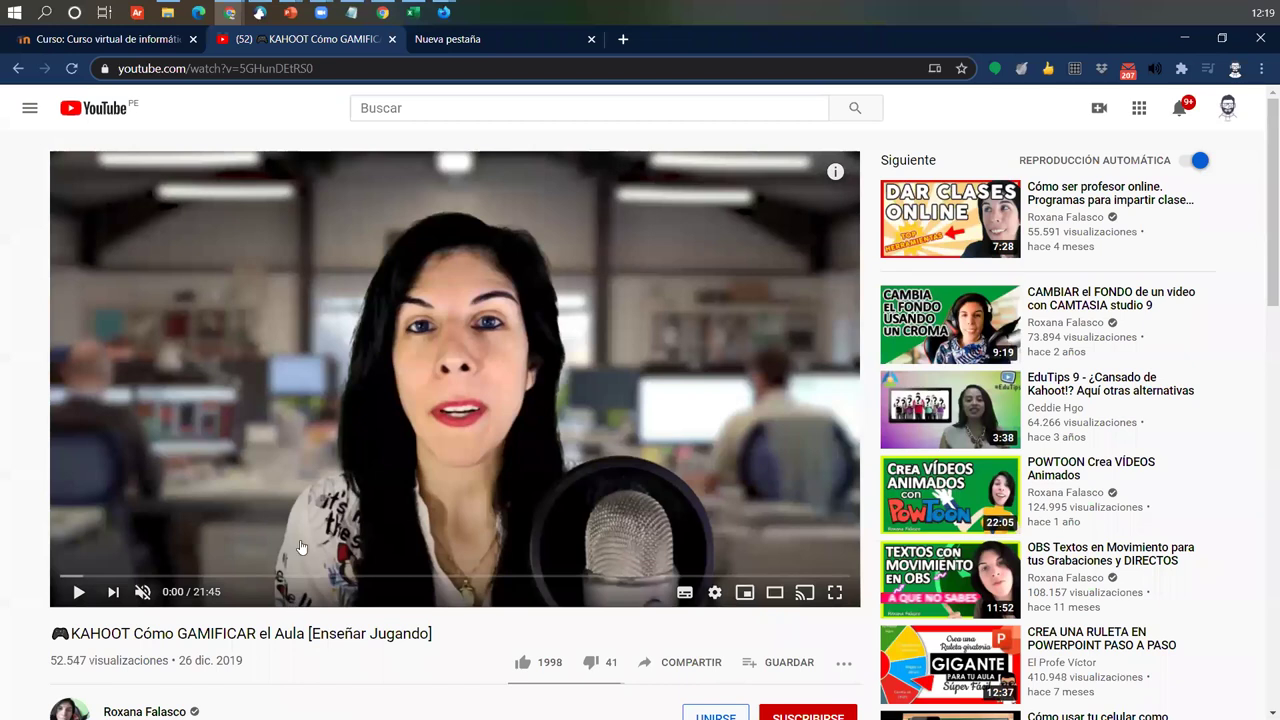
Step: Play the KAHOOT video with sound in picture-in-picture, moved to the editor's top-left corner
left_click(78, 591)
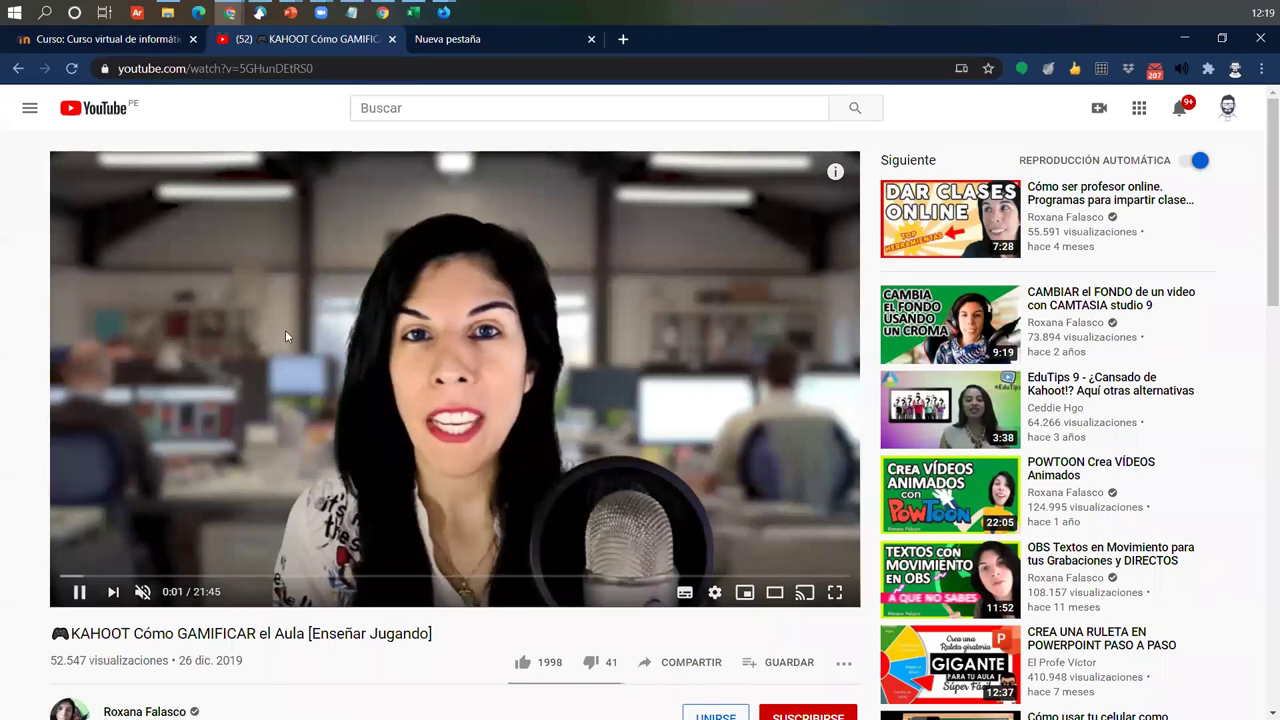
left_click(142, 591)
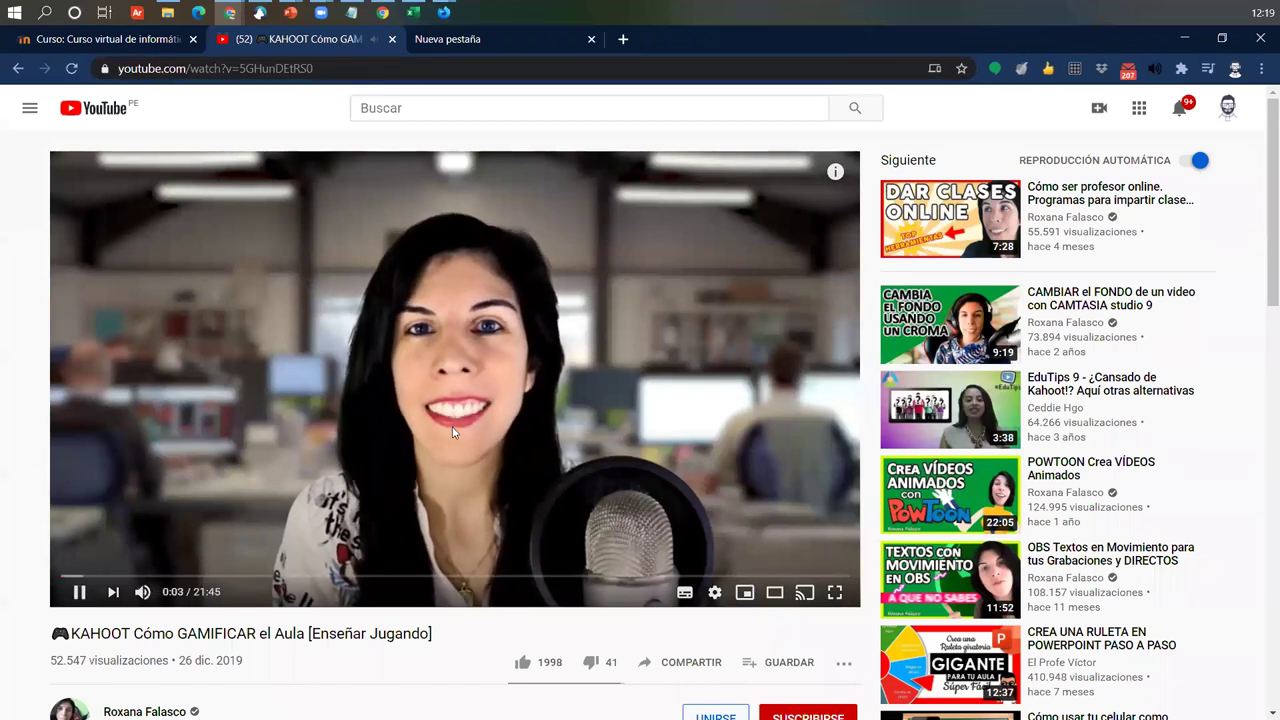
right_click(452, 432)
right_click(470, 488)
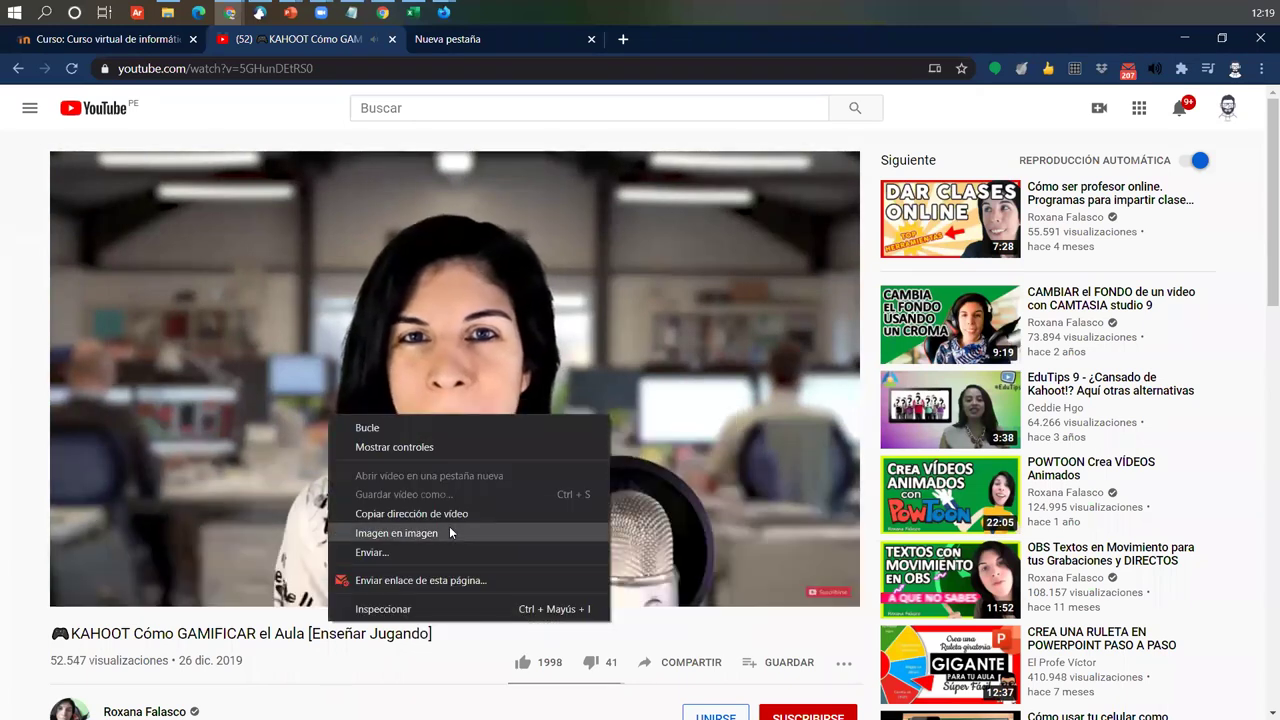
left_click(449, 532)
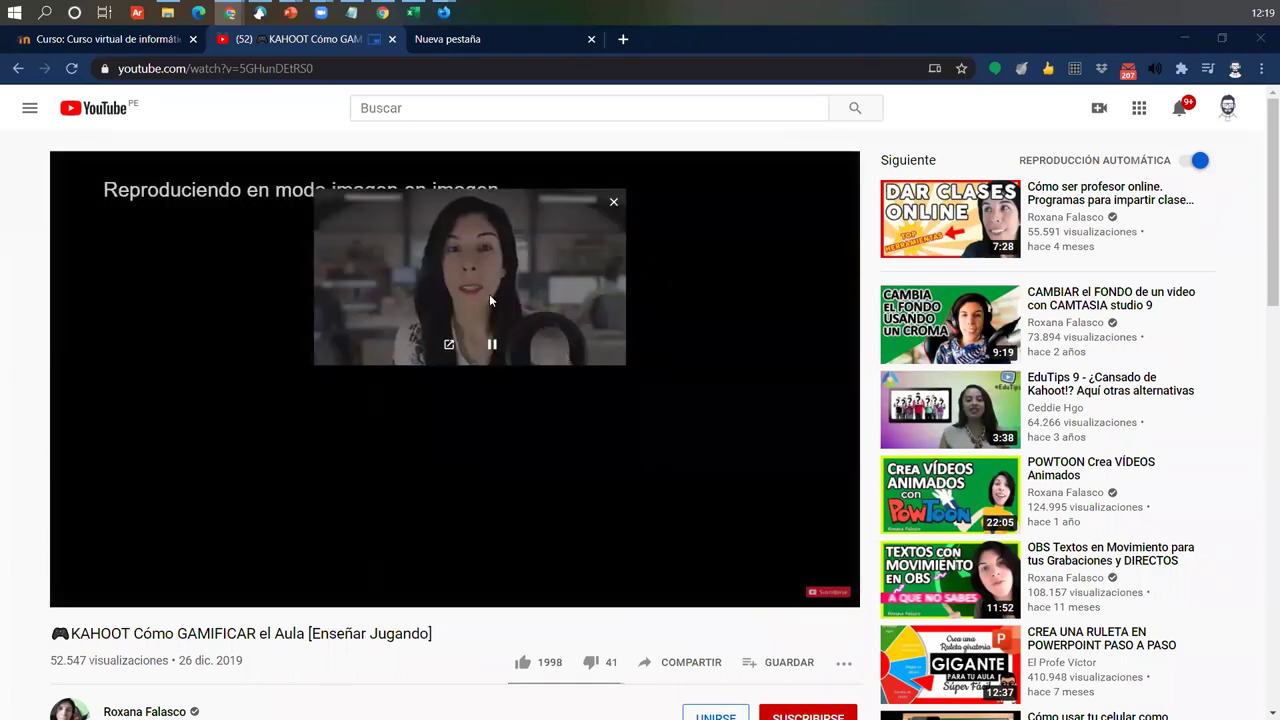
left_click_drag(489, 294, 983, 394)
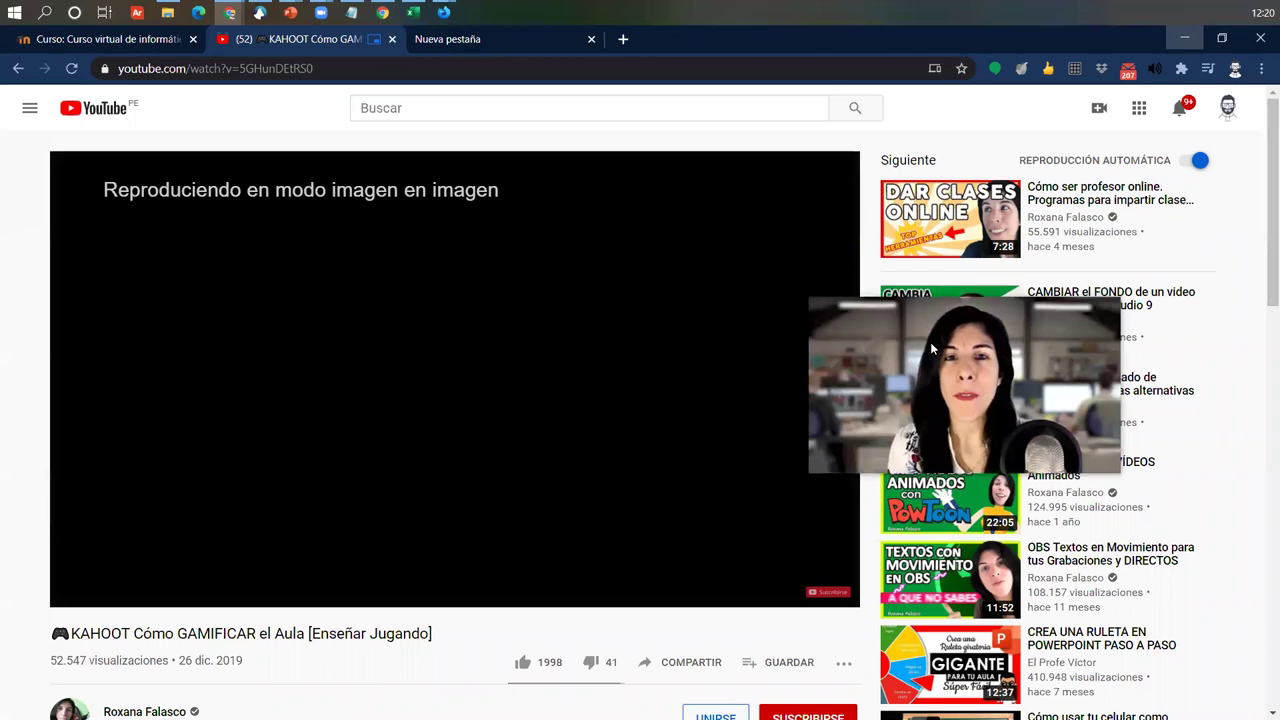
left_click(1184, 38)
left_click_drag(1000, 384, 686, 254)
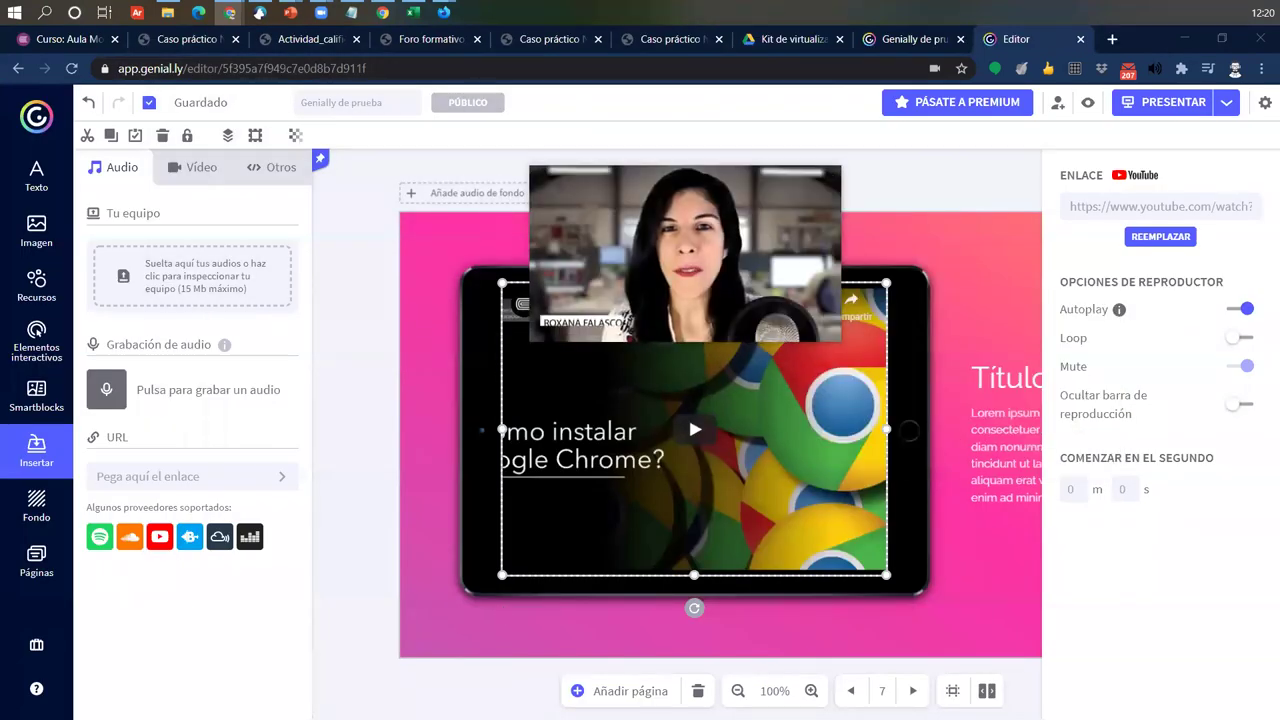
mouse_move(683, 274)
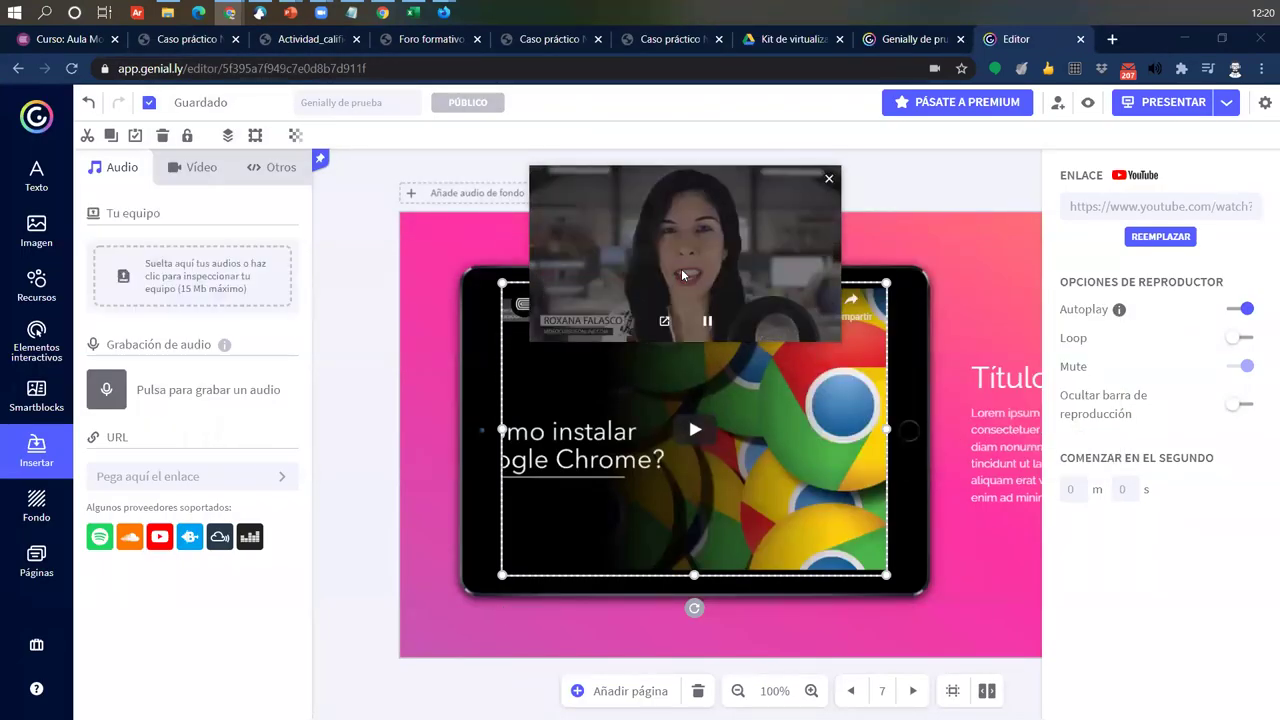
left_click_drag(683, 274, 192, 141)
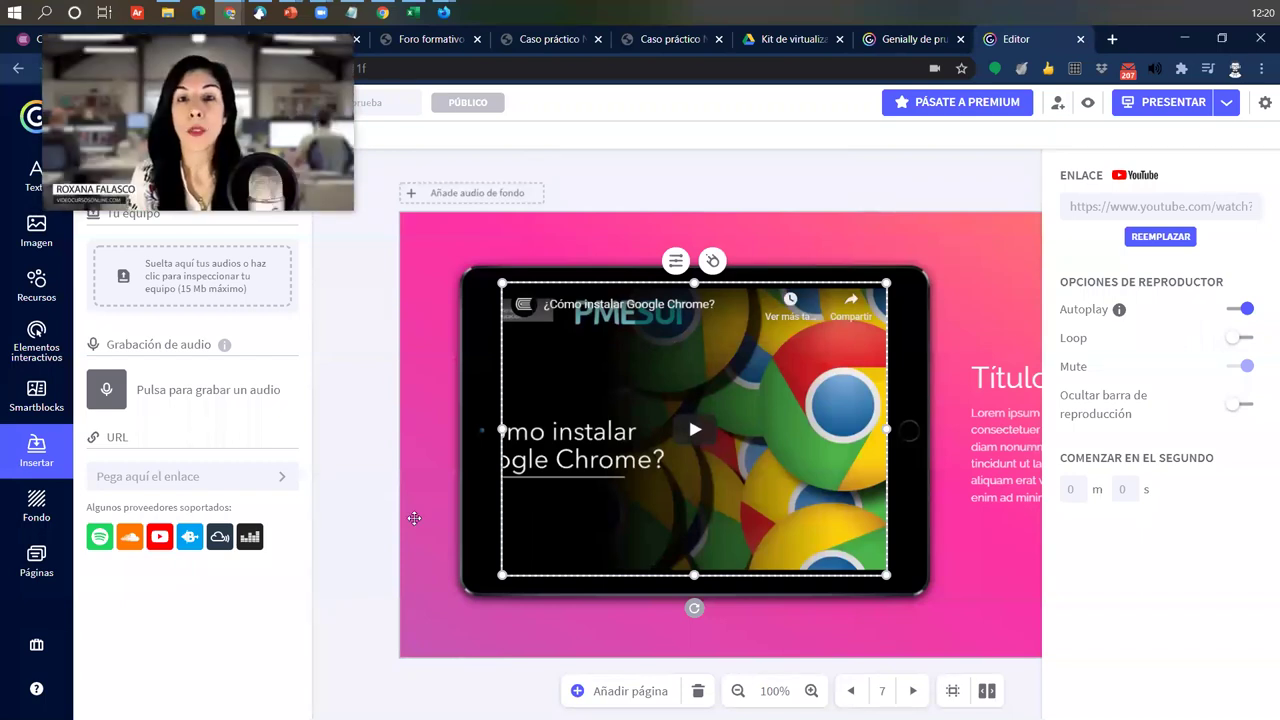
Step: Browse the Genially sidebar panels, then close the floating video back into YouTube
left_click(414, 523)
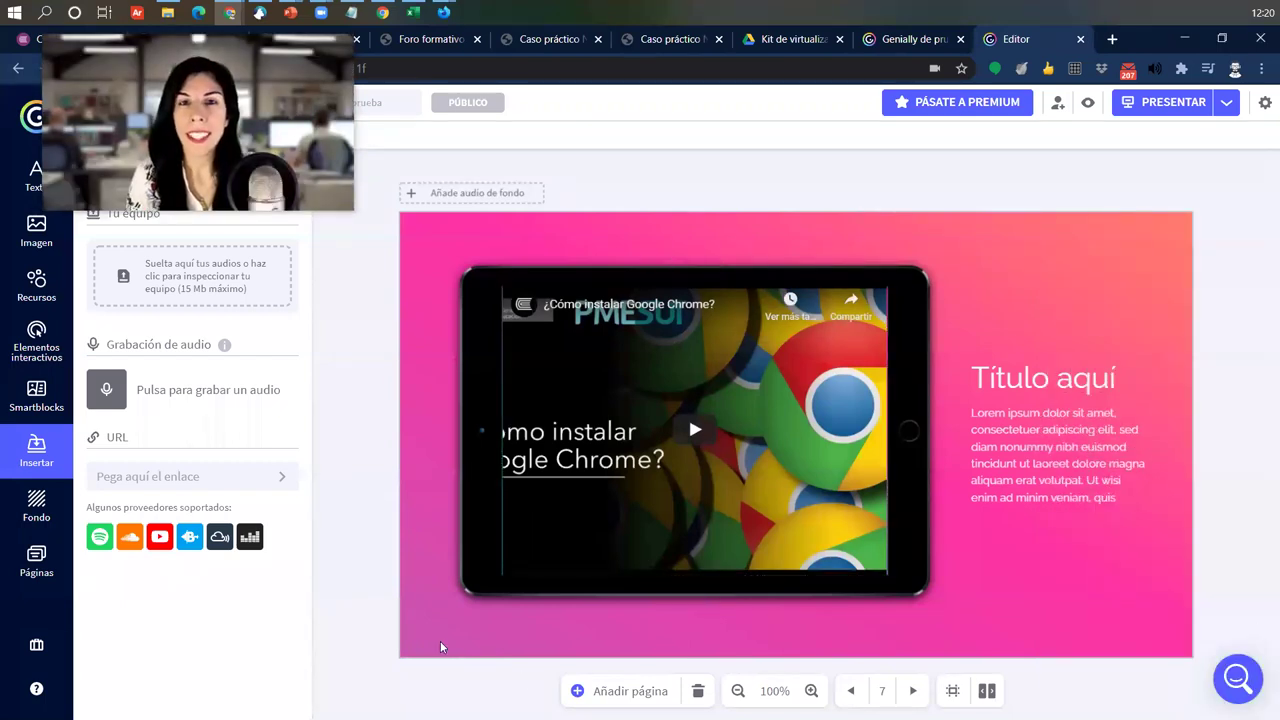
left_click(32, 506)
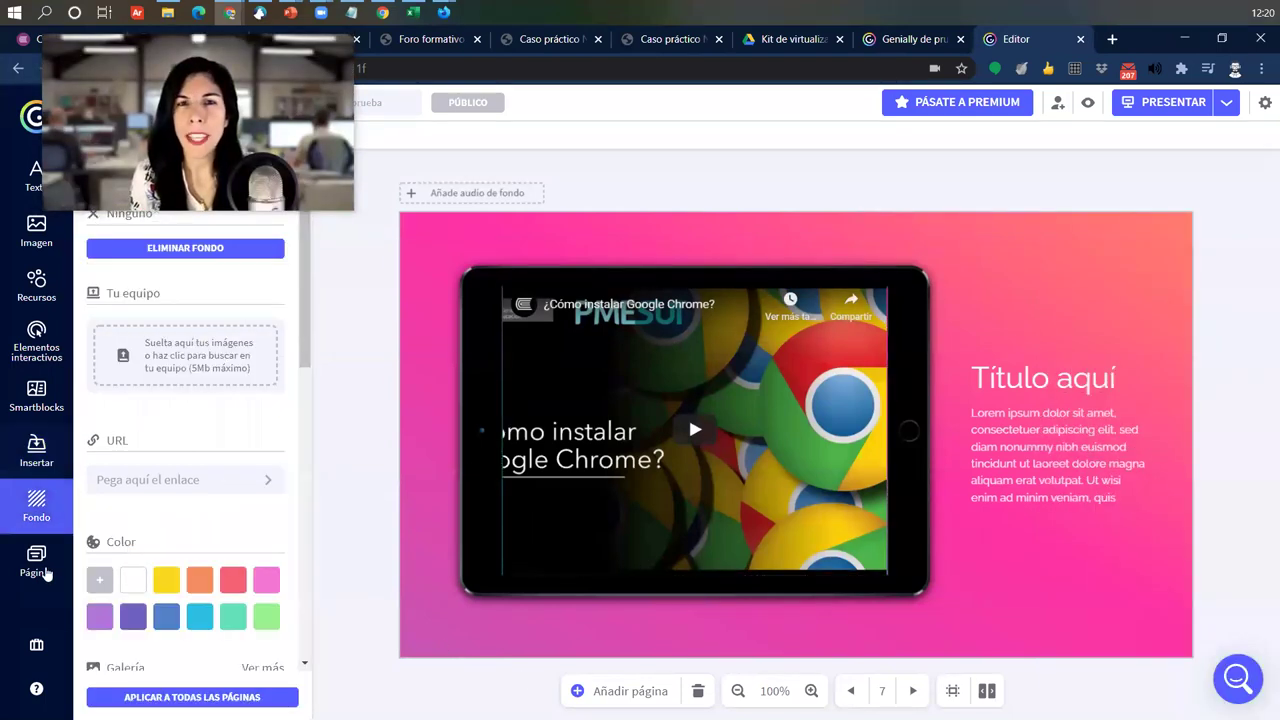
left_click(35, 545)
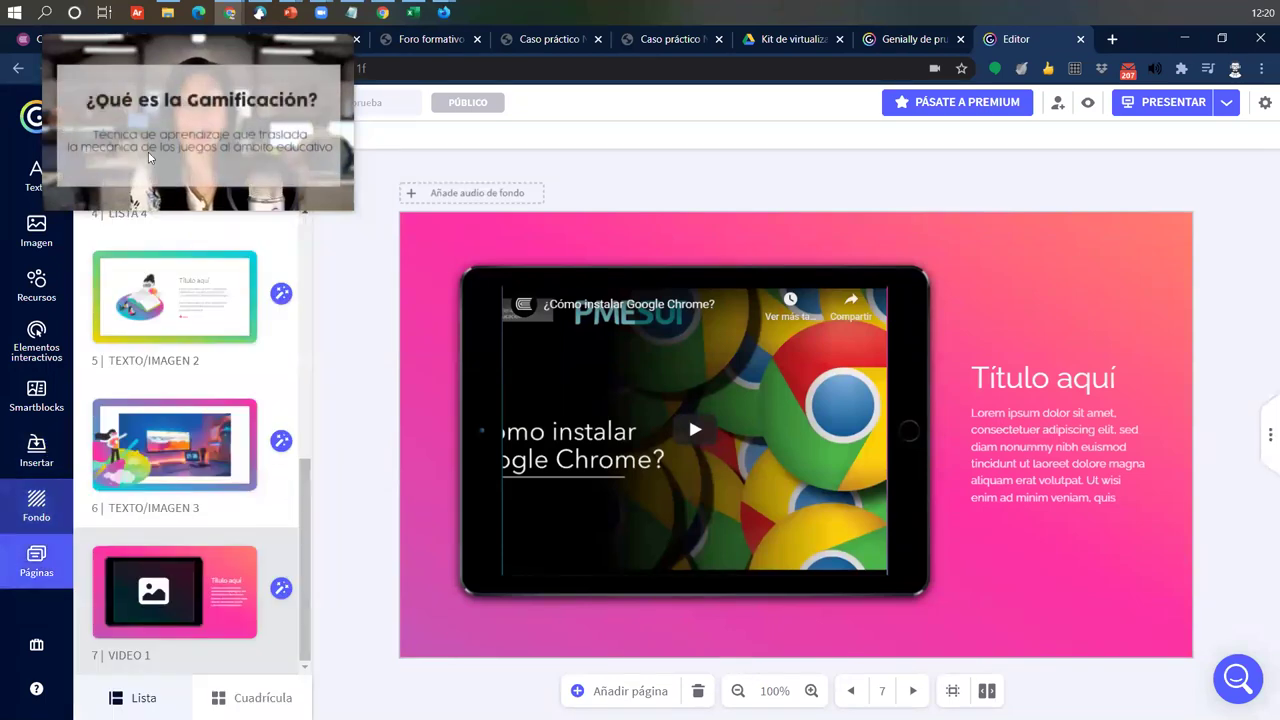
left_click(33, 340)
left_click(36, 395)
left_click(36, 450)
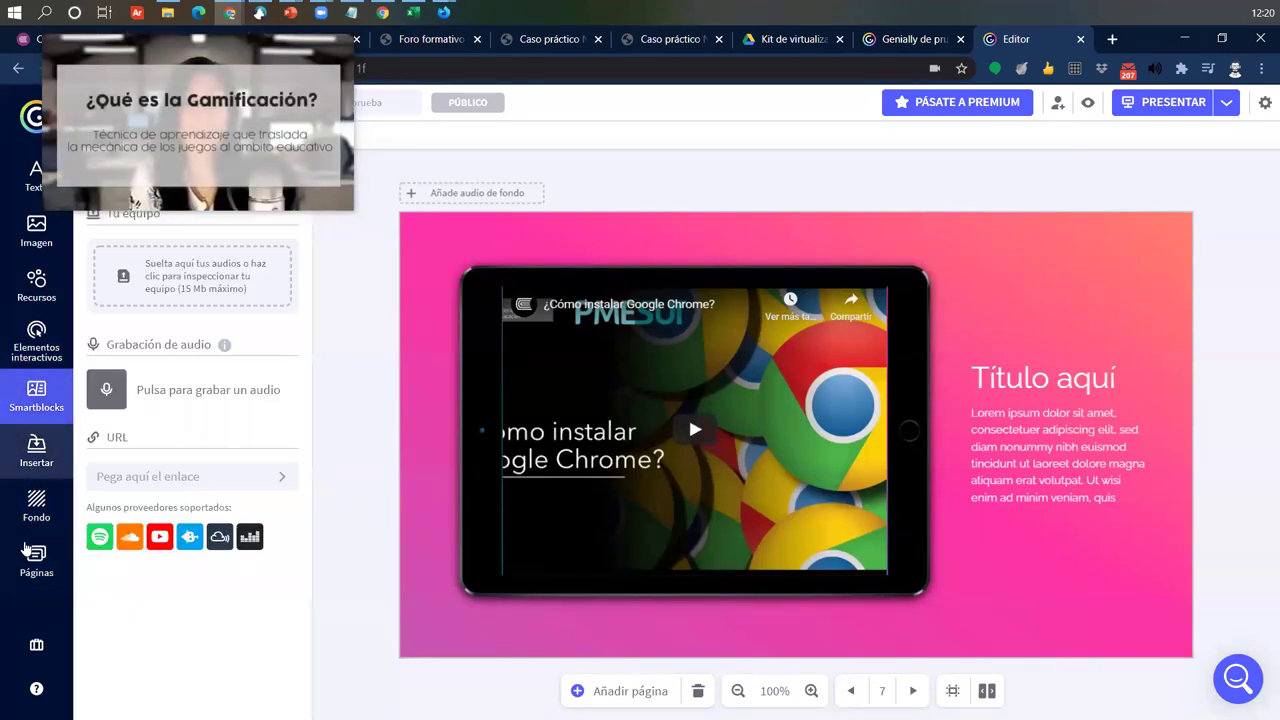
left_click(36, 505)
left_click(36, 558)
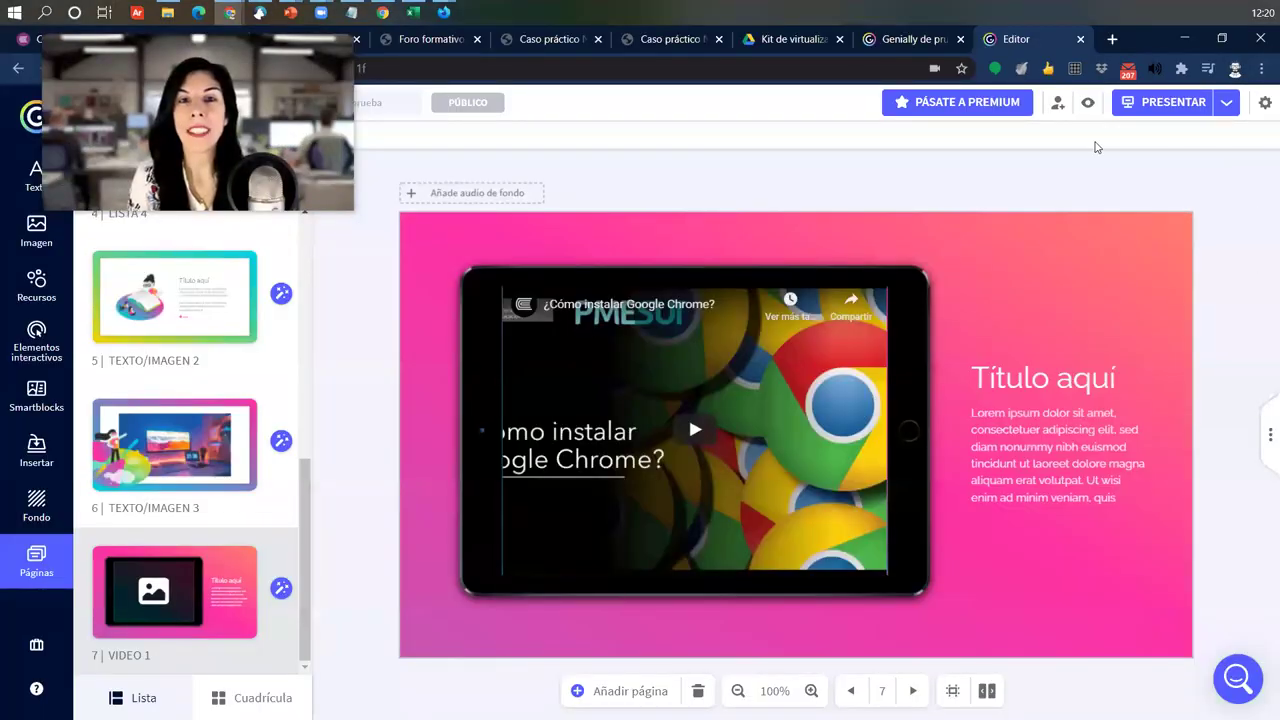
left_click(176, 190)
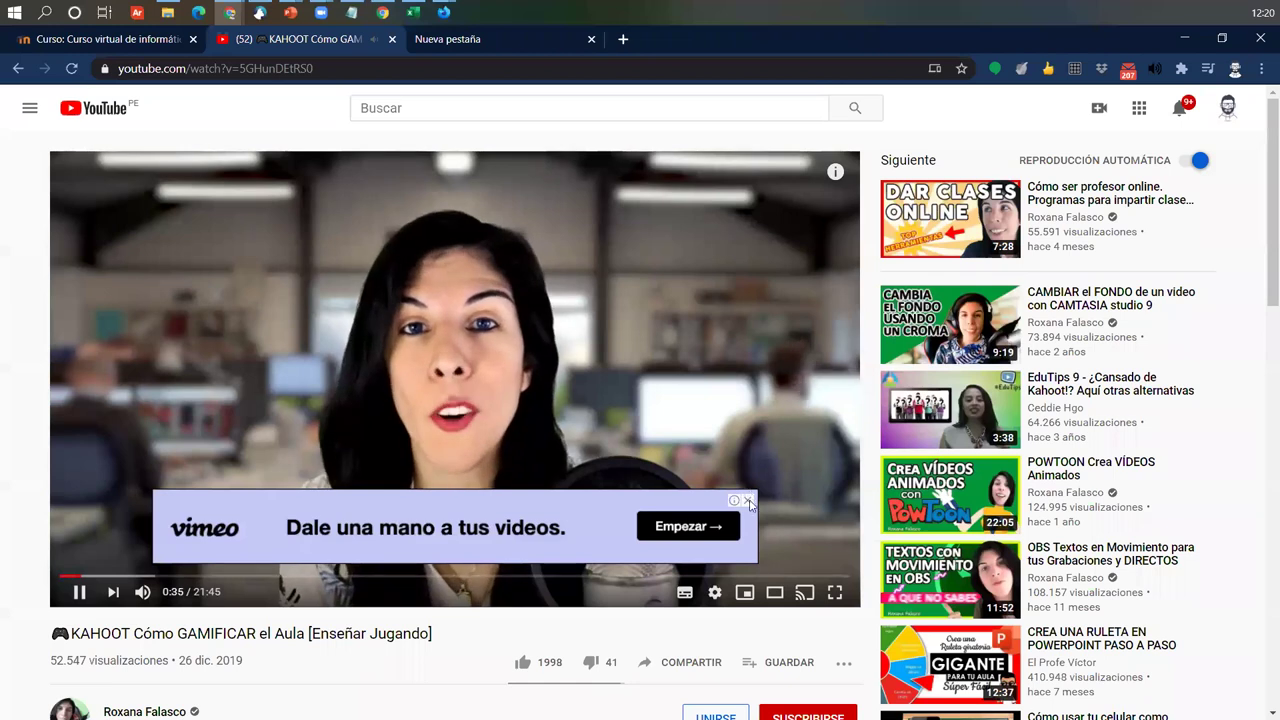
Step: Dismiss the Vimeo ad, pause the KAHOOT video at 0:36, and return to the Genially editor
left_click(731, 493)
left_click(554, 403)
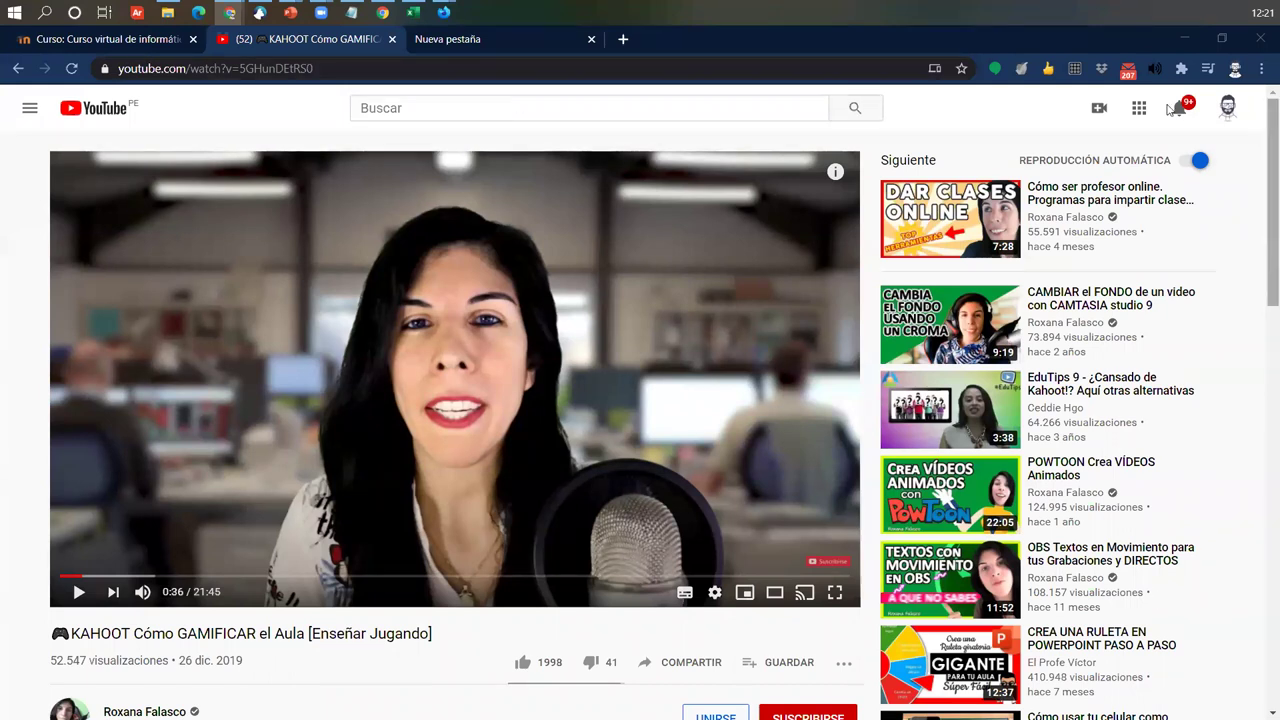
mouse_move(232, 13)
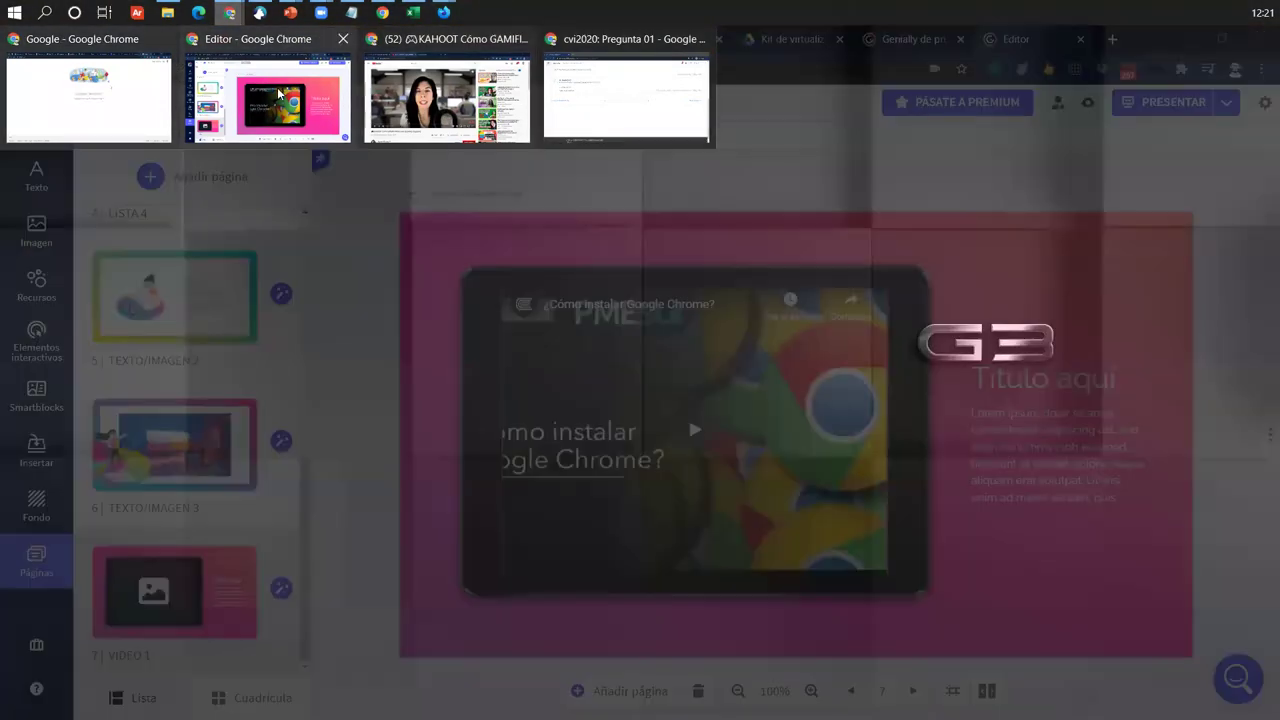
left_click(280, 93)
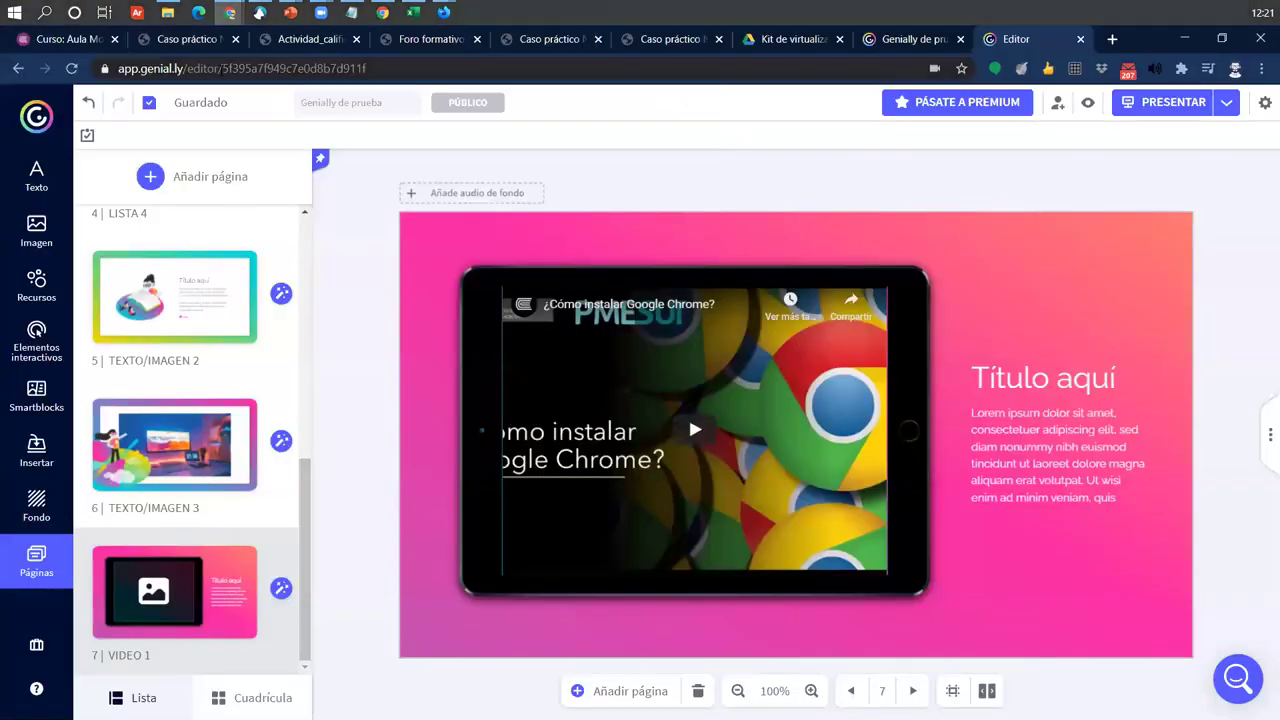
Step: Close the extra Caso práctico, graded activity PDF and Foro formativo tabs
left_click(60, 39)
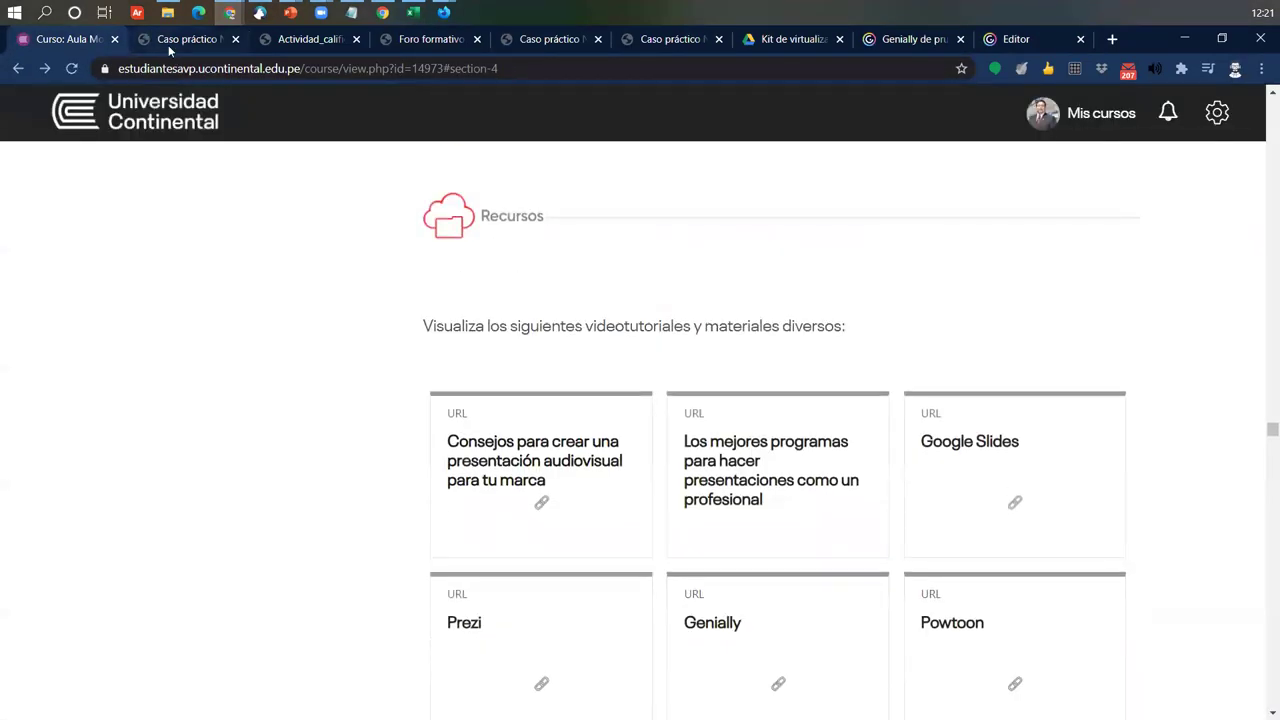
left_click(168, 45)
left_click(235, 39)
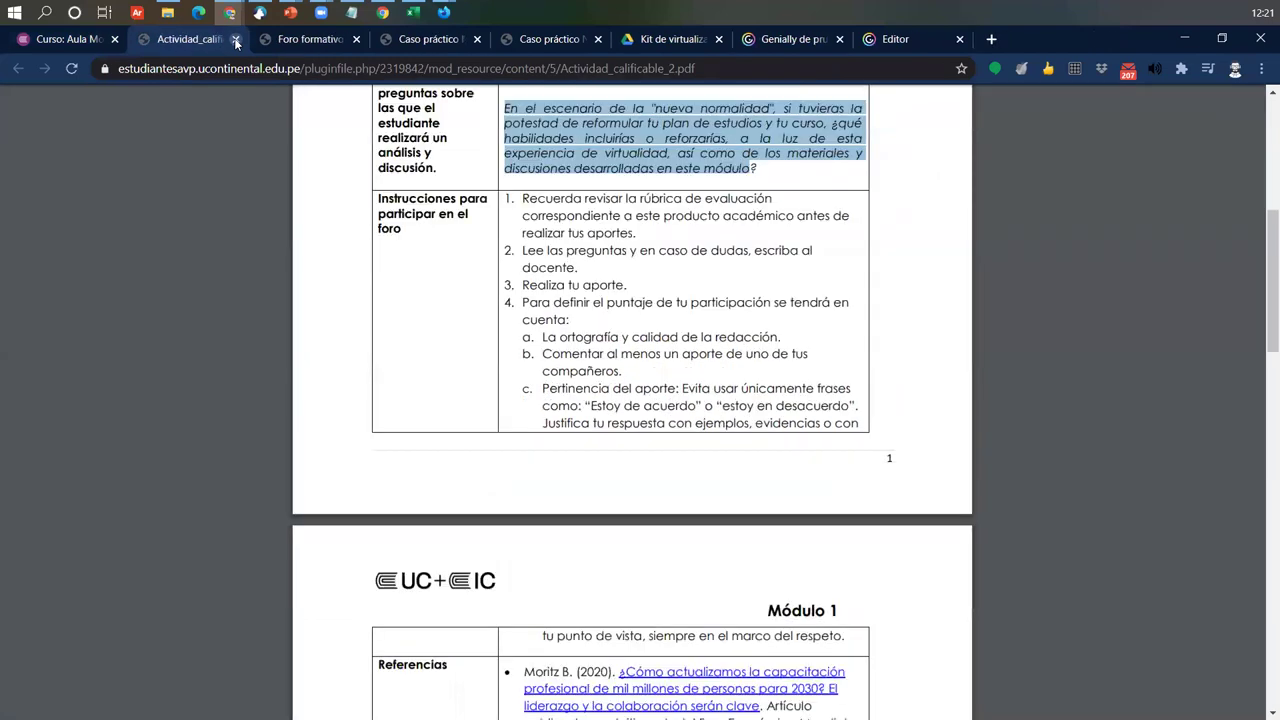
left_click(235, 39)
left_click(235, 39)
left_click(235, 39)
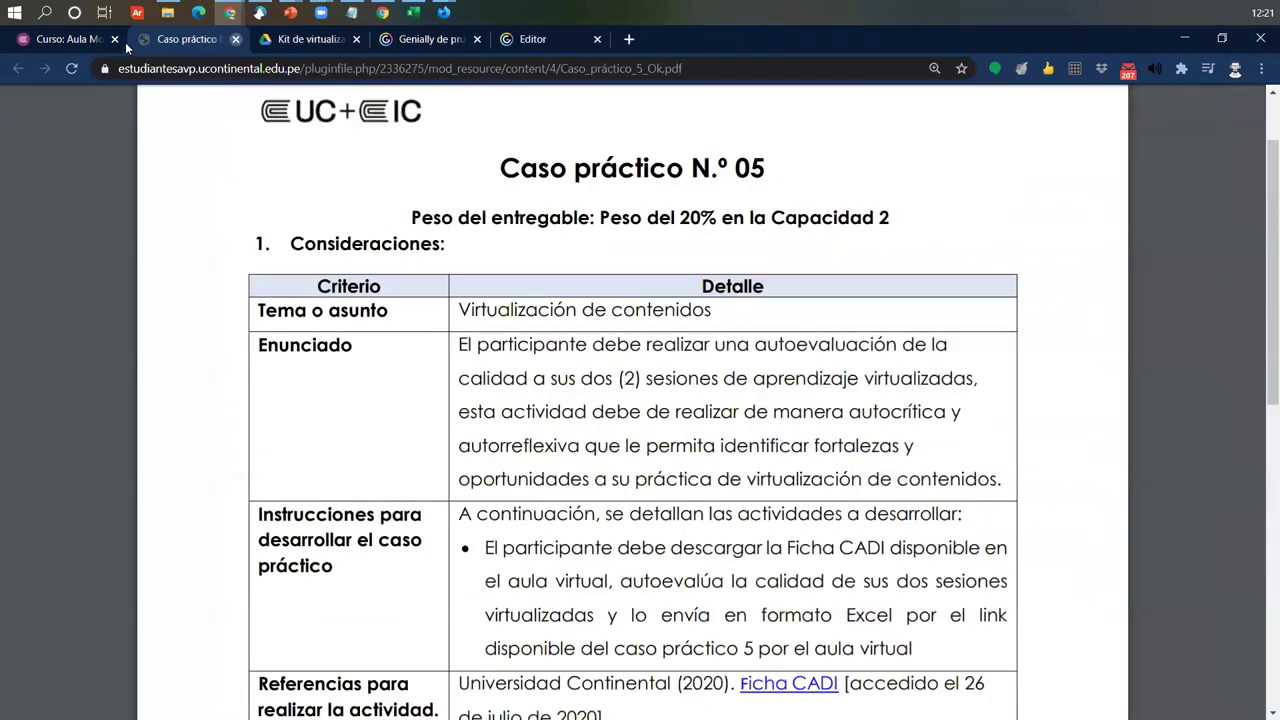
left_click(235, 39)
Step: Open the Caso práctico 4 instructions PDF from the course page and scroll through it
left_click(80, 40)
scroll(500, 594, "down", 5)
left_click_drag(487, 538, 586, 580)
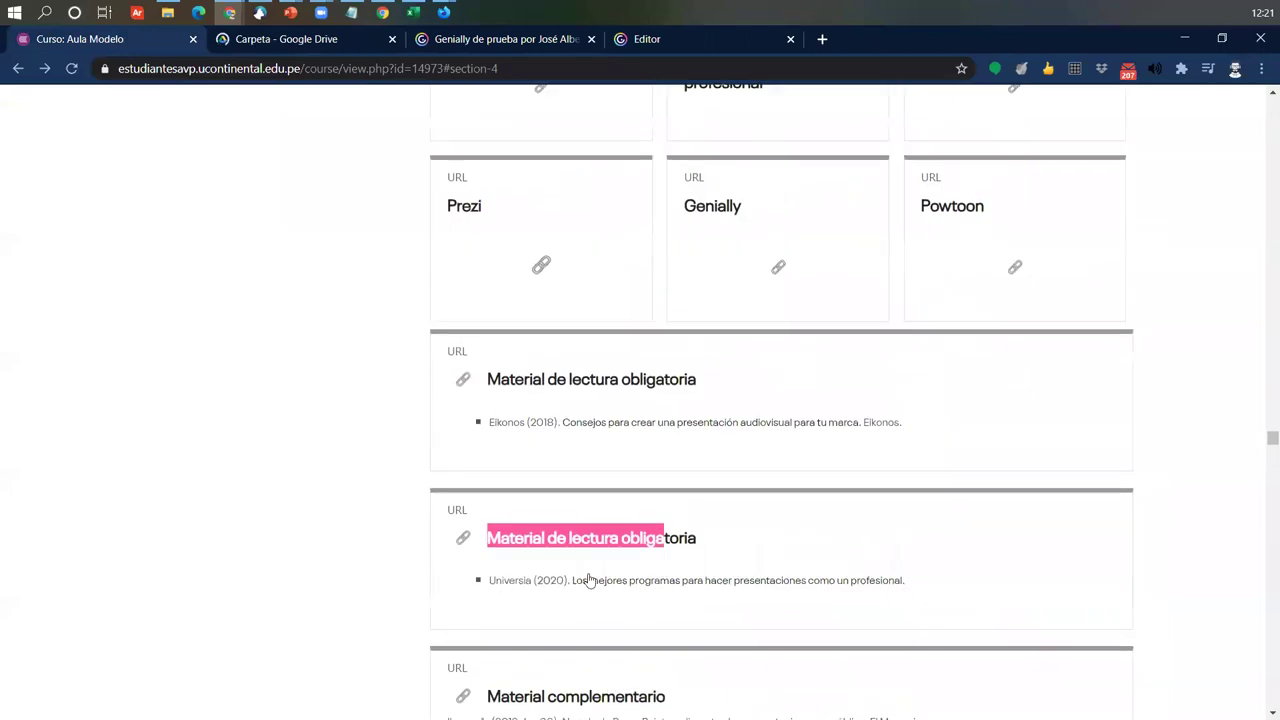
left_click_drag(1262, 443, 1270, 689)
scroll(1250, 665, "down", 3)
scroll(1014, 609, "up", 9)
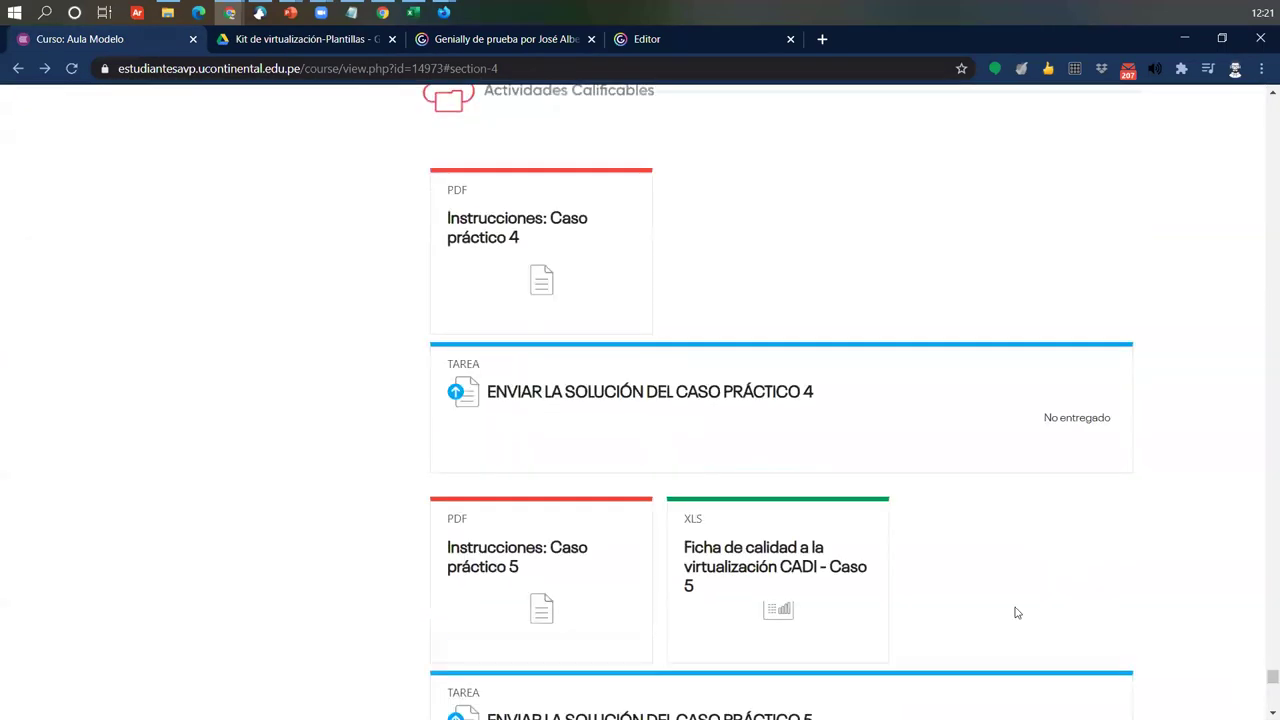
left_click(507, 218)
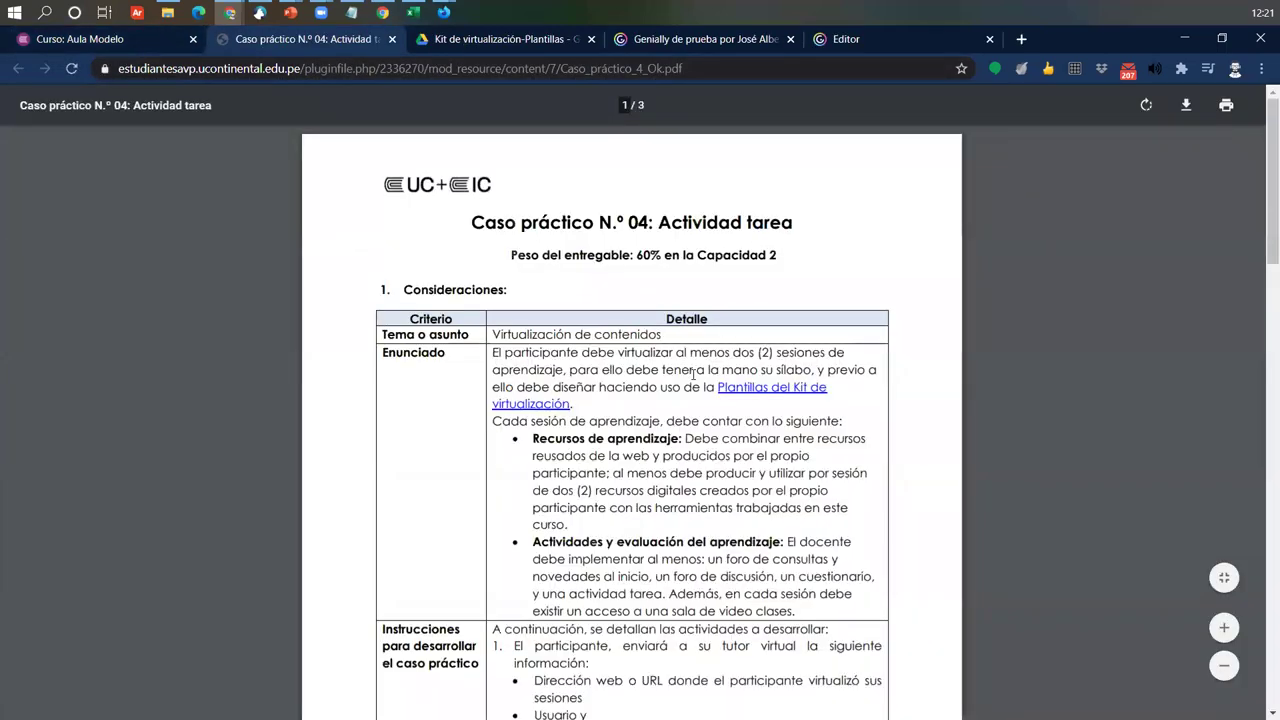
scroll(693, 375, "down", 2)
scroll(693, 375, "down", 10)
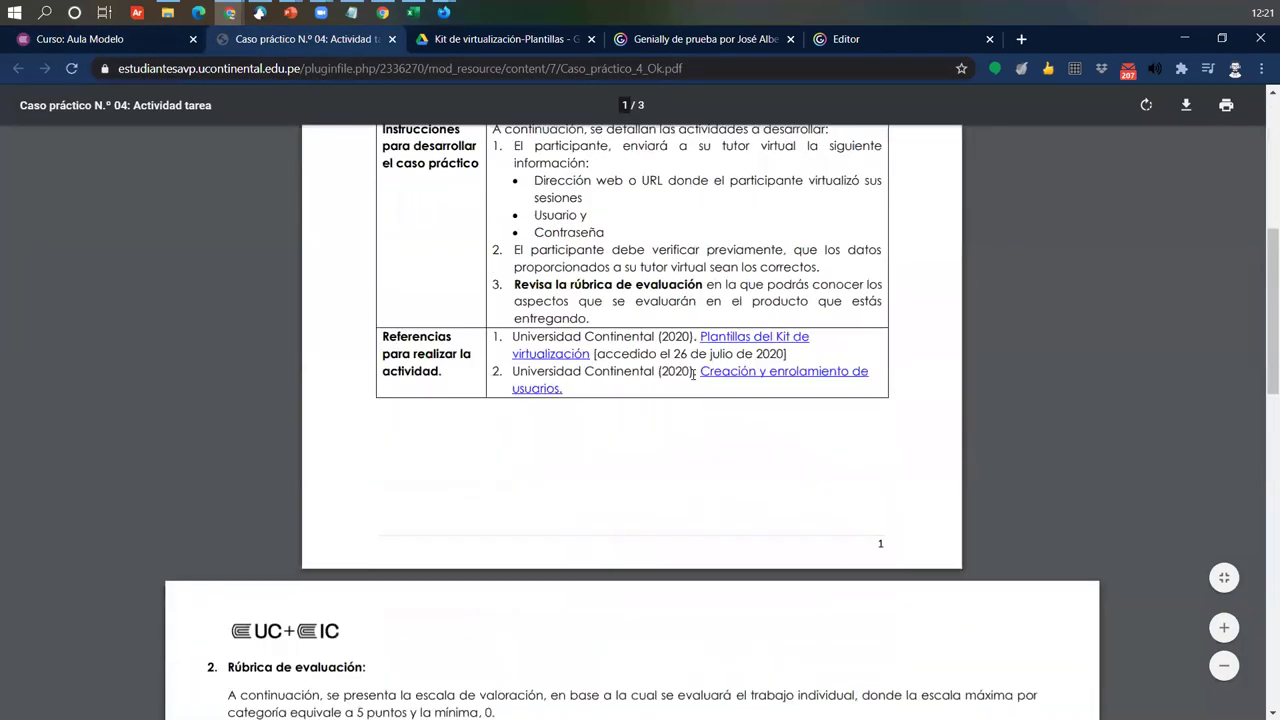
scroll(693, 375, "down", 5)
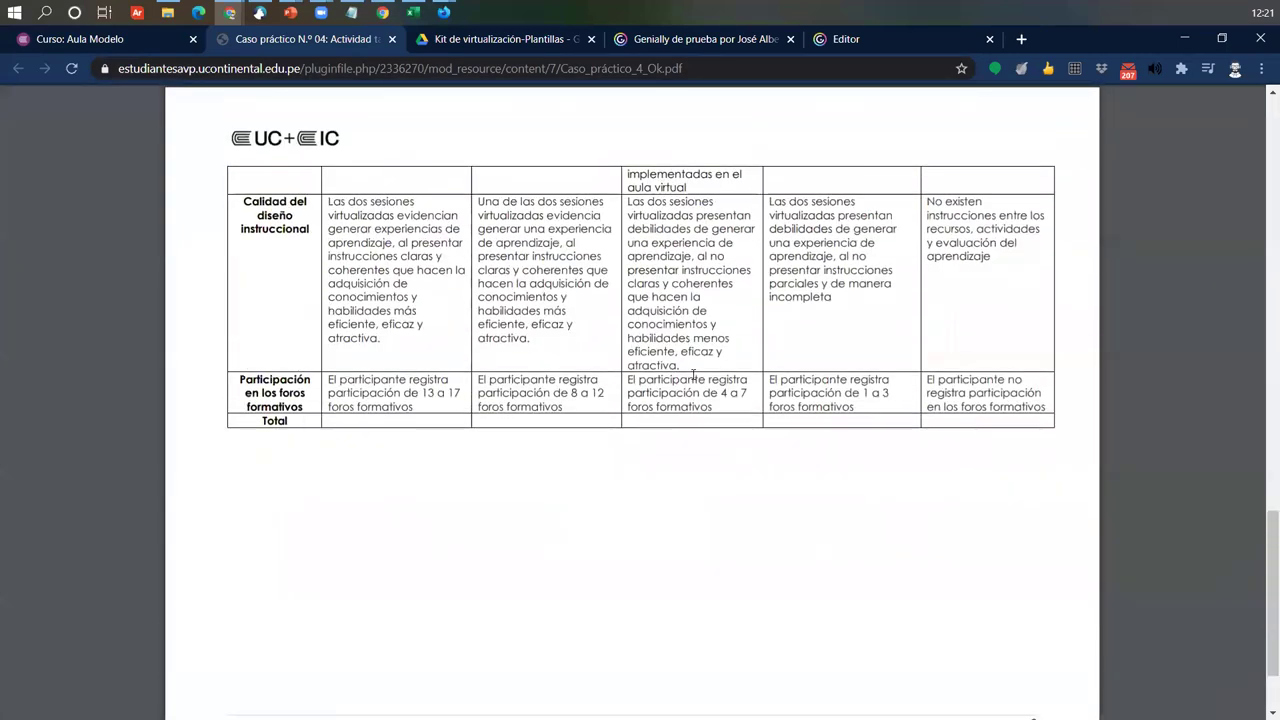
scroll(693, 375, "up", 4)
scroll(693, 375, "up", 5)
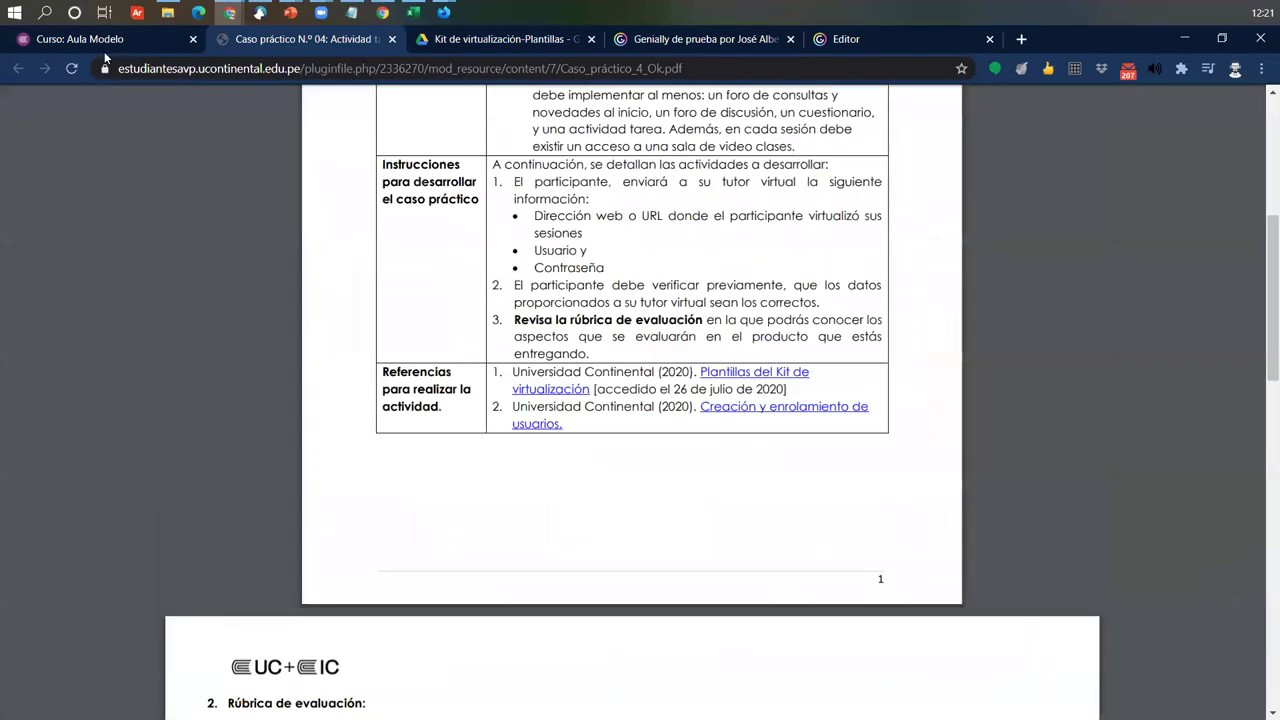
Step: Open the Caso práctico 5 instructions PDF and the Caso 5 quality checklist file
key("ctrl+shift+Tab")
left_click(541, 440)
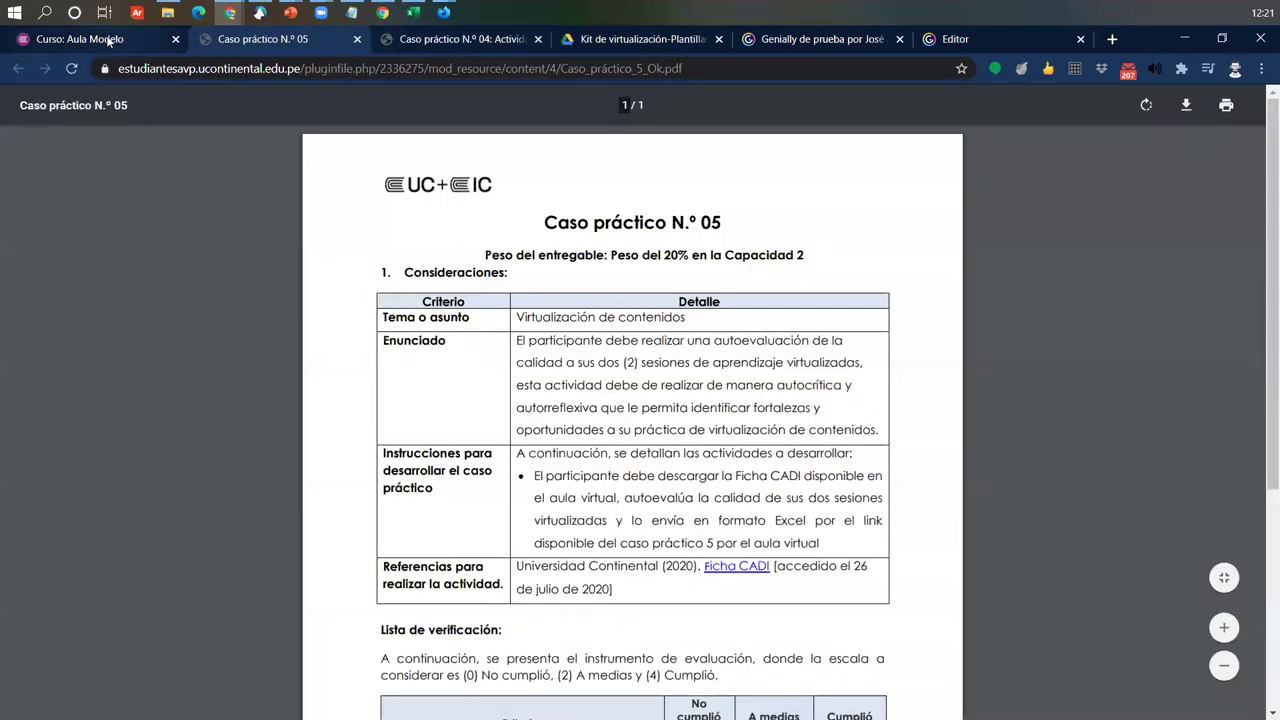
left_click(160, 47)
left_click(763, 382)
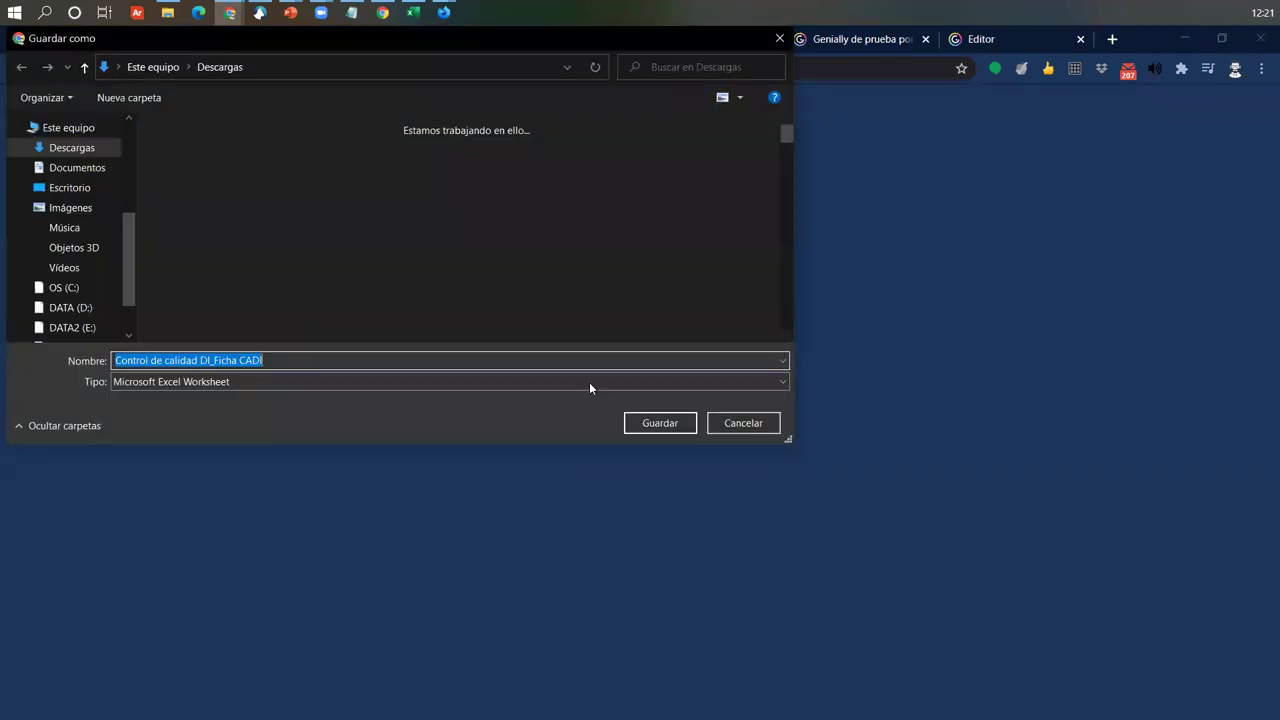
Step: Save the Control de calidad .xlsx checklist spreadsheet with Guardar
left_click(660, 423)
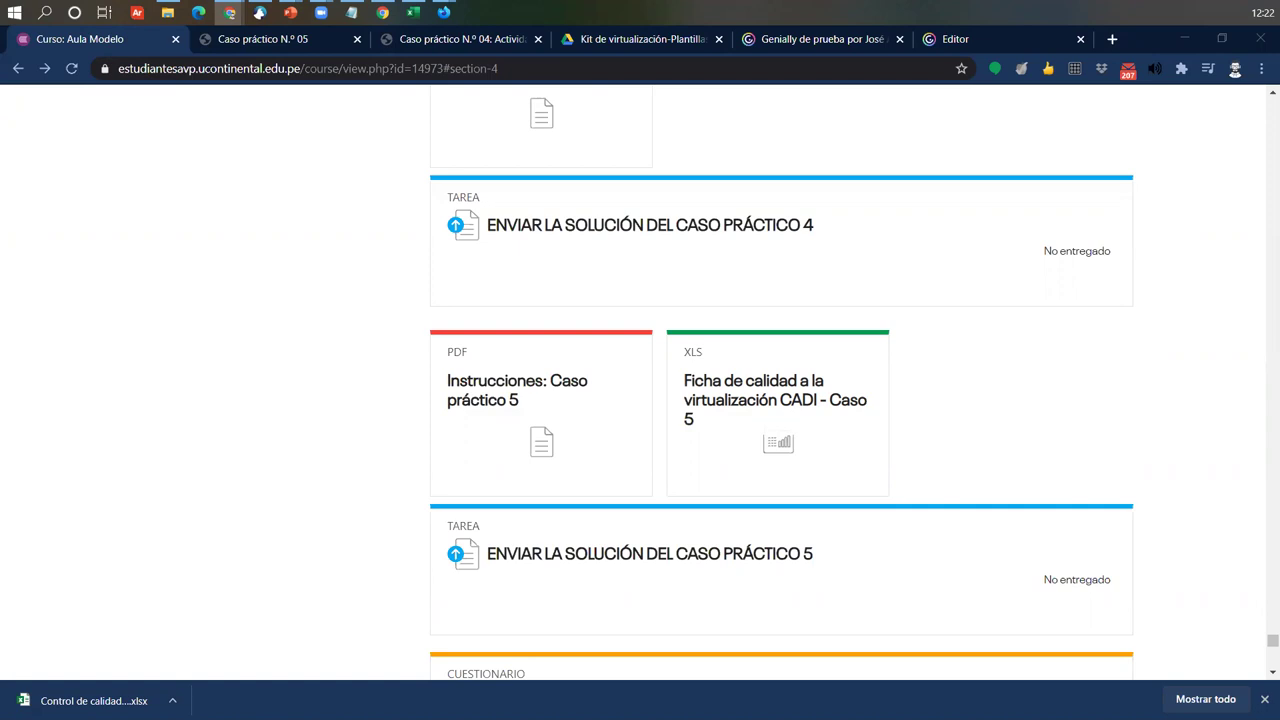
Step: Go to Modulo 1 and open the Foro formativo de la videoclase grupal 5
scroll(949, 480, "up", 2)
scroll(627, 353, "down", 7)
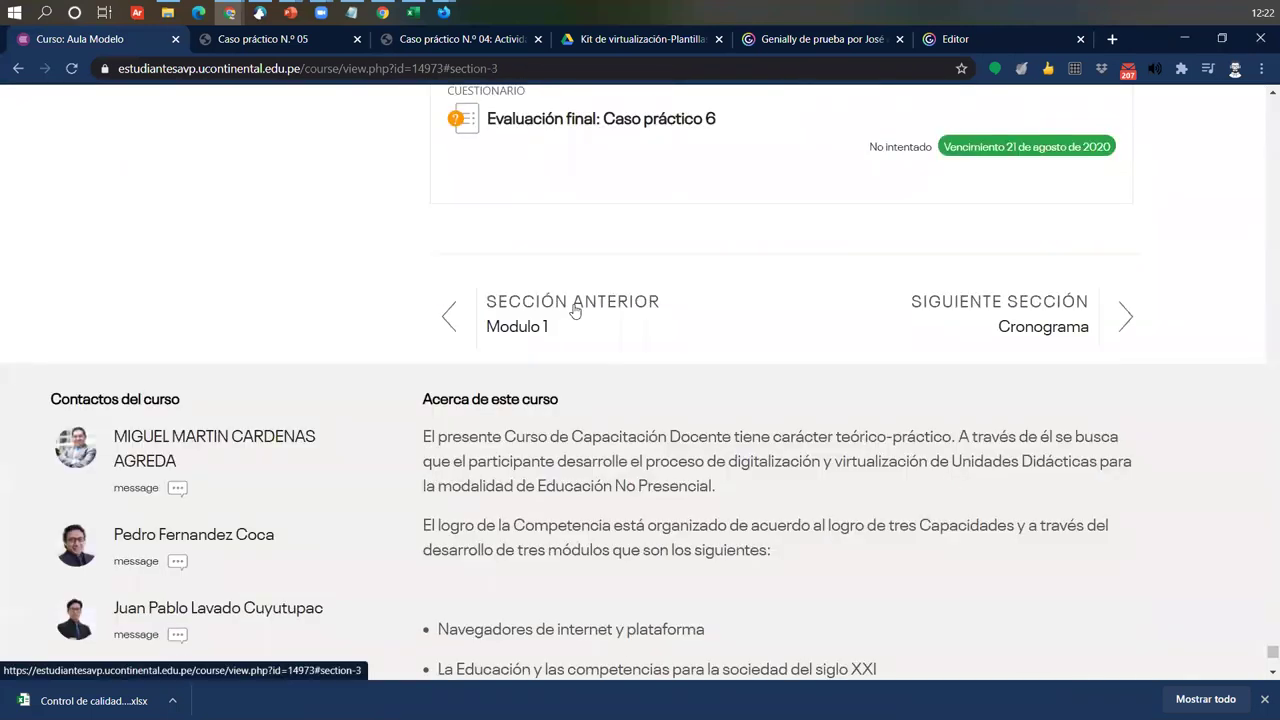
left_click(575, 311)
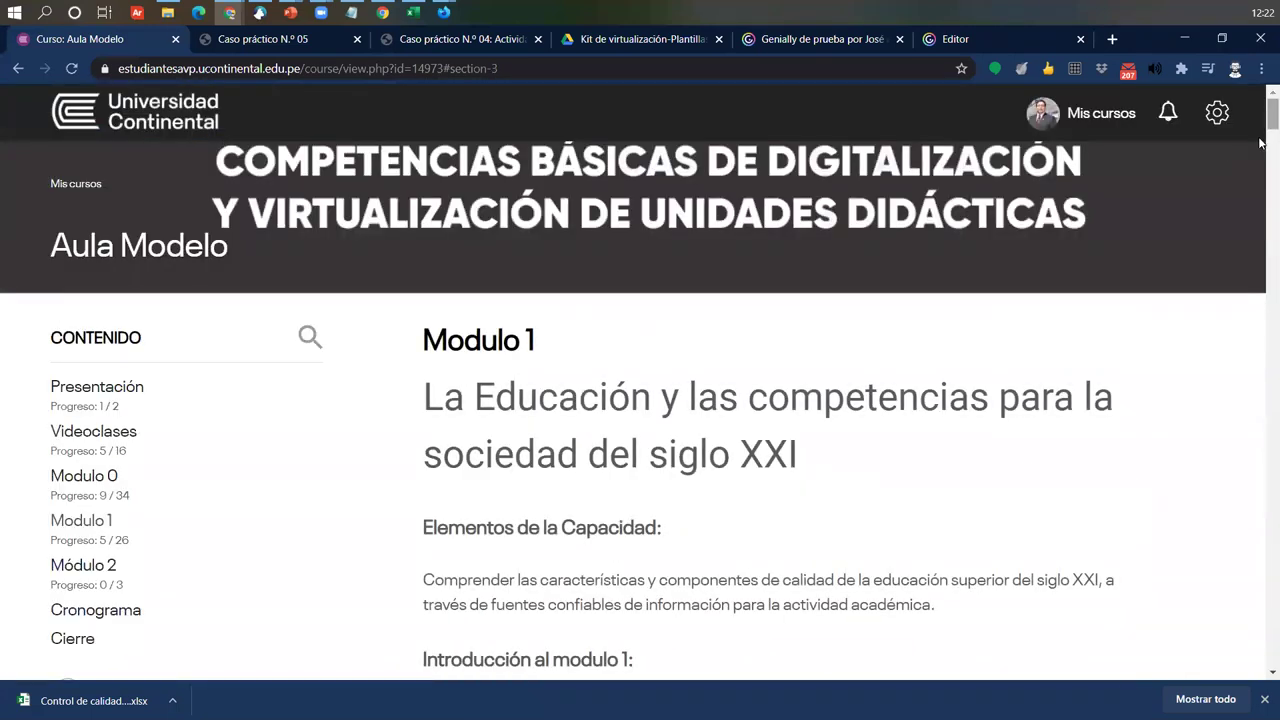
scroll(1260, 143, "down", 15)
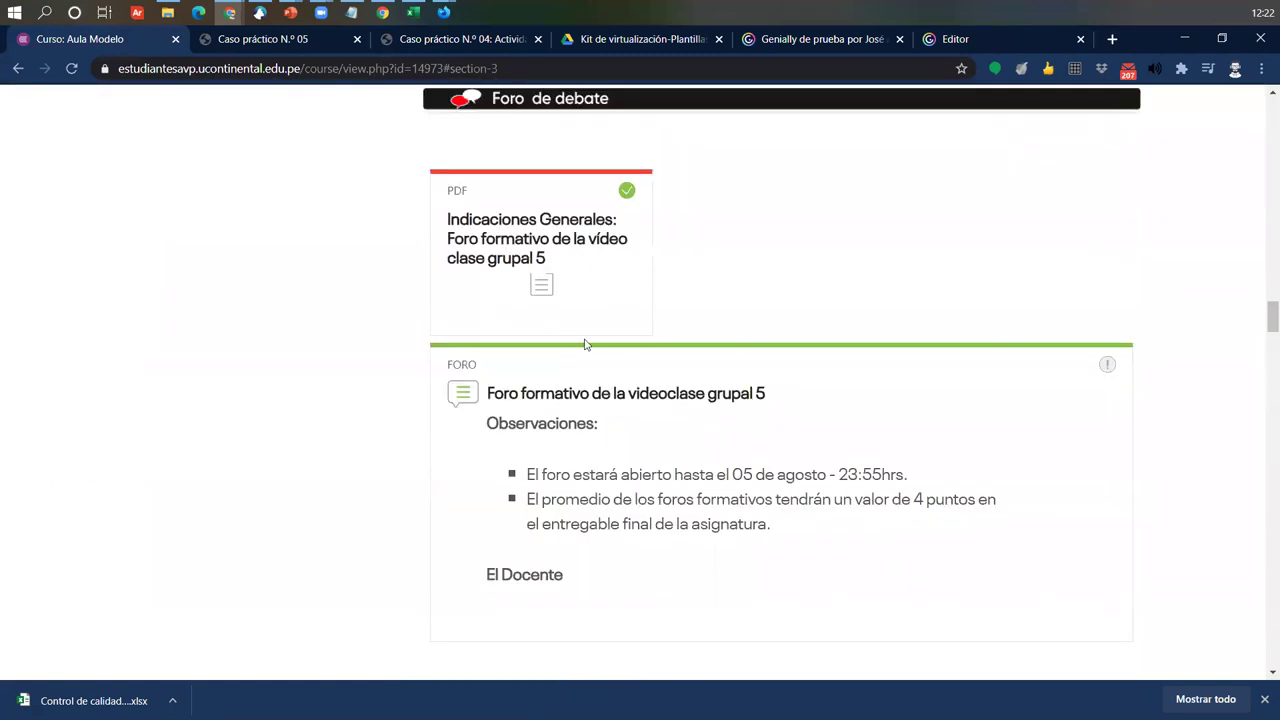
left_click(668, 398)
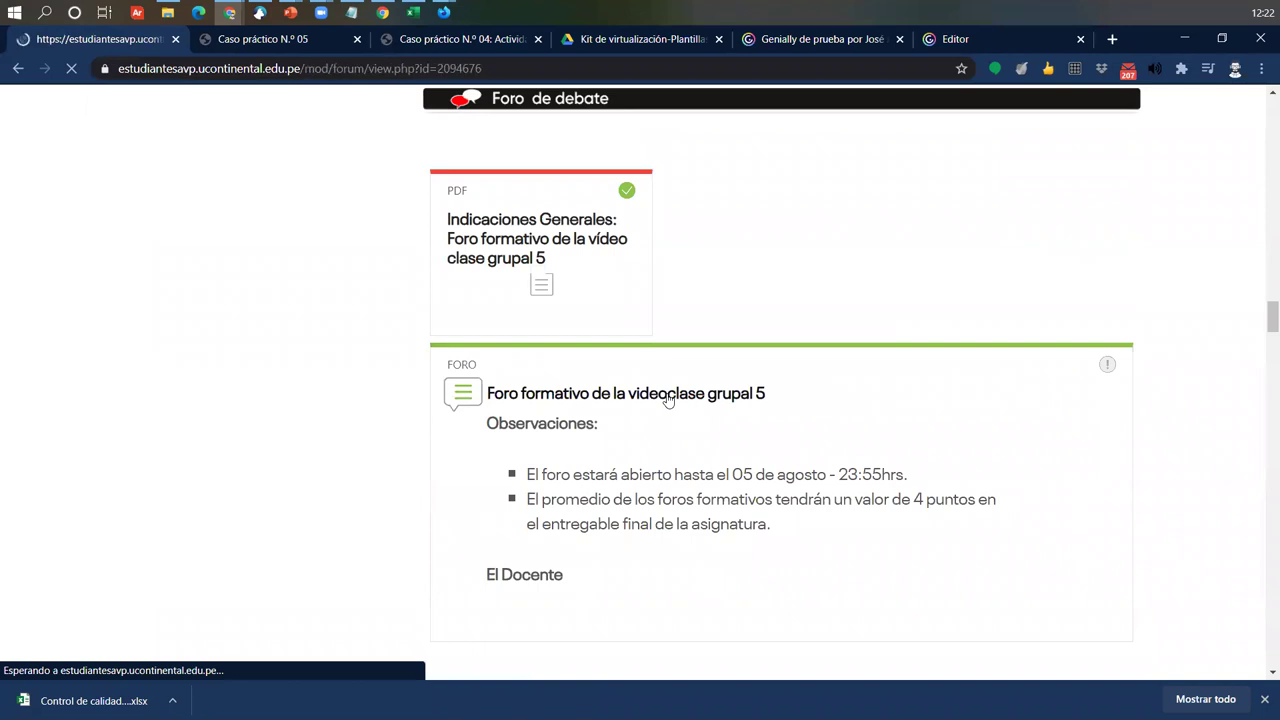
scroll(669, 400, "down", 5)
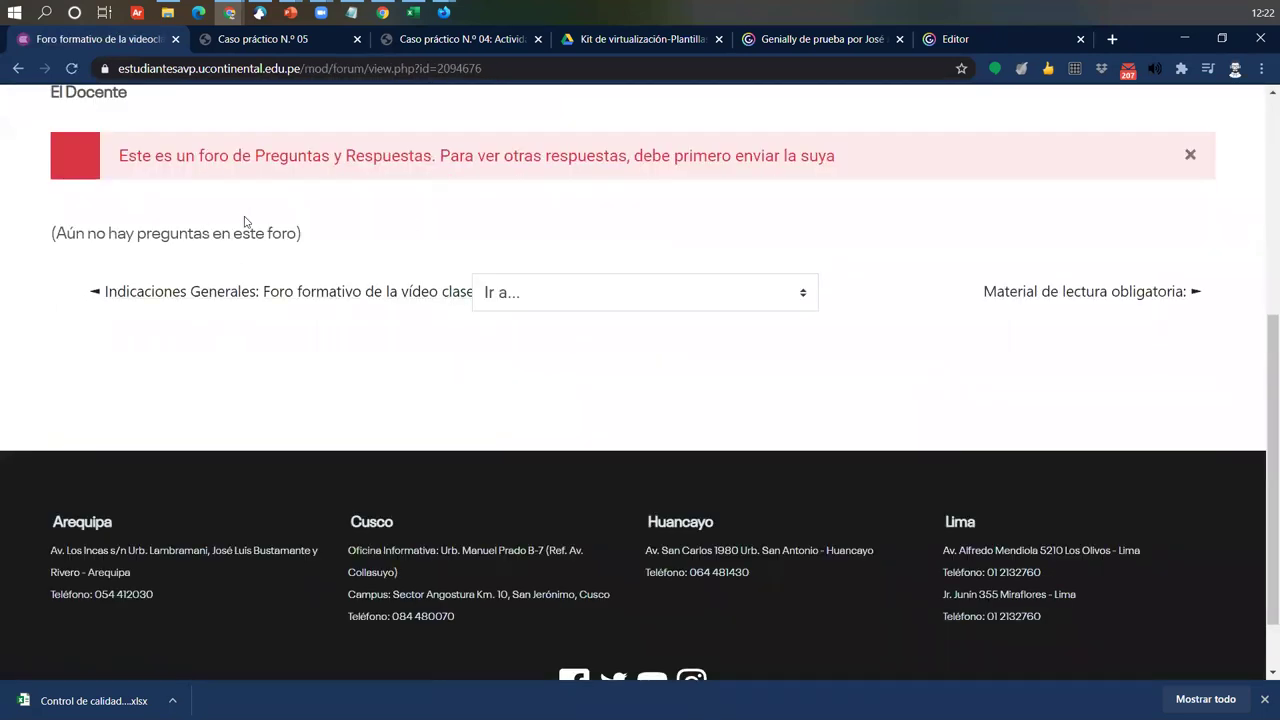
left_click_drag(866, 157, 152, 157)
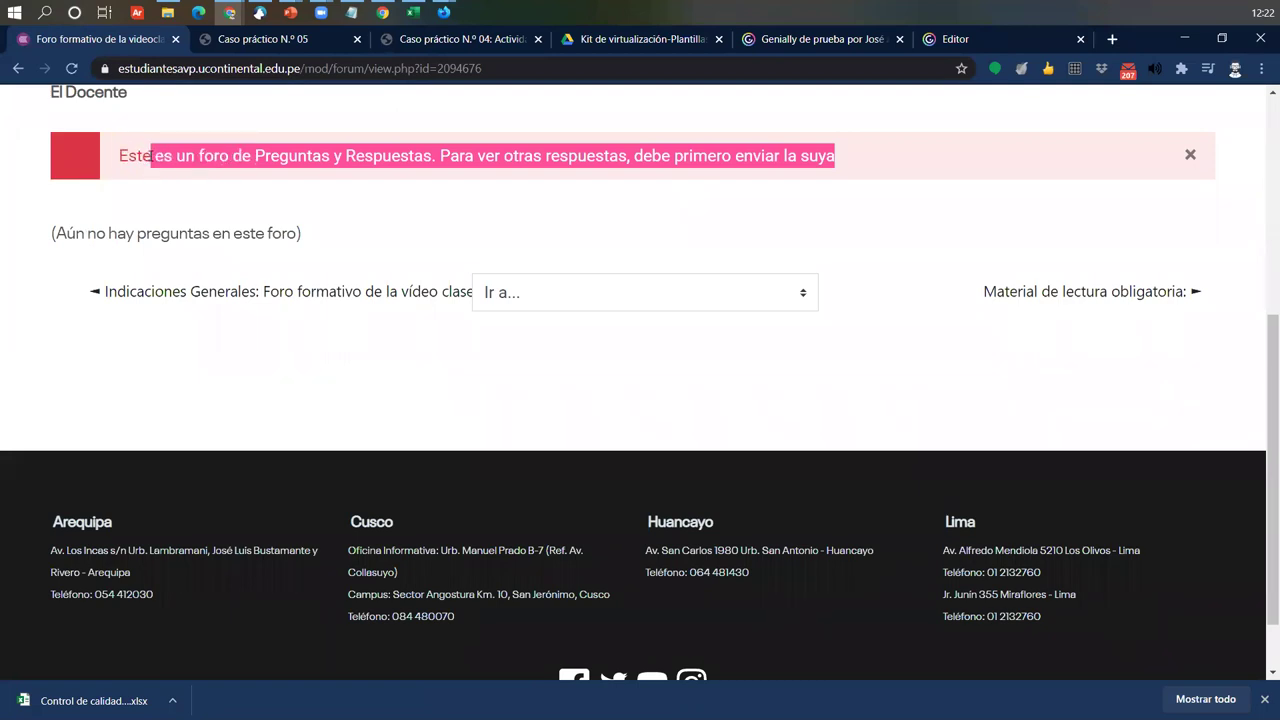
scroll(760, 380, "up", 4)
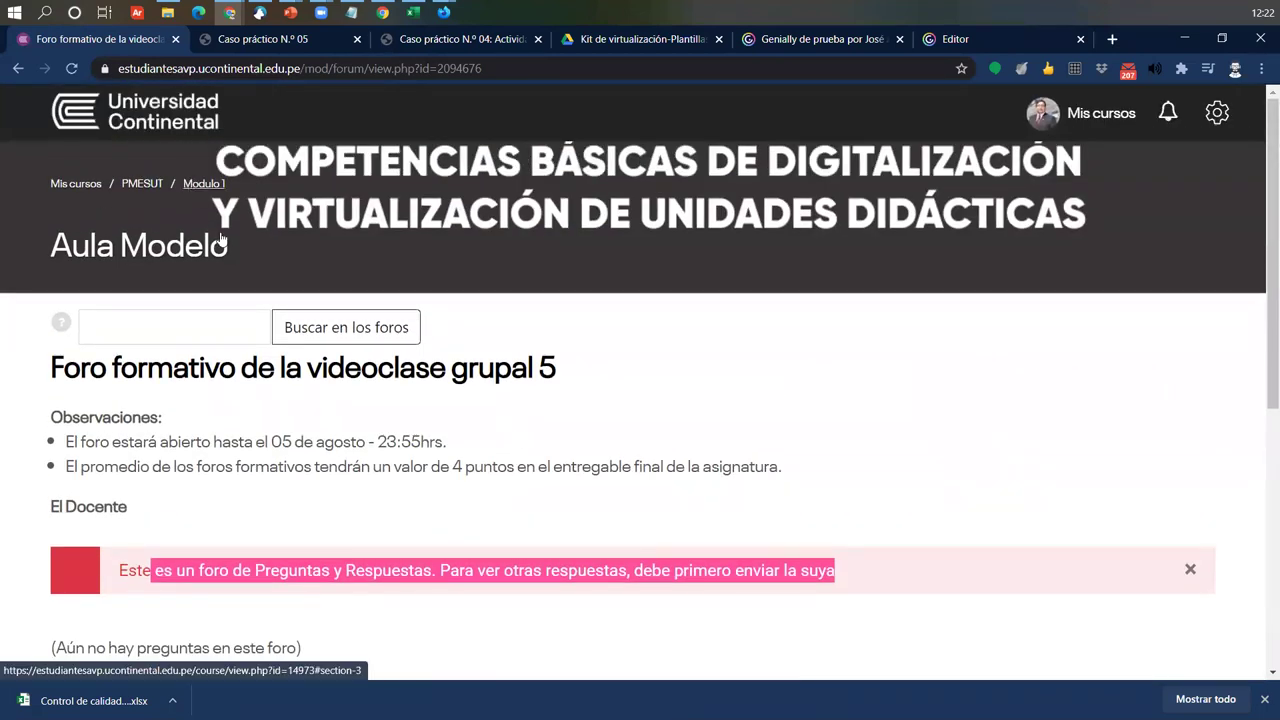
Step: Open the site home page in a background tab from the university logo
middle_click(202, 246)
left_click(305, 39)
left_click(188, 128)
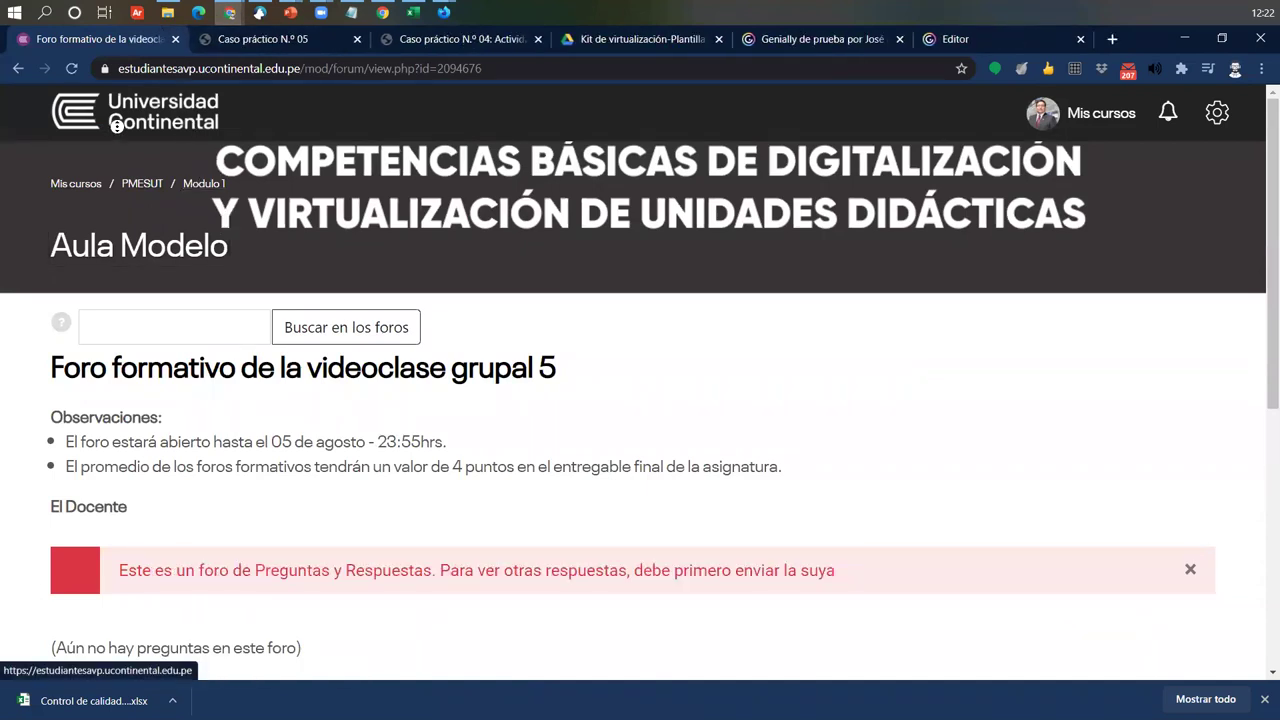
middle_click(110, 246)
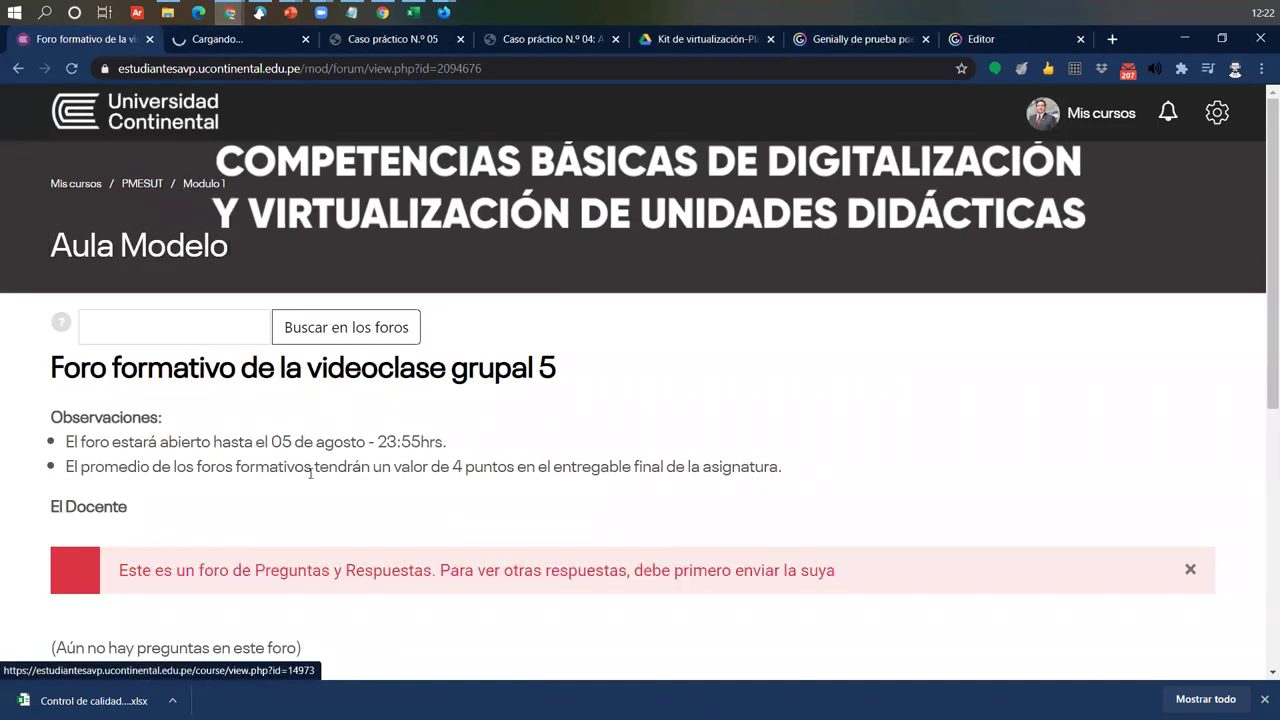
scroll(360, 520, "down", 2)
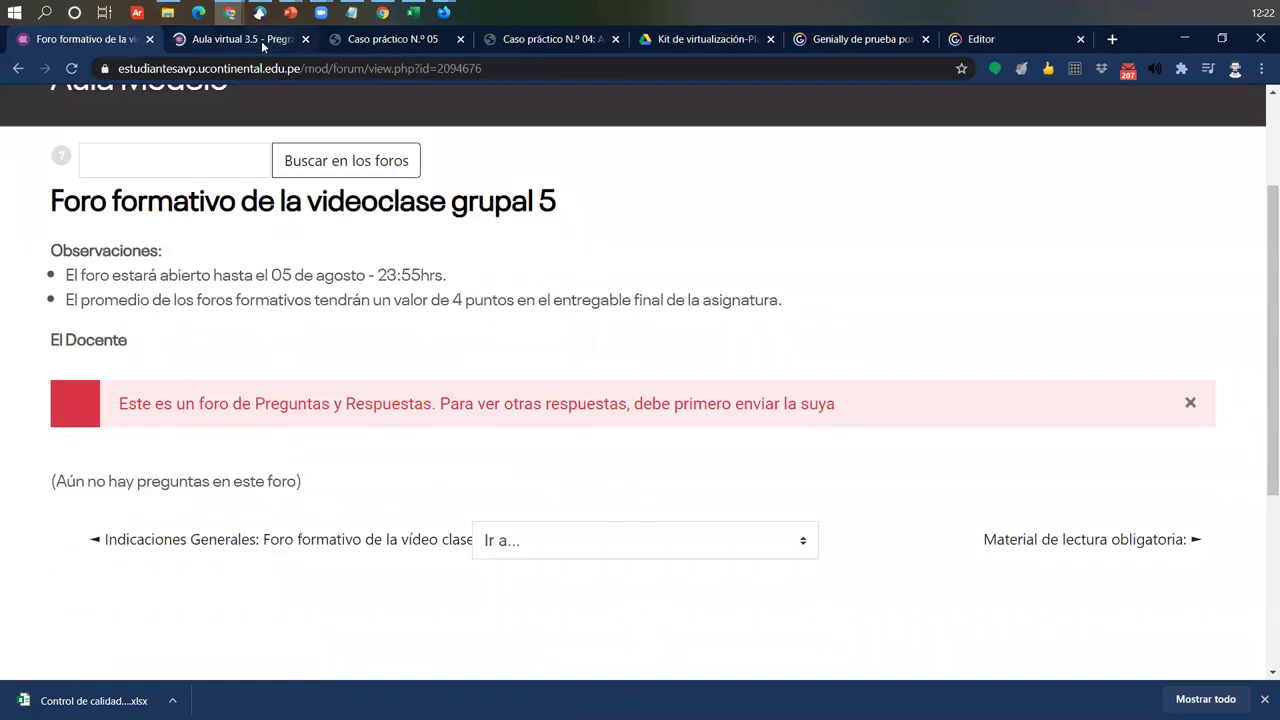
Step: Search the site's courses for 'aula 55' using the home page Buscar cursos box
left_click(263, 40)
scroll(443, 434, "down", 10)
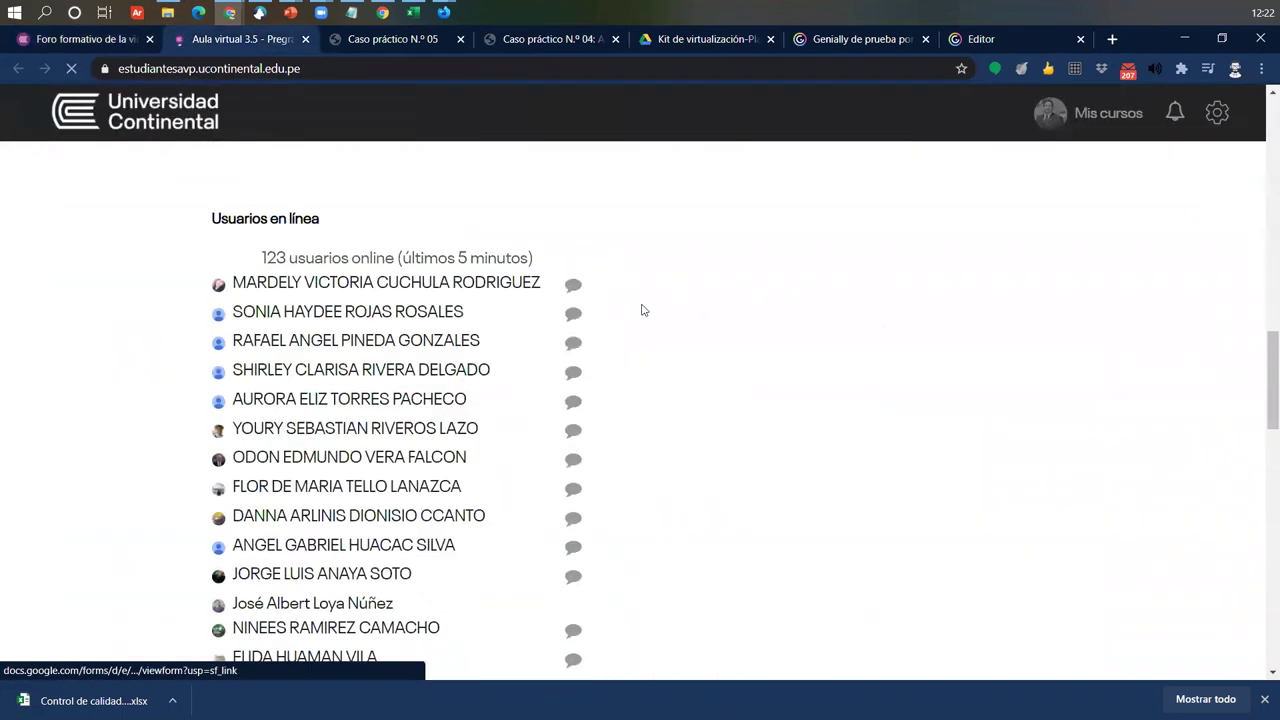
scroll(626, 300, "up", 3)
left_click(608, 375)
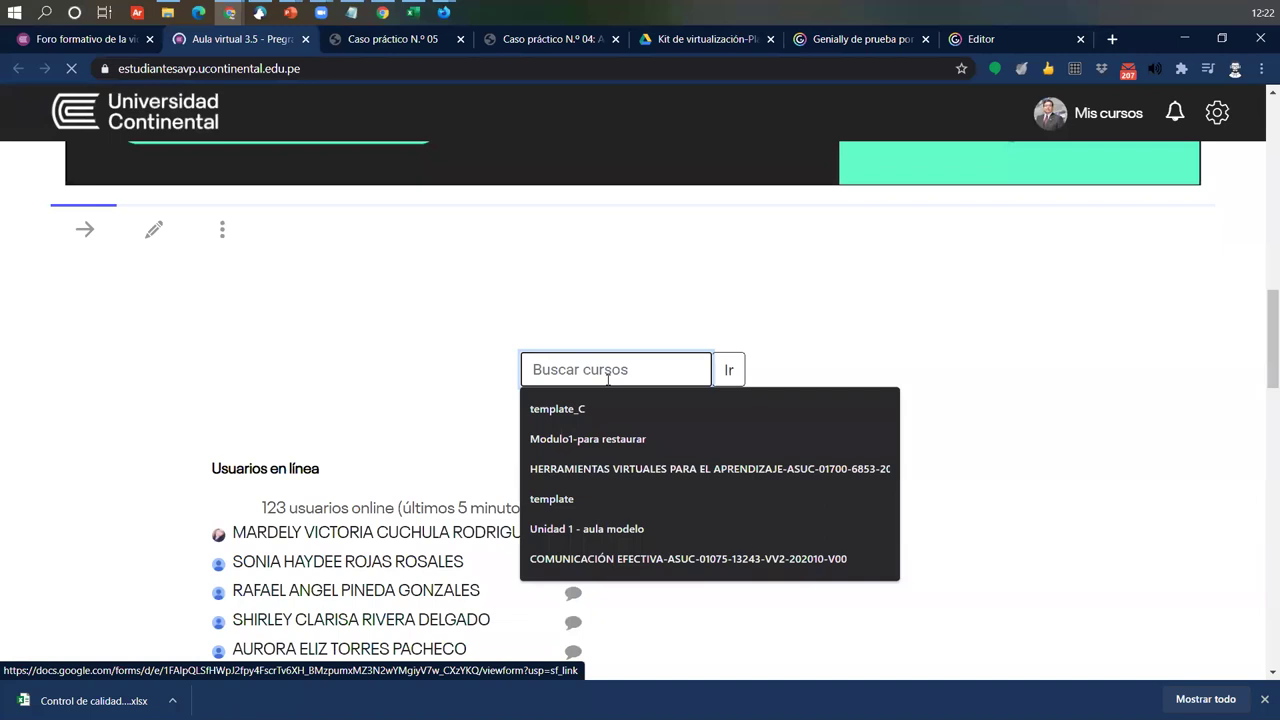
type("aula")
key("Down")
key("Down")
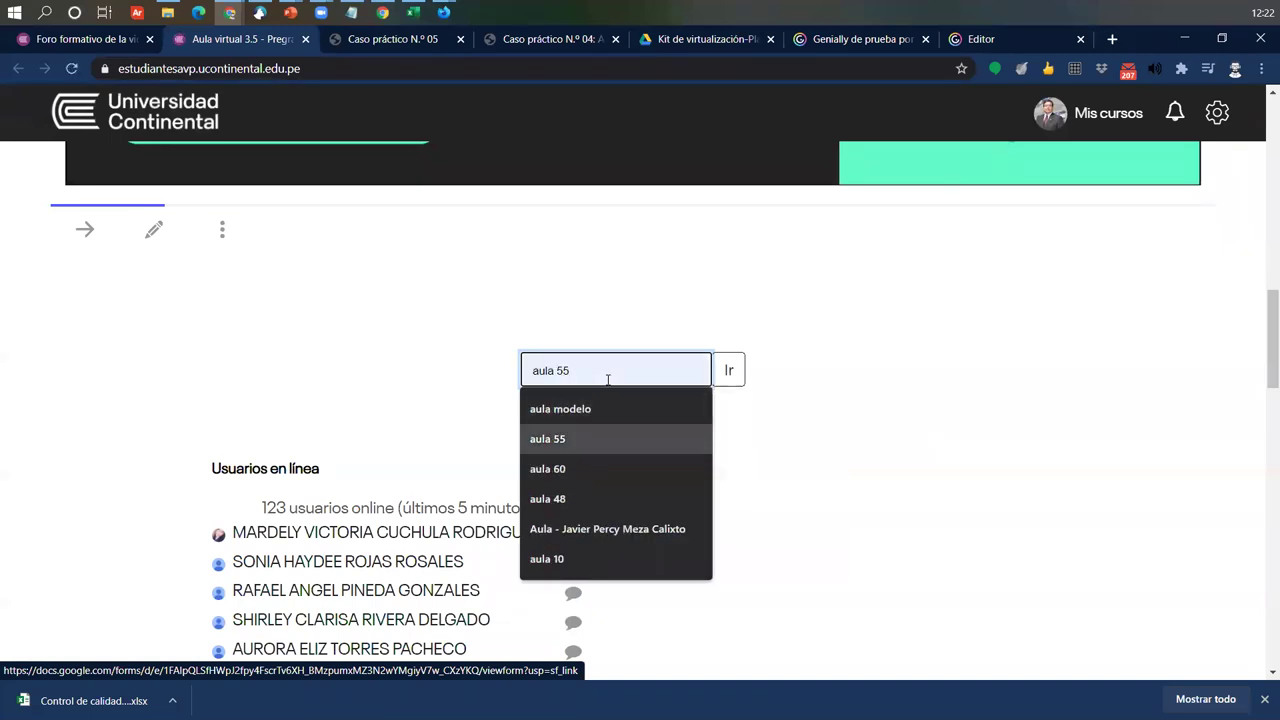
key("Return")
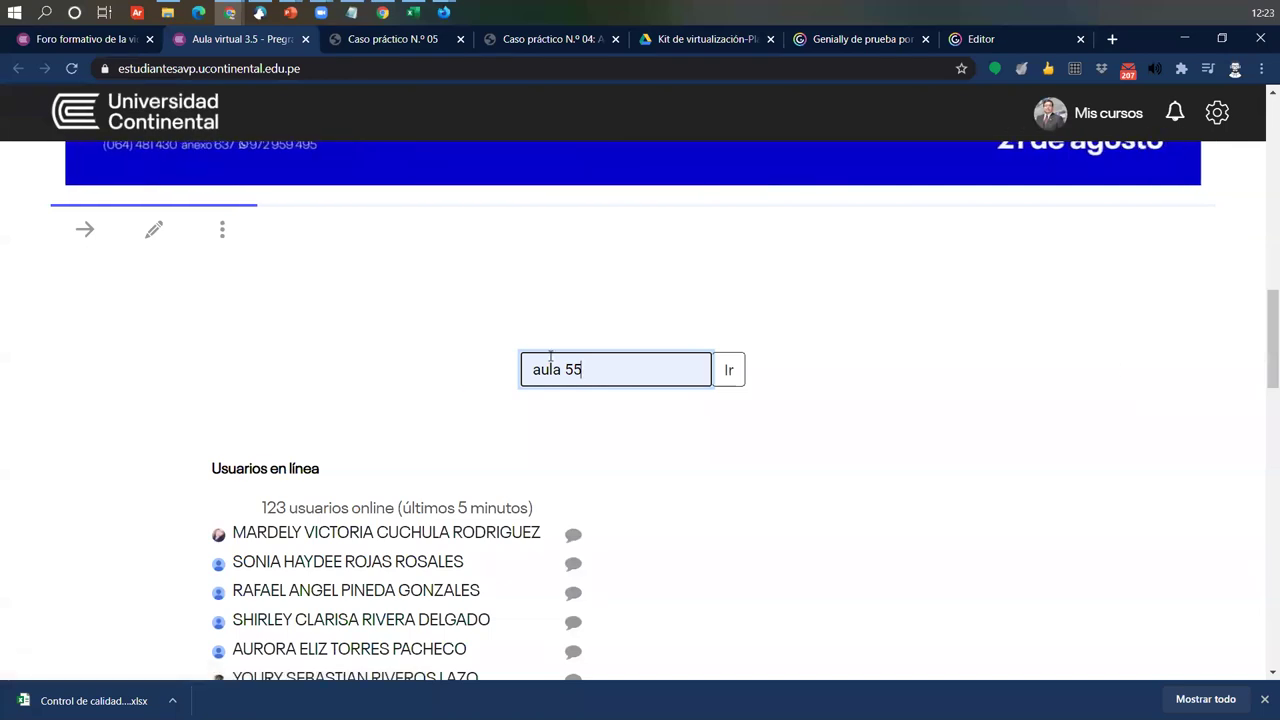
left_click(720, 372)
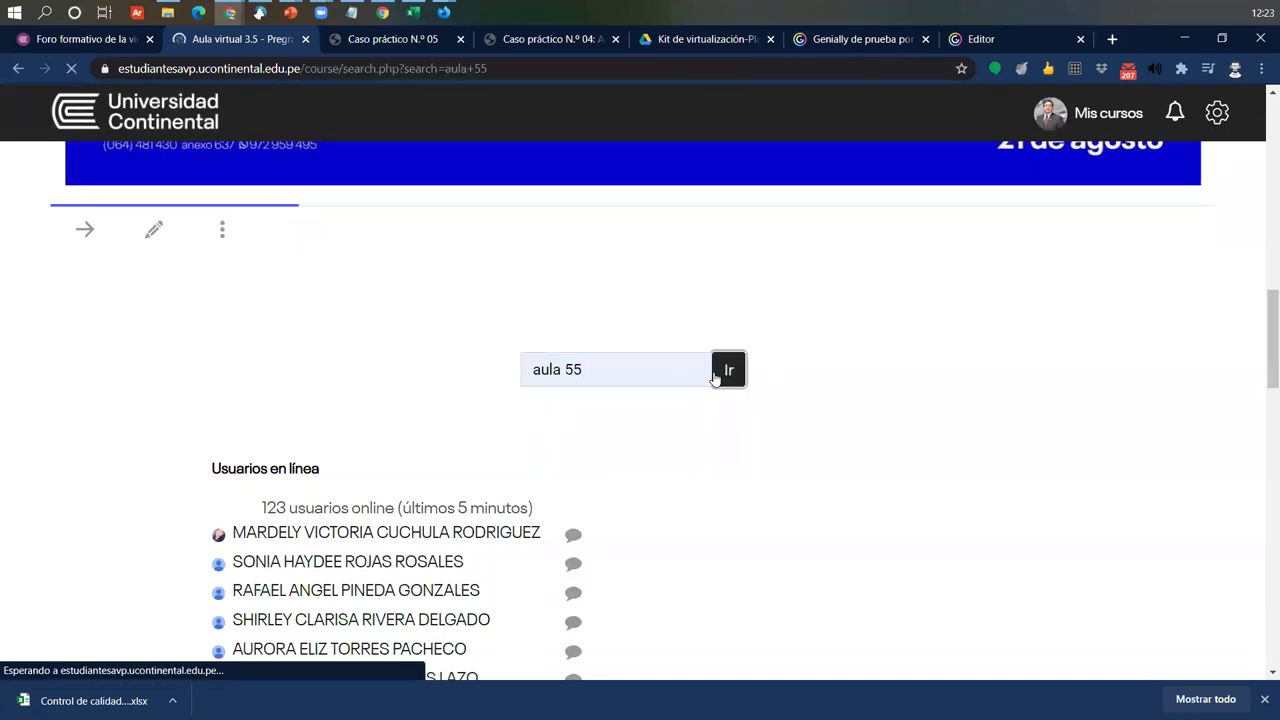
scroll(715, 379, "down", 5)
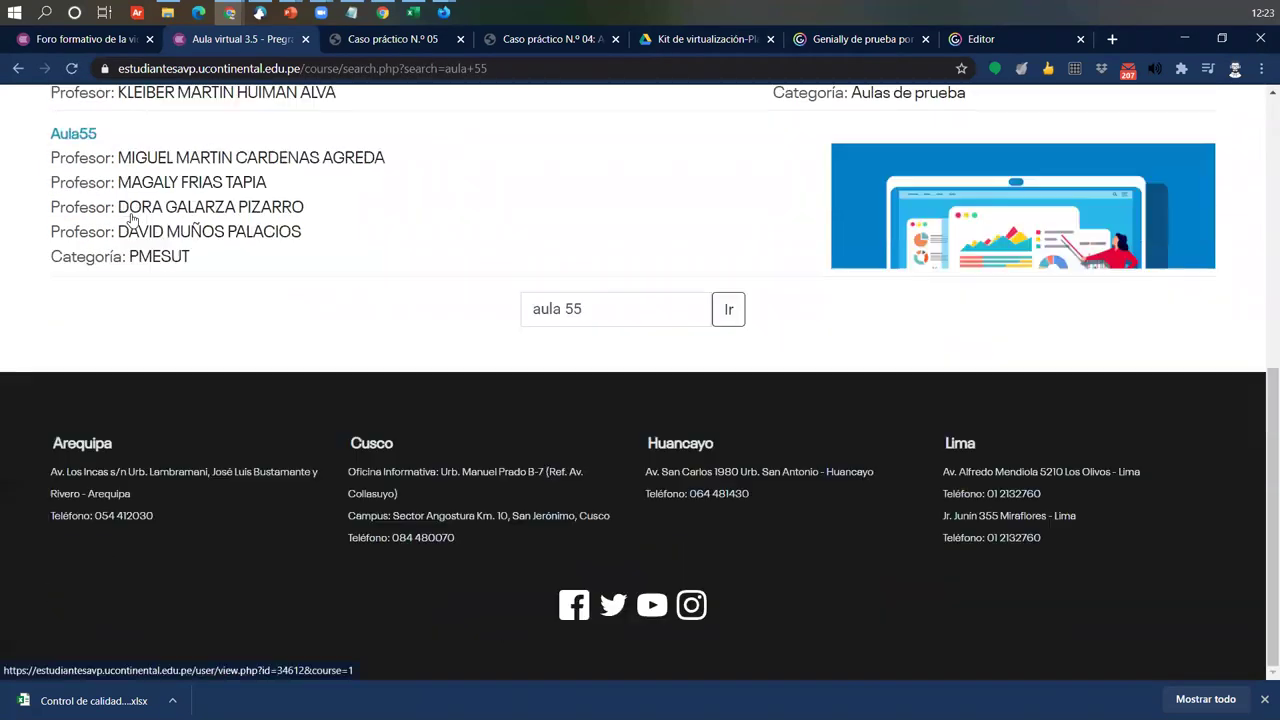
Step: Open the Aula55 course from the results
scroll(88, 297, "up", 2)
left_click(88, 297)
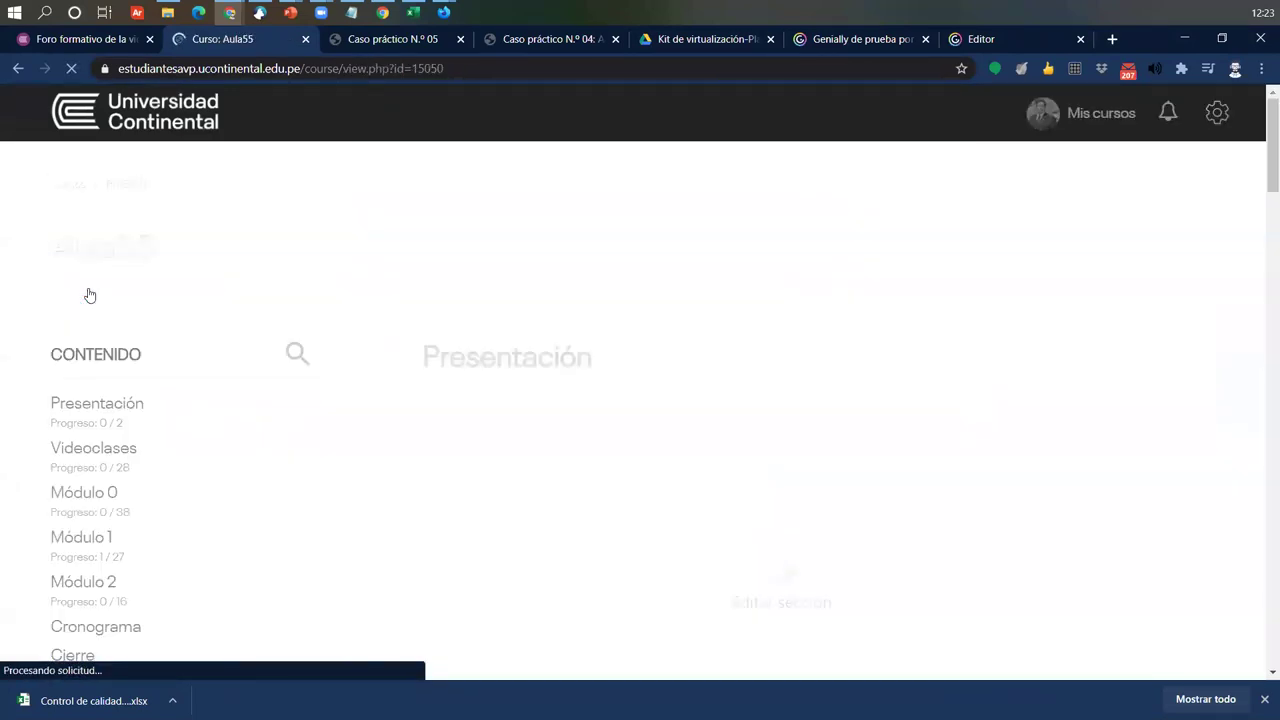
scroll(179, 317, "down", 3)
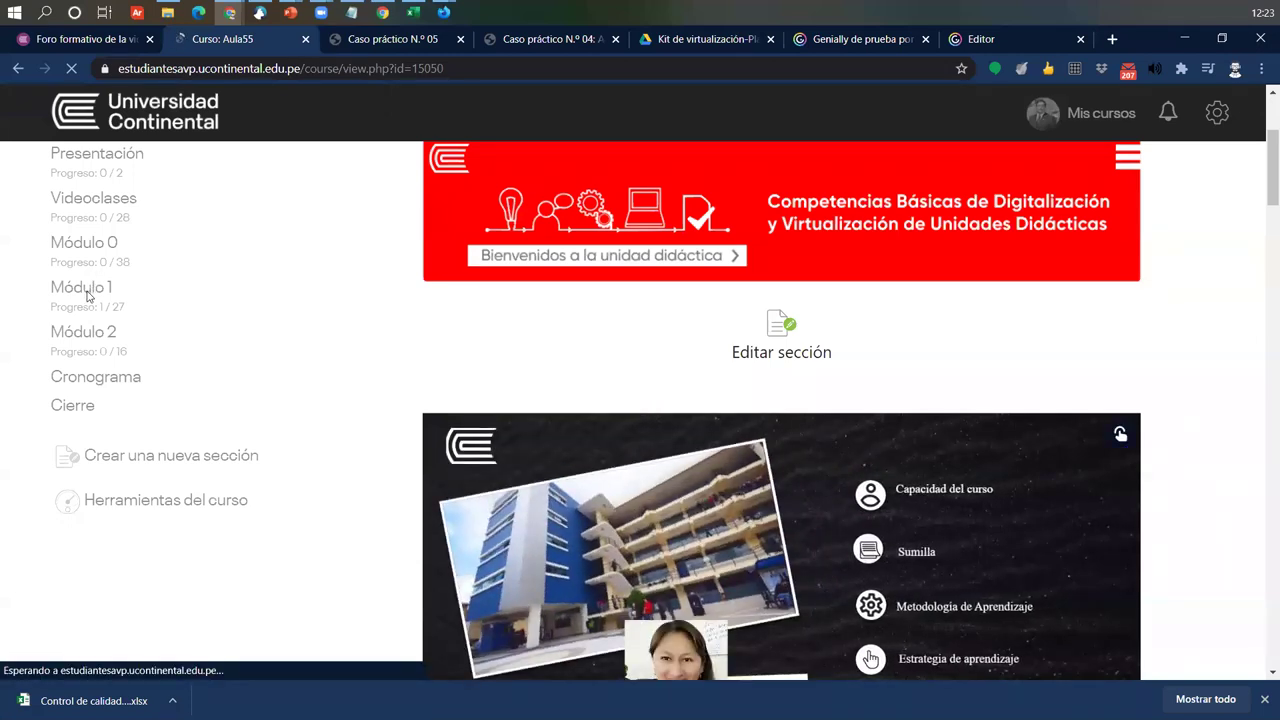
scroll(86, 290, "up", 3)
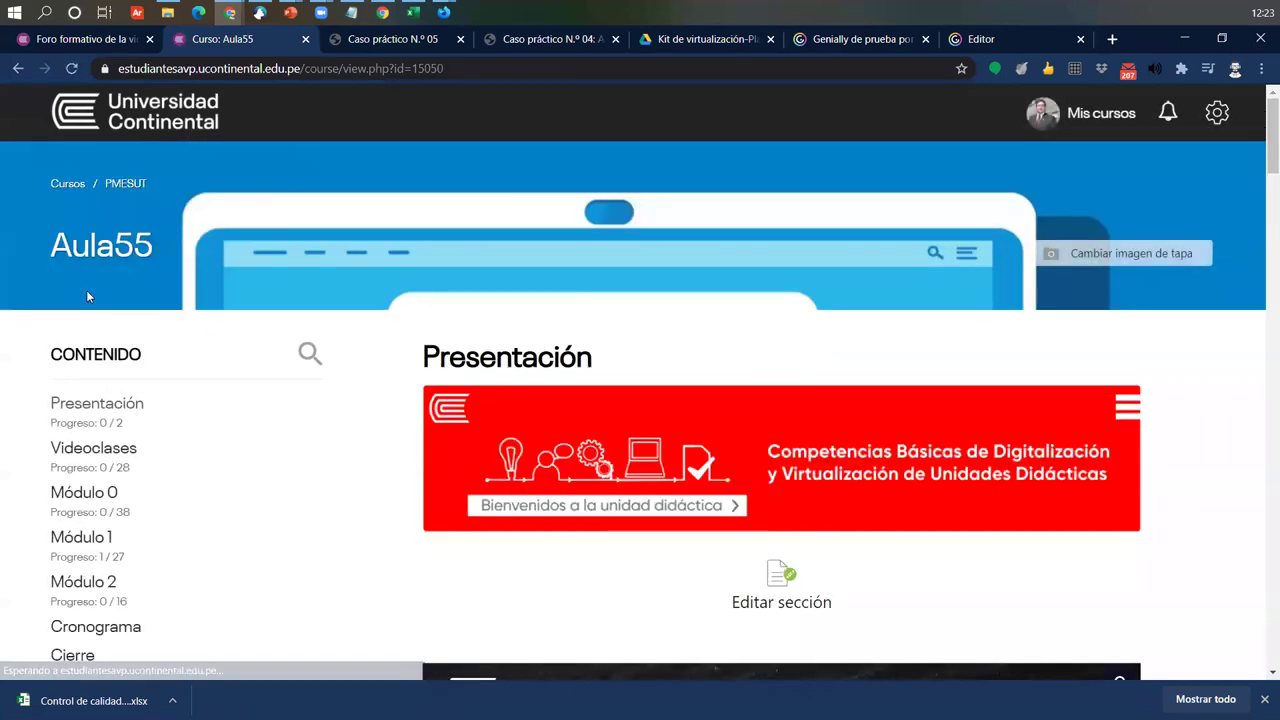
Step: Jump to Módulo 1 and bring the 'Foro formativo de la videoclase grupal 5' forum into view
left_click(84, 538)
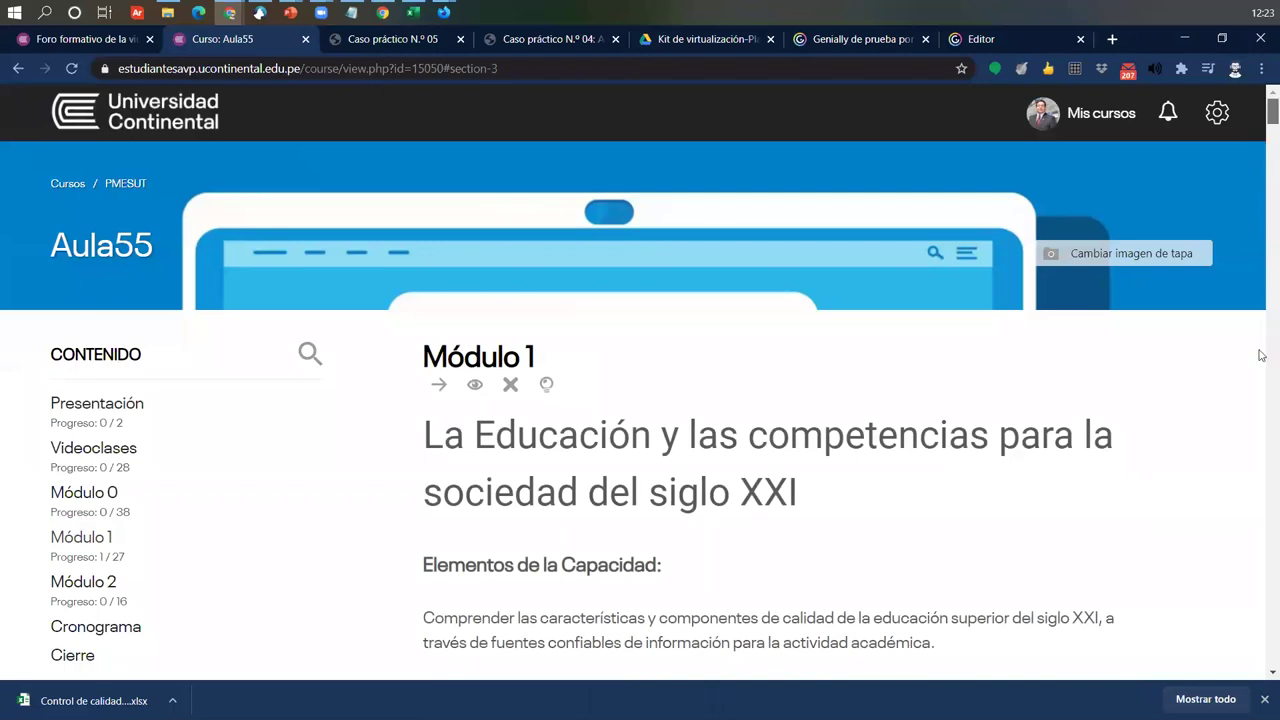
scroll(1261, 579, "down", 15)
scroll(1261, 579, "down", 3)
scroll(1260, 560, "up", 10)
scroll(1260, 570, "down", 3)
scroll(1260, 553, "up", 5)
left_click_drag(1259, 553, 1261, 287)
scroll(1026, 403, "up", 7)
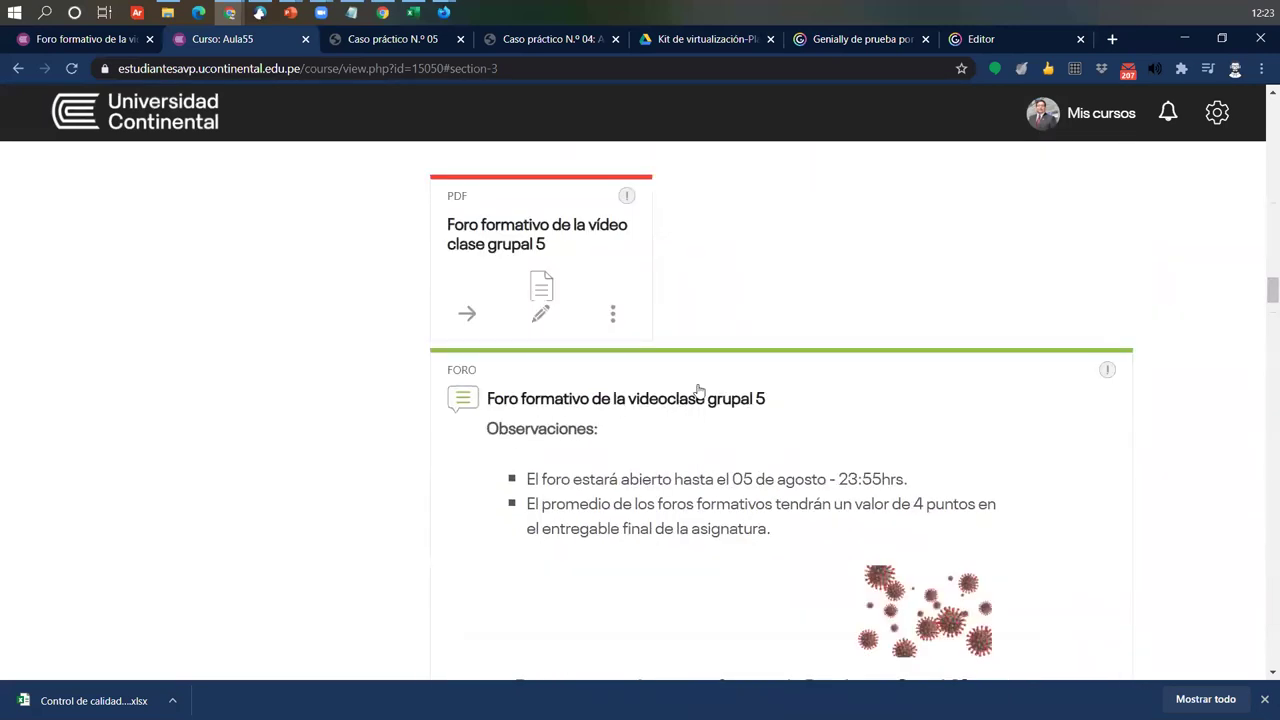
Step: Open the videoclase grupal 5 forum and read its Covid-19 activity instructions
left_click(698, 390)
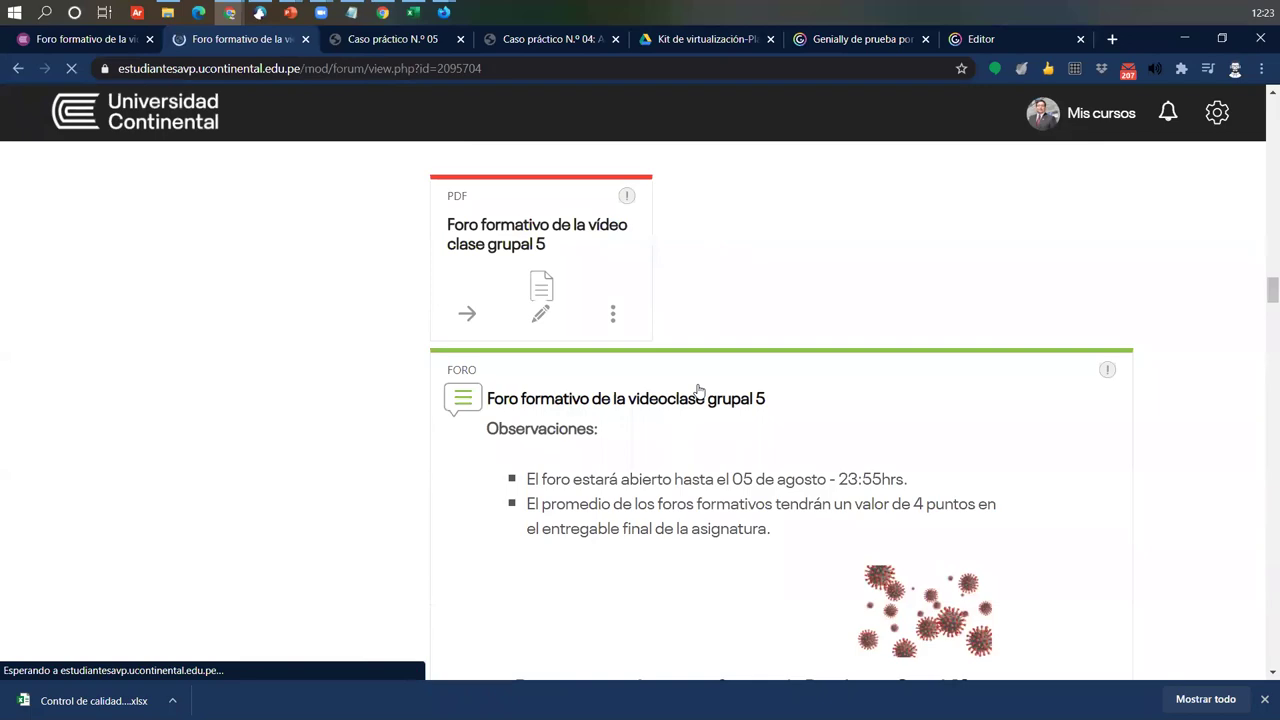
scroll(698, 390, "down", 3)
scroll(698, 390, "down", 10)
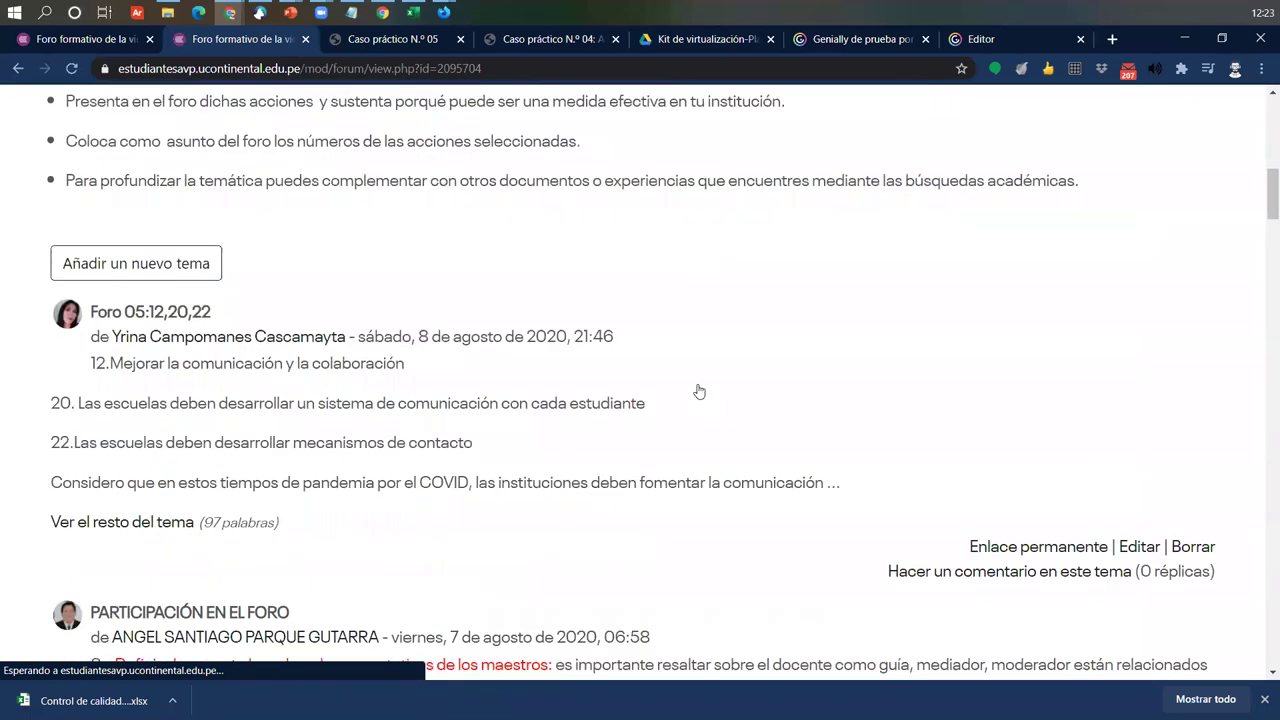
scroll(466, 403, "up", 5)
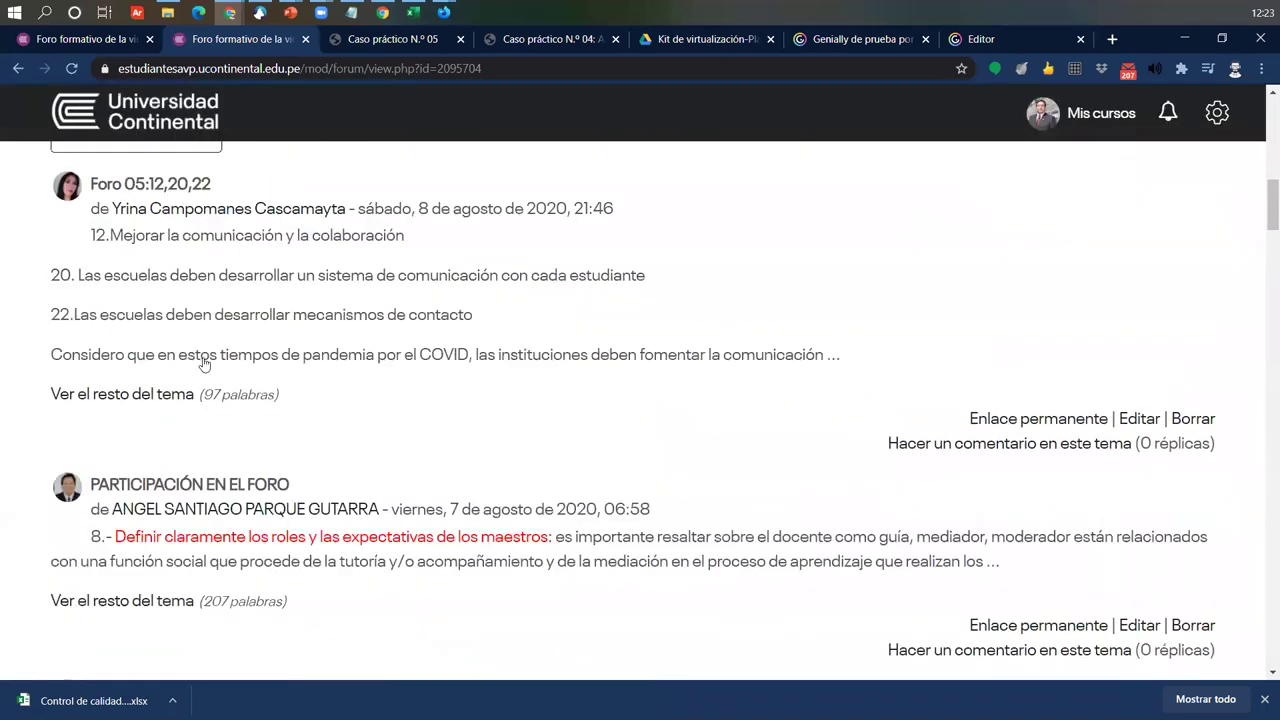
scroll(260, 483, "down", 12)
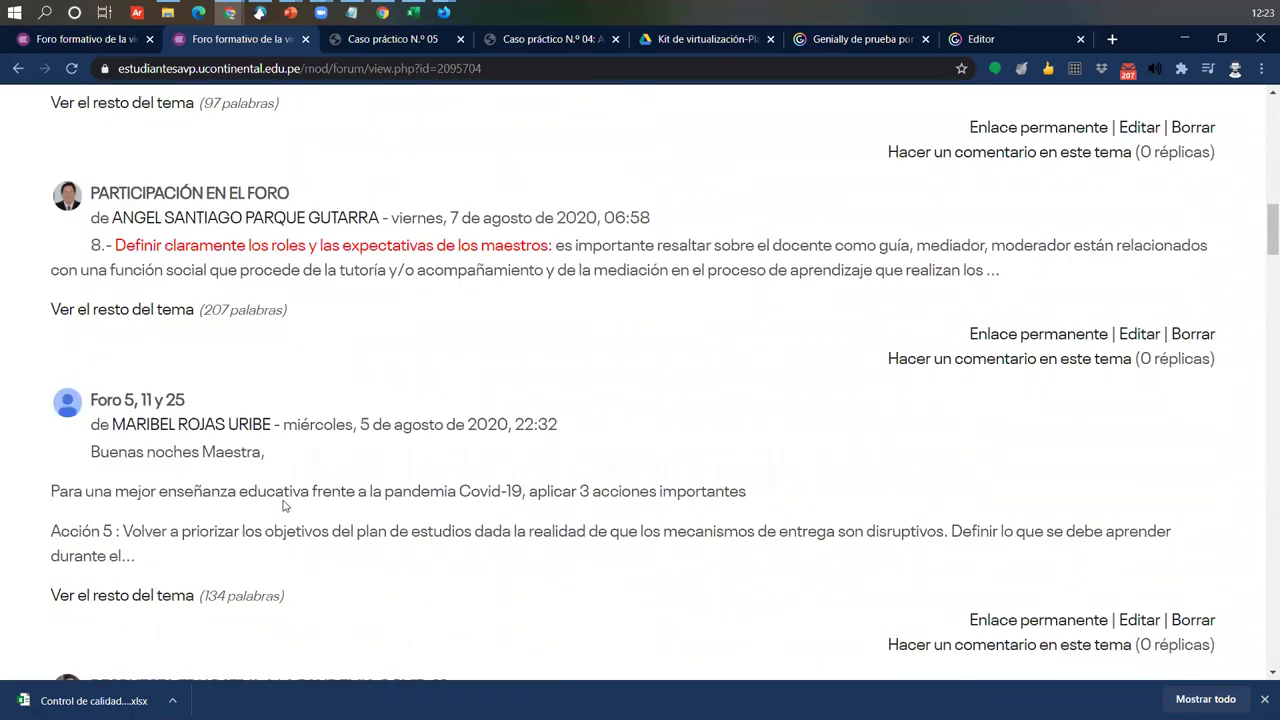
scroll(283, 506, "down", 12)
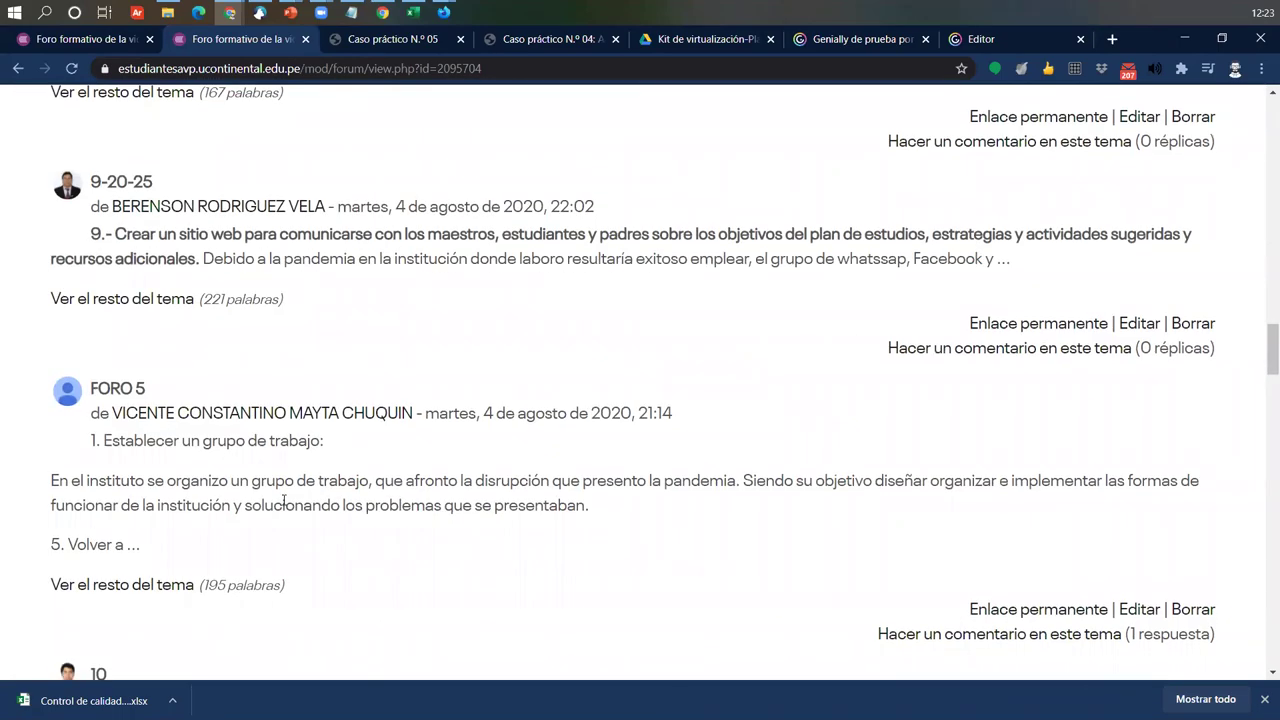
Step: Start a new discussion topic with 'Añadir un nuevo tema'
scroll(283, 506, "down", 15)
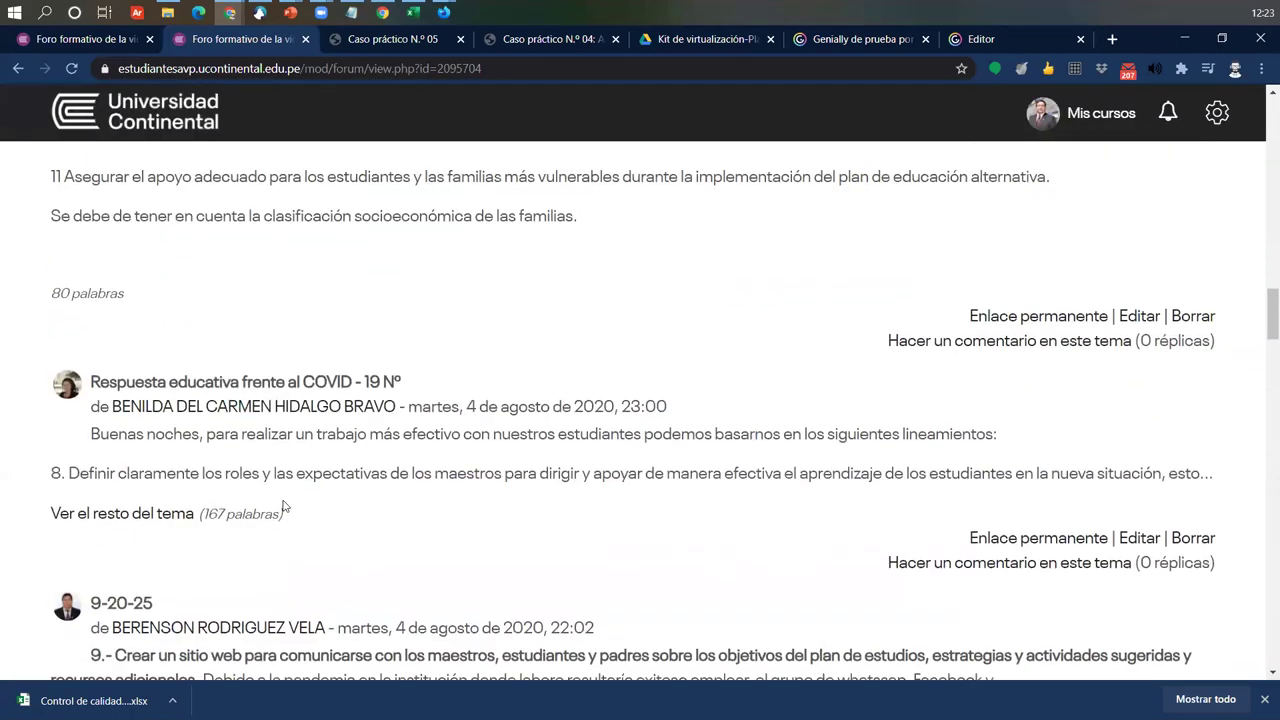
scroll(260, 460, "up", 20)
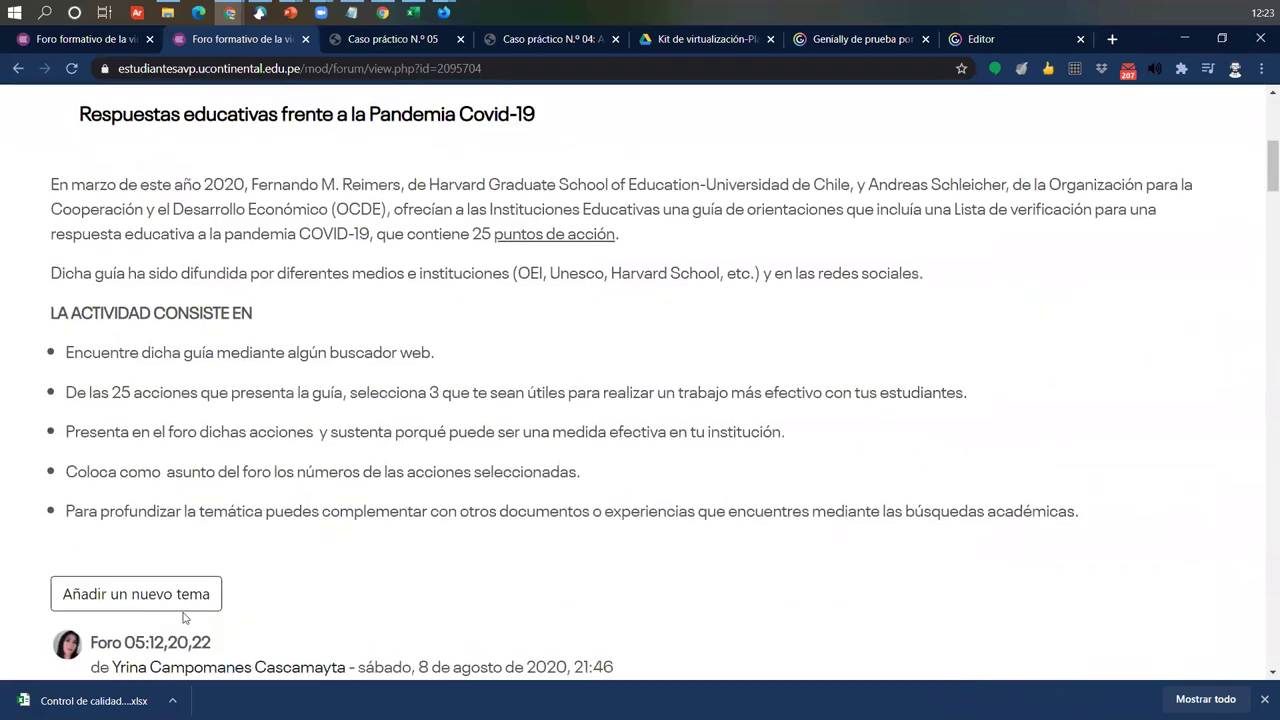
scroll(172, 525, "down", 3)
left_click(156, 344)
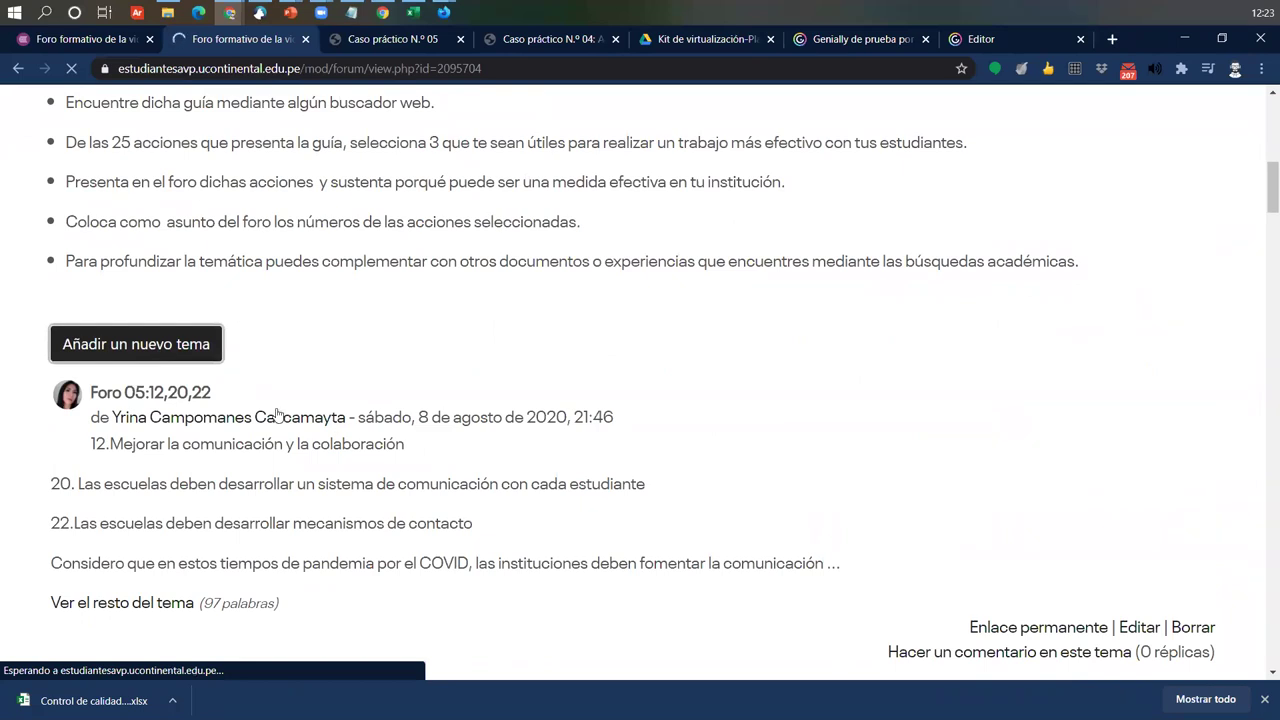
Step: Put the cursor in the empty Mensaje editor, then go back to the topic list without posting
scroll(270, 440, "down", 9)
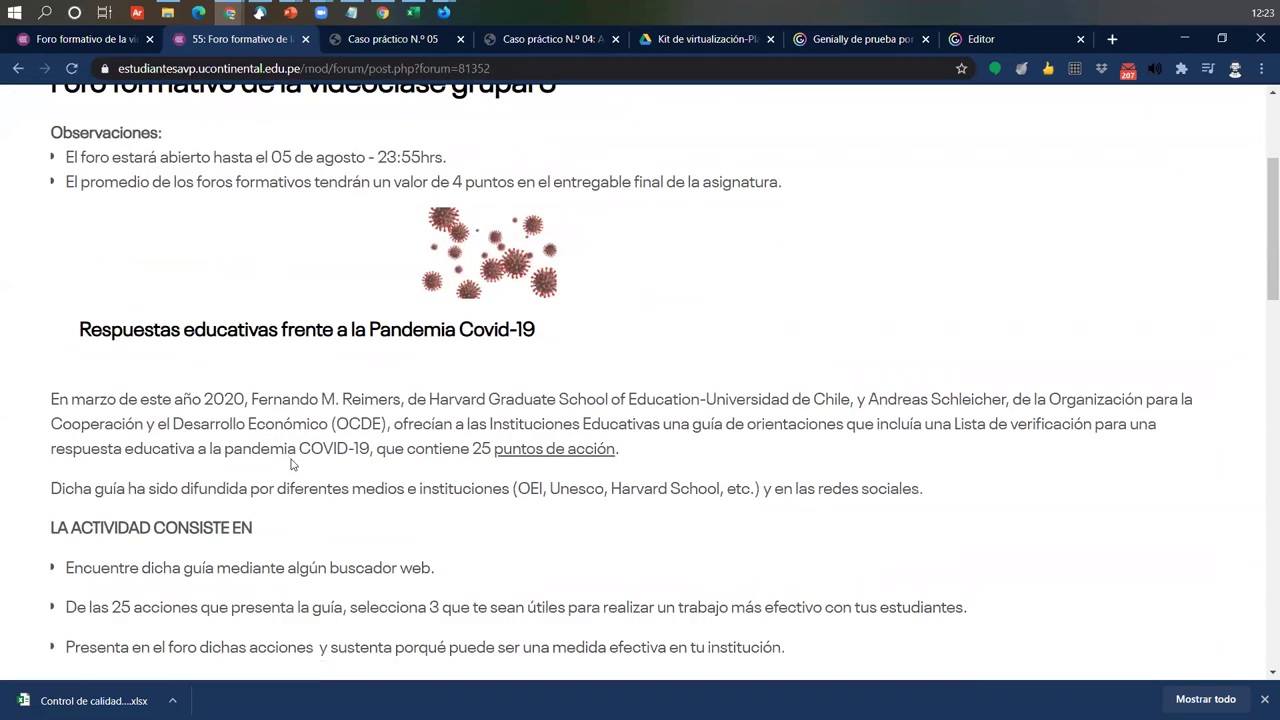
left_click(159, 425)
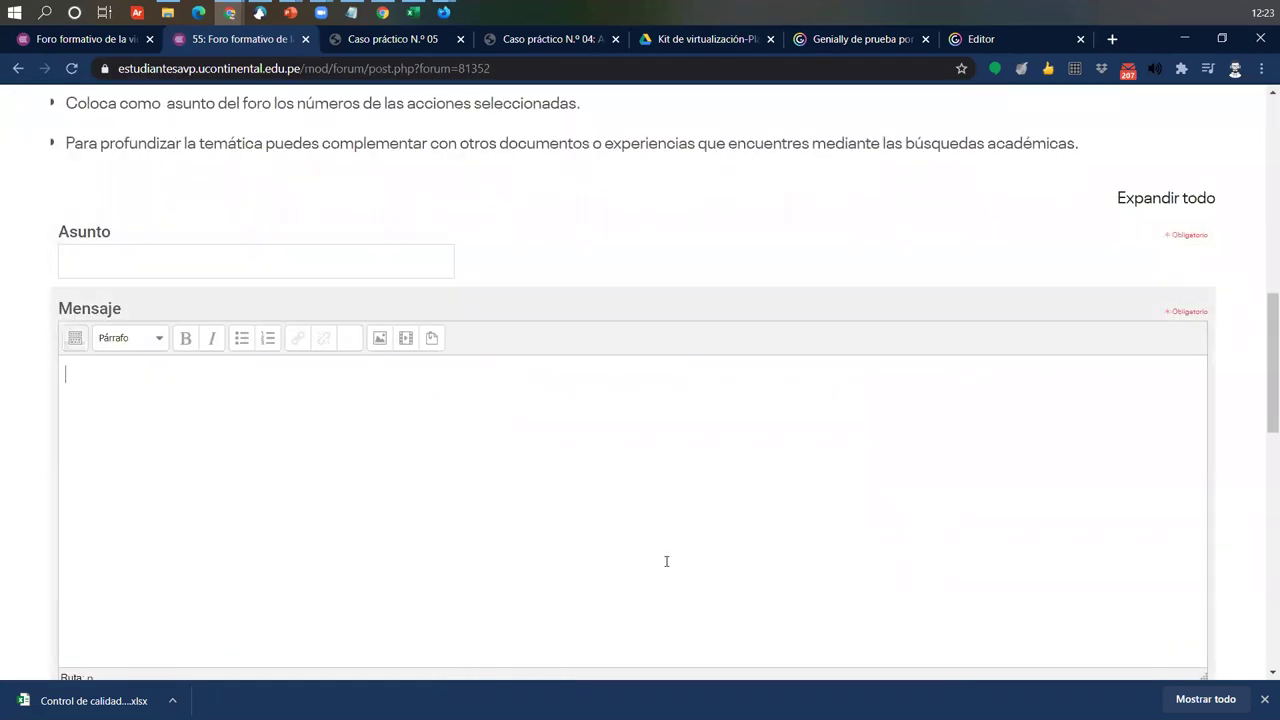
scroll(663, 553, "up", 5)
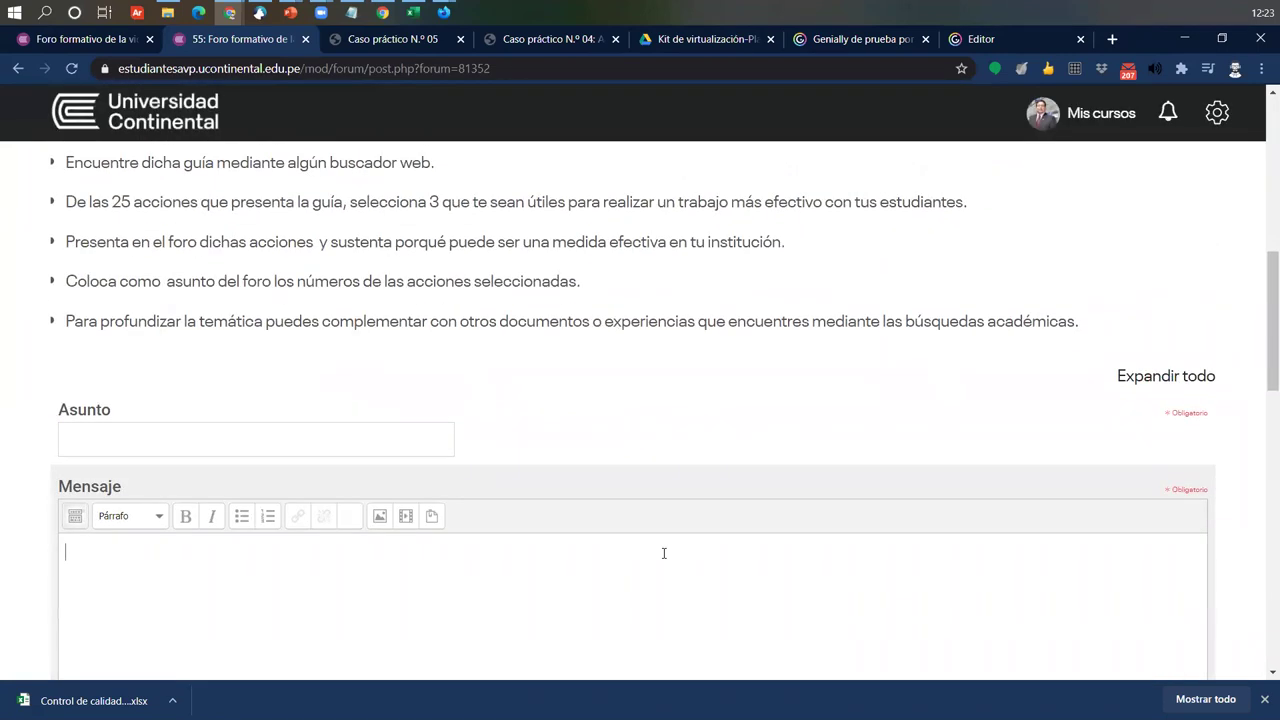
key("alt+Left")
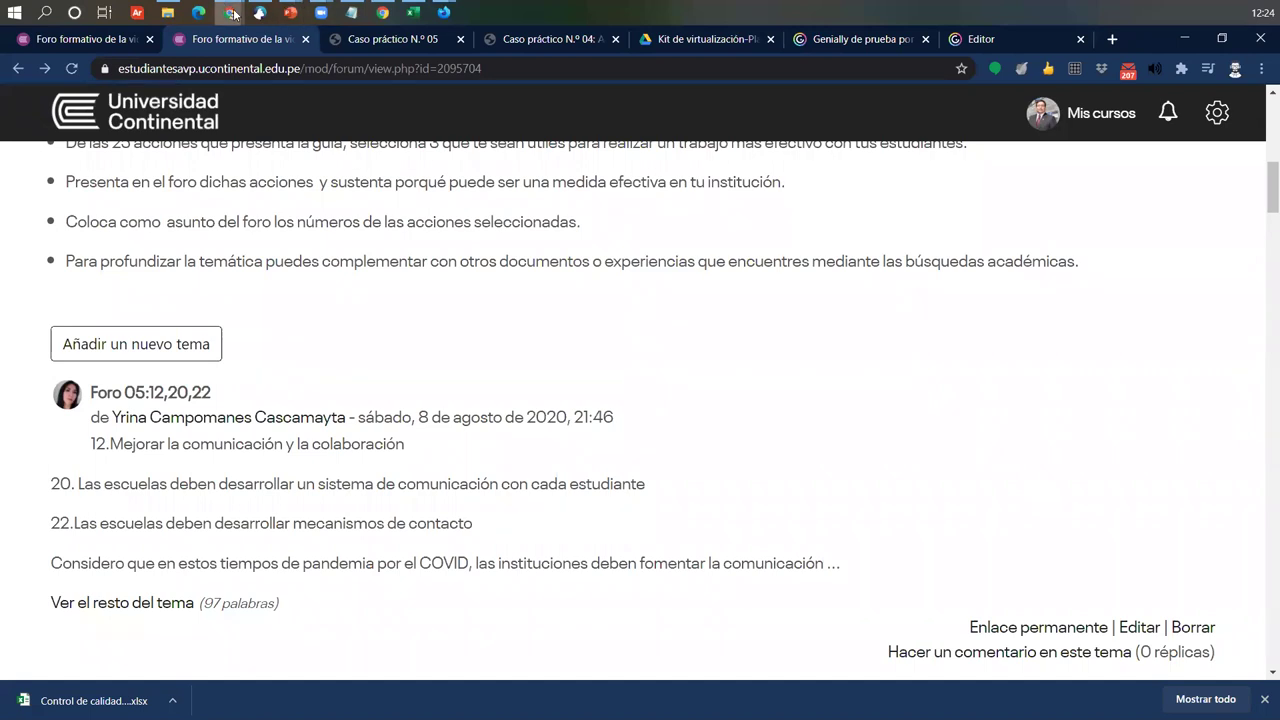
Step: In the test student's incognito window, return to the Curso virtual de informática page via Actividades2
mouse_move(230, 12)
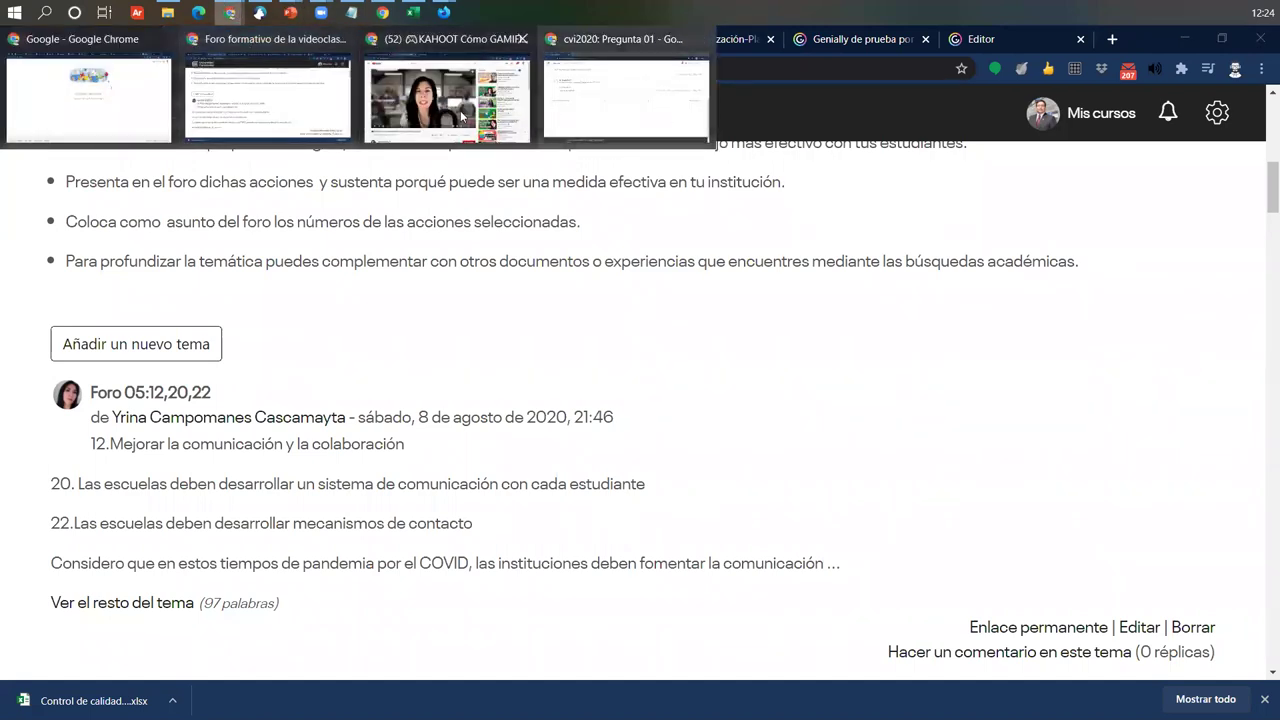
left_click(668, 119)
scroll(590, 690, "up", 10)
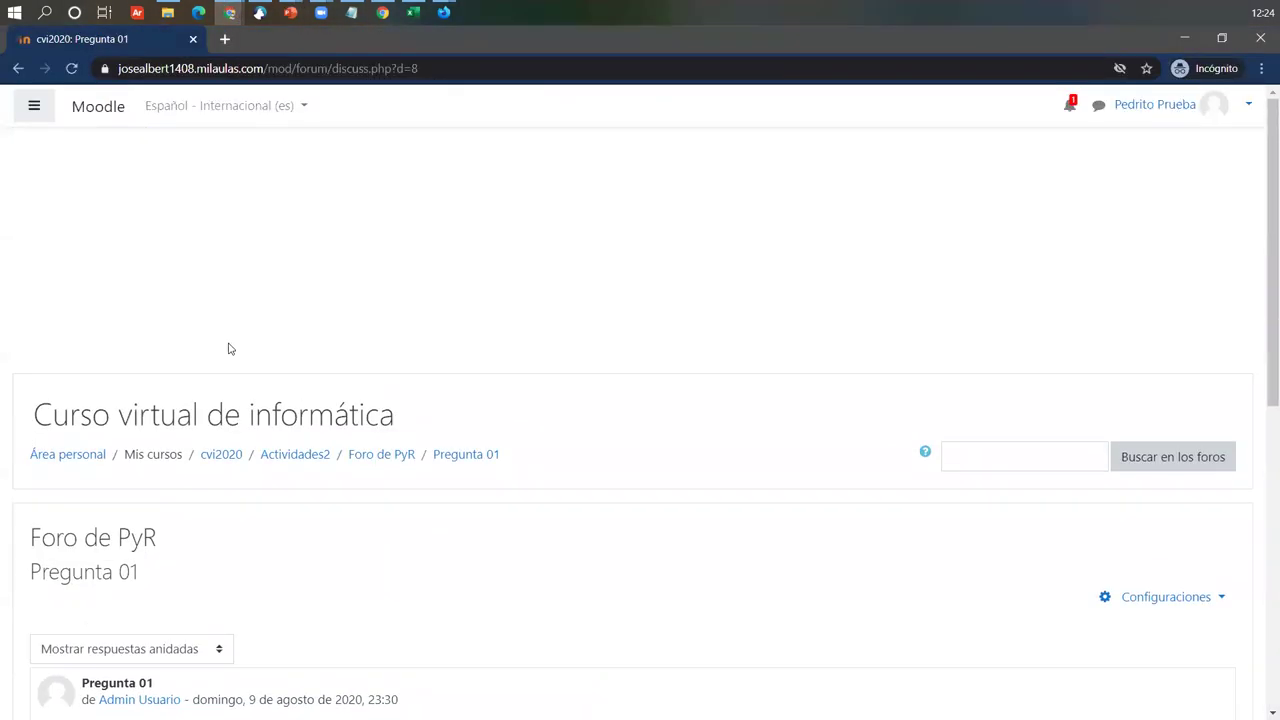
left_click(283, 454)
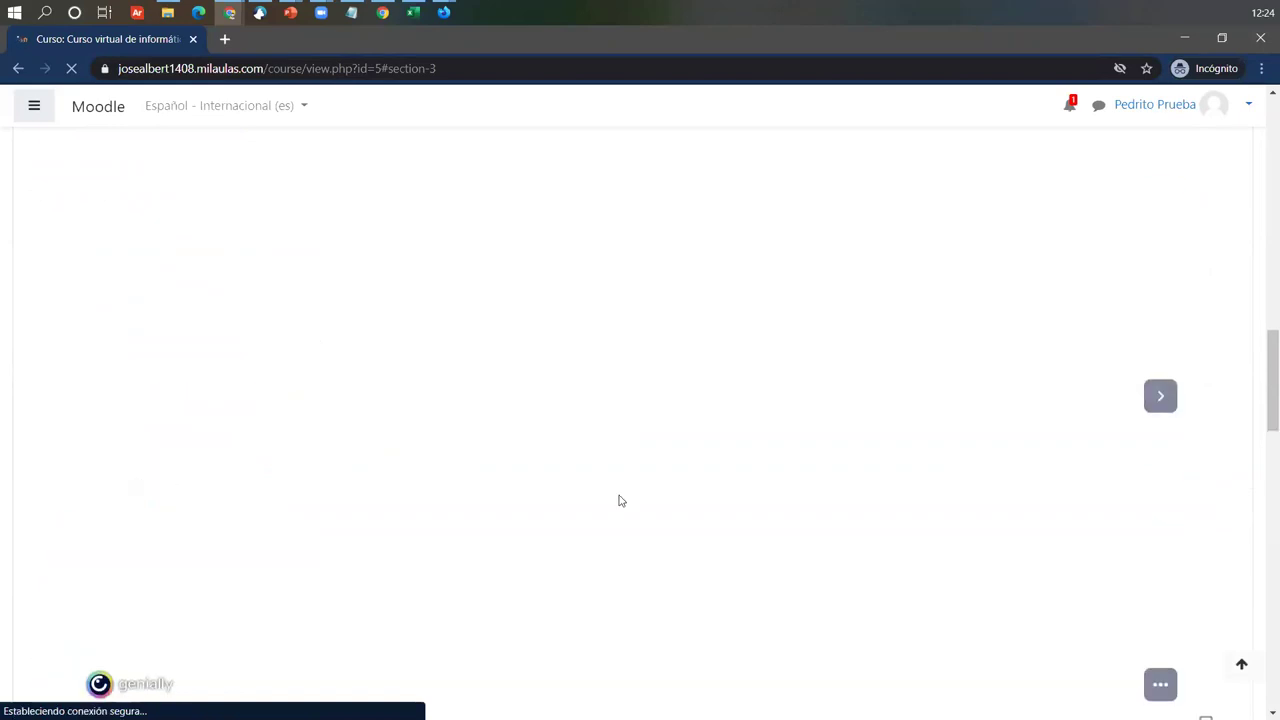
scroll(619, 500, "up", 15)
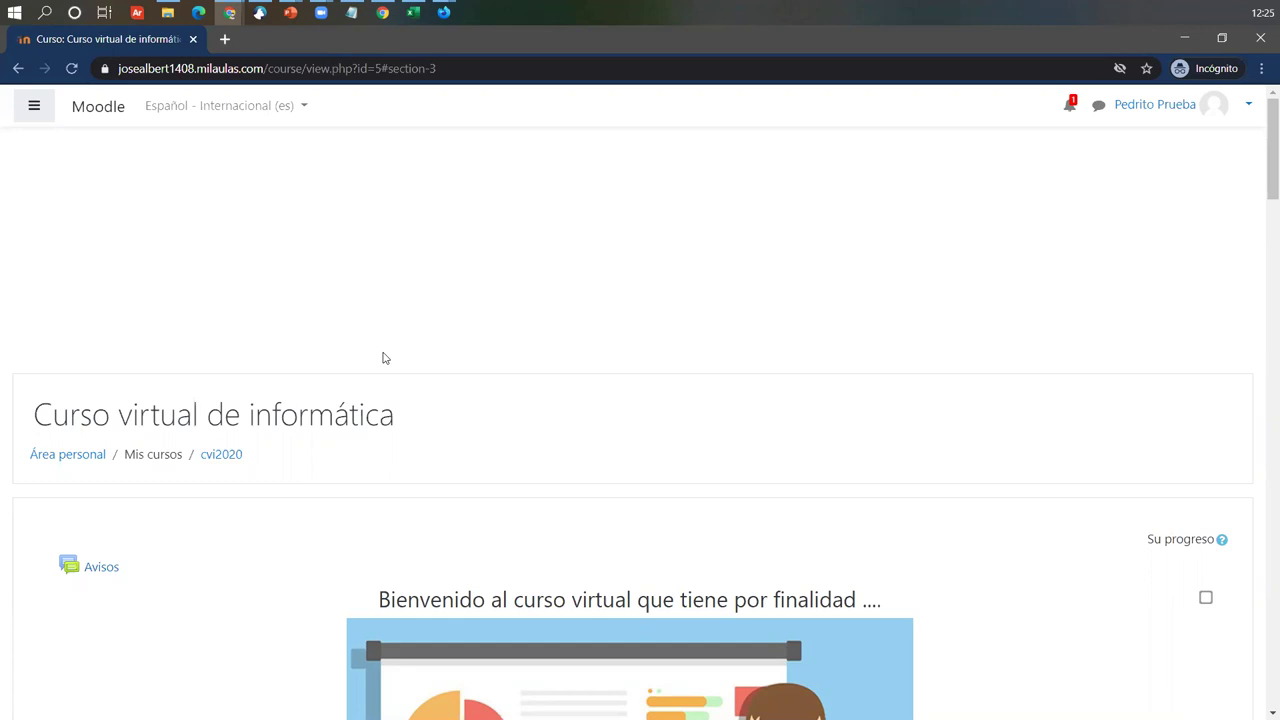
Step: Search Google in a new tab for 'asistente en moodle'
left_click(225, 40)
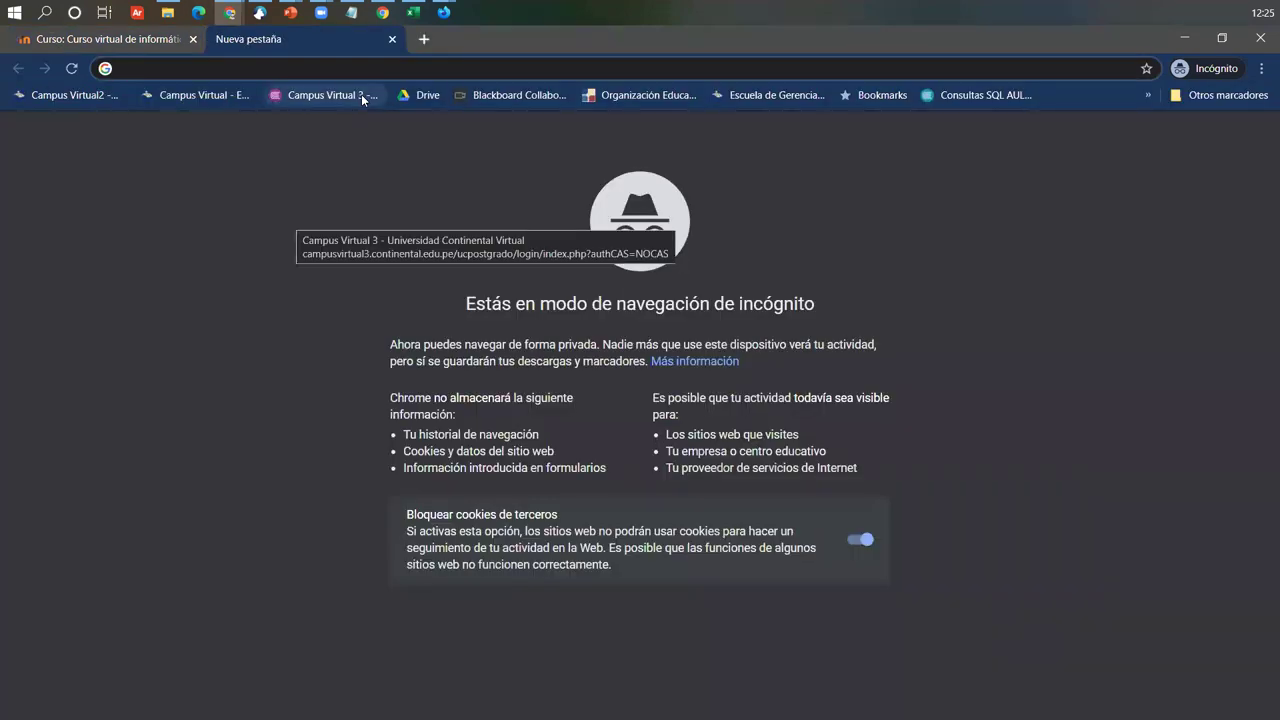
type("asistenc")
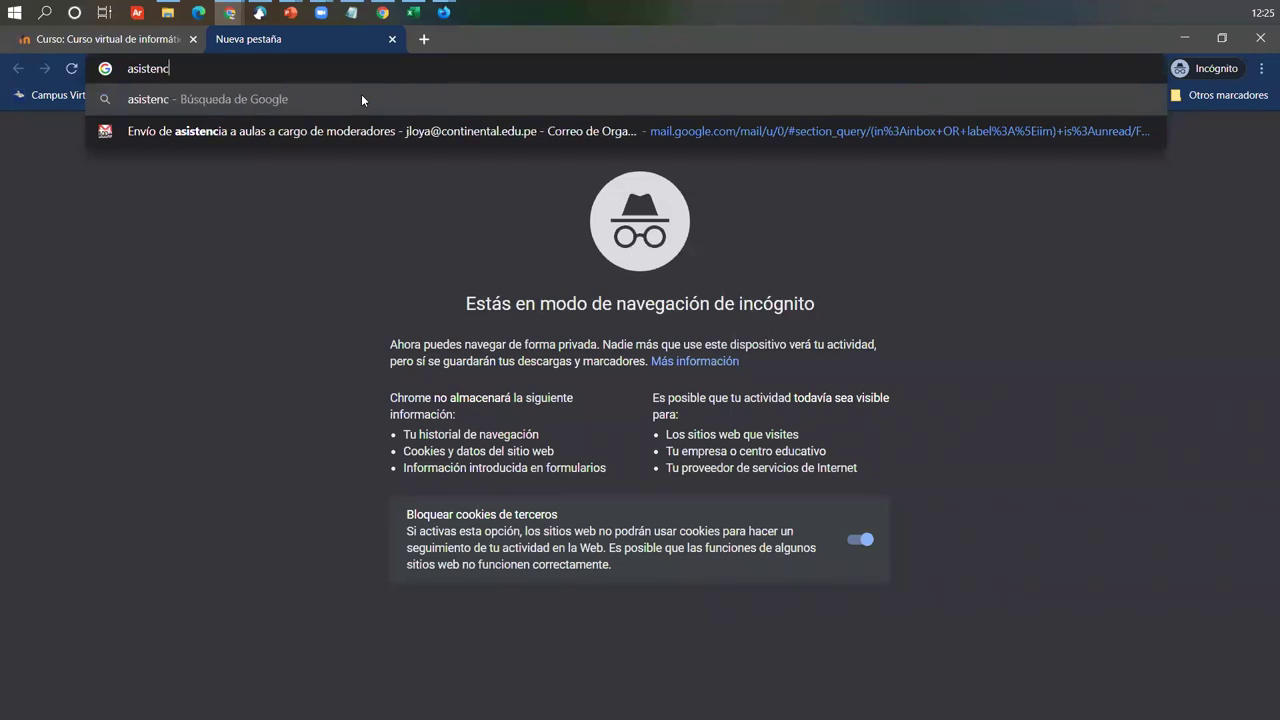
type("a")
key("BackSpace")
key("BackSpace")
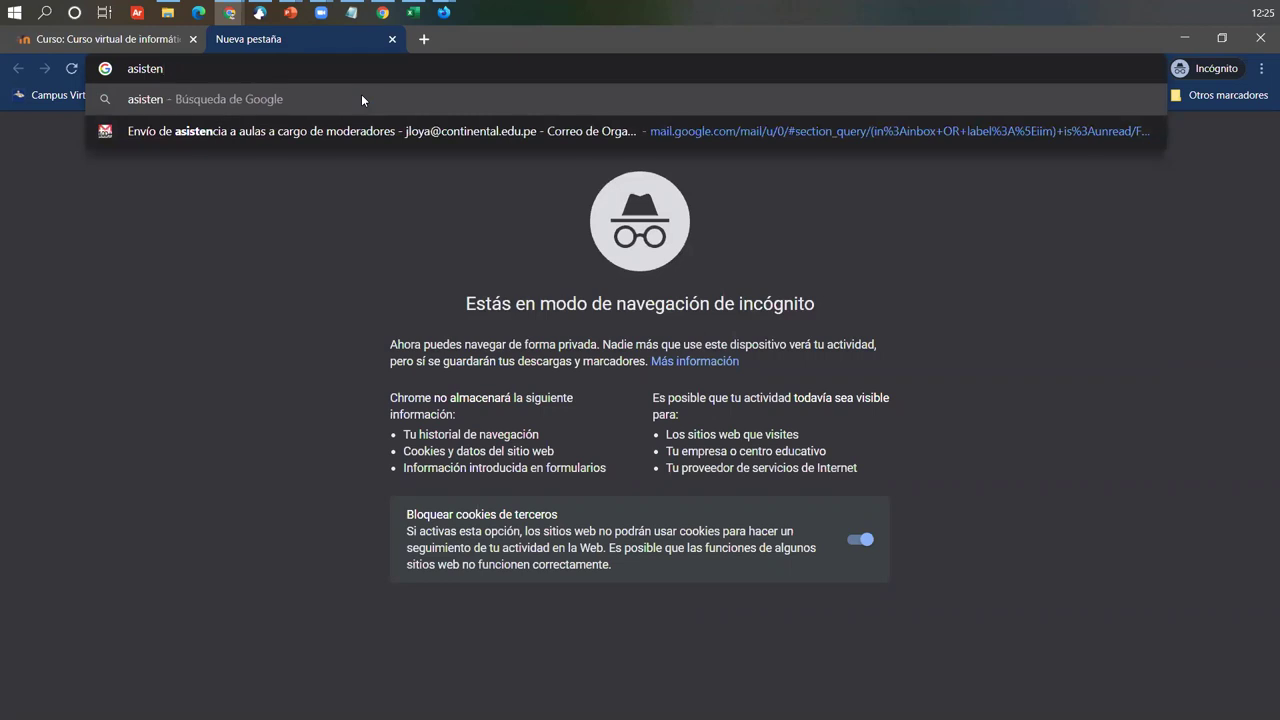
type("te en moodl")
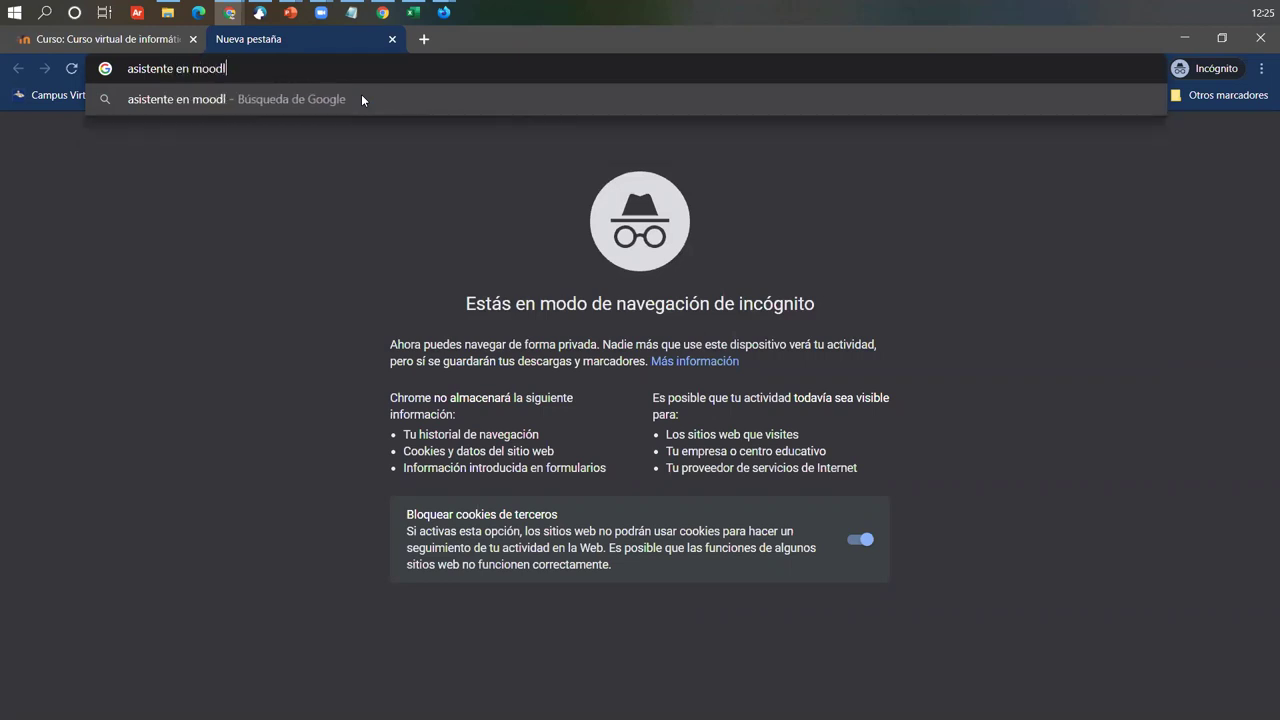
type("e")
key("Return")
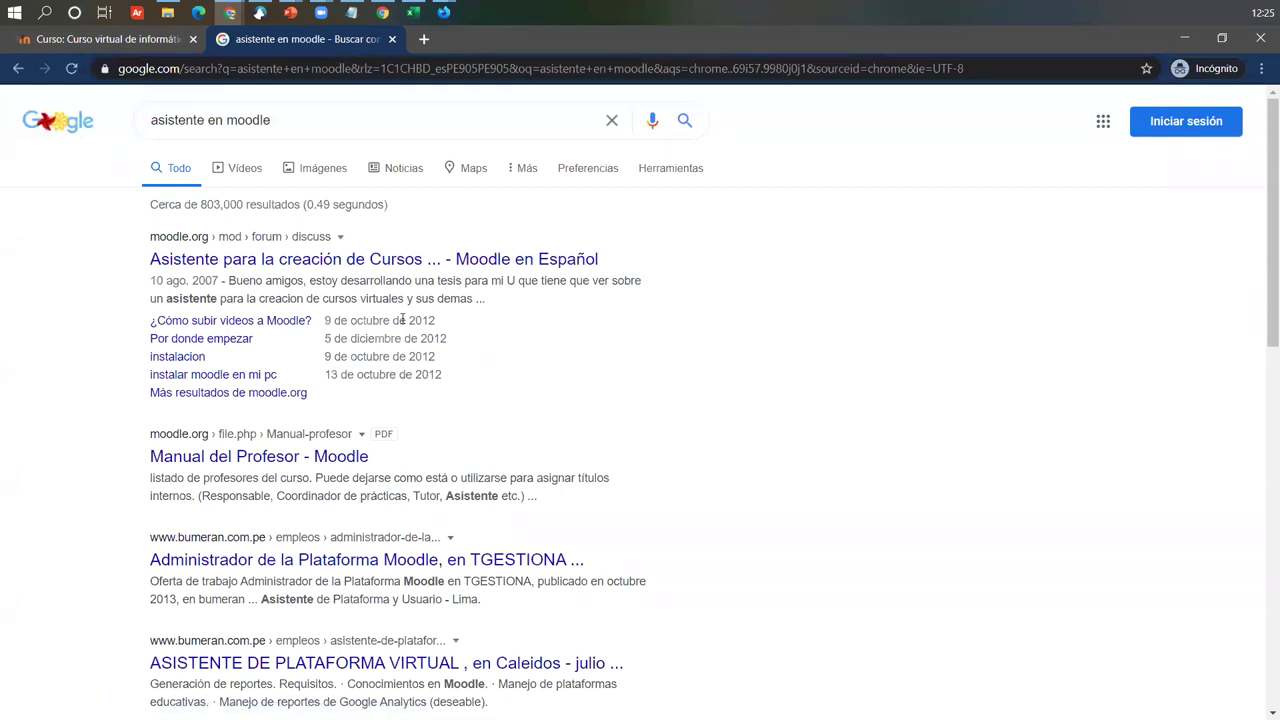
scroll(402, 319, "down", 3)
scroll(253, 128, "up", 3)
Step: Replace the query with 'plugin attendance moodle' and open the Attendance plugin directory result
left_click(253, 128)
key("ctrl+a")
type("0")
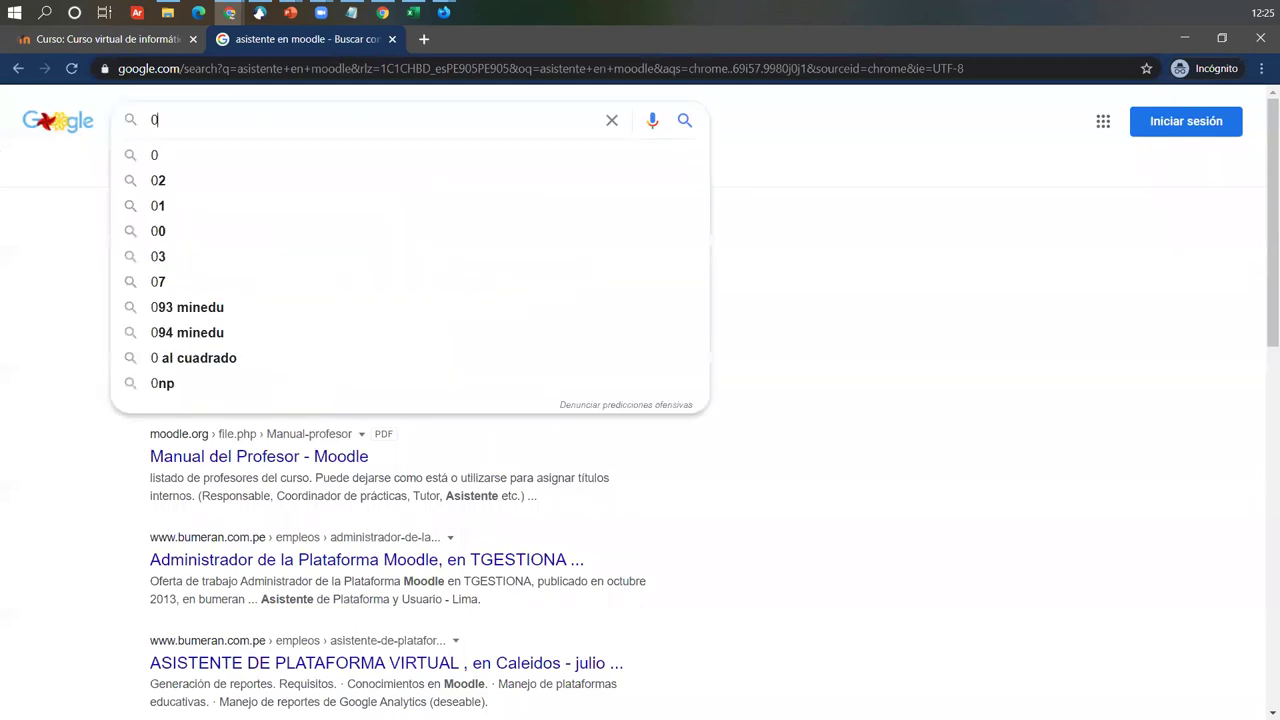
key("BackSpace")
type("plug")
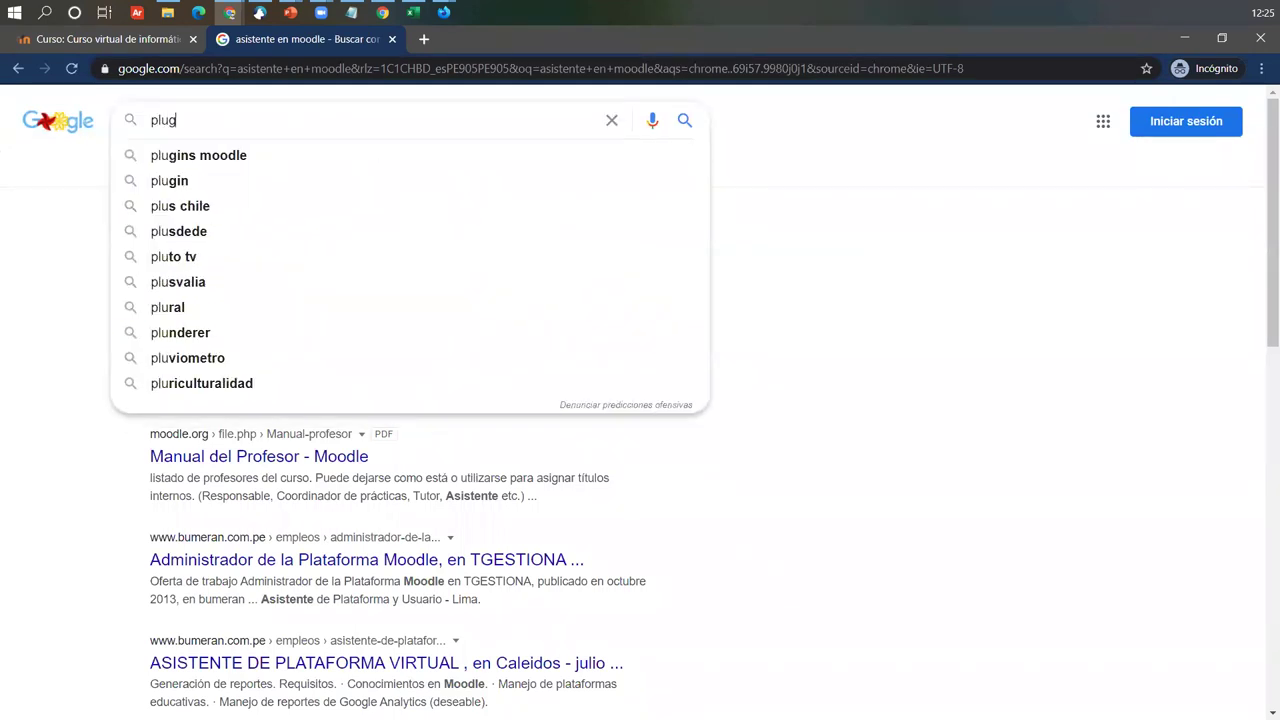
type("in asis")
key("BackSpace")
key("BackSpace")
key("BackSpace")
key("BackSpace")
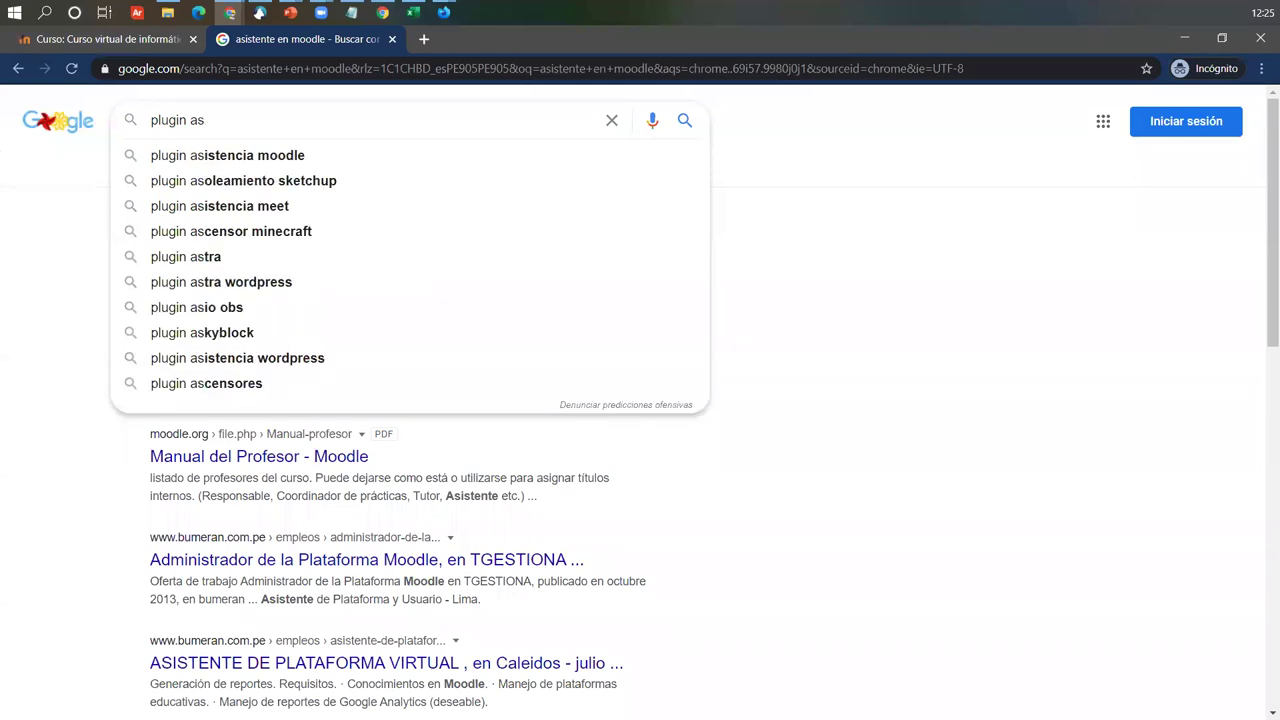
type("a")
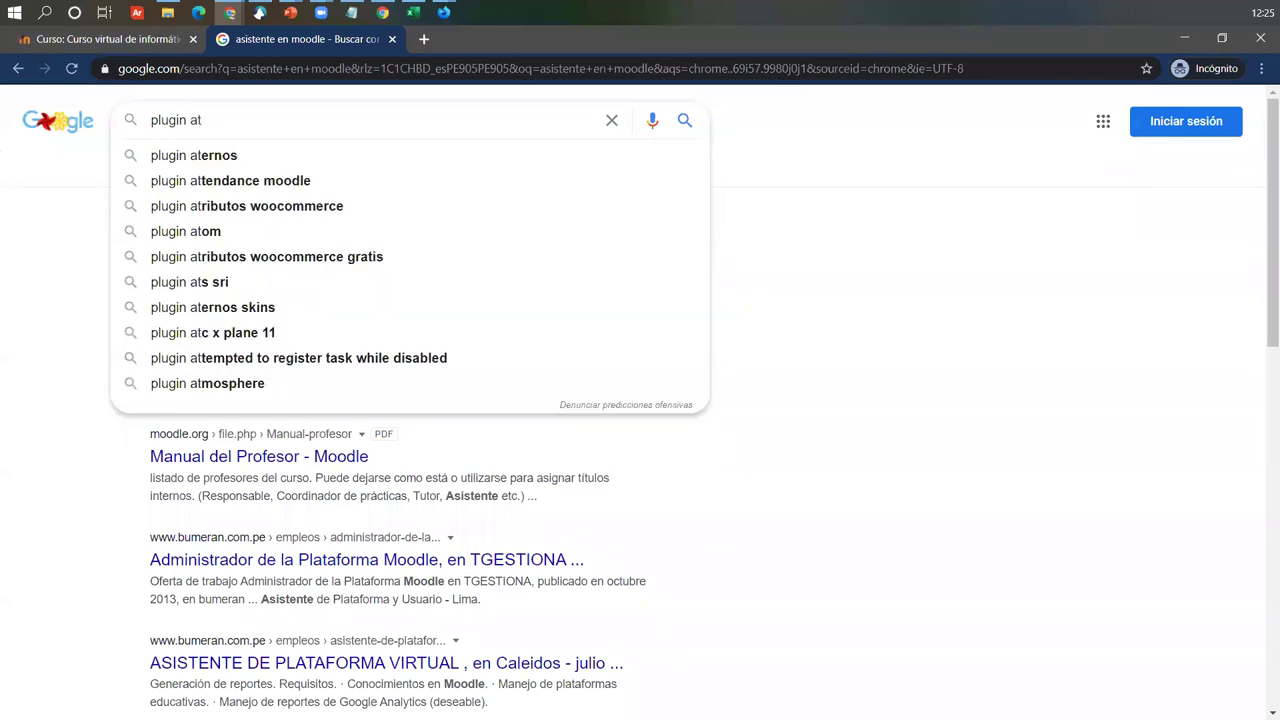
key("Down")
key("Down")
key("Return")
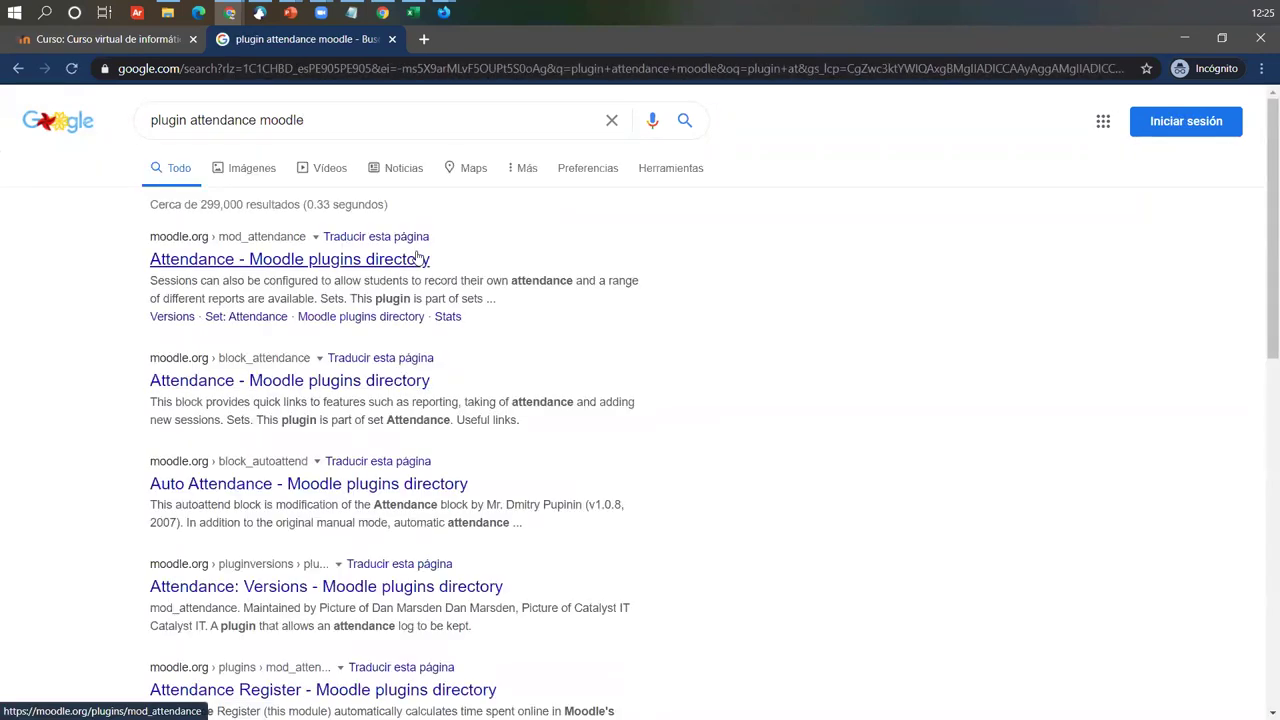
left_click(418, 258)
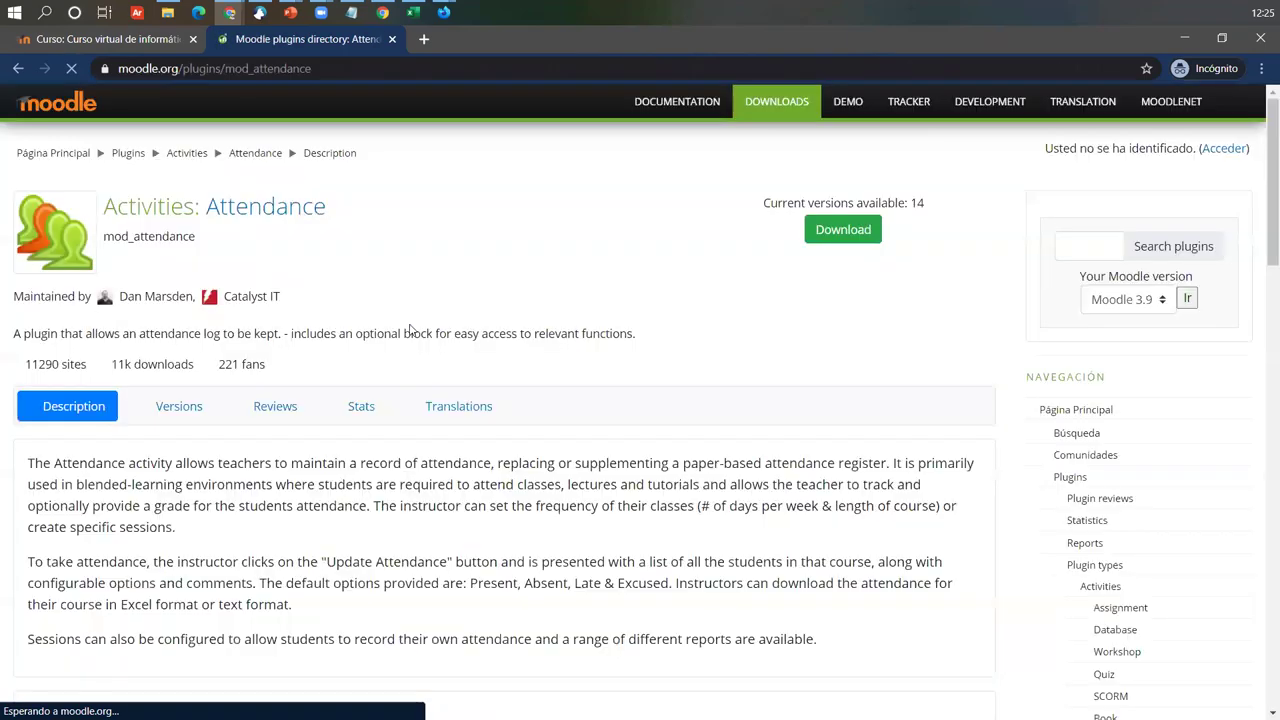
Step: Browse the Attendance plugin screenshots up to the student attendance report, then return to the course tab
scroll(305, 373, "down", 10)
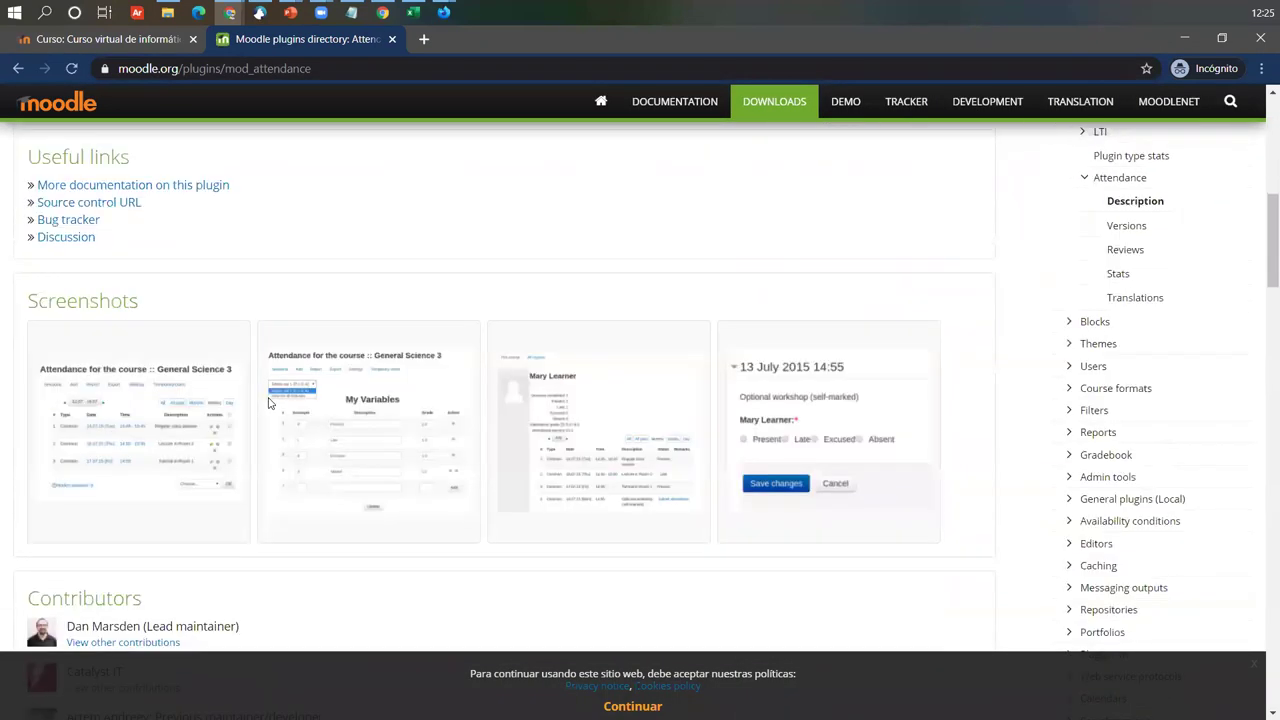
left_click(148, 222)
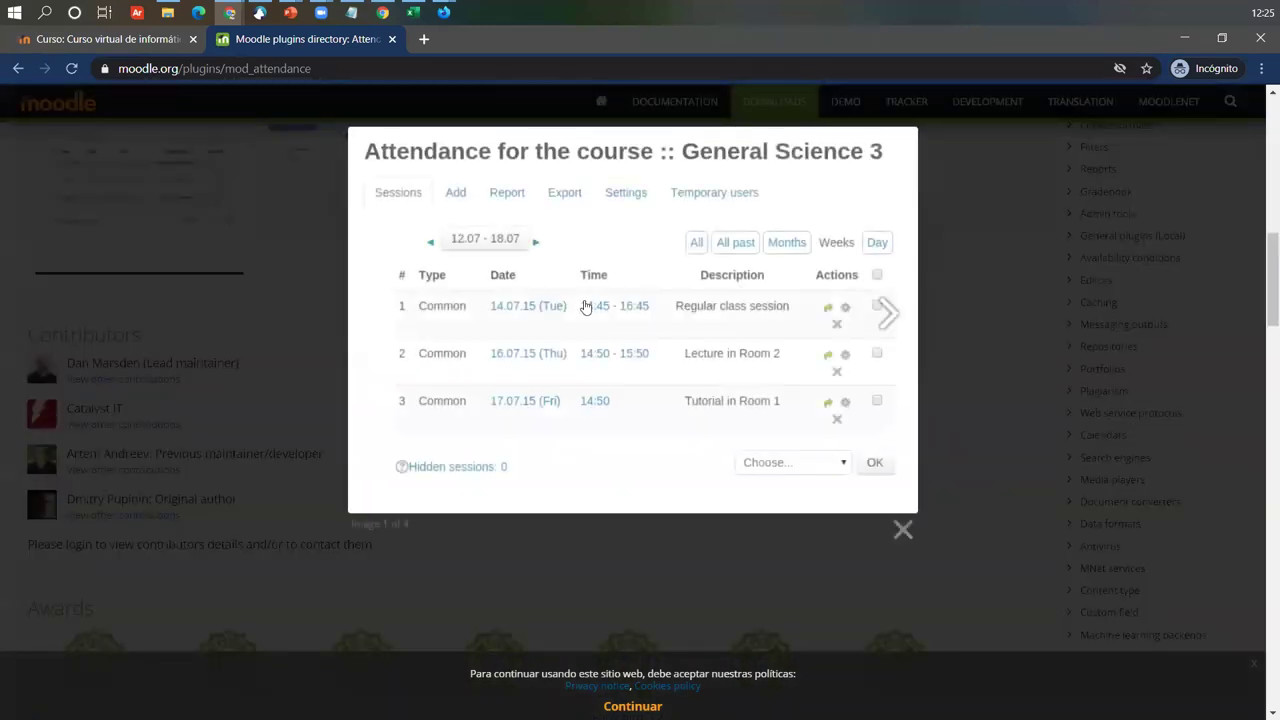
left_click(897, 297)
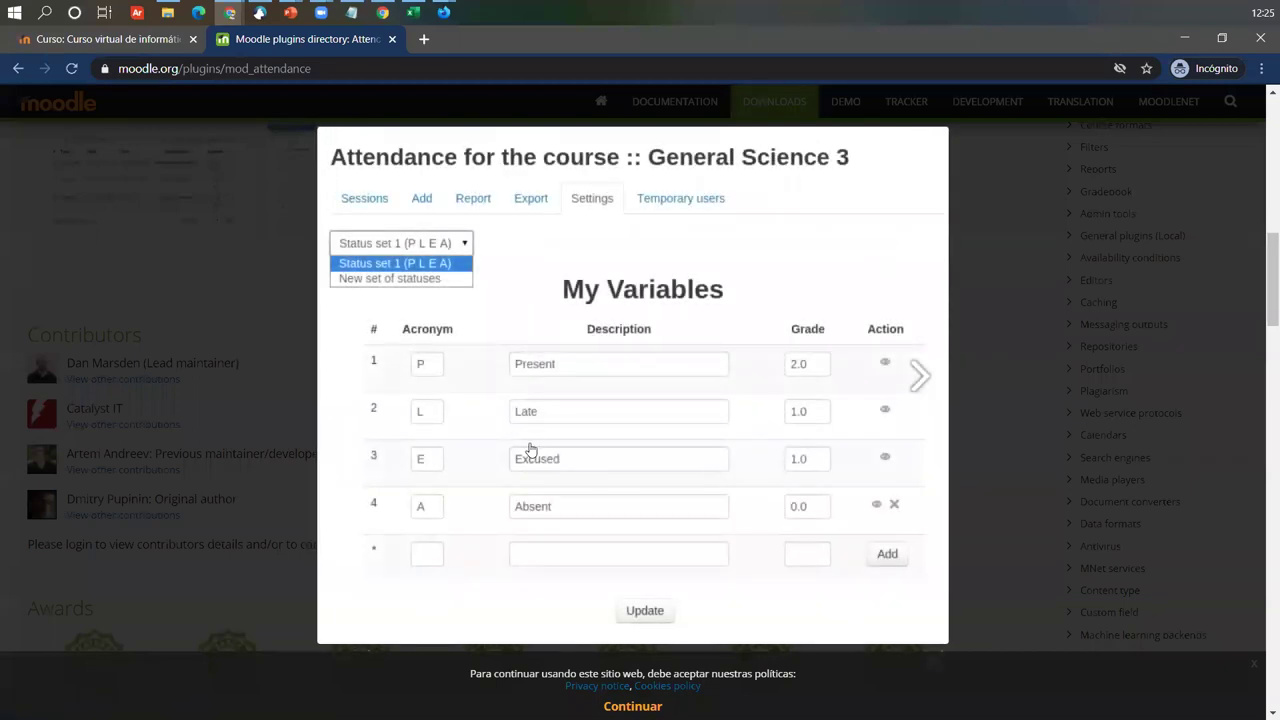
left_click(912, 375)
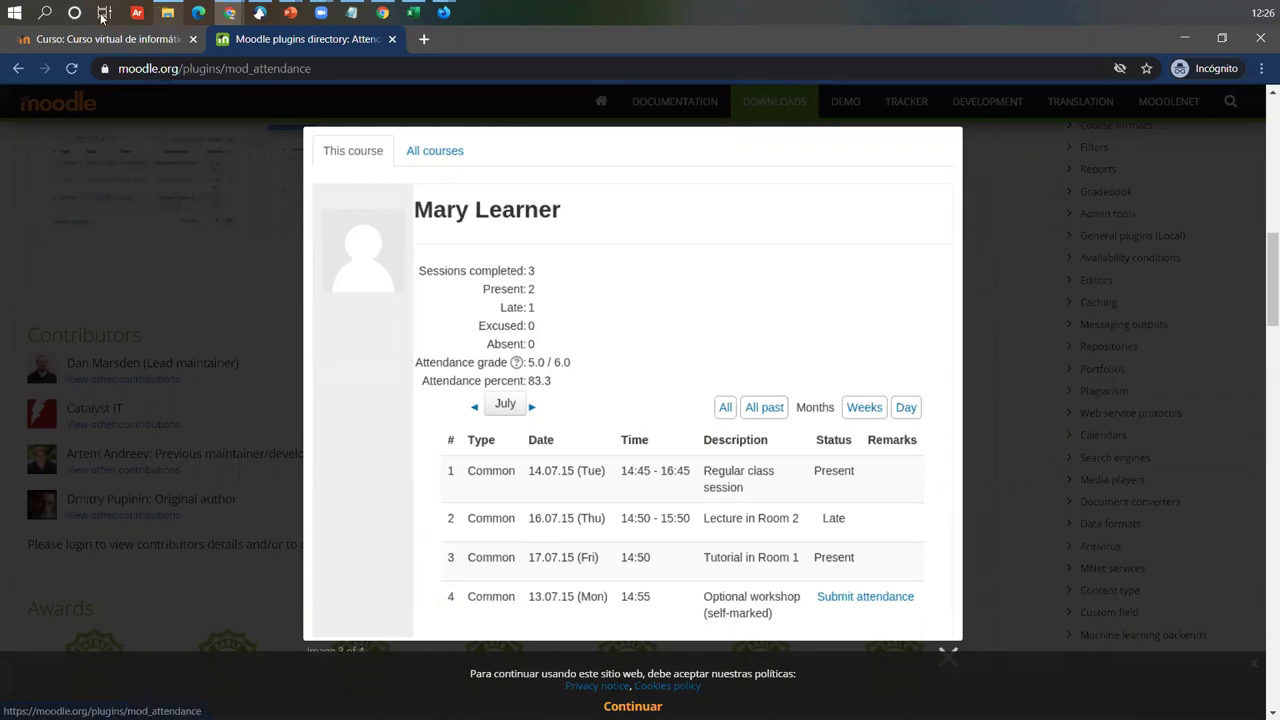
left_click(85, 40)
Step: Open the course navigation drawer and the course grades report
scroll(572, 562, "down", 4)
scroll(572, 562, "up", 2)
left_click(33, 110)
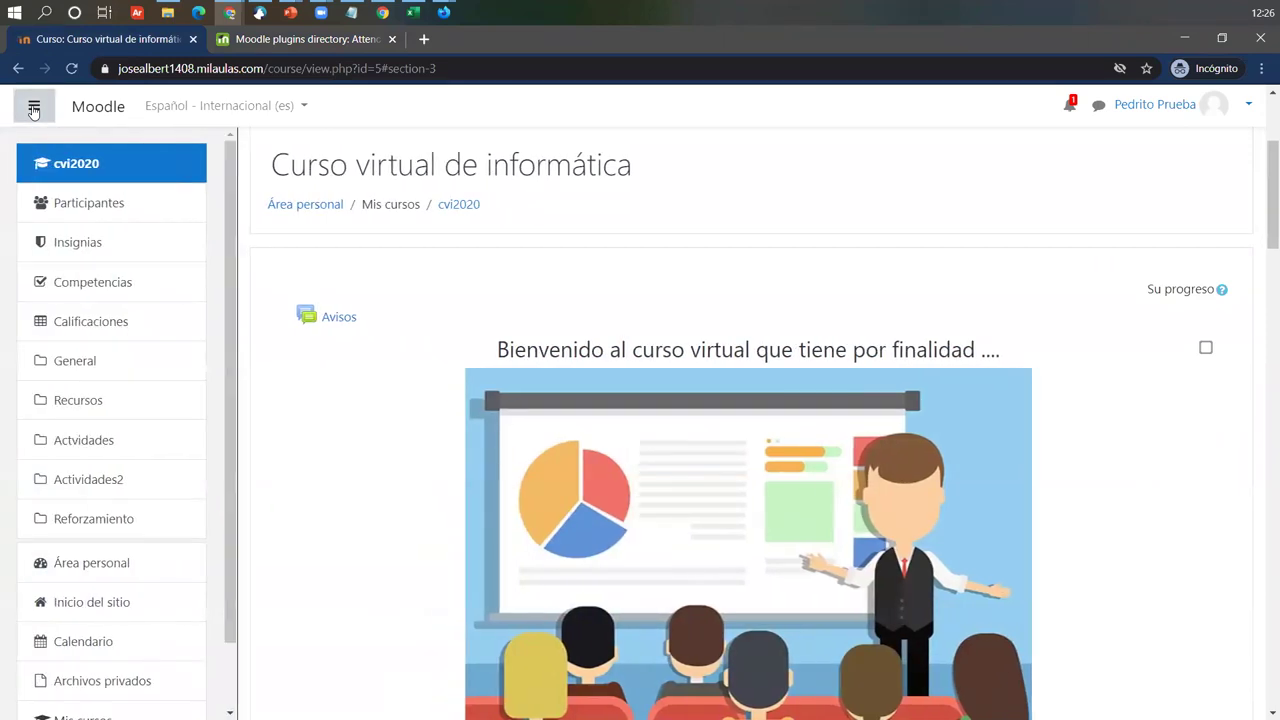
scroll(80, 620, "down", 1)
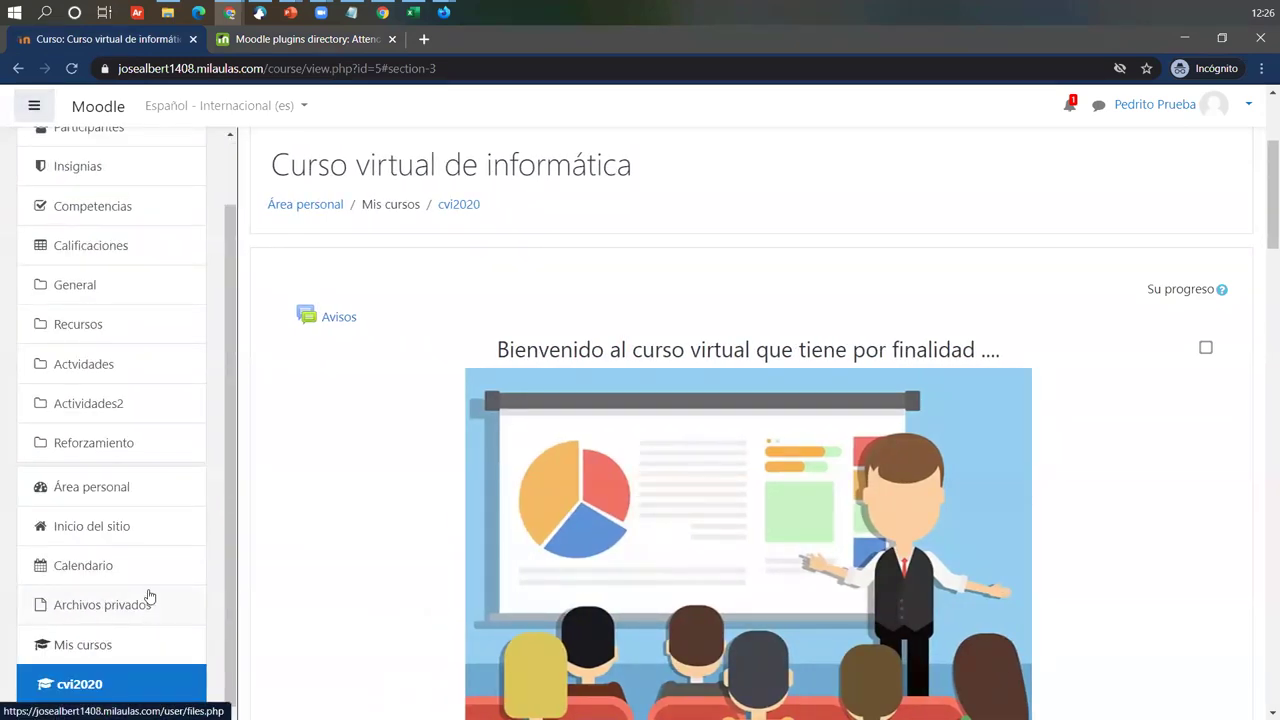
left_click(103, 249)
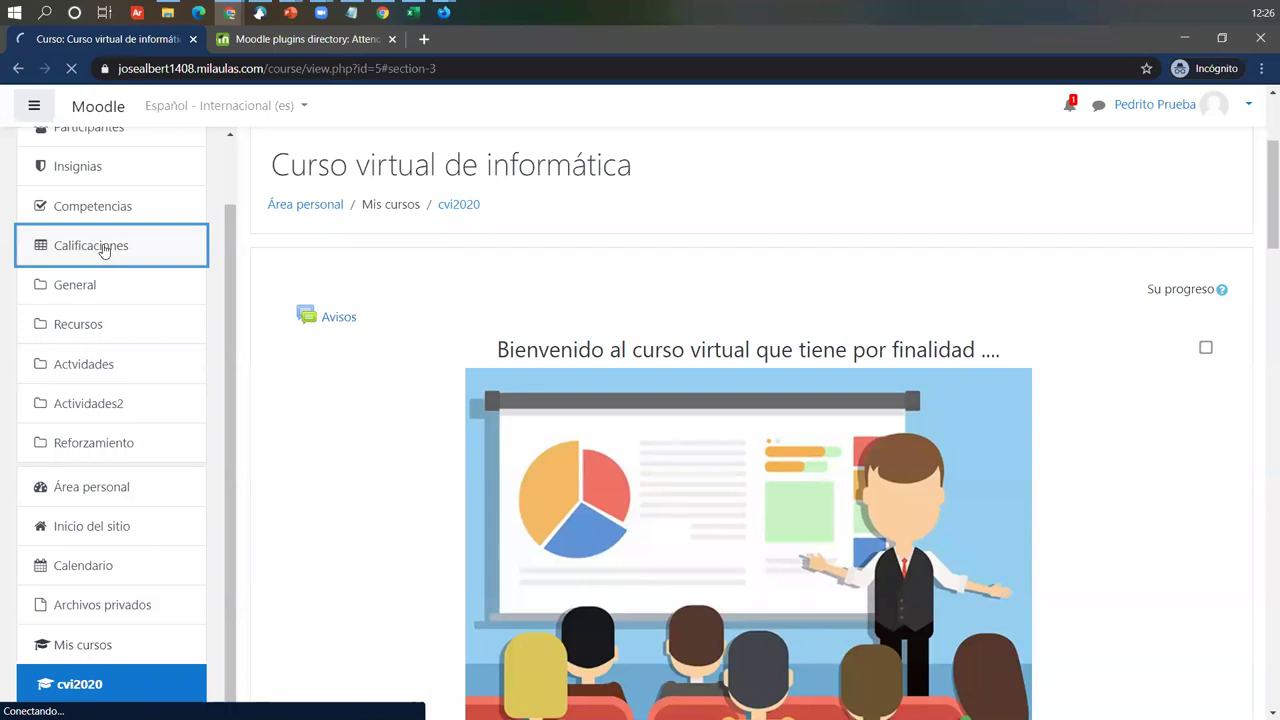
Step: Visit the Reforzamiento section of the course
scroll(555, 680, "down", 4)
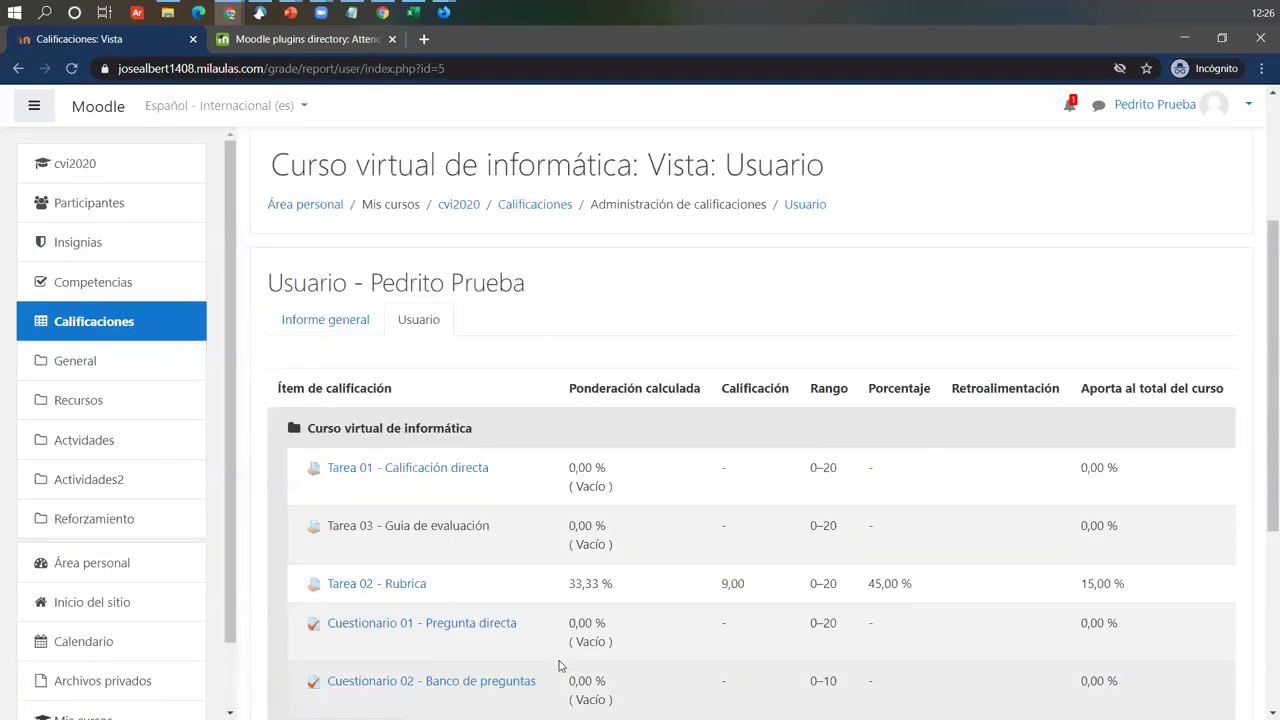
scroll(560, 667, "up", 3)
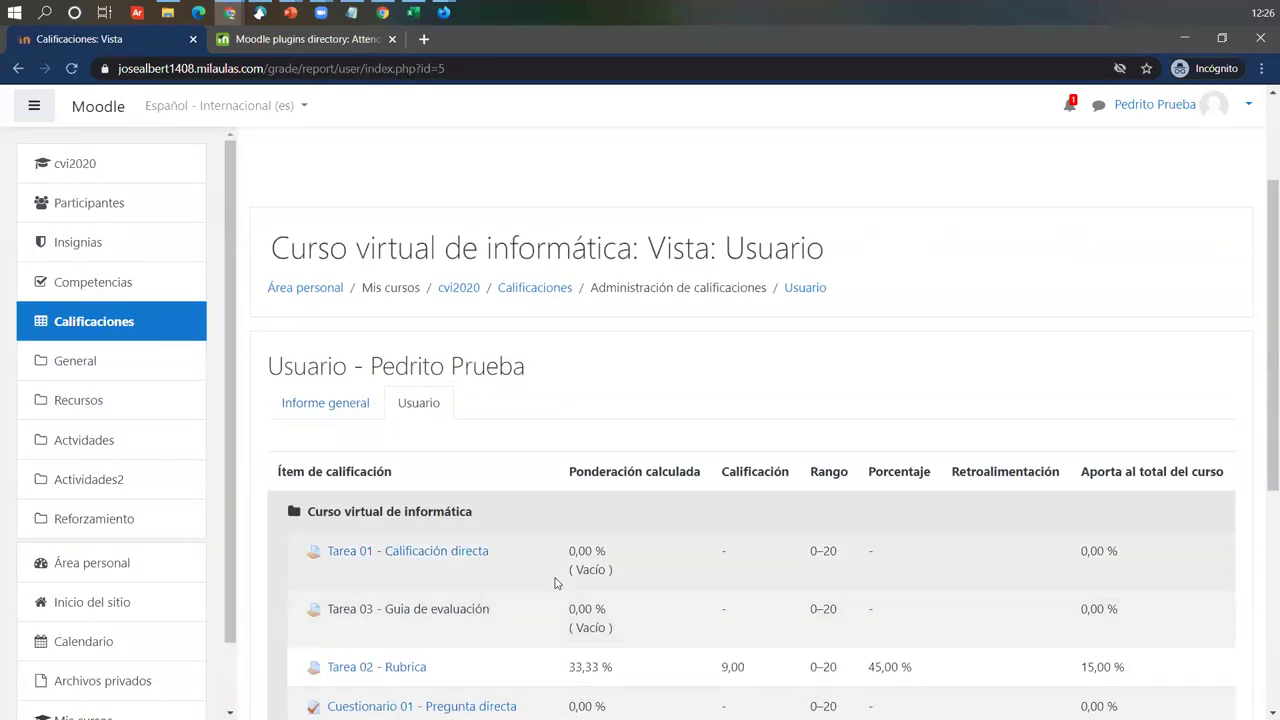
scroll(89, 503, "down", 1)
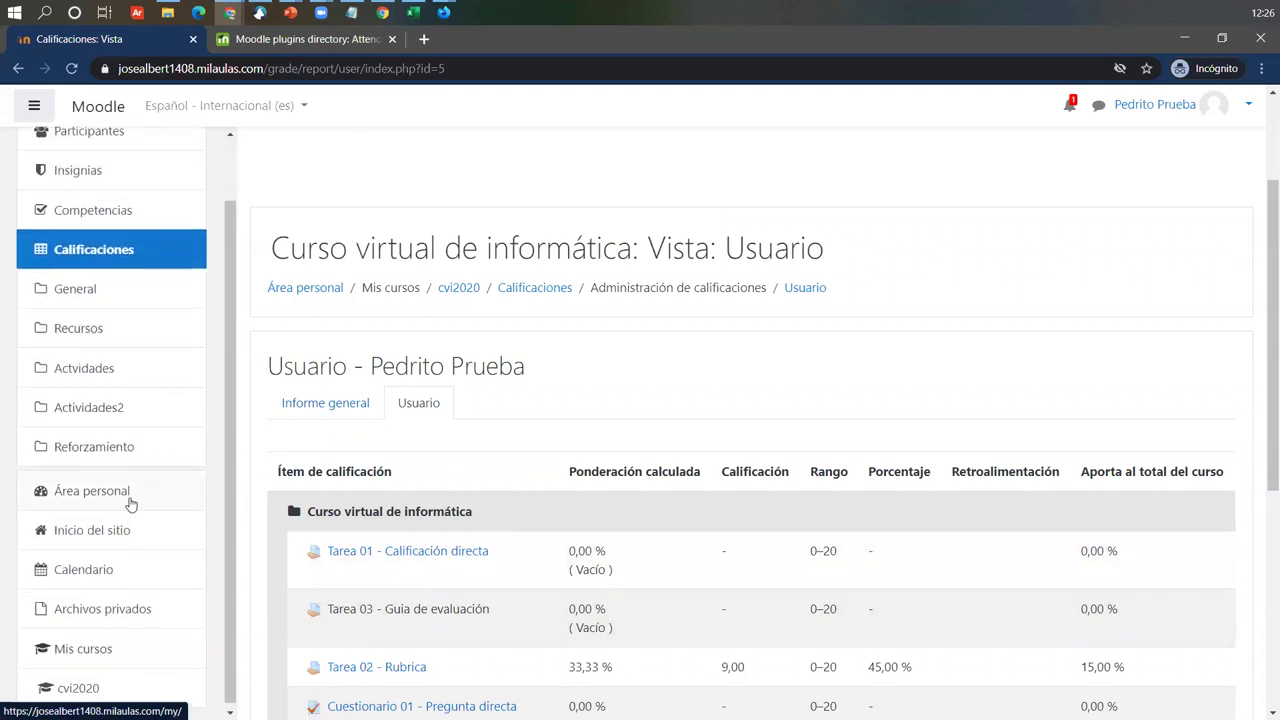
scroll(89, 503, "up", 1)
left_click(130, 510)
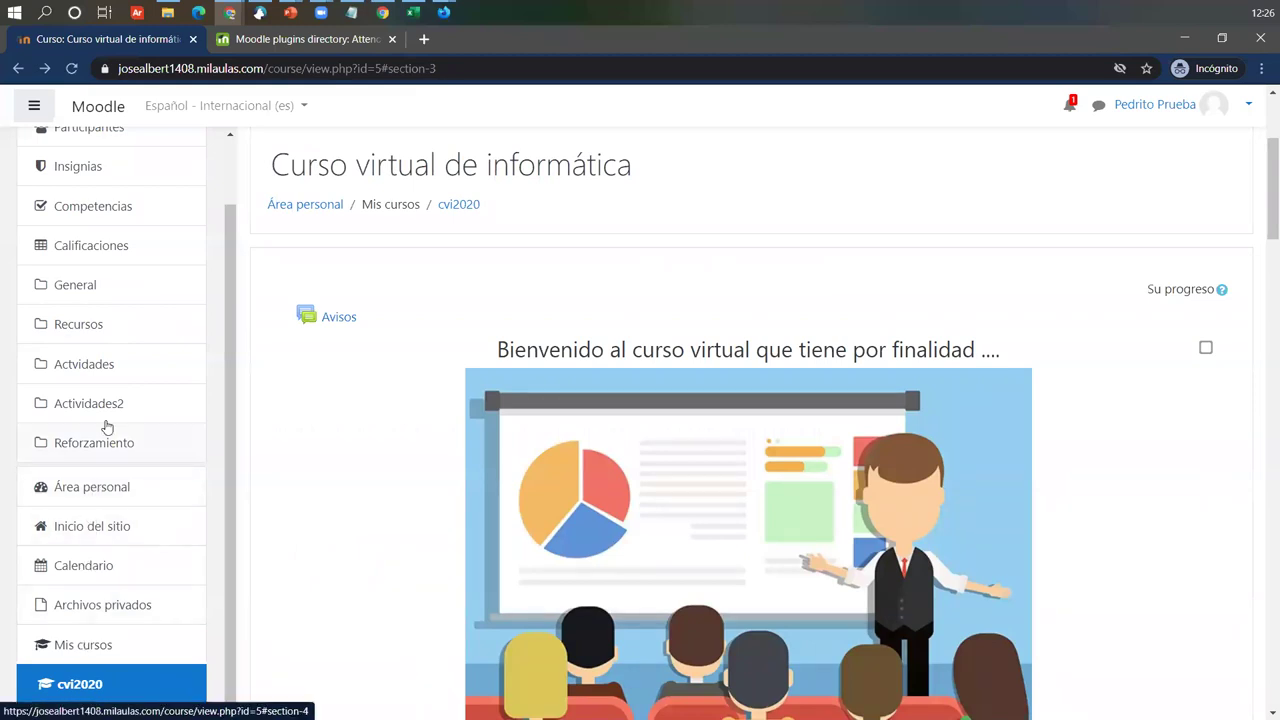
scroll(31, 191, "up", 1)
left_click(114, 204)
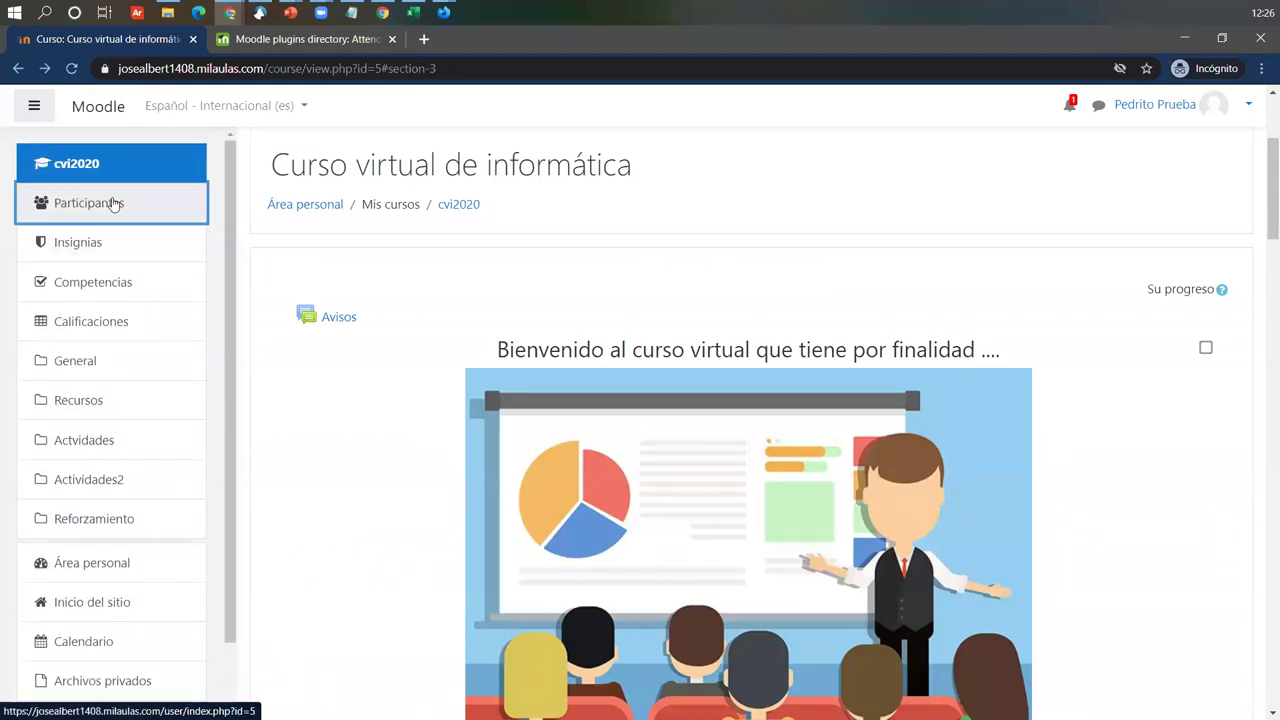
Step: Check the test student's grade report, then return to the cvi2020 course page
left_click(101, 334)
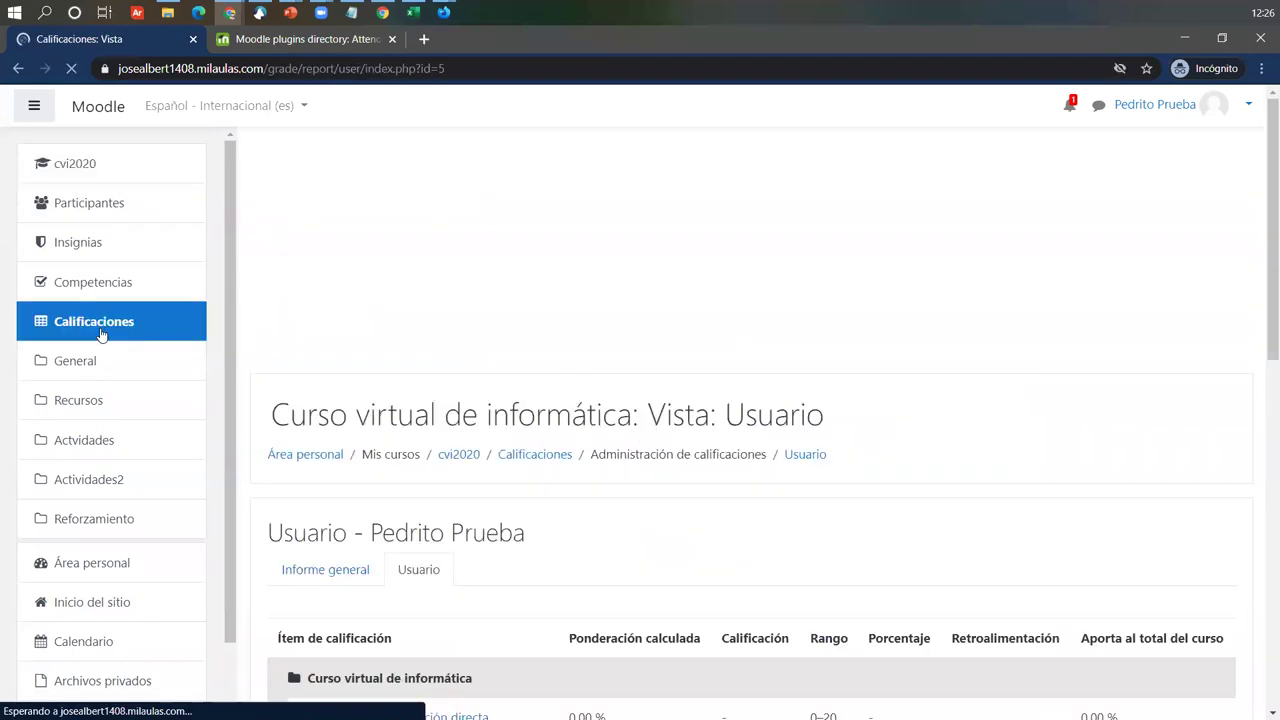
scroll(743, 625, "down", 6)
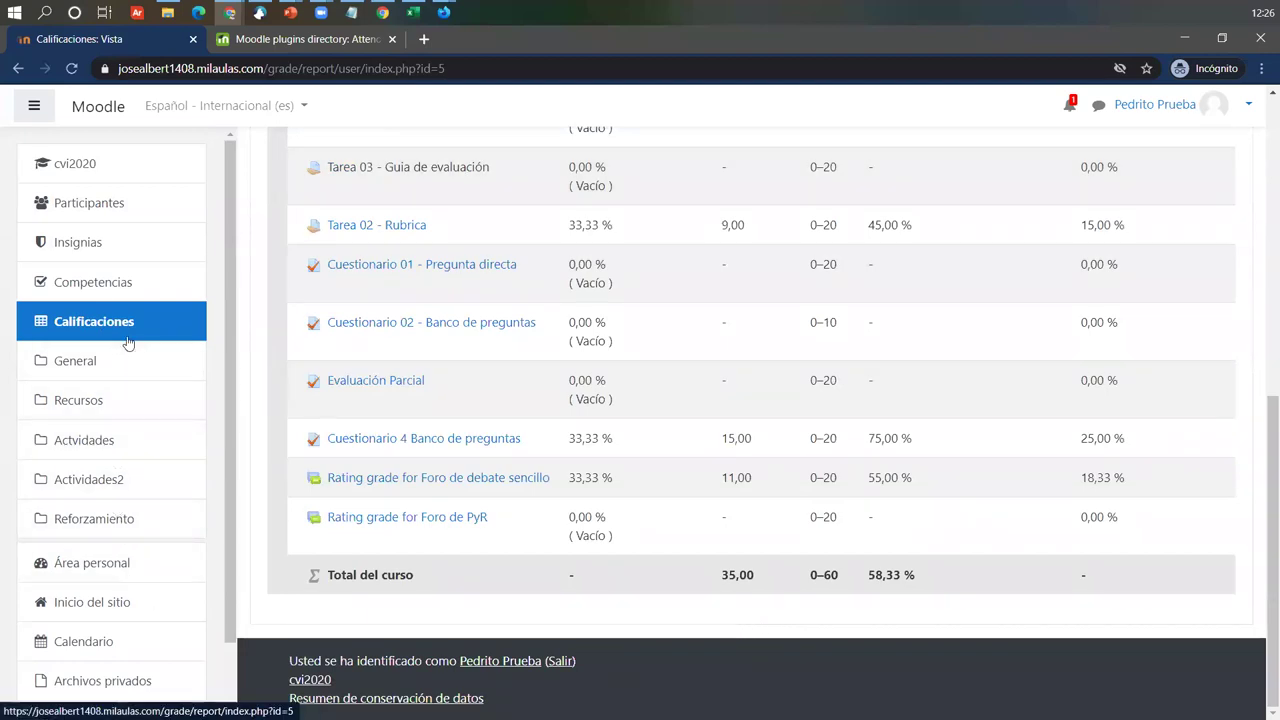
scroll(112, 670, "down", 2)
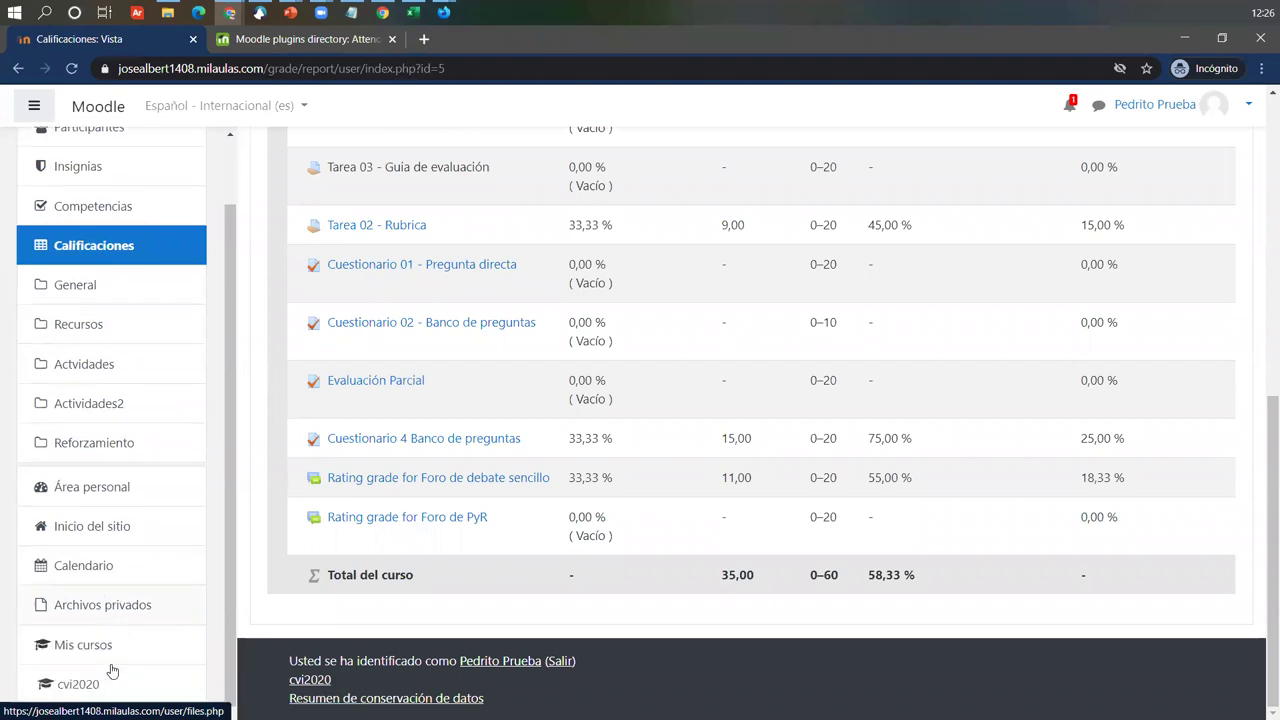
scroll(115, 665, "up", 2)
left_click(118, 663)
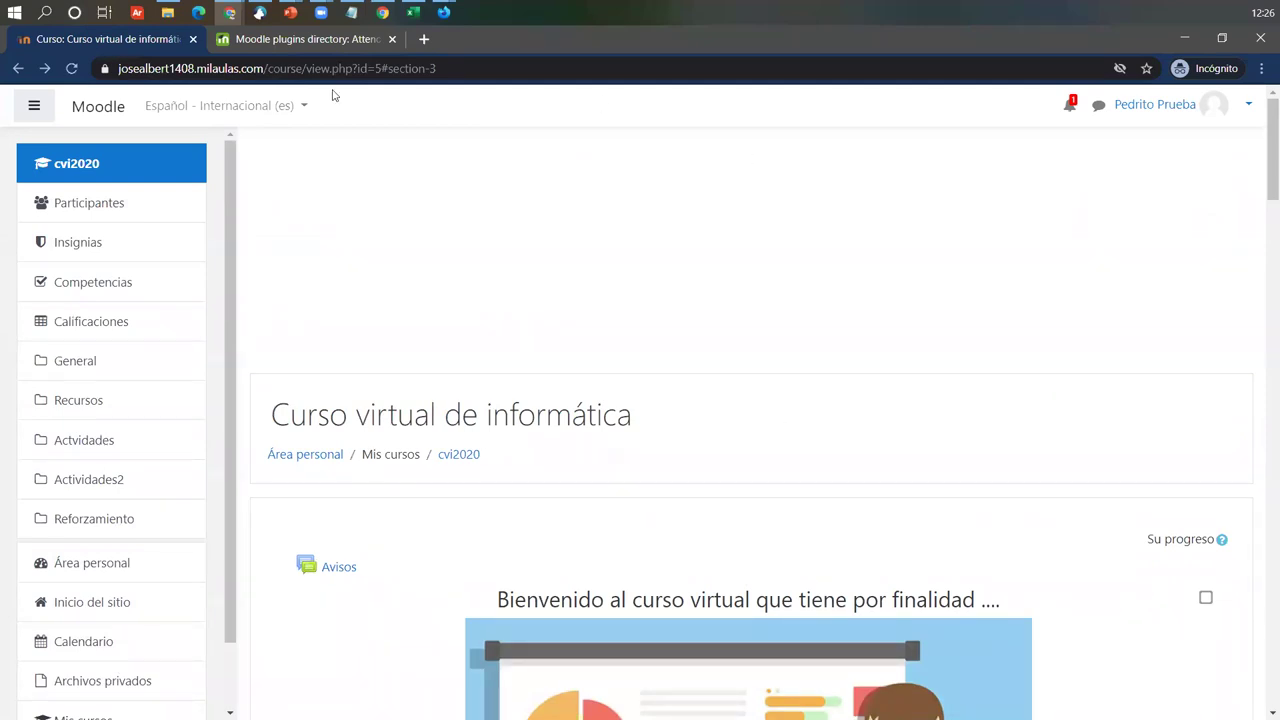
mouse_move(229, 8)
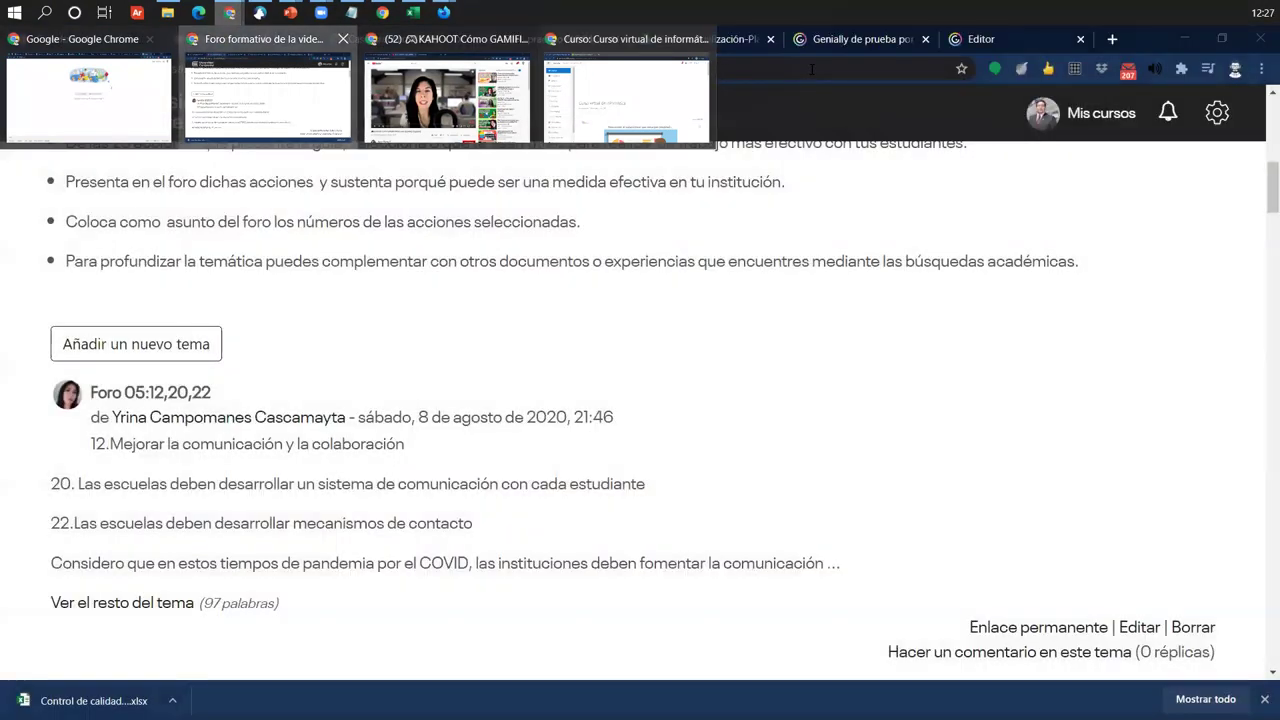
Step: Switch to the administrator's Chrome window and its Moodle course tab
left_click(268, 100)
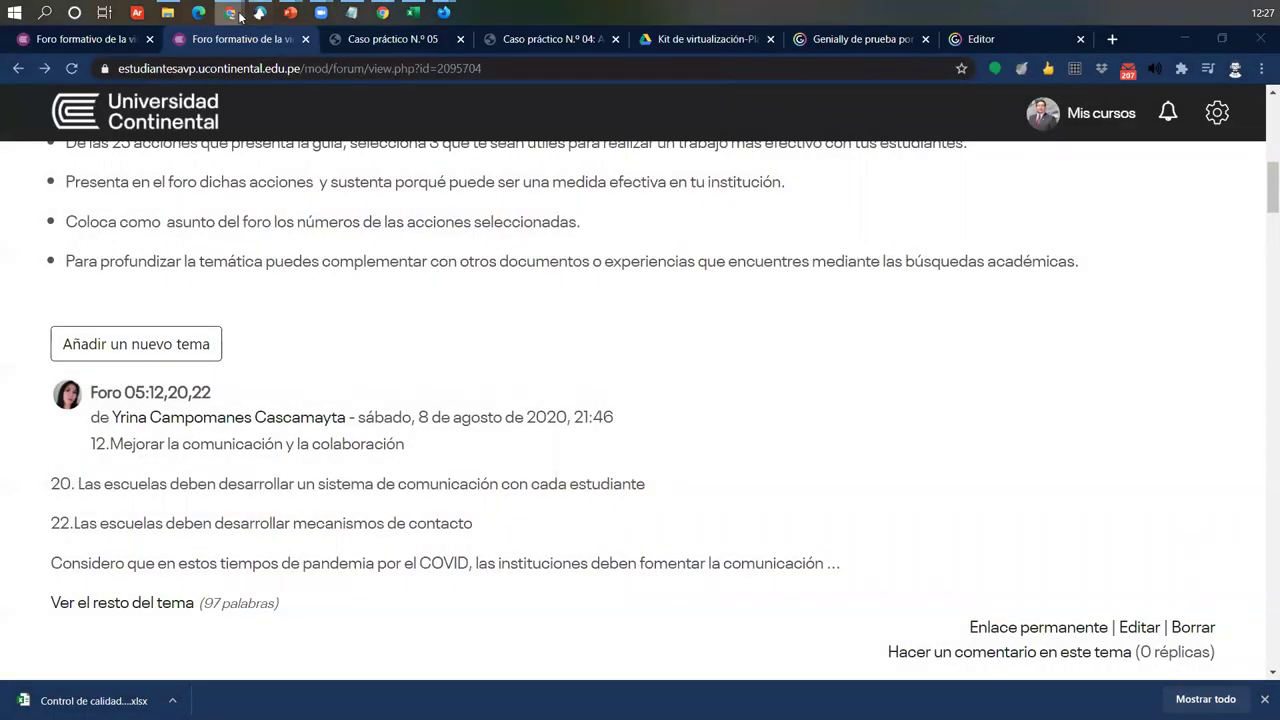
mouse_move(259, 19)
left_click(513, 112)
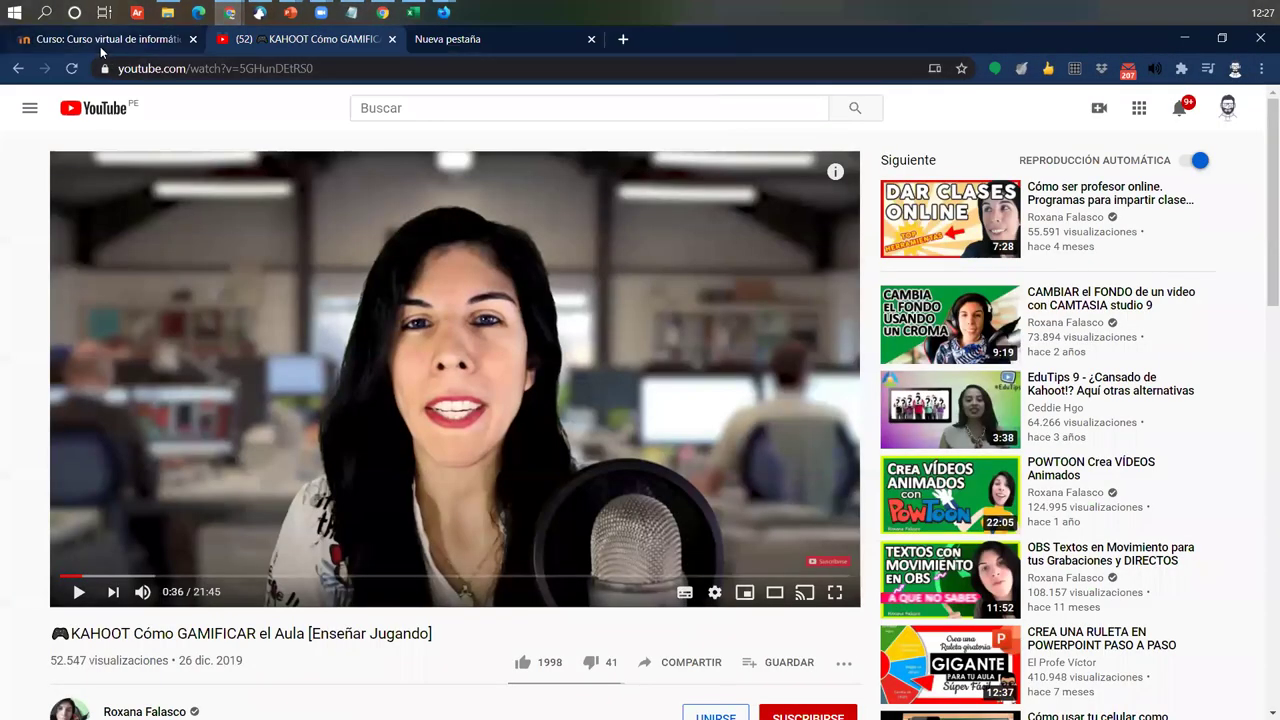
left_click(100, 46)
Step: Open Calificaciones to show the grader report for all 7 participants
left_click(90, 333)
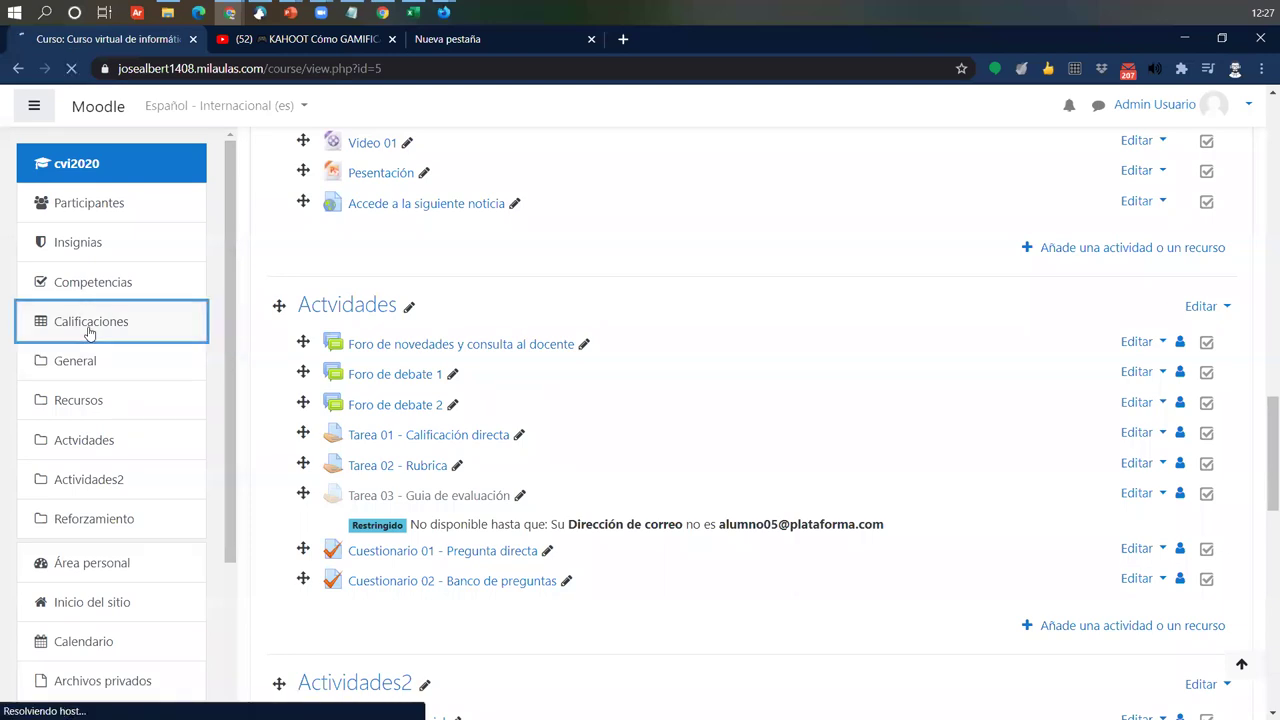
scroll(90, 333, "down", 2)
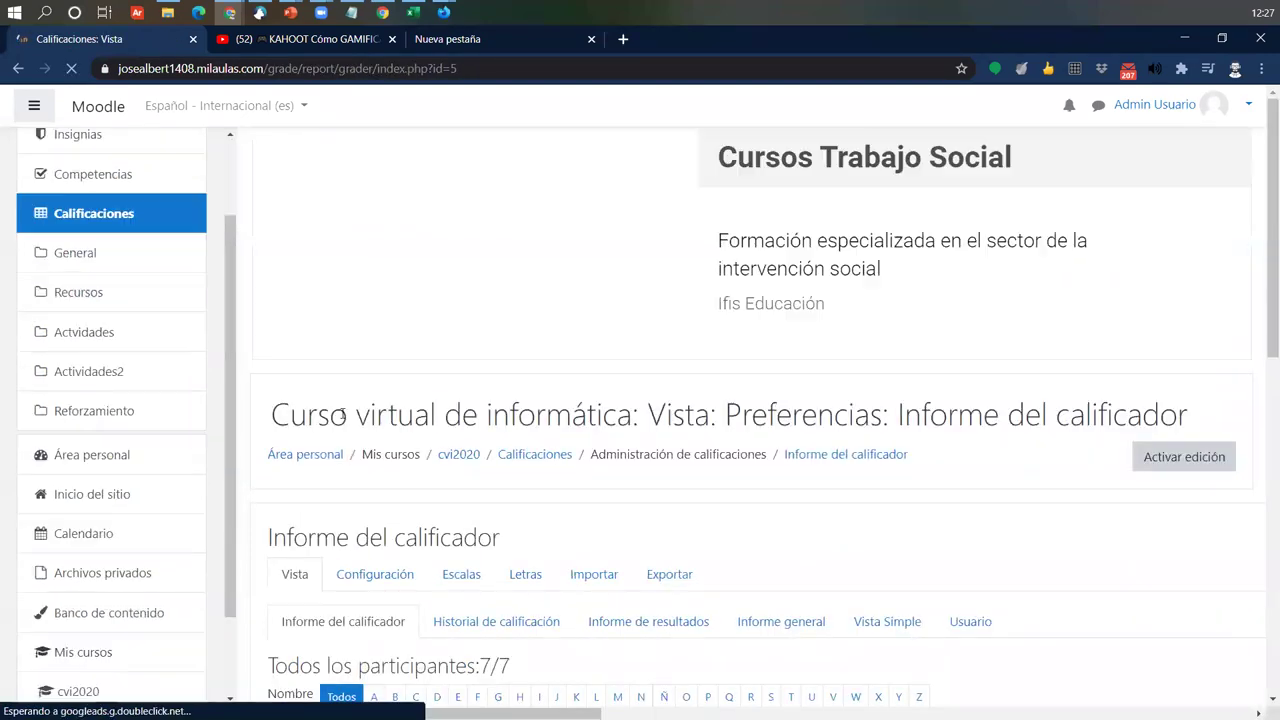
scroll(576, 399, "down", 3)
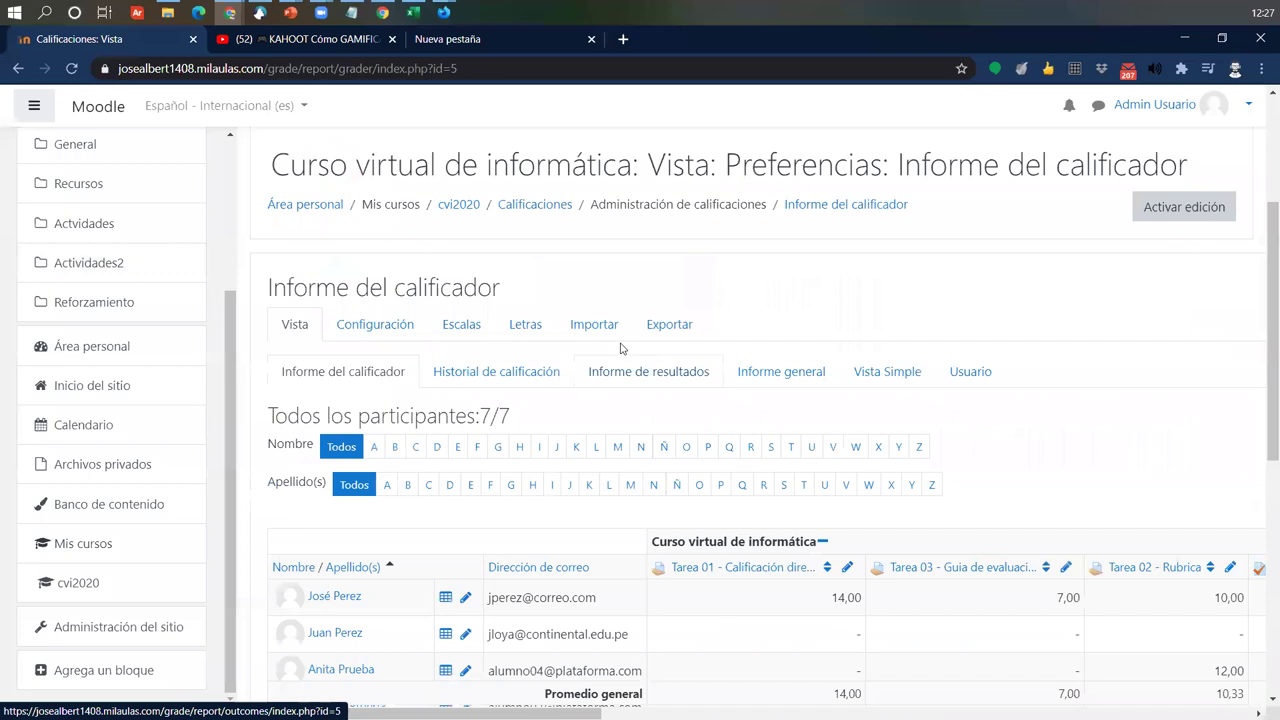
left_click(695, 326)
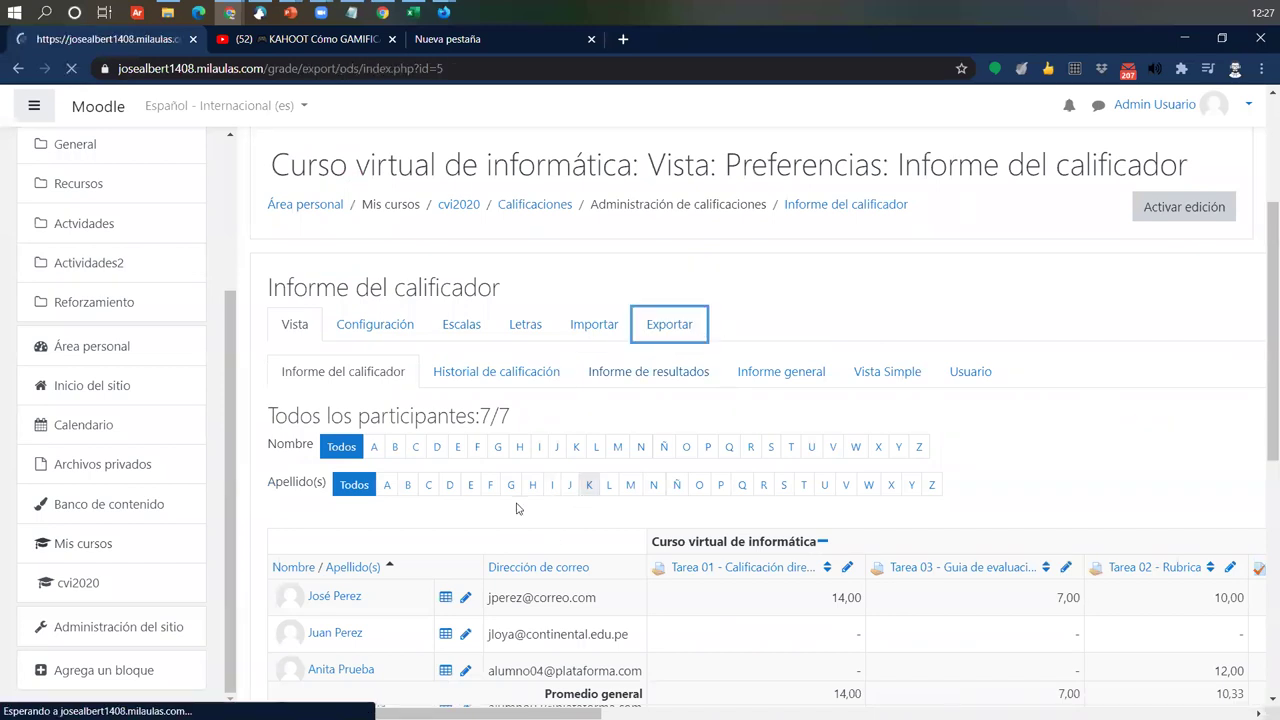
Step: Review the grader report, then return to the Exportar page
scroll(530, 520, "down", 6)
scroll(549, 557, "down", 2)
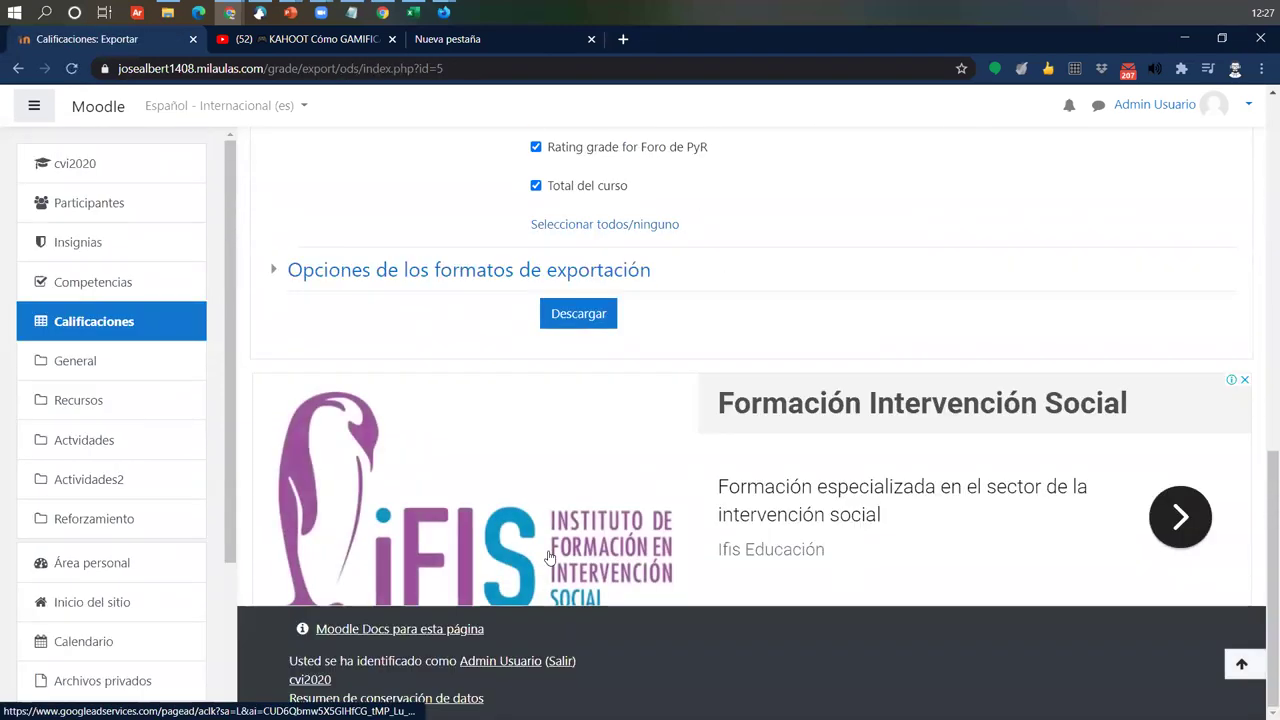
scroll(549, 557, "up", 2)
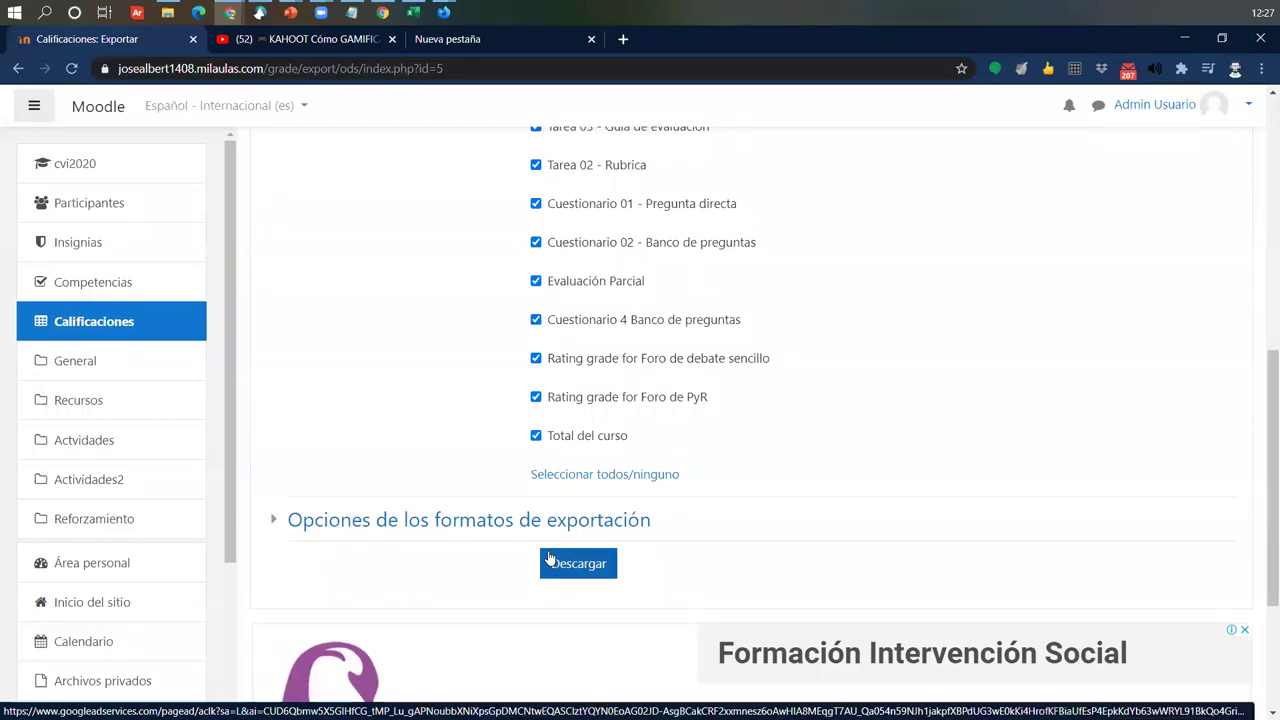
scroll(720, 343, "up", 6)
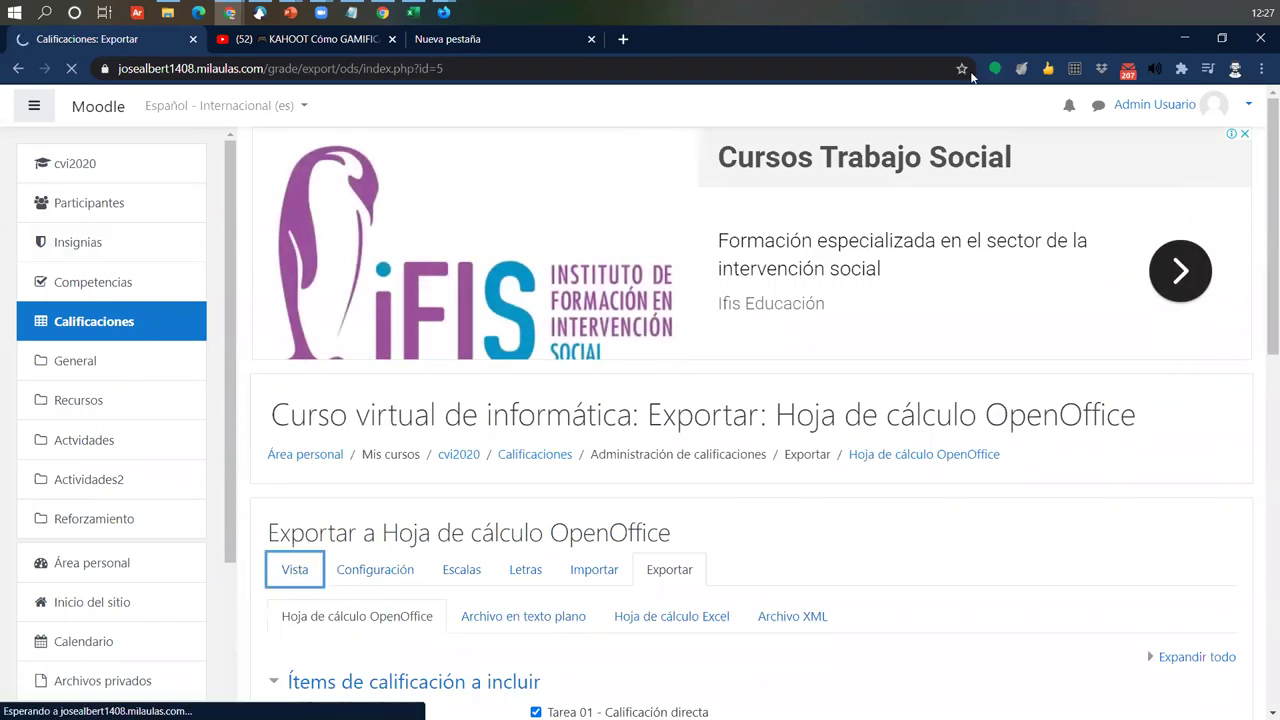
scroll(397, 350, "down", 3)
scroll(397, 350, "down", 3)
scroll(346, 414, "up", 1)
scroll(437, 251, "down", 2)
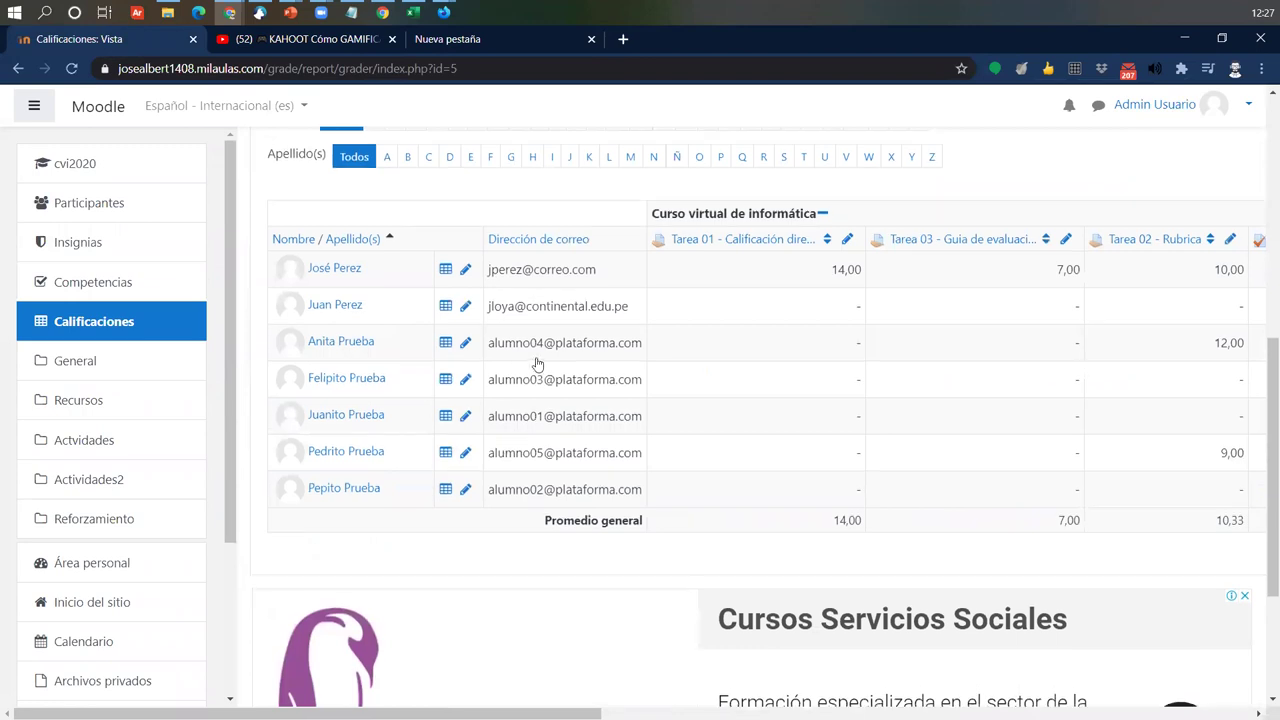
scroll(534, 363, "up", 3)
left_click(661, 243)
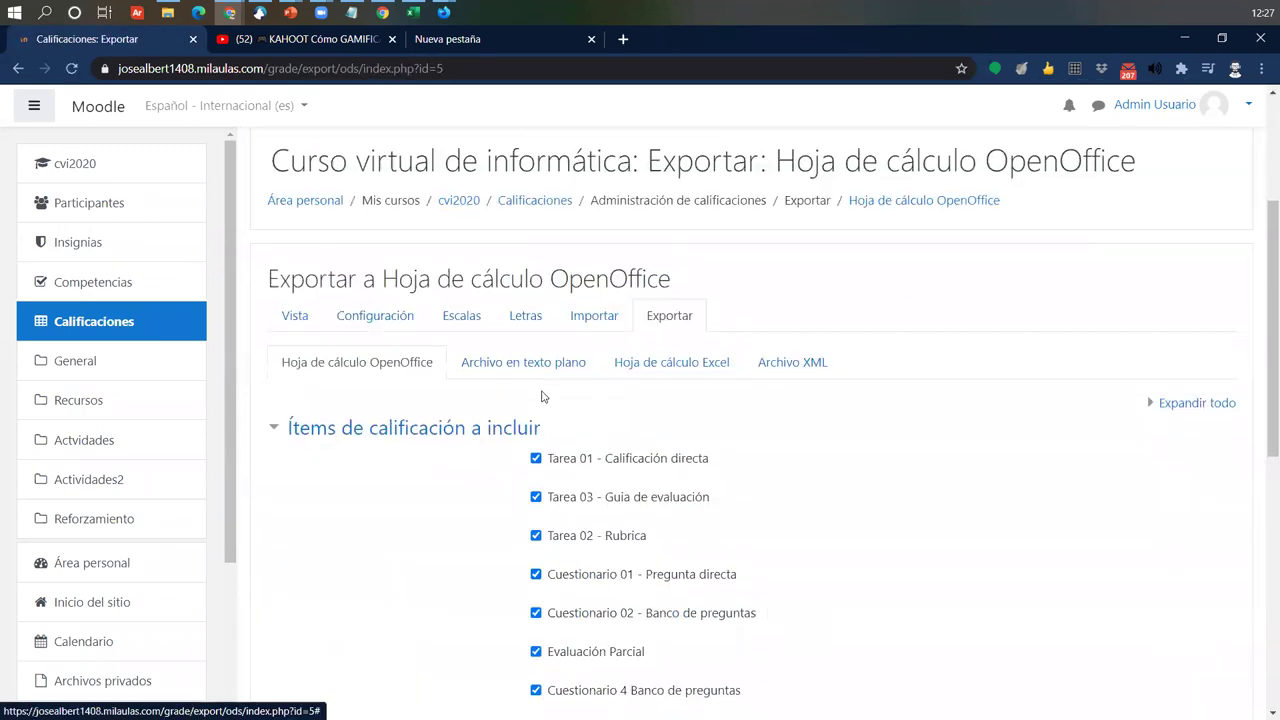
scroll(545, 400, "down", 3)
scroll(580, 330, "up", 3)
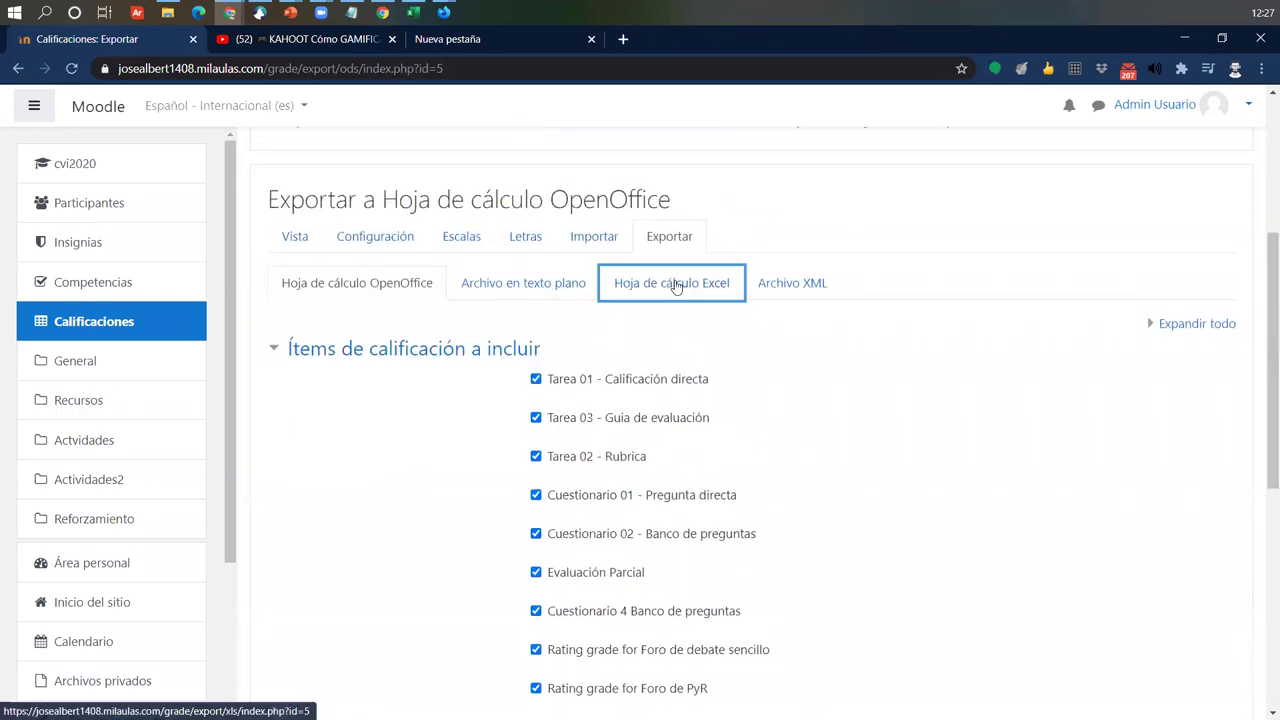
Step: Choose the Hoja de cálculo Excel format and deselect all grade items
left_click(676, 285)
scroll(600, 420, "down", 5)
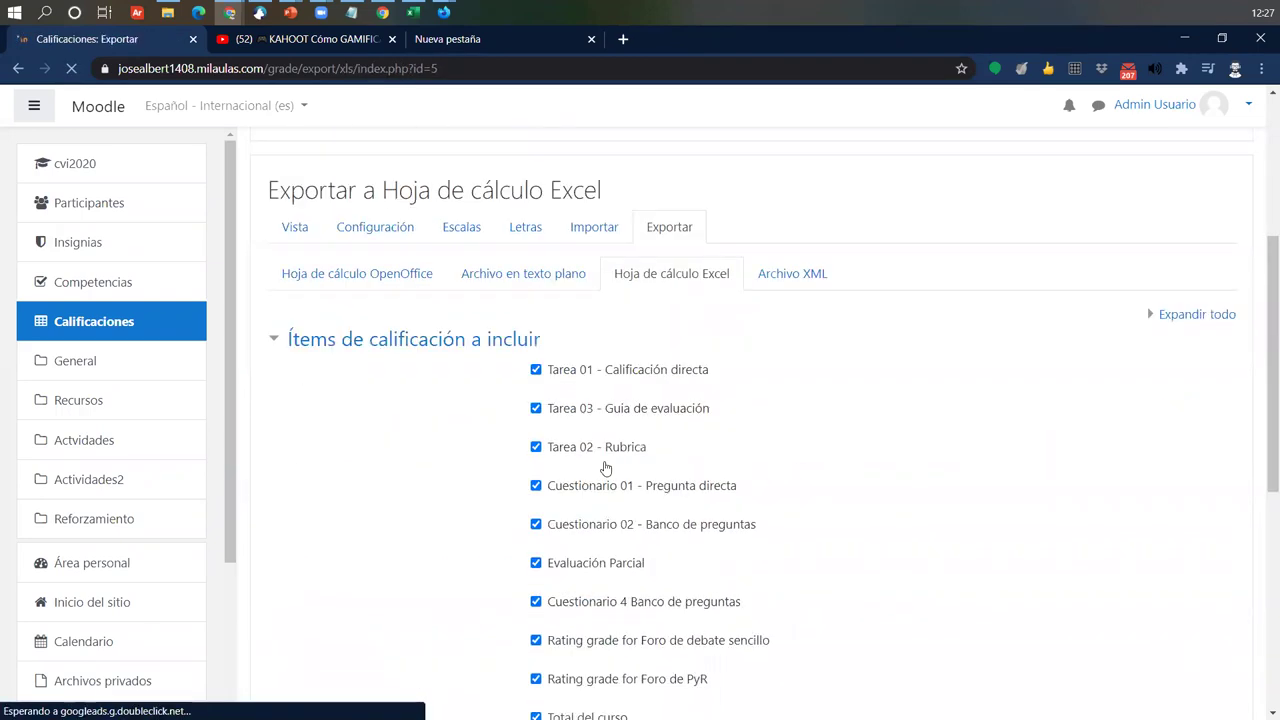
left_click(606, 396)
left_click(600, 431)
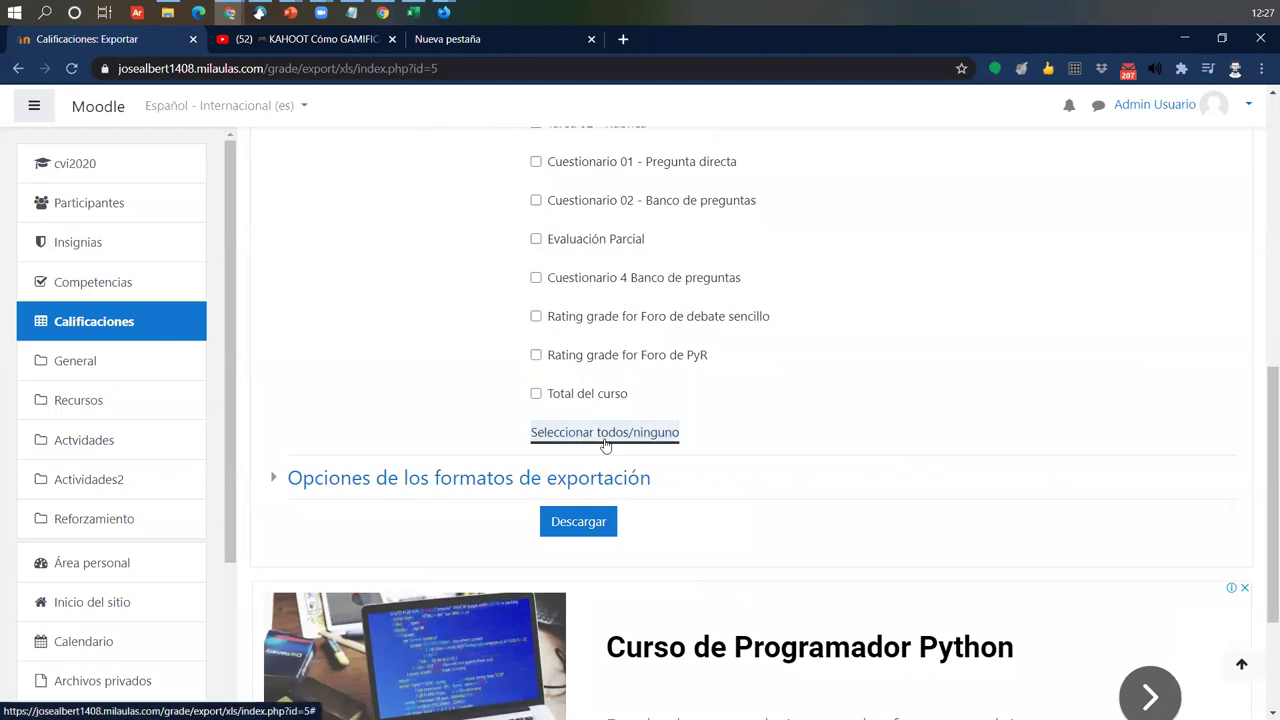
scroll(617, 440, "up", 3)
scroll(617, 456, "down", 5)
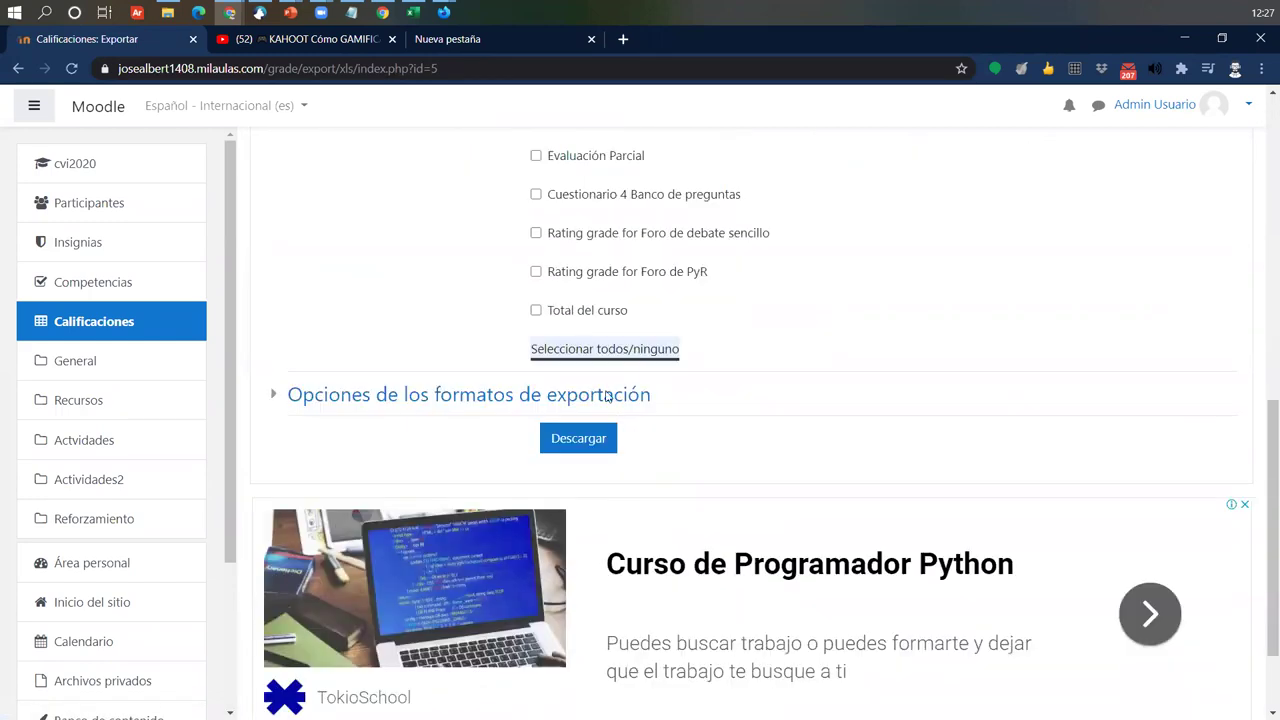
Step: Download the cvi2020 Calificaciones .xlsx, save it, and open it in Excel
left_click(597, 316)
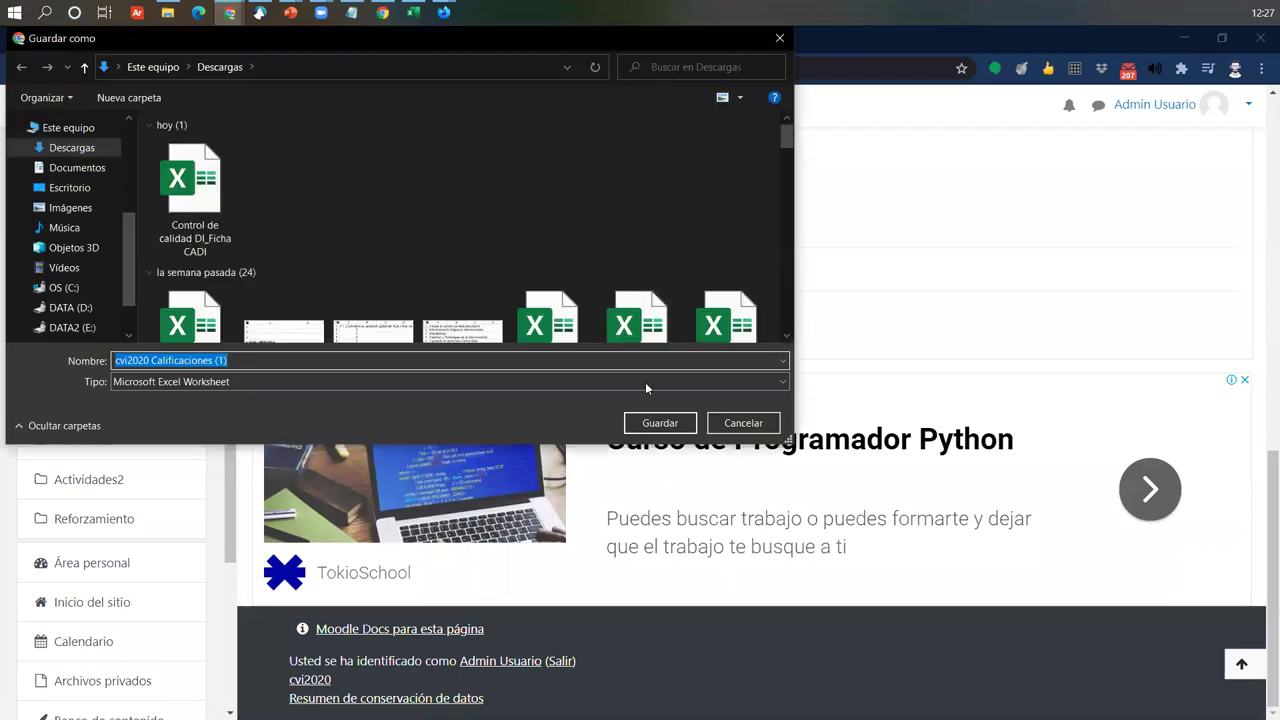
left_click(659, 423)
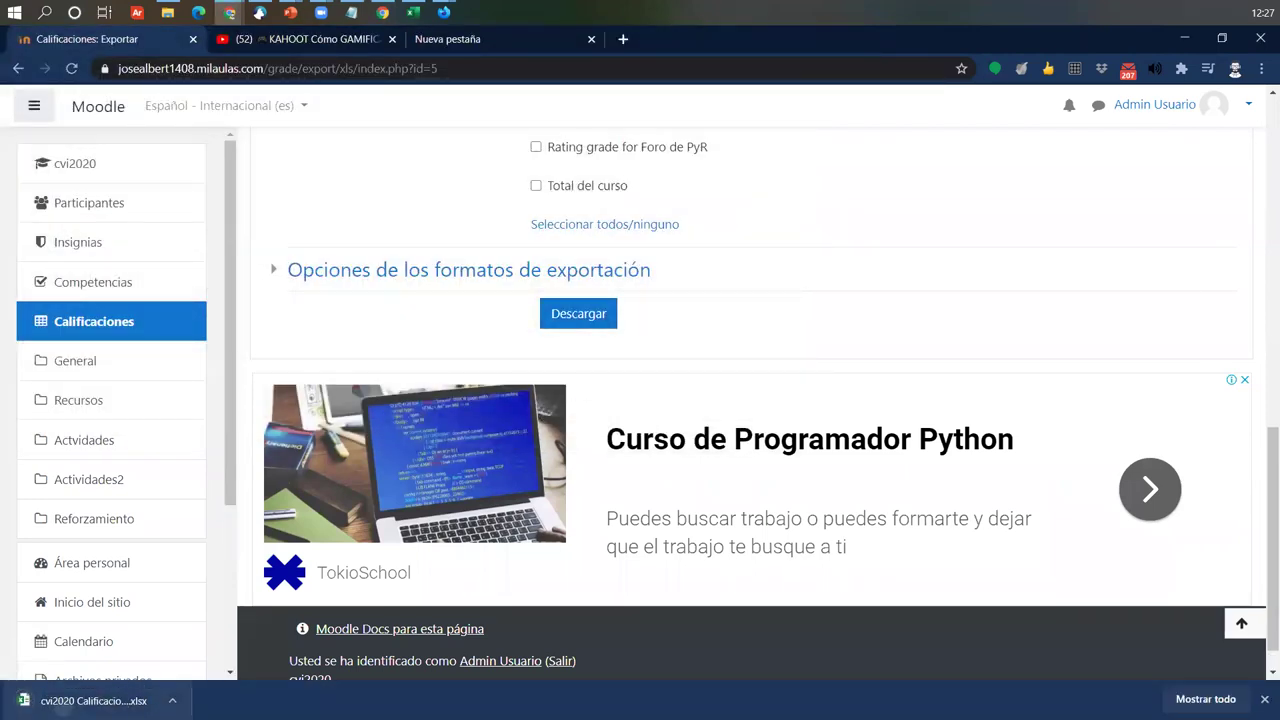
left_click(64, 704)
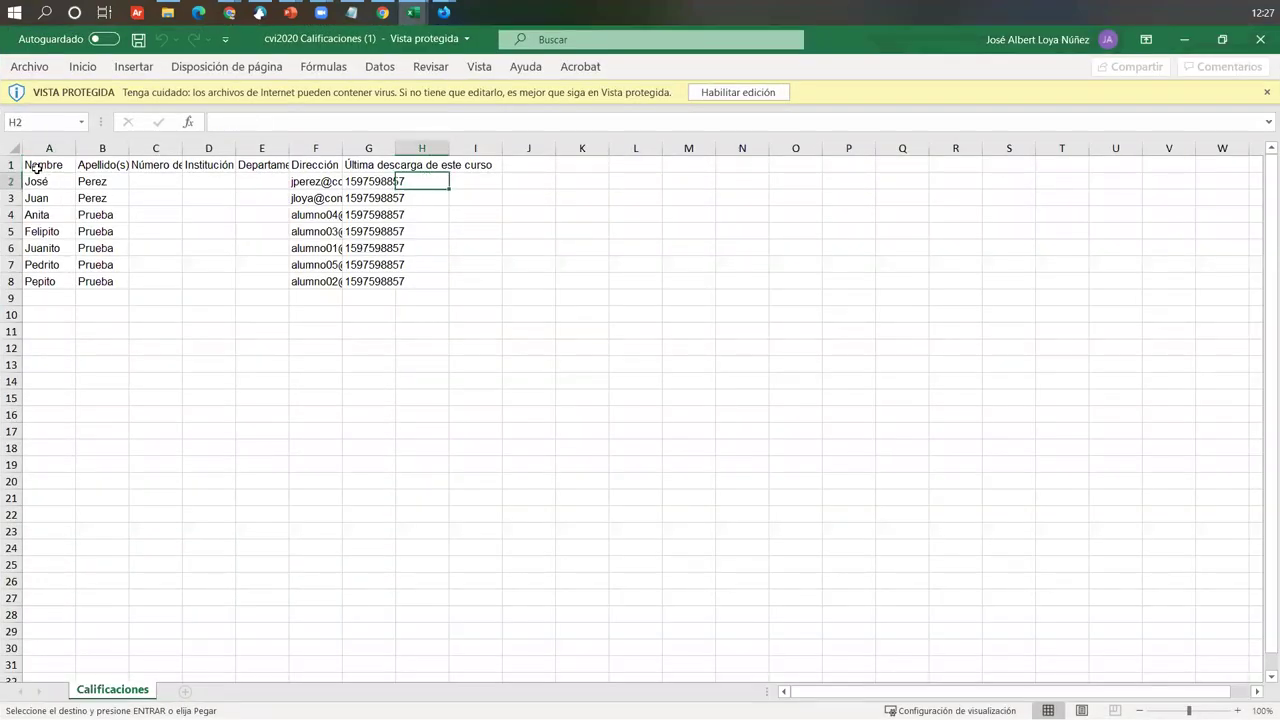
left_click_drag(36, 168, 114, 266)
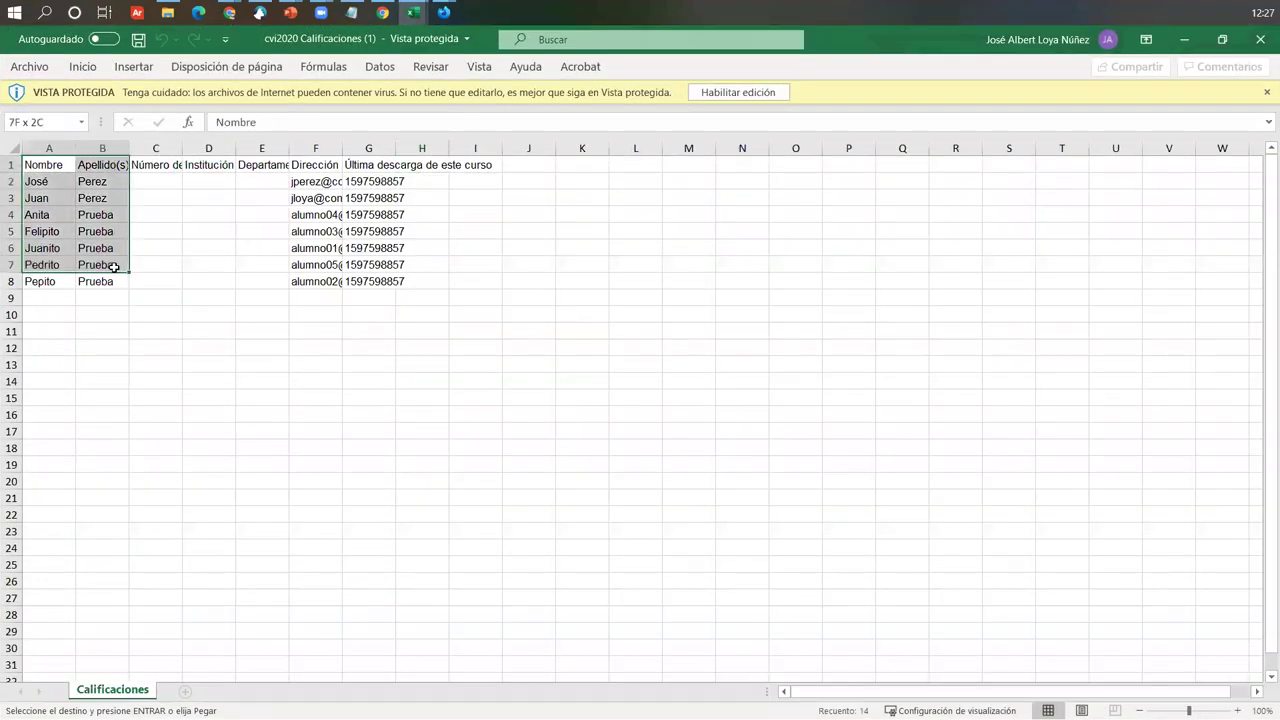
left_click_drag(300, 182, 324, 292)
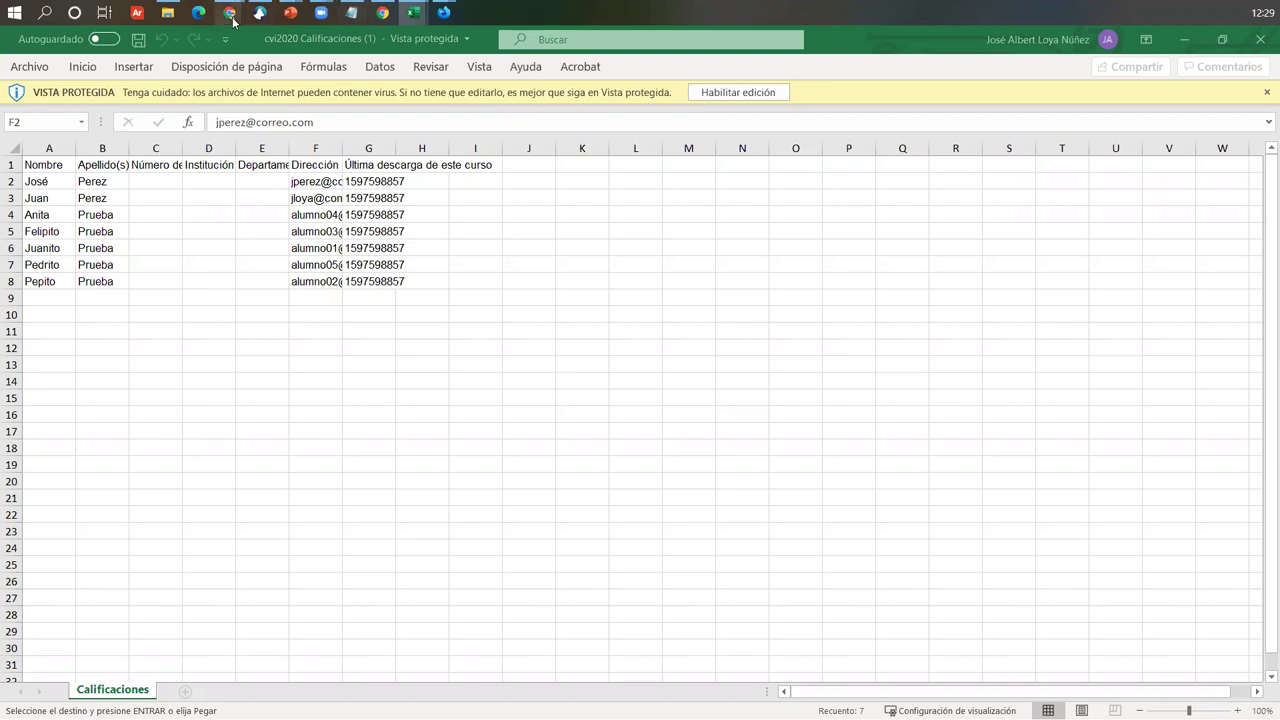
mouse_move(233, 20)
left_click(485, 130)
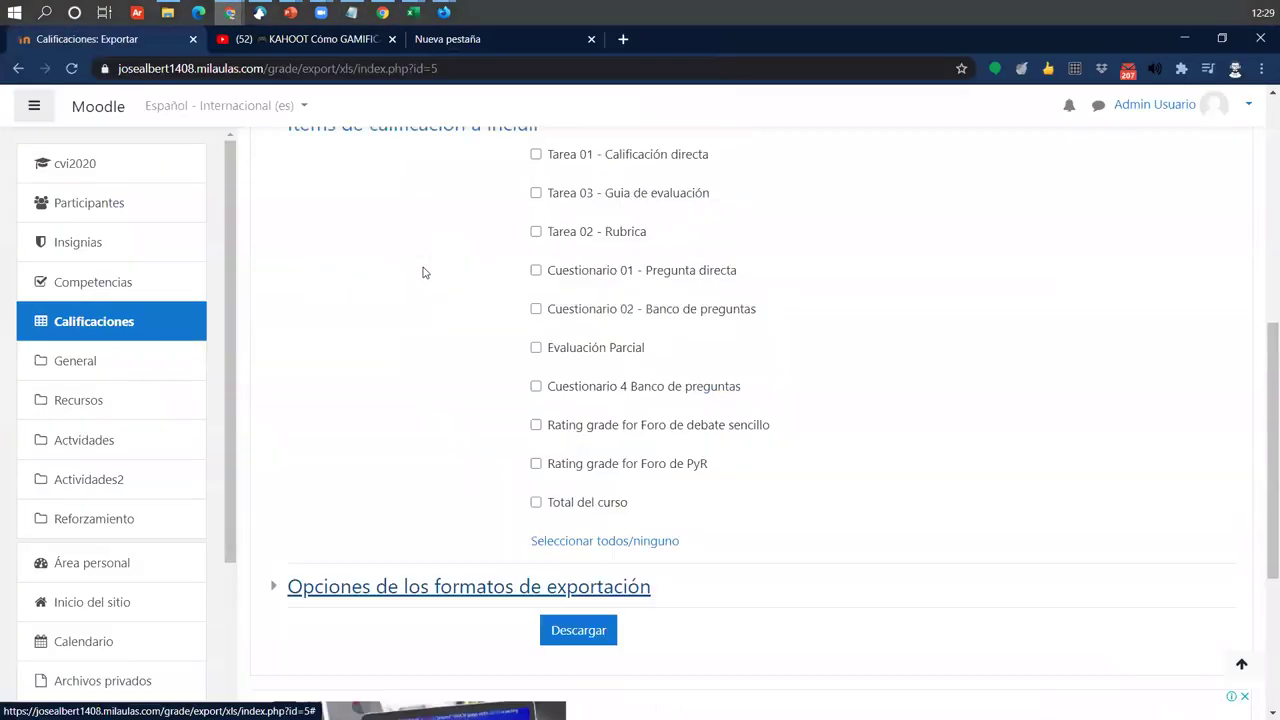
scroll(422, 272, "up", 6)
left_click(446, 462)
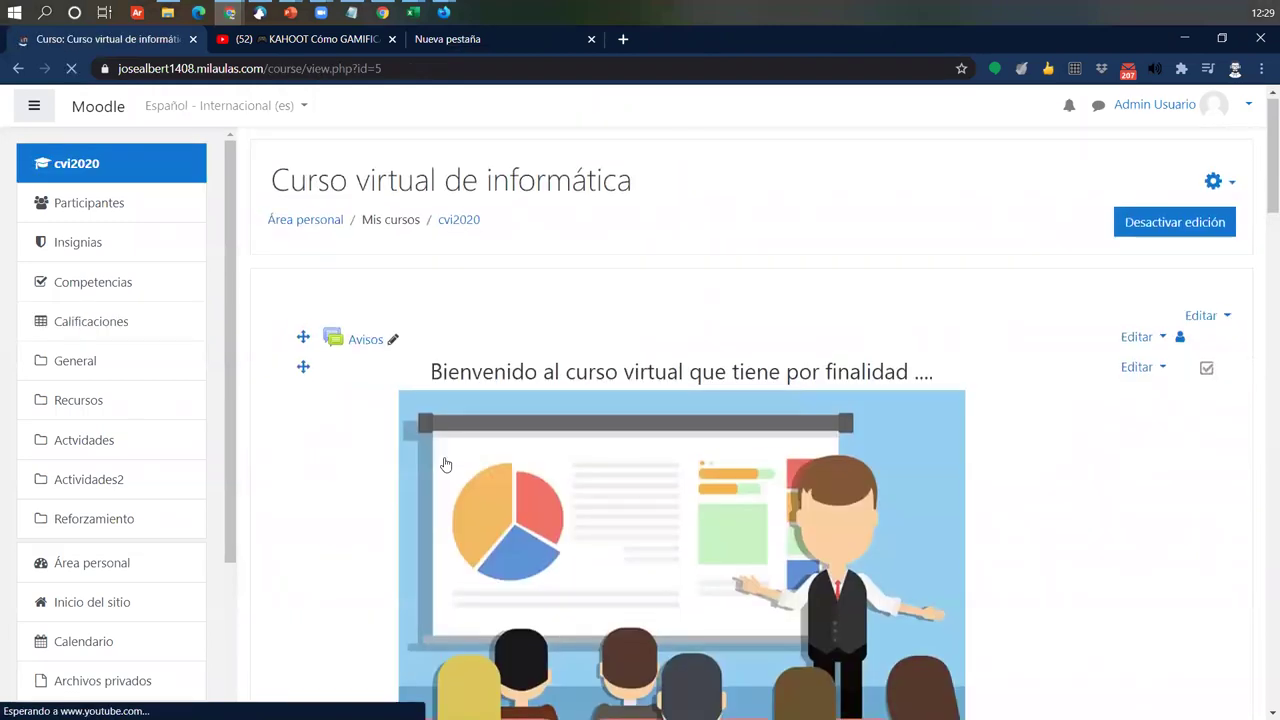
scroll(443, 463, "down", 8)
scroll(371, 394, "up", 2)
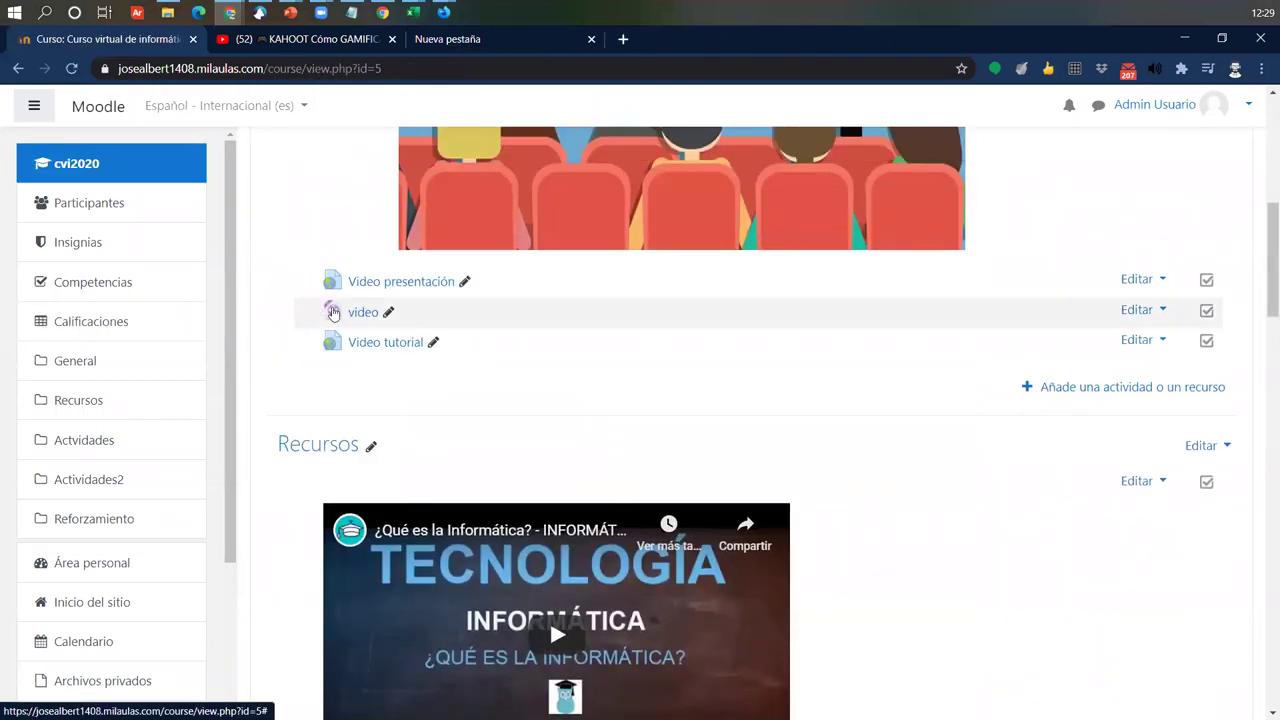
left_click(363, 316)
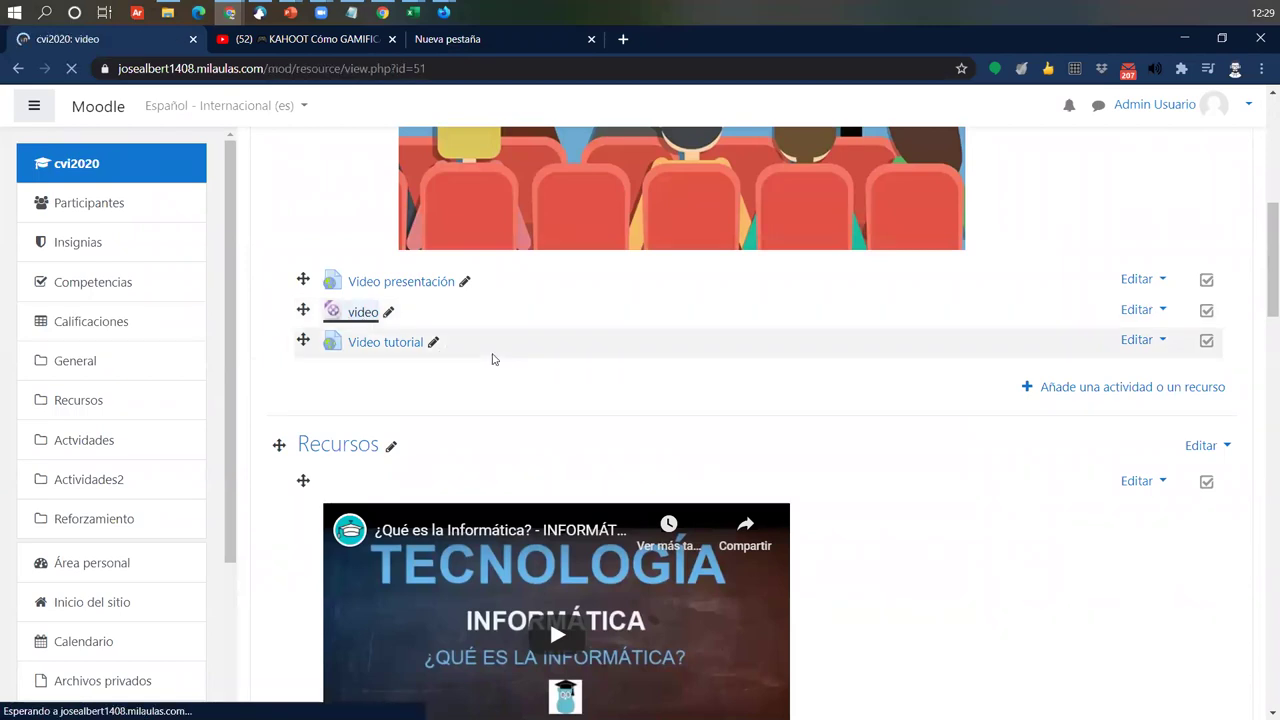
left_click(610, 460)
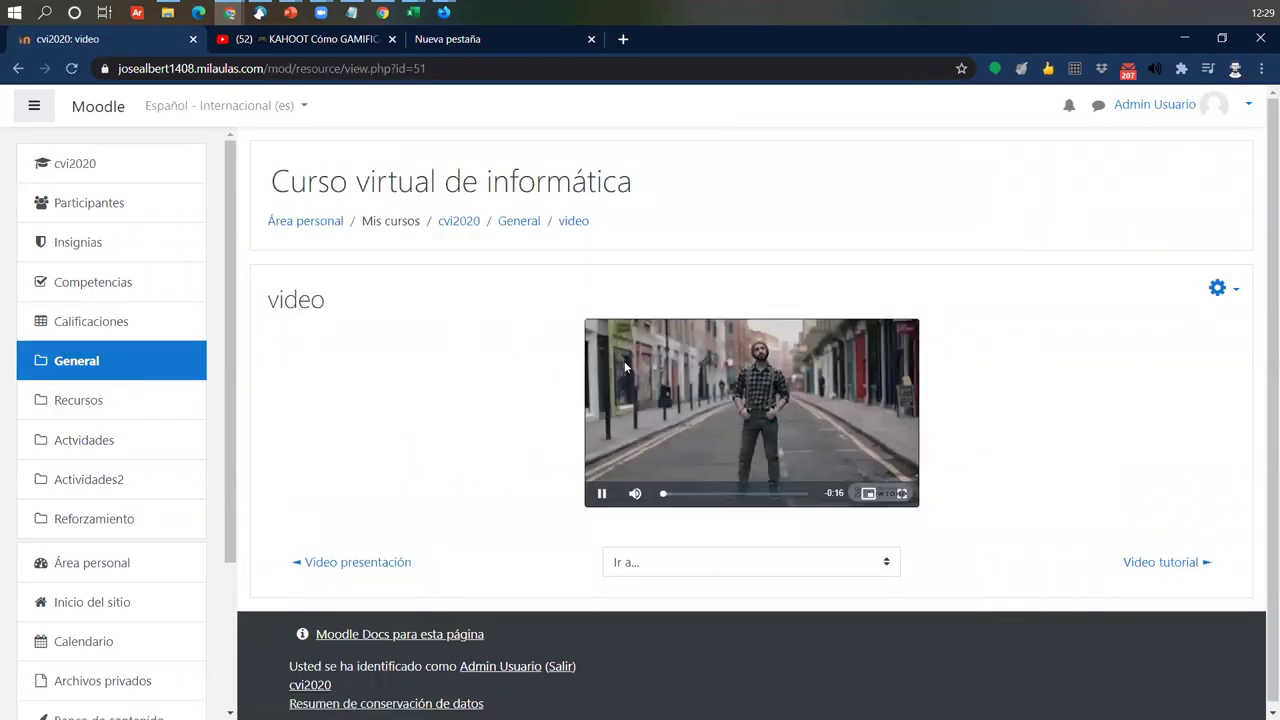
left_click(789, 396)
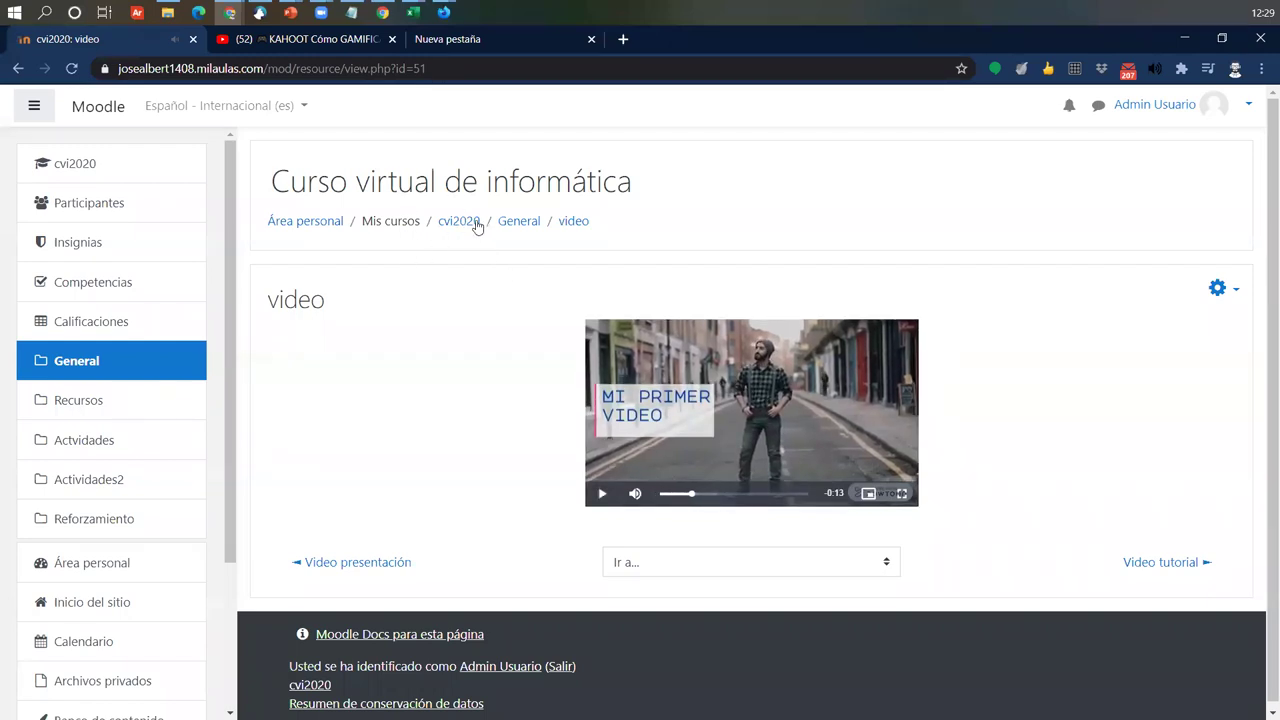
left_click(474, 222)
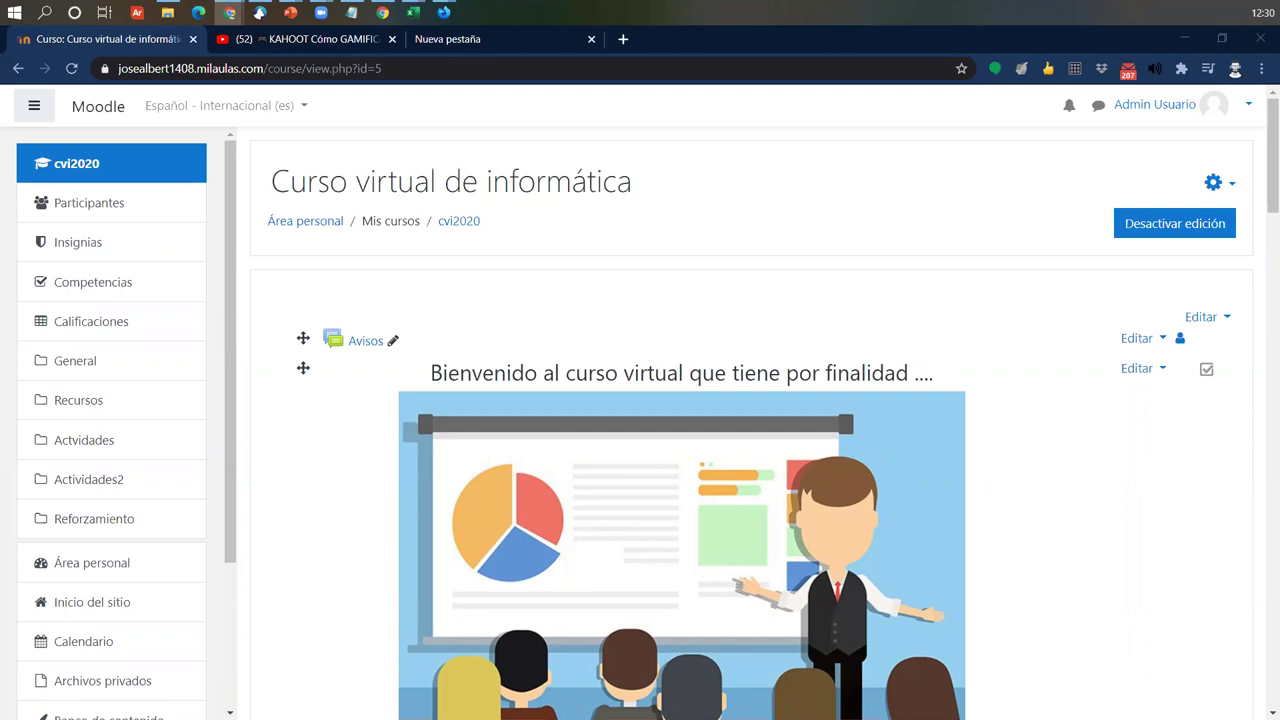
Step: Add a Cuestionario activity to the Reforzamiento section from the Actividades list
scroll(34, 543, "down", 3)
scroll(794, 615, "down", 10)
scroll(794, 615, "down", 15)
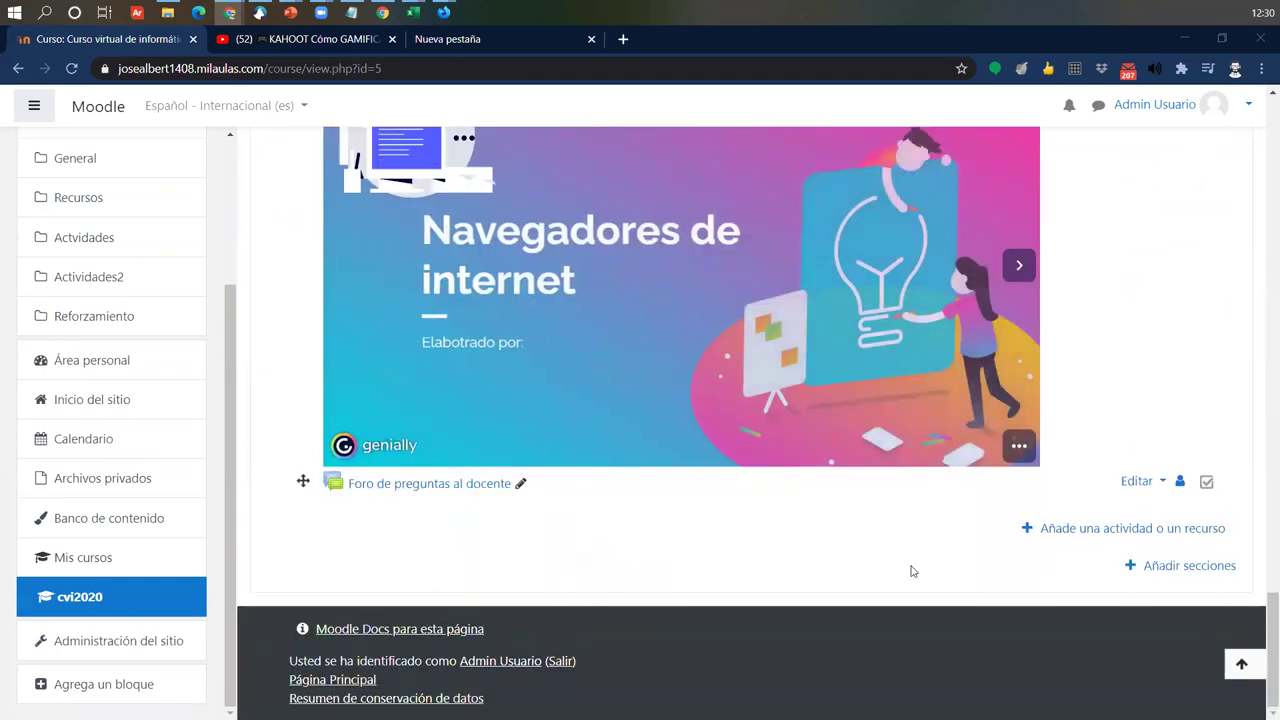
left_click(1066, 540)
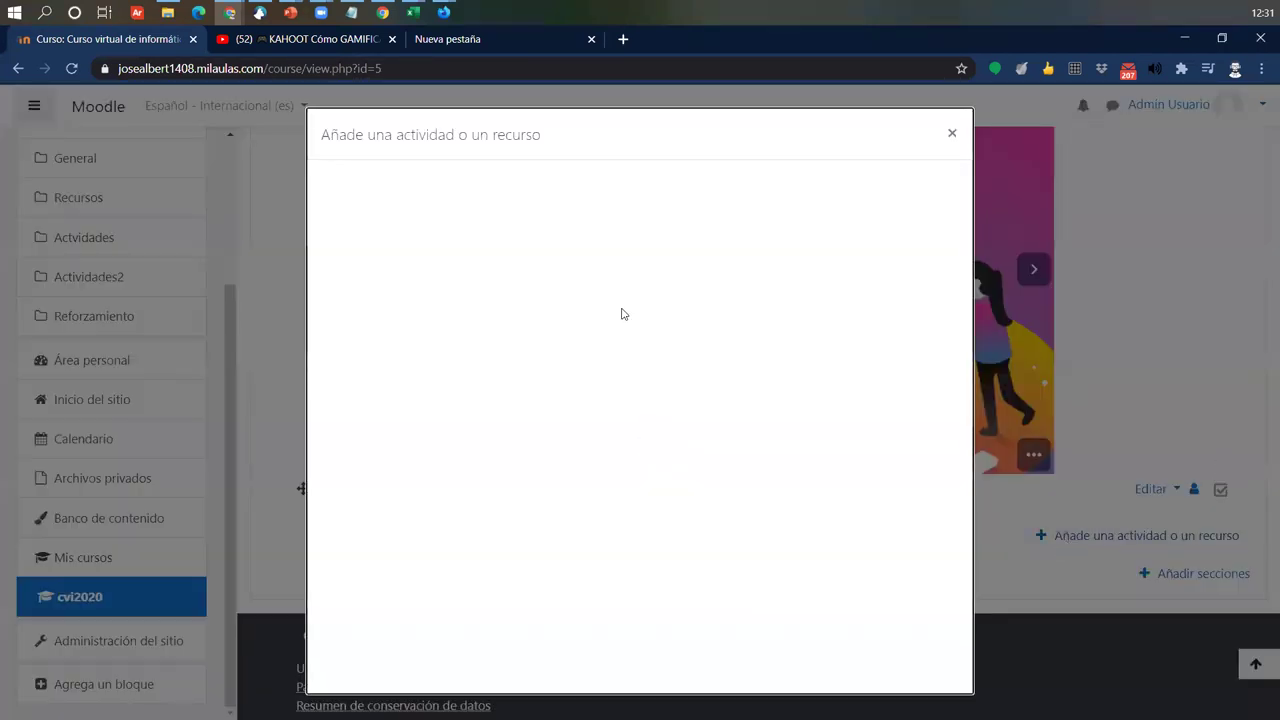
left_click(429, 239)
left_click(691, 295)
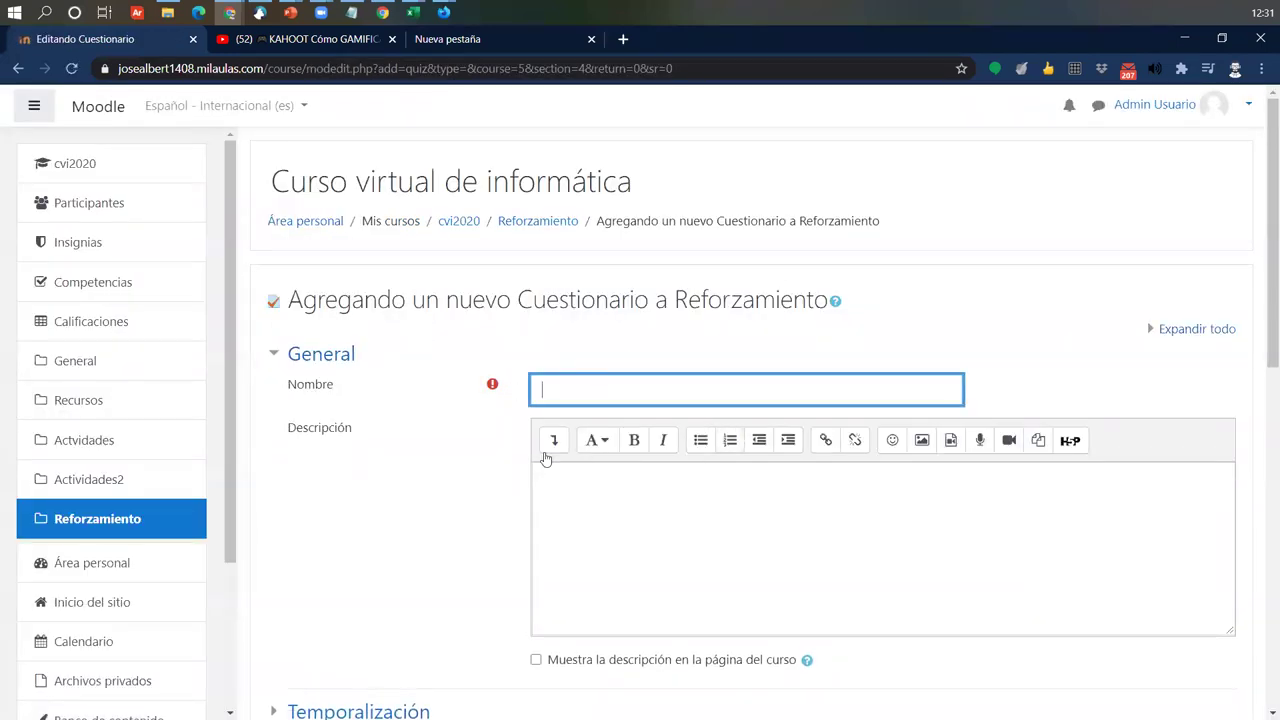
Step: Name the new quiz 'Cuestionario 07'
scroll(545, 450, "down", 2)
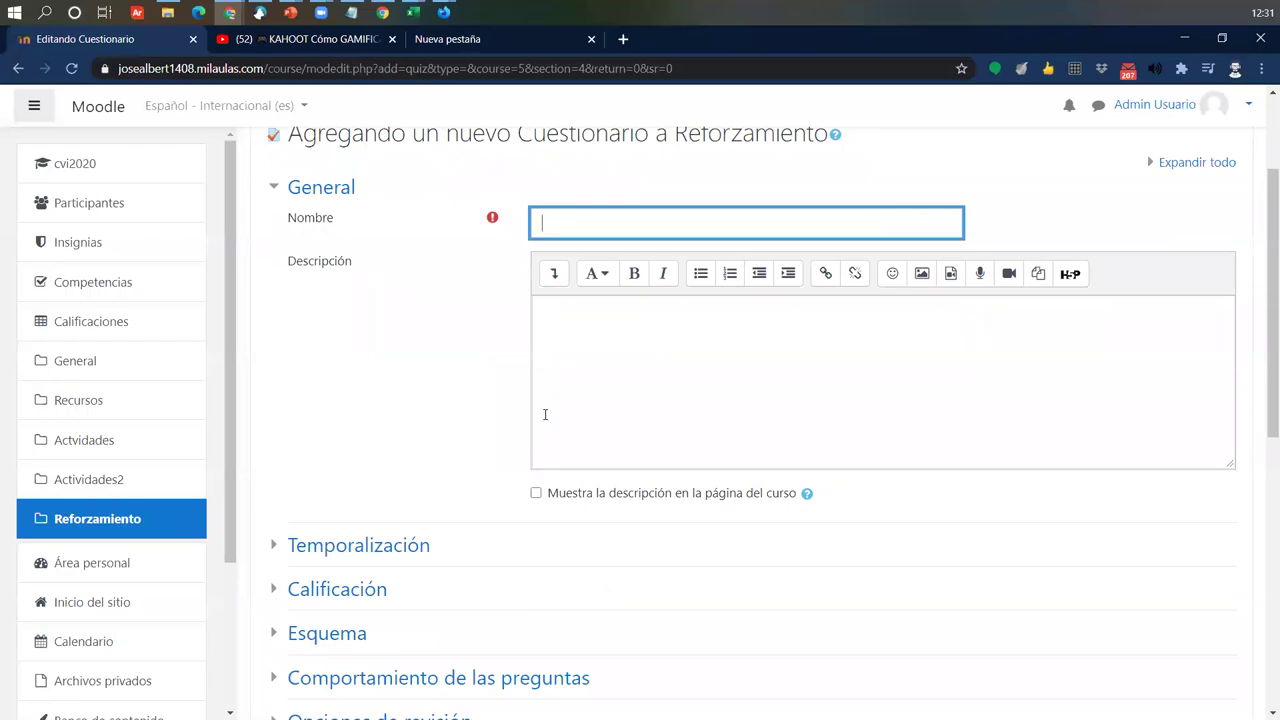
type("score")
key("BackSpace")
key("BackSpace")
key("BackSpace")
key("BackSpace")
key("BackSpace")
type("o")
key("BackSpace")
type("Nombre de")
key("BackSpace")
key("BackSpace")
key("BackSpace")
key("BackSpace")
key("BackSpace")
key("BackSpace")
key("BackSpace")
key("BackSpace")
key("BackSpace")
key("BackSpace")
type("Cuestionario 07")
Step: Enable the quiz time limit and set it to 15 minutes
scroll(463, 540, "down", 3)
left_click(360, 376)
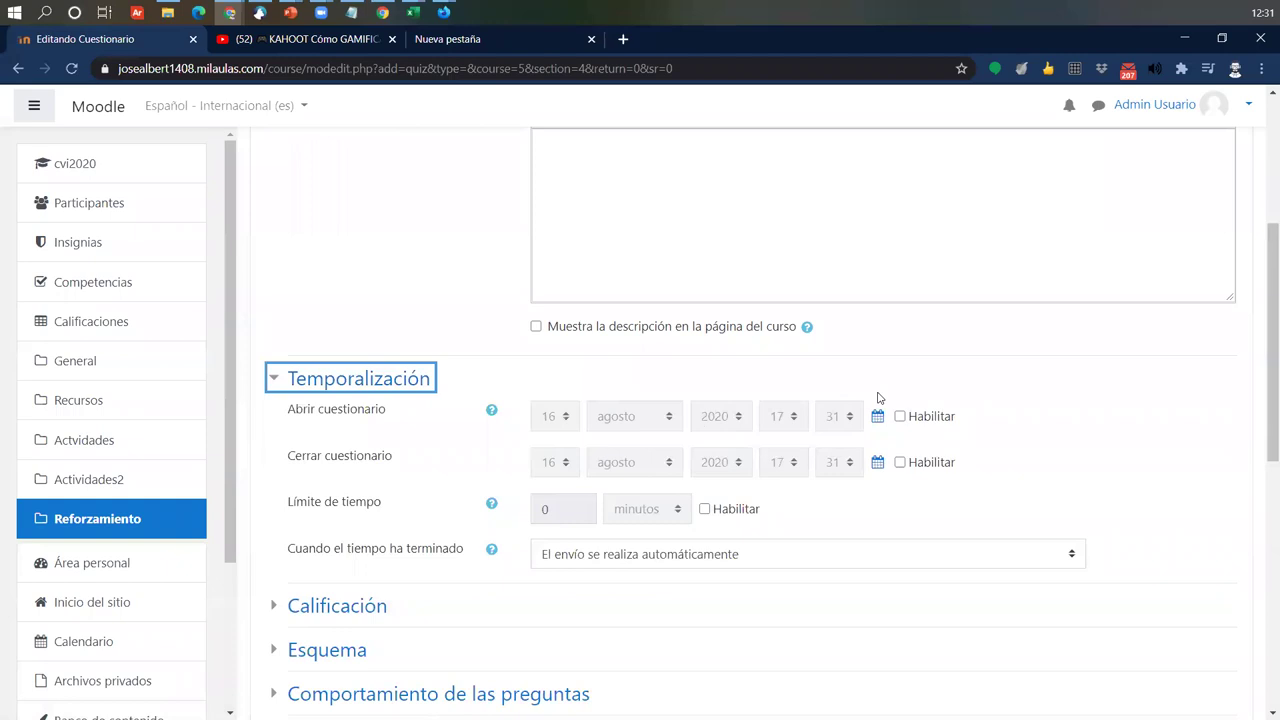
left_click(753, 509)
double_click(588, 511)
type("15")
Step: Set Intentos permitidos to 1 and save the quiz with 'Guardar cambios y mostrar'
scroll(877, 563, "down", 2)
scroll(386, 366, "down", 1)
left_click(343, 275)
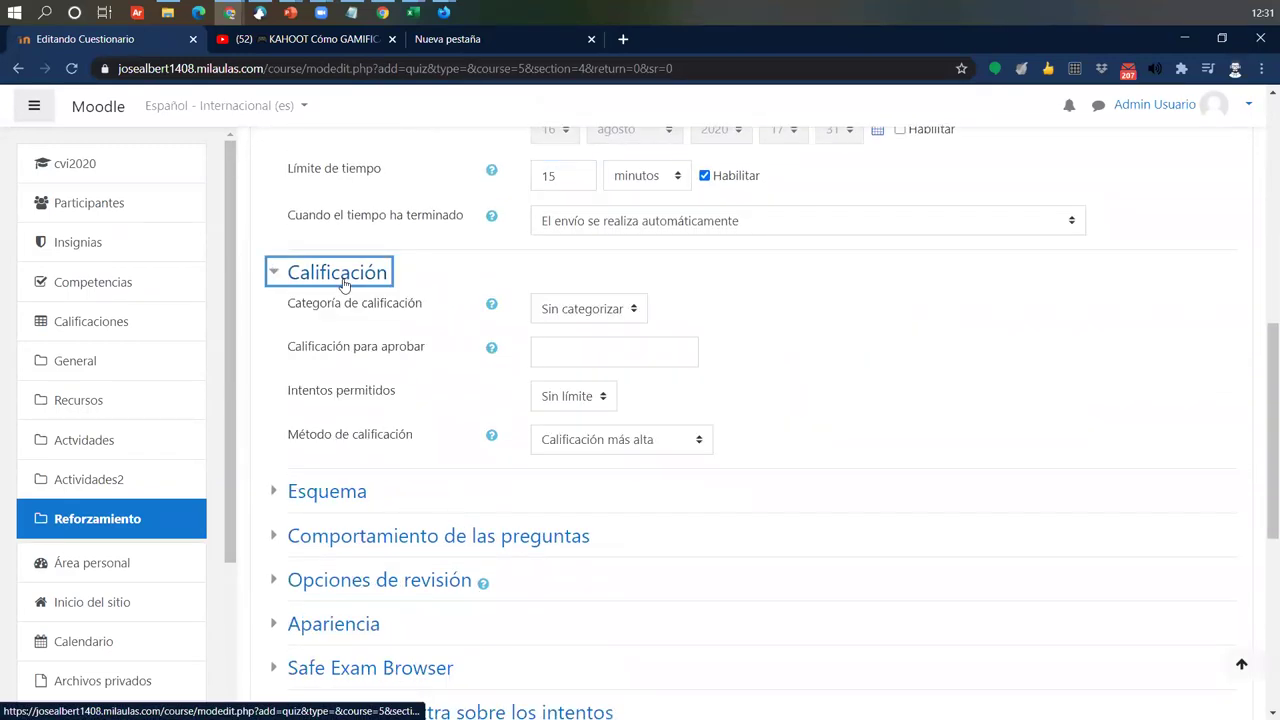
left_click(343, 275)
left_click(343, 275)
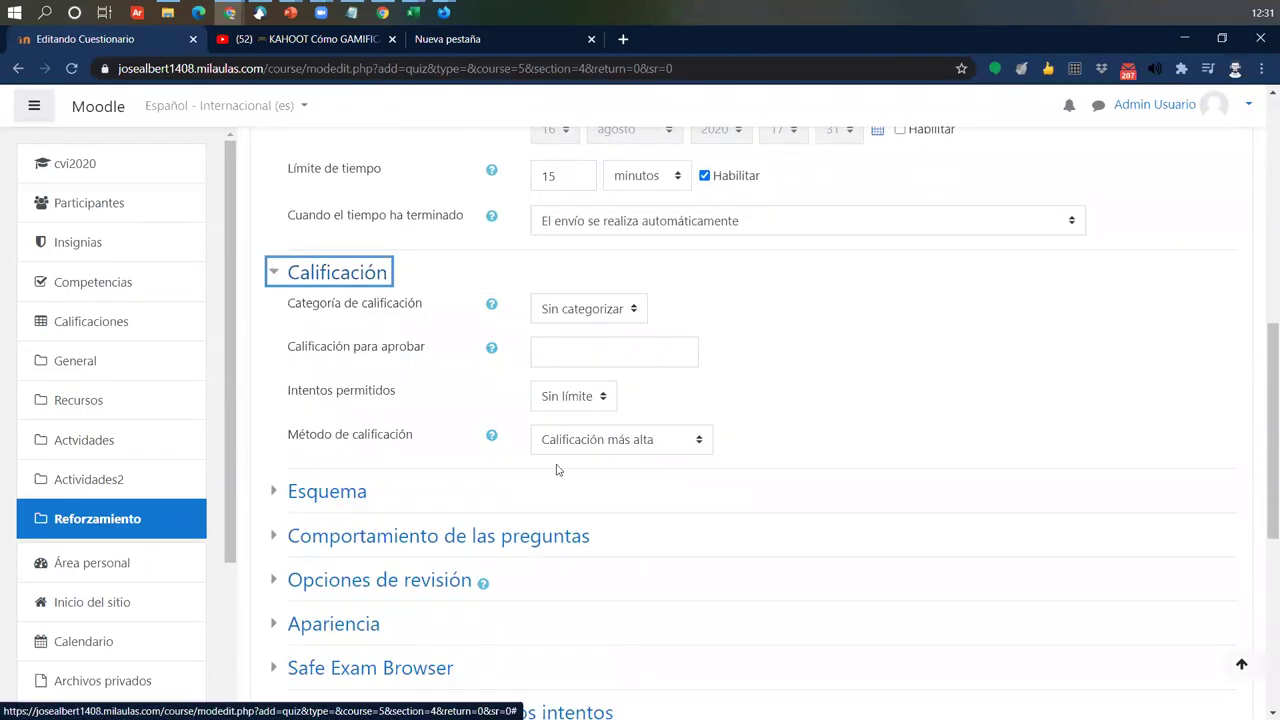
left_click(574, 400)
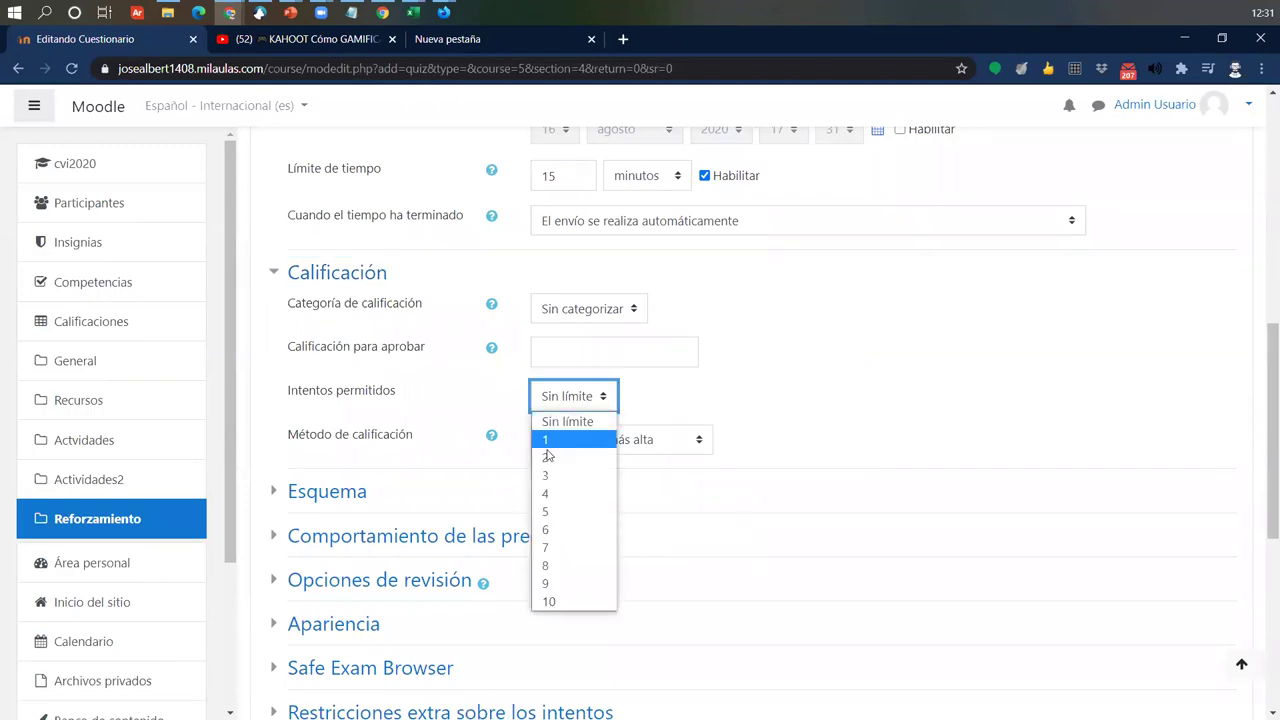
left_click(553, 443)
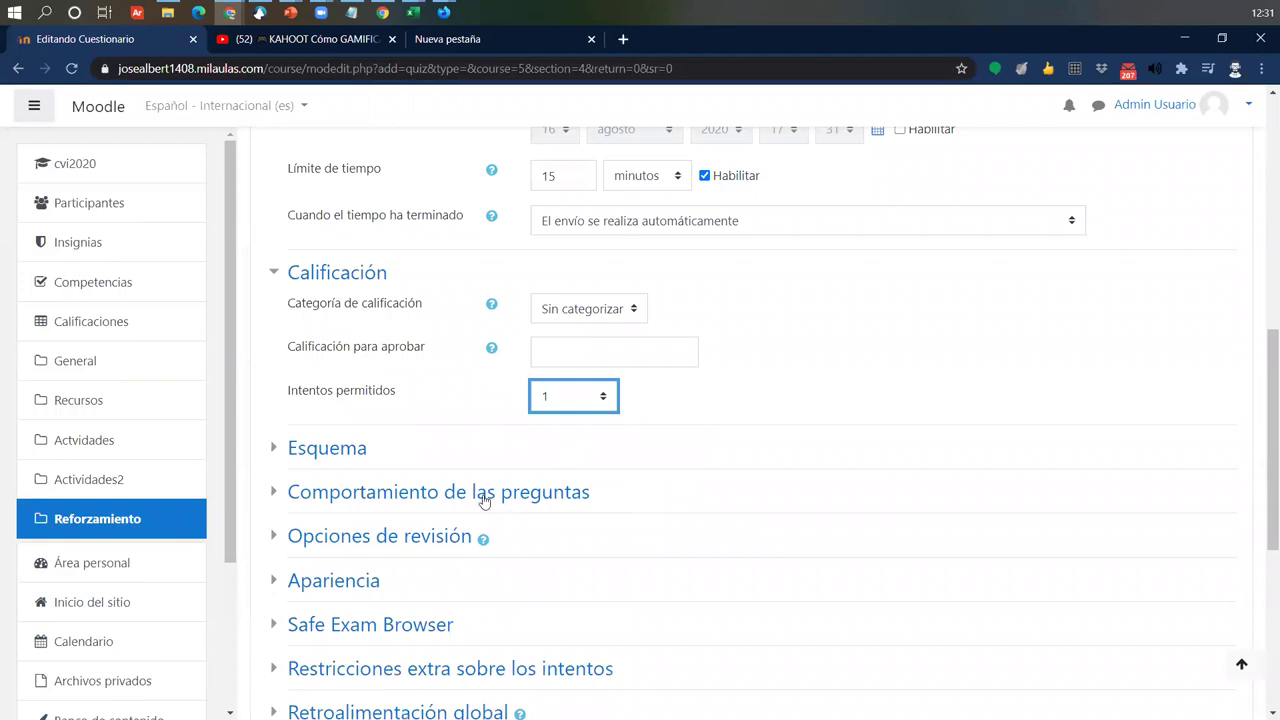
scroll(674, 680, "down", 5)
left_click(768, 541)
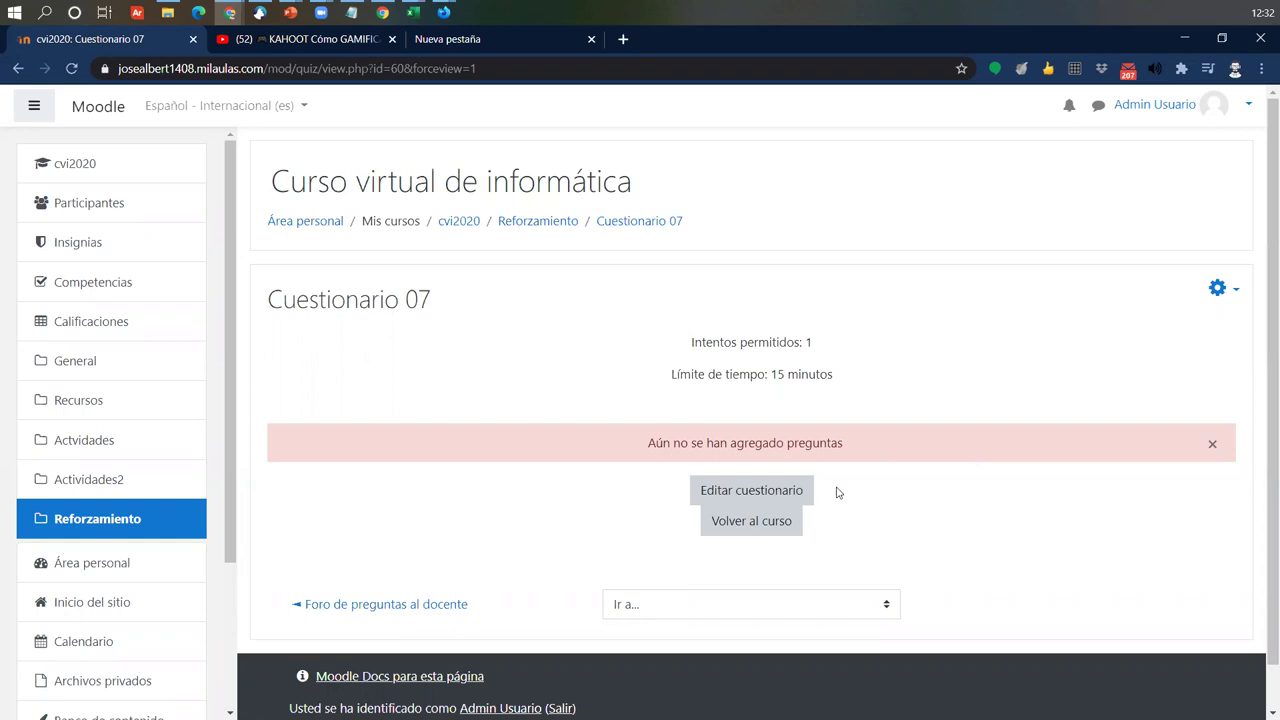
Step: Open Editar cuestionario for Cuestionario 07 and bring up the Agregar menu
left_click(748, 495)
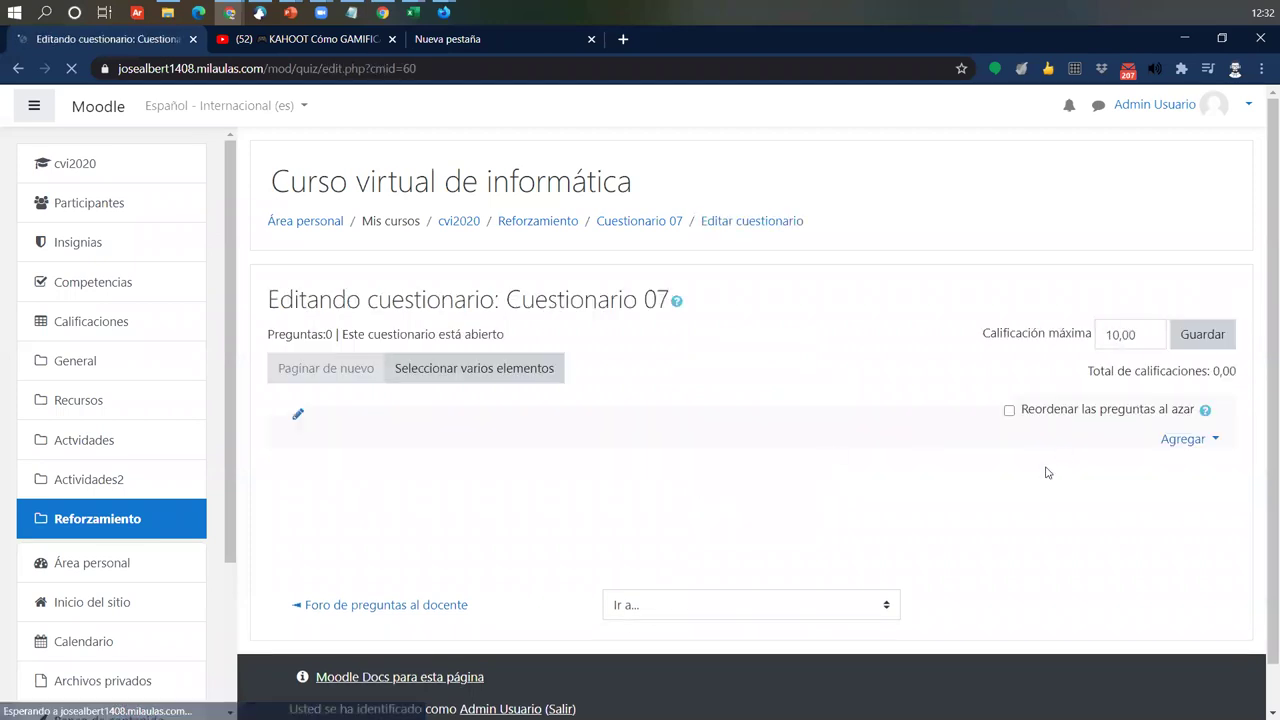
left_click(1180, 439)
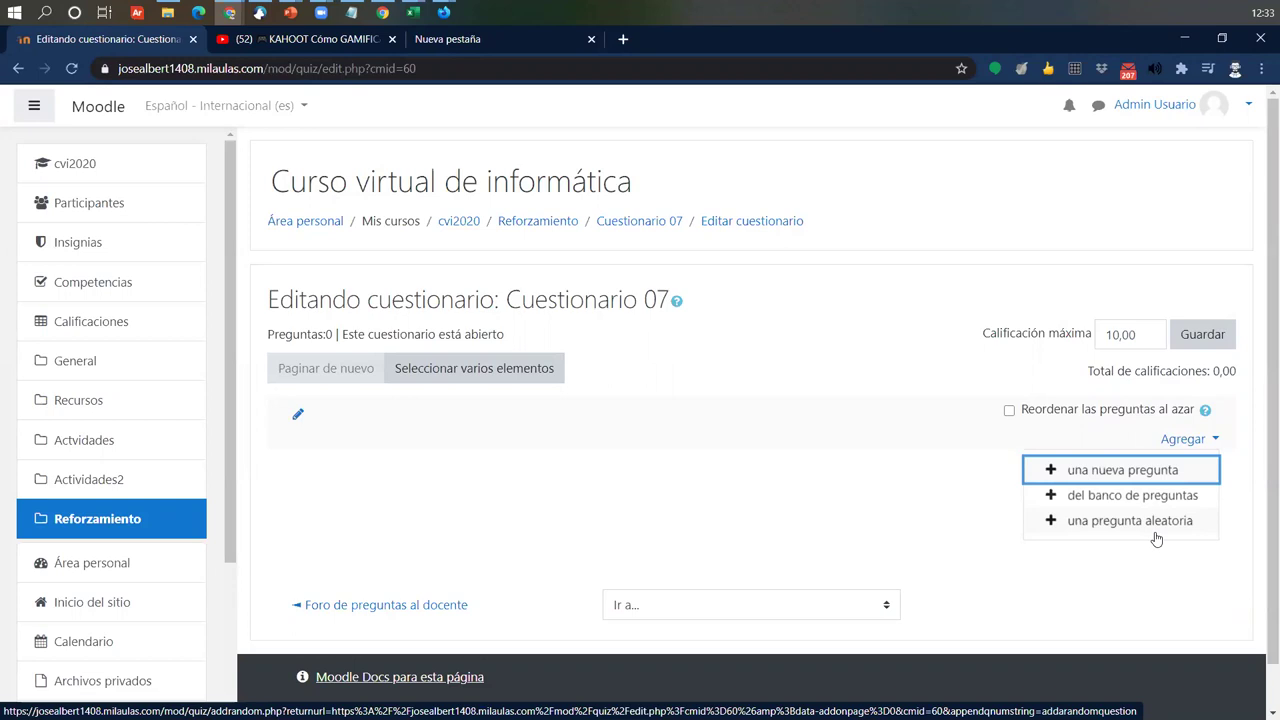
key("Escape")
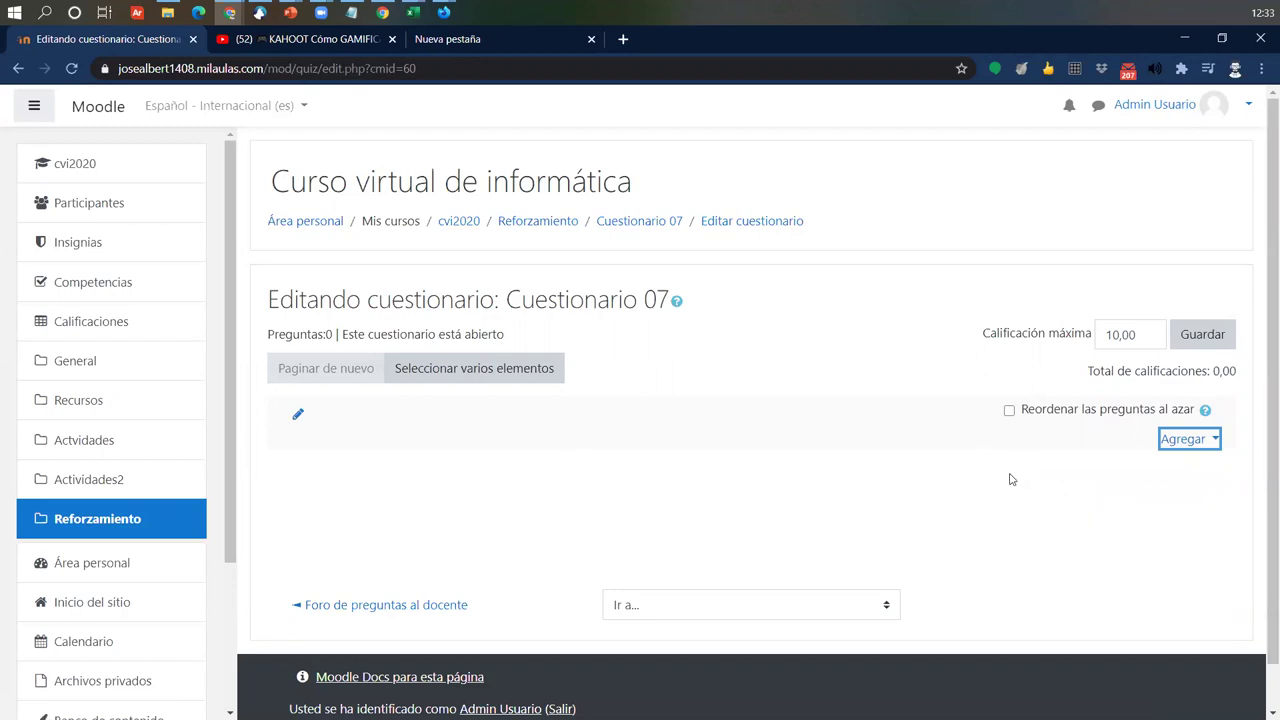
left_click(1178, 440)
Step: Browse the question bank under Por defecto en Cuestionario 07, then close the dialog
left_click(1155, 497)
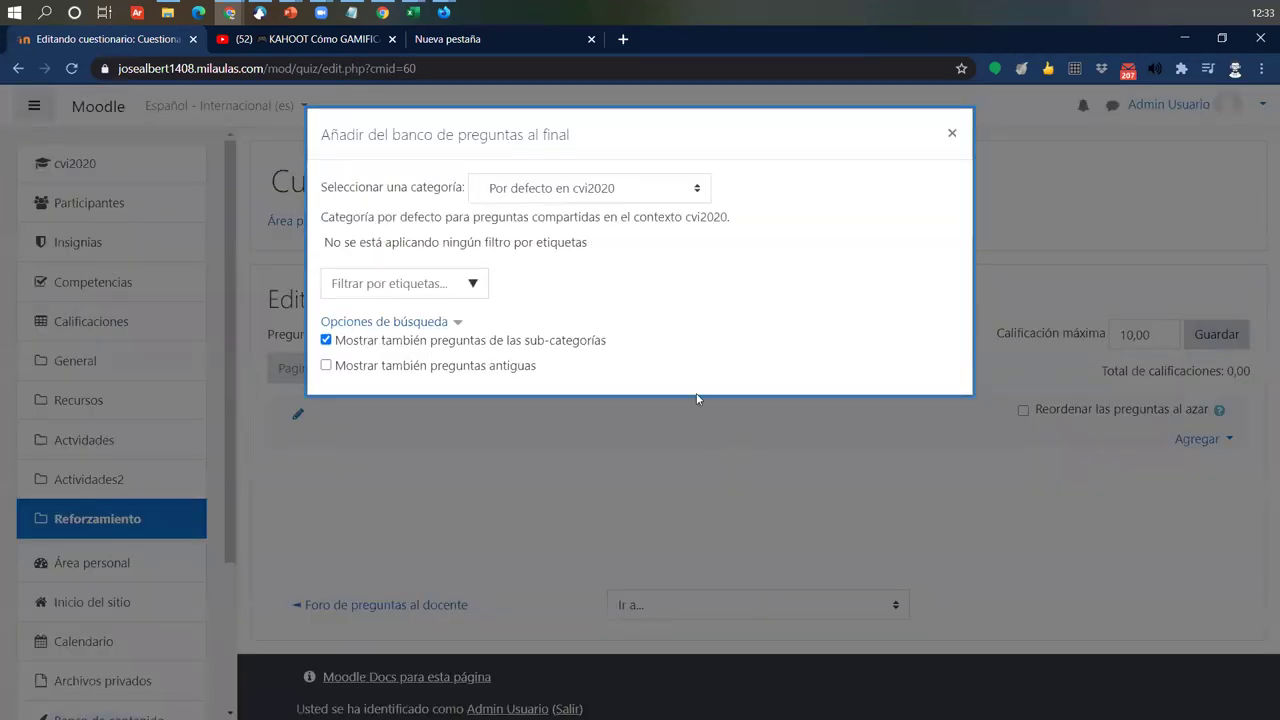
left_click(545, 184)
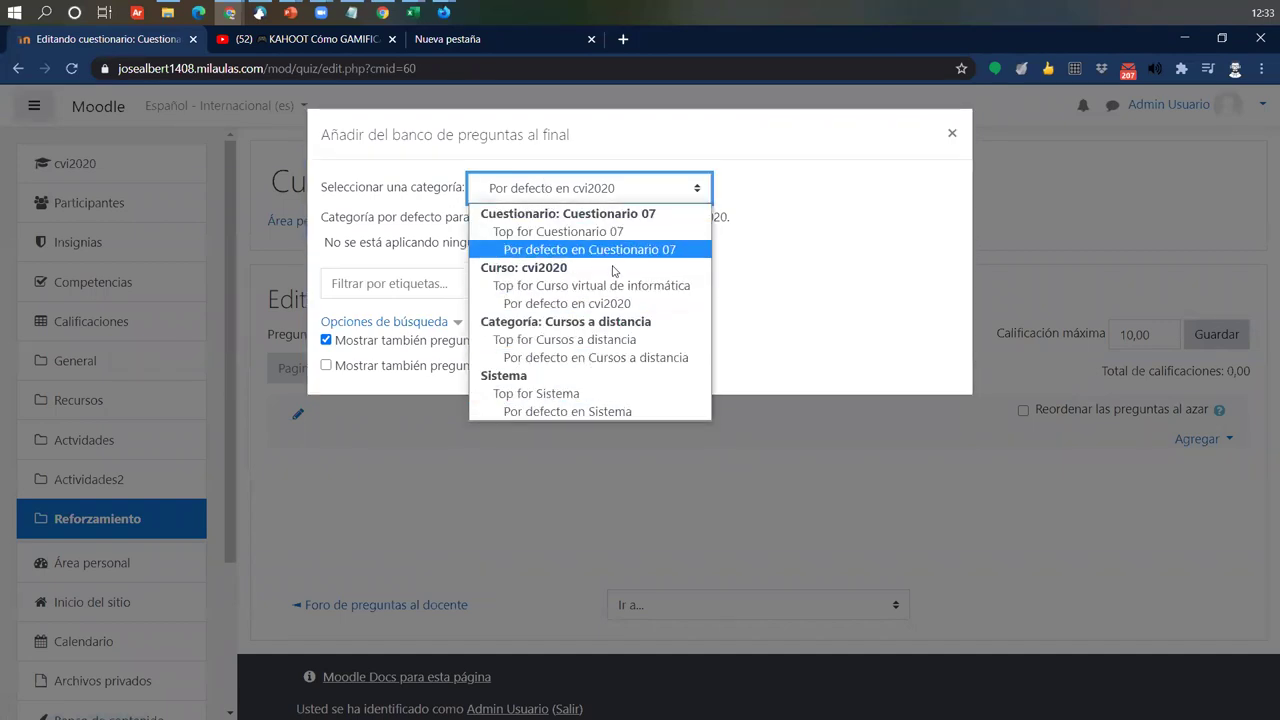
left_click(345, 234)
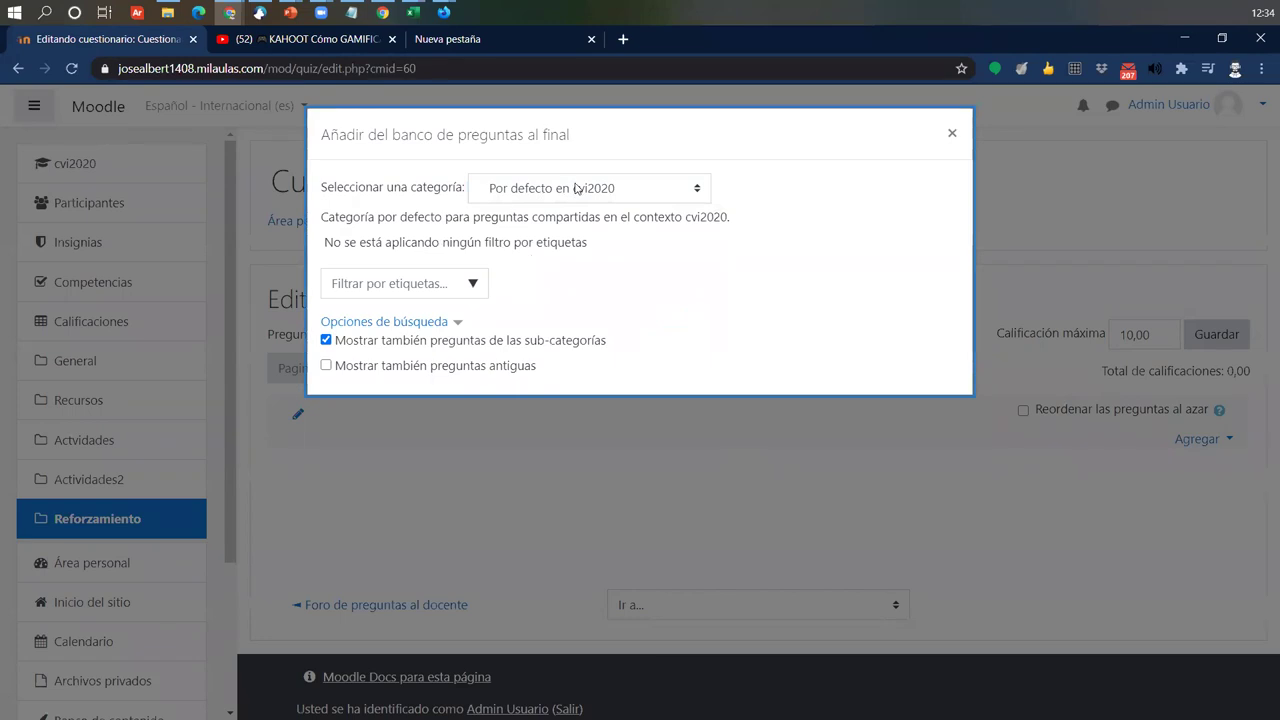
left_click(577, 188)
left_click(583, 250)
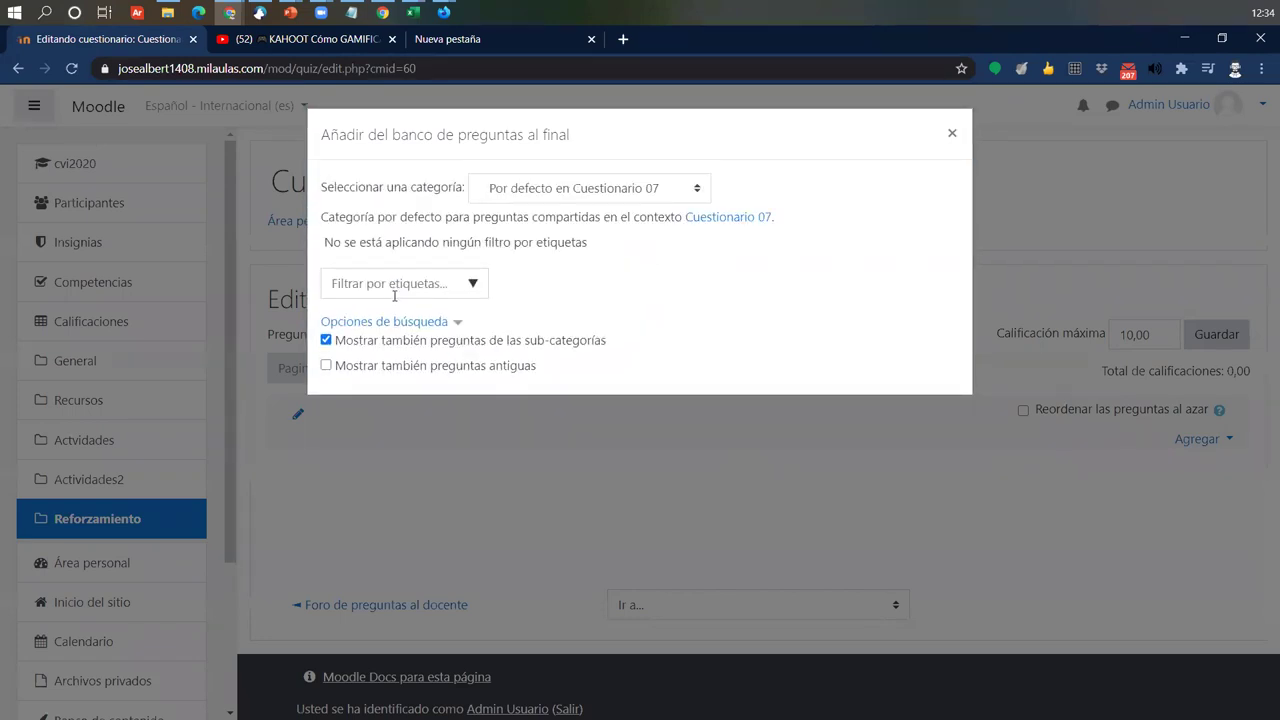
left_click(393, 271)
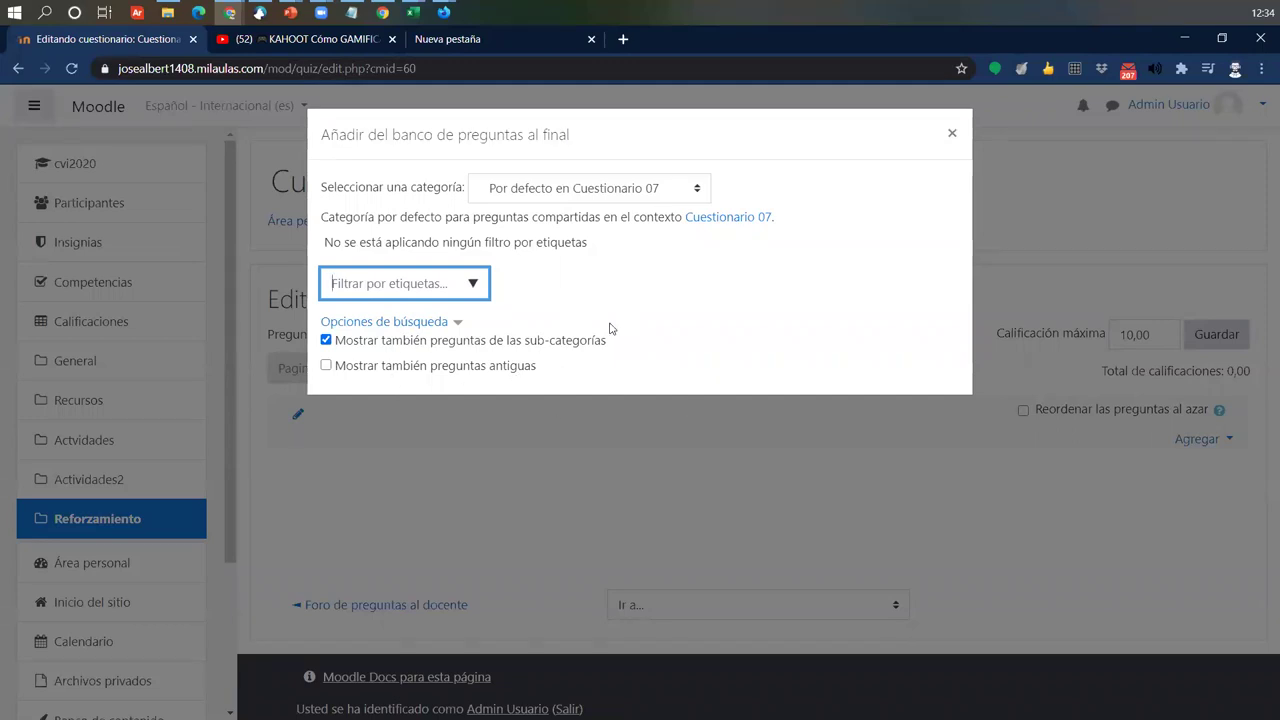
left_click(951, 133)
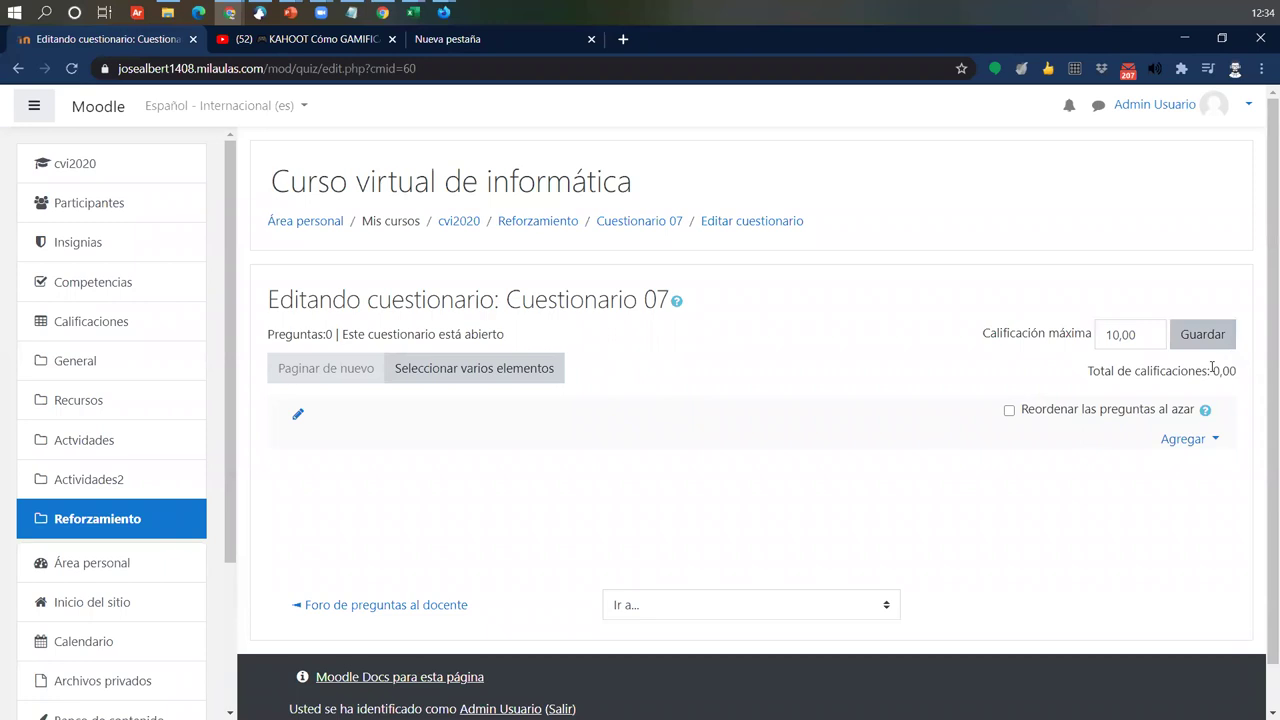
Step: Go back to the Cuestionario 07 page and show its gear-menu administration options
left_click(1250, 110)
left_click(1023, 177)
scroll(792, 458, "down", 1)
scroll(792, 458, "up", 1)
left_click(678, 222)
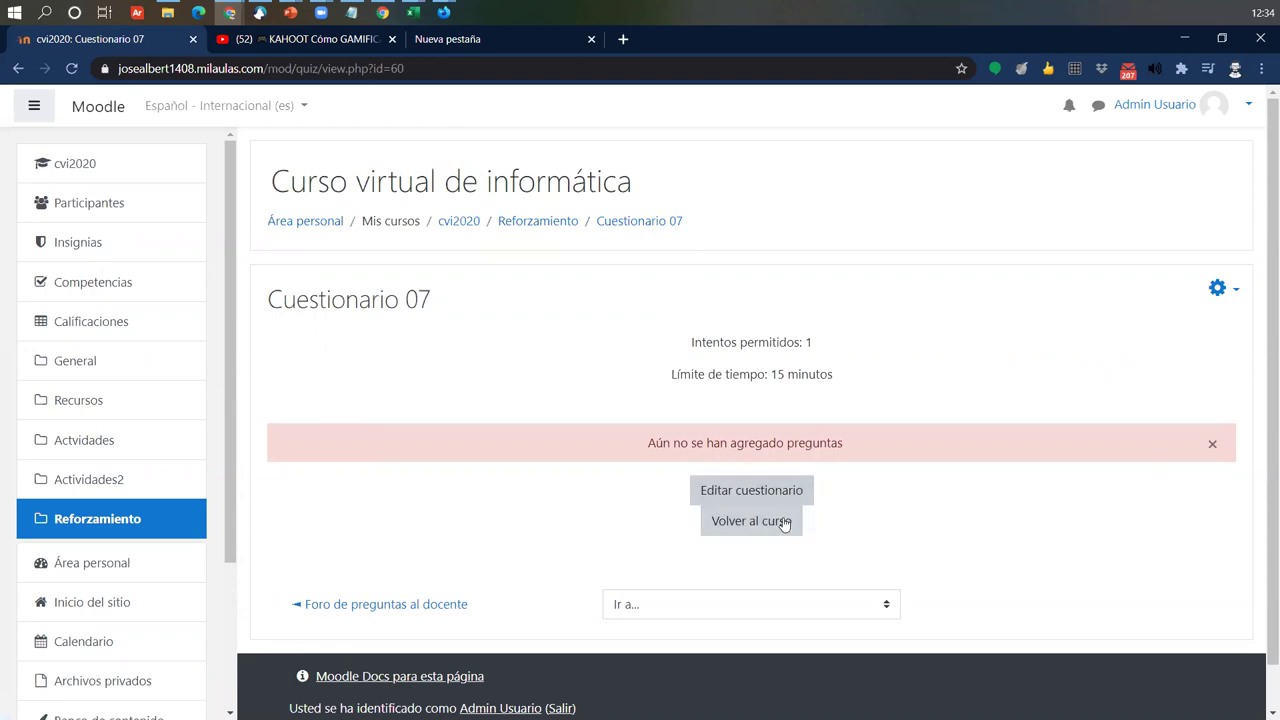
left_click(1220, 287)
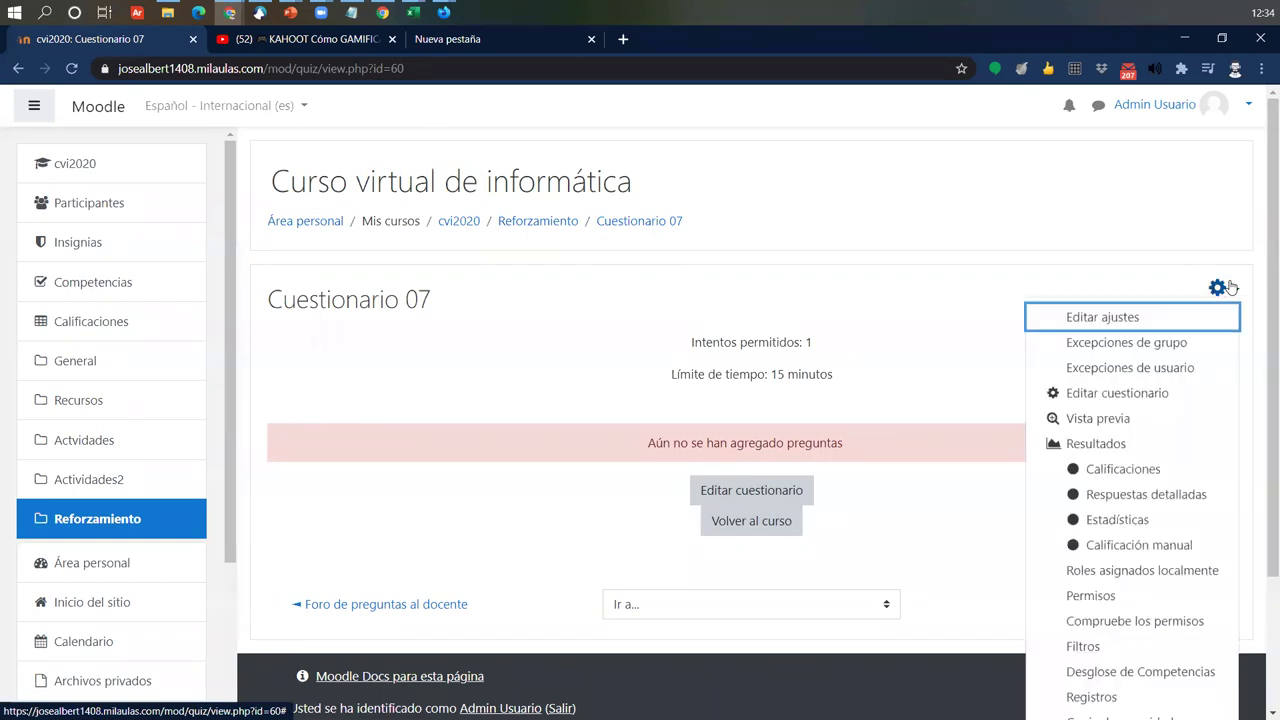
scroll(1158, 465, "down", 1)
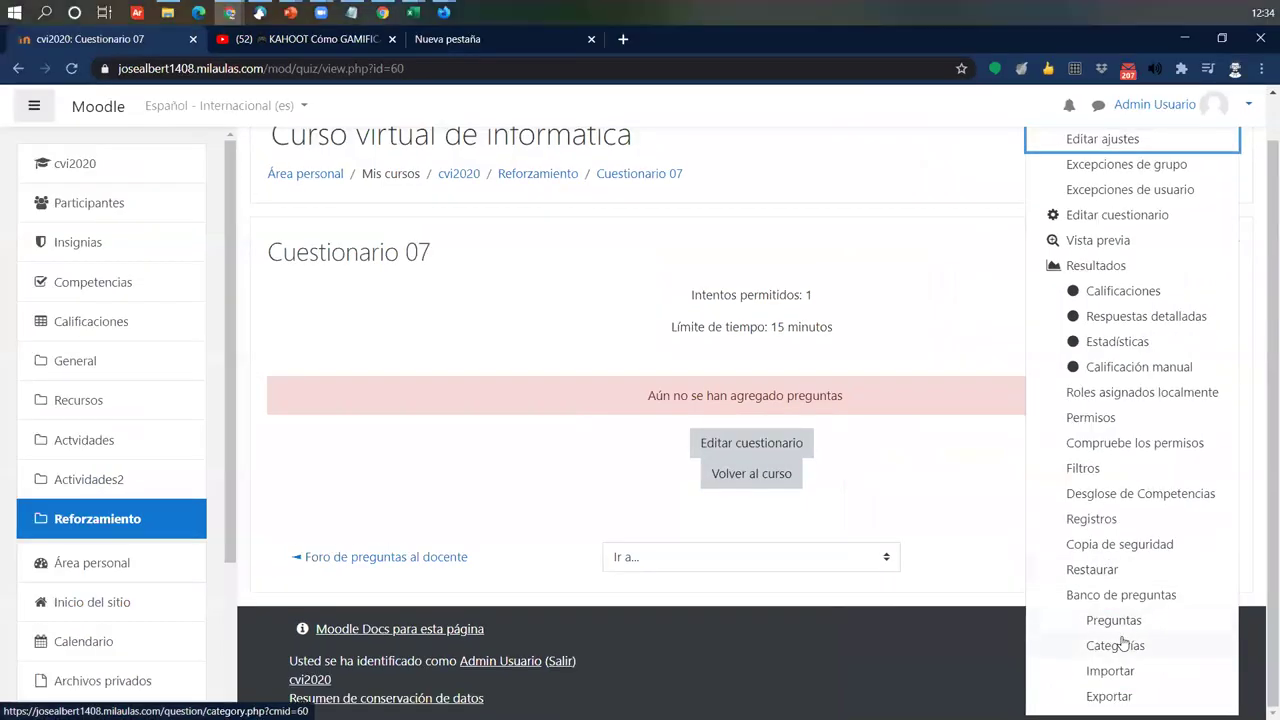
Step: Add category 'Preguntas generales' with parent Por defecto en Cuestionario 07
left_click(936, 437)
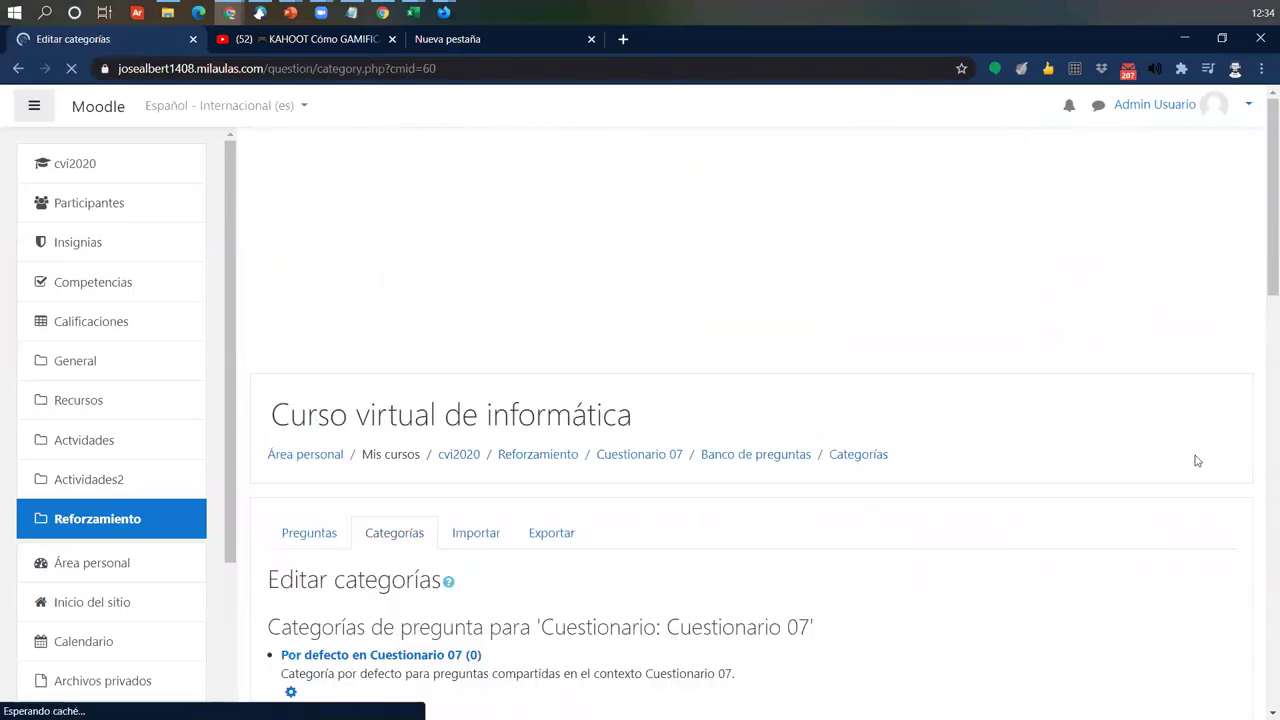
scroll(503, 477, "down", 5)
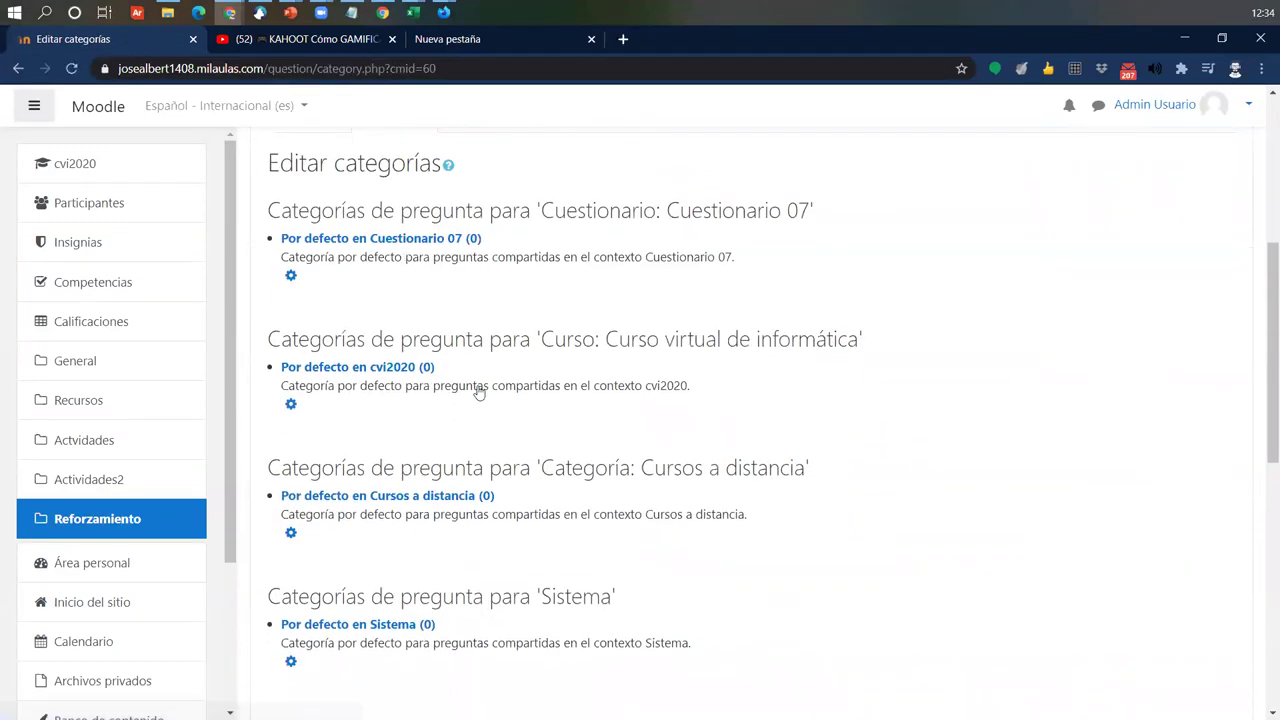
scroll(480, 480, "down", 5)
left_click(617, 267)
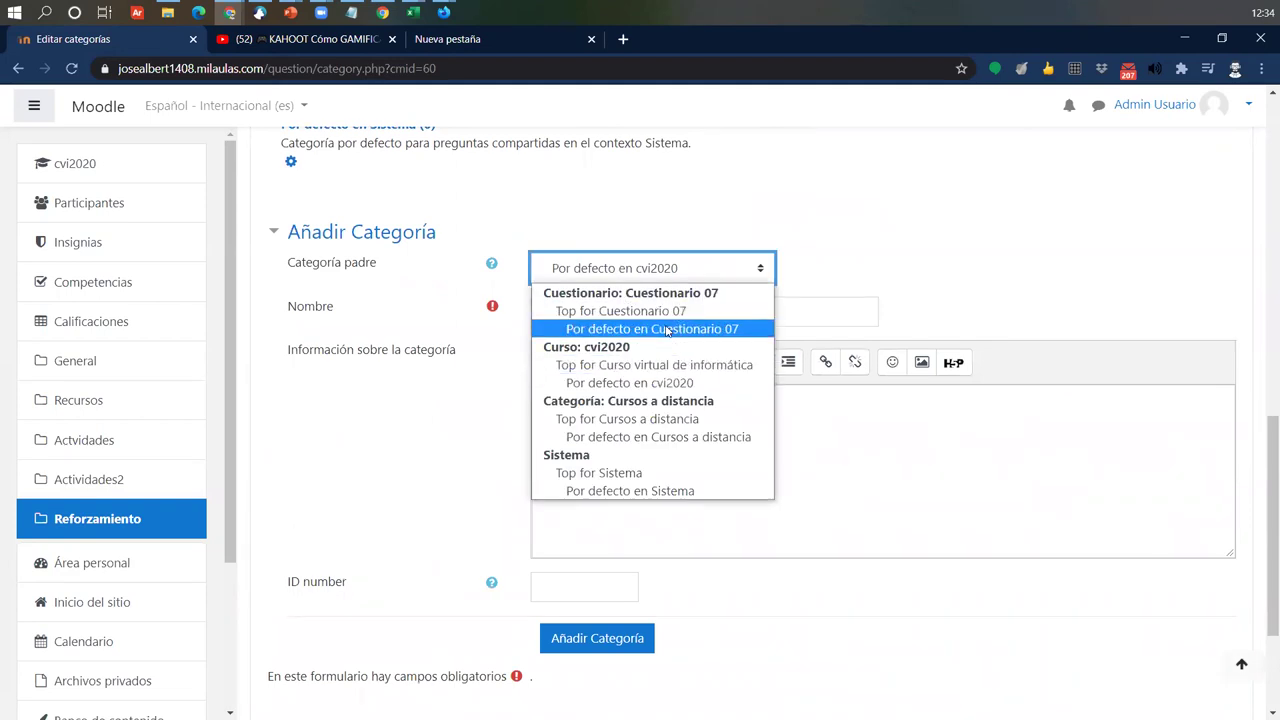
left_click(703, 331)
left_click(679, 323)
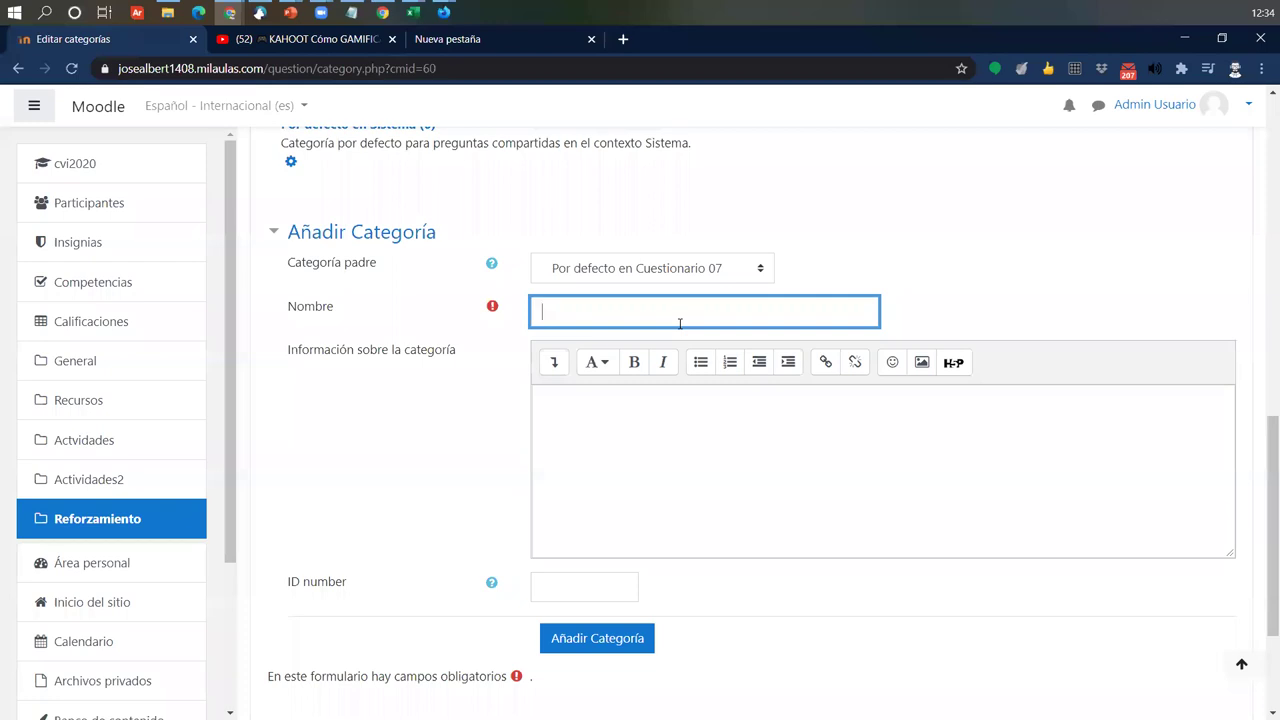
type("Preguntas generales")
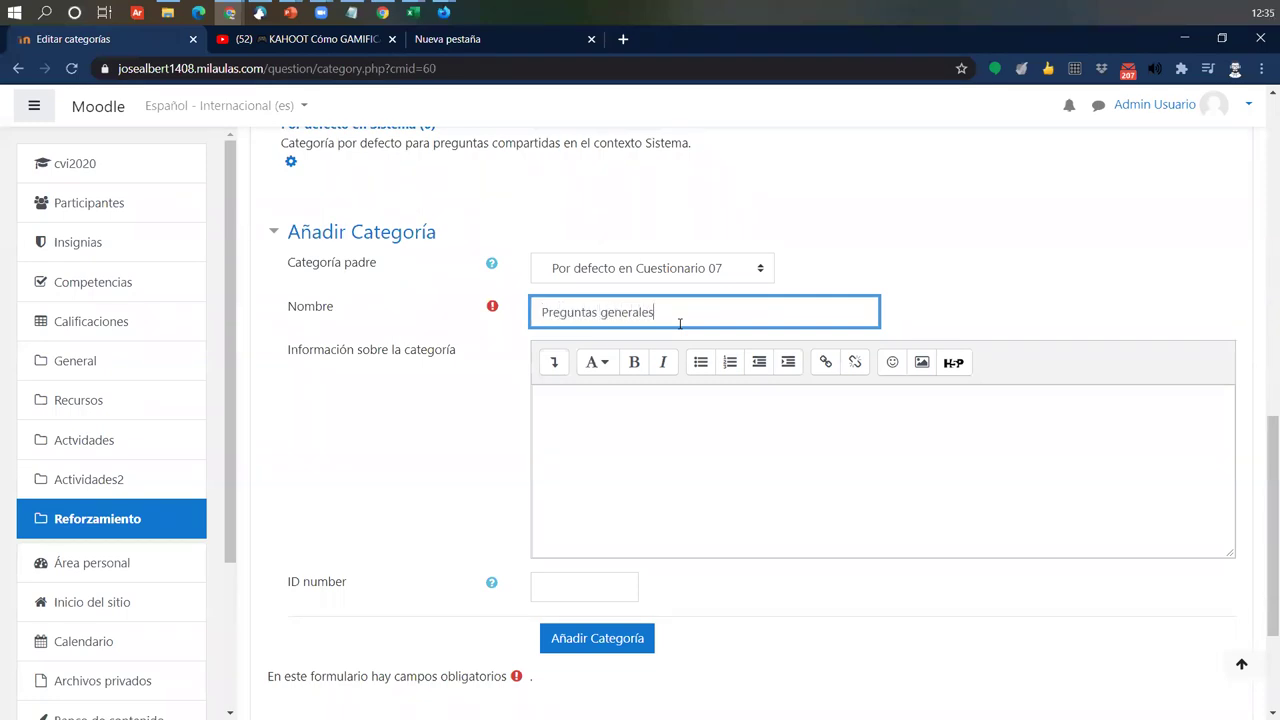
scroll(680, 323, "down", 2)
left_click(612, 442)
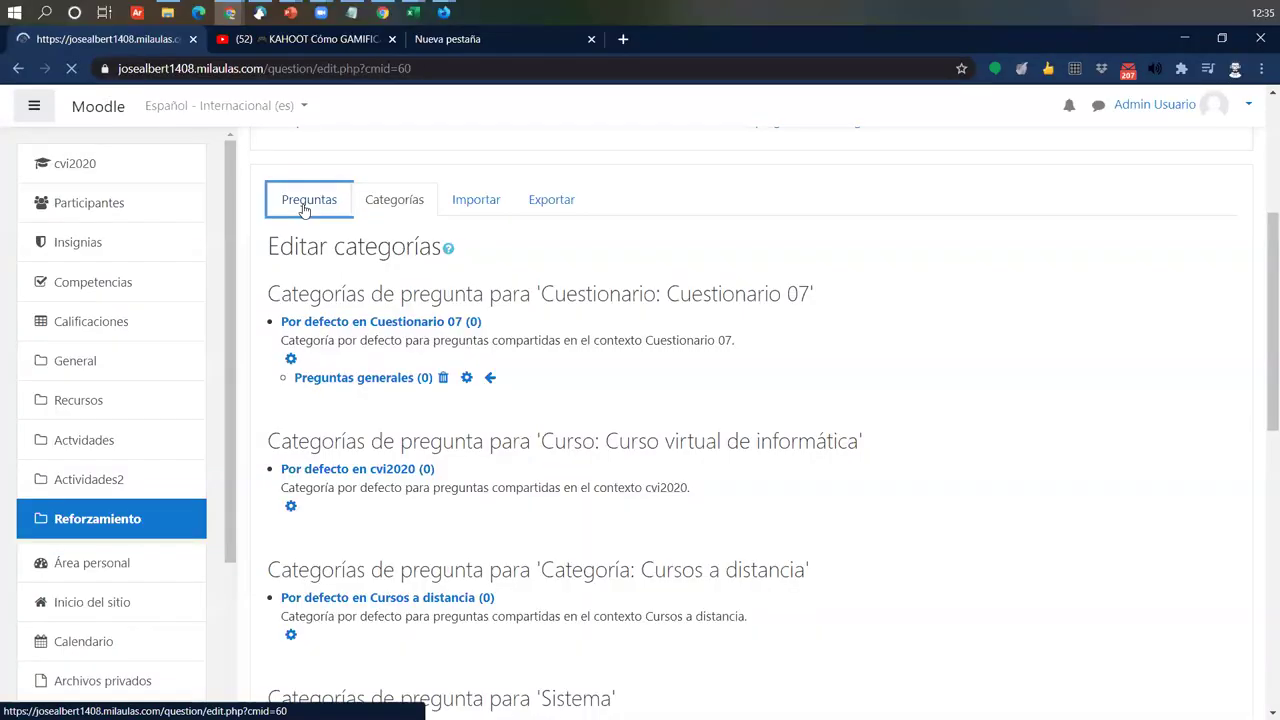
Step: Open a new Opción múltiple question form with Categoría set to Preguntas generales
left_click(305, 205)
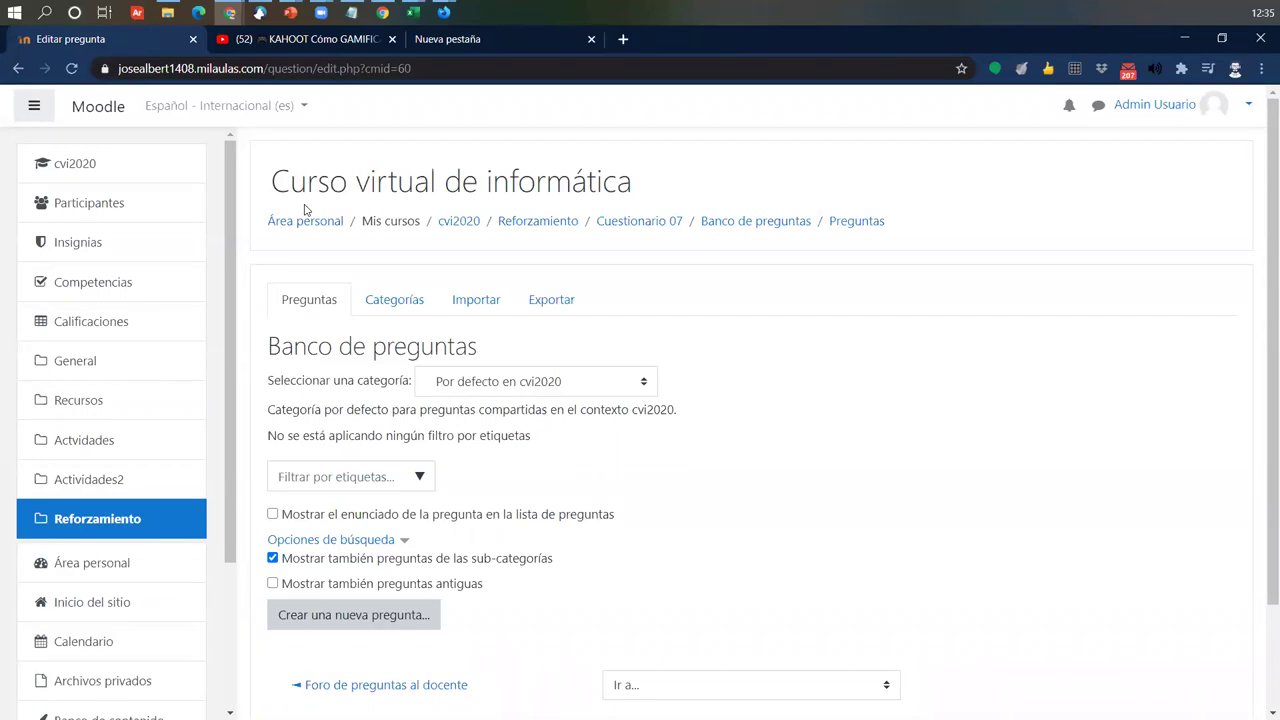
scroll(378, 510, "down", 2)
left_click(381, 504)
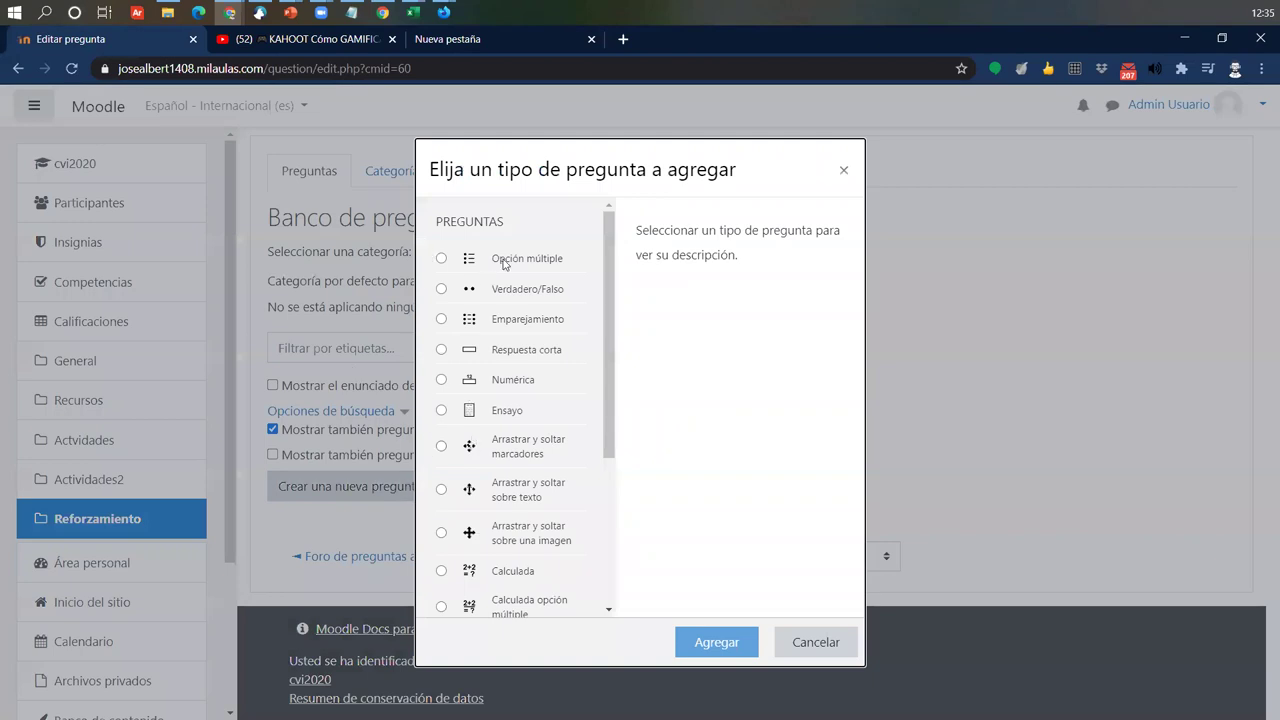
left_click(503, 261)
left_click(701, 648)
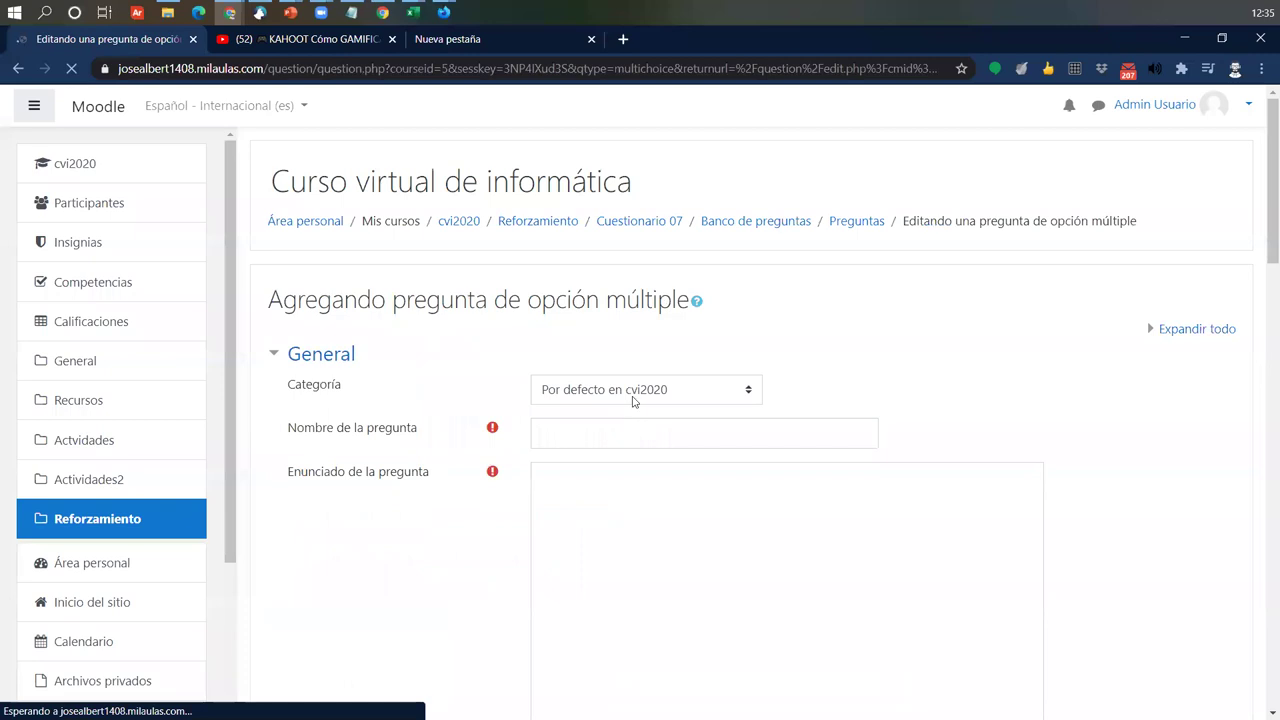
left_click(632, 399)
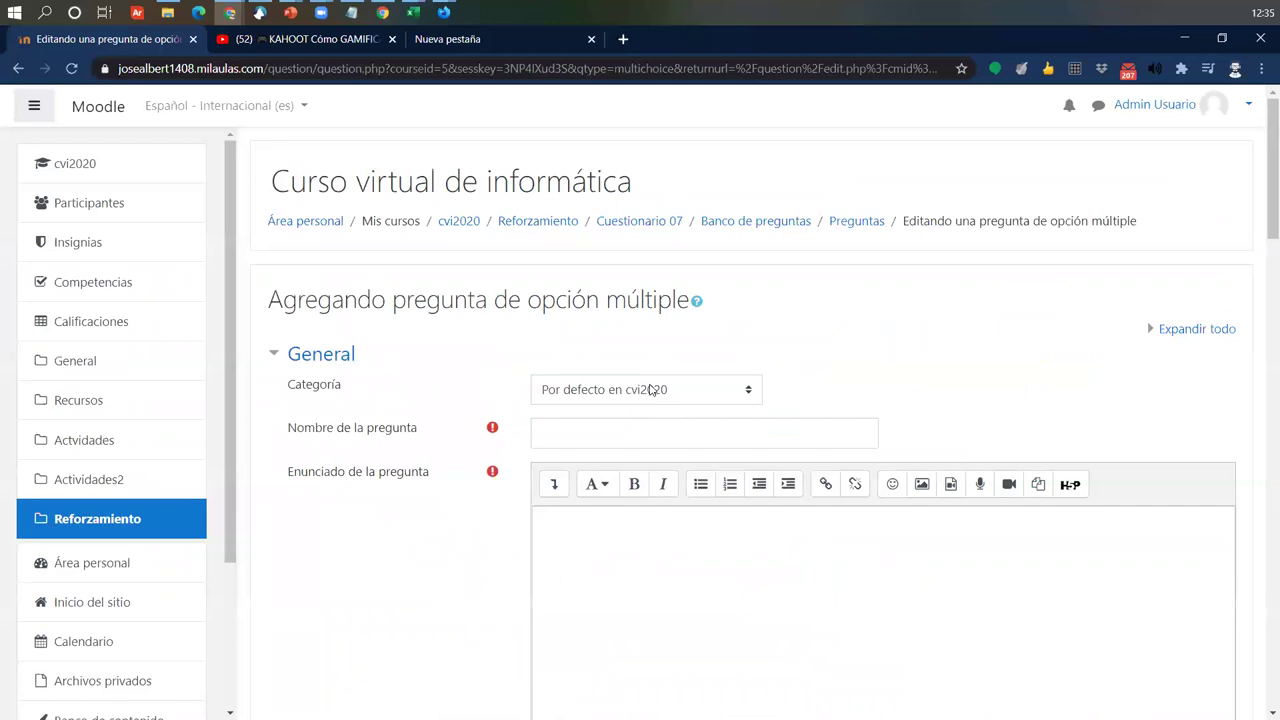
left_click(651, 389)
left_click(649, 451)
left_click(669, 428)
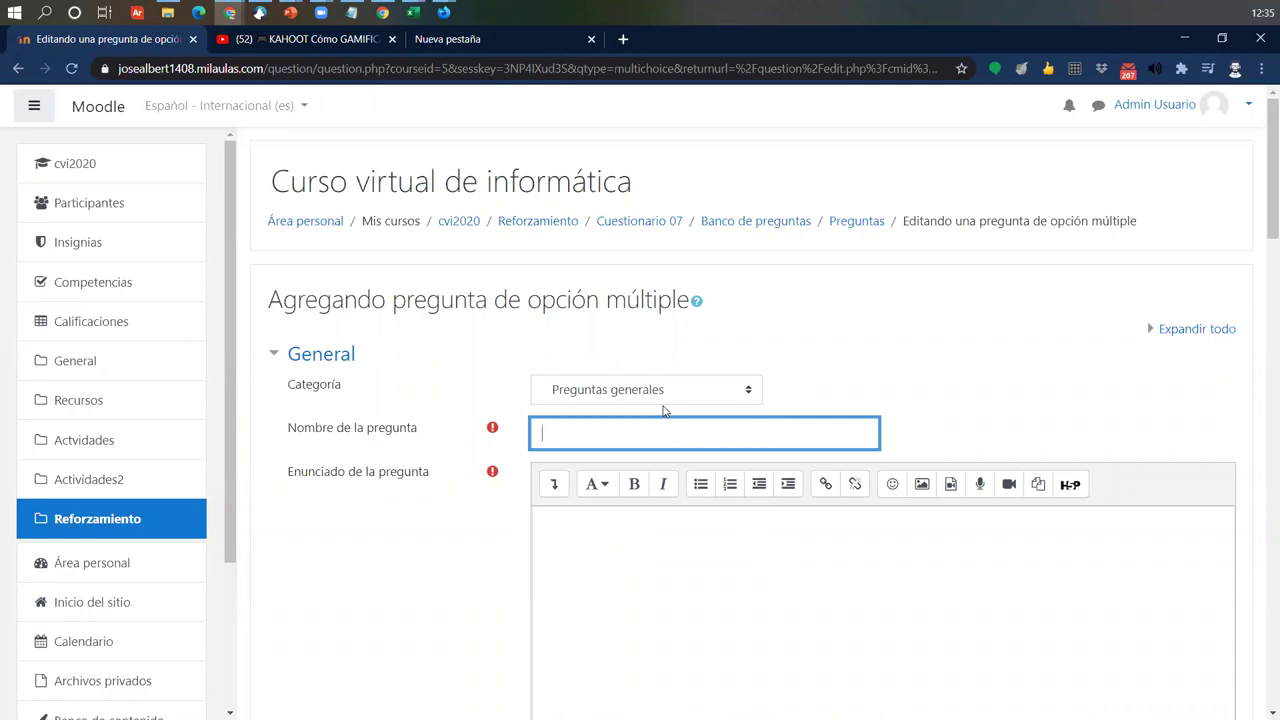
Step: Enter the question text 'Es una aplicación que me permite generar presentaciones interactiva…'
type("S")
key("Tab")
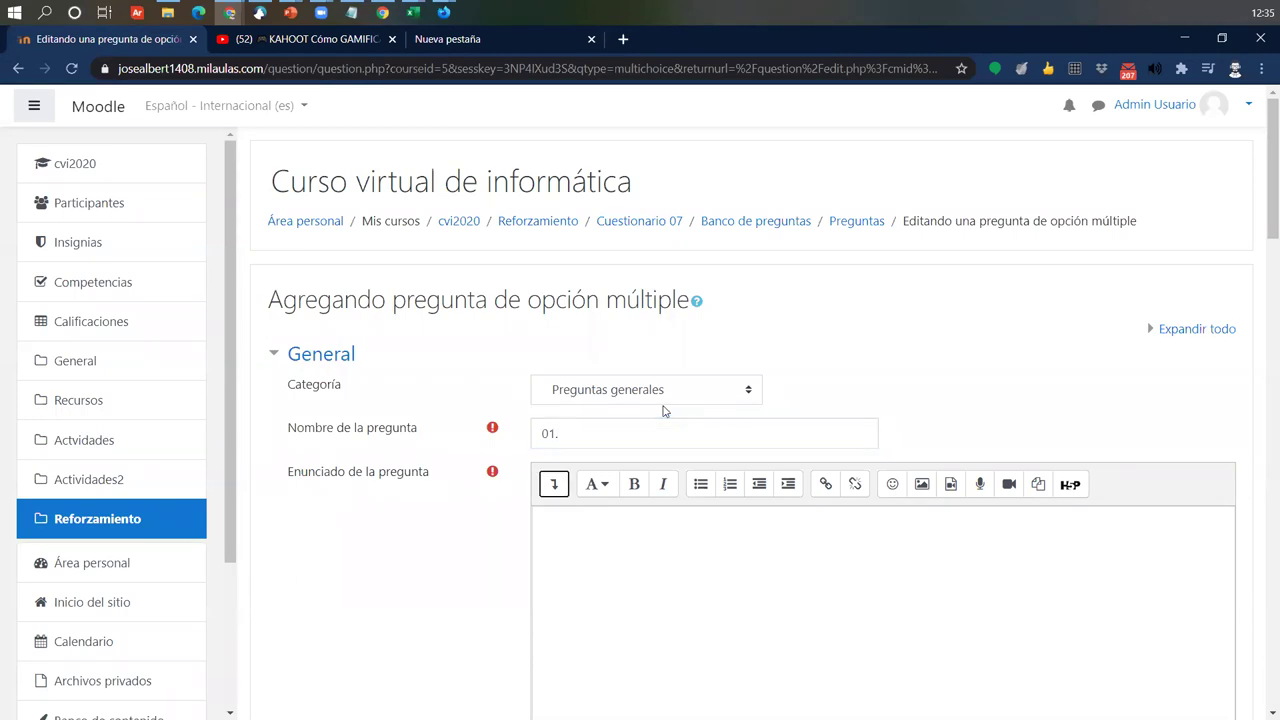
key("Tab")
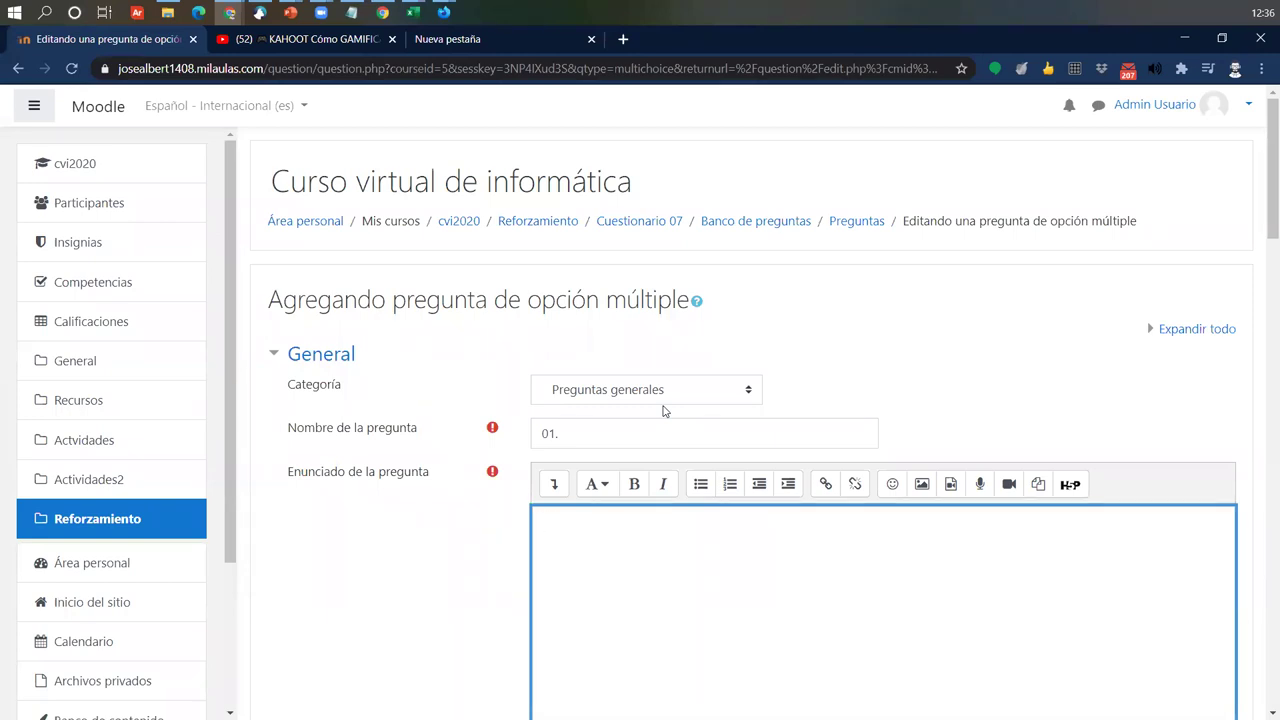
key("BackSpace")
type("Es una ap")
type("licacion")
key("BackSpace")
key("BackSpace")
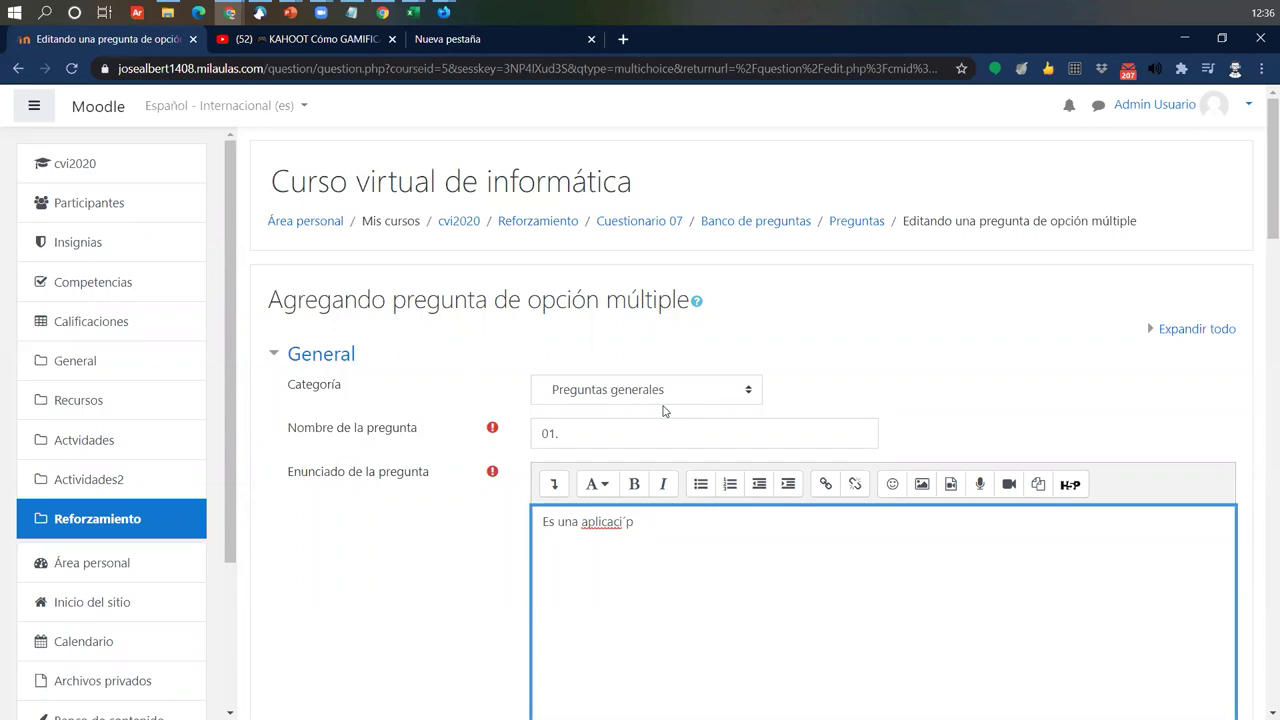
type("ón qu eme")
key("BackSpace")
key("BackSpace")
key("BackSpace")
type("e mepermite")
key("BackSpace")
key("BackSpace")
key("BackSpace")
type("permite ")
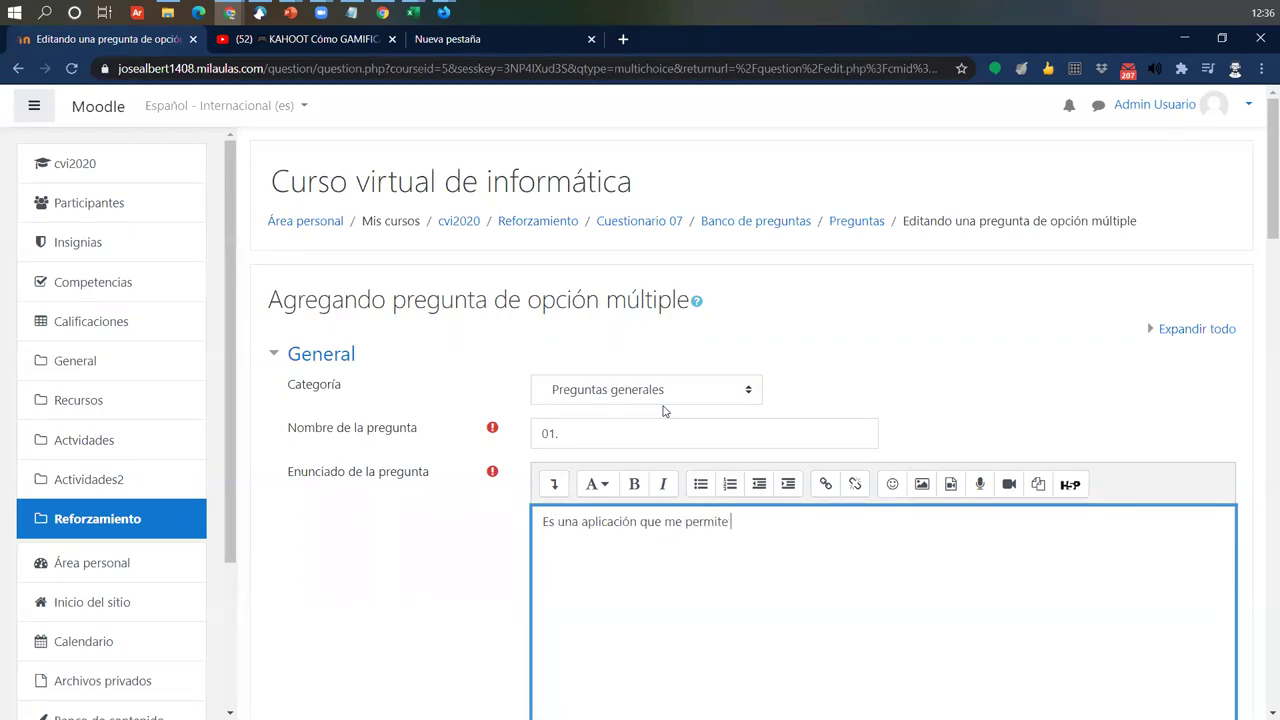
type("generar presentaciones on")
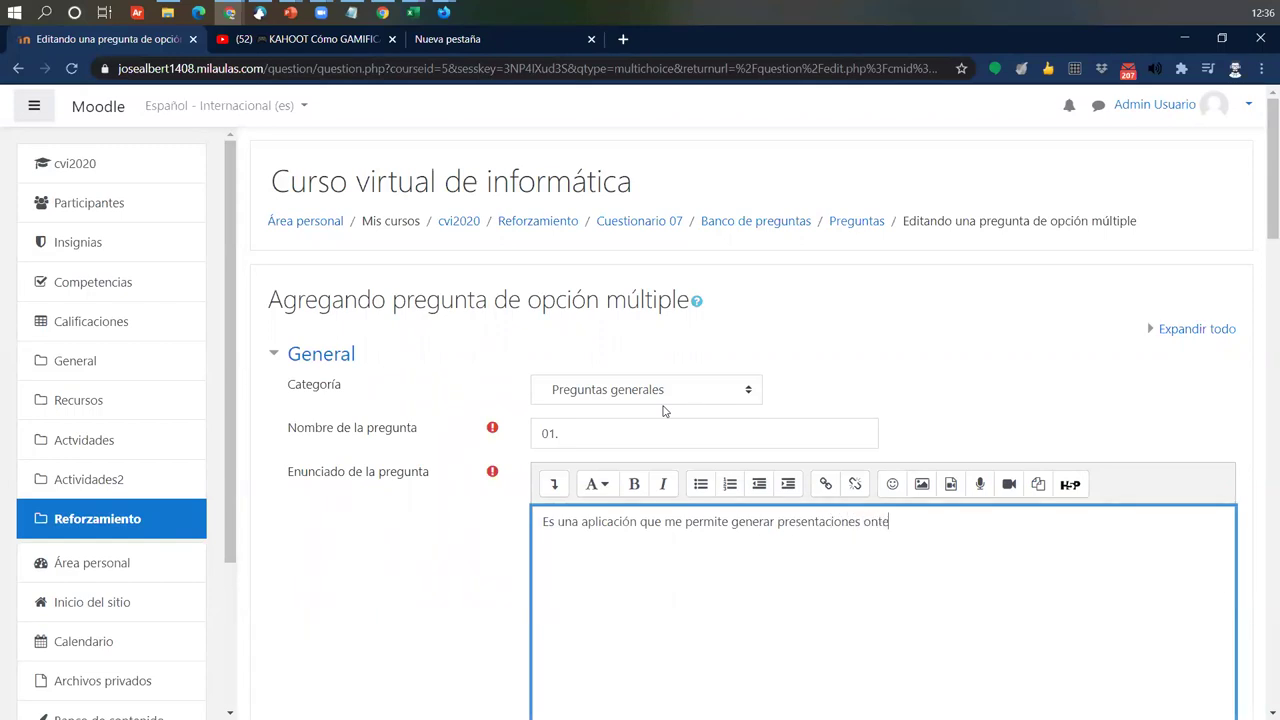
type("tere")
key("BackSpace")
key("BackSpace")
key("BackSpace")
type("activa")
Step: Add answers Genially at 100%, Word and Excel, then save the question
scroll(663, 410, "down", 10)
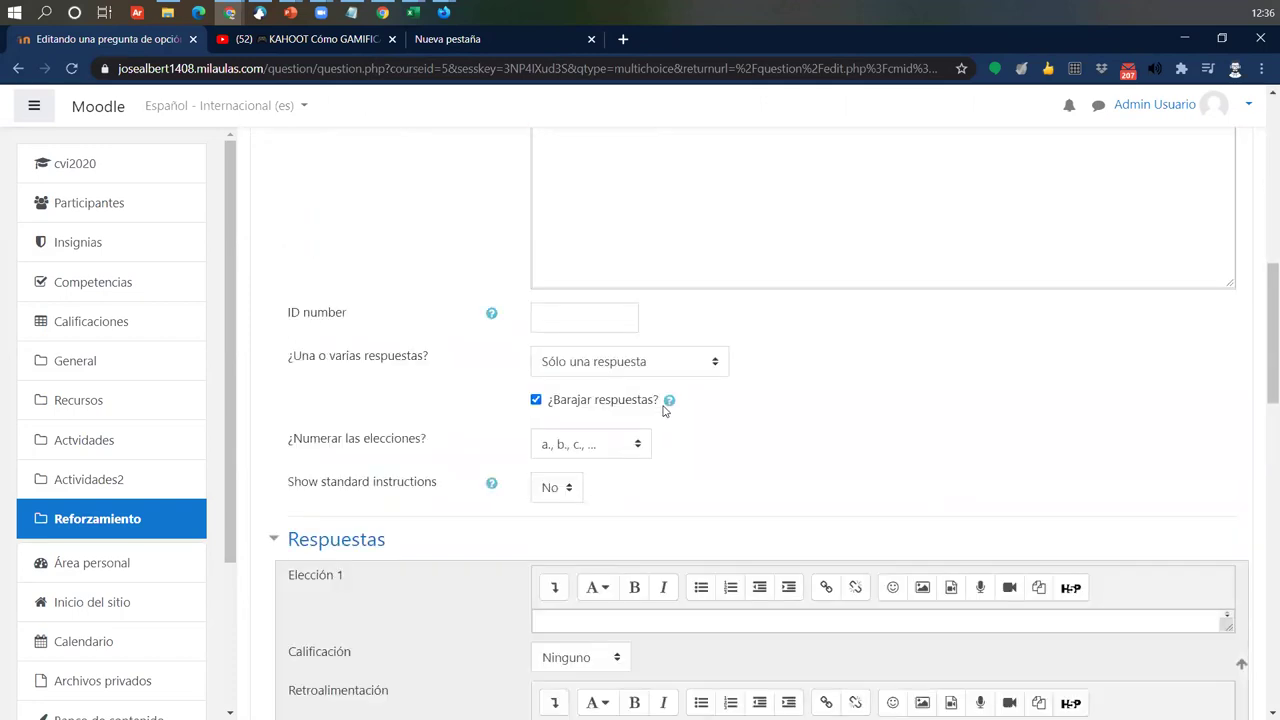
left_click(600, 456)
type("Genially")
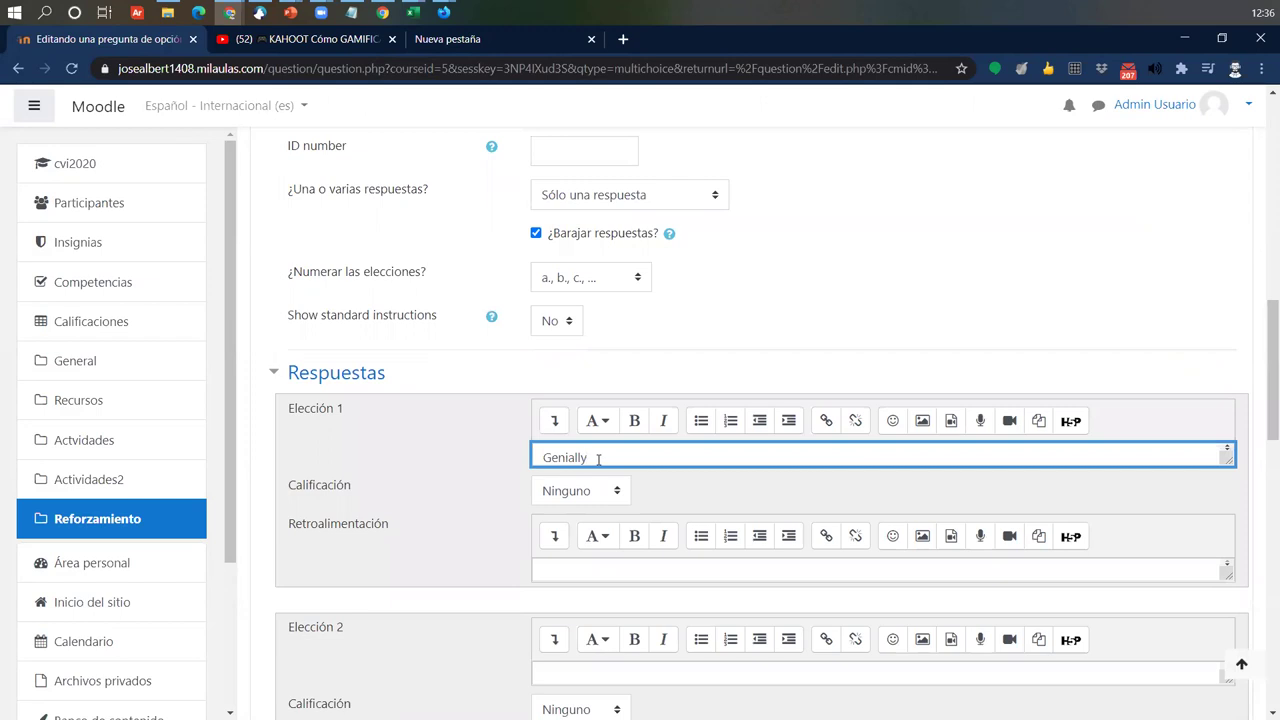
left_click(580, 490)
left_click(570, 140)
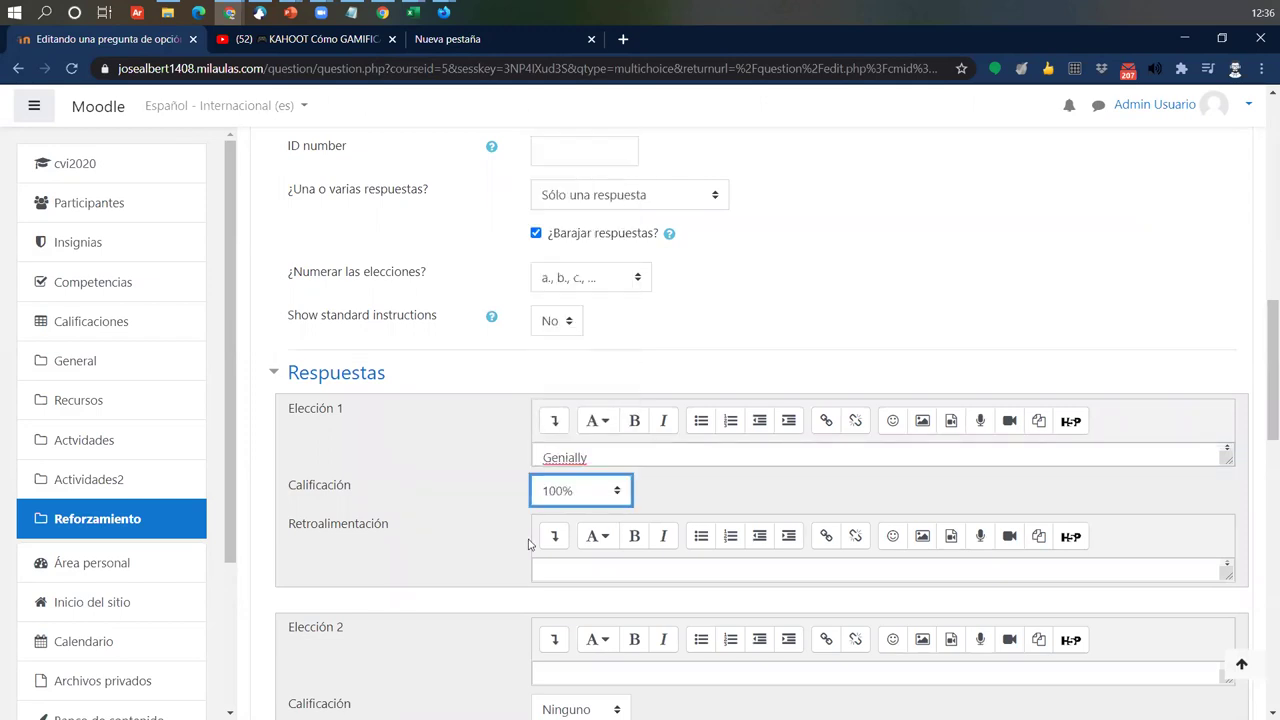
left_click(562, 674)
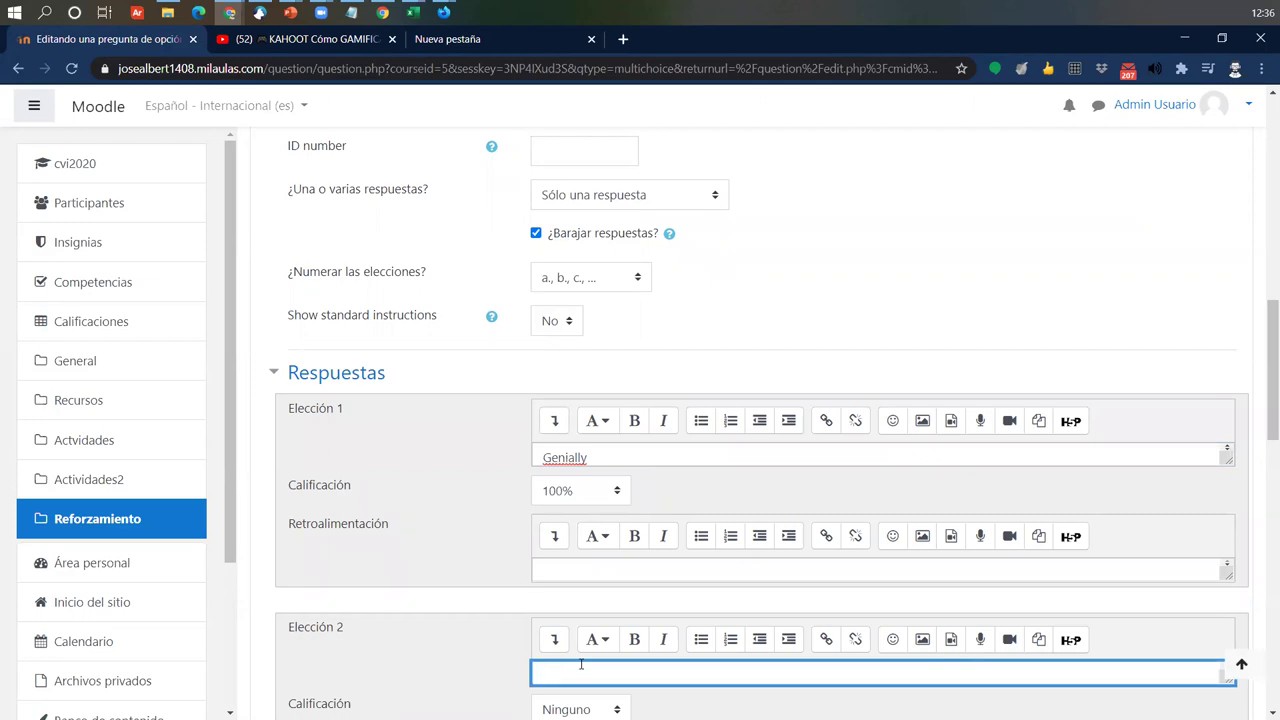
type("Word")
key("Return")
scroll(597, 609, "down", 2)
scroll(576, 680, "down", 3)
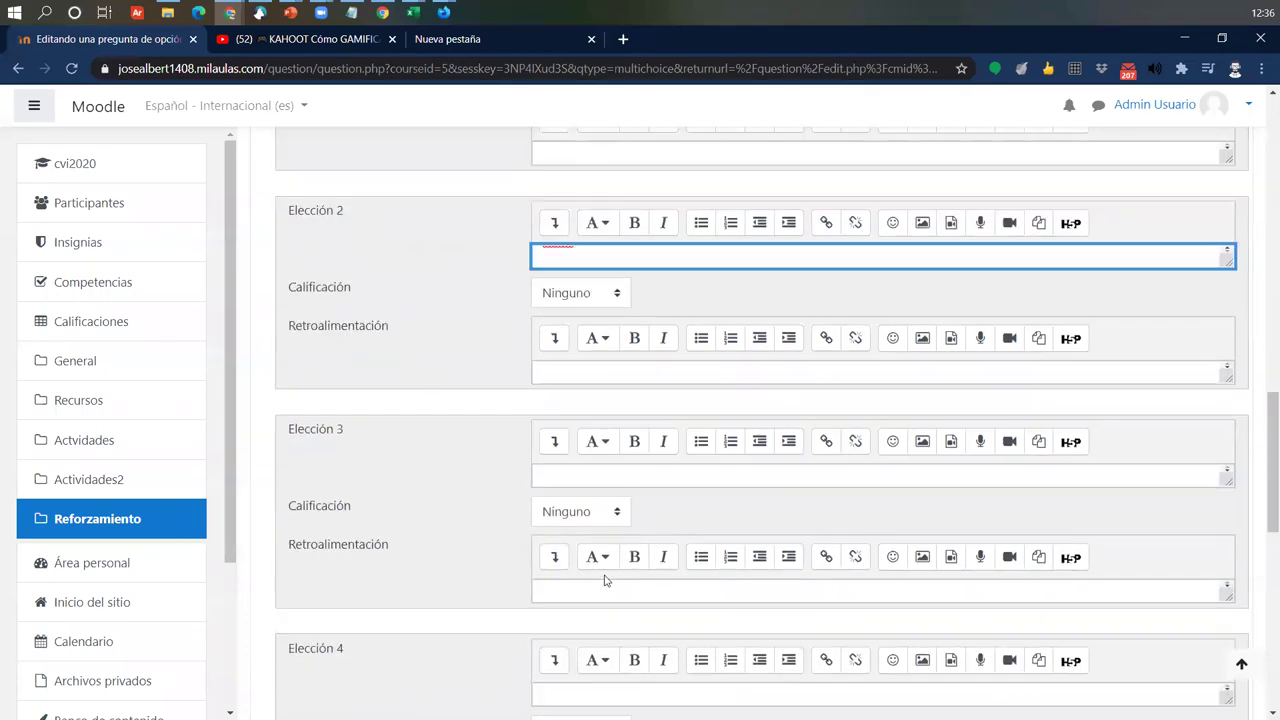
left_click(598, 478)
type("Excel")
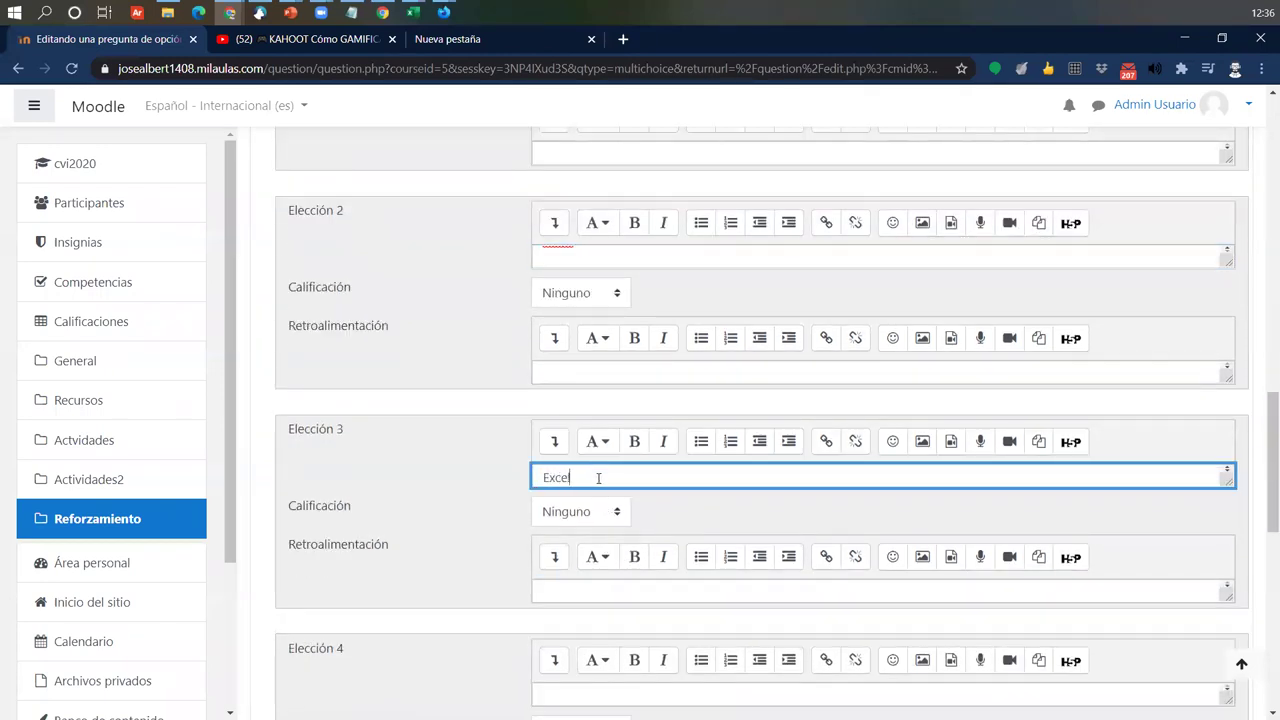
scroll(460, 383, "down", 8)
left_click(615, 562)
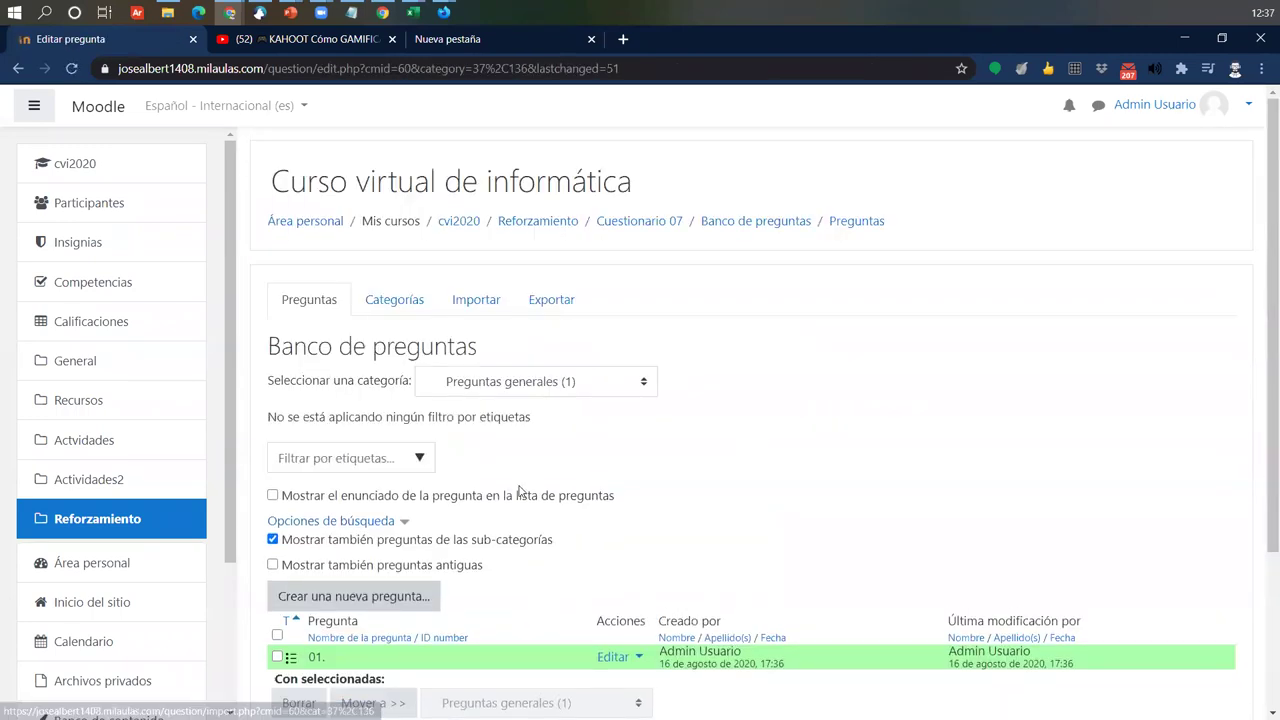
Step: Start a new Verdadero/Falso question
left_click(410, 379)
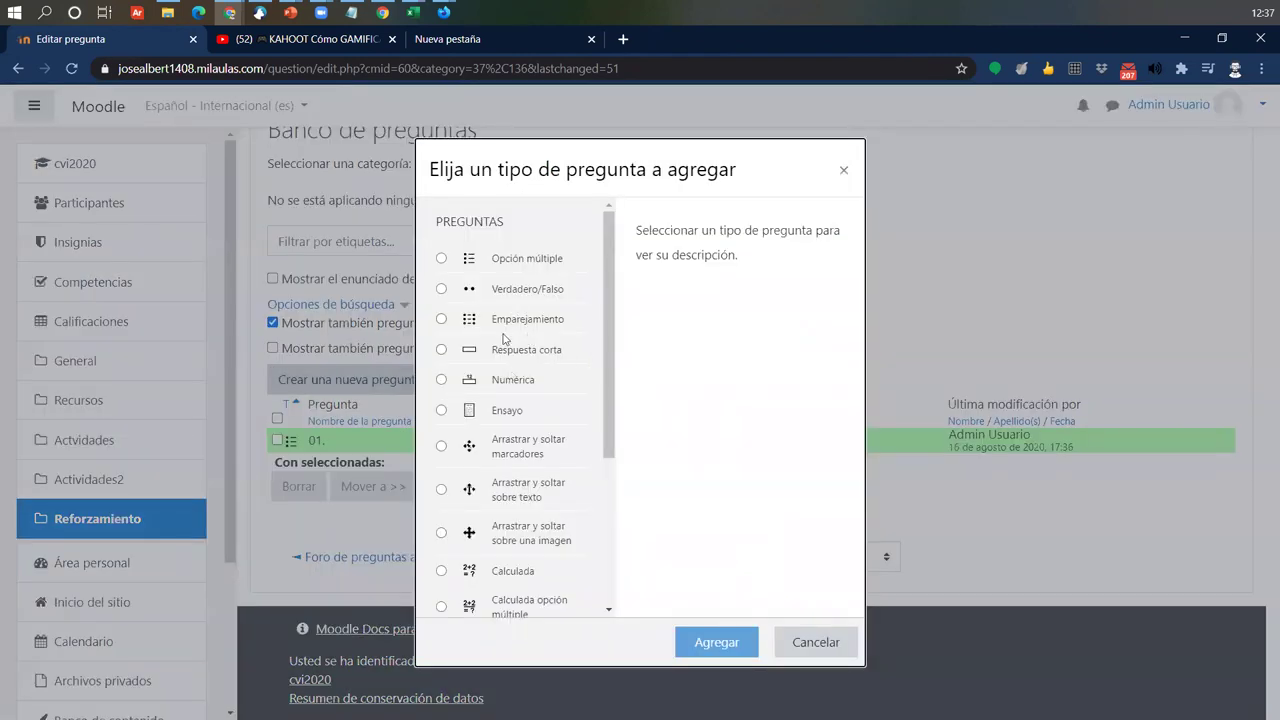
left_click(532, 322)
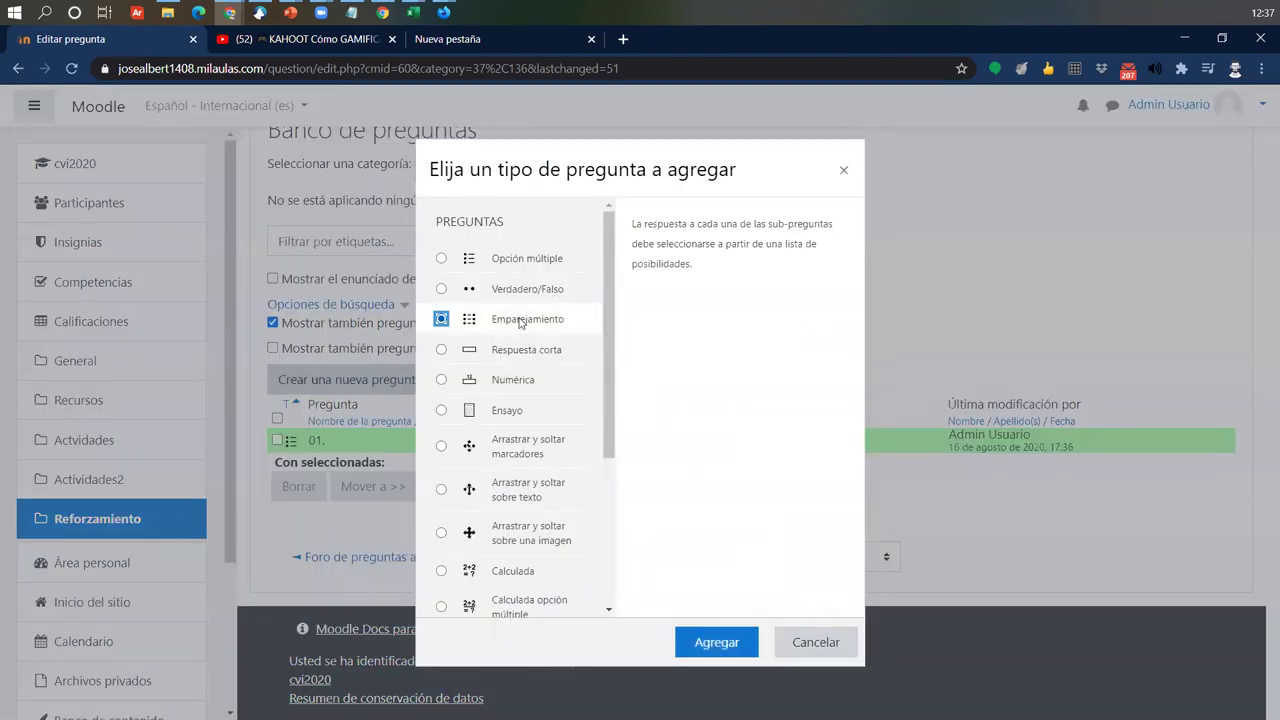
left_click(525, 289)
left_click(717, 641)
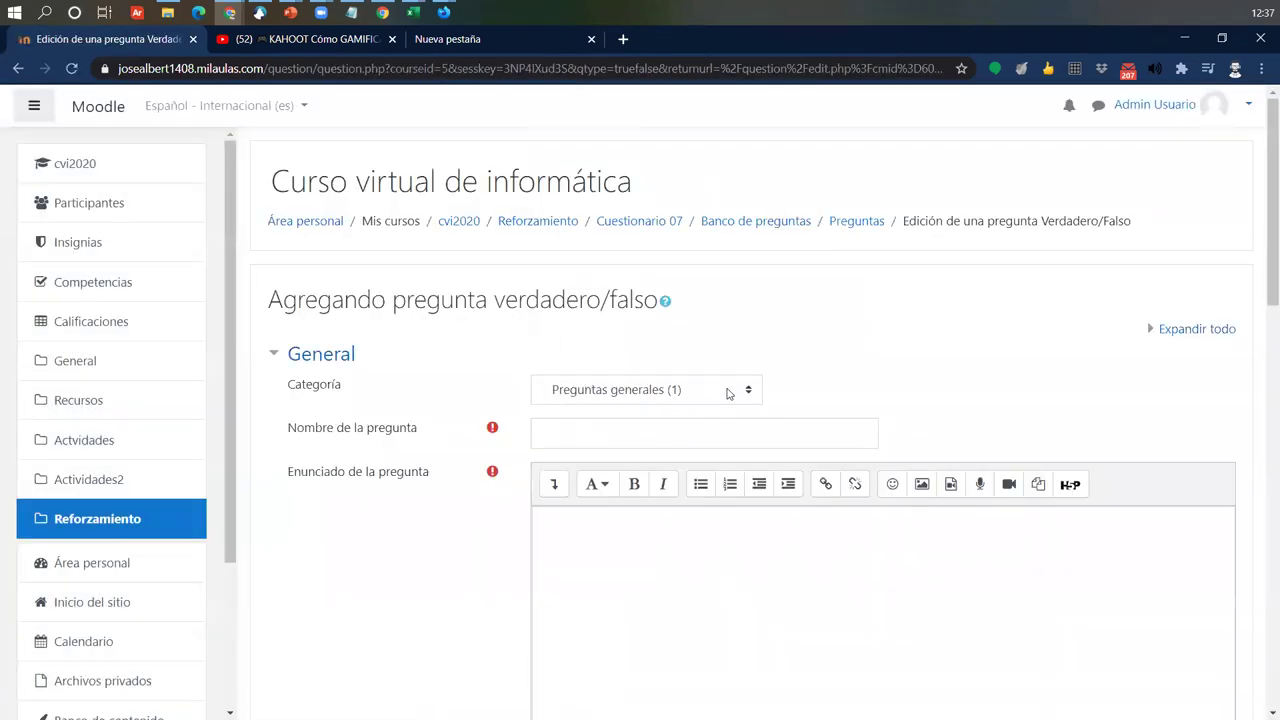
Step: Name it 02., write 'Con Genially puedo hacer infografías', mark Verdadero correct, and save
left_click(685, 423)
type("02.")
key("Tab")
key("Tab")
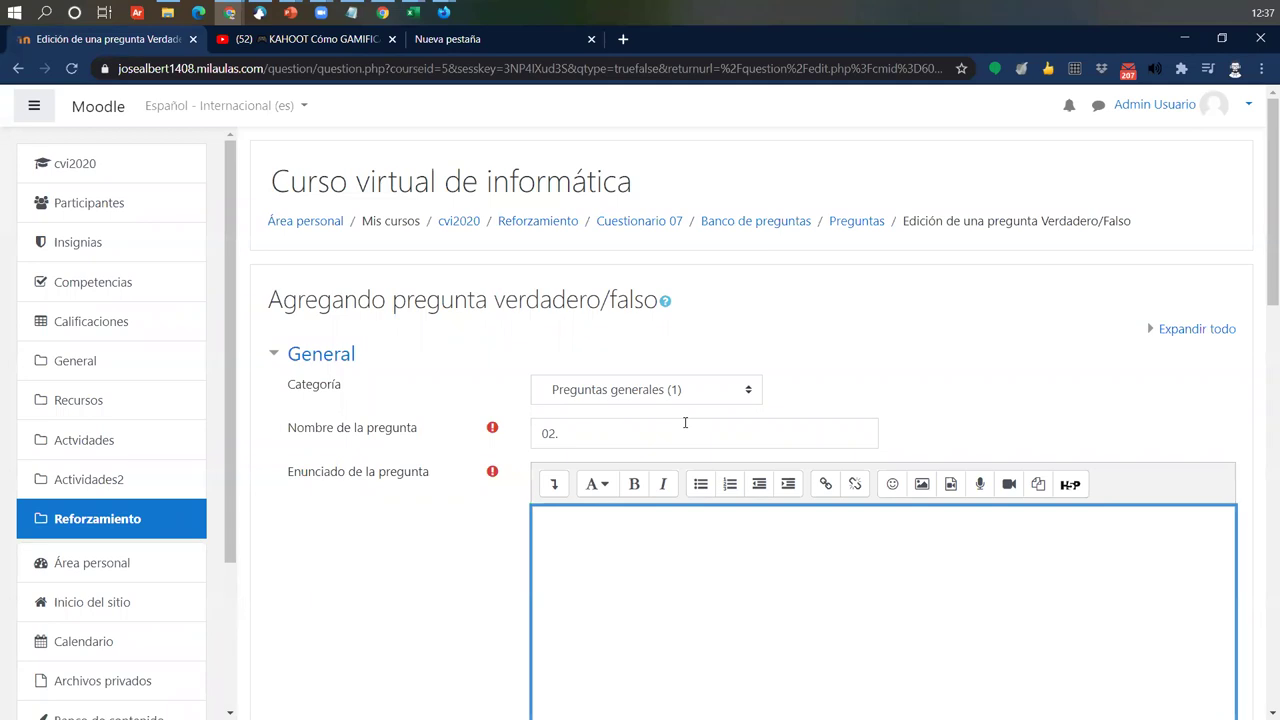
type("COn genially pue")
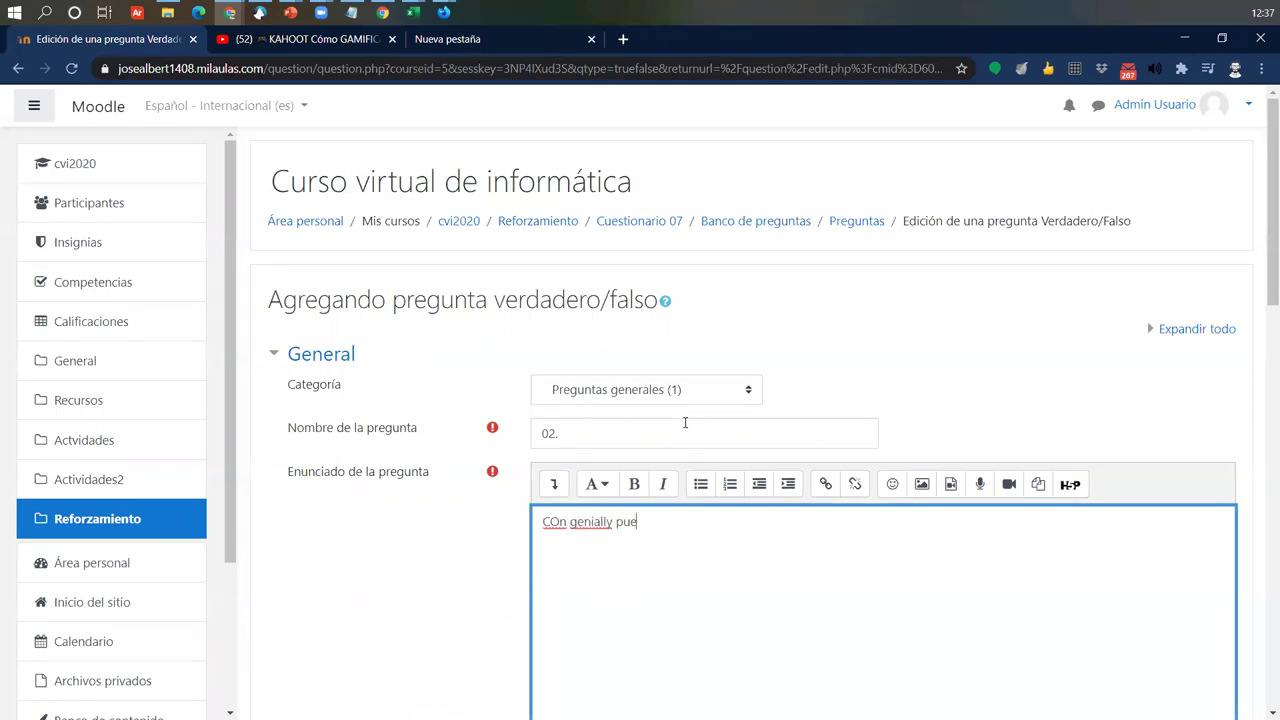
type("do hcer in")
key("BackSpace")
key("BackSpace")
key("BackSpace")
key("BackSpace")
key("BackSpace")
key("BackSpace")
key("BackSpace")
key("BackSpace")
key("BackSpace")
key("BackSpace")
key("BackSpace")
key("BackSpace")
key("BackSpace")
key("BackSpace")
key("BackSpace")
key("BackSpace")
key("BackSpace")
key("BackSpace")
key("BackSpace")
key("BackSpace")
key("BackSpace")
key("BackSpace")
type("on Genially puedo hacer")
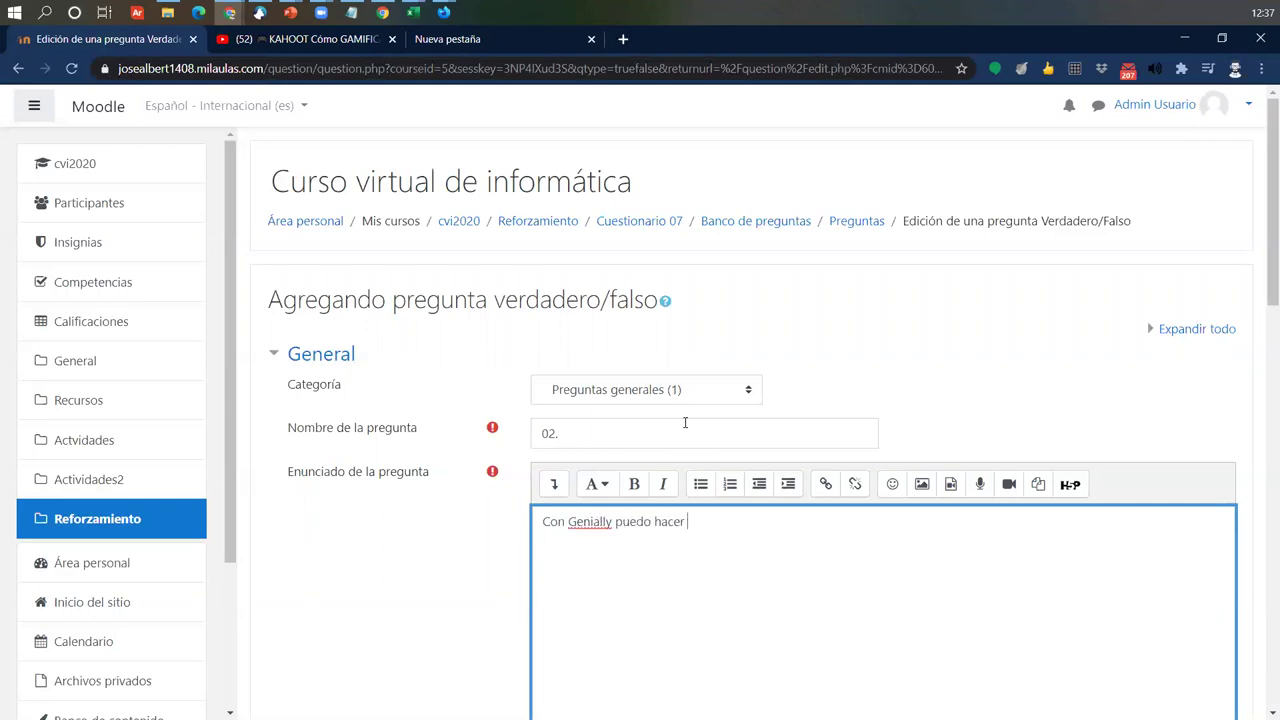
type(" infografías")
scroll(727, 478, "down", 5)
left_click(590, 626)
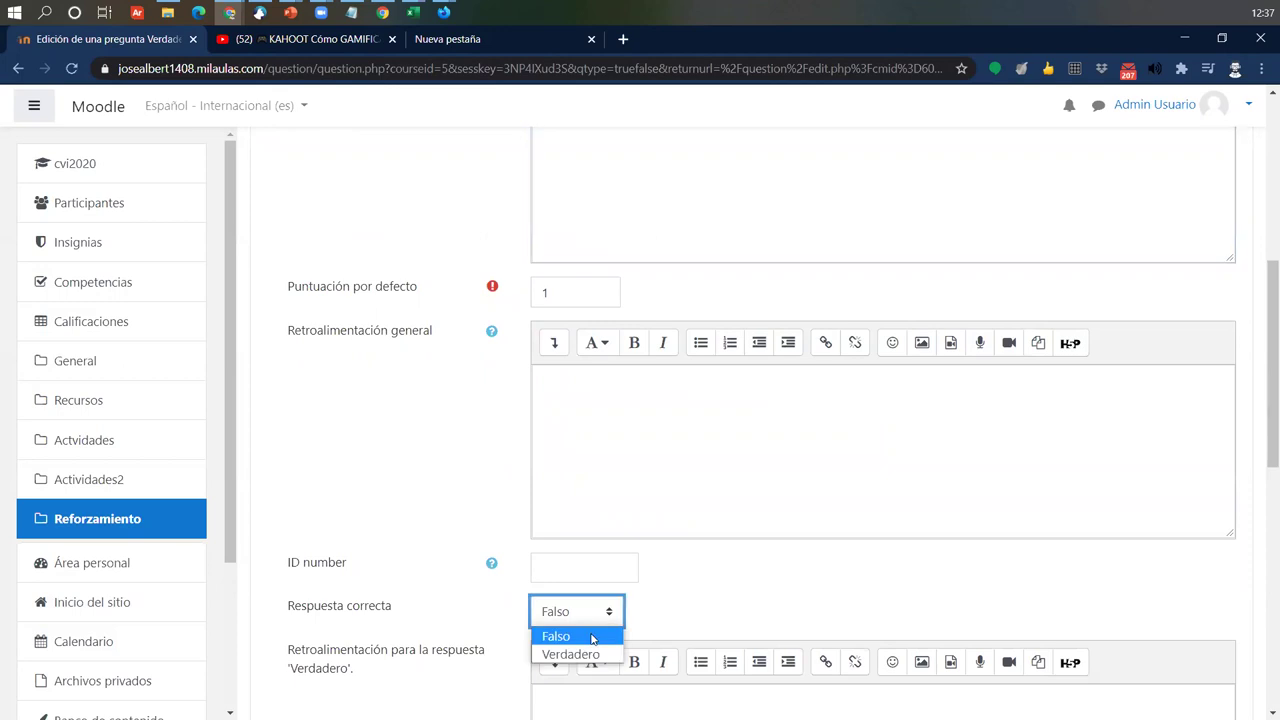
left_click(452, 626)
scroll(452, 626, "down", 8)
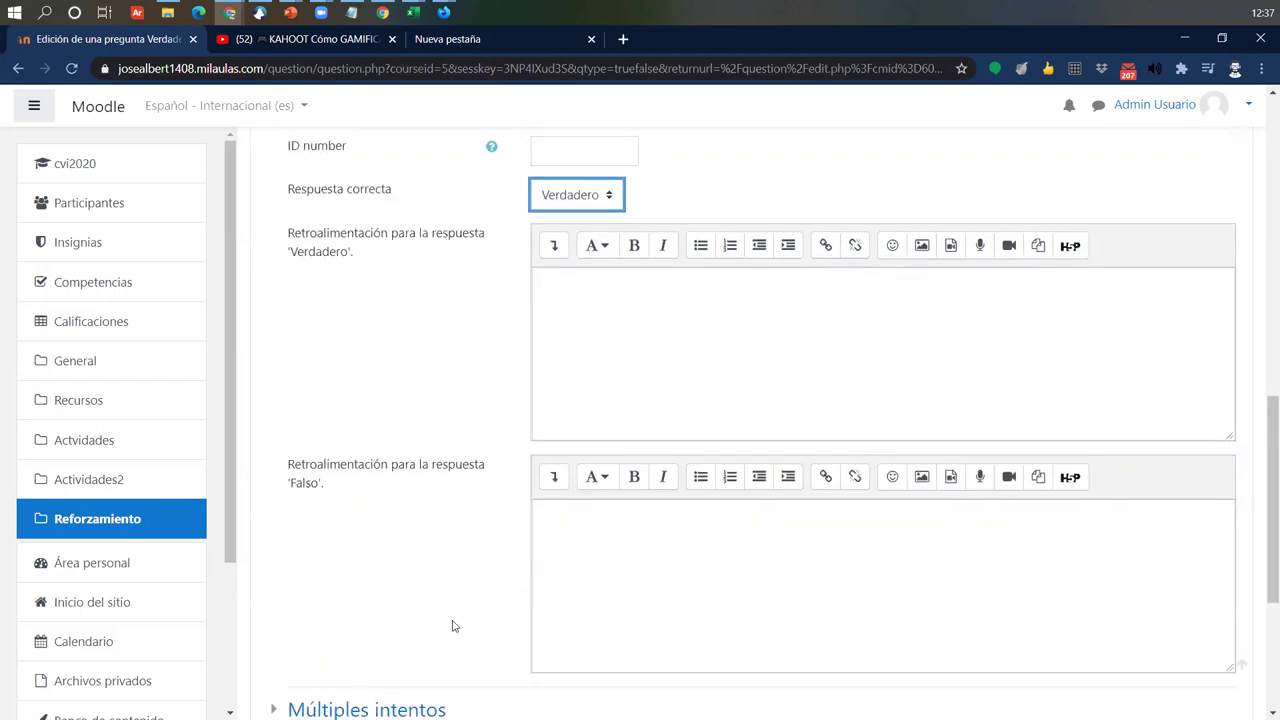
left_click(568, 535)
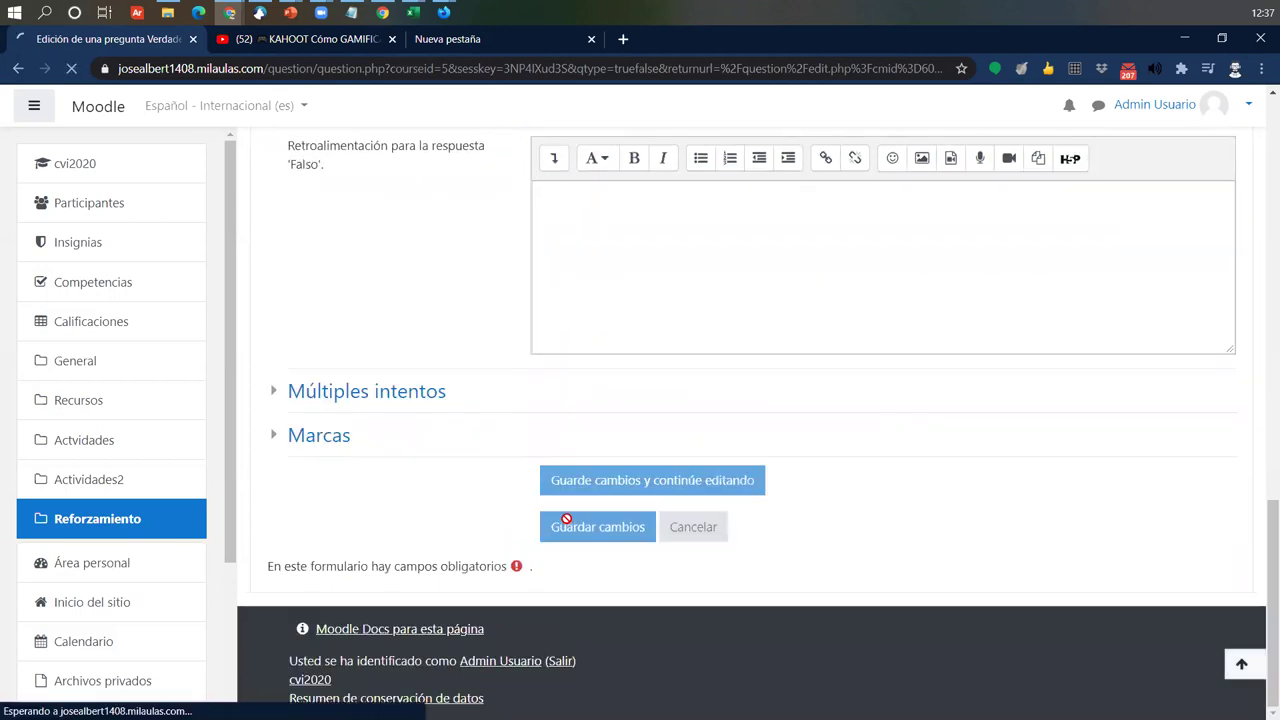
scroll(725, 432, "down", 2)
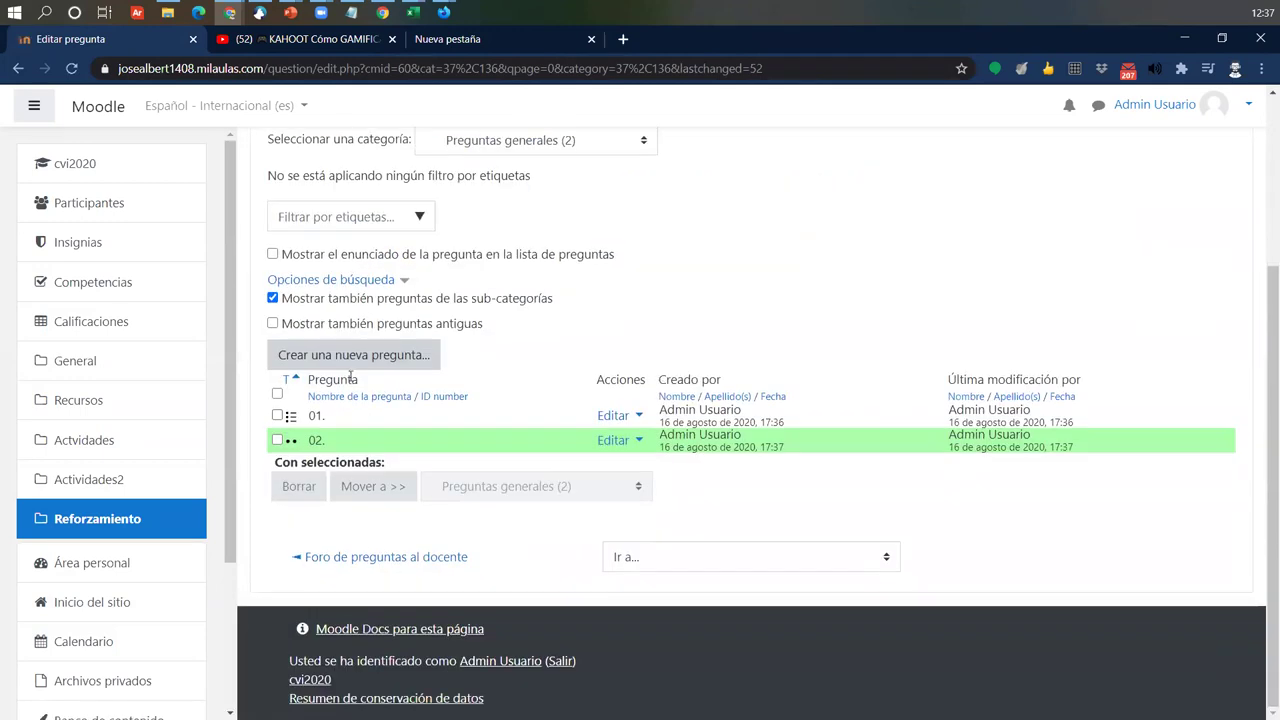
Step: Create a Verdadero/Falso question named 03 with text 'Youtube me permite alojar videos.'
left_click(350, 355)
left_click(478, 287)
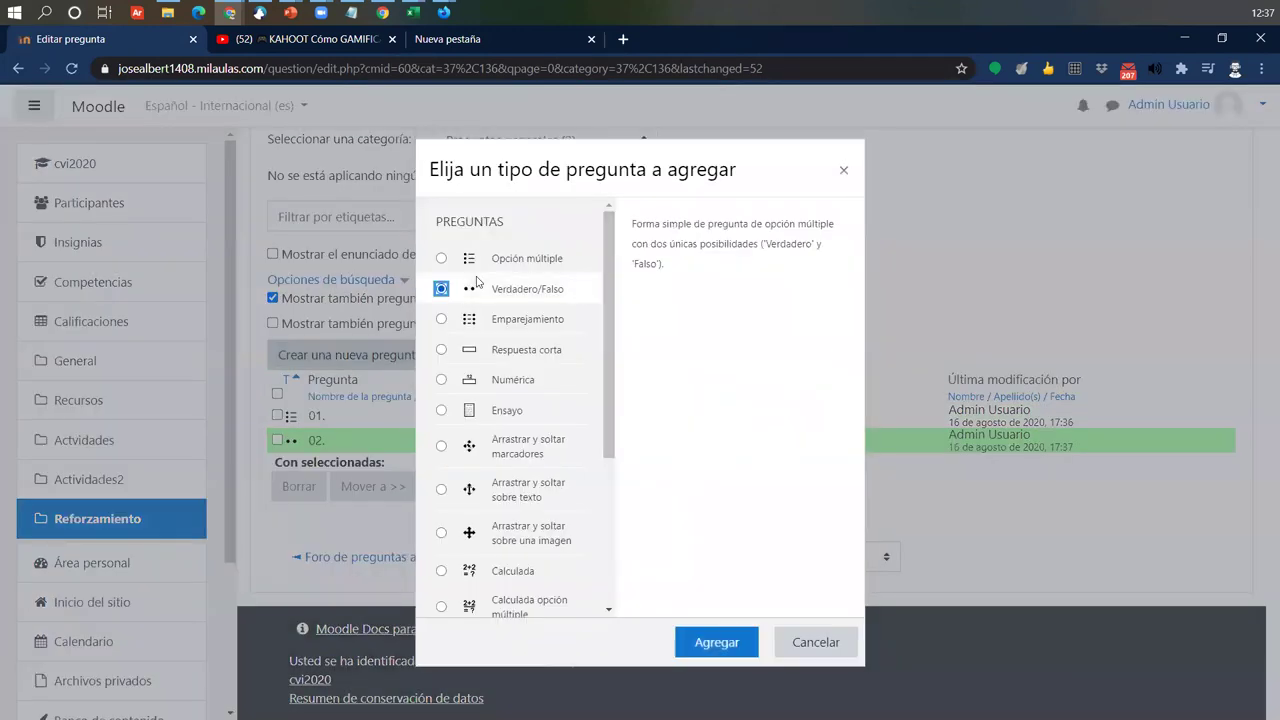
left_click(740, 646)
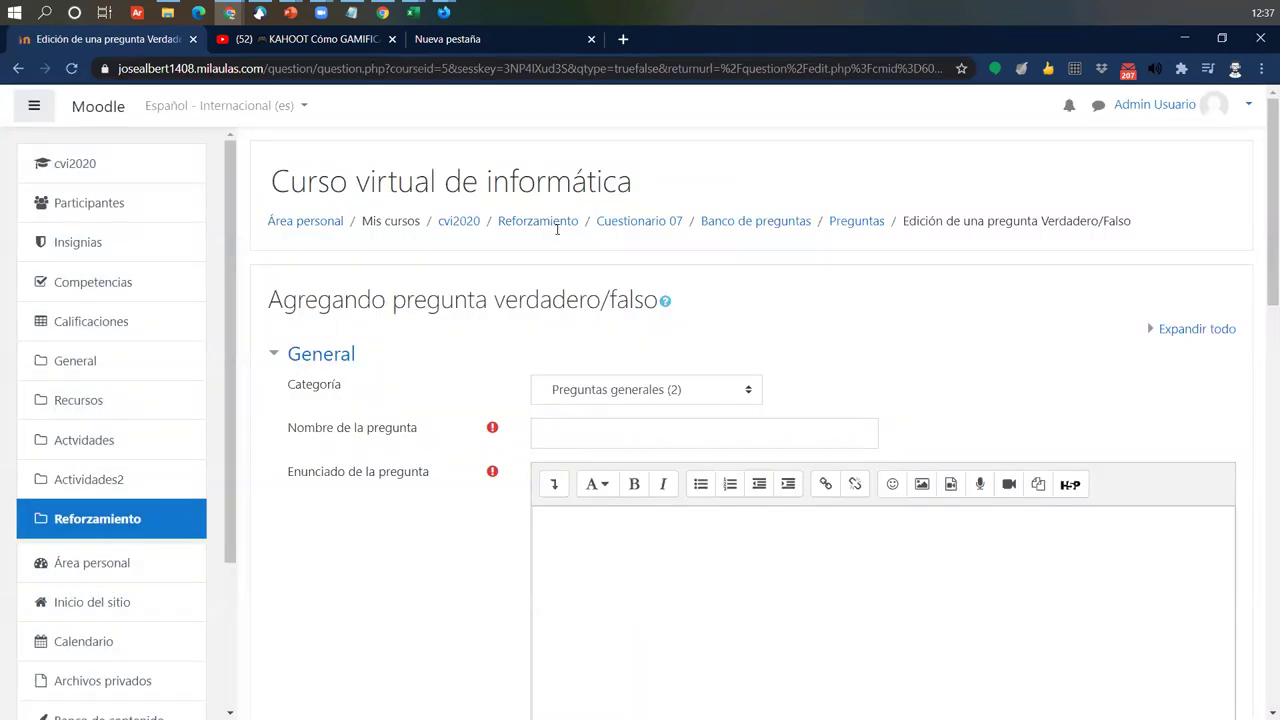
left_click(649, 430)
type("03")
key("Tab")
key("Tab")
type("Youtube")
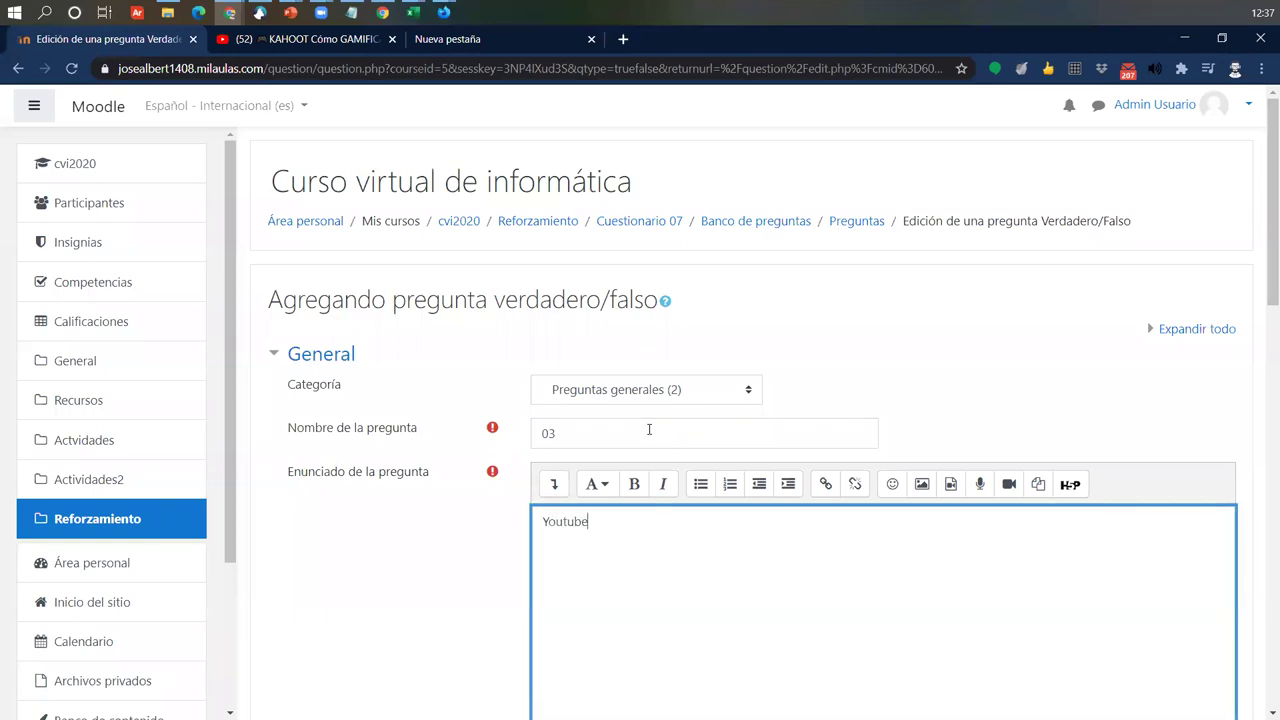
type(" me permite alojar videos.")
Step: Set Respuesta correcta to Verdadero and save the question
scroll(486, 583, "down", 7)
left_click(597, 372)
left_click(560, 402)
scroll(540, 500, "down", 3)
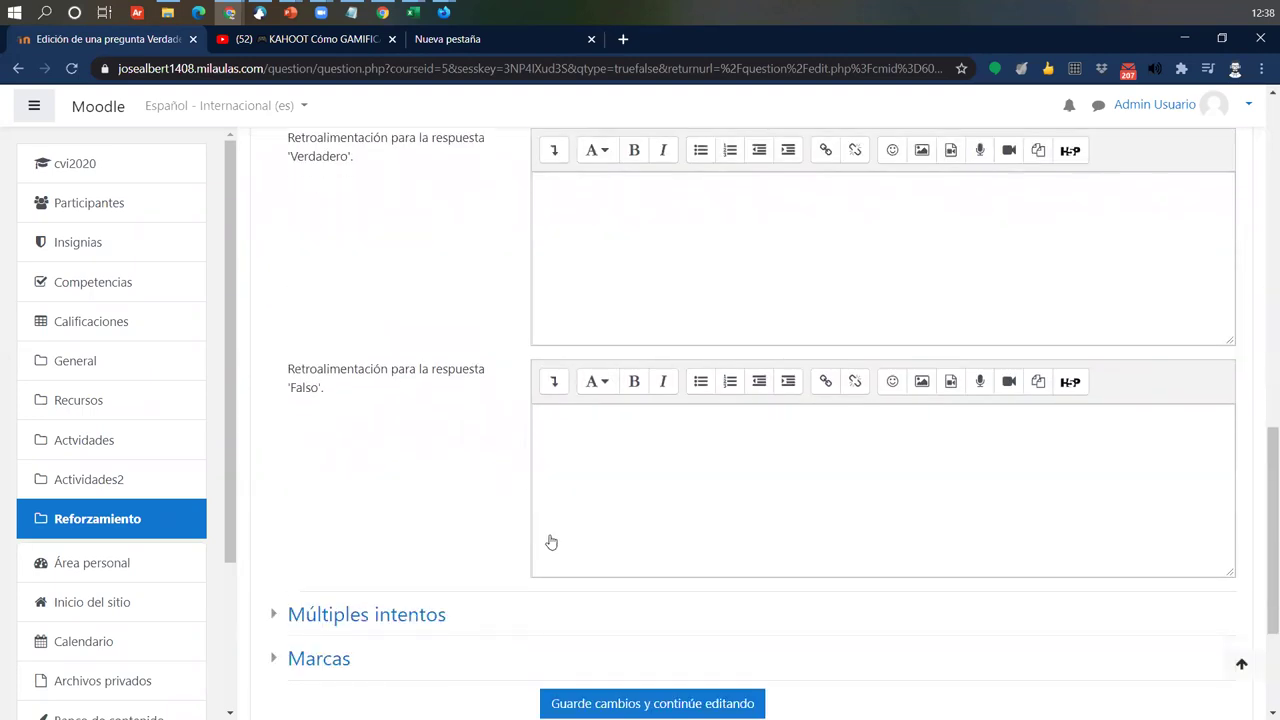
scroll(551, 542, "down", 3)
left_click(626, 538)
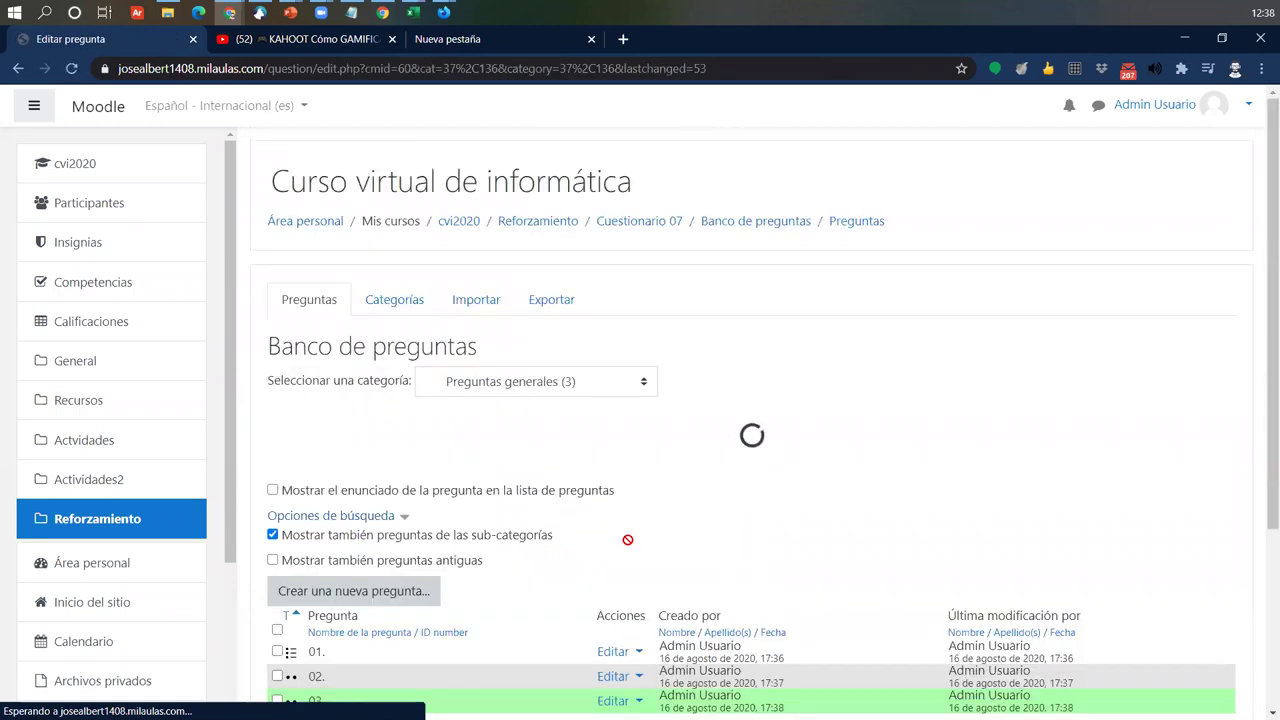
scroll(480, 560, "down", 3)
scroll(600, 420, "up", 3)
Step: In Cuestionario 07's editor, choose Agregar > una pregunta aleatoria with category Preguntas generales
left_click(613, 224)
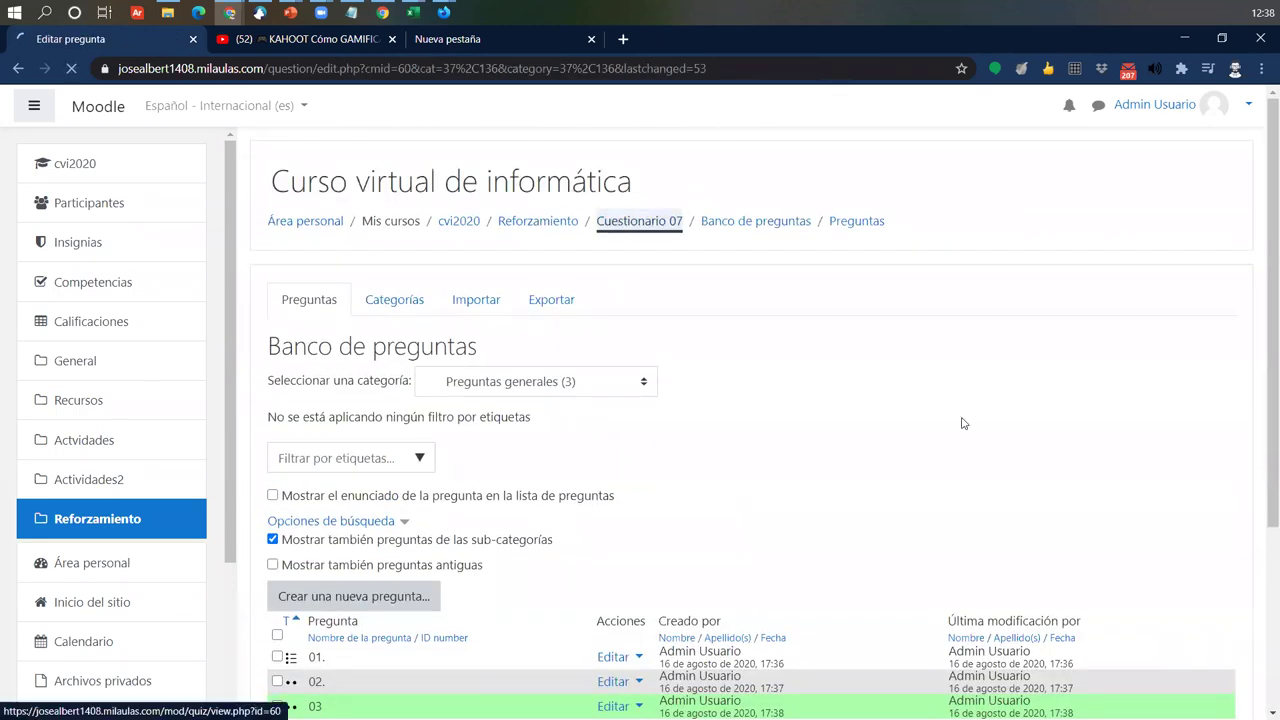
left_click(757, 489)
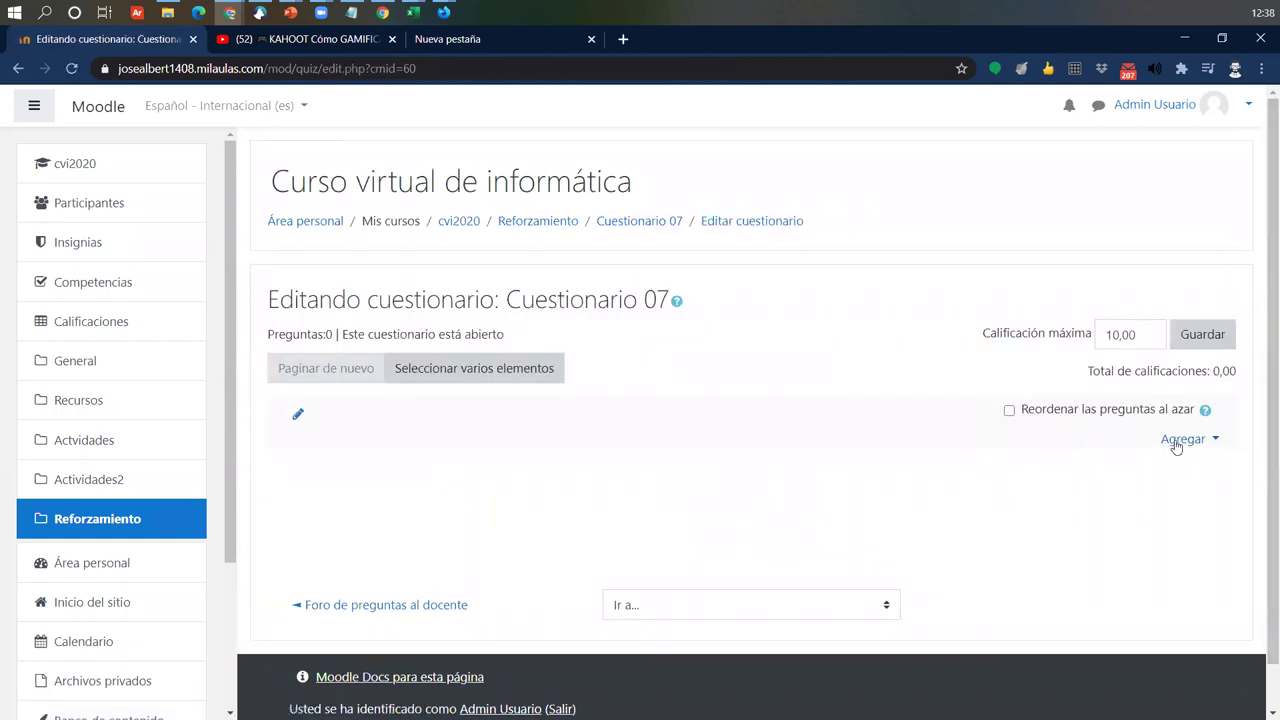
left_click(1180, 439)
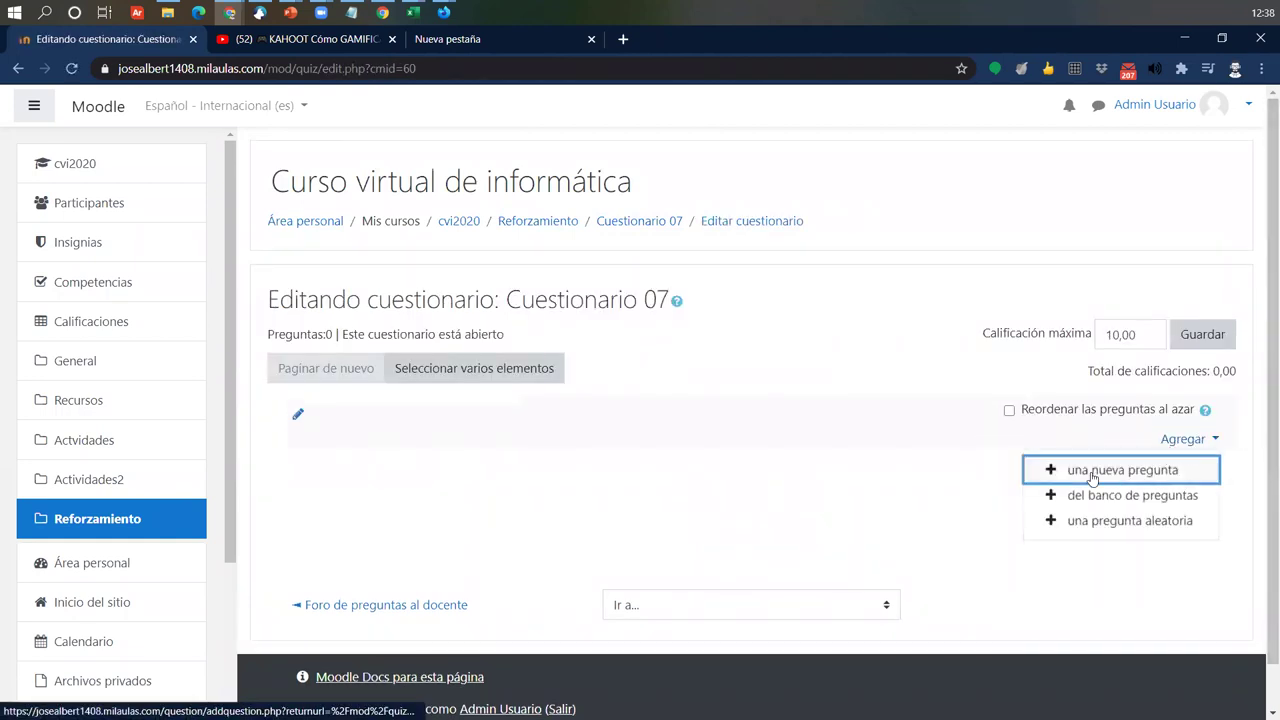
left_click(1113, 522)
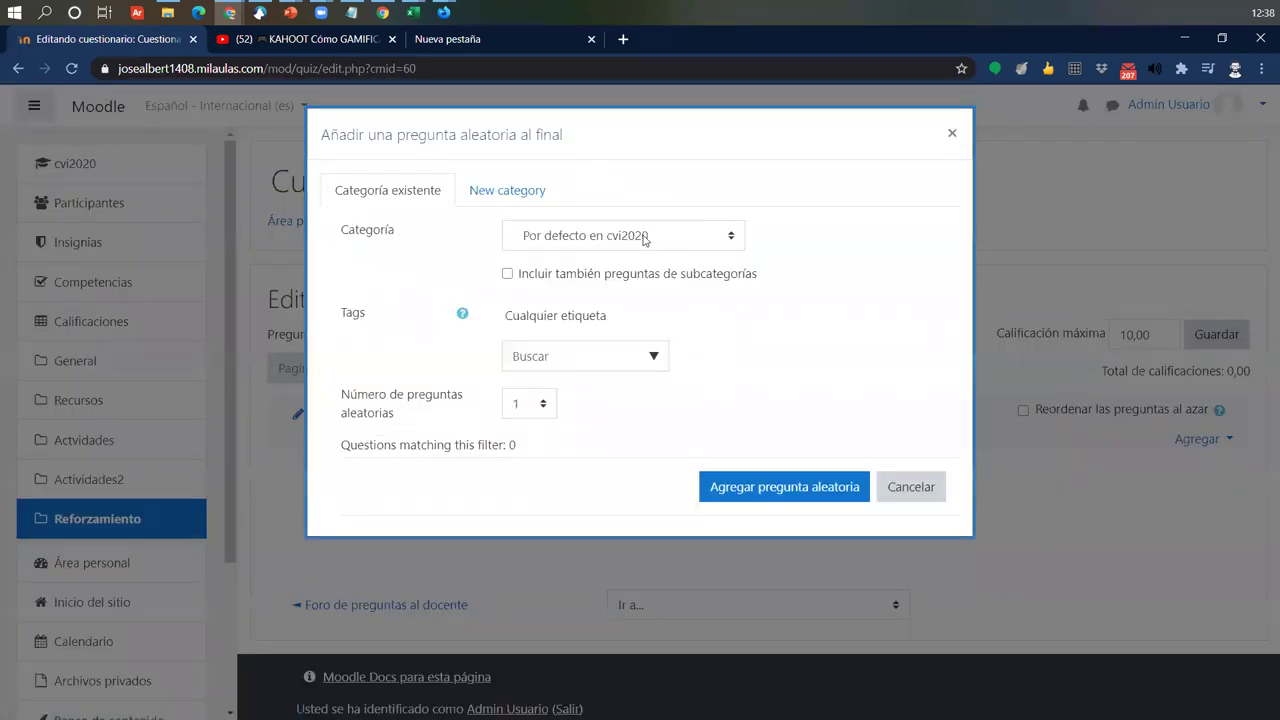
left_click(645, 241)
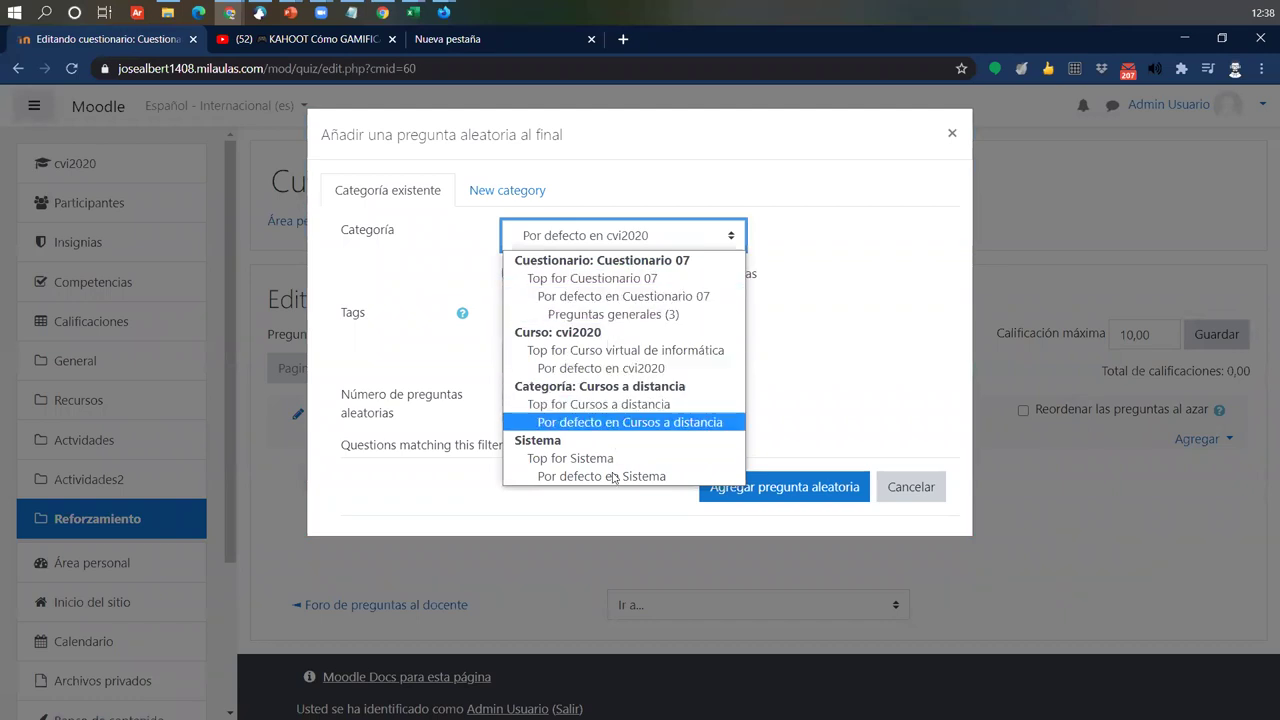
left_click(686, 314)
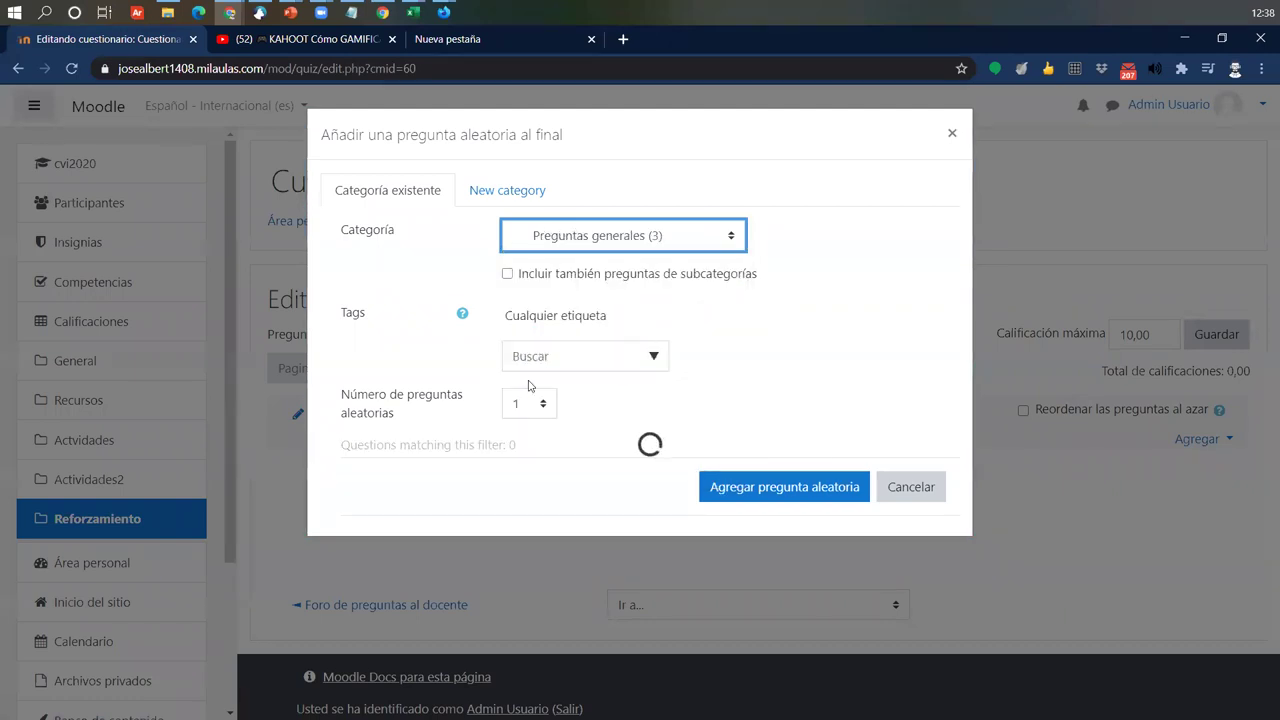
left_click_drag(349, 397, 453, 420)
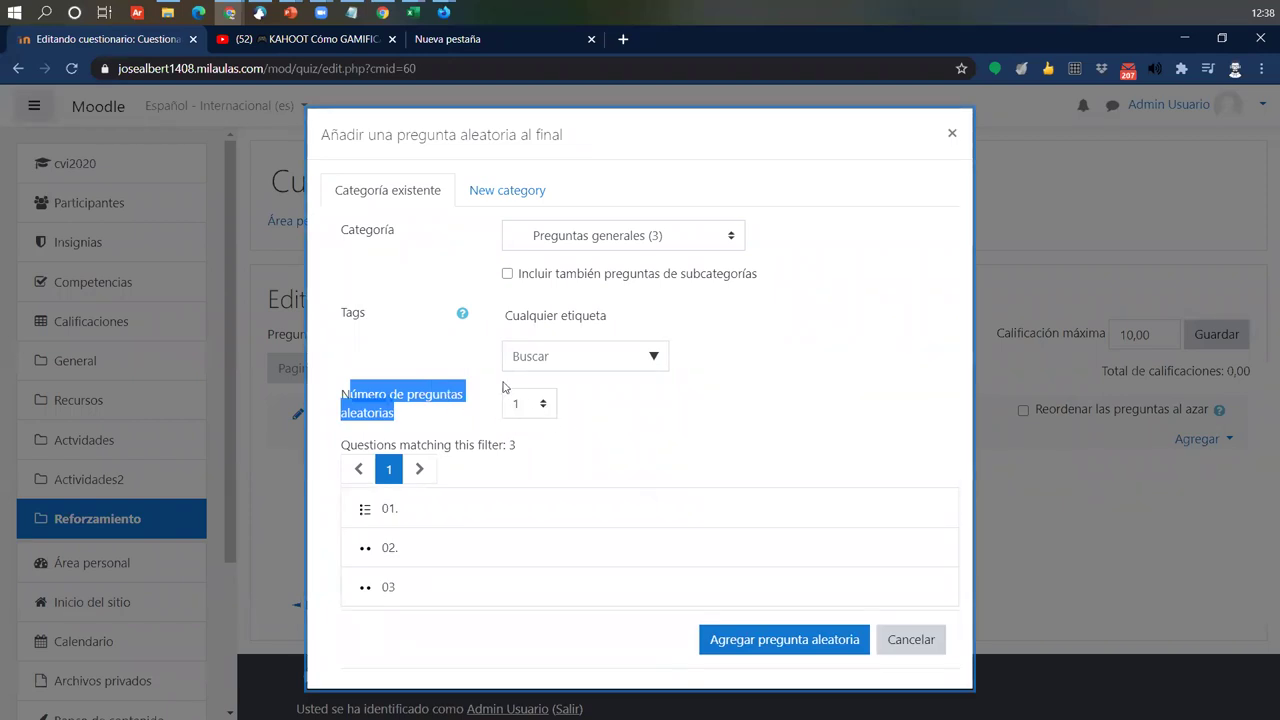
left_click(750, 625)
Step: Confirm with Agregar pregunta aleatoria, adding the random question to the quiz
left_click(749, 637)
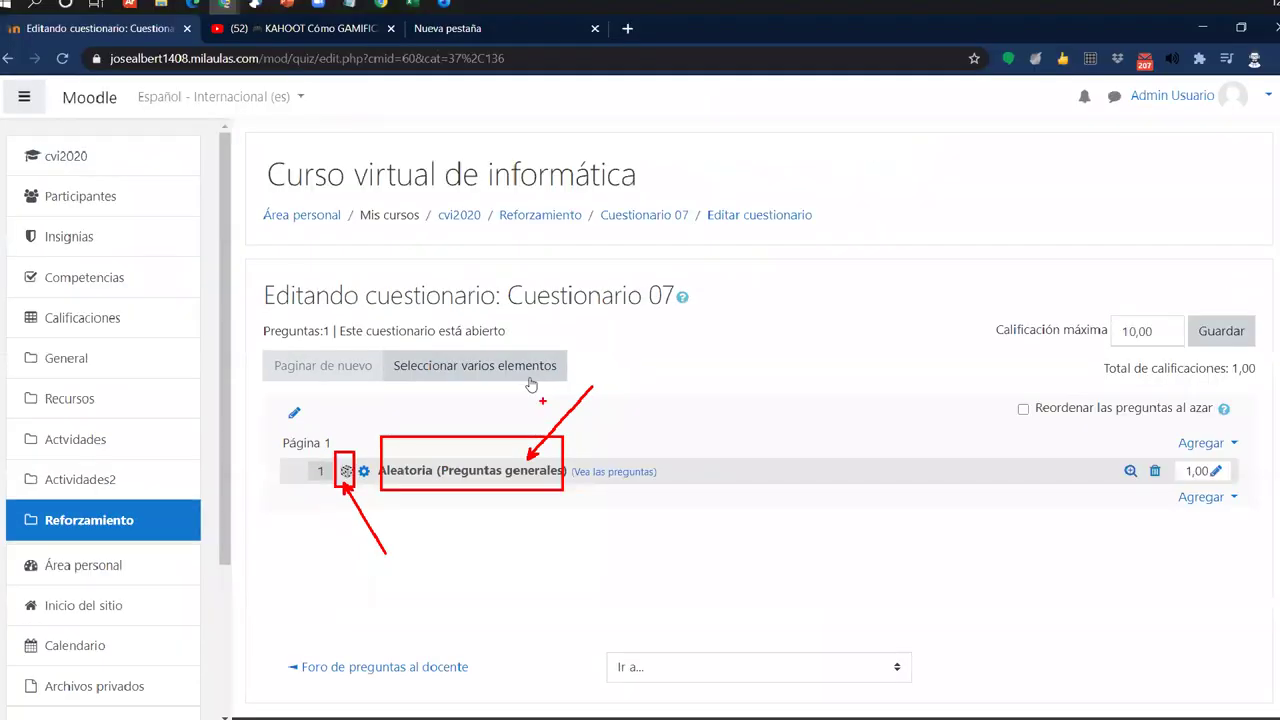
Step: Close the YouTube video window and reload both students' course pages
mouse_move(280, 7)
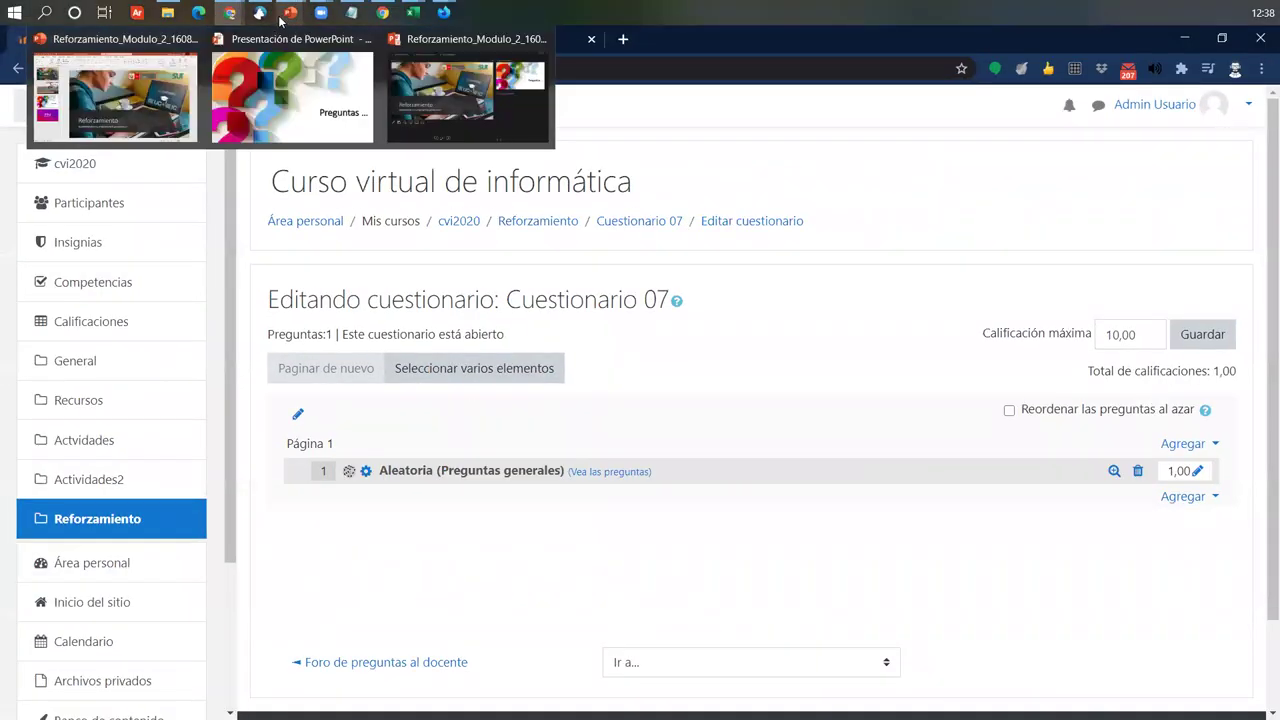
mouse_move(230, 12)
left_click(601, 141)
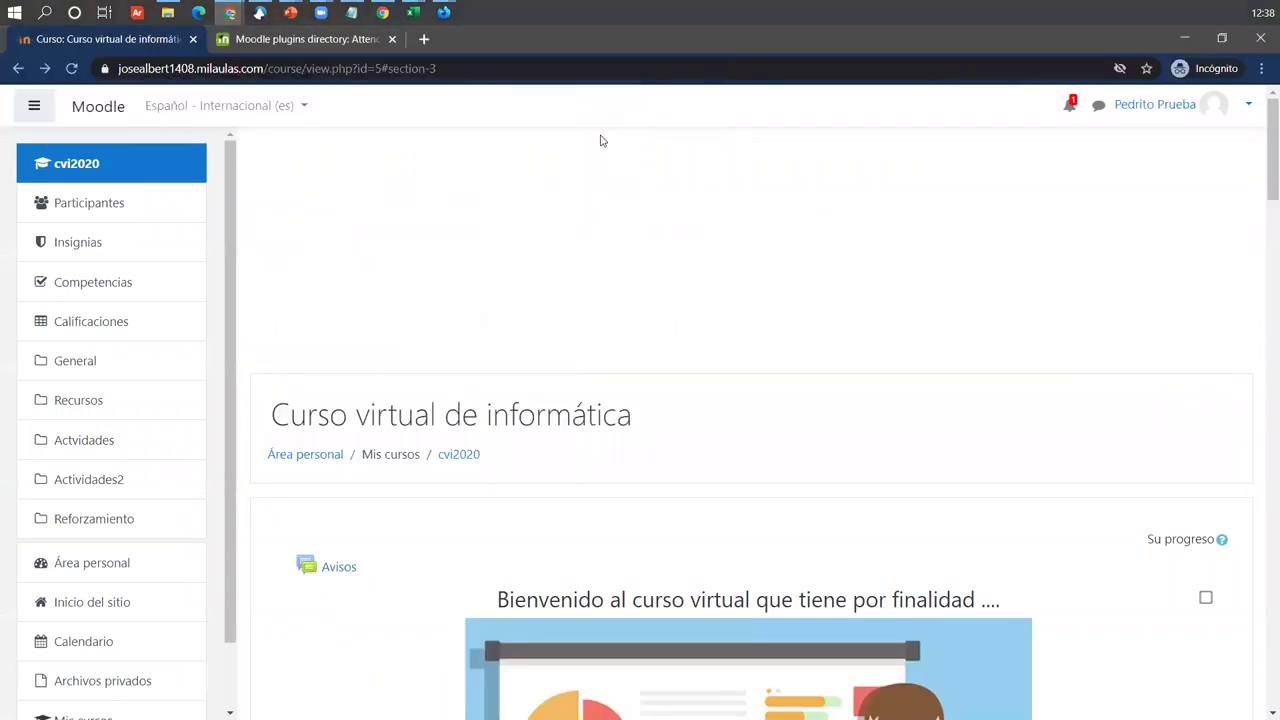
scroll(549, 500, "down", 5)
left_click(71, 68)
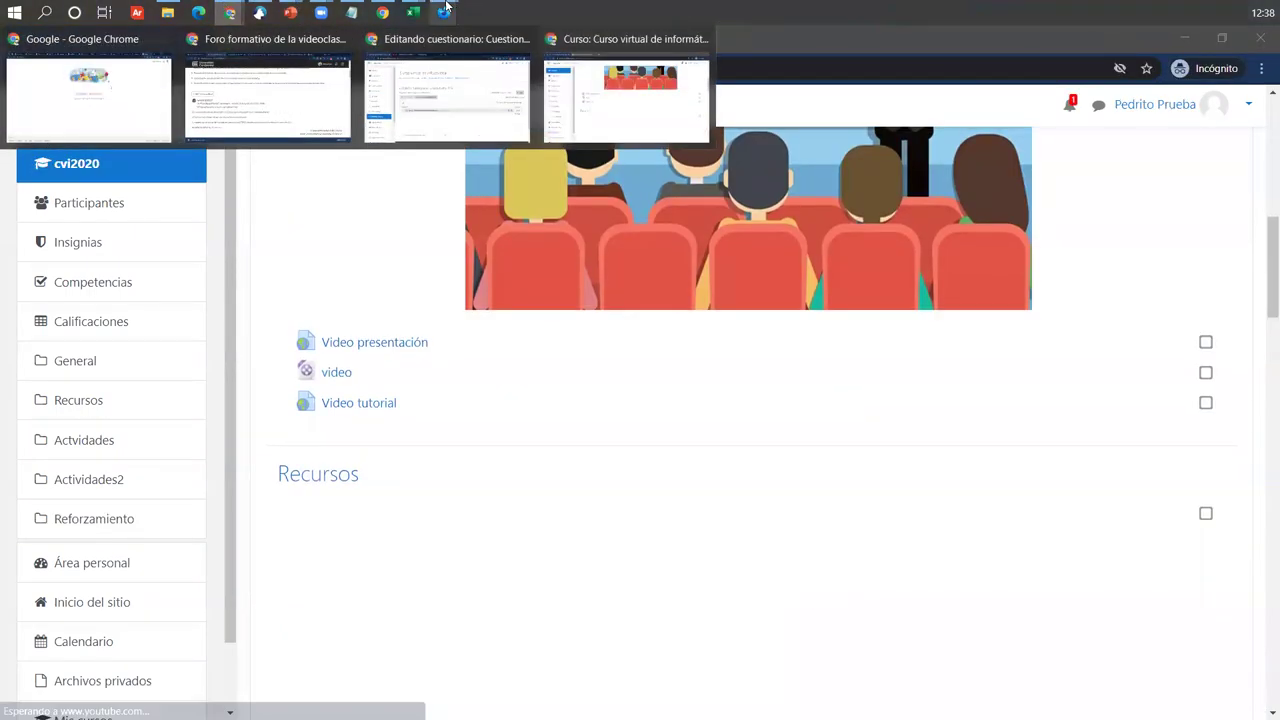
mouse_move(446, 8)
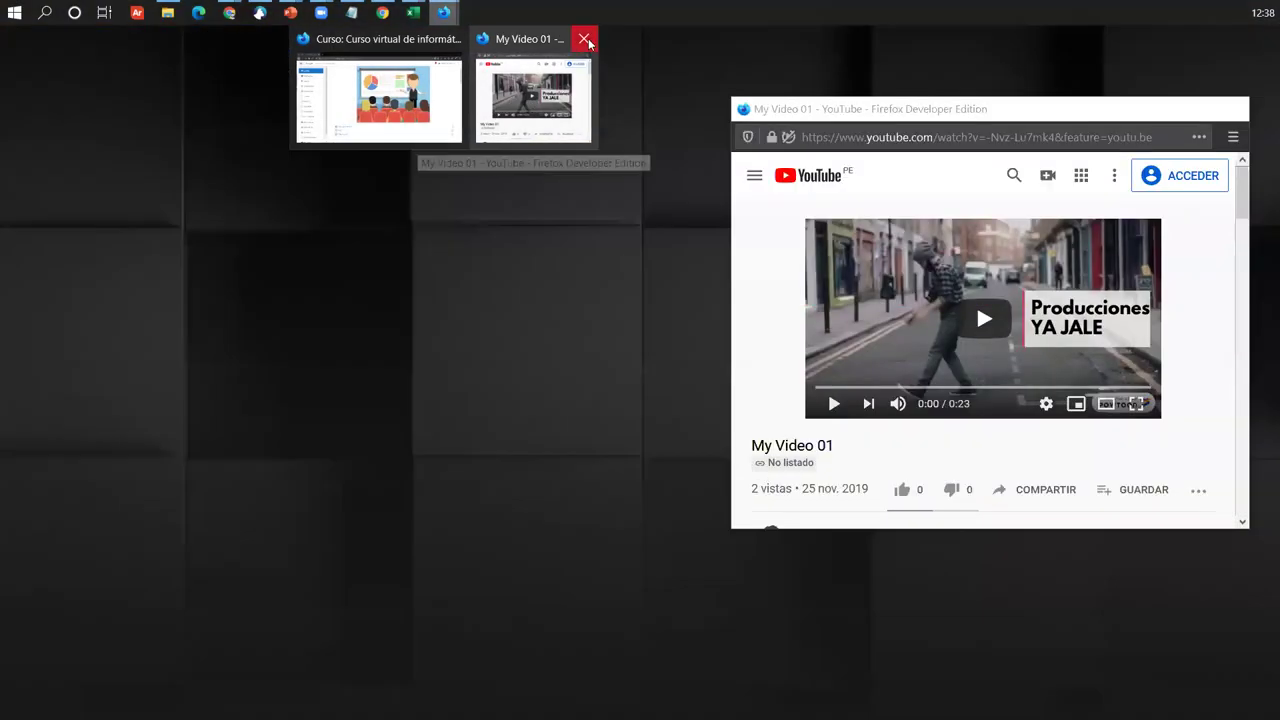
left_click(585, 40)
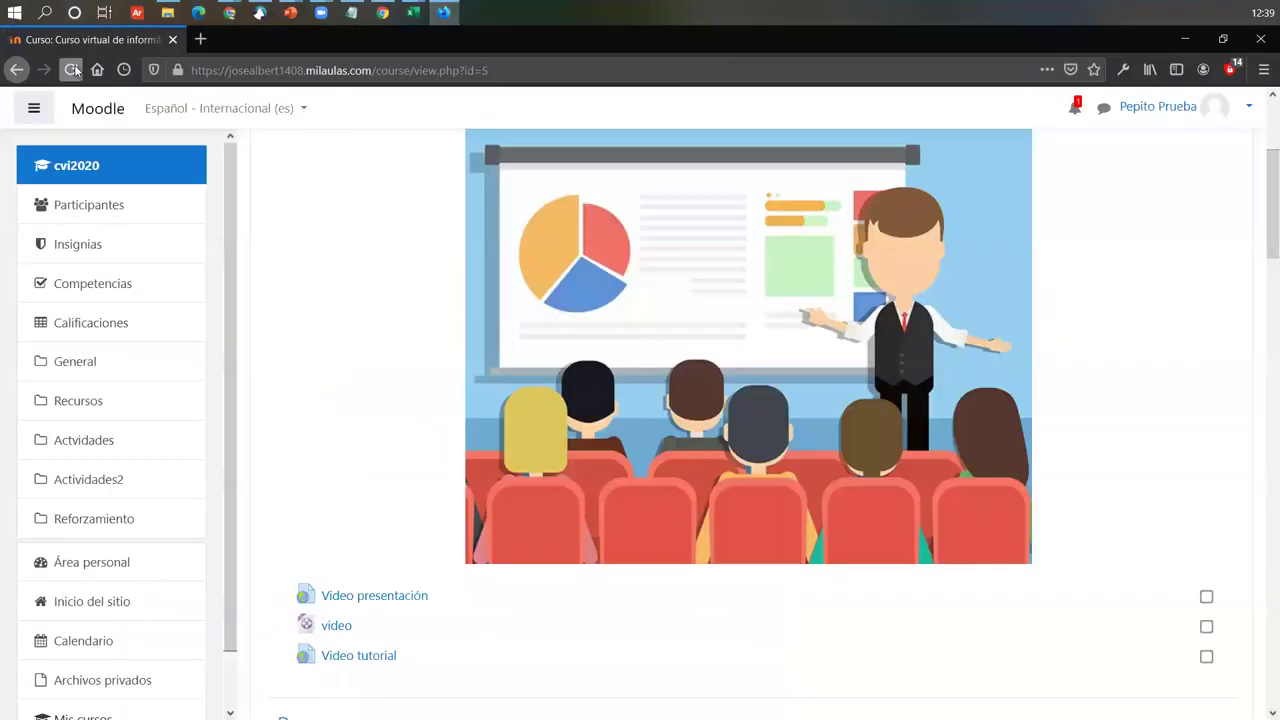
left_click(72, 70)
Step: Open Cuestionario 07 from the Reforzamiento section in both student windows
mouse_move(230, 12)
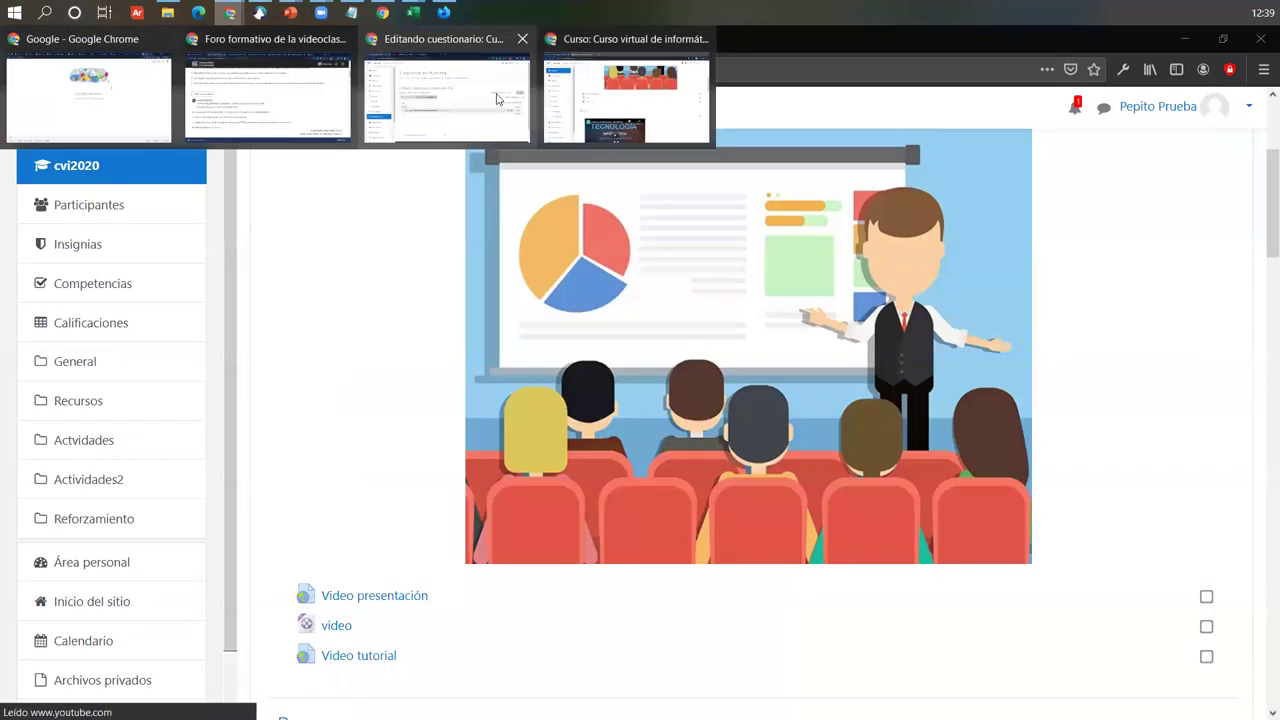
left_click(626, 100)
scroll(1261, 358, "down", 10)
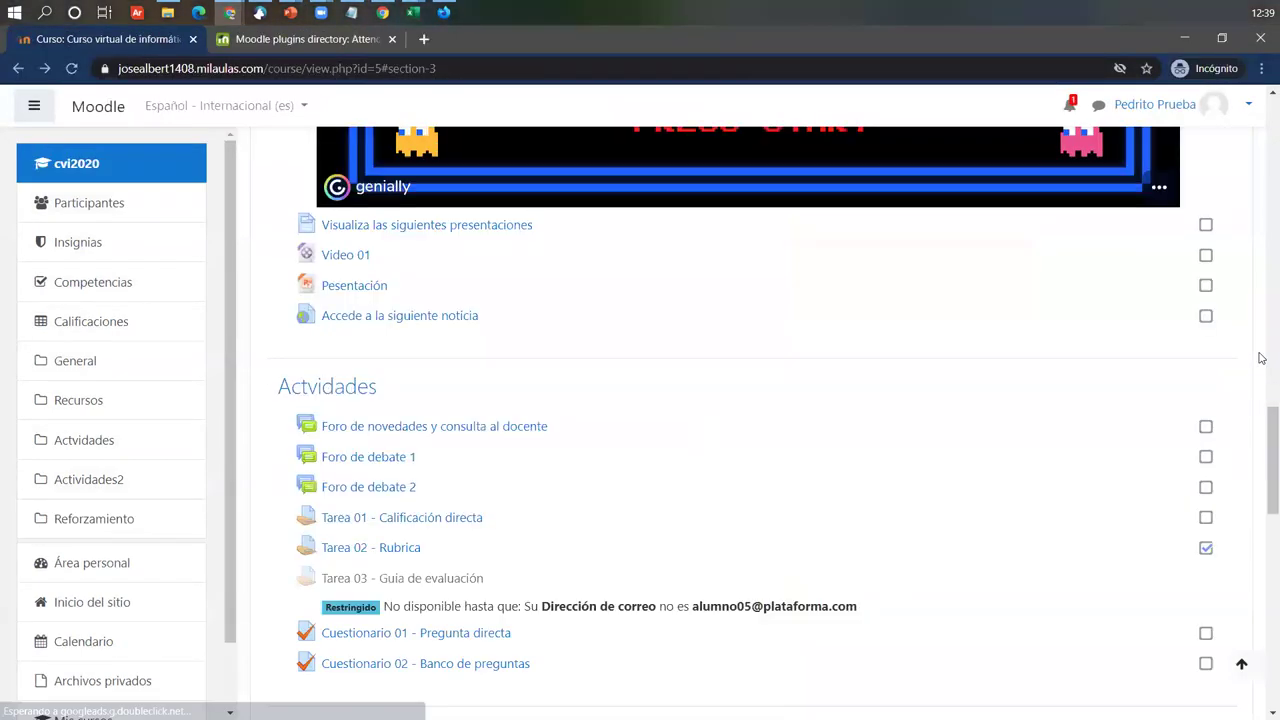
scroll(477, 586, "down", 15)
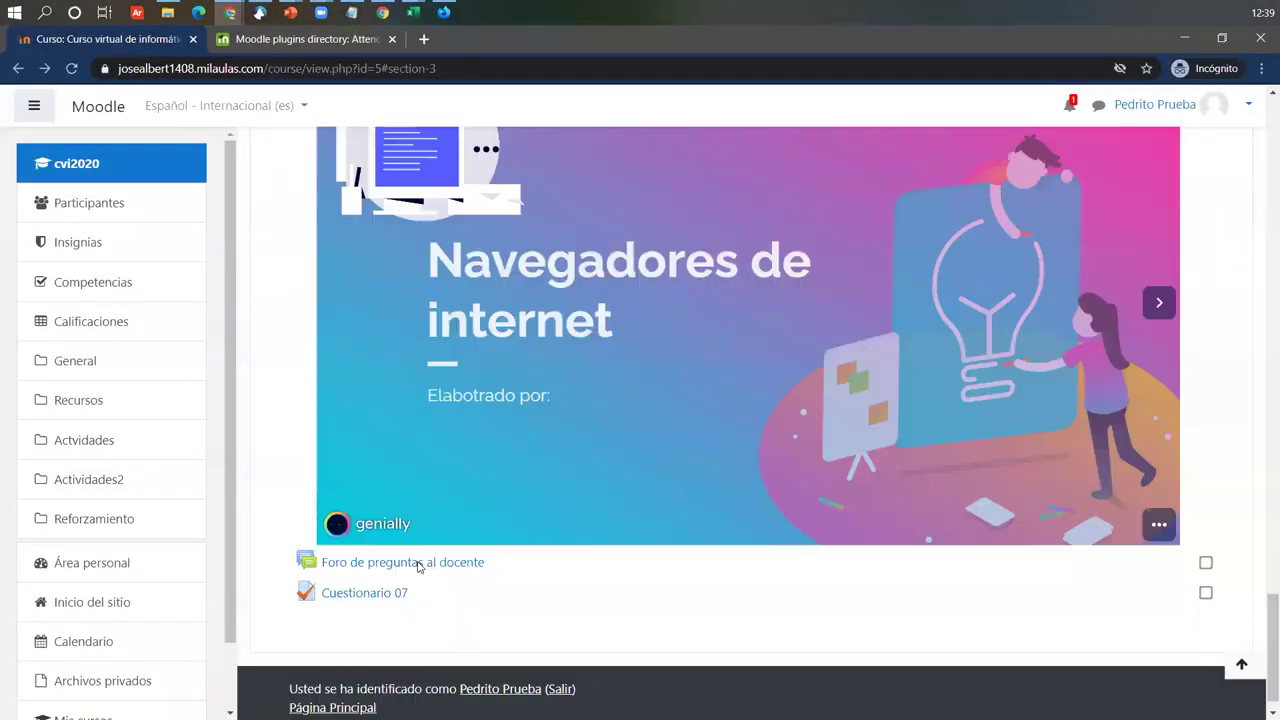
scroll(418, 566, "down", 1)
left_click(360, 566)
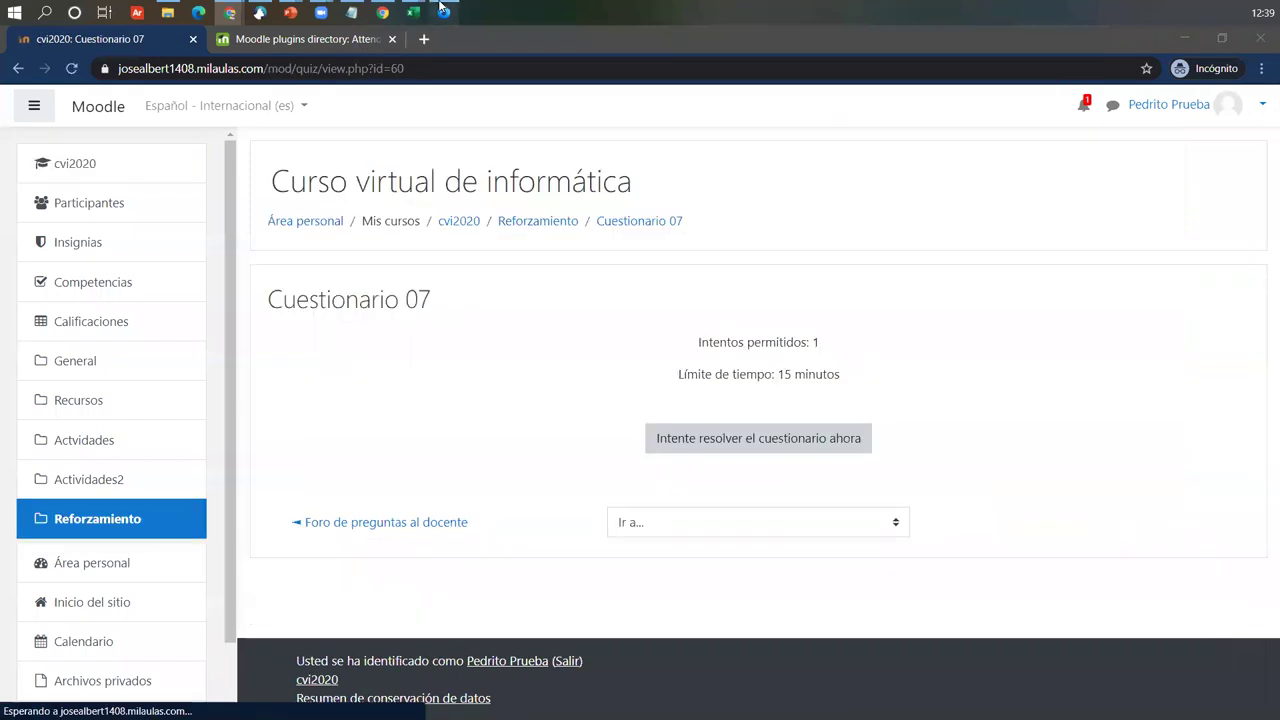
left_click(445, 12)
scroll(513, 547, "down", 4)
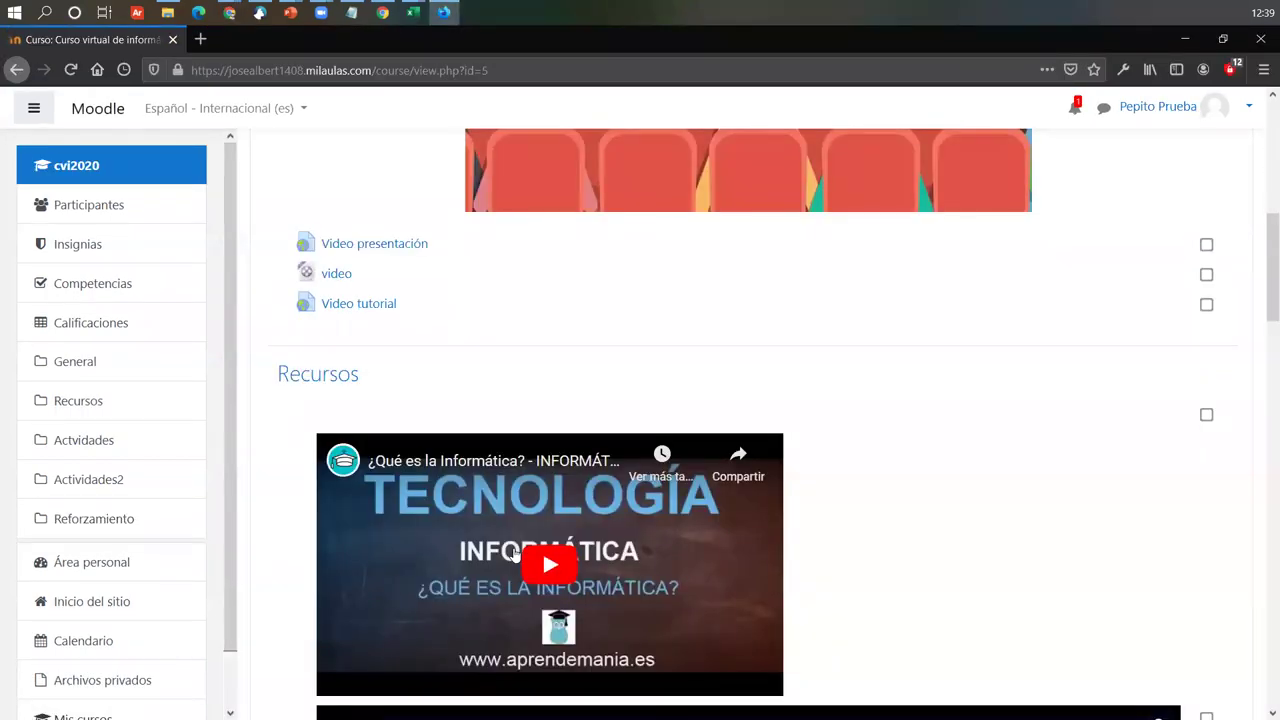
scroll(514, 553, "down", 10)
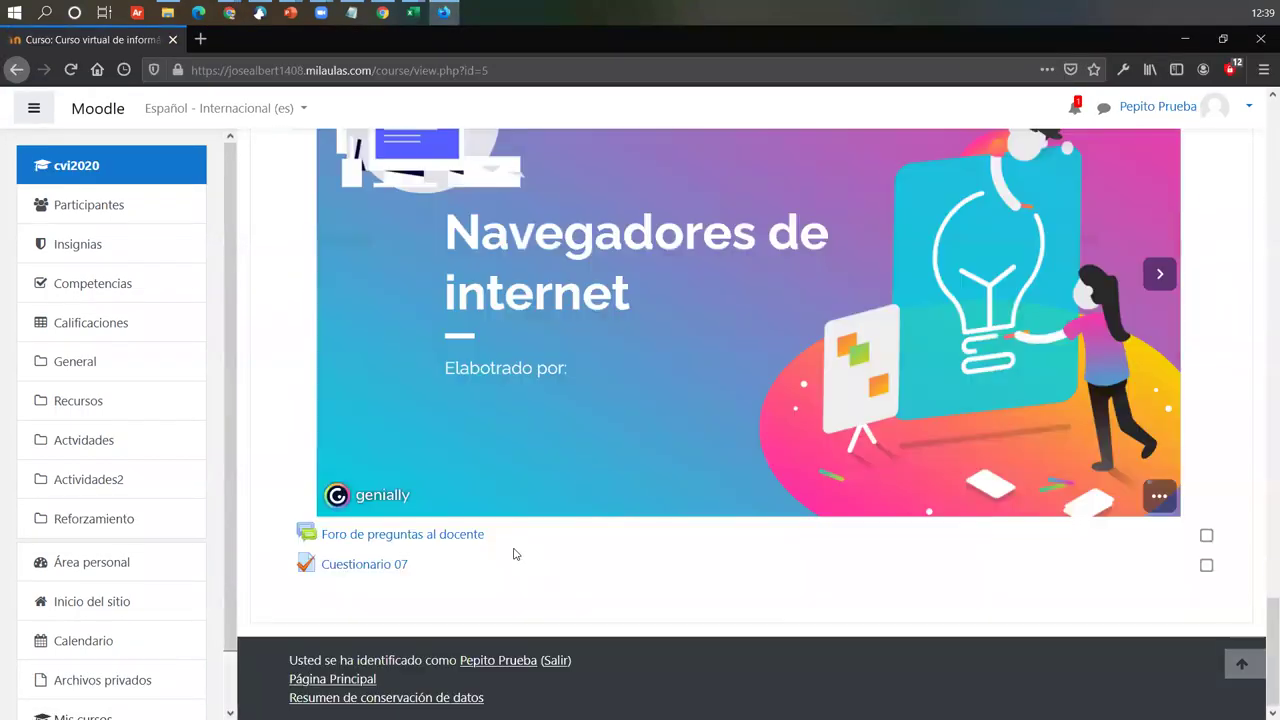
left_click(380, 569)
Step: Arrange the two student windows side by side, first student left and second right
key("super+Right")
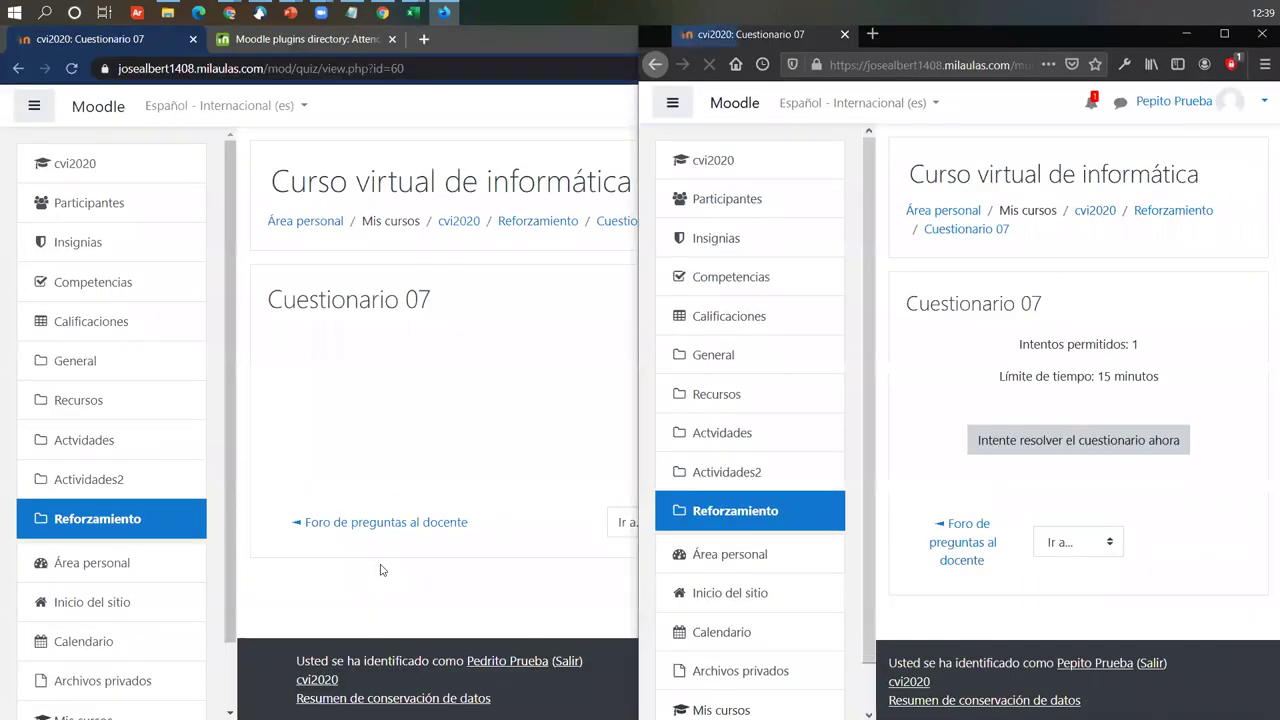
key("super+Up")
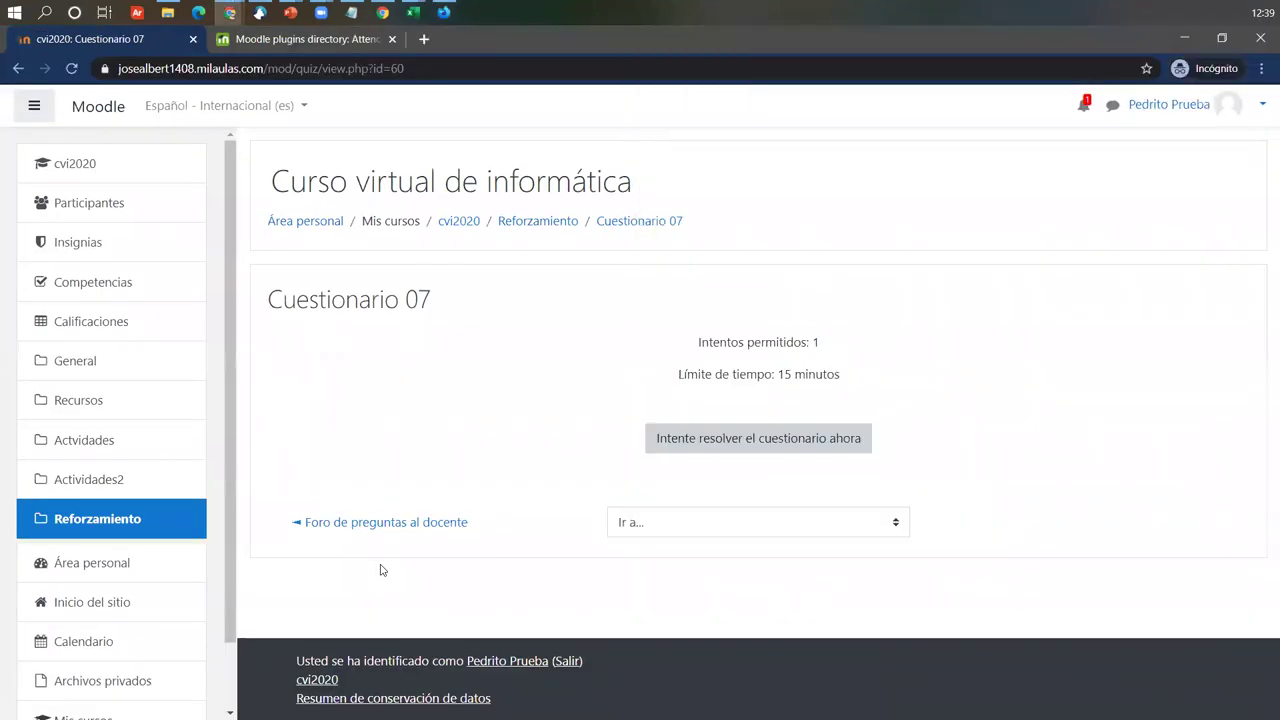
key("alt+Tab")
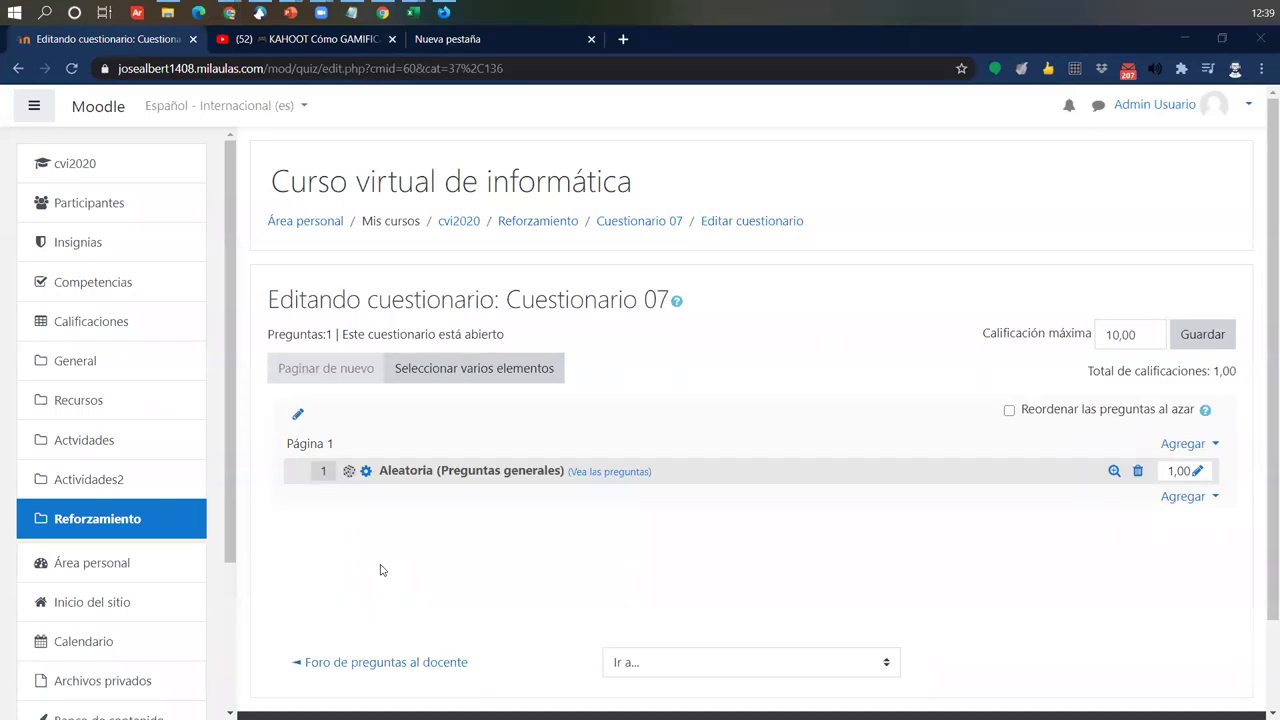
key("alt+Tab")
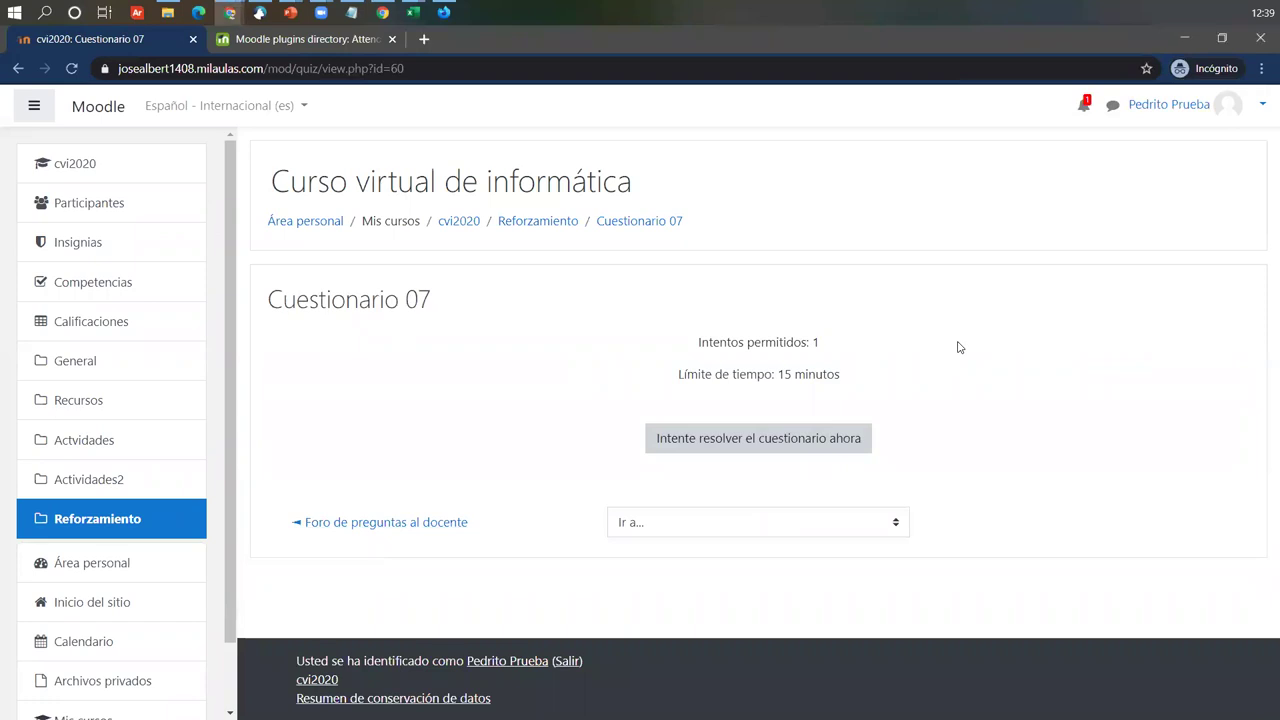
key("super+Left")
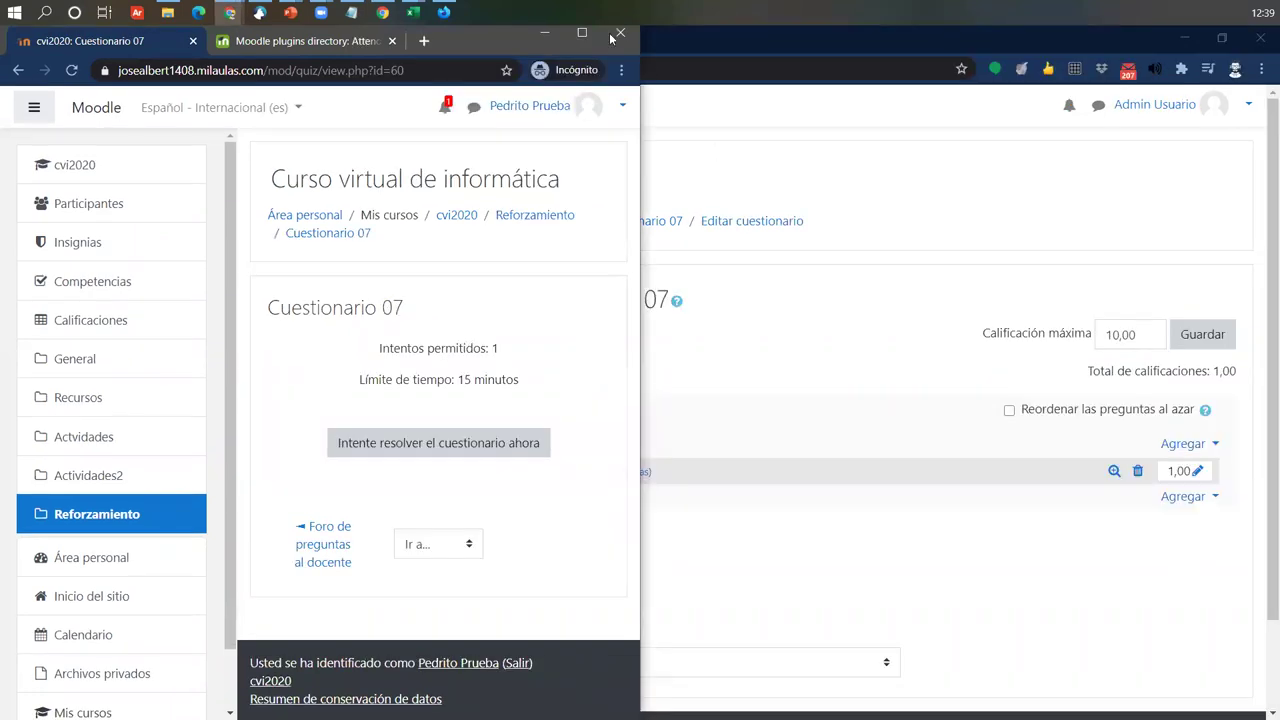
left_click(444, 12)
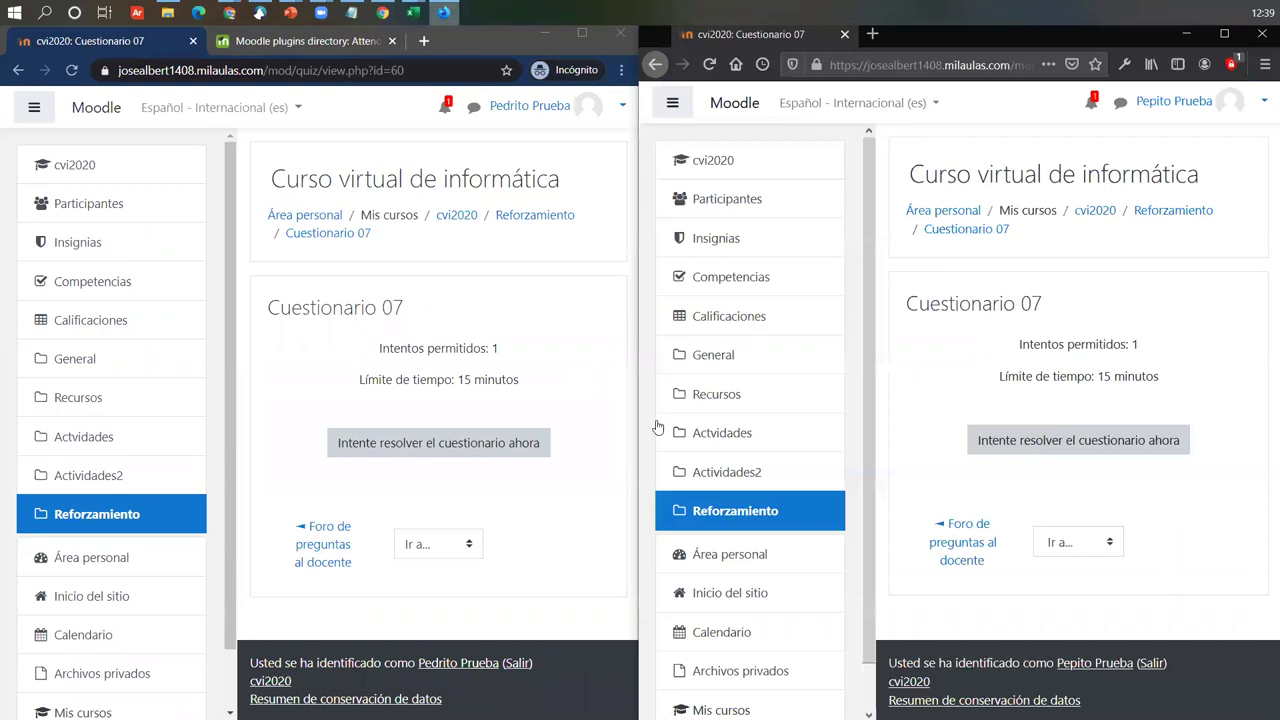
Step: Start a Cuestionario 07 attempt for both students and confirm with Comenzar intento
left_click(545, 455)
left_click(1078, 440)
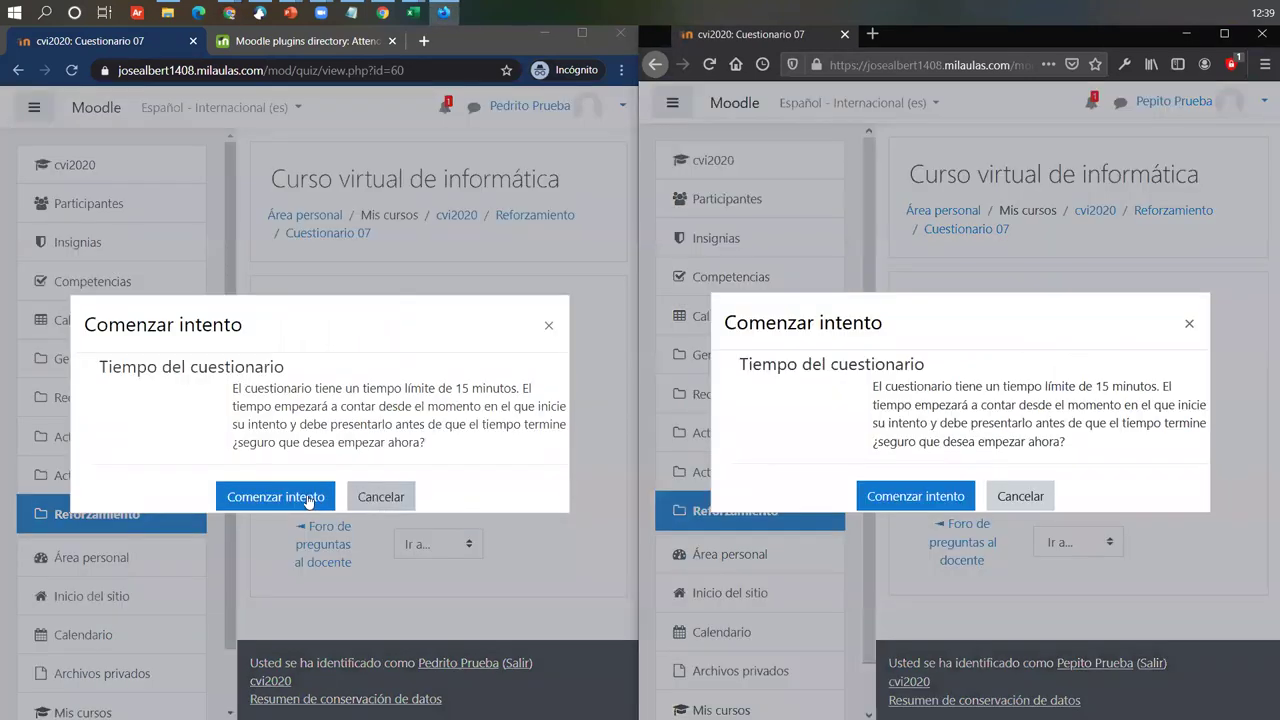
left_click(275, 496)
left_click(900, 496)
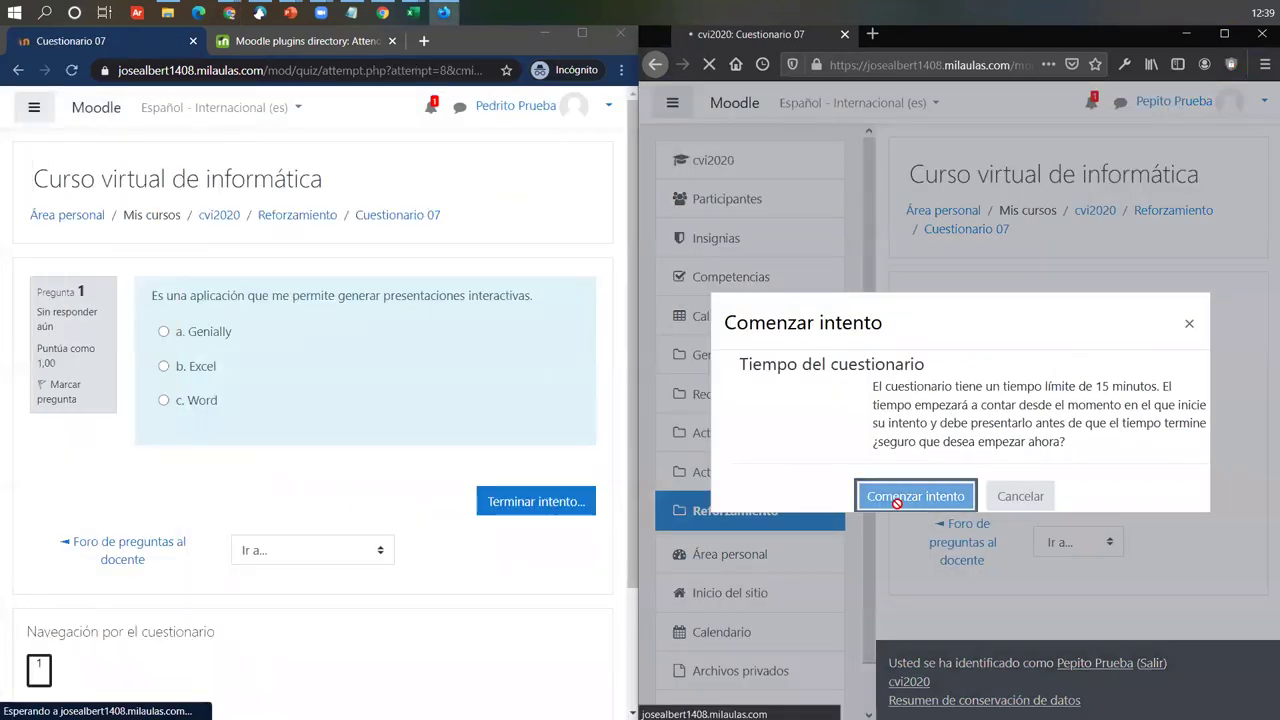
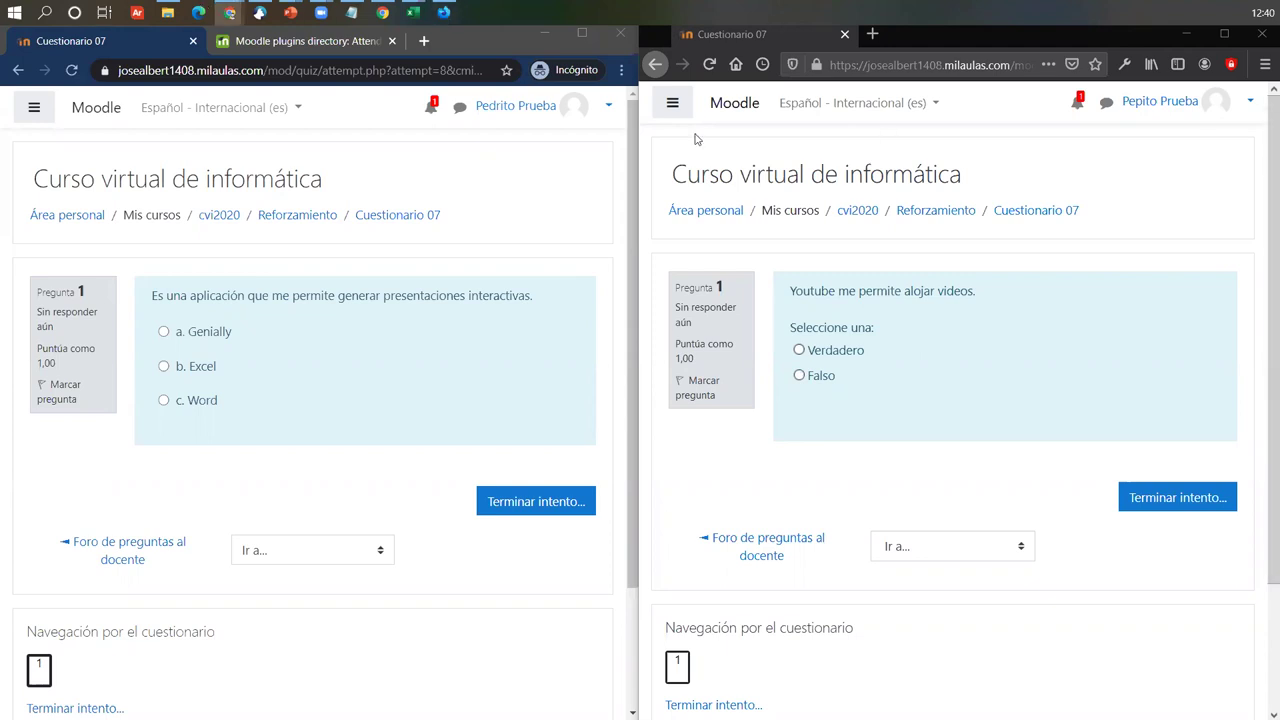
Step: Bring the main Chrome window forward and open a new tab on the Google start page
mouse_move(230, 12)
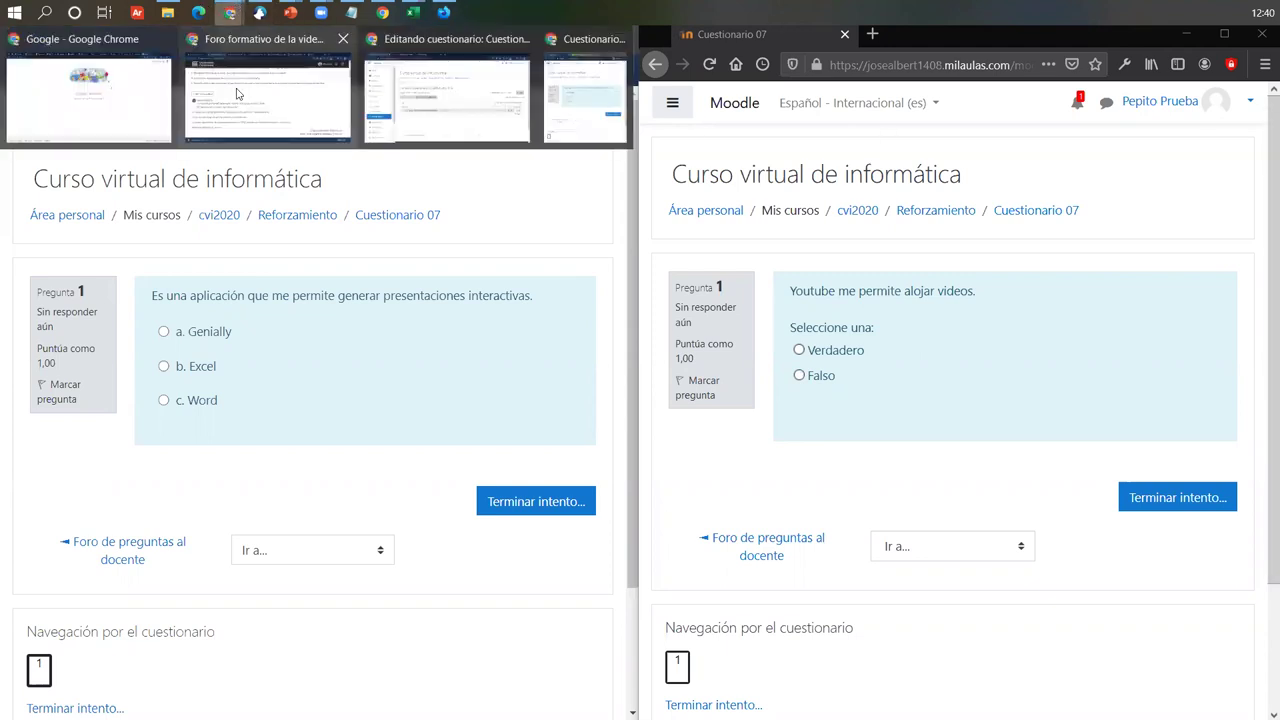
left_click(237, 93)
left_click(1073, 44)
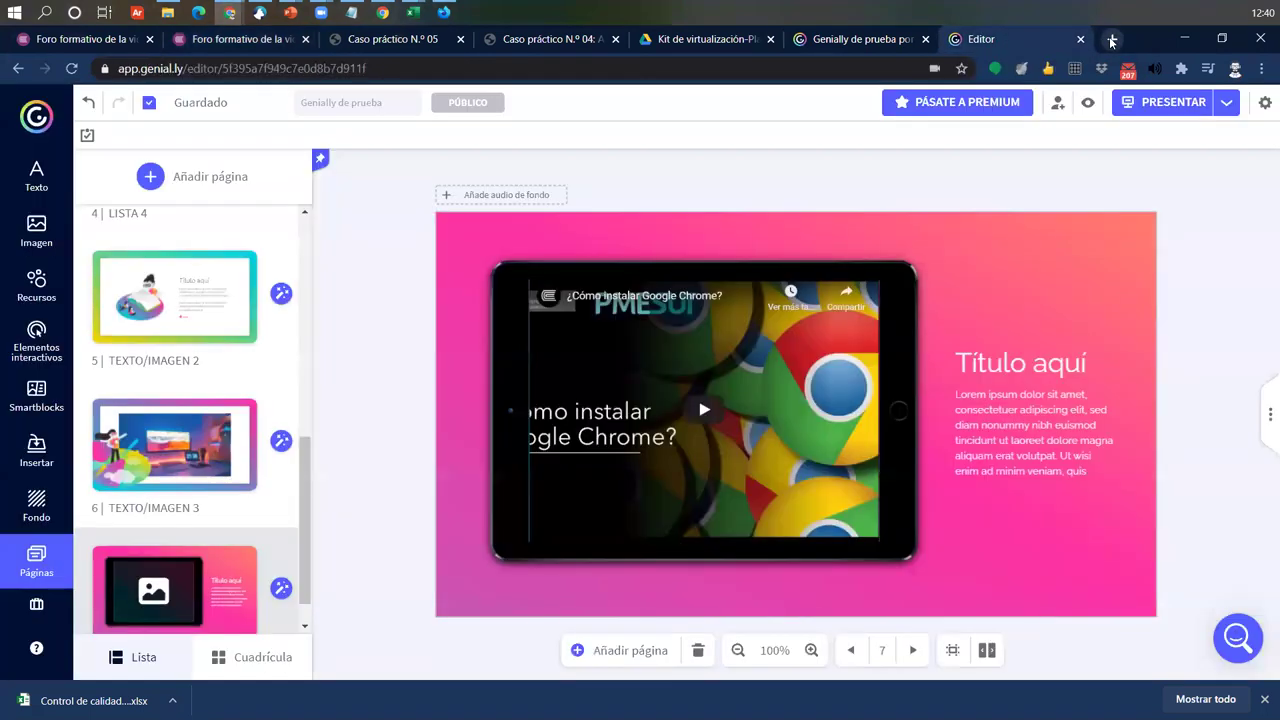
left_click(1111, 39)
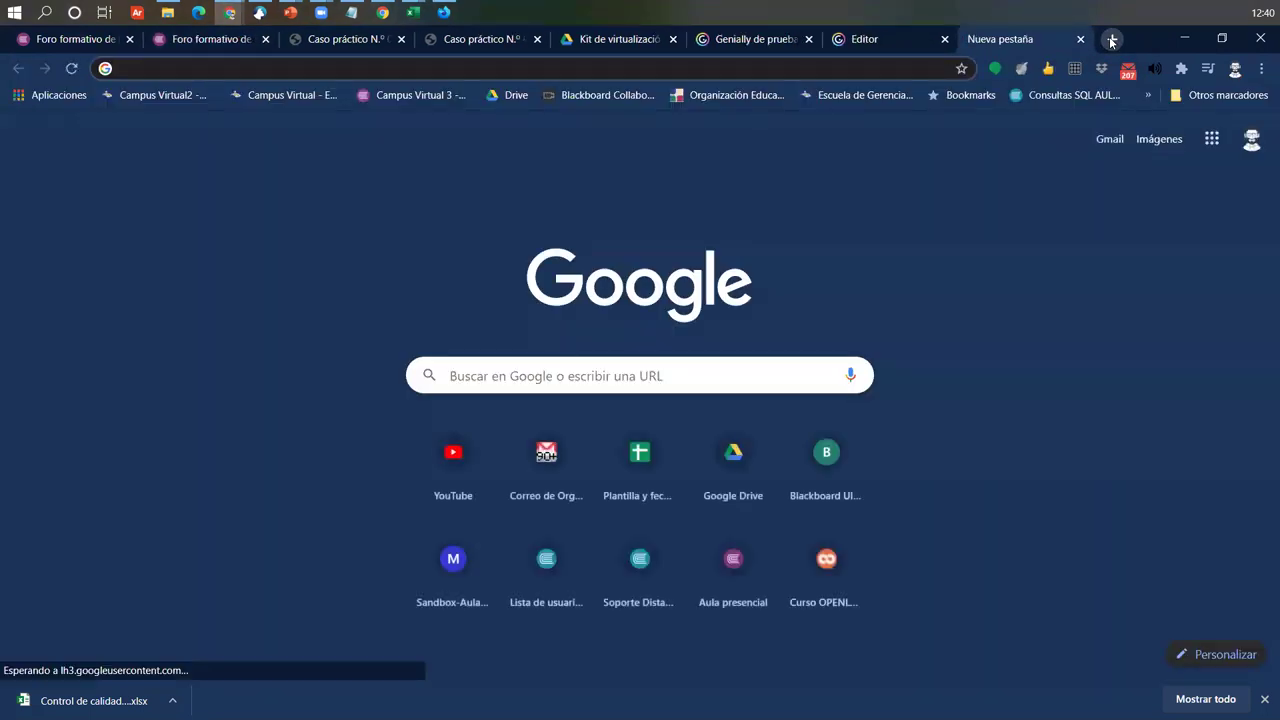
Step: Go from YouTube's Mis vídeos to the Universidad Continental channel and show its Vídeos tab
type("yoube")
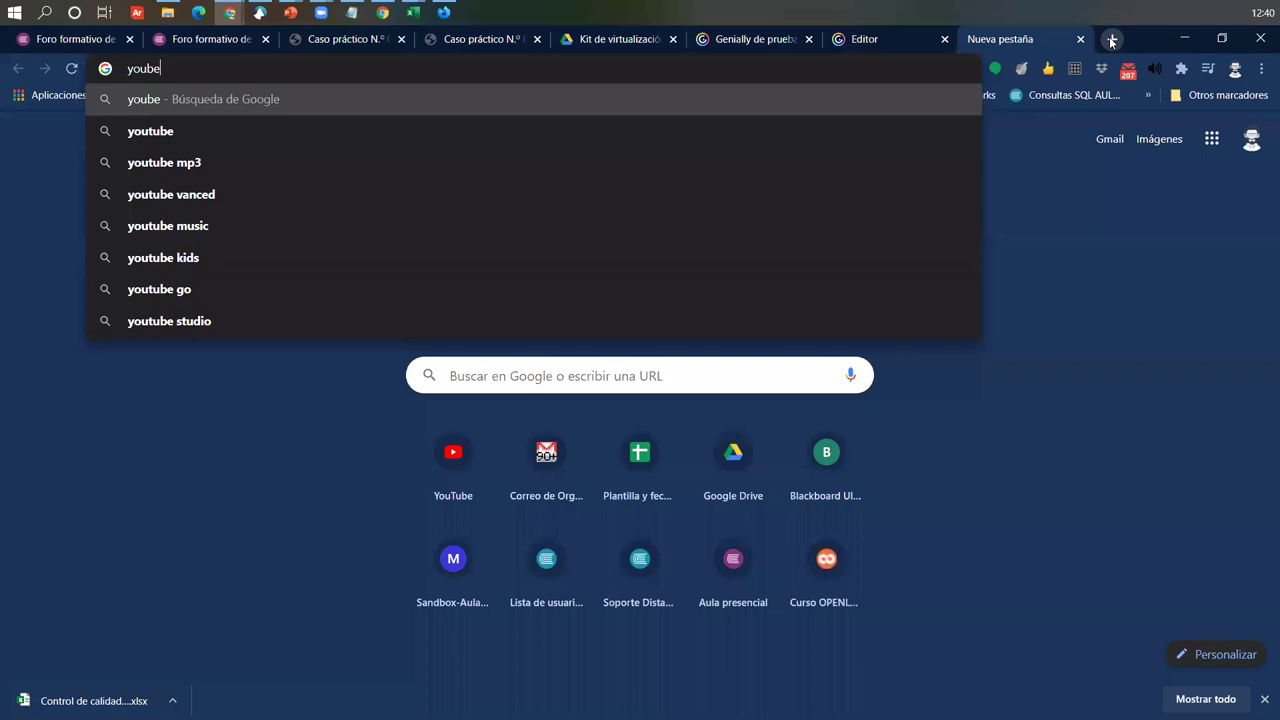
left_click(433, 467)
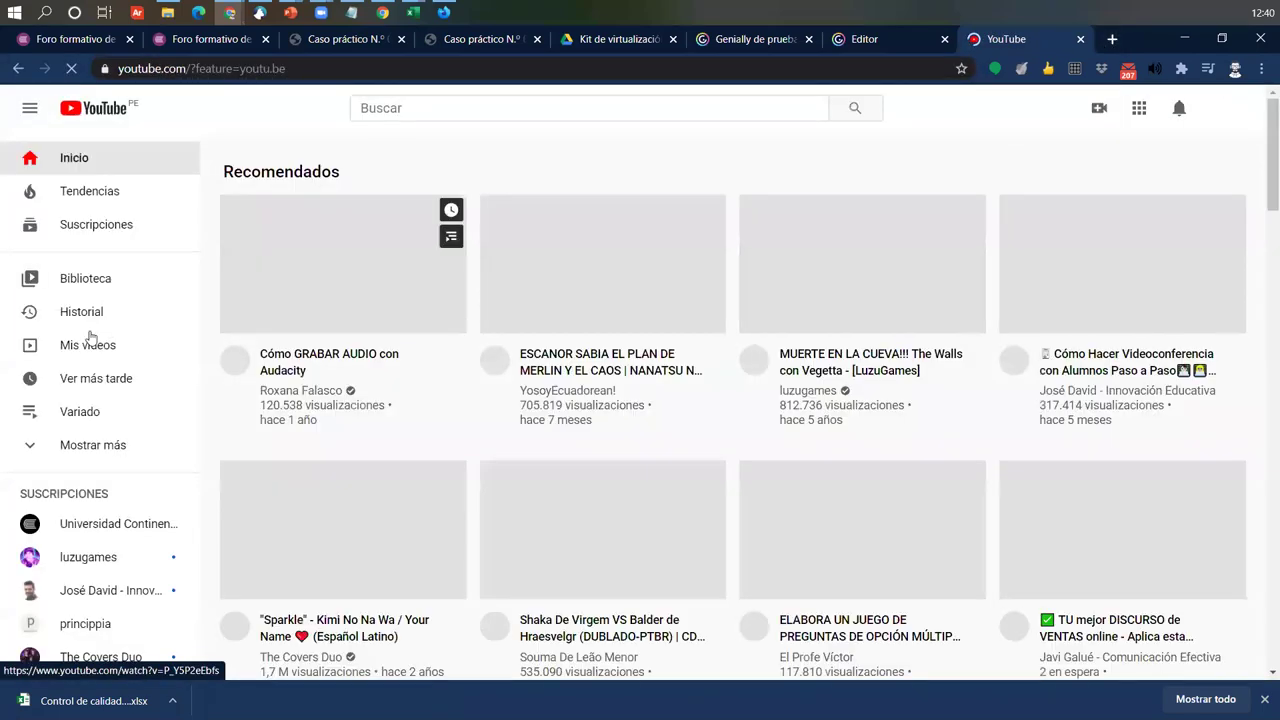
left_click(129, 352)
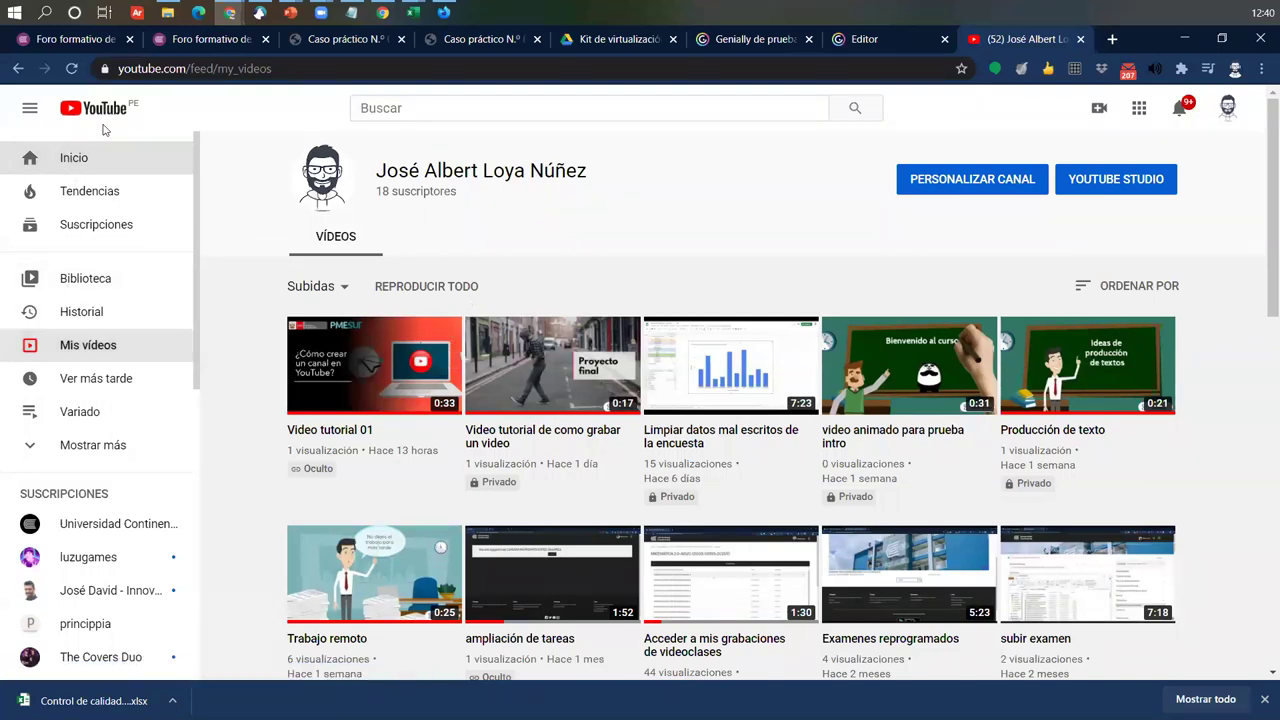
left_click(145, 528)
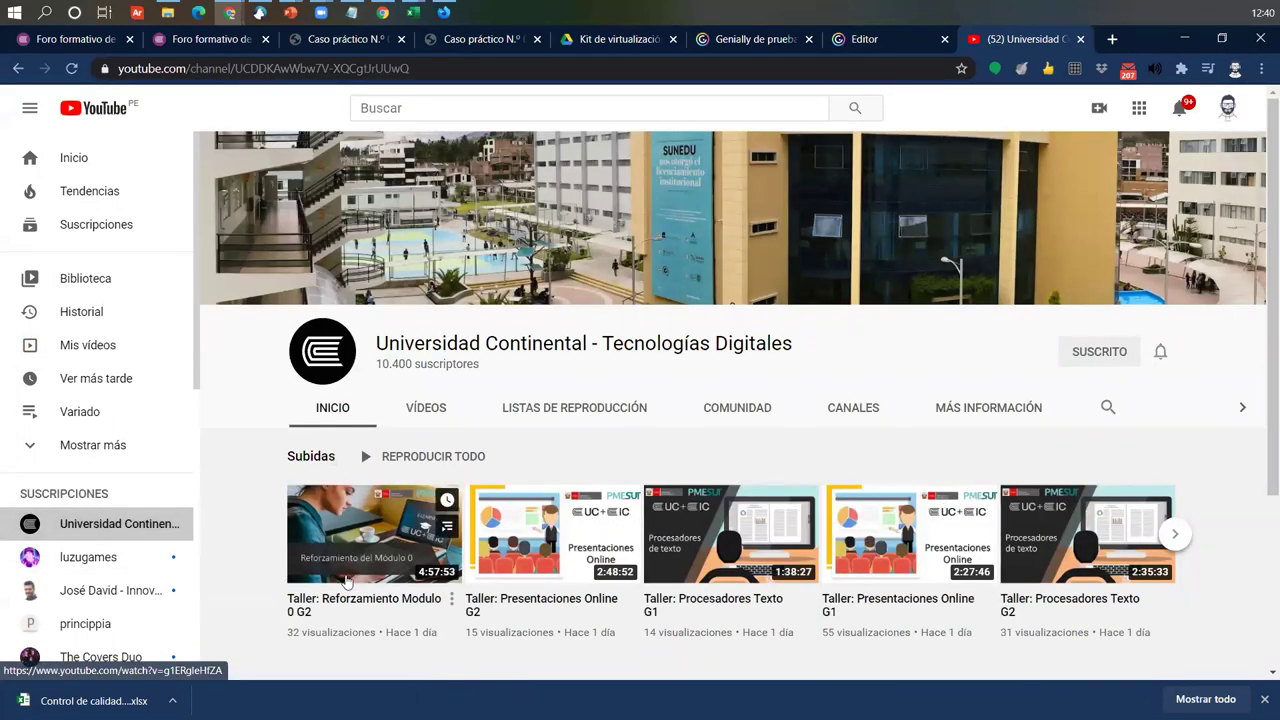
scroll(386, 543, "down", 3)
scroll(407, 350, "up", 2)
left_click(432, 332)
Step: Select the channel page address, close the grades workbook, and browse the channel's uploads
left_click(453, 76)
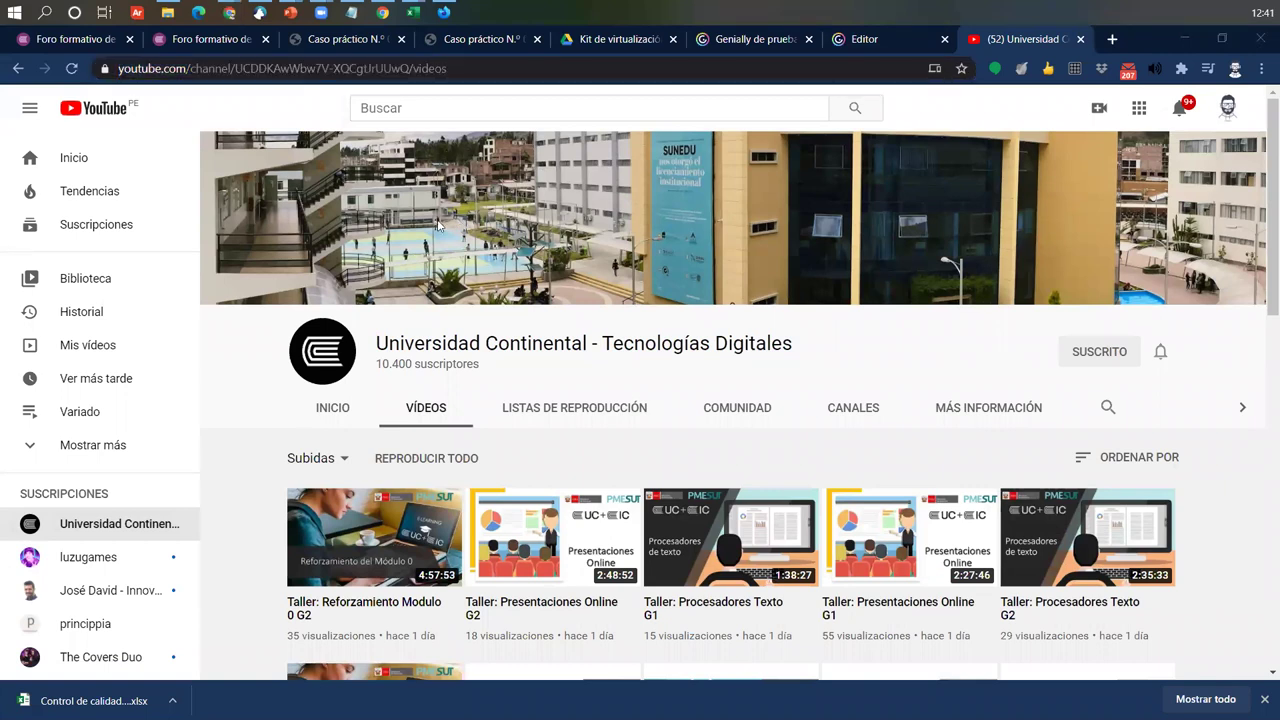
key("alt+Tab")
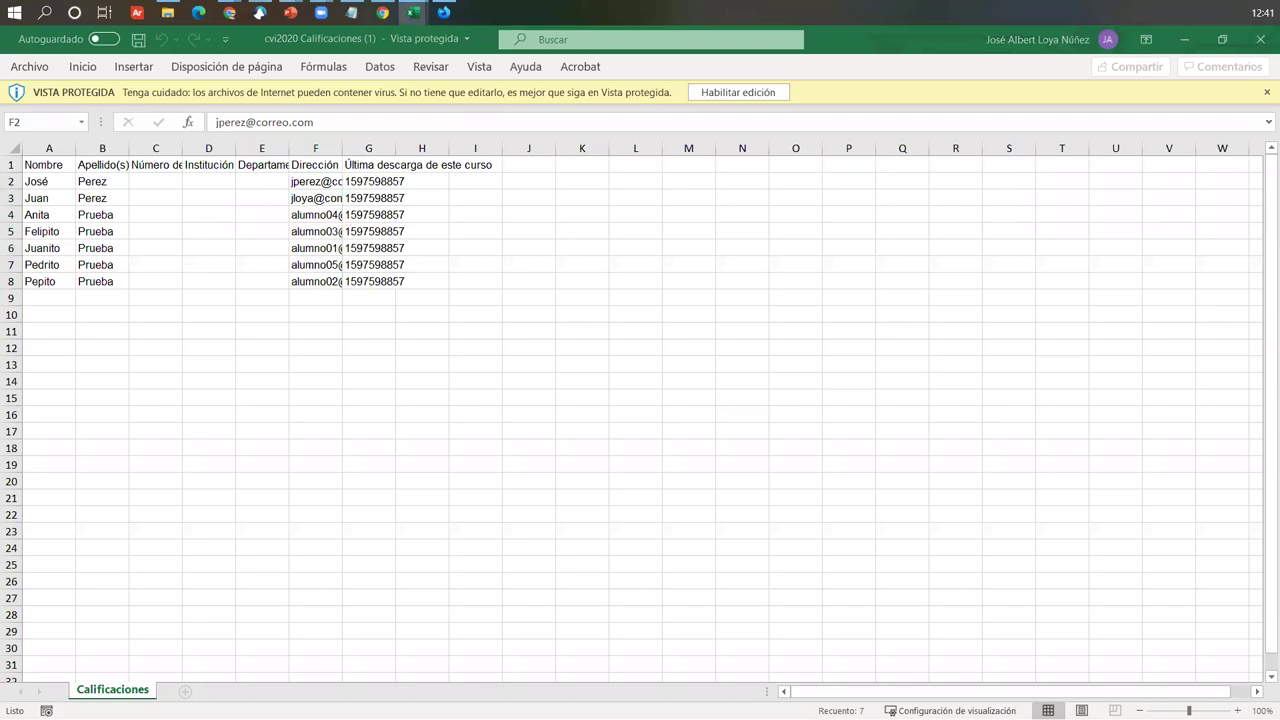
left_click(1260, 39)
key("alt+Tab")
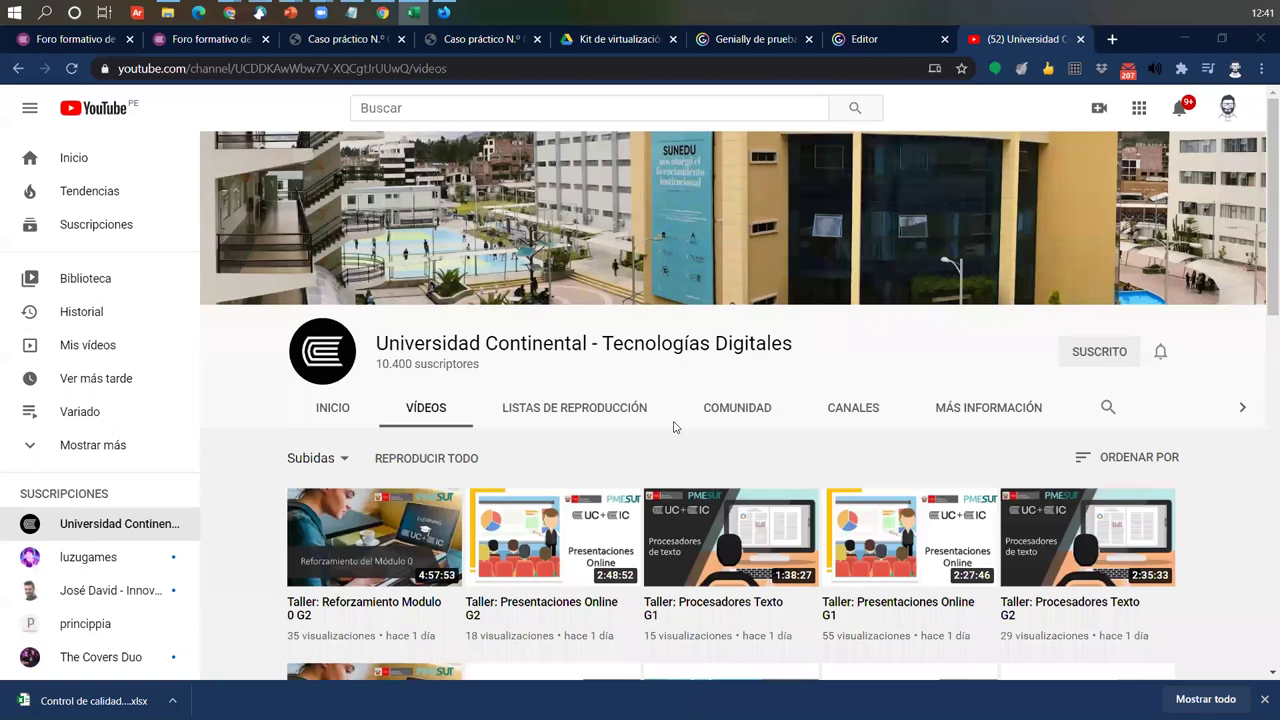
scroll(508, 297, "down", 1)
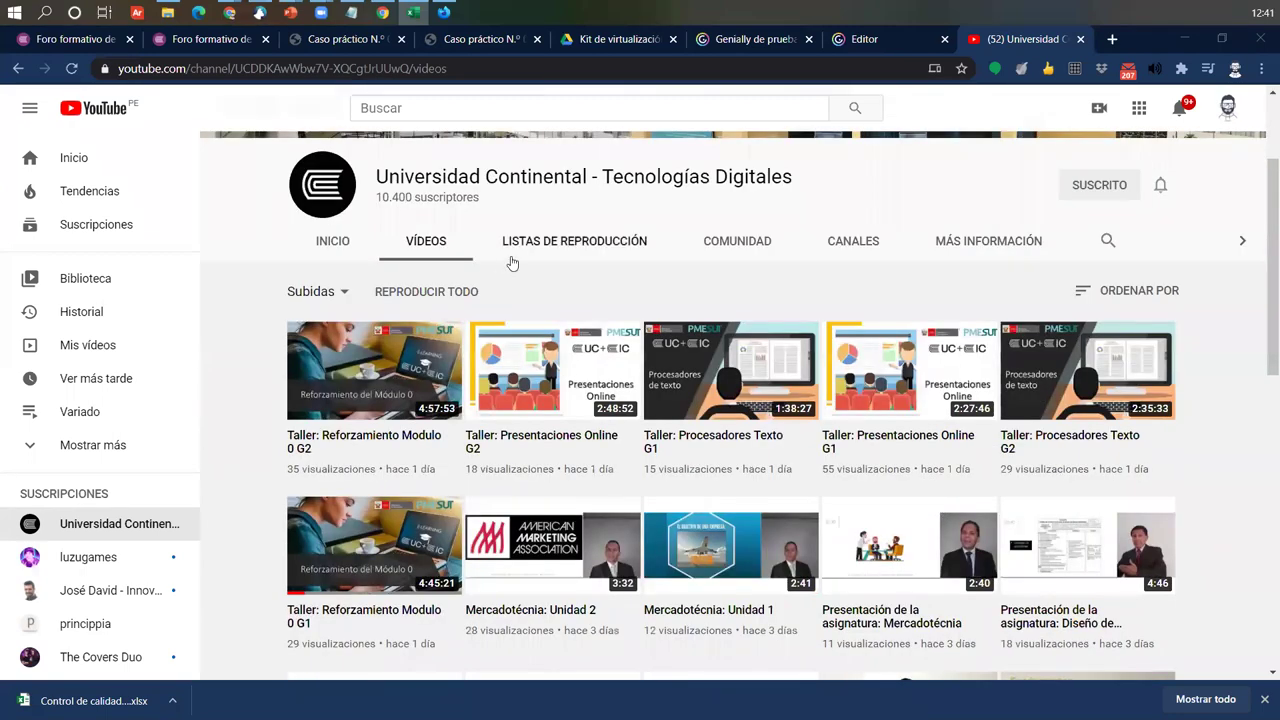
scroll(512, 262, "down", 2)
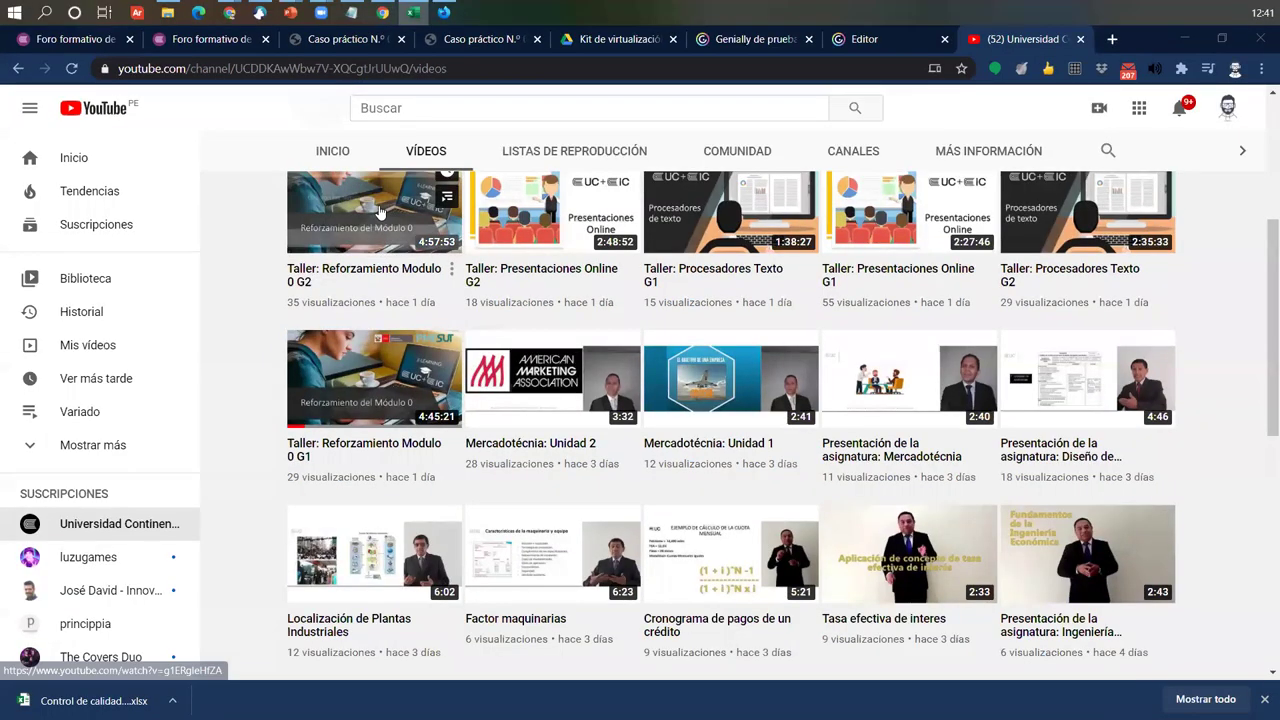
mouse_move(368, 386)
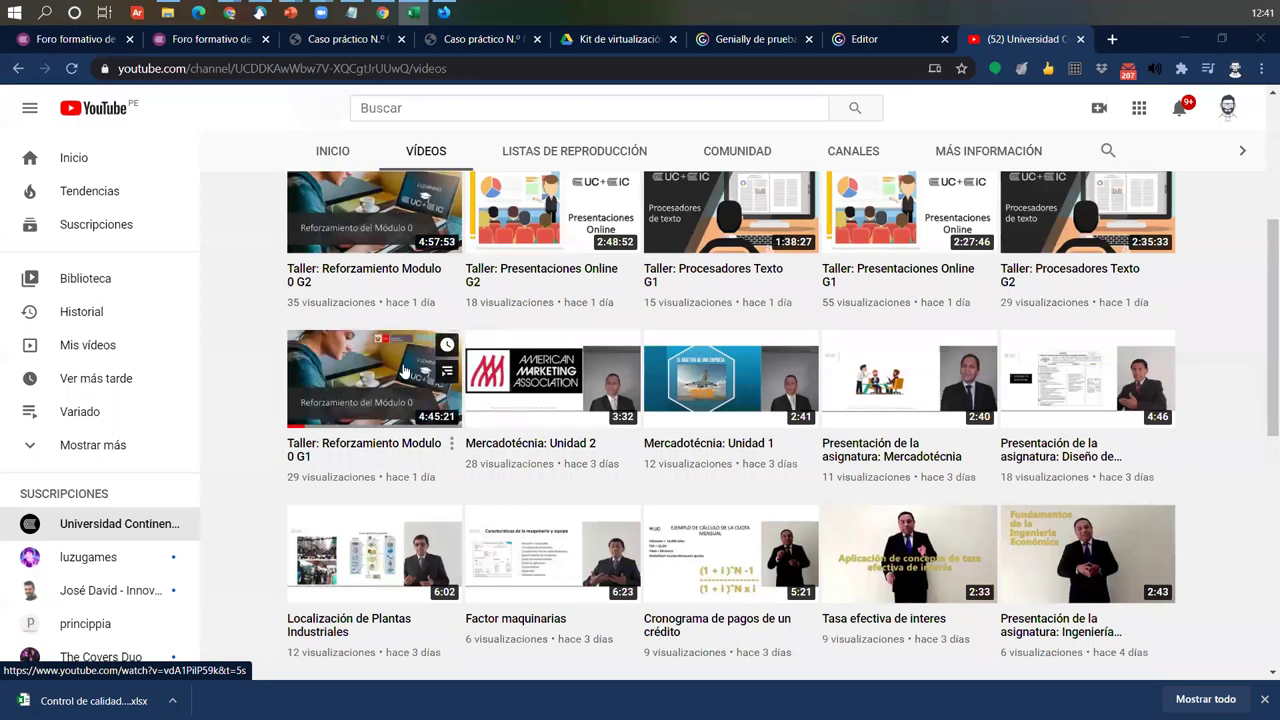
mouse_move(356, 289)
mouse_move(406, 415)
scroll(420, 450, "up", 3)
scroll(490, 520, "down", 2)
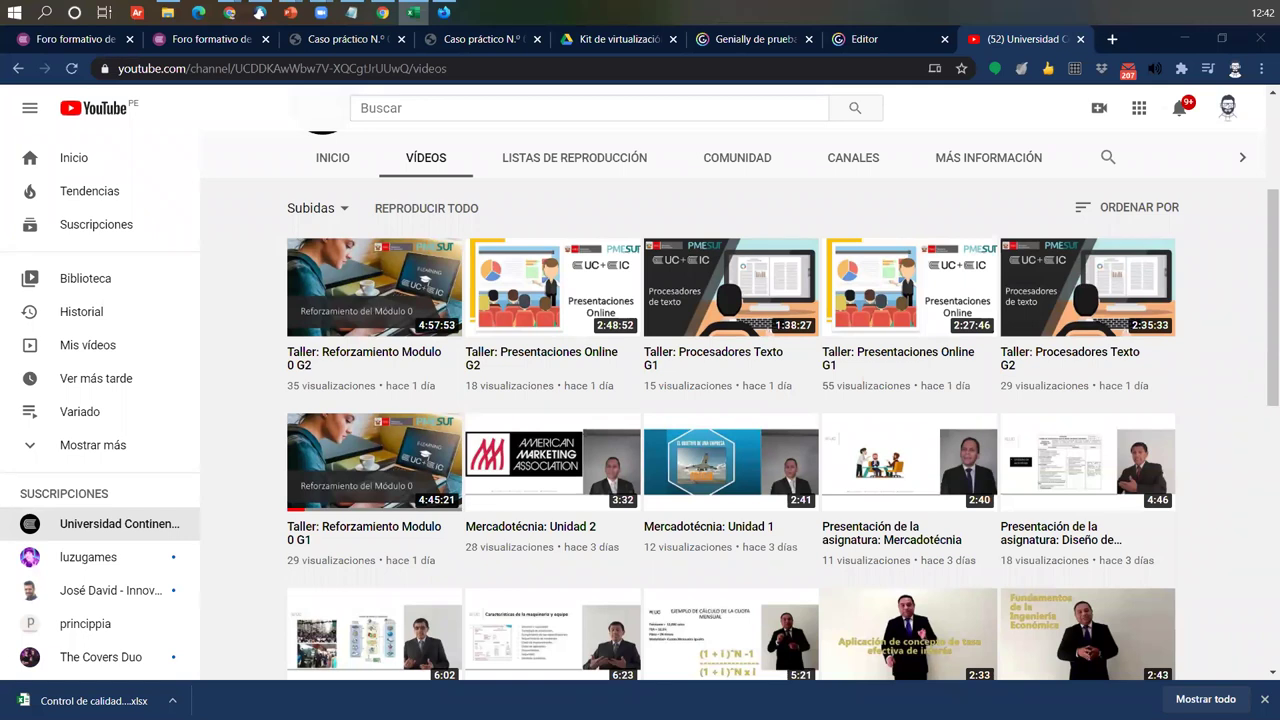
scroll(784, 387, "up", 3)
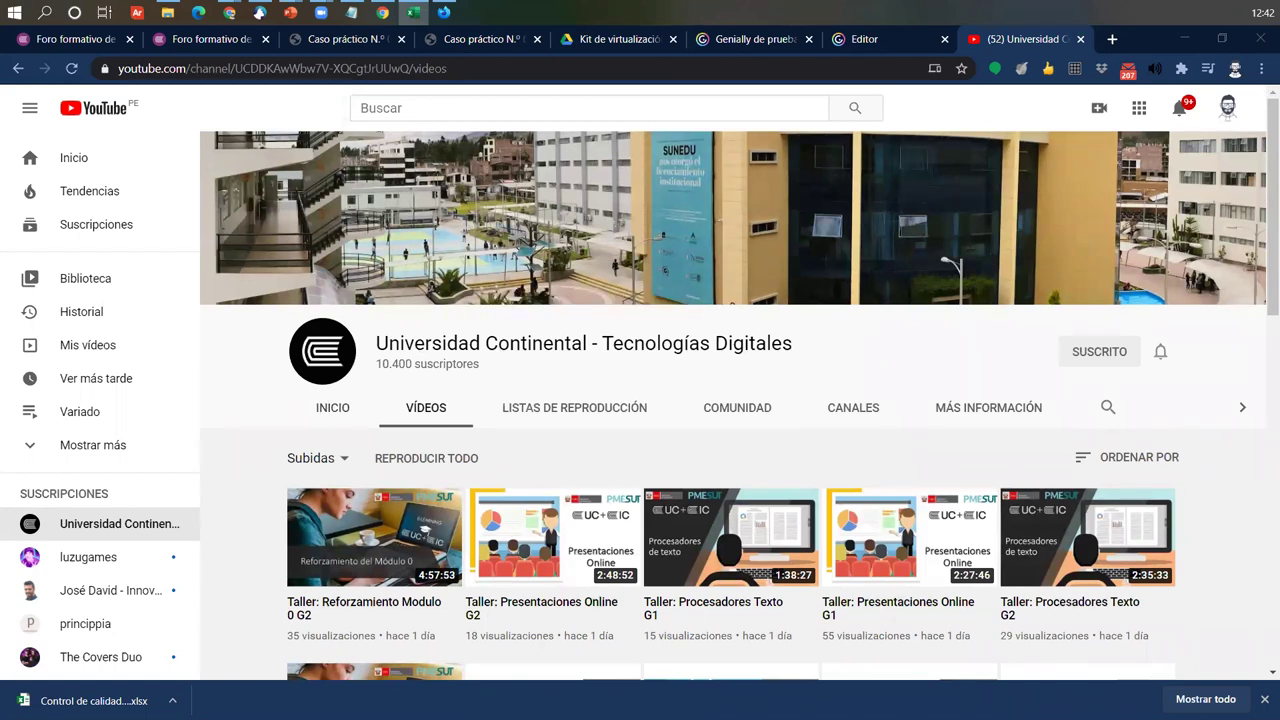
Step: Duplicate the channel page in a new tab and look through its playlists
key("alt+d")
key("alt+Return")
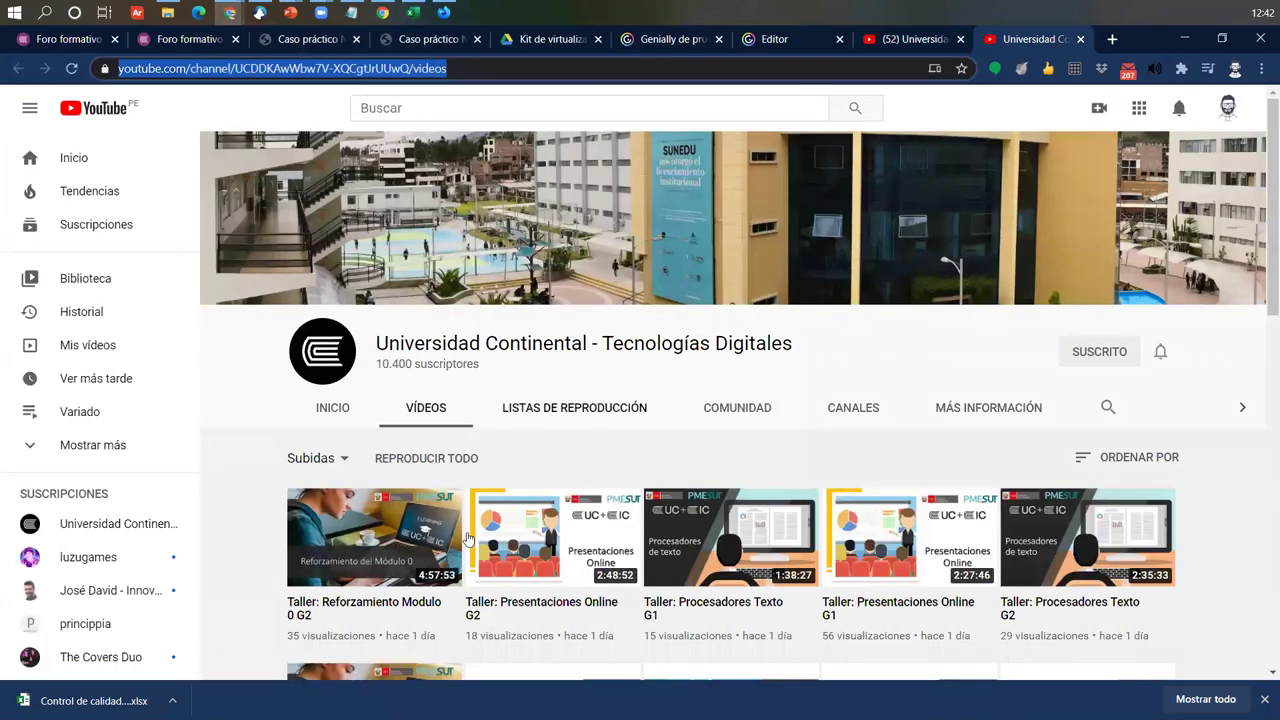
scroll(598, 462, "down", 4)
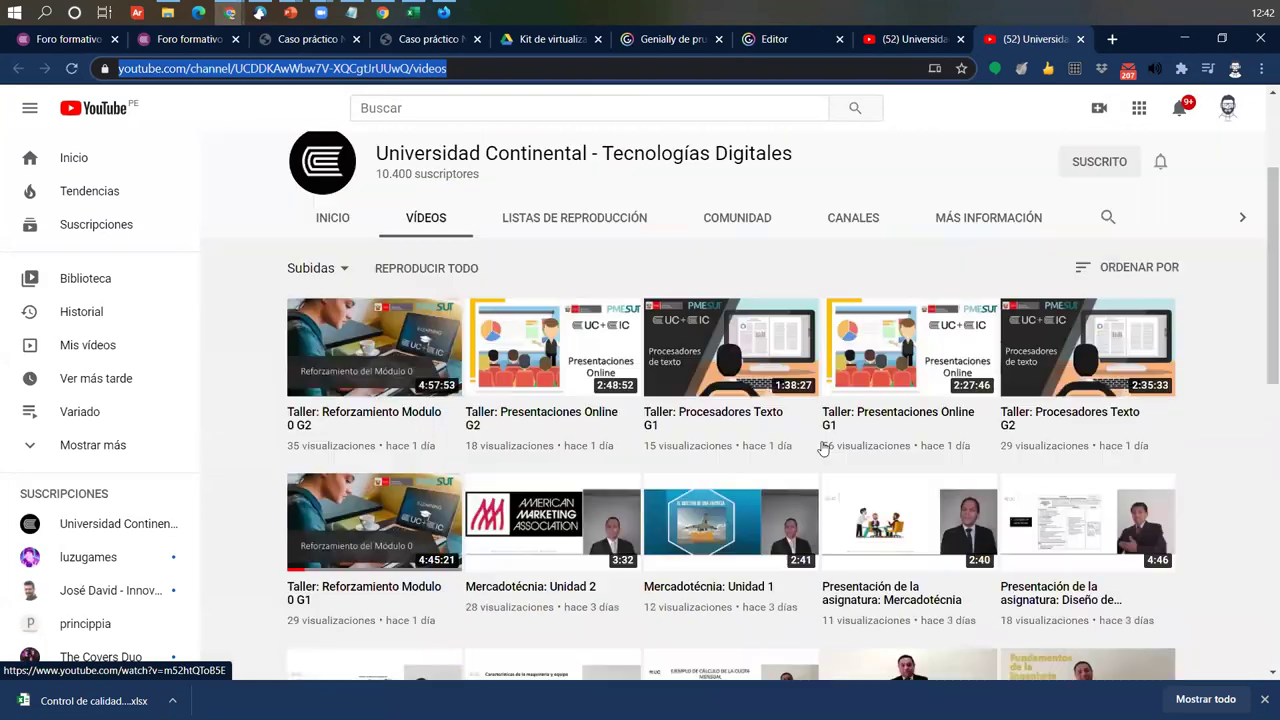
scroll(591, 489, "up", 2)
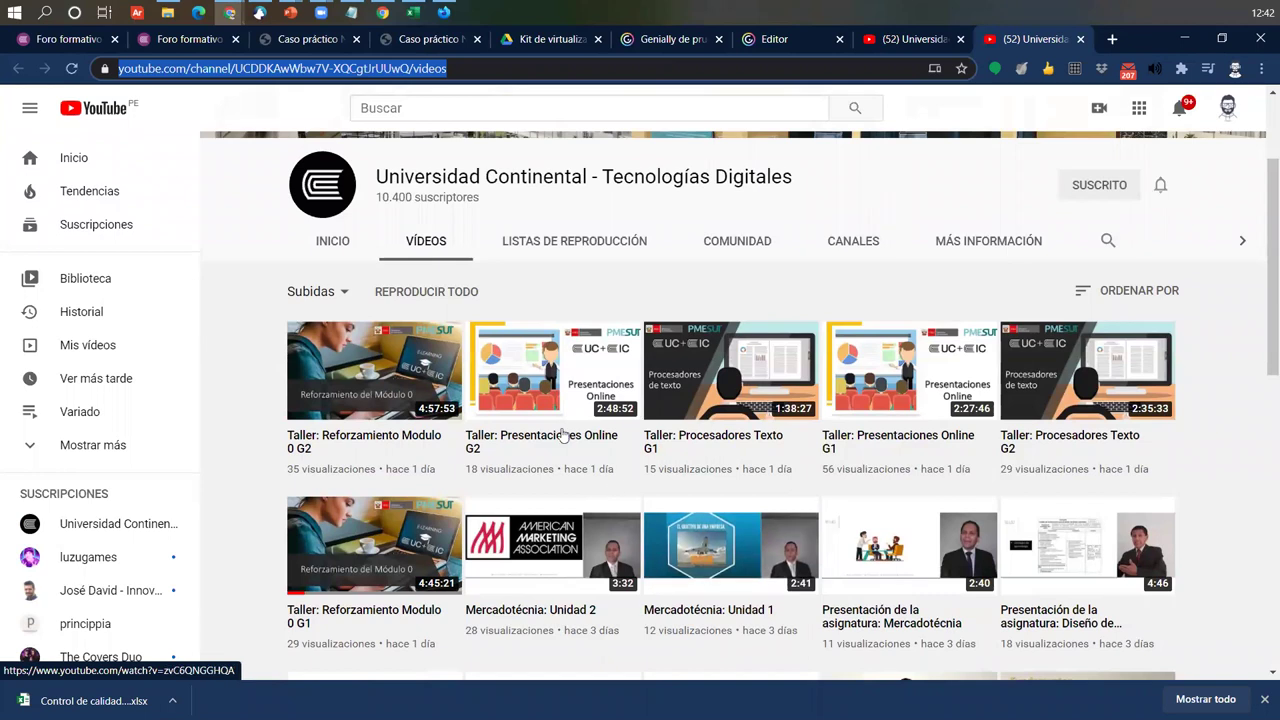
left_click(606, 253)
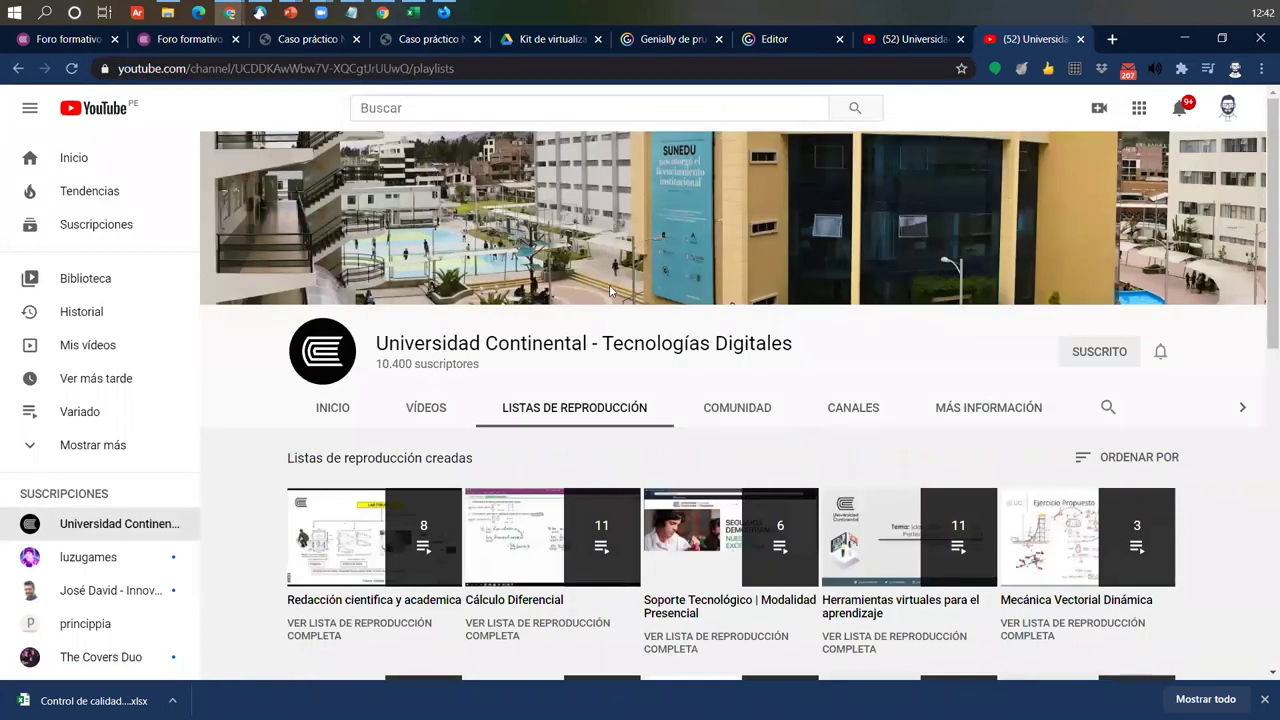
scroll(600, 475, "down", 6)
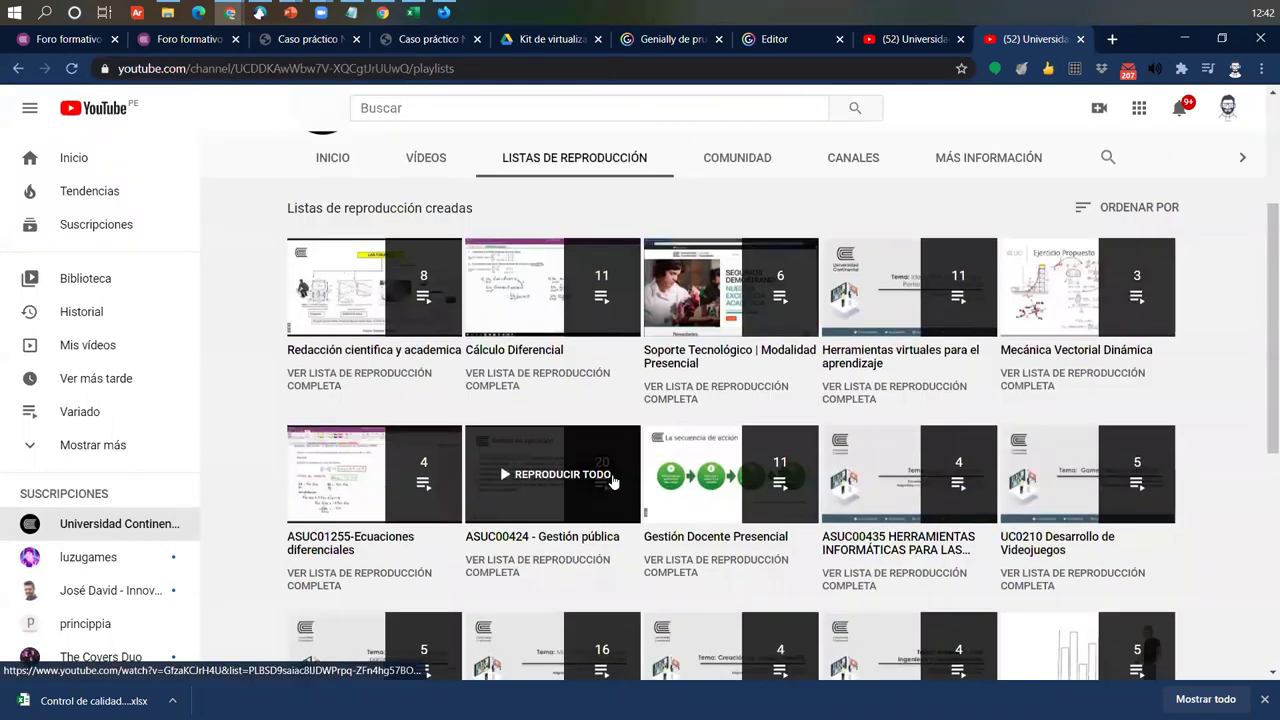
scroll(400, 405, "up", 3)
scroll(400, 405, "up", 3)
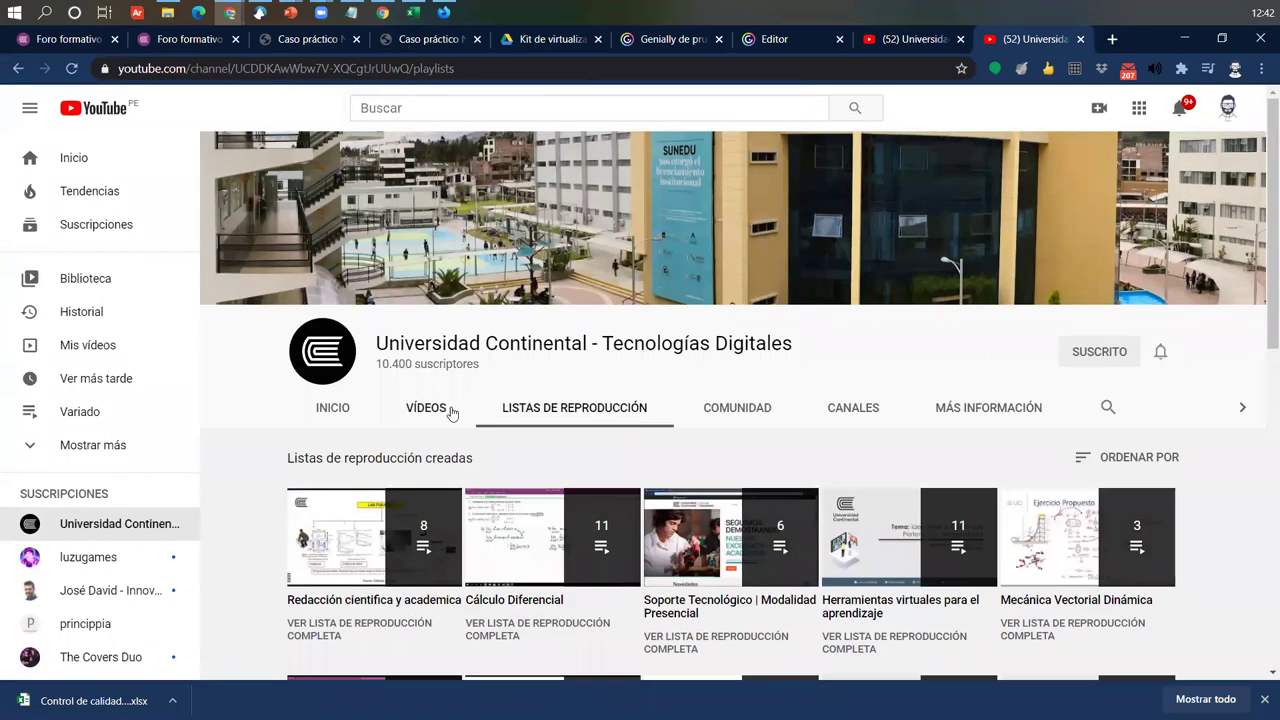
Step: Return to the channel's Vídeos tab and scroll through the uploaded workshop recordings
left_click(451, 413)
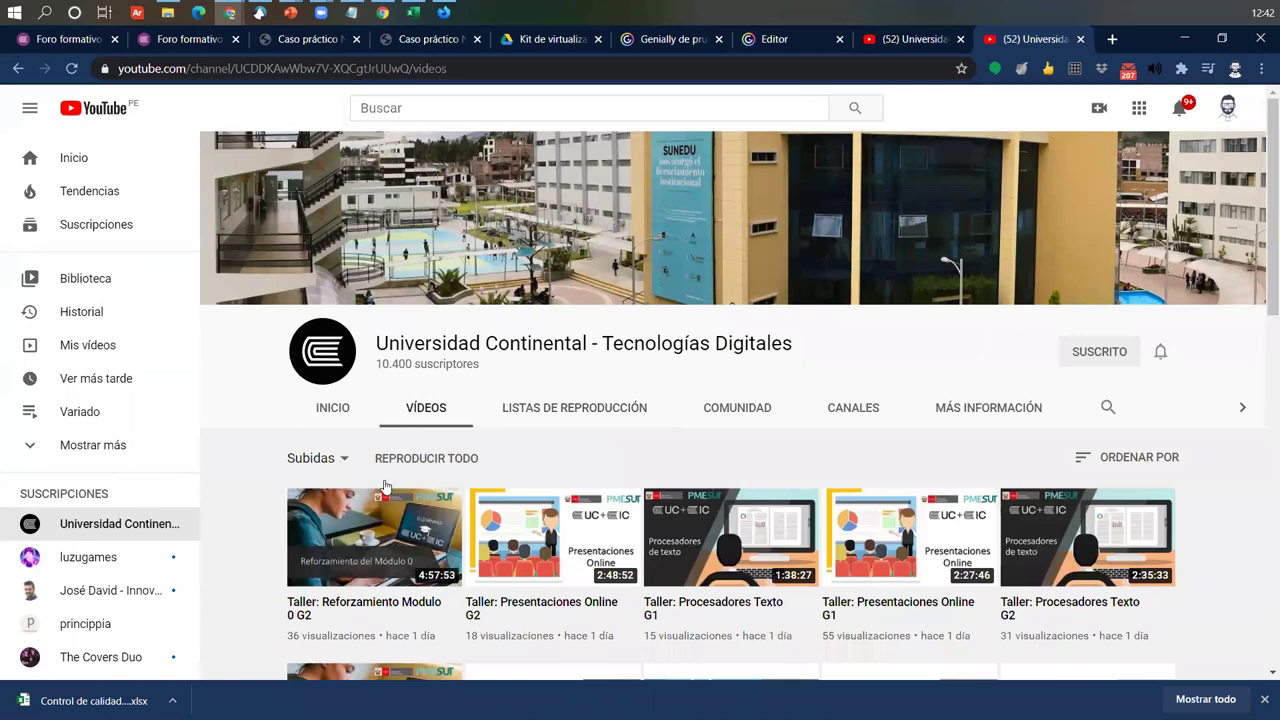
scroll(386, 487, "down", 2)
scroll(386, 487, "down", 10)
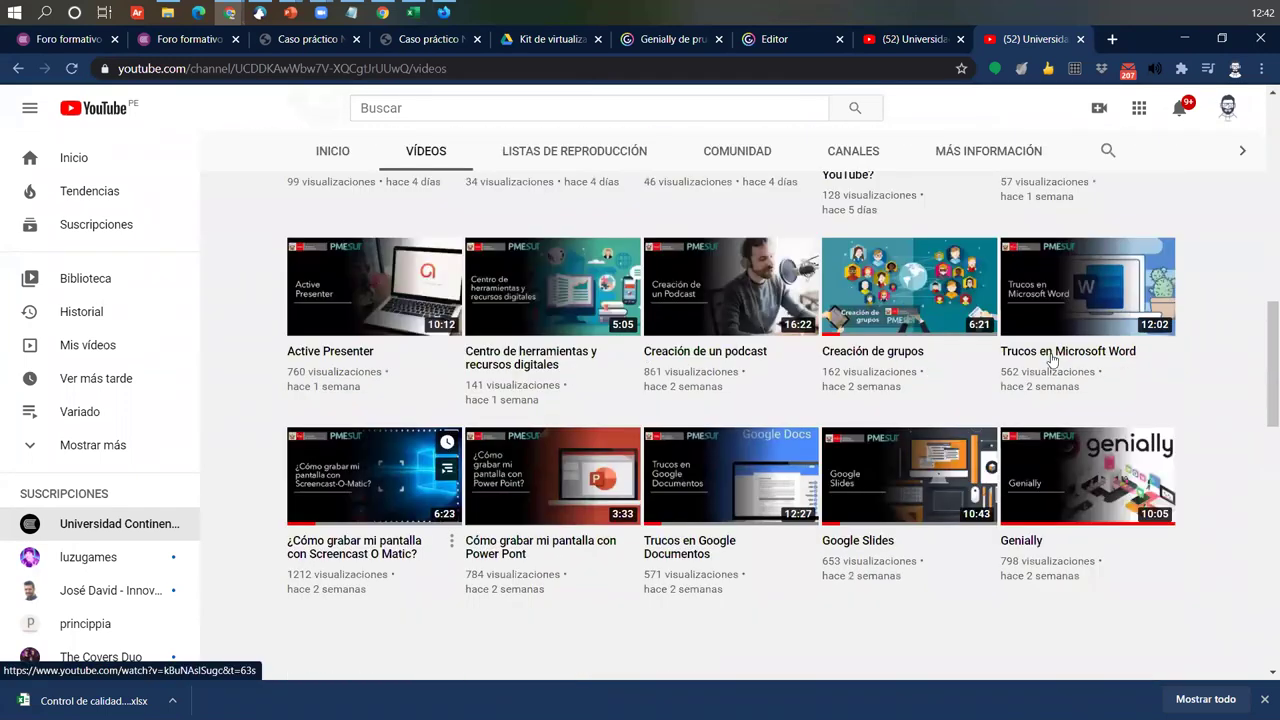
scroll(1040, 577, "down", 3)
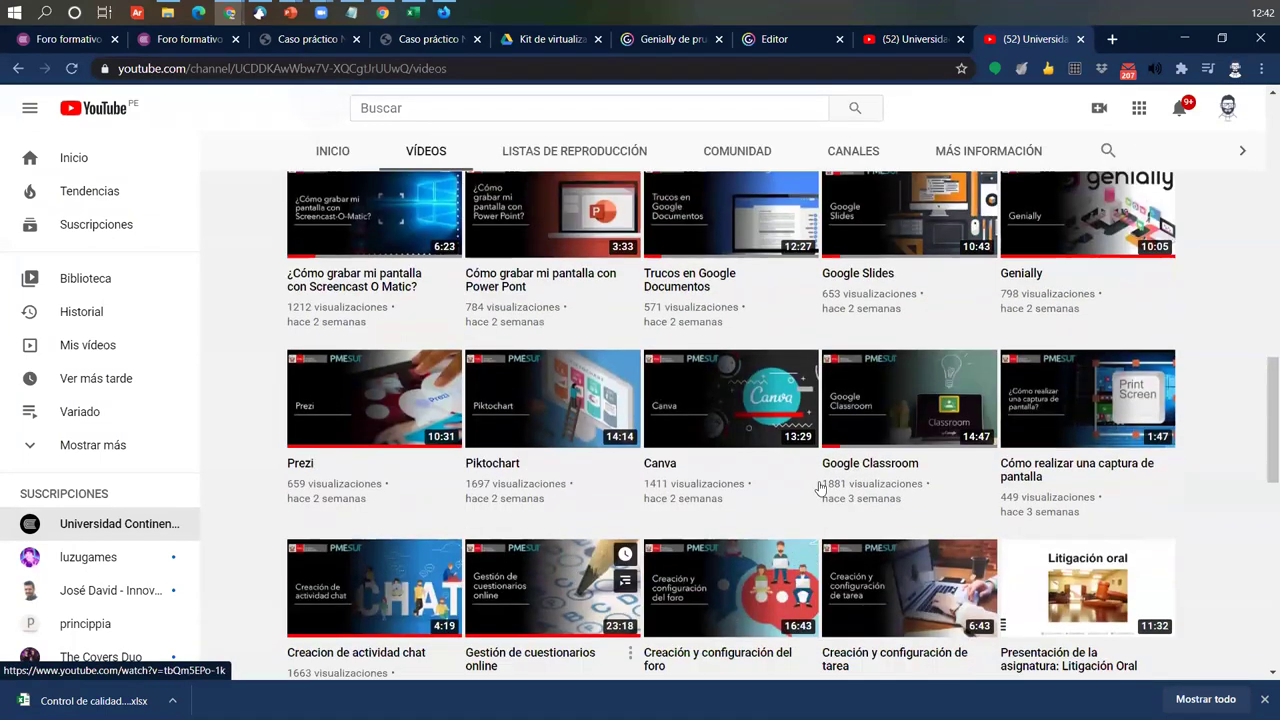
scroll(712, 597, "down", 2)
scroll(708, 580, "up", 2)
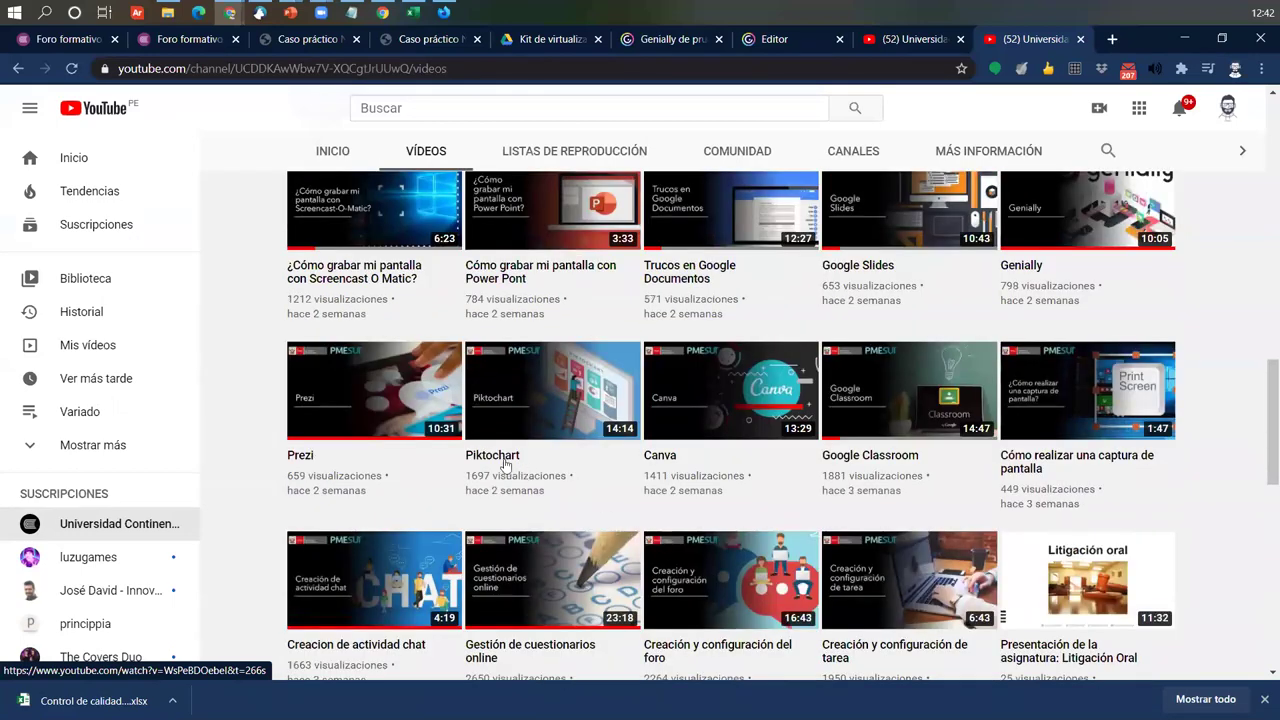
scroll(400, 500, "up", 2)
scroll(1058, 410, "up", 10)
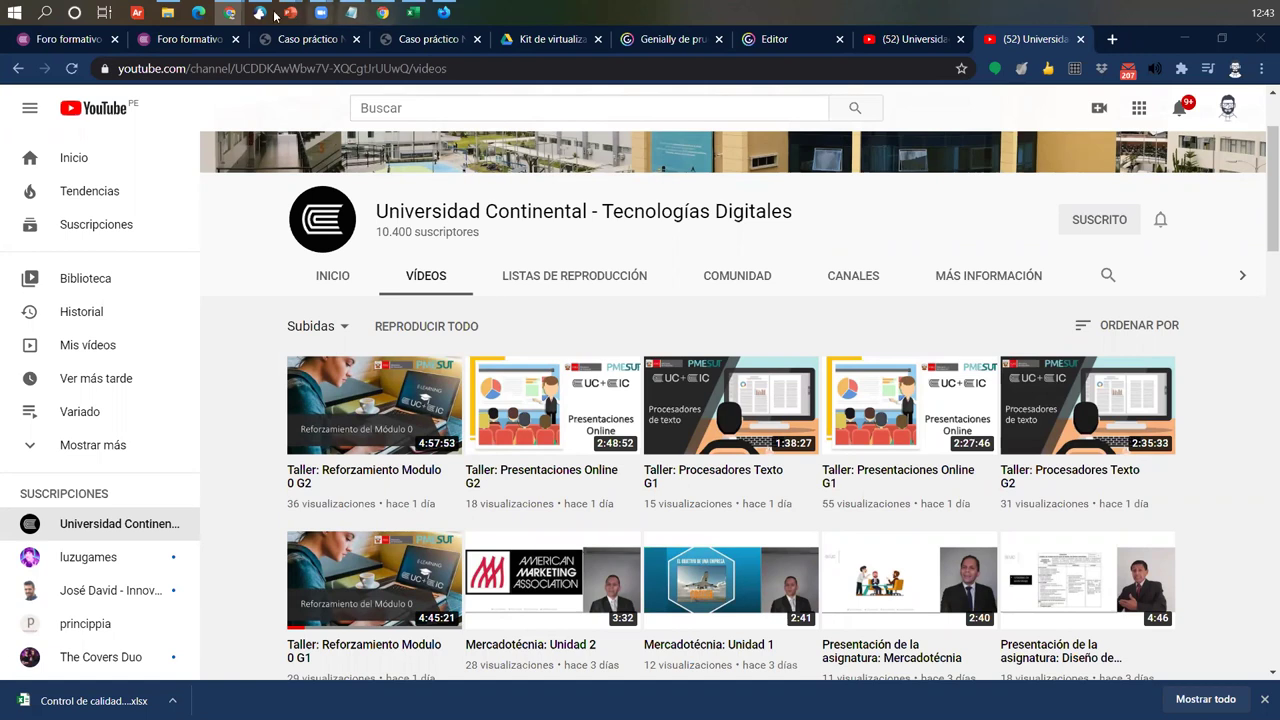
Step: Close the student's quiz attempt window and return the quiz editing window to the Moodle personal area
mouse_move(230, 12)
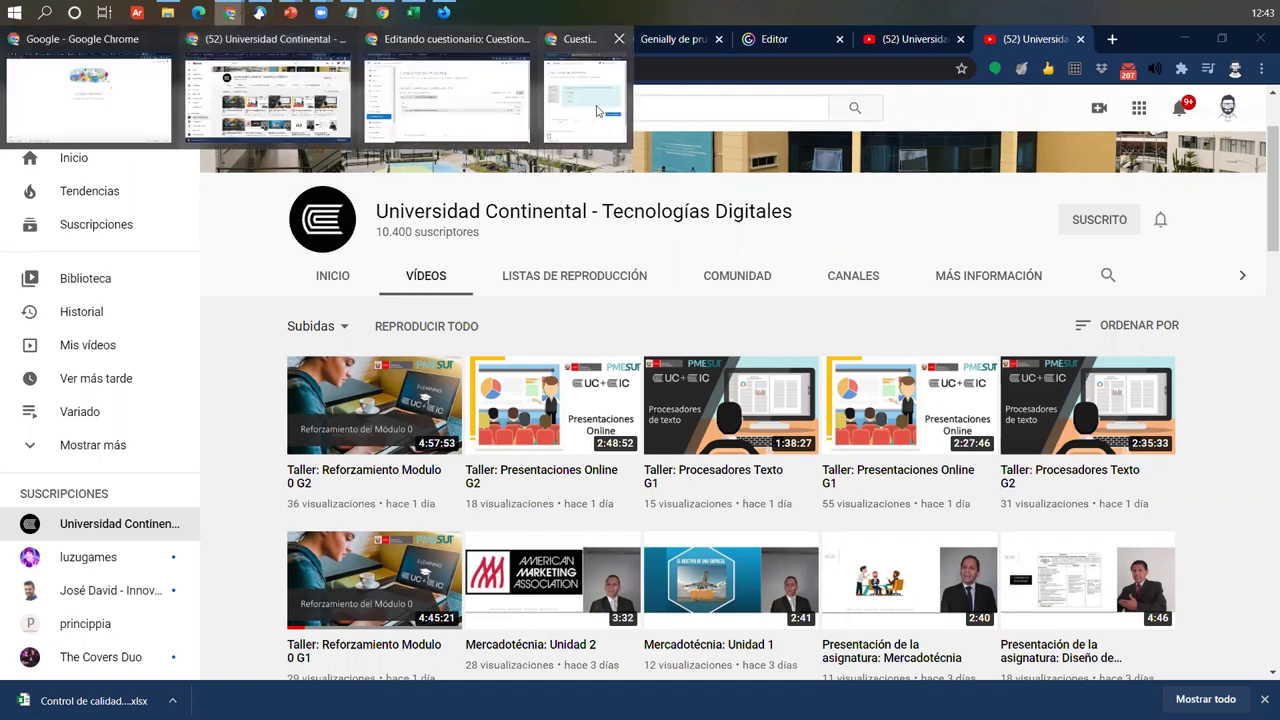
left_click(605, 60)
left_click(621, 35)
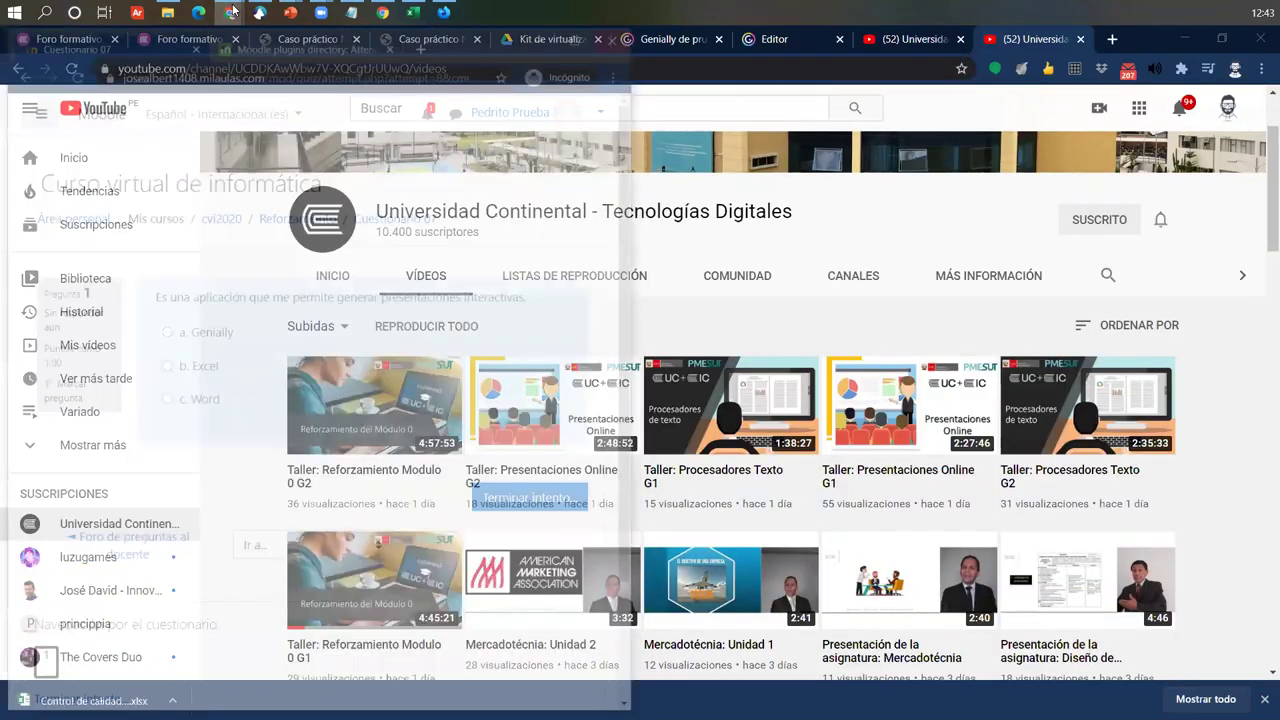
mouse_move(232, 12)
left_click(447, 95)
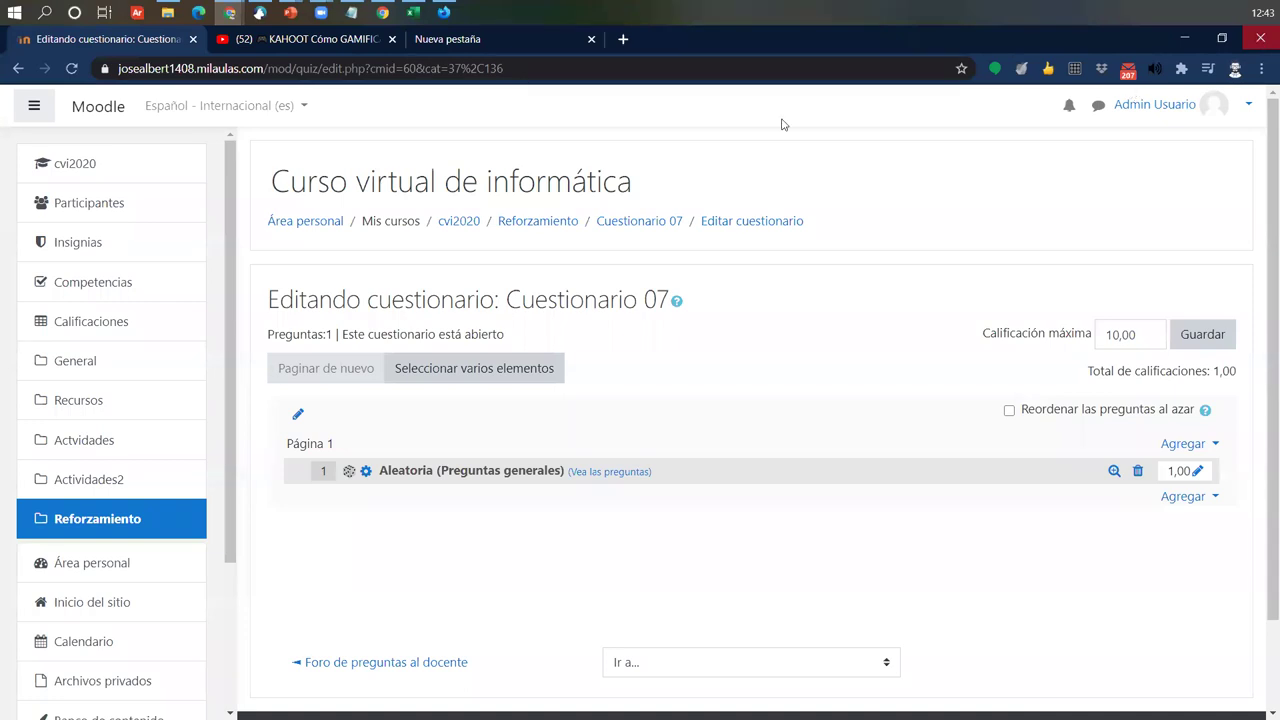
left_click(105, 110)
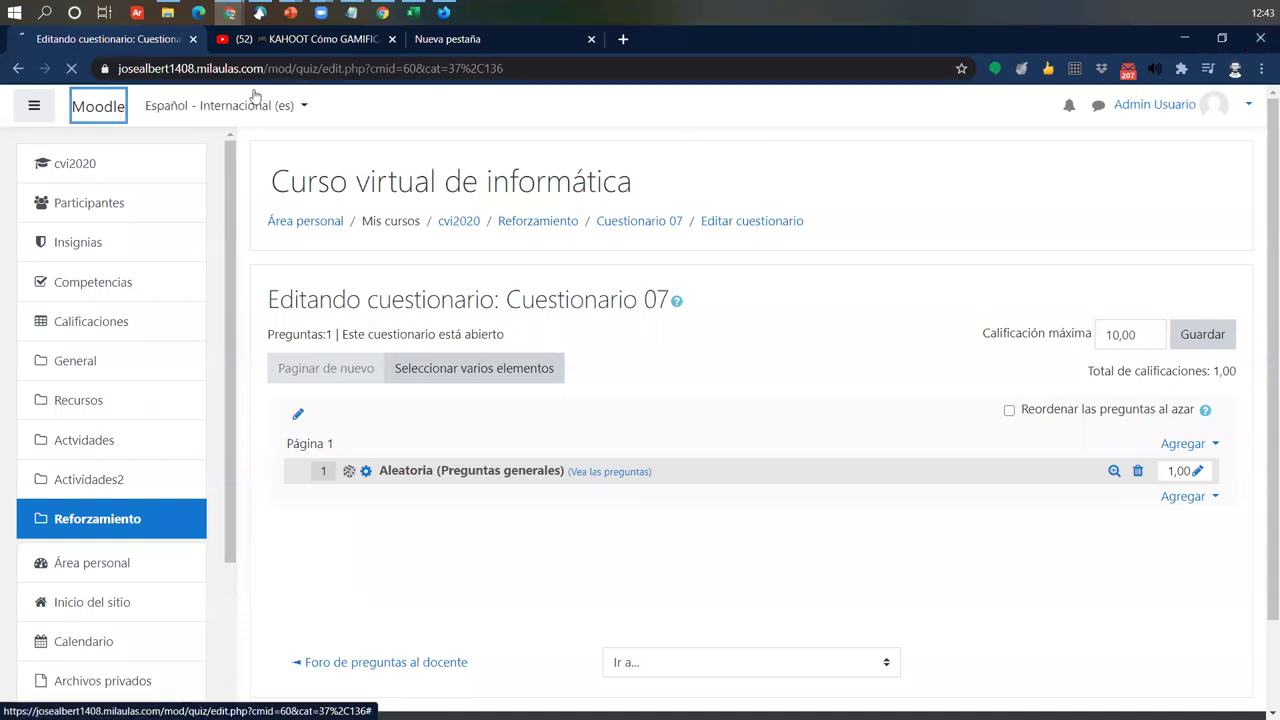
Step: Close the KAHOOT video and empty tabs plus the Firefox quiz window, then scroll the dashboard to the top
left_click(392, 40)
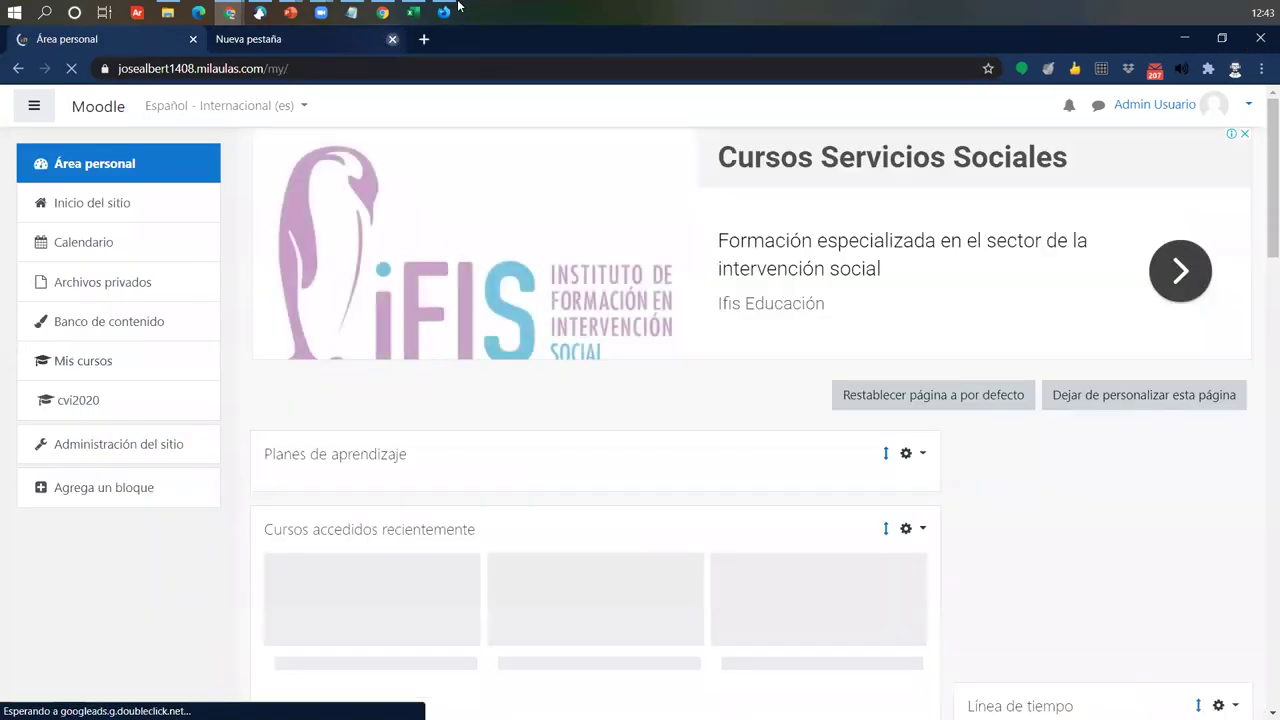
left_click(393, 40)
left_click(444, 12)
left_click(1261, 39)
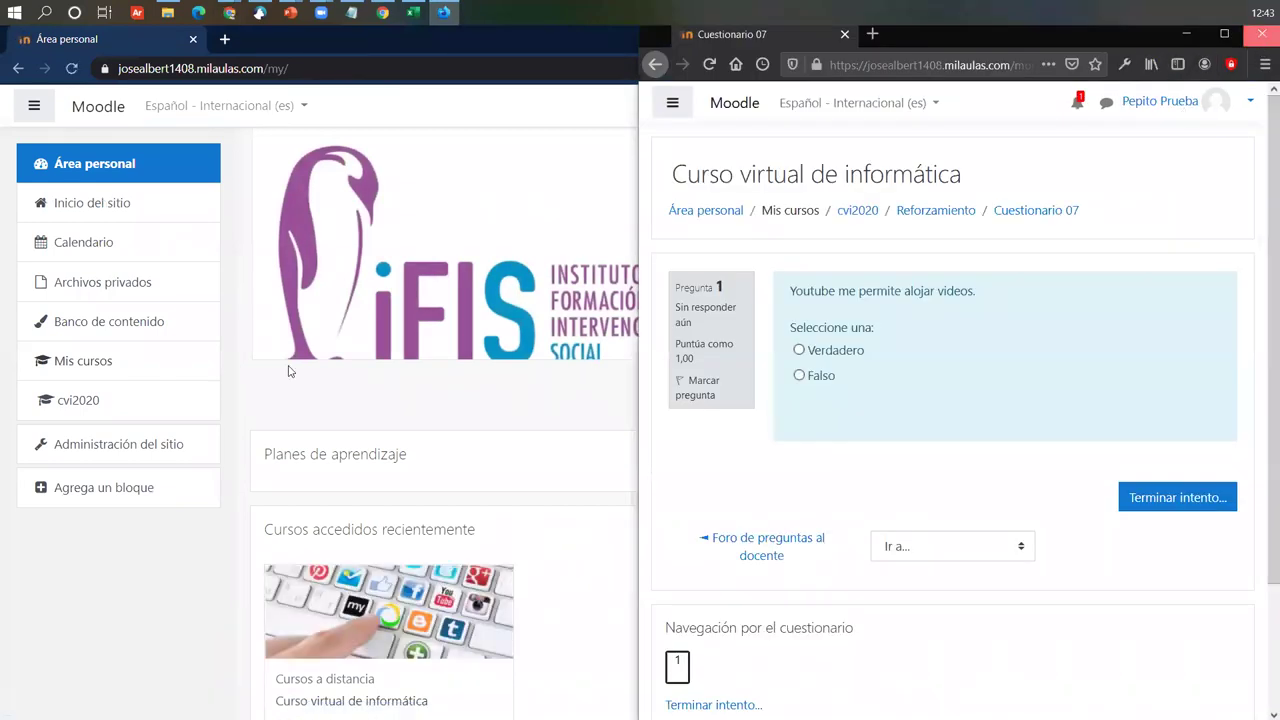
scroll(575, 481, "down", 5)
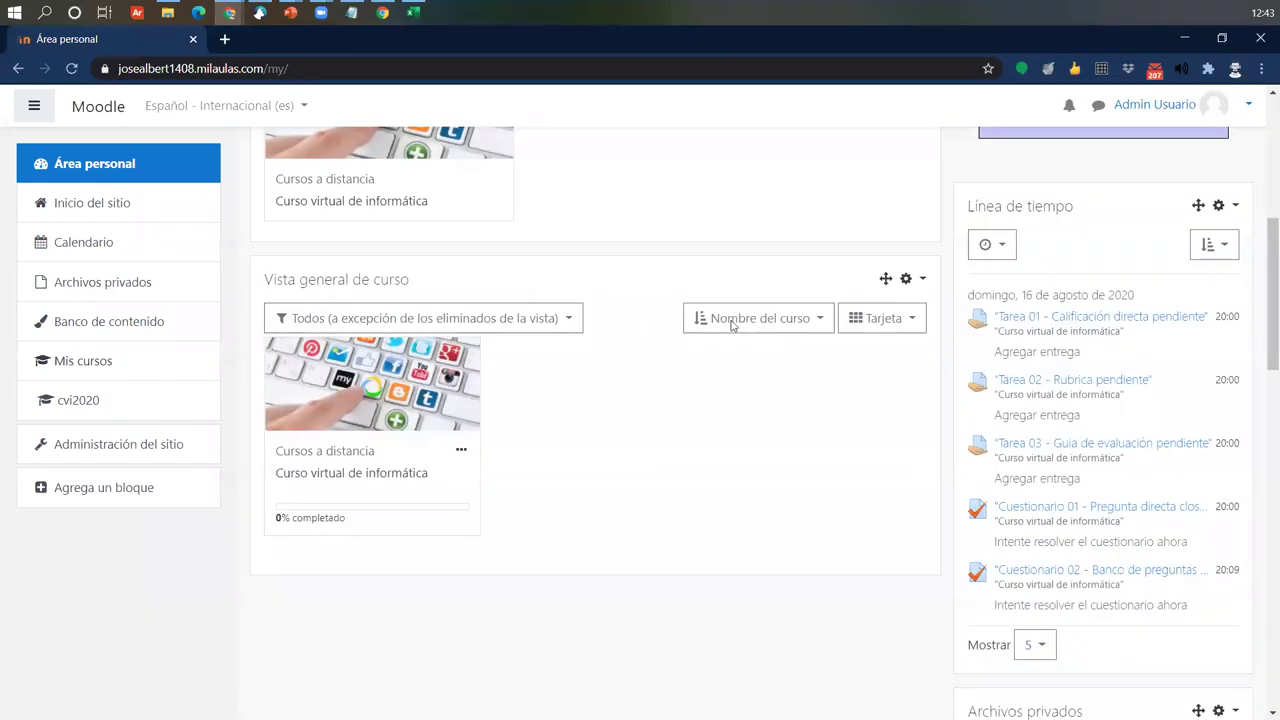
scroll(509, 465, "up", 1)
scroll(509, 465, "up", 4)
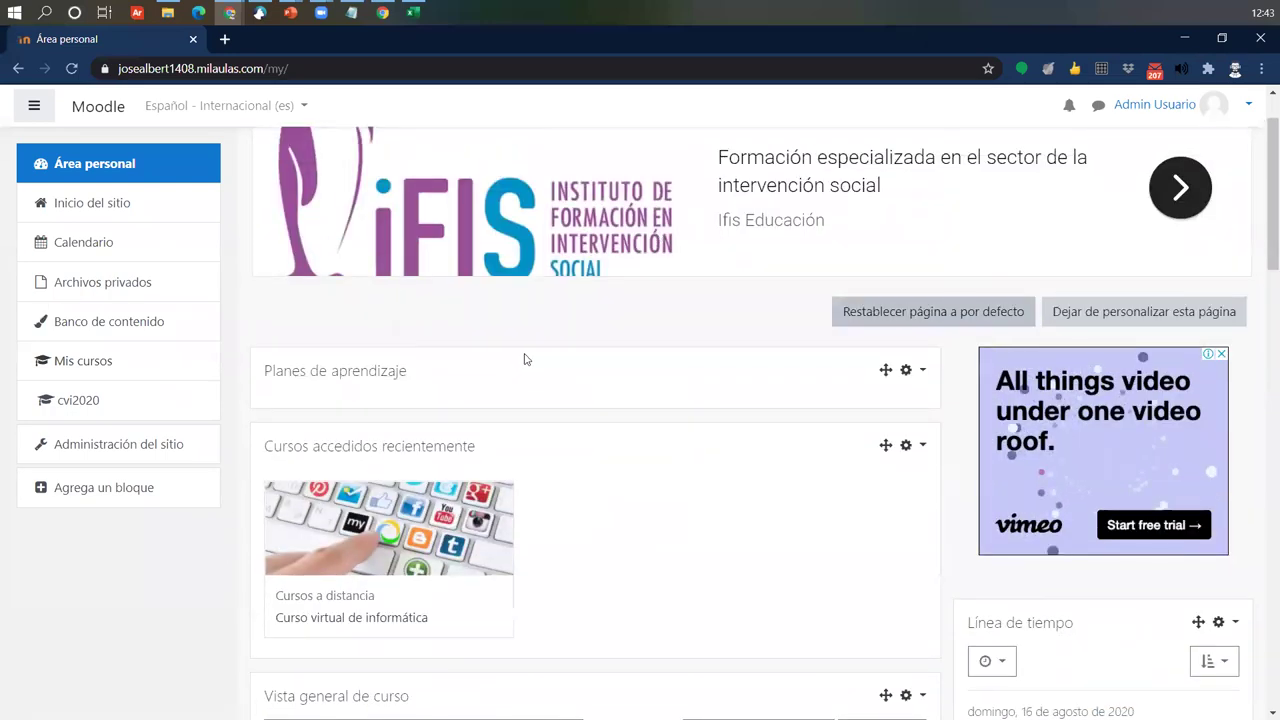
scroll(523, 360, "up", 1)
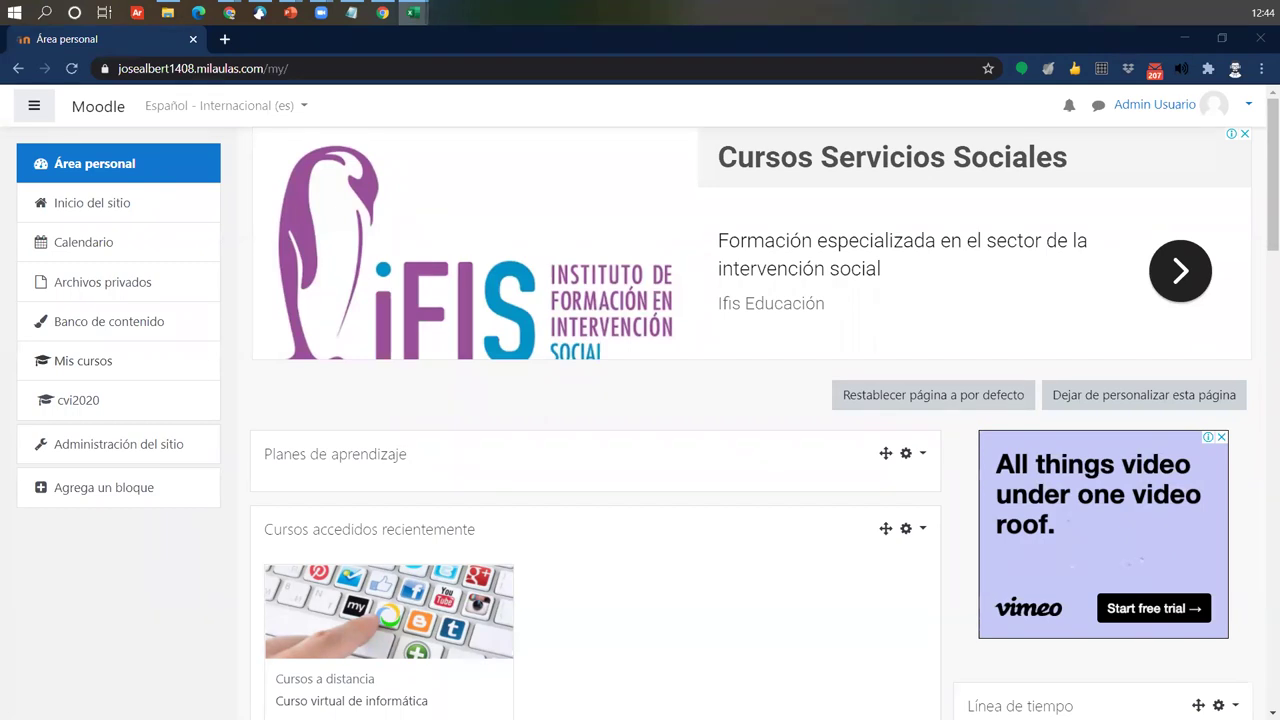
Step: Bring up the blank Excel workbook and select range A1:G12
left_click(413, 12)
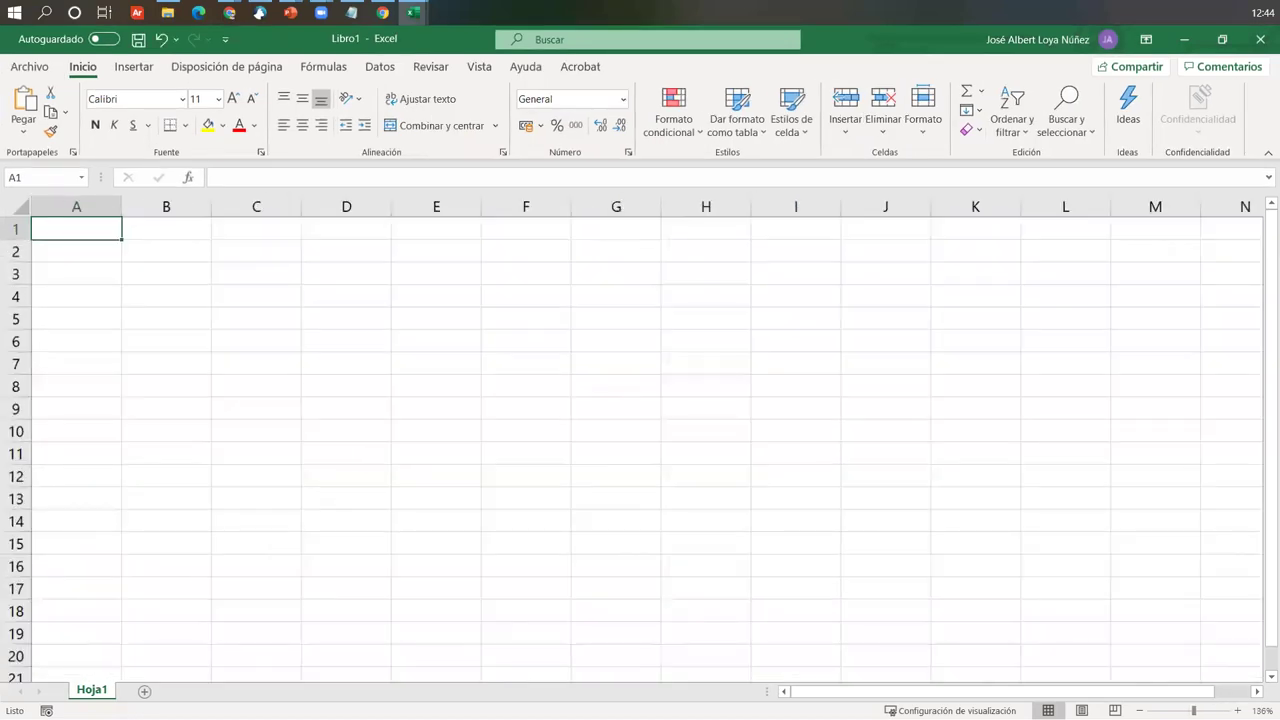
scroll(580, 585, "up", 5)
left_click(294, 266)
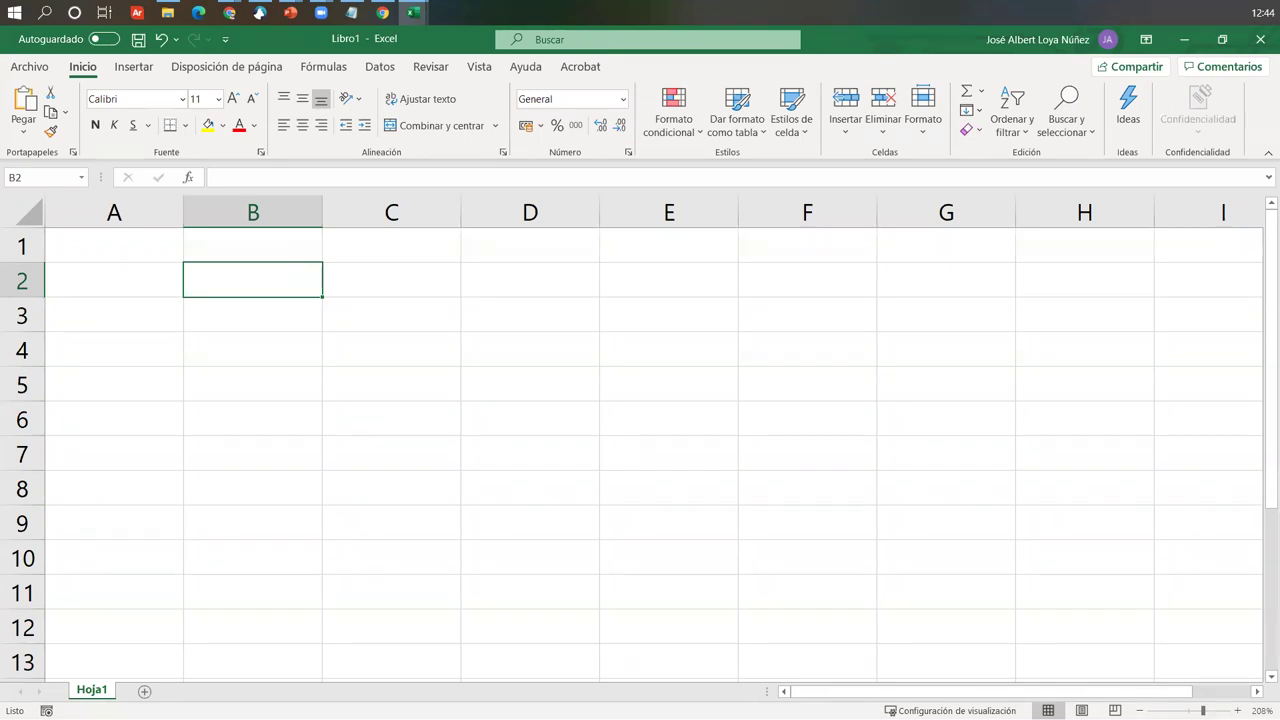
left_click(591, 489)
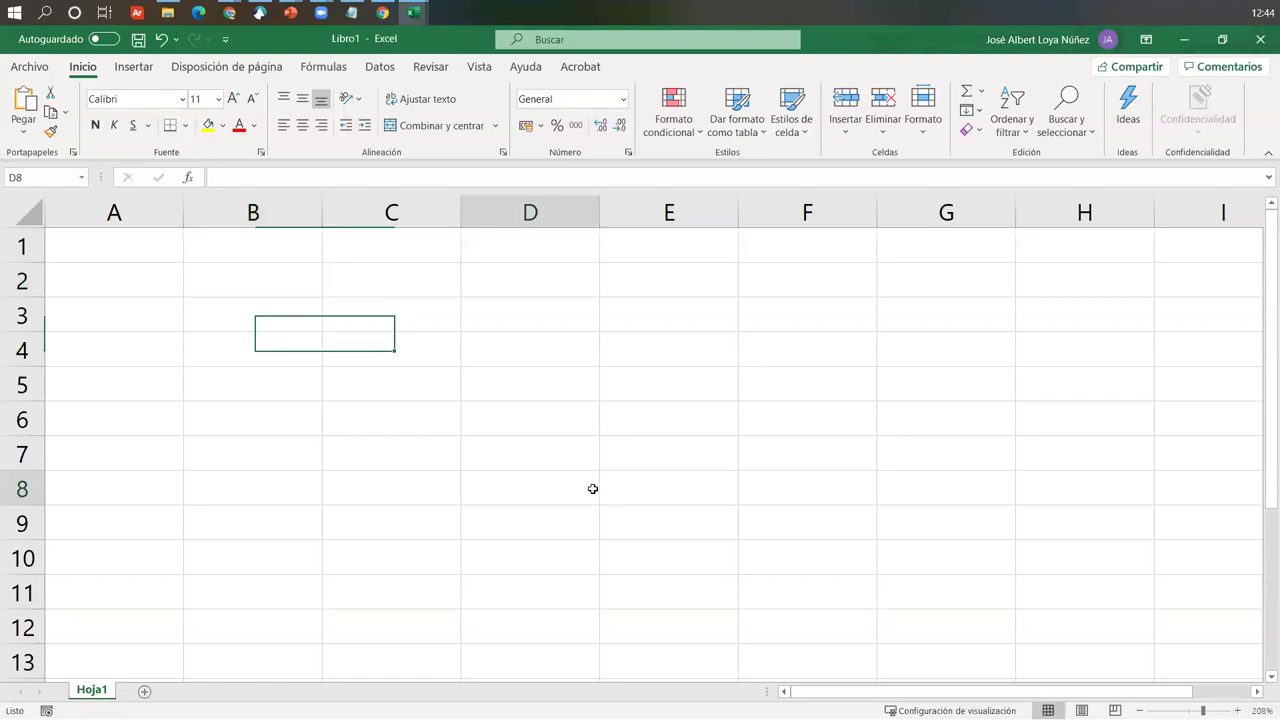
left_click(231, 311)
left_click_drag(160, 247, 1009, 637)
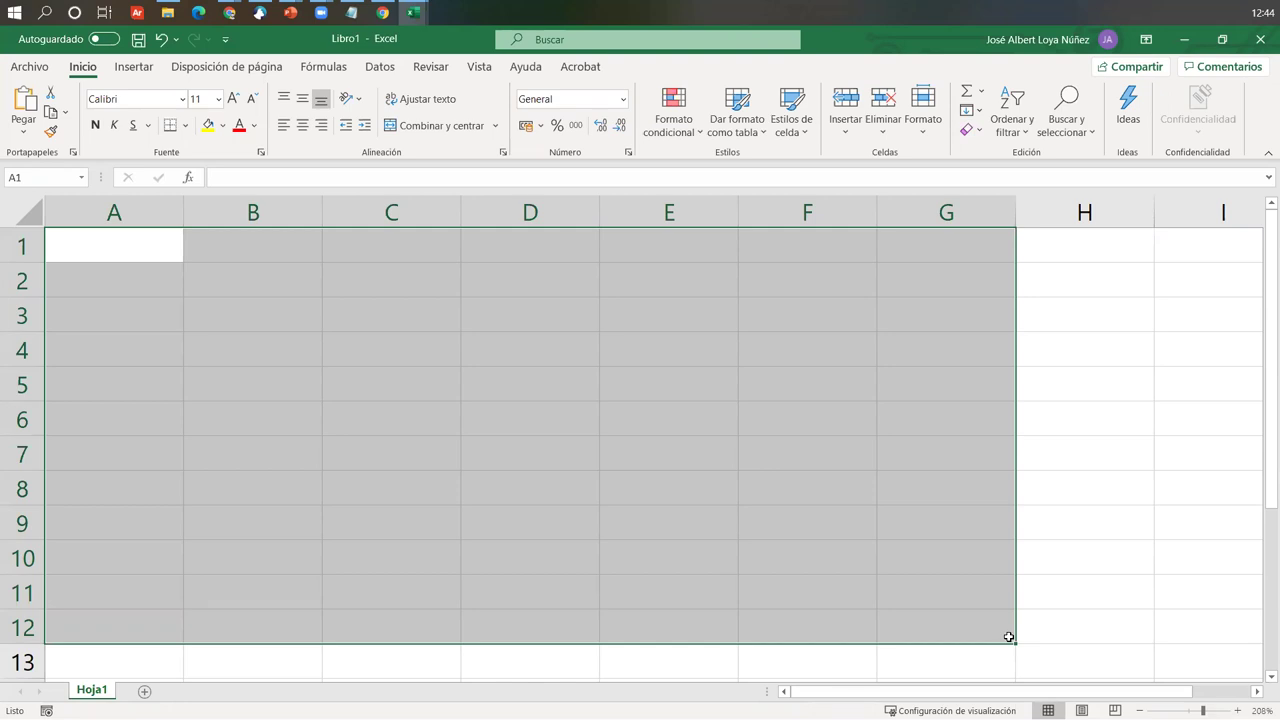
Step: Minimize Excel and open Curso virtual de informática from the Moodle dashboard
left_click(1190, 38)
scroll(330, 548, "down", 1)
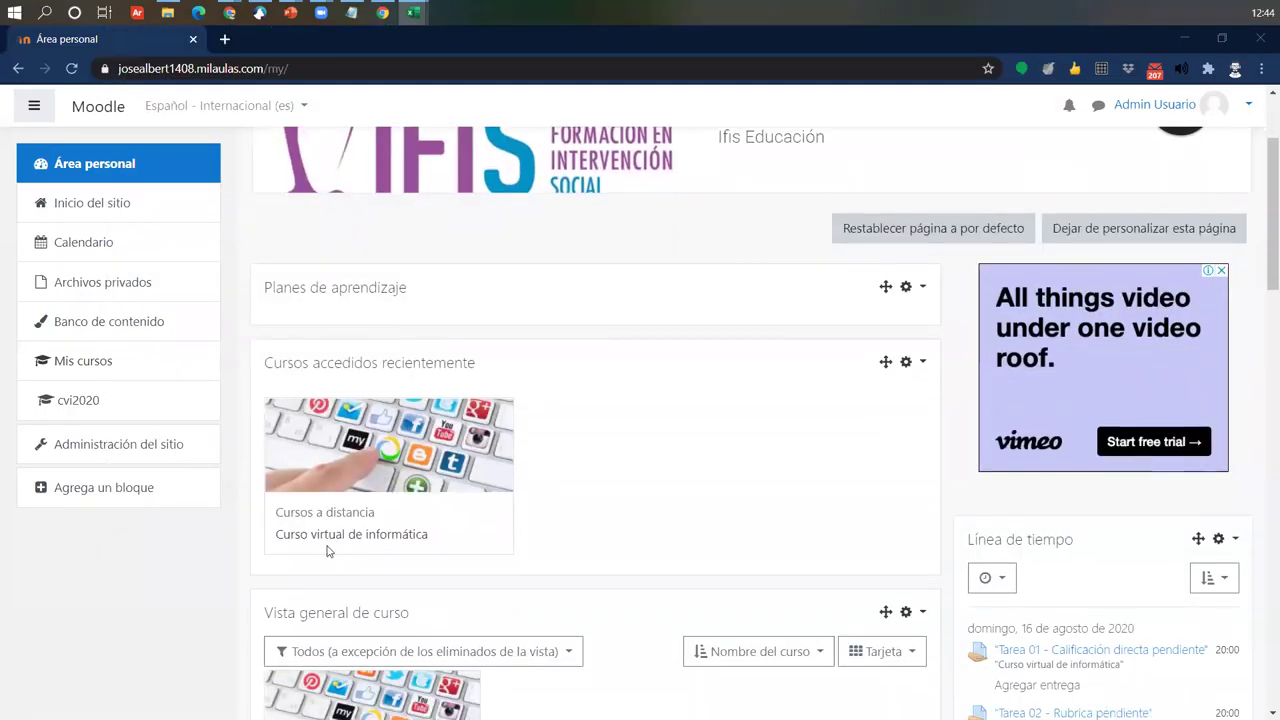
left_click(322, 533)
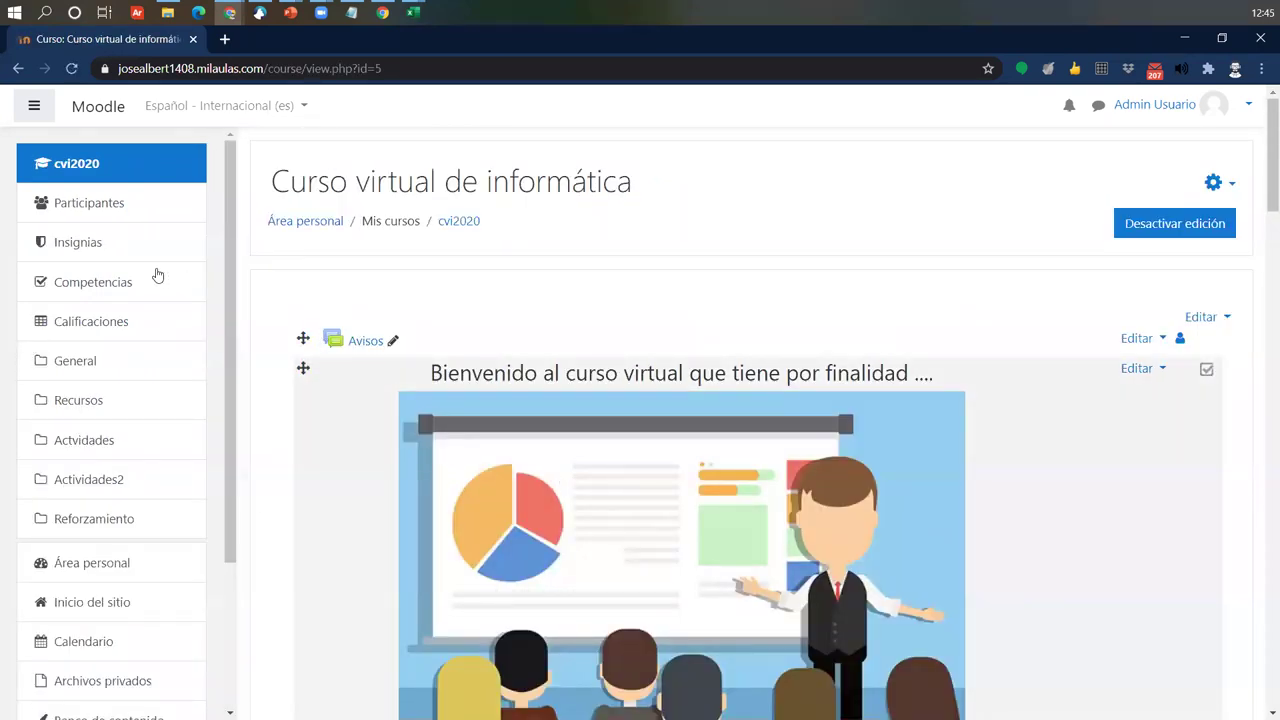
Step: Select one student's full e-mail in the cvi2020 Participantes list, then switch to Libro1
left_click(105, 205)
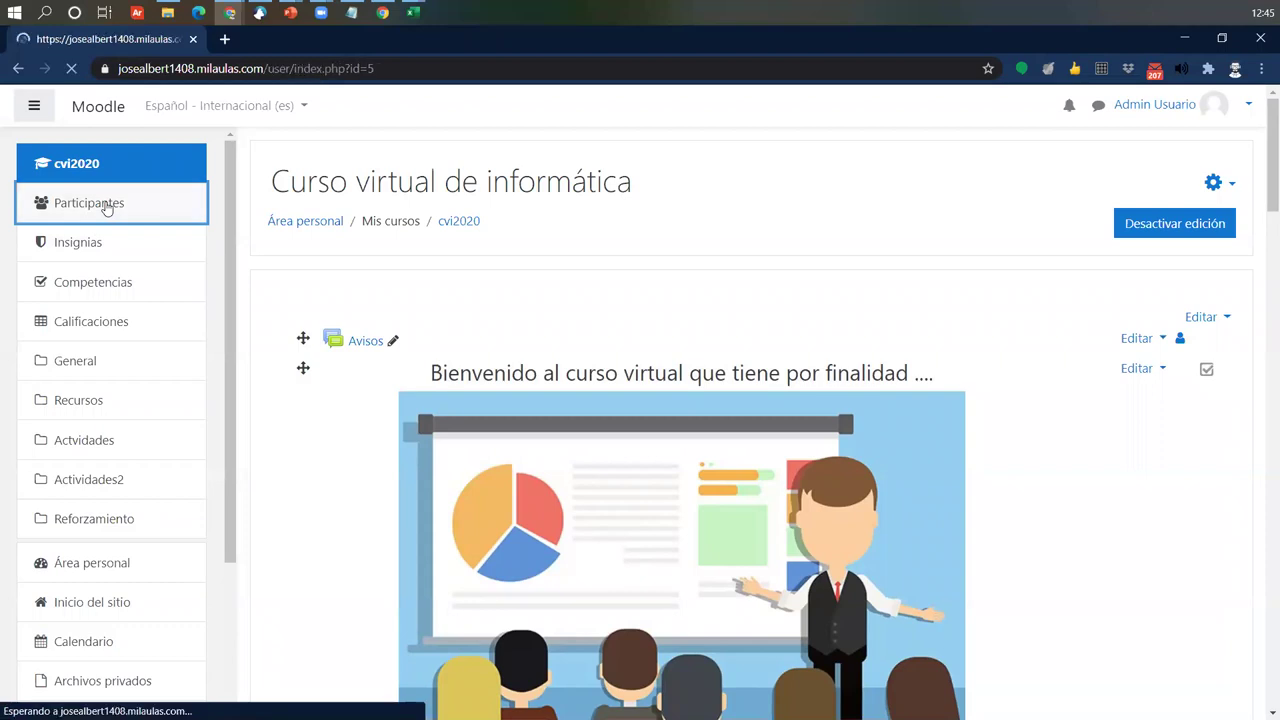
scroll(430, 540, "down", 6)
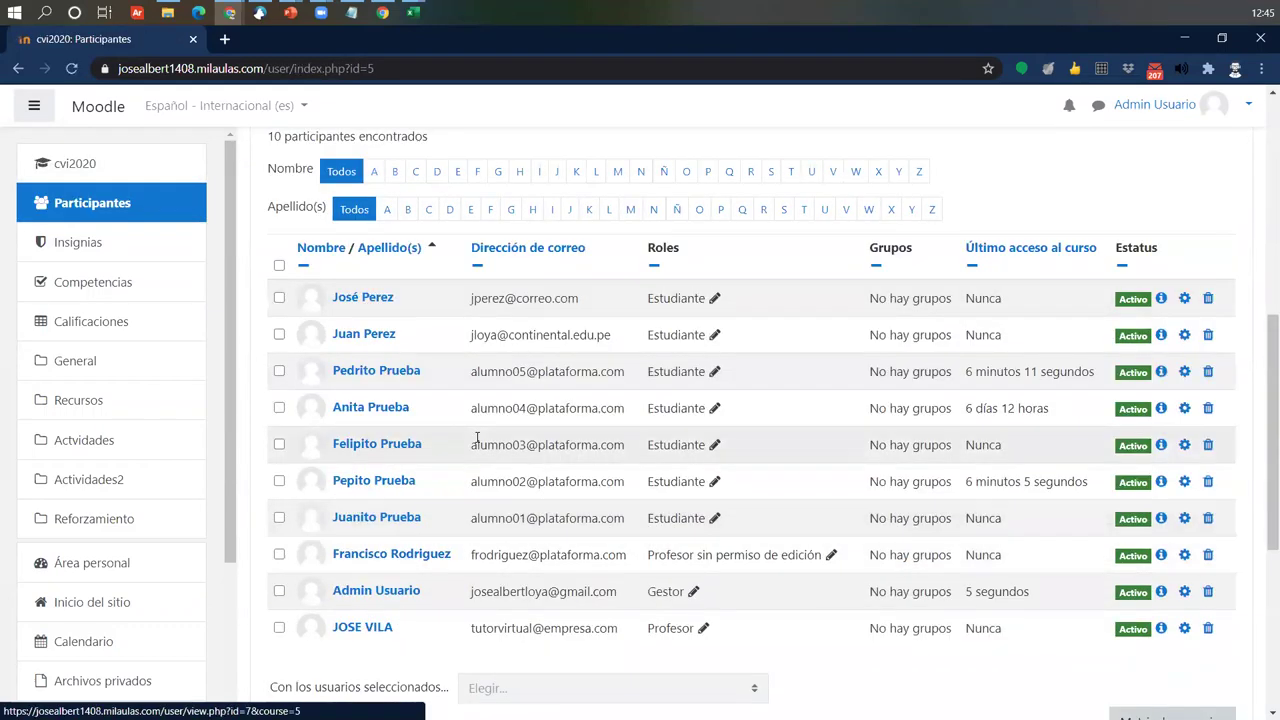
triple_click(585, 371)
left_click_drag(620, 408, 614, 376)
left_click(578, 443)
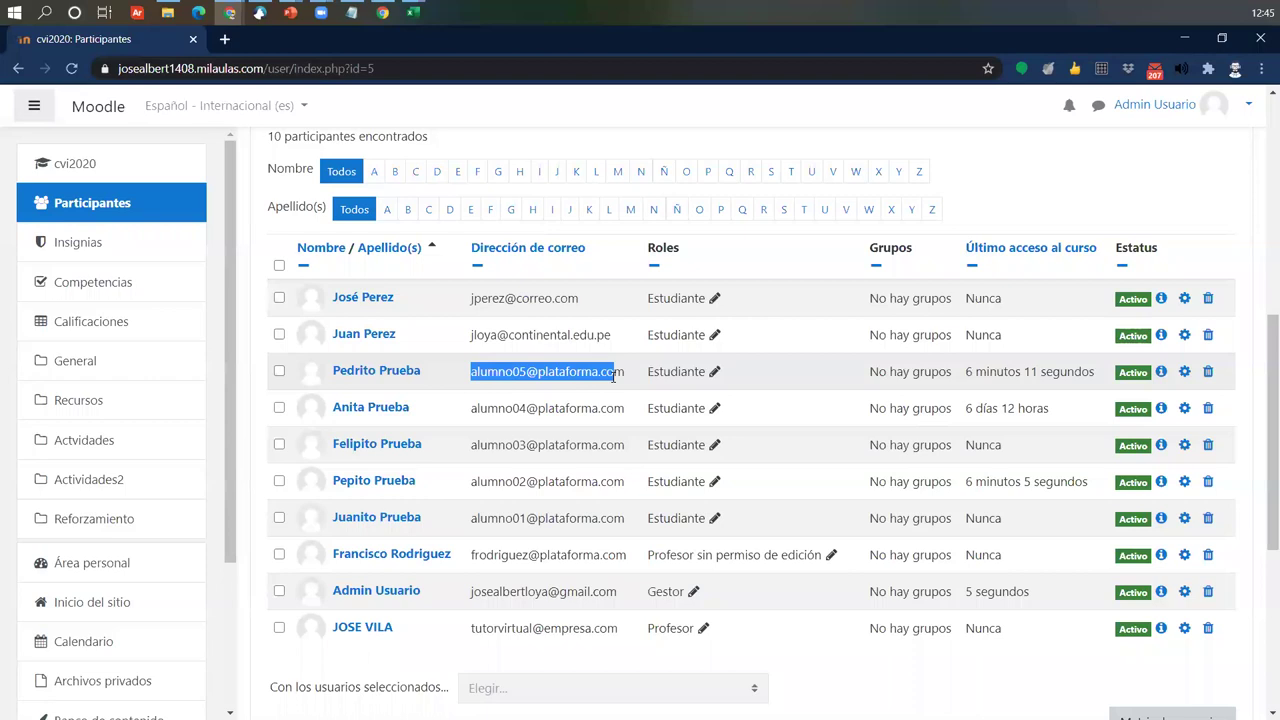
left_click(506, 397)
left_click_drag(471, 372, 626, 374)
left_click(413, 12)
left_click(525, 144)
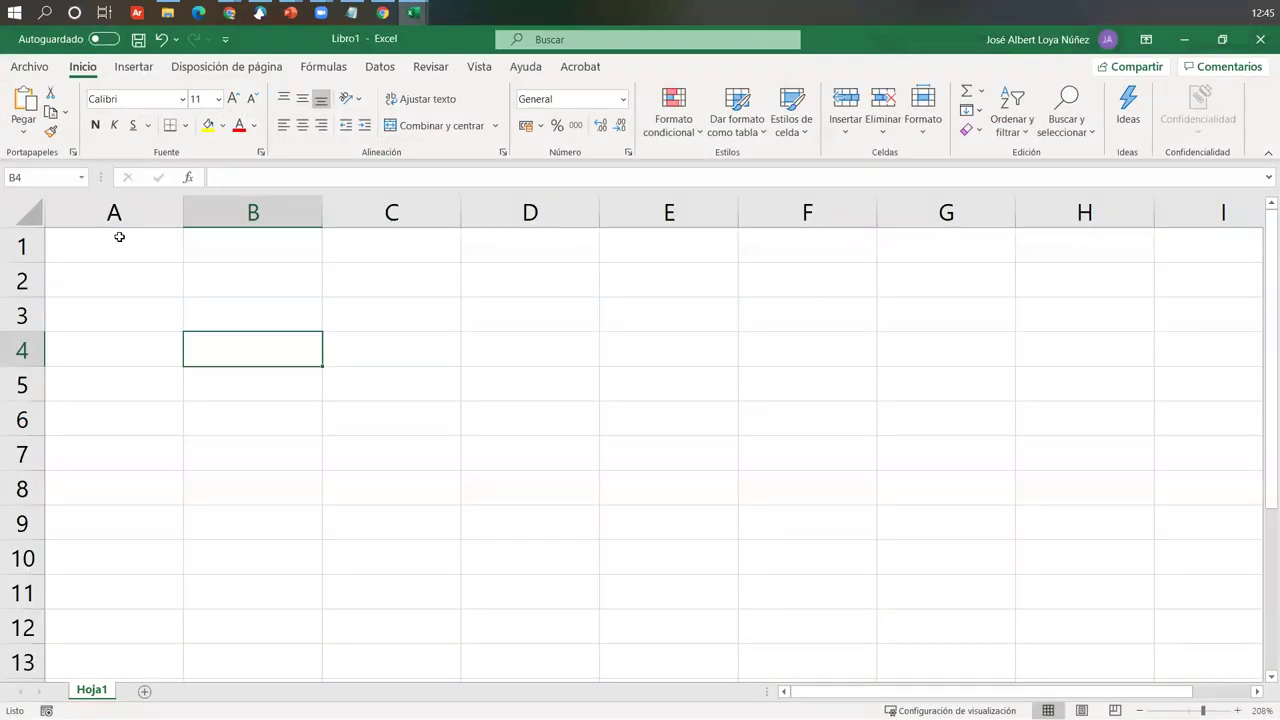
Step: Enter the headers username and password in cells A1 and B1
left_click(119, 237)
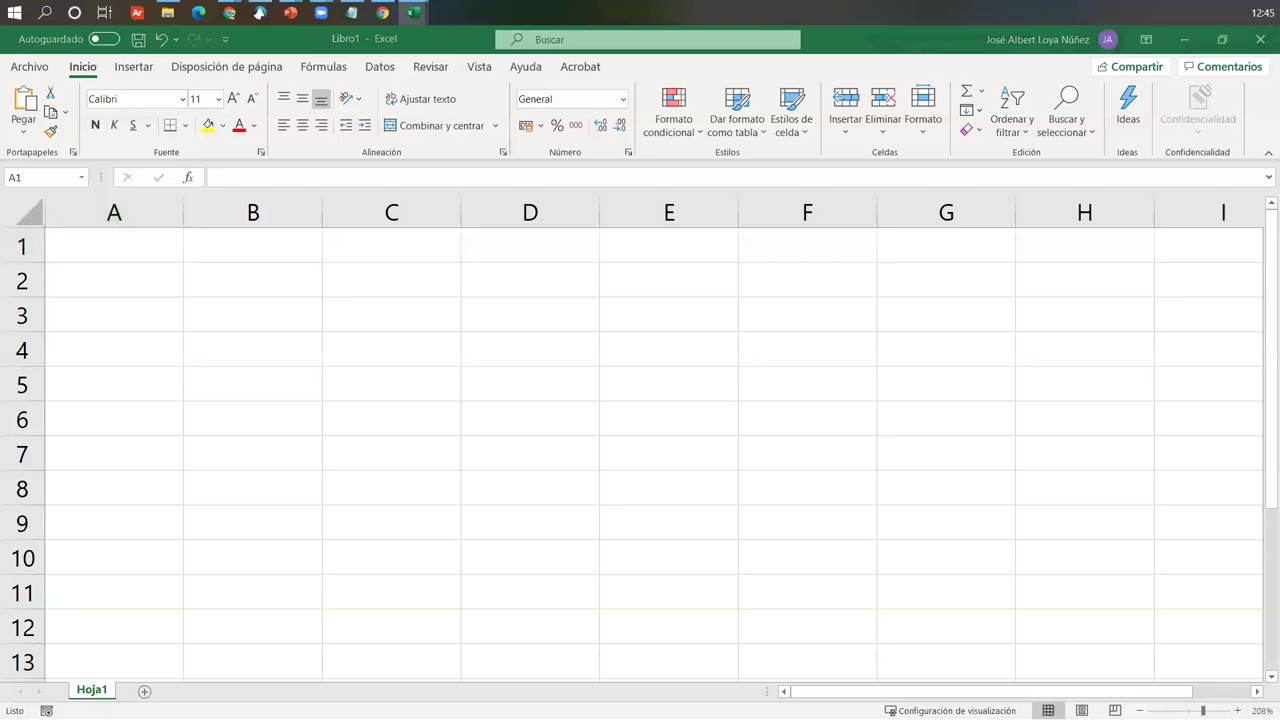
left_click(114, 211)
left_click(309, 240)
left_click(665, 241)
left_click(831, 237)
left_click(160, 251)
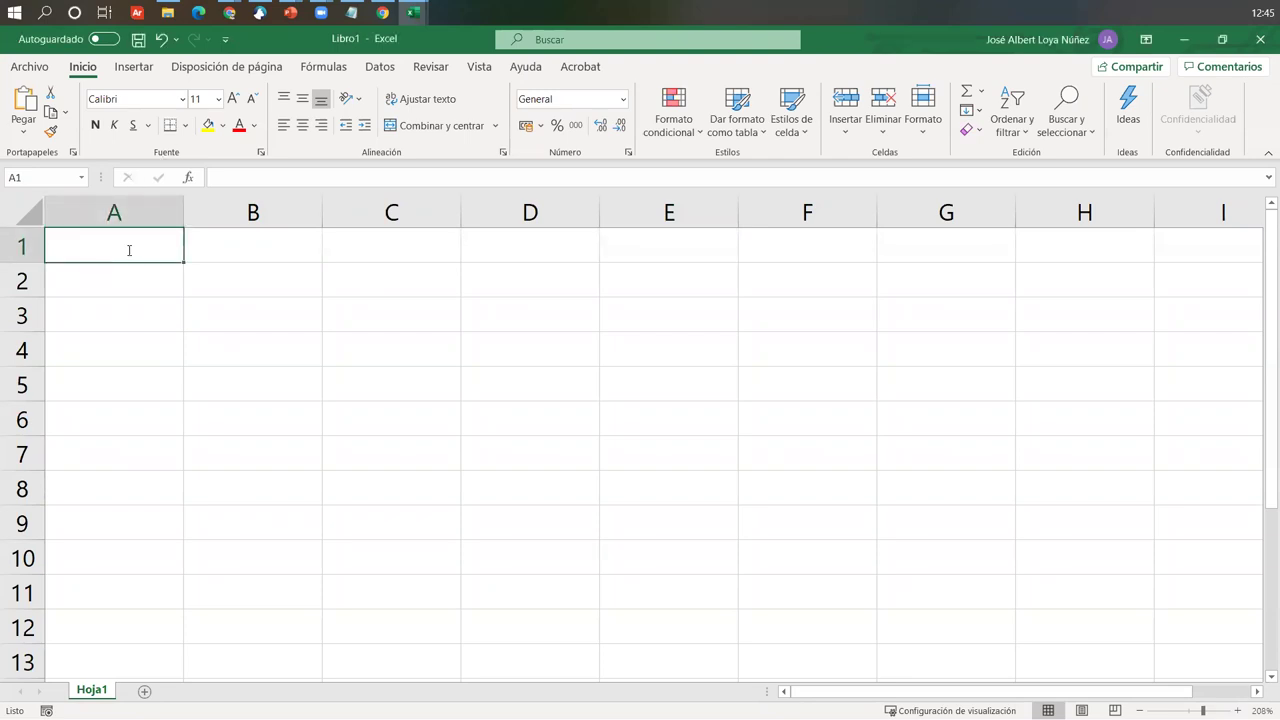
type("usernamer")
key("BackSpace")
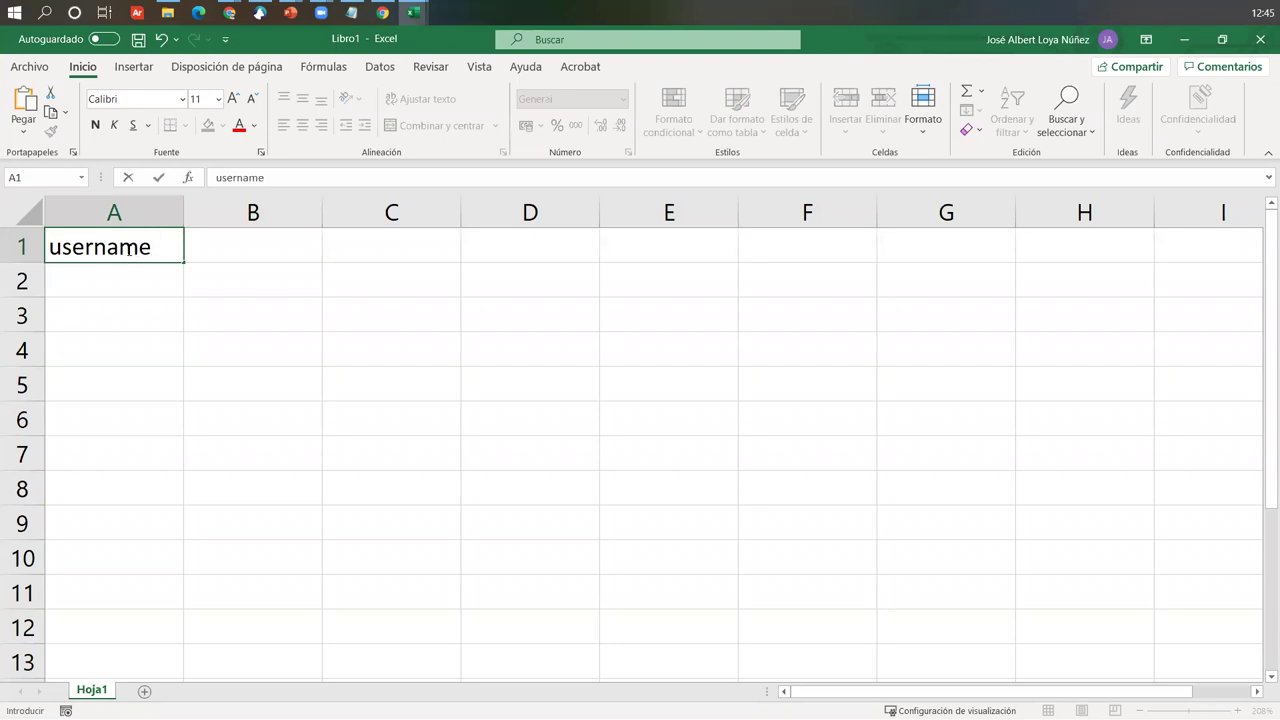
key("Tab")
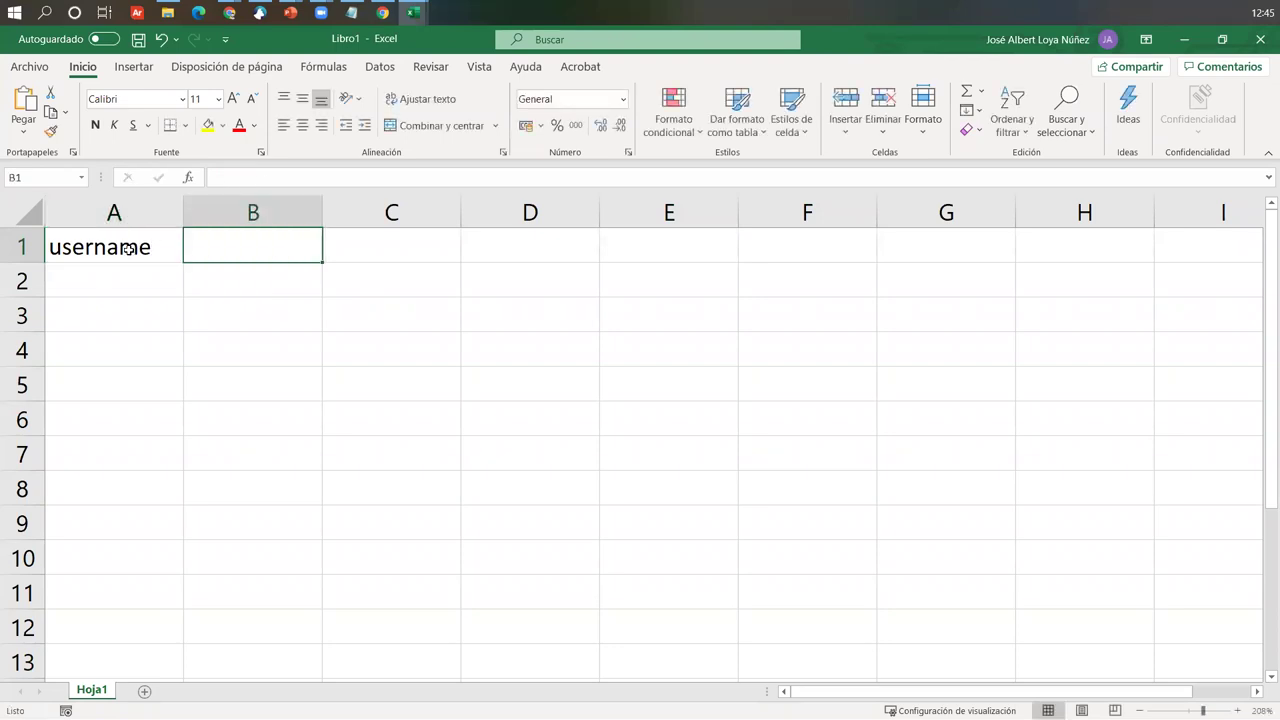
type("pa")
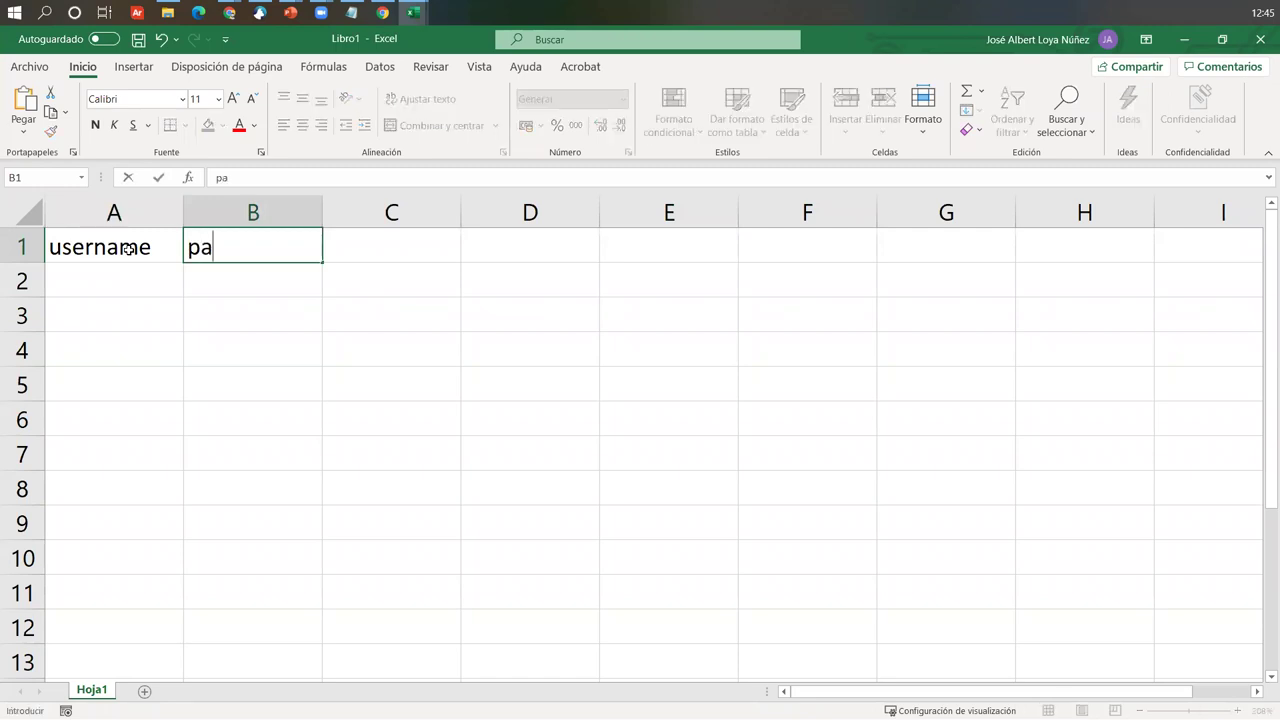
type("ssword")
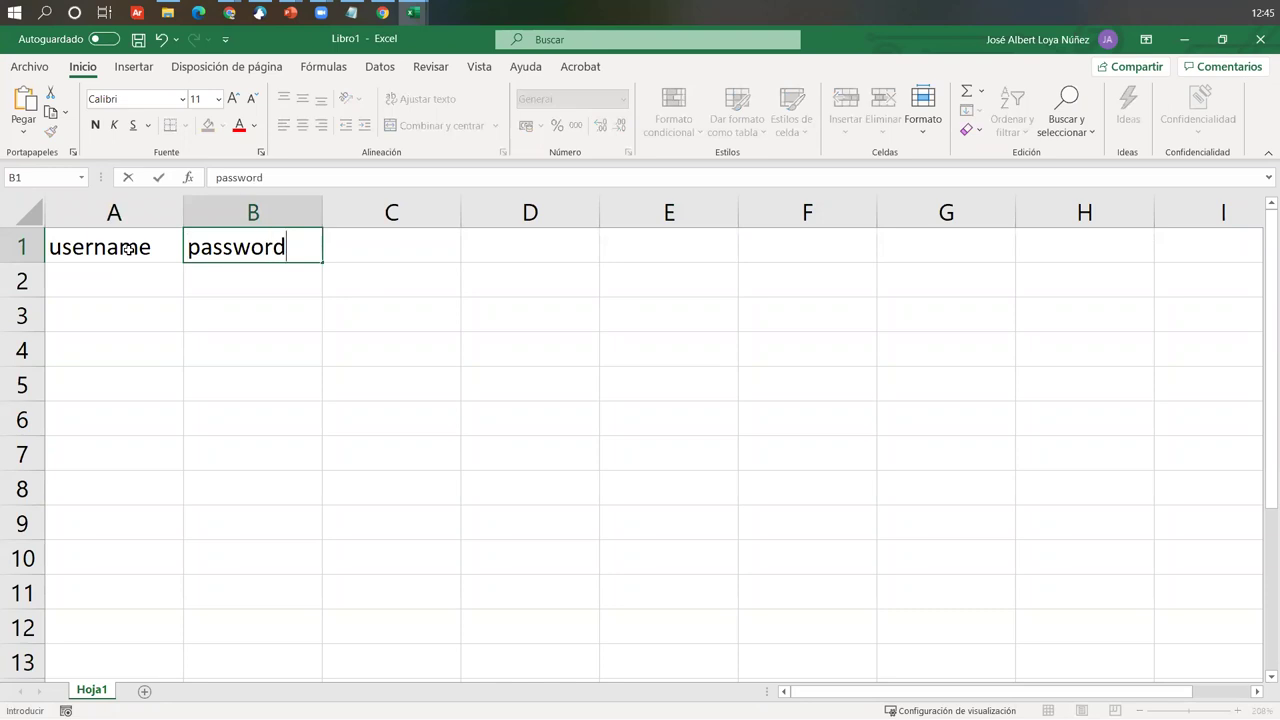
key("Tab")
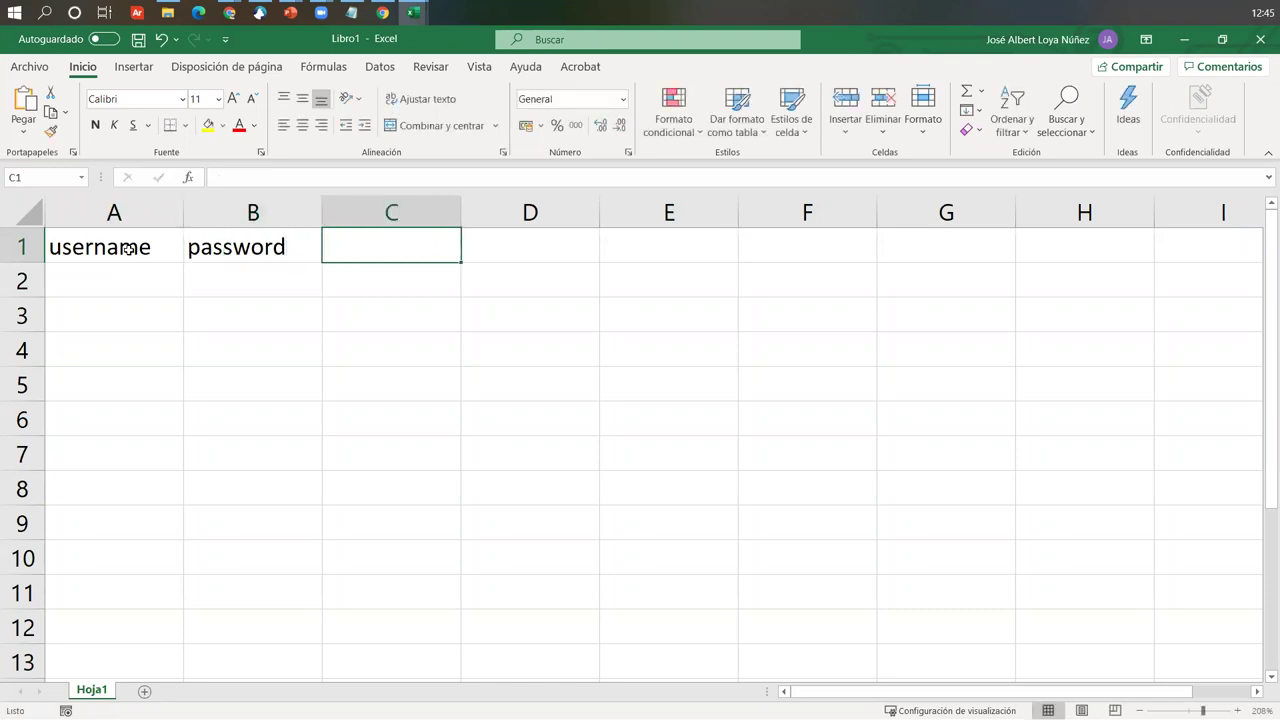
Step: Add firstname, lastname and email headers in C1:E1 and select the header row
type("firstname")
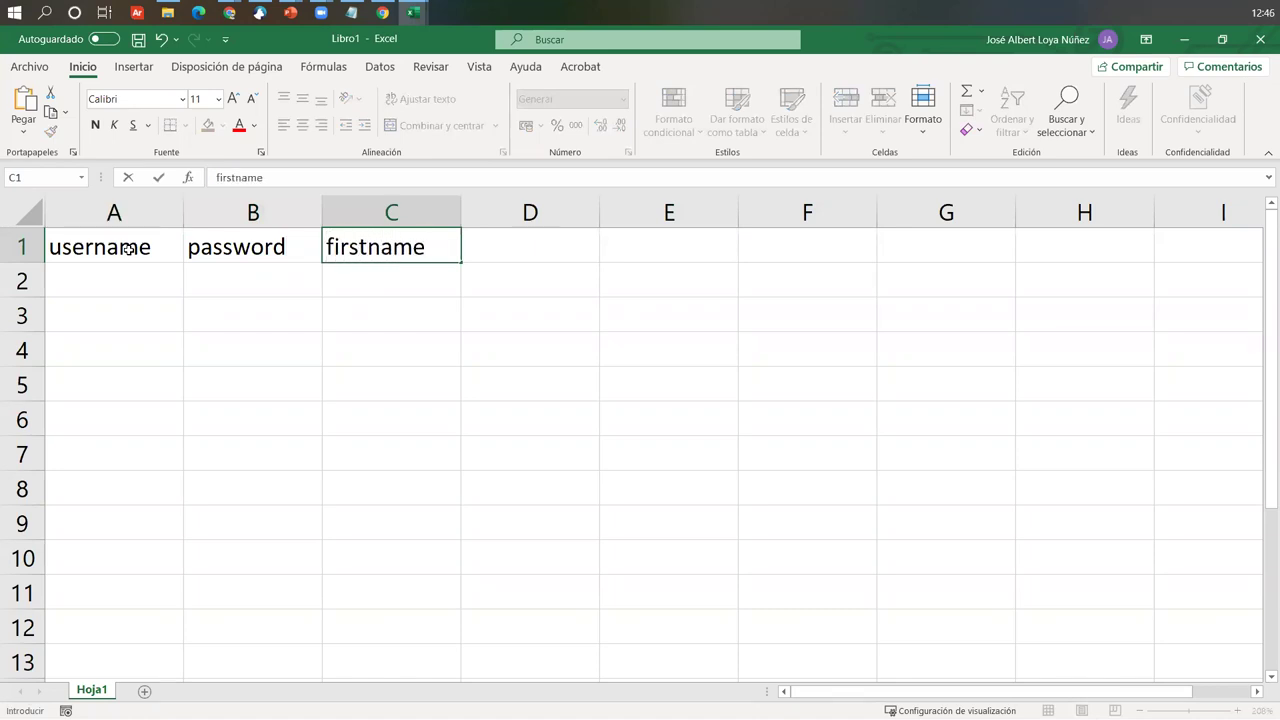
key("Tab")
type("lastname")
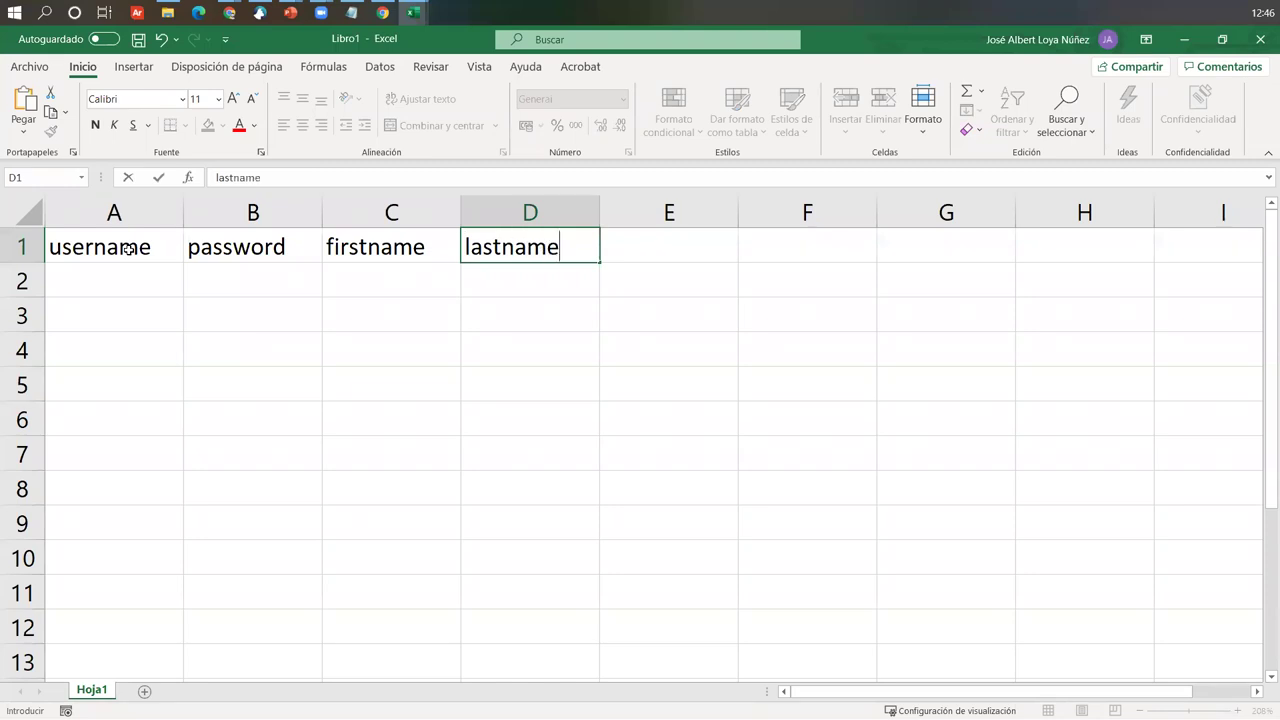
key("Tab")
type("email")
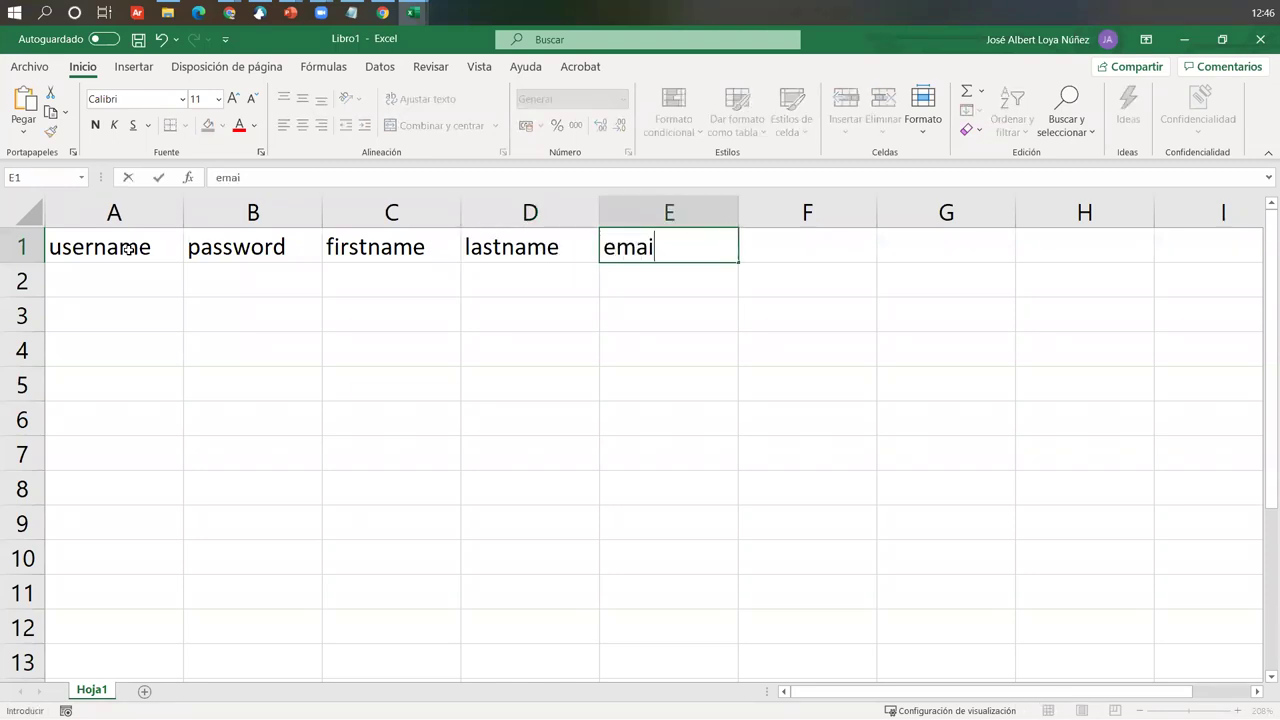
key("Tab")
key("Left")
key("shift+Left")
key("shift+Left")
key("shift+Left")
key("shift+Left")
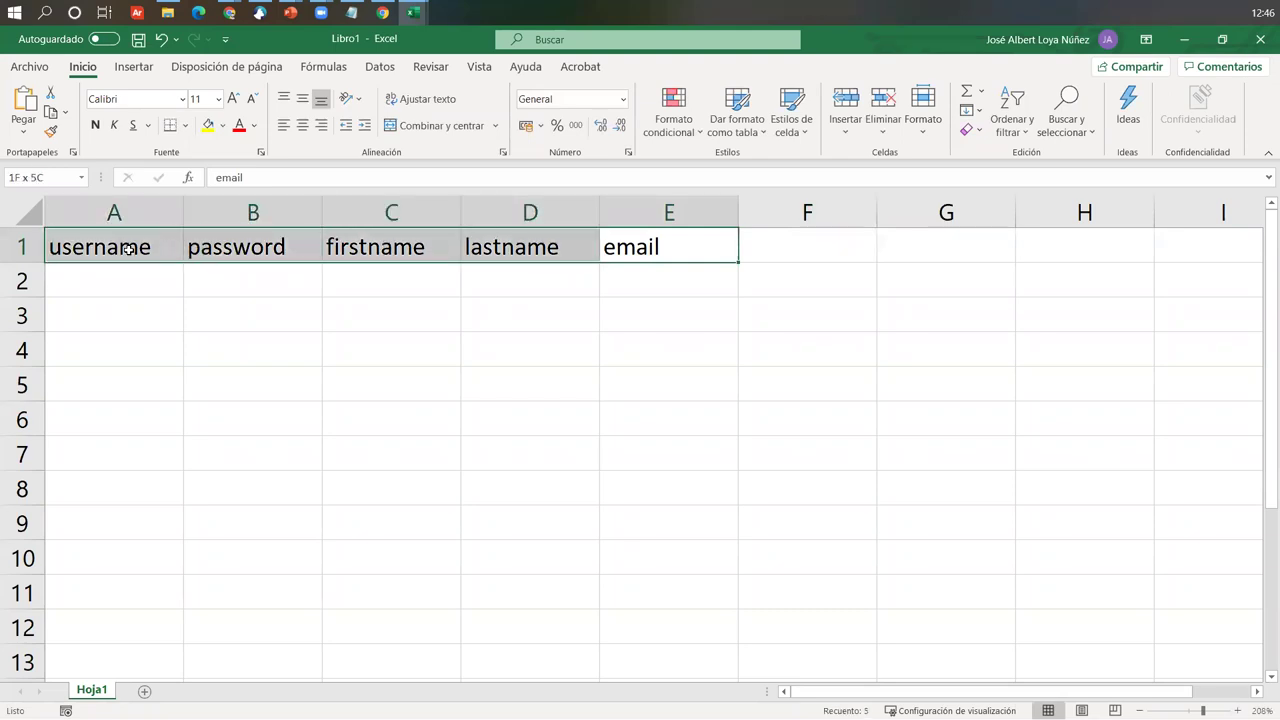
Step: Fill A1:E1 yellow, add a course1 header in F1, and fill it green
left_click(208, 125)
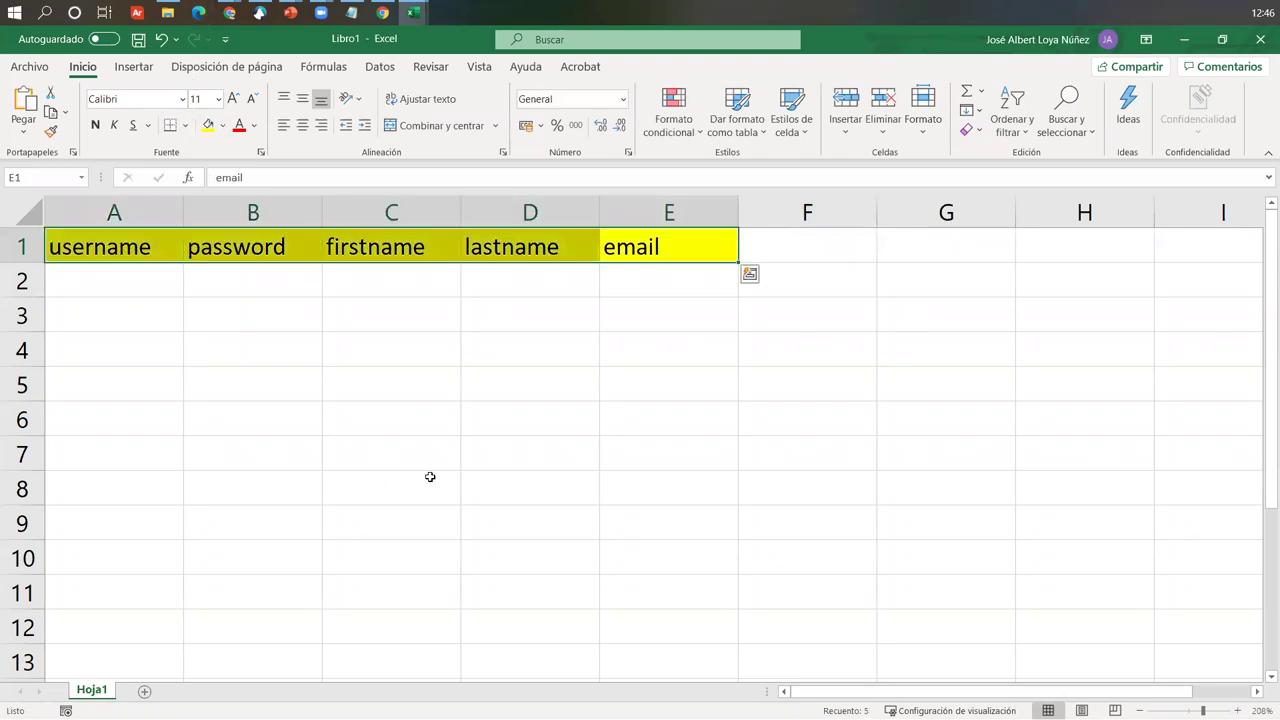
left_click(582, 420)
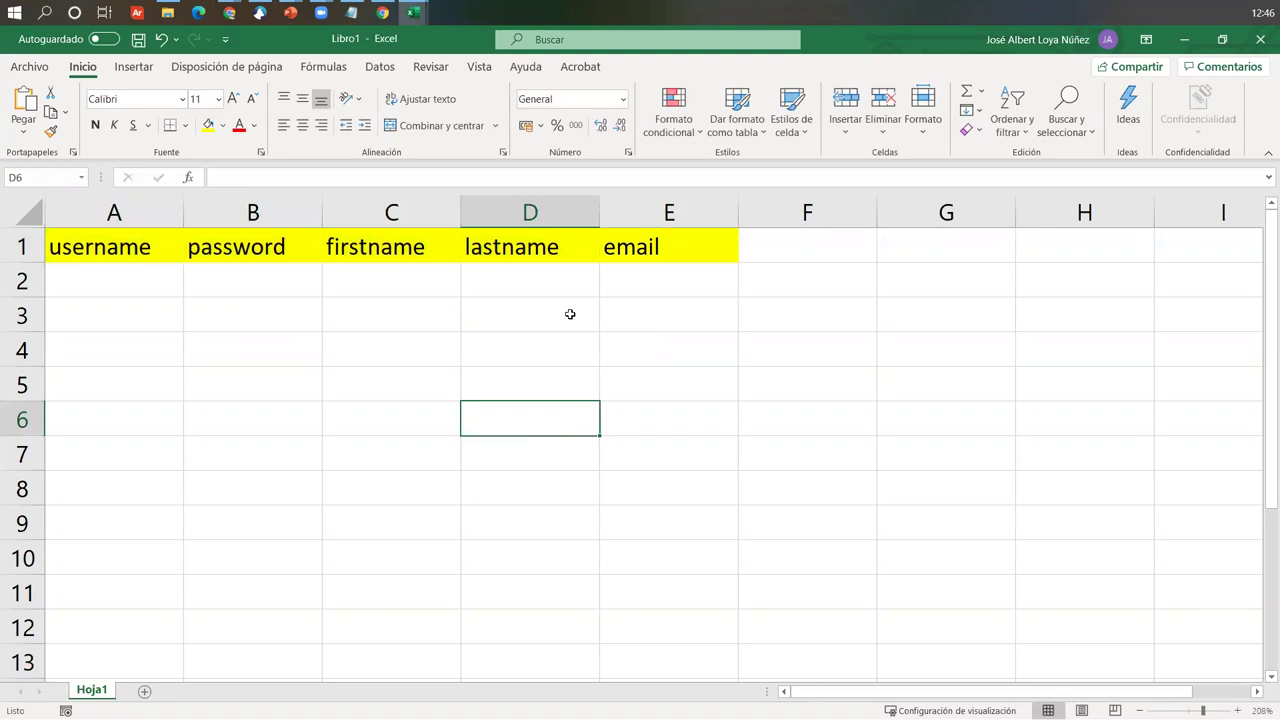
left_click(778, 252)
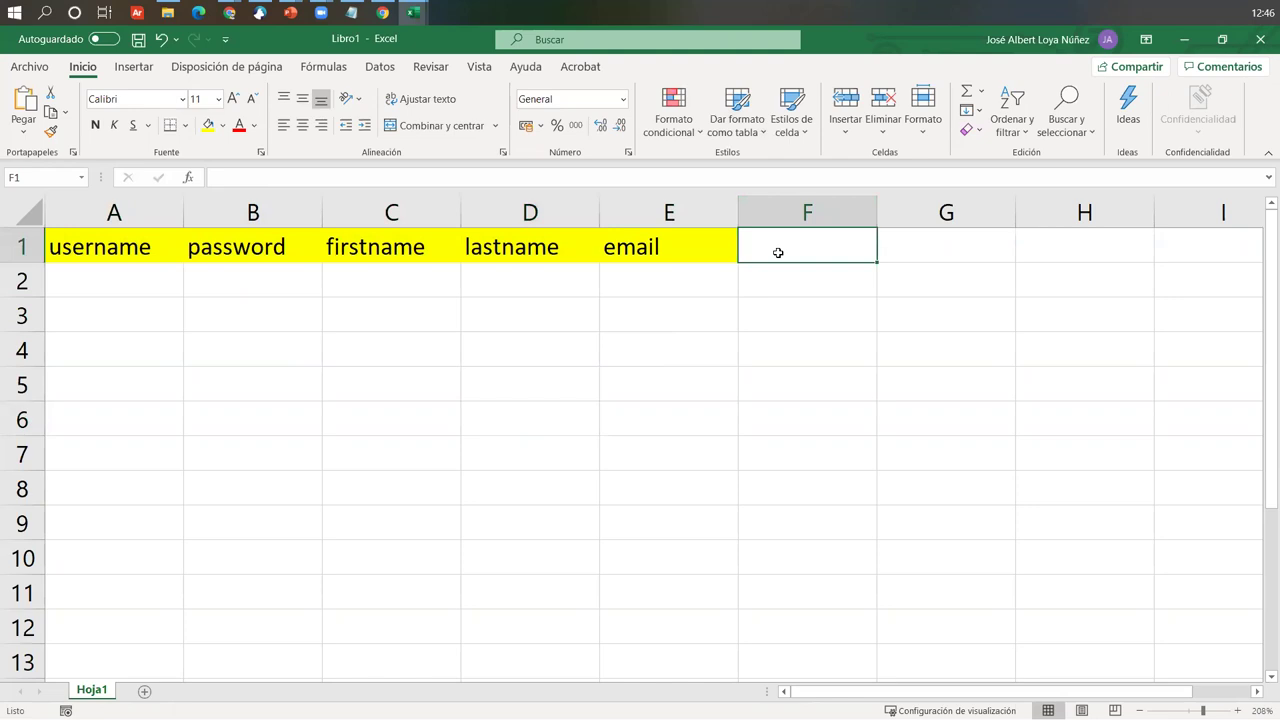
type("cours")
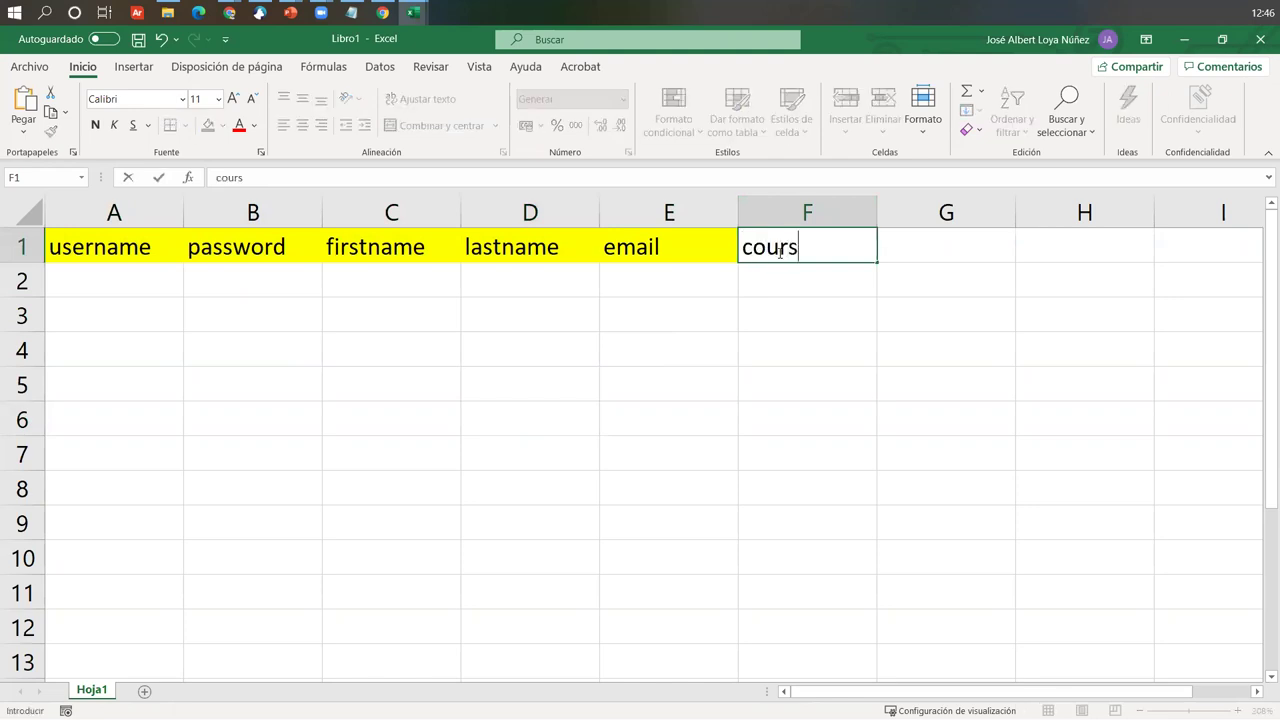
type("e1")
key("Return")
left_click(778, 252)
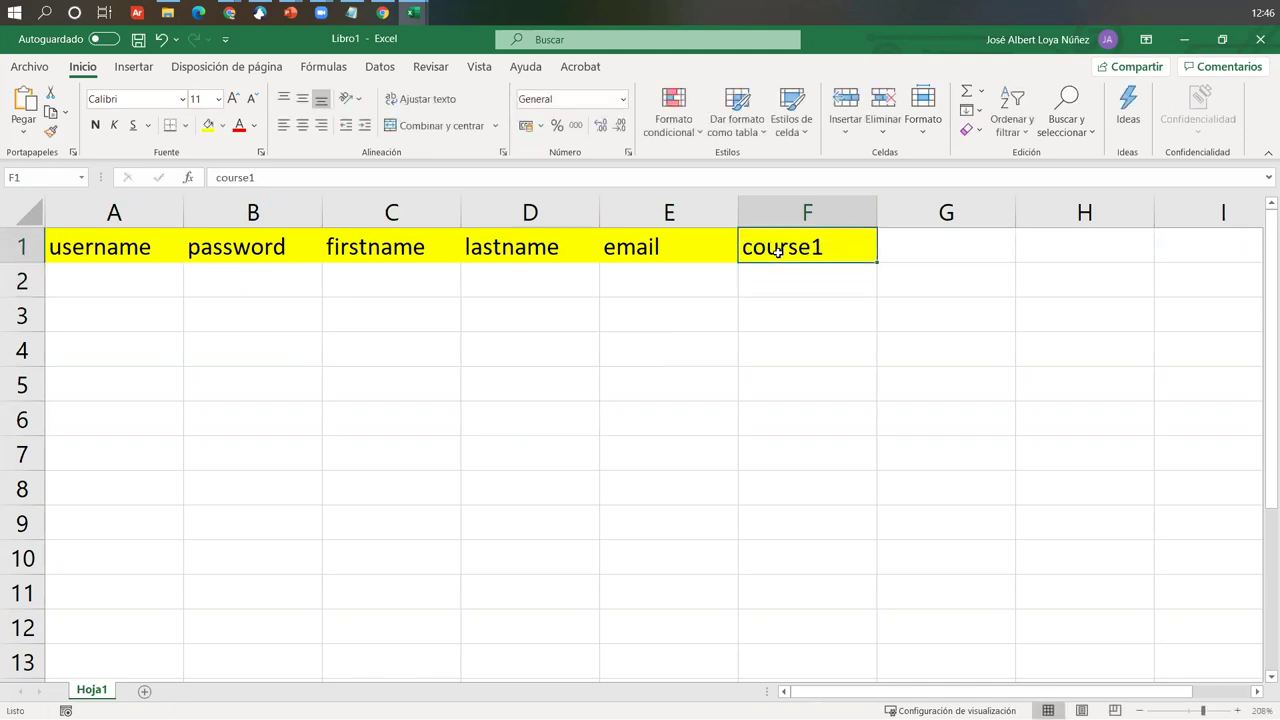
left_click(222, 125)
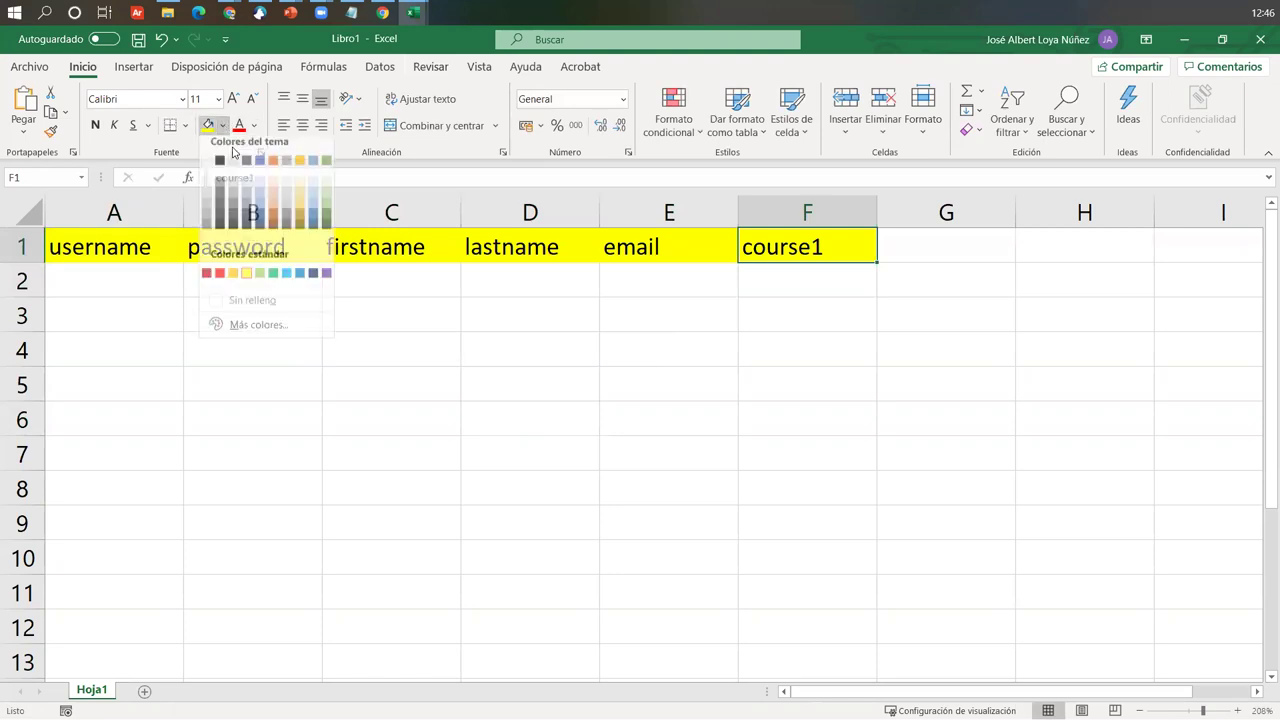
left_click(260, 283)
left_click(849, 311)
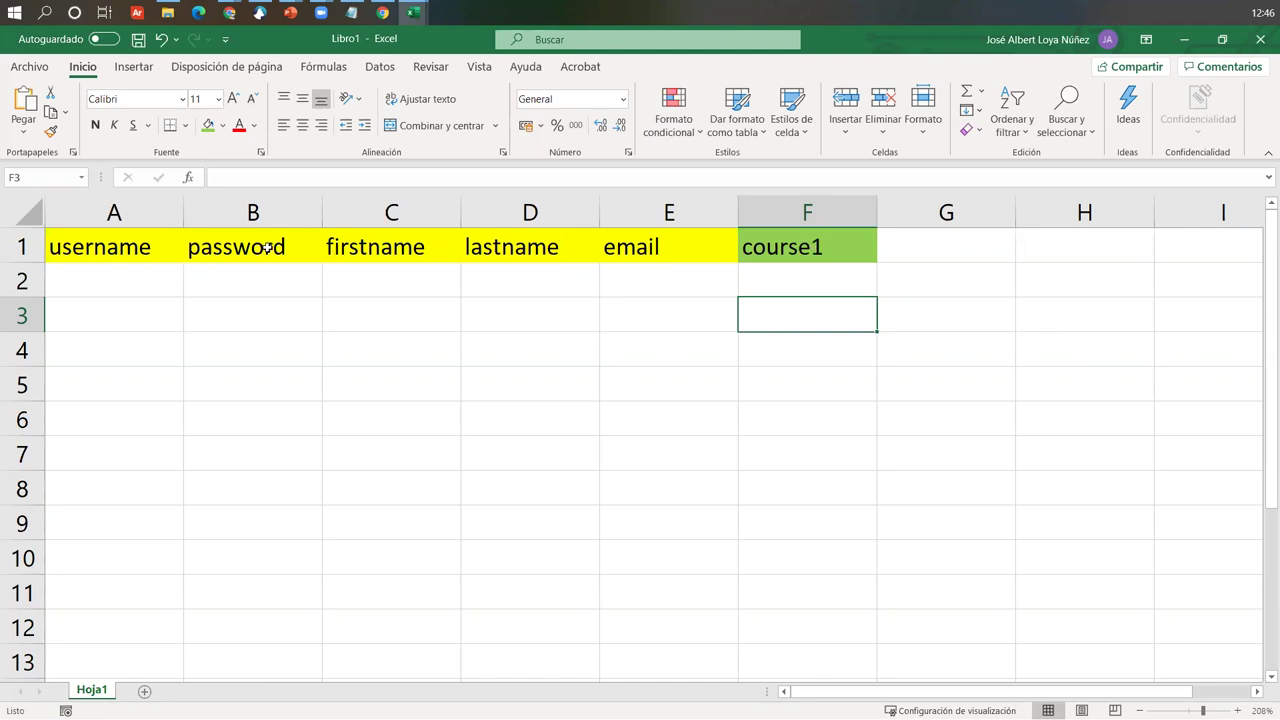
Step: Select the coloured header row A1:F1 to review it, then deselect
left_click_drag(80, 246, 814, 246)
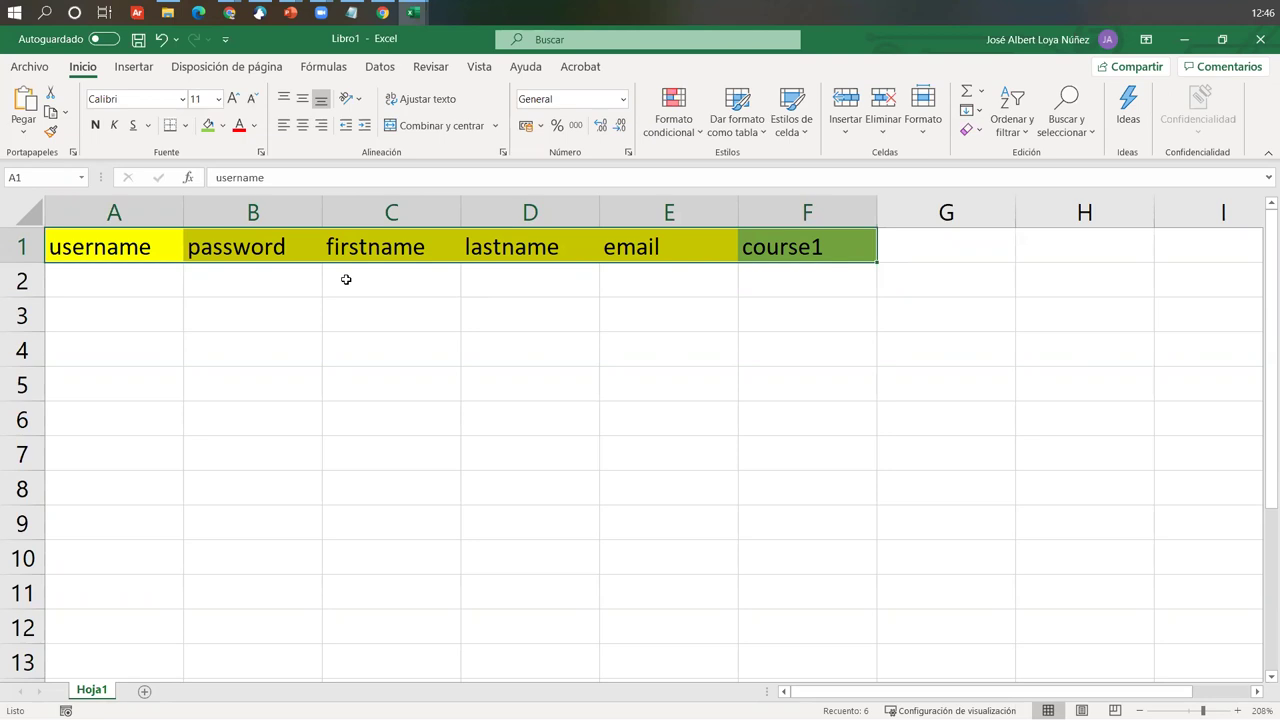
left_click(951, 262)
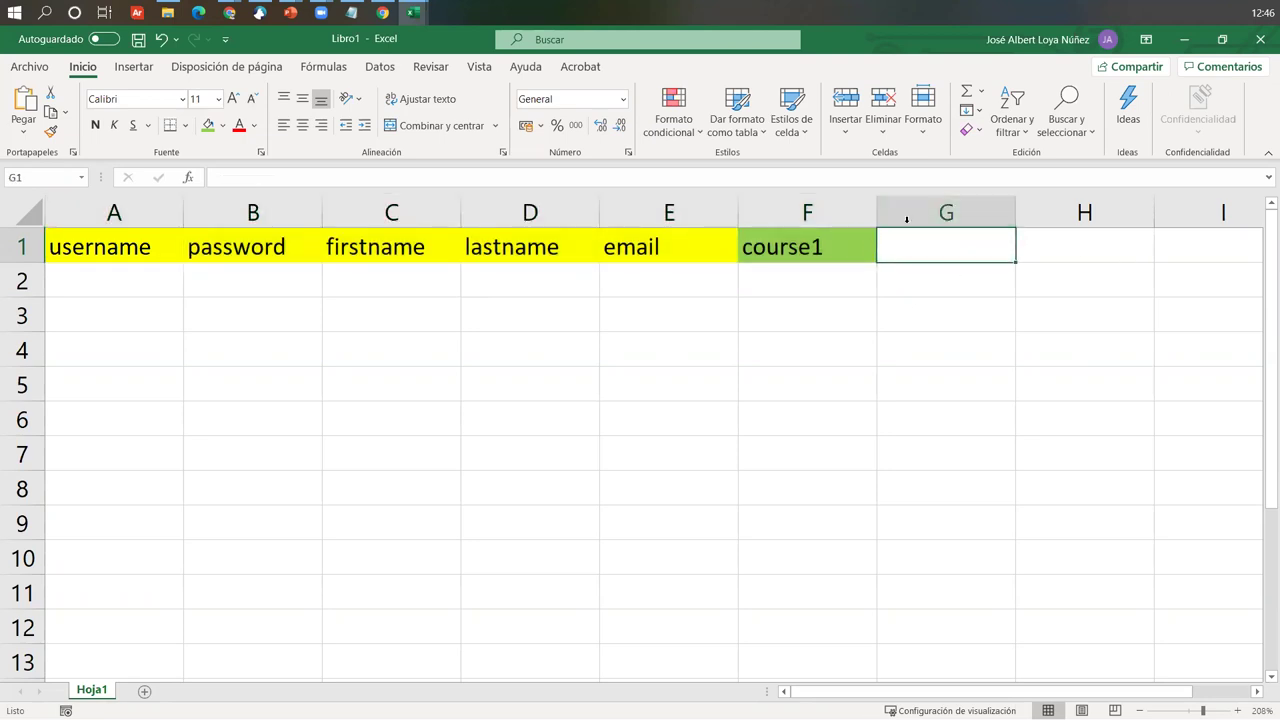
left_click(807, 247)
left_click_drag(807, 247, 149, 251)
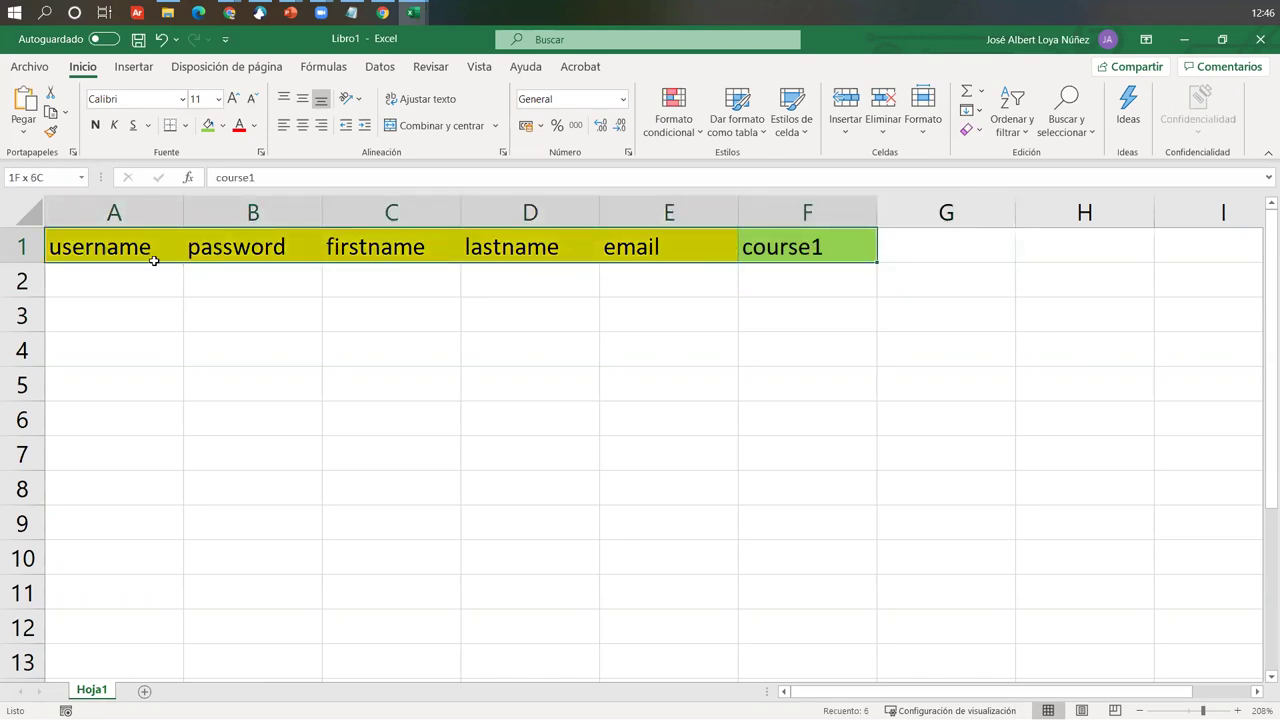
left_click(409, 274)
Step: Derive the username alumno06 from a sample e-mail address and enter it in A2
double_click(646, 277)
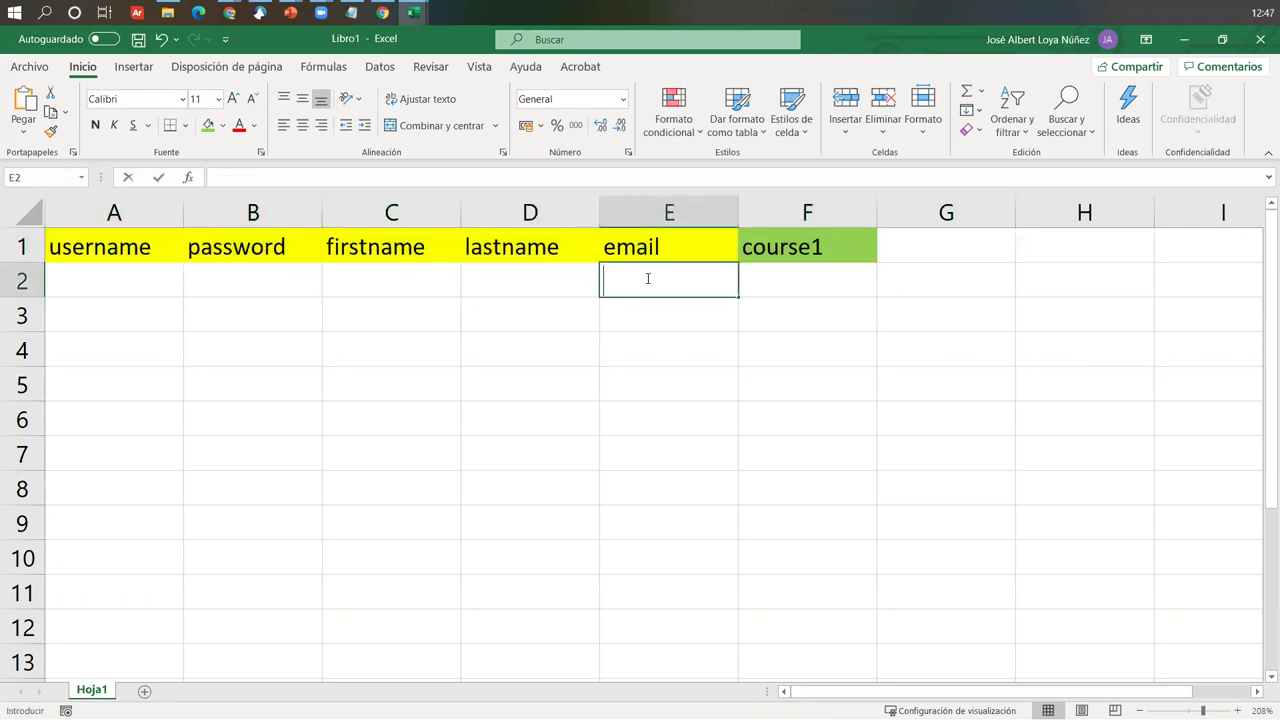
key("ctrl+v")
left_click_drag(646, 282, 586, 277)
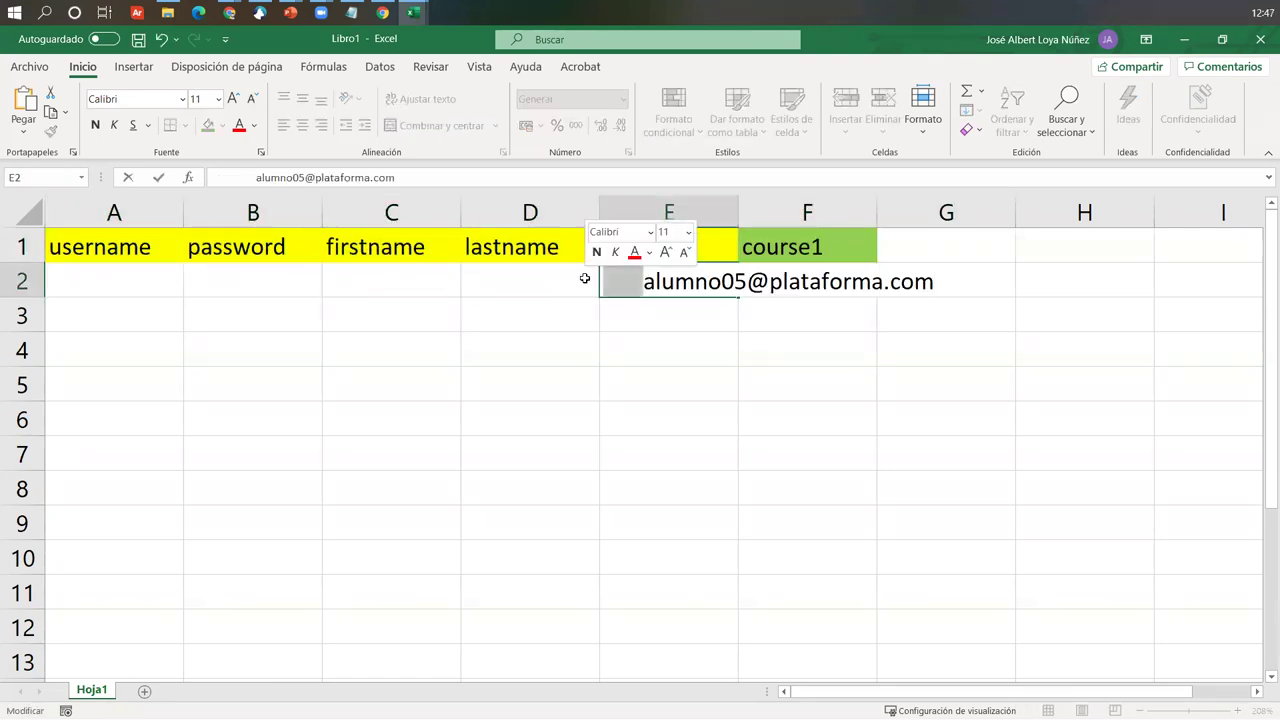
key("BackSpace")
key("Right")
key("Right")
key("Right")
key("Right")
key("Right")
key("Right")
key("Right")
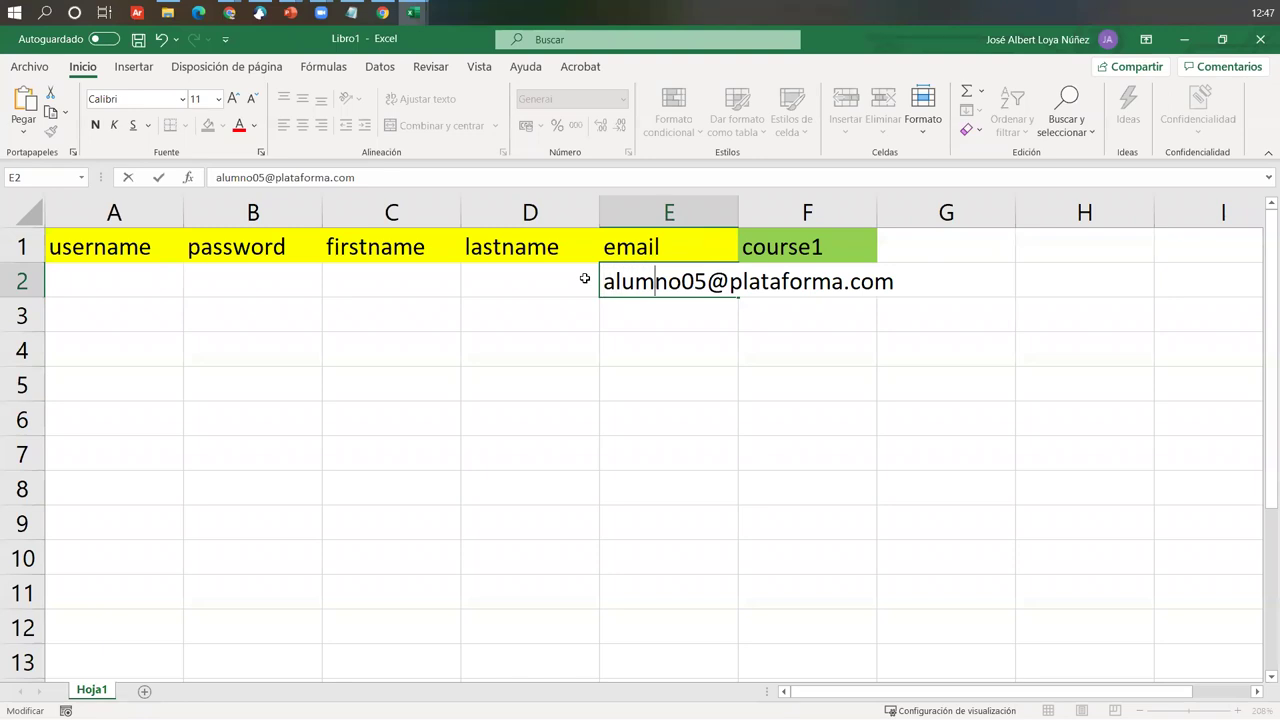
key("Delete")
type("6")
key("shift+Left")
key("shift+Left")
key("shift+Left")
key("shift+Left")
key("shift+Left")
key("shift+Left")
key("shift+Left")
key("shift+Left")
key("ctrl+c")
key("Escape")
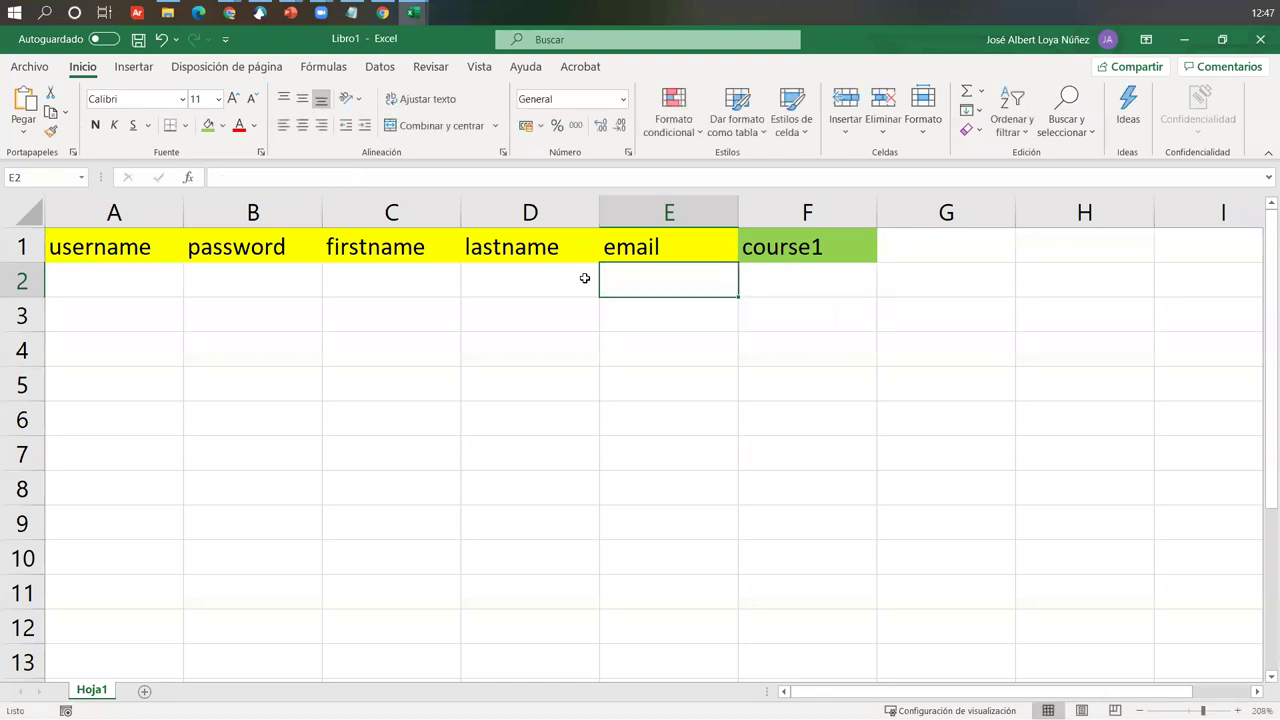
left_click(114, 280)
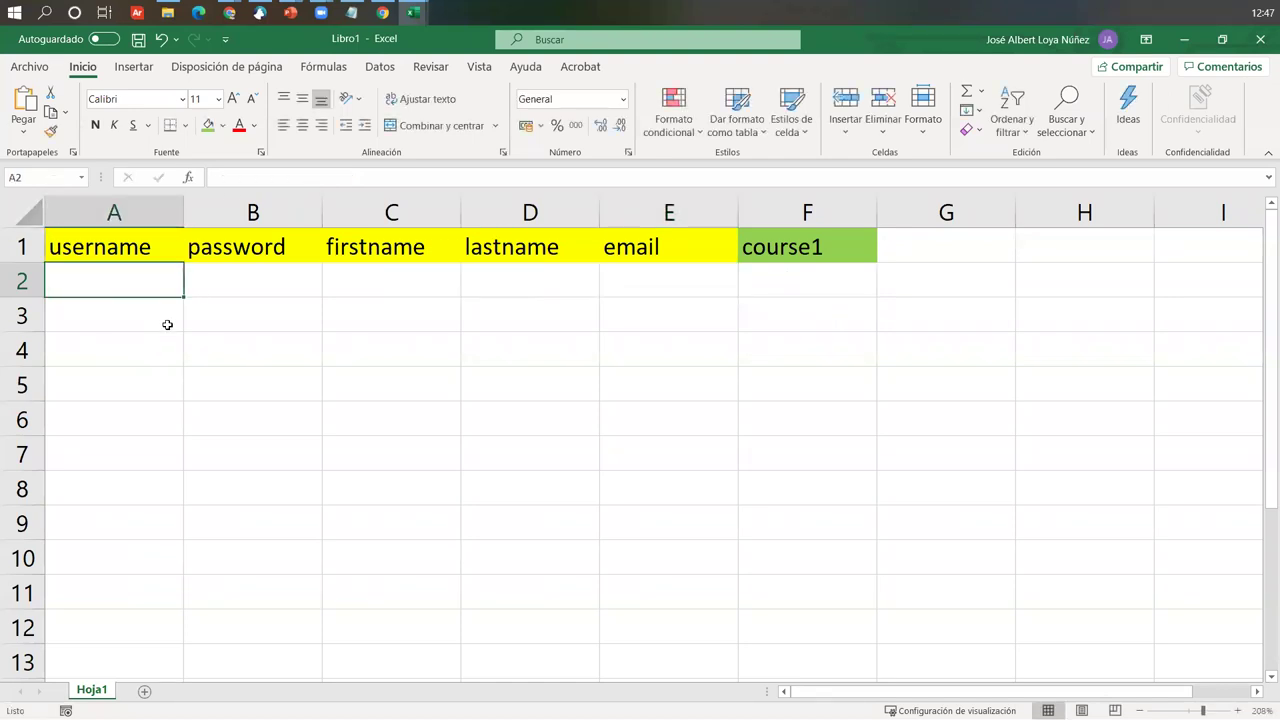
key("ctrl+v")
key("Return")
left_click(114, 281)
left_click_drag(183, 297, 177, 434)
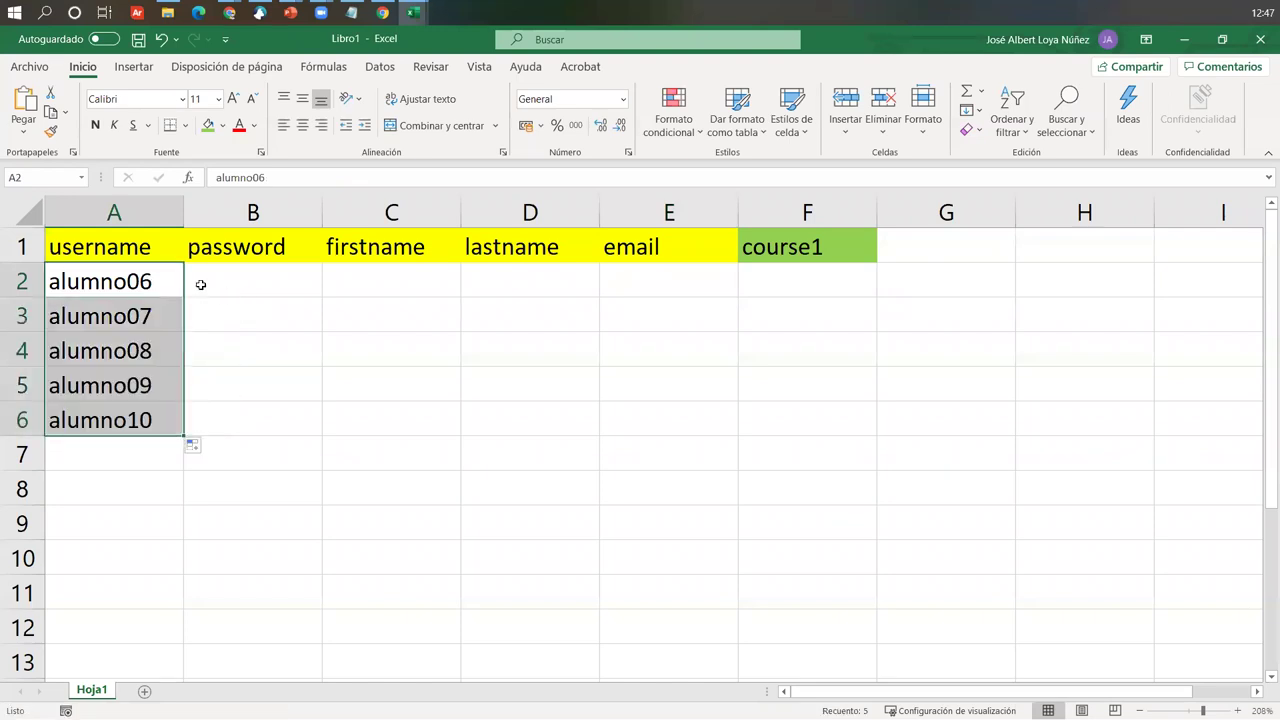
left_click(231, 290)
left_click_drag(130, 287, 128, 428)
key("ctrl+c")
left_click_drag(246, 286, 250, 417)
Step: Start an e-mail formula in E2, then abandon the mistyped attempt
left_click(628, 290)
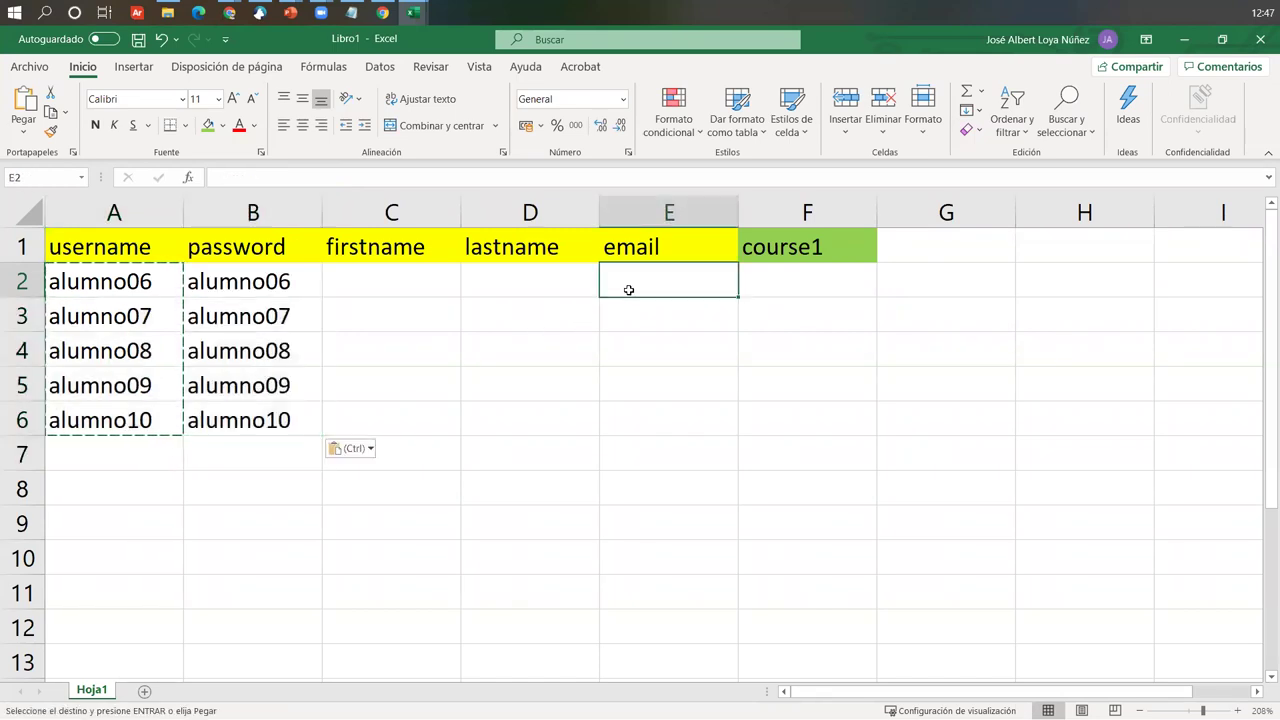
key("Escape")
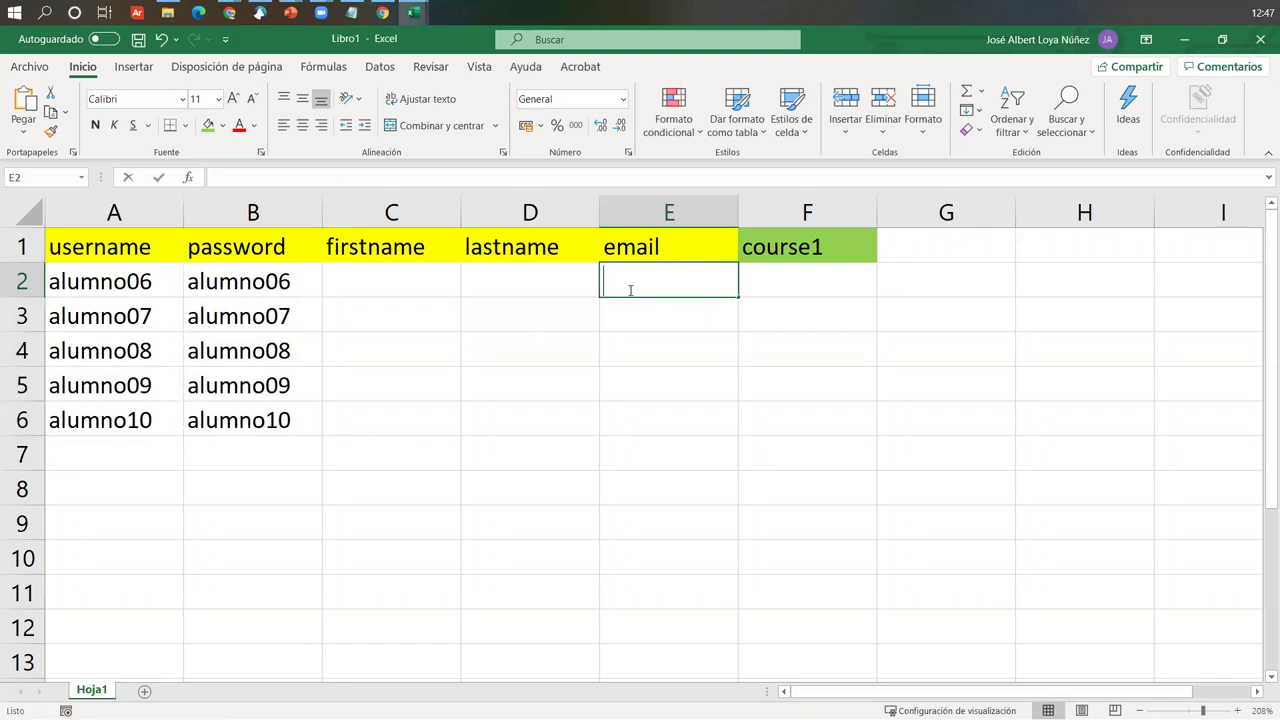
type("=alu")
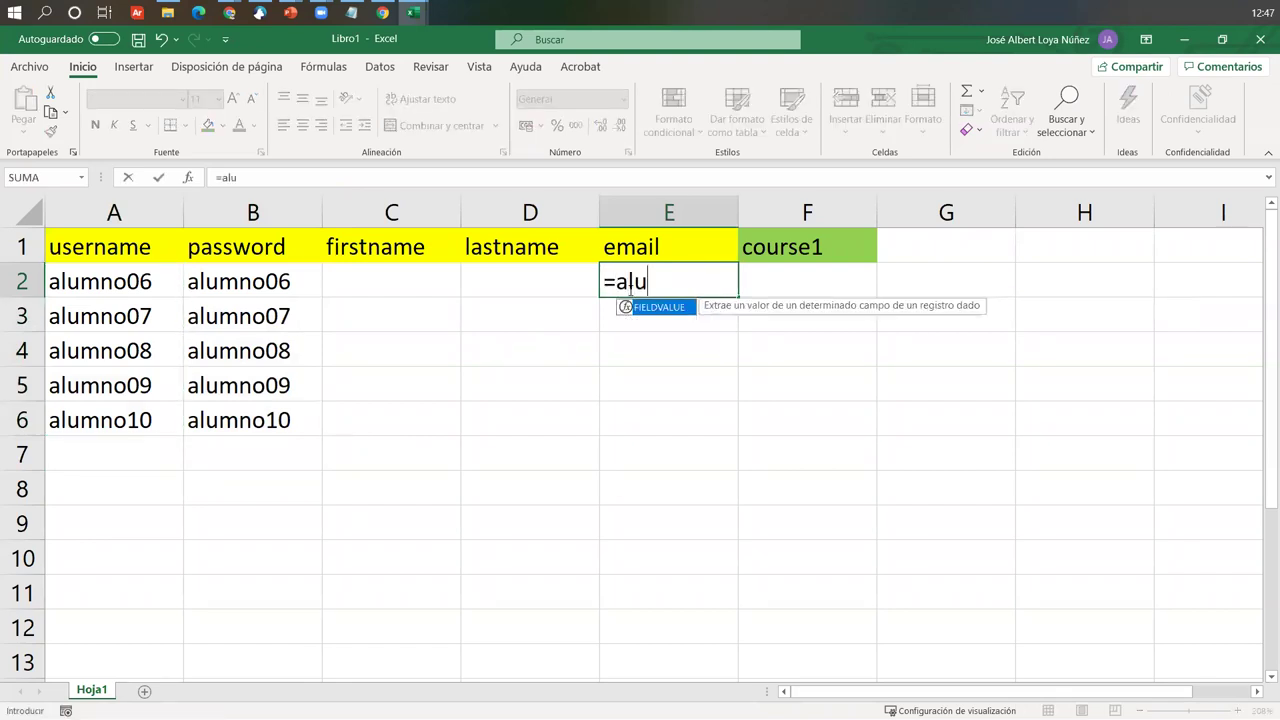
key("BackSpace")
key("BackSpace")
key("BackSpace")
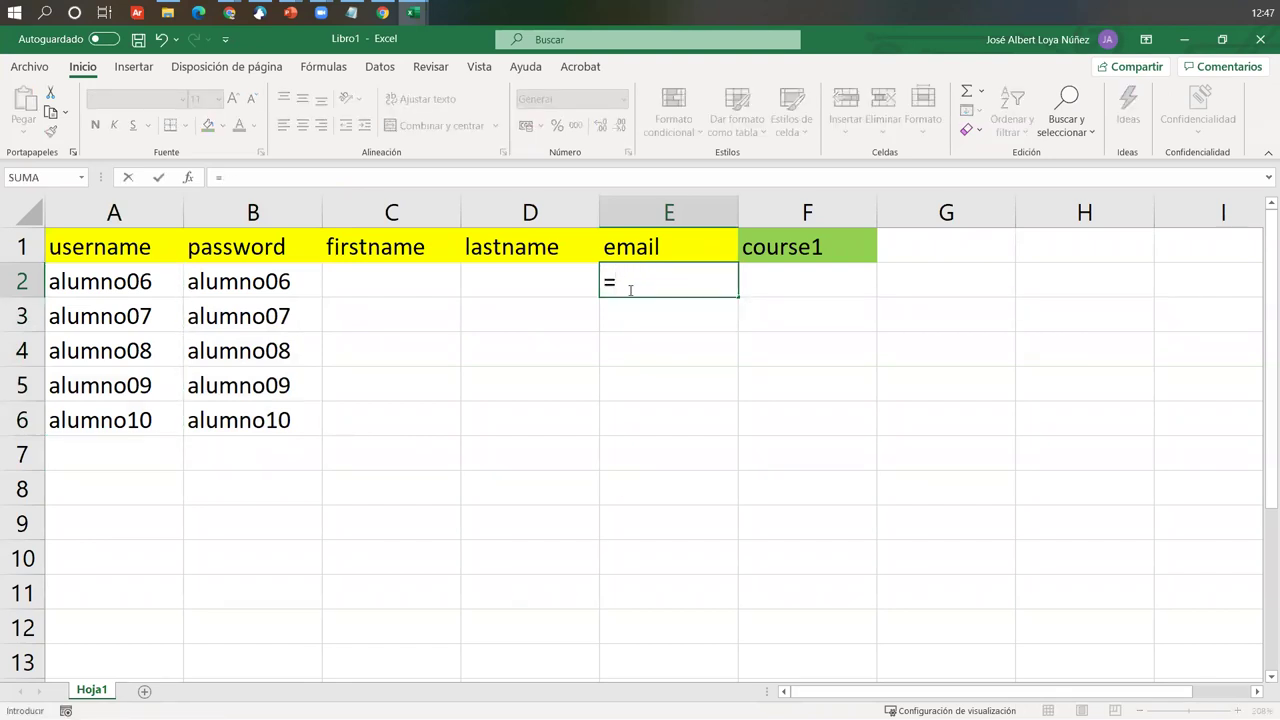
key("Left")
key("Left")
key("Left")
key("Left")
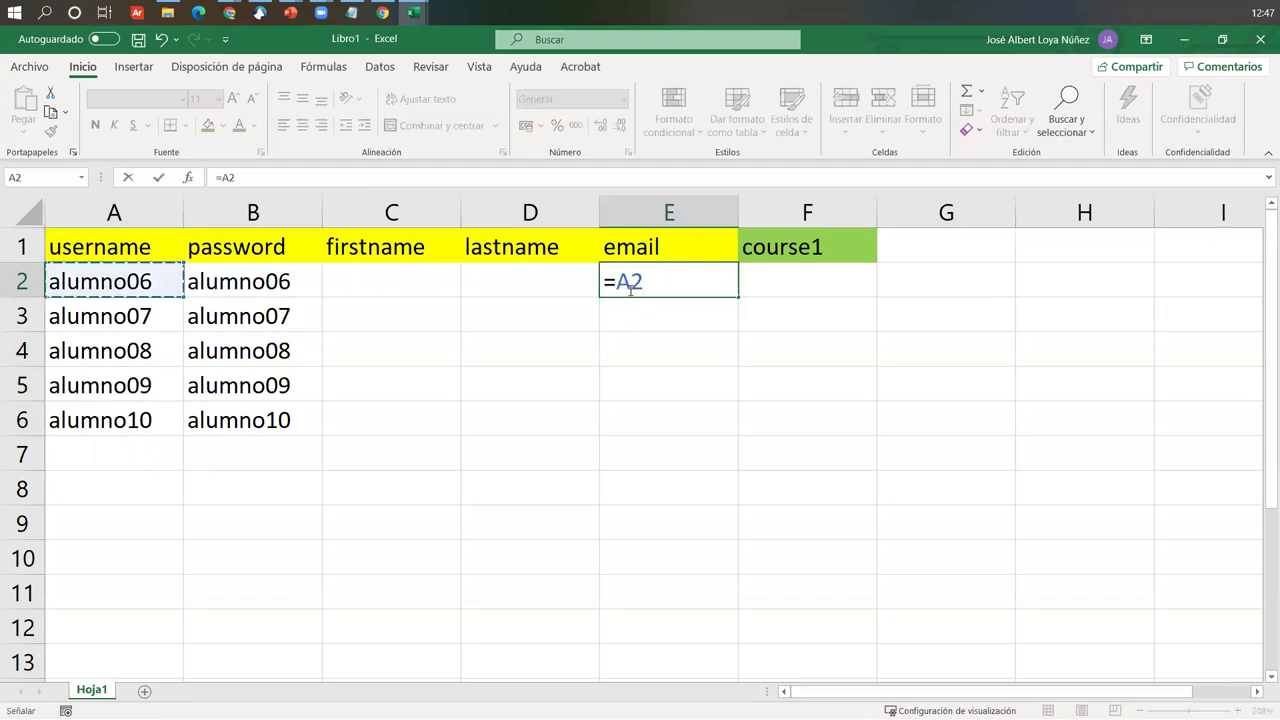
type("\"")
key("BackSpace")
type("&")
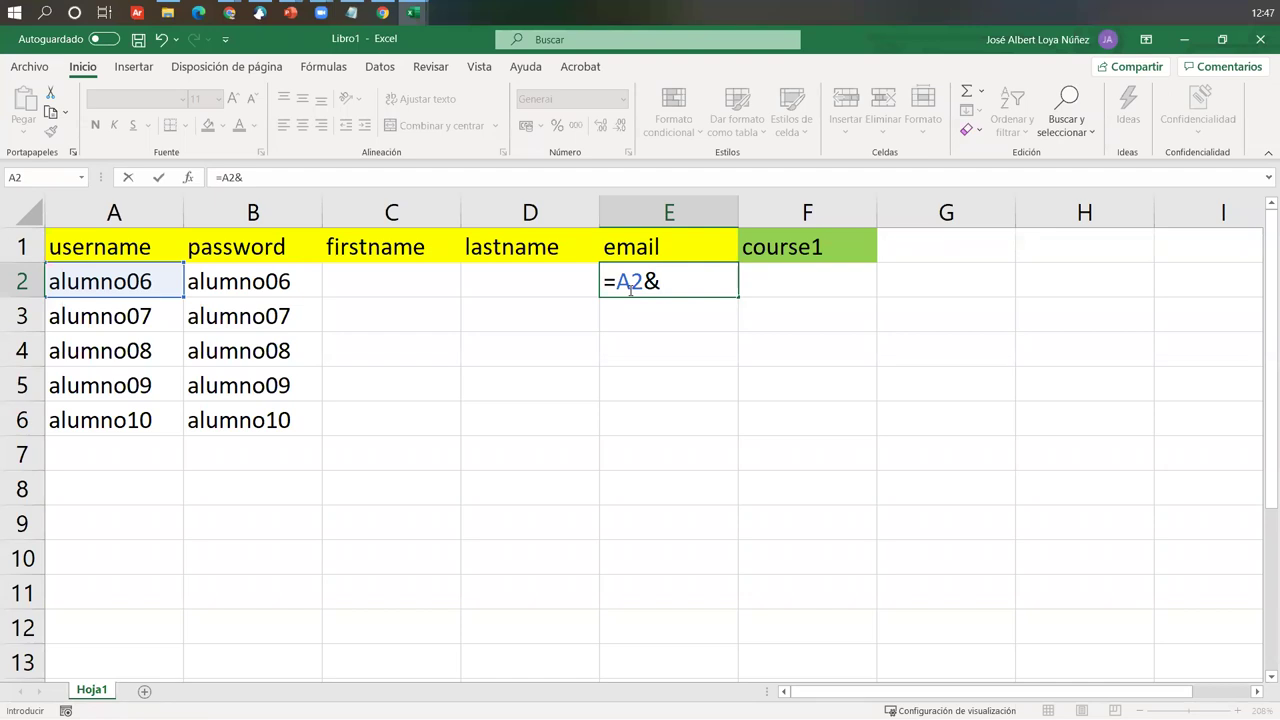
type("\"@e")
key("BackSpace")
type("prueba")
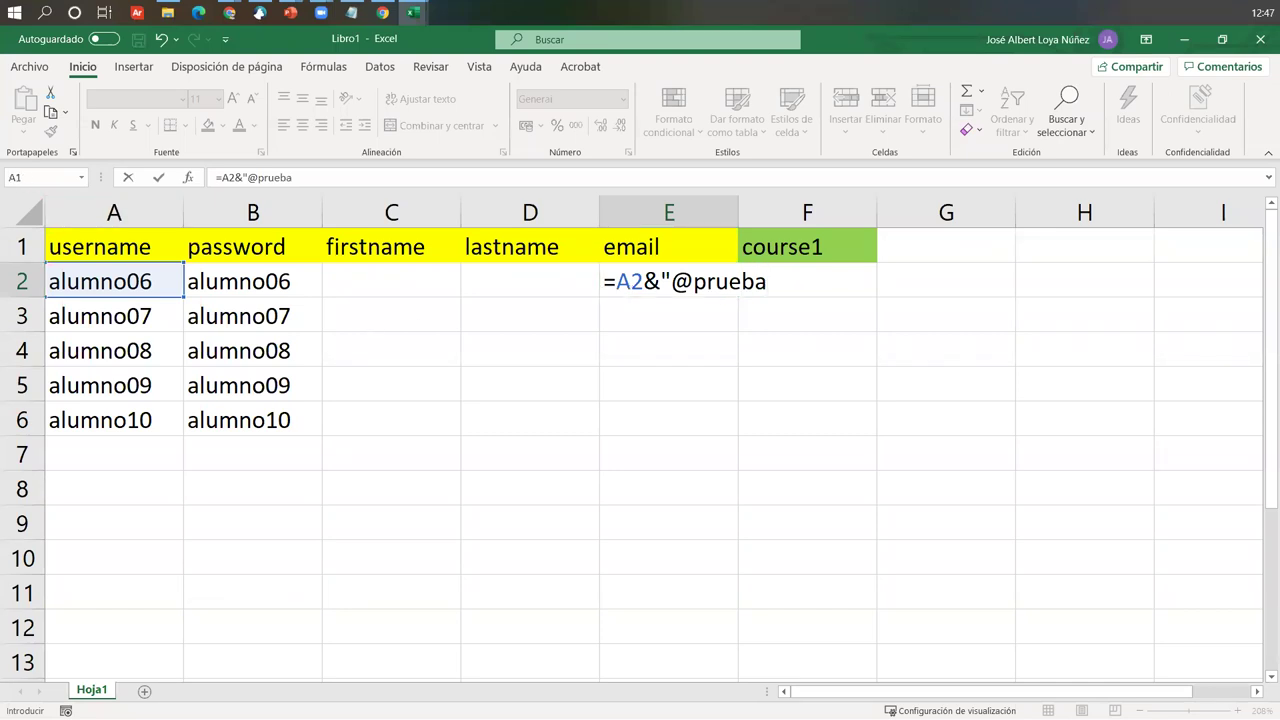
key("Escape")
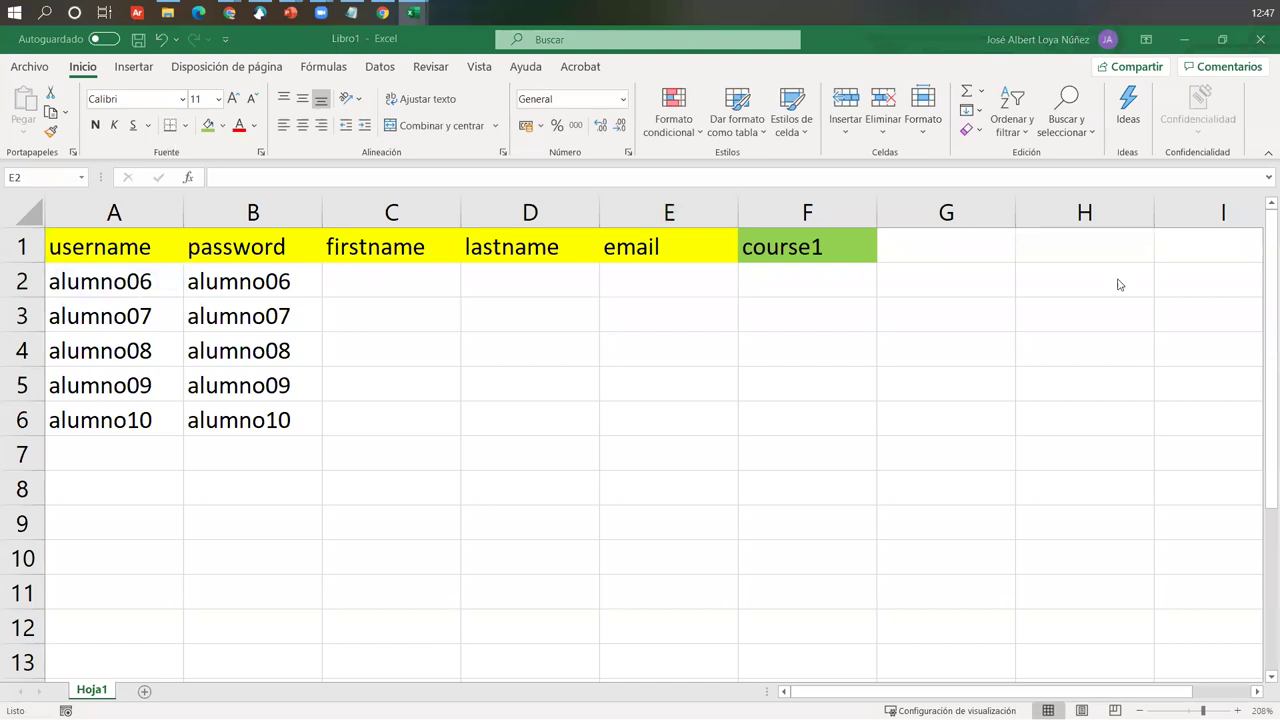
left_click(641, 286)
type("=")
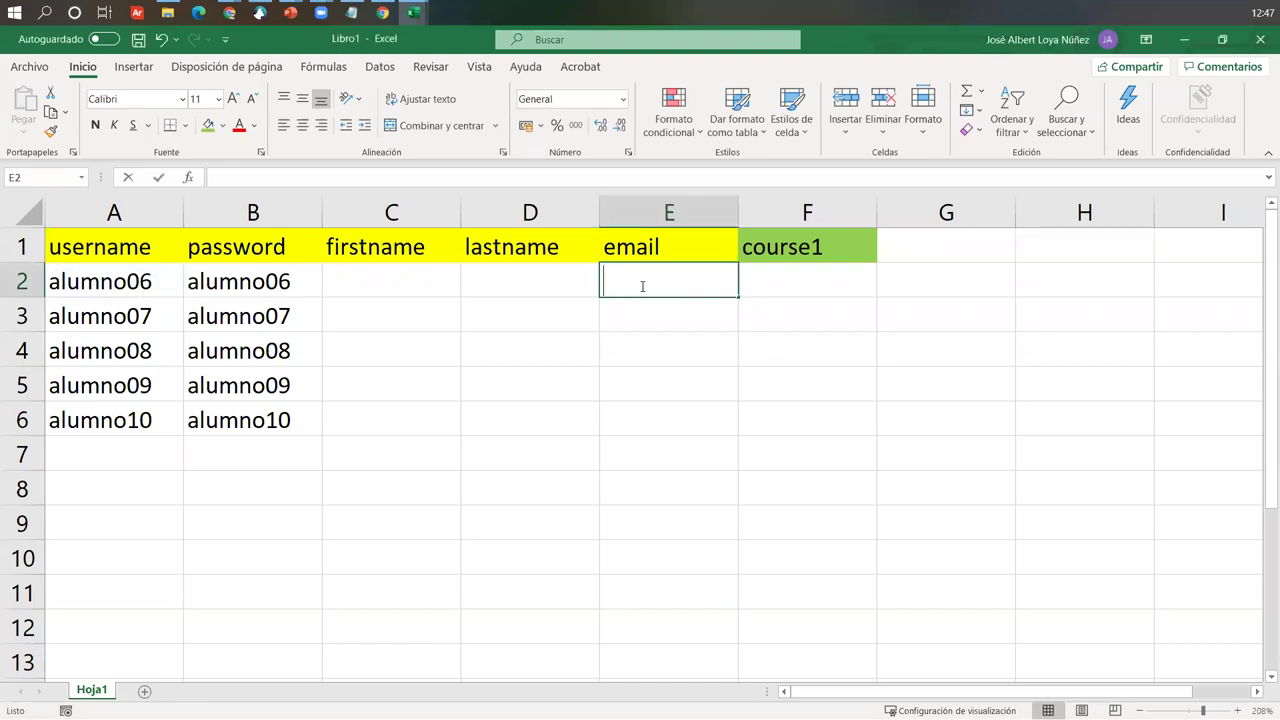
key("Left")
key("Left")
key("Left")
key("Left")
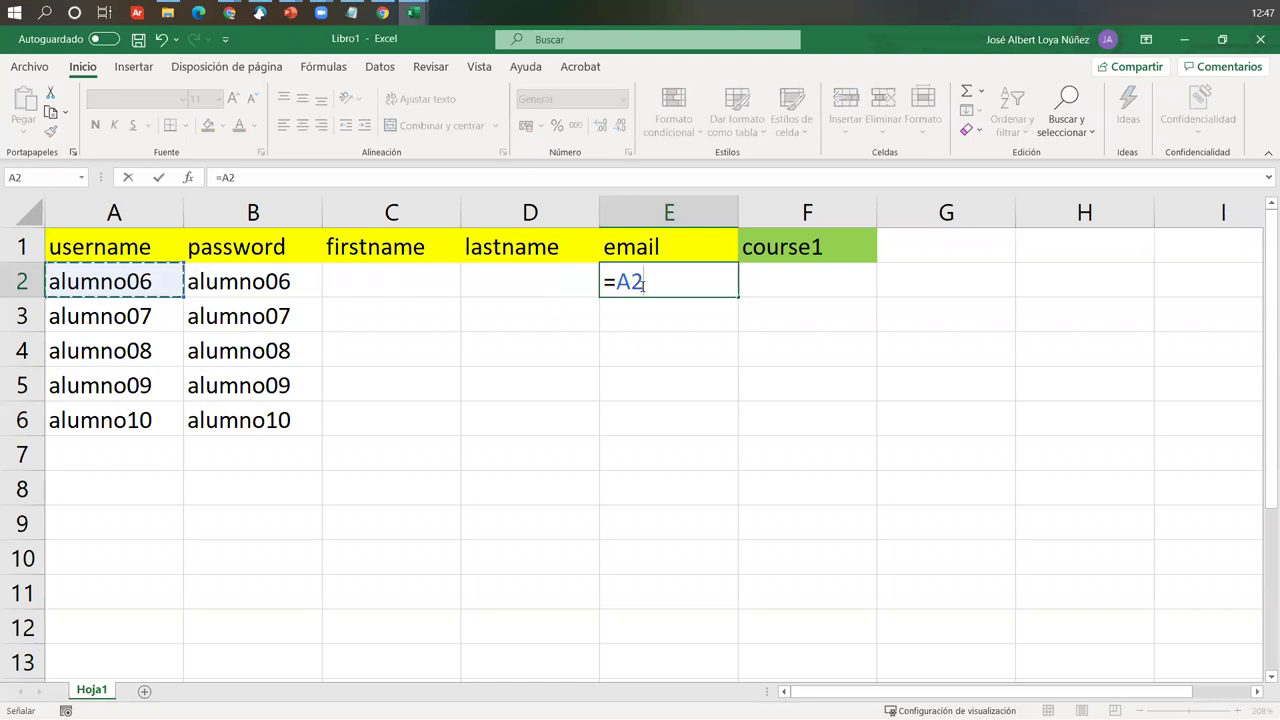
type("&\"@")
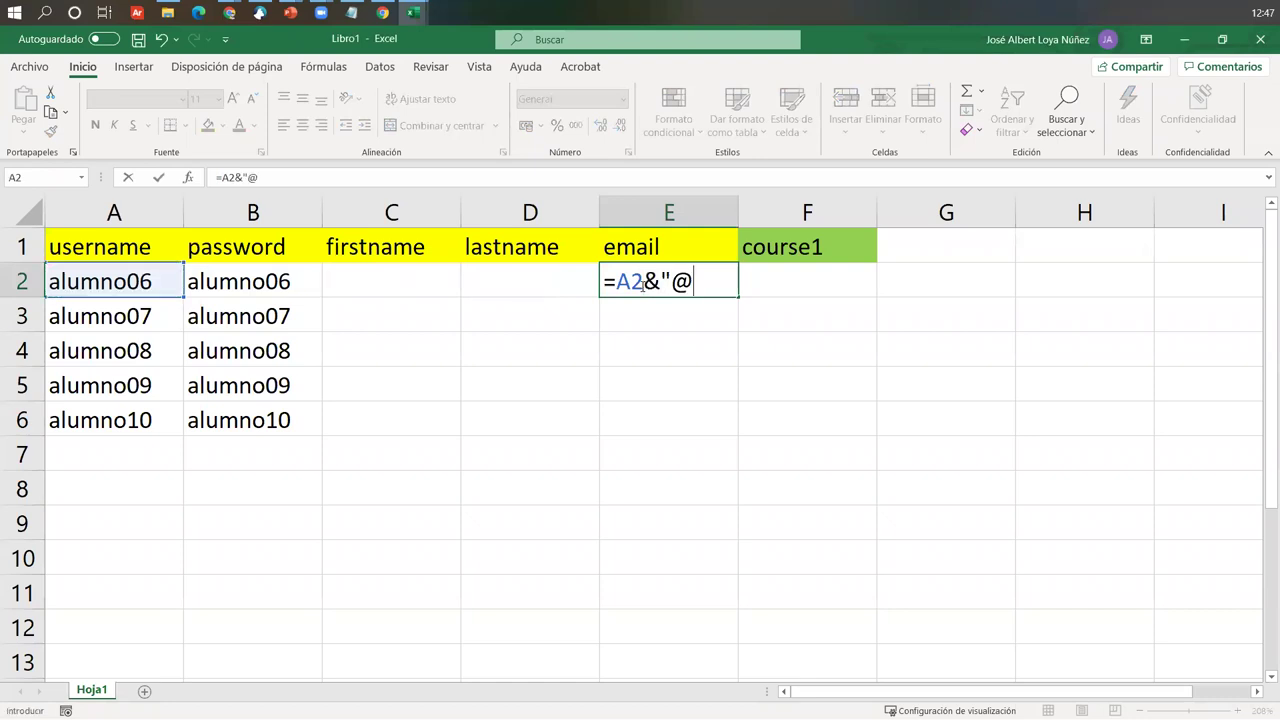
type("prueba")
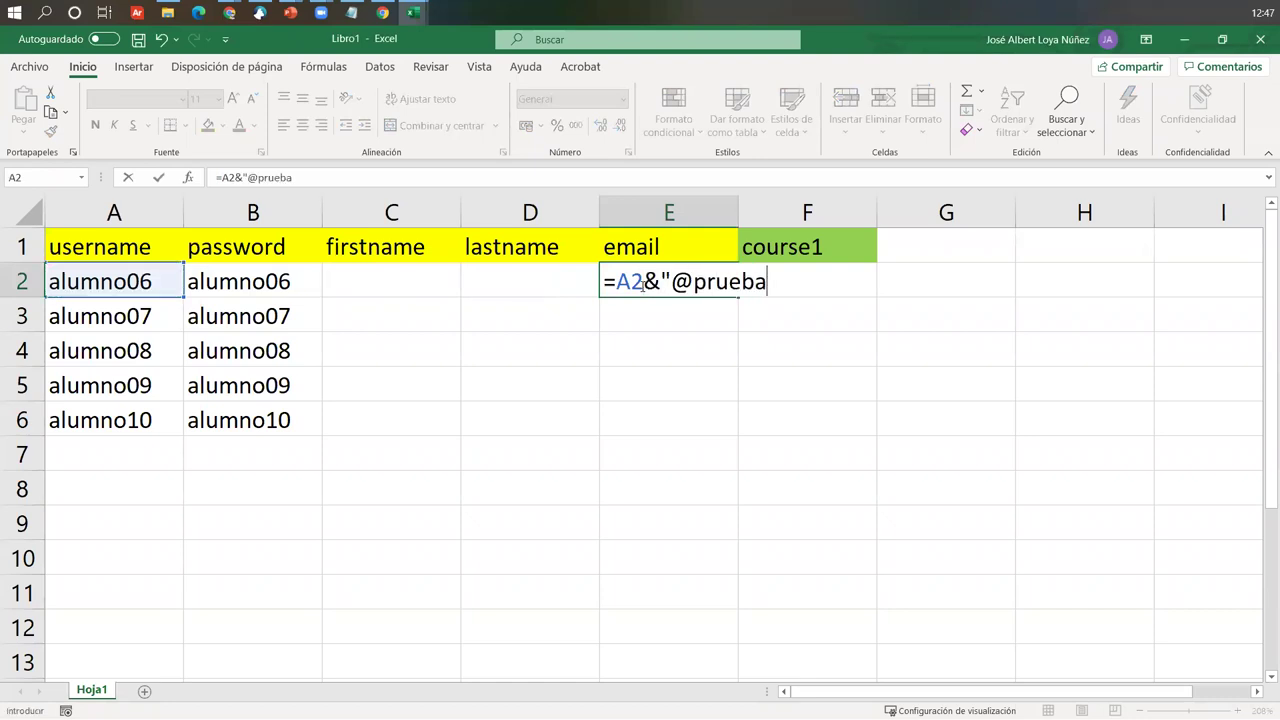
type(".com\"")
key("Return")
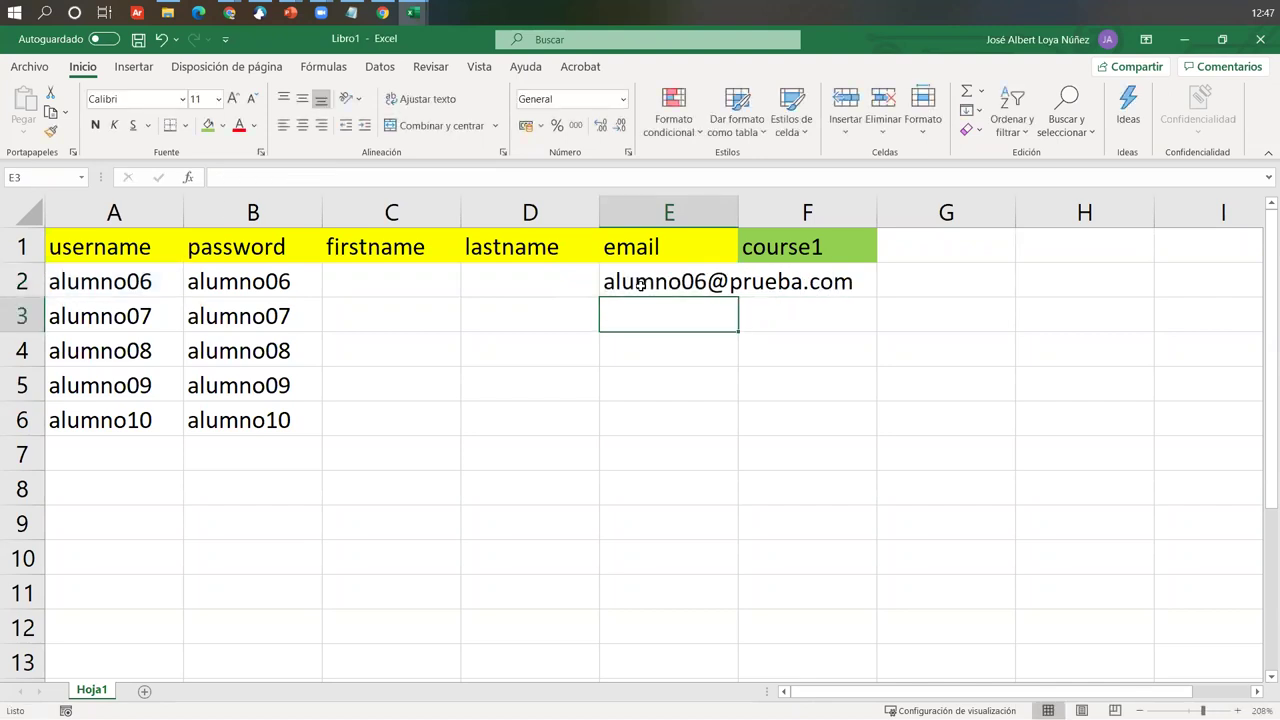
Step: Autofit column E and fill the e-mail formula down to E6
left_click(745, 201)
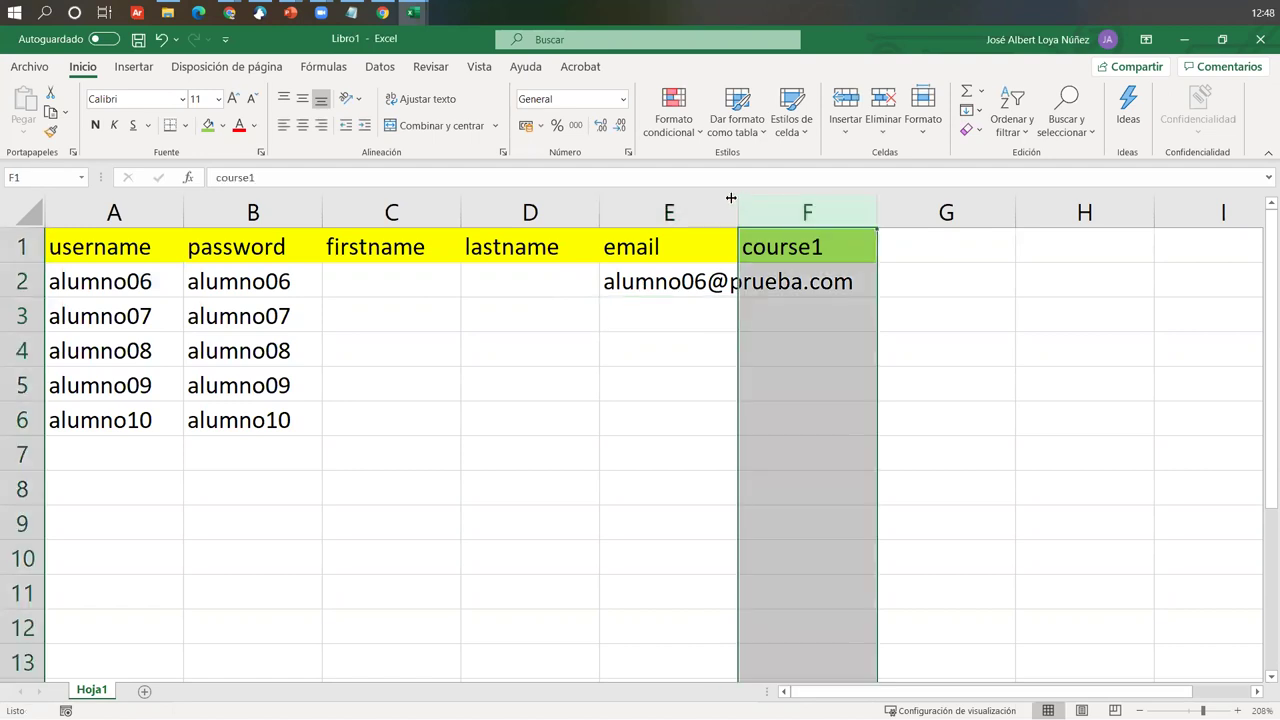
double_click(731, 198)
left_click(710, 281)
left_click_drag(871, 295, 846, 437)
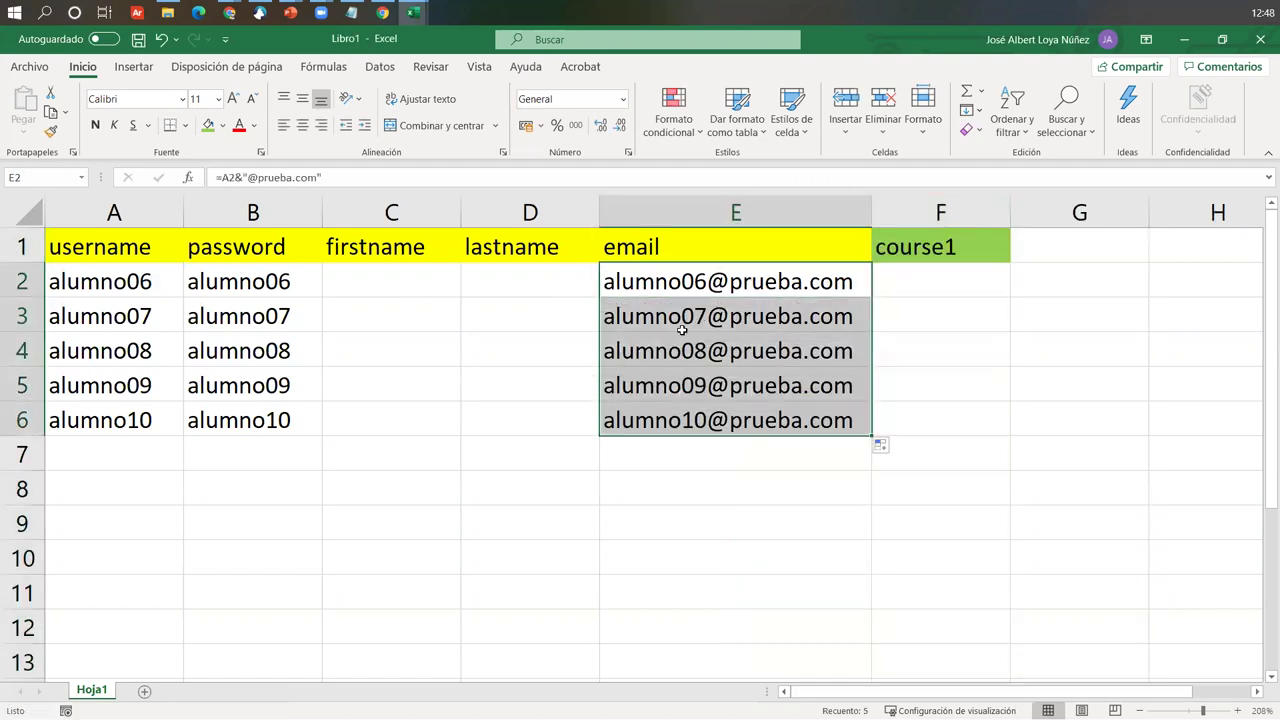
left_click(682, 330)
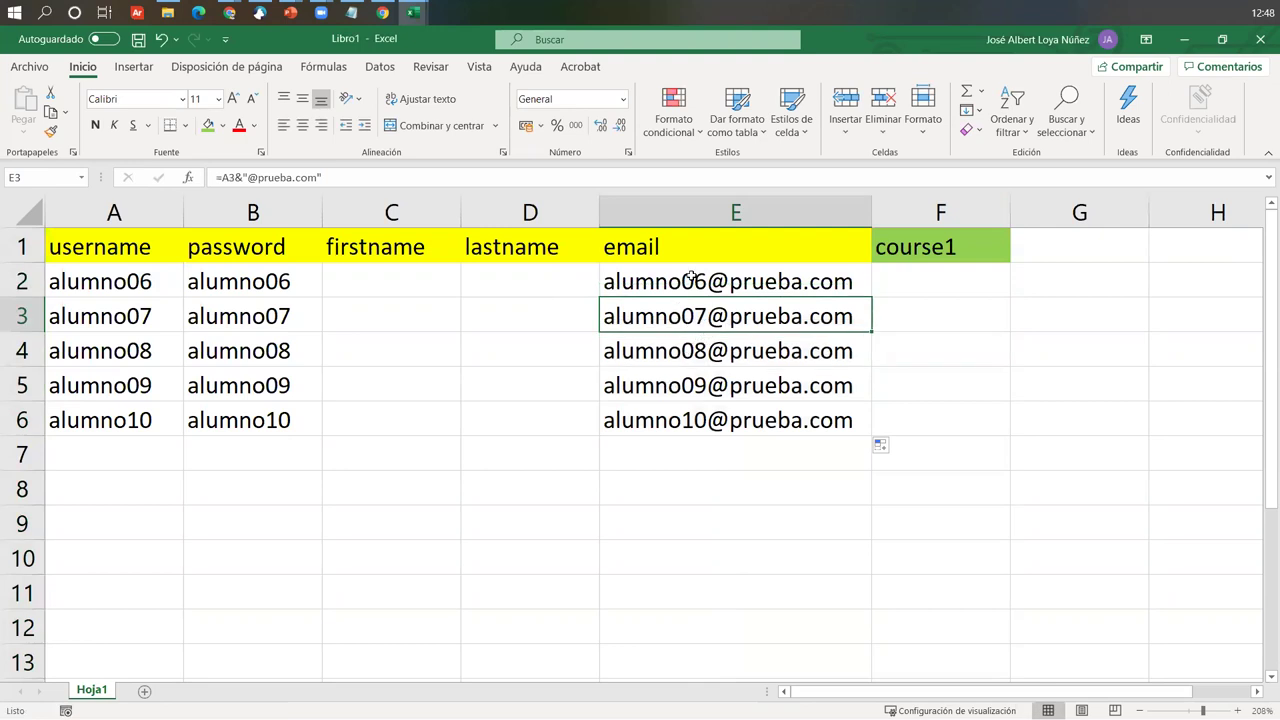
Step: Convert the e-mail addresses in E2:E6 to plain values with Paste Values
left_click_drag(690, 280, 708, 420)
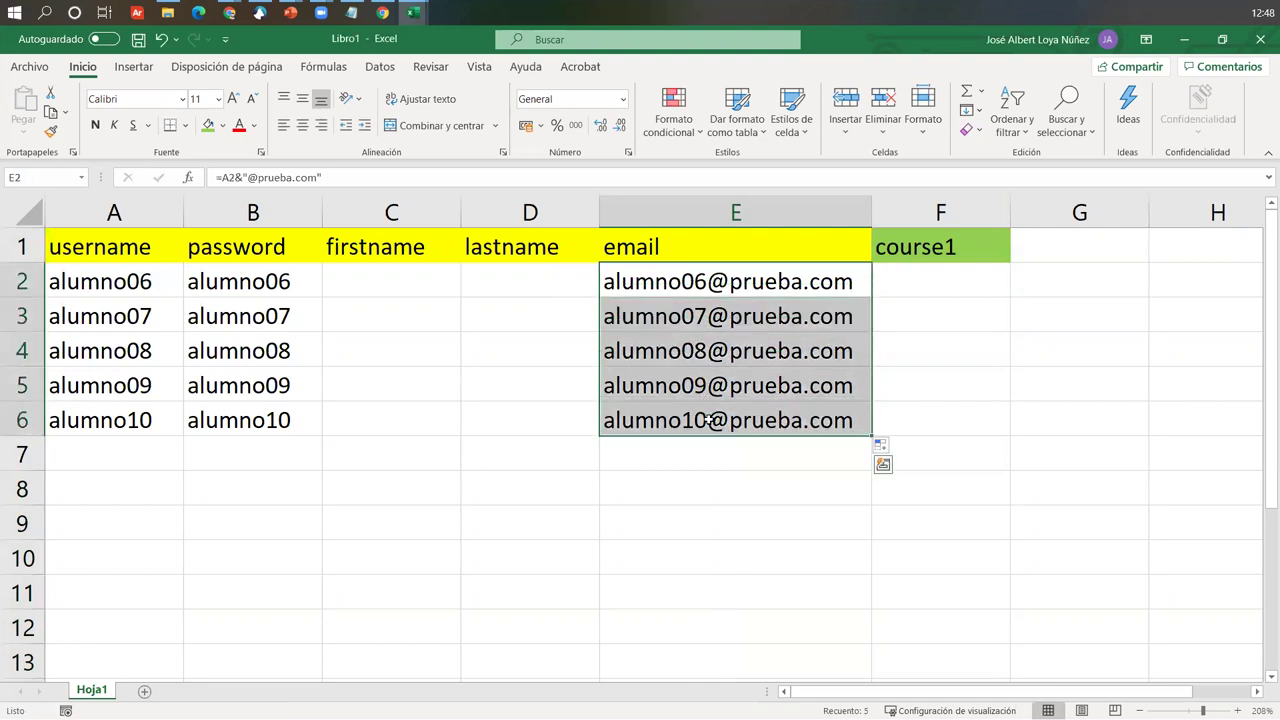
key("ctrl+c")
left_click(23, 128)
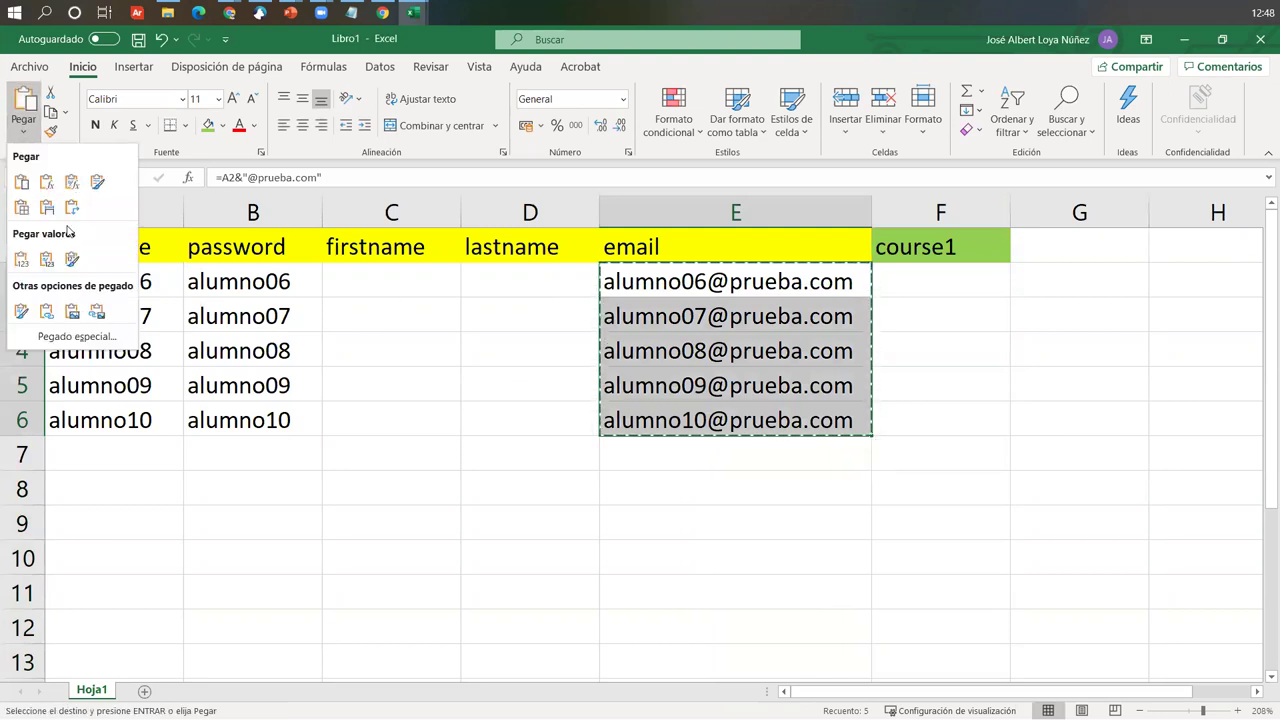
left_click(21, 259)
left_click(636, 352)
key("Escape")
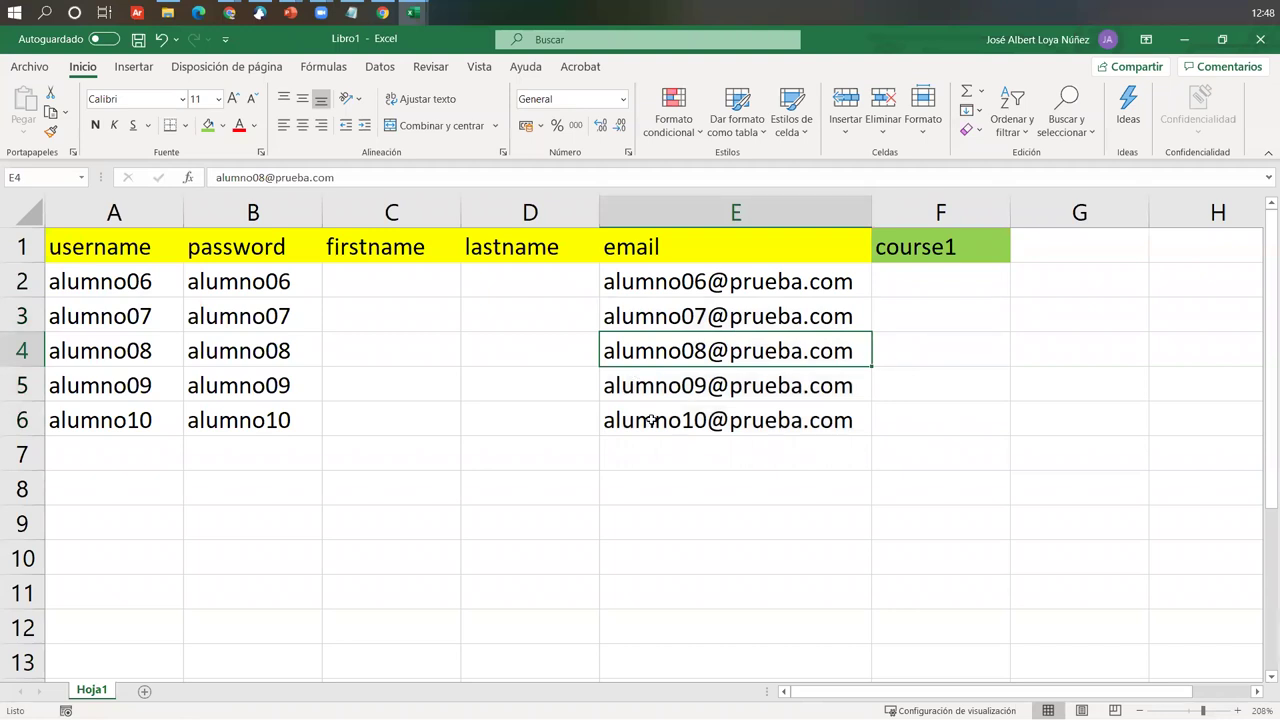
left_click_drag(740, 272, 736, 418)
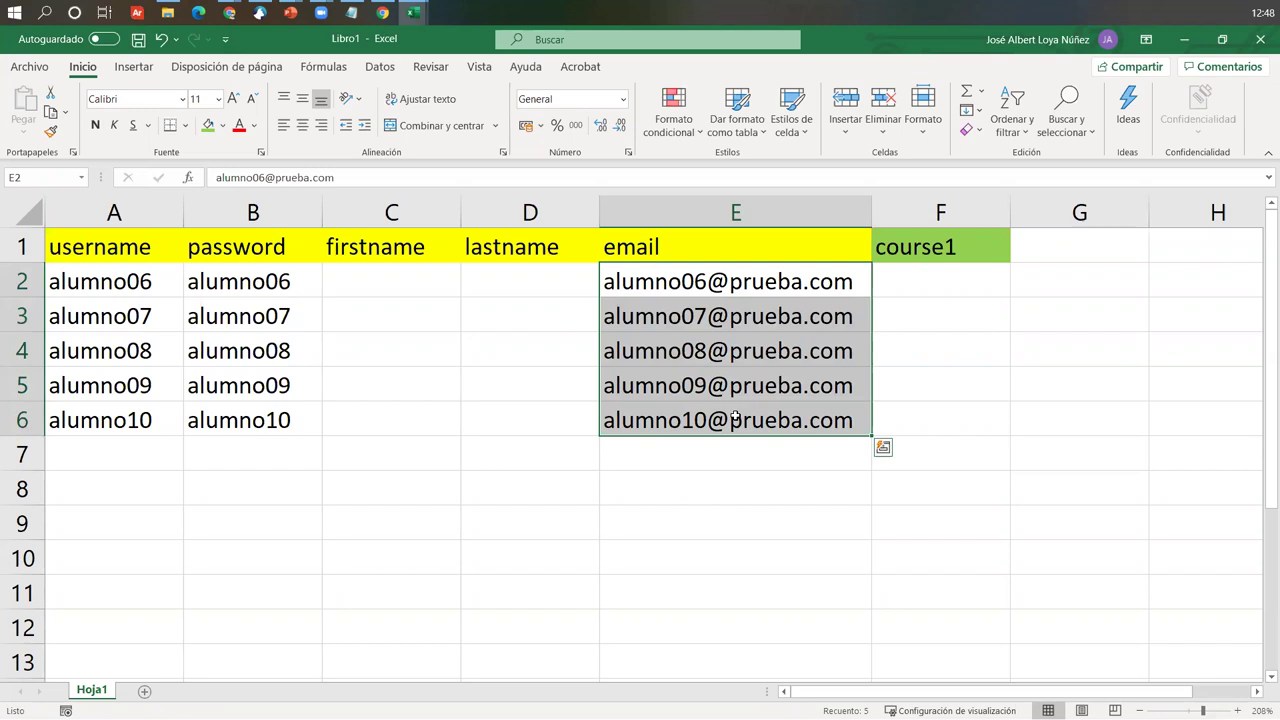
left_click(243, 215)
left_click_drag(701, 285, 708, 434)
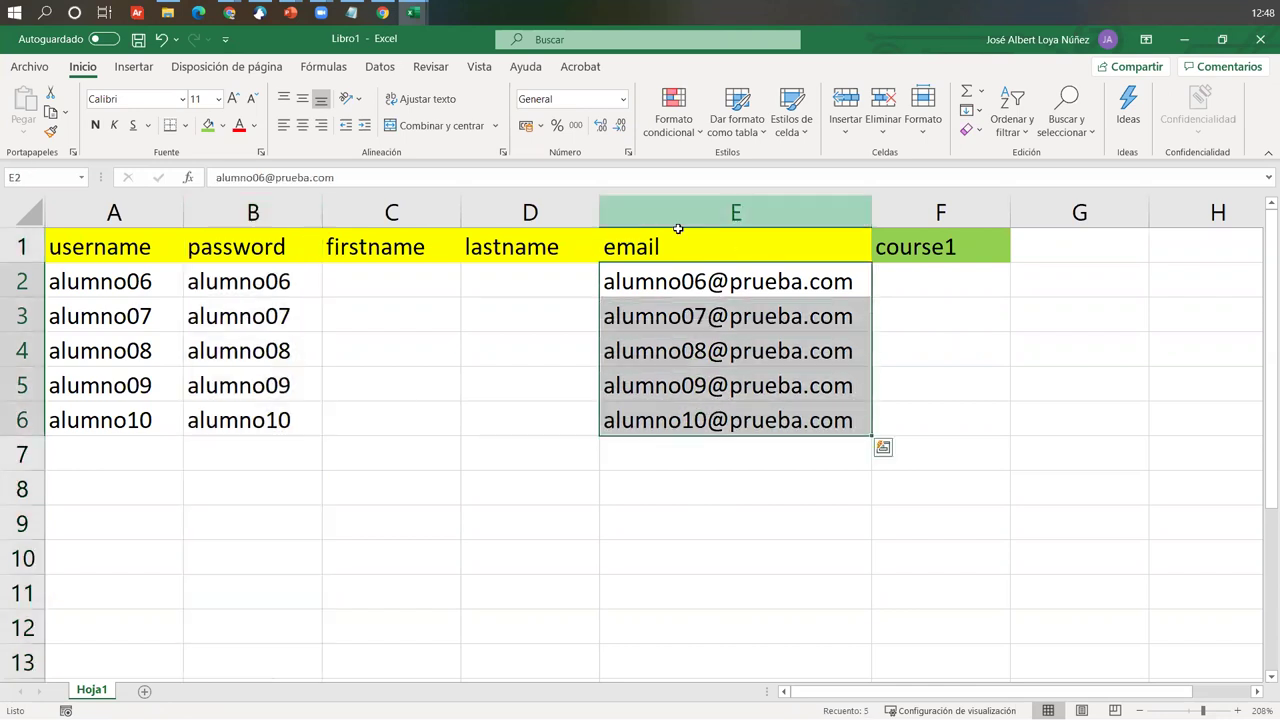
left_click(667, 283)
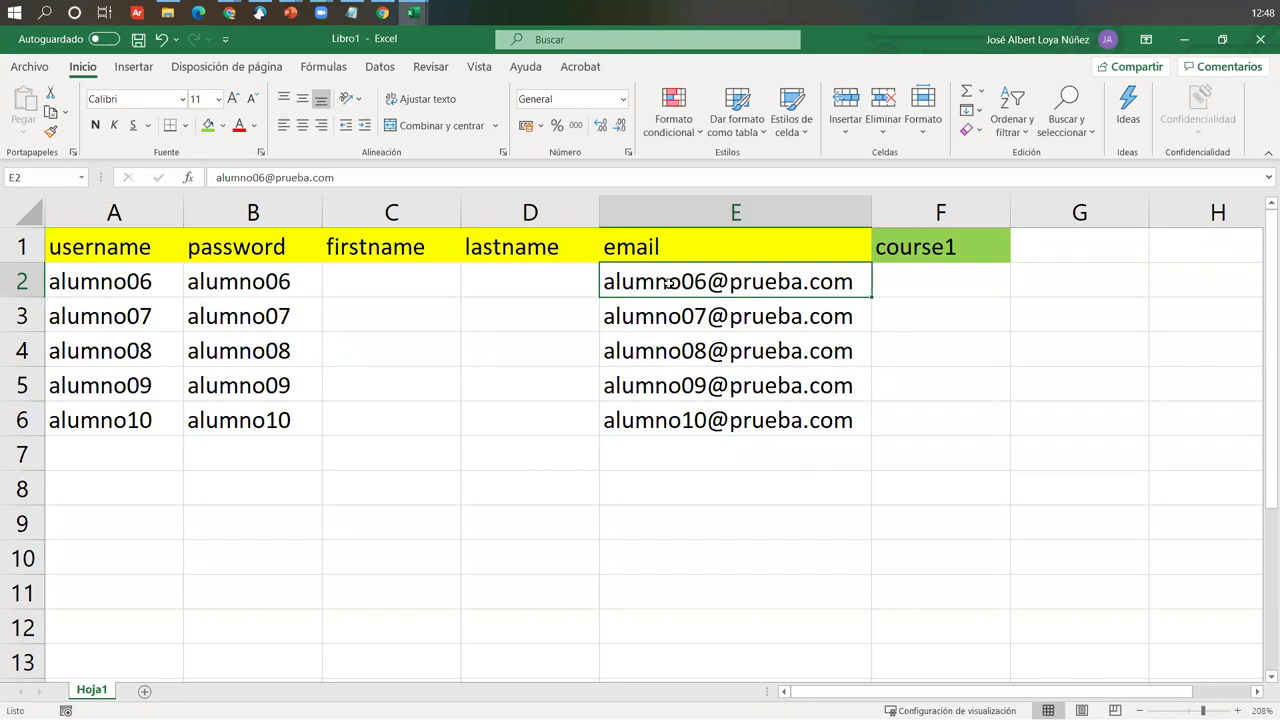
Step: Enter the lastname Prueba in D2 and copy it into D3:D6
left_click(495, 285)
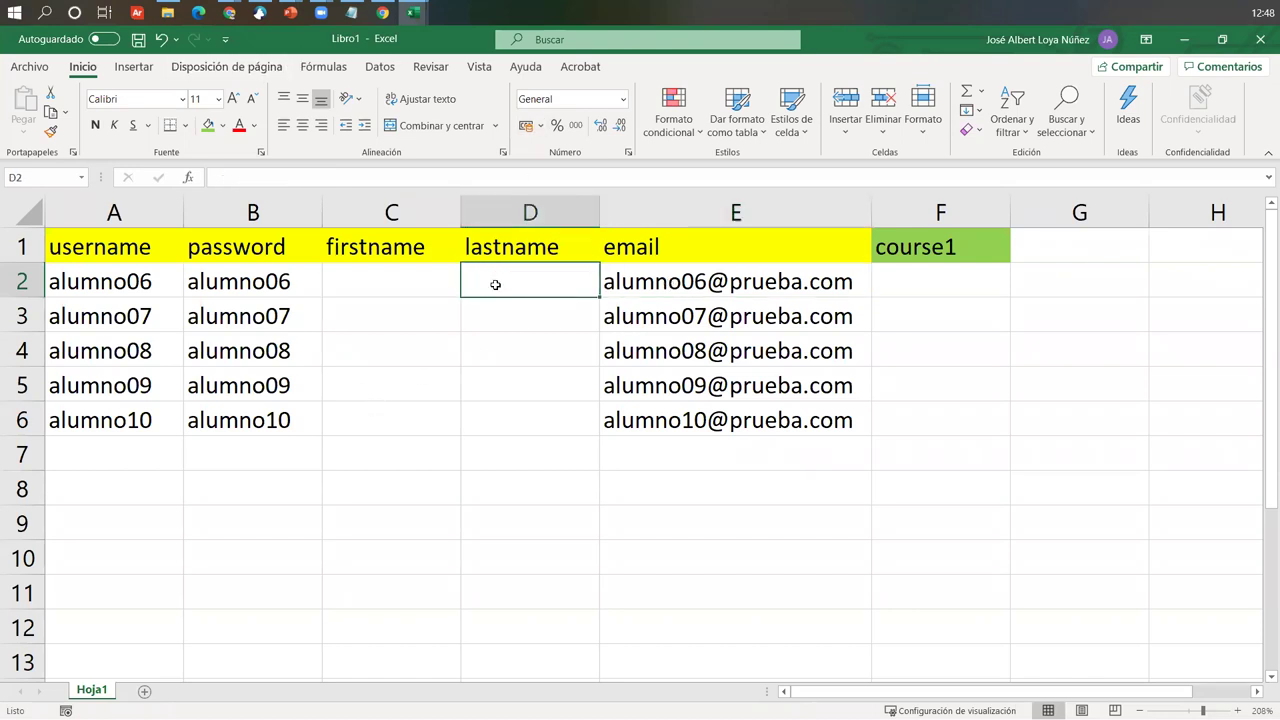
double_click(495, 285)
type("Prueba")
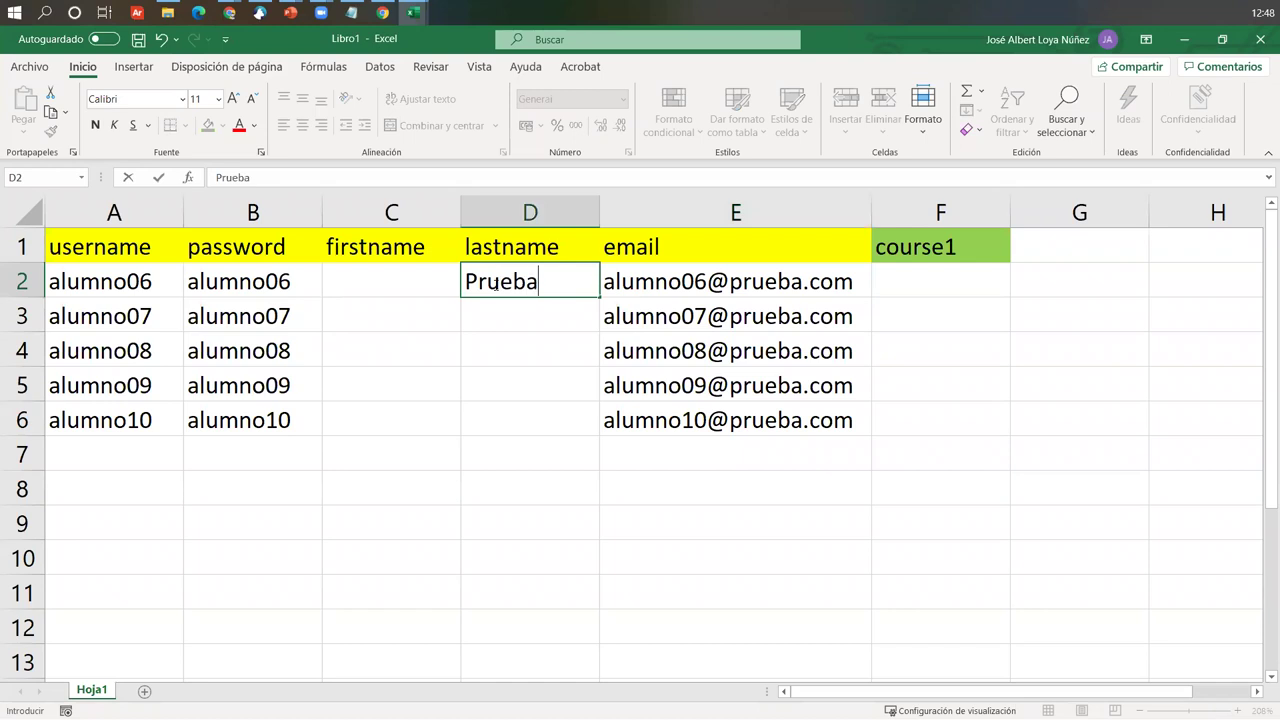
key("Return")
left_click(495, 285)
key("ctrl+c")
key("Down")
key("shift+Down")
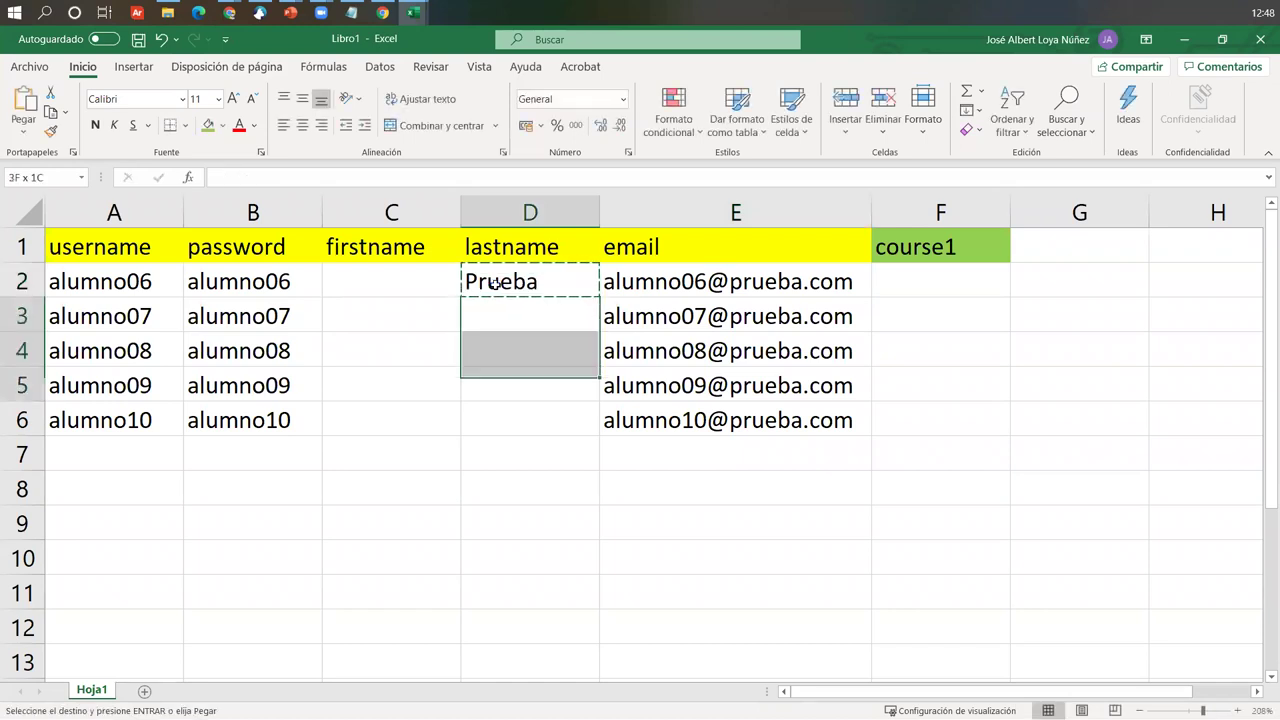
key("shift+Down")
key("shift+Down")
key("shift+Down")
key("shift+Up")
key("ctrl+v")
Step: Type first names for the students in C2 and C3
key("Left")
key("Up")
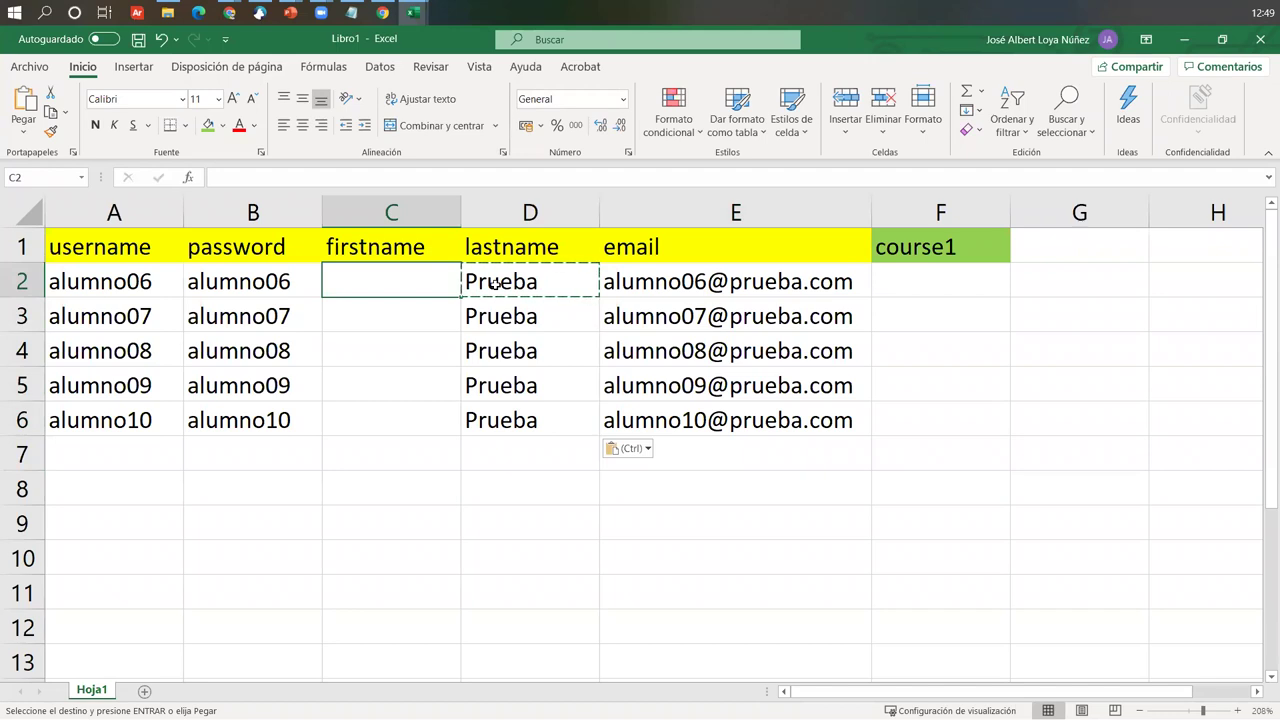
type("Margati")
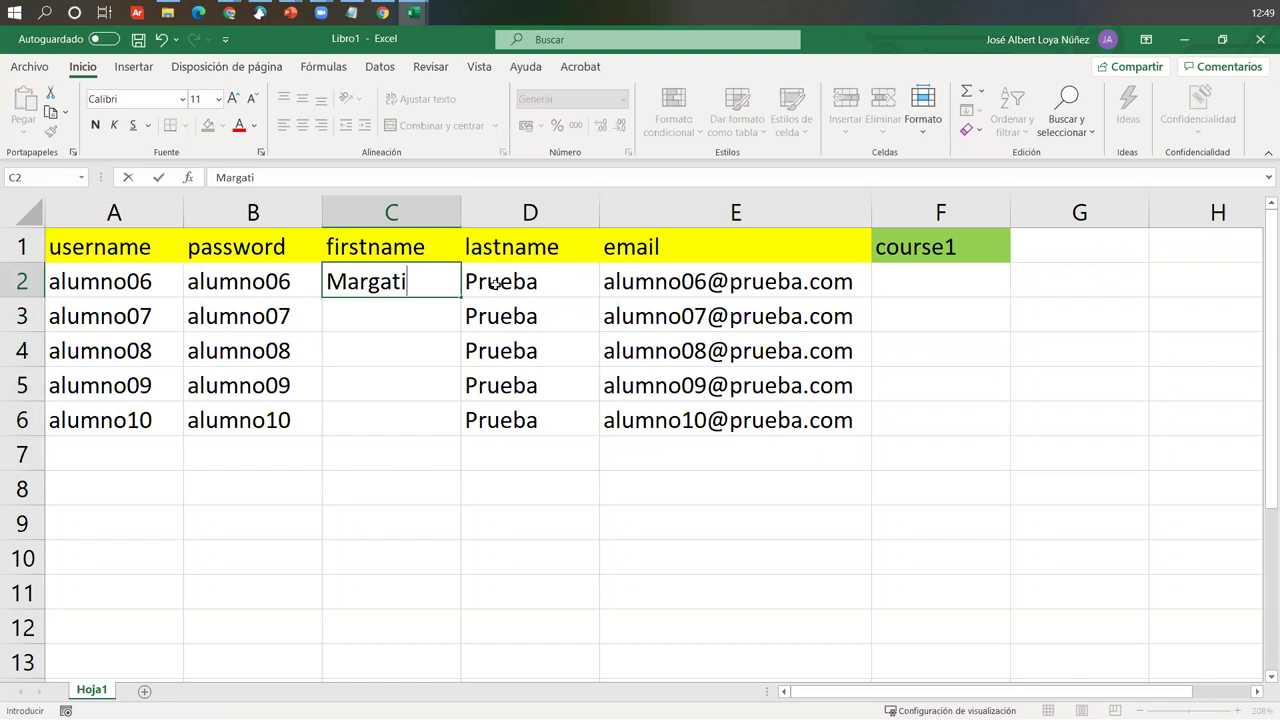
key("BackSpace")
key("BackSpace")
type("rita")
key("Return")
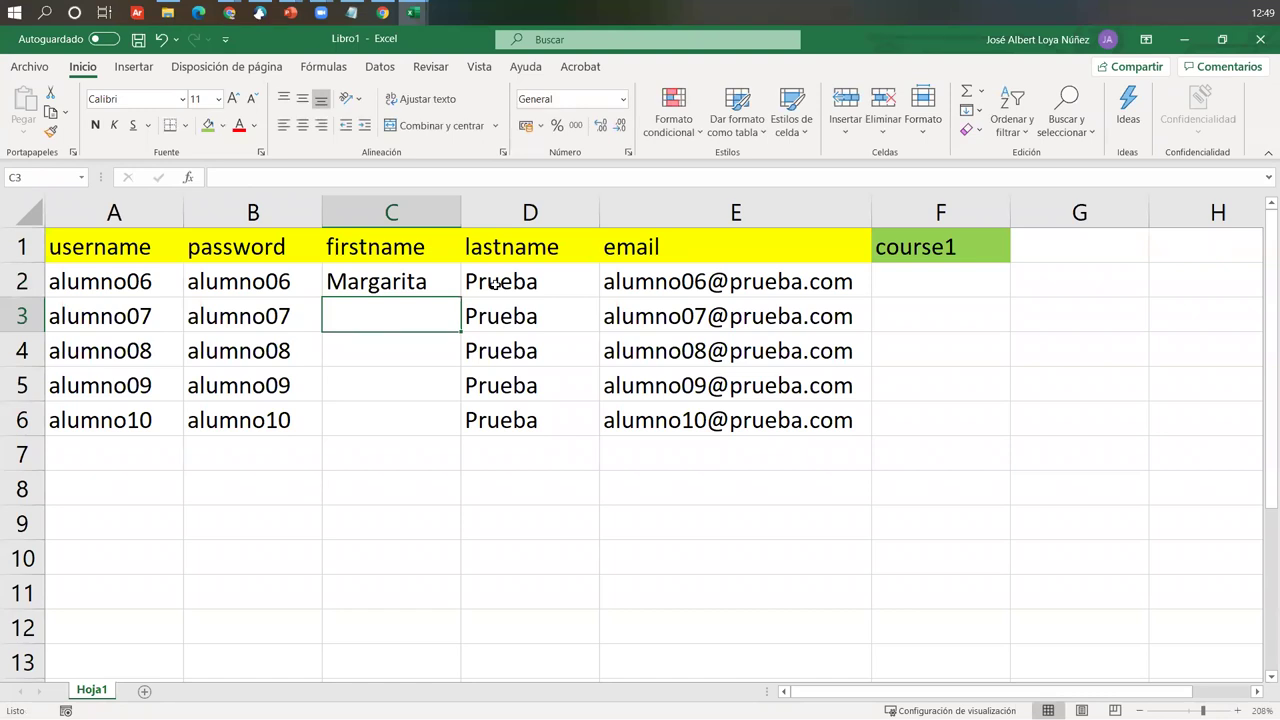
type("Esteban")
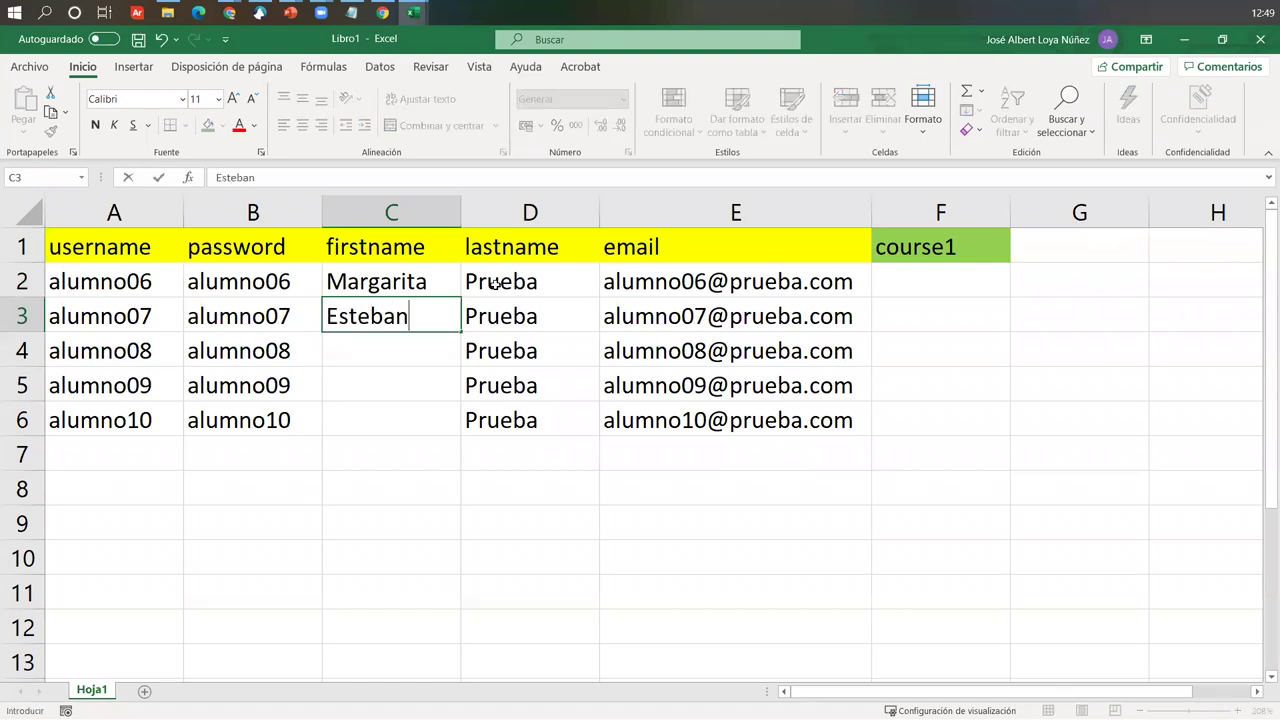
key("Return")
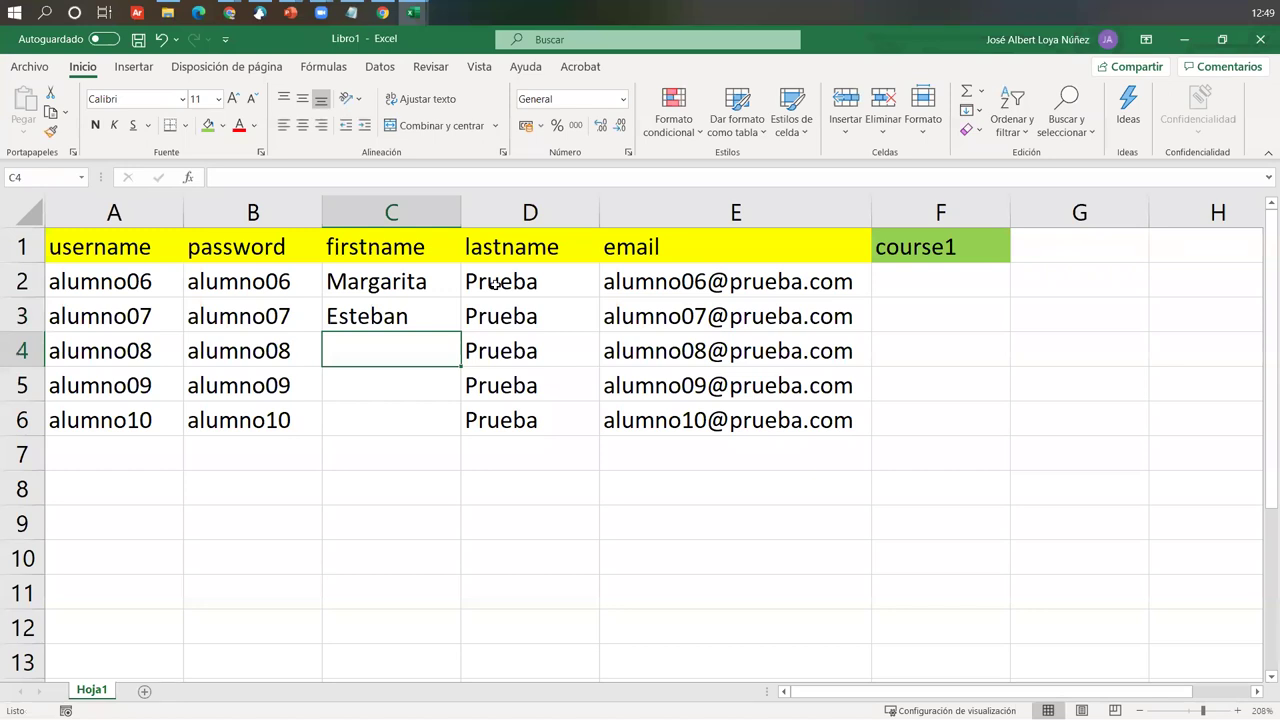
Step: Type first names for the remaining students in C4 through C6
type("Wilfreo")
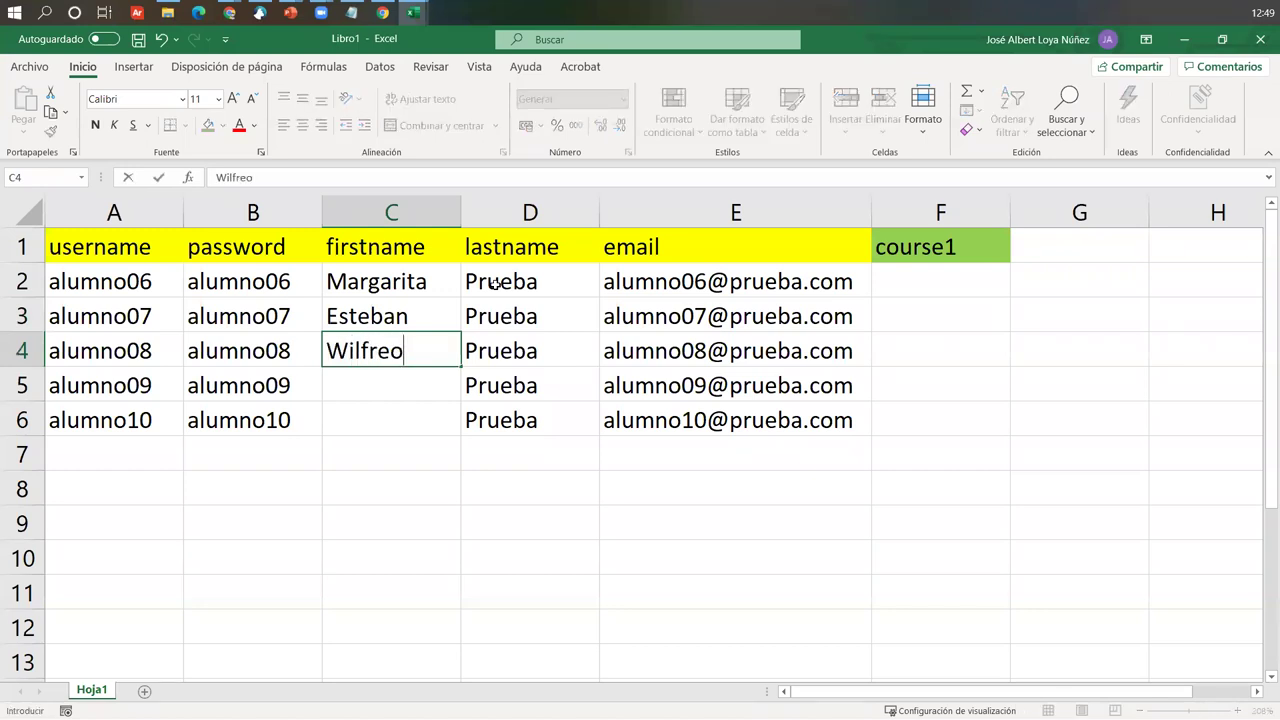
key("BackSpace")
type("do")
key("Return")
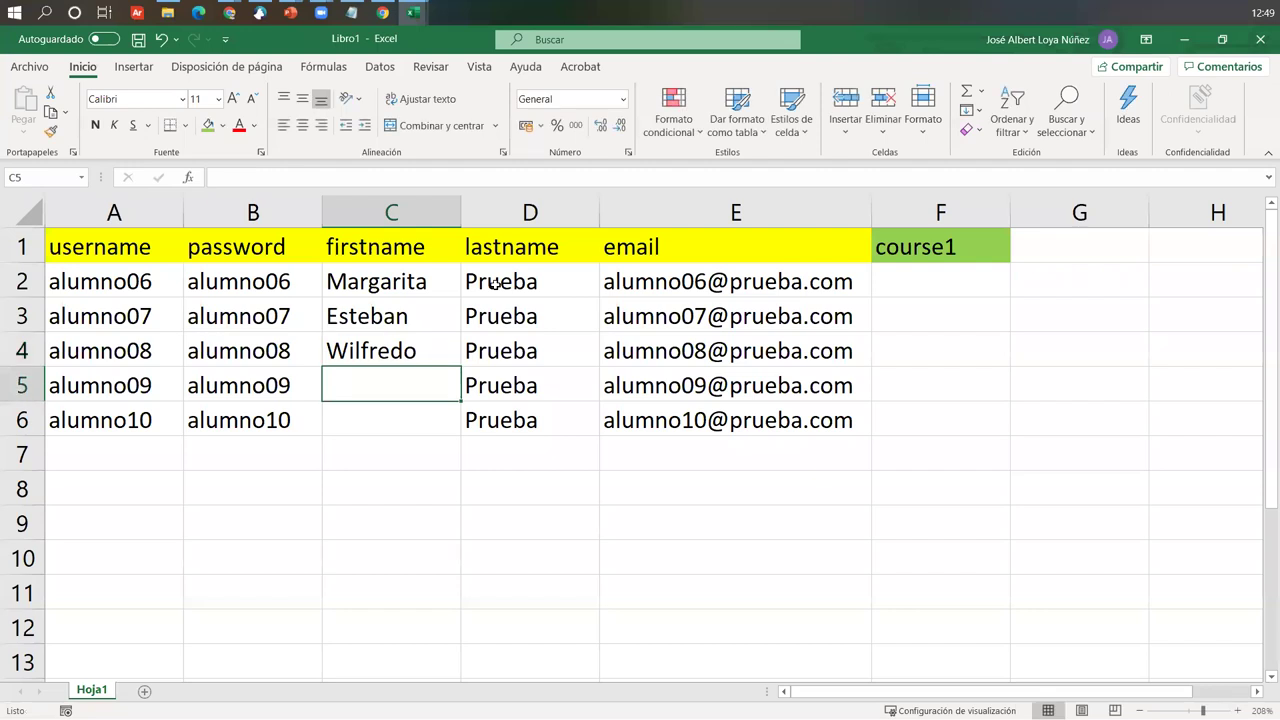
type("Rene")
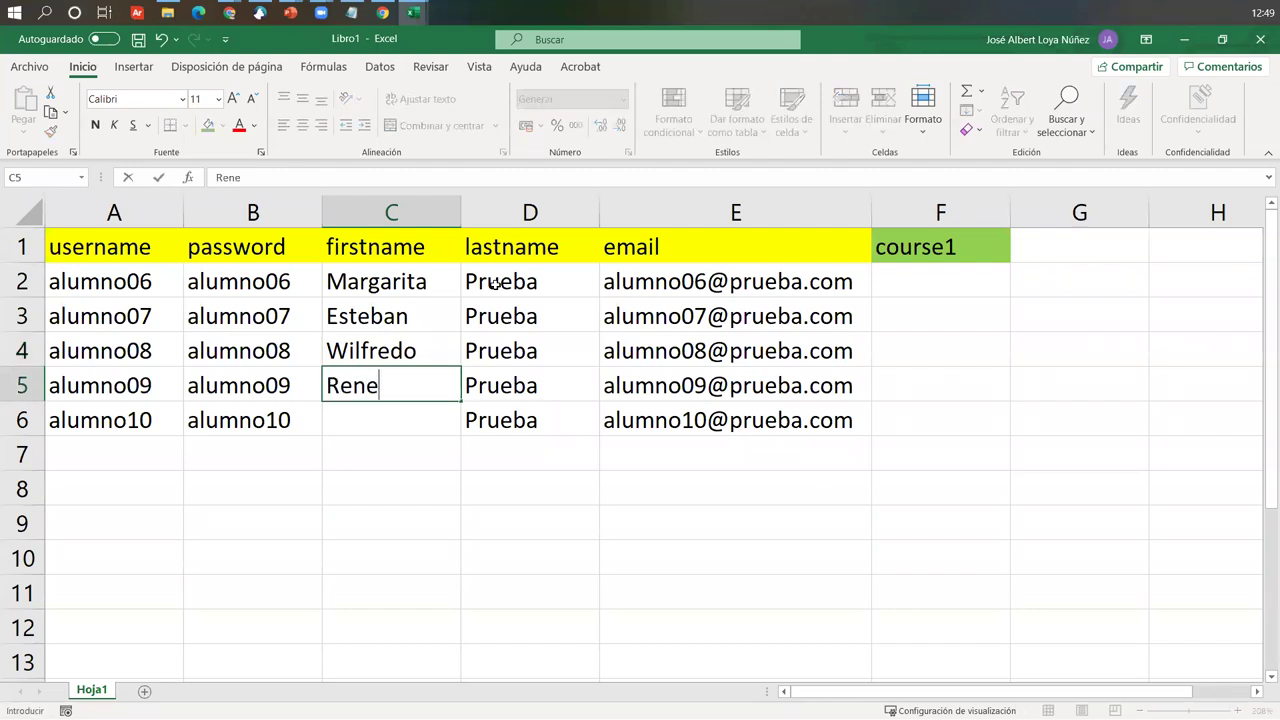
key("Return")
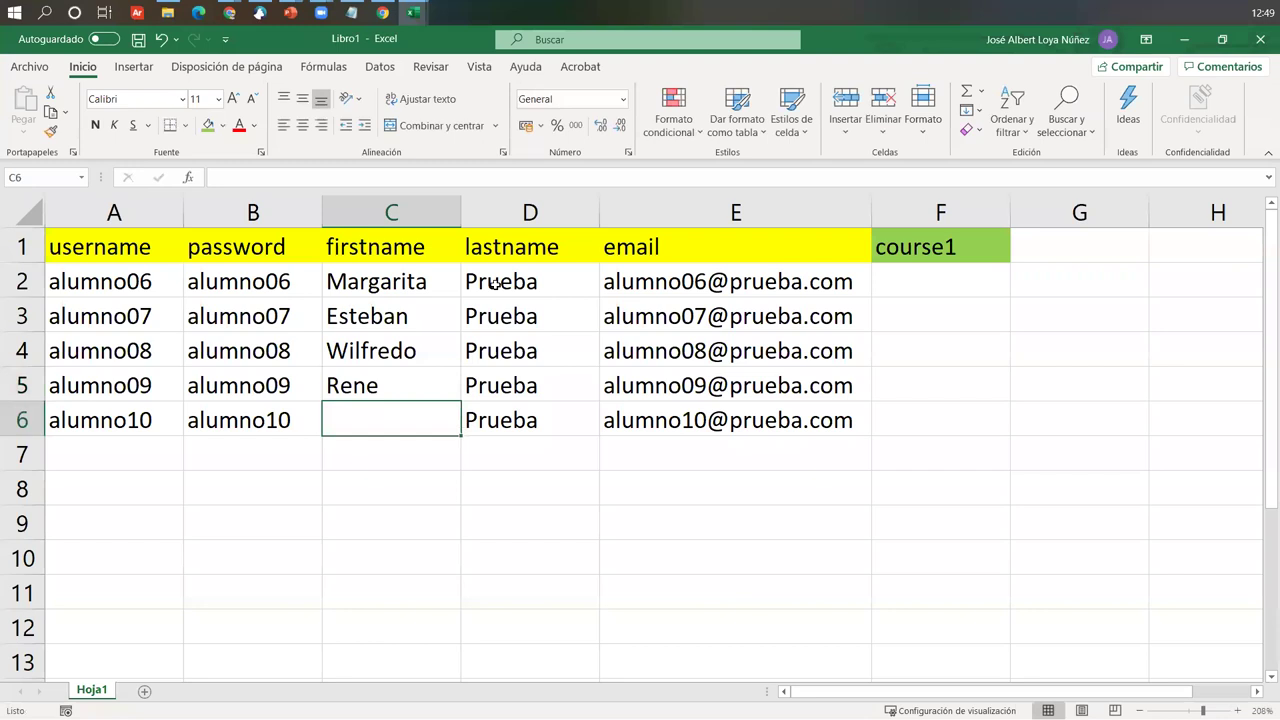
type("Jova")
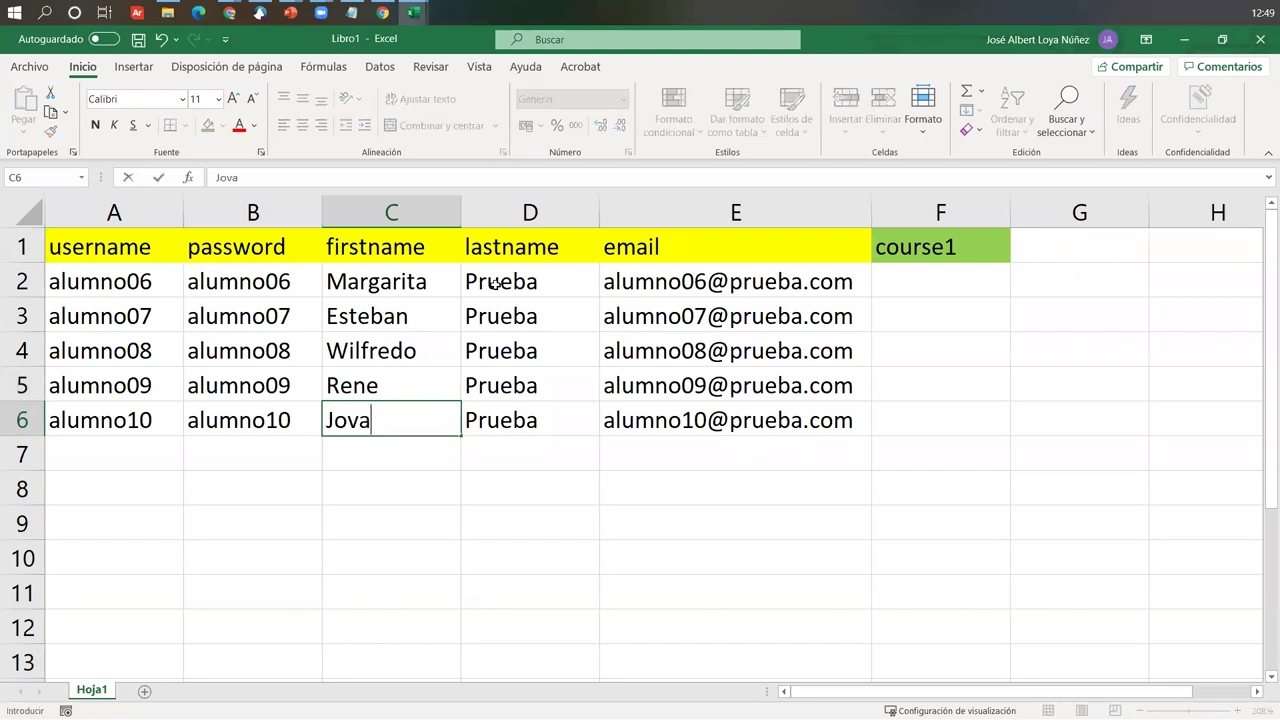
type("nnt")
key("BackSpace")
key("BackSpace")
type("y")
key("Return")
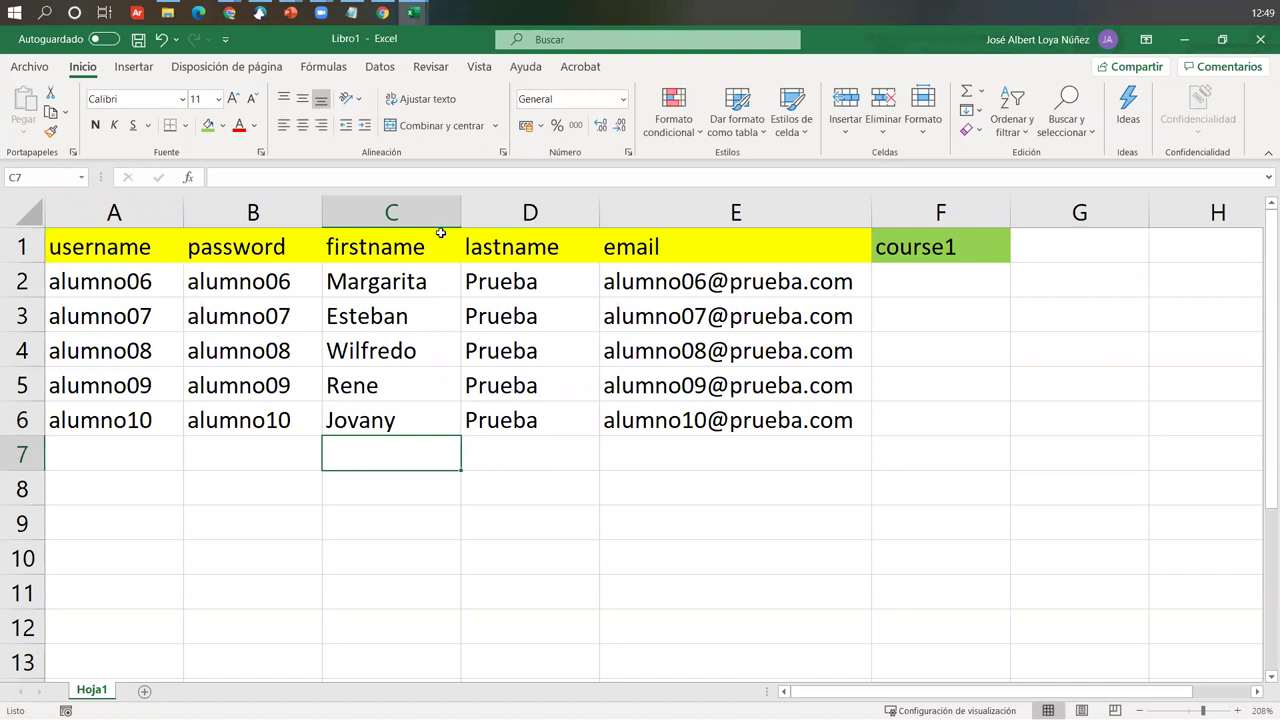
left_click_drag(436, 280, 512, 420)
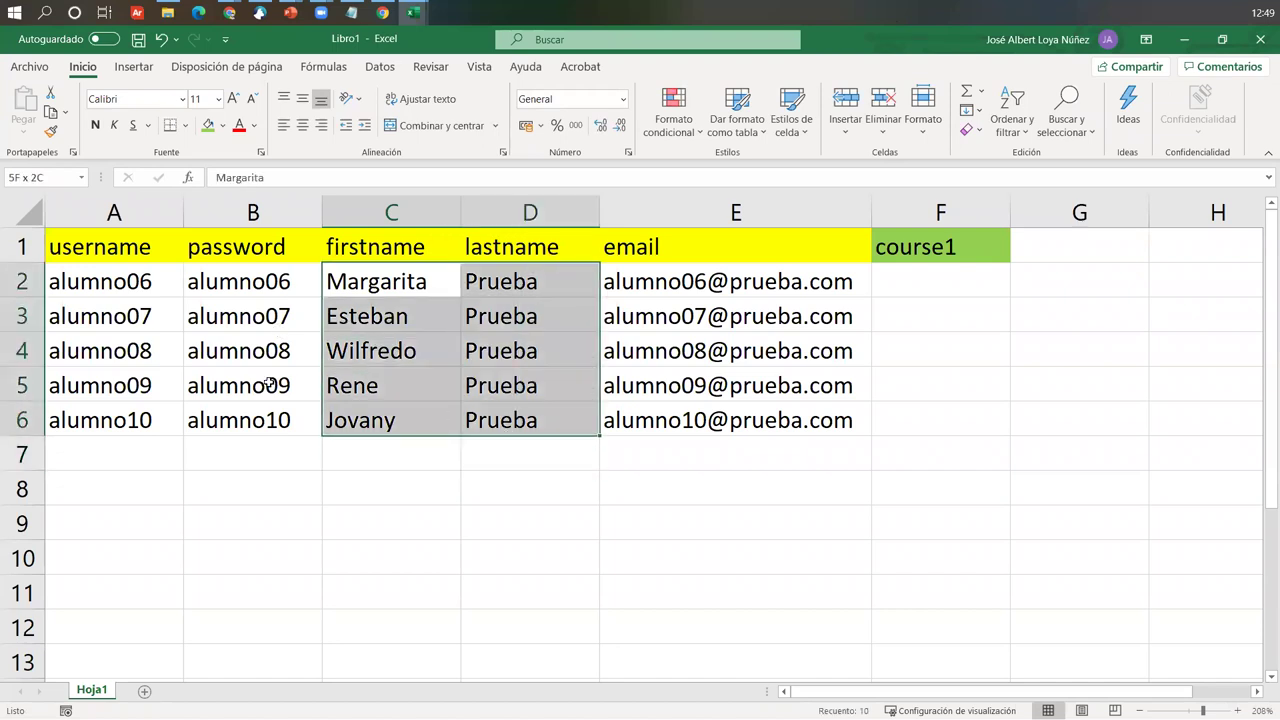
left_click_drag(130, 285, 790, 420)
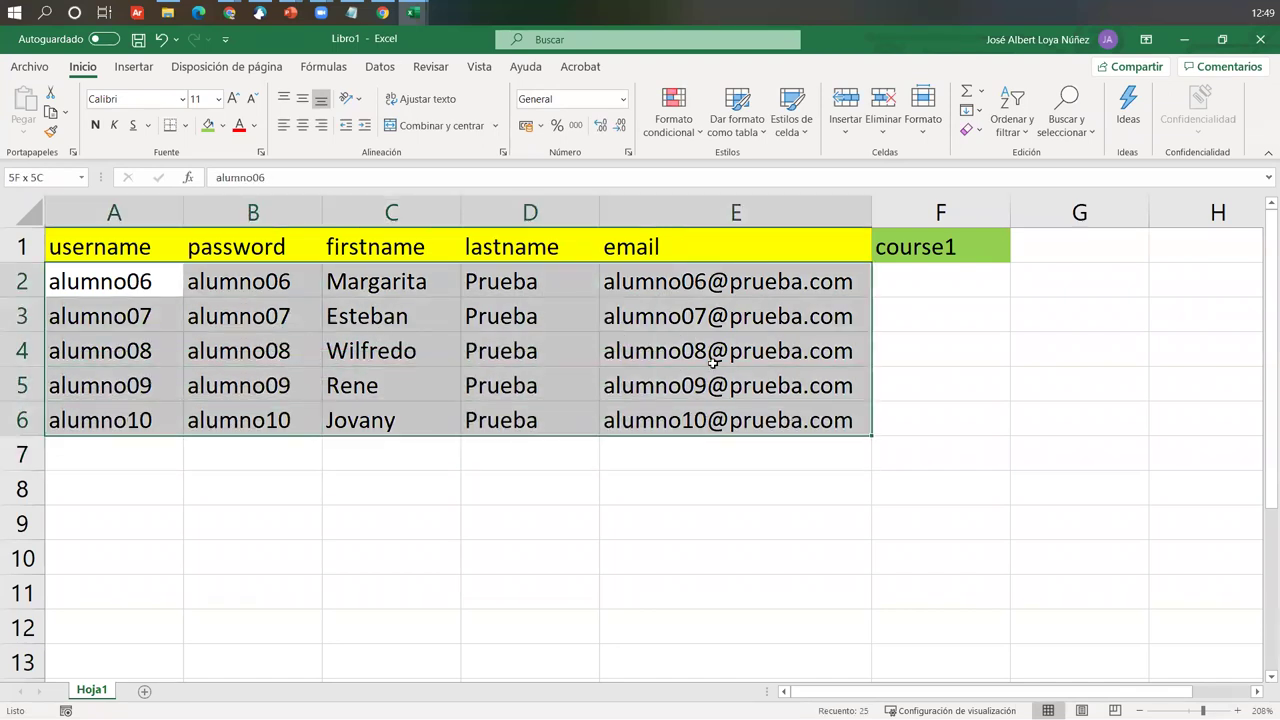
left_click_drag(117, 245, 738, 421)
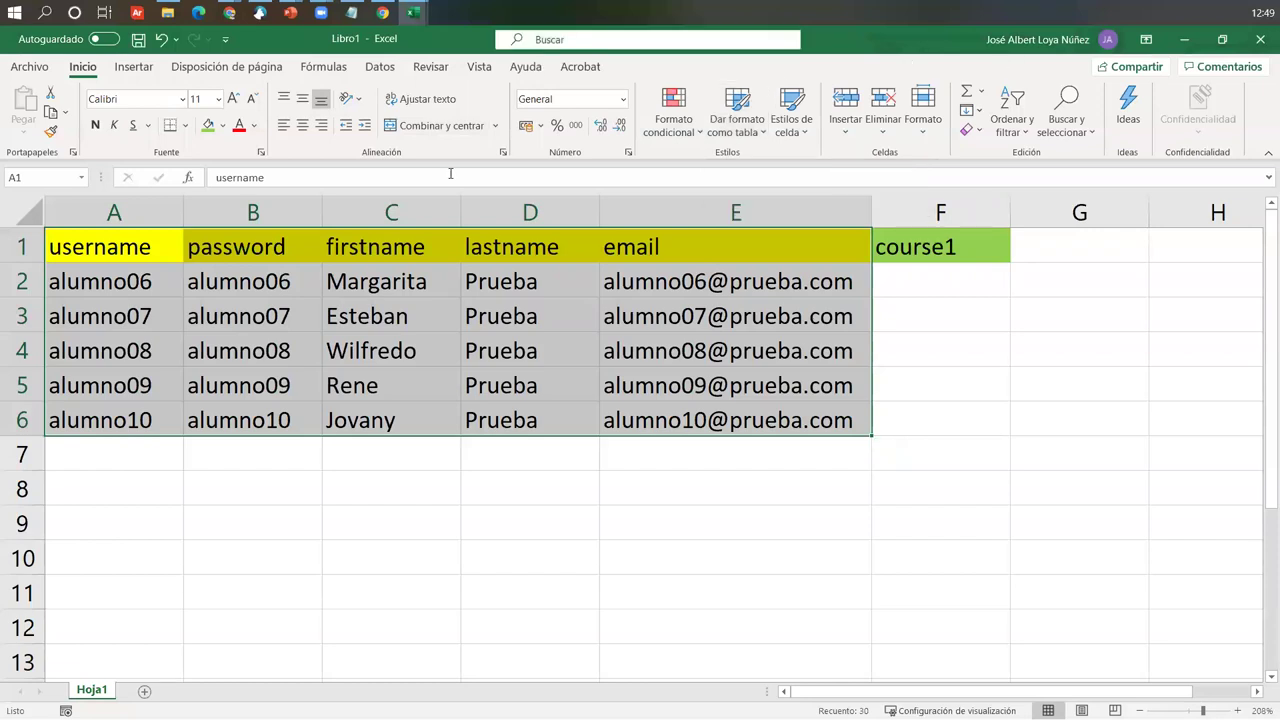
left_click(393, 272)
left_click_drag(152, 252, 802, 418)
left_click_drag(146, 249, 707, 422)
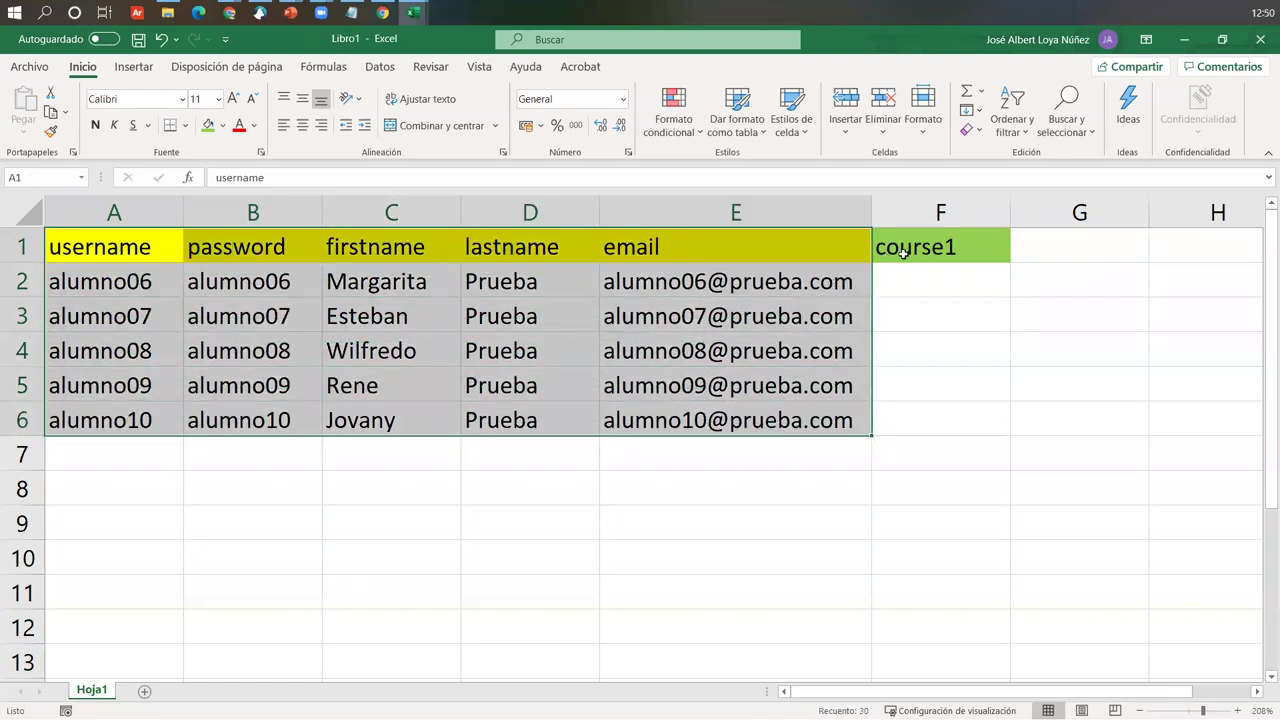
left_click(916, 258)
left_click(930, 283)
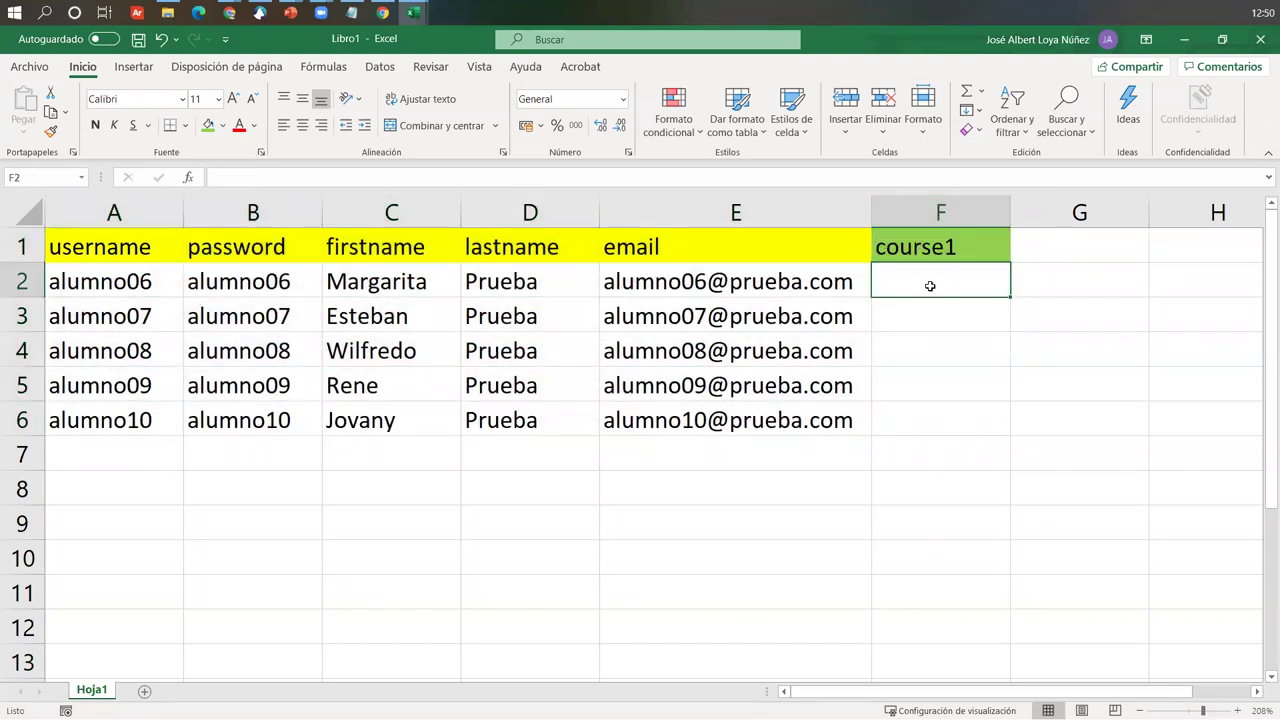
left_click(904, 426, "shift")
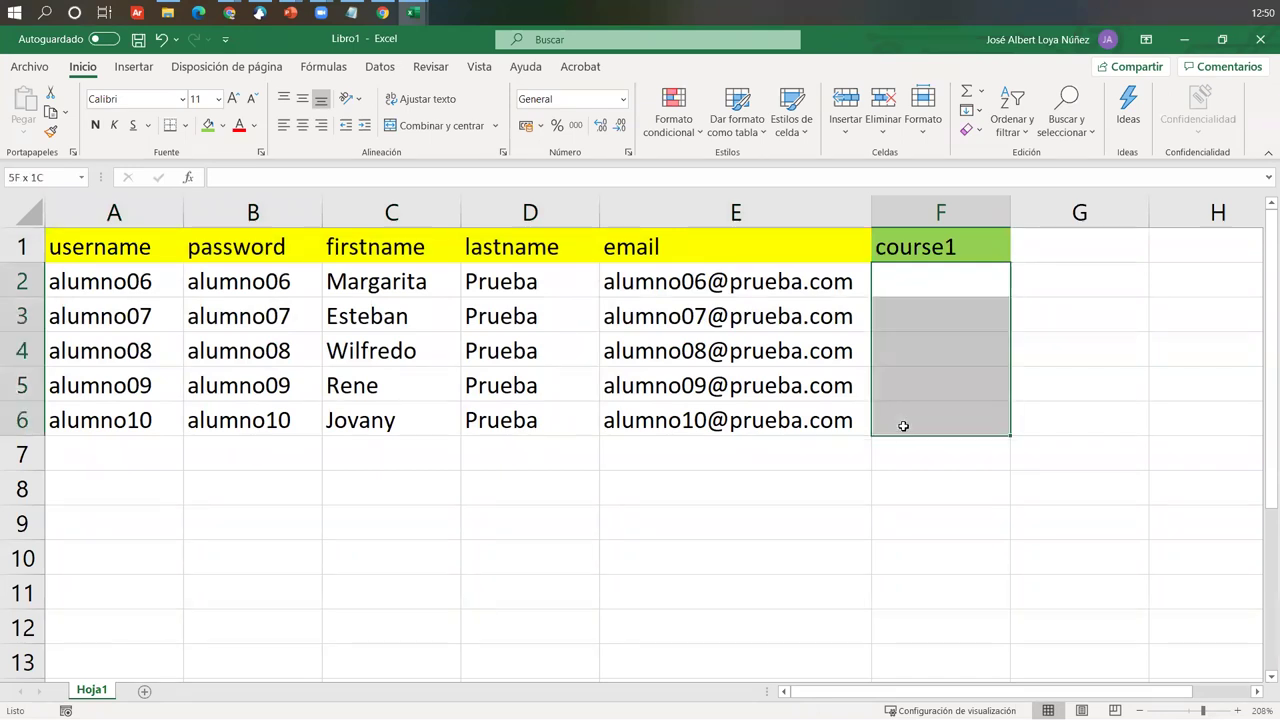
left_click(918, 276)
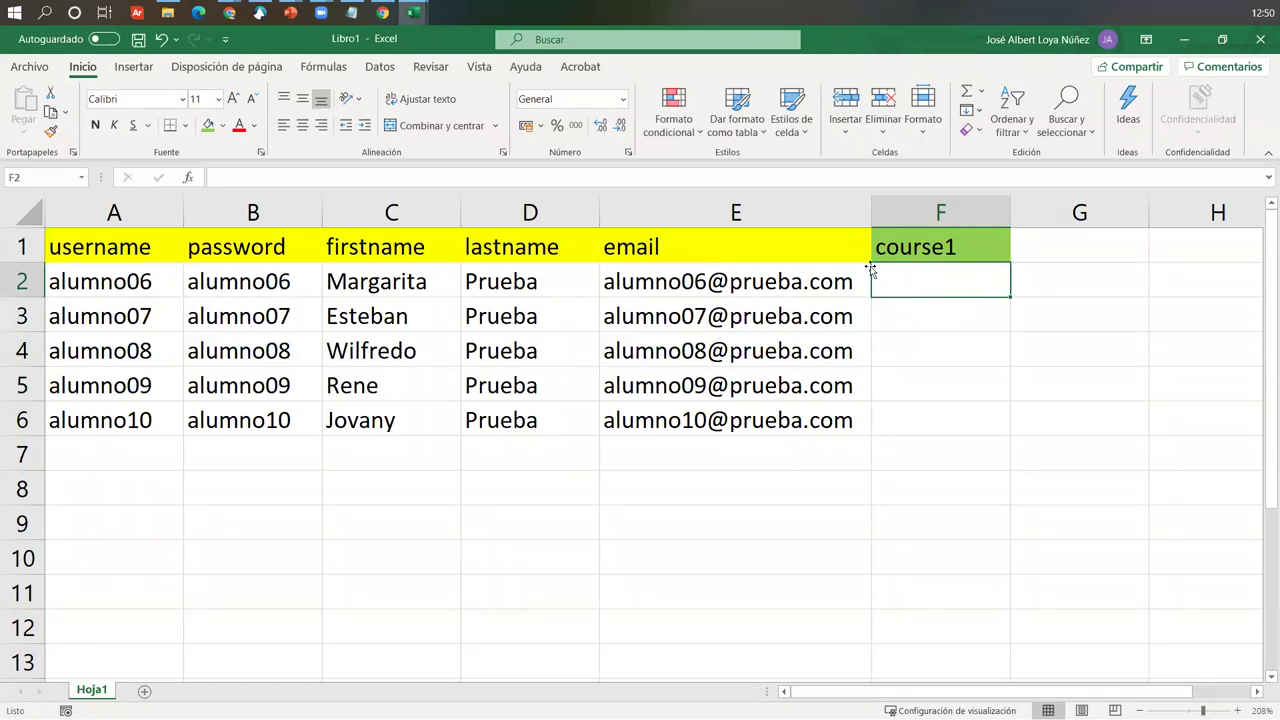
left_click(230, 12)
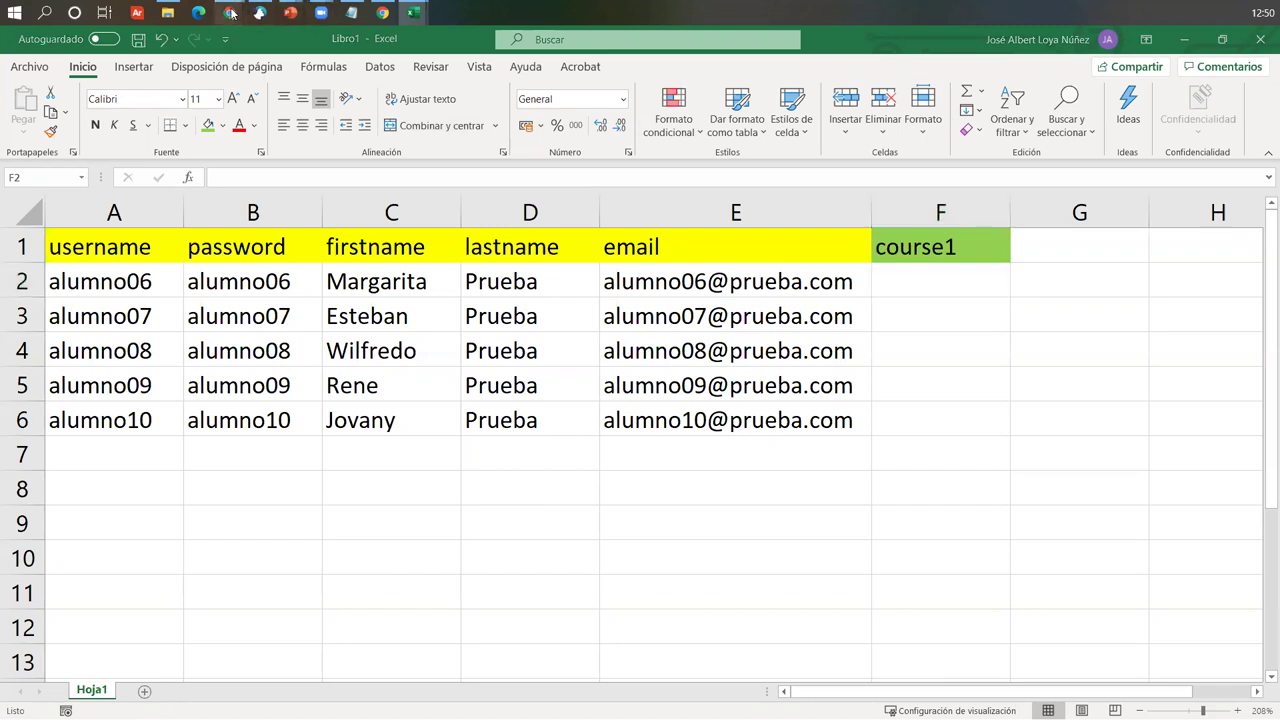
Step: Open the editing settings of the cvi2020 course in Moodle
left_click(450, 128)
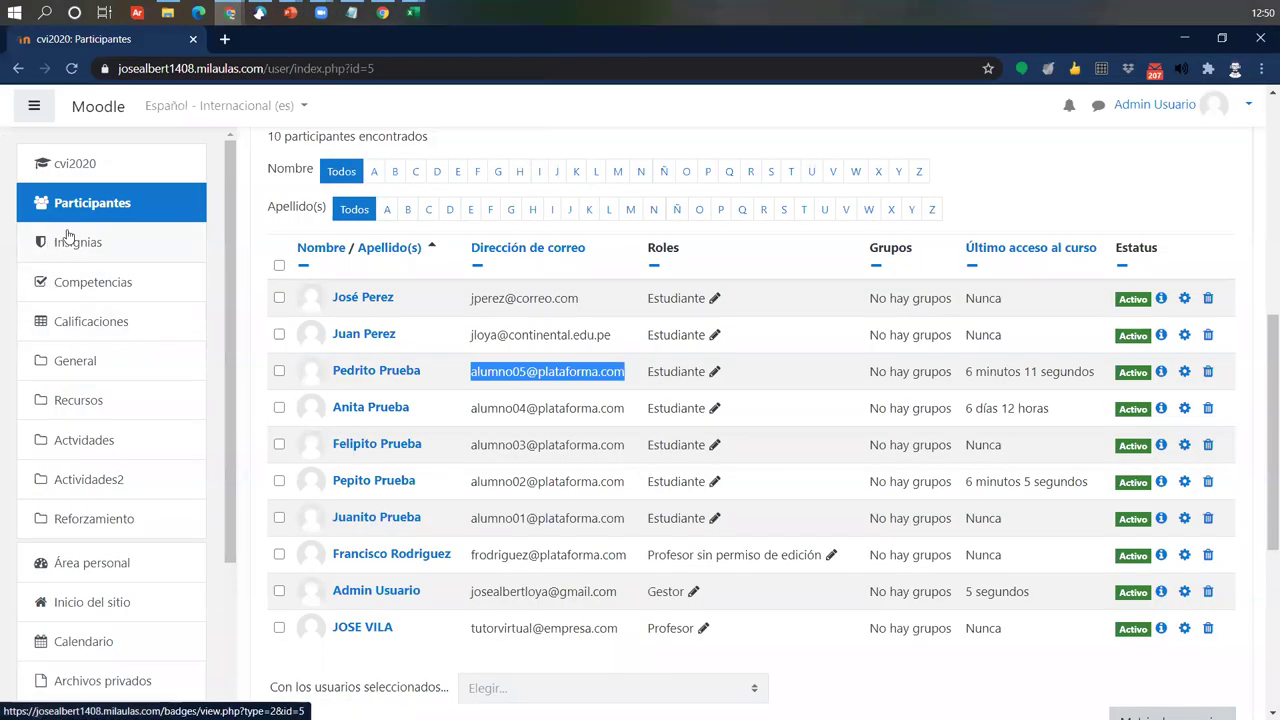
left_click(90, 205)
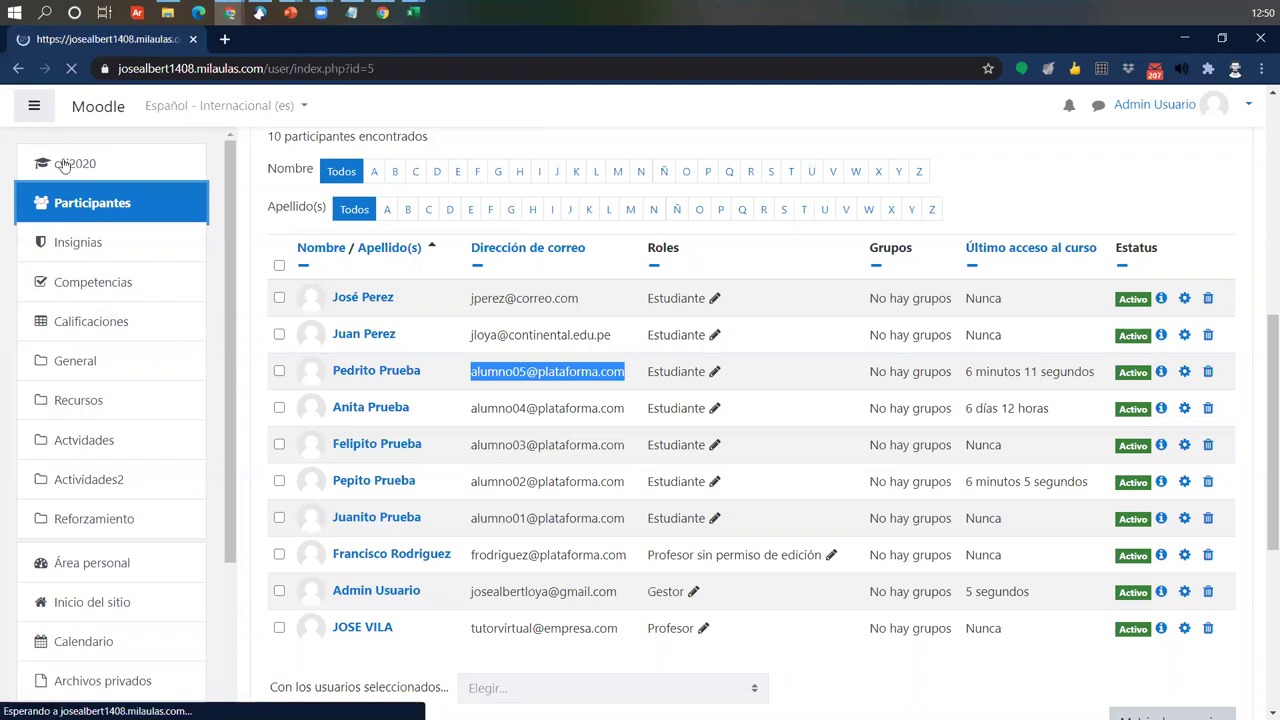
left_click(196, 172)
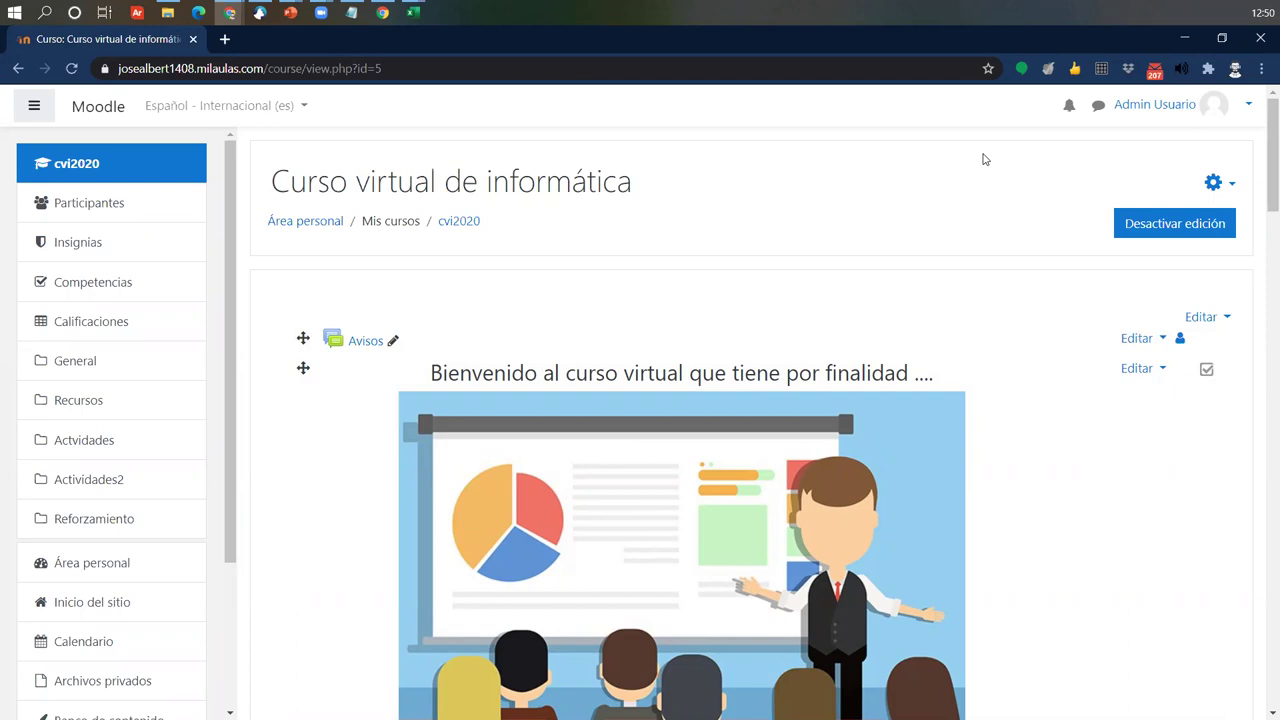
left_click(1218, 184)
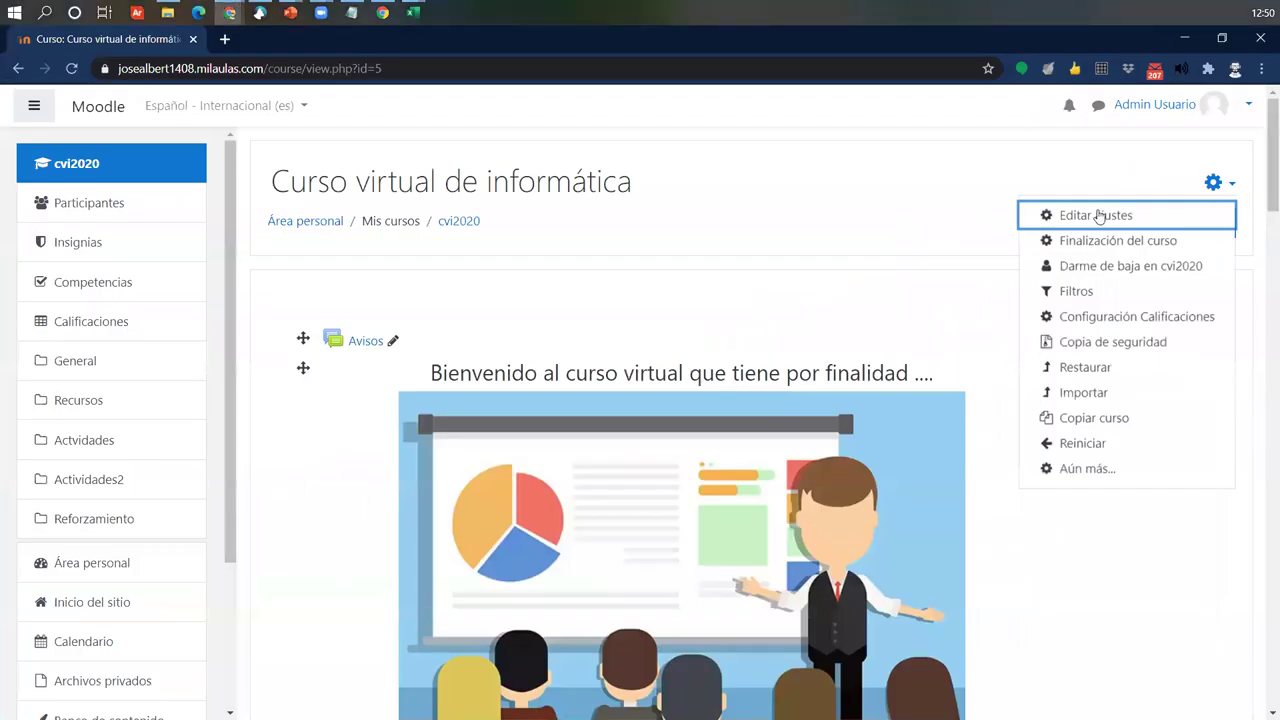
left_click(972, 226)
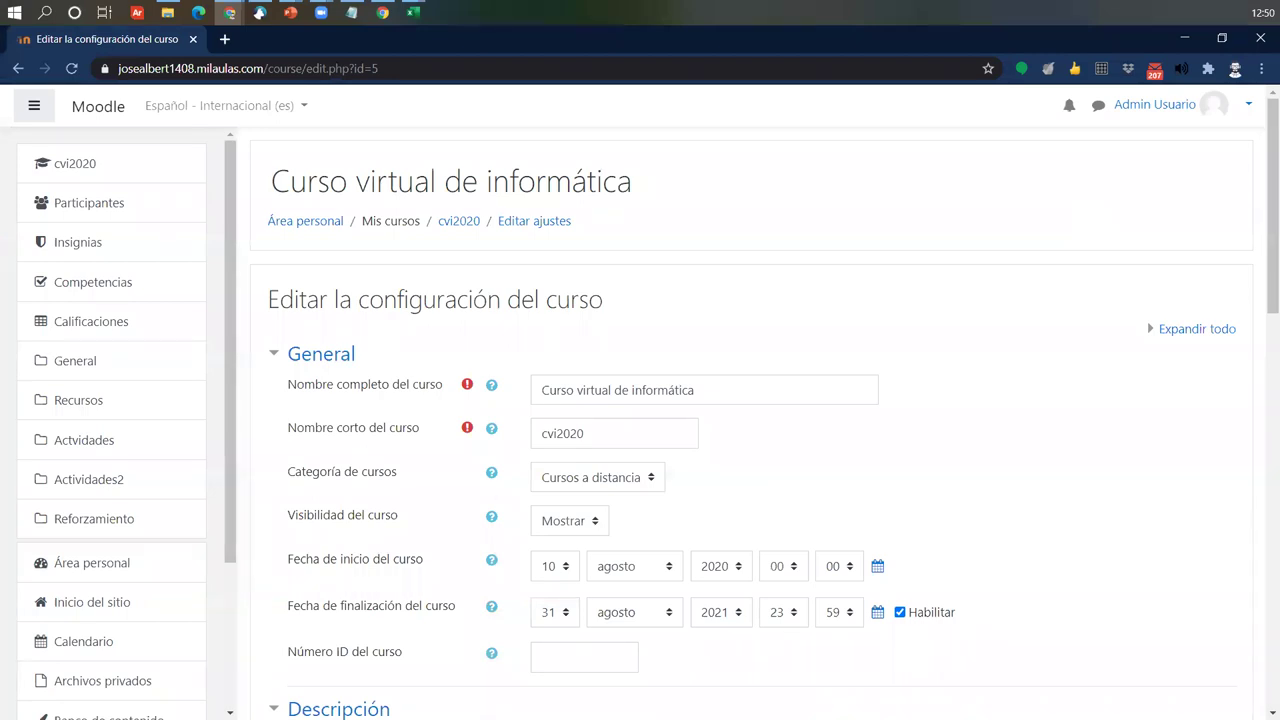
Step: Copy the short name cvi2020 and go back to cell F2 in Excel
mouse_move(486, 209)
left_mouse_down()
mouse_move(838, 290)
mouse_move(964, 116)
left_mouse_up()
mouse_move(488, 306)
left_mouse_down()
mouse_move(602, 342)
mouse_move(673, 391)
left_mouse_up()
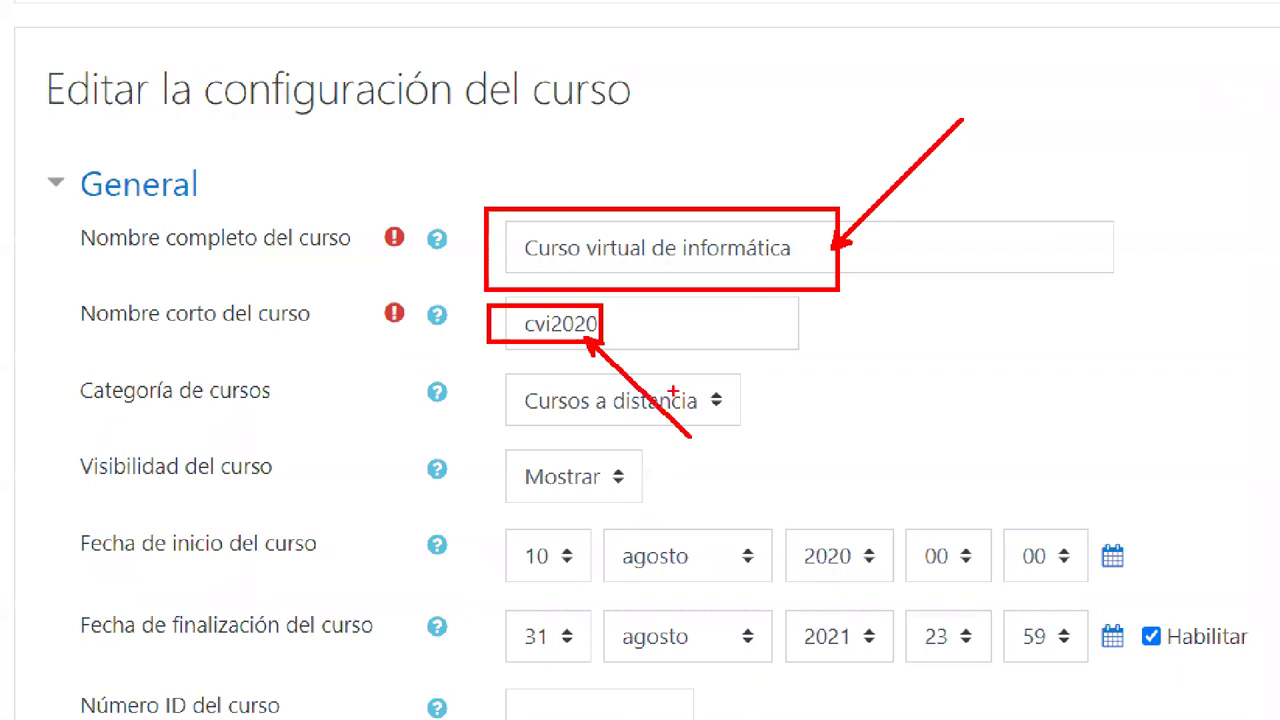
left_click_drag(630, 435, 498, 437)
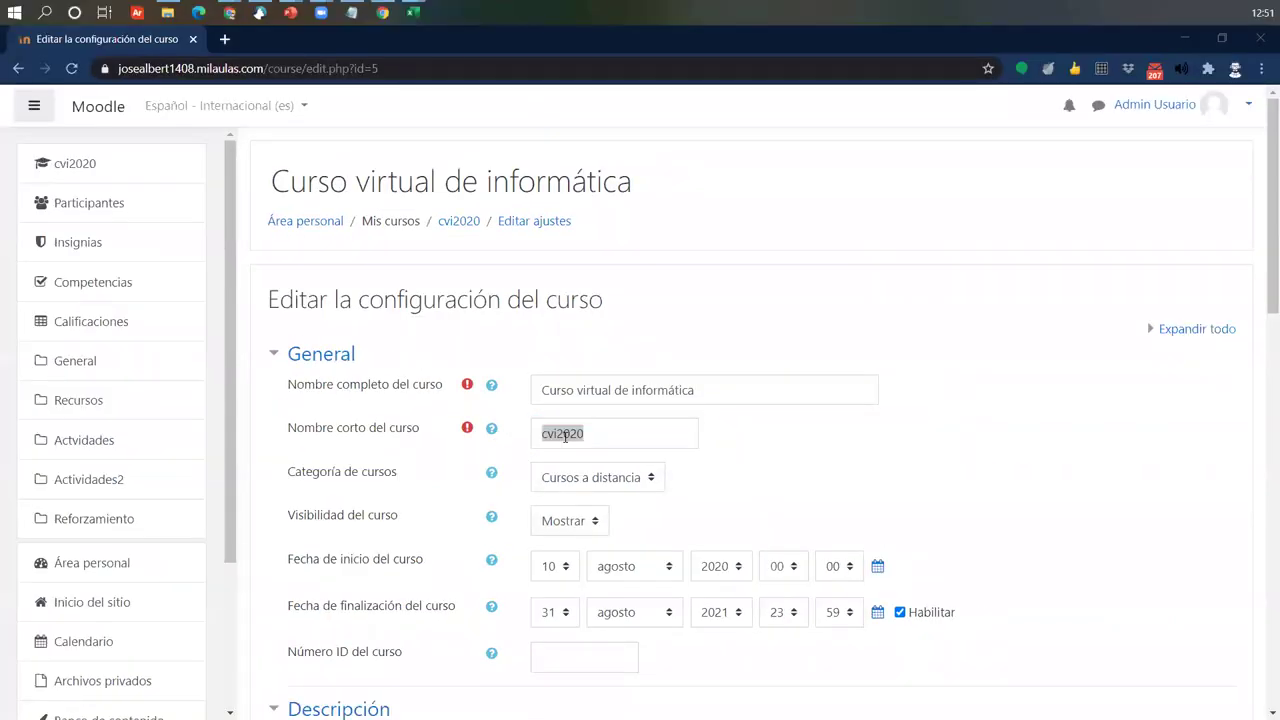
key("alt+Tab")
left_click(914, 294)
type("cvi2020")
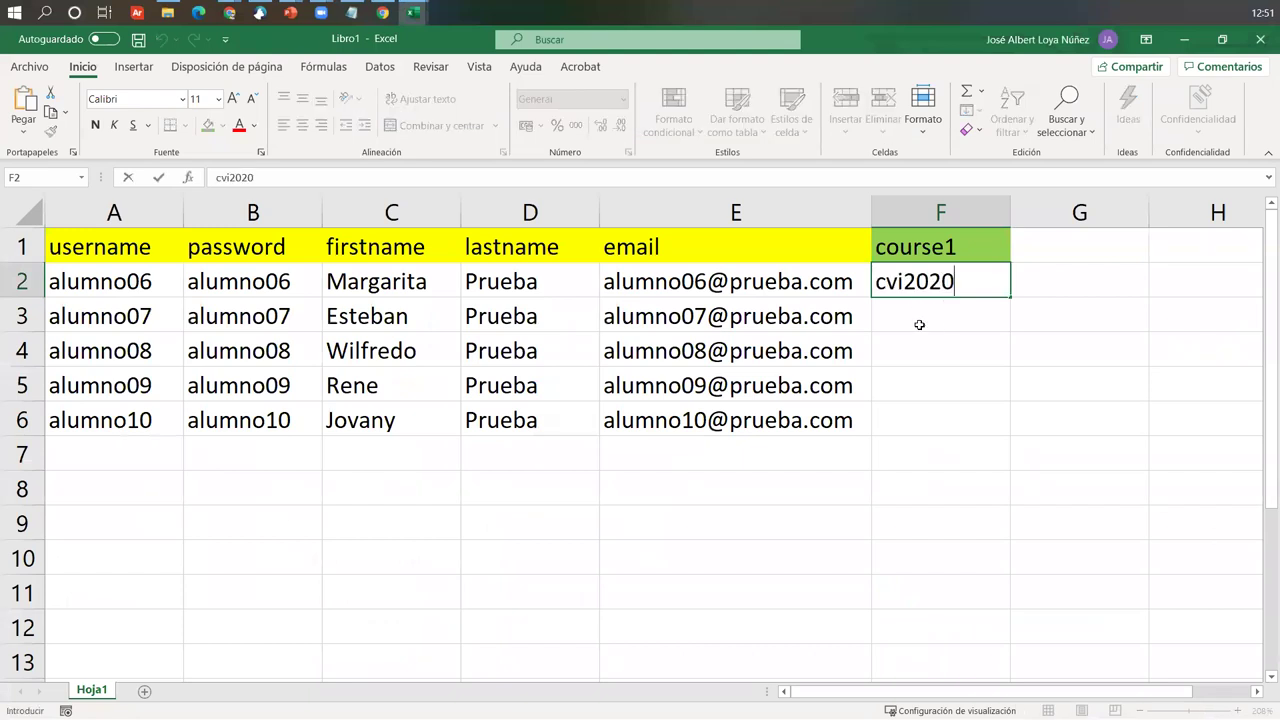
left_click(915, 385)
left_click_drag(929, 318, 923, 409)
key("ctrl+v")
key("Escape")
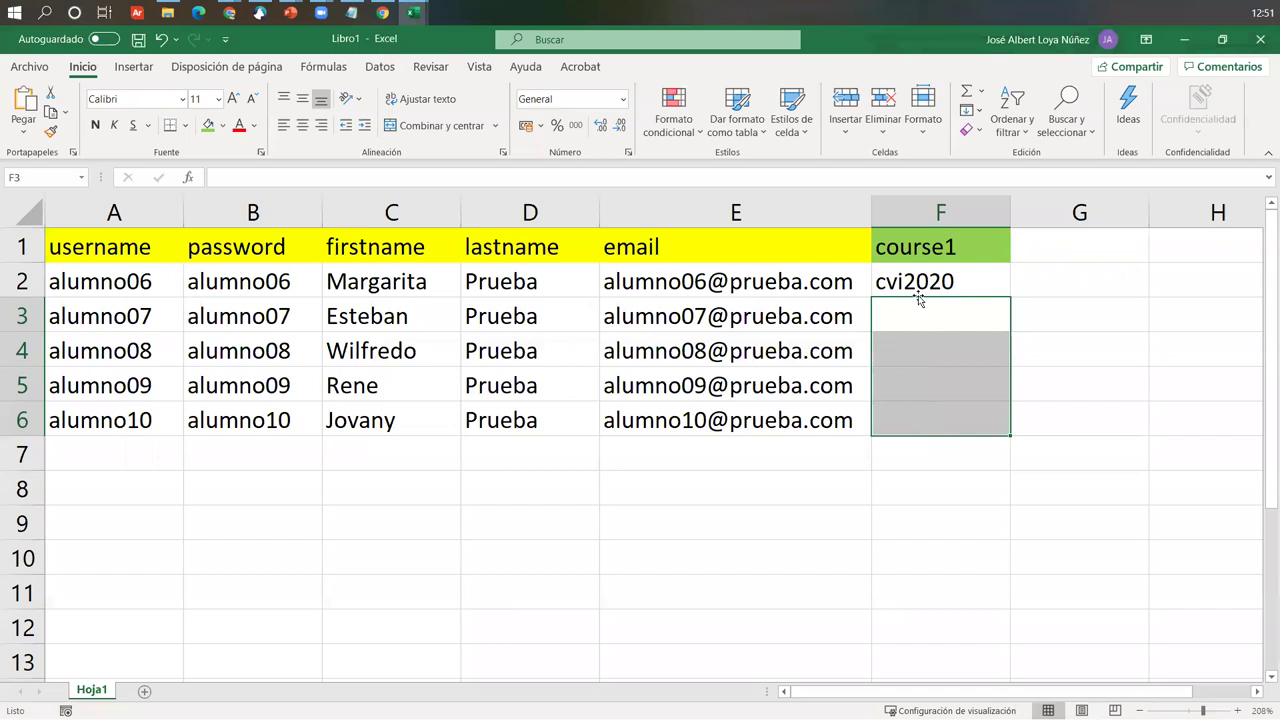
left_click(918, 293)
key("ctrl+c")
left_click_drag(926, 311, 914, 411)
key("ctrl+v")
key("Escape")
left_click(903, 491)
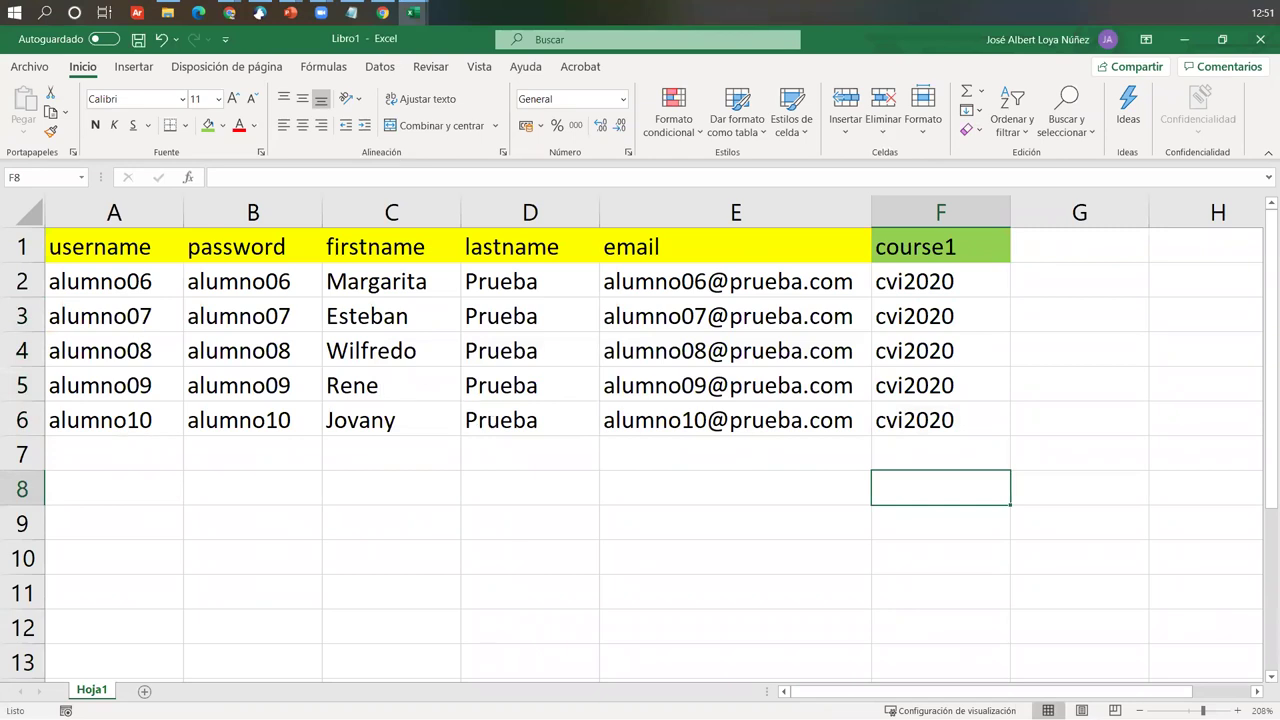
left_click(278, 318)
left_click(131, 281)
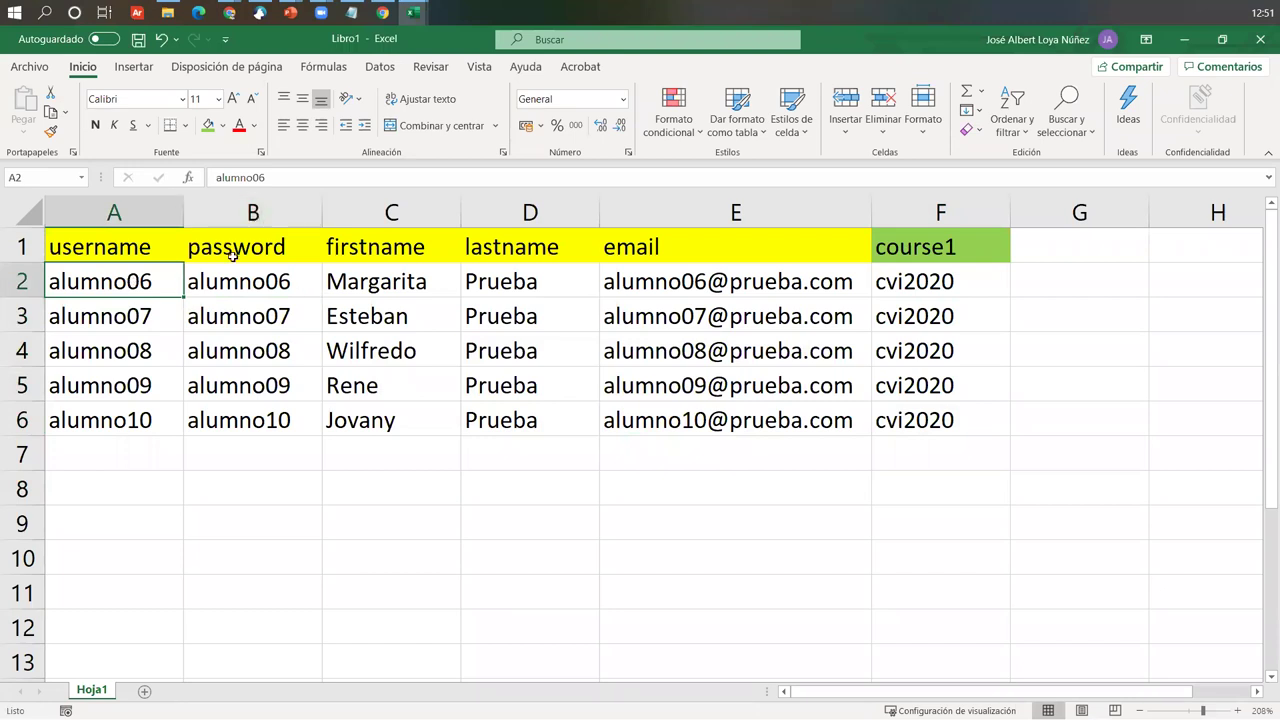
left_click(233, 287)
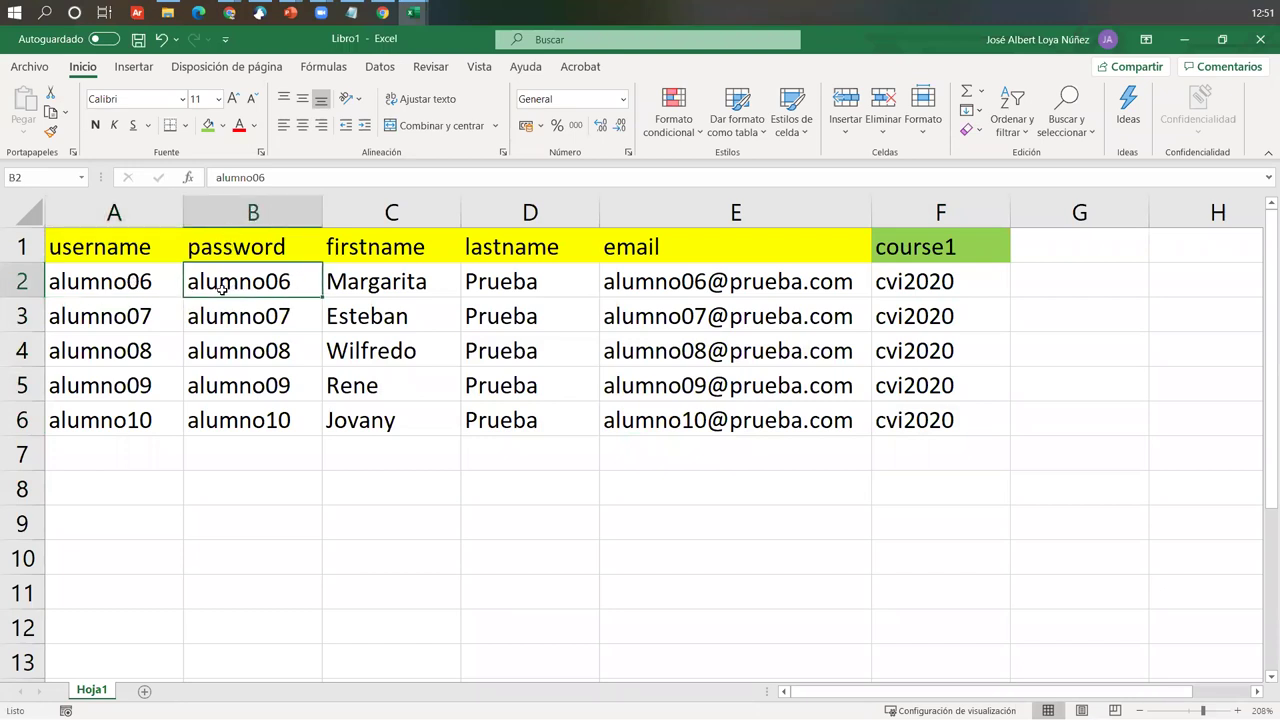
left_click(400, 285)
left_click(485, 280)
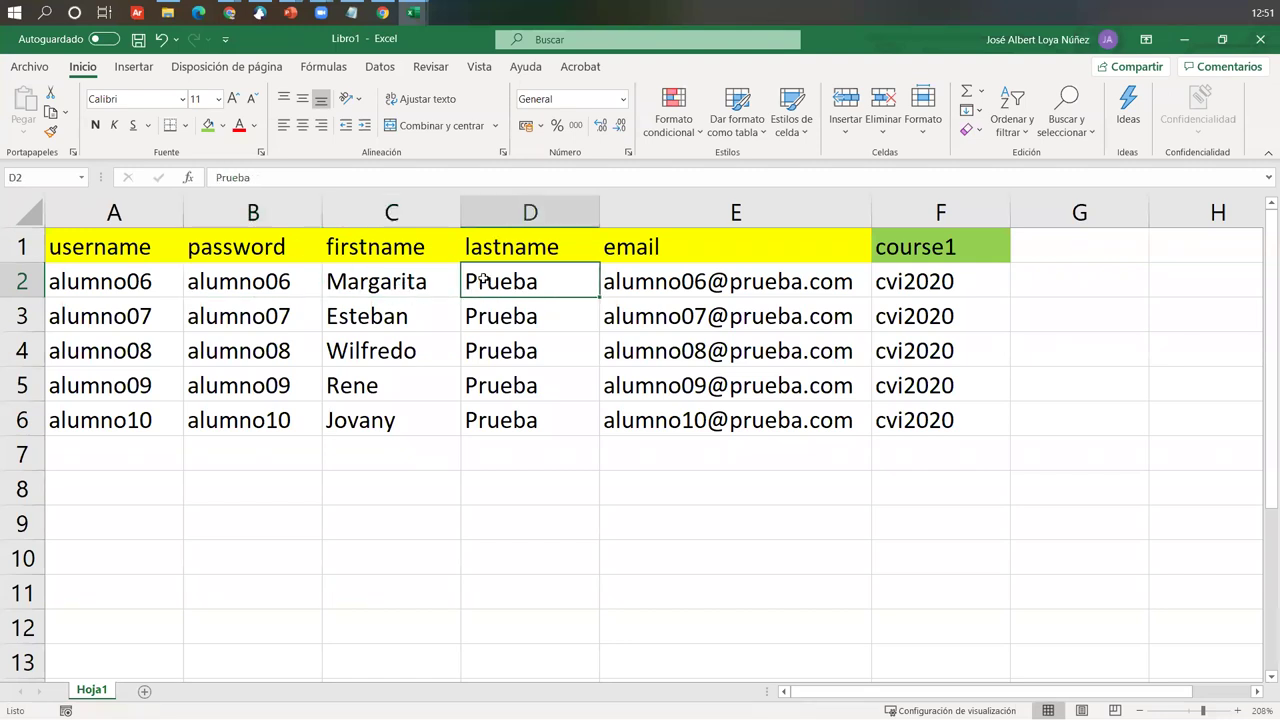
left_click(622, 281)
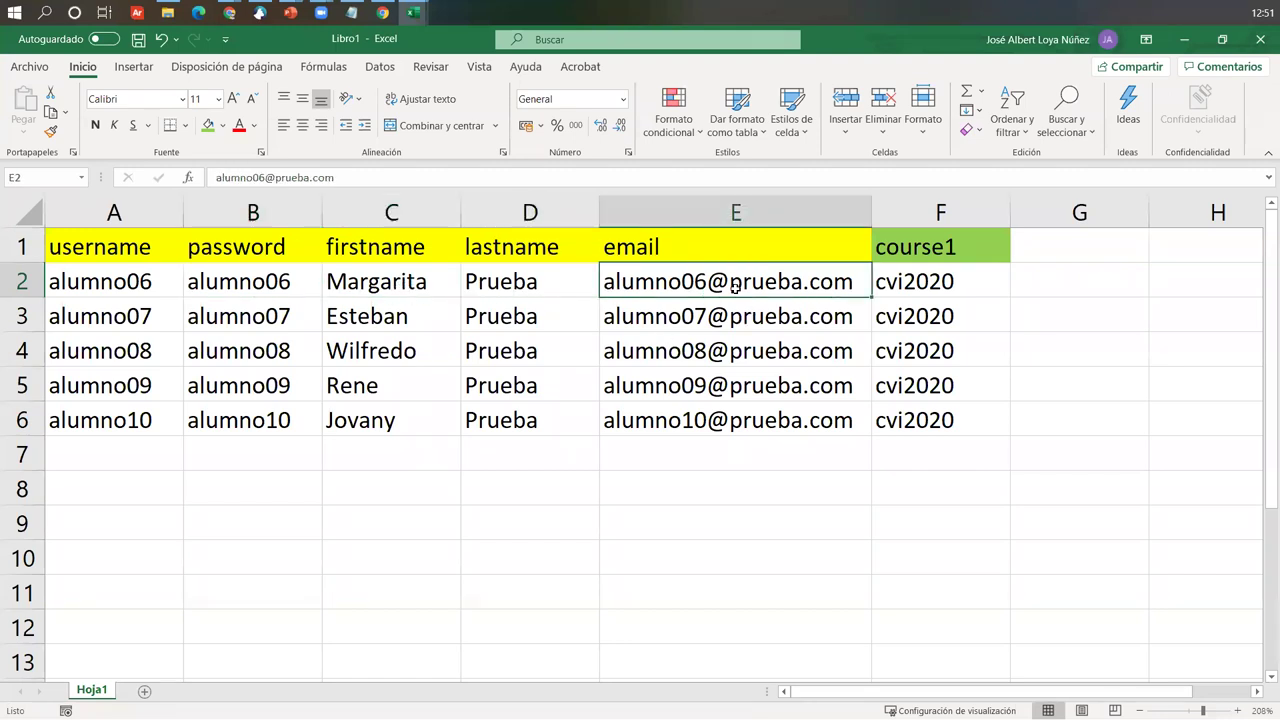
left_click(889, 287)
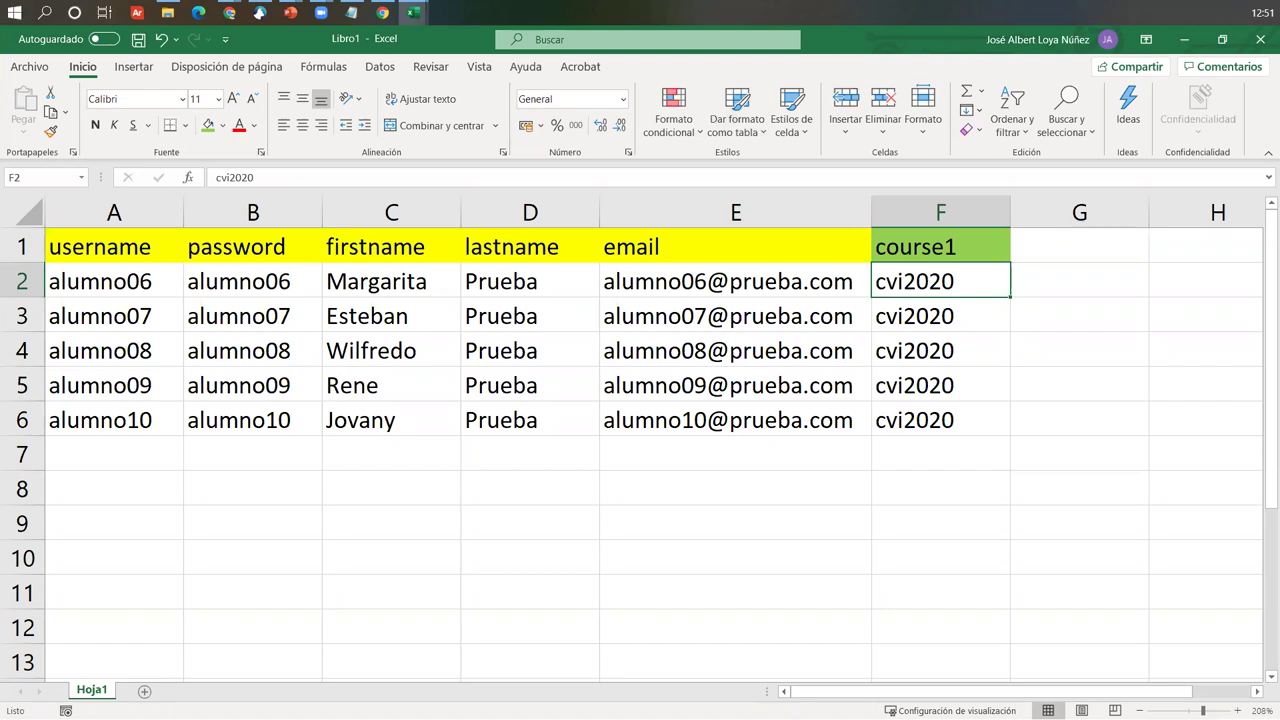
key("alt+Tab")
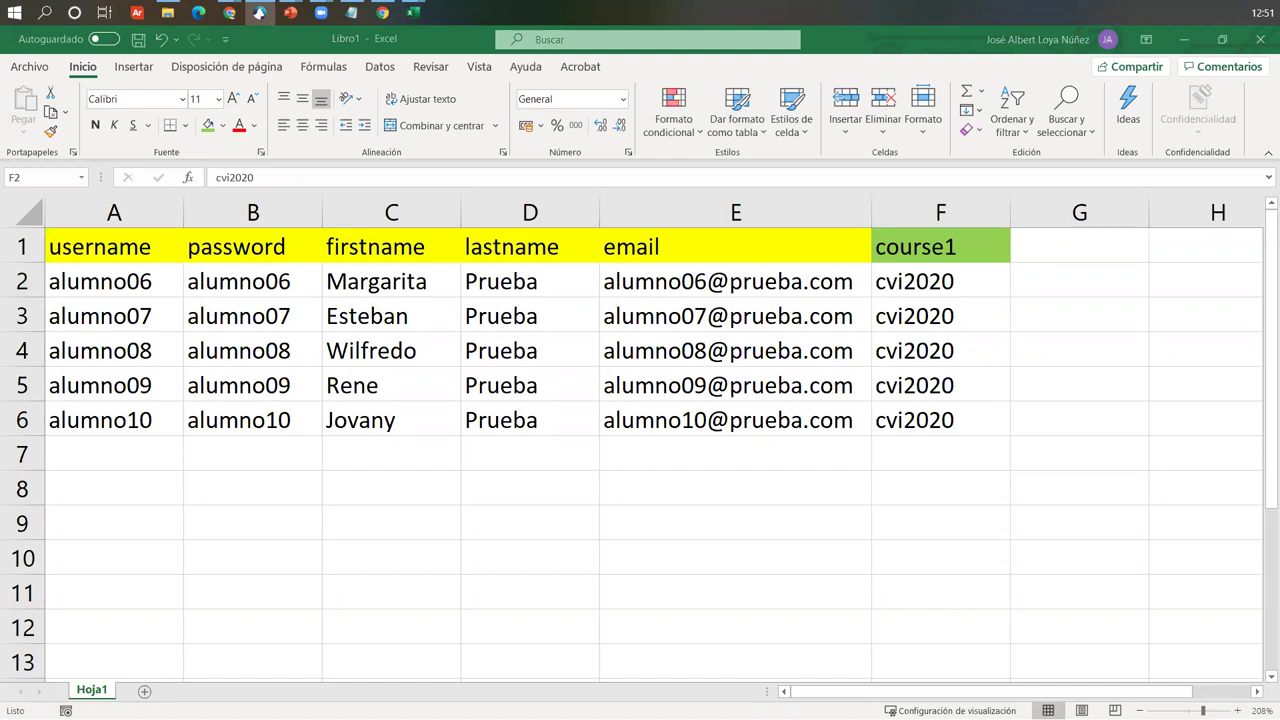
key("alt+Tab")
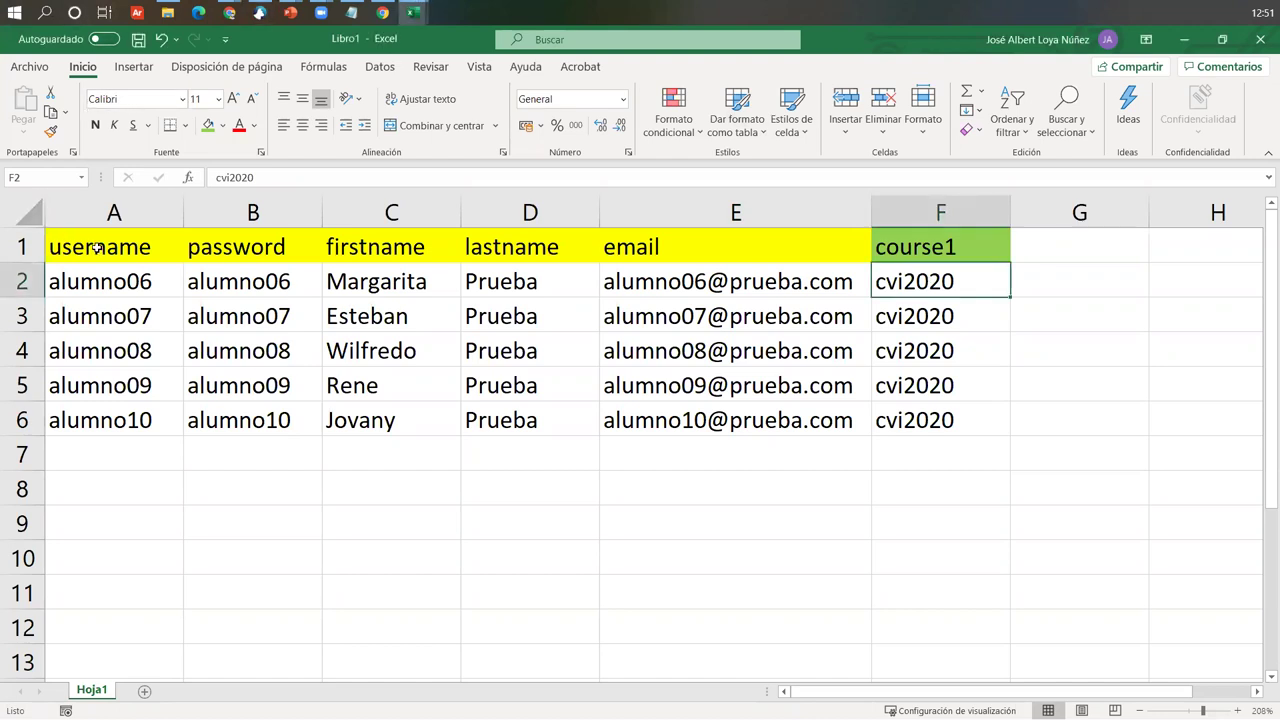
key("ctrl+Home")
key("shift+Down")
left_click(891, 420, "shift")
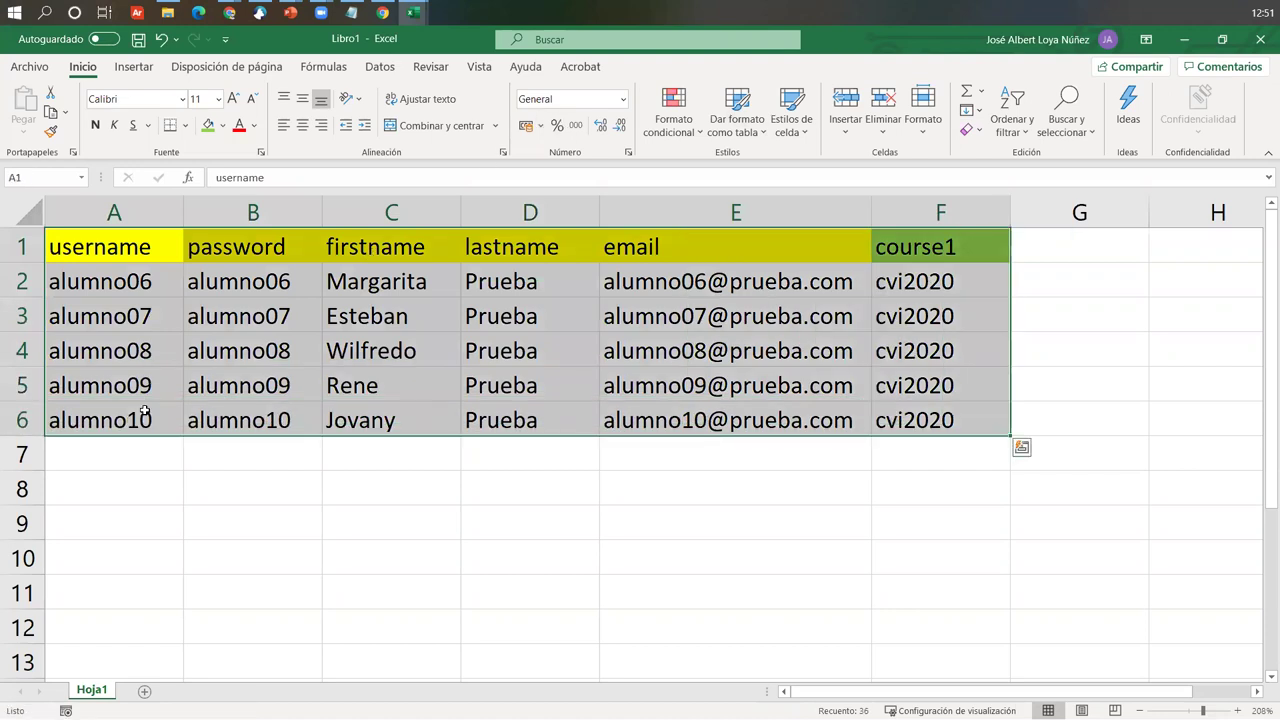
left_click(372, 379)
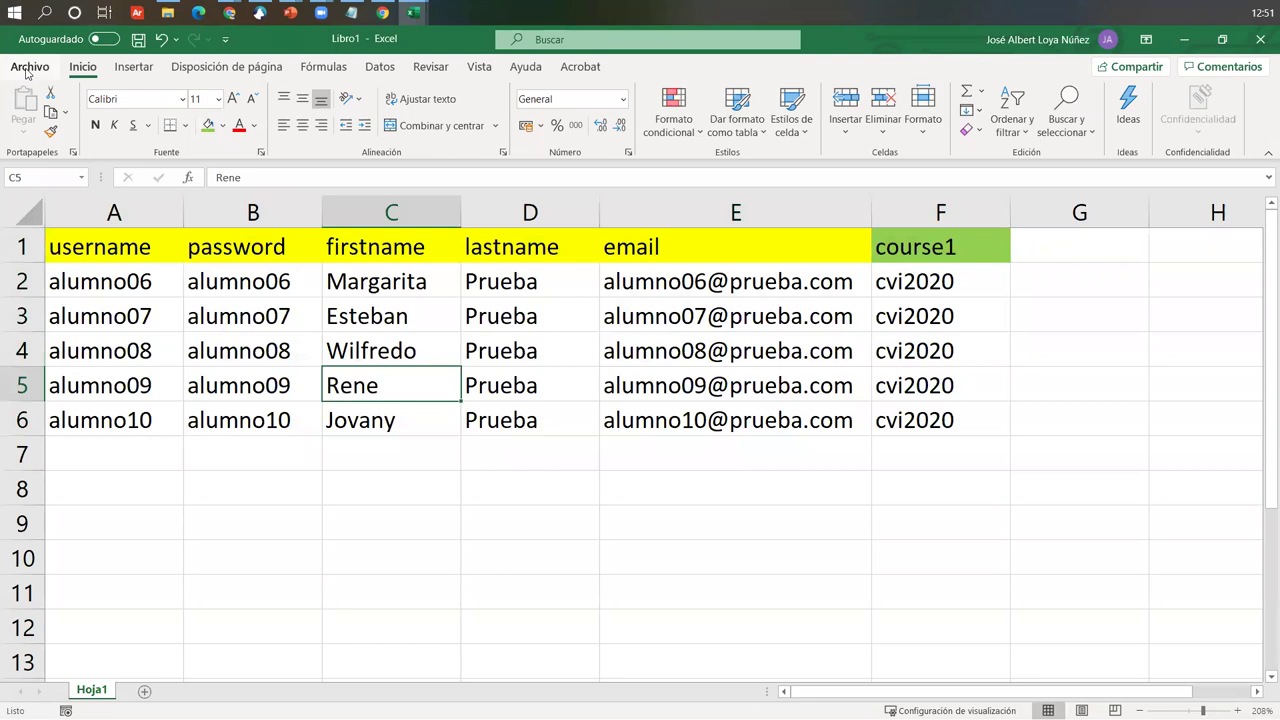
left_click(28, 68)
Step: Save the workbook to Descargas as 'lista de usuarios' in CSV UTF-8 (*.csv) format
left_click(70, 291)
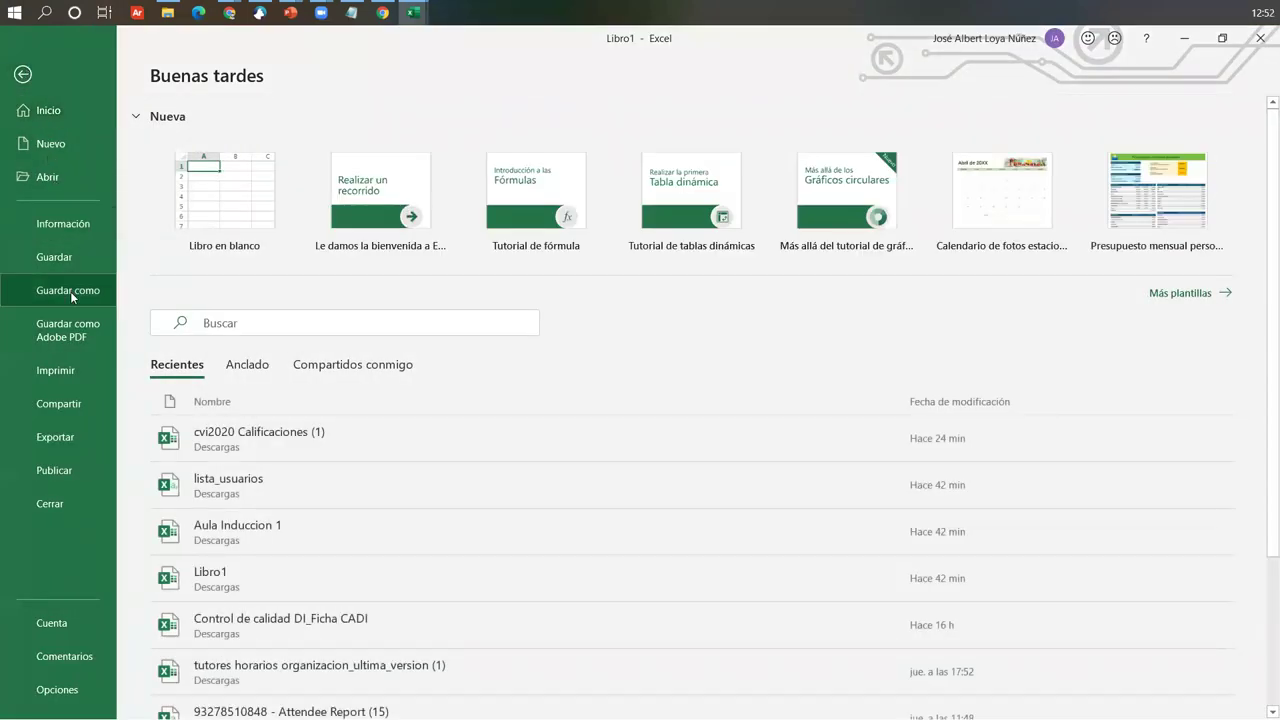
left_click(508, 219)
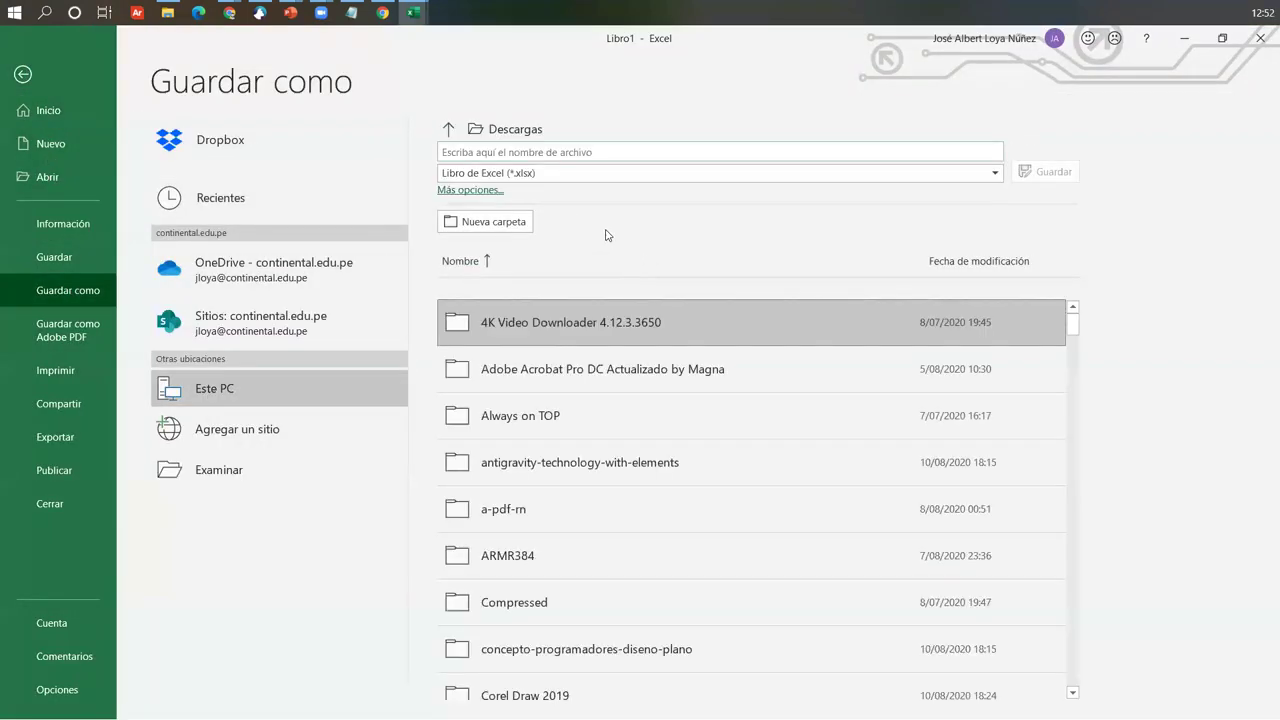
left_click(613, 153)
type("lista de")
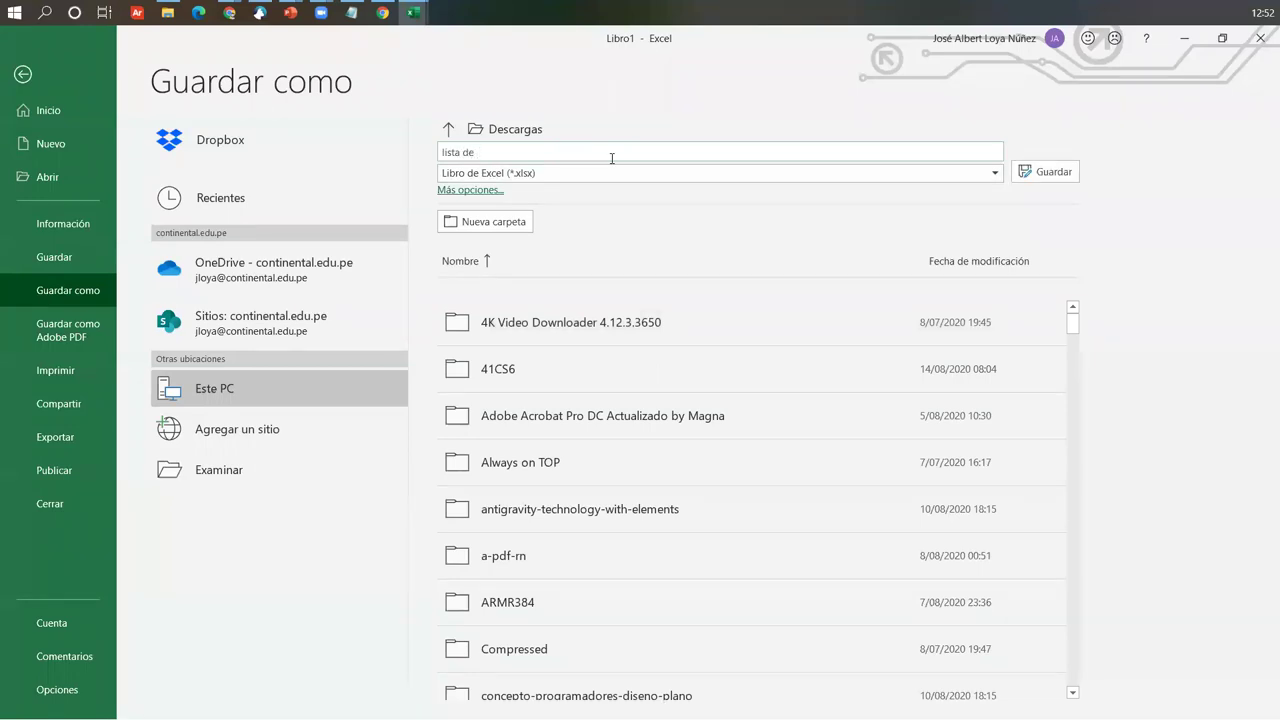
type("usuarios")
left_click(712, 175)
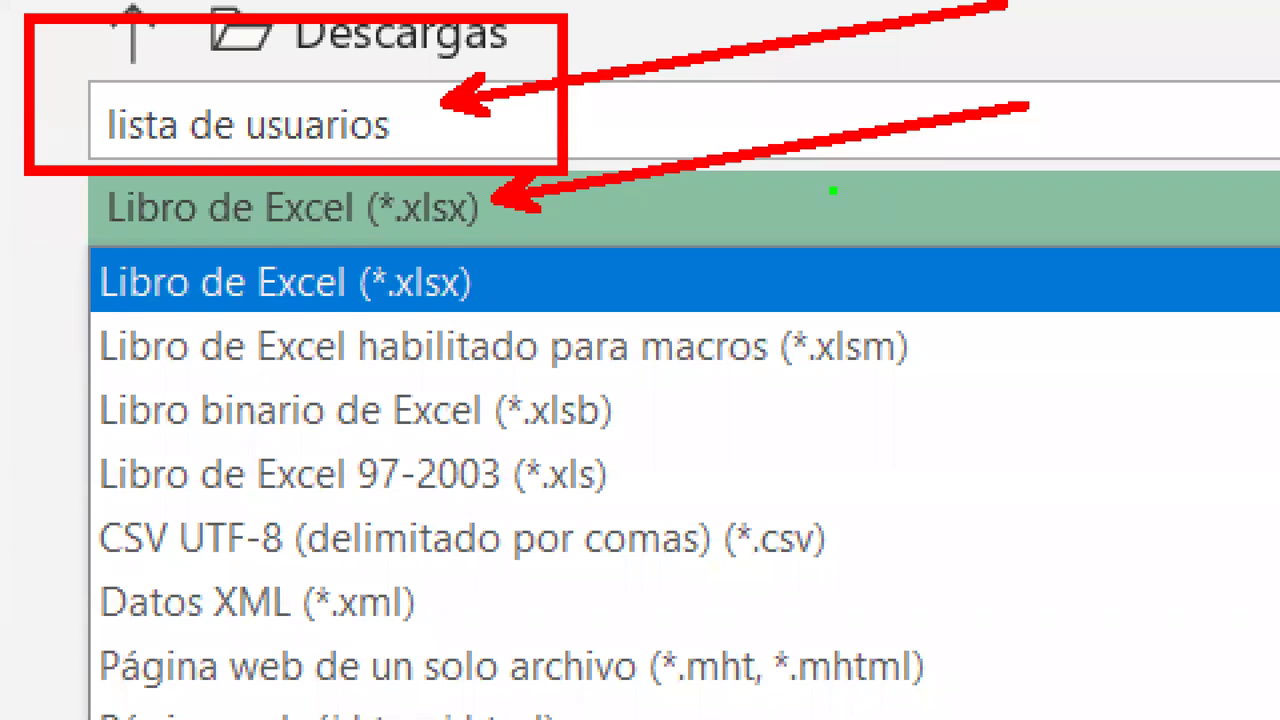
left_click_drag(716, 124, 858, 220)
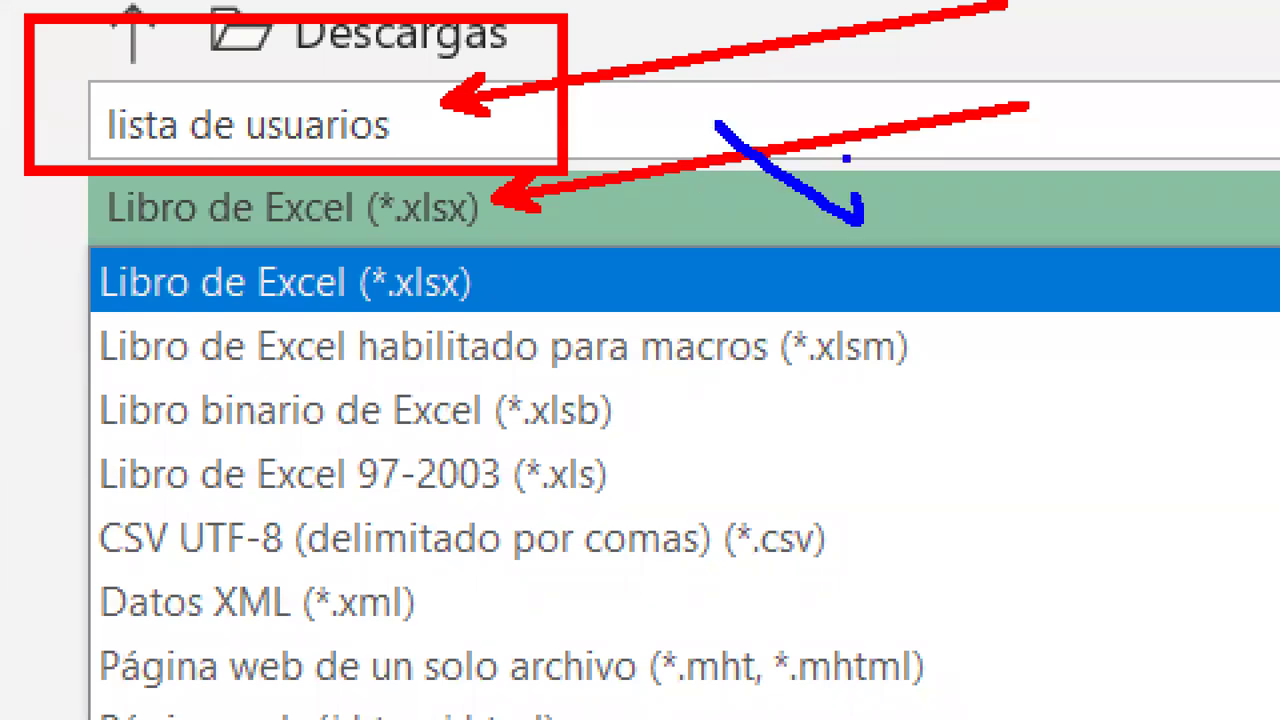
left_click_drag(849, 107, 655, 217)
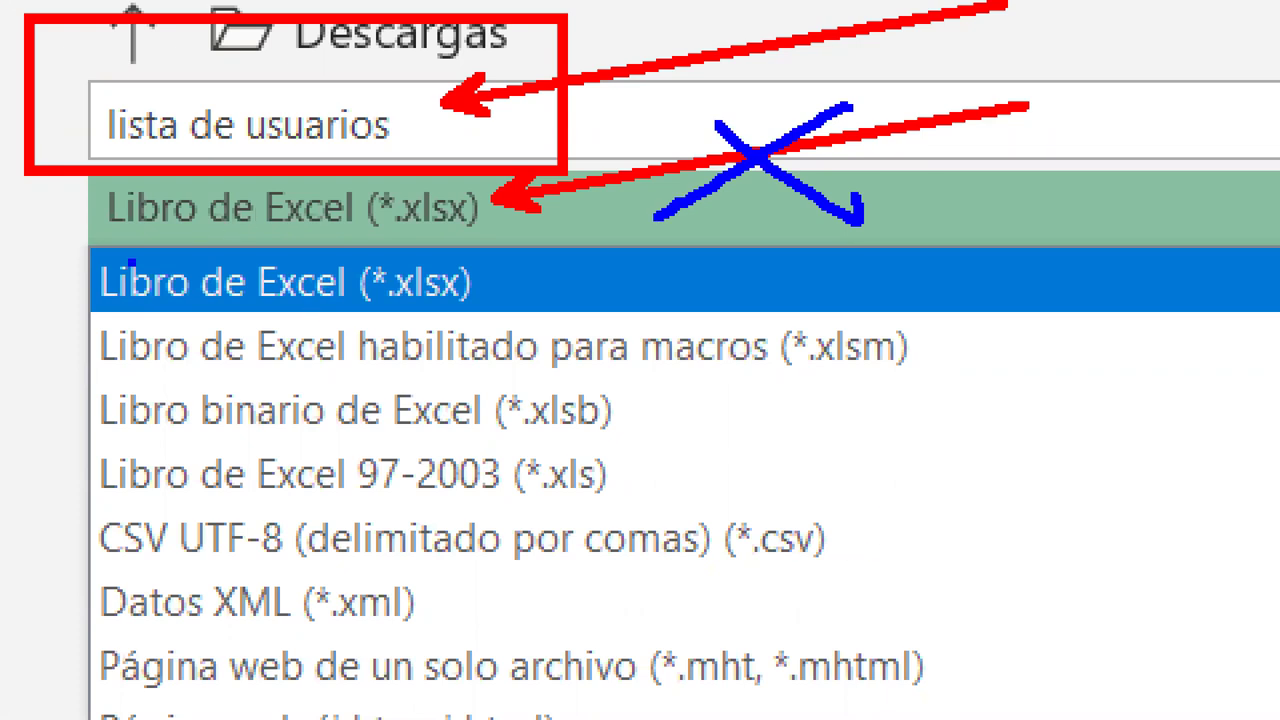
mouse_move(117, 215)
left_mouse_down()
mouse_move(285, 190)
mouse_move(522, 210)
mouse_move(78, 212)
left_mouse_up()
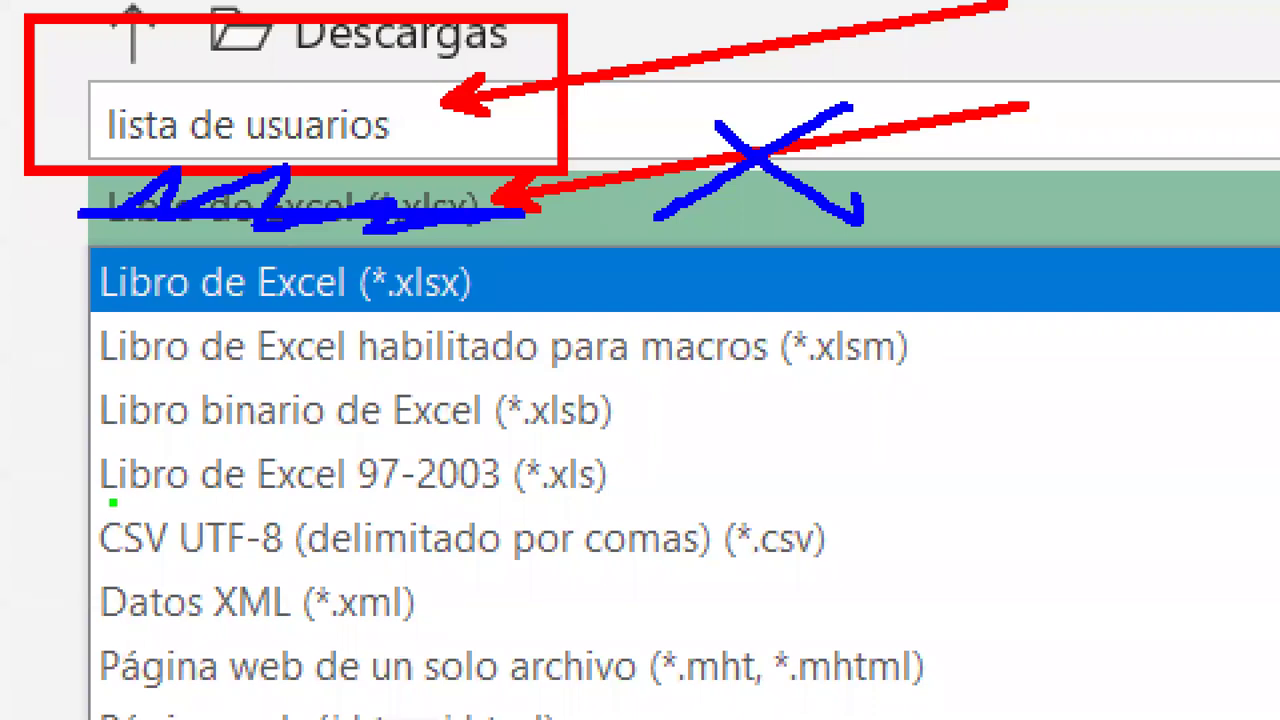
mouse_move(86, 497)
left_mouse_down()
mouse_move(390, 553)
mouse_move(1145, 566)
mouse_move(962, 591)
mouse_move(932, 575)
mouse_move(936, 585)
left_mouse_up()
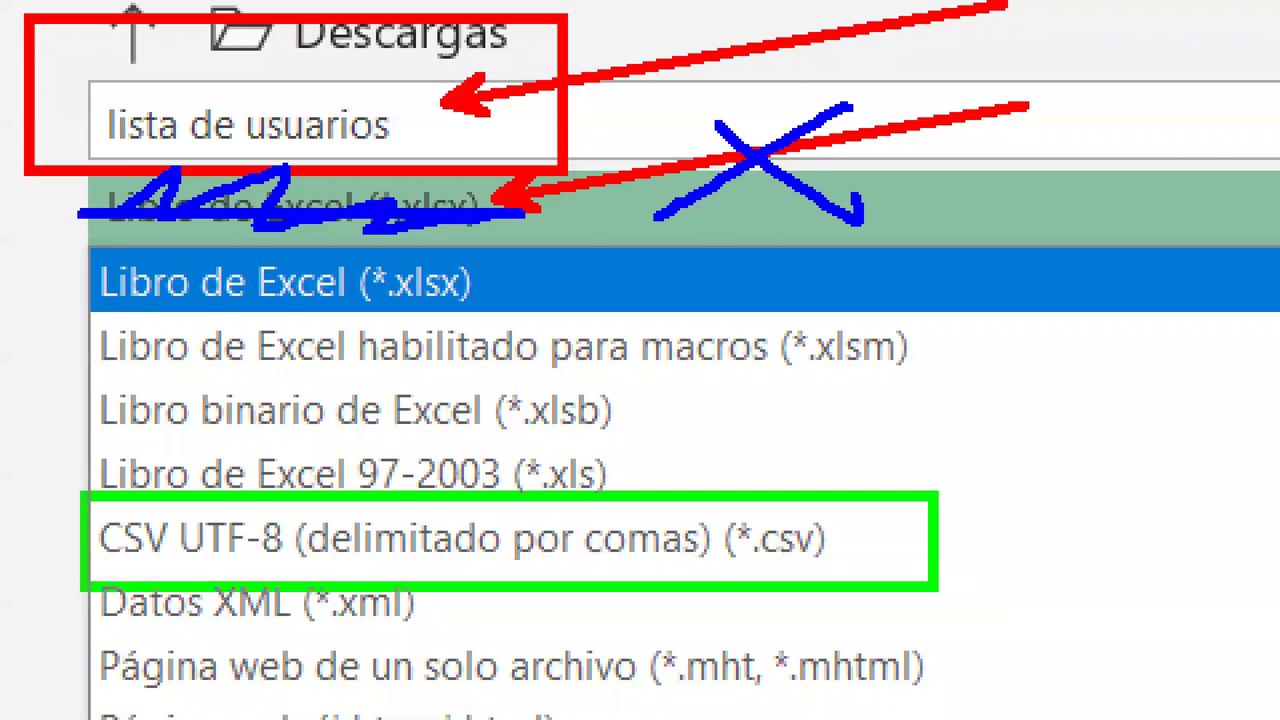
left_click_drag(828, 537, 1090, 314)
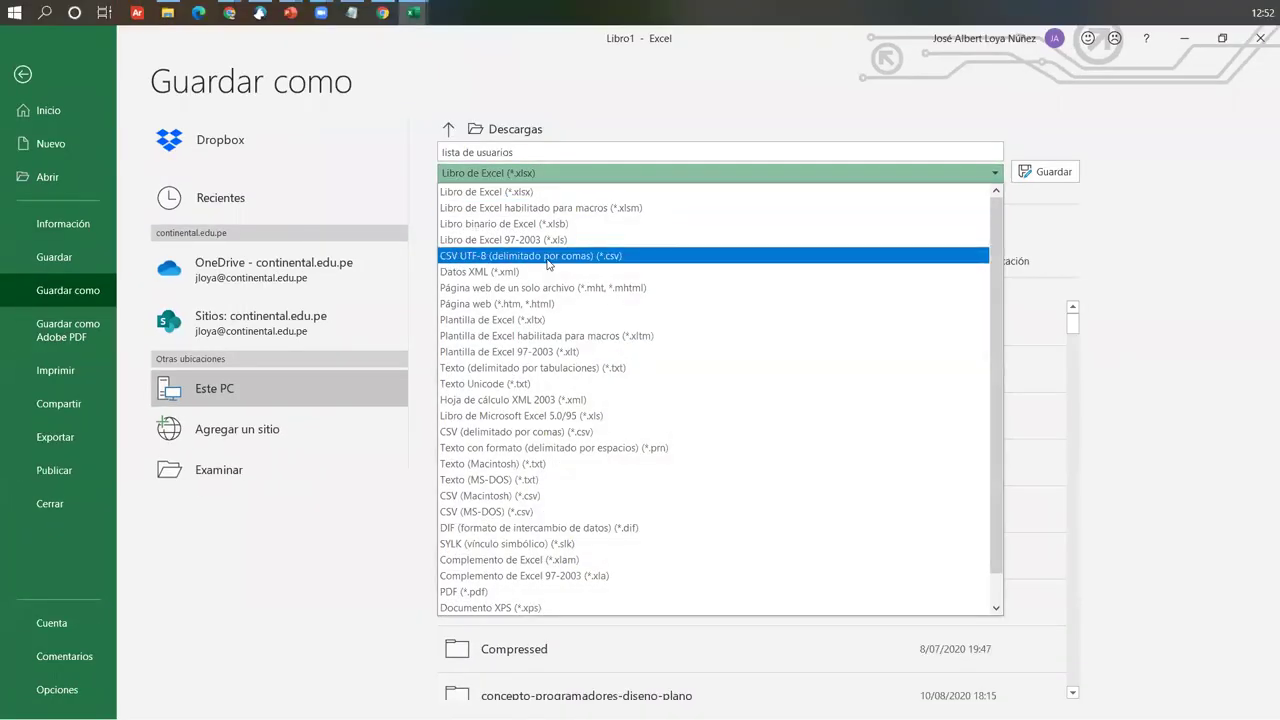
left_click(560, 250)
left_click(1053, 172)
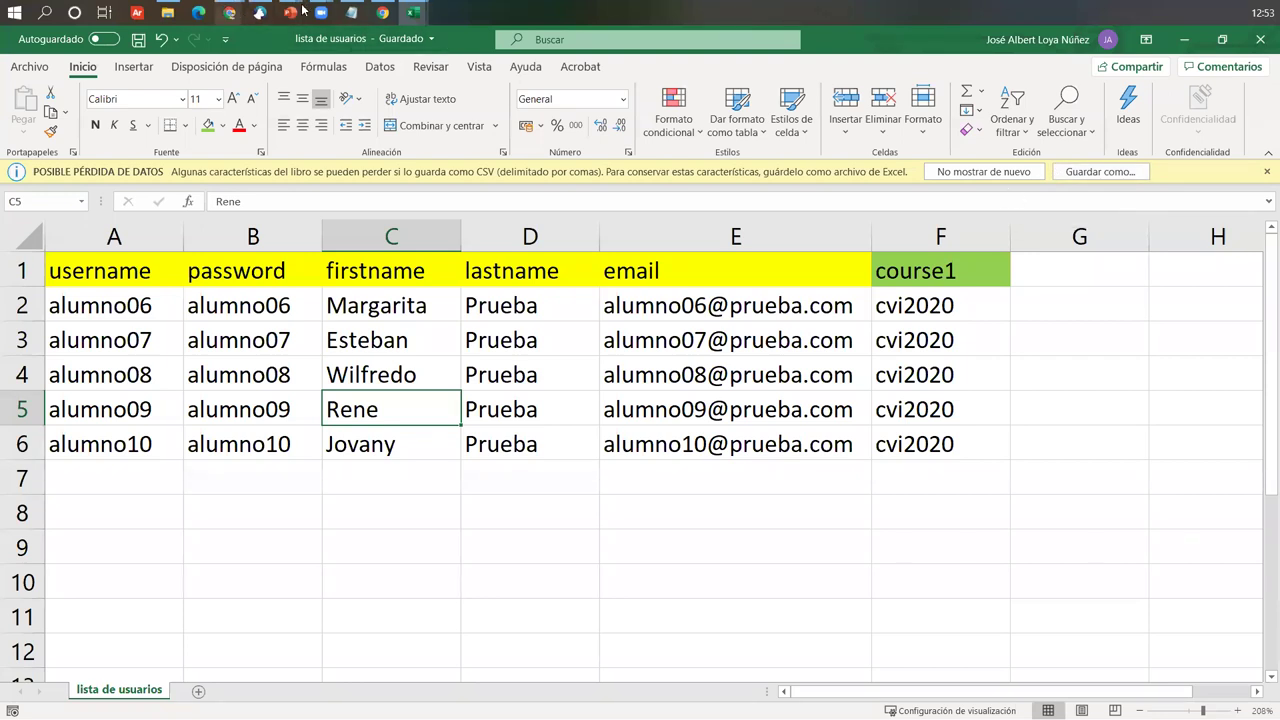
Step: Return to Moodle and open Administración del sitio from the dashboard
mouse_move(230, 12)
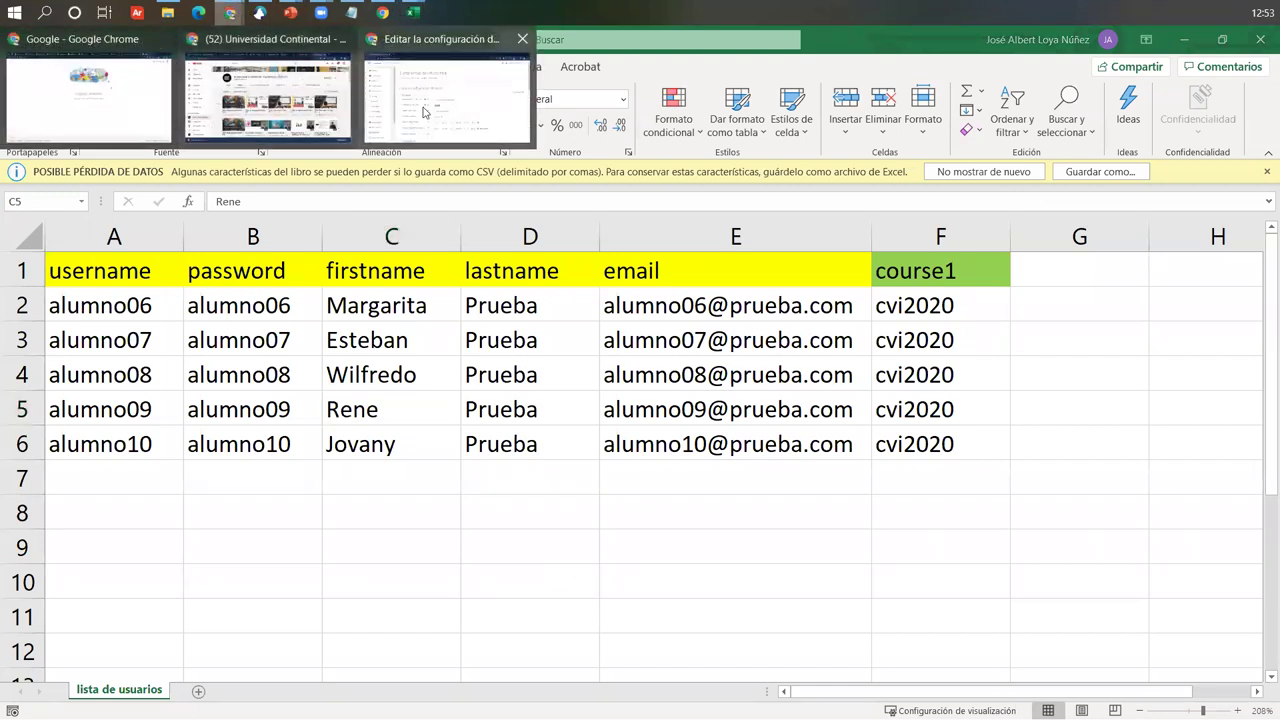
left_click(448, 110)
left_click(65, 180)
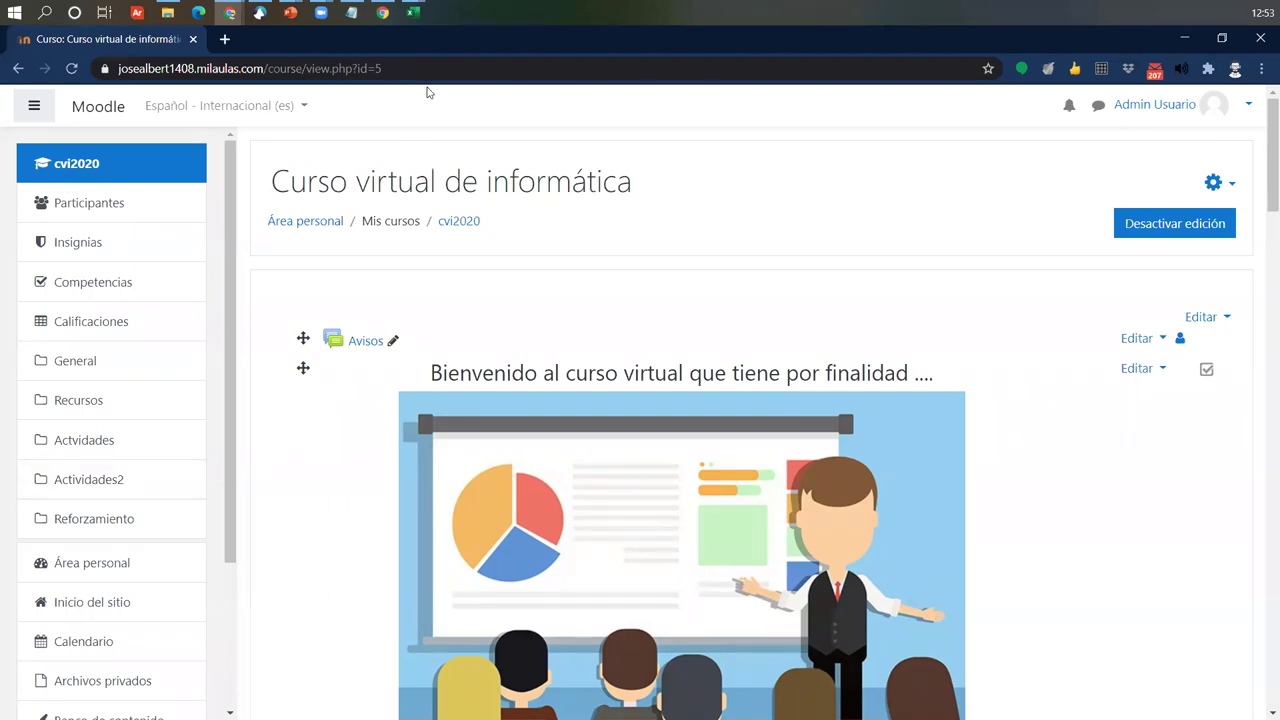
left_click(120, 104)
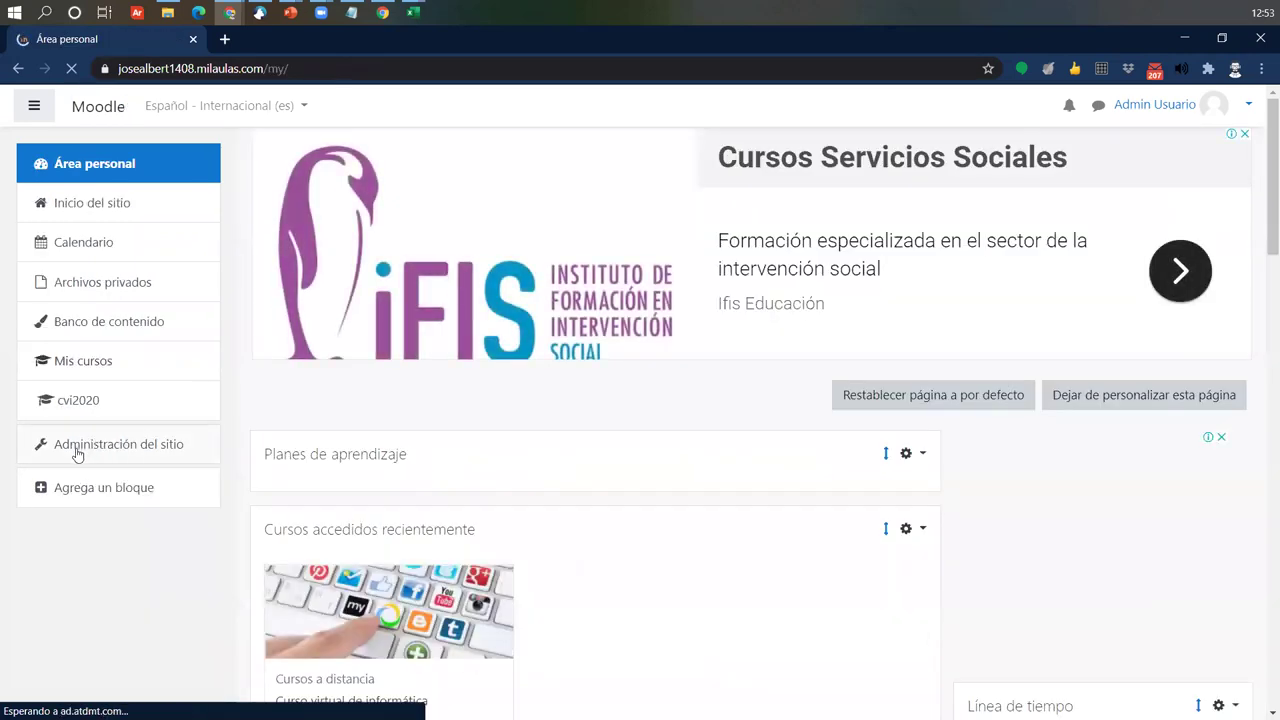
left_click(77, 453)
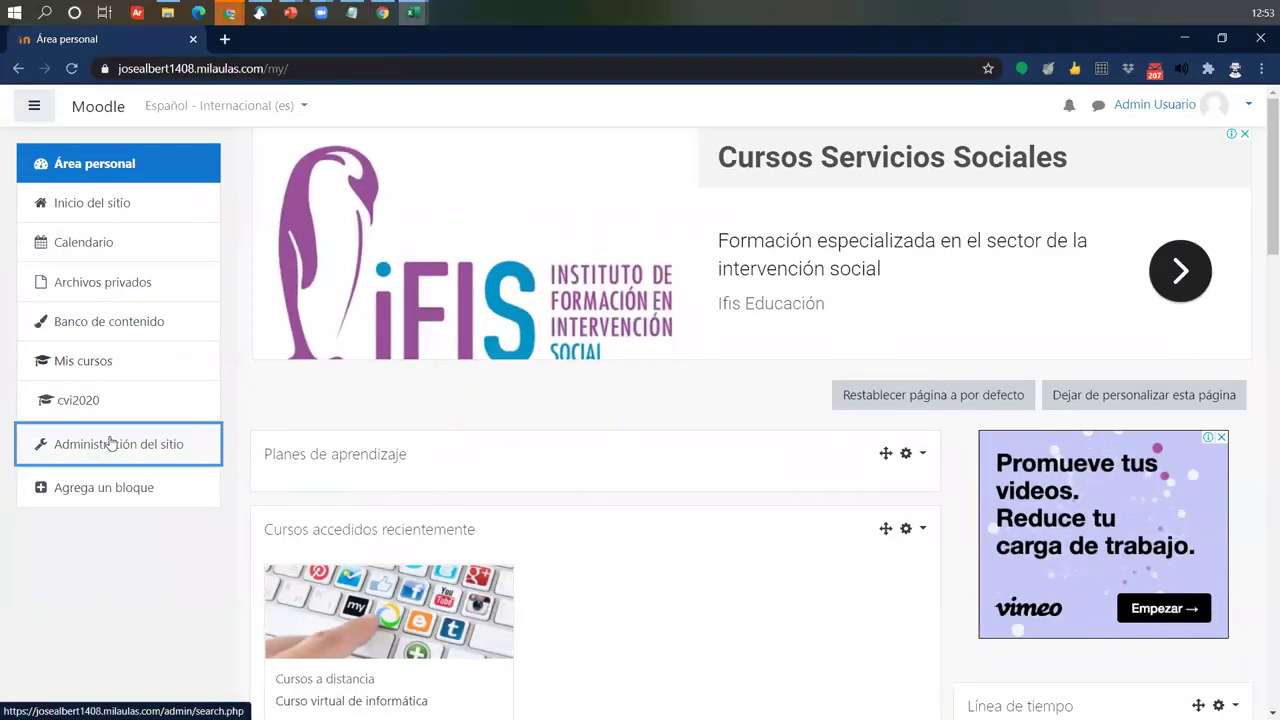
left_click(372, 477)
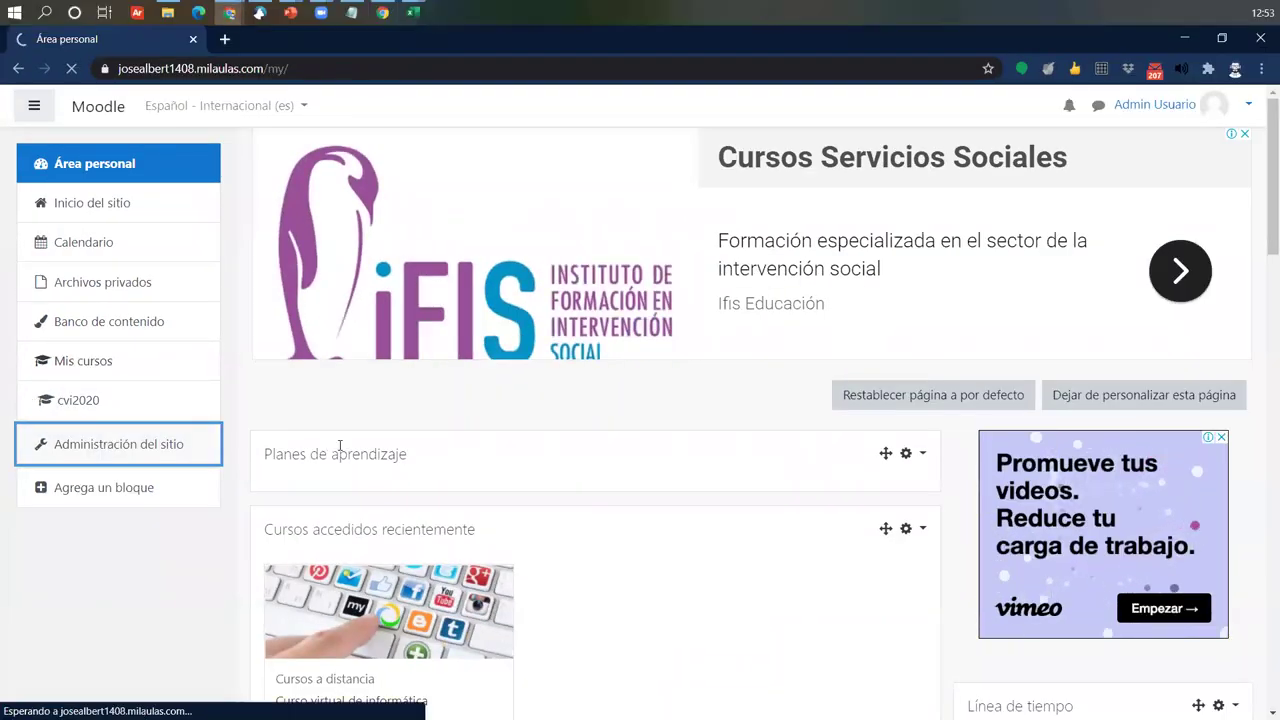
Step: Open Subir usuarios from the Usuarios accounts section
scroll(603, 593, "down", 3)
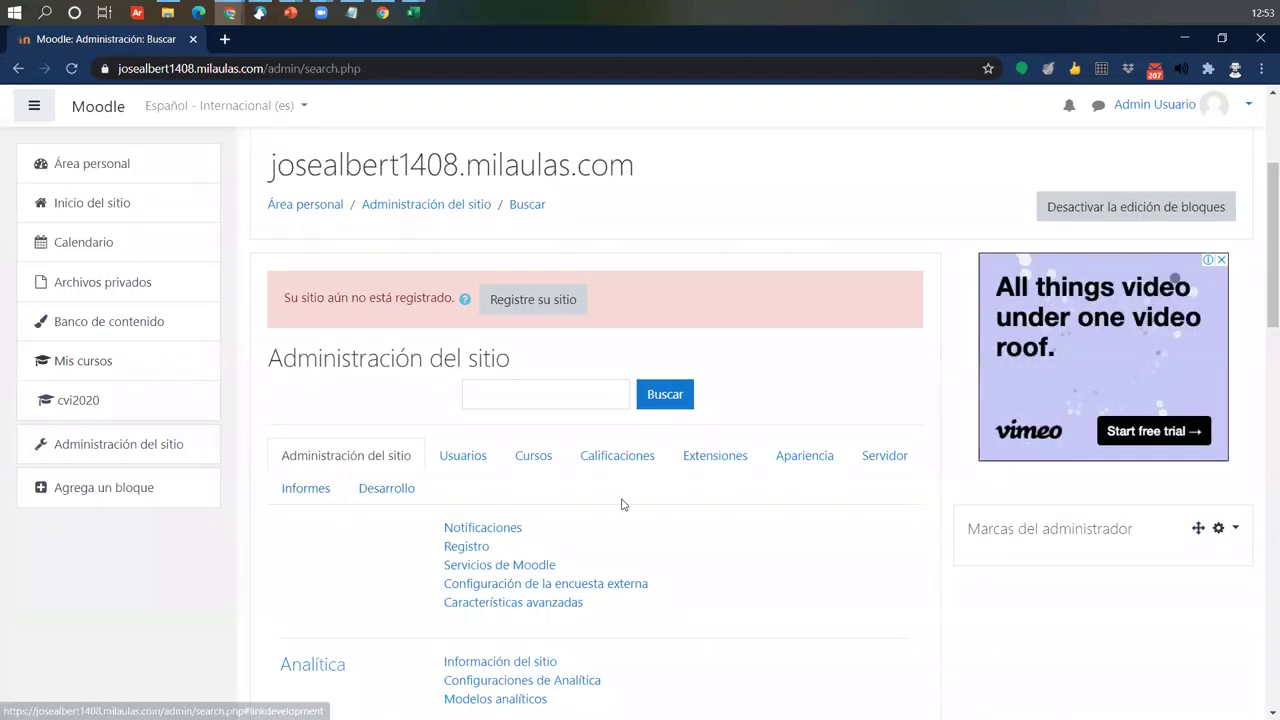
left_click(463, 455)
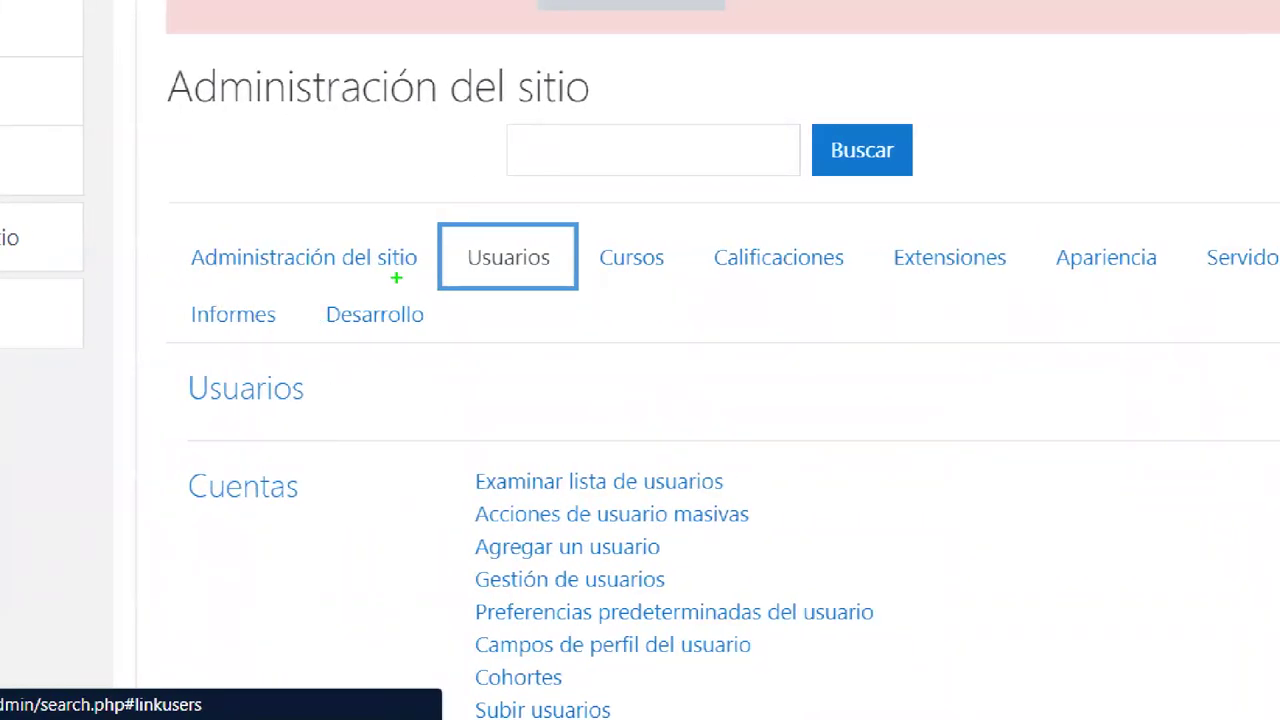
left_click_drag(428, 229, 581, 291)
left_click_drag(451, 354, 309, 460)
mouse_move(151, 469)
left_mouse_down()
mouse_move(345, 528)
mouse_move(324, 524)
left_mouse_up()
left_click_drag(460, 703, 292, 518)
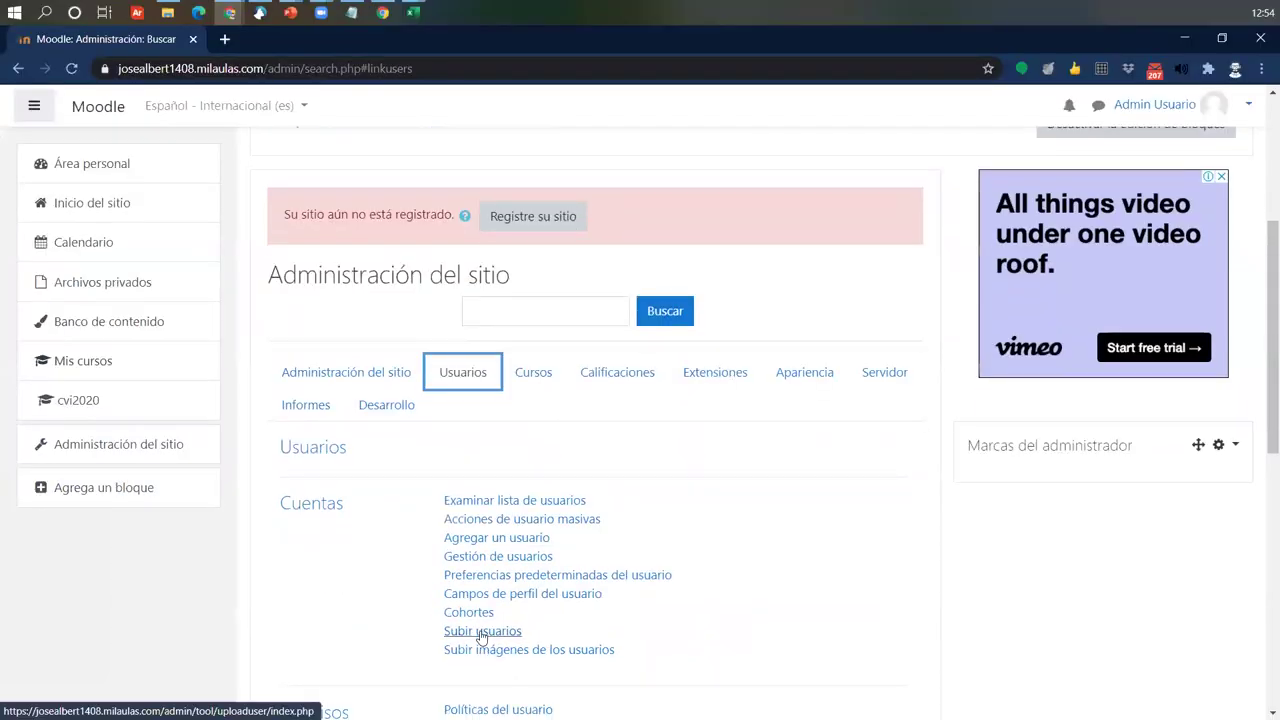
left_click(481, 632)
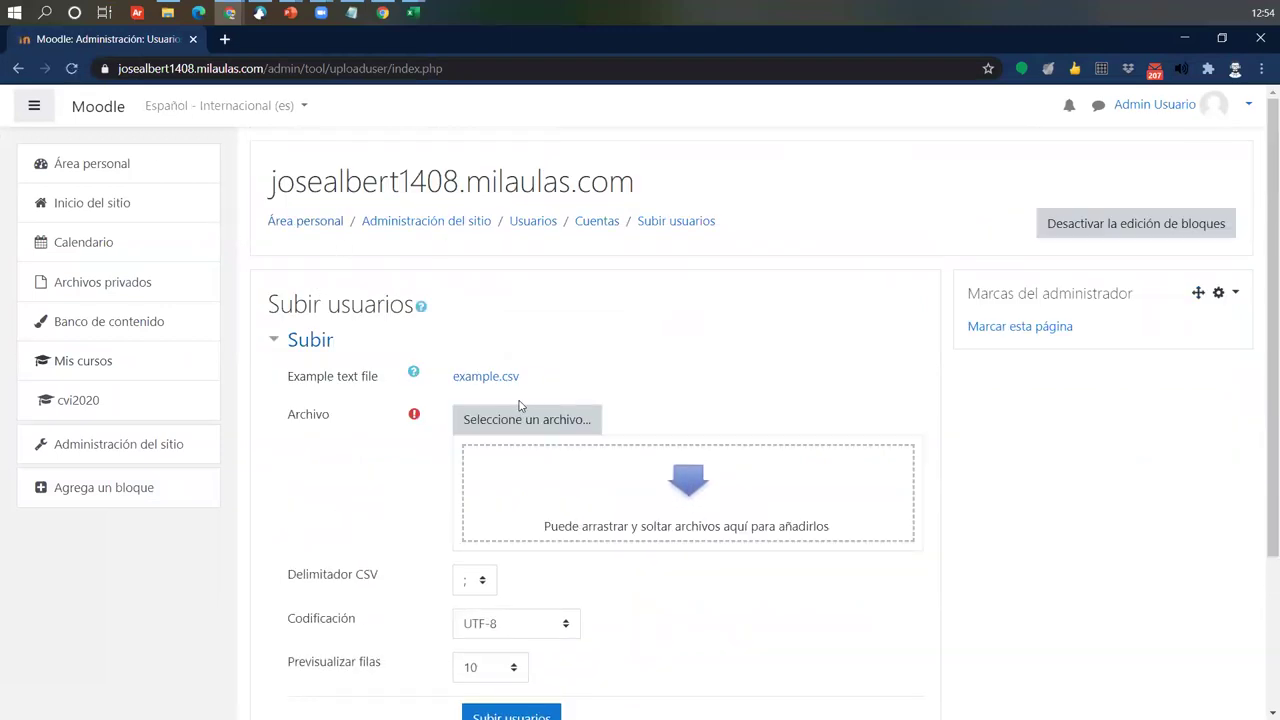
Step: Download the example.csv sample file from the upload page
left_click_drag(301, 421, 287, 418)
left_click_drag(387, 423, 486, 420)
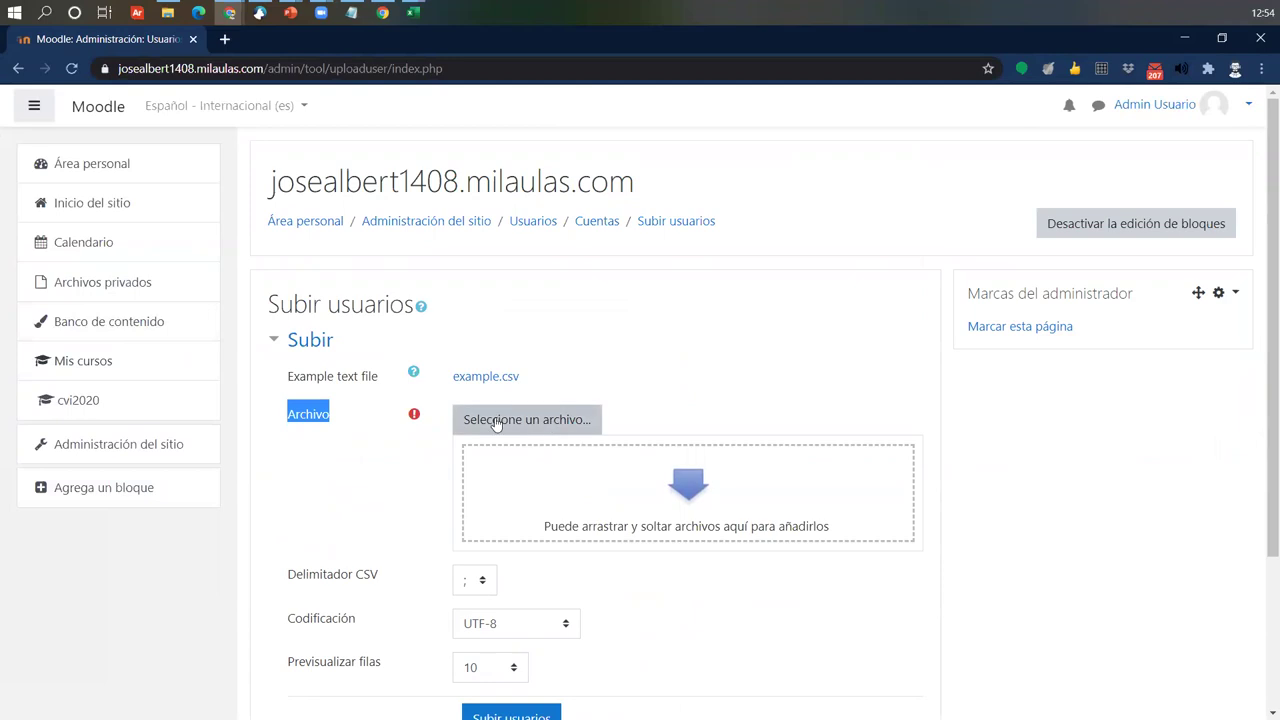
left_click_drag(290, 376, 403, 386)
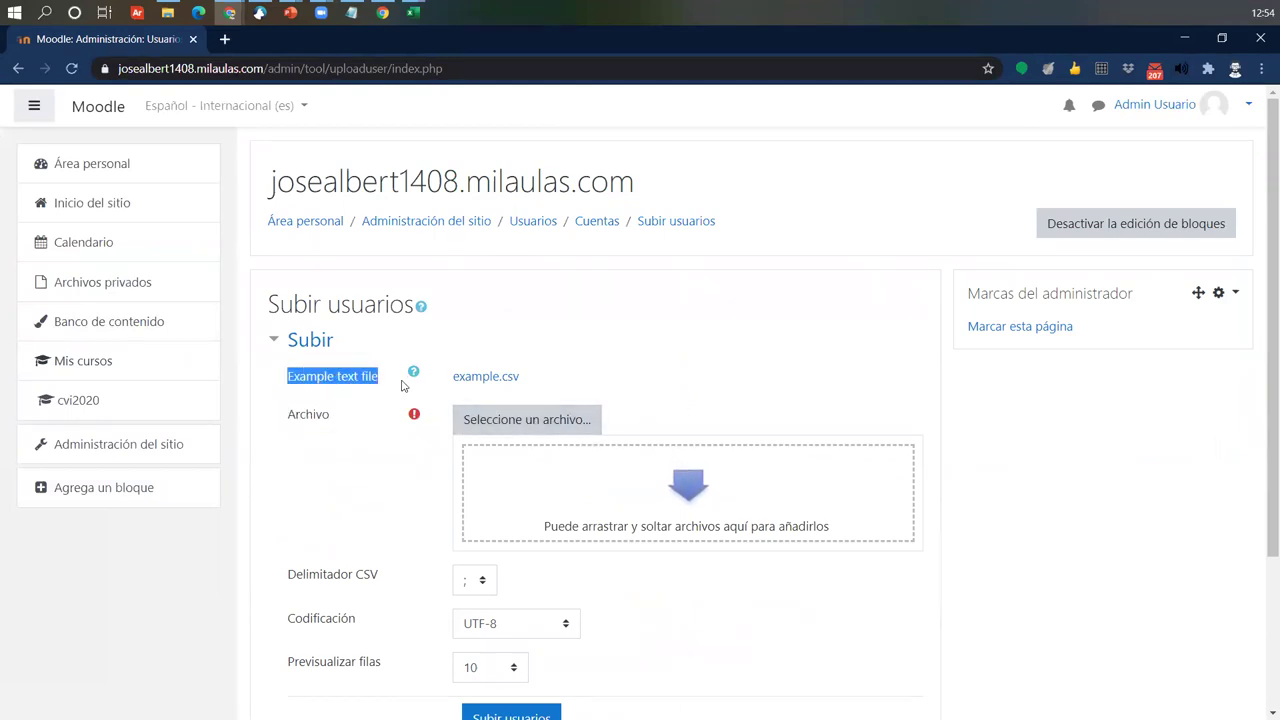
left_click(469, 376)
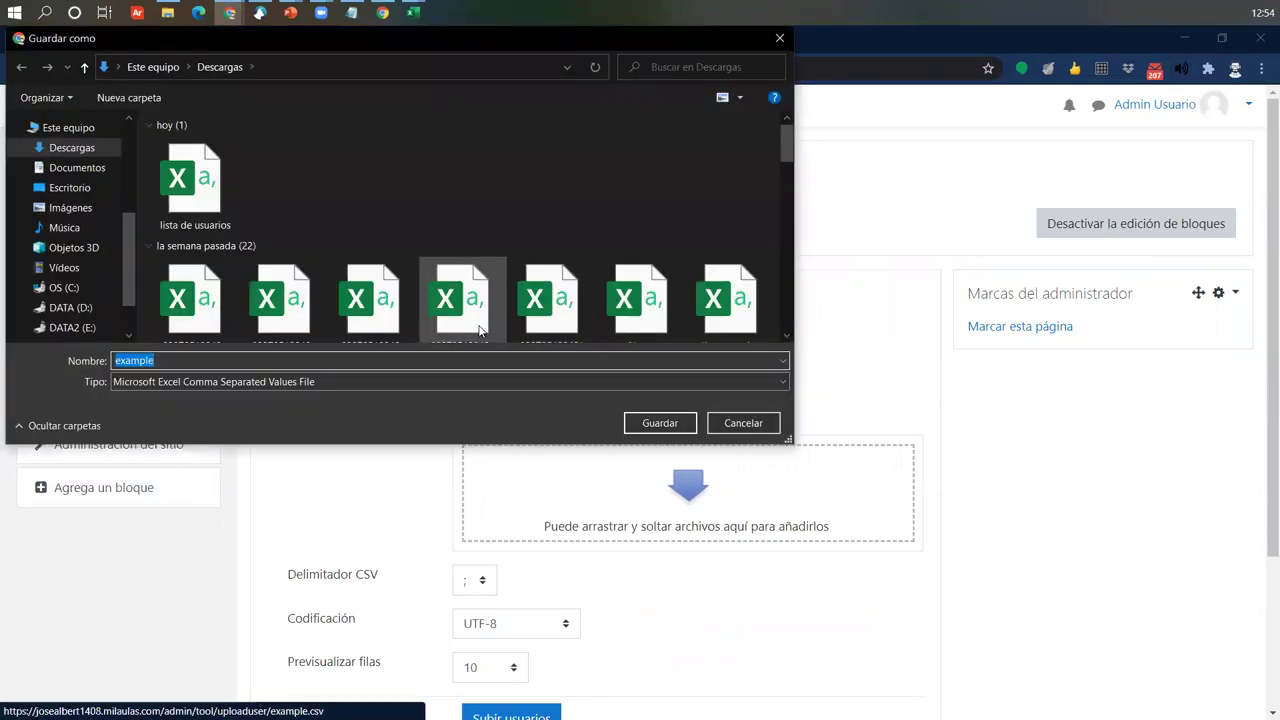
key("Return")
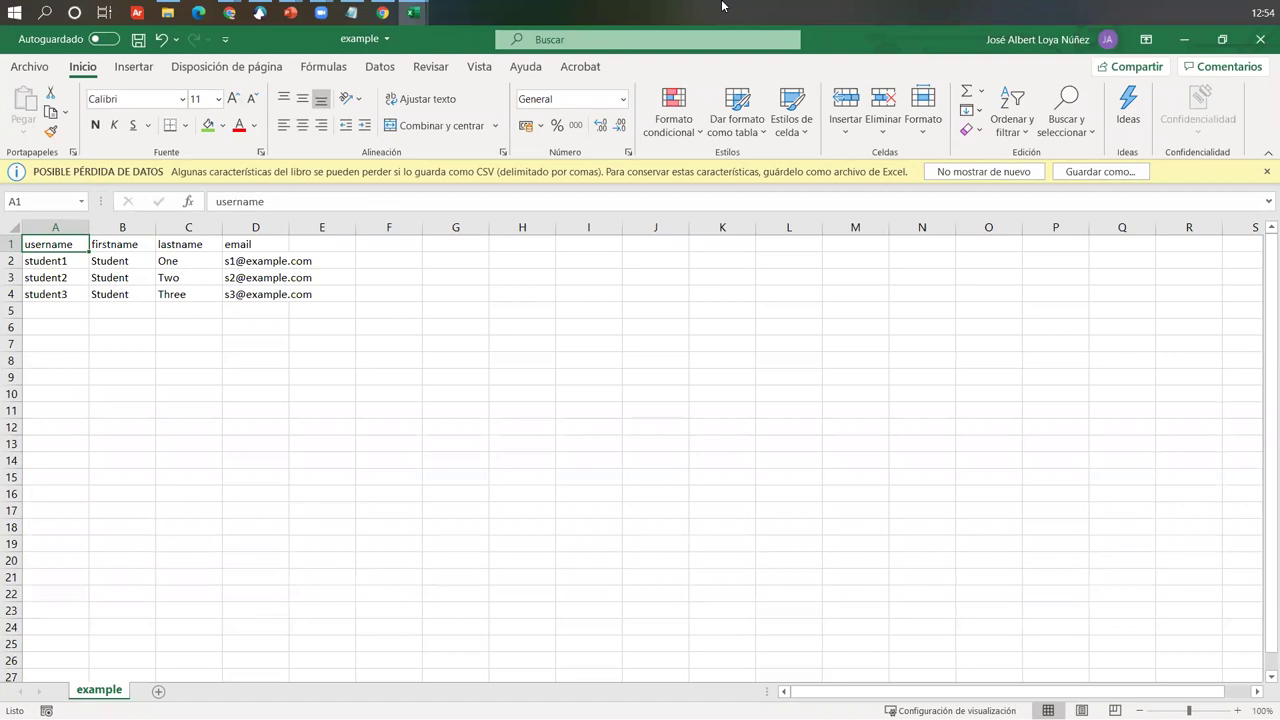
Step: Review the sample's firstname, lastname and email columns, then close Excel
left_click(114, 258)
left_click_drag(168, 261, 190, 296)
left_click_drag(242, 244, 250, 314)
left_click(114, 245)
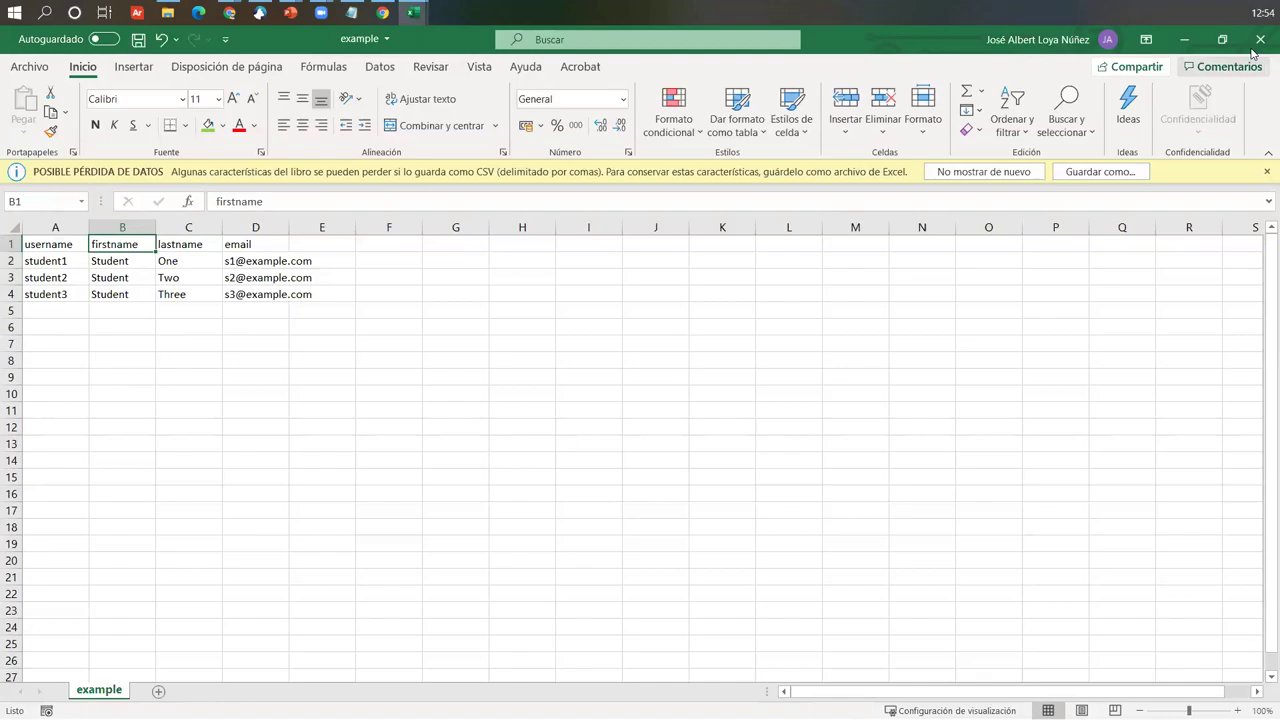
left_click(1184, 39)
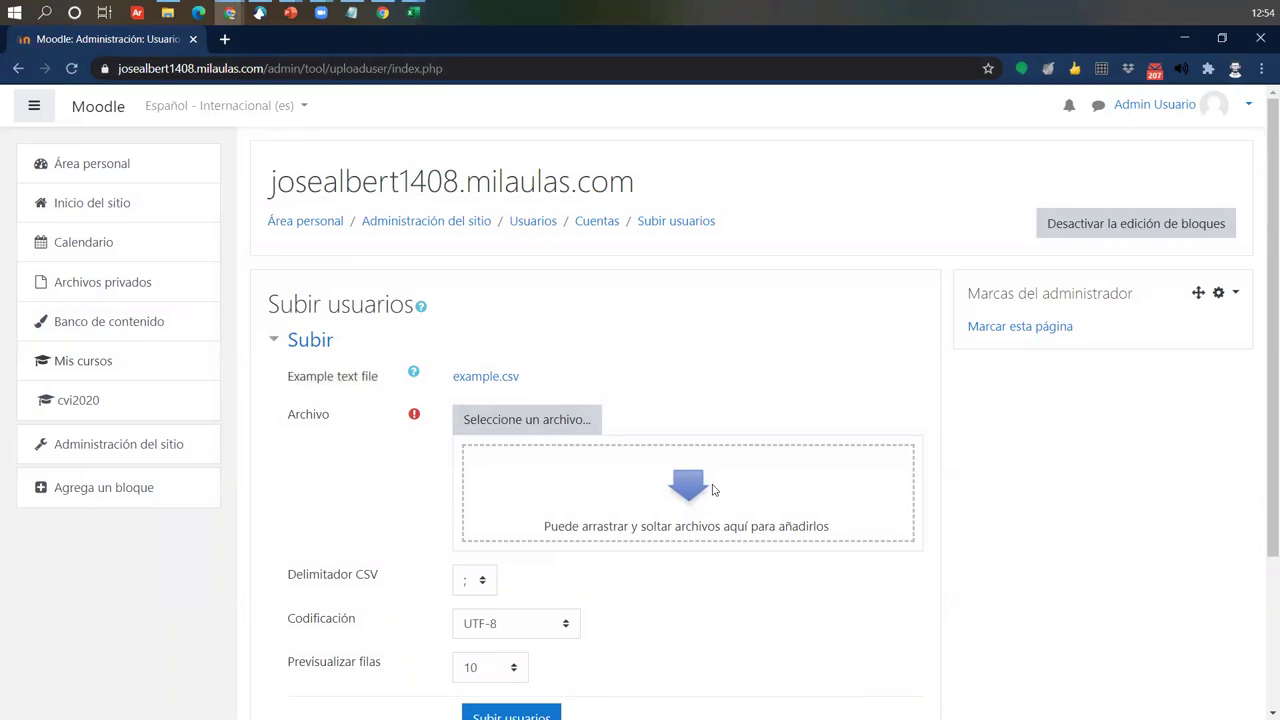
Step: Attach lista de usuarios.csv from Descargas to the Archivo field
left_click(531, 420)
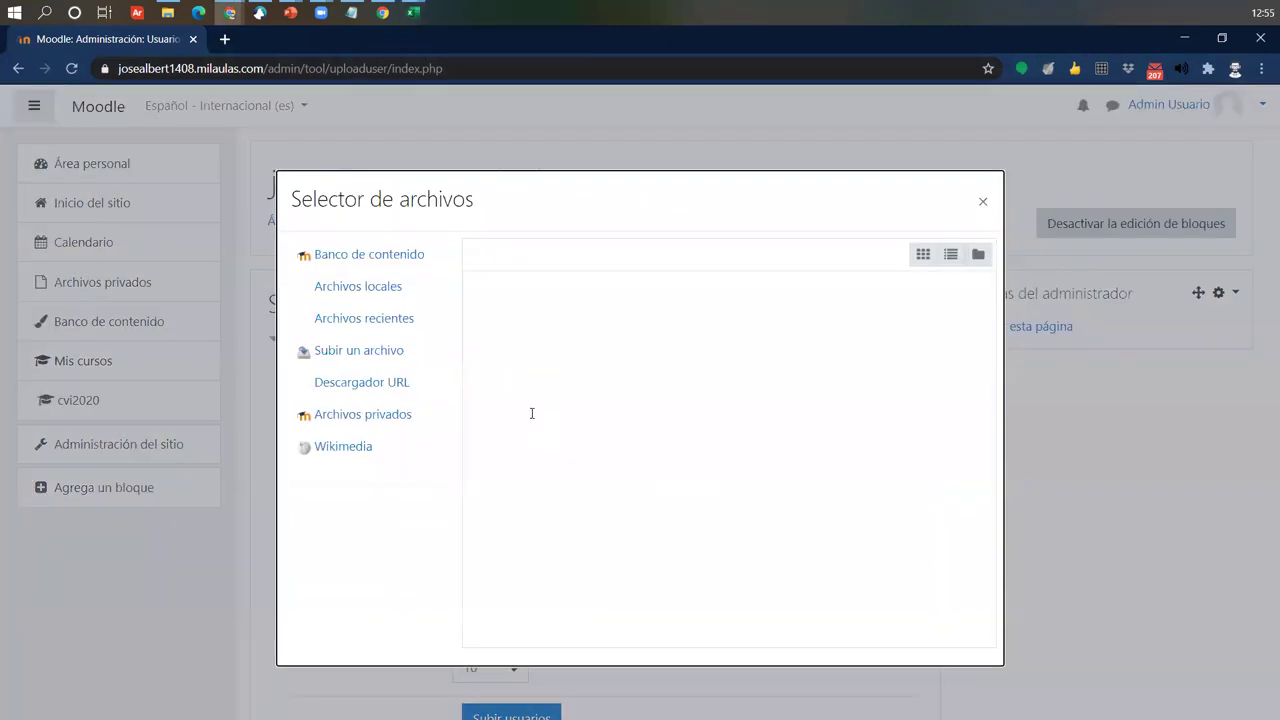
left_click(365, 351)
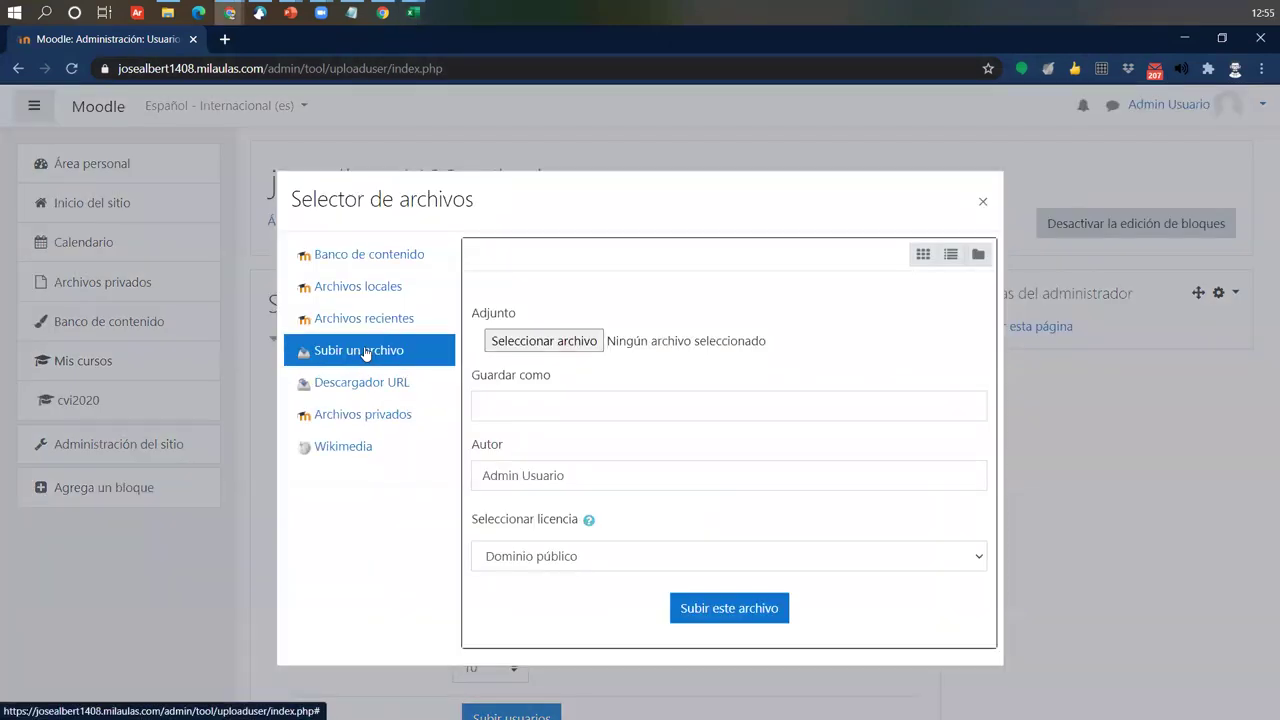
left_click(512, 343)
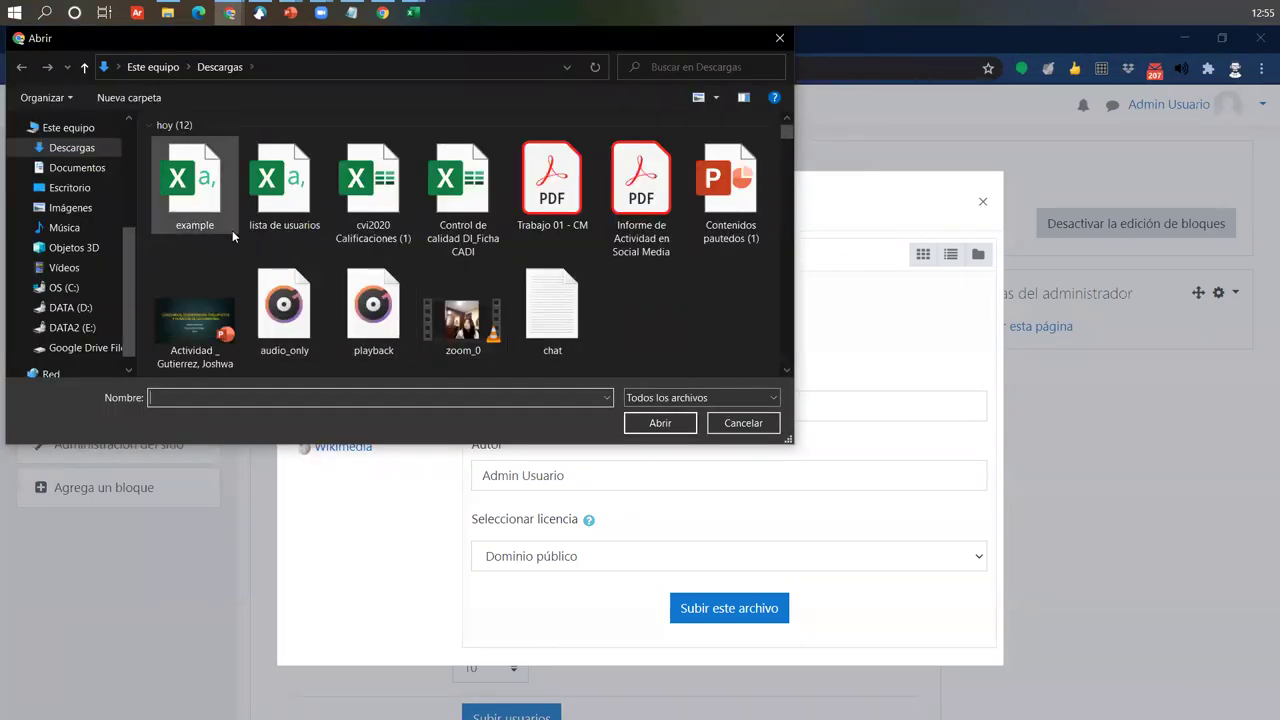
left_click(282, 195)
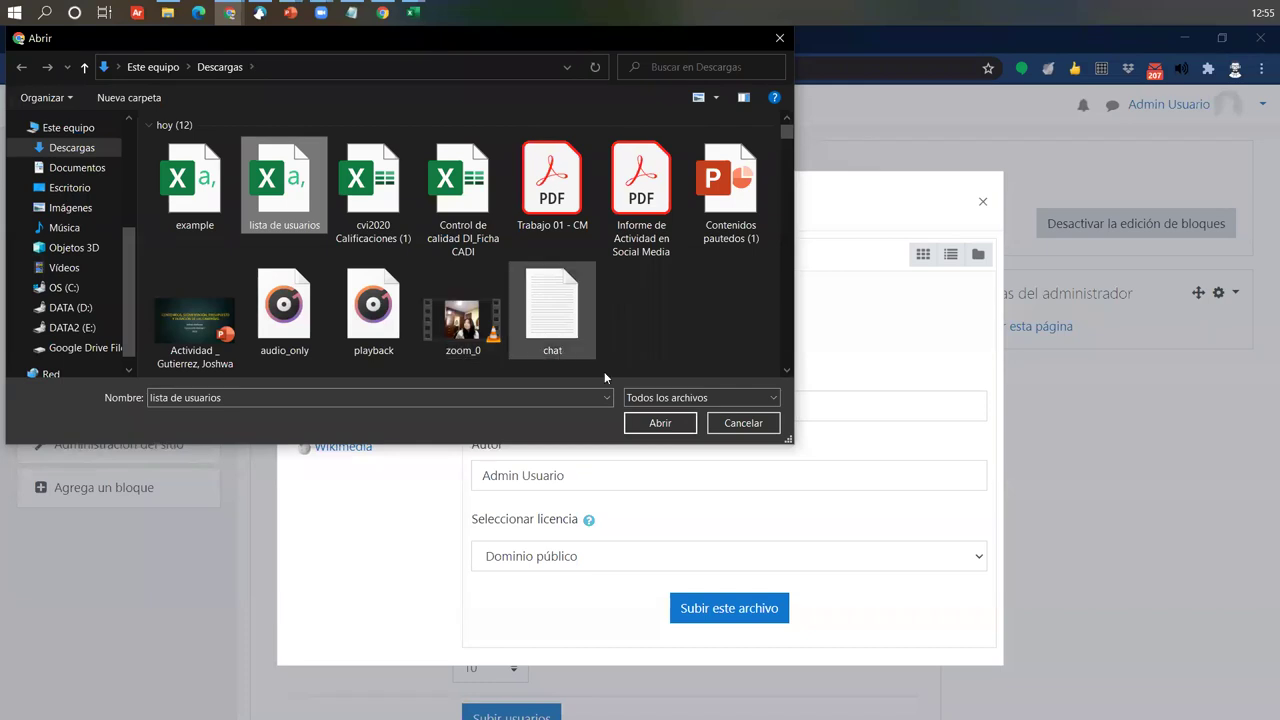
left_click(660, 423)
left_click(737, 610)
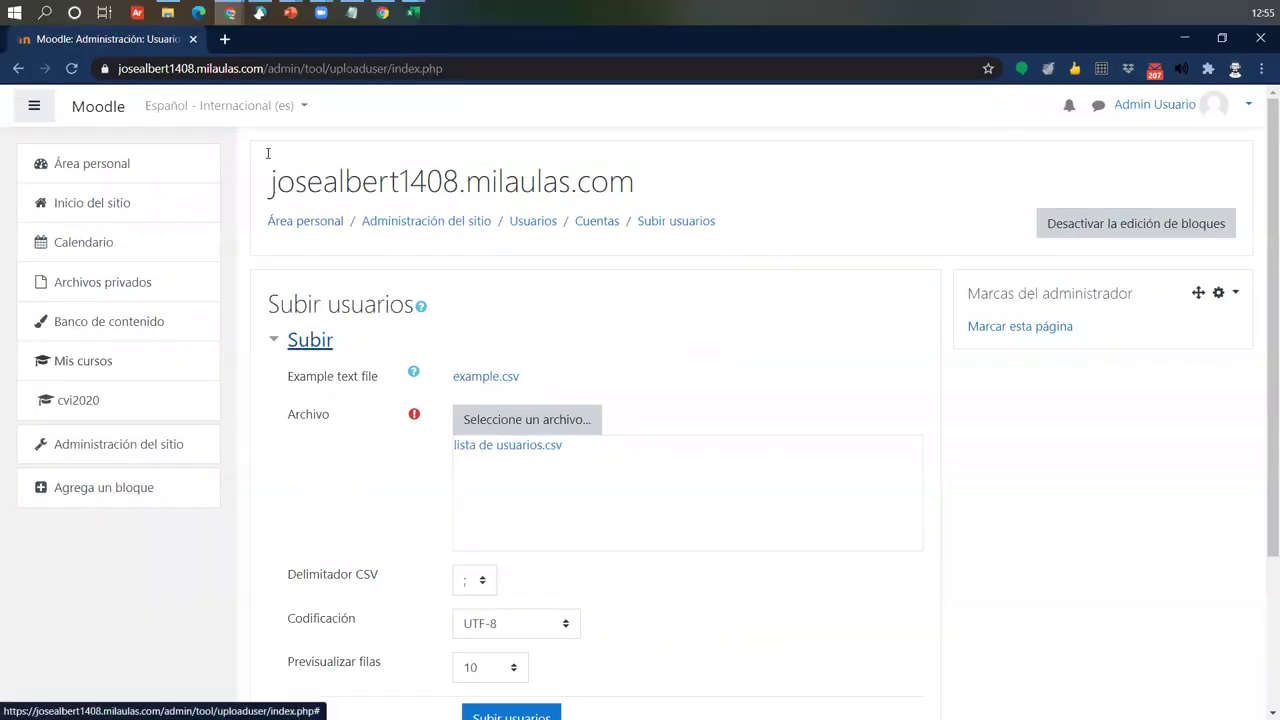
left_click(168, 12)
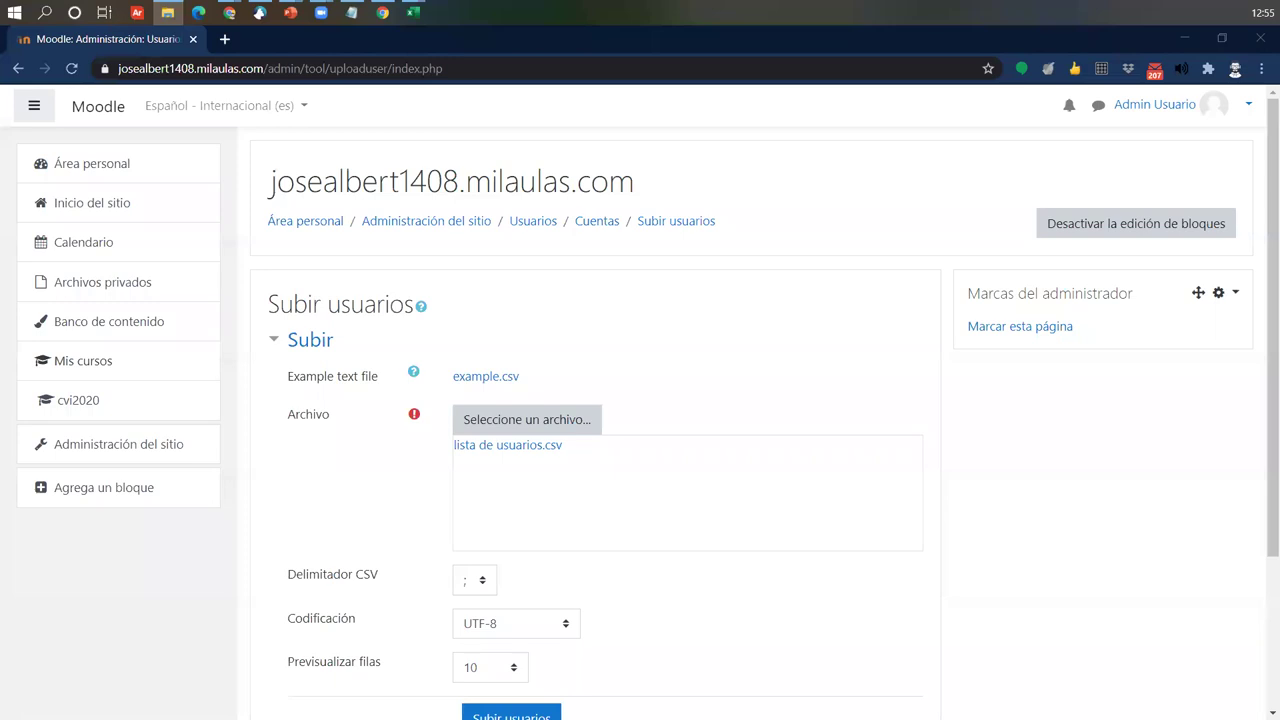
Step: Open lista de usuarios in Notepad to confirm its comma-separated fields
left_click(168, 12)
left_click(770, 390)
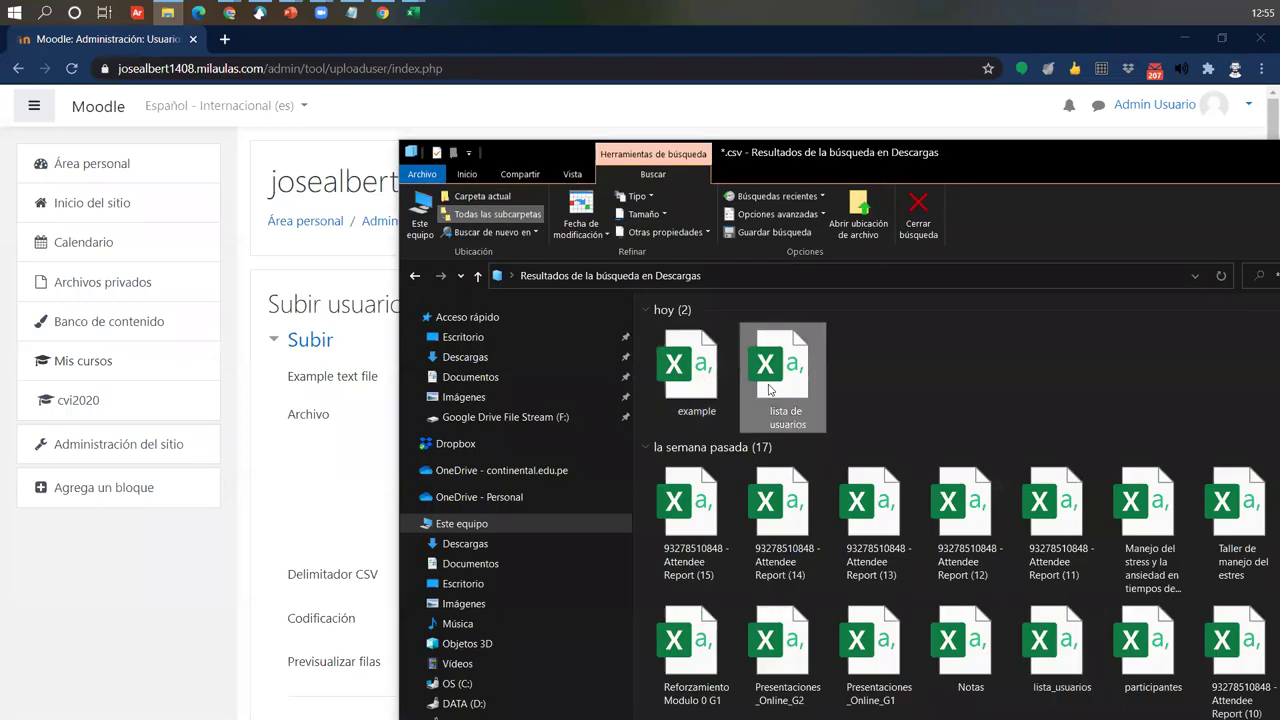
right_click(769, 389)
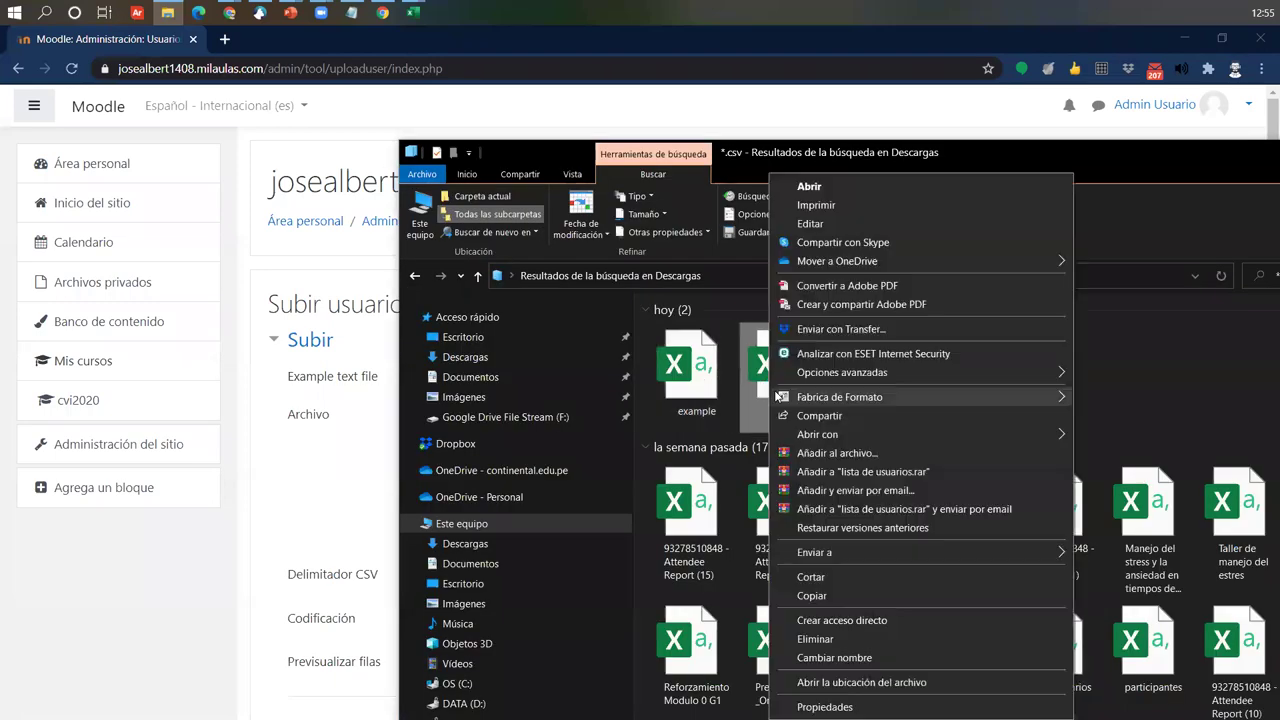
left_click(822, 225)
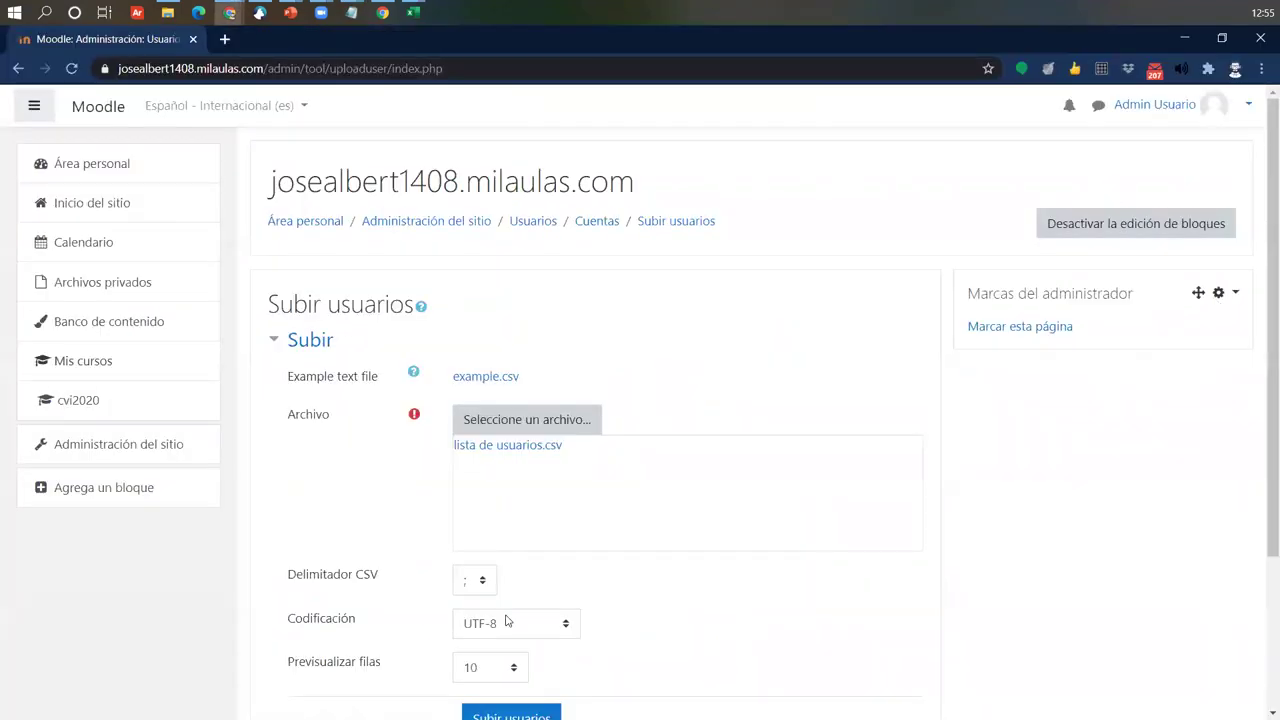
left_click(481, 592)
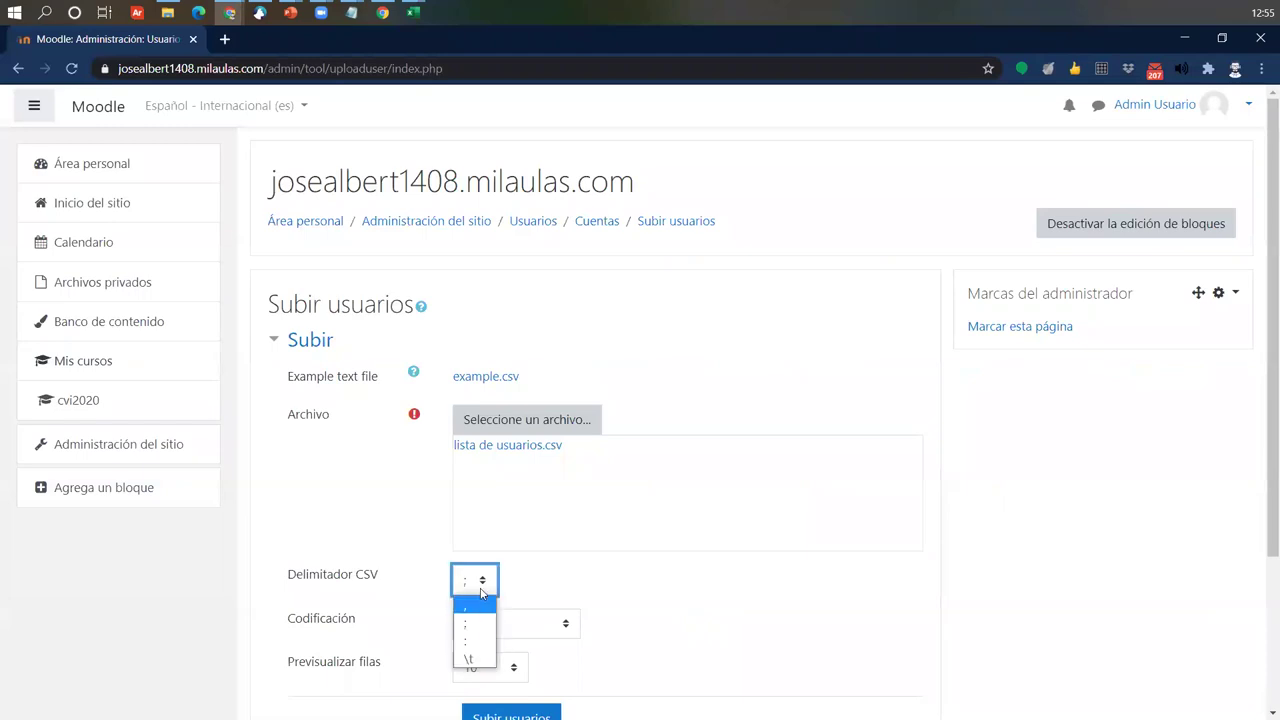
Step: Set the CSV delimiter to comma and load the user upload preview
left_click(482, 607)
scroll(514, 589, "down", 2)
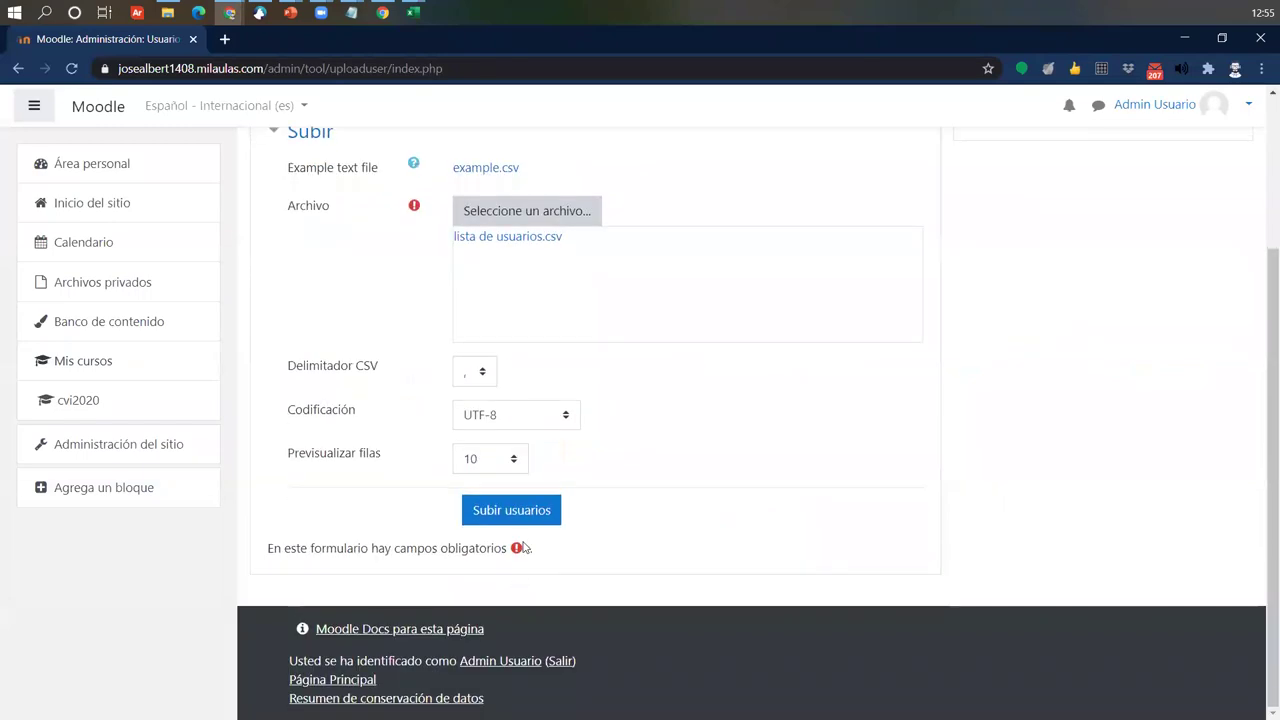
left_click(535, 510)
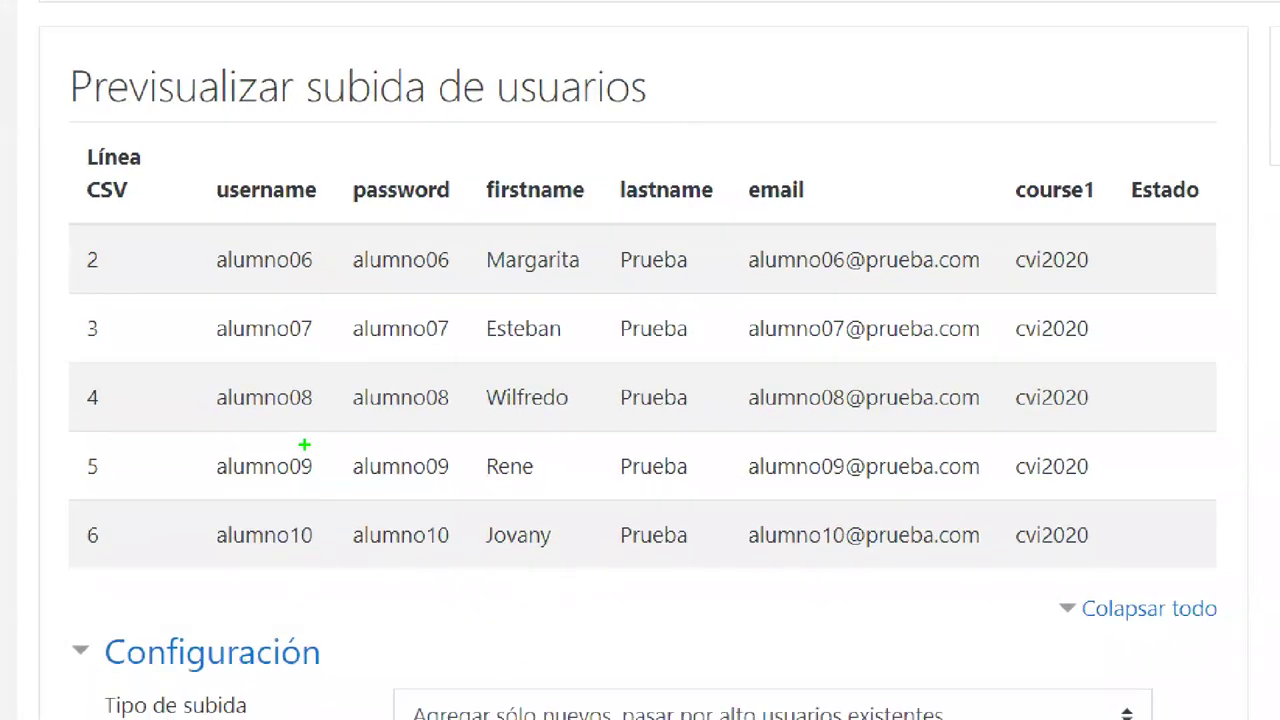
Step: Review the five parsed student rows and the upload settings in the preview
mouse_move(292, 231)
left_mouse_down()
mouse_move(360, 184)
mouse_move(468, 156)
left_mouse_up()
mouse_move(566, 232)
left_mouse_down()
mouse_move(604, 222)
mouse_move(684, 156)
left_mouse_up()
left_click_drag(632, 230, 704, 213)
mouse_move(792, 216)
left_mouse_down()
mouse_move(796, 230)
mouse_move(922, 212)
left_mouse_up()
left_click_drag(1042, 240, 1150, 228)
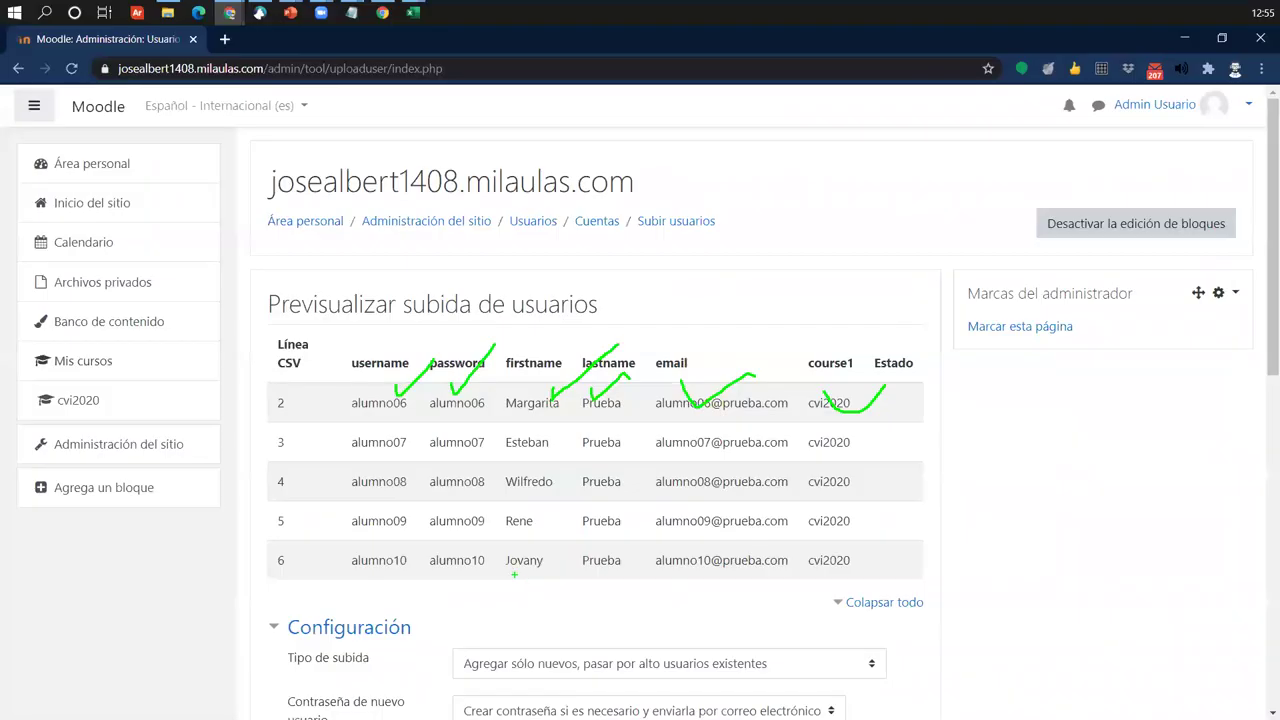
scroll(420, 563, "down", 4)
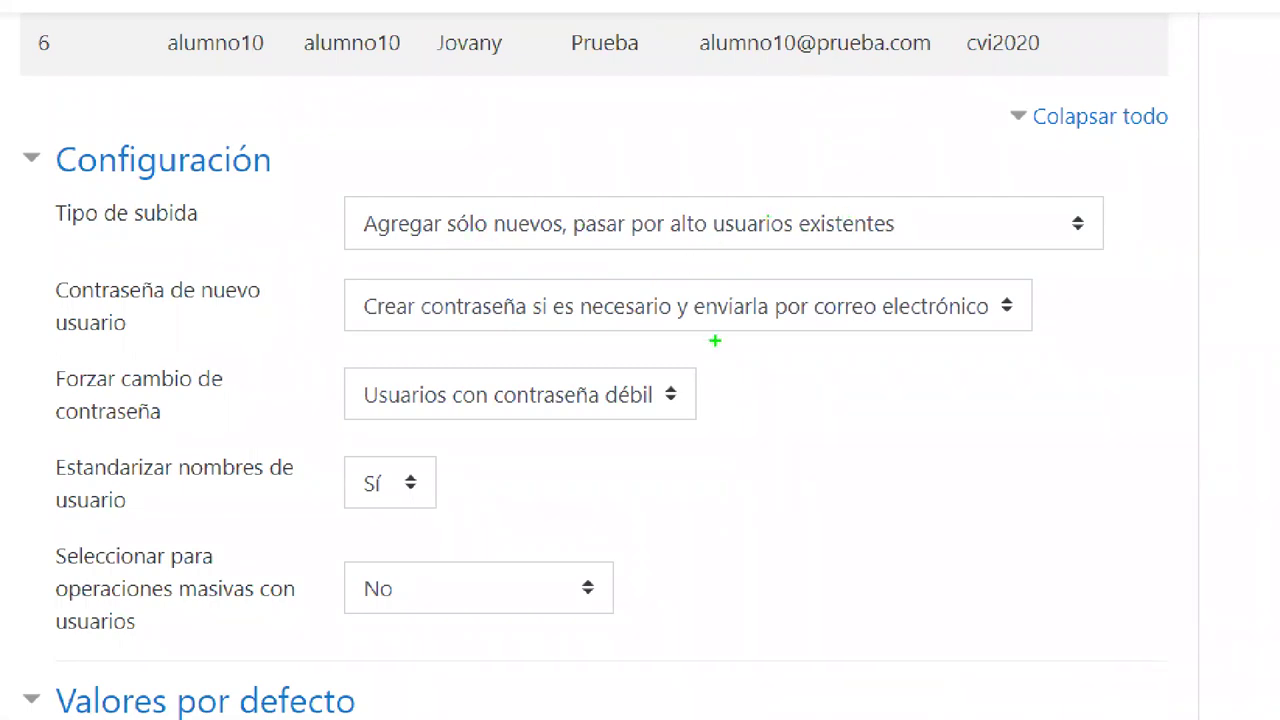
mouse_move(319, 361)
left_mouse_down()
mouse_move(700, 470)
mouse_move(726, 426)
left_mouse_up()
left_click_drag(710, 395, 898, 283)
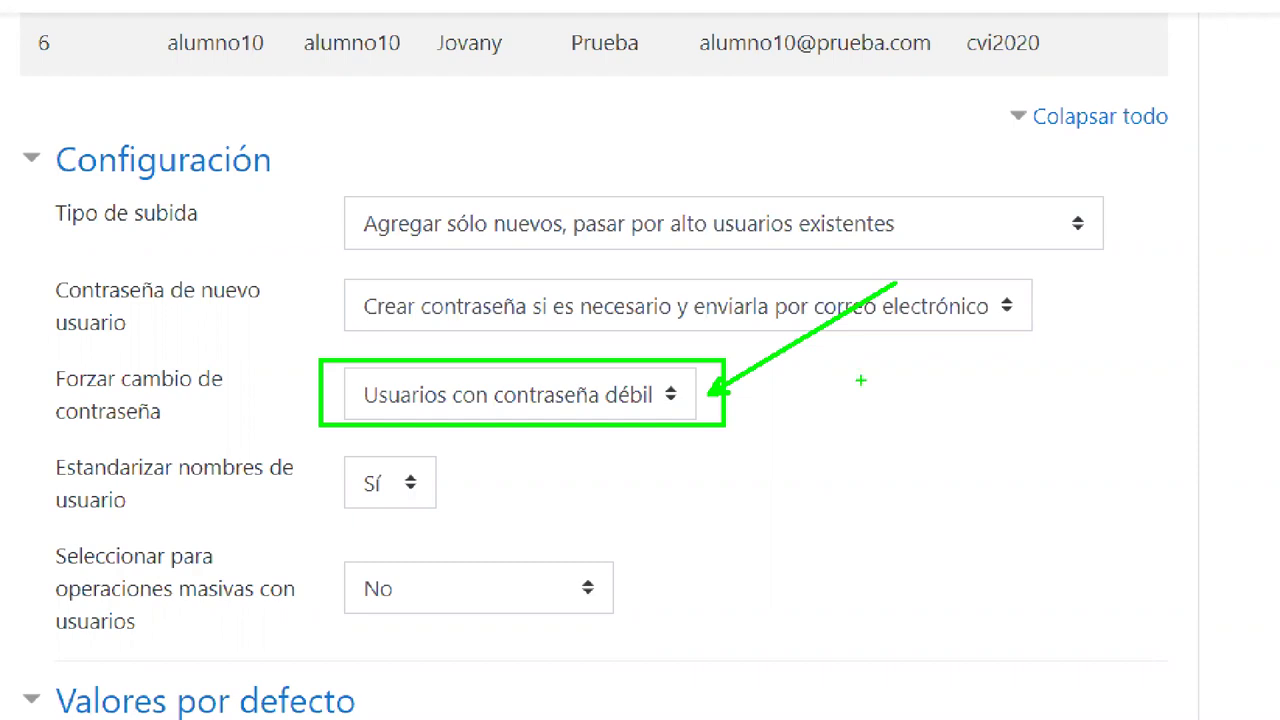
Step: Set Forzar cambio de contraseña to Ninguno and run the upload of the five users
left_click(514, 400)
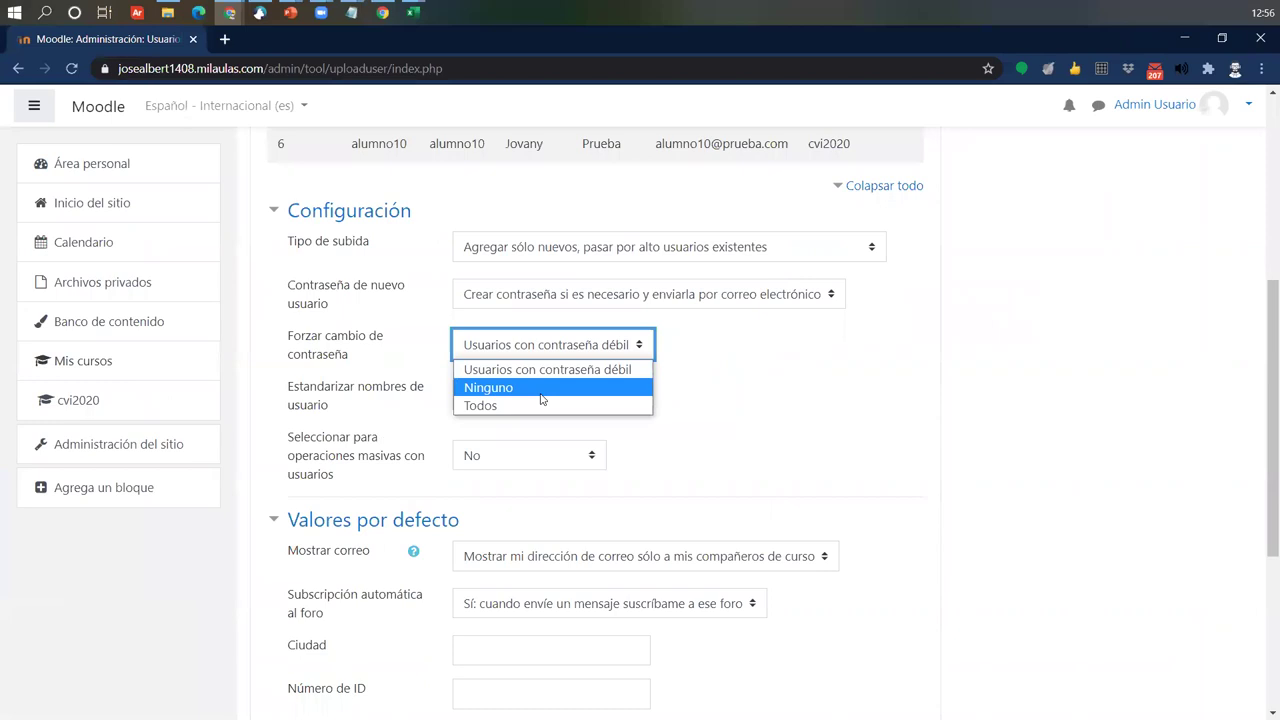
left_click(542, 390)
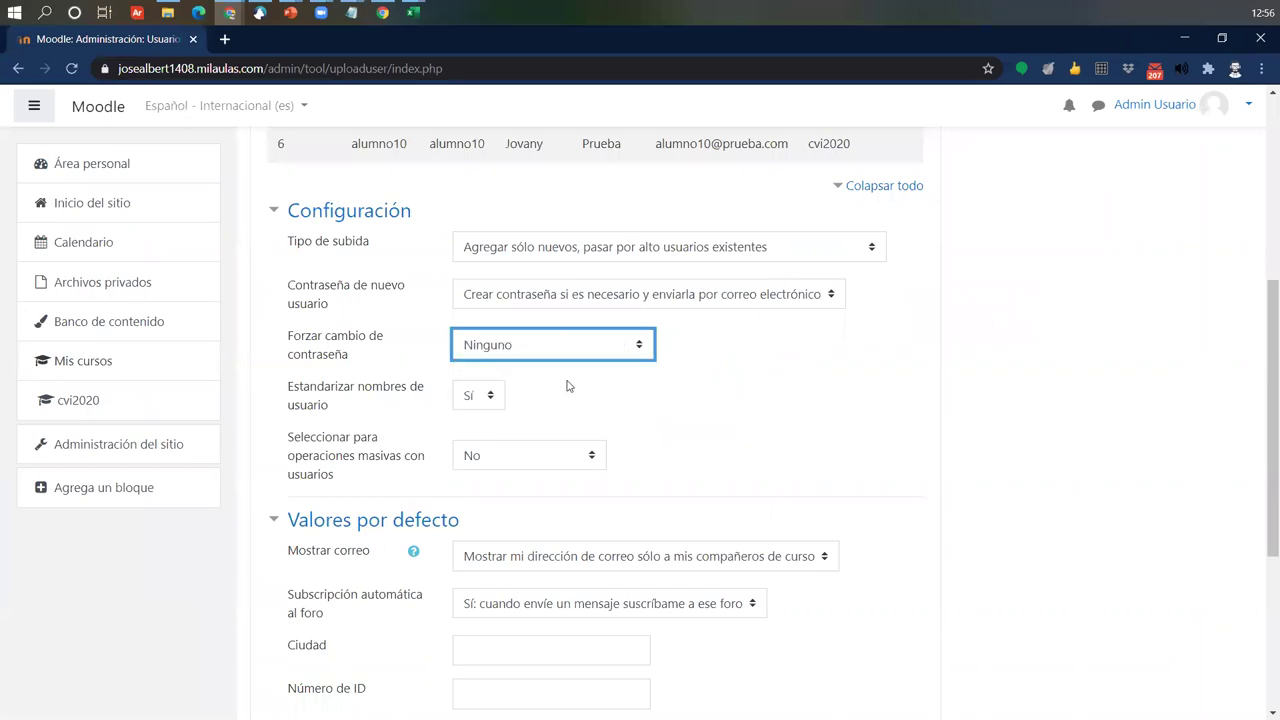
scroll(567, 384, "down", 4)
scroll(763, 120, "up", 2)
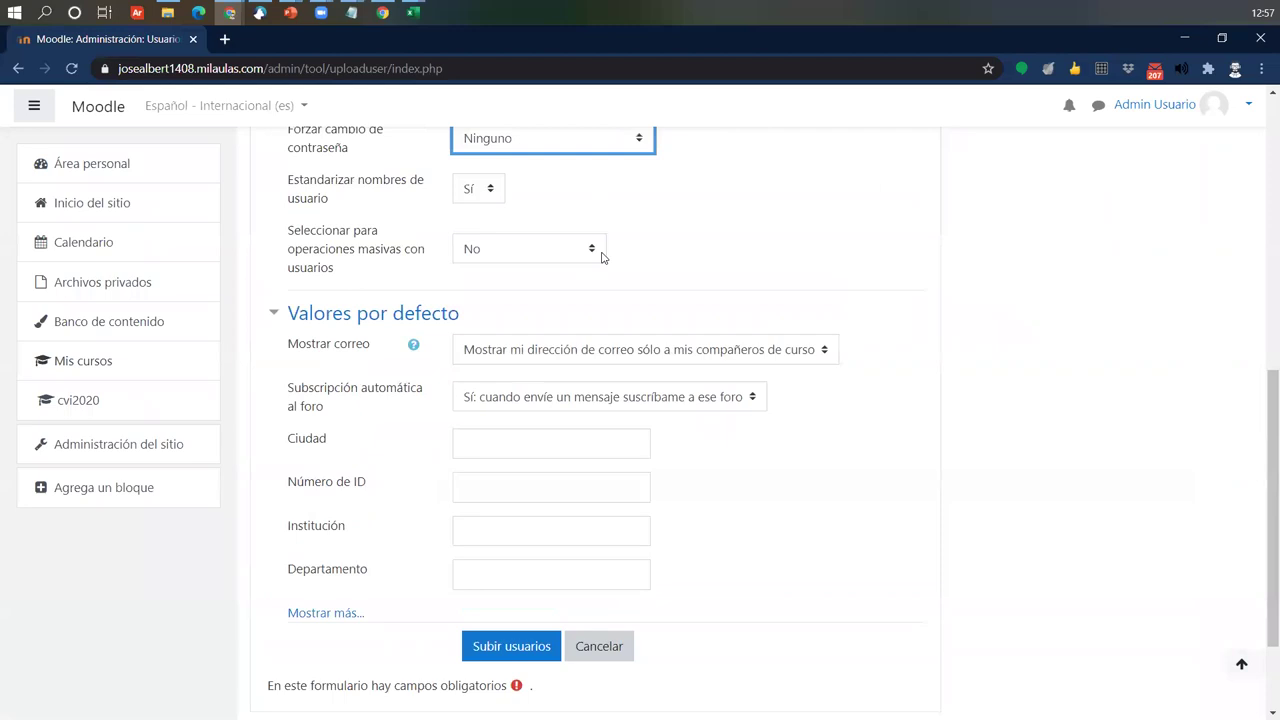
scroll(765, 300, "up", 7)
scroll(834, 650, "down", 6)
left_click(513, 684)
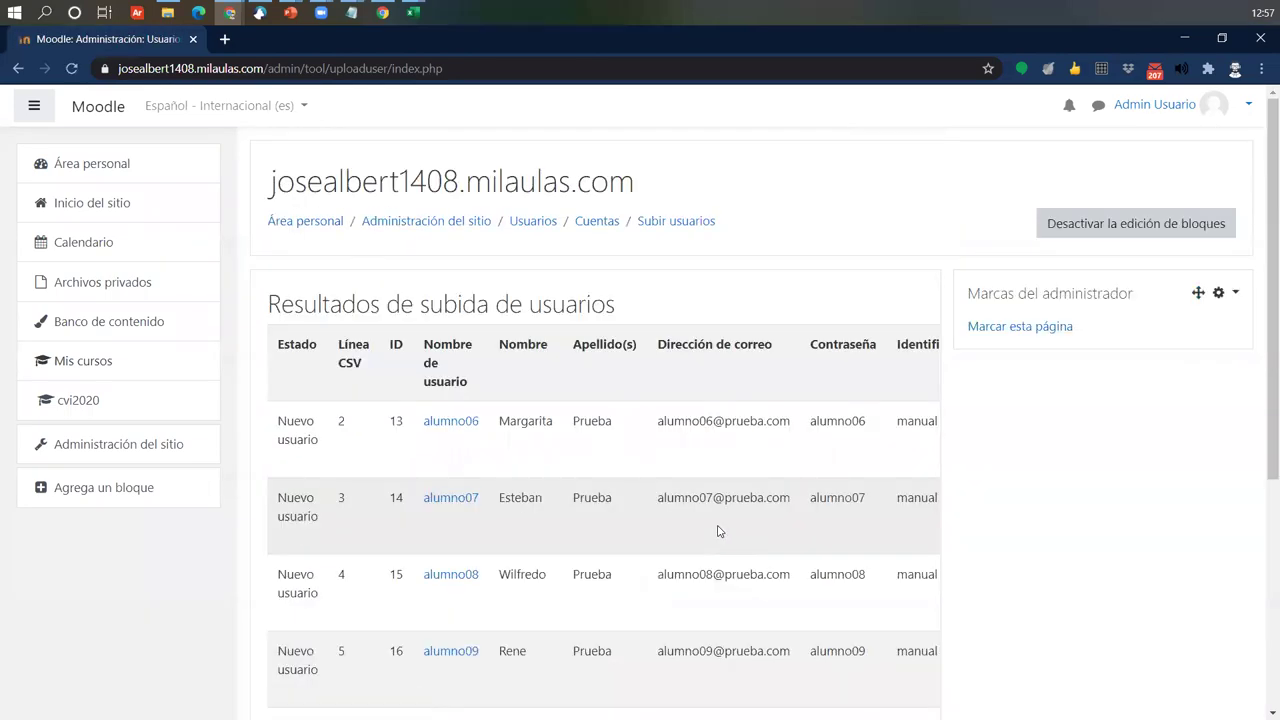
Step: Check the results table showing five users created, then reload Subir usuarios from the bookmarks
scroll(663, 491, "down", 2)
scroll(631, 463, "up", 1)
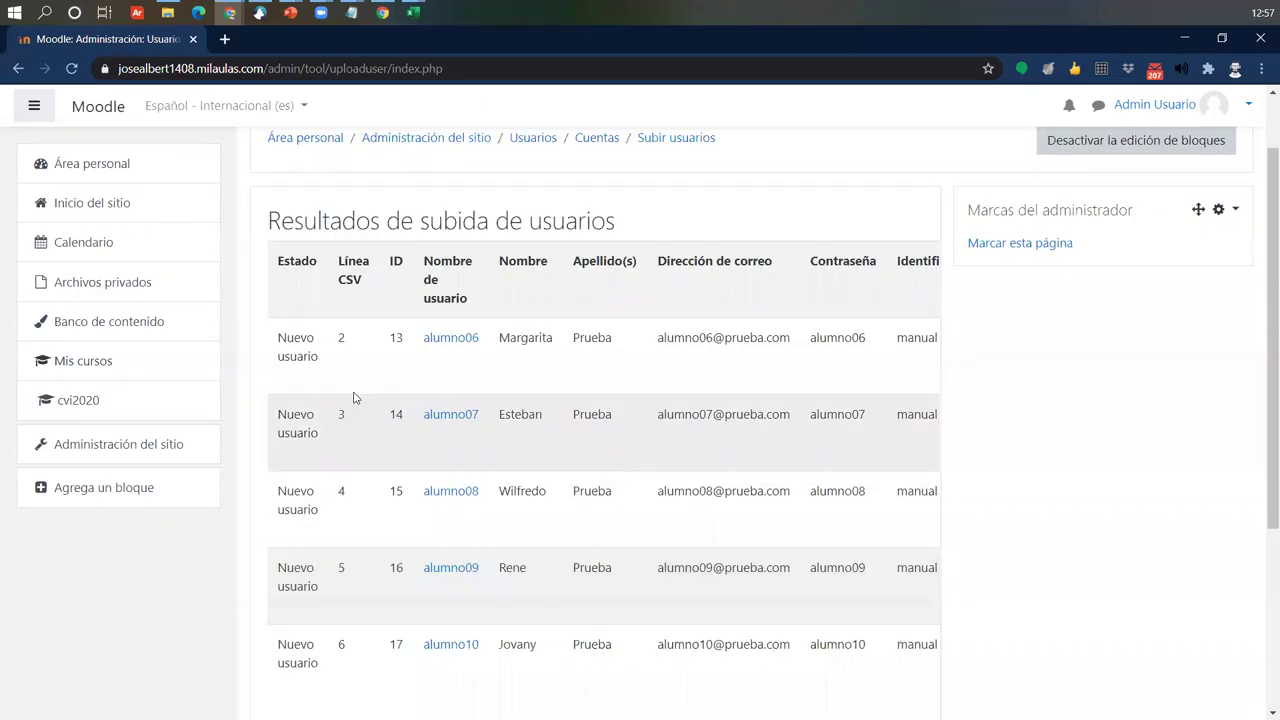
left_click(34, 105)
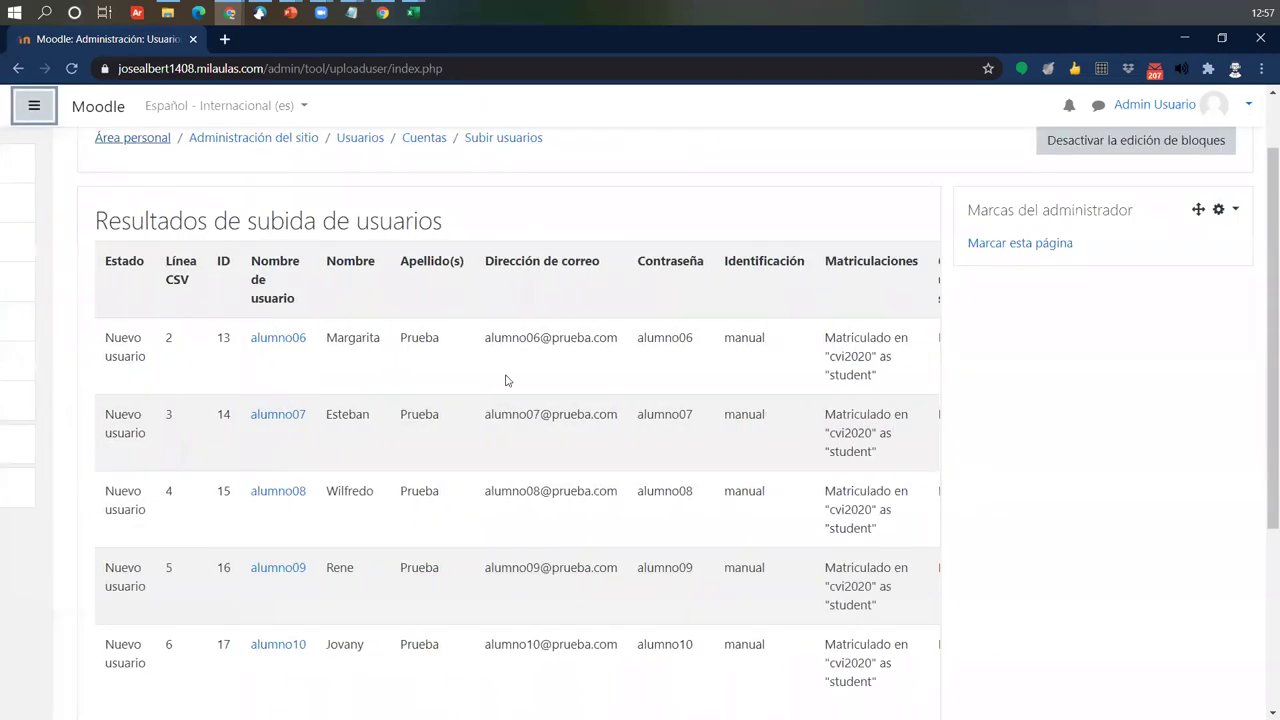
scroll(188, 285, "down", 1)
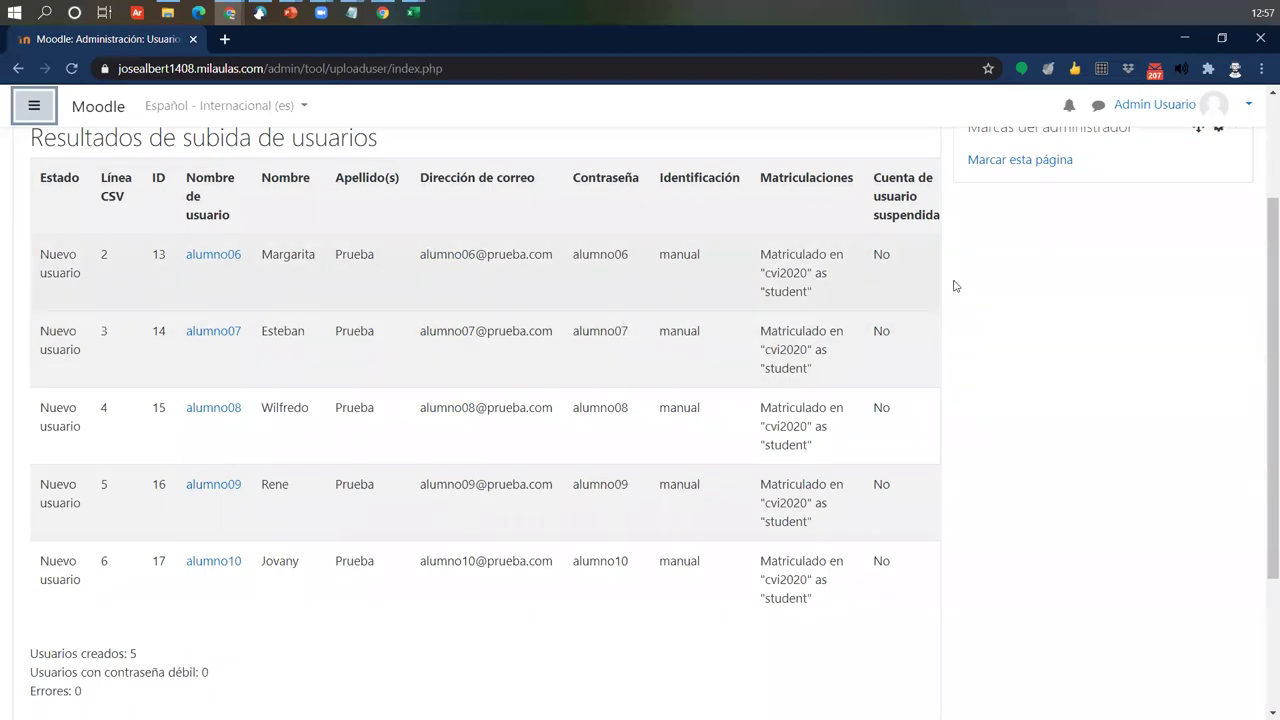
scroll(1088, 291, "up", 2)
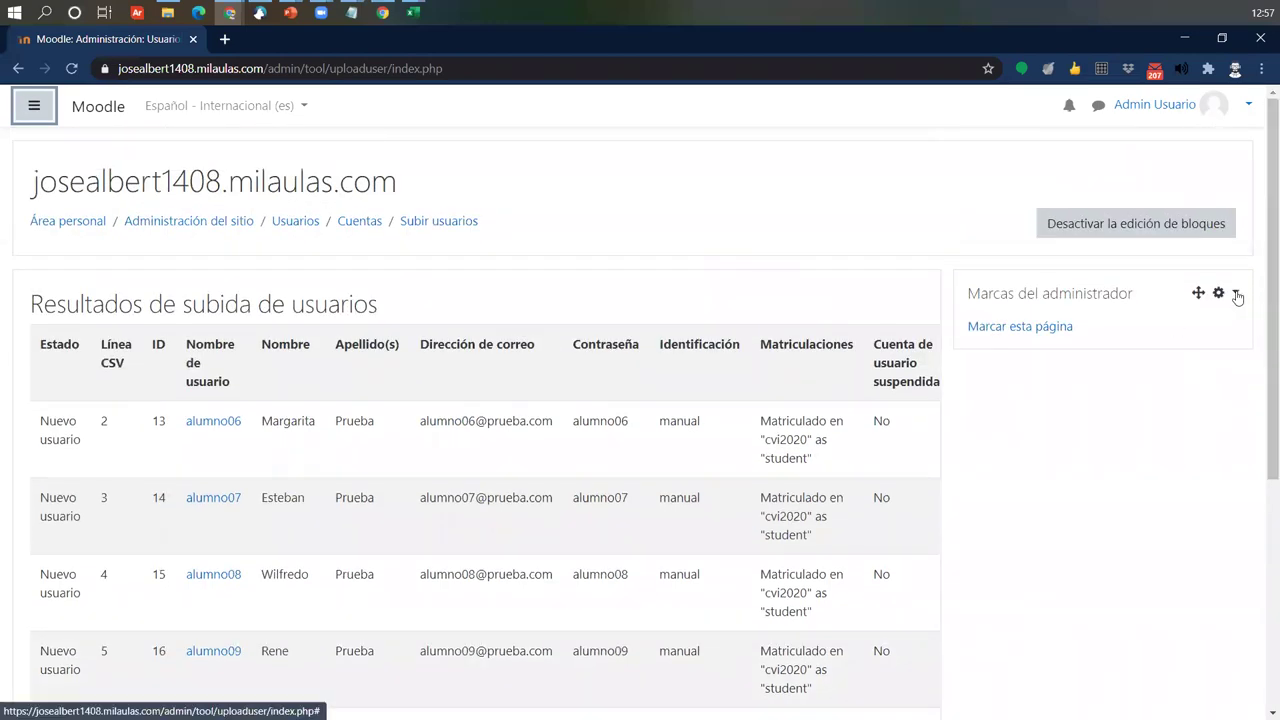
left_click(1236, 294)
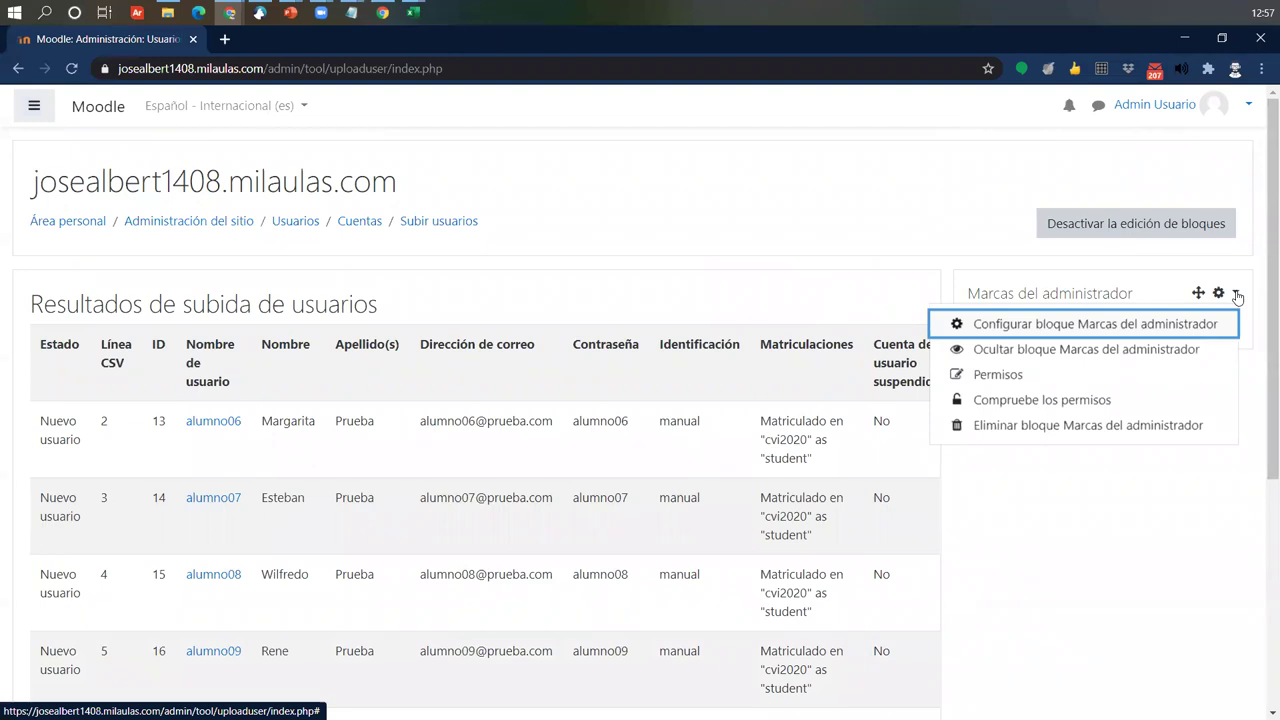
left_click(1118, 358)
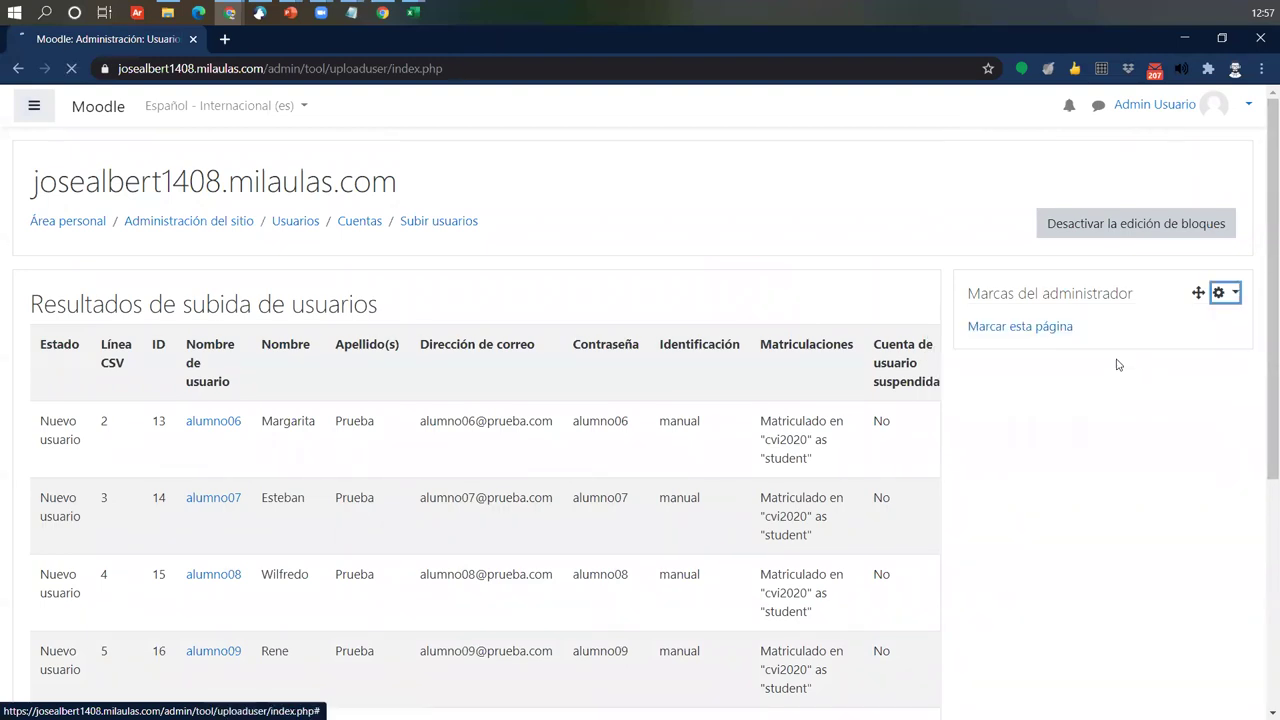
scroll(920, 360, "down", 2)
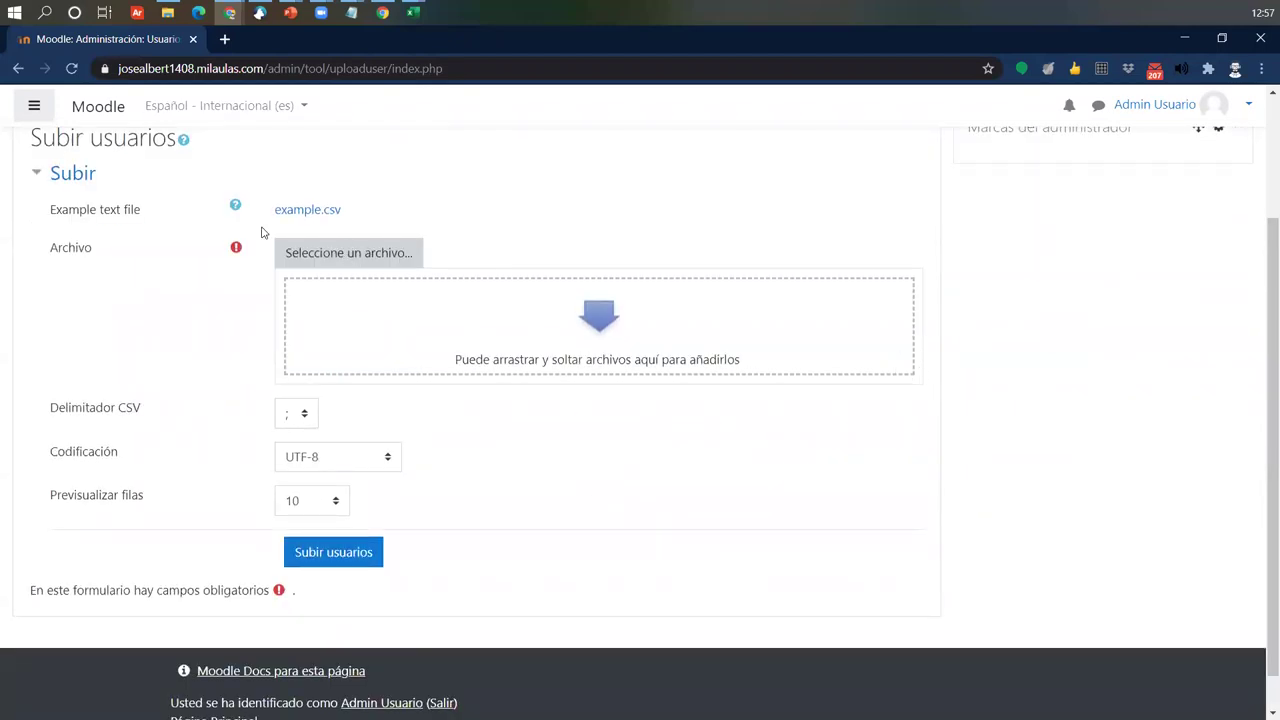
Step: Upload the lista de usuarios file again with comma delimiter and submit it
left_click(341, 262)
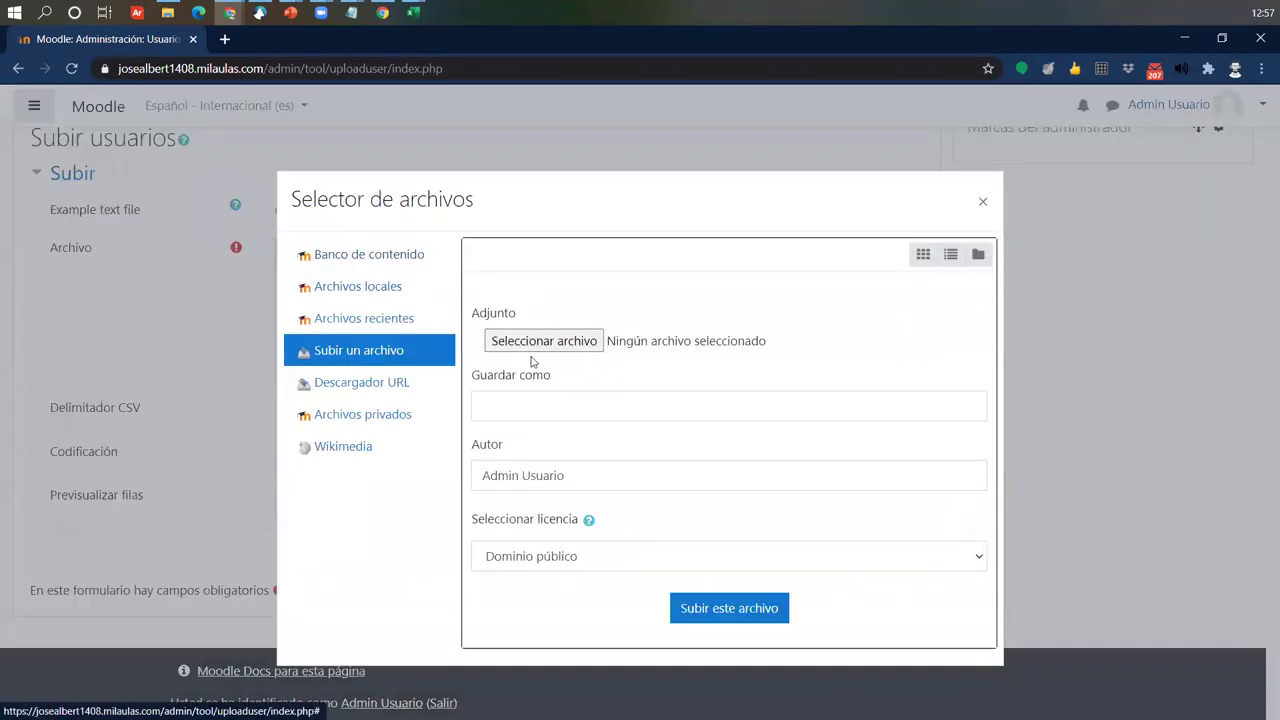
left_click(530, 343)
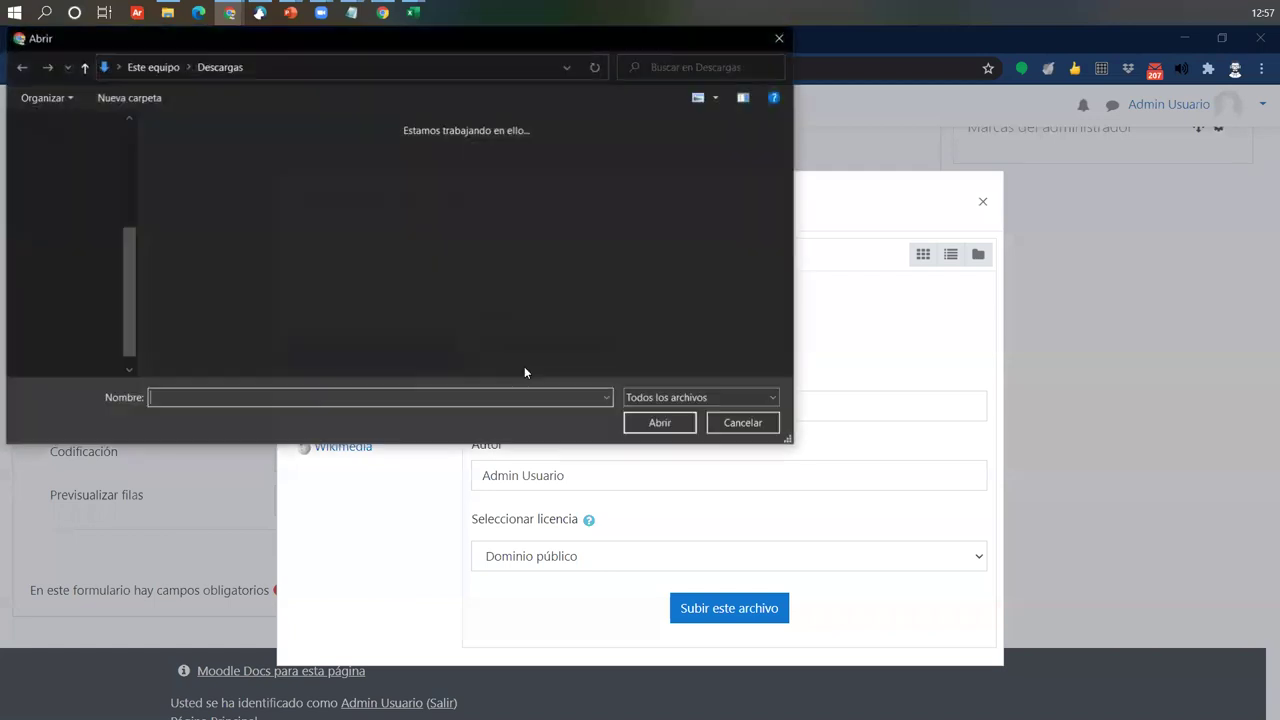
double_click(280, 185)
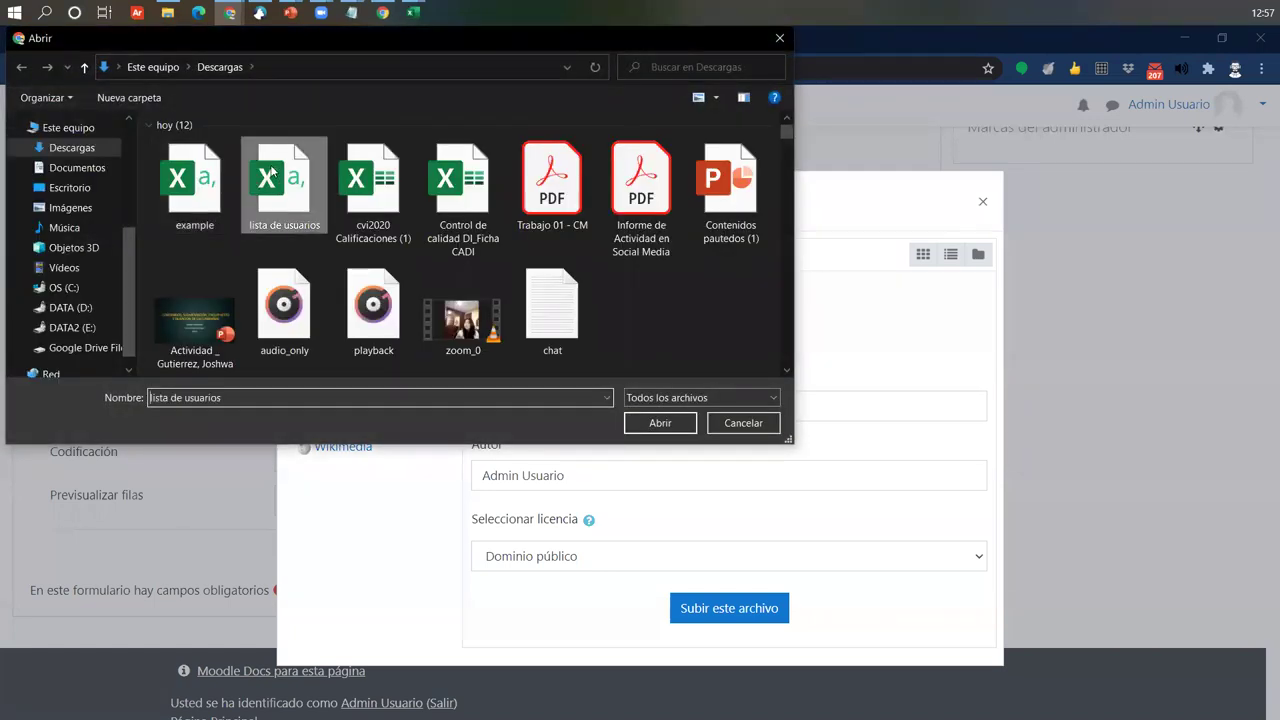
left_click(715, 608)
left_click(296, 413)
left_click(300, 436)
left_click(346, 541)
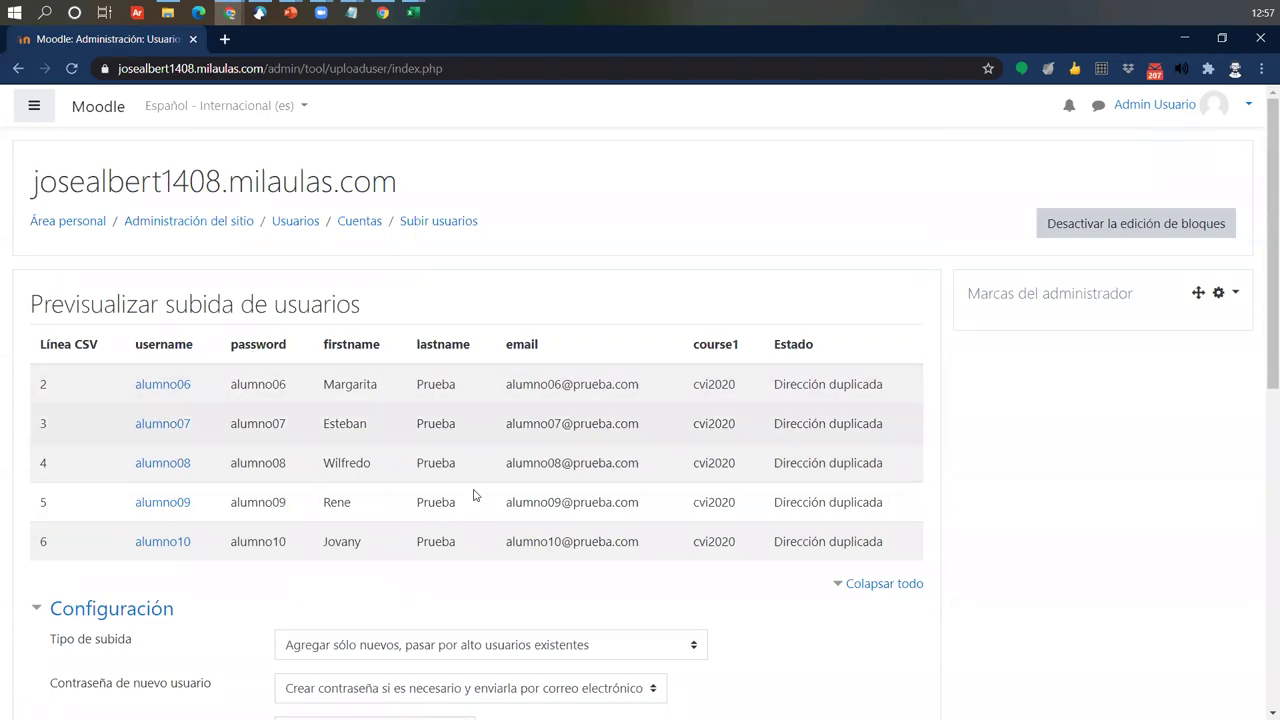
scroll(815, 487, "down", 1)
scroll(434, 543, "down", 4)
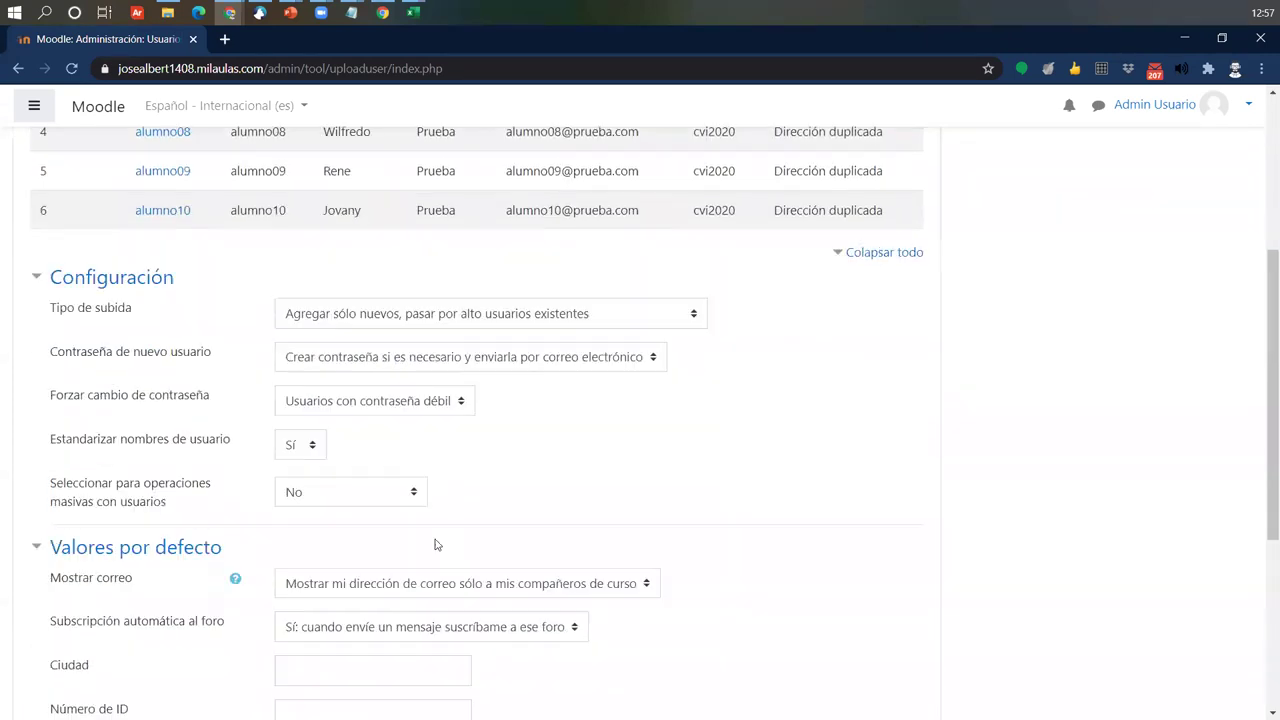
scroll(387, 546, "down", 3)
left_click(345, 515)
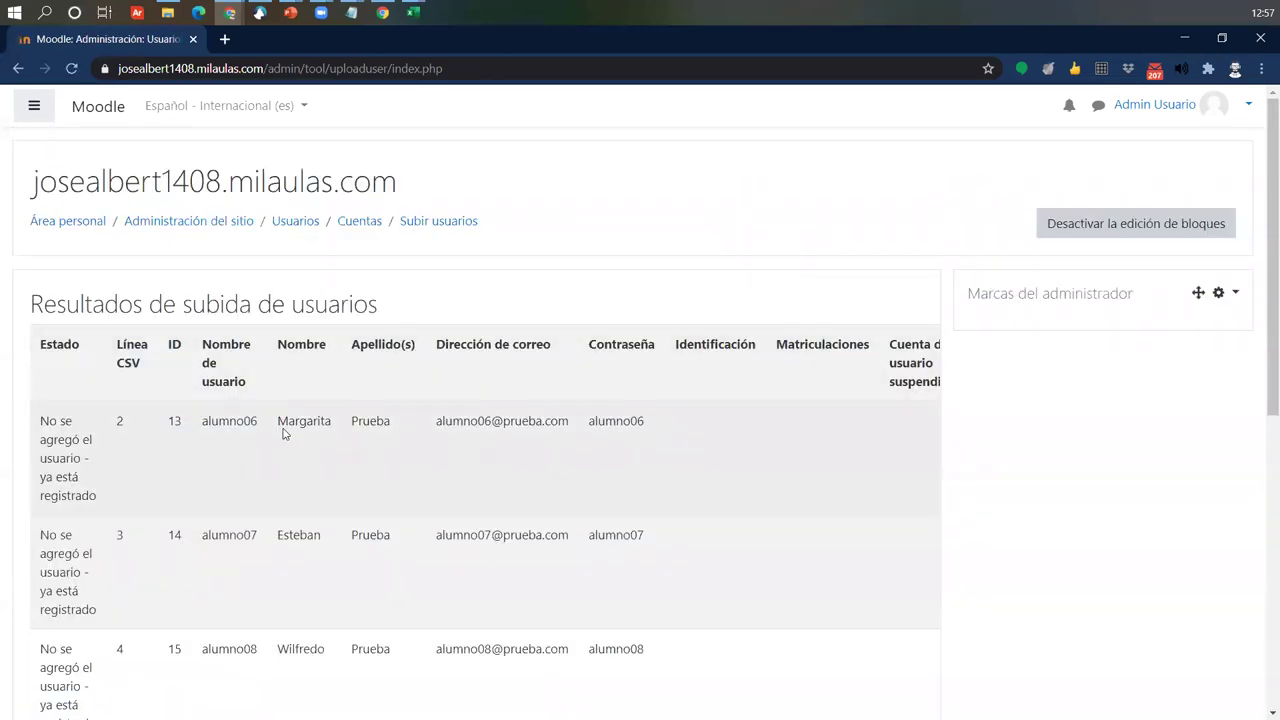
Step: Inspect the results showing all five users skipped, then return to Área personal
left_click_drag(190, 420, 318, 421)
left_click_drag(405, 421, 414, 423)
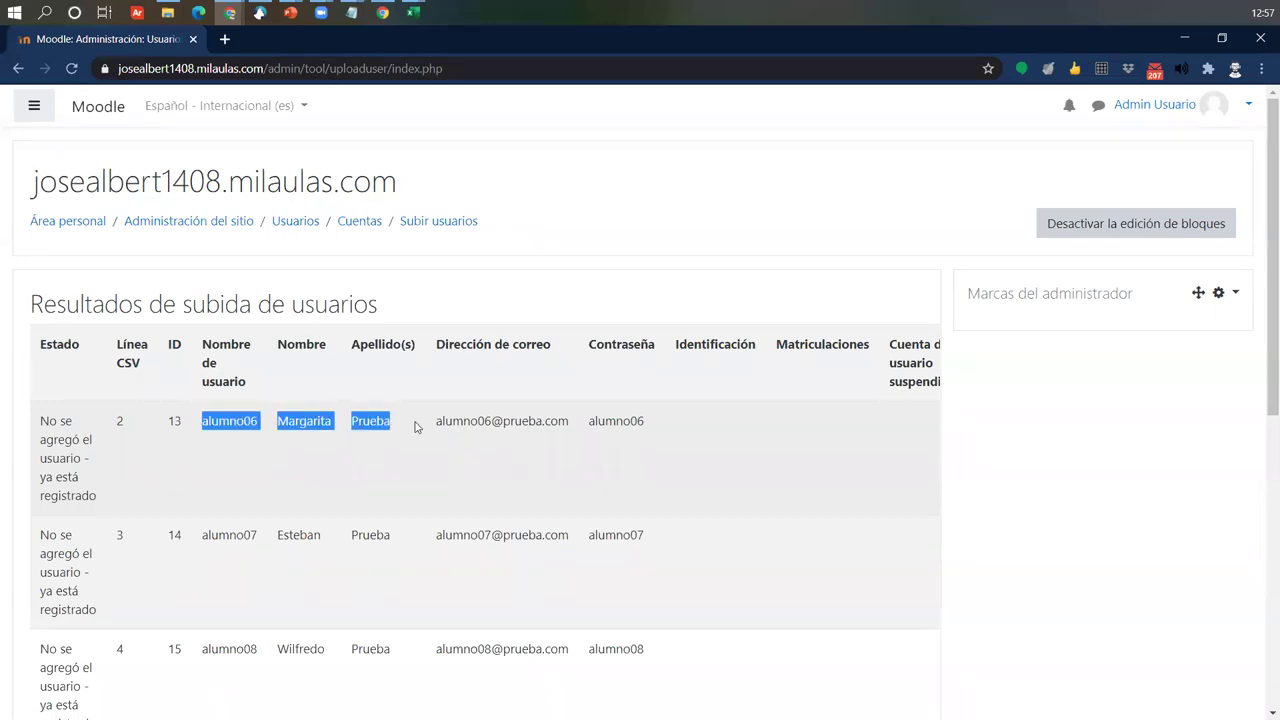
left_click_drag(551, 421, 20, 295)
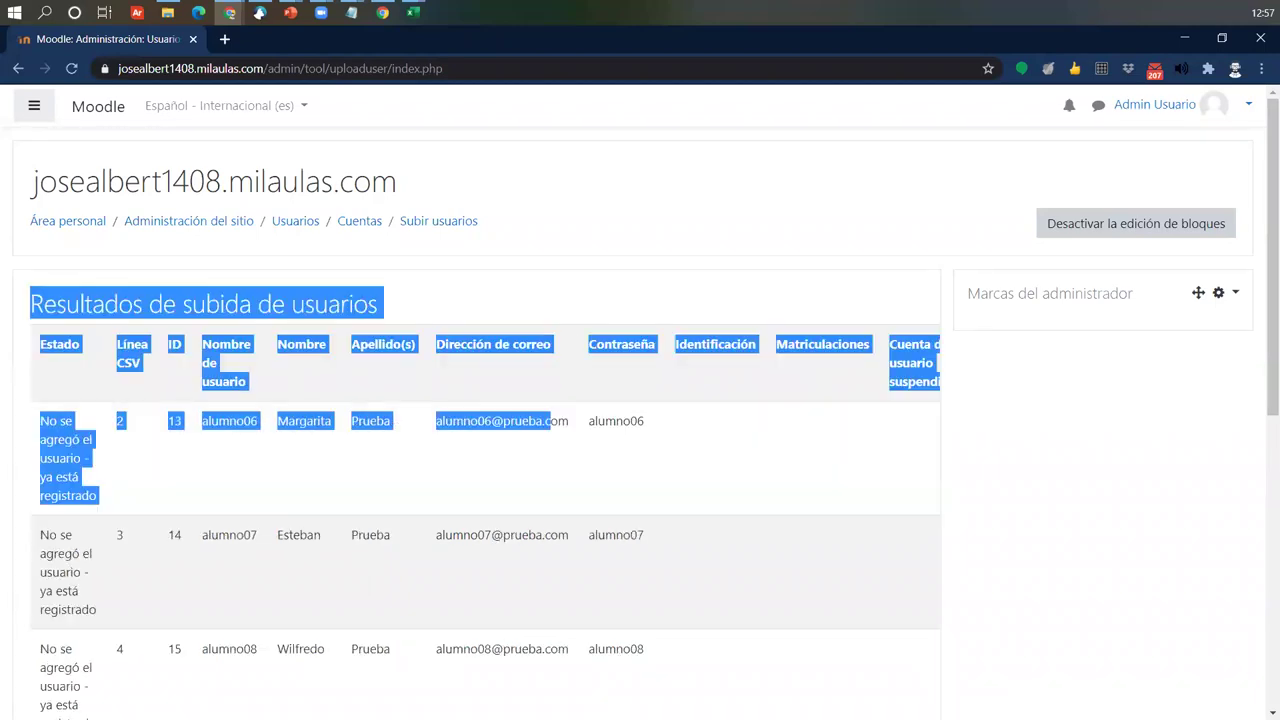
left_click(286, 499)
scroll(286, 498, "down", 5)
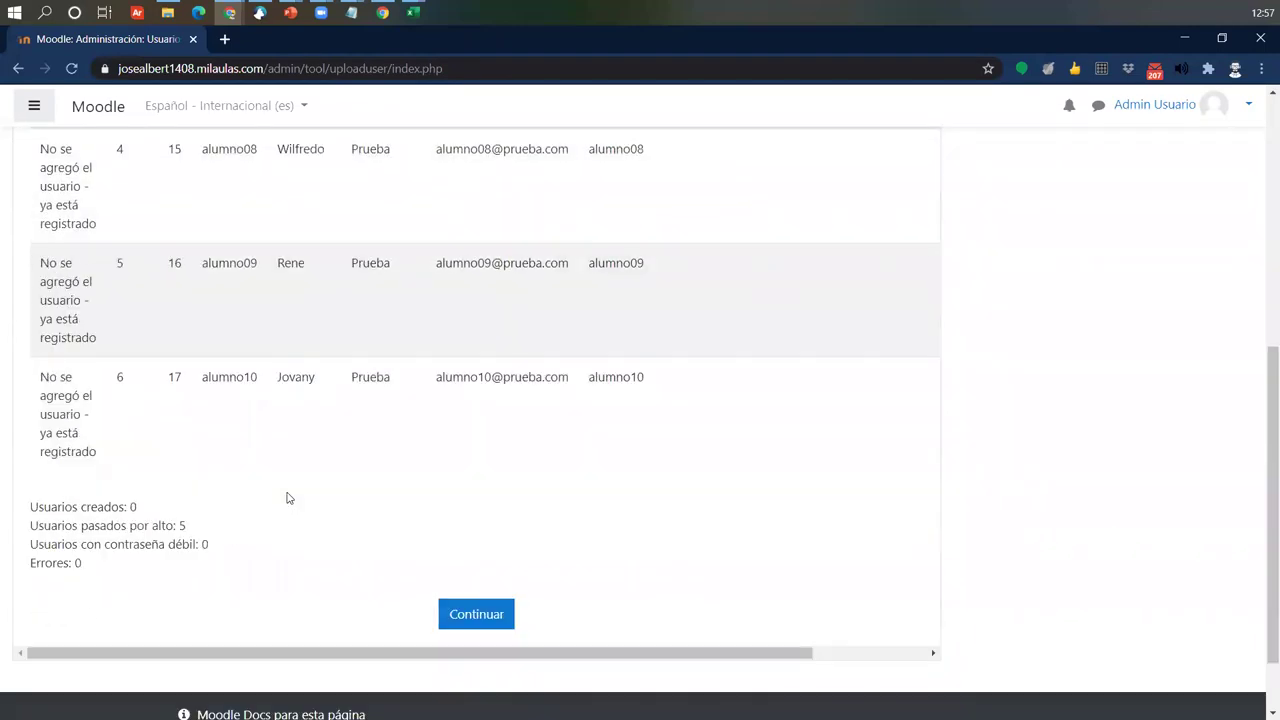
scroll(386, 147, "up", 6)
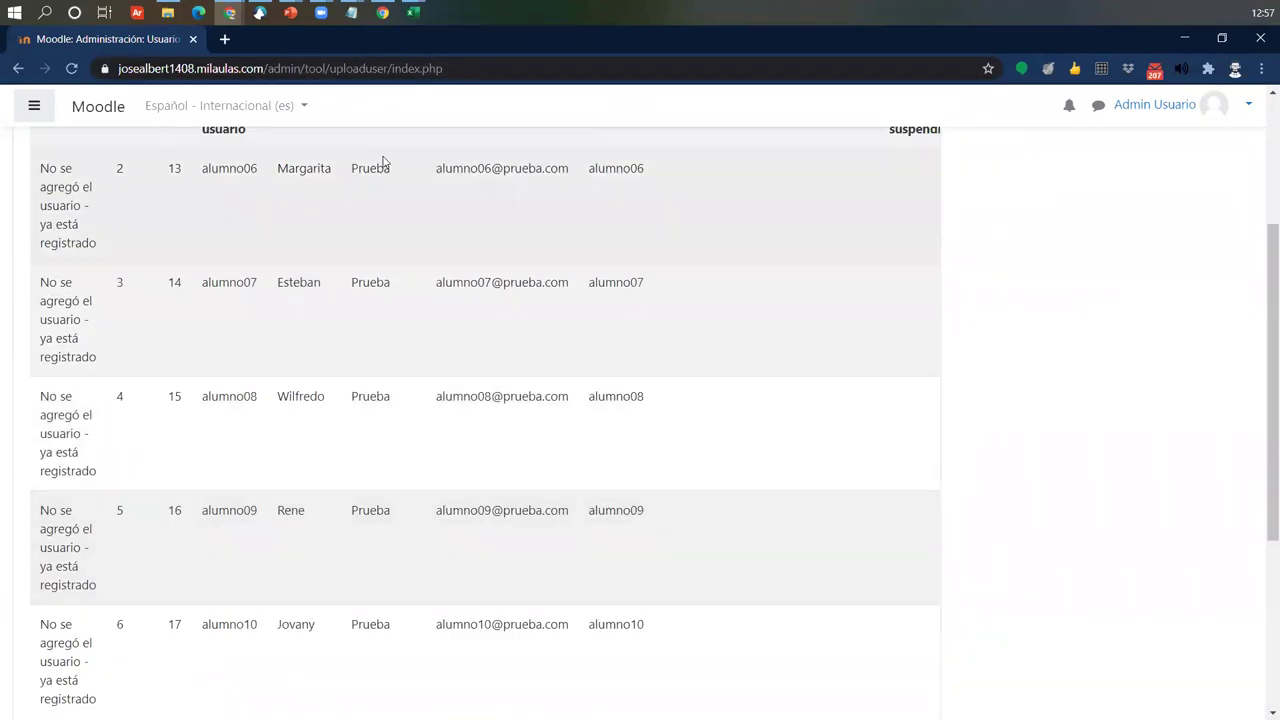
left_click(113, 103)
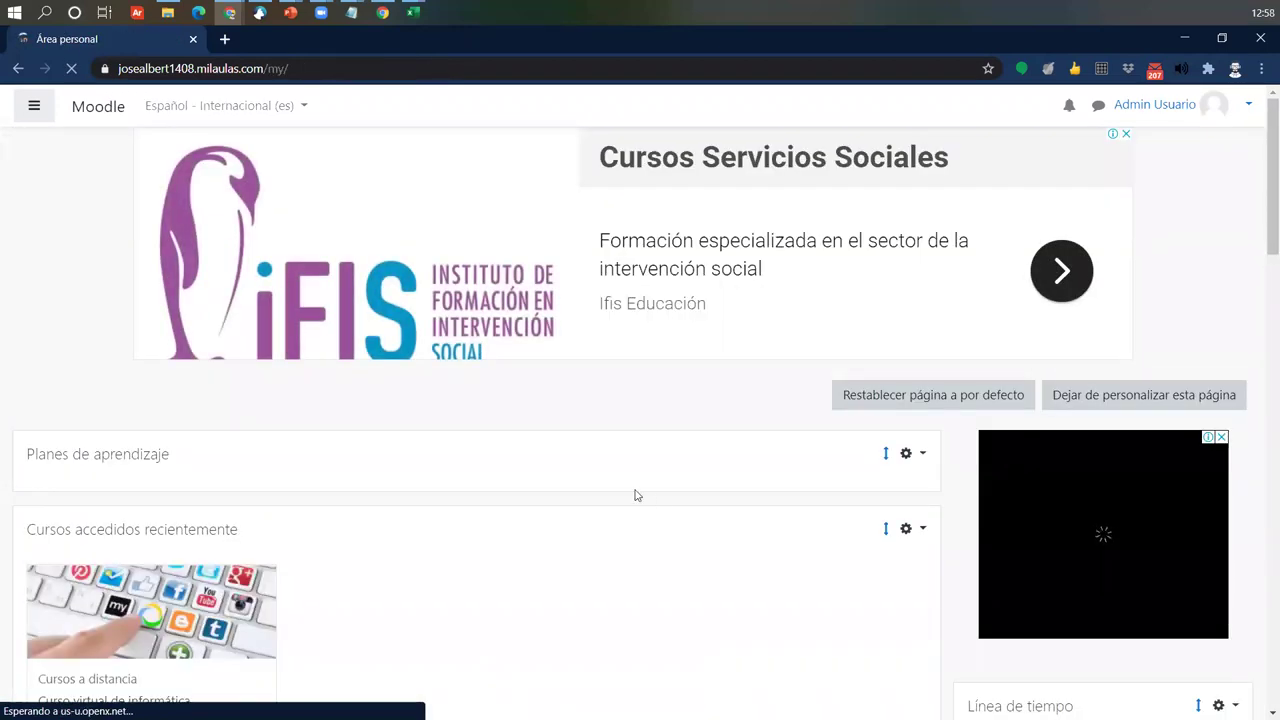
Step: Open Curso virtual de informática's Participantes list showing the five active students
scroll(400, 340, "down", 1)
left_click(34, 108)
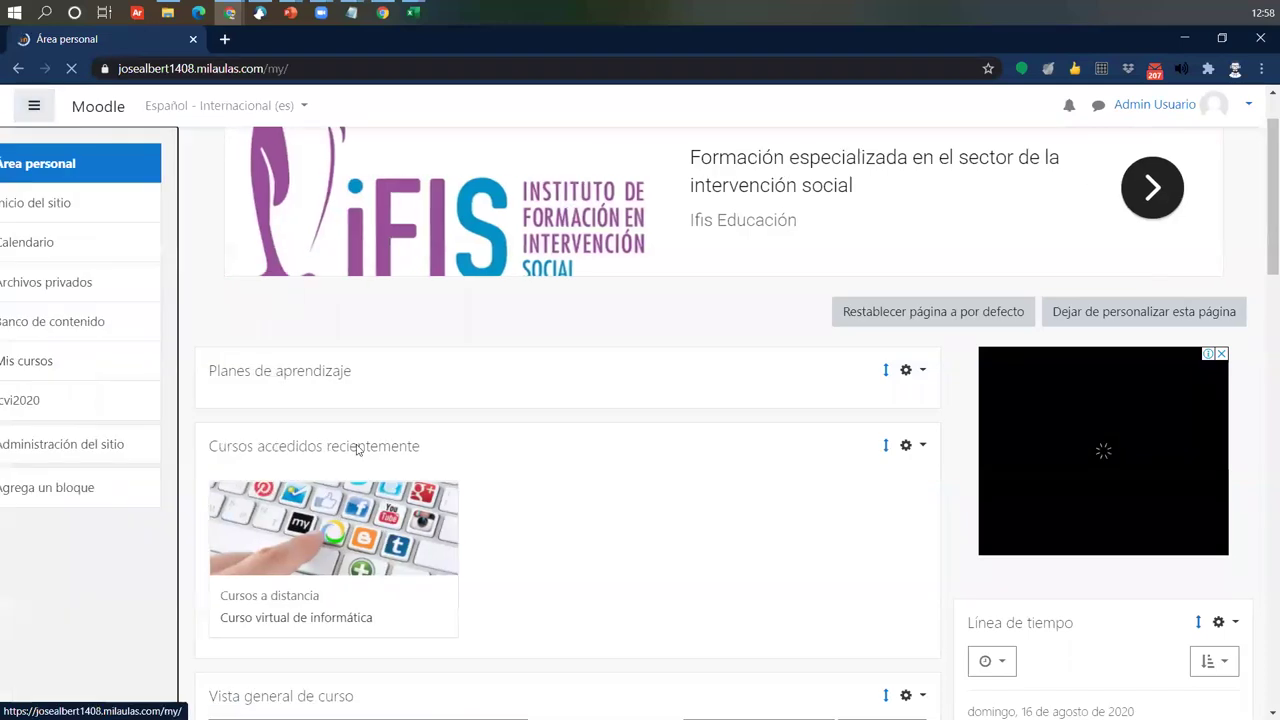
left_click(338, 617)
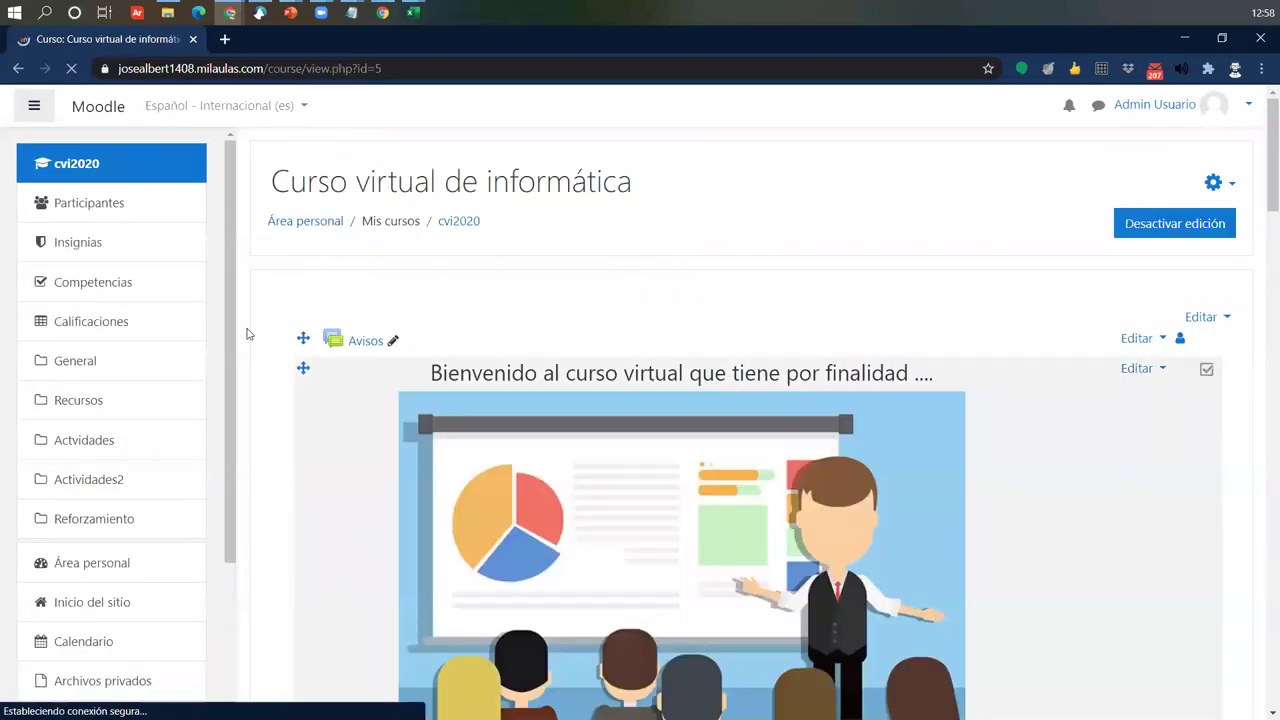
left_click(130, 190)
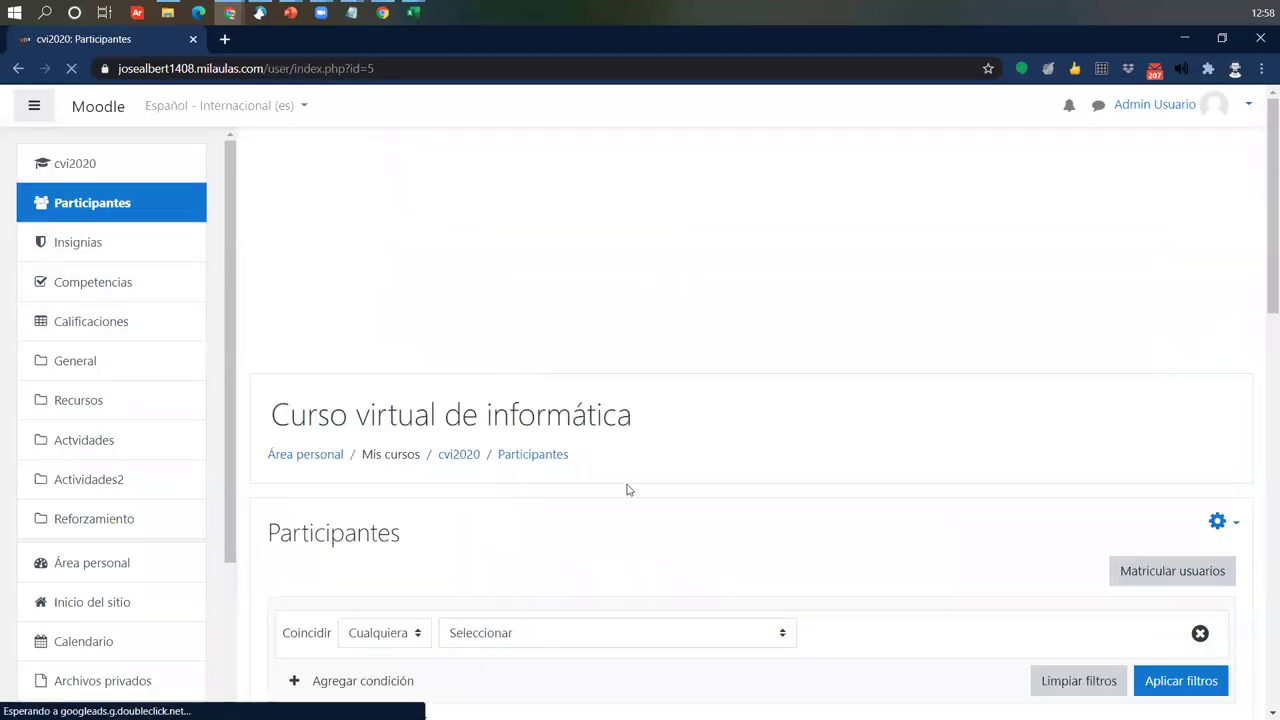
scroll(628, 490, "down", 6)
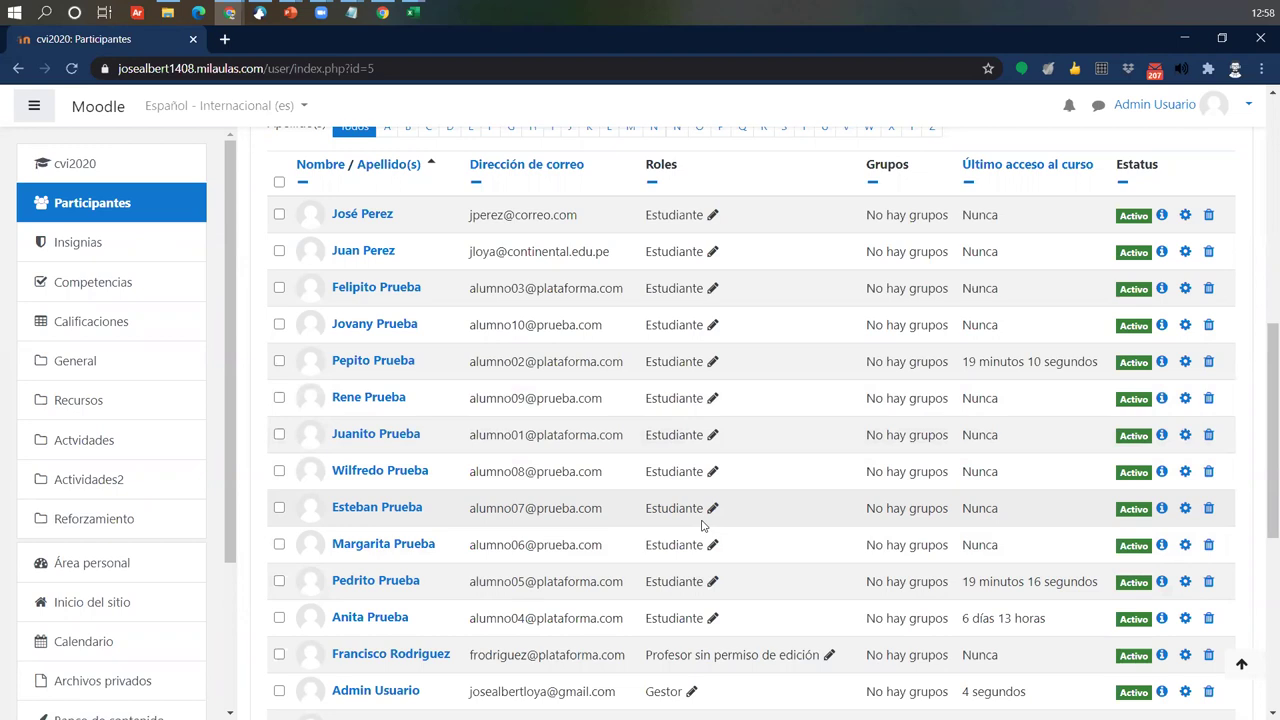
scroll(702, 524, "down", 3)
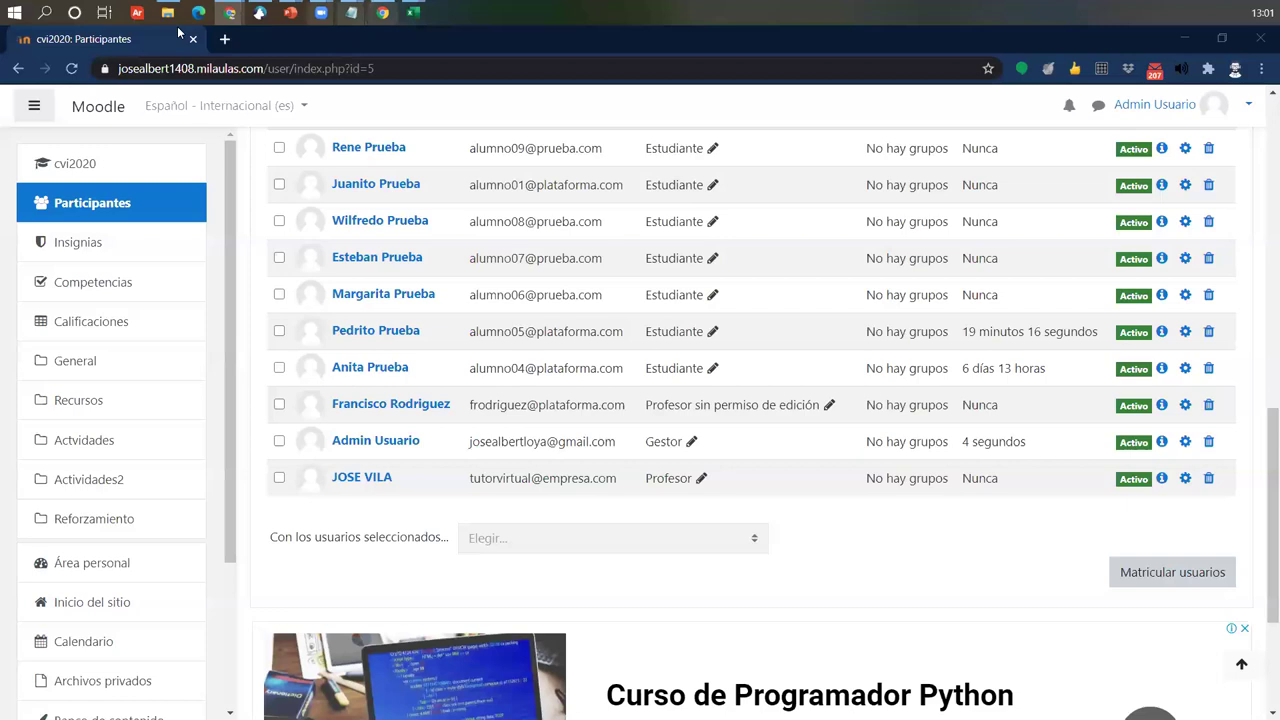
Step: Bring the Universidad Continental YouTube channel forward and copy its Vídeos page URL
mouse_move(230, 12)
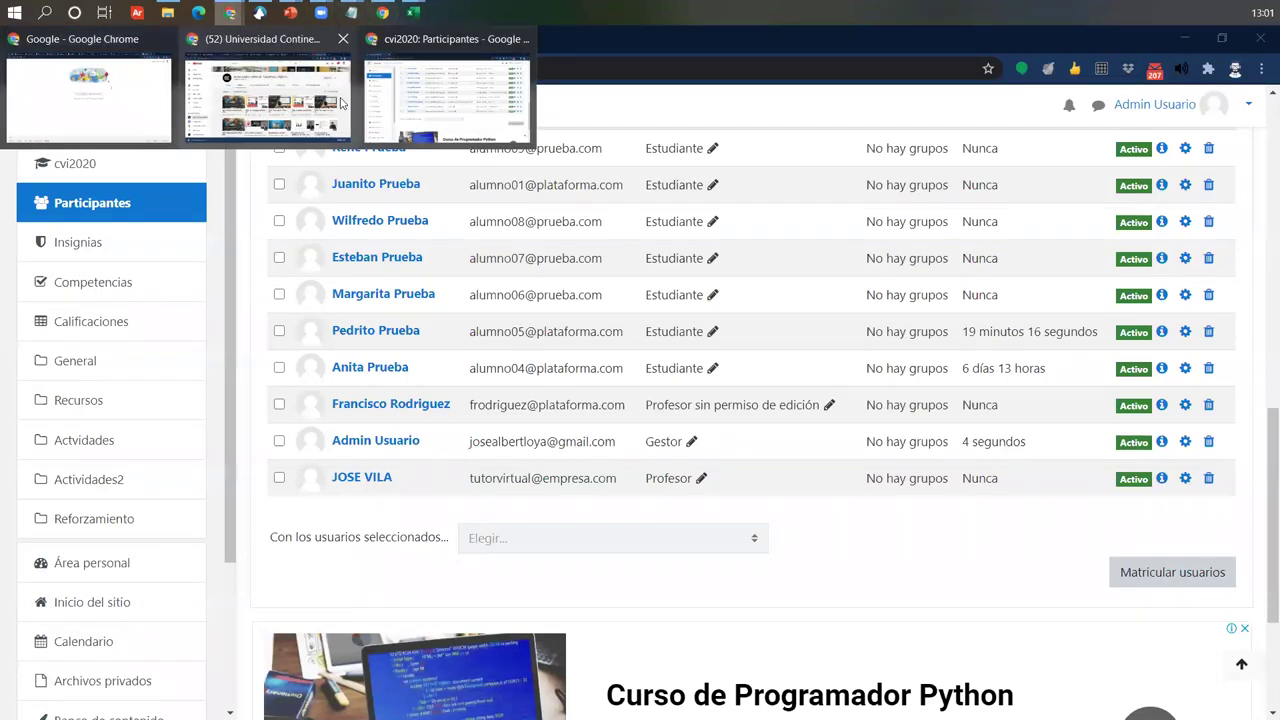
left_click(258, 118)
left_click(530, 68)
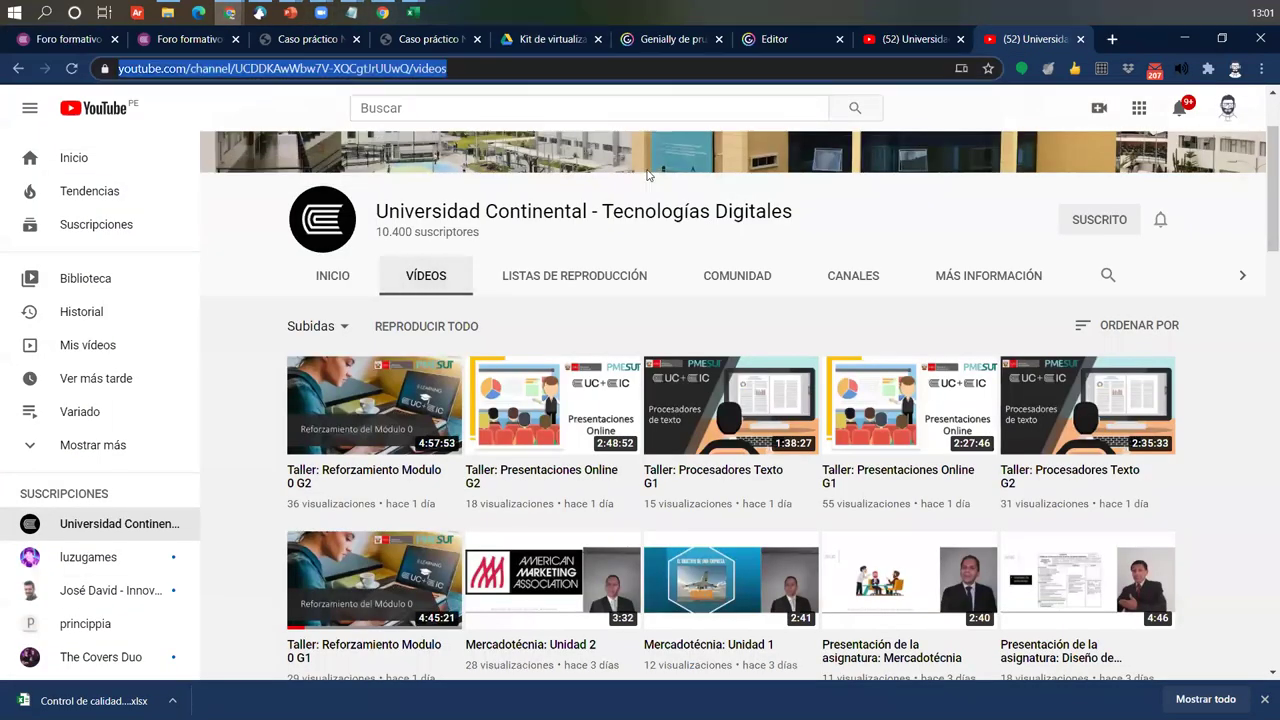
right_click(530, 68)
left_click(606, 182)
key("alt+Tab")
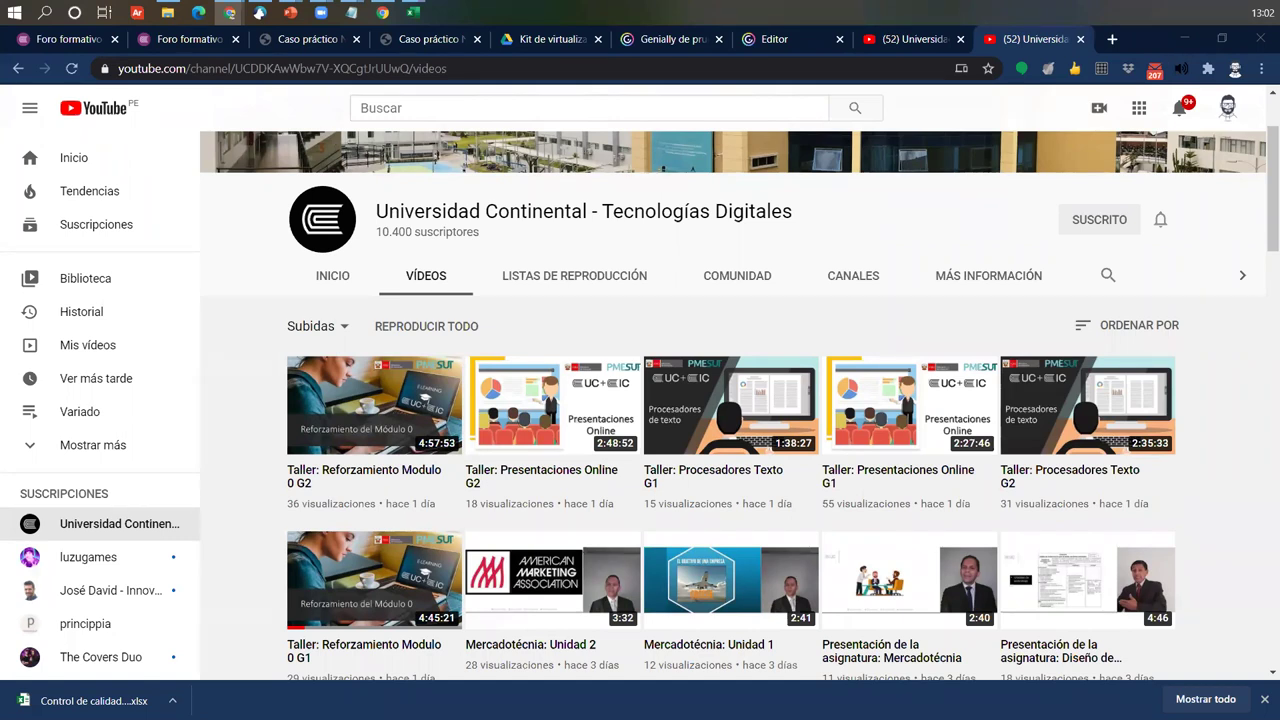
scroll(980, 560, "down", 1)
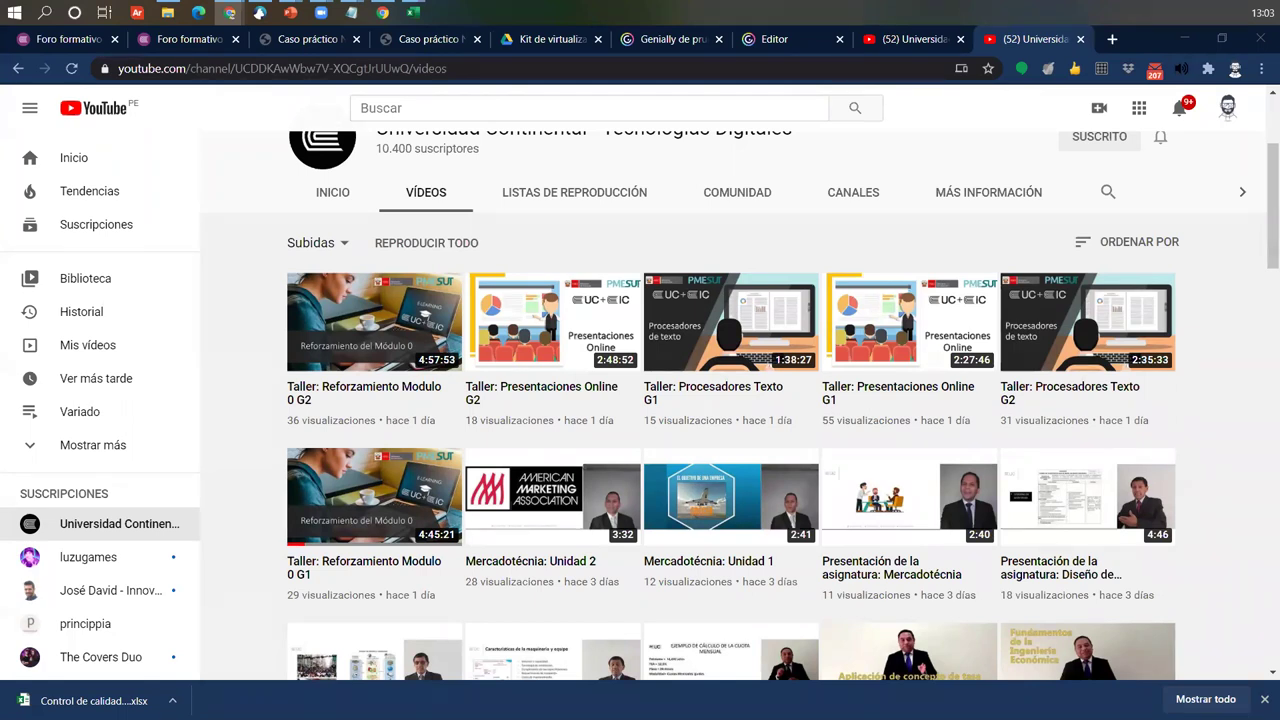
scroll(412, 344, "down", 2)
scroll(412, 344, "up", 2)
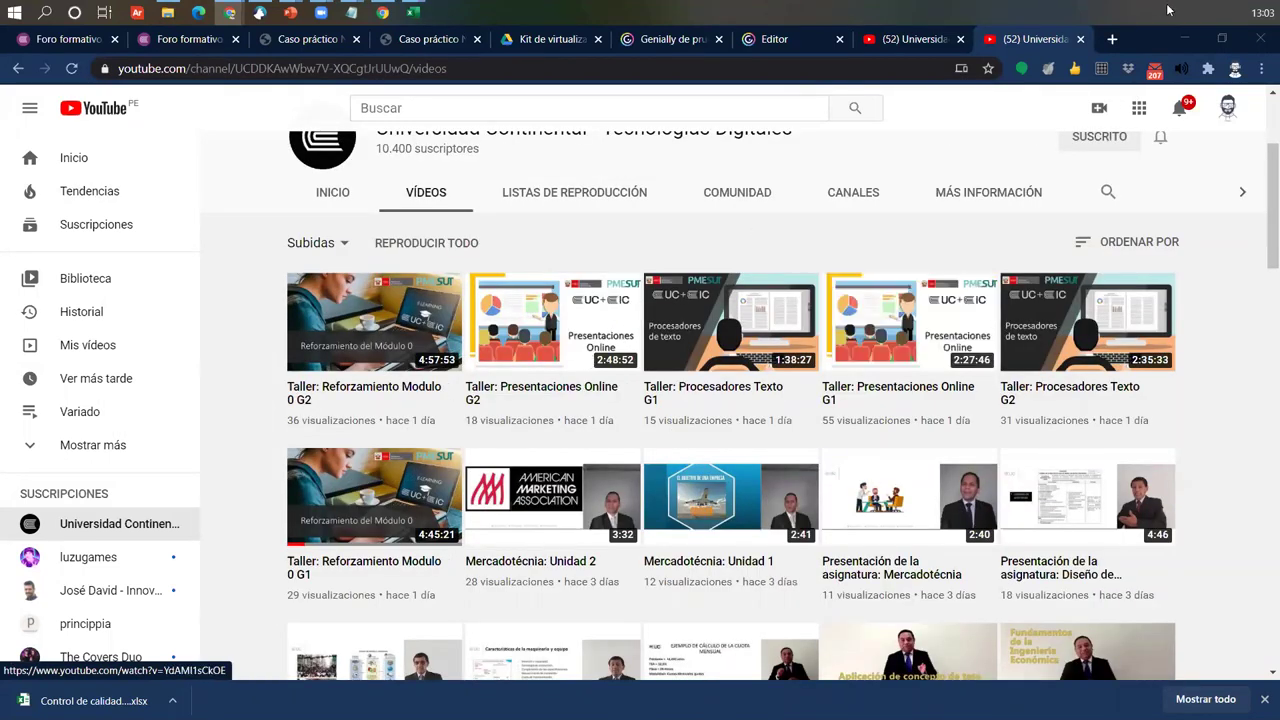
Step: Close the YouTube, Genially, case study and both forum tabs, keeping a new Google tab
left_click(1078, 43)
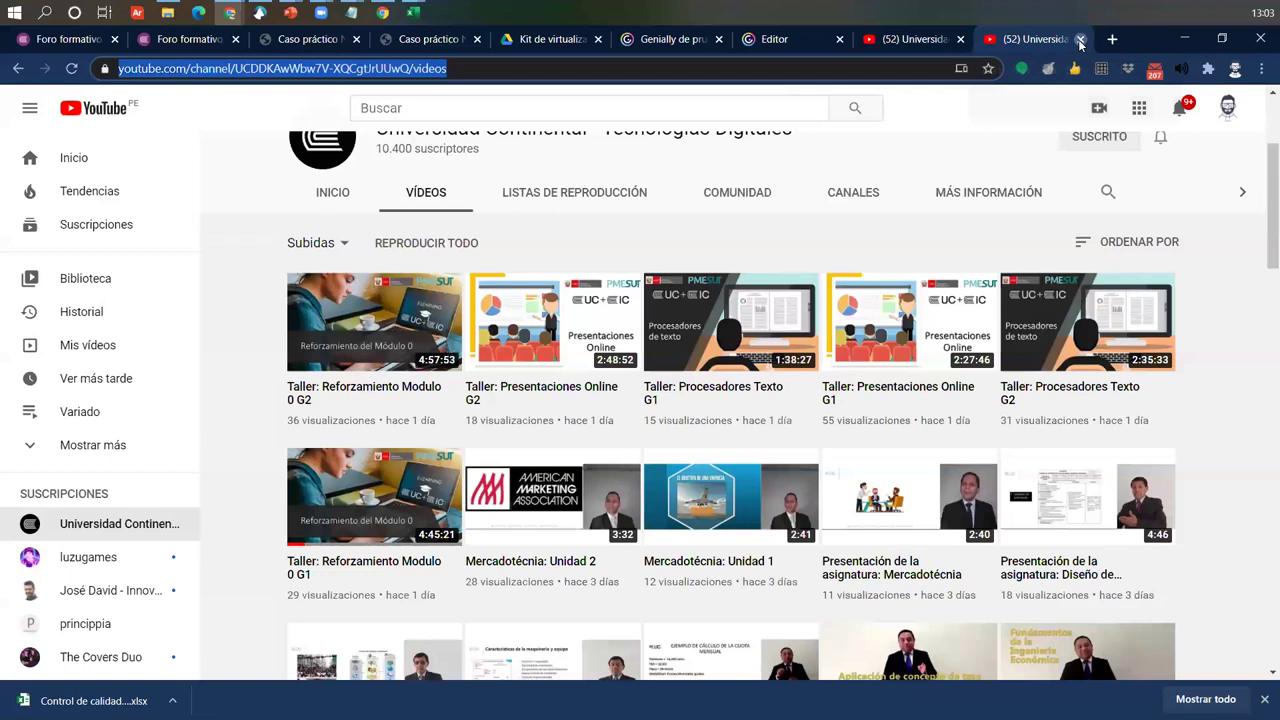
left_click(1080, 40)
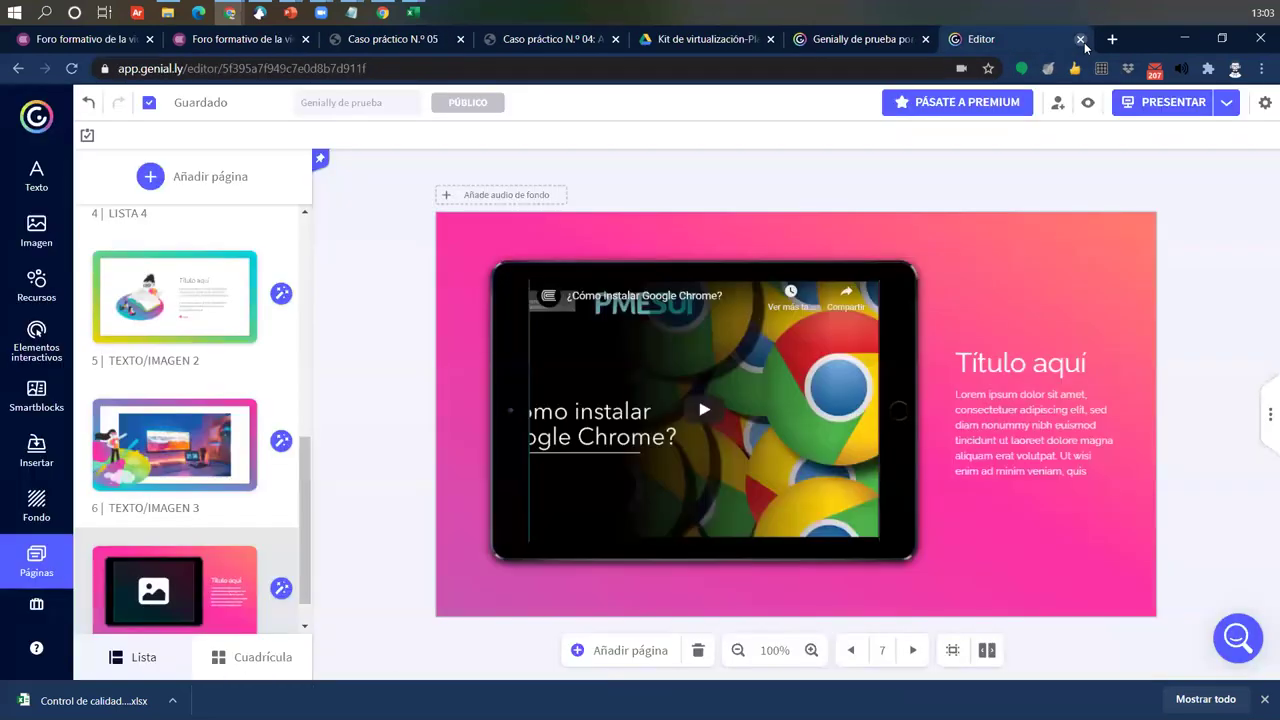
left_click(1080, 40)
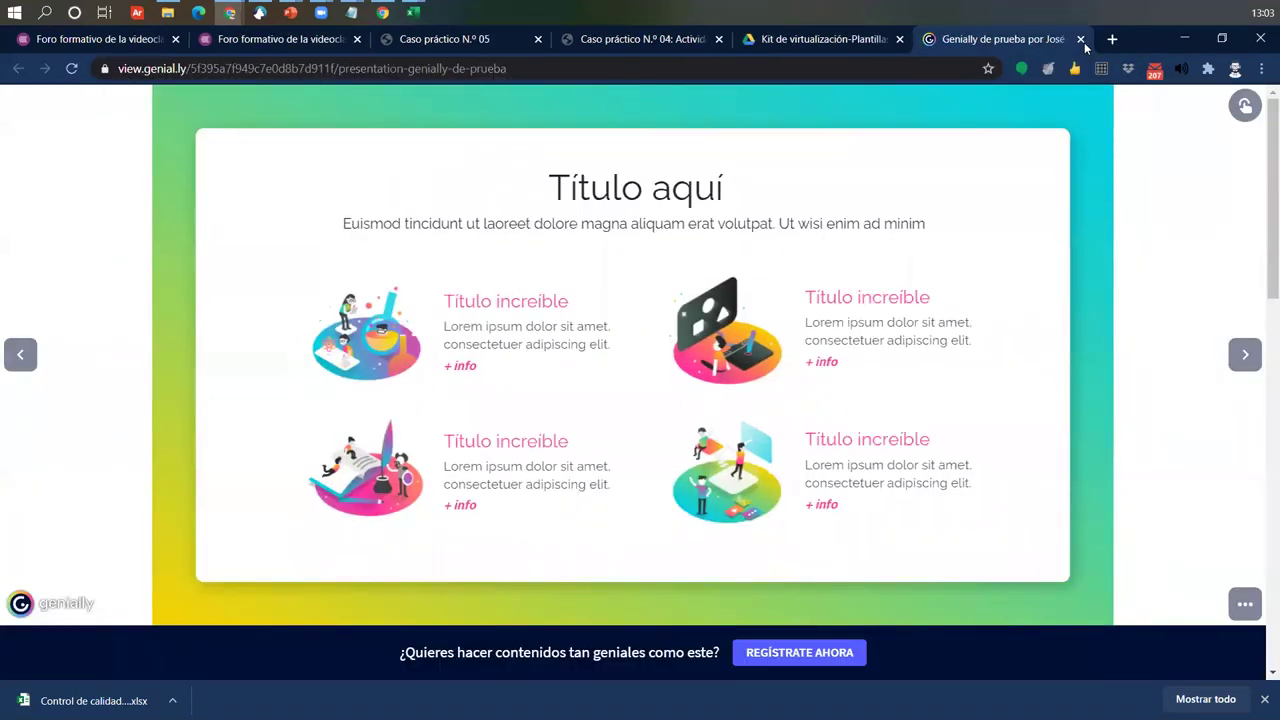
left_click(1052, 40)
key("ctrl+w")
key("ctrl+w")
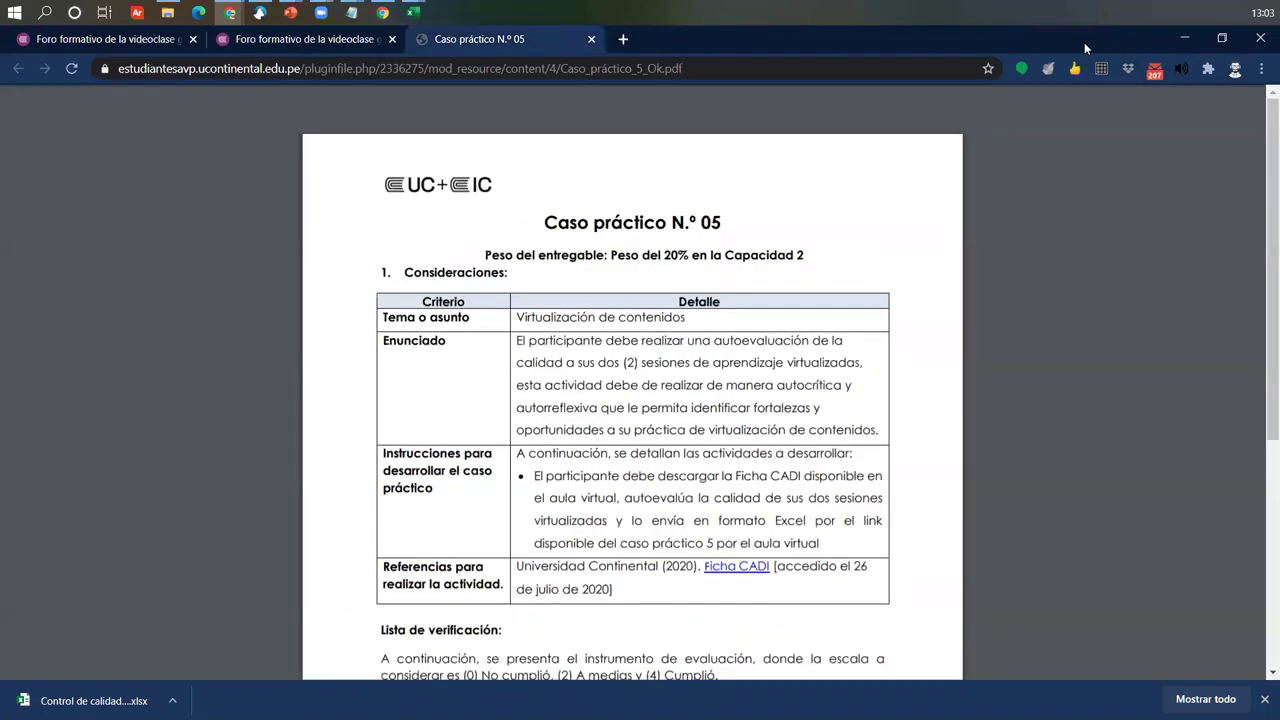
key("ctrl+w")
left_click(424, 39)
left_click(392, 39)
left_click(193, 39)
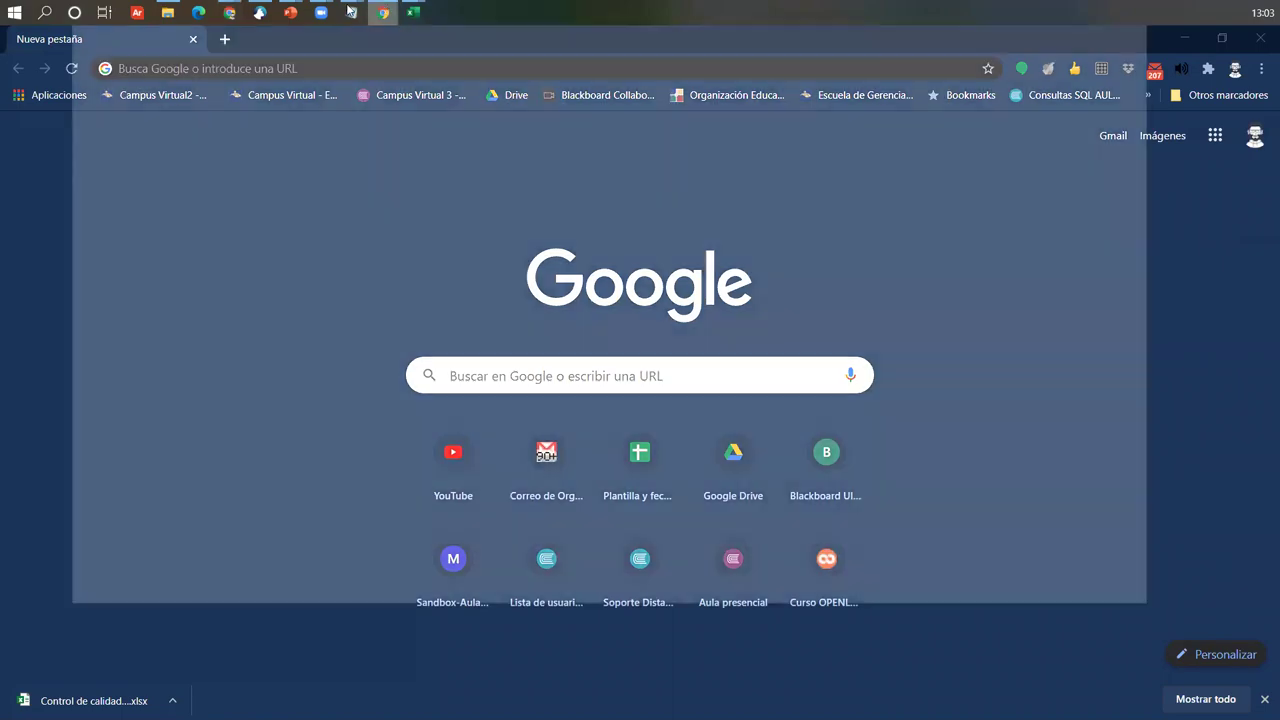
Step: Close the Prezi and Moodle participants windows, leaving the new Google tab window in front
left_click(350, 10)
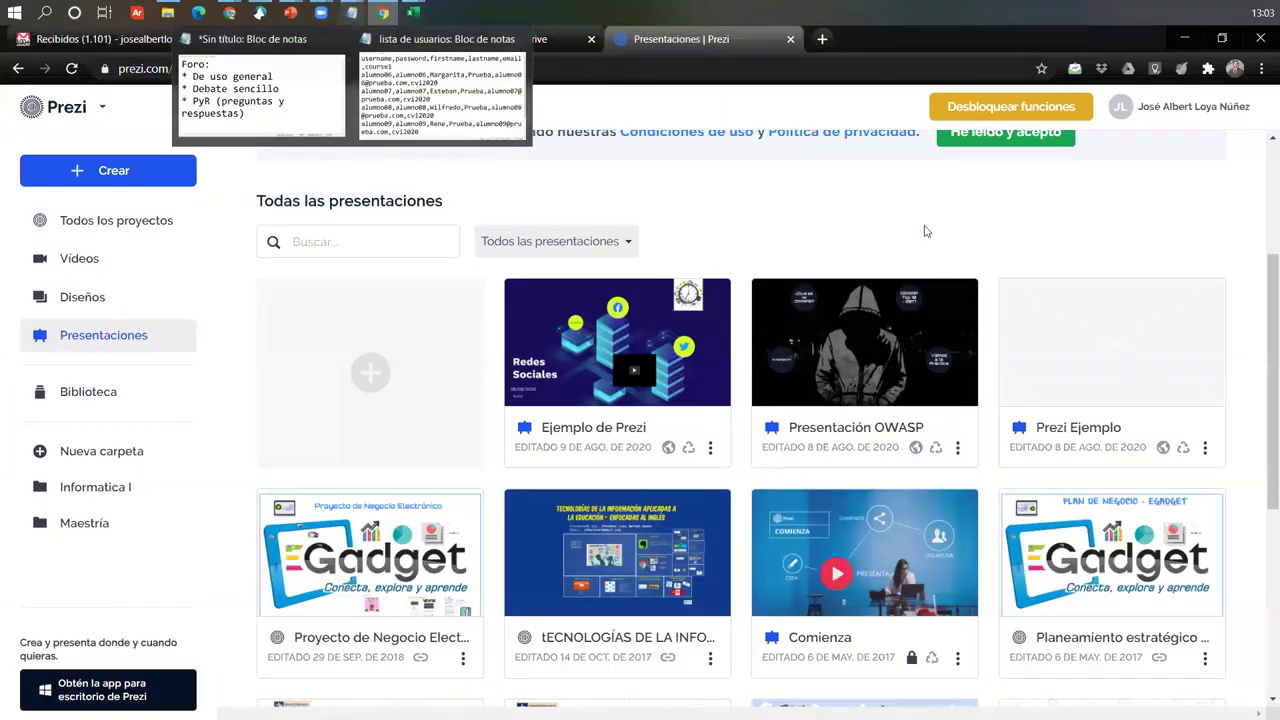
key("ctrl+w")
key("ctrl+w")
key("ctrl+w")
key("ctrl+w")
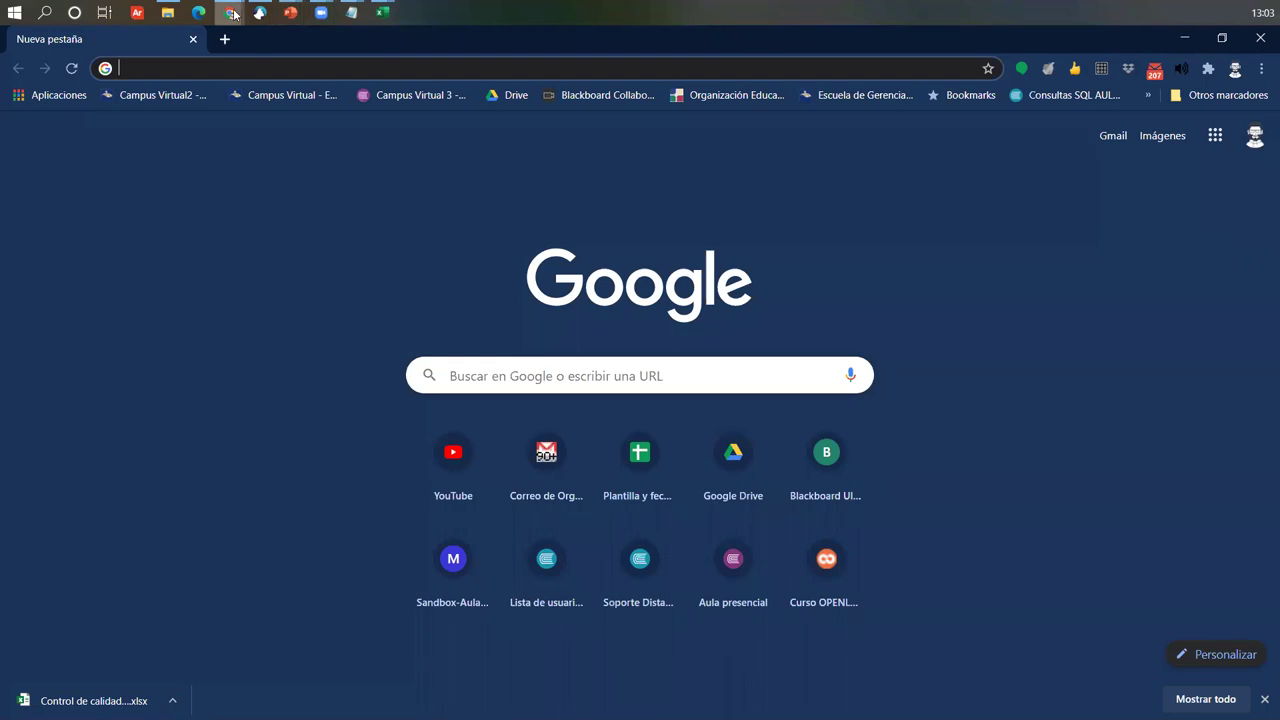
mouse_move(230, 12)
left_click(453, 102)
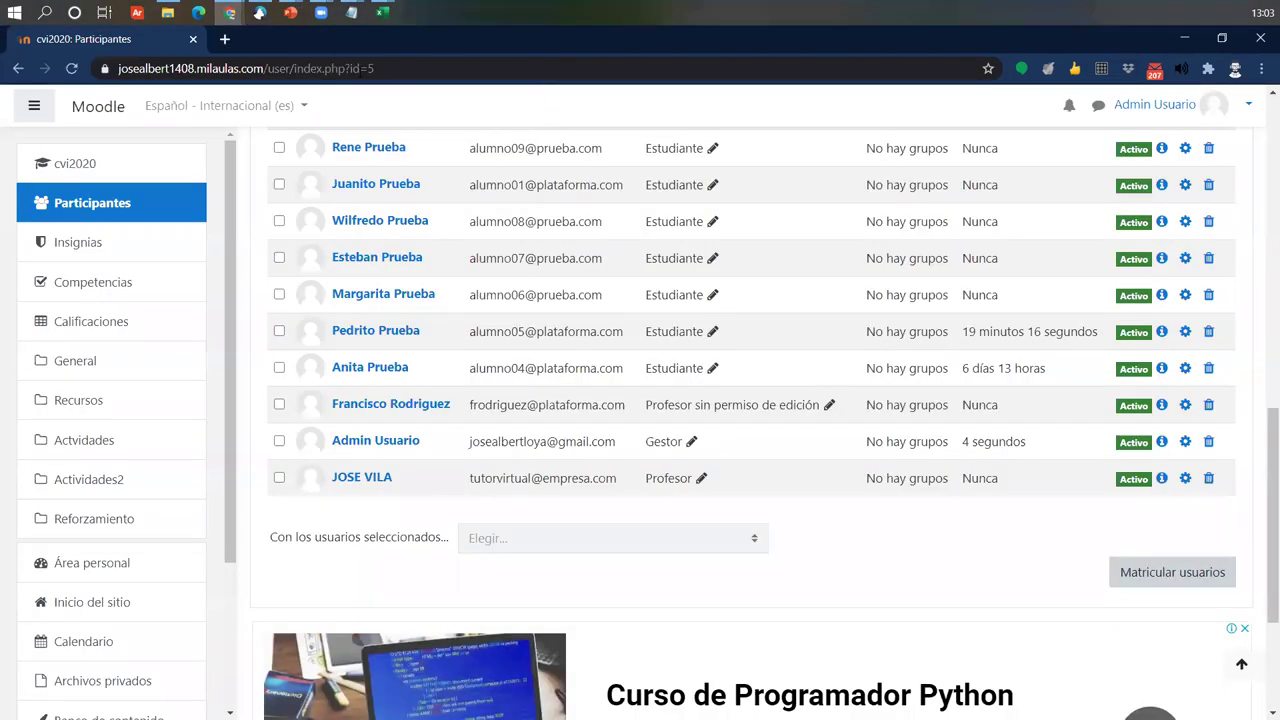
key("ctrl+w")
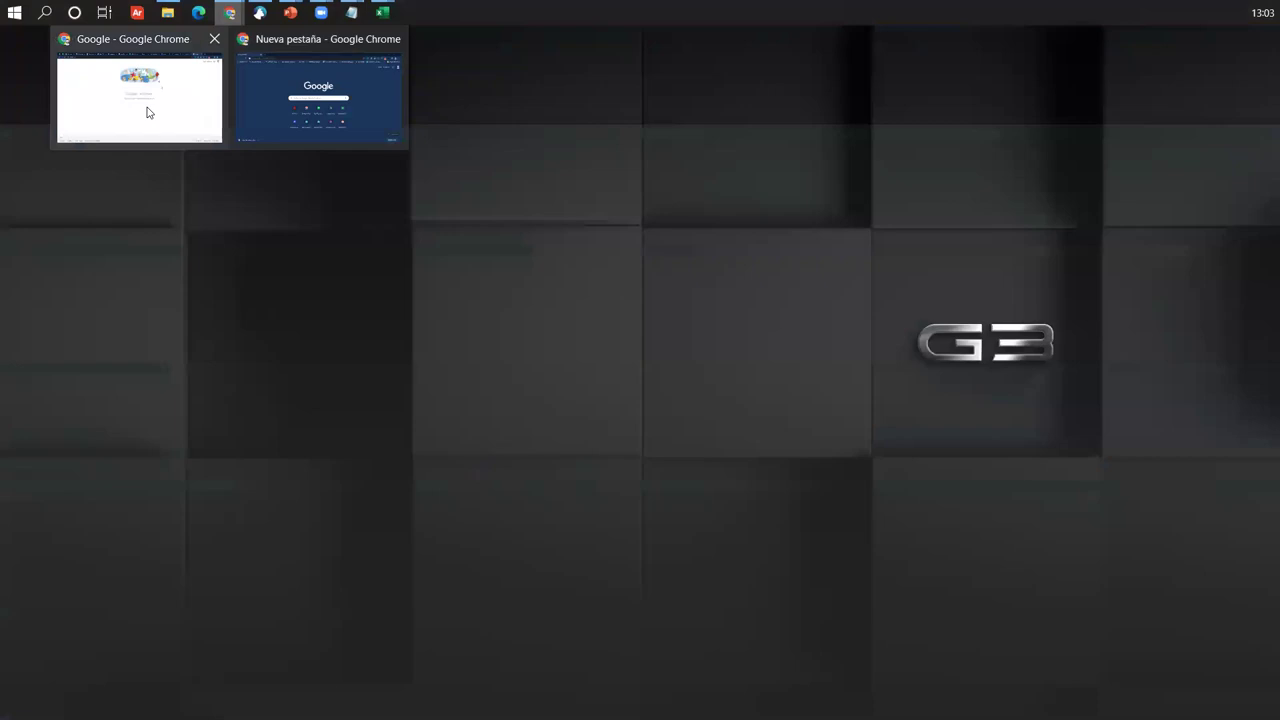
mouse_move(148, 108)
left_click(366, 106)
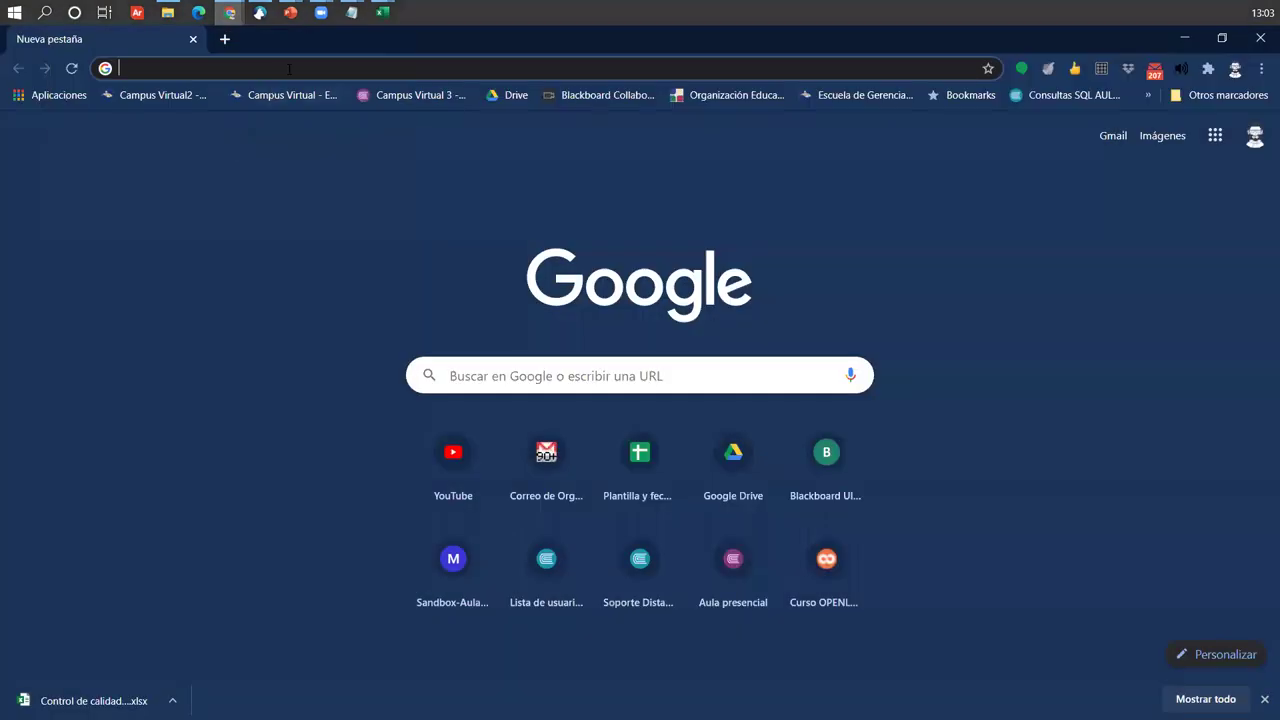
left_click(292, 67)
Step: Load the Moodle site's Área personal dashboard from the address bar
type("jo")
key("BackSpace")
type("osealbert1408.milaulas.com")
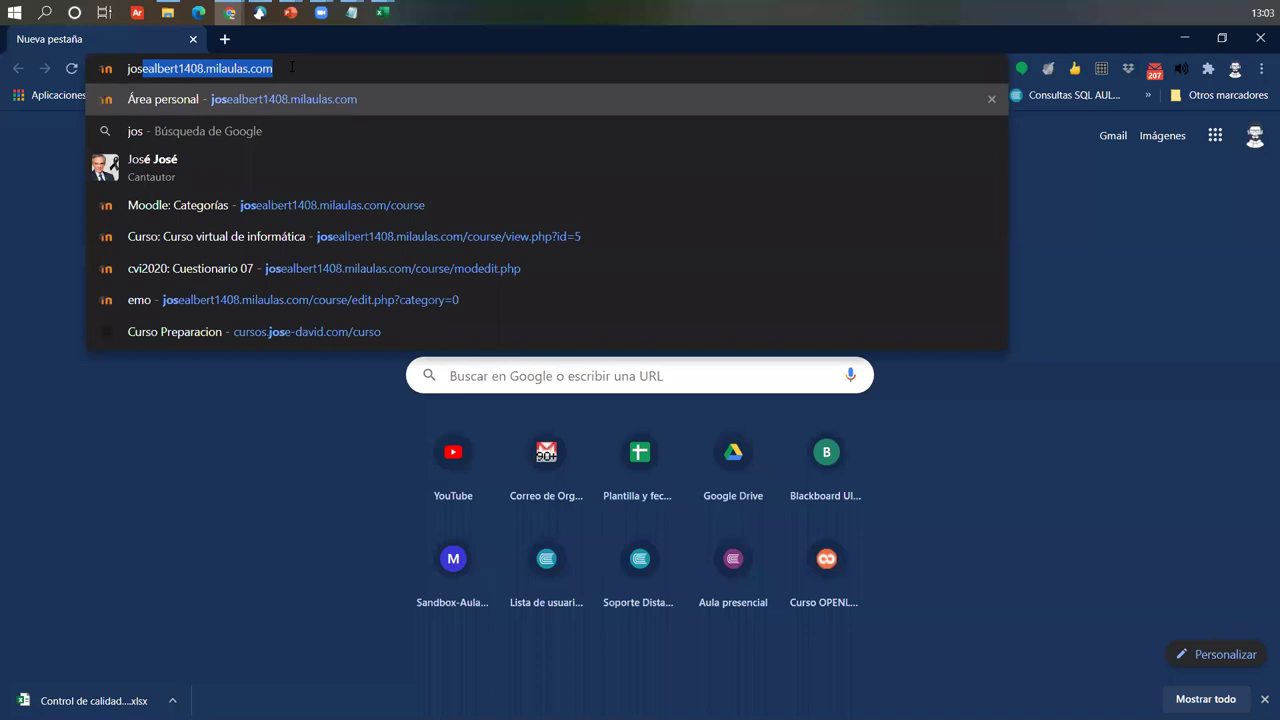
key("Return")
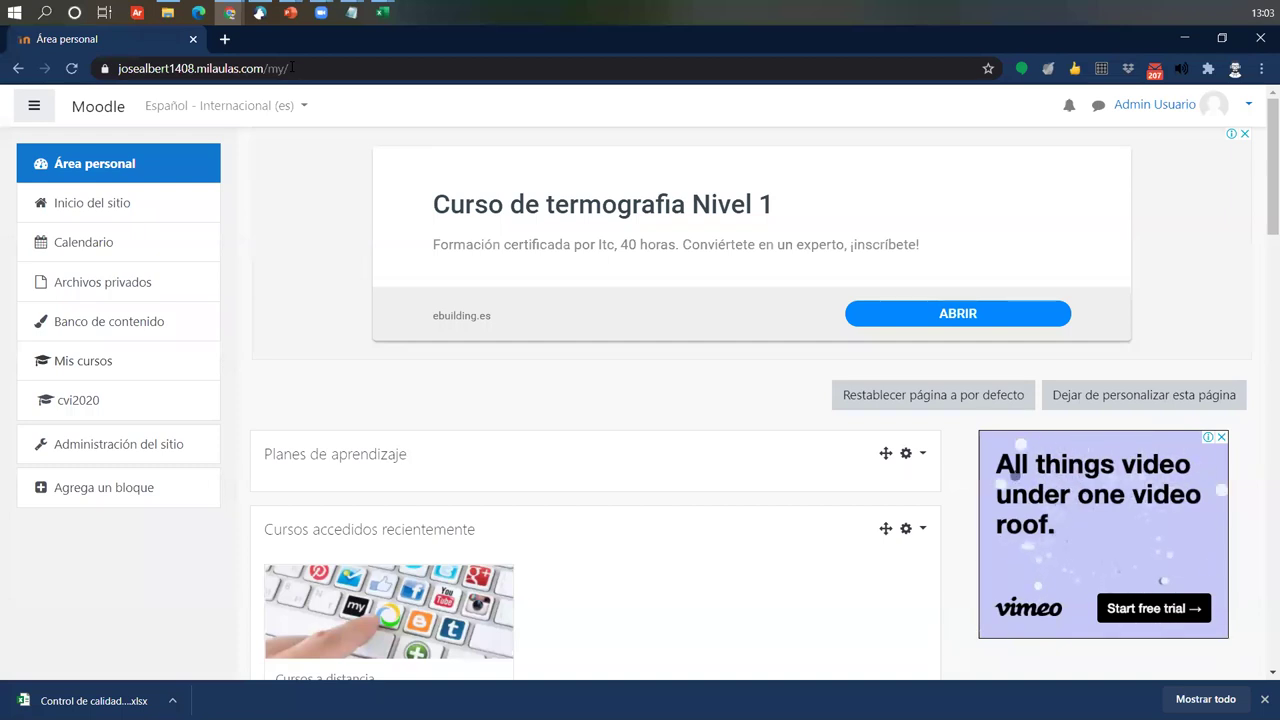
scroll(273, 519, "down", 3)
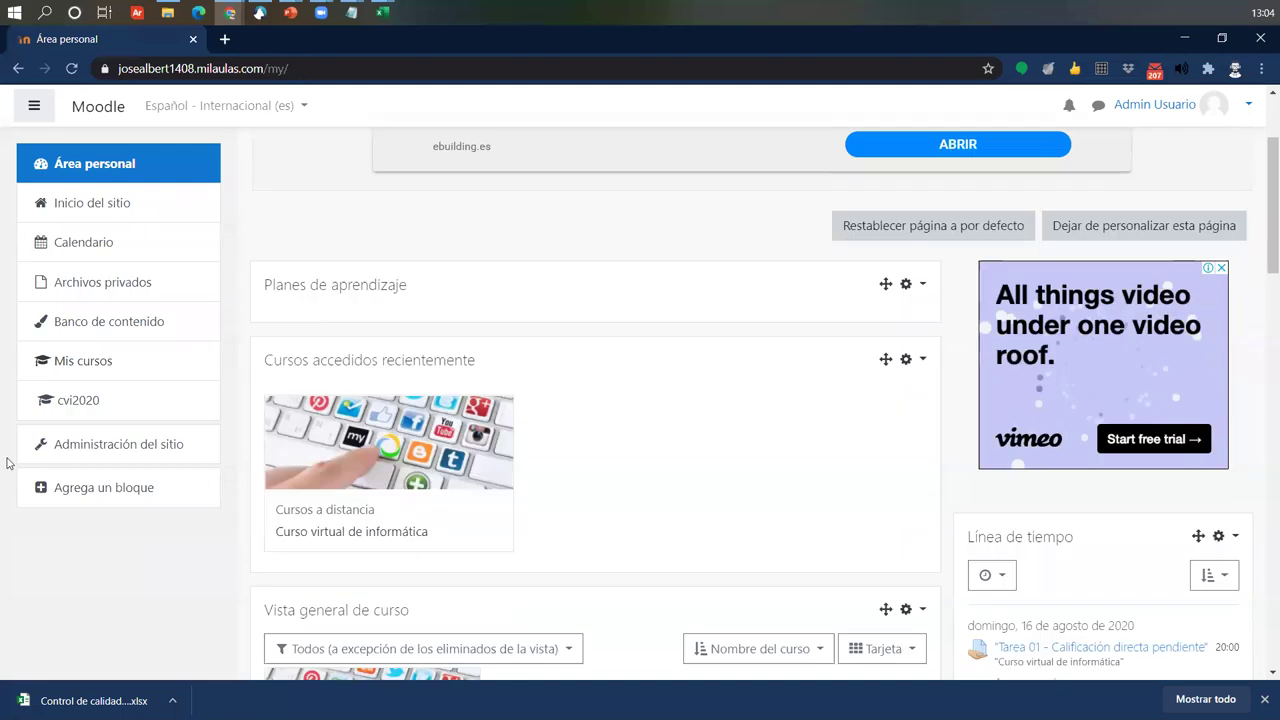
scroll(445, 487, "down", 2)
scroll(249, 160, "up", 2)
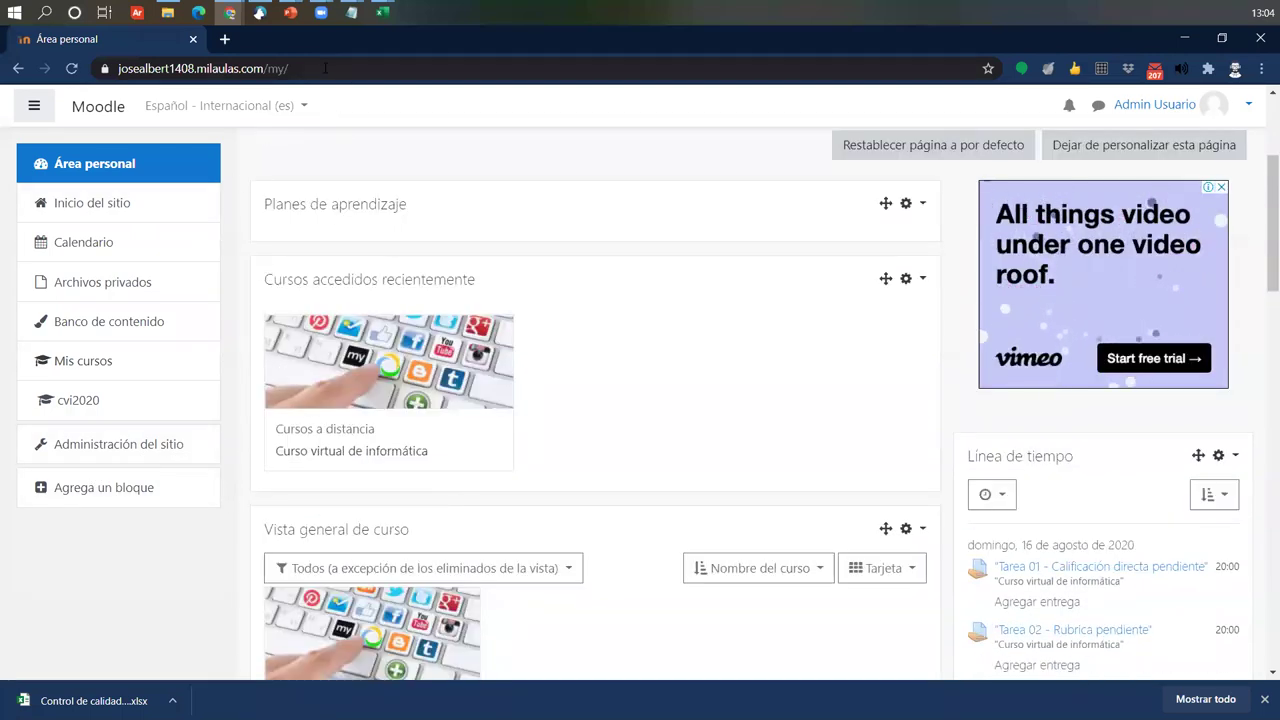
key("ctrl+l")
scroll(57, 350, "down", 2)
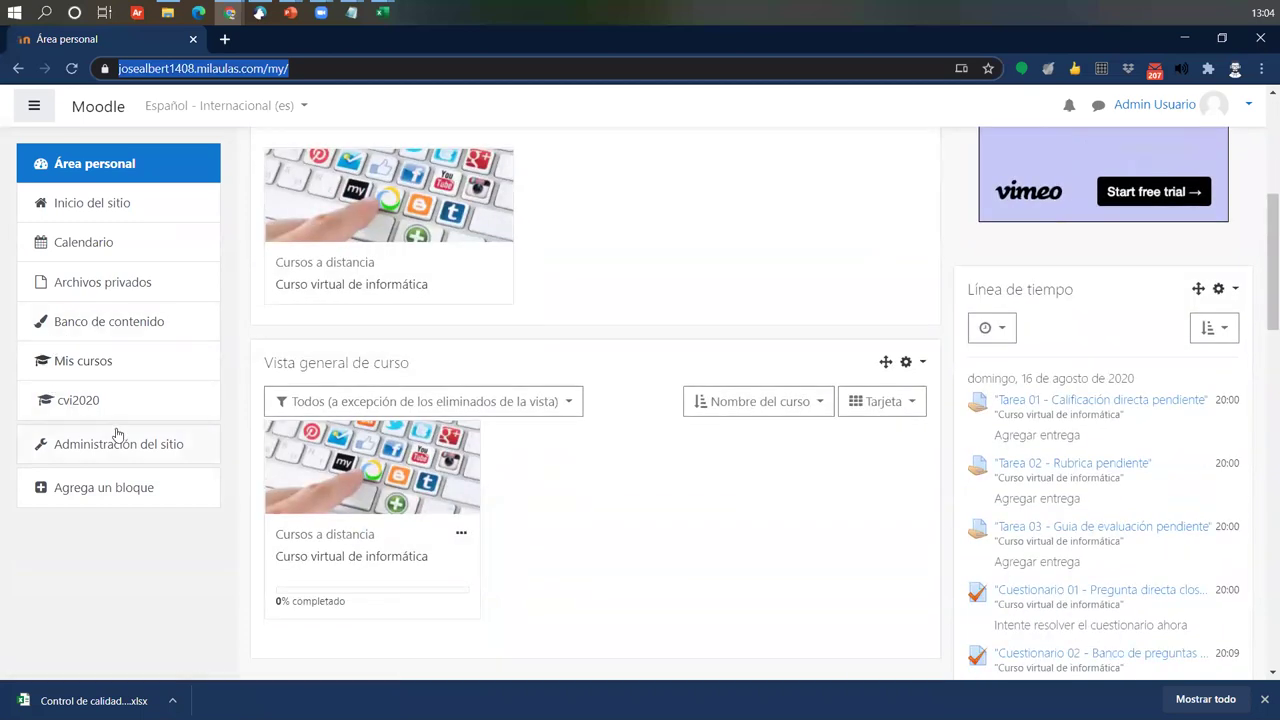
Step: Through Administrar cursos y categorías > Cursos virtuales, open the Herramientas digitales course page
left_click(95, 450)
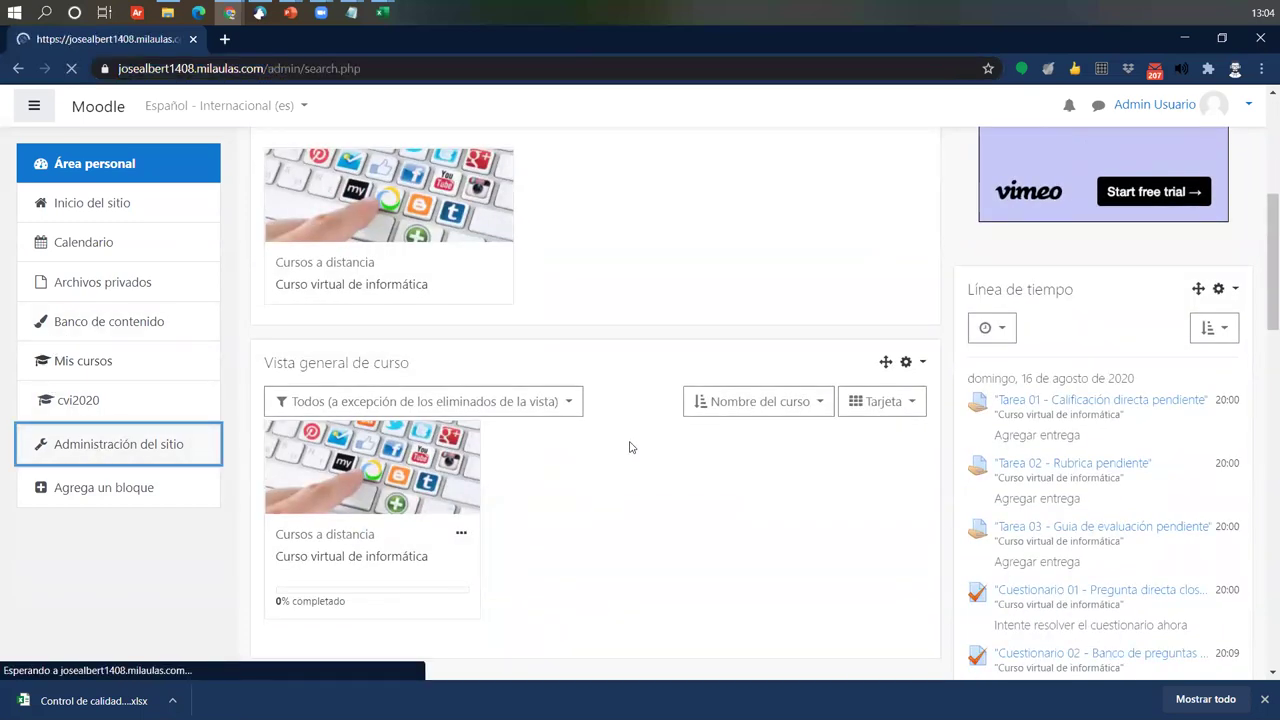
left_click(533, 372)
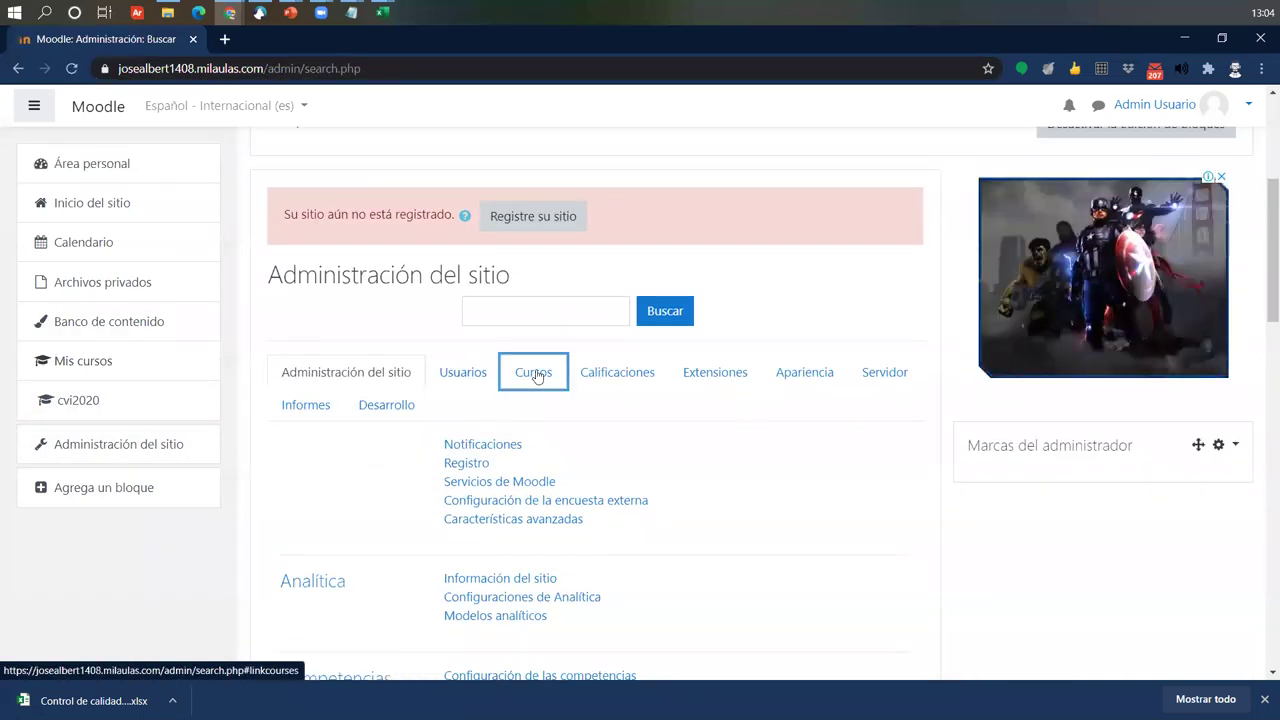
left_click(553, 282)
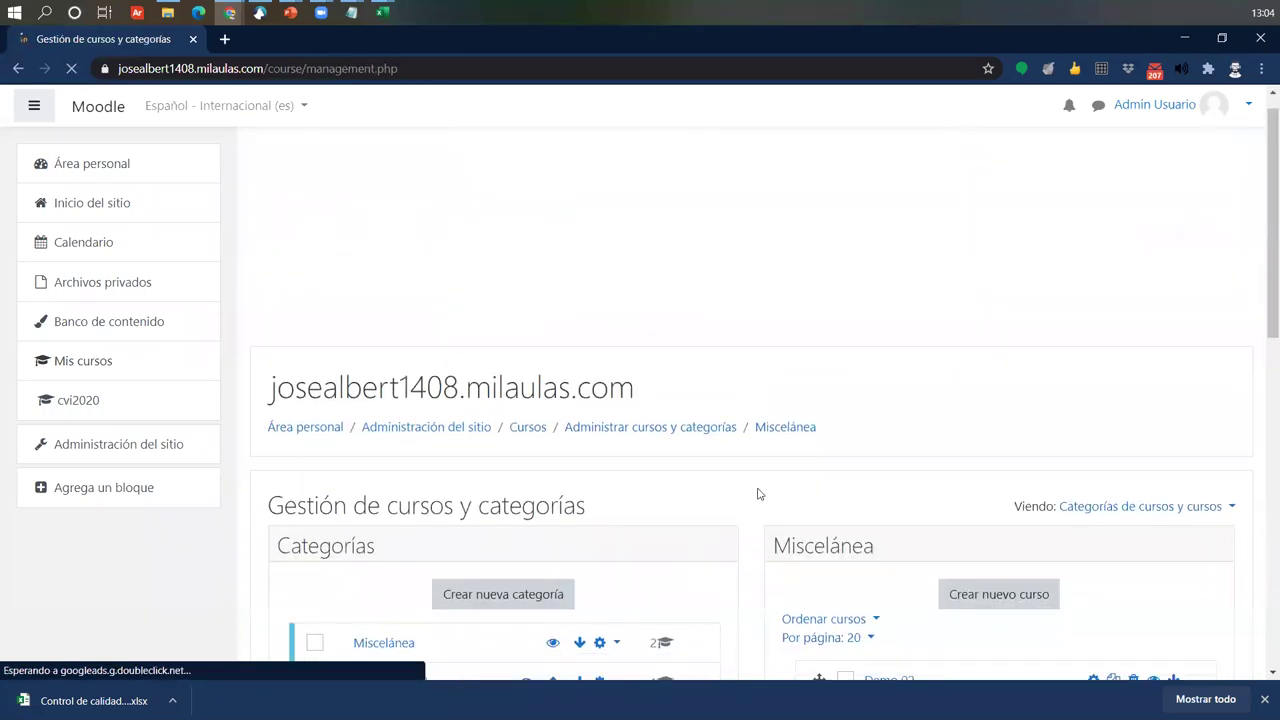
scroll(860, 460, "down", 3)
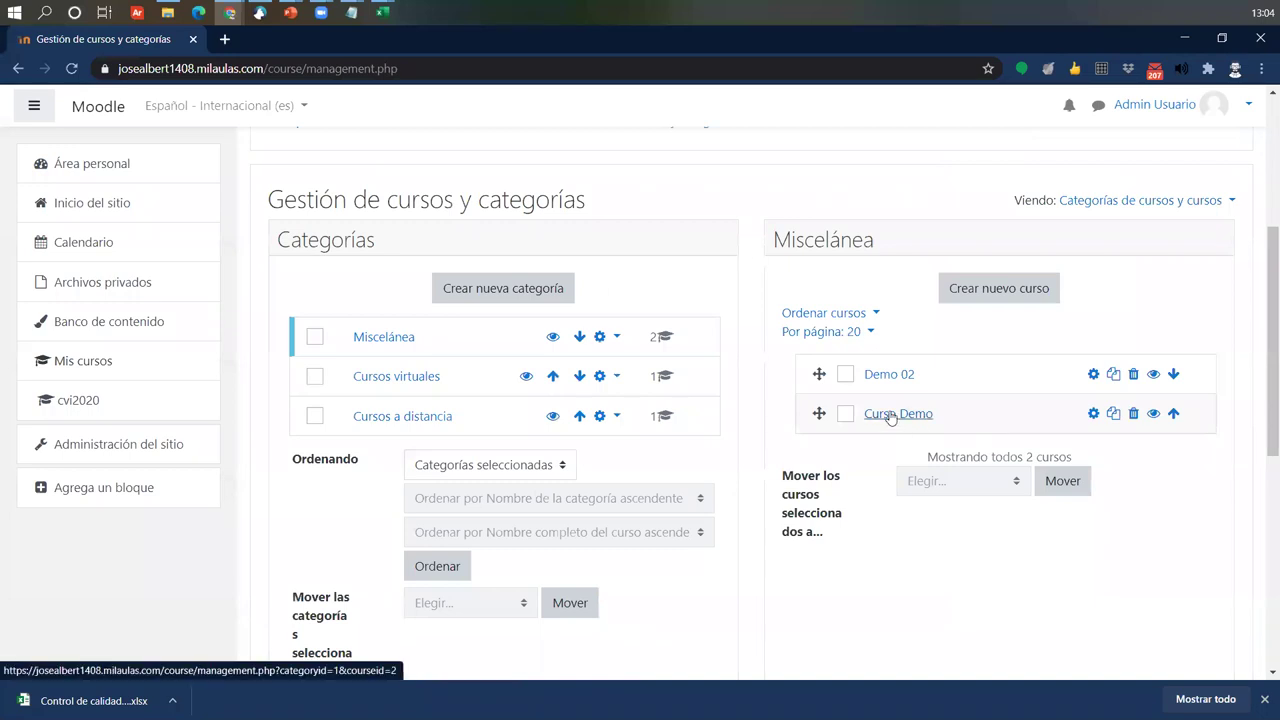
left_click(397, 384)
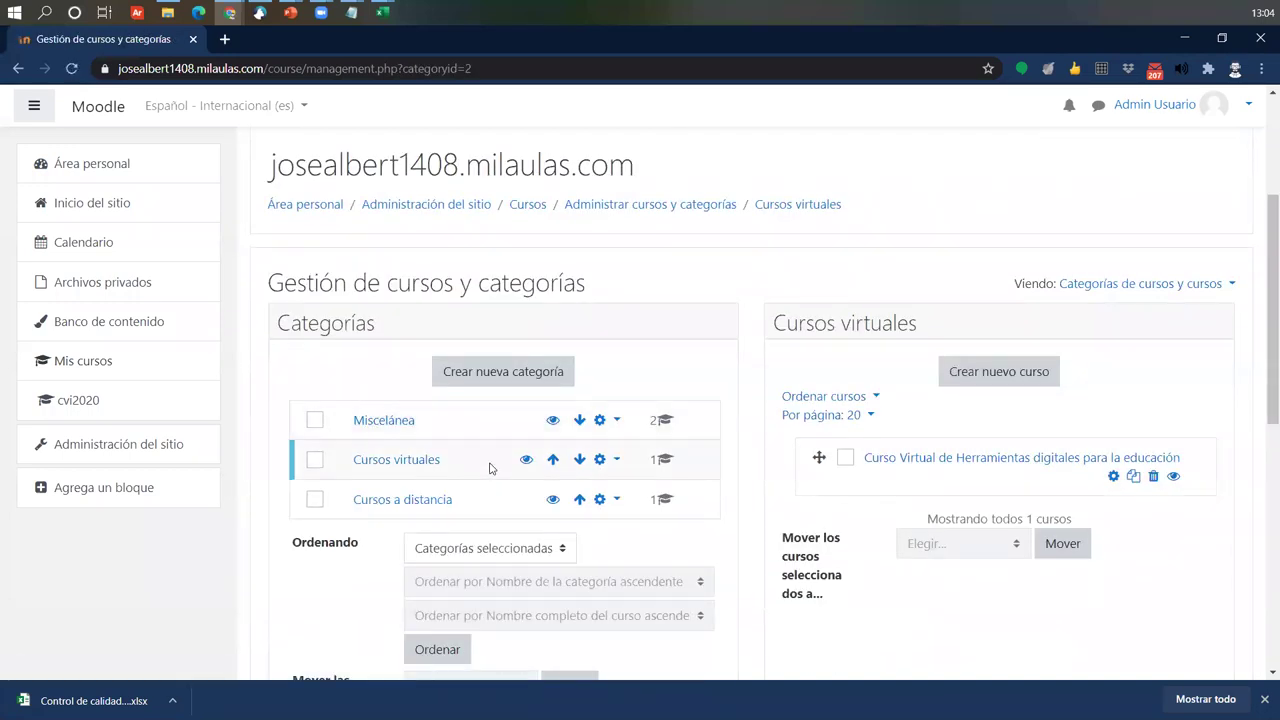
left_click(931, 462)
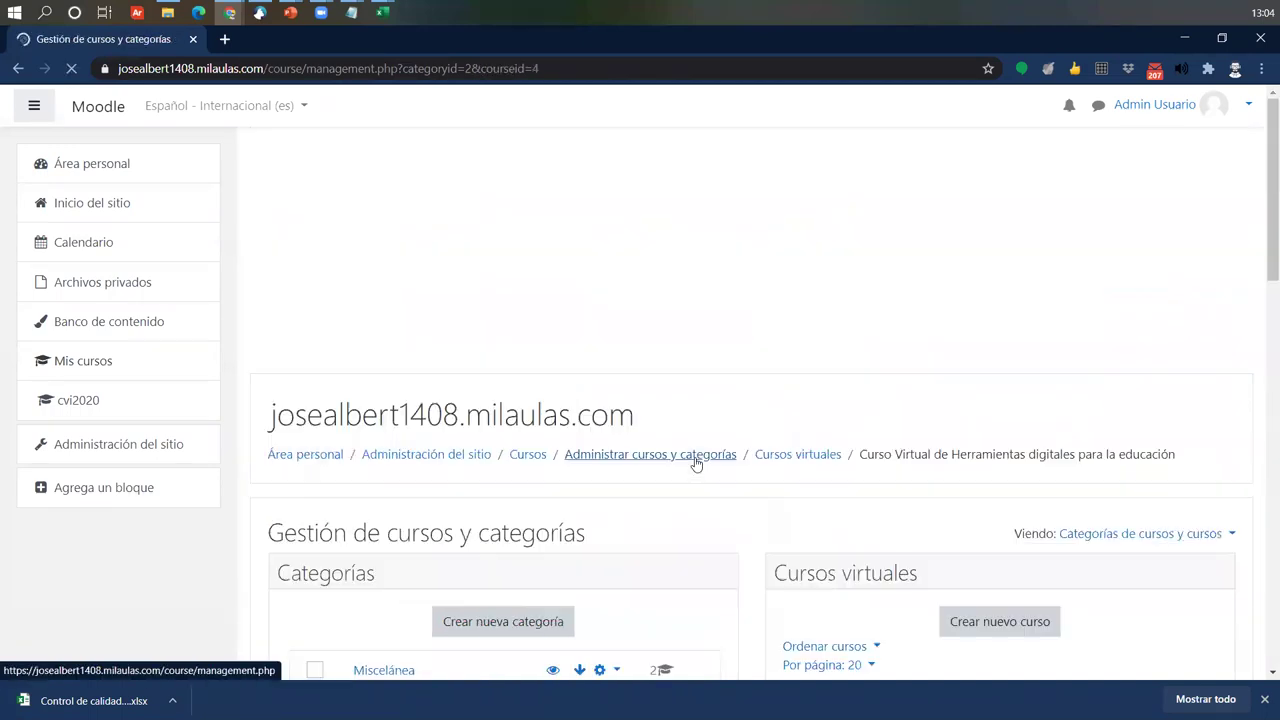
scroll(700, 556, "down", 6)
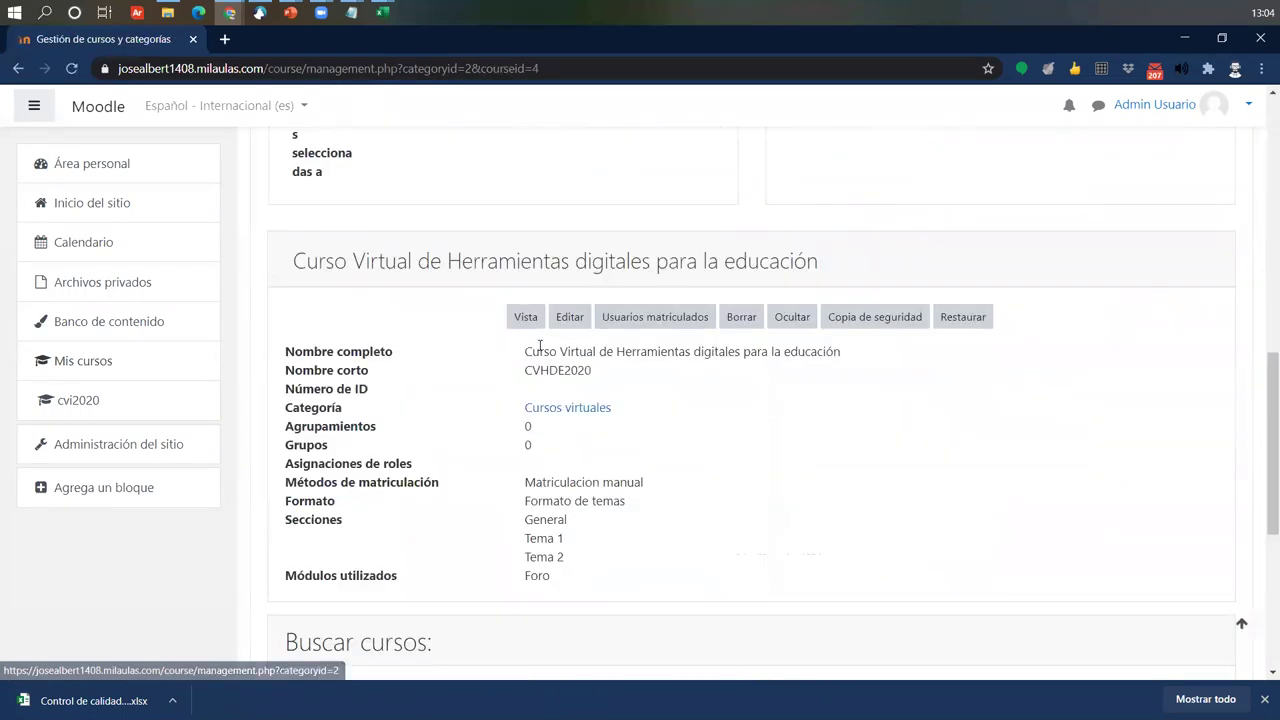
left_click(531, 318)
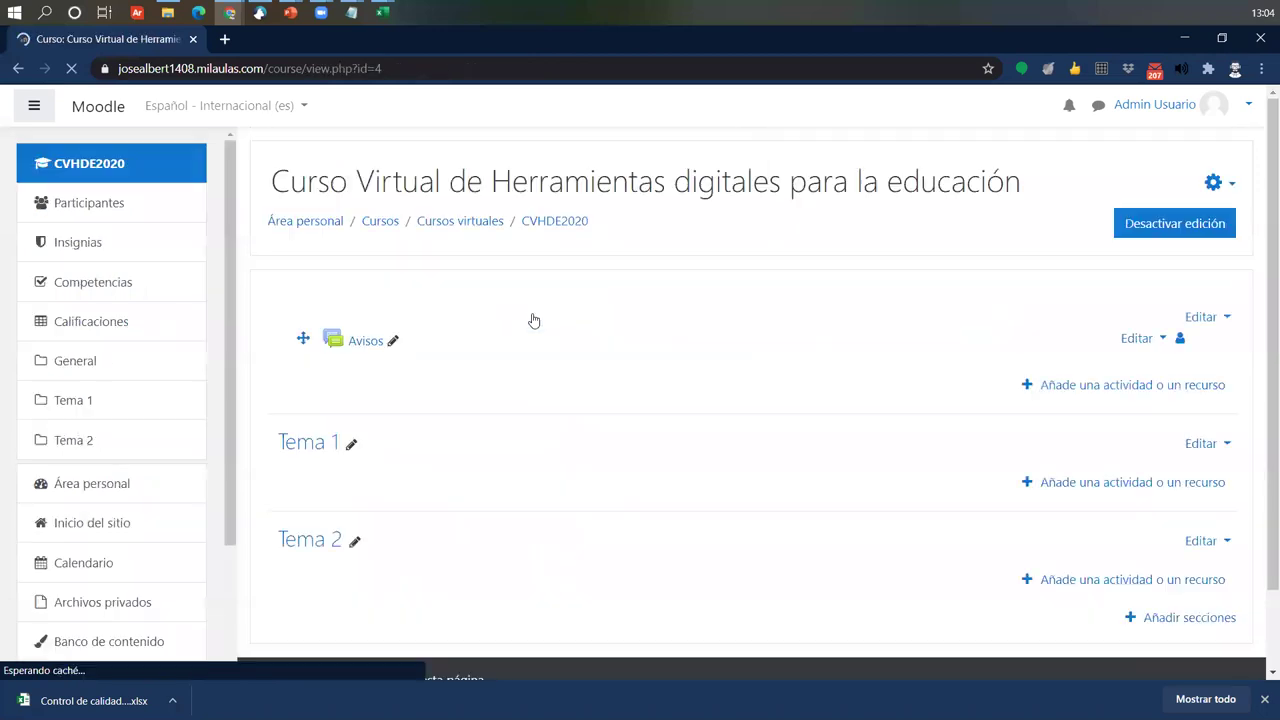
Step: Collapse the navigation drawer on the CVHDE2020 page and briefly check the lista de usuarios spreadsheet
scroll(1060, 372, "down", 2)
scroll(1070, 360, "up", 1)
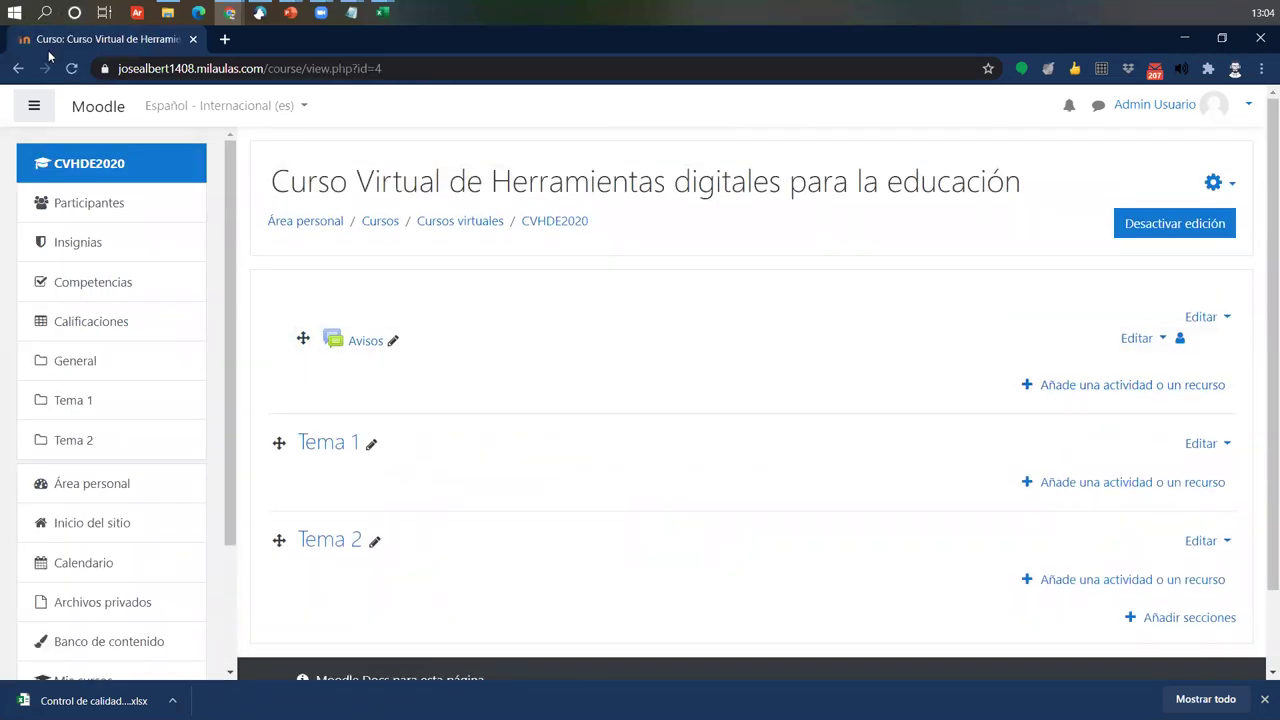
left_click(35, 110)
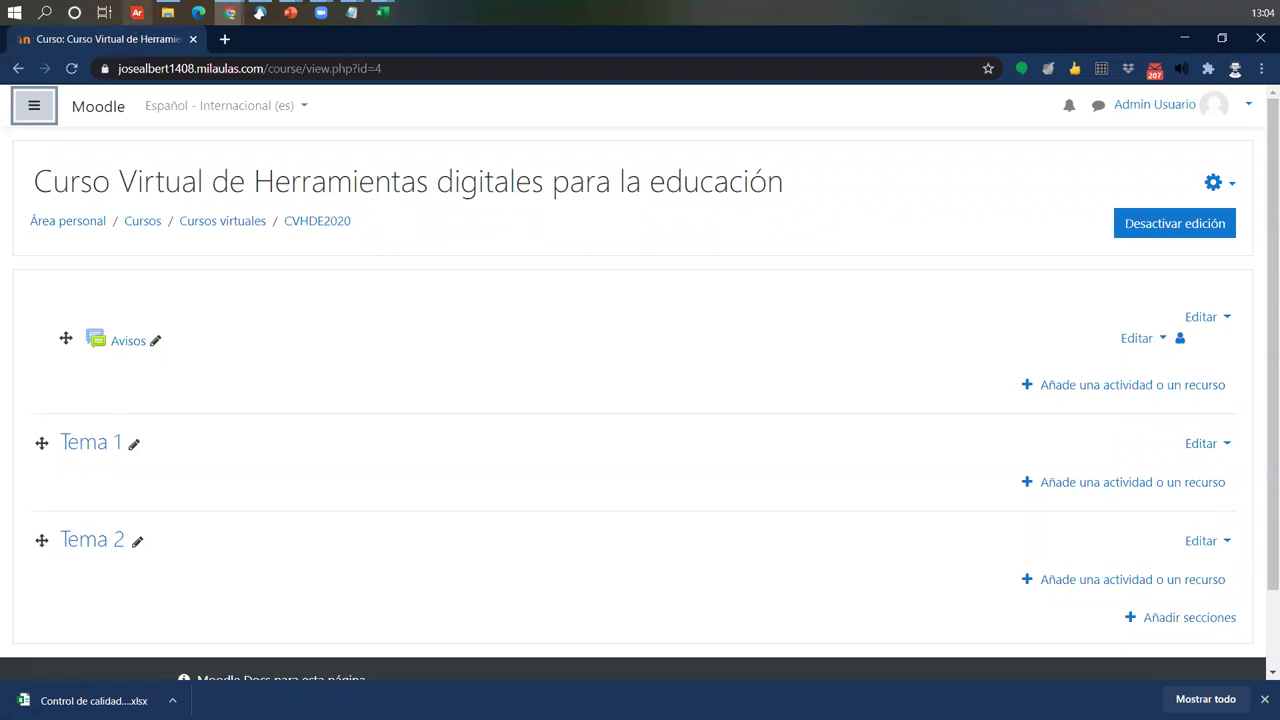
left_click(382, 12)
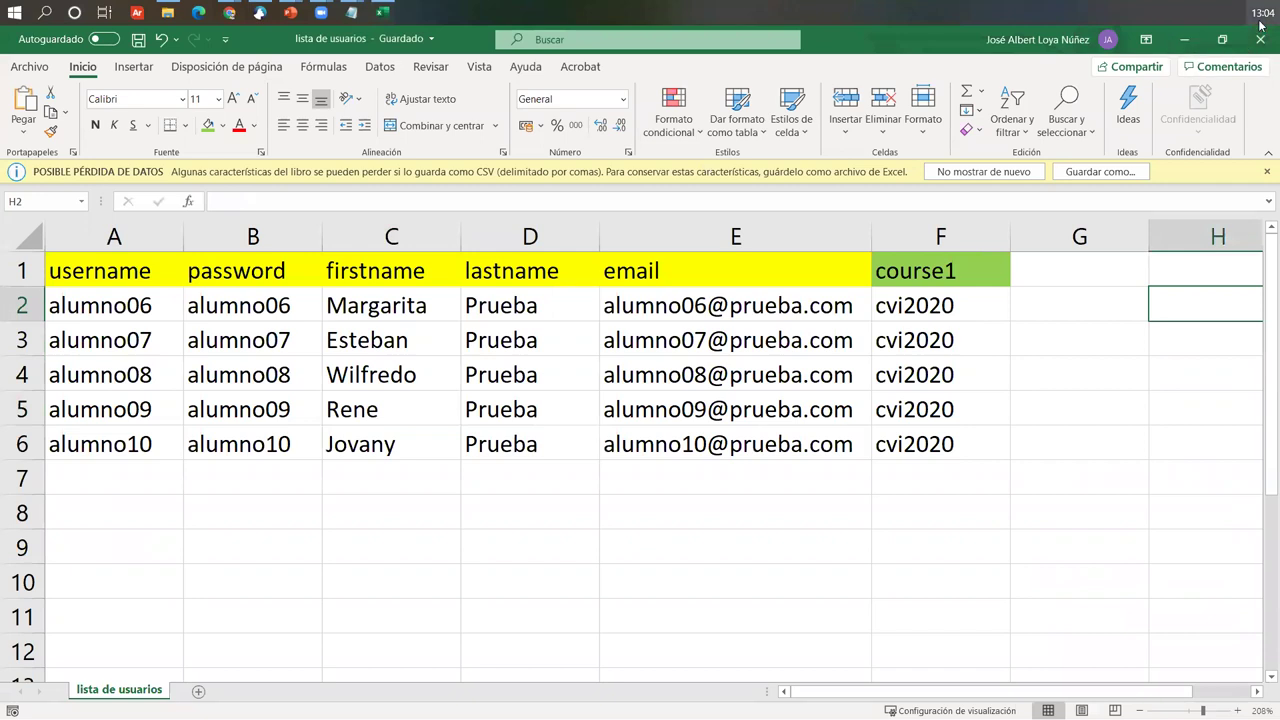
left_click(1182, 40)
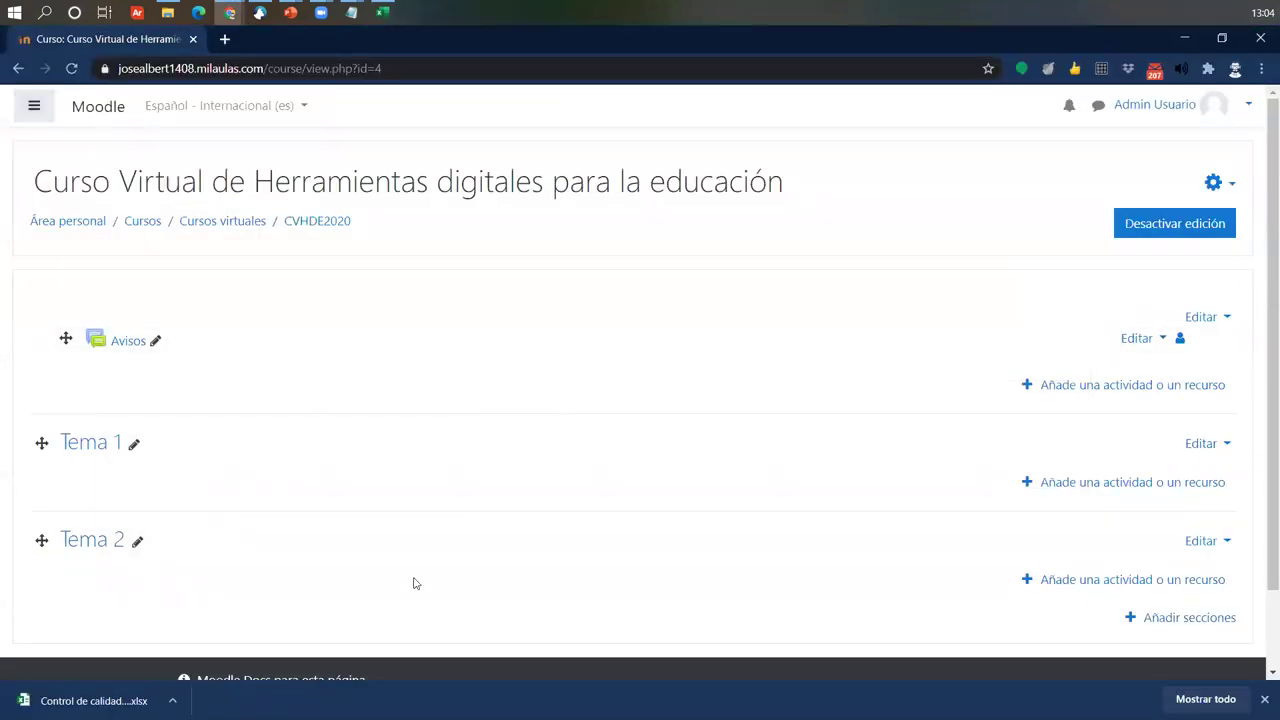
scroll(348, 494, "down", 2)
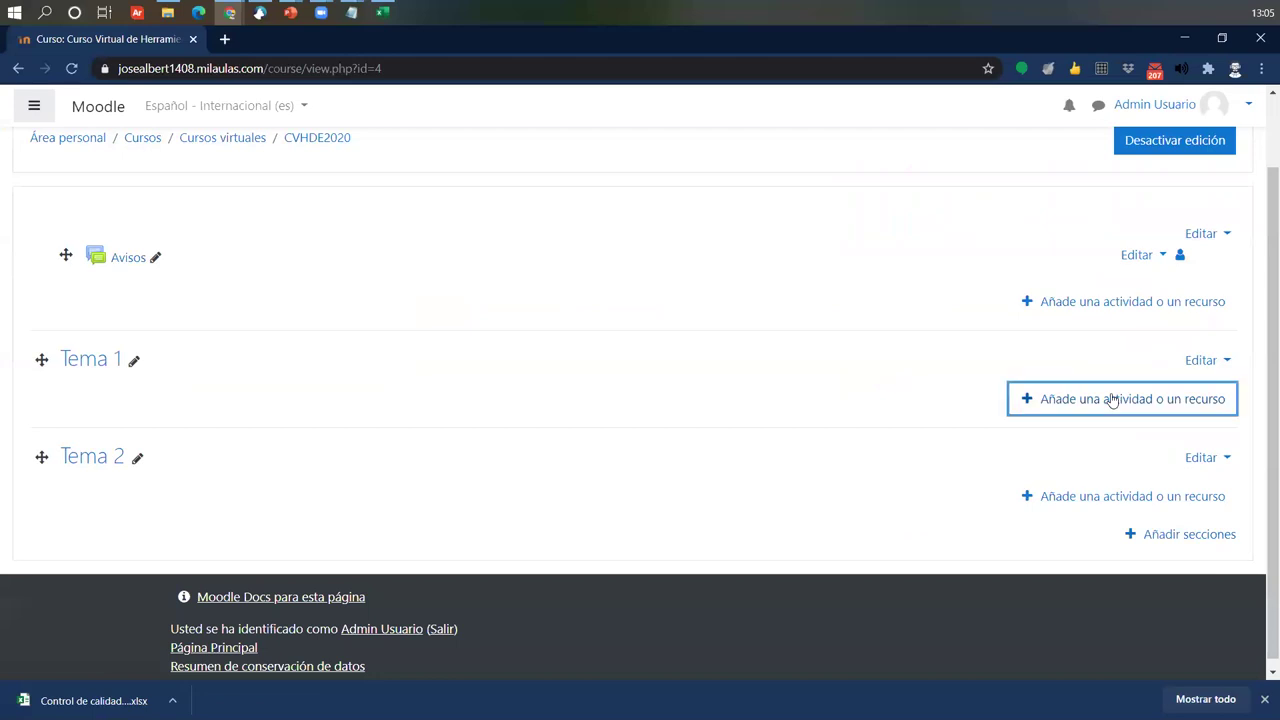
Step: In Tema 1's activity chooser, filter to Actividades and pick Cuestionario
left_click(1112, 400)
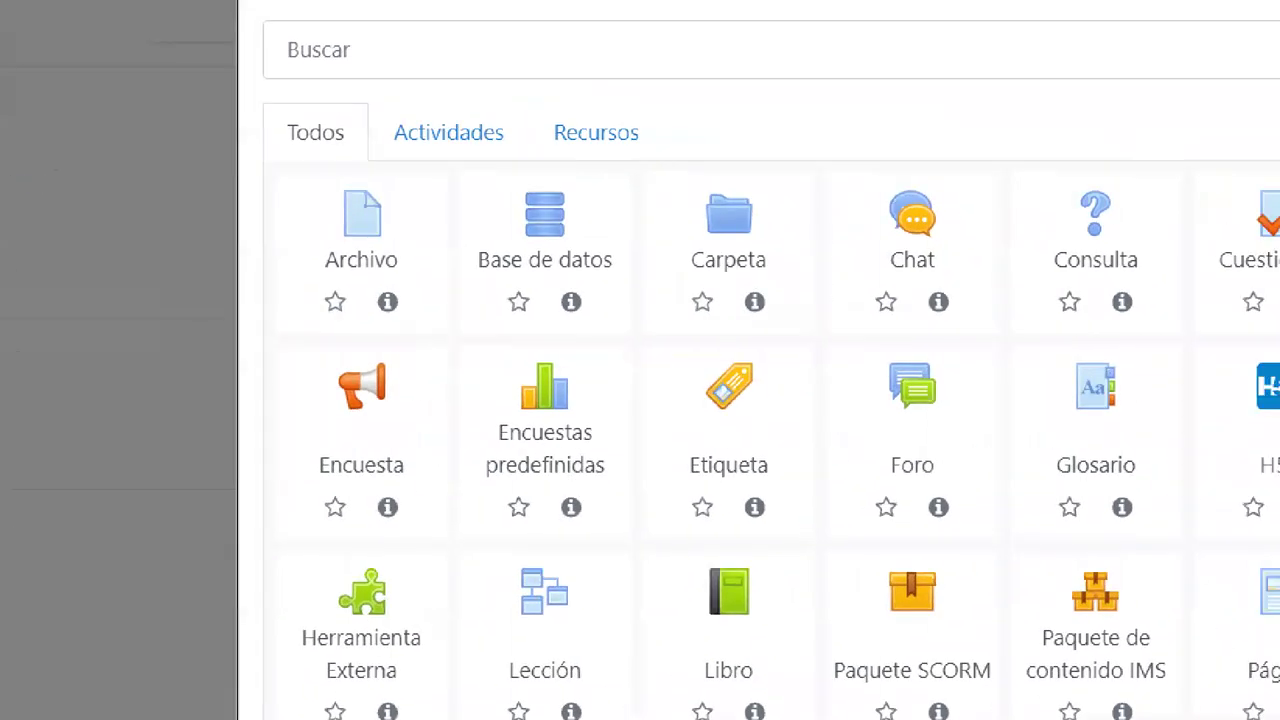
left_click_drag(369, 105, 501, 143)
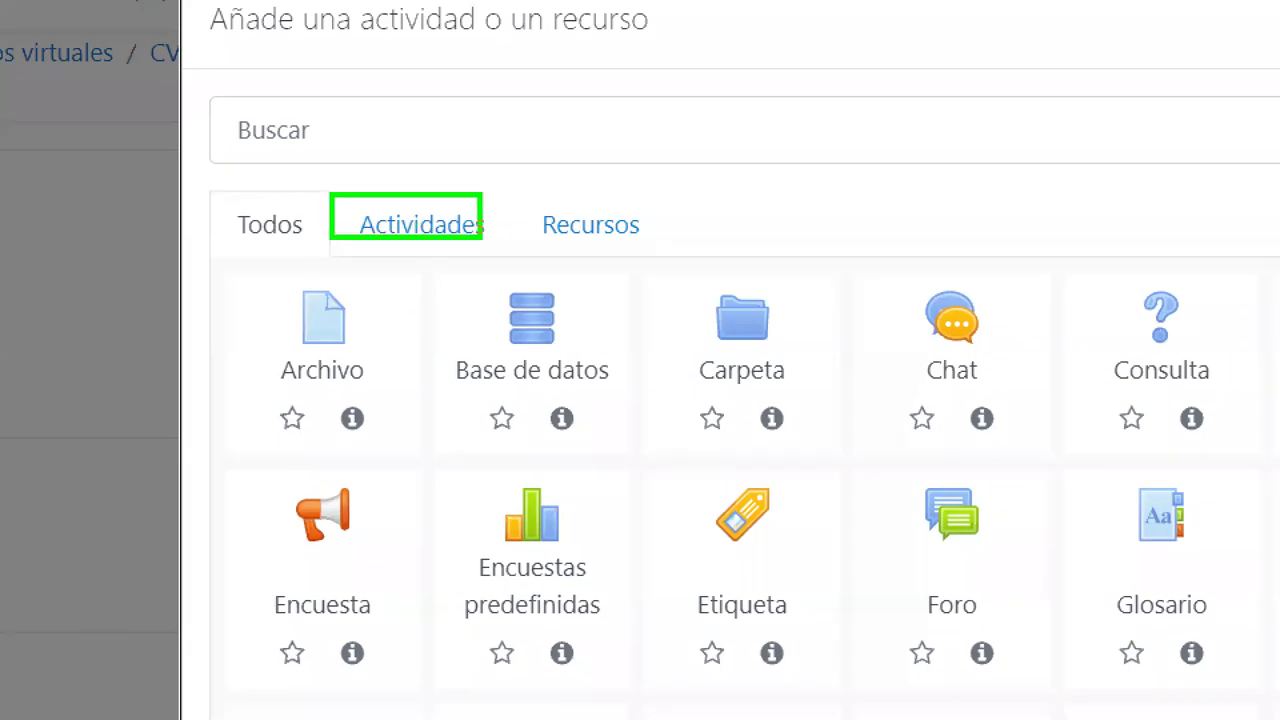
mouse_move(482, 239)
left_mouse_down()
mouse_move(500, 254)
mouse_move(580, 86)
mouse_move(624, 40)
left_mouse_up()
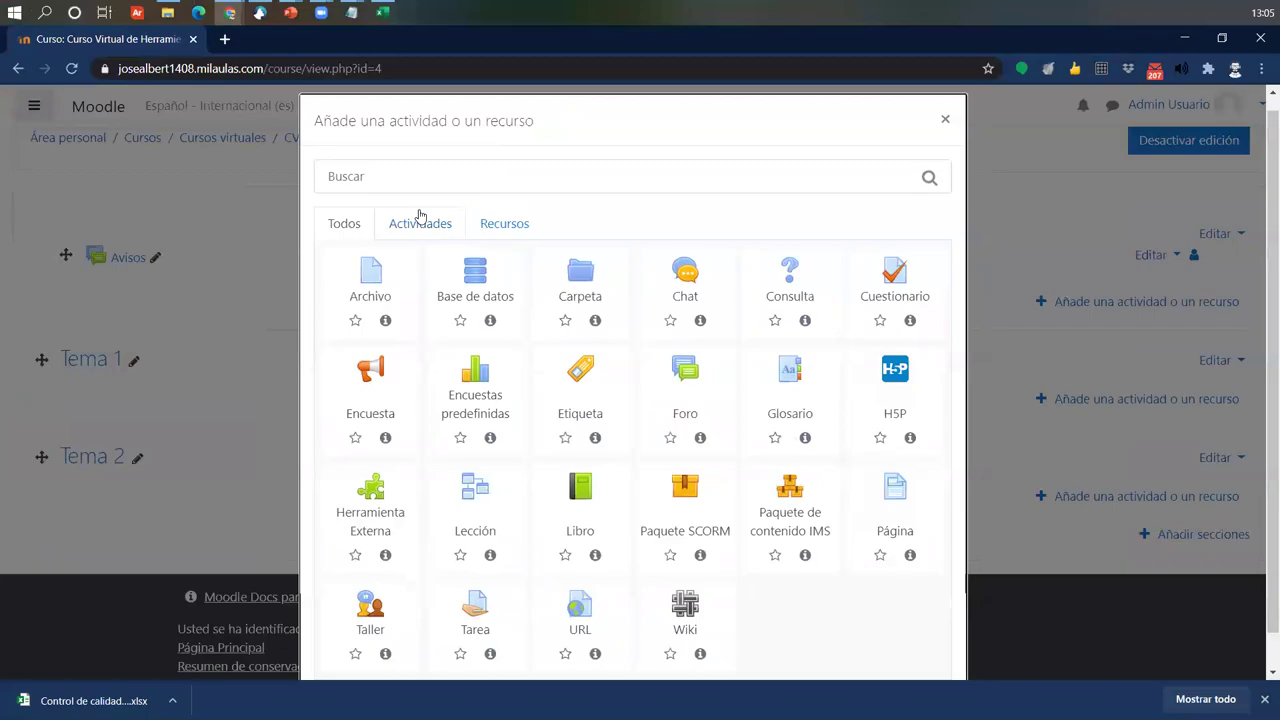
left_click(422, 224)
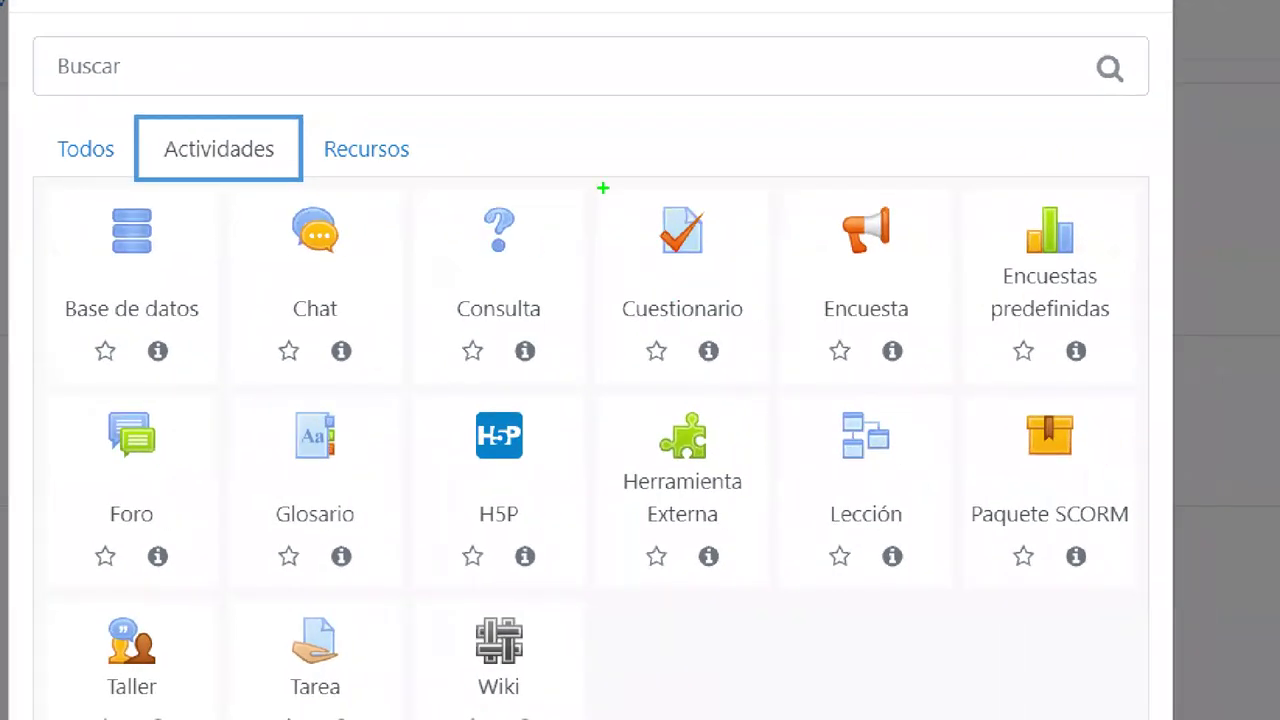
left_click_drag(603, 188, 767, 375)
left_click_drag(726, 238, 780, 112)
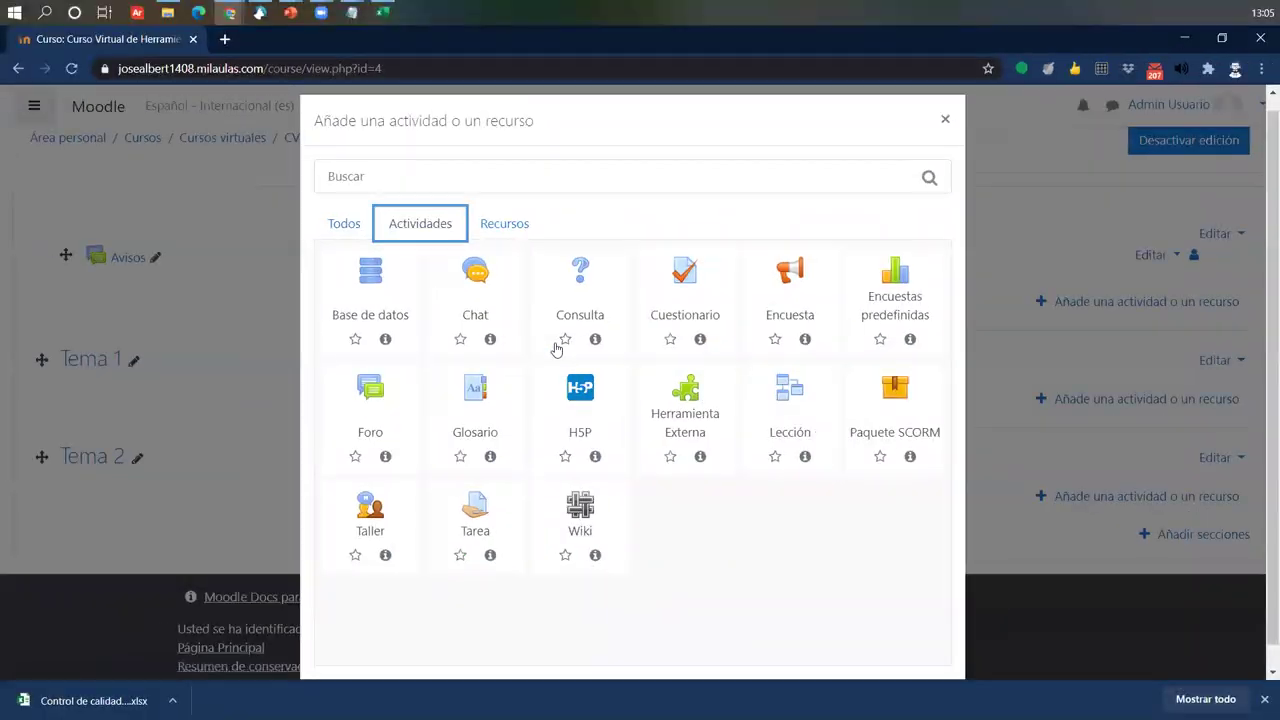
left_click(680, 240)
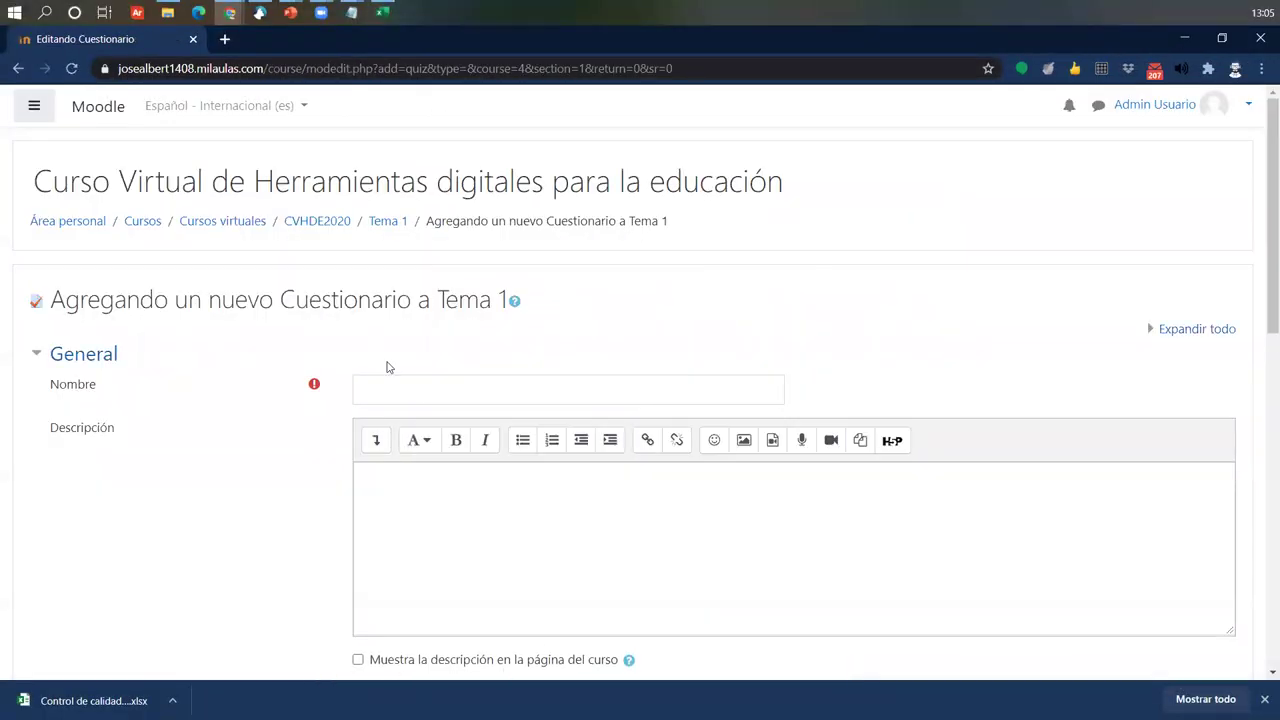
Step: Name the quiz 'Cuestionario 01' and write 'Duración' and 'Intentos' lines in its description
left_click(400, 388)
type("Cu")
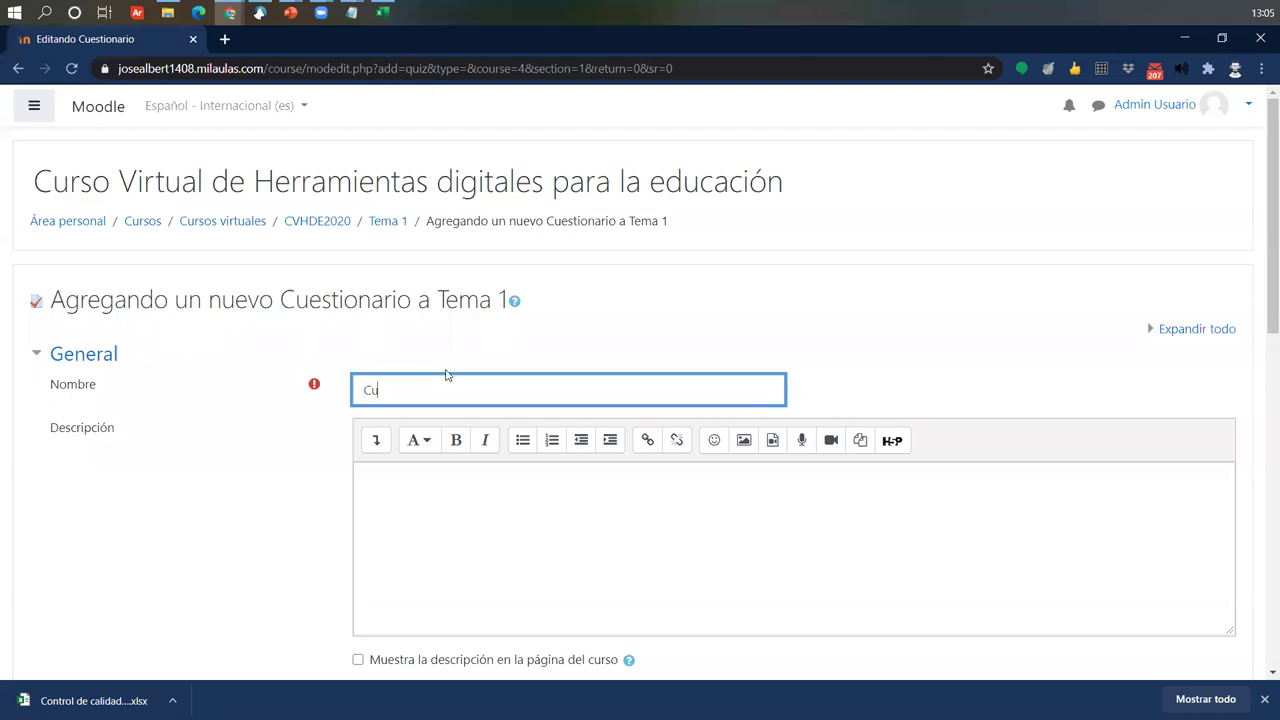
type("estionario 01")
scroll(446, 375, "down", 3)
left_click(399, 232)
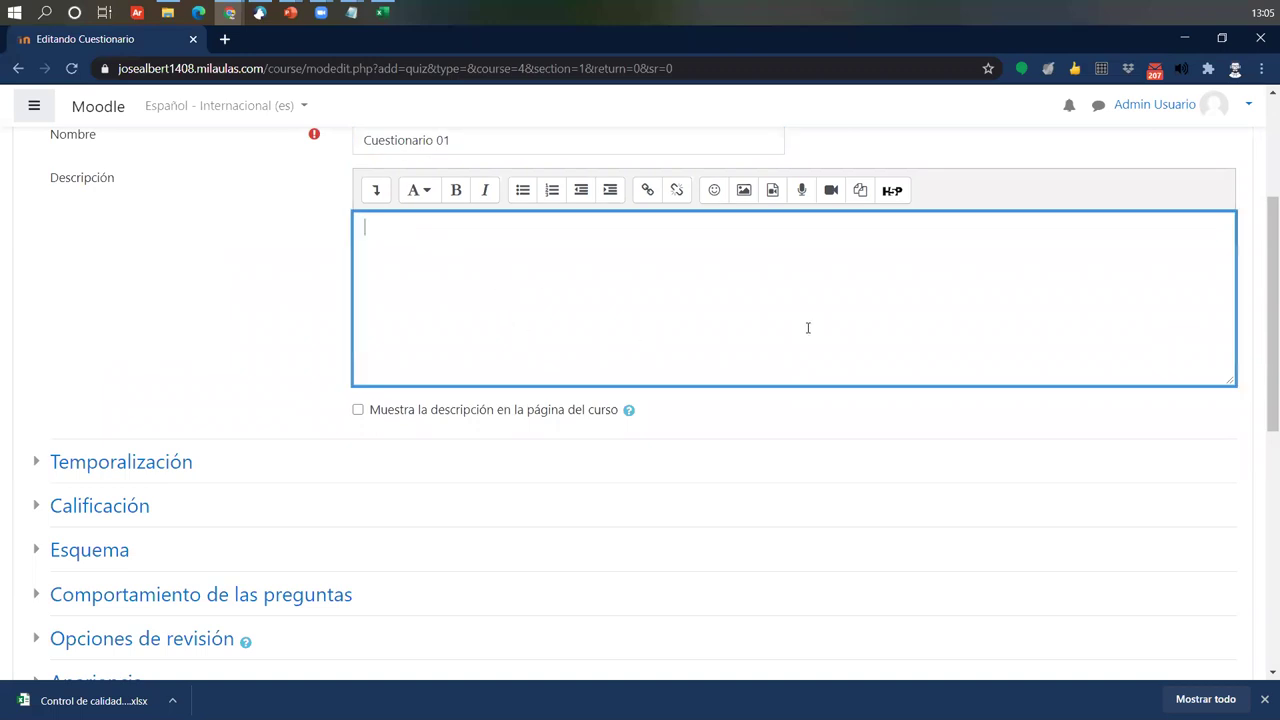
type("Duración")
key("Return")
type("Alumn")
key("BackSpace")
key("BackSpace")
key("BackSpace")
key("BackSpace")
key("BackSpace")
type("Intentos")
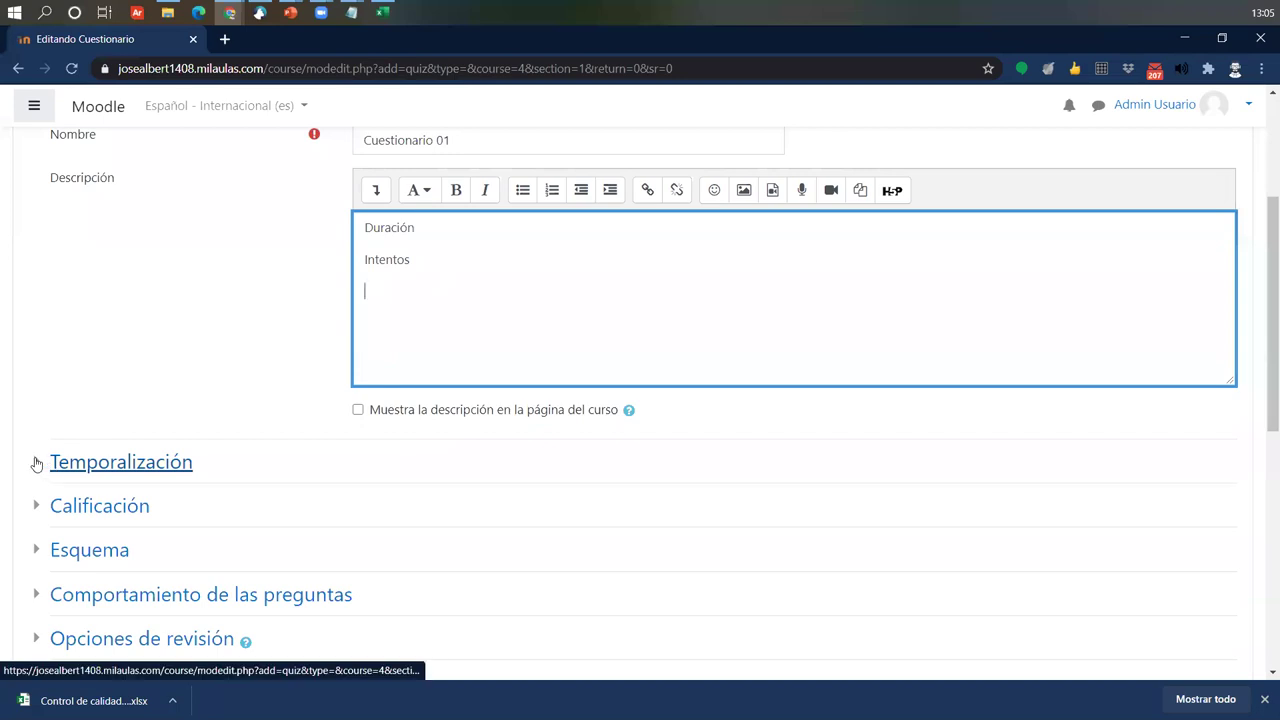
Step: Expand Temporalización, showing open and close times of 16 agosto 2020 18:05
left_click(36, 463)
scroll(114, 466, "down", 2)
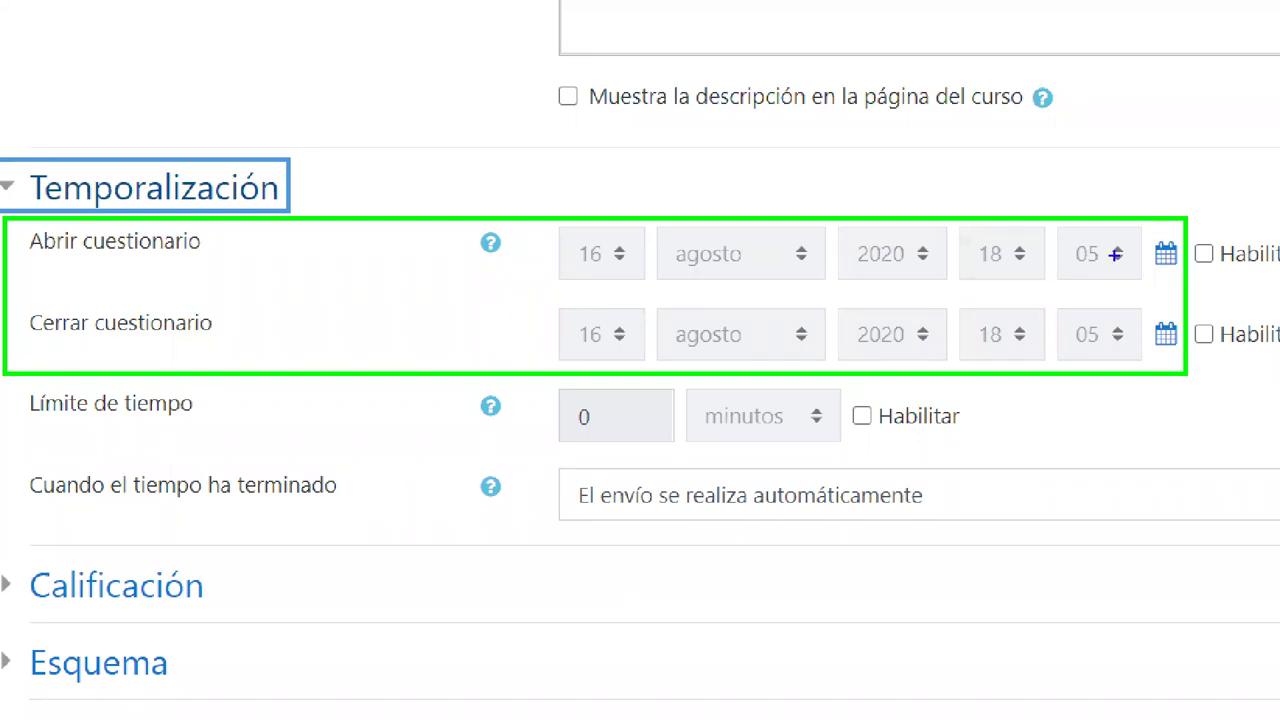
mouse_move(8, 385)
left_mouse_down()
mouse_move(546, 429)
mouse_move(960, 429)
mouse_move(1004, 445)
mouse_move(1145, 387)
left_mouse_up()
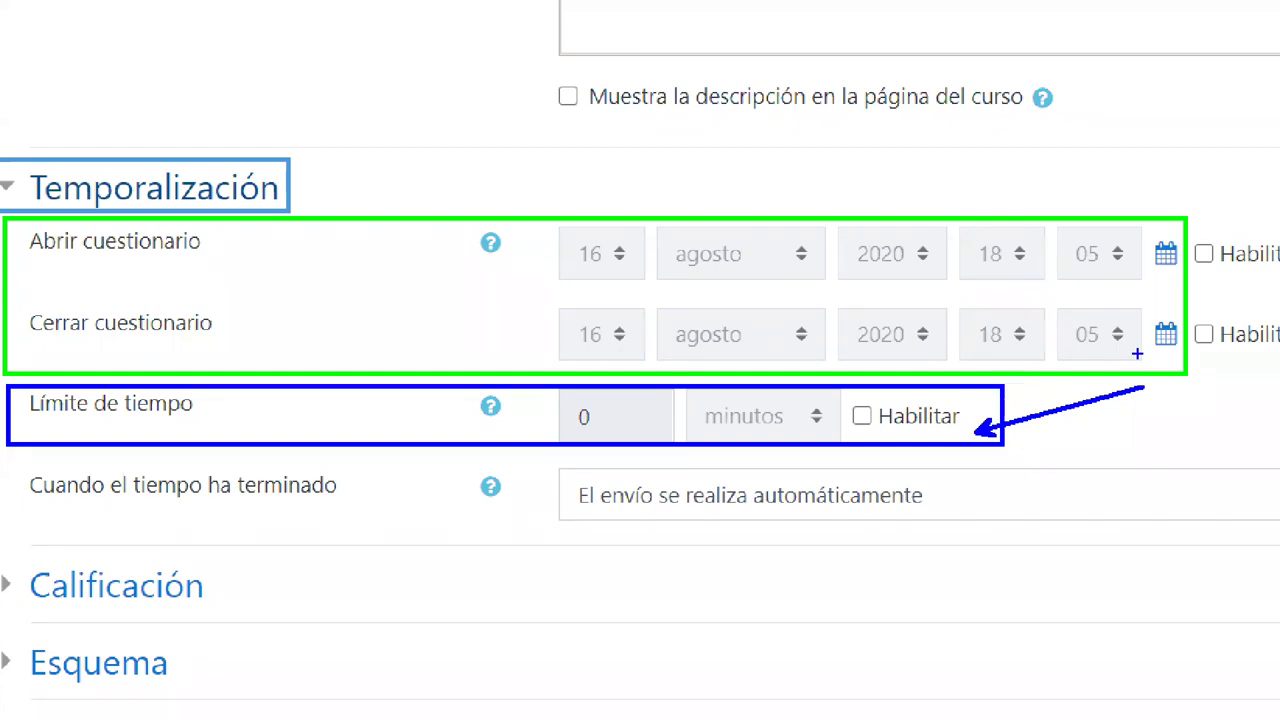
Step: Enable the quiz's Límite de tiempo and set it to 5 minutes
left_click(861, 416)
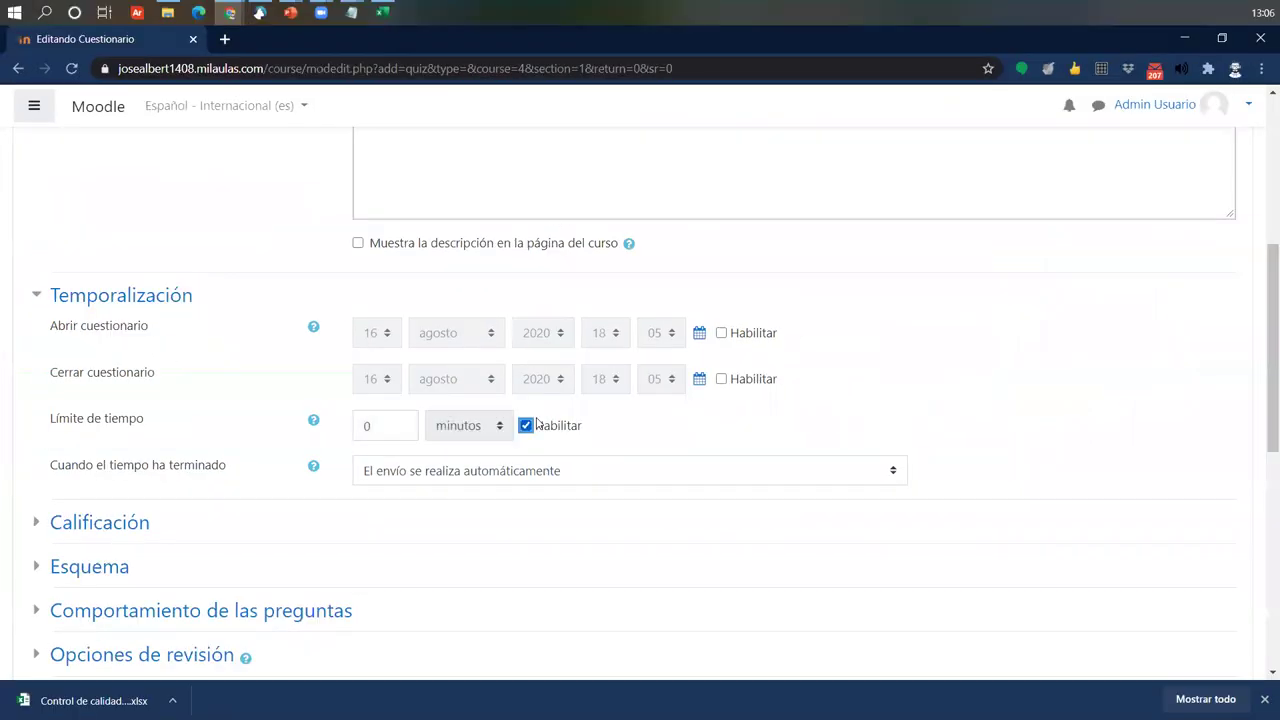
left_click(414, 432)
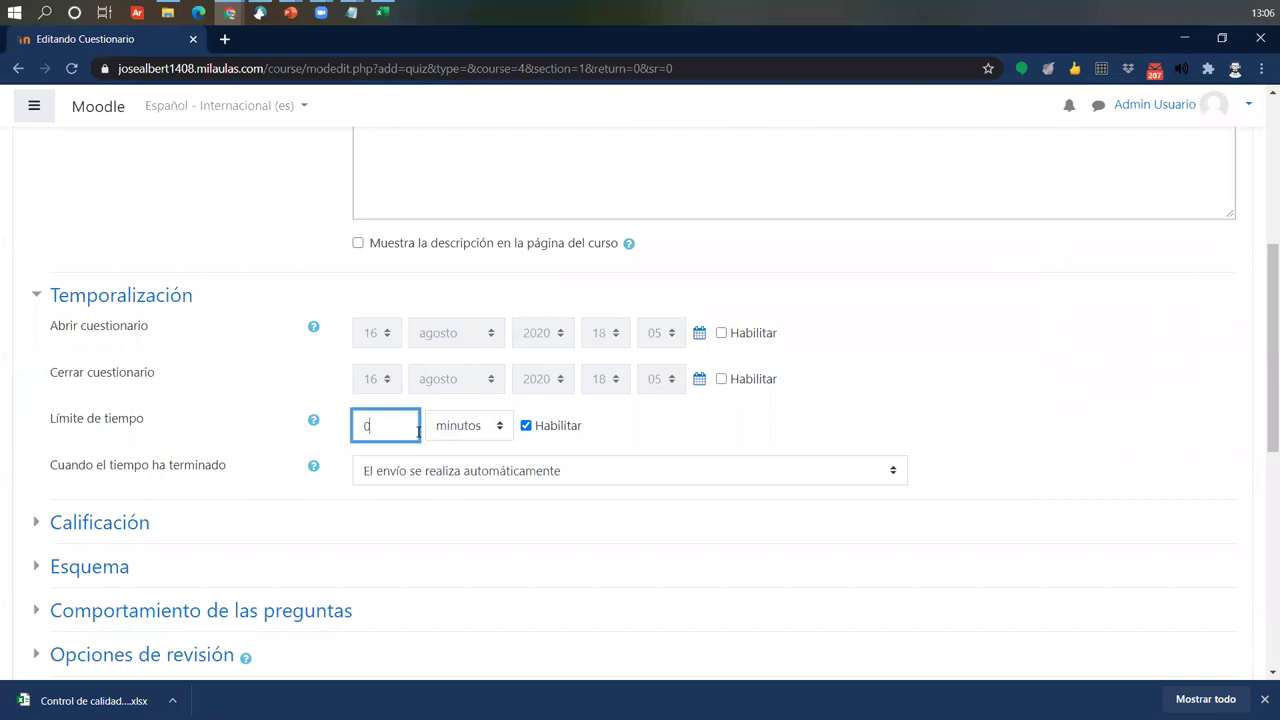
double_click(385, 428)
type("5")
left_click(1042, 394)
scroll(1042, 394, "down", 3)
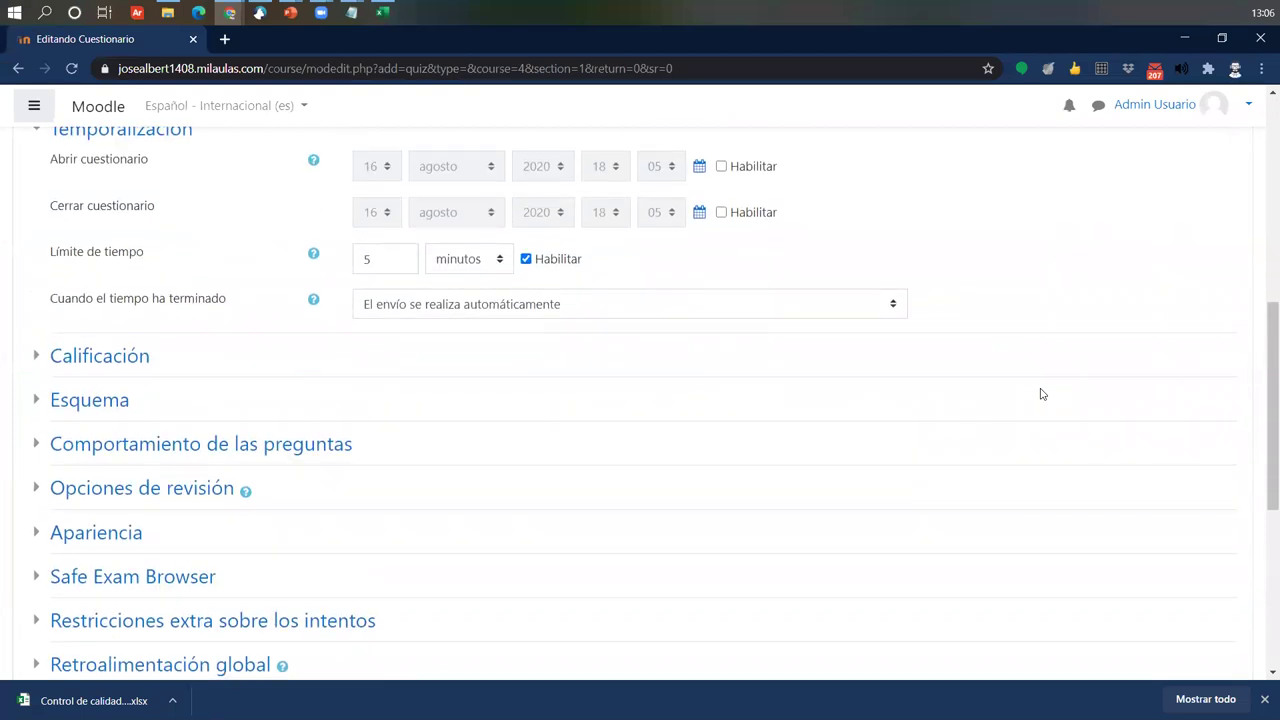
scroll(1042, 394, "down", 1)
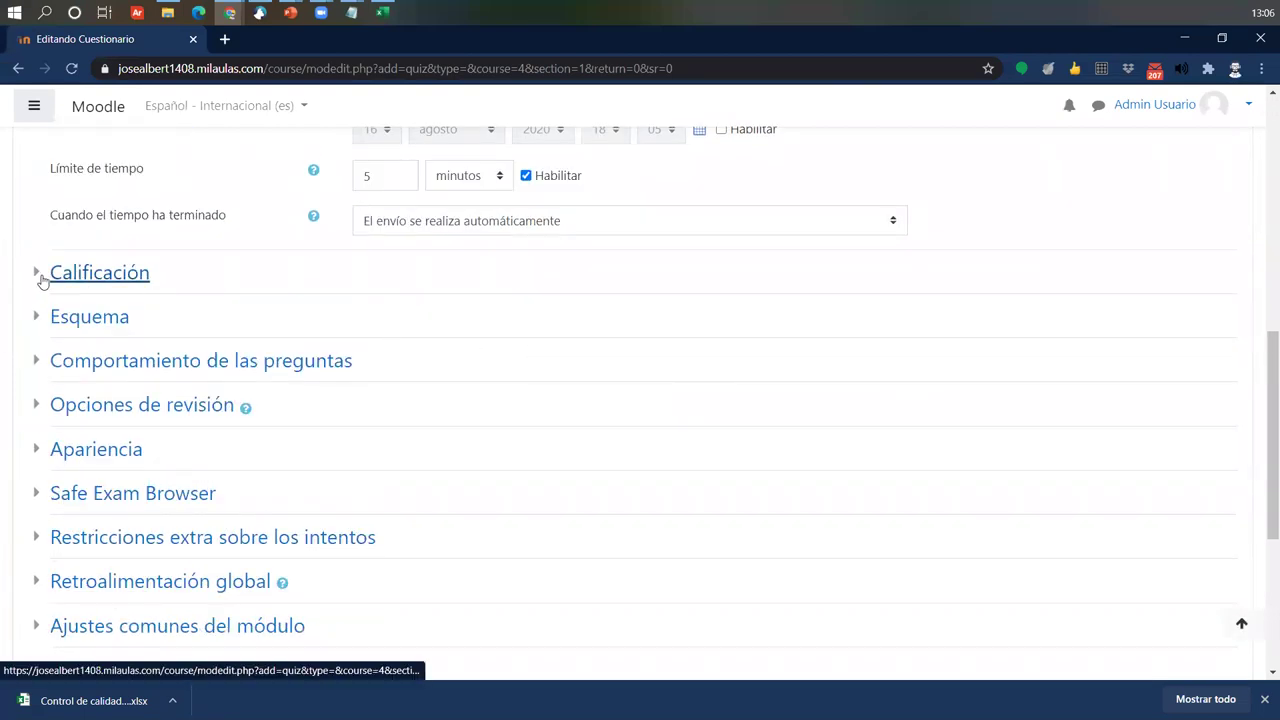
Step: Expand Calificación and set Intentos permitidos to 1
left_click(41, 277)
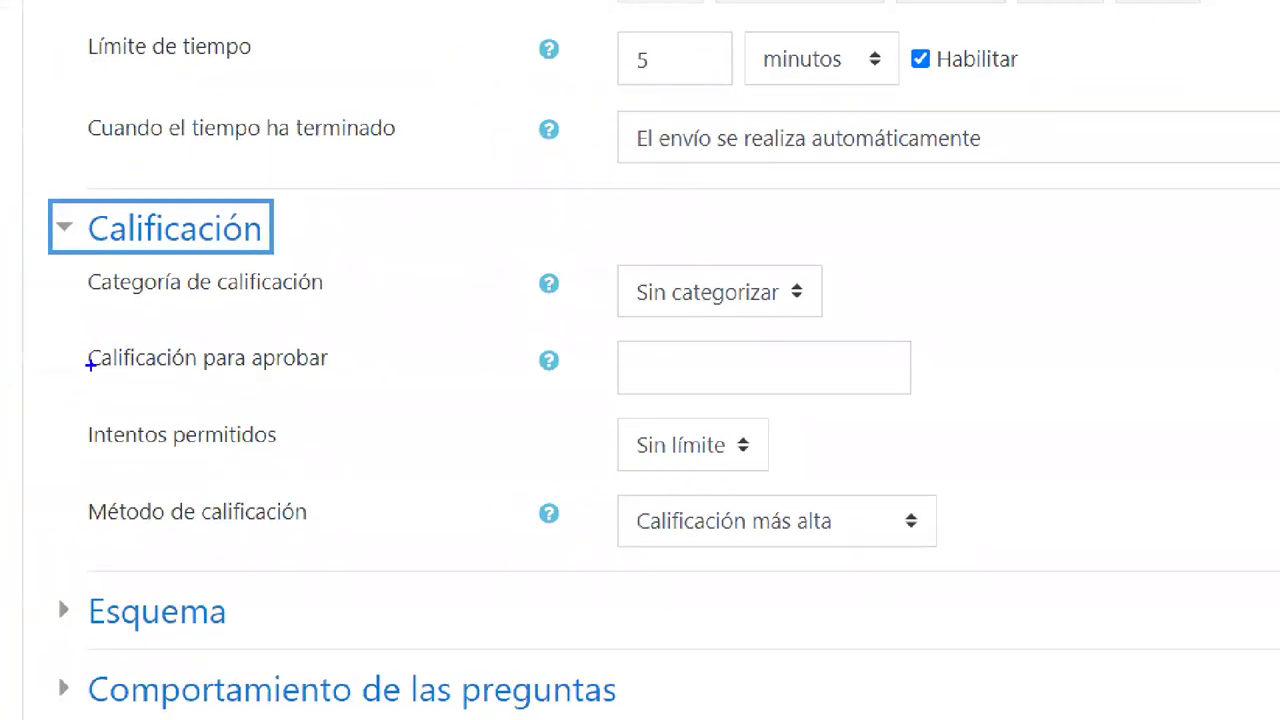
mouse_move(76, 401)
left_mouse_down()
mouse_move(390, 557)
mouse_move(989, 563)
left_mouse_up()
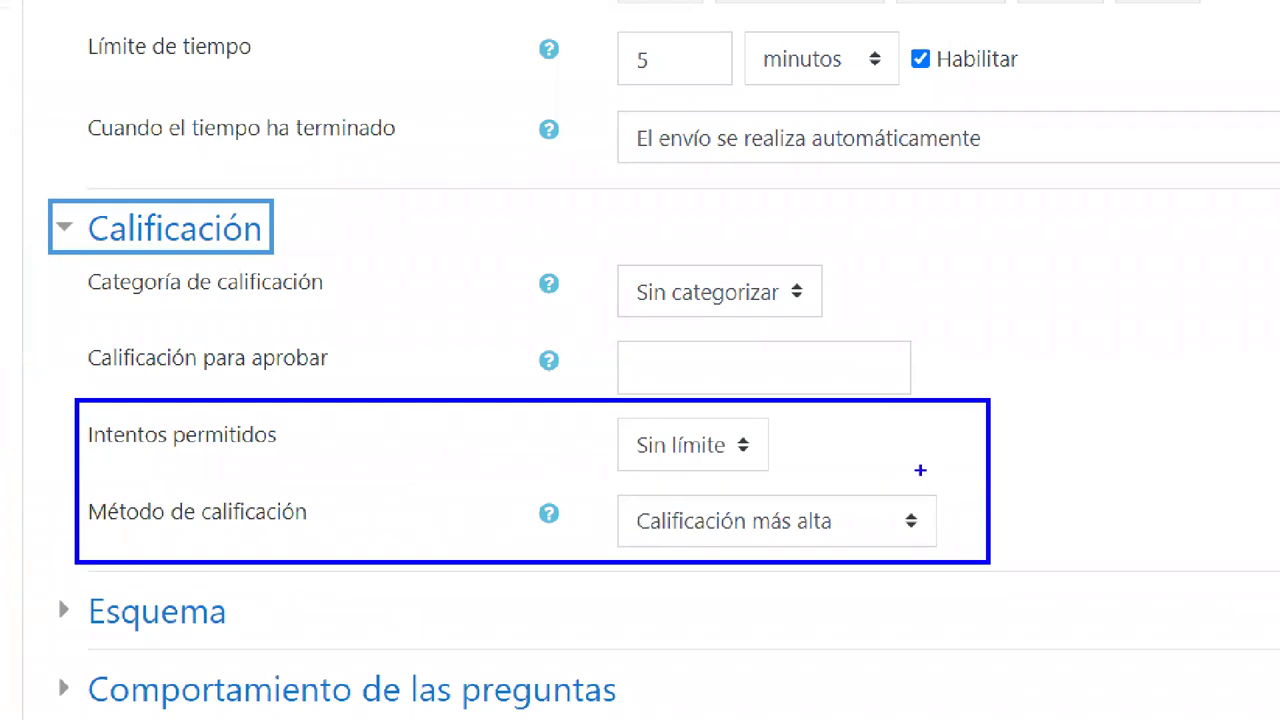
left_click_drag(920, 470, 1101, 350)
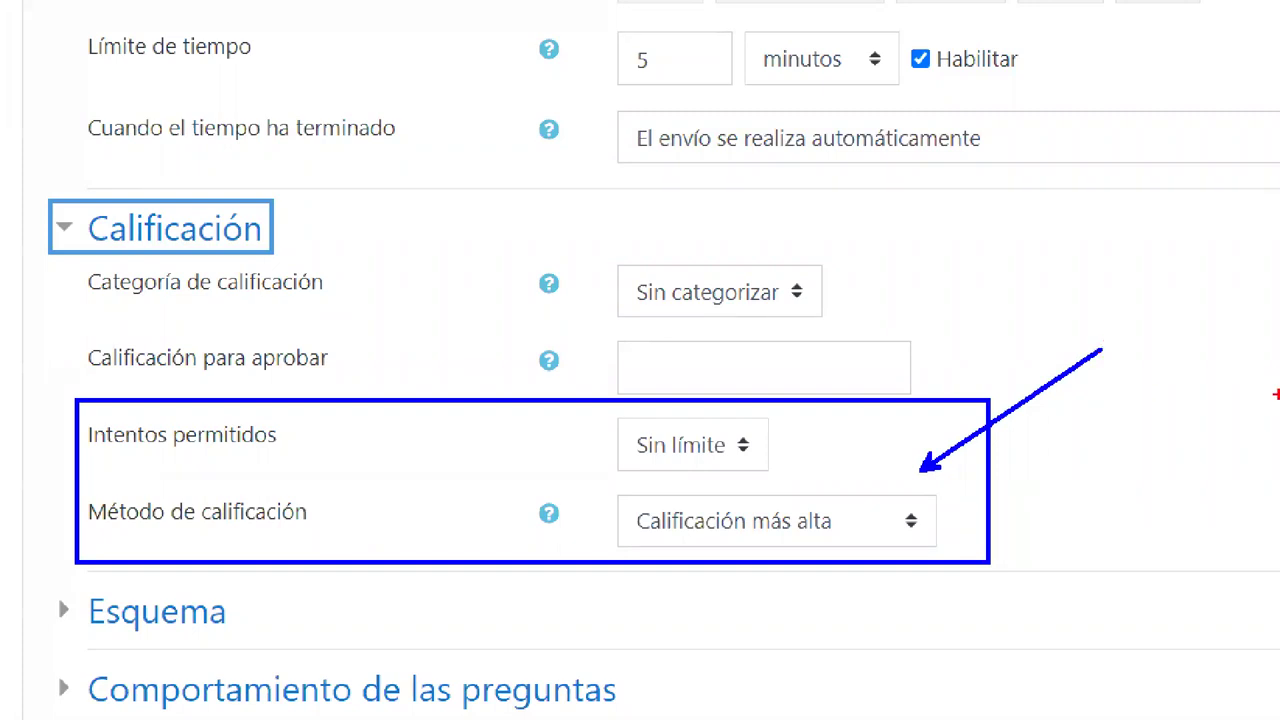
left_click_drag(775, 446, 928, 299)
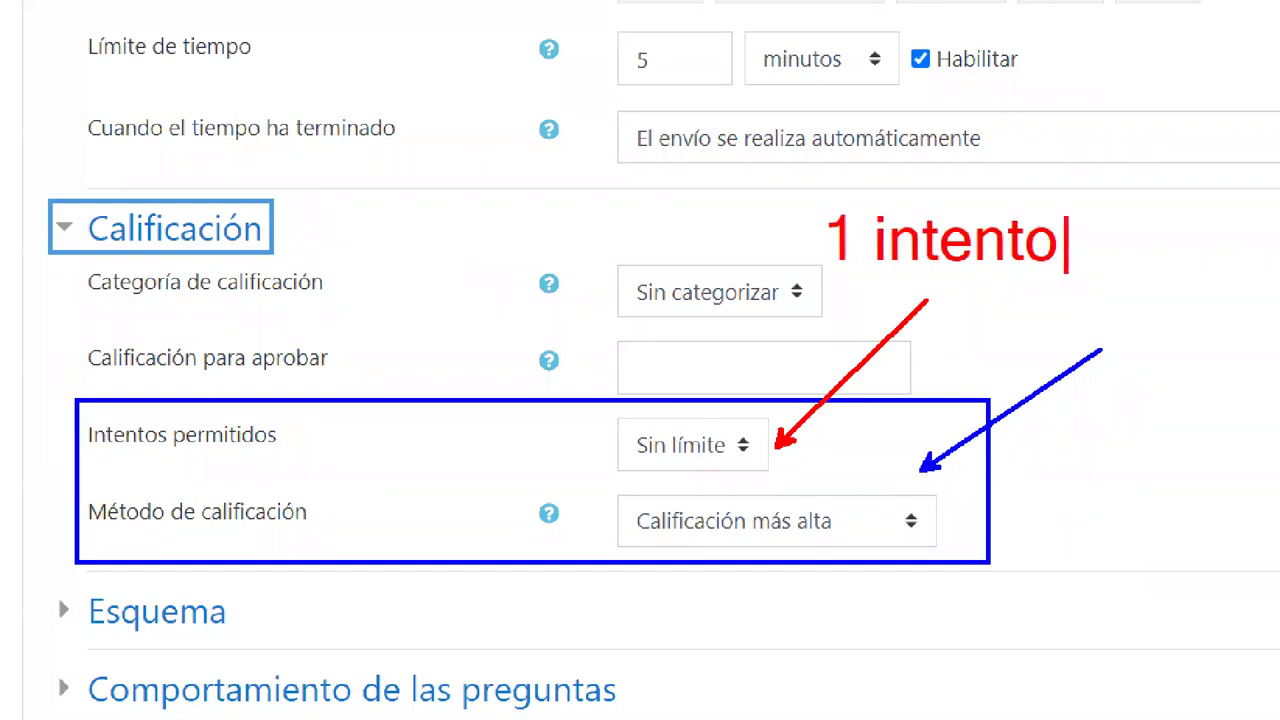
left_click(400, 401)
left_click(400, 437)
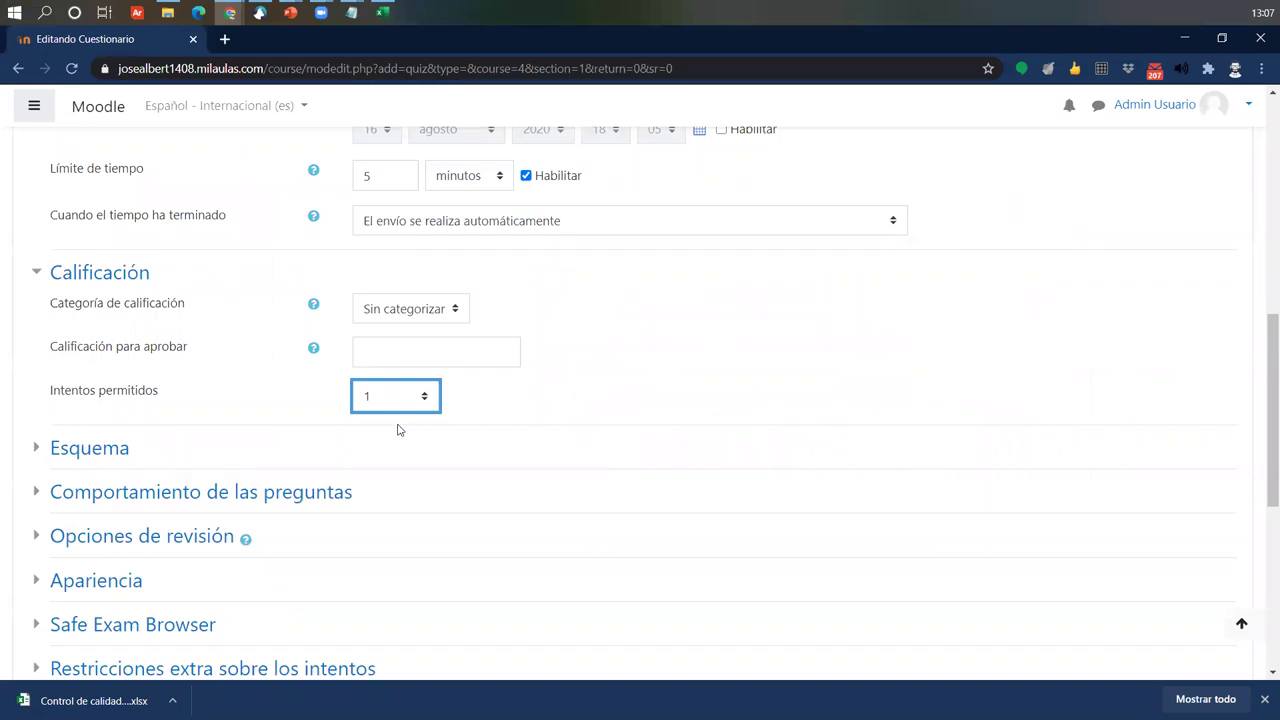
scroll(260, 591, "down", 2)
Step: Expand the Opciones de revisión section of the quiz form
left_click(170, 374)
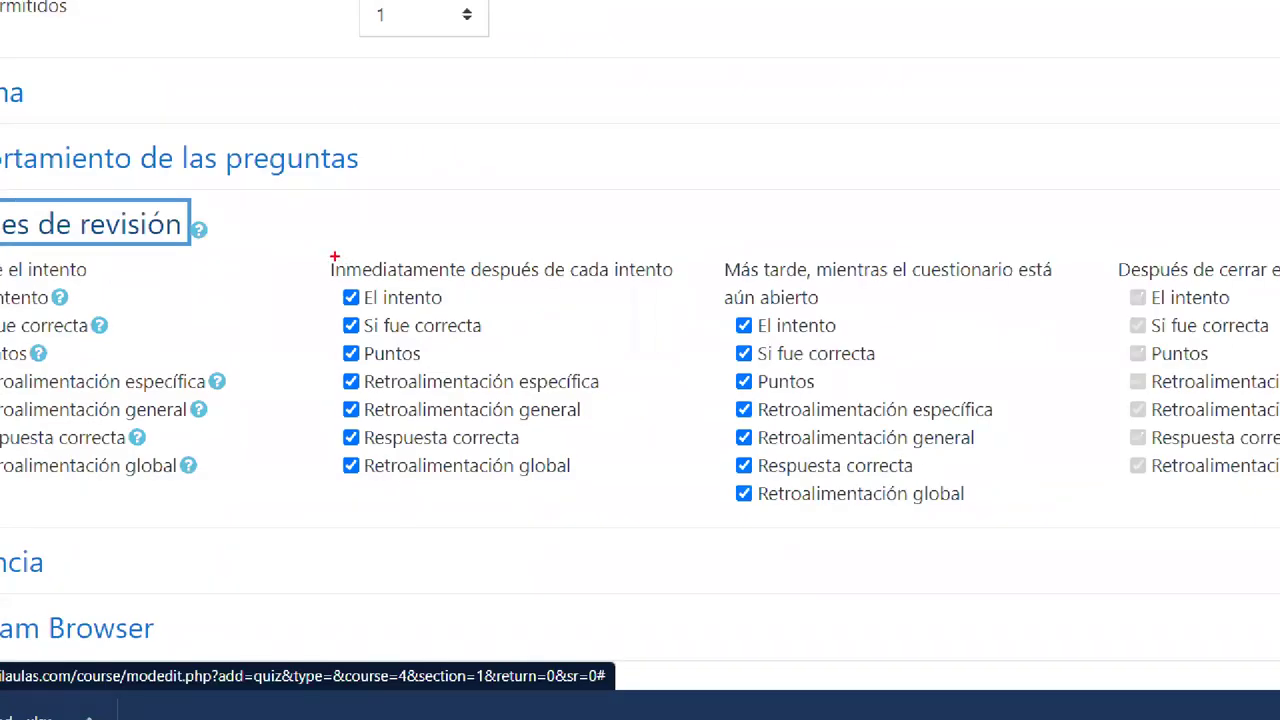
mouse_move(300, 249)
left_mouse_down()
mouse_move(1110, 529)
mouse_move(1087, 546)
left_mouse_up()
left_click_drag(1068, 270, 1136, 115)
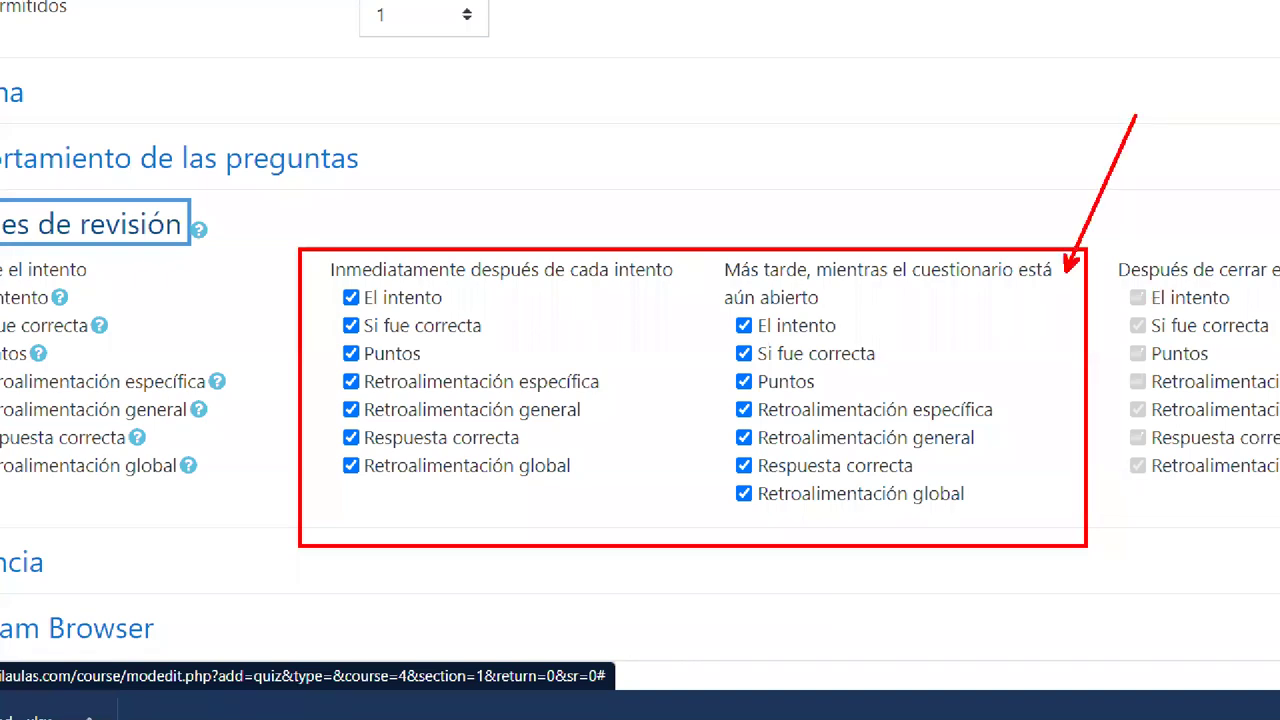
key("g")
left_click_drag(322, 340, 438, 370)
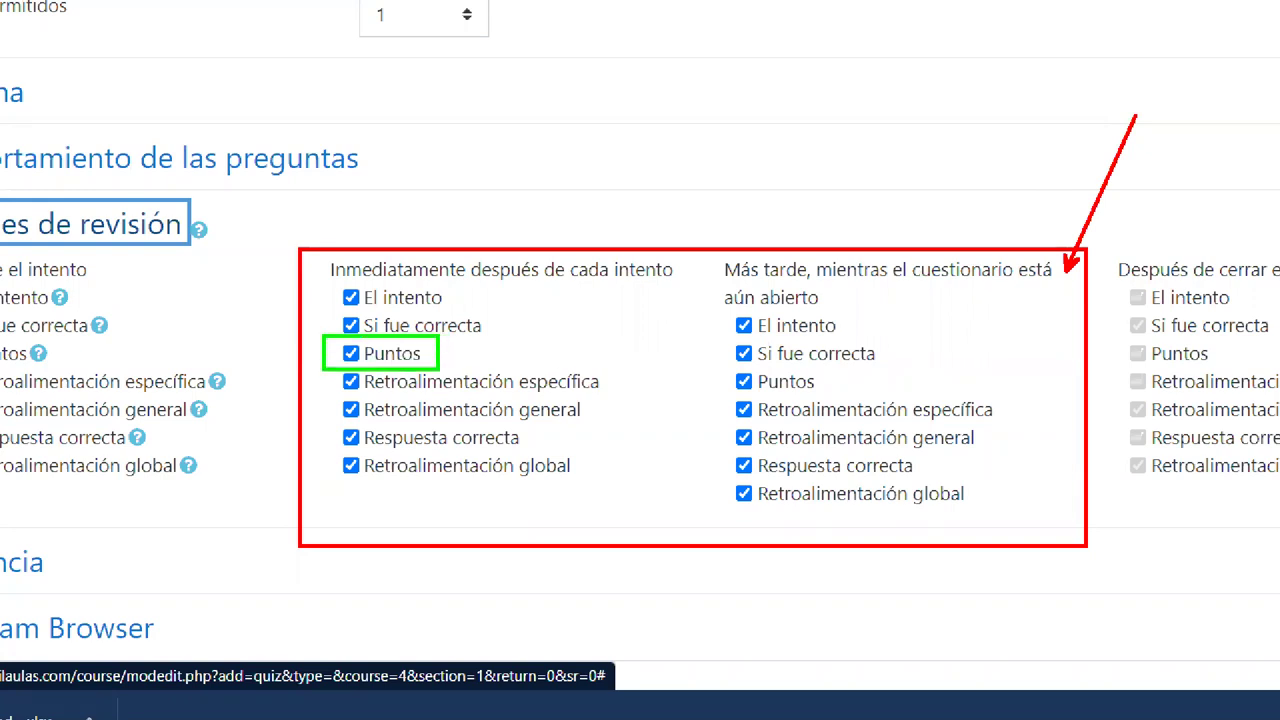
left_click_drag(722, 366, 849, 394)
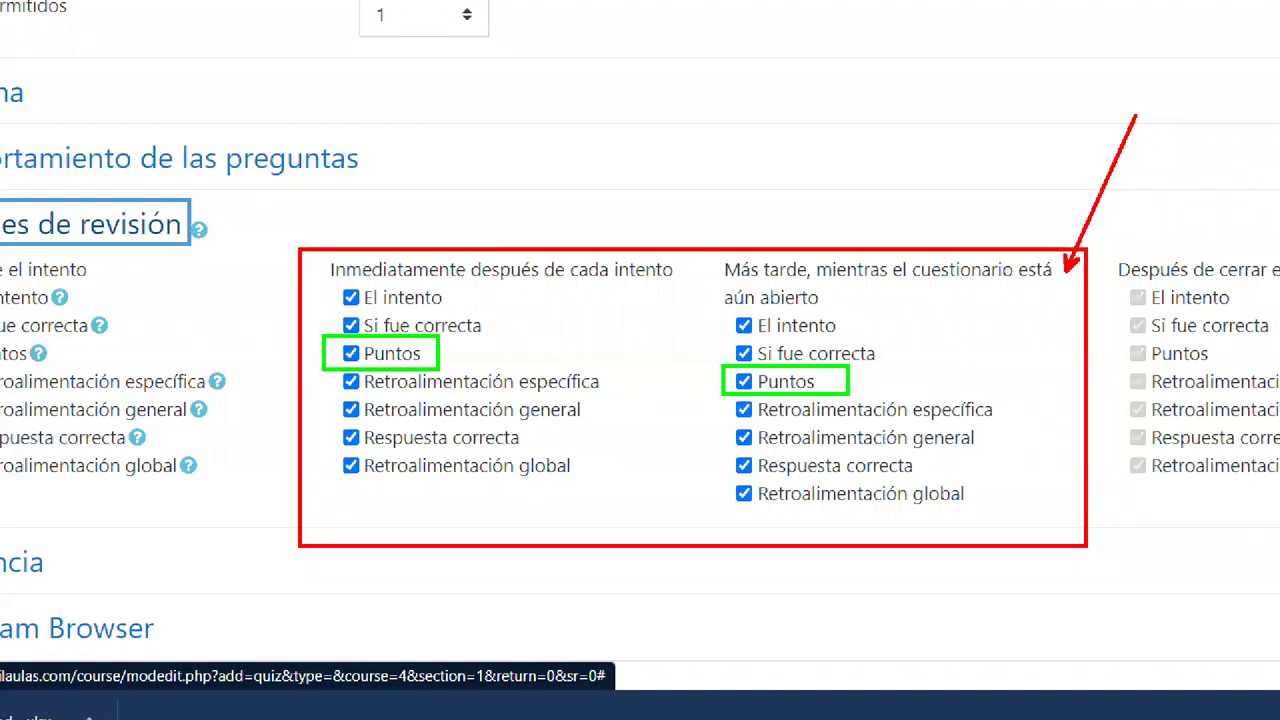
Step: Uncheck Intento and Retroalimentación general under Inmediatamente después and Más tarde, keeping Puntos
left_click(351, 297)
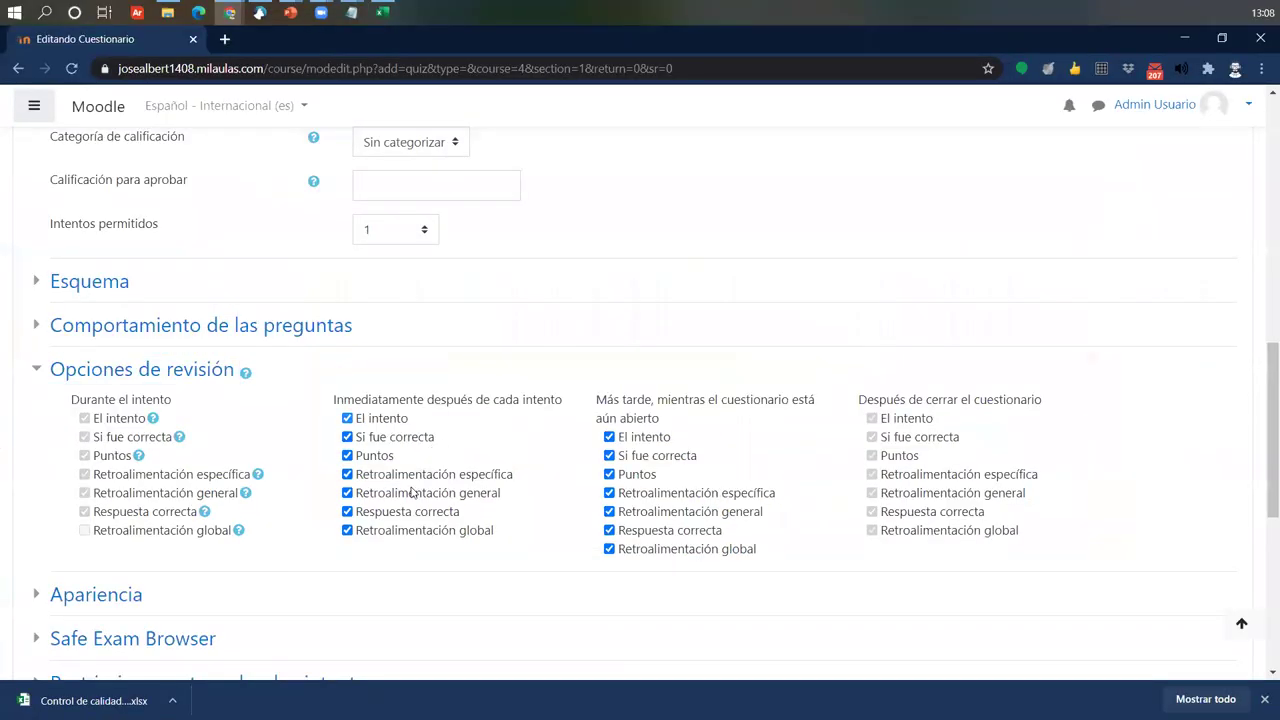
left_click(395, 536)
left_click(638, 442)
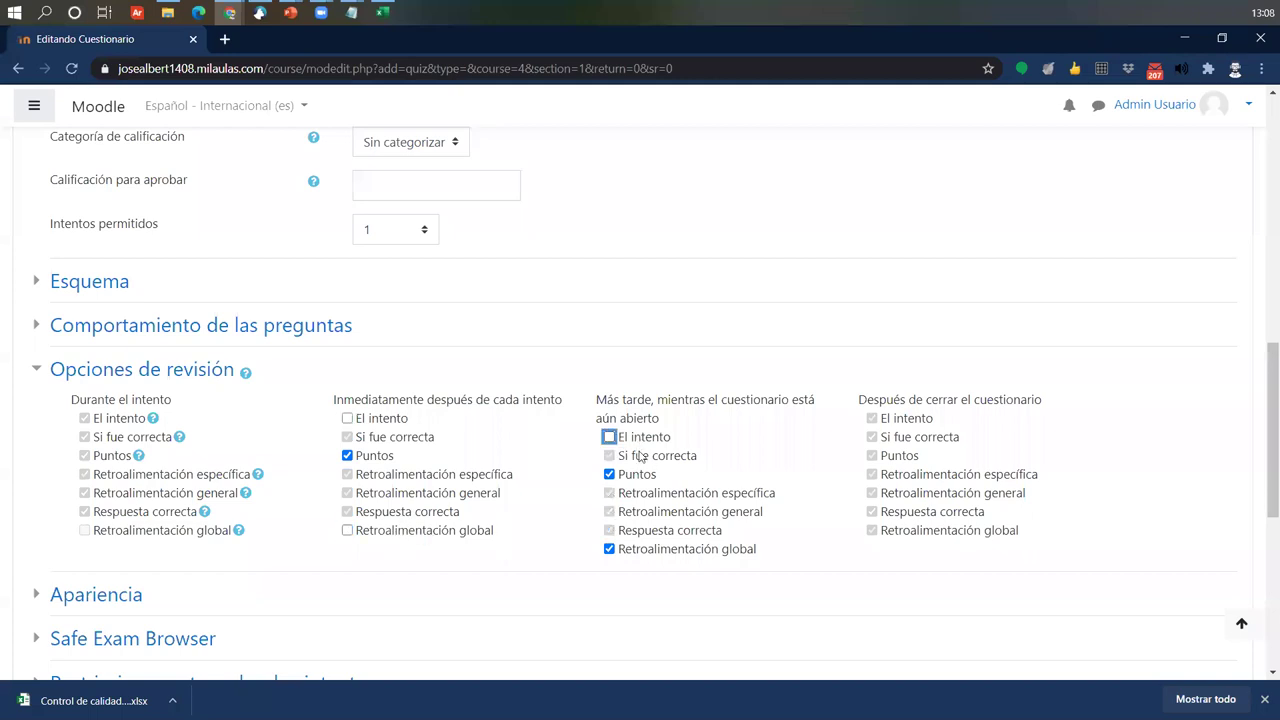
left_click(645, 545)
left_click(662, 474)
left_click(658, 475)
scroll(711, 446, "down", 5)
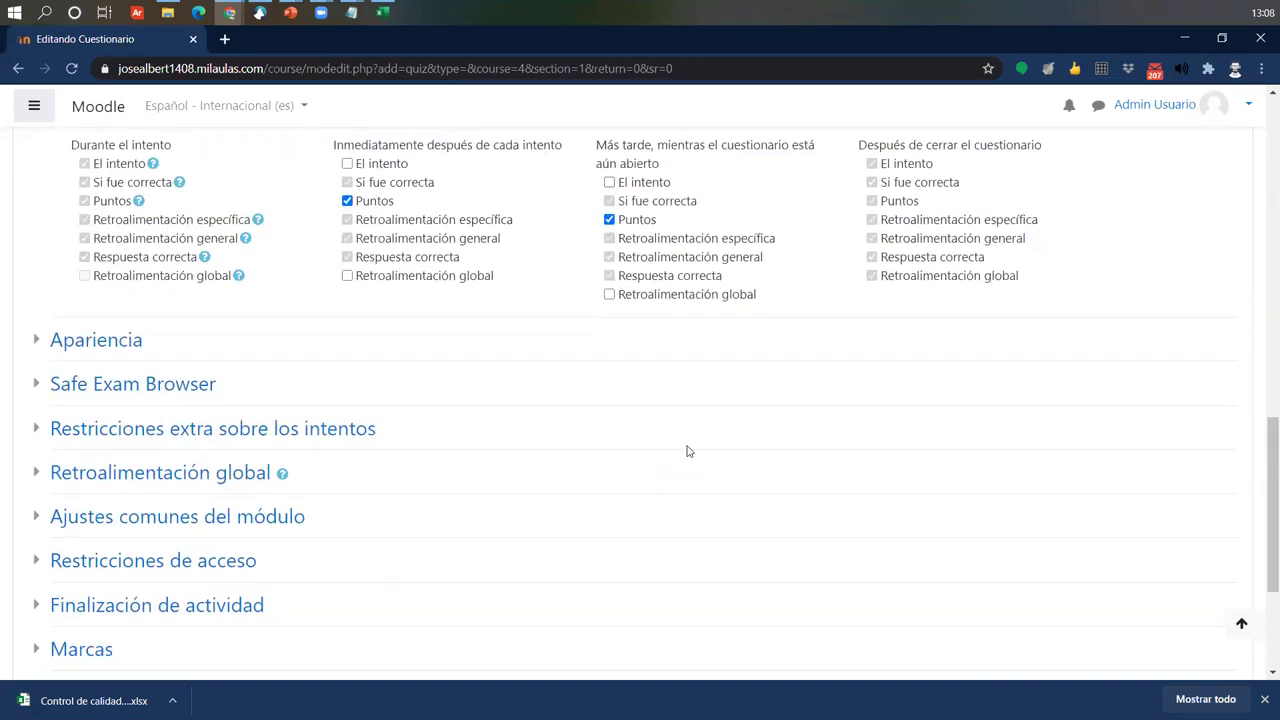
Step: Save the quiz with 'Guardar cambios y mostrar' and go to Banco de preguntas > Categorías
left_click(664, 496)
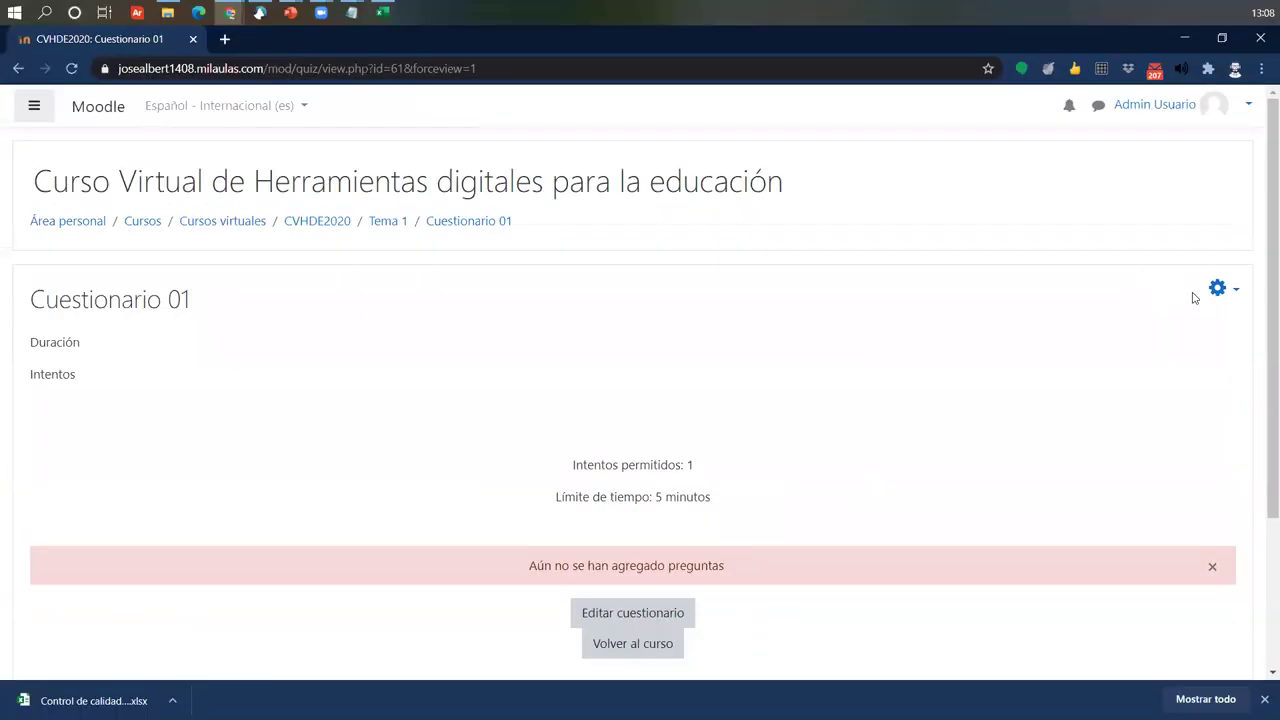
left_click(1185, 298)
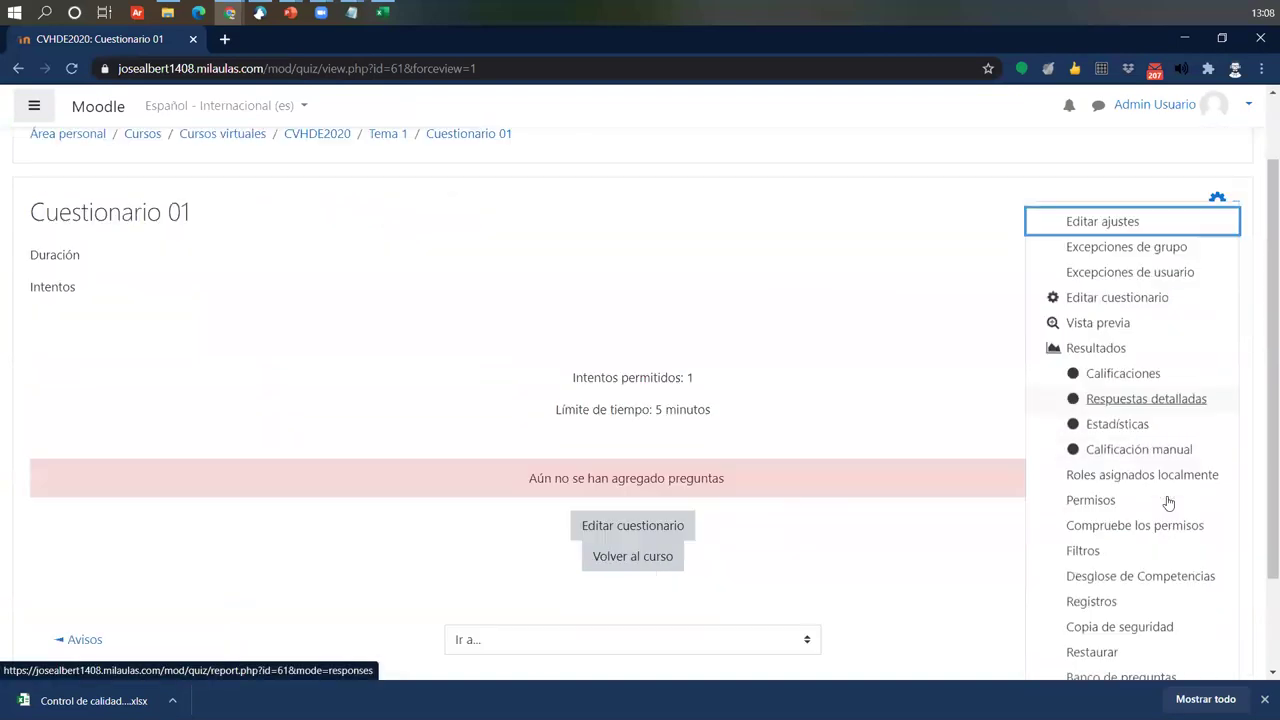
scroll(1140, 500, "down", 2)
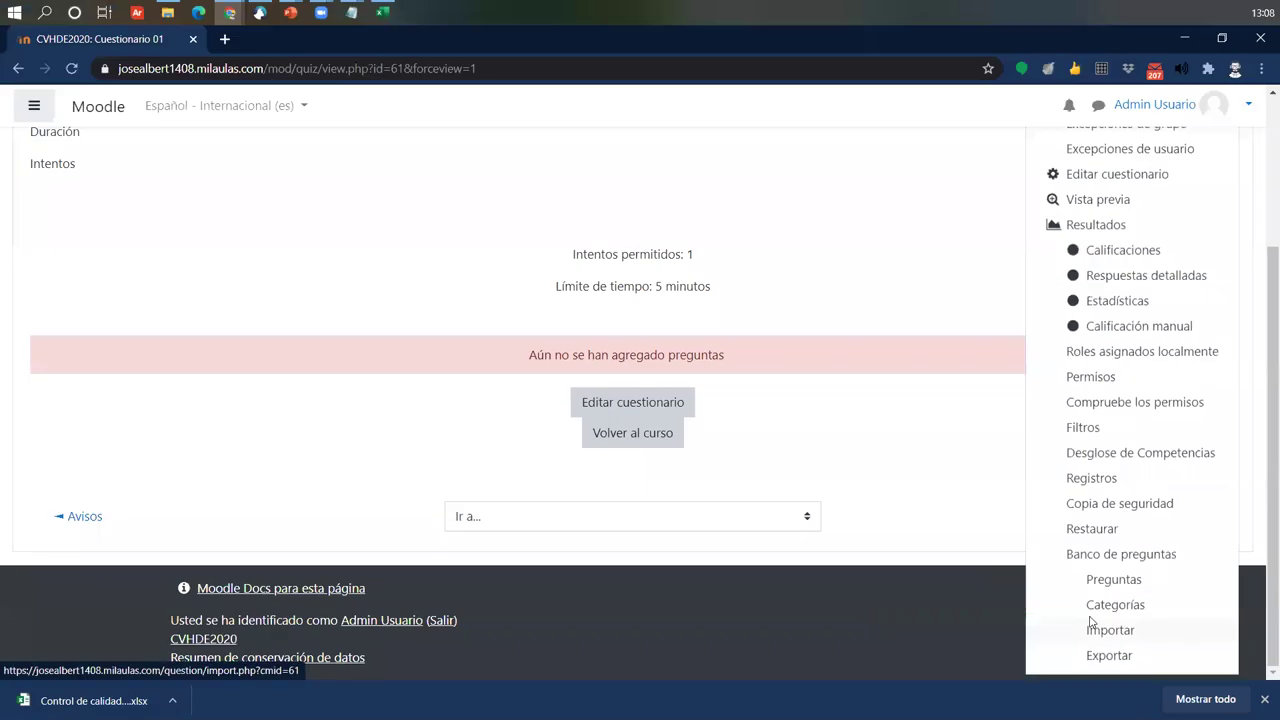
left_click(1112, 605)
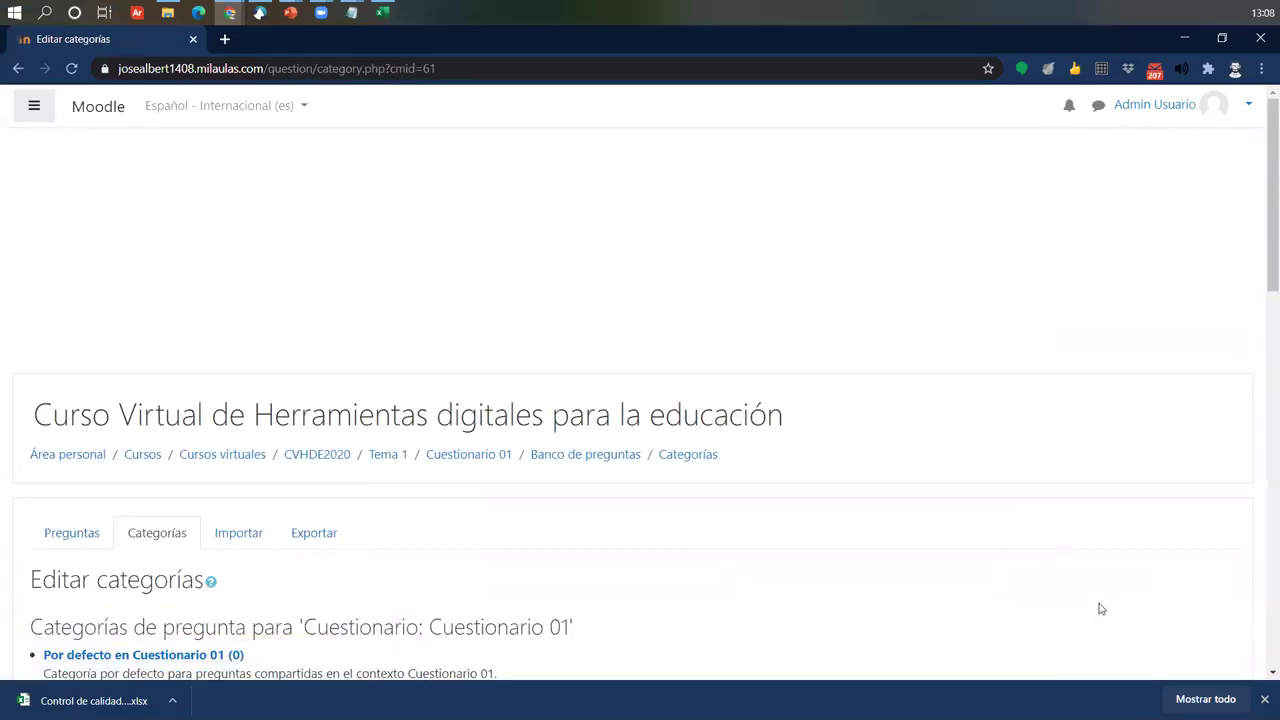
Step: Scroll the categories page and point out the default Cuestionario 01 category
scroll(355, 490, "down", 3)
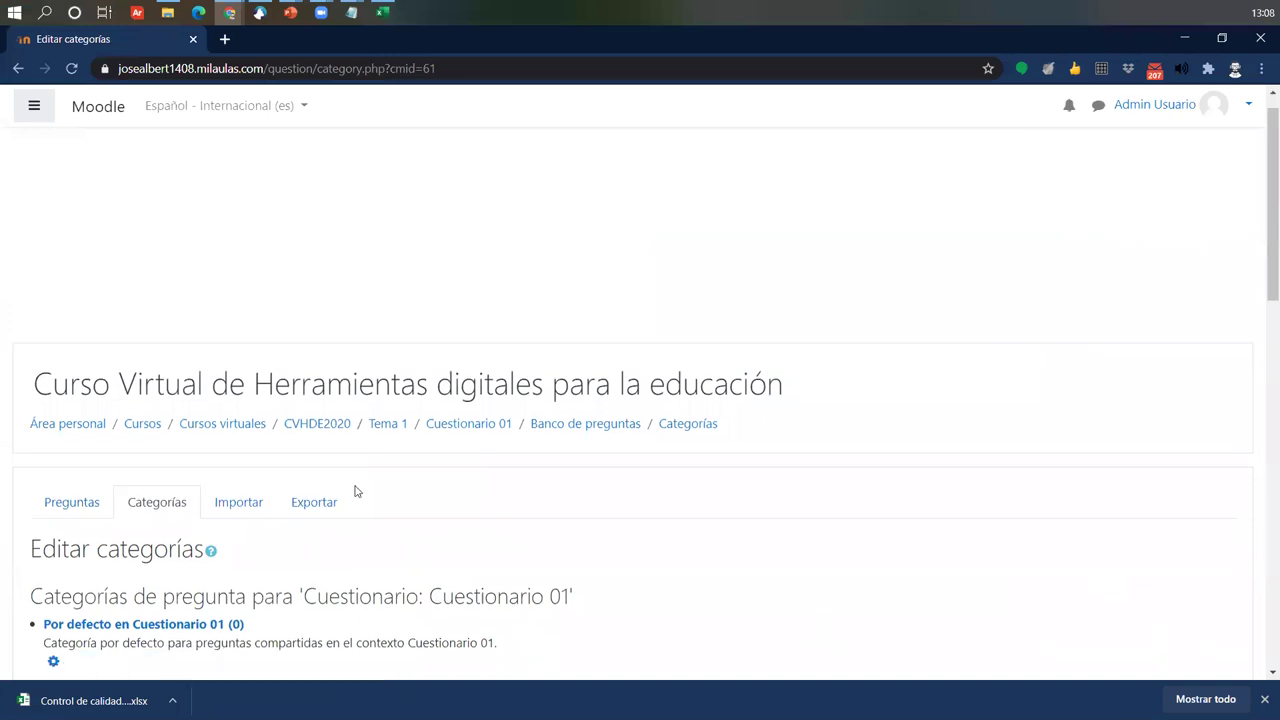
scroll(355, 490, "down", 2)
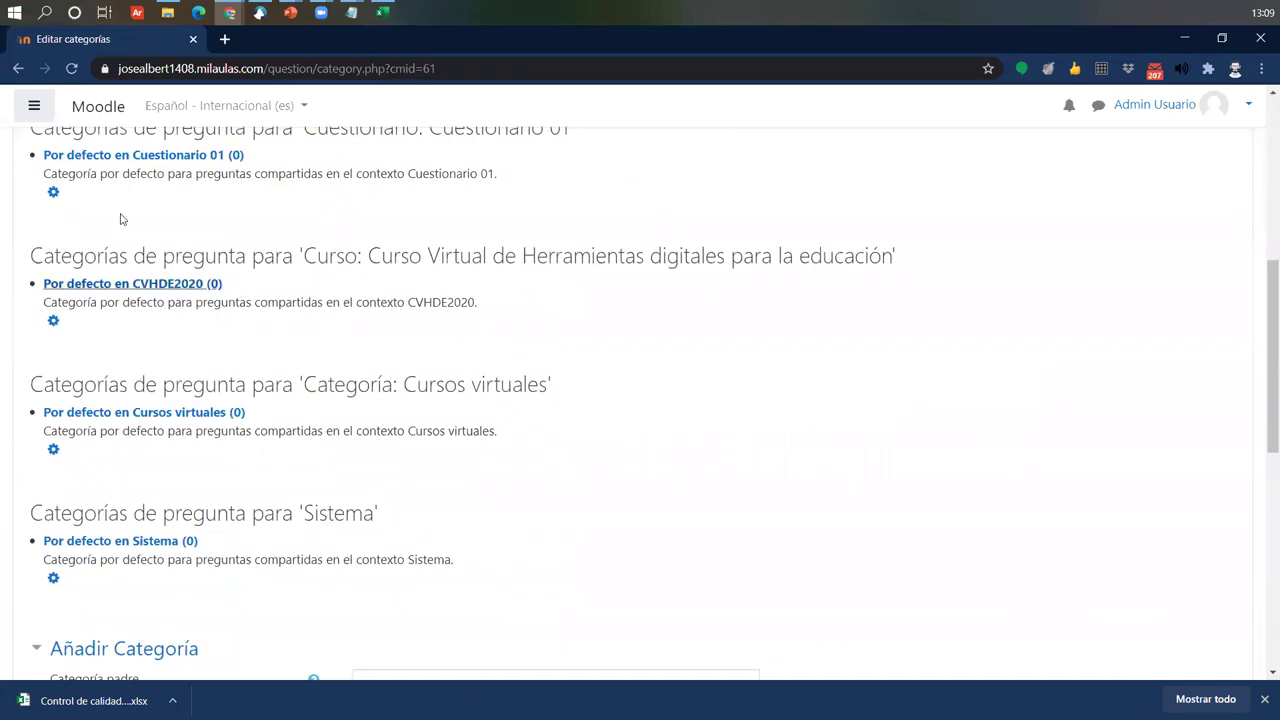
scroll(223, 486, "down", 5)
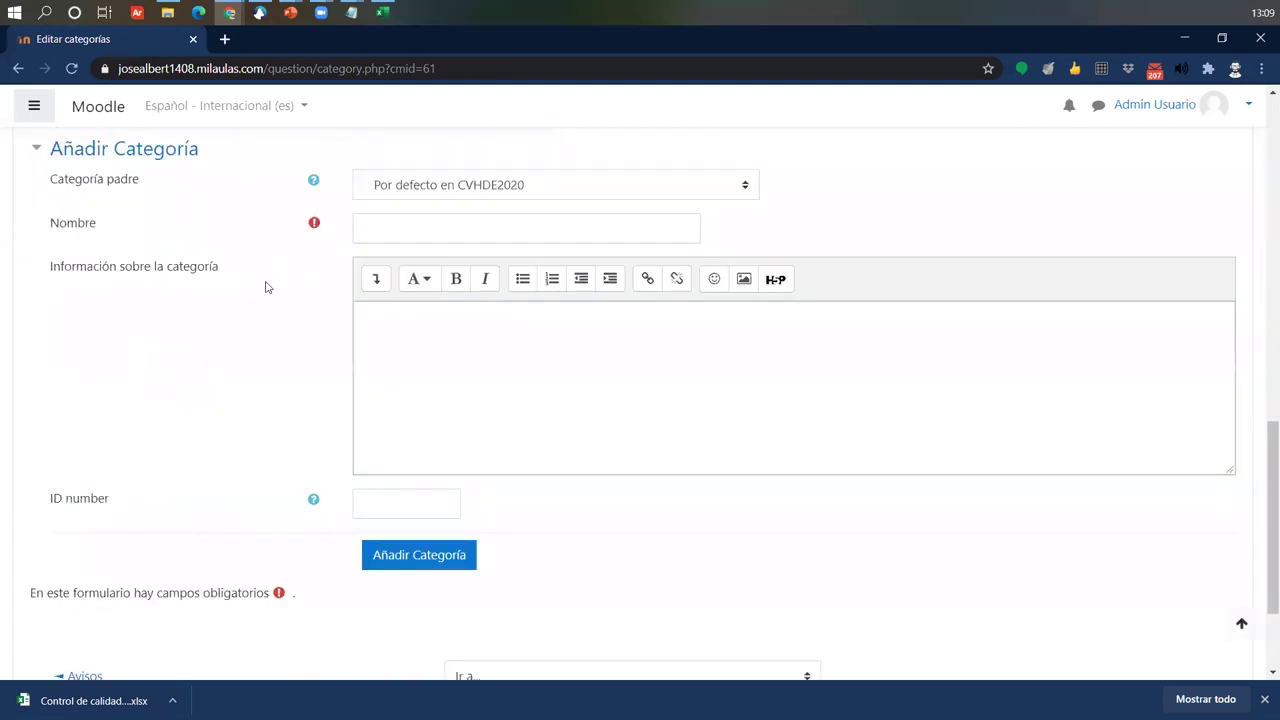
left_click_drag(52, 179, 165, 183)
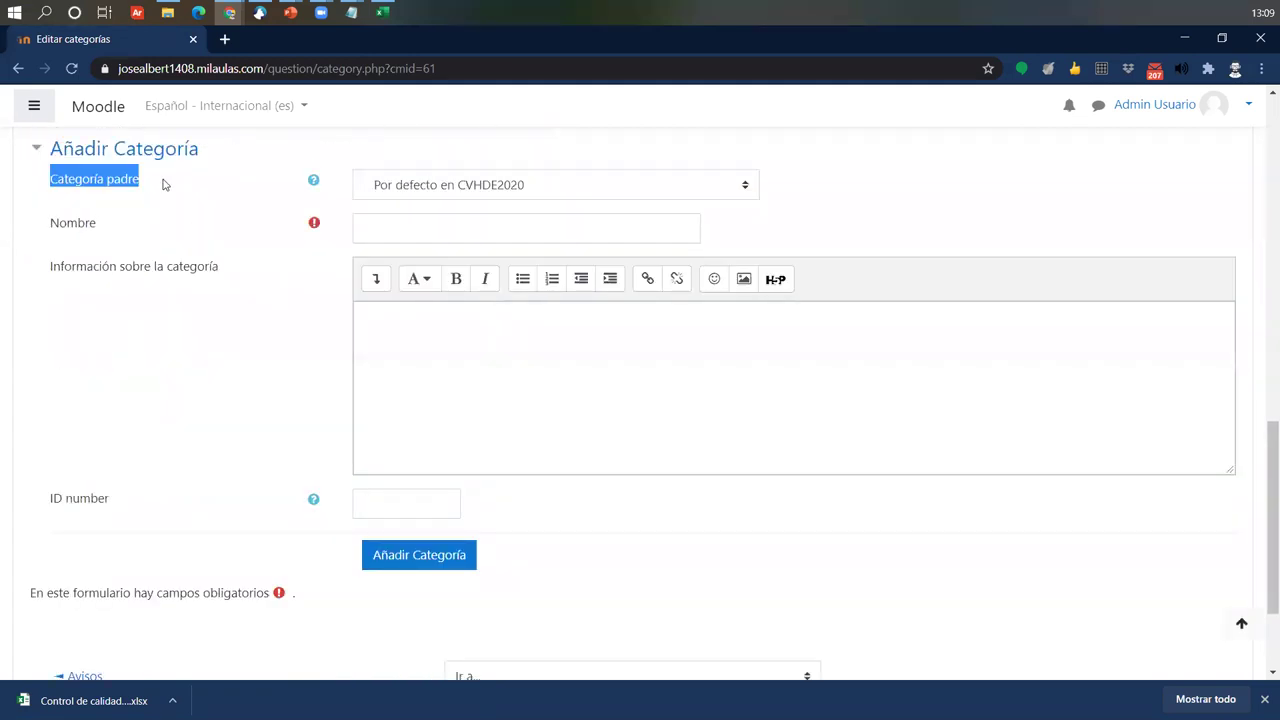
scroll(76, 342, "up", 8)
scroll(95, 335, "down", 3)
left_click_drag(308, 411, 30, 405)
scroll(266, 414, "down", 10)
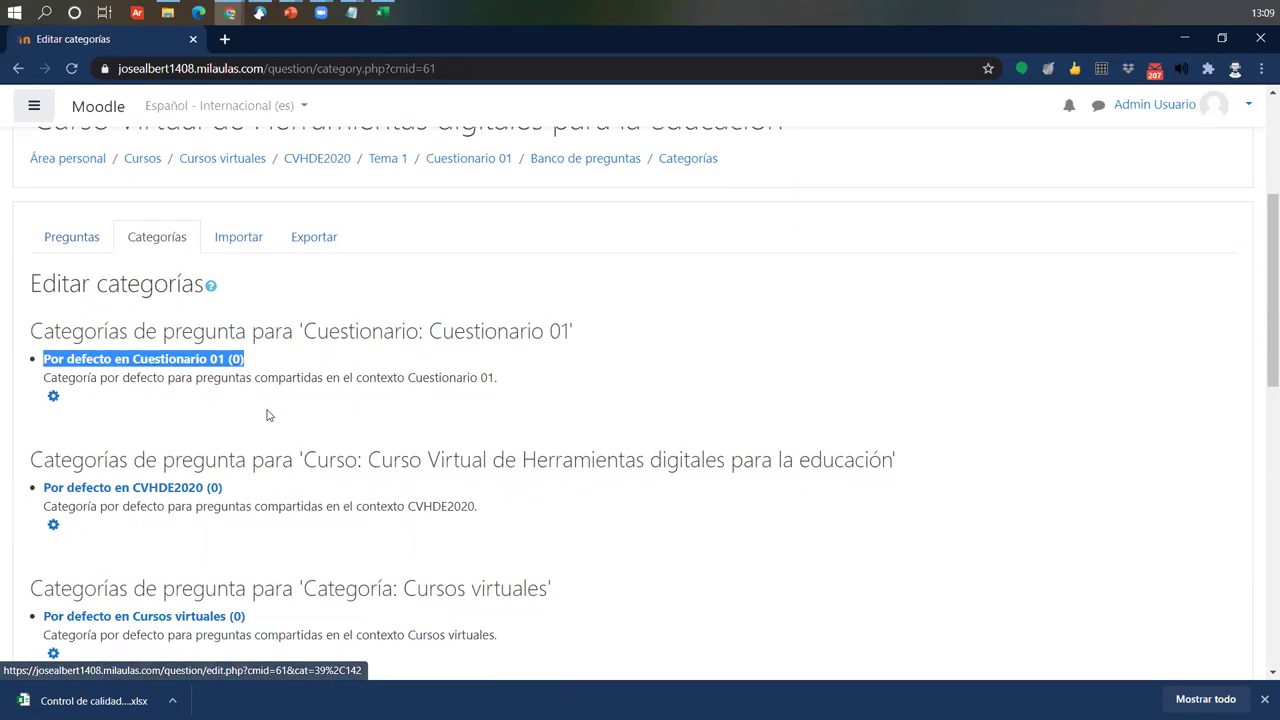
scroll(456, 253, "up", 3)
Step: Add category 'Tema 01' with parent 'Por defecto en Cuestionario 01'
left_click(456, 268)
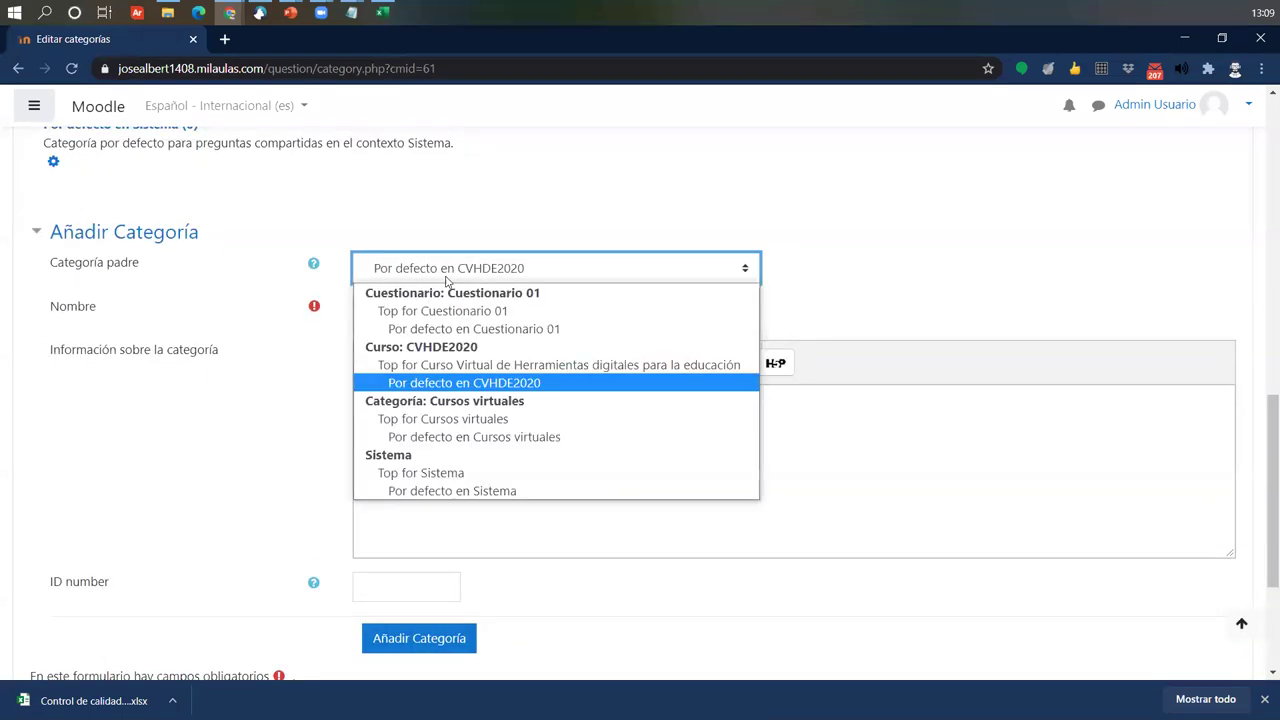
left_click(425, 324)
left_click(427, 281)
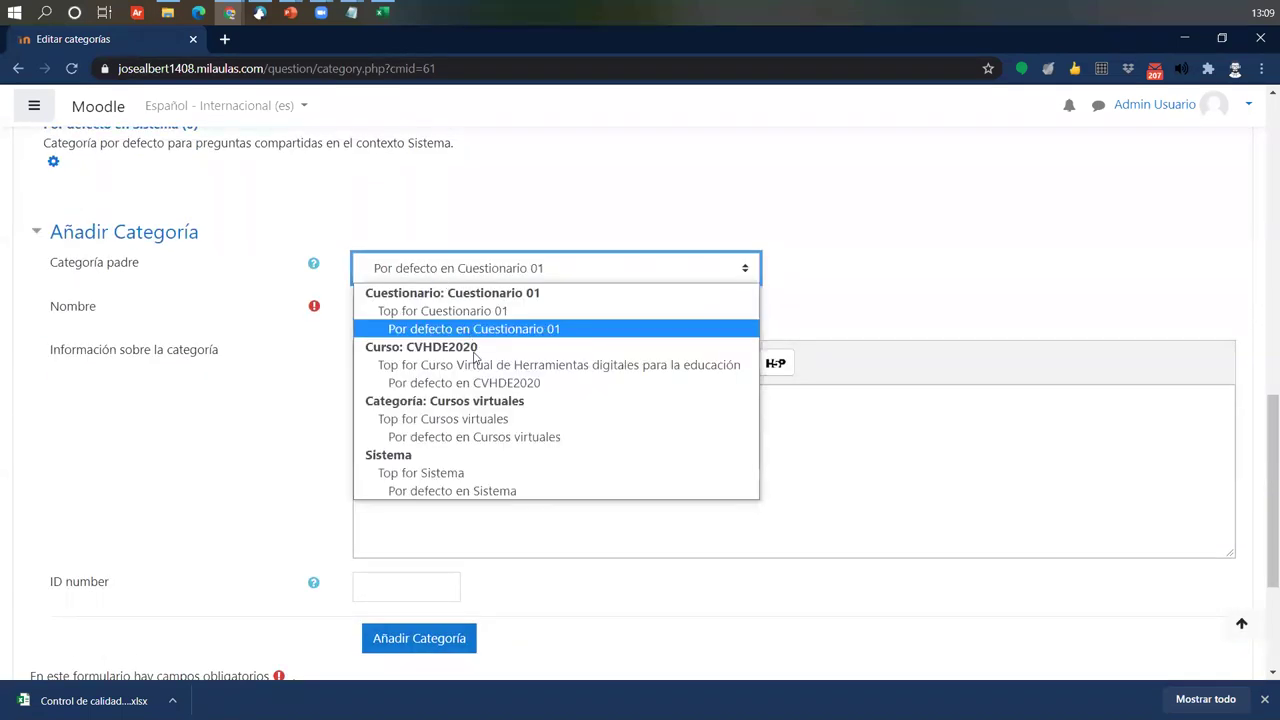
left_click(476, 327)
left_click(433, 311)
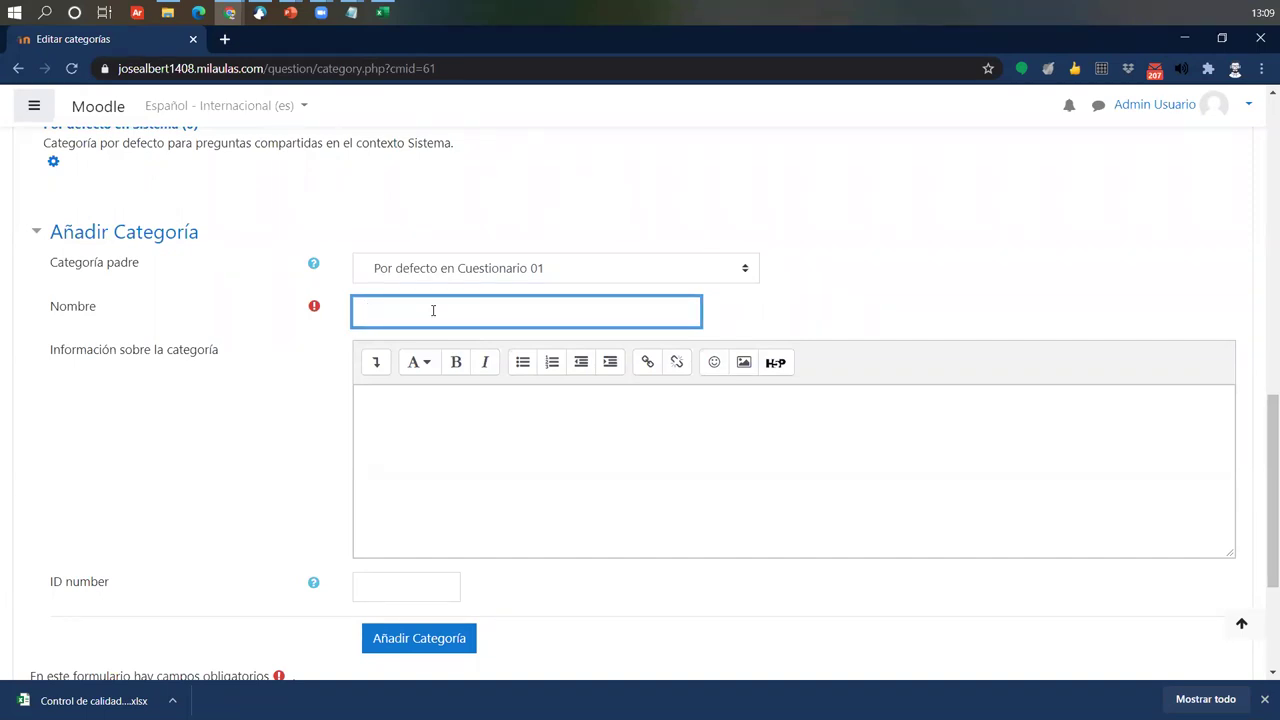
type("Tema 01")
left_click(412, 640)
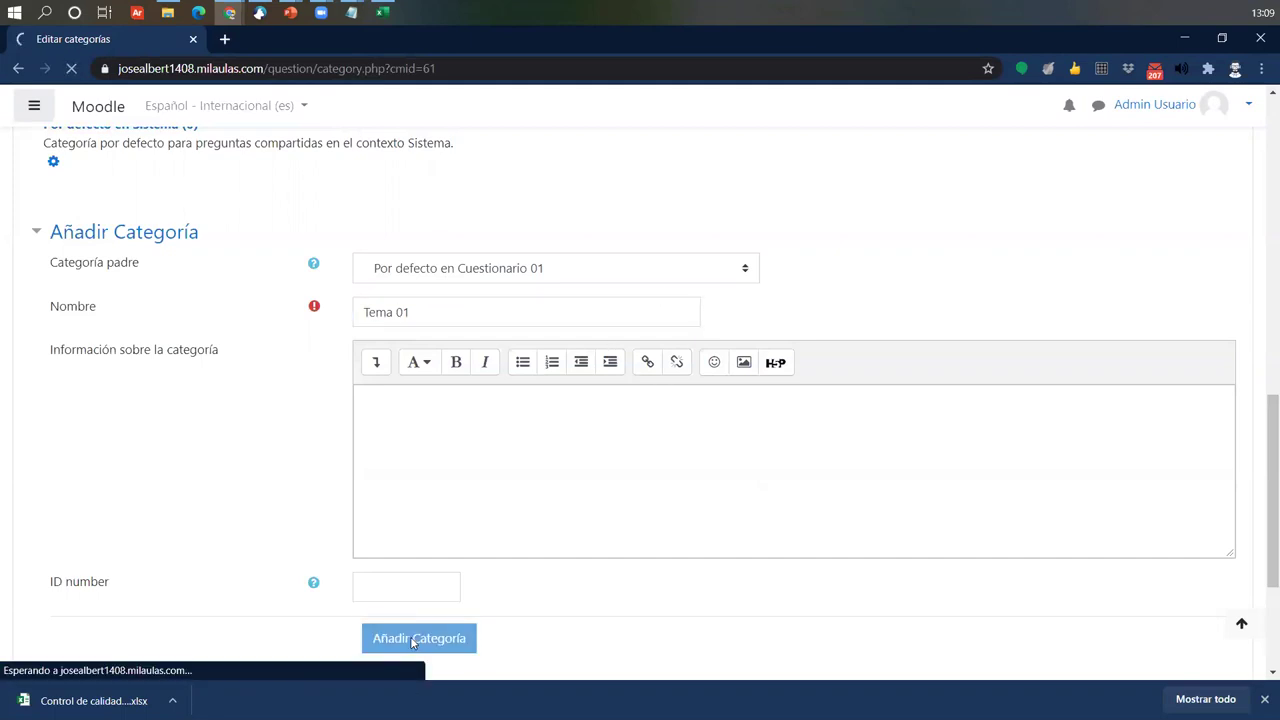
scroll(233, 560, "down", 3)
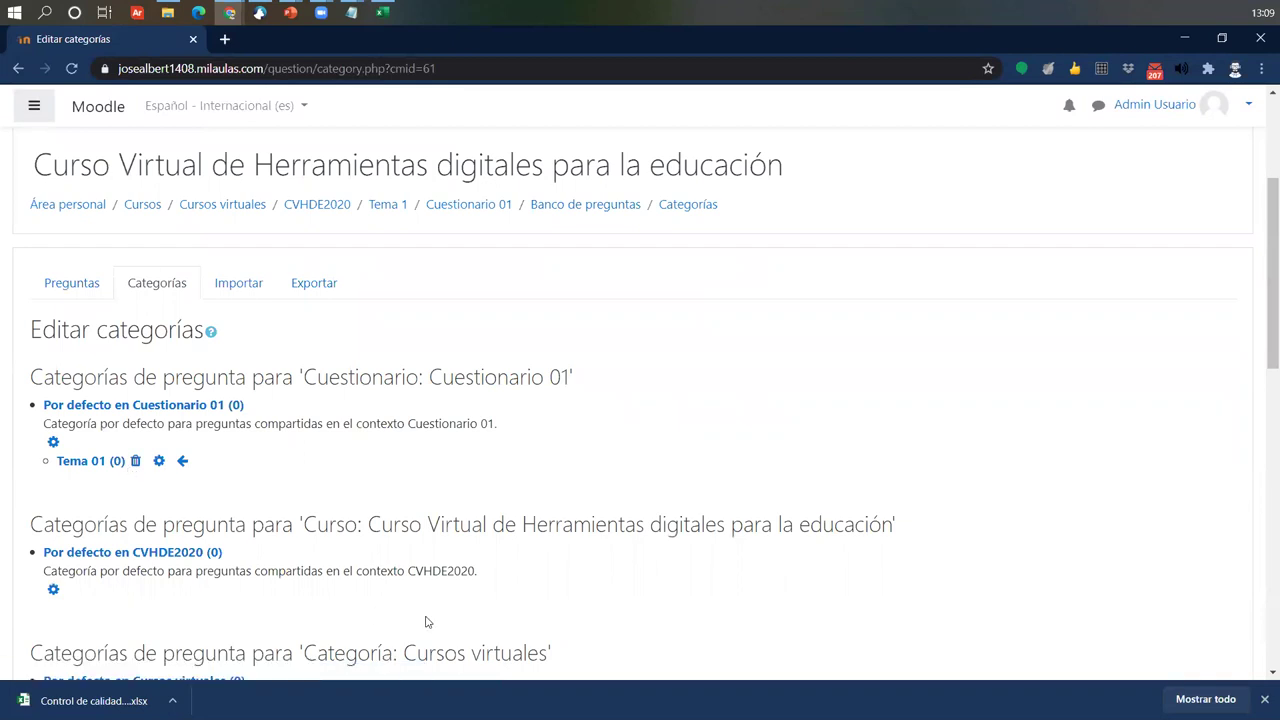
Step: Add category 'Tema 02' with parent 'Por defecto en Cuestionario 01'
scroll(425, 610, "down", 4)
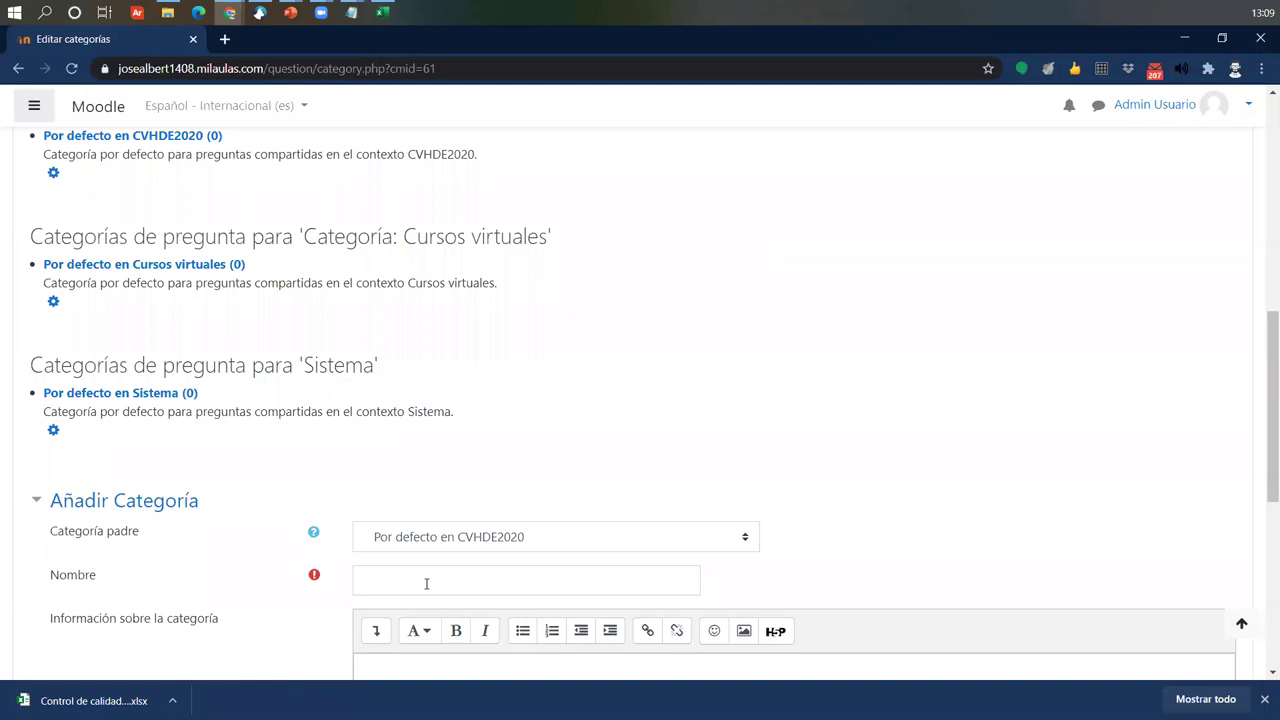
scroll(575, 636, "down", 1)
left_click(487, 503)
left_click(497, 462)
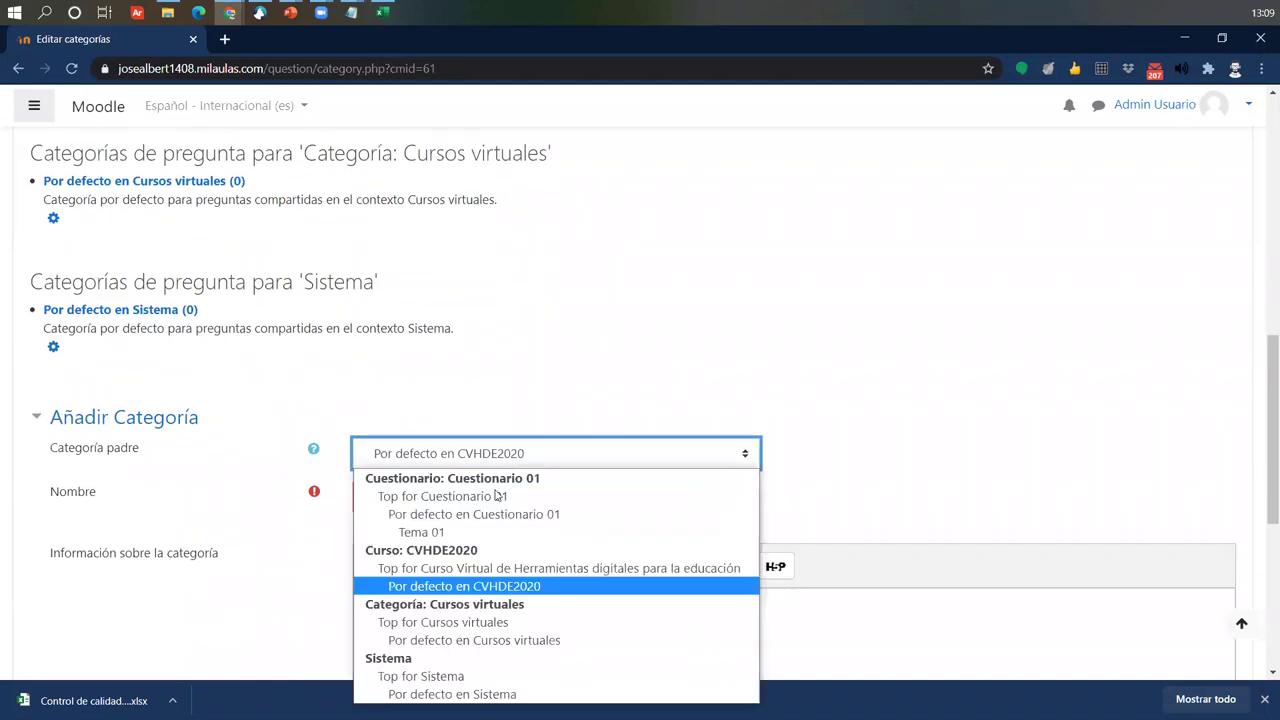
left_click(498, 515)
left_click(478, 502)
type("Tema 02")
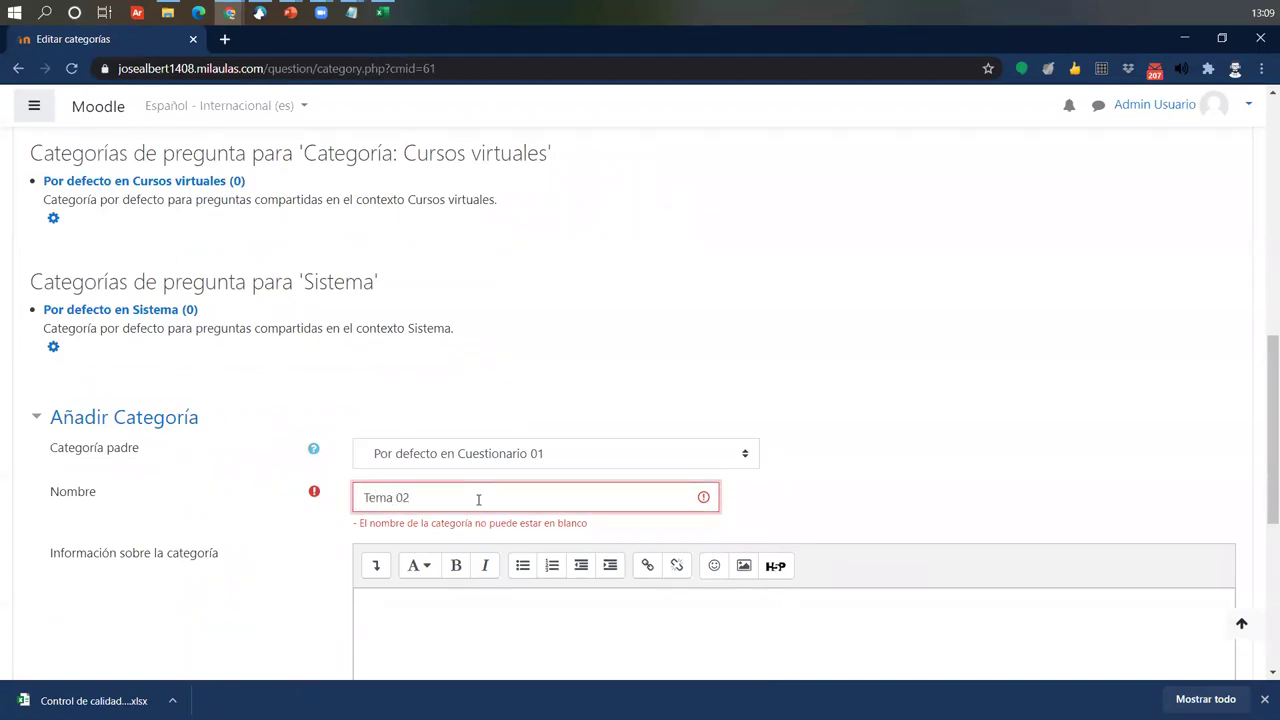
left_click(286, 571)
scroll(489, 477, "down", 3)
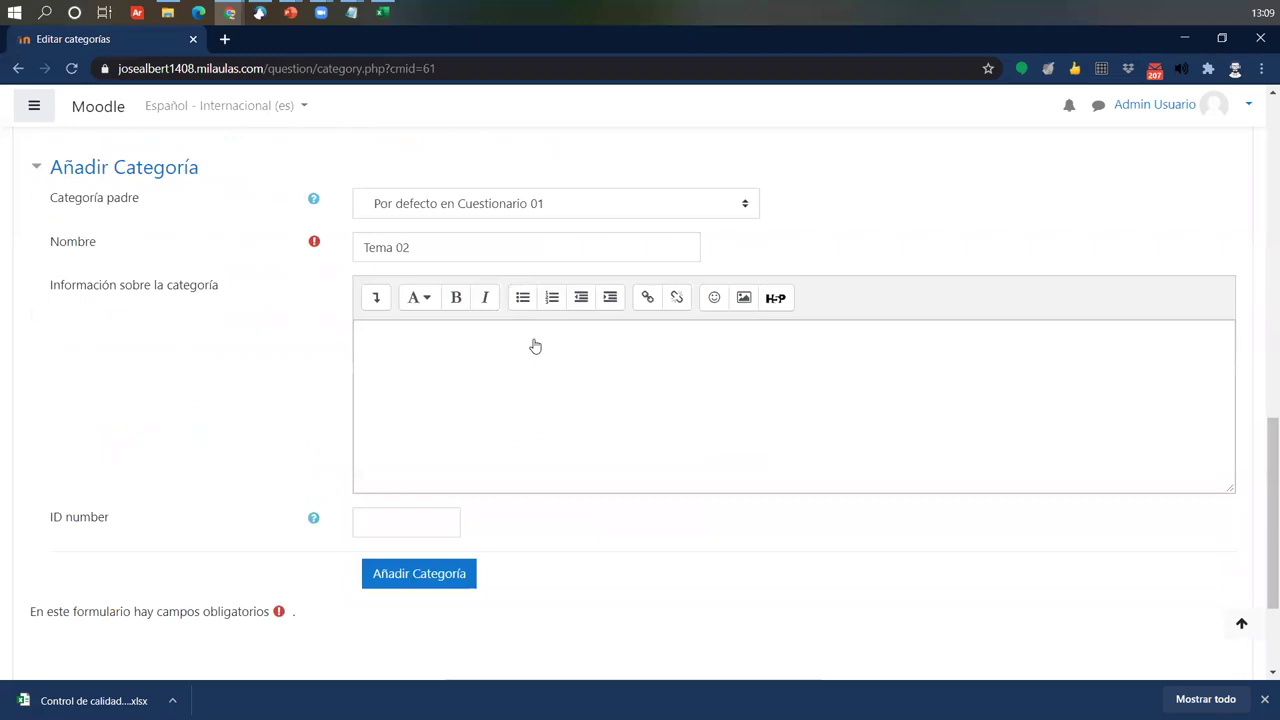
left_click(462, 572)
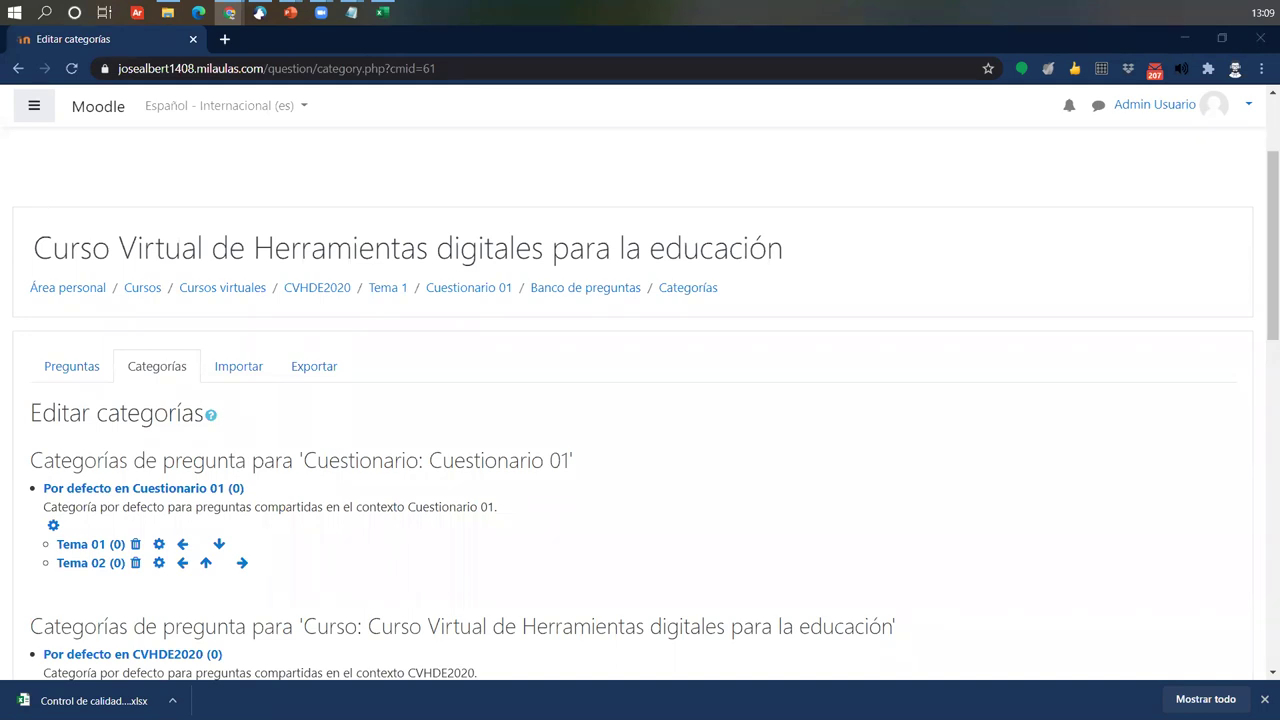
left_click(230, 12)
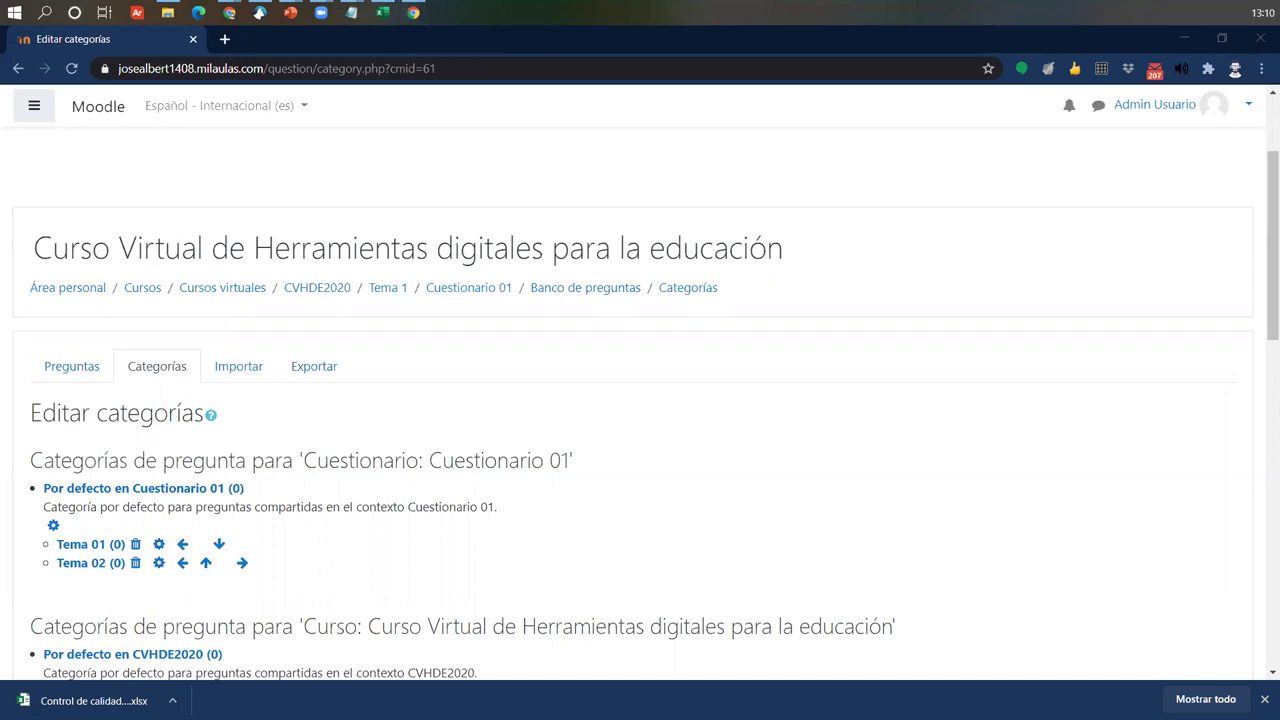
Step: Bring Chrome forward and open the question bank list for Cuestionario 01
left_click(229, 12)
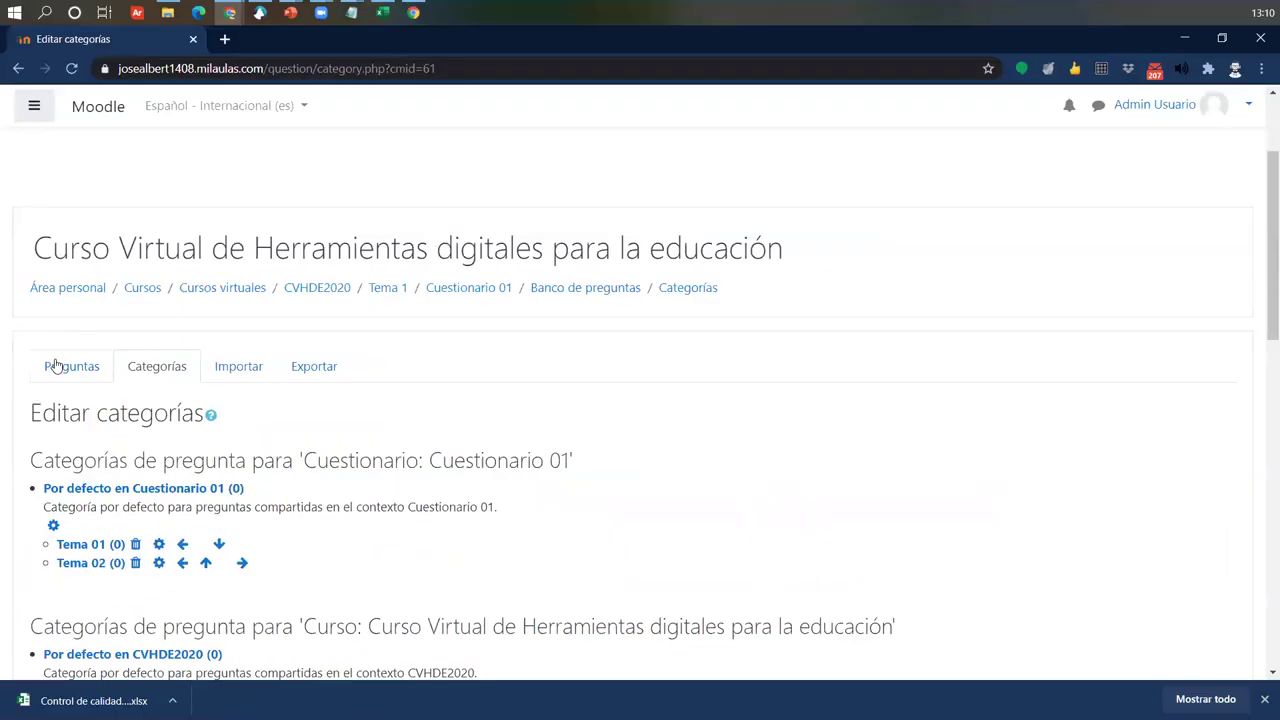
left_click(56, 366)
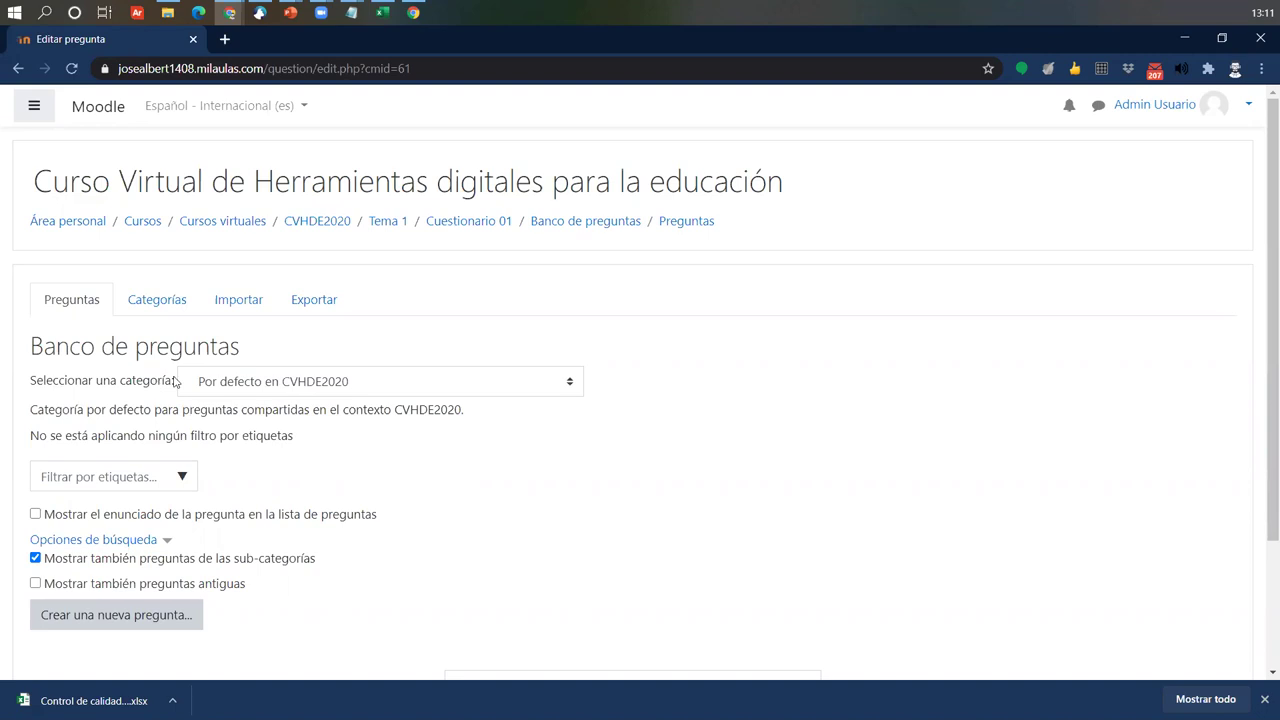
Step: Select category Tema 01 and start a new Verdadero/Falso question
left_click(262, 386)
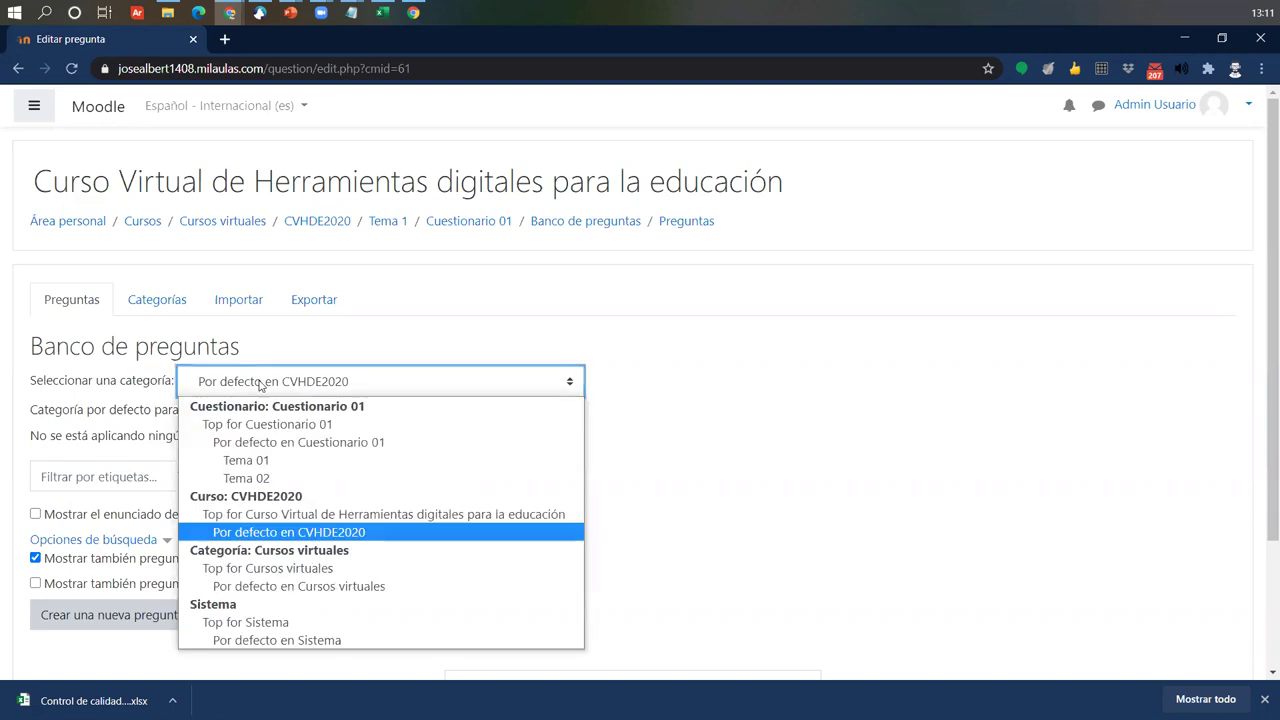
left_click(226, 459)
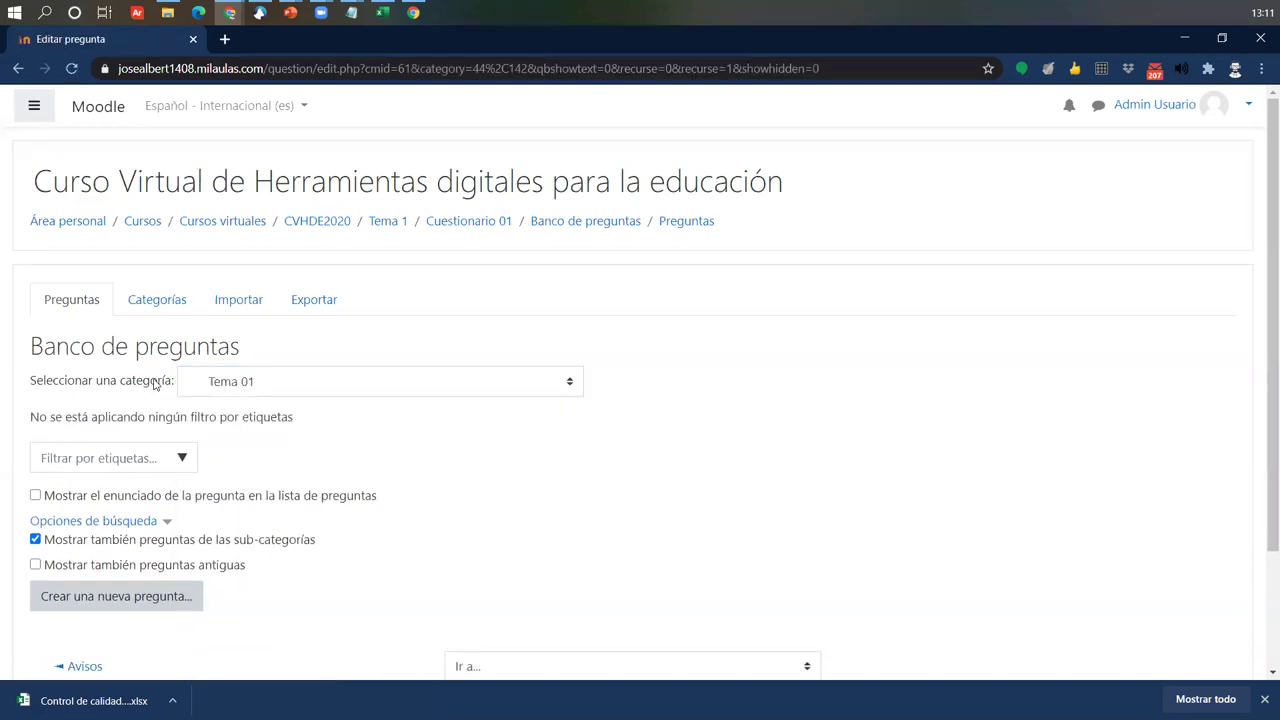
left_click(113, 597)
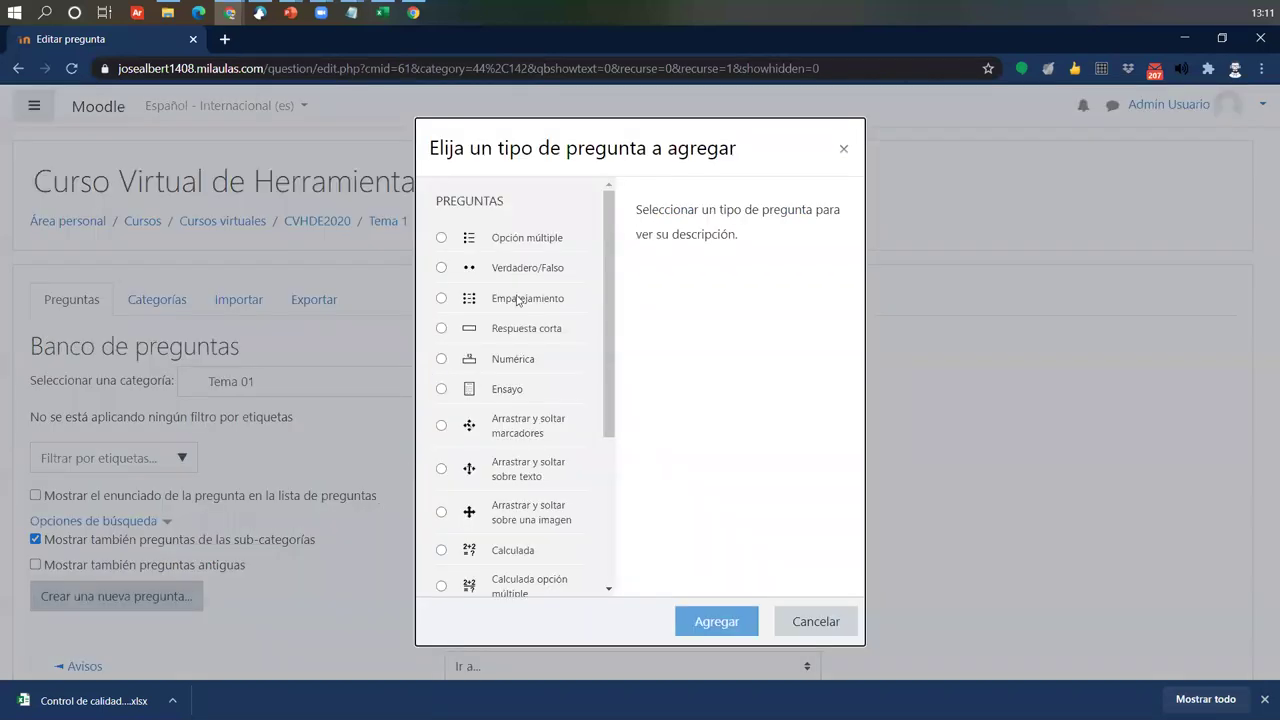
left_click(536, 269)
left_click(736, 622)
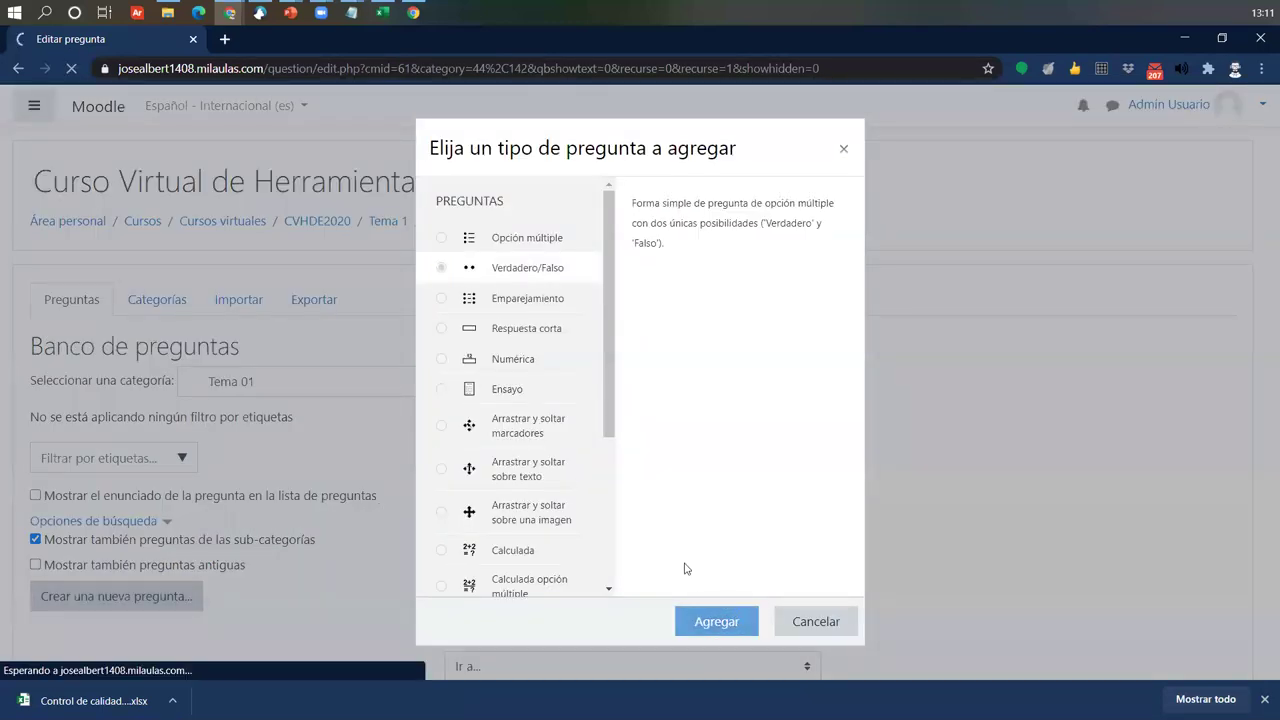
Step: Name the question '01.', enter text '1 + 1 =2', and set the correct answer to Verdadero
left_click(414, 444)
type("01.")
left_click(455, 601)
type("1 + 1")
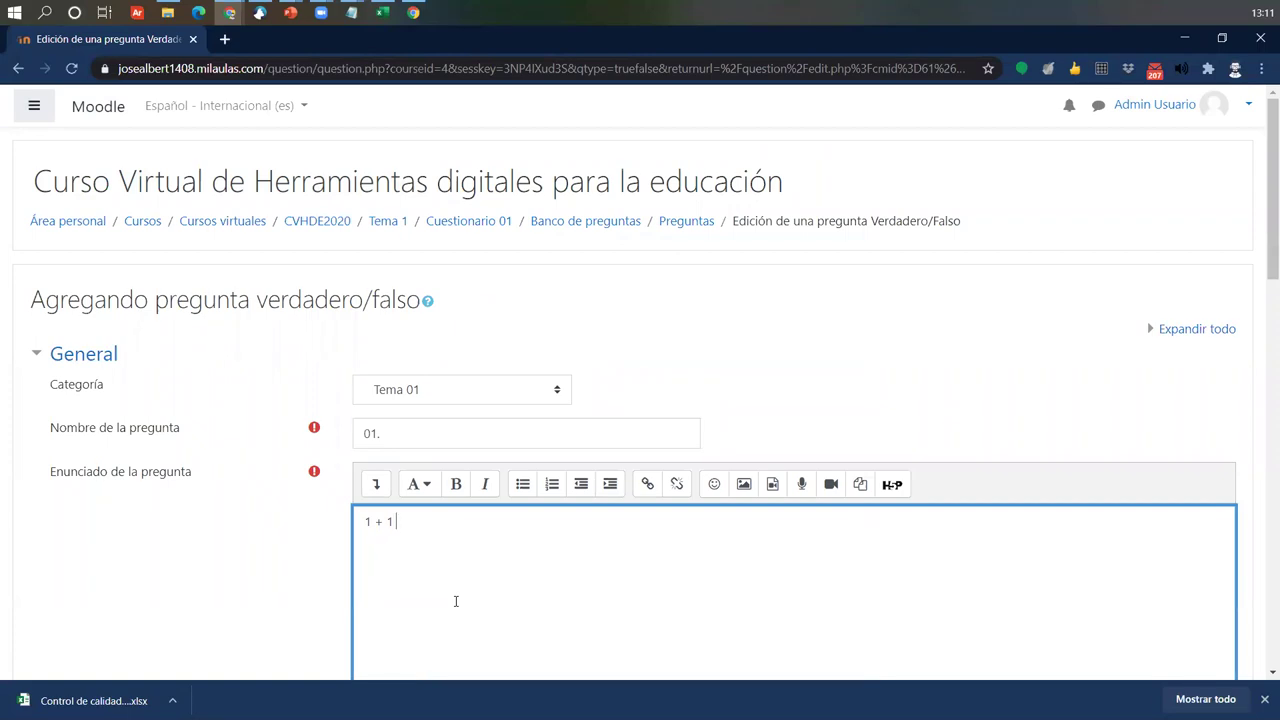
type(" =2")
scroll(440, 570, "down", 6)
left_click(427, 530)
left_click(381, 573)
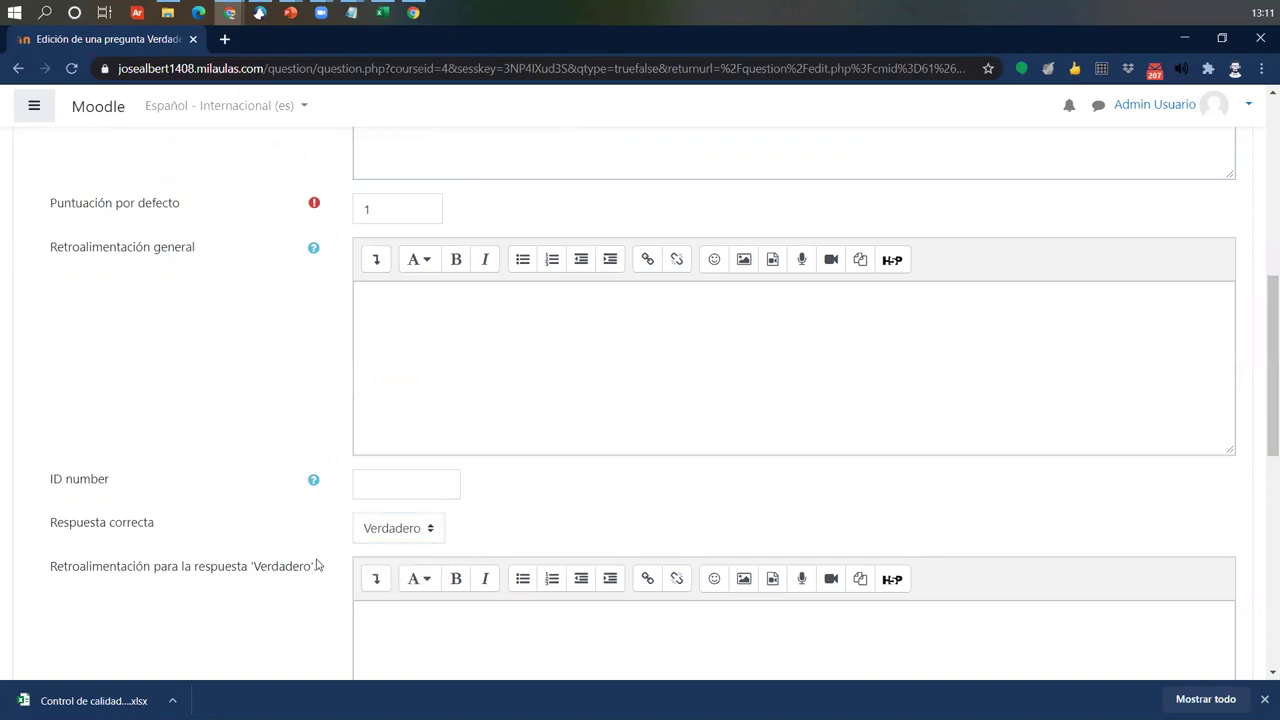
Step: Keep the default mark of 1 and save the question
scroll(316, 566, "up", 3)
double_click(380, 459)
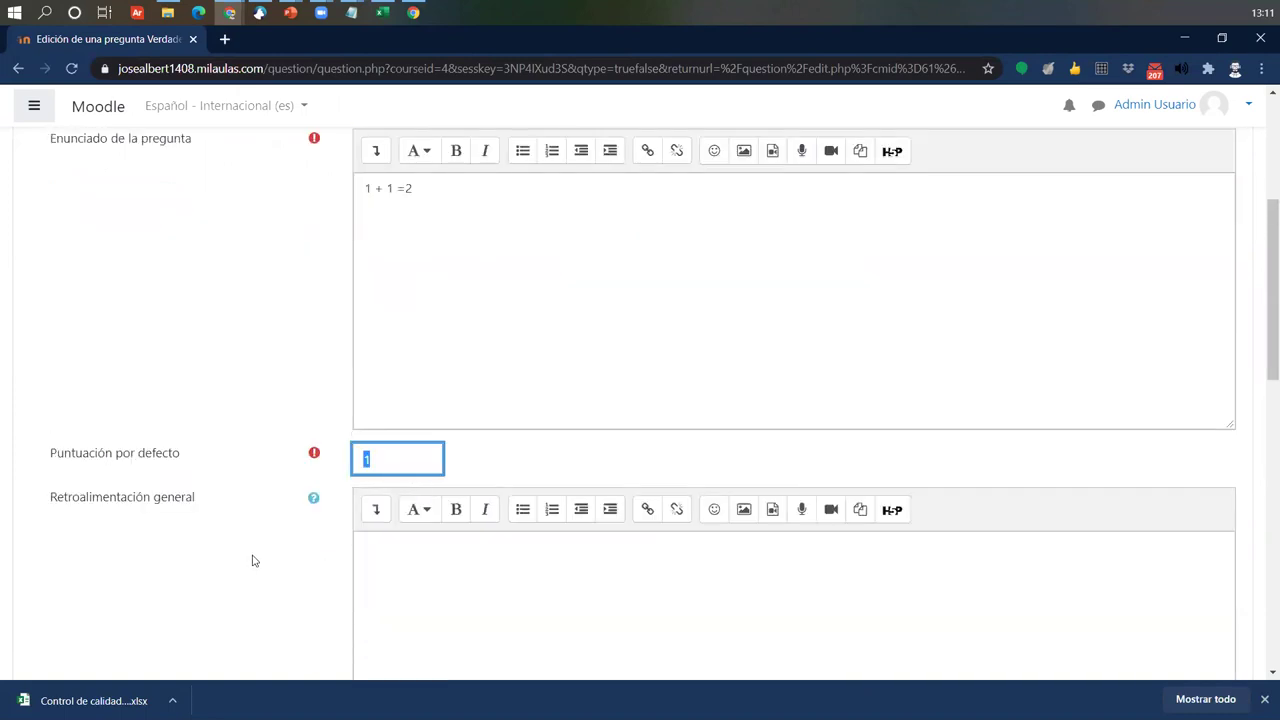
left_click(398, 461)
scroll(345, 580, "down", 5)
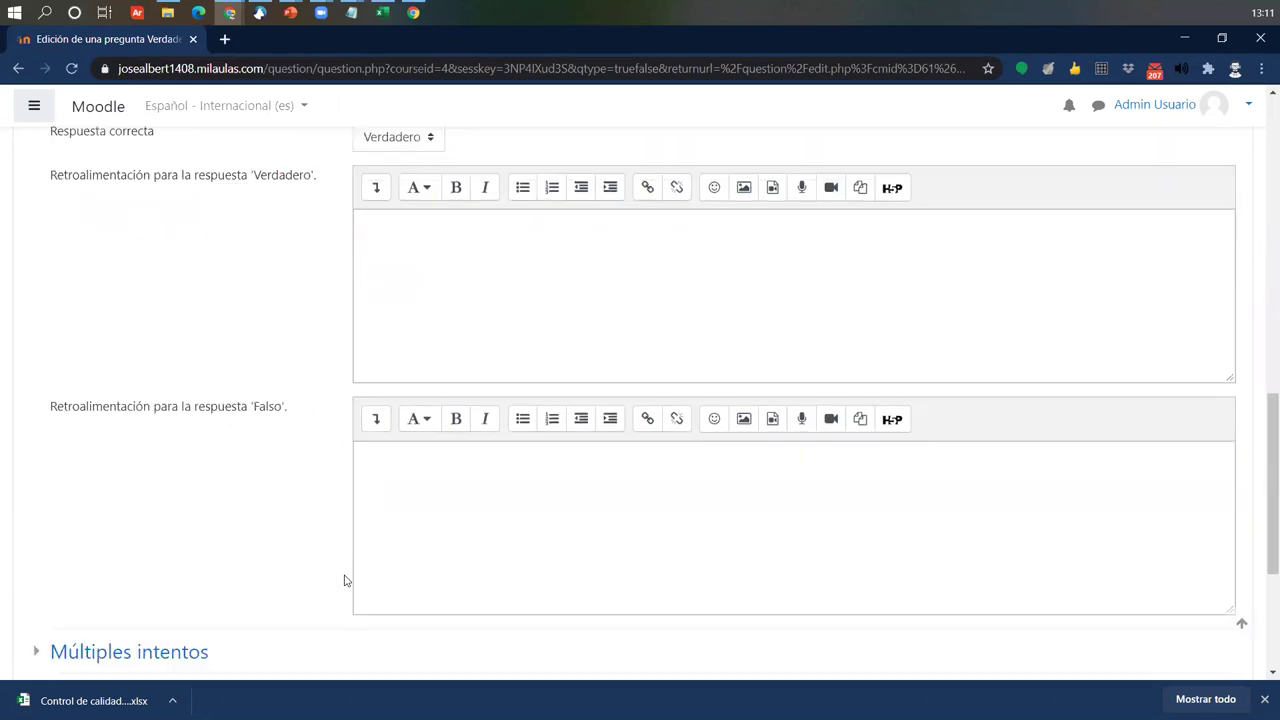
scroll(345, 580, "down", 3)
left_click(417, 480)
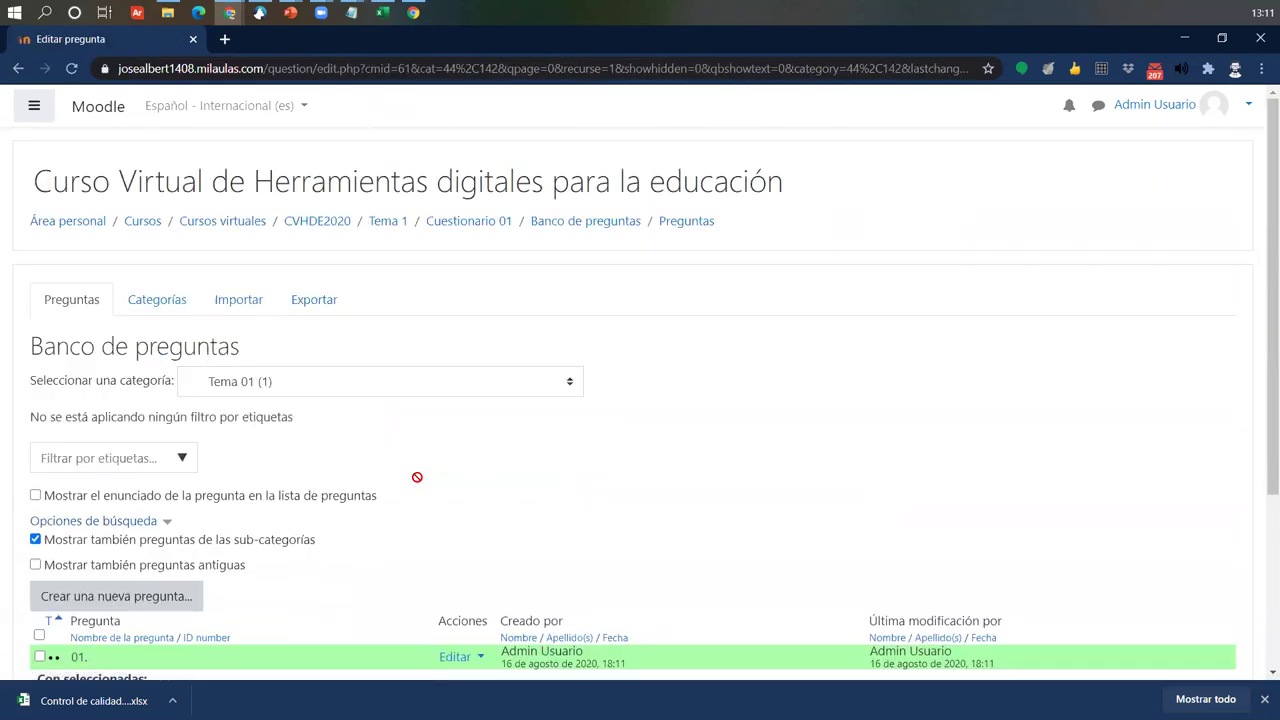
Step: Start another Verdadero/Falso question in Tema 01
scroll(175, 600, "down", 3)
scroll(158, 370, "up", 1)
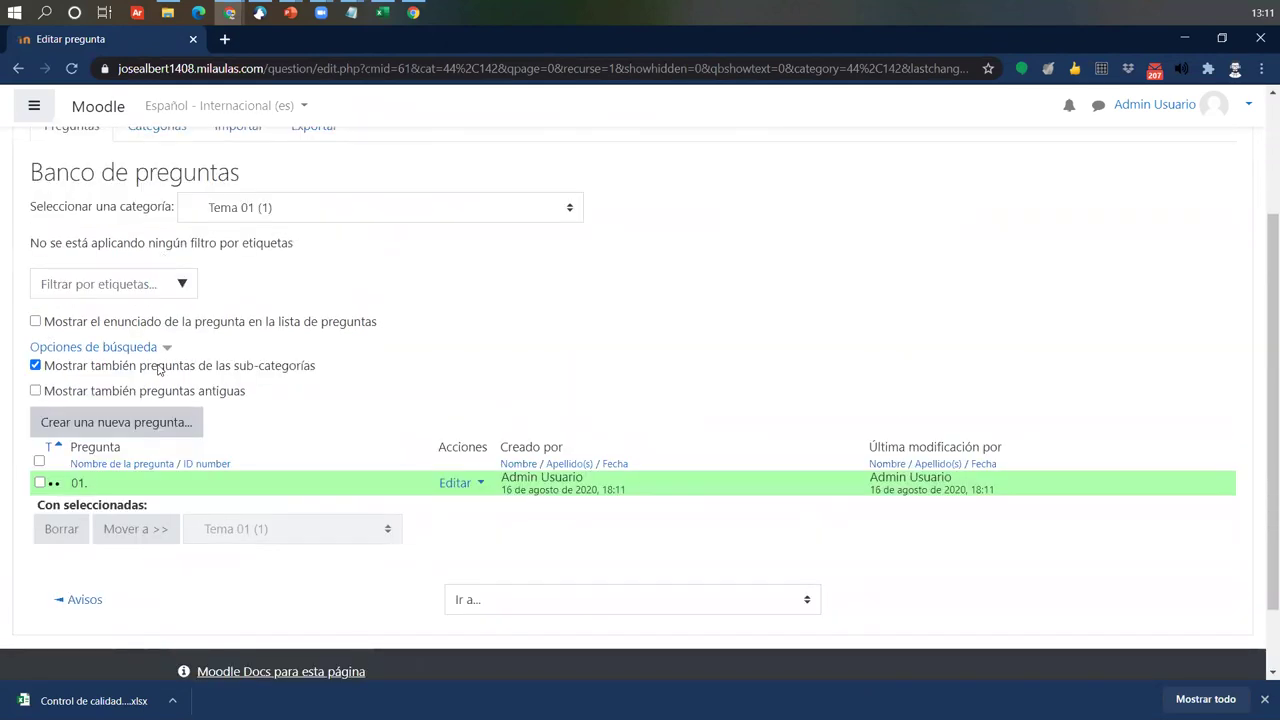
left_click(138, 424)
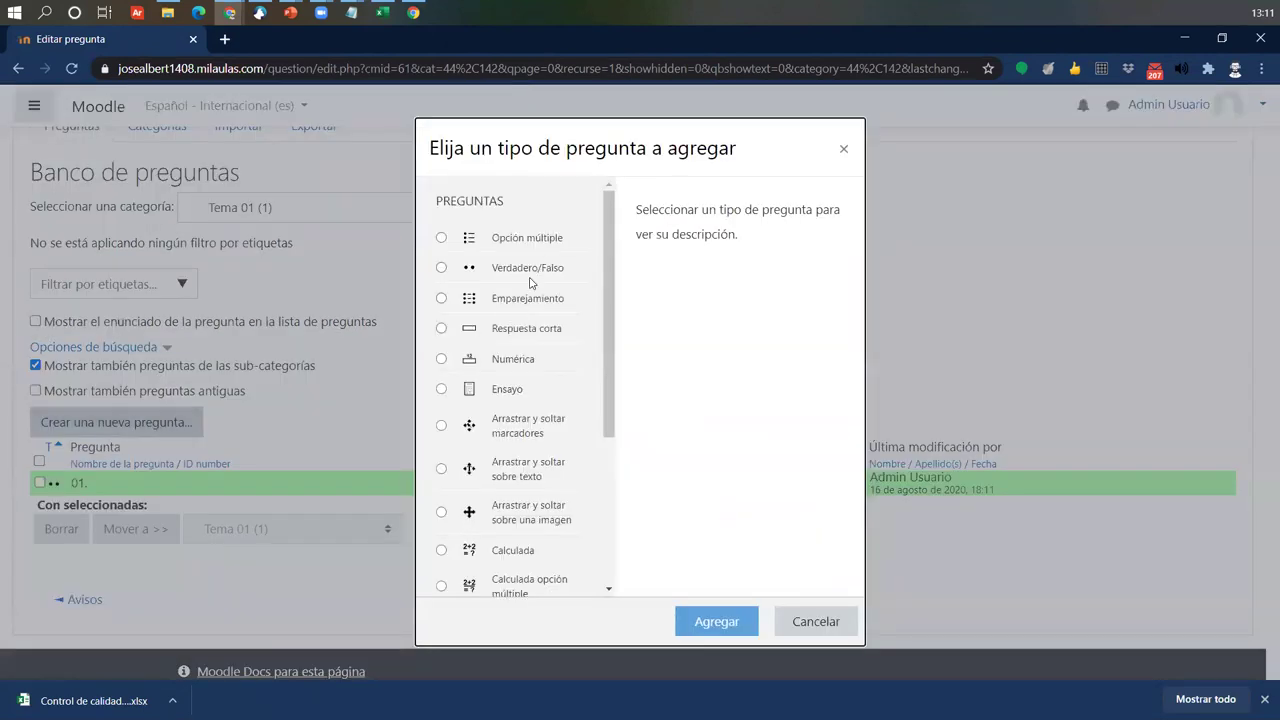
left_click(528, 268)
left_click(690, 619)
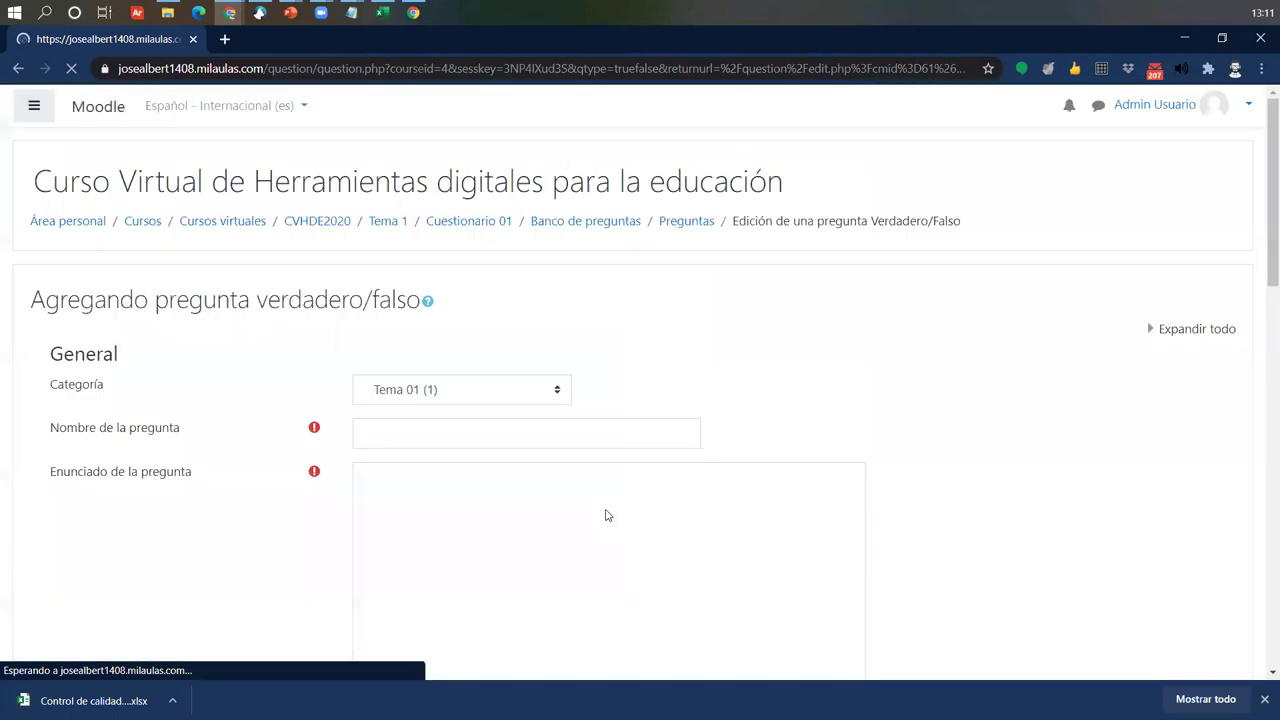
Step: Name it '02.', enter 'Lima es un país', keep Falso as correct answer, and save
left_click(428, 426)
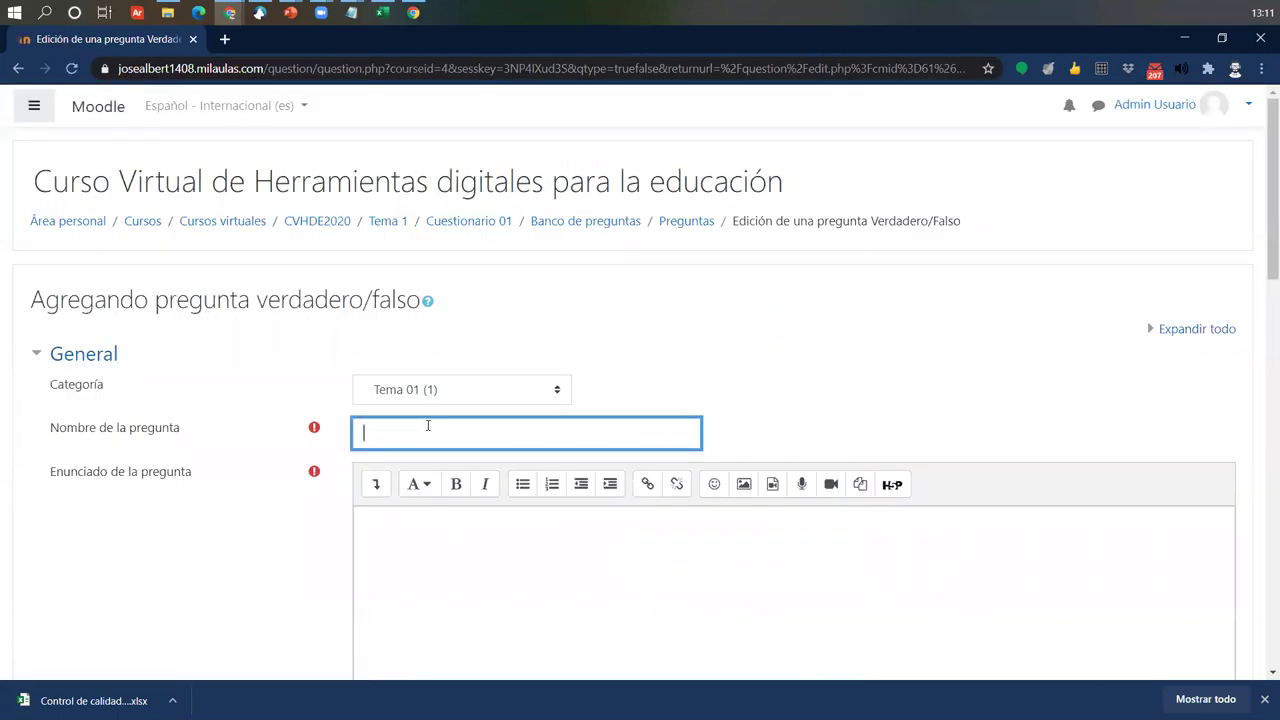
type("02.")
left_click(436, 570)
type("Lima ")
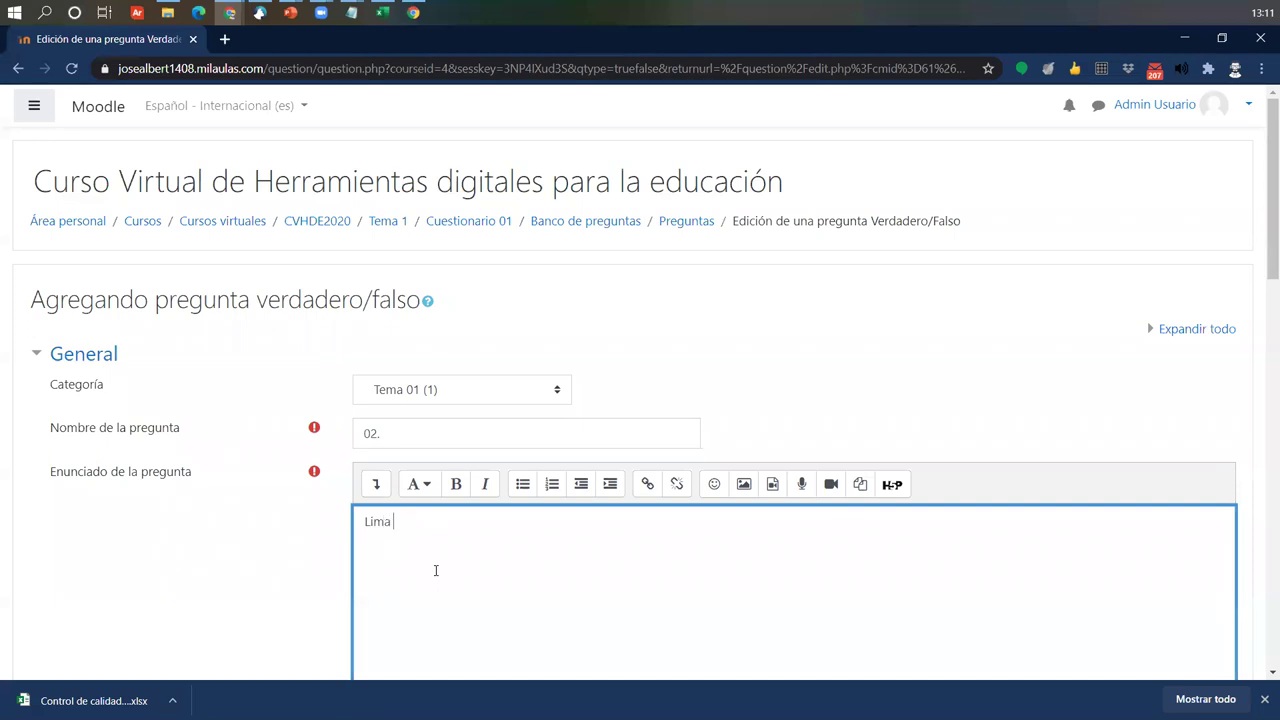
type("es un país")
scroll(436, 570, "down", 5)
left_click(409, 522)
left_click(314, 531)
scroll(314, 530, "down", 7)
left_click(397, 498)
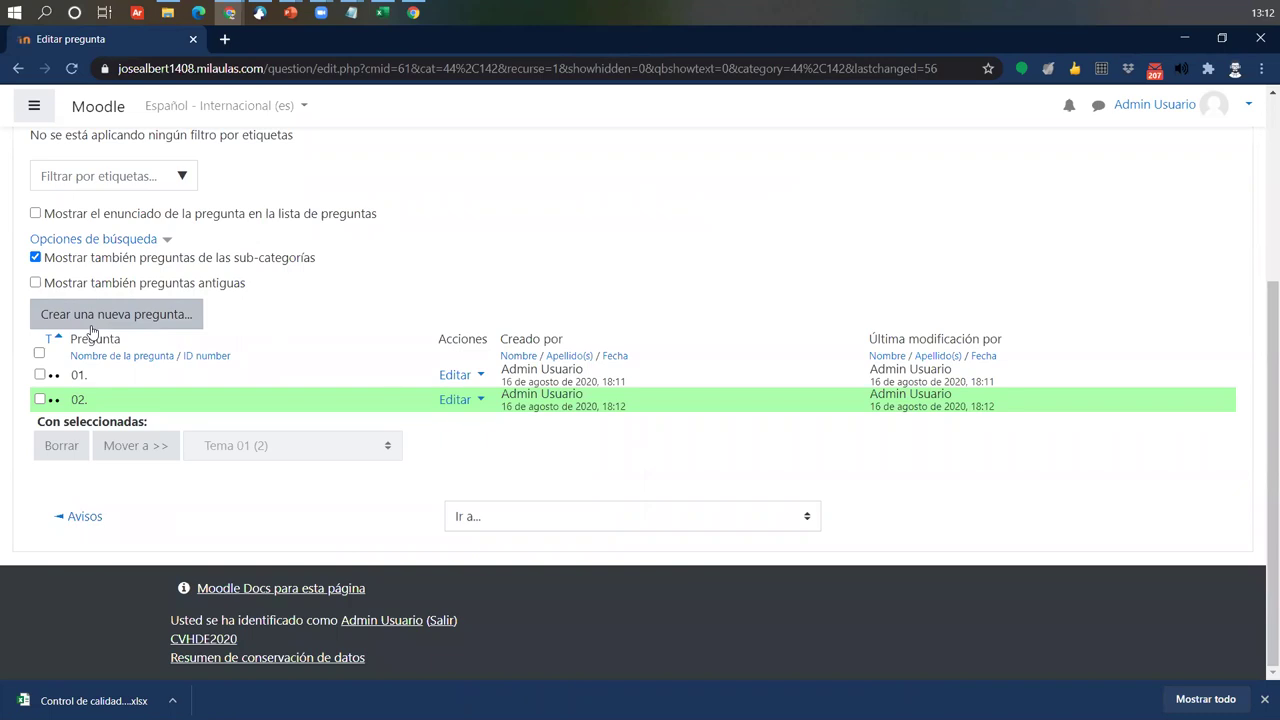
Step: Create a Verdadero/Falso question named '03' with text 'Google es un buscador'
left_click(91, 328)
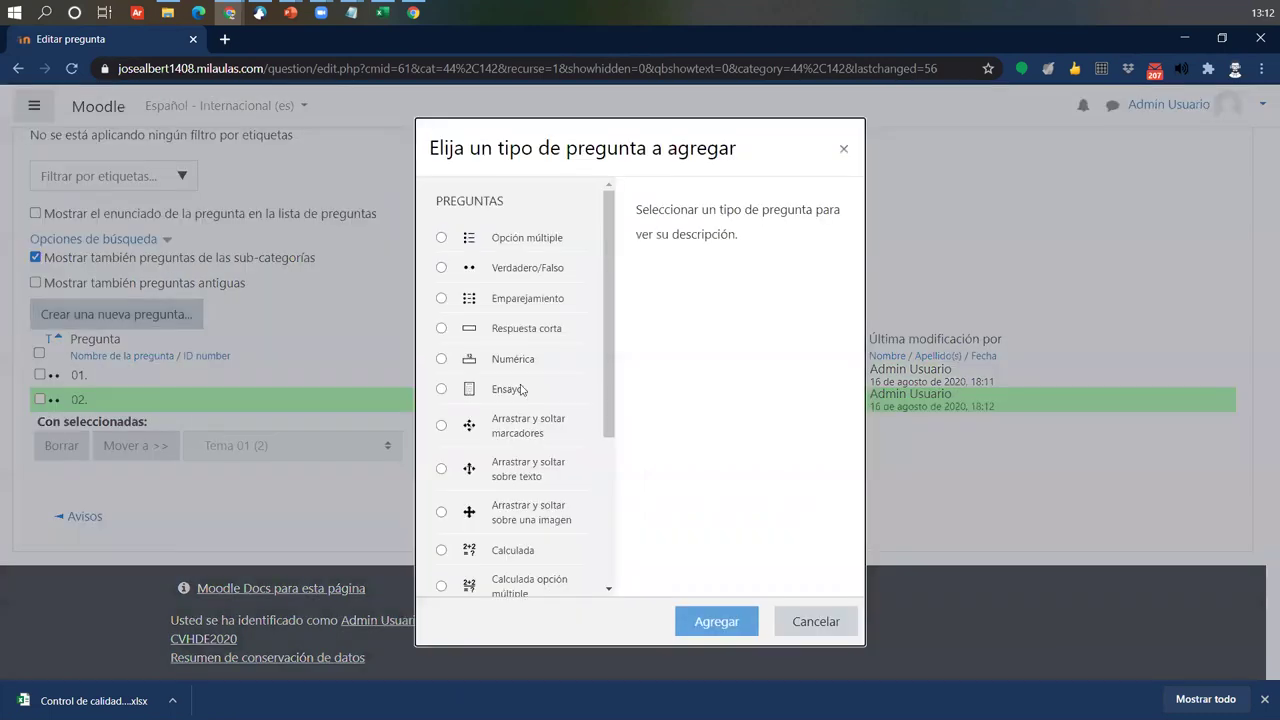
left_click(512, 272)
left_click(730, 625)
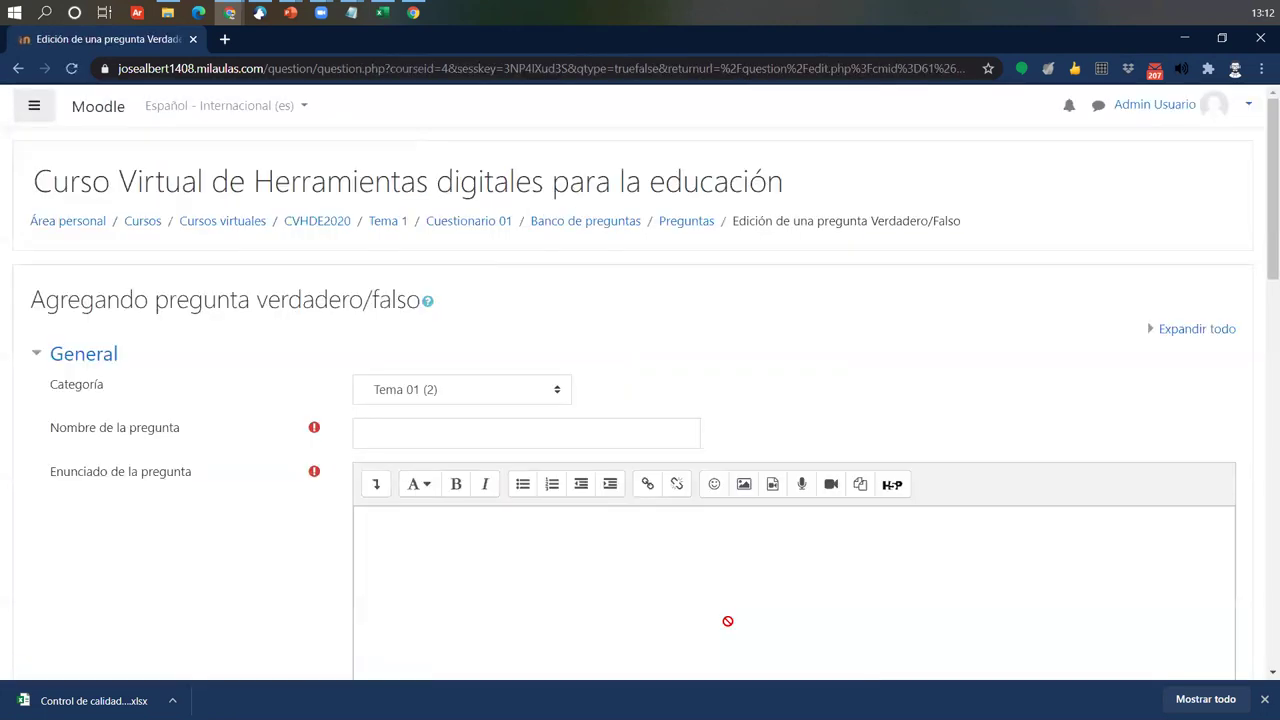
left_click(448, 444)
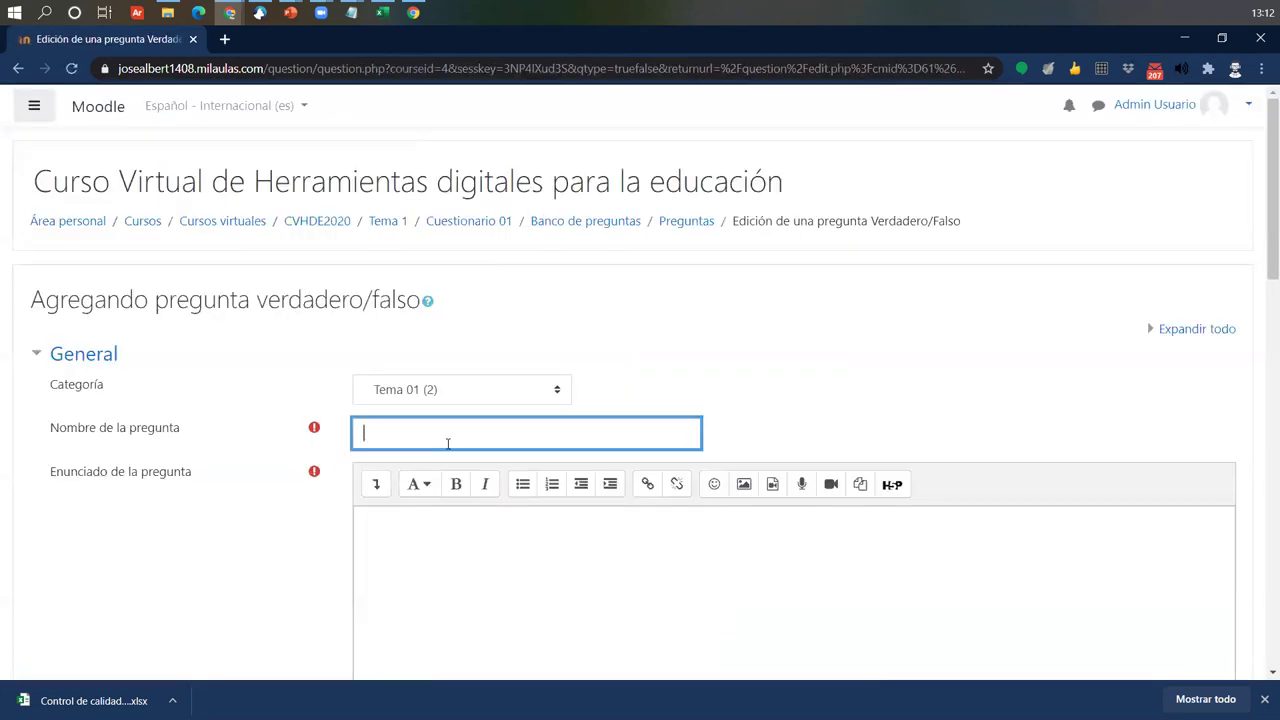
type("03")
left_click(417, 670)
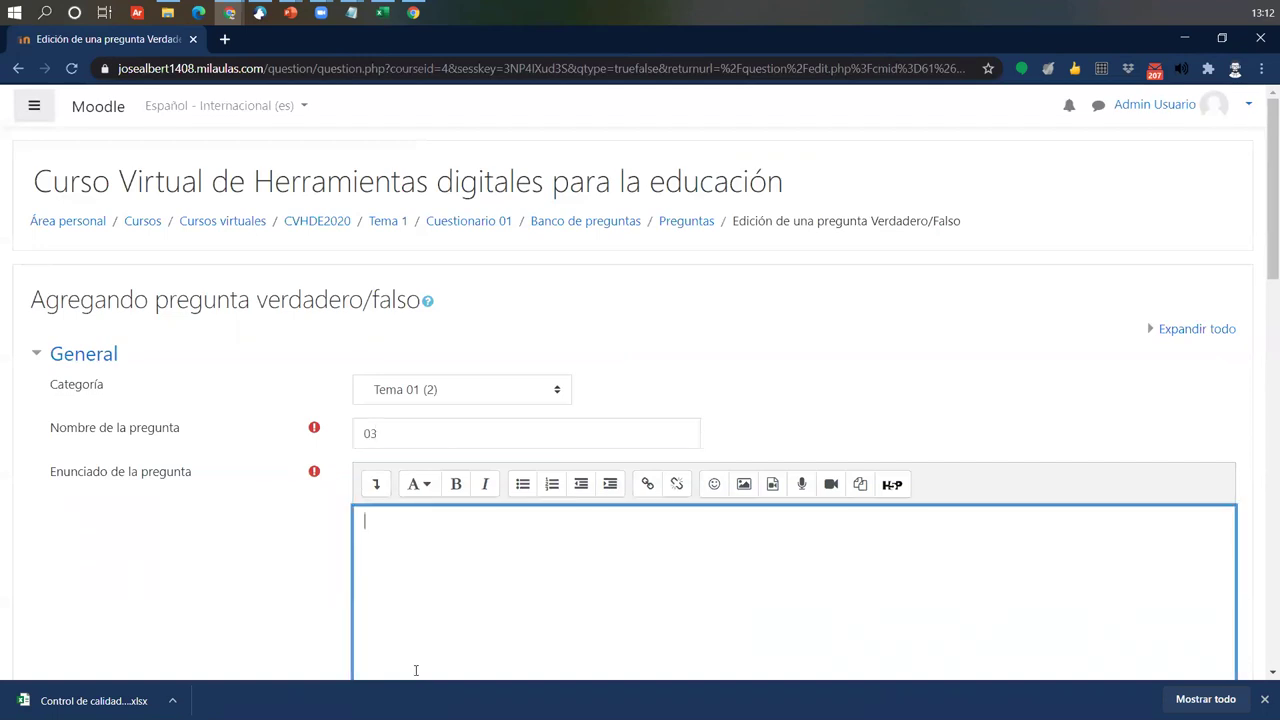
type("Google es un buscador")
Step: Set the correct answer to Verdadero and save question 03
scroll(427, 632, "down", 3)
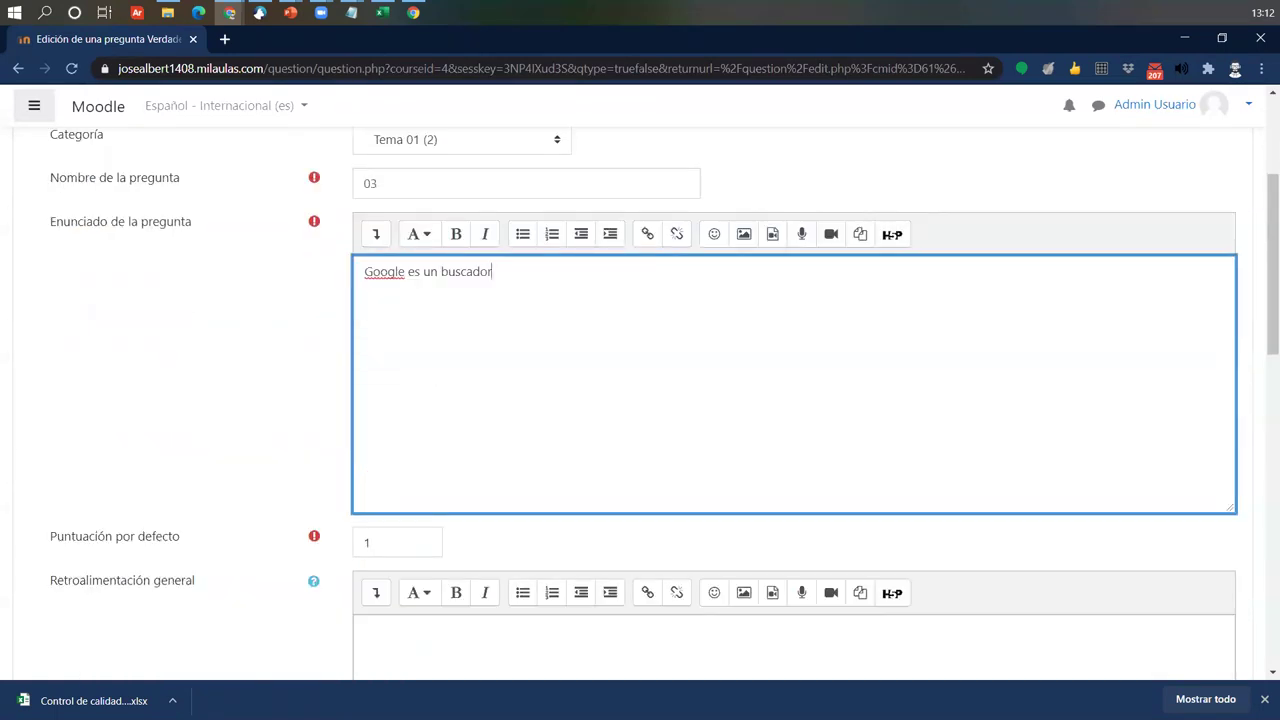
scroll(449, 543, "down", 5)
left_click(398, 444)
left_click(391, 489)
scroll(326, 514, "down", 4)
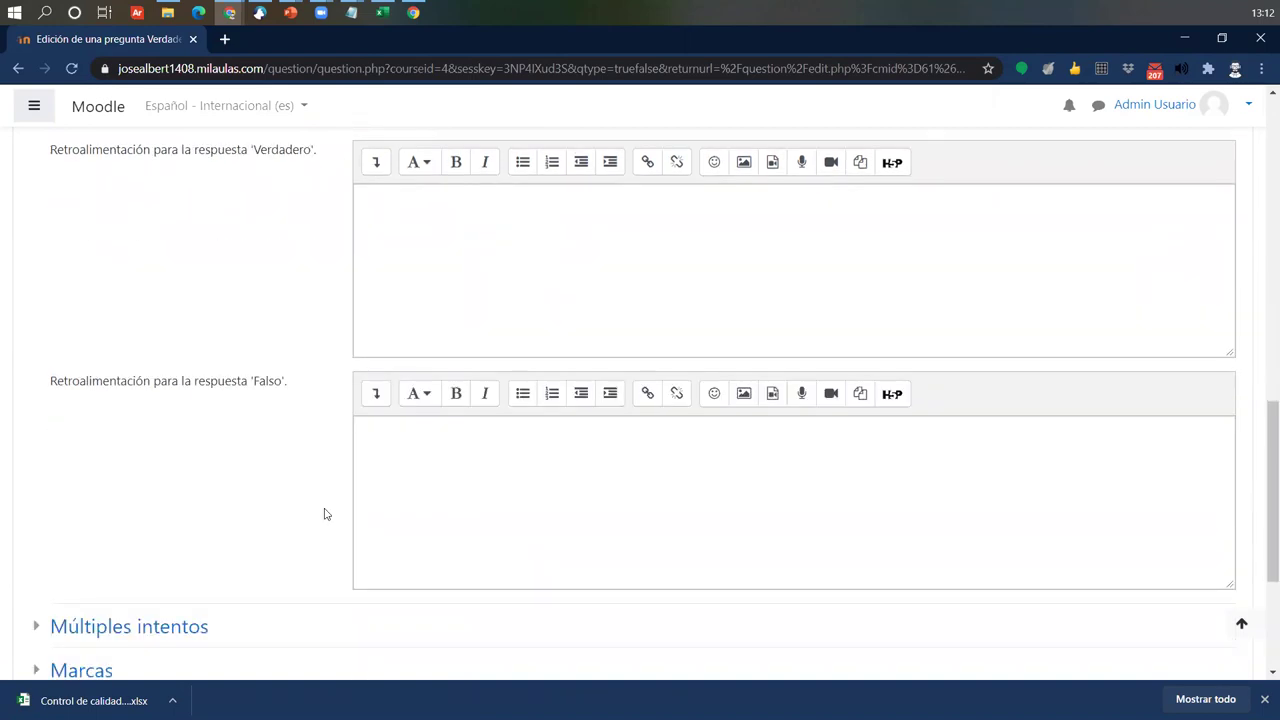
scroll(323, 514, "down", 3)
scroll(400, 525, "up", 1)
left_click(416, 572)
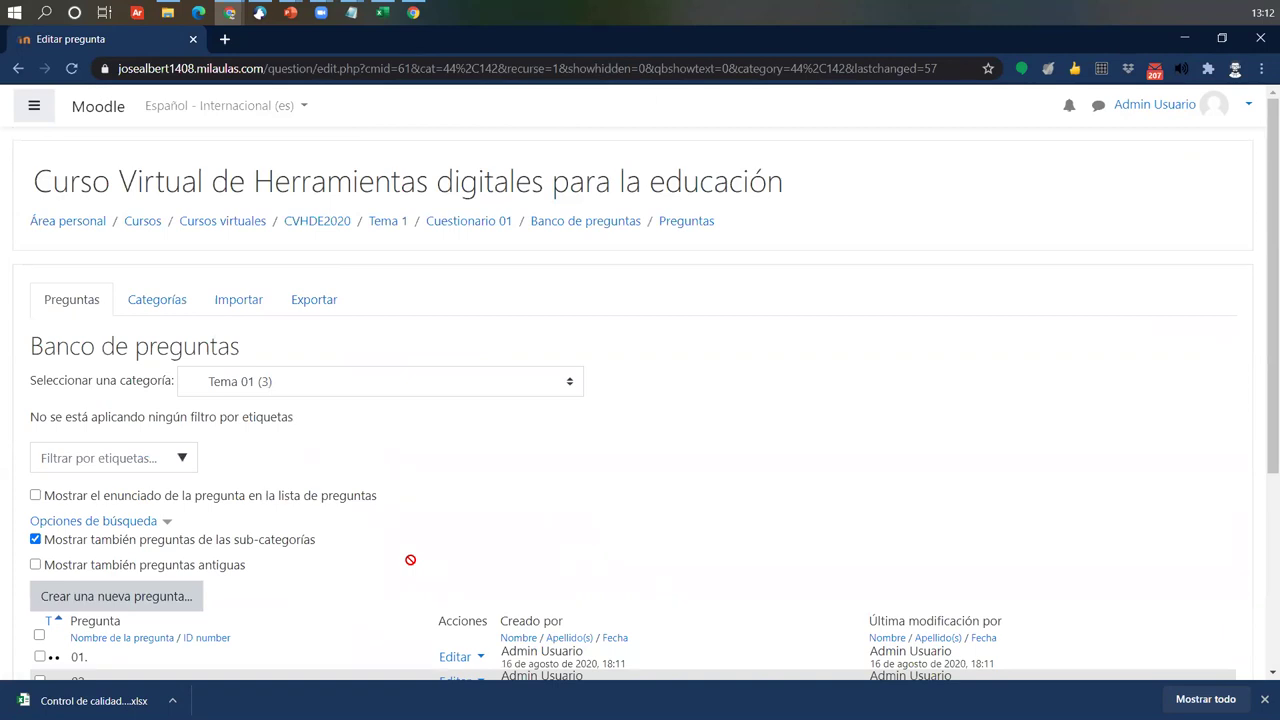
Step: Show the questions in the Tema 02 category of the bank
scroll(460, 434, "down", 3)
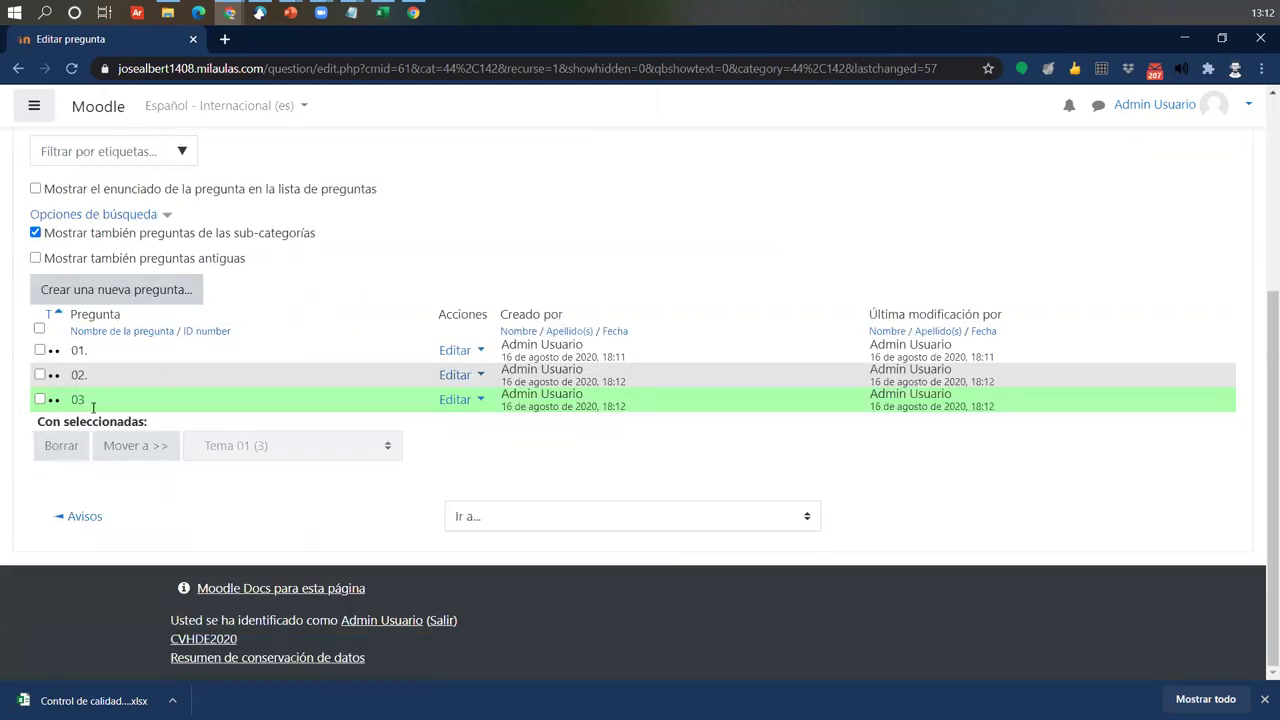
scroll(175, 385, "up", 3)
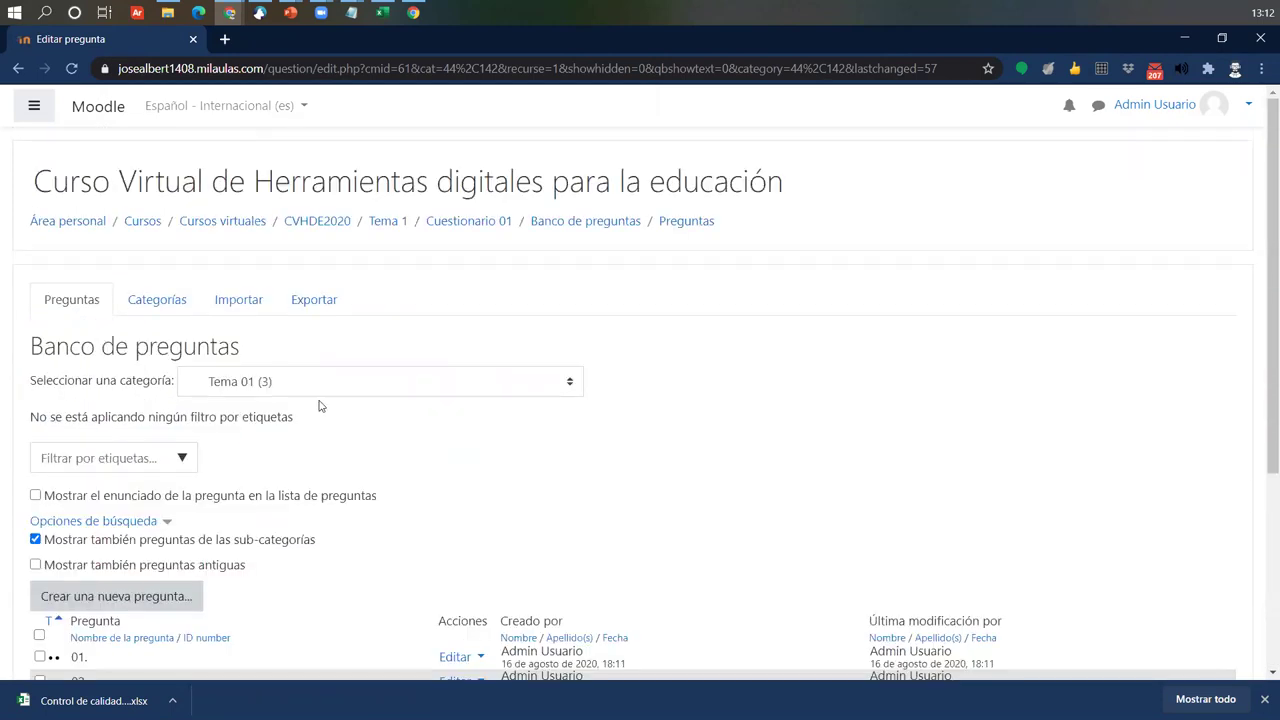
left_click(322, 388)
left_click(297, 478)
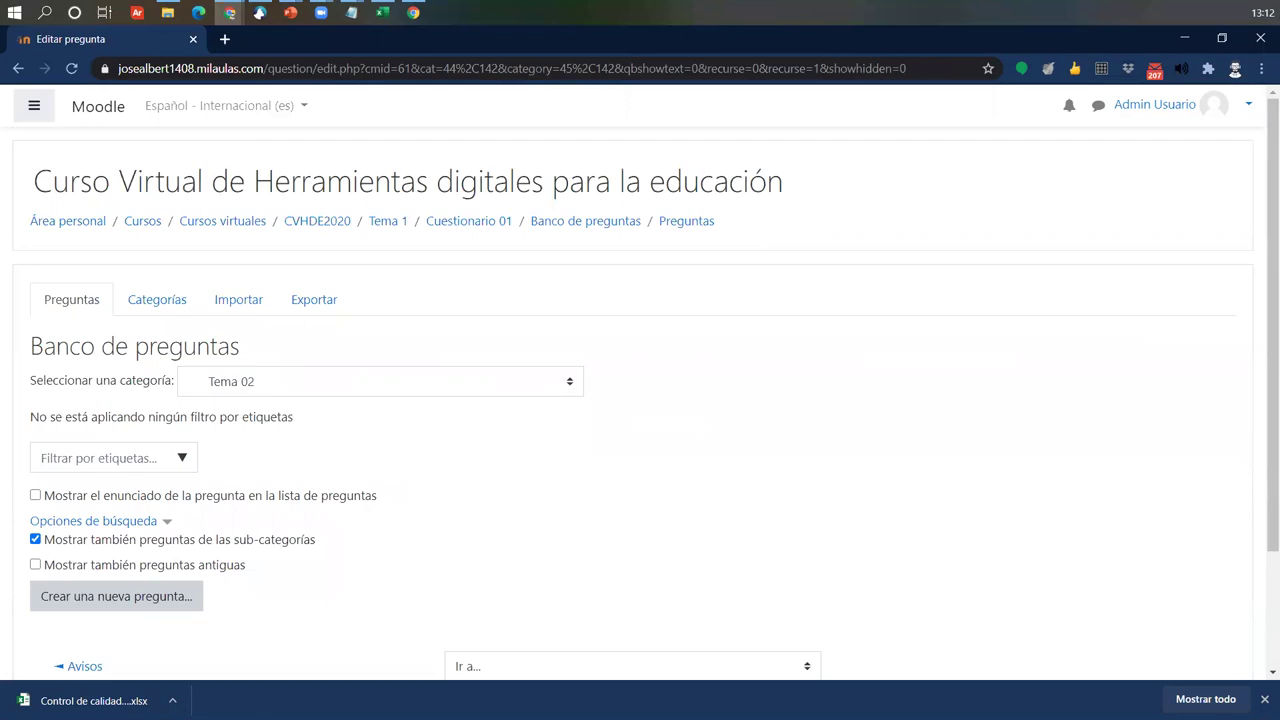
Step: Switch from the browser to the Notepad GIFT question file
key("alt+Tab")
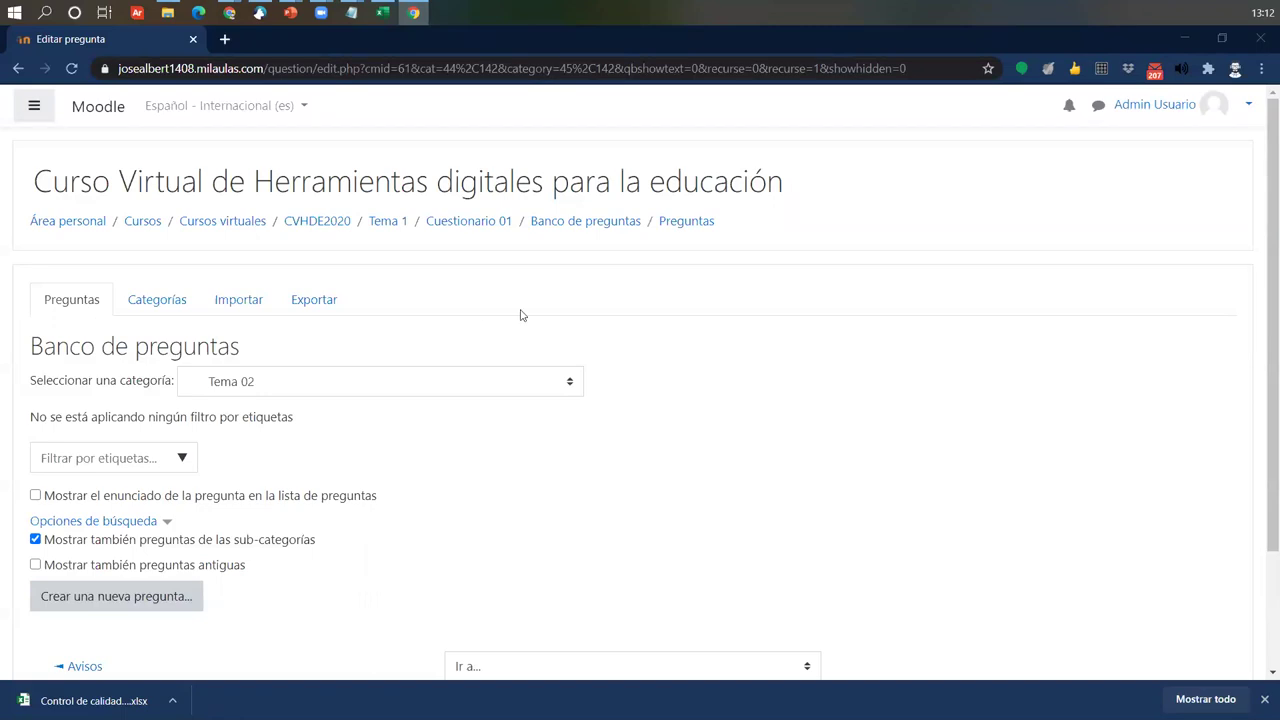
scroll(163, 418, "down", 3)
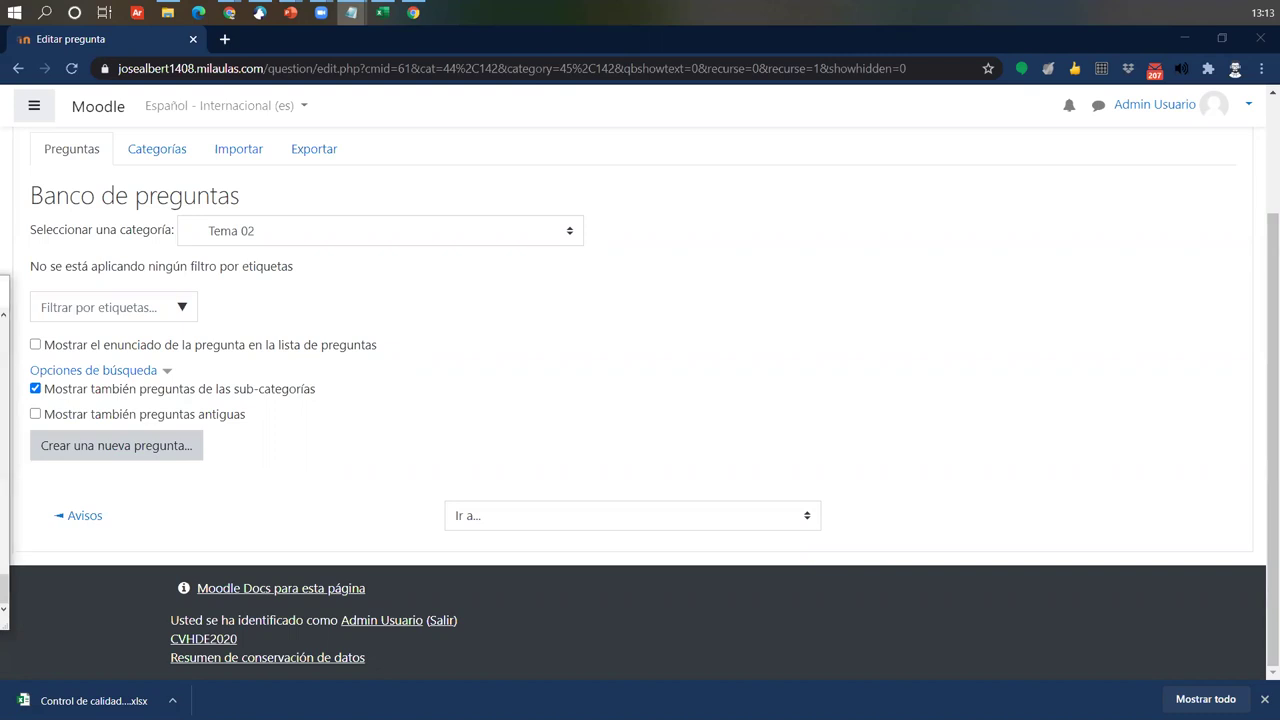
key("alt+Tab")
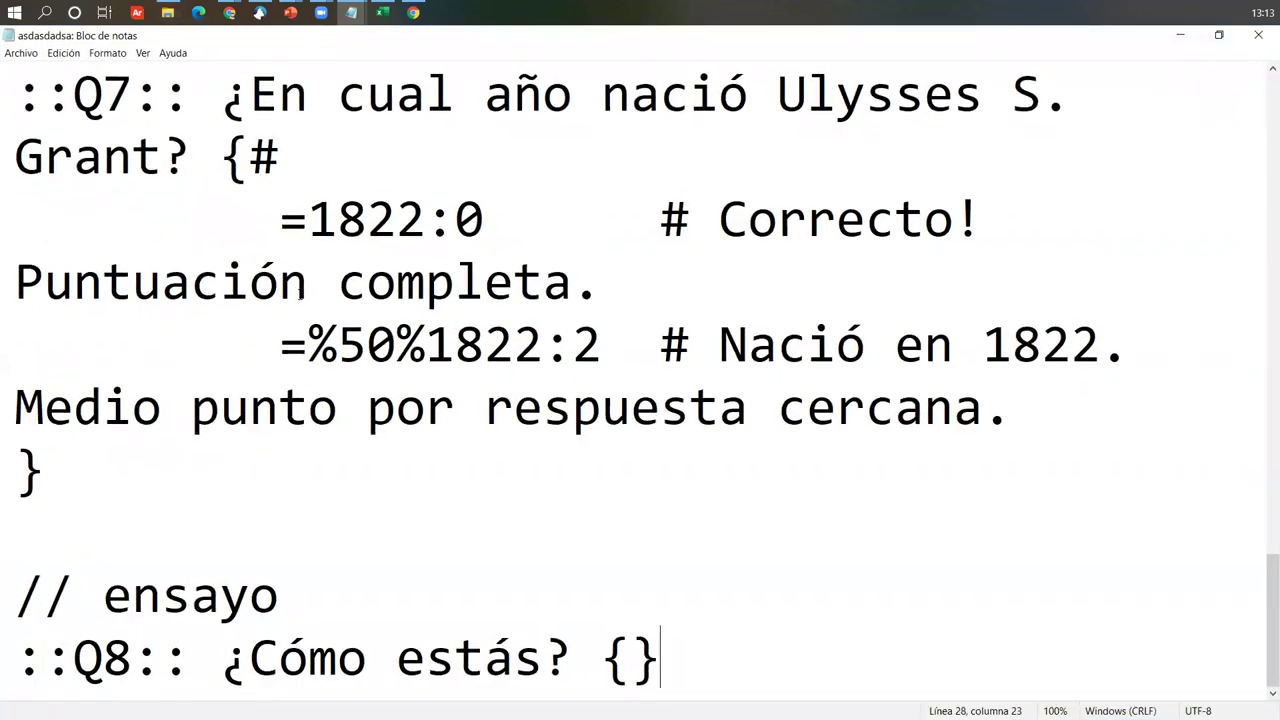
Step: Review the Q1 true/false example lines in the GIFT file
scroll(299, 294, "up", 10)
scroll(299, 294, "up", 3)
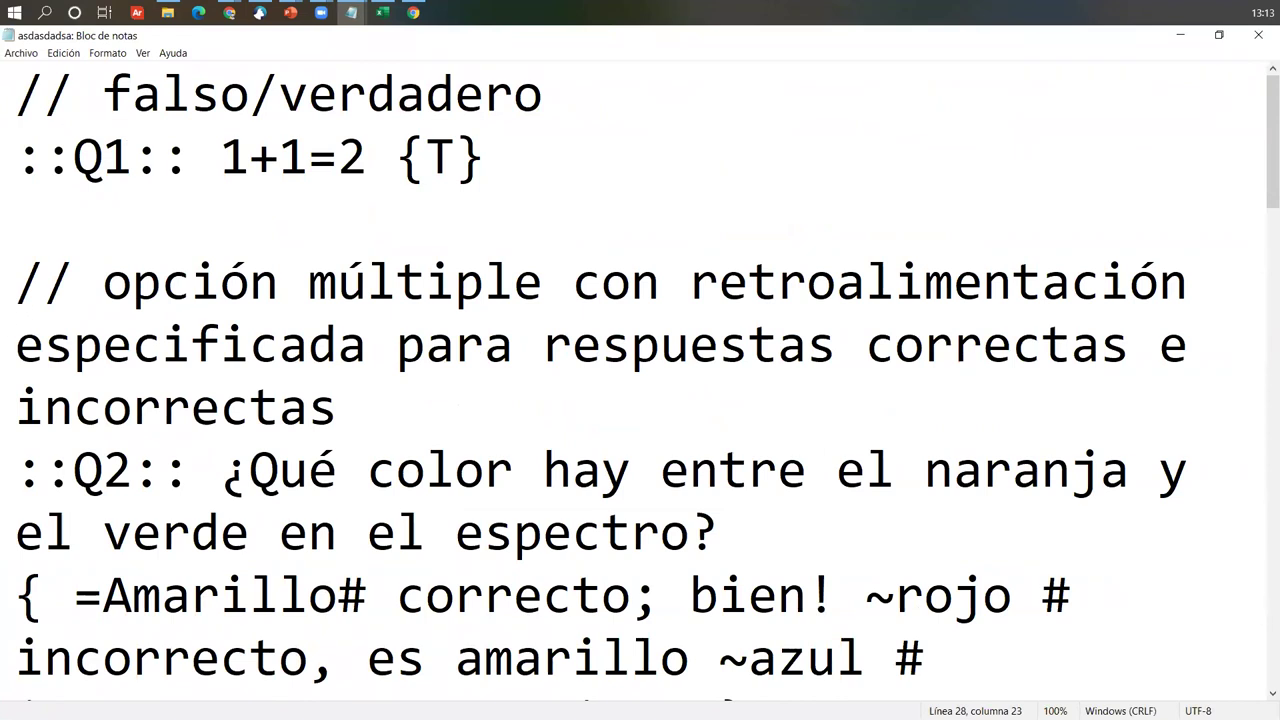
left_click(413, 12)
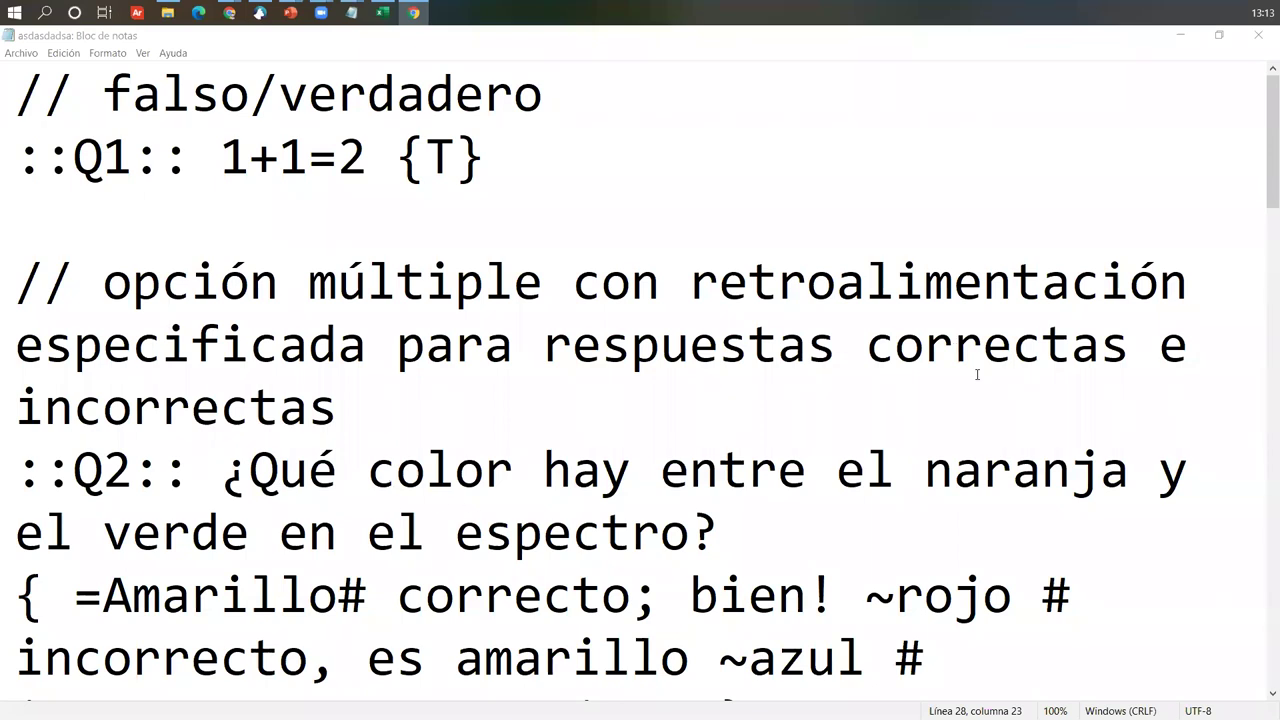
left_click(486, 158)
left_click(45, 95, "shift")
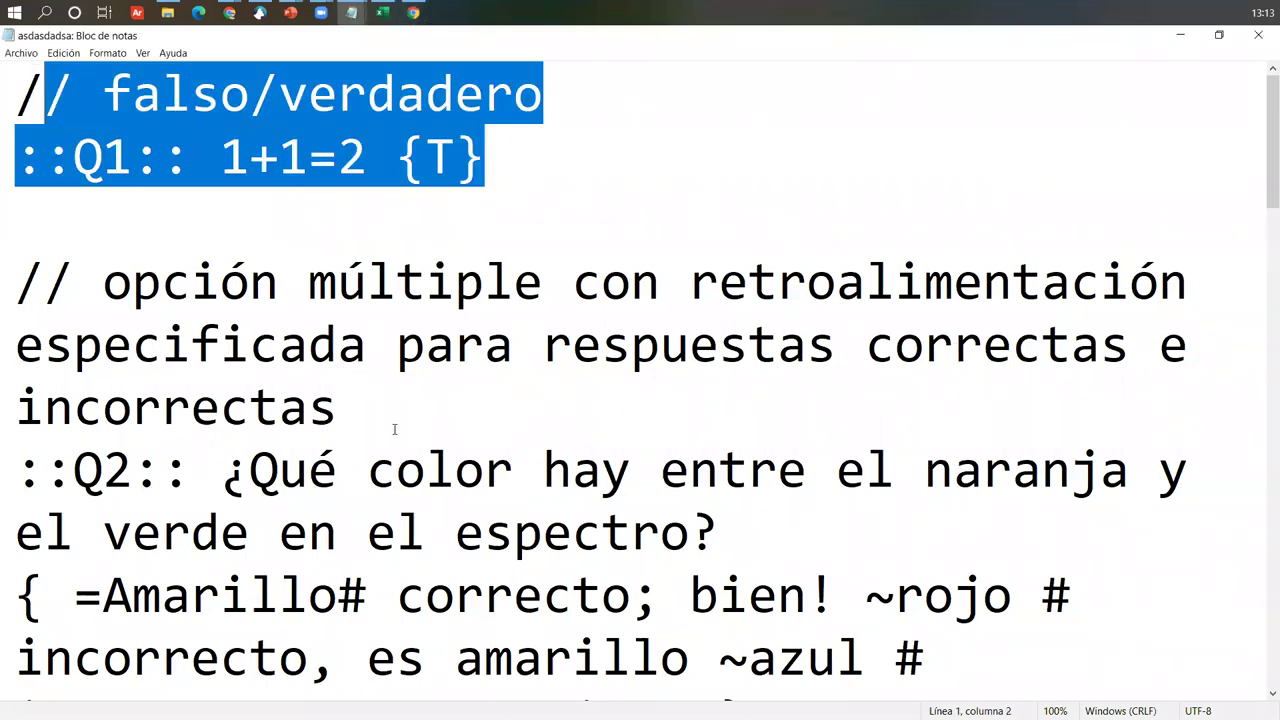
scroll(300, 330, "down", 2)
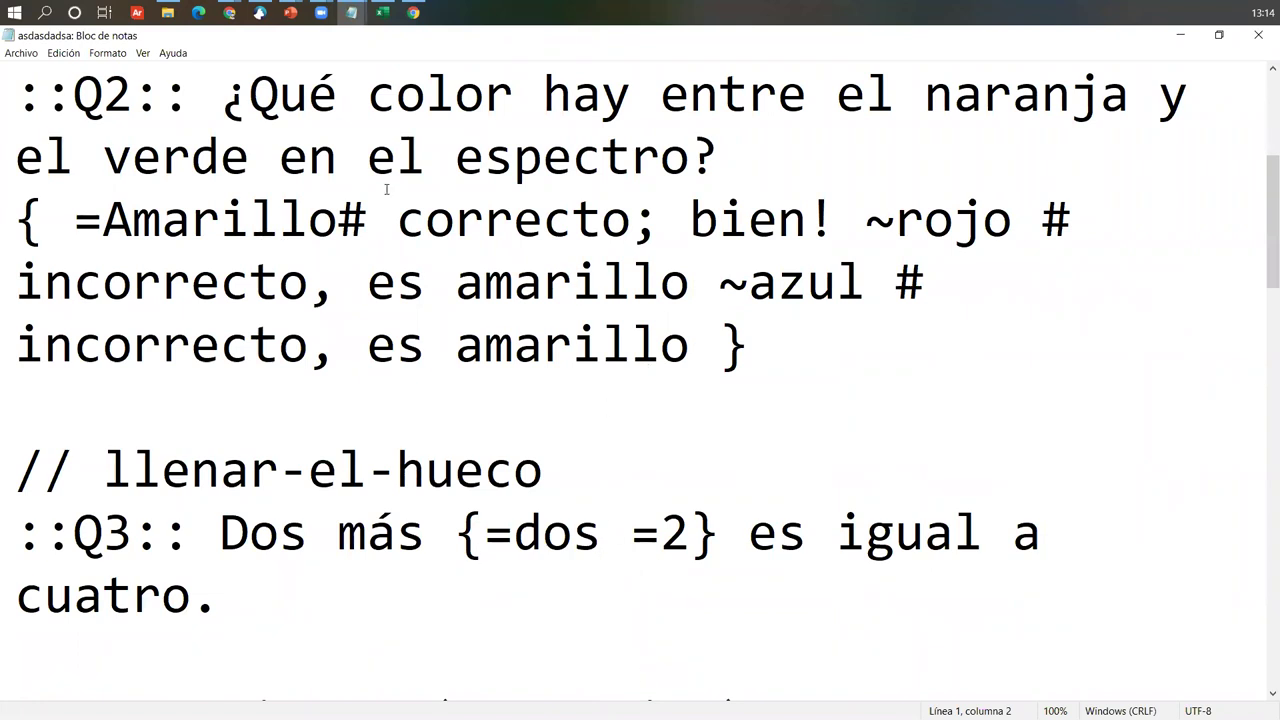
Step: Save the asdasdadsa GIFT file and minimize Notepad to show Moodle
left_click(21, 53)
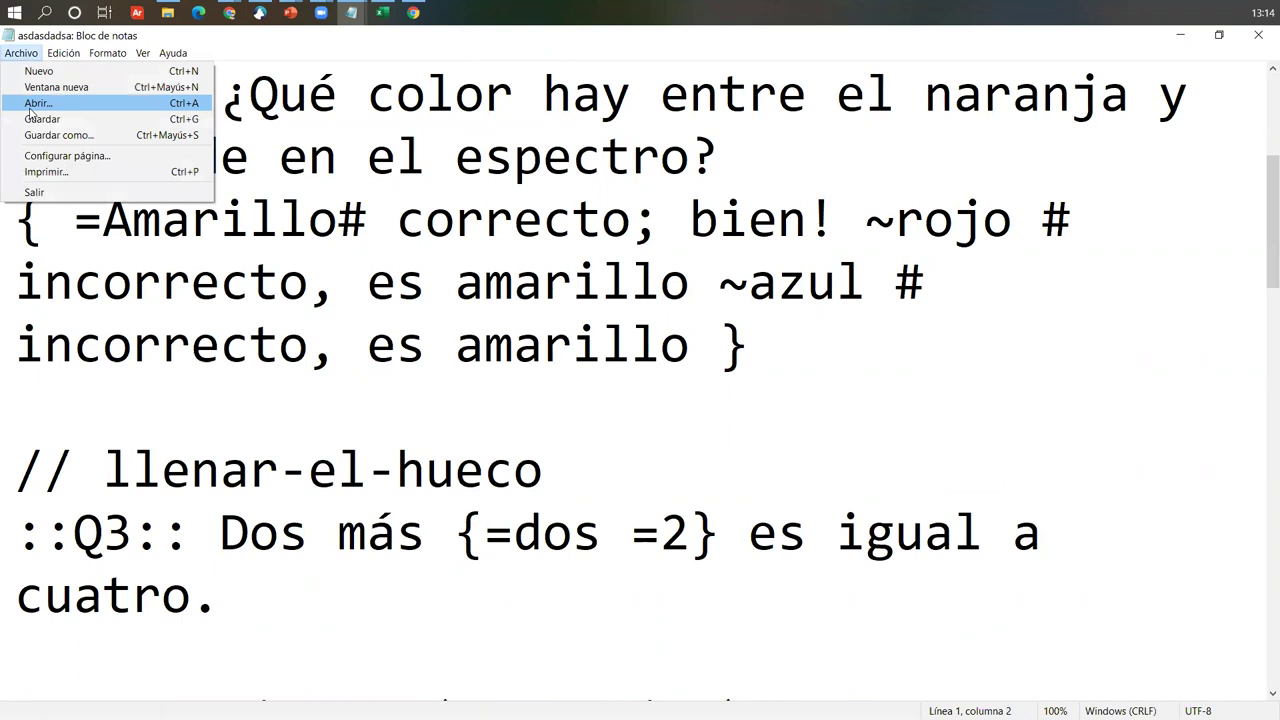
left_click(38, 119)
left_click(481, 186)
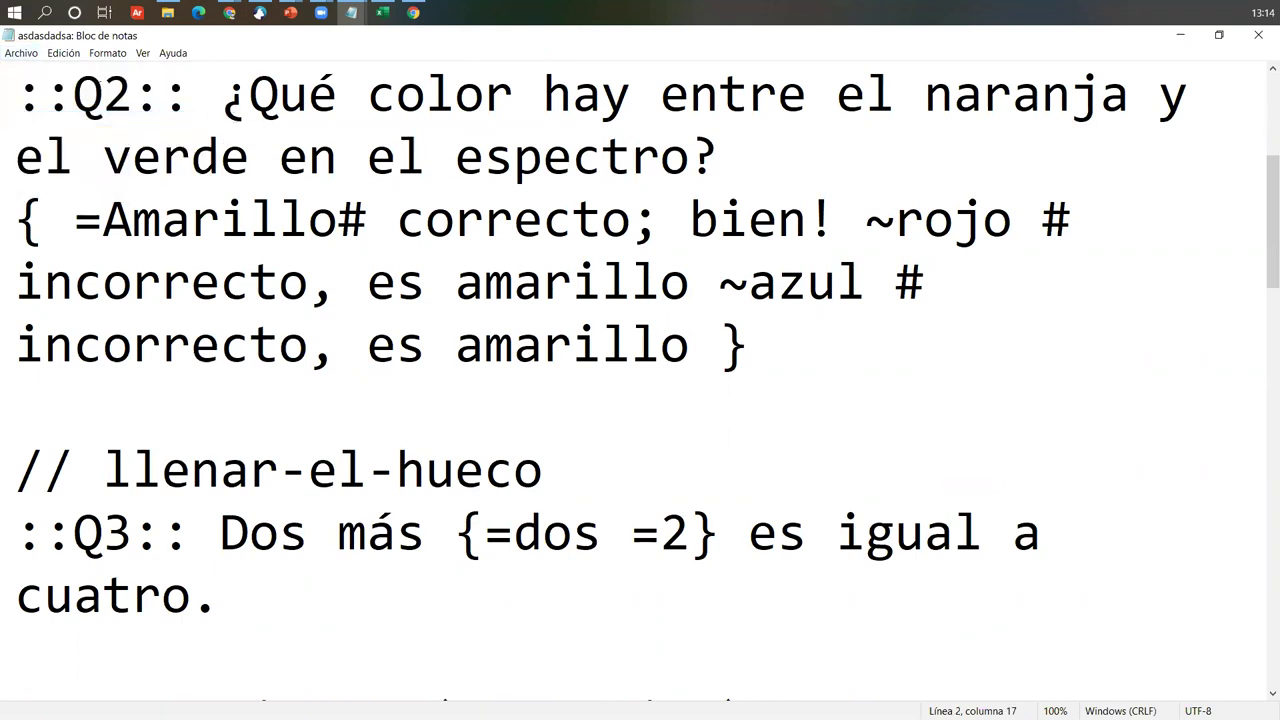
left_click(1183, 36)
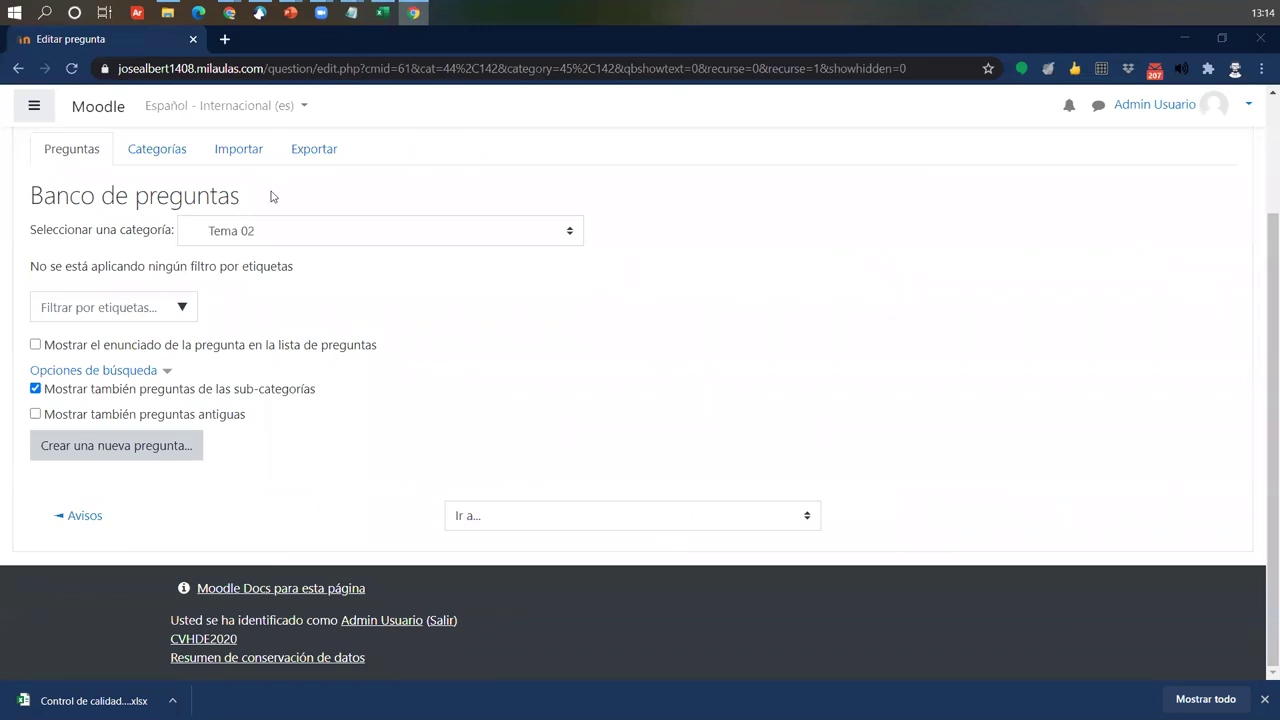
Step: On the Importar page, choose Formato GIFT and target category Tema 02
left_click(247, 157)
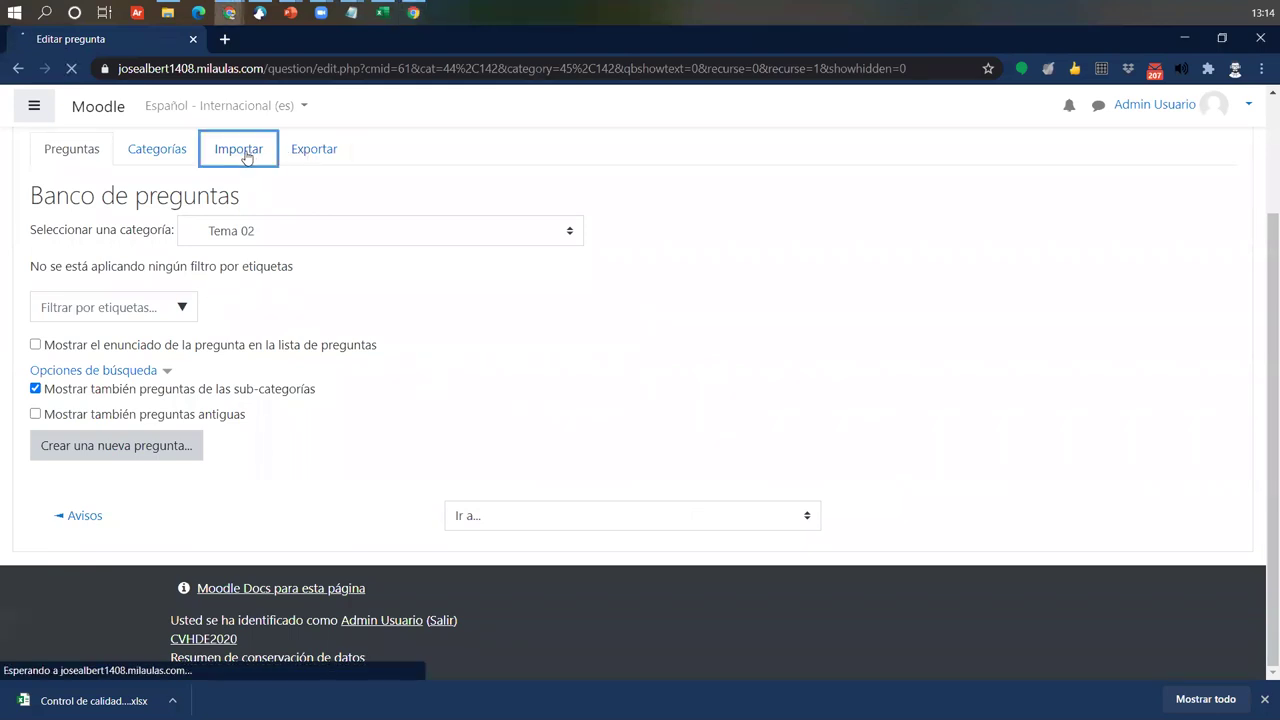
scroll(418, 480, "down", 1)
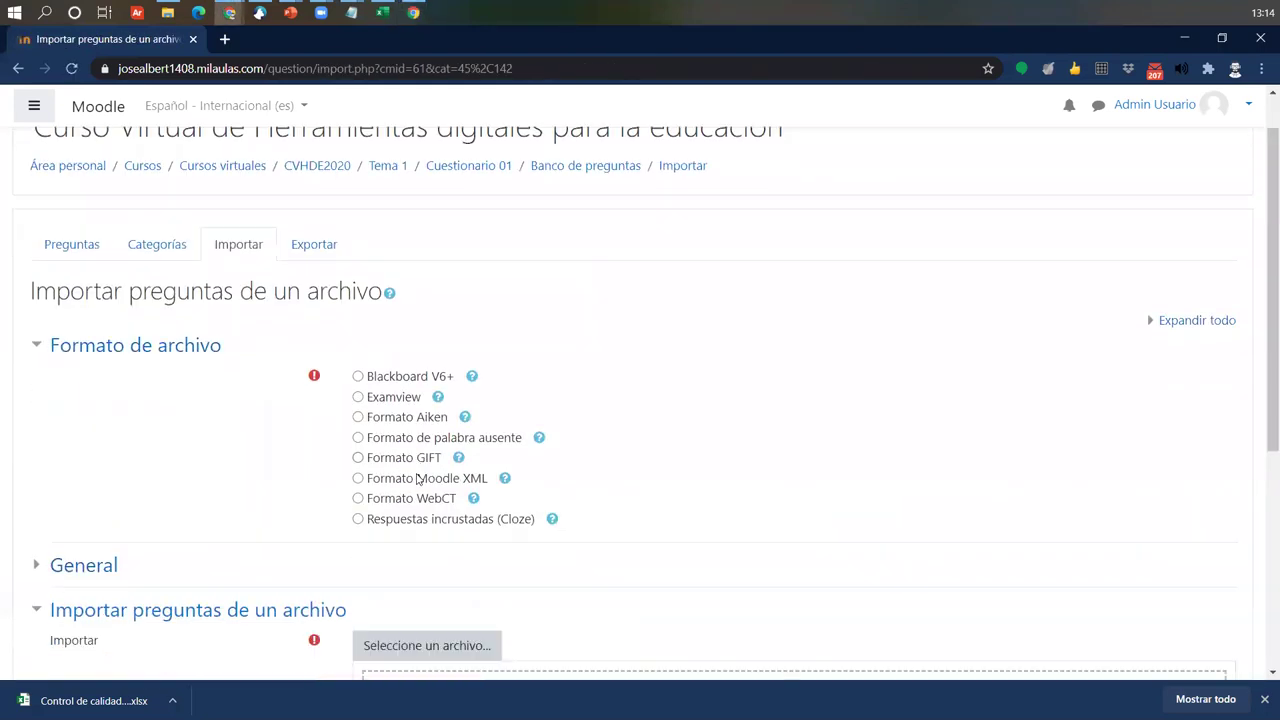
scroll(418, 478, "down", 1)
left_click(358, 346)
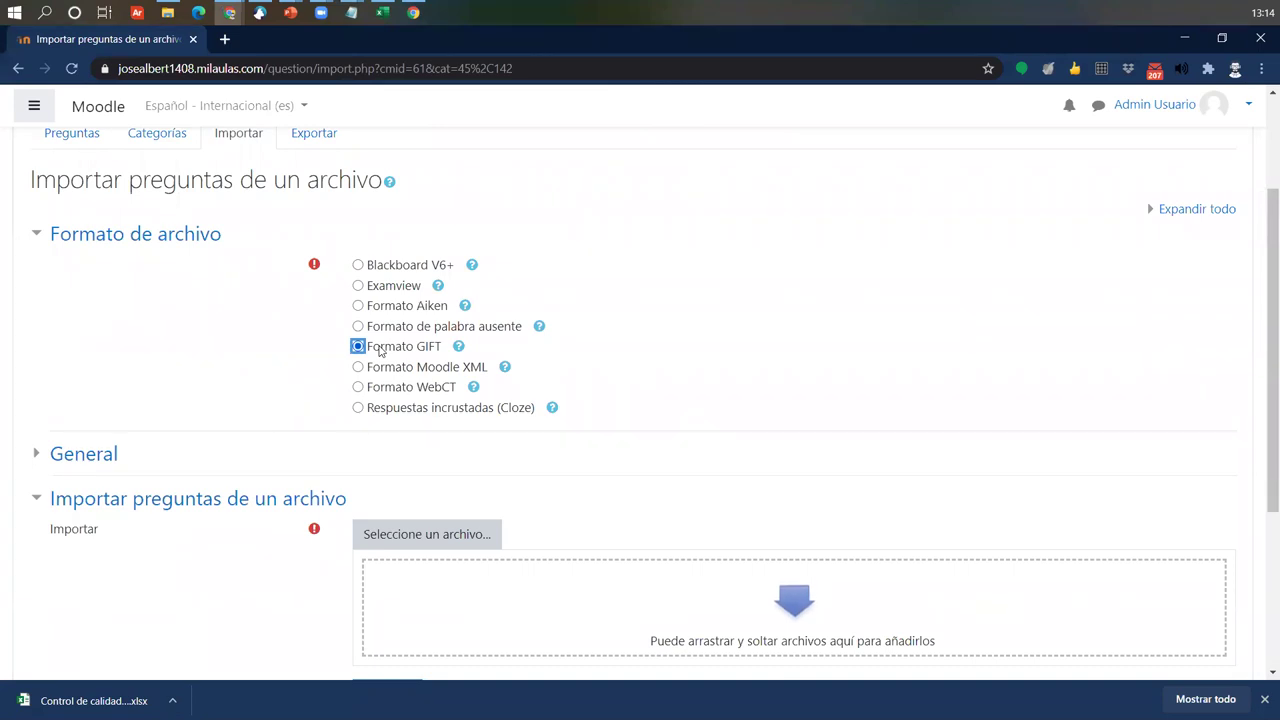
left_click(70, 458)
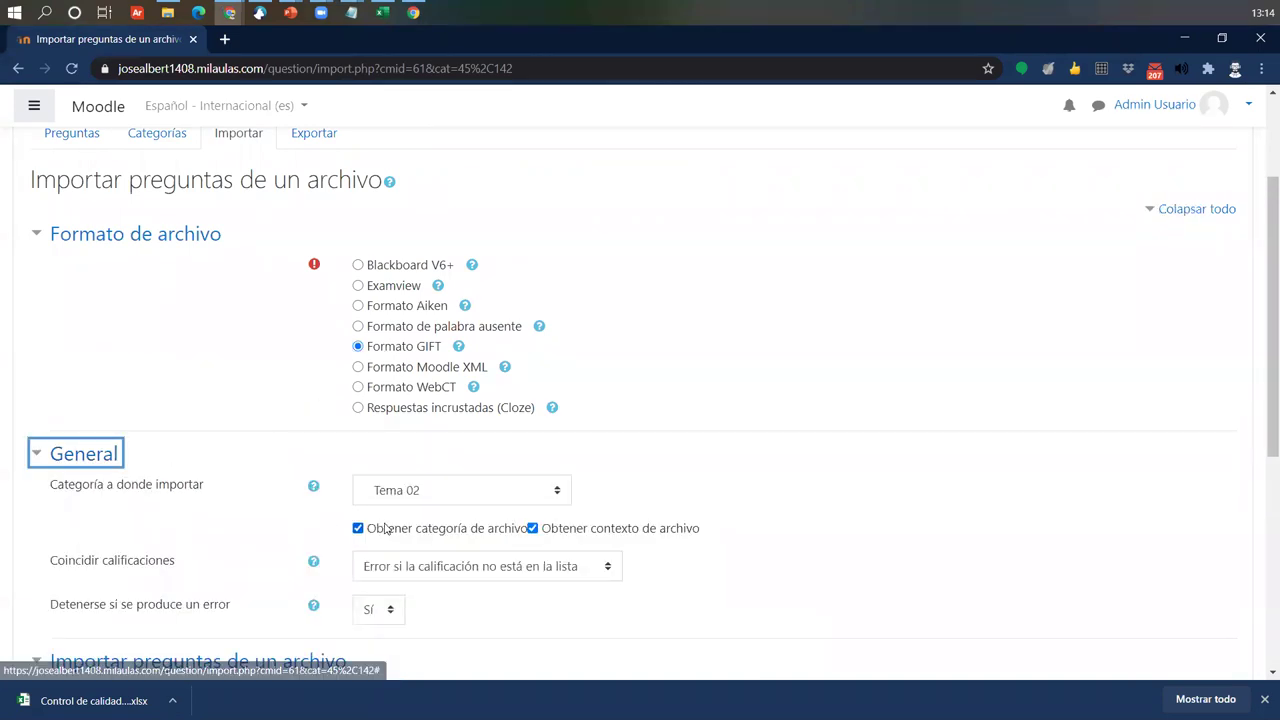
scroll(386, 528, "down", 2)
left_click(440, 323)
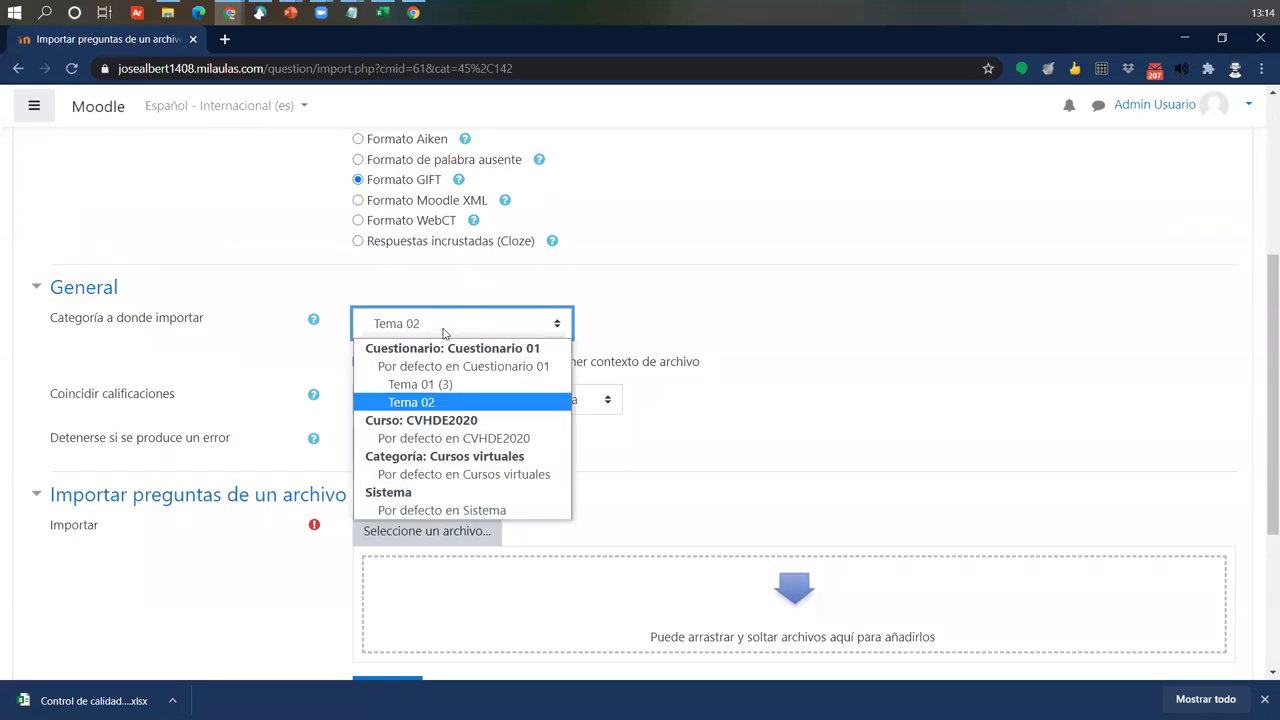
left_click(438, 403)
Step: Attach asdasdadsa.txt from the Desktop, then open a blank new tab
scroll(358, 412, "down", 2)
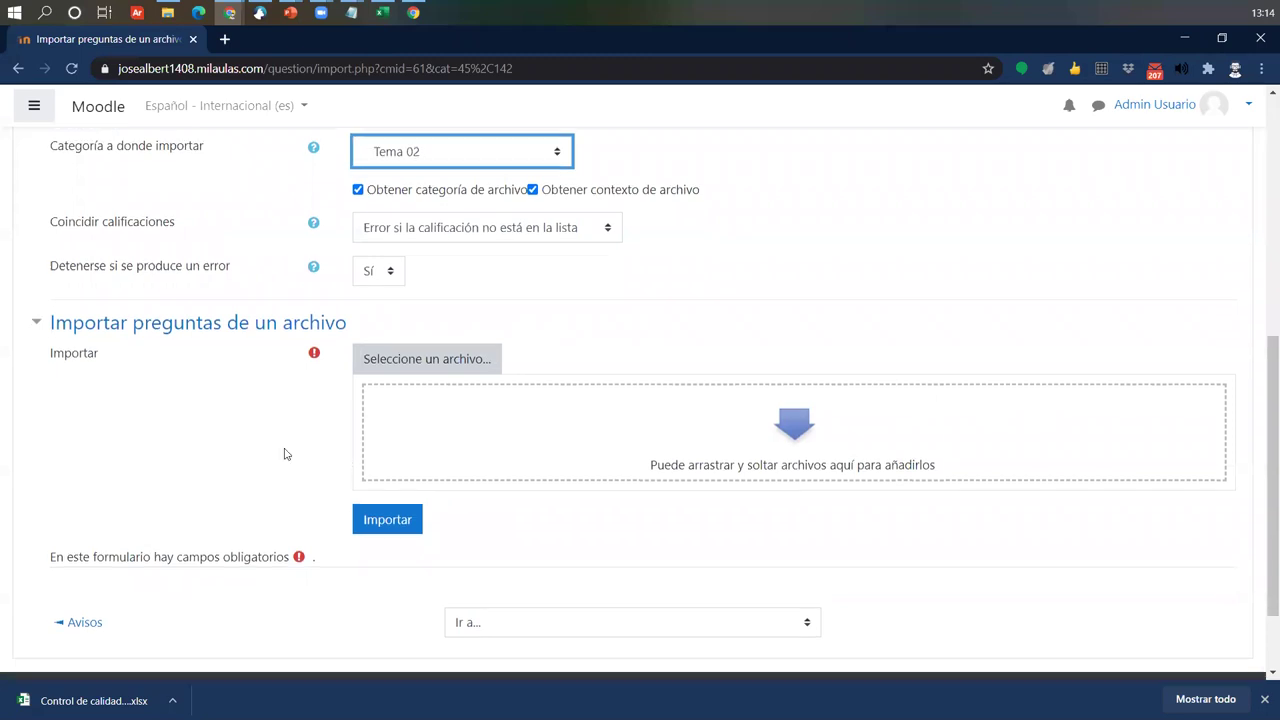
scroll(330, 443, "down", 1)
left_click(452, 300)
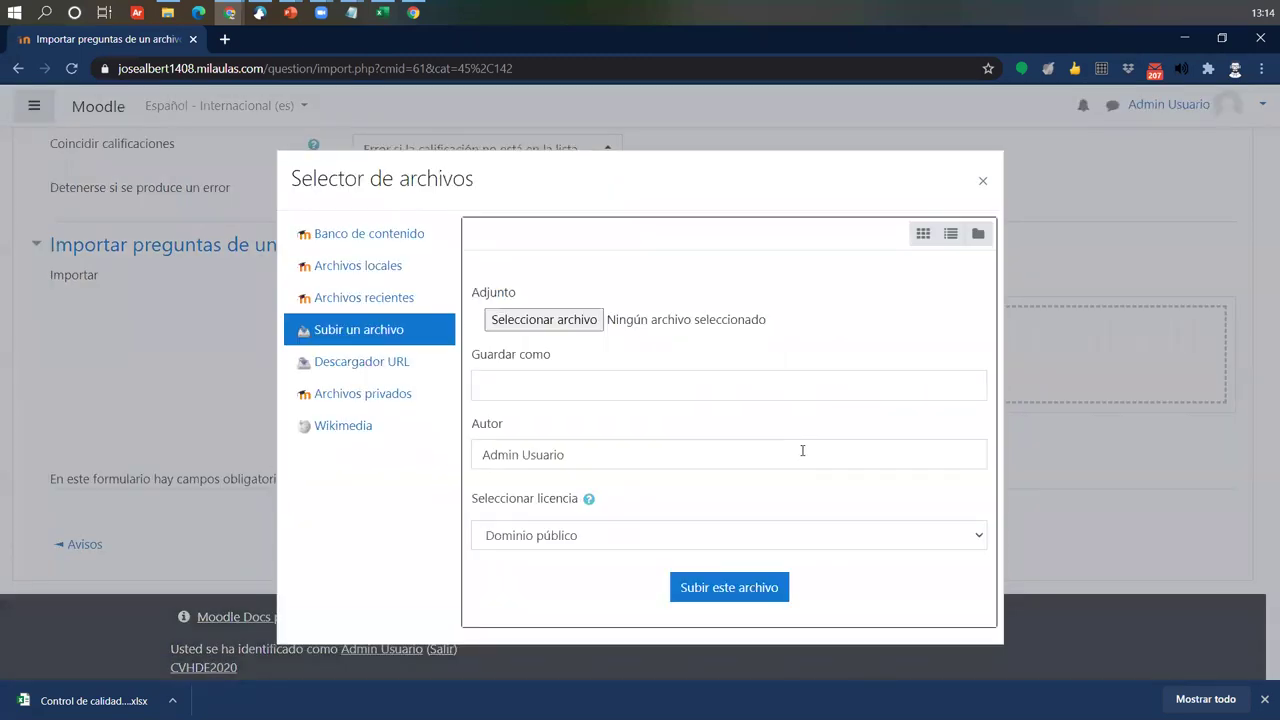
left_click(556, 331)
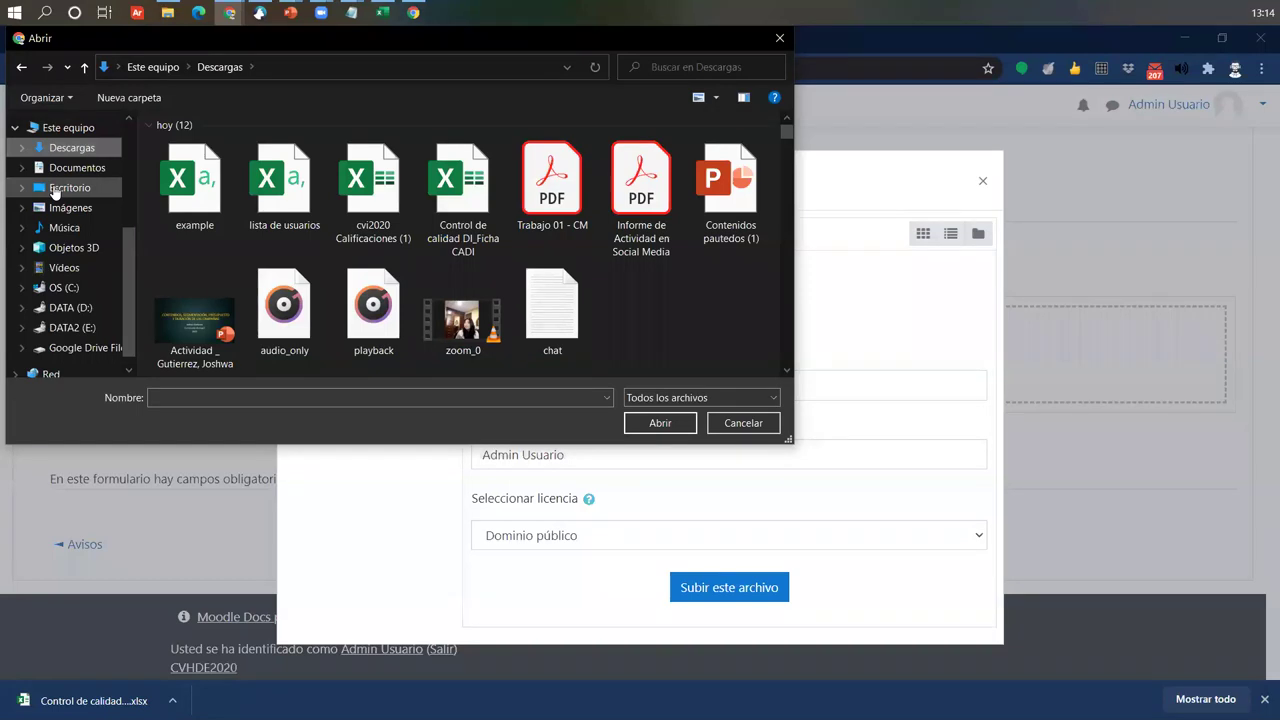
left_click(60, 188)
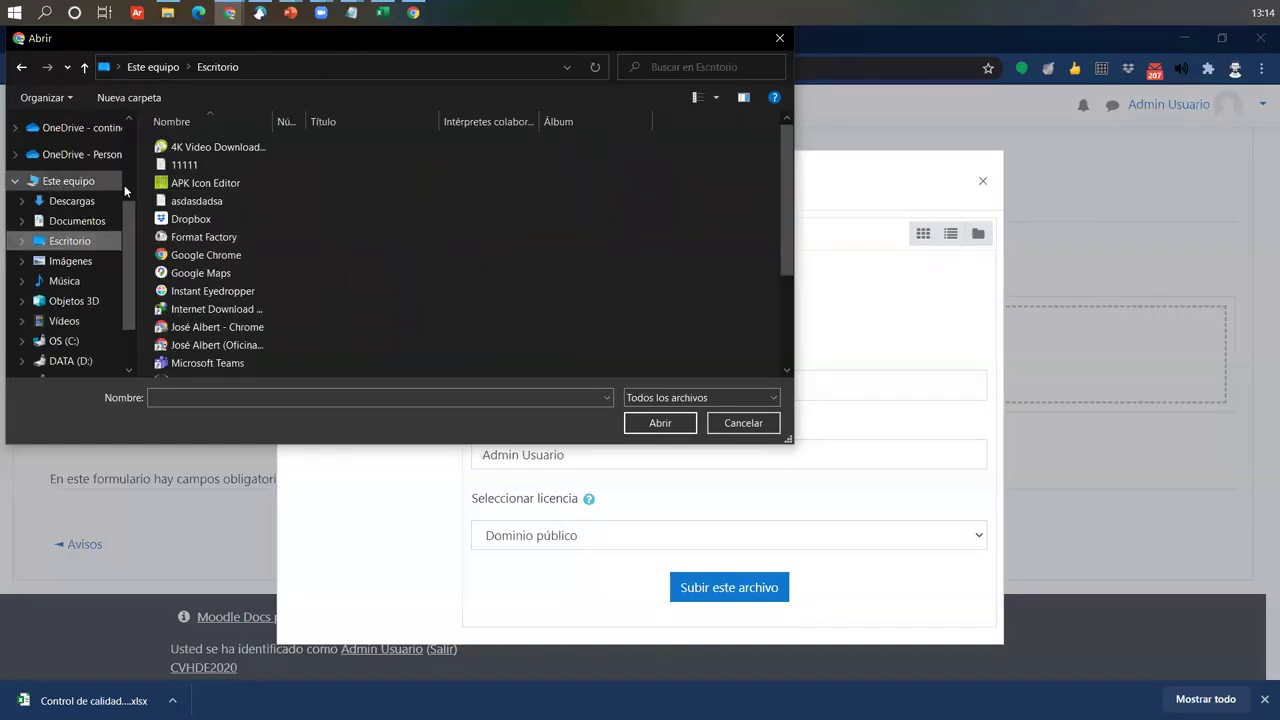
left_click(238, 202)
left_click(669, 428)
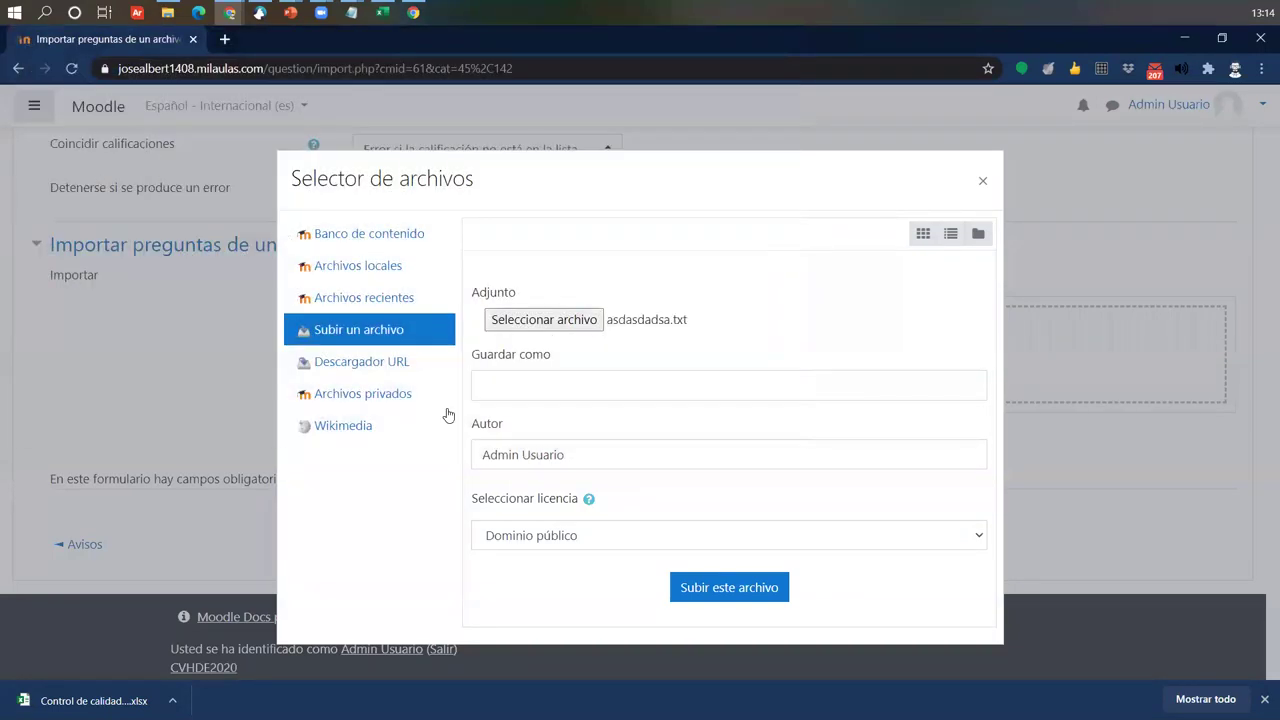
left_click(224, 39)
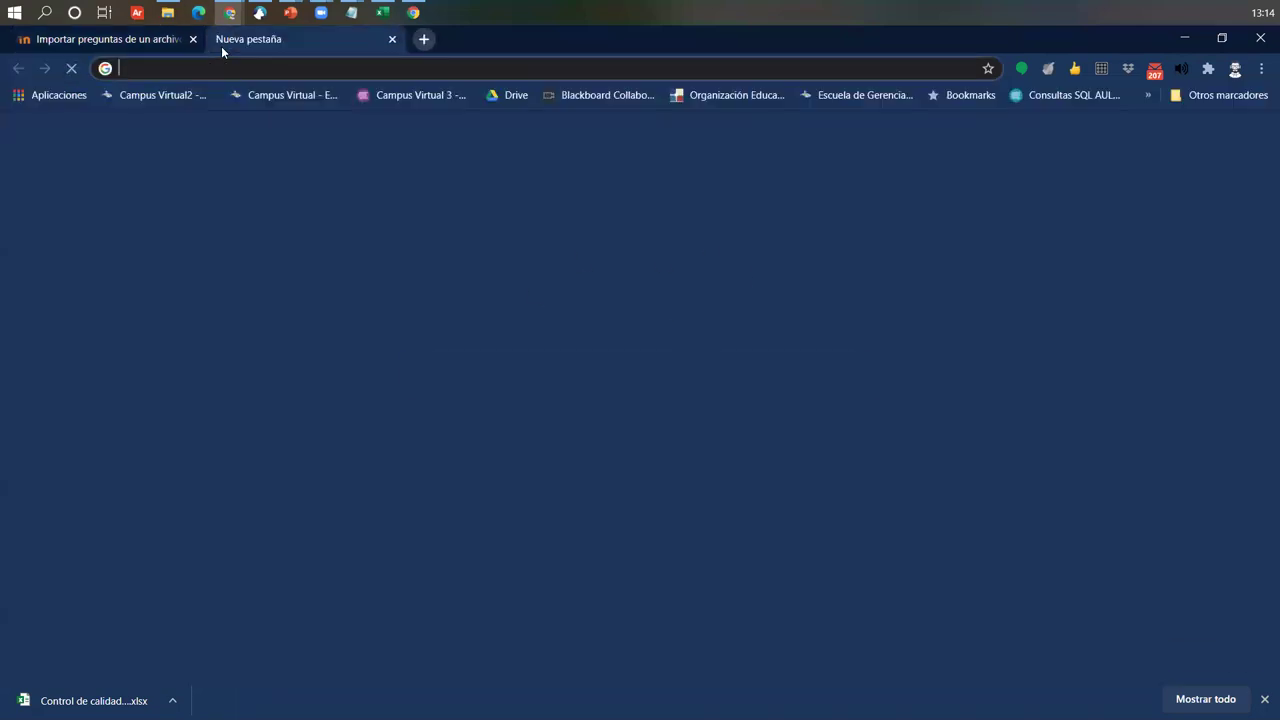
Step: Load the MoodleDocs Formato_GIFT documentation page from the pasted URL
type("https://docs.moodle.org/all/es/Formato_GIFT")
key("Return")
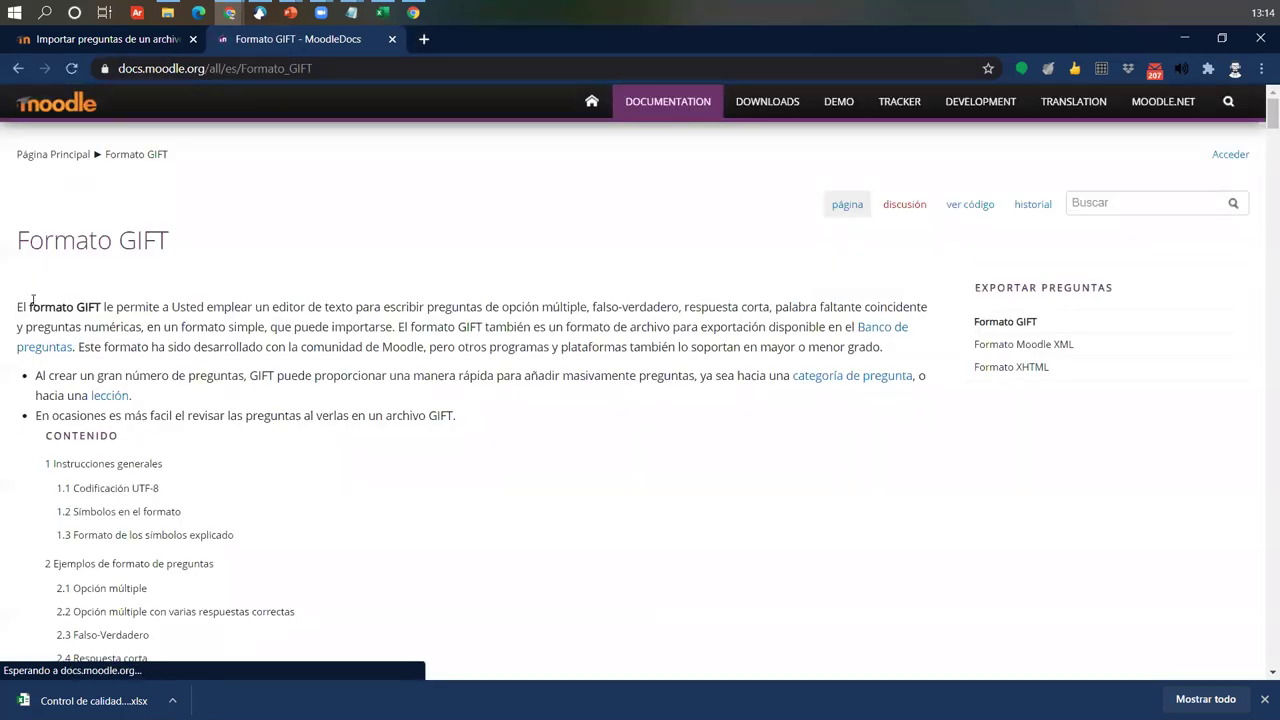
left_click_drag(44, 240, 395, 262)
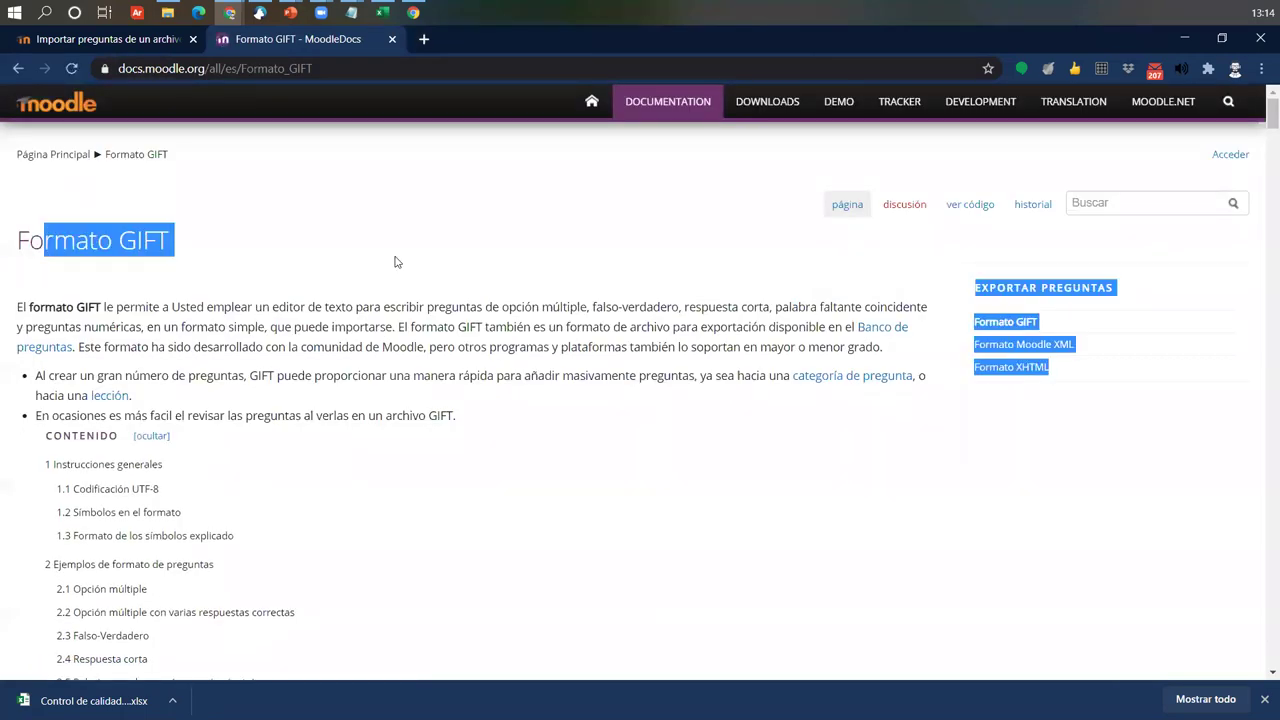
left_click(392, 259)
Step: Select the quick examples Q1 to Q6, then minimize Chrome
scroll(400, 263, "down", 10)
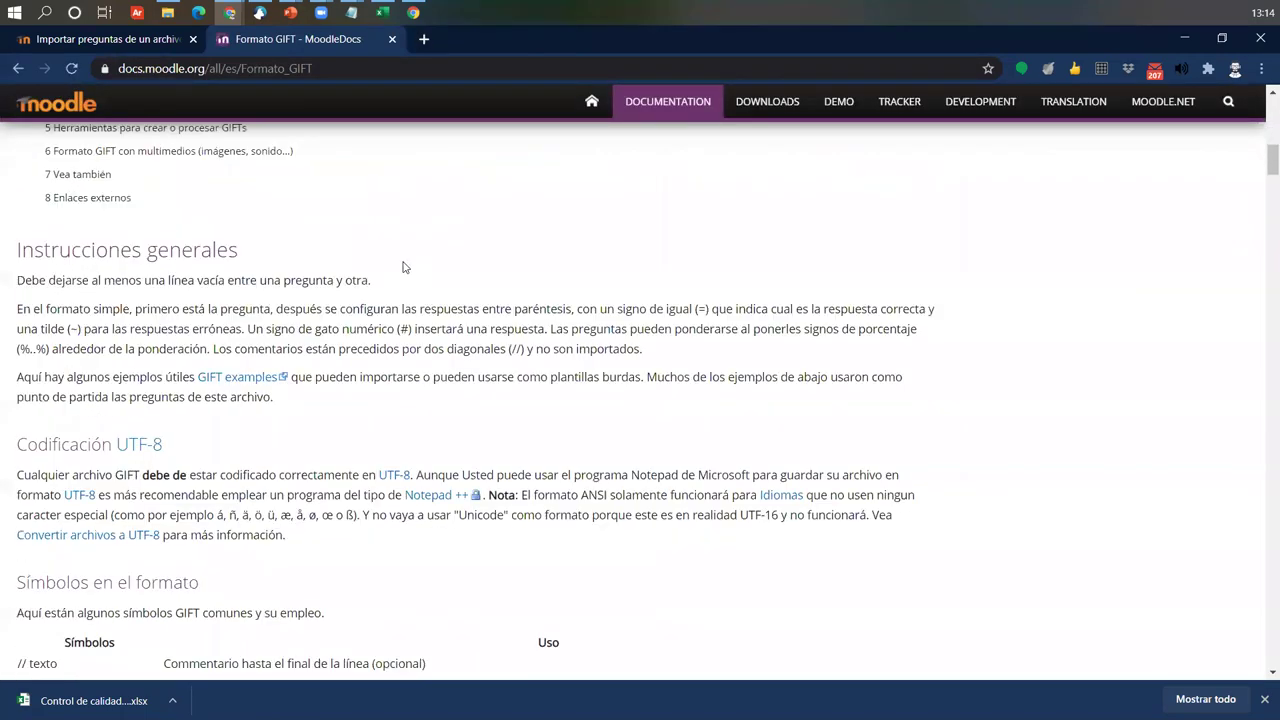
scroll(125, 305, "down", 9)
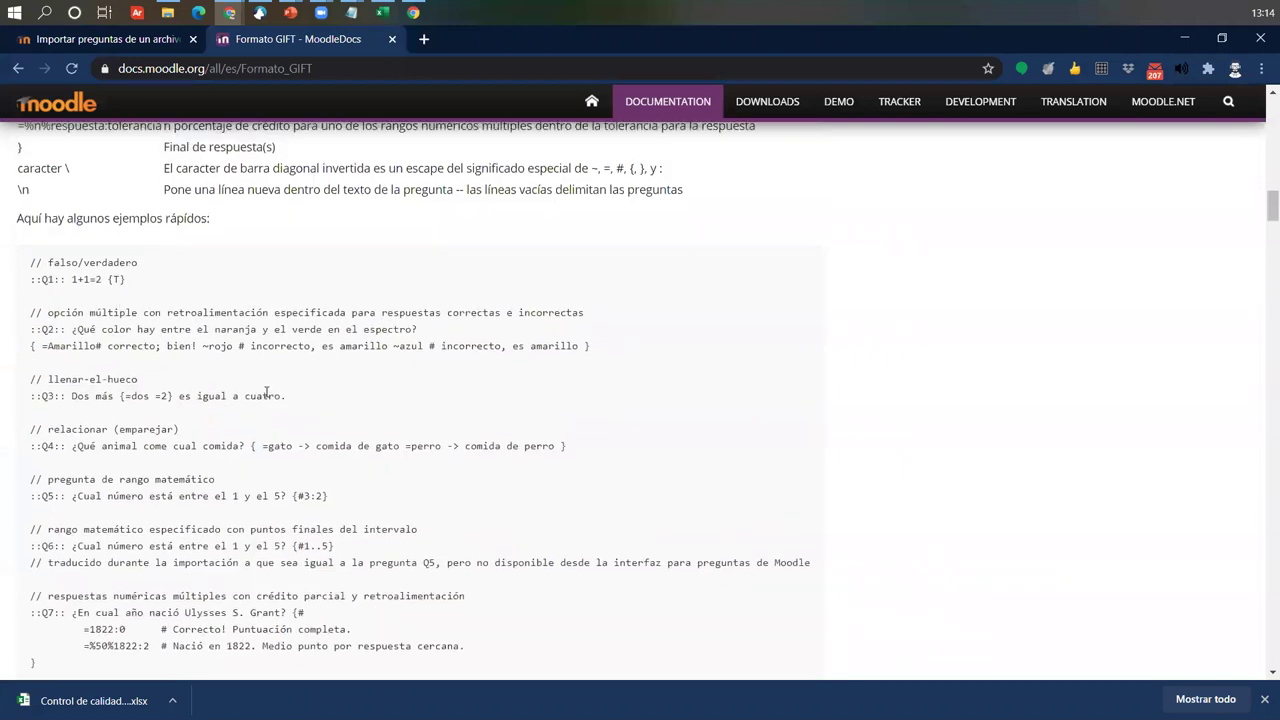
left_click_drag(53, 272, 405, 553)
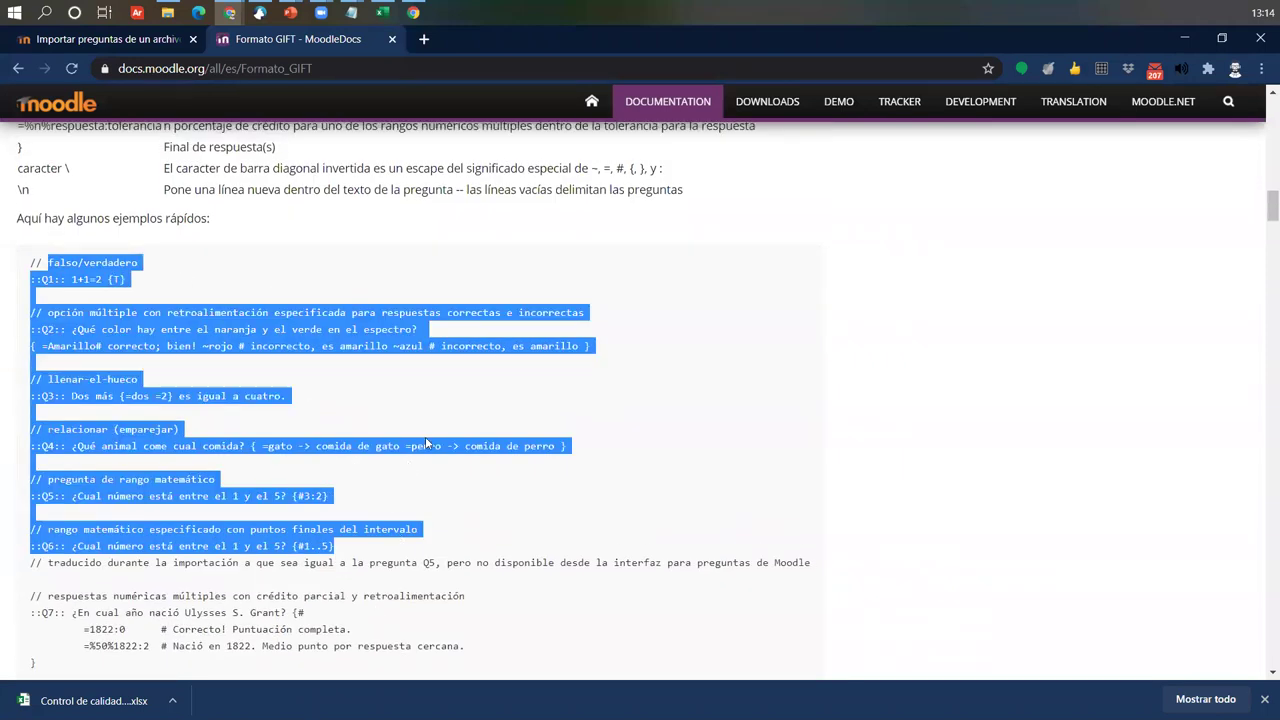
left_click(1185, 38)
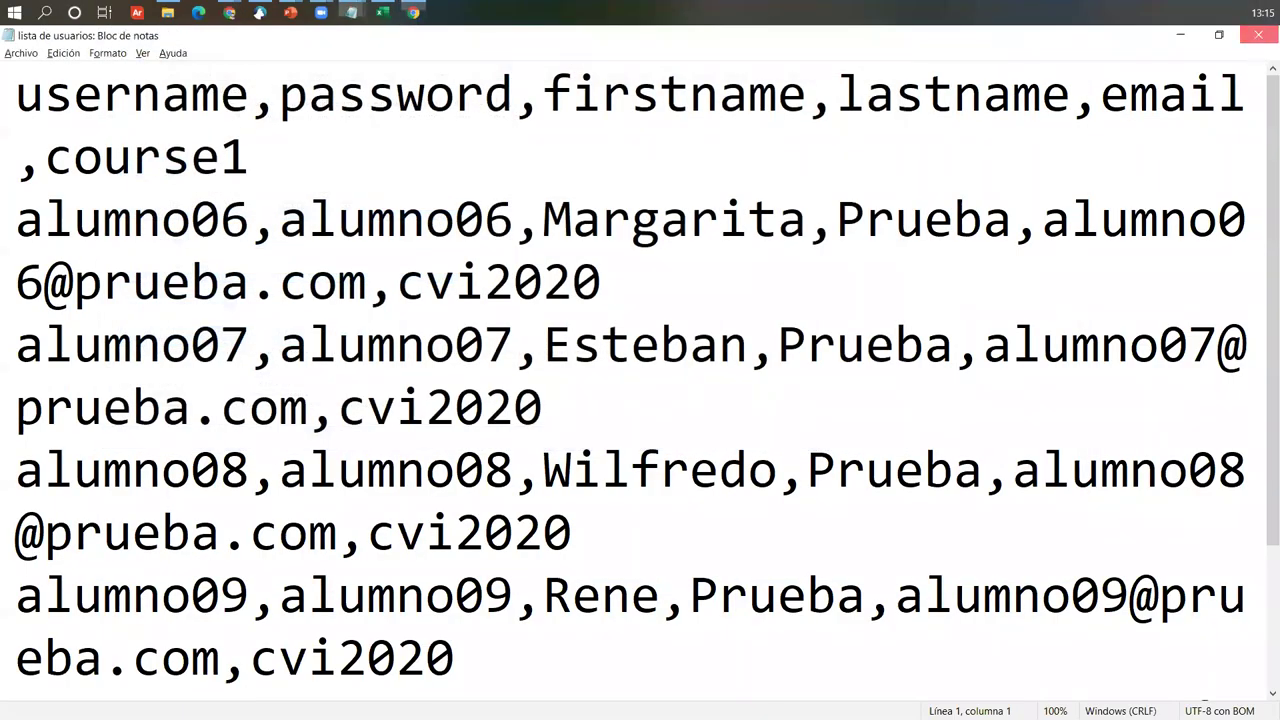
Step: Close the lista de usuarios file and save the asdasdadsa GIFT file again
left_click(1258, 35)
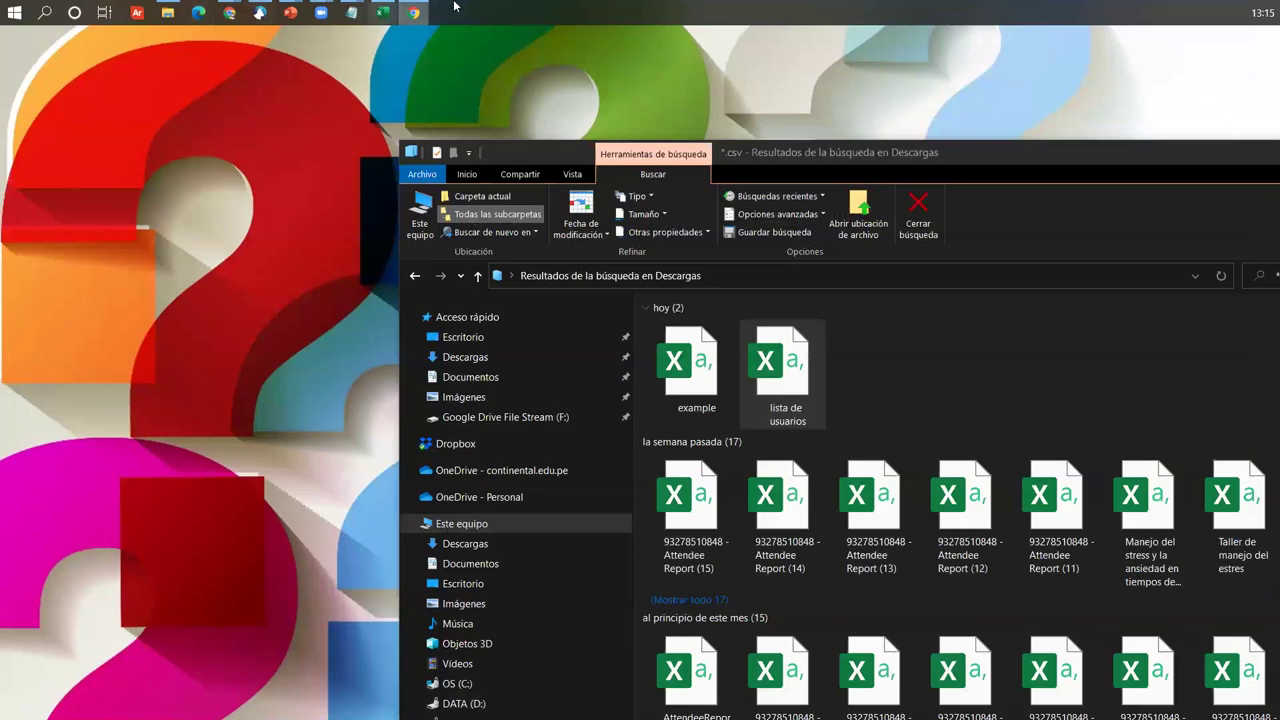
mouse_move(351, 12)
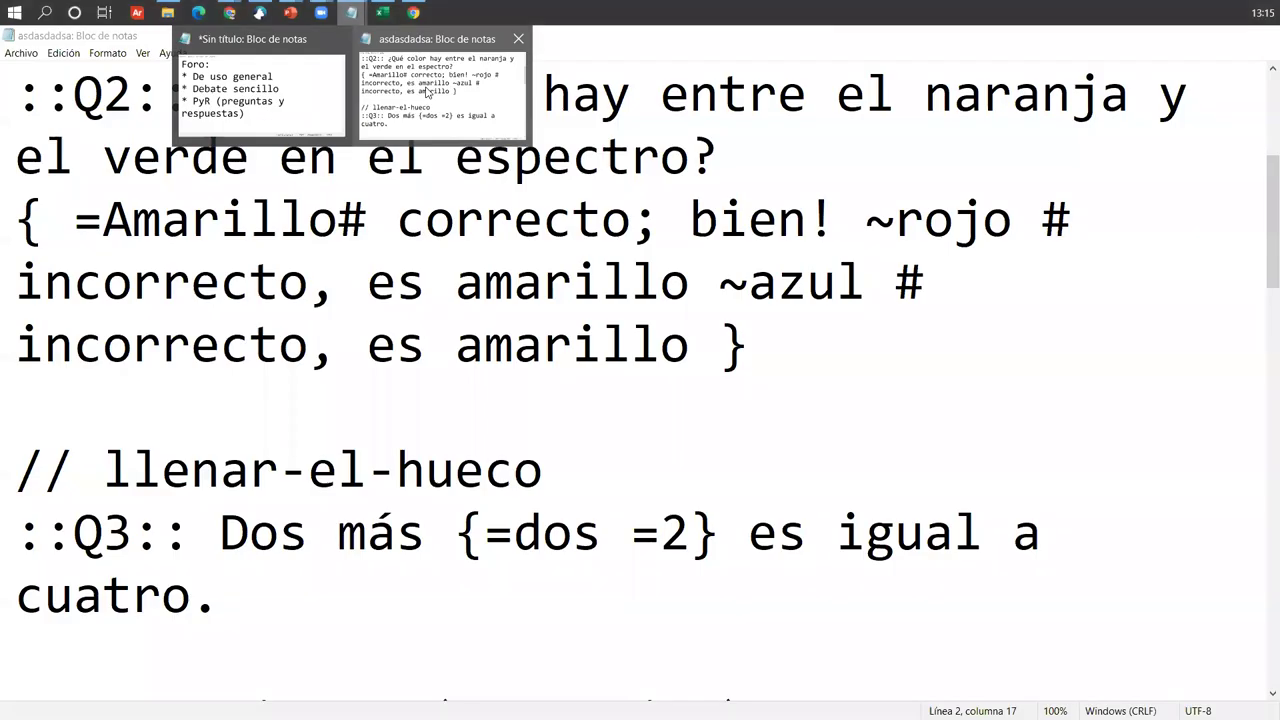
left_click(426, 91)
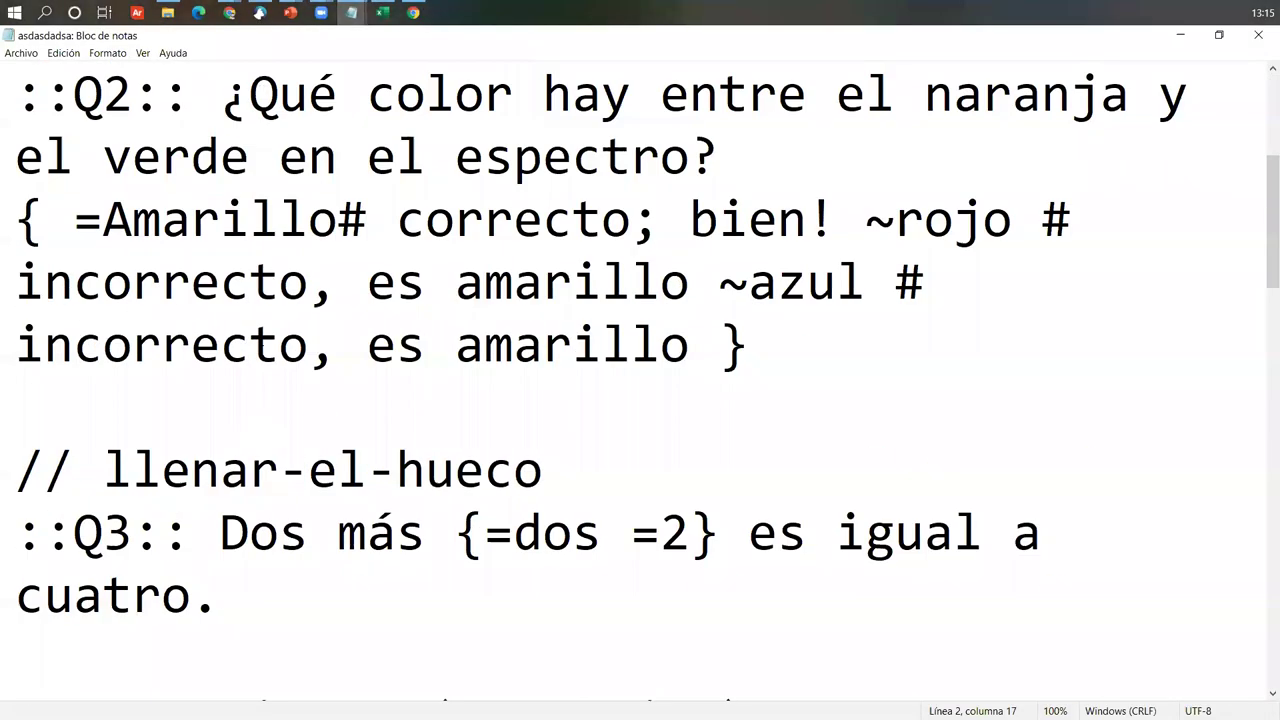
scroll(252, 383, "down", 10)
scroll(260, 350, "up", 12)
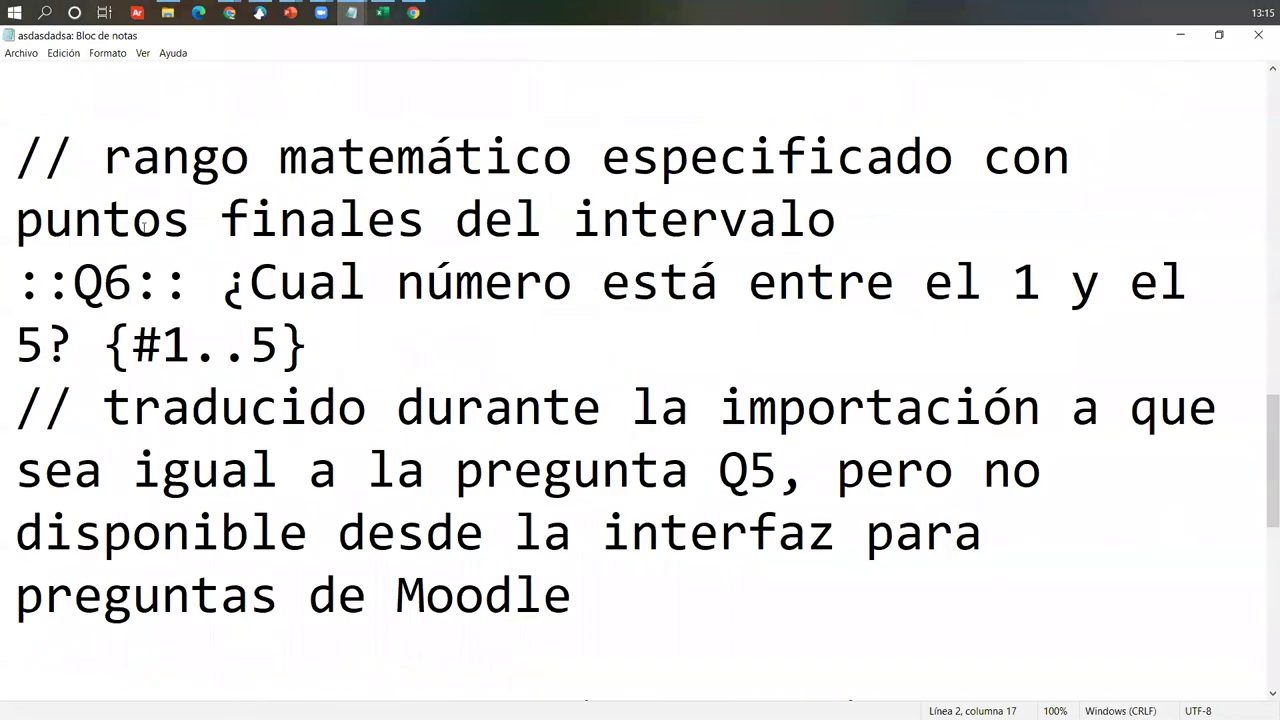
left_click(22, 53)
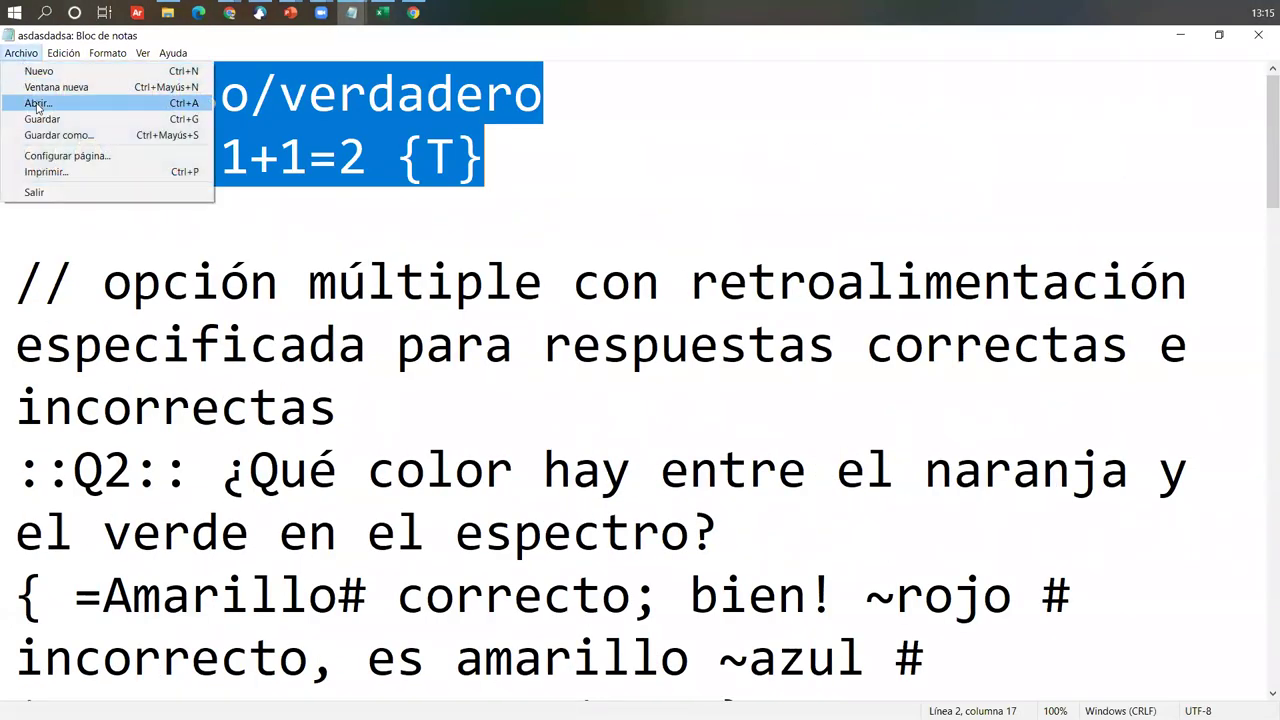
left_click(50, 119)
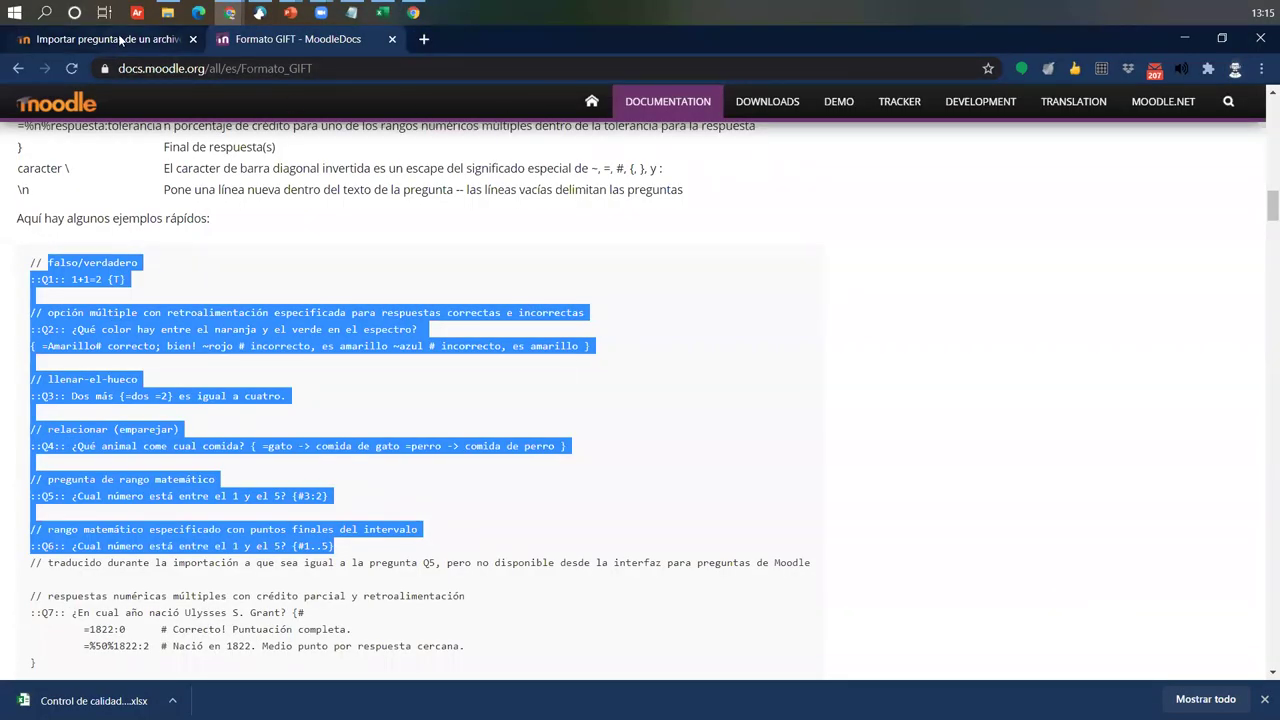
Step: Re-attach the updated asdasdadsa.txt and run the GIFT import into Tema 02
left_click(130, 40)
left_click(573, 332)
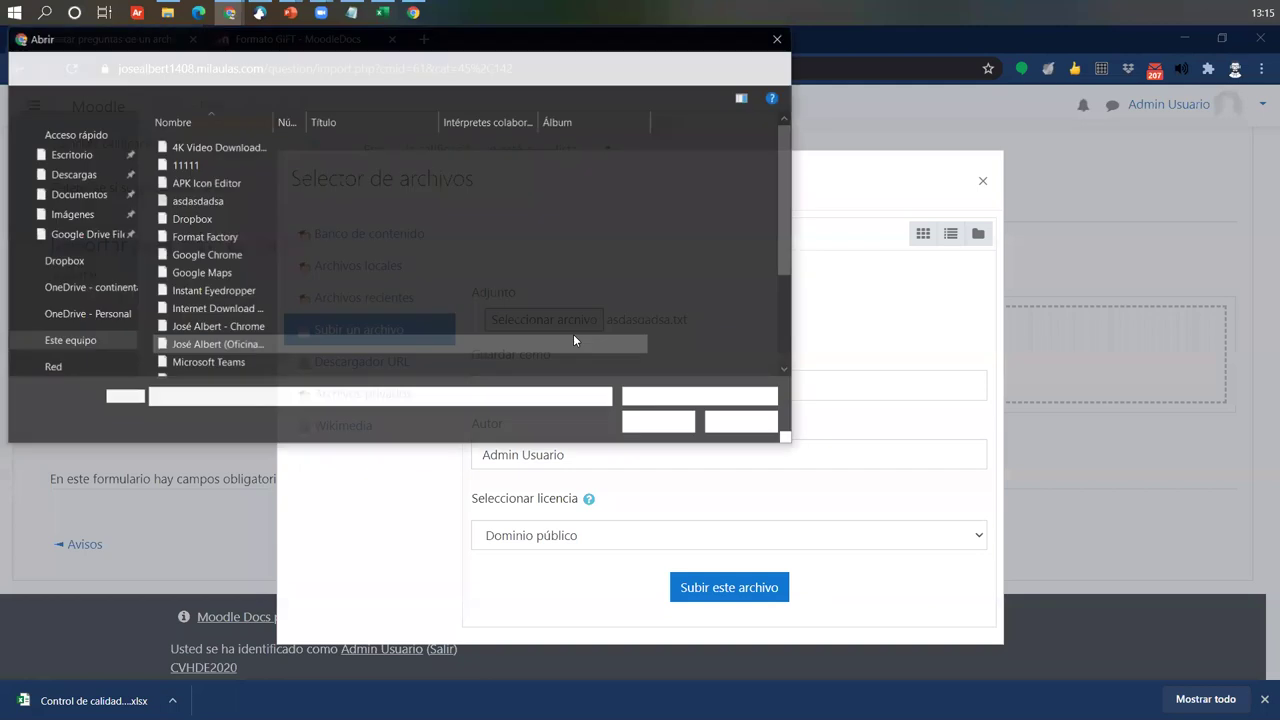
double_click(205, 201)
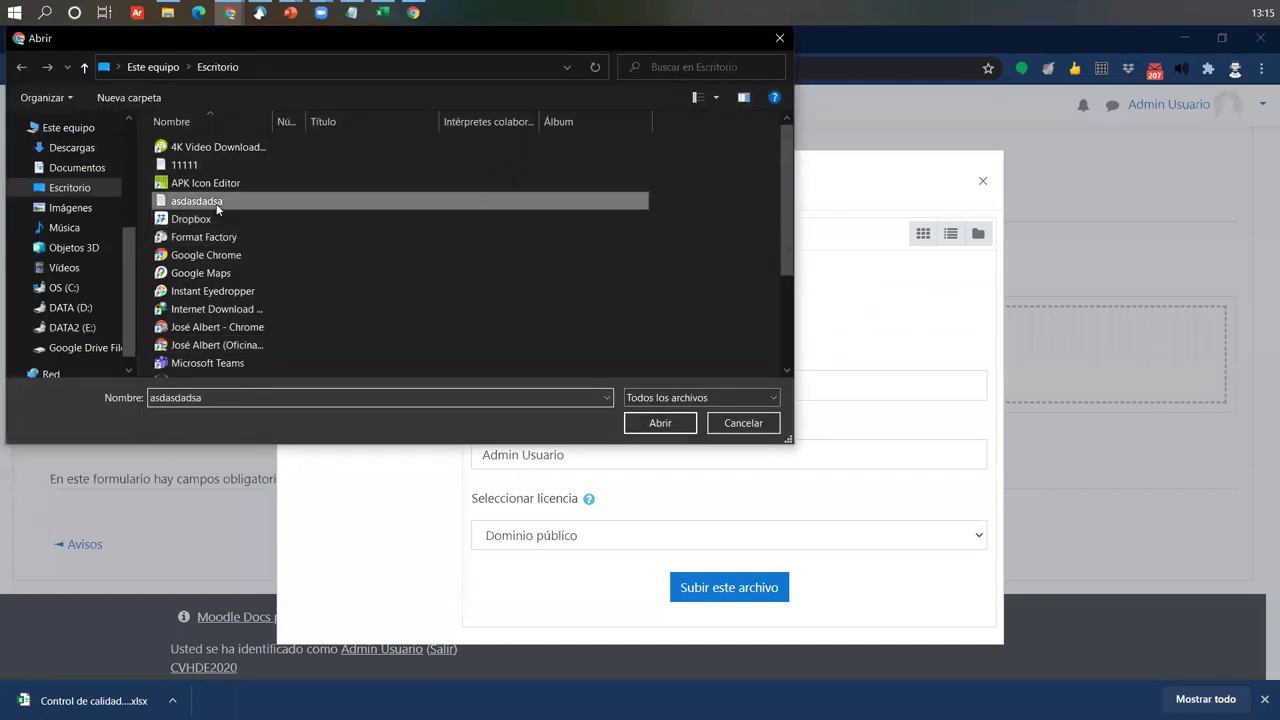
left_click(733, 590)
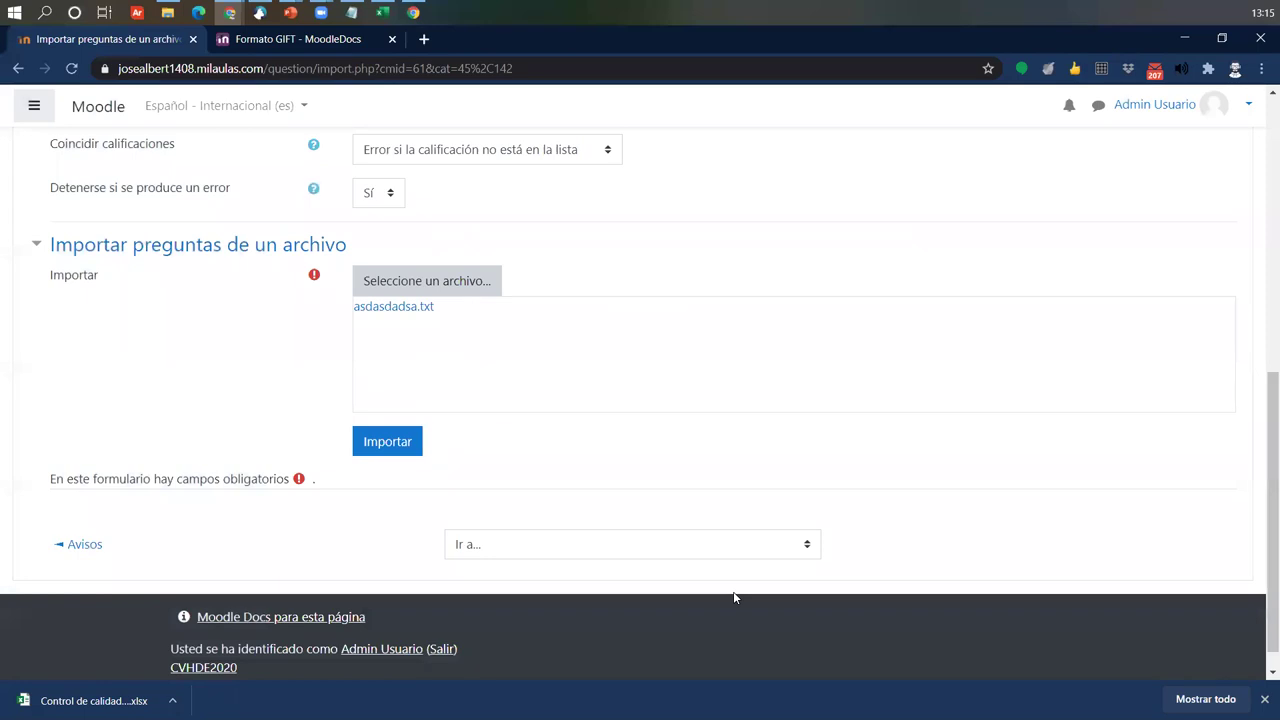
scroll(733, 597, "up", 3)
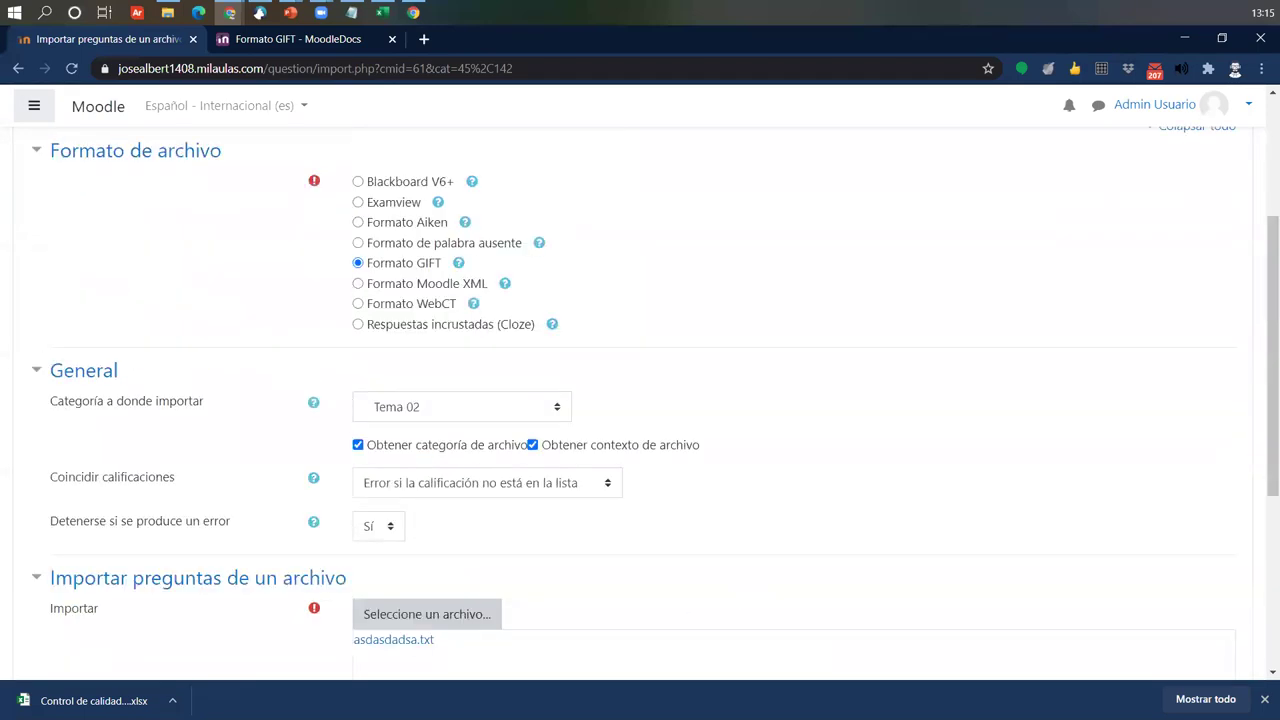
scroll(434, 612, "down", 4)
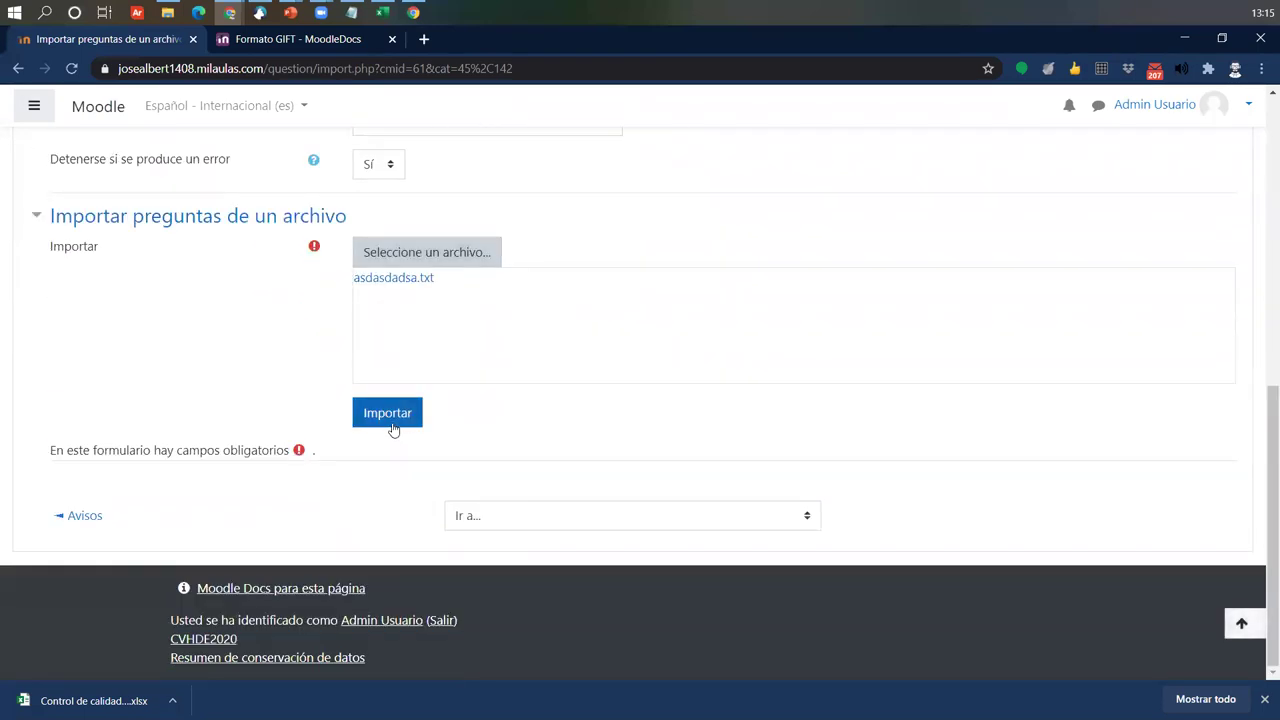
left_click(392, 425)
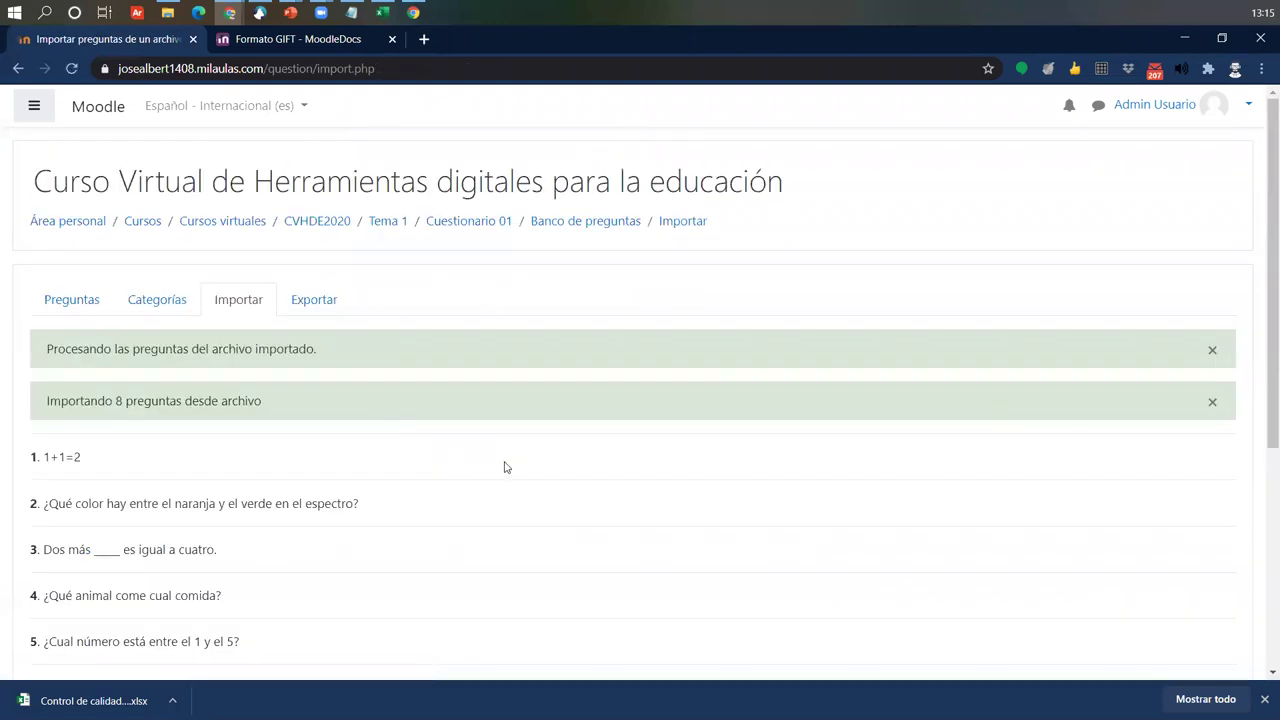
Step: Review the GIFT import results for Q1–Q8 and continue to the question bank, now showing Tema 02 (8)
scroll(443, 433, "down", 2)
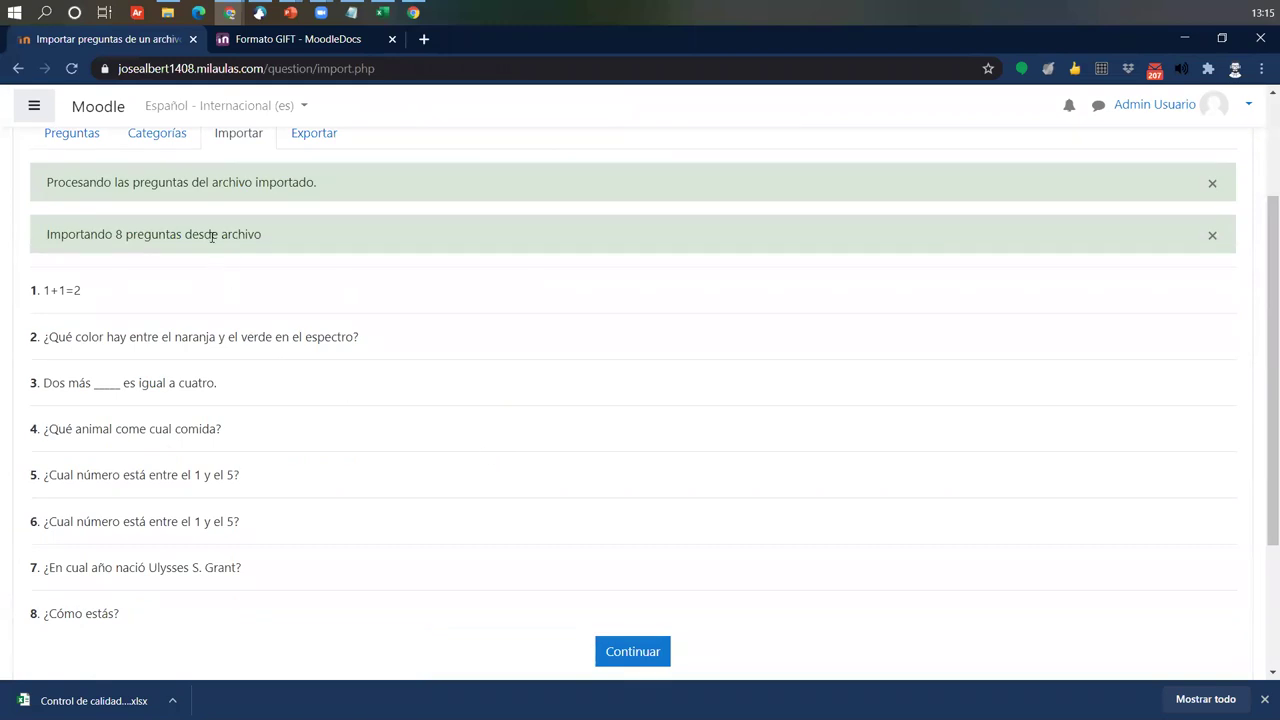
left_click_drag(51, 180, 375, 183)
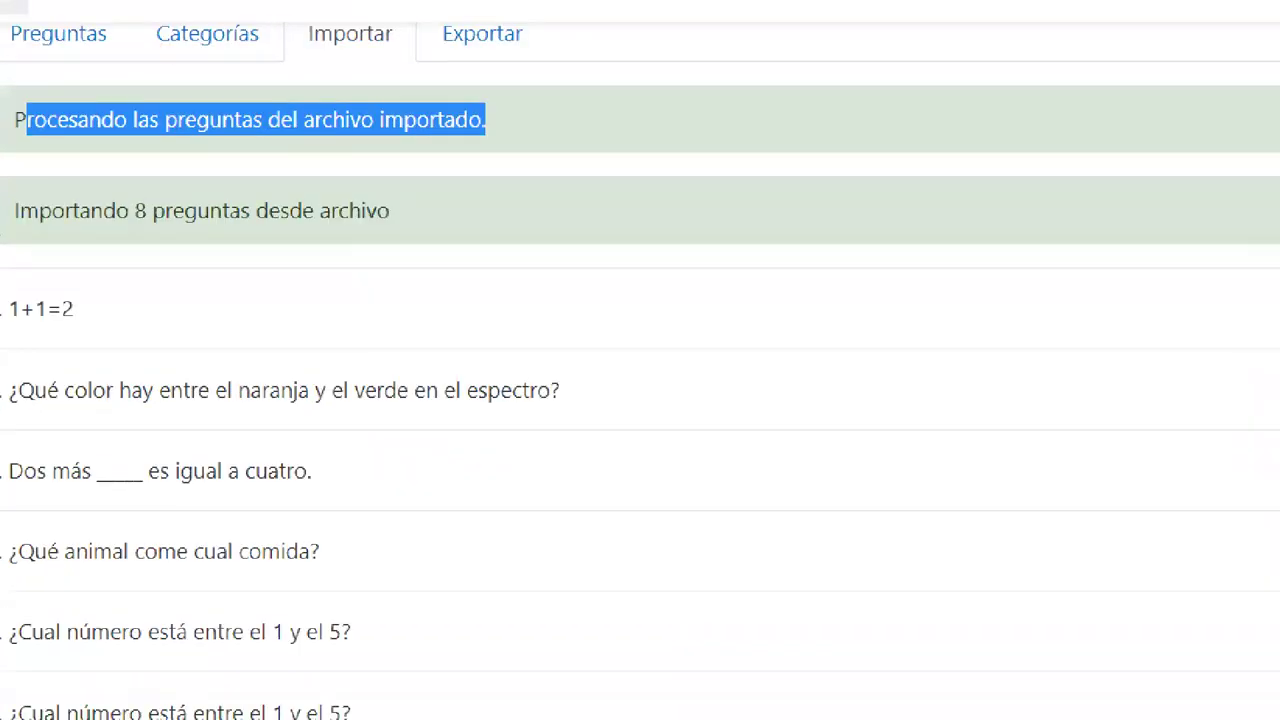
mouse_move(58, 85)
left_mouse_down()
mouse_move(572, 138)
mouse_move(960, 197)
left_mouse_up()
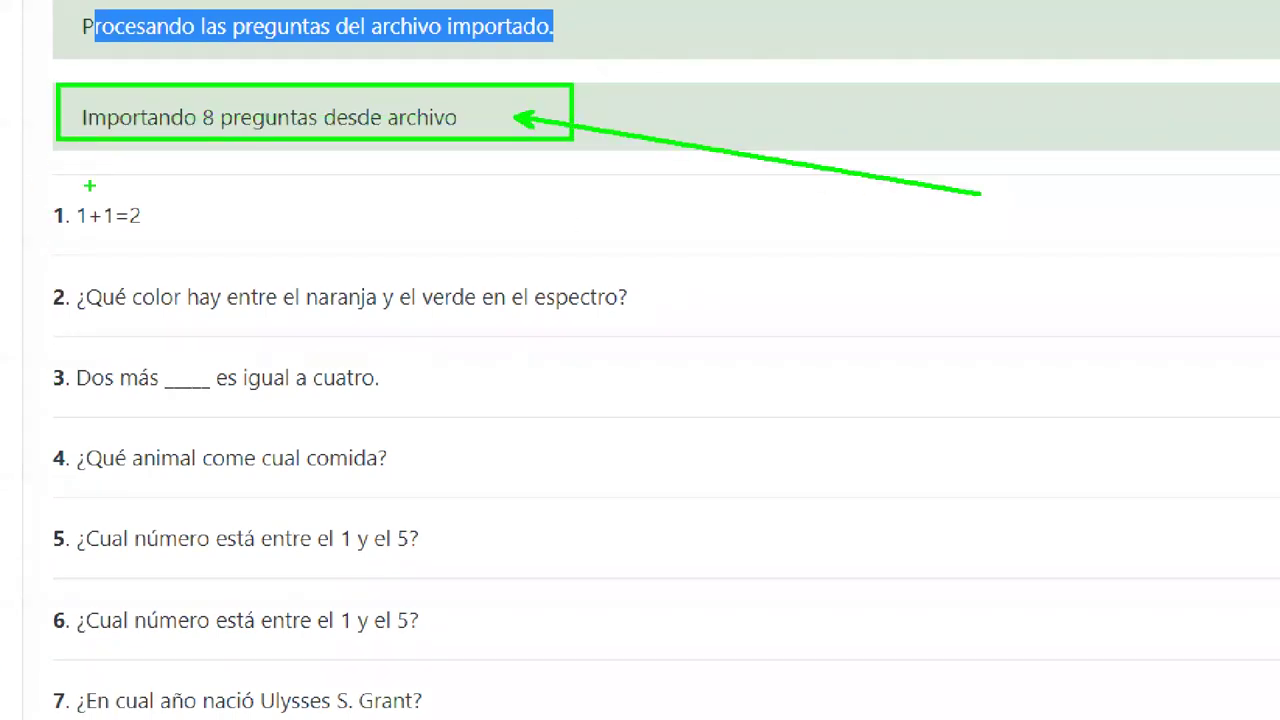
left_click_drag(34, 192, 690, 708)
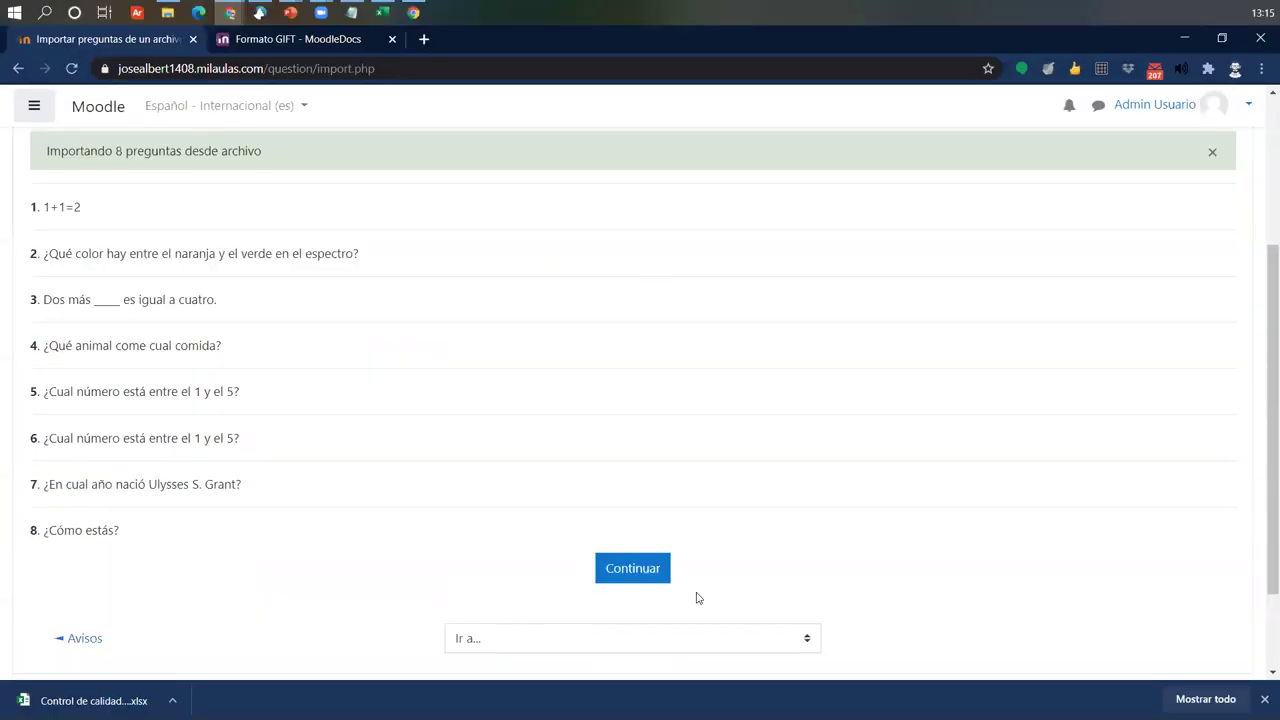
left_click(666, 579)
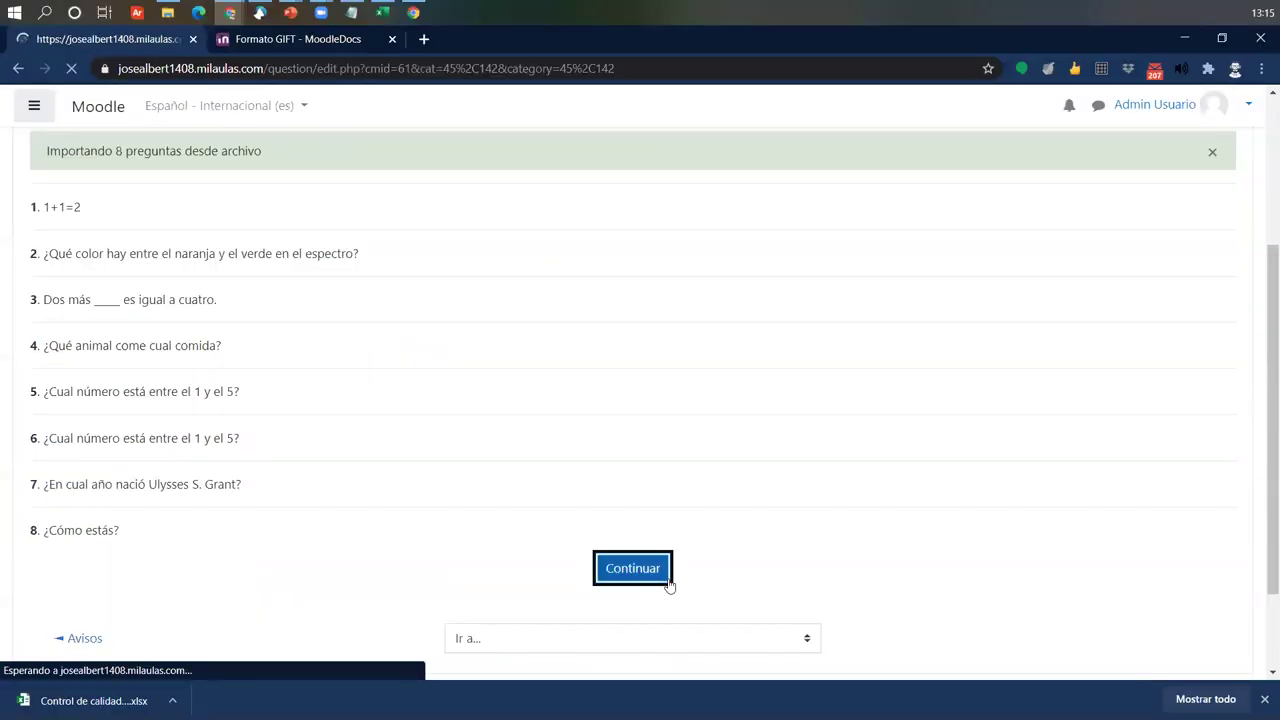
scroll(669, 586, "down", 5)
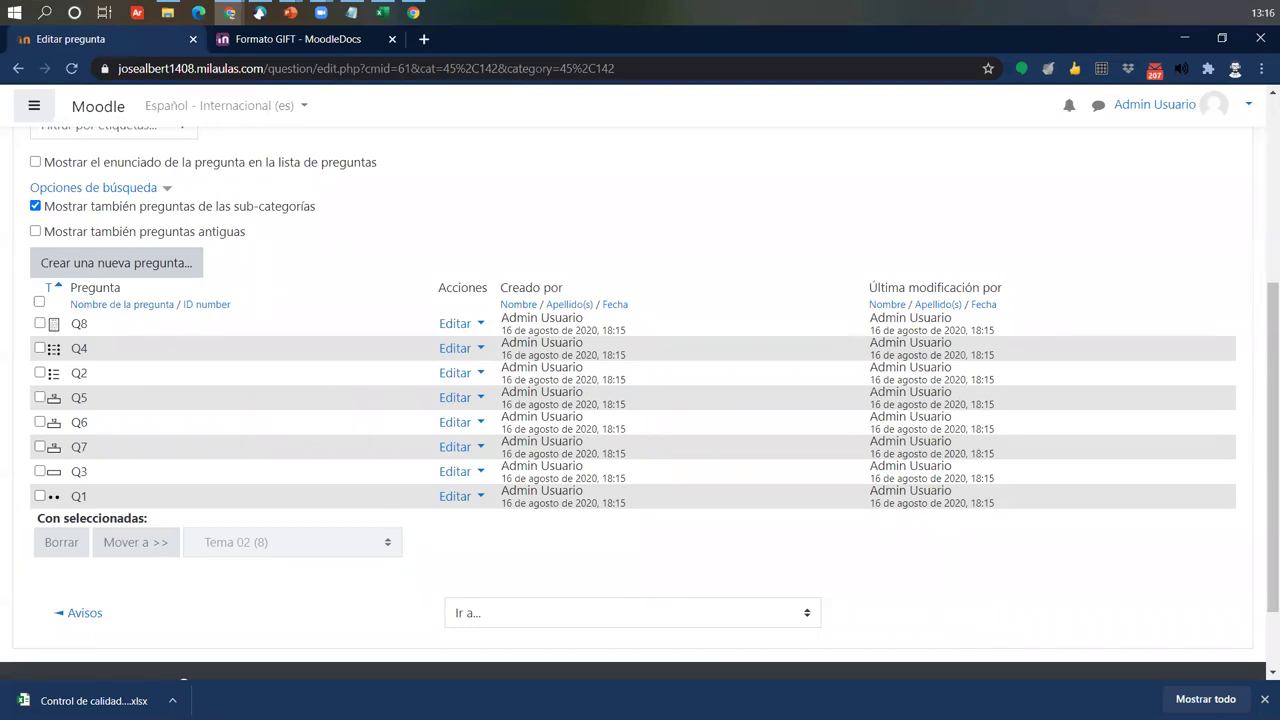
scroll(349, 300, "up", 3)
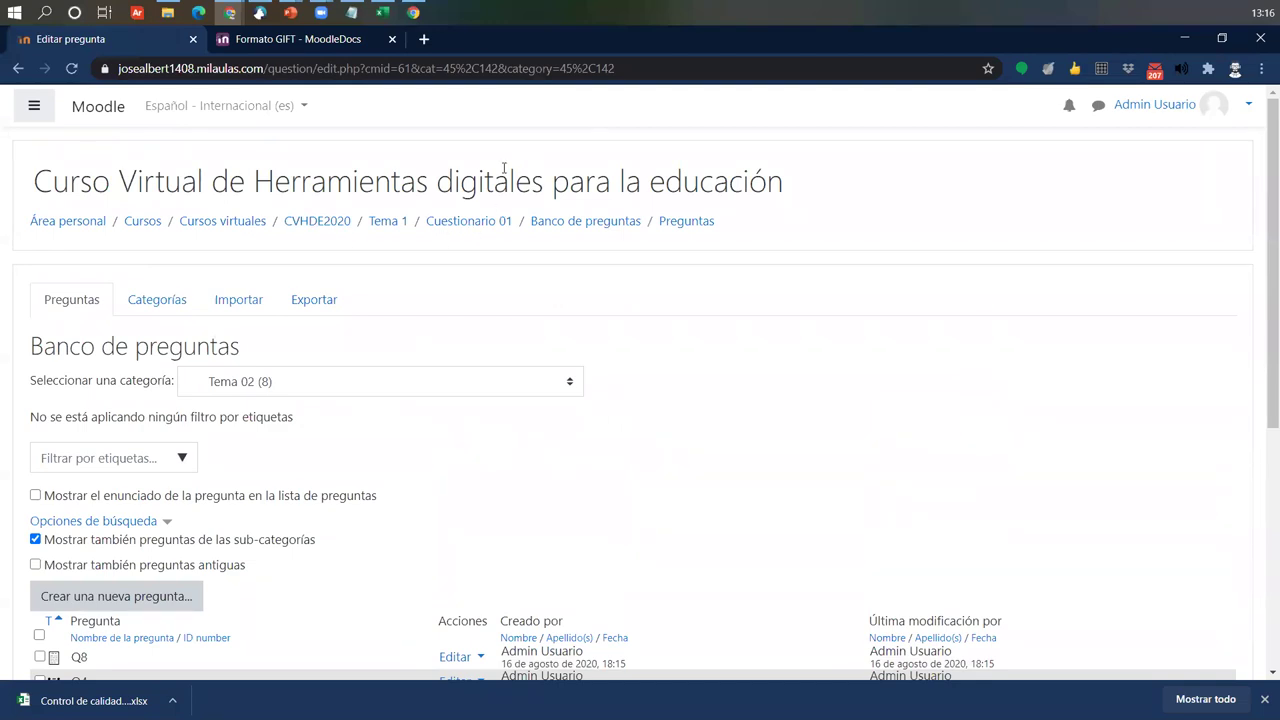
Step: Open the CVHDE2020 course's Cuestionario 01 and start editing its questions
left_click(34, 105)
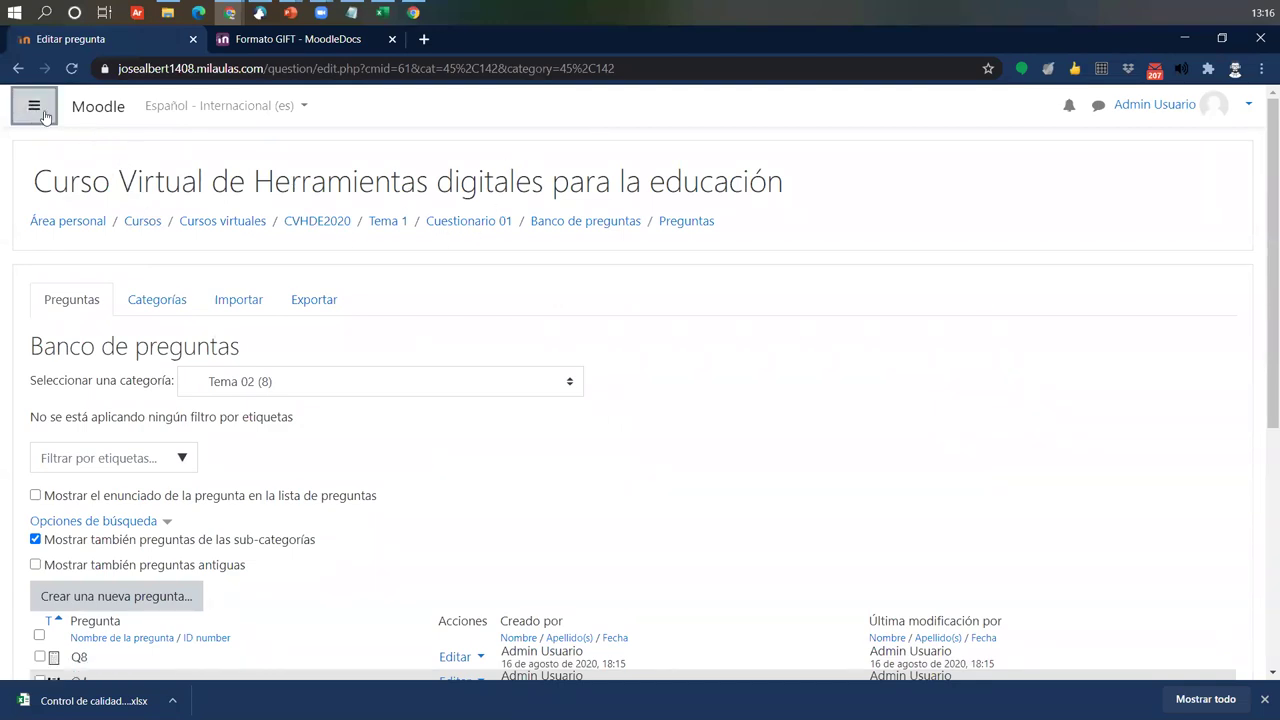
left_click(158, 170)
key("alt+Left")
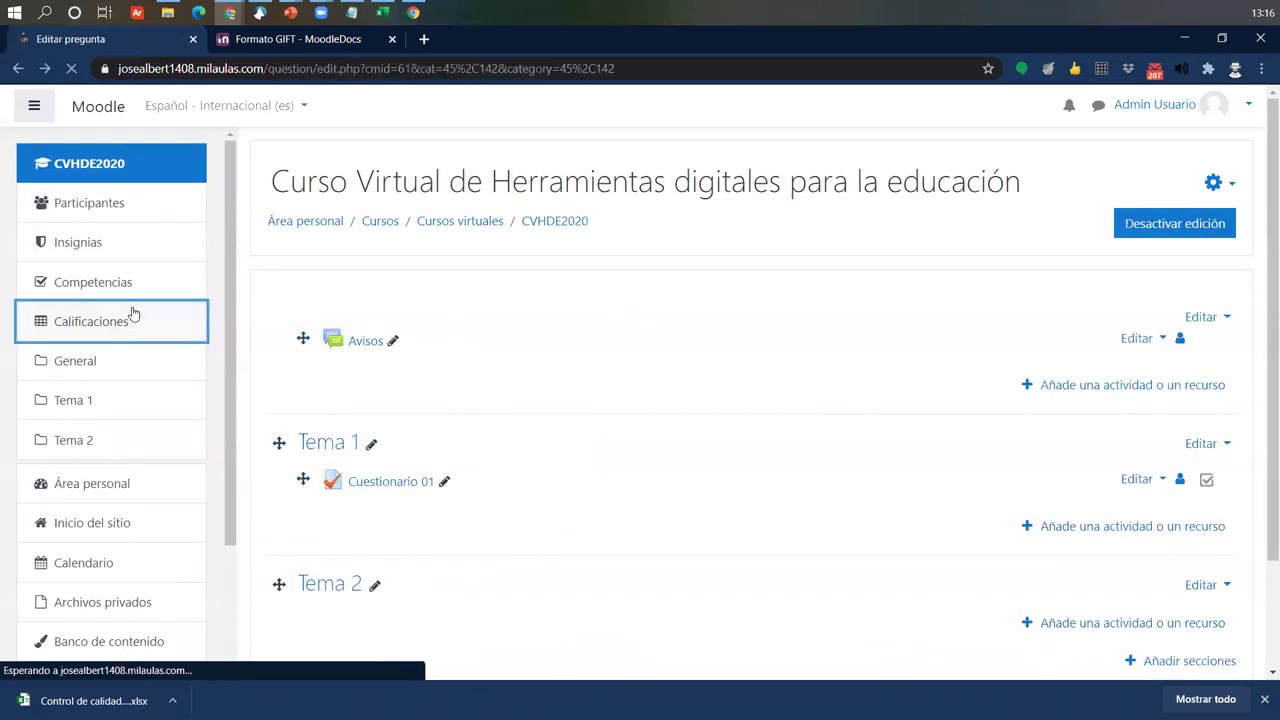
left_click(133, 311)
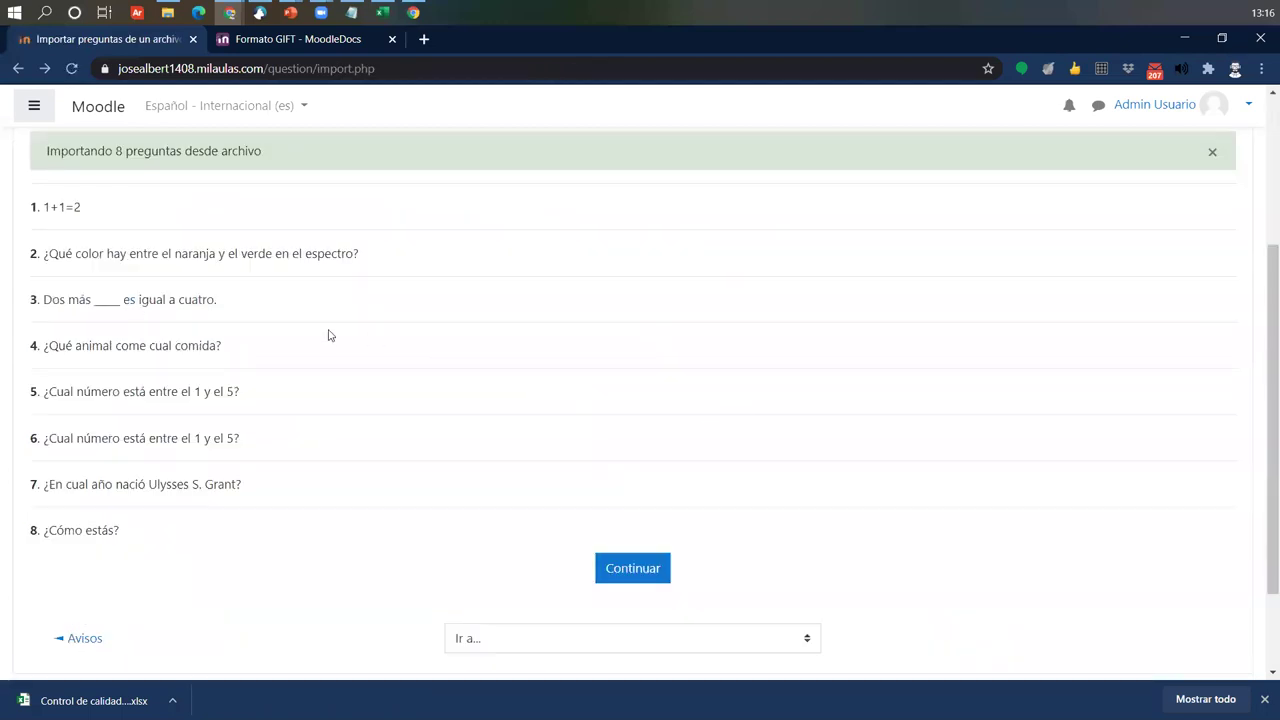
scroll(329, 335, "up", 3)
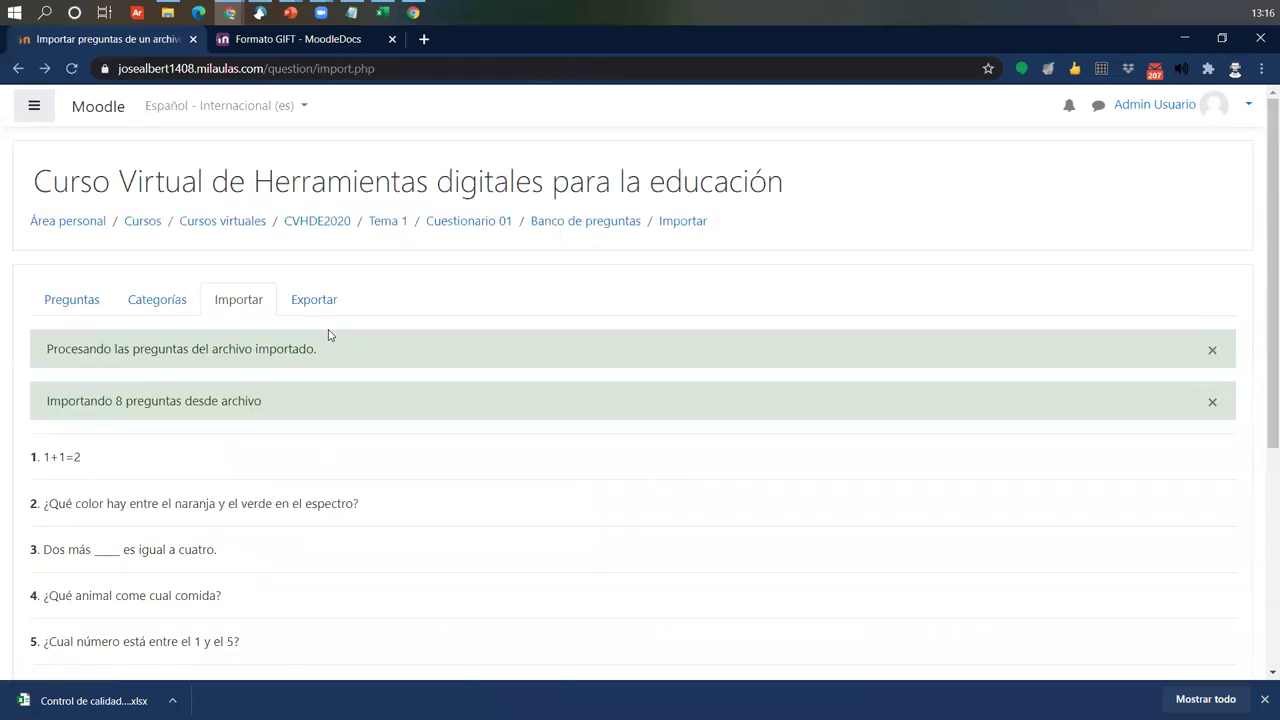
key("alt+Left")
key("alt+Left")
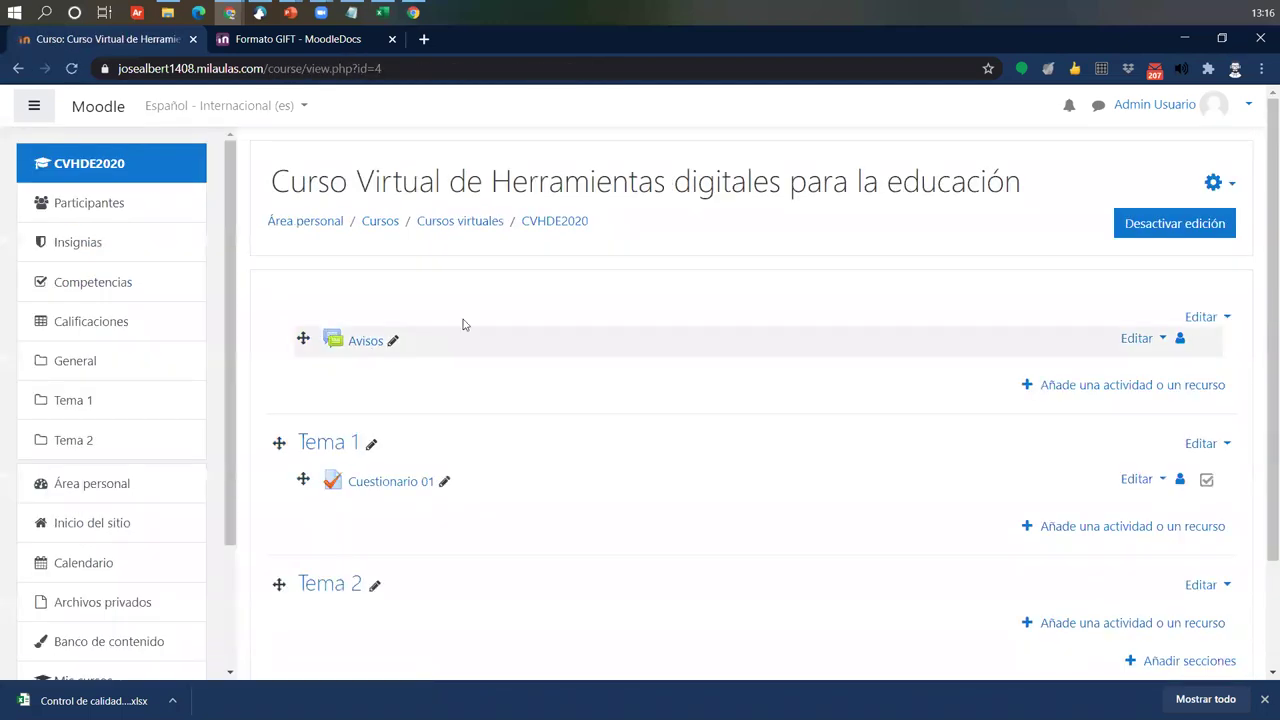
left_click(424, 482)
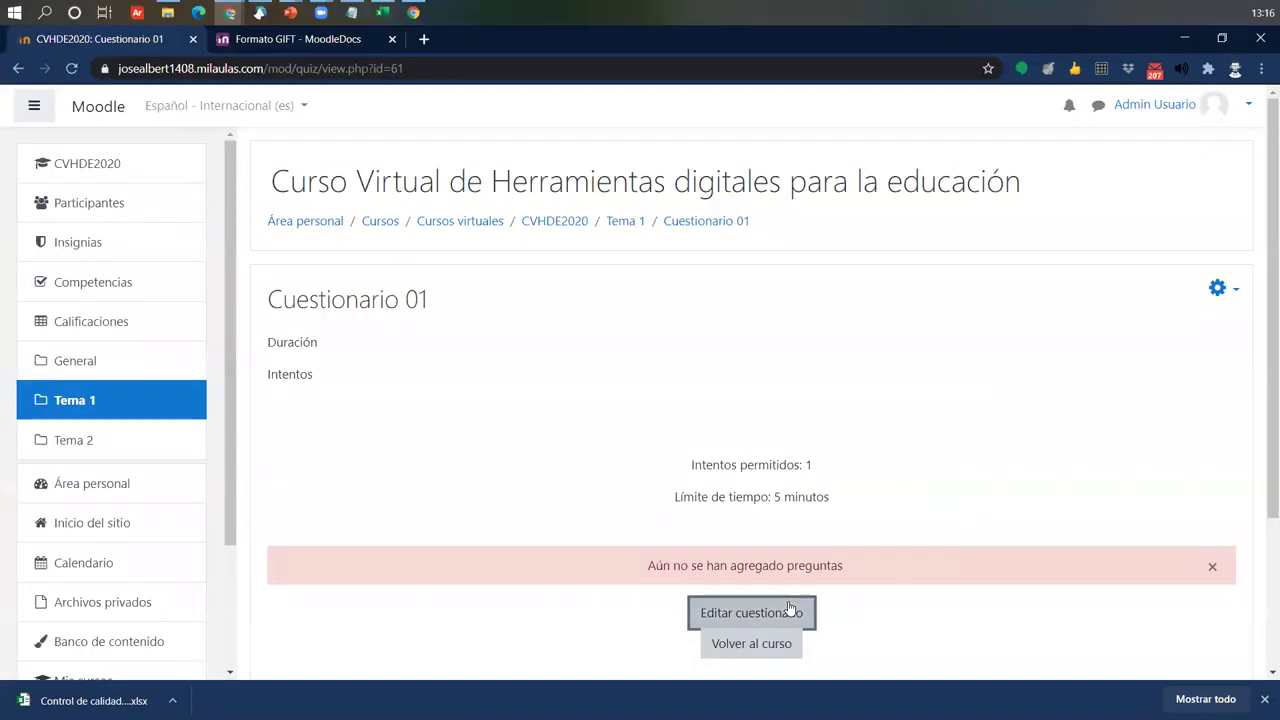
left_click(729, 528)
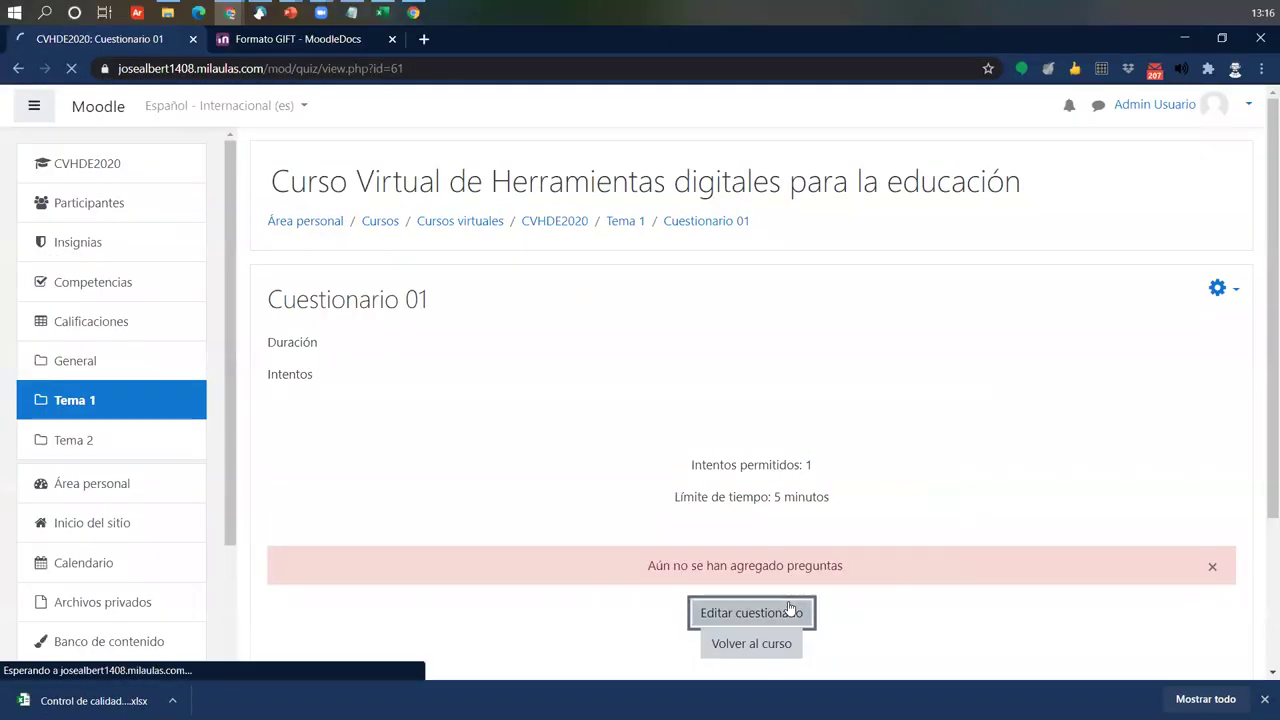
Step: Add one random question drawn from Tema 01 to the quiz
left_click(1198, 440)
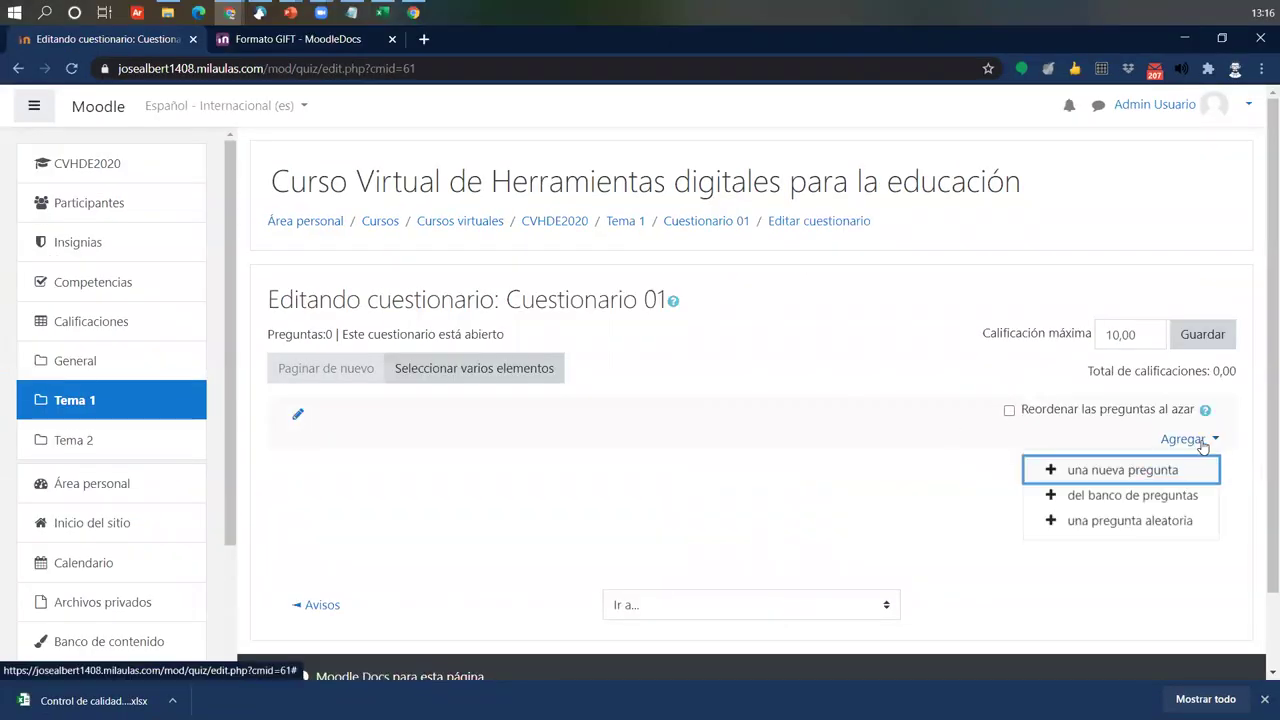
left_click(1086, 525)
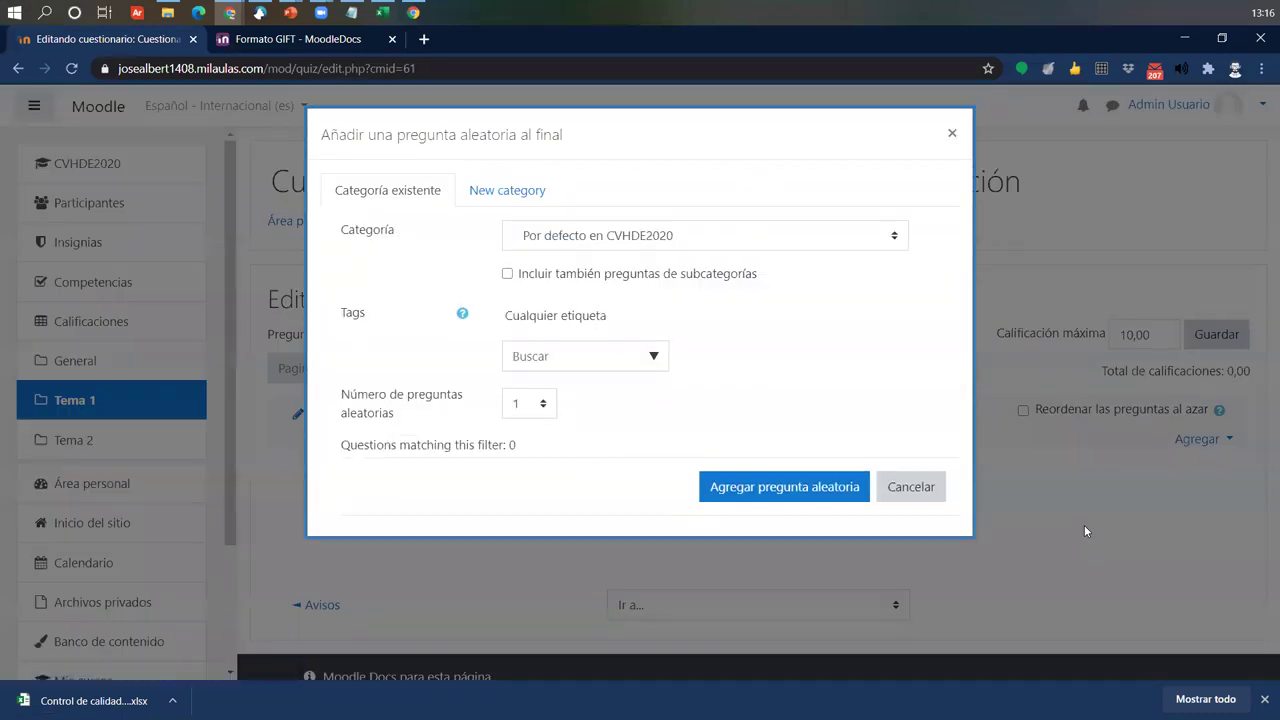
left_click(749, 240)
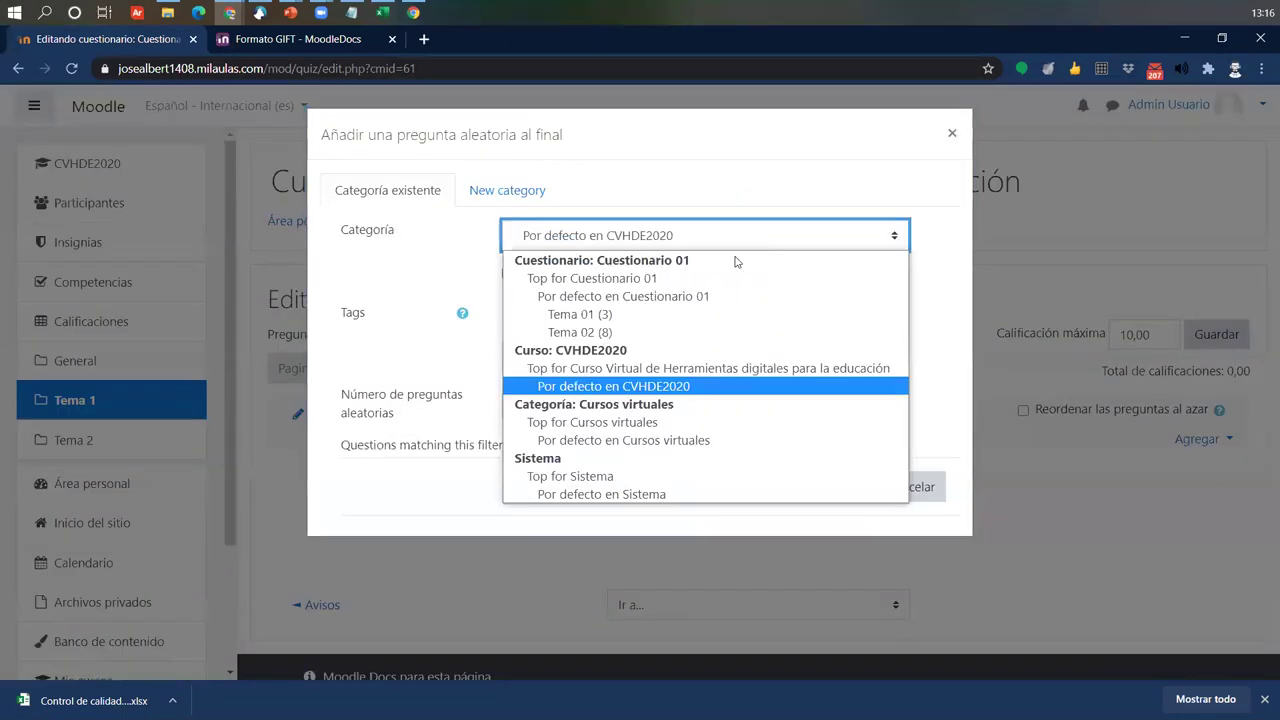
left_click(673, 314)
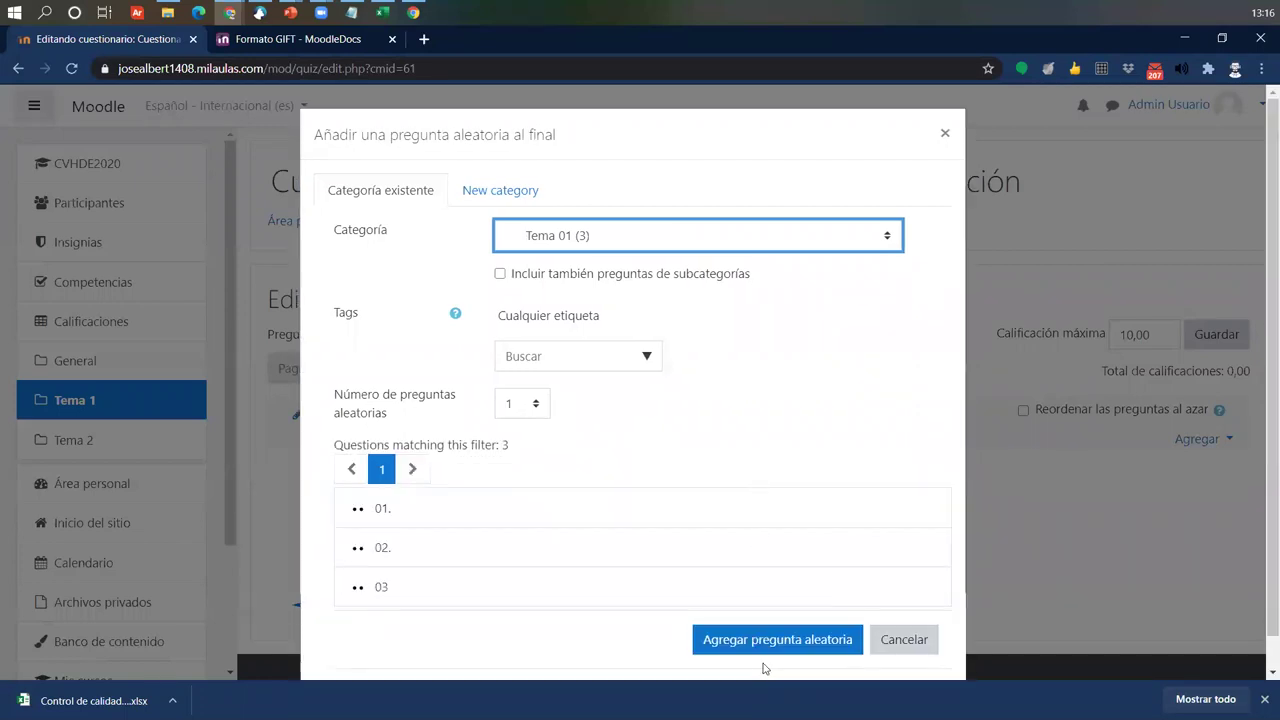
left_click(770, 640)
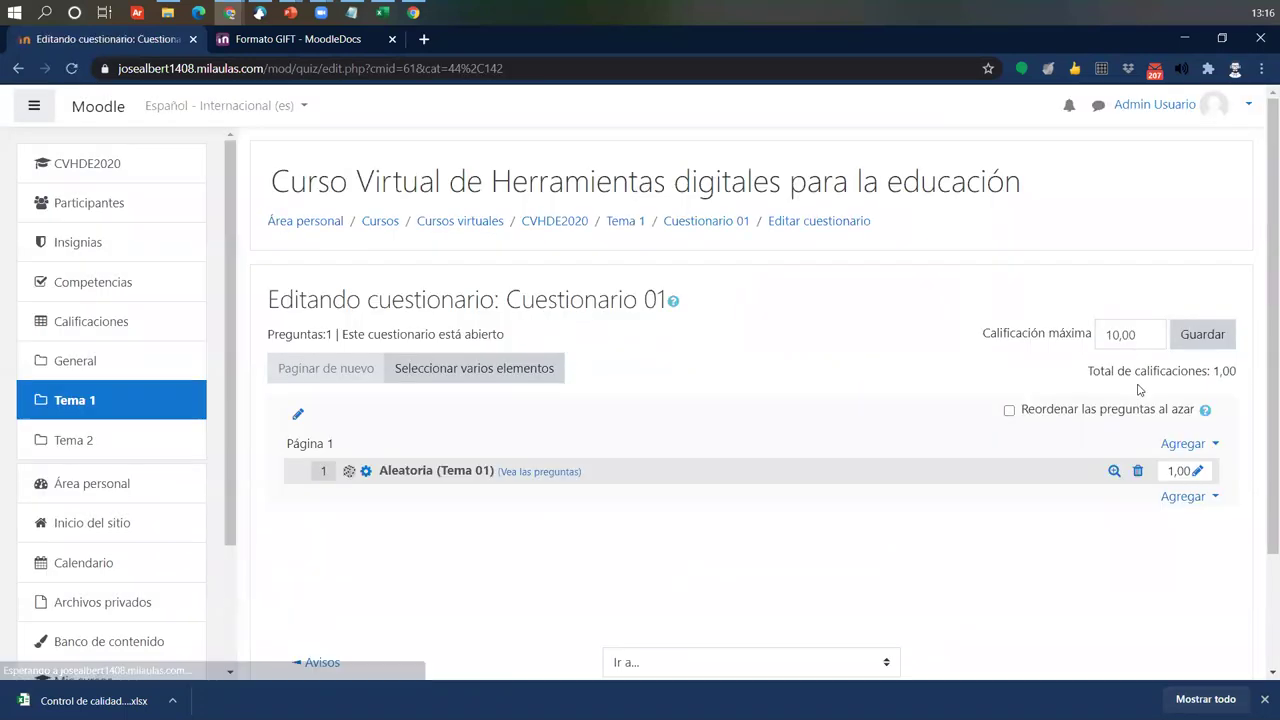
Step: Add two random questions drawn from Tema 02 to the quiz
left_click(1170, 499)
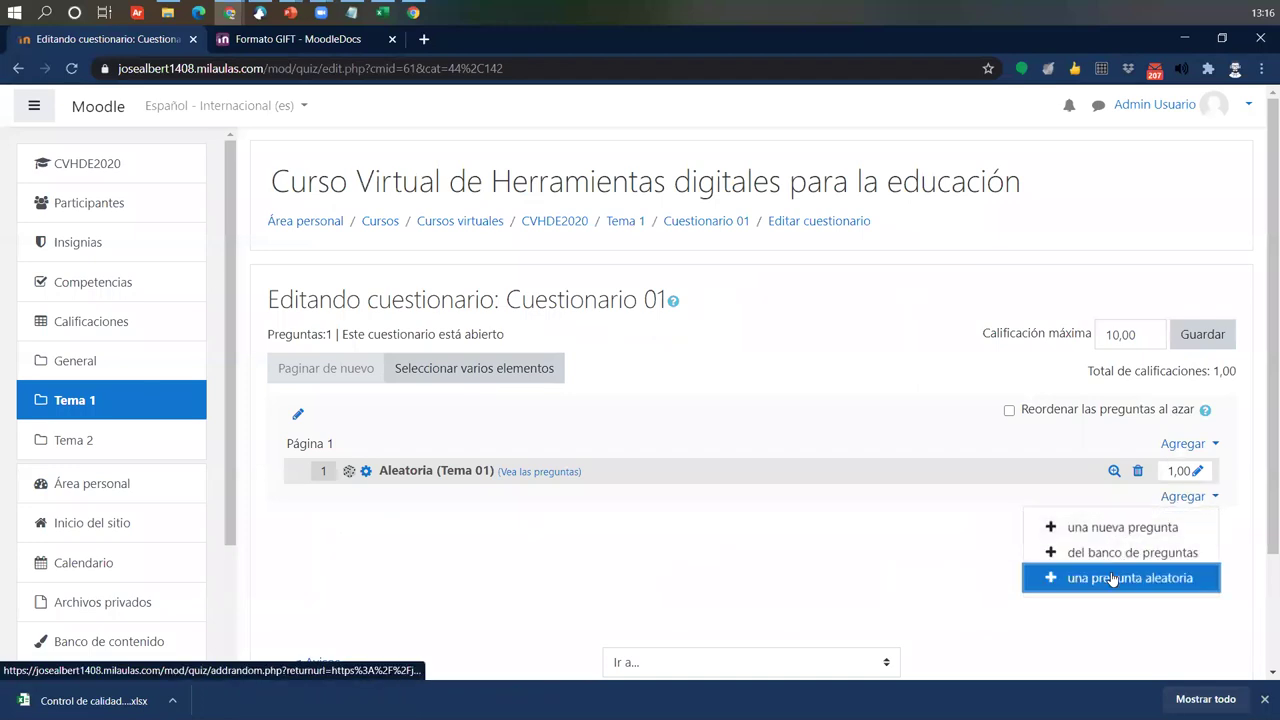
left_click(1113, 578)
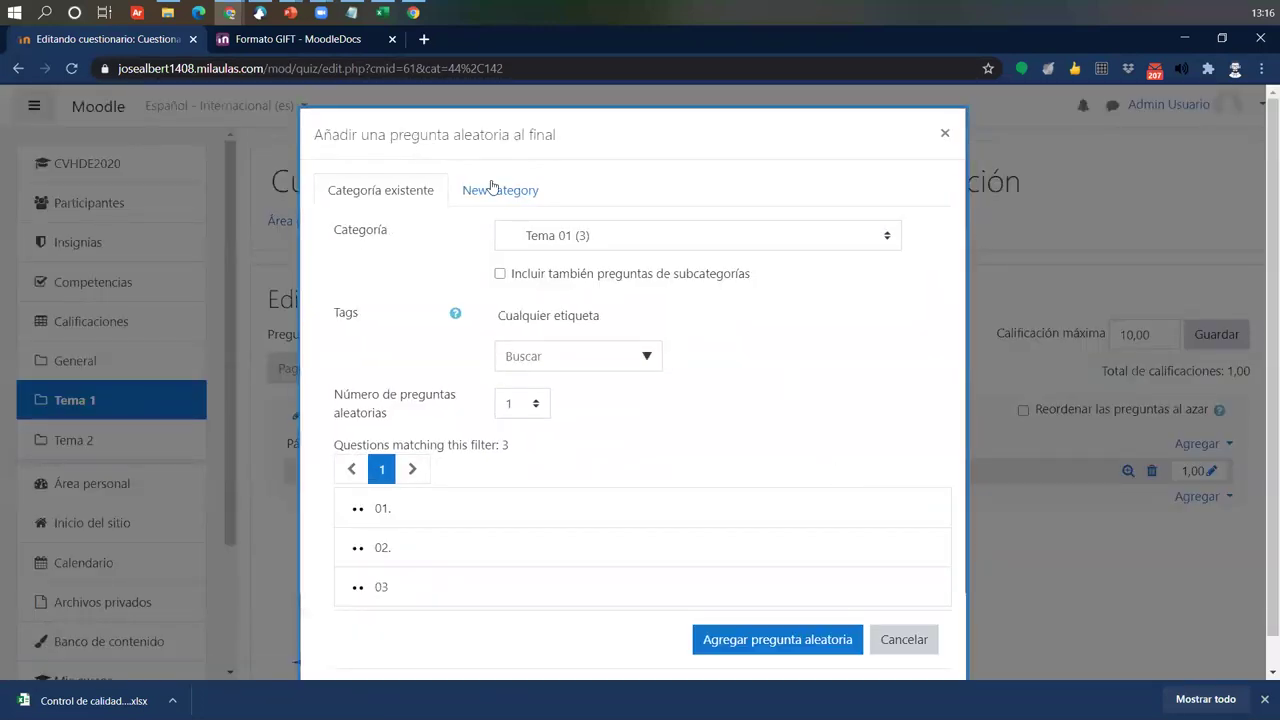
left_click(585, 246)
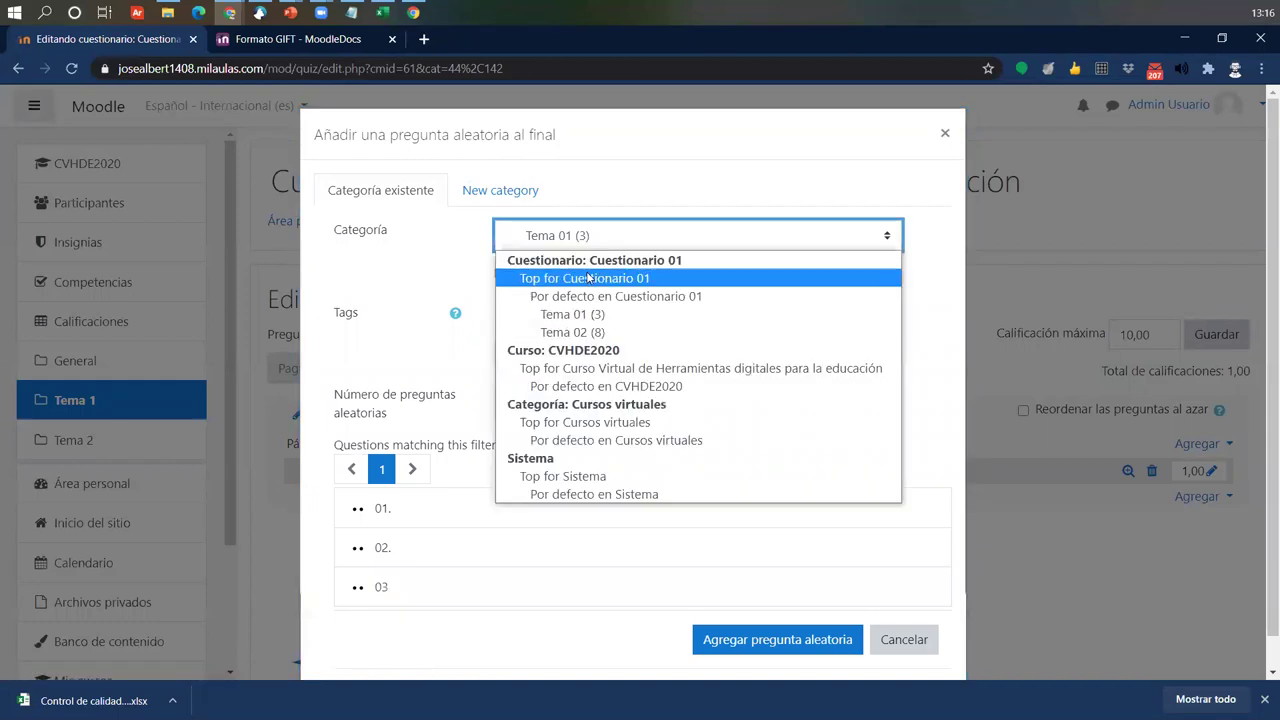
left_click(590, 333)
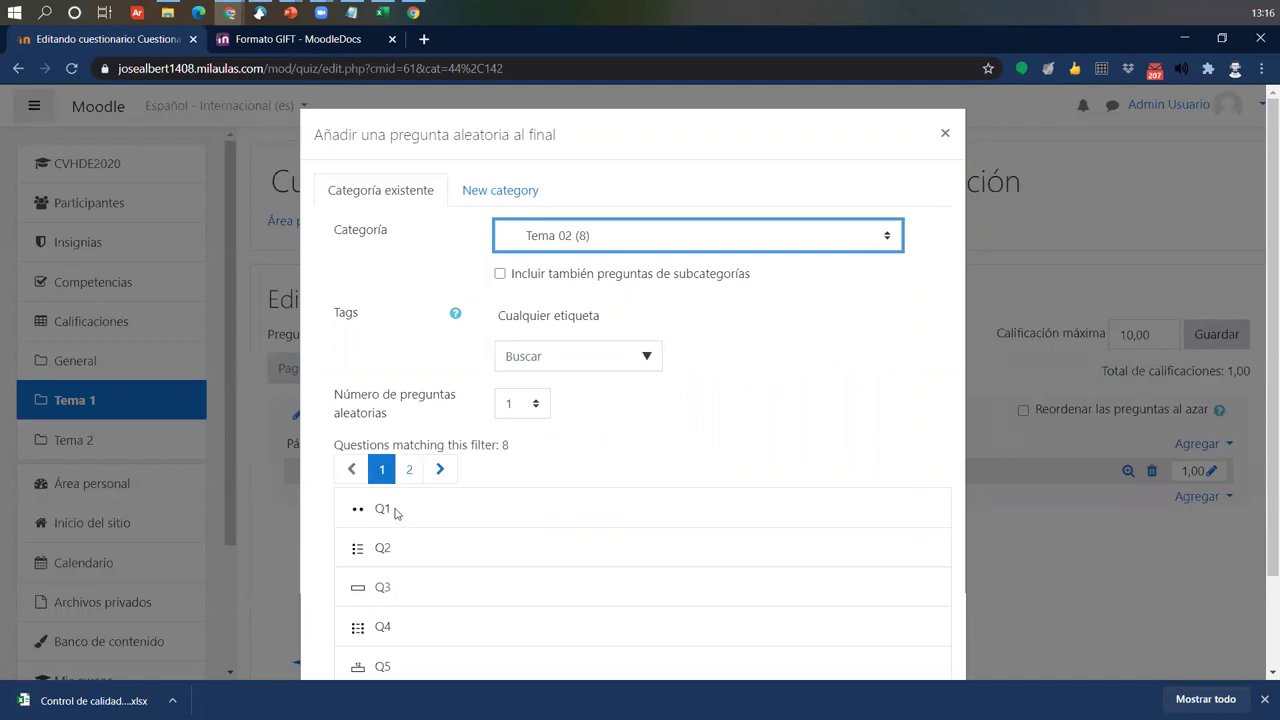
scroll(394, 512, "down", 1)
left_click(515, 319)
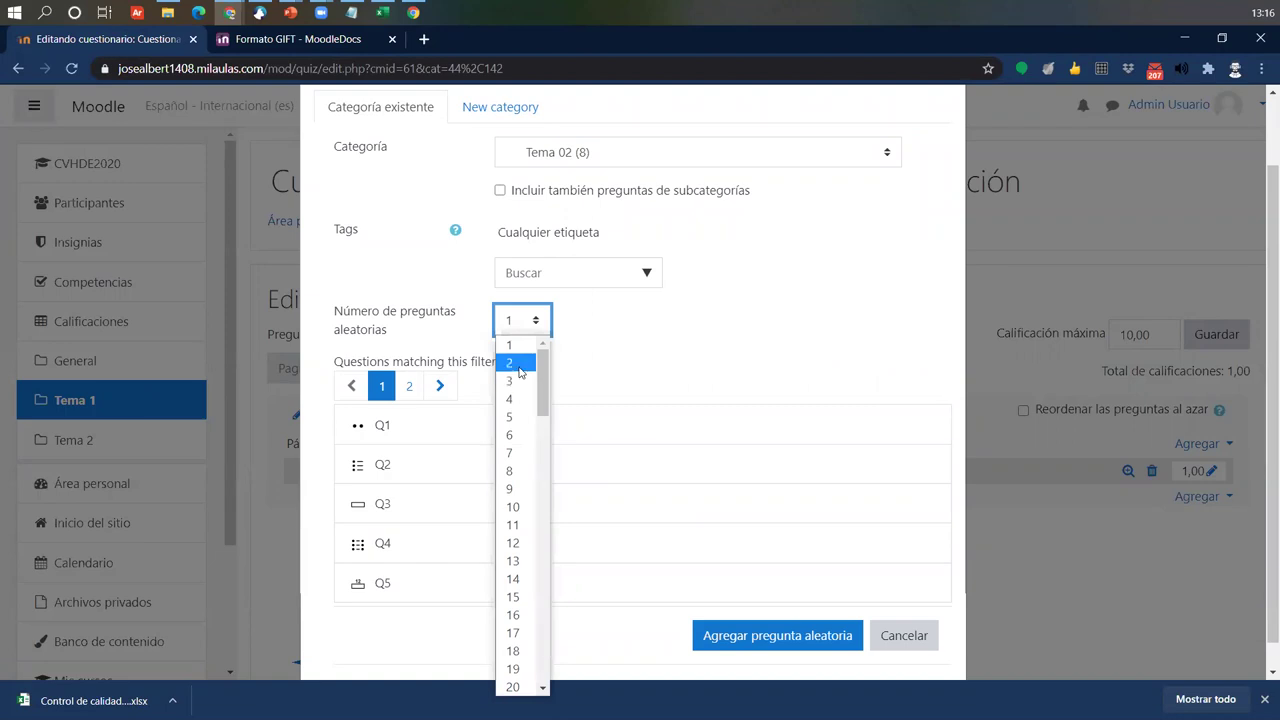
left_click(509, 363)
left_click(768, 634)
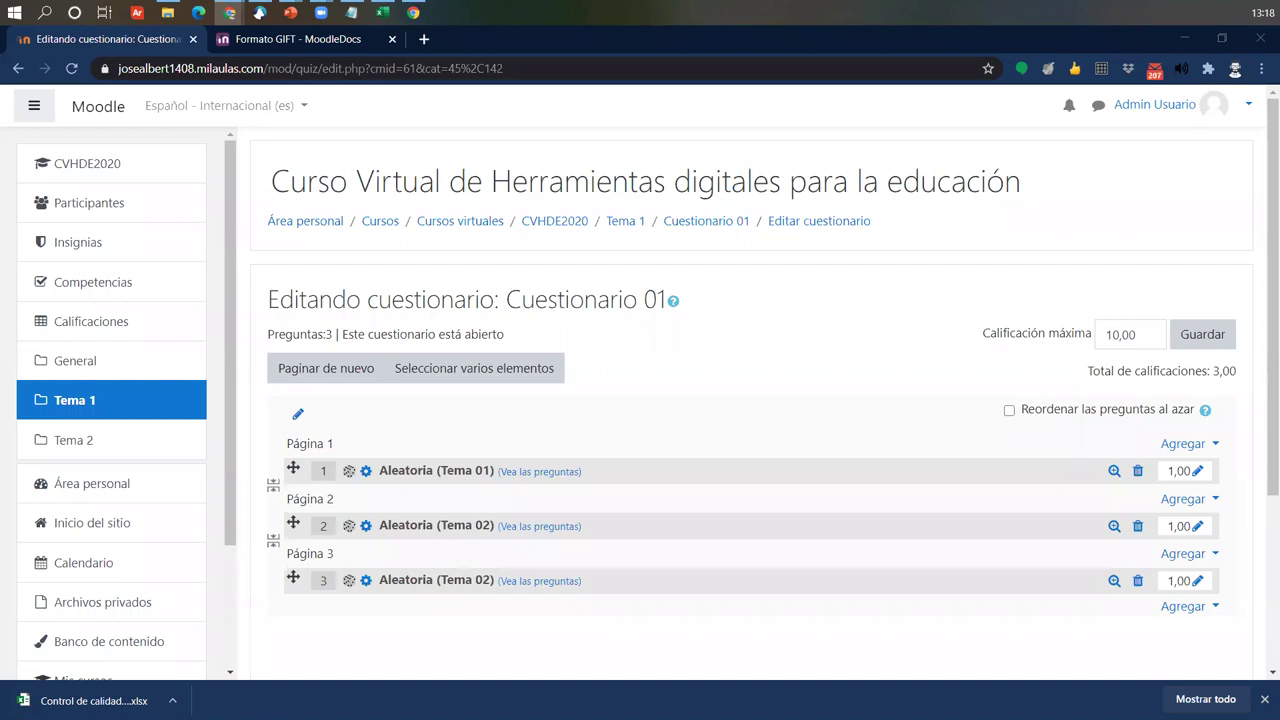
Step: In a new tab, search gmail and go to Google Forms through the Google apps launcher
left_click(430, 40)
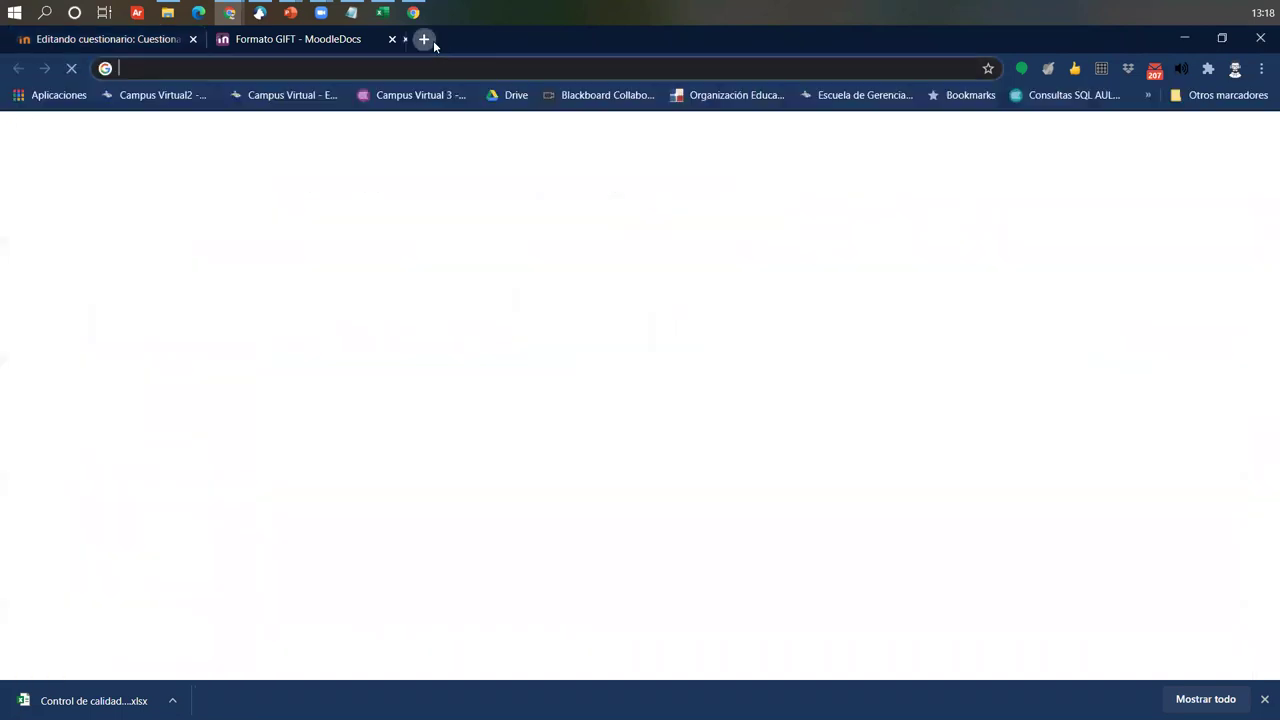
type("gmail")
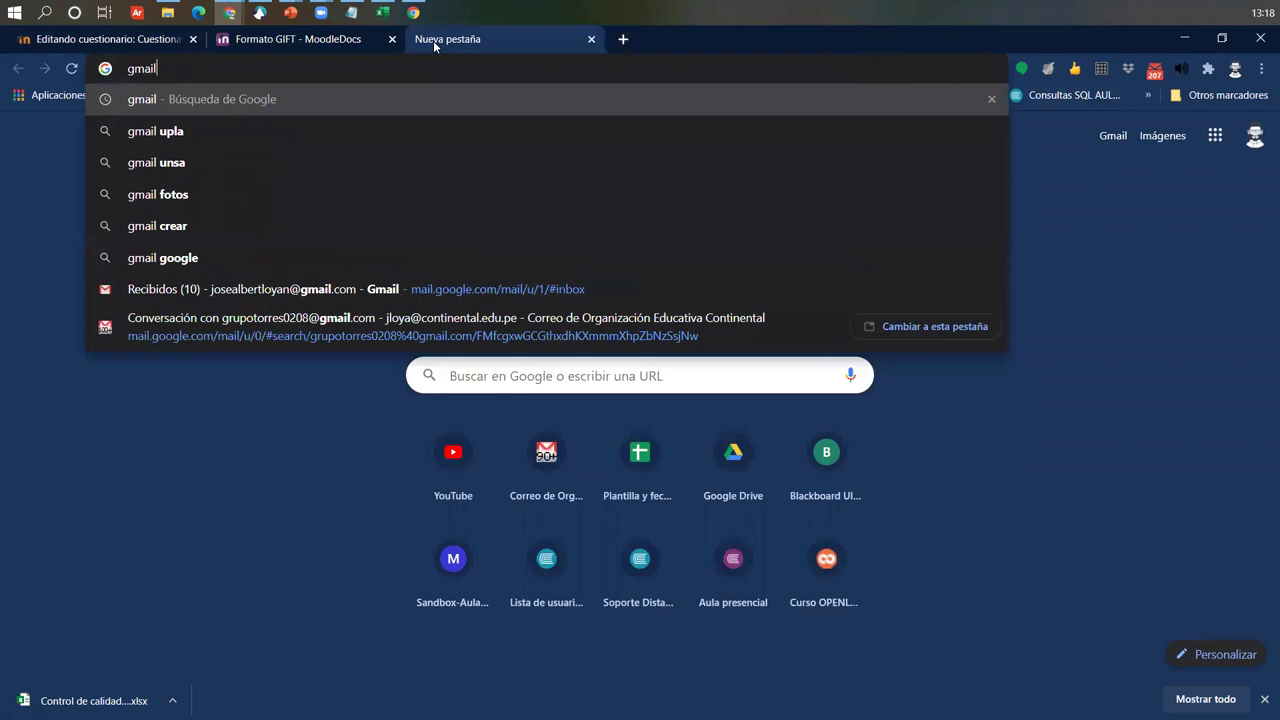
key("Return")
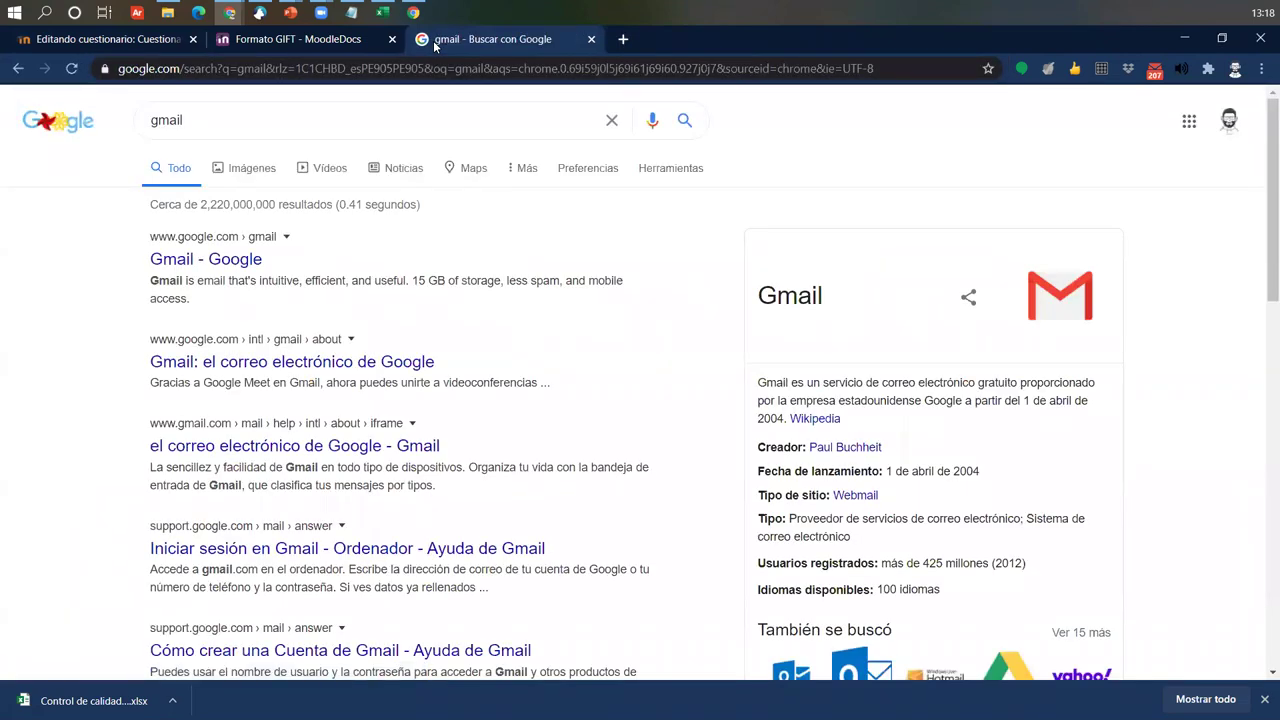
left_click(1187, 122)
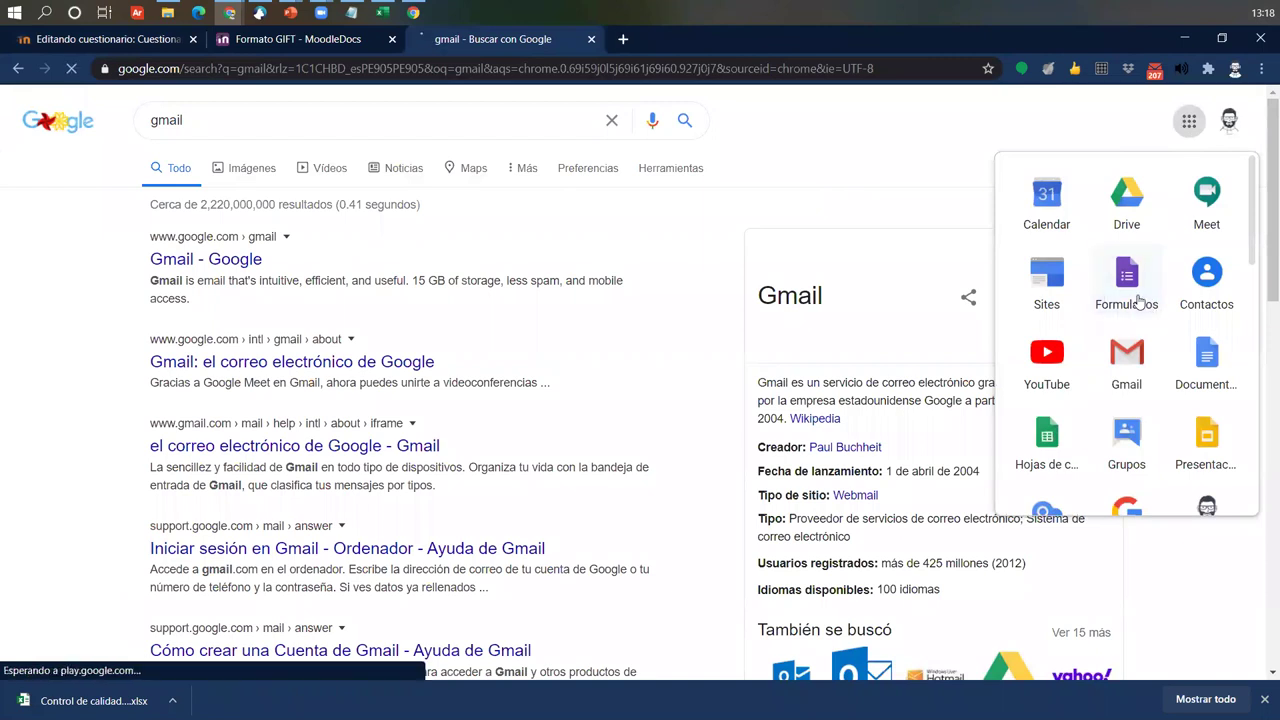
left_click(1155, 260)
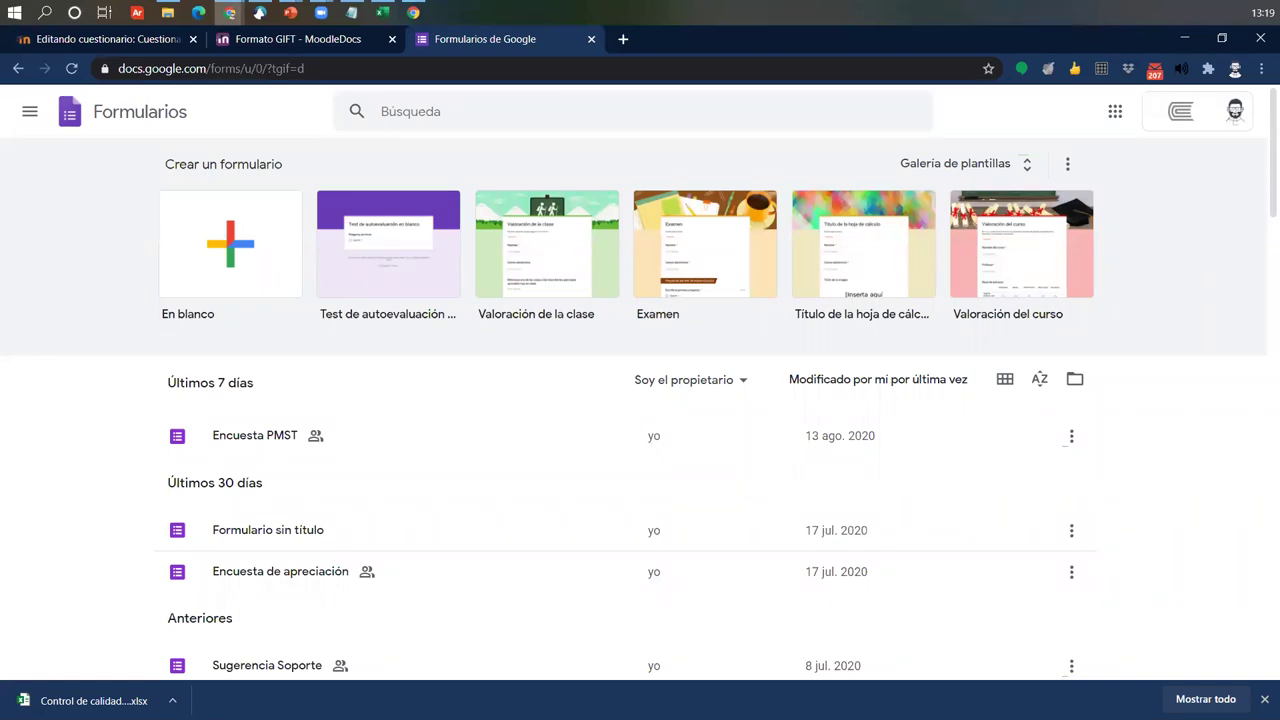
Step: Check the signed-in Google account, then create a new blank form
left_click(414, 12)
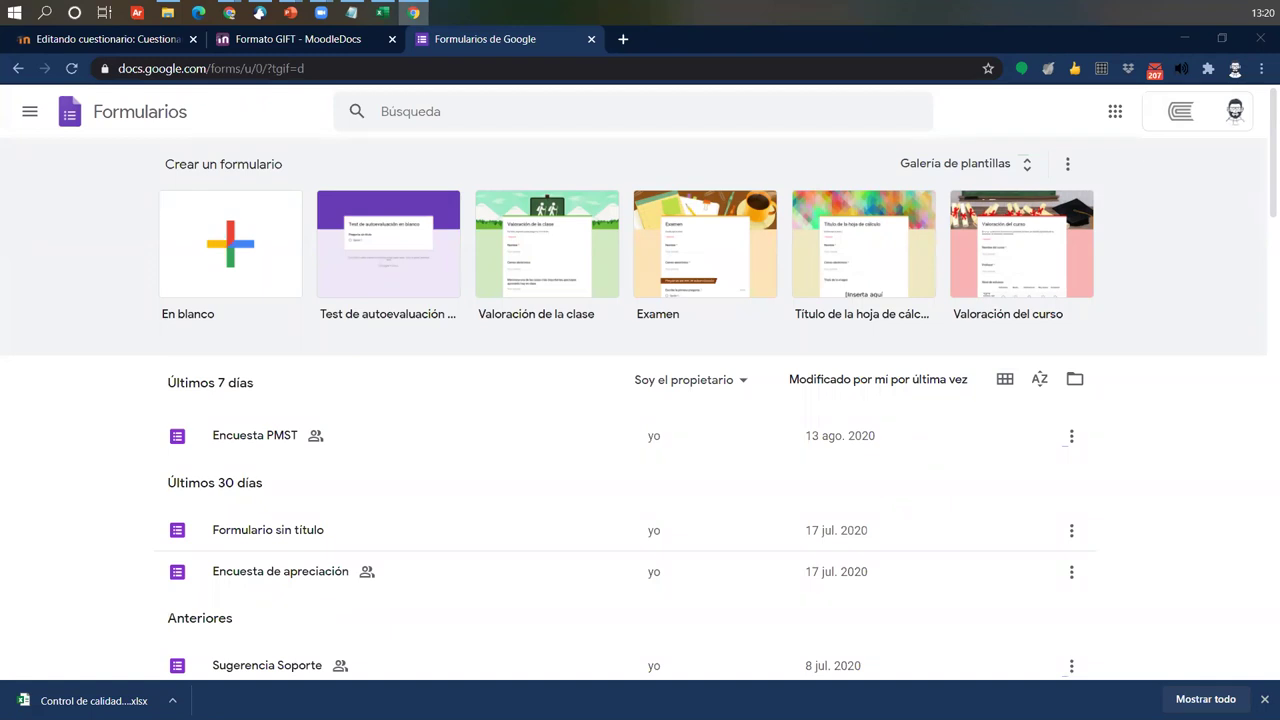
left_click(1180, 108)
left_click(277, 118)
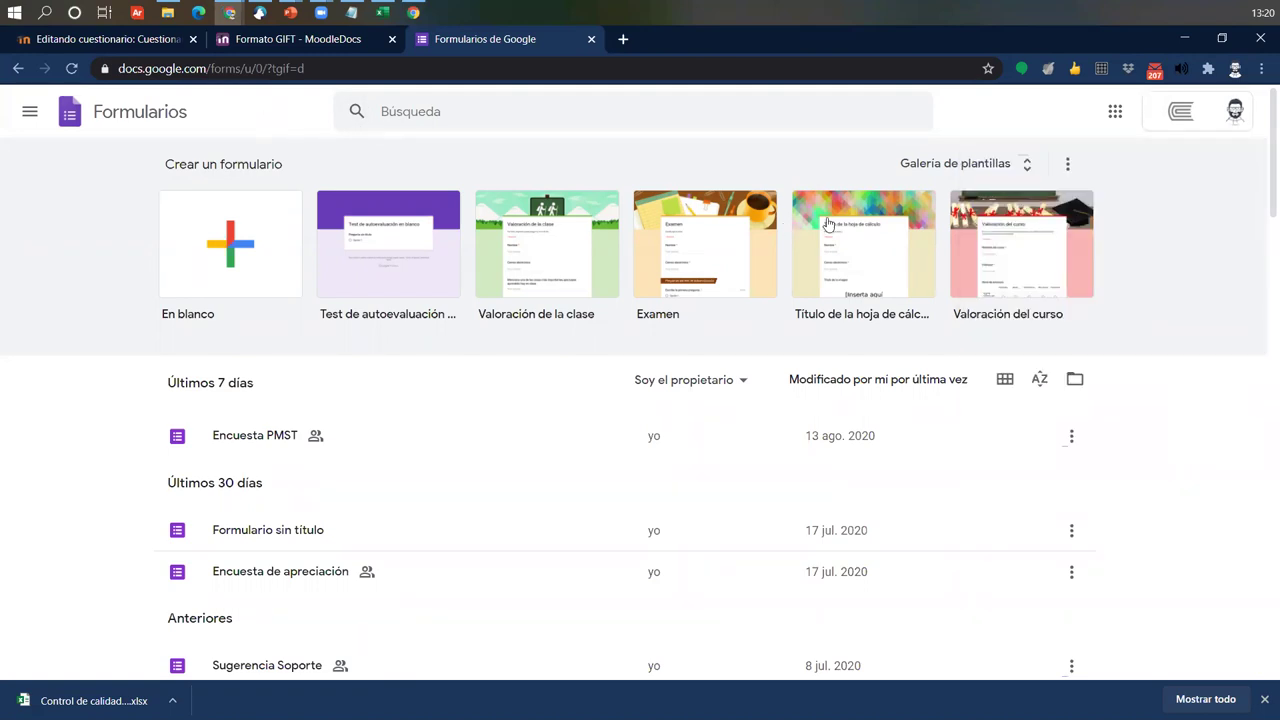
left_click_drag(186, 114, 249, 99)
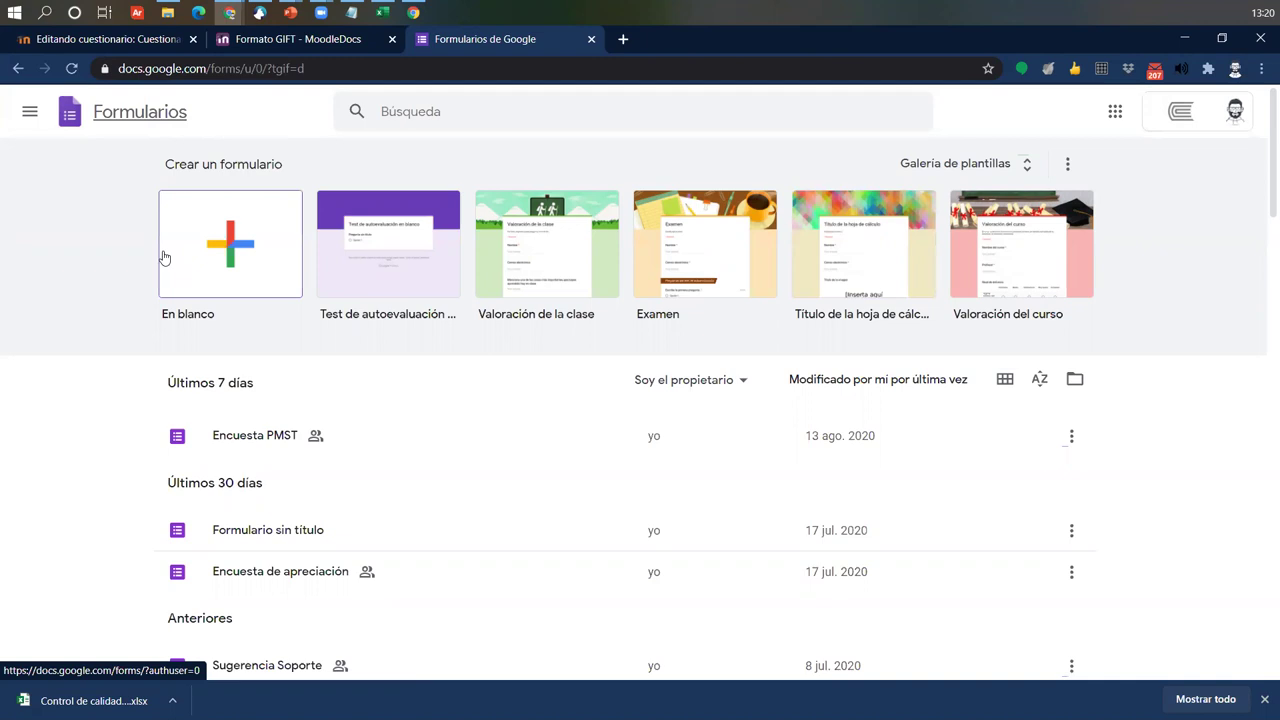
left_click(229, 222)
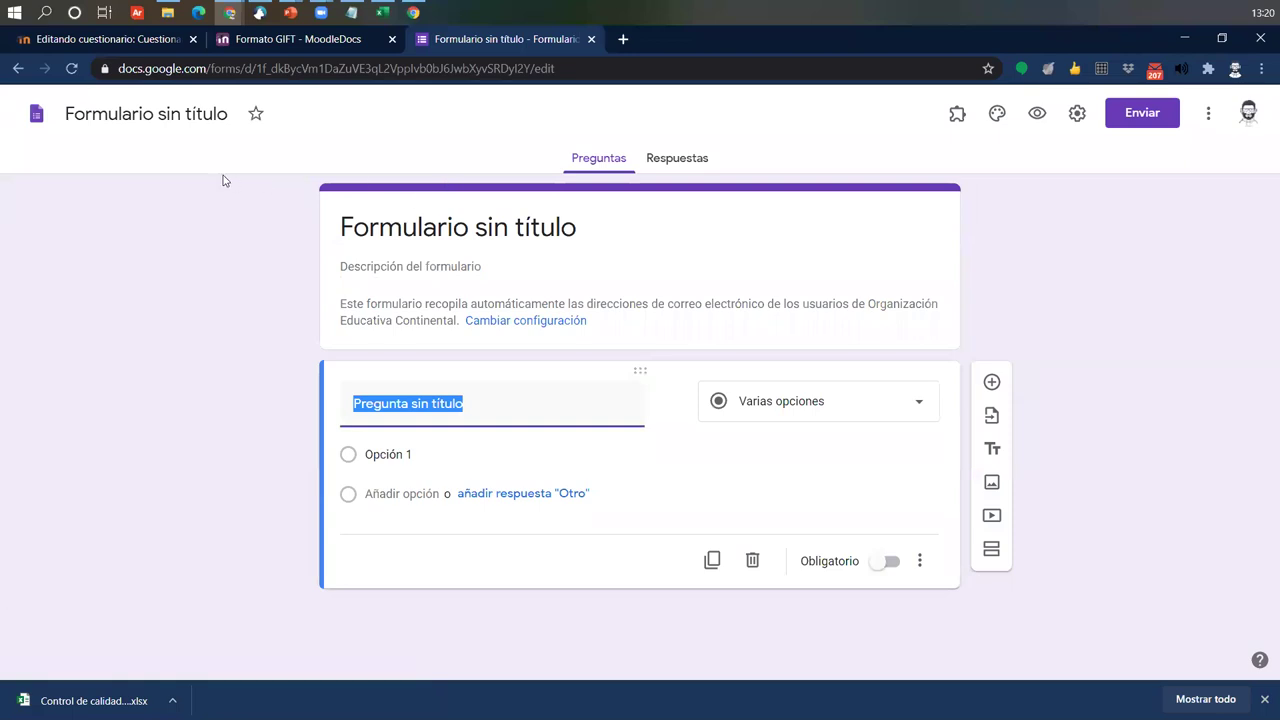
Step: Name the form file 'Cuestionario 01' and set its heading to 'Evaluación sustitutoria'
left_click(145, 118)
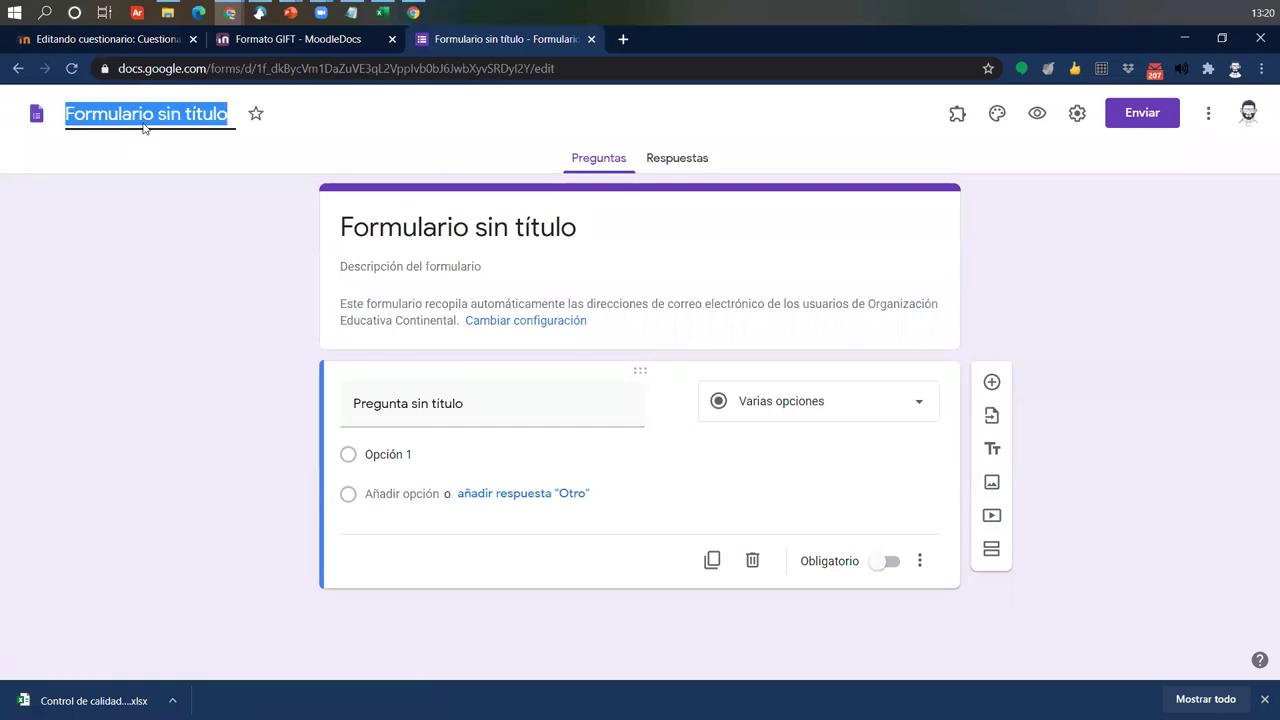
type("Cuestionario 01")
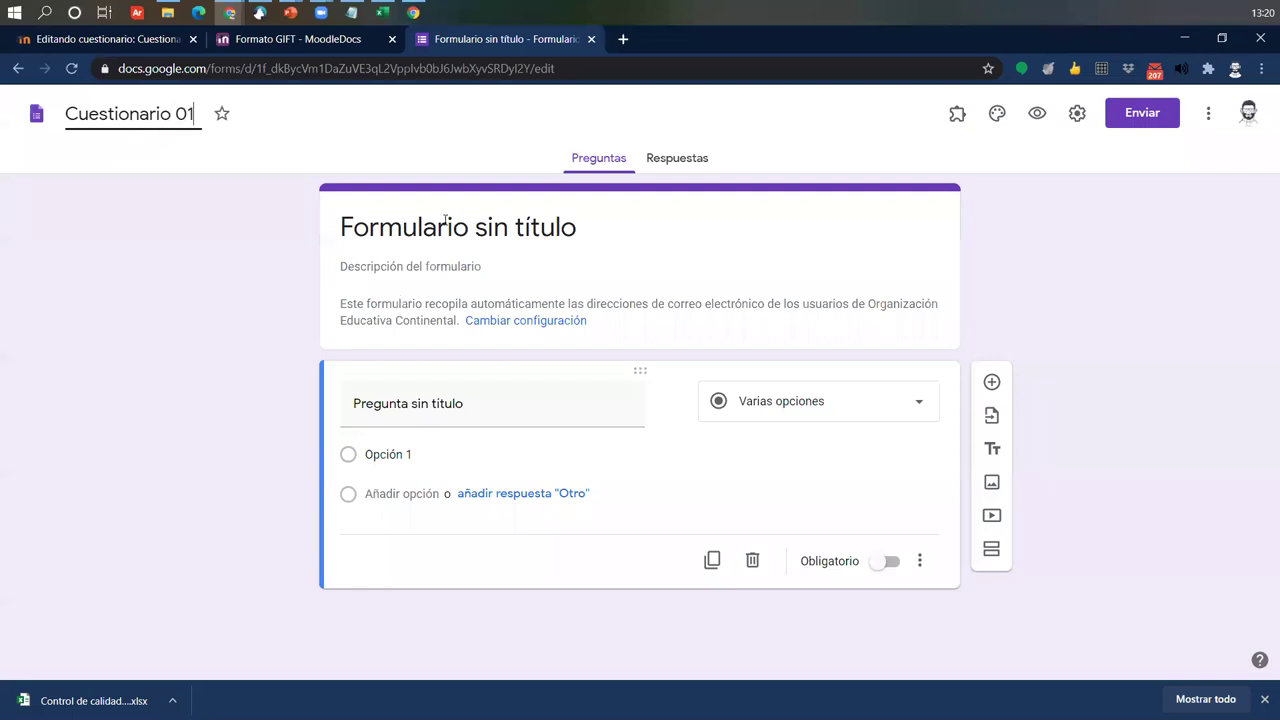
left_click(483, 228)
key("ctrl+a")
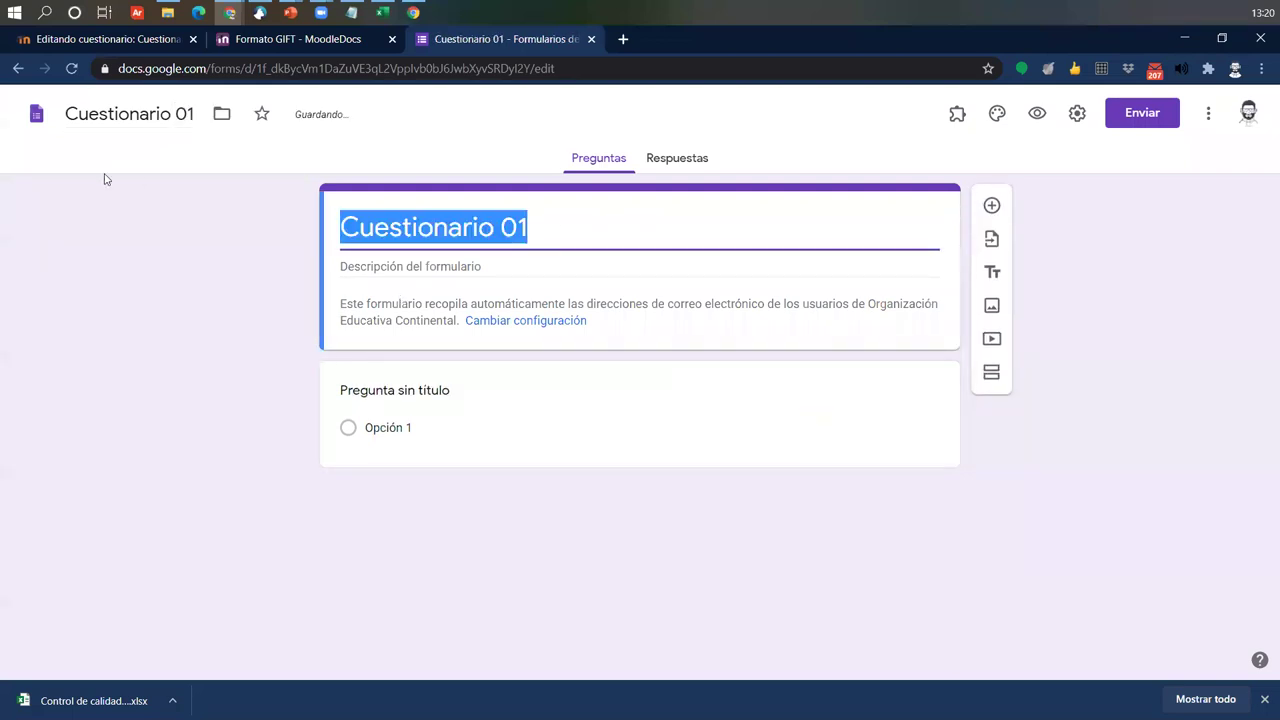
type("Evaluación suskt")
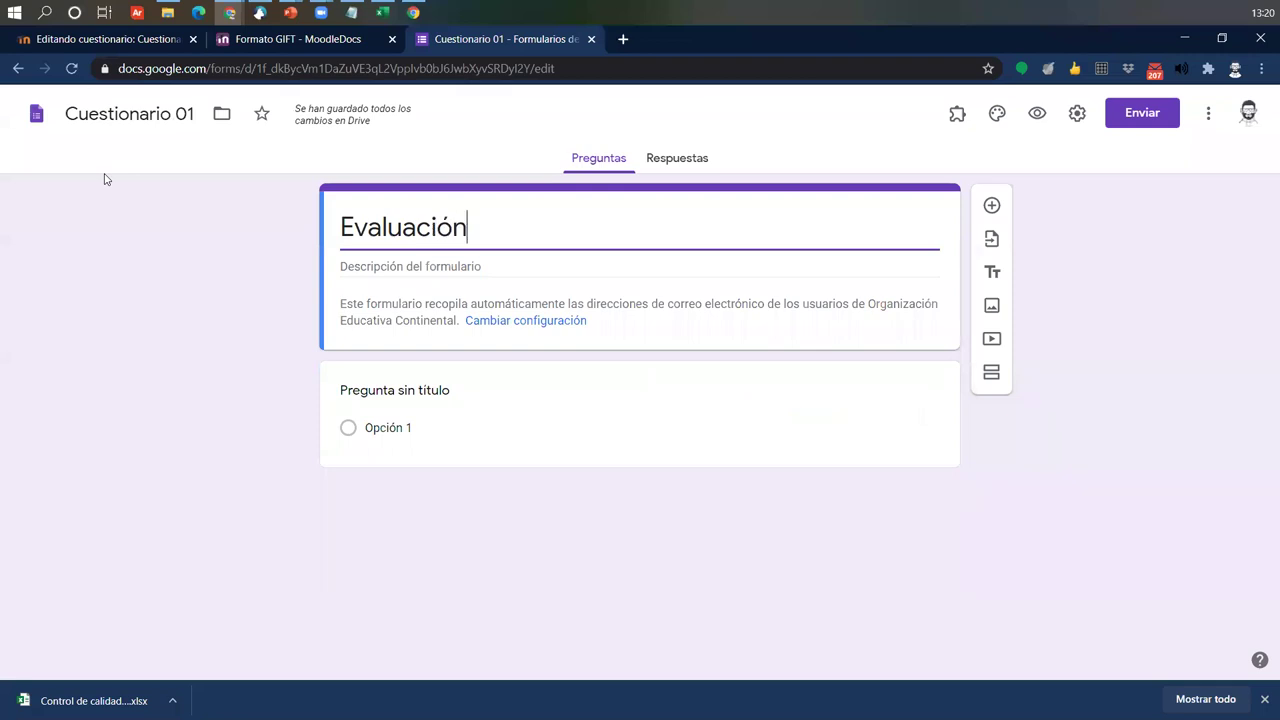
key("BackSpace")
key("BackSpace")
type("t")
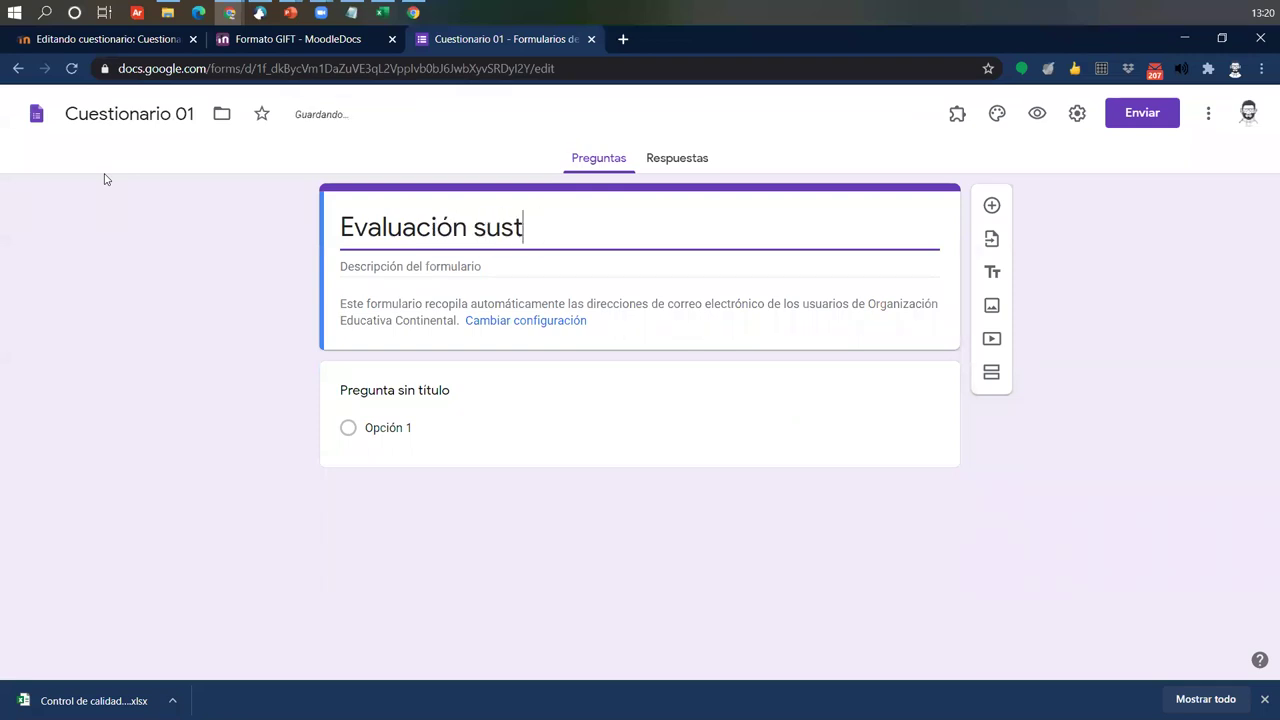
type("itutoria")
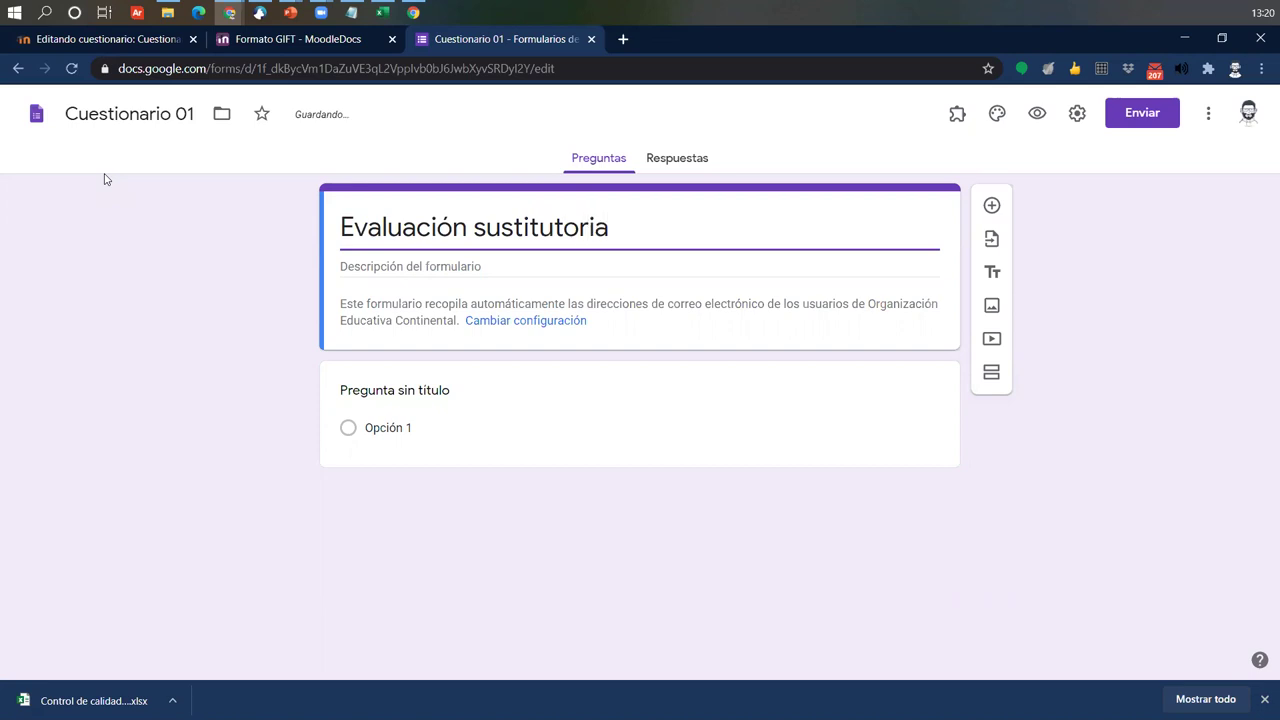
Step: Check the spelling suggestions for 'sustitutoria' and keep the word as written
right_click(520, 208)
triple_click(503, 233)
right_click(503, 233)
key("Escape")
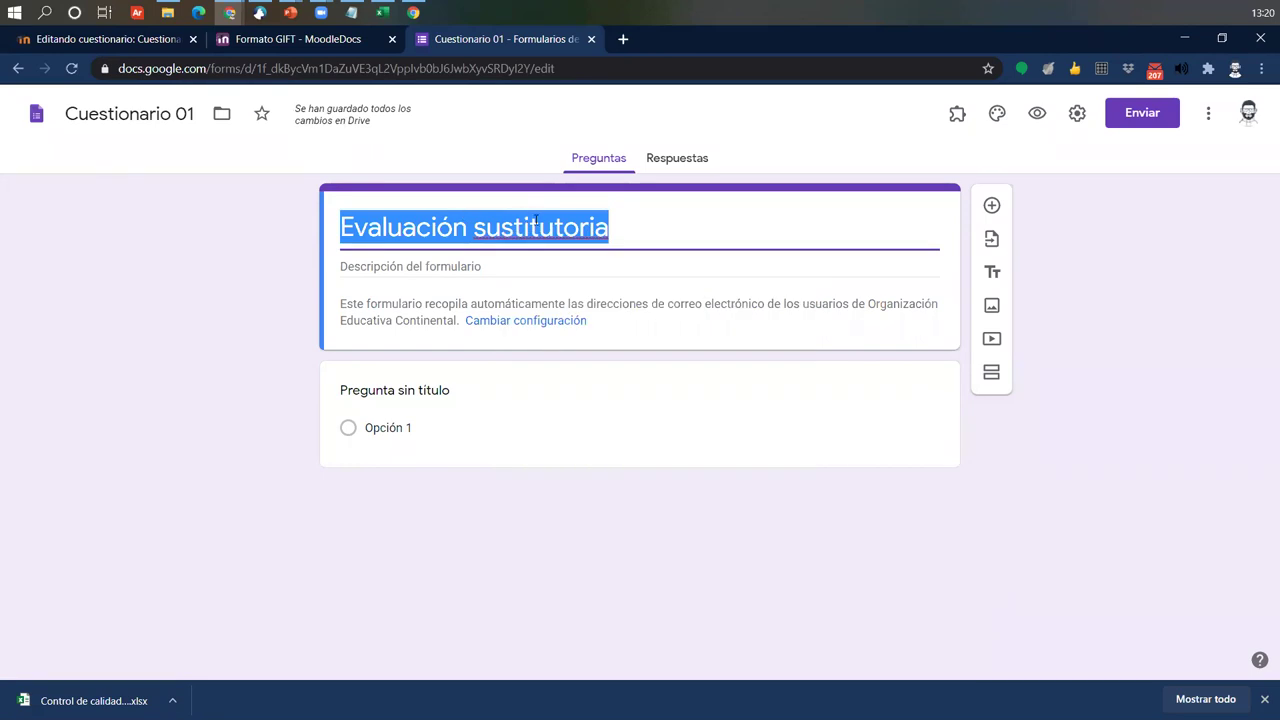
left_click(536, 222)
right_click(549, 232)
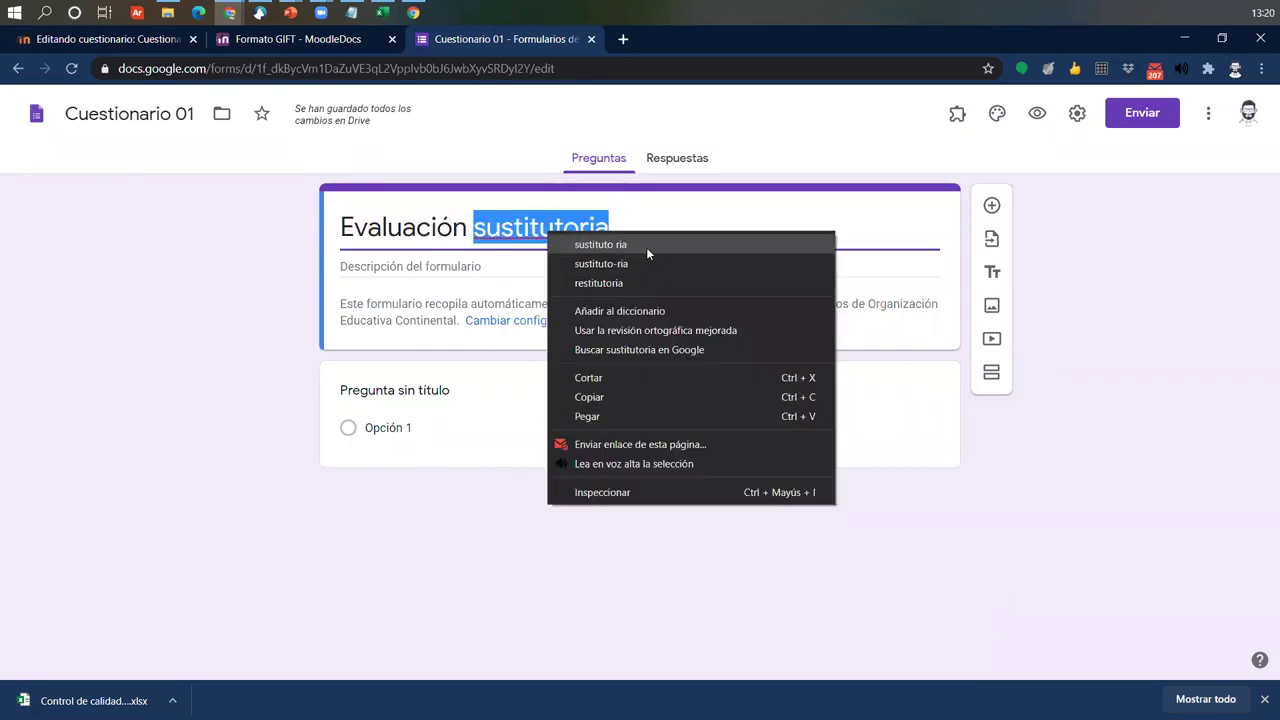
left_click(69, 523)
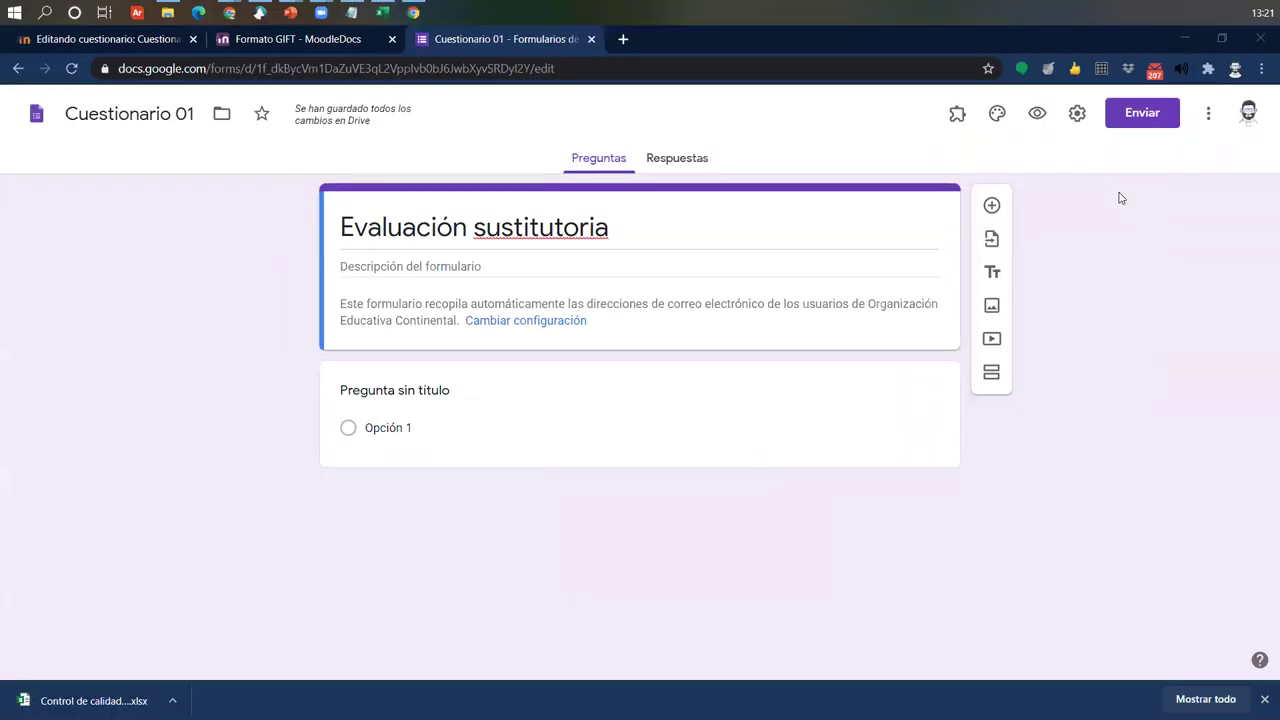
Step: Make the form a quiz, allow outside respondents, stop collecting e-mail addresses, and save
left_click(1077, 115)
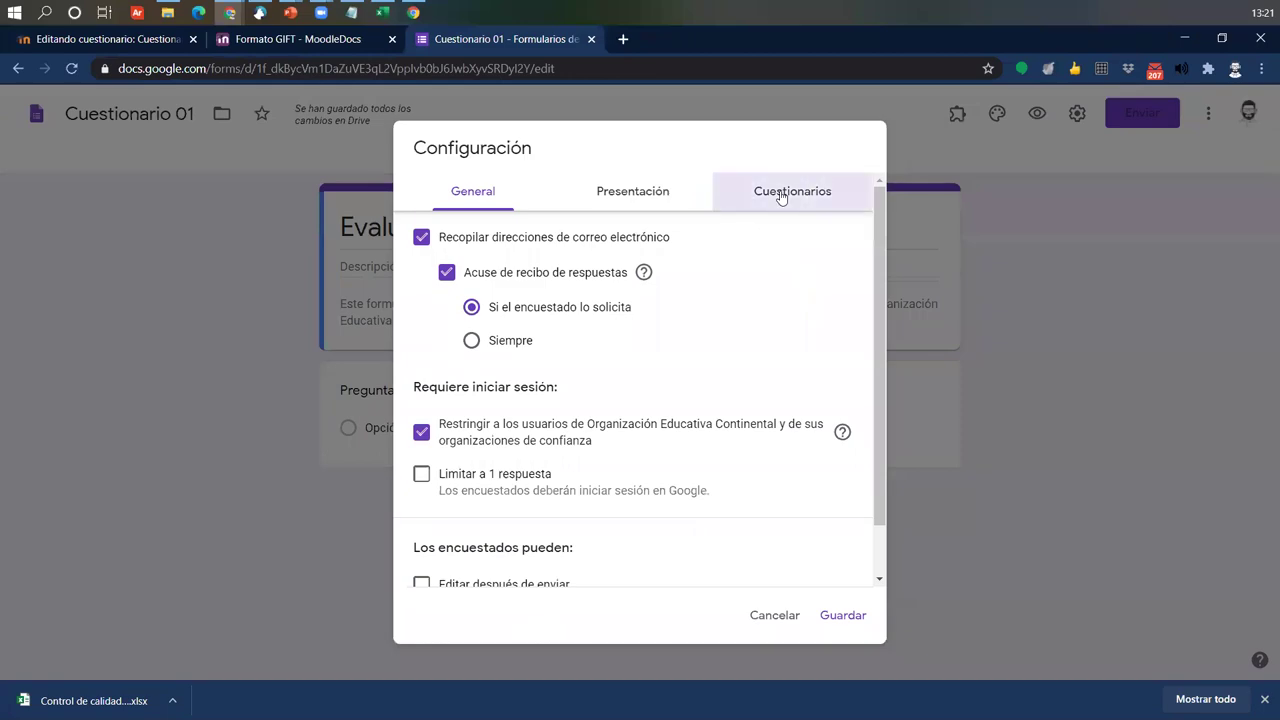
left_click(781, 197)
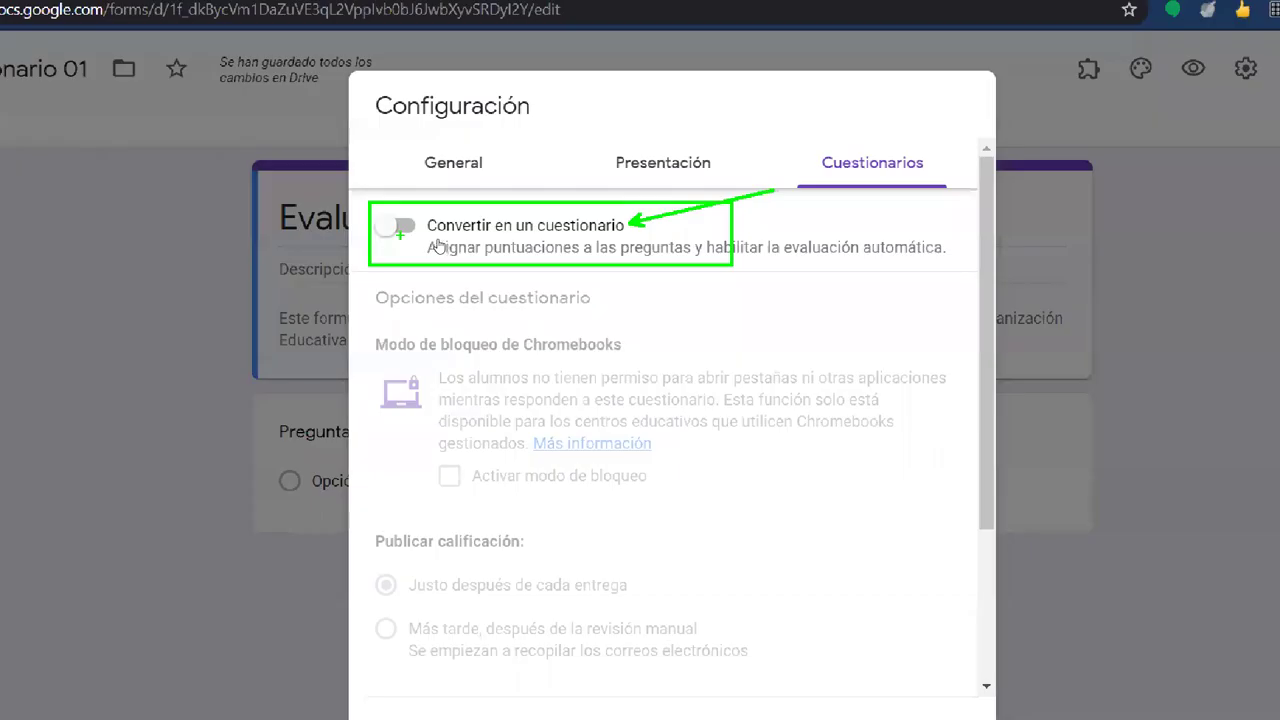
left_click(103, 157)
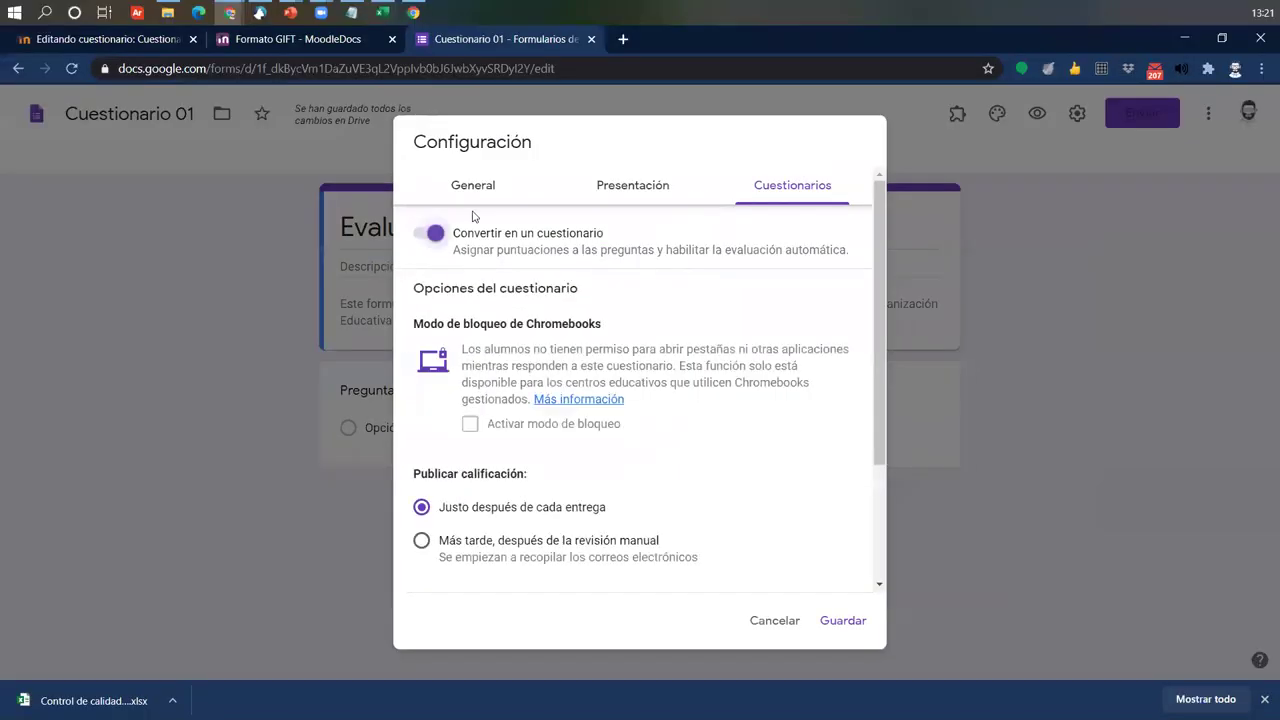
left_click(480, 190)
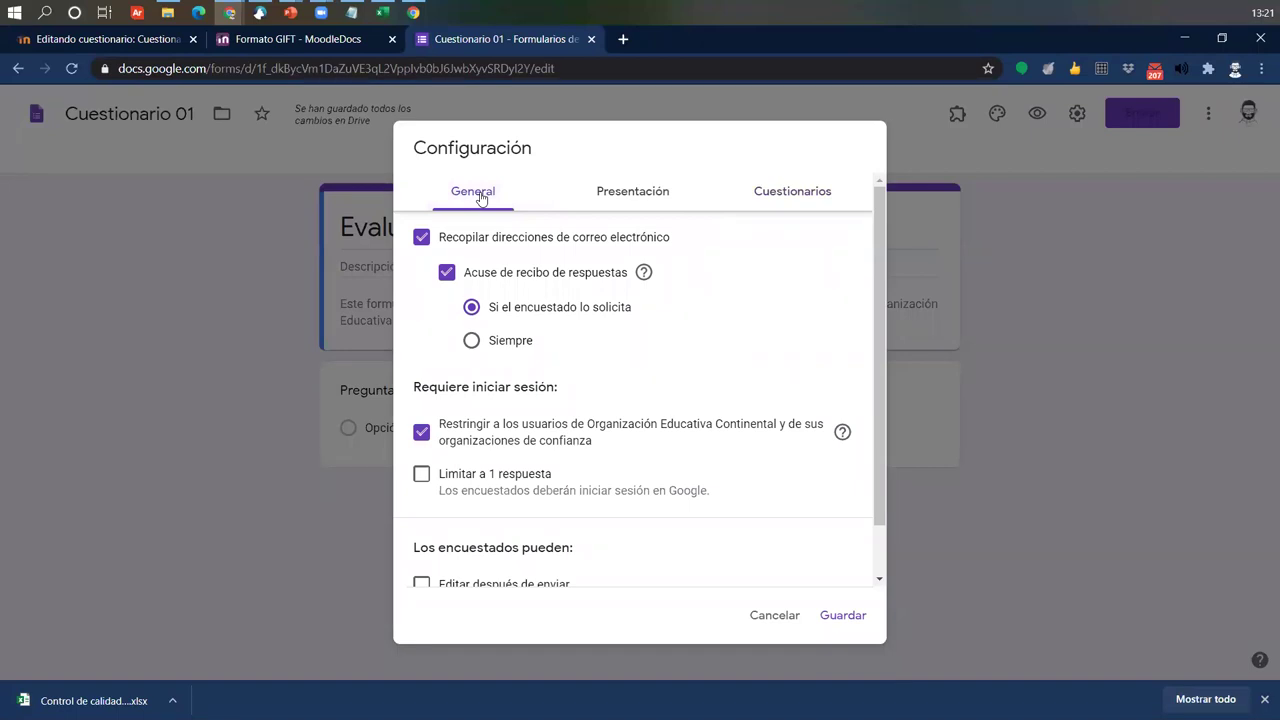
left_click(542, 432)
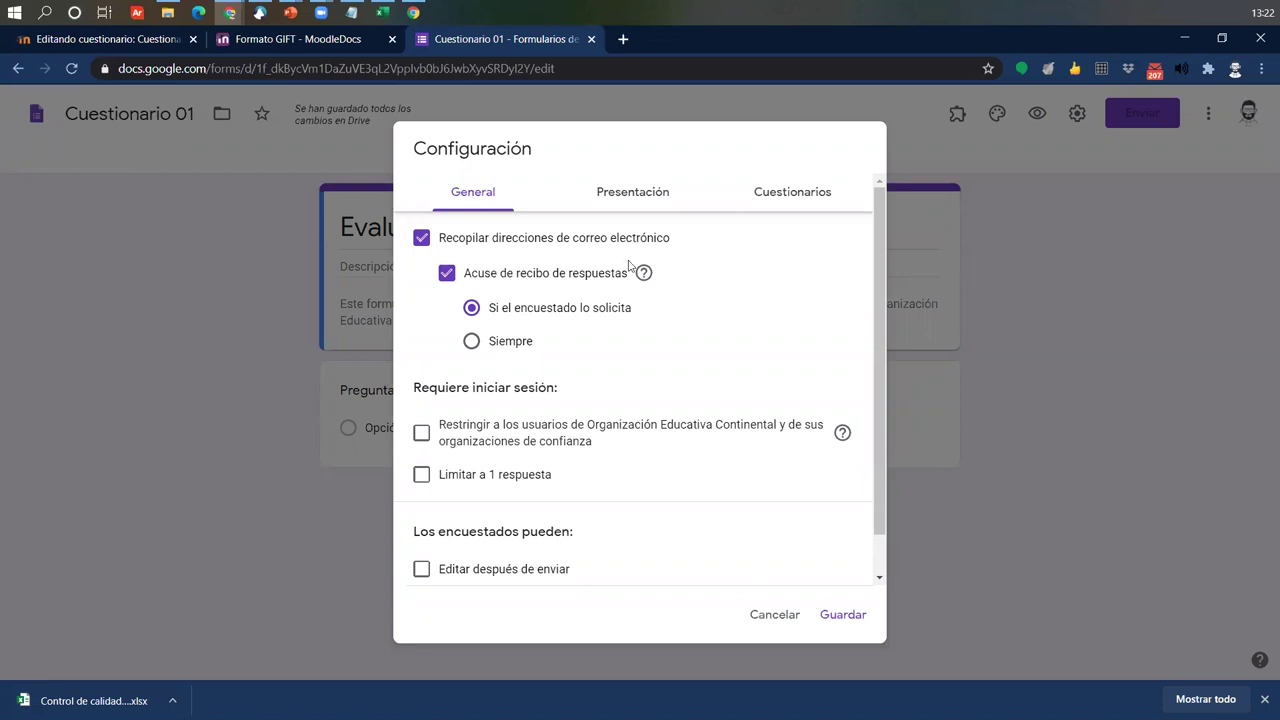
left_click(556, 243)
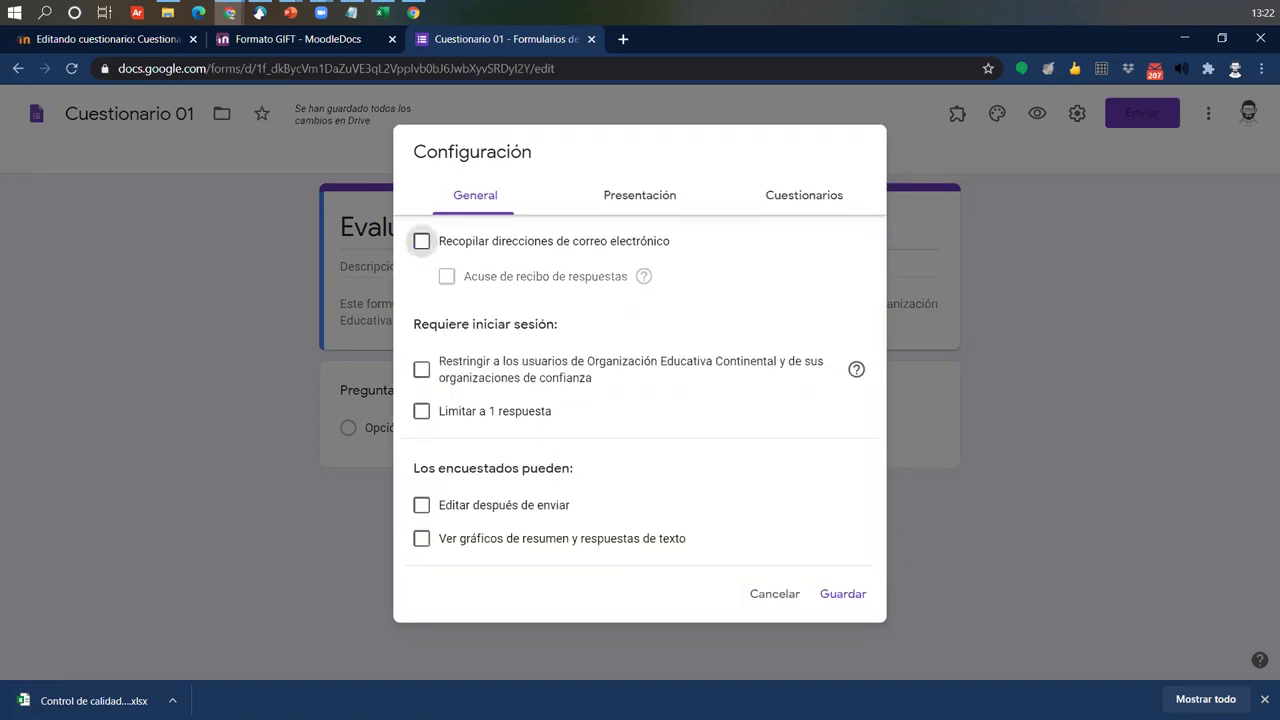
left_click(834, 594)
left_click(417, 542)
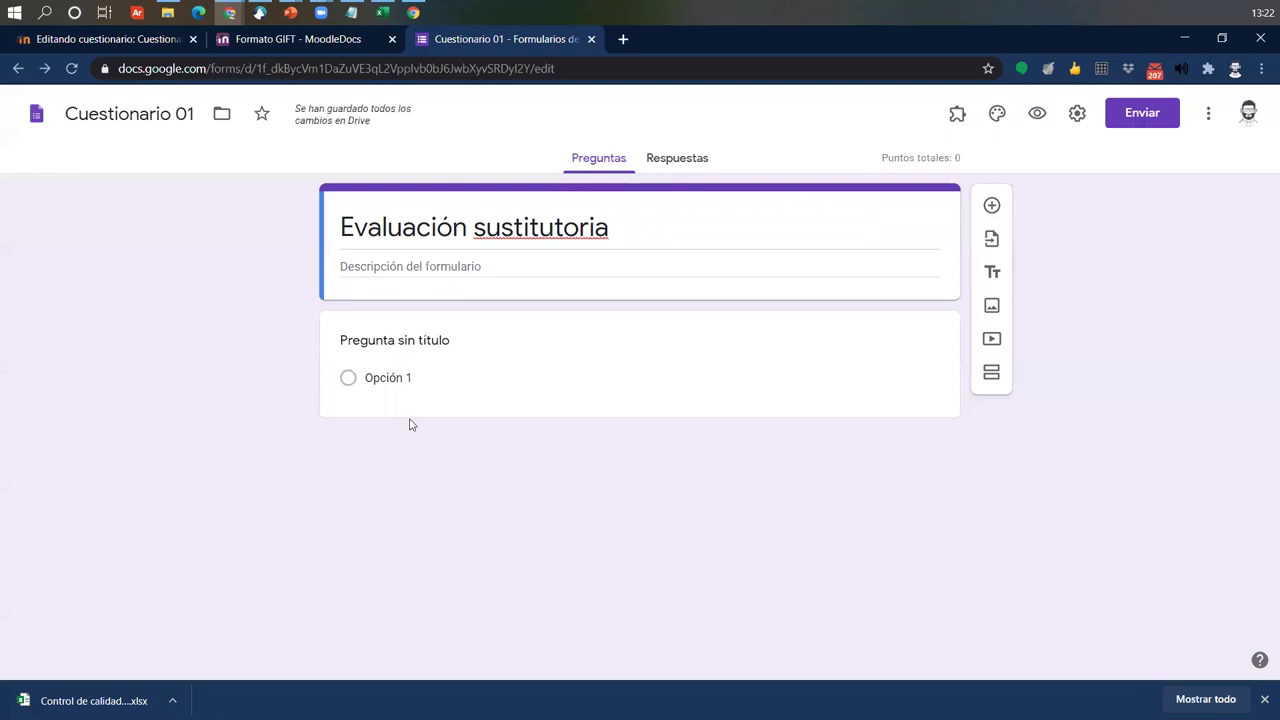
Step: Create the questions 'Apellidos y Nombre' and 'Correo electrónico'
left_click(413, 352)
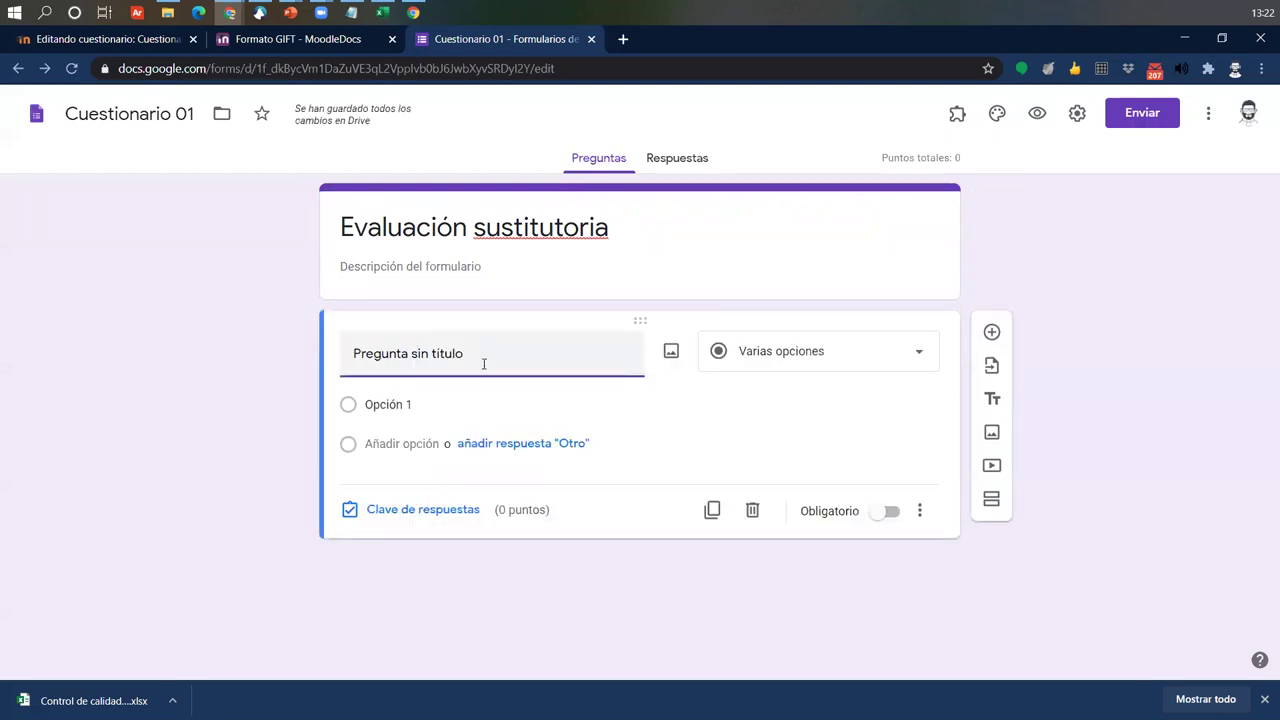
left_click_drag(480, 358, 307, 338)
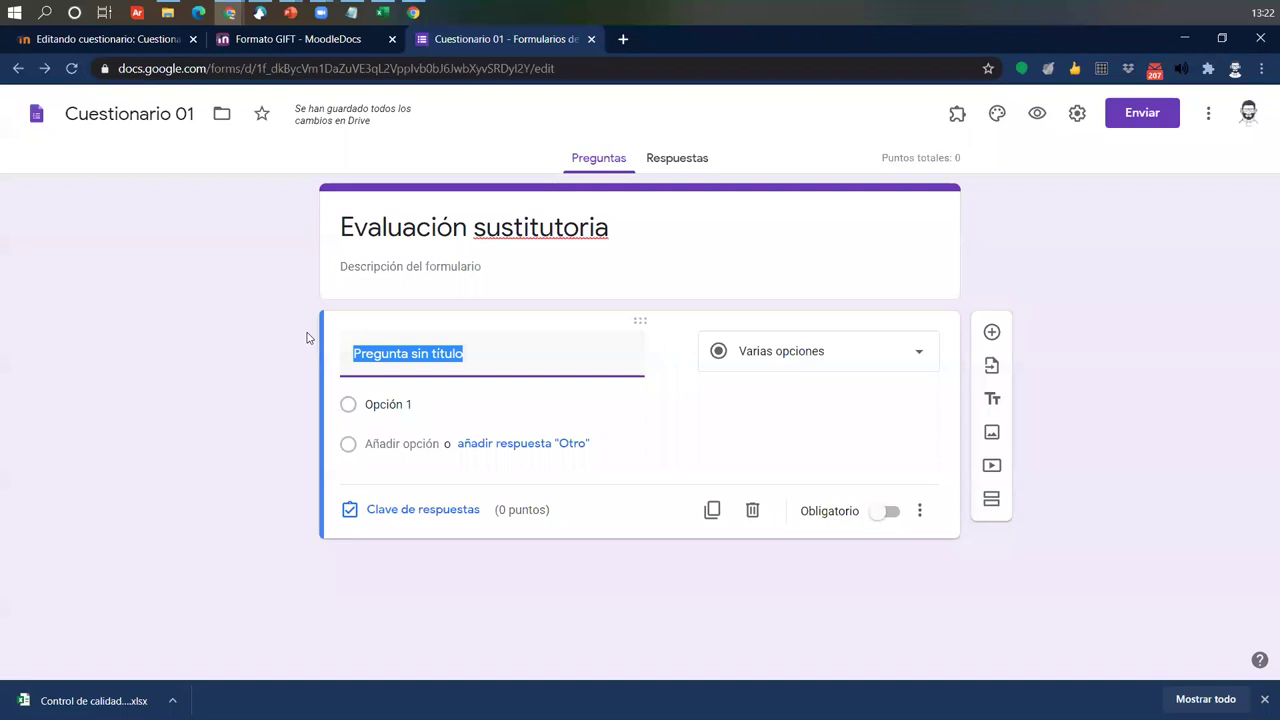
type("Apellidos y Nombre")
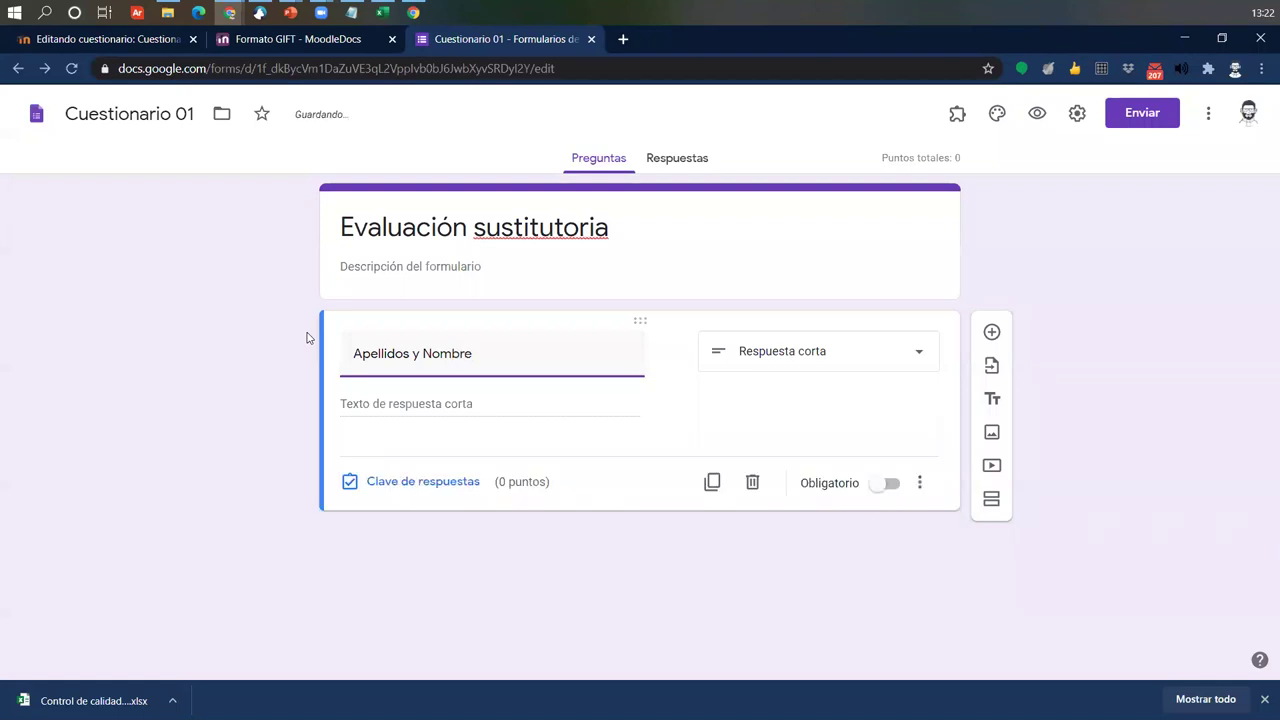
left_click(992, 332)
type("Correo electr")
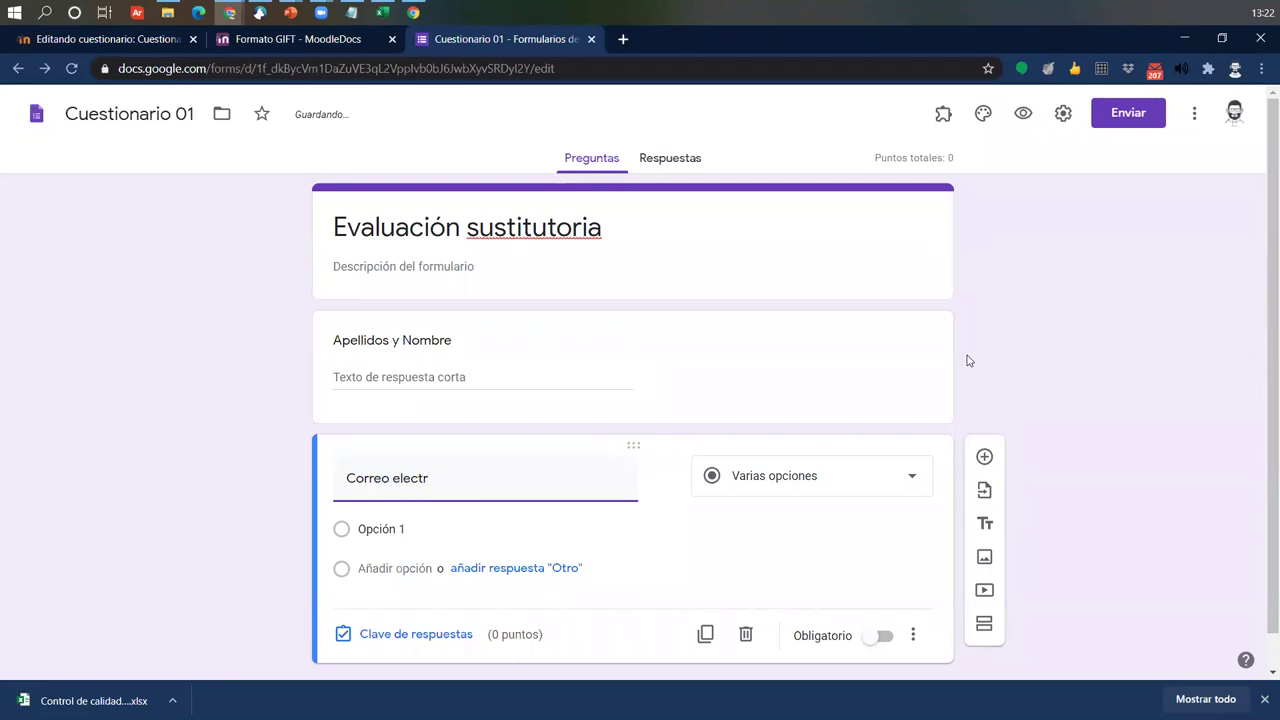
type("ónico")
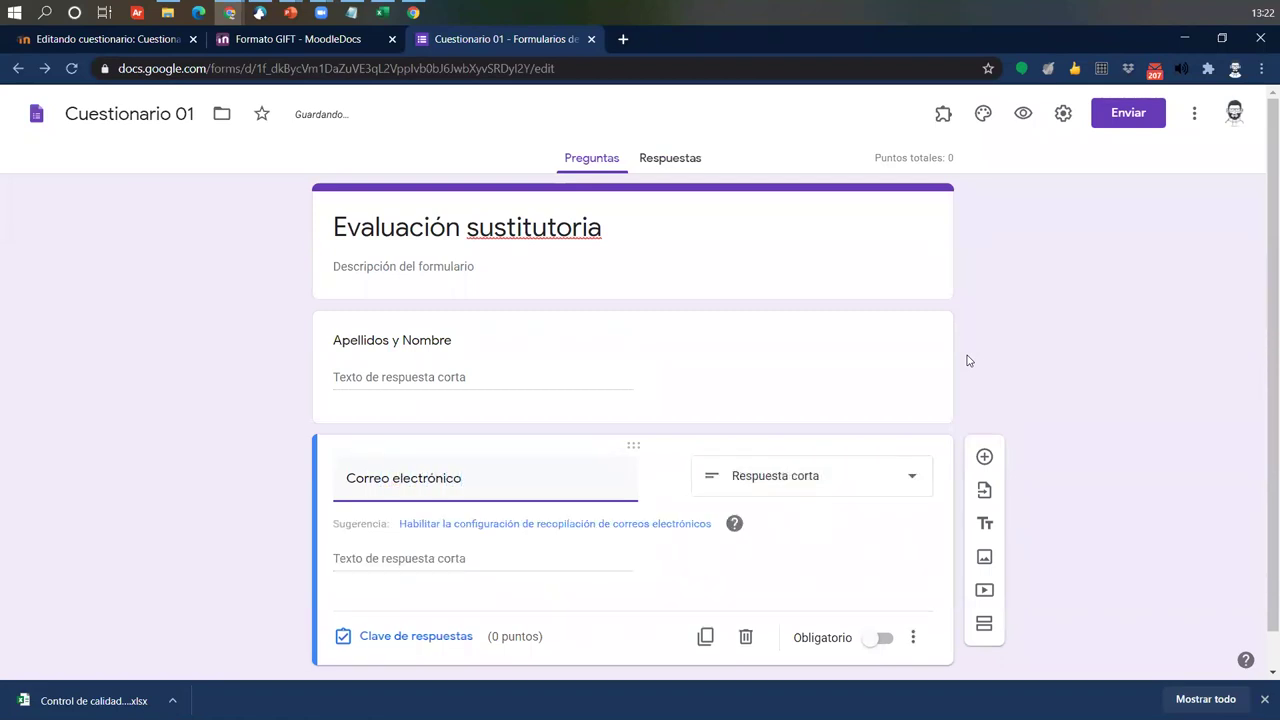
left_click(327, 508)
Step: Add a 'Datos personales' title block above the Apellidos y Nombre question
left_click(984, 523)
left_click_drag(489, 574, 603, 309)
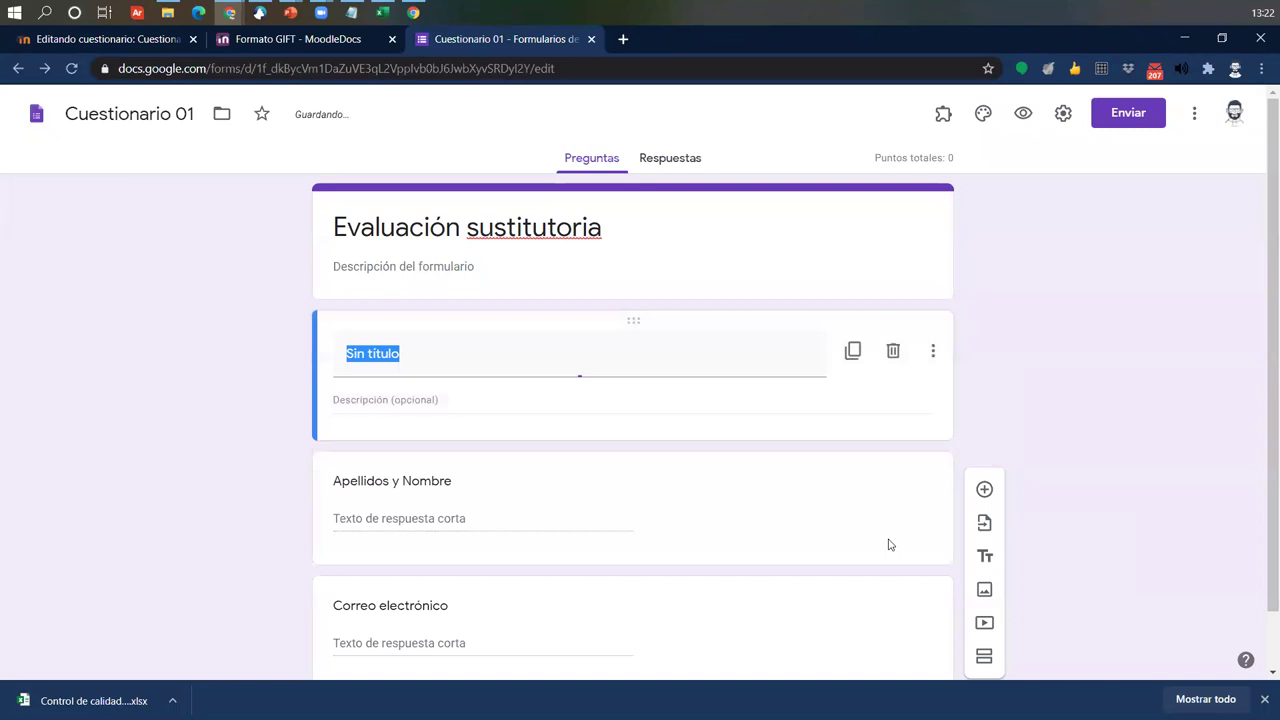
type("Datos personales")
left_click(1146, 366)
left_click(1023, 113)
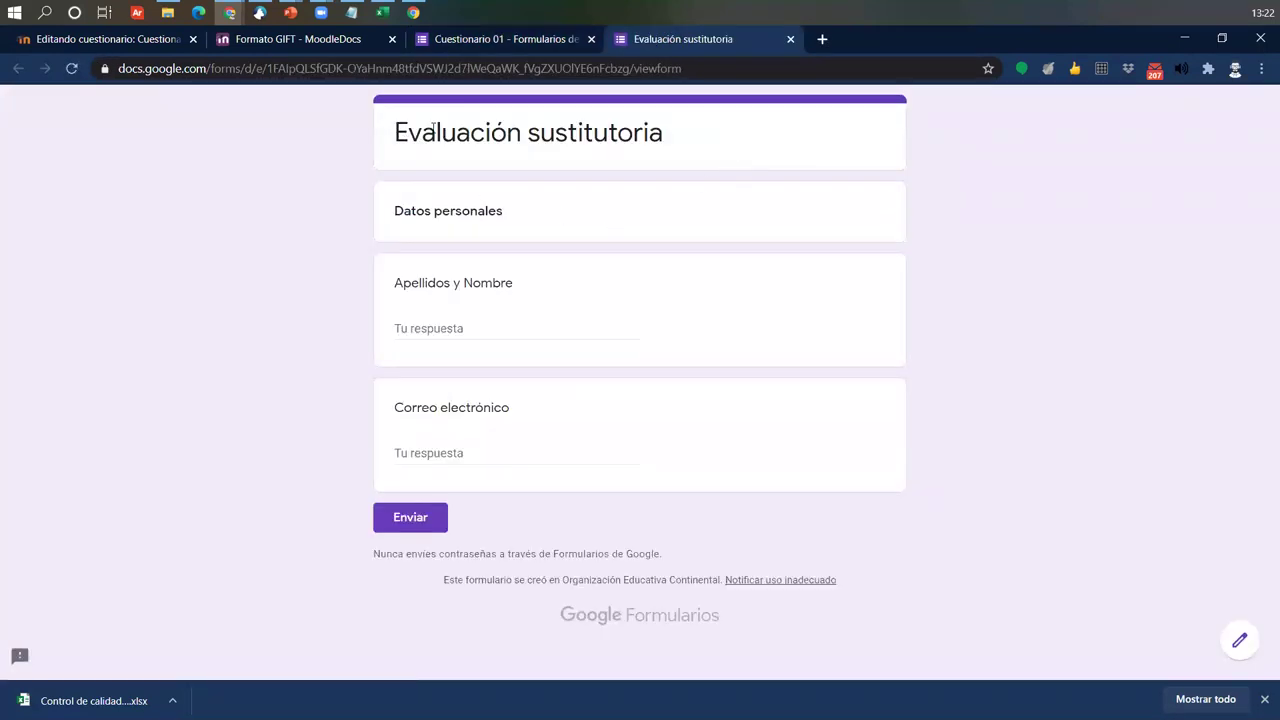
left_click_drag(394, 133, 629, 163)
left_click_drag(380, 231, 505, 214)
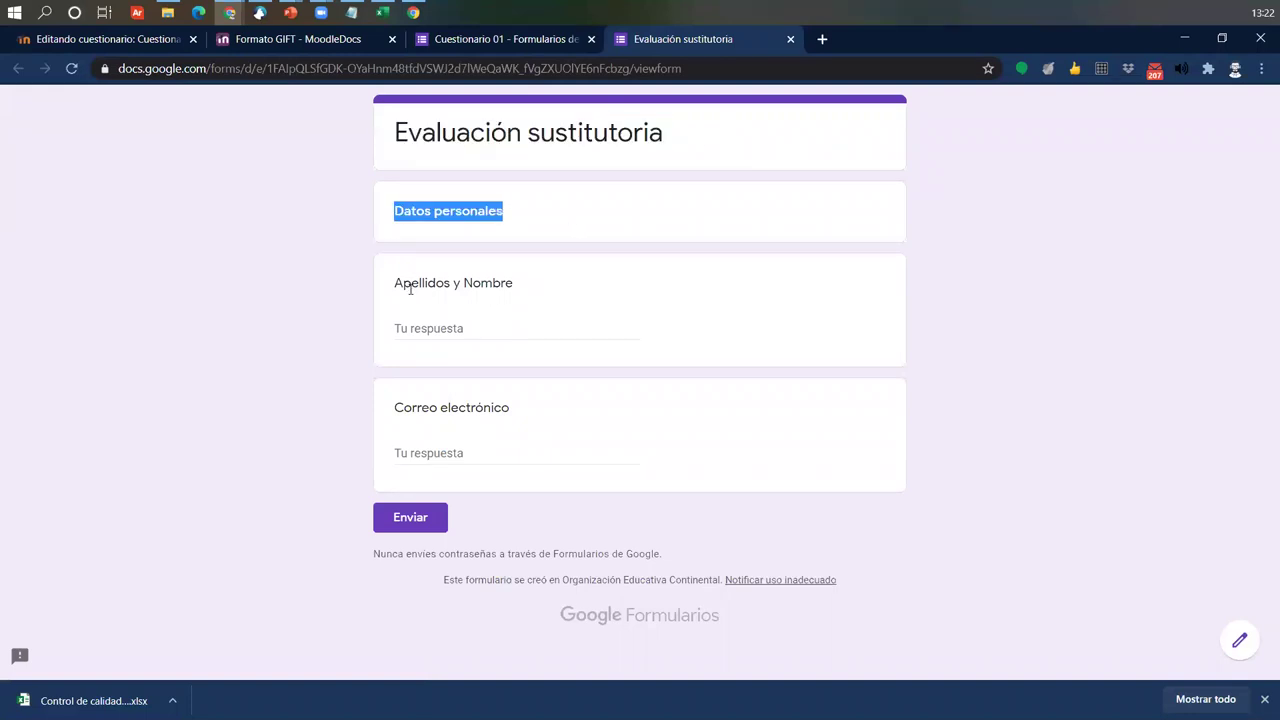
left_click_drag(397, 285, 463, 386)
left_click(569, 447)
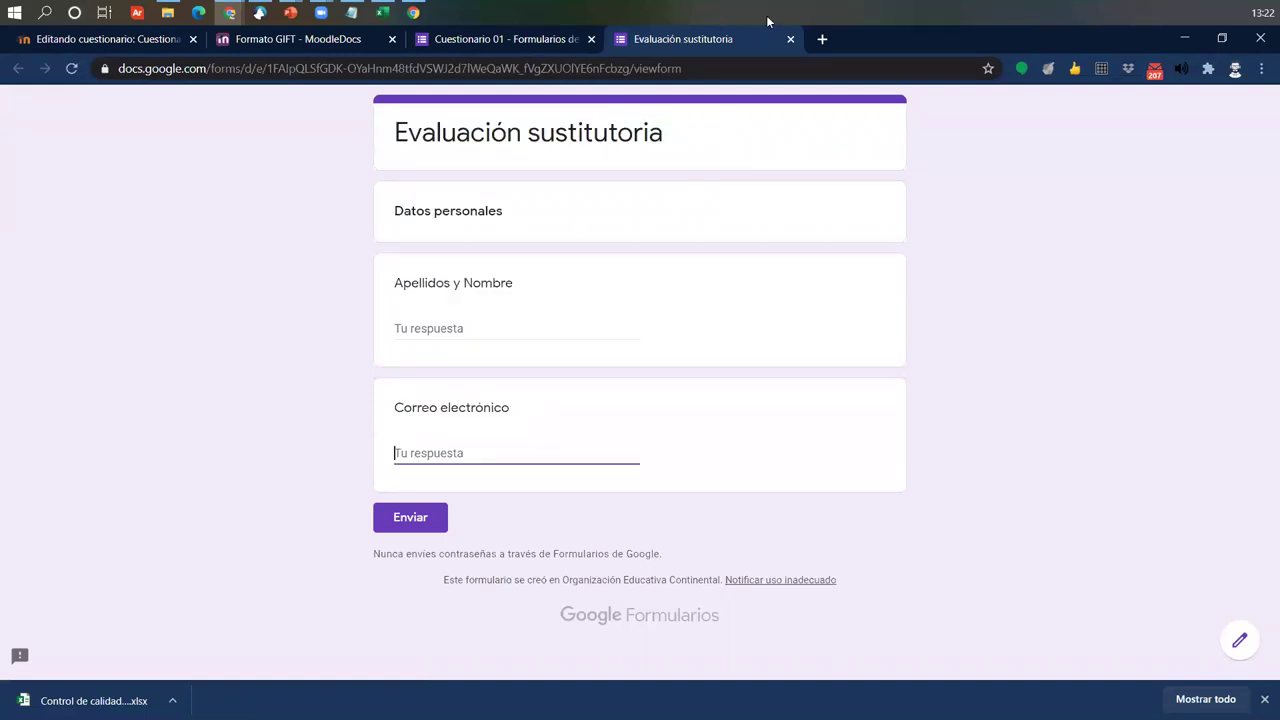
left_click(790, 39)
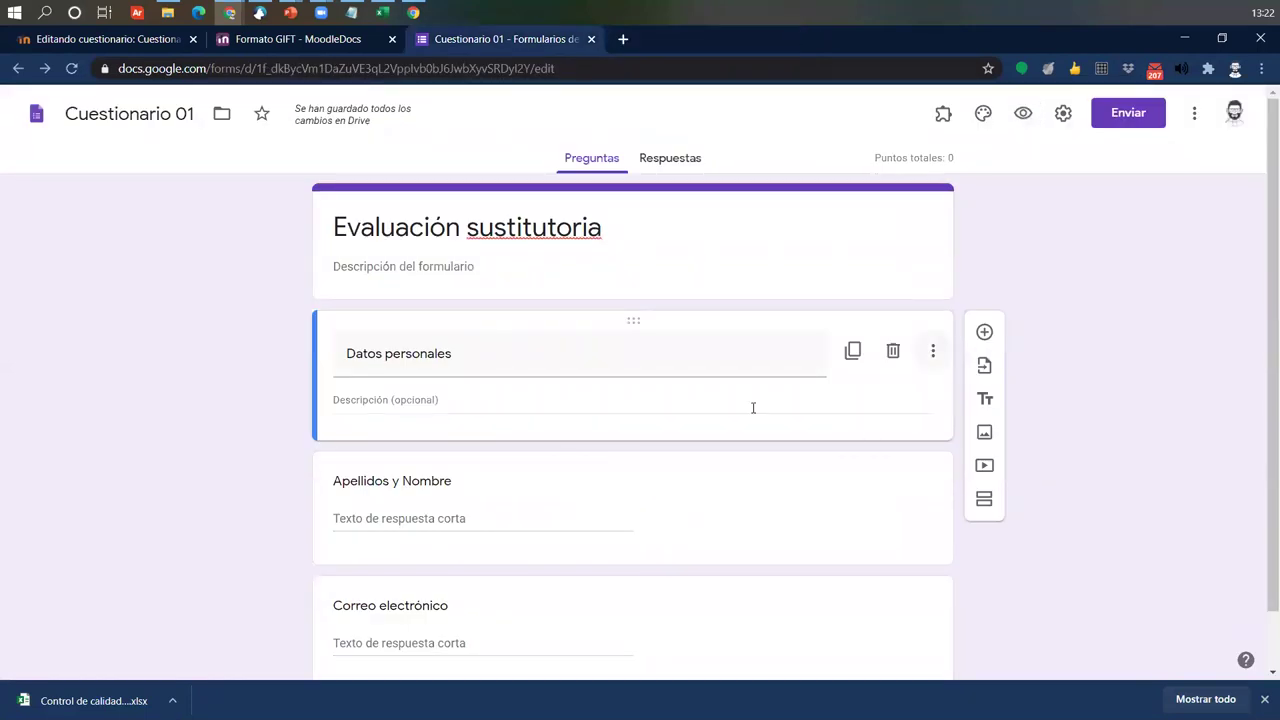
Step: Insert a new untitled Section 2 directly after the Correo electrónico question
left_click(491, 489)
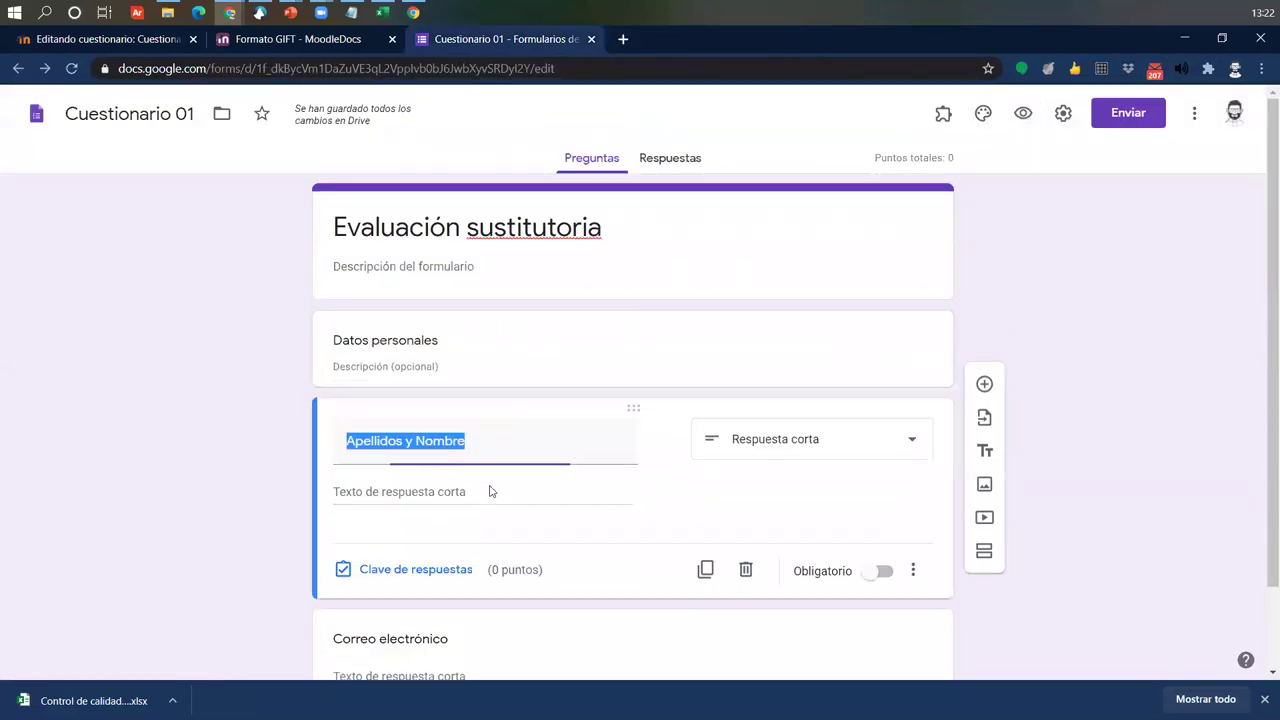
left_click(466, 365)
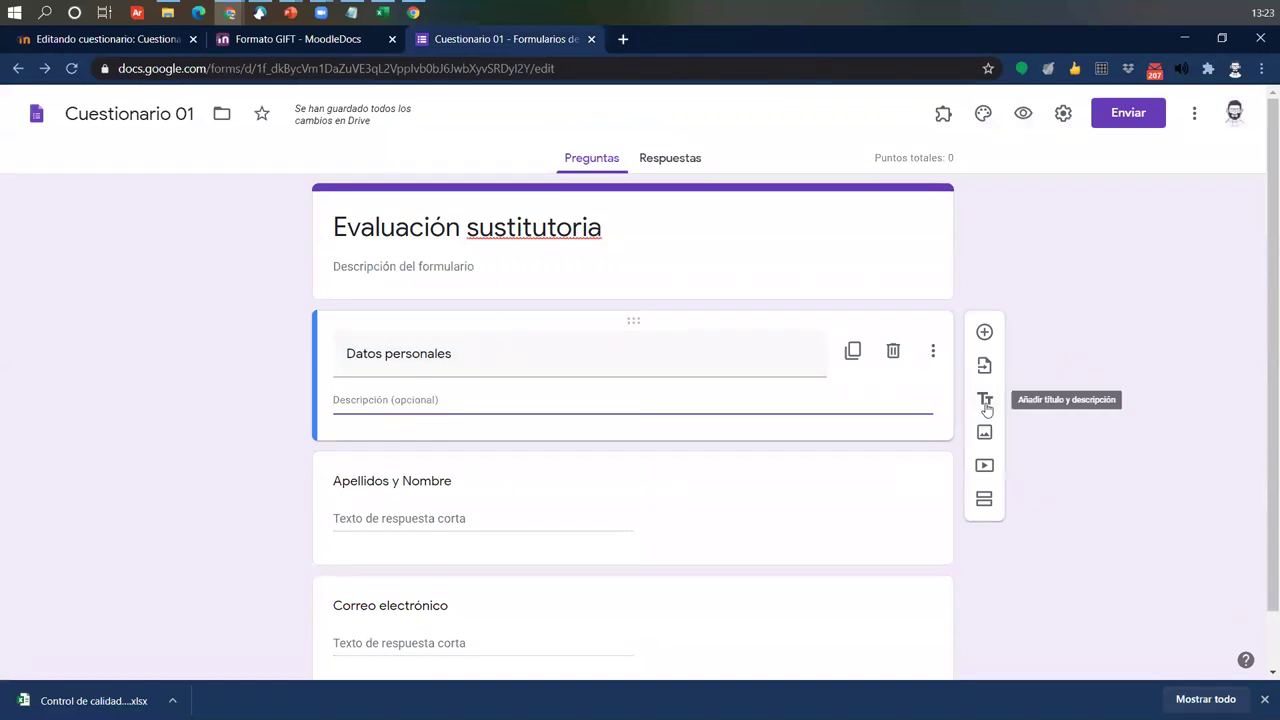
left_click(632, 371)
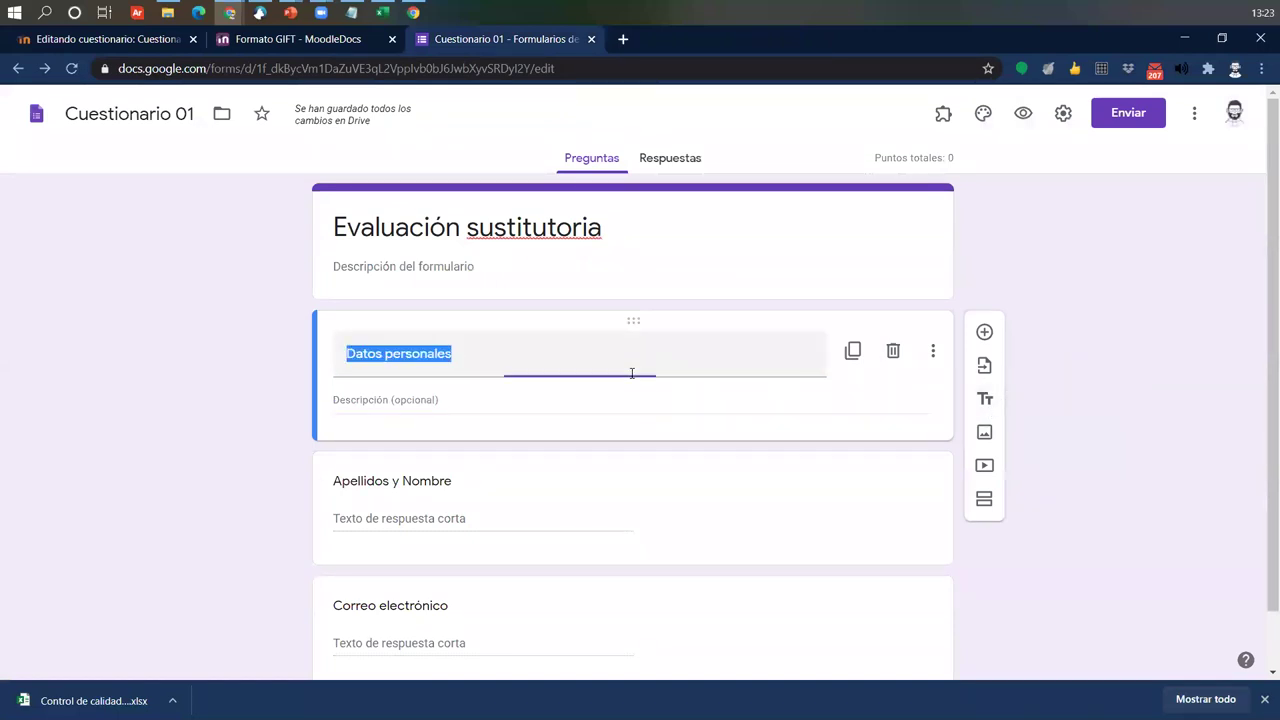
left_click(932, 352)
left_click(932, 352)
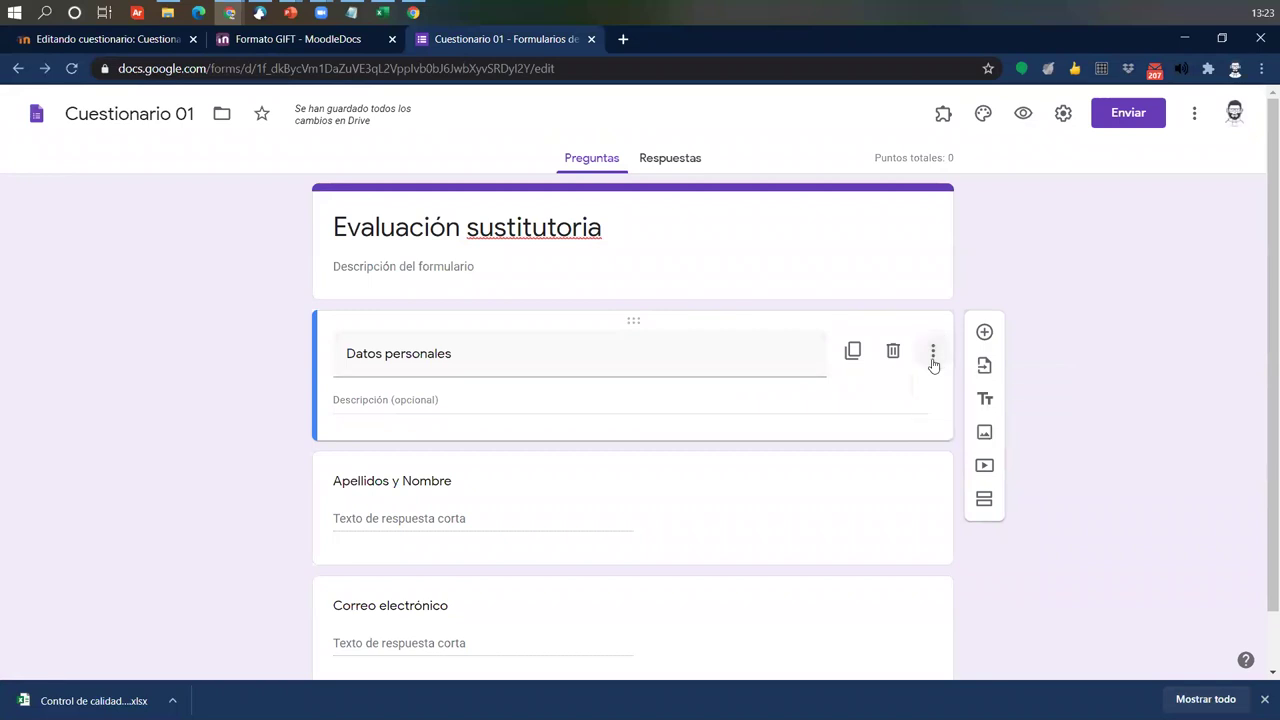
scroll(814, 380, "down", 1)
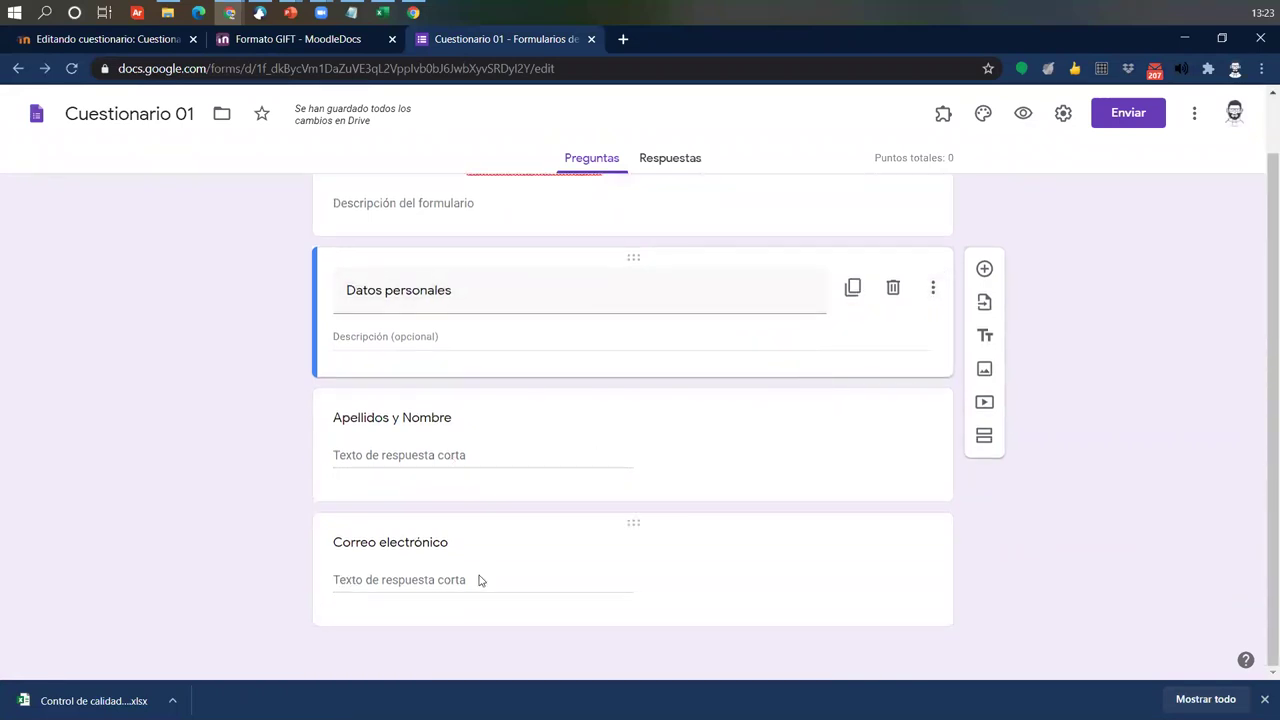
left_click(655, 577)
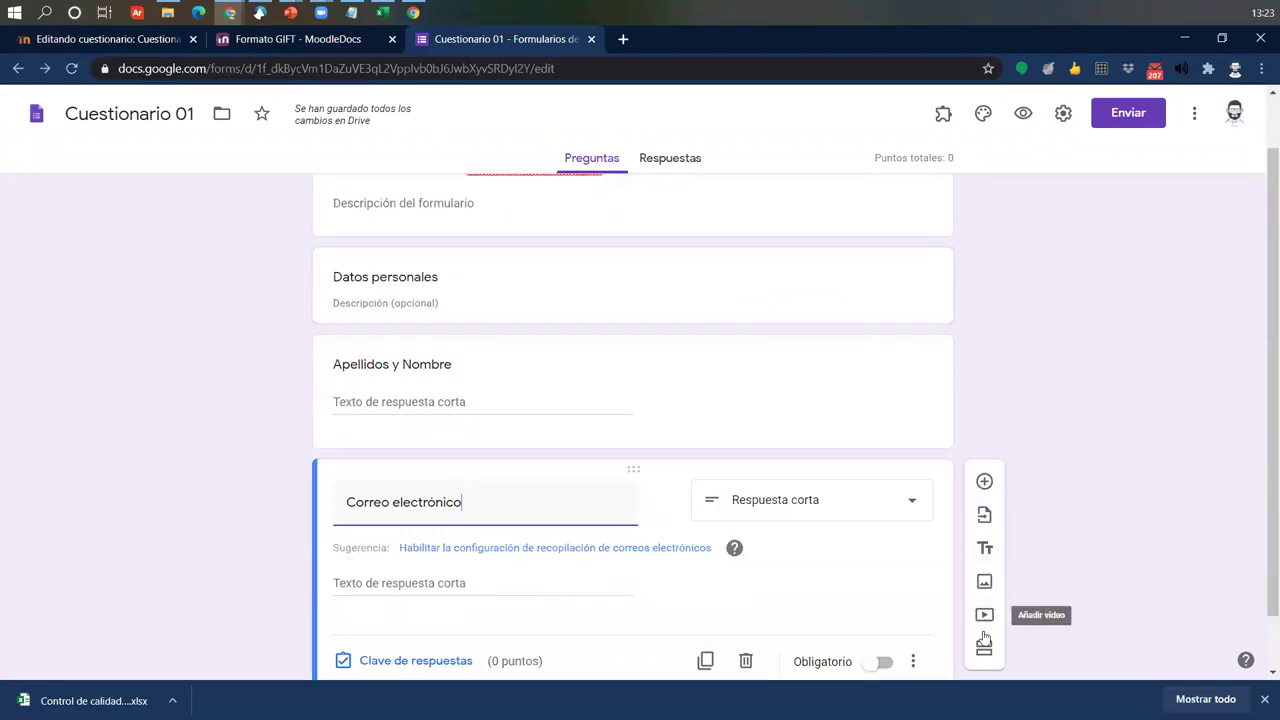
left_click(984, 650)
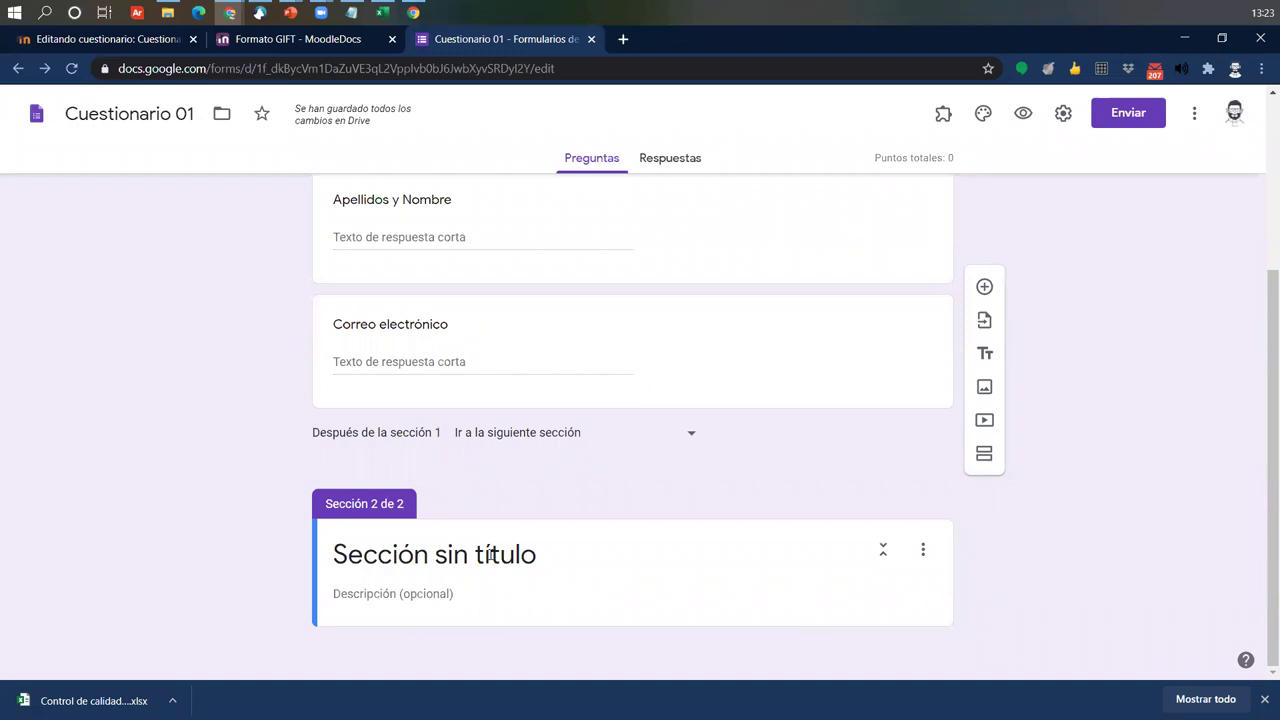
Step: Title section 2 'Evaluación' with description 'Responde las siguiente preguntas', then add a question
left_click(470, 556)
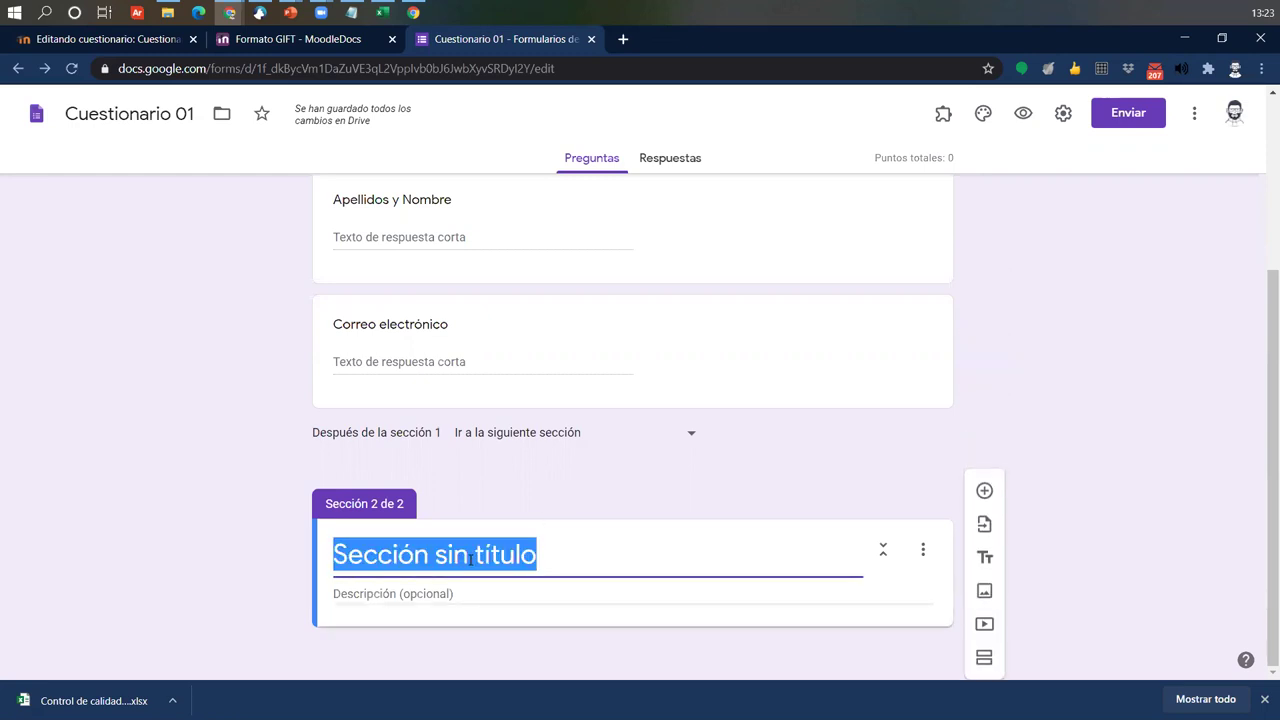
type("Ea")
key("BackSpace")
type("valuación")
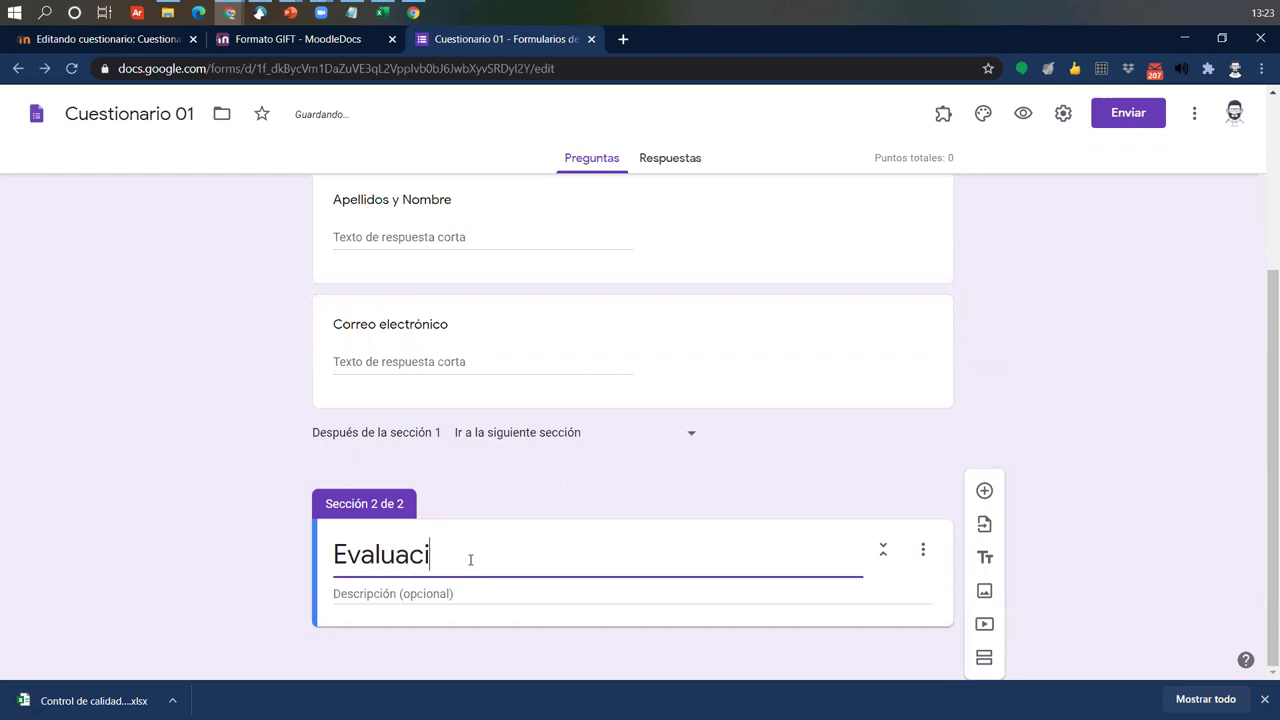
key("Tab")
key("Tab")
key("shift+Tab")
key("shift+Tab")
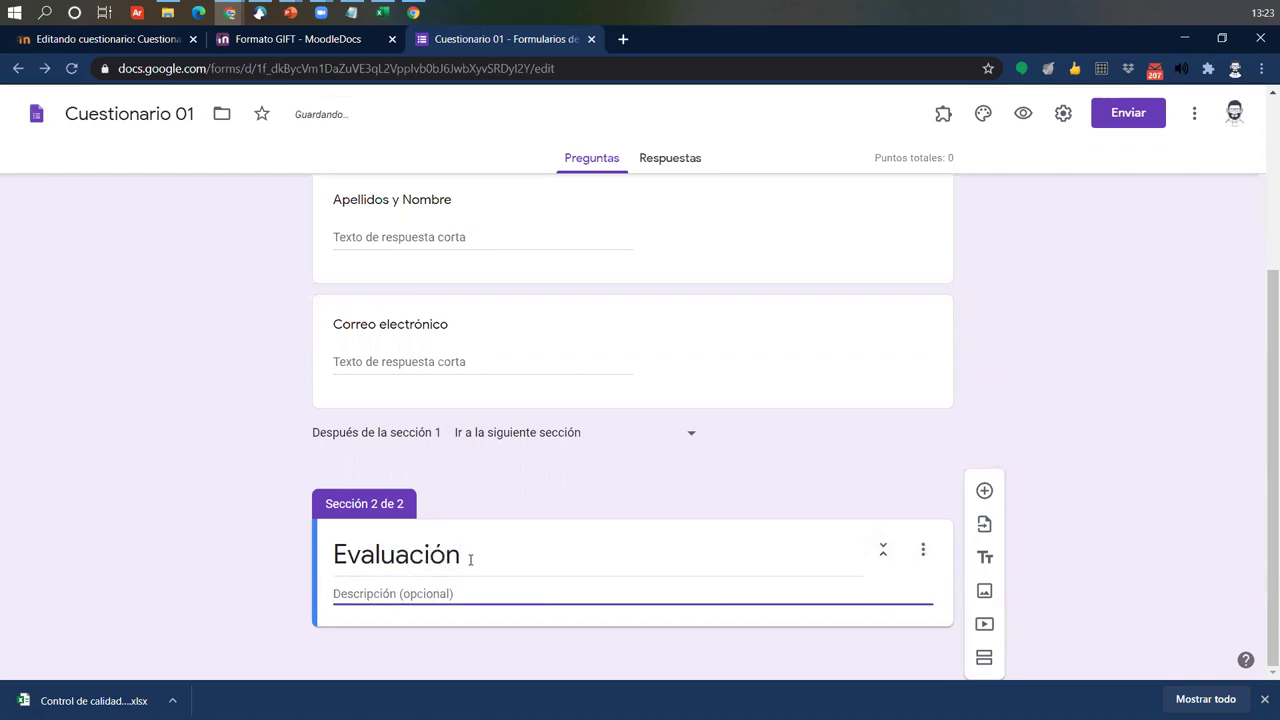
type("Responde las siguiente preguntas")
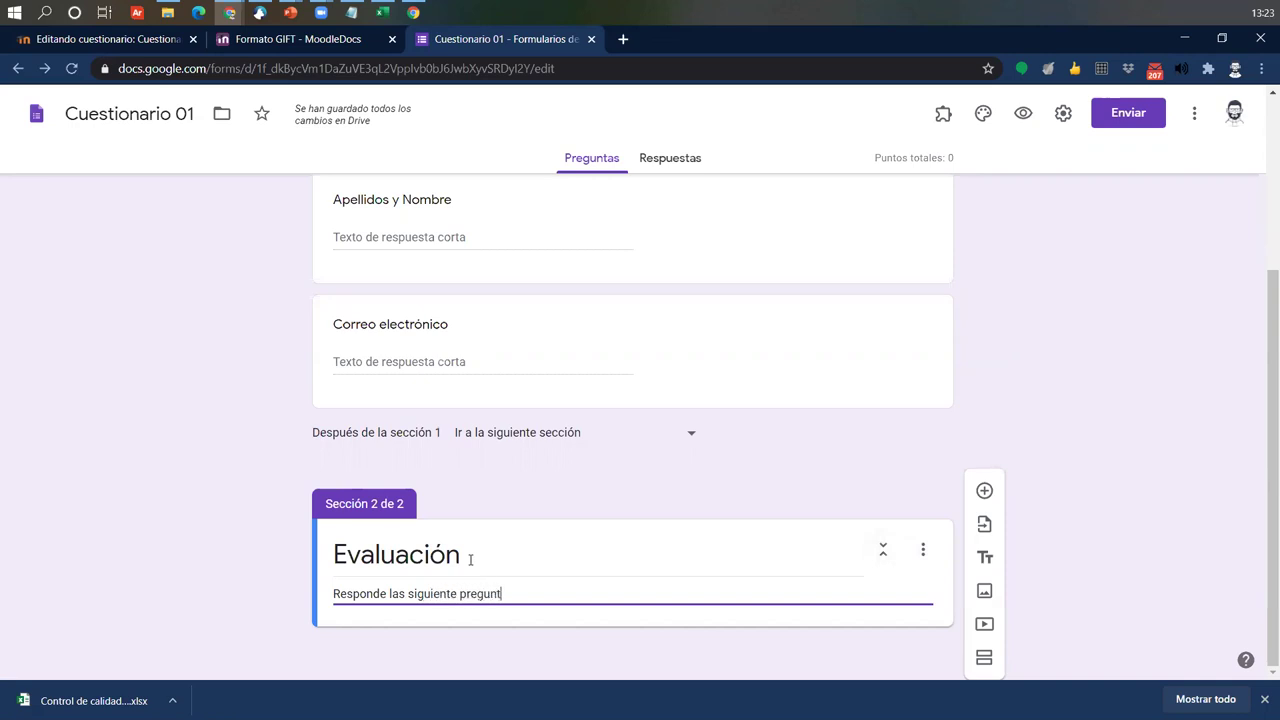
left_click(1031, 501)
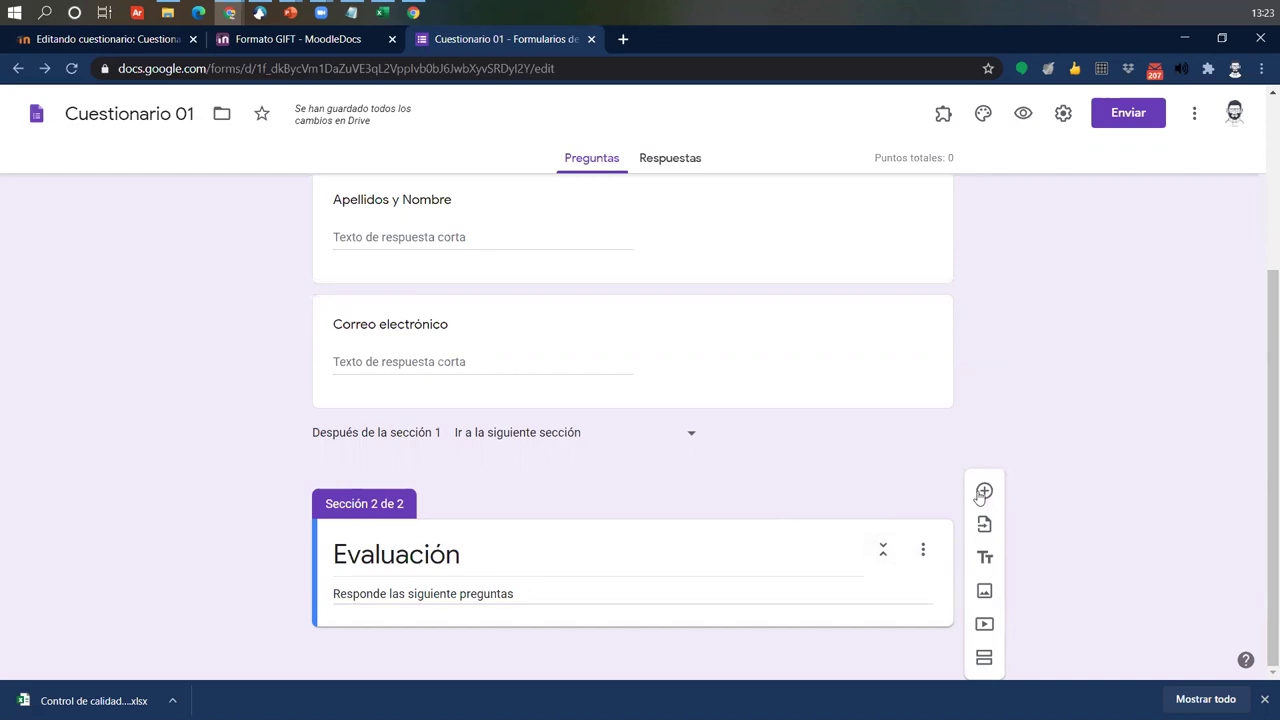
left_click(983, 494)
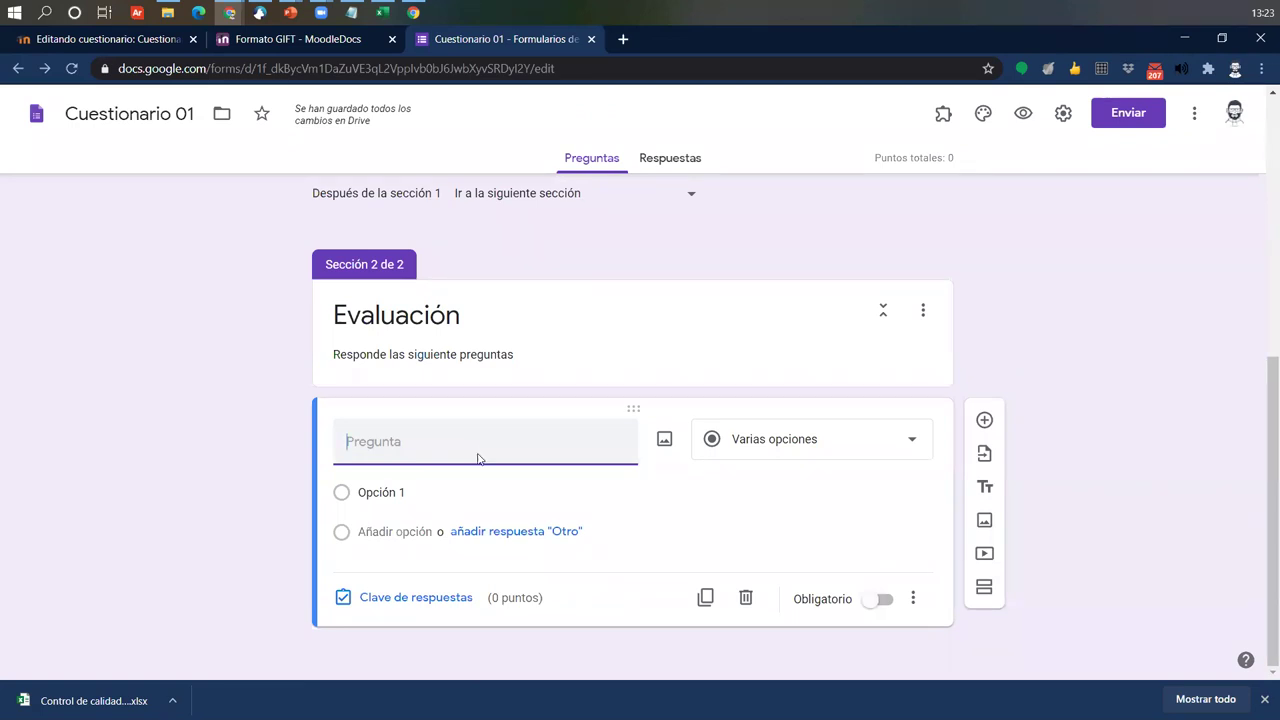
Step: Write the question 'Formularios me permite crear una evaluación' with options Sí and No
type("Formularios me permie")
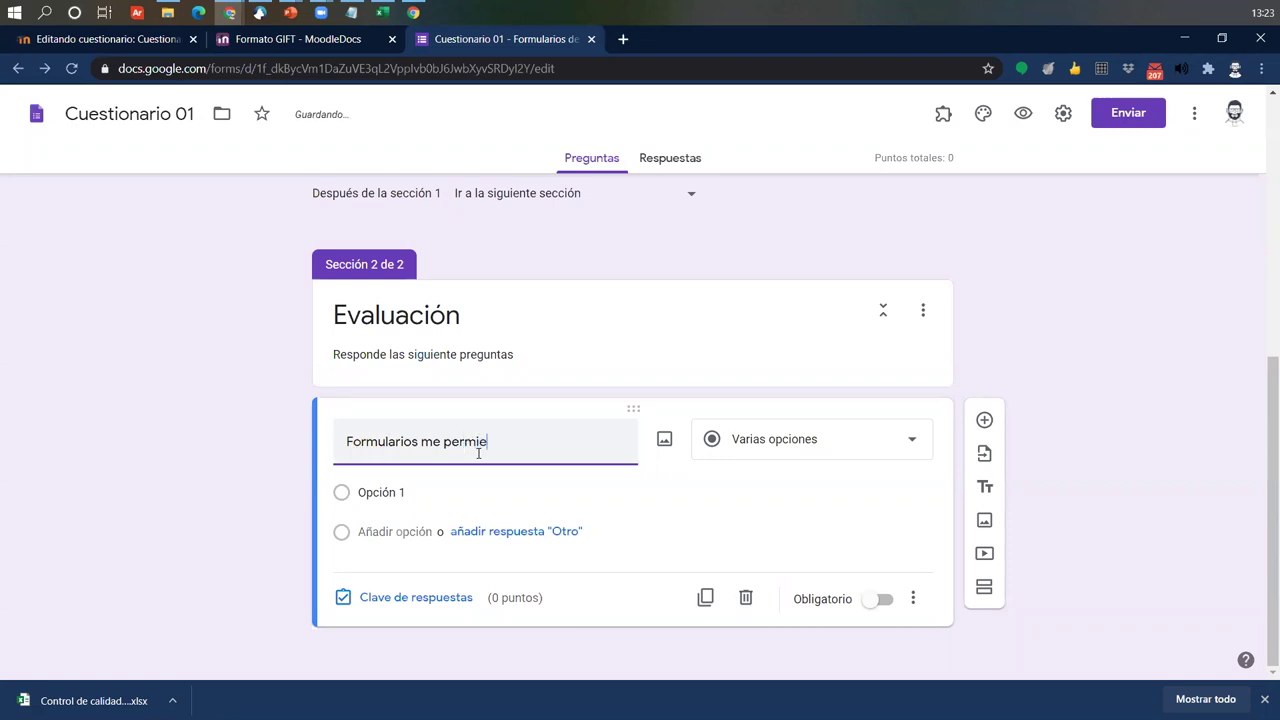
type("e crear una evalu")
type("ón")
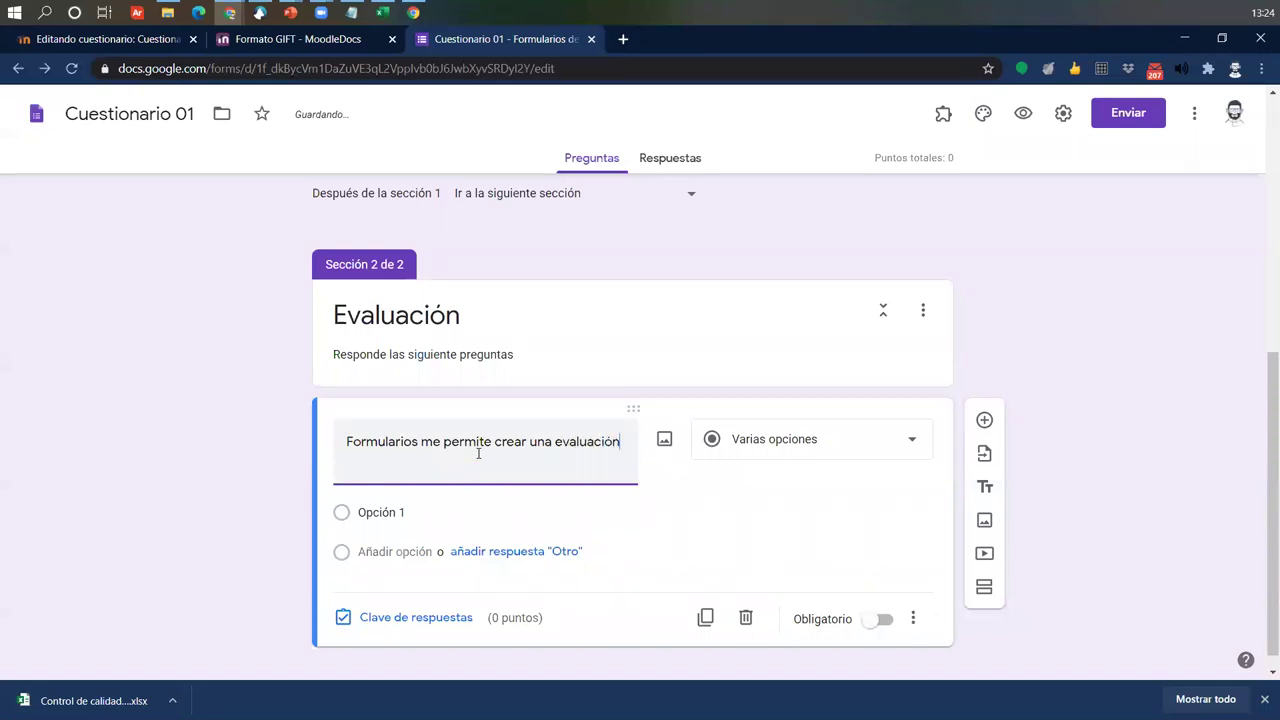
left_click(420, 514)
type("Sí")
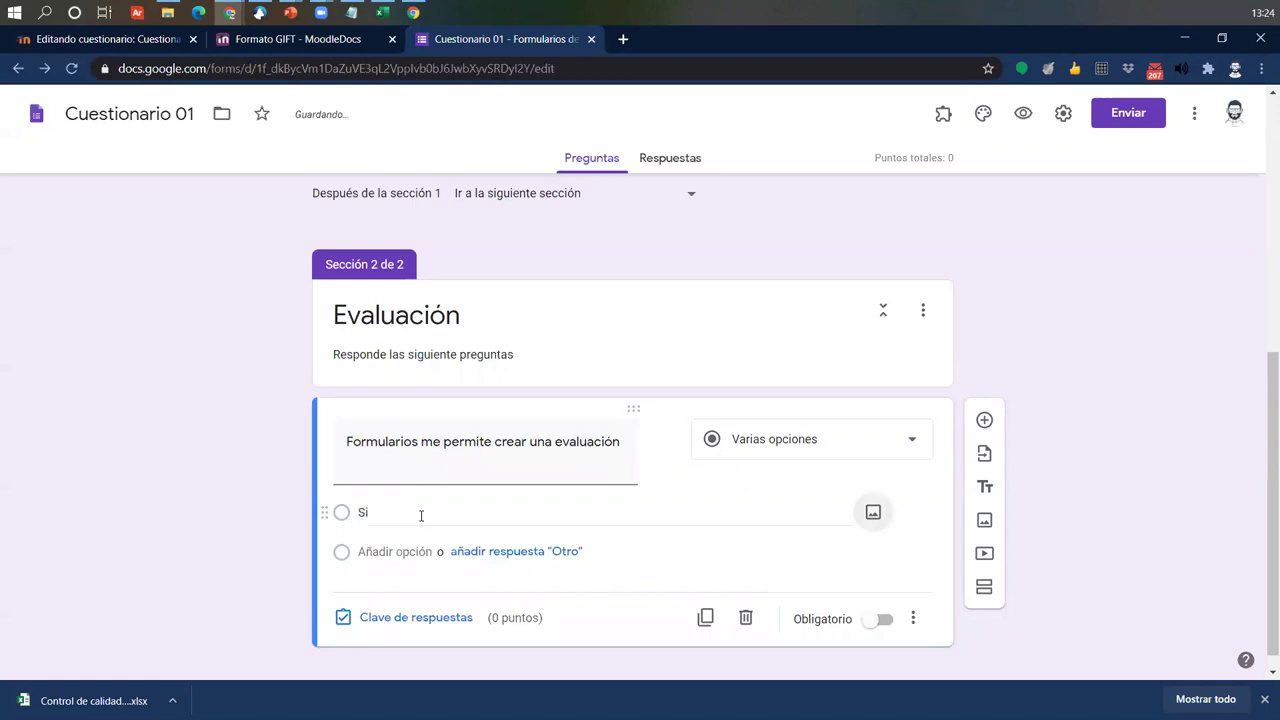
key("Return")
type("No")
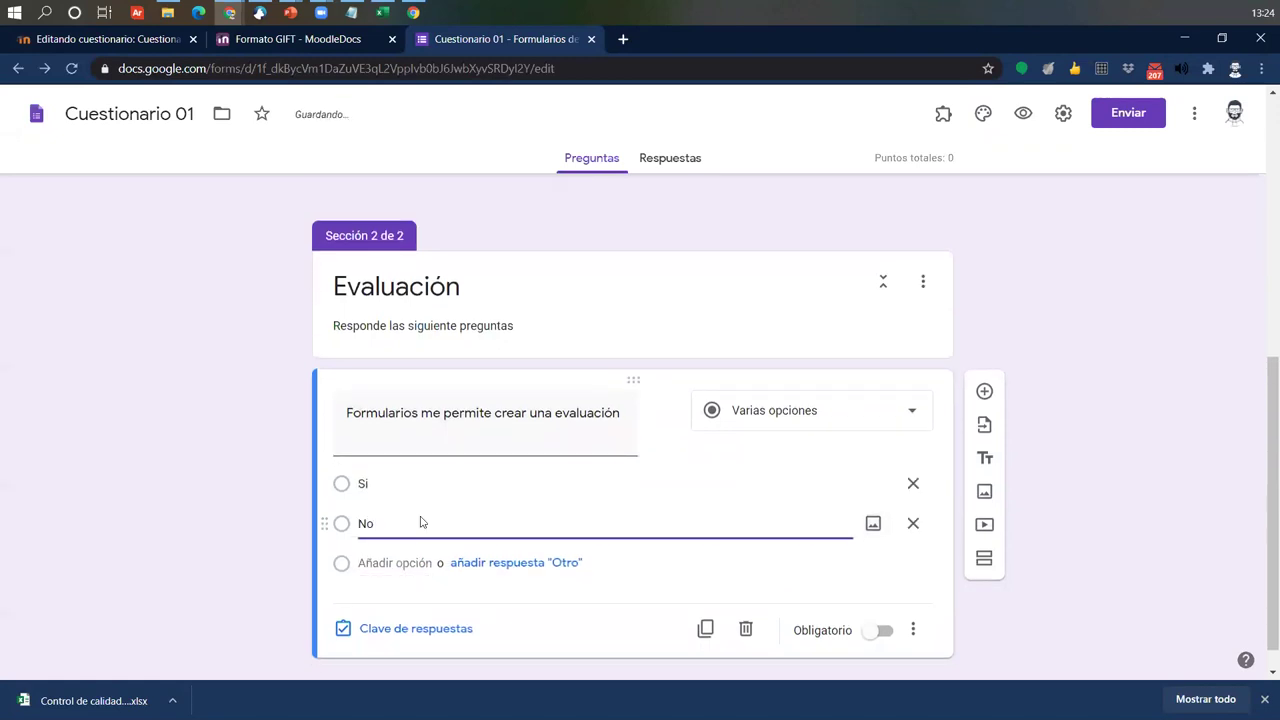
left_click(143, 586)
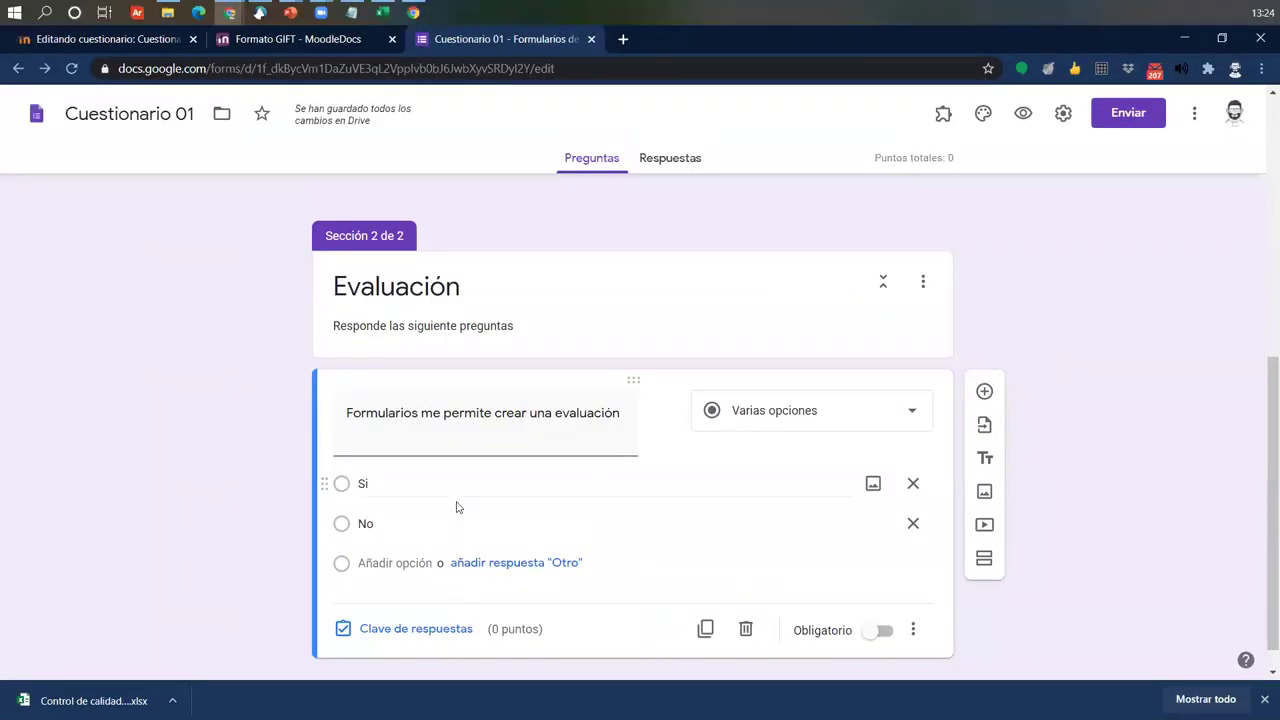
Step: Set the question's answer key to 5 points with Sí correct, then add another question
left_click(386, 630)
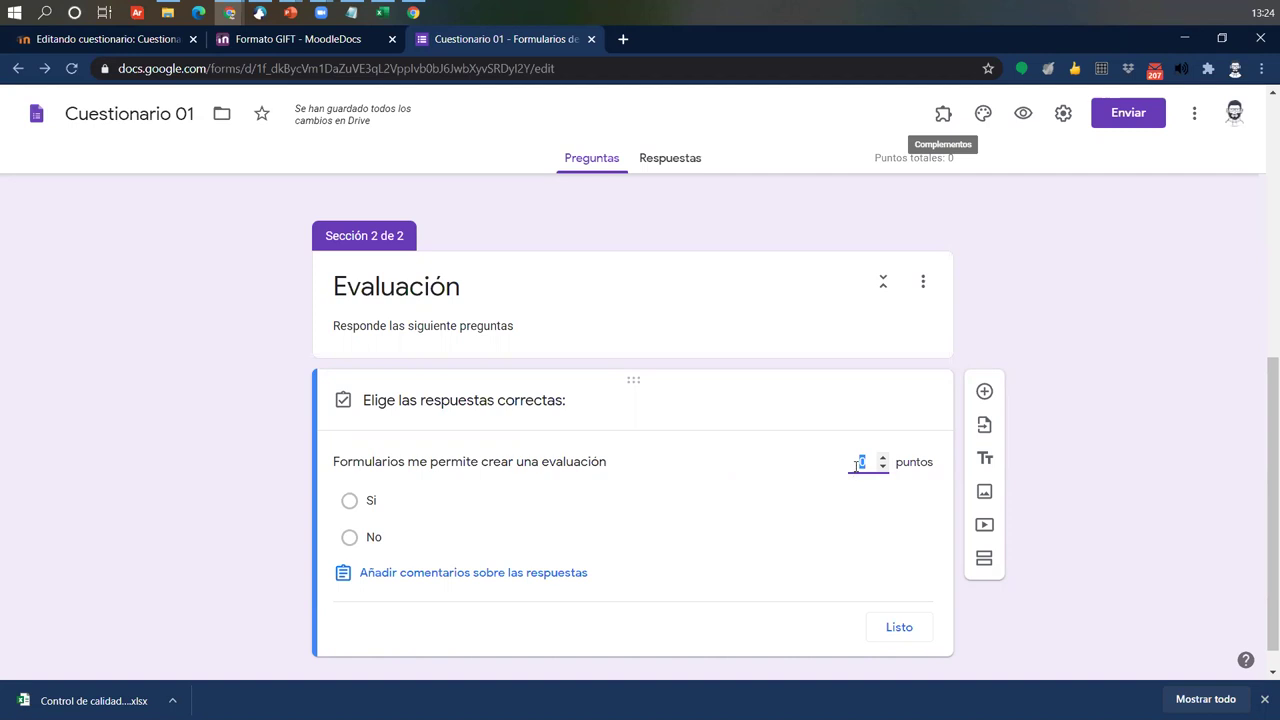
type("5")
left_click(757, 500)
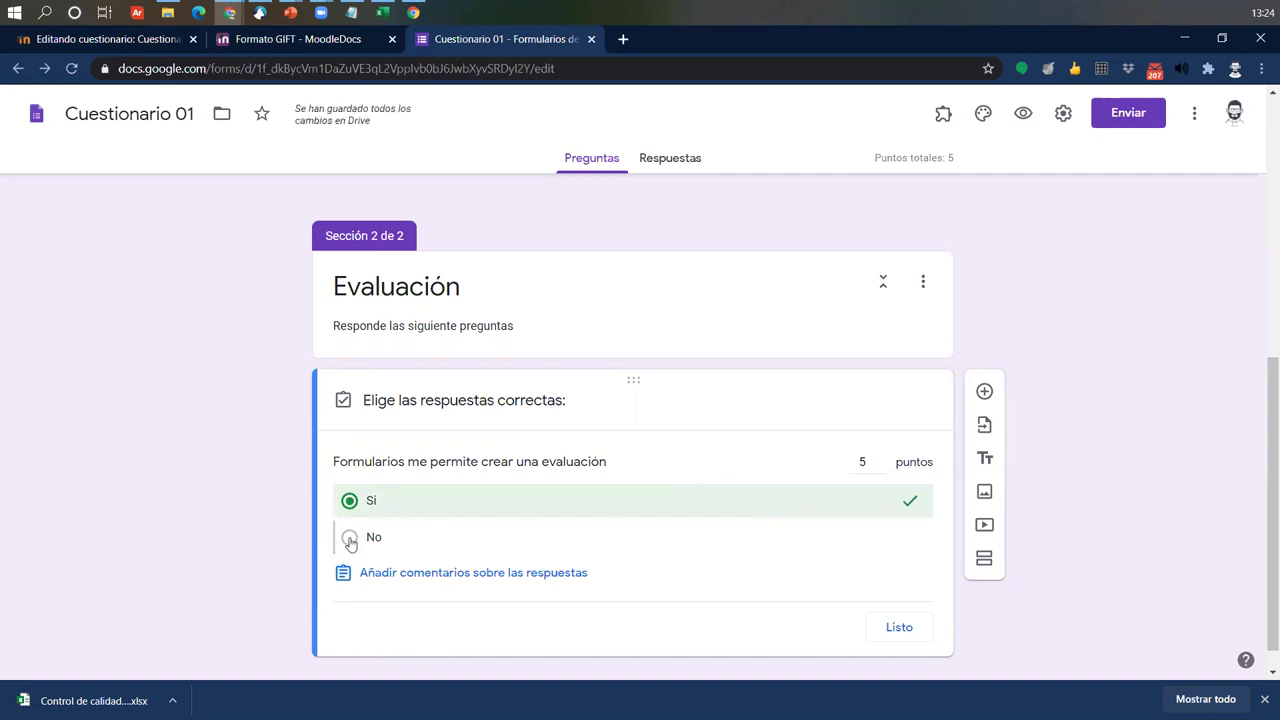
left_click(349, 537)
left_click(409, 503)
left_click(360, 537)
left_click(375, 502)
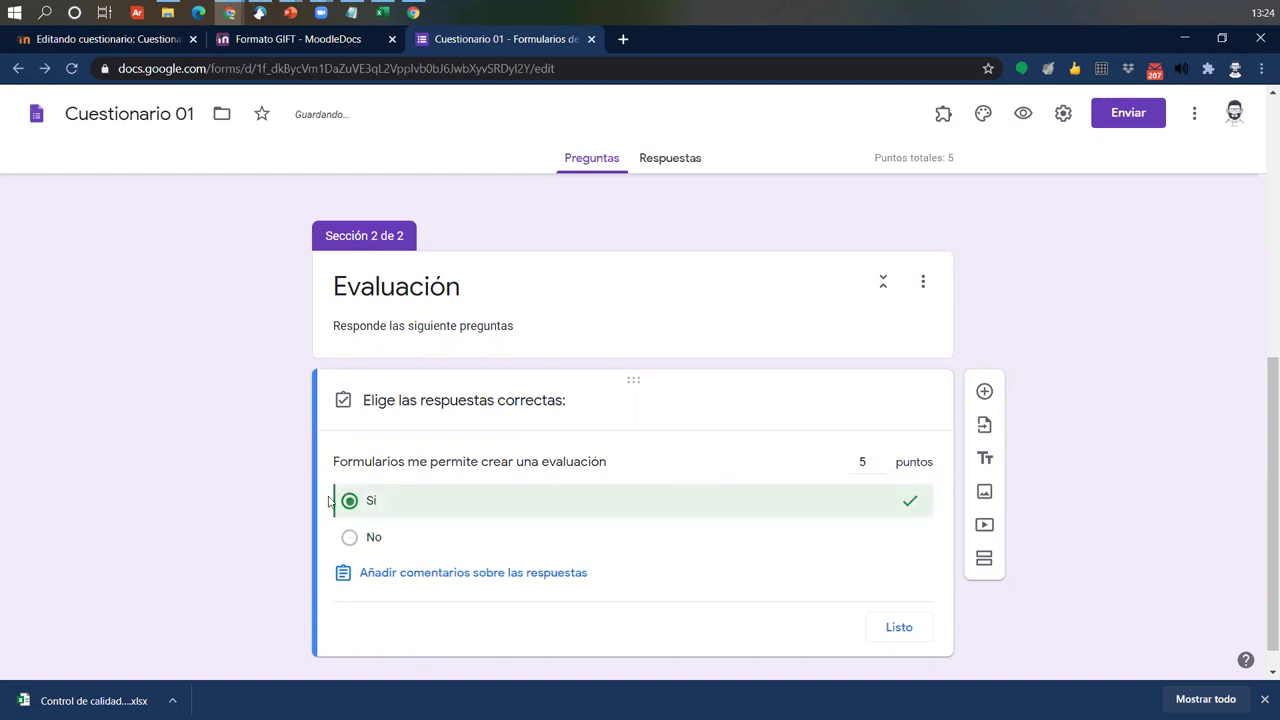
left_click(899, 628)
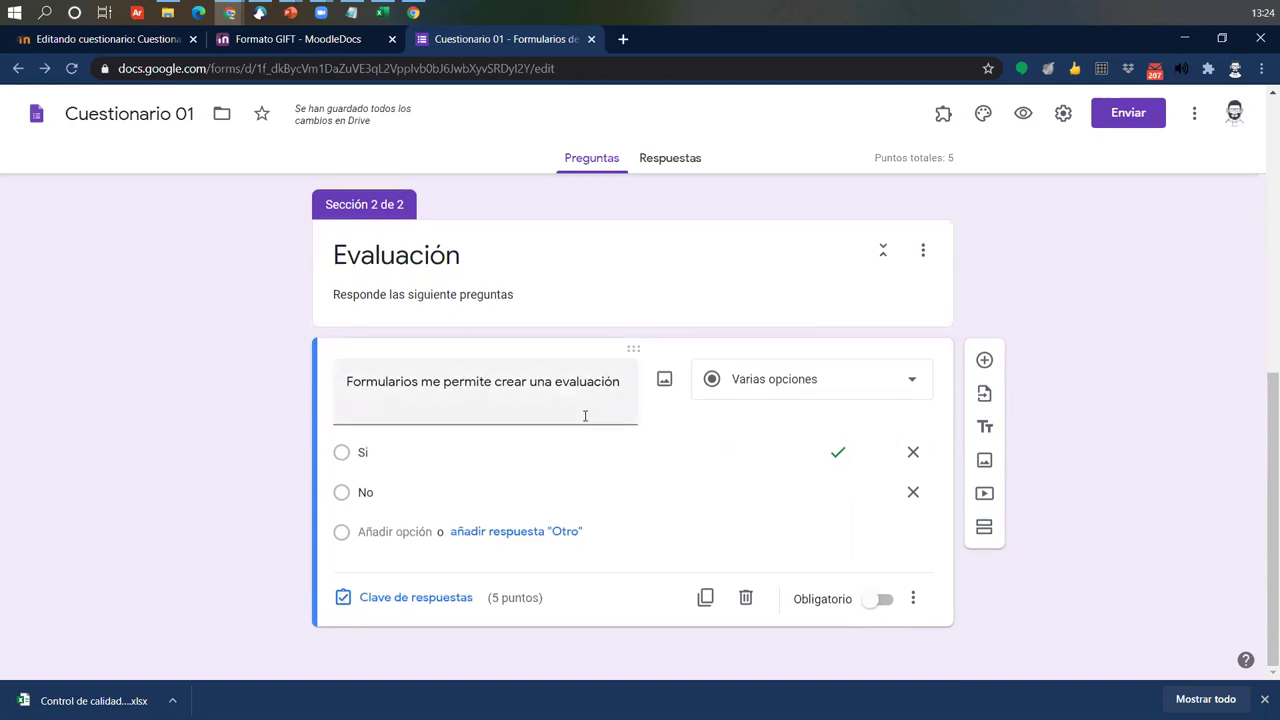
left_click(984, 360)
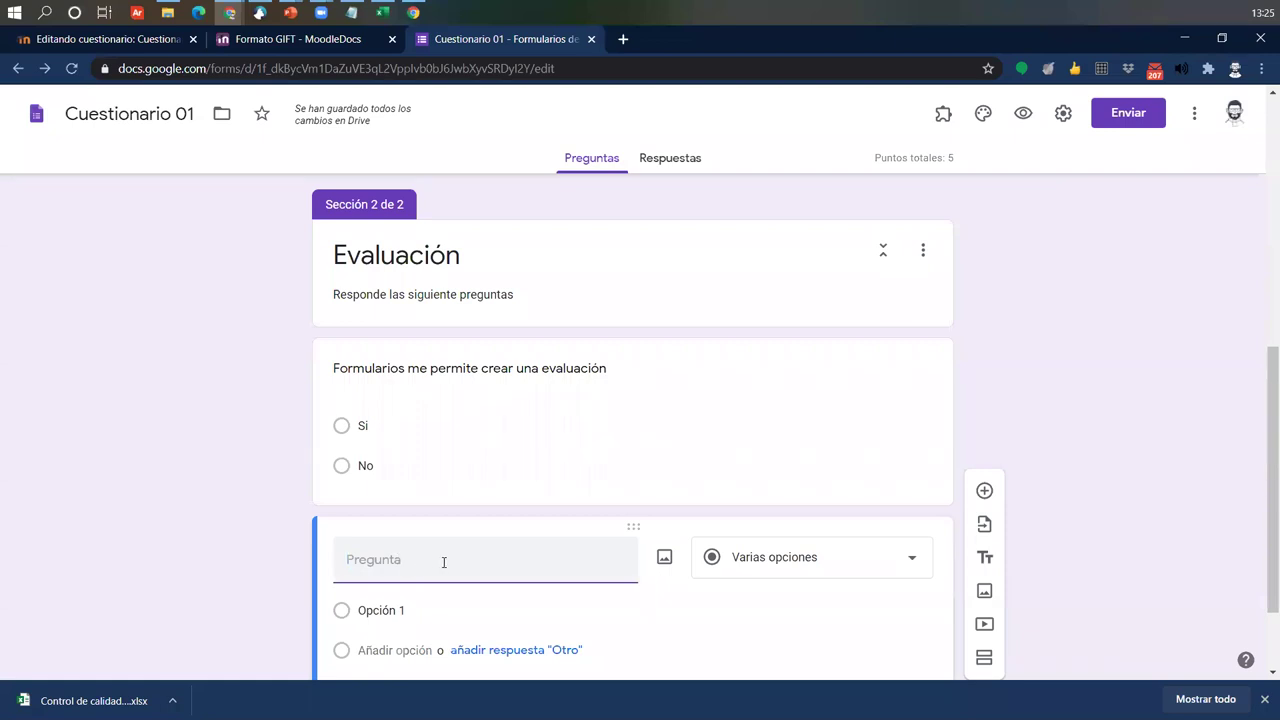
Step: Title the question 'No es un navegador web' with options Firefox, Edge, Google Chrome and Google
type("No es un navegador web")
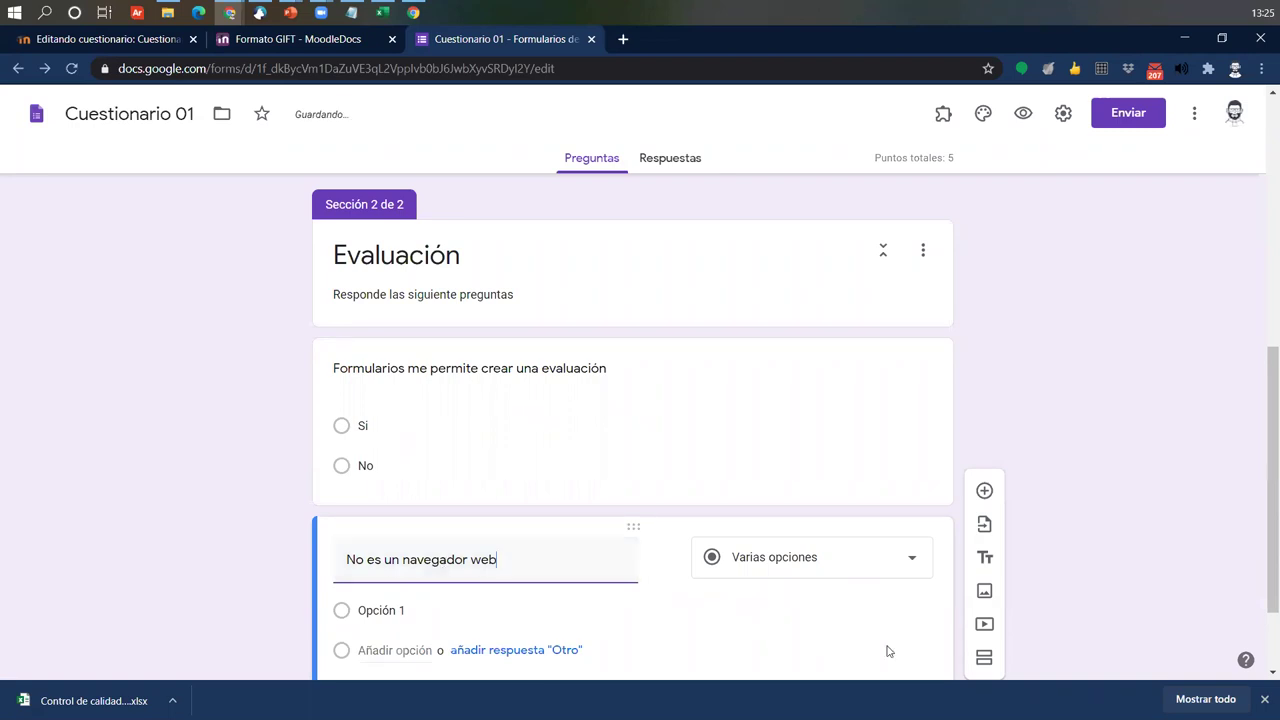
scroll(886, 645, "down", 2)
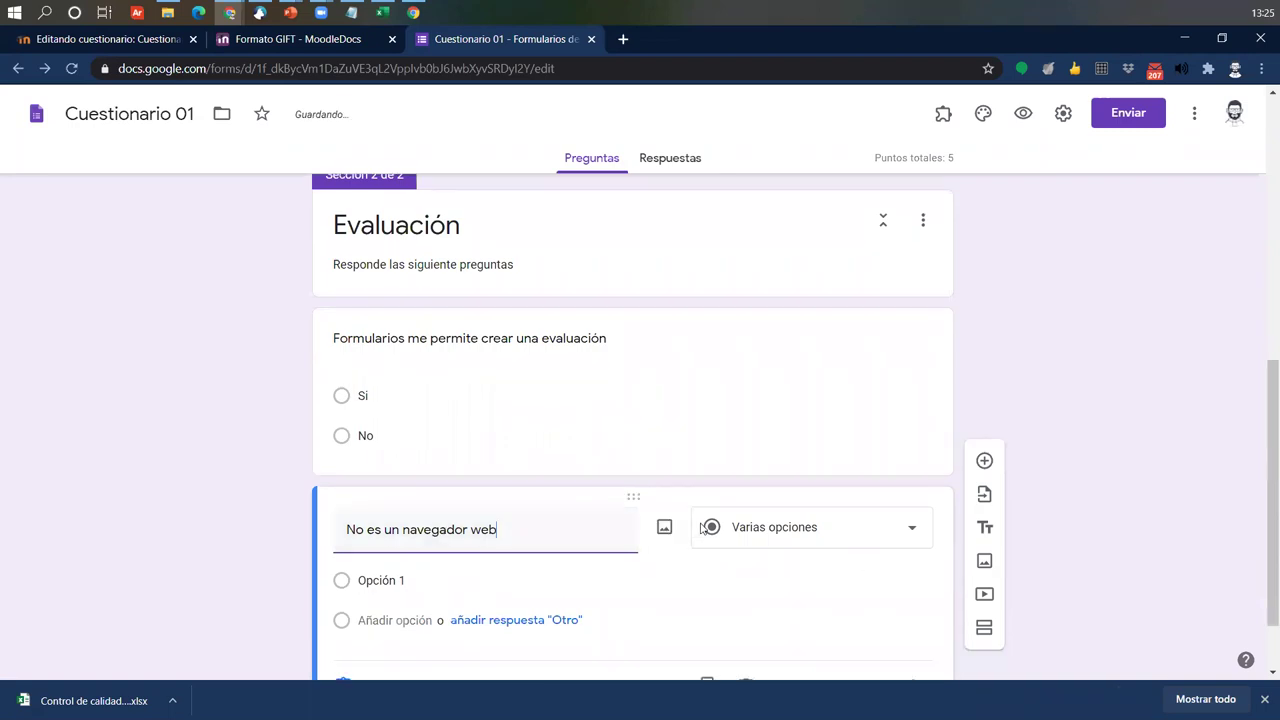
left_click(453, 490)
type("Firefox")
key("Tab")
key("Tab")
type("Edge")
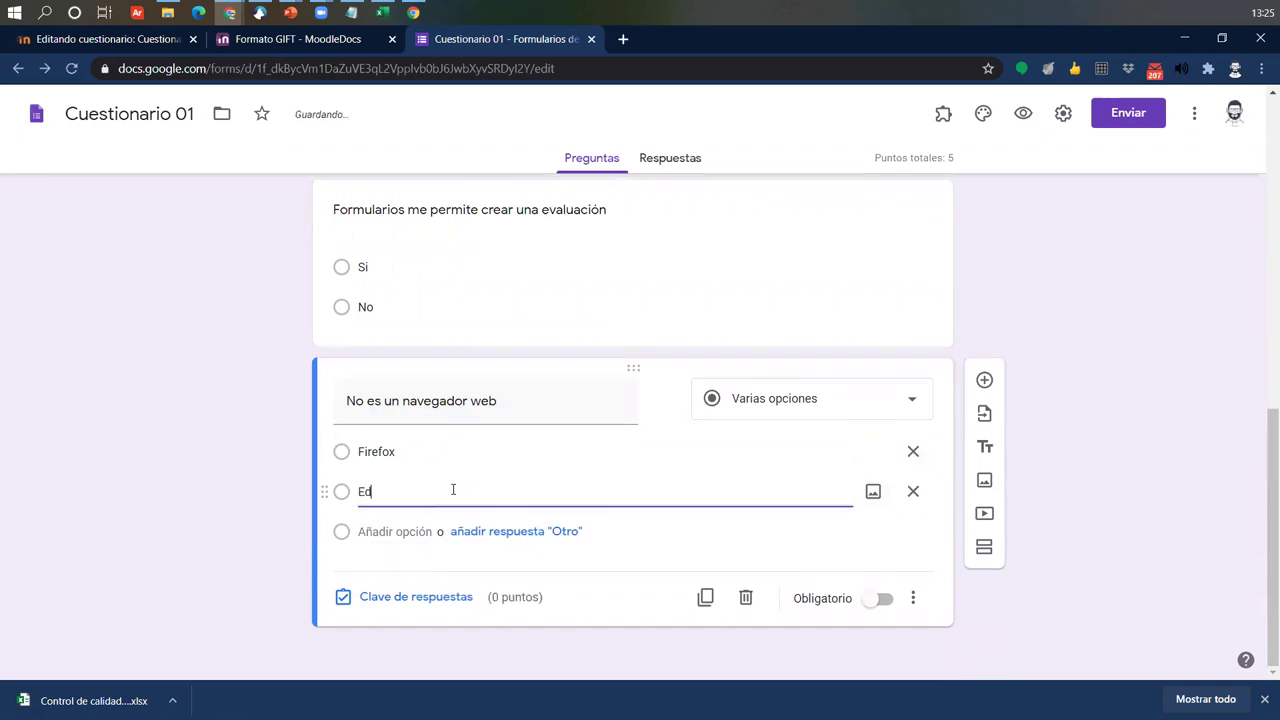
key("Tab")
key("Tab")
key("Tab")
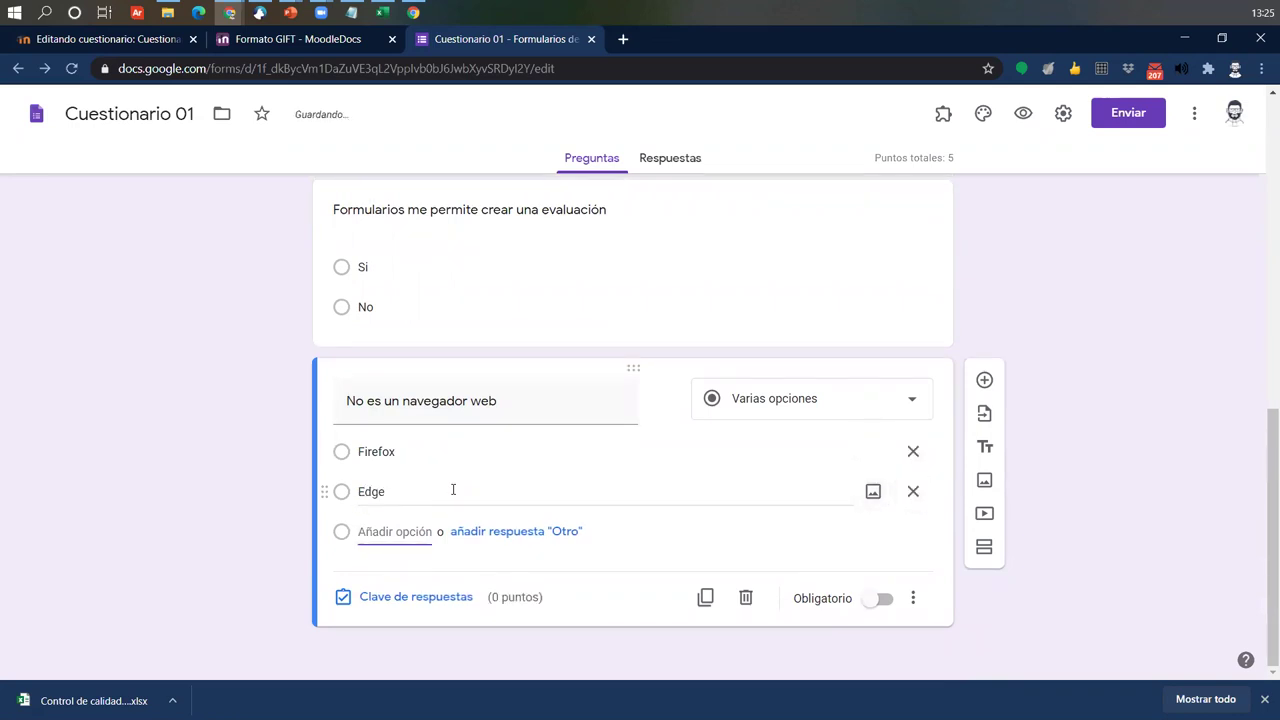
type("Google Chrome")
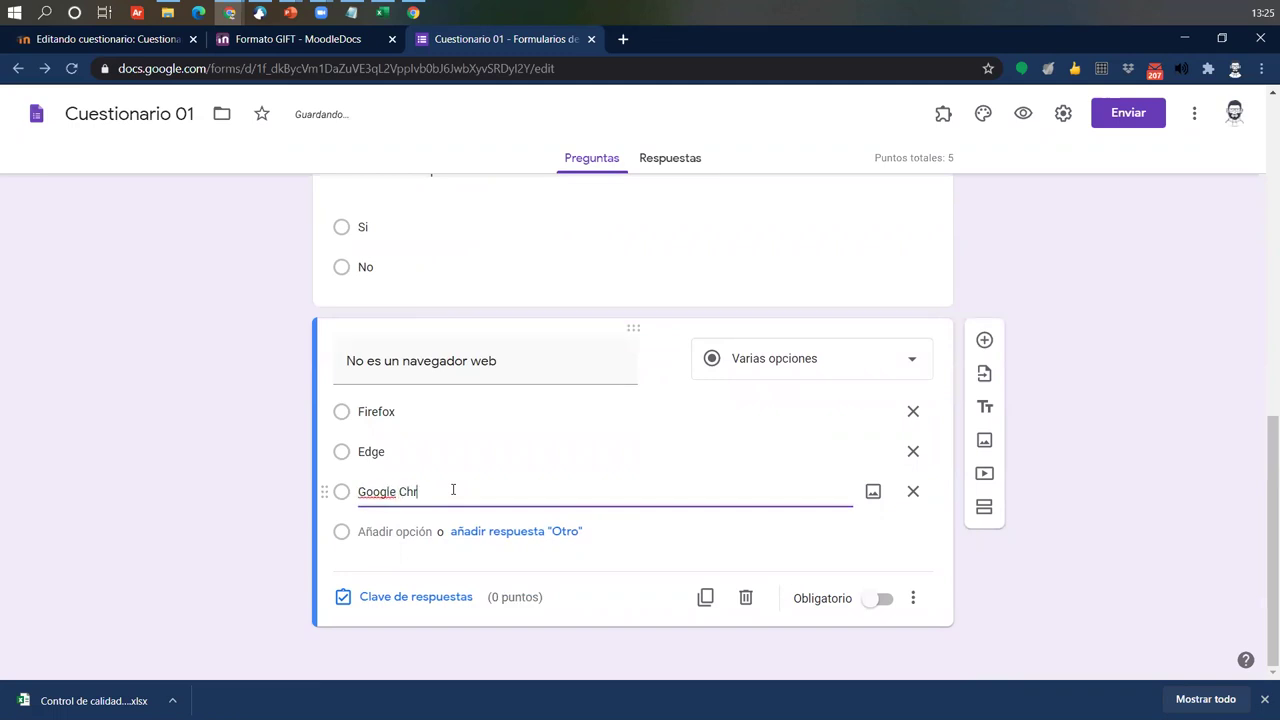
key("Tab")
key("Tab")
key("Tab")
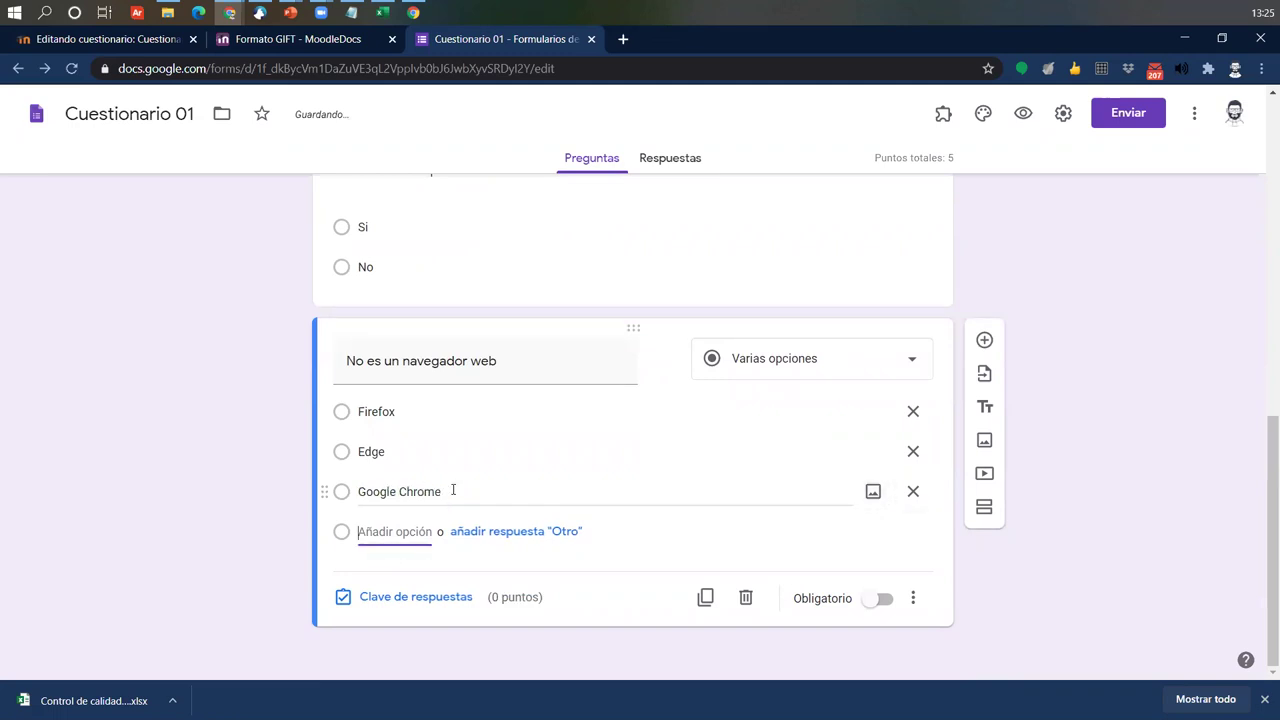
type("Goof")
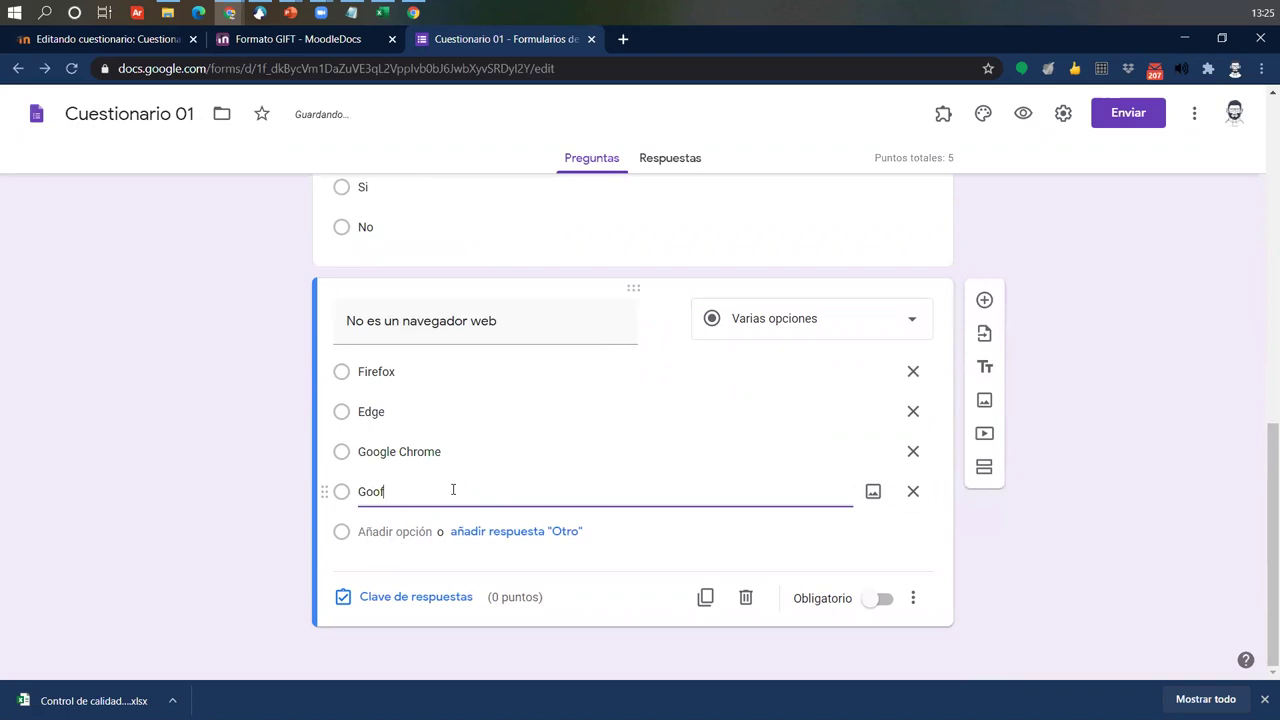
key("BackSpace")
type("gle")
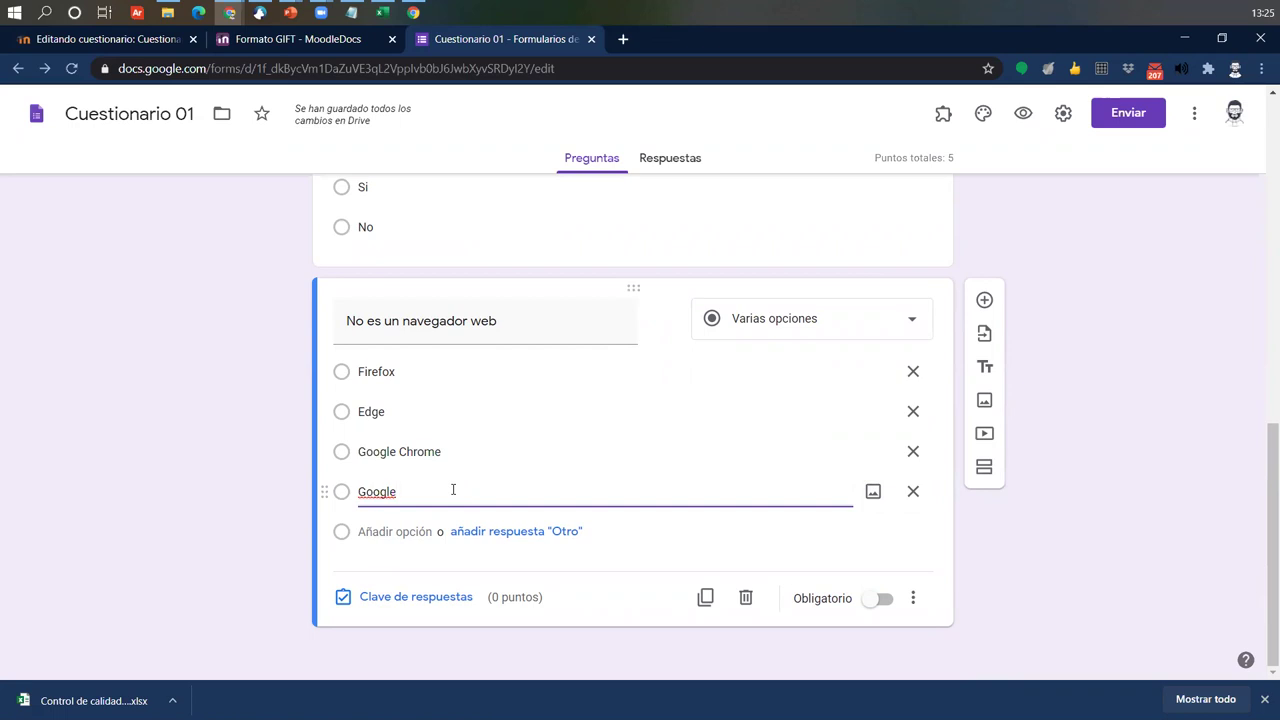
left_click(262, 486)
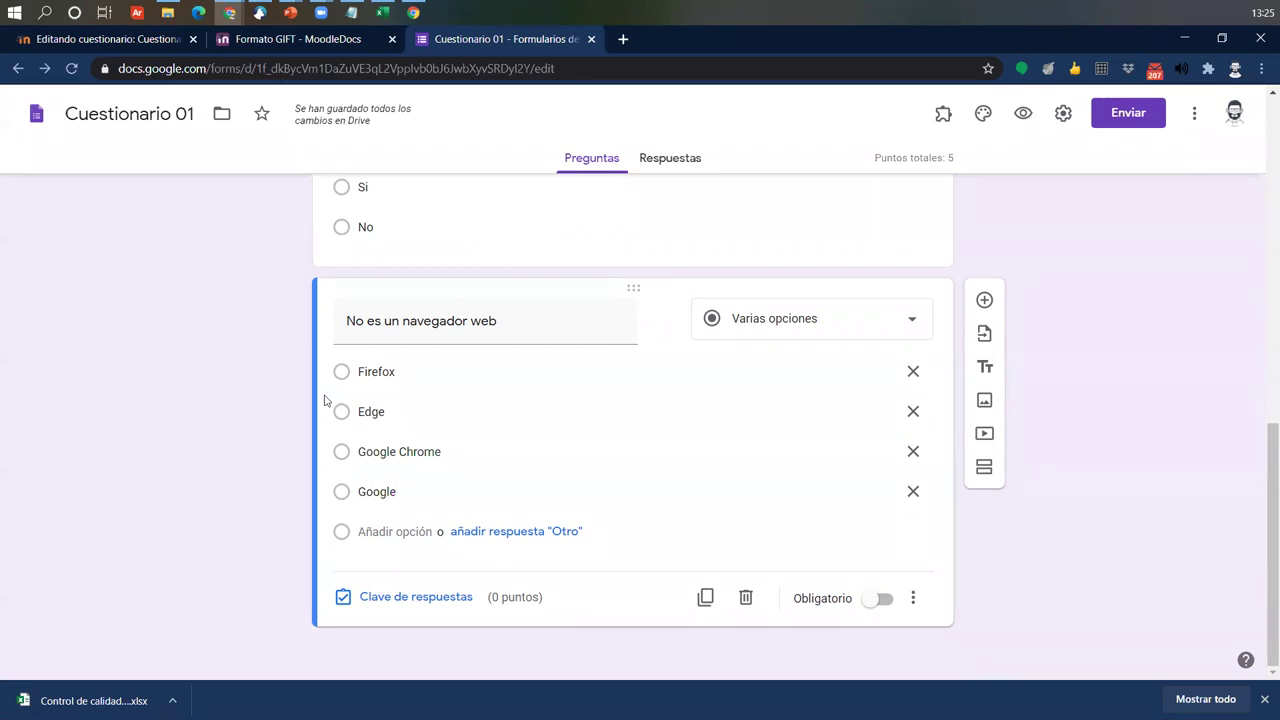
Step: Mark Google as the correct answer worth 5 points, then add a new question below
left_click(420, 598)
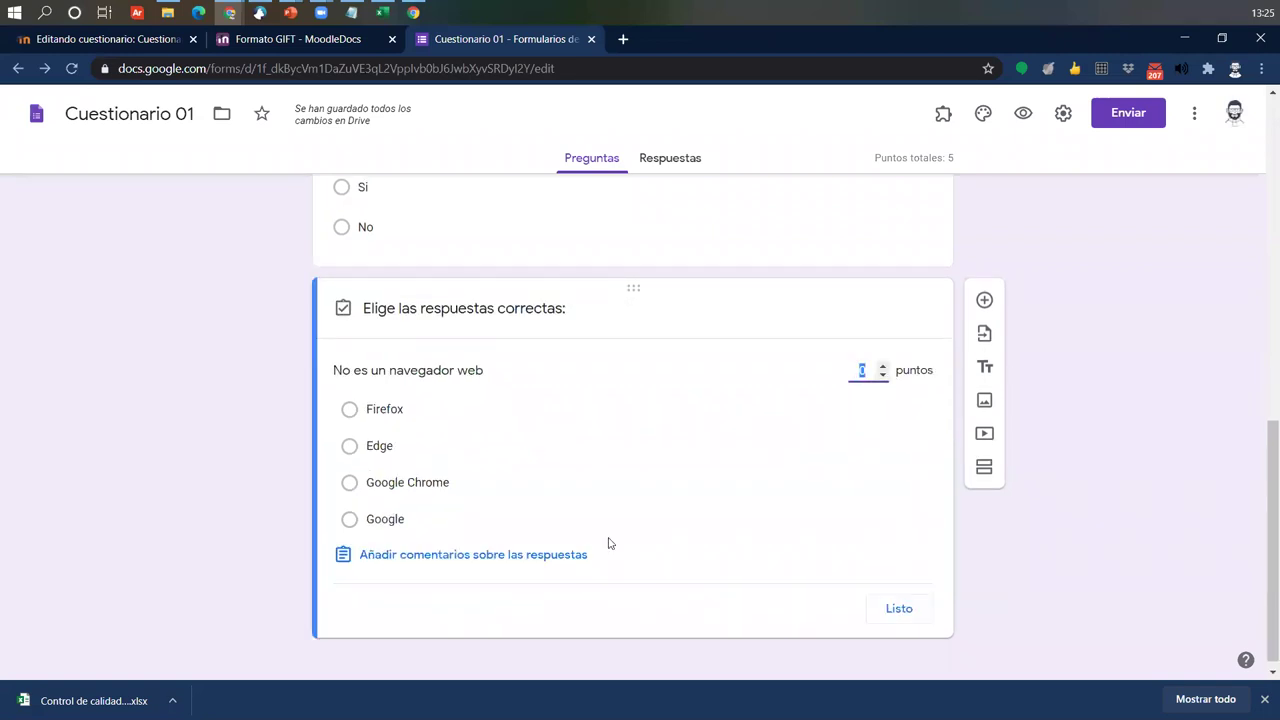
left_click(380, 524)
left_click(380, 524)
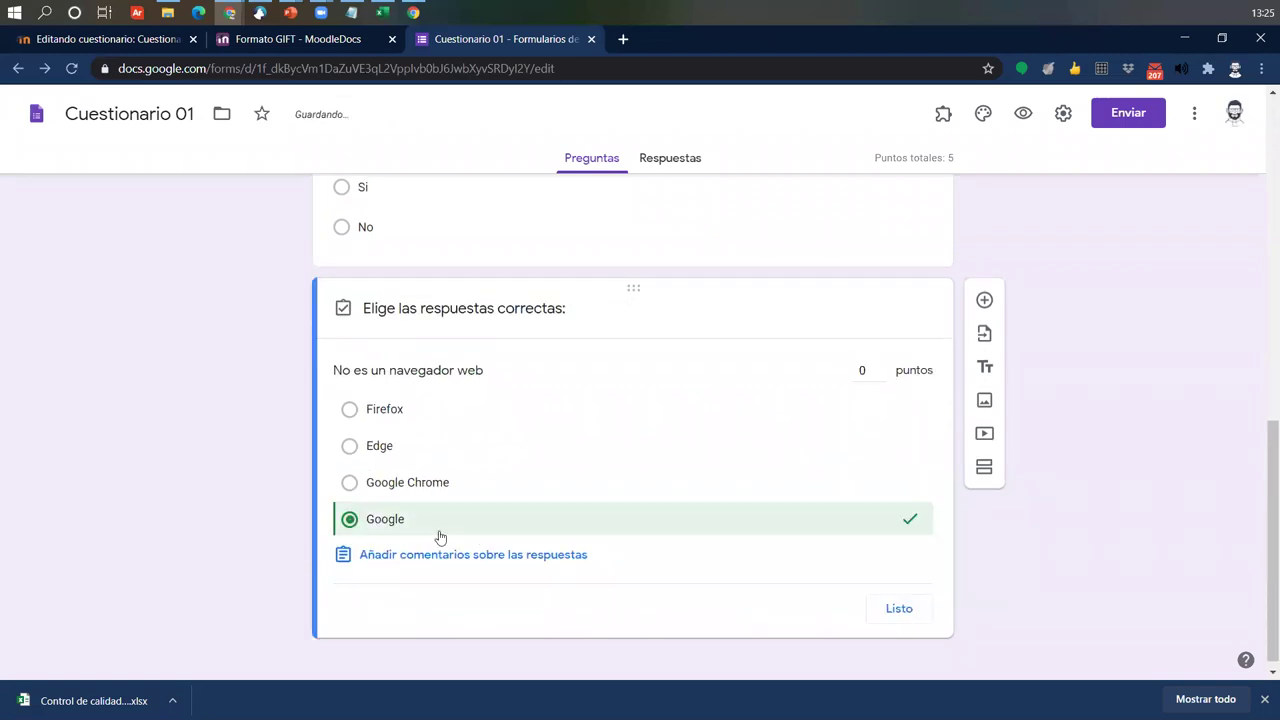
left_click(862, 372)
type("5")
left_click(899, 608)
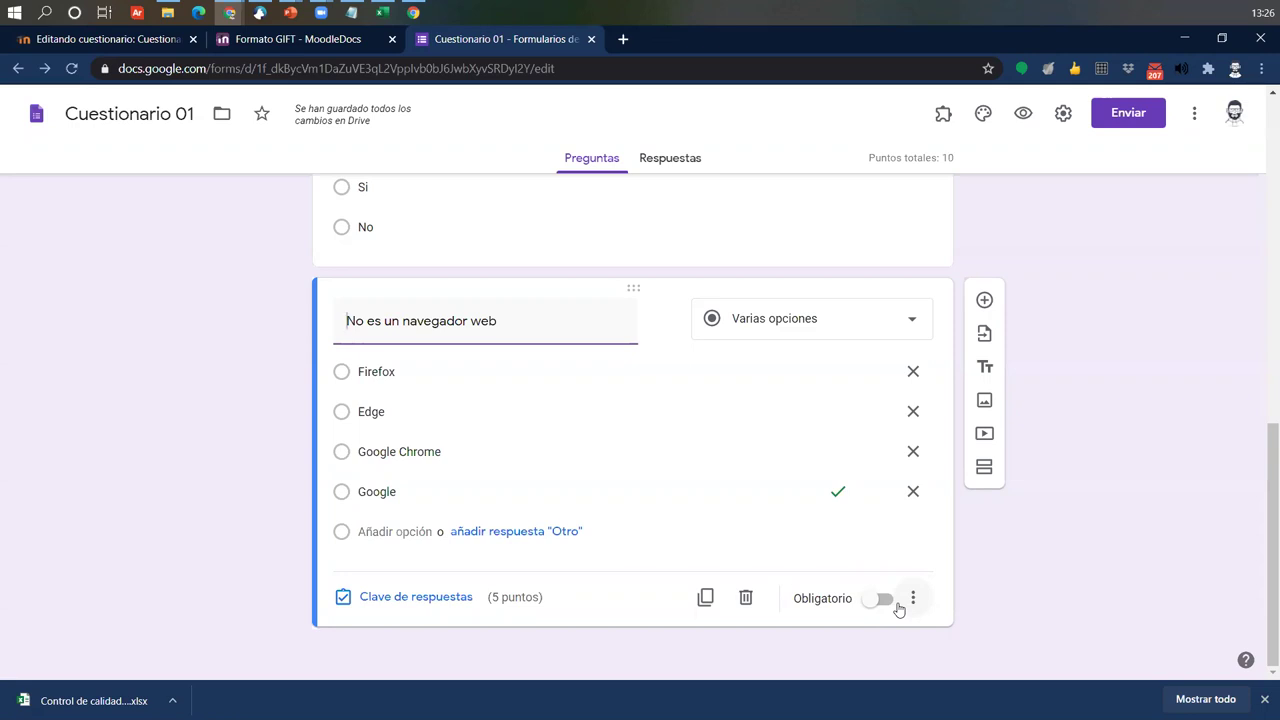
left_click(1120, 425)
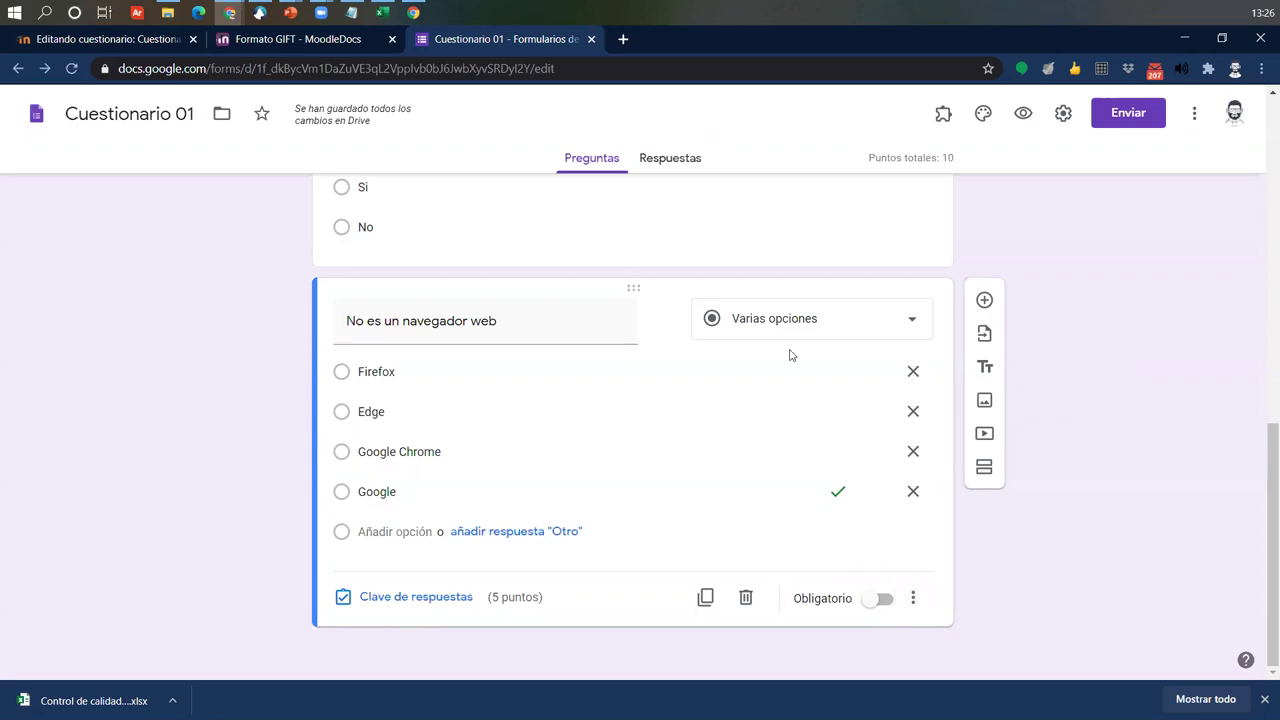
left_click(984, 300)
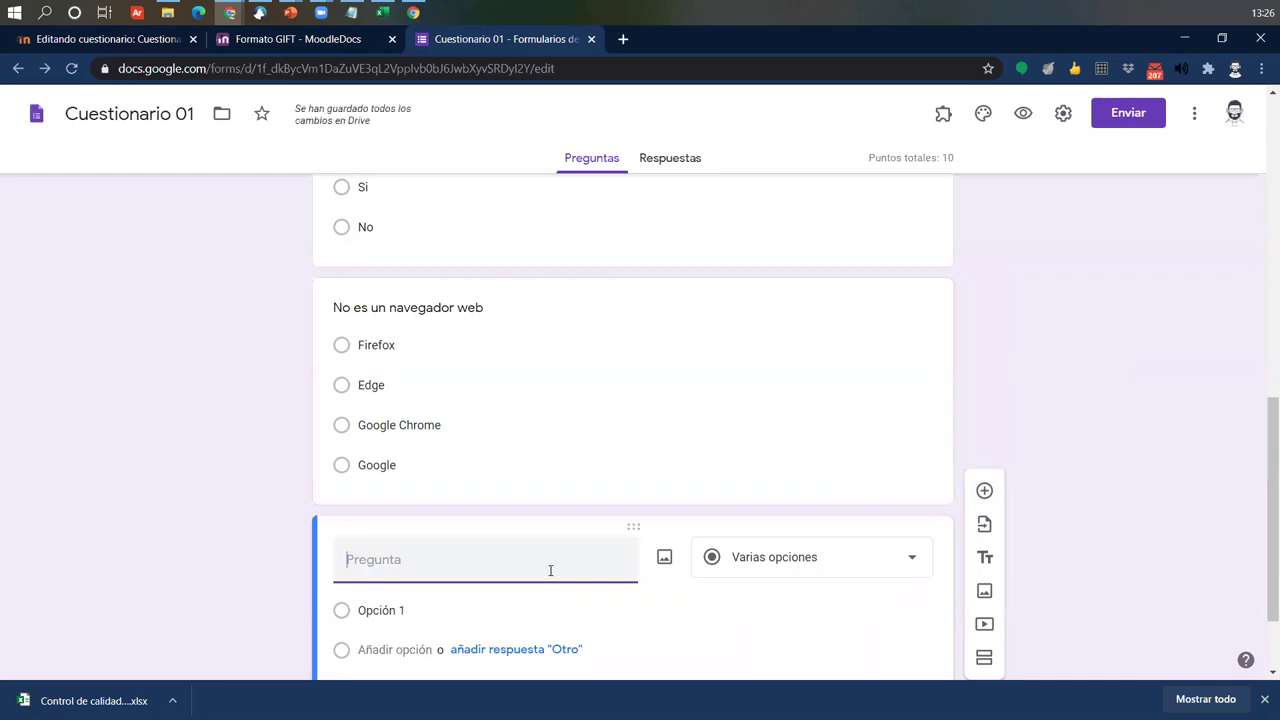
Step: Title the question 'Plataformas de video conferencia' and add the options Google Meet and Zoom
type("Plataformas")
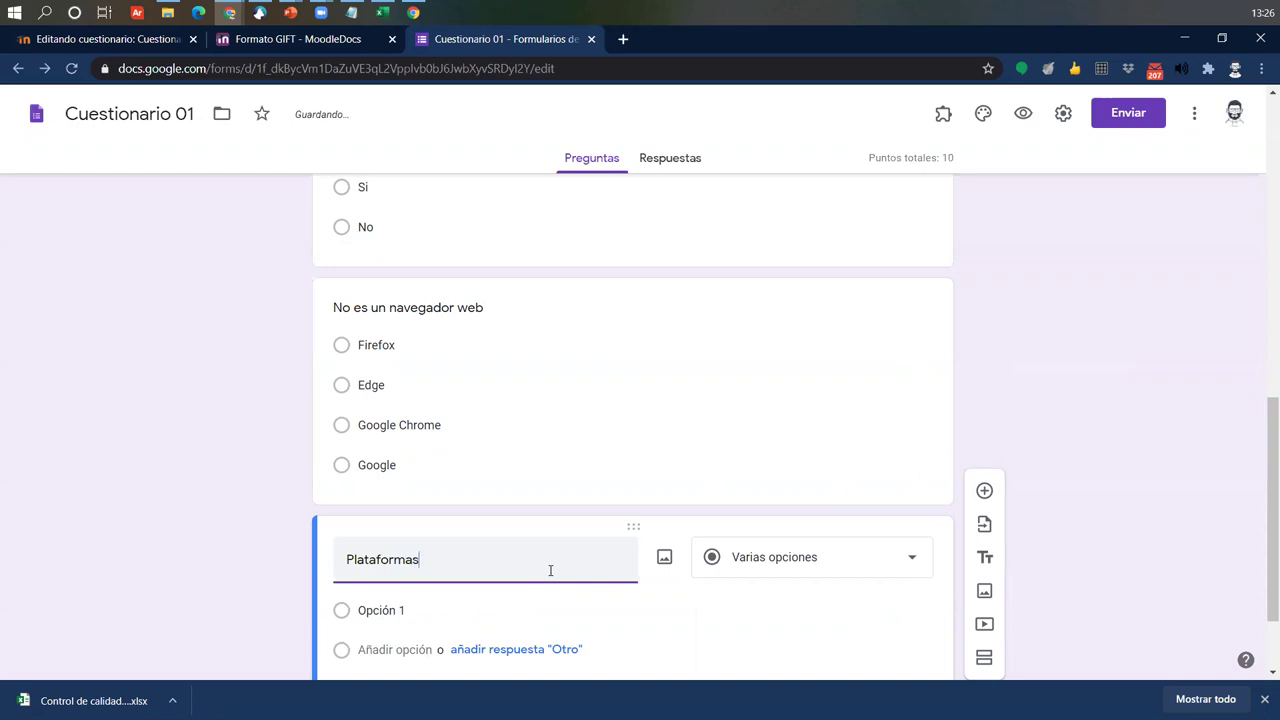
type(" de video con")
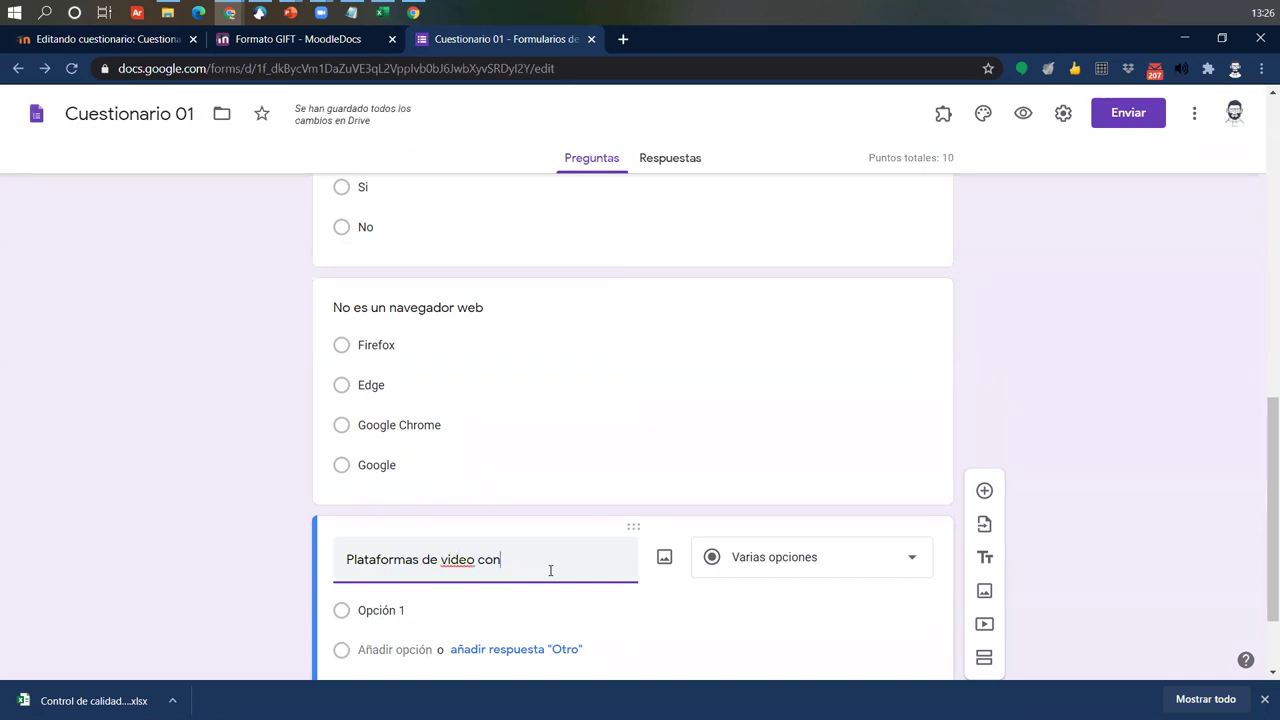
type("ferencia")
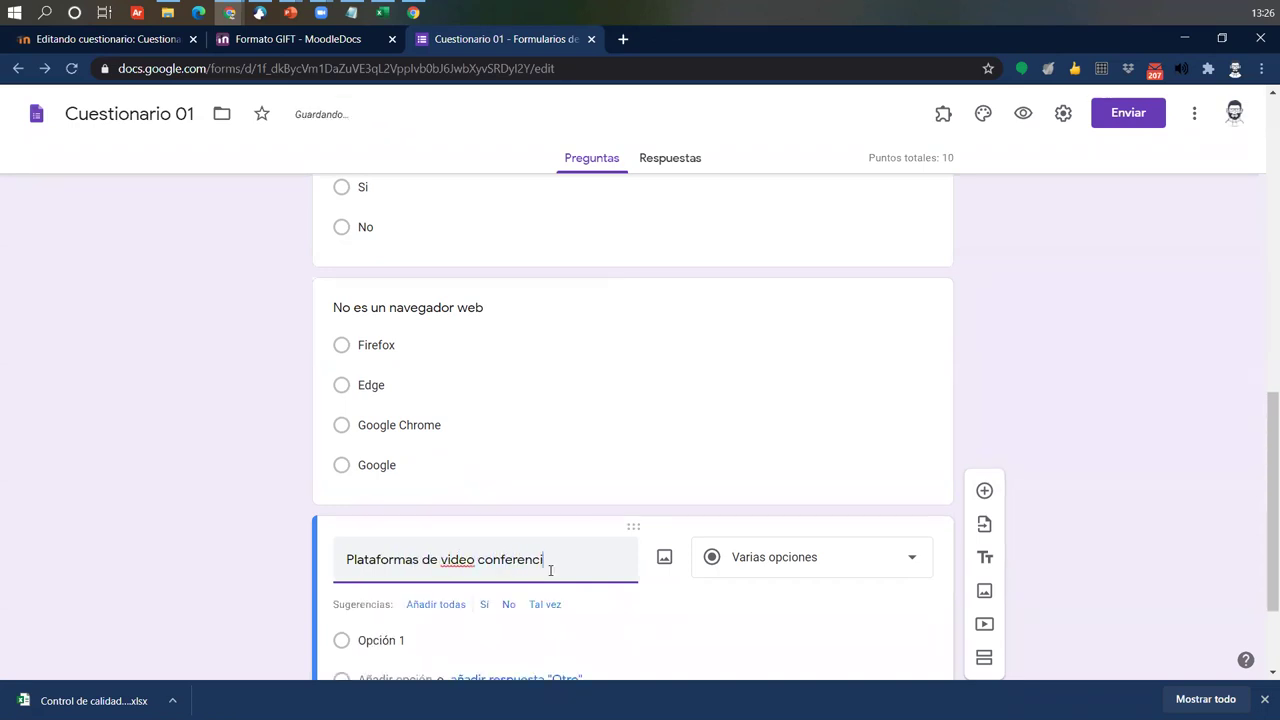
key("Tab")
key("Tab")
key("Tab")
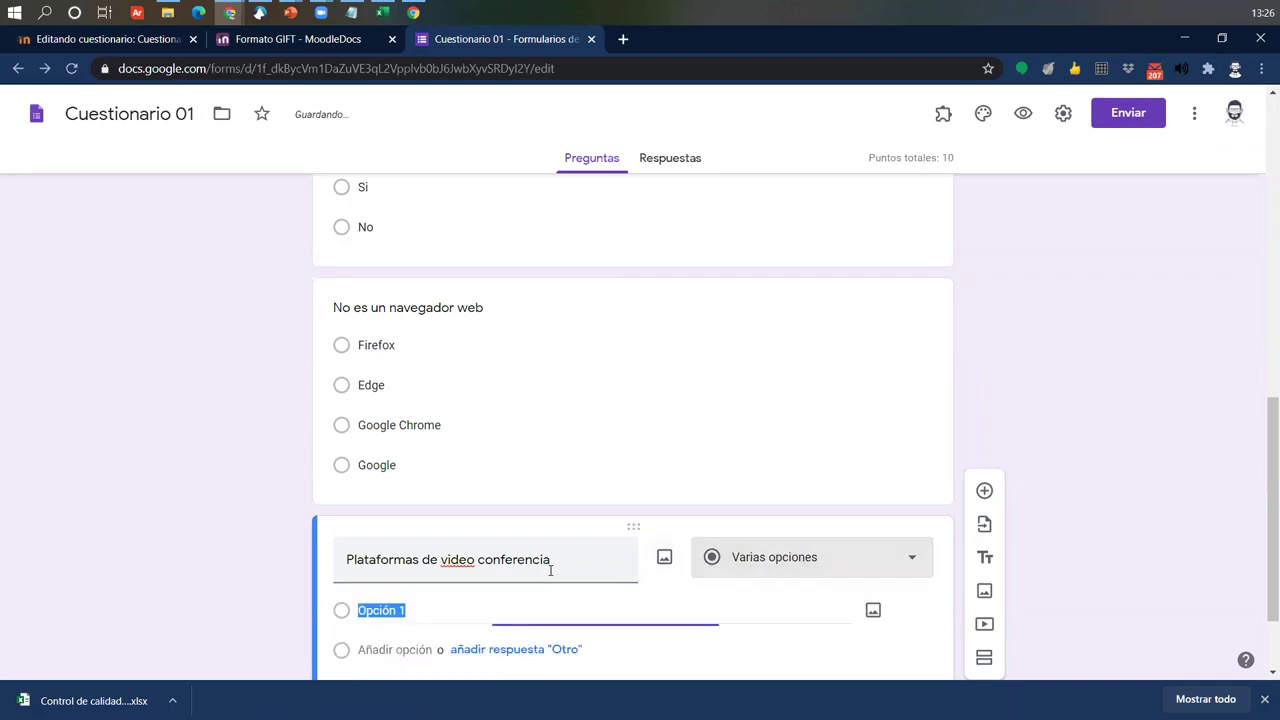
type("Google Meet")
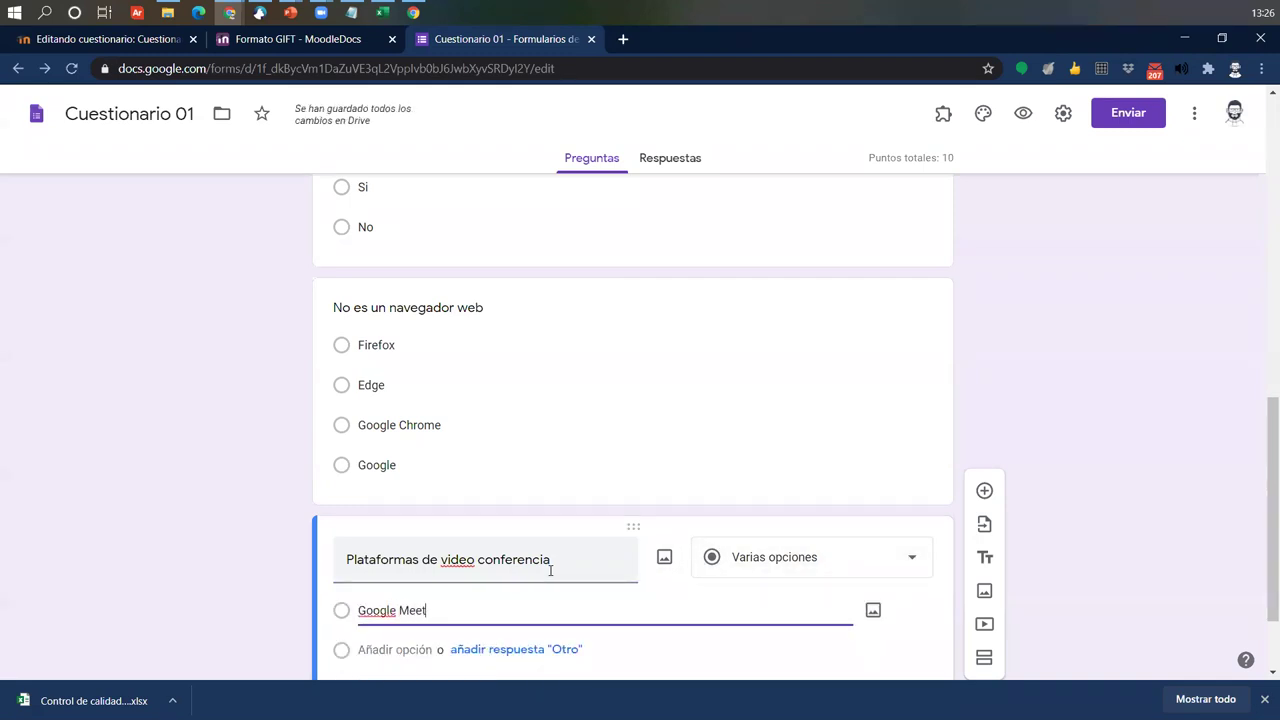
key("Tab")
key("Tab")
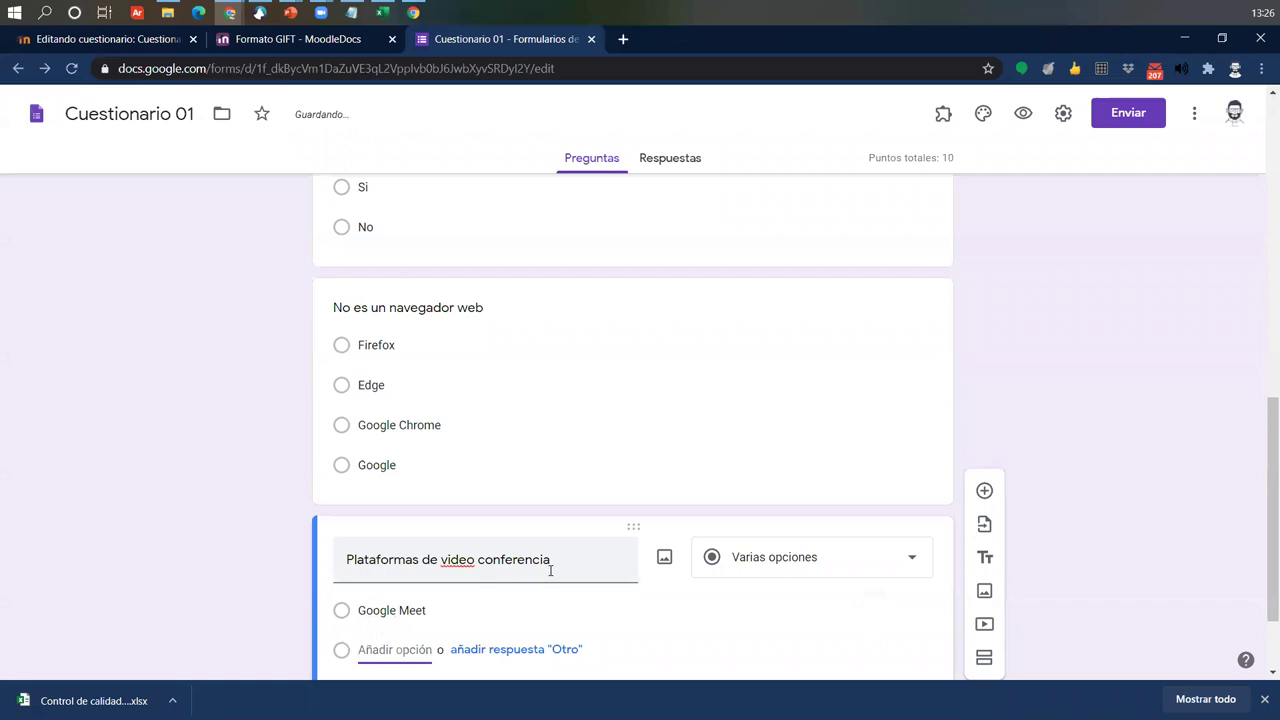
type("zoom")
key("BackSpace")
key("BackSpace")
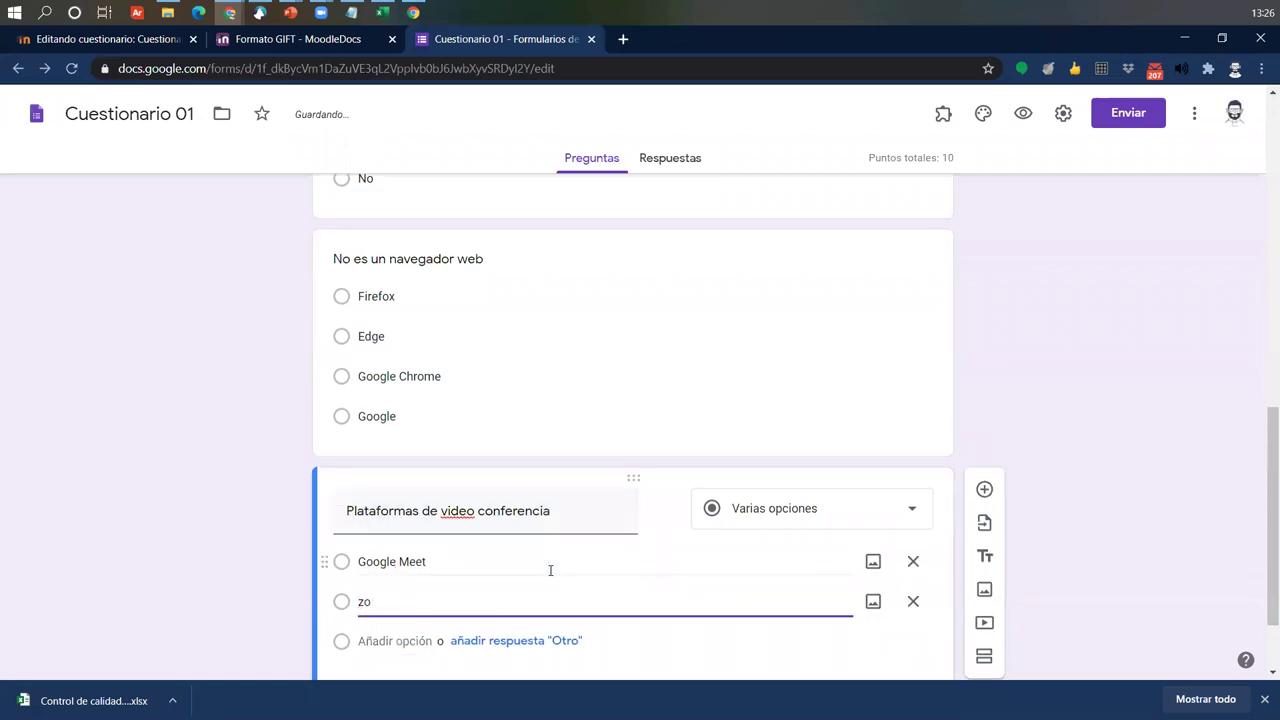
type("Goo")
key("BackSpace")
key("BackSpace")
key("BackSpace")
type("Zoom")
key("Tab")
key("Tab")
key("Tab")
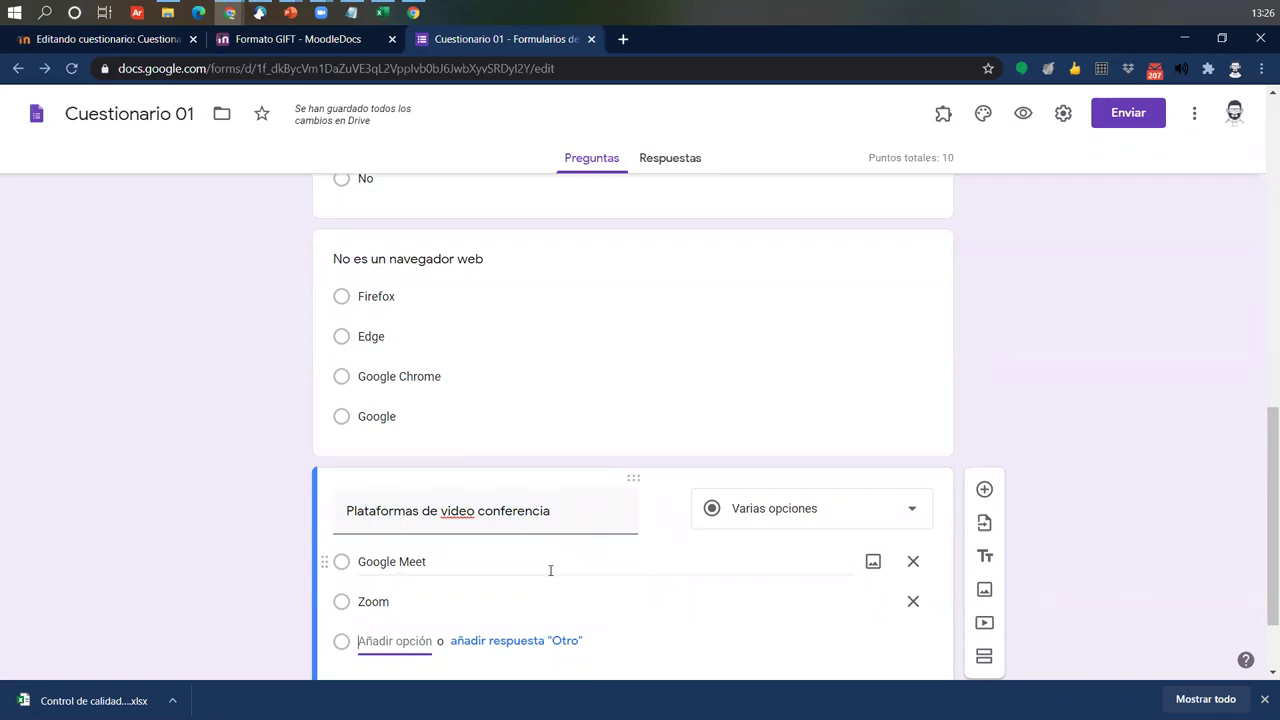
Step: Add the options Blackboard Ultra and Juitzi
type("Blackboard Ultra")
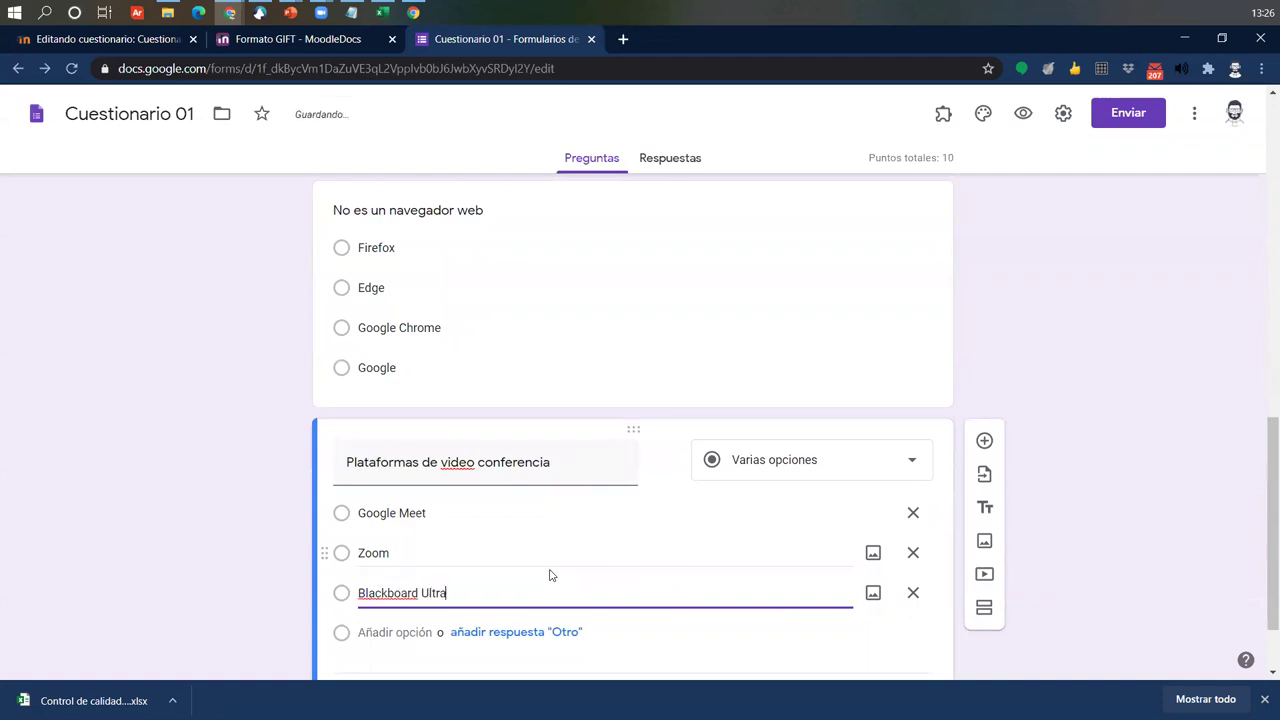
key("Return")
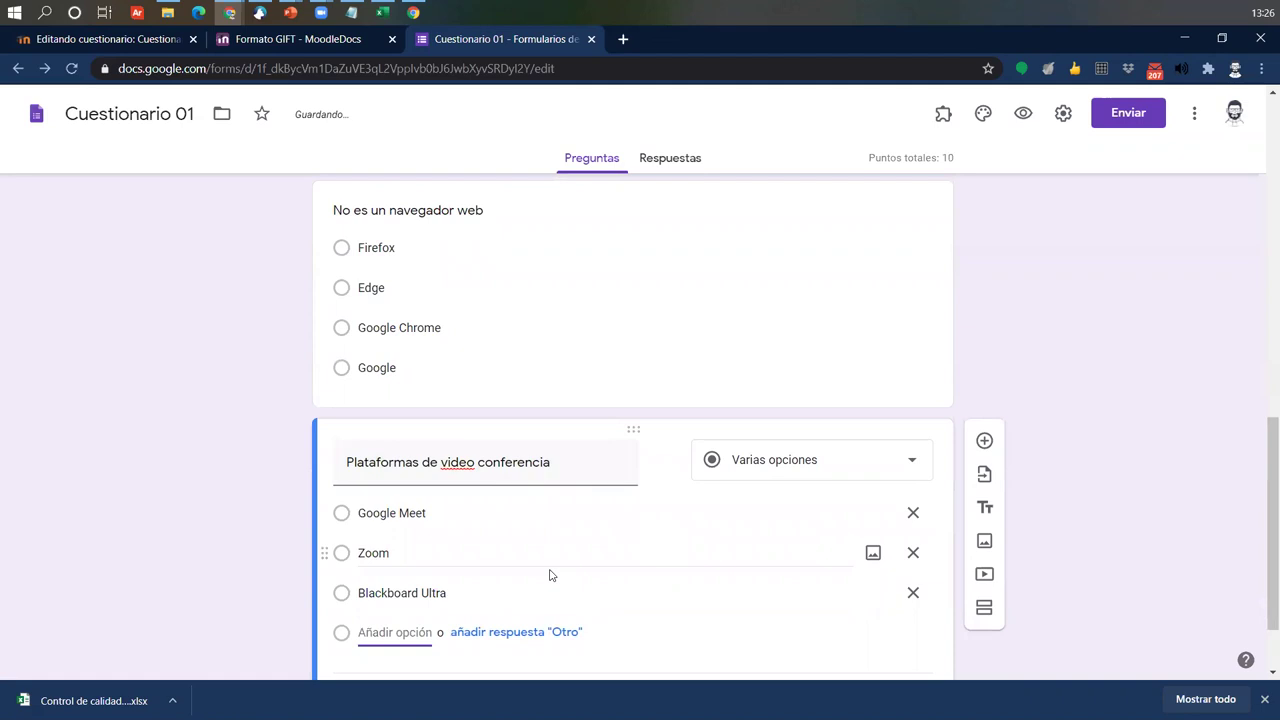
type("JU")
key("BackSpace")
type("uitzi")
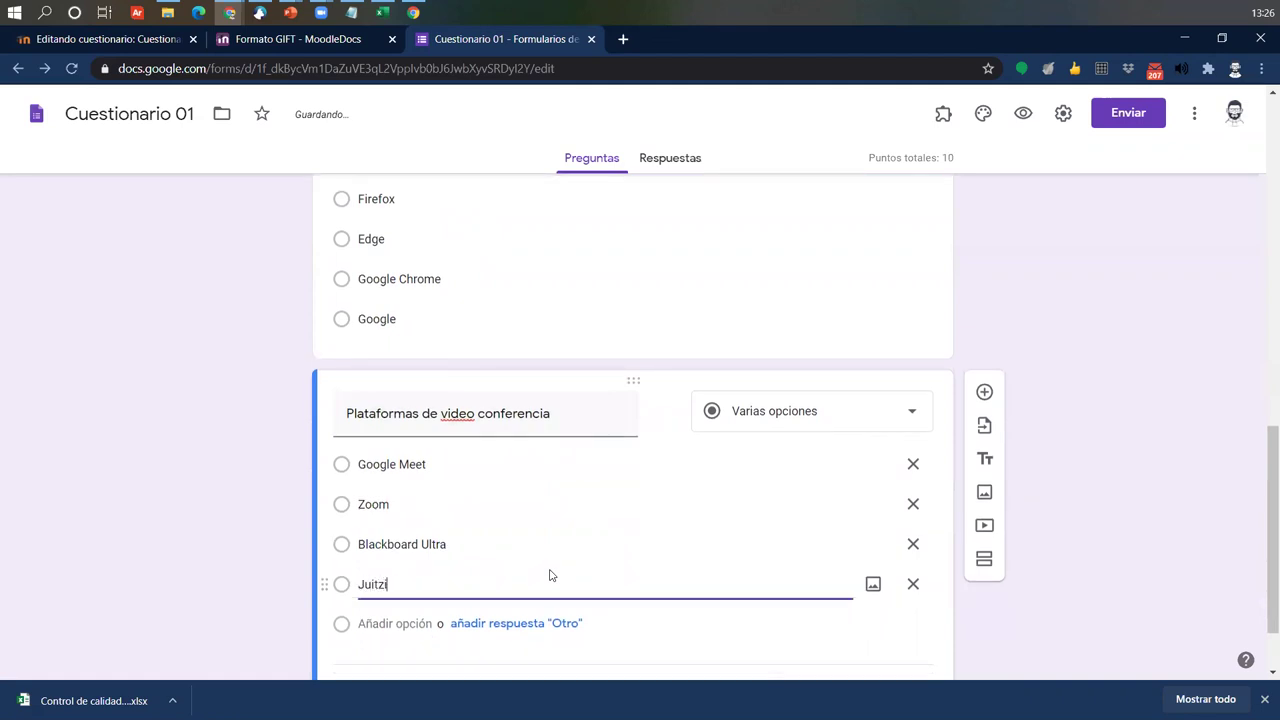
left_click(623, 39)
type("jut")
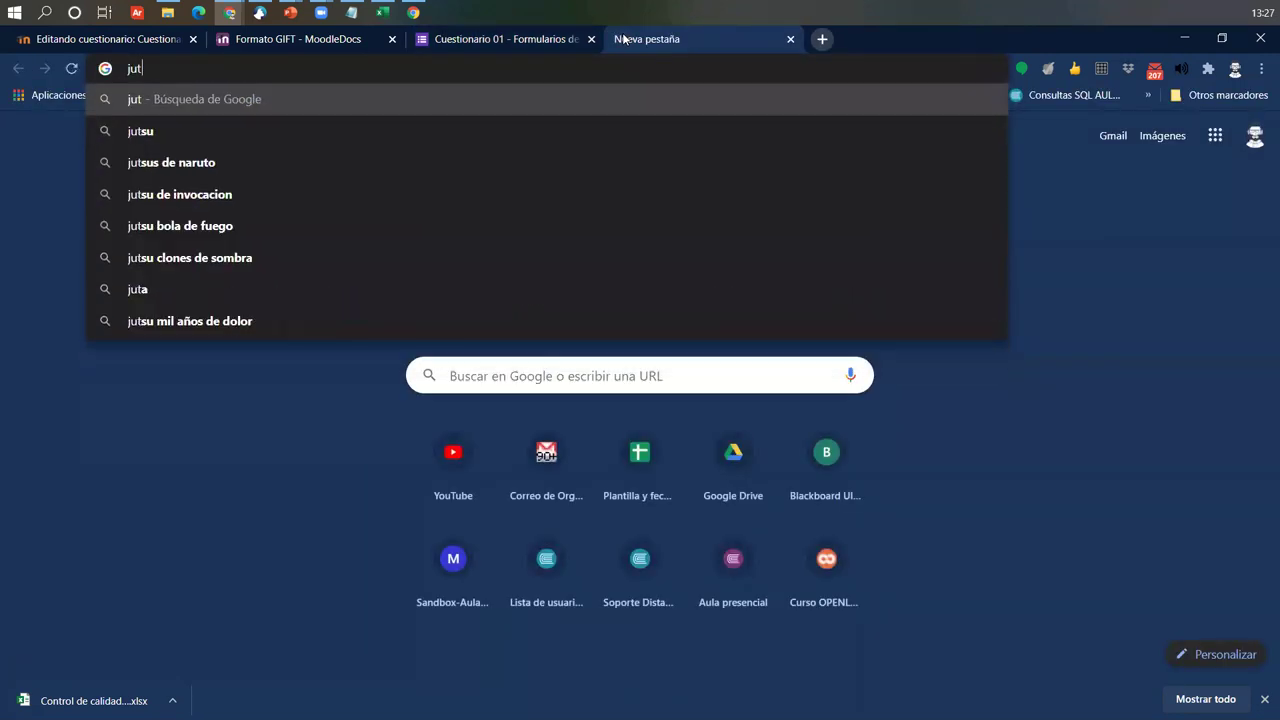
key("BackSpace")
type("i")
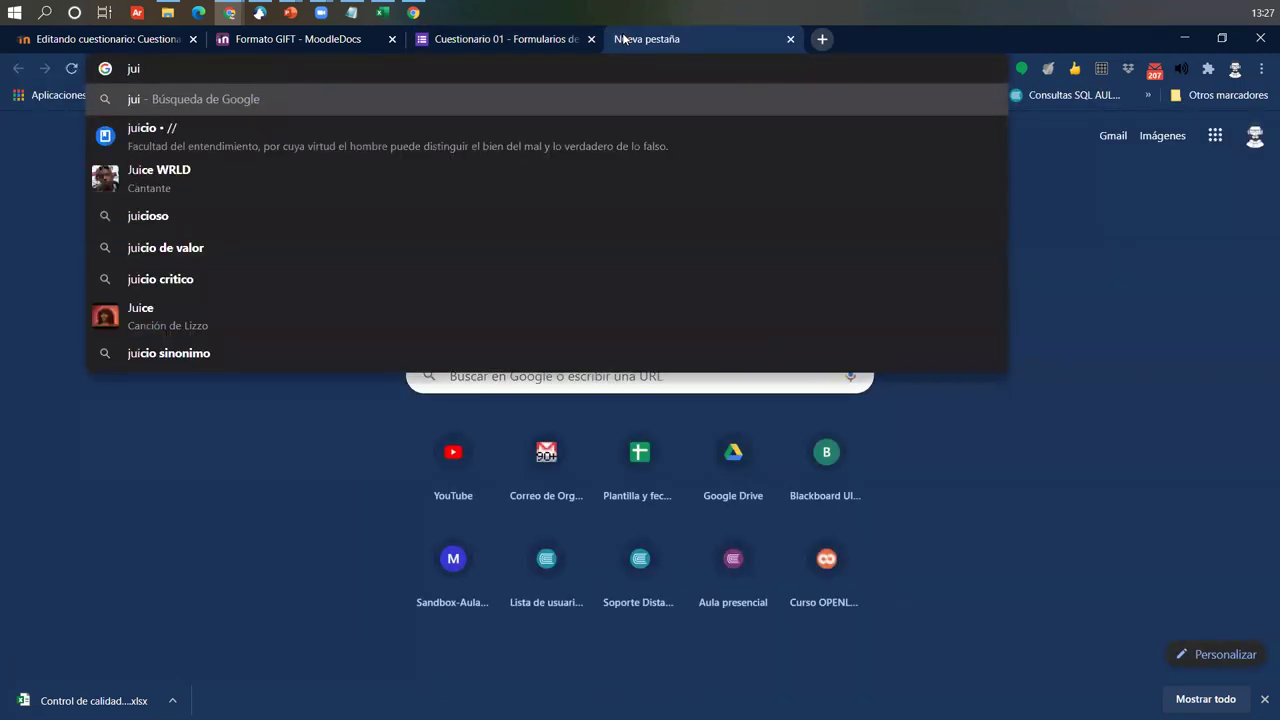
key("BackSpace")
key("BackSpace")
type("e")
key("BackSpace")
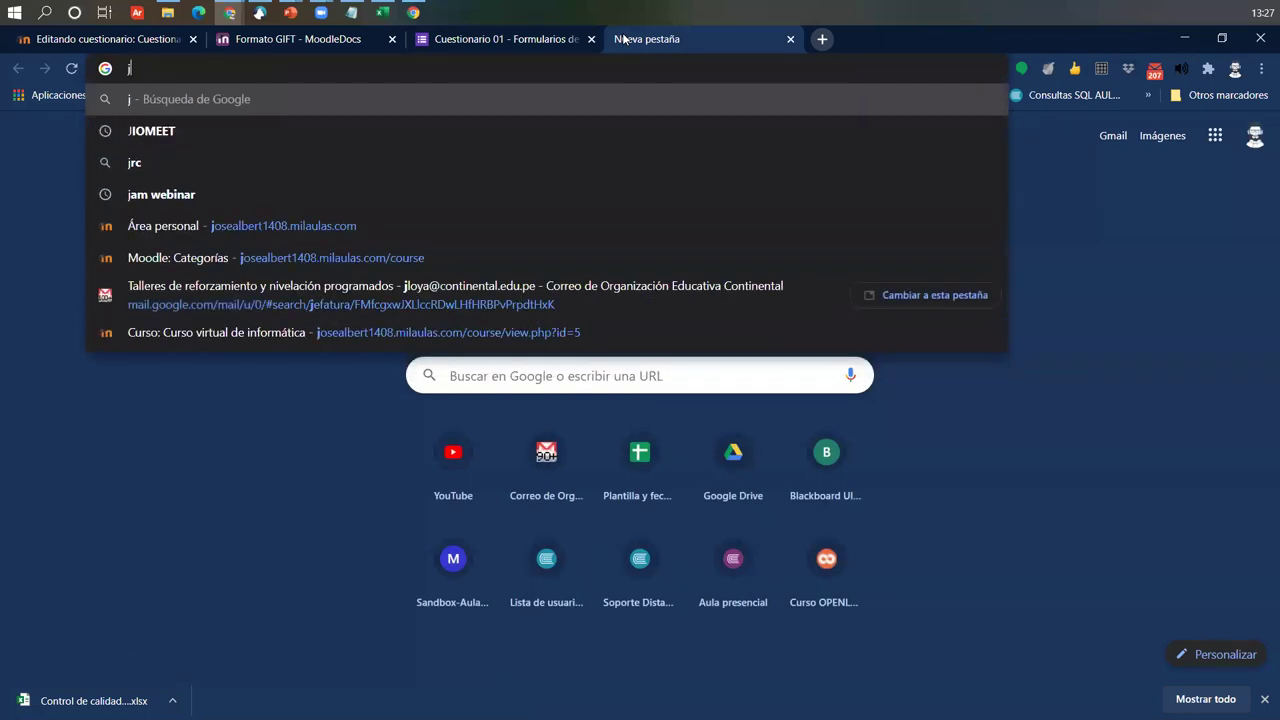
type("ustzi")
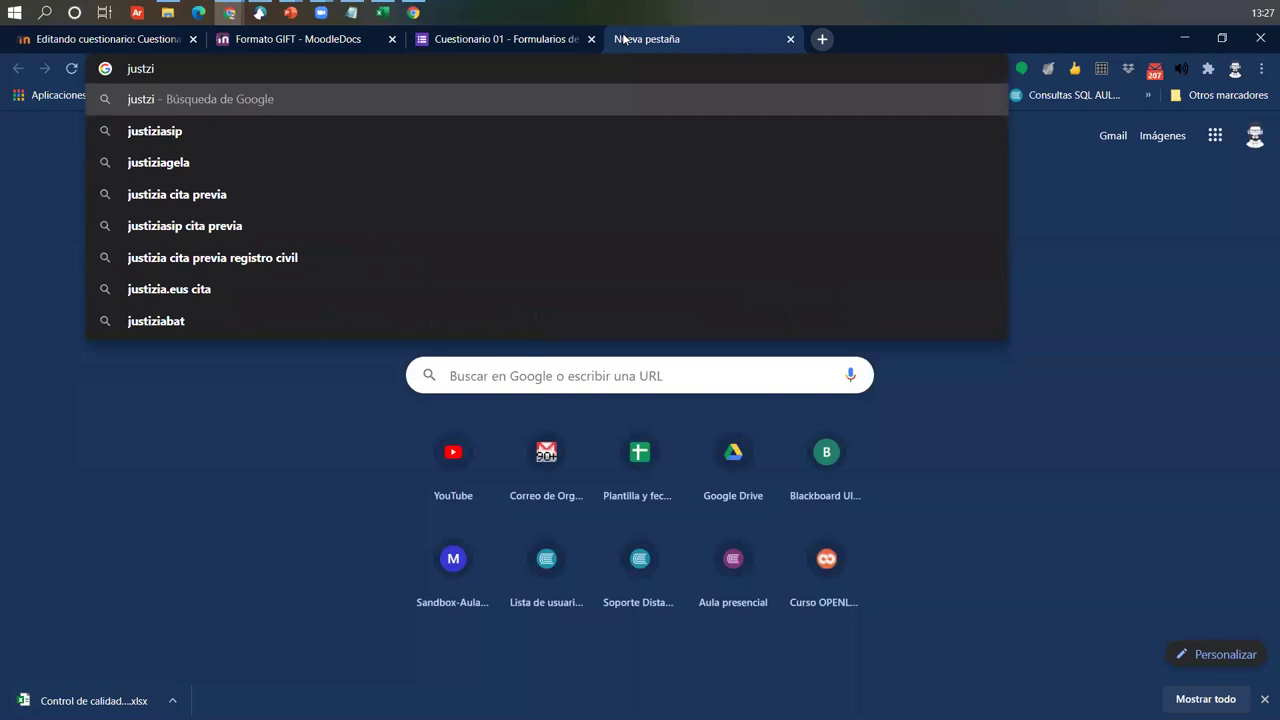
key("Return")
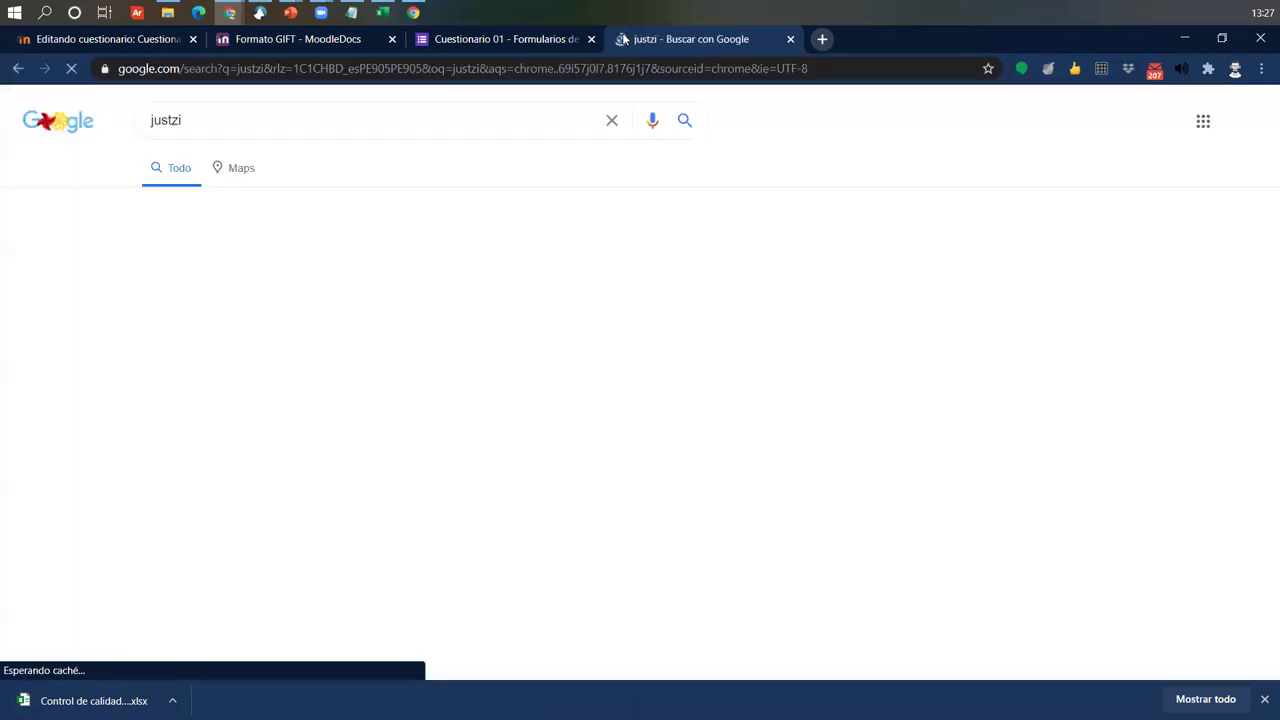
Step: Remove the Juitzi option and replace Blackboard Ultra with BigBluebutton
key("ctrl+w")
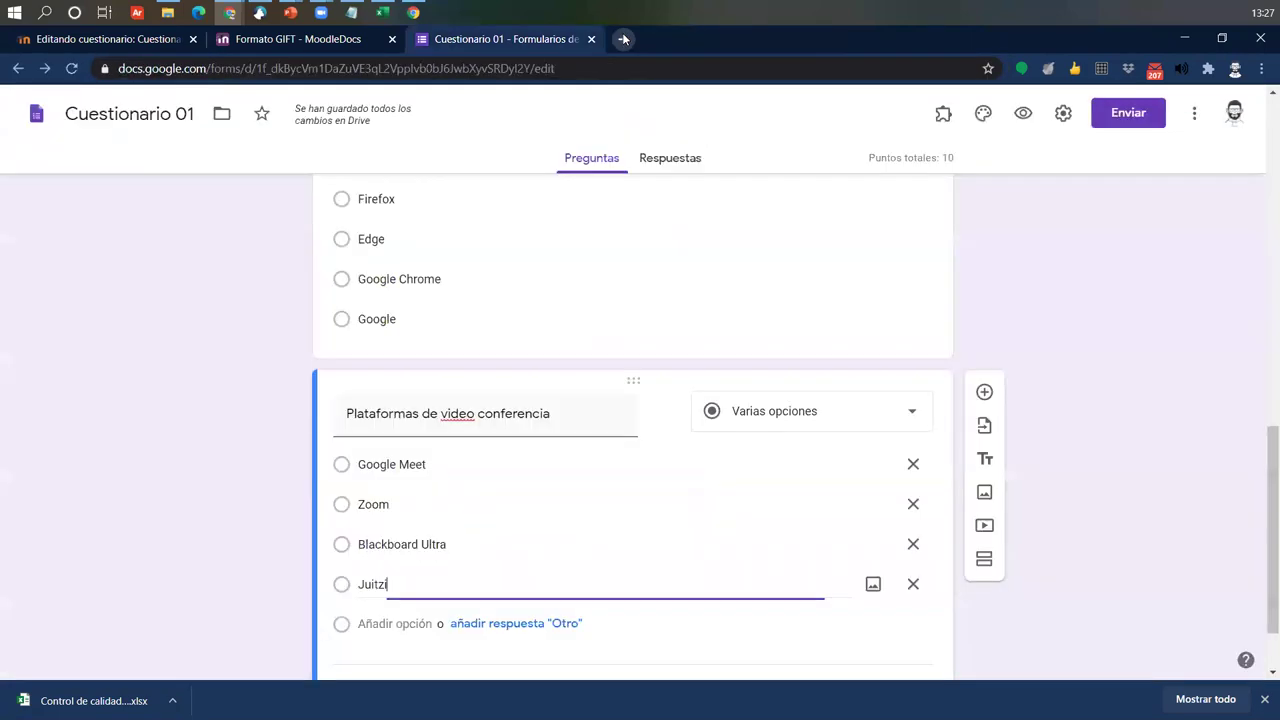
key("BackSpace")
key("BackSpace")
key("BackSpace")
key("BackSpace")
key("BackSpace")
key("BackSpace")
key("BackSpace")
type("Big")
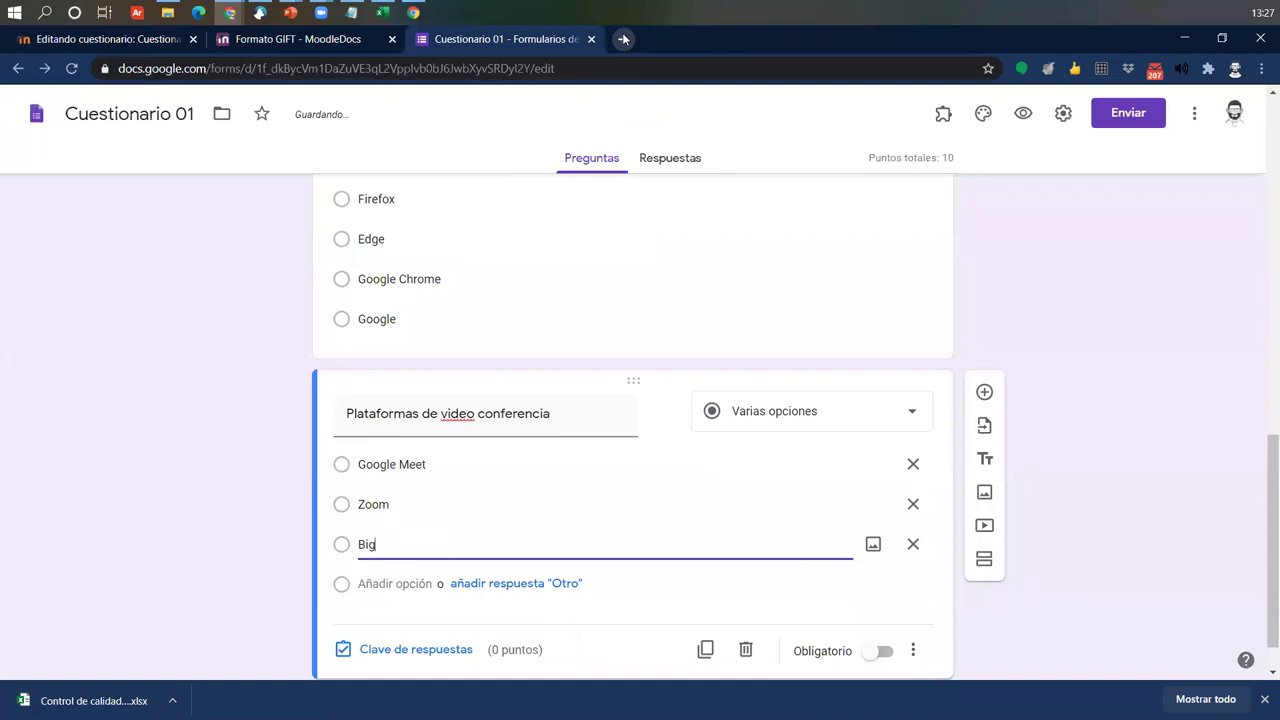
type("Bluebutton")
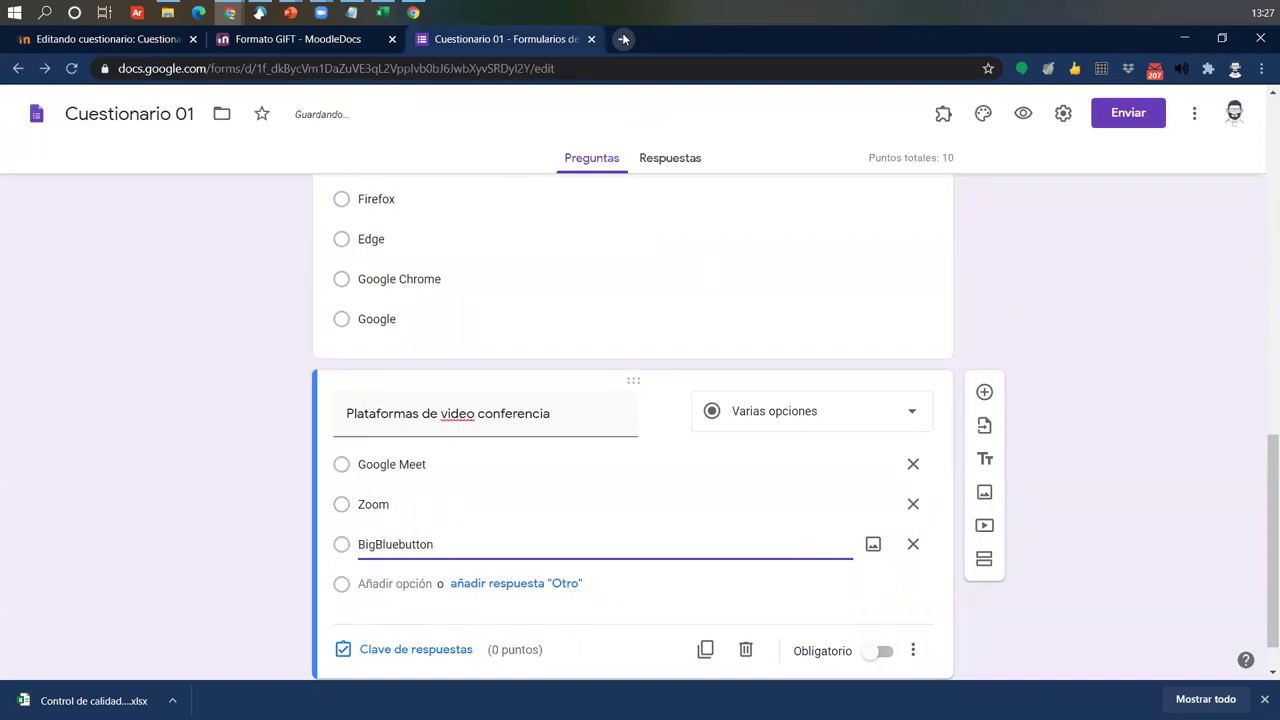
key("ctrl+a")
left_click(1160, 335)
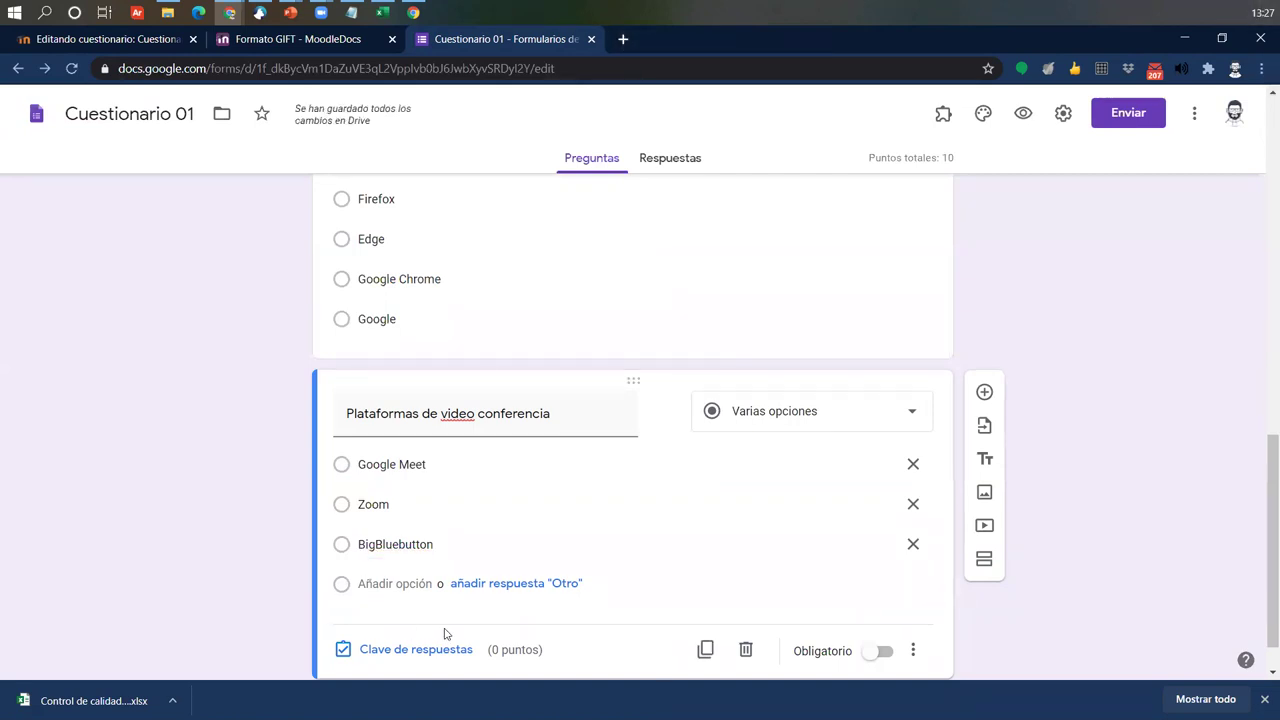
Step: Mark Google Meet, Zoom and BigBluebutton correct at 5 points and make it a checkbox question
left_click(423, 650)
left_click(395, 503)
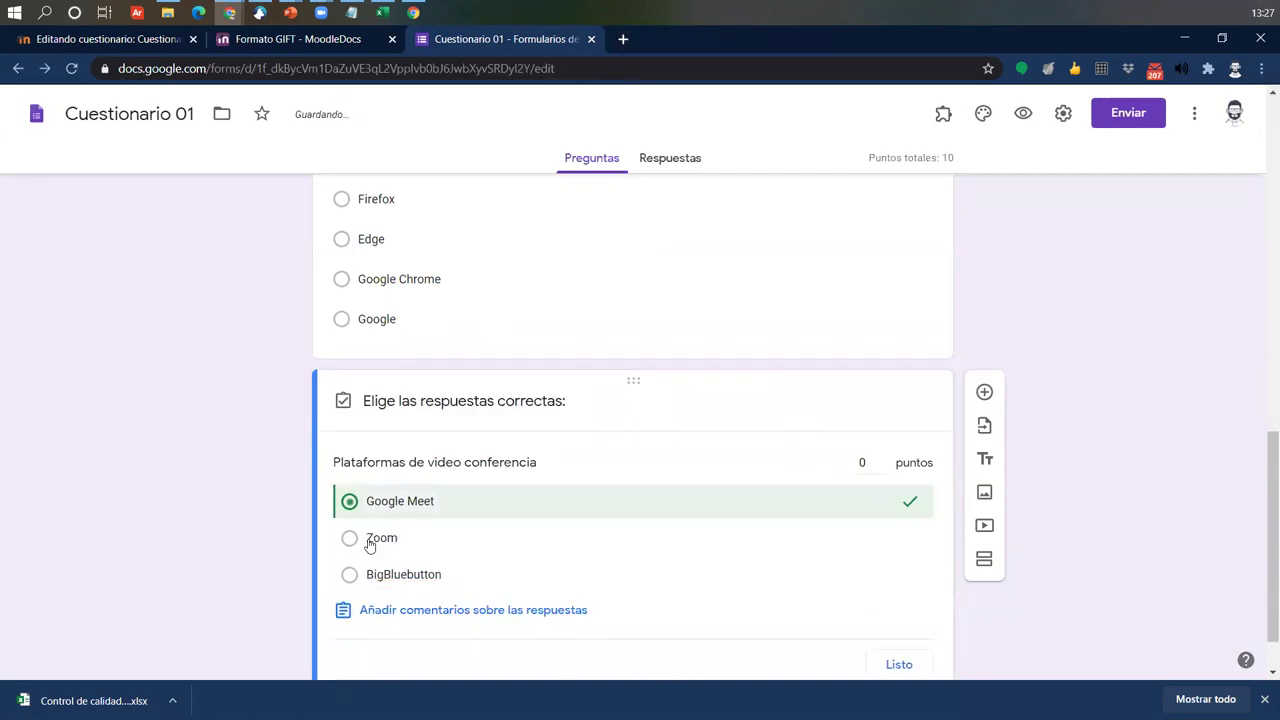
left_click(373, 538)
left_click(375, 576)
left_click(861, 462)
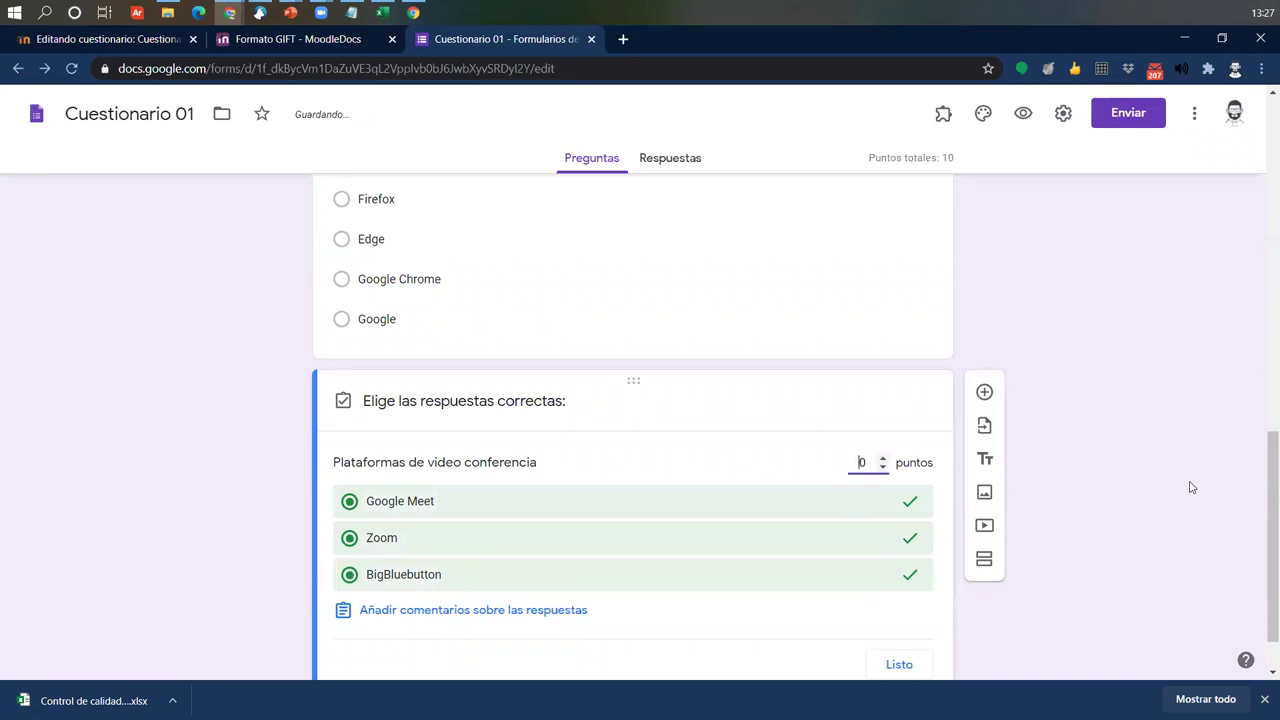
key("Delete")
type("5")
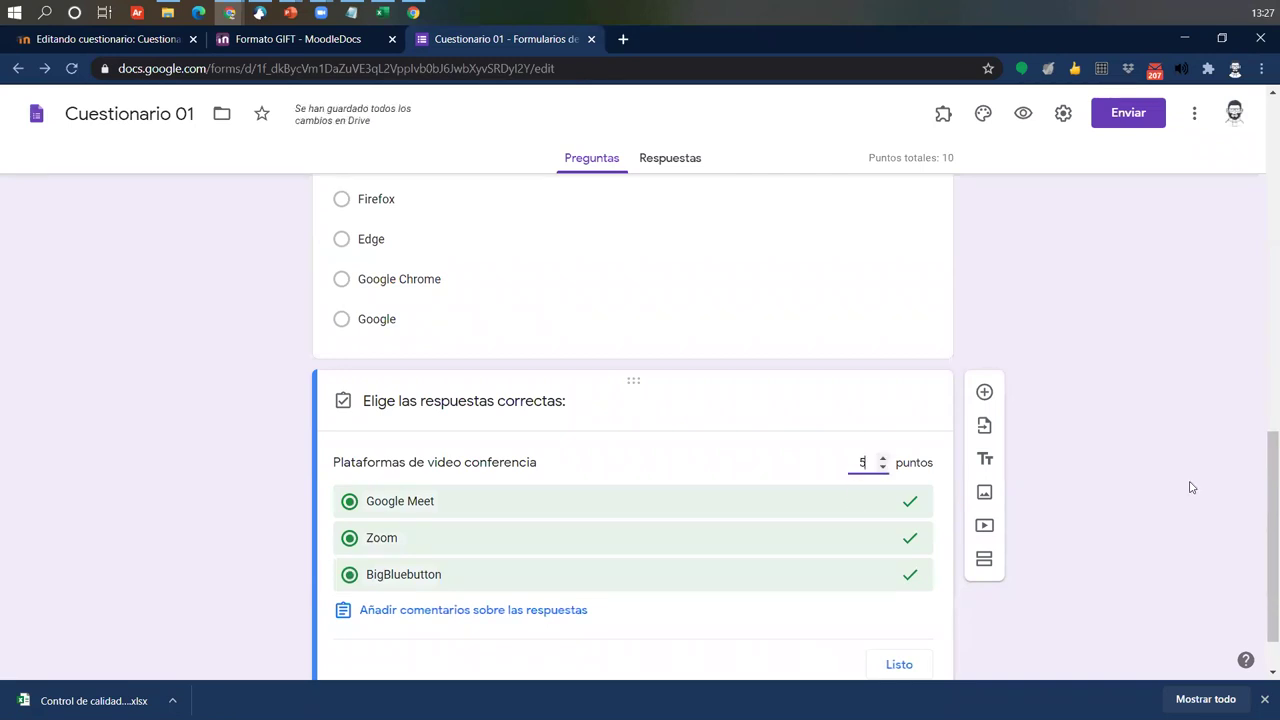
scroll(1191, 487, "down", 1)
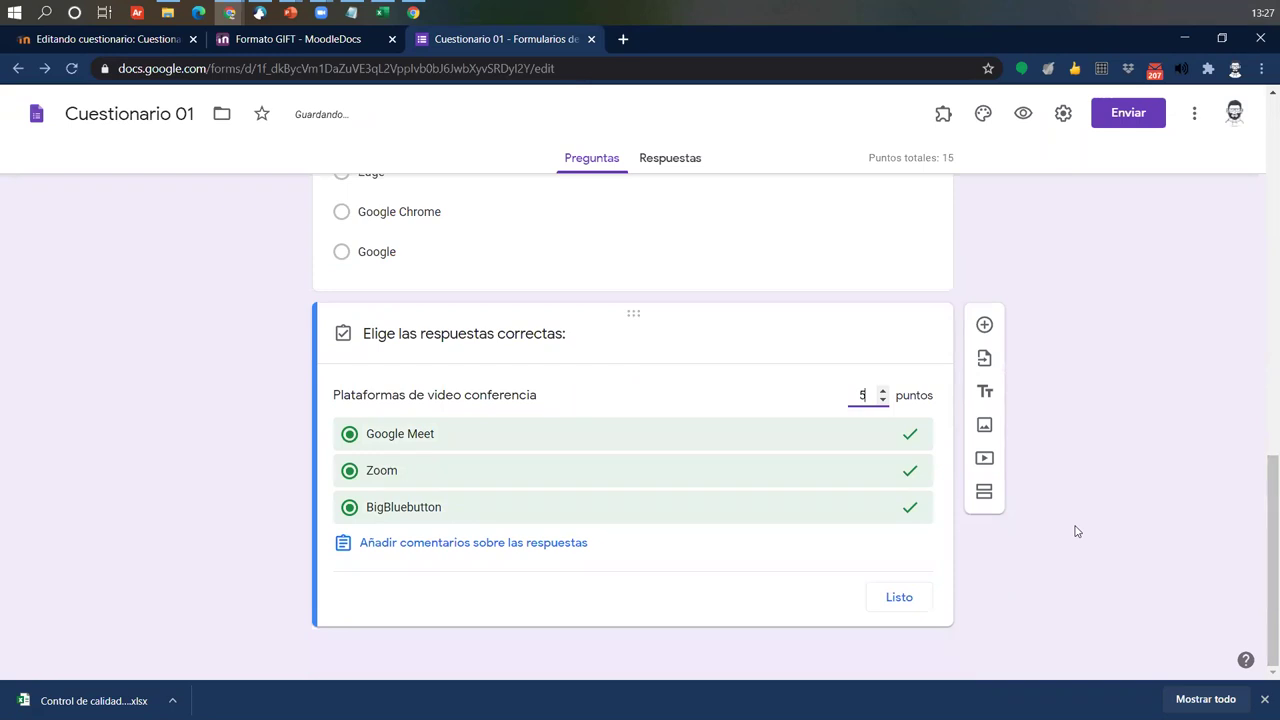
left_click(897, 597)
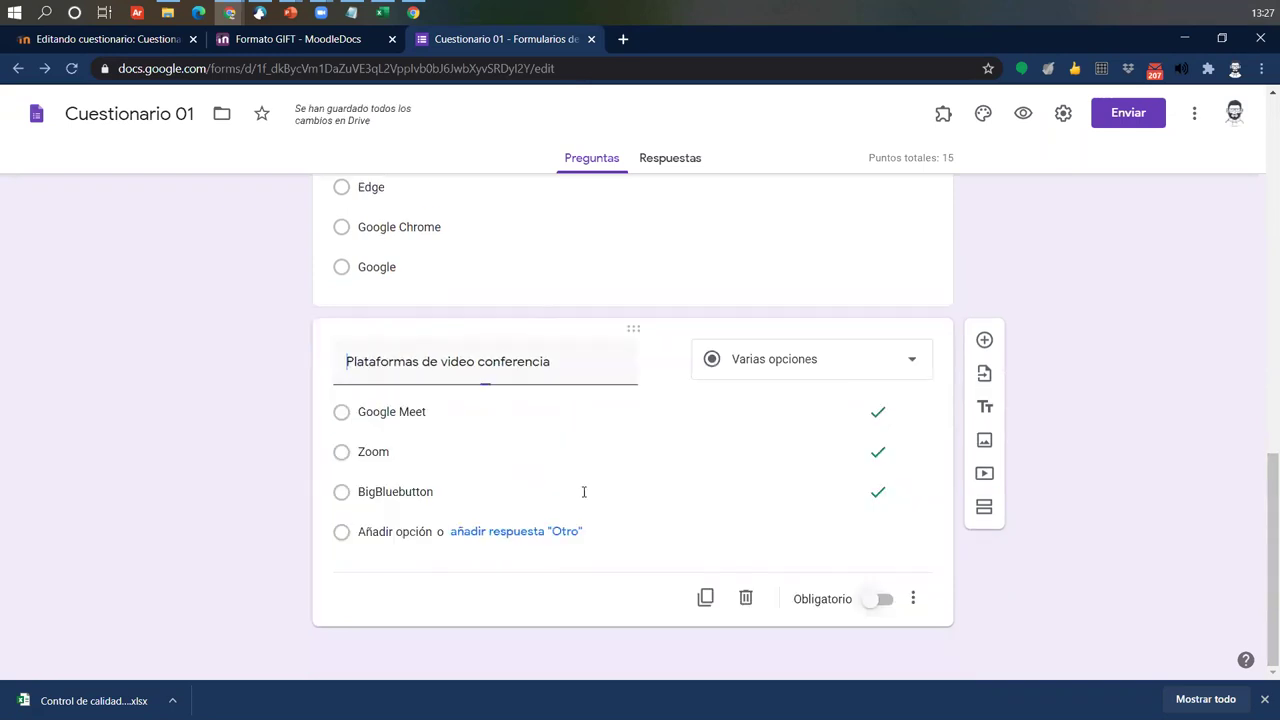
left_click(789, 368)
left_click(795, 316)
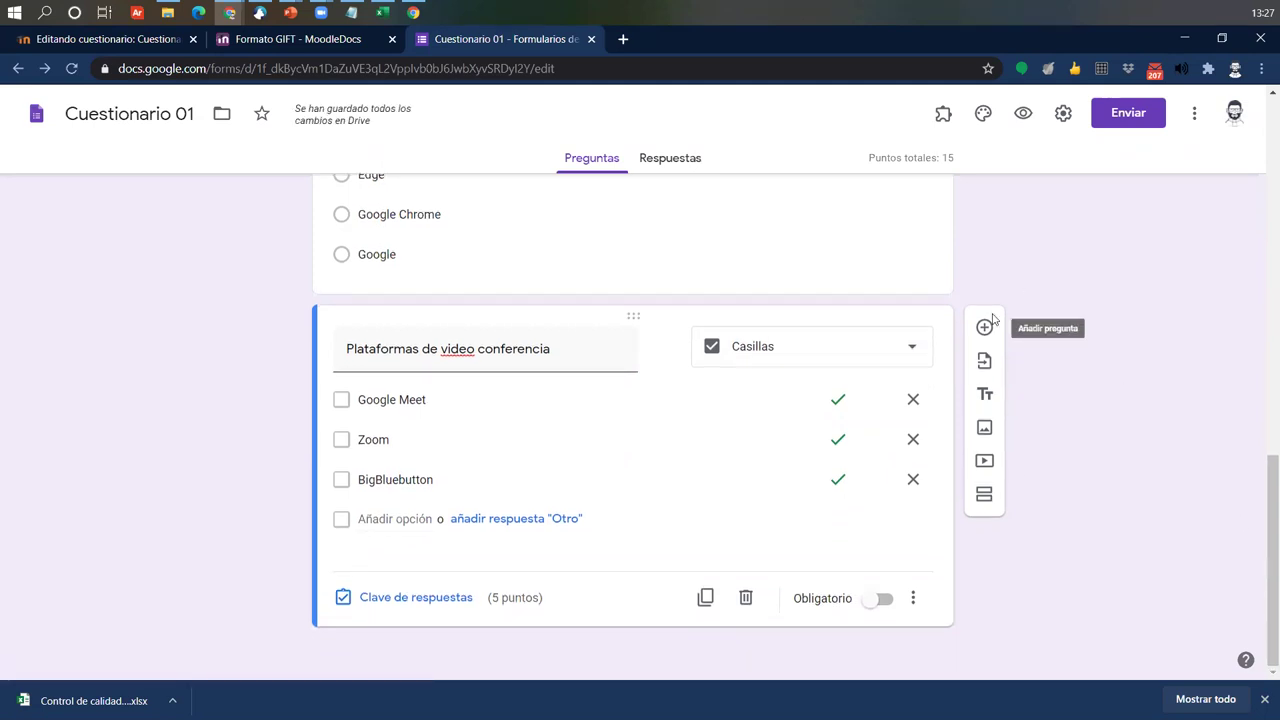
Step: Preview 'Evaluación sustitutoria' as a respondent in a new tab, then return to the Cuestionario 01 editor
scroll(583, 514, "up", 10)
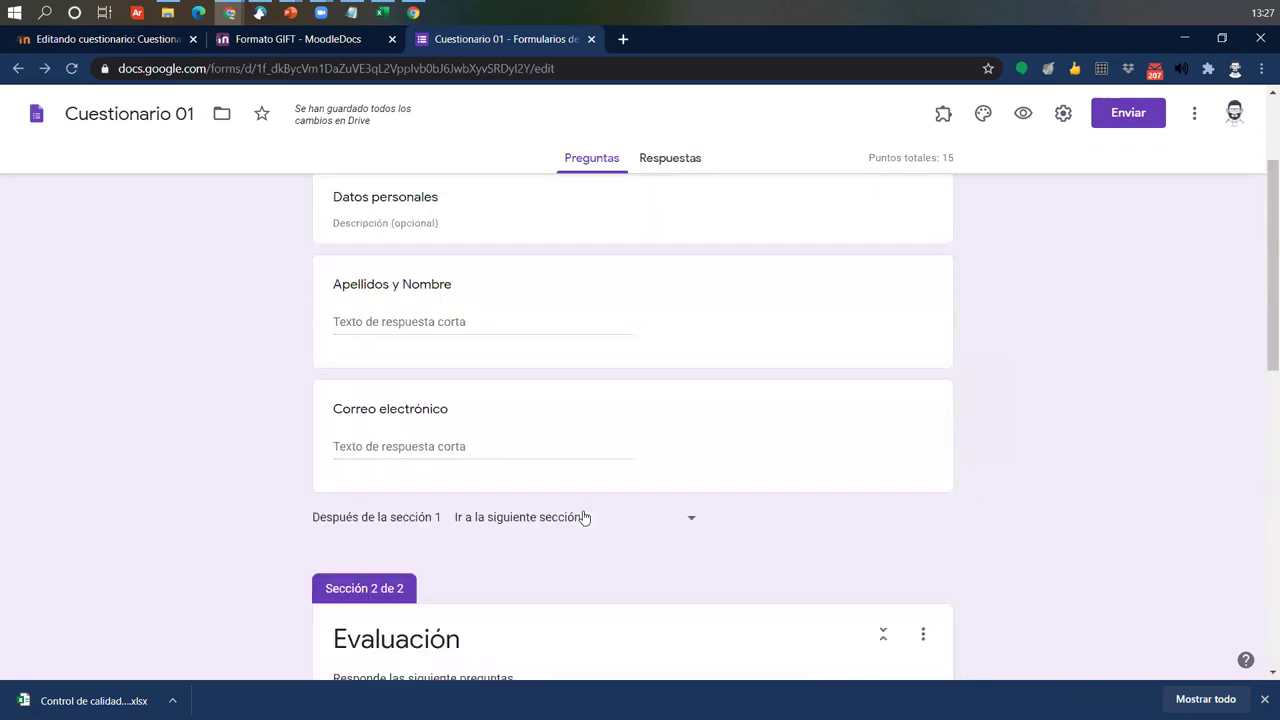
scroll(583, 515, "down", 8)
scroll(583, 513, "up", 3)
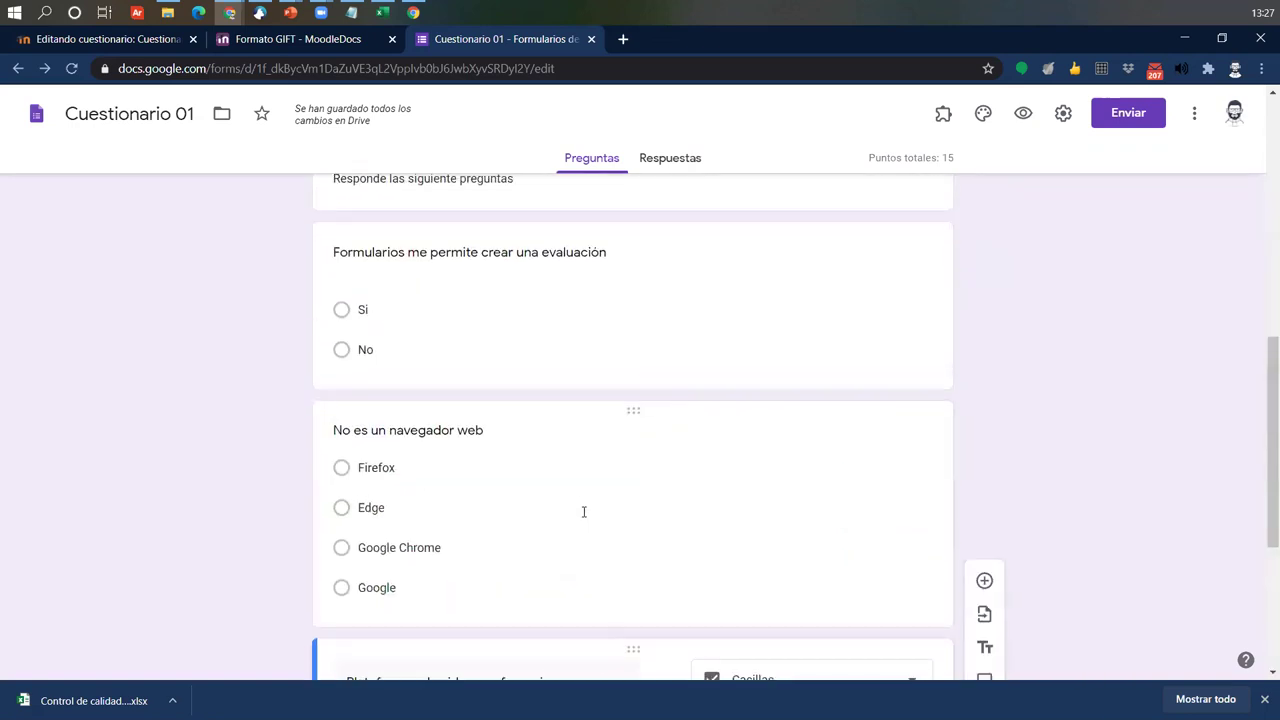
scroll(583, 512, "up", 10)
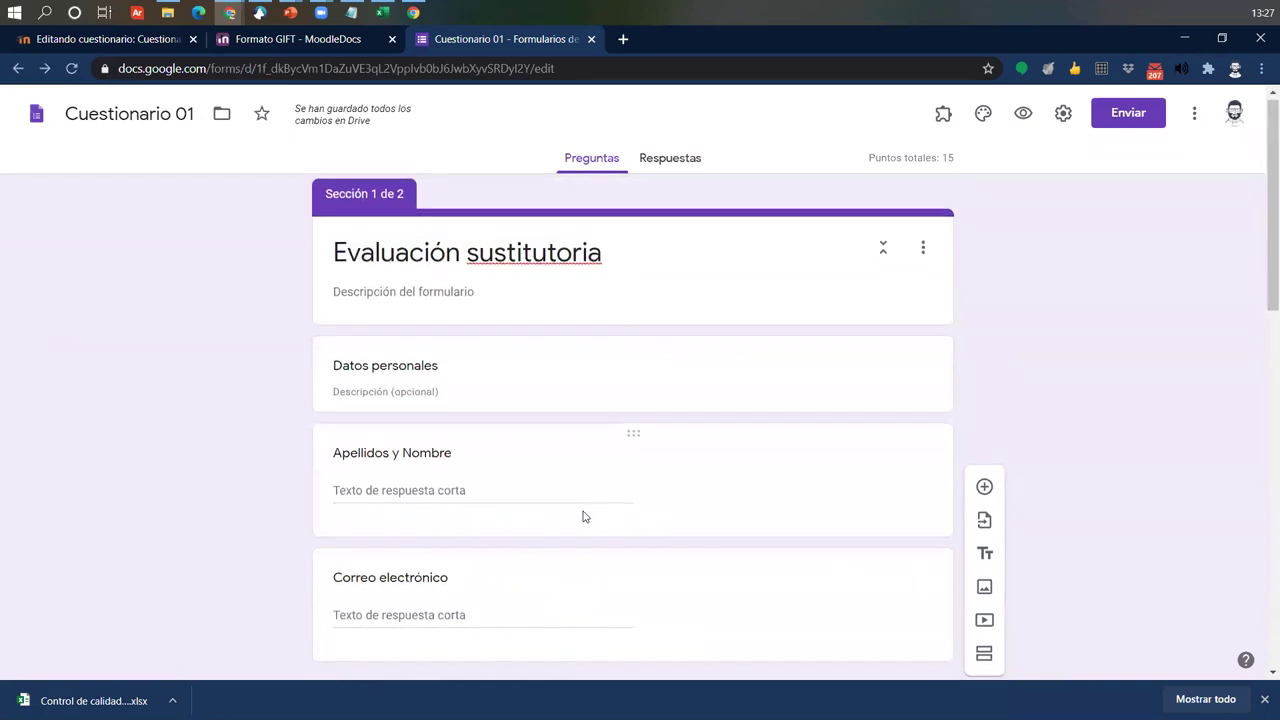
scroll(584, 516, "down", 4)
scroll(583, 517, "up", 1)
scroll(583, 517, "down", 5)
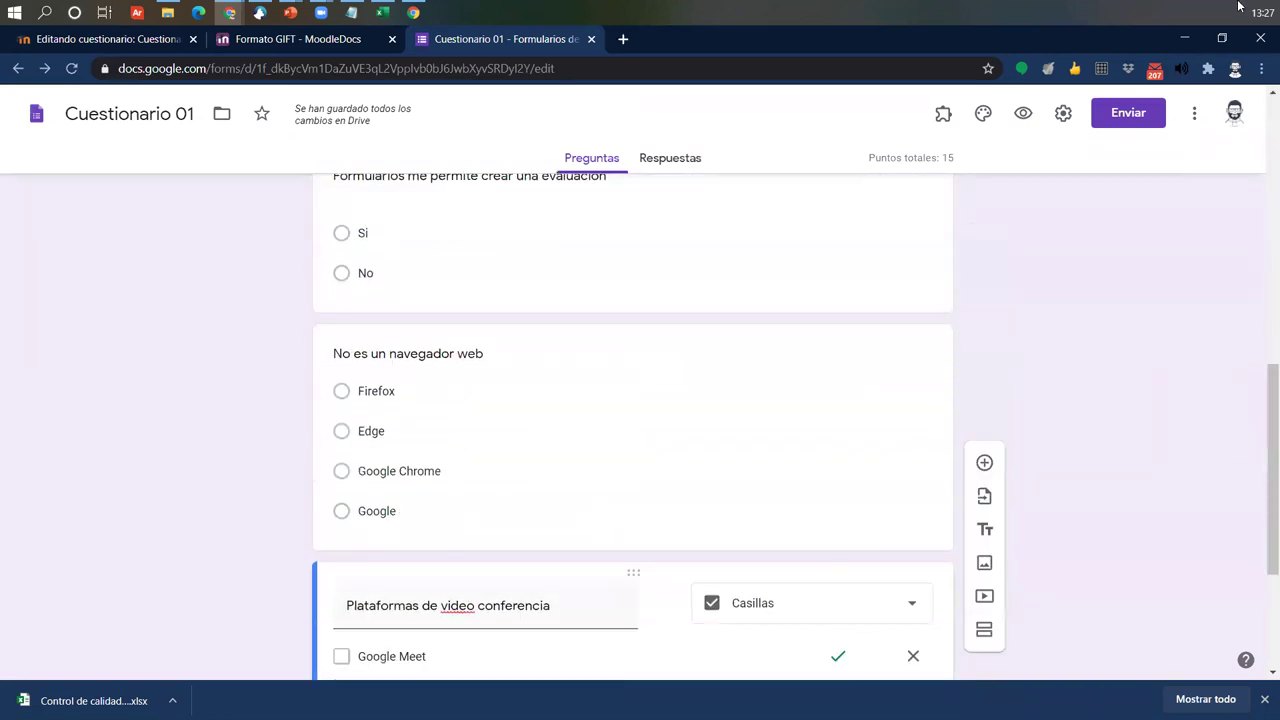
left_click(1023, 114)
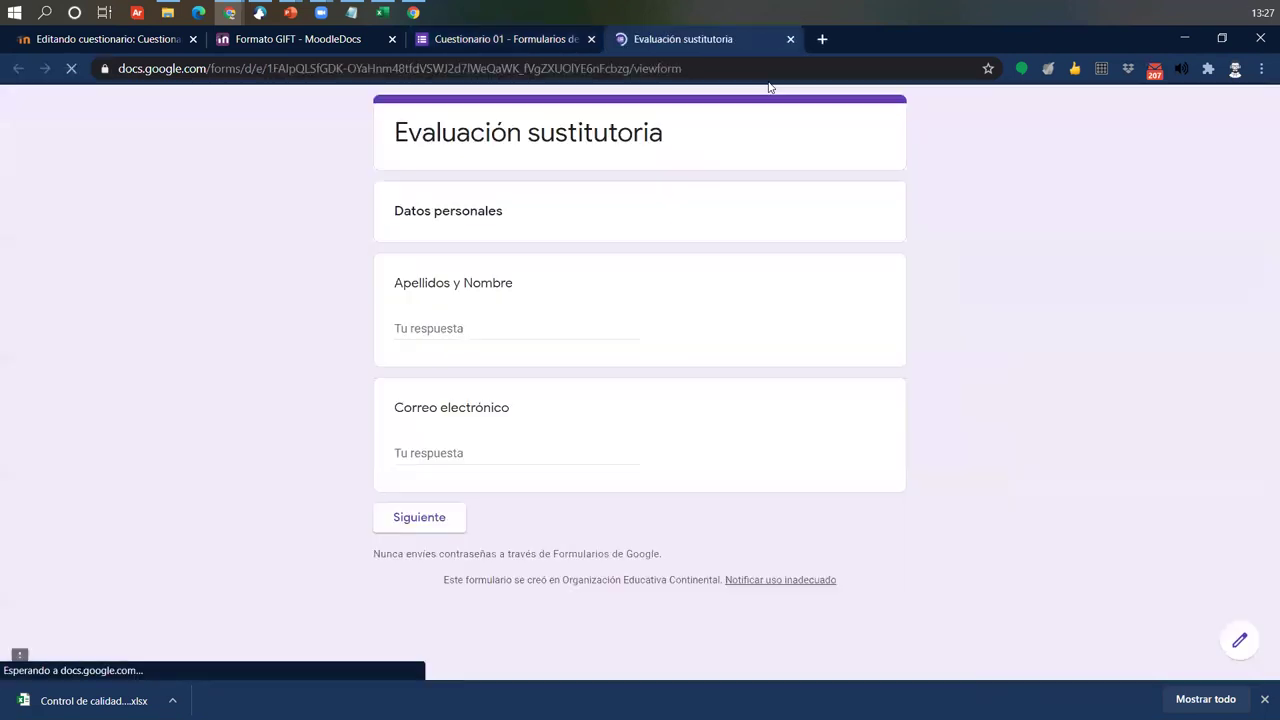
left_click(748, 69)
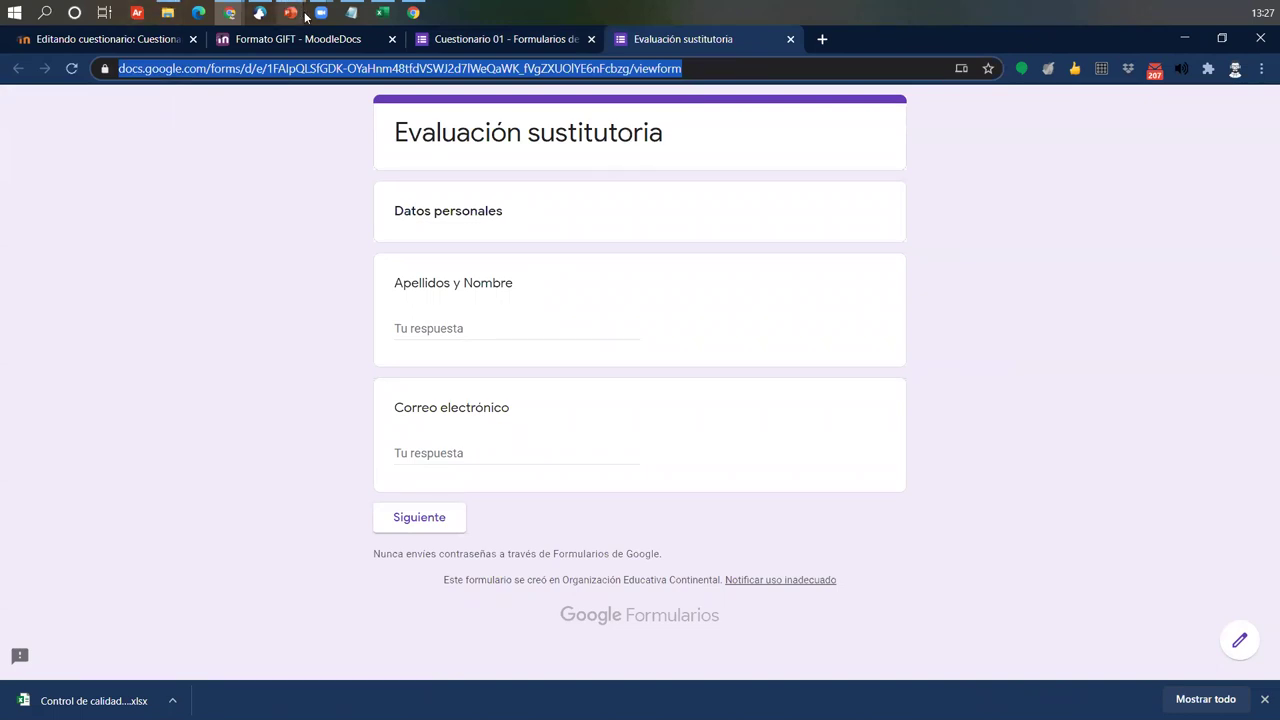
left_click(248, 17)
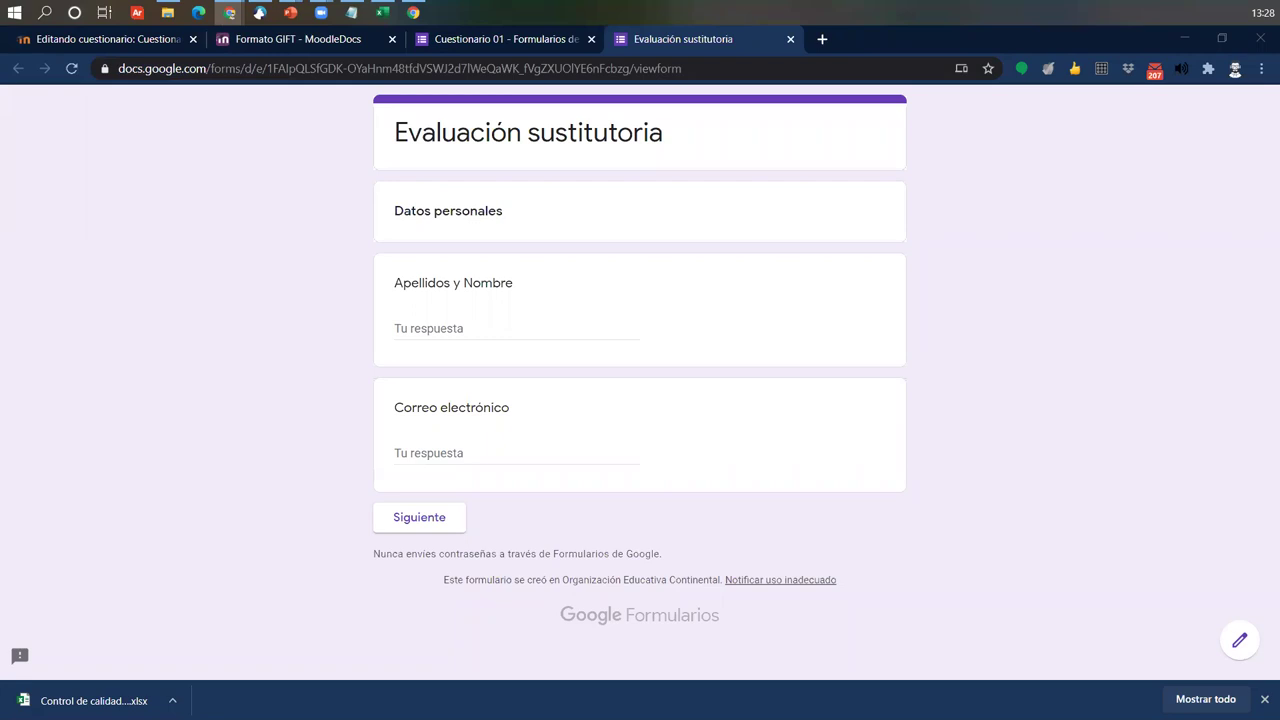
left_click(531, 45)
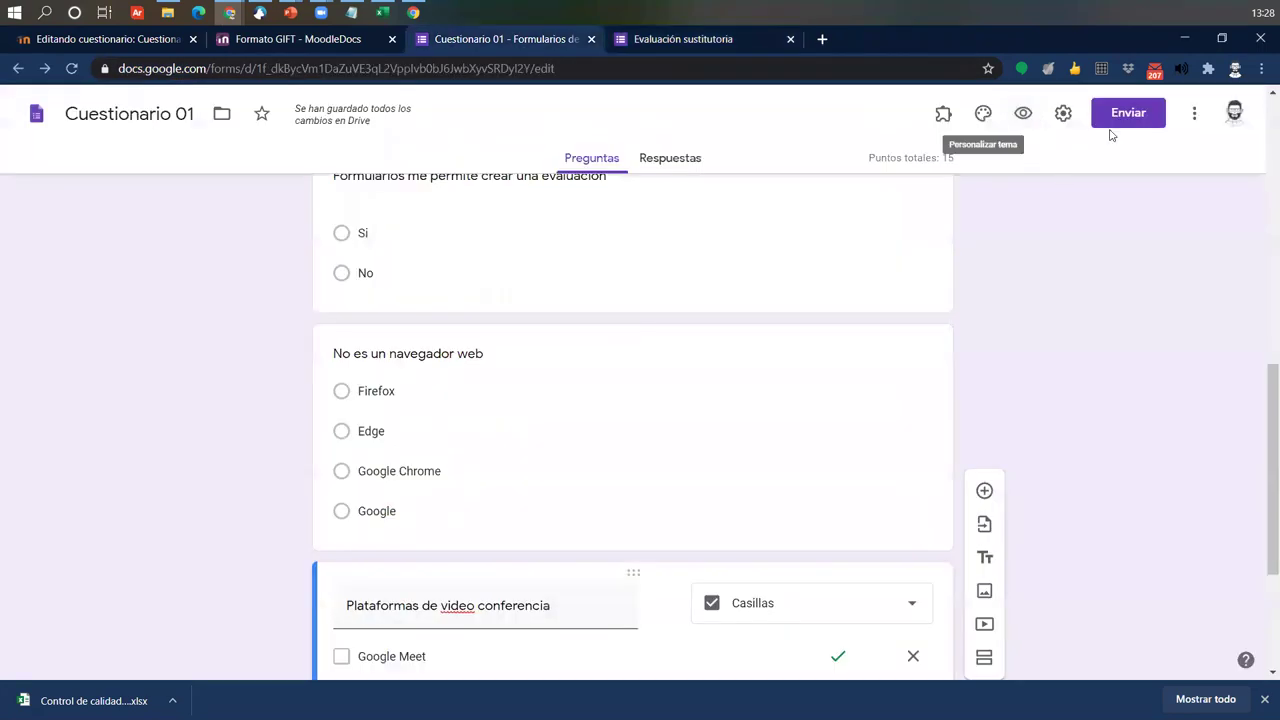
Step: Copy the form's link with Acortar URL enabled, then switch back to the preview tab
left_click(1145, 128)
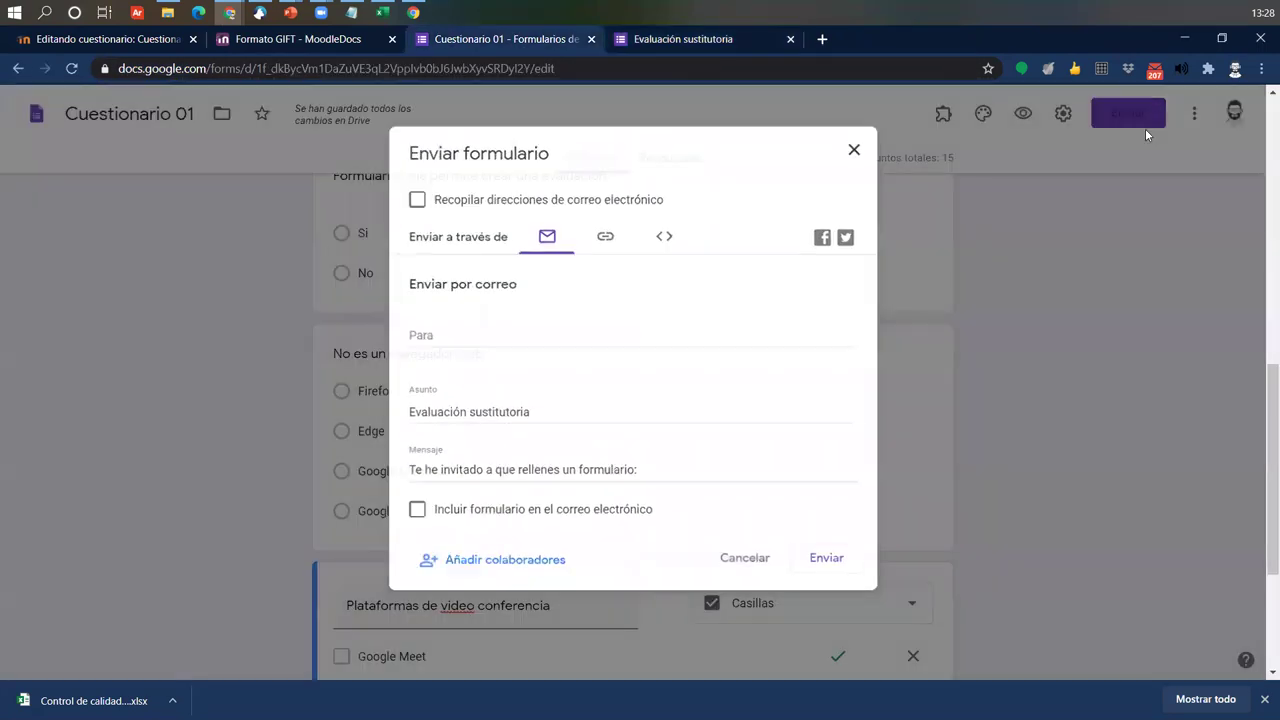
left_click(605, 236)
left_click(455, 343)
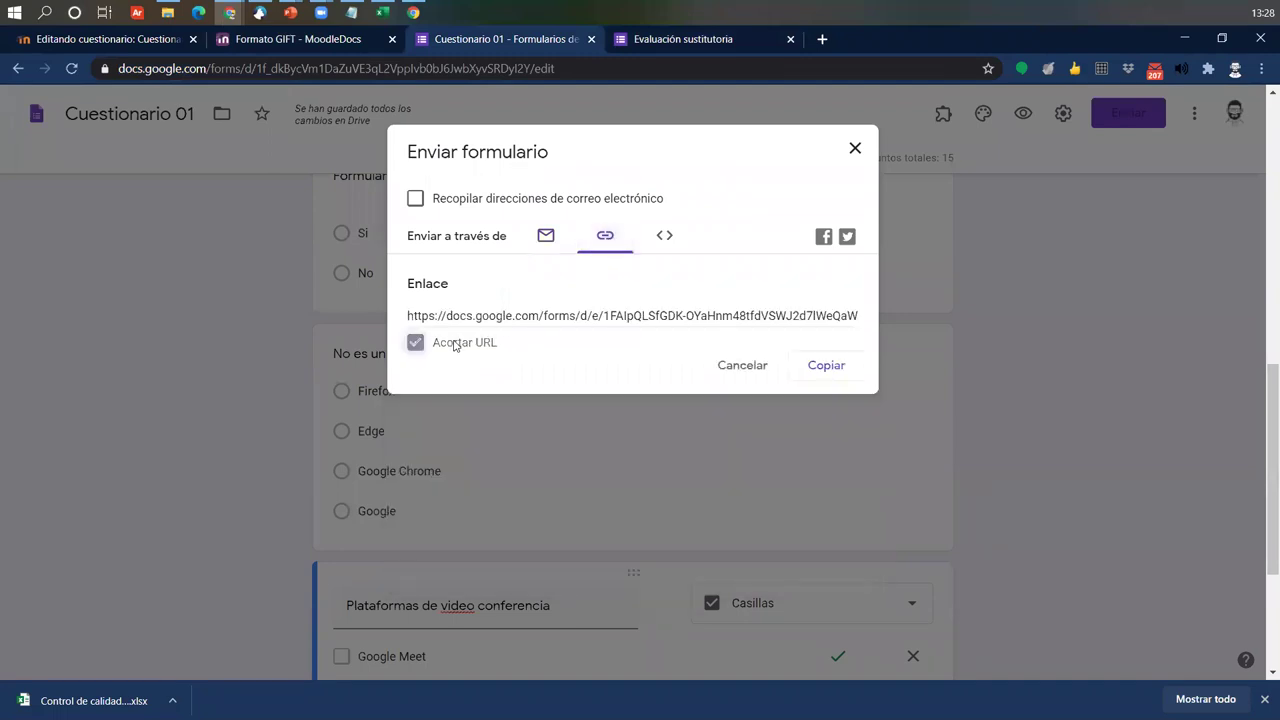
left_click(820, 366)
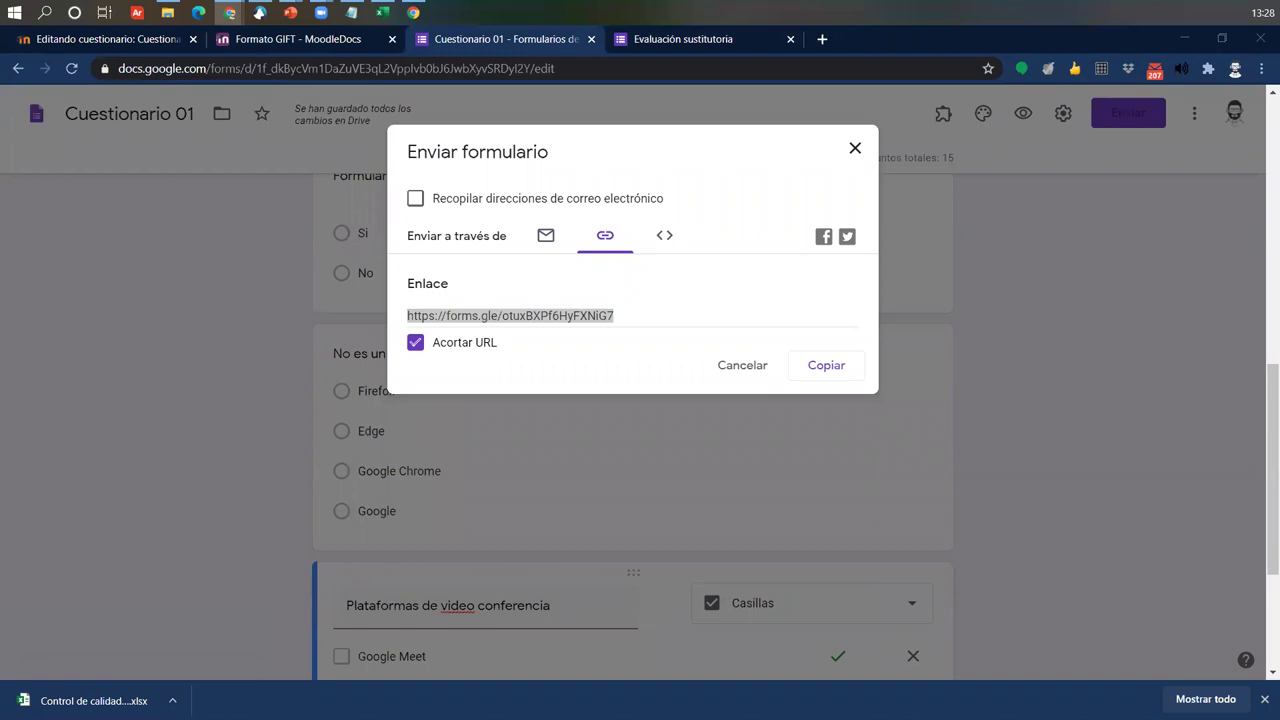
left_click(855, 148)
left_click(741, 43)
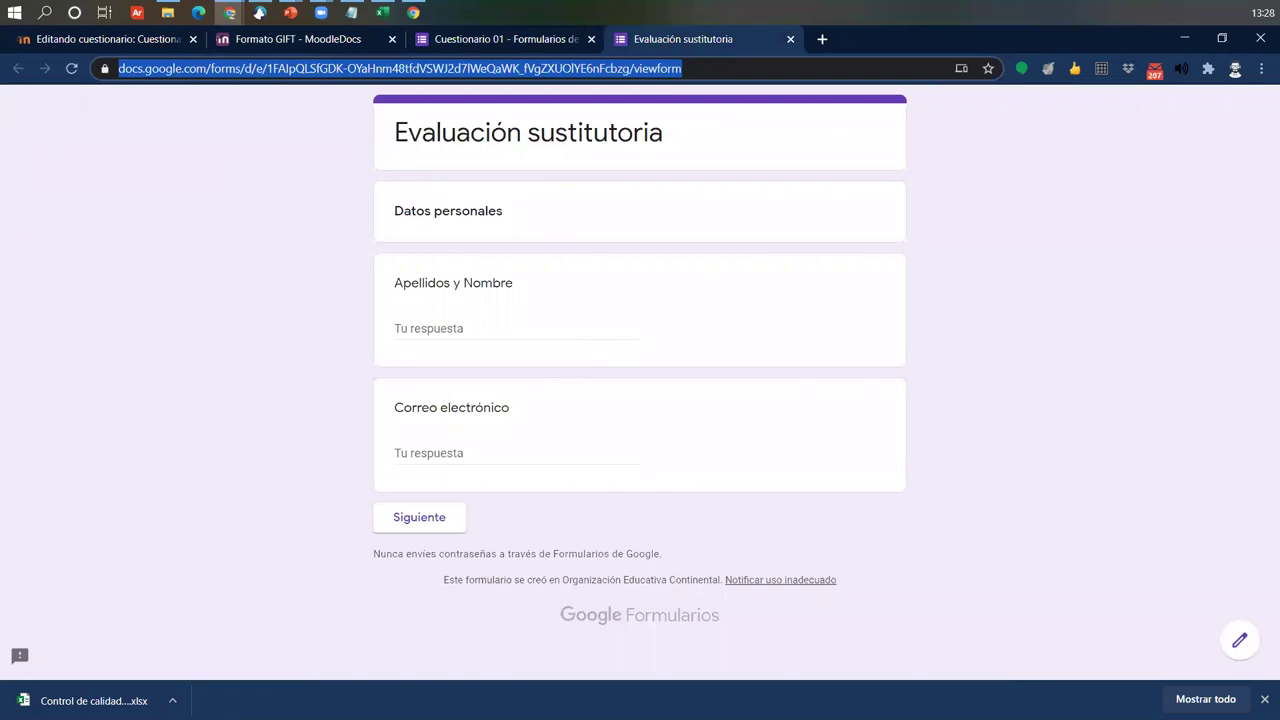
Step: Go back and forth between preview and Cuestionario 01 editor, then open the Respuestas summary
key("alt+Tab")
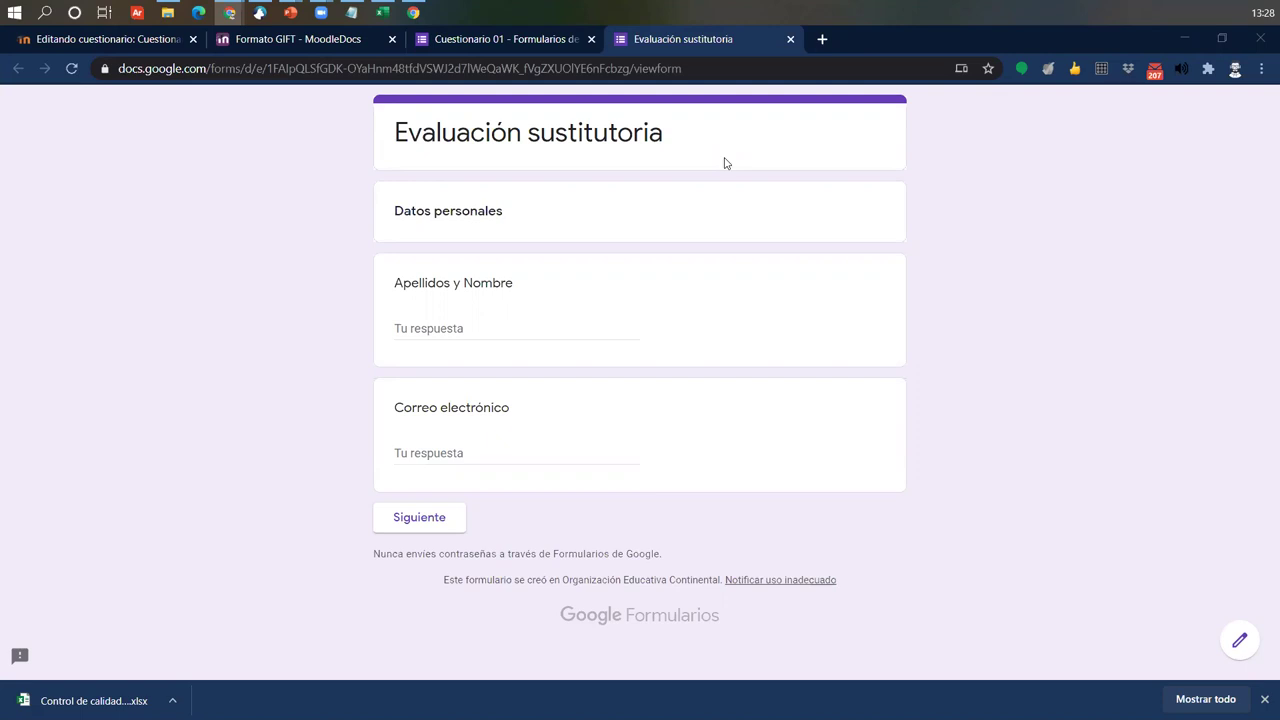
left_click(520, 38)
scroll(717, 391, "down", 3)
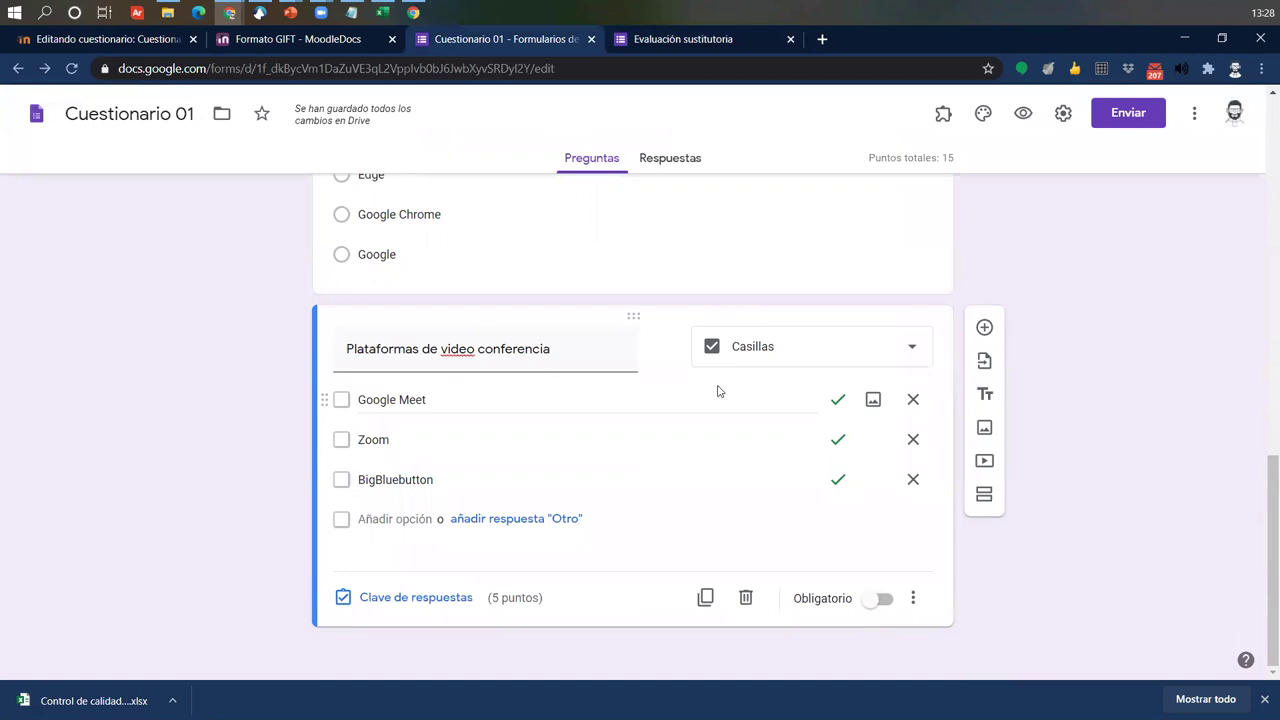
scroll(870, 400, "up", 5)
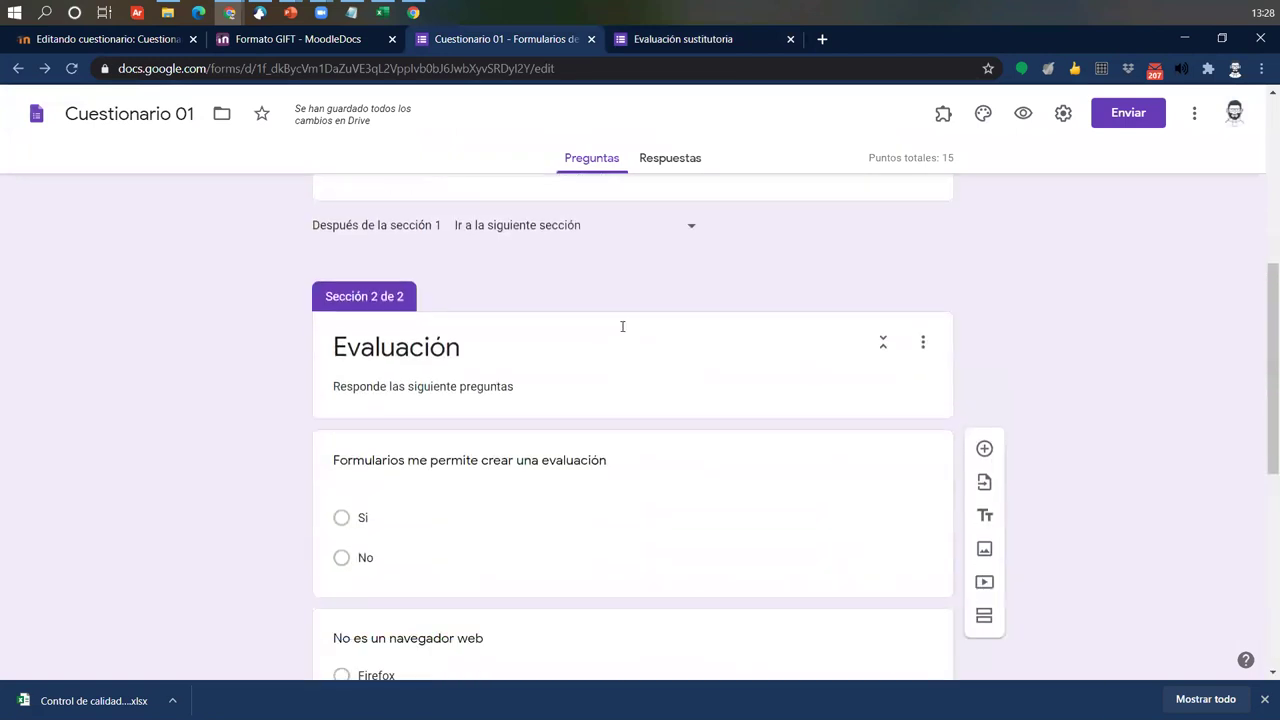
scroll(622, 326, "down", 2)
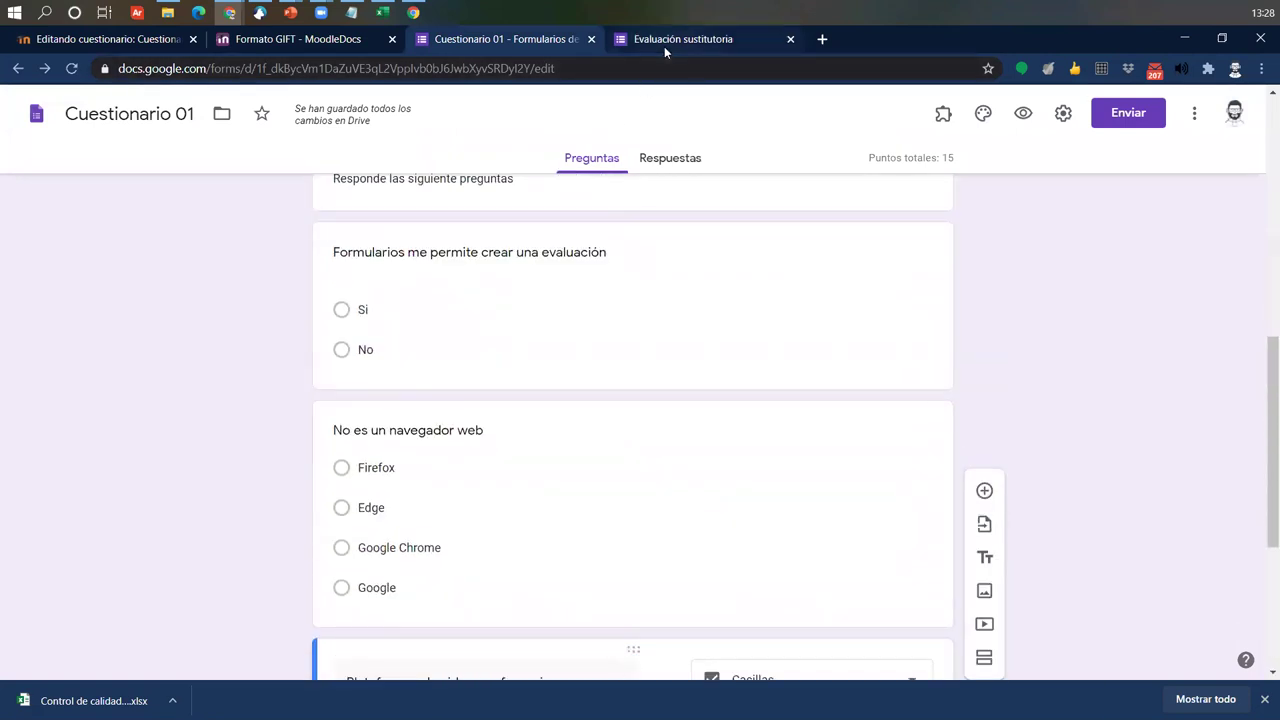
left_click(664, 46)
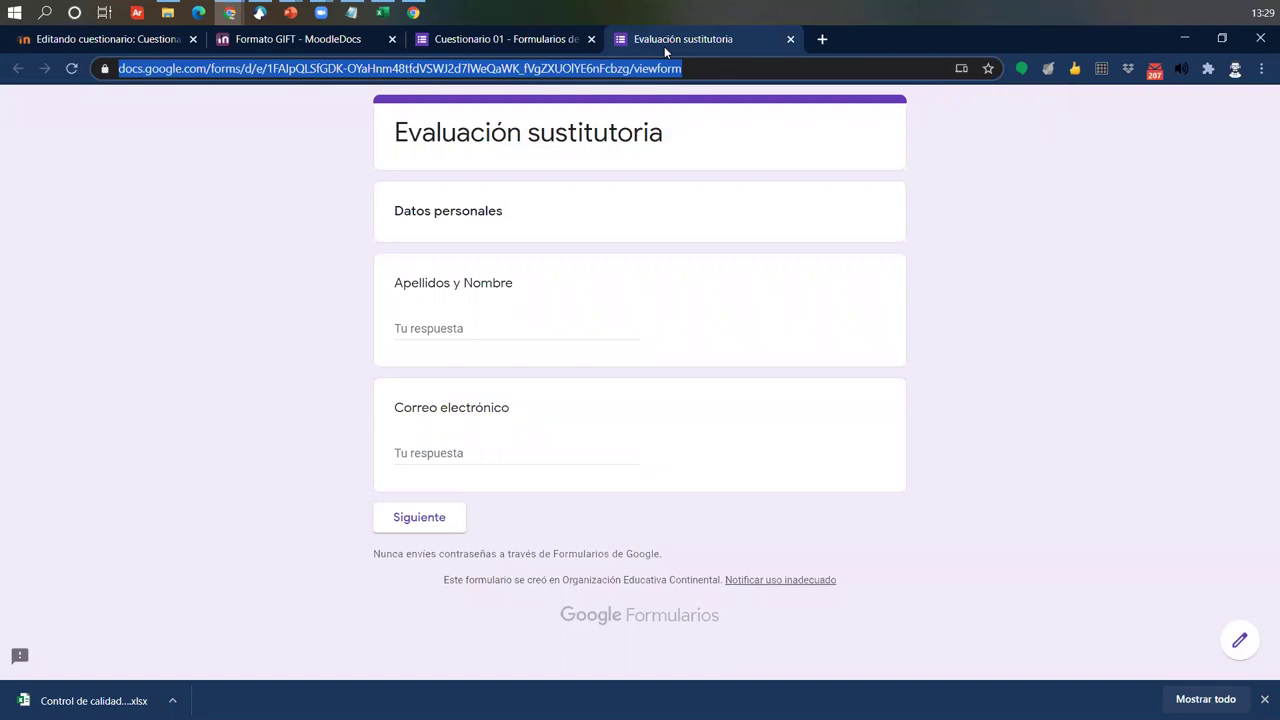
left_click(569, 39)
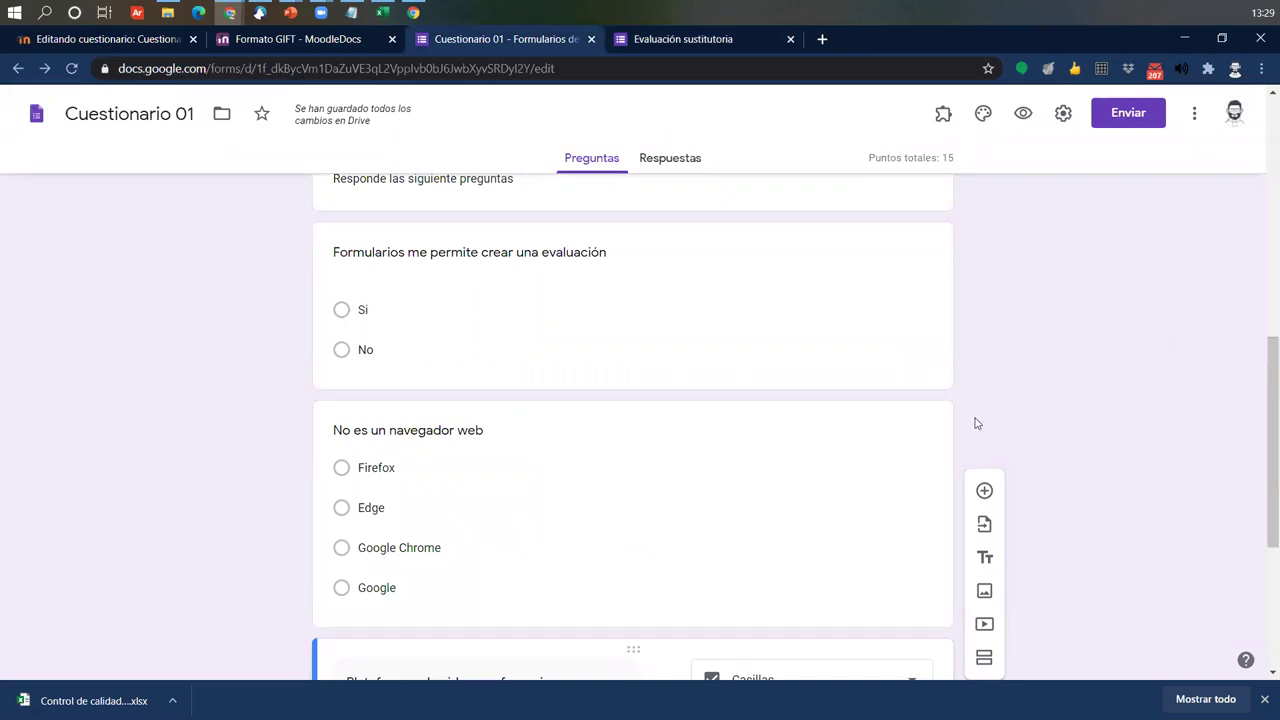
scroll(612, 304, "up", 4)
scroll(612, 306, "up", 3)
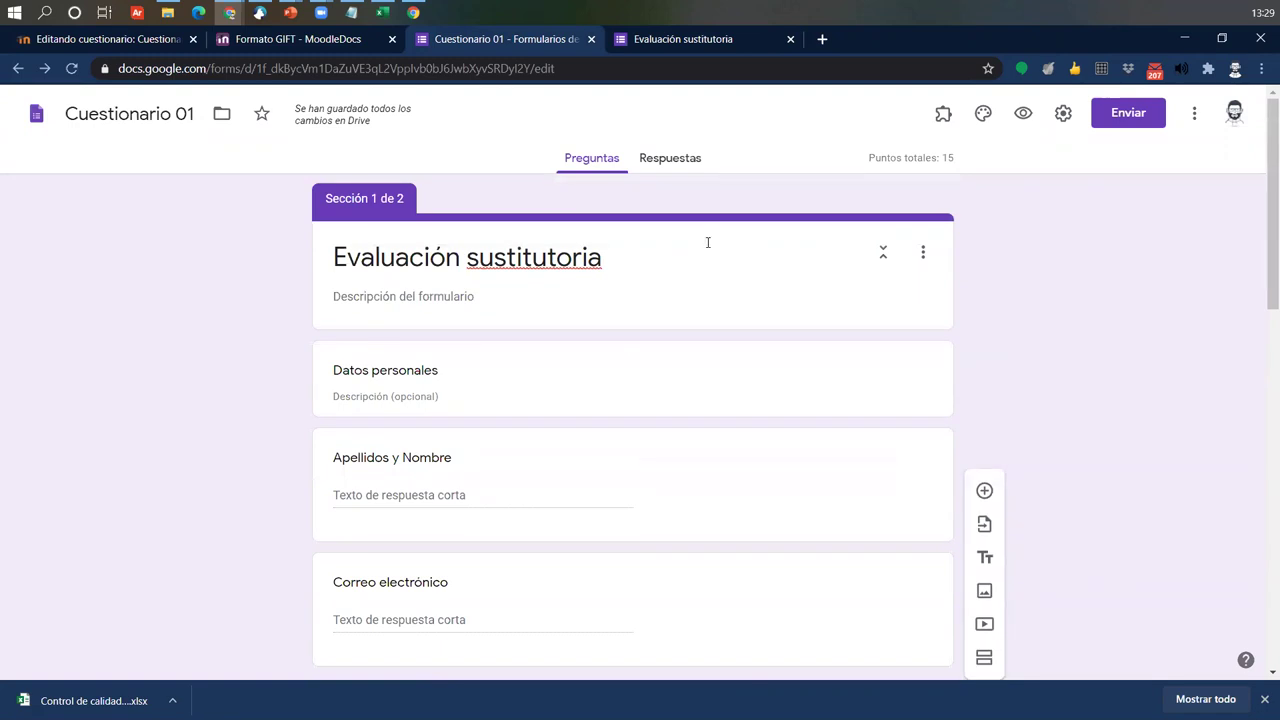
left_click(695, 158)
Step: Review the Cuestionarios settings tab without saving, then glance at the three-dot menu
left_click(1079, 113)
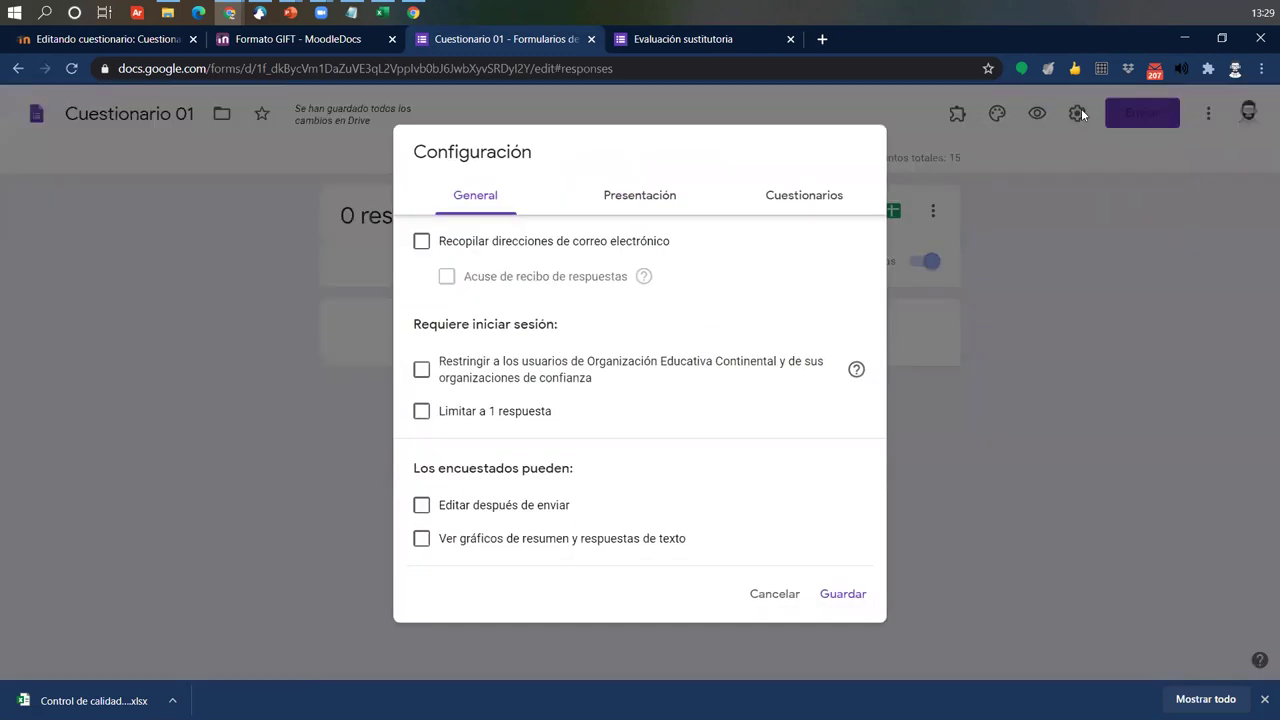
left_click(771, 204)
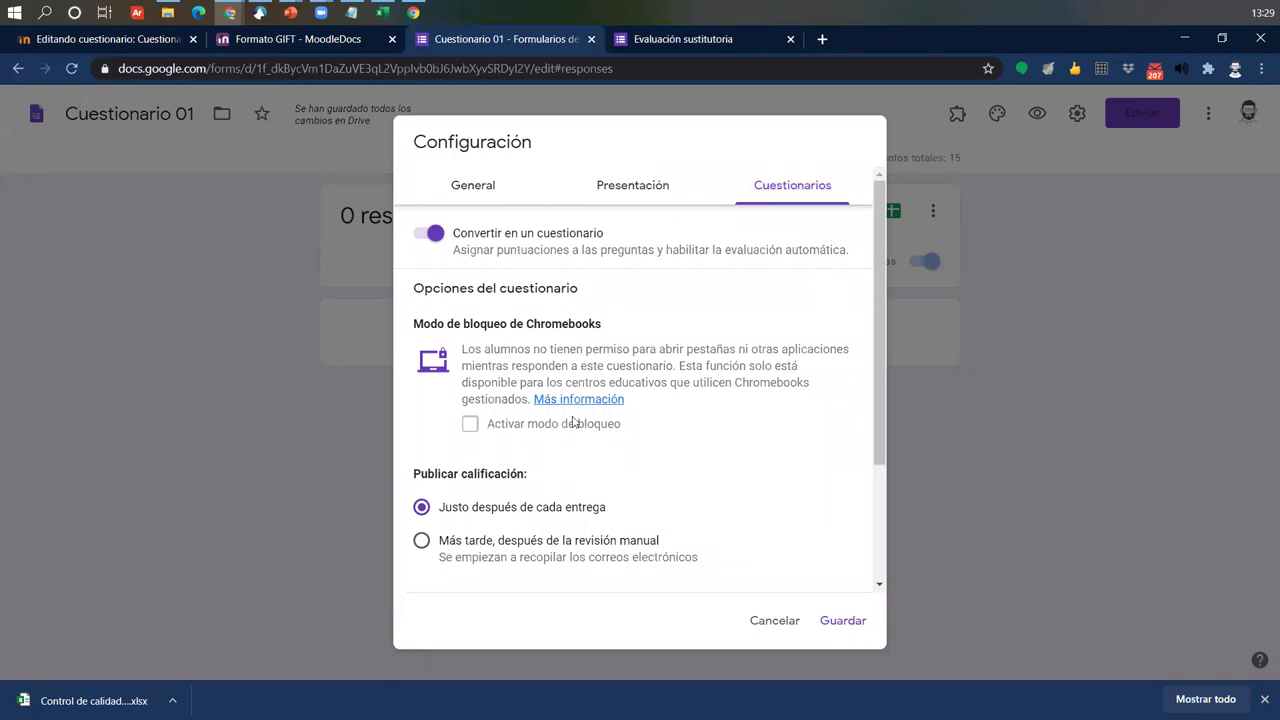
left_click(775, 622)
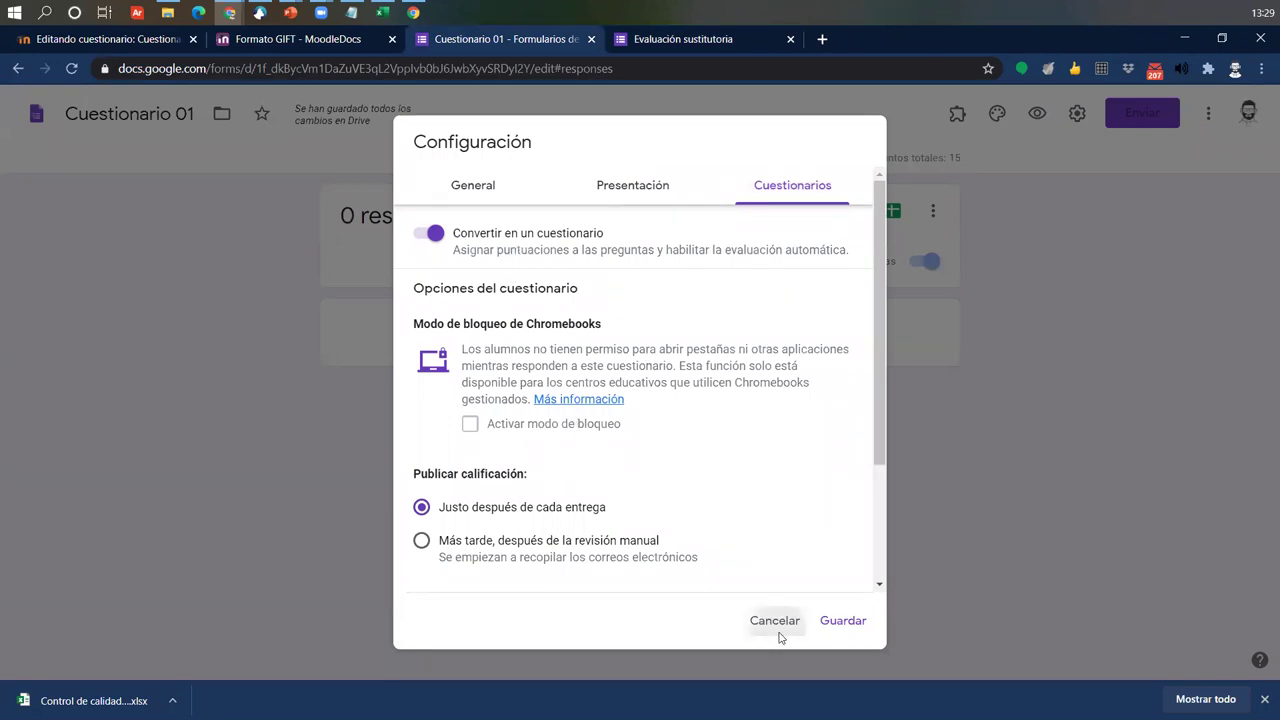
left_click(1207, 118)
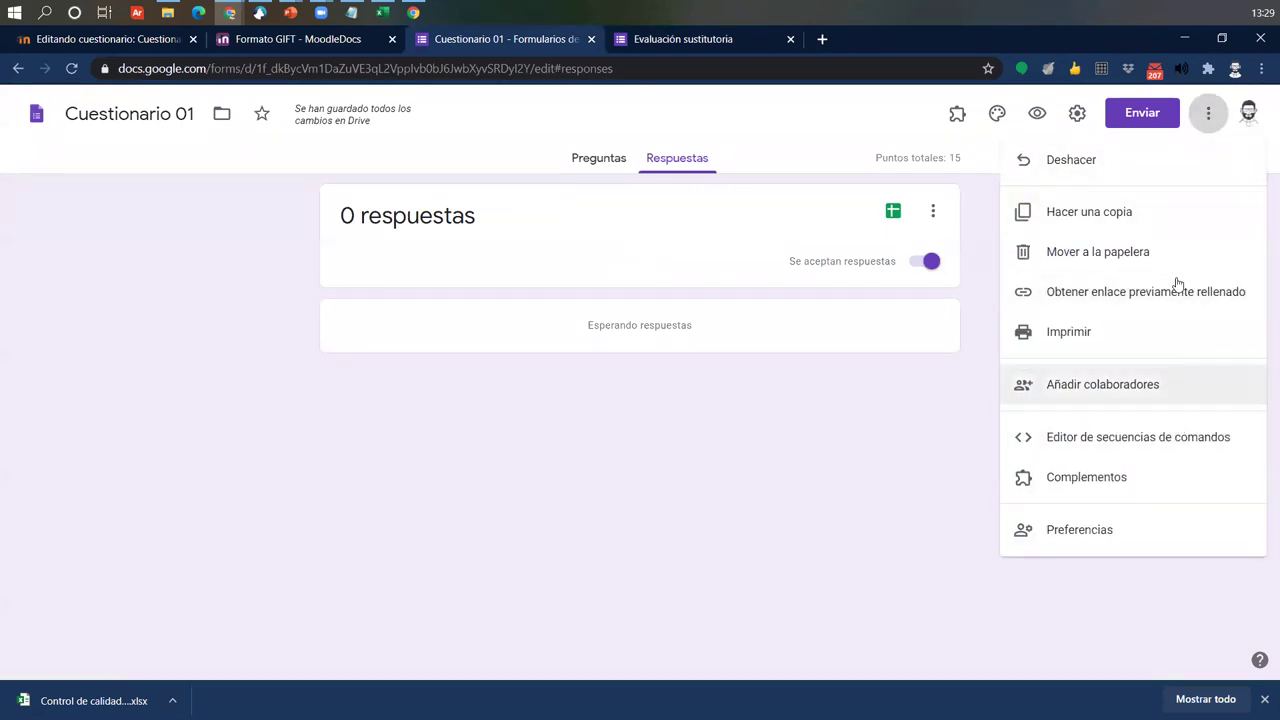
left_click(800, 548)
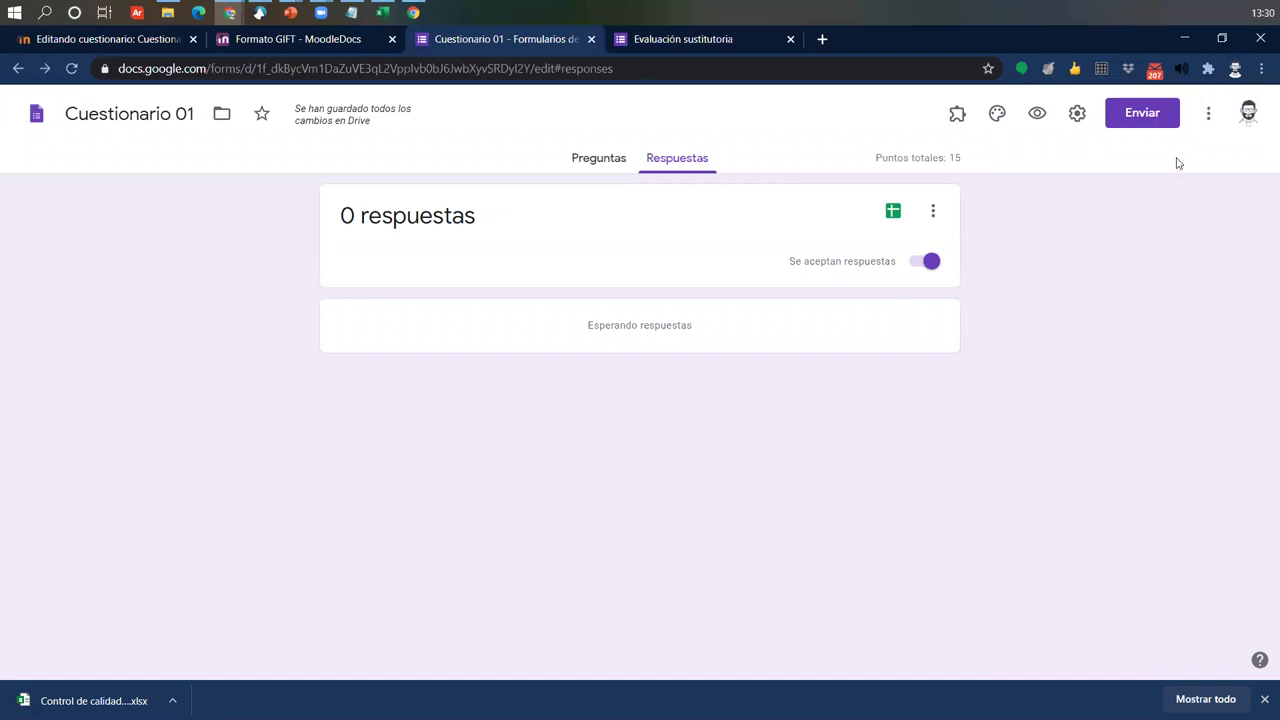
left_click(589, 170)
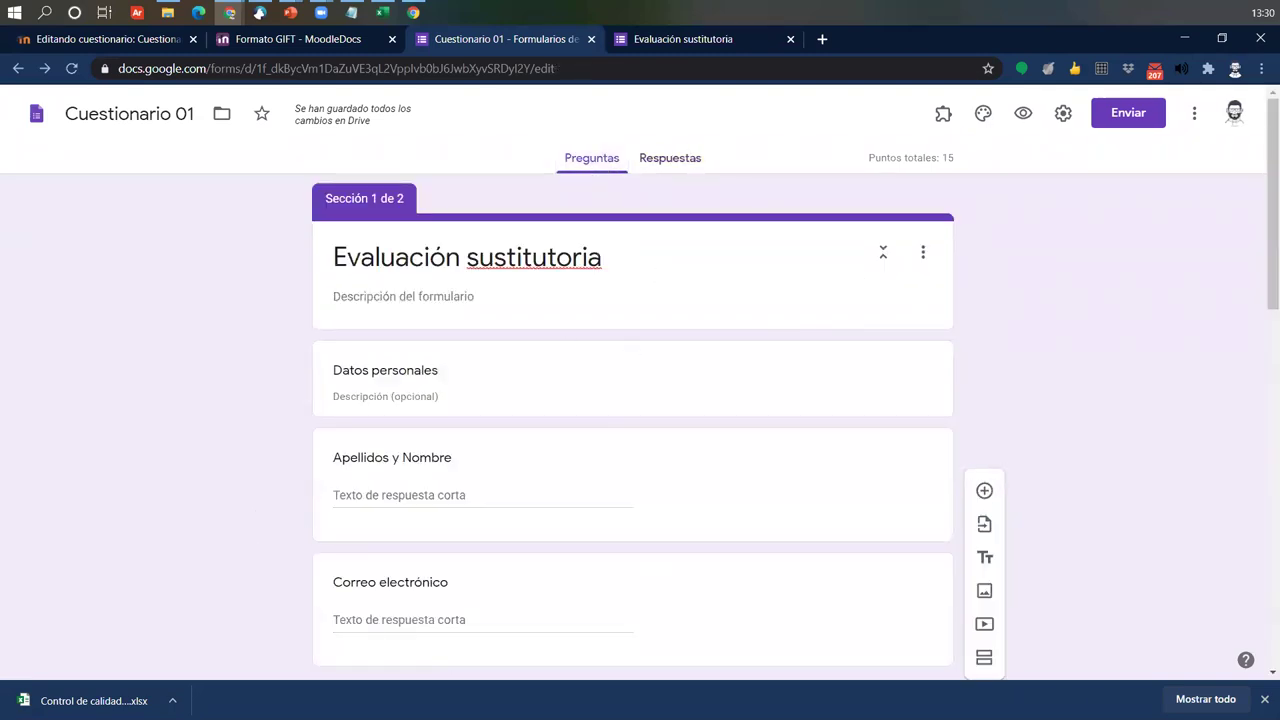
scroll(297, 403, "down", 8)
scroll(414, 474, "up", 3)
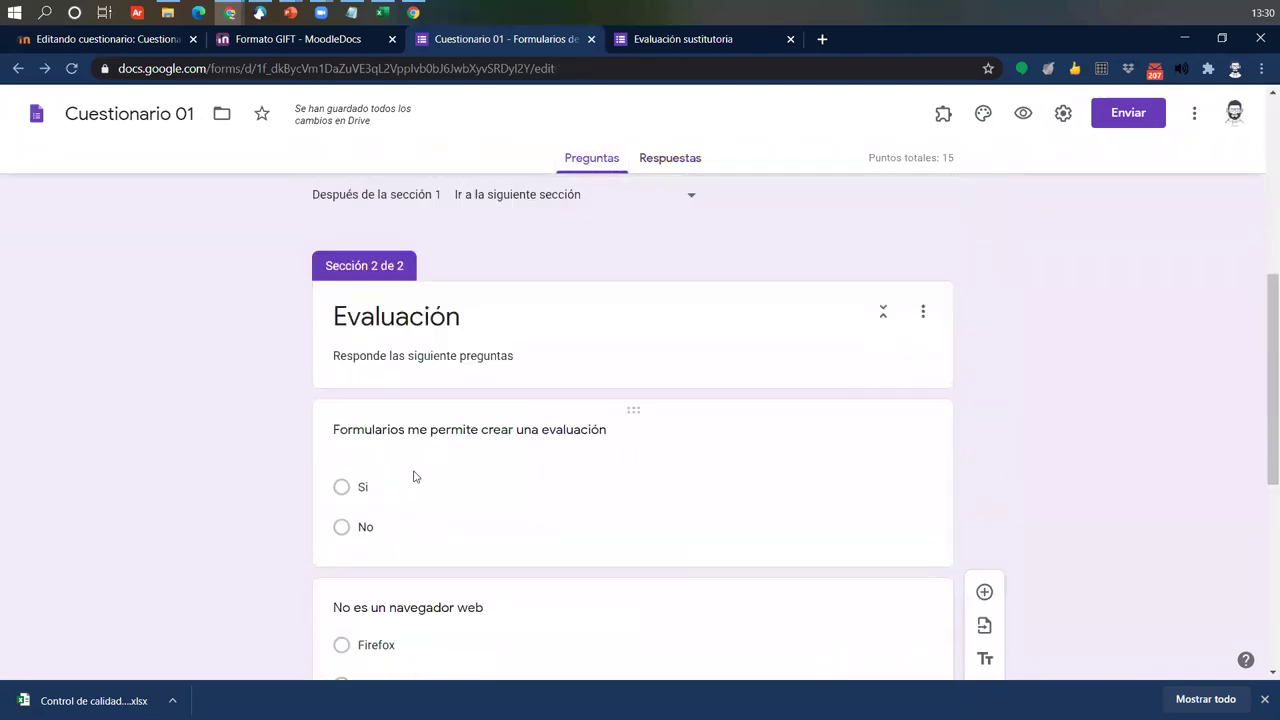
scroll(415, 476, "up", 5)
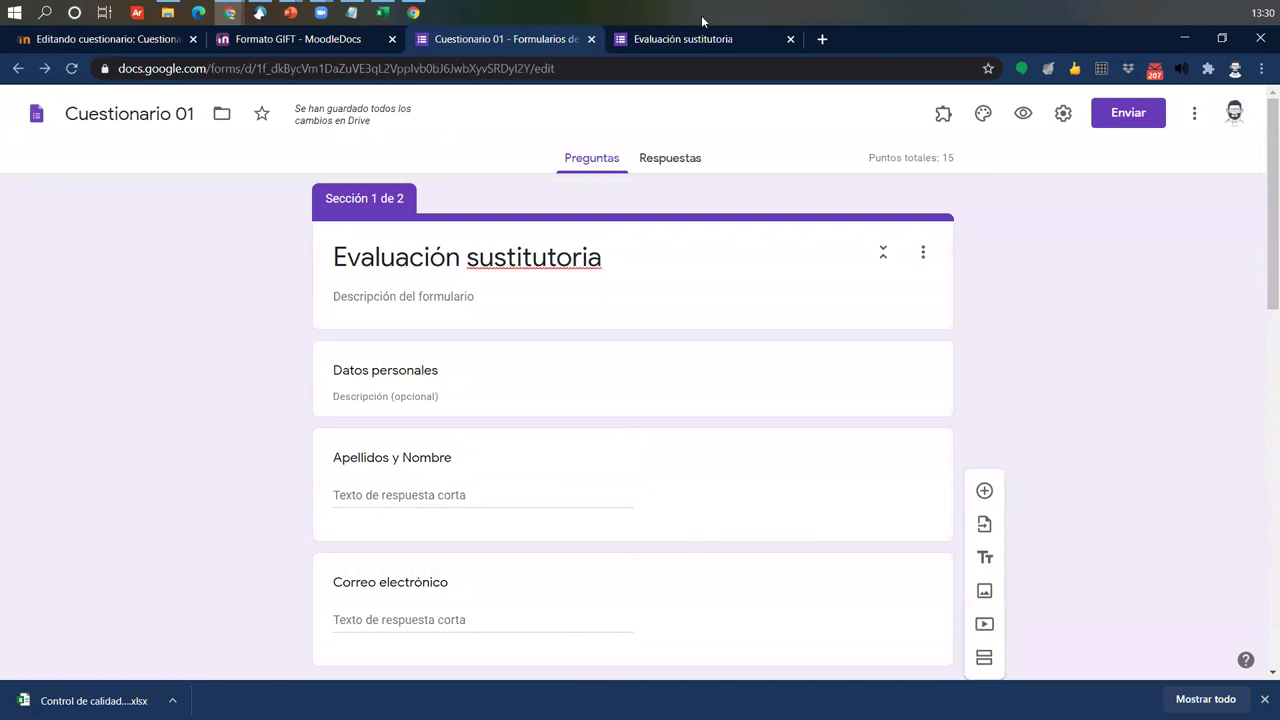
left_click(681, 38)
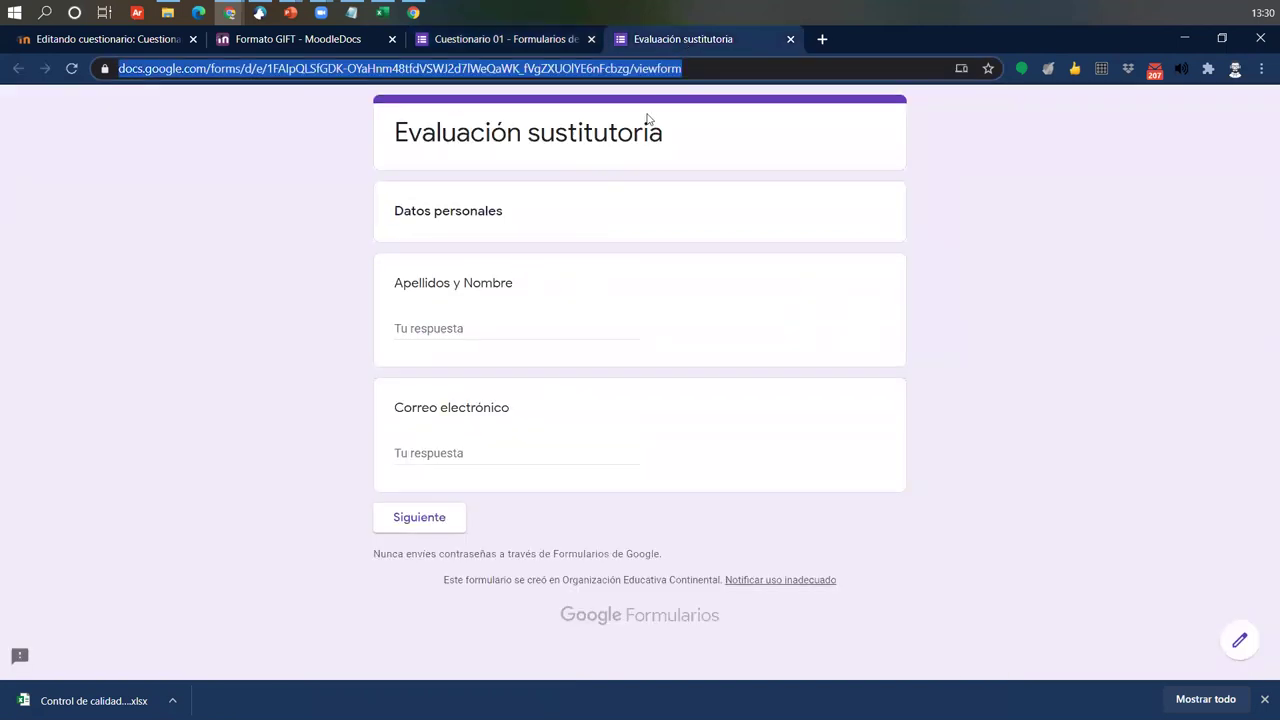
left_click(486, 45)
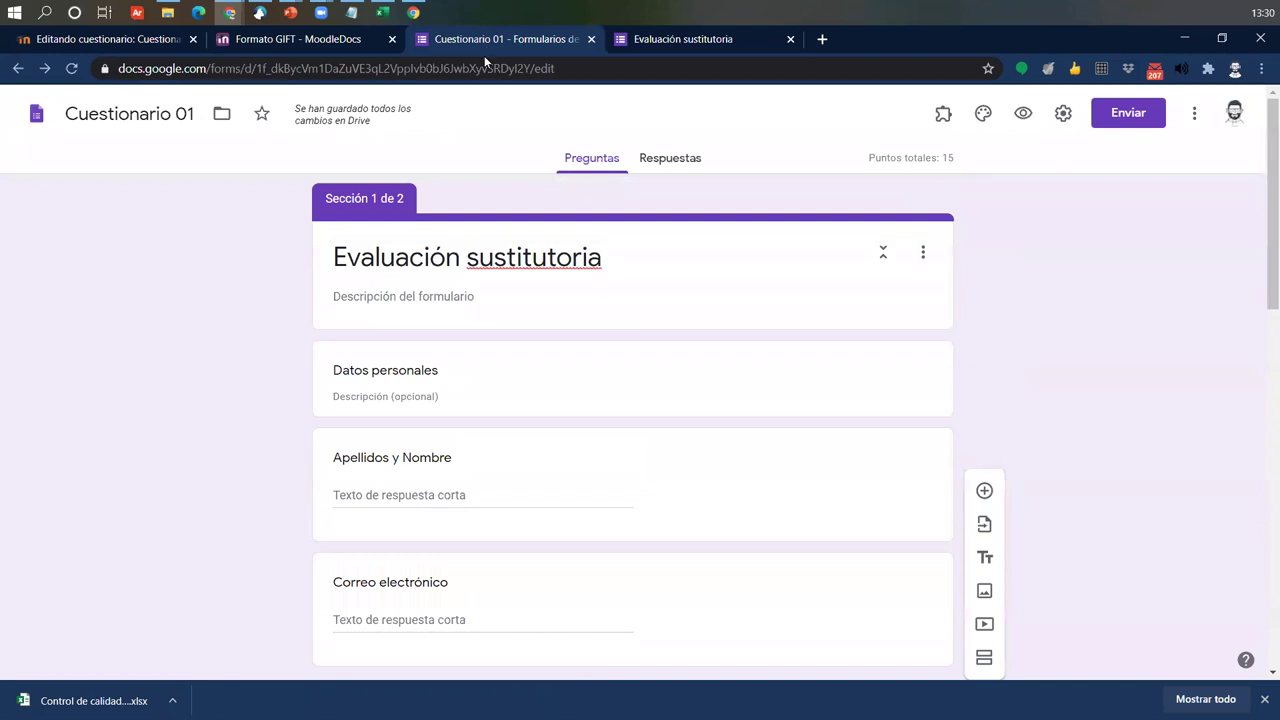
left_click(667, 165)
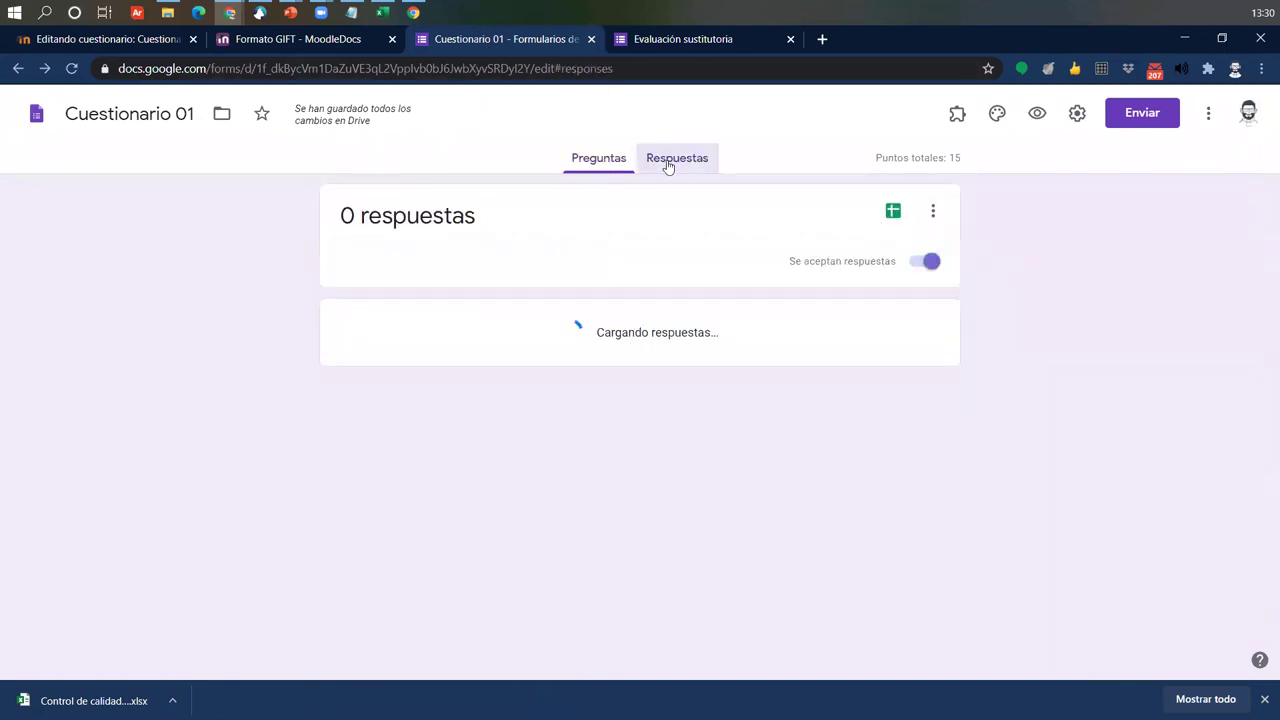
left_click(614, 160)
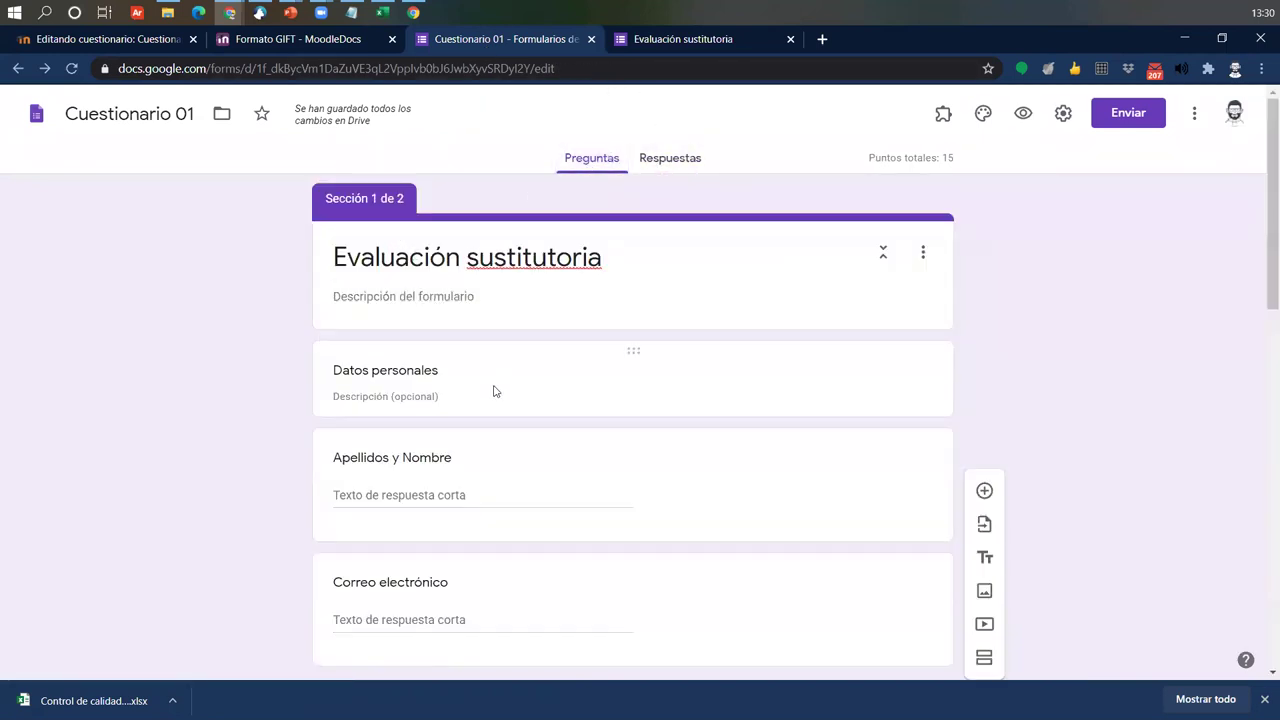
scroll(491, 391, "down", 8)
scroll(488, 500, "up", 2)
scroll(486, 547, "up", 10)
left_click(676, 160)
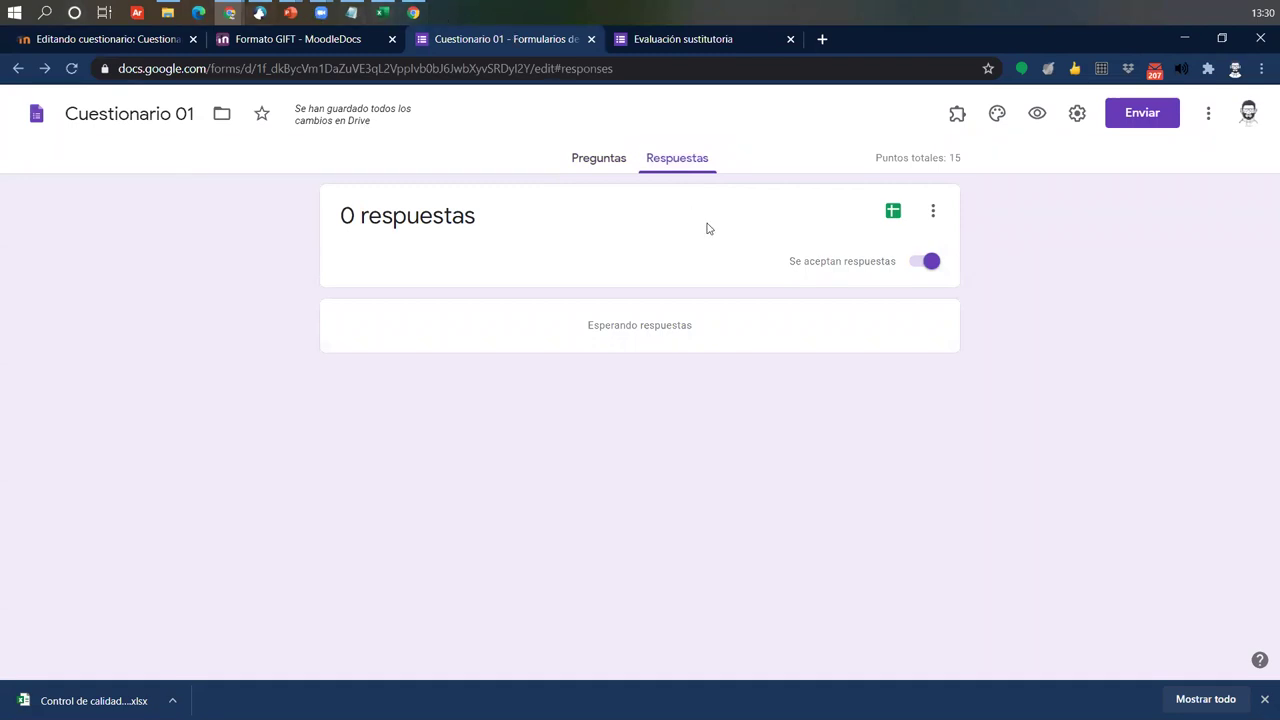
Step: Toggle responses off and back on so the quiz accepts responses again
left_click(920, 262)
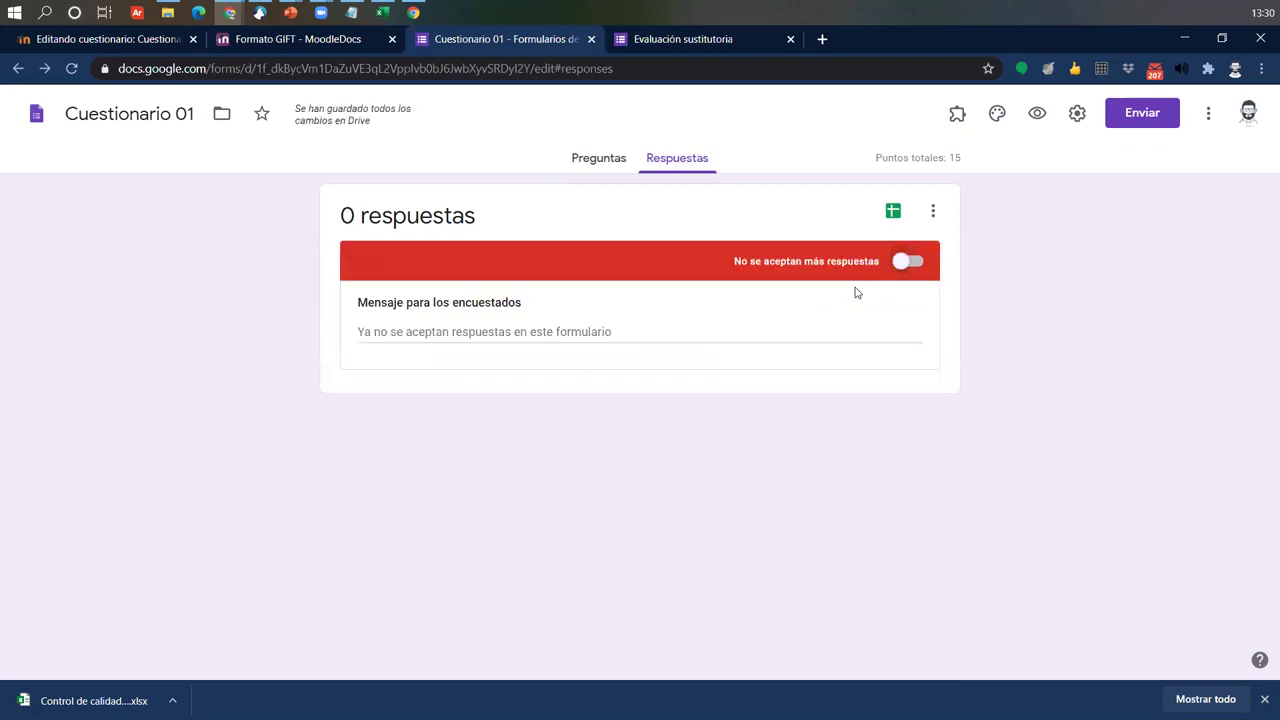
left_click(920, 263)
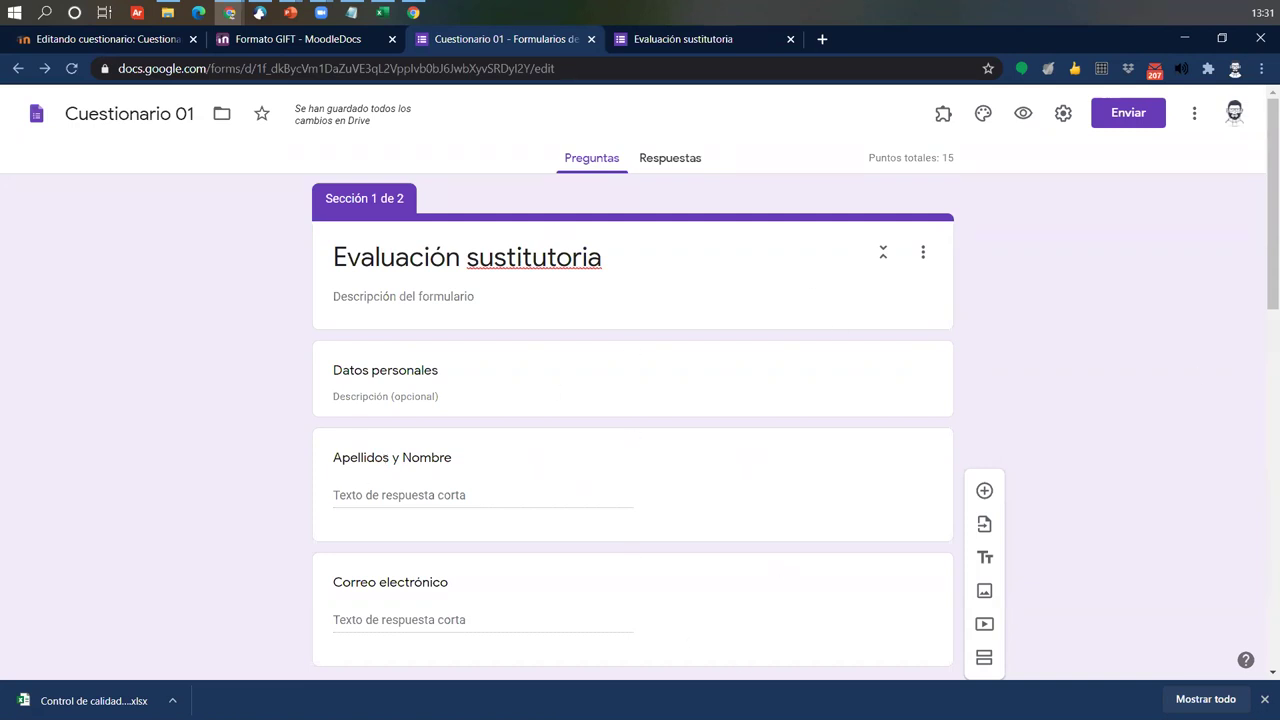
Step: Open the Complementos marketplace from the ⋮ menu and search for Timify.me
left_click(1264, 699)
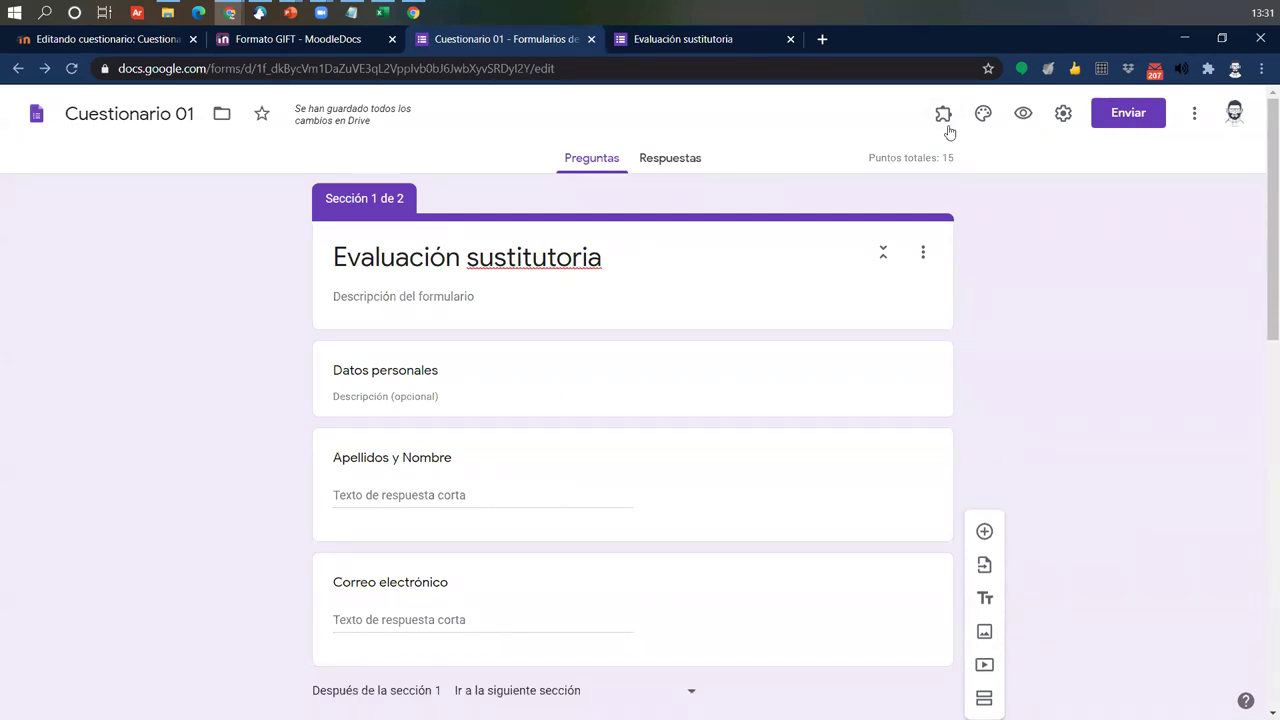
left_click(1196, 116)
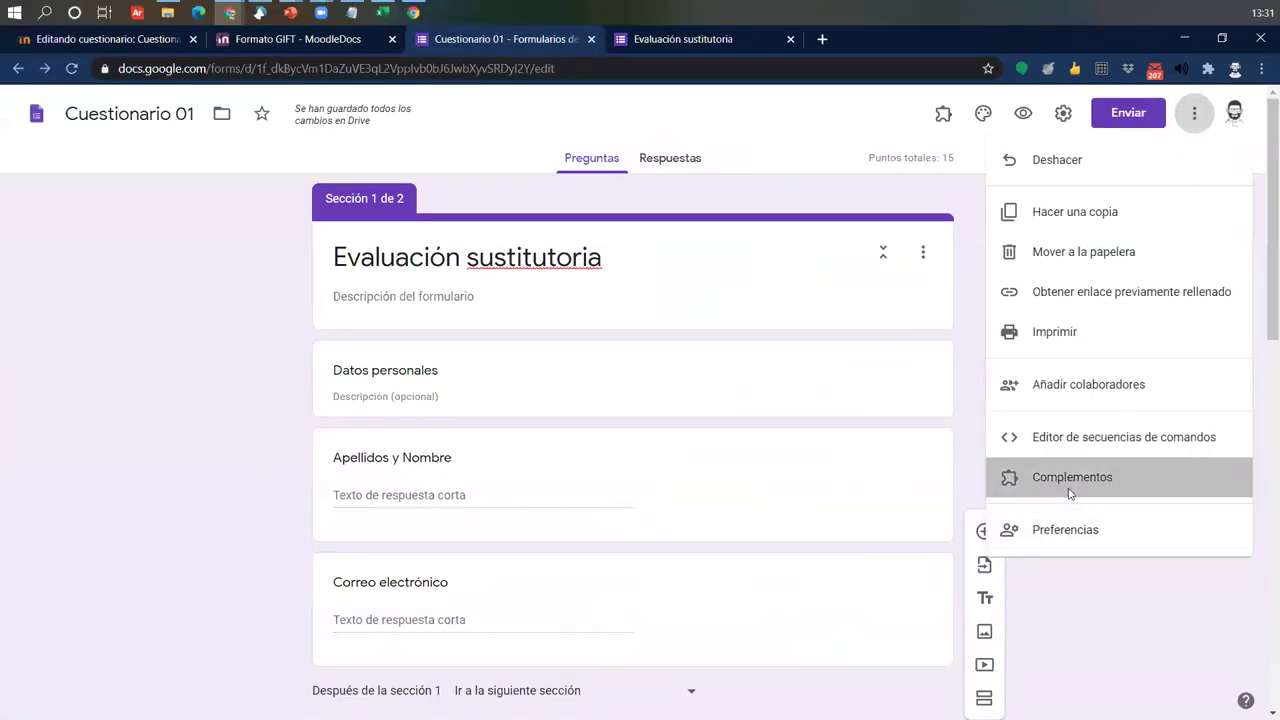
left_click(1069, 490)
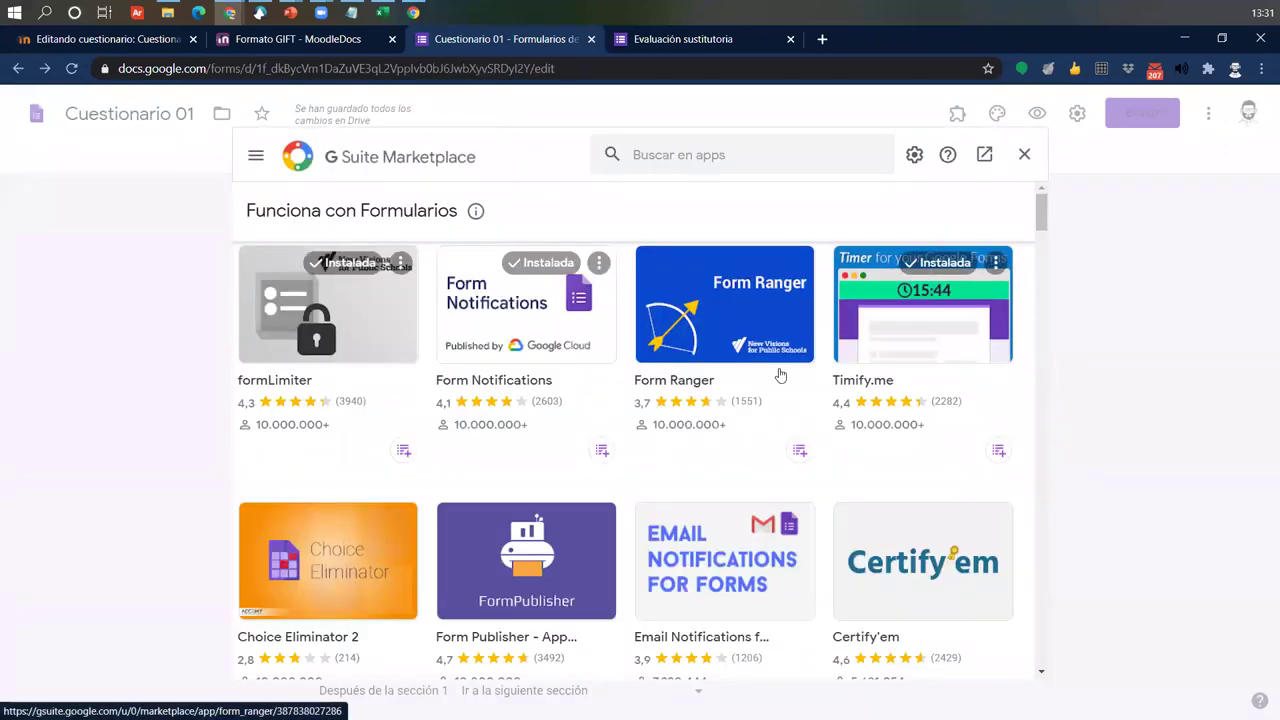
left_click(736, 160)
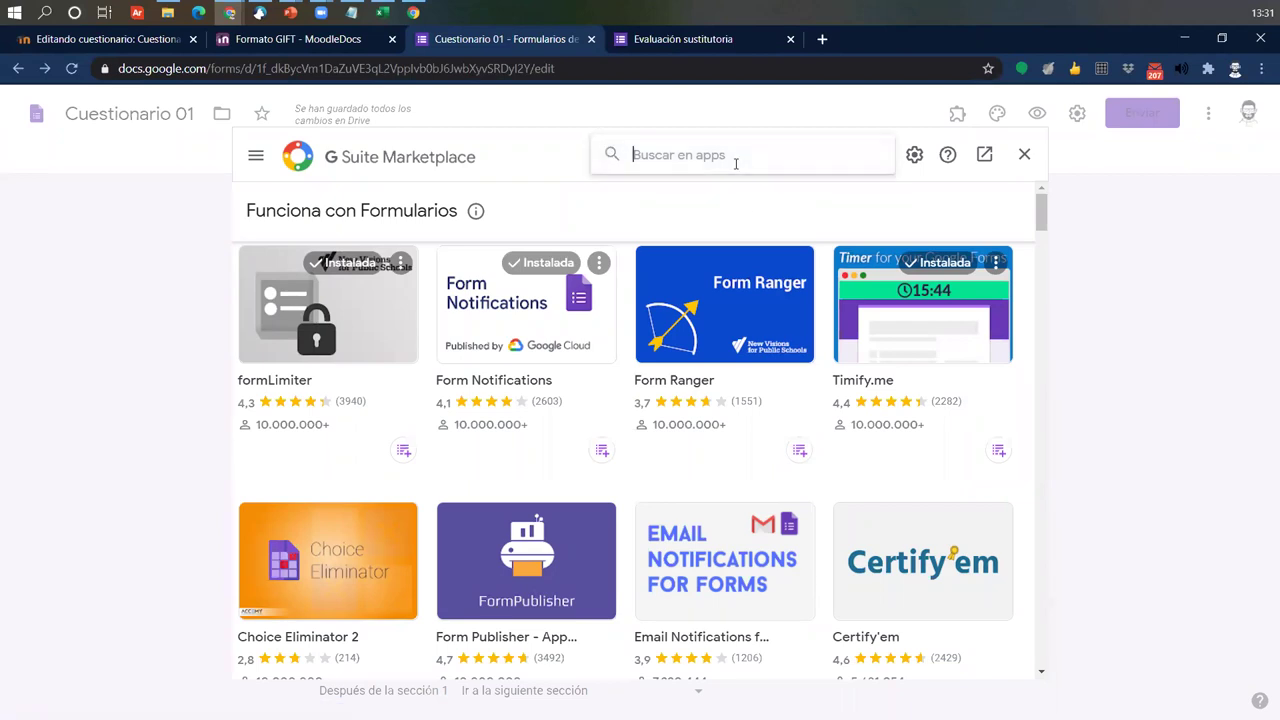
type("Timify")
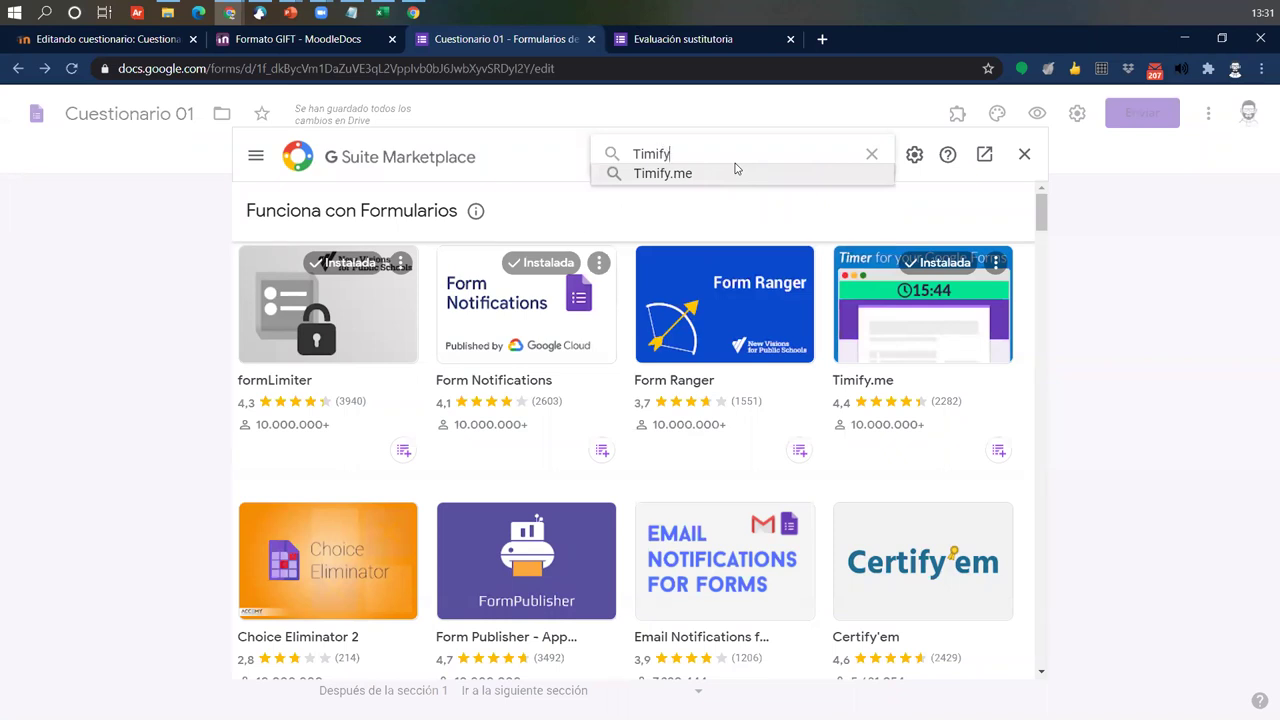
left_click(700, 173)
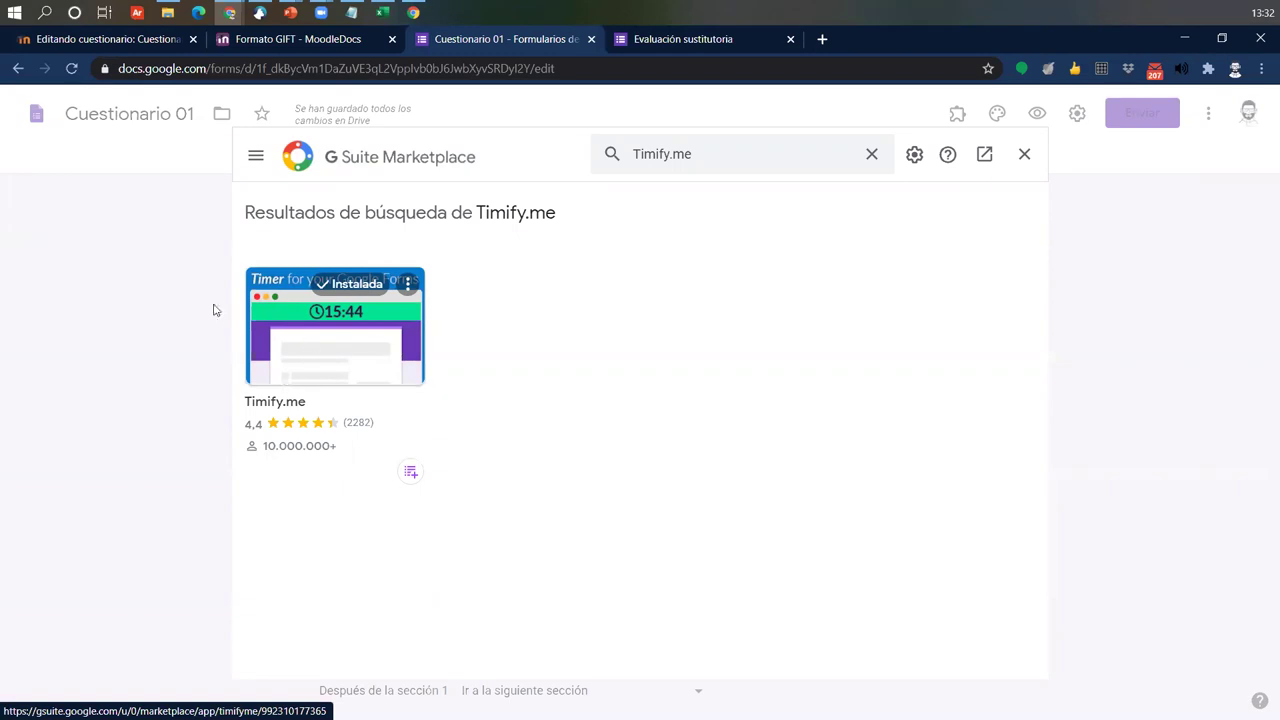
Step: Check the Timify.me page shows it installed, then close the G Suite Marketplace
left_click(348, 357)
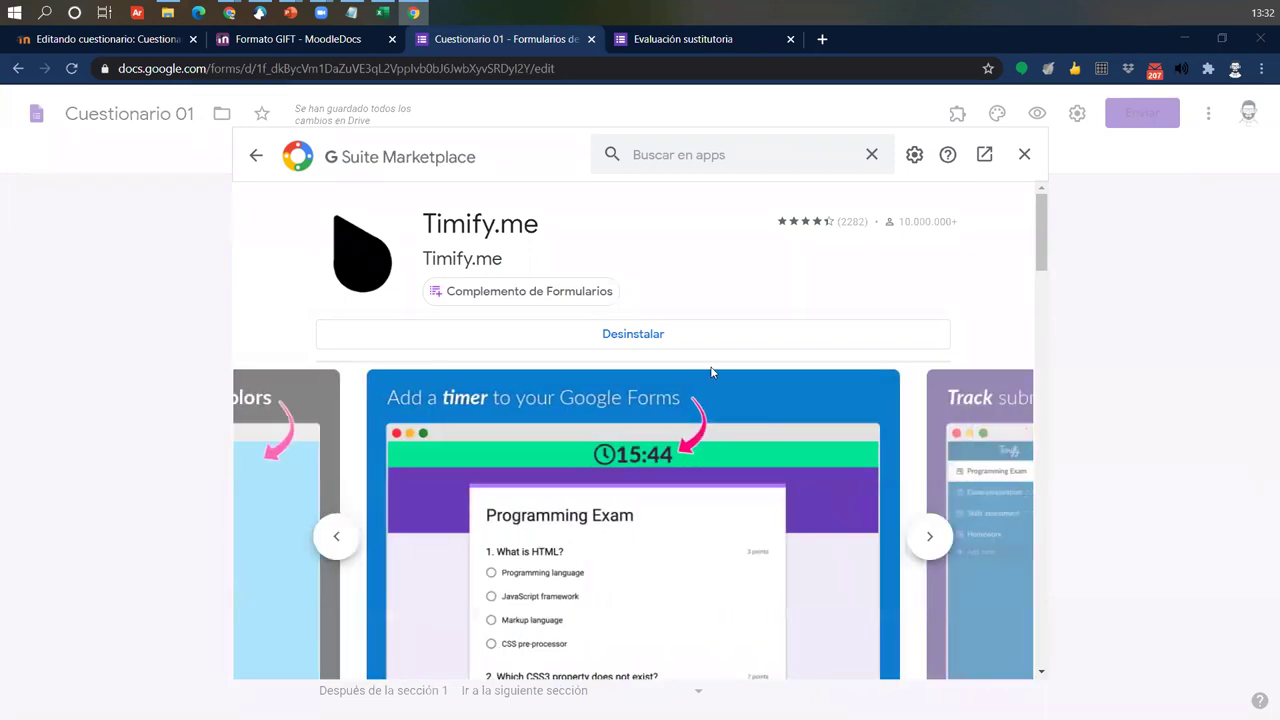
left_click(1025, 155)
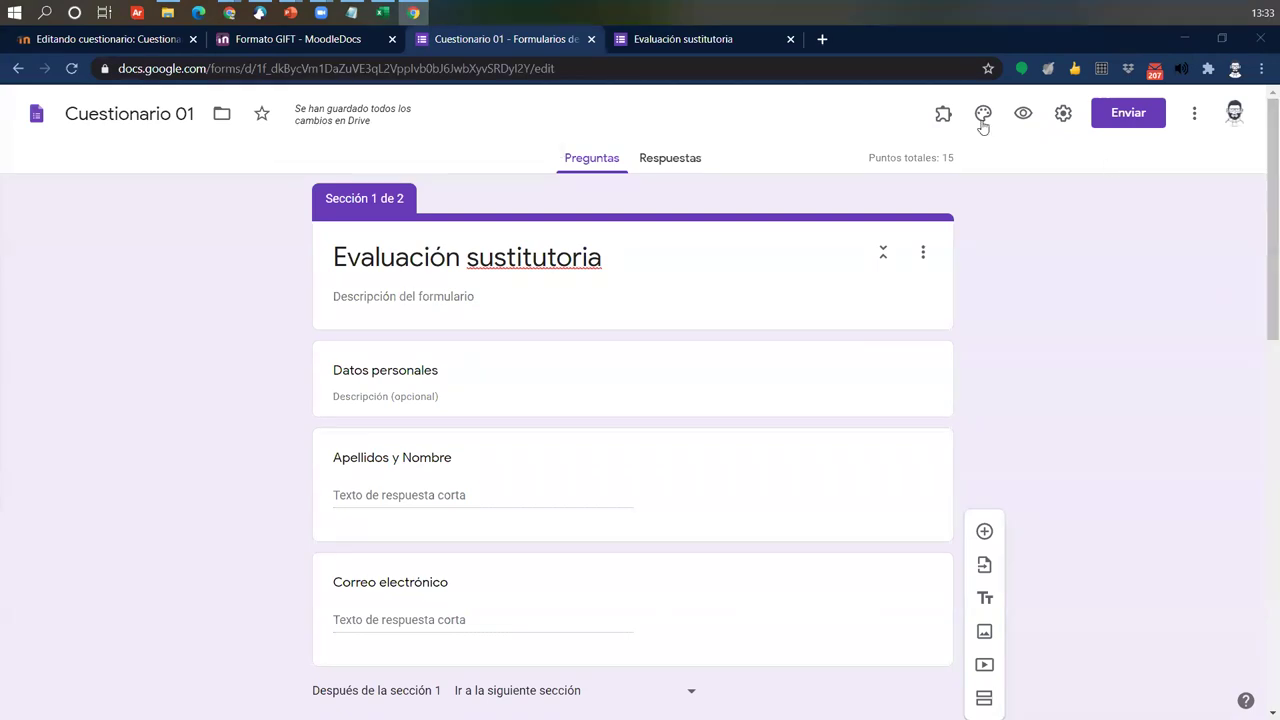
Step: Open the Timify.me add-on panel from the add-ons menu, then close it
left_click(943, 116)
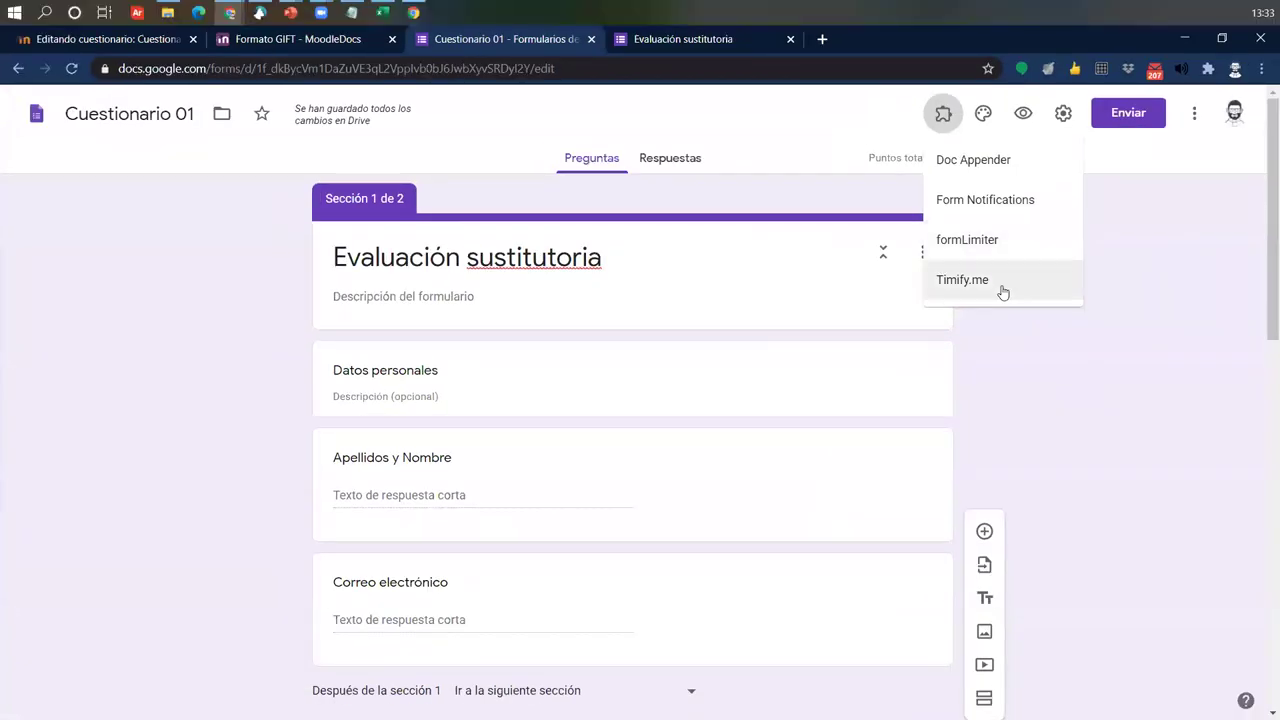
left_click(1001, 285)
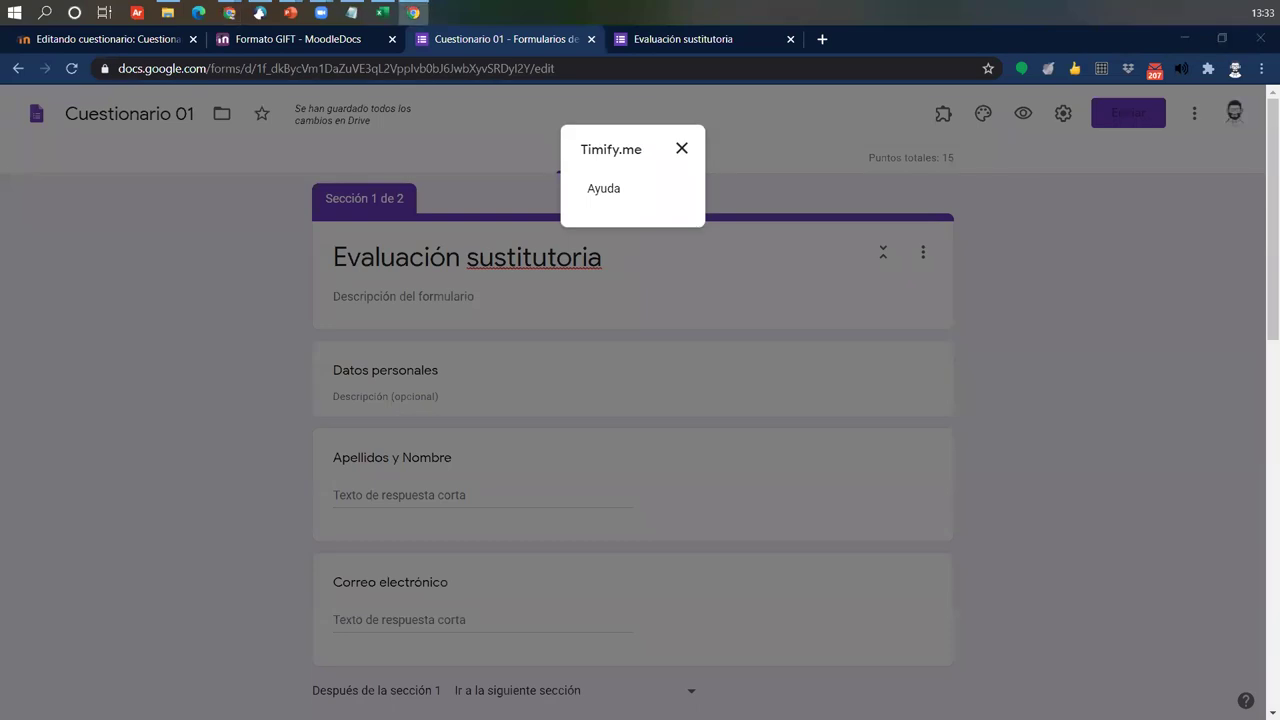
left_click(682, 149)
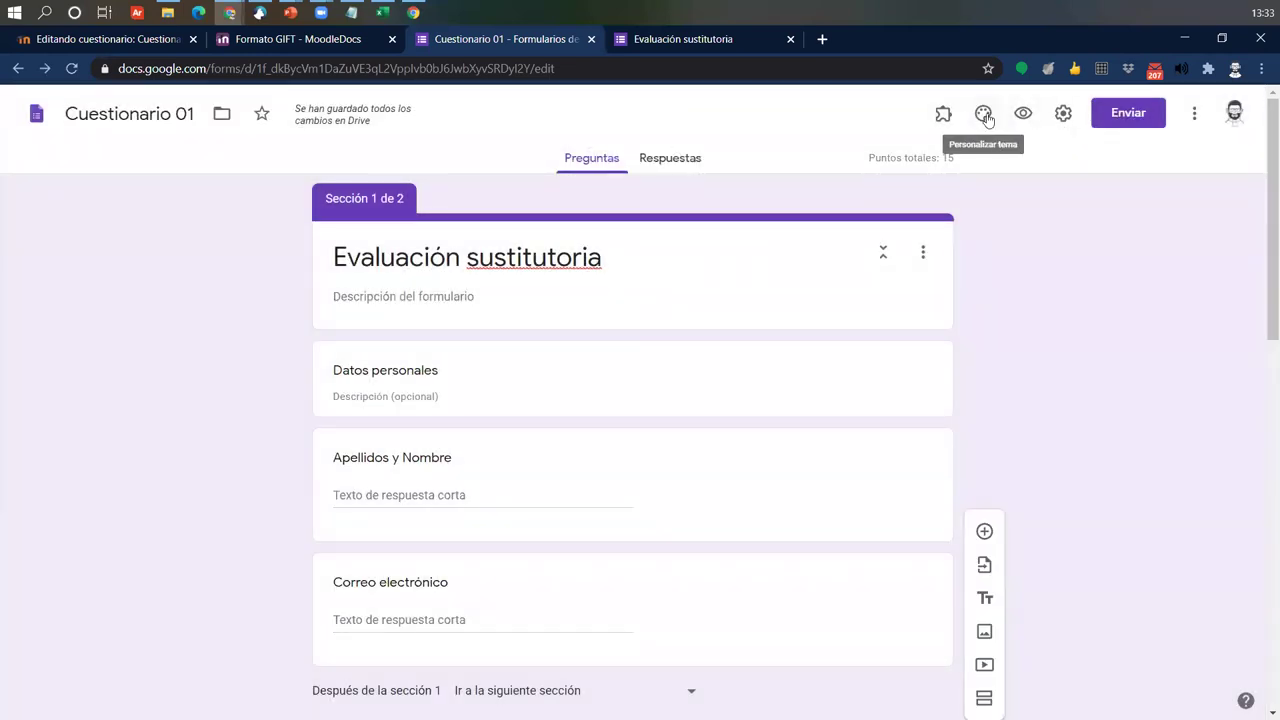
Step: Open the Timify.me help, scroll through it, and close it with Cerrar
left_click(943, 113)
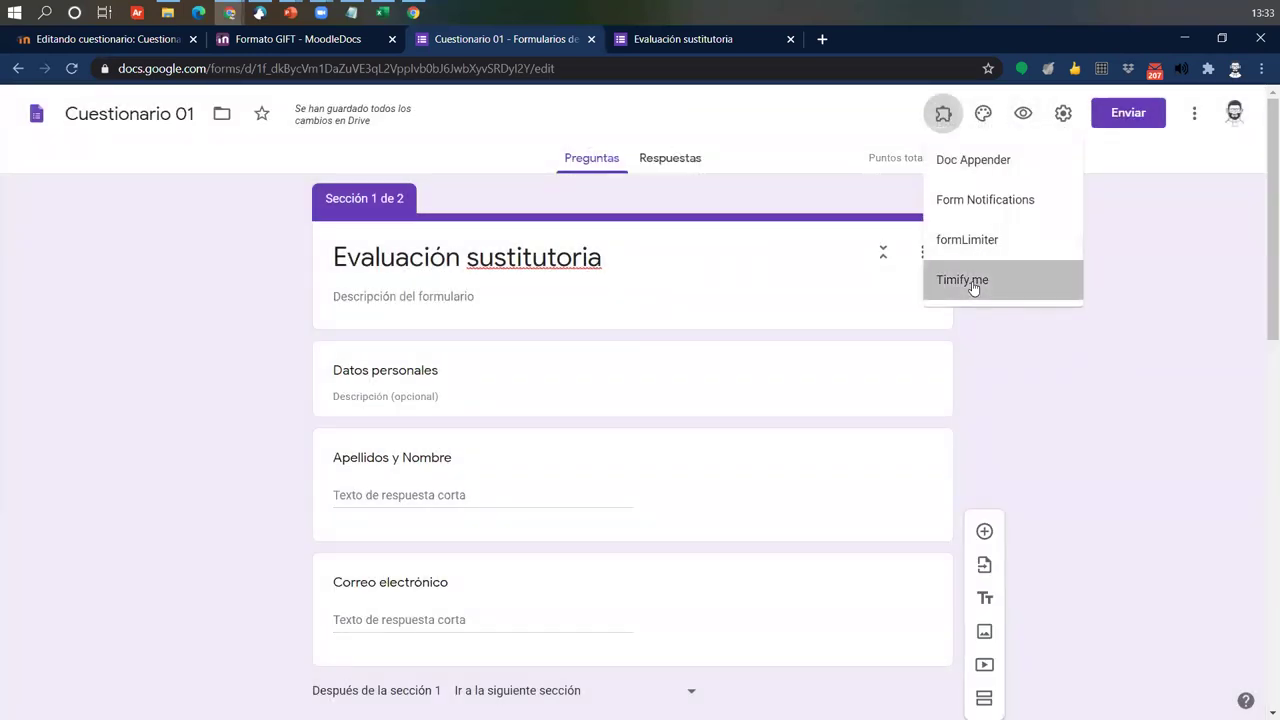
left_click(970, 282)
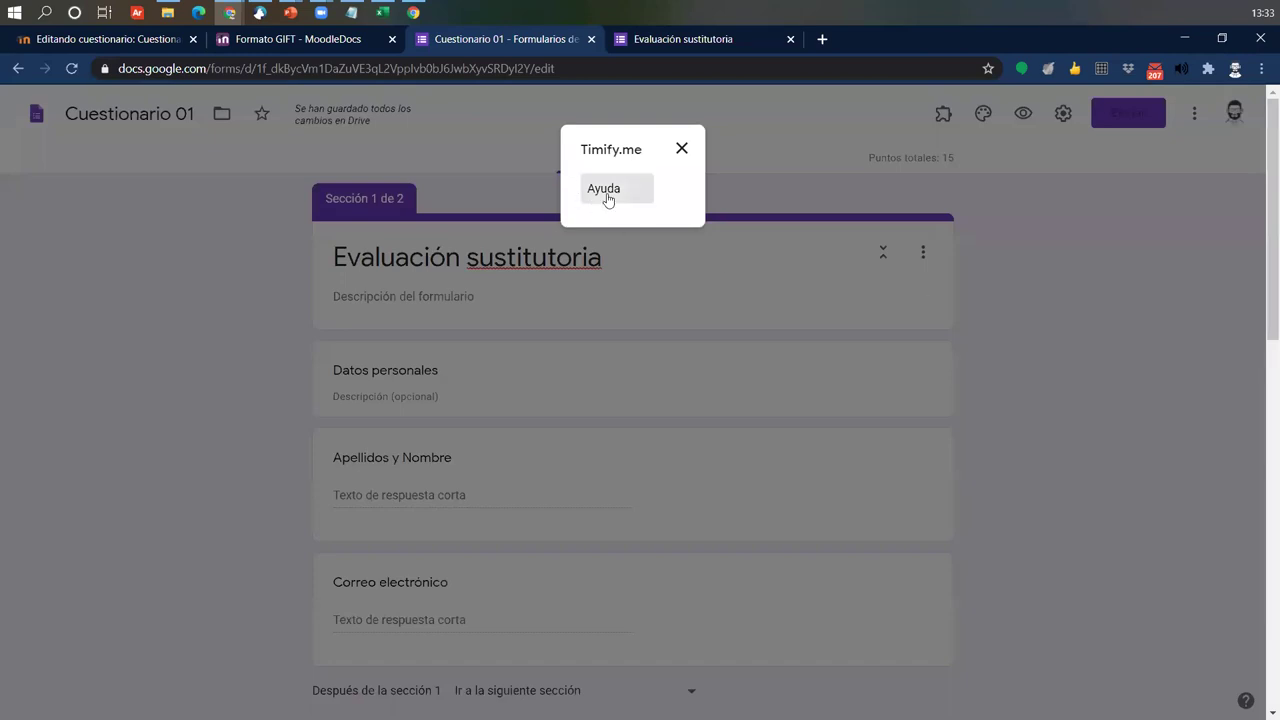
left_click(605, 195)
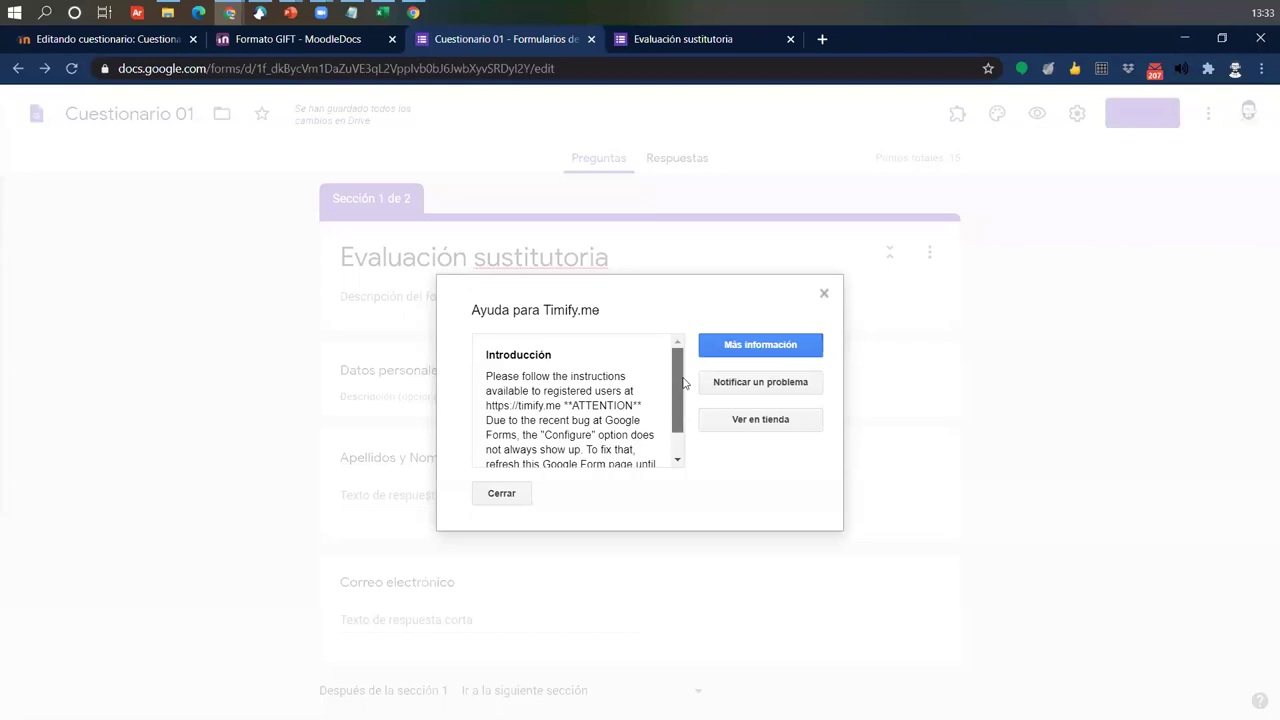
left_click_drag(682, 365, 678, 418)
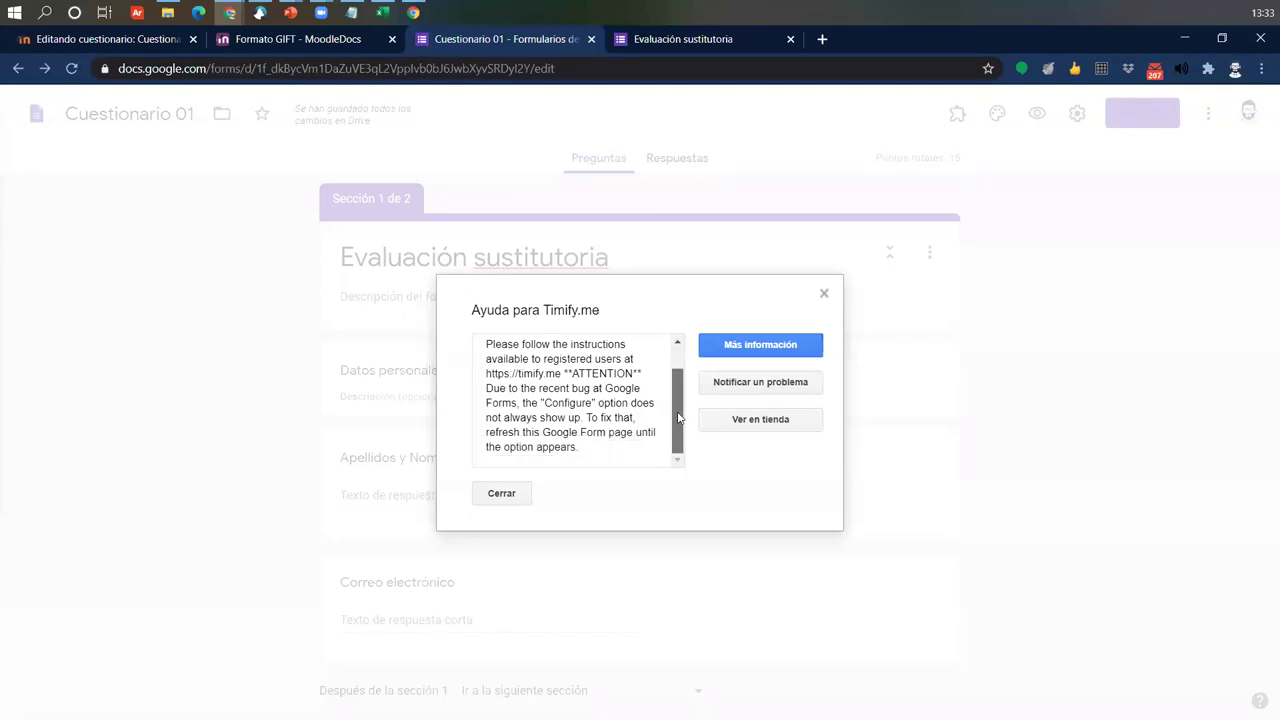
left_click_drag(678, 418, 684, 334)
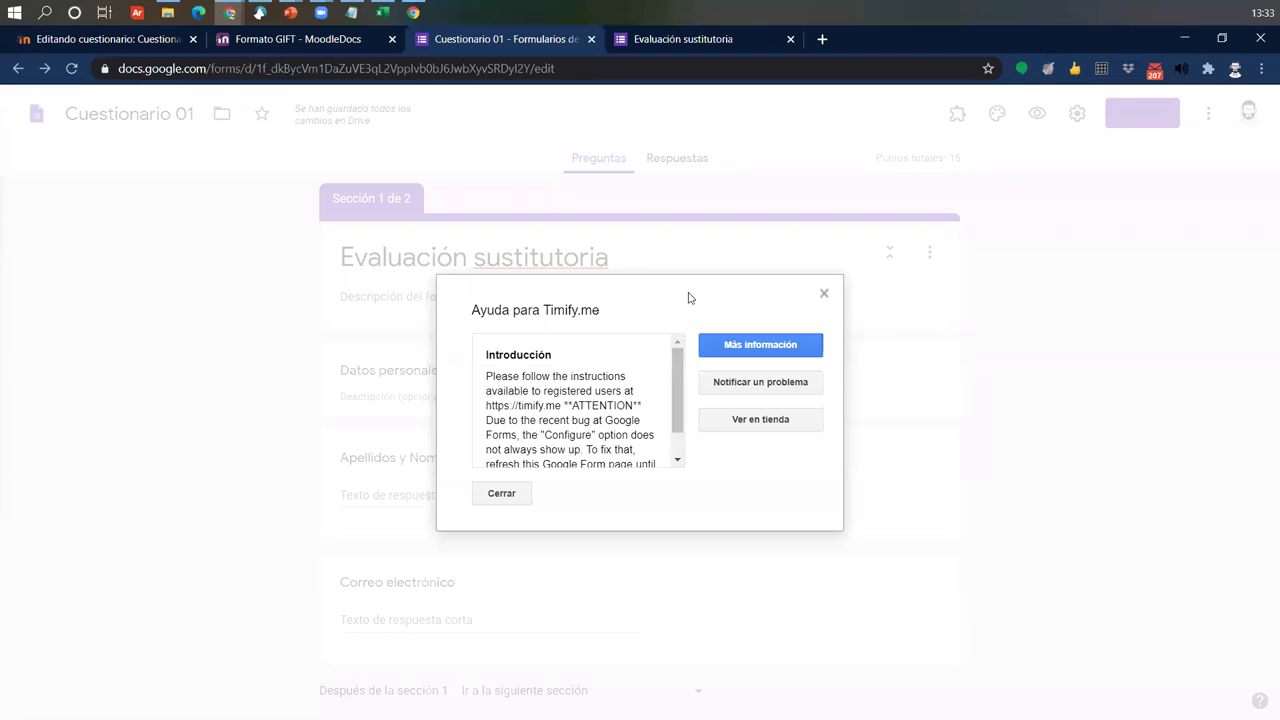
left_click(824, 296)
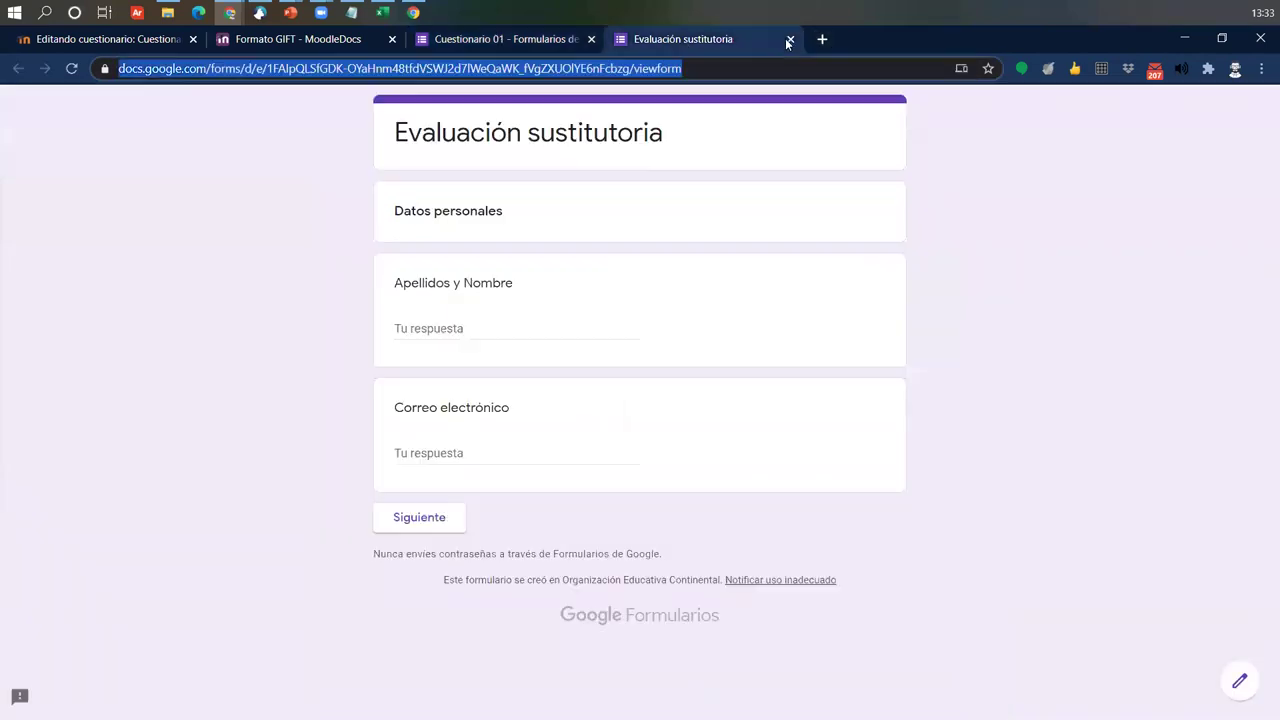
Step: Close the quiz preview tab, recheck the Timify.me panel, and open a new incognito window
left_click(789, 39)
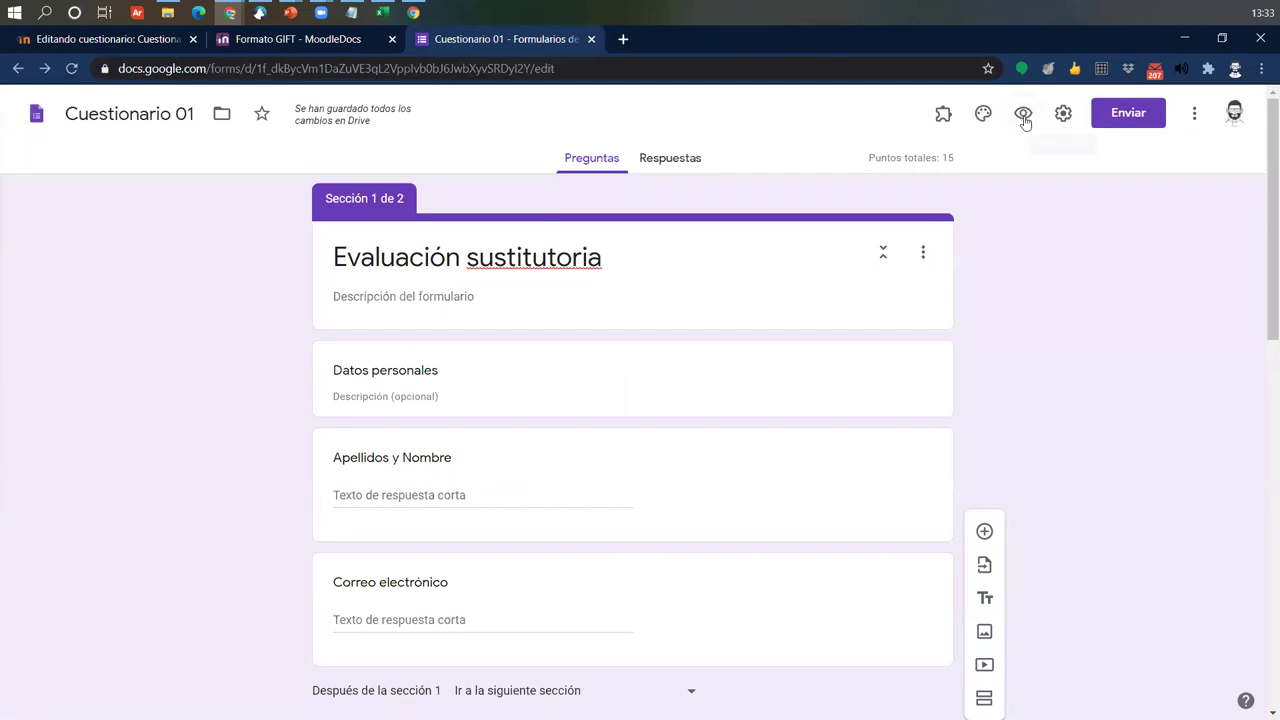
left_click(956, 126)
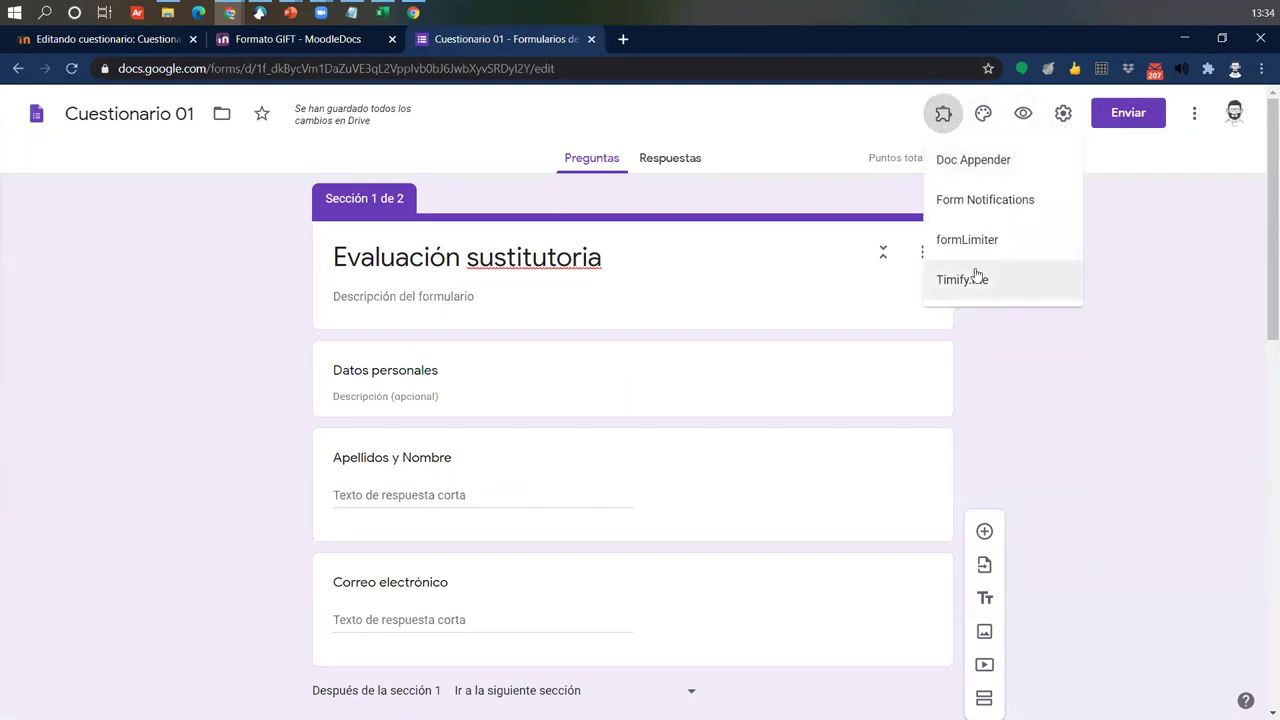
left_click(970, 268)
left_click(683, 149)
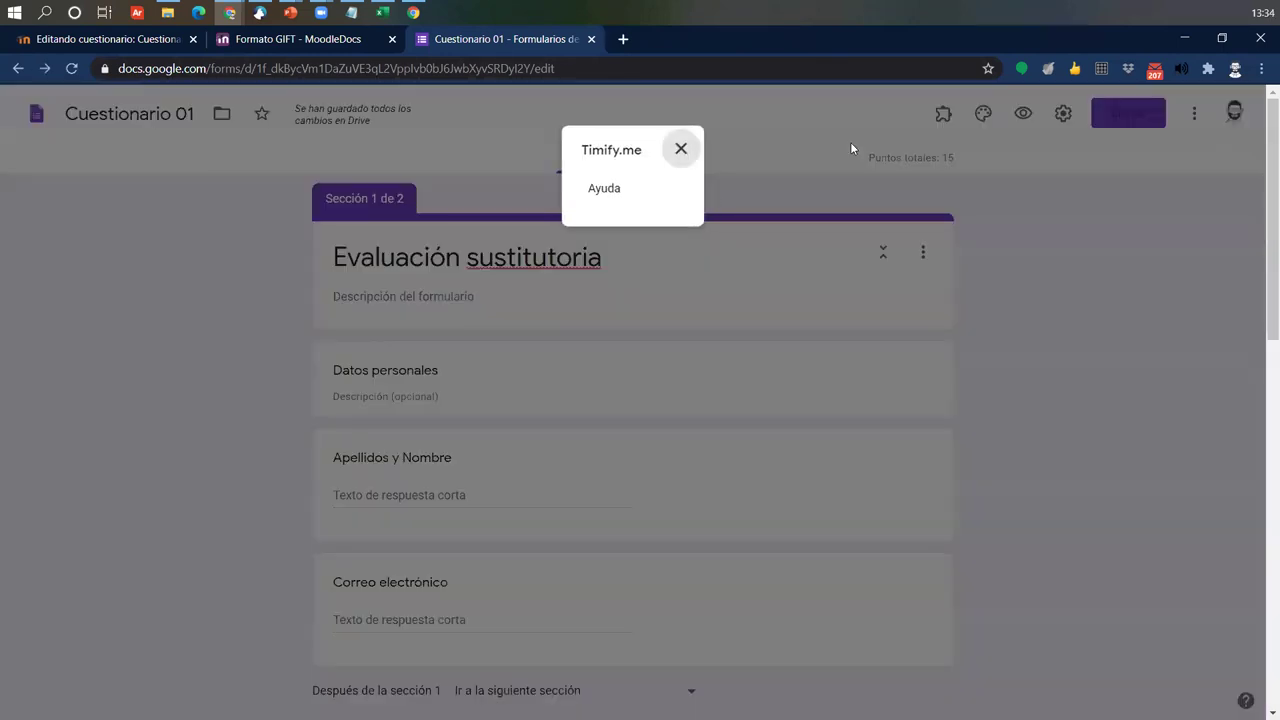
left_click(1261, 68)
left_click(1100, 132)
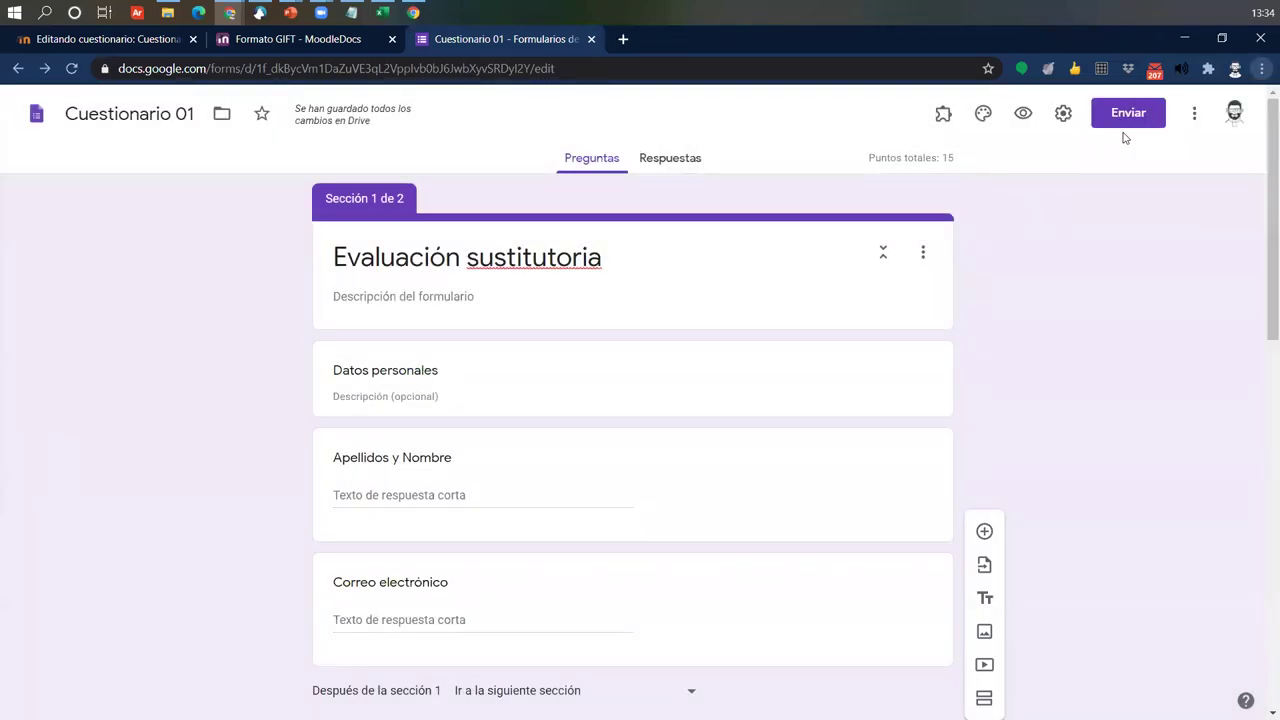
Step: Load gmail.com in the incognito window, then select the form editor's web address
type("gmail.com")
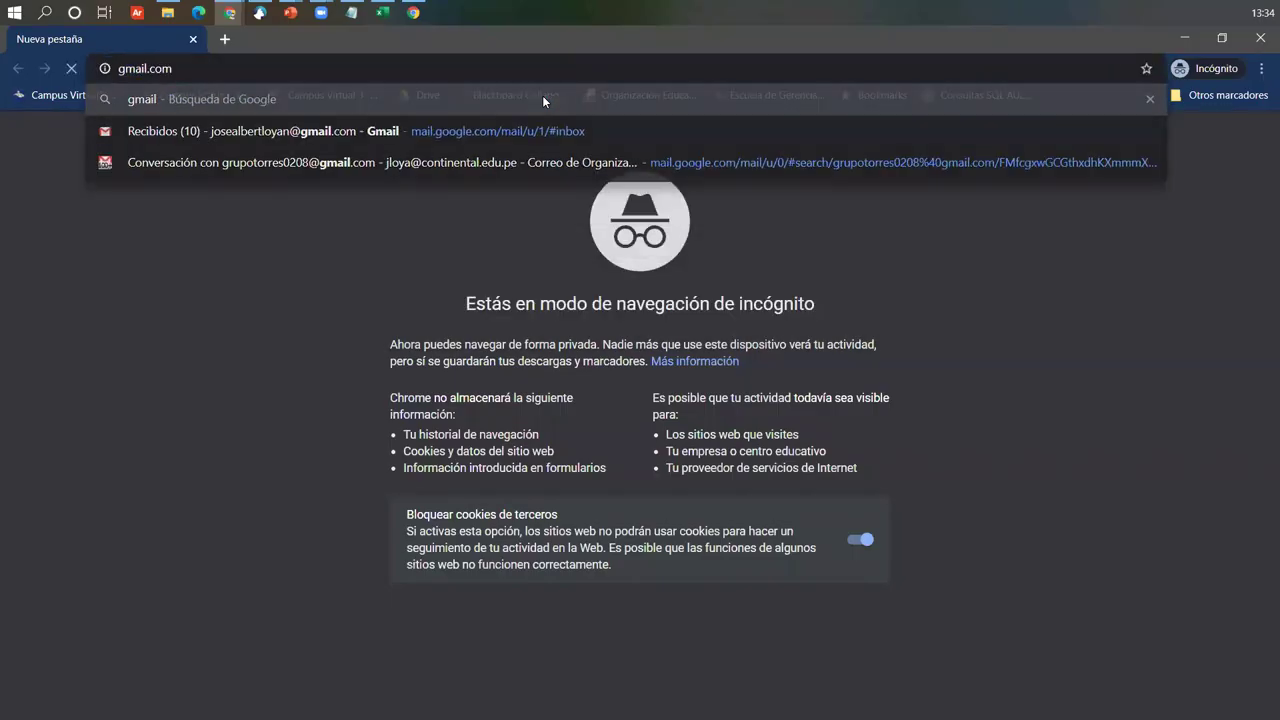
key("Return")
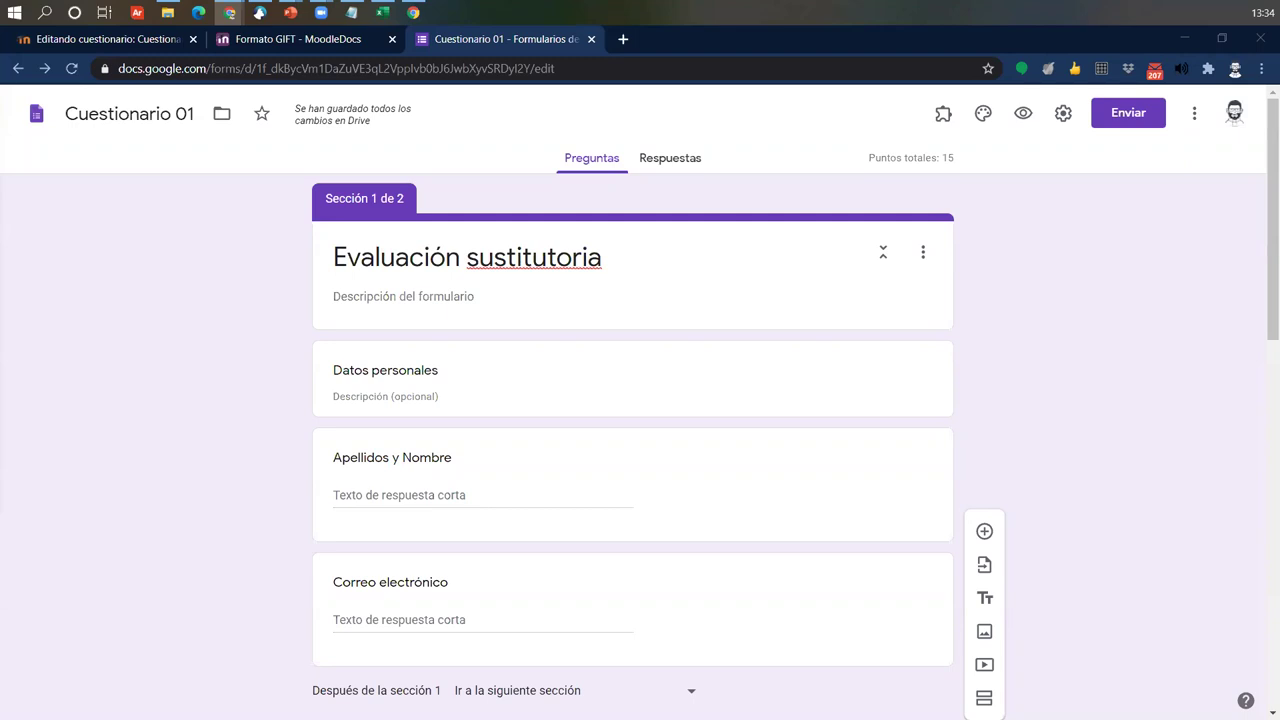
left_click(541, 62)
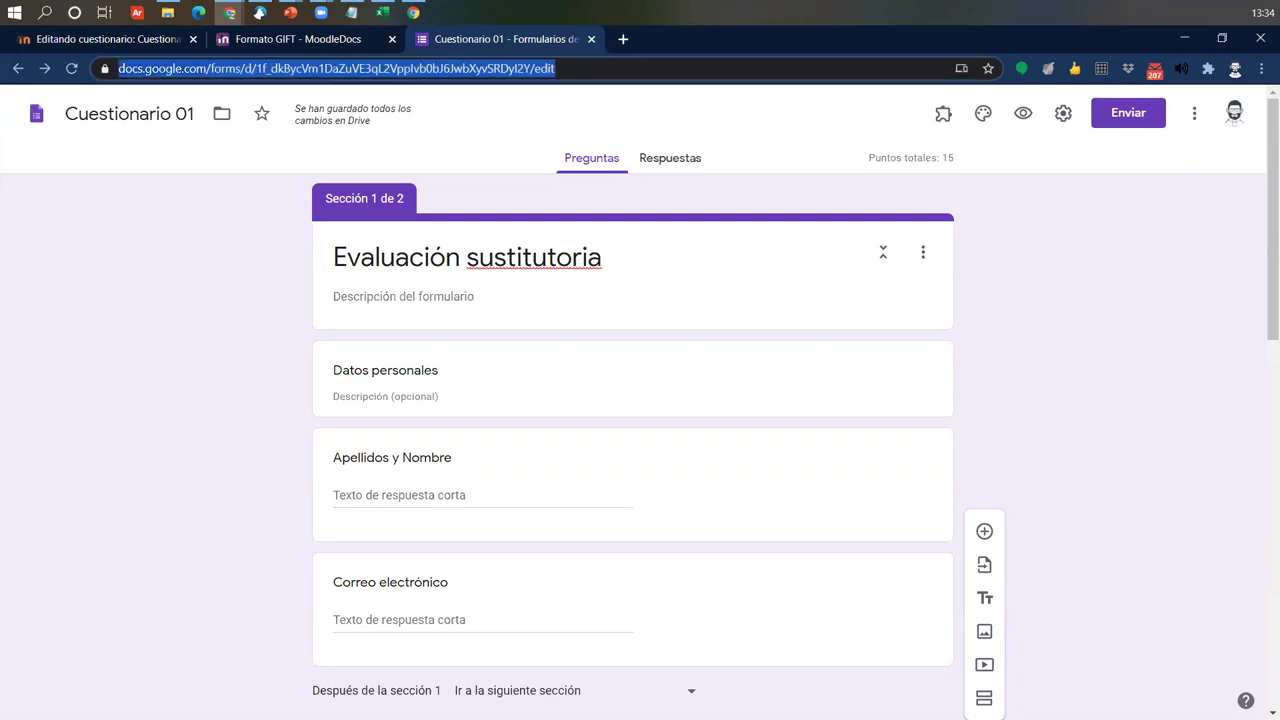
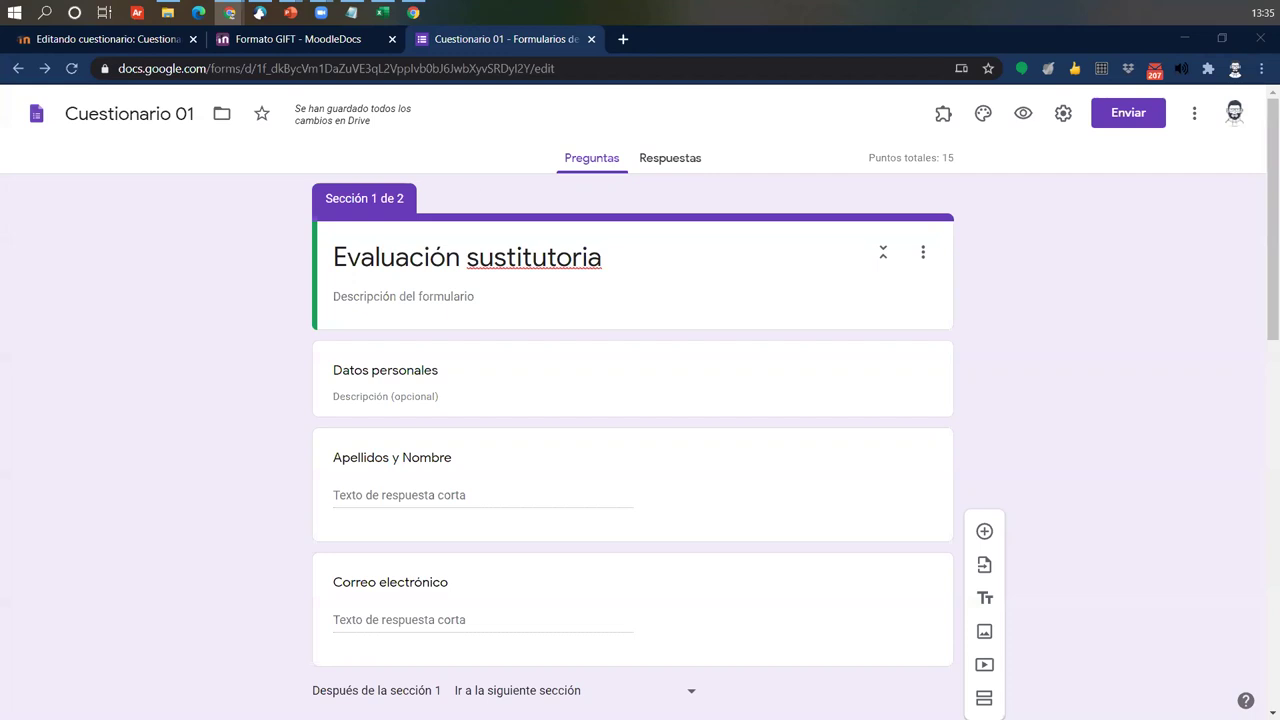
Step: Open the Timify.me add-on's Configure panel from the form's add-ons list
left_click(940, 113)
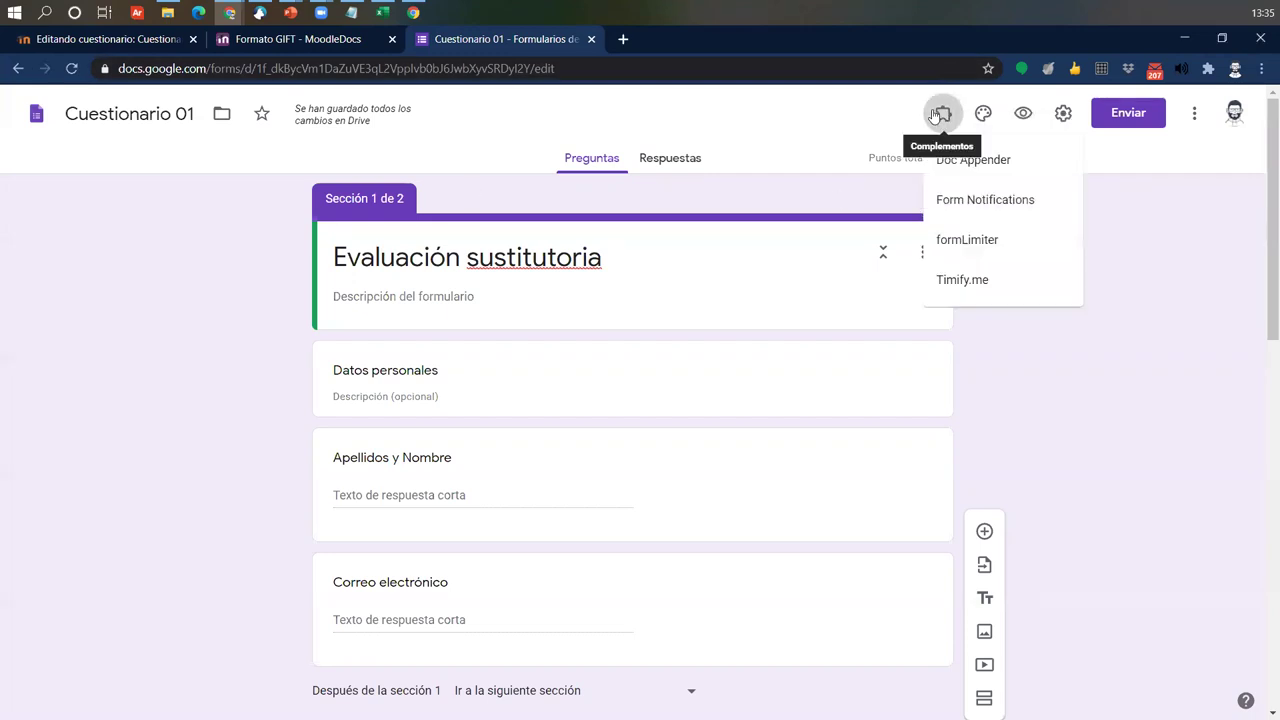
left_click(958, 280)
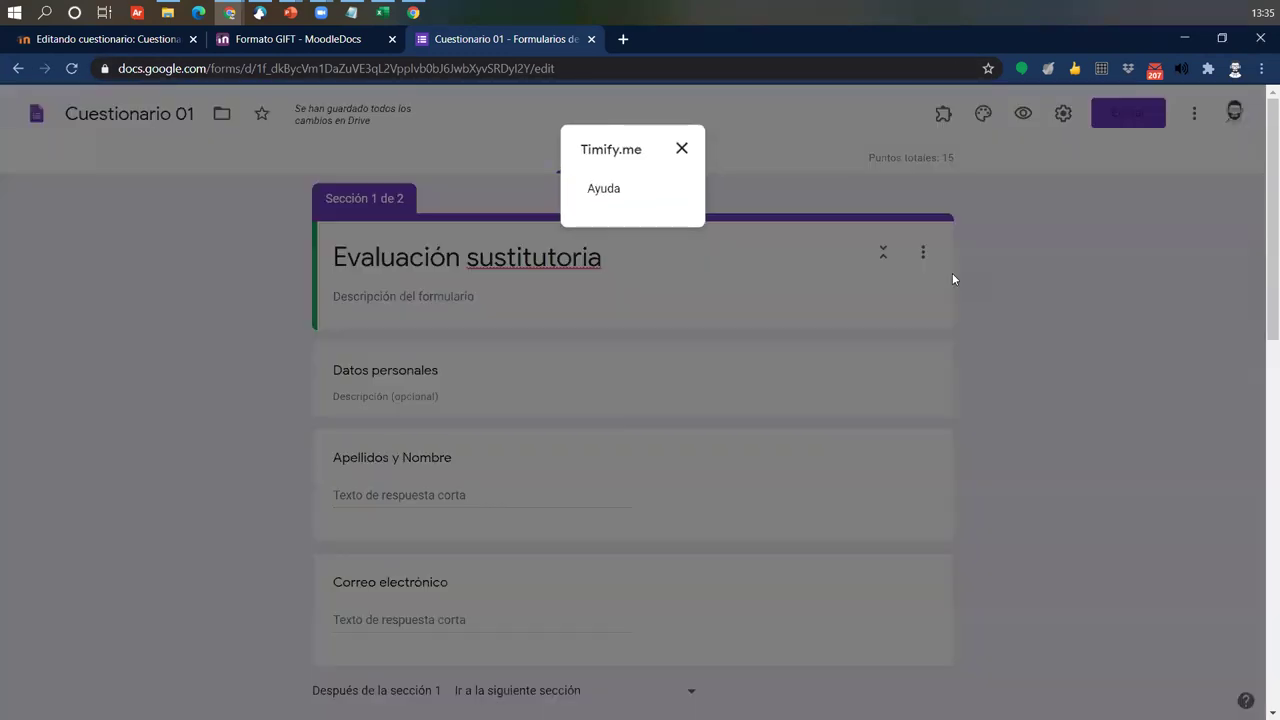
key("Escape")
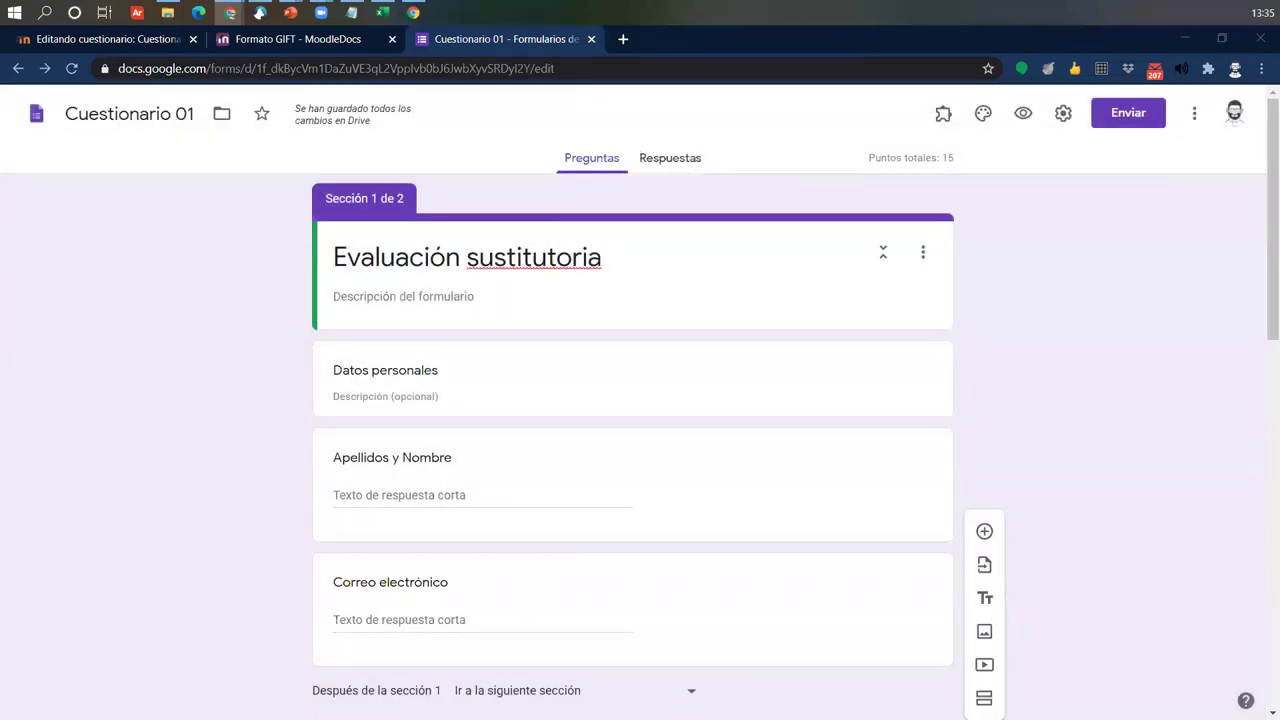
key("alt+Tab")
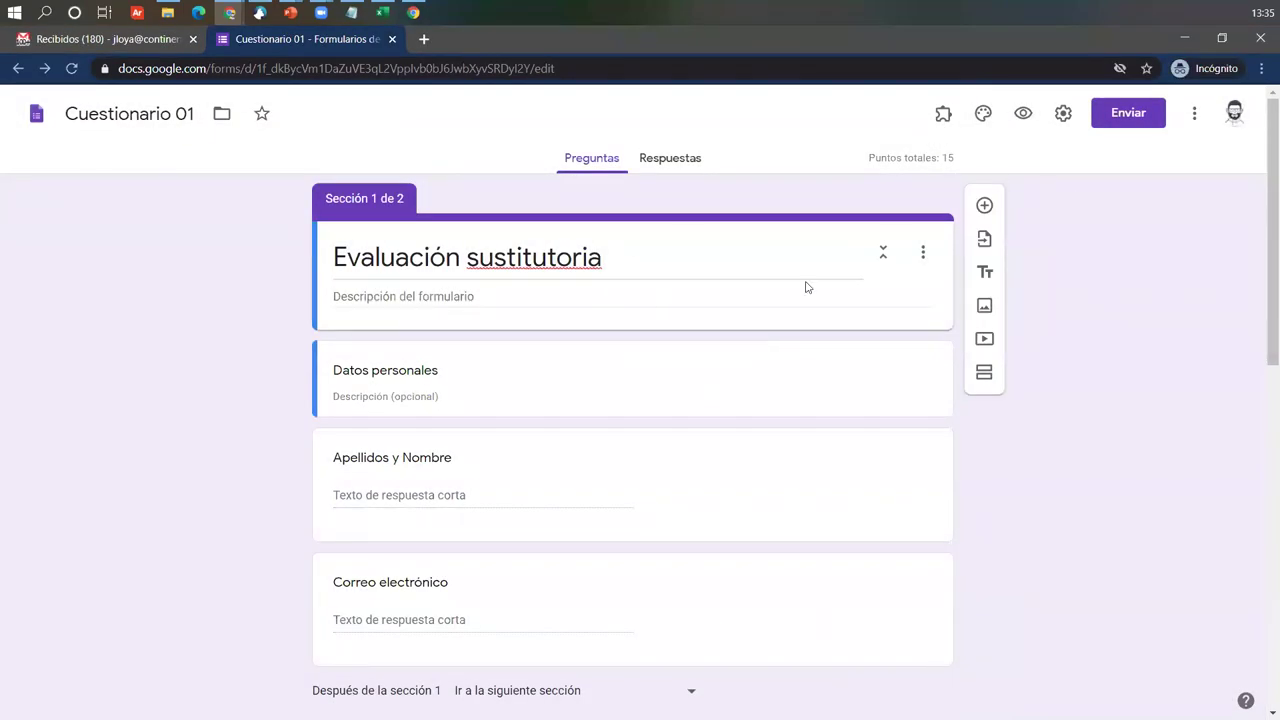
left_click(943, 113)
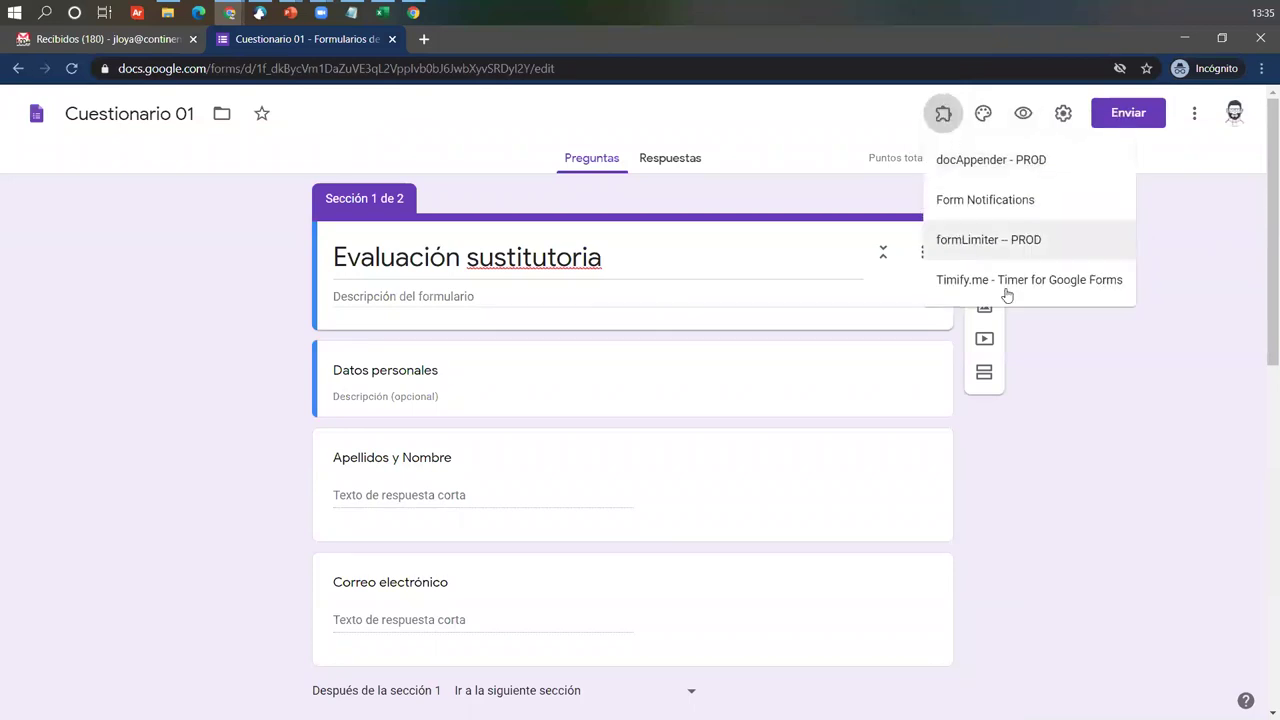
left_click(1010, 280)
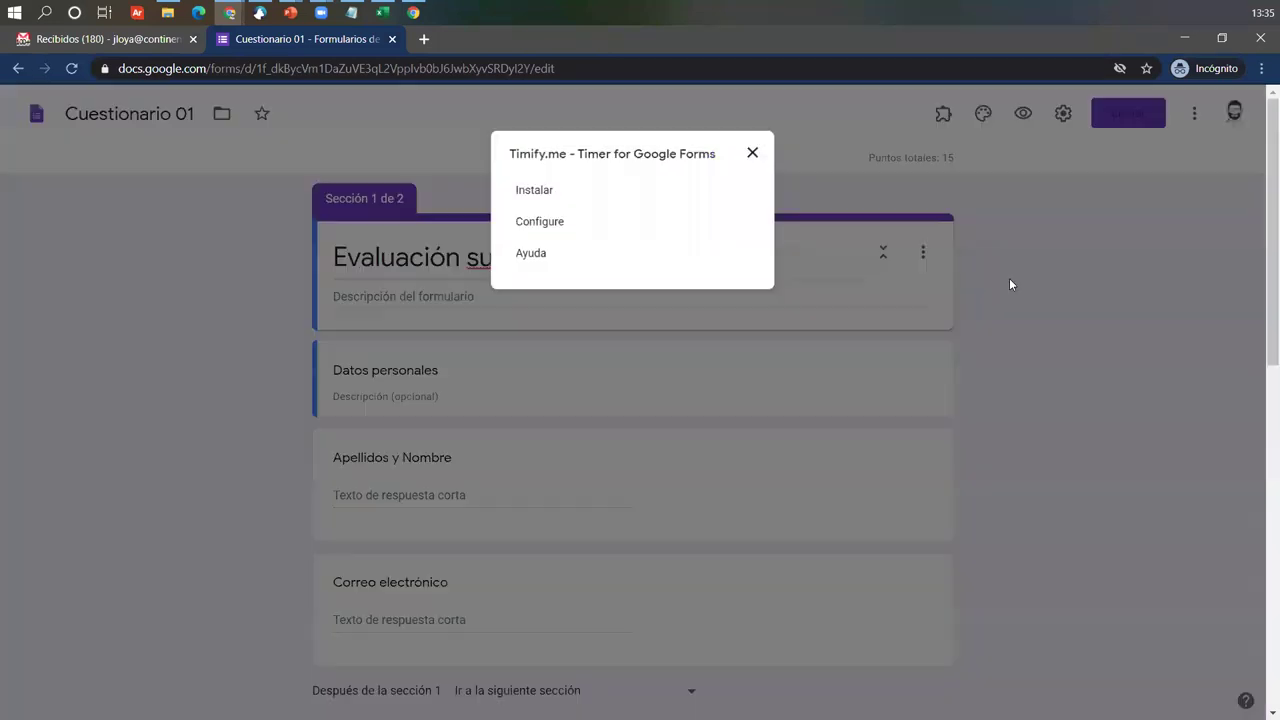
left_click(548, 228)
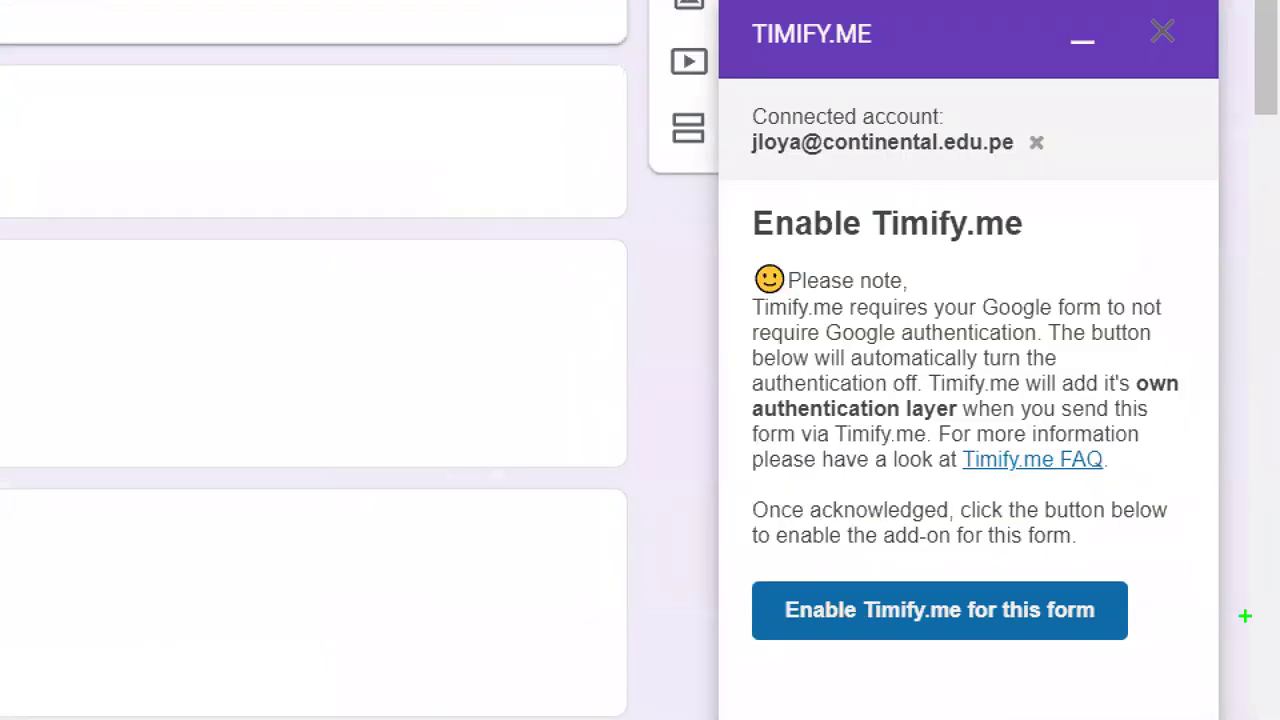
Step: Enable Timify.me for the form and check the added Submission ID field
mouse_move(734, 98)
left_mouse_down()
mouse_move(1060, 174)
mouse_move(1128, 230)
left_mouse_up()
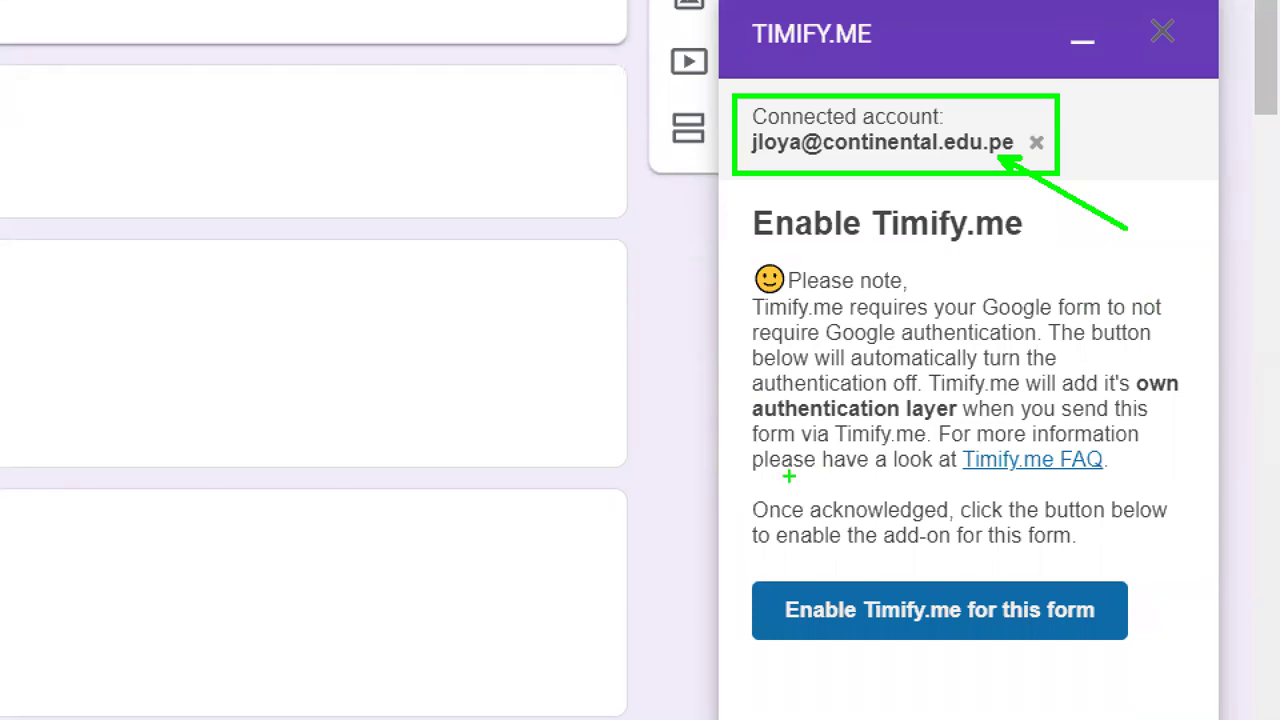
mouse_move(750, 559)
left_mouse_down()
mouse_move(897, 643)
mouse_move(1150, 658)
left_mouse_up()
left_click_drag(1197, 436, 1146, 605)
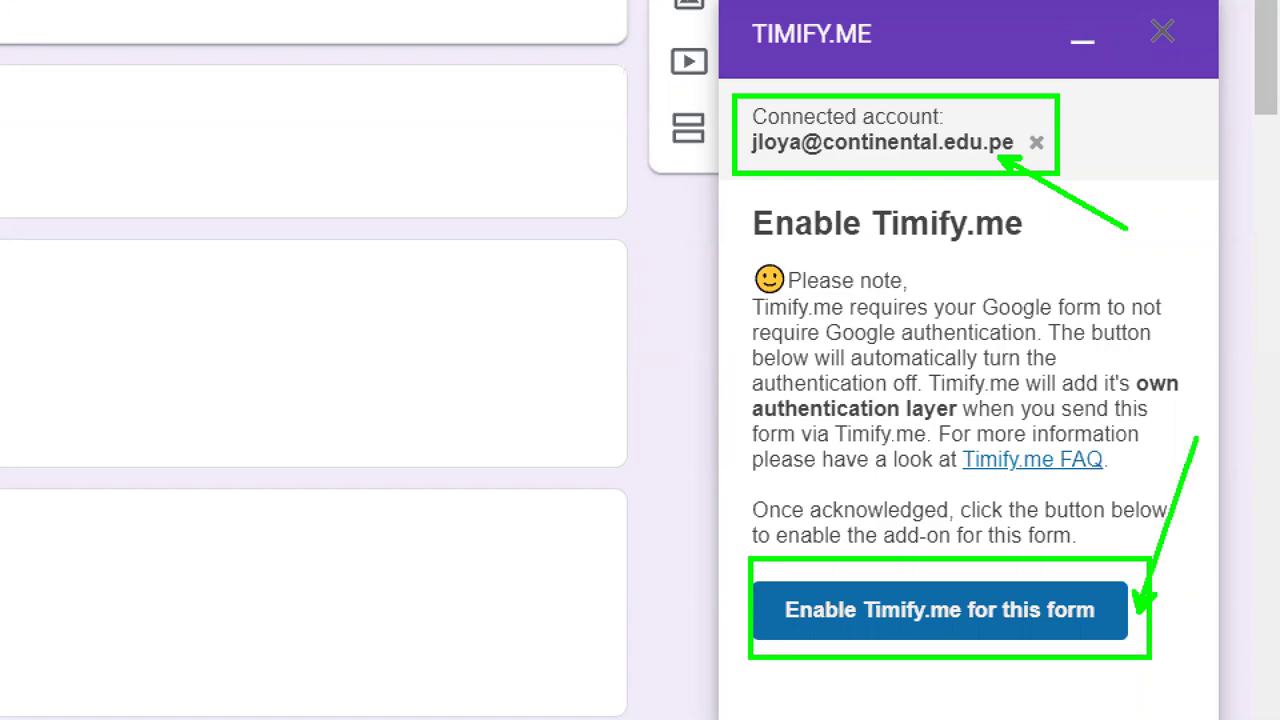
key("Escape")
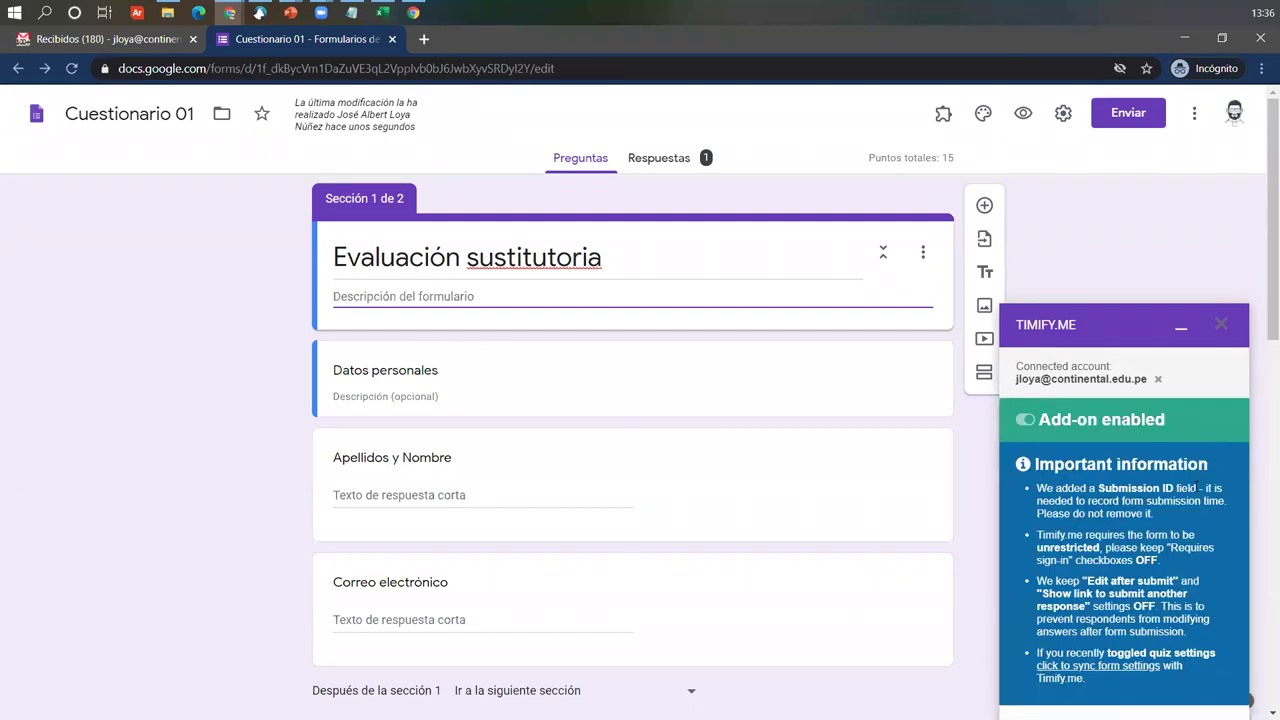
scroll(1140, 511, "down", 4)
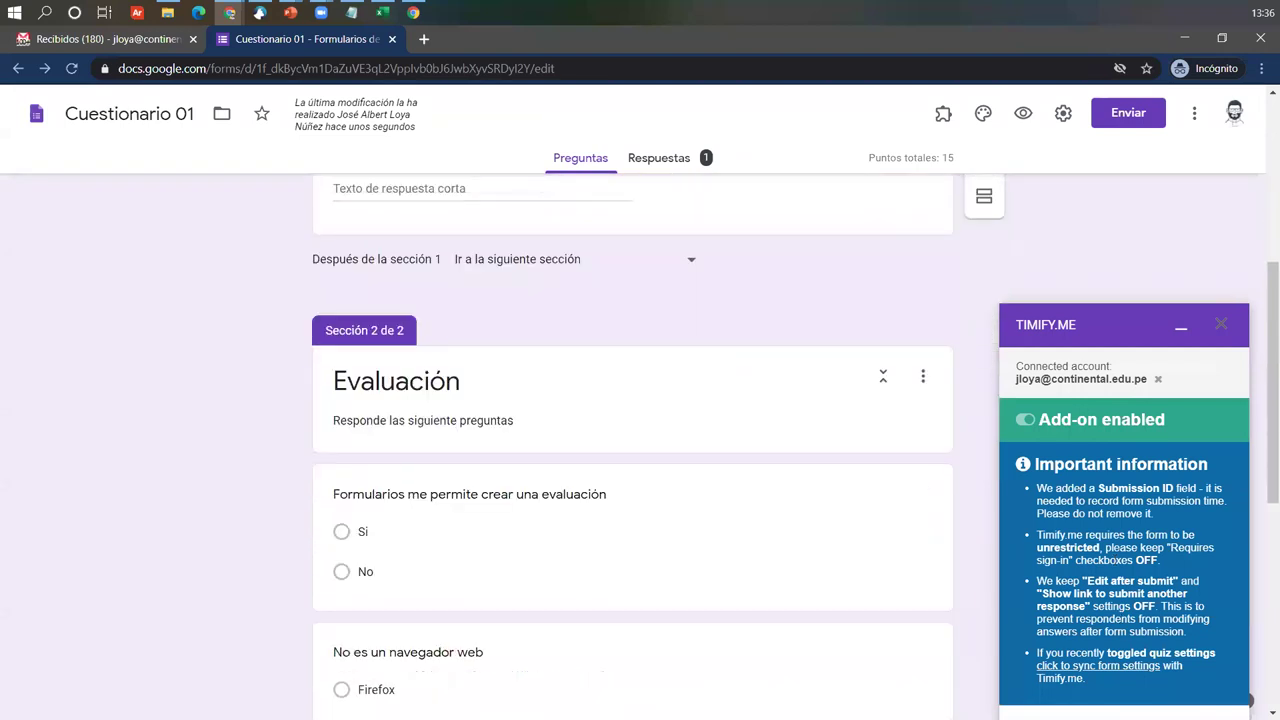
scroll(1140, 511, "up", 2)
scroll(1140, 511, "up", 2)
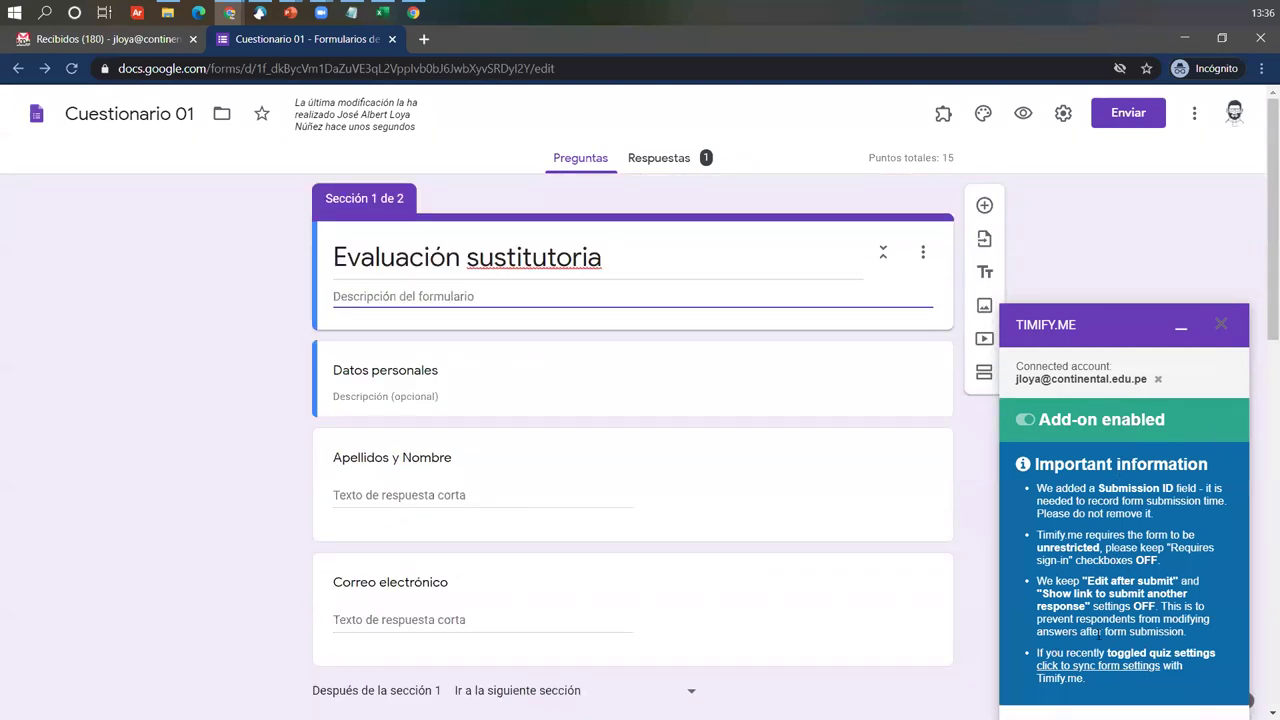
left_click(1173, 553)
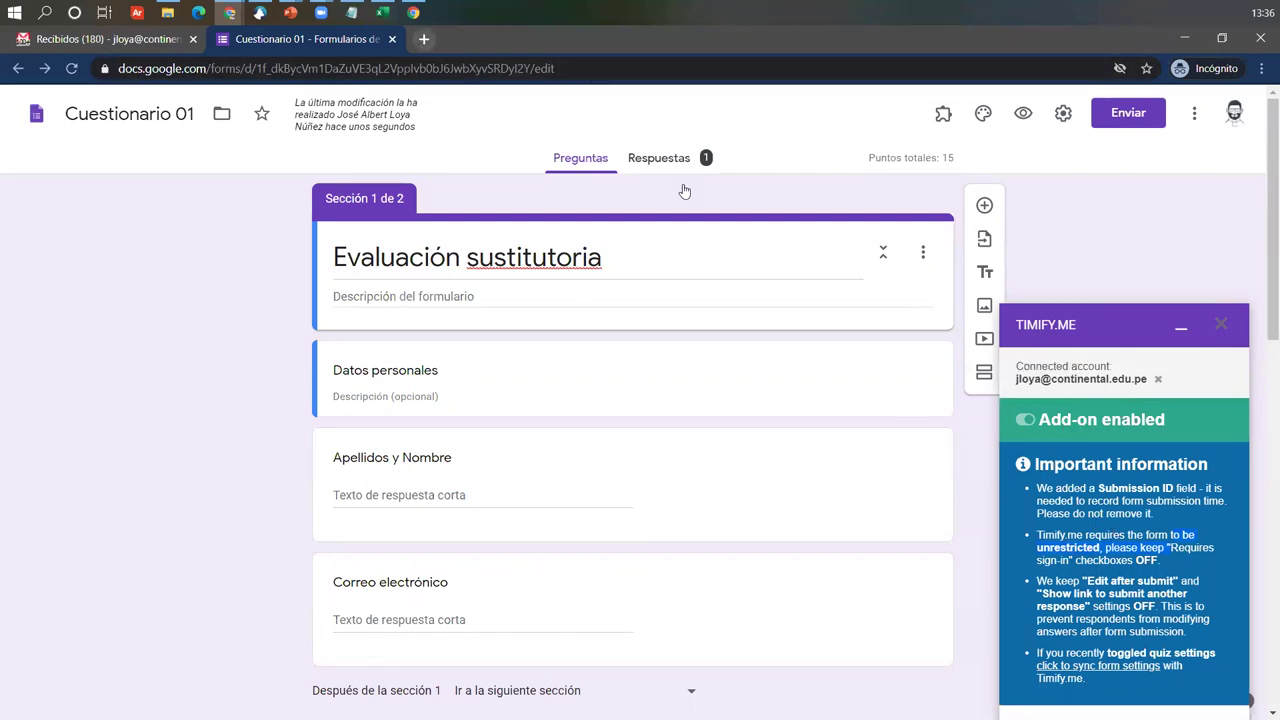
Step: Search Google for 'timyme' in a new browser tab
left_click(423, 40)
type("t")
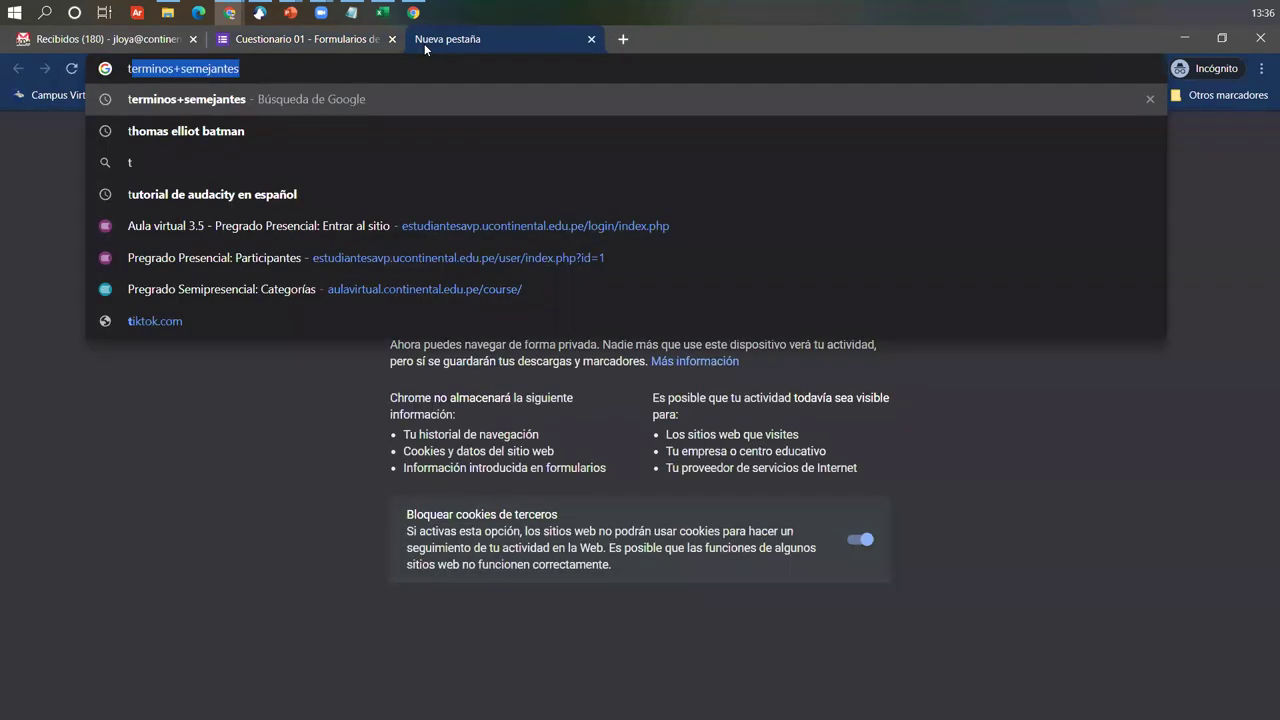
key("BackSpace")
type("imy")
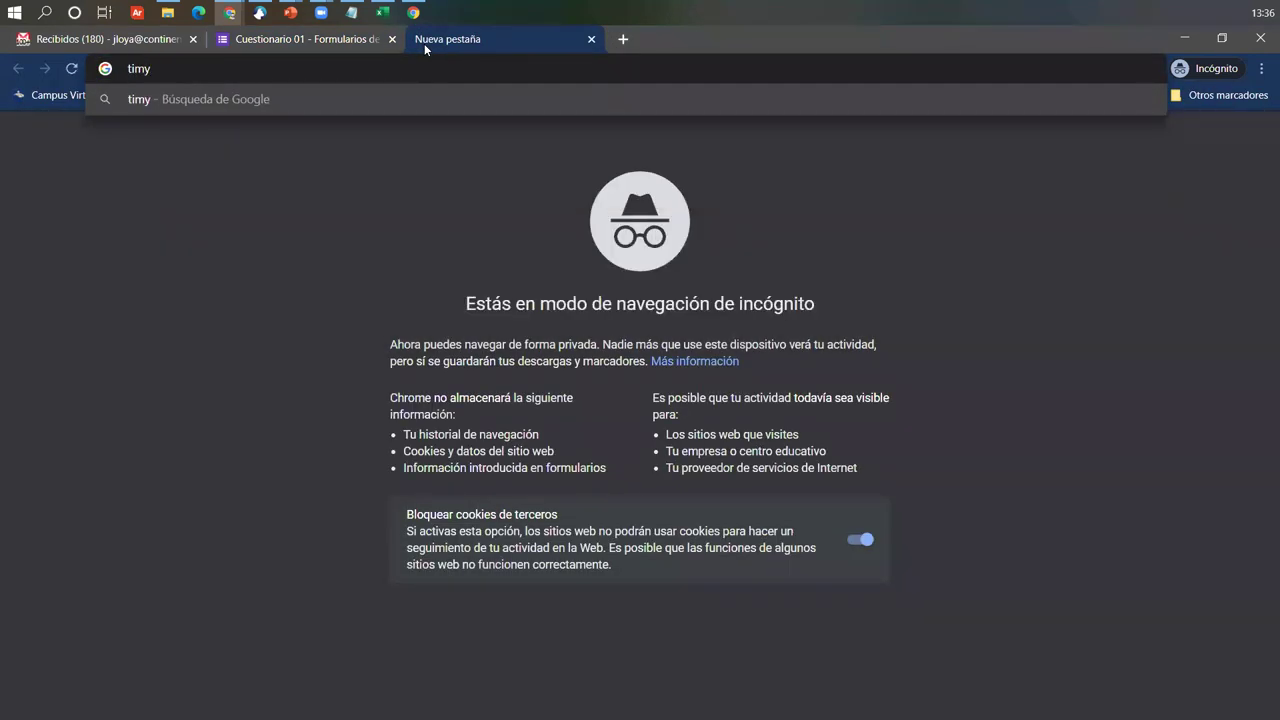
type("me")
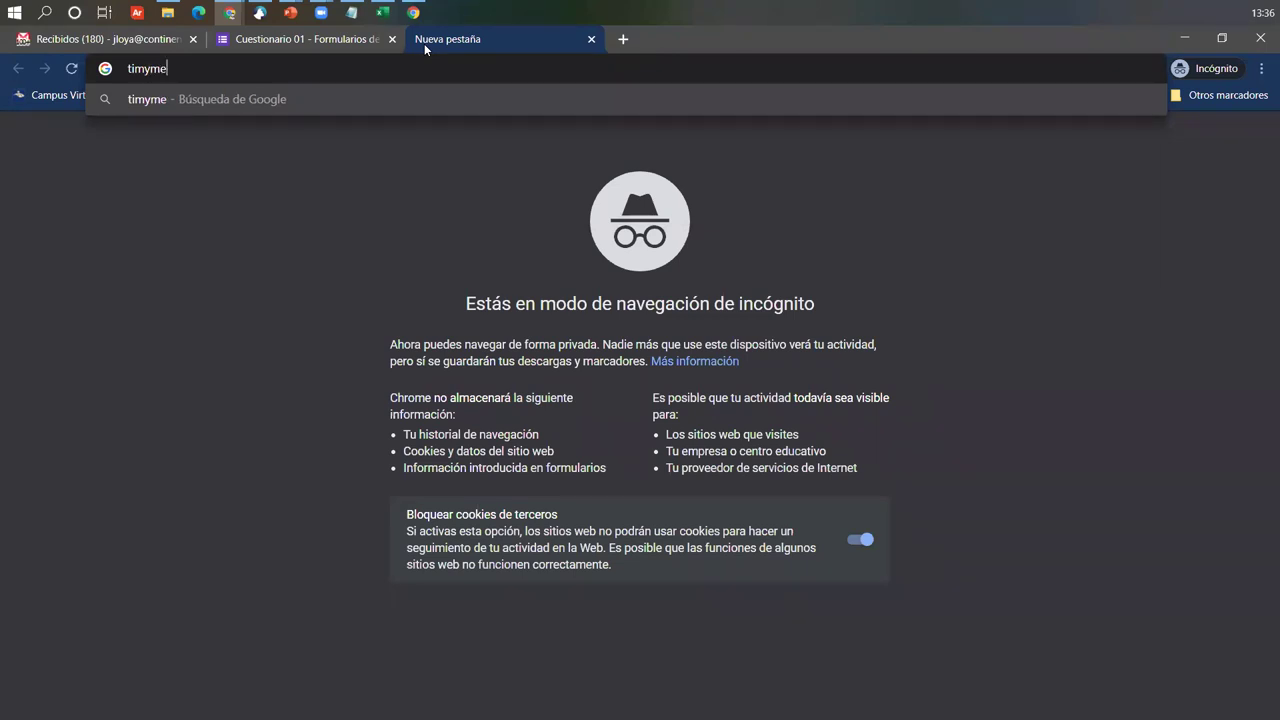
key("Return")
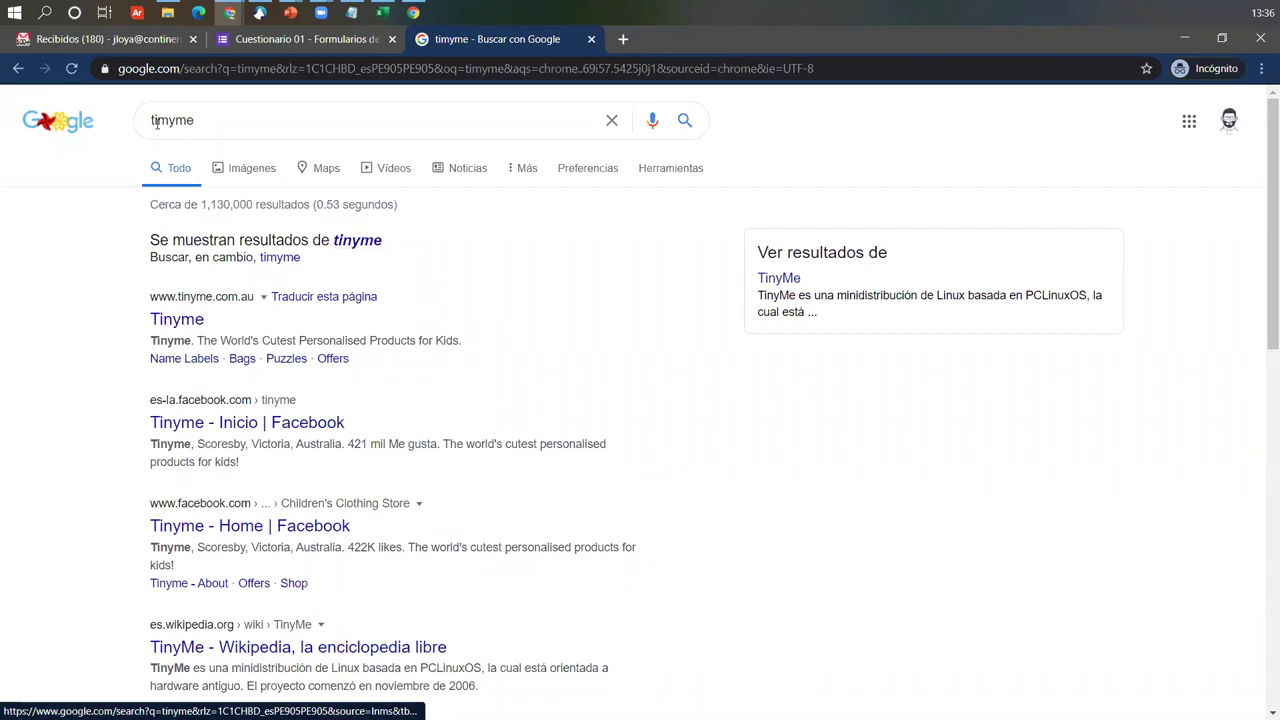
Step: Correct the search to 'timify.me' and open the 'Timify.me: Timers for Google Forms' result
left_click(316, 42)
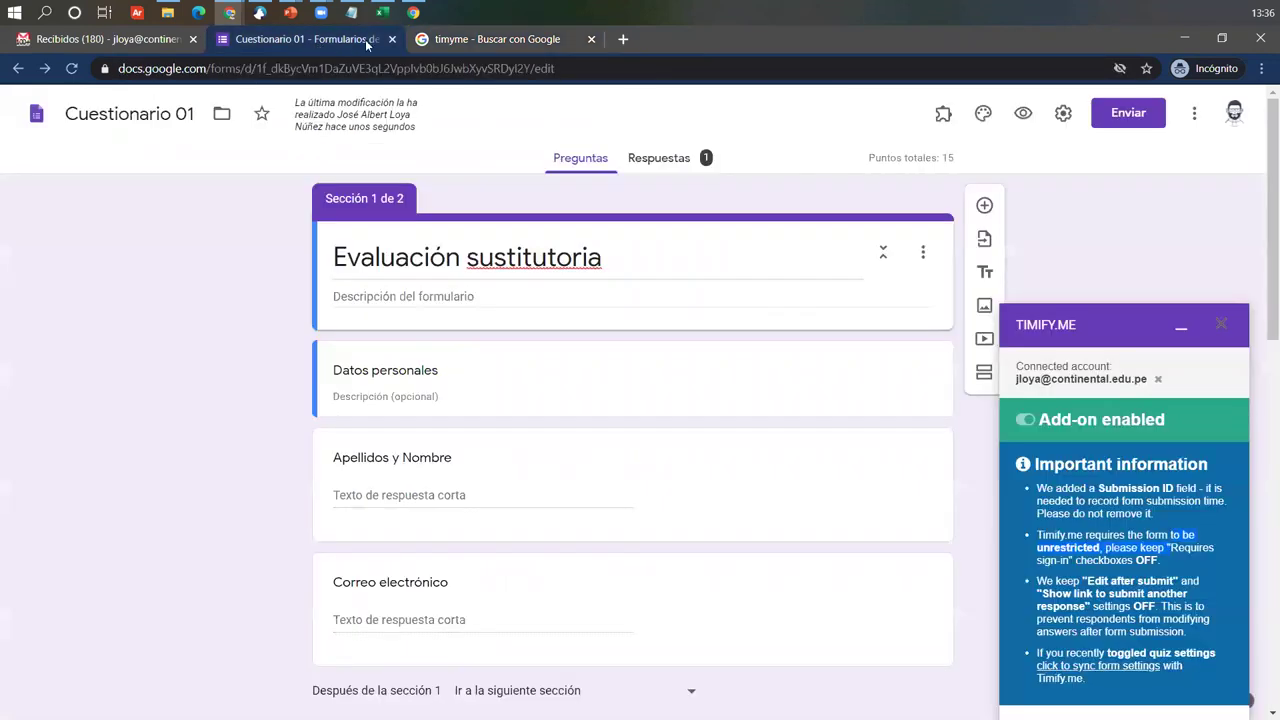
left_click(456, 41)
left_click_drag(266, 112, 84, 110)
type("timify.me")
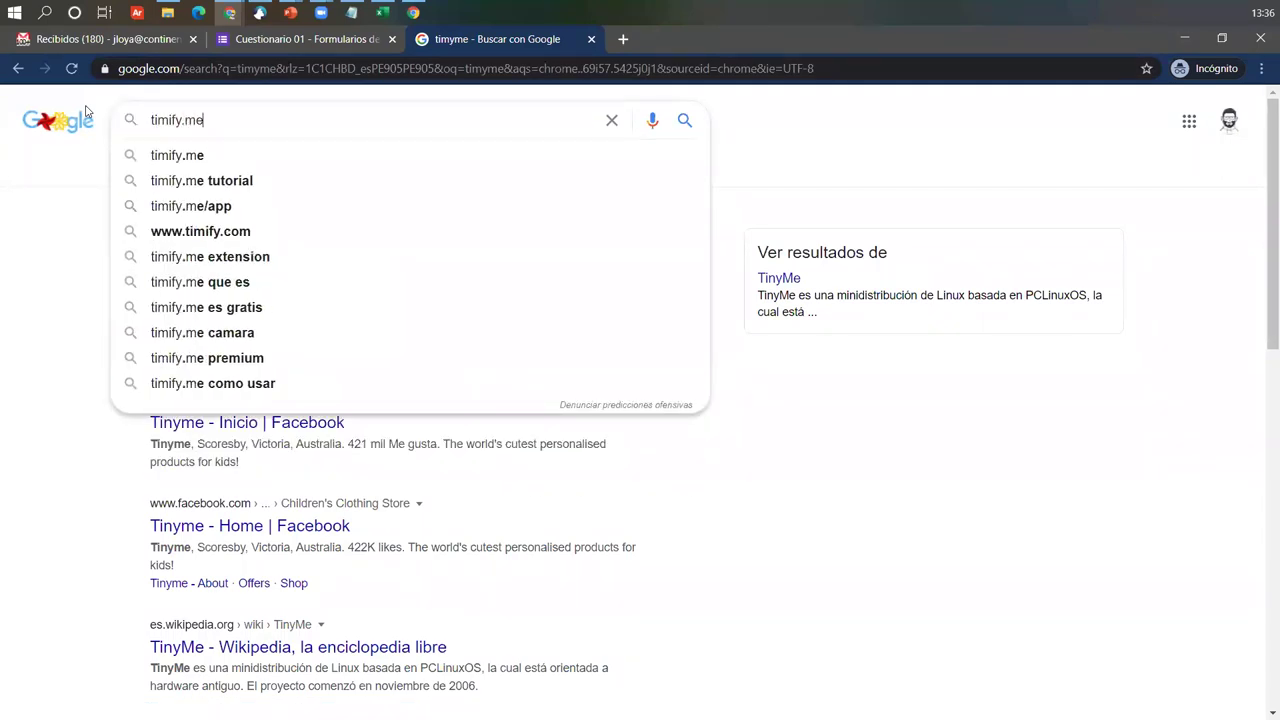
key("Return")
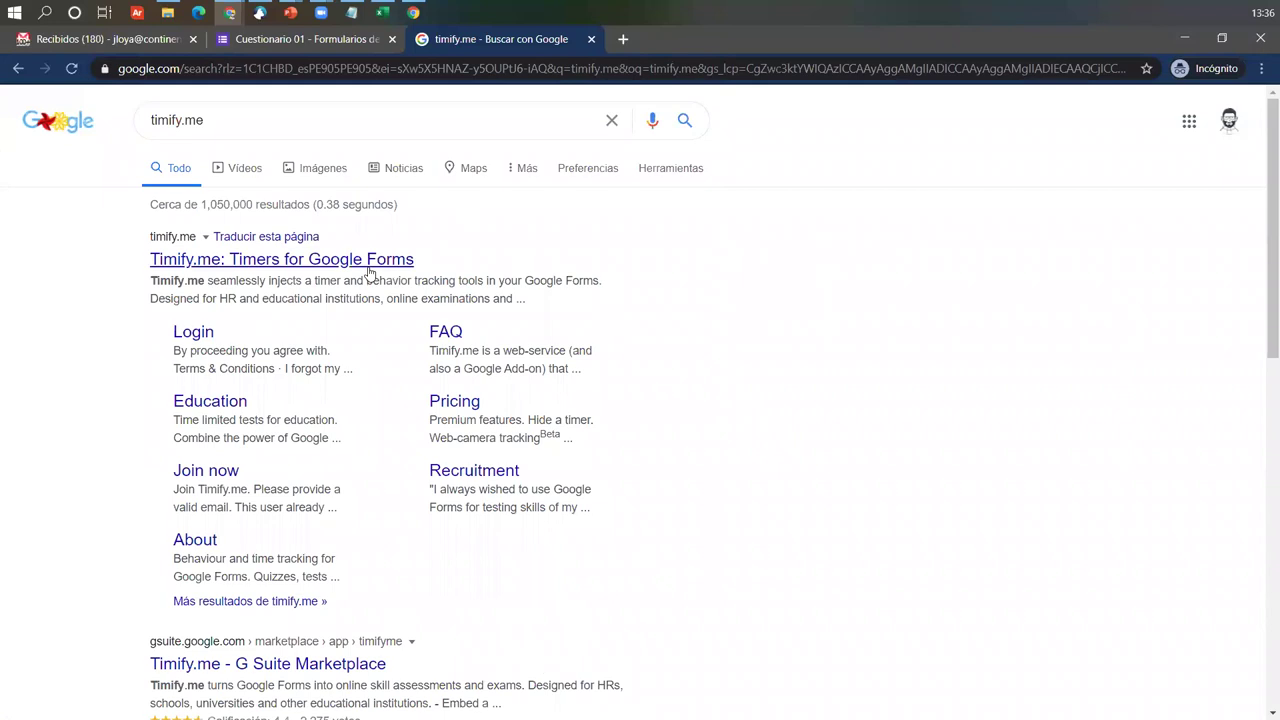
left_click(369, 262)
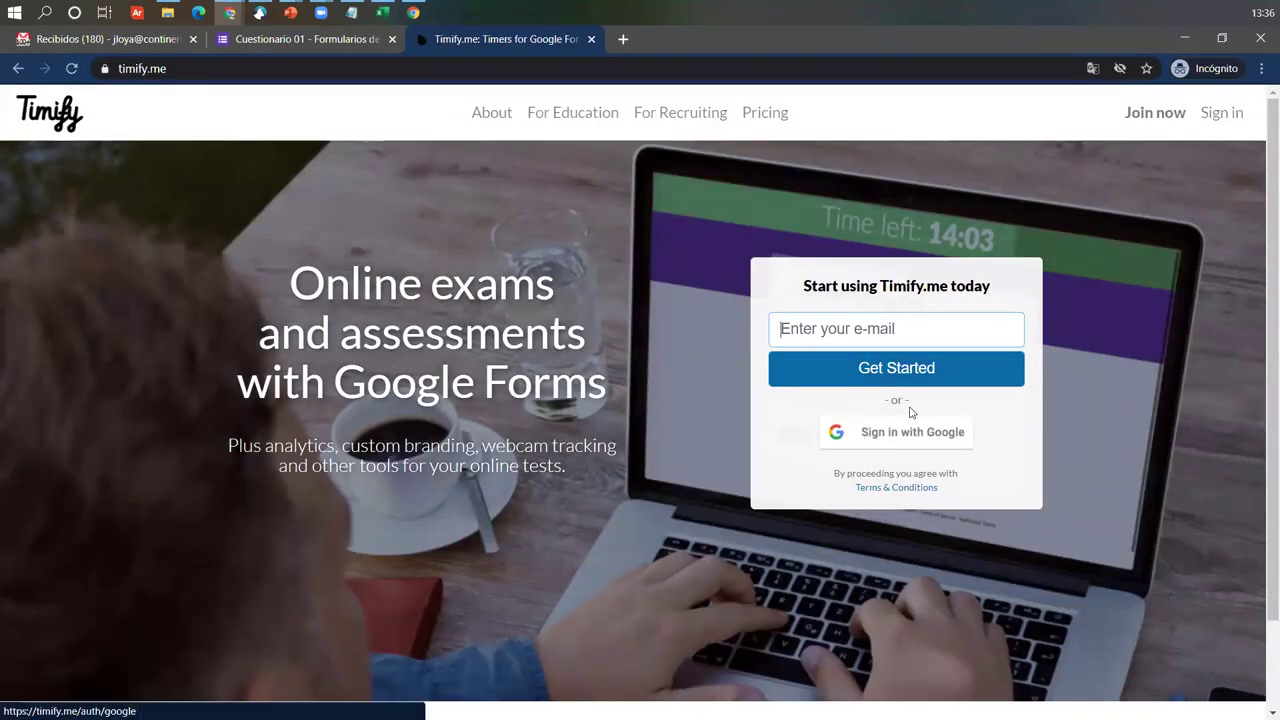
Step: Sign in to Timify.me with Google and open the Evaluación sustitutoria form's page
left_click(893, 432)
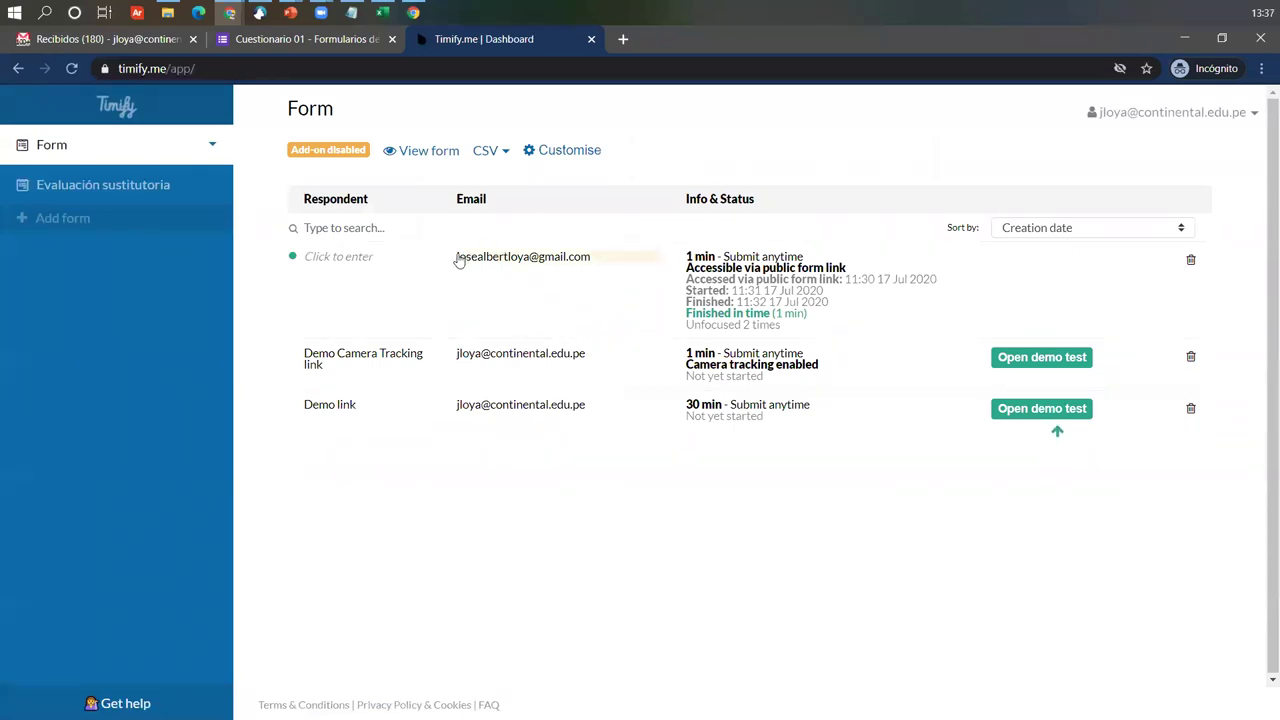
left_click(70, 186)
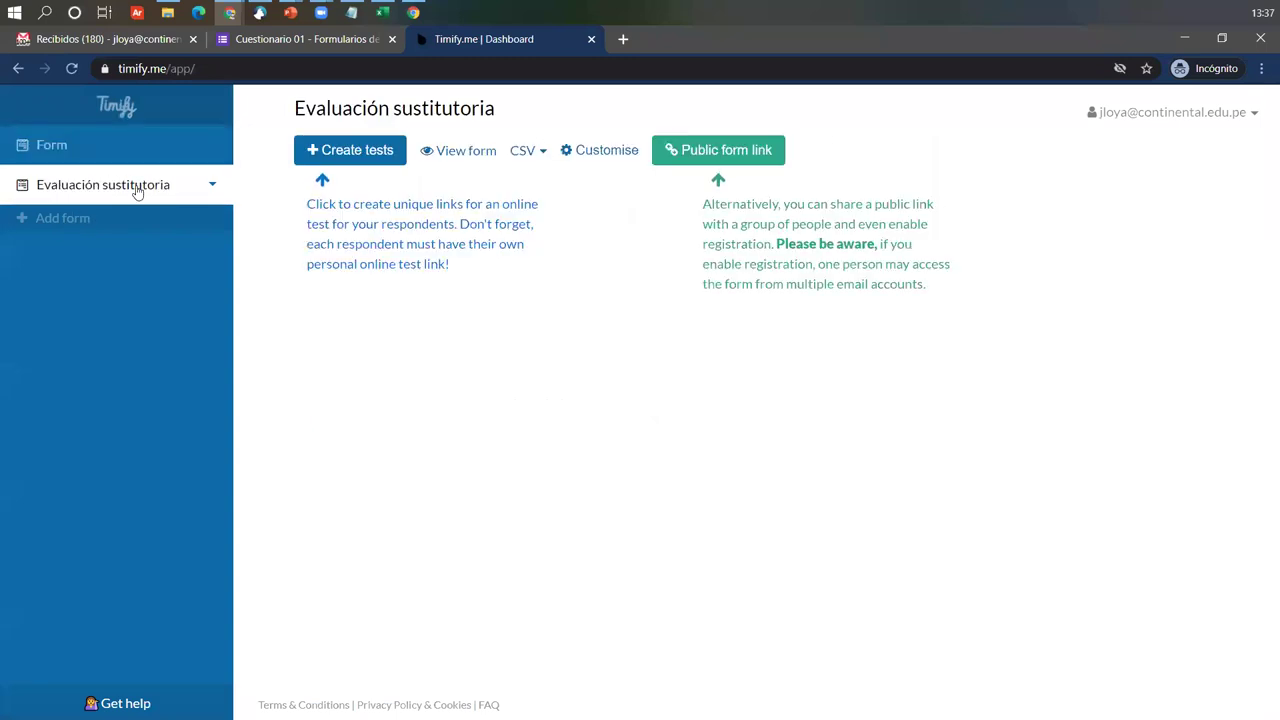
left_click(296, 39)
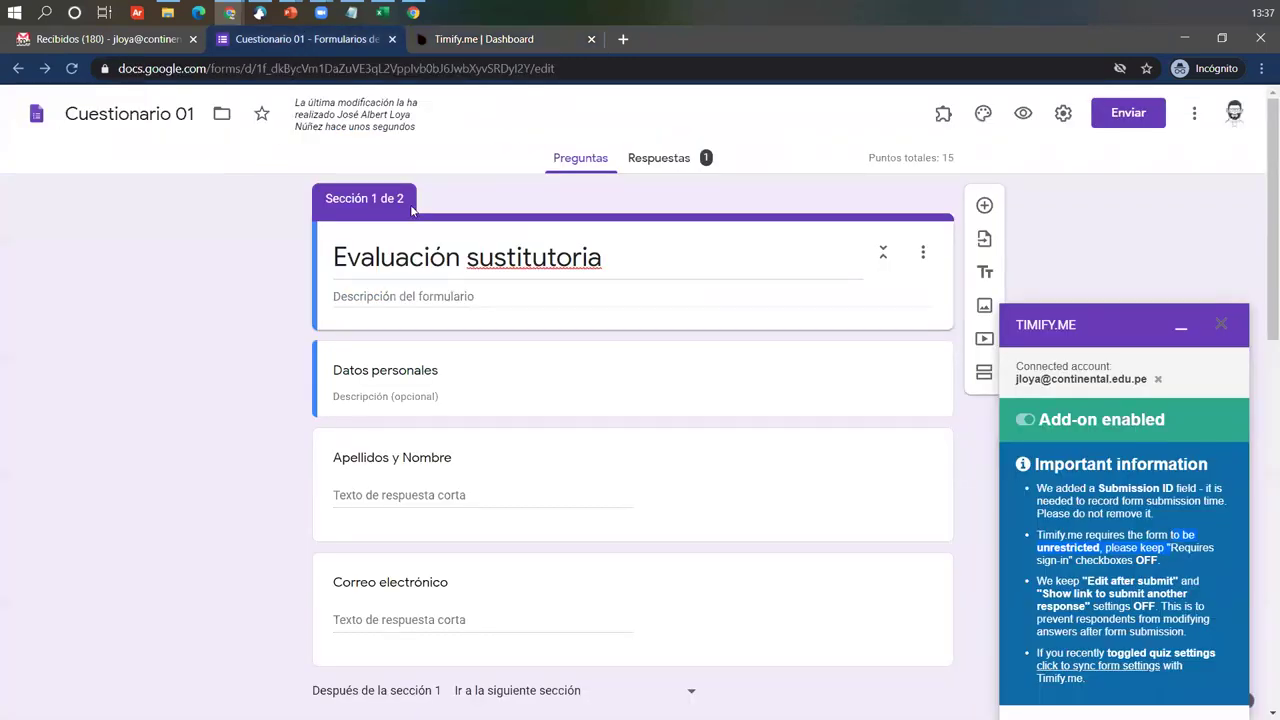
left_click(447, 39)
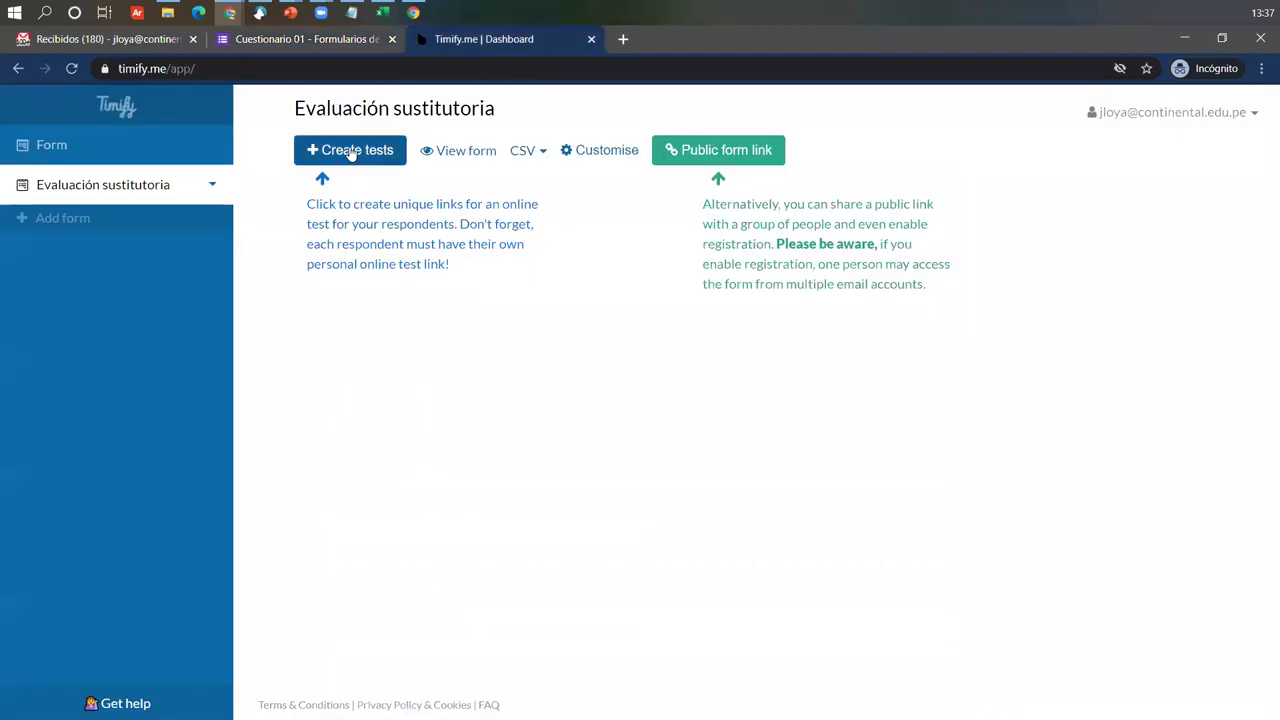
Step: Look over the test creation and public link dialogs and preview the live form
left_click(348, 150)
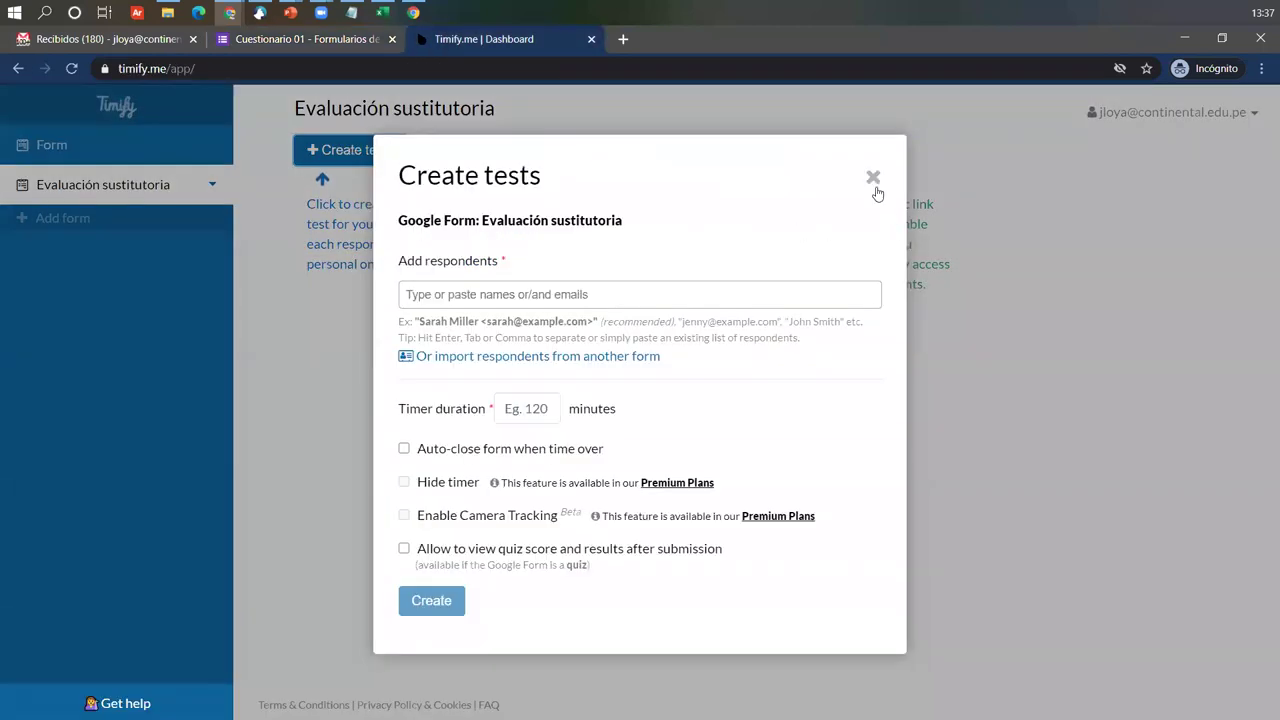
left_click(873, 177)
left_click(718, 163)
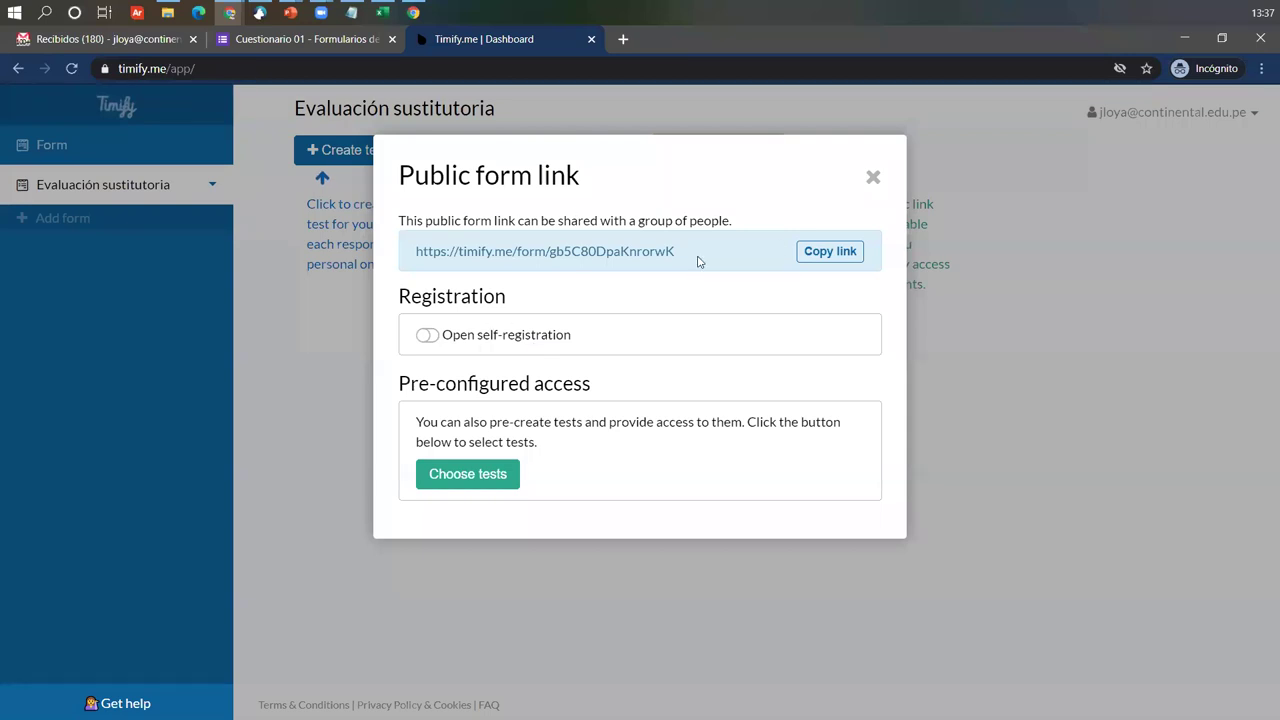
left_click(873, 177)
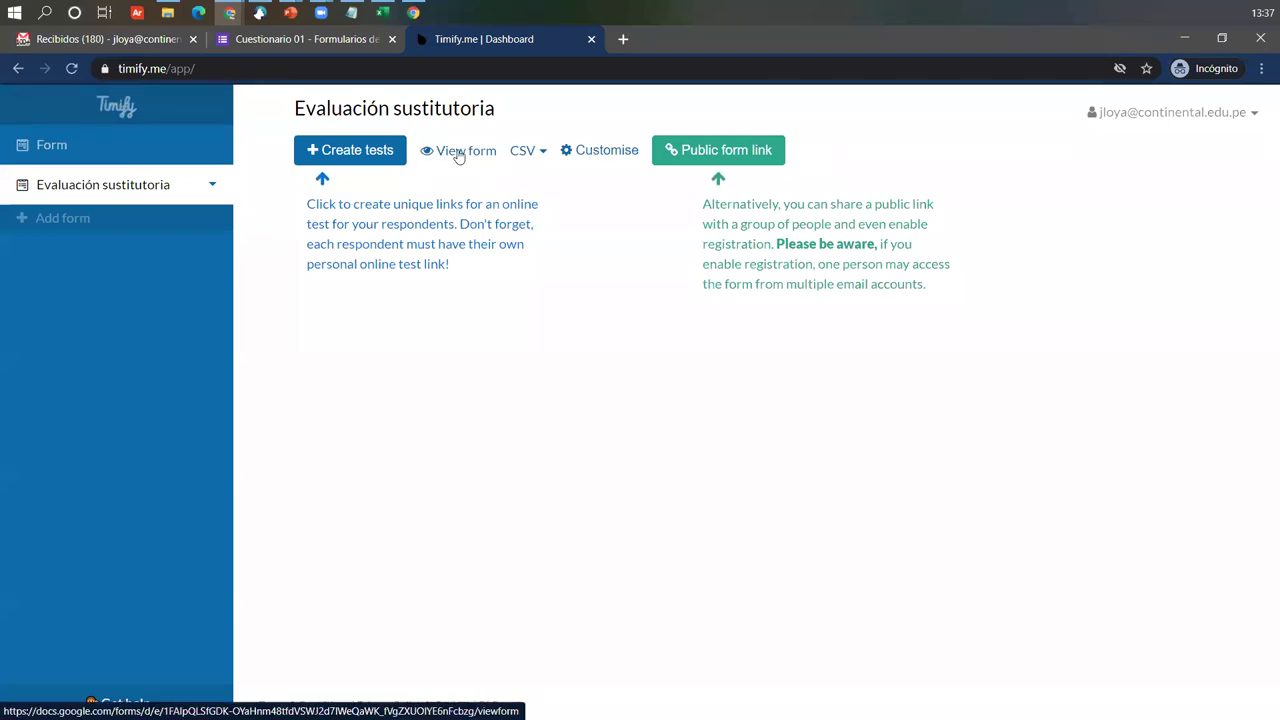
left_click(458, 152)
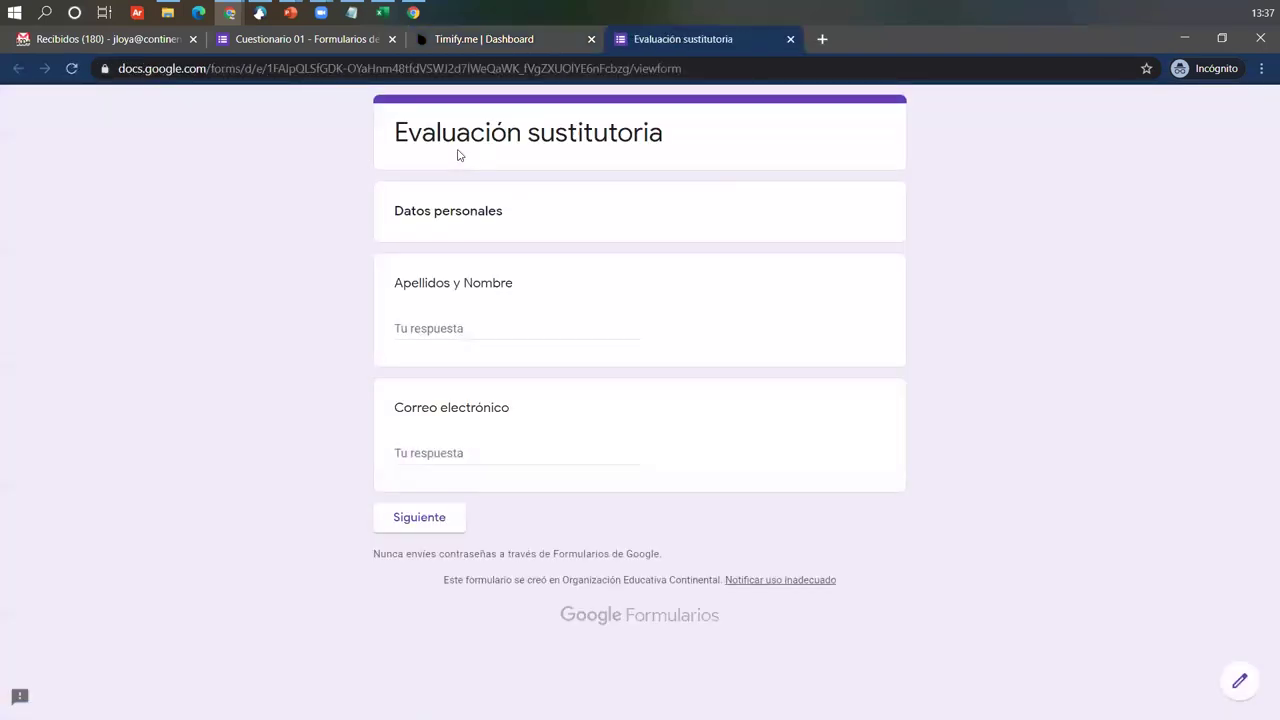
left_click(790, 39)
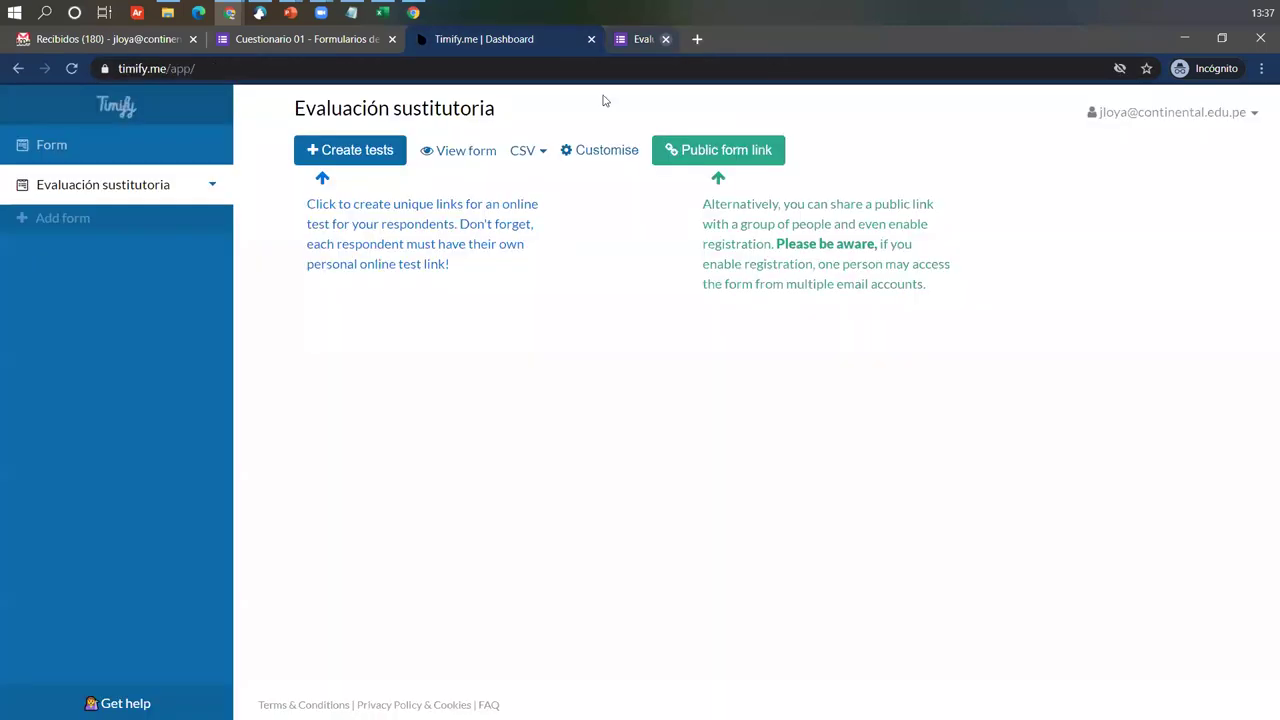
Step: Create a 5-minute timed test for one new respondent, entering their name
left_click(380, 152)
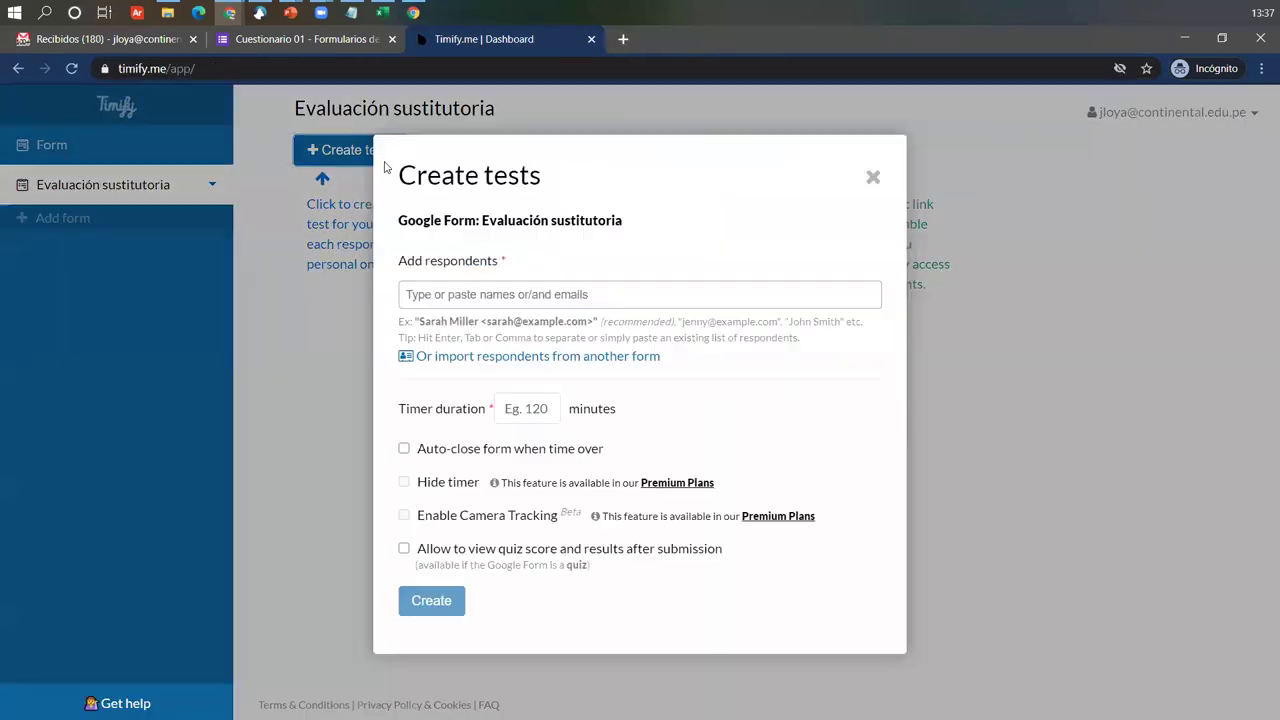
left_click(497, 289)
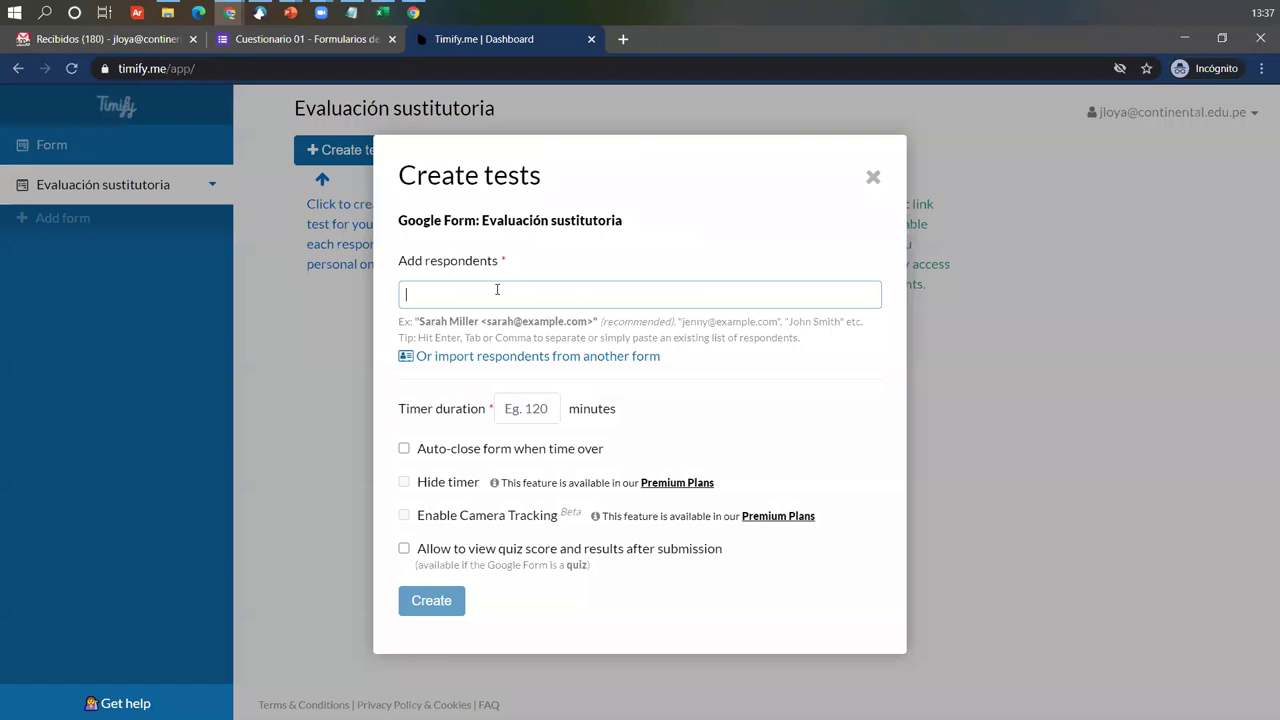
type("jose")
key("Return")
left_click(541, 404)
type("5")
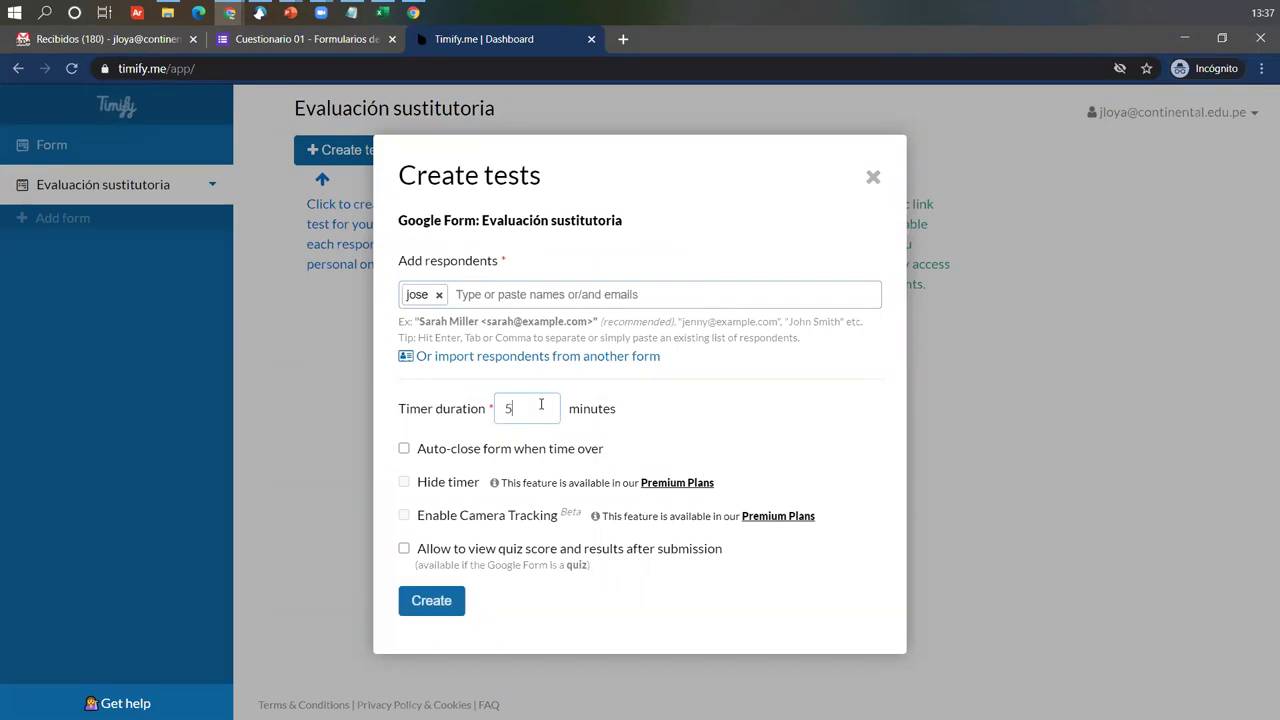
left_click(420, 612)
left_click(428, 602)
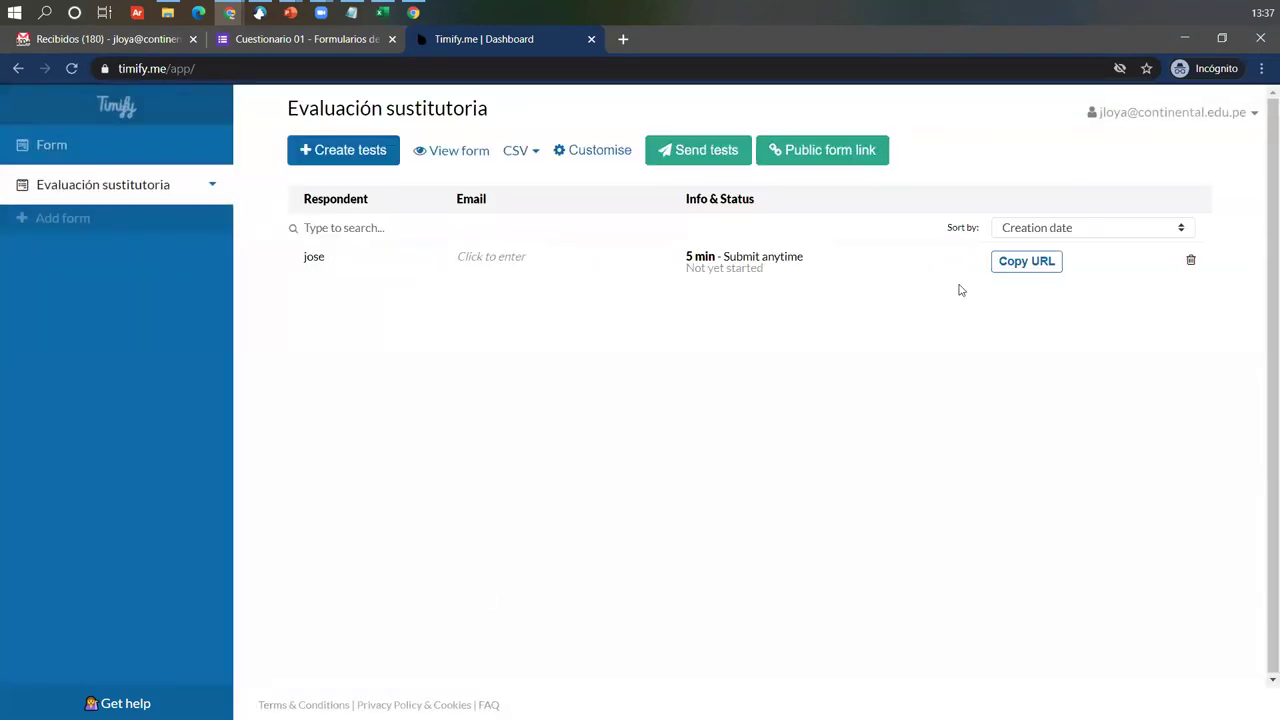
Step: Load the respondent's copied personal test link in a new tab and start the timed form
left_click(1024, 267)
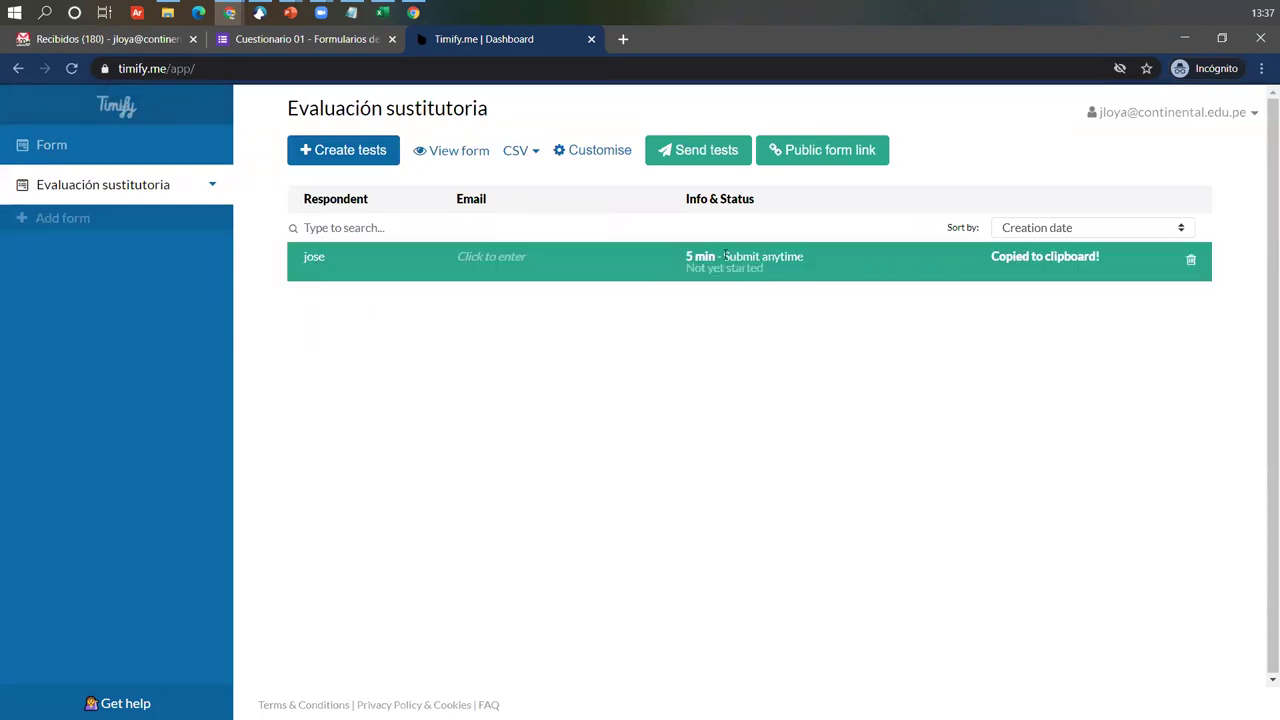
left_click(623, 39)
key("ctrl+v")
key("Return")
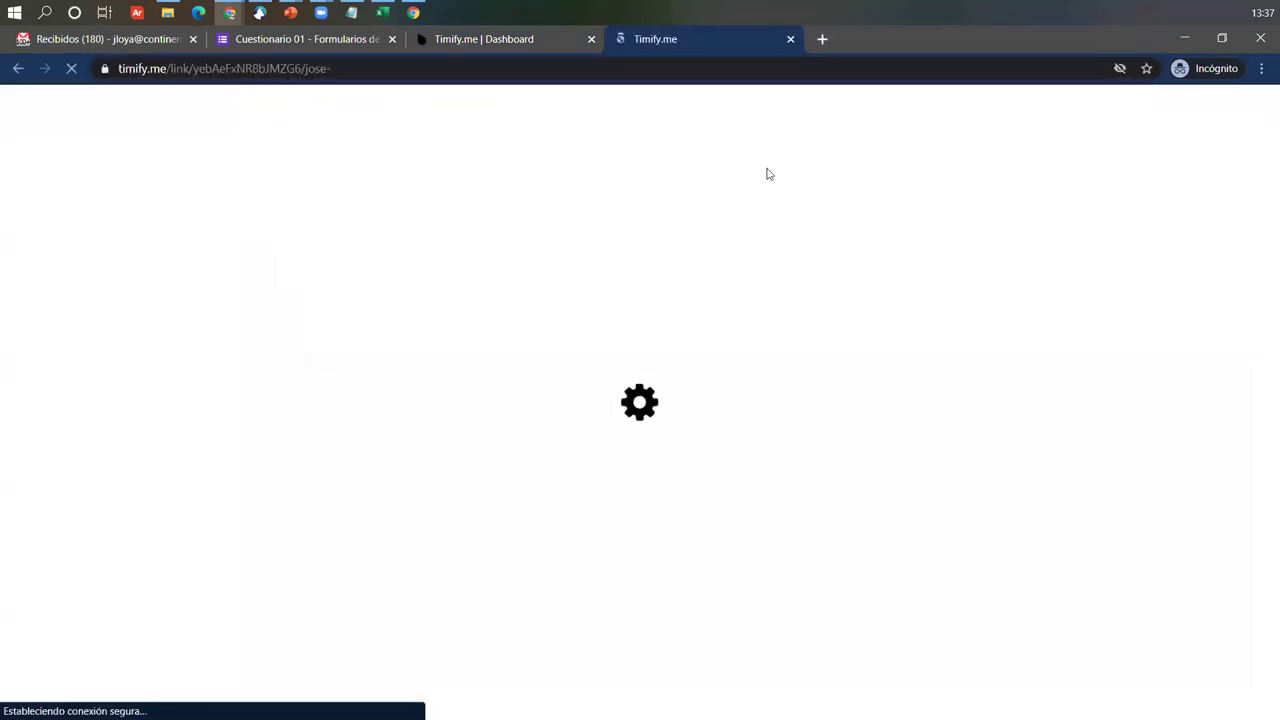
left_click_drag(450, 283, 914, 294)
left_click(723, 349)
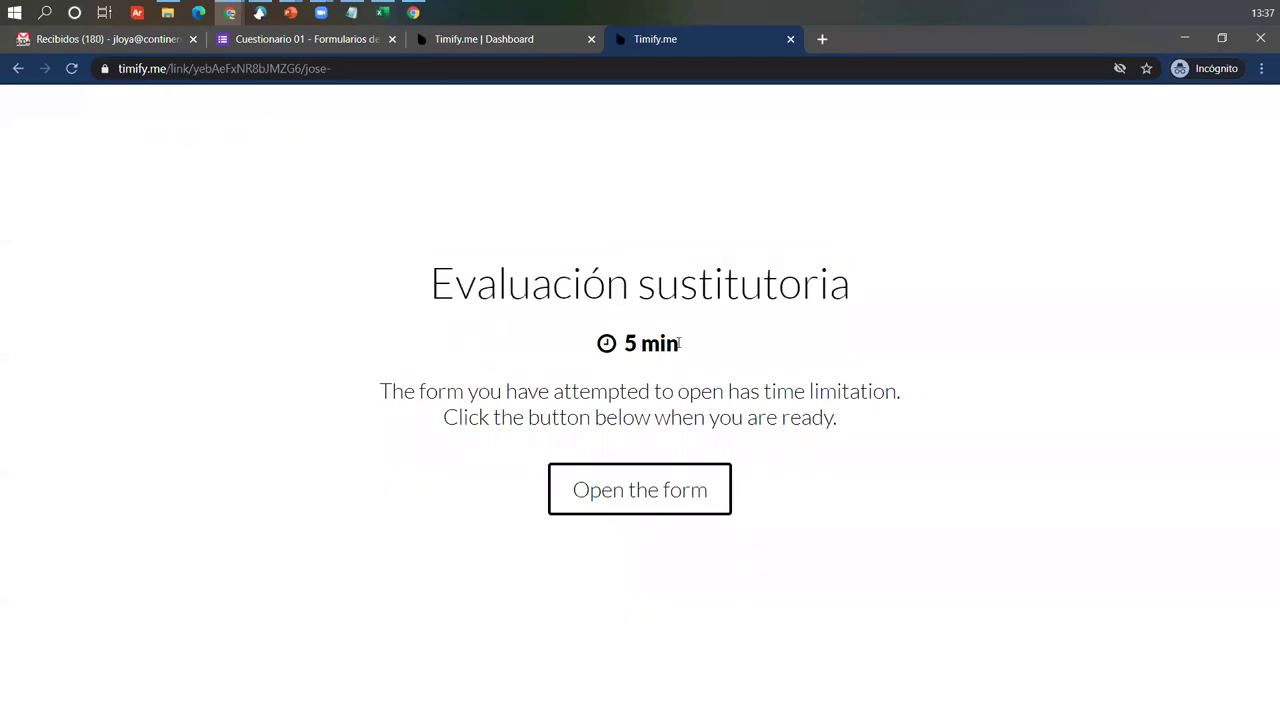
left_click(630, 511)
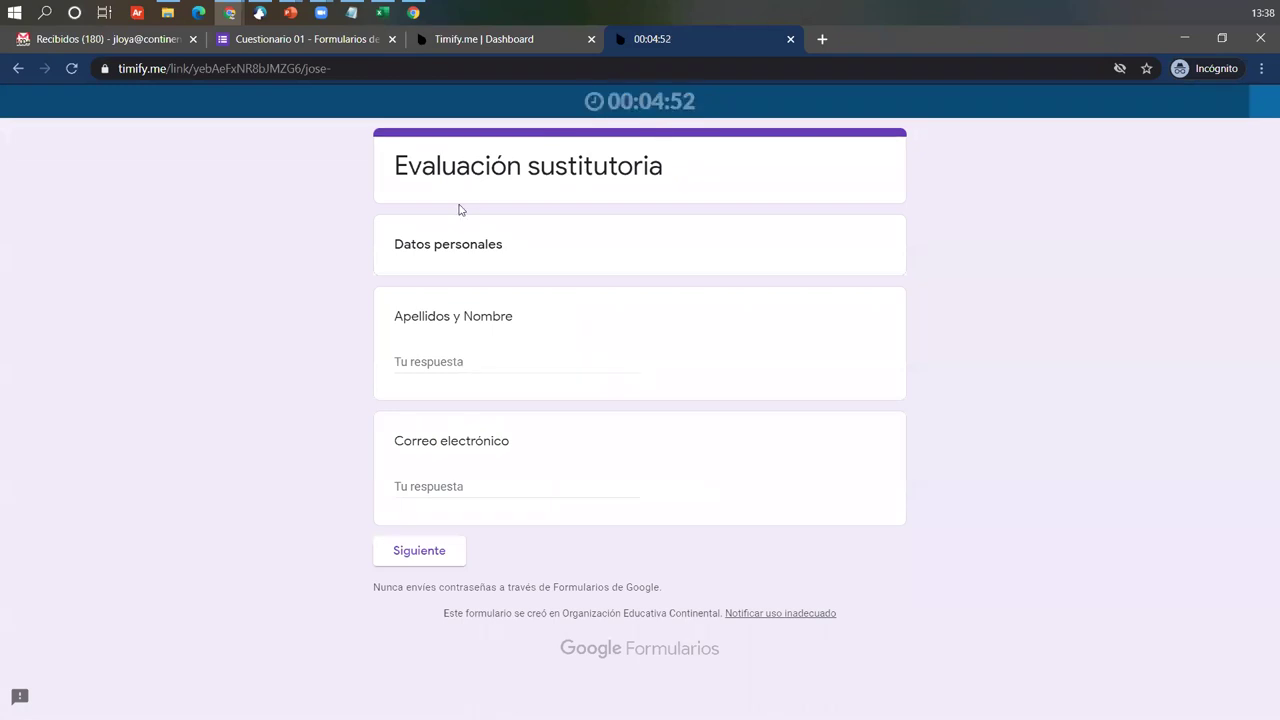
Step: Answer Apellidos y Nombre with 'Nombres' and begin entering the respondent's e-mail
left_click(458, 360)
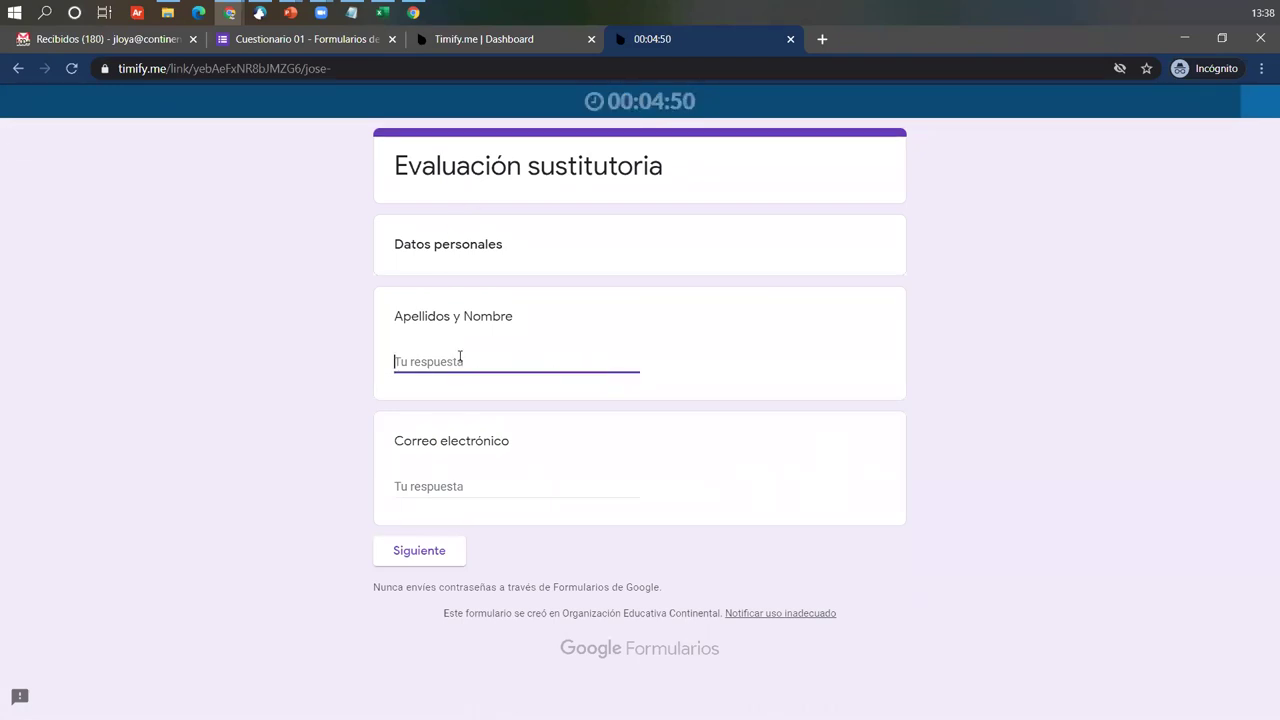
type("Nombres")
key("Tab")
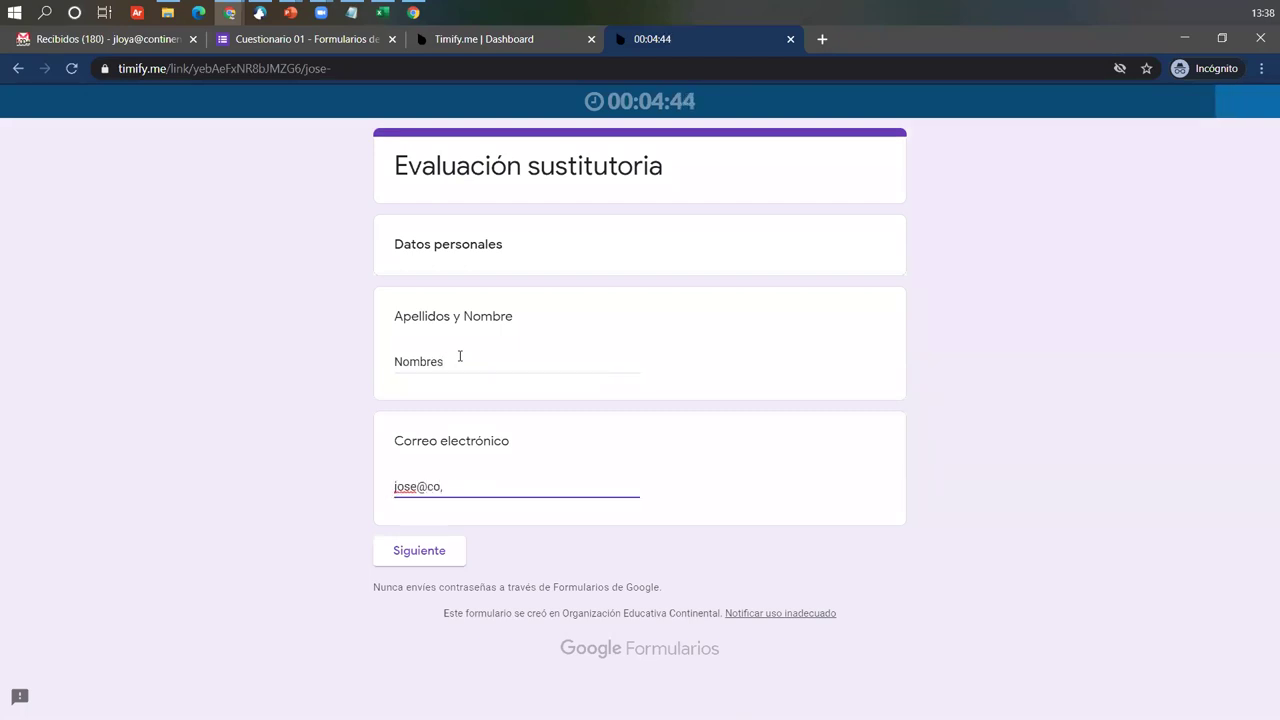
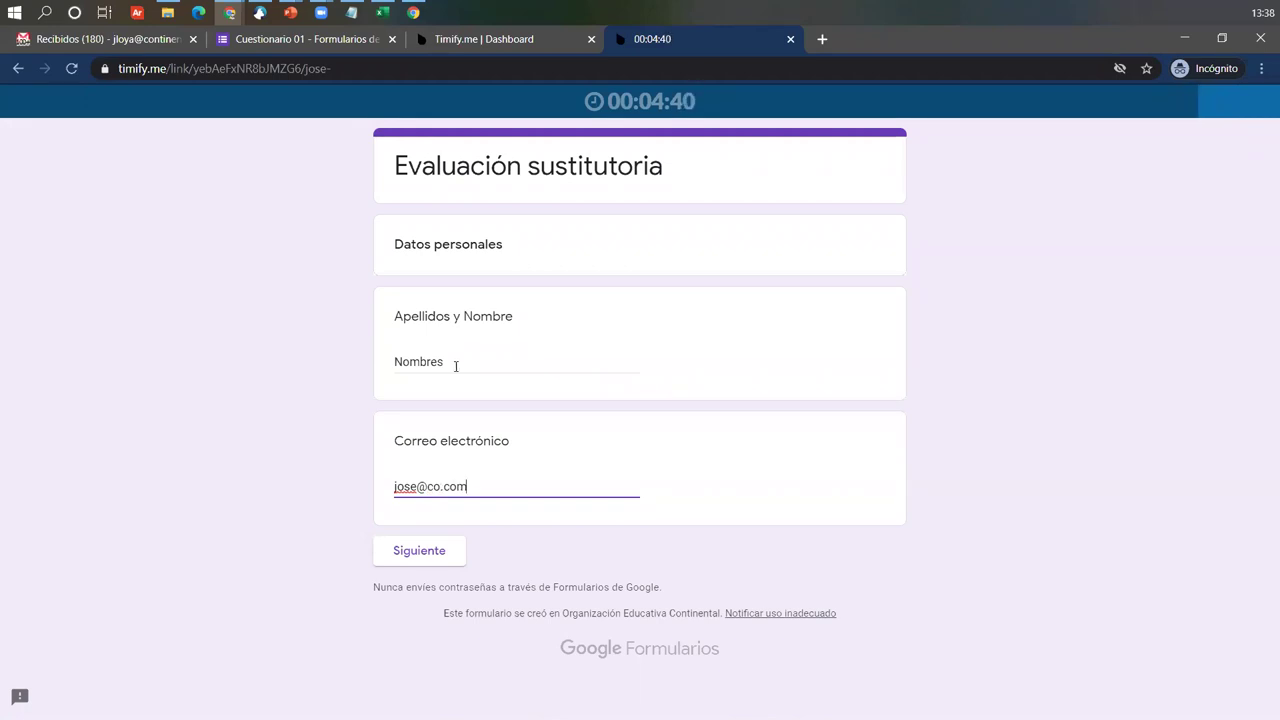
Step: Answer the evaluation questions: Si, Edge, and Google Meet, Zoom and BigBluebutton
left_click(431, 555)
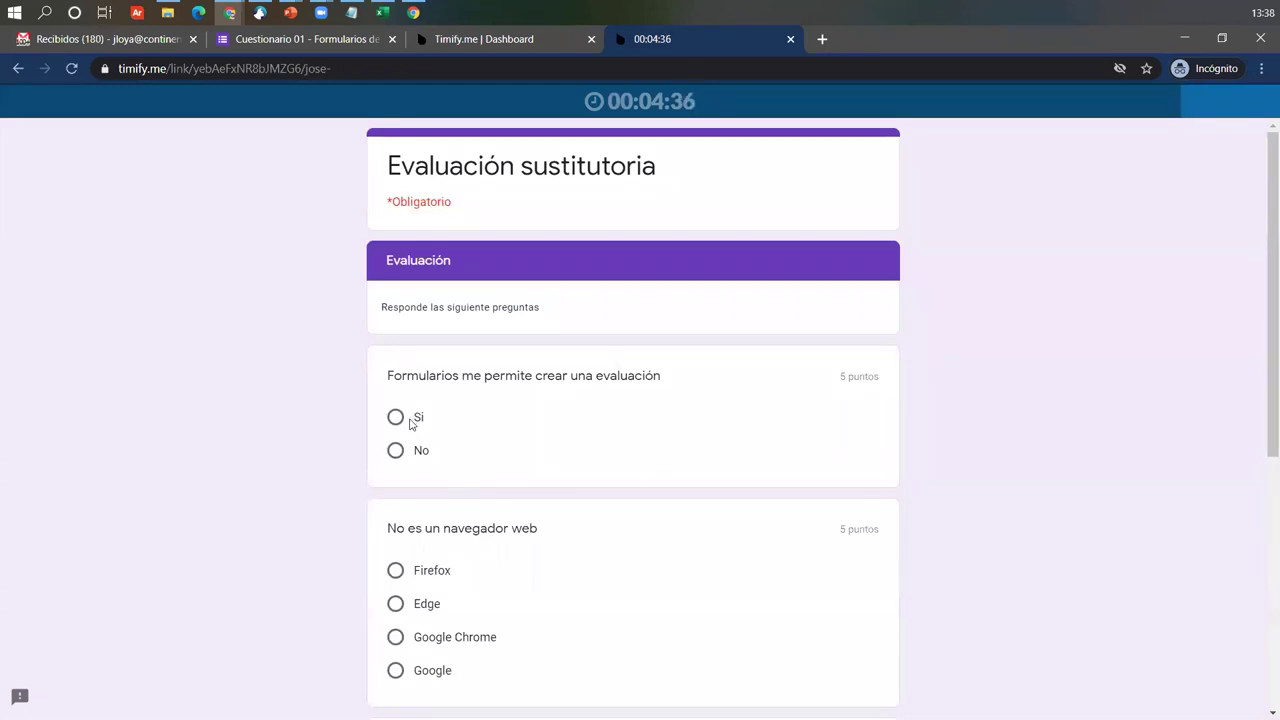
left_click(400, 417)
scroll(424, 527, "down", 1)
left_click(420, 514)
scroll(420, 505, "down", 3)
left_click(425, 437)
left_click(428, 462)
left_click(430, 491)
scroll(499, 639, "down", 1)
scroll(499, 639, "down", 1)
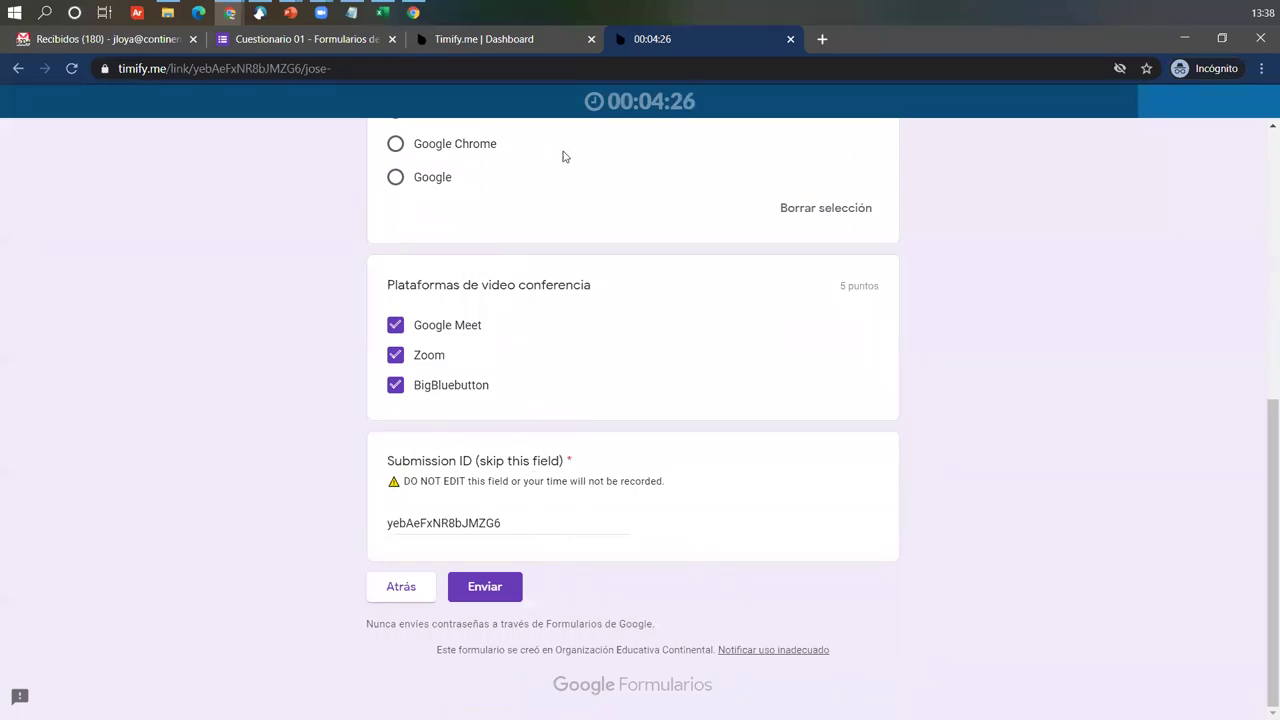
Step: Submit the timed test, confirm the success message, and return to the Timify dashboard
left_click(477, 42)
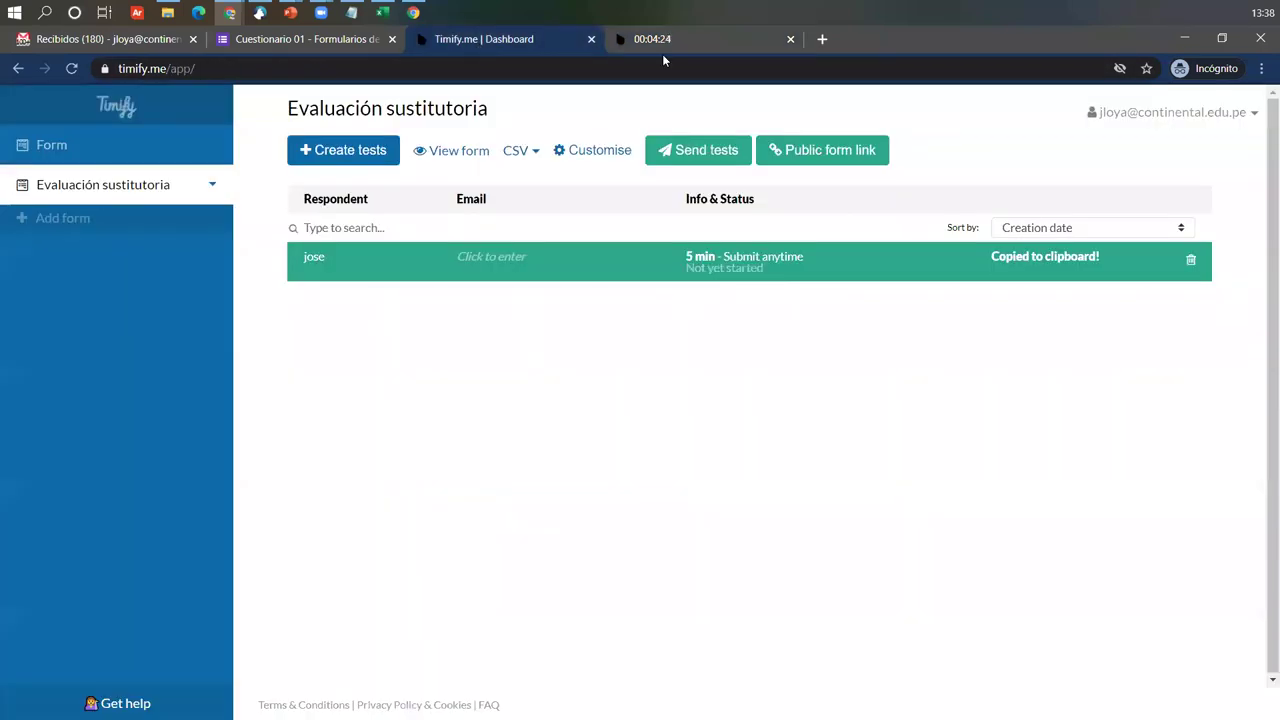
left_click(660, 42)
left_click(482, 584)
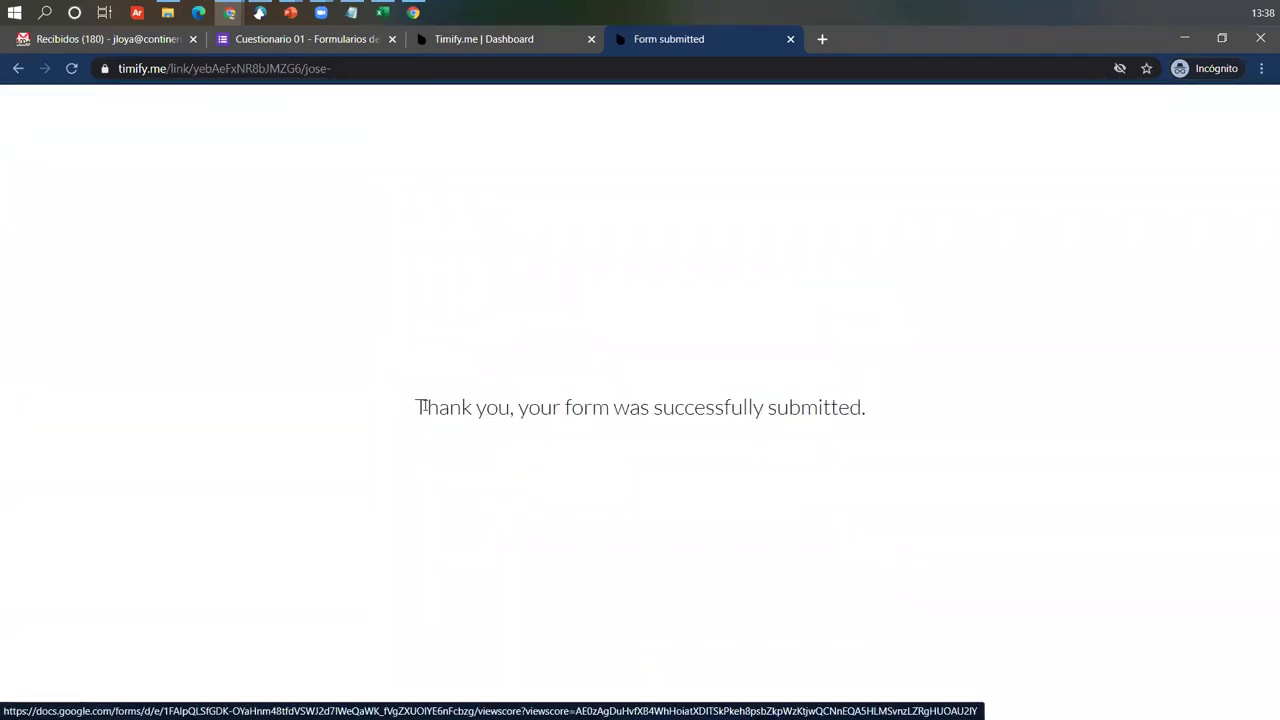
left_click_drag(414, 406, 887, 413)
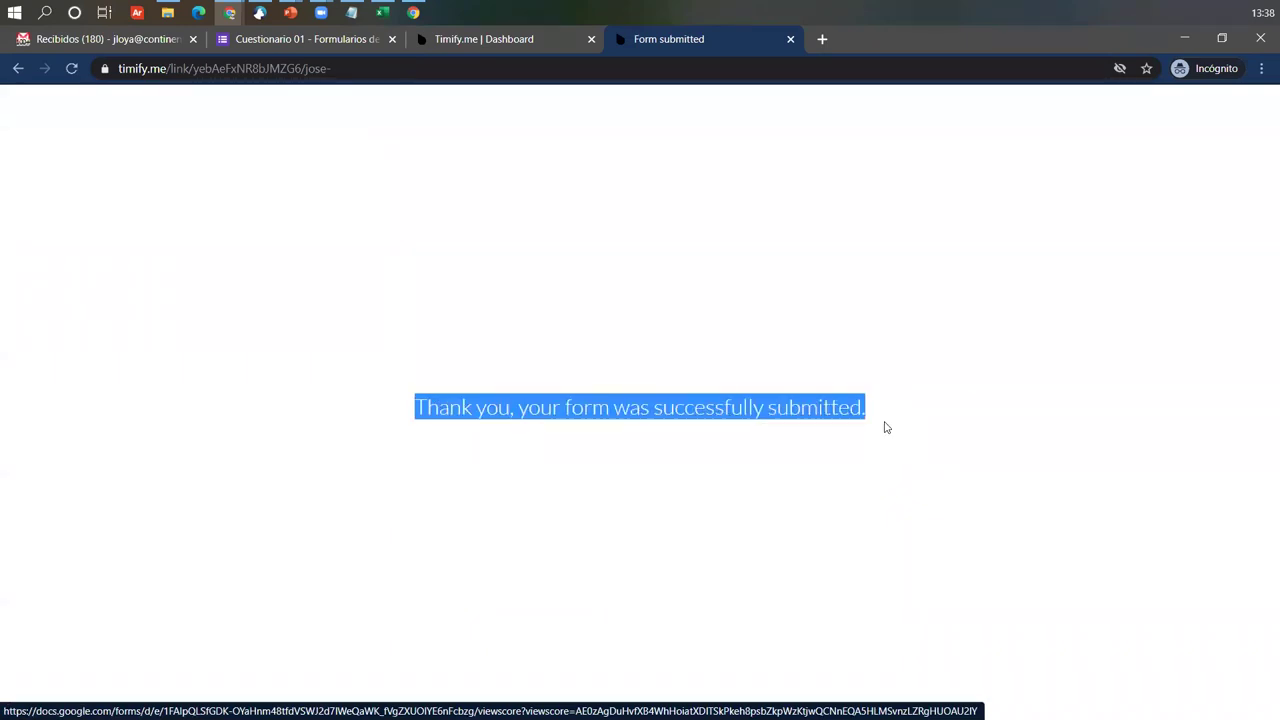
left_click(452, 40)
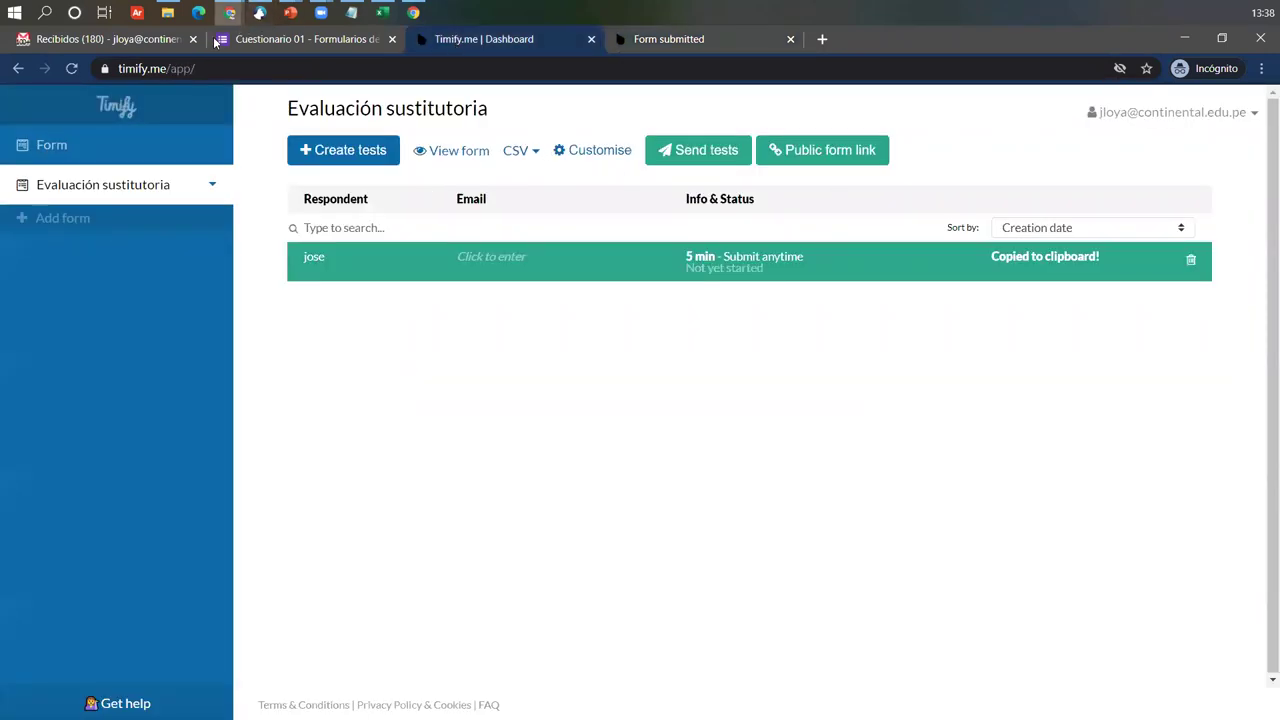
Step: Open Cuestionario 01's Respuestas and locate the new Submission ID among the 2 responses
left_click(303, 46)
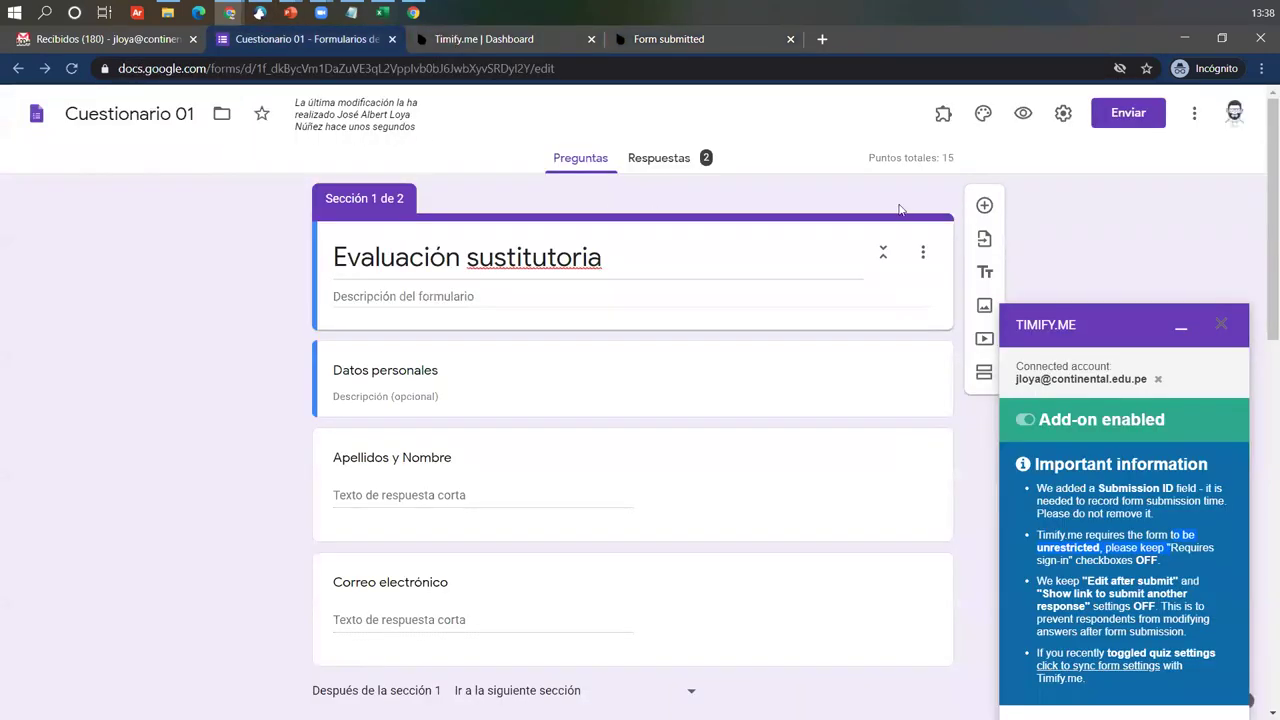
left_click(667, 165)
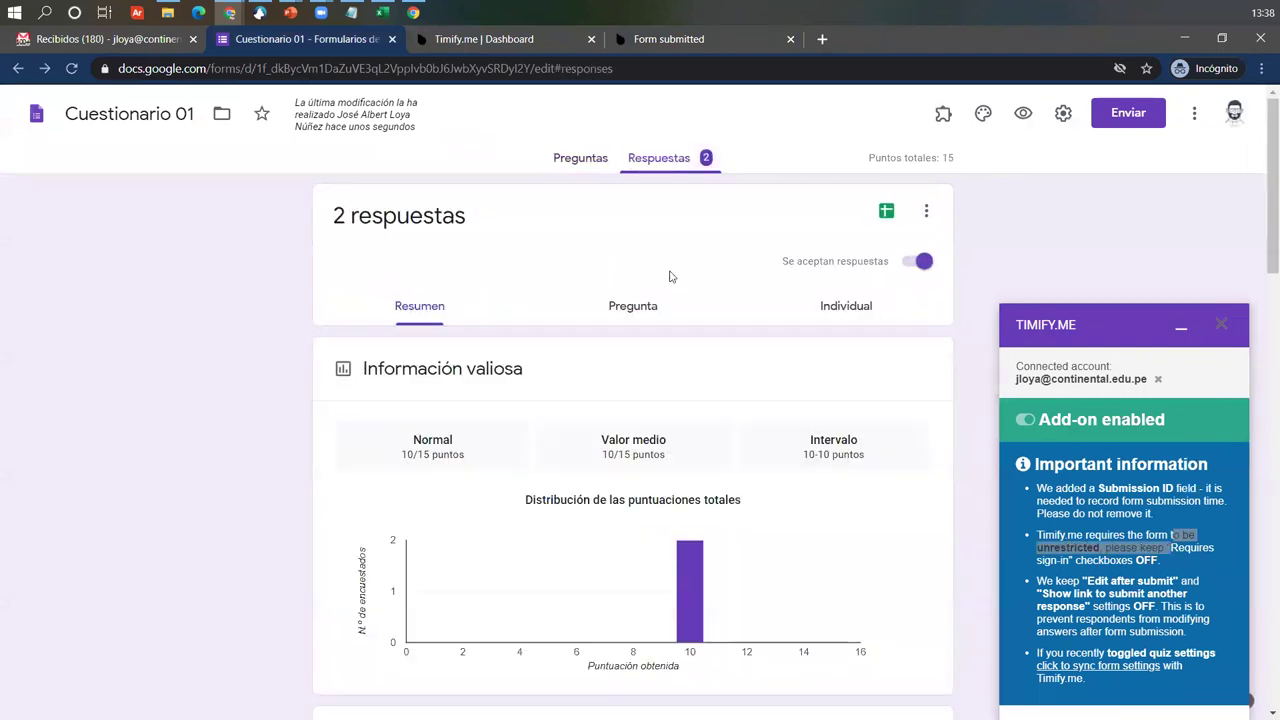
scroll(500, 387, "down", 5)
scroll(500, 387, "down", 1)
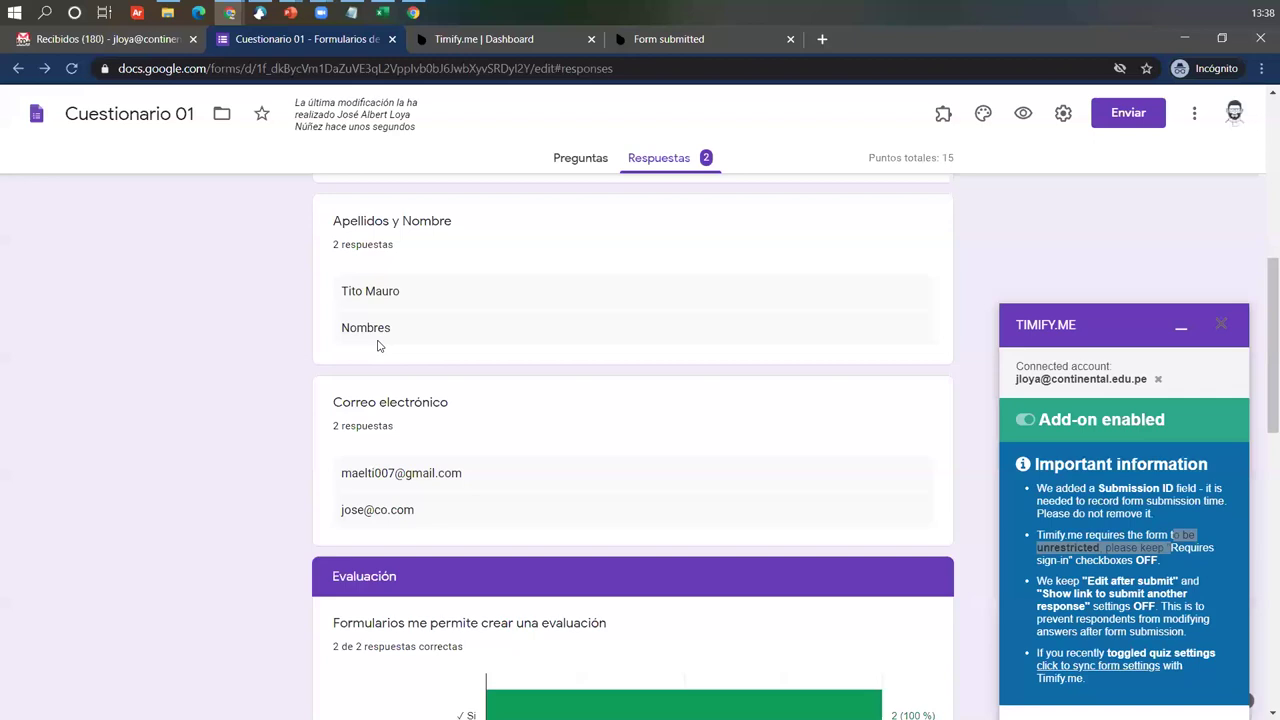
scroll(390, 345, "down", 2)
scroll(396, 347, "down", 8)
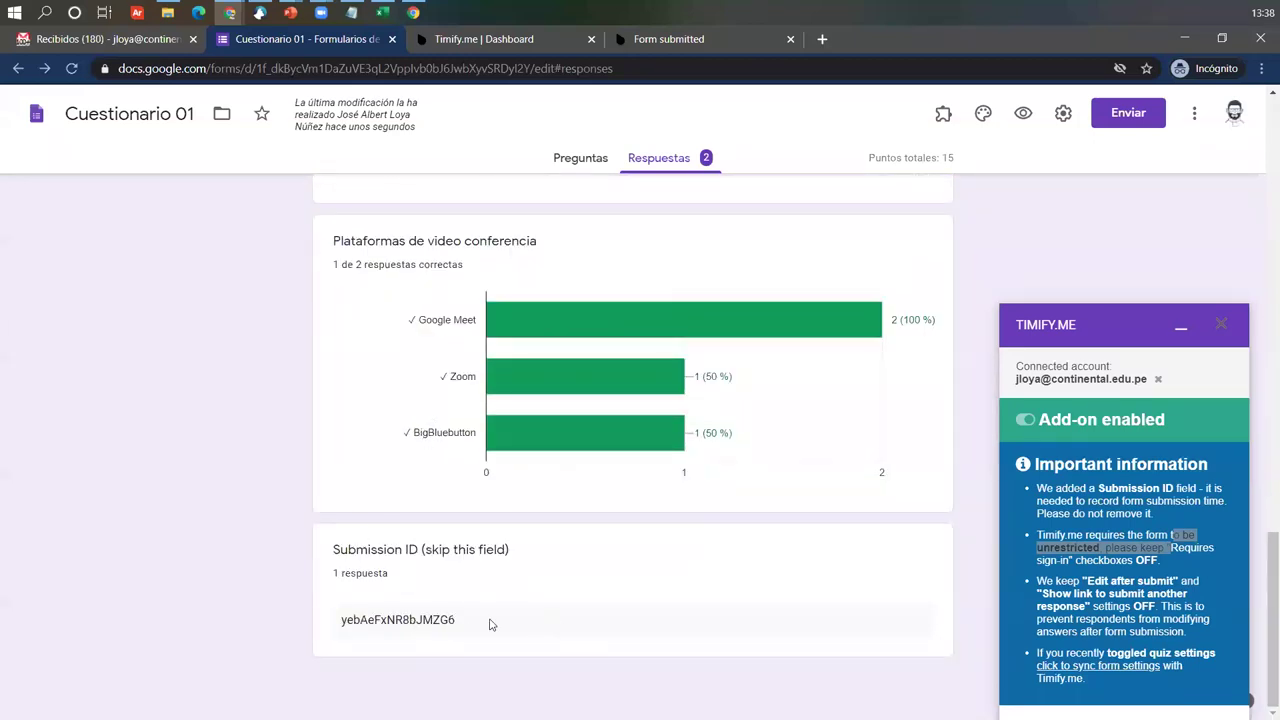
left_click_drag(489, 623, 259, 625)
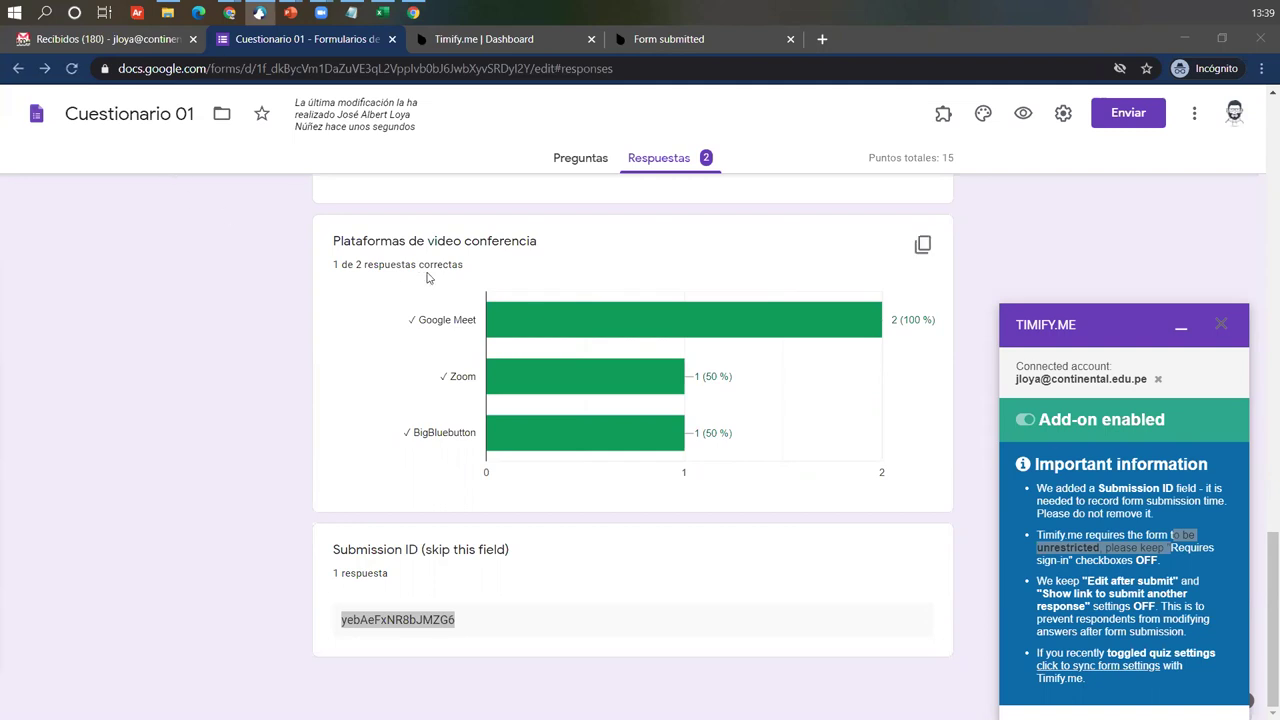
left_click(98, 235)
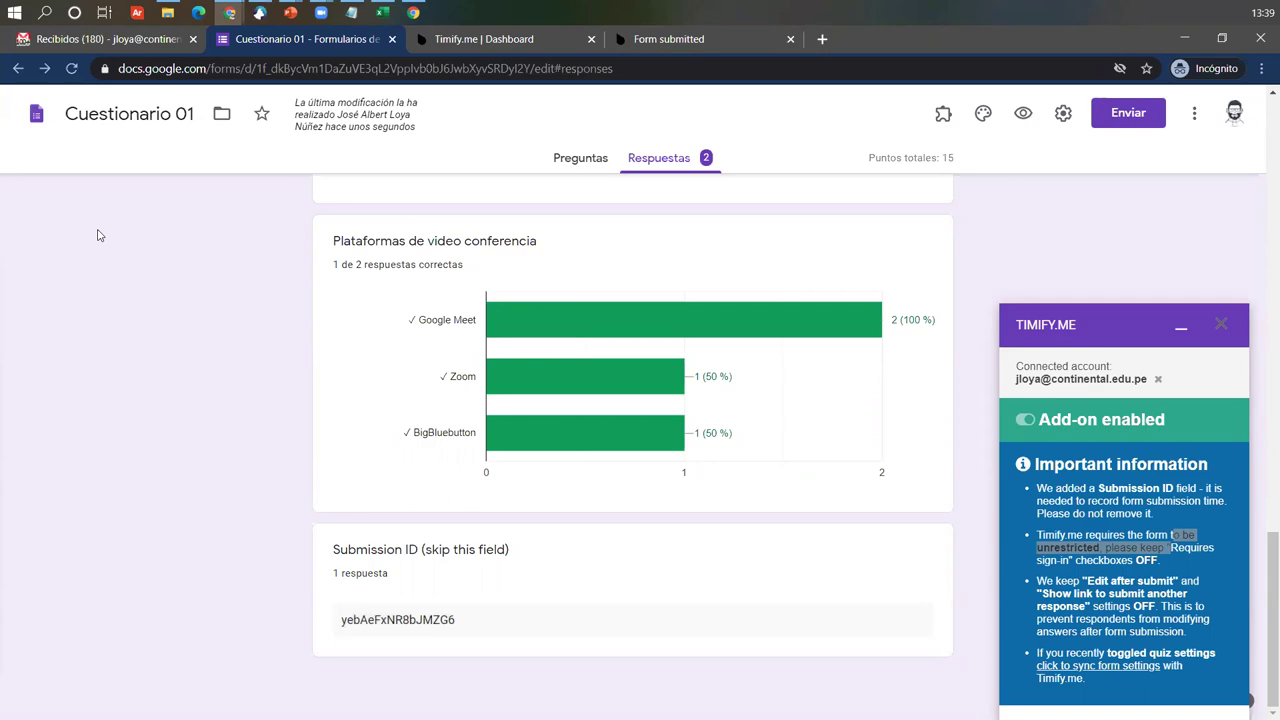
key("Print")
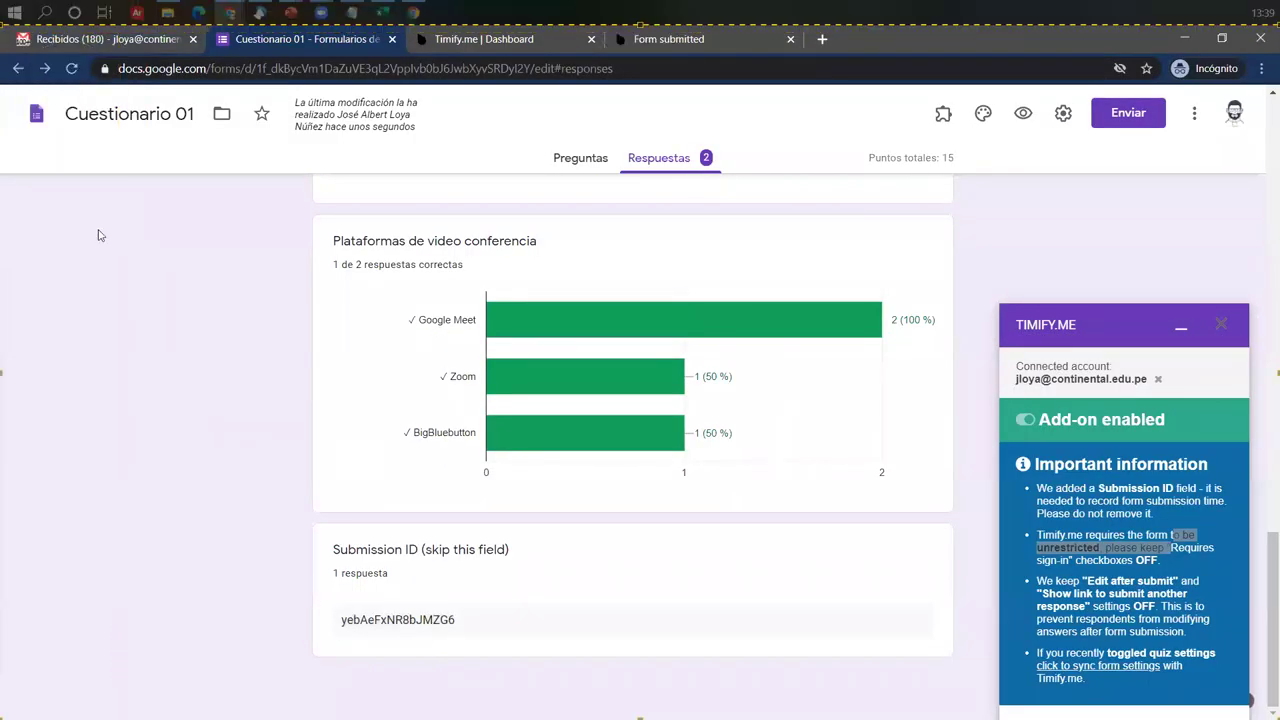
left_click(98, 235)
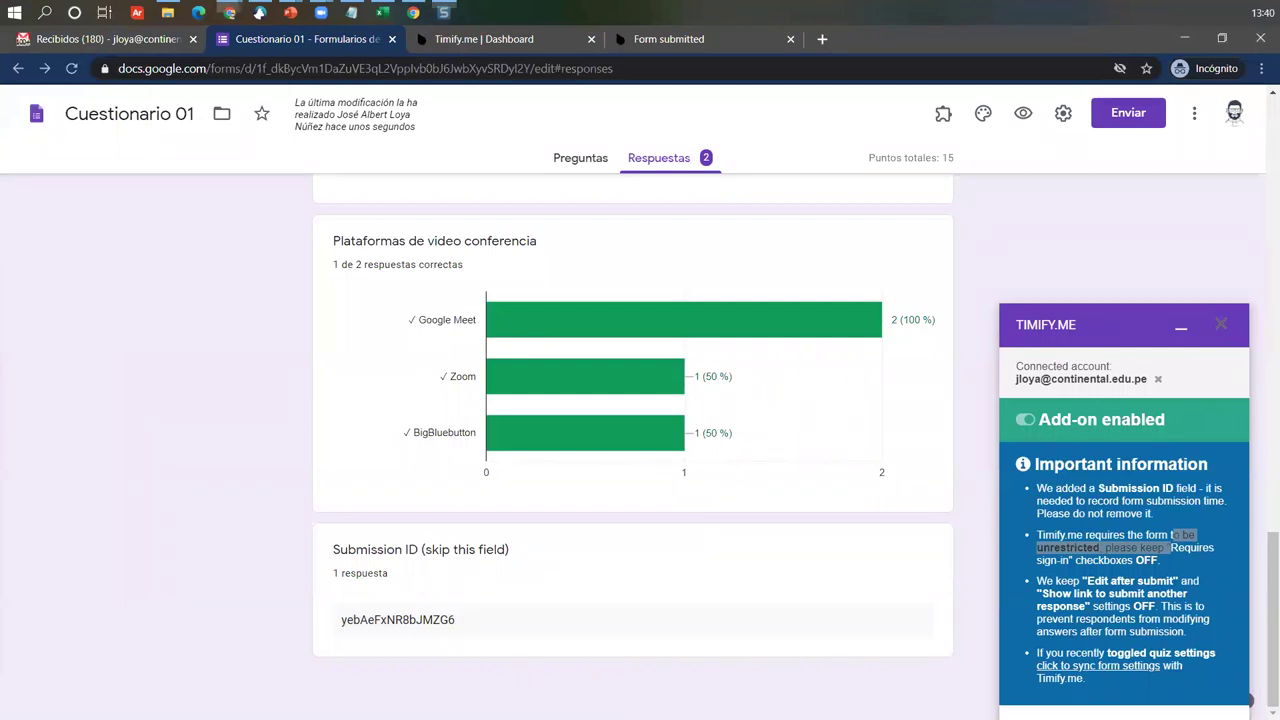
left_click(259, 13)
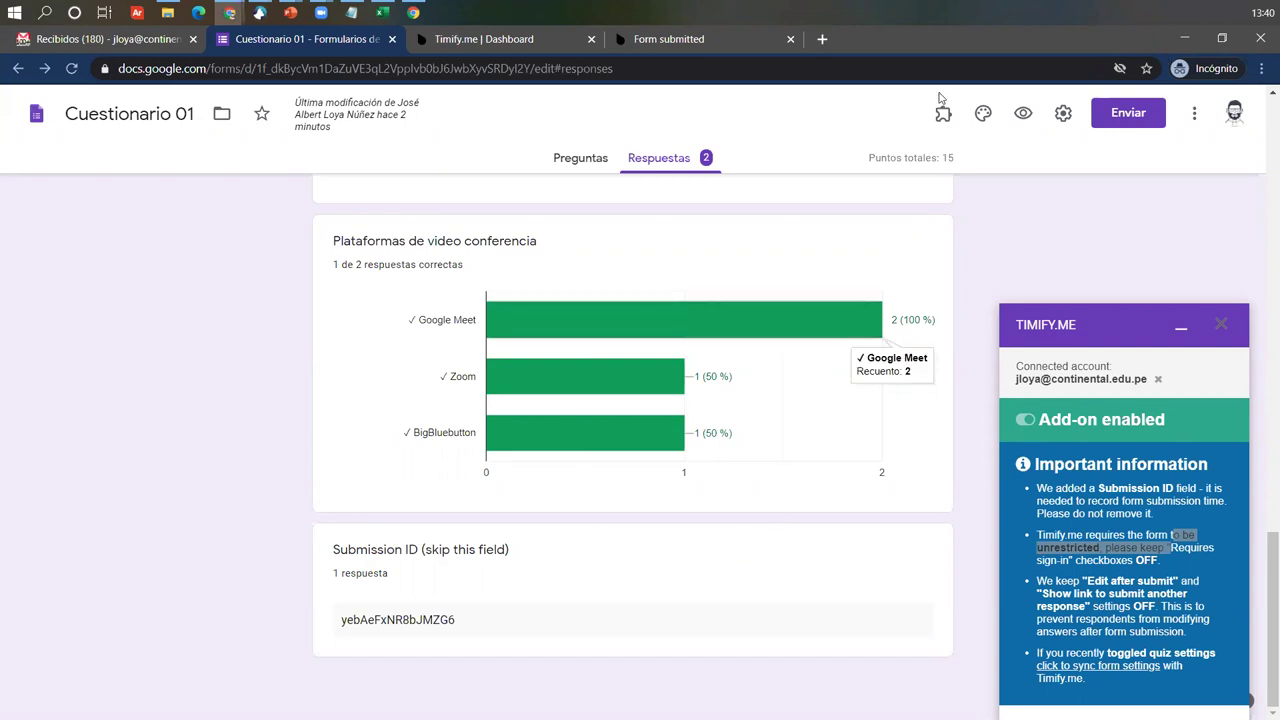
scroll(845, 273, "up", 7)
scroll(845, 273, "up", 10)
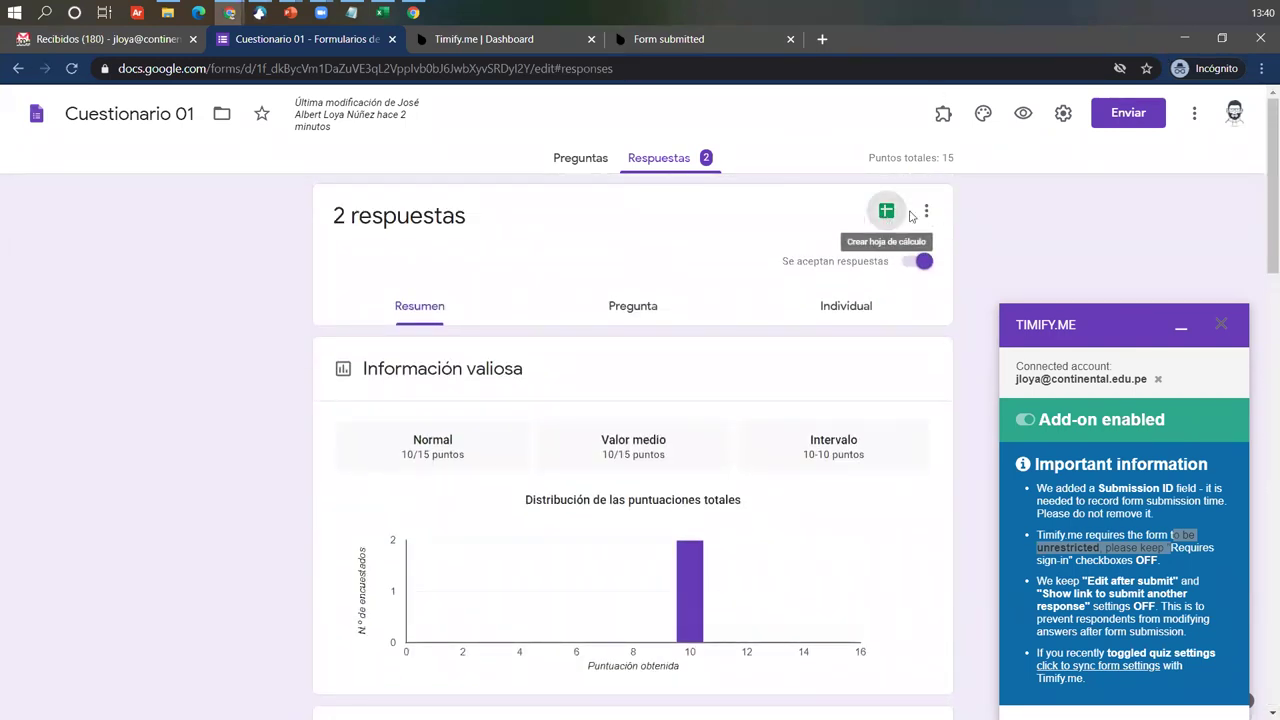
Step: Send responses to a new spreadsheet, review rows B2:H3, then return to the Timify.me dashboard
left_click(885, 220)
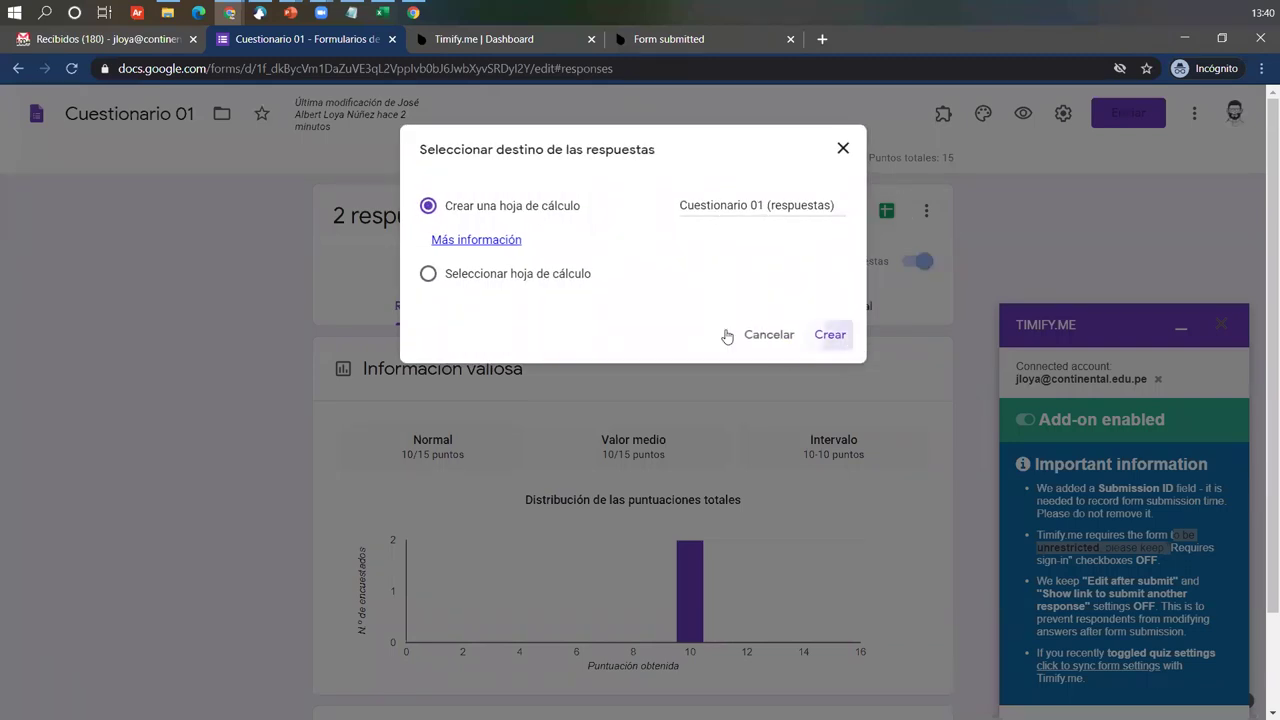
left_click(829, 334)
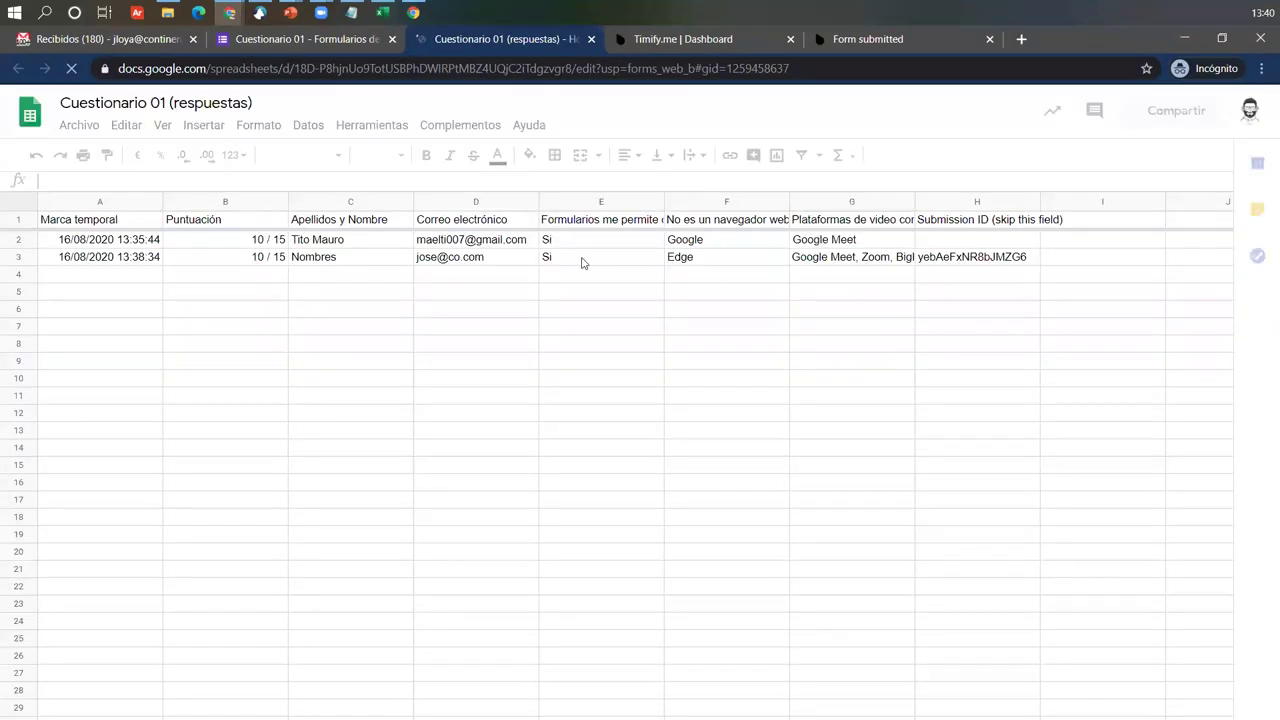
left_click_drag(264, 241, 975, 273)
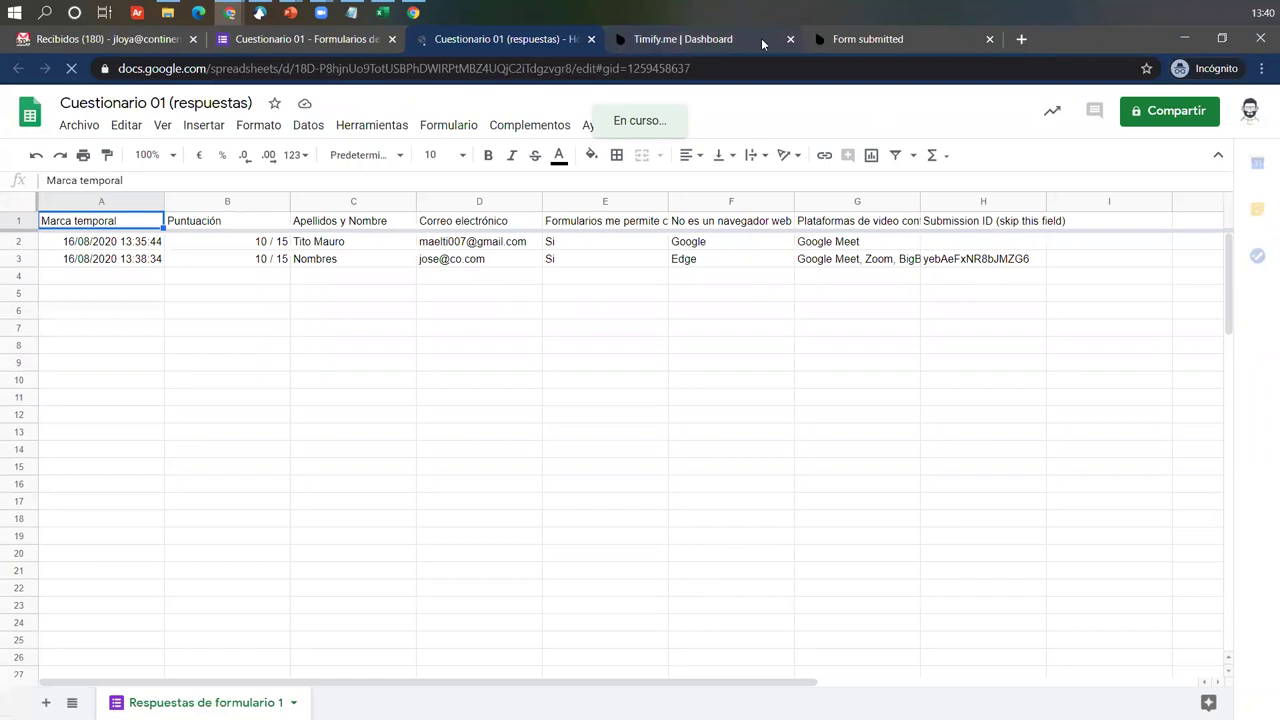
left_click(717, 41)
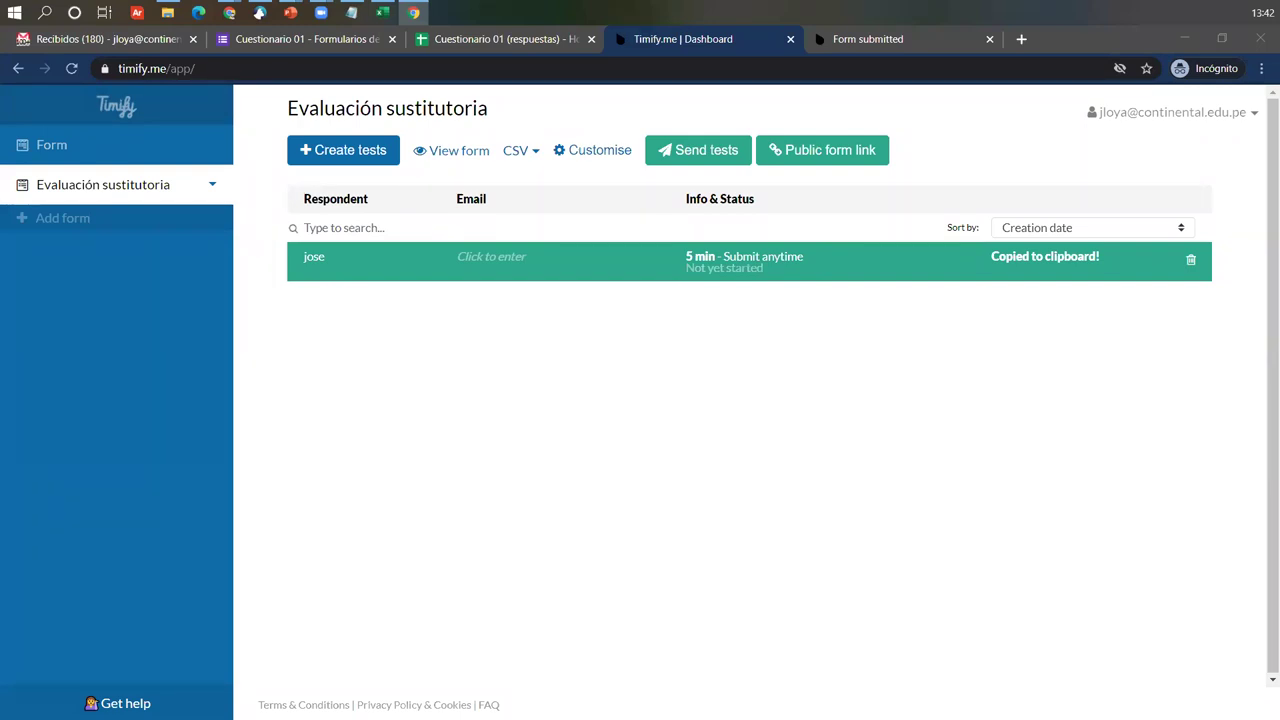
Step: Recheck the 2 form responses, revisit the Timify.me dashboard, then switch to the Gmail inbox
left_click(348, 42)
scroll(558, 459, "down", 1)
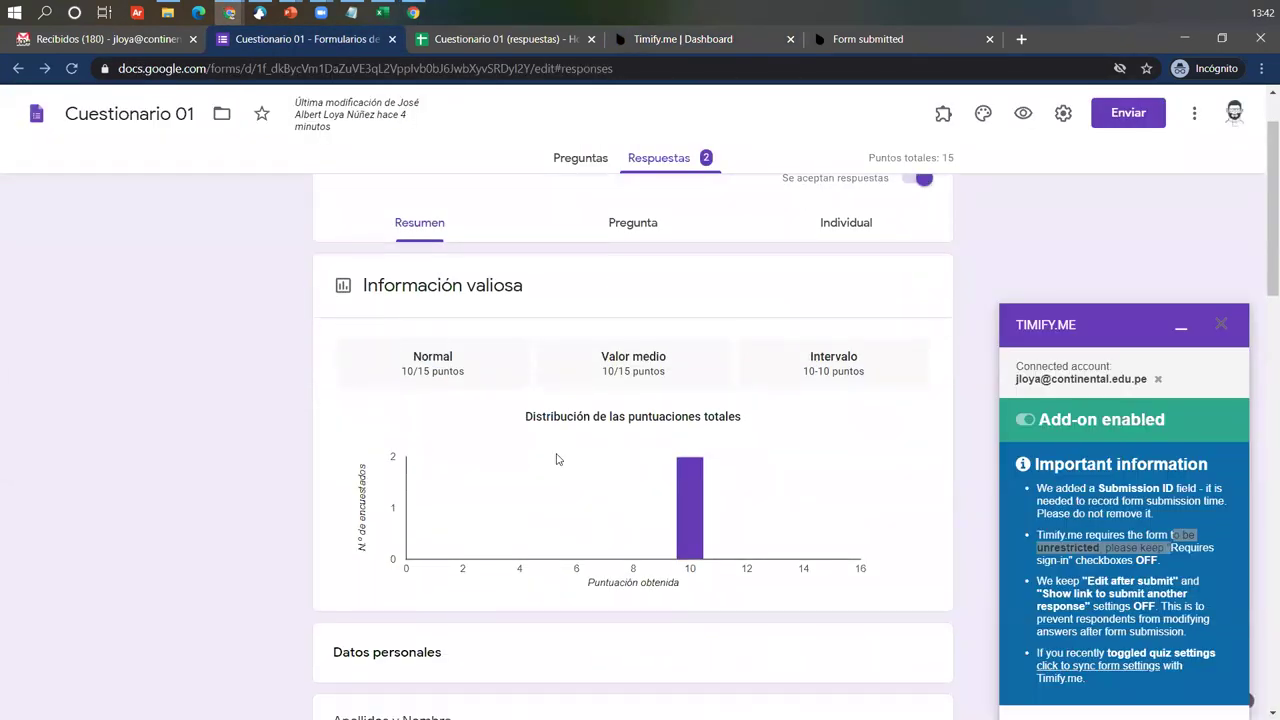
scroll(467, 480, "down", 2)
scroll(467, 480, "up", 3)
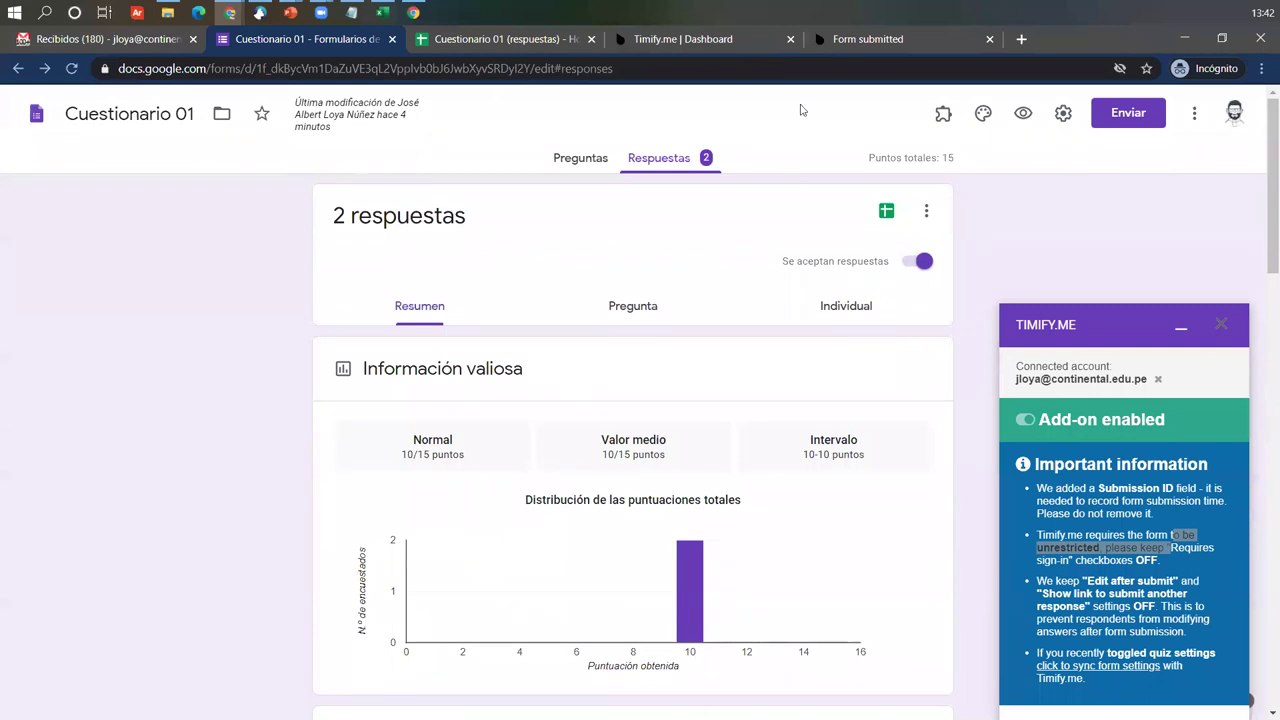
left_click(754, 42)
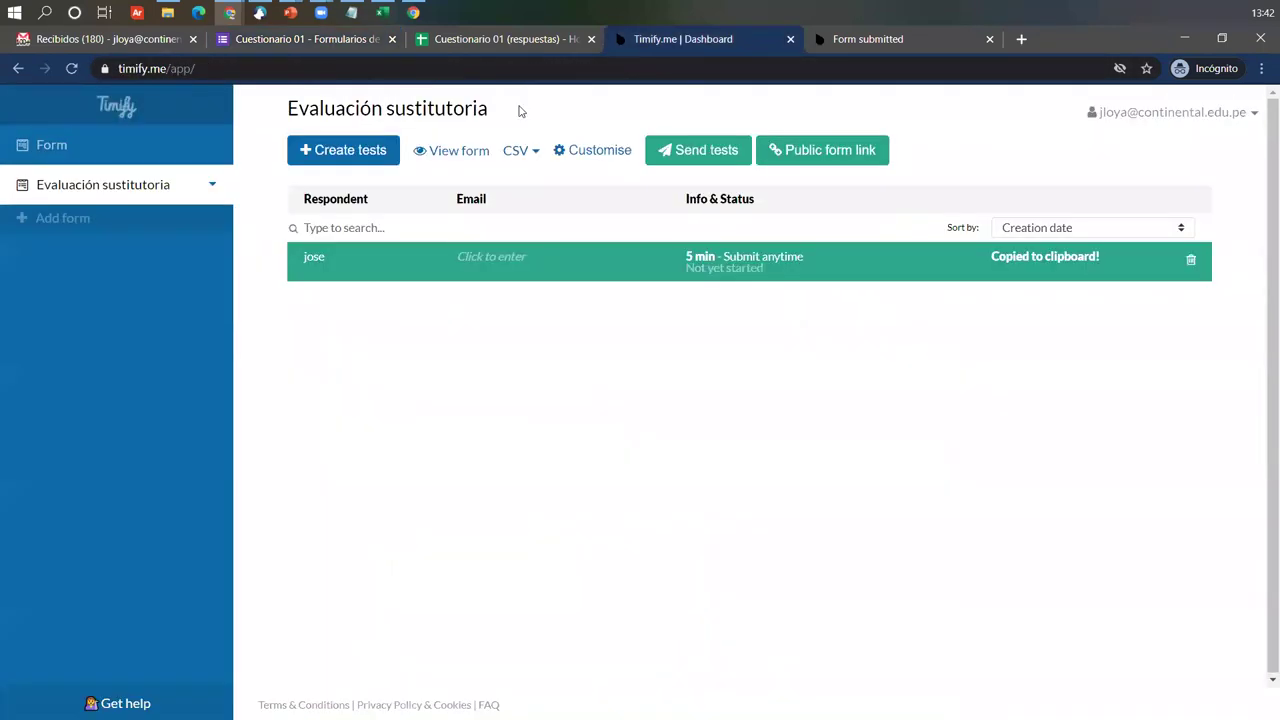
left_click(234, 65)
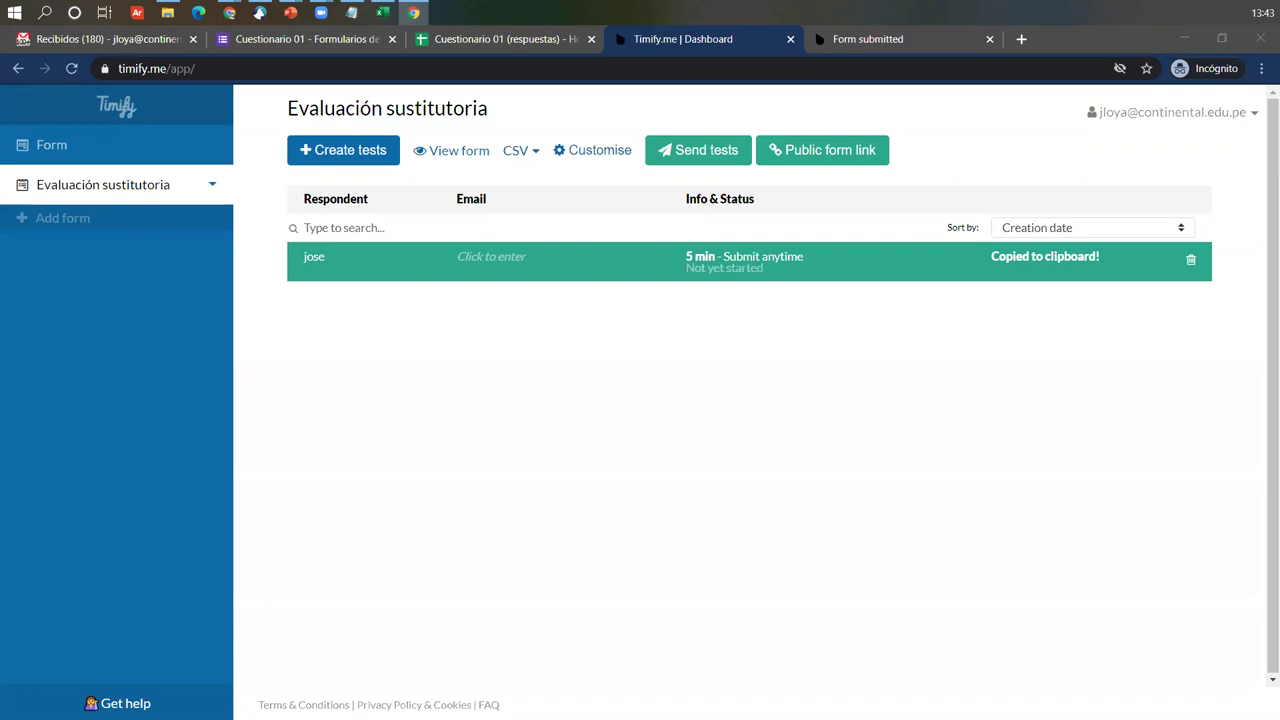
left_click(86, 40)
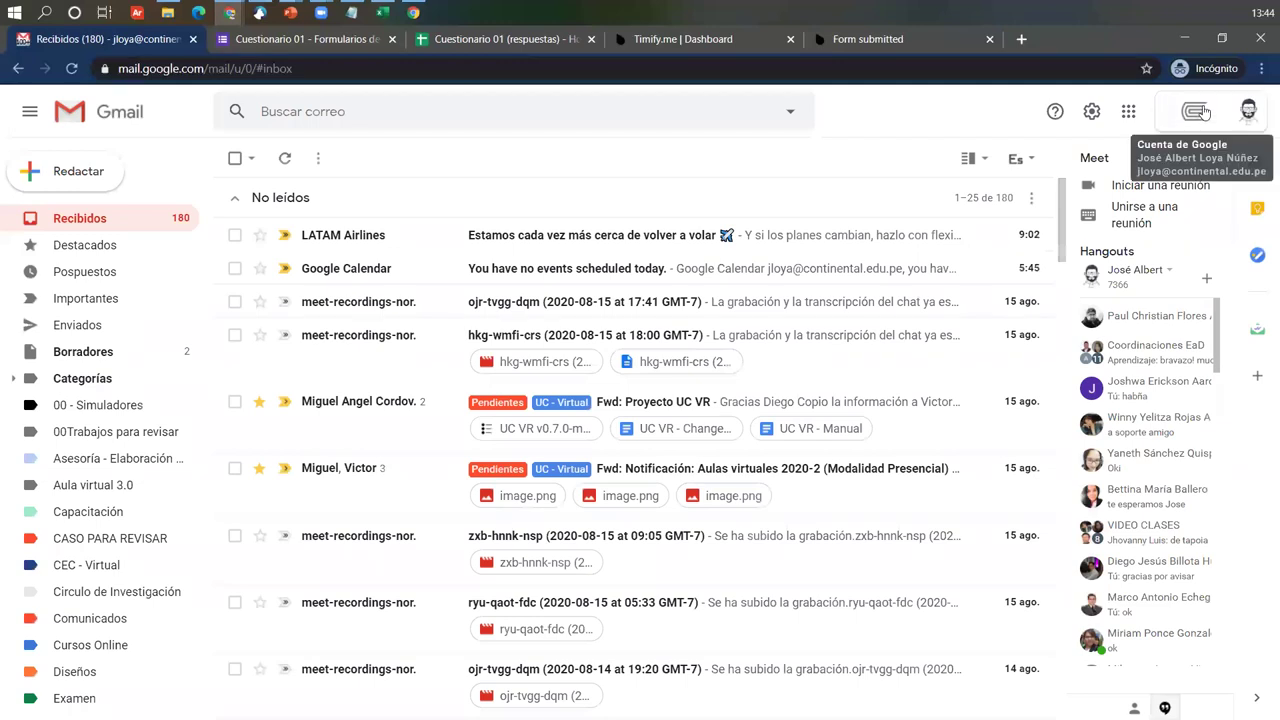
Step: Open Google Forms from the apps grid in a new tab, then bring up the lista de usuarios workbook in Excel
left_click(1178, 112)
left_click(1128, 111)
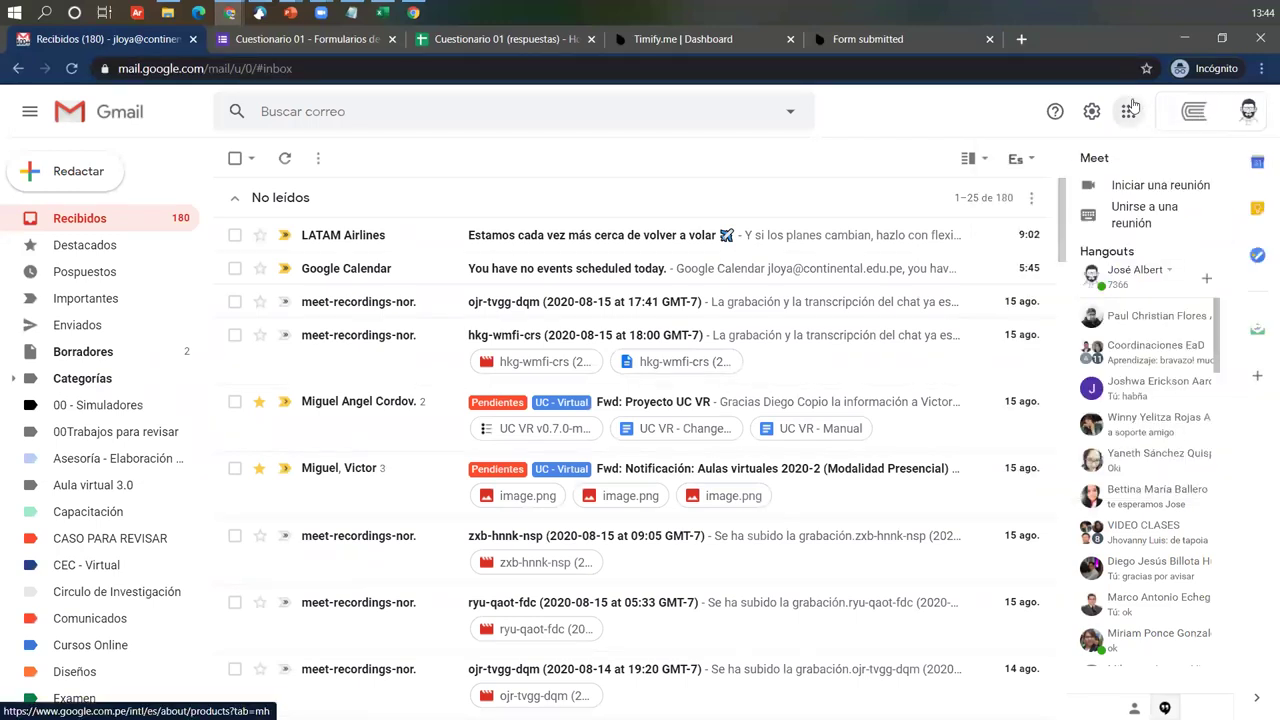
left_click(1140, 245)
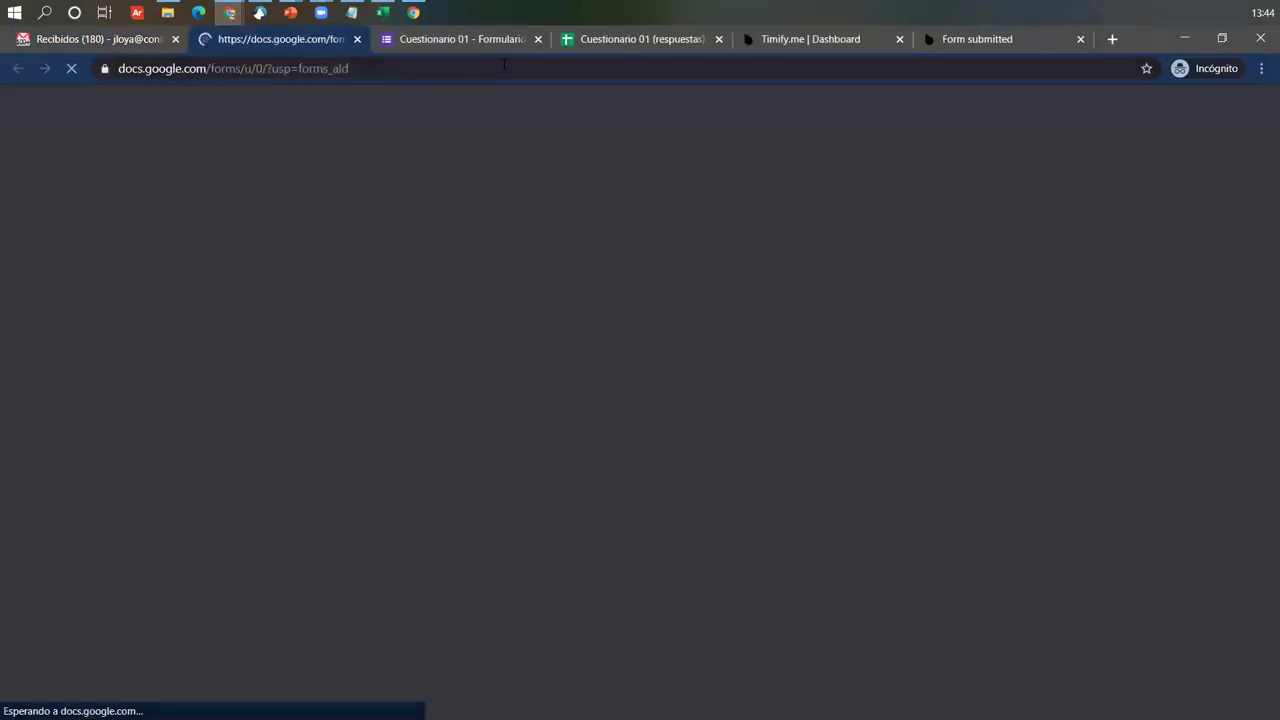
left_click(504, 67)
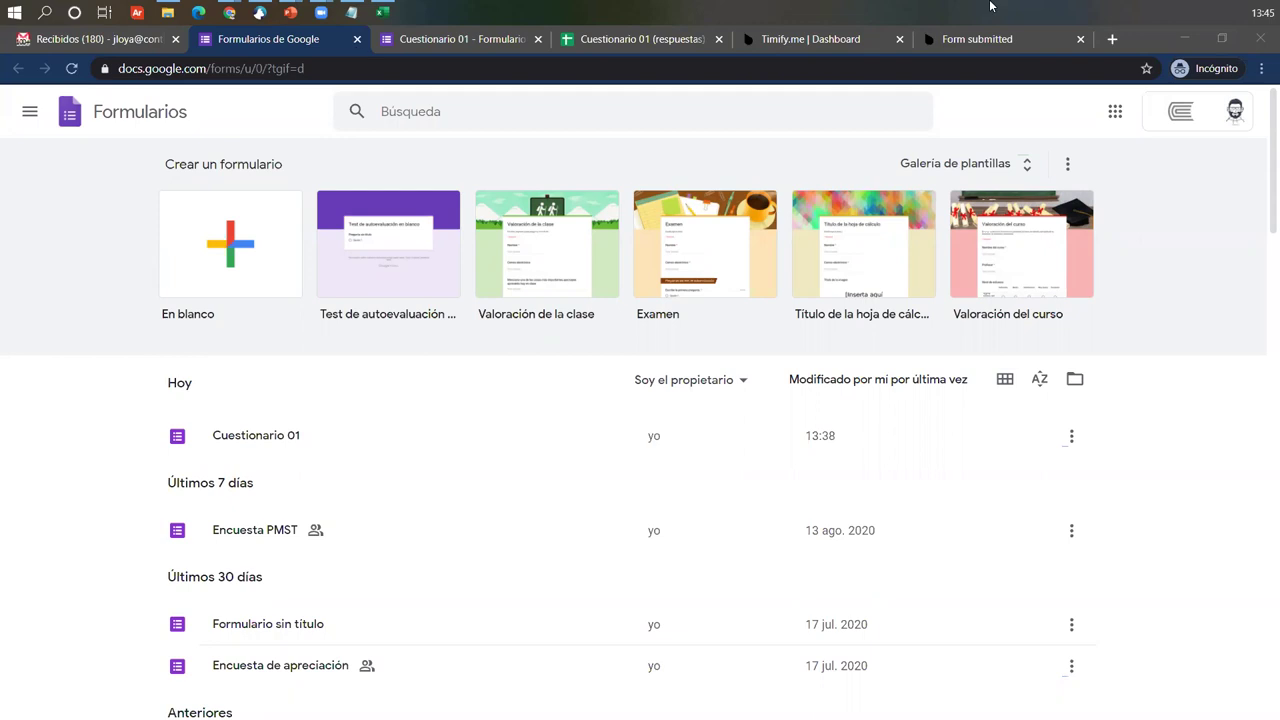
left_click(382, 13)
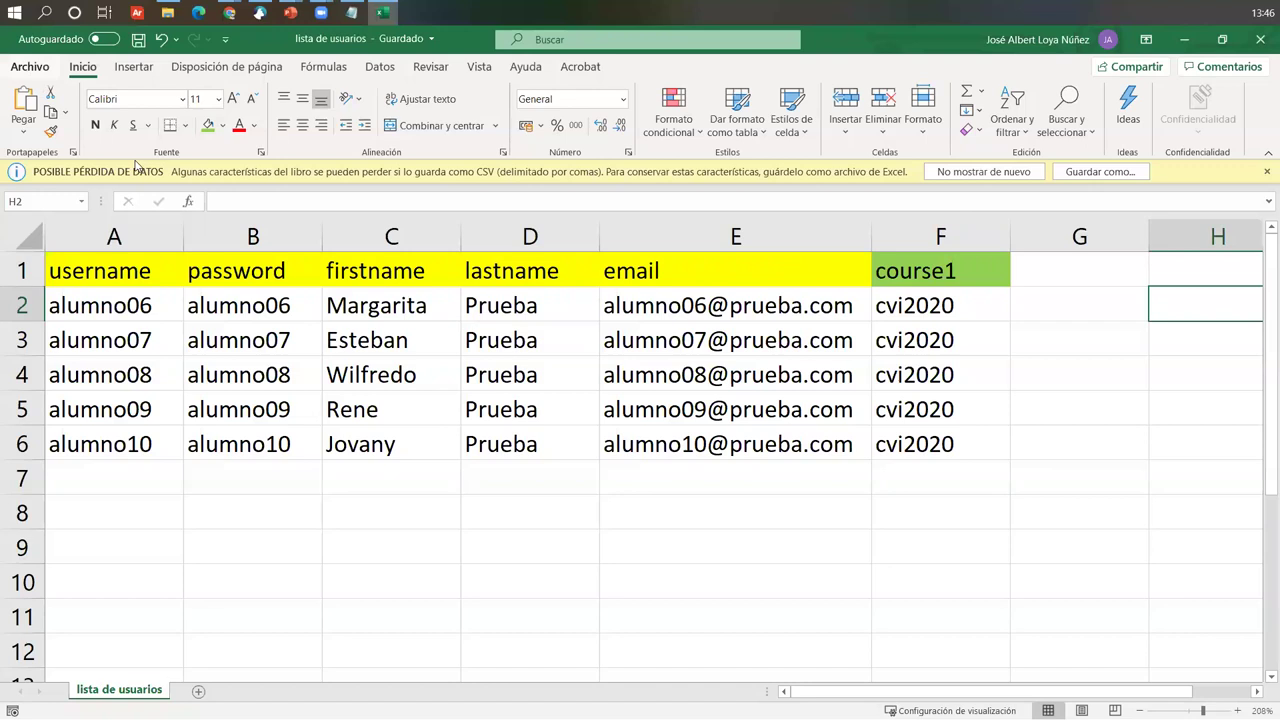
Step: Create a blank workbook, Libro2, via Archivo > Nuevo > Libro en blanco
left_click(28, 72)
left_click(64, 146)
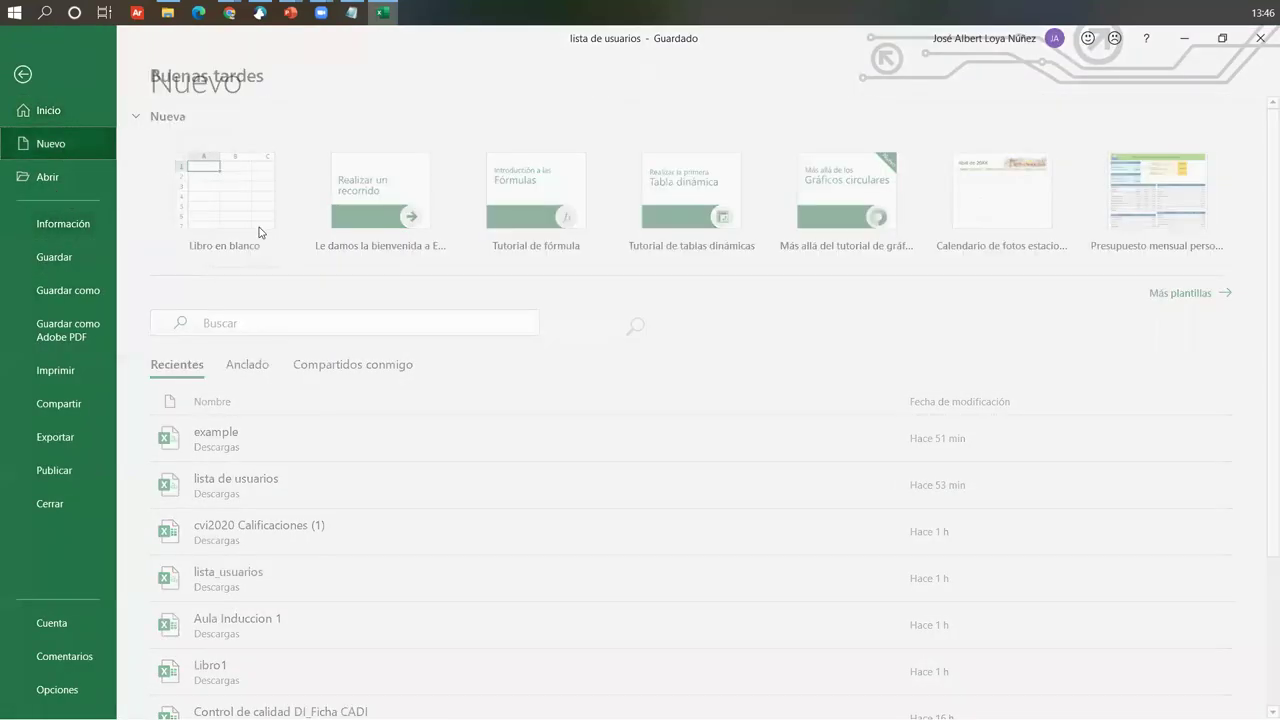
left_click(257, 188)
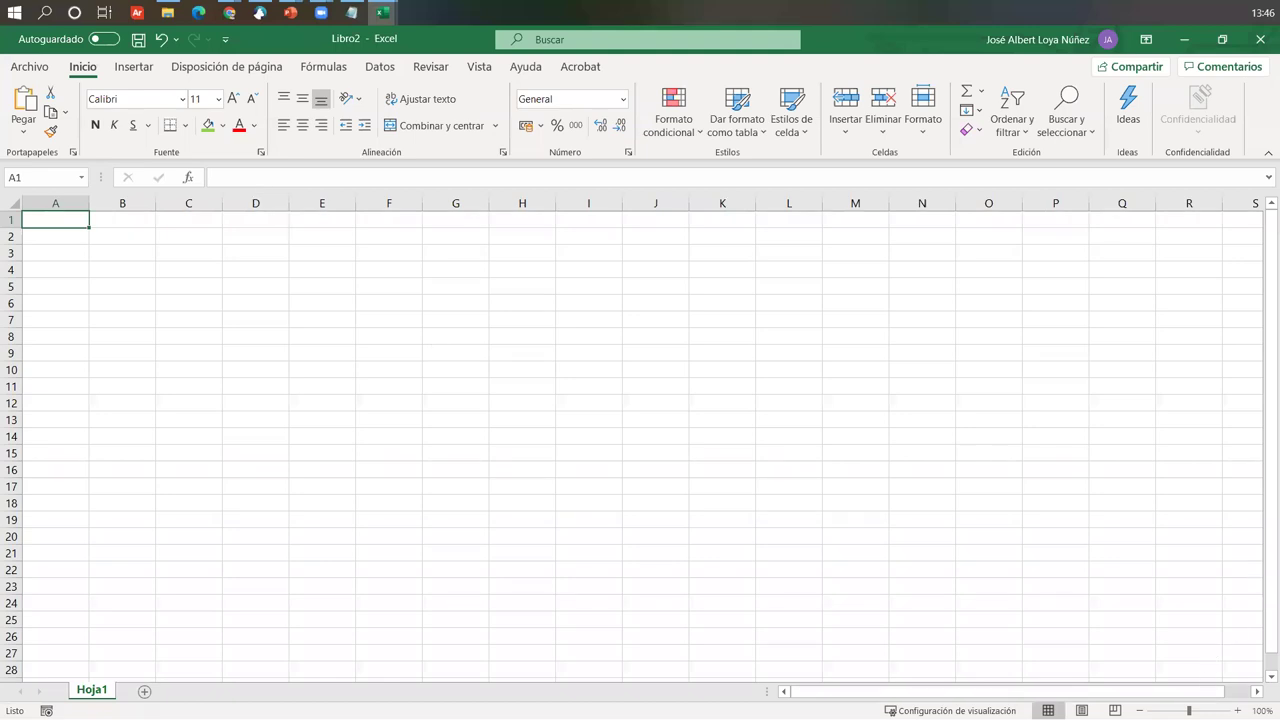
scroll(640, 440, "up", 5)
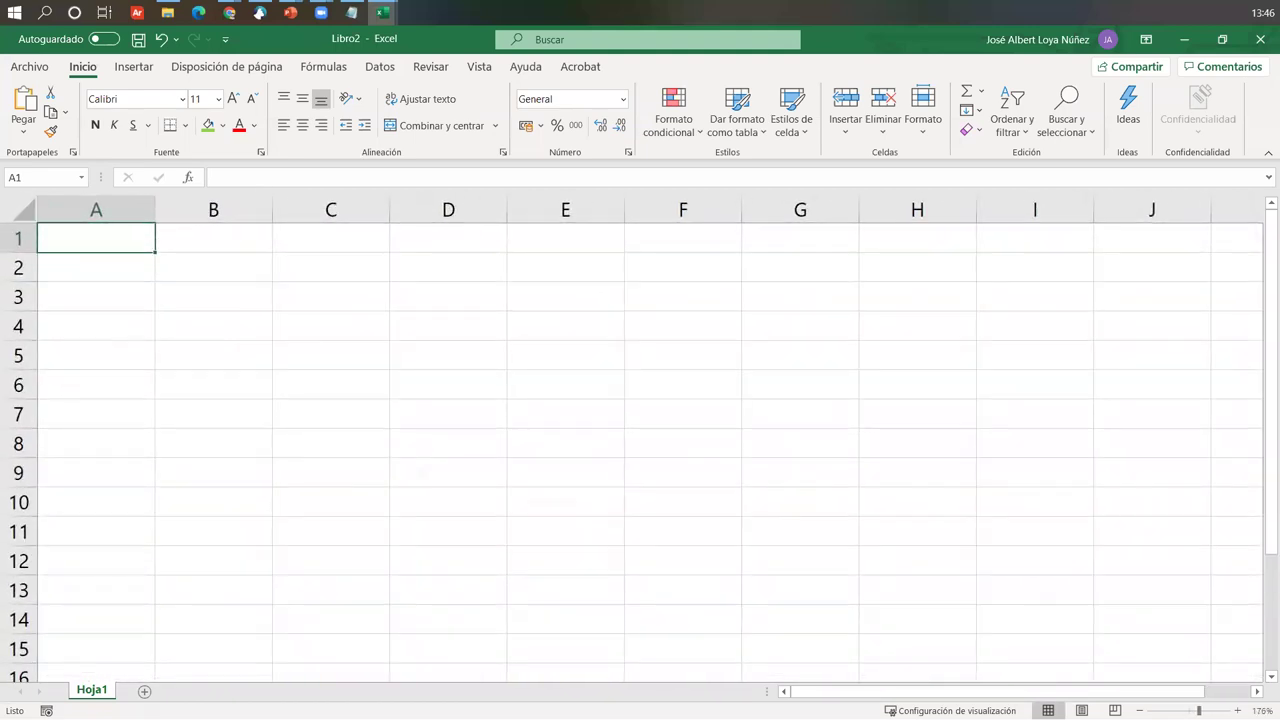
scroll(640, 440, "up", 3)
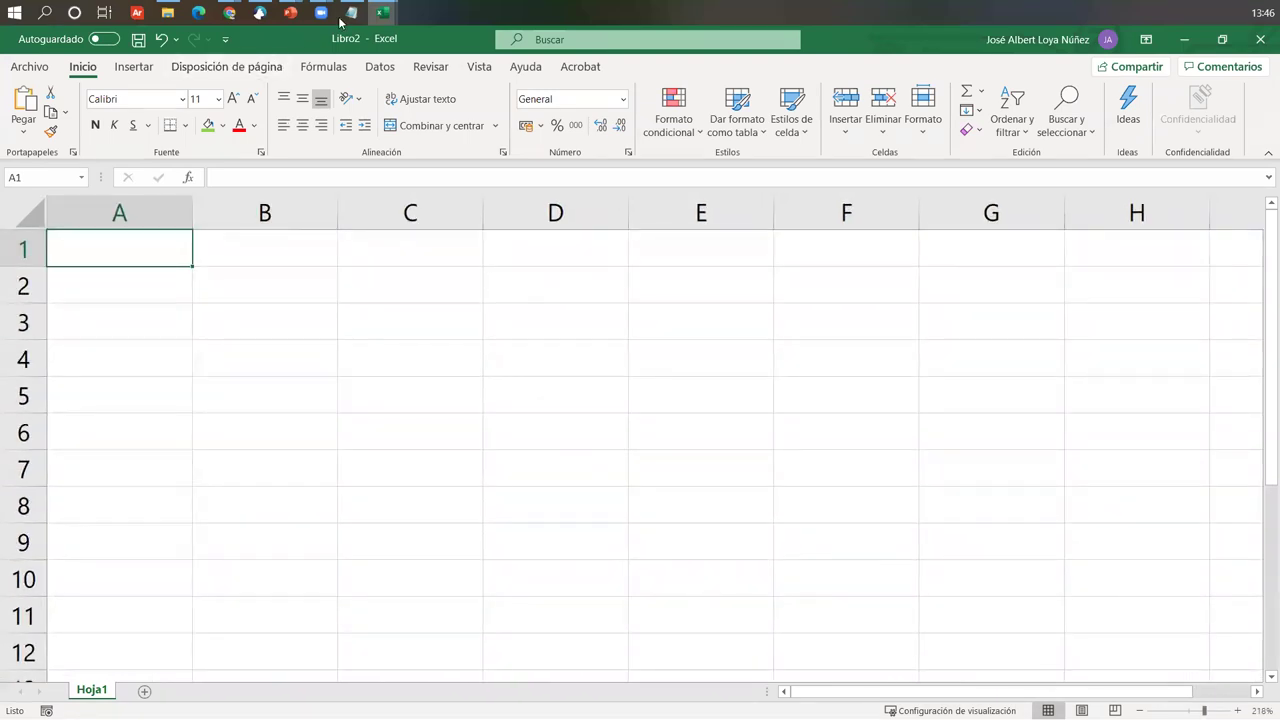
Step: Paste the yellow username, password, firstname, lastname and email headers from lista de usuarios into Libro2 A1:E1
mouse_move(384, 12)
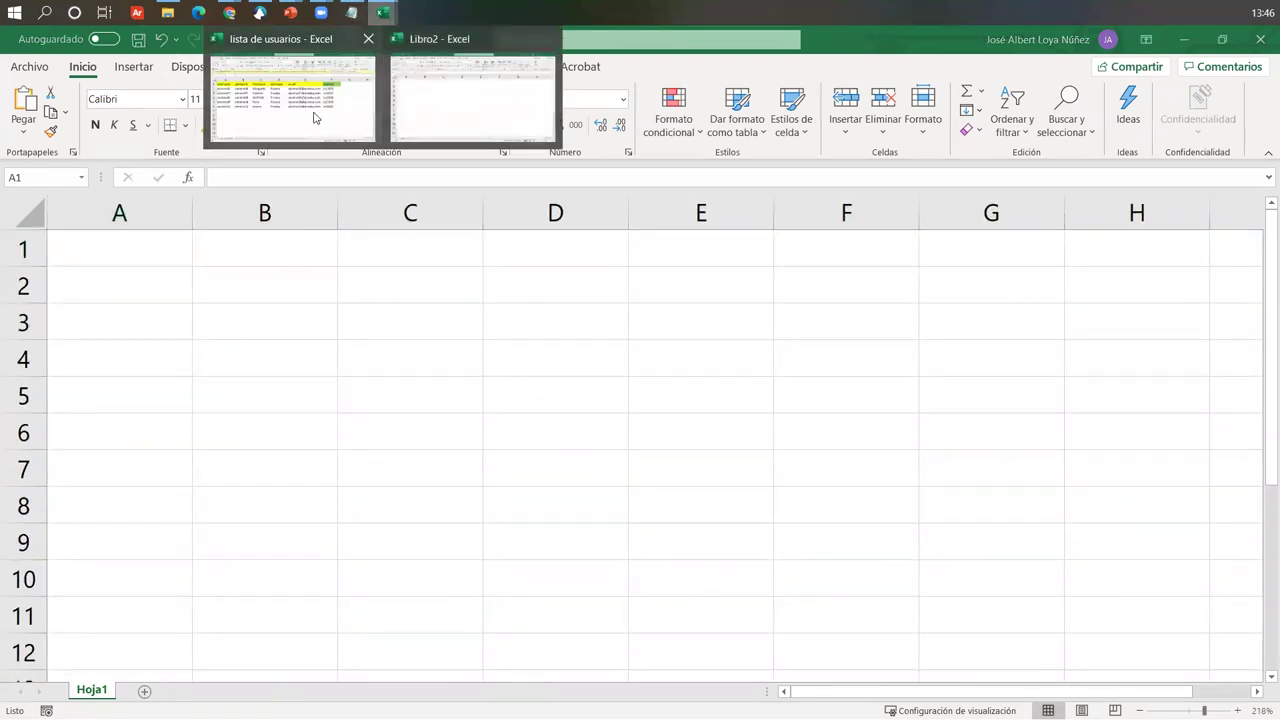
left_click(314, 115)
left_click_drag(104, 266, 700, 278)
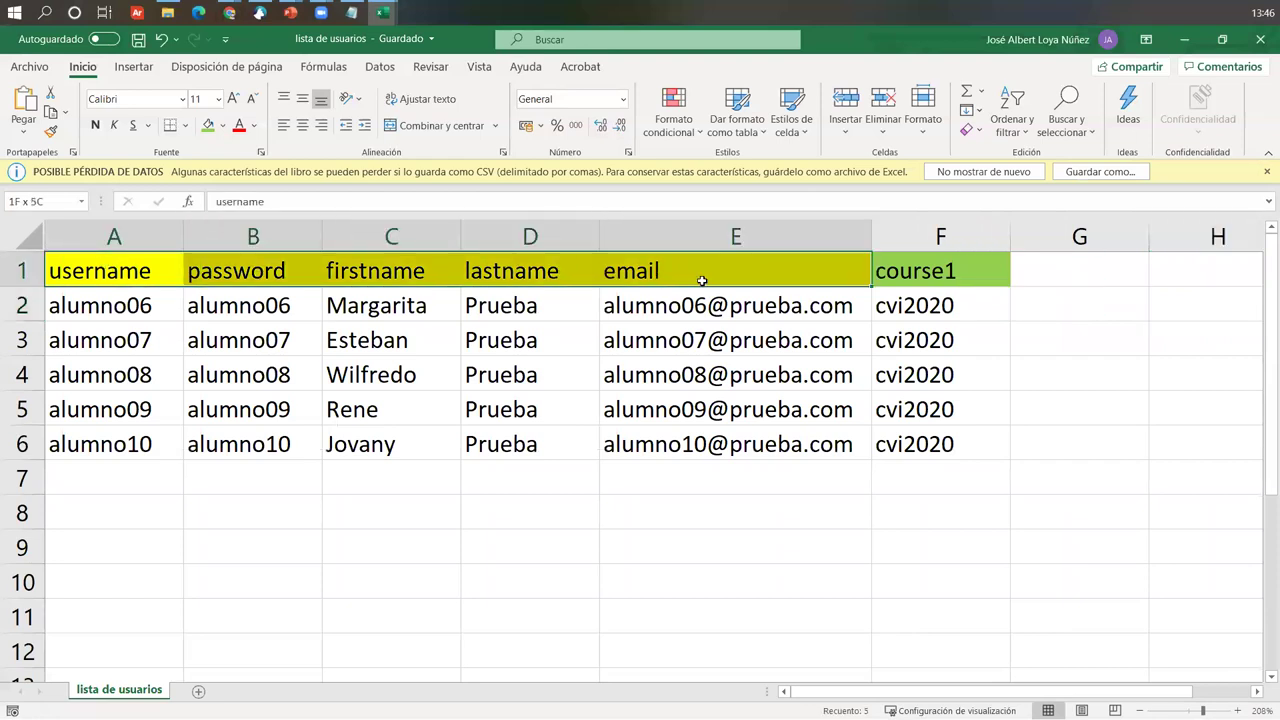
key("ctrl+c")
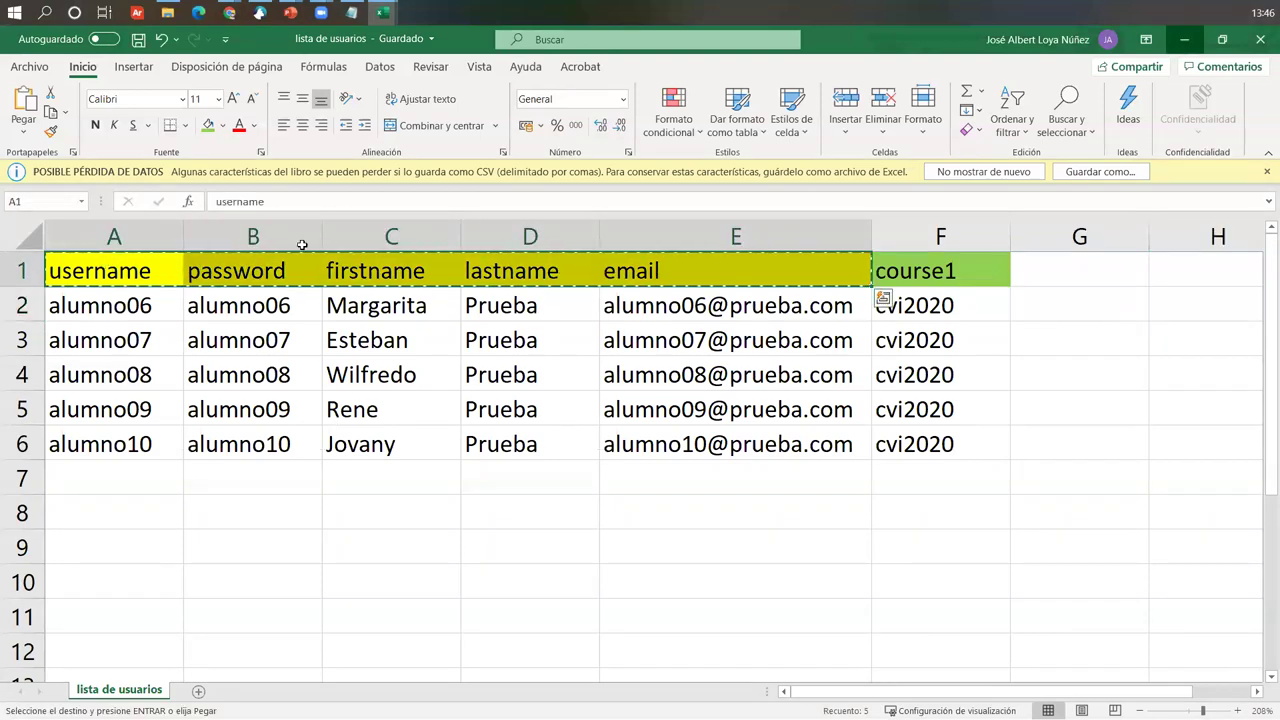
key("alt+Tab")
key("ctrl+v")
left_click(110, 248)
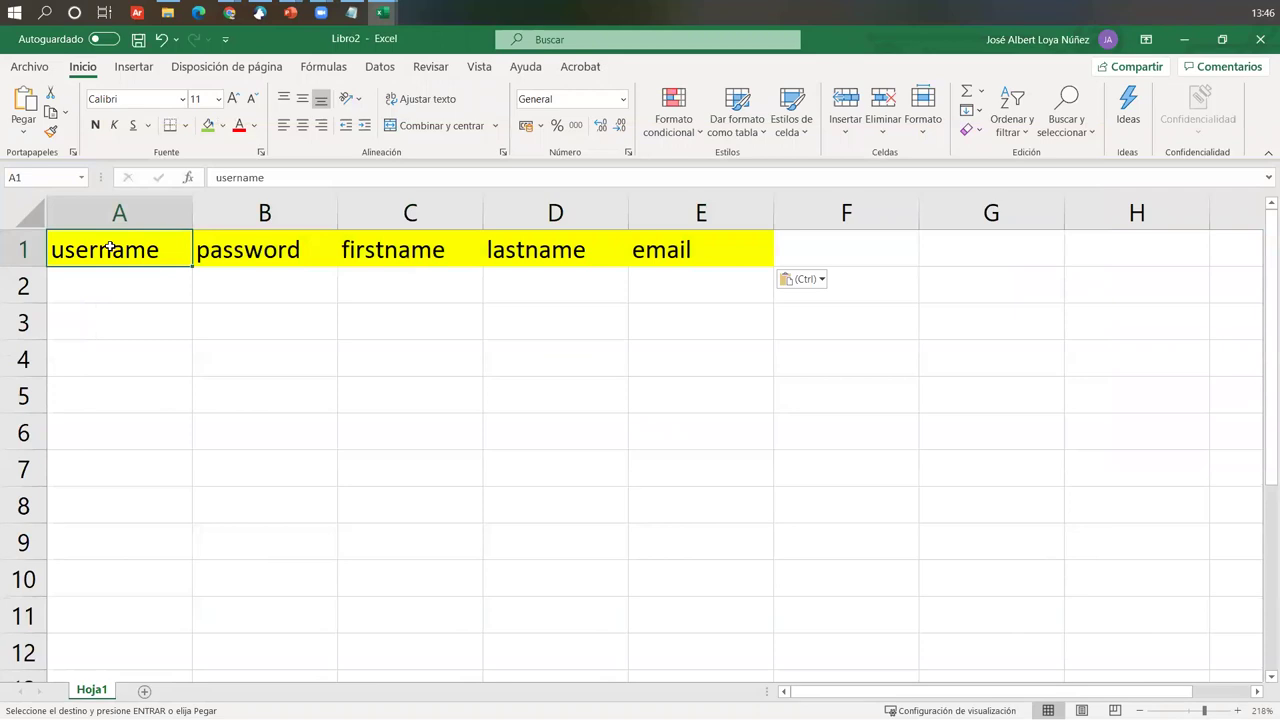
left_click(270, 248)
left_click(137, 253)
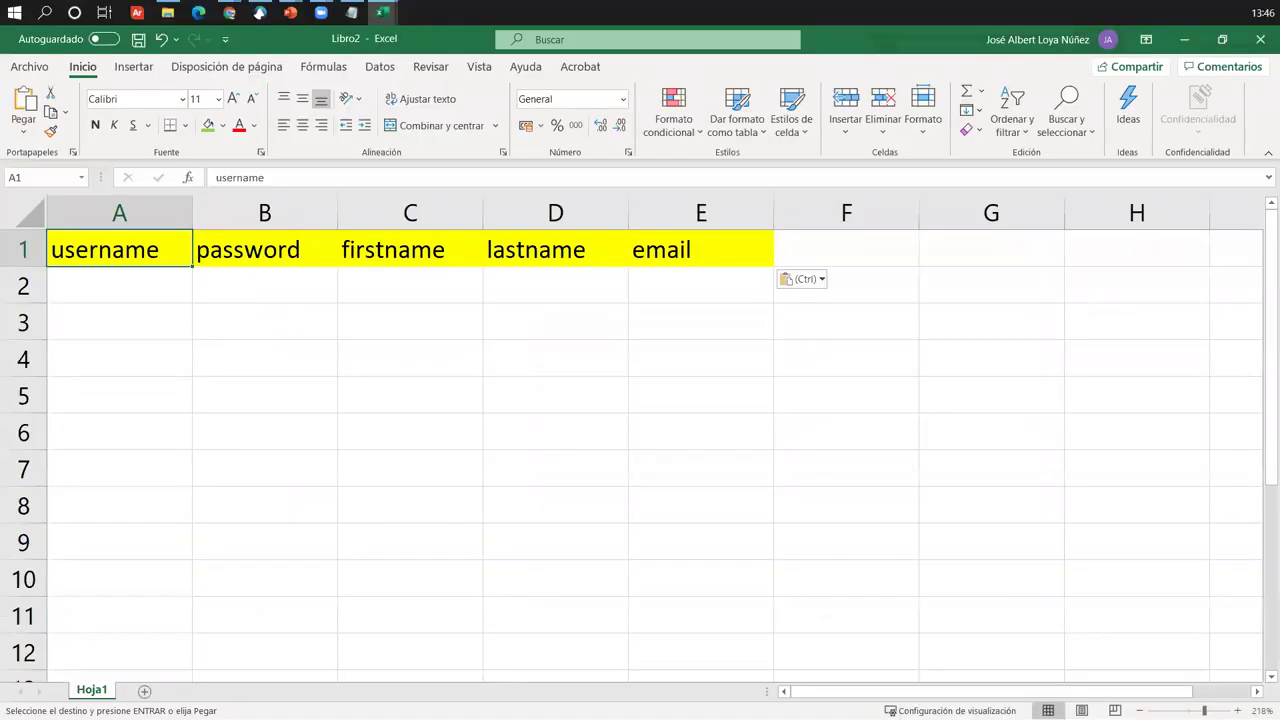
left_click(112, 288)
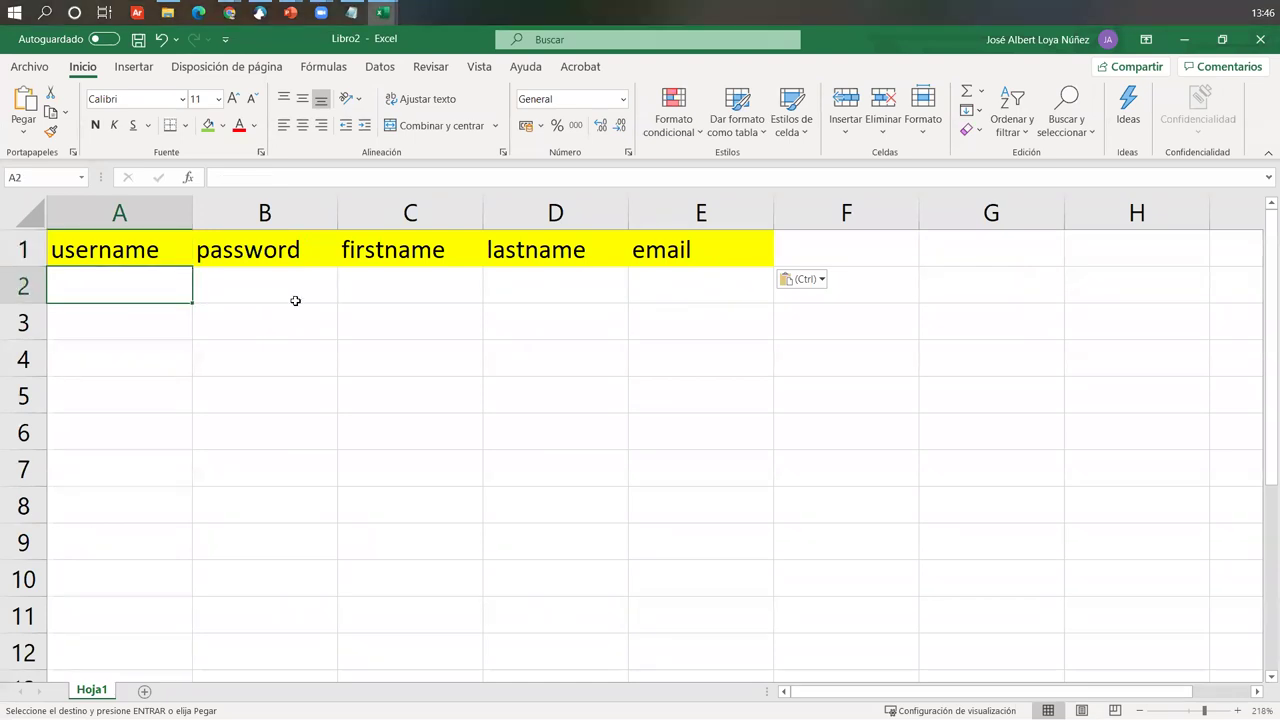
Step: Discard the stray 'Nombre de usuario' entry in A2 and re-paste the headers into A1:E1
type("Nombre de usuario")
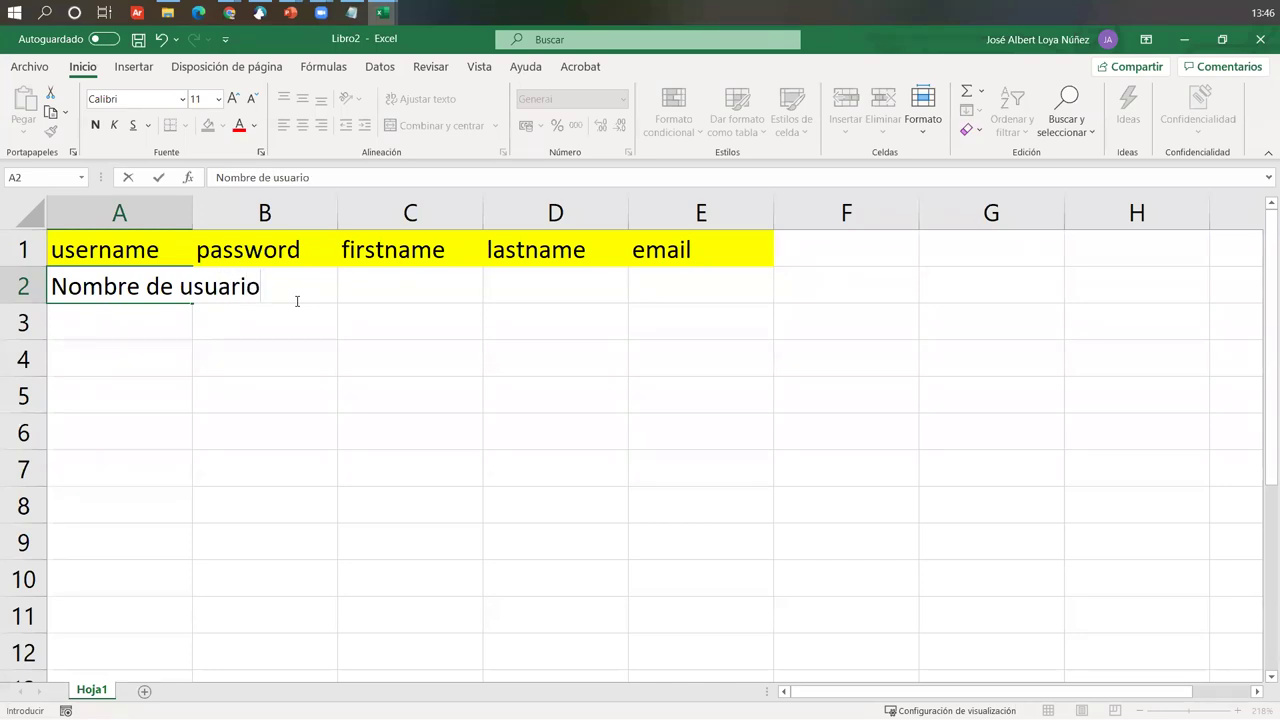
key("ctrl+z")
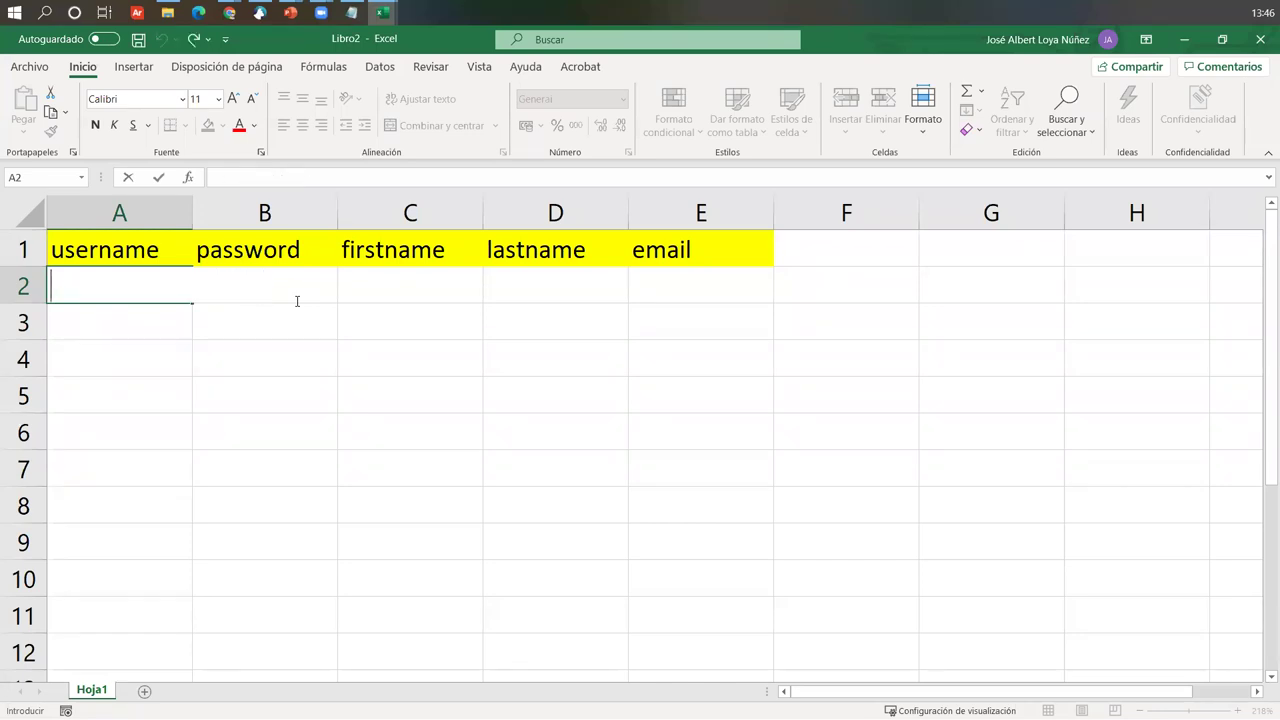
key("Up")
left_click(640, 235, "shift")
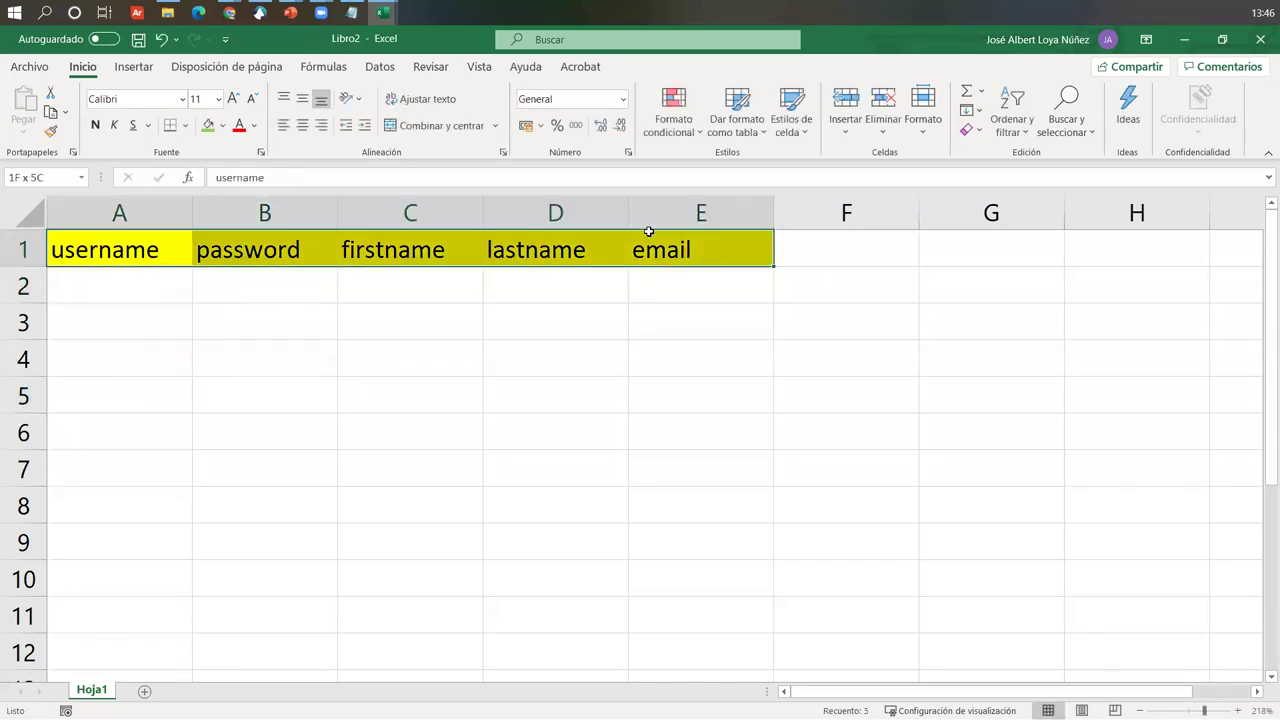
key("ctrl+q")
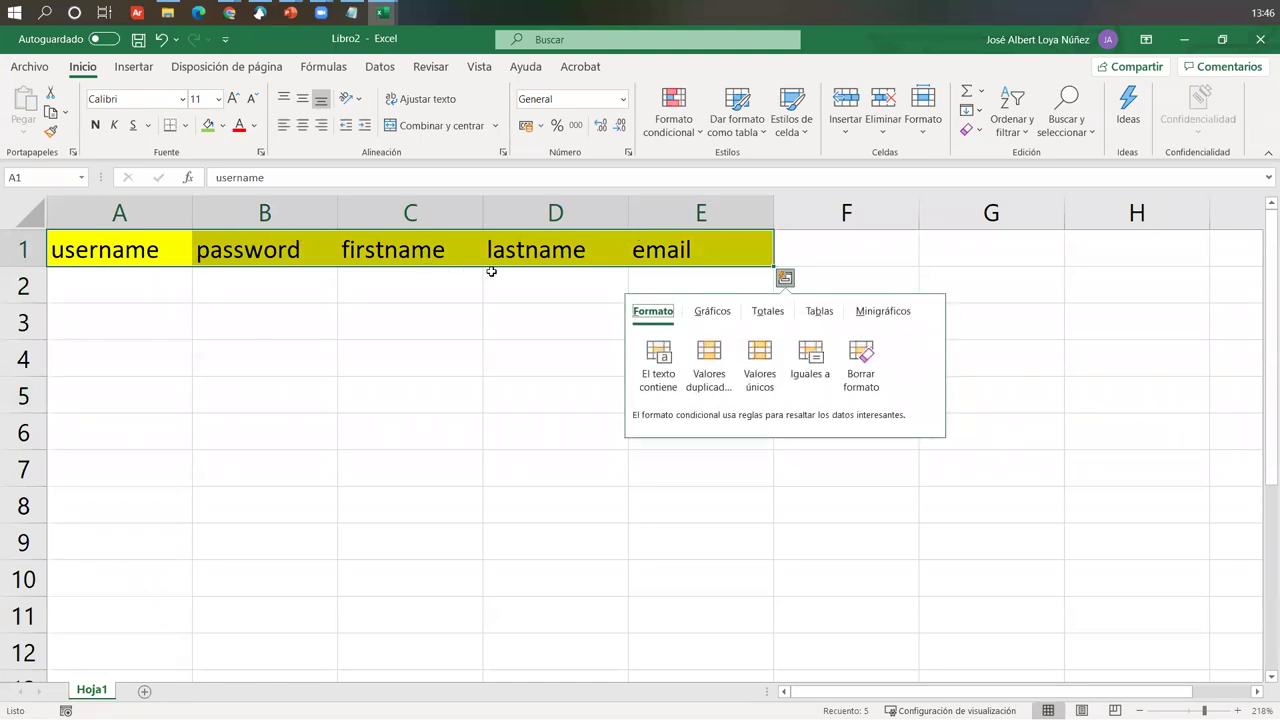
left_click(491, 271)
left_click_drag(143, 249, 657, 254)
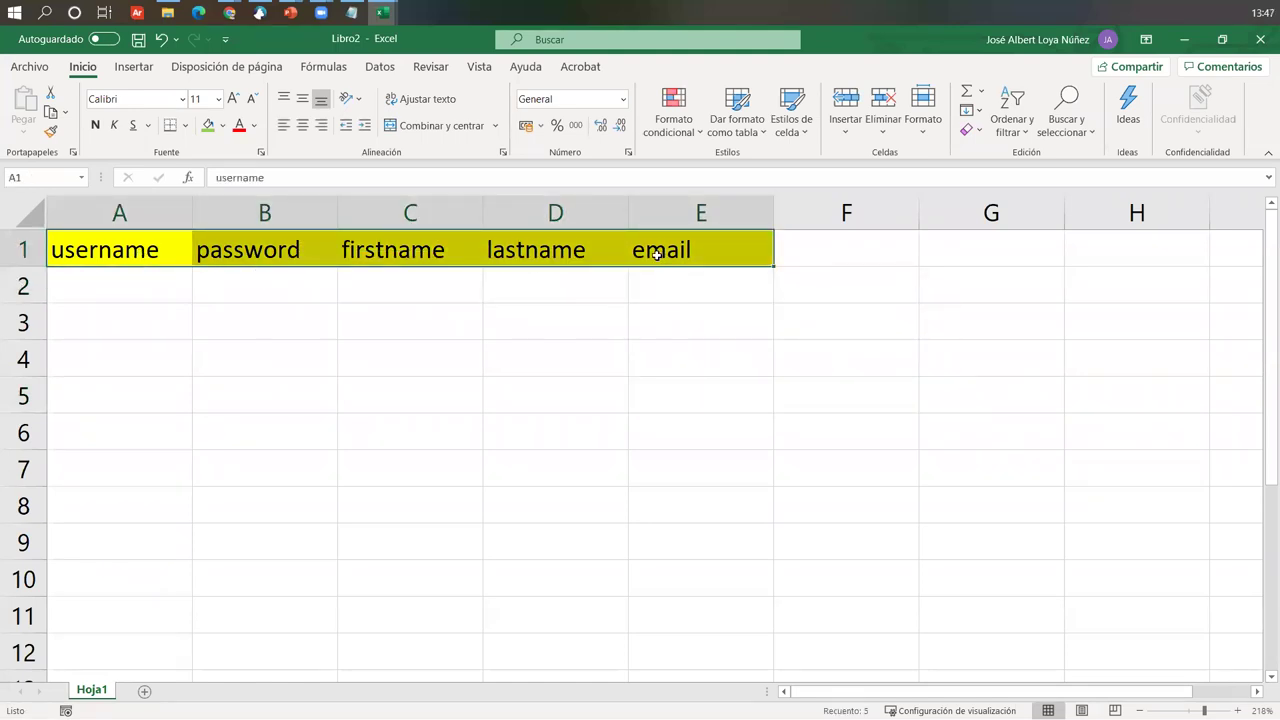
left_click_drag(106, 249, 652, 251)
key("ctrl+c")
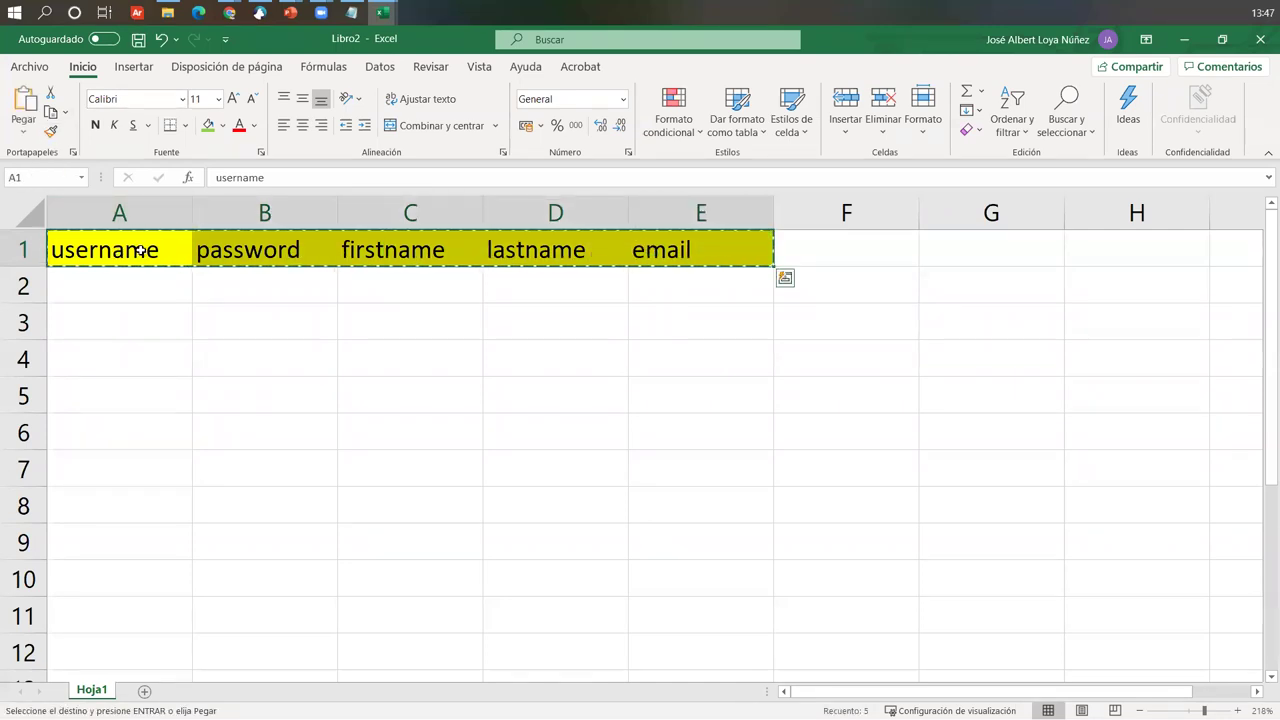
left_click(141, 251)
left_click(23, 128)
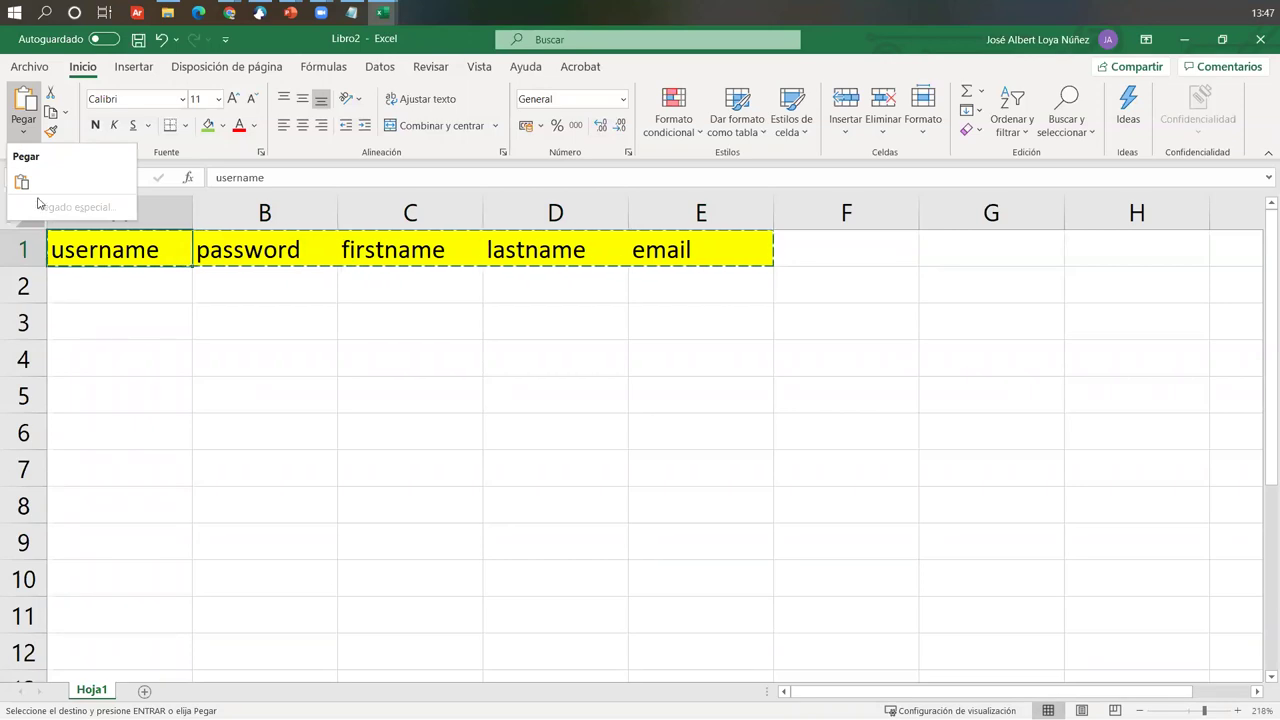
left_click(182, 249)
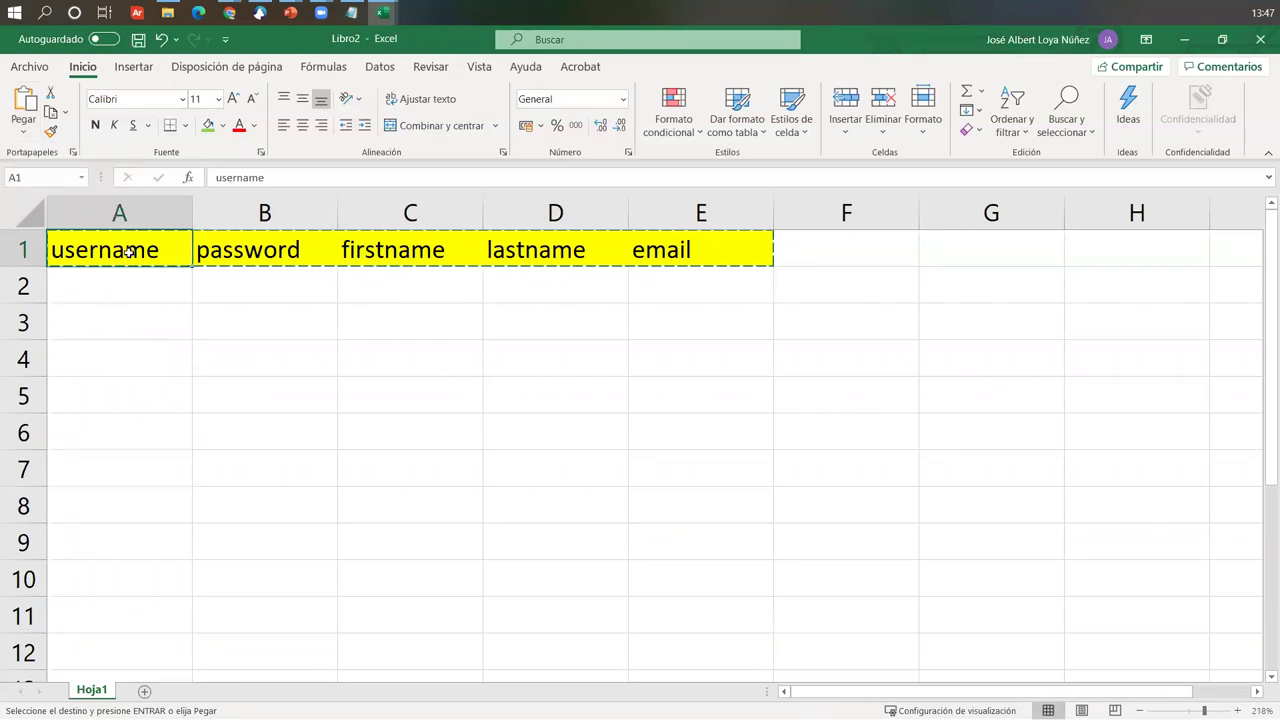
left_click_drag(129, 252, 588, 254)
left_click_drag(686, 262, 686, 264)
key("Return")
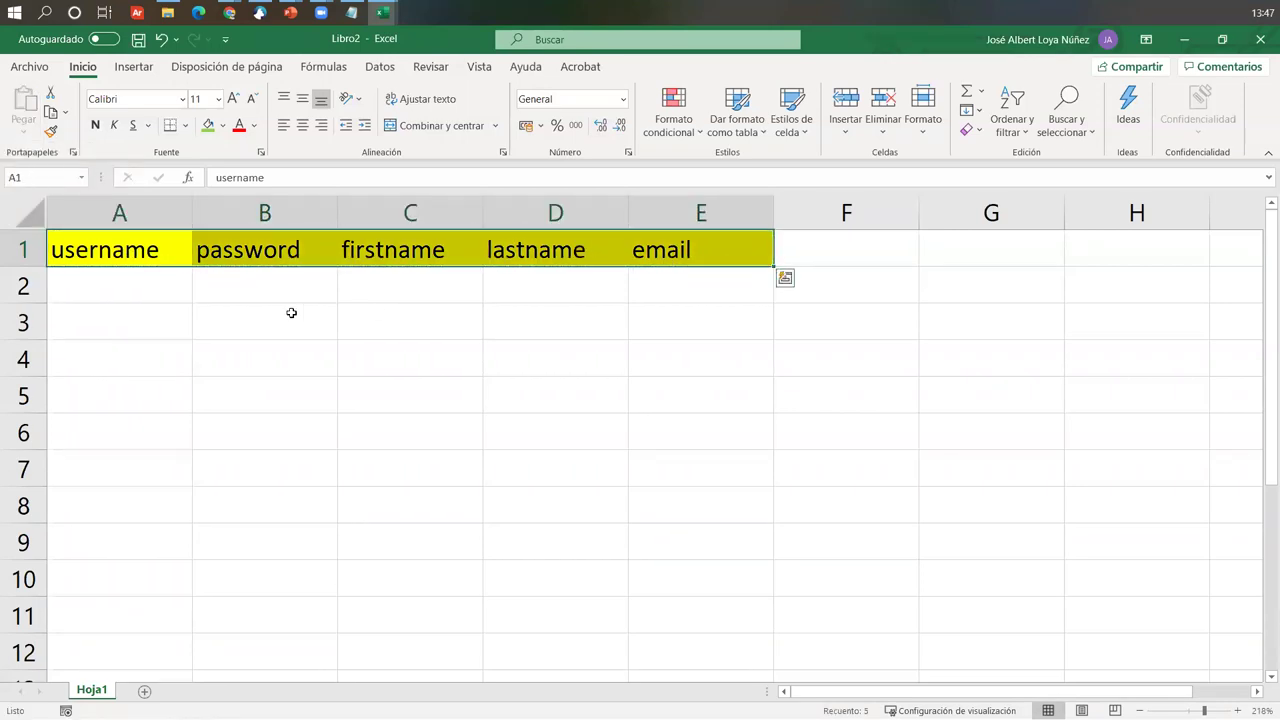
Step: Copy A1:E1 and paste it transposed at H1, listing the headers down H1:H5
key("ctrl+c")
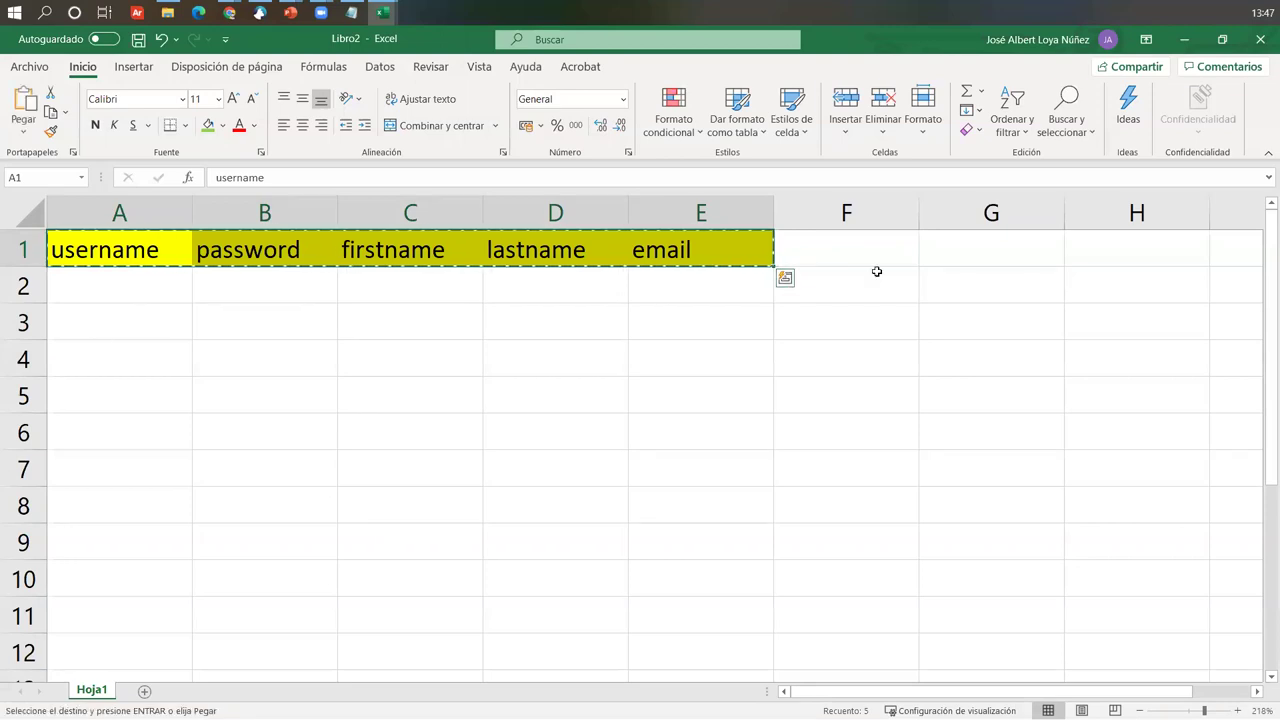
left_click(864, 286)
left_click(967, 258)
left_click(1143, 251)
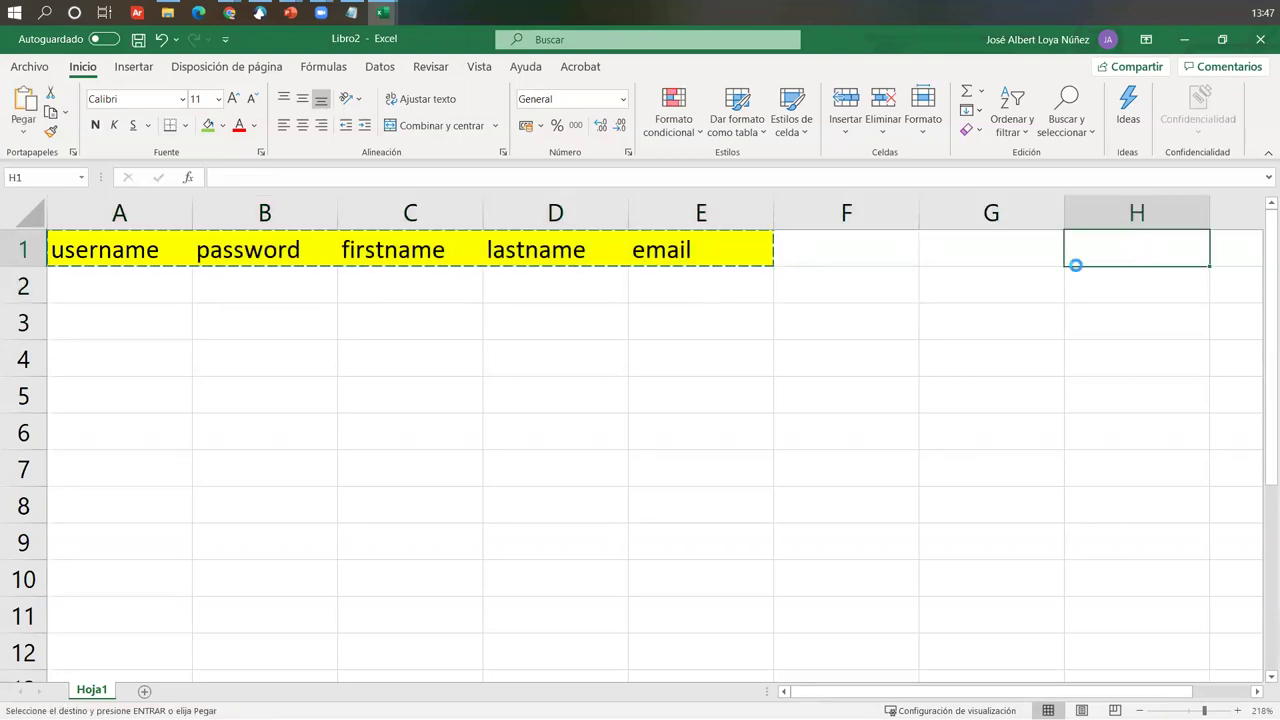
key("ctrl+v")
key("ctrl+z")
left_click(22, 134)
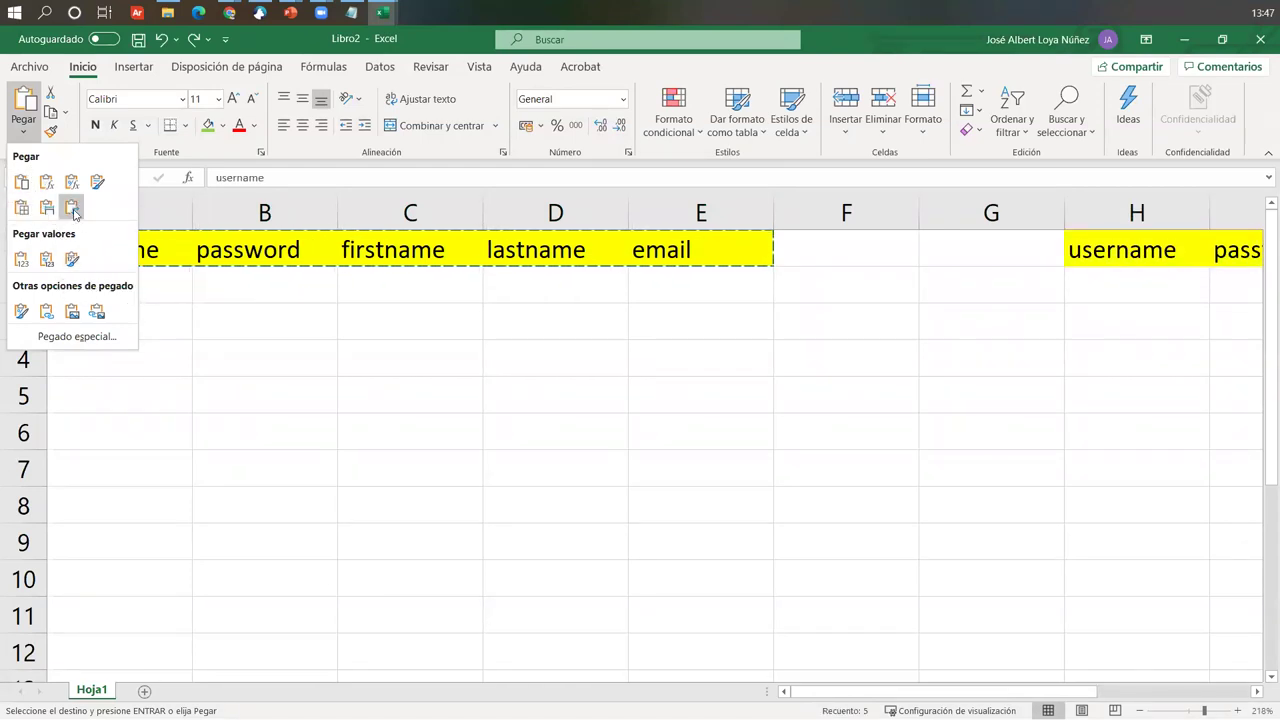
left_click(73, 208)
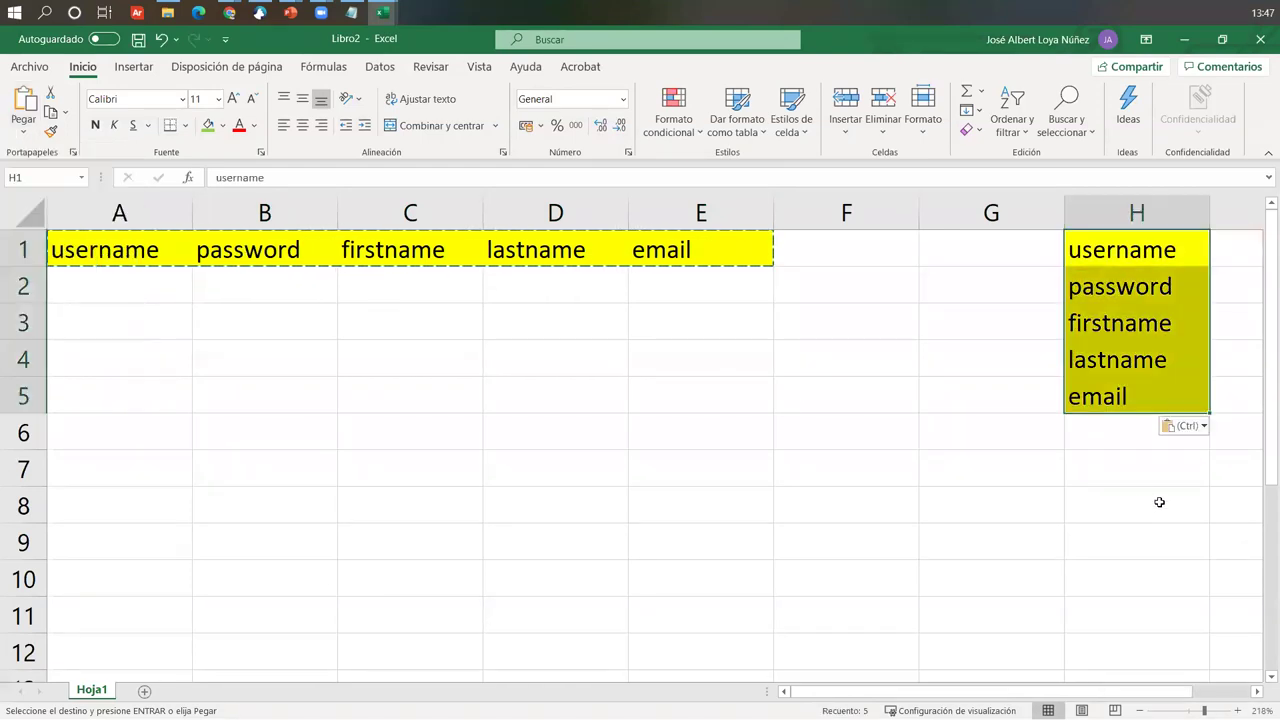
Step: Enter 'Nombre de usuario del participante' in cell I1
left_click(1200, 690)
left_click_drag(1200, 690, 1132, 694)
left_click_drag(331, 326, 306, 246)
left_click(320, 247)
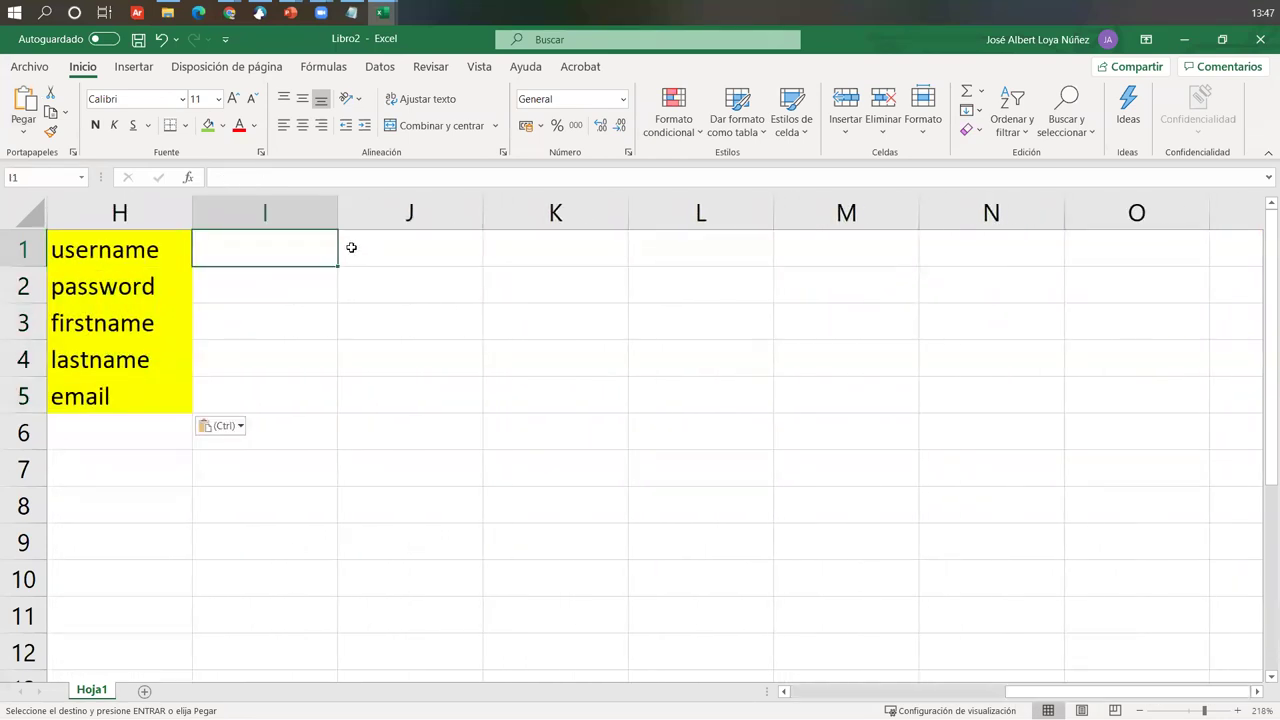
type("Nombr")
key("BackSpace")
type("e de usuario ")
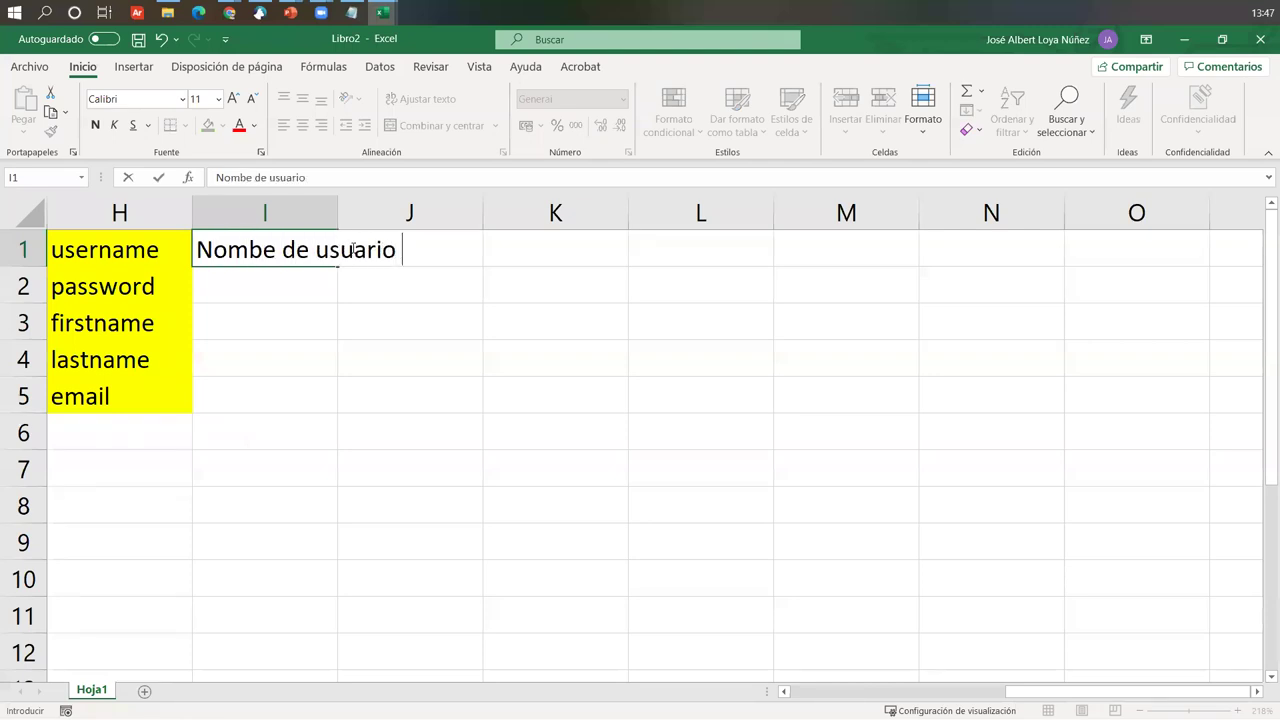
type("d el participante")
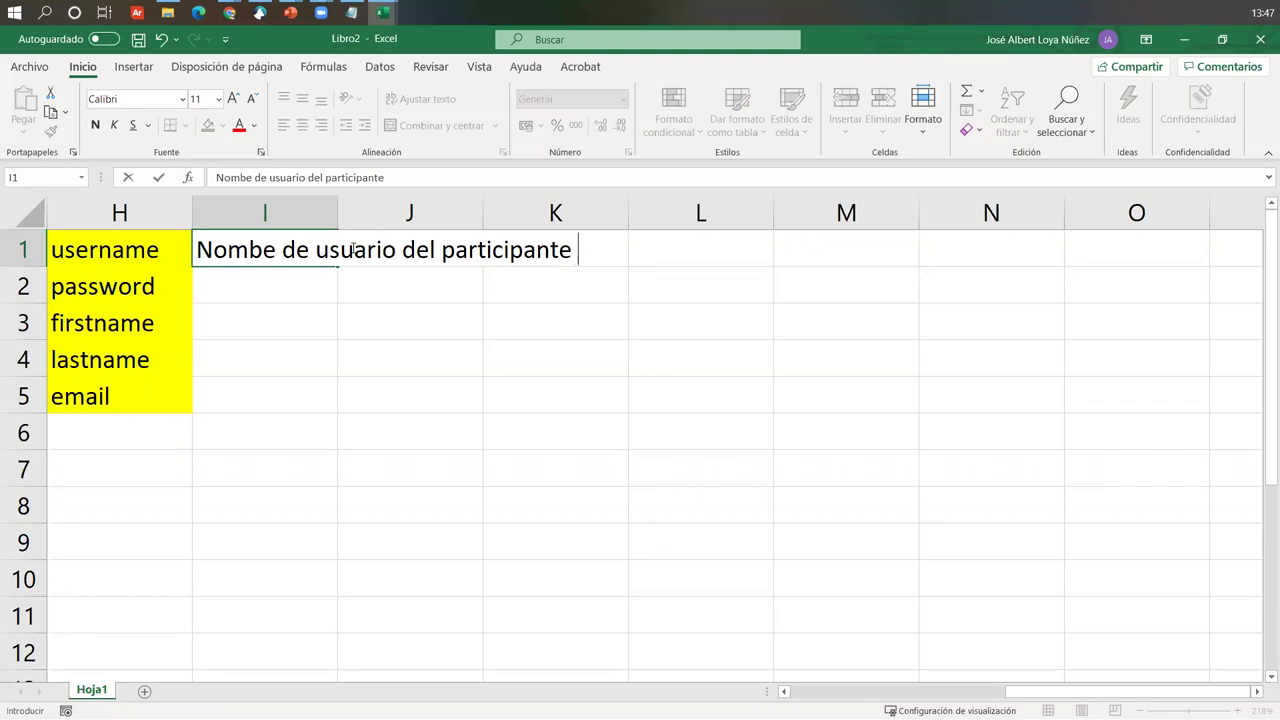
key("Return")
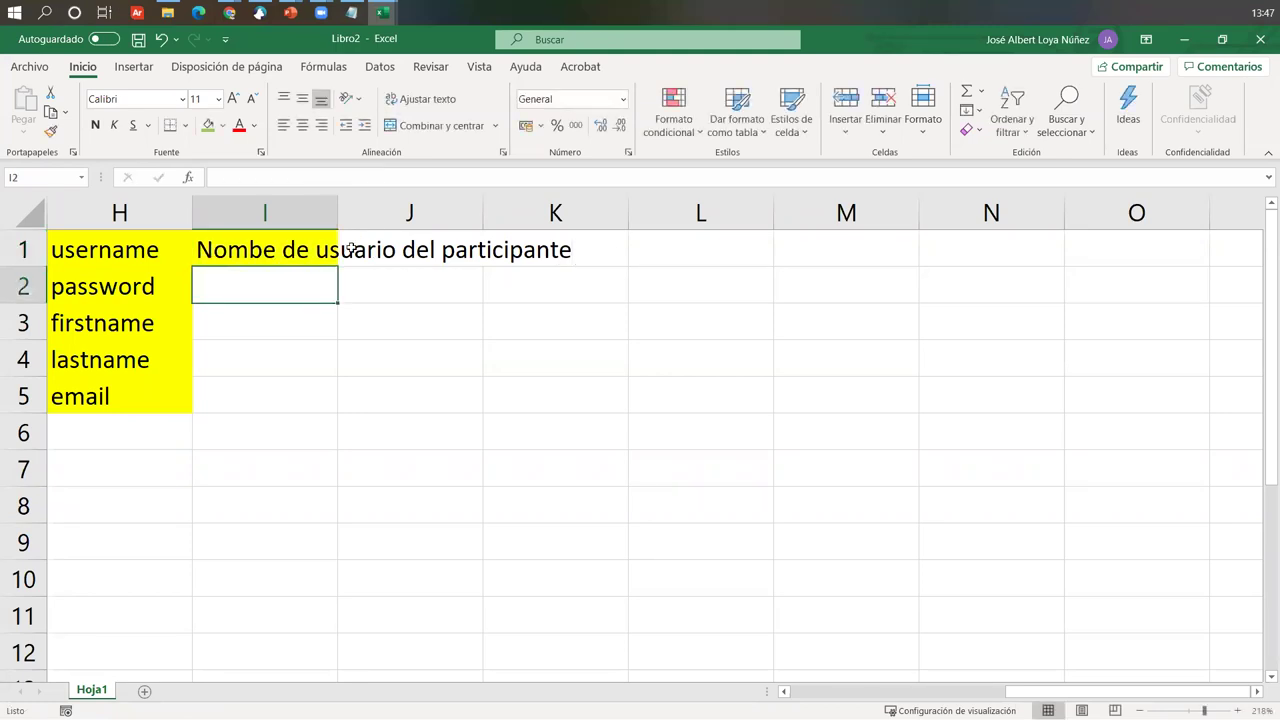
Step: Add a second line to I1: 'Ejm: DNI, Combinación letra inicial y apellido'
left_click(240, 250)
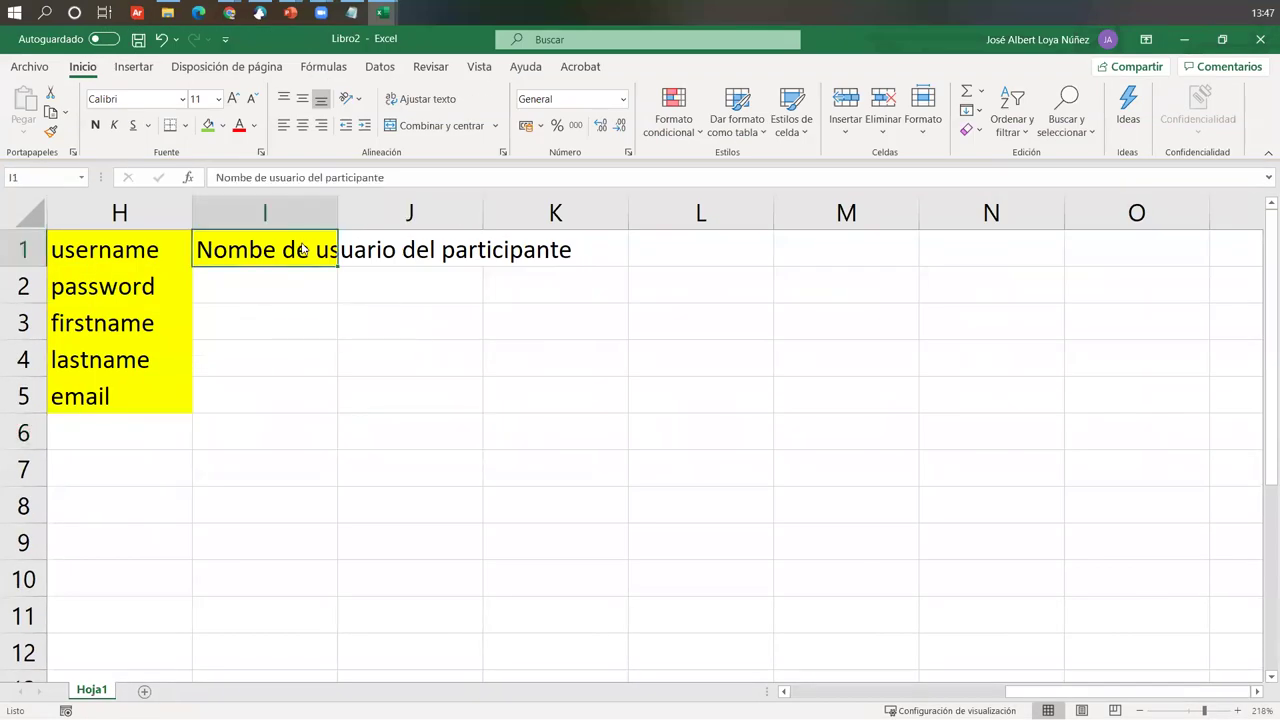
double_click(300, 249)
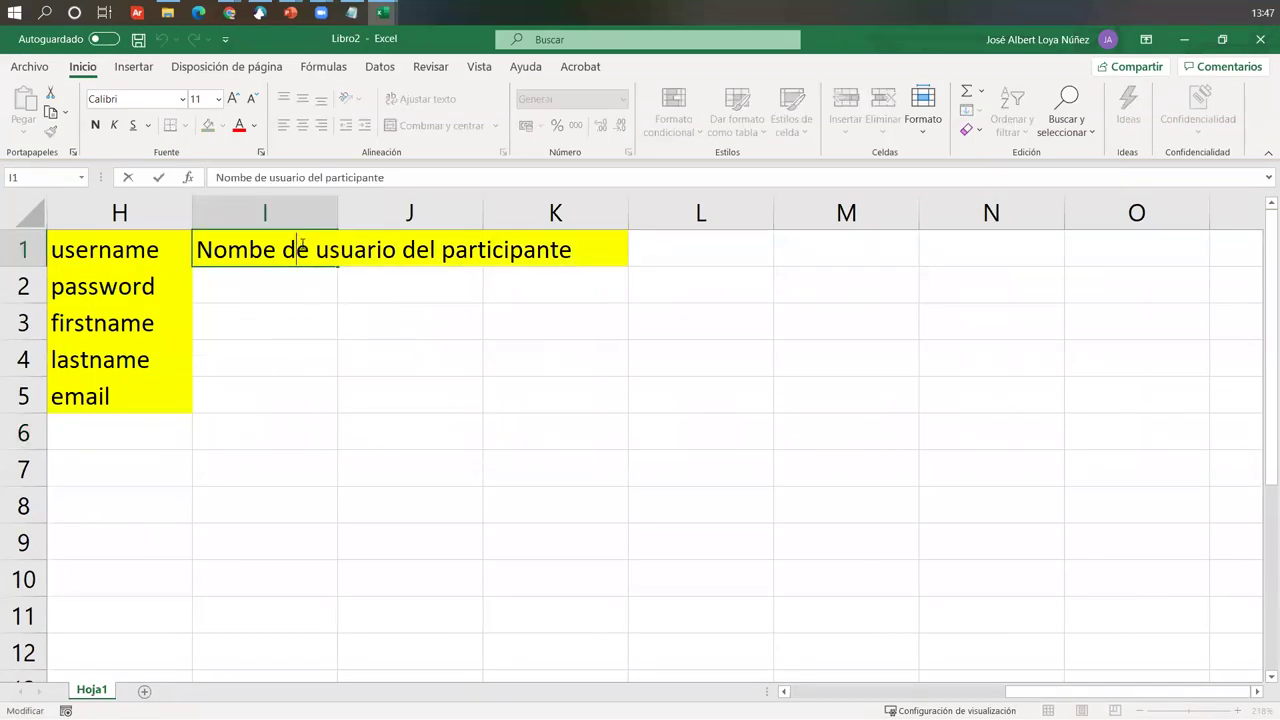
key("alt+Return")
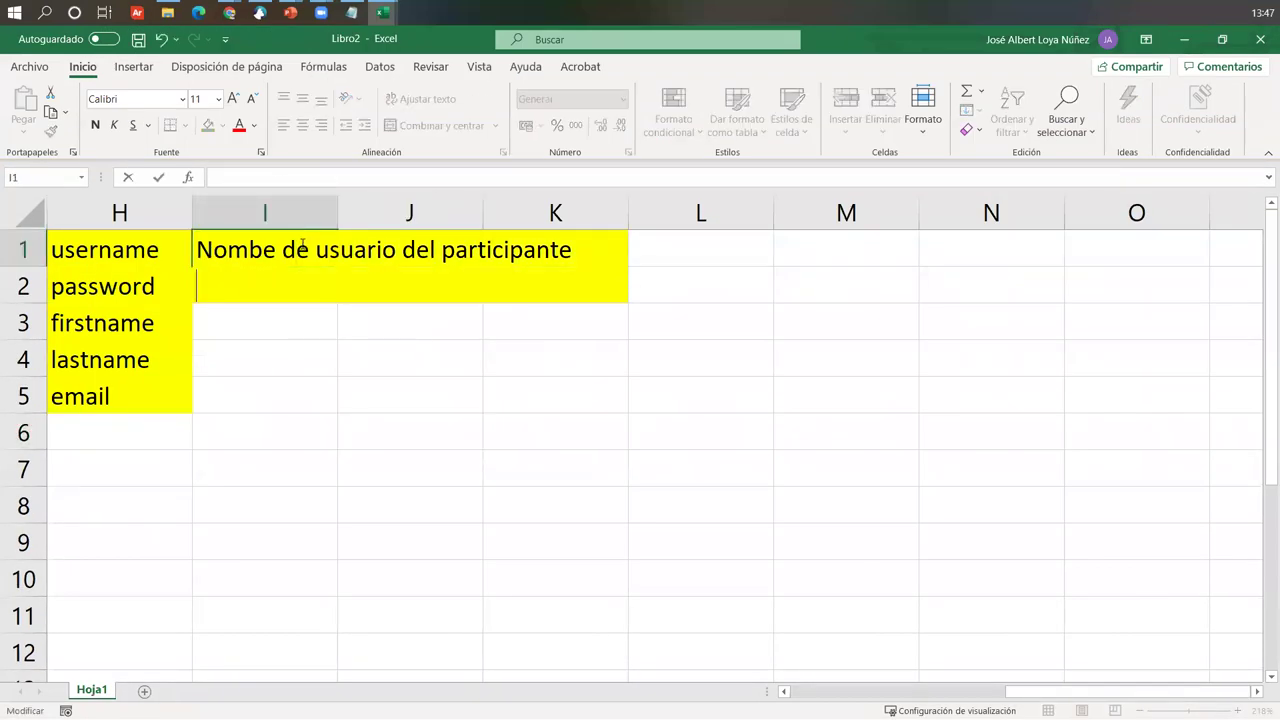
type("Ejmpl")
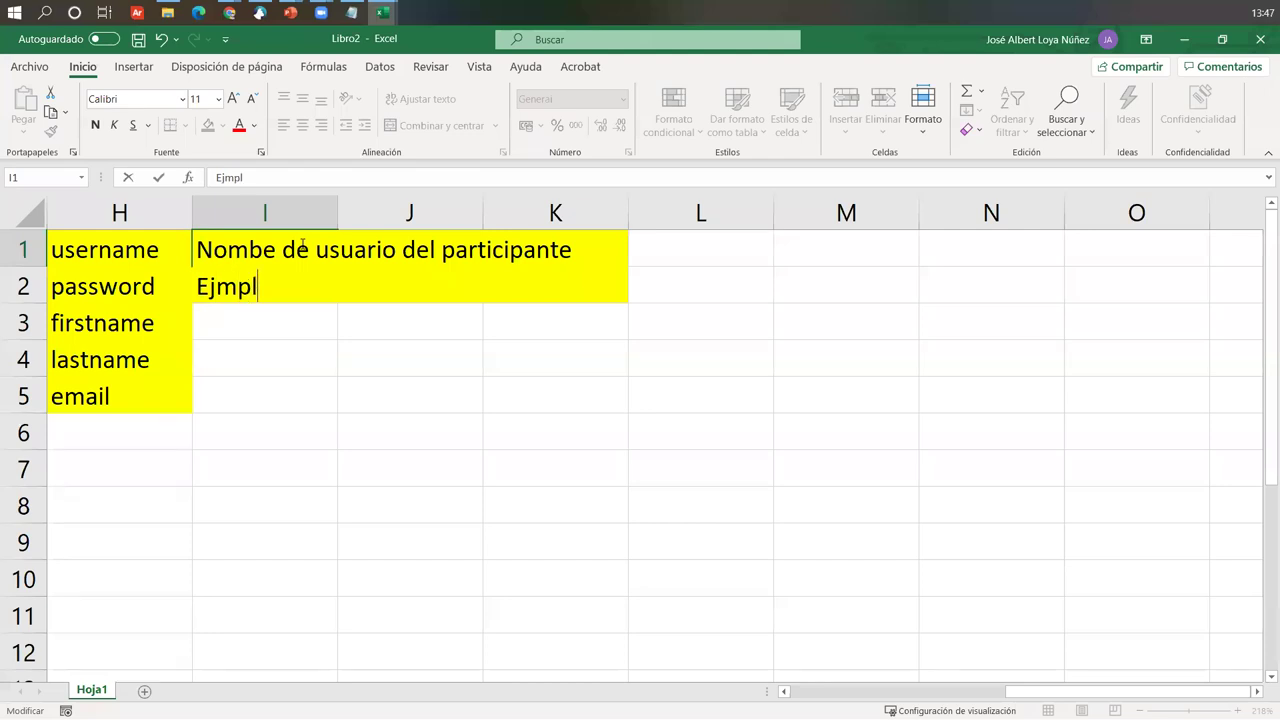
key("BackSpace")
key("BackSpace")
key("BackSpace")
key("BackSpace")
type("e")
key("BackSpace")
type("jem")
key("BackSpace")
key("BackSpace")
type("m: DNI, Combri")
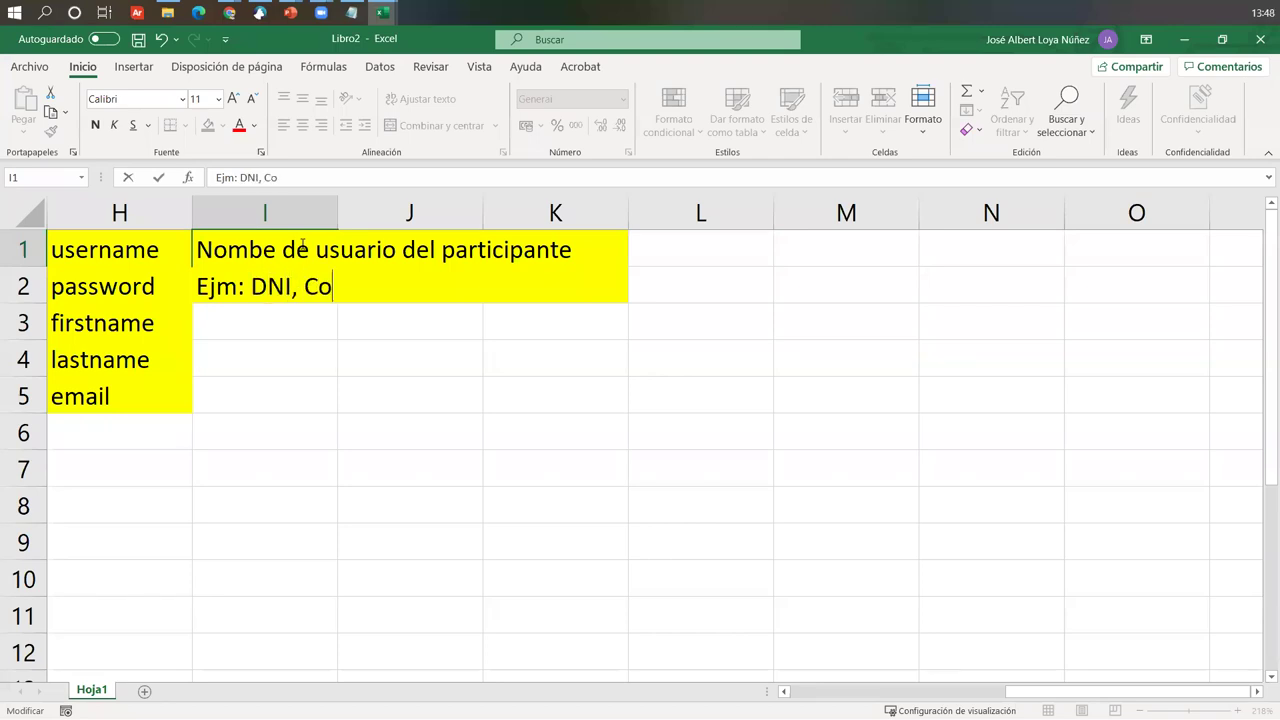
key("BackSpace")
key("BackSpace")
type("ina")
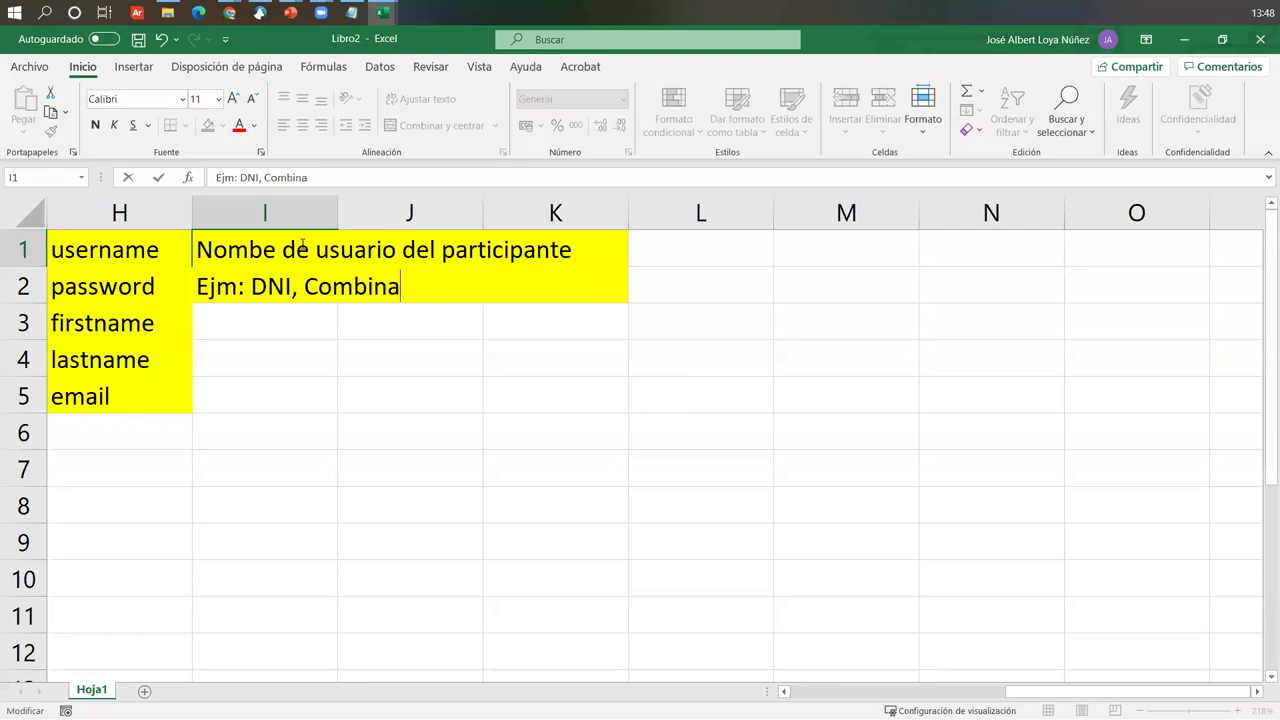
type("ción letra inicia")
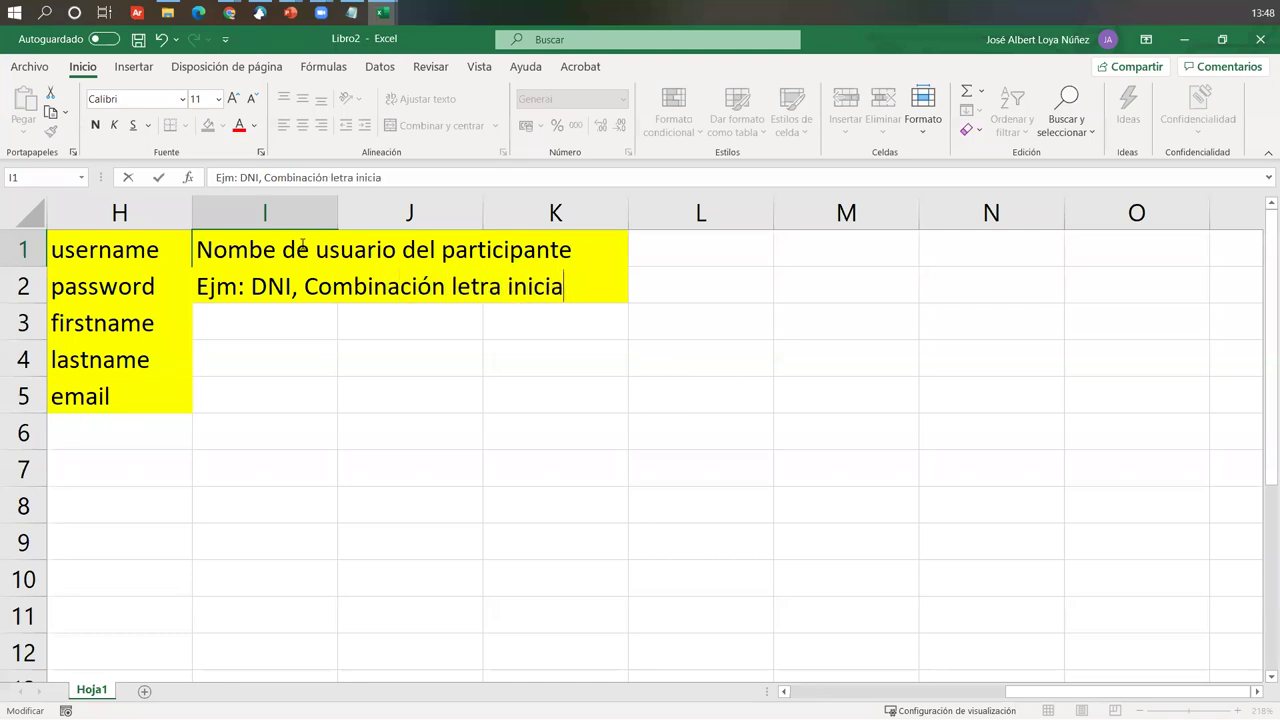
type("l y ap")
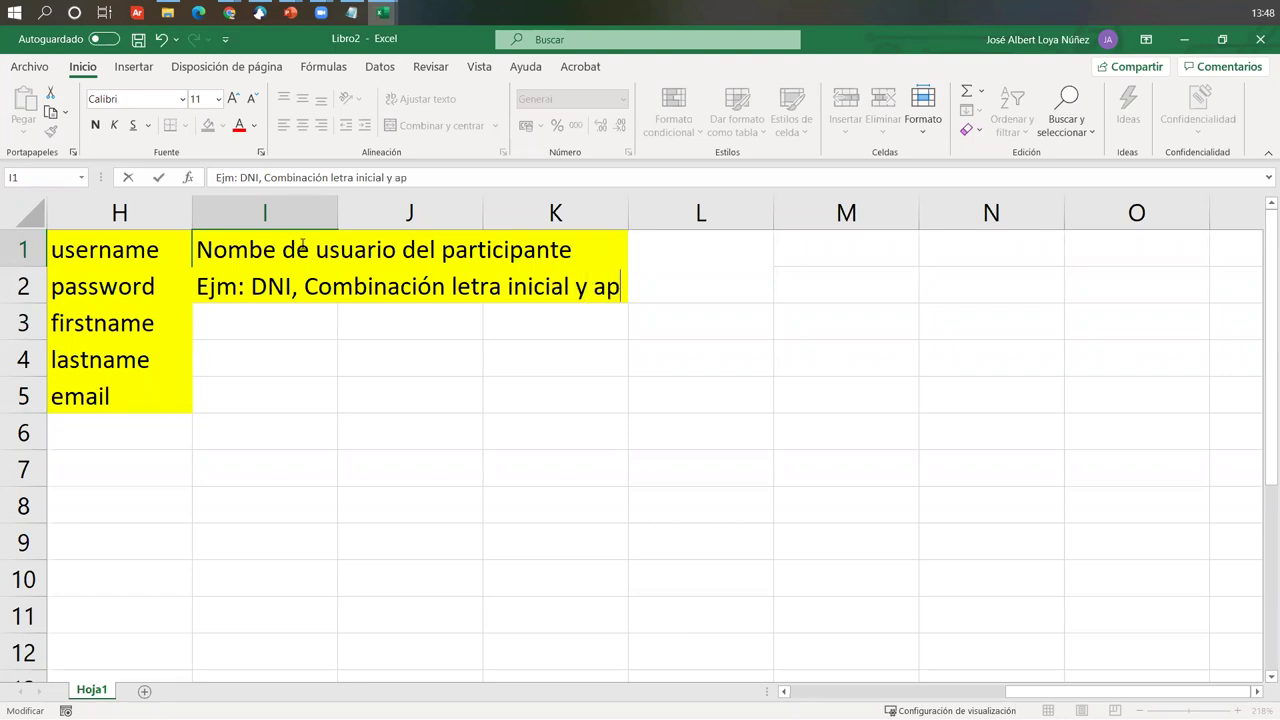
type("ellido")
key("Return")
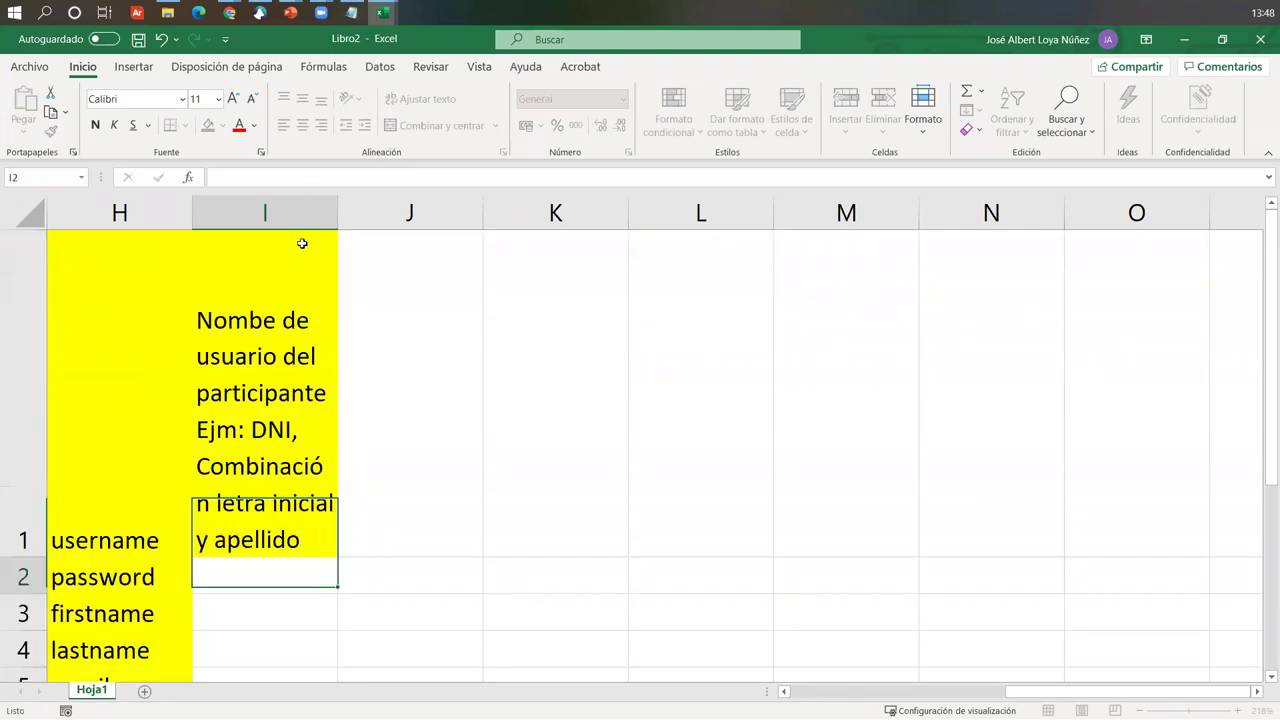
Step: Widen column I and merge I1:N1 with text wrapping enabled
left_click_drag(331, 202, 619, 227)
left_click_drag(301, 255, 946, 317)
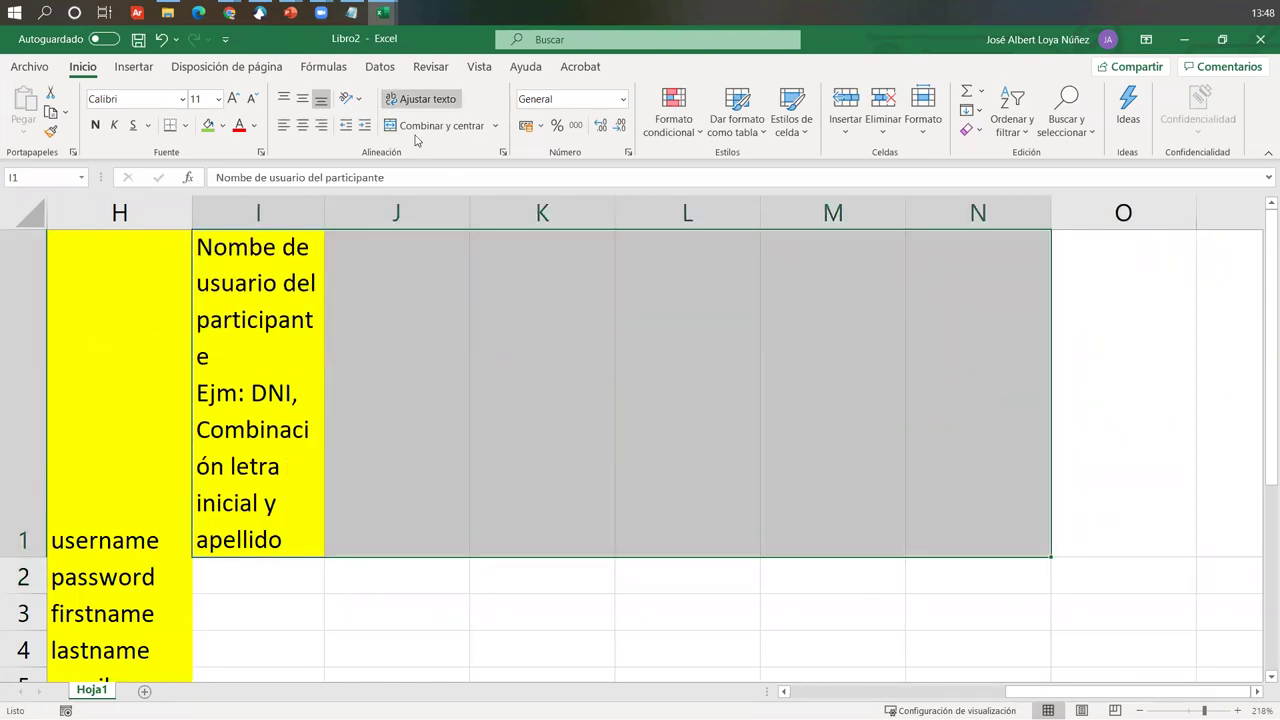
left_click(396, 97)
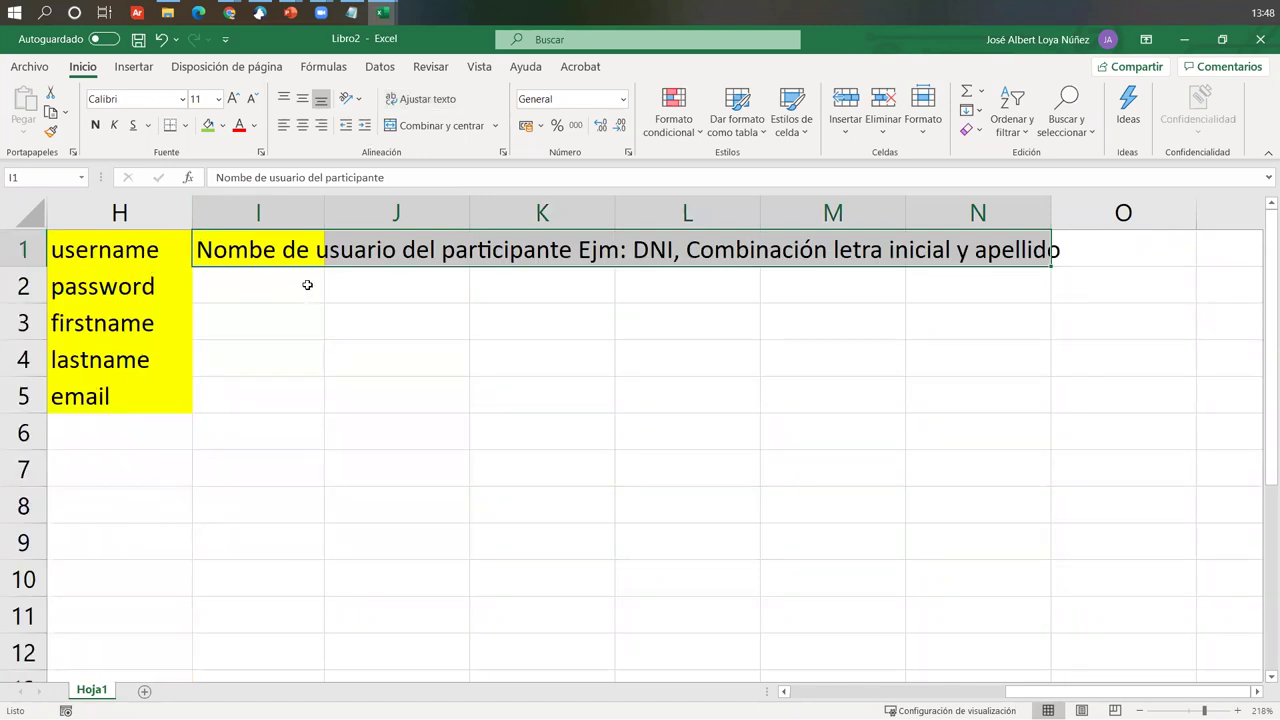
left_click(445, 98)
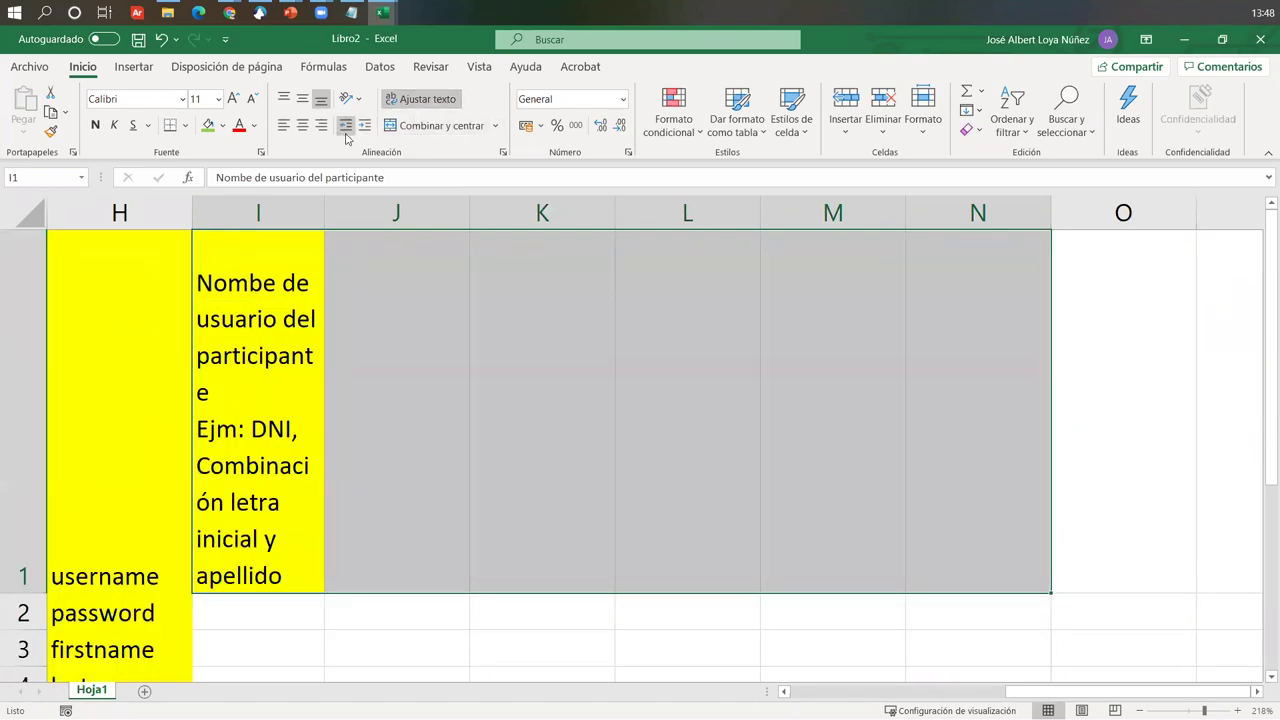
left_click(440, 125)
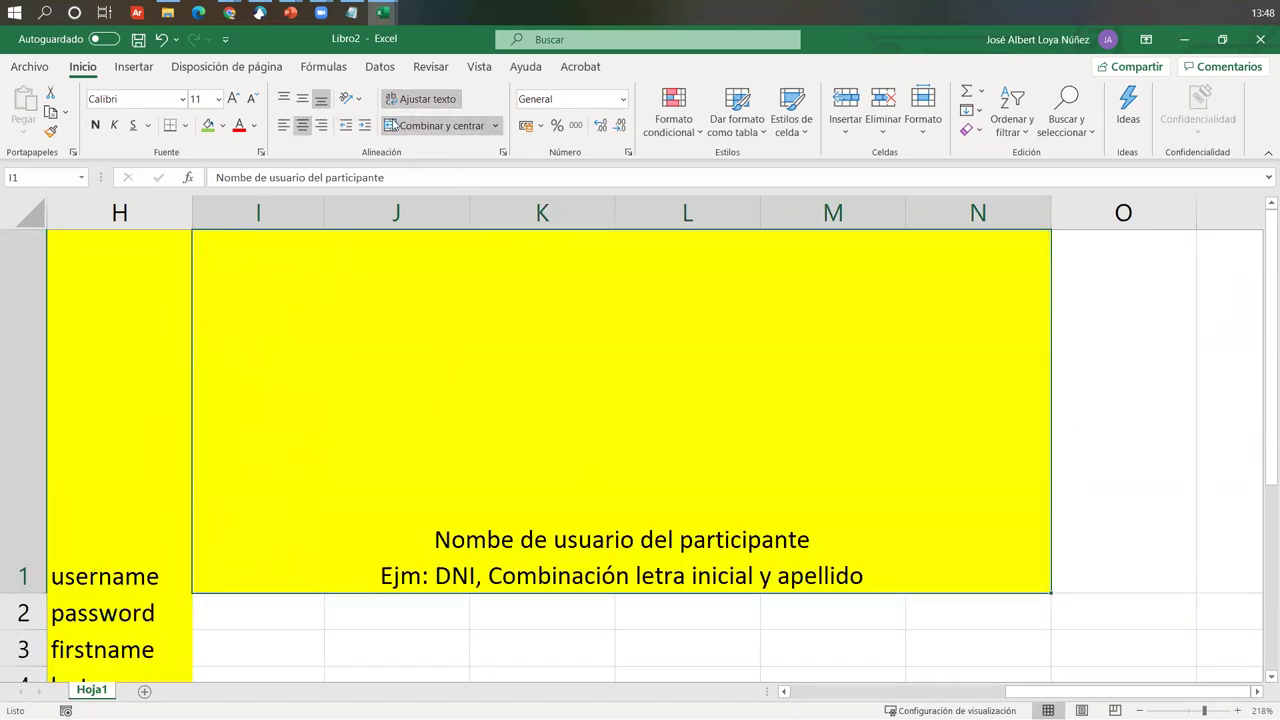
left_click(410, 98)
left_click(410, 98)
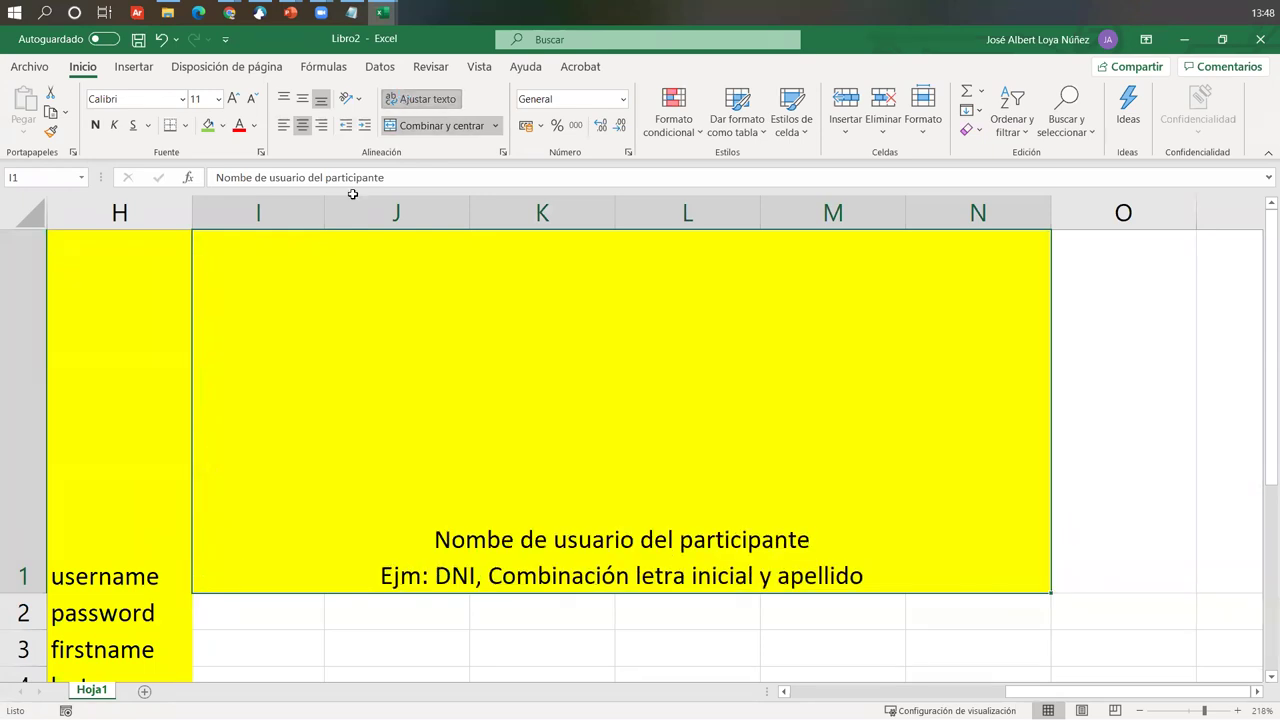
Step: Size row 1 to fit two lines, left-align the merged description and fill it green
double_click(20, 593)
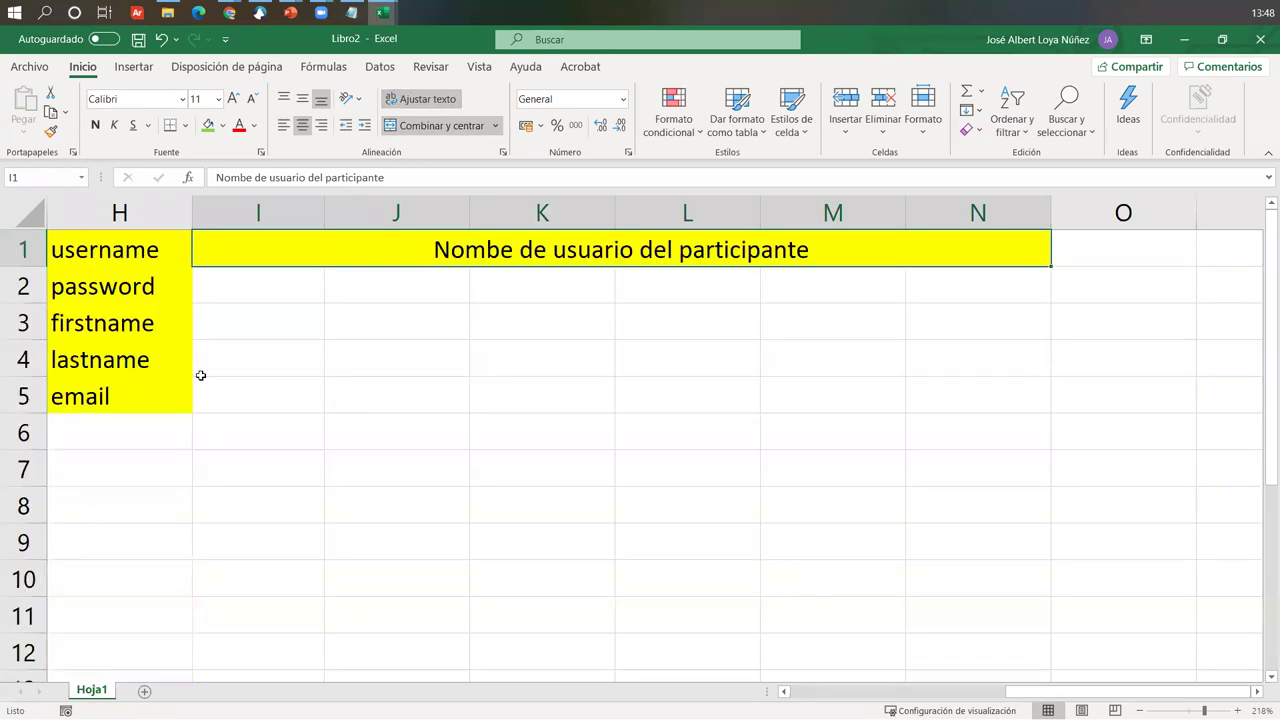
left_click(245, 331)
left_click_drag(36, 268, 36, 298)
left_click(378, 282)
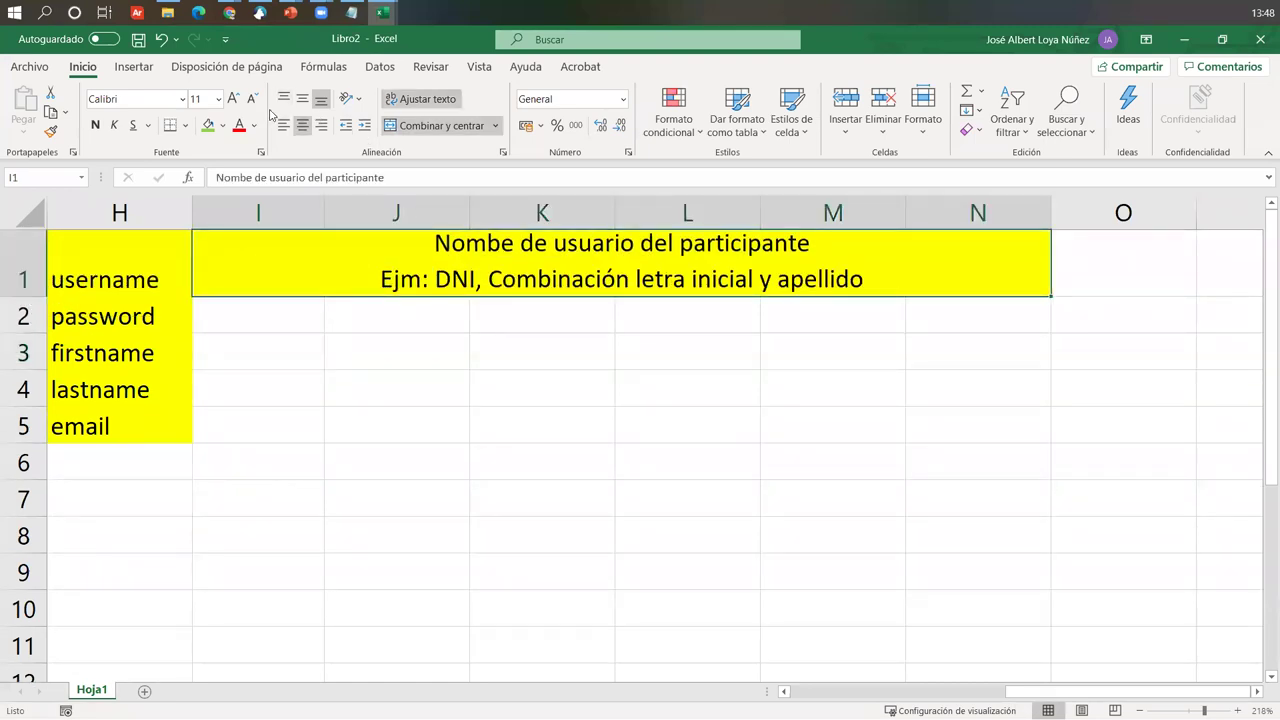
left_click(284, 125)
left_click(208, 125)
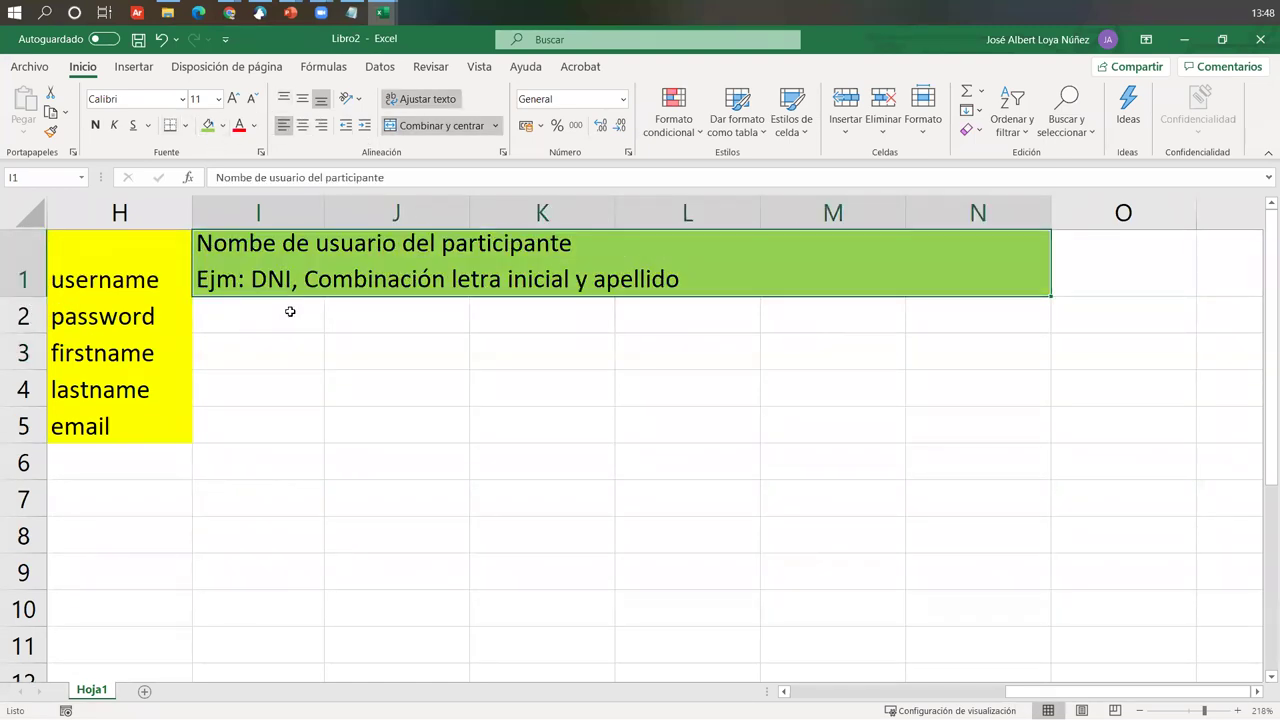
left_click_drag(262, 309, 976, 416)
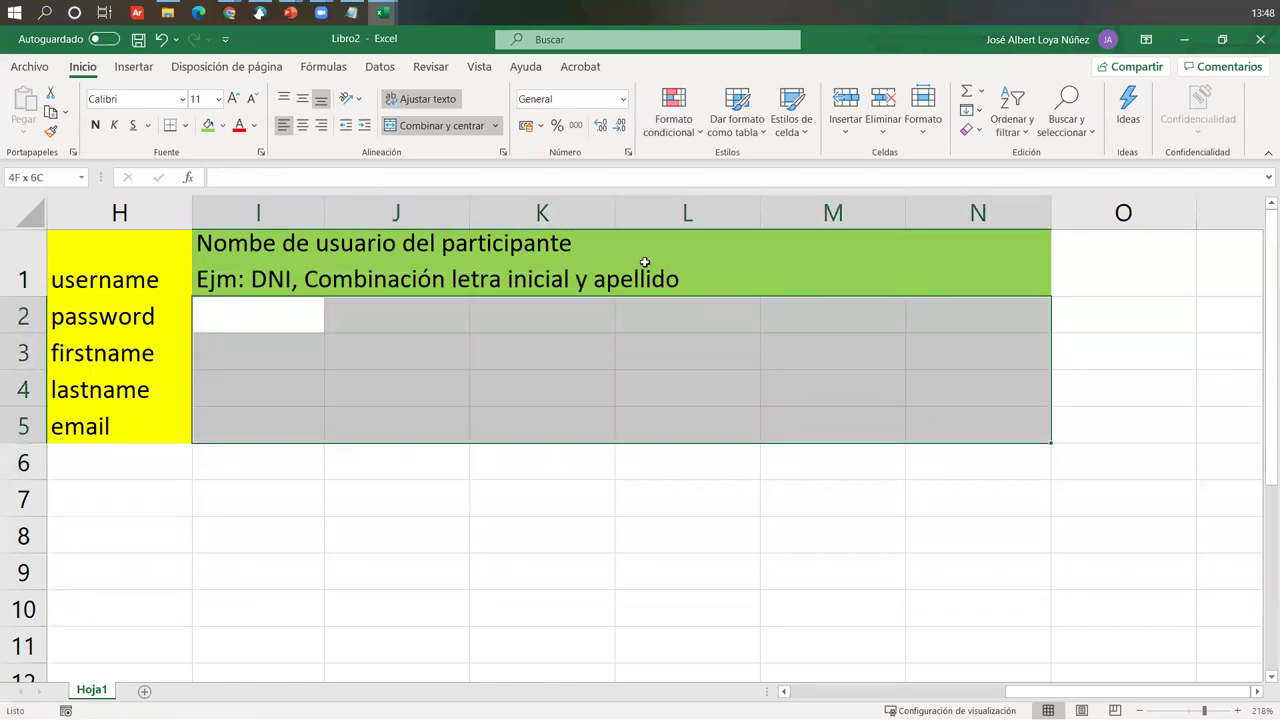
Step: Merge I2:N5 row by row and enter 'Contraseña que podemos asignar…' as the password description in I2
left_click(496, 126)
left_click(471, 172)
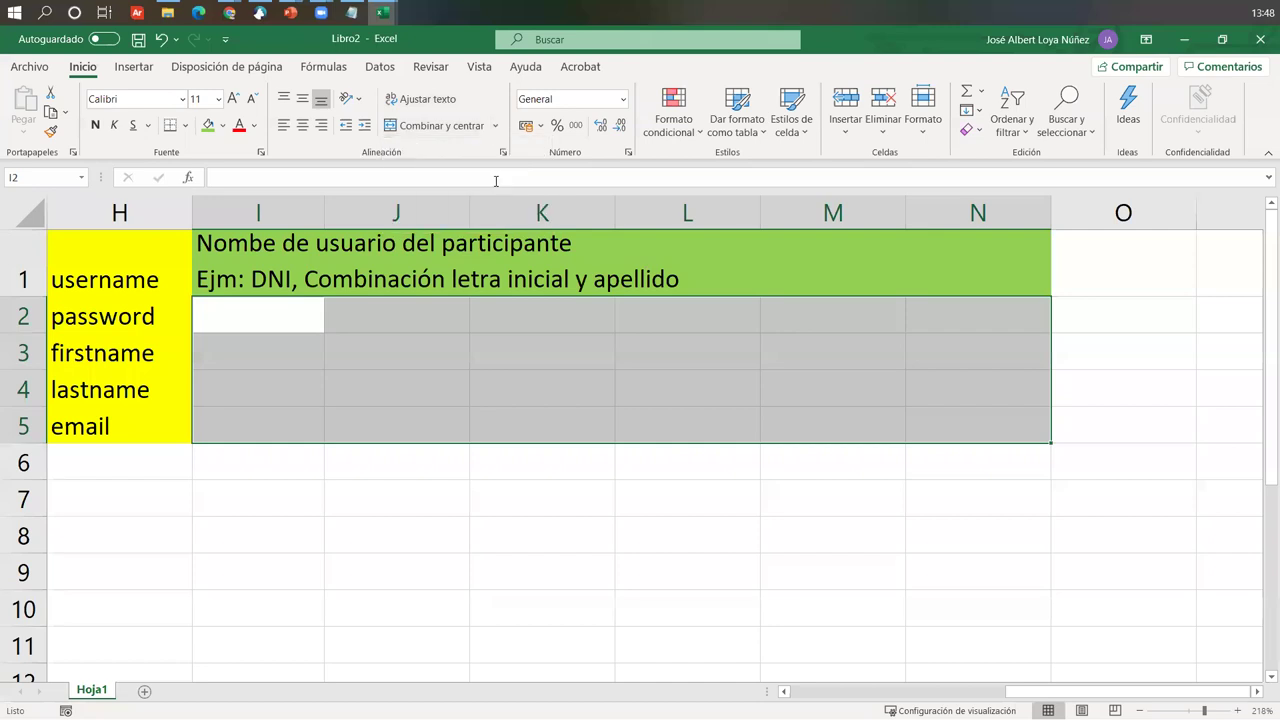
left_click(454, 388)
left_click(334, 305)
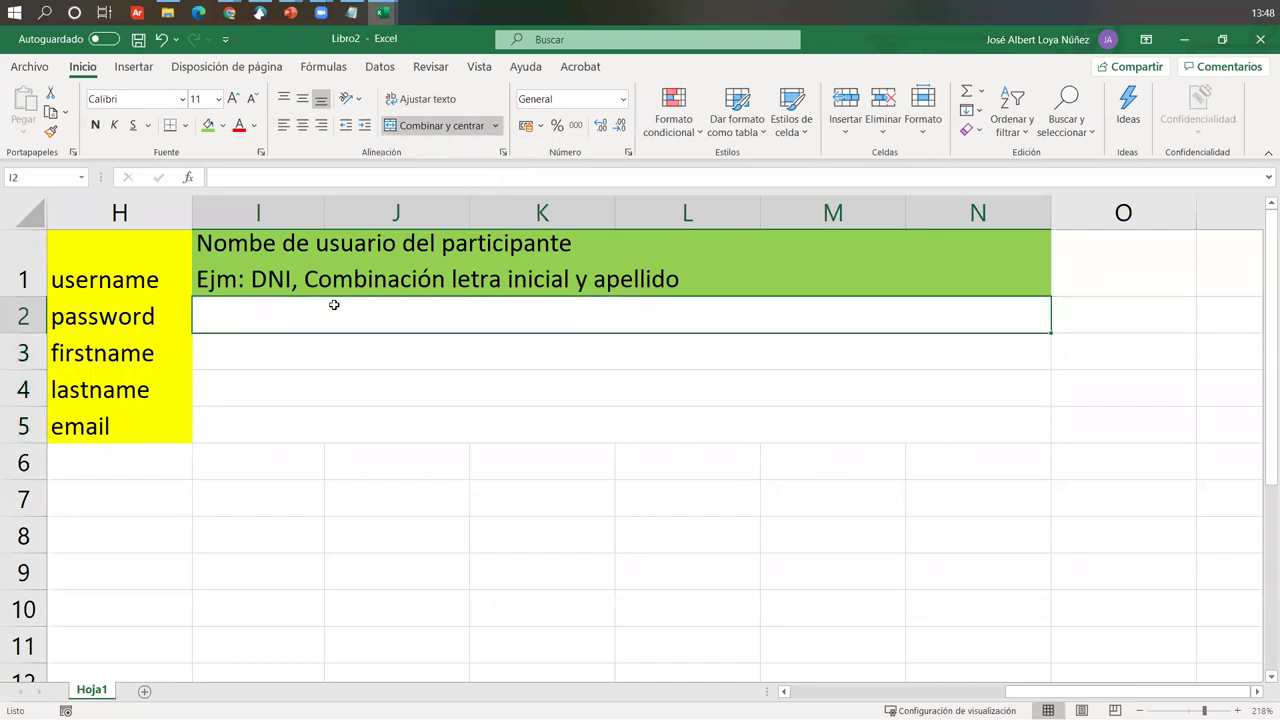
type("Contrase")
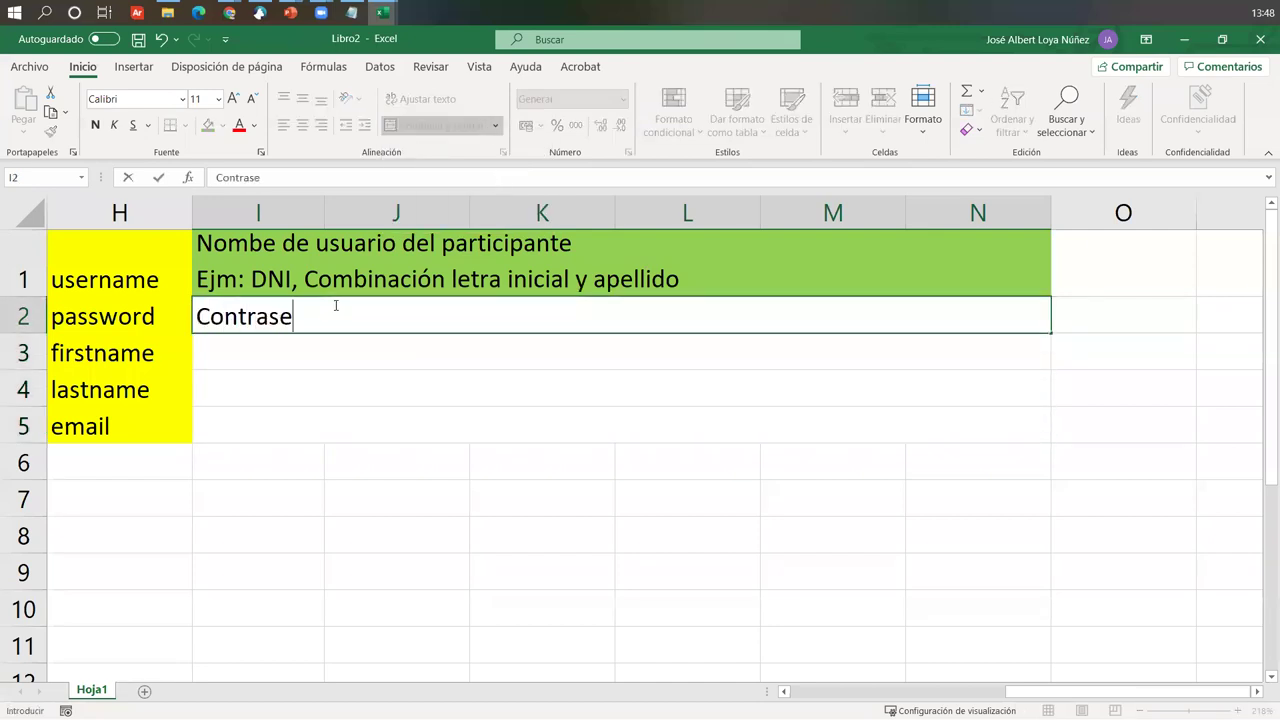
type("ña que podemos asign")
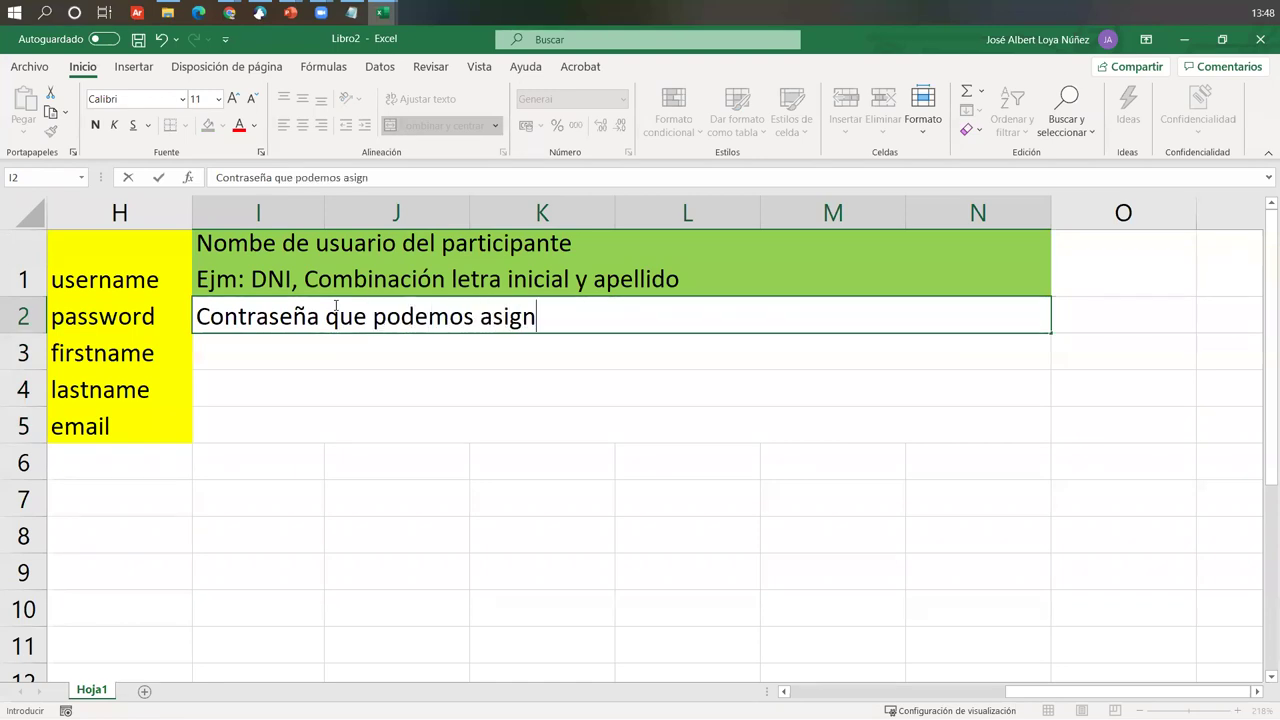
type("ar, si en caso no se")
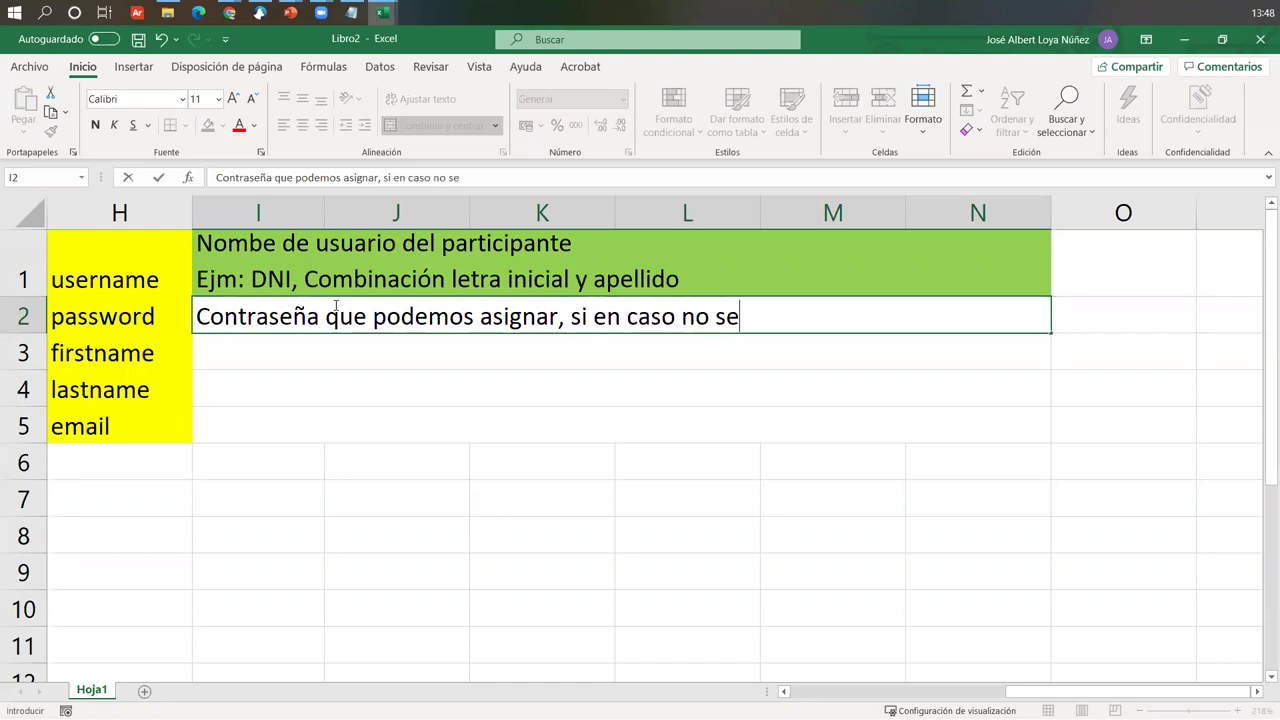
type(" usa es")
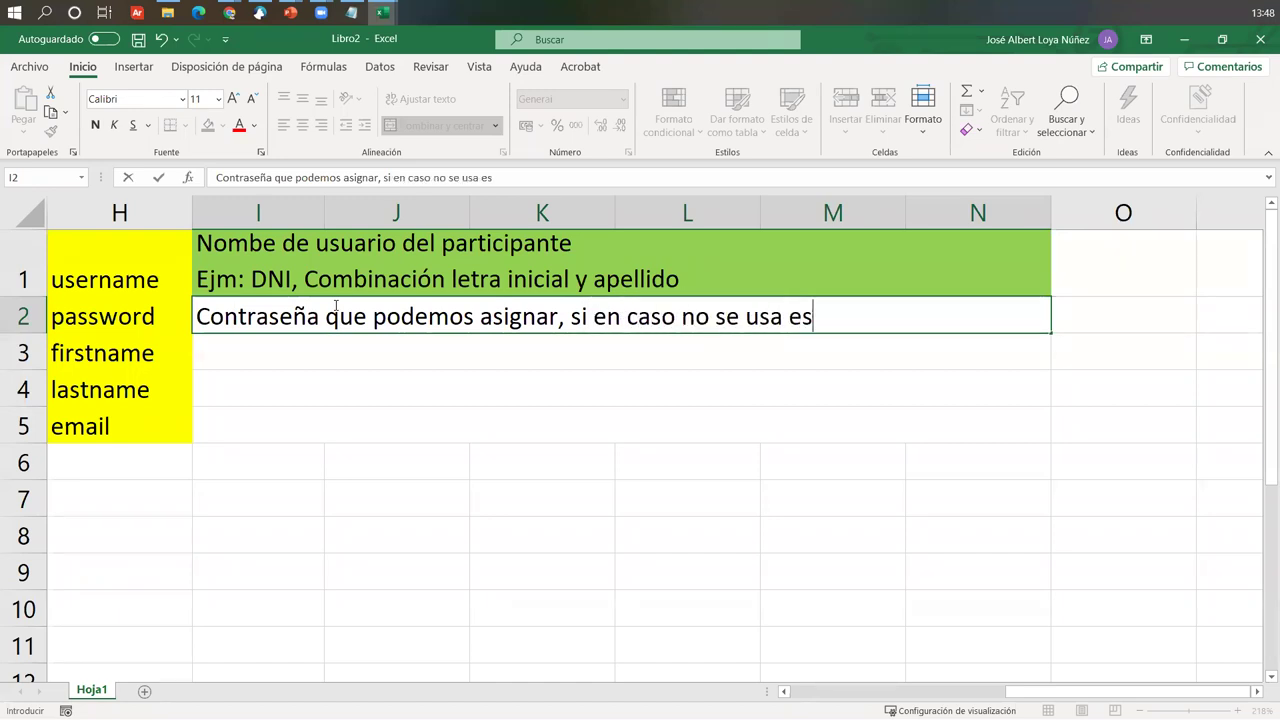
type("te campo manda")
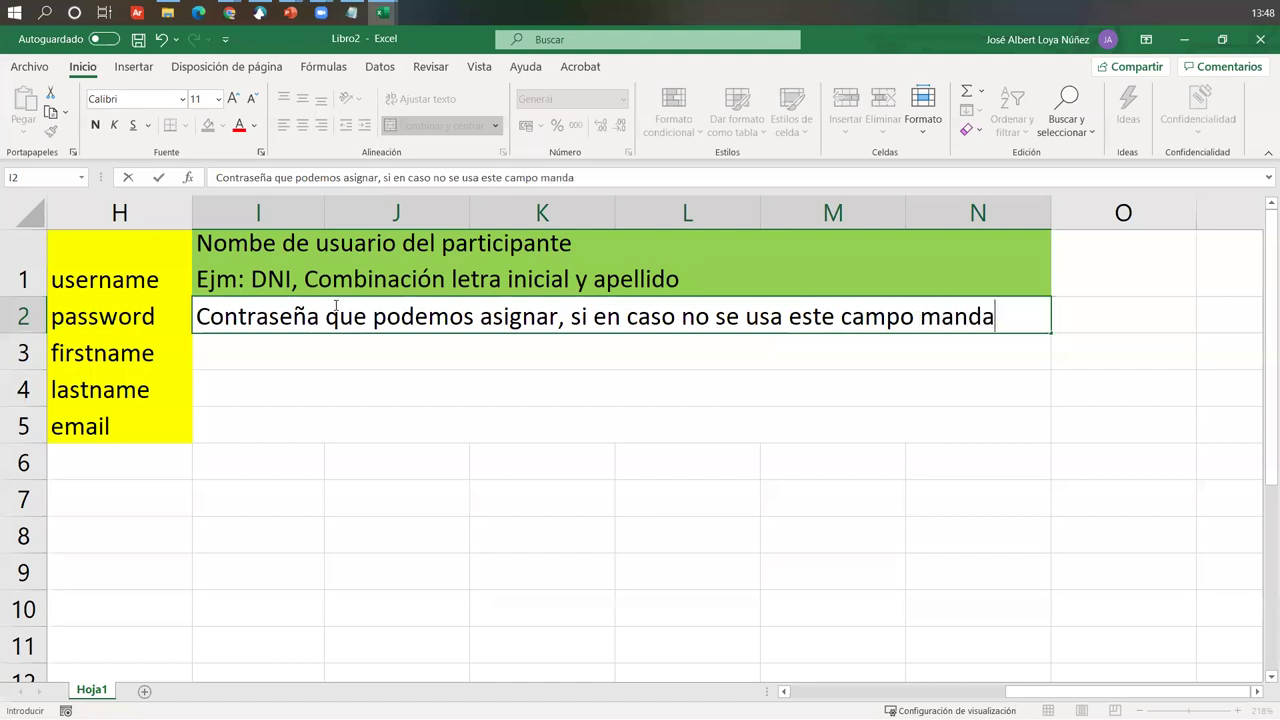
type("rá una co")
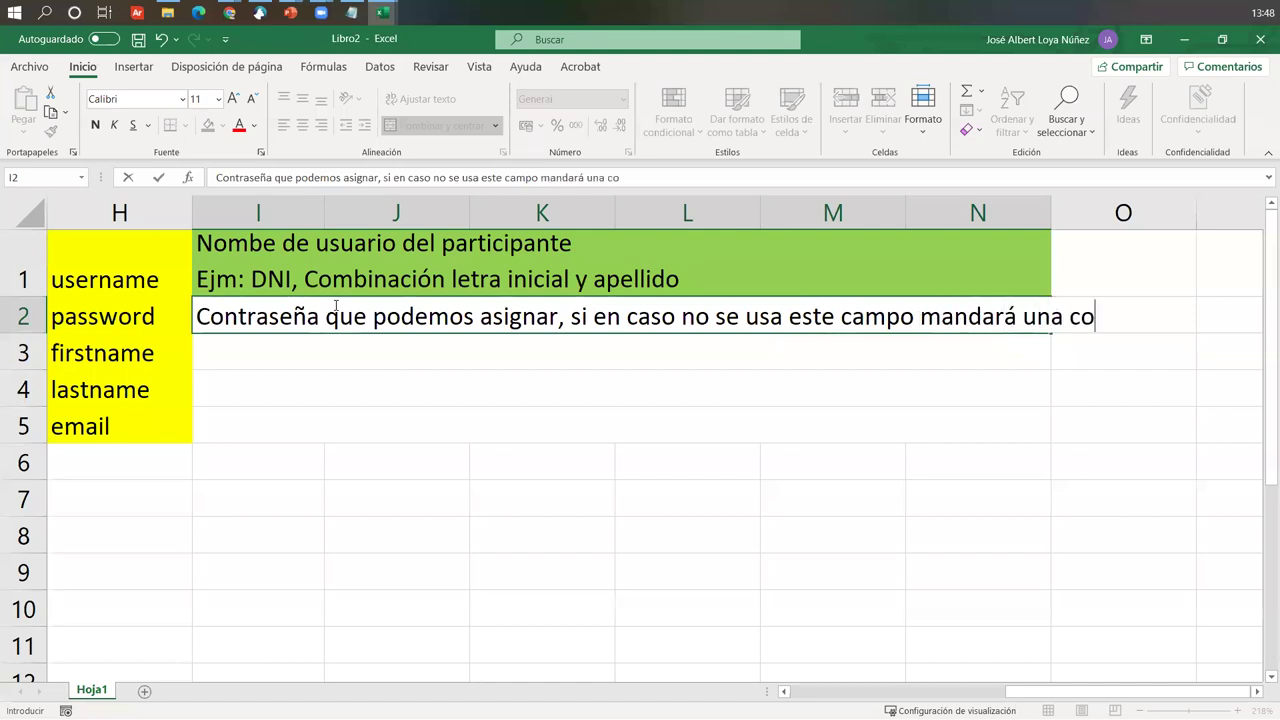
type("ntraseña alea")
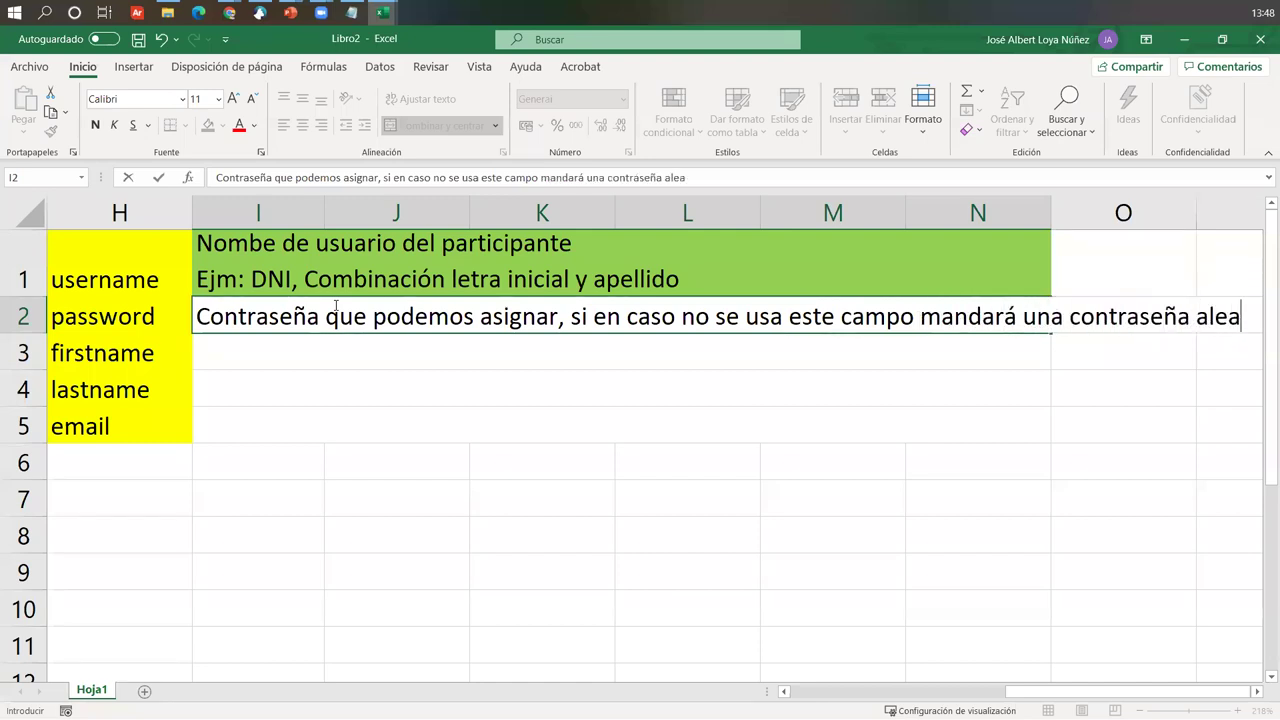
type("toria al")
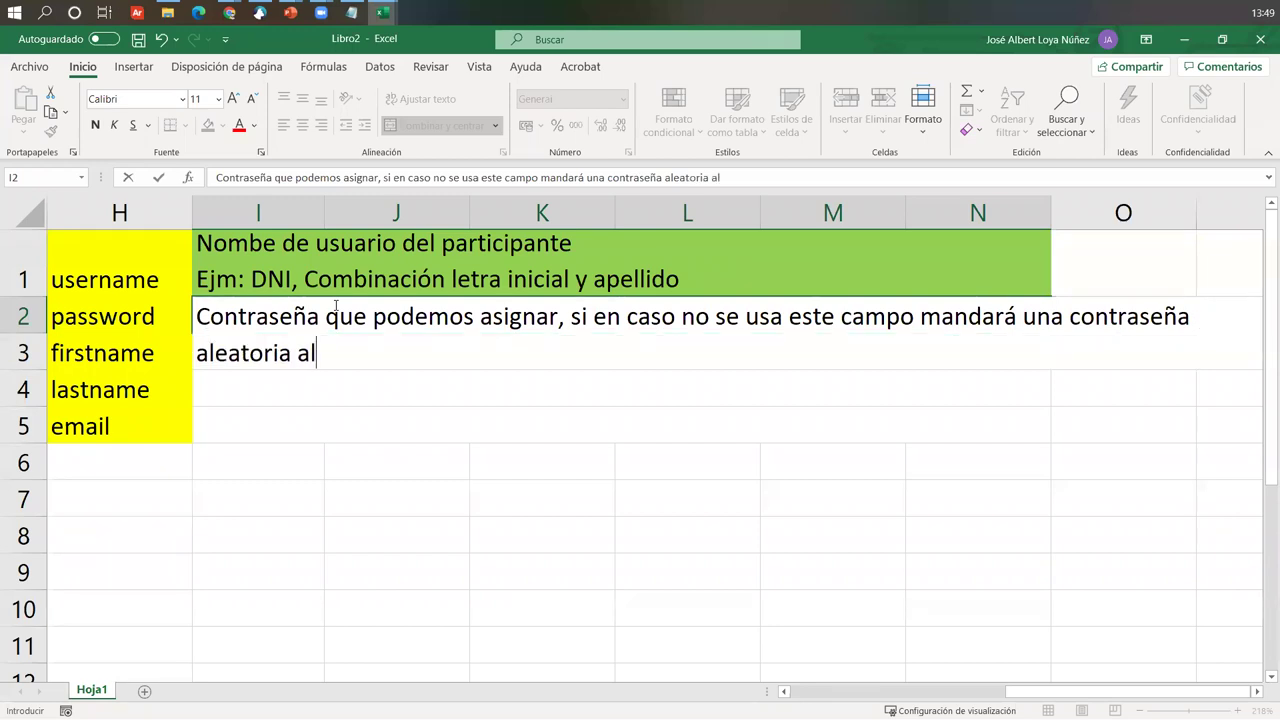
type(" correo del ")
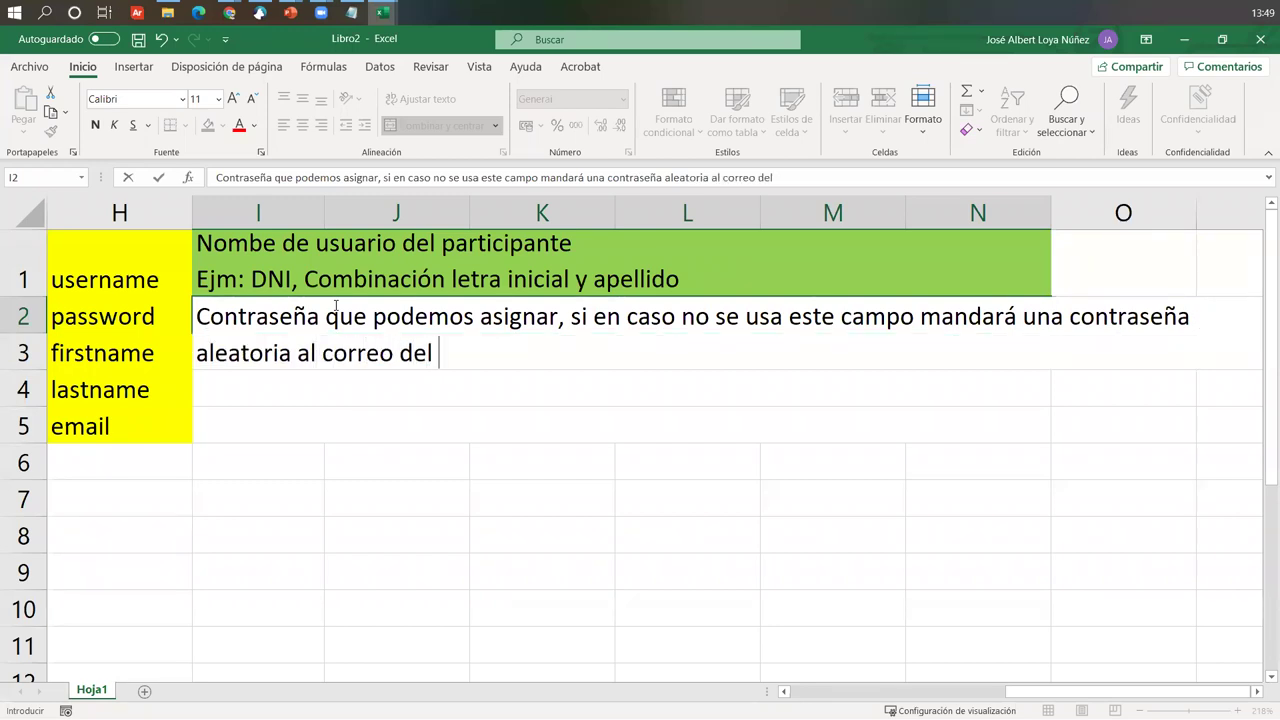
type("estudiante ins")
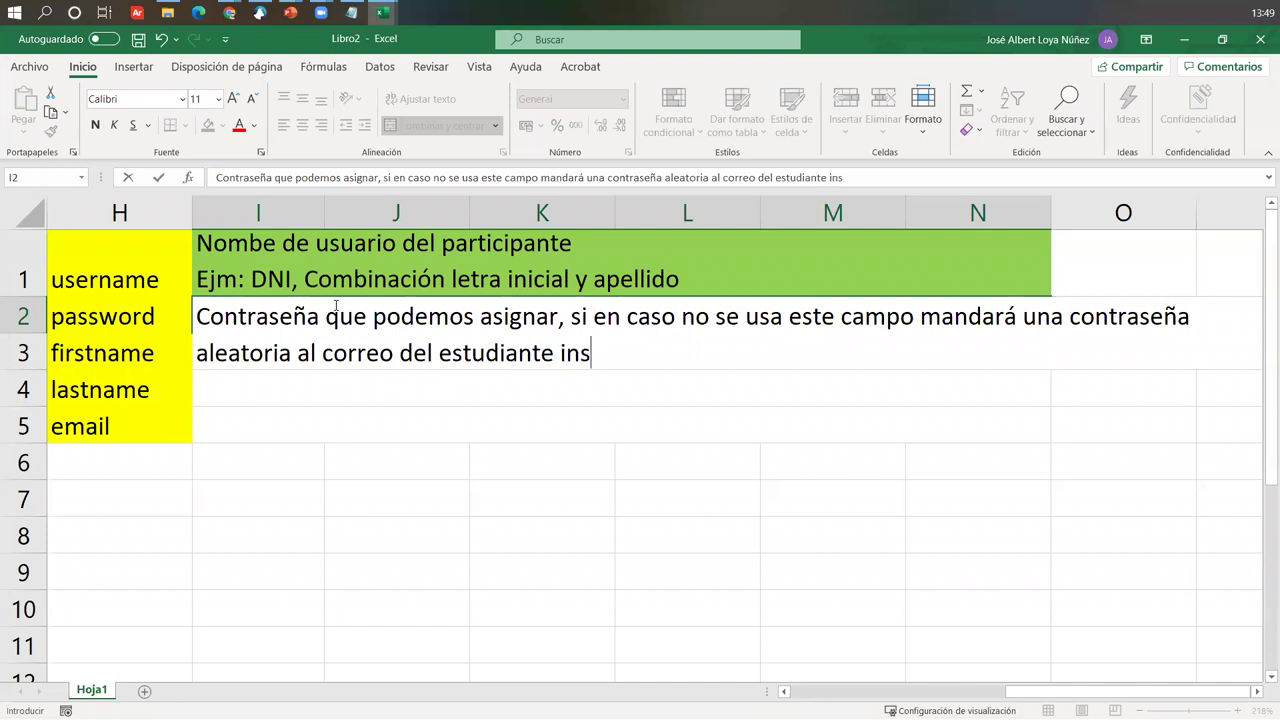
type("crito")
key("Return")
Step: Turn on text wrapping for the I2 description and make rows 2–5 taller
left_click(334, 305)
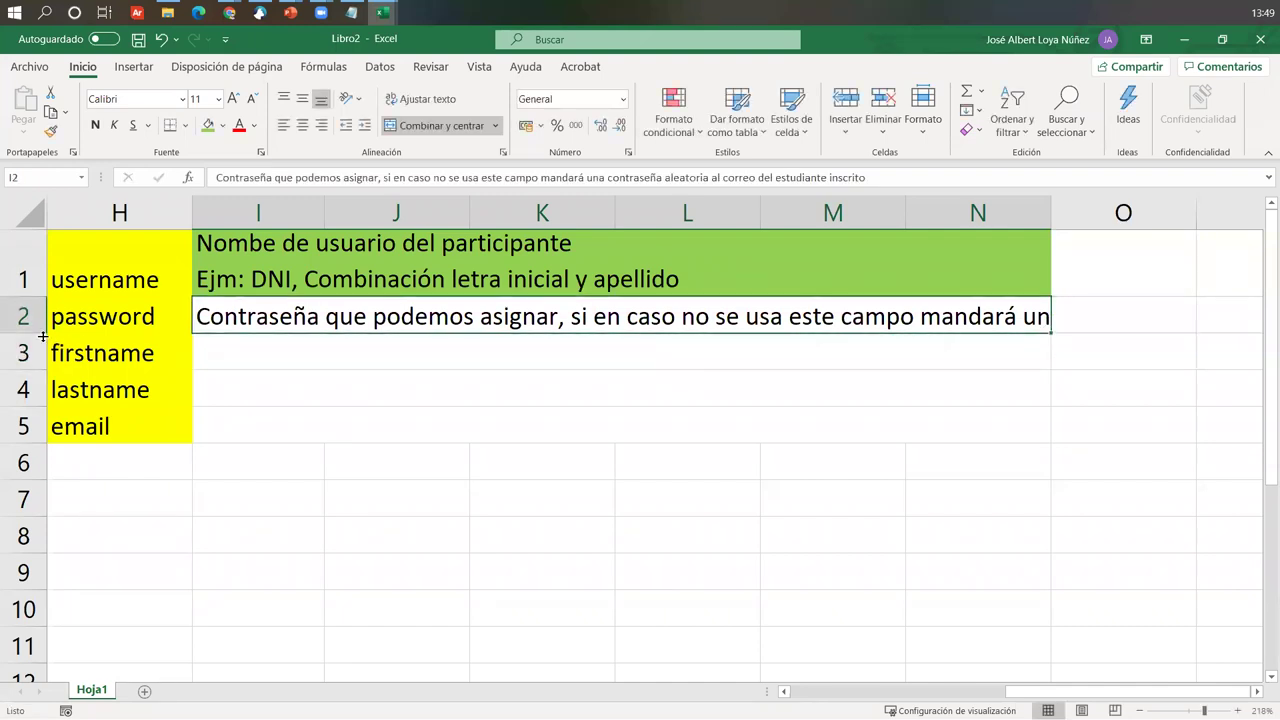
left_click(428, 99)
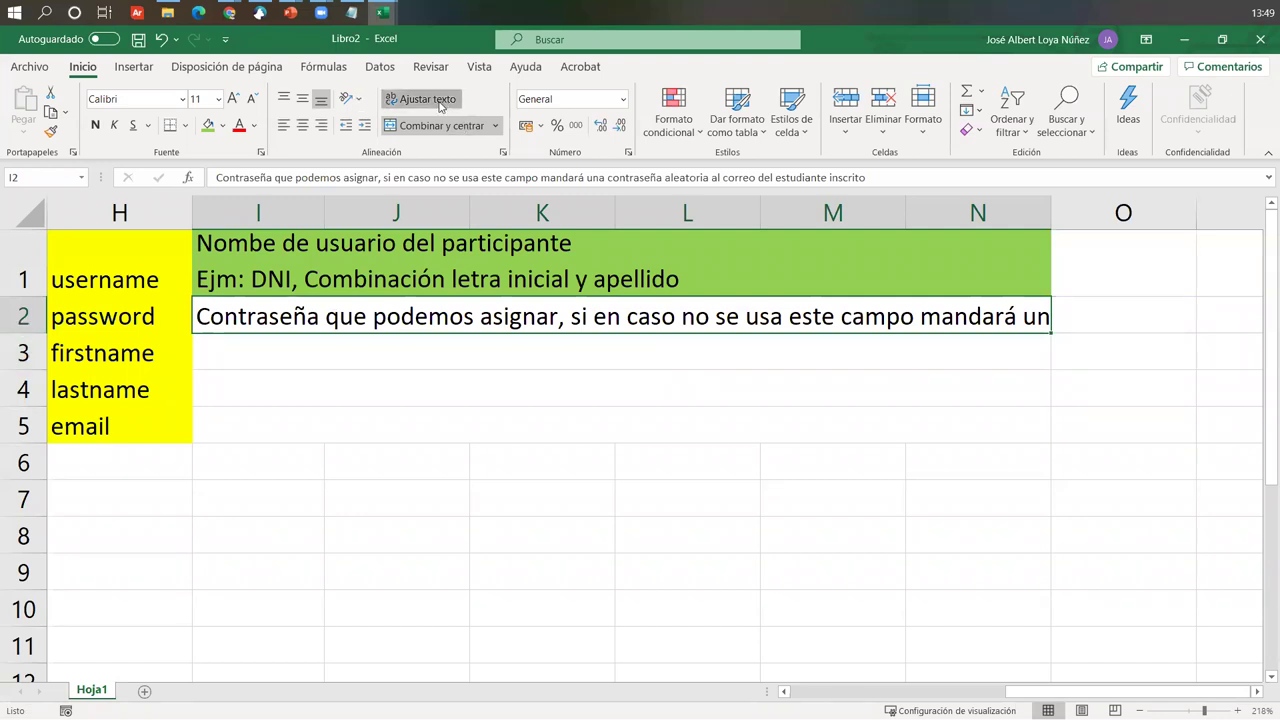
left_click(418, 99)
left_click(418, 99)
left_click_drag(24, 316, 30, 432)
left_click_drag(24, 371, 19, 440)
left_click(354, 406)
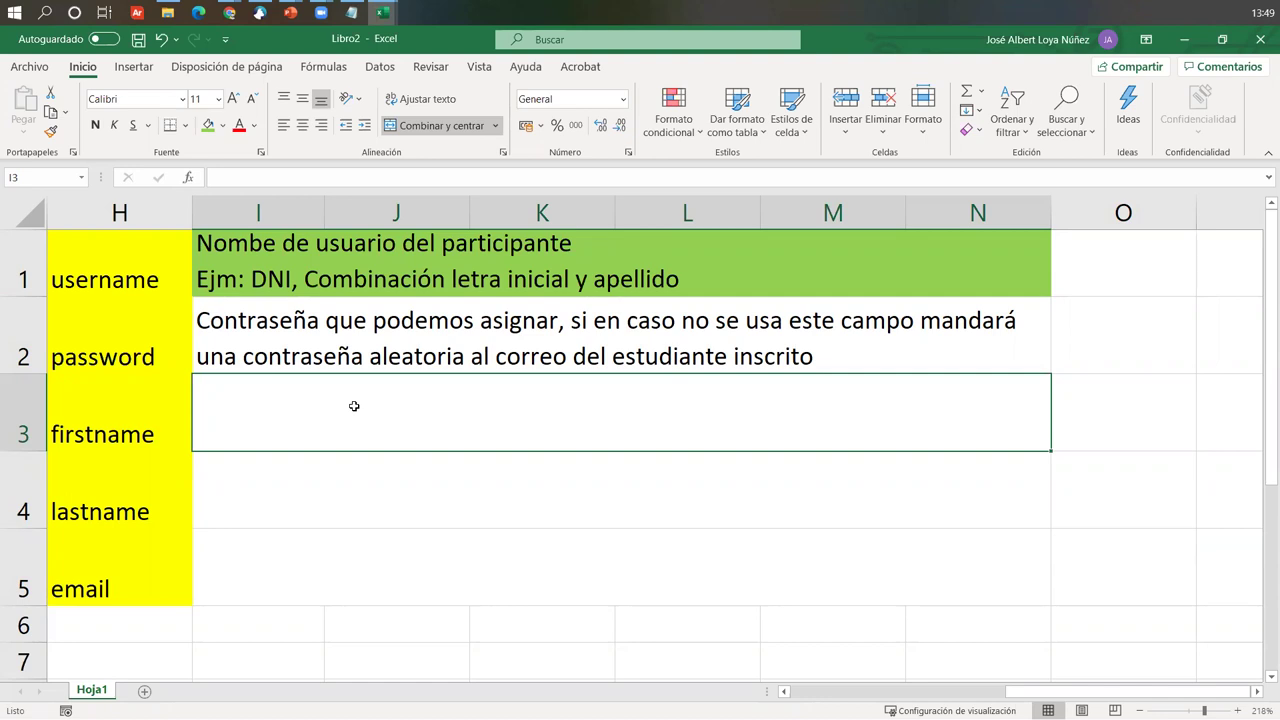
Step: Enter 'Nombre del participante', 'Apellido del participante' and 'Correo del participante' in I3, I4 and I5
type("J0")
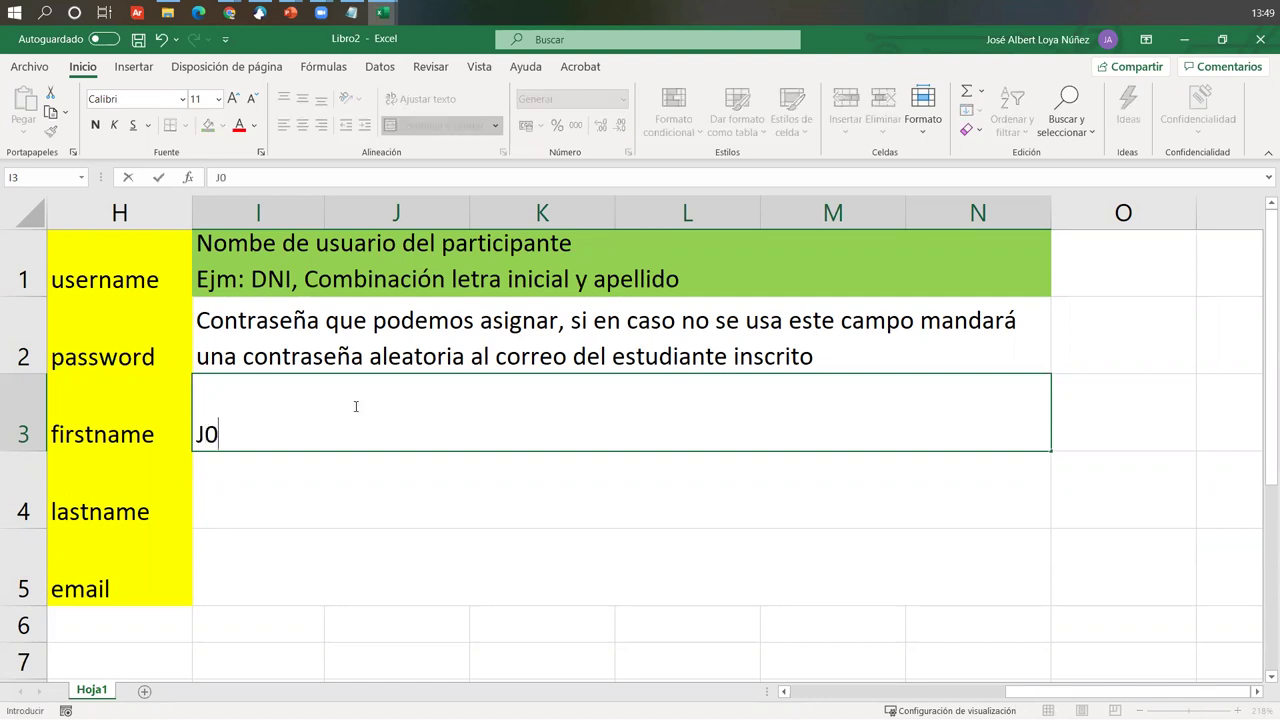
key("BackSpace")
key("BackSpace")
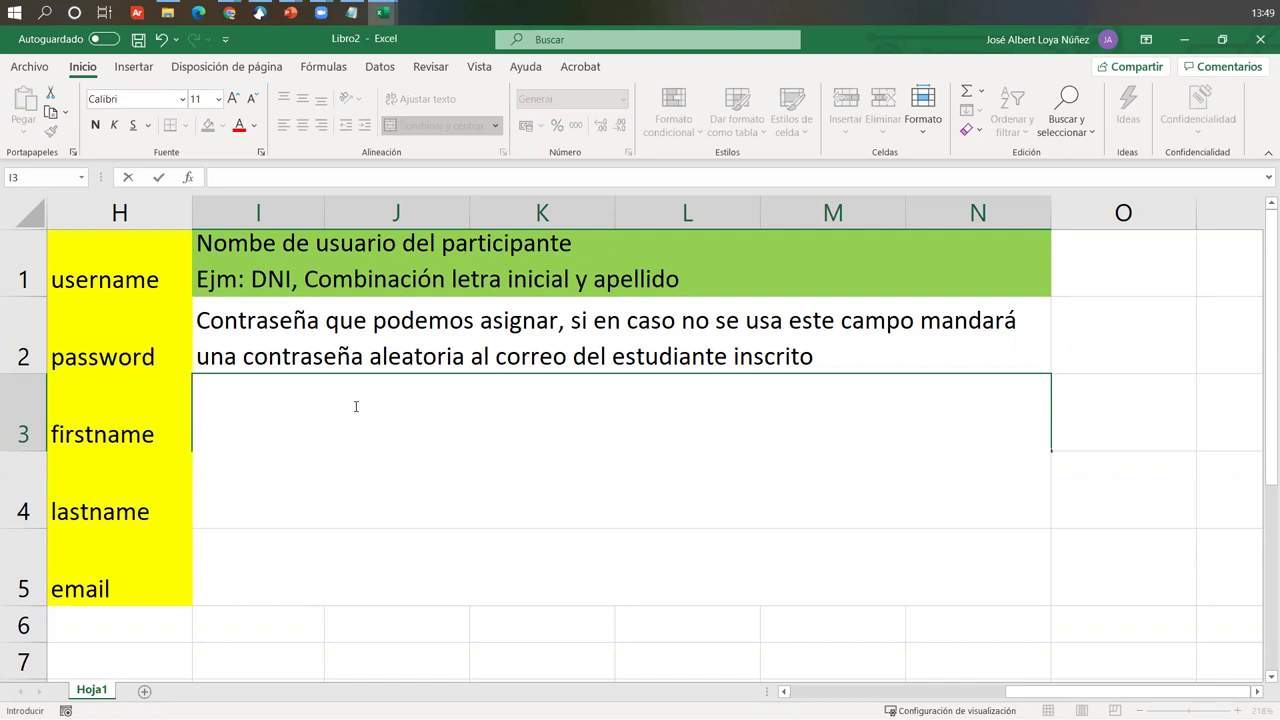
type("Nombre del participante")
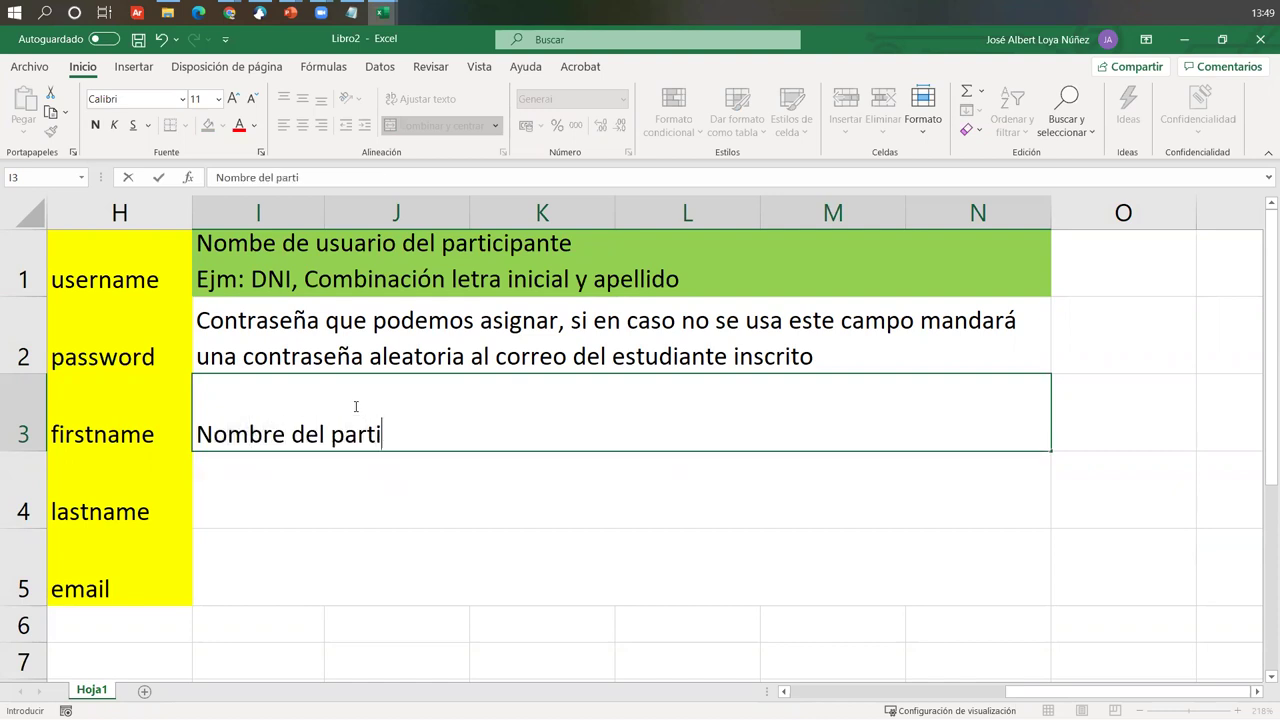
key("ctrl+Return")
key("Down")
type("Apl")
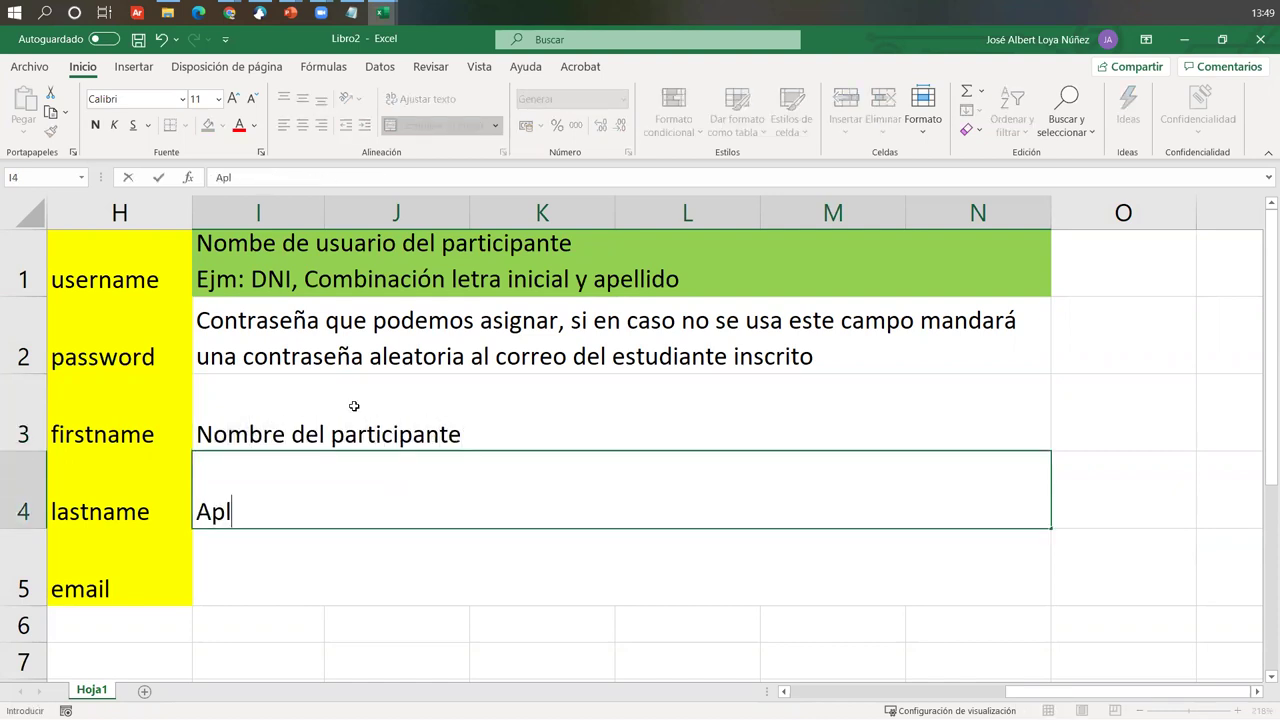
key("BackSpace")
type("ellido del par")
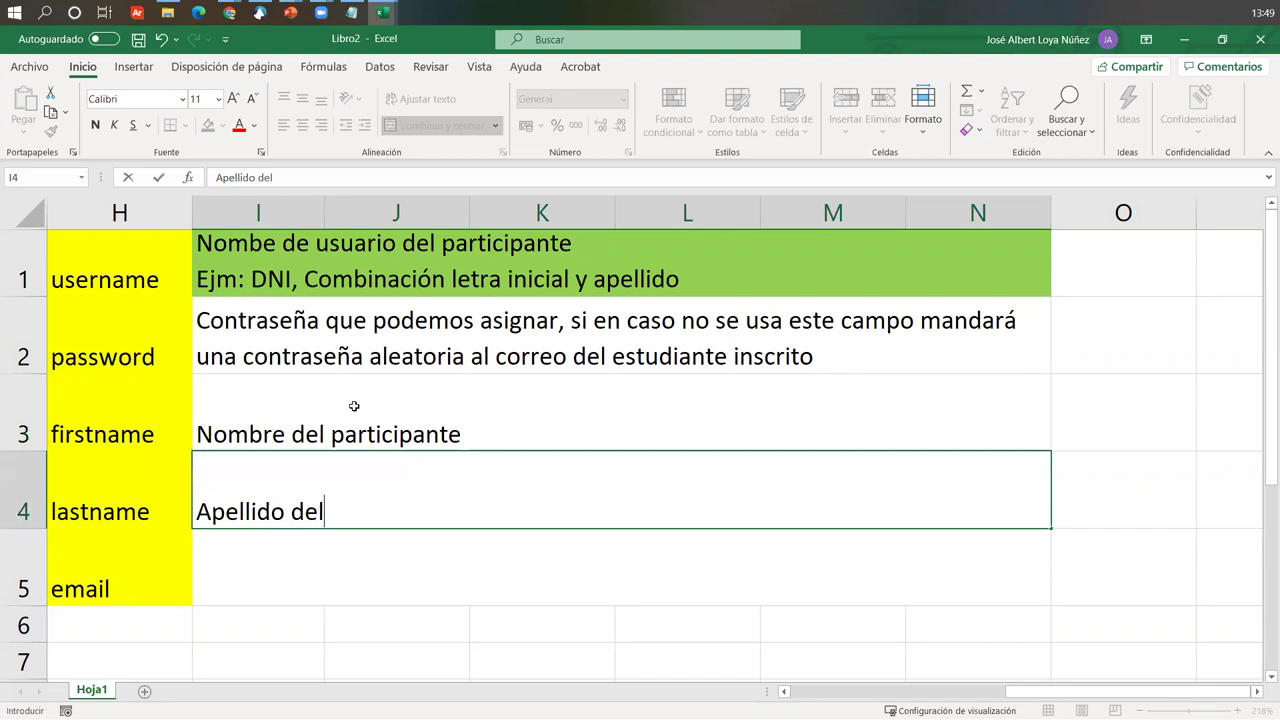
type("ticipante")
key("Return")
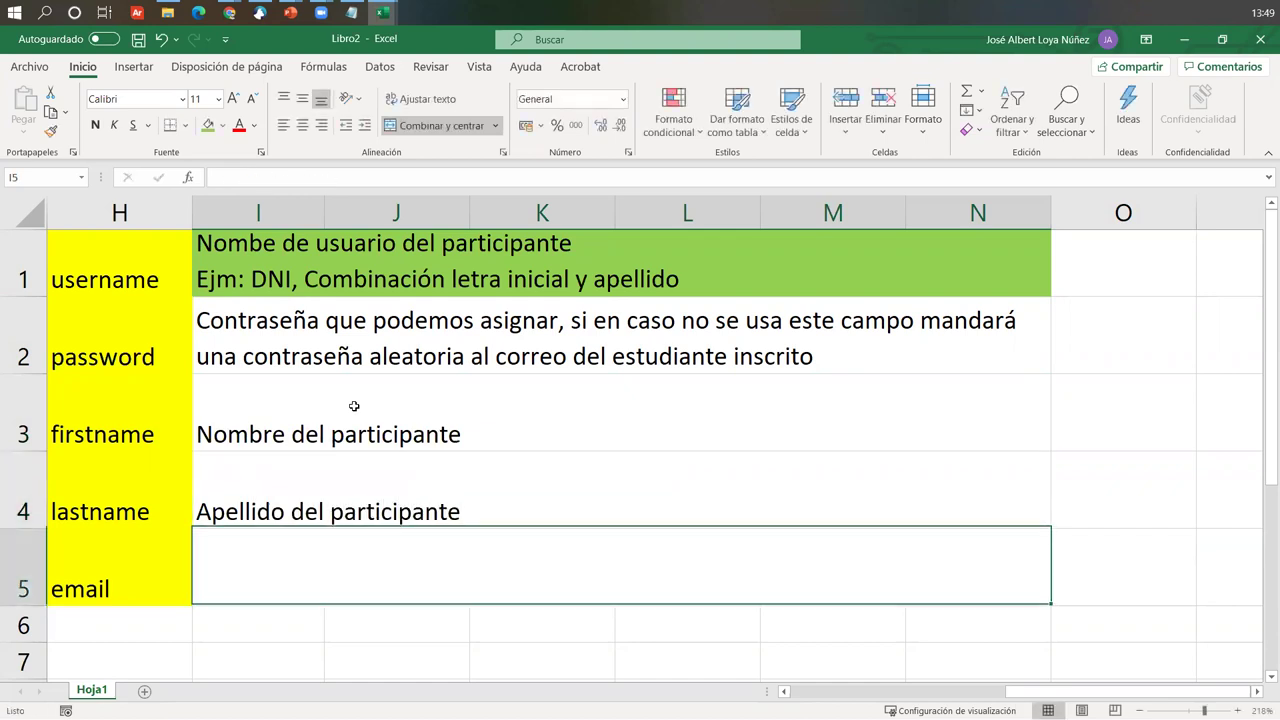
type("Corr")
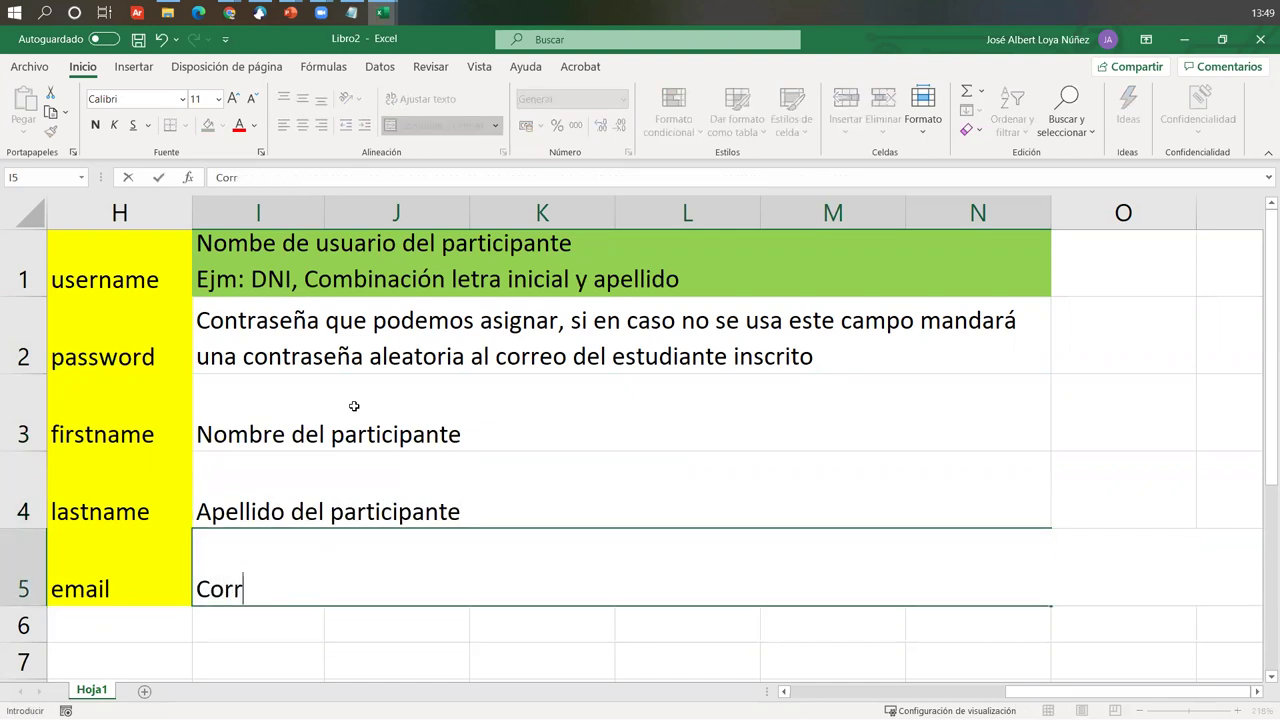
type("eo del partici")
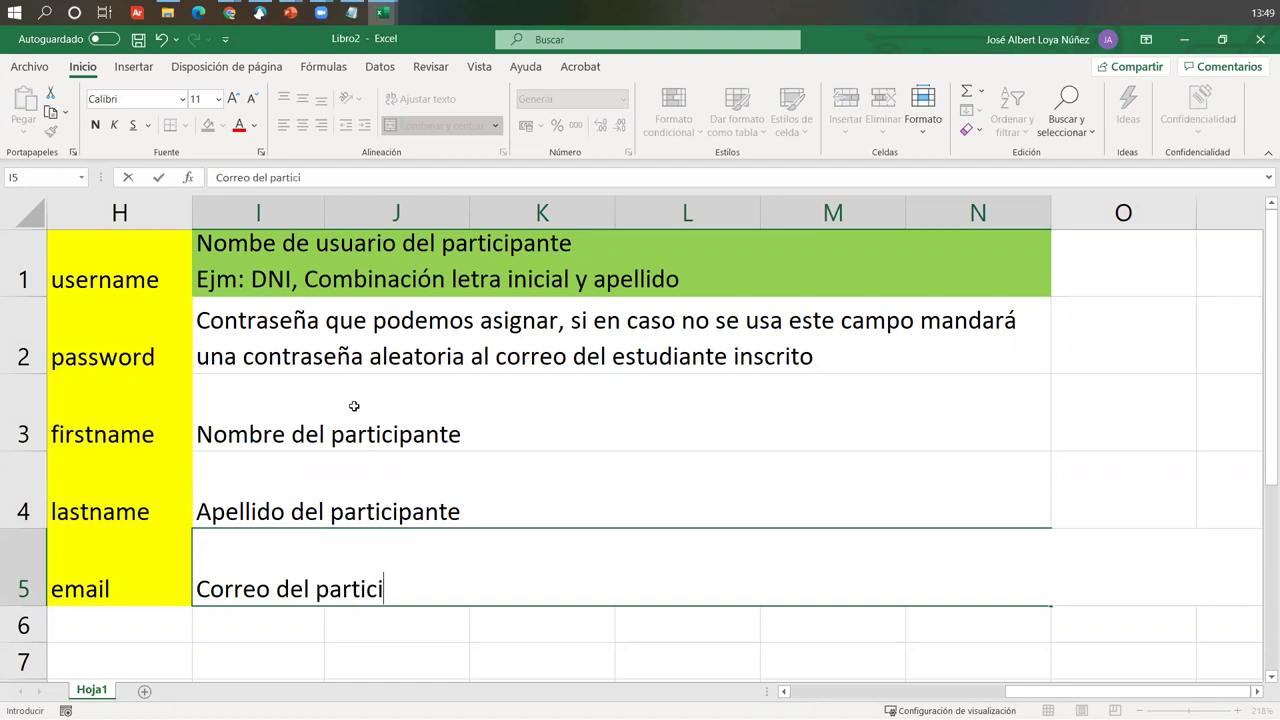
type("pante")
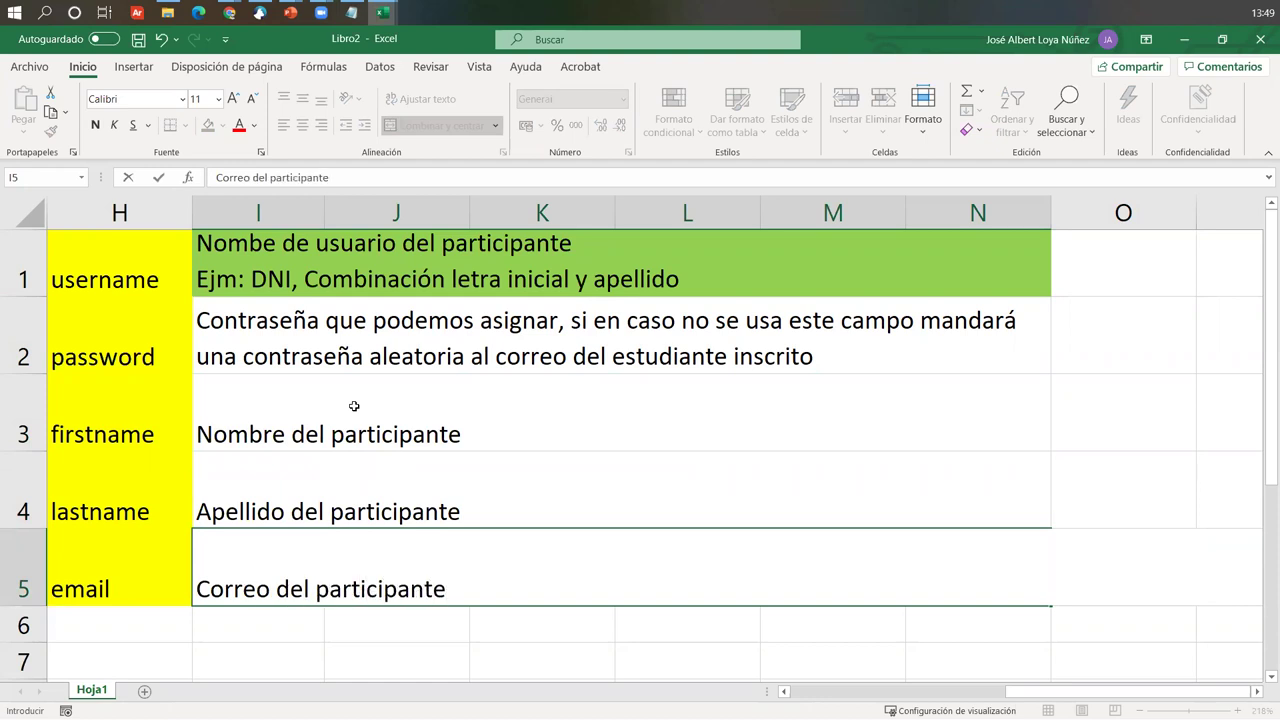
key("Return")
key("Up")
key("Up")
key("Up")
key("Up")
key("Up")
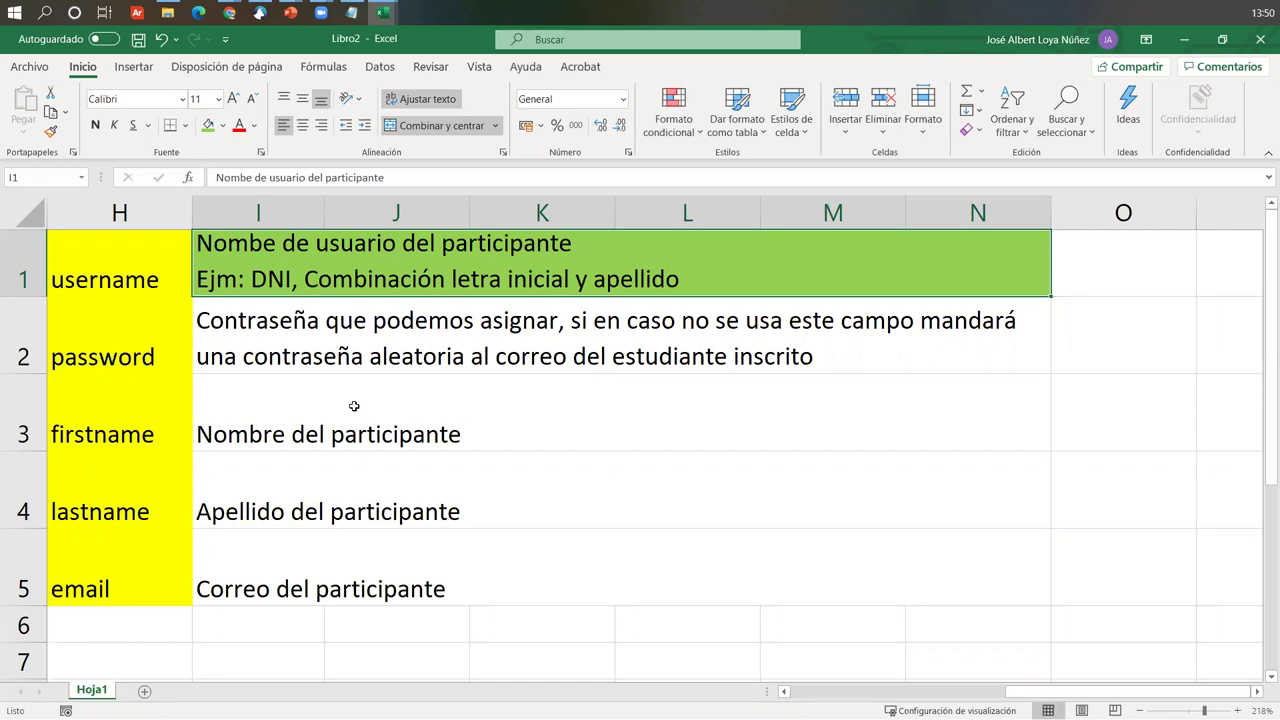
Step: Add the field label Course1 in cell H6
key("Left")
key("Down")
key("Down")
key("Down")
key("Down")
key("Down")
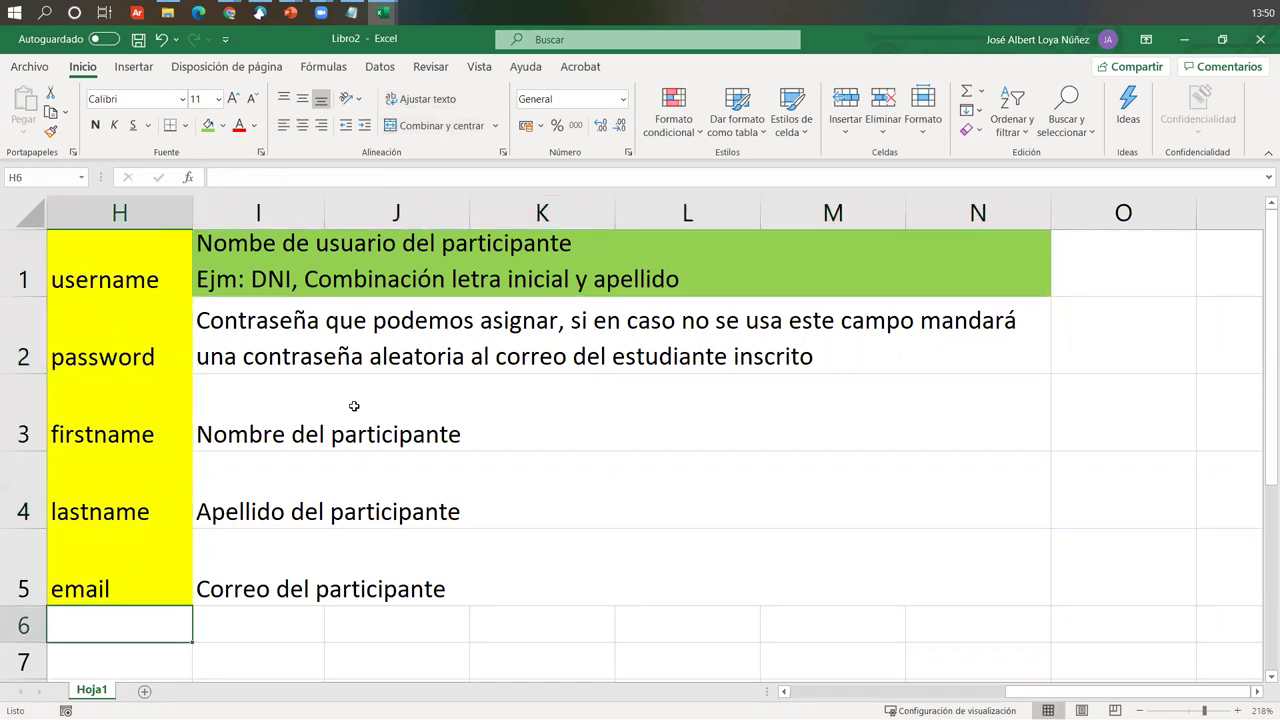
type("Cours")
key("BackSpace")
key("BackSpace")
key("BackSpace")
key("BackSpace")
key("BackSpace")
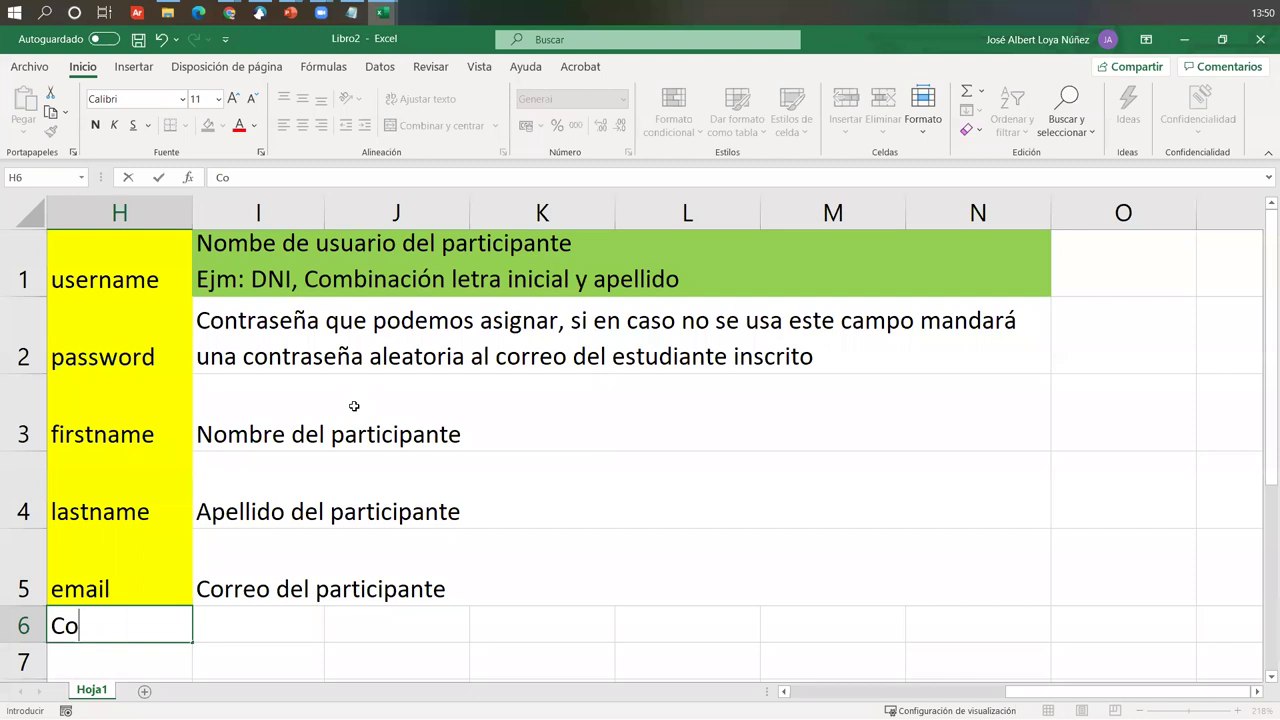
type("Course1")
key("ctrl+Return")
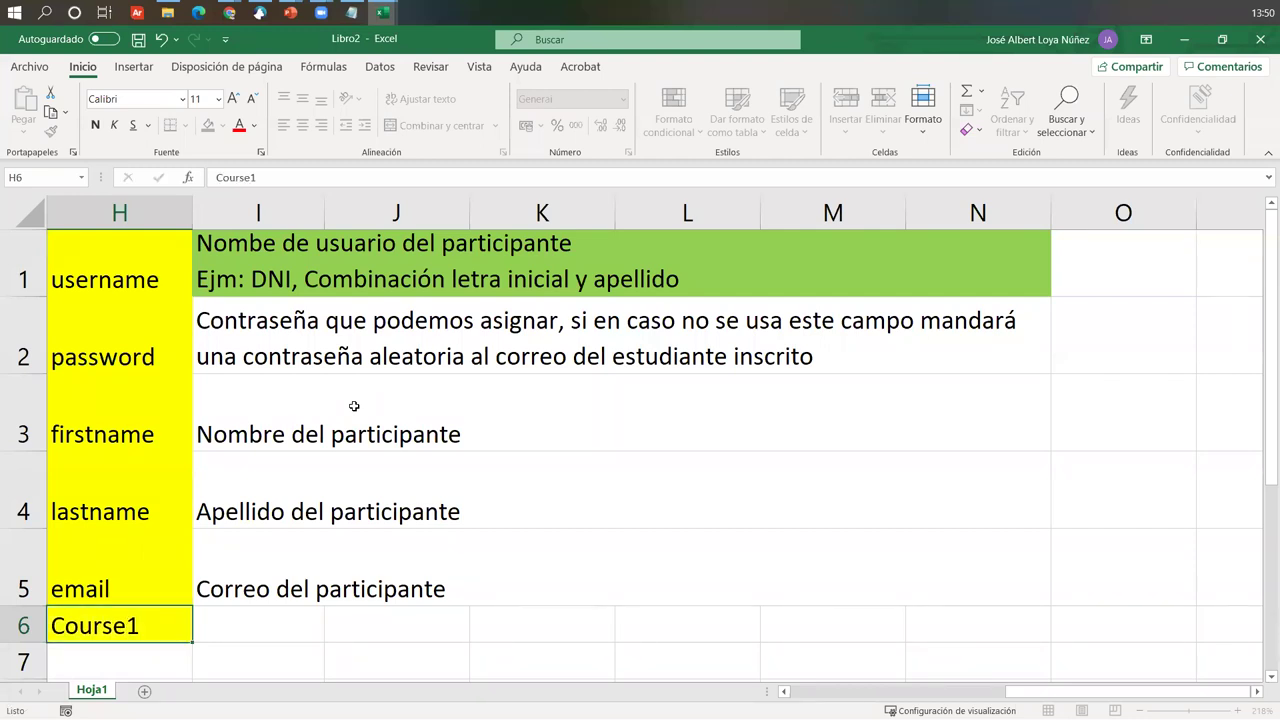
key("Tab")
Step: Enter 'Matricula al usuario en el curso indicado' as the Course1 description in I6
type("ASing")
key("BackSpace")
key("BackSpace")
key("BackSpace")
key("BackSpace")
type("signa ")
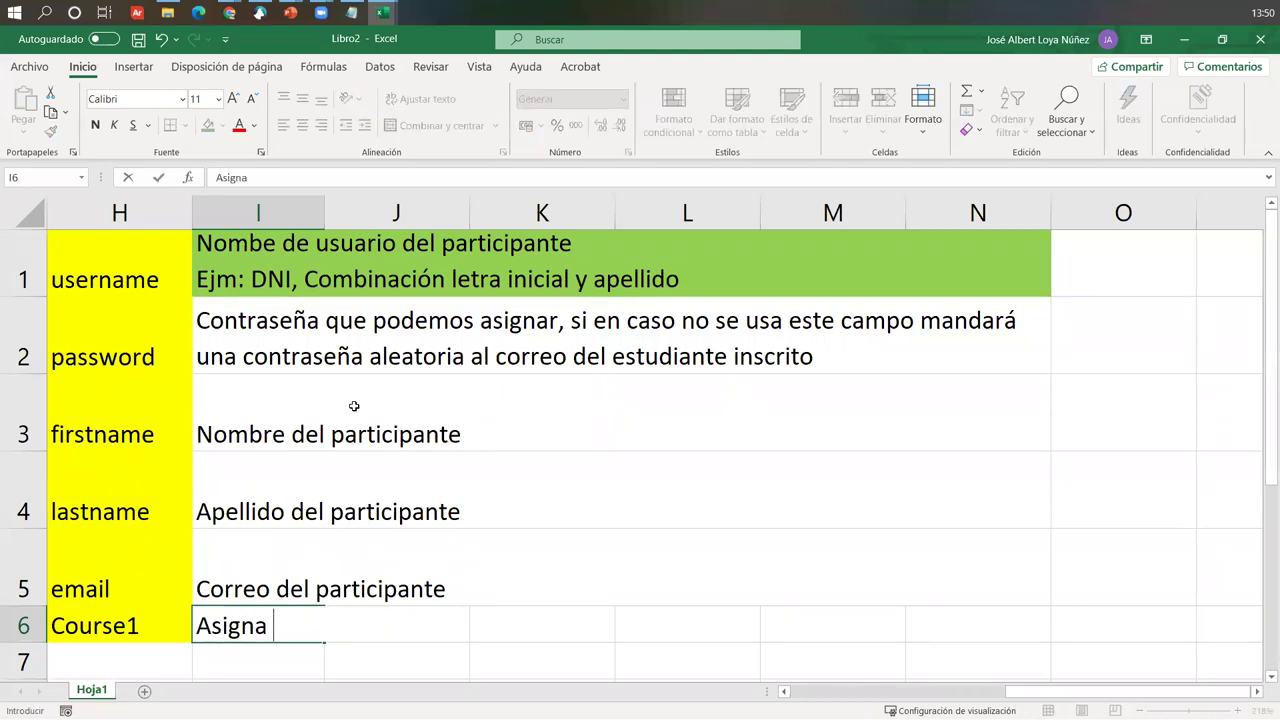
type("al usuario")
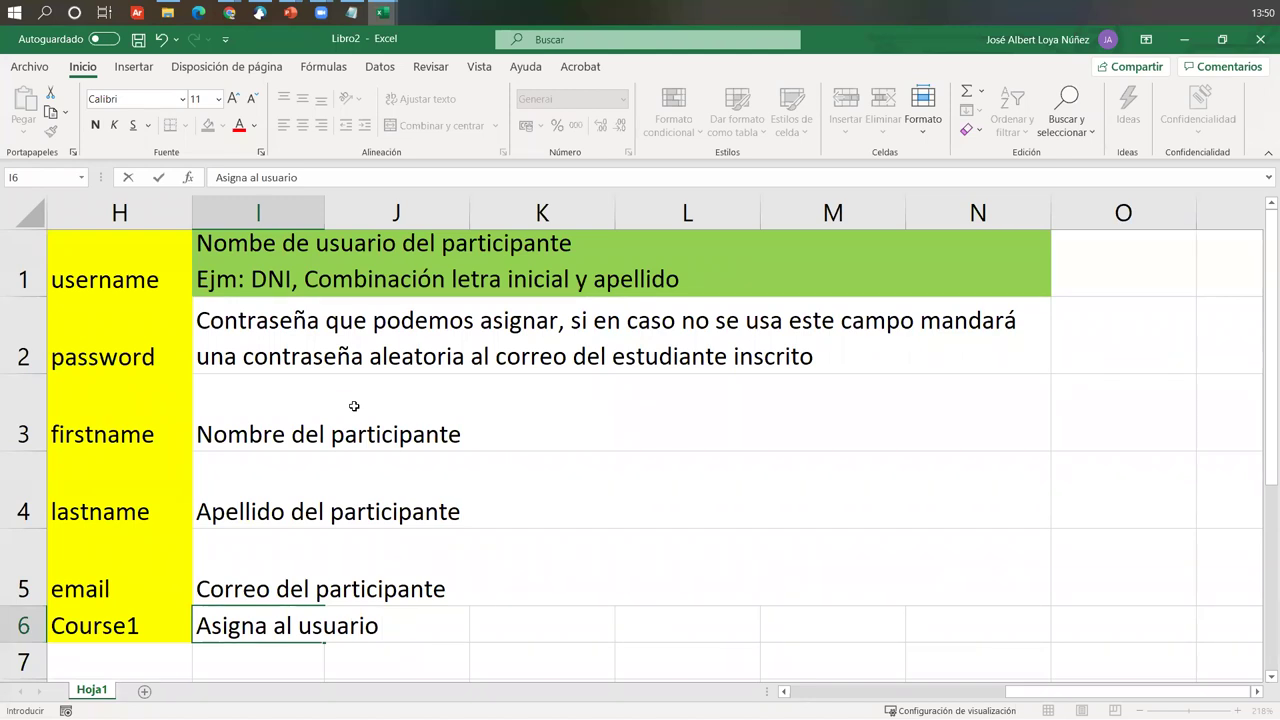
key("BackSpace")
key("BackSpace")
key("BackSpace")
key("BackSpace")
key("BackSpace")
key("BackSpace")
key("BackSpace")
key("BackSpace")
key("BackSpace")
key("BackSpace")
key("BackSpace")
key("BackSpace")
key("BackSpace")
key("BackSpace")
key("BackSpace")
key("BackSpace")
key("BackSpace")
key("BackSpace")
type("M")
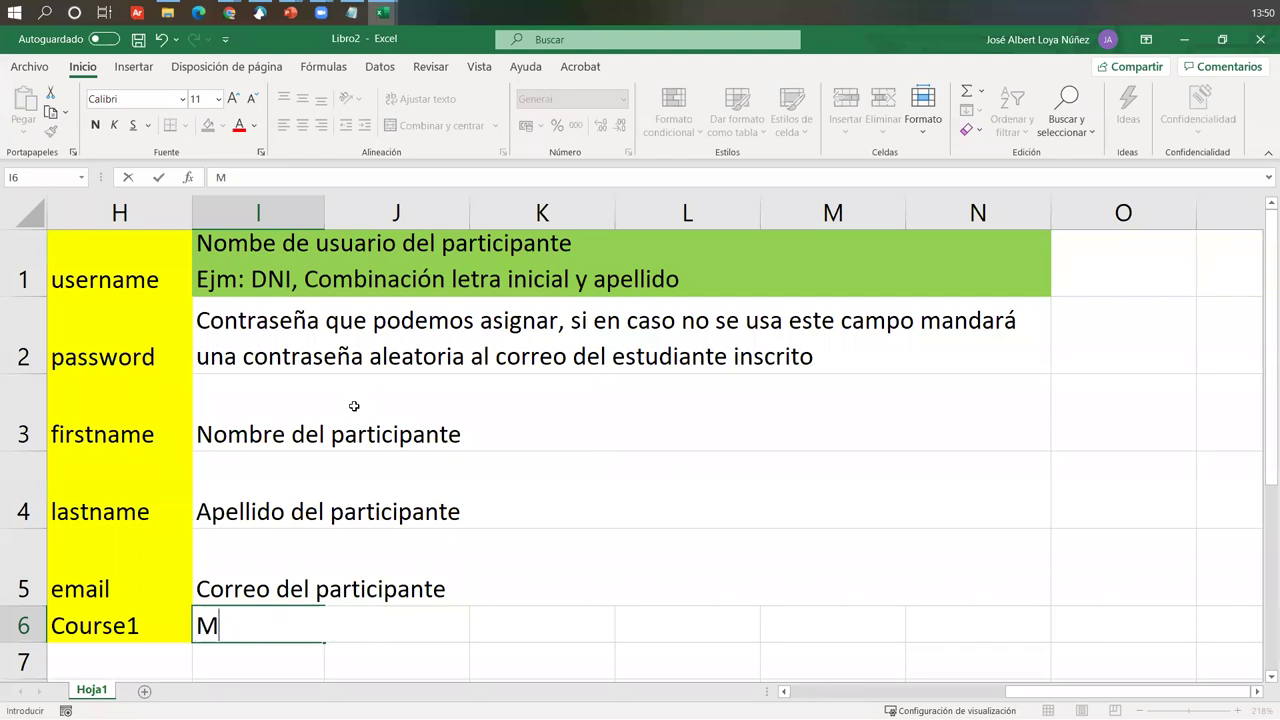
type("atricula isu")
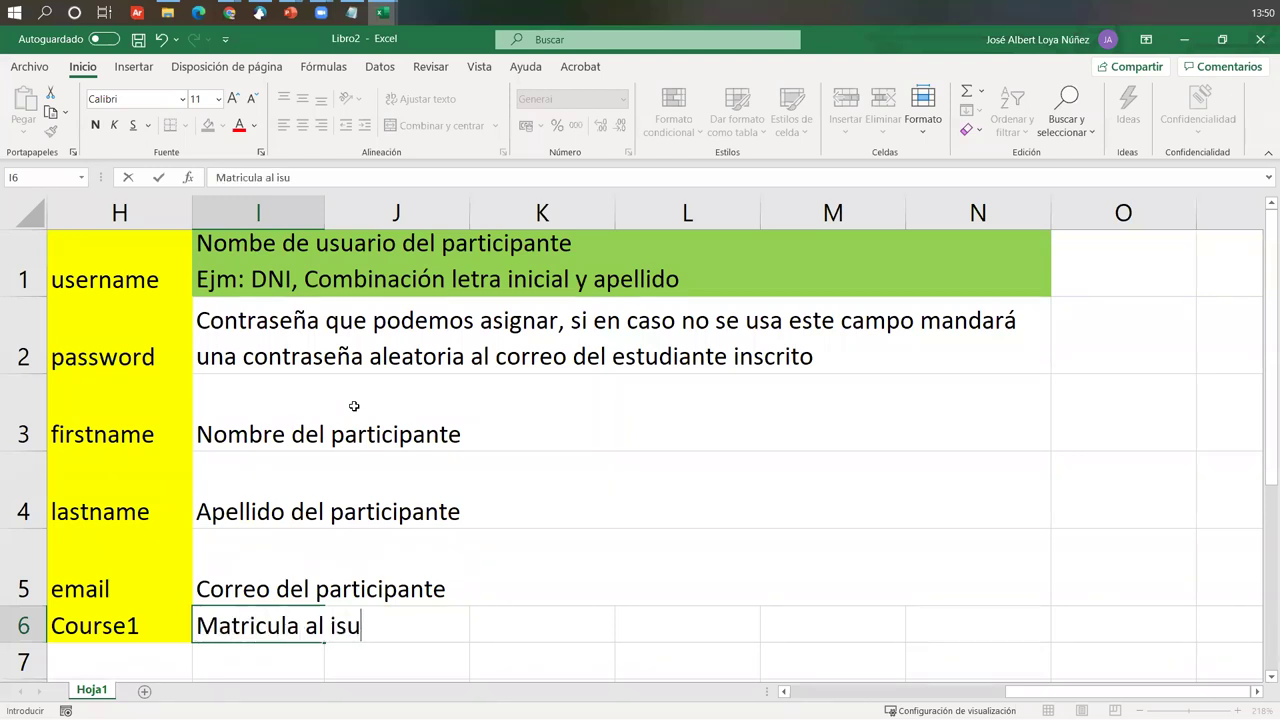
key("BackSpace")
key("BackSpace")
key("BackSpace")
type("usuario en el curs")
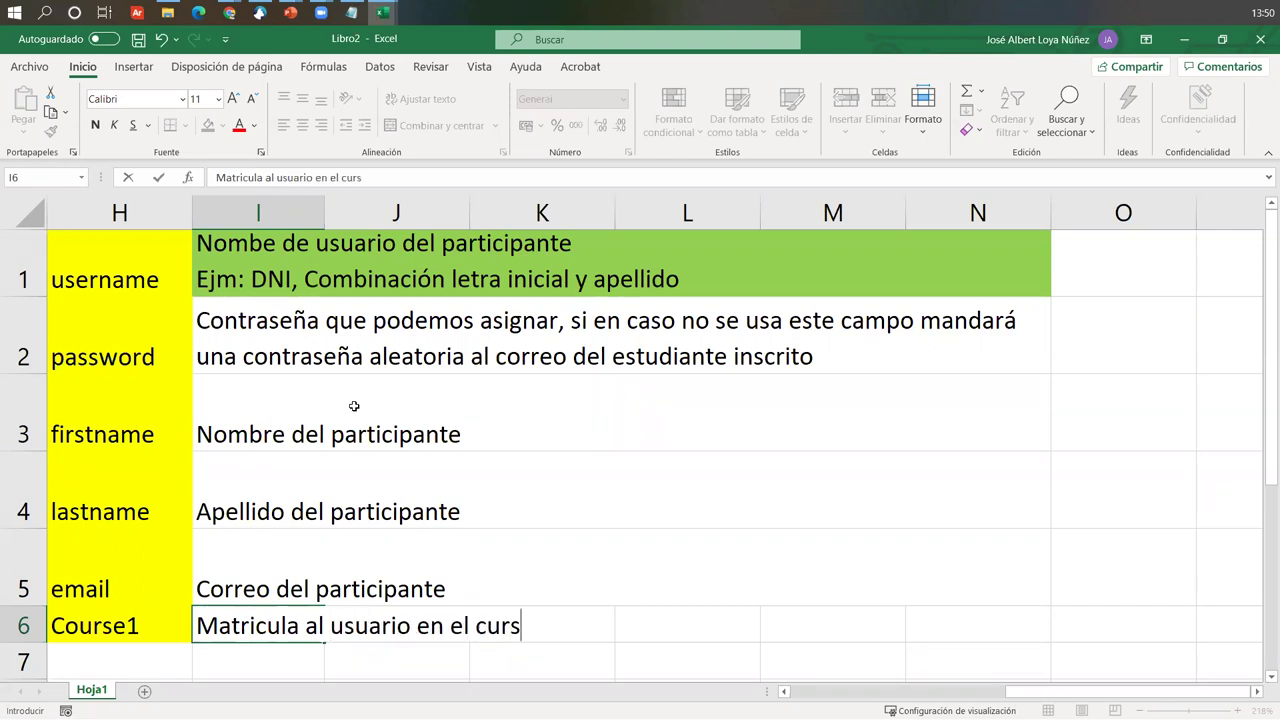
type("o indicado")
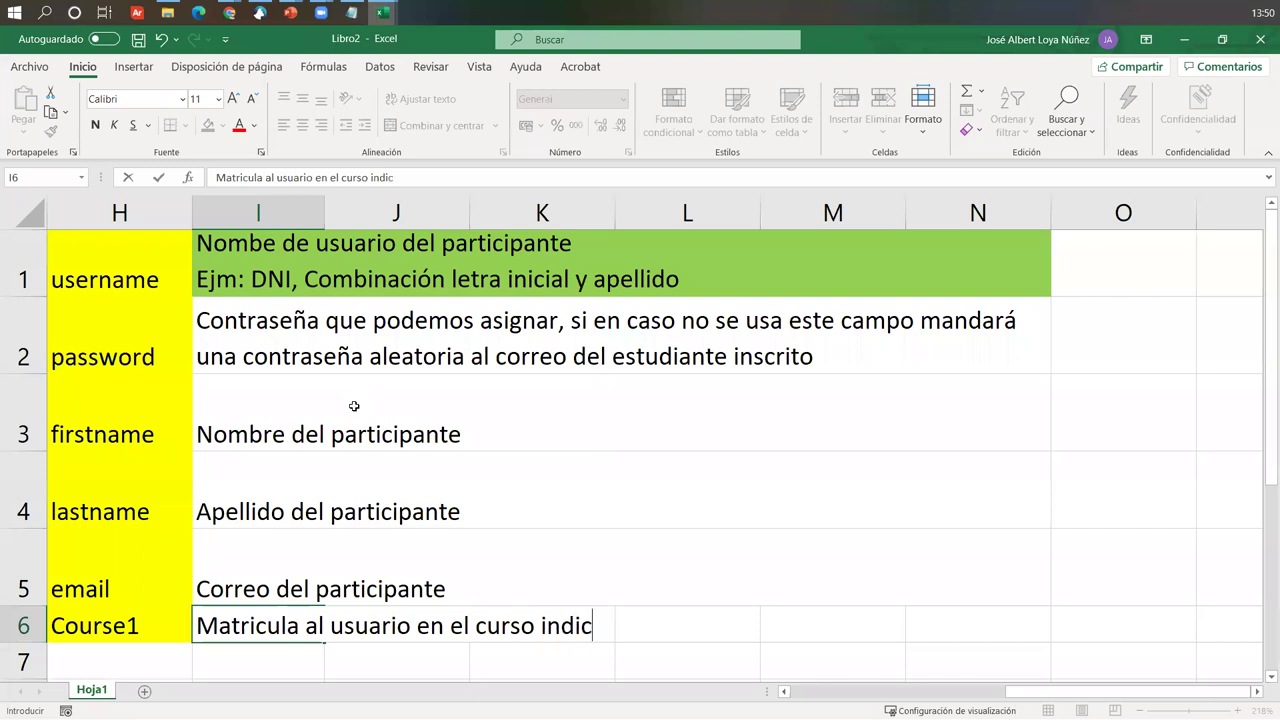
key("Return")
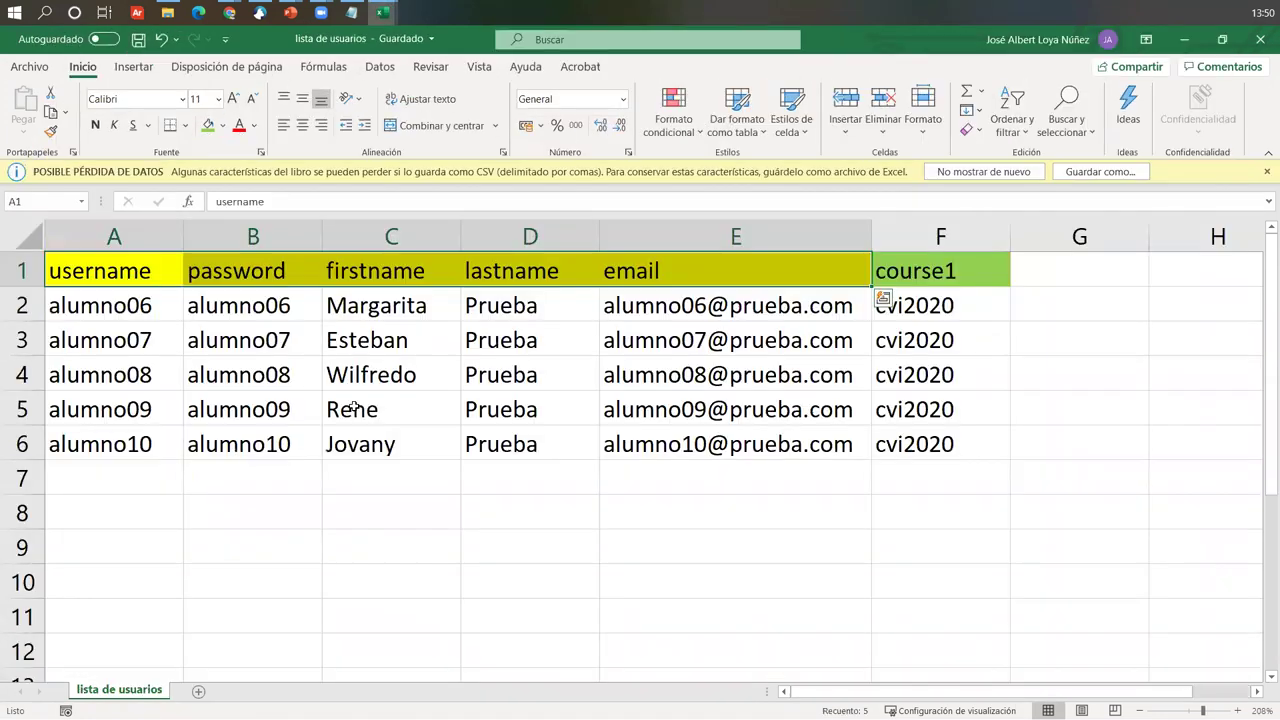
Step: Select the five student rows A2:F6 in lista de usuarios, then switch back to the browser
key("Down")
key("shift+Right")
key("shift+Right")
key("shift+Right")
key("shift+Right")
key("shift+Right")
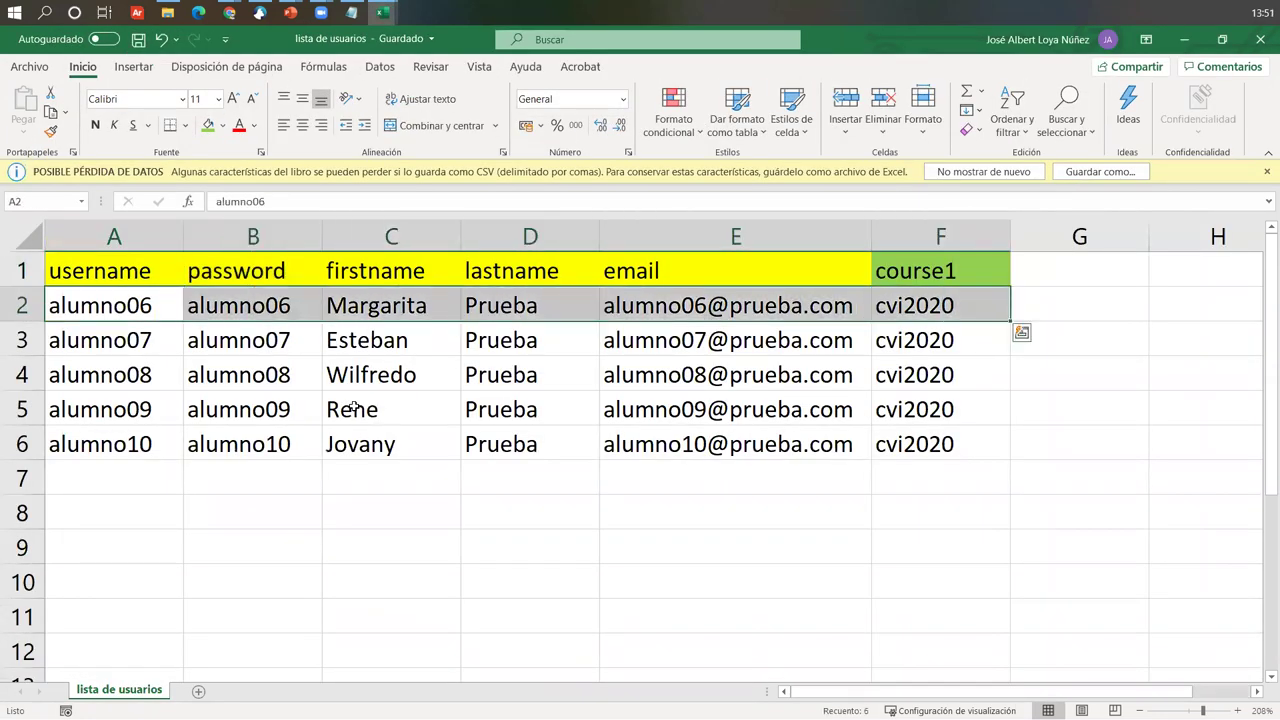
key("shift+Down")
key("shift+Down")
key("shift+Down")
key("shift+Down")
key("shift+Up")
key("shift+Up")
key("shift+Up")
key("shift+Up")
key("shift+Up")
key("shift+Down")
key("shift+Down")
key("shift+Down")
key("shift+Down")
key("shift+Down")
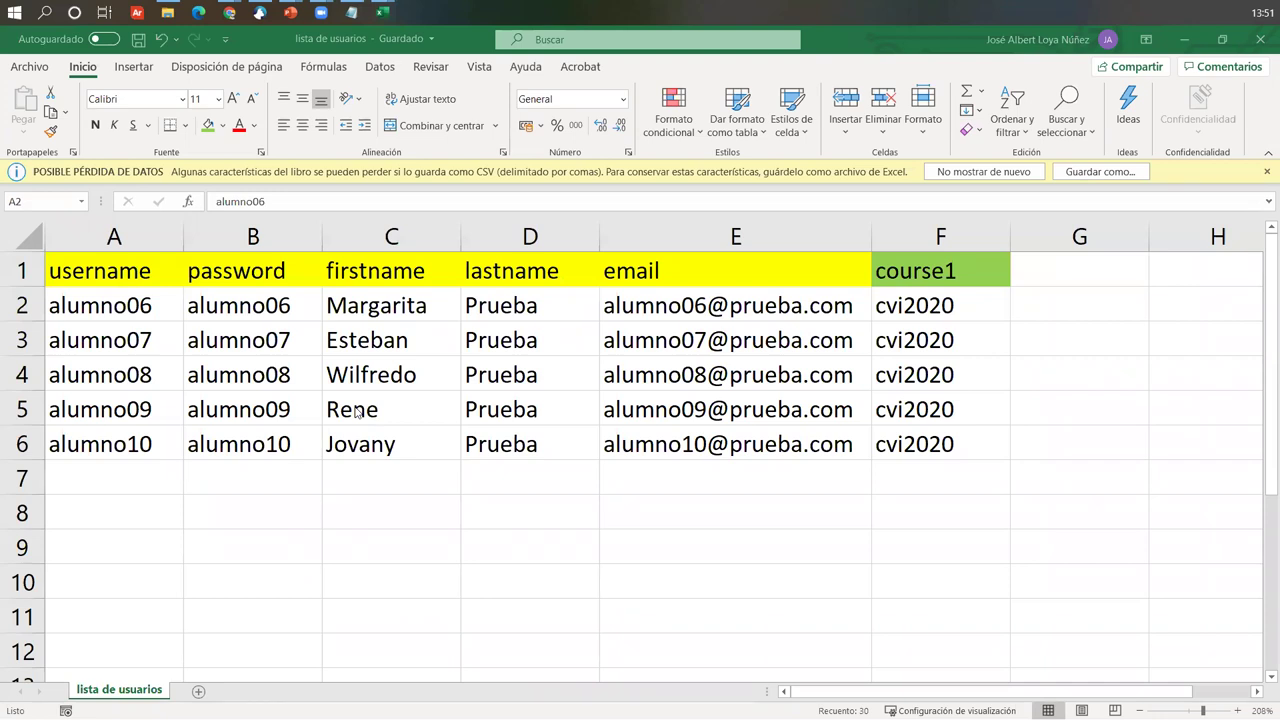
key("alt+Tab")
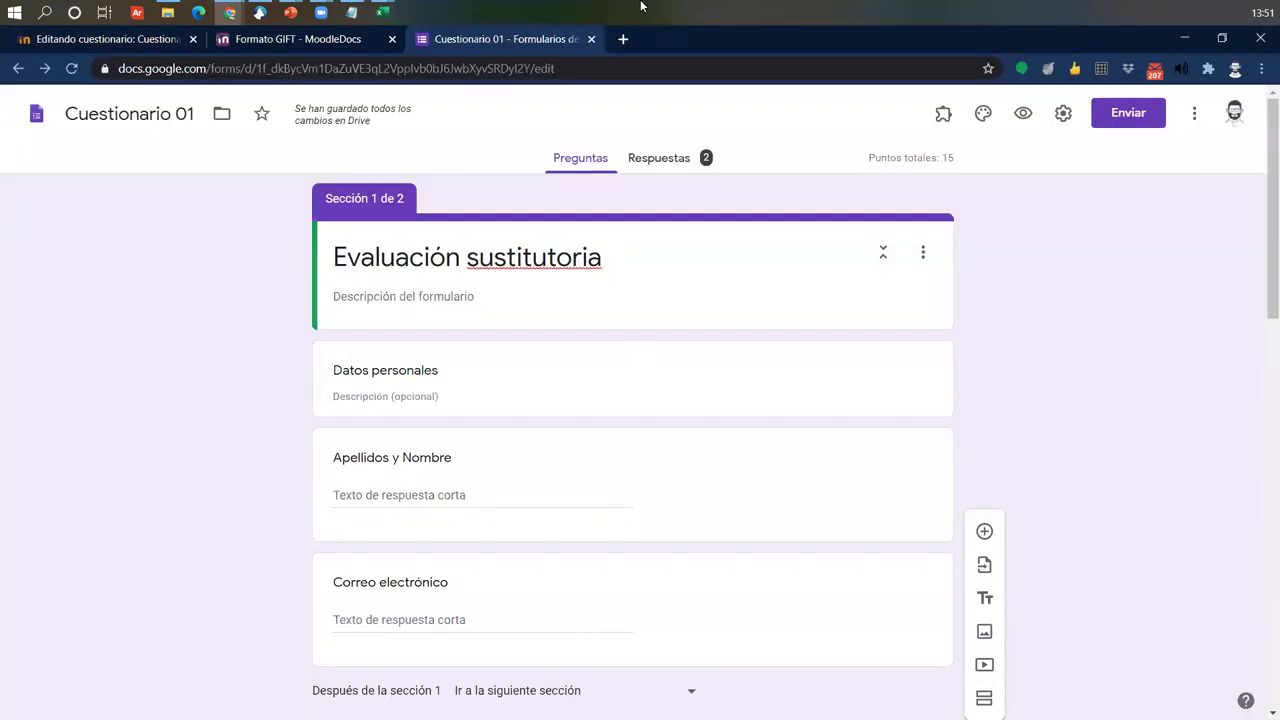
Step: Confirm the CVHDE2020 short name in Moodle's Editar ajustes page, then return to Excel
left_click(131, 46)
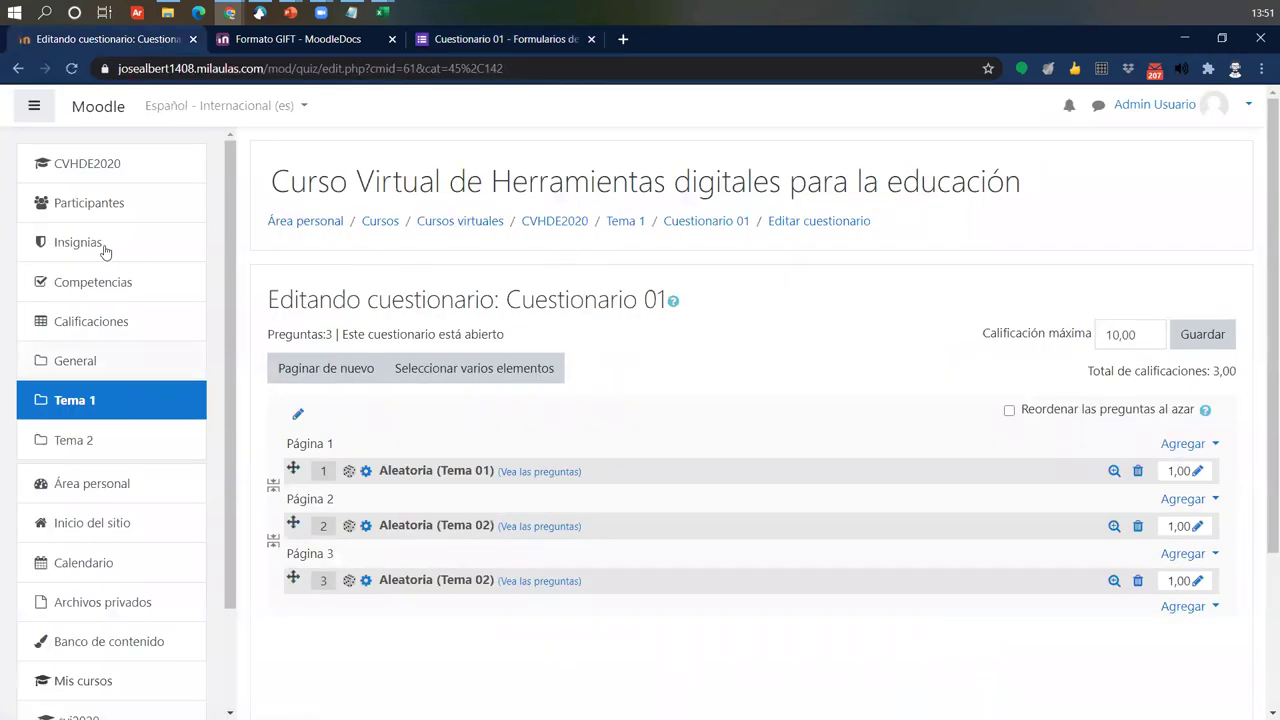
left_click(103, 163)
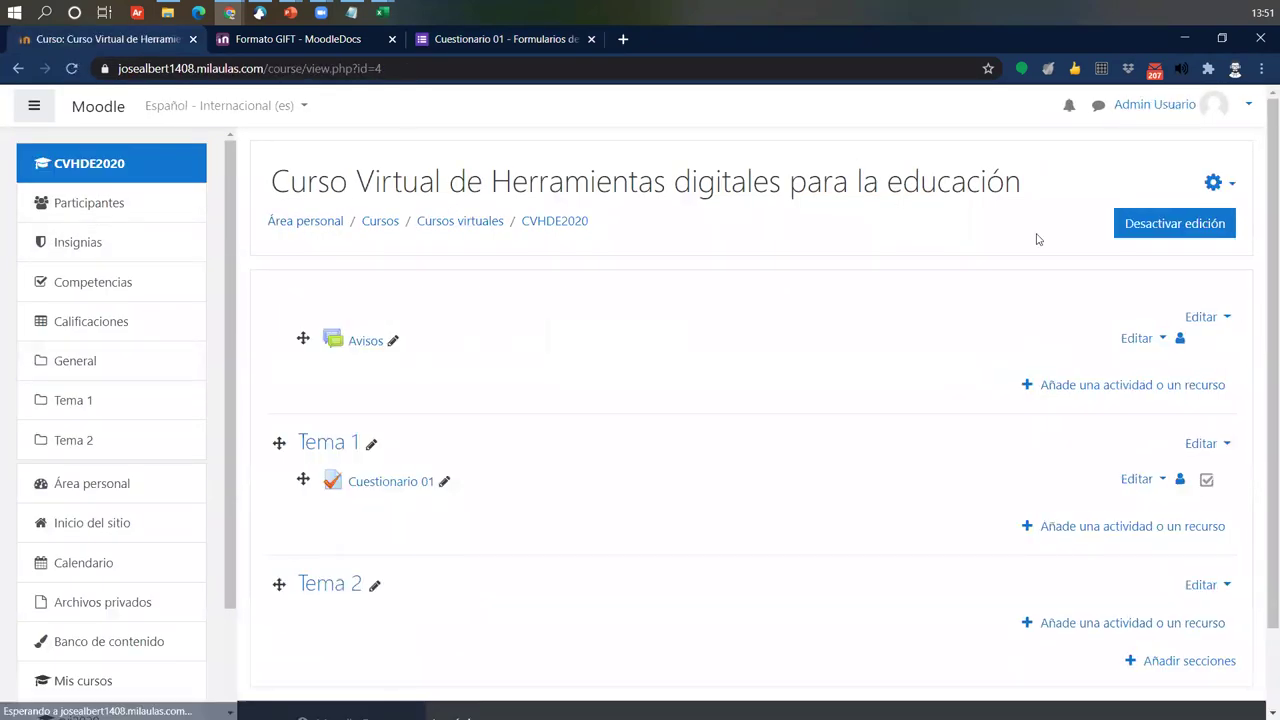
left_click(1215, 183)
left_click(1092, 216)
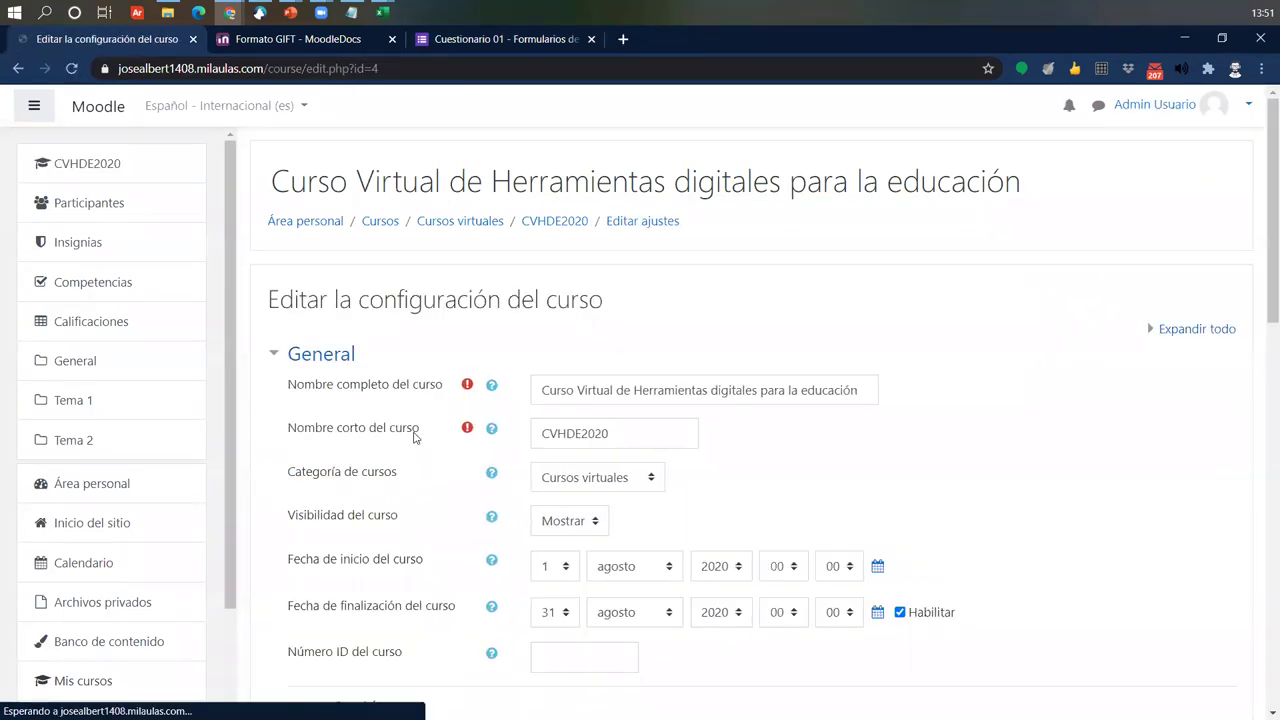
left_click(414, 437)
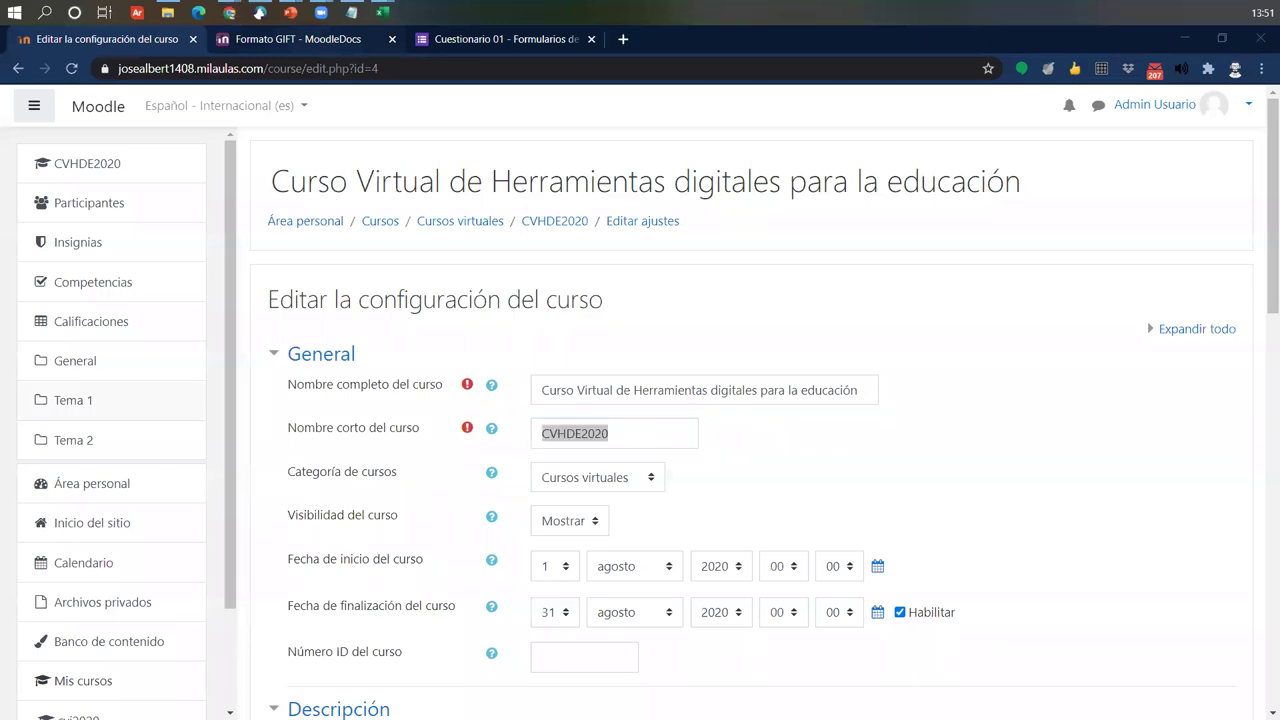
key("alt+Tab")
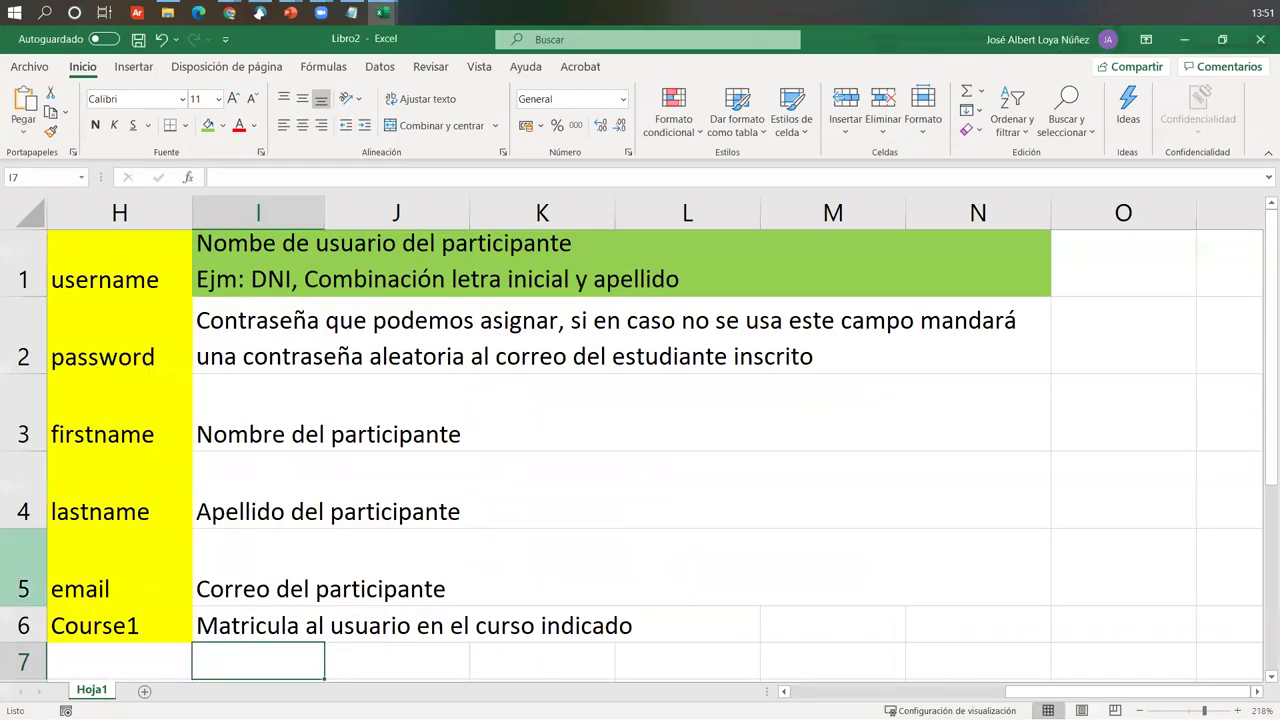
Step: In the lista de usuarios workbook, change cell F2's course1 from cvi2020 to CVHDE2020
scroll(480, 523, "left", 5)
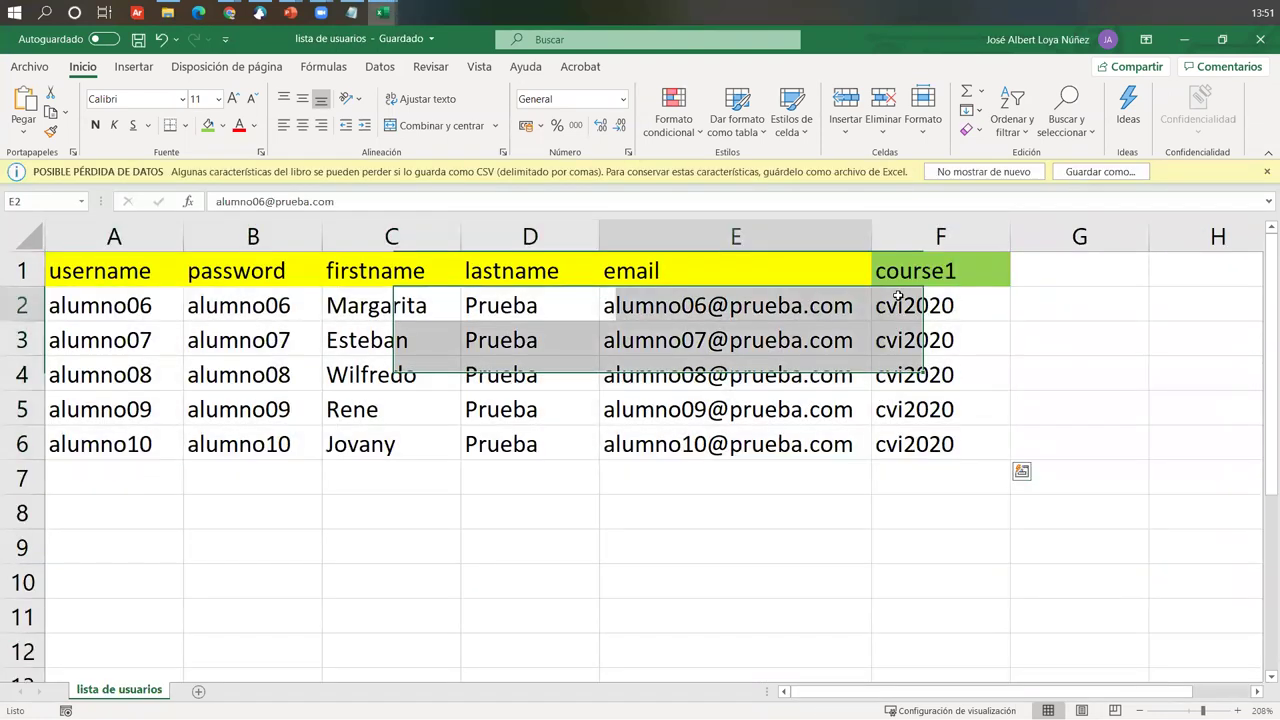
left_click(889, 300)
double_click(982, 313)
left_click_drag(982, 313, 788, 303)
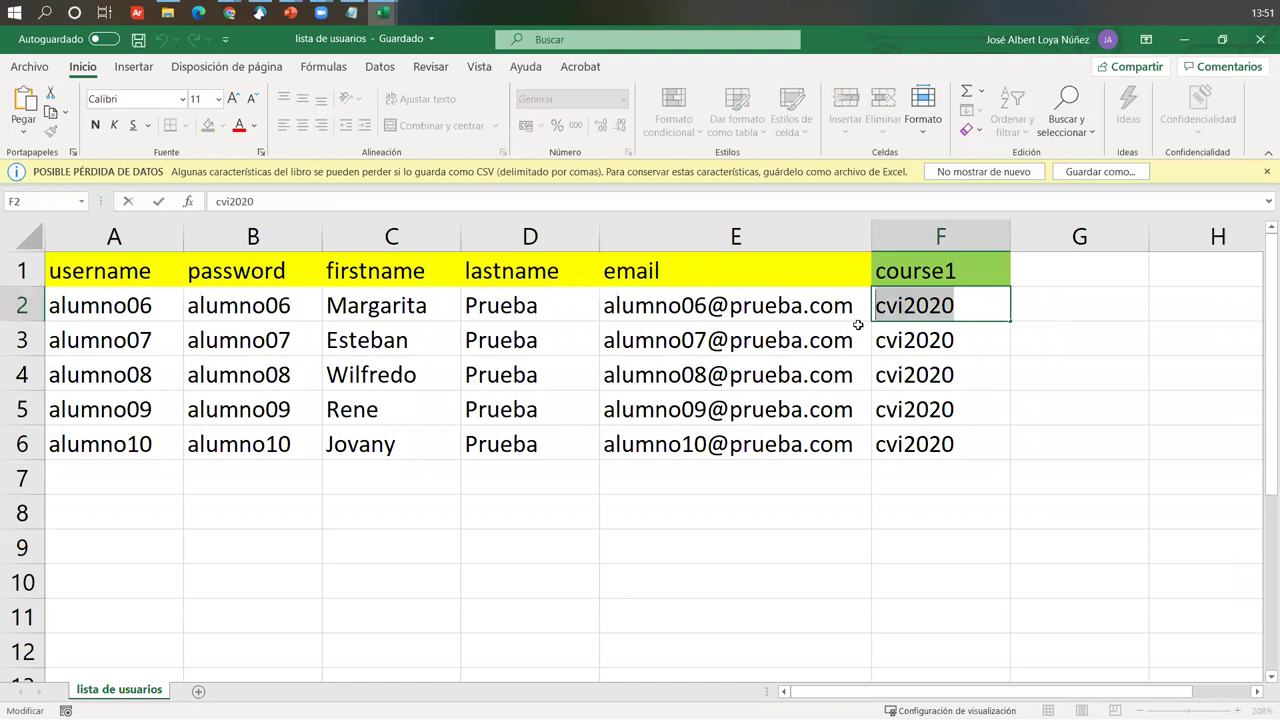
type("CVHDE2020")
key("Return")
key("Return")
Step: Copy CVHDE2020 into F3:F6, select the student rows A2:F6, and bring up the Archivo menu
key("Up")
key("Up")
key("ctrl+c")
left_click_drag(966, 330, 971, 443)
key("ctrl+v")
left_click(831, 548)
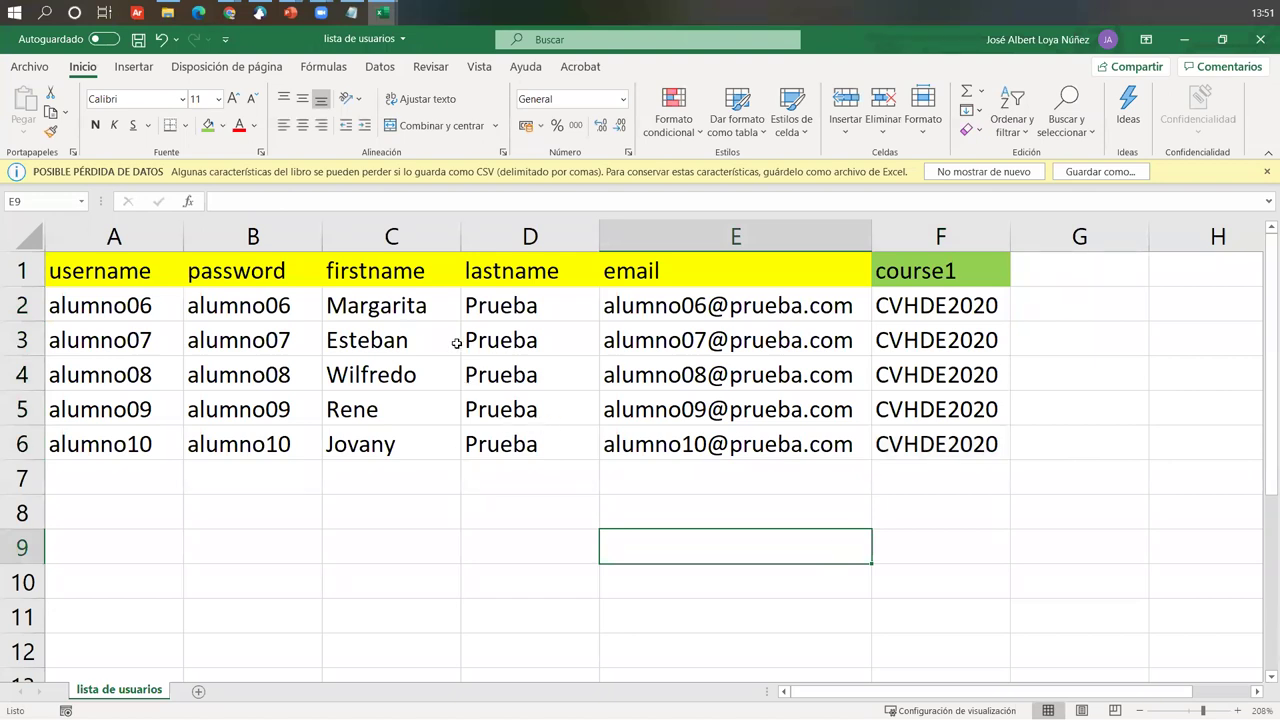
left_click_drag(145, 317, 957, 443)
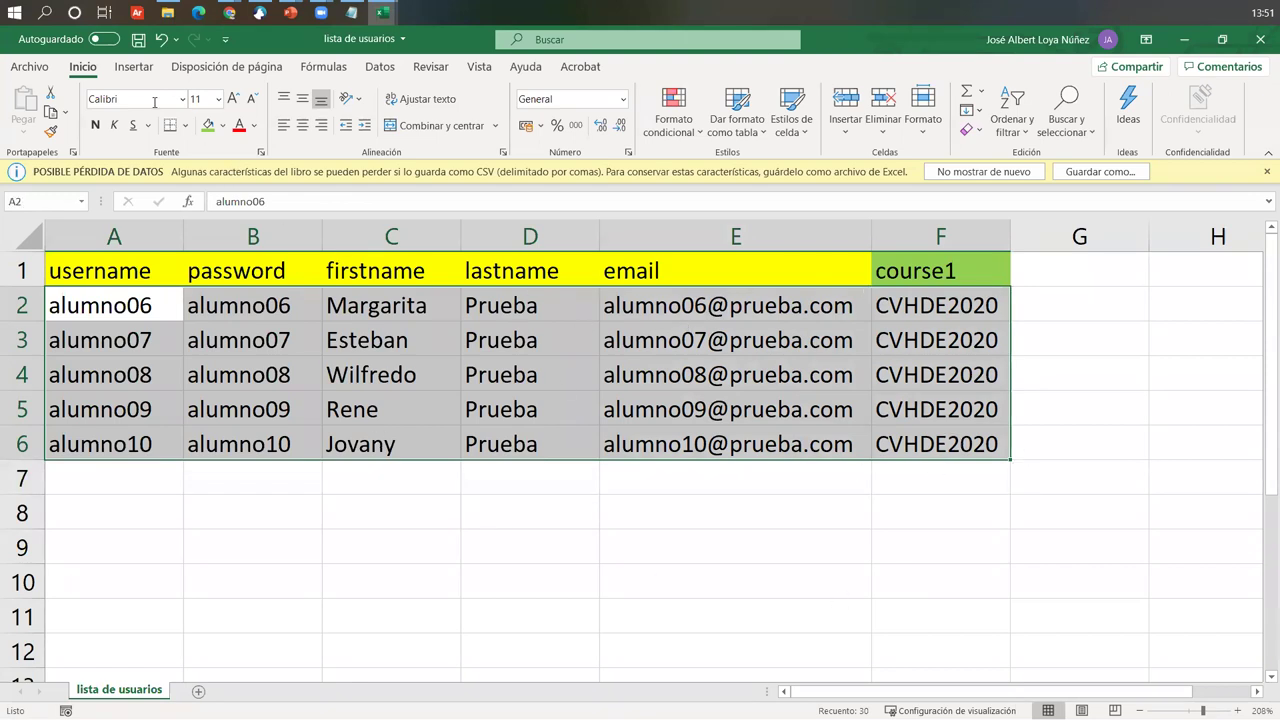
left_click(29, 67)
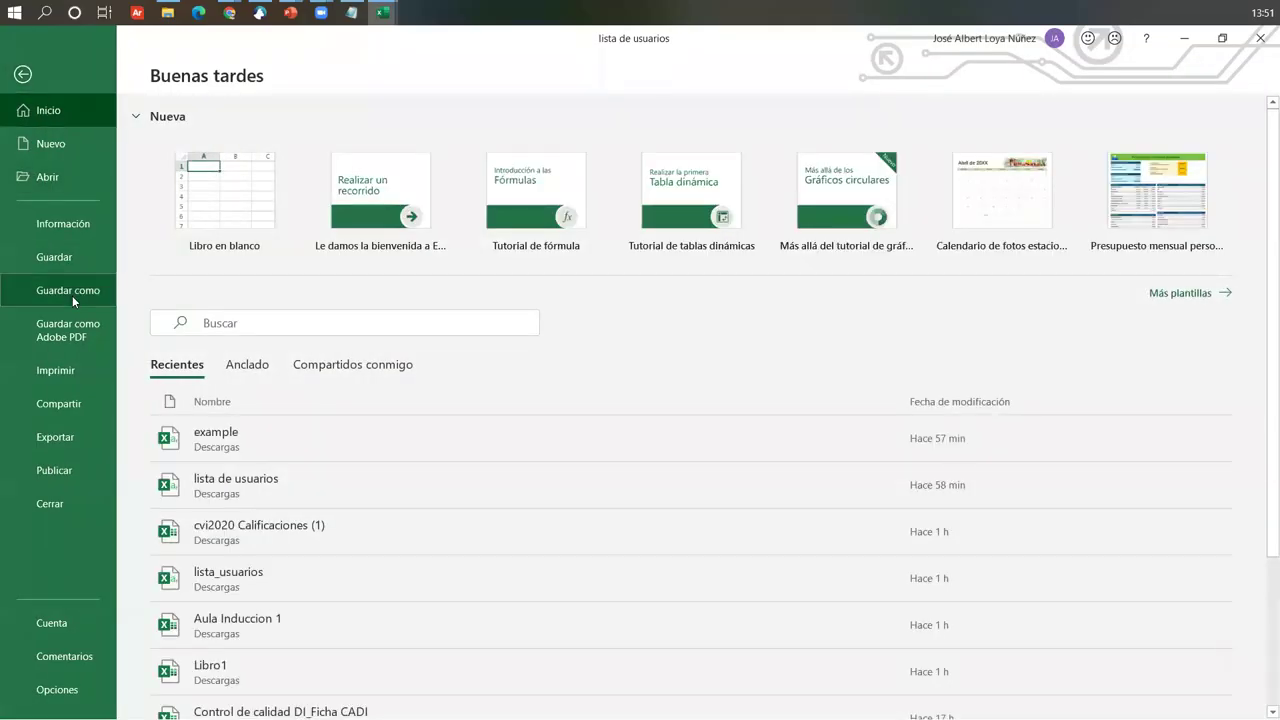
Step: Save the workbook as CSV UTF-8 (*.csv) named 'lista de usuarios2' in Descargas
left_click(70, 296)
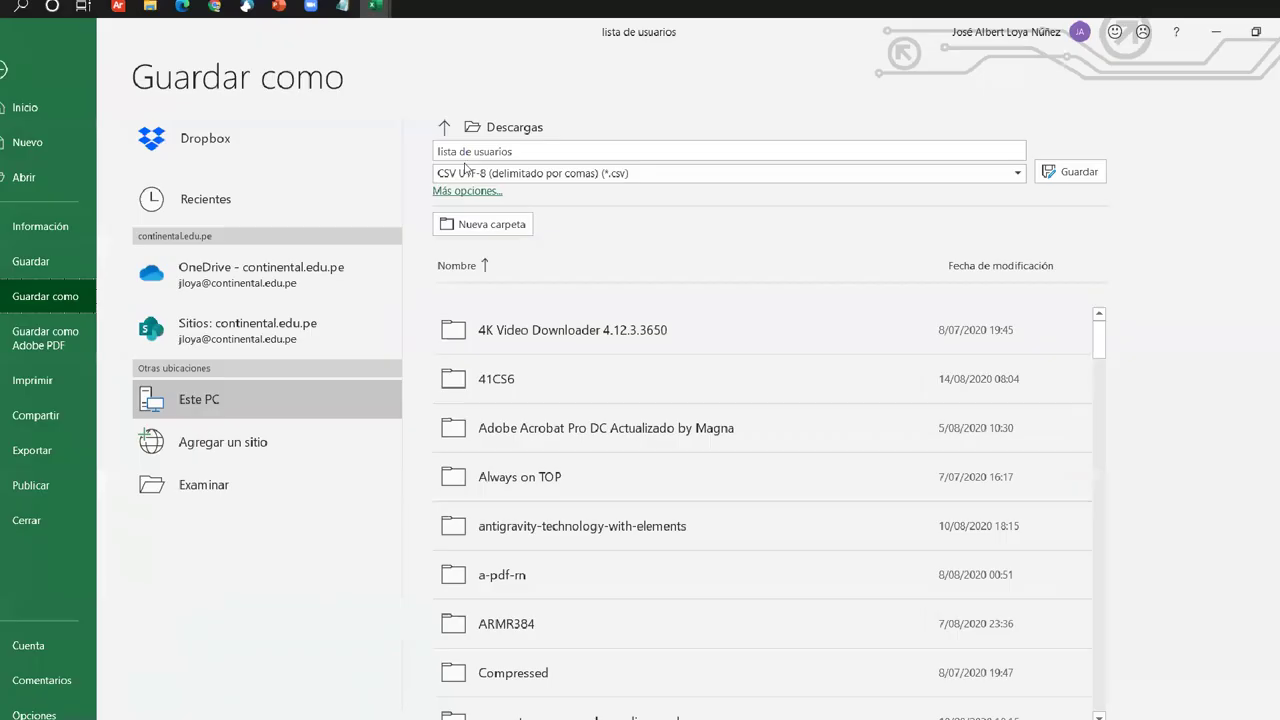
left_click(558, 152)
type("2")
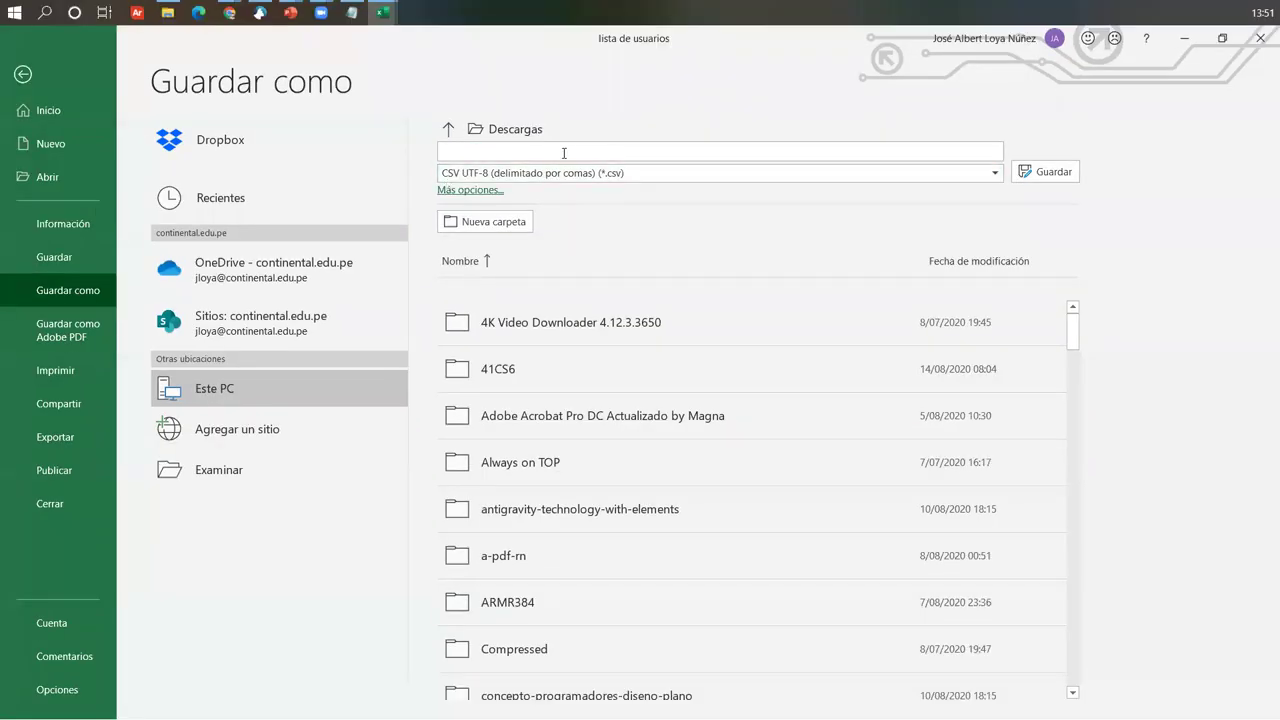
key("Escape")
left_click(16, 62)
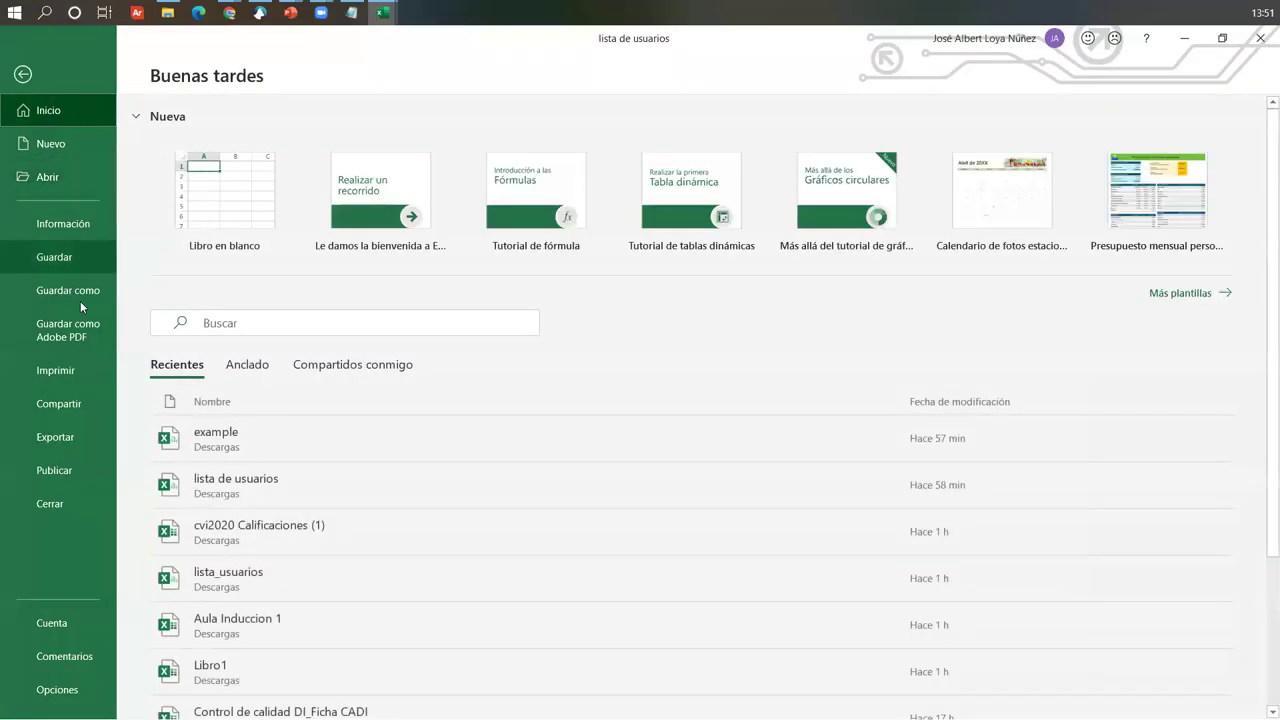
left_click(96, 293)
left_click(597, 156)
left_click(628, 127)
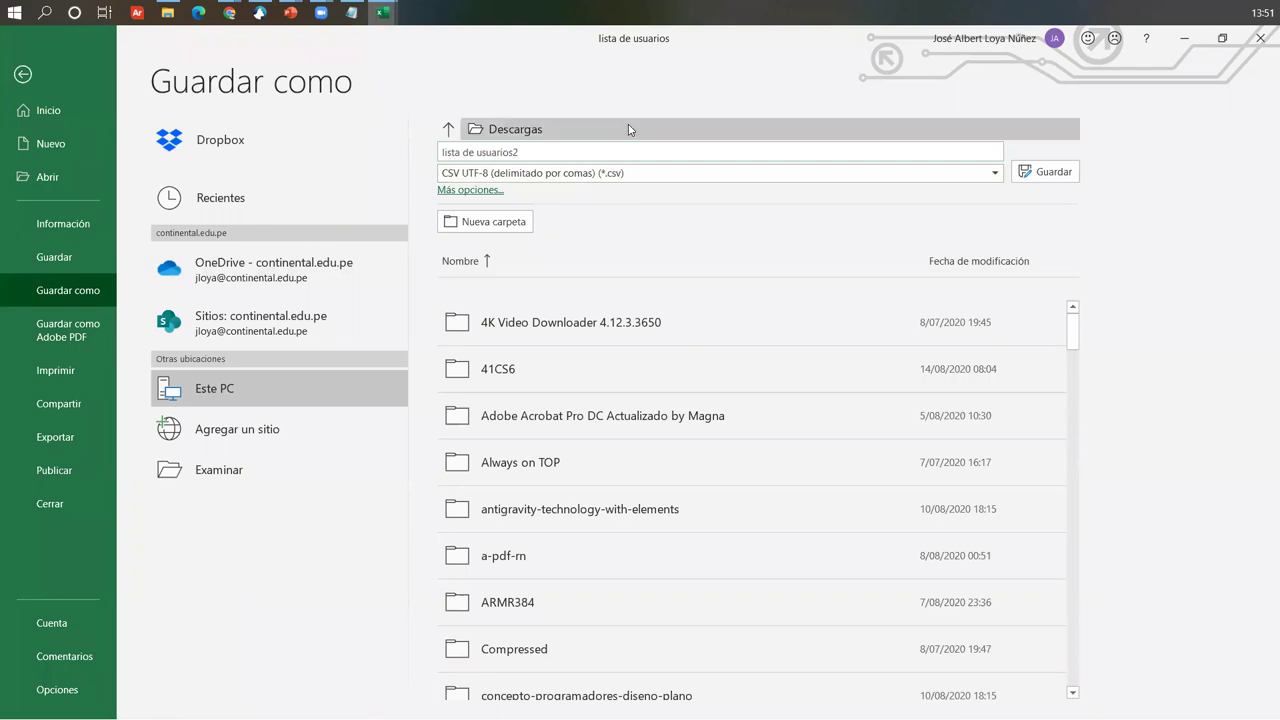
key("Escape")
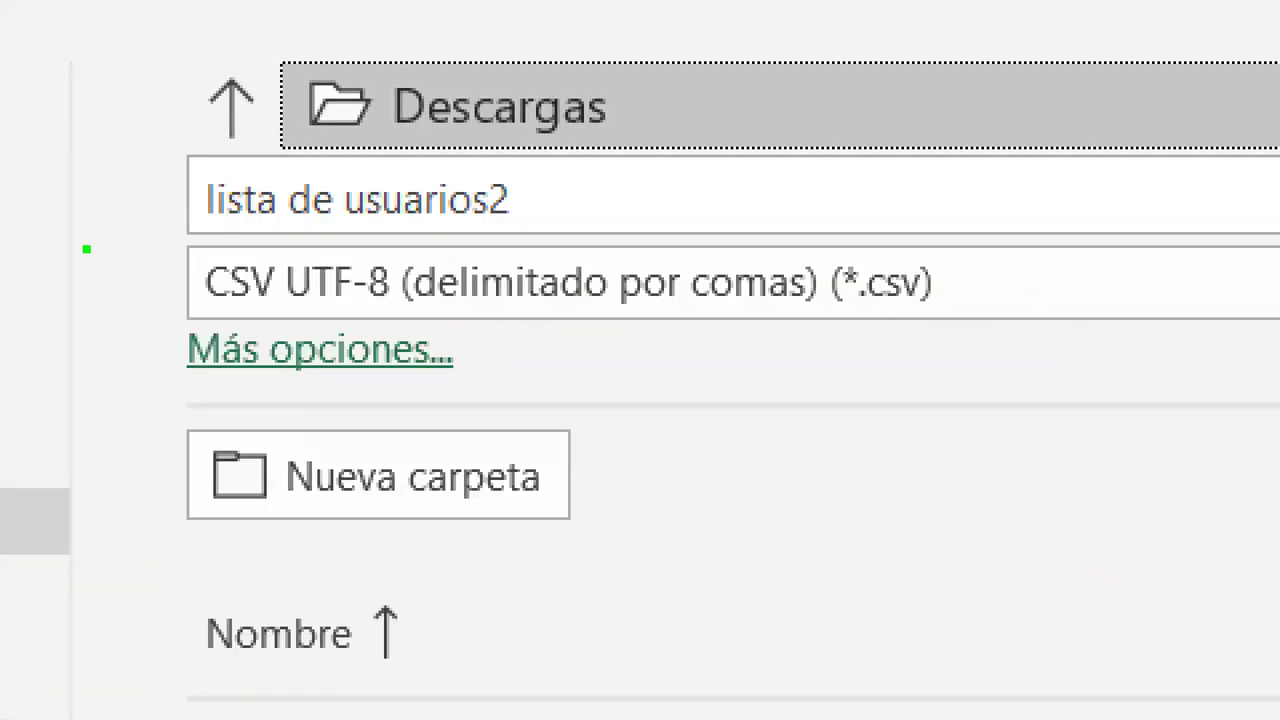
mouse_move(109, 223)
left_mouse_down()
mouse_move(1136, 365)
mouse_move(1028, 326)
left_mouse_up()
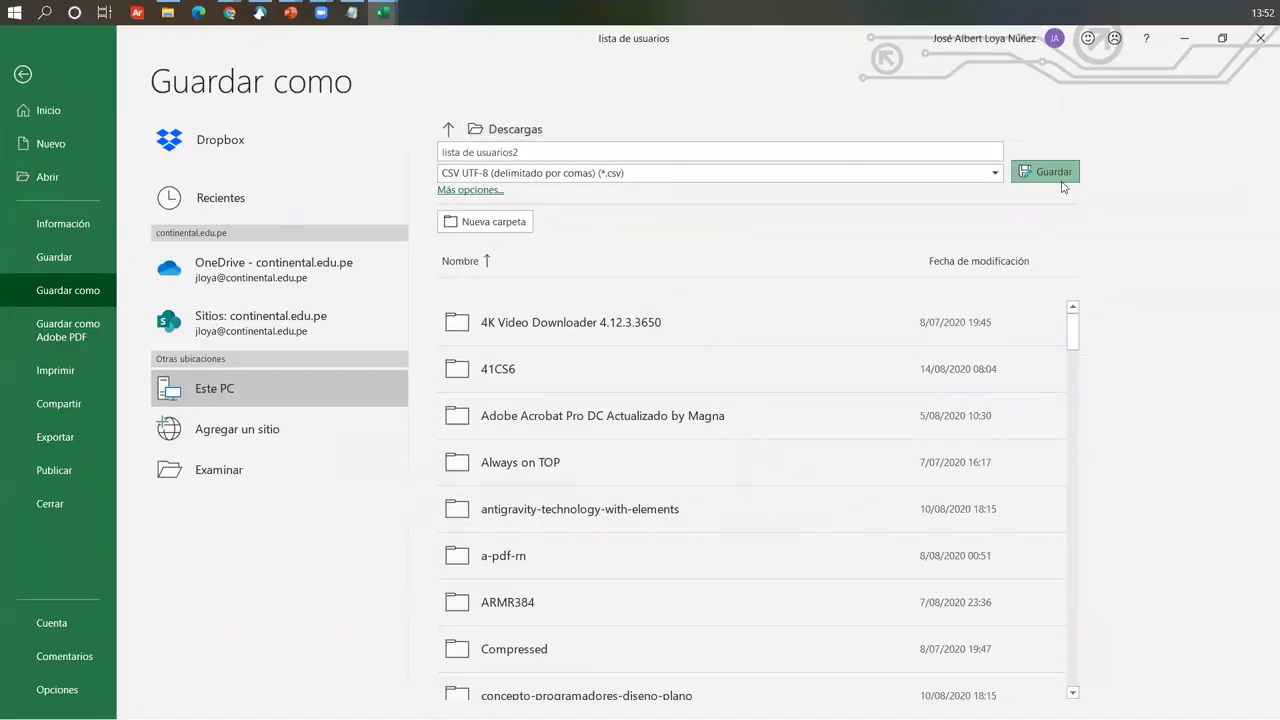
left_click(1058, 174)
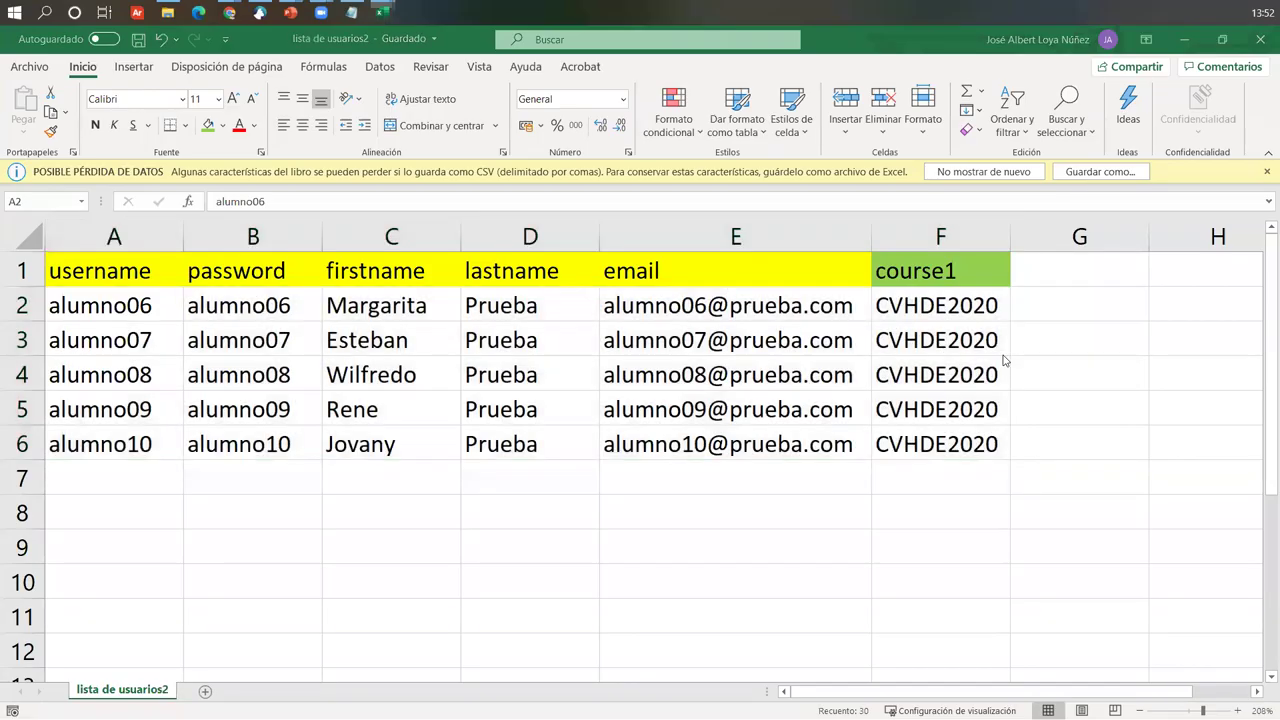
Step: Return to Moodle in Chrome and go to Administración del sitio > Usuarios > Subir usuarios
key("alt+Tab")
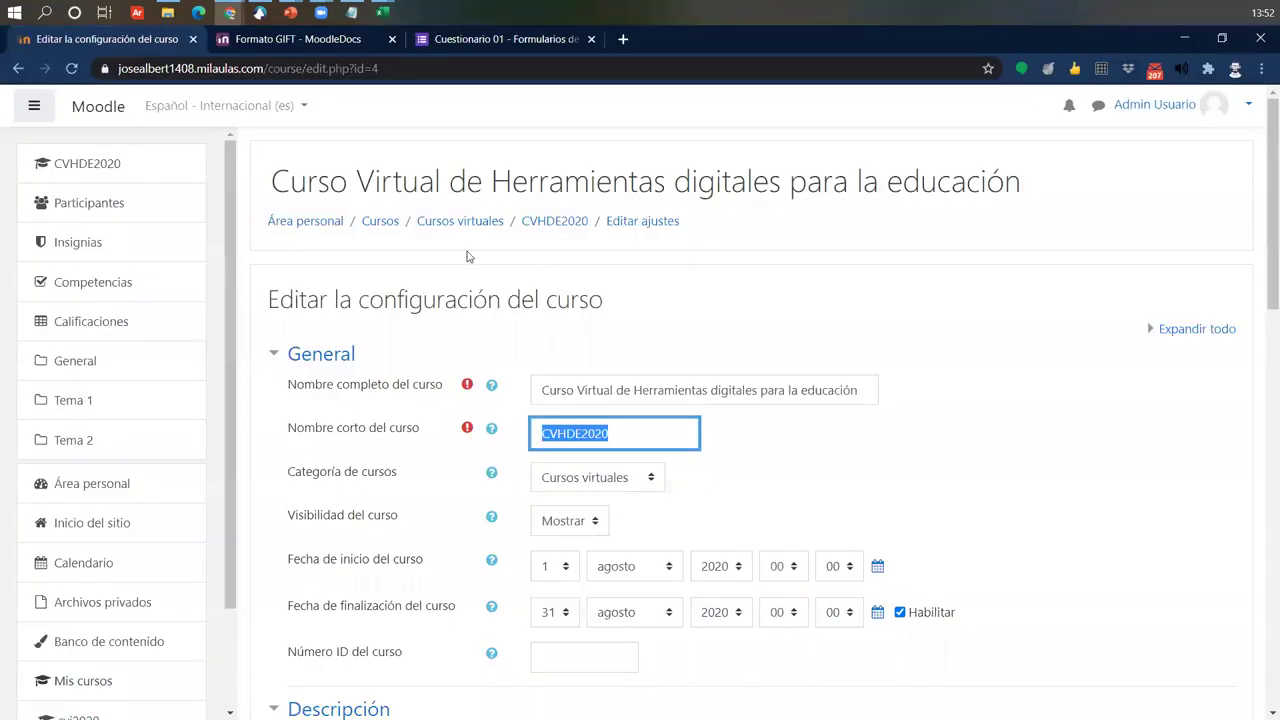
scroll(48, 490, "down", 3)
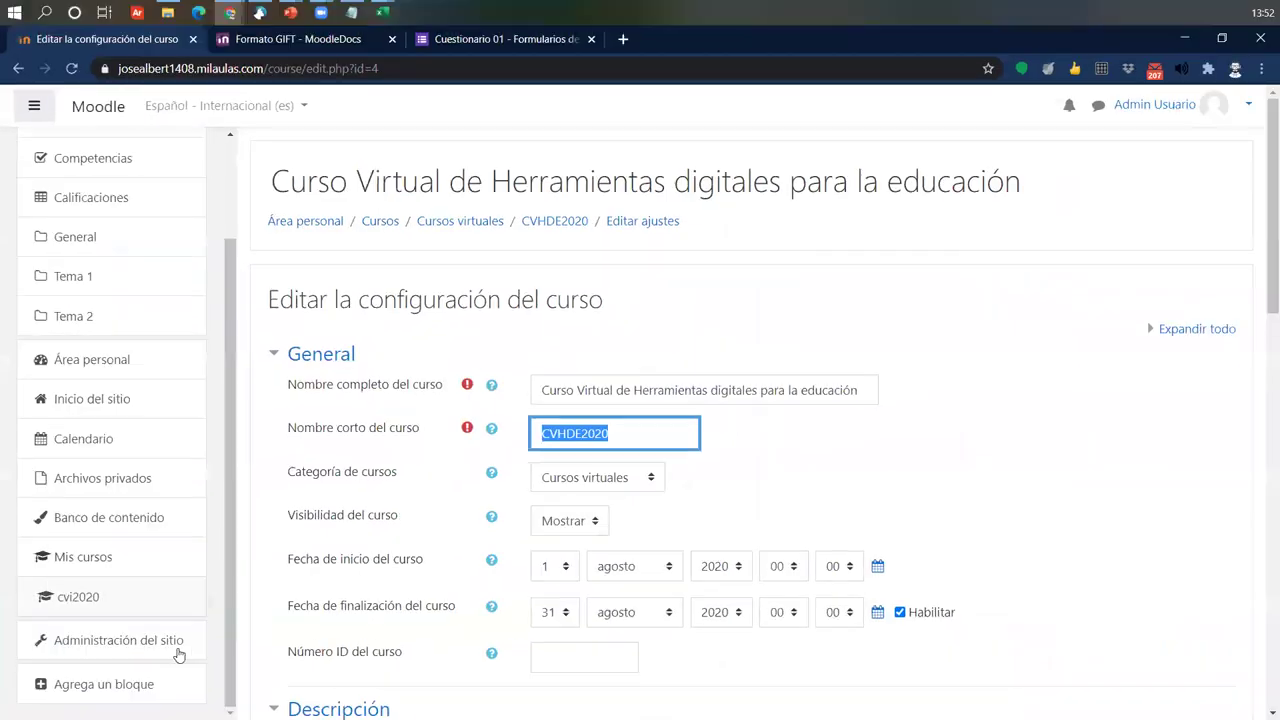
left_click(480, 614)
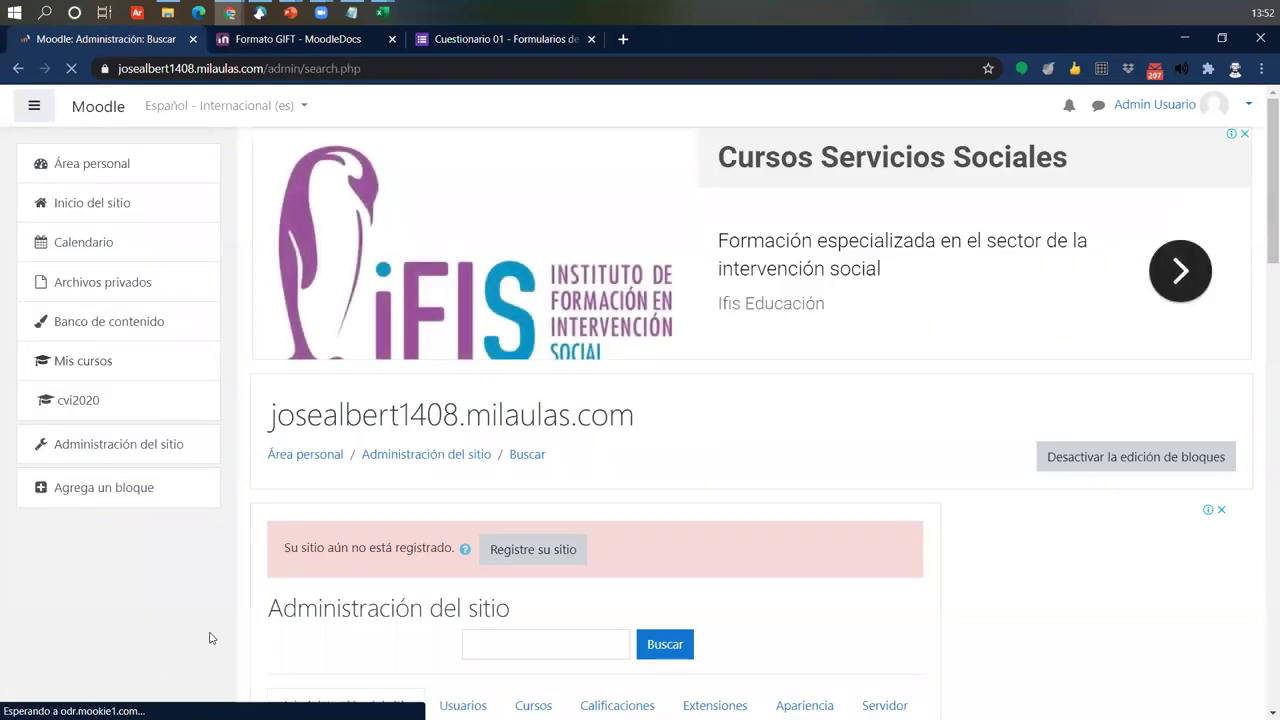
scroll(689, 474, "down", 3)
left_click(483, 458)
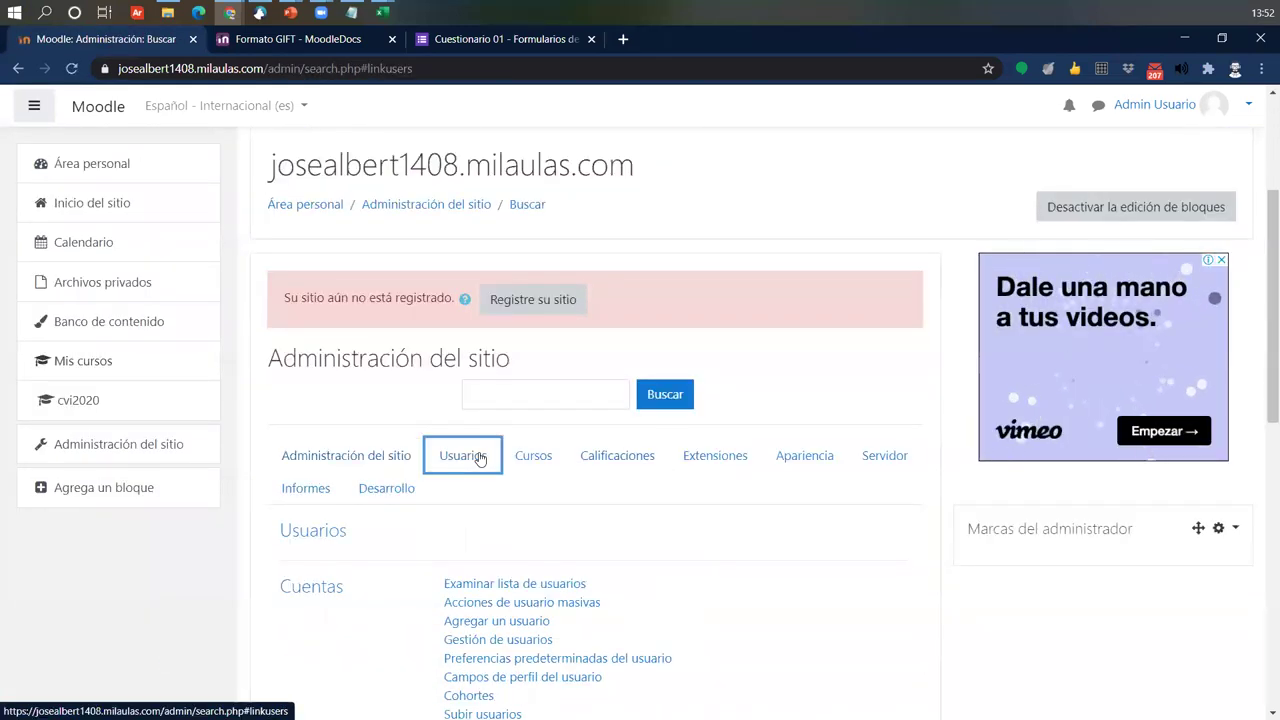
scroll(400, 440, "down", 3)
left_click(505, 465)
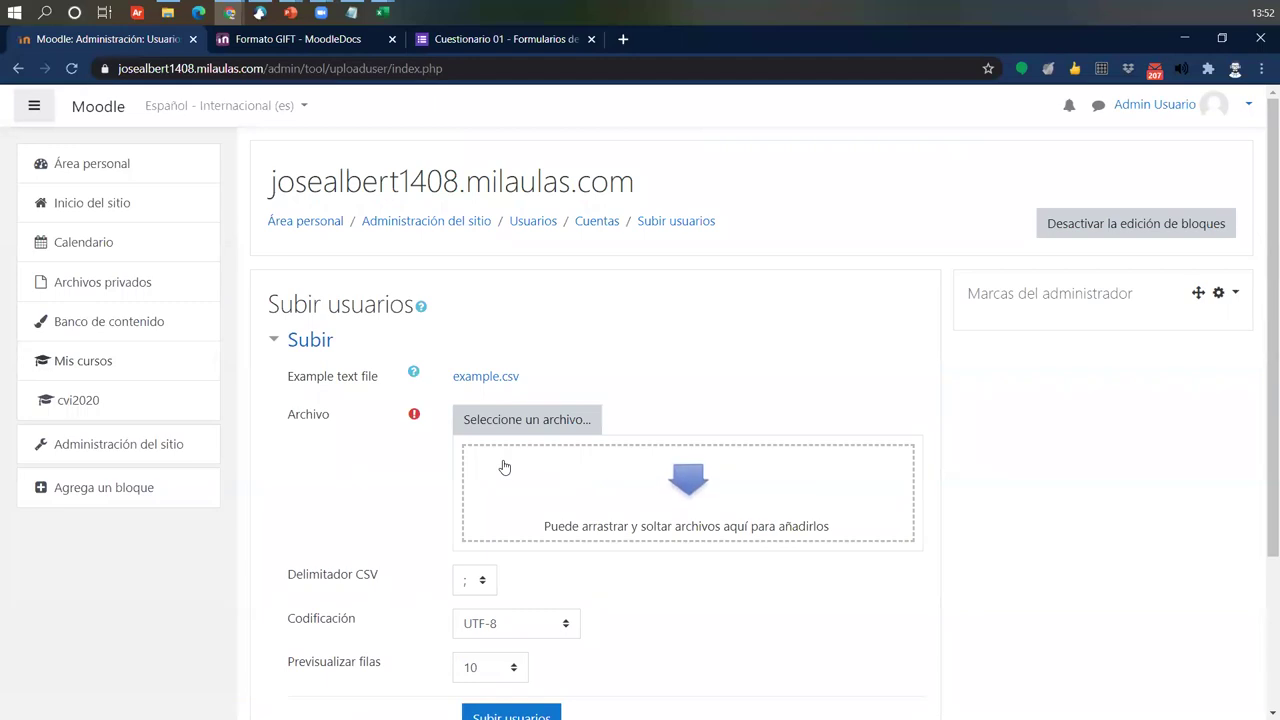
Step: Attach 'lista de usuarios2' from Descargas to the Subir usuarios file picker
left_click(572, 425)
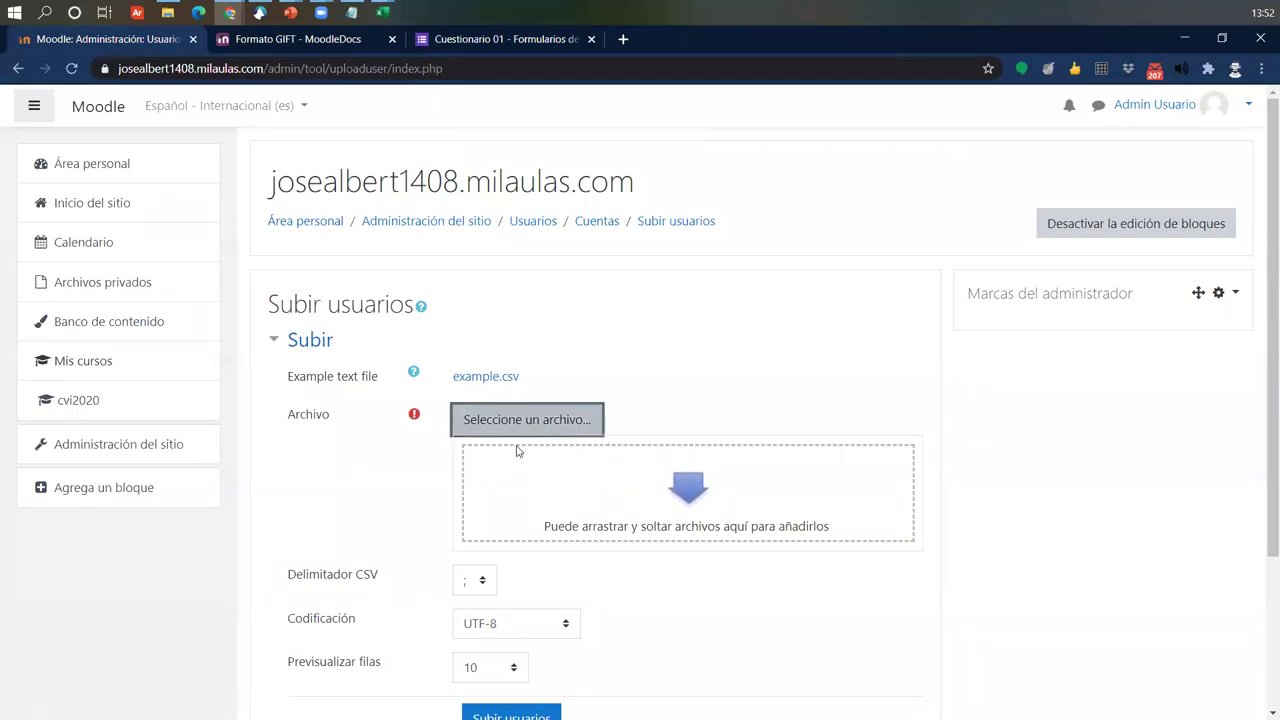
left_click(572, 338)
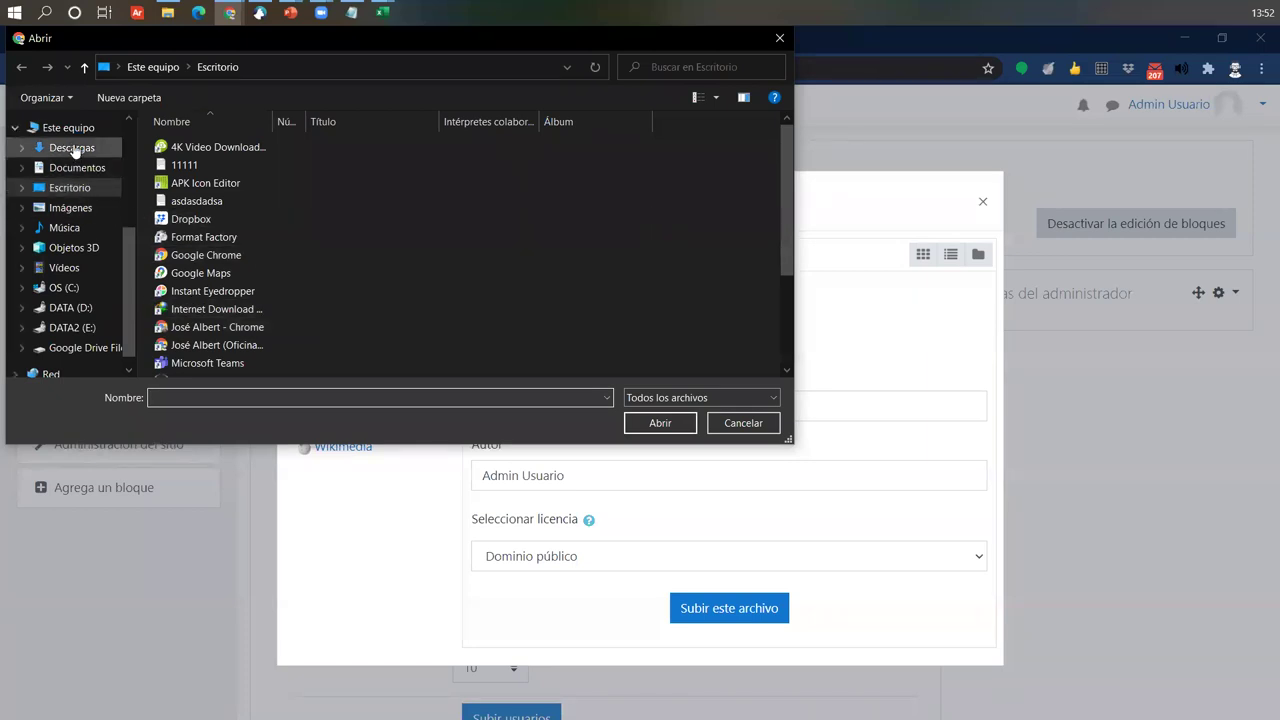
left_click(72, 148)
left_click(176, 180)
left_click(675, 425)
left_click(737, 614)
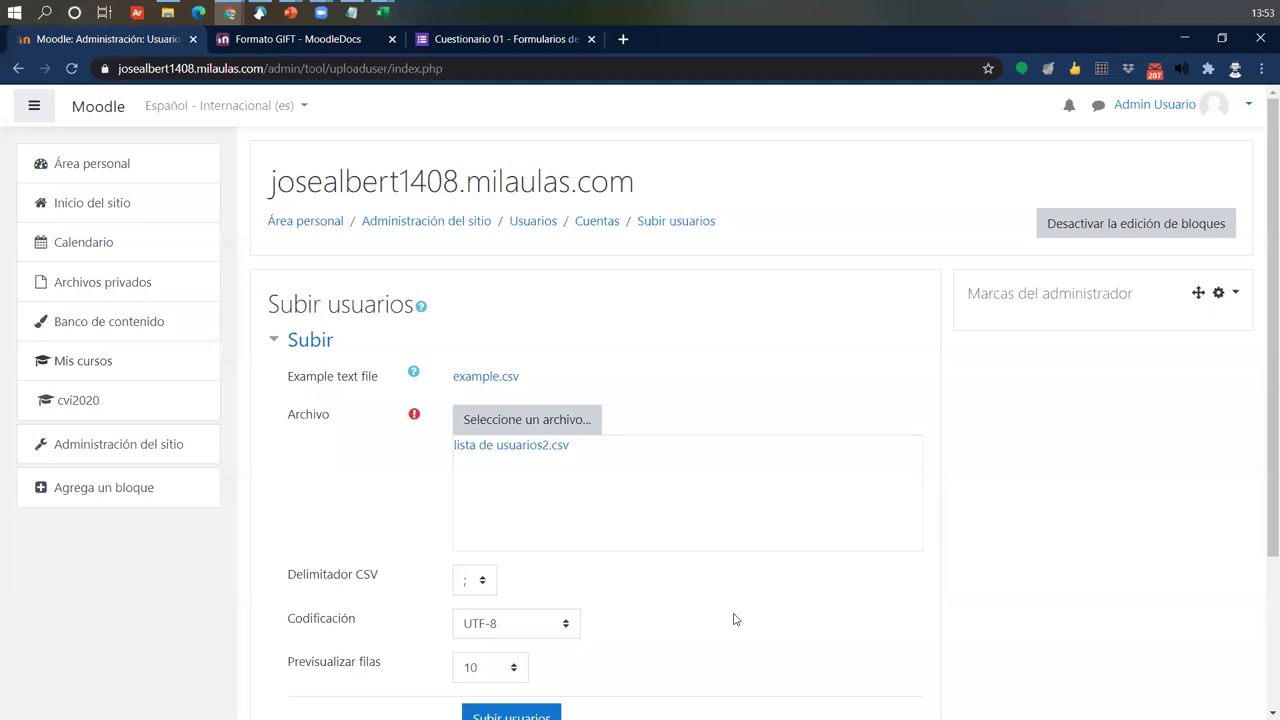
Step: Set the CSV delimiter to a comma and submit to preview the import
left_click(476, 578)
left_click(468, 598)
scroll(600, 651, "down", 3)
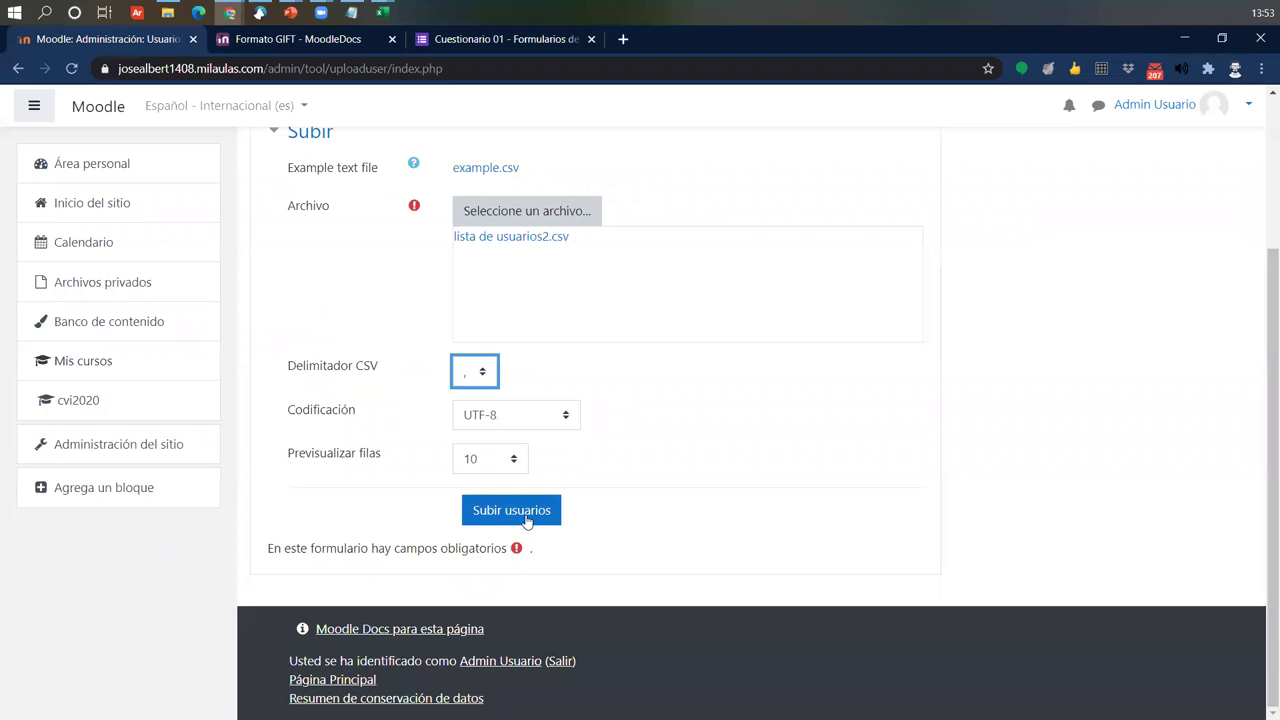
left_click(525, 516)
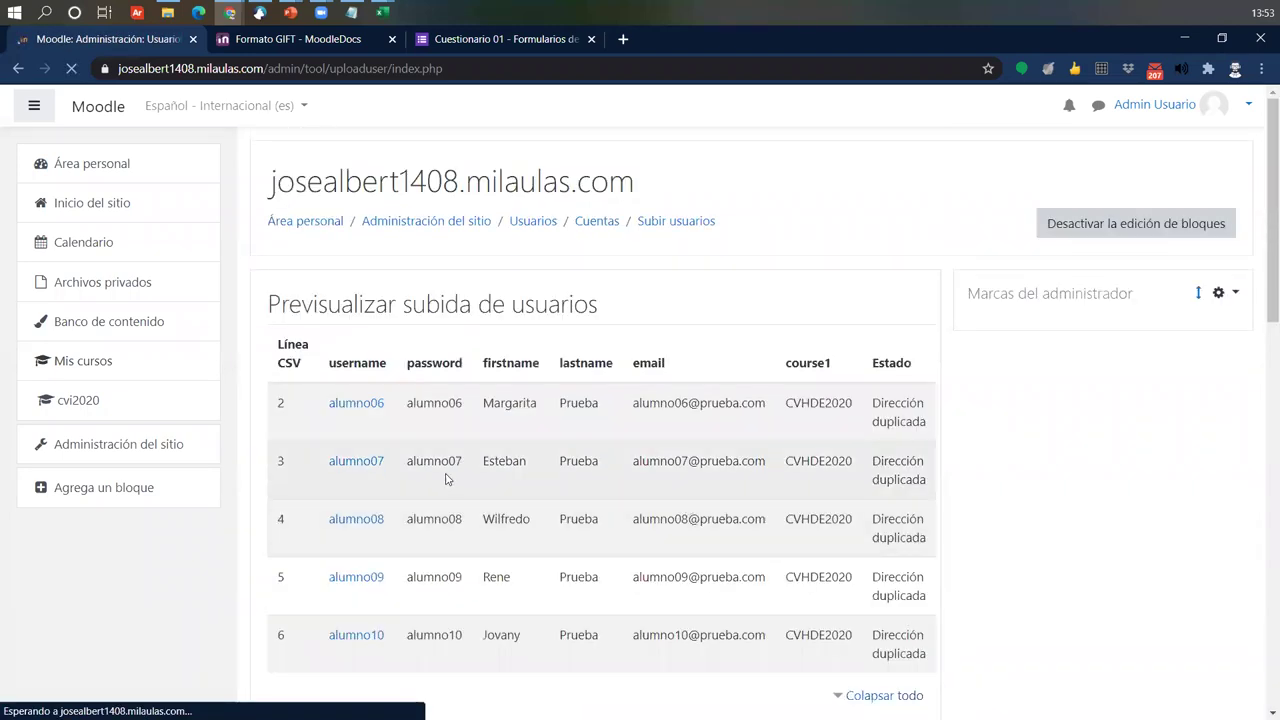
scroll(486, 510, "down", 3)
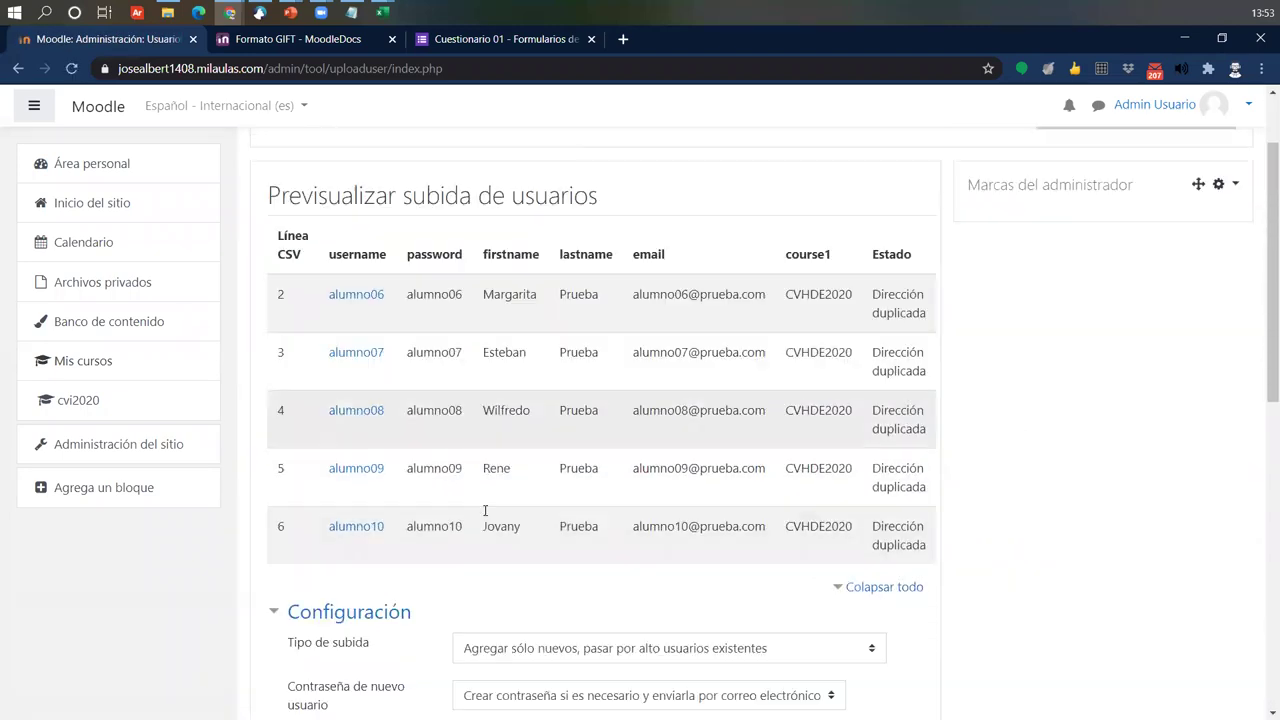
scroll(485, 515, "up", 2)
scroll(485, 500, "up", 1)
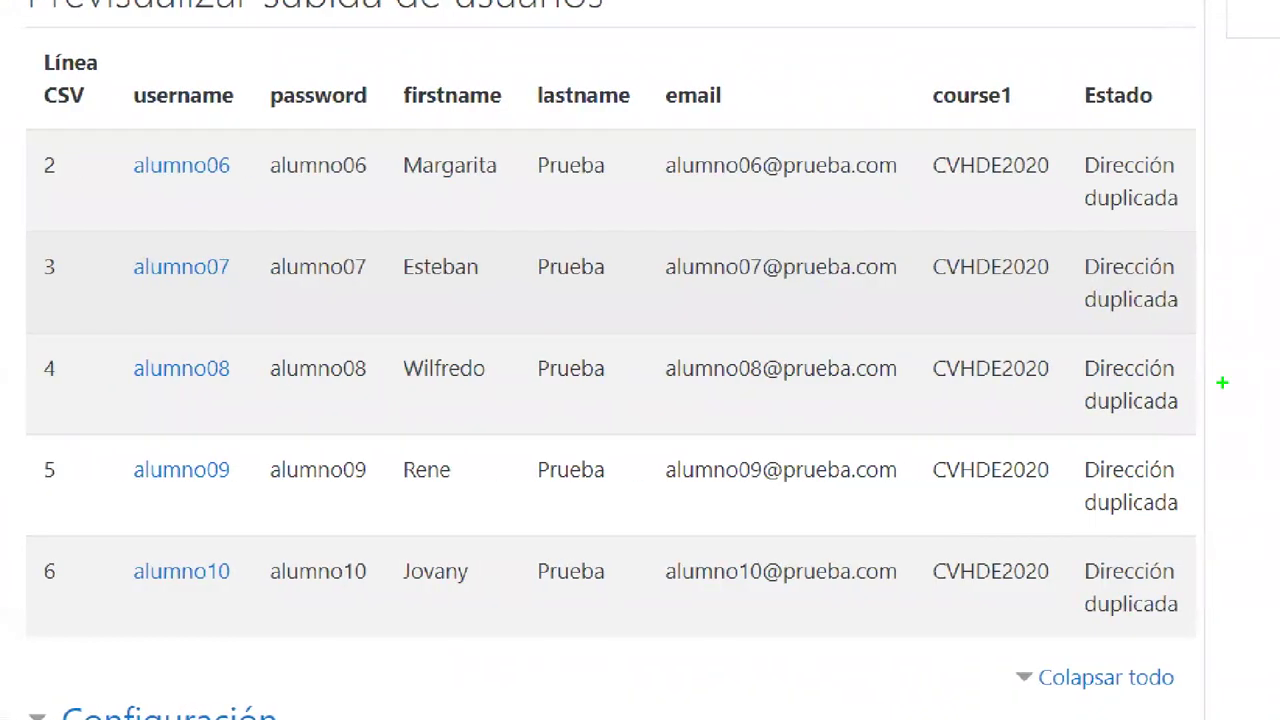
mouse_move(1070, 126)
left_mouse_down()
mouse_move(1220, 640)
mouse_move(1196, 630)
left_mouse_up()
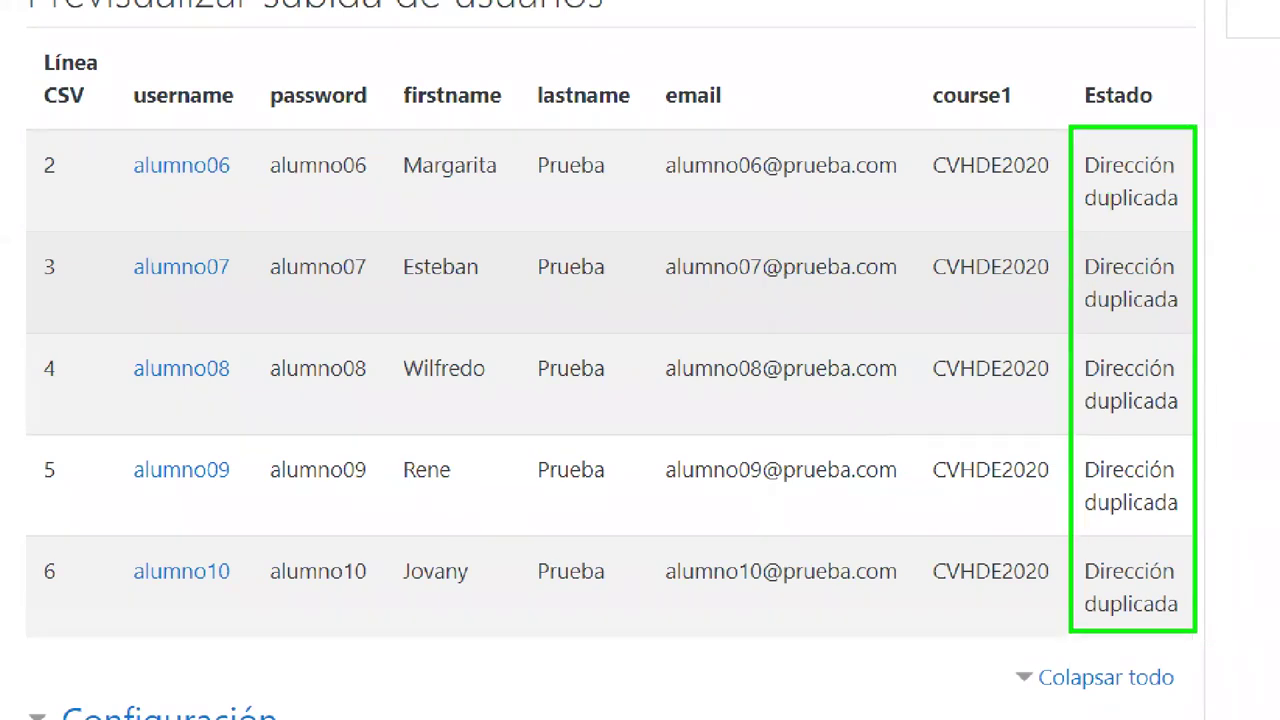
left_click_drag(1117, 139, 1133, 14)
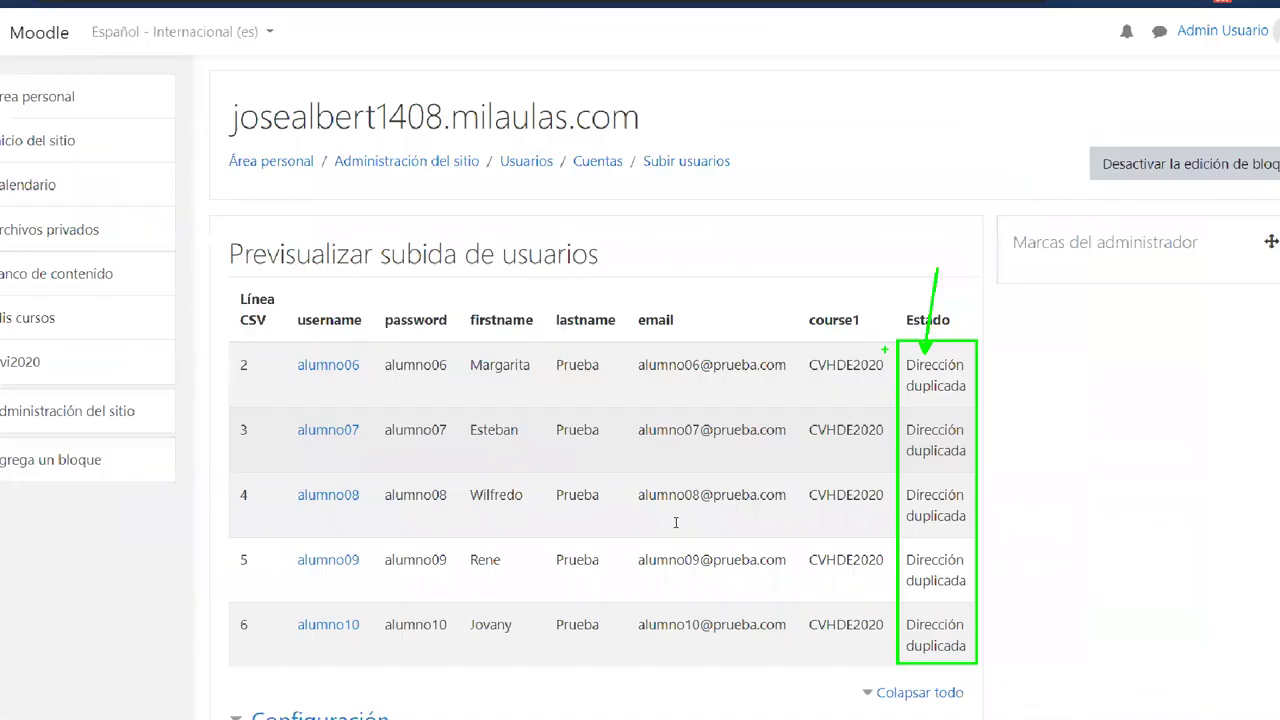
scroll(694, 170, "down", 4)
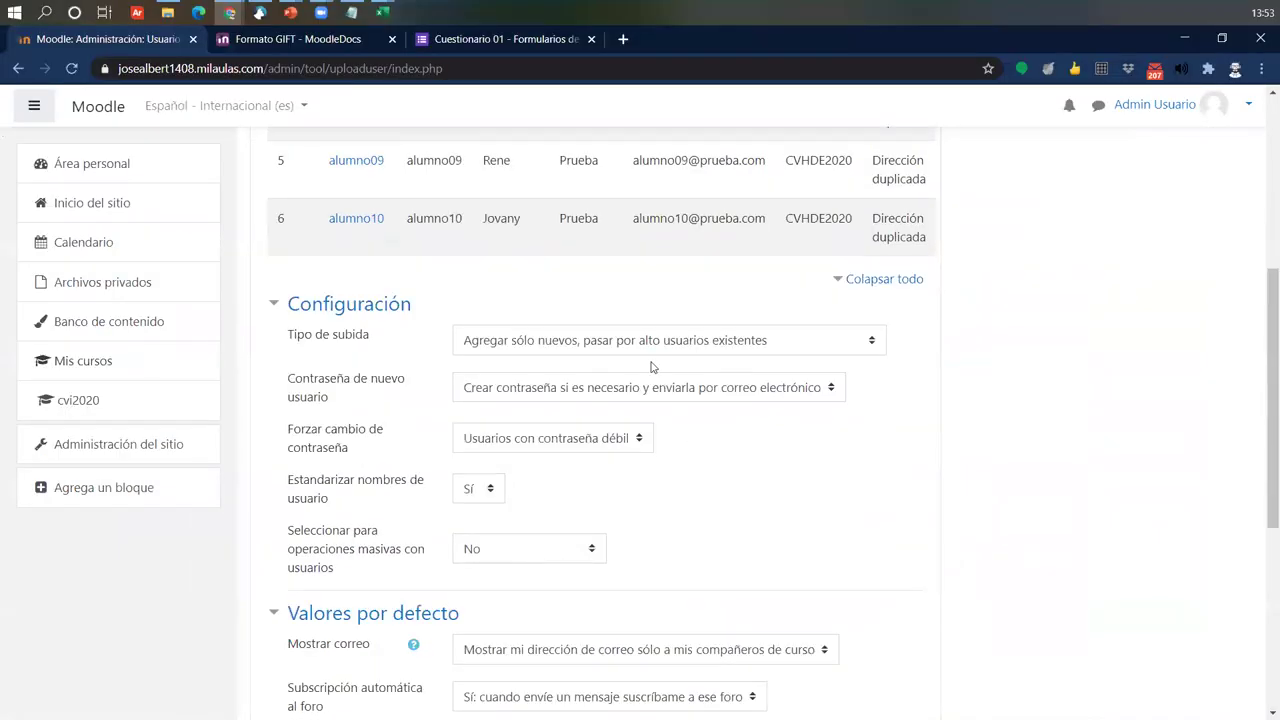
Step: Set the upload type to 'Actualizar sólo usuarios existentes' with existing details 'Sin cambios'
left_click(648, 348)
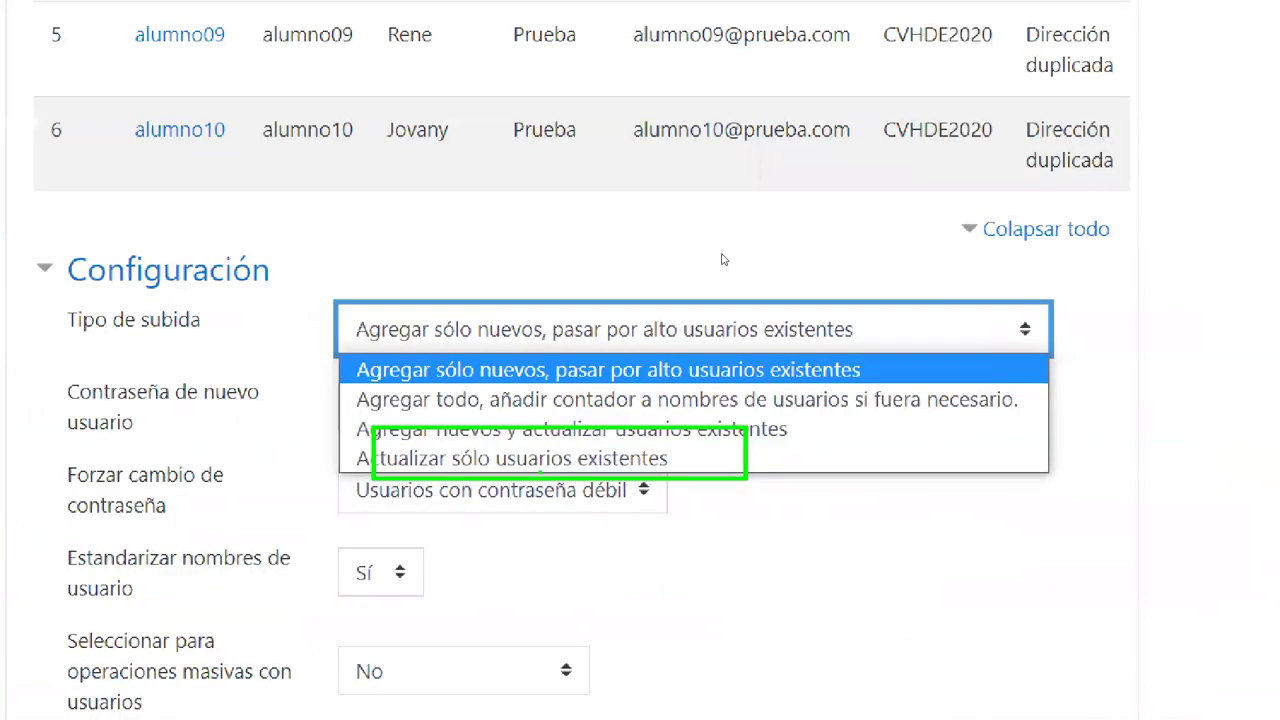
key("Escape")
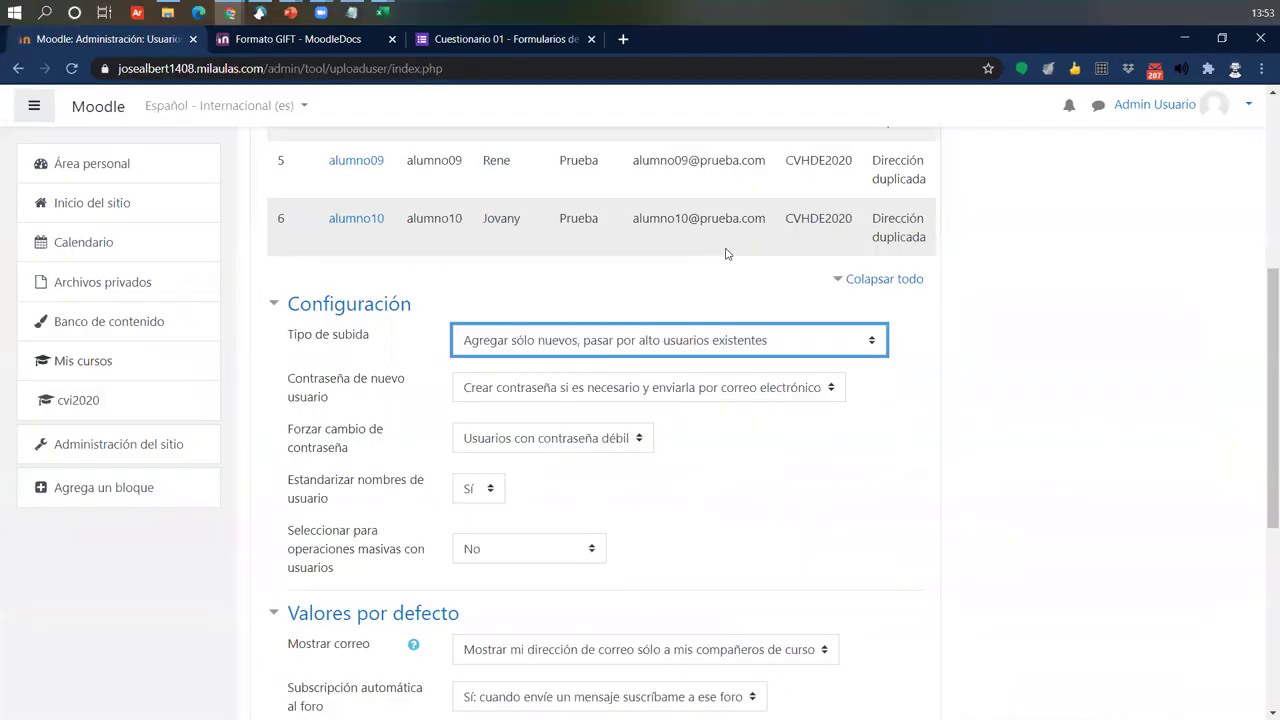
left_click(722, 333)
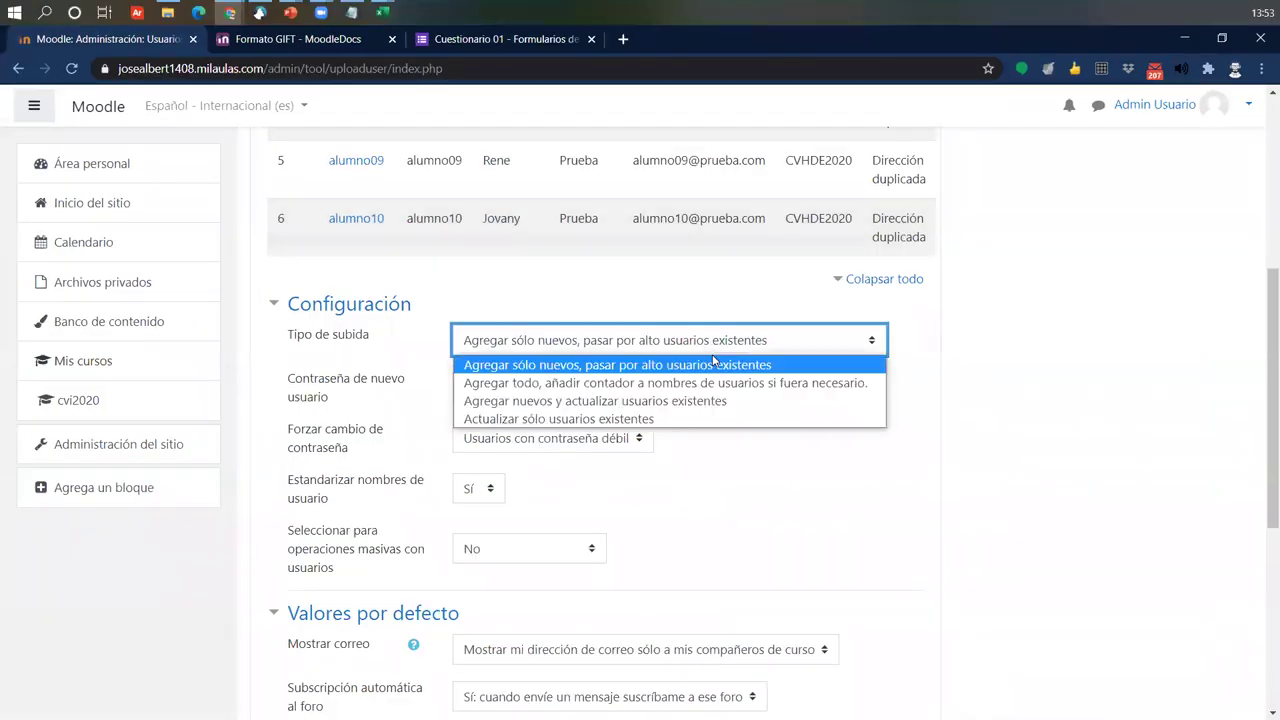
left_click(685, 410)
left_click(812, 388)
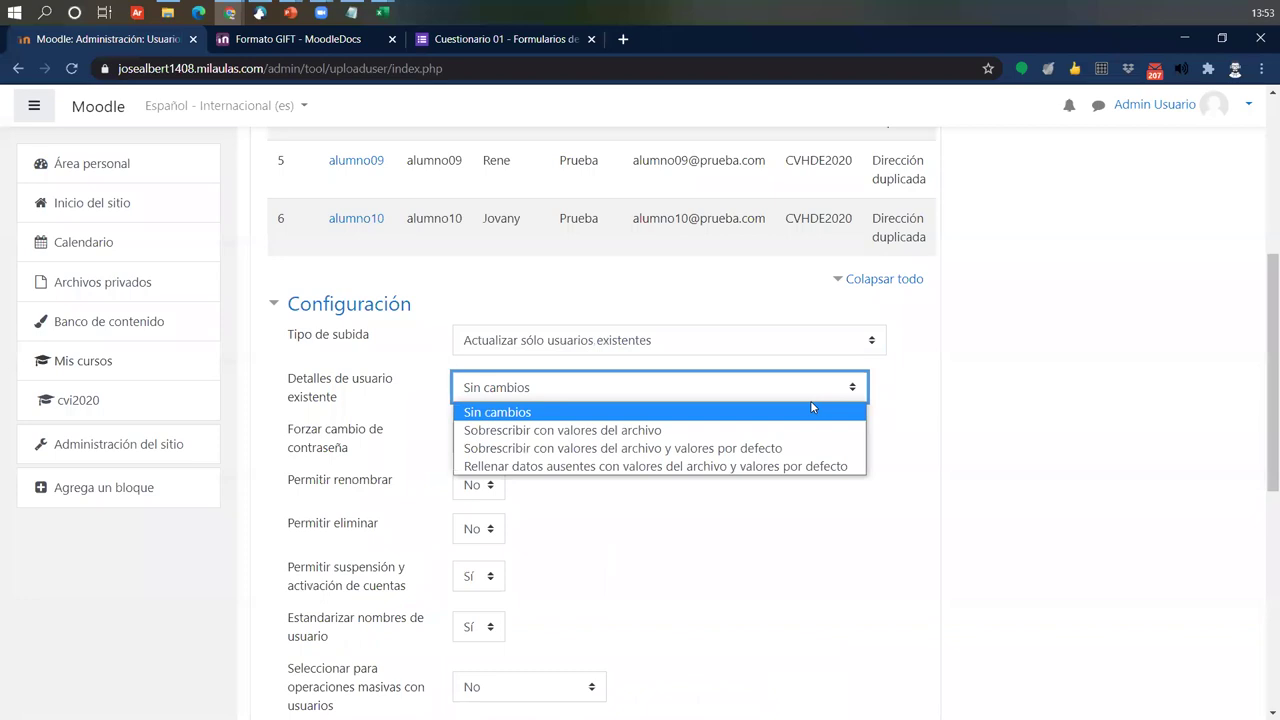
left_click(943, 374)
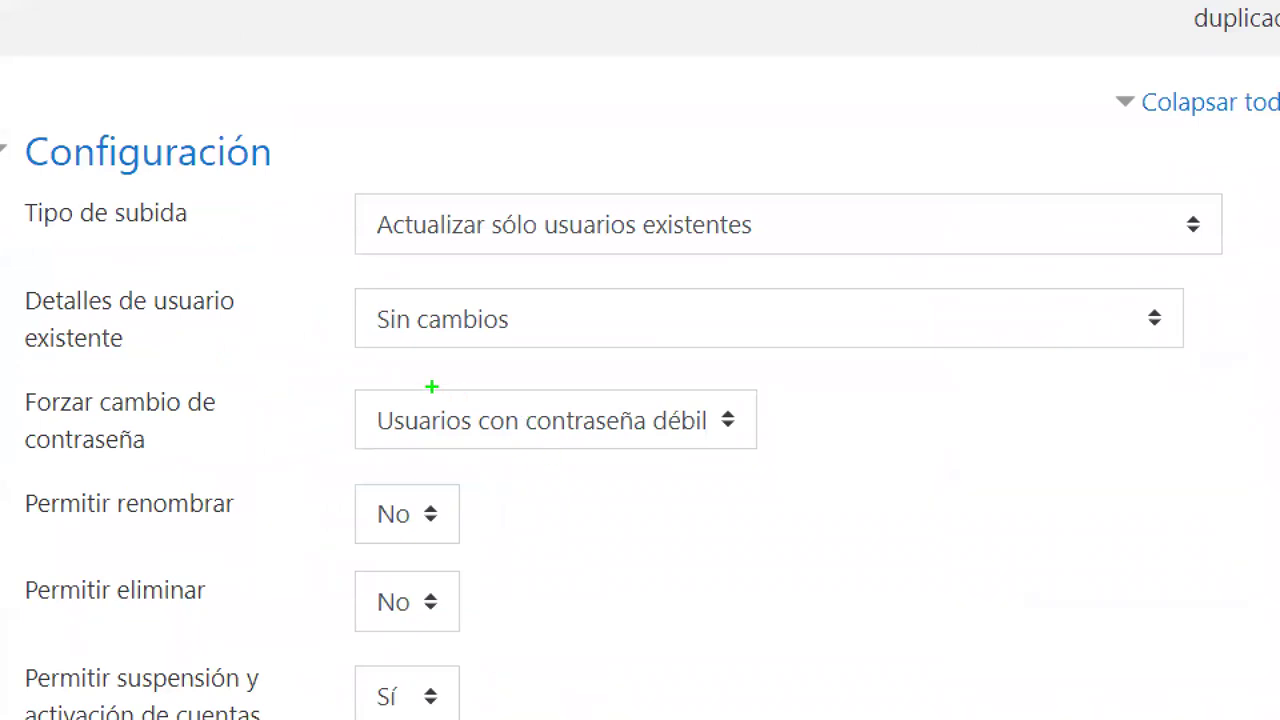
Step: Set Forzar cambio de contraseña to 'Ninguno' and run the user upload
mouse_move(340, 384)
left_mouse_down()
mouse_move(616, 468)
mouse_move(833, 475)
left_mouse_up()
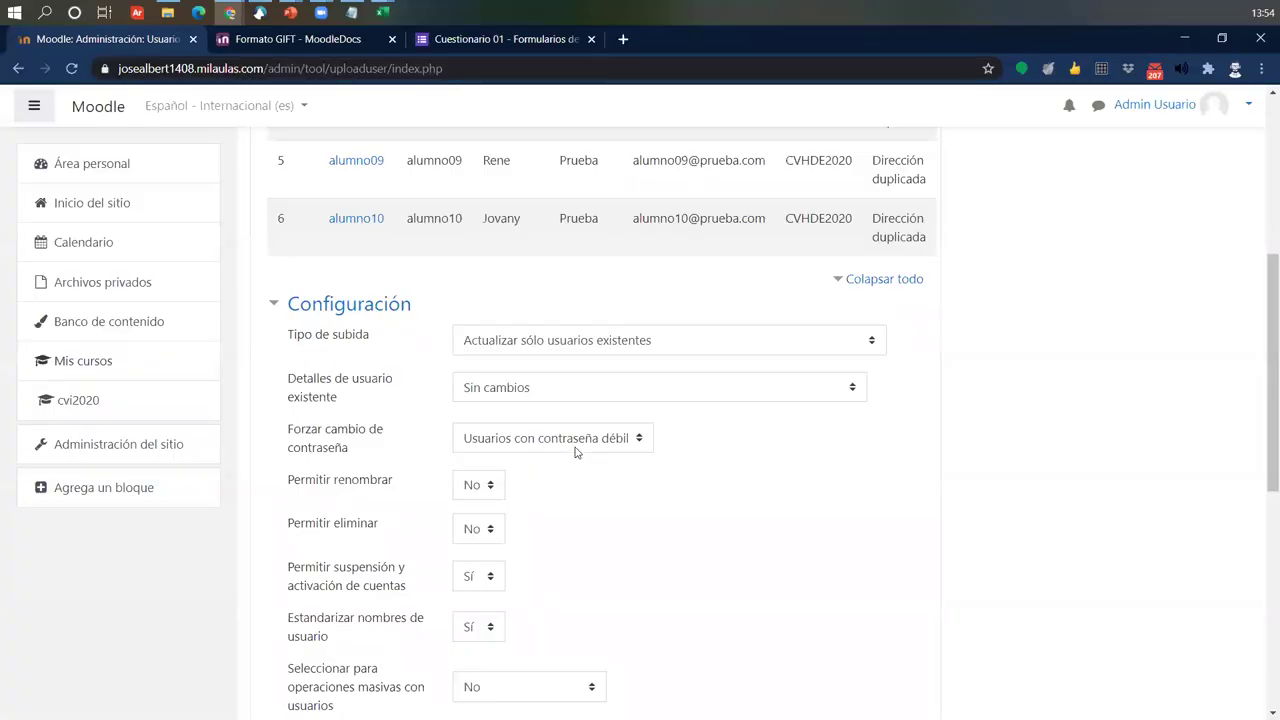
left_click(597, 440)
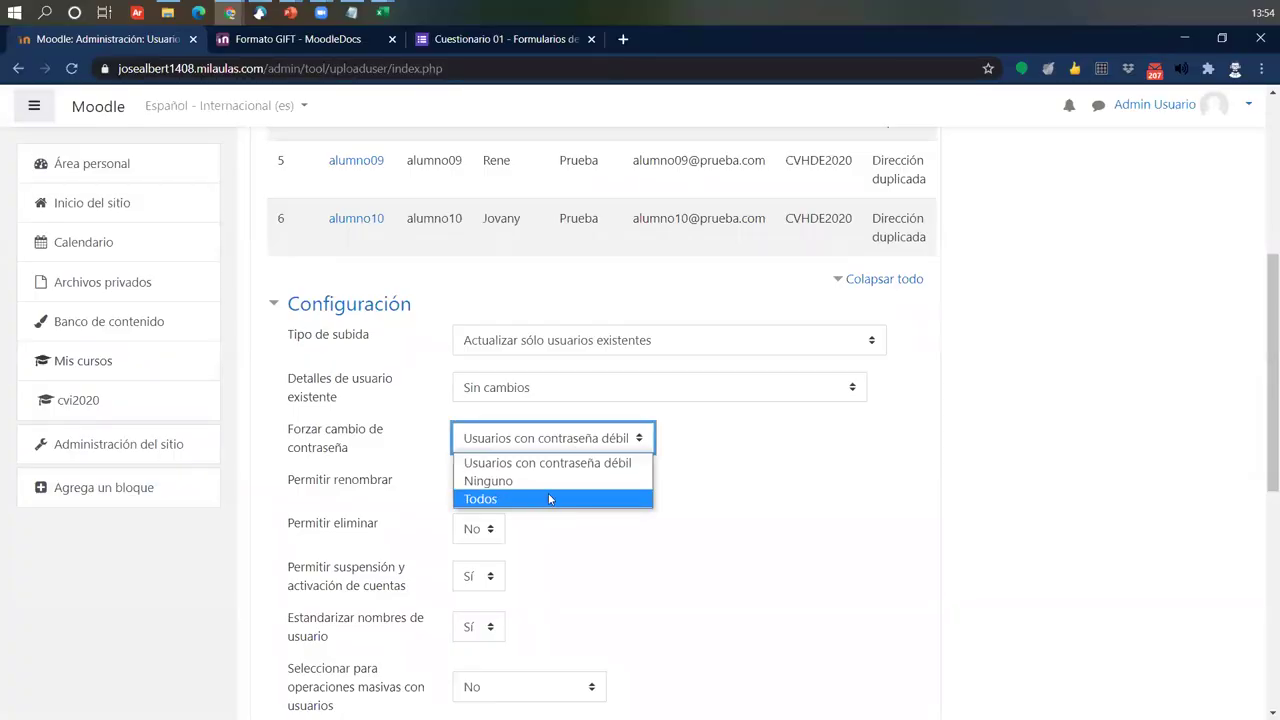
left_click(551, 481)
scroll(745, 559, "down", 1)
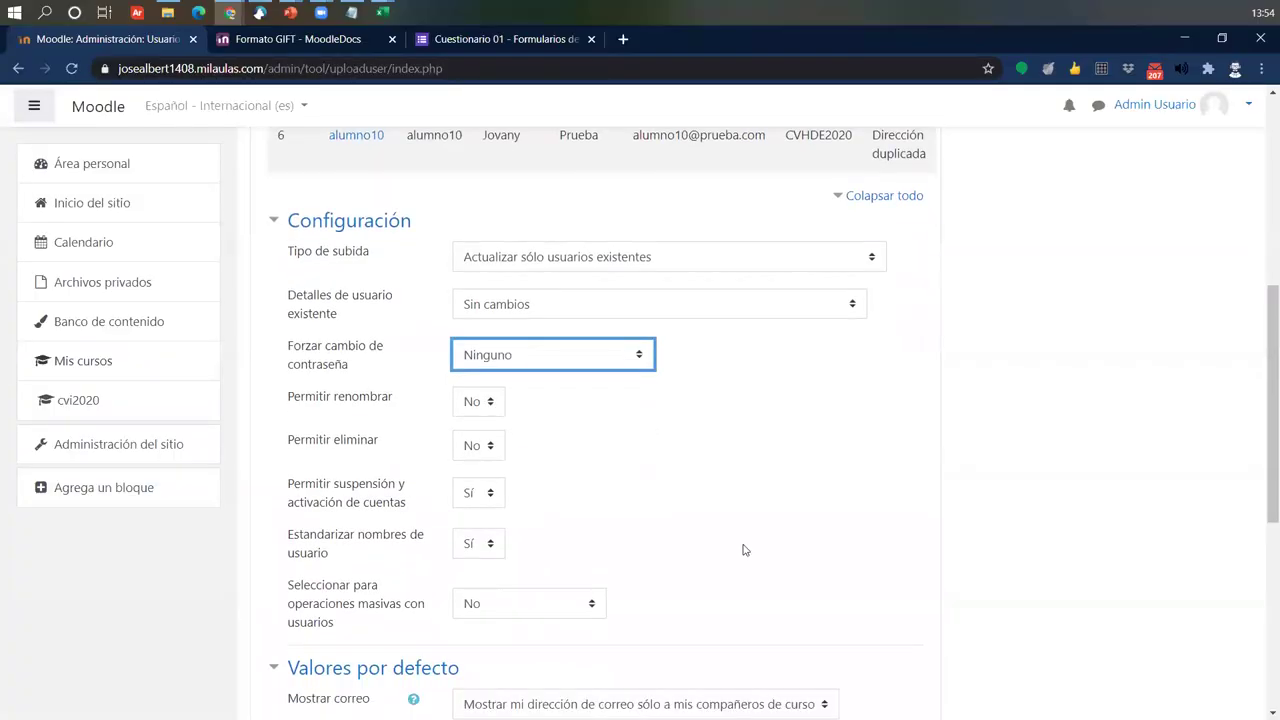
scroll(730, 525, "down", 5)
left_click(492, 512)
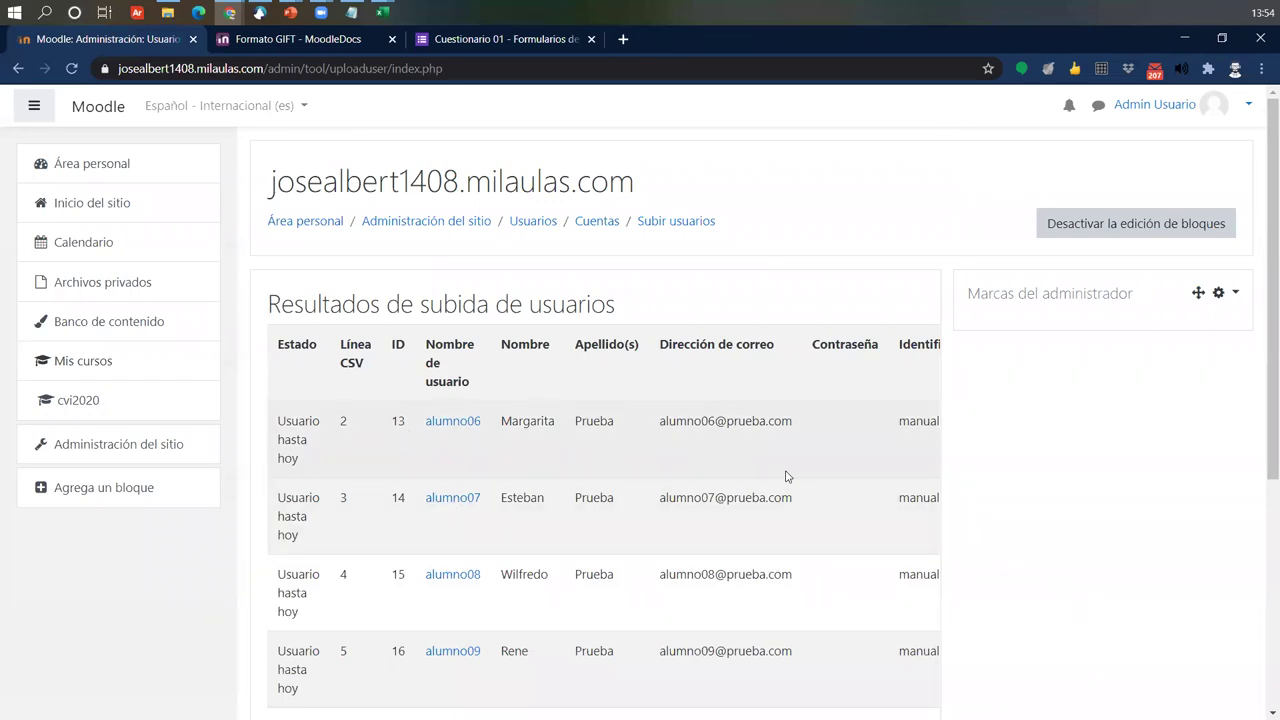
Step: Inspect the results table's Matriculaciones column to confirm alumno06's CVHDE2020 student enrolment
left_click_drag(766, 440, 1260, 428)
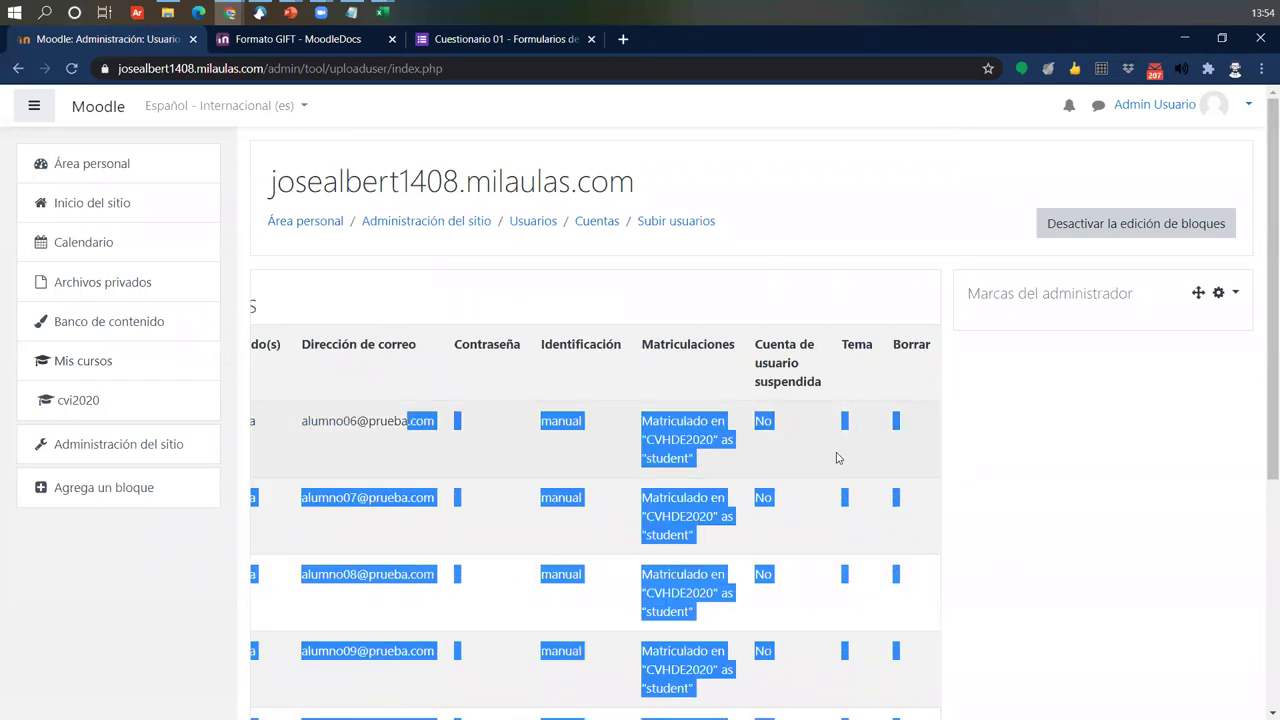
left_click(740, 457)
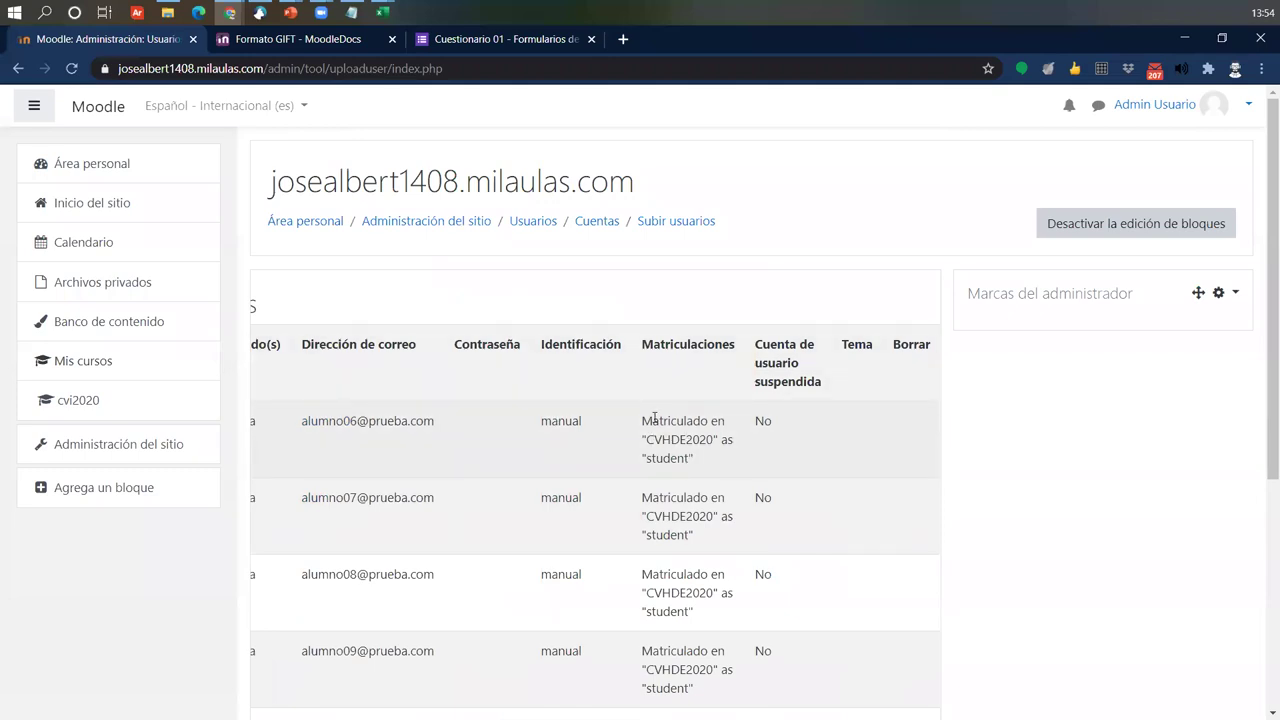
triple_click(716, 452)
left_click(785, 634)
left_click_drag(681, 519, 543, 466)
left_click(403, 443)
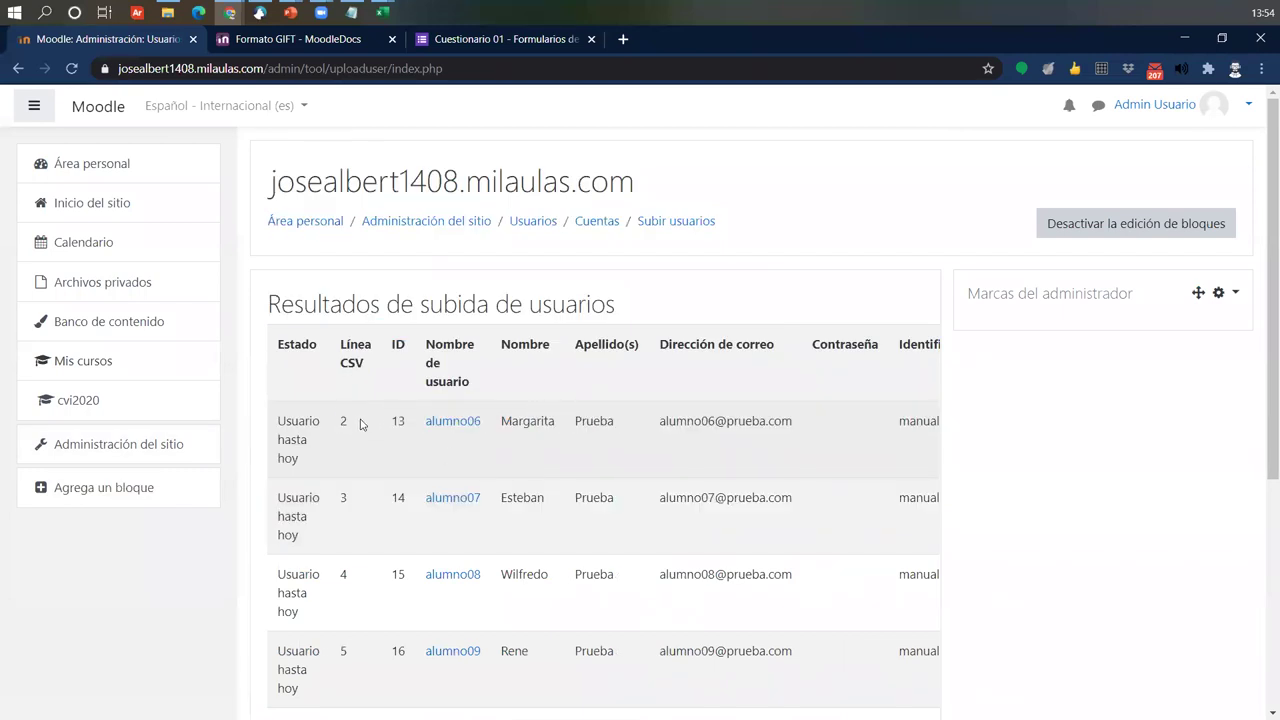
left_click_drag(363, 425, 503, 421)
left_click_drag(601, 425, 660, 425)
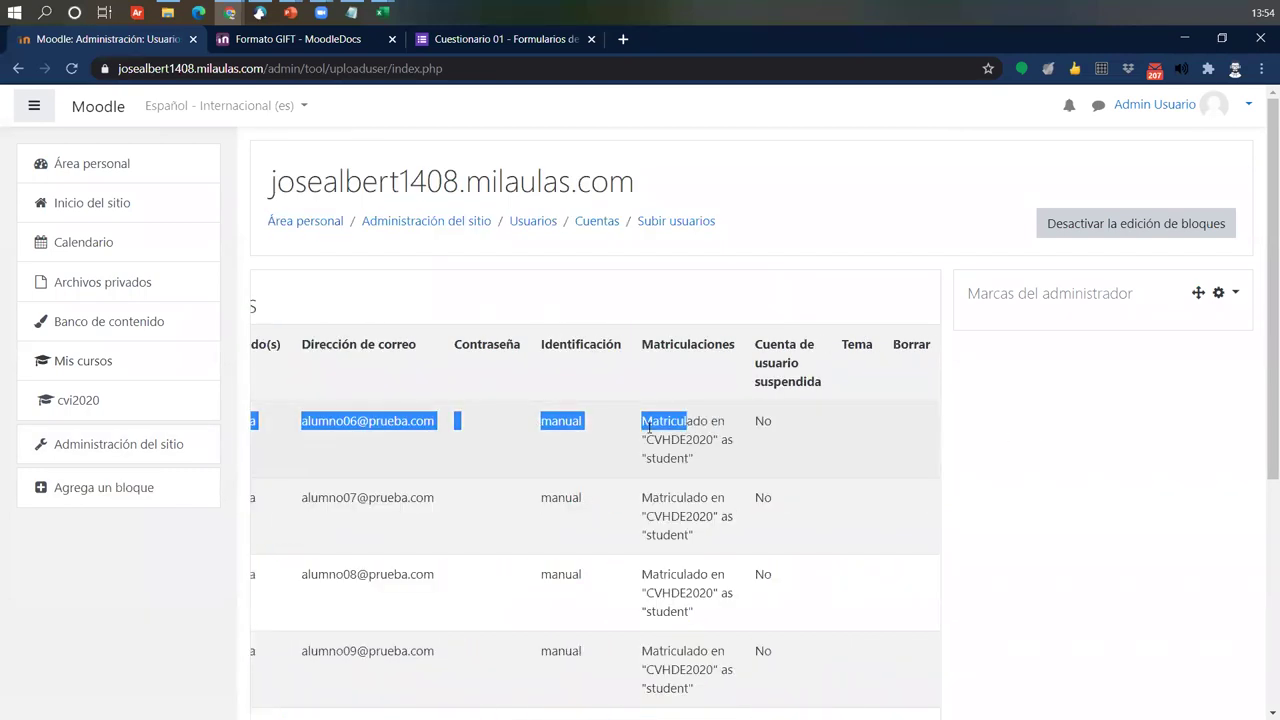
left_click(645, 423)
Step: Scroll to the bottom of the results and Continuar back to the upload form
left_click_drag(752, 485, 448, 567)
scroll(729, 577, "down", 4)
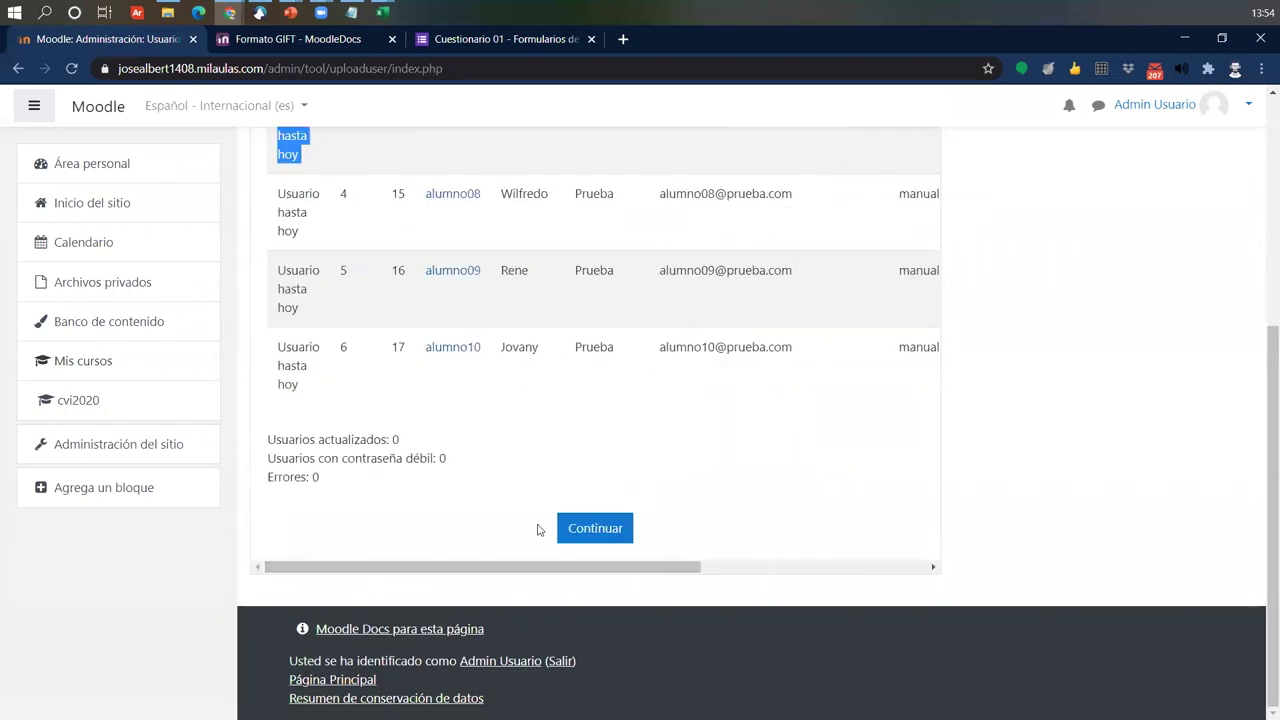
scroll(540, 527, "up", 4)
scroll(337, 529, "down", 4)
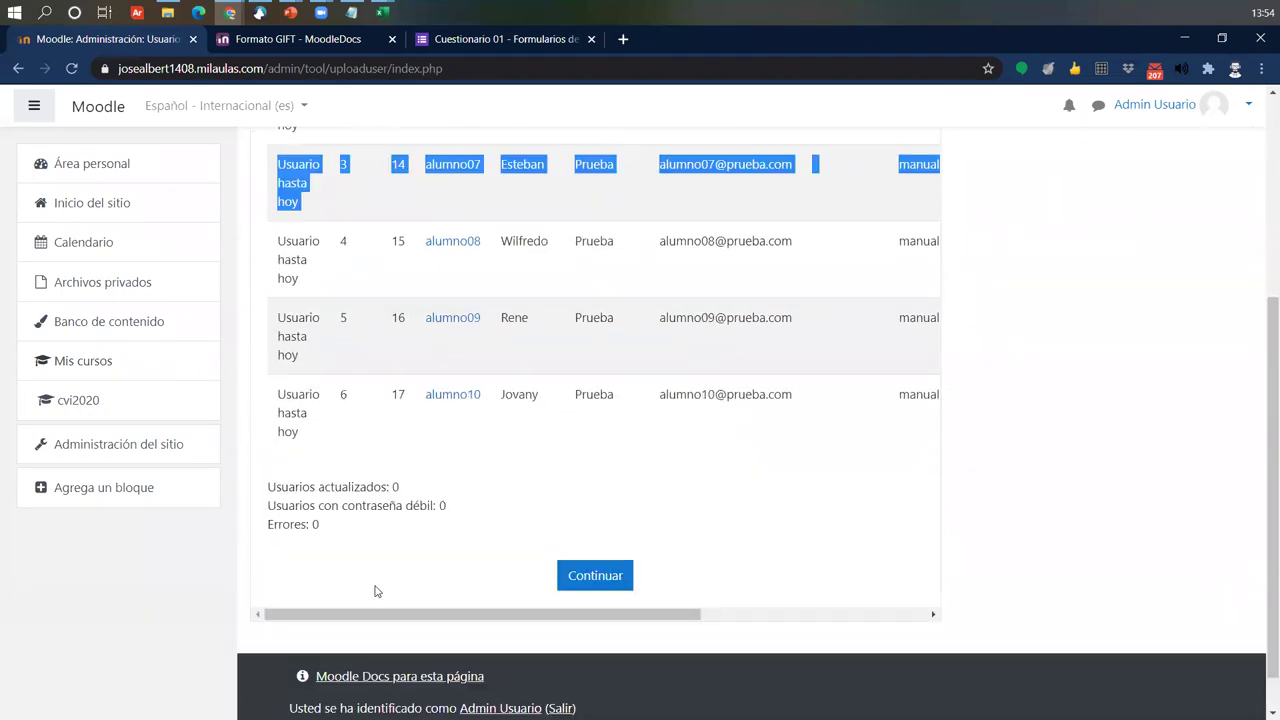
left_click(615, 528)
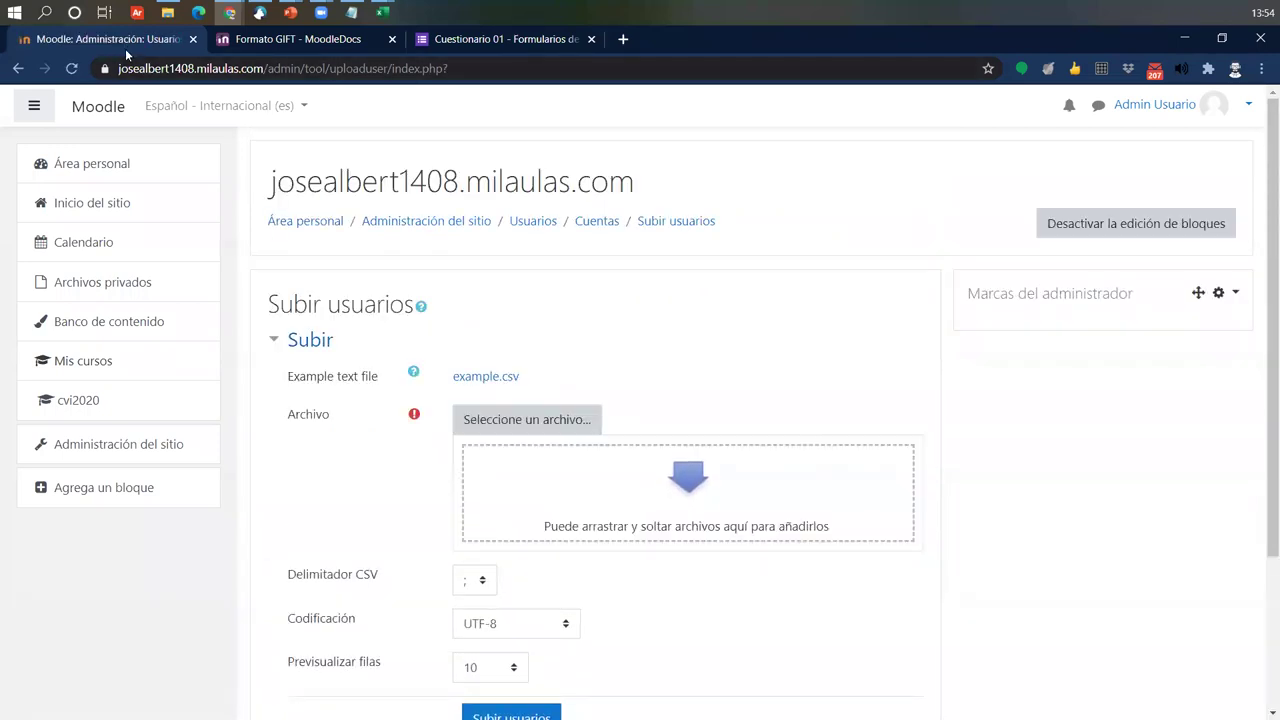
Step: Open the CVHDE2020 course page from the Back history in a new tab
right_click(18, 68)
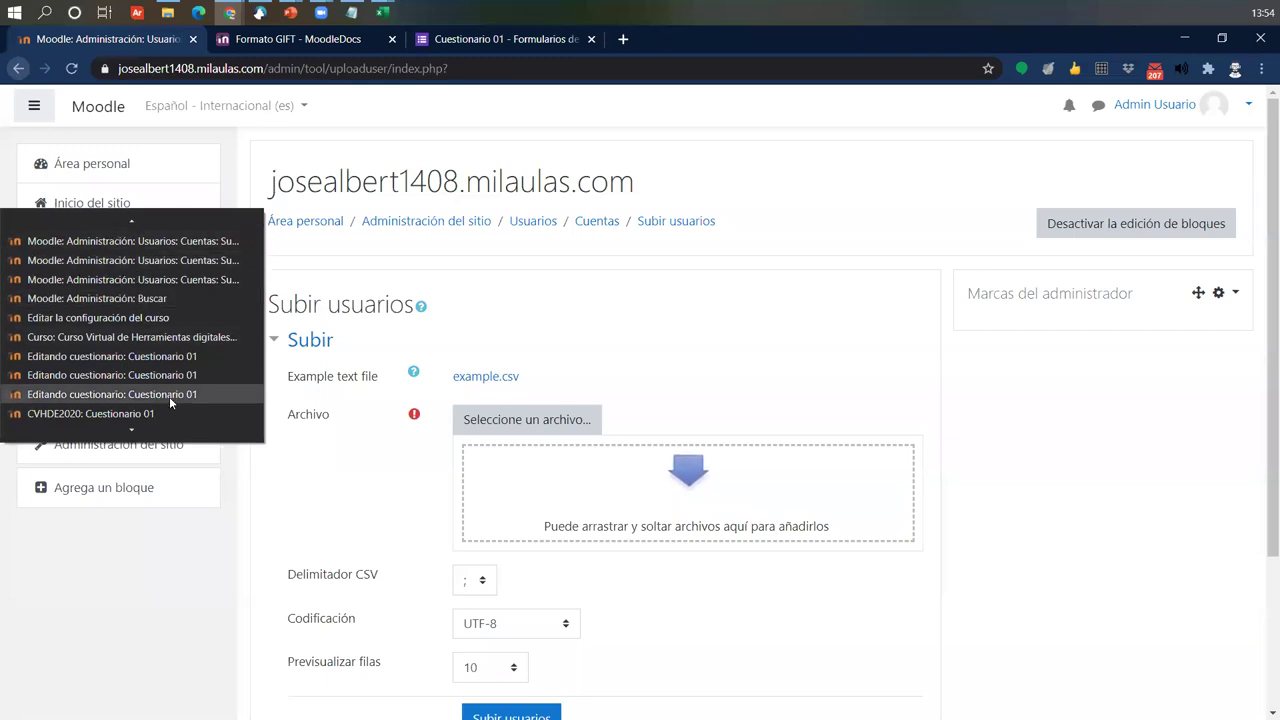
mouse_move(142, 420)
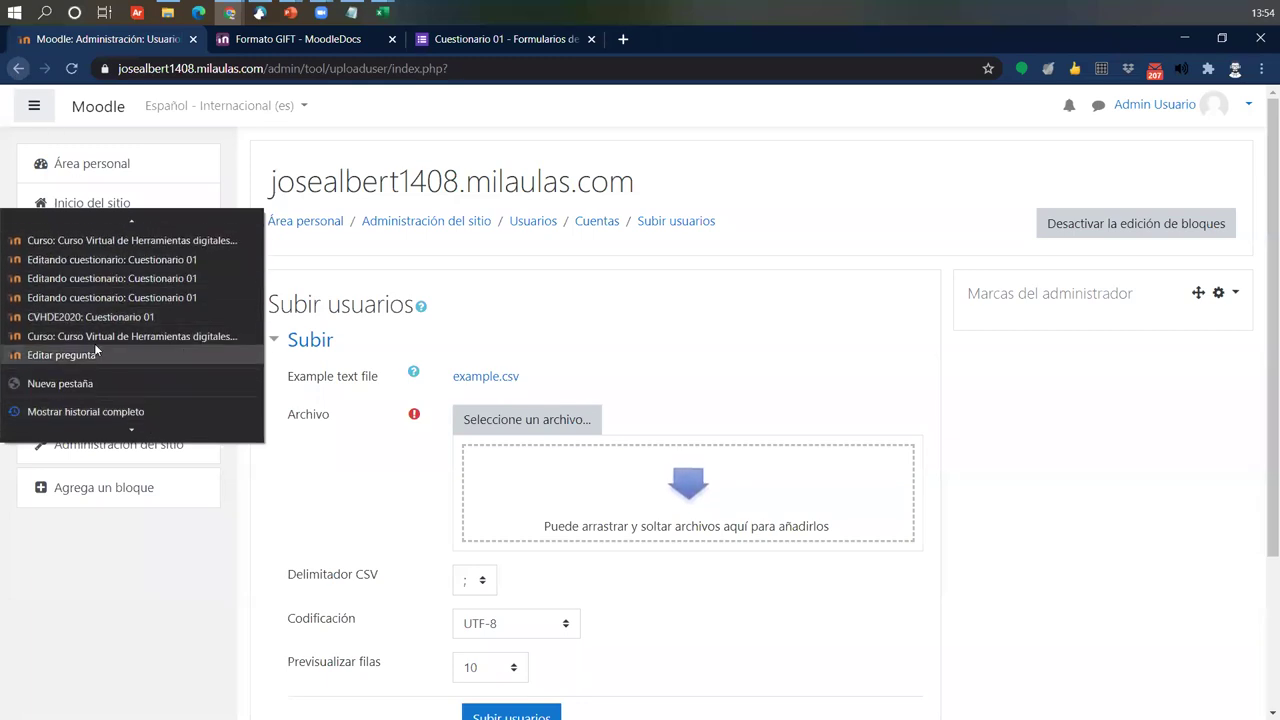
middle_click(94, 338)
left_click(317, 40)
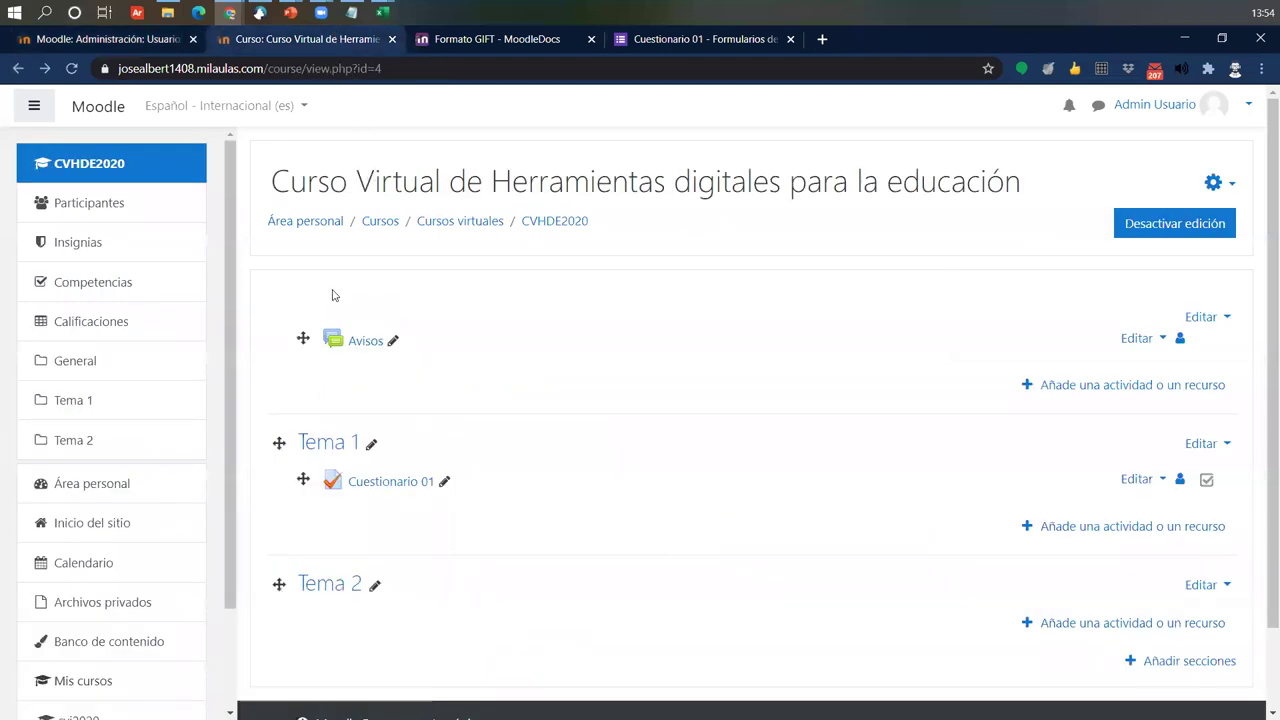
Step: Check CVHDE2020's Participantes list for the five students, then go to the Área personal dashboard
left_click(40, 203)
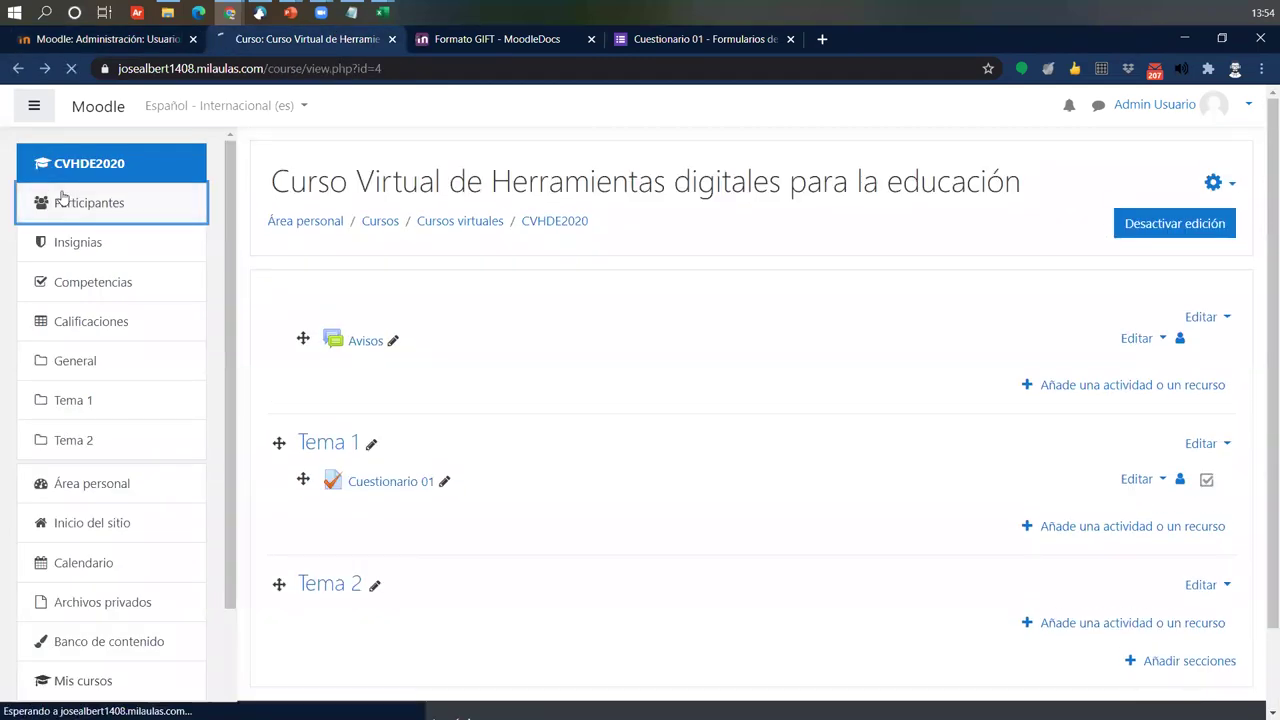
scroll(640, 360, "down", 6)
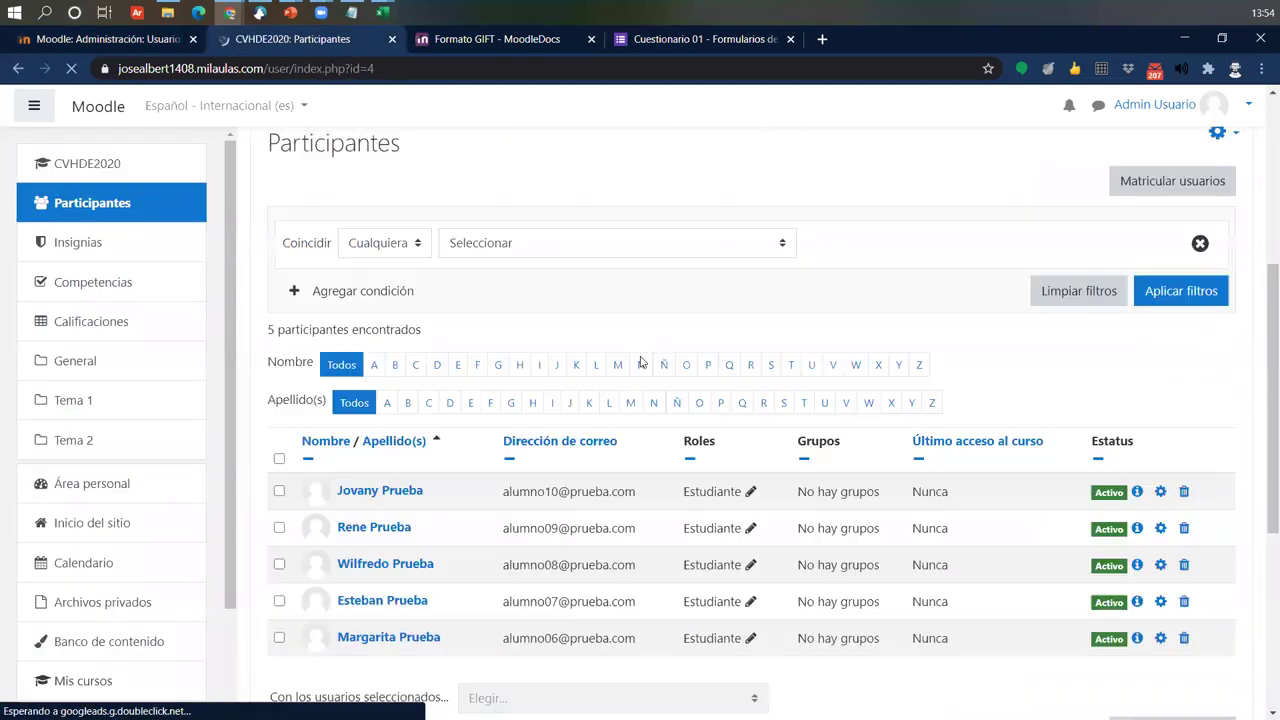
scroll(628, 394, "up", 2)
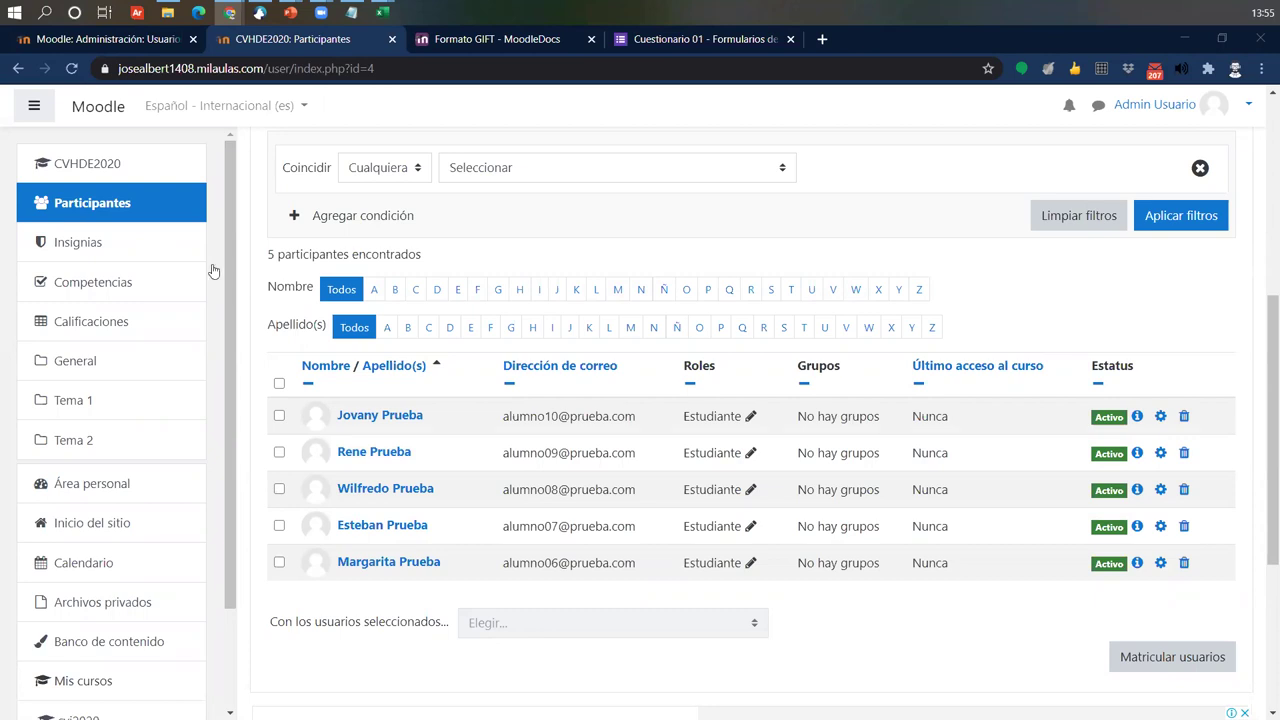
left_click(118, 107)
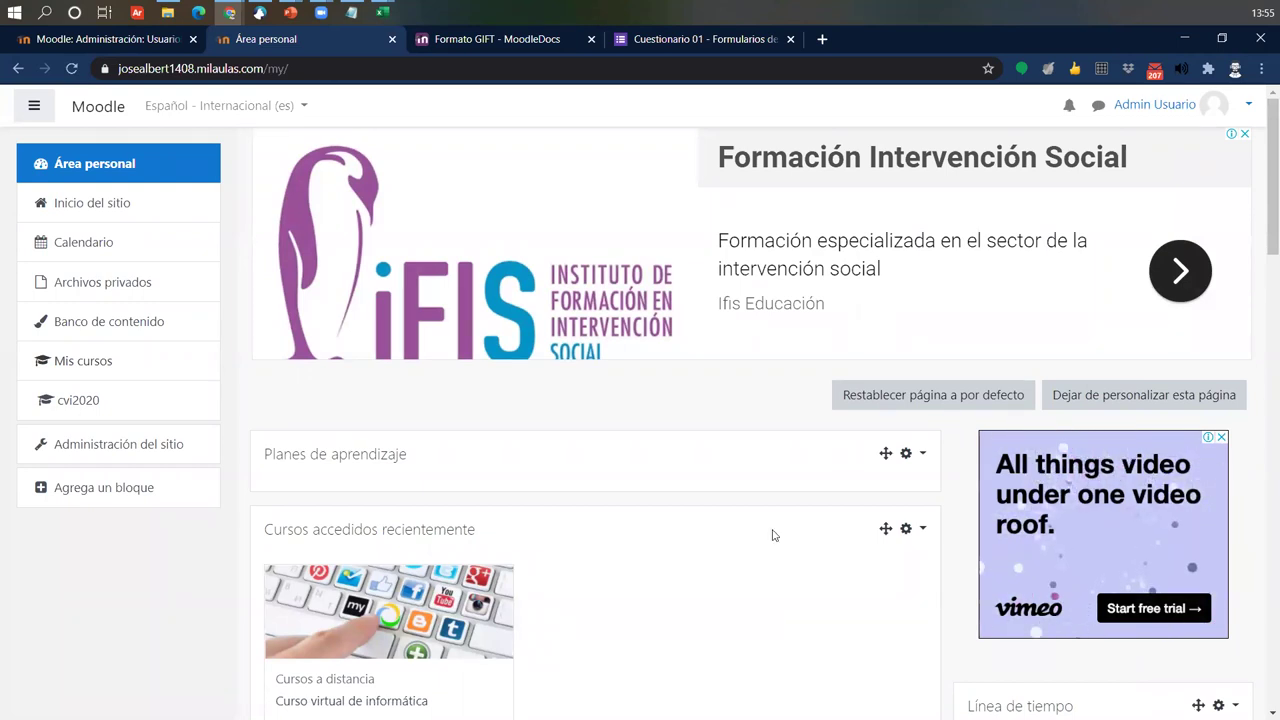
Step: Go to Administración del sitio > Cursos > Administrar cursos y categorías
left_click(118, 444)
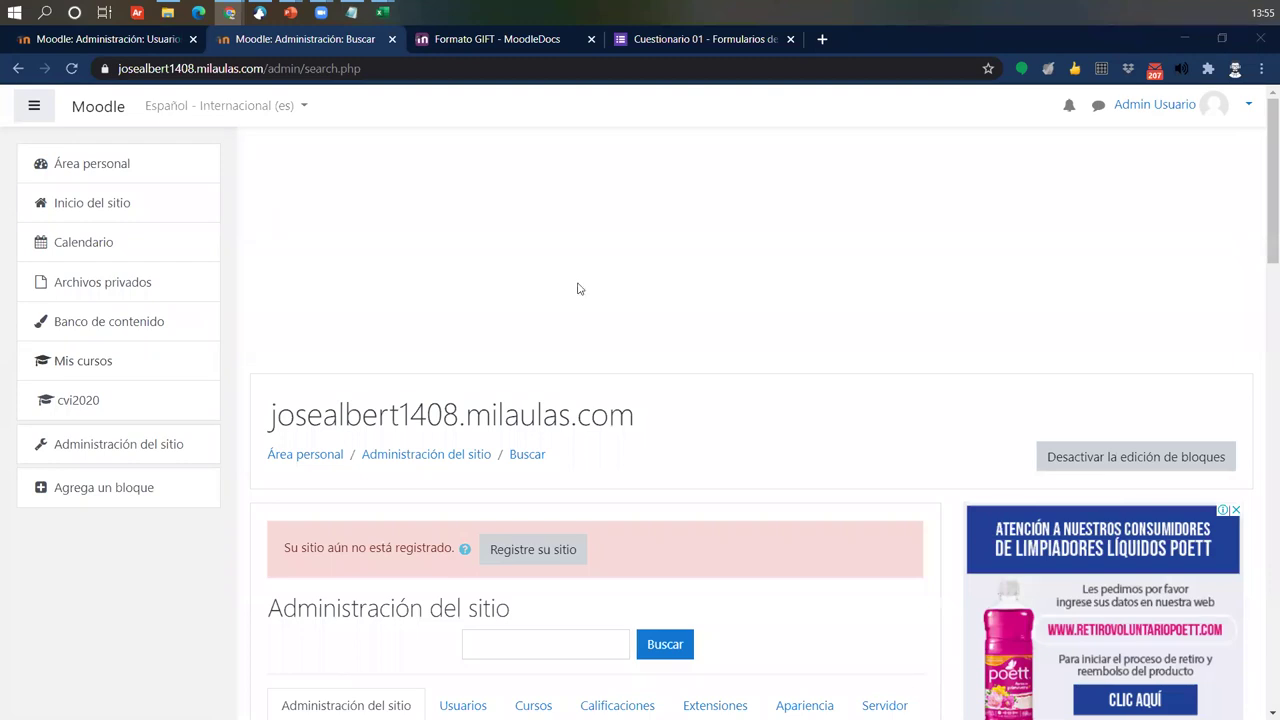
scroll(951, 363, "down", 4)
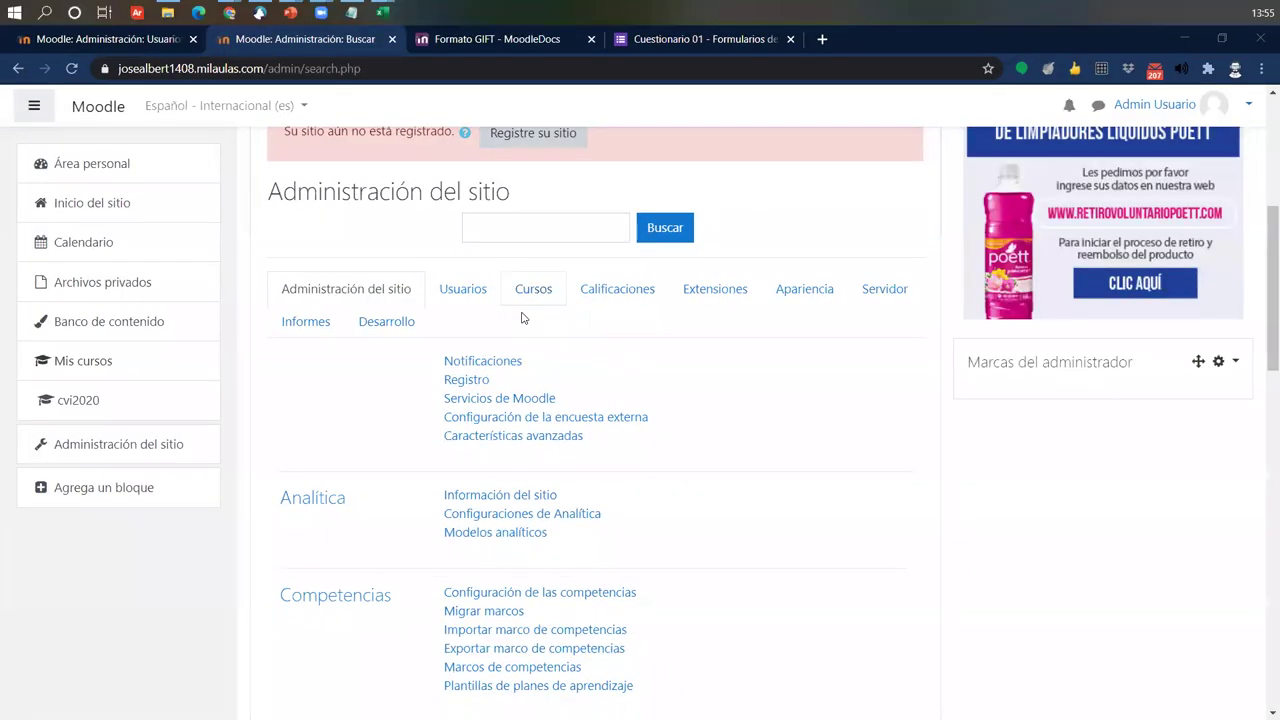
left_click(531, 292)
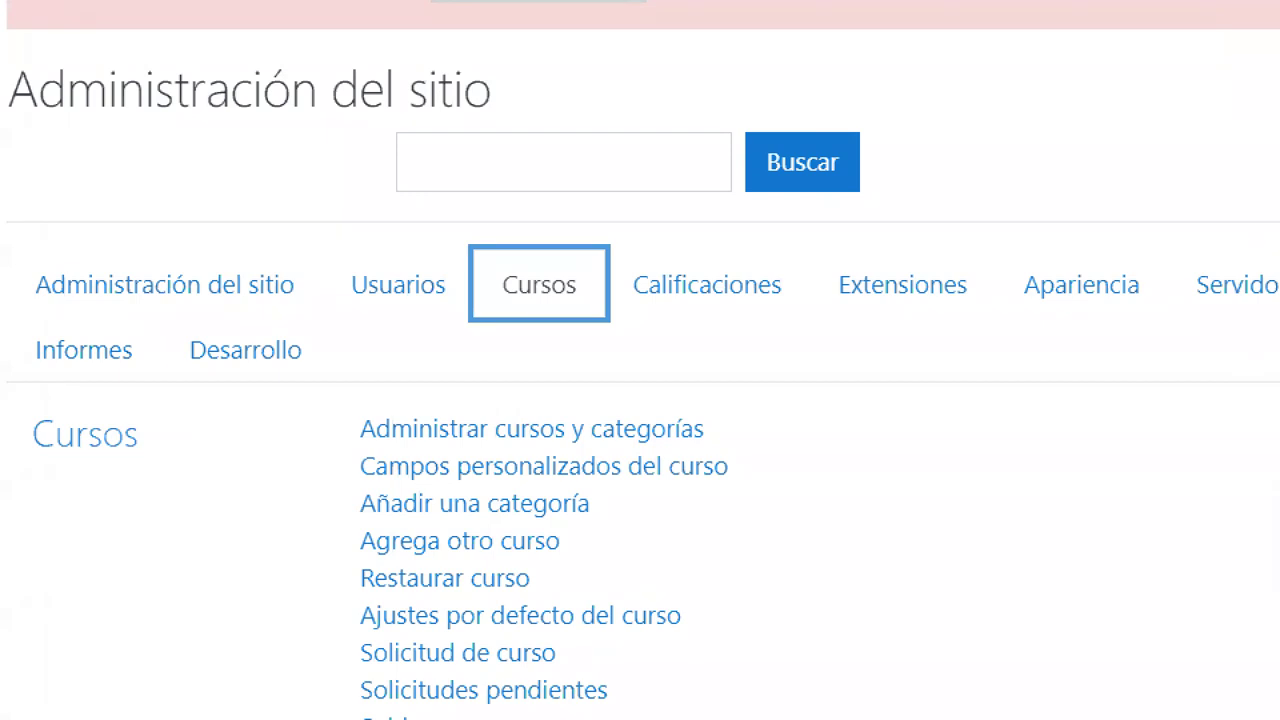
mouse_move(380, 336)
left_mouse_down()
mouse_move(857, 380)
mouse_move(823, 394)
mouse_move(798, 384)
left_mouse_up()
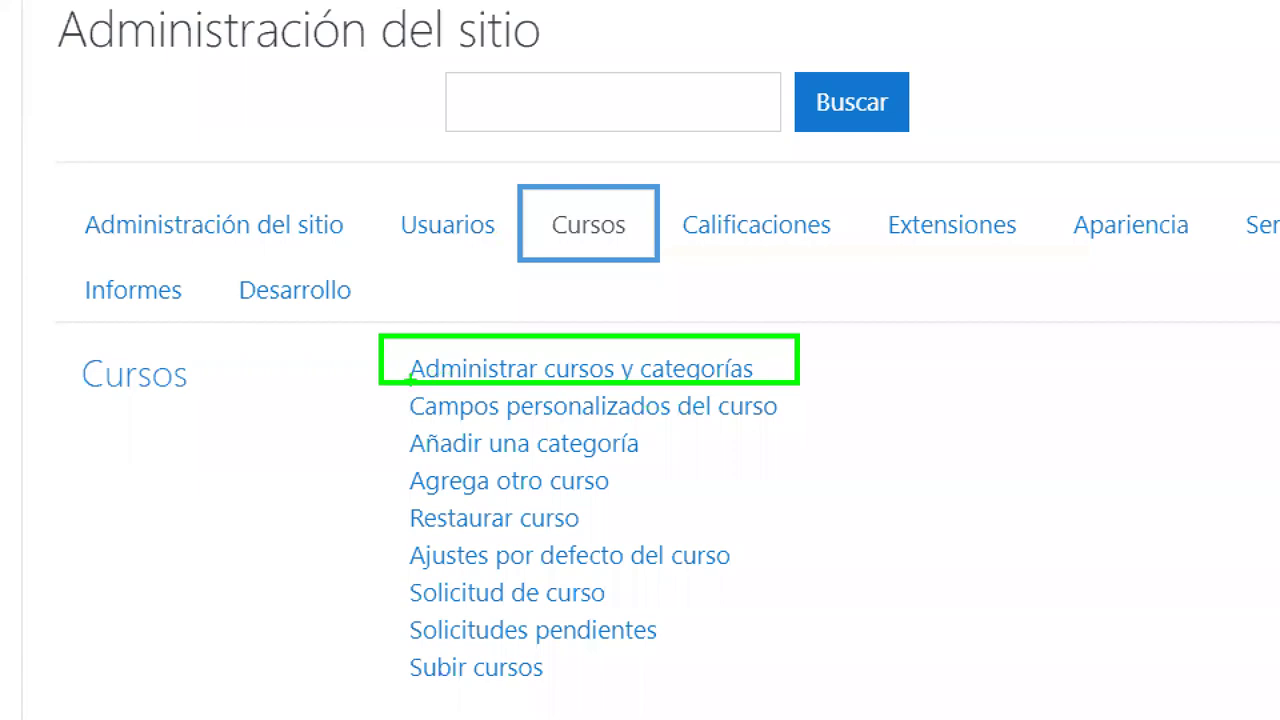
mouse_move(398, 358)
left_mouse_down()
mouse_move(232, 370)
mouse_move(230, 357)
left_mouse_up()
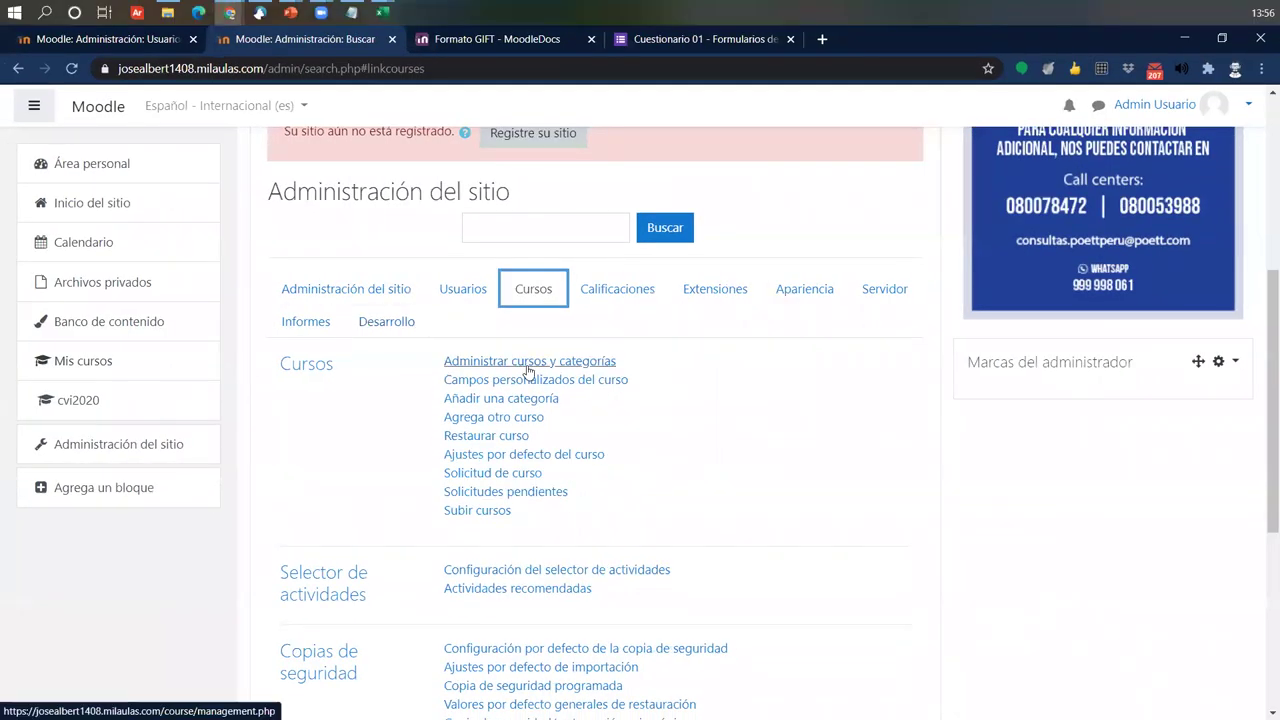
left_click(571, 376)
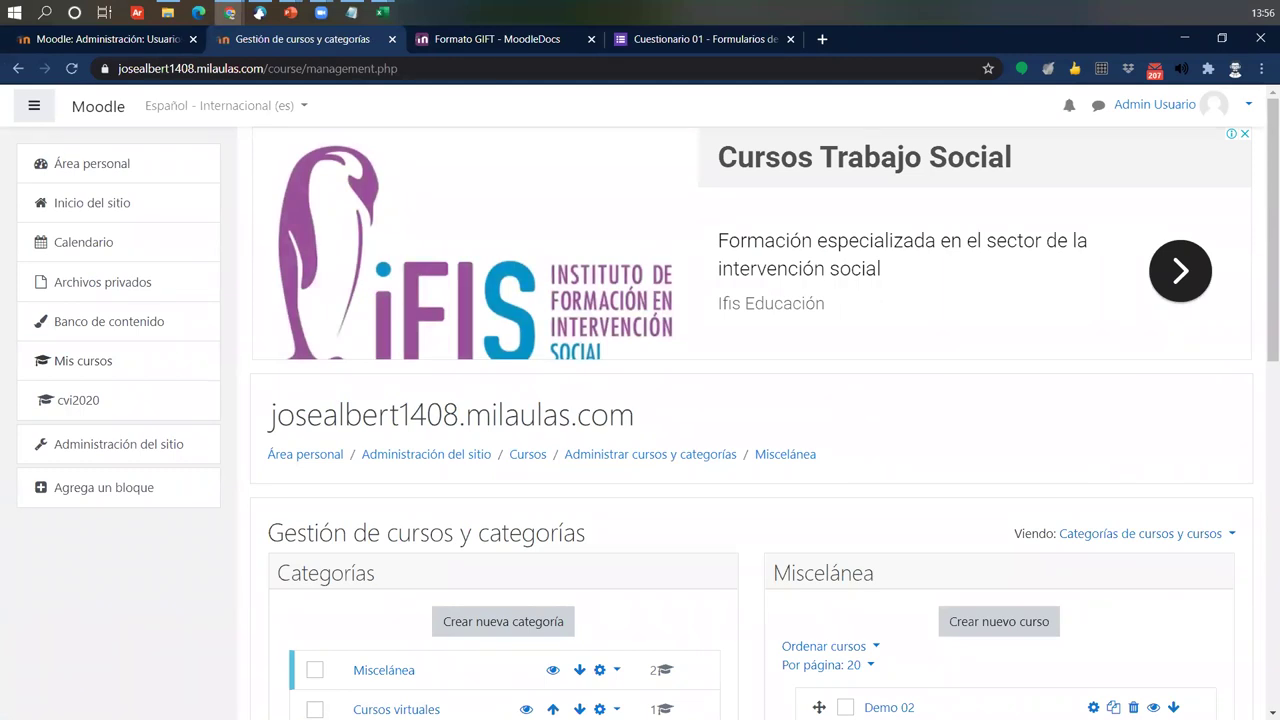
Step: Select the 'Cursos a distancia' category and choose 'Crear nuevo curso'
scroll(420, 470, "down", 3)
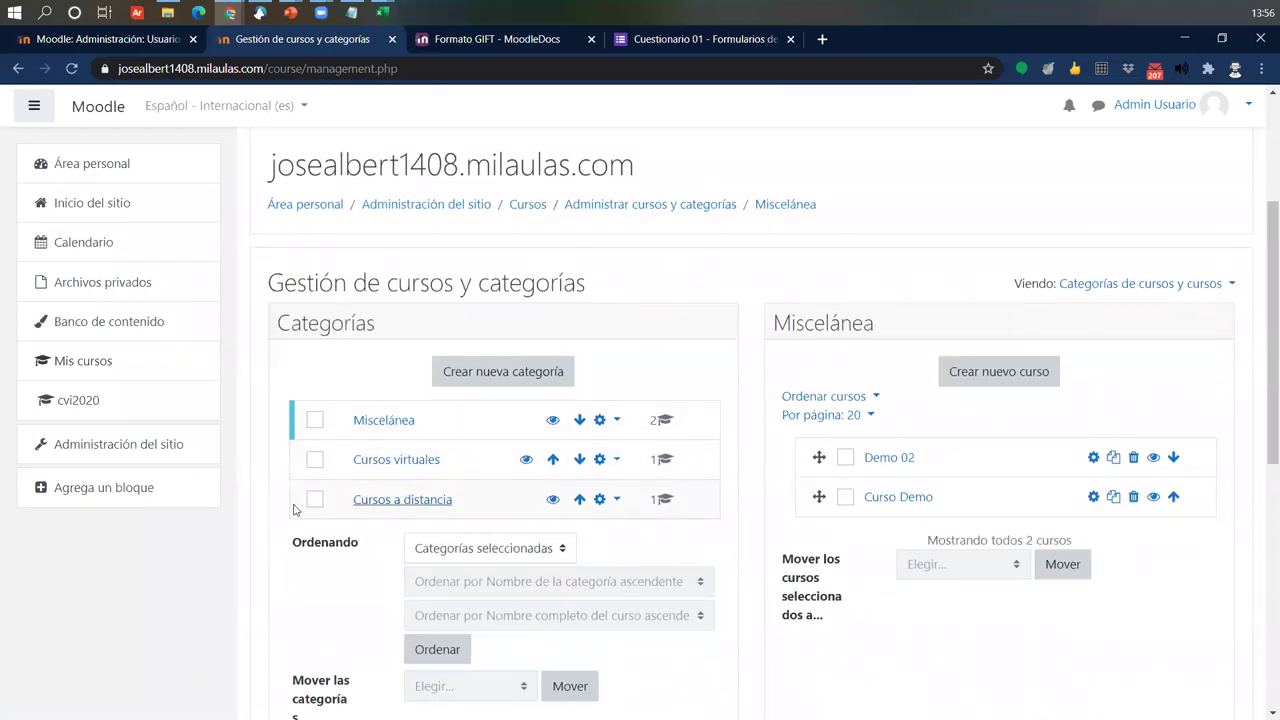
left_click(392, 510)
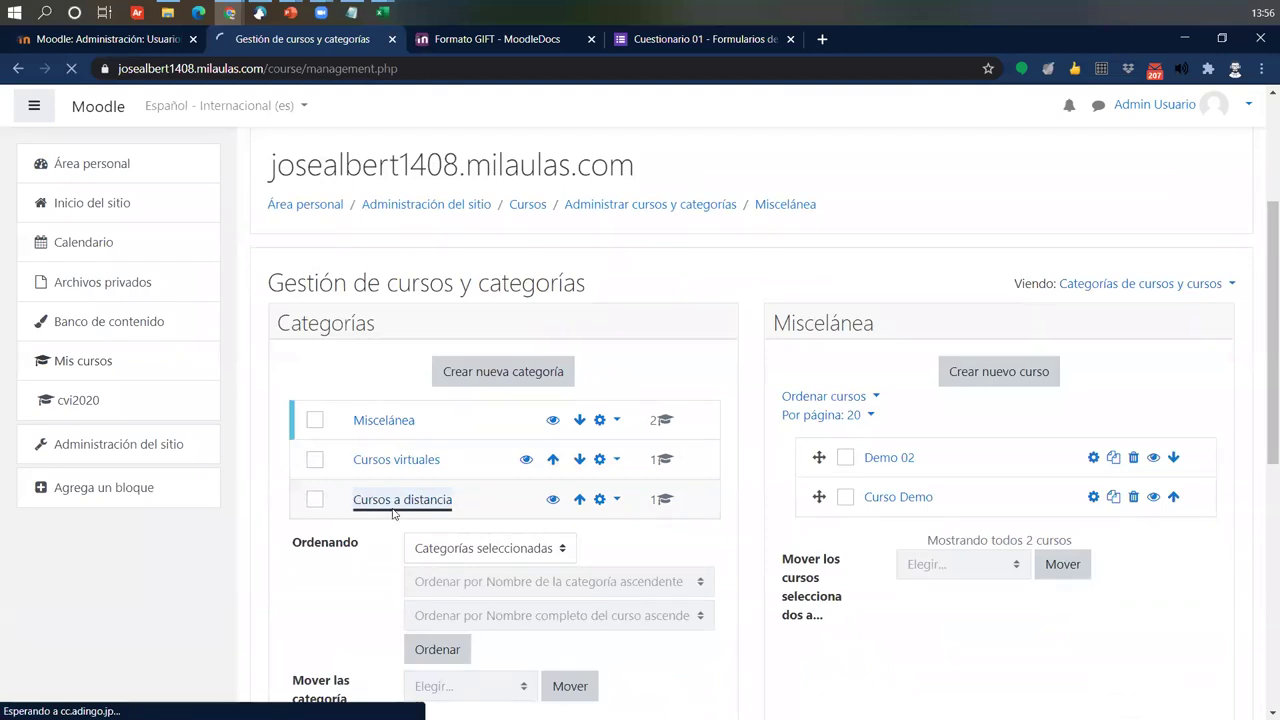
scroll(393, 525, "down", 3)
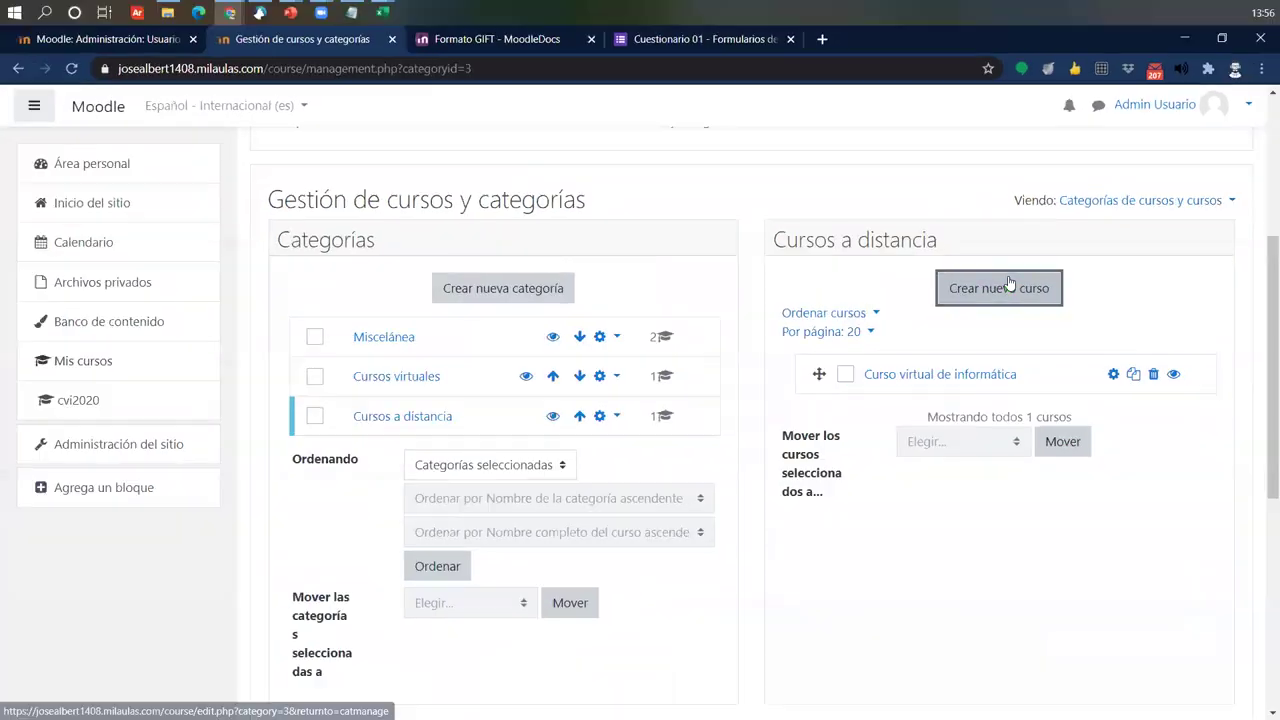
left_click(1009, 275)
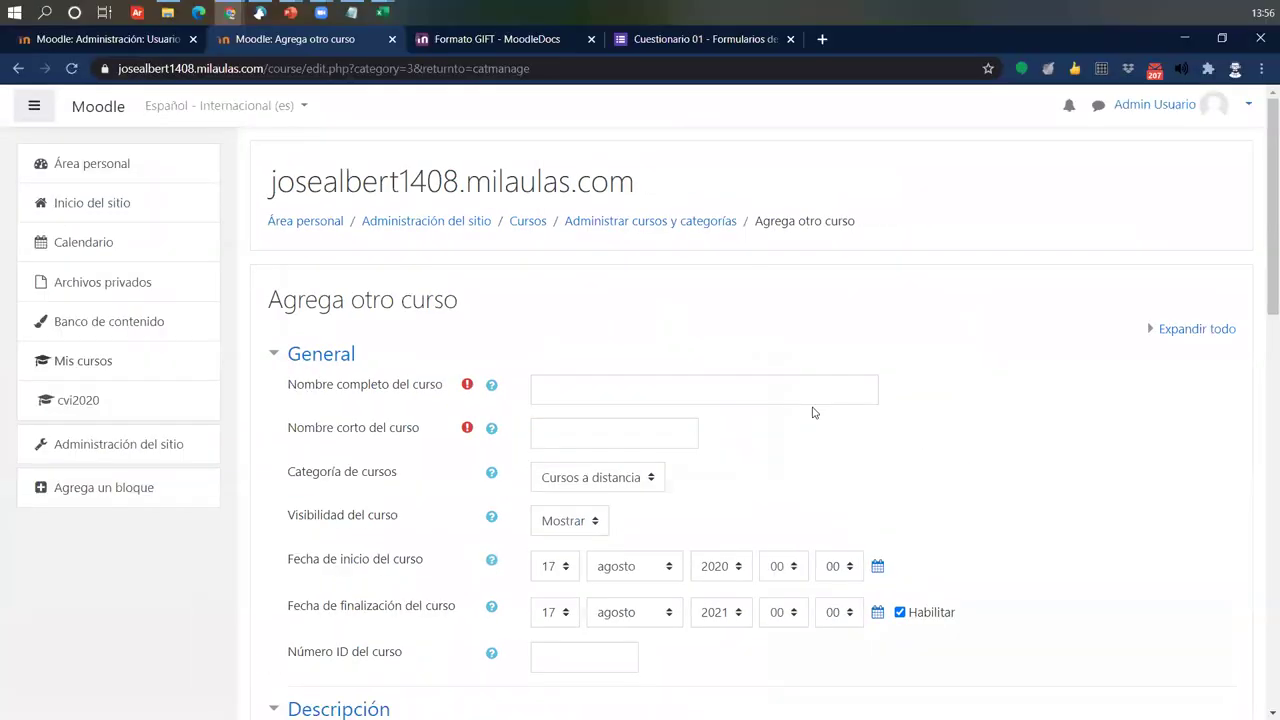
Step: Name the course 'Curso virtual de Programacoón' with short name CVProg, then save and display it
left_click(727, 388)
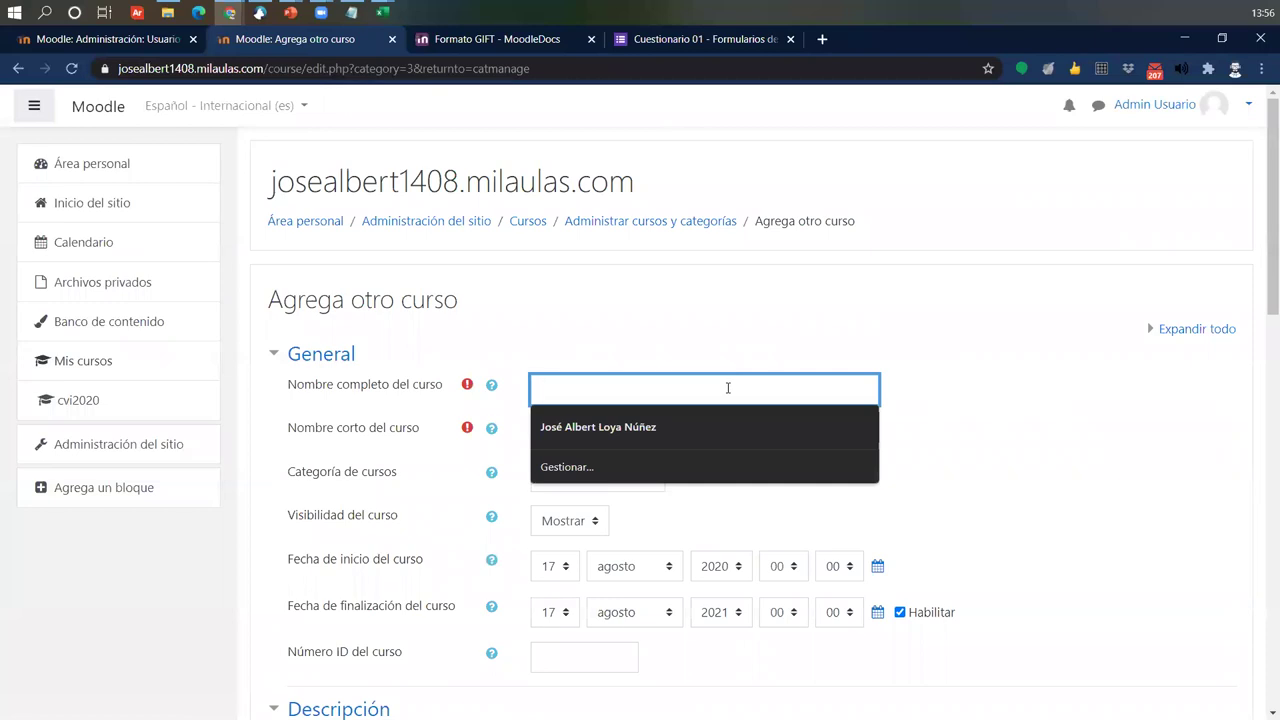
type("Cu")
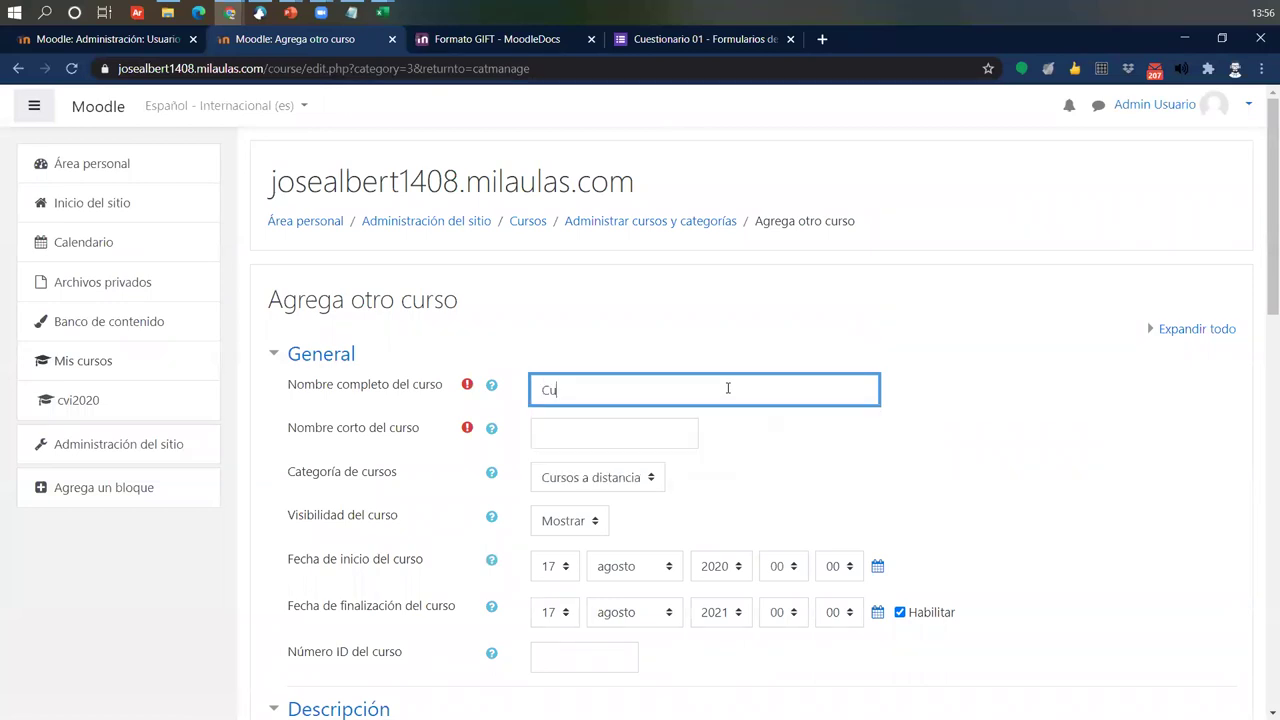
type("rso virtual")
type(" de Inform")
type("Programac")
type("oón")
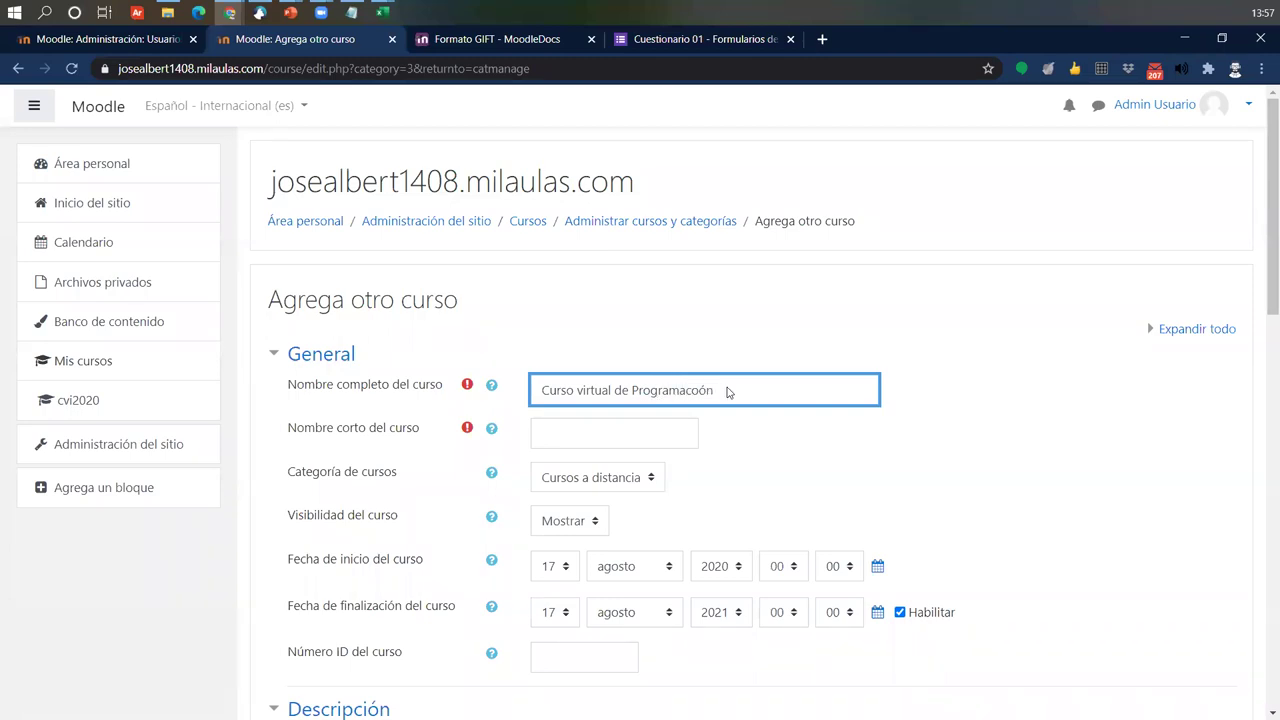
key("Tab")
key("Tab")
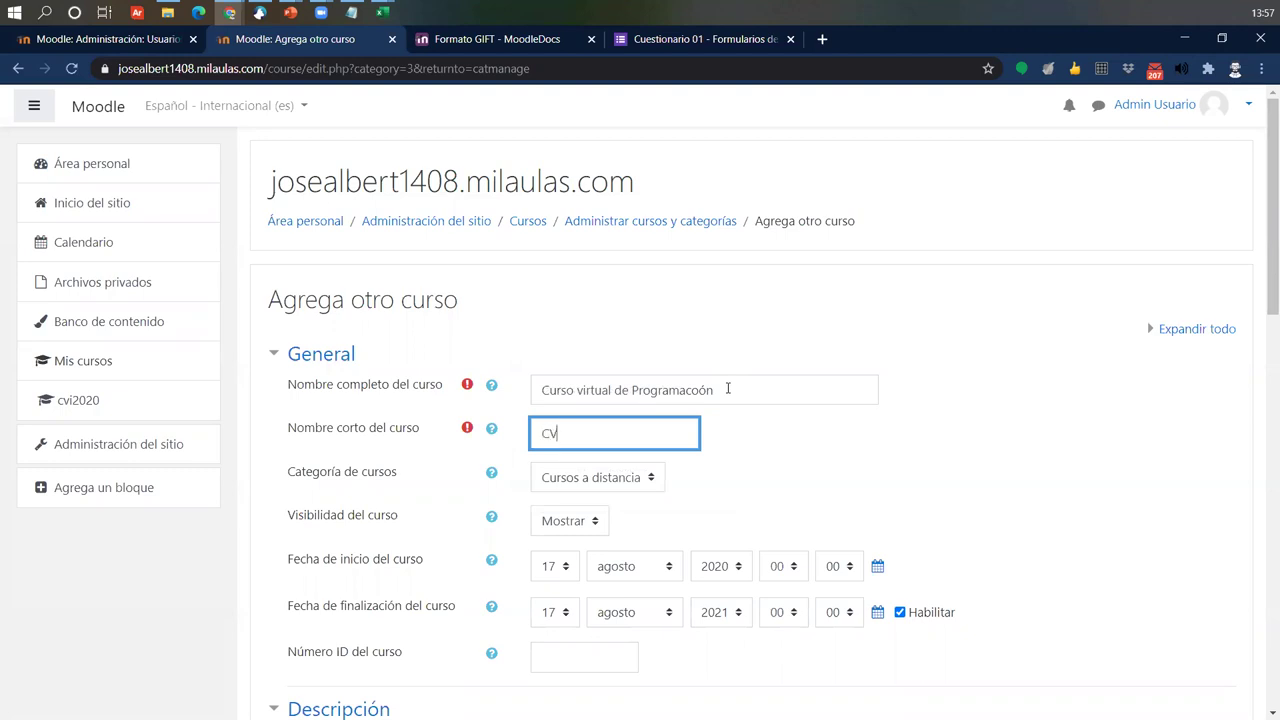
type("CVProg")
scroll(598, 470, "down", 12)
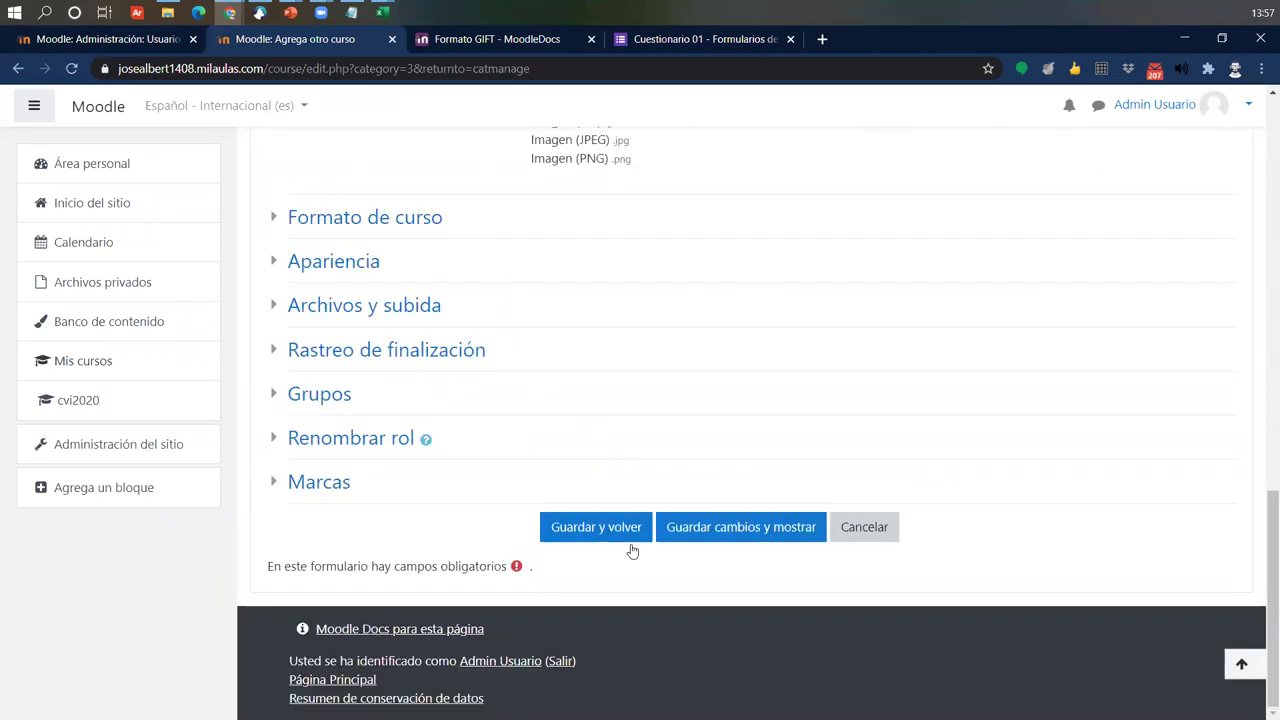
left_click(736, 538)
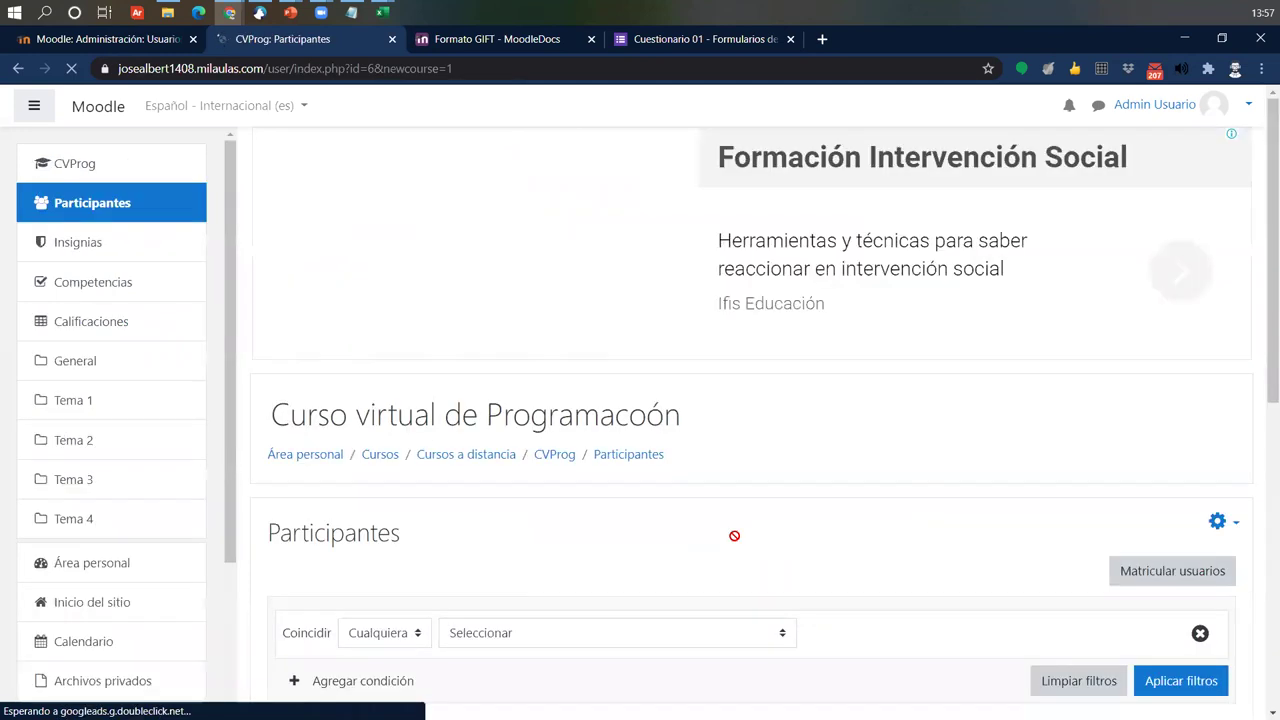
scroll(1060, 491, "down", 3)
Step: Search for the Admin Usuario account and enrol it as a student in CVProg
left_click(1185, 348)
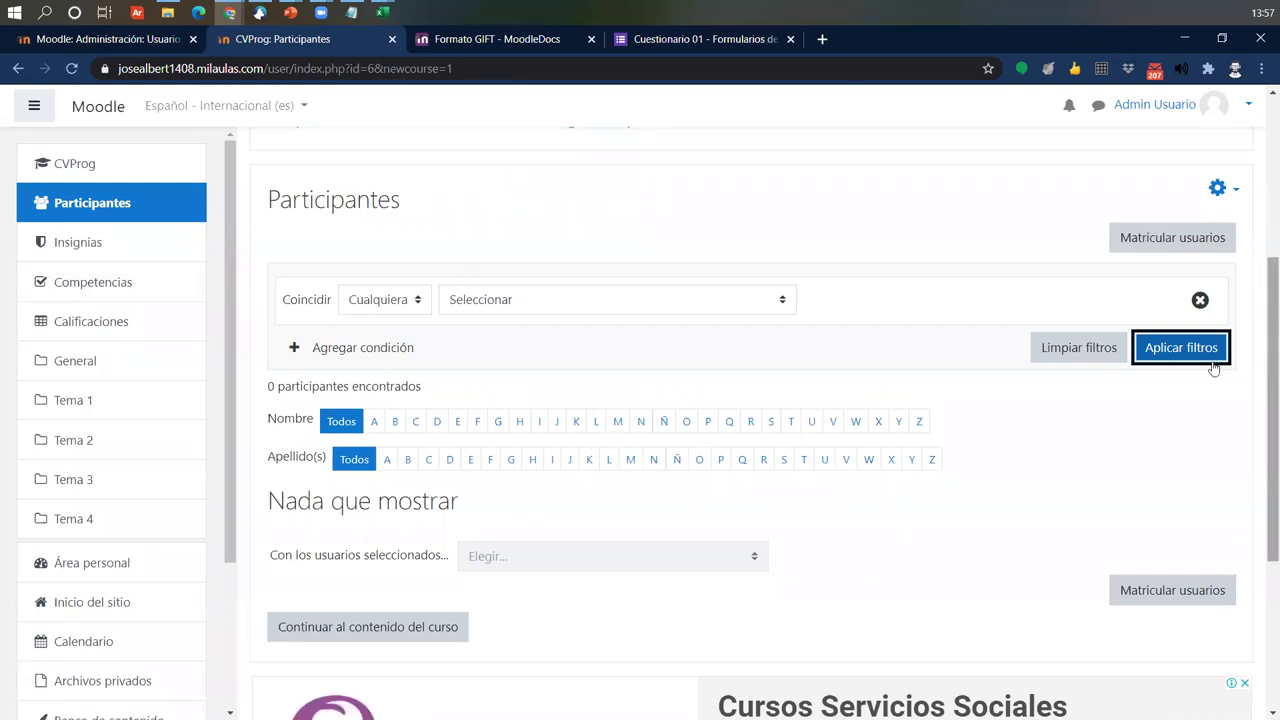
left_click(1212, 234)
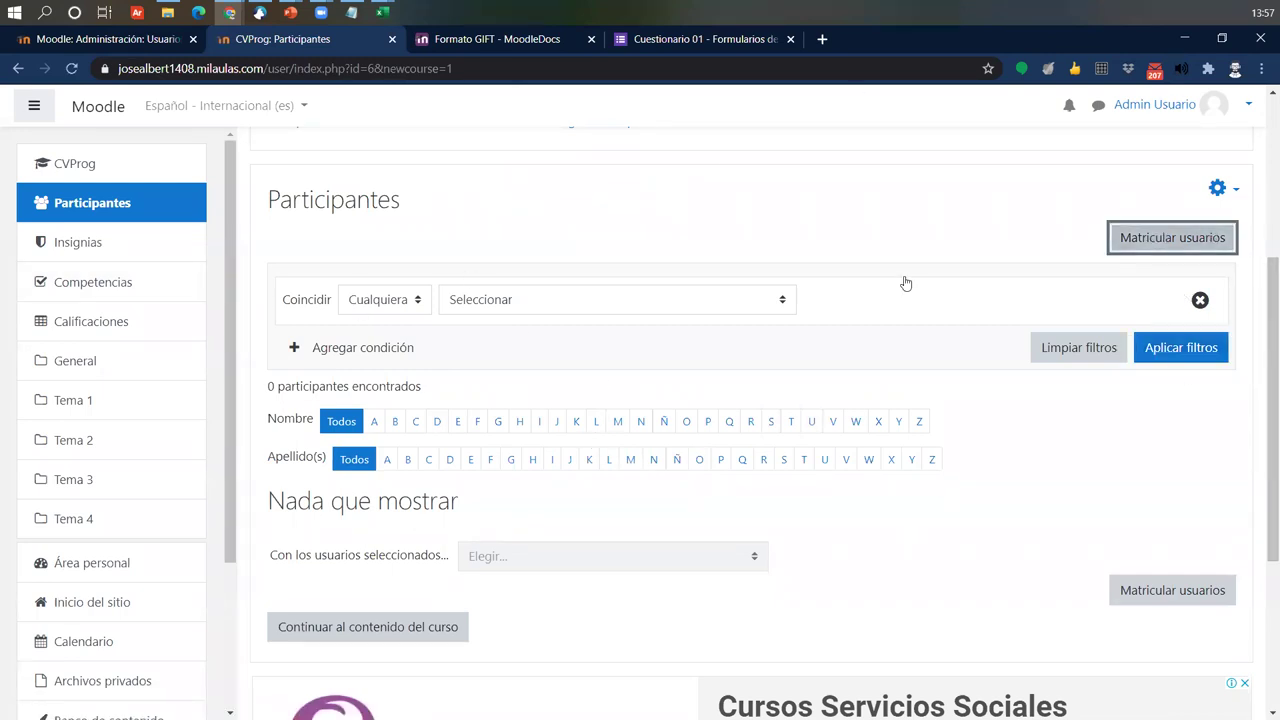
left_click(566, 260)
type("jose")
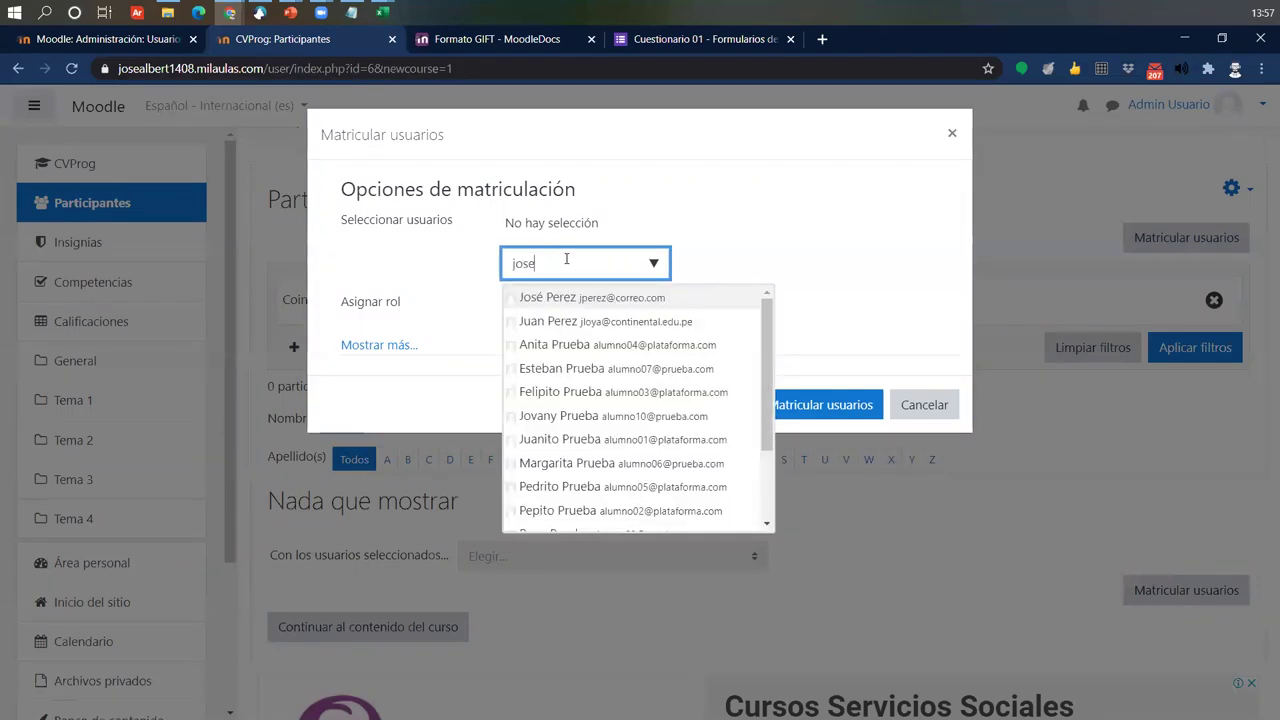
type("a")
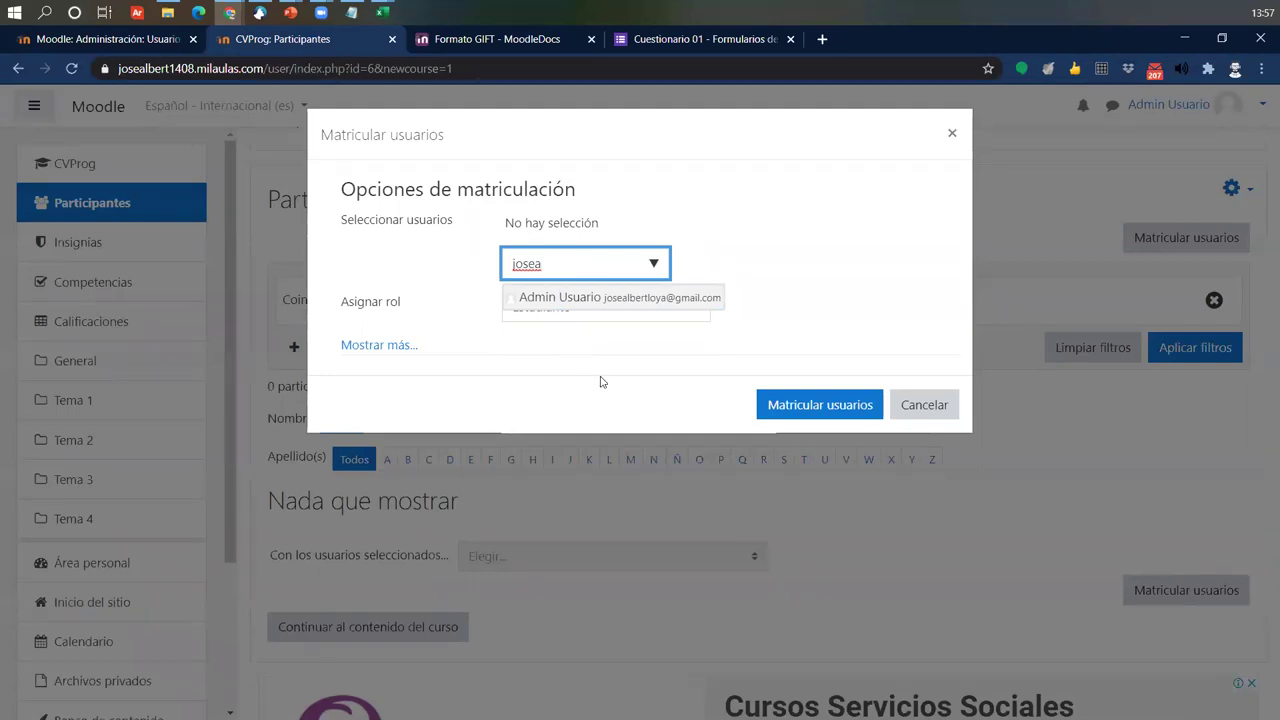
left_click(606, 298)
left_click(800, 410)
Step: Continue to the CVProg course content page showing the Avisos forum and Tema 1–4
scroll(790, 410, "down", 1)
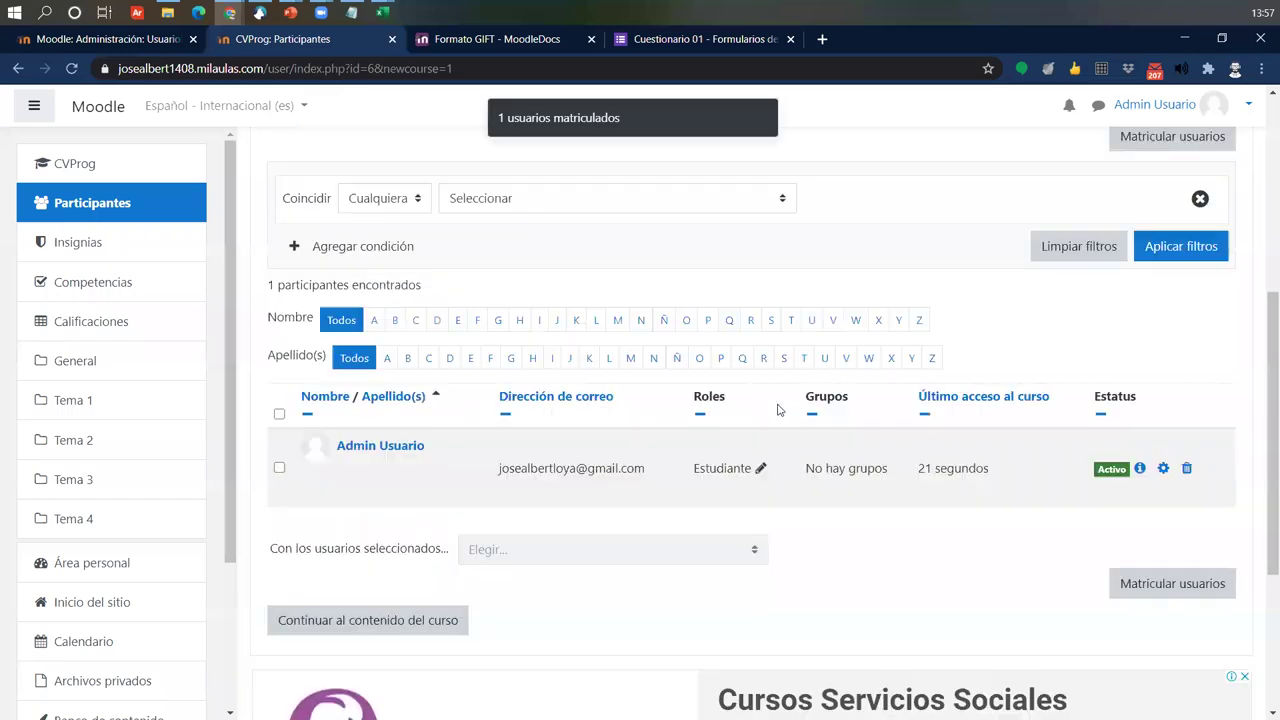
scroll(778, 410, "down", 2)
left_click(760, 320)
scroll(643, 480, "down", 1)
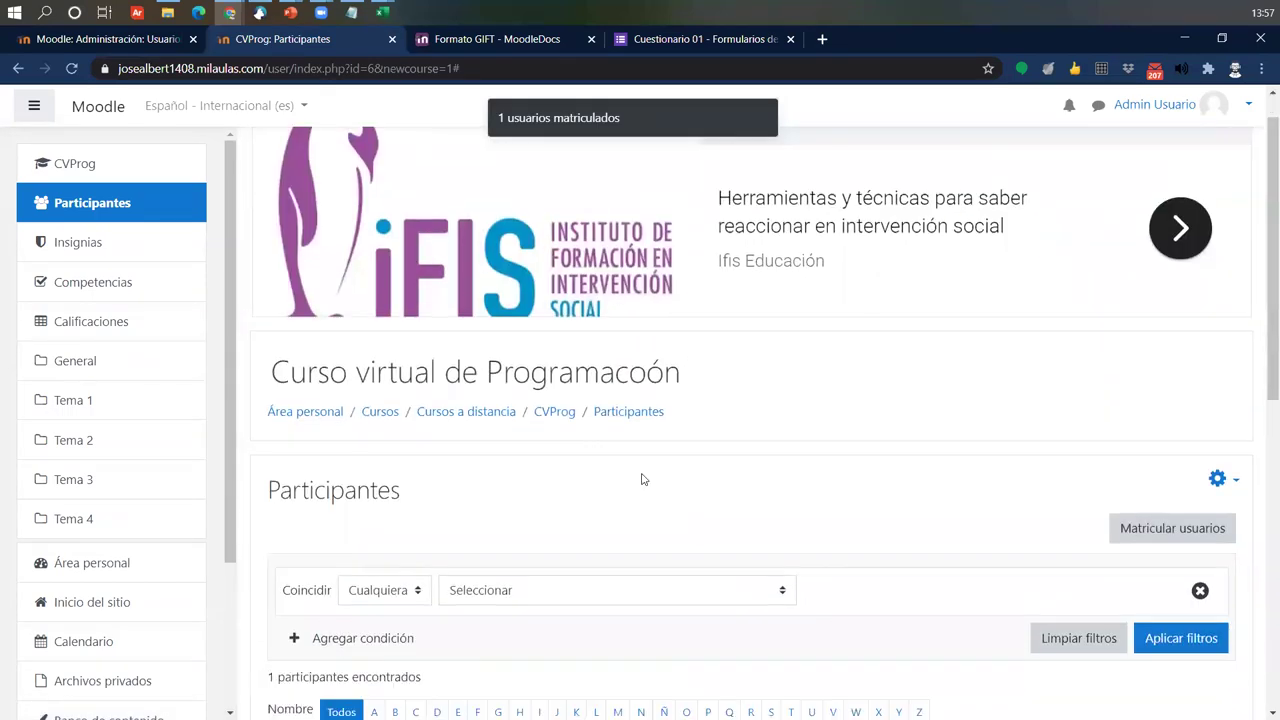
scroll(643, 480, "down", 6)
scroll(940, 375, "up", 1)
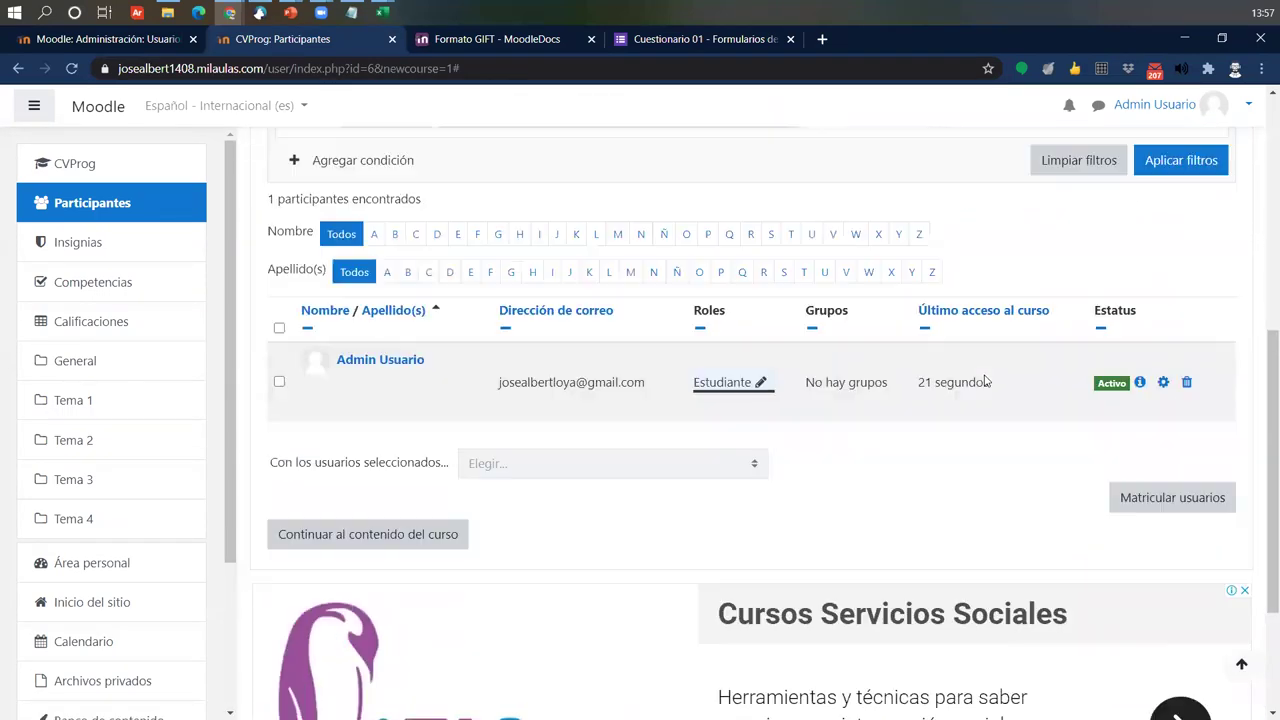
scroll(985, 380, "up", 3)
scroll(1166, 443, "down", 6)
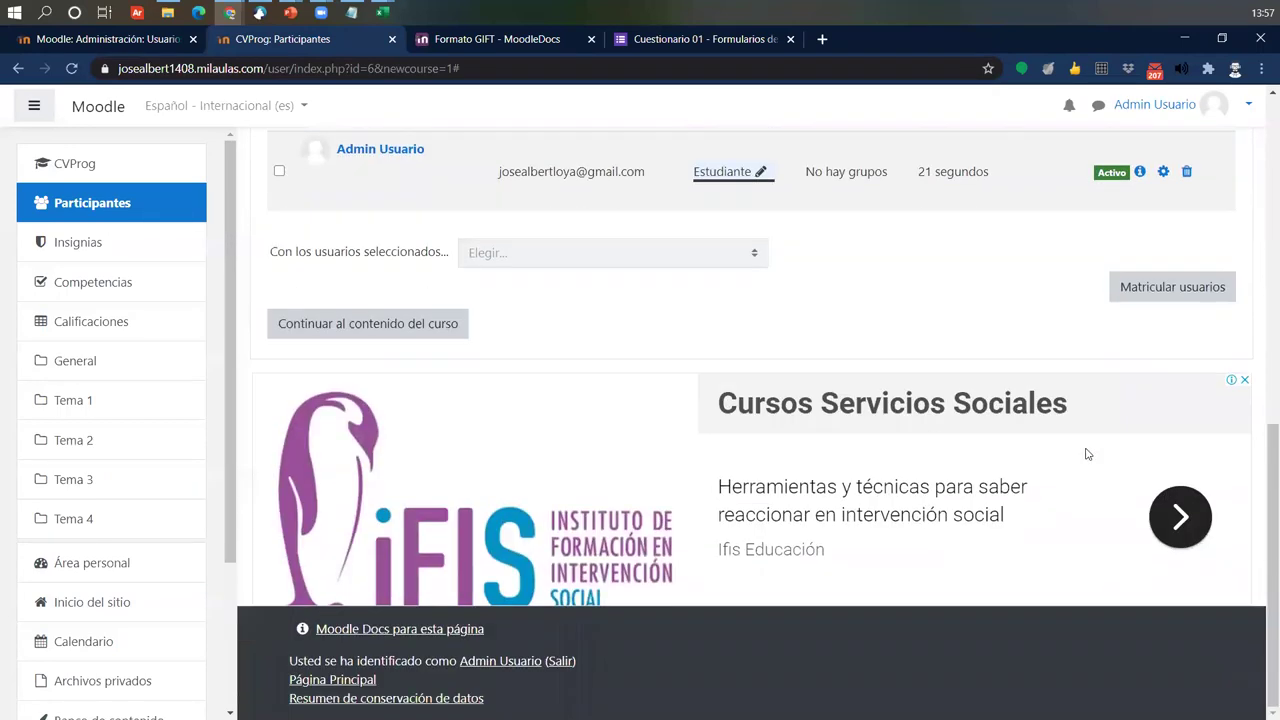
left_click(401, 331)
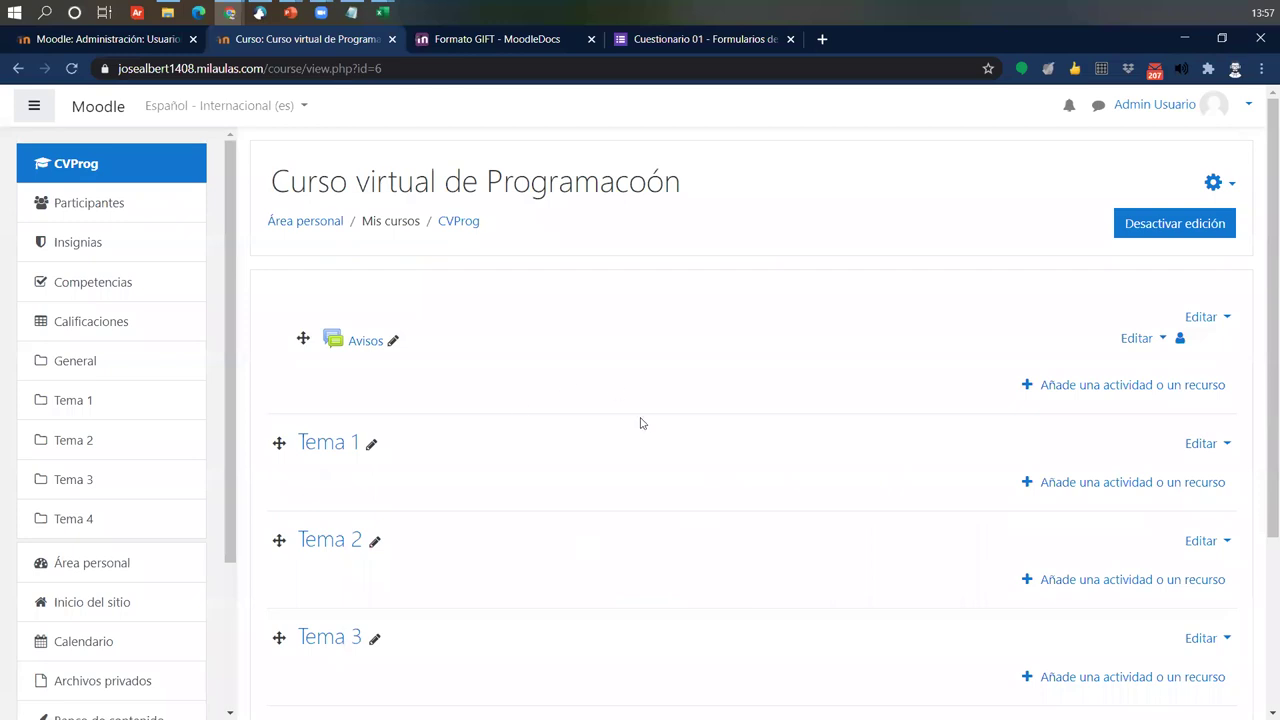
scroll(641, 423, "down", 3)
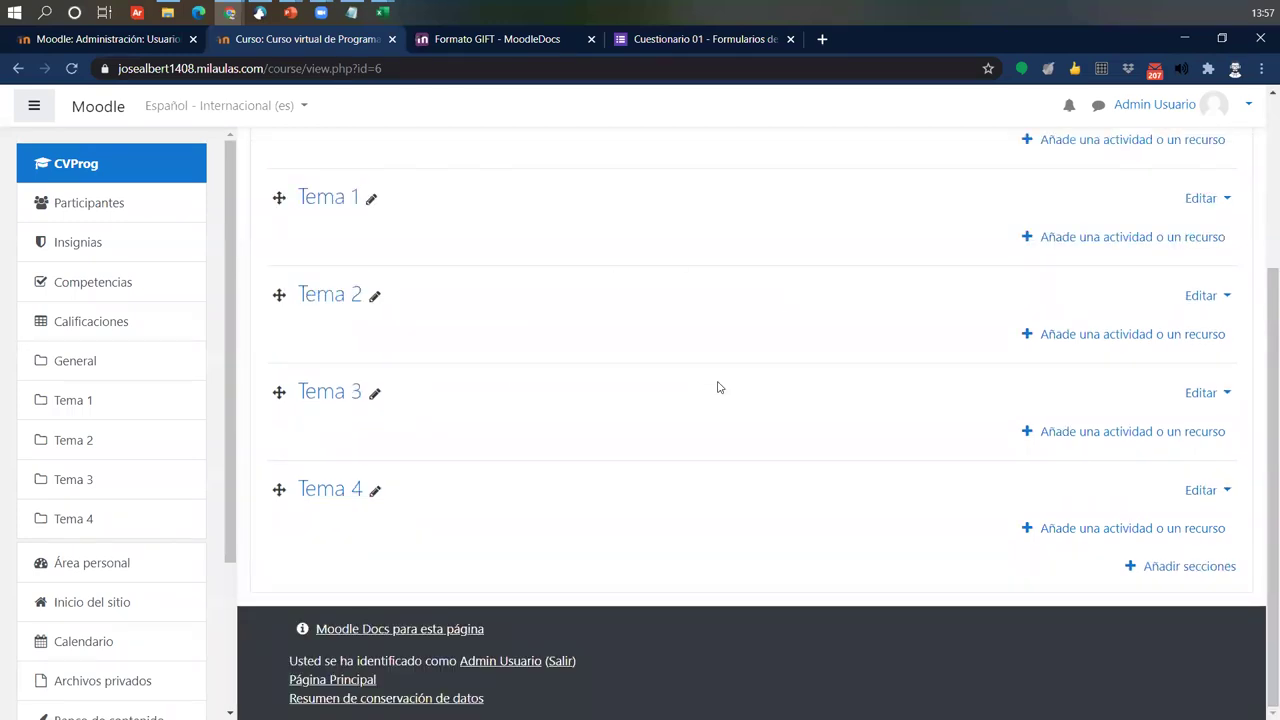
scroll(665, 379, "up", 3)
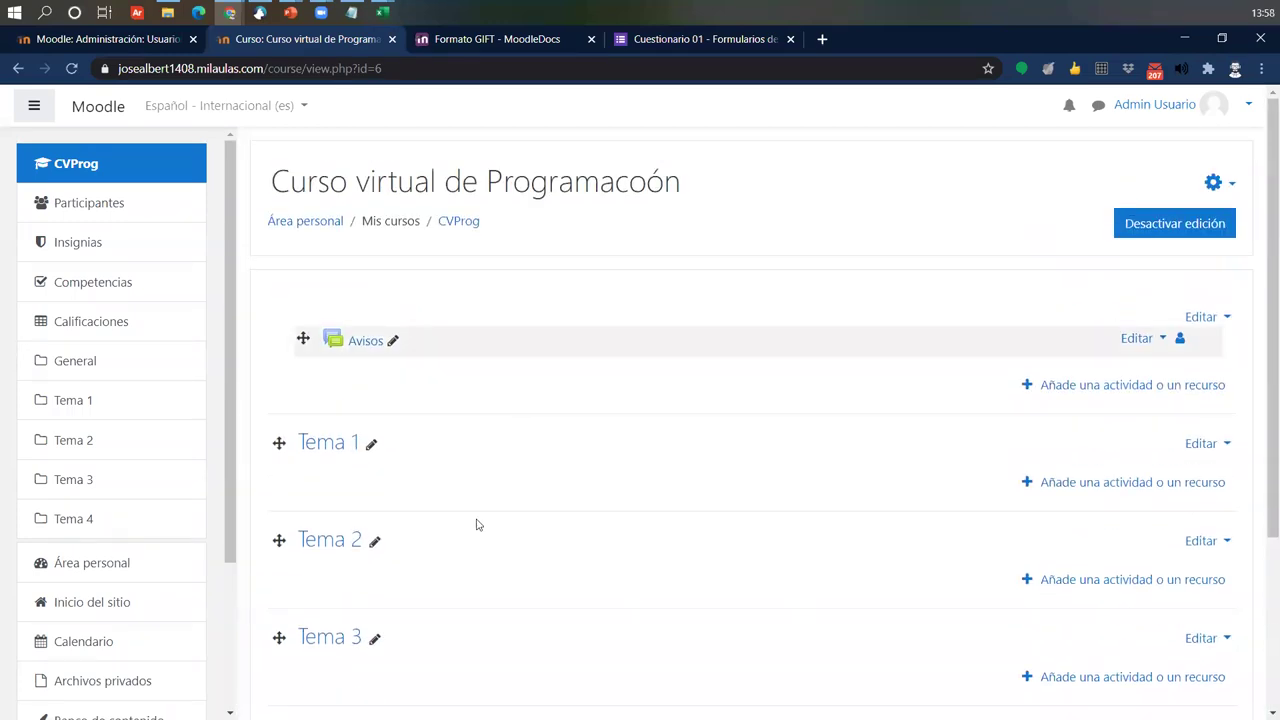
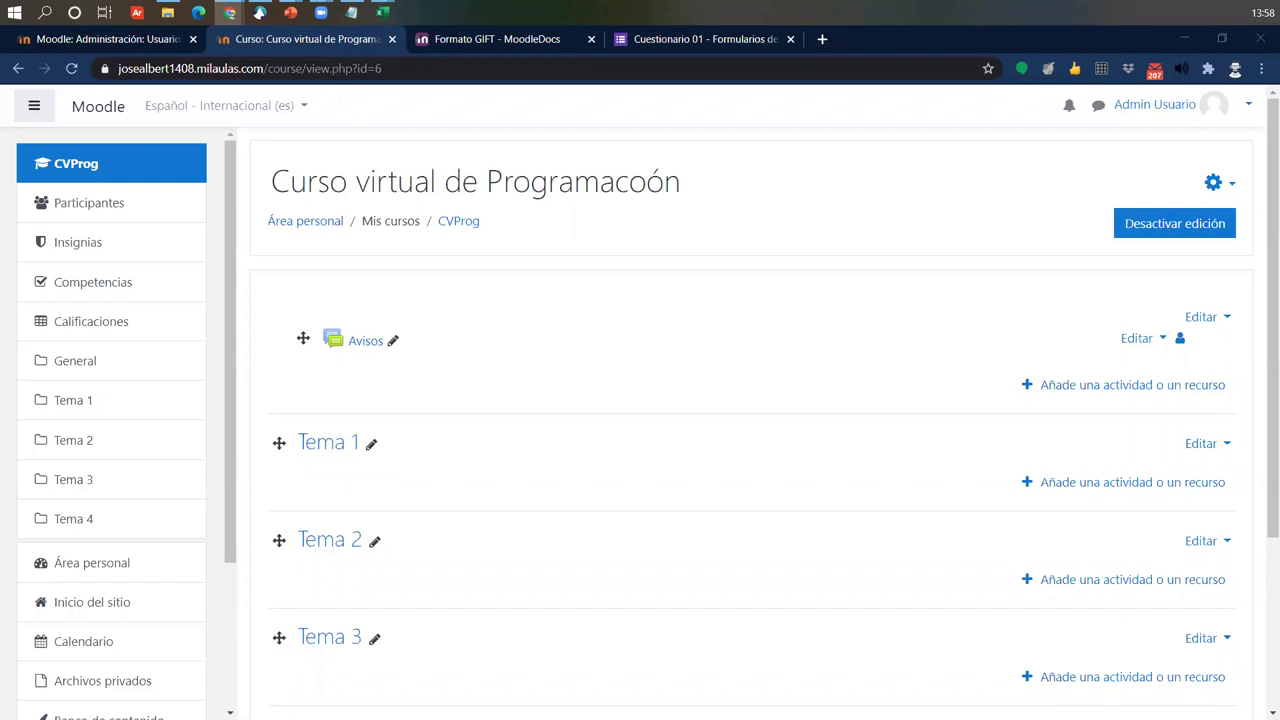
Step: Open Área personal in a new tab and scroll through its two listed courses and timeline
scroll(166, 317, "down", 3)
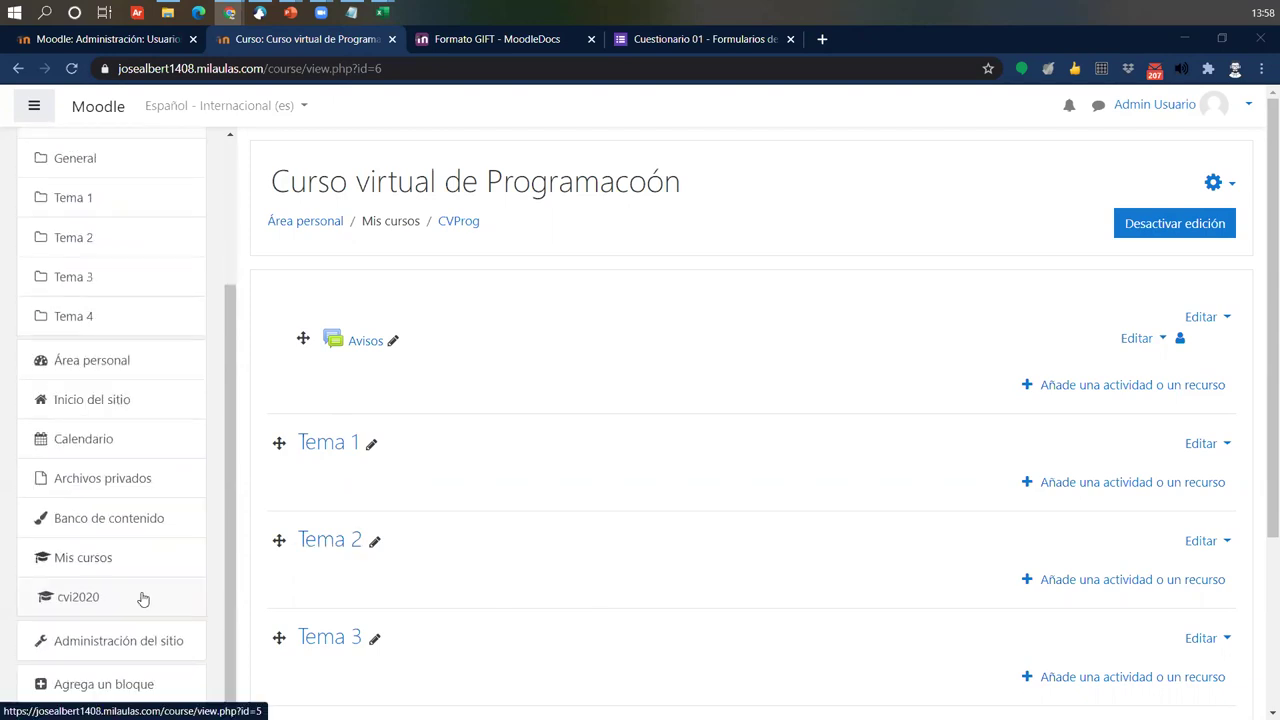
scroll(114, 605, "up", 3)
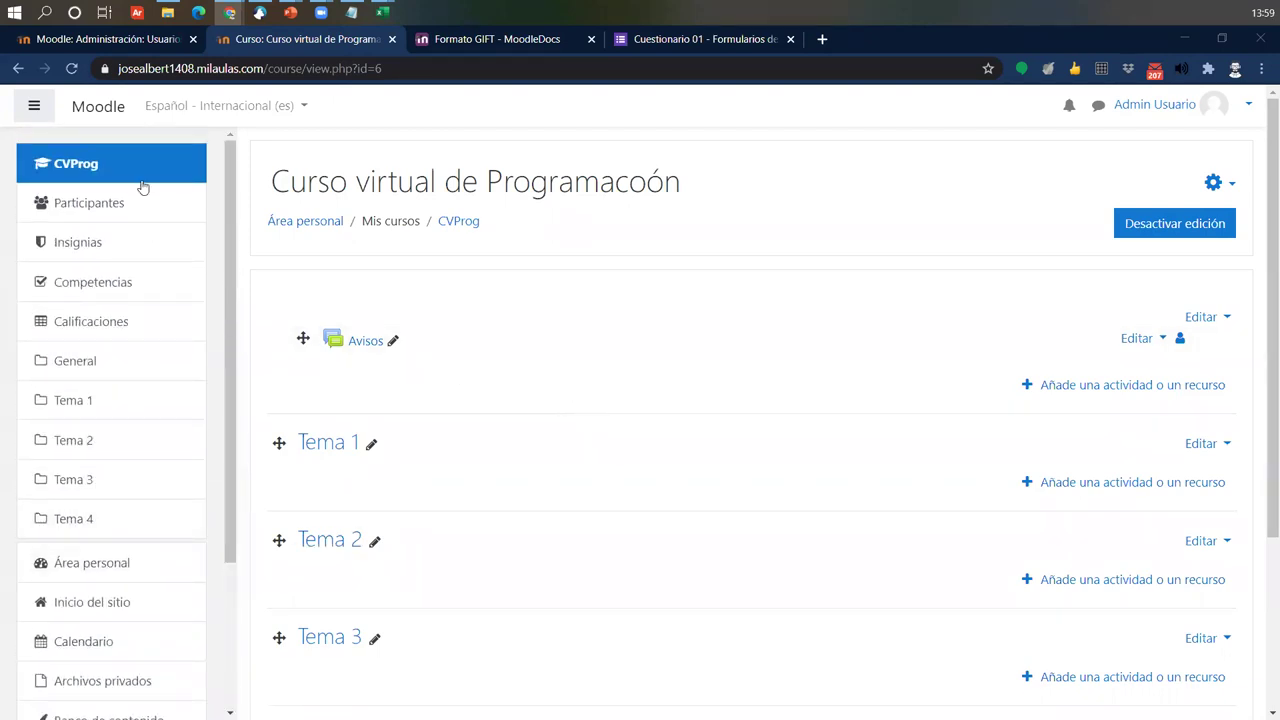
middle_click(98, 114)
left_click(482, 38)
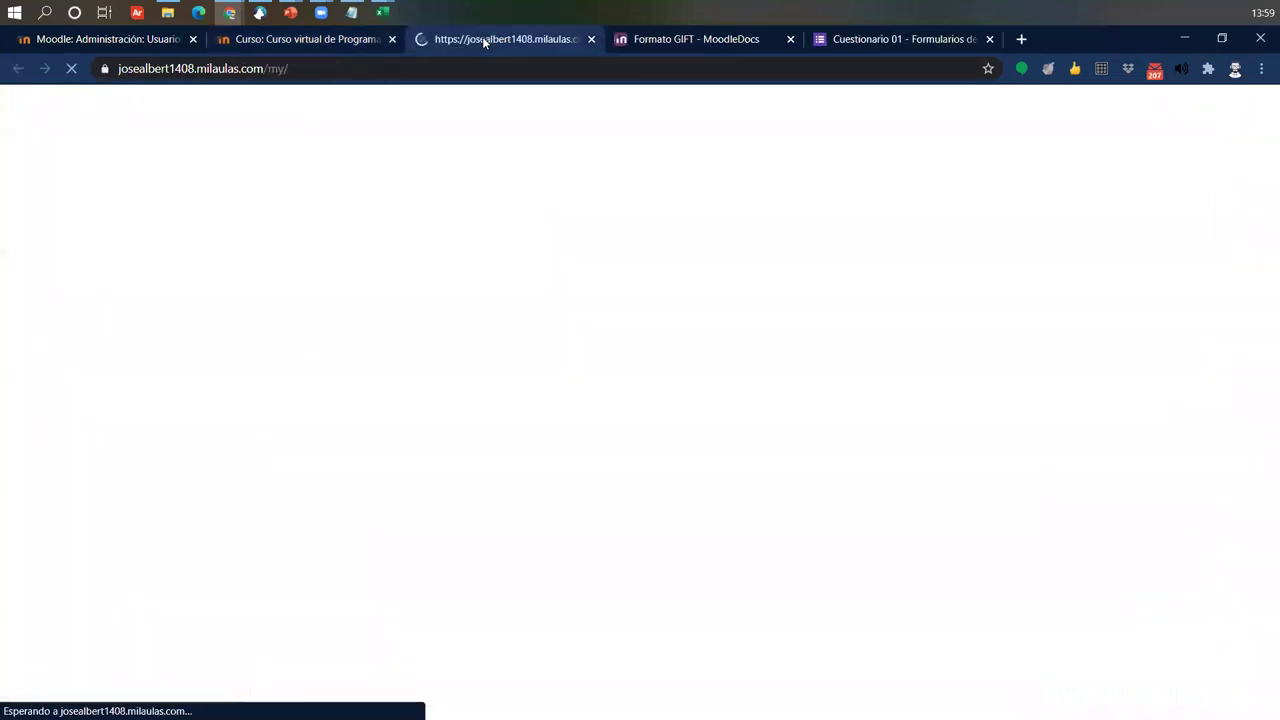
scroll(581, 345, "down", 5)
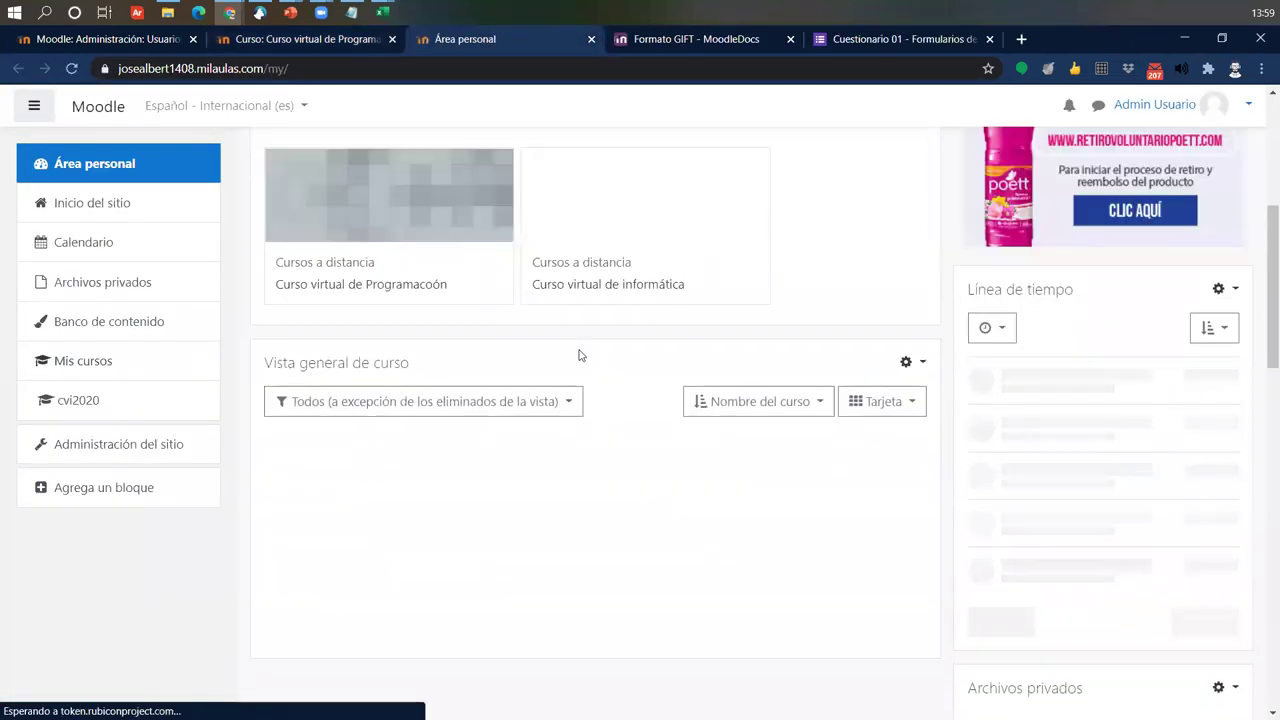
scroll(594, 389, "down", 2)
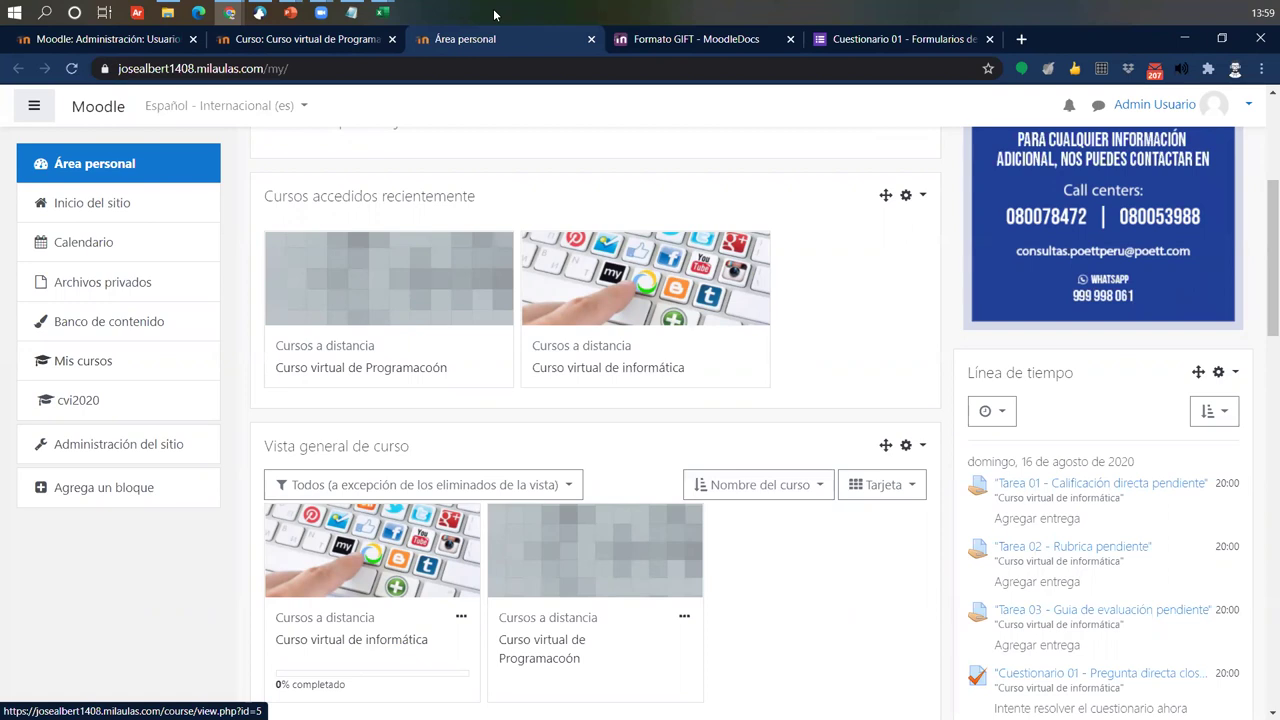
Step: Return to the Curso virtual de Programacoón page and choose Importar from its gear menu
left_click(320, 41)
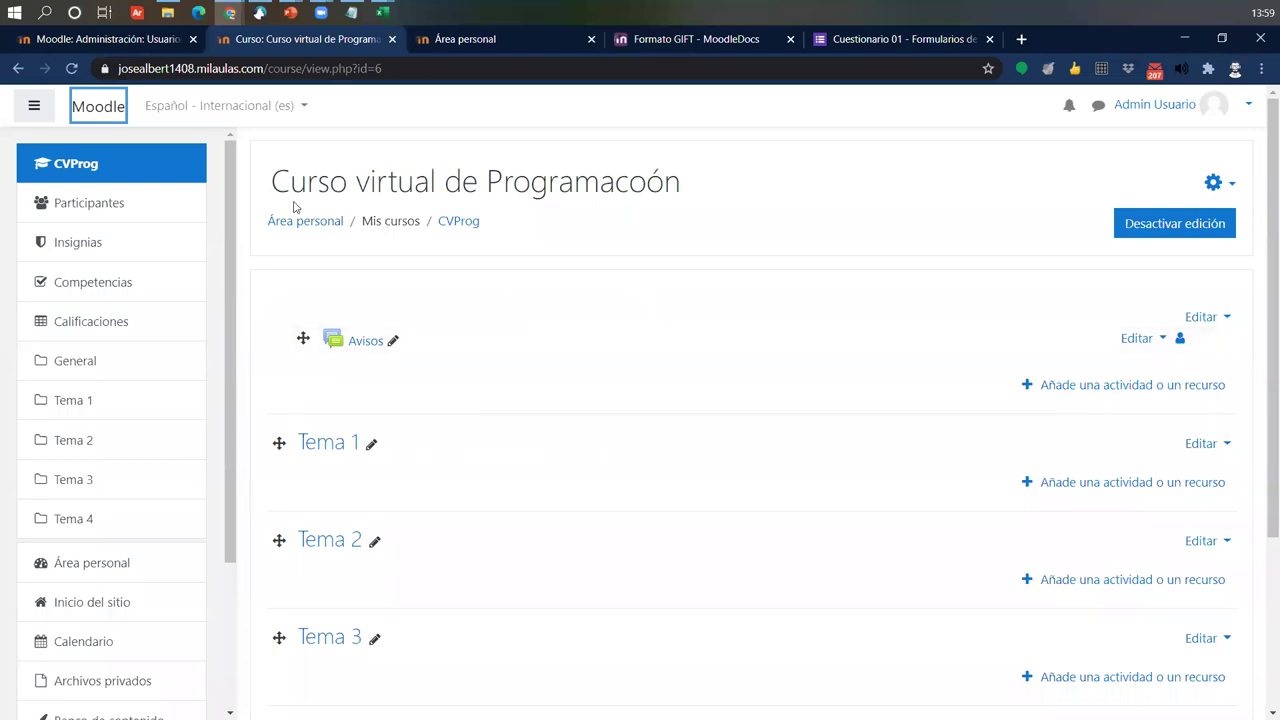
left_click_drag(272, 180, 701, 189)
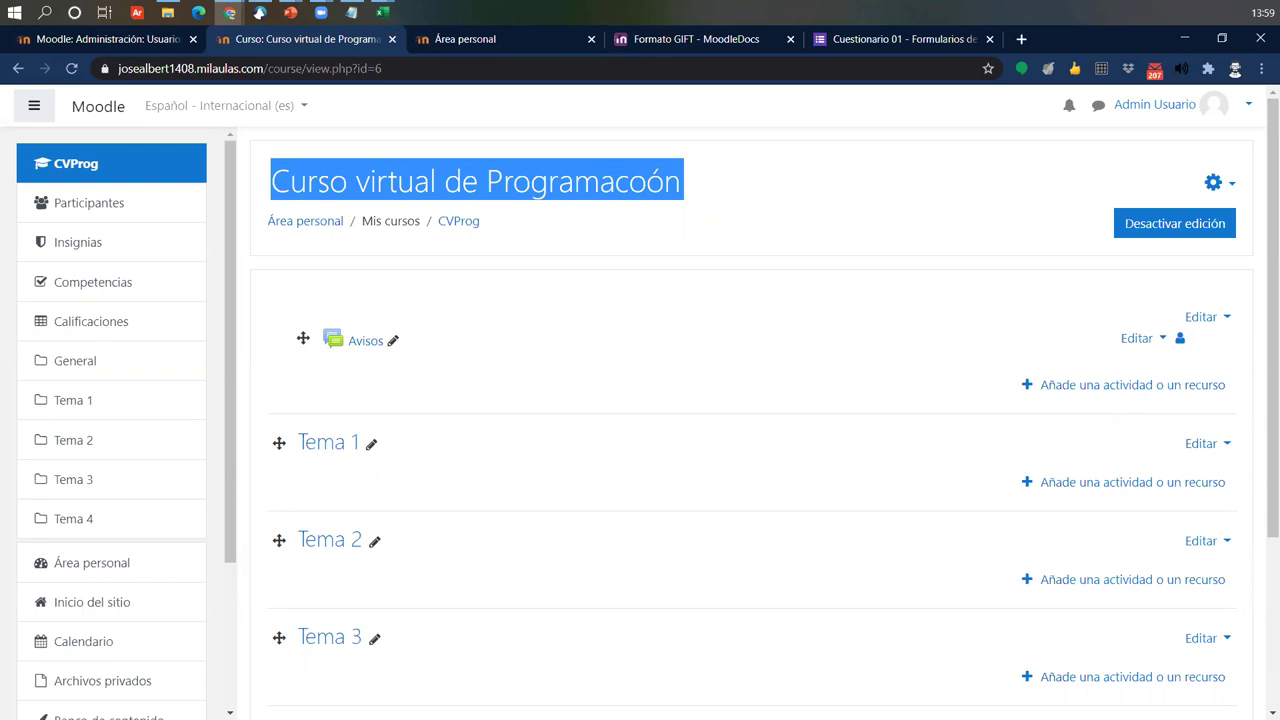
left_click(805, 273)
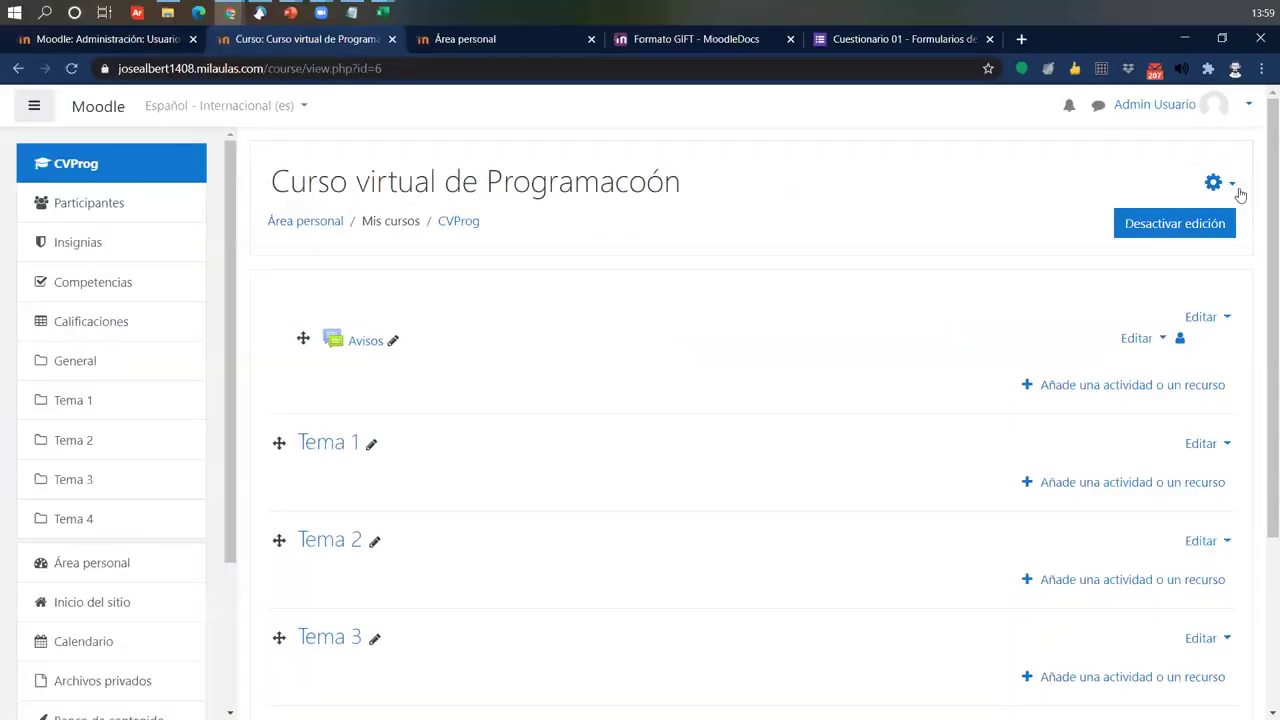
left_click(1236, 188)
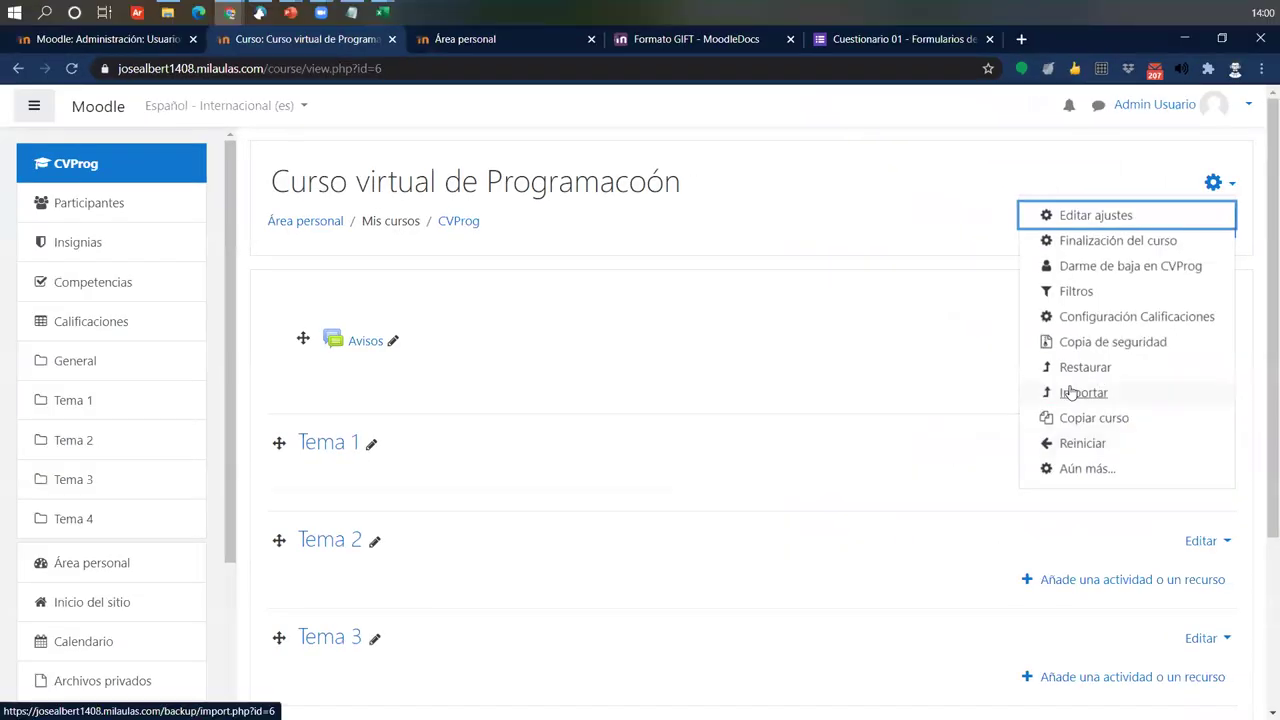
left_click(1071, 392)
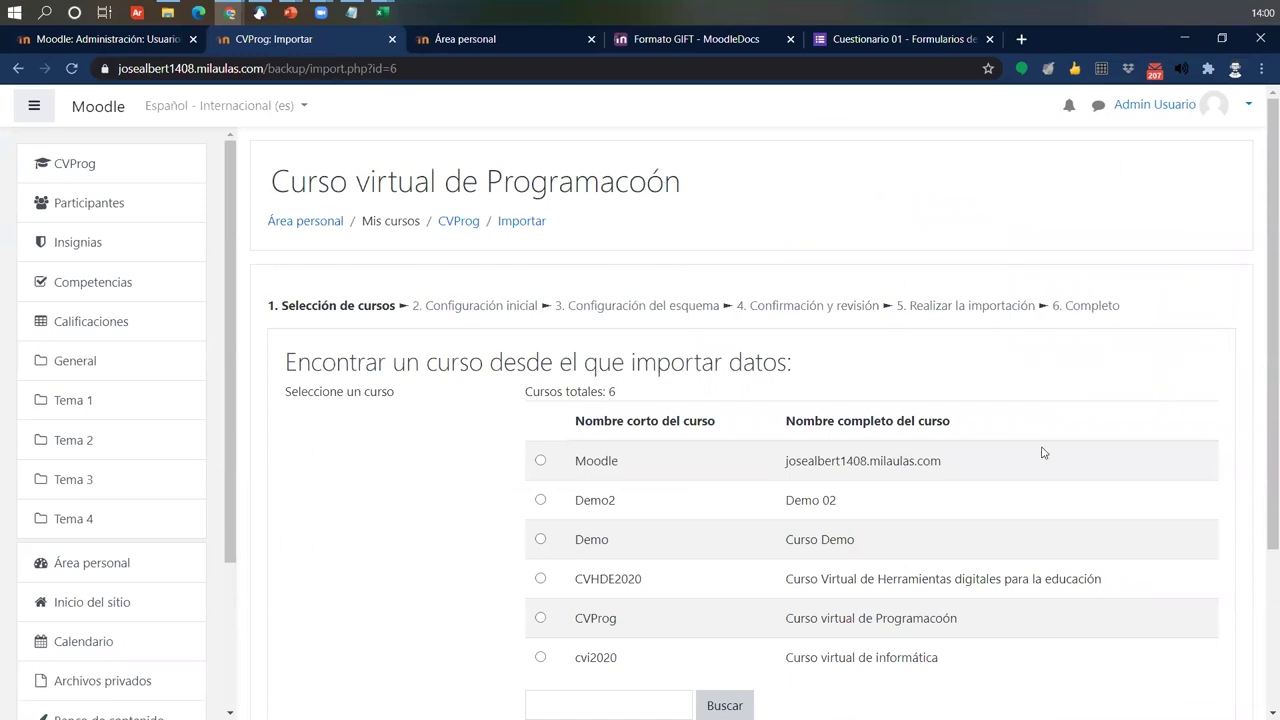
Step: Pick Curso virtual de informática (cvi2020) as the import source and continue
scroll(535, 563, "down", 2)
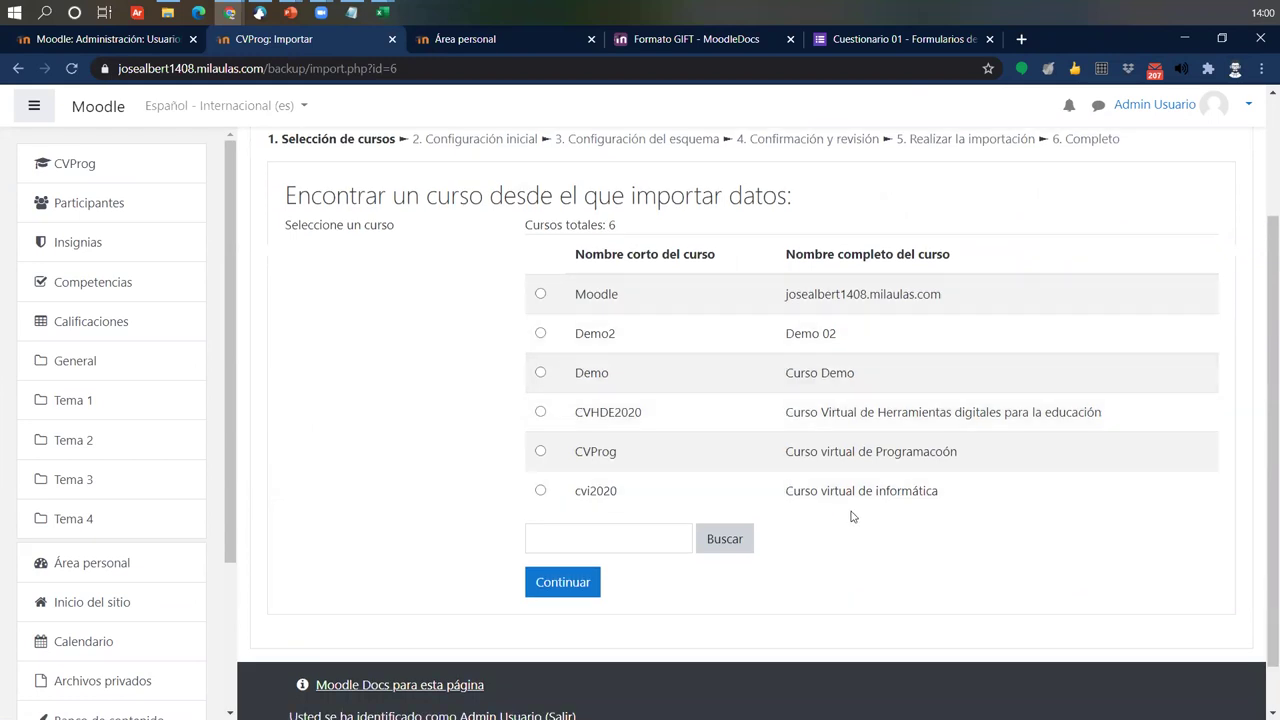
scroll(528, 266, "up", 2)
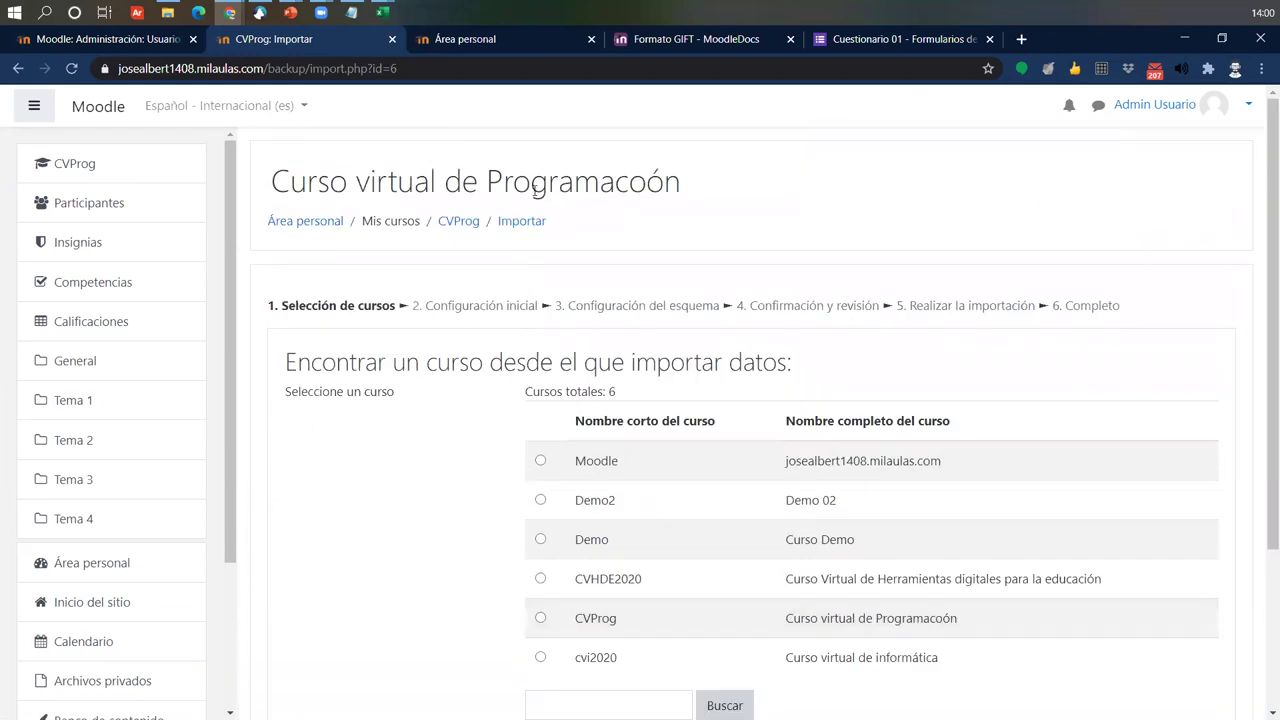
left_click_drag(485, 182, 699, 183)
left_click(729, 186)
left_click_drag(272, 182, 437, 183)
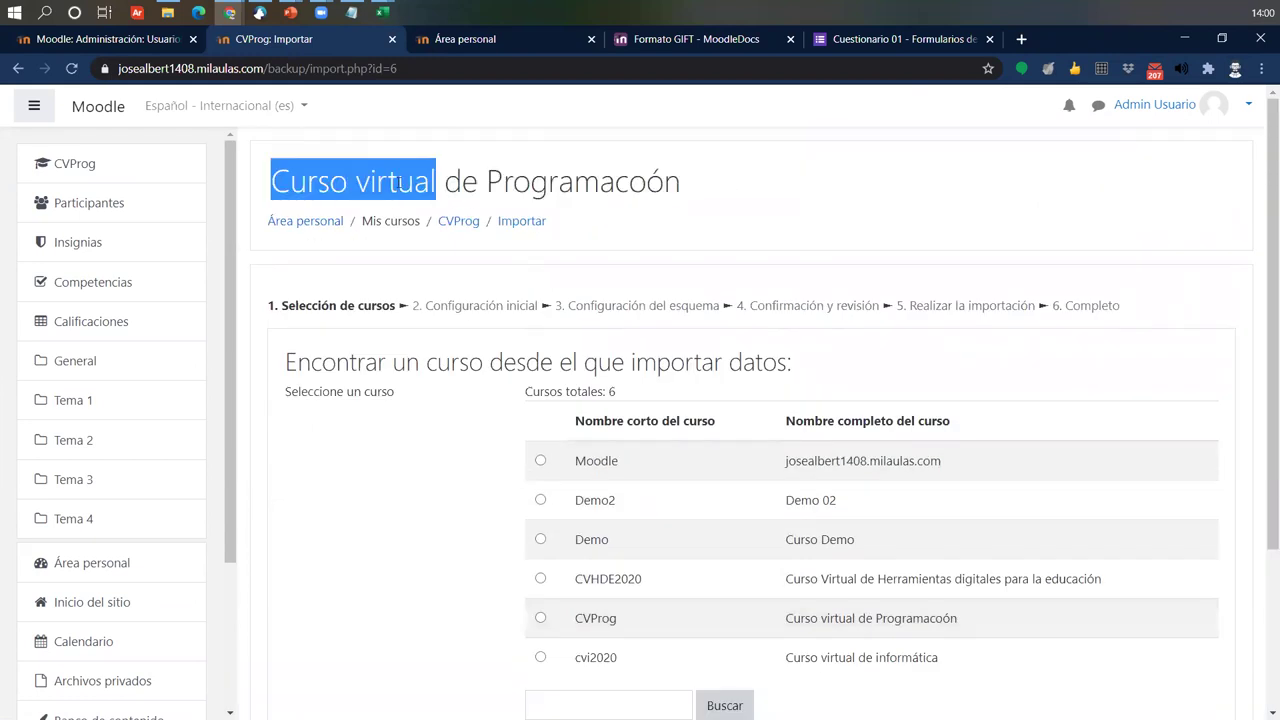
scroll(779, 215, "down", 2)
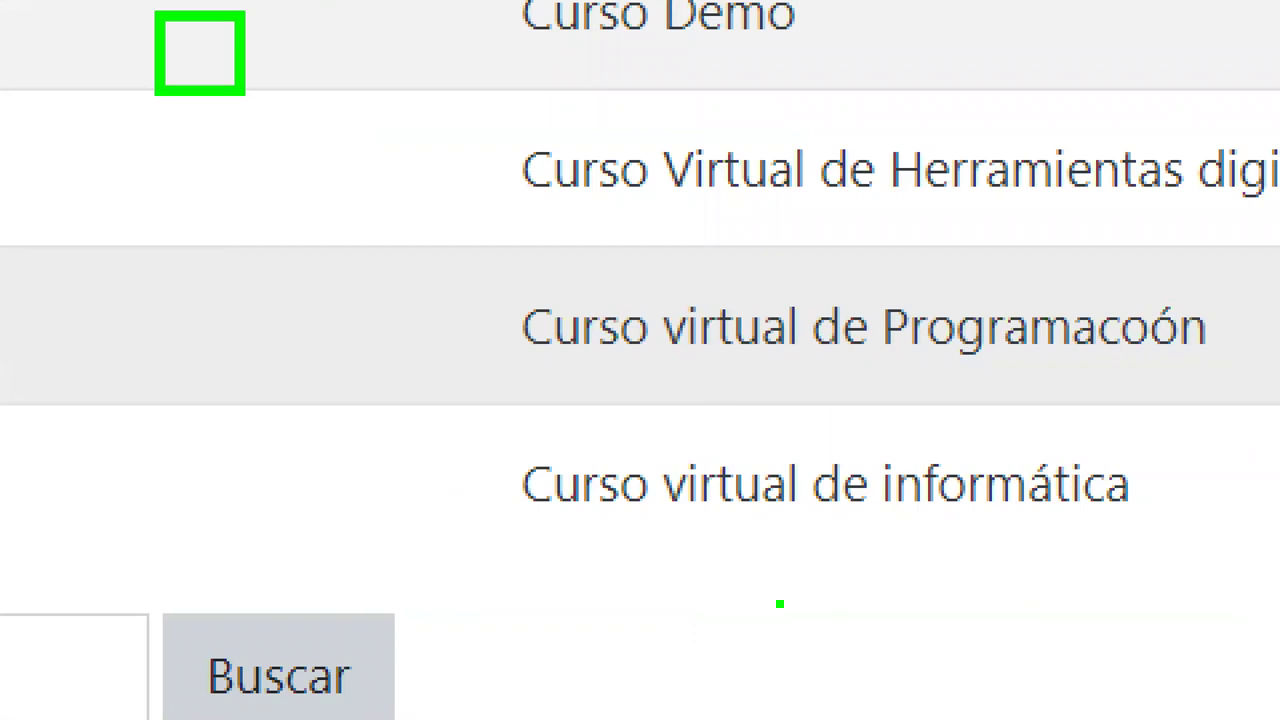
mouse_move(358, 396)
left_mouse_down()
mouse_move(1271, 706)
mouse_move(1245, 678)
left_mouse_up()
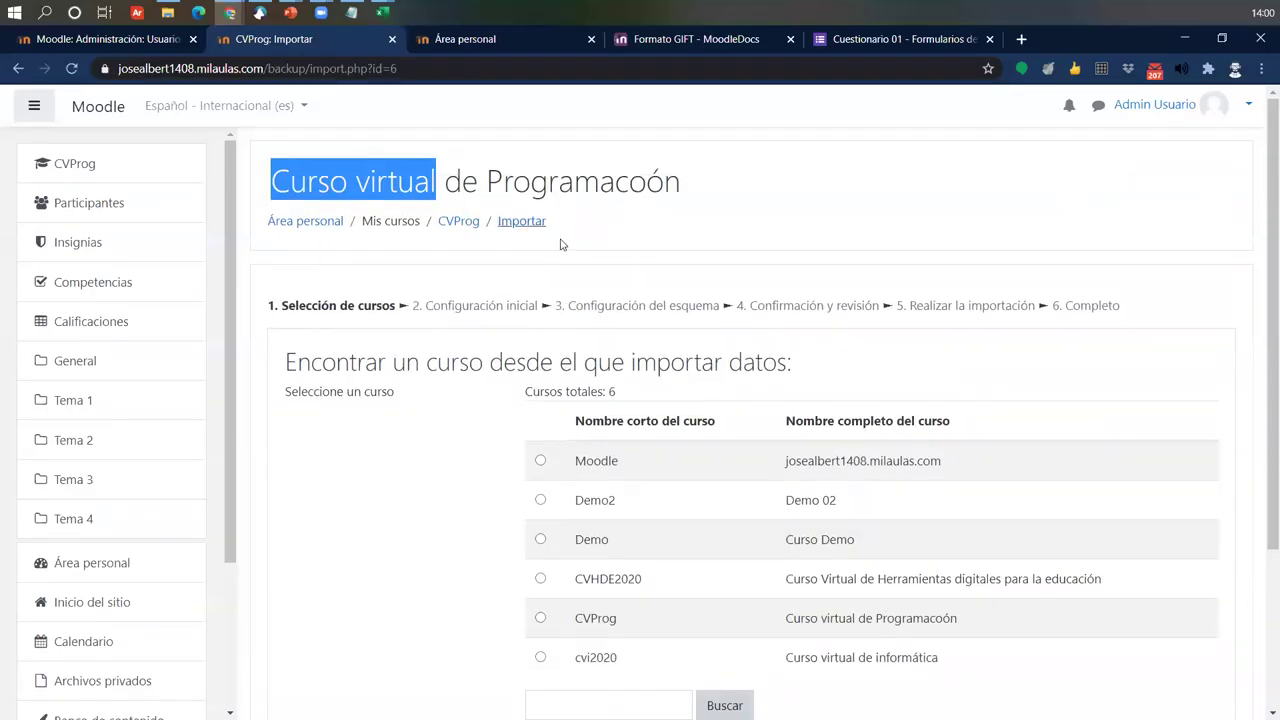
scroll(560, 244, "down", 2)
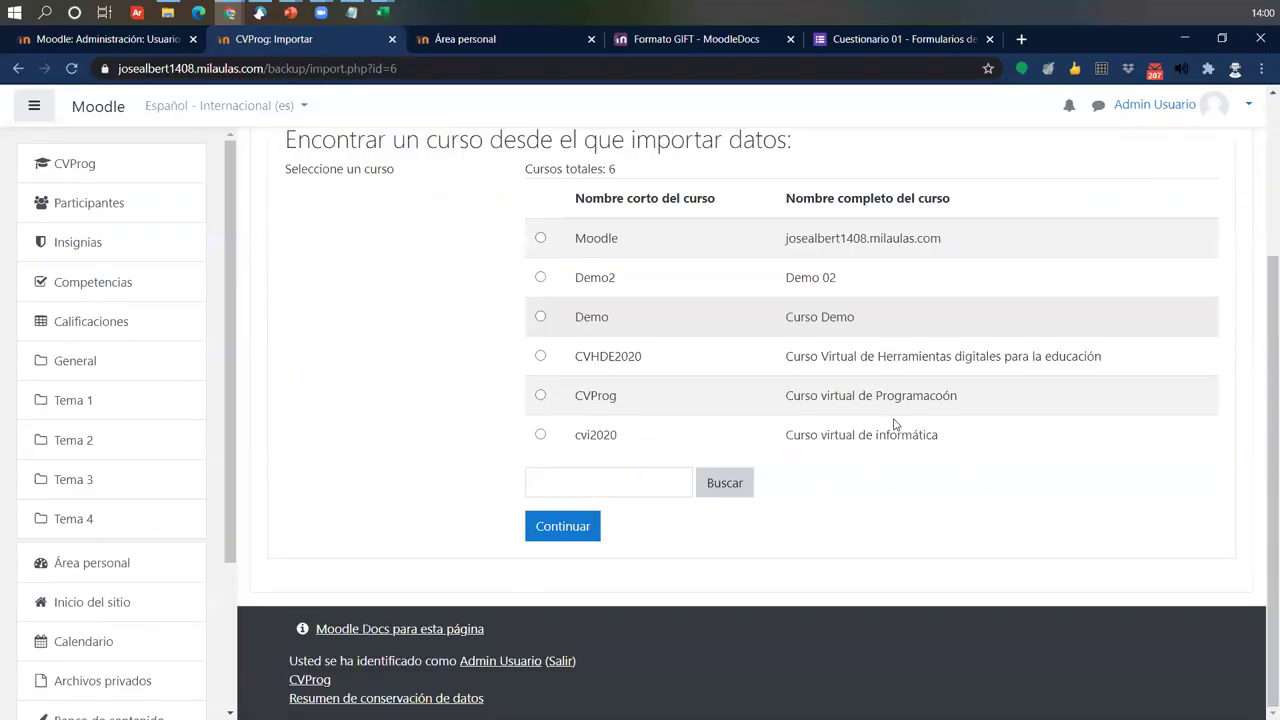
left_click(541, 435)
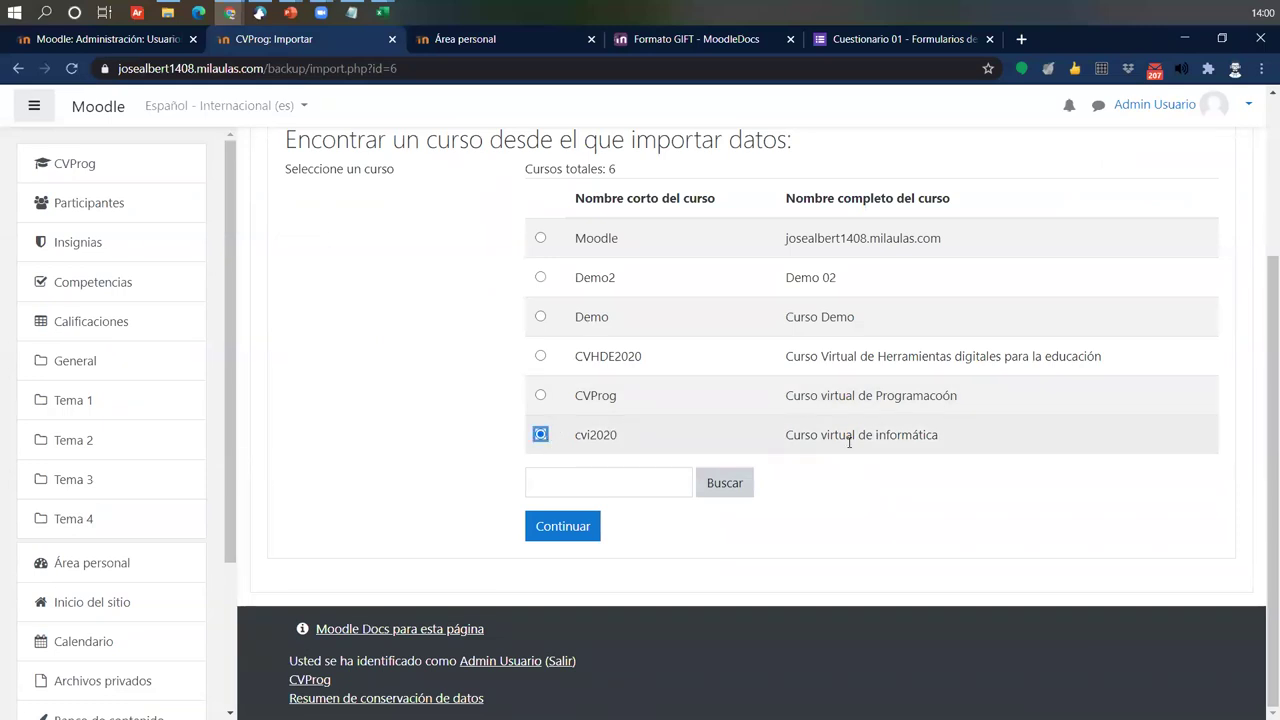
left_click(583, 537)
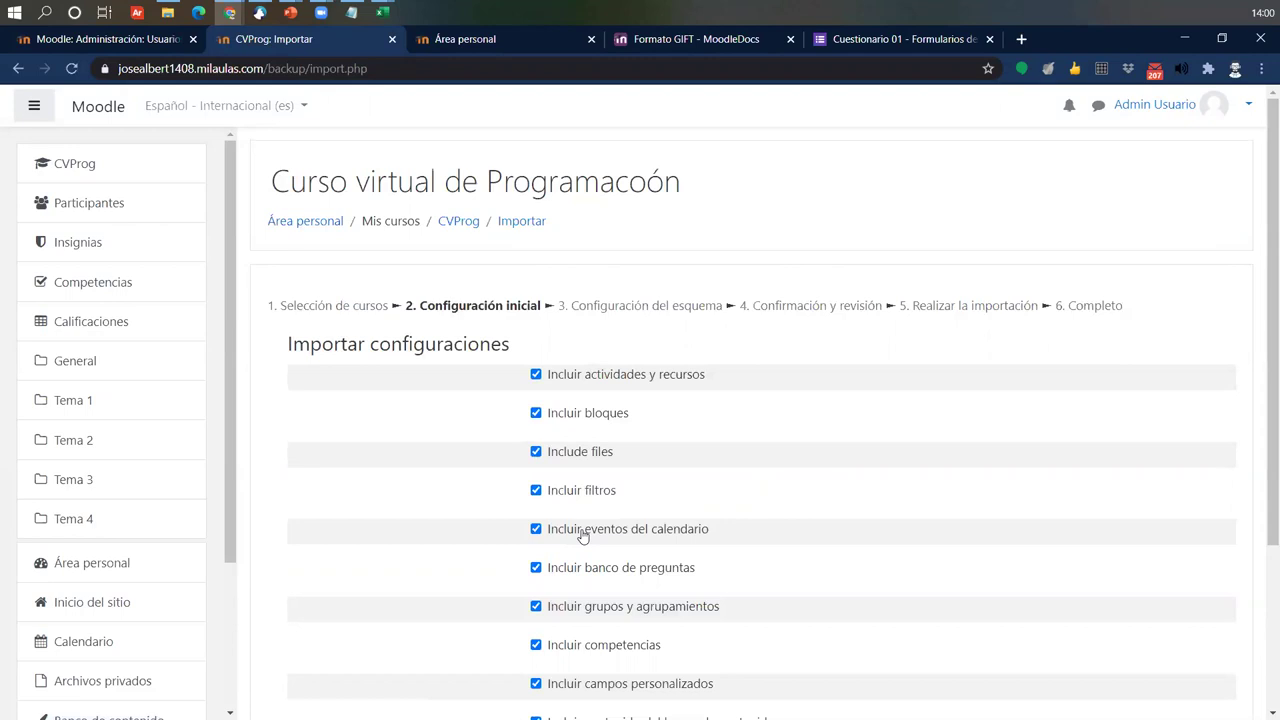
Step: Exclude blocks, filters, groups, competencies and custom fields, keeping files and content bank, then go on
left_click(575, 418)
left_click(602, 455)
left_click(603, 456)
left_click(600, 492)
scroll(663, 592, "down", 2)
left_click(650, 452)
left_click(637, 478)
left_click(635, 518)
left_click(643, 558)
left_click(658, 556)
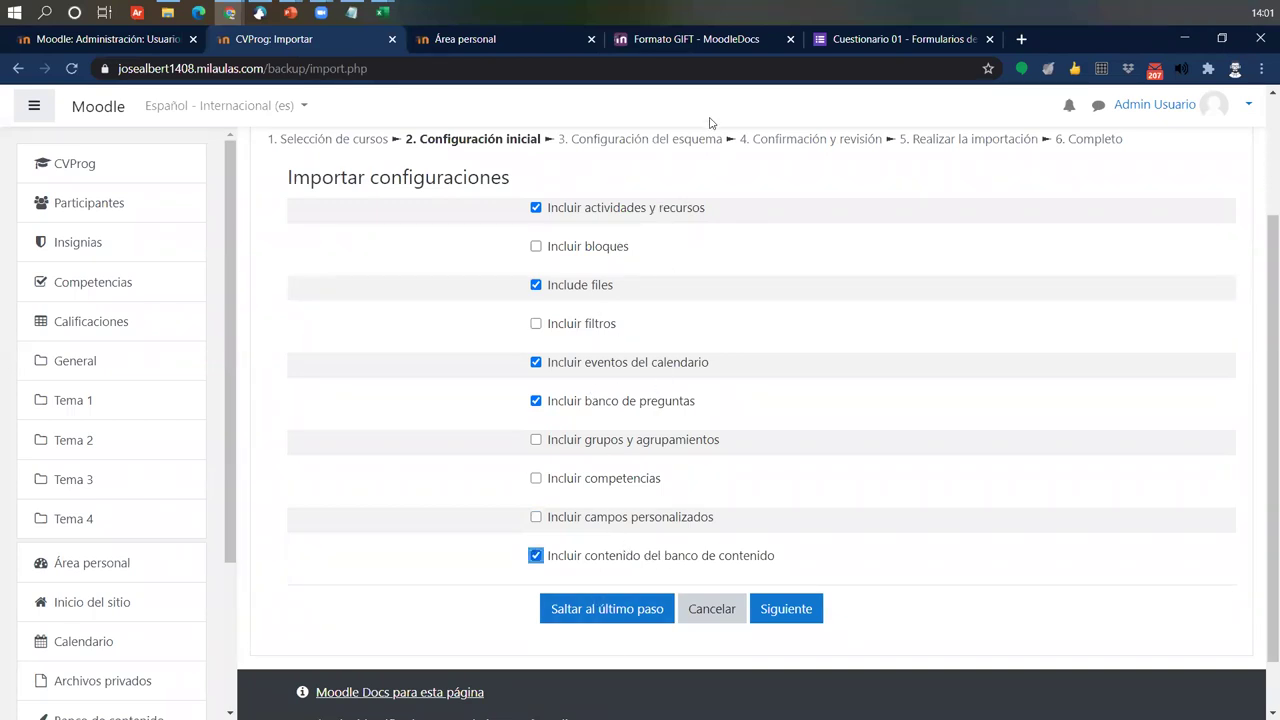
left_click(777, 602)
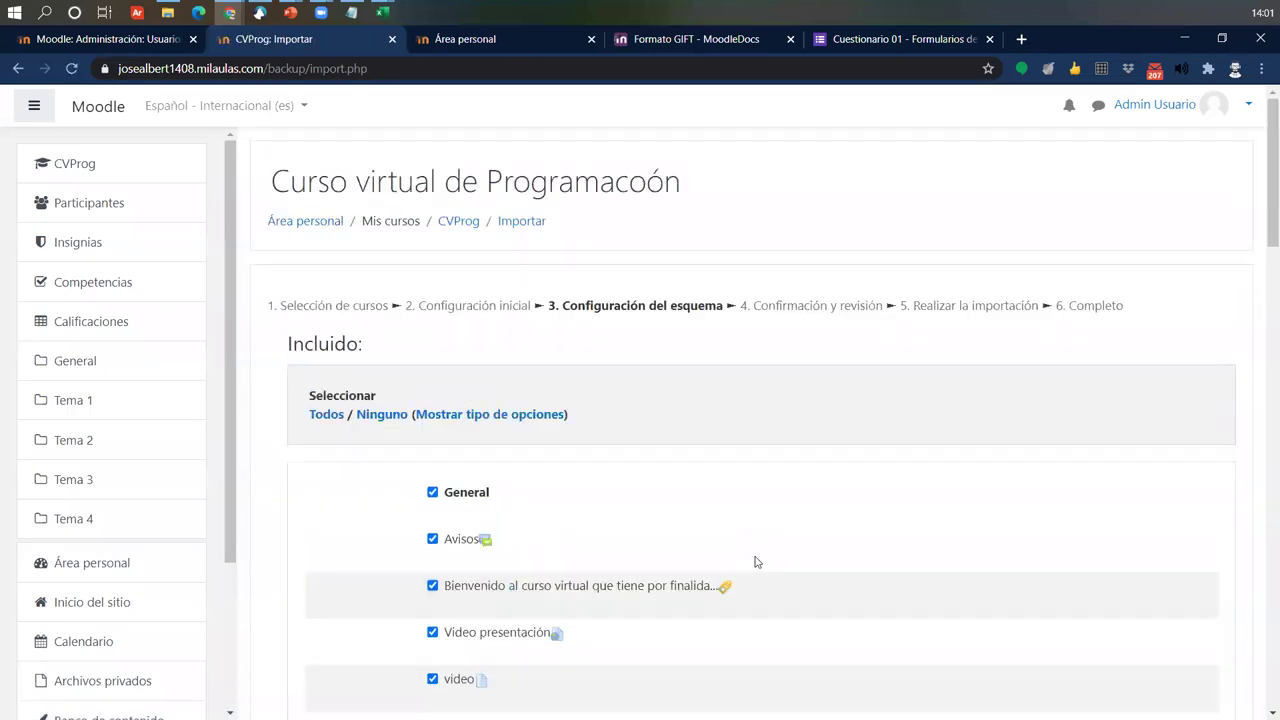
Step: Uncheck the General and Actividades2 sections in the import schema
scroll(756, 562, "down", 15)
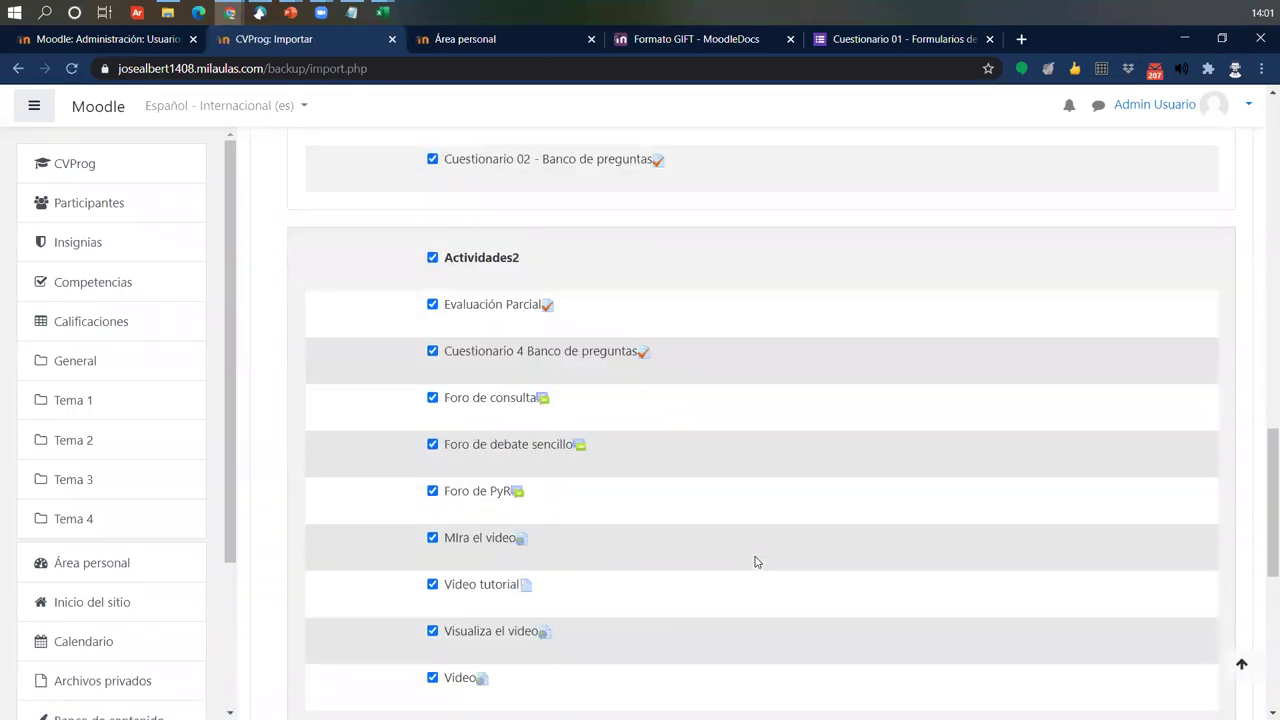
scroll(756, 562, "down", 2)
scroll(756, 562, "up", 18)
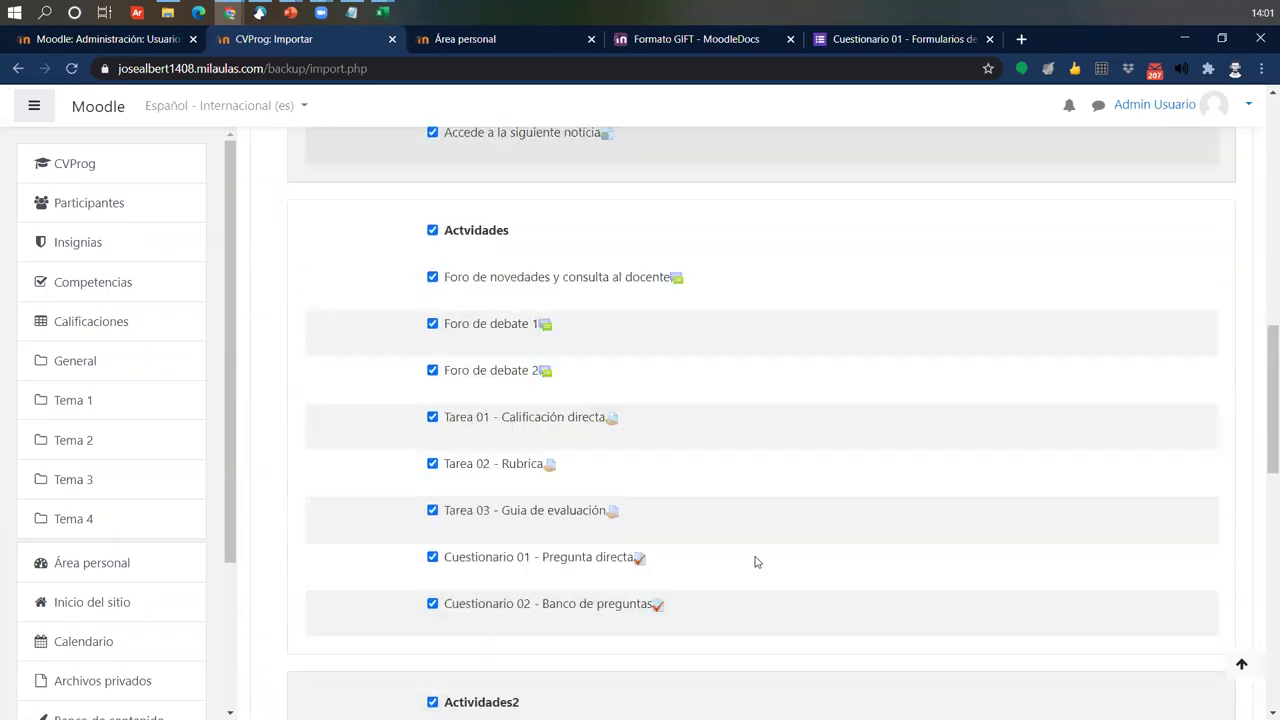
scroll(756, 562, "up", 3)
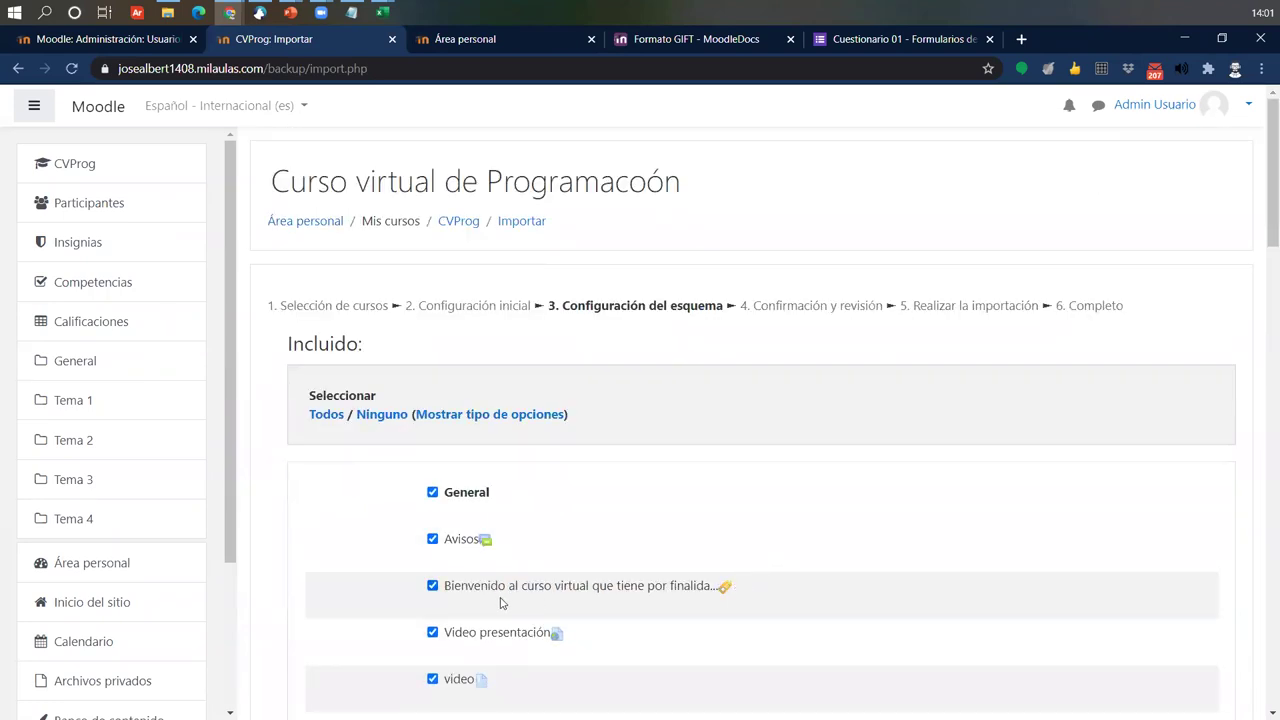
scroll(531, 650, "down", 1)
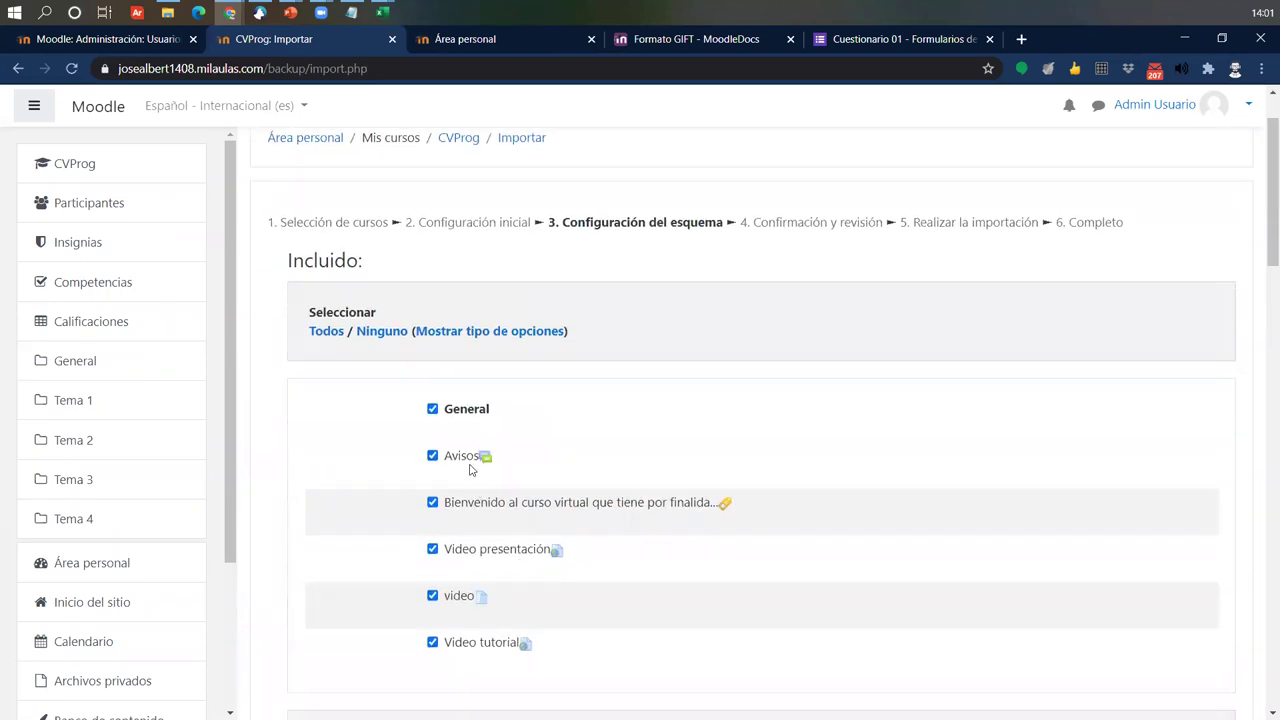
left_click(432, 409)
scroll(754, 674, "down", 10)
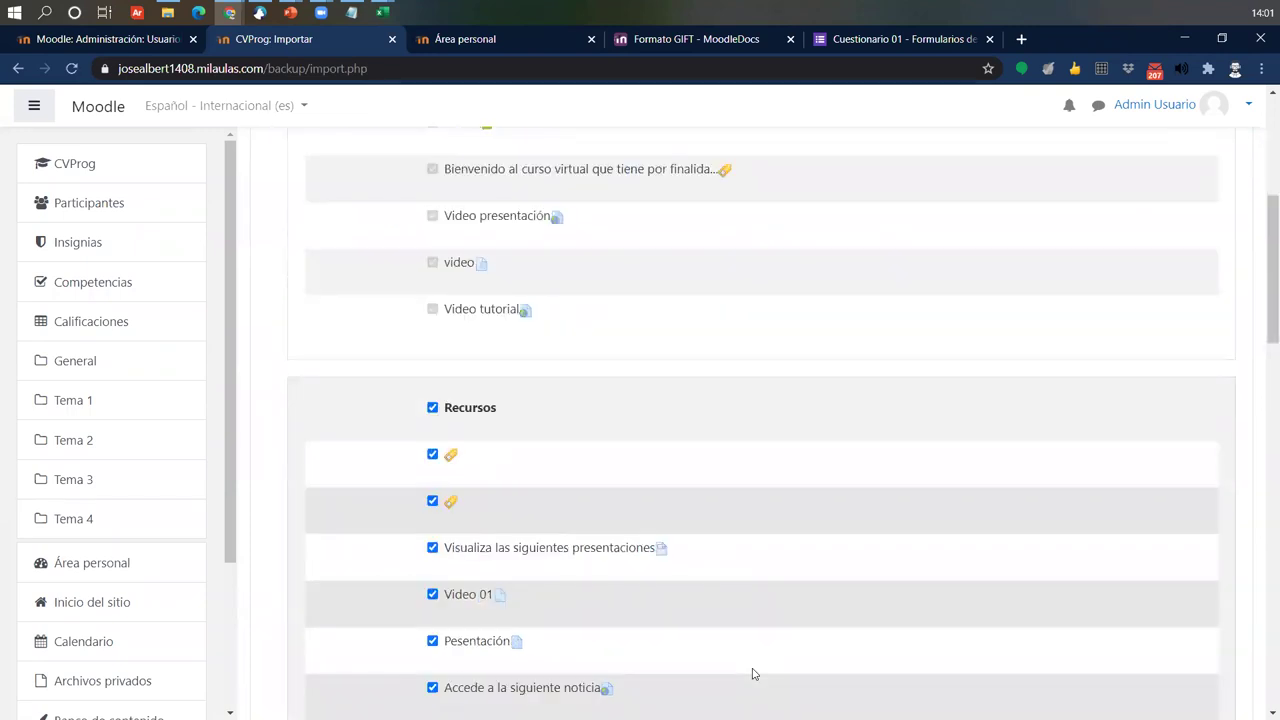
scroll(754, 674, "down", 3)
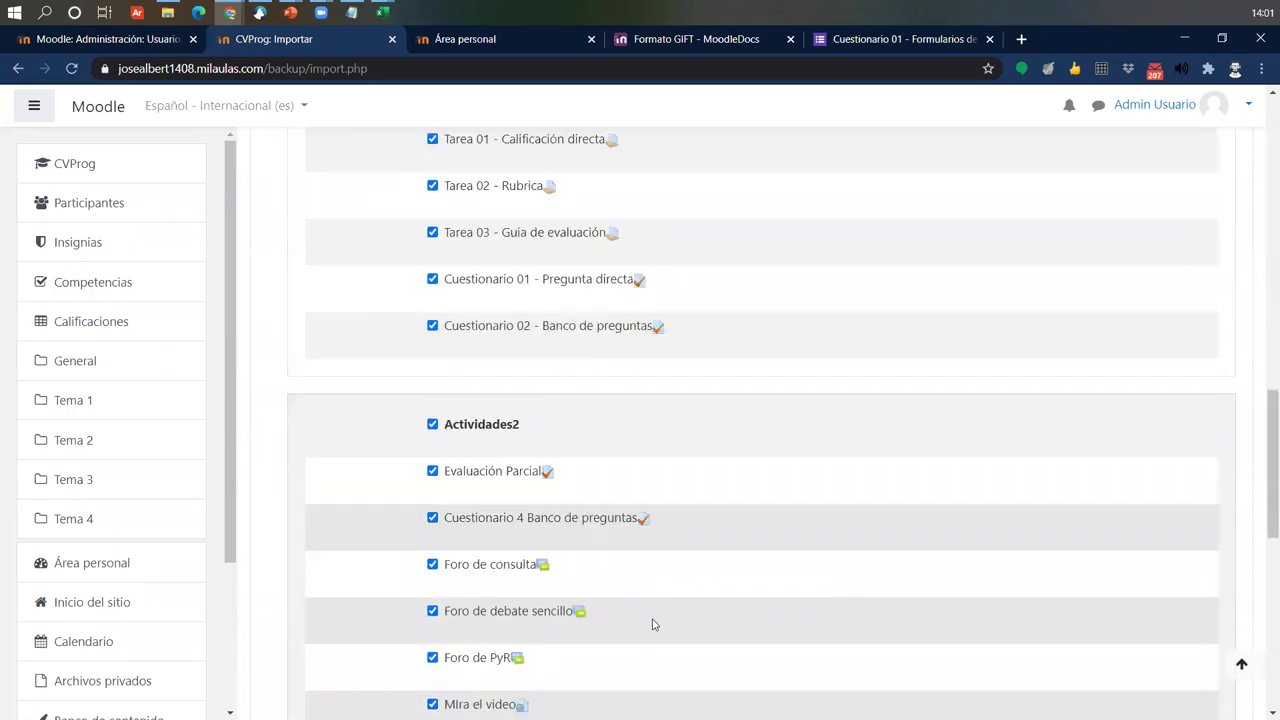
left_click(511, 428)
scroll(600, 692, "down", 8)
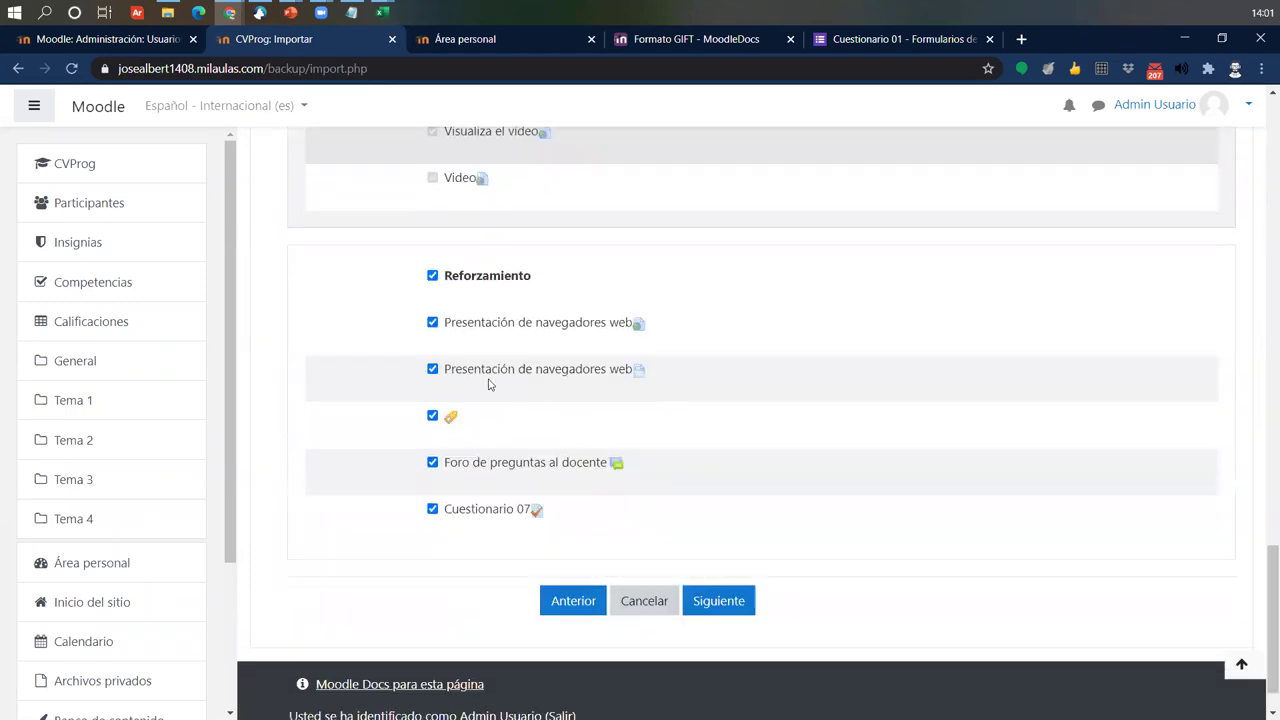
scroll(714, 575, "up", 1)
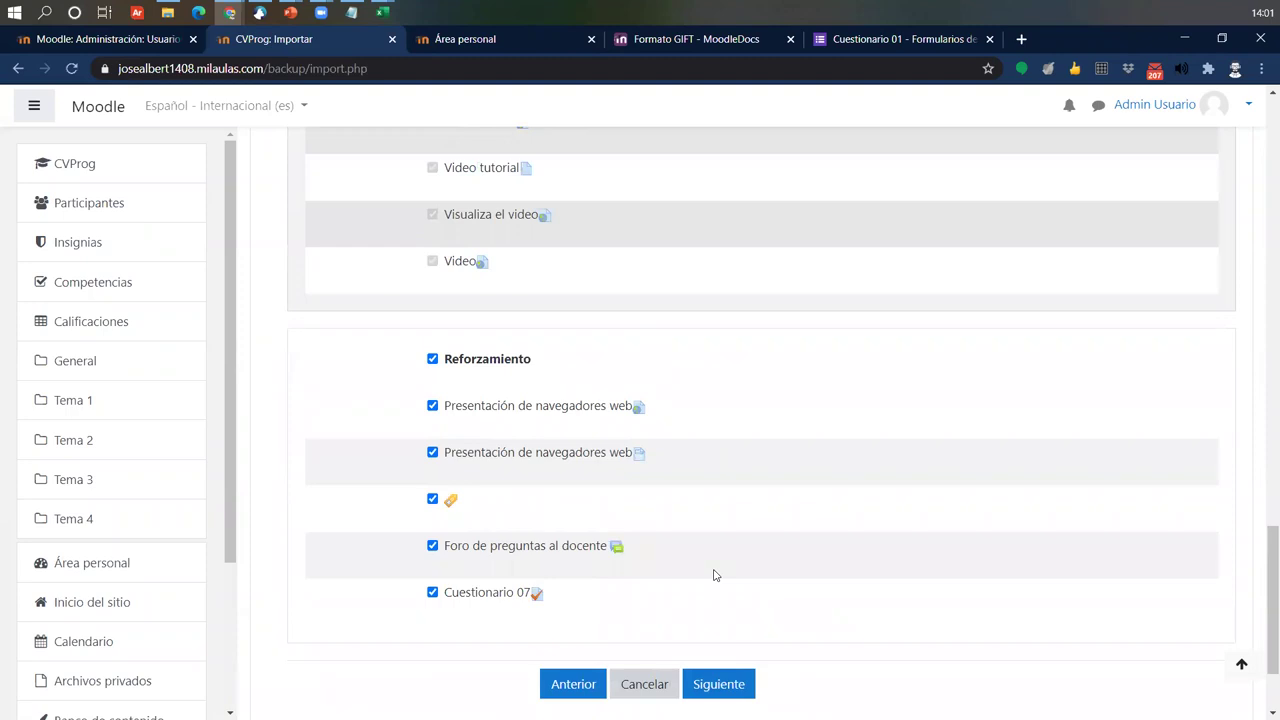
scroll(714, 575, "up", 20)
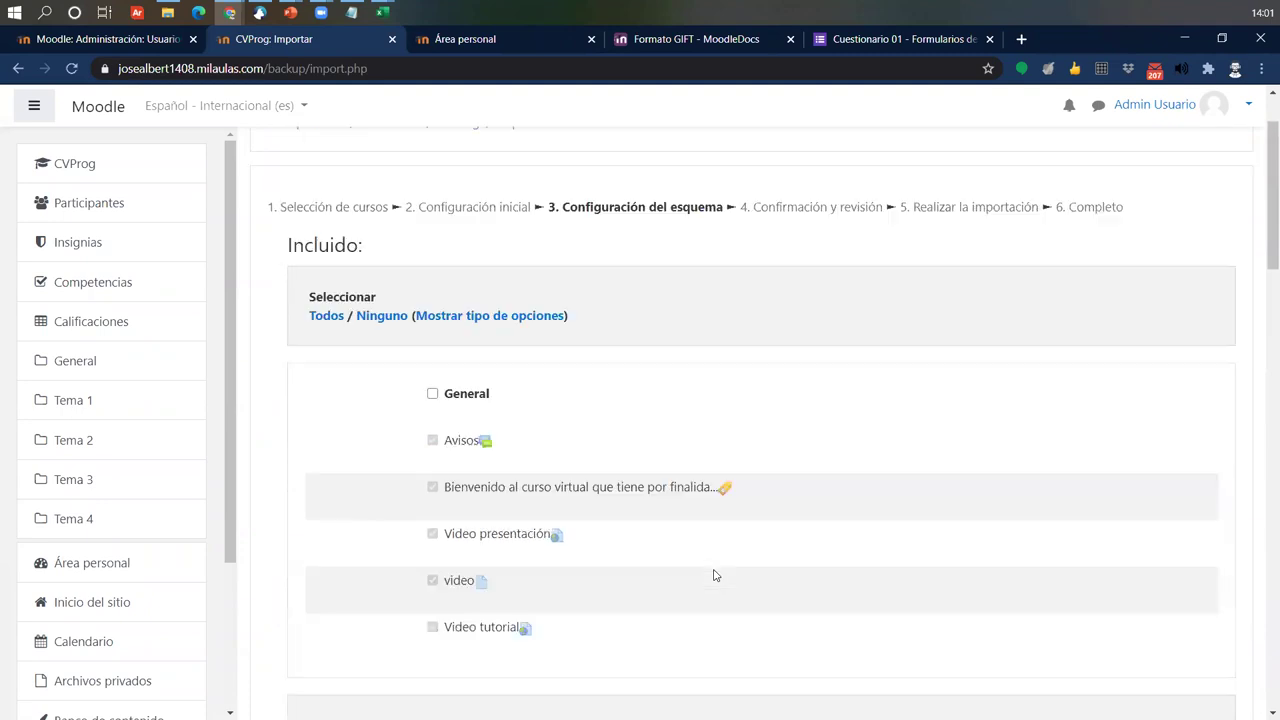
scroll(714, 575, "down", 5)
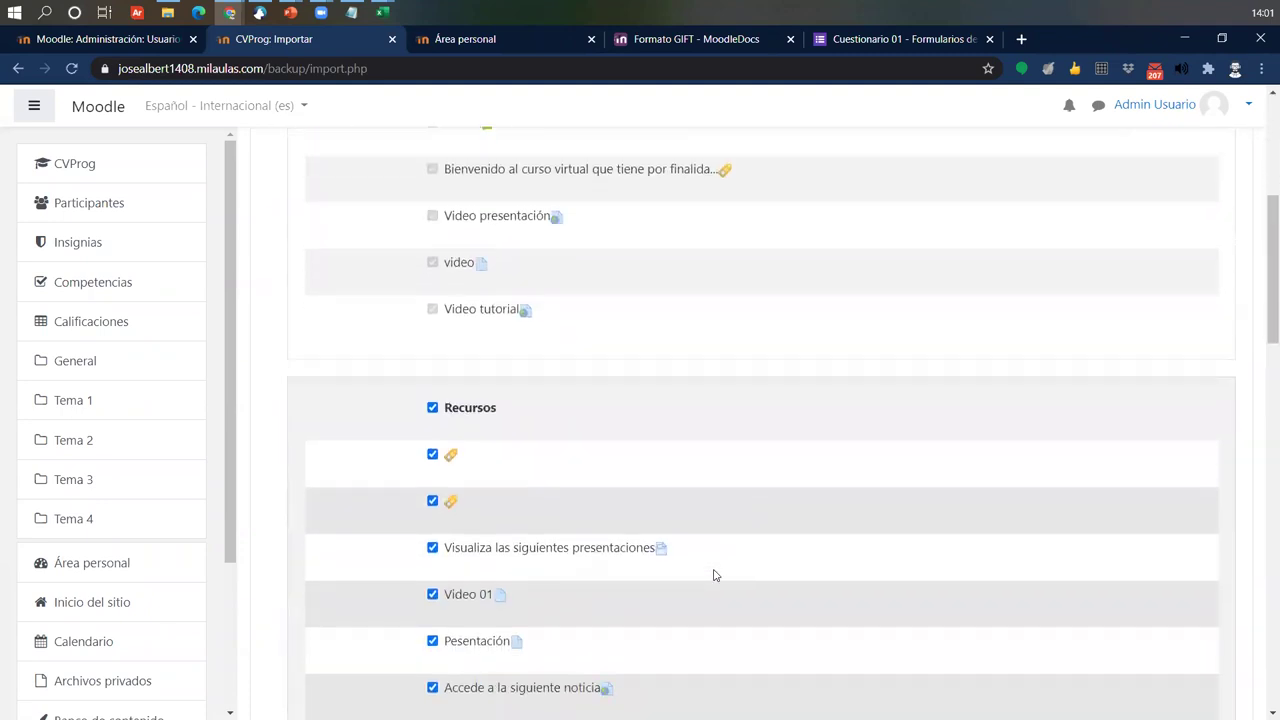
scroll(714, 575, "down", 10)
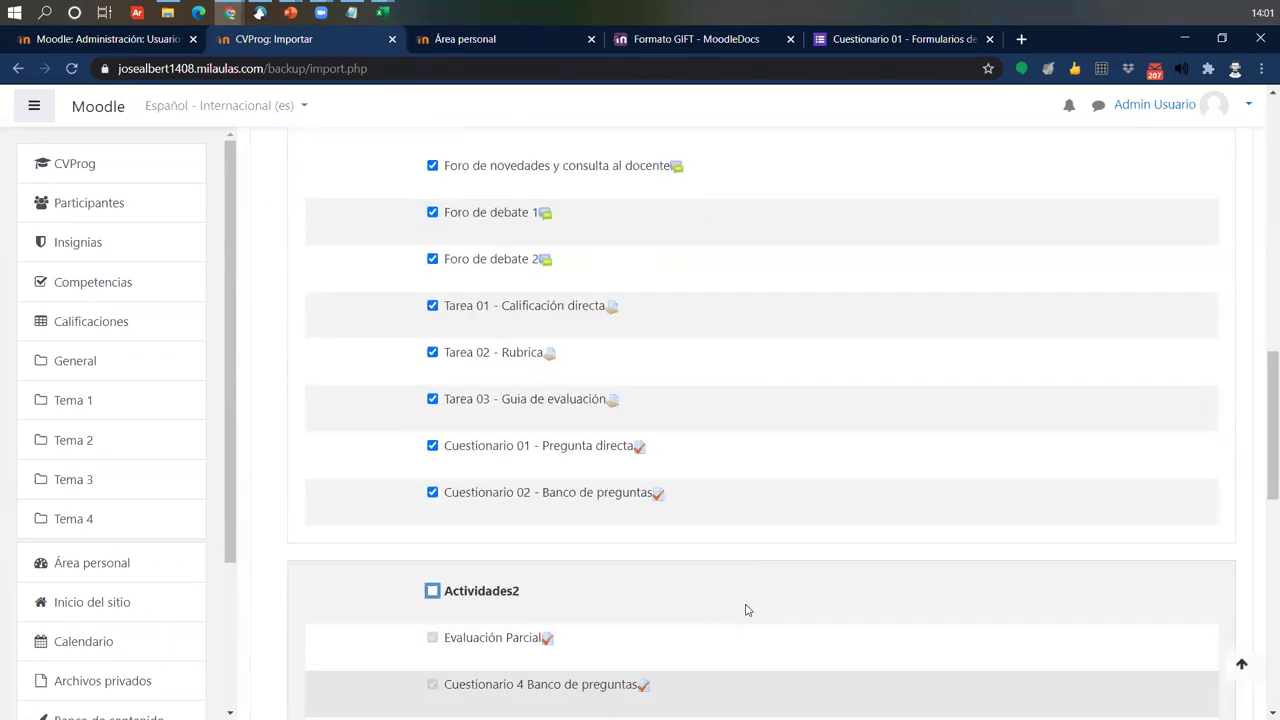
scroll(745, 610, "up", 15)
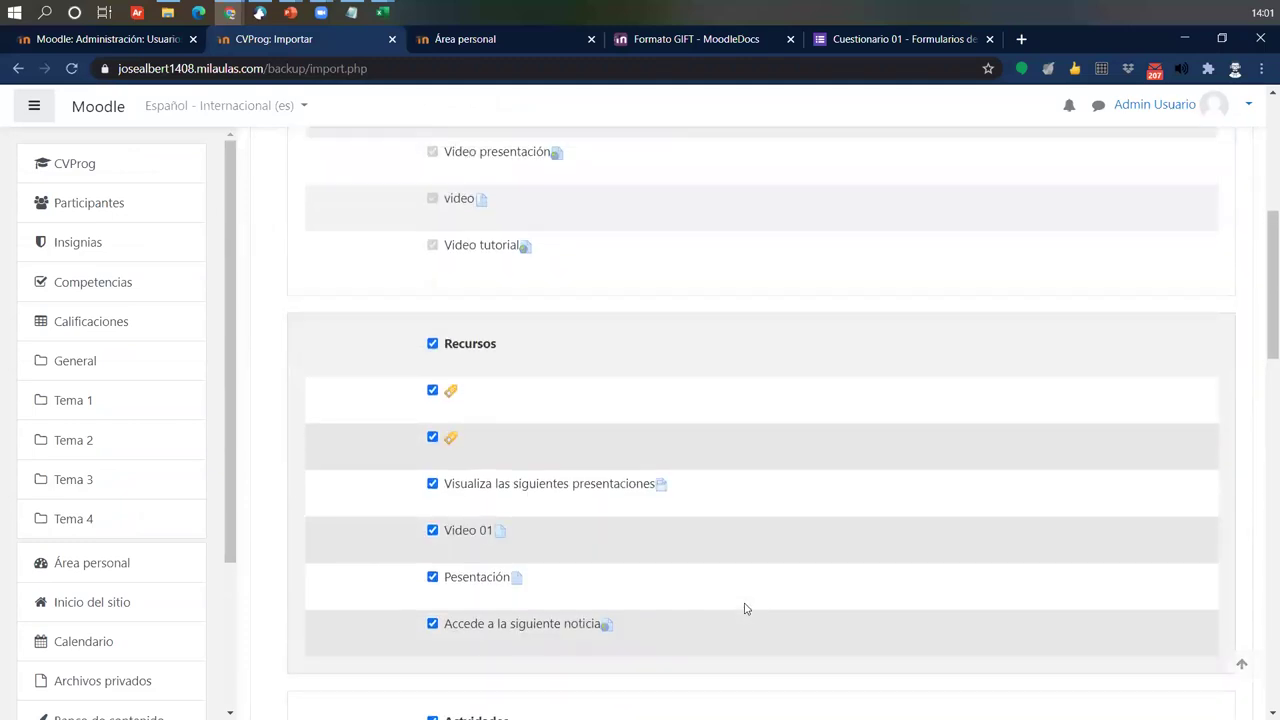
scroll(840, 640, "down", 5)
scroll(640, 580, "up", 5)
scroll(675, 635, "down", 8)
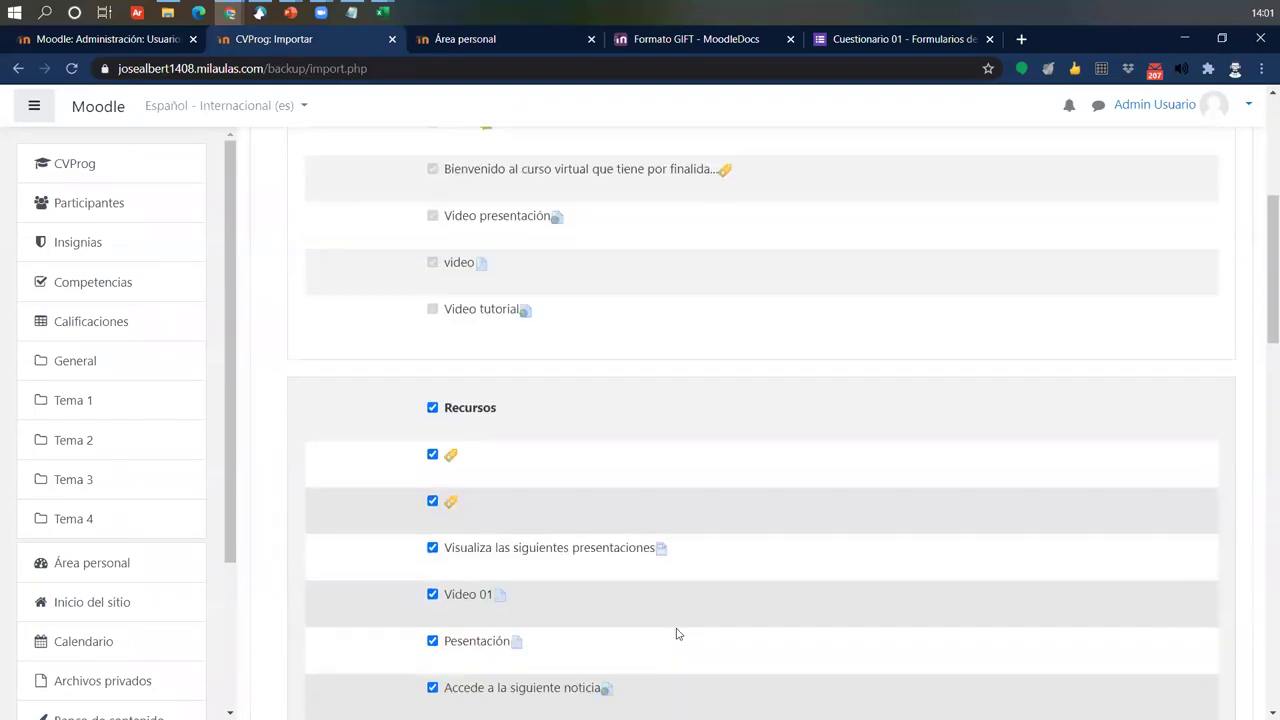
scroll(670, 625, "up", 5)
scroll(620, 550, "up", 5)
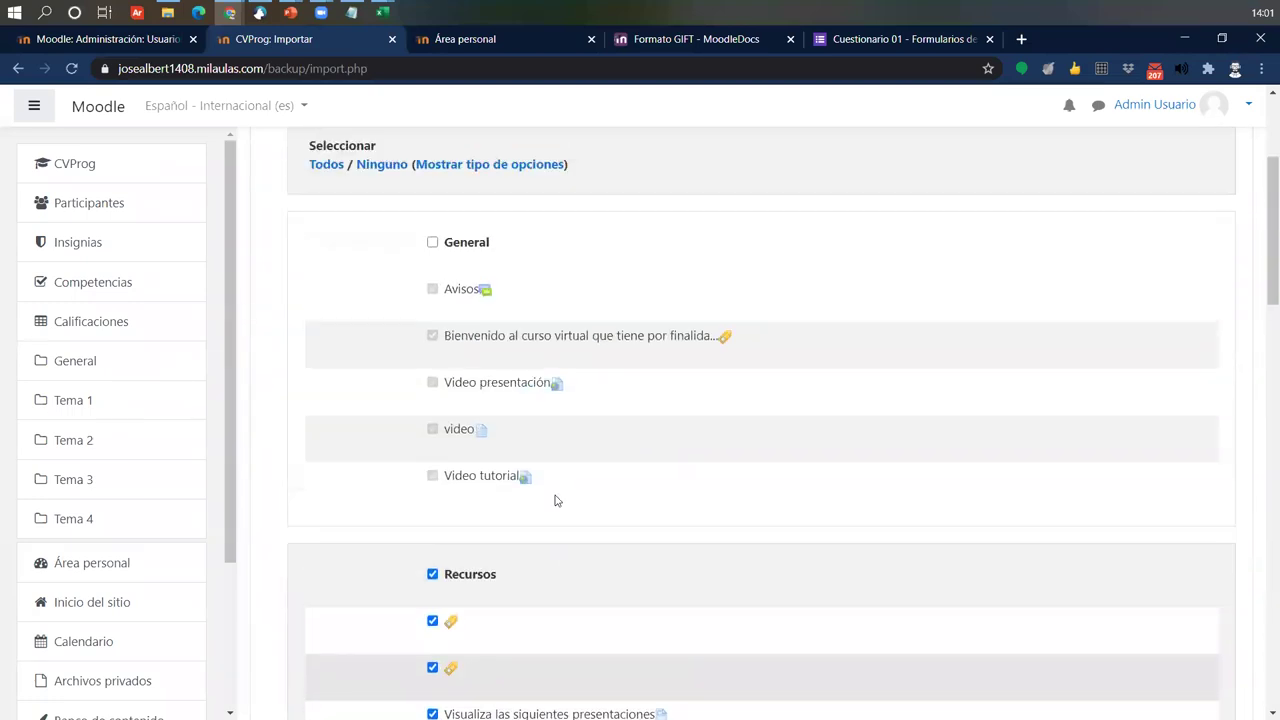
scroll(740, 590, "down", 10)
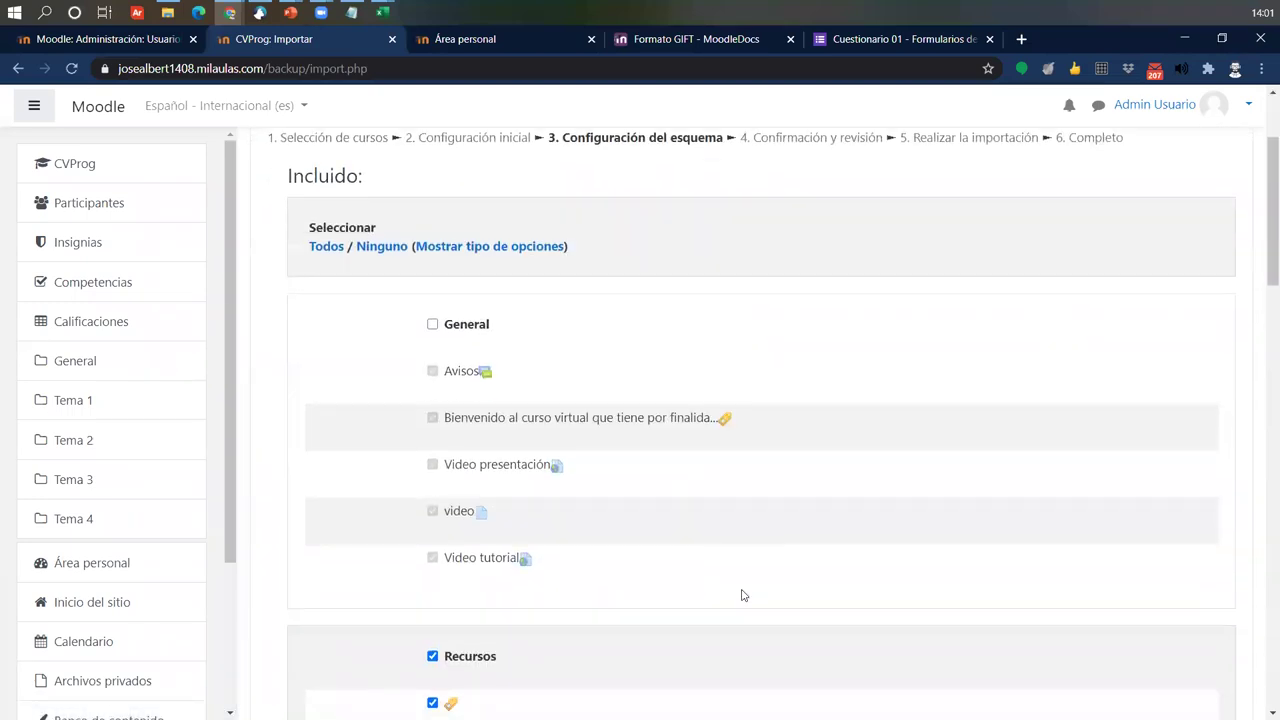
scroll(742, 597, "up", 5)
scroll(742, 597, "up", 3)
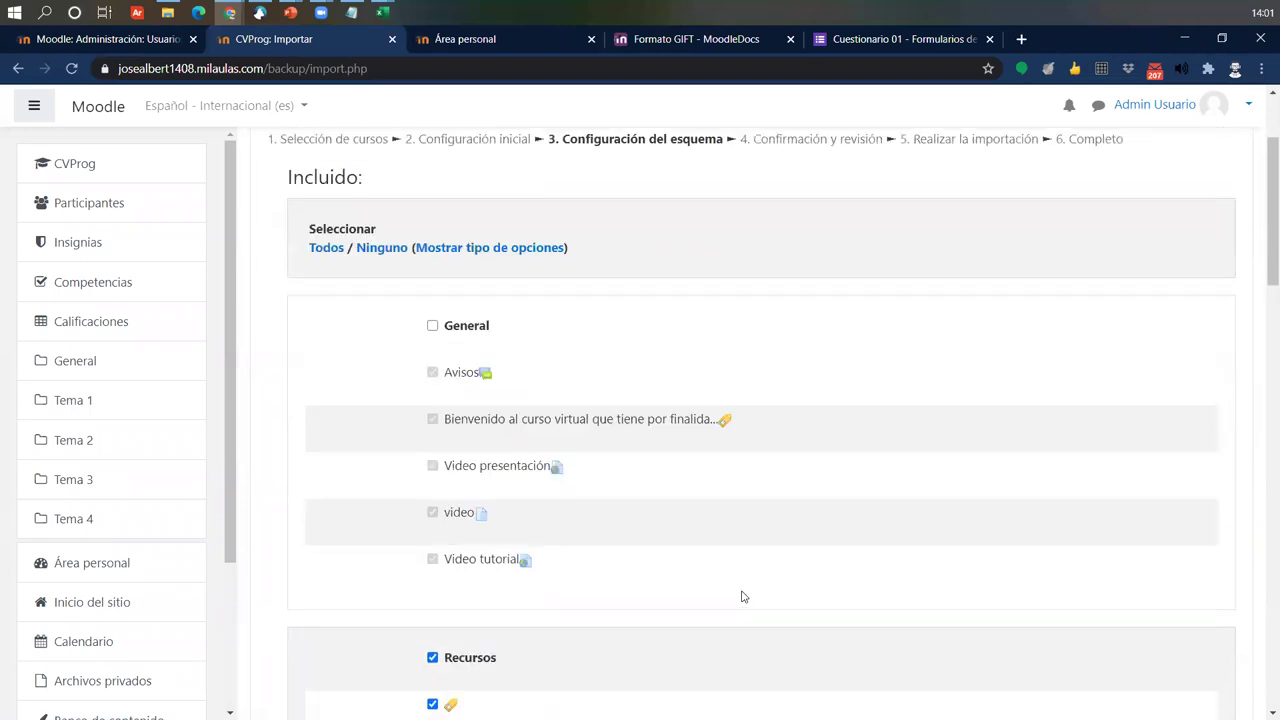
Step: Reload the schema page, reselect all sections and items, and continue to confirmation
key("alt+Left")
left_click(796, 165)
left_click(336, 252)
scroll(494, 560, "down", 8)
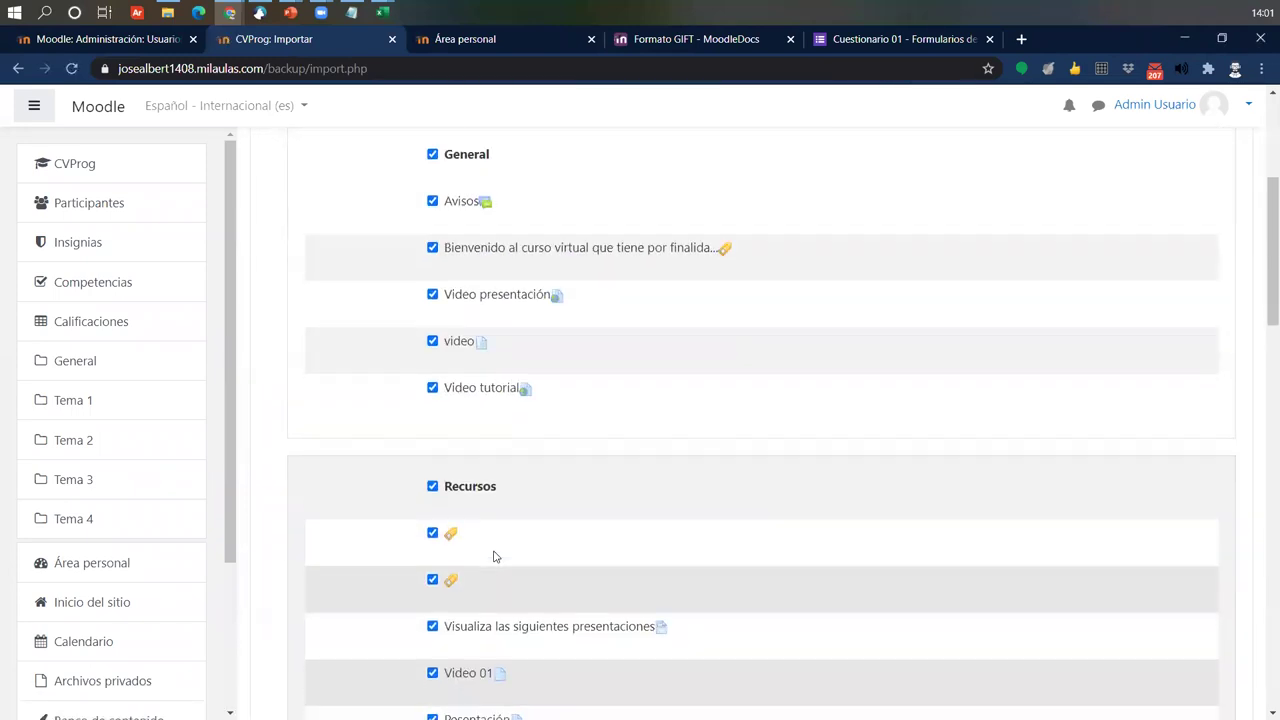
scroll(494, 600, "down", 12)
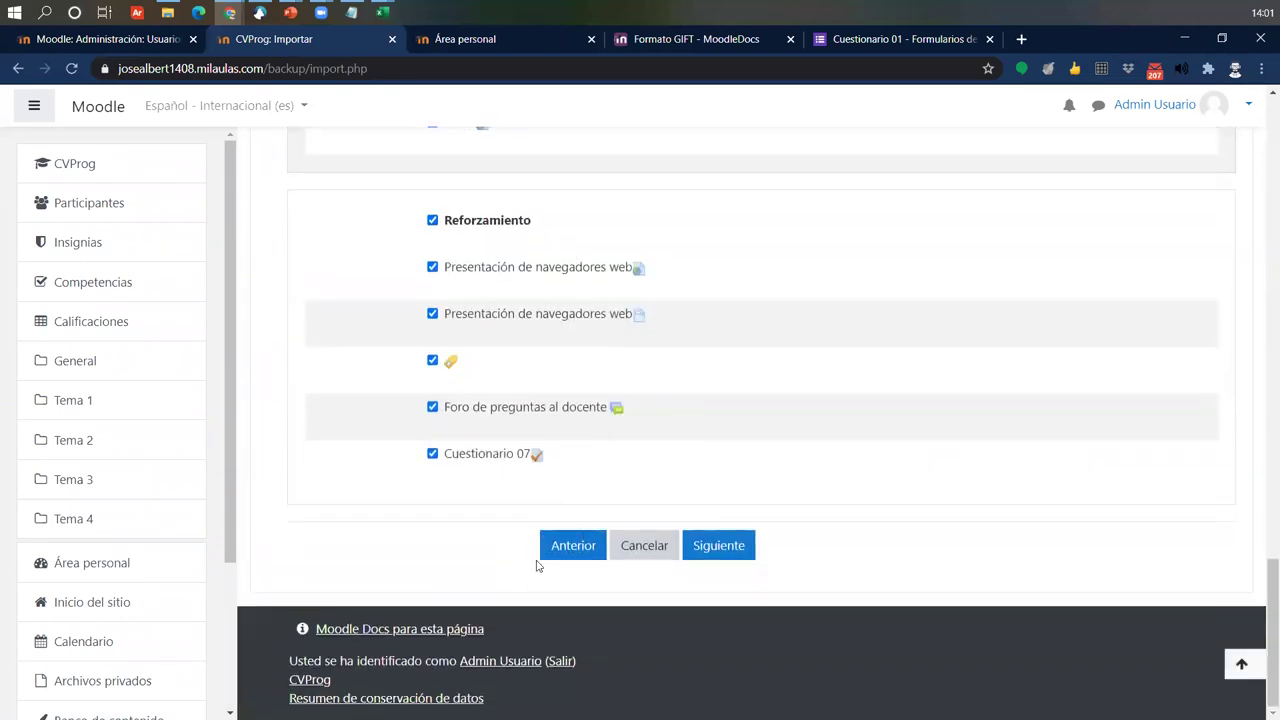
scroll(530, 560, "up", 3)
scroll(518, 583, "up", 4)
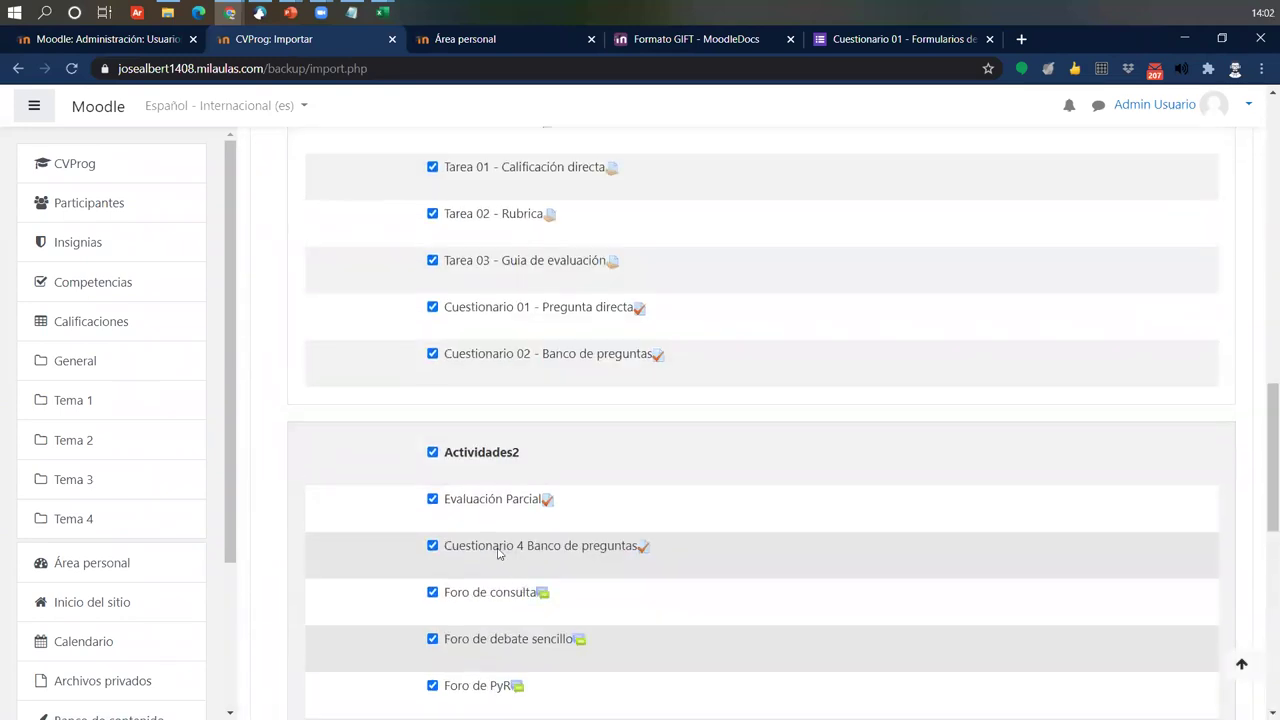
scroll(547, 597, "up", 15)
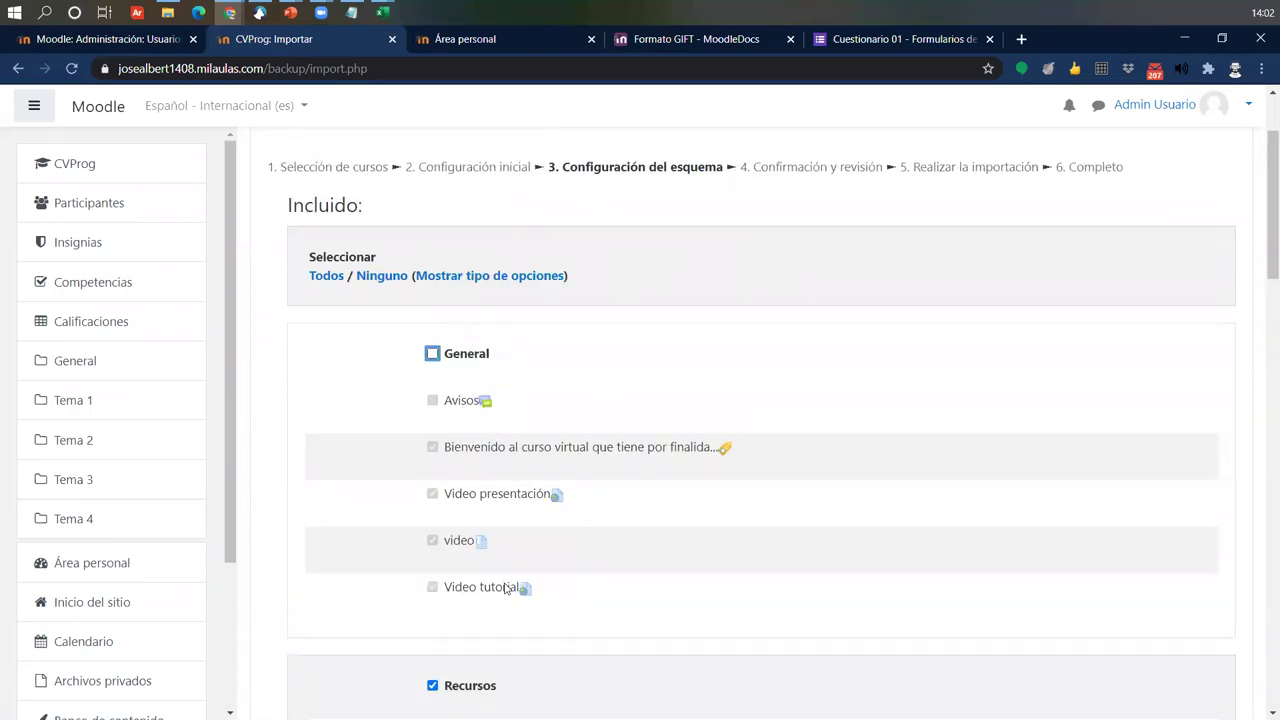
scroll(506, 588, "down", 9)
scroll(539, 508, "up", 1)
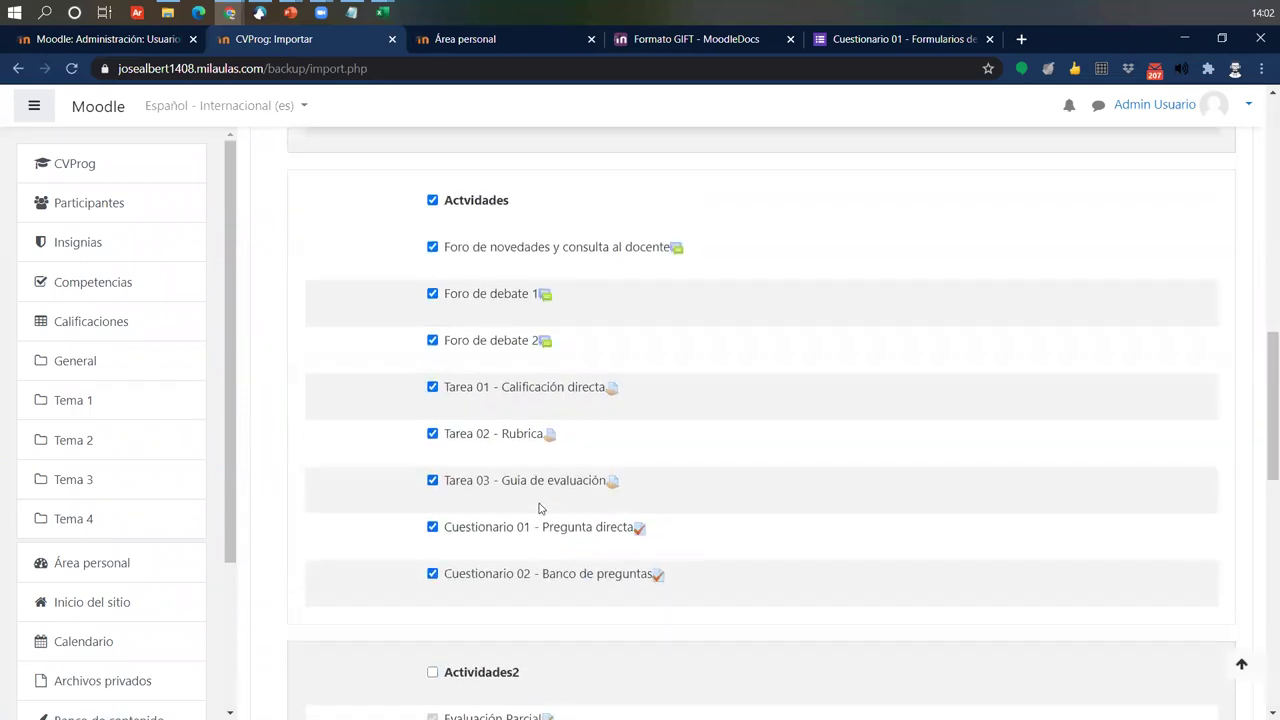
scroll(539, 508, "up", 4)
scroll(543, 486, "down", 11)
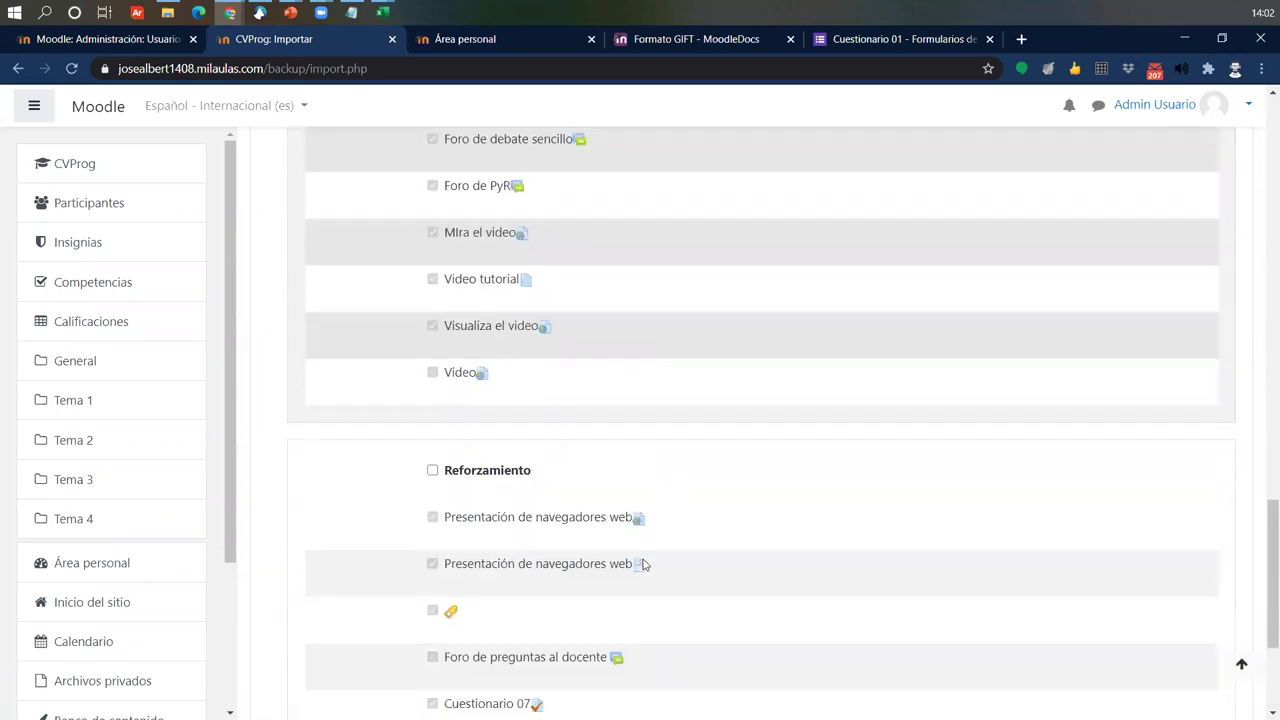
scroll(645, 565, "down", 3)
left_click(702, 548)
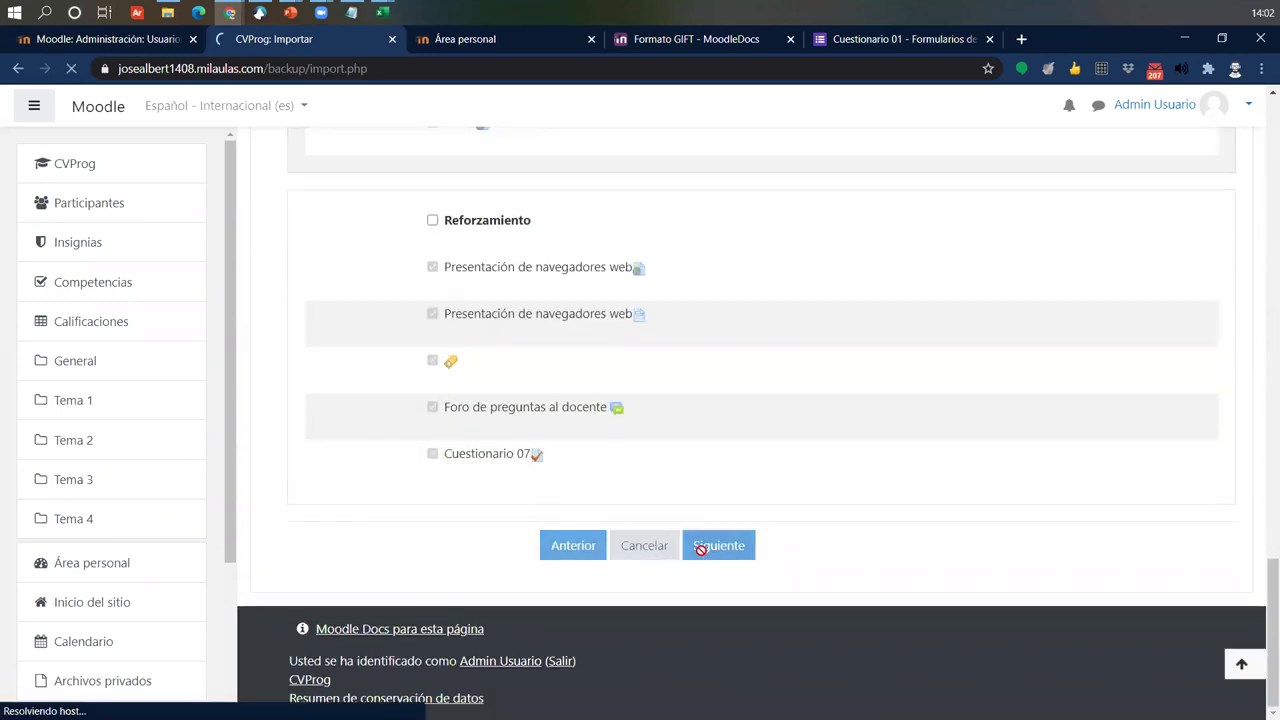
Step: Review the confirmation list, run Realizar la importación, and continue past the completion message
scroll(615, 579, "down", 3)
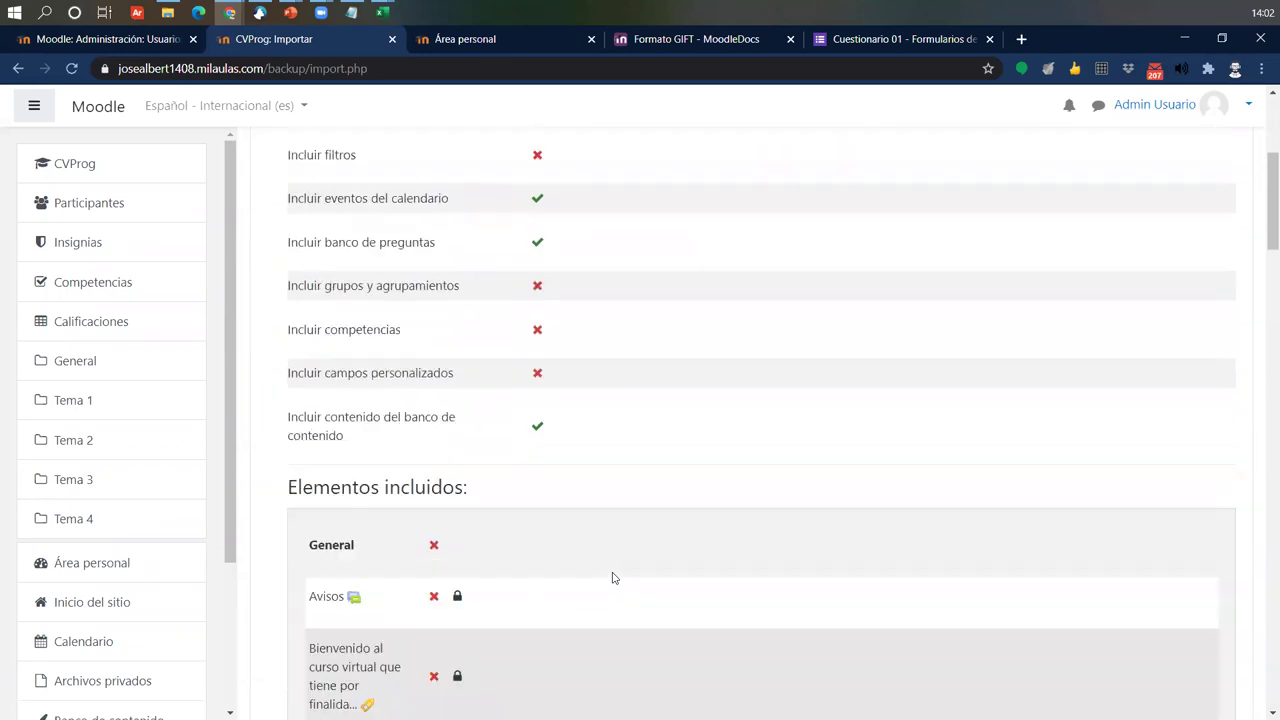
scroll(614, 578, "down", 15)
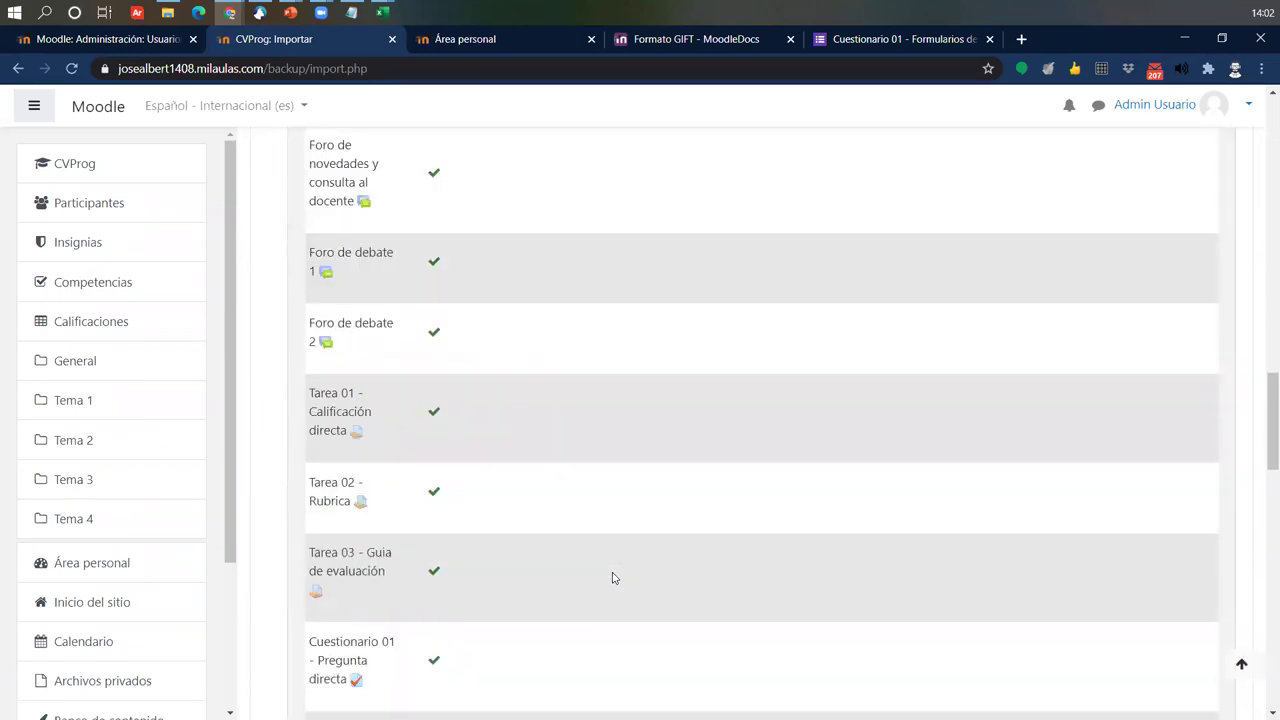
scroll(614, 578, "down", 2)
scroll(614, 578, "up", 6)
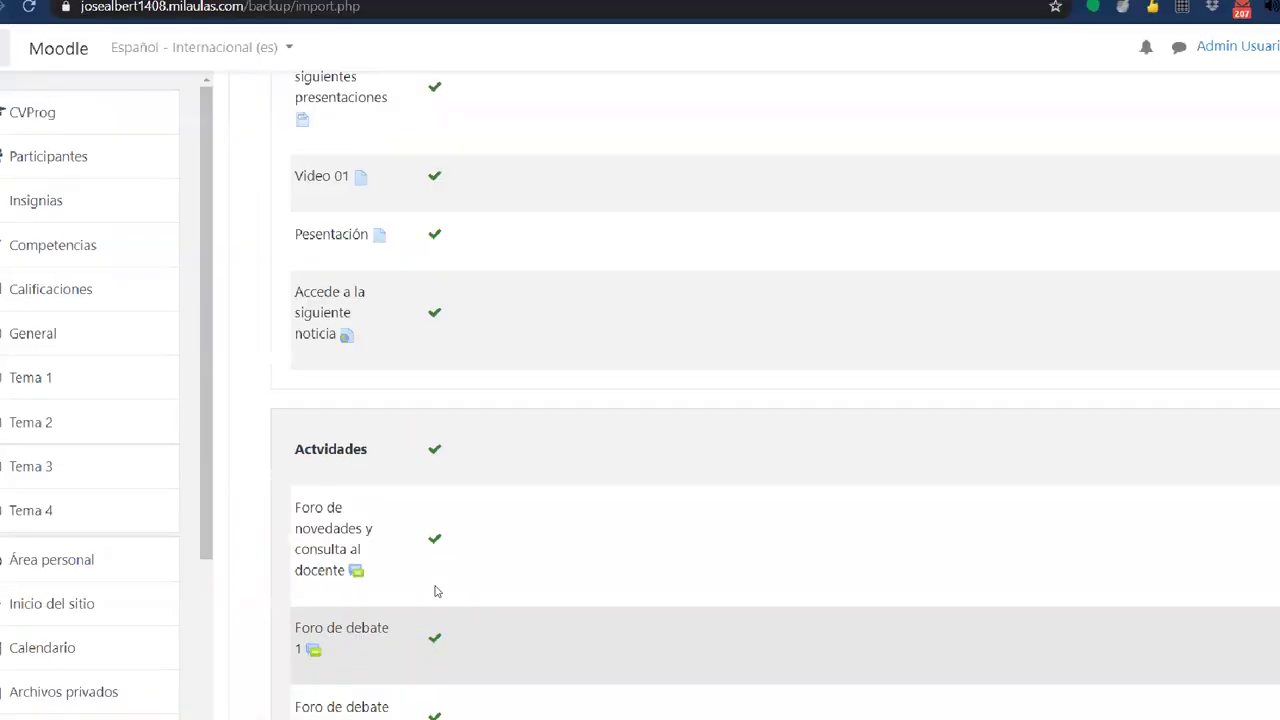
scroll(435, 591, "up", 6)
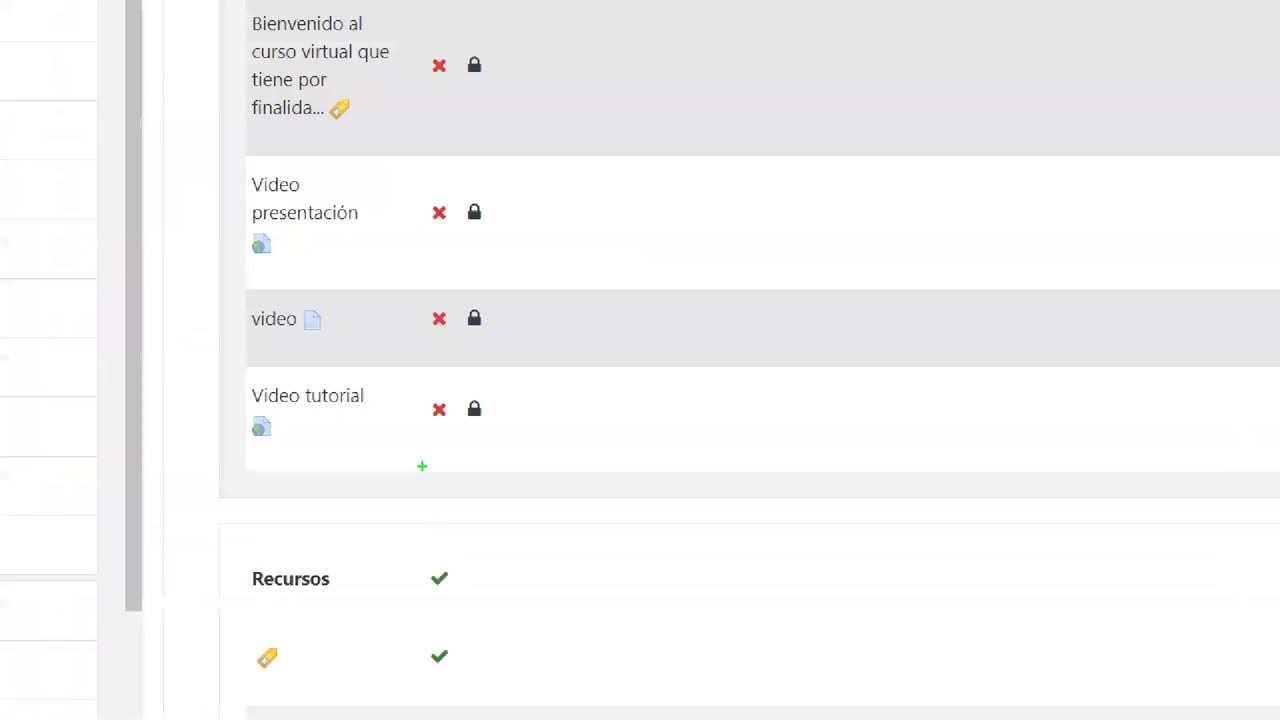
mouse_move(231, 365)
left_mouse_down()
mouse_move(443, 437)
mouse_move(466, 458)
left_mouse_up()
left_click_drag(432, 400, 682, 326)
scroll(640, 580, "down", 15)
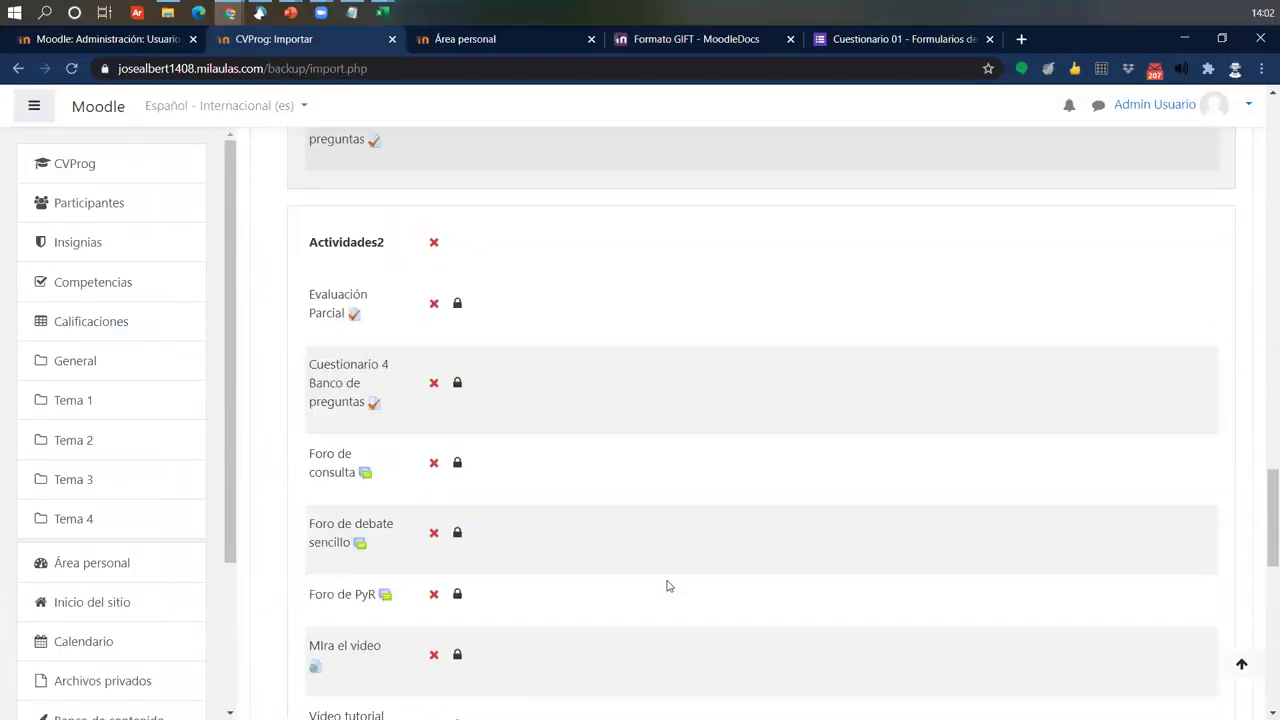
scroll(680, 595, "down", 10)
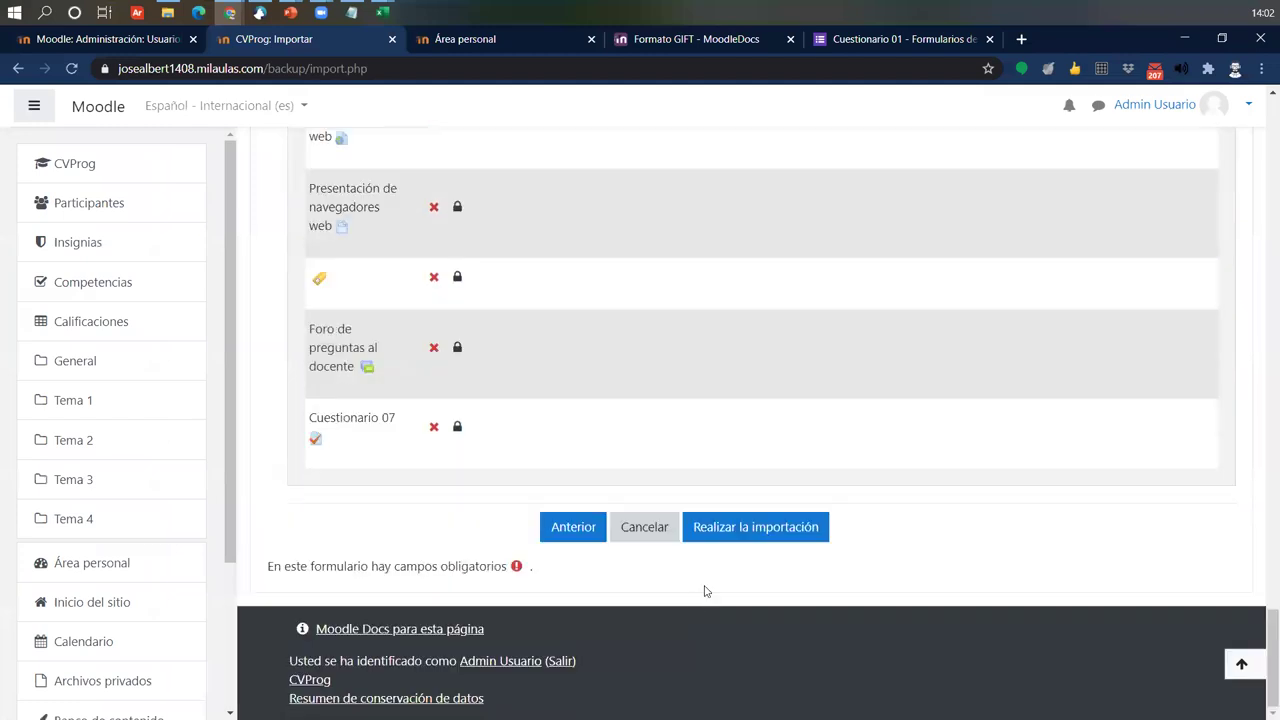
left_click(790, 528)
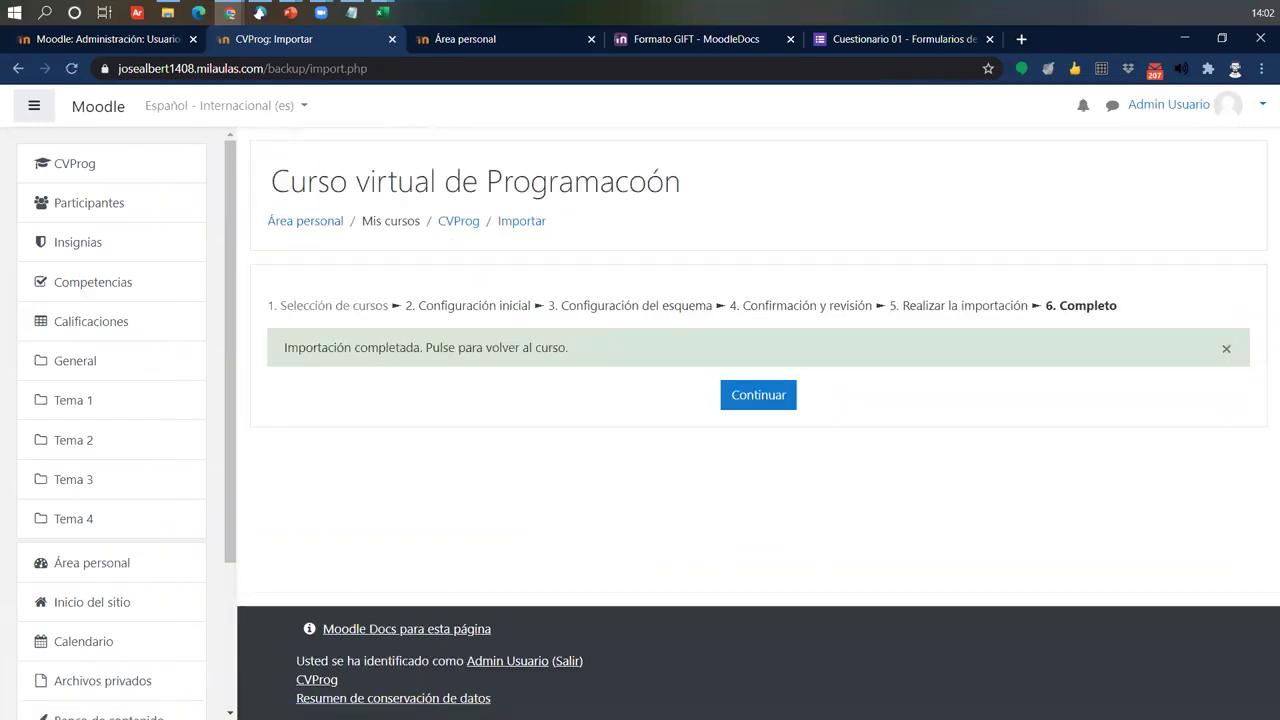
left_click_drag(297, 343, 586, 346)
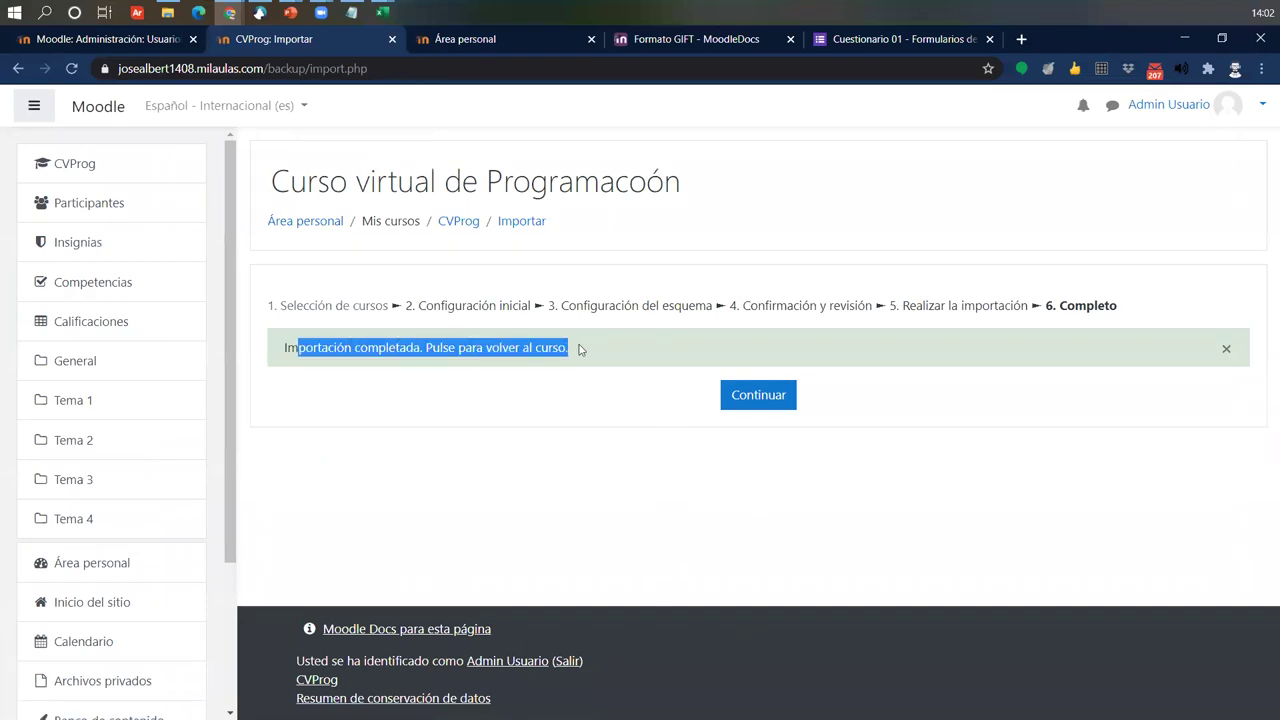
left_click(506, 348)
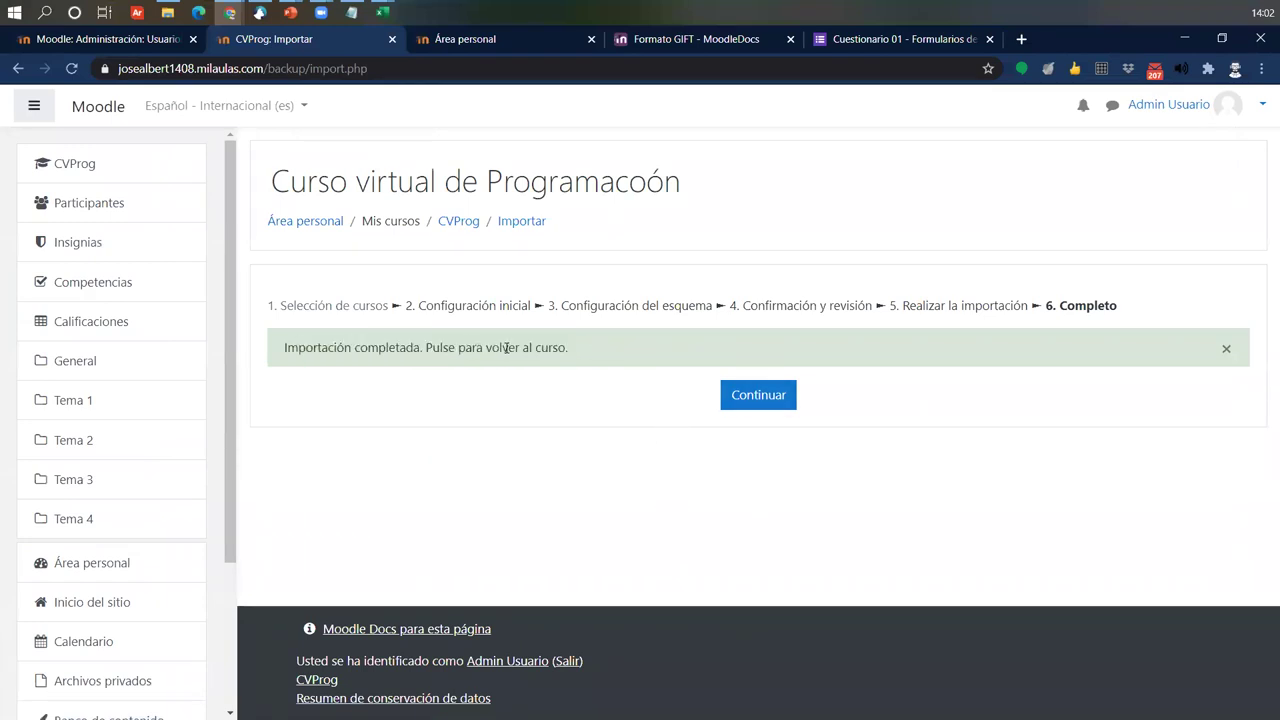
left_click(757, 396)
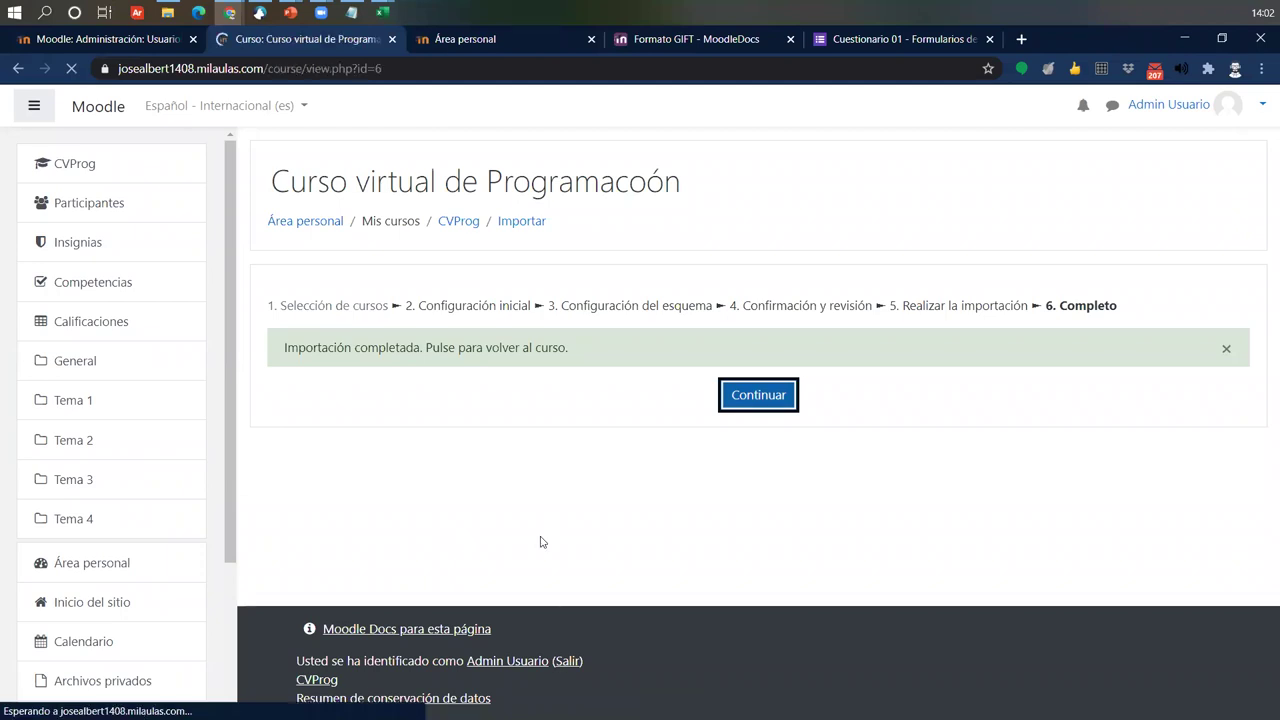
Step: Browse the imported Recursos and Actvidades sections, then open the course gear menu
scroll(540, 535, "down", 1)
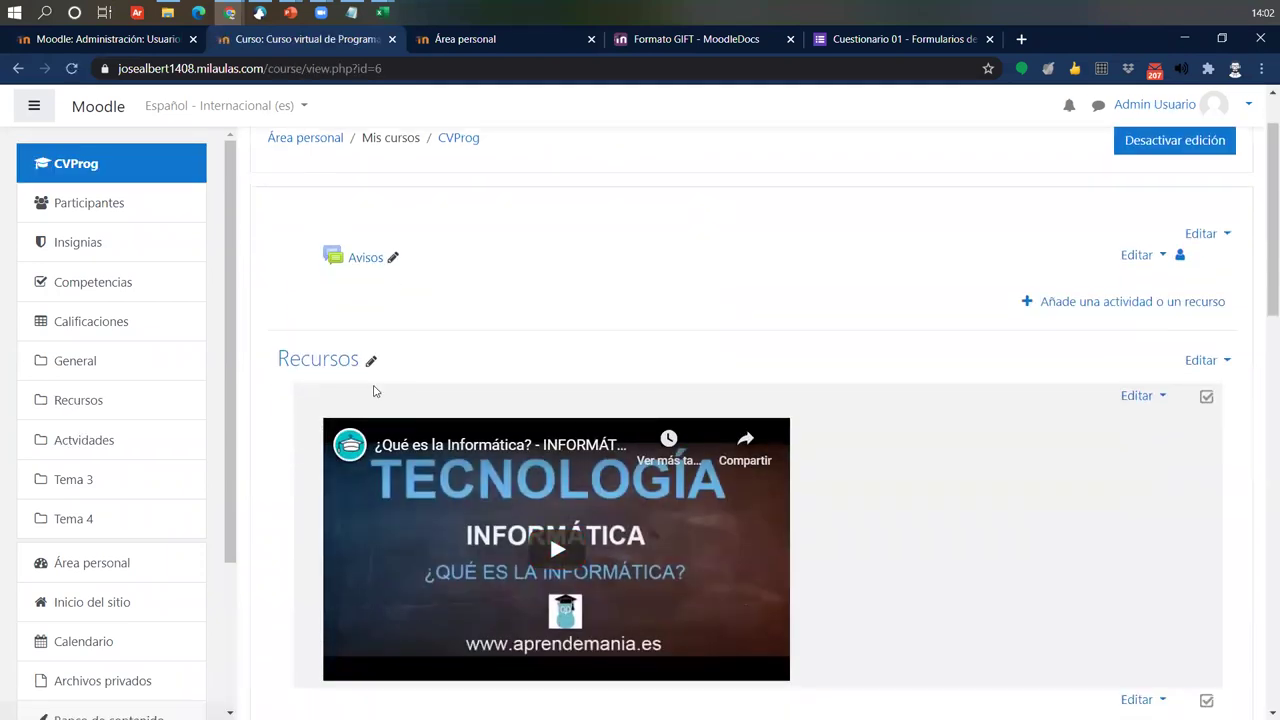
scroll(501, 456, "down", 8)
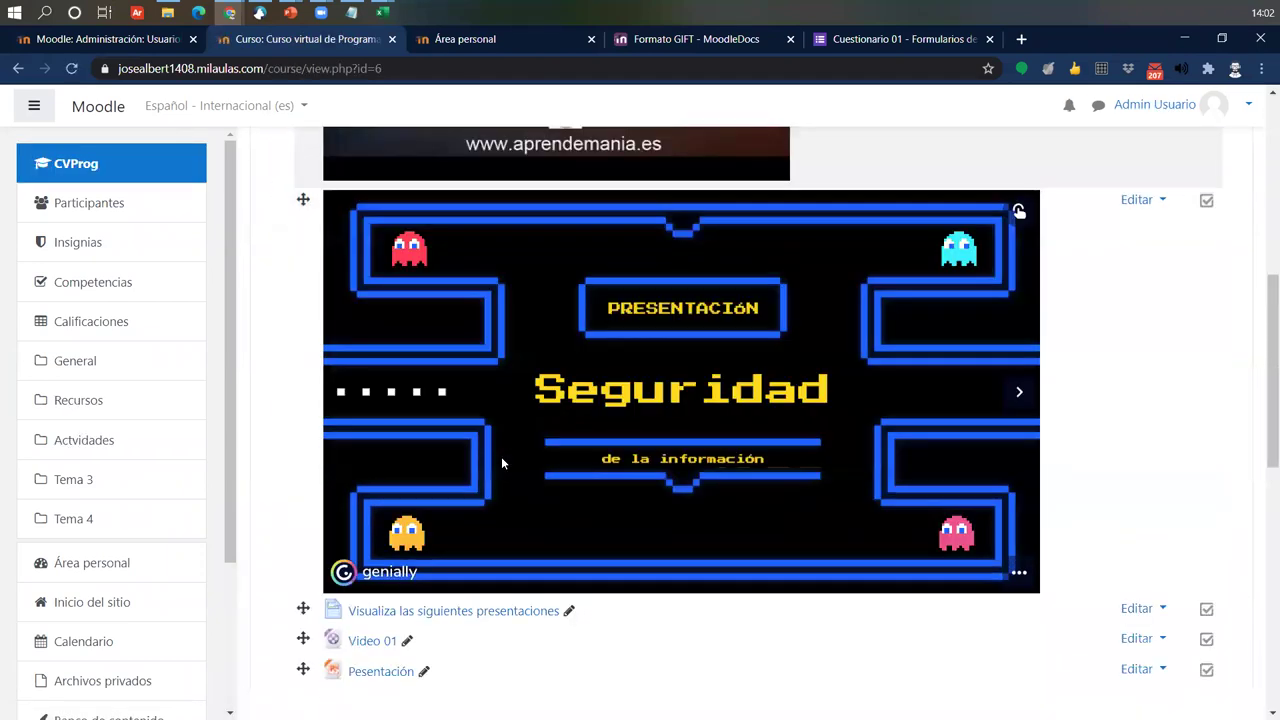
scroll(501, 456, "down", 5)
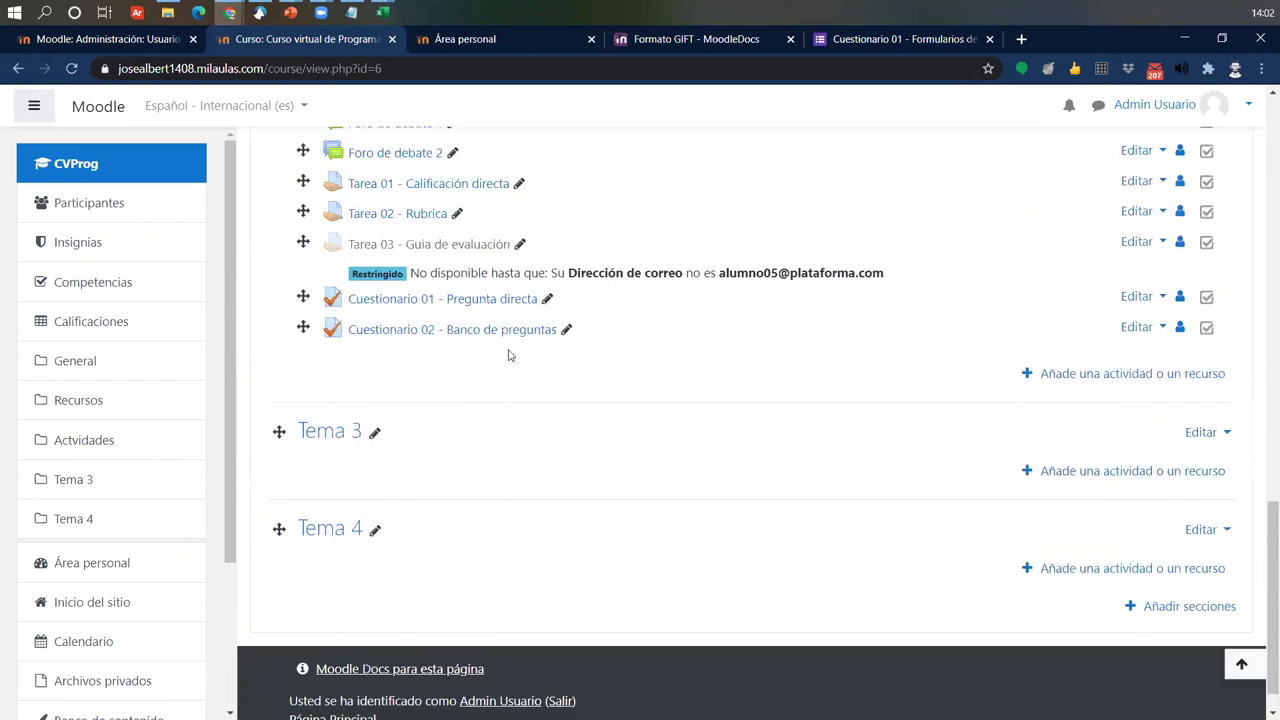
scroll(508, 355, "up", 6)
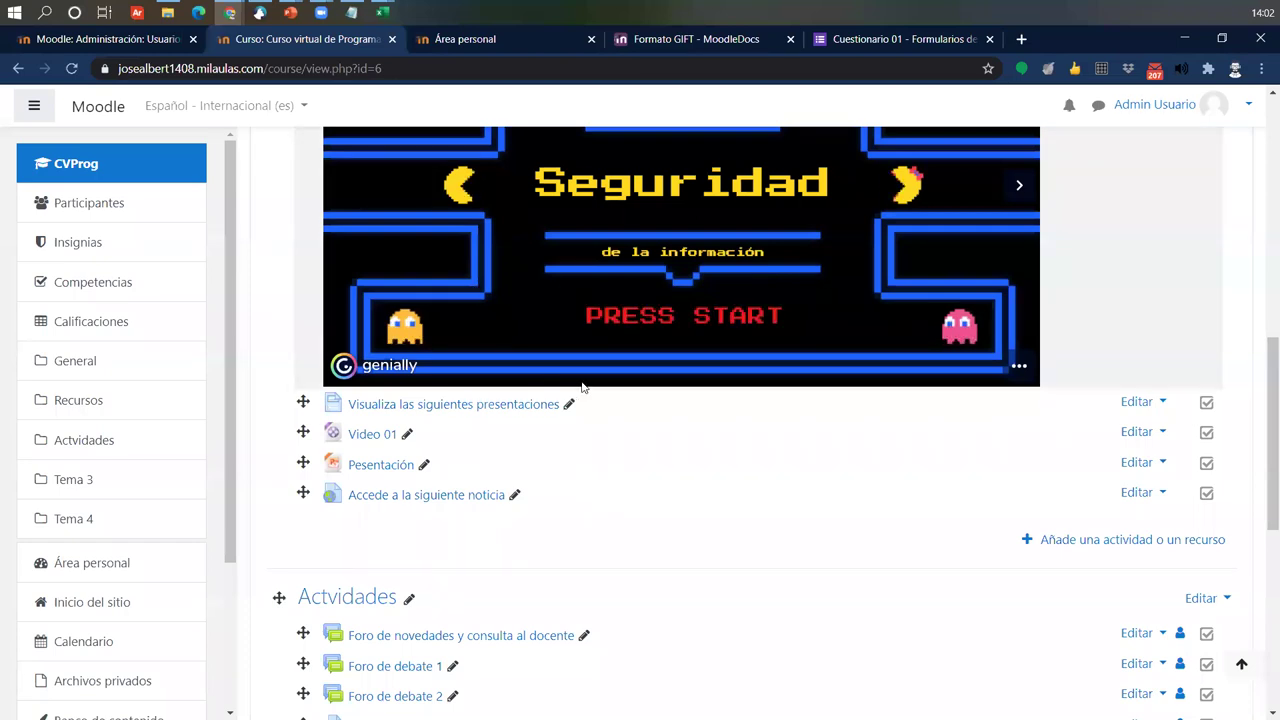
scroll(581, 386, "up", 7)
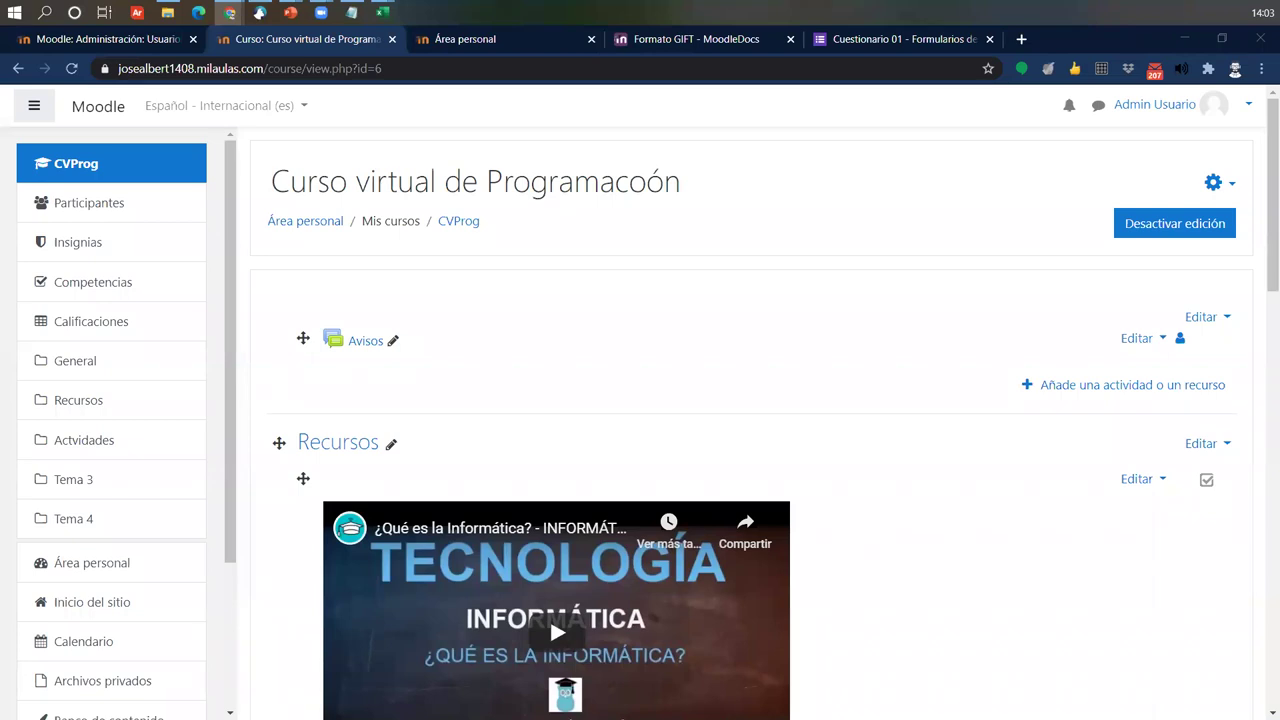
scroll(705, 359, "down", 5)
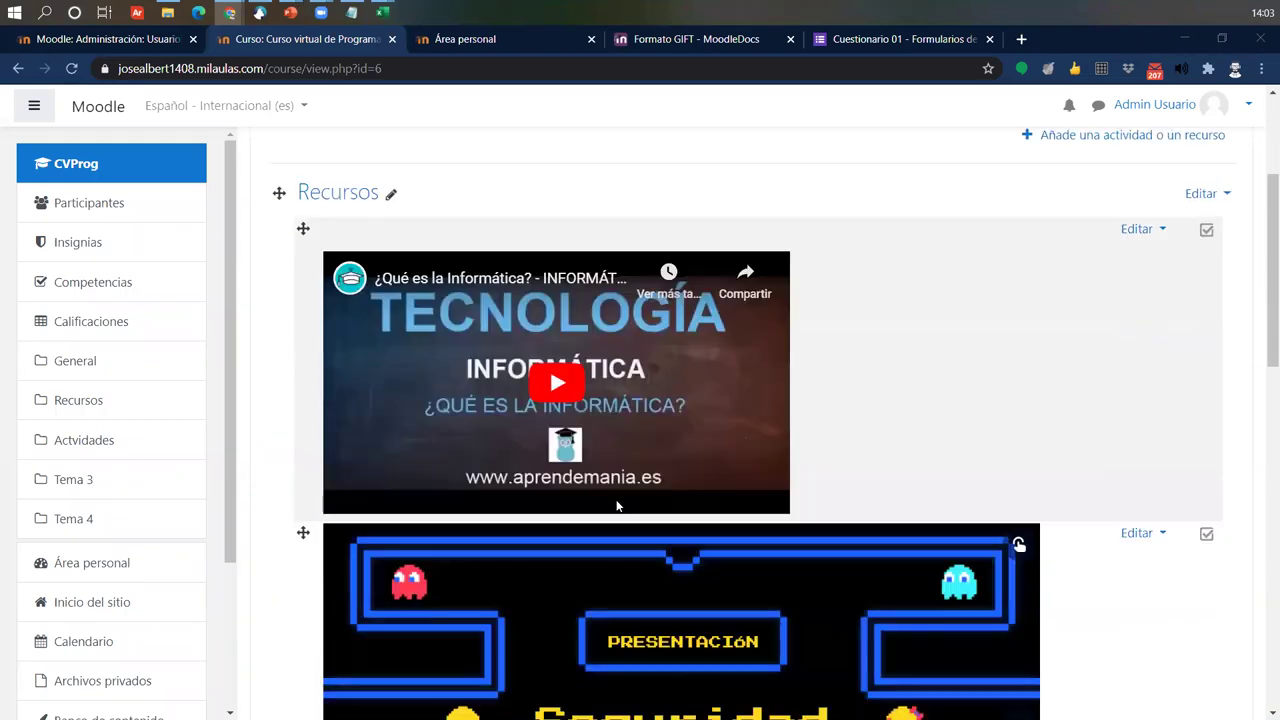
scroll(705, 366, "down", 2)
scroll(614, 442, "up", 2)
scroll(660, 449, "down", 6)
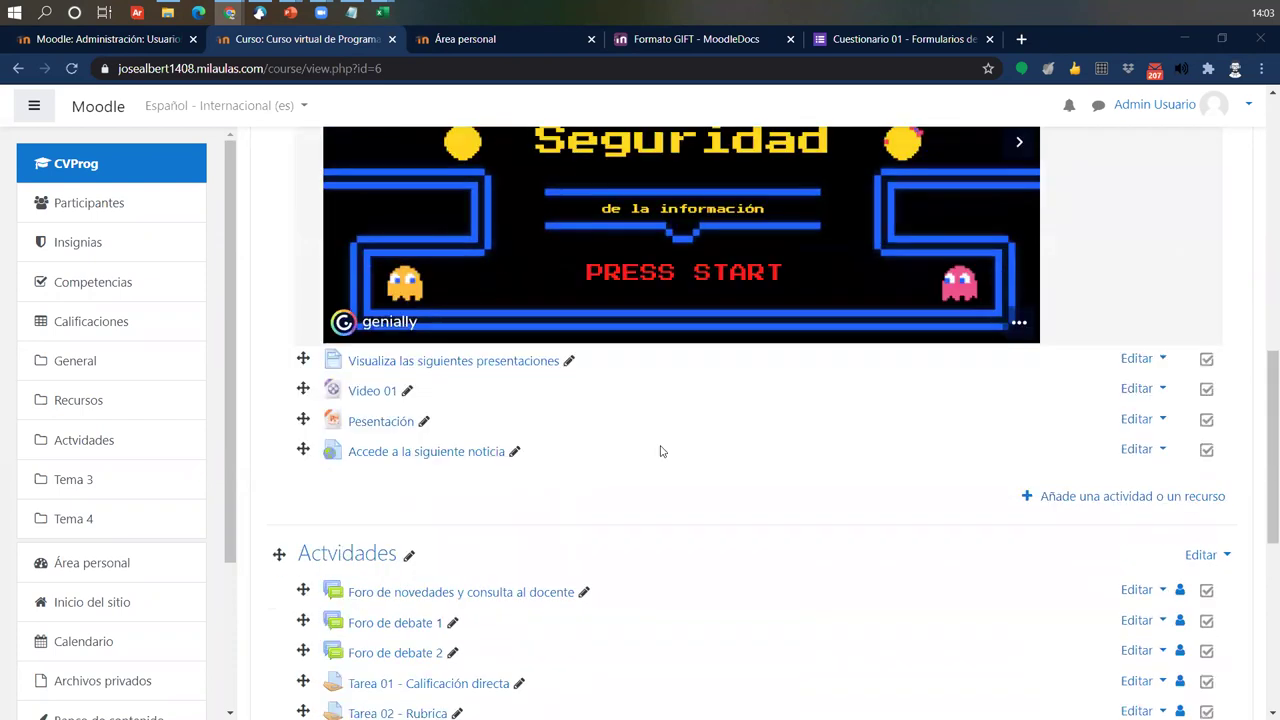
scroll(631, 374, "down", 3)
scroll(600, 380, "up", 3)
scroll(565, 388, "down", 2)
scroll(565, 388, "down", 2)
scroll(274, 420, "up", 3)
scroll(572, 456, "down", 1)
scroll(894, 369, "up", 12)
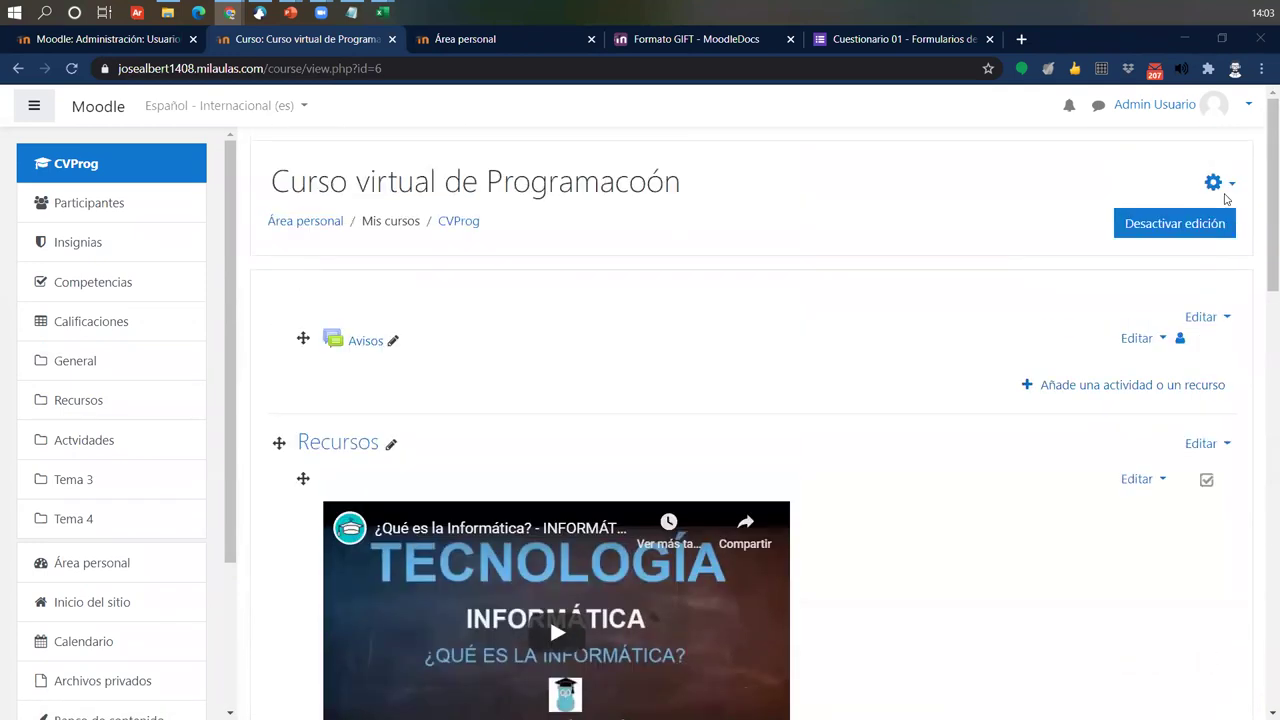
left_click(1220, 183)
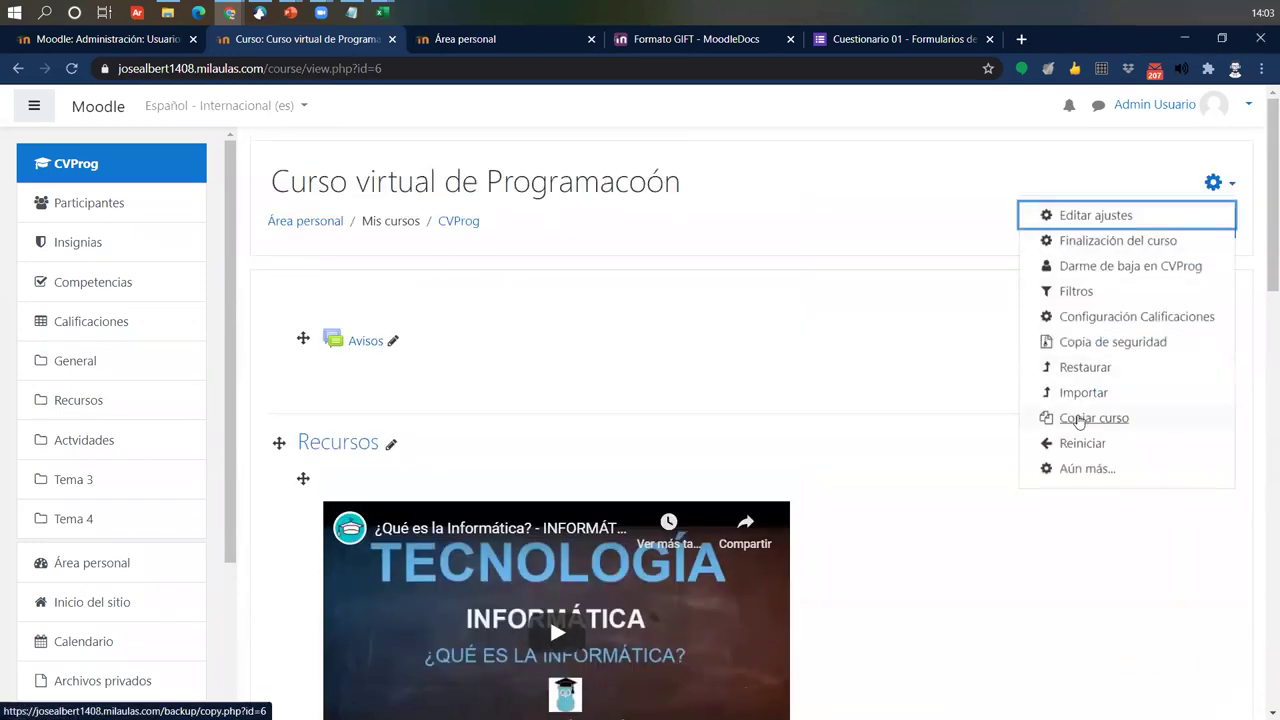
Step: Choose Copia de seguridad and review the initial backup settings checkboxes for CVProg
left_click(1116, 344)
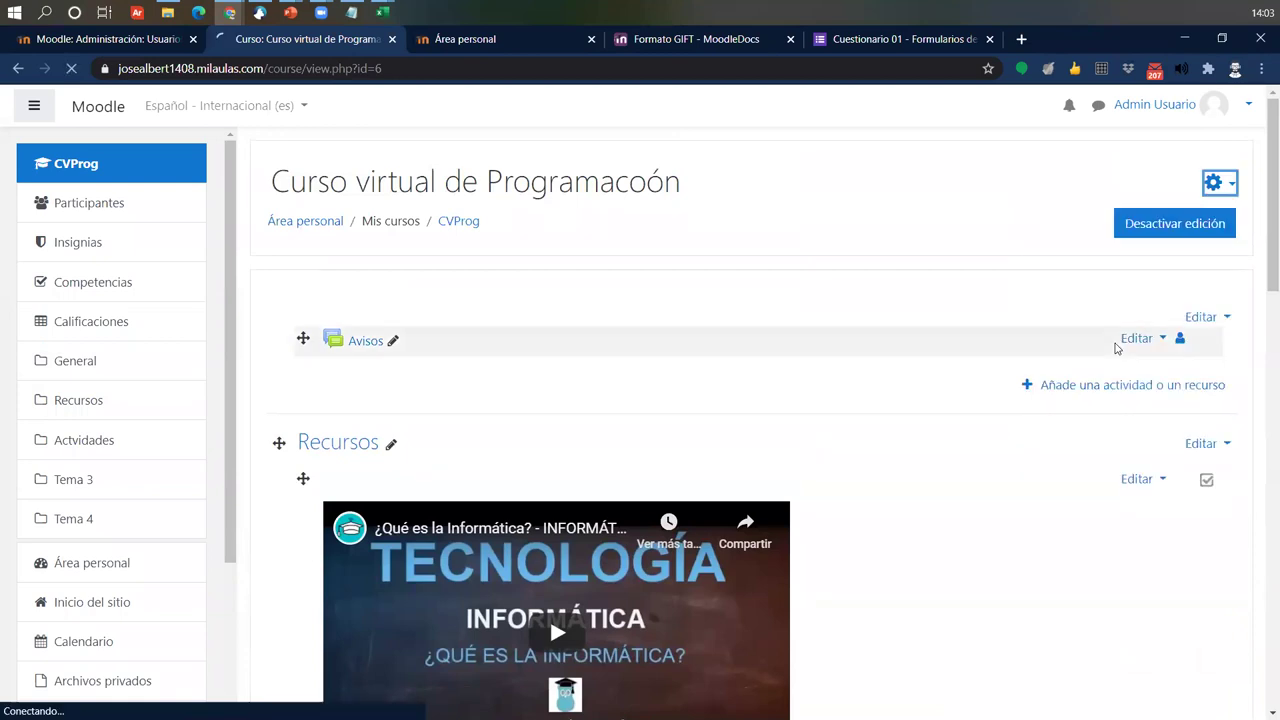
scroll(520, 420, "down", 5)
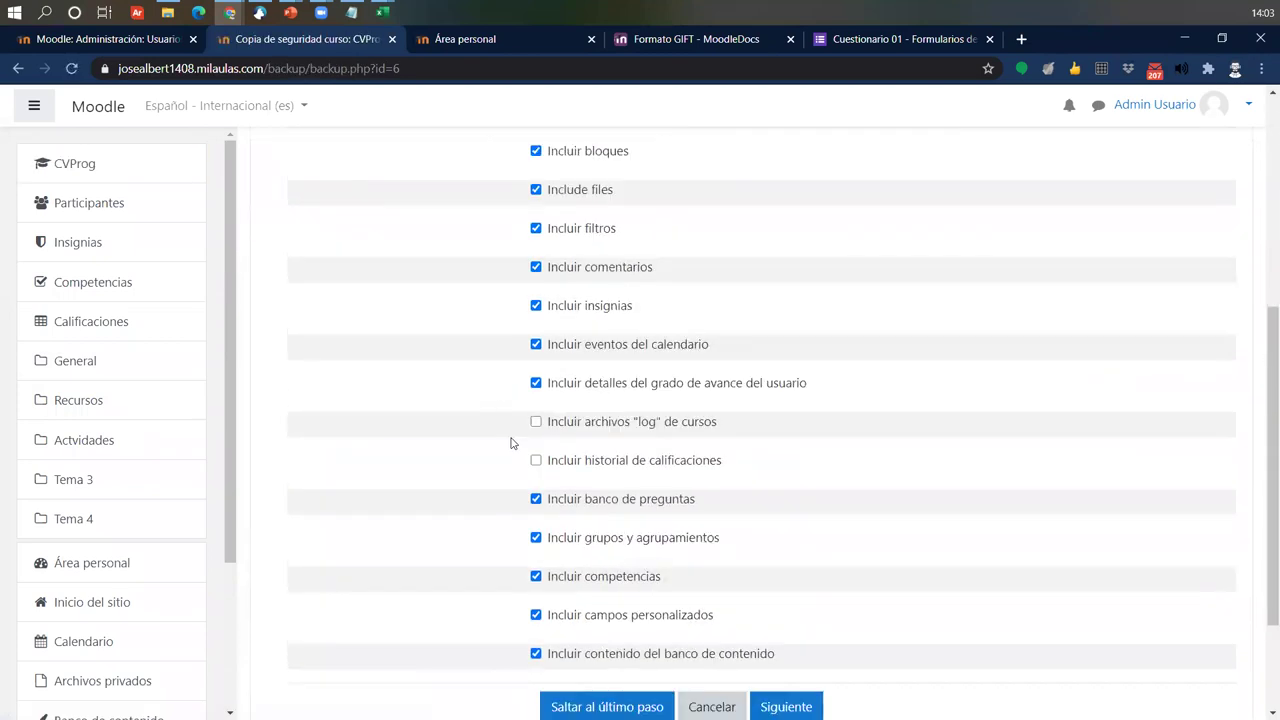
scroll(600, 440, "up", 2)
scroll(560, 410, "up", 4)
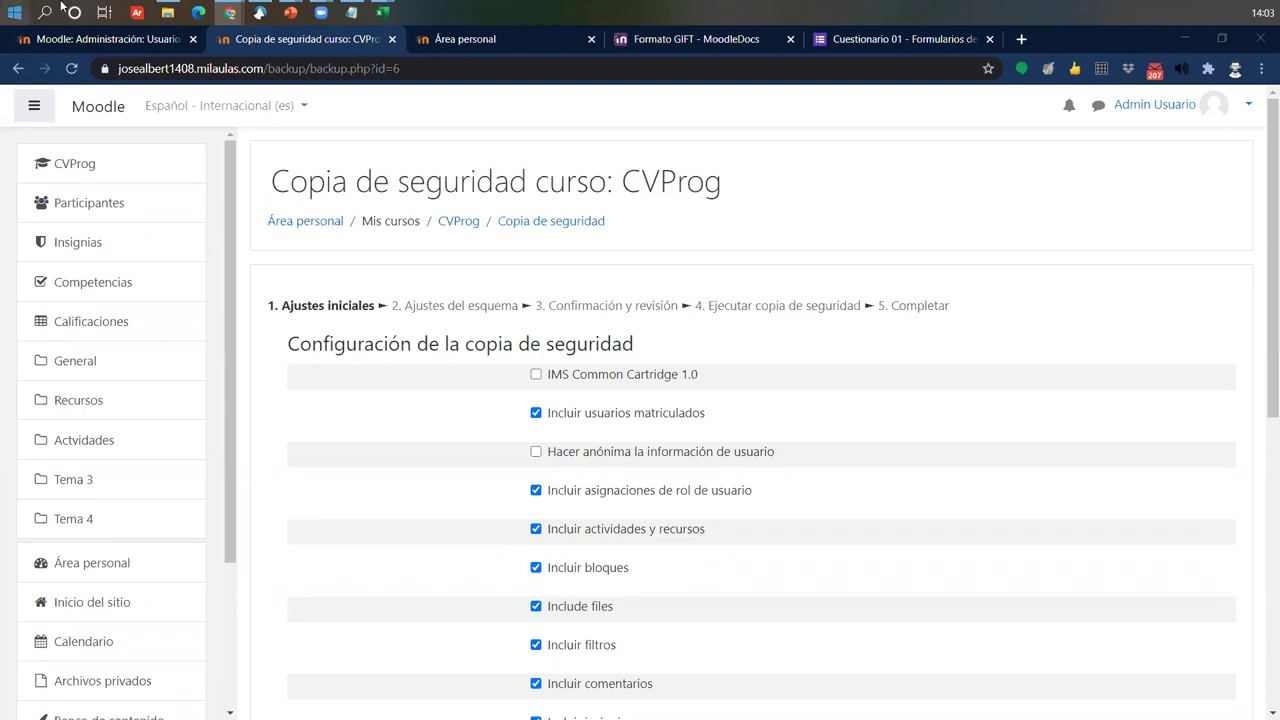
mouse_move(236, 8)
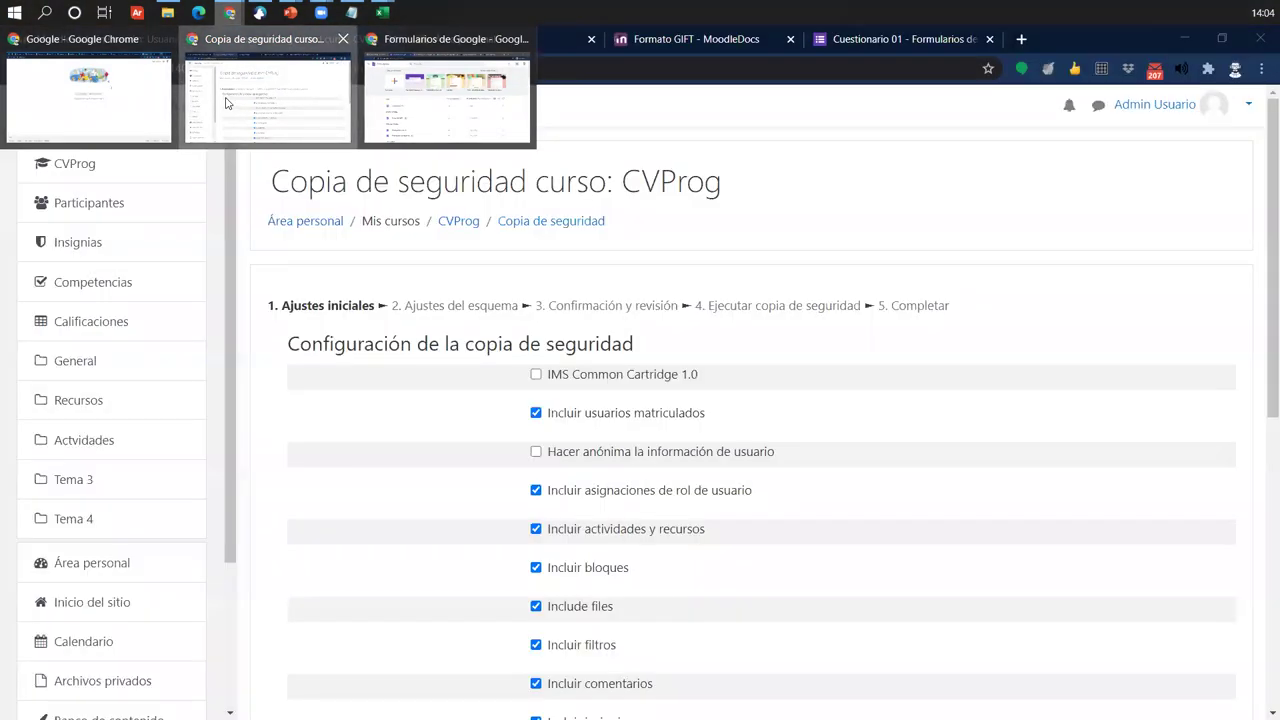
Step: Switch to the Google Forms browser window and close the Form submitted tab
left_click(340, 105)
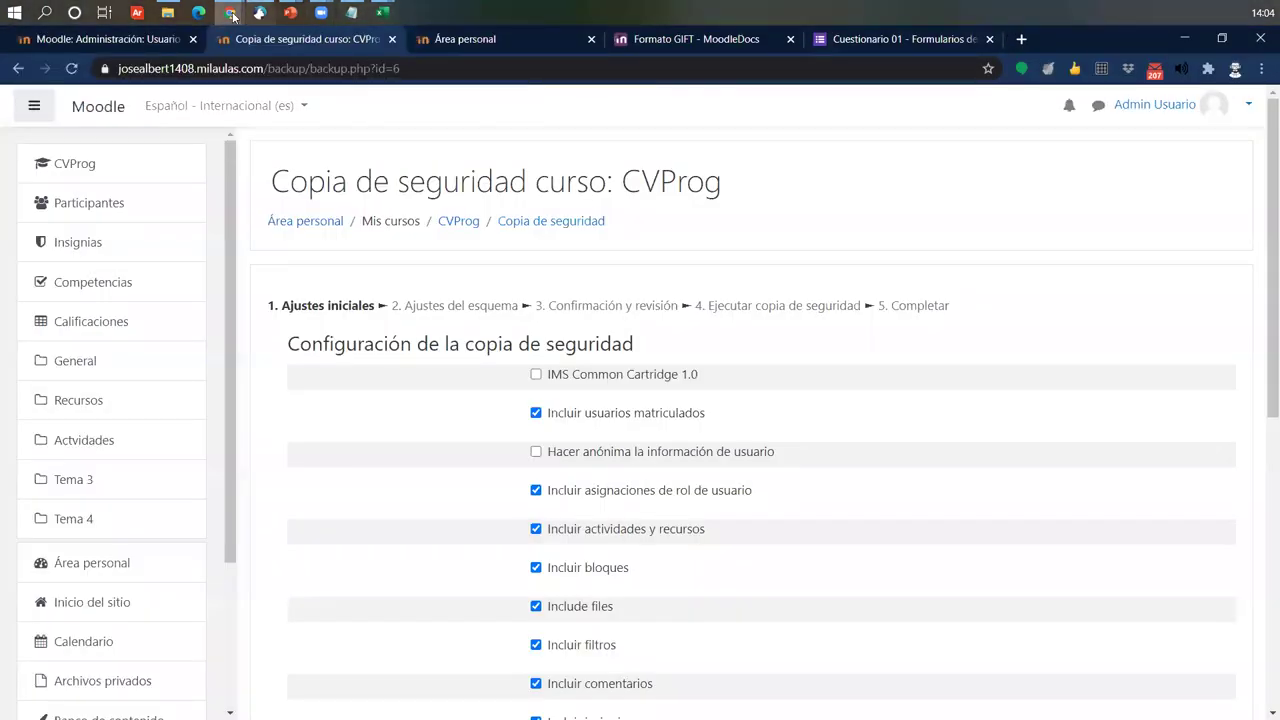
mouse_move(230, 12)
left_click(445, 100)
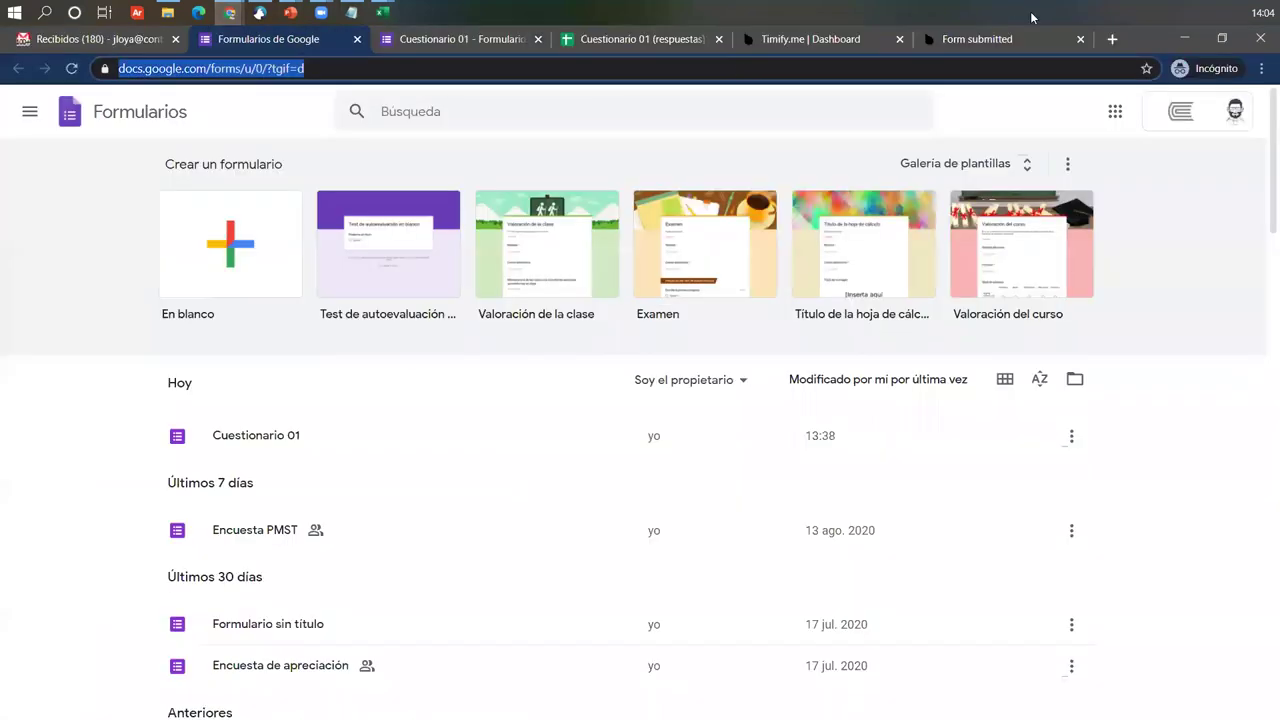
left_click(1080, 39)
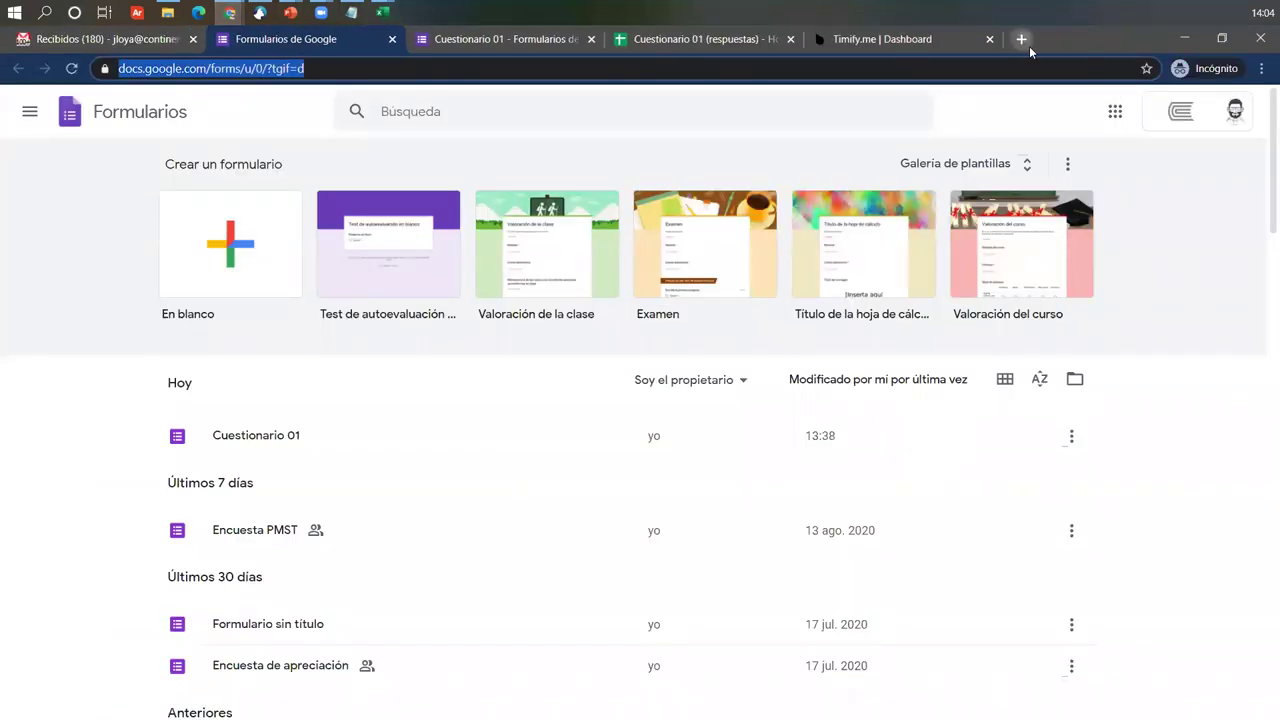
Step: In a new incognito tab, go to youtube.com and open the Universidad Continental channel
left_click(1025, 40)
type("yt")
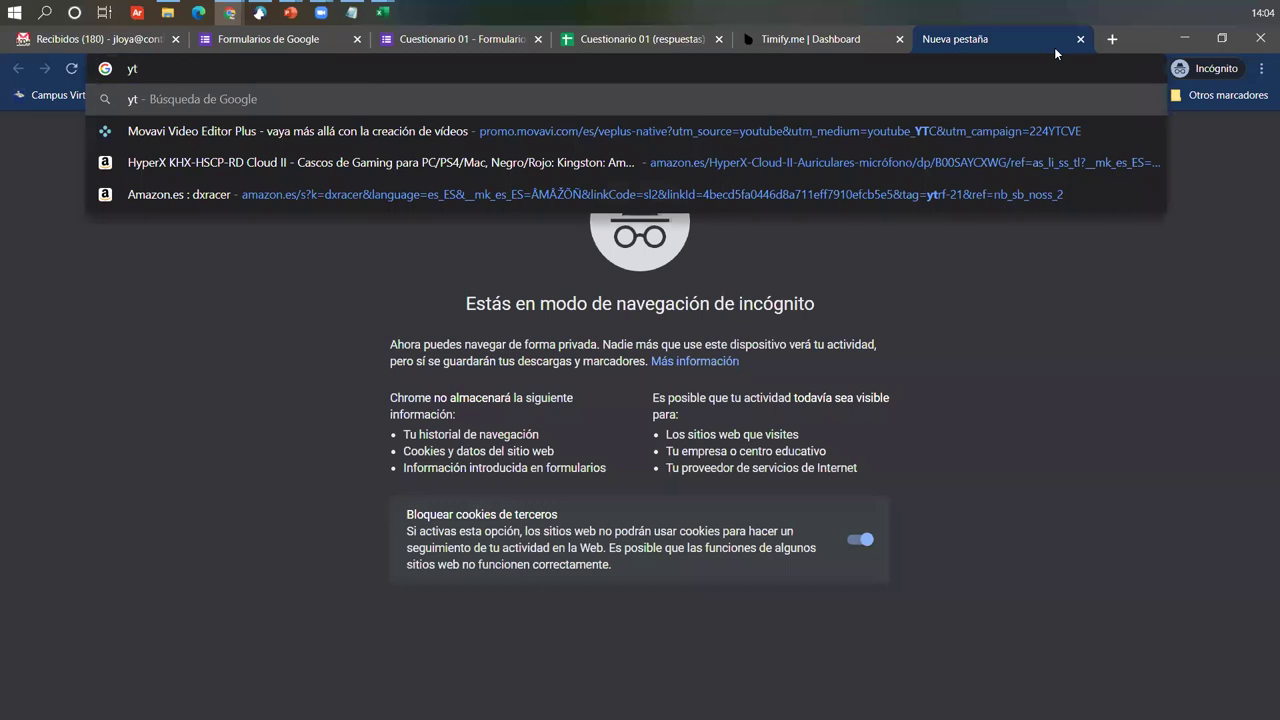
key("BackSpace")
key("BackSpace")
type("yp")
type("u")
key("BackSpace")
key("BackSpace")
type("outube")
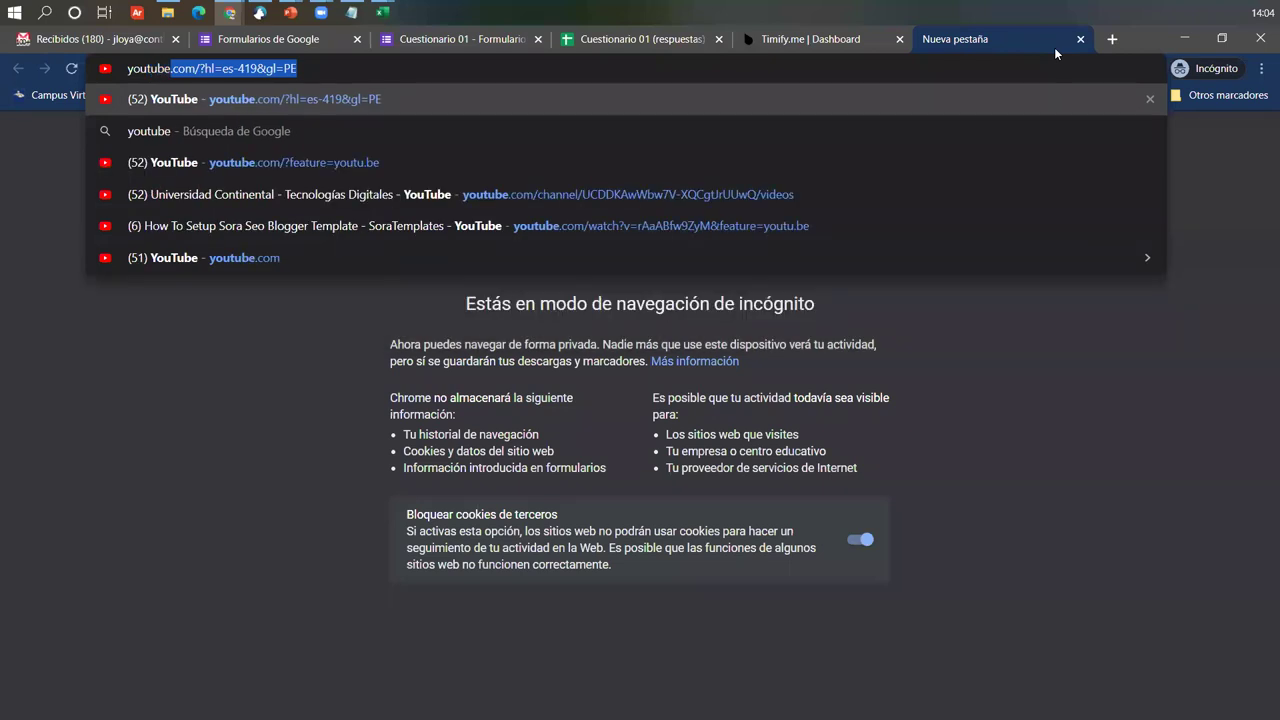
key("Return")
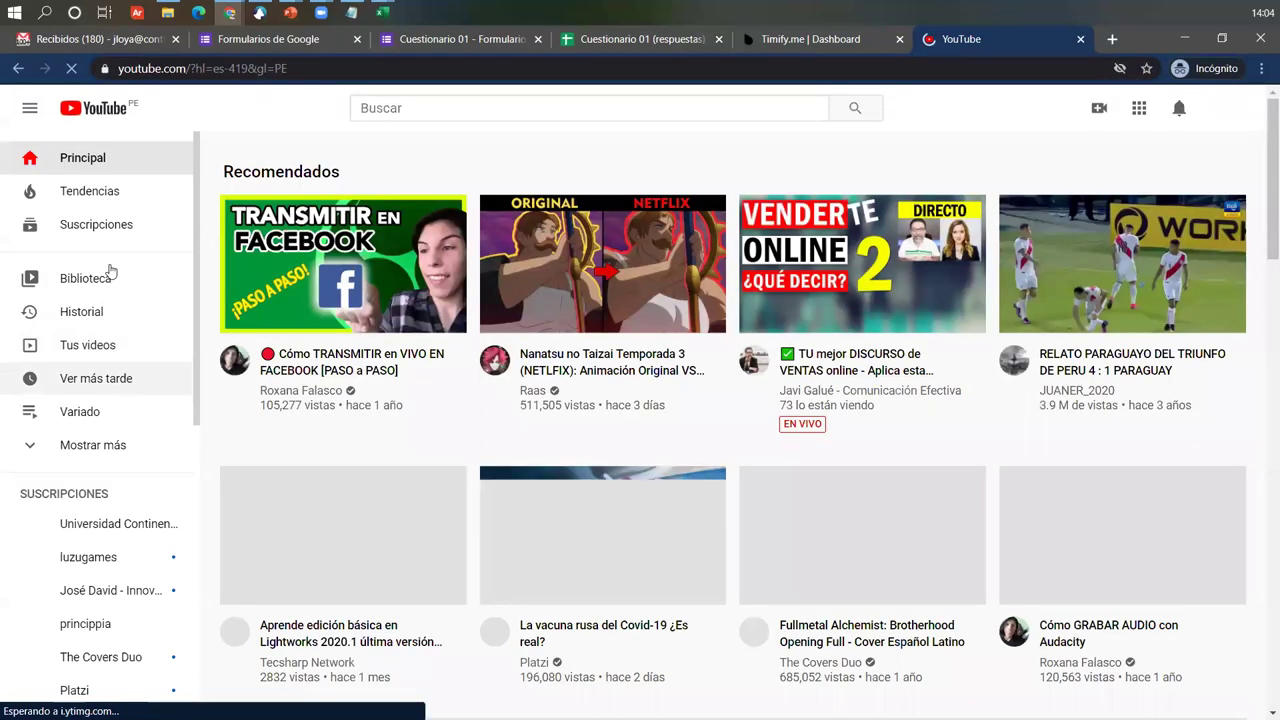
scroll(100, 300, "down", 3)
scroll(63, 486, "up", 3)
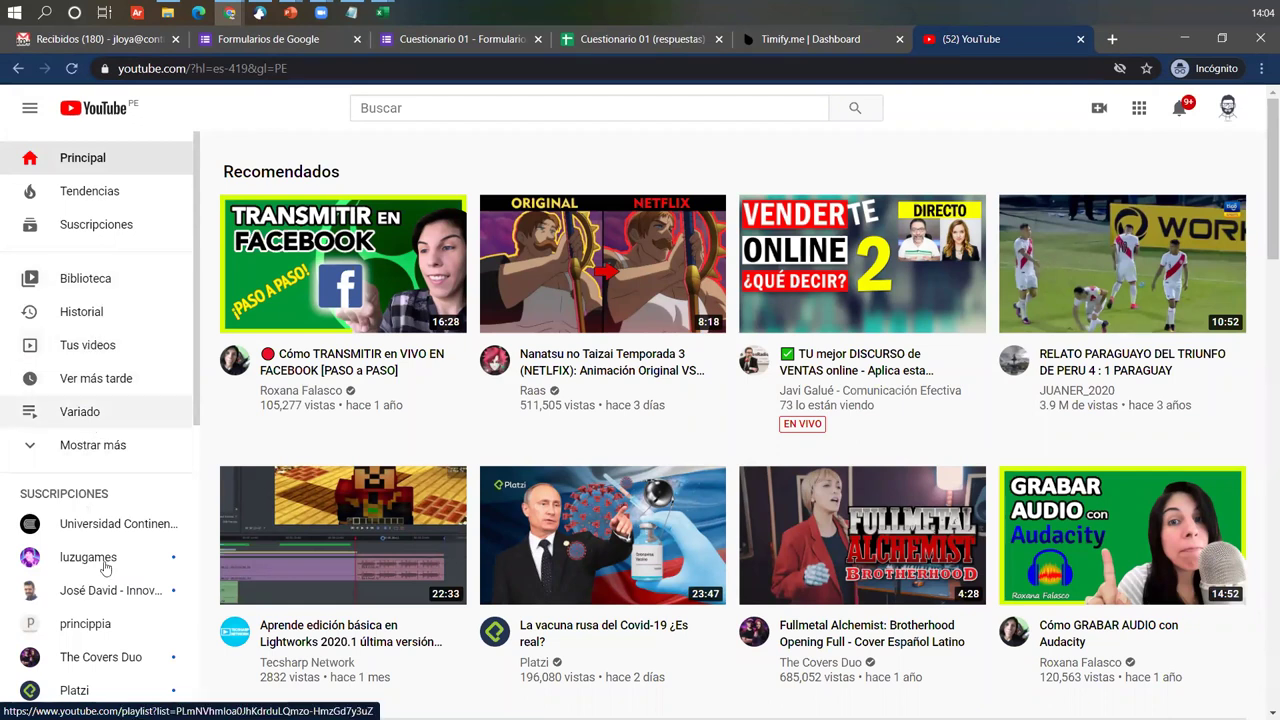
left_click(110, 525)
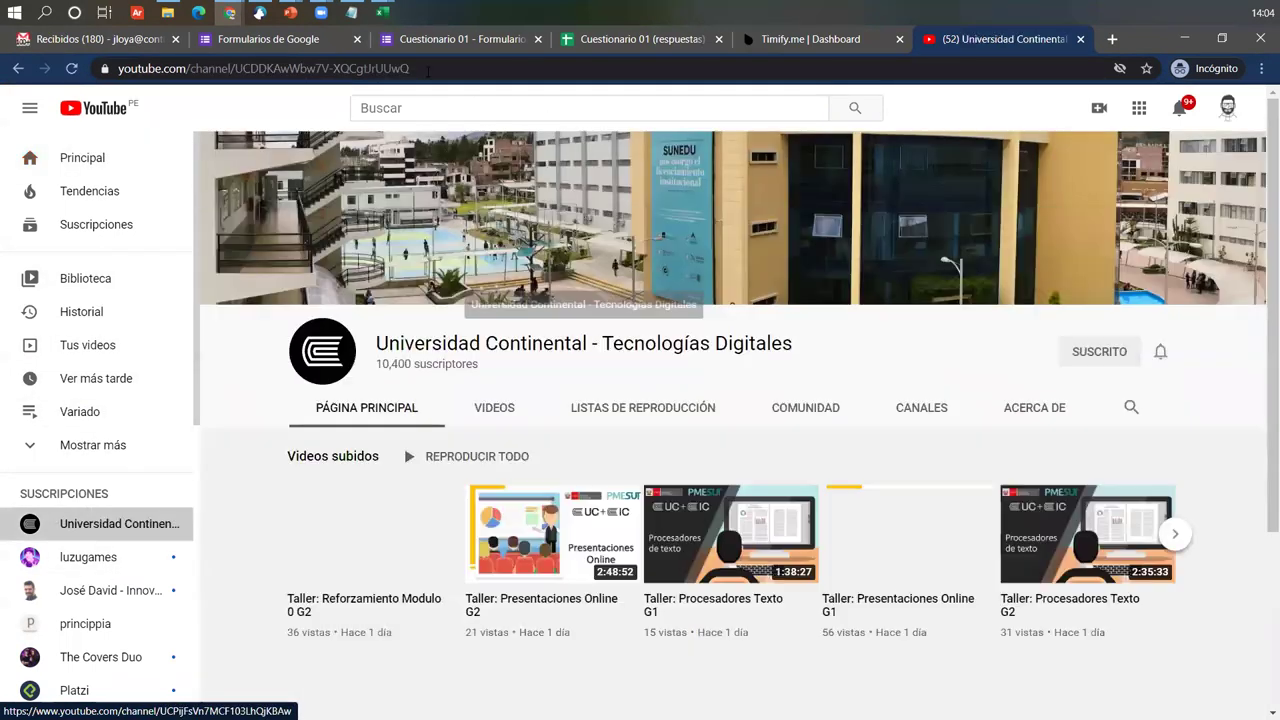
left_click(427, 70)
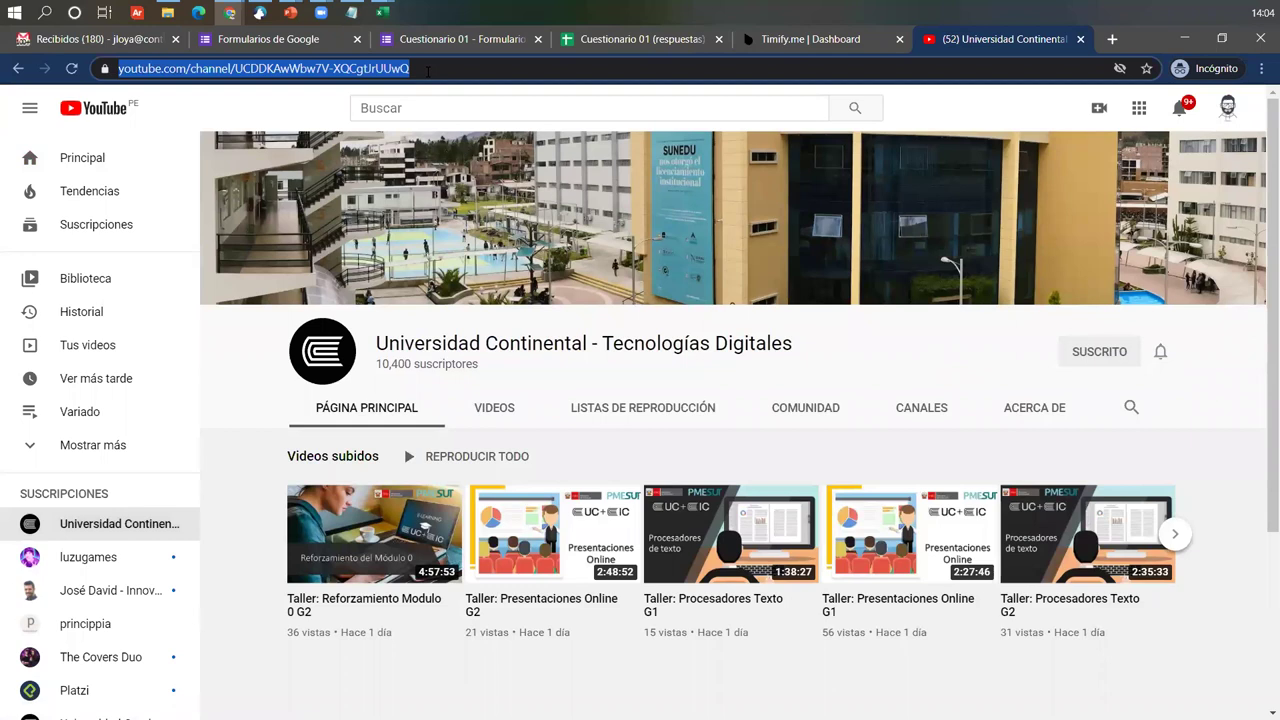
key("alt+Tab")
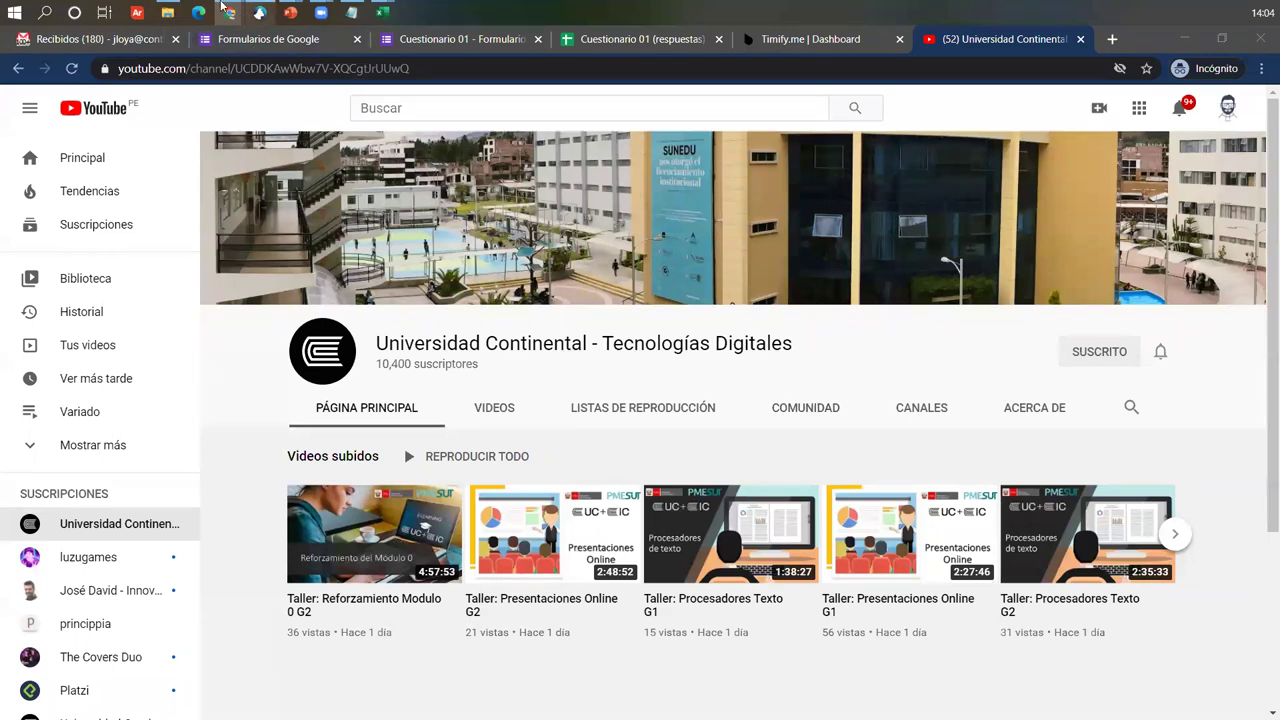
Step: Return to the CVProg course page and start adding an activity or resource to Tema 3
mouse_move(230, 12)
left_click(316, 112)
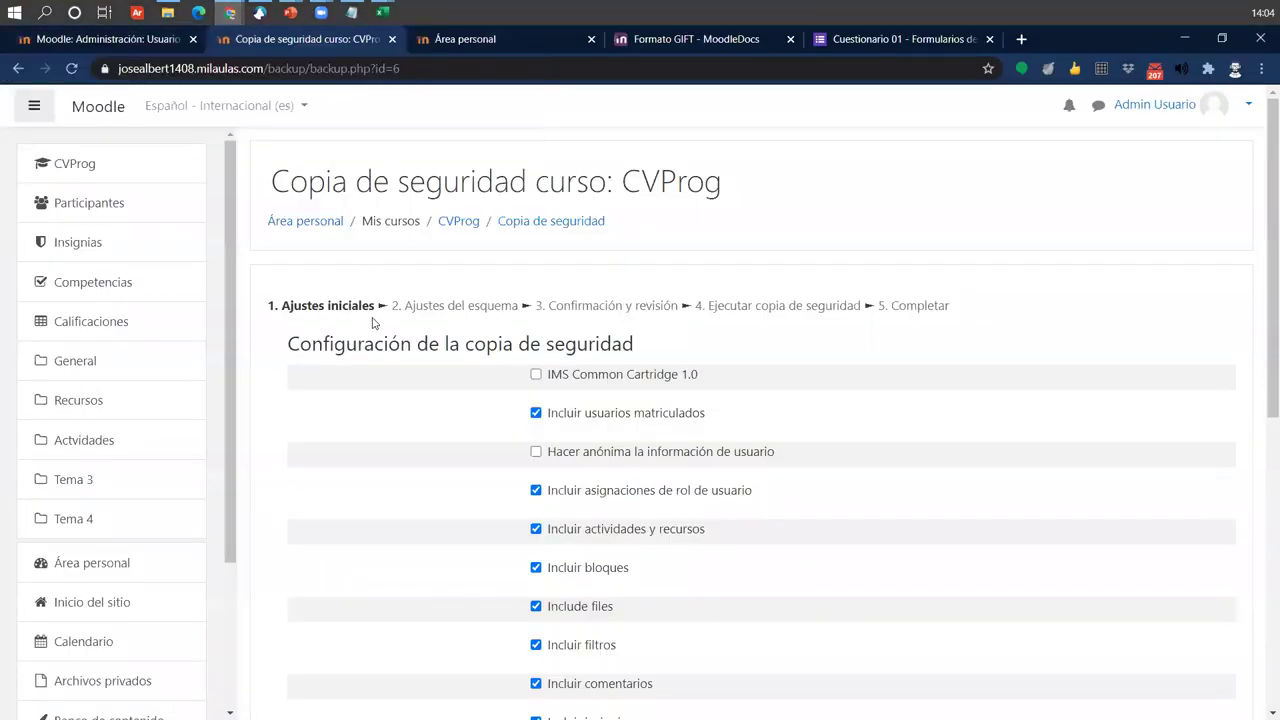
left_click(114, 165)
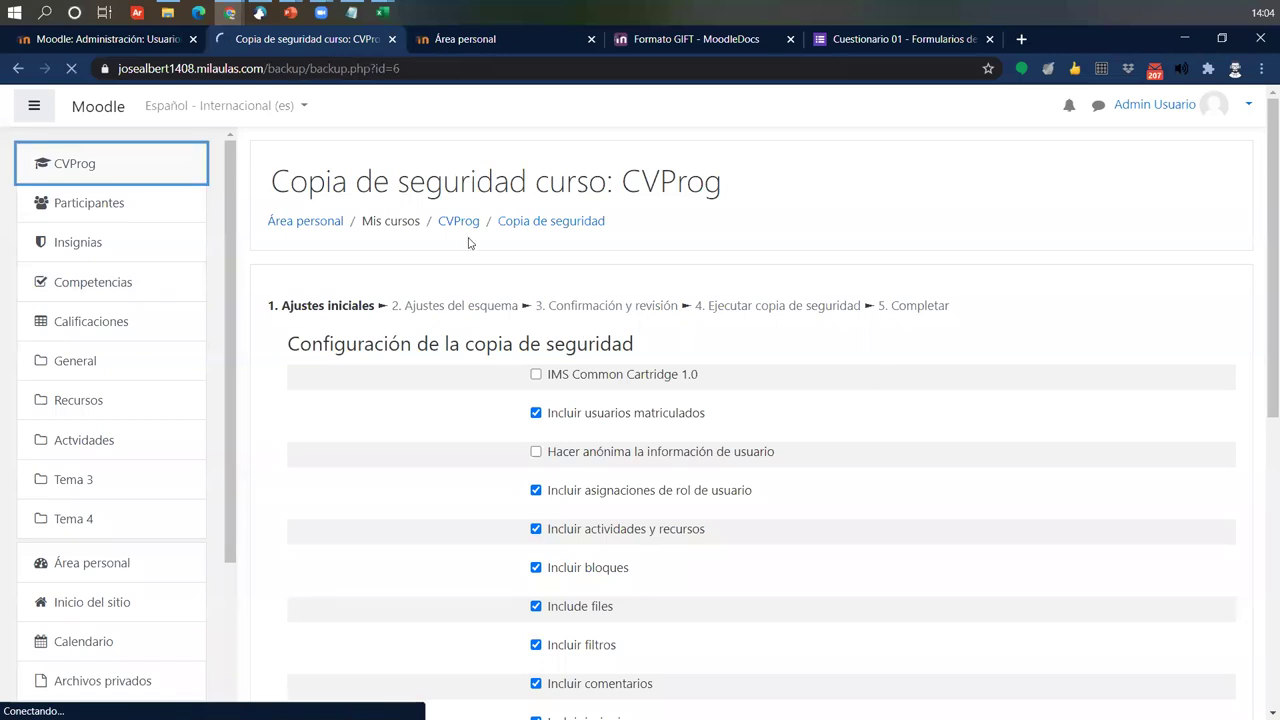
scroll(709, 491, "down", 10)
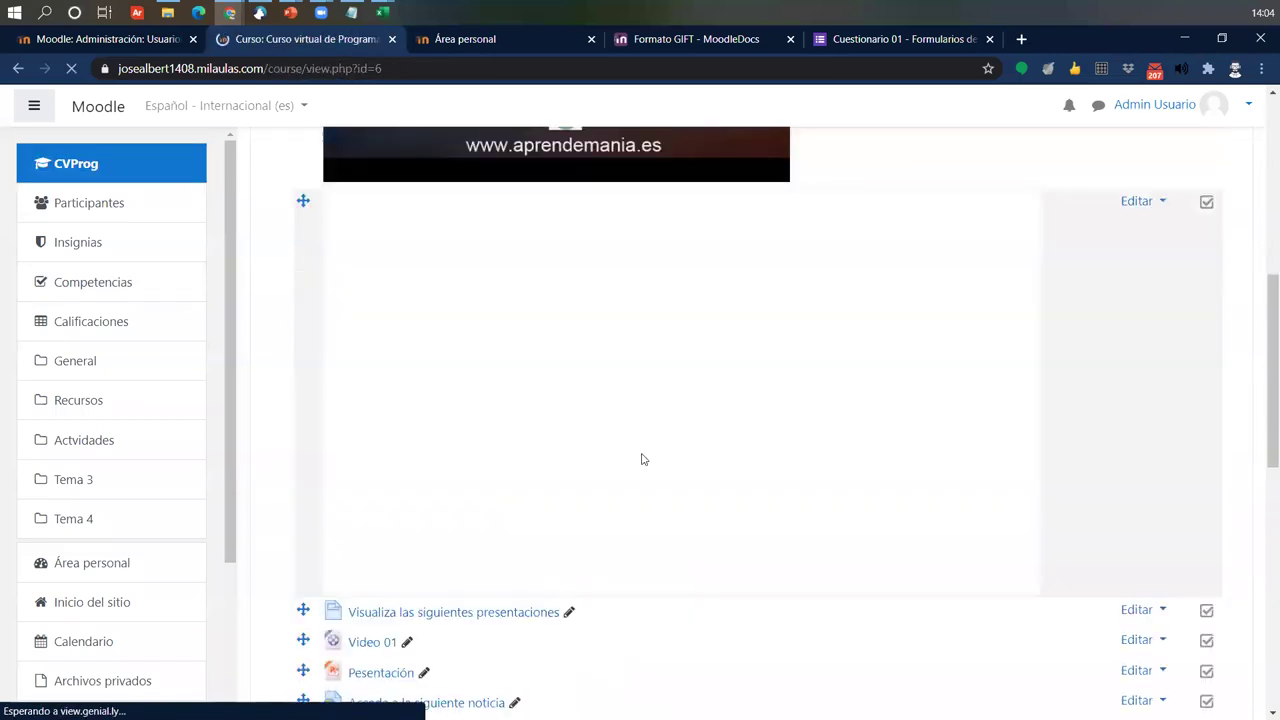
scroll(643, 459, "down", 3)
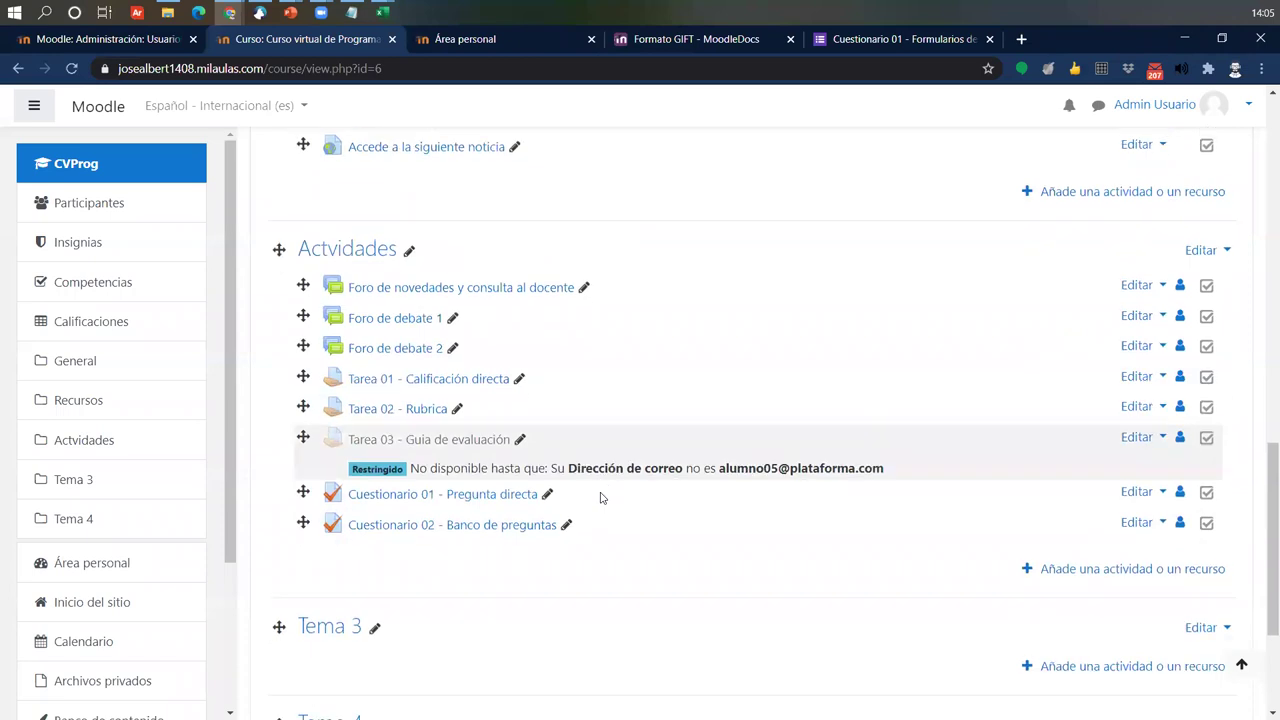
left_click(1050, 430)
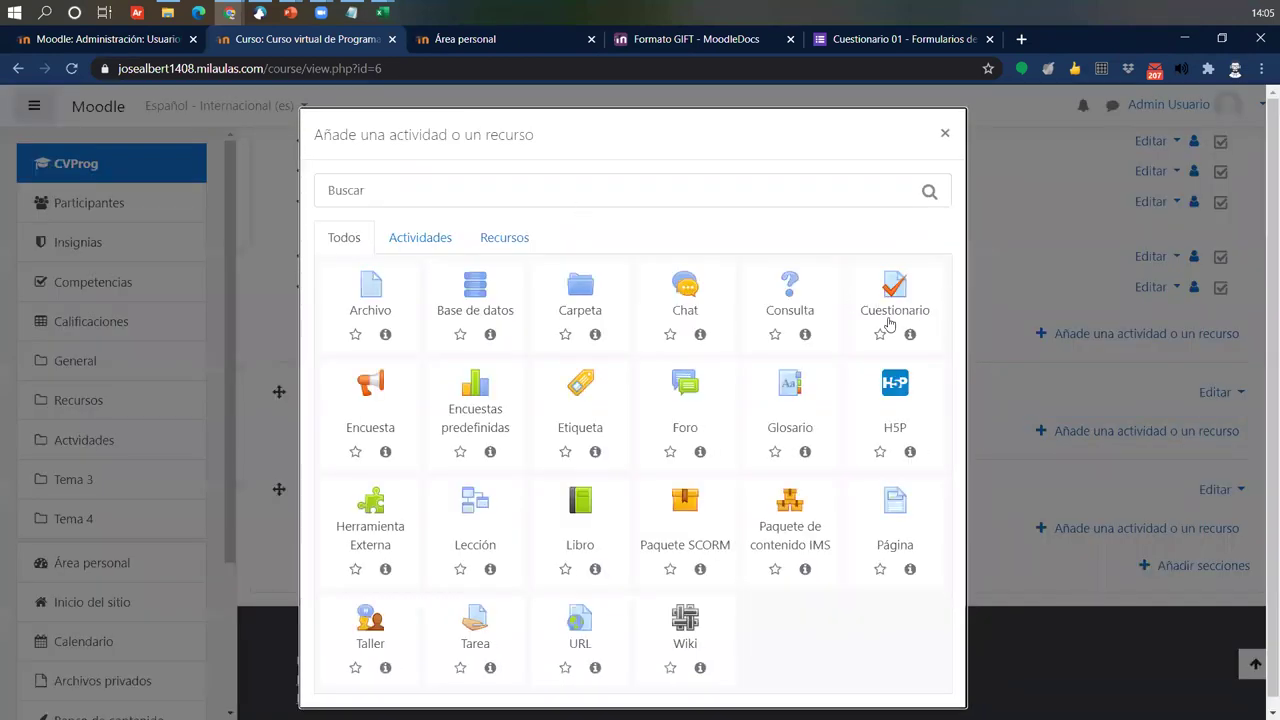
Step: Add a new quiz named 'Cuestionario 8' with a 15-minute time limit
left_click(892, 312)
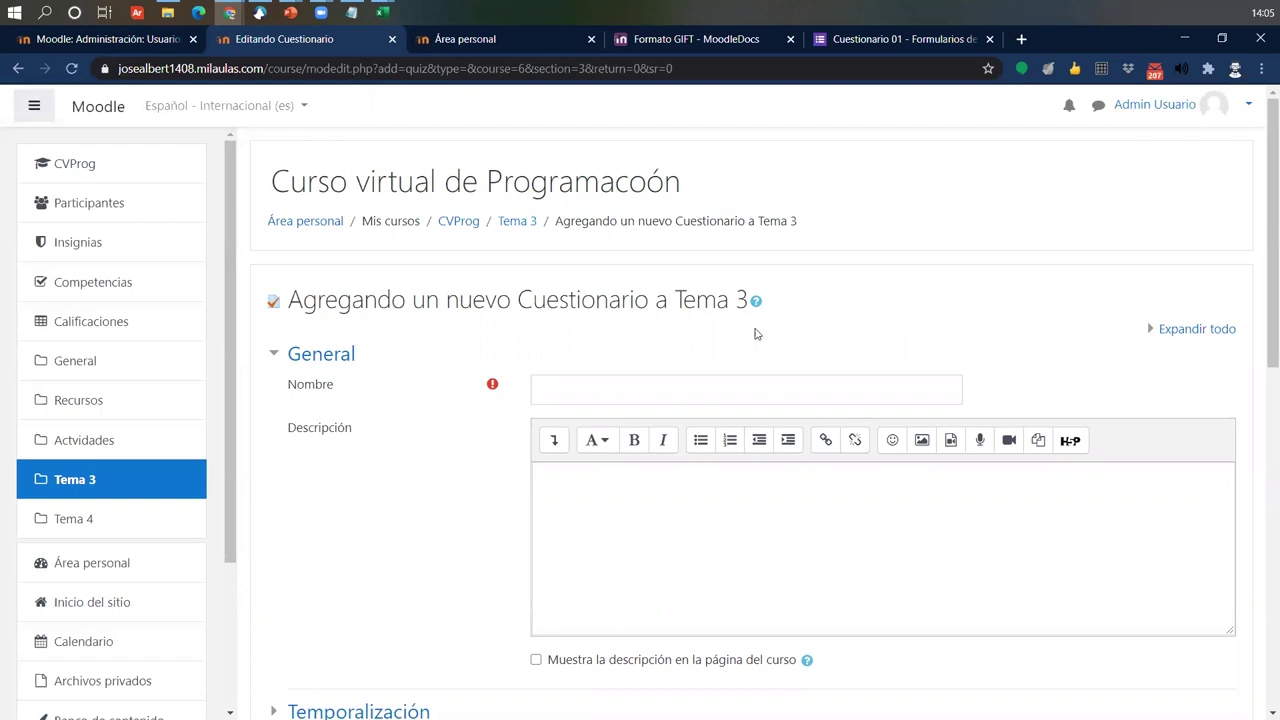
left_click(648, 388)
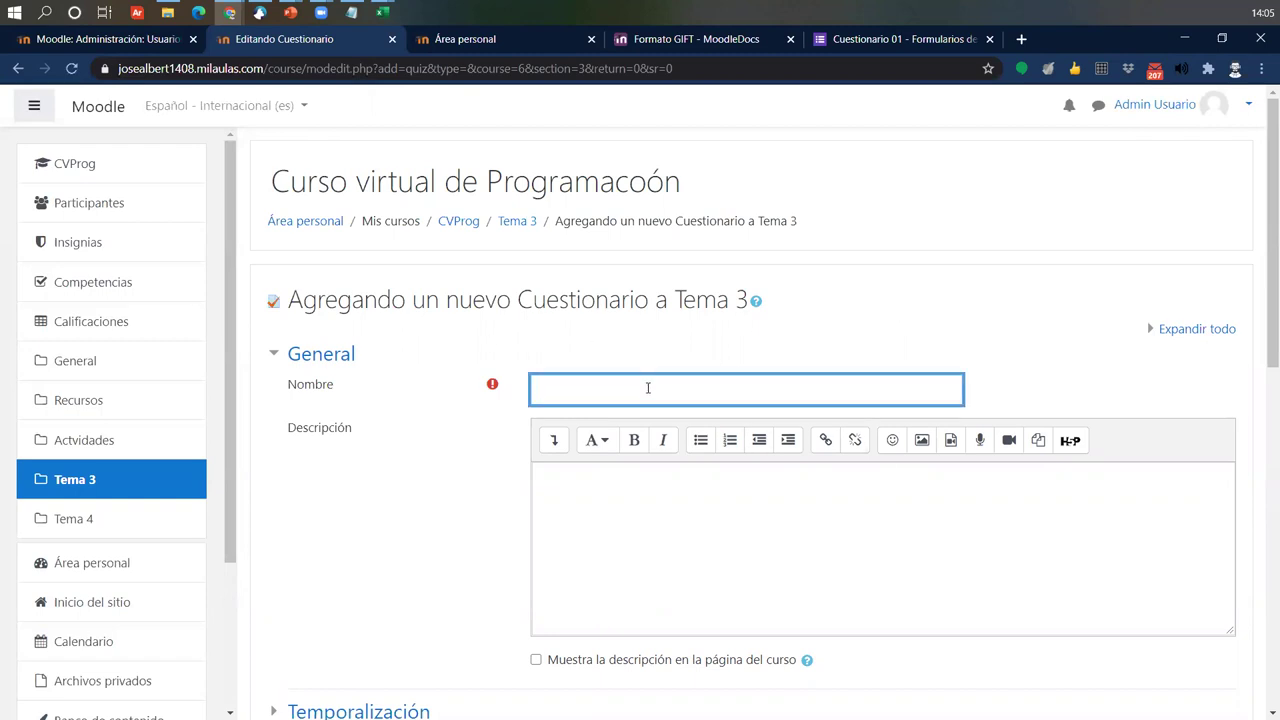
type("Cuestionario 8")
scroll(648, 388, "down", 3)
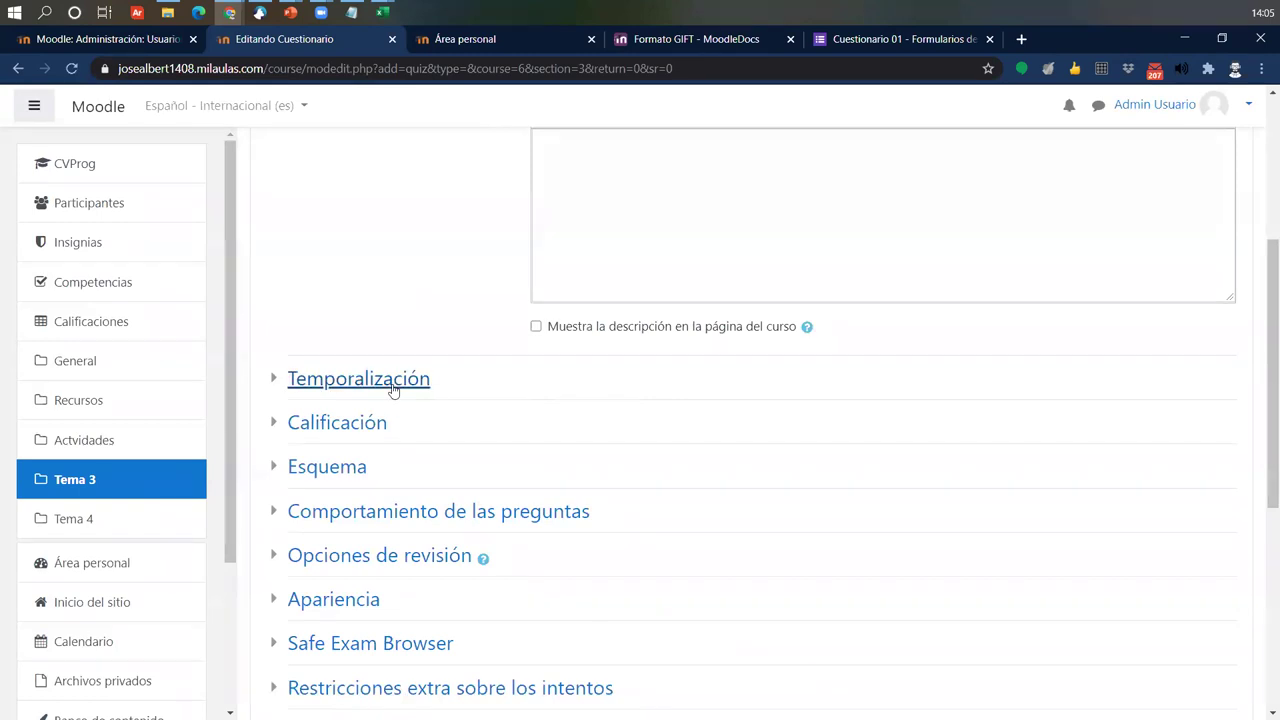
left_click(391, 384)
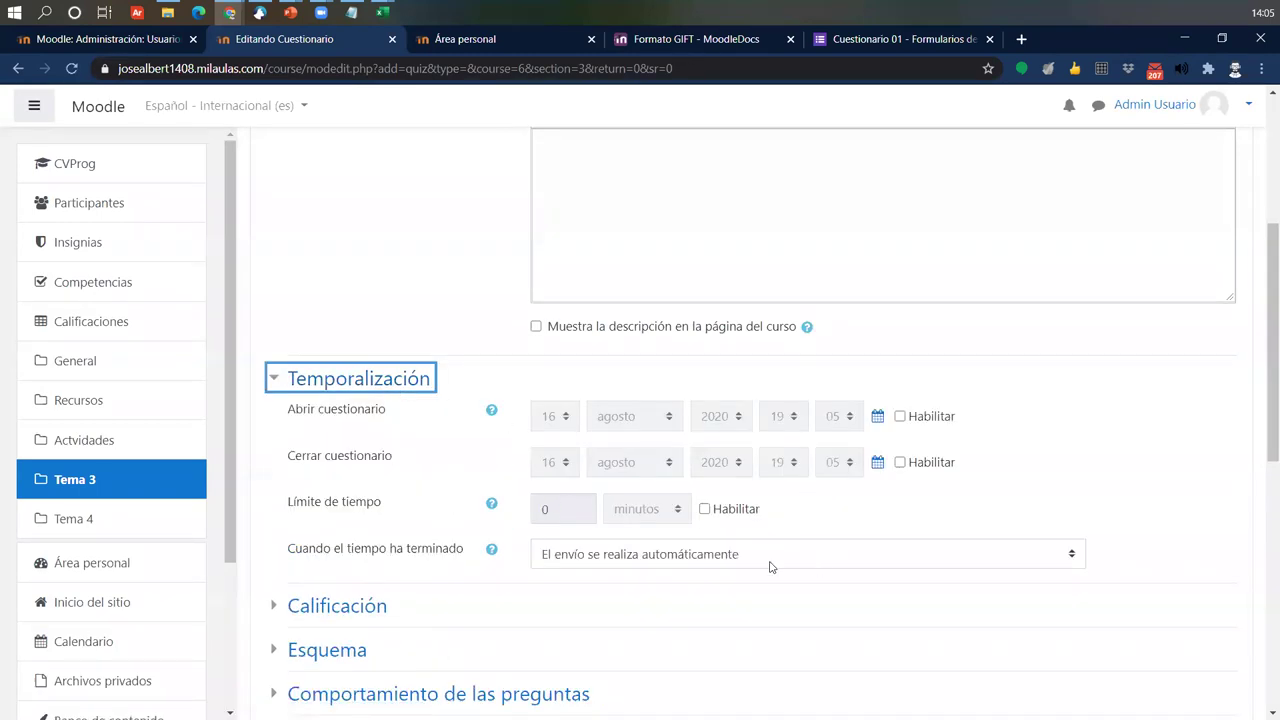
left_click(731, 512)
double_click(545, 510)
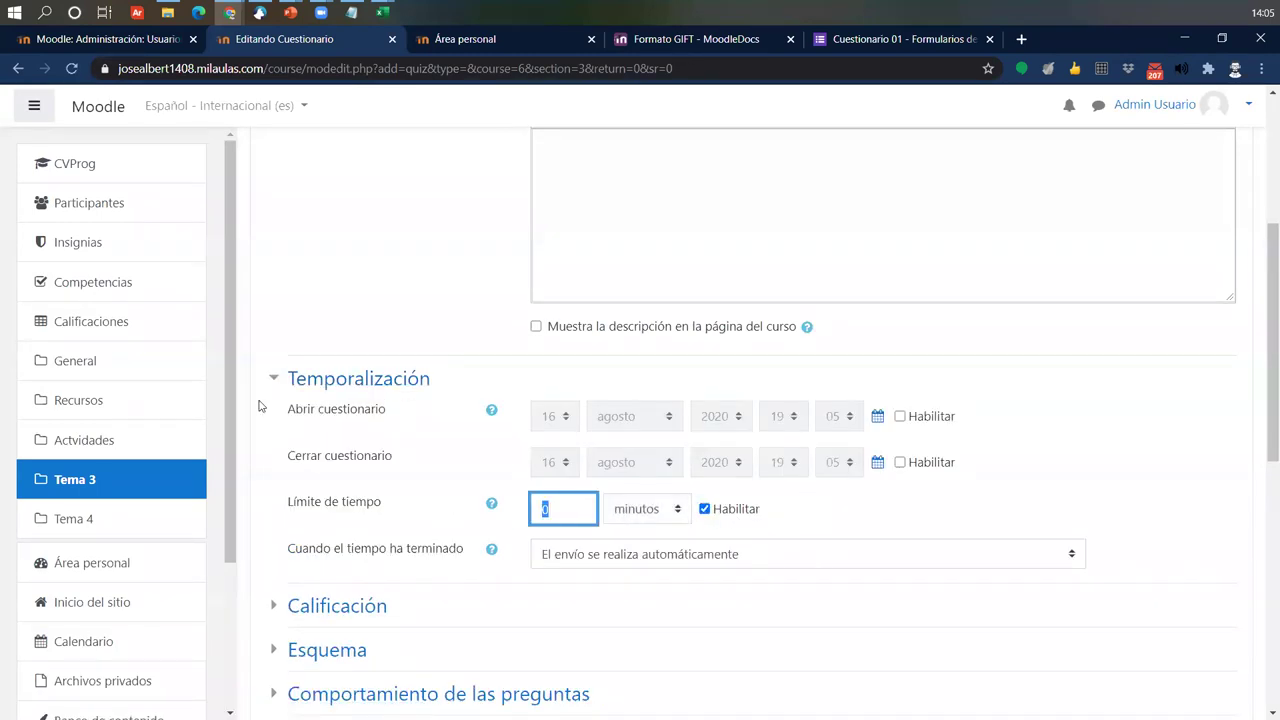
type("0")
type("15")
key("BackSpace")
Step: Limit the quiz to 1 attempt and save it, showing the quiz page
scroll(499, 473, "down", 3)
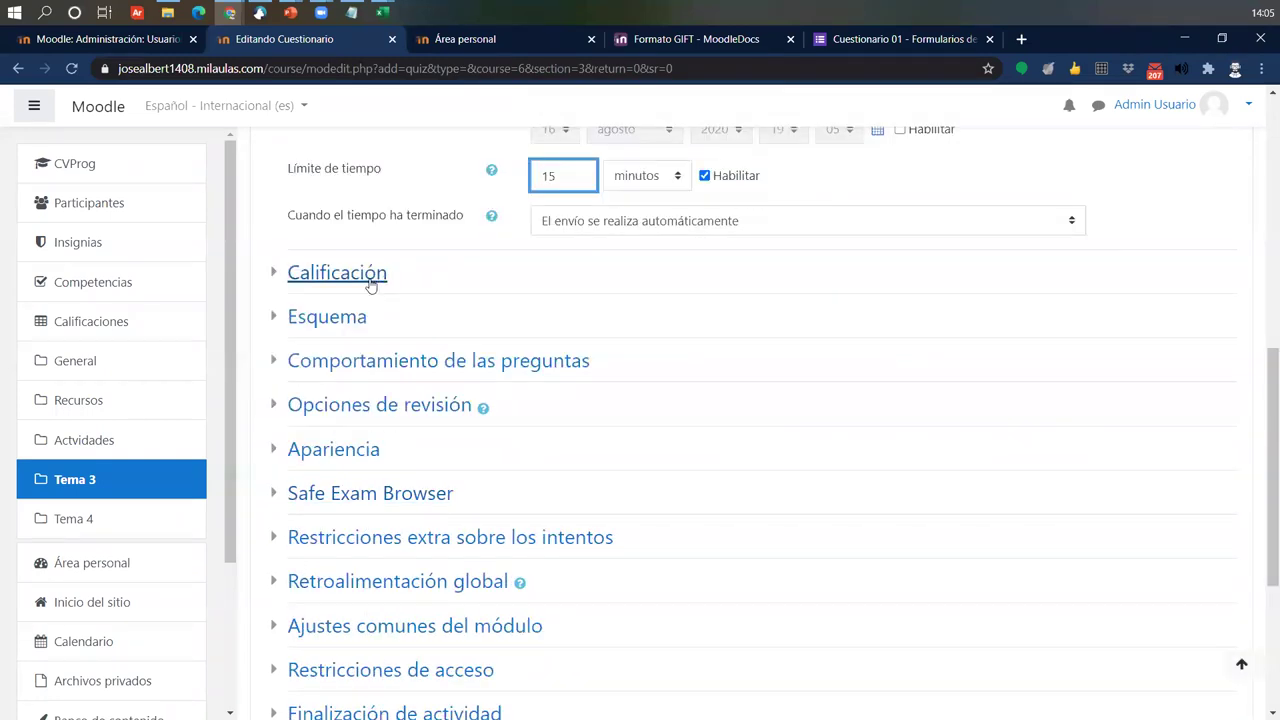
left_click(366, 274)
left_click(596, 400)
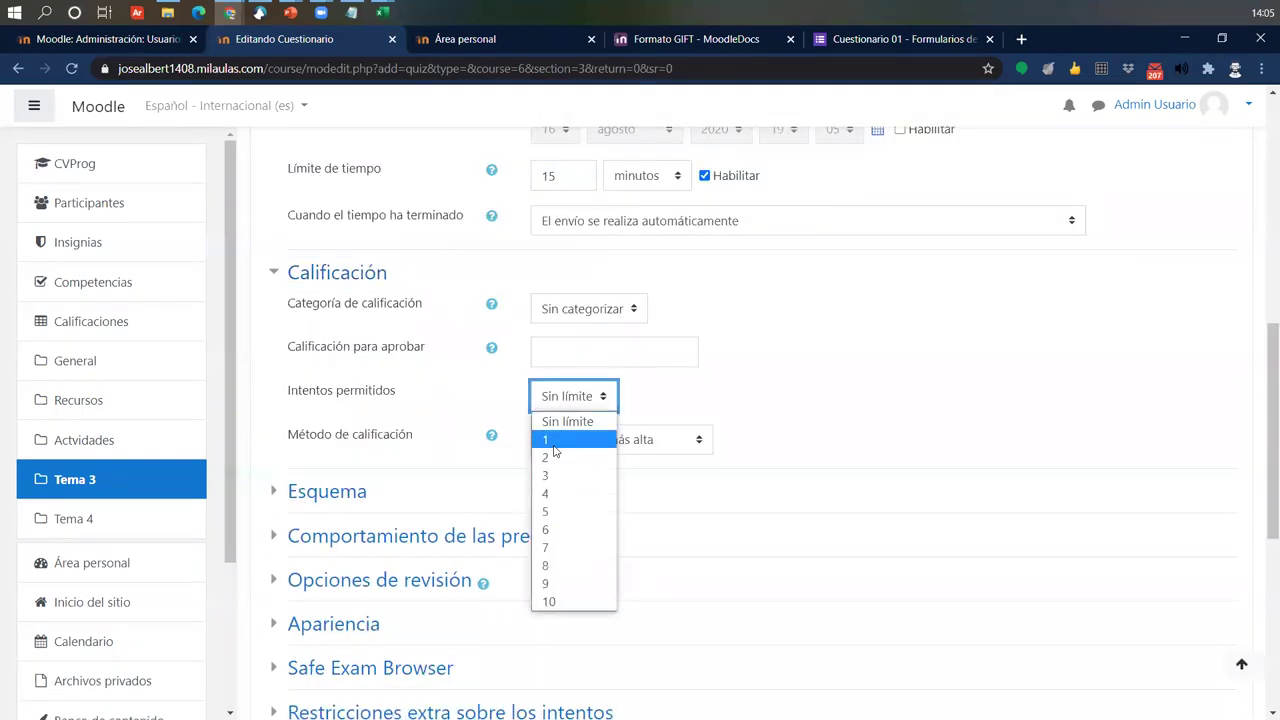
left_click(556, 452)
scroll(640, 470, "down", 5)
left_click(832, 527)
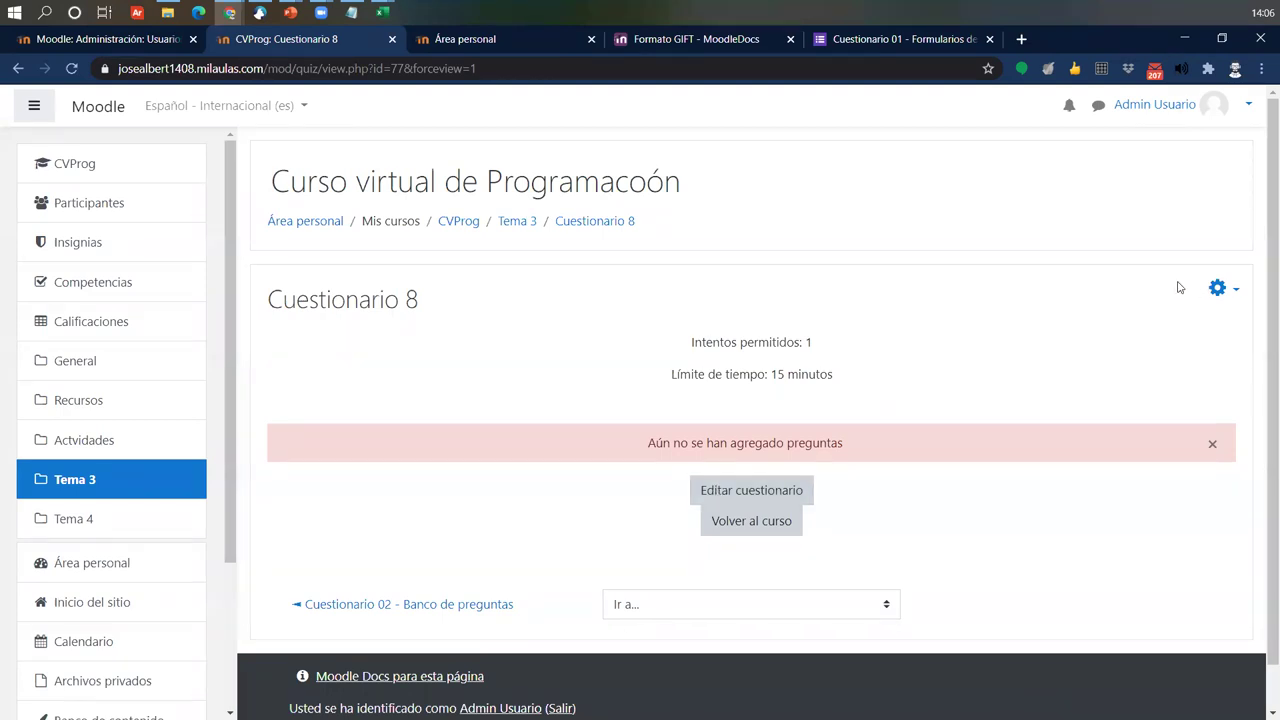
Step: Start a new true/false question filed under Cuestionario 8's default category
left_click(724, 492)
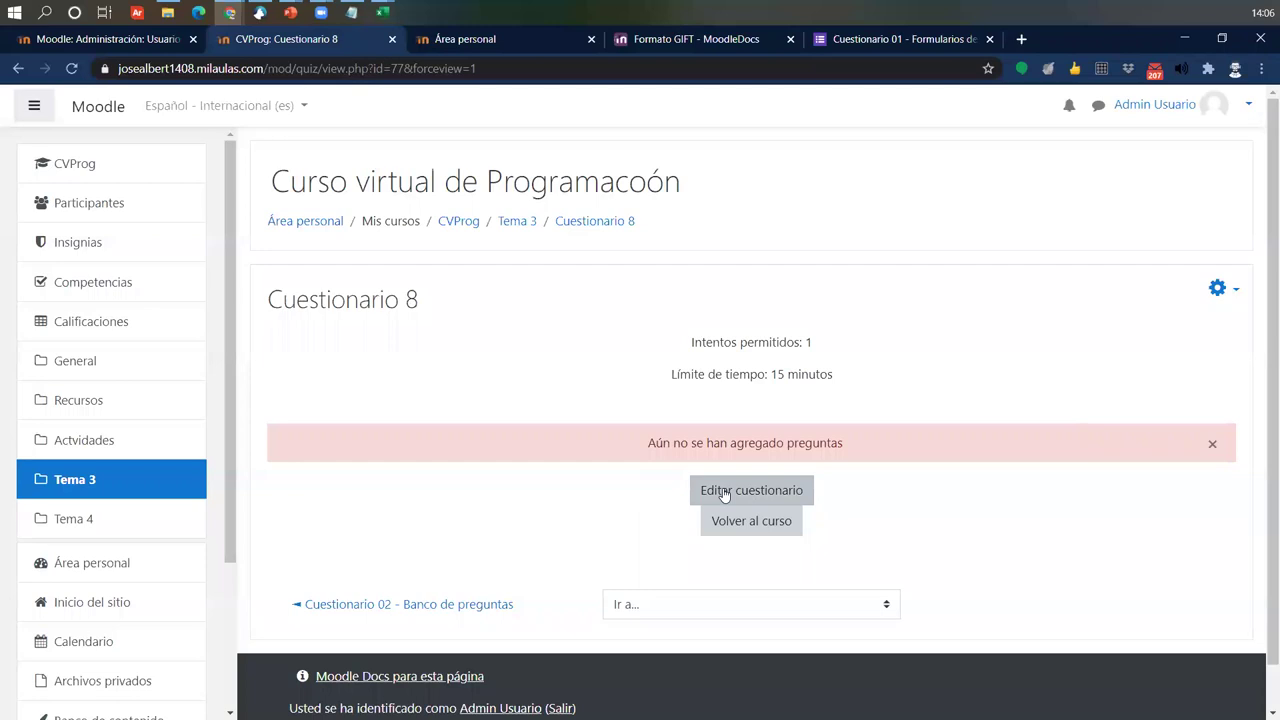
left_click_drag(288, 305, 495, 310)
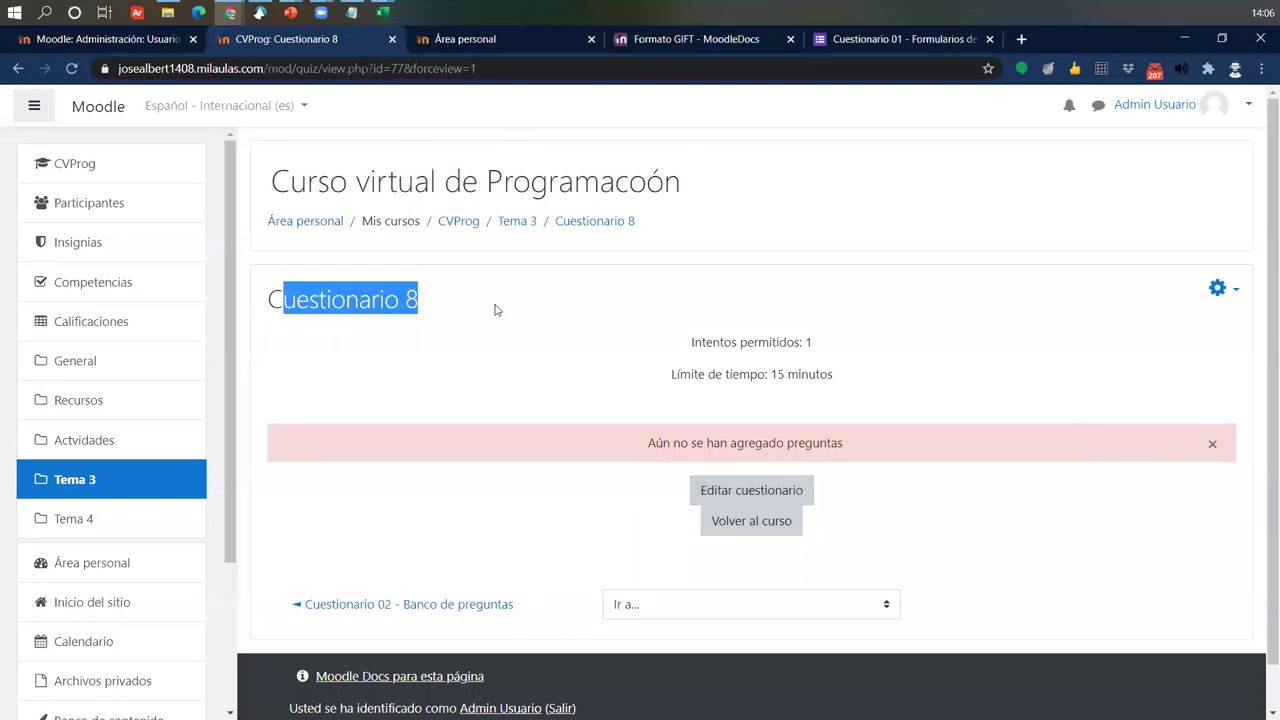
left_click(729, 491)
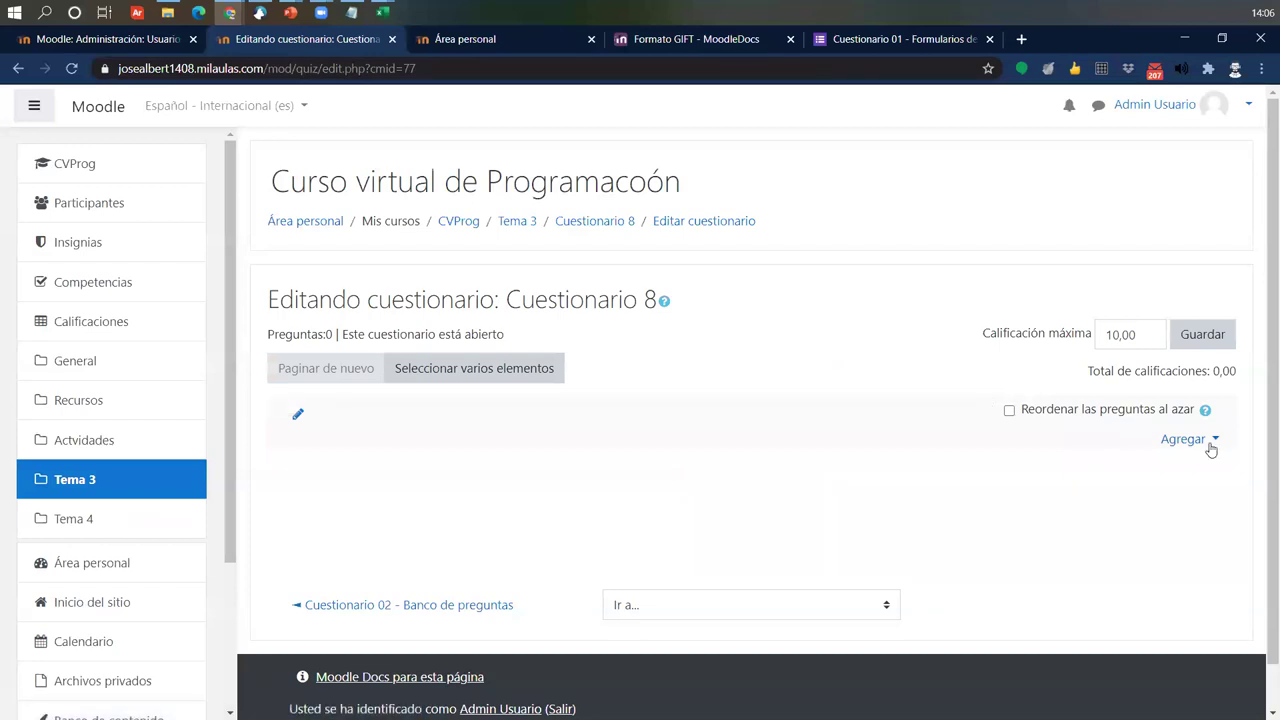
left_click(1188, 448)
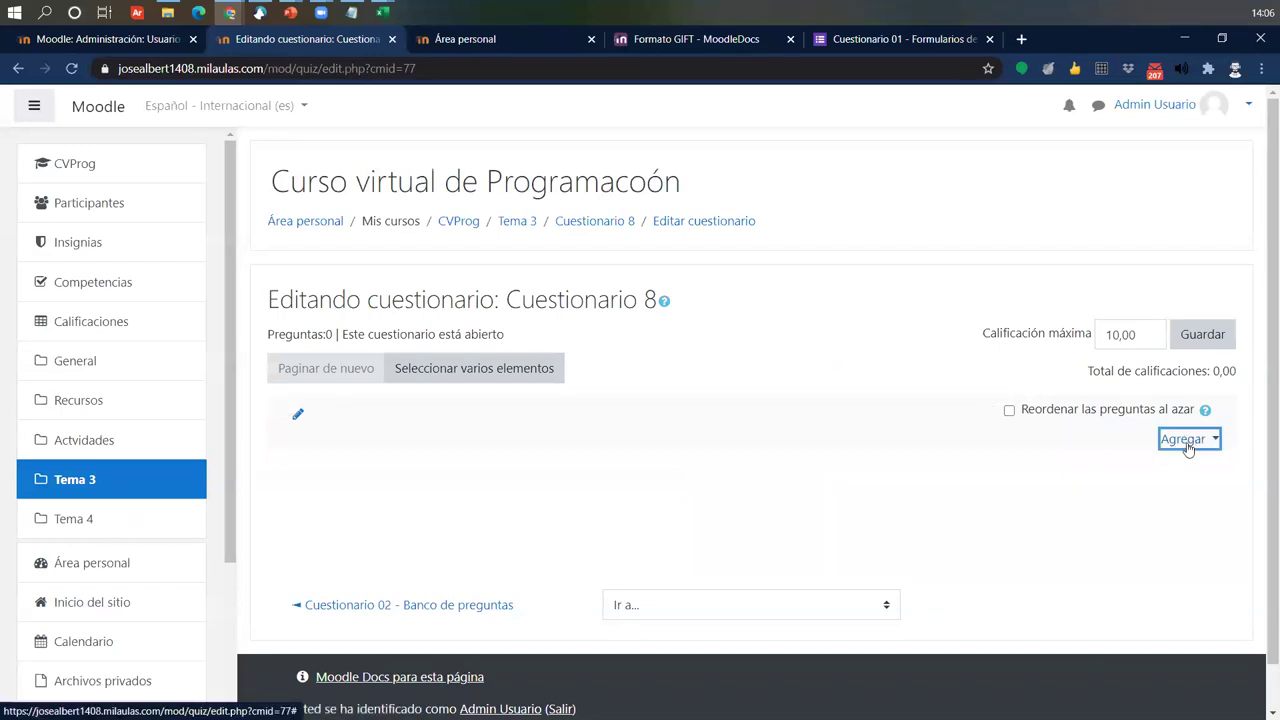
left_click(1120, 476)
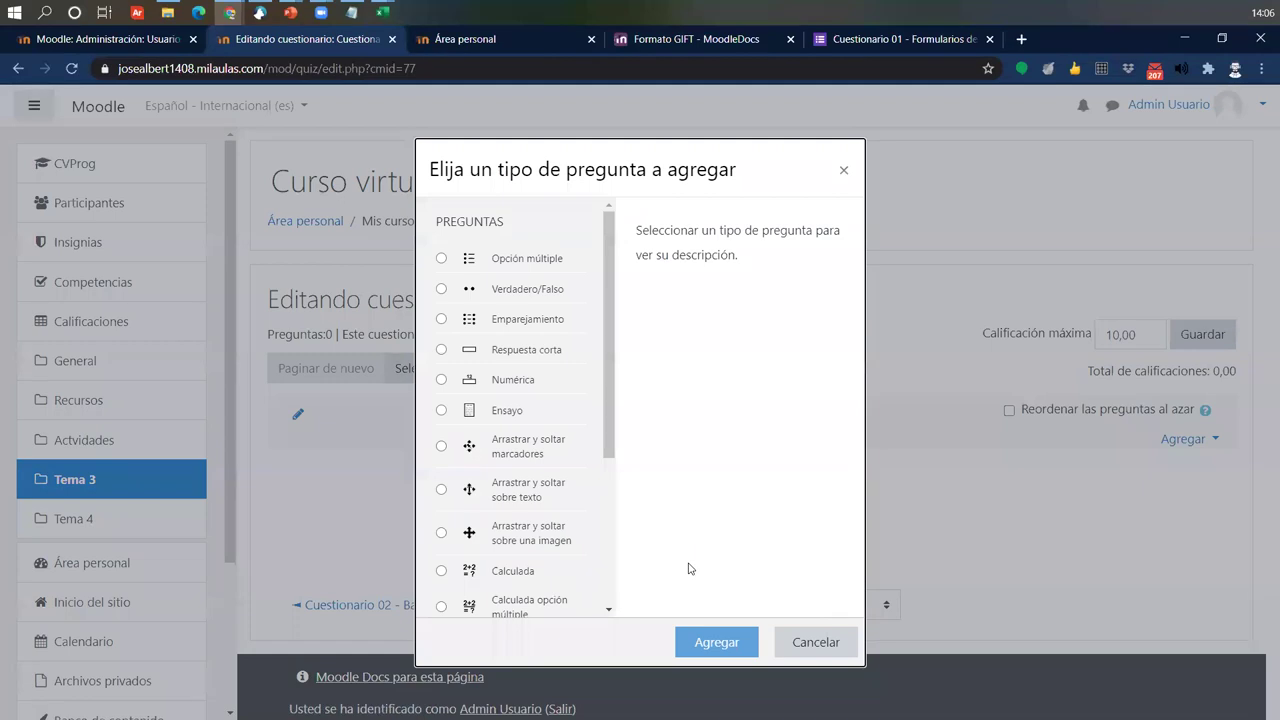
left_click(474, 292)
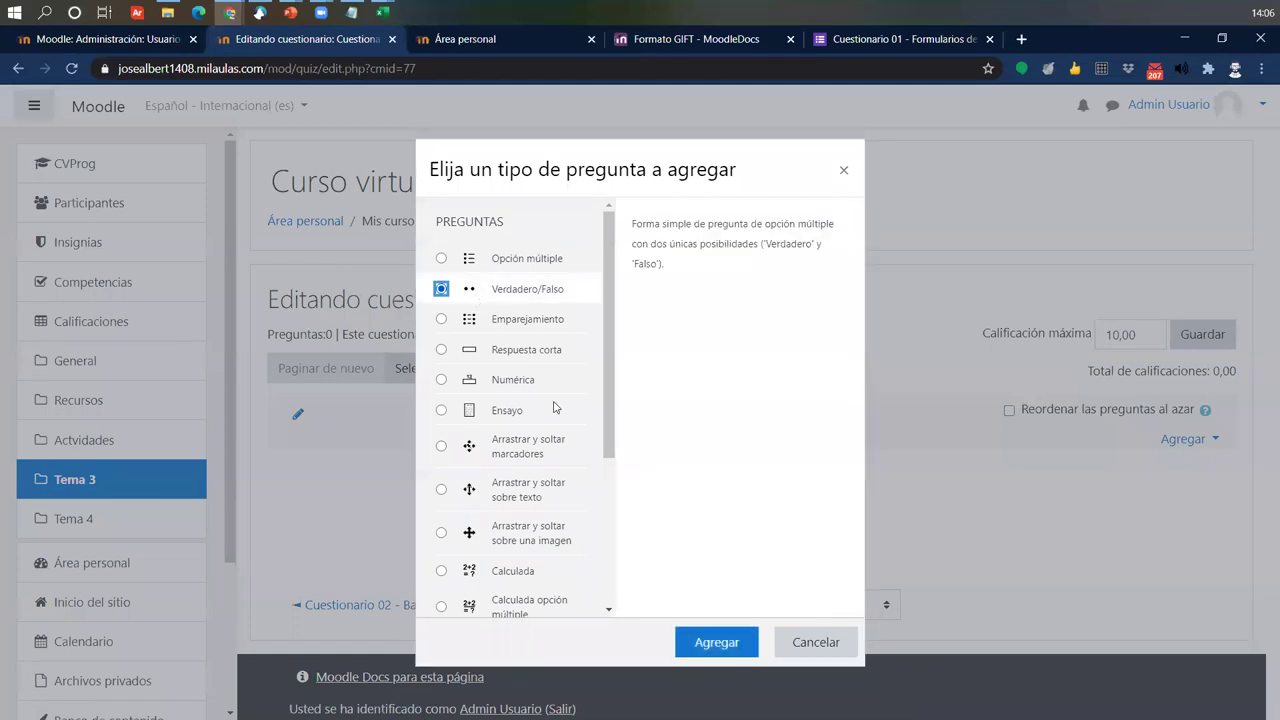
left_click(716, 642)
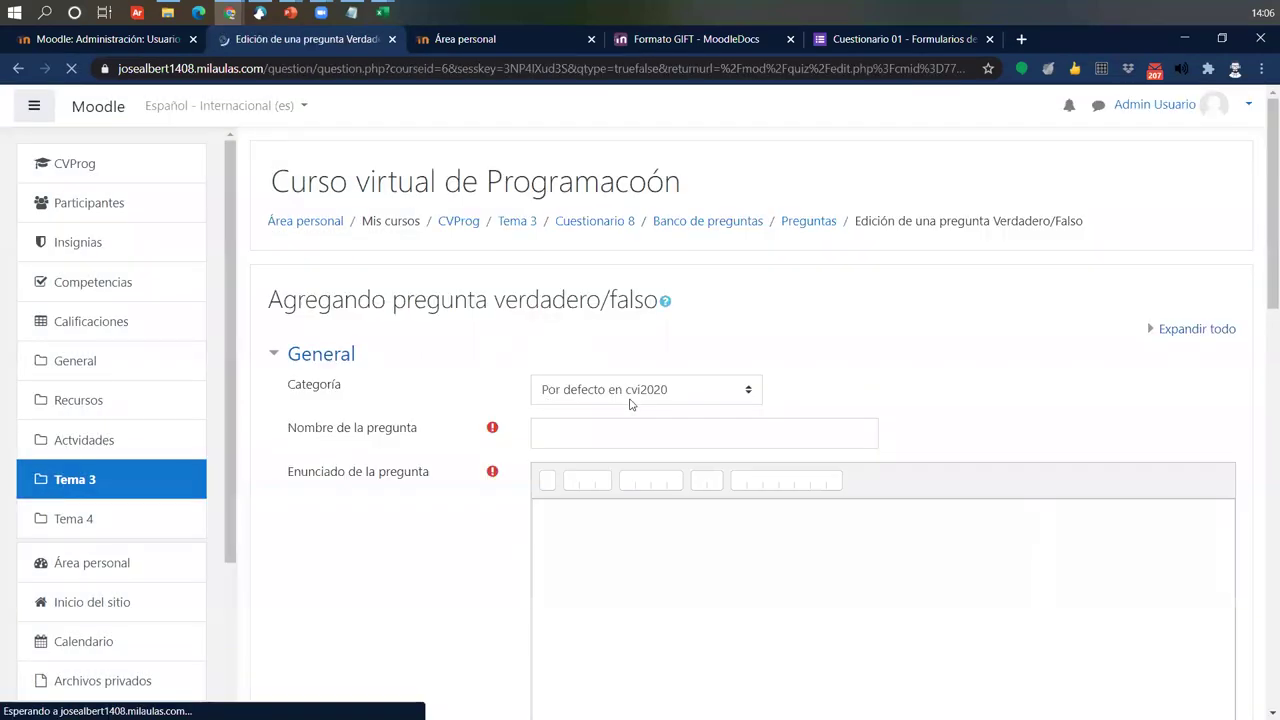
left_click(632, 401)
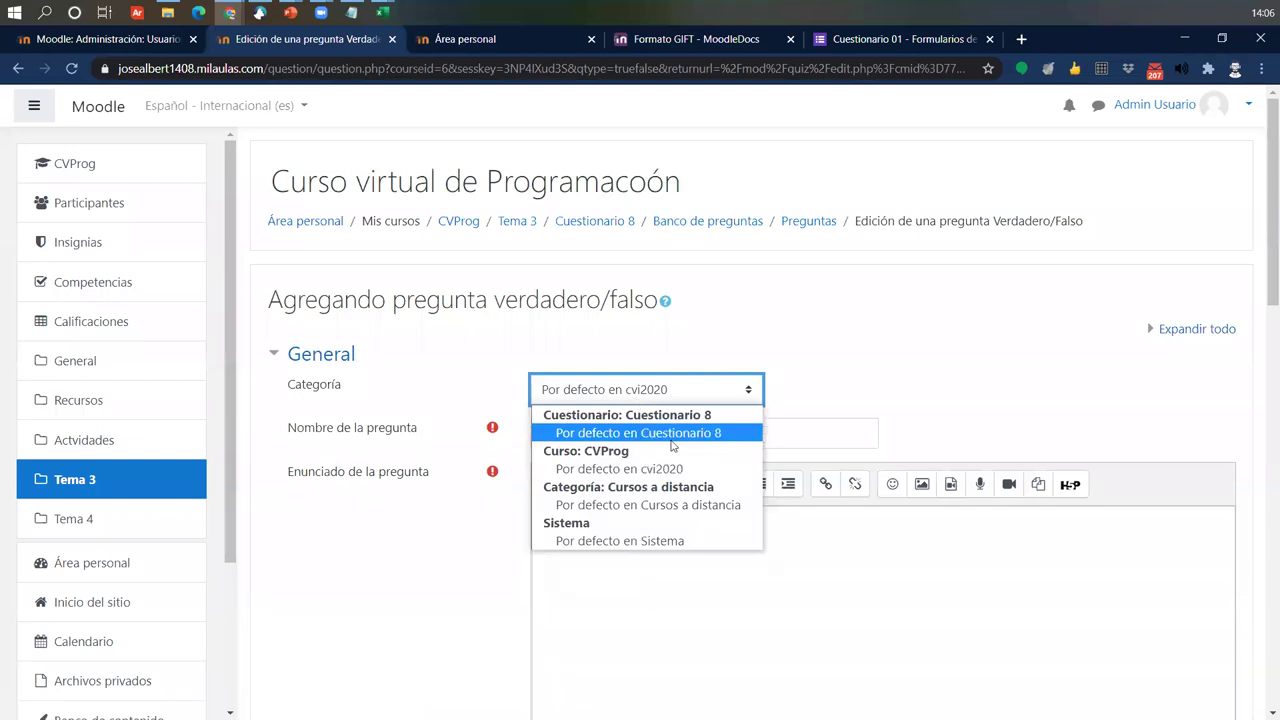
left_click(672, 433)
Step: Name the question '01.' with text 'Se puede compartir presentaciones en Genially'
left_click(654, 432)
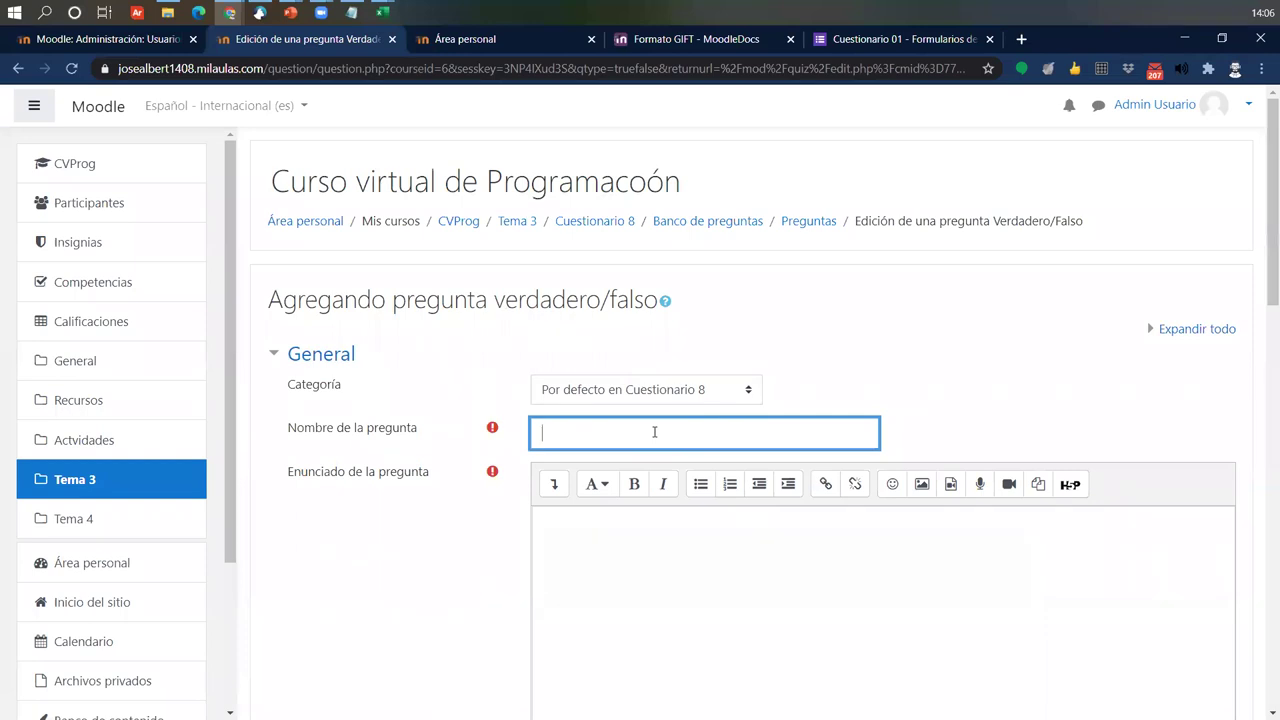
type("01.")
left_click(621, 552)
type("Cual es")
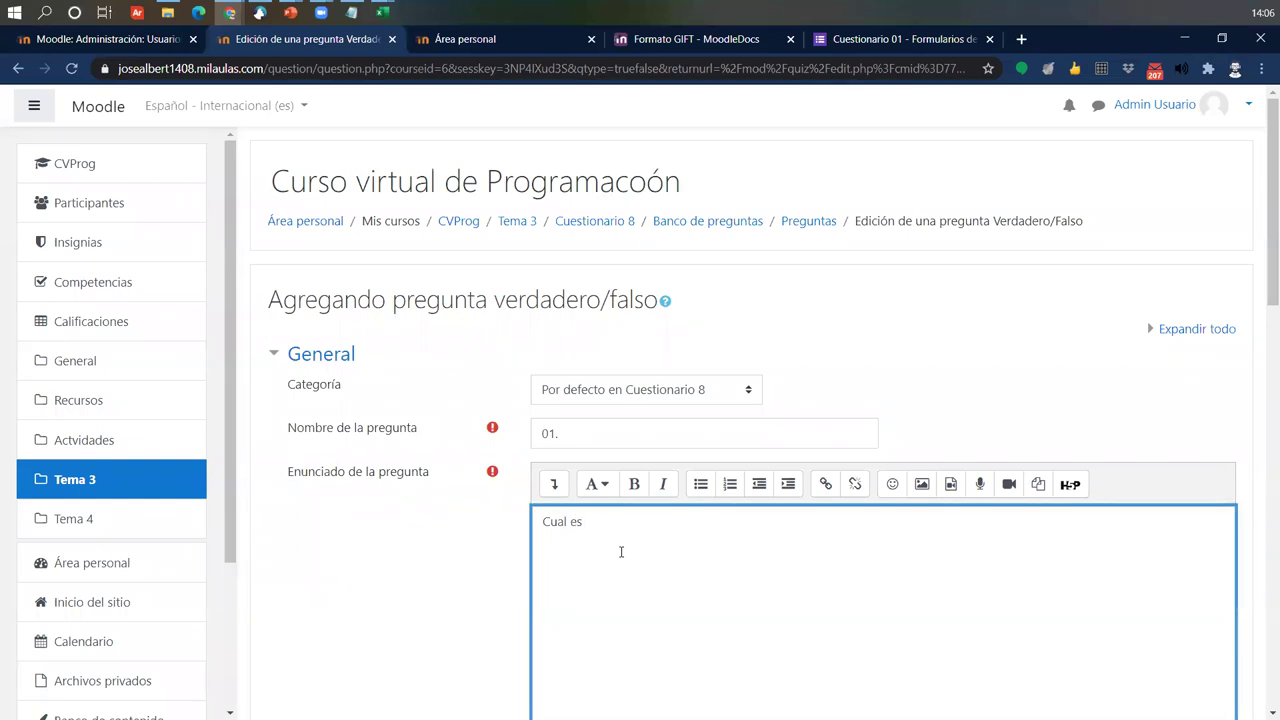
key("BackSpace")
key("BackSpace")
key("BackSpace")
key("BackSpace")
key("BackSpace")
key("BackSpace")
type("Se puede compartir ")
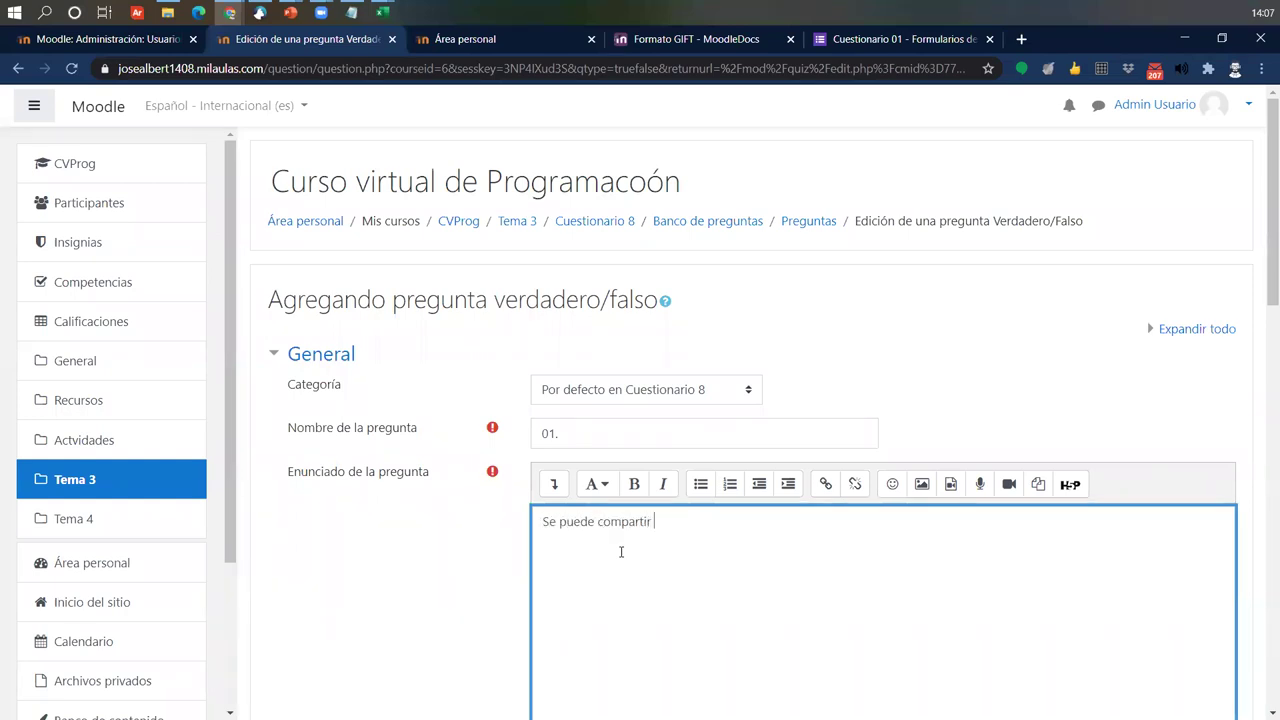
type("presentaciones en Genially")
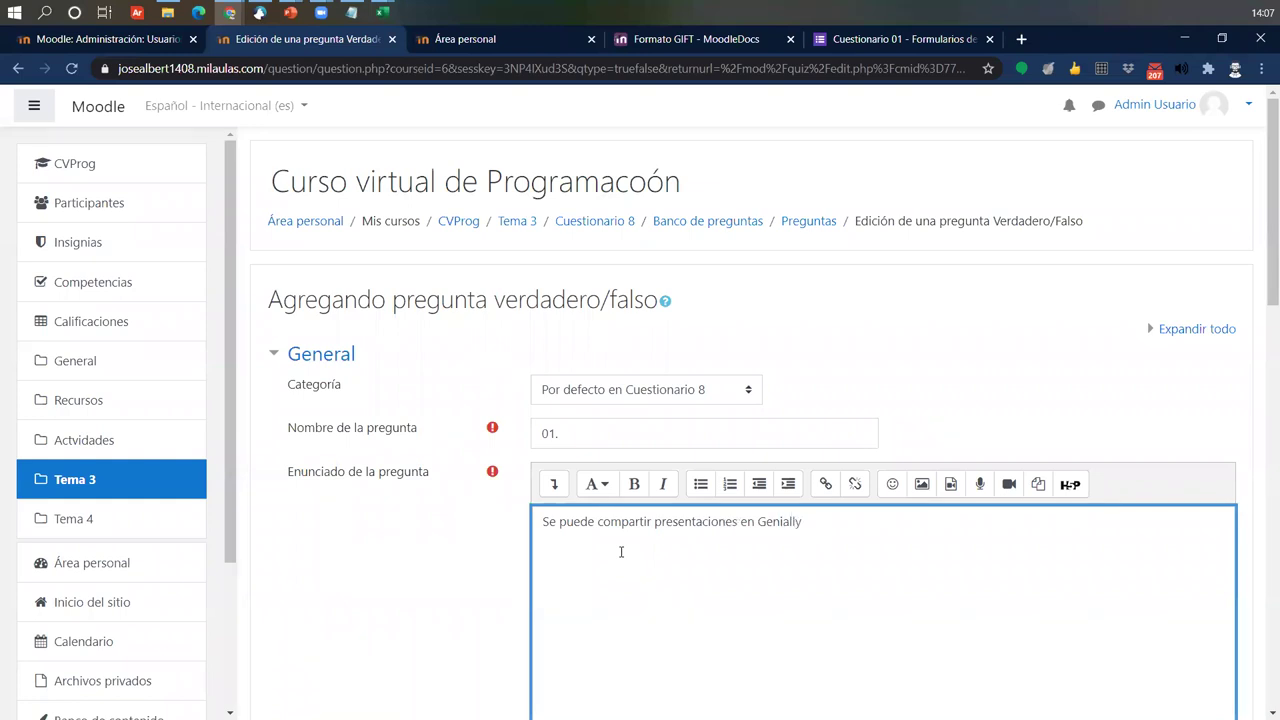
Step: Set the correct answer to Verdadero with a 5-point mark and save the question
scroll(621, 552, "down", 7)
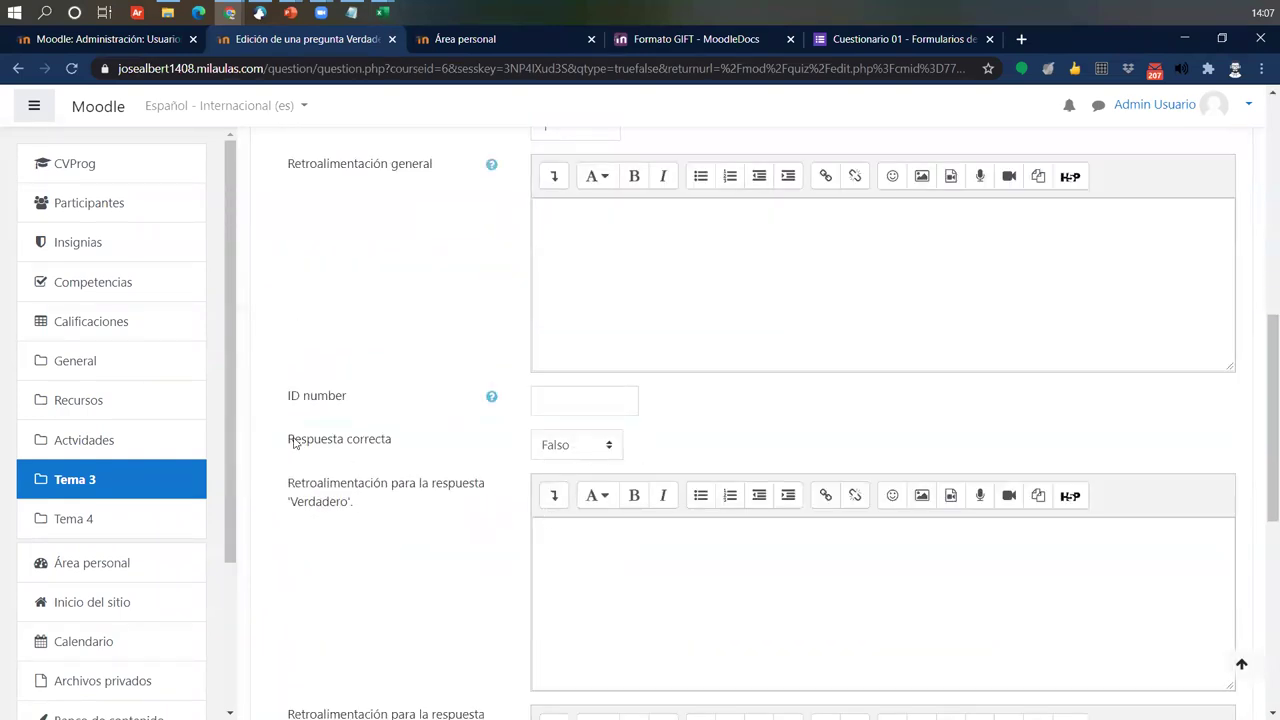
left_click_drag(295, 443, 583, 447)
left_click(583, 445)
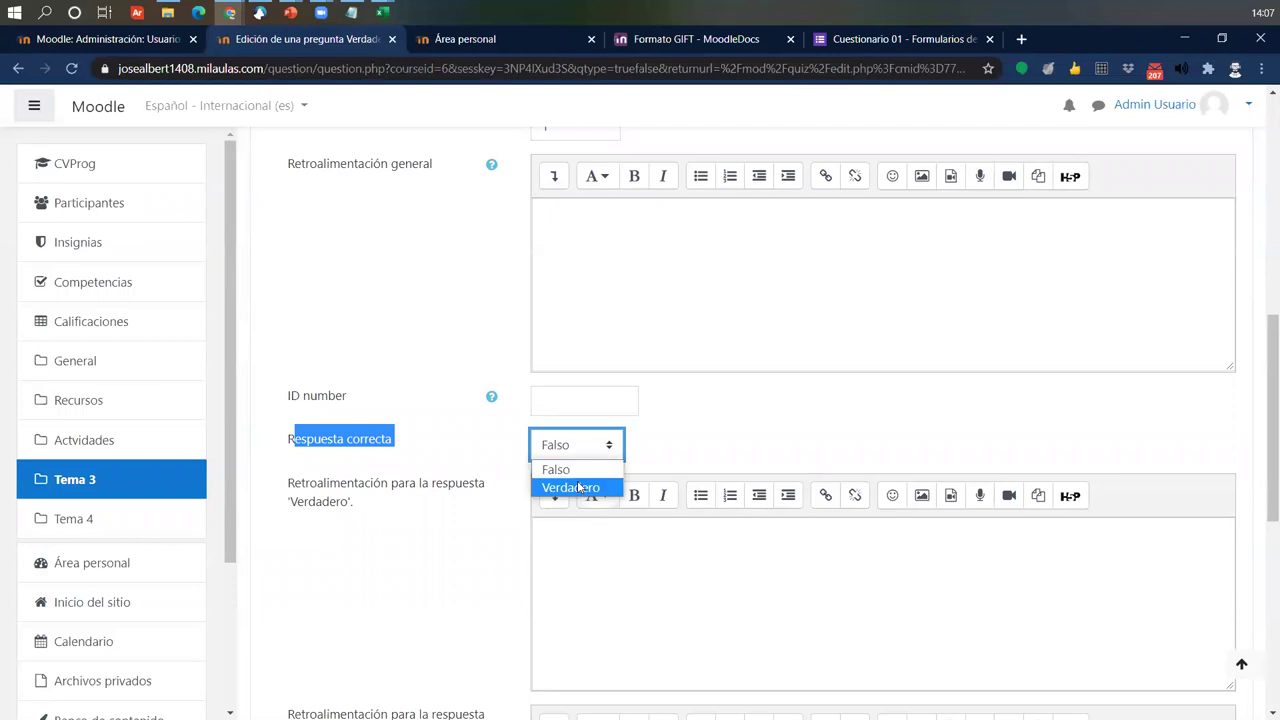
left_click(578, 487)
left_click(411, 594)
scroll(495, 555, "up", 4)
double_click(573, 550)
left_click(581, 545)
left_click_drag(581, 545, 338, 516)
scroll(338, 516, "down", 8)
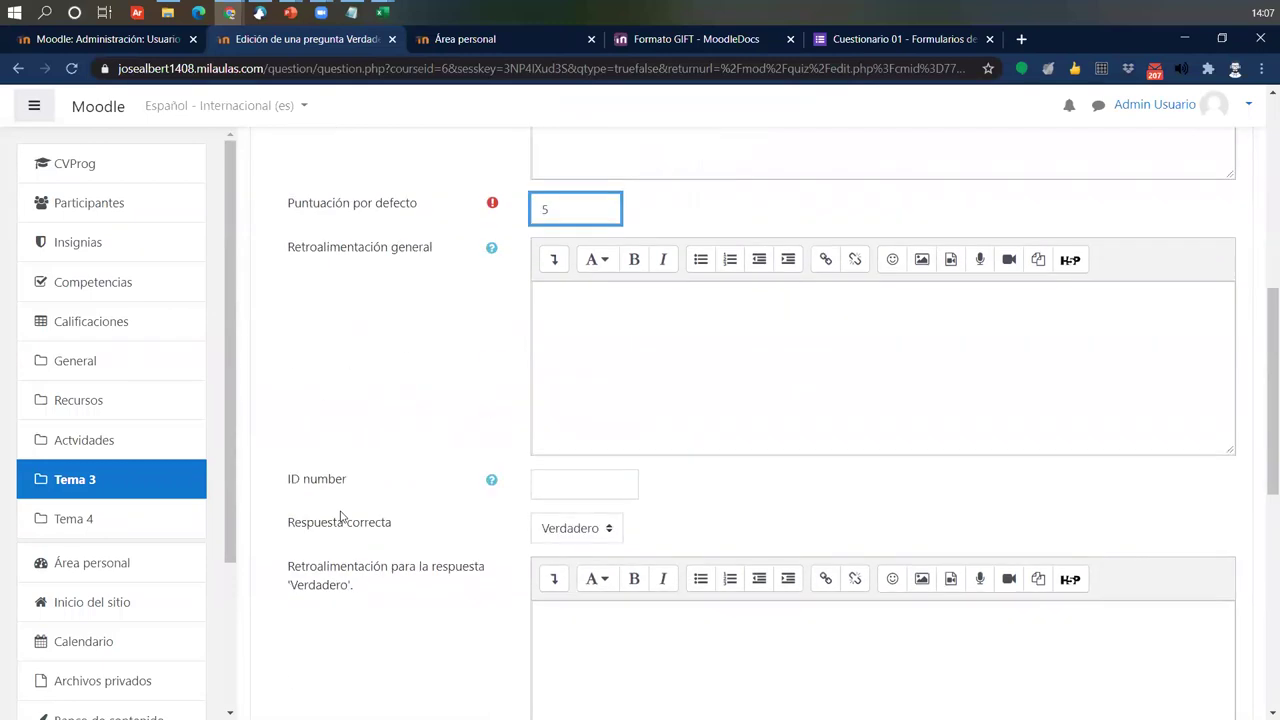
key("Return")
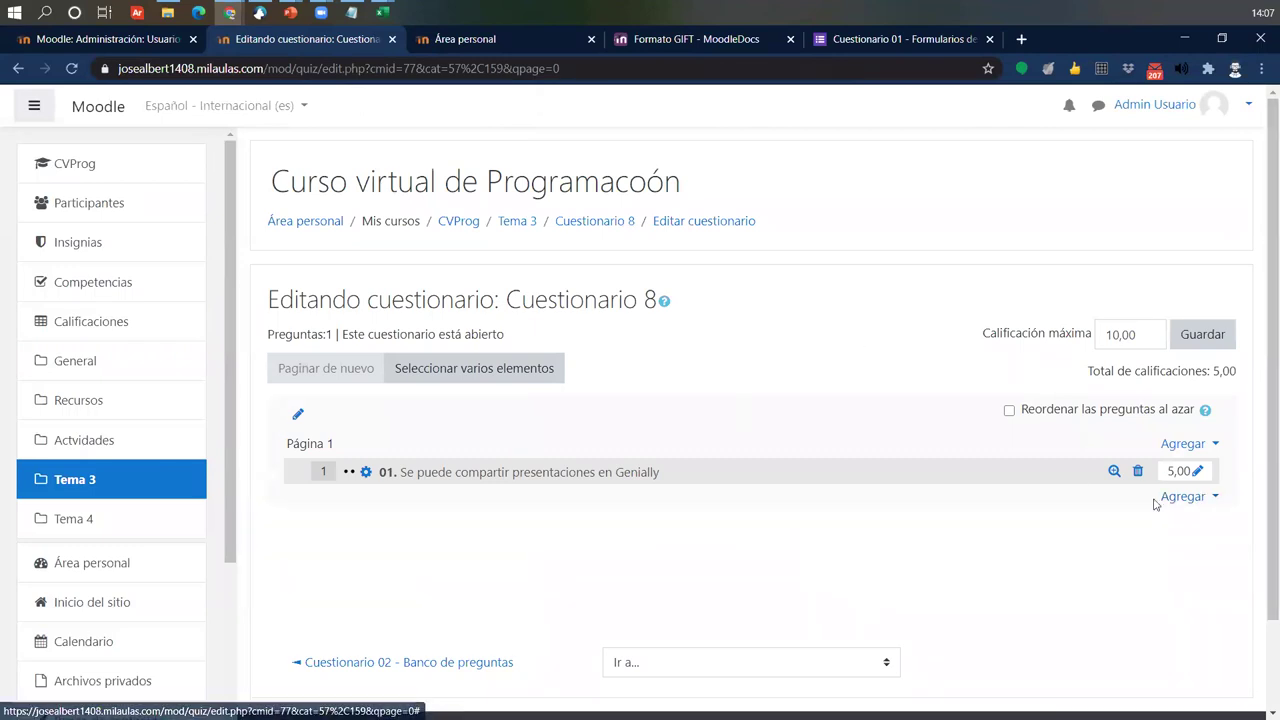
Step: Start a new multiple-choice question for Cuestionario 8
left_click(1178, 497)
left_click(1165, 527)
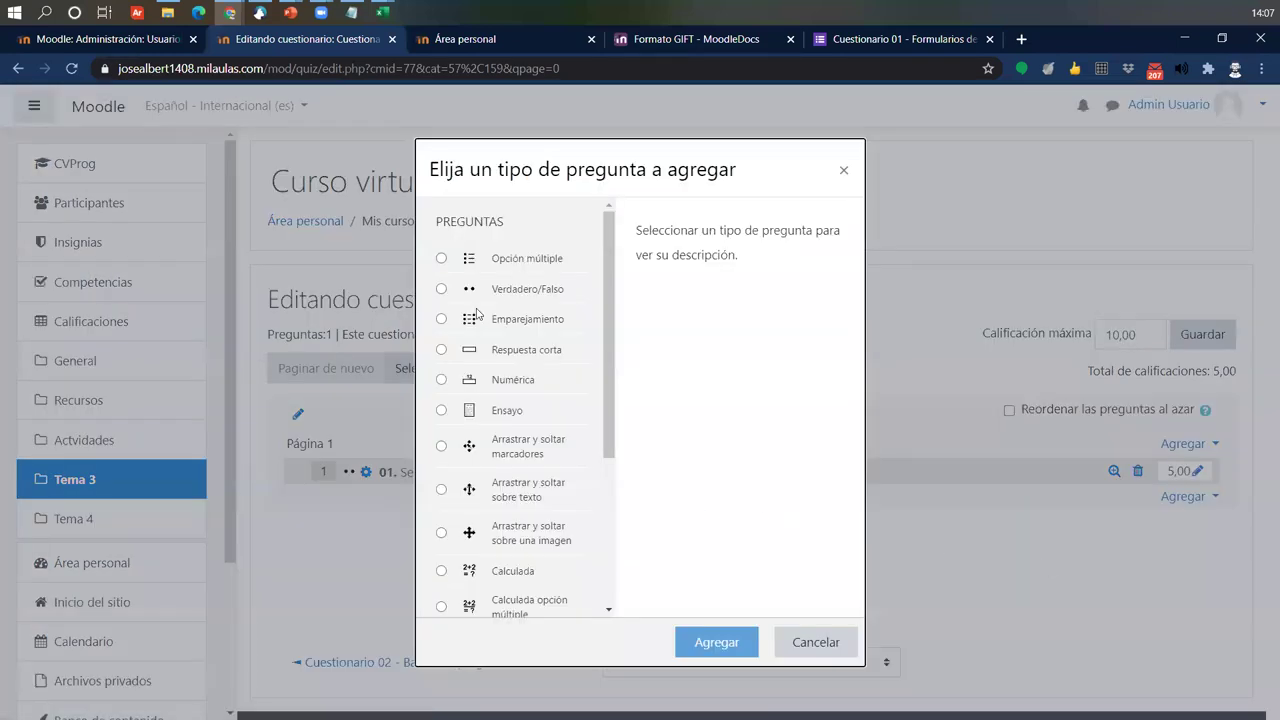
left_click(526, 260)
left_click(712, 636)
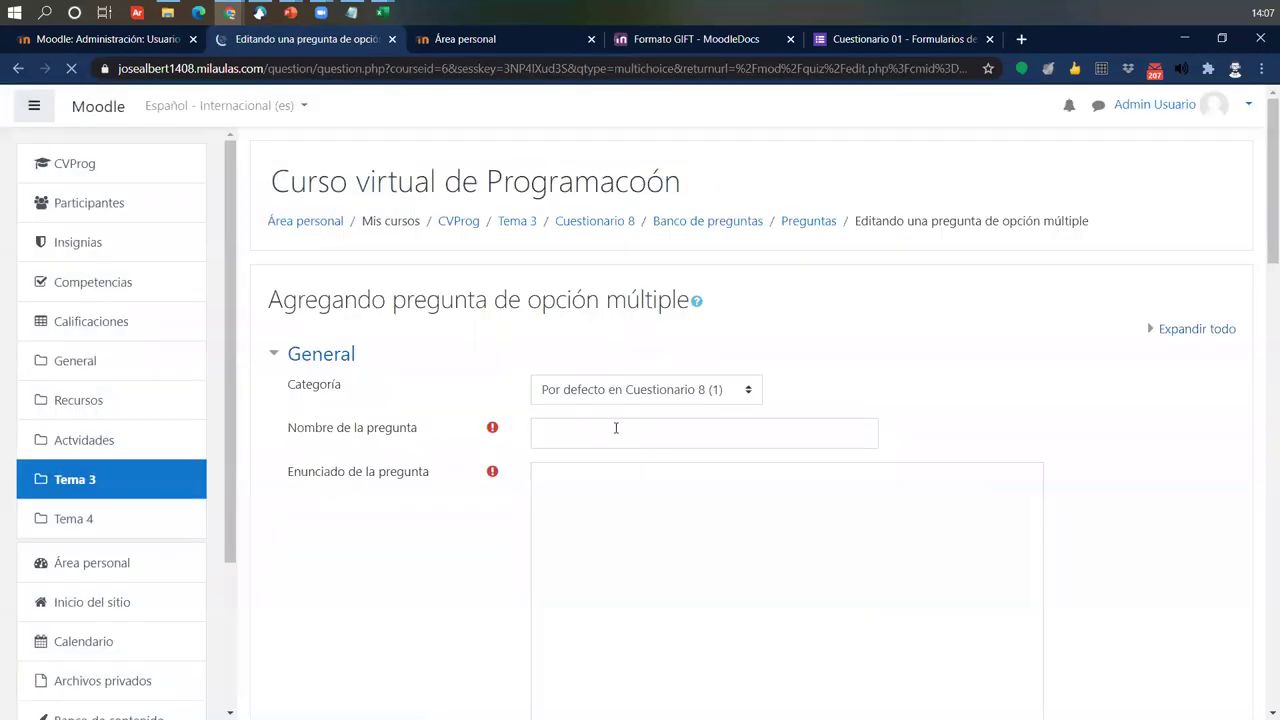
Step: Name it '02.' and enter the text 'Cual es un recurso de la platarforma moodle'
left_click(616, 428)
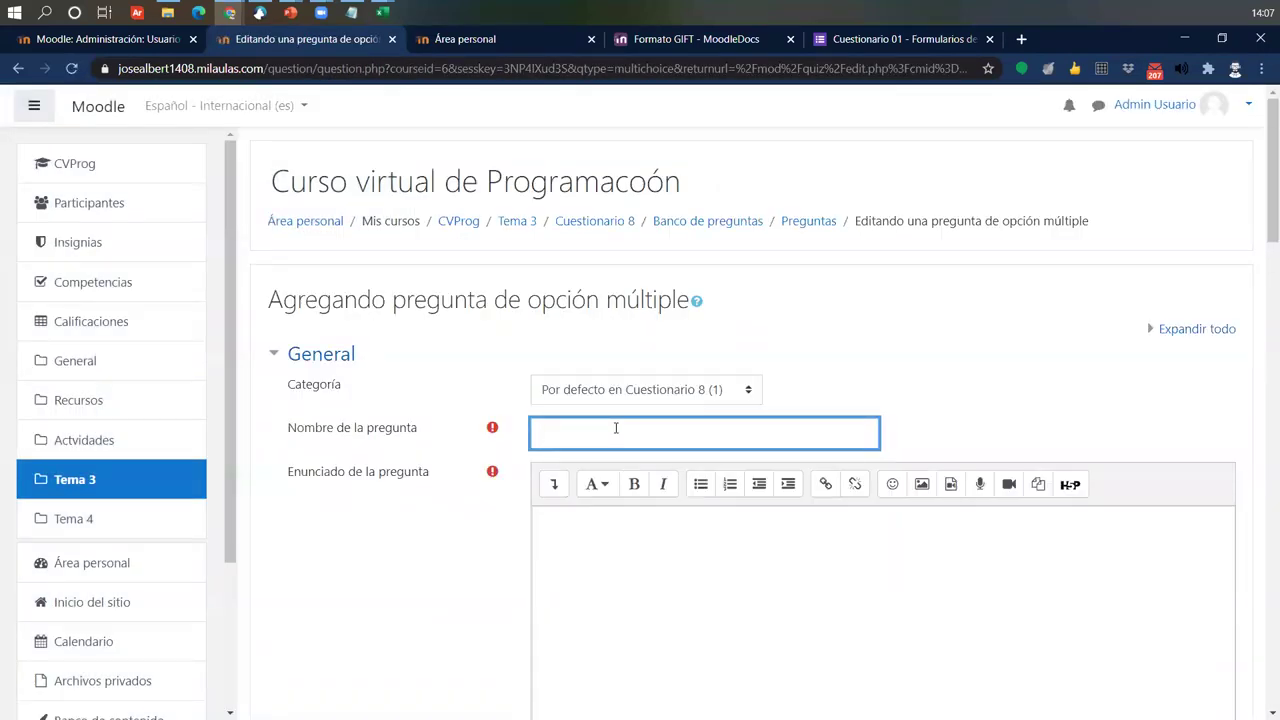
type("02.")
left_click(630, 581)
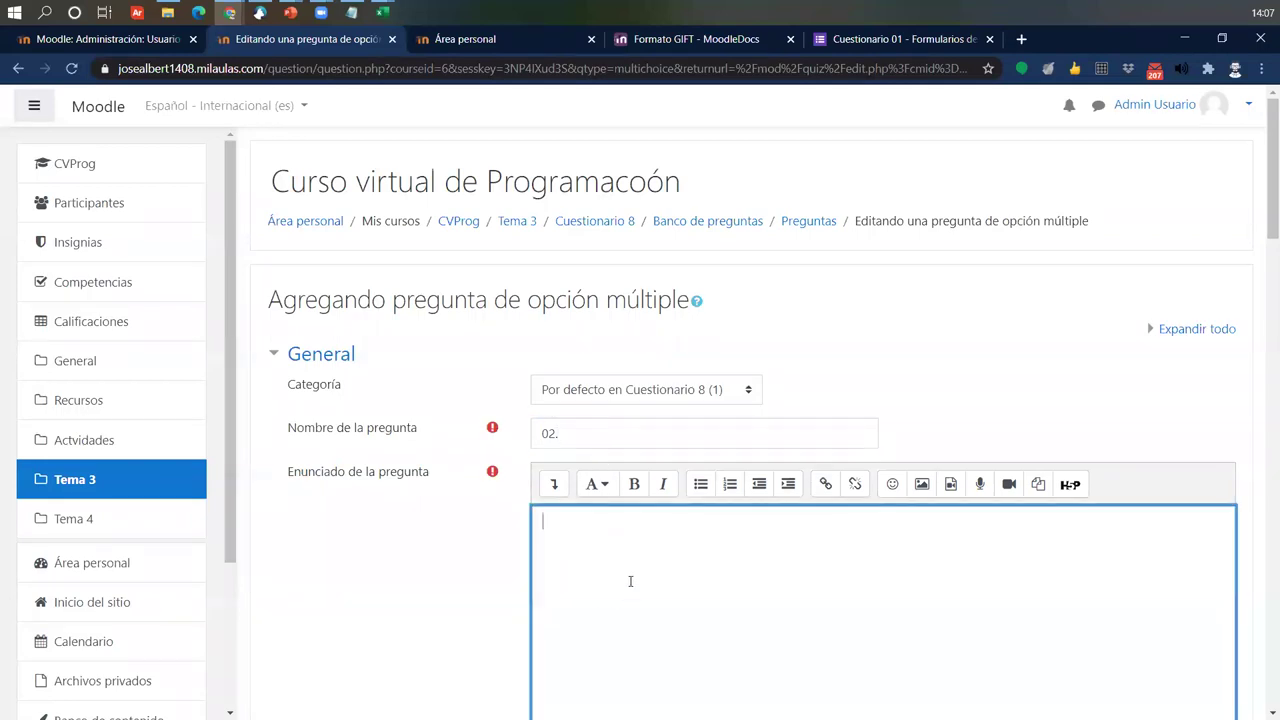
type("Cual es un recurso de la platao")
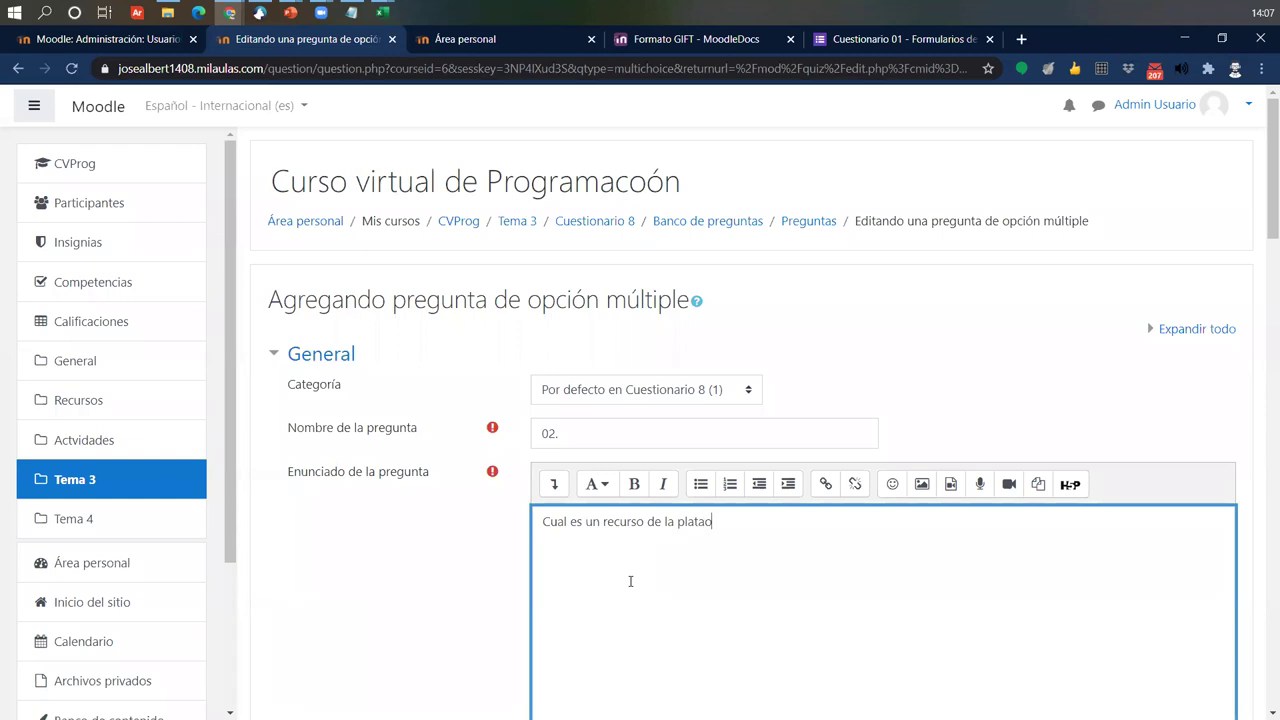
type("r")
type("forma moodle")
Step: Type the choices Cuestionario, Tarea and Etiqueta into the first three answers, cutting each back out
scroll(630, 581, "down", 5)
key("Tab")
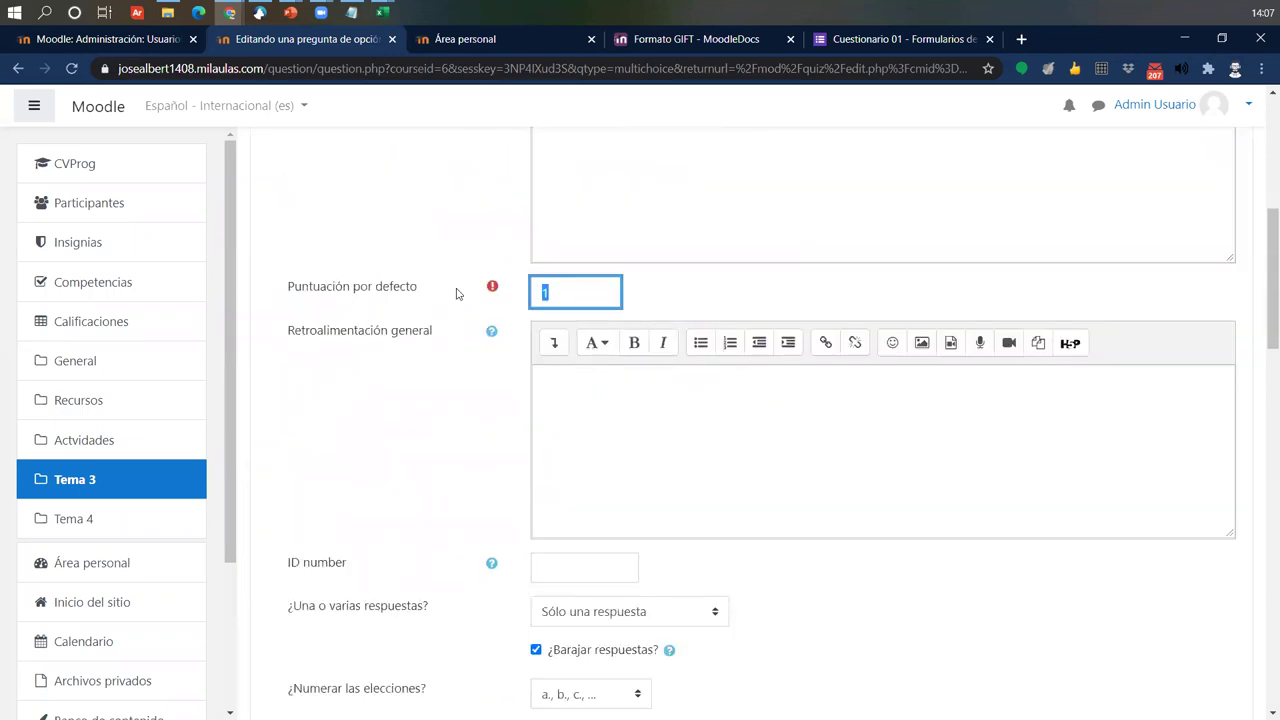
scroll(602, 373, "down", 5)
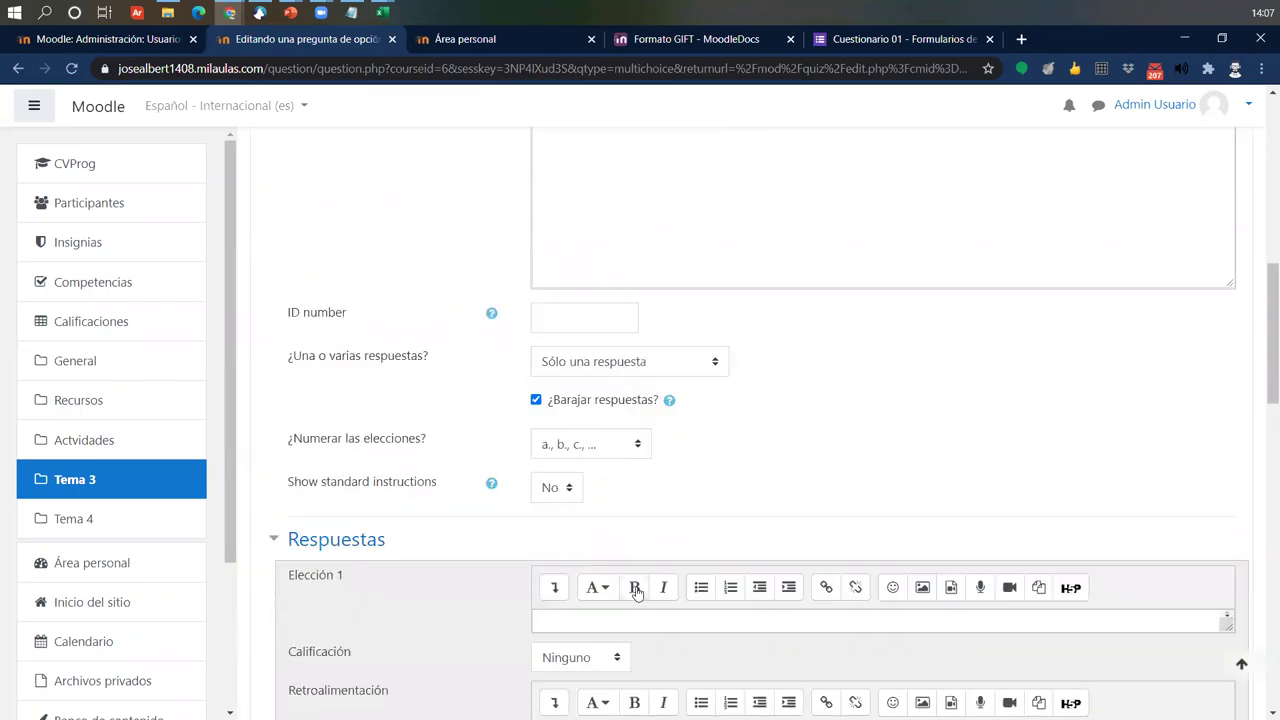
left_click(602, 371)
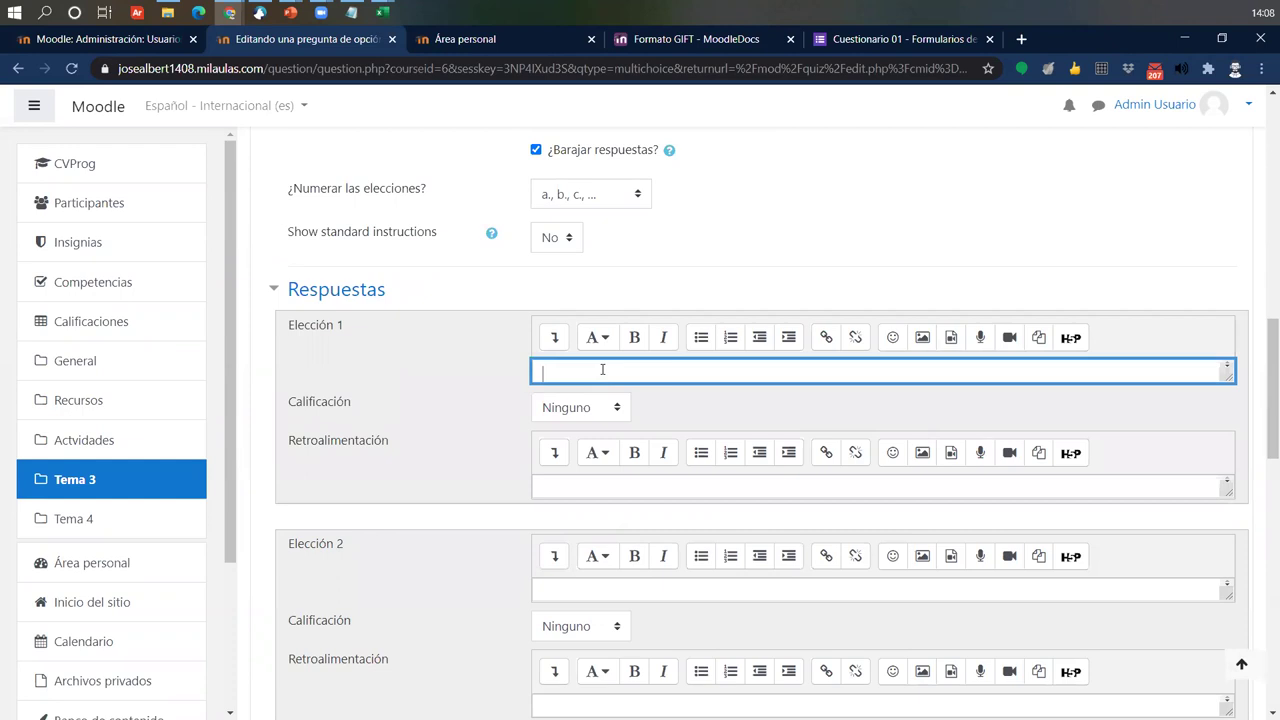
type("Cuestionario")
key("ctrl+a")
key("ctrl+x")
left_click(579, 591)
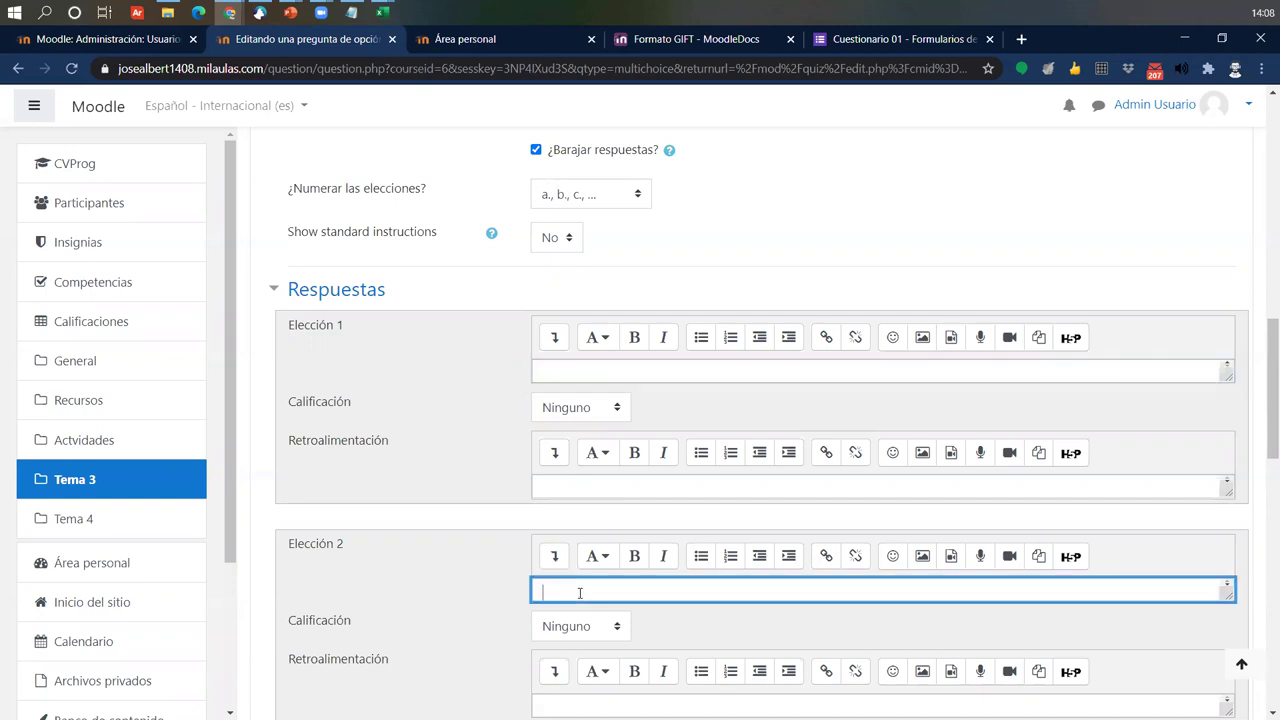
type("Tarea")
key("ctrl+a")
key("ctrl+x")
scroll(571, 674, "down", 2)
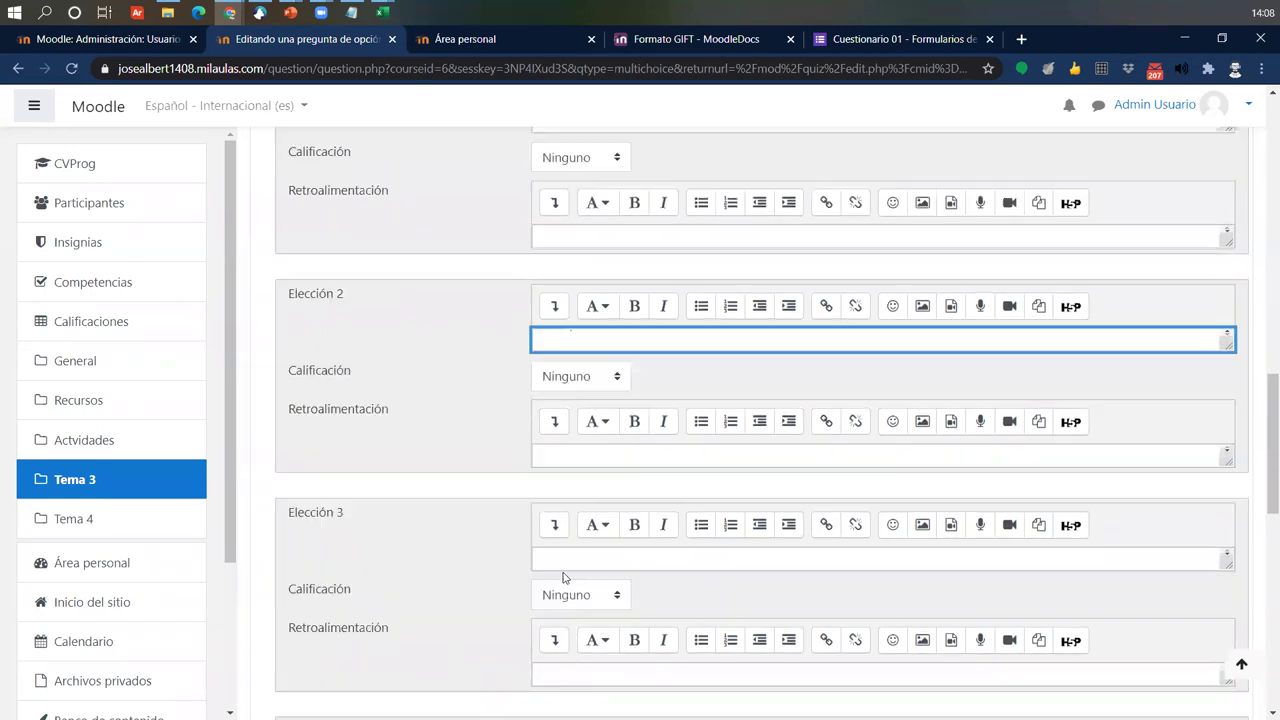
left_click(566, 562)
type("Etiqueta")
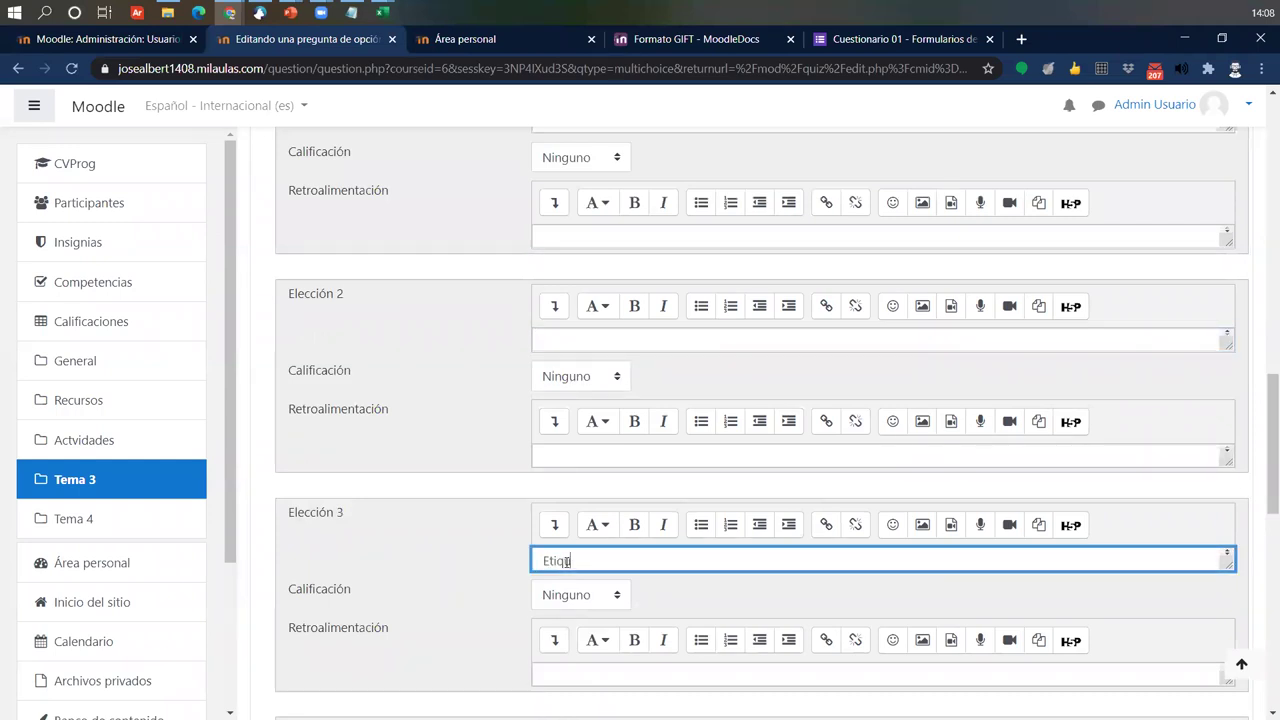
key("ctrl+a")
key("ctrl+x")
scroll(566, 562, "down", 3)
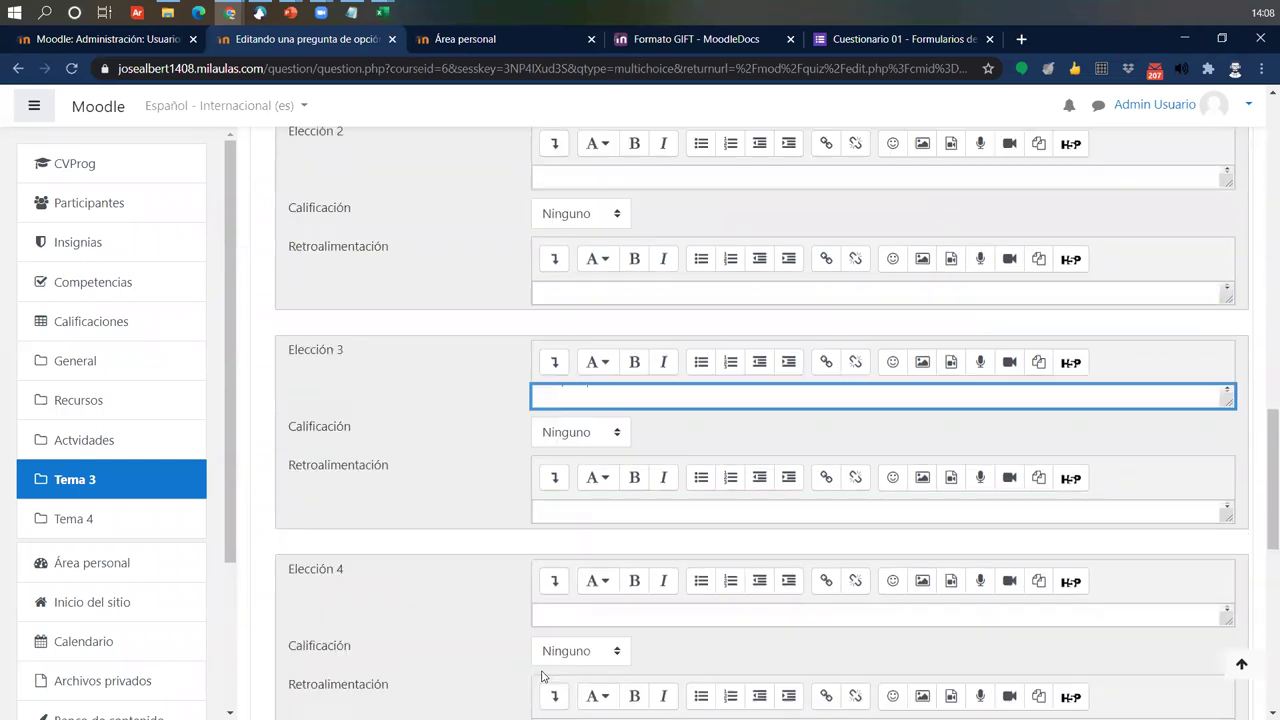
Step: Enter Foro as the fourth choice, give the third choice 100%, and save the question
left_click(589, 614)
type("Foro")
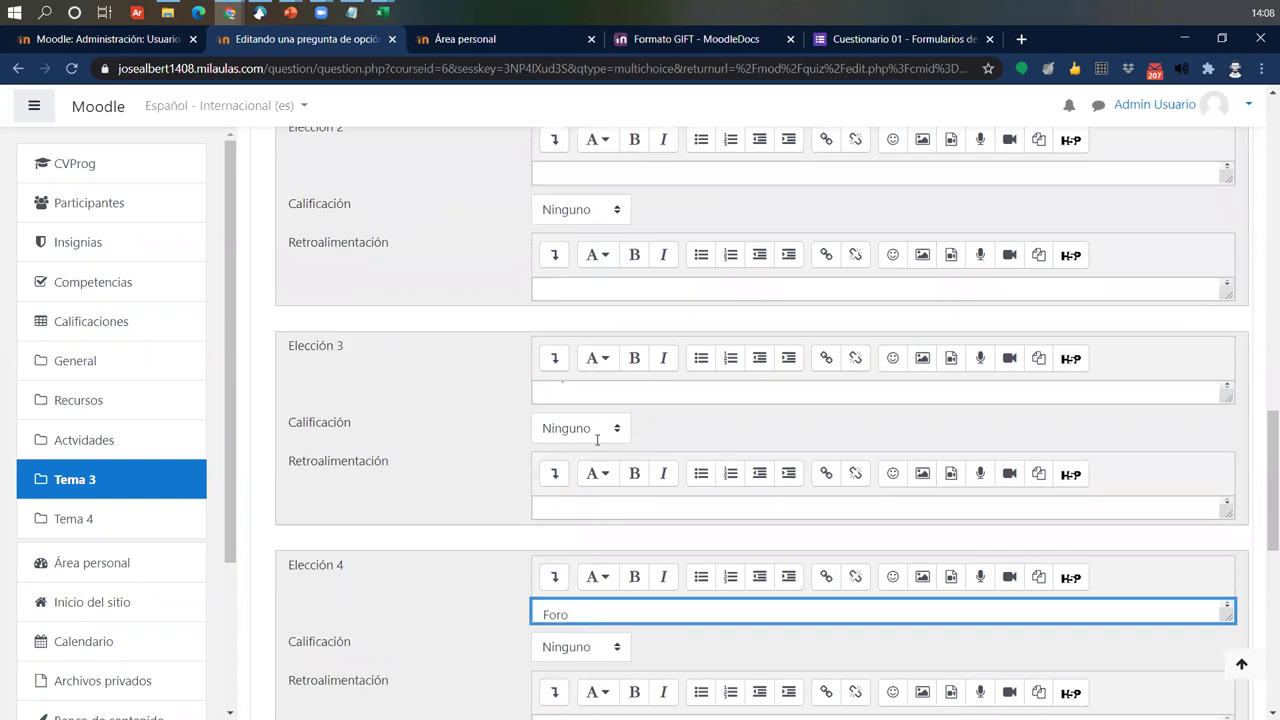
scroll(580, 464, "up", 3)
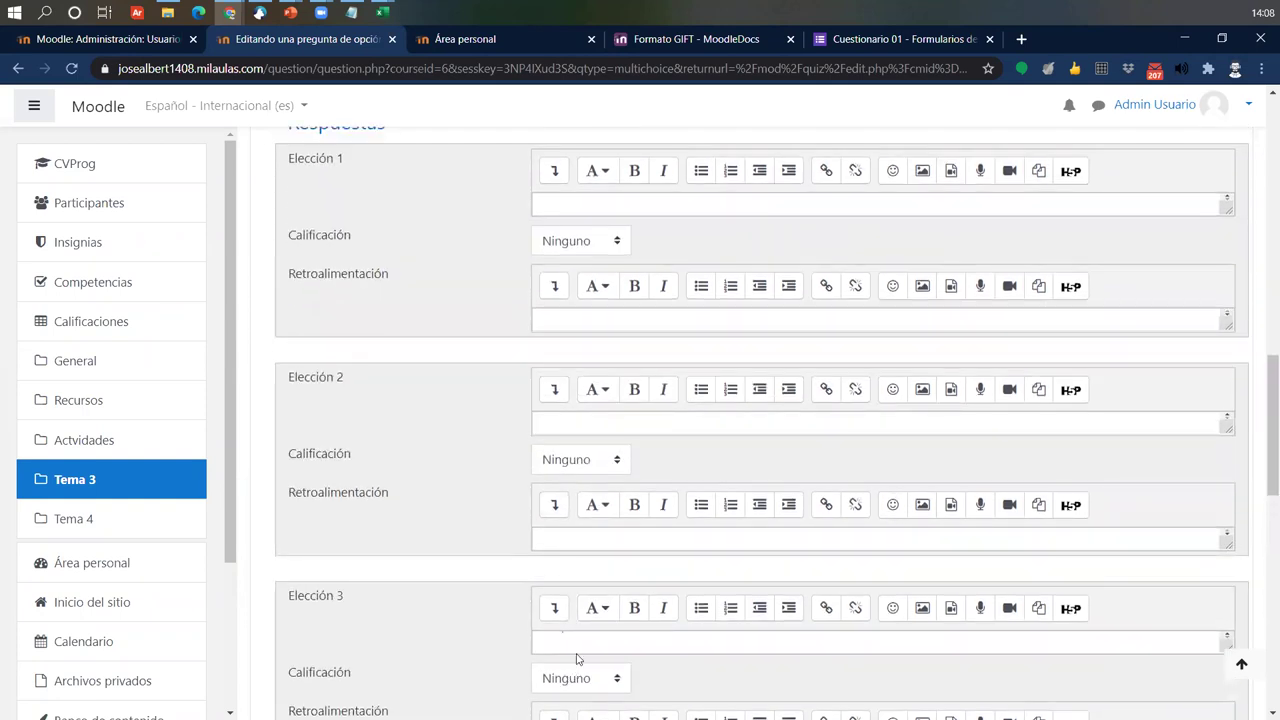
scroll(574, 665, "up", 1)
scroll(575, 640, "down", 3)
left_click(583, 514)
left_click(565, 103)
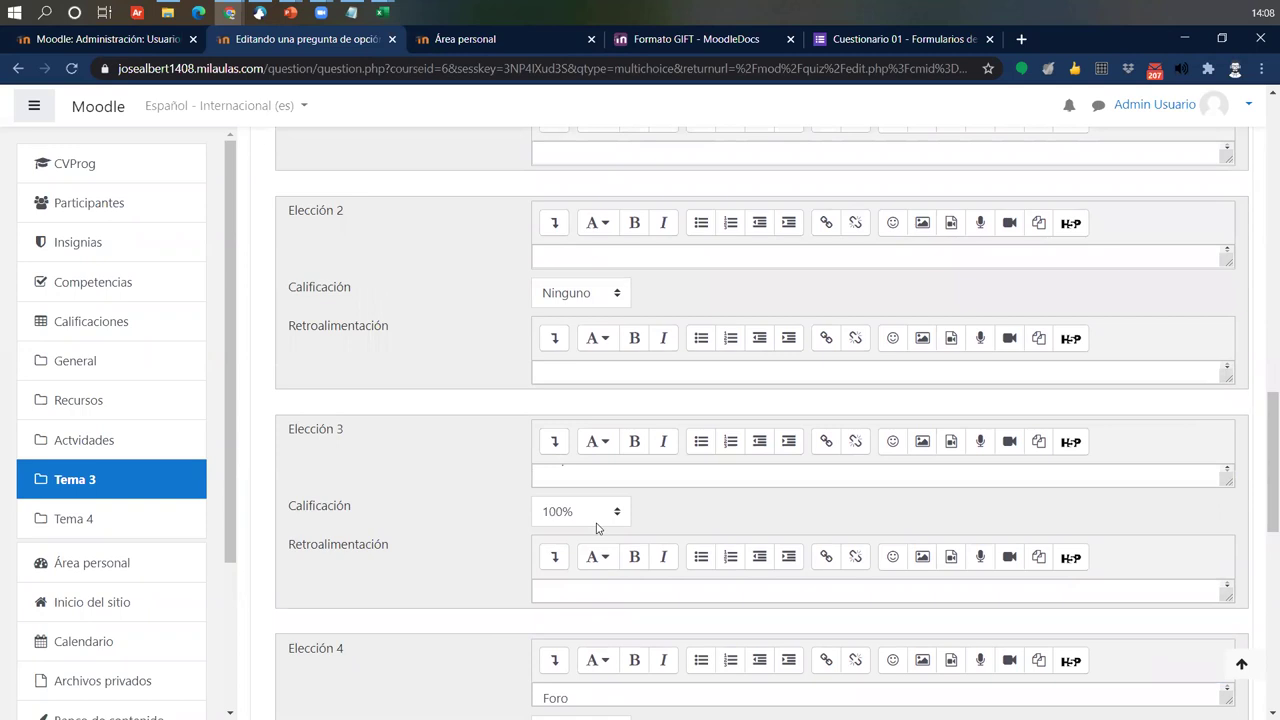
scroll(597, 528, "down", 8)
left_click(574, 539)
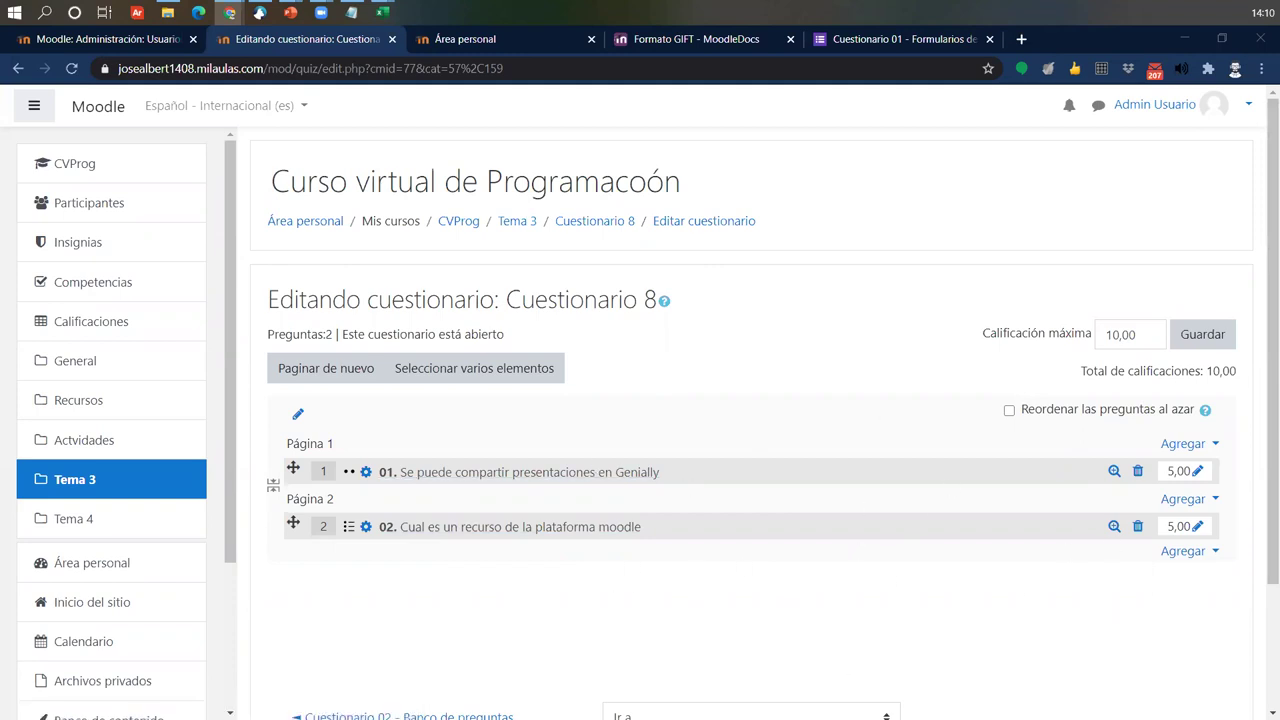
Step: Add a quiz 'Cuestionario 09' to Tema 3 with a 5-minute time limit
left_click(512, 225)
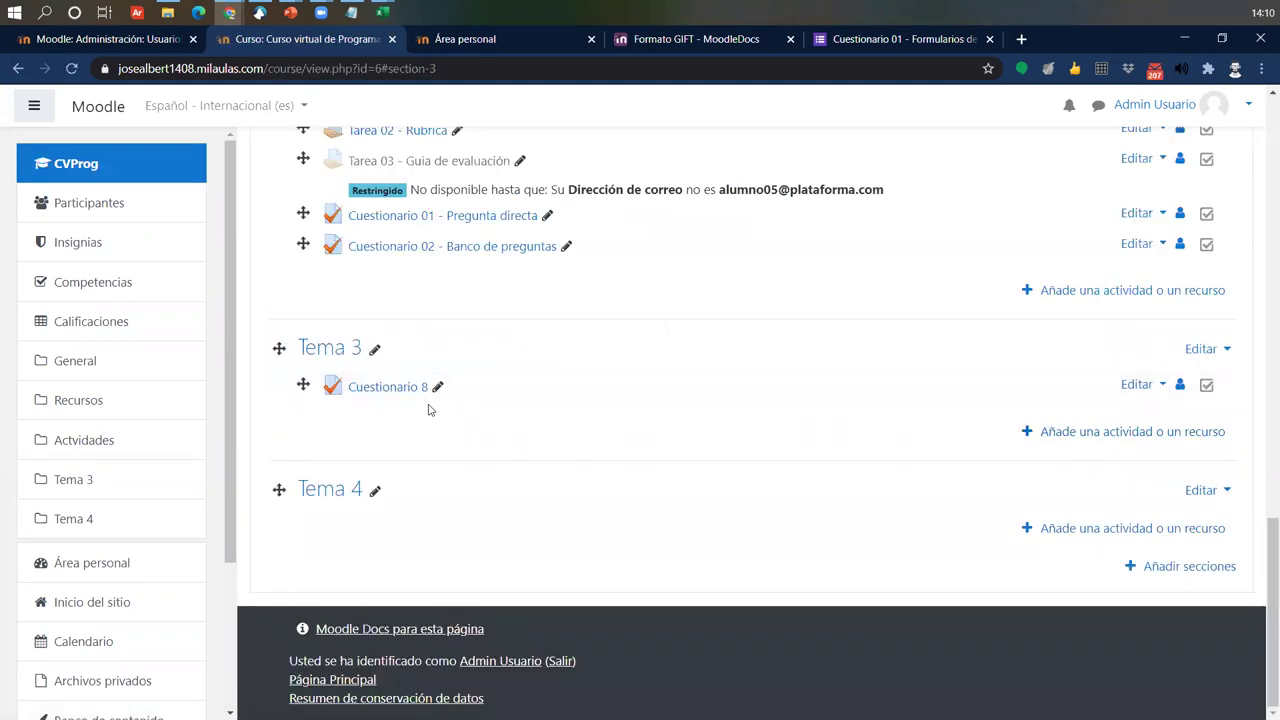
left_click(1020, 435)
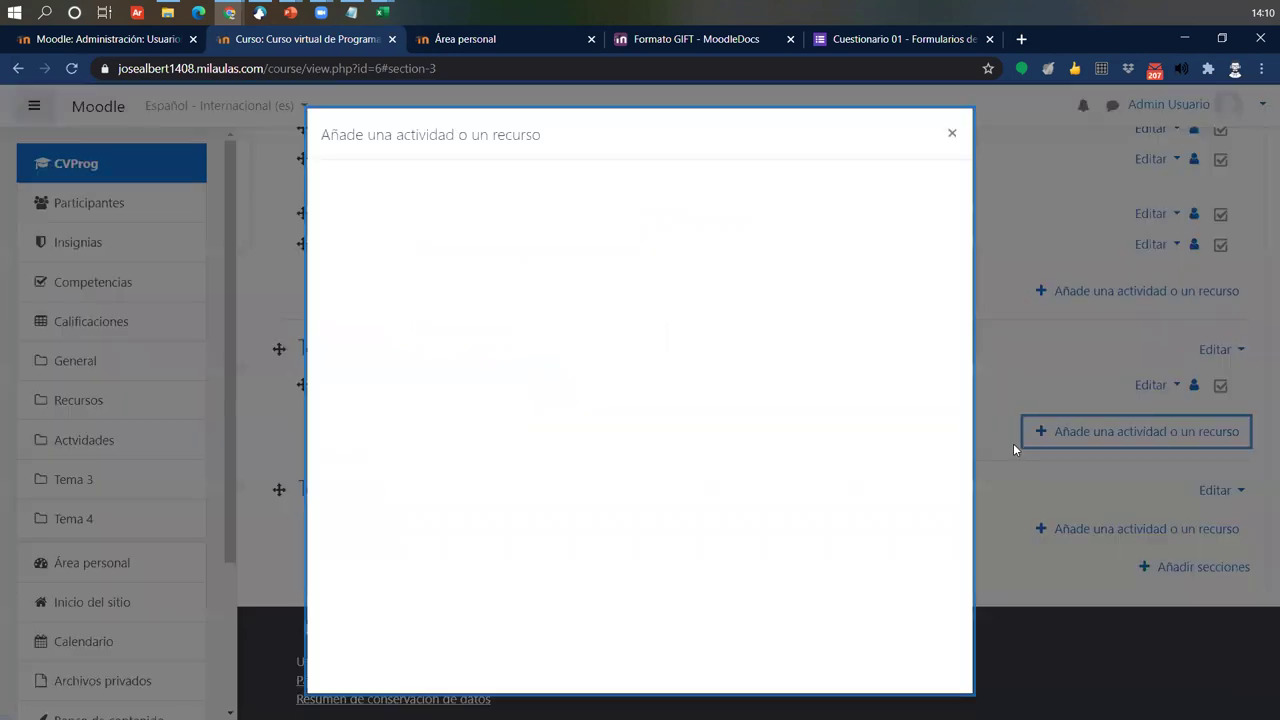
left_click(932, 290)
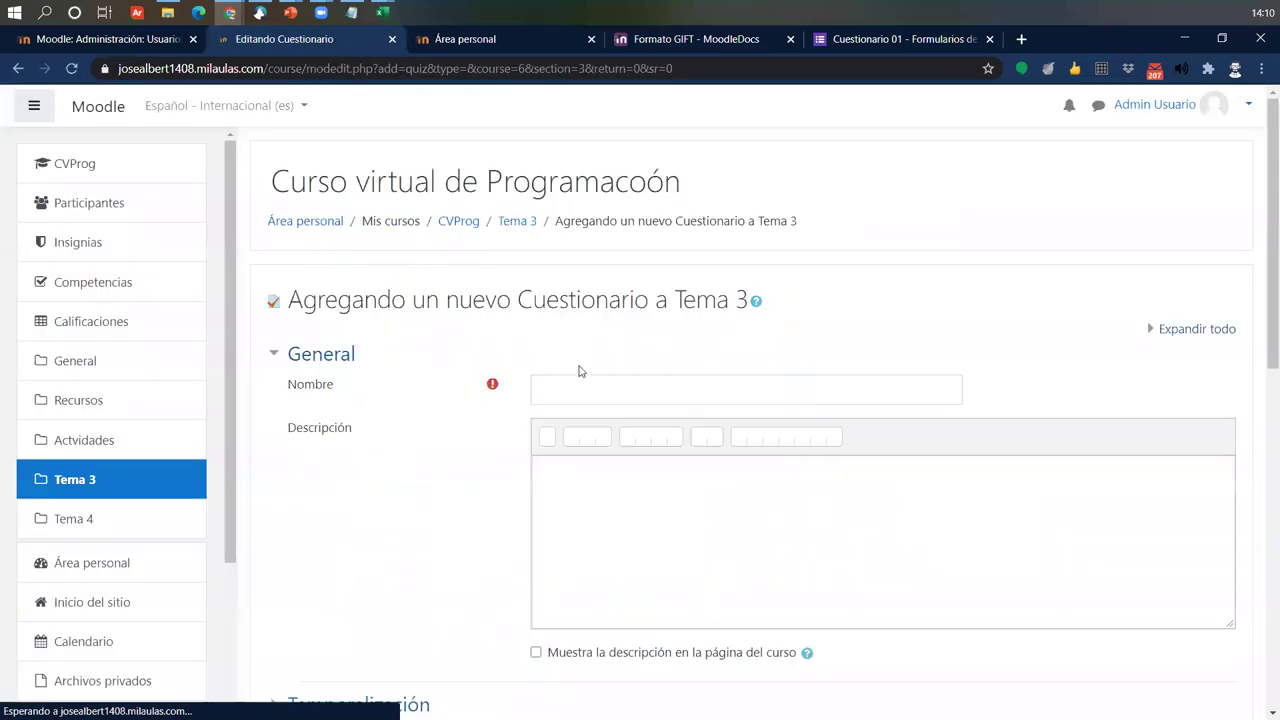
left_click(580, 377)
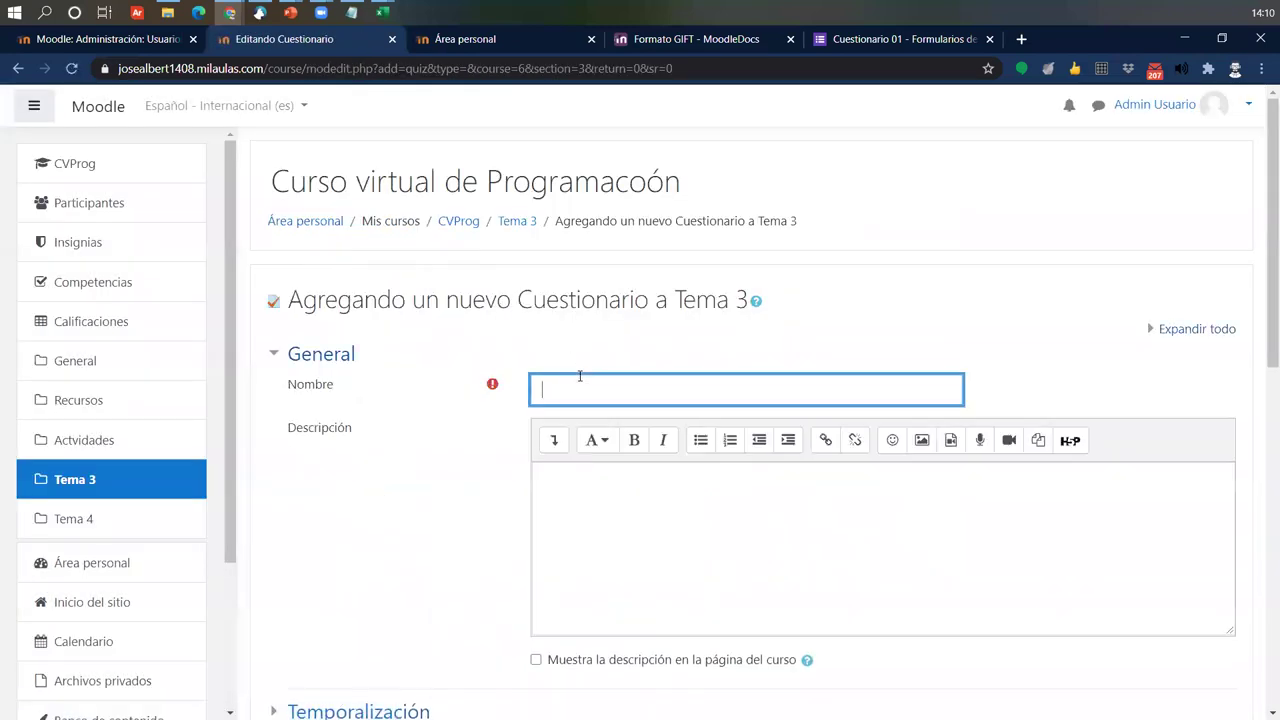
type("Cuestionario 09")
scroll(586, 340, "down", 2)
left_click(383, 541)
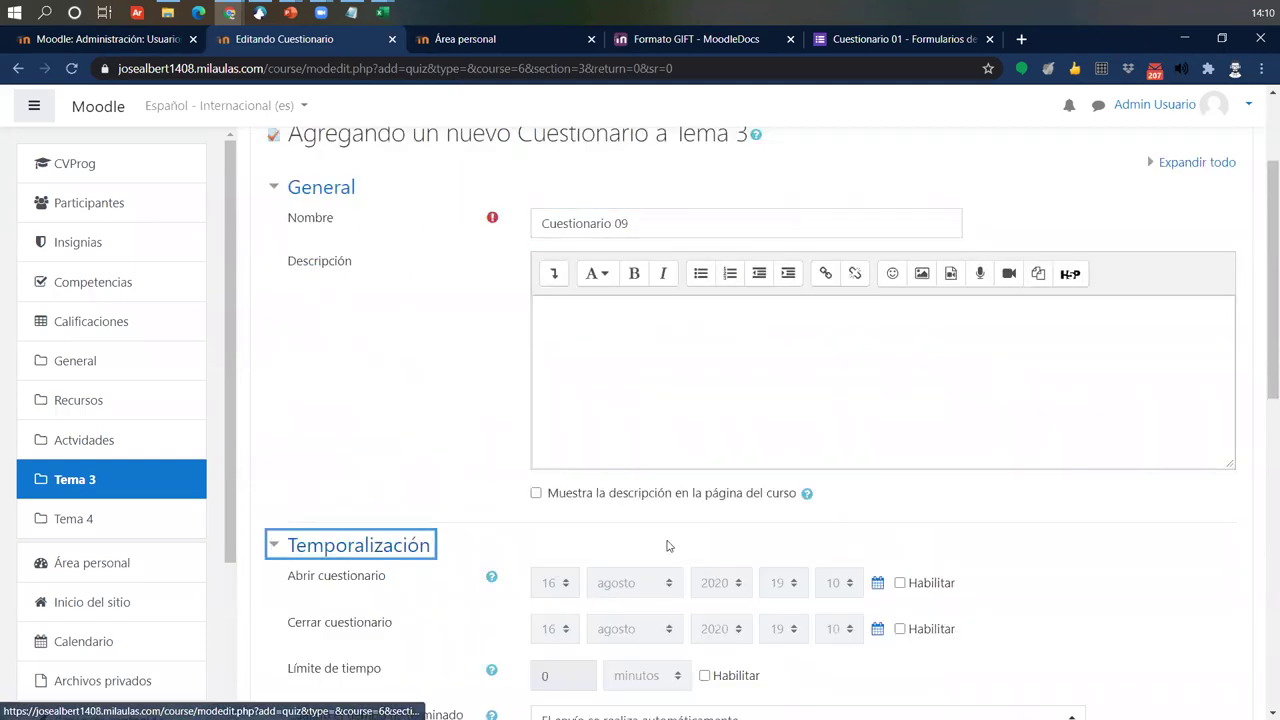
scroll(700, 500, "down", 3)
left_click(748, 432)
key("BackSpace")
type("5")
Step: Allow only 1 attempt and save Cuestionario 09, showing its page
left_click(336, 536)
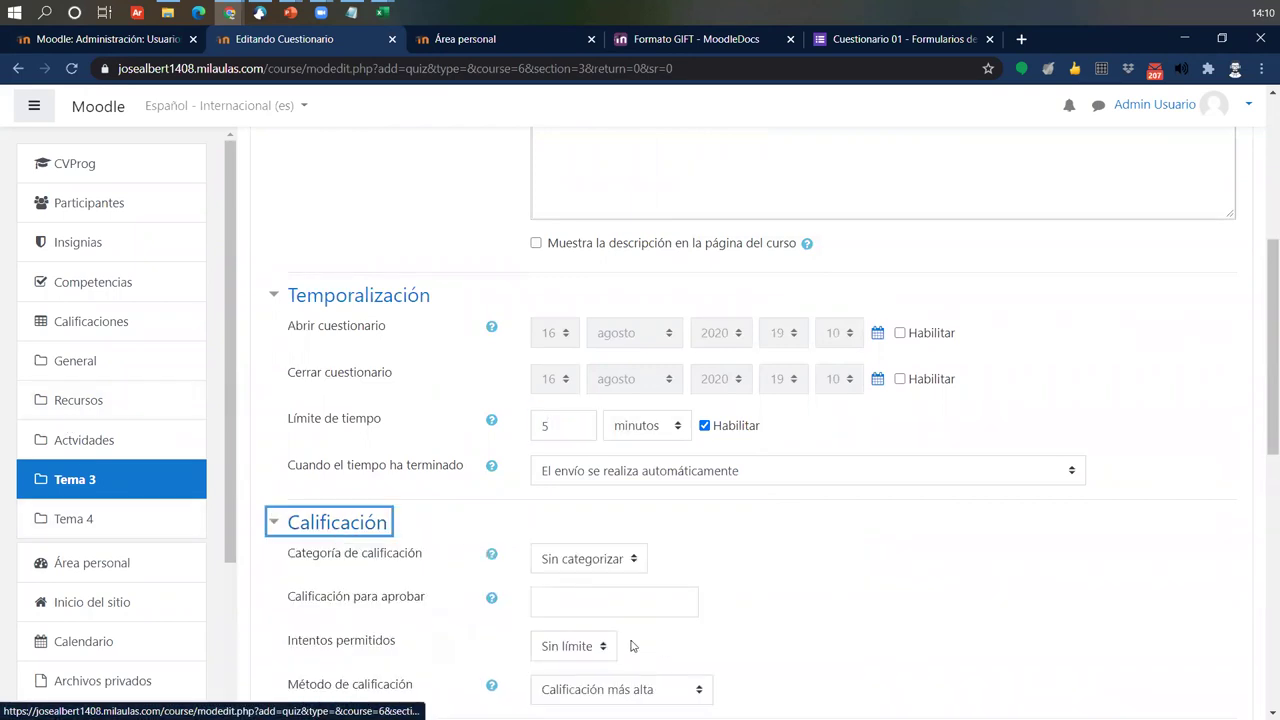
scroll(571, 646, "down", 1)
left_click(573, 563)
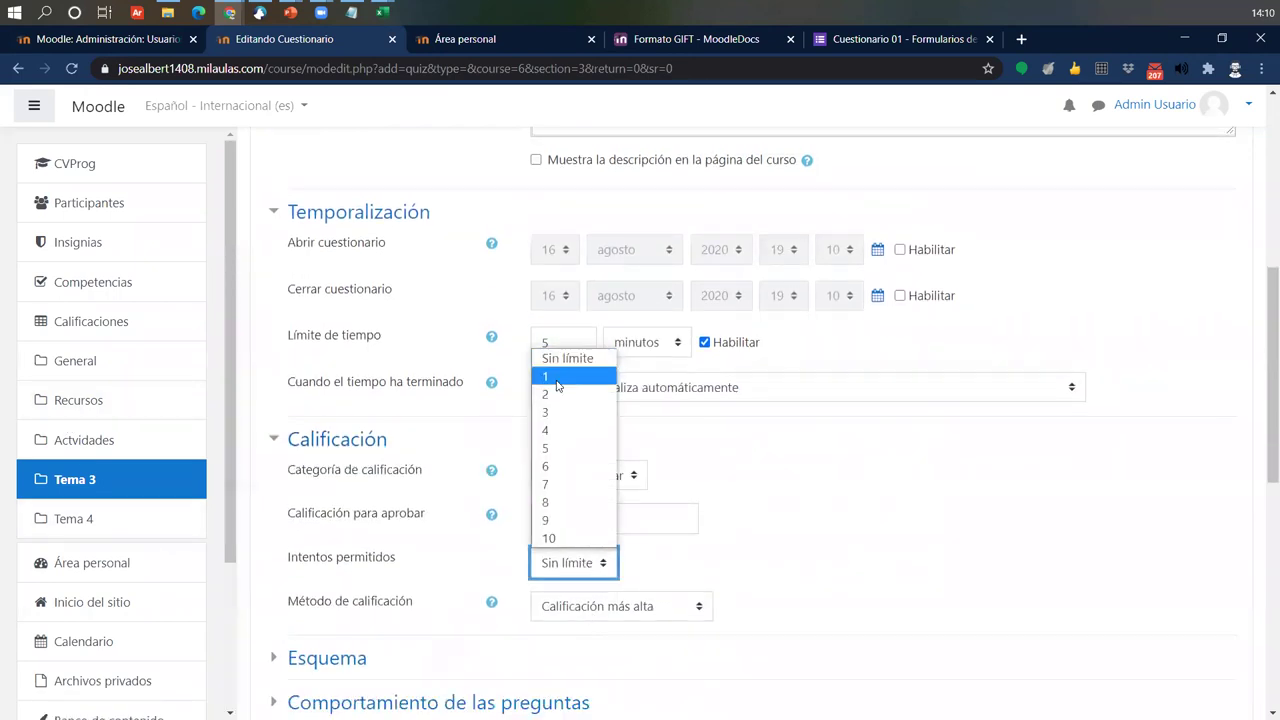
left_click(556, 376)
scroll(797, 615, "down", 3)
scroll(797, 615, "down", 3)
left_click(848, 526)
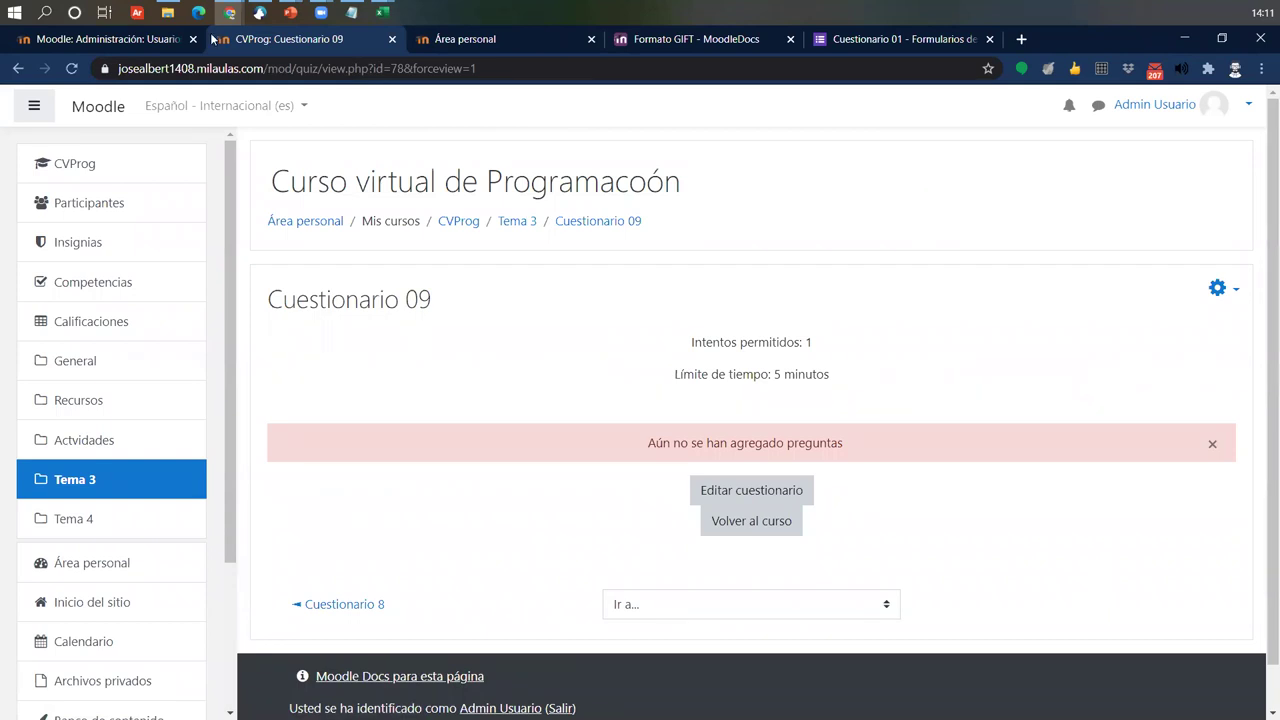
Step: Open the gear menu on the Cuestionario 09 page and scroll to the Banco de preguntas entries
left_click(716, 519)
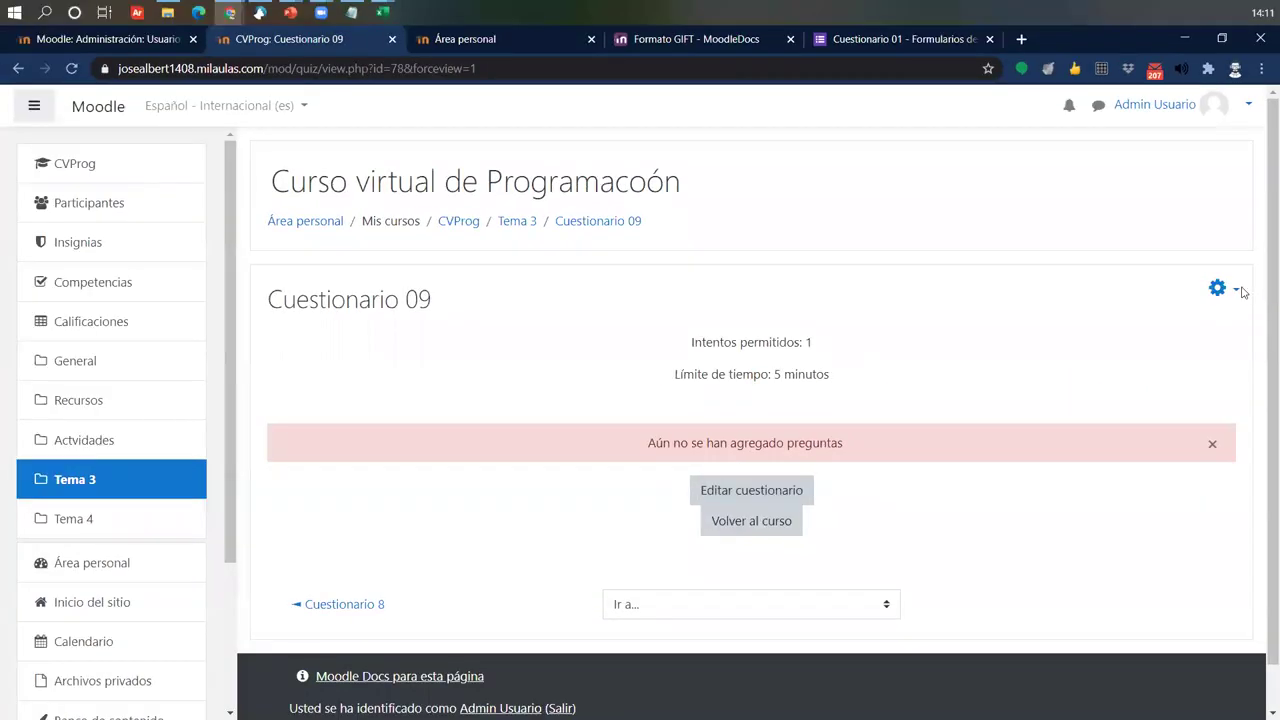
left_click(1030, 258)
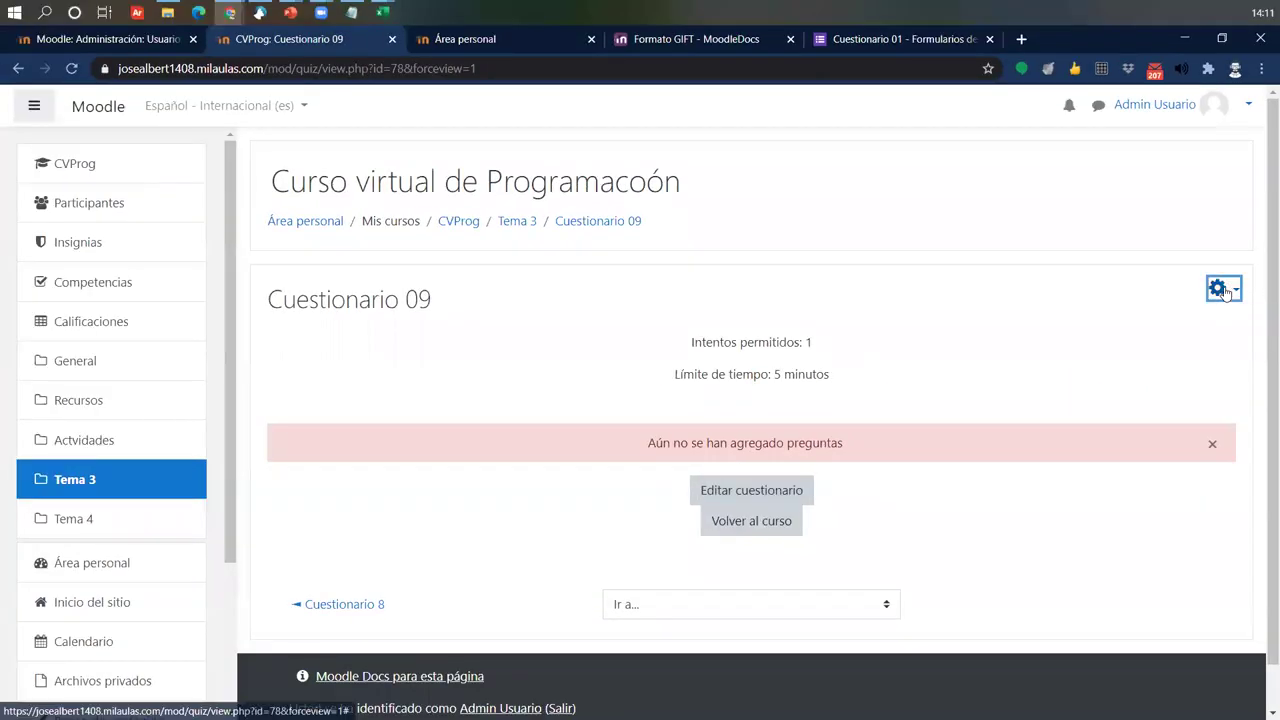
scroll(1179, 516, "down", 1)
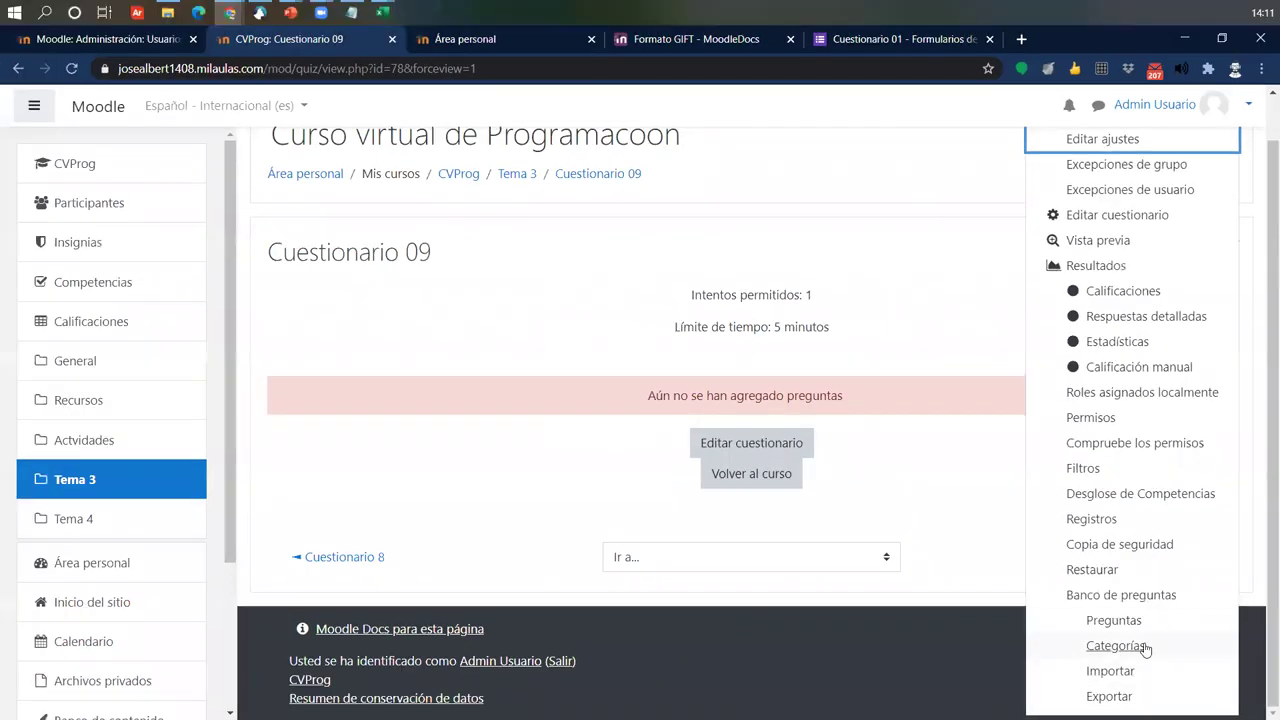
Step: Open the question categories page for Cuestionario 09
left_click(1130, 648)
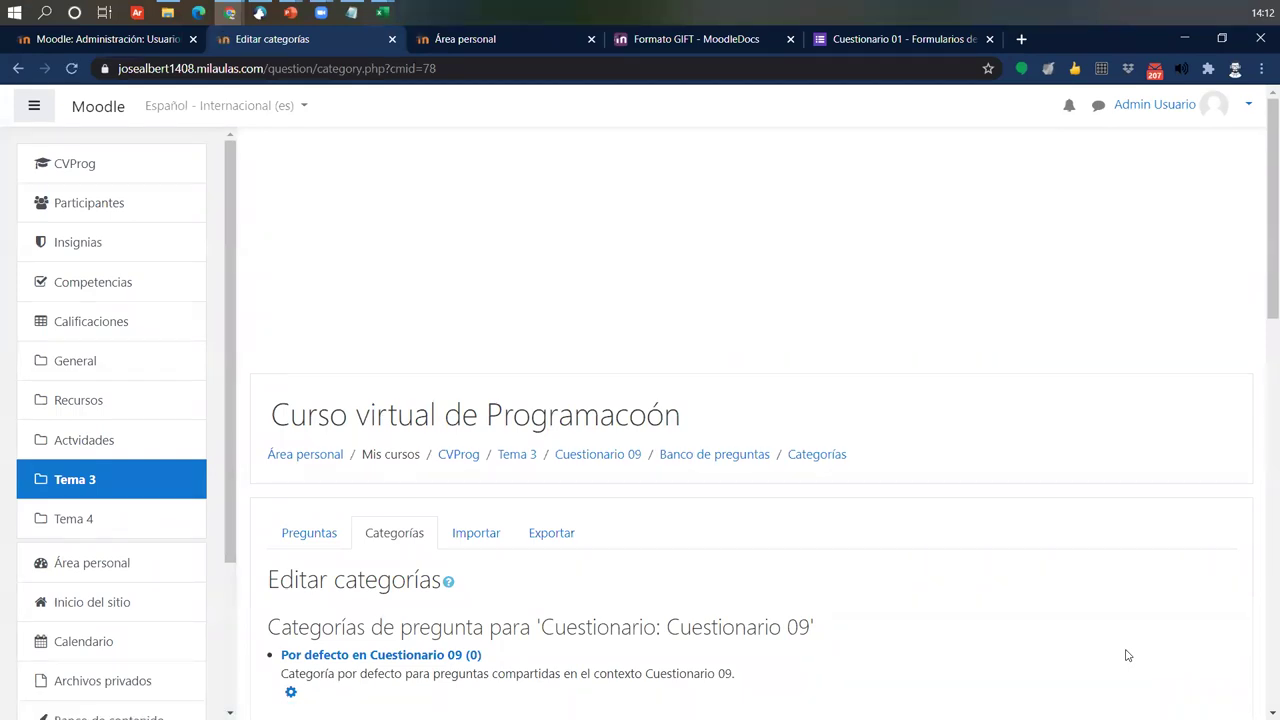
scroll(563, 494, "down", 4)
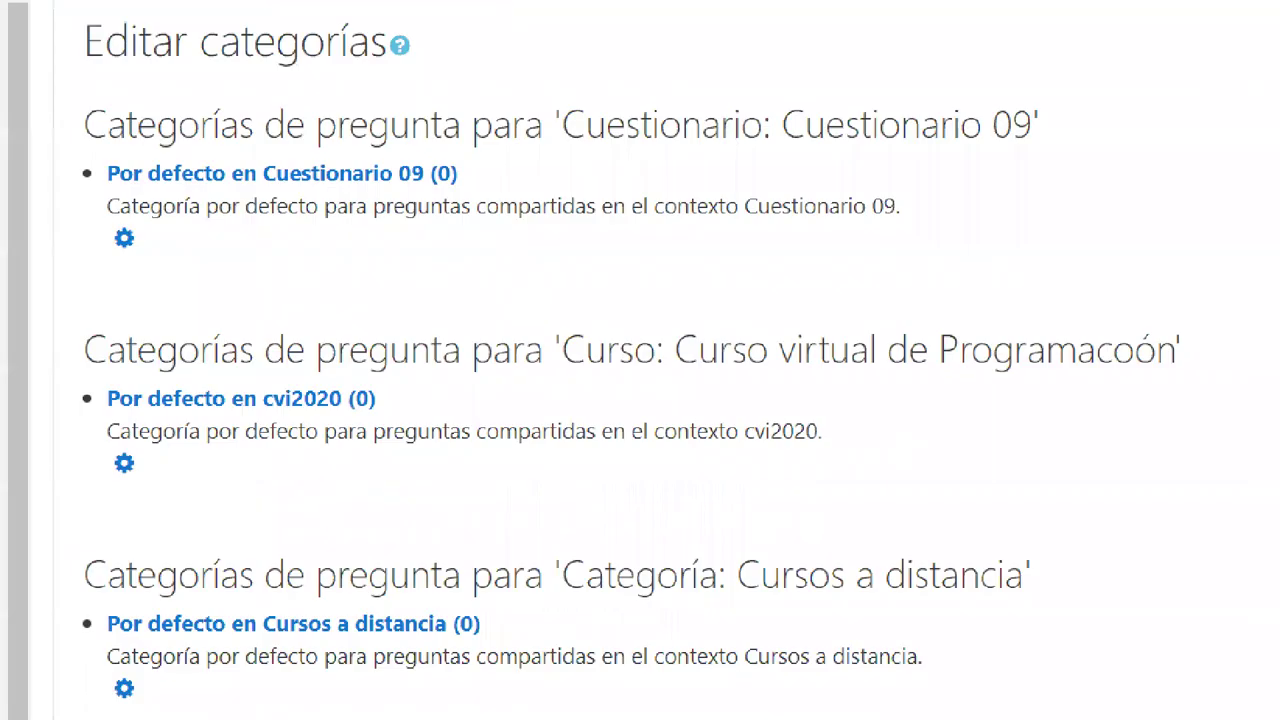
left_click_drag(557, 62, 1094, 132)
mouse_move(512, 180)
left_mouse_down()
mouse_move(200, 214)
mouse_move(49, 200)
mouse_move(505, 186)
mouse_move(512, 210)
mouse_move(640, 150)
left_mouse_up()
key("ctrl+z")
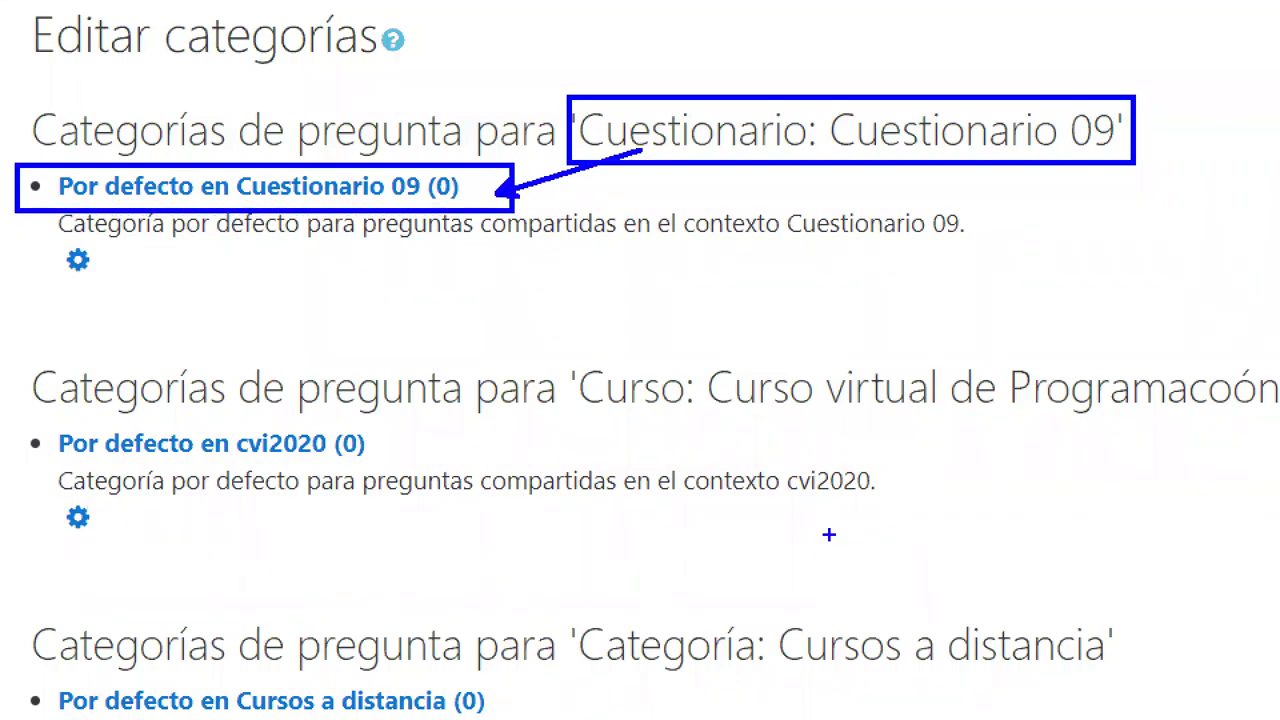
scroll(704, 213, "down", 5)
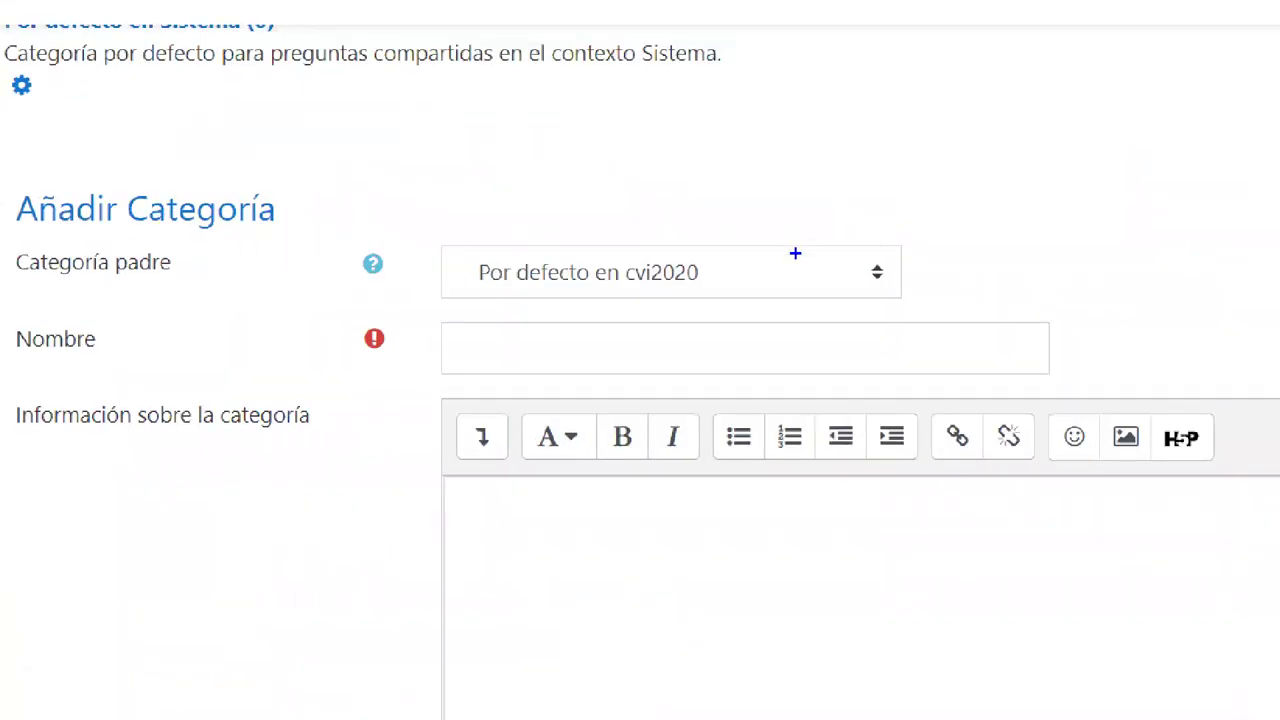
left_click_drag(766, 269, 877, 152)
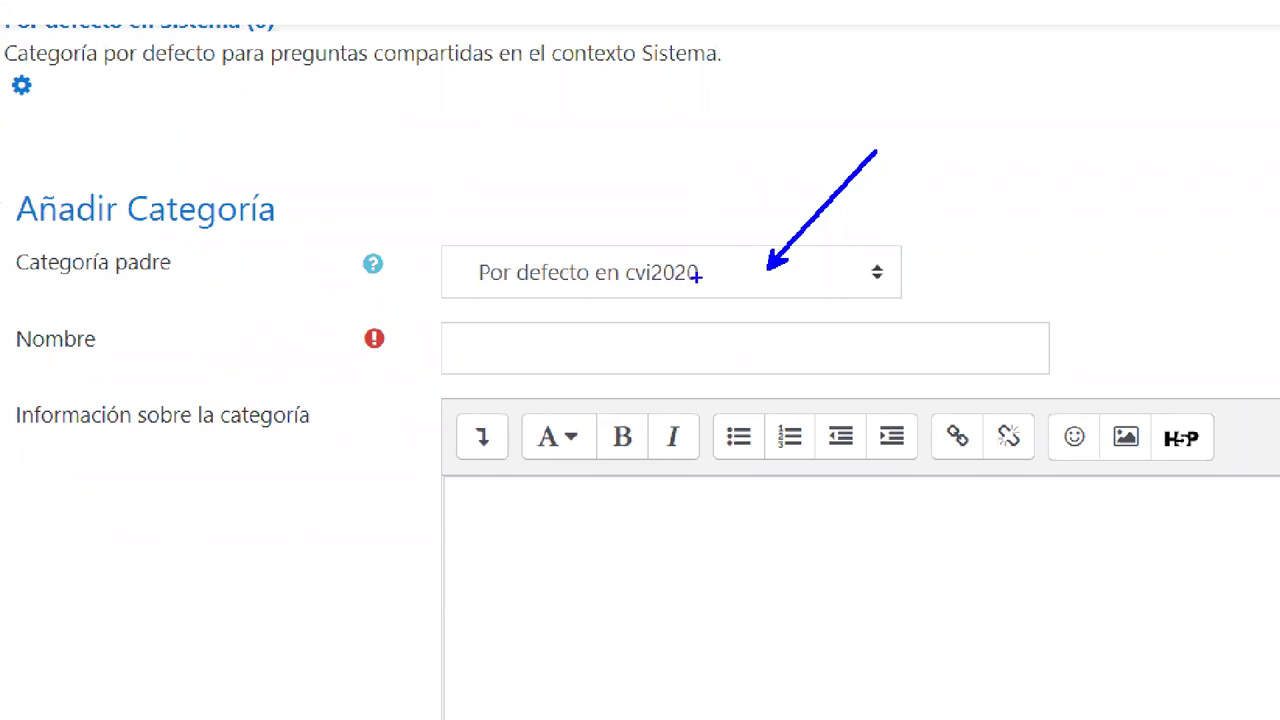
Step: Set the new category's parent to Por defecto en Cuestionario 09
left_click(655, 276)
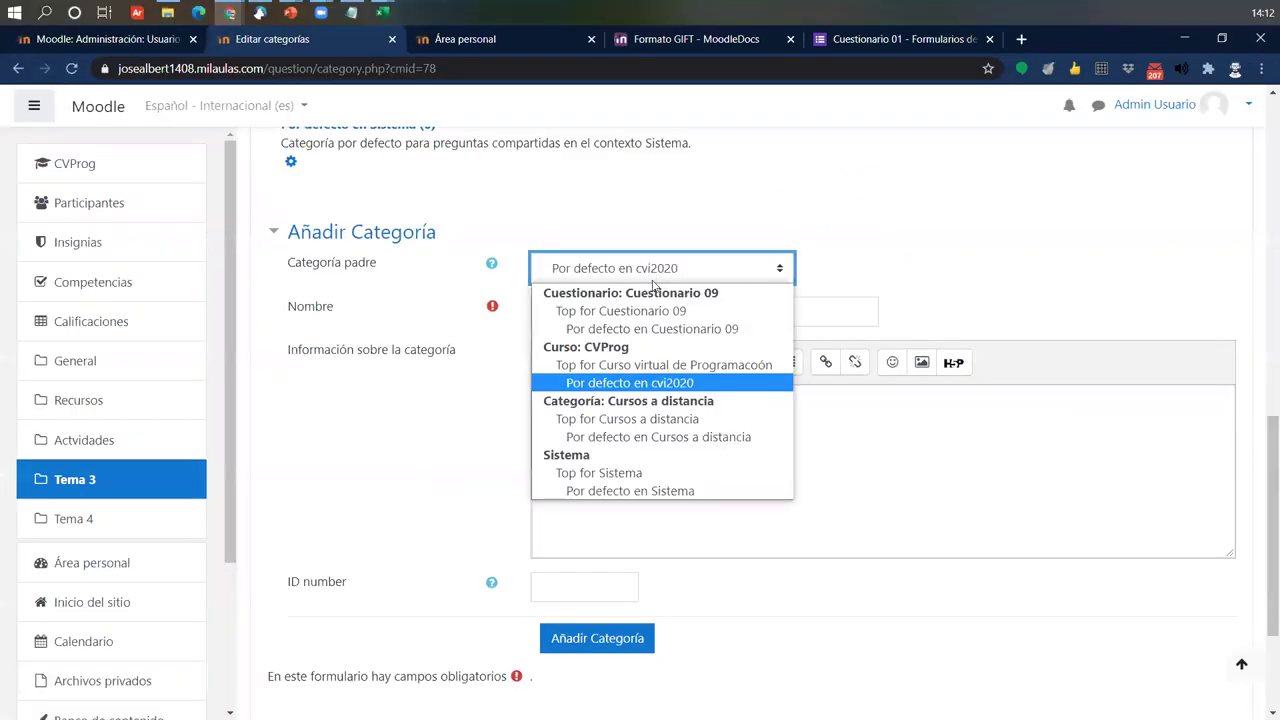
left_click(682, 328)
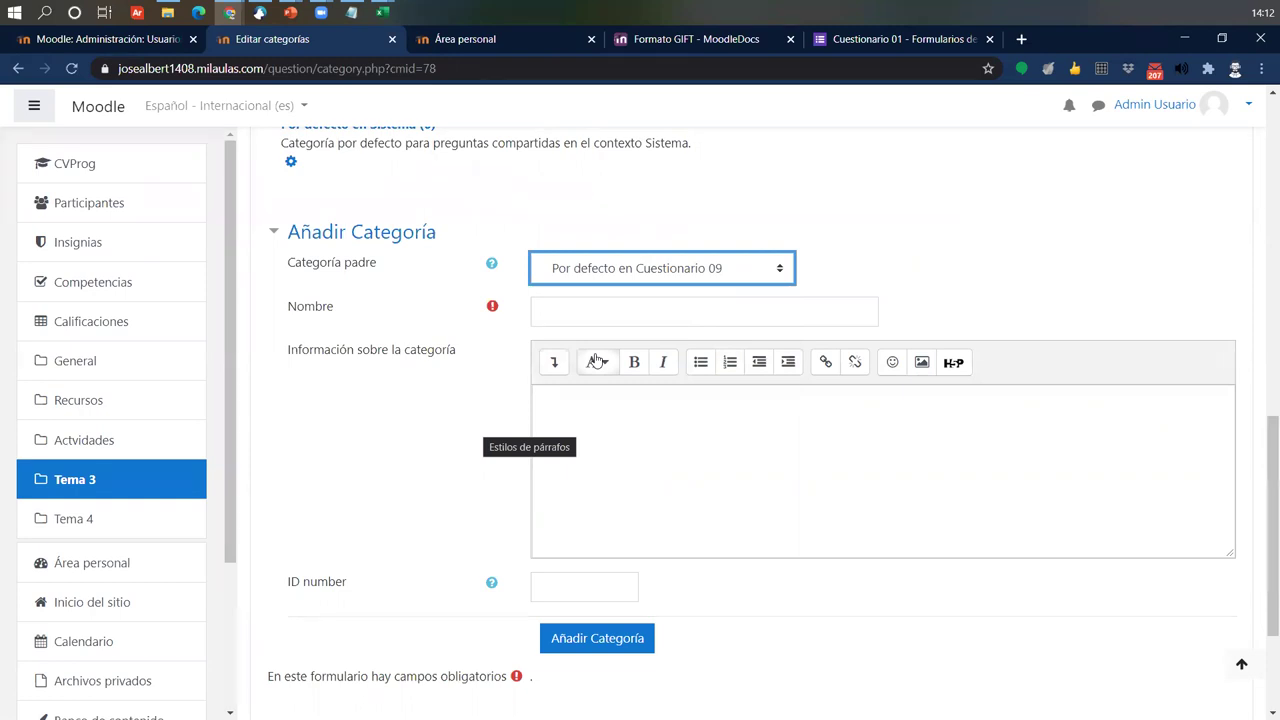
left_click(321, 329)
left_click_drag(292, 315, 447, 325)
left_click(585, 317)
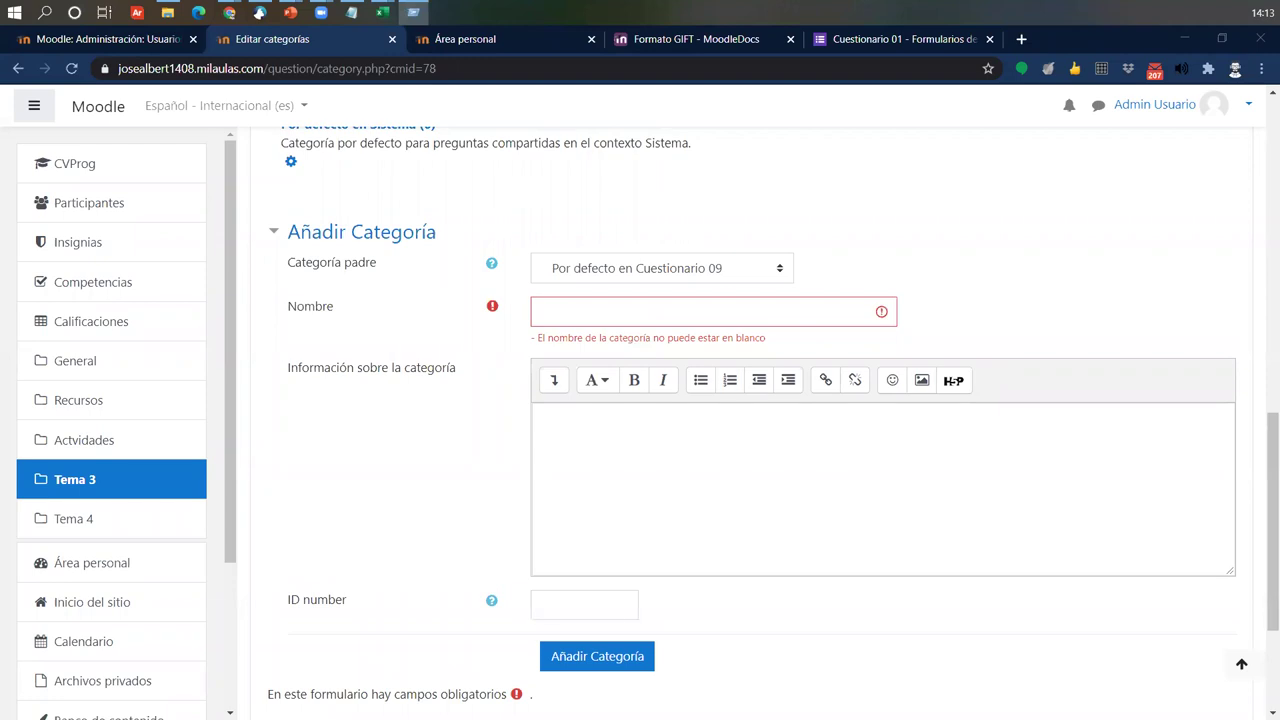
Step: Add 'Temas' and 'Puntajes' on separate lines at the end of the Notepad notes
left_click(352, 12)
key("ctrl+End")
key("Return")
key("Return")
key("Return")
key("Return")
key("Return")
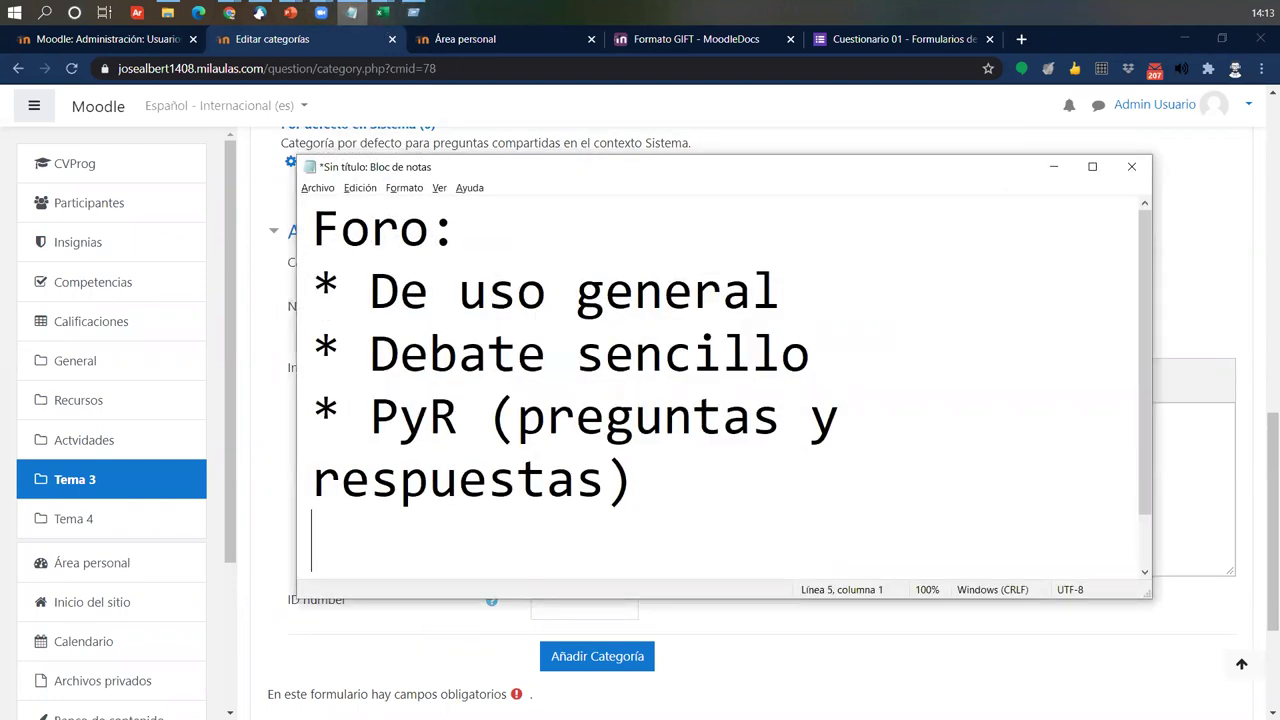
key("Return")
key("Up")
key("Up")
key("Up")
key("Up")
key("Up")
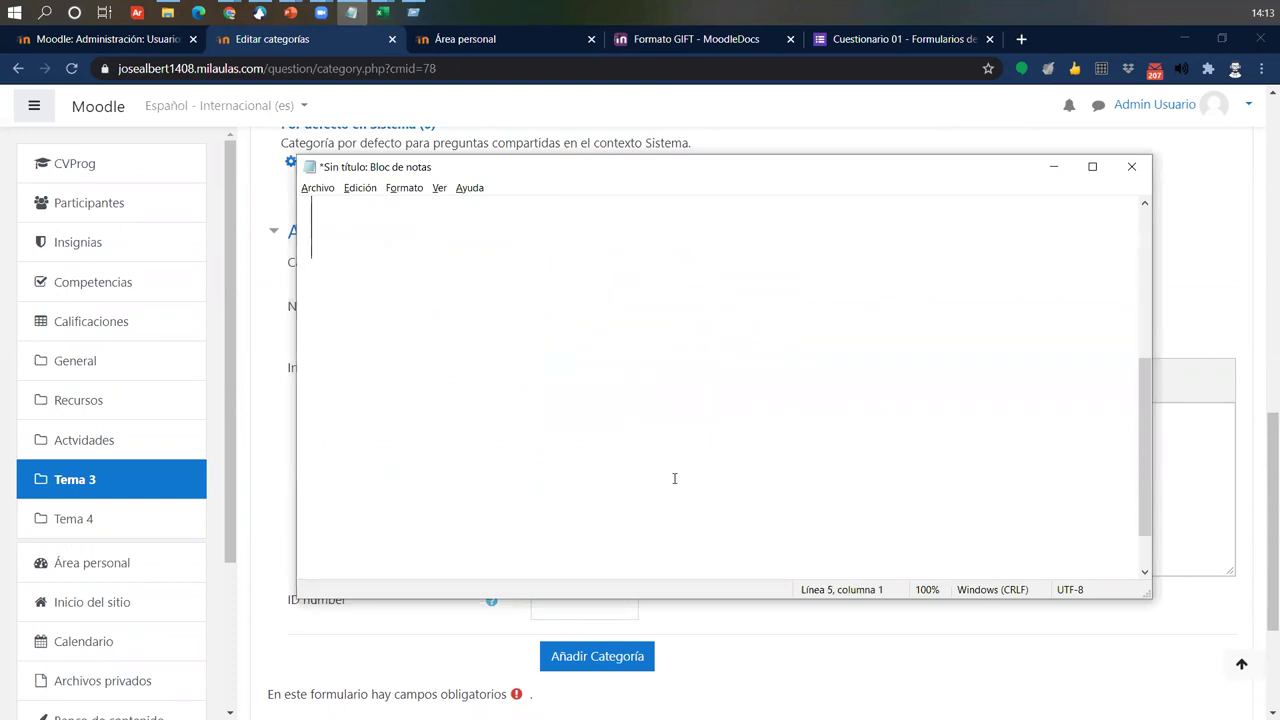
type("Temas")
key("Return")
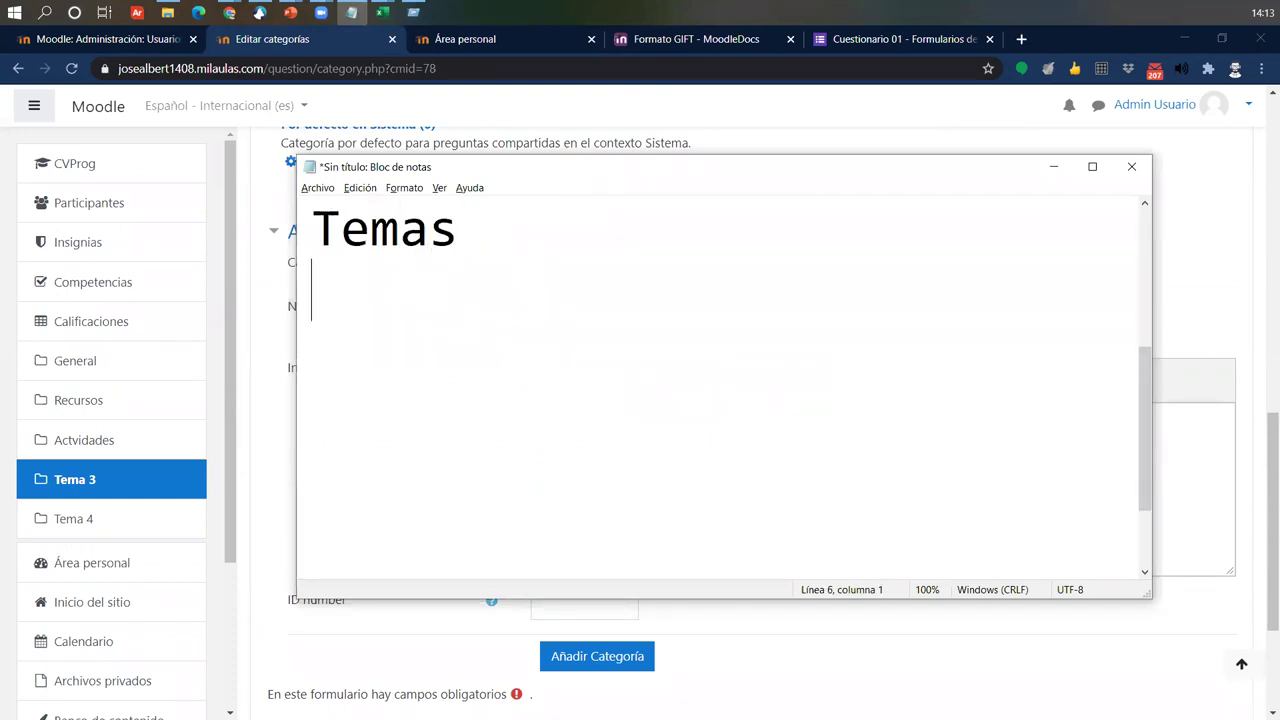
type("Puntajes")
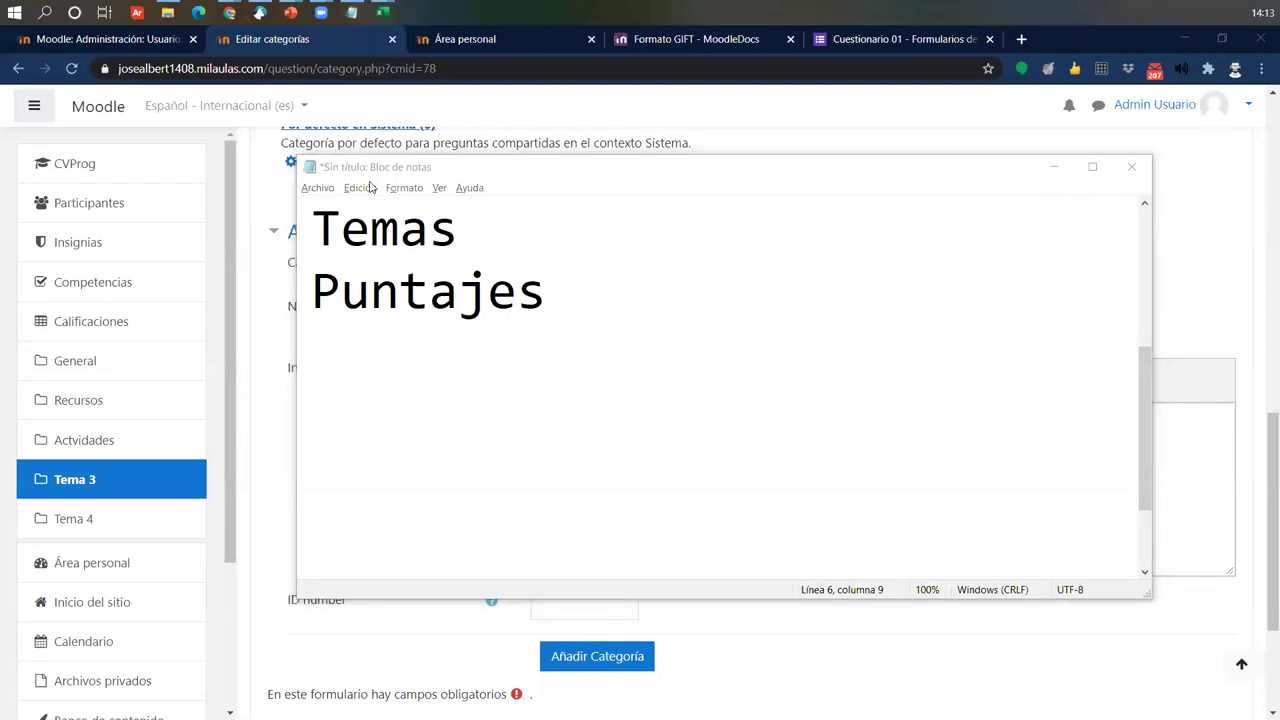
left_click(634, 323)
left_click_drag(634, 323, 100, 283)
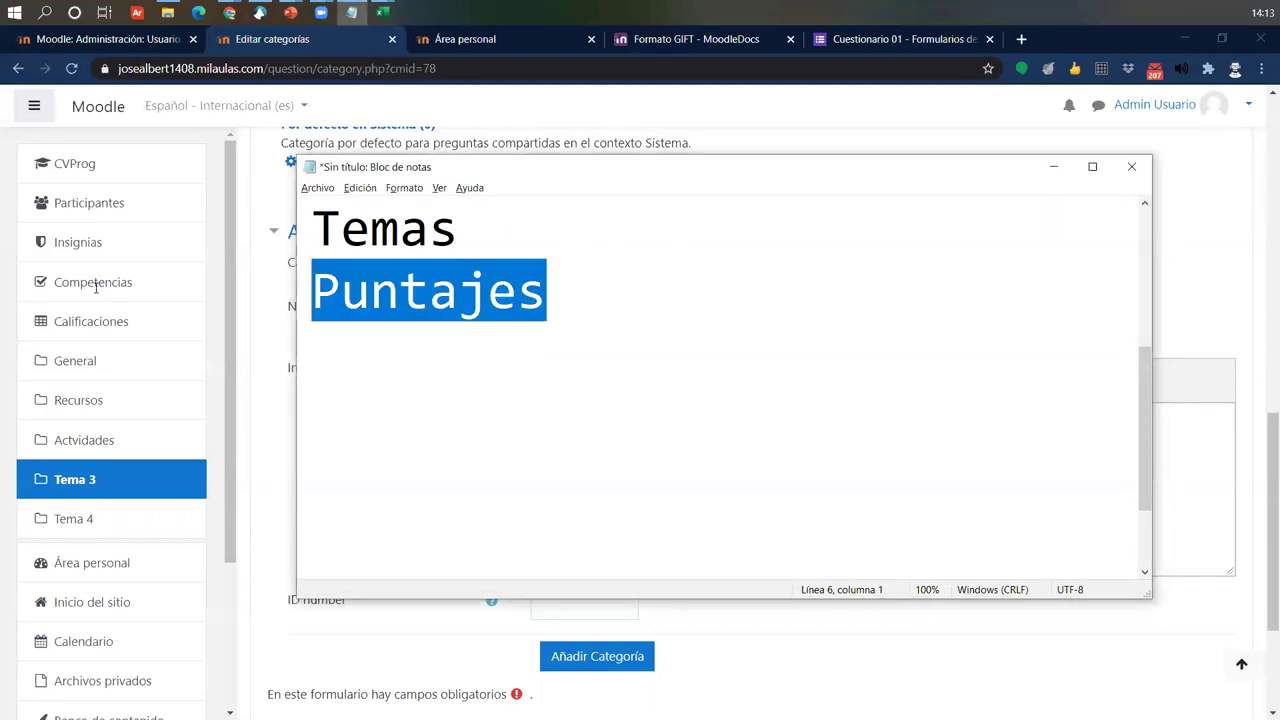
left_click(1178, 212)
Step: Create the question category 5ptos
type("Putnjae")
key("BackSpace")
key("BackSpace")
key("BackSpace")
key("BackSpace")
key("BackSpace")
key("BackSpace")
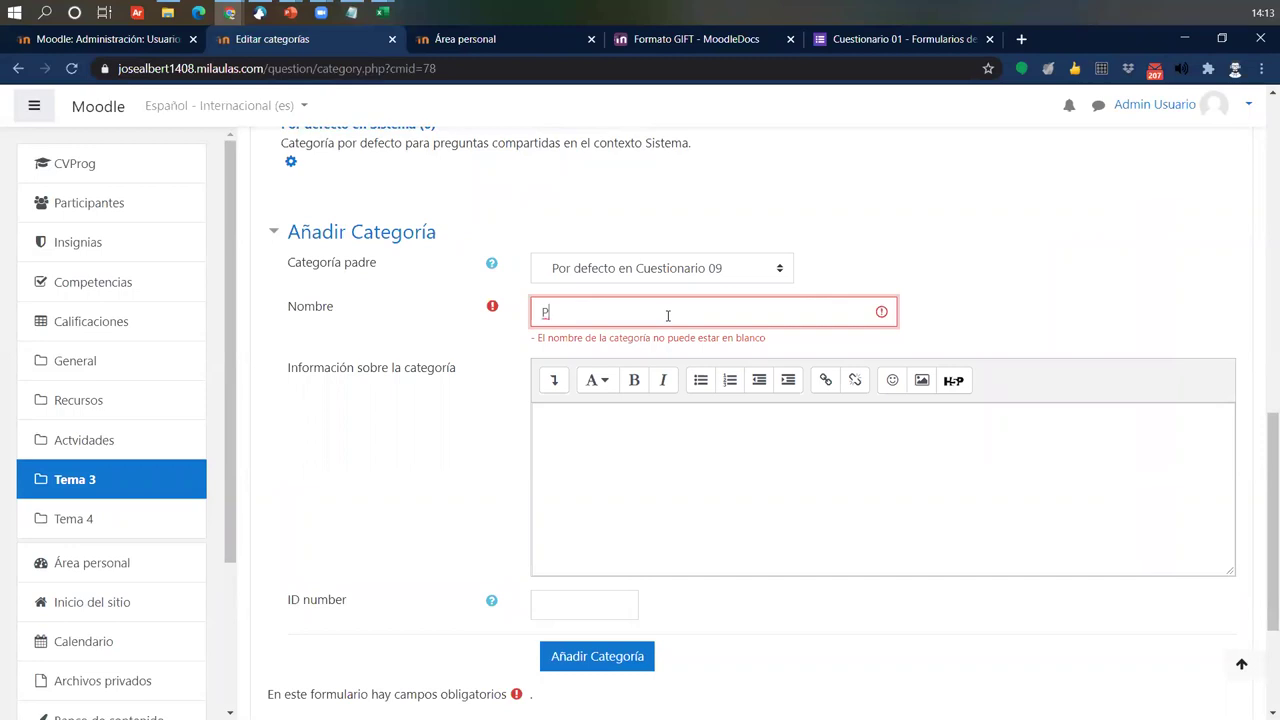
type("Unt")
key("BackSpace")
key("BackSpace")
key("BackSpace")
key("BackSpace")
type("5ptos")
left_click(571, 655)
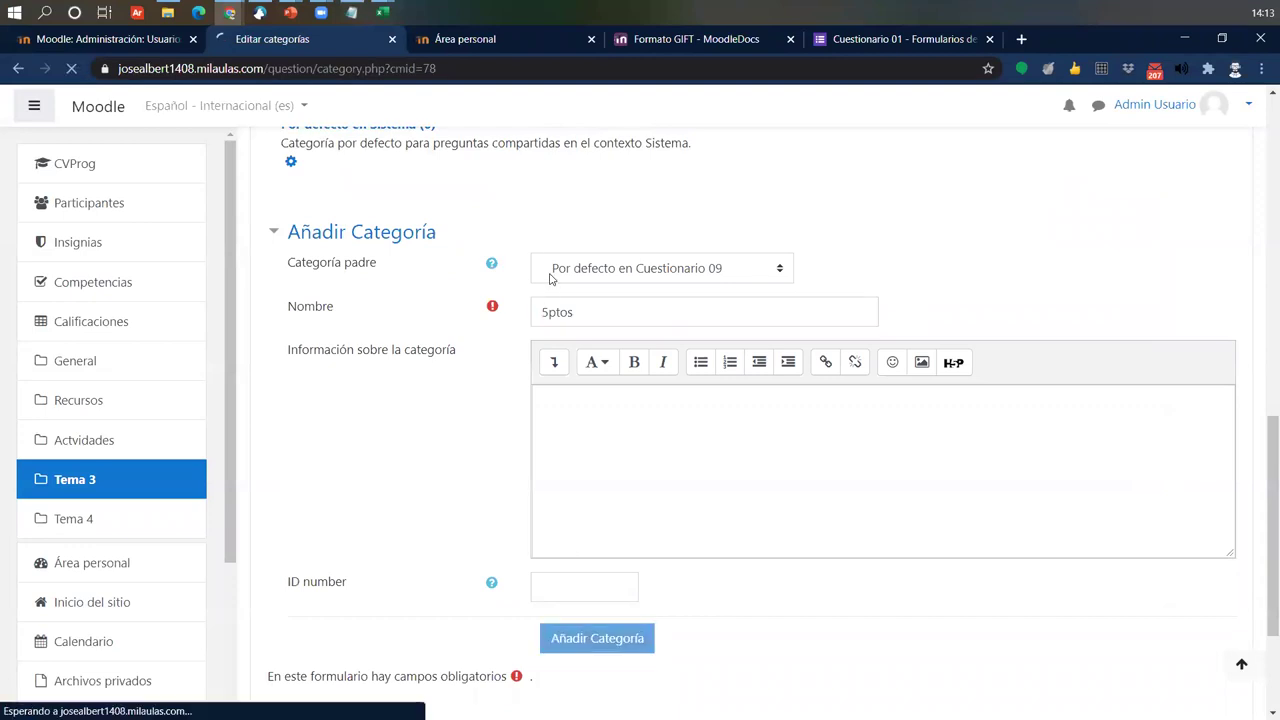
Step: Create the category 10ptos with parent Por defecto en Cuestionario 09
scroll(607, 454, "down", 7)
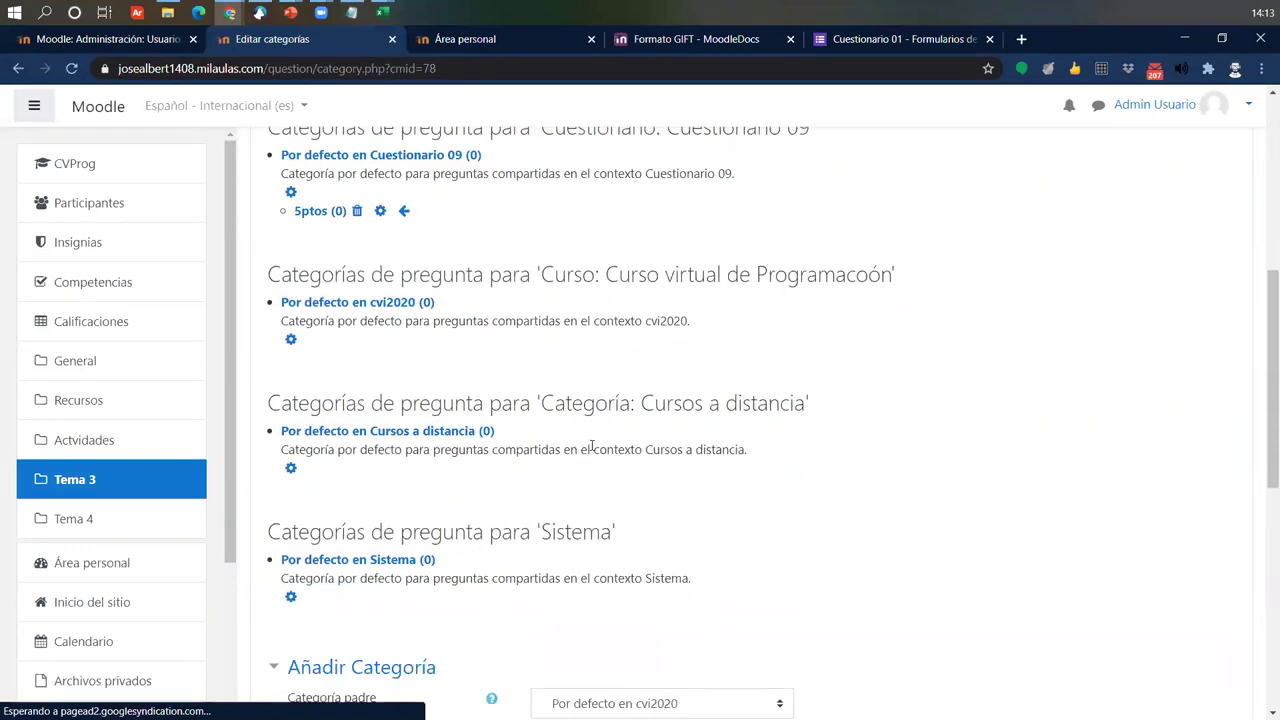
left_click(600, 454)
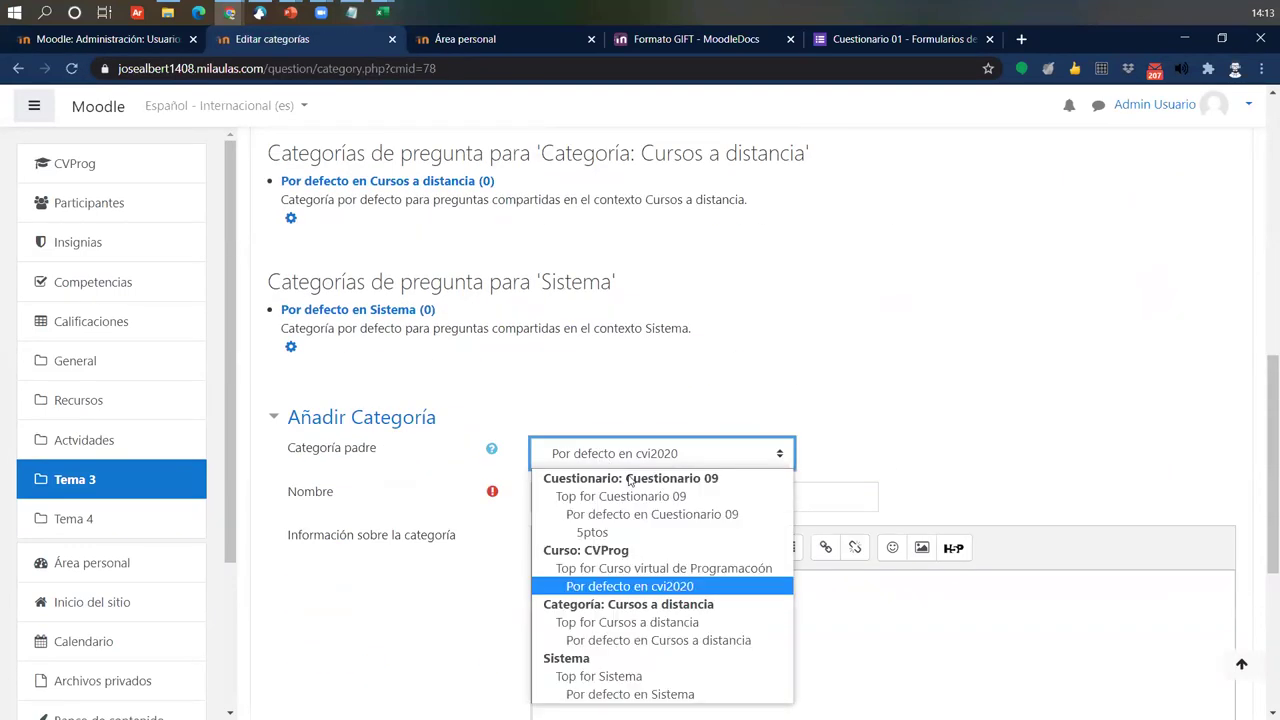
left_click(735, 513)
left_click(630, 498)
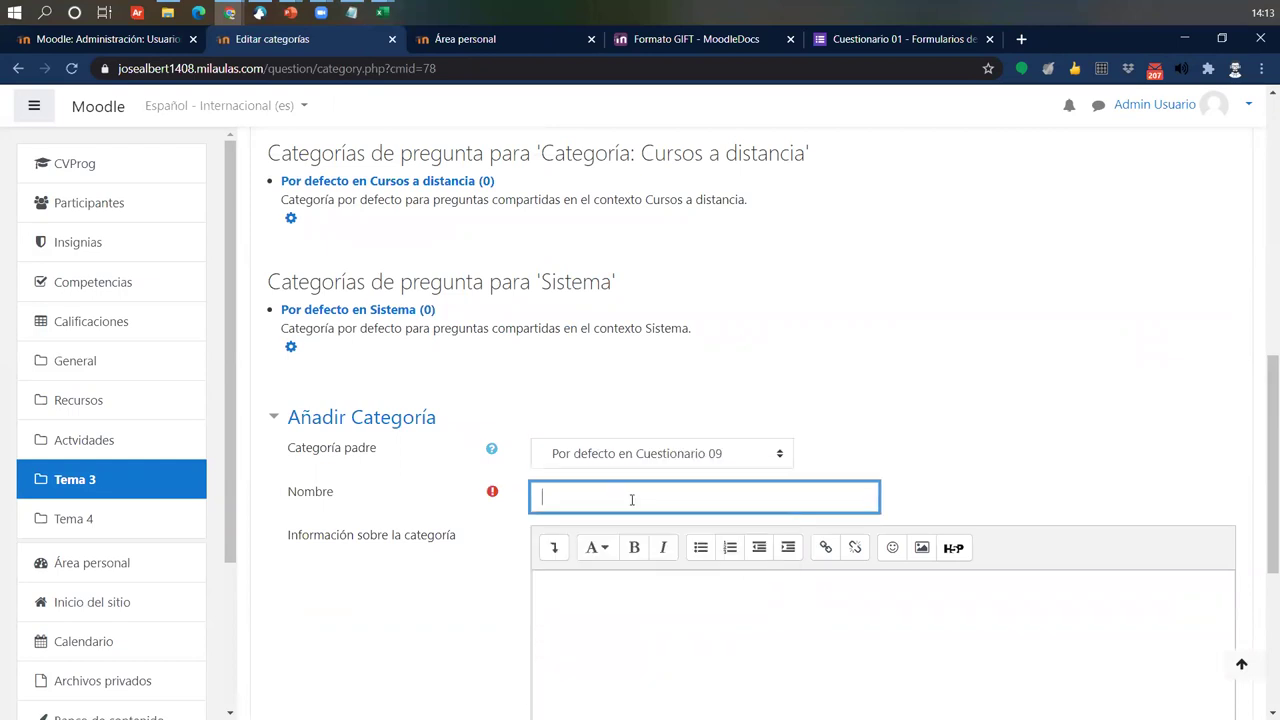
type("10ptos")
scroll(632, 499, "down", 4)
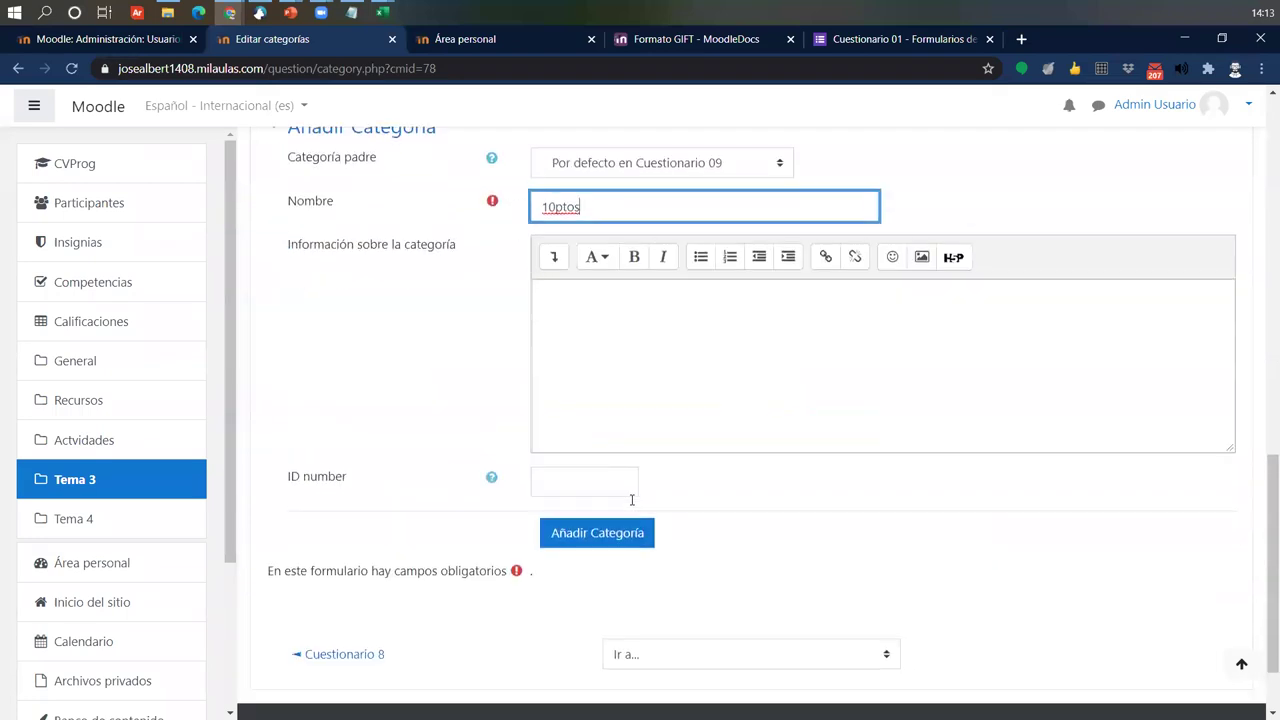
left_click(619, 442)
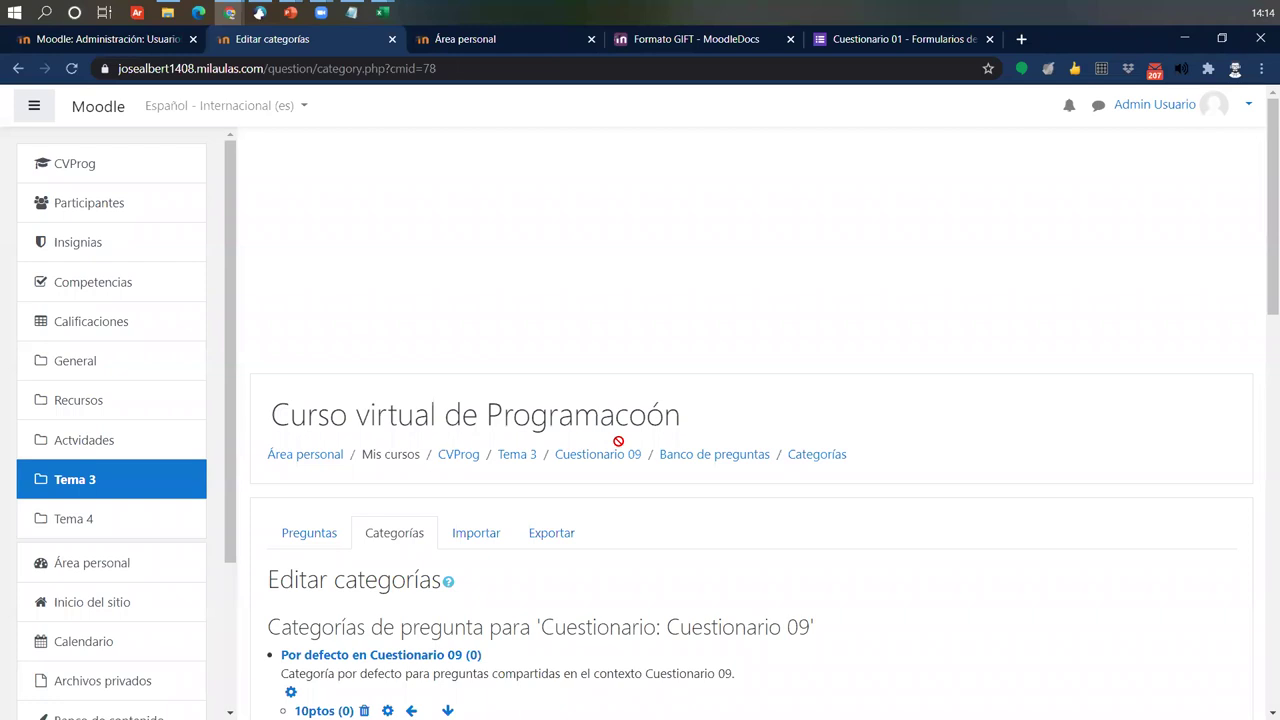
scroll(618, 441, "down", 2)
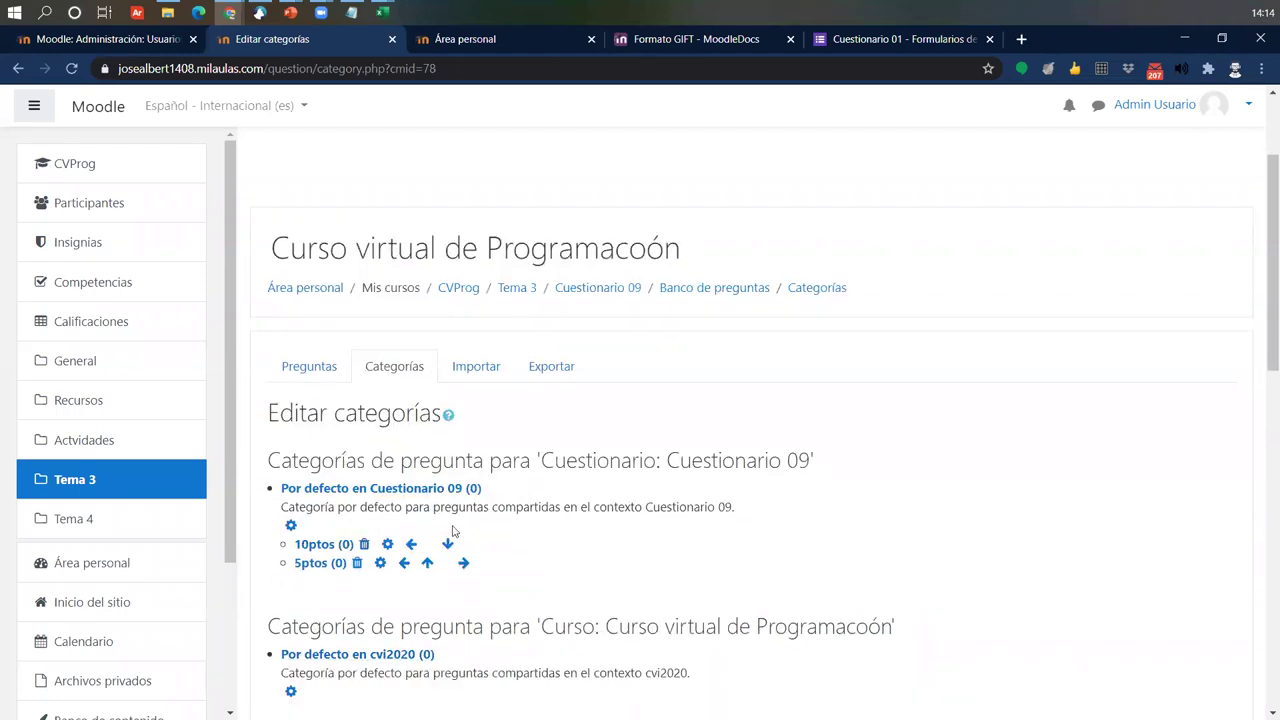
Step: Open the question bank's Preguntas tab and pick 10ptos under Seleccionar una categoría
left_click(326, 369)
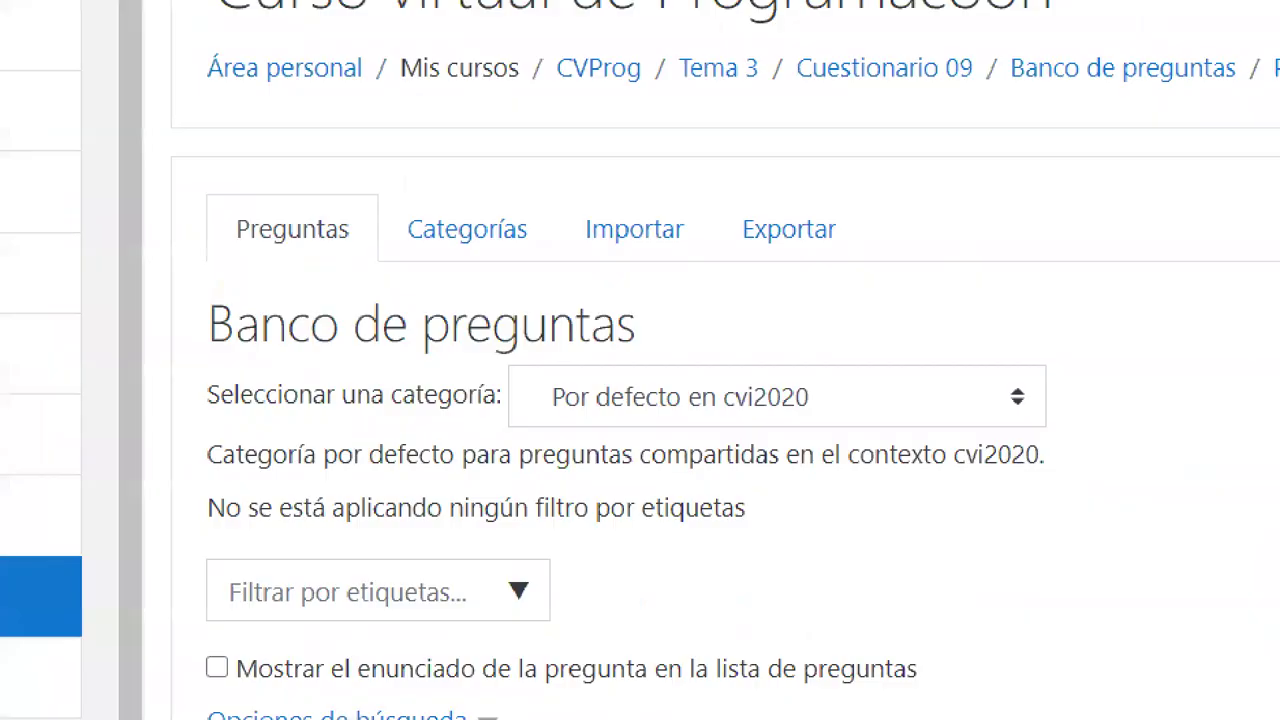
left_click_drag(363, 263, 371, 263)
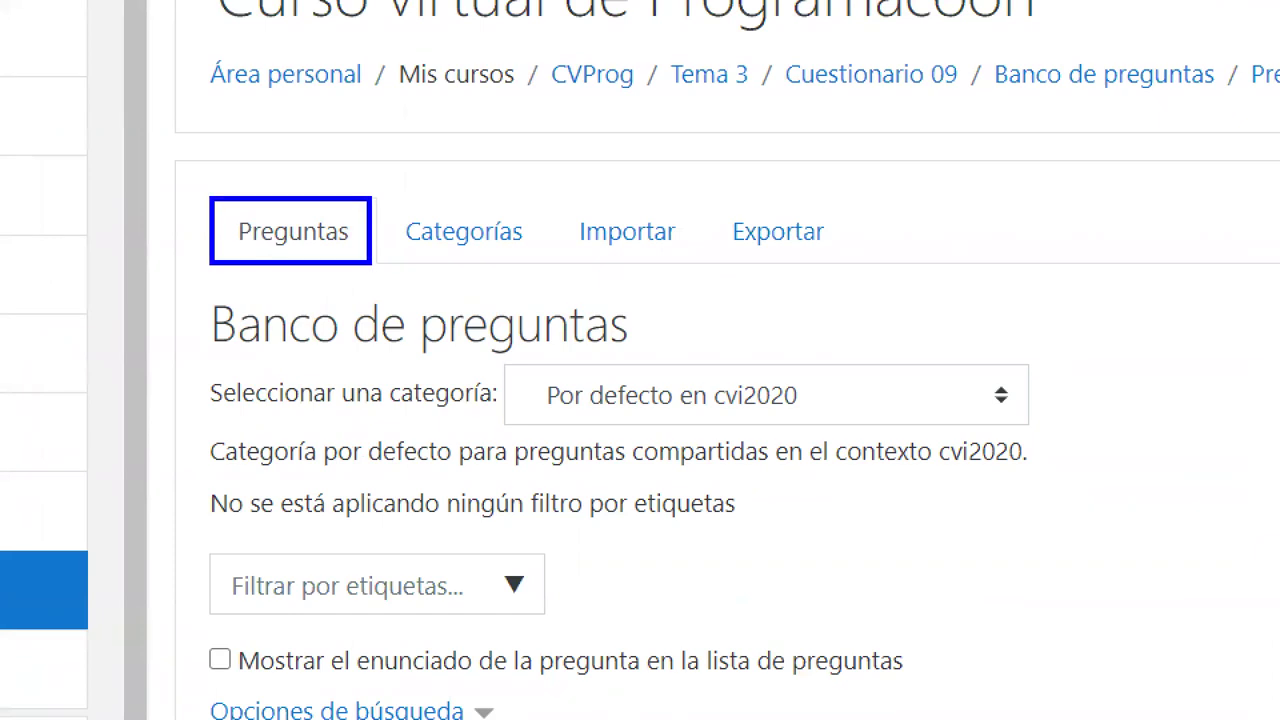
left_click_drag(338, 212, 548, 55)
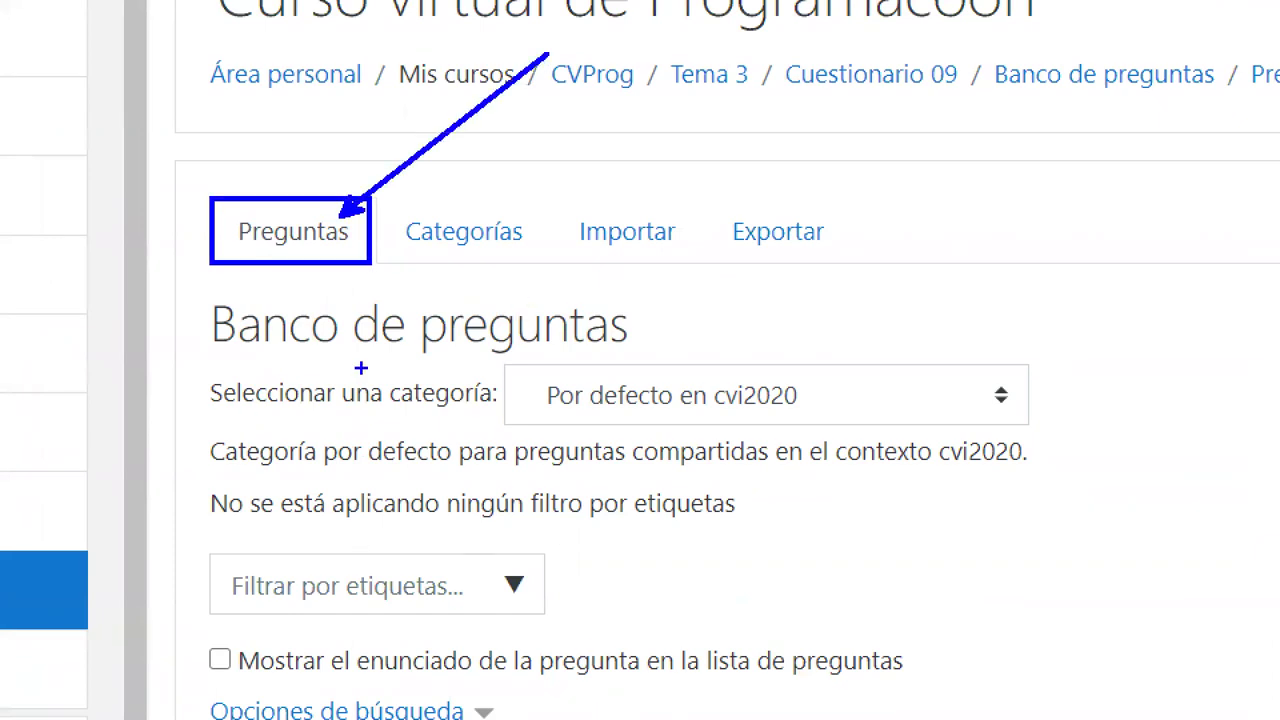
mouse_move(495, 352)
left_mouse_down()
mouse_move(1110, 449)
mouse_move(1053, 433)
left_mouse_up()
left_click_drag(995, 385, 1062, 207)
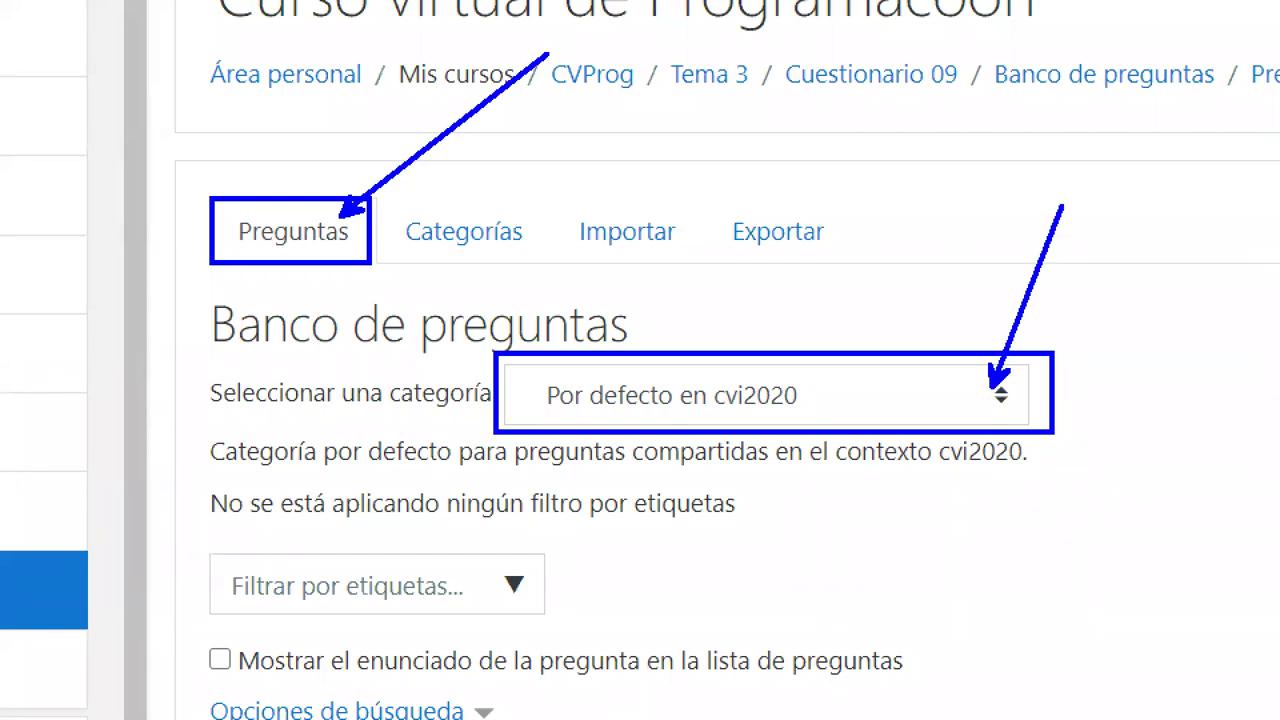
mouse_move(816, 505)
left_mouse_down()
mouse_move(816, 562)
mouse_move(816, 548)
left_mouse_up()
type("10ptos")
key("Return")
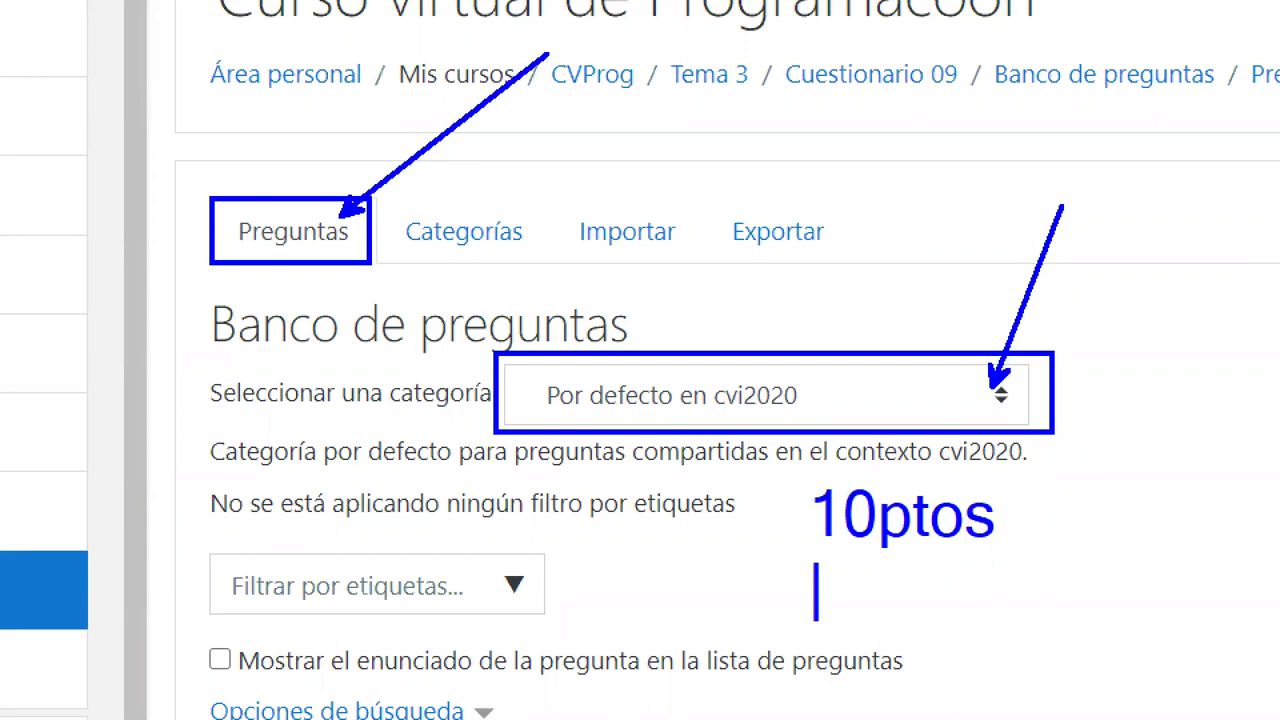
type("5ptos")
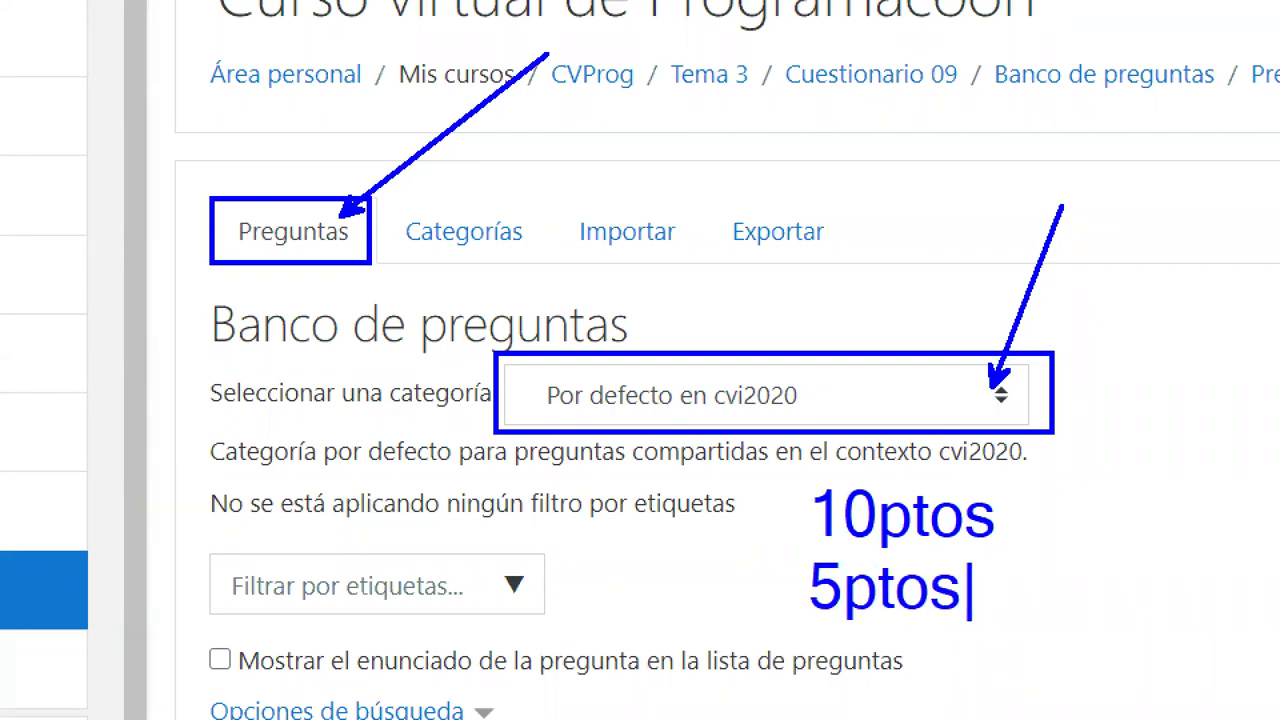
key("Escape")
key("Escape")
left_click(529, 387)
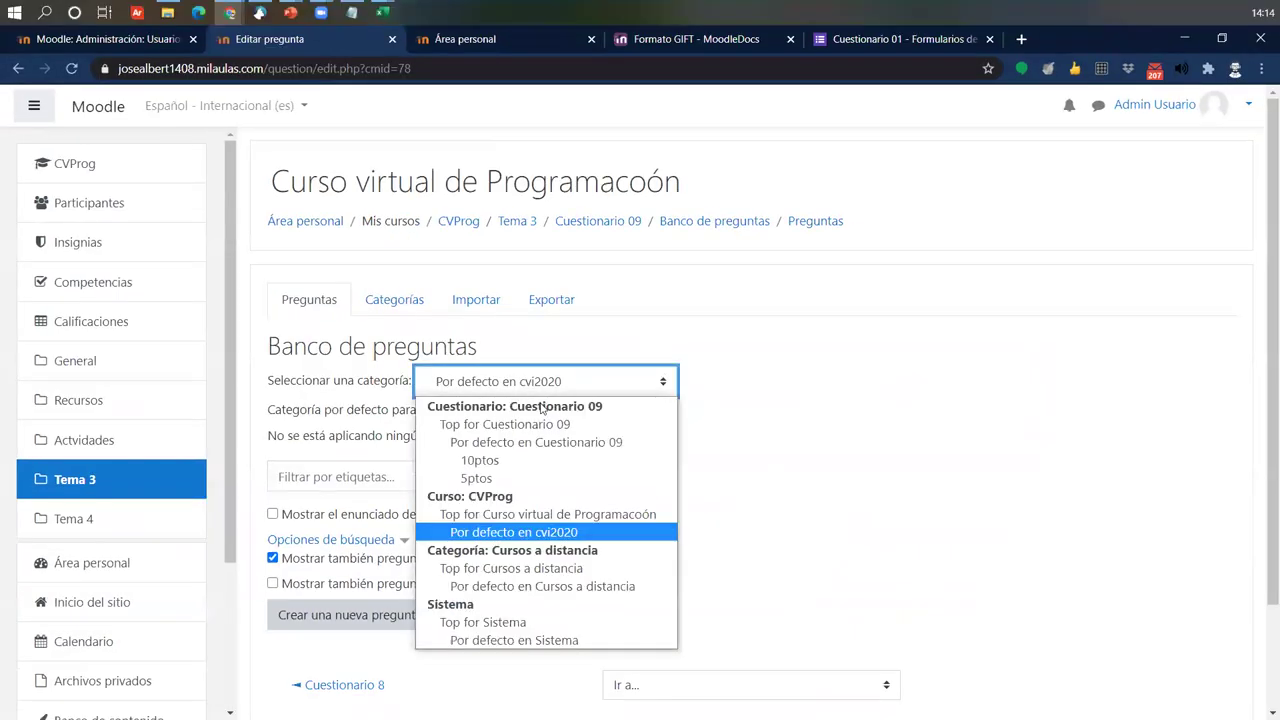
left_click(545, 460)
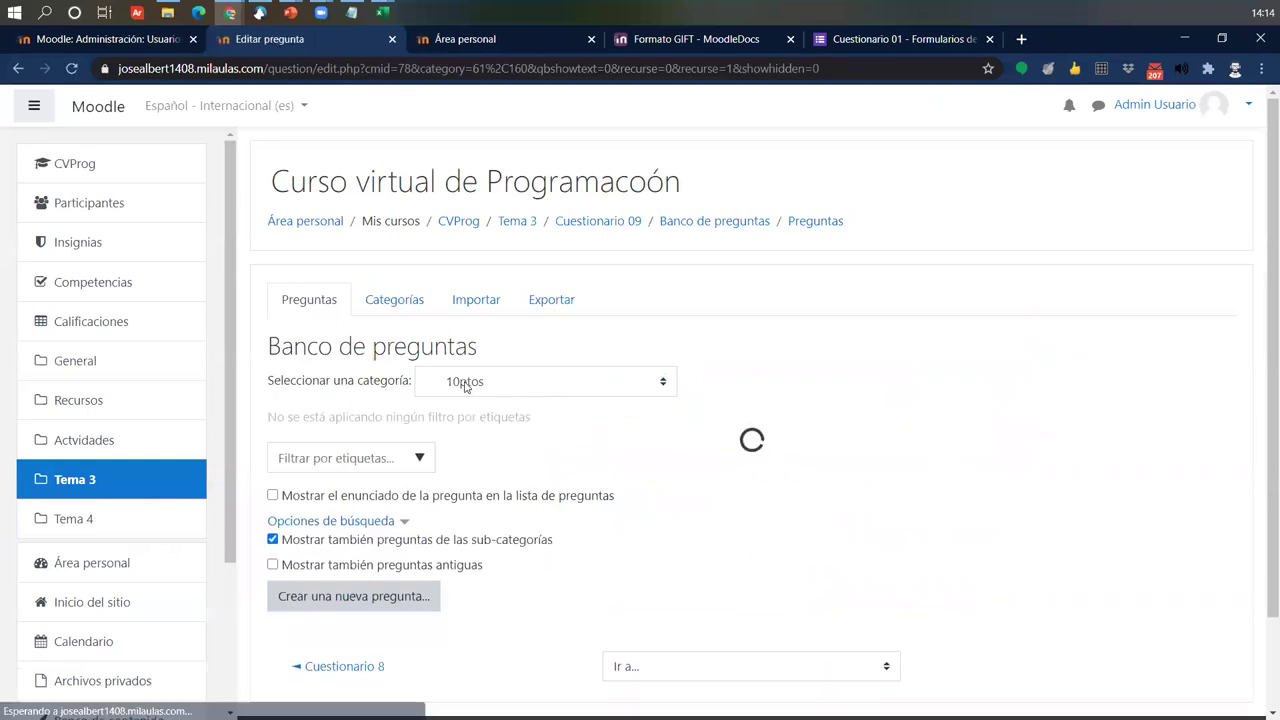
Step: Add a new Opción múltiple question through Crear una nueva pregunta
left_click(300, 598)
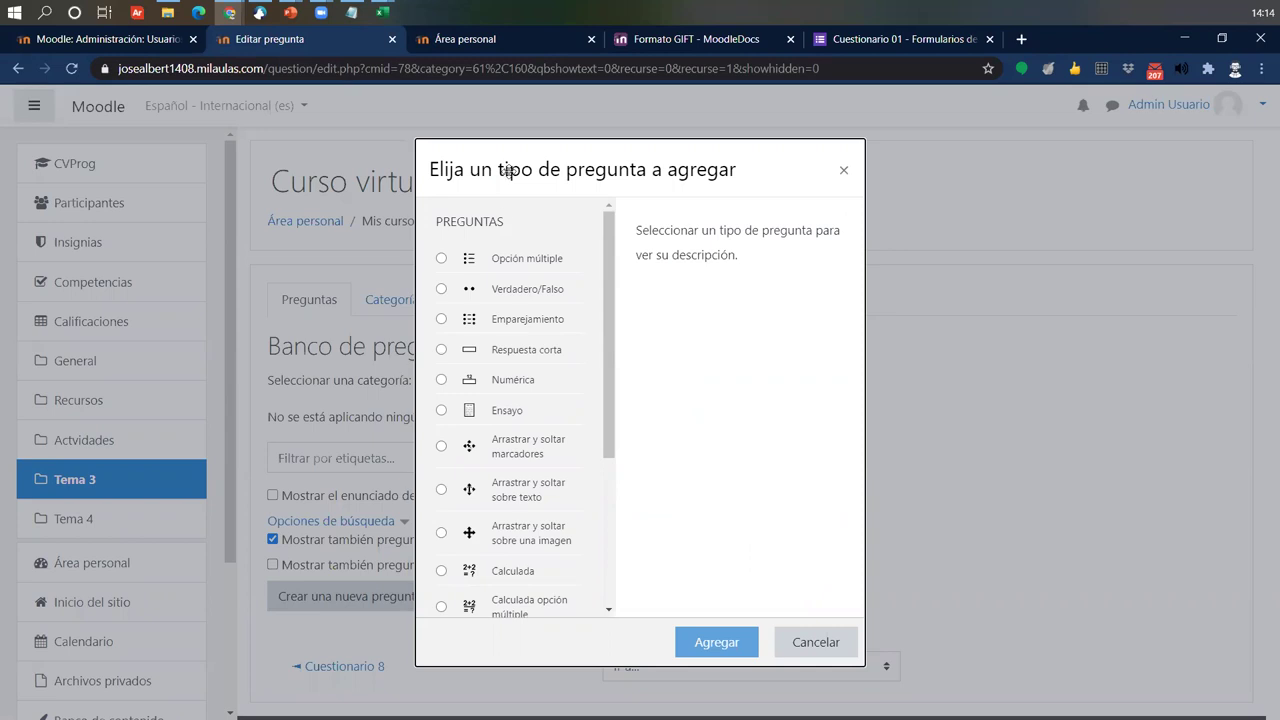
left_click(490, 264)
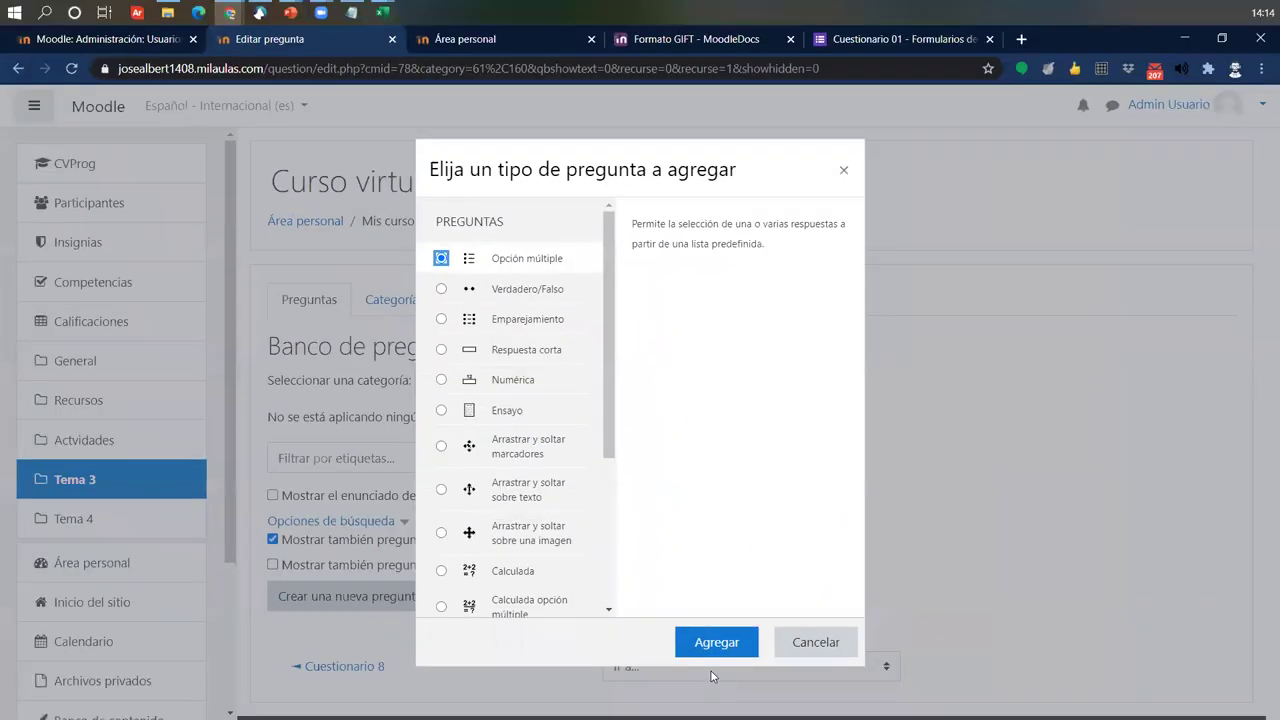
left_click(716, 642)
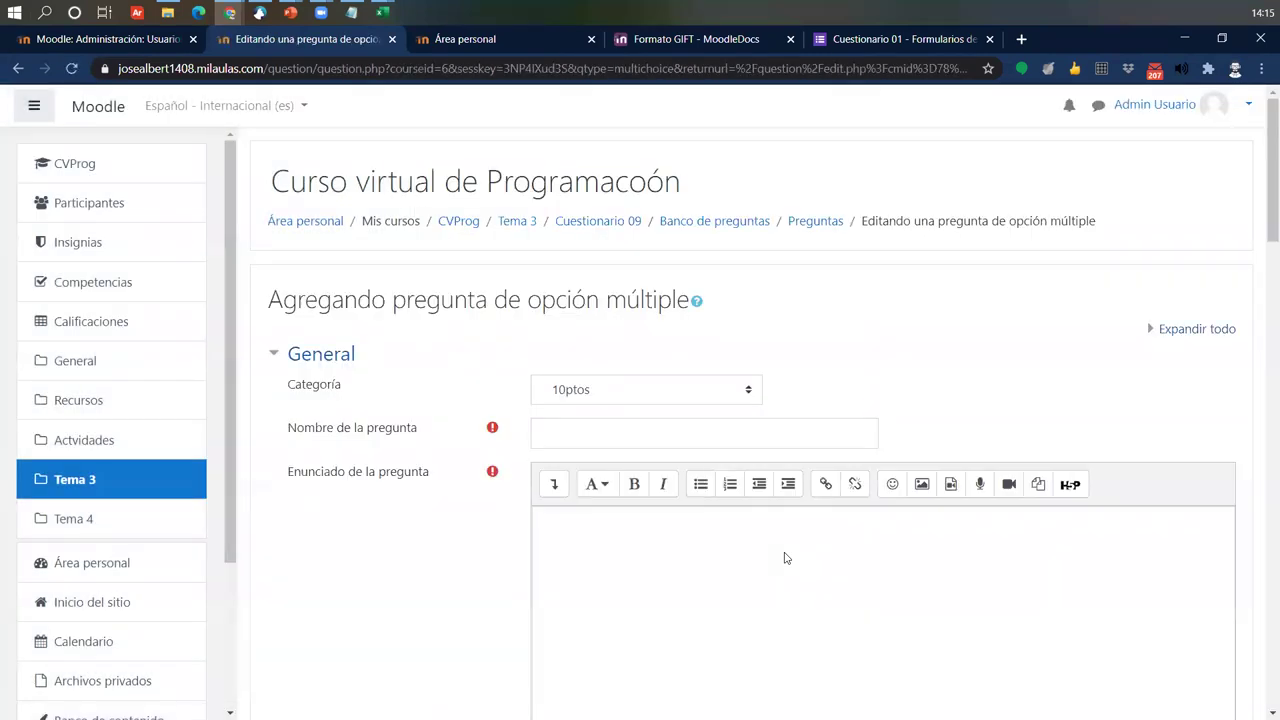
Step: Enter '01' as the question name
scroll(560, 600, "down", 5)
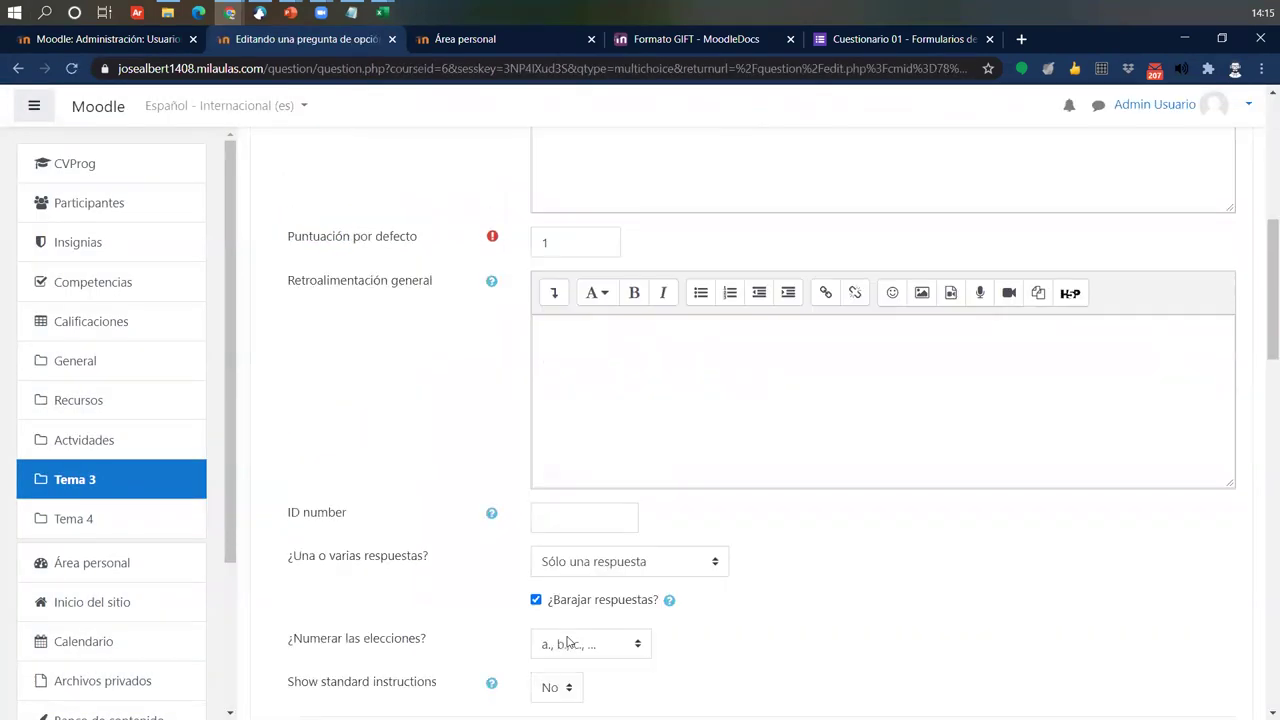
scroll(568, 642, "down", 10)
scroll(365, 525, "up", 5)
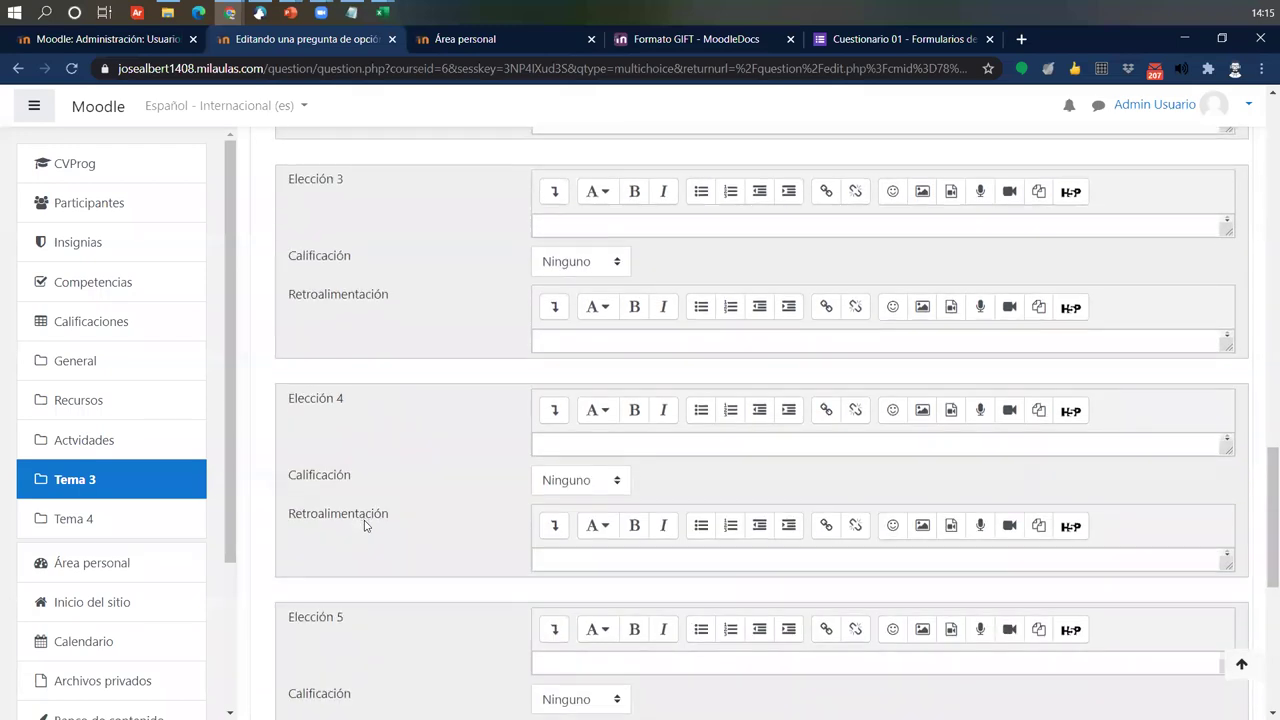
scroll(365, 525, "up", 15)
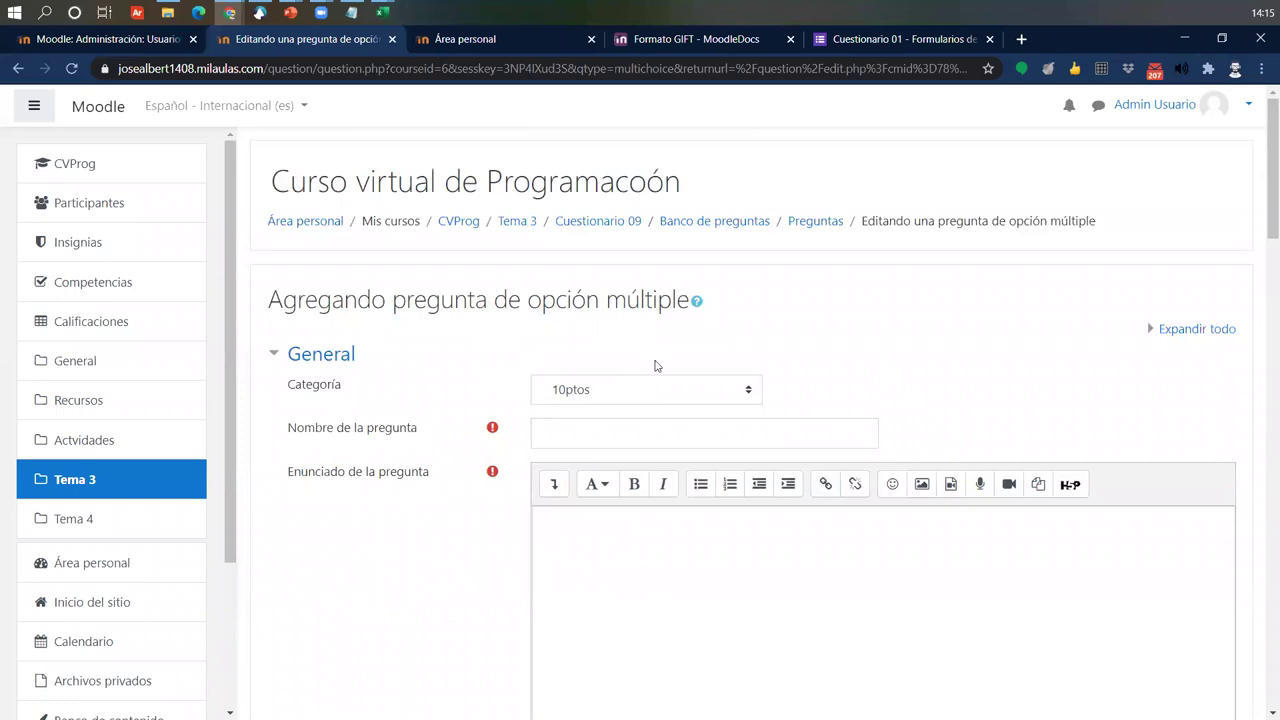
scroll(794, 603, "down", 3)
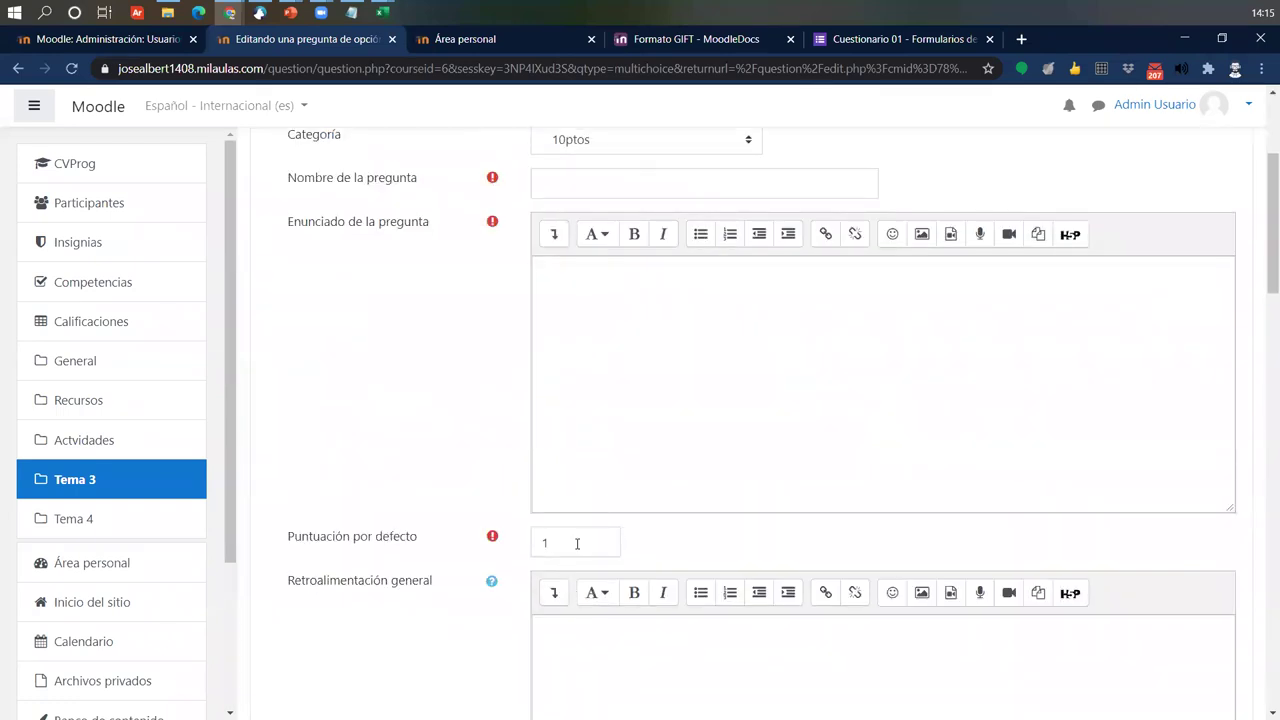
scroll(577, 543, "up", 2)
left_click(590, 352)
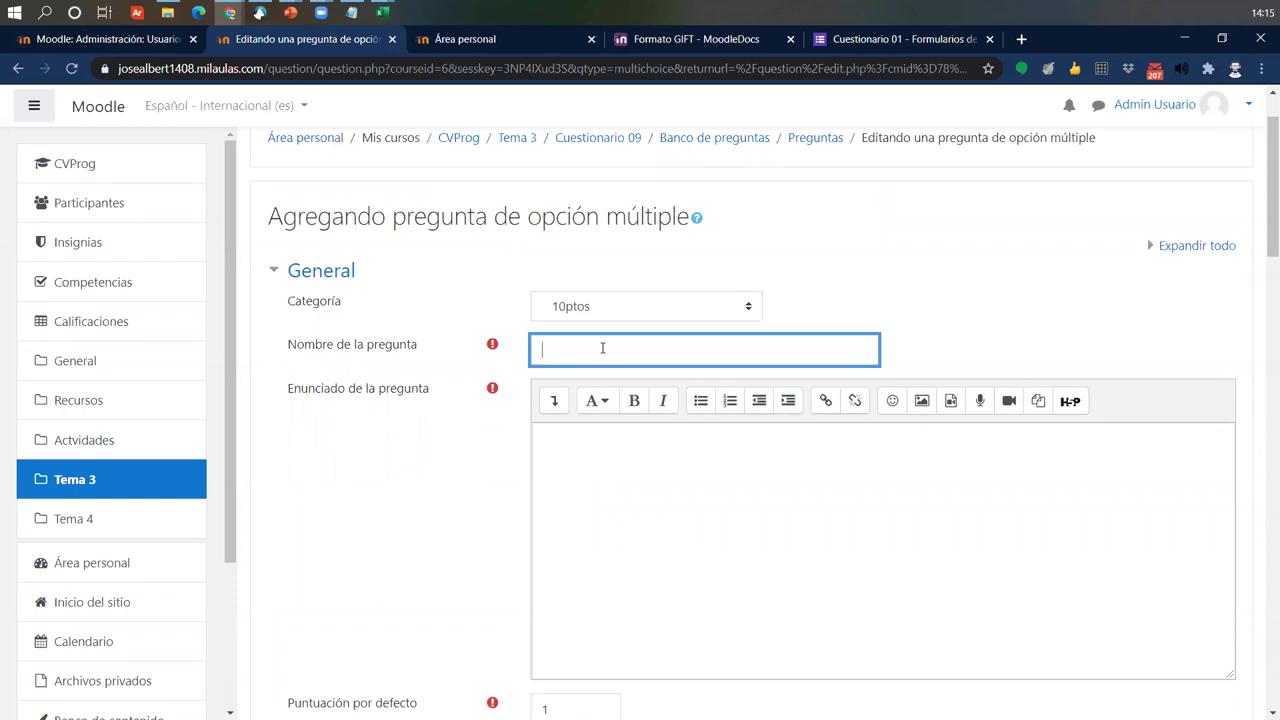
type("01.")
Step: Write the statement 'Indique cual no es un pagina para crear recurso para mis estudiantes'
left_click(580, 504)
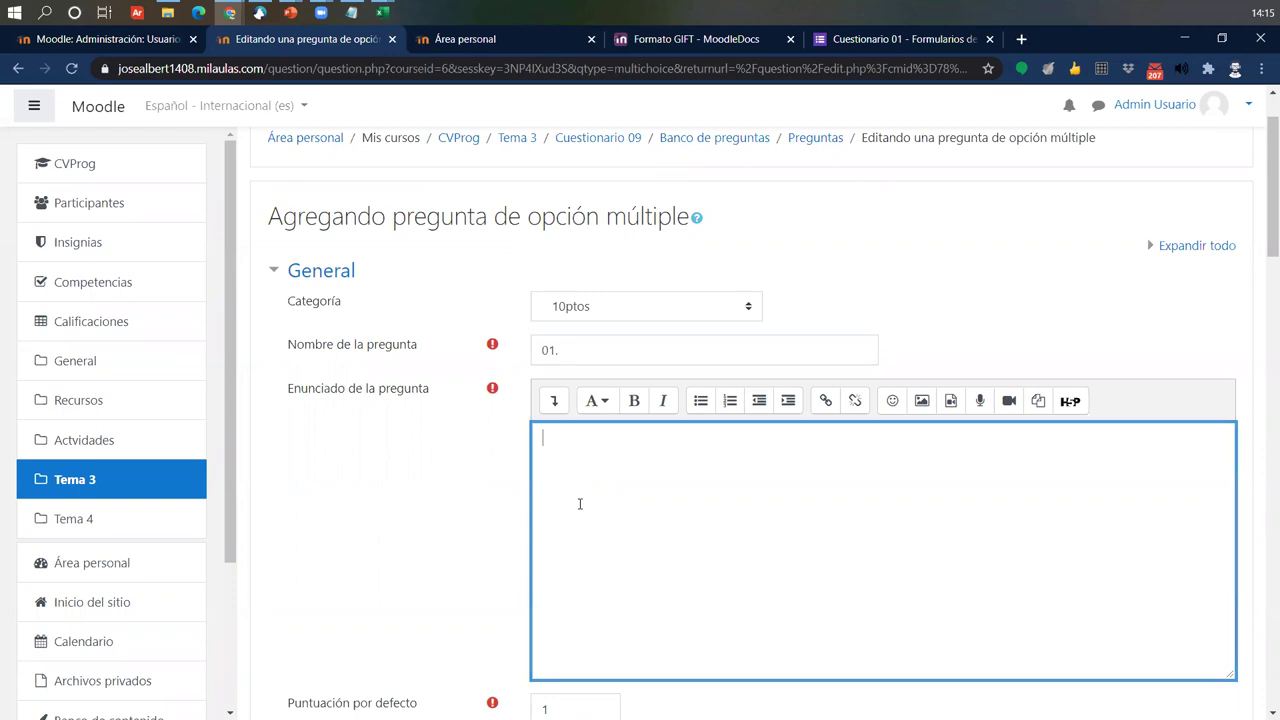
type("Indique cual es un")
type("ppagina para cr")
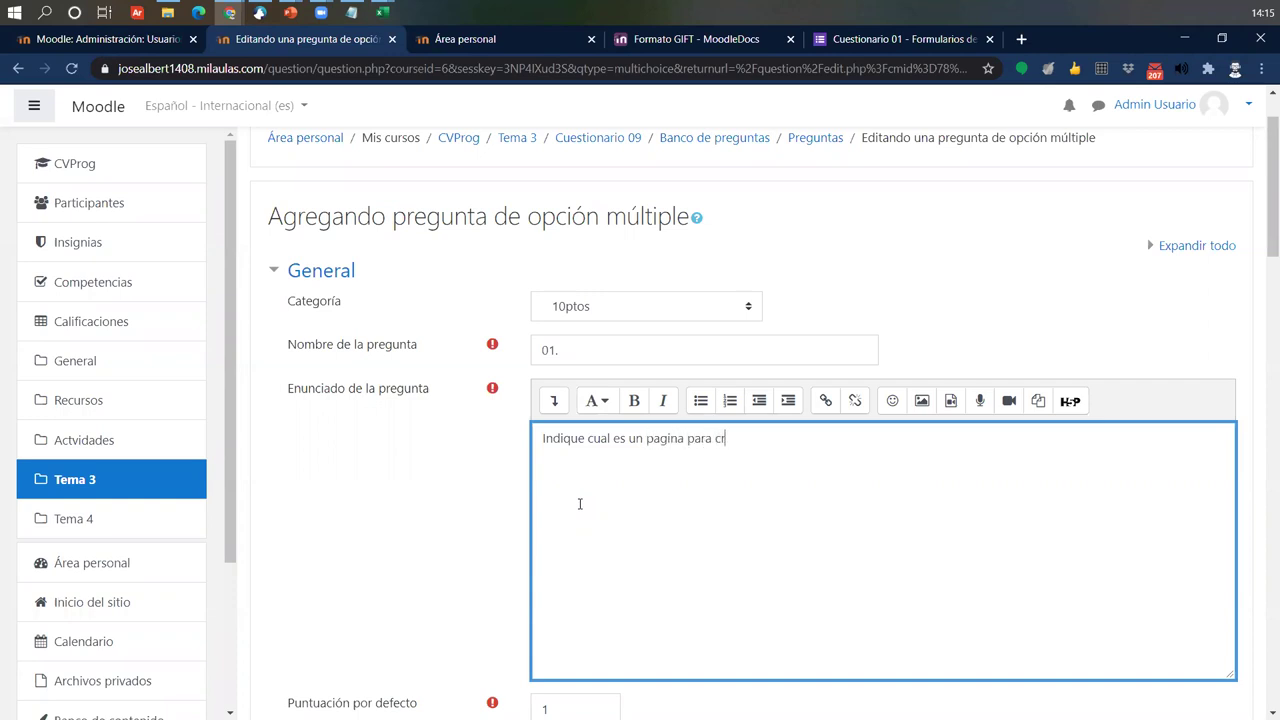
type("ear recurso para mis estudiantes")
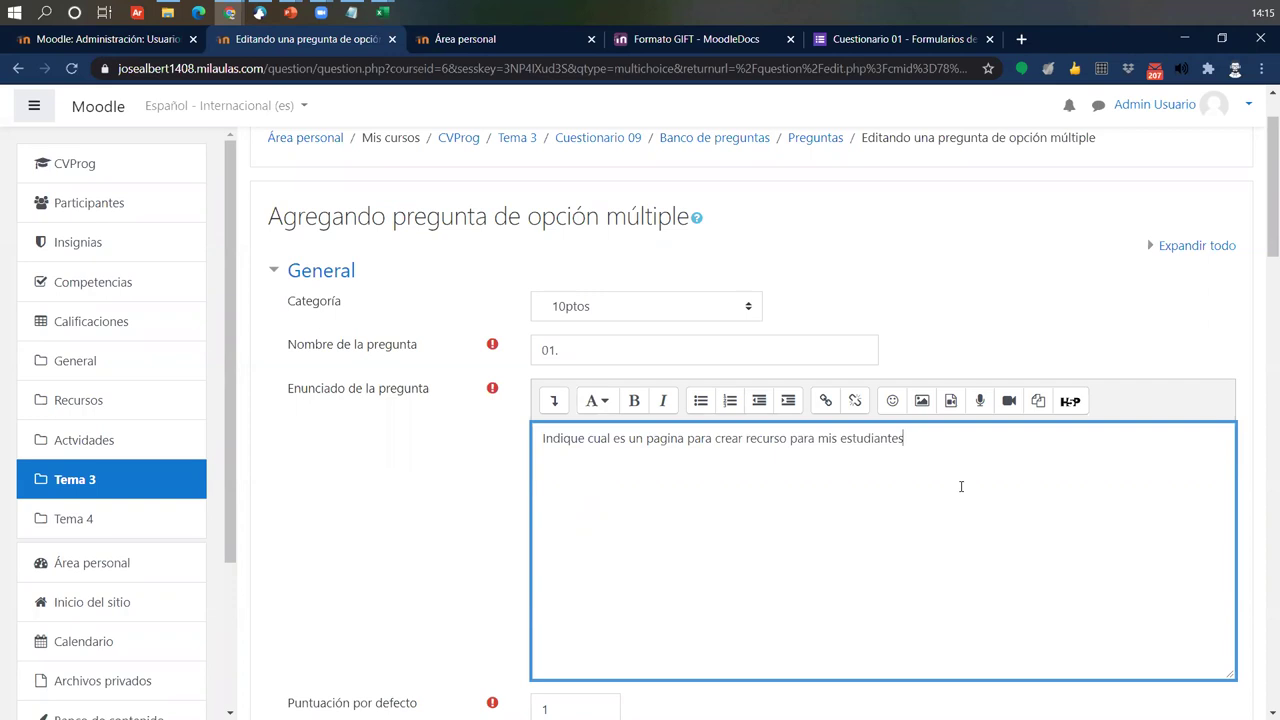
left_click_drag(902, 438, 471, 443)
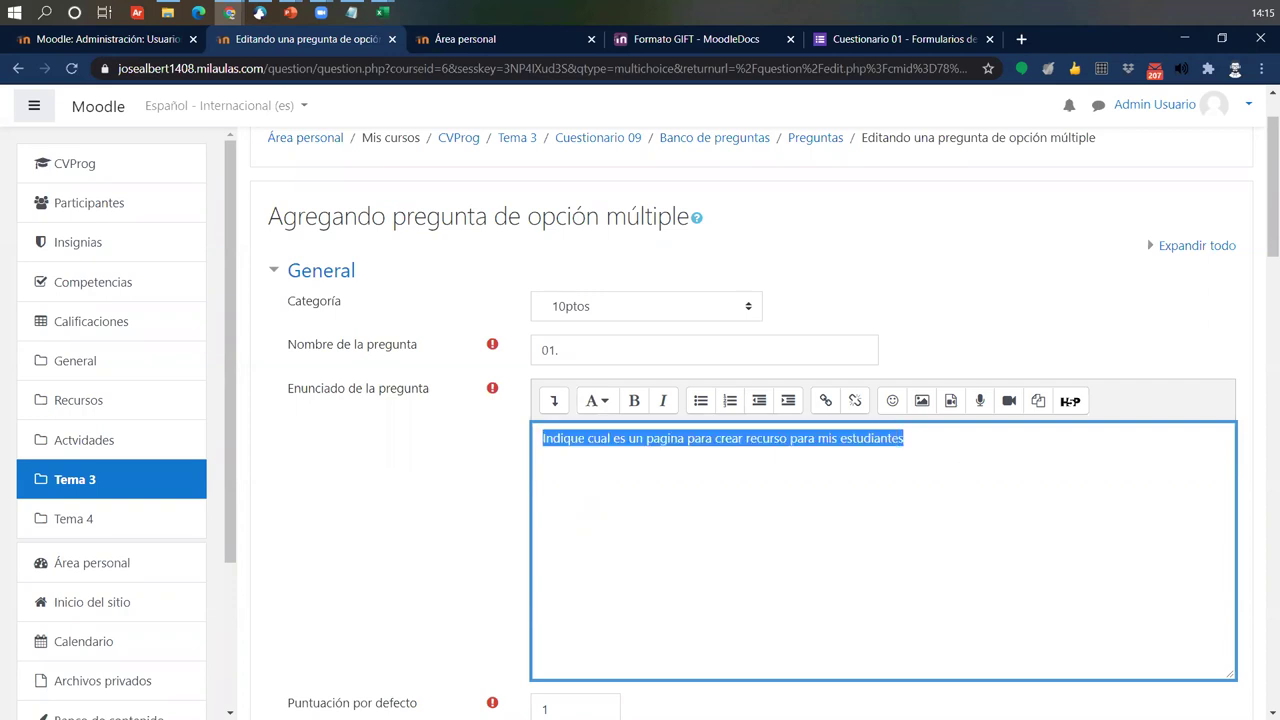
left_click(616, 441)
type("no")
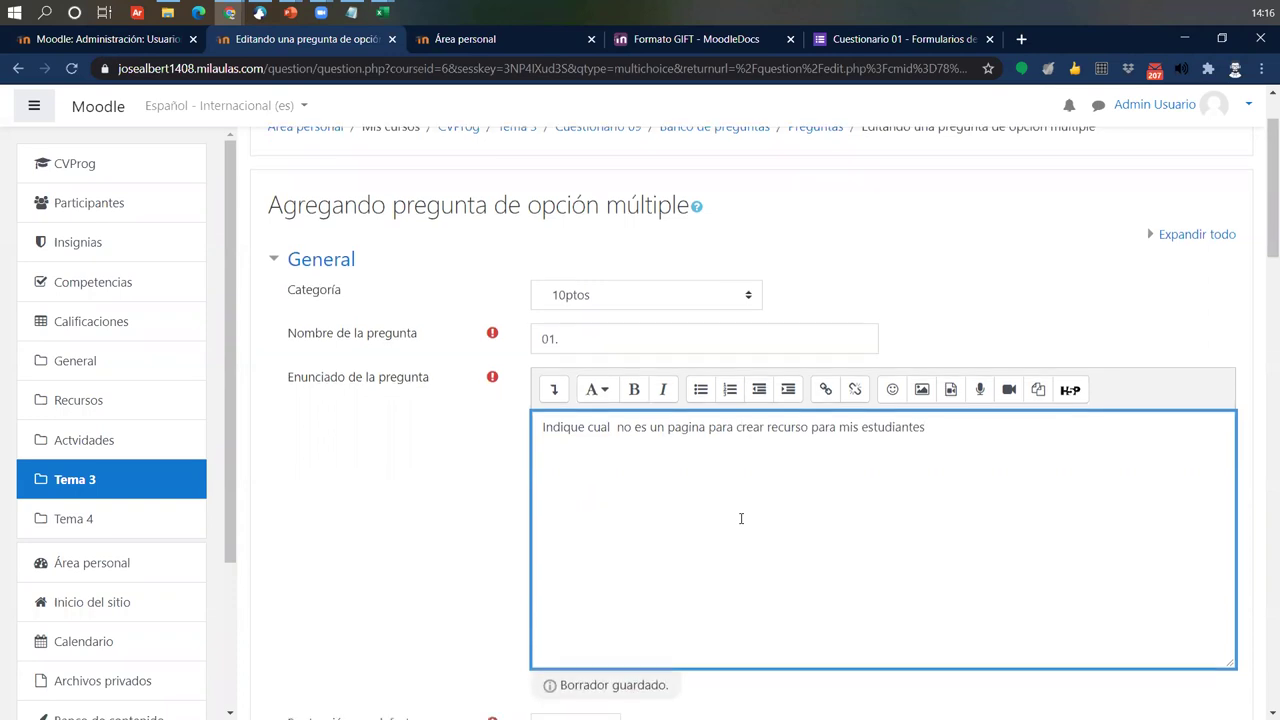
Step: Set the default mark to 10 and fill choices 1–3 with Canva, Prezi and Wikipedia
scroll(1077, 314, "down", 3)
left_click_drag(1091, 206, 386, 194)
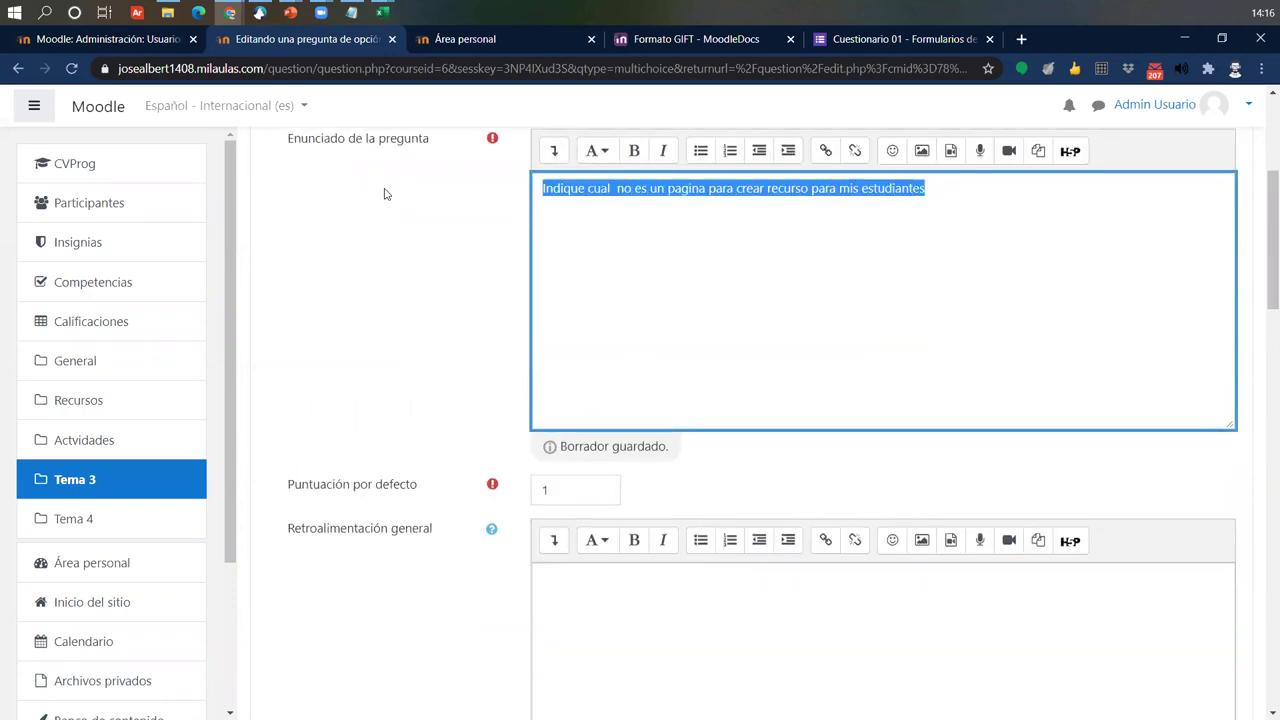
scroll(669, 228, "down", 2)
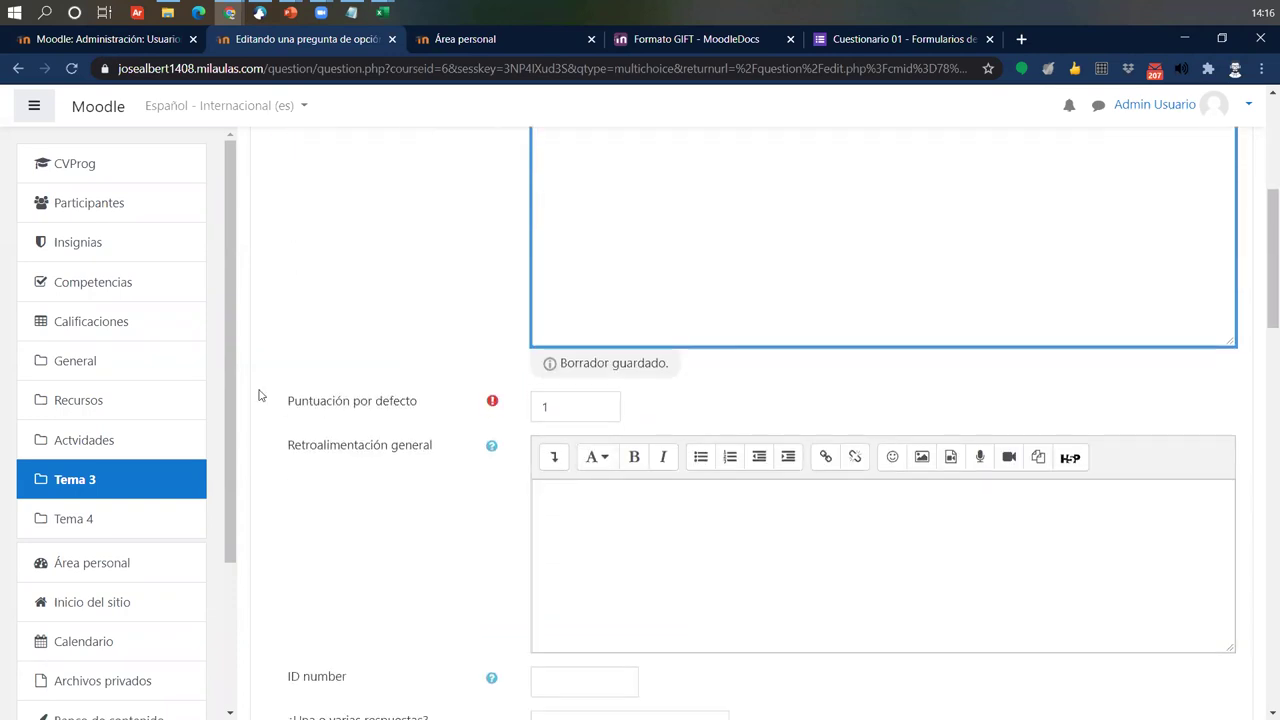
left_click_drag(283, 402, 423, 398)
left_click(411, 367)
left_click_drag(296, 370, 430, 372)
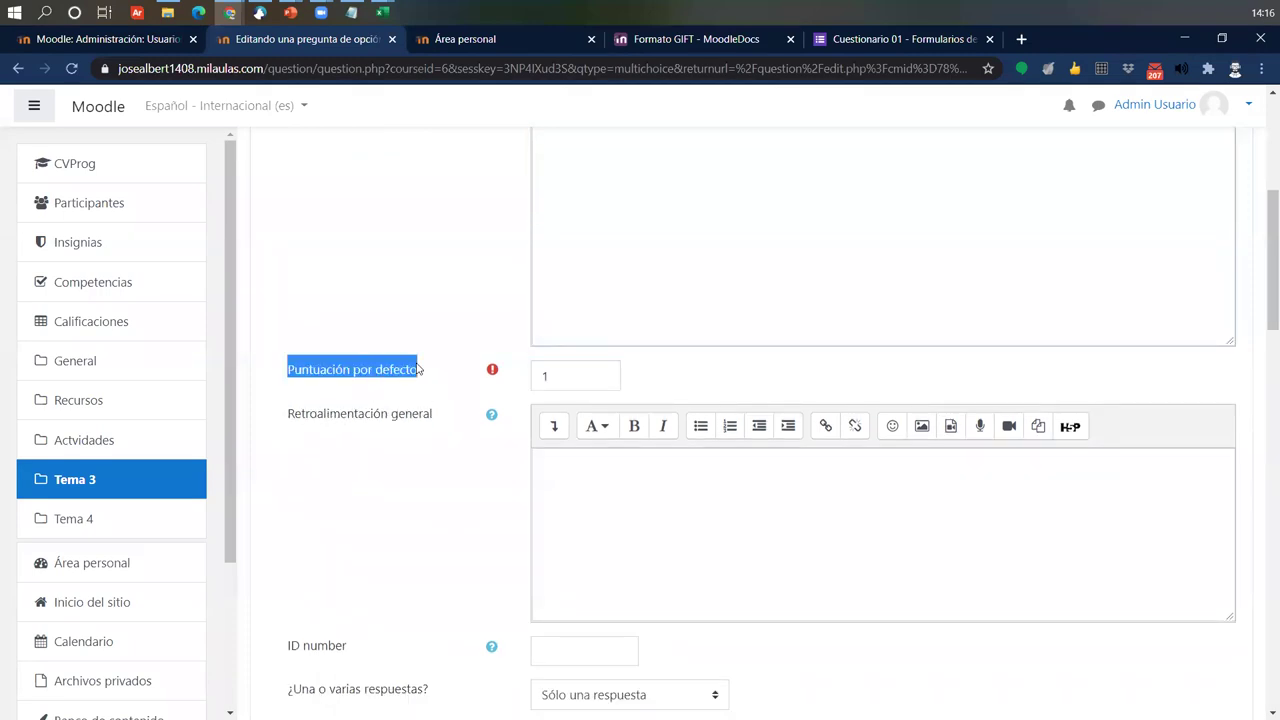
left_click(430, 372)
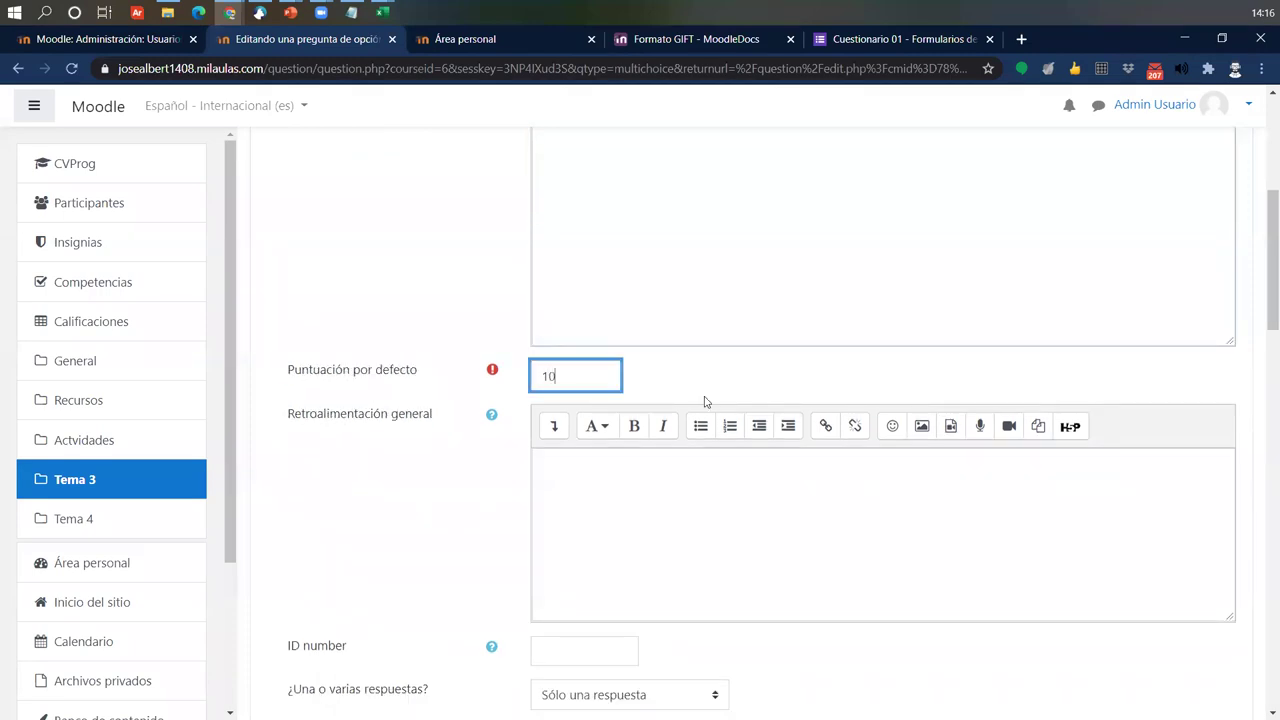
scroll(705, 401, "down", 5)
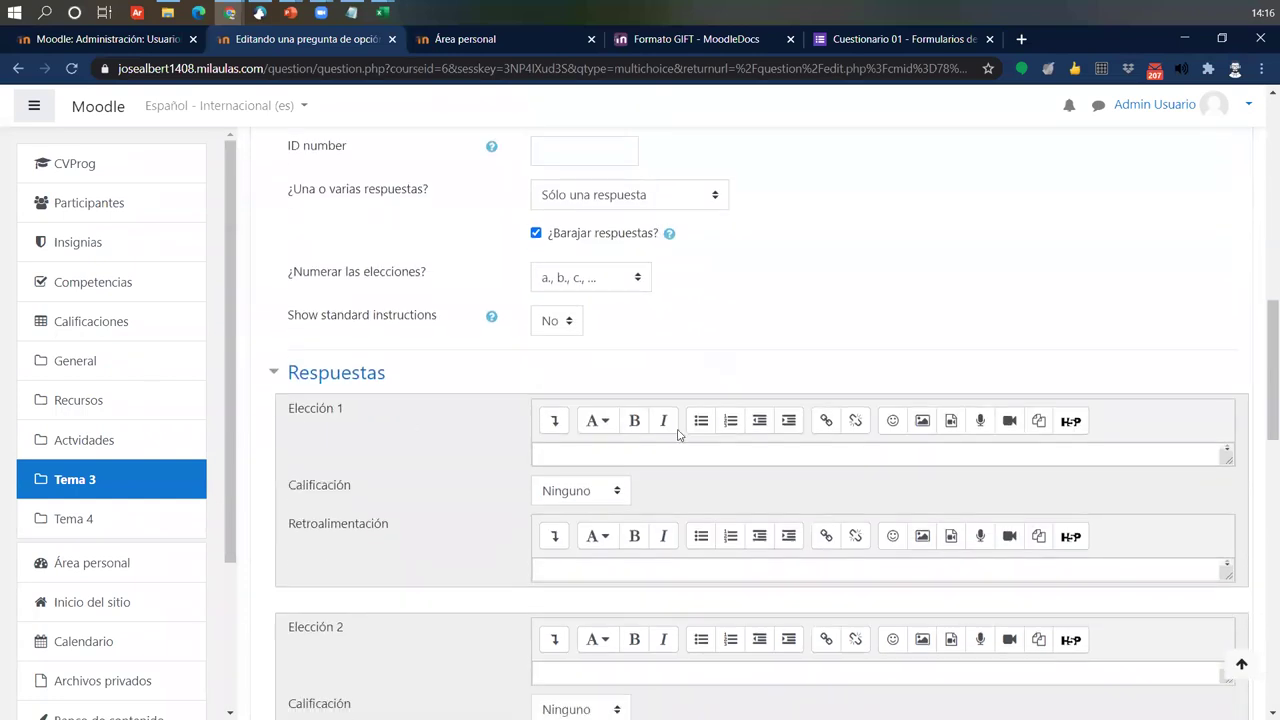
left_click(634, 451)
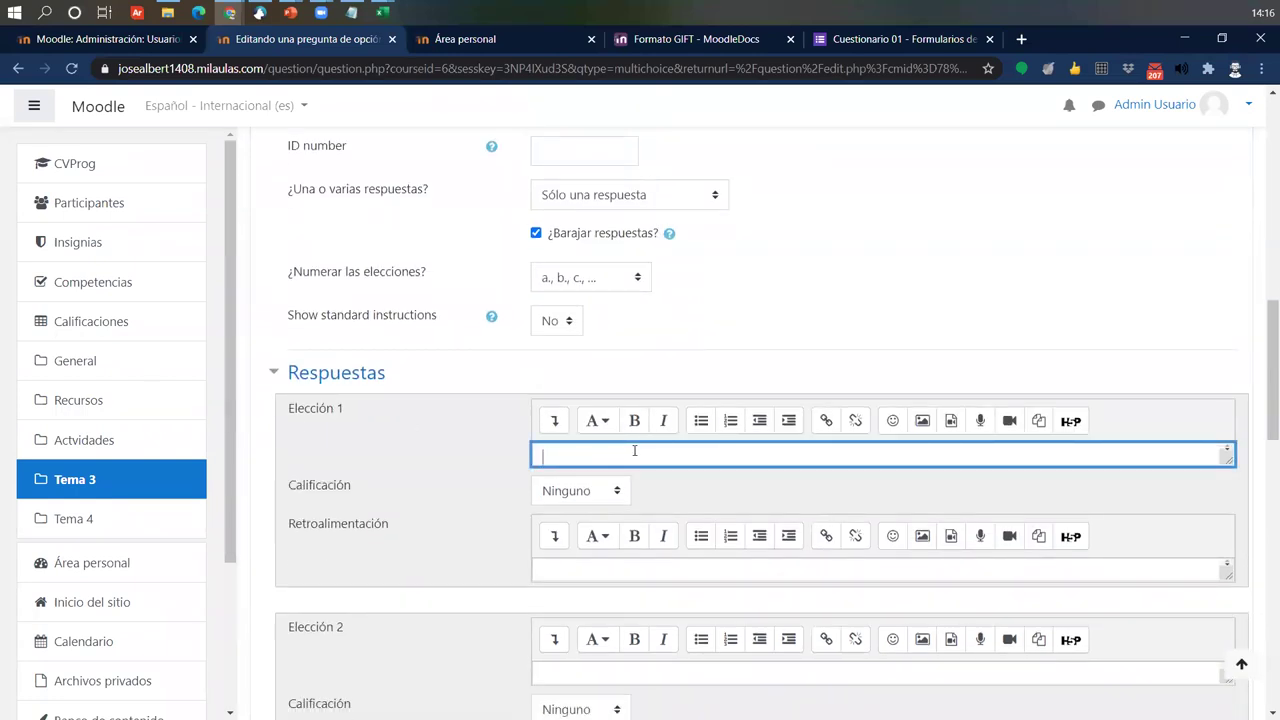
type("Canva")
key("Return")
left_click(569, 666)
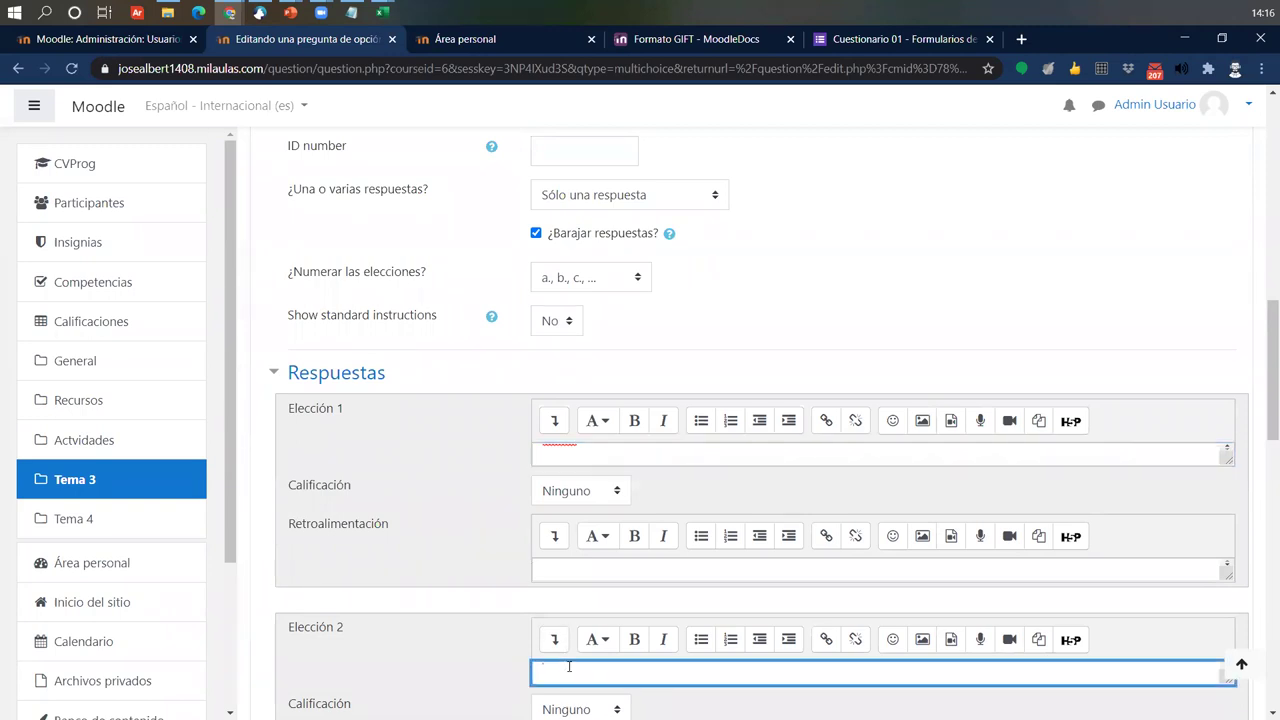
type("Prezi")
scroll(449, 606, "down", 3)
left_click(577, 567)
type("Wikipedia")
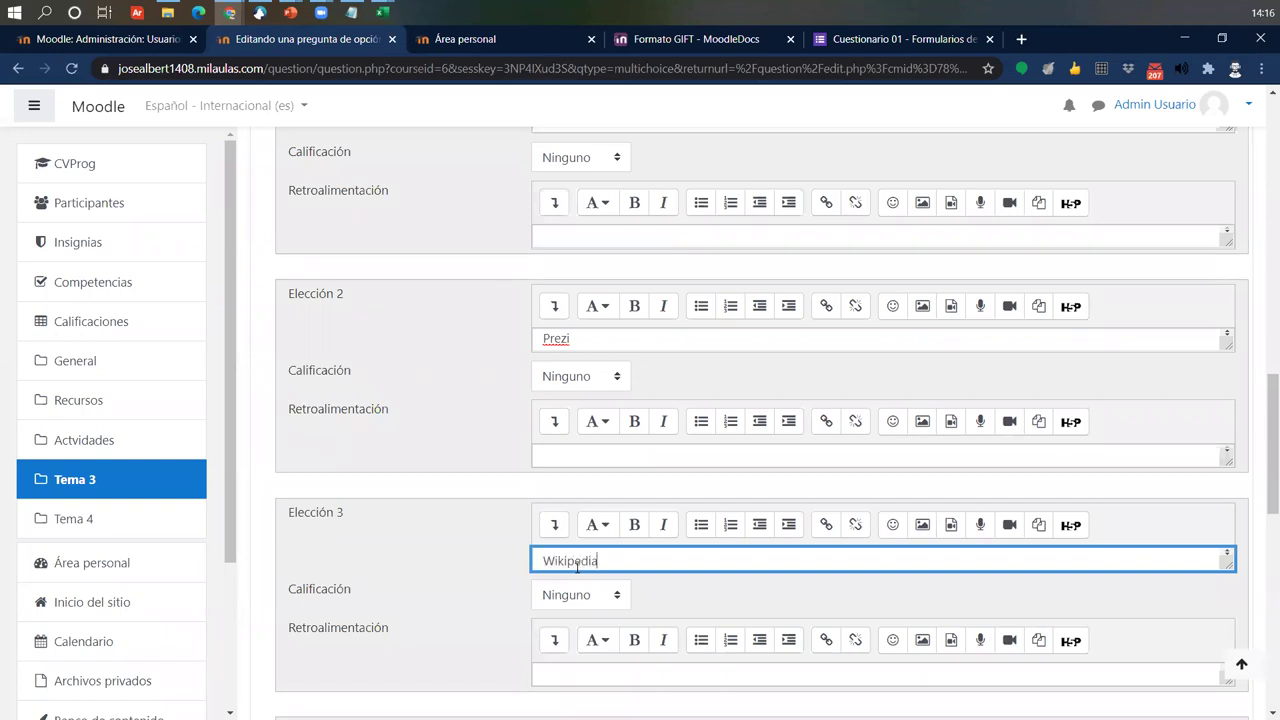
Step: Add Google Slides as choice 4 and grade Wikipedia at 100%
scroll(517, 541, "down", 3)
left_click(596, 526)
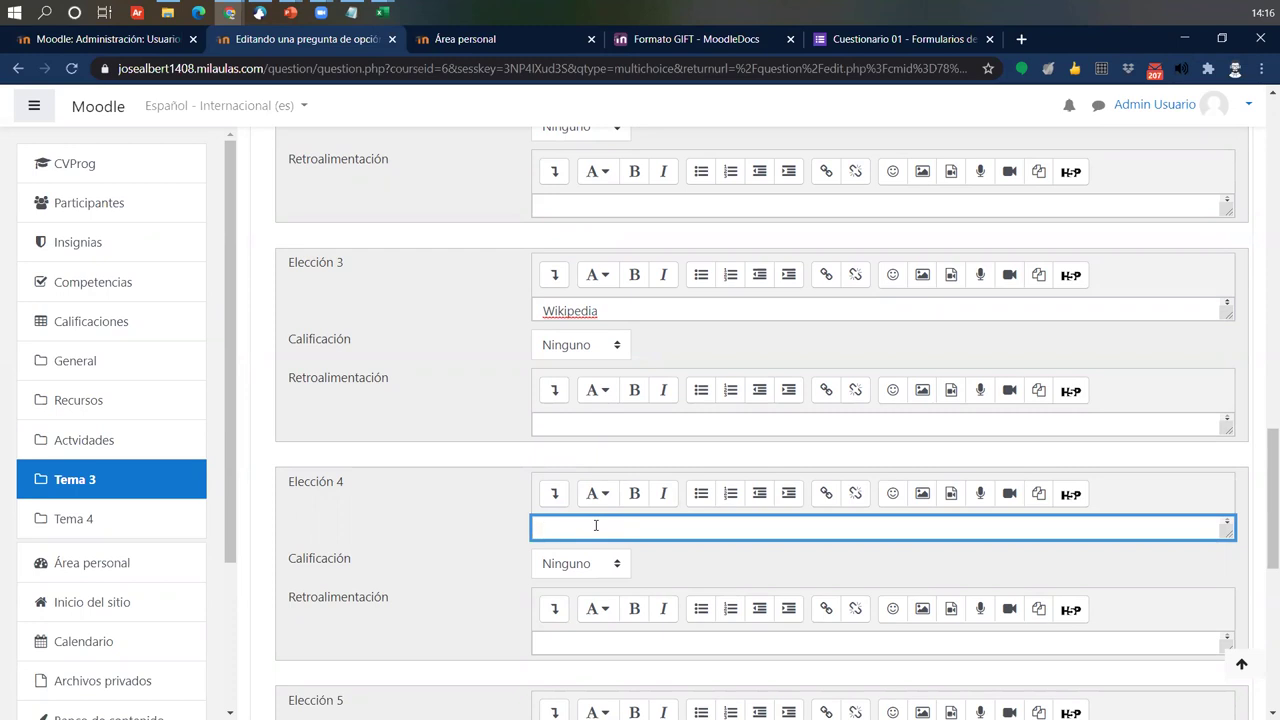
type("Google Slide")
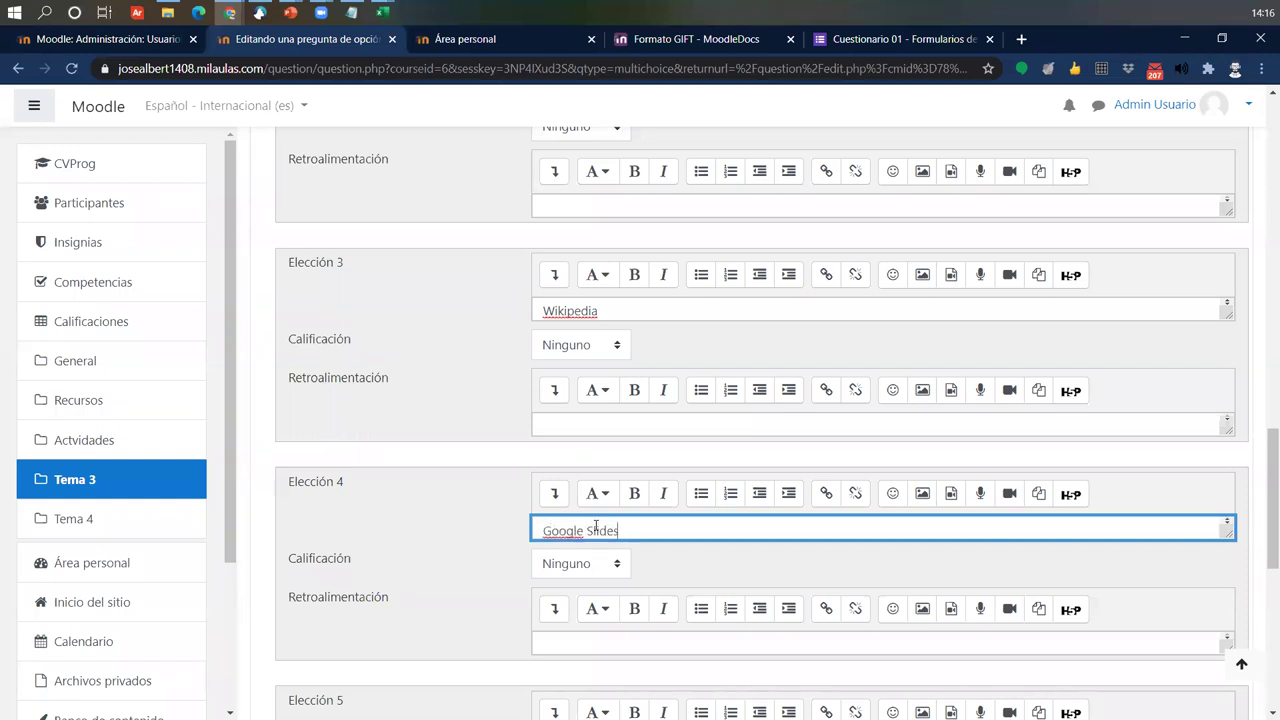
type("s")
left_click(414, 368)
left_click_drag(289, 256, 400, 264)
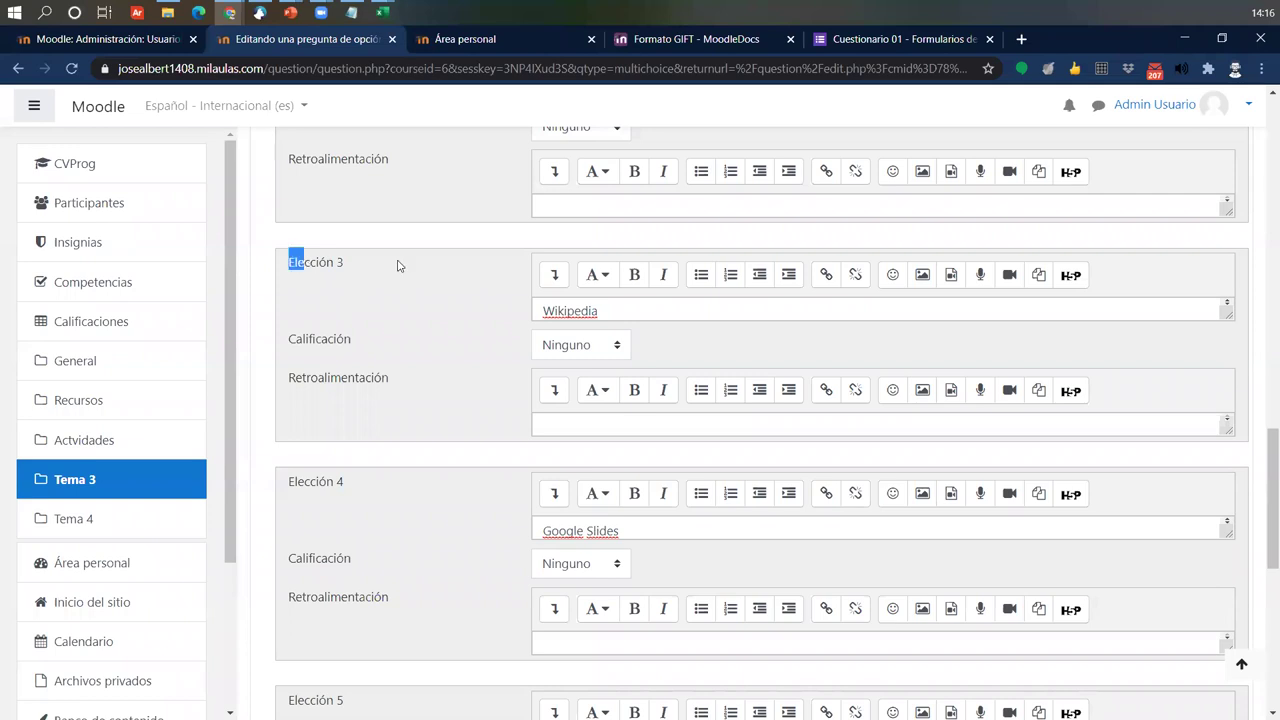
left_click(588, 345)
left_click(581, 388)
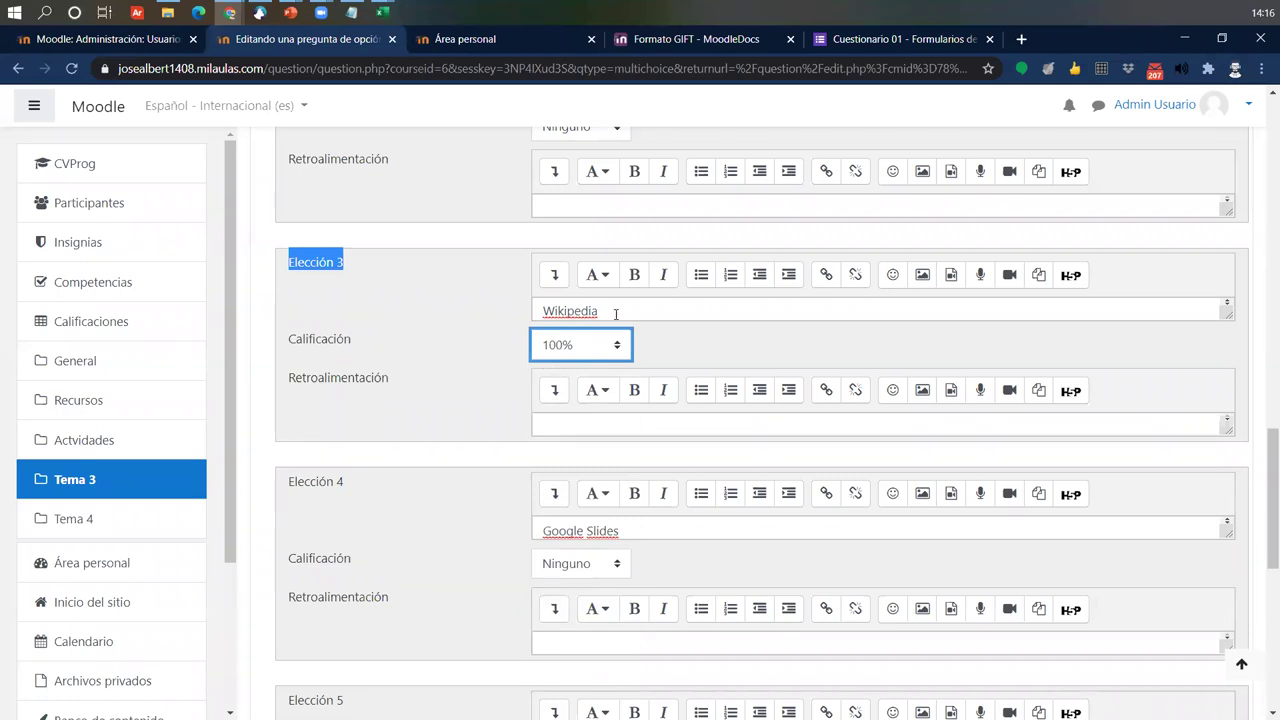
Step: Save the multiple-choice question with Guardar cambios
left_click(491, 366)
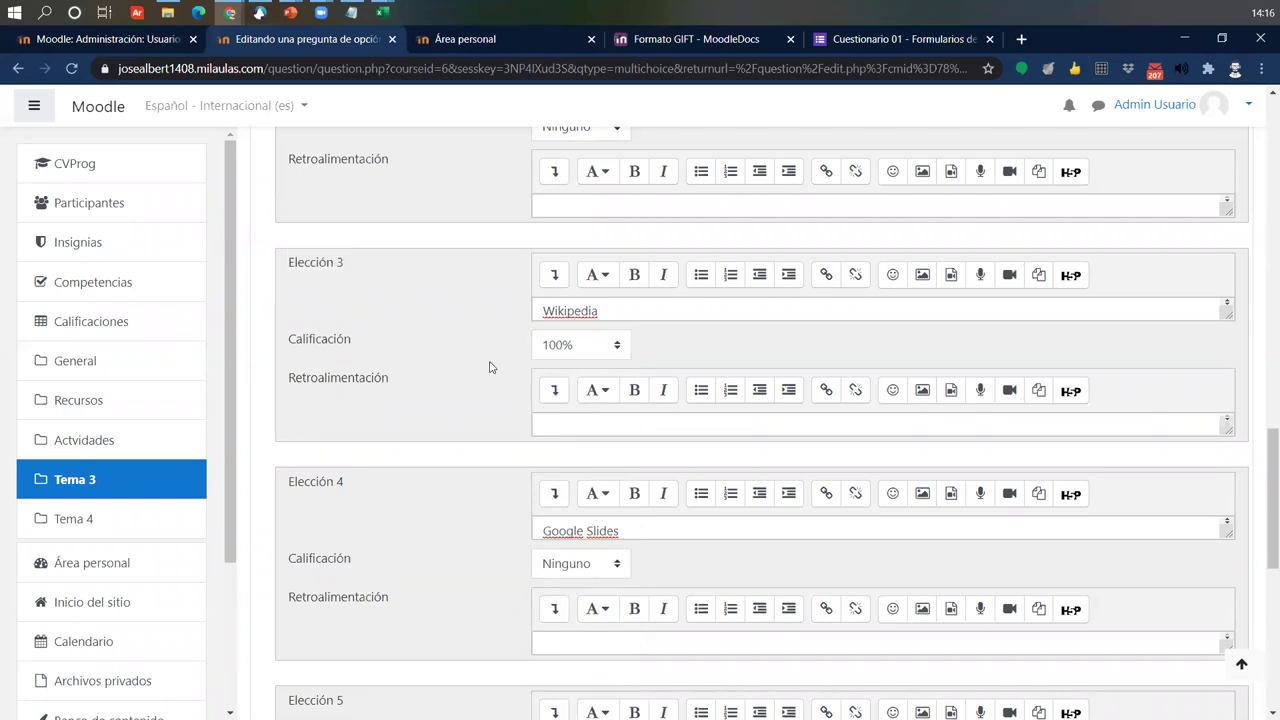
scroll(491, 366, "up", 5)
scroll(494, 352, "down", 4)
scroll(494, 352, "down", 3)
scroll(394, 340, "up", 5)
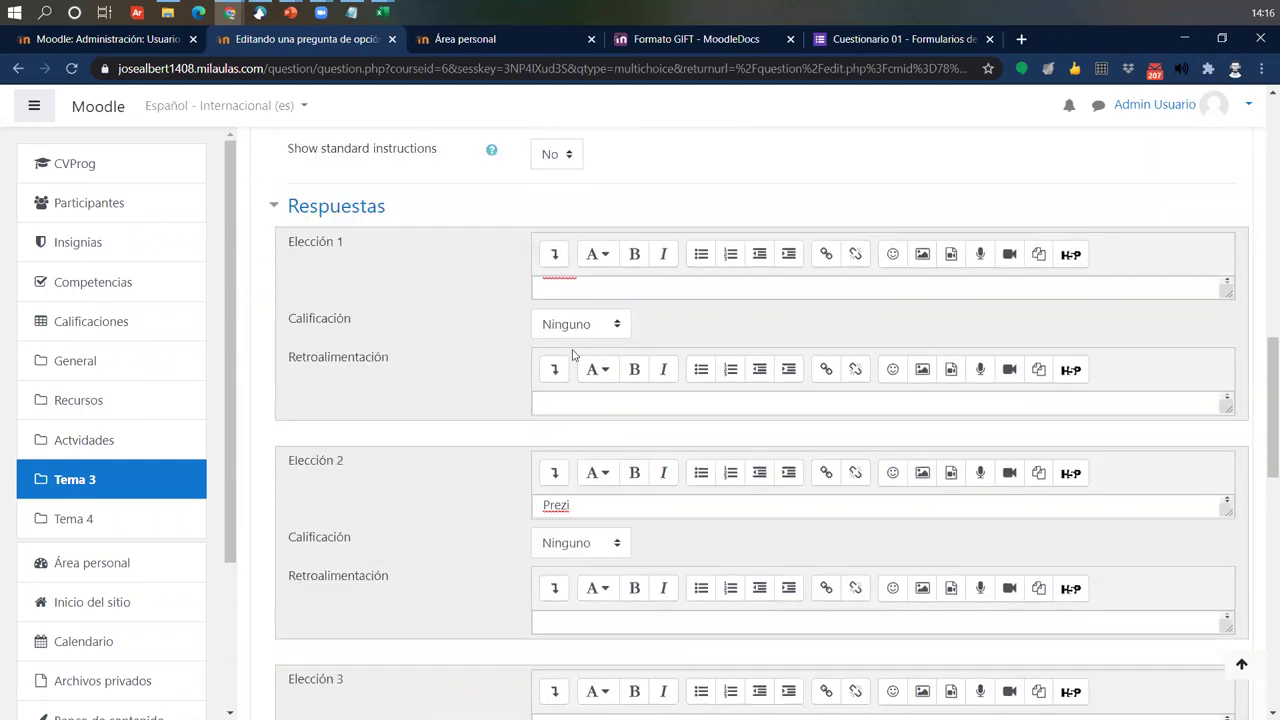
scroll(541, 509, "down", 3)
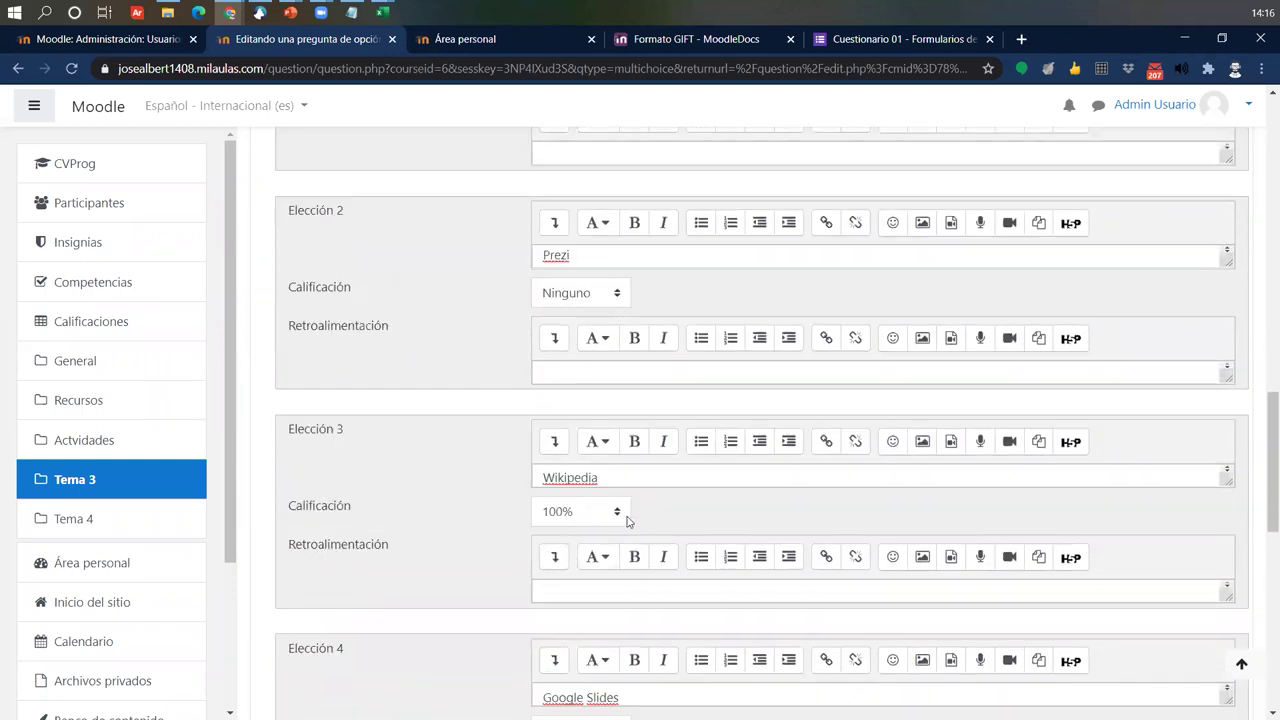
scroll(628, 521, "down", 1)
scroll(628, 521, "down", 7)
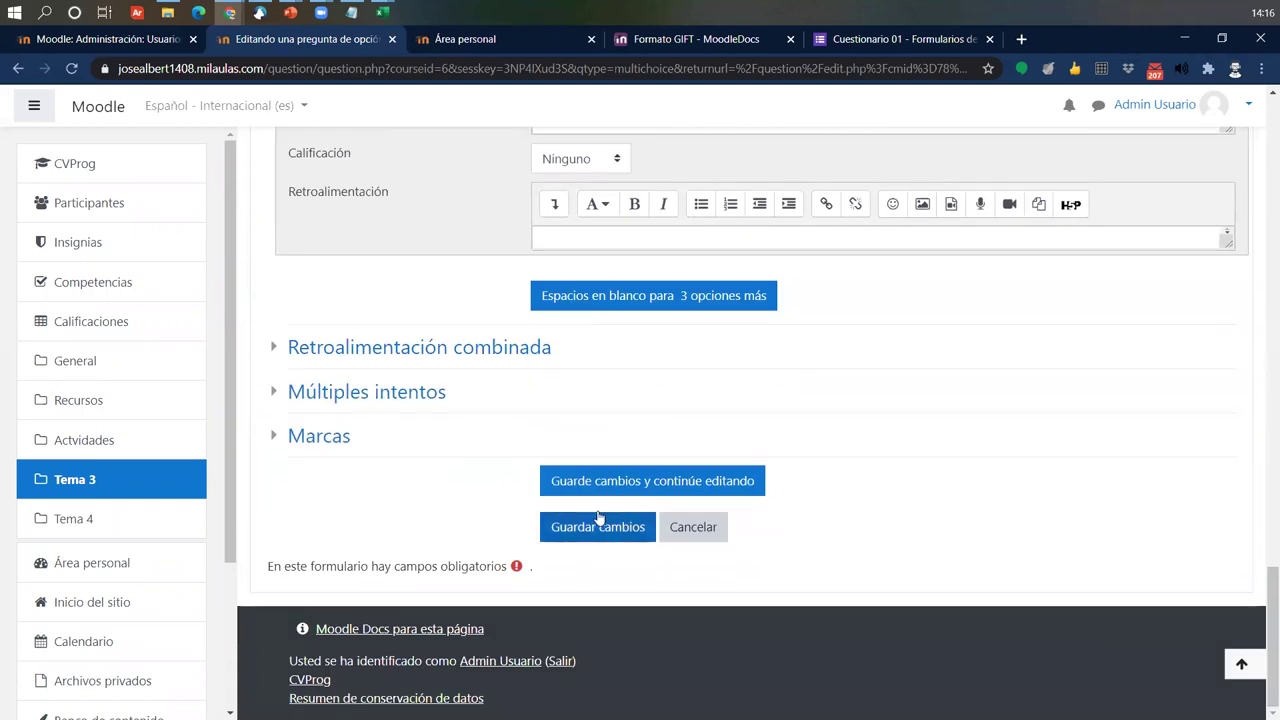
left_click(597, 530)
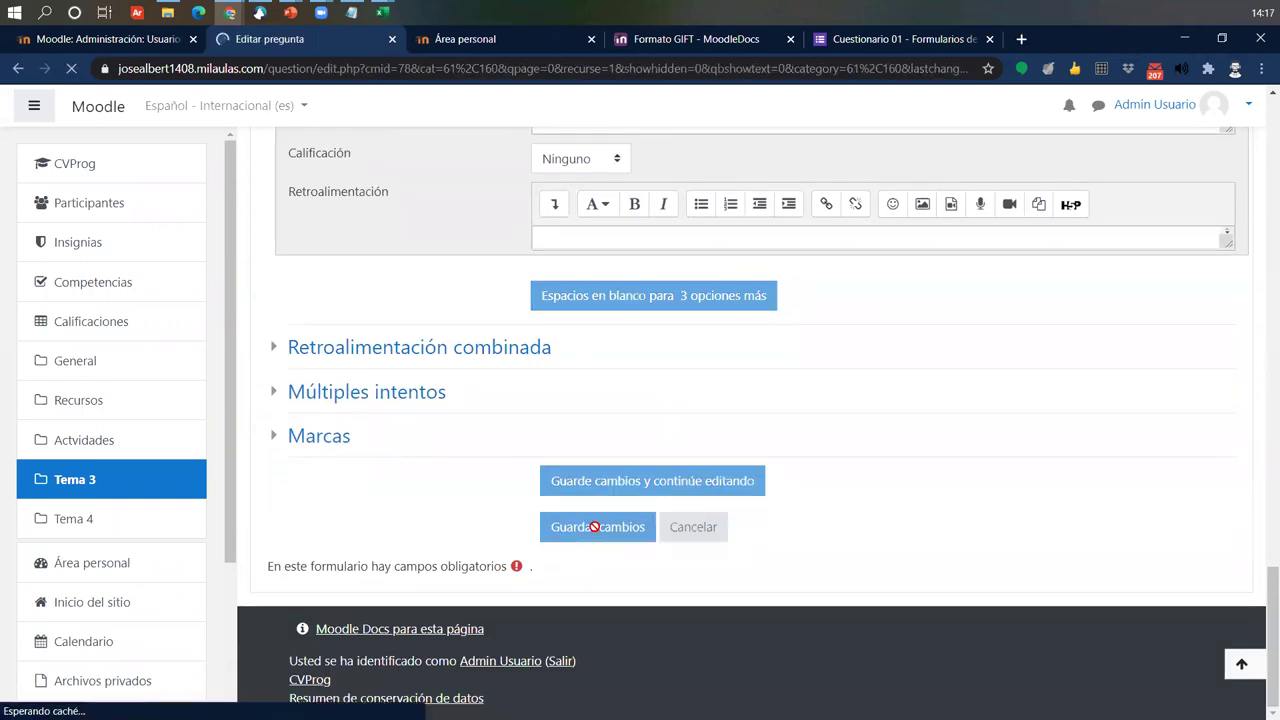
Step: Start a new Verdadero/Falso question in the 10ptos bank
scroll(594, 526, "down", 3)
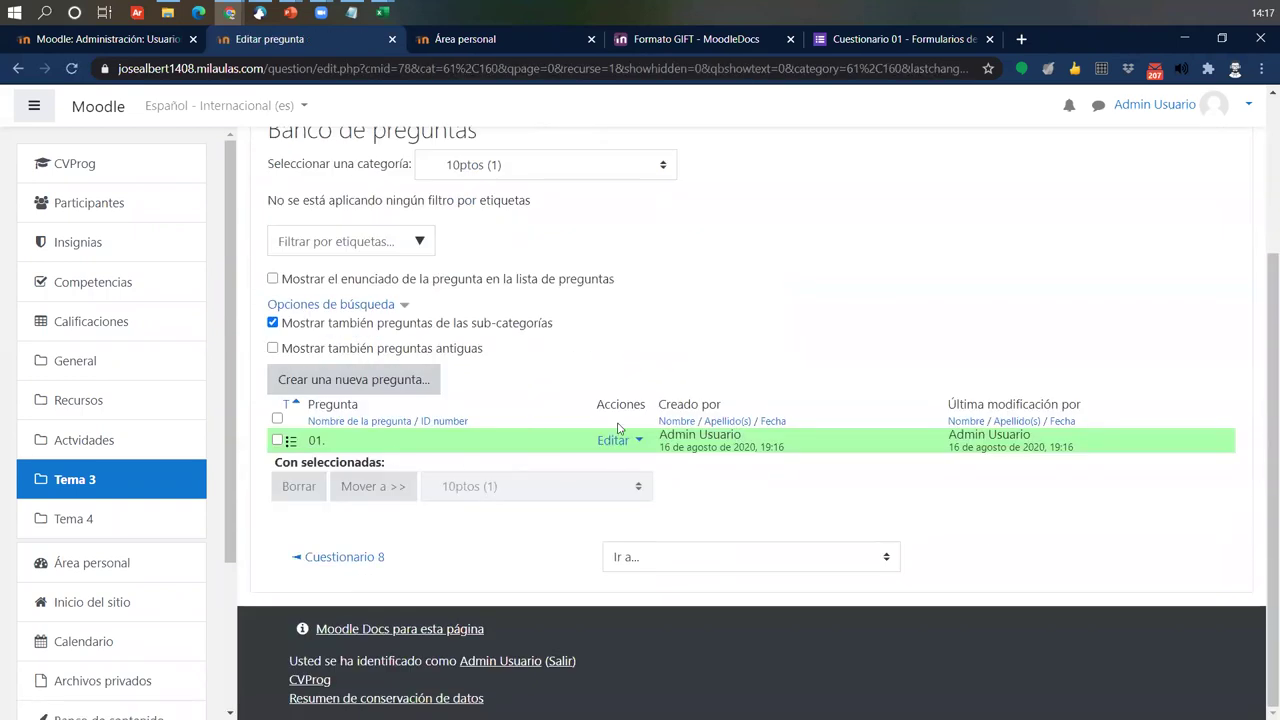
left_click(380, 392)
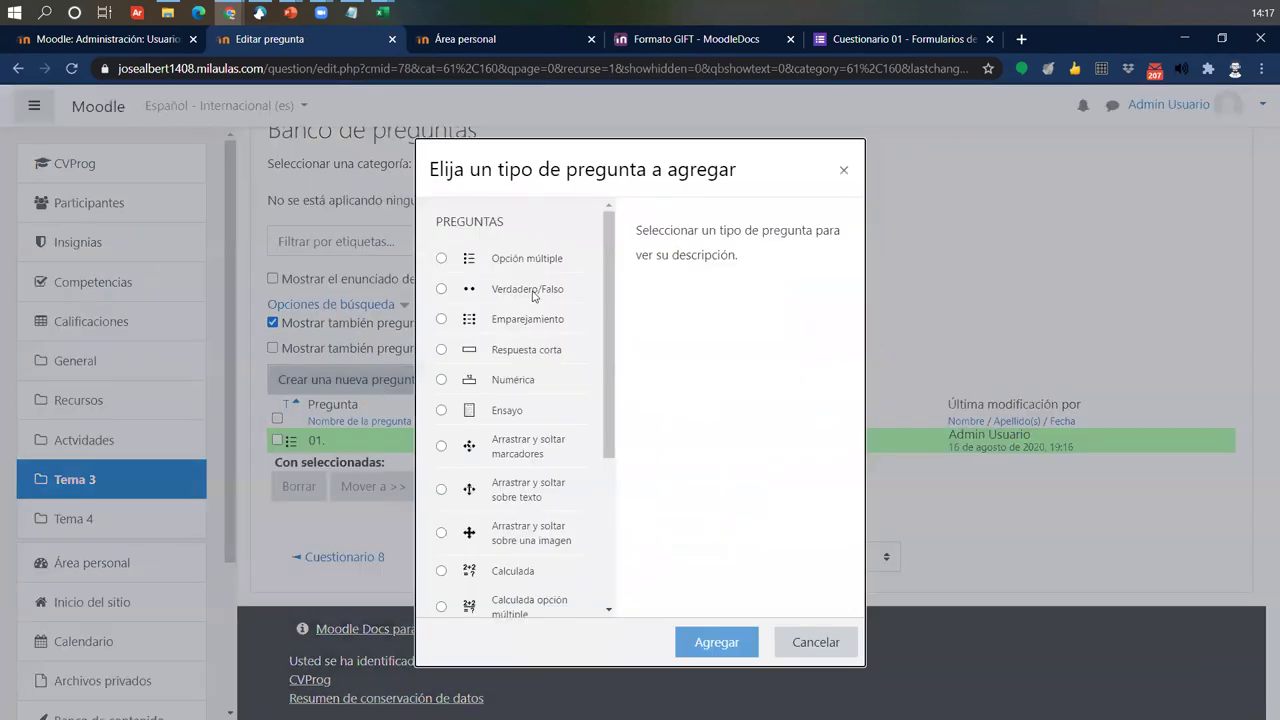
left_click(555, 290)
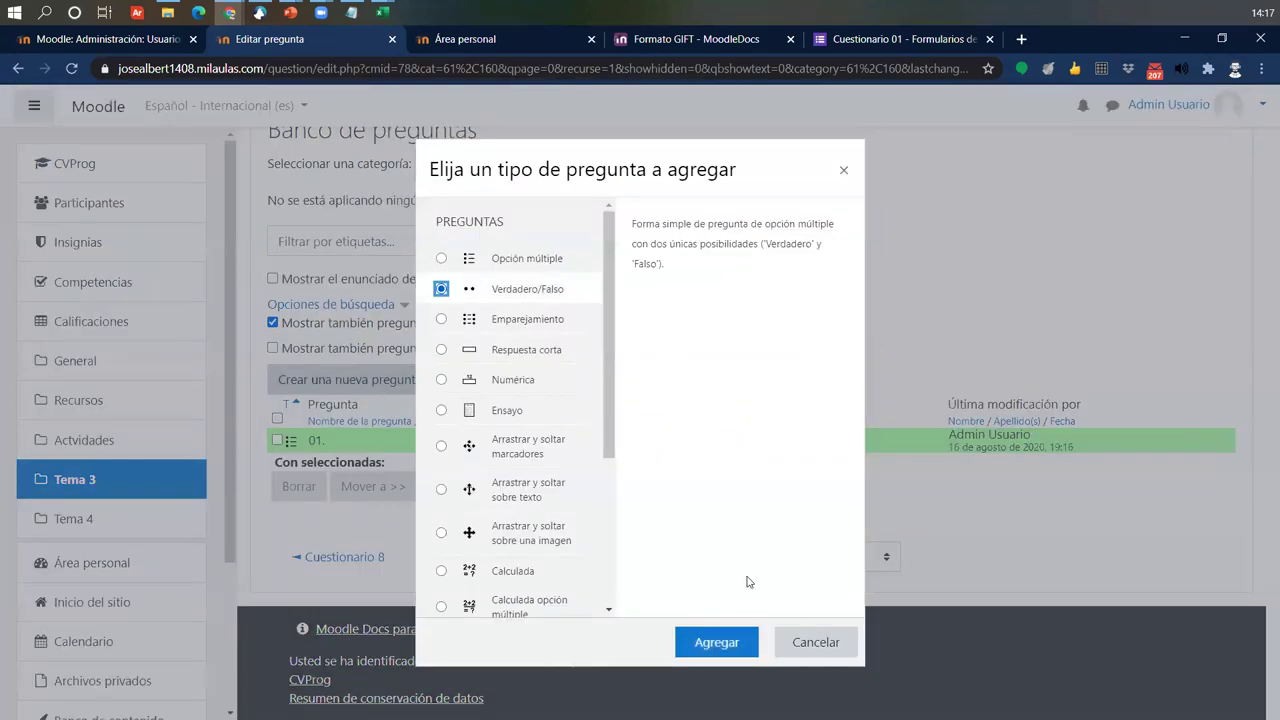
left_click(718, 636)
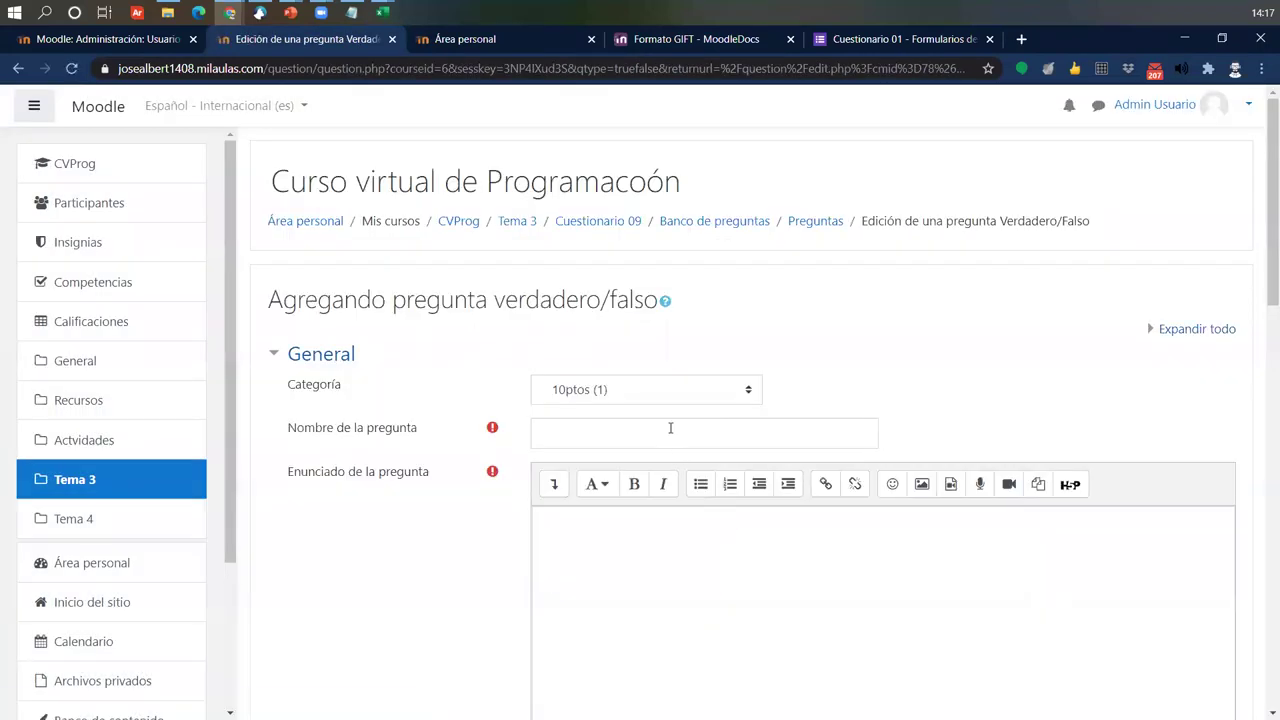
Step: Name the question '02.' with text 'Es posible dictar clases online'
left_click(670, 428)
type("02.")
key("Tab")
key("Tab")
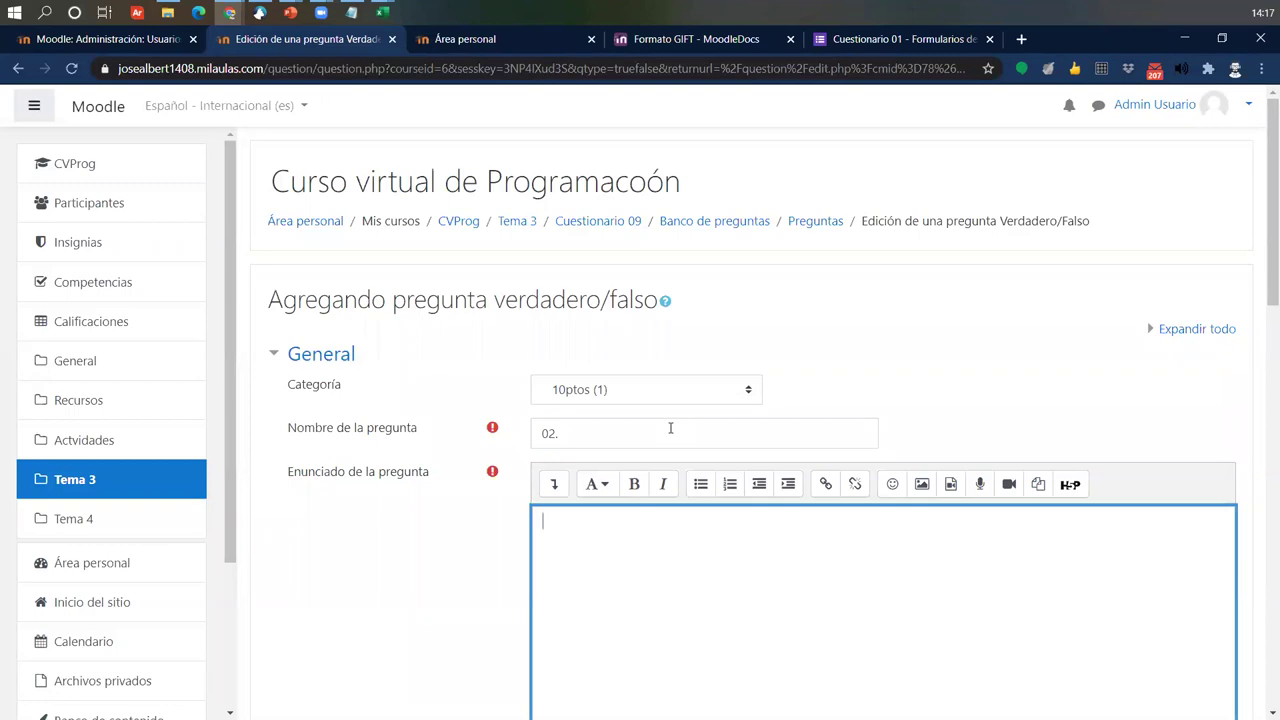
type("Es posible dictar clases ")
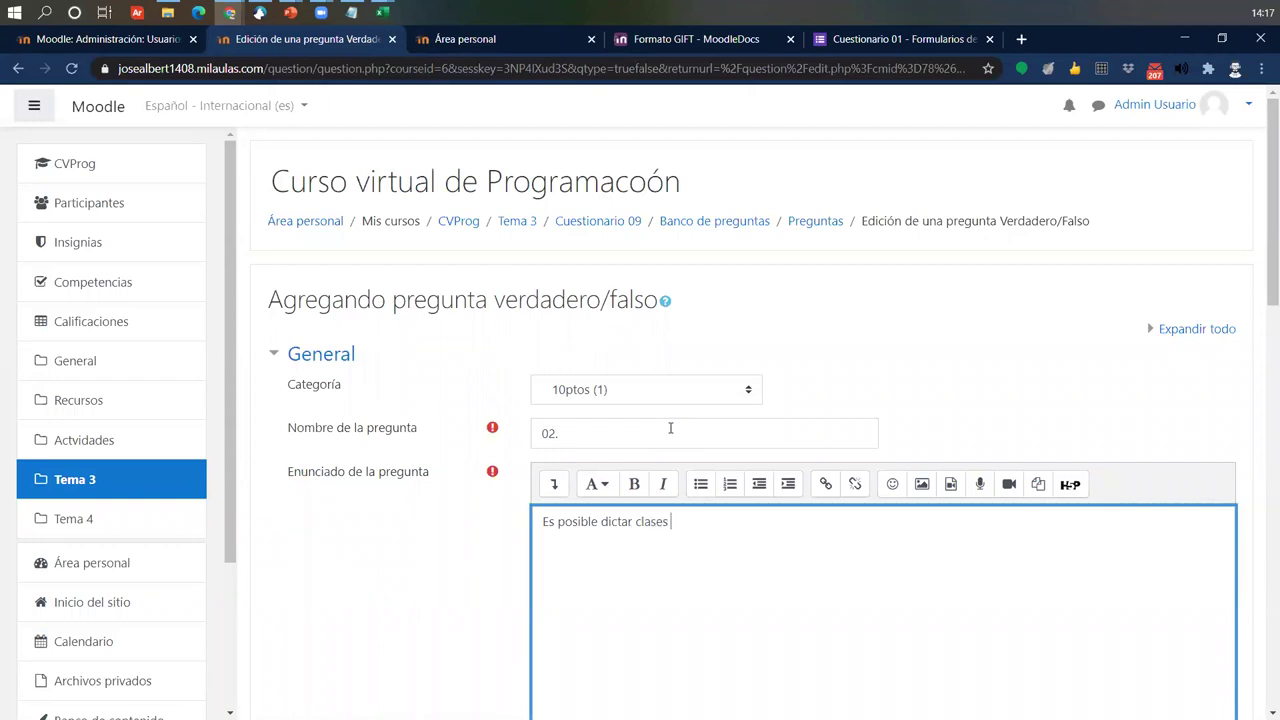
type("online")
Step: Set the default mark to 10 and Verdadero as the correct answer
scroll(494, 417, "down", 5)
left_click(618, 286)
type("0")
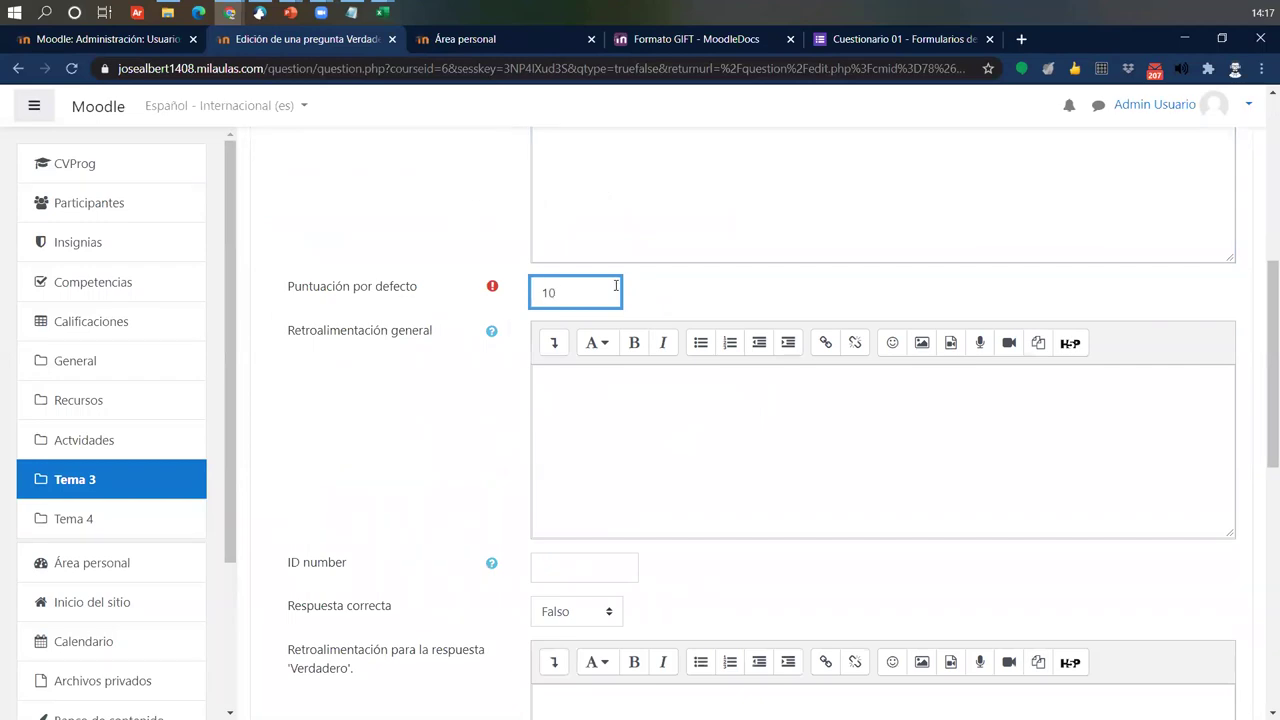
scroll(374, 368, "down", 3)
left_click(588, 366)
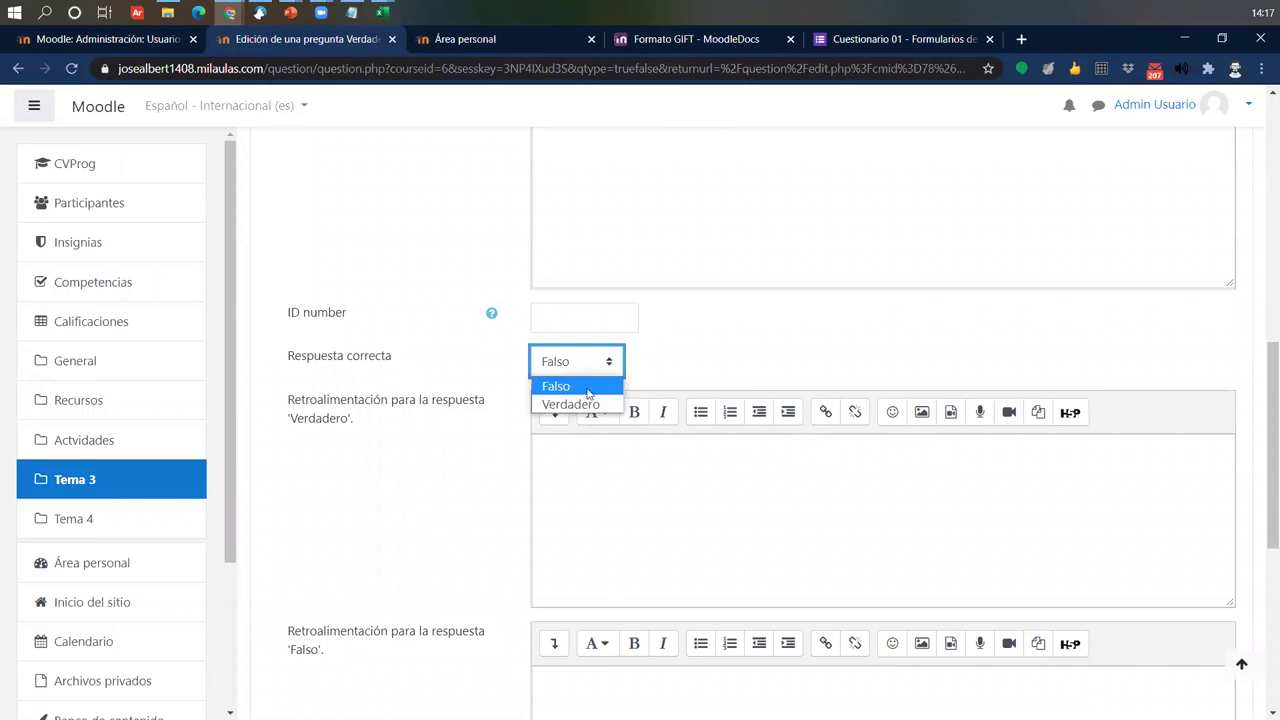
left_click(578, 404)
Step: Save the true/false question with Guardar cambios
scroll(510, 407, "up", 4)
scroll(510, 407, "up", 3)
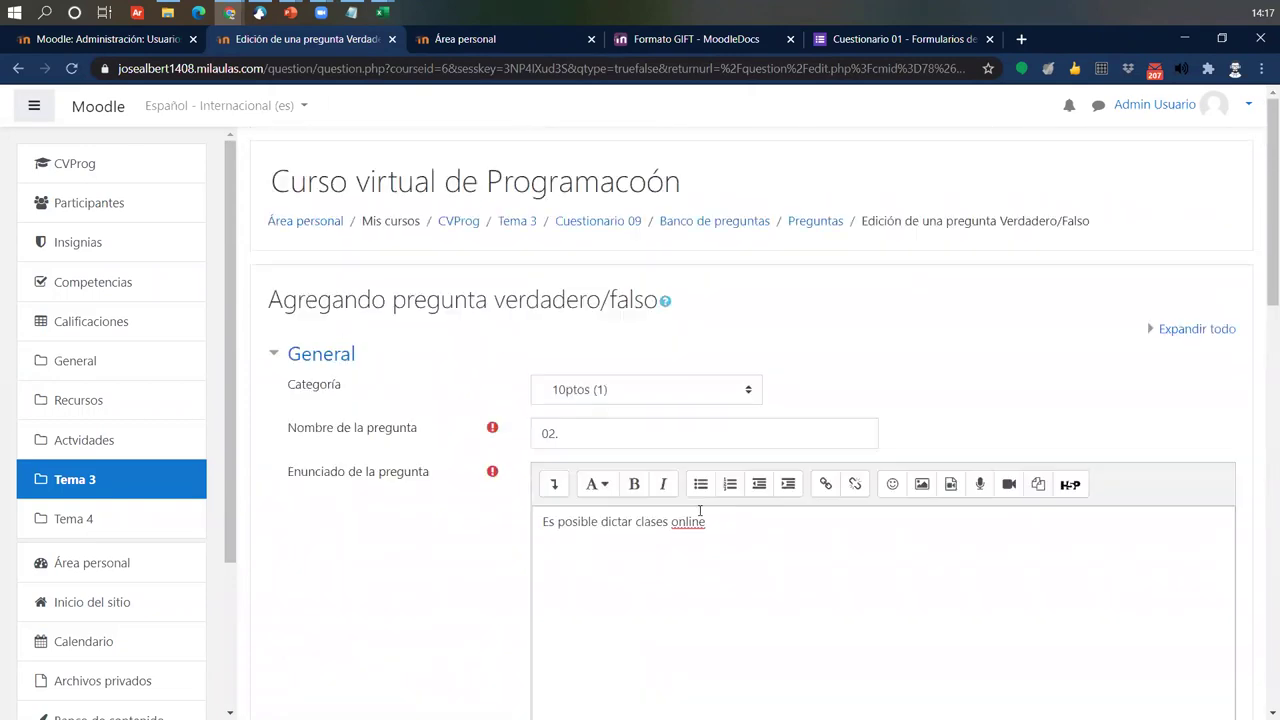
scroll(626, 466, "down", 10)
left_click(565, 525)
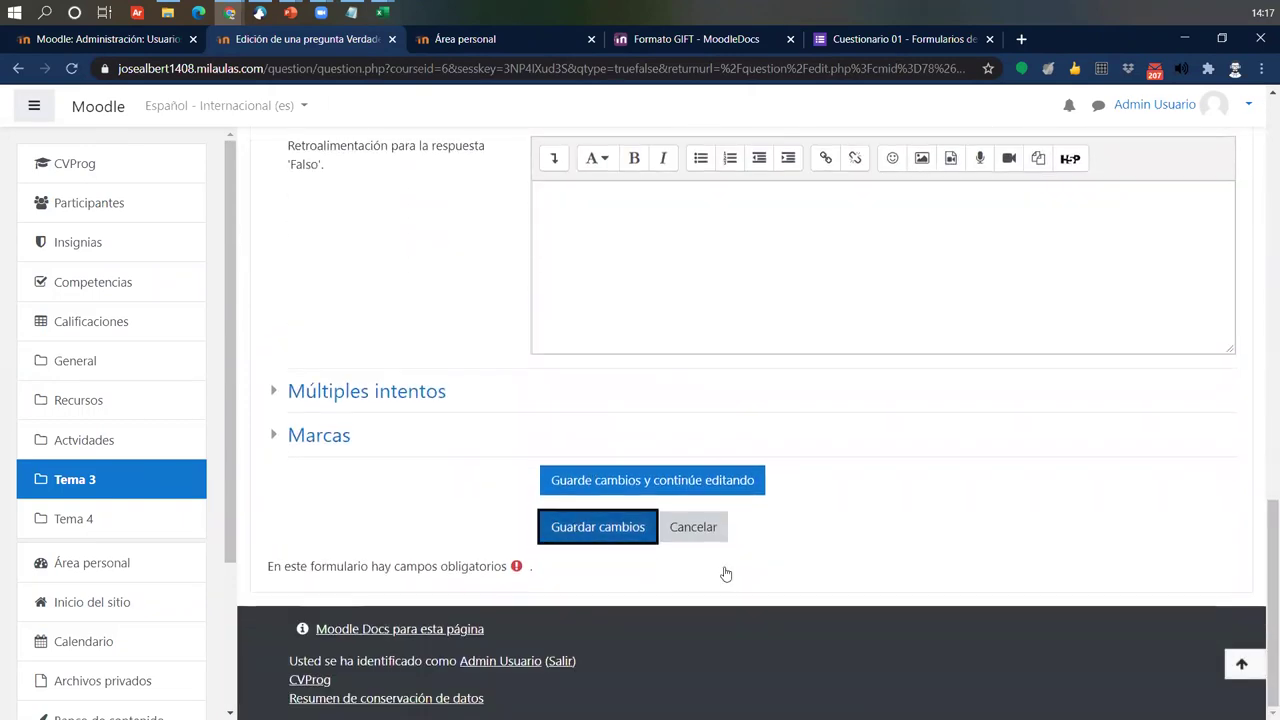
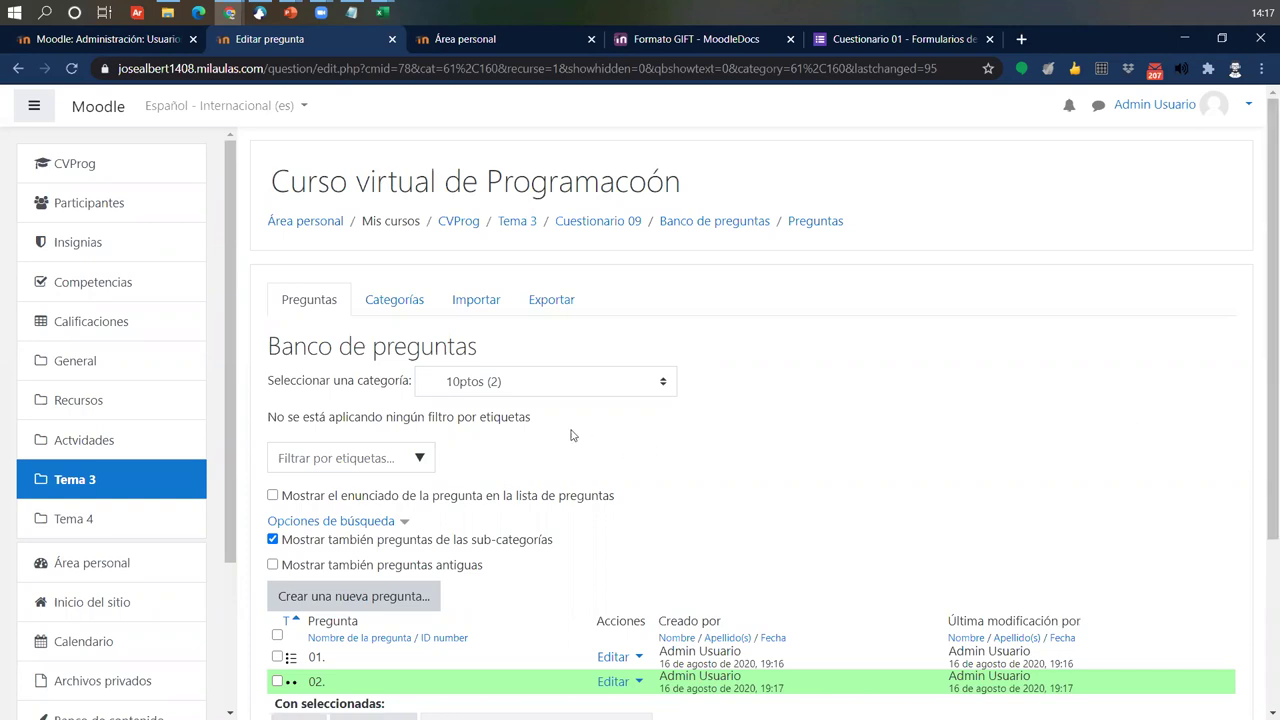
Step: Select the 5ptos category in Cuestionario 09's question bank and start a new question
scroll(610, 490, "down", 3)
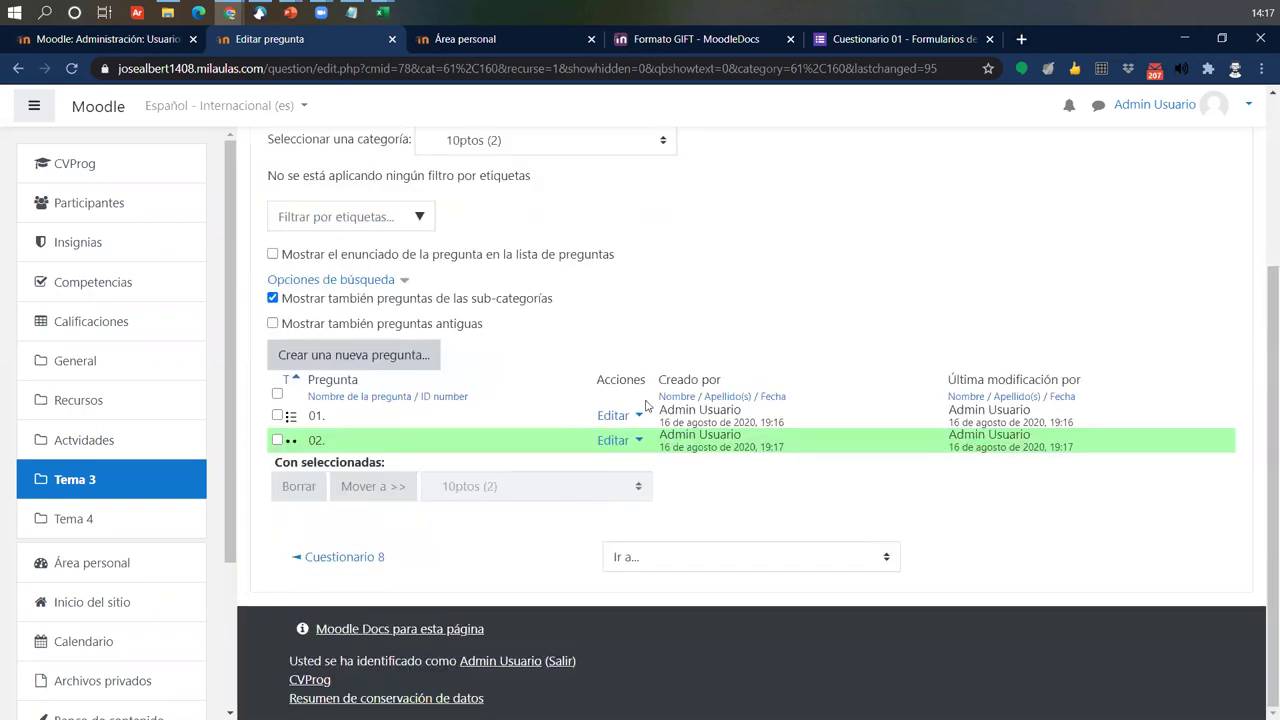
scroll(490, 400, "up", 3)
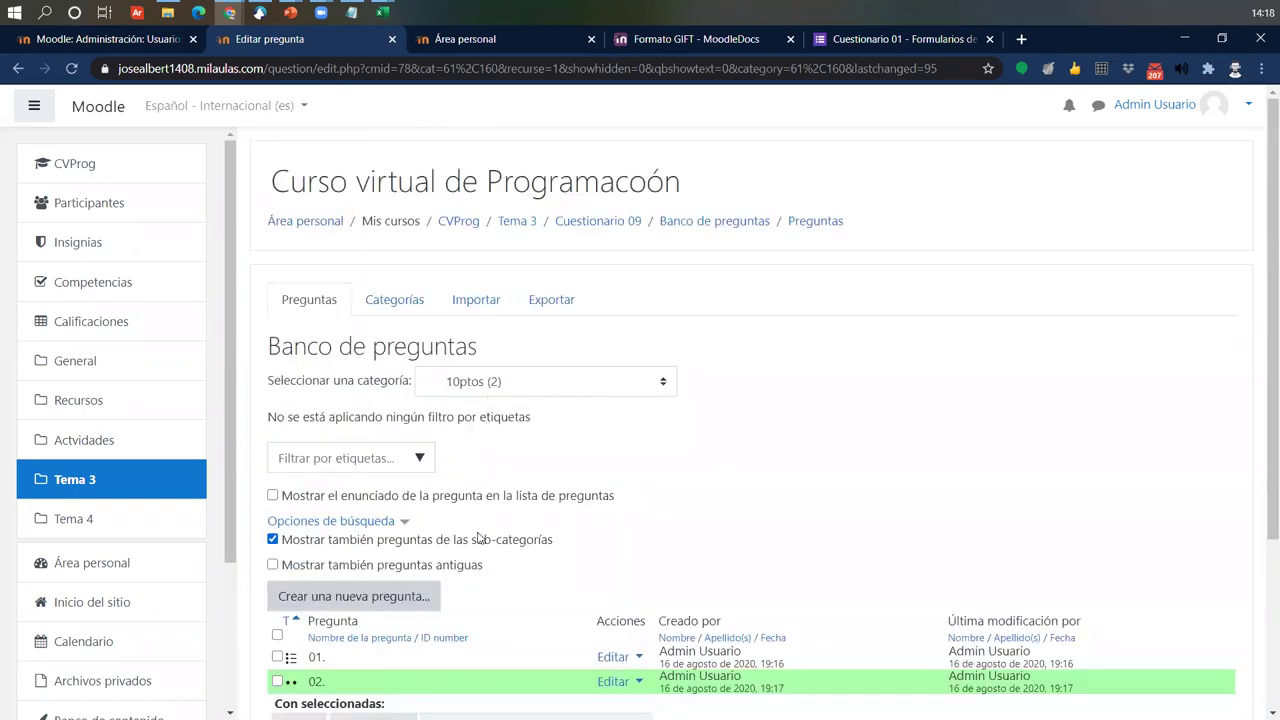
scroll(486, 418, "down", 2)
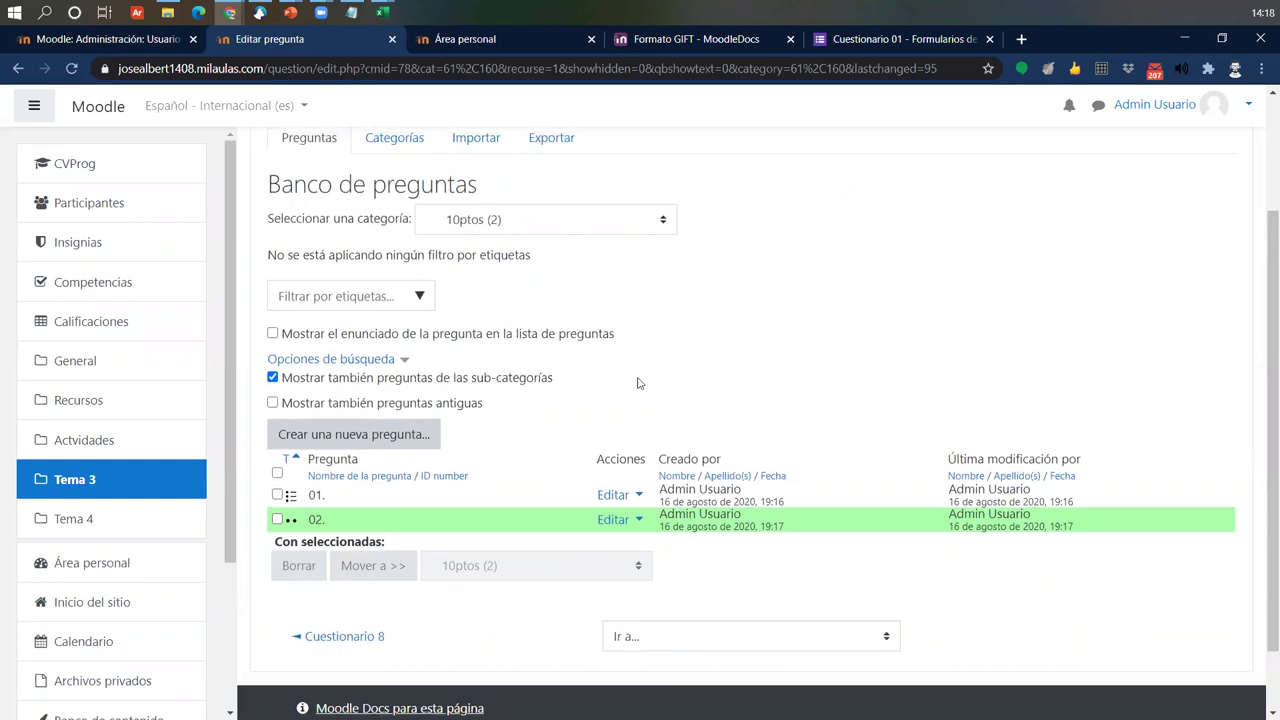
scroll(640, 380, "up", 1)
left_click(606, 311)
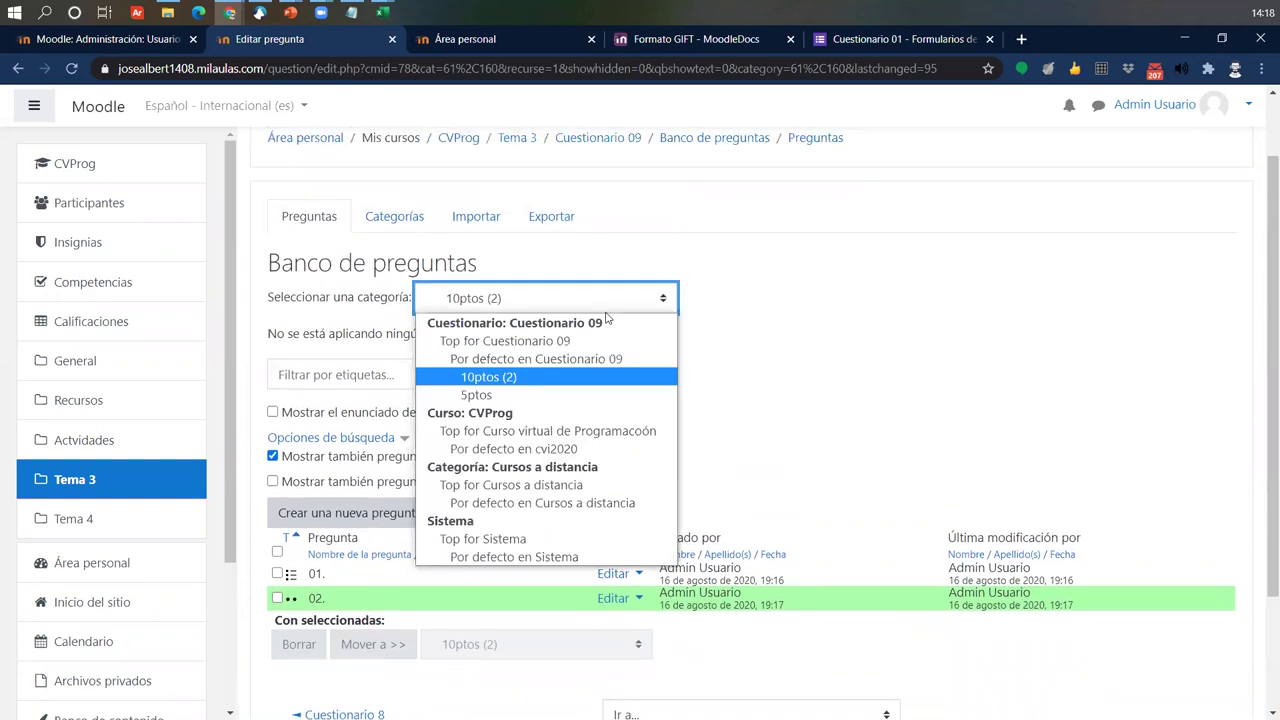
left_click(500, 401)
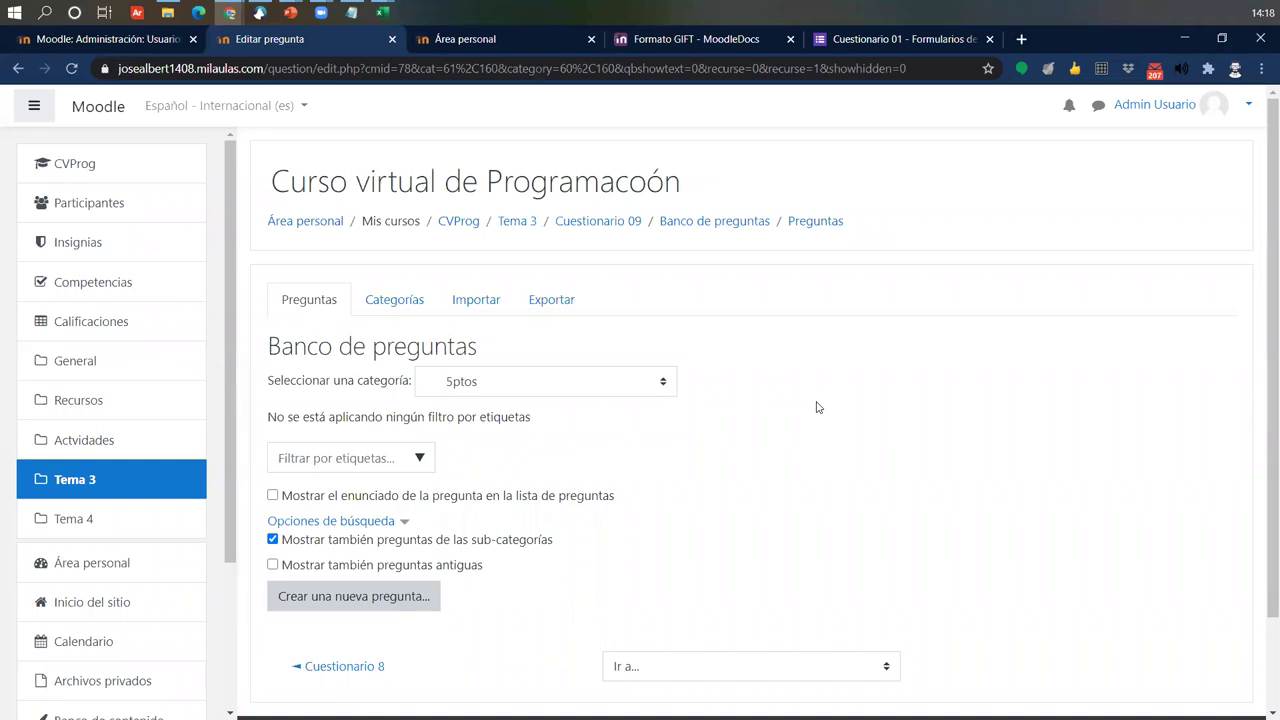
left_click(353, 604)
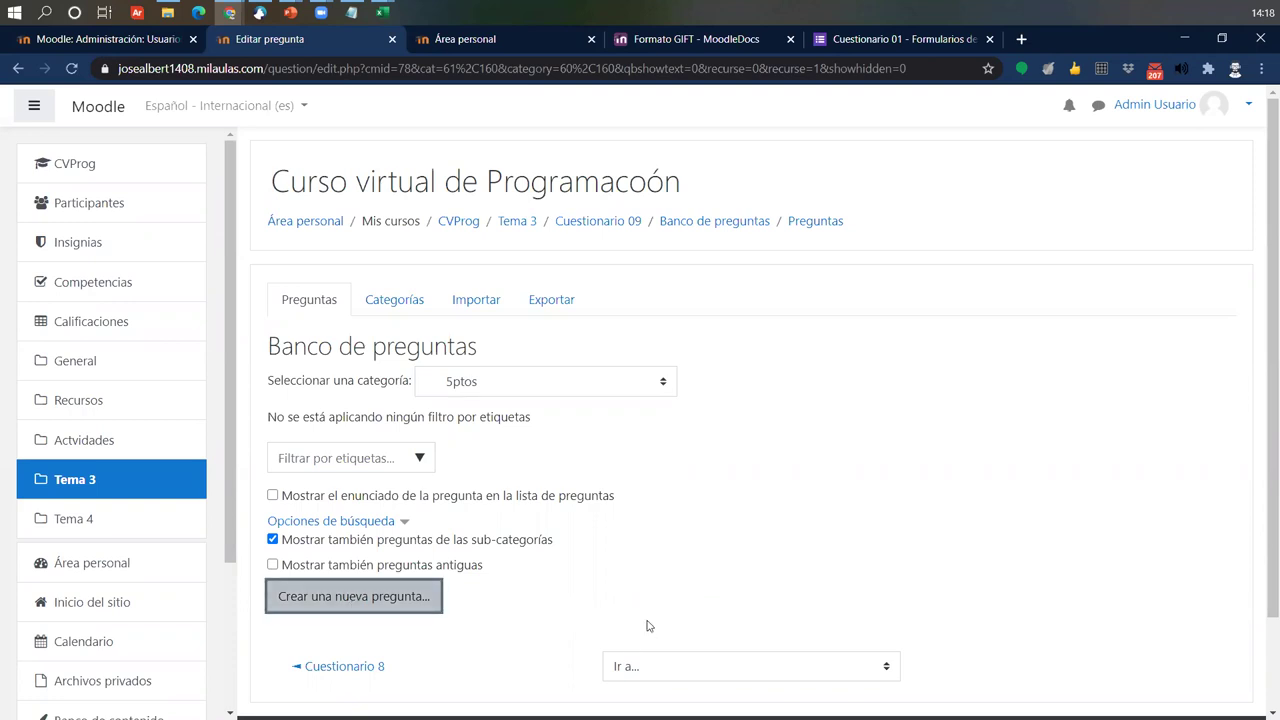
Step: Choose the Verdadero/Falso question type
left_click(537, 264)
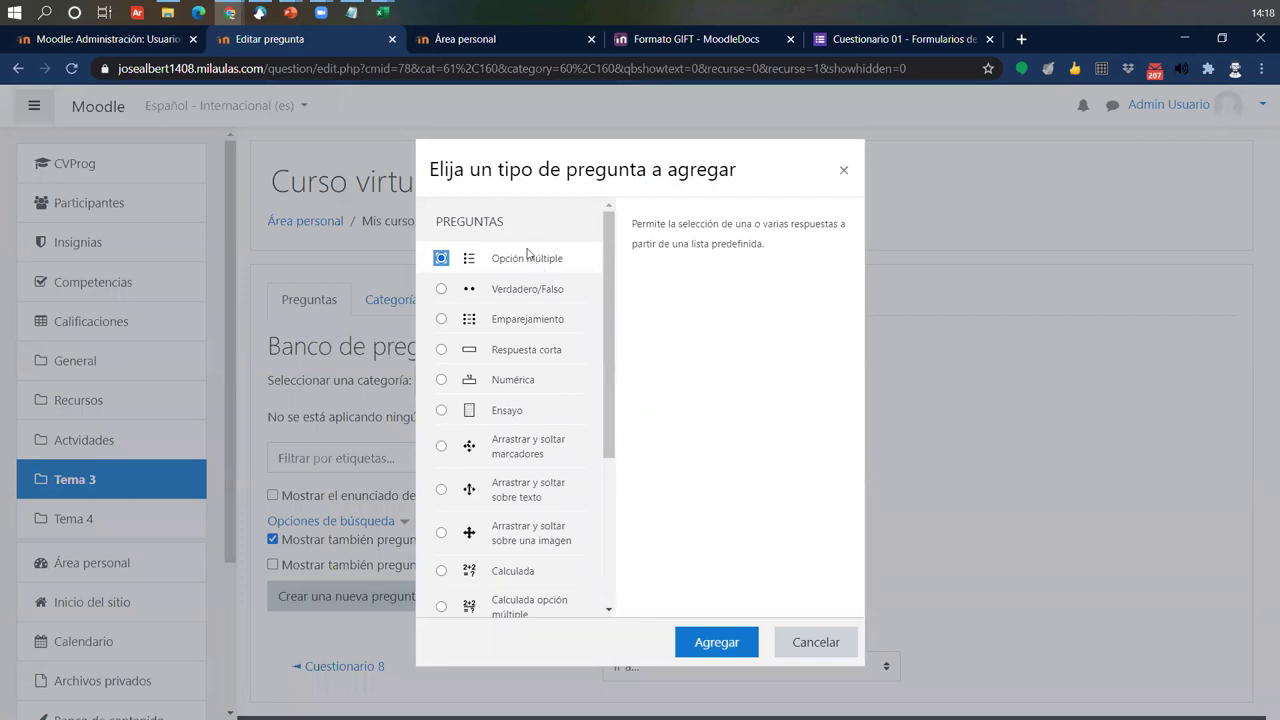
left_click(506, 290)
left_click(697, 634)
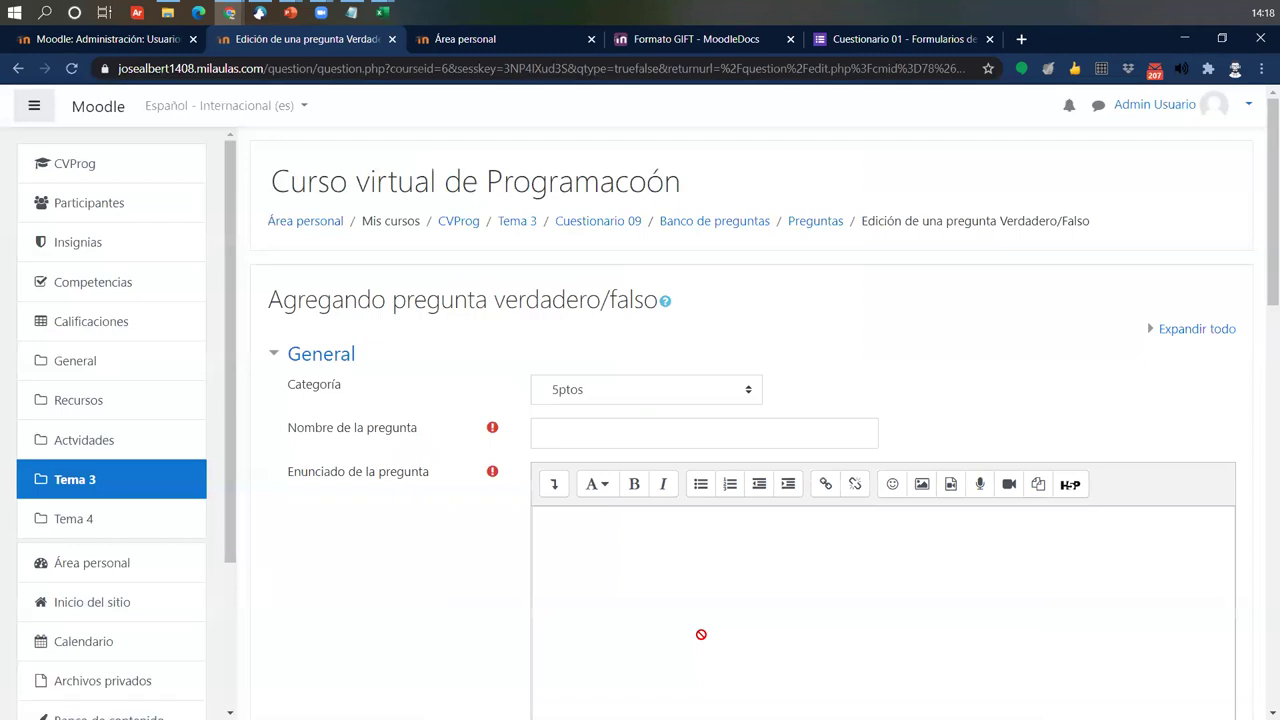
Step: Name the question '01' with text 'Gmail es un sistema de correo electronico.'
left_click(681, 440)
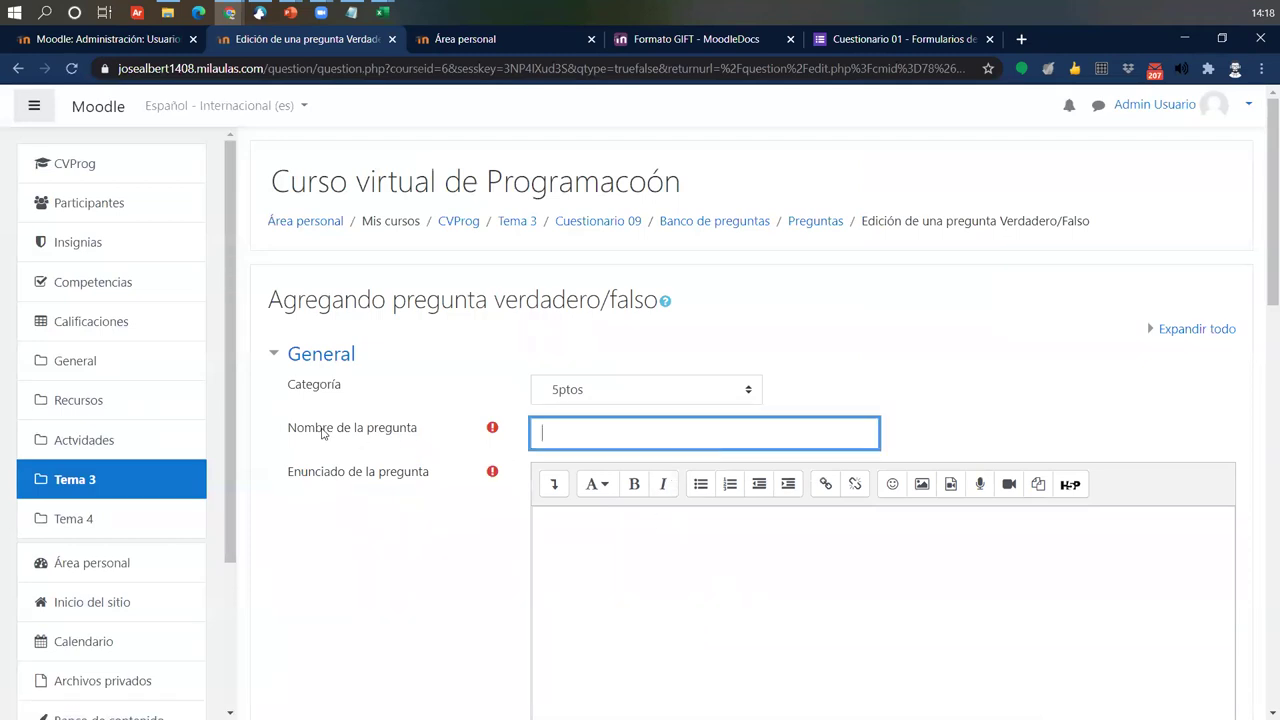
left_click_drag(289, 428, 440, 429)
left_click(585, 438)
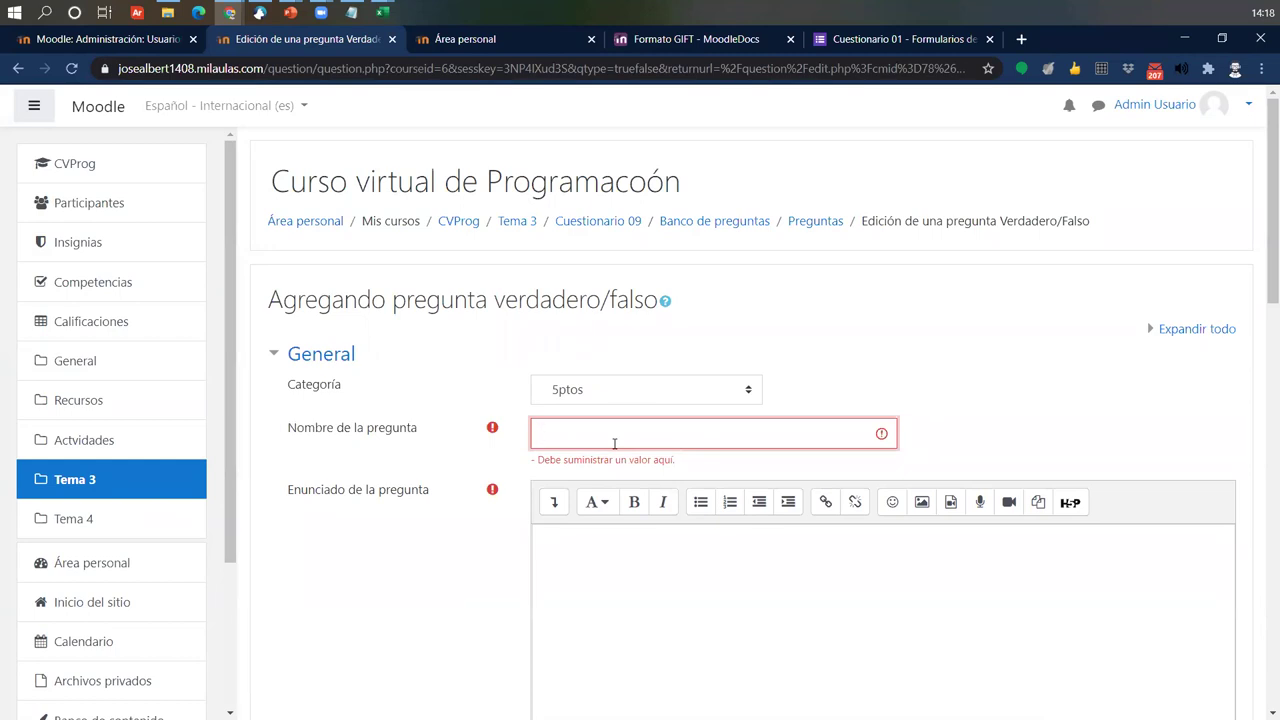
type("01.")
left_click(620, 578)
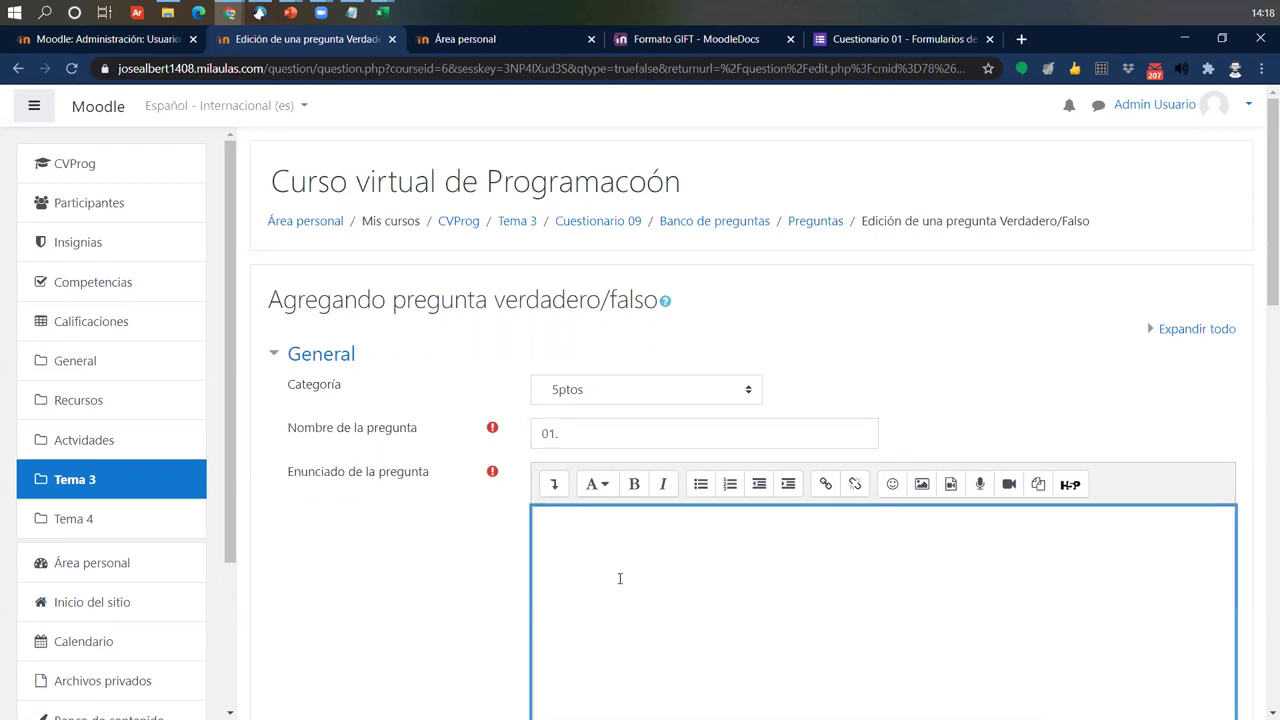
type("Gmail s")
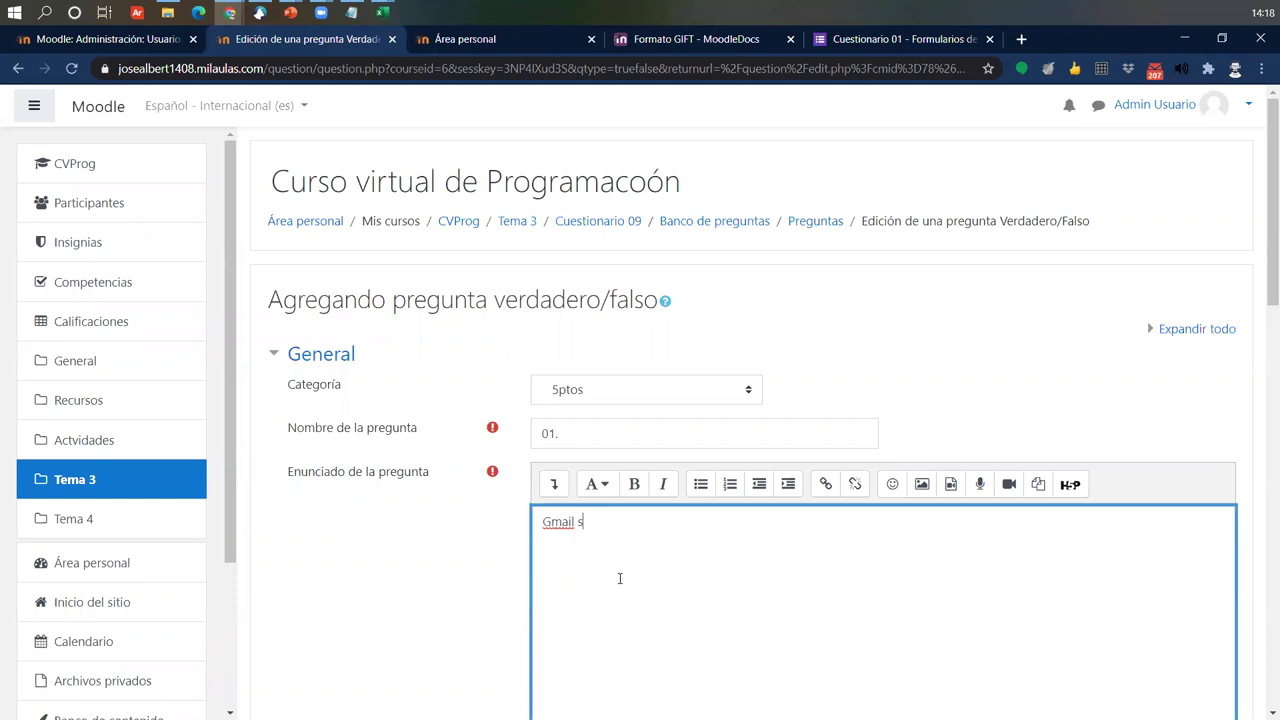
key("BackSpace")
type("es un")
type(" sis")
key("BackSpace")
type("istea")
key("BackSpace")
type("ma de correo electr")
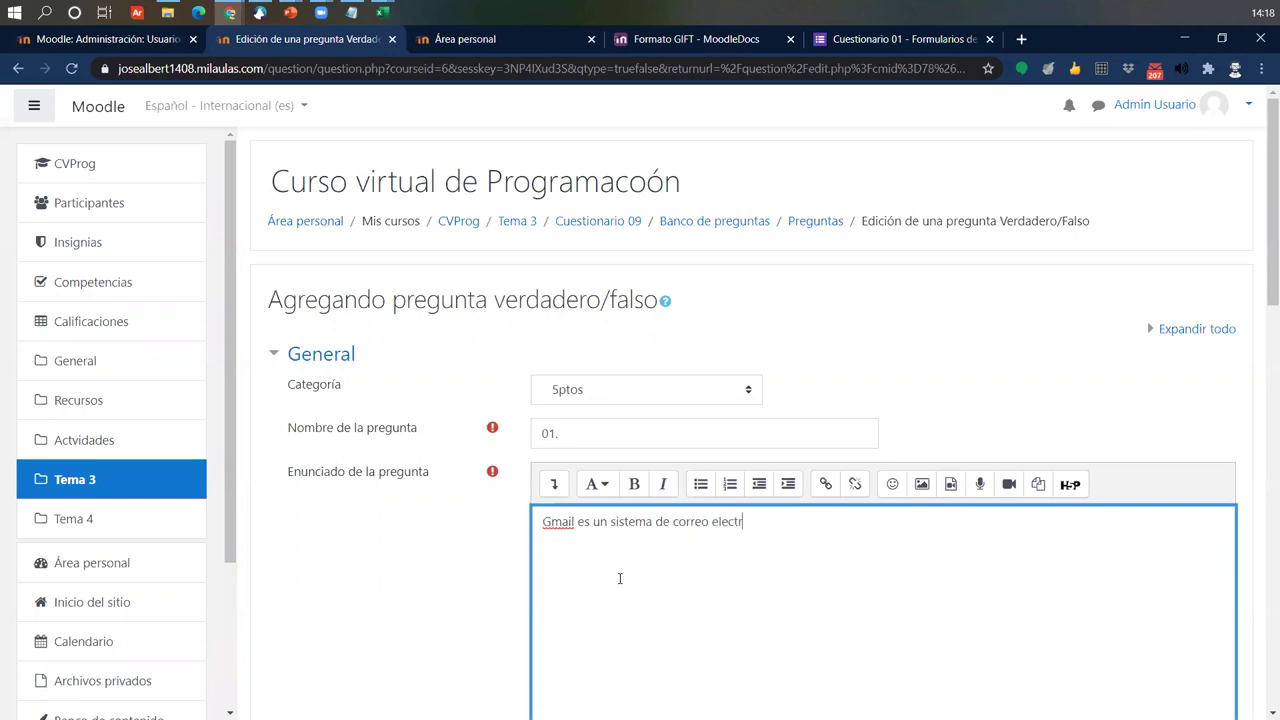
type("onico.")
Step: Set the default mark to 5 and the correct answer to Verdadero, then save
scroll(620, 578, "down", 6)
double_click(580, 210)
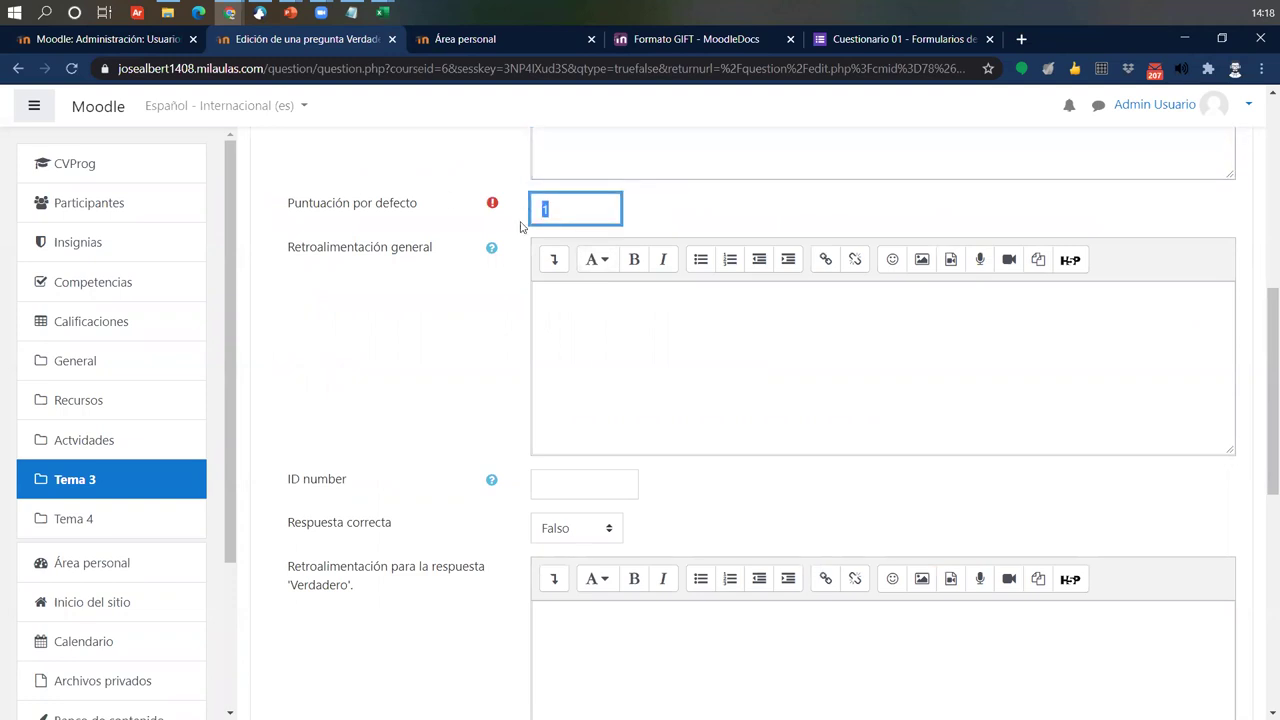
left_click(586, 533)
left_click(583, 572)
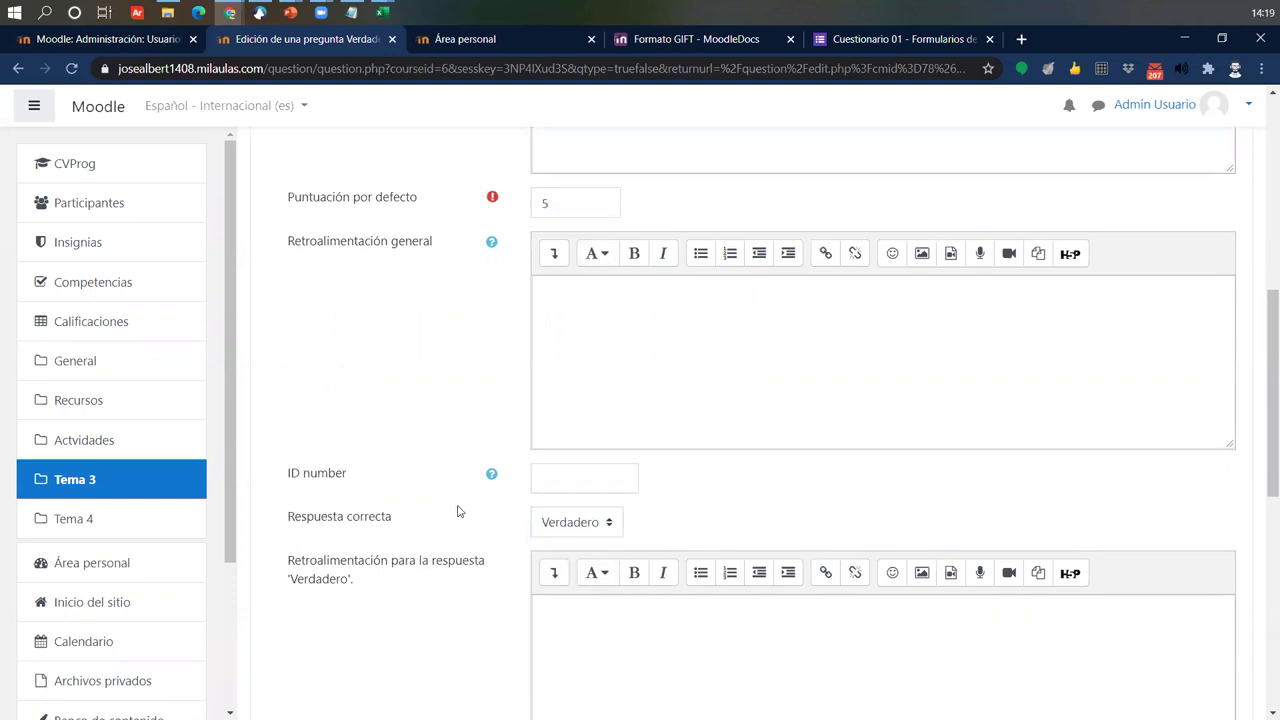
scroll(560, 523, "down", 6)
left_click(569, 535)
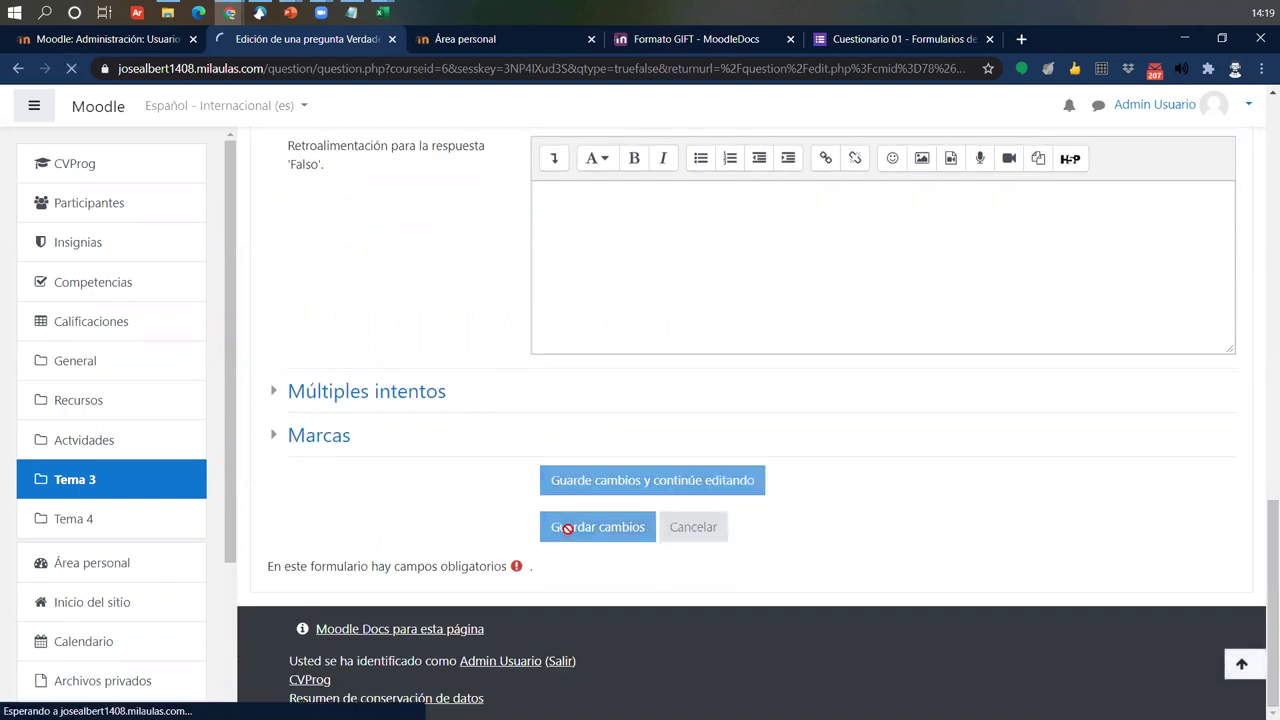
scroll(428, 606, "down", 2)
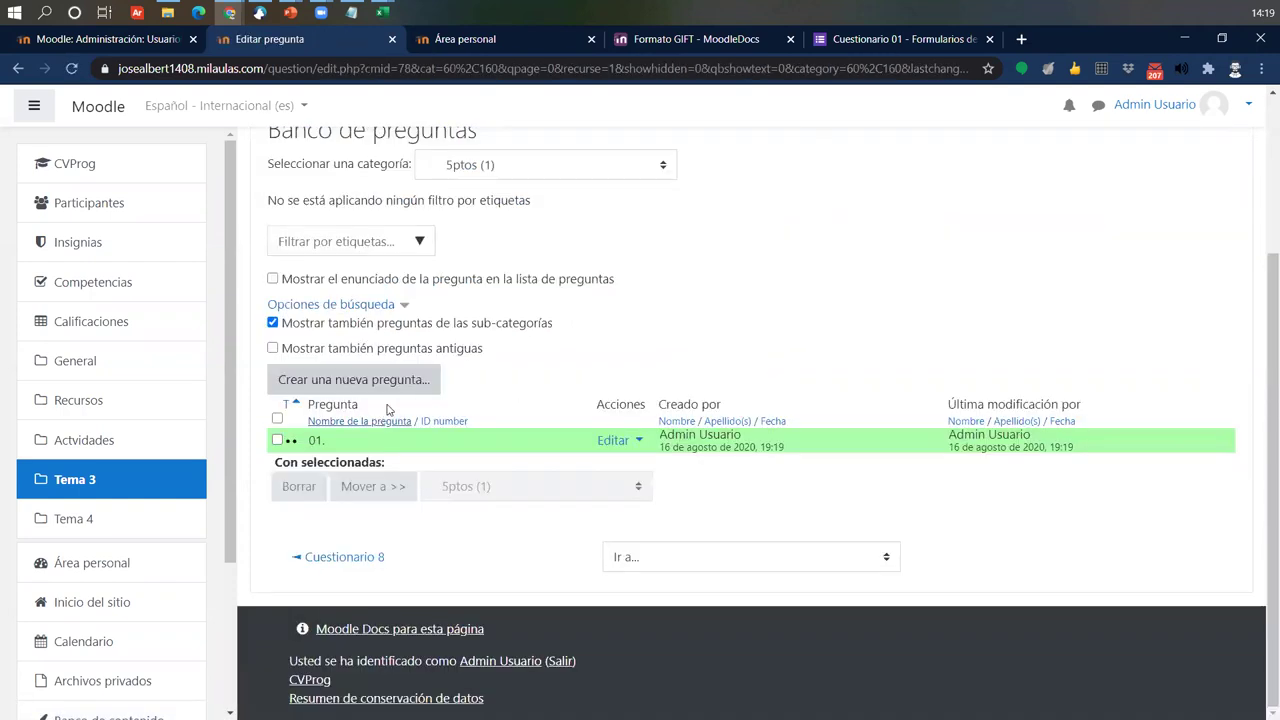
Step: Start a new Opción múltiple question
left_click(385, 382)
left_click(524, 260)
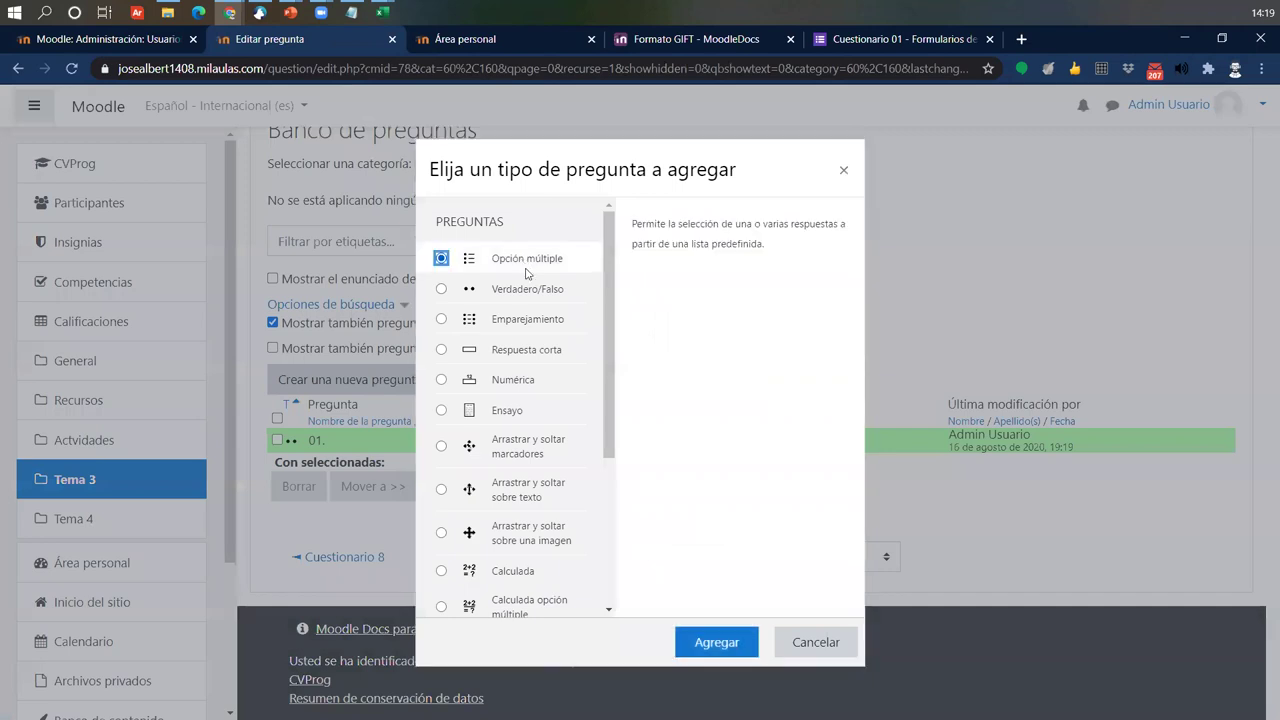
left_click(698, 652)
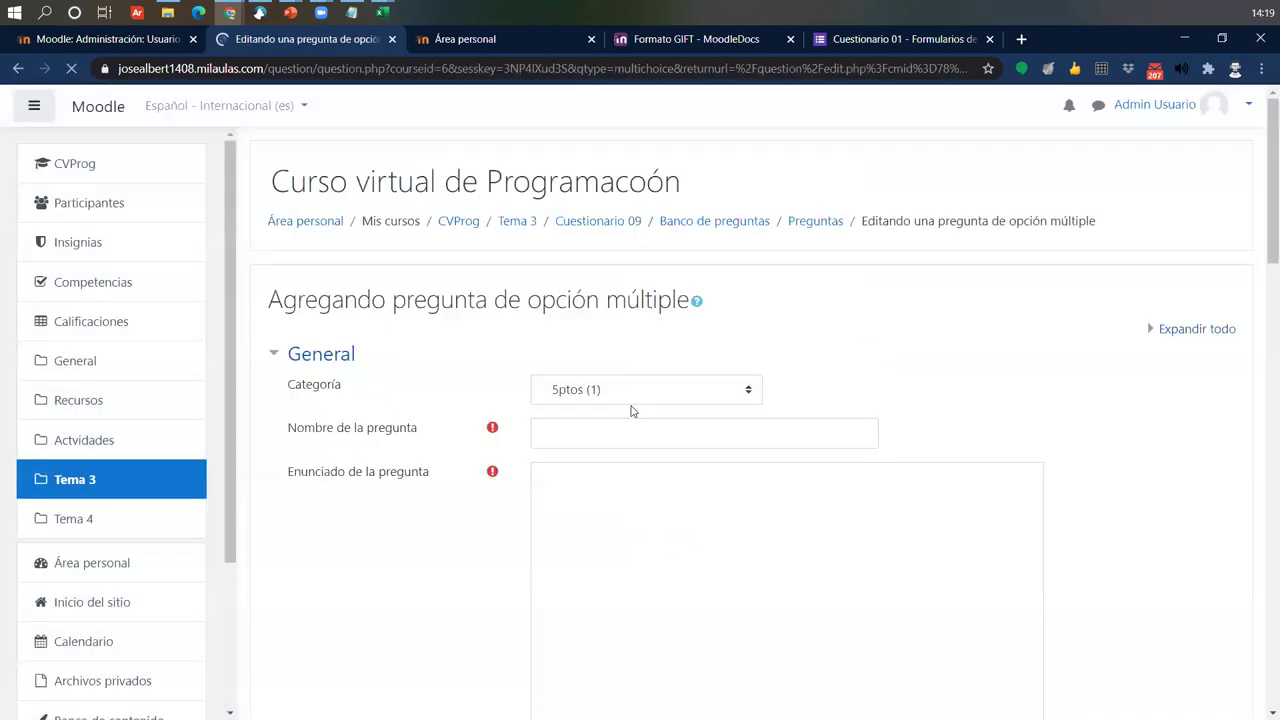
Step: Name it '02.', ask which add-on sets a time limit for Google Forms quizzes, default mark 5
left_click(573, 439)
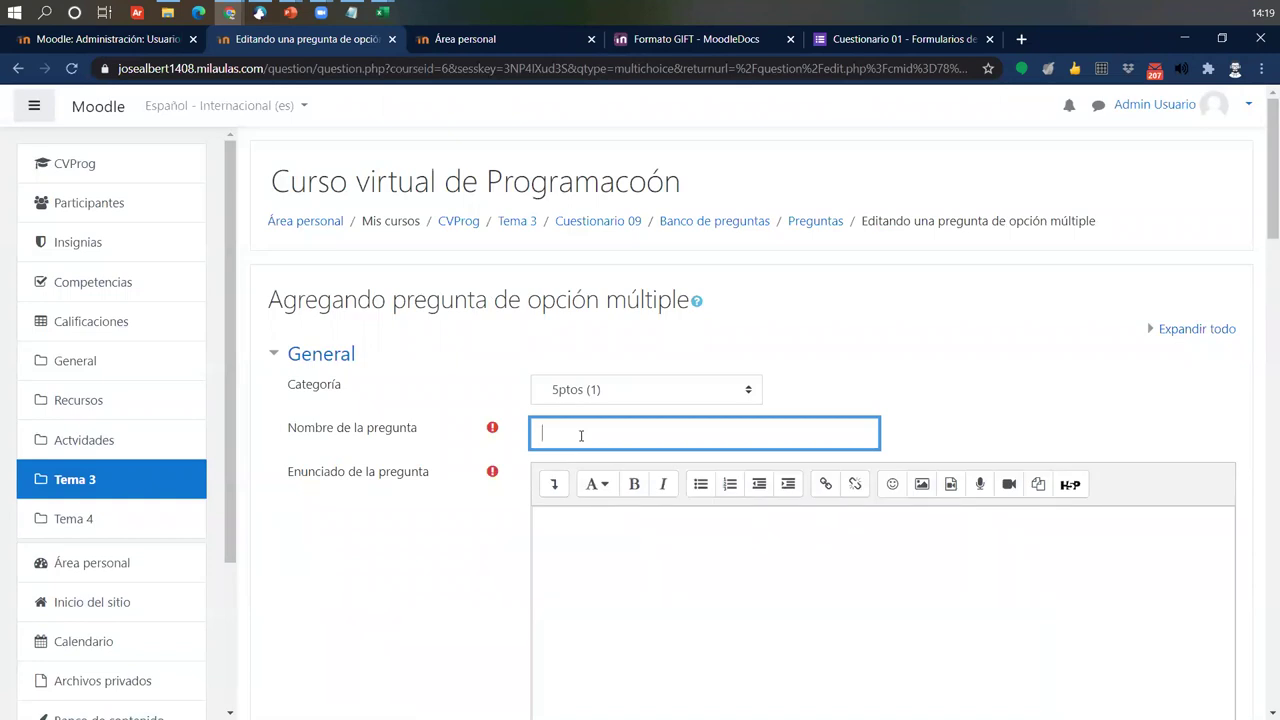
type("02.")
key("Tab")
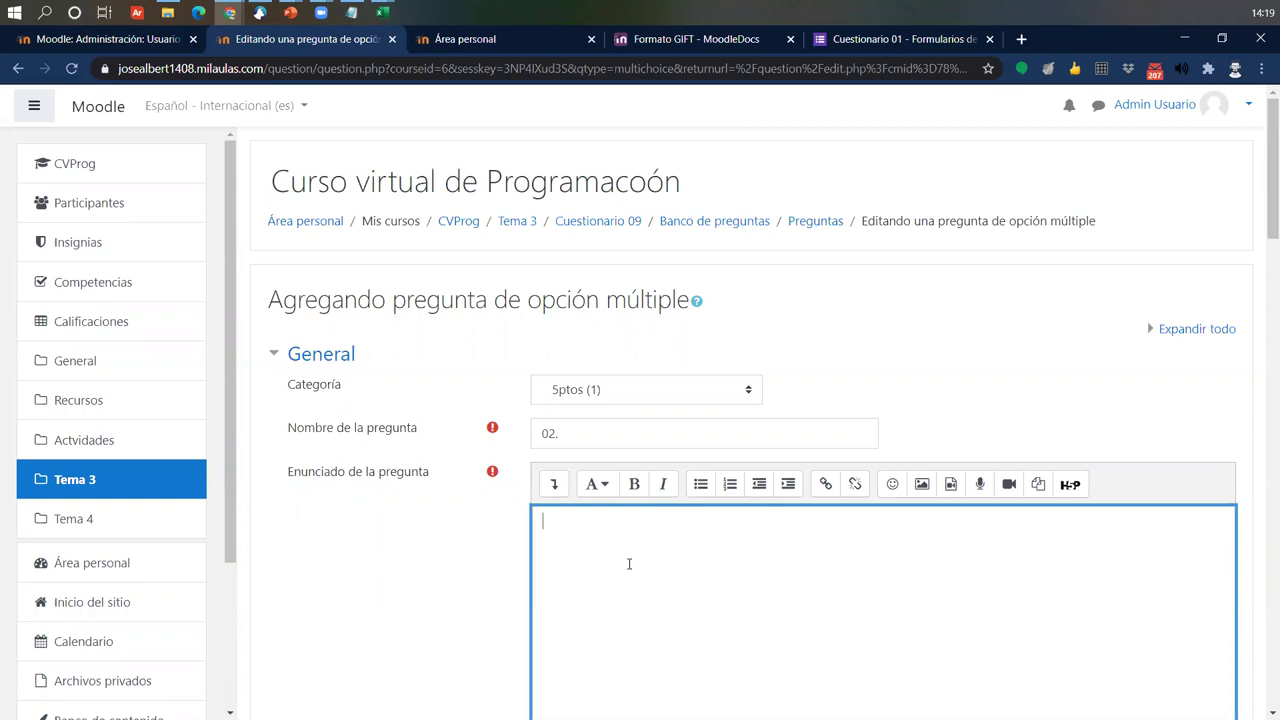
type("Indique la aplicación qu")
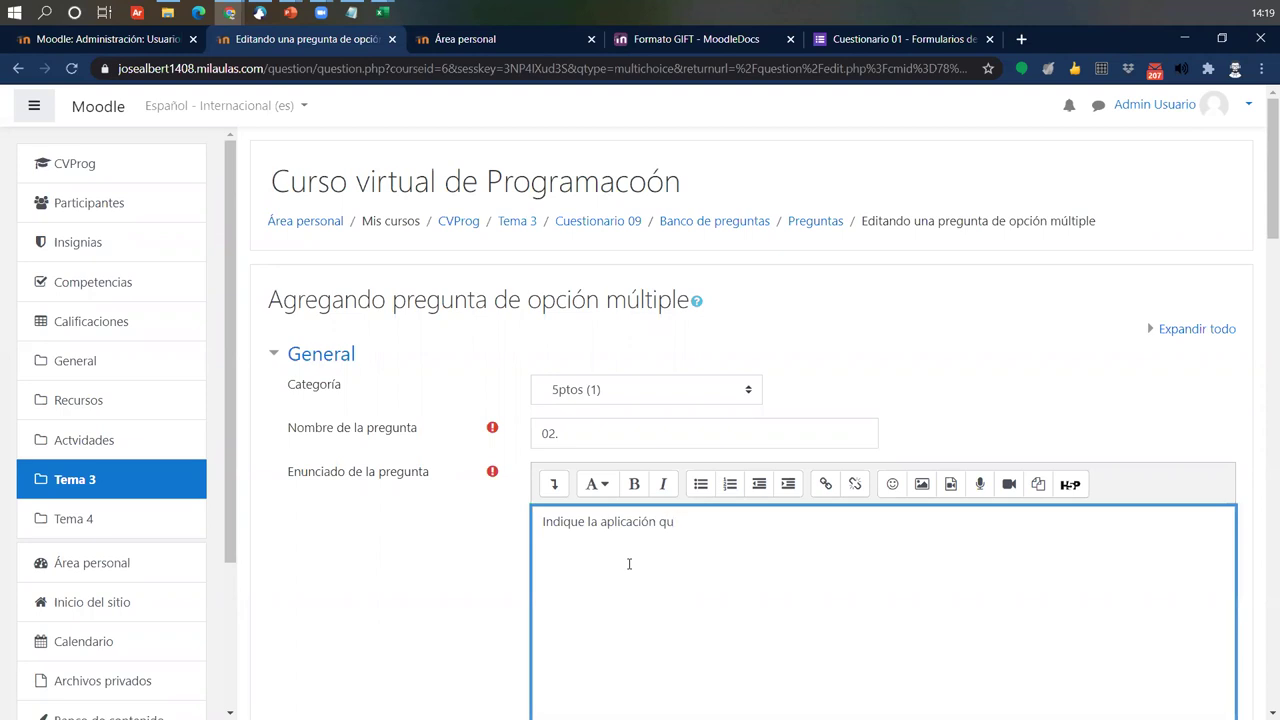
type("eo complemento que me per")
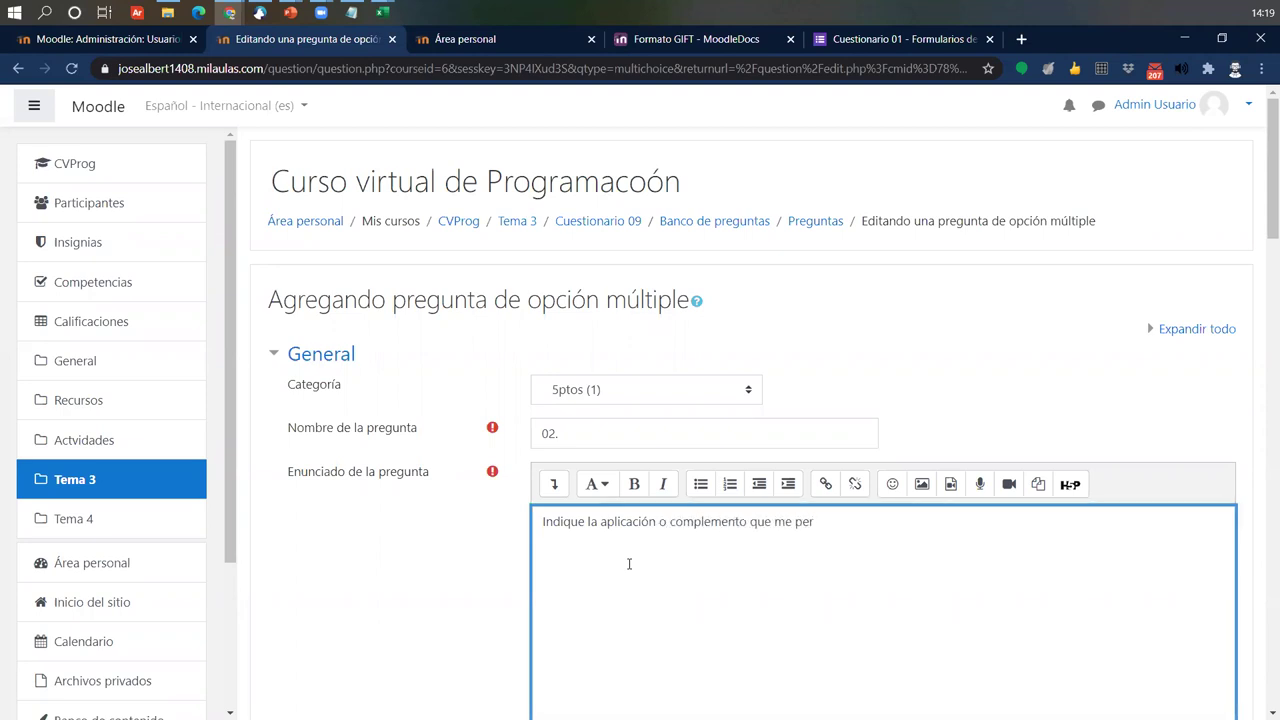
type("mite coloc")
type("ar un")
type(" tiene")
key("BackSpace")
key("BackSpace")
type("mpo")
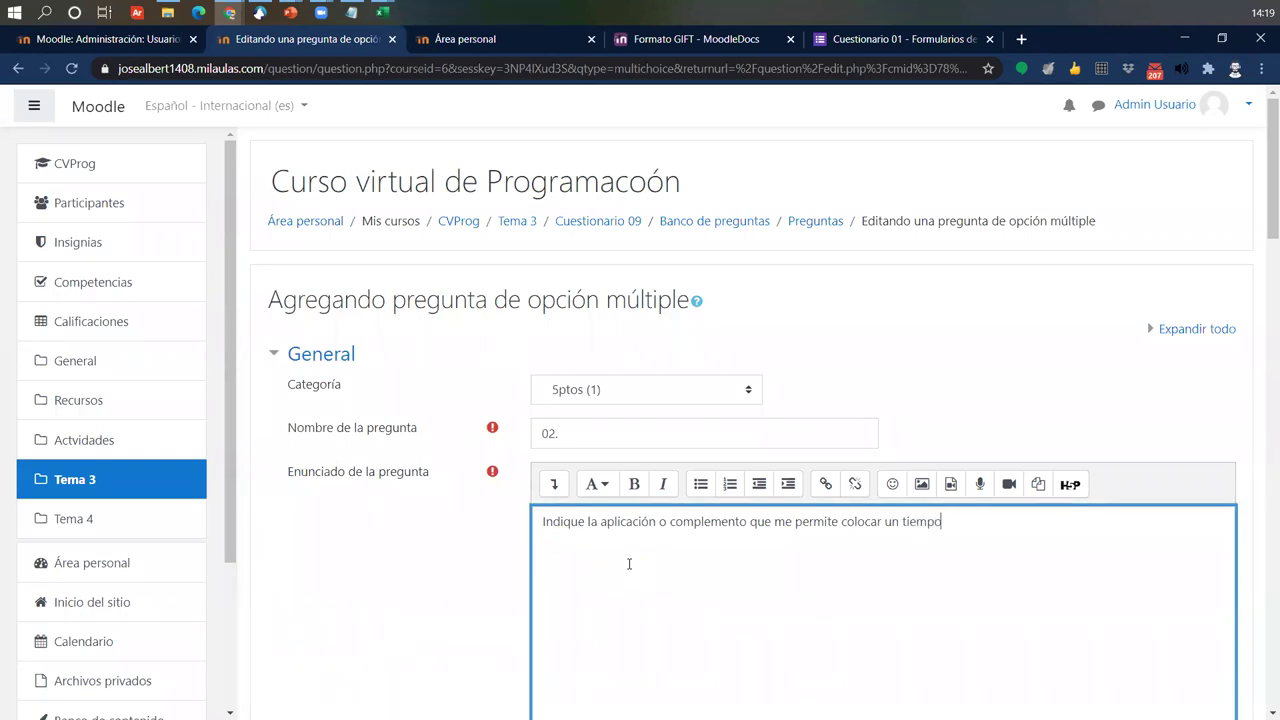
type(" limite para evaluaciones con goolg")
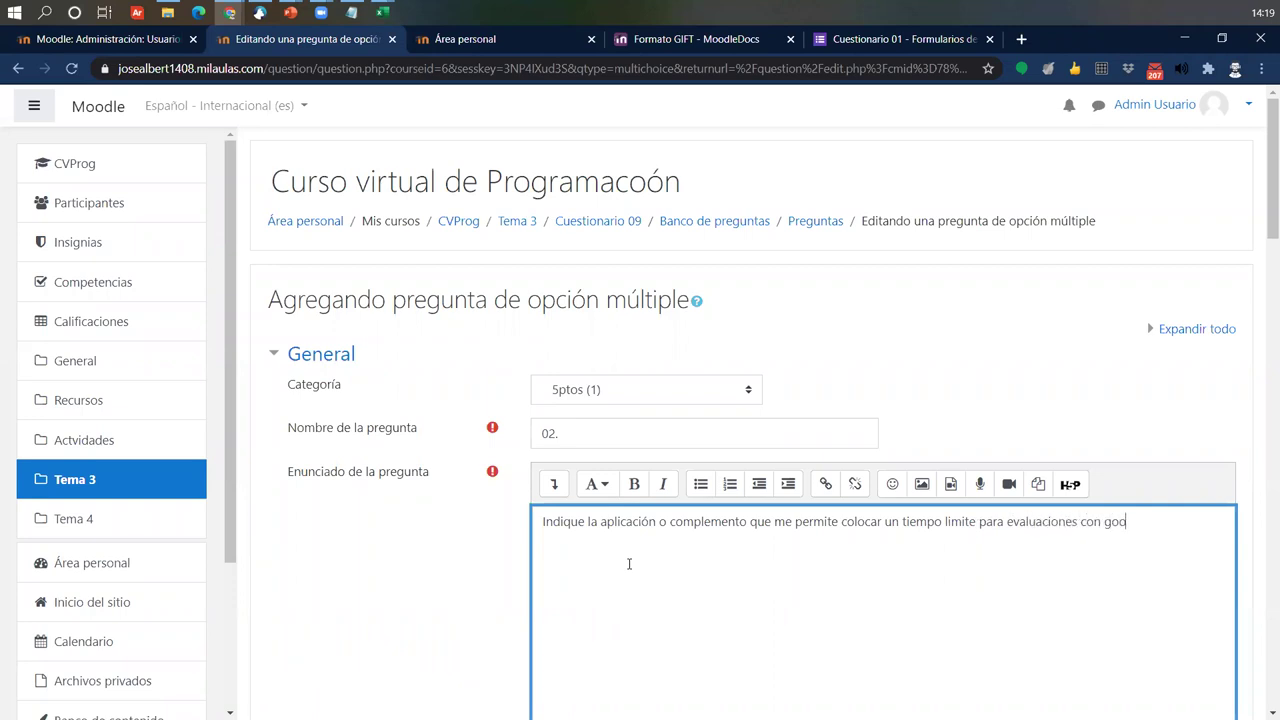
key("BackSpace")
key("BackSpace")
type("gle formularios")
scroll(606, 526, "down", 5)
key("Tab")
type("1")
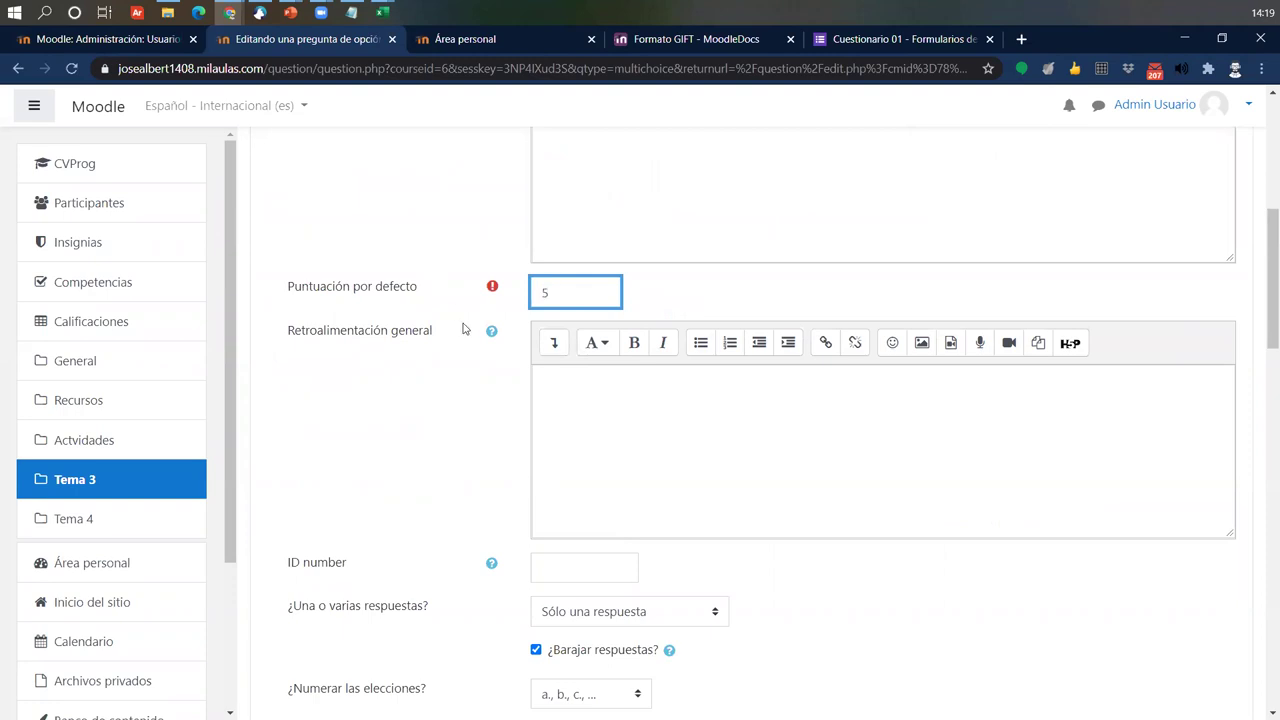
scroll(466, 329, "down", 3)
Step: Enter the answer choices Luchichard, Timify.me and Forms
left_click(578, 541)
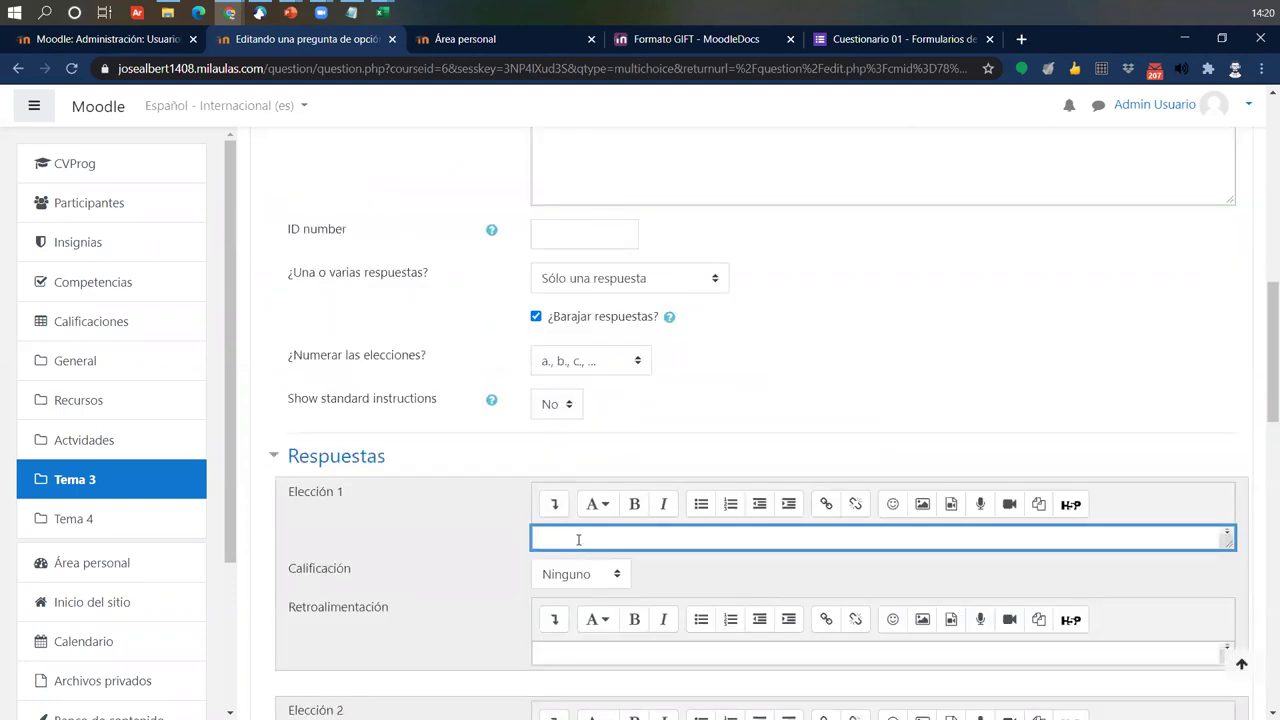
type("Luch")
type("ichar")
type("d")
key("Return")
scroll(578, 537, "down", 2)
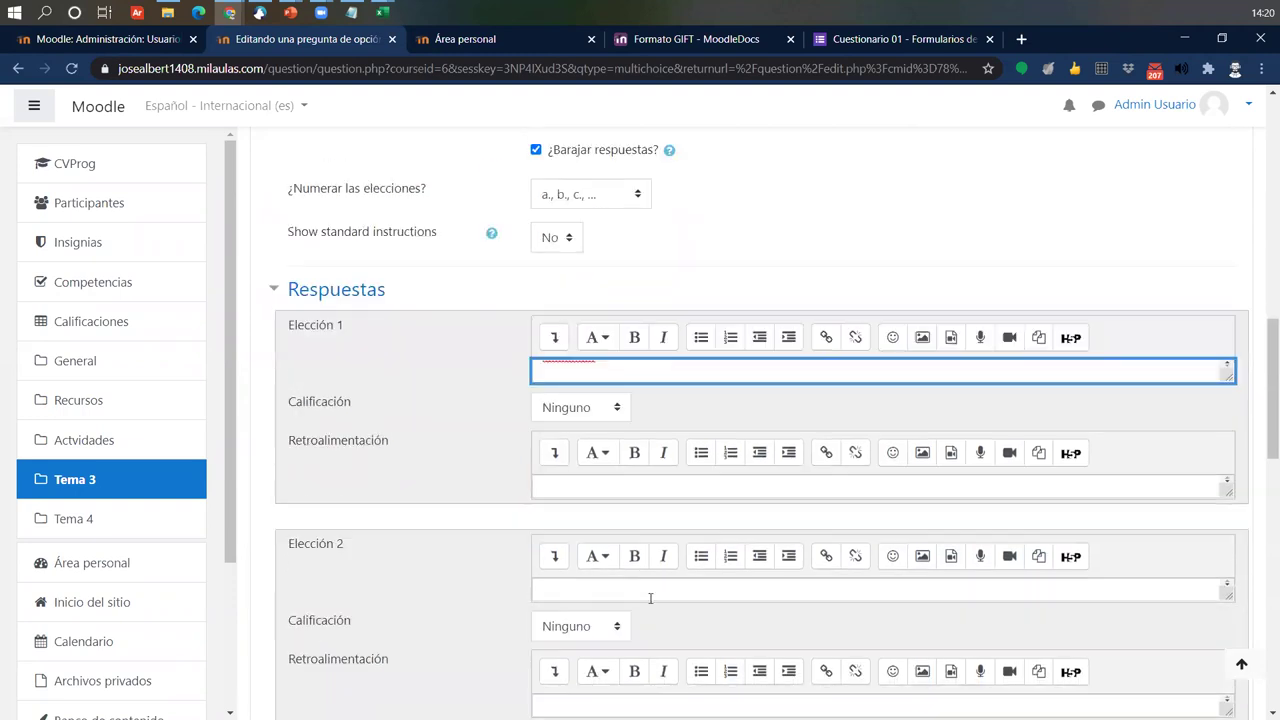
left_click(590, 580)
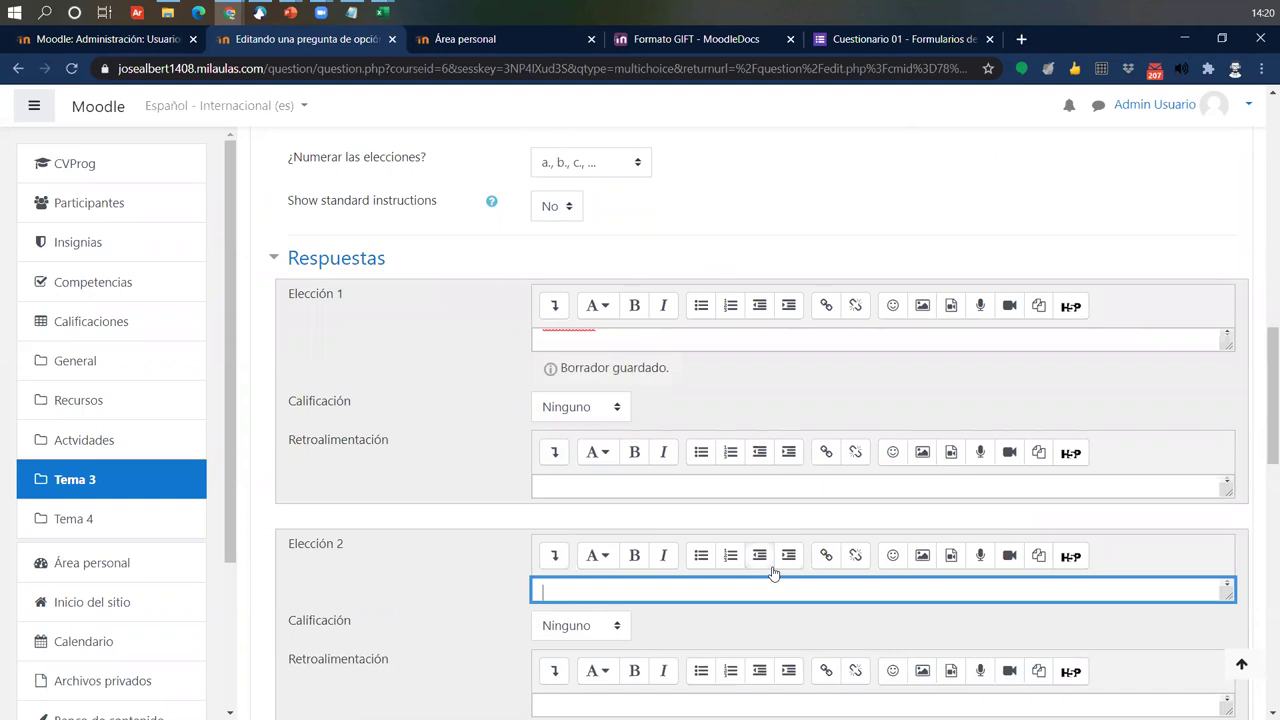
type("T")
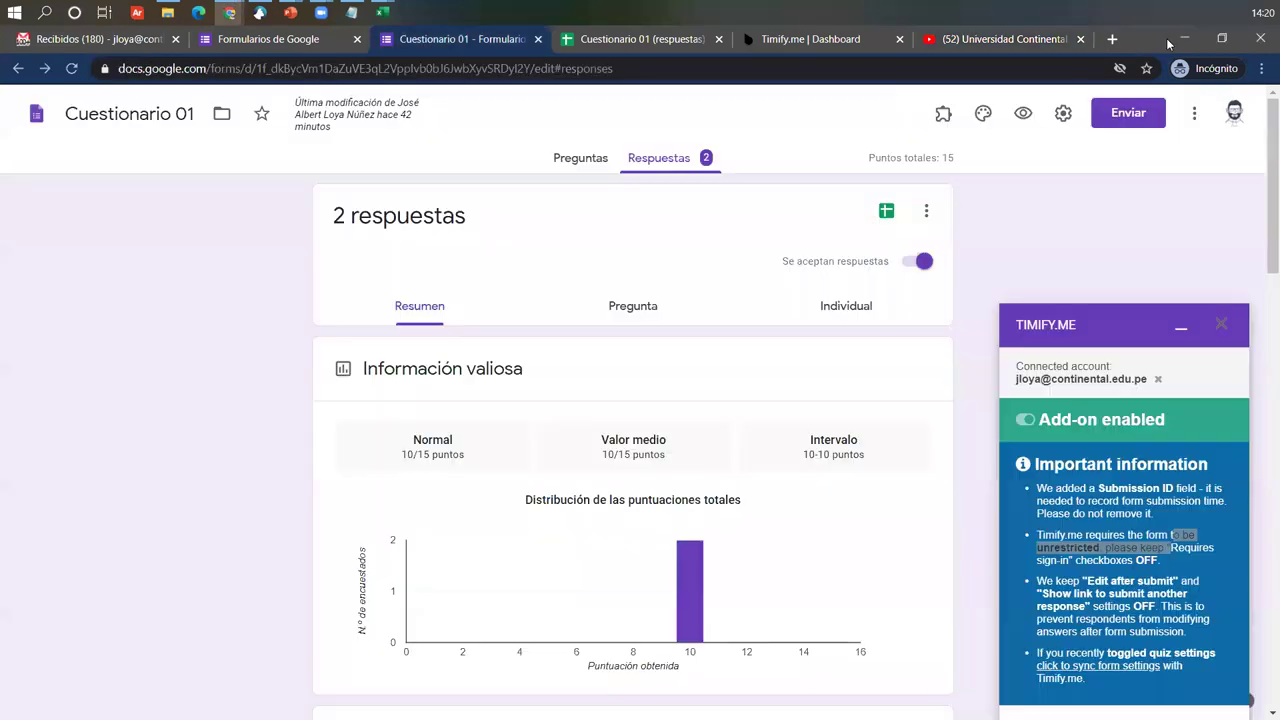
left_click(425, 42)
key("alt+Tab")
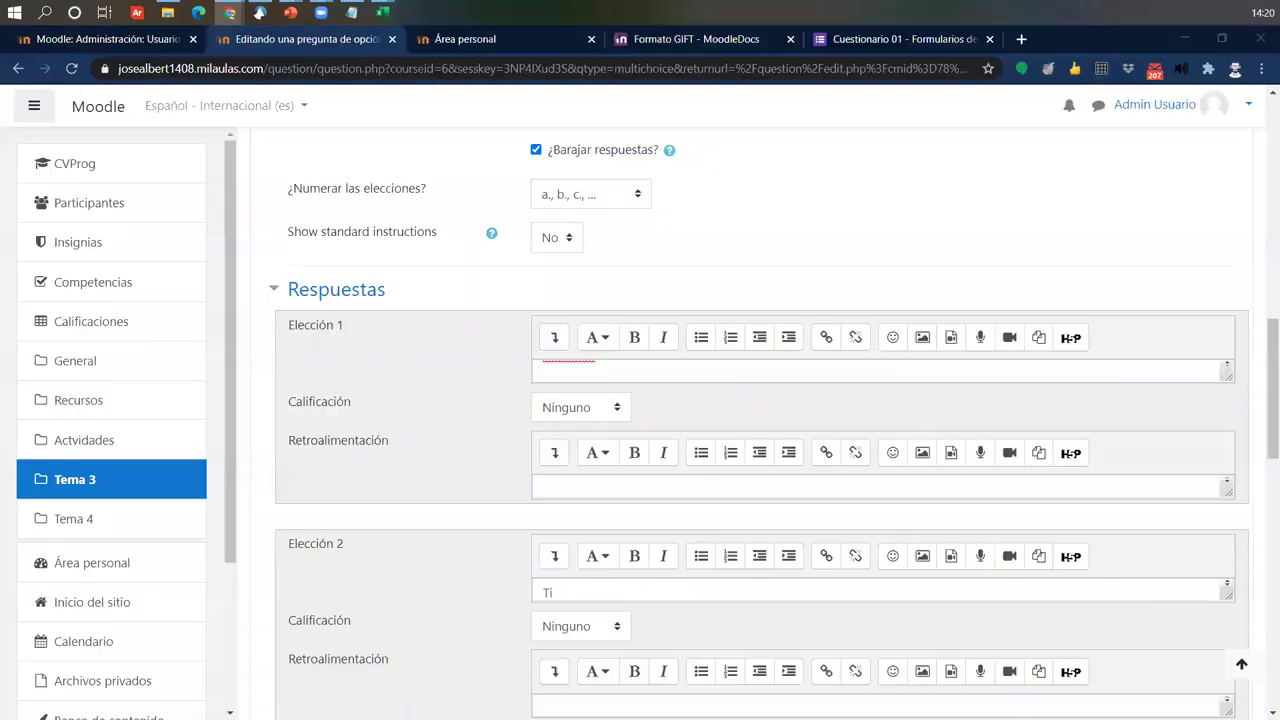
left_click(571, 593)
type("midy.me")
scroll(828, 493, "down", 3)
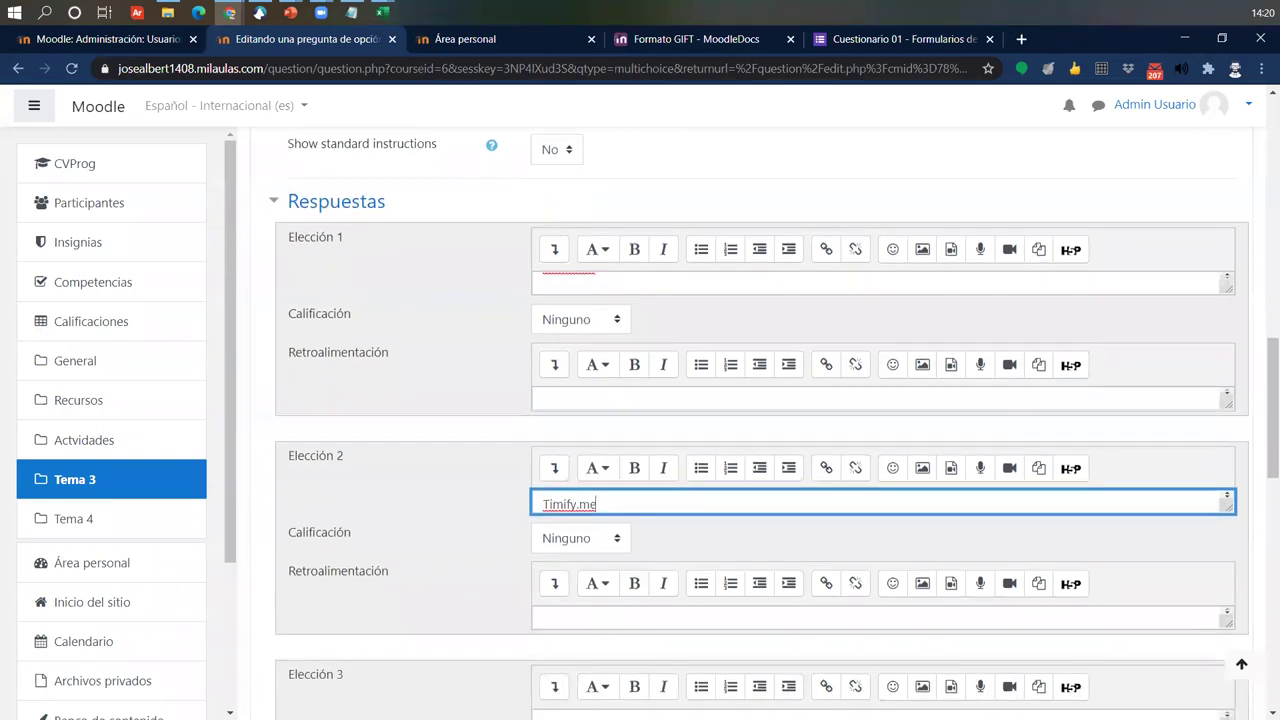
left_click(686, 476)
type("Form")
key("BackSpace")
key("BackSpace")
key("BackSpace")
key("BackSpace")
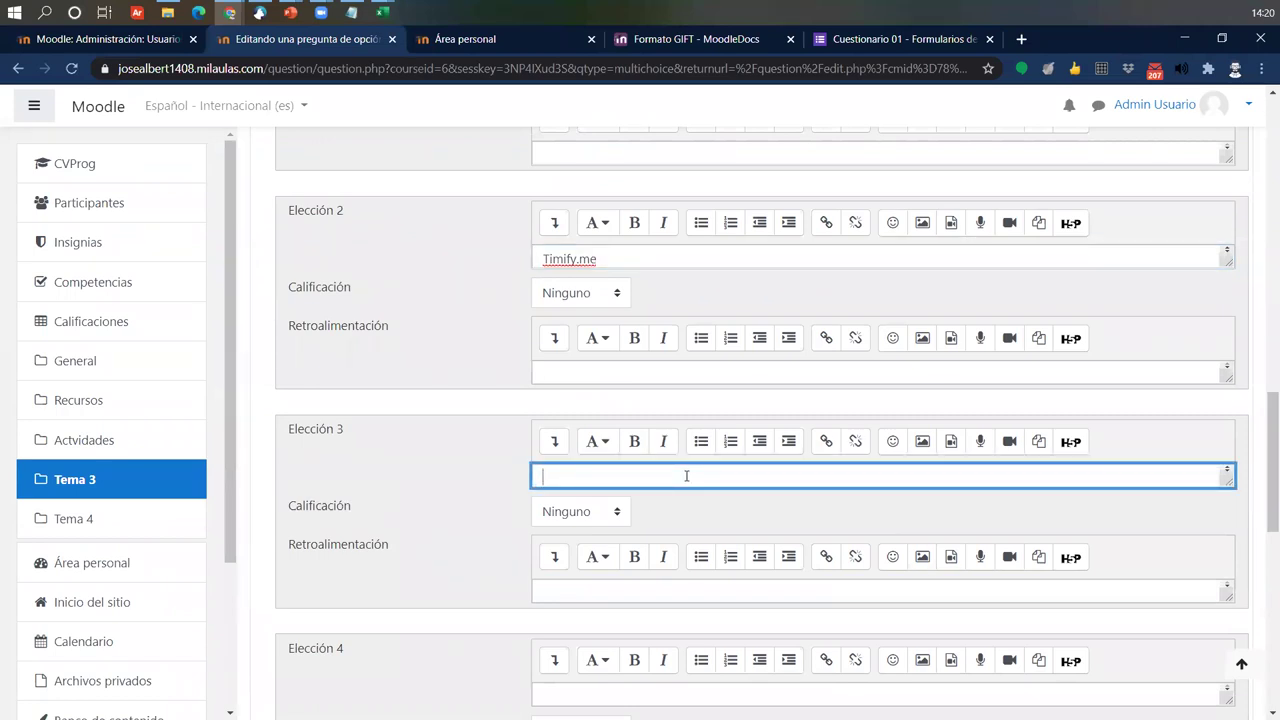
type("Forms")
Step: Give Timify.me a 100% grade and save the question
left_click(612, 290)
left_click(462, 338)
scroll(466, 346, "up", 7)
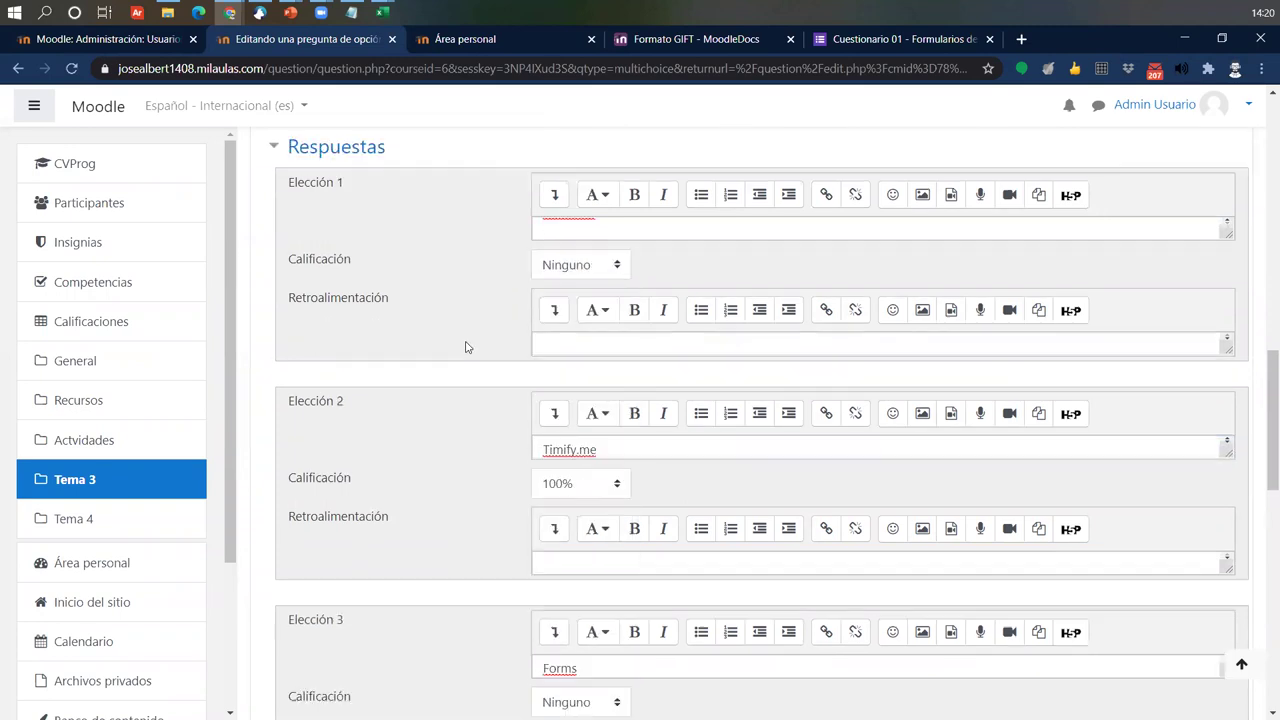
scroll(537, 634, "down", 10)
scroll(531, 636, "down", 5)
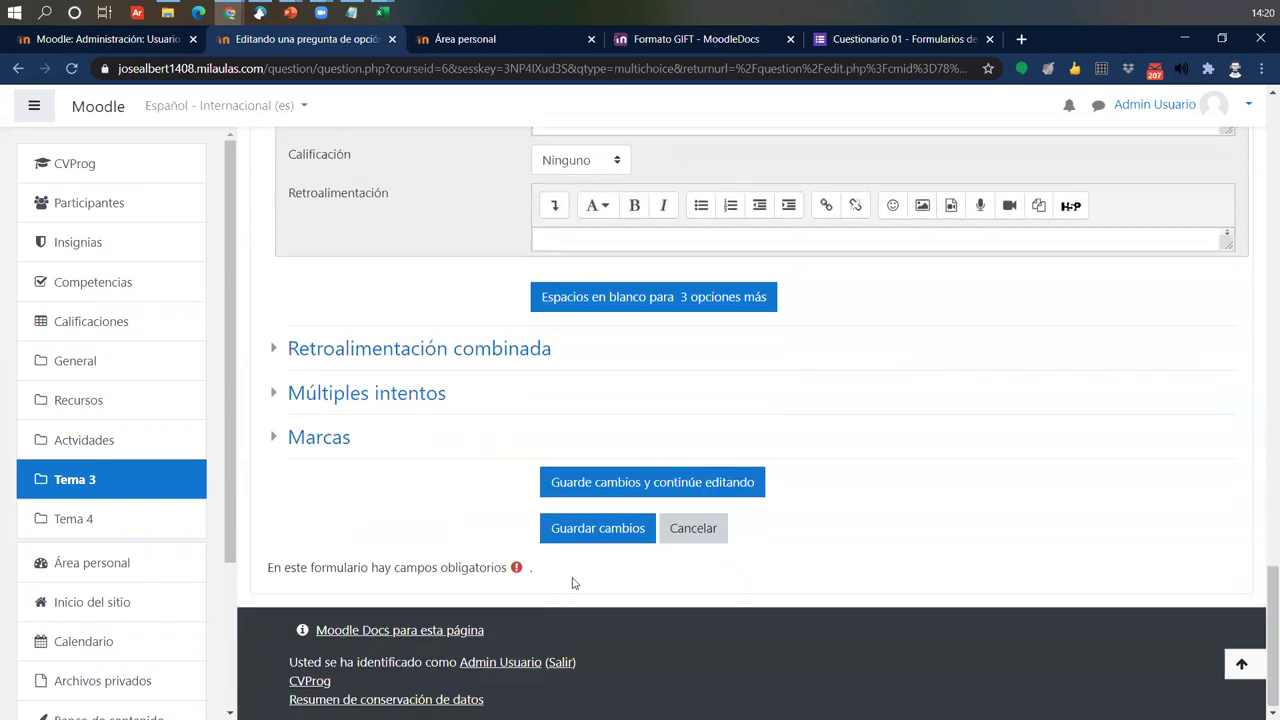
left_click(588, 528)
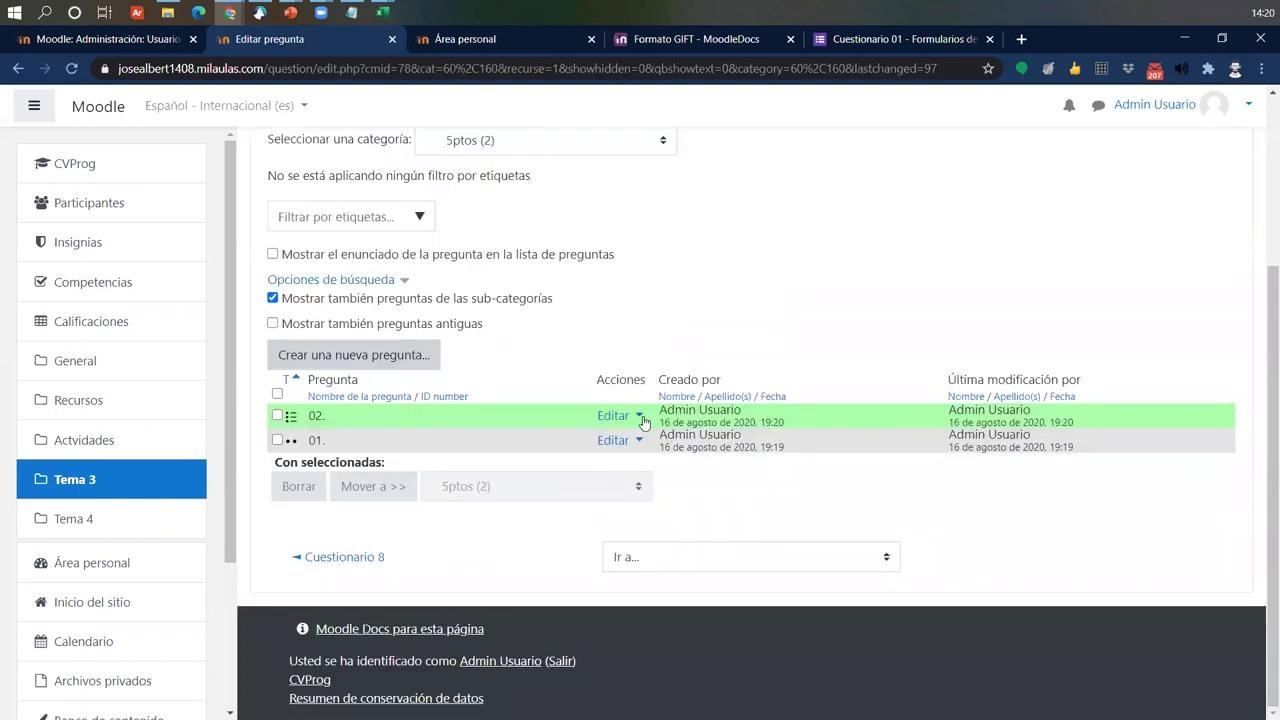
Step: Start a new Emparejamiento (matching) question
left_click(395, 358)
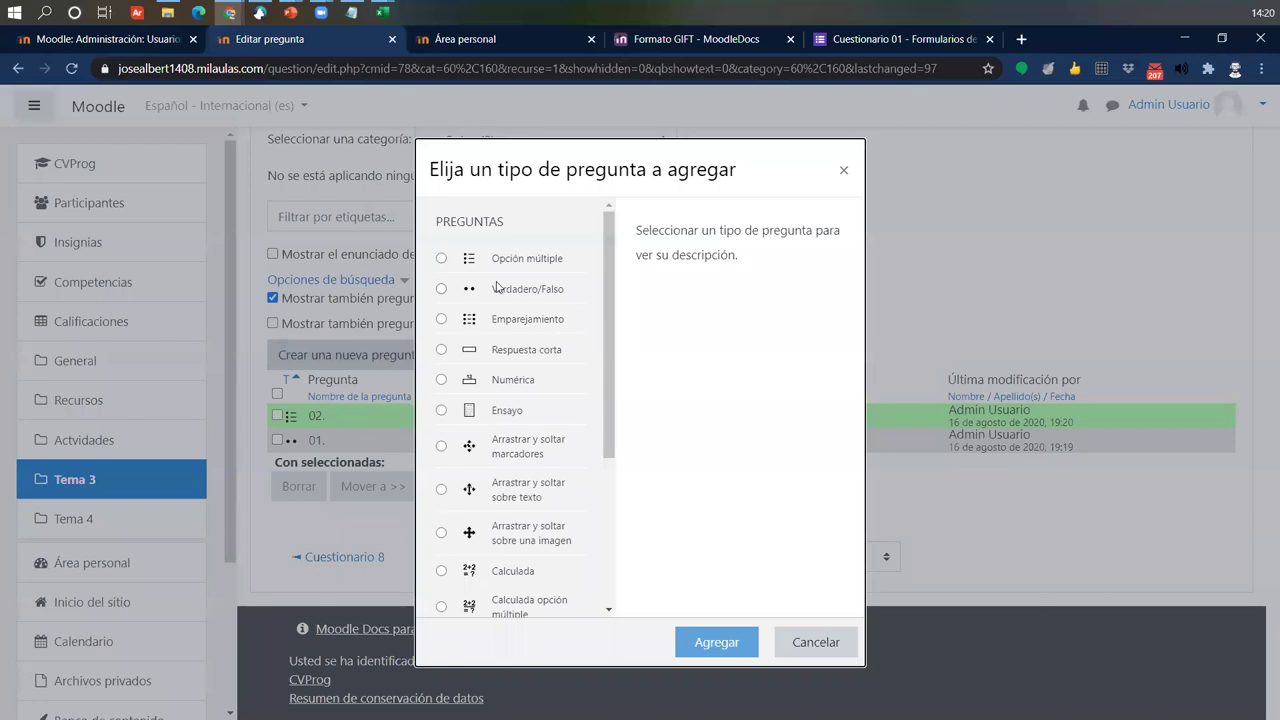
left_click(497, 322)
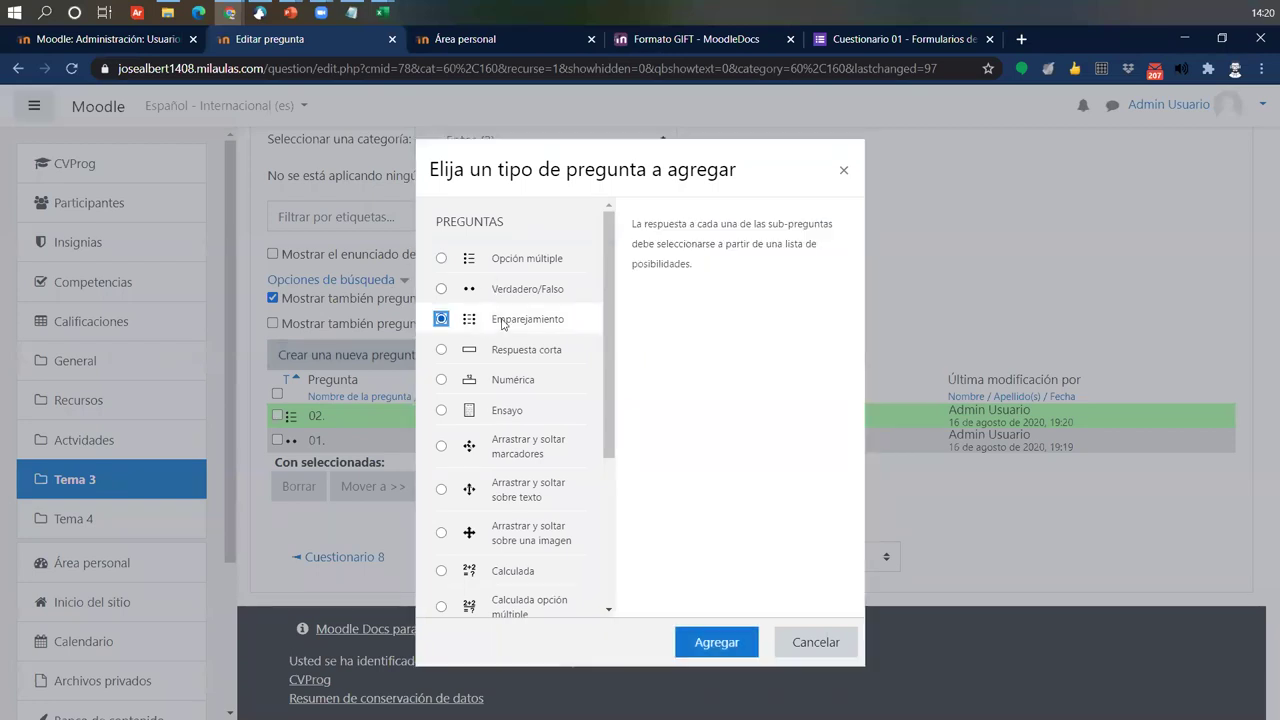
left_click(703, 645)
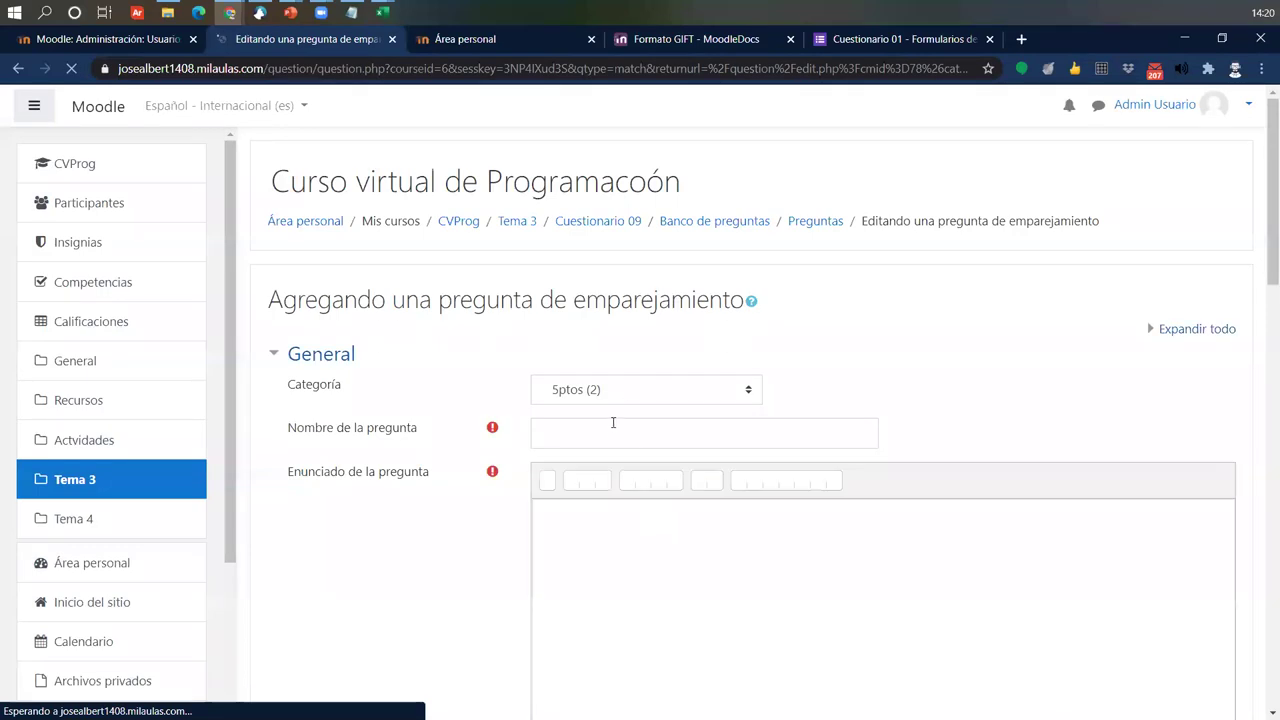
Step: Name it '03' with statement 'Relaciones la aplicación con su proposito' and default mark 5
left_click(612, 430)
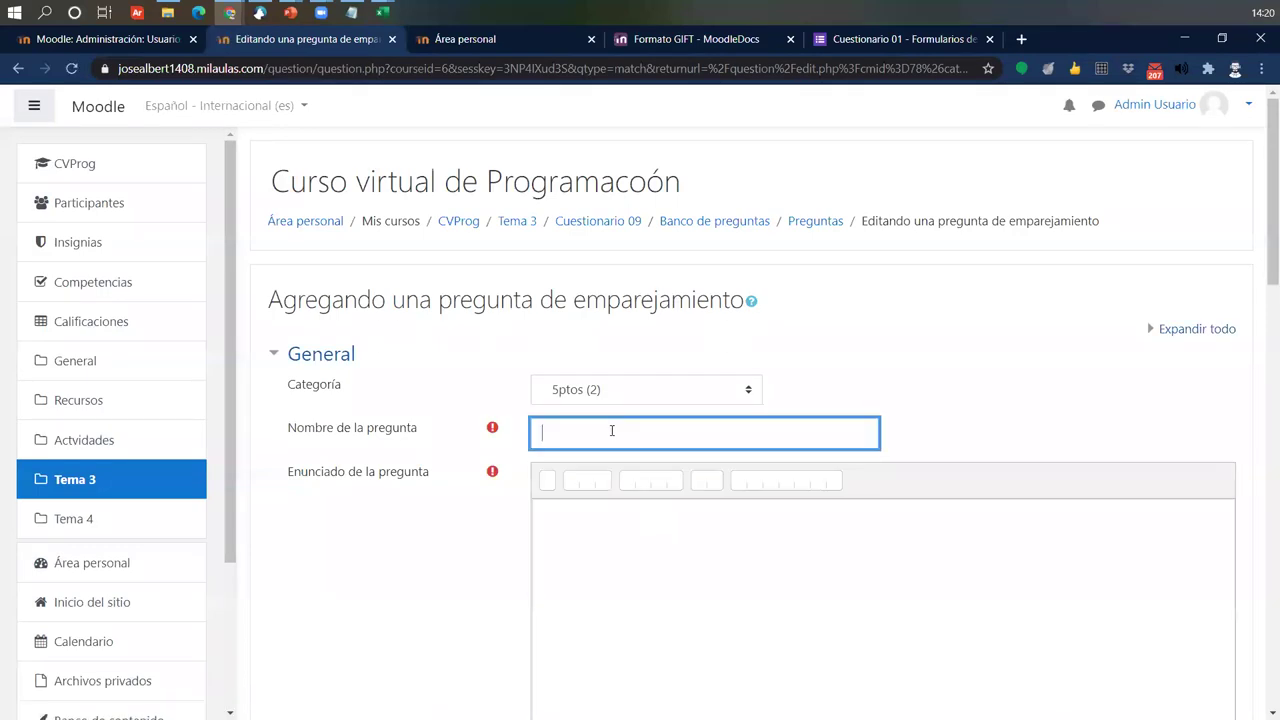
type("03")
left_click(764, 627)
type("Relaciones l")
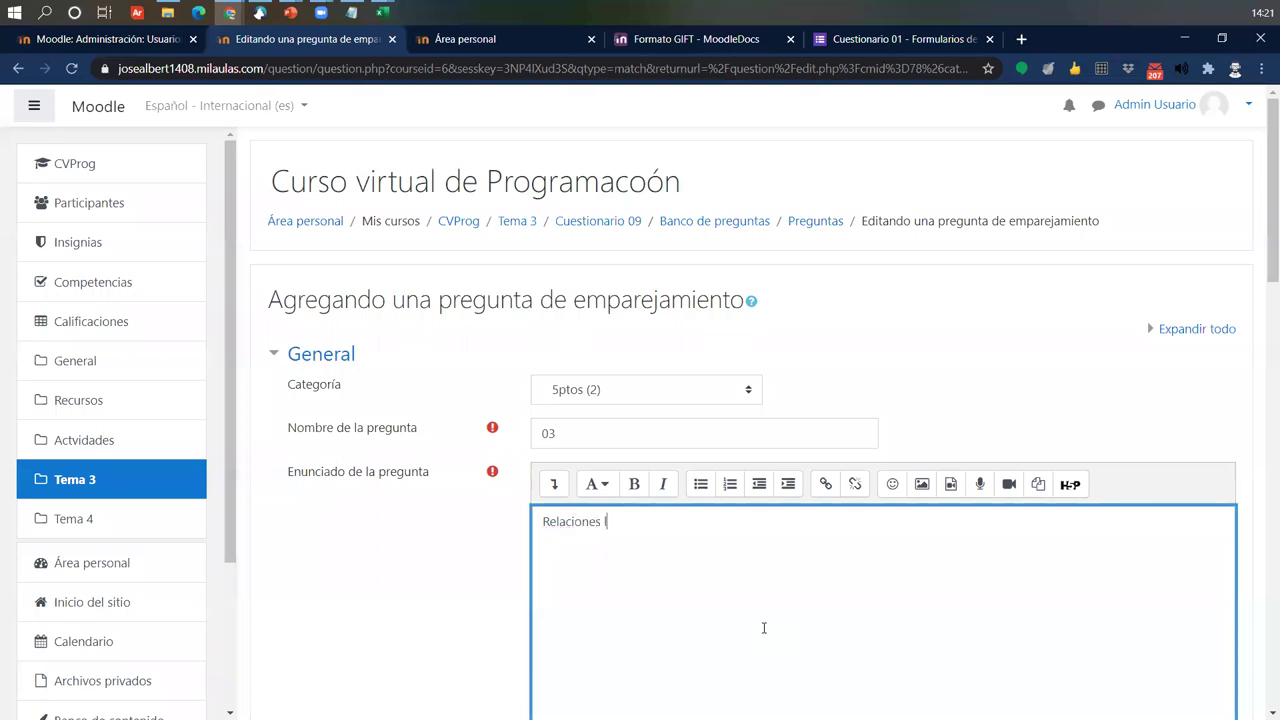
type("a aplicación con su proposito")
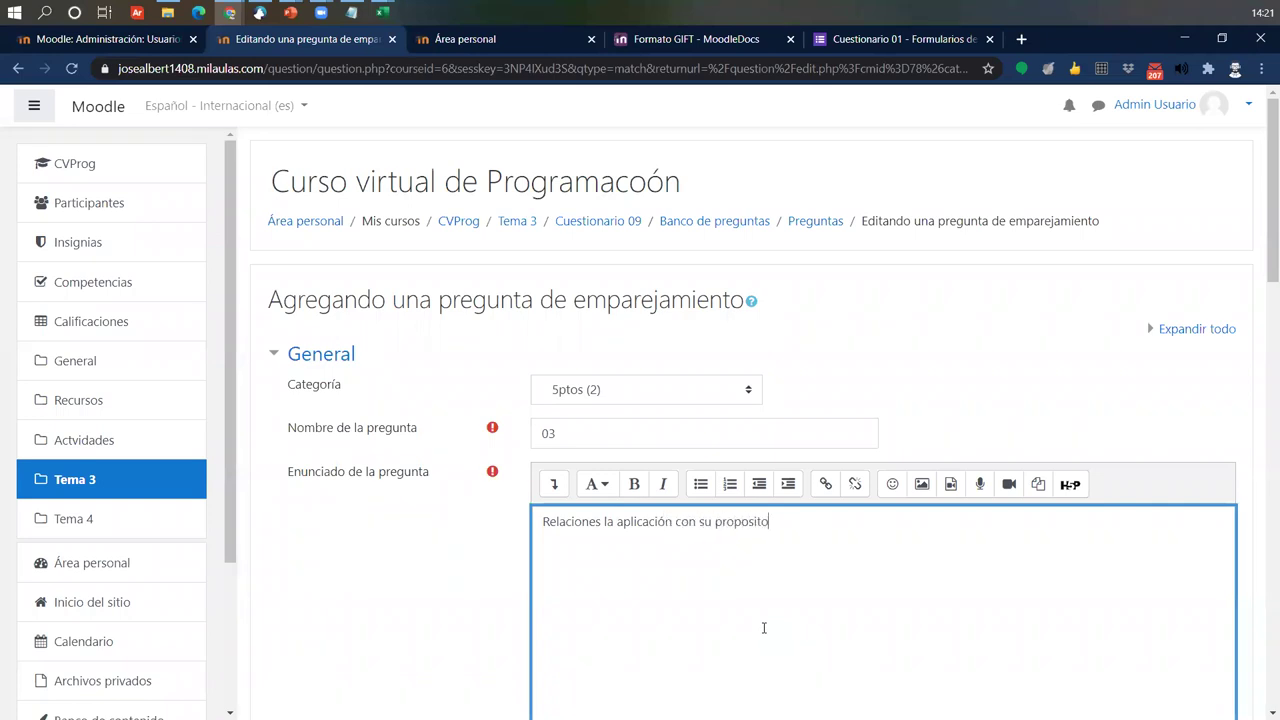
scroll(763, 627, "down", 5)
double_click(540, 371)
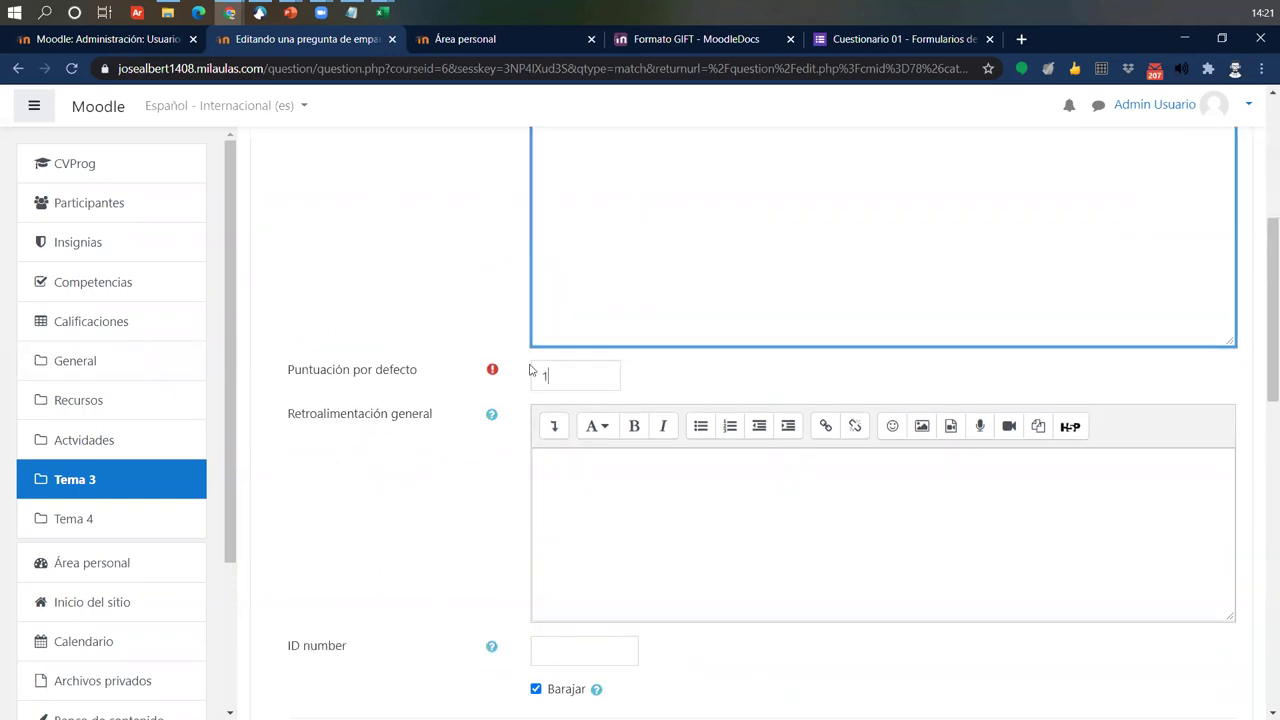
type("5")
Step: Pair live class rooms with Google Meet and zoom-effect presentations with Prezi
scroll(466, 491, "down", 5)
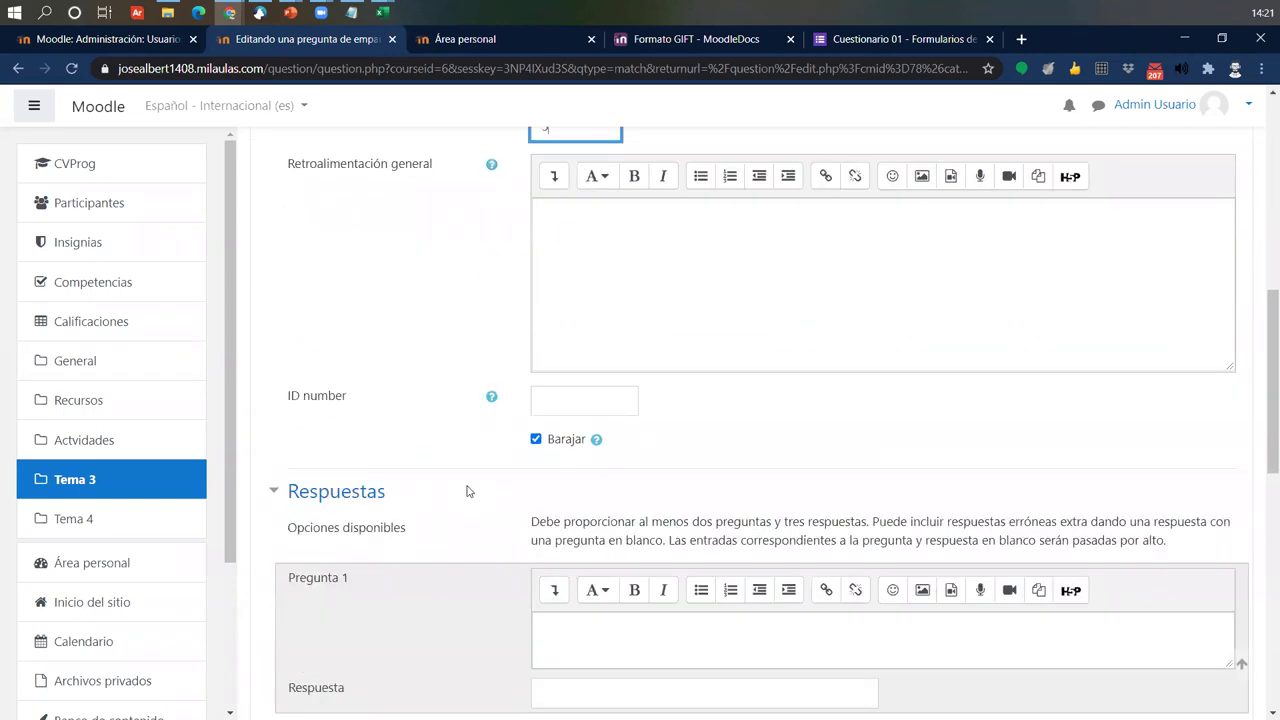
left_click(645, 373)
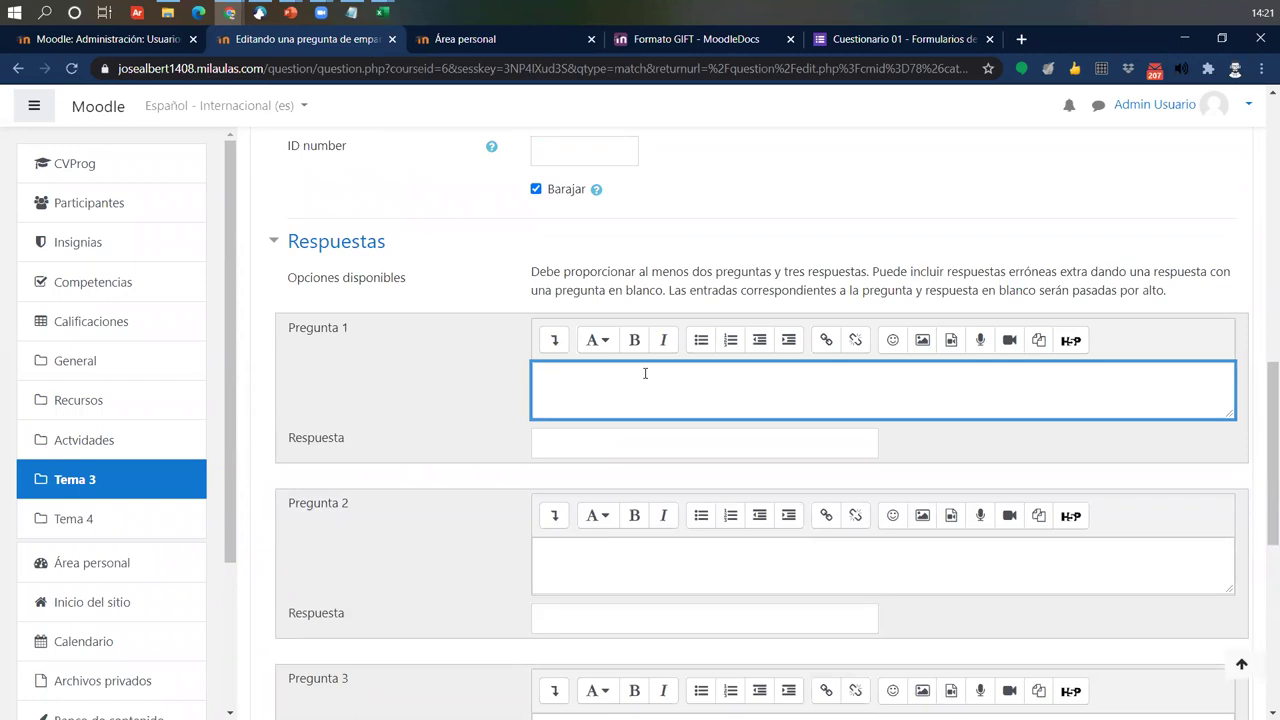
type("Permite la generacio")
type("n de salas de clases en vivo")
key("Tab")
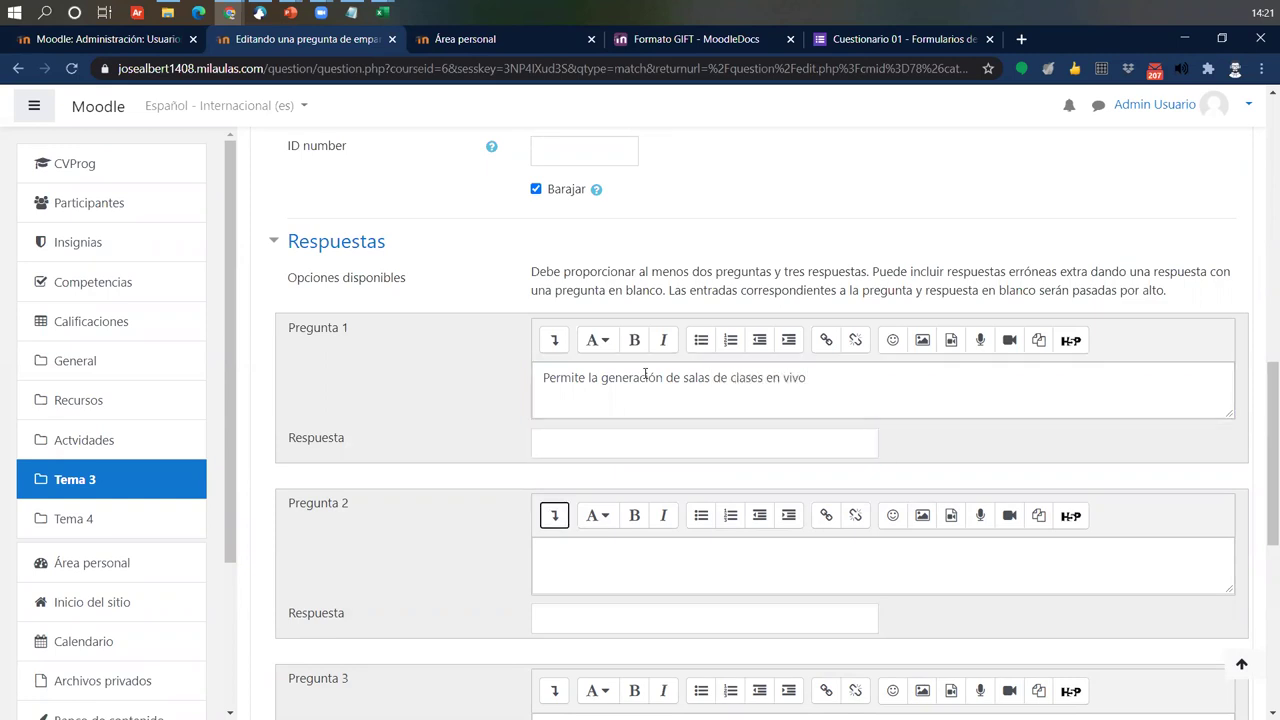
left_click(636, 443)
type("G")
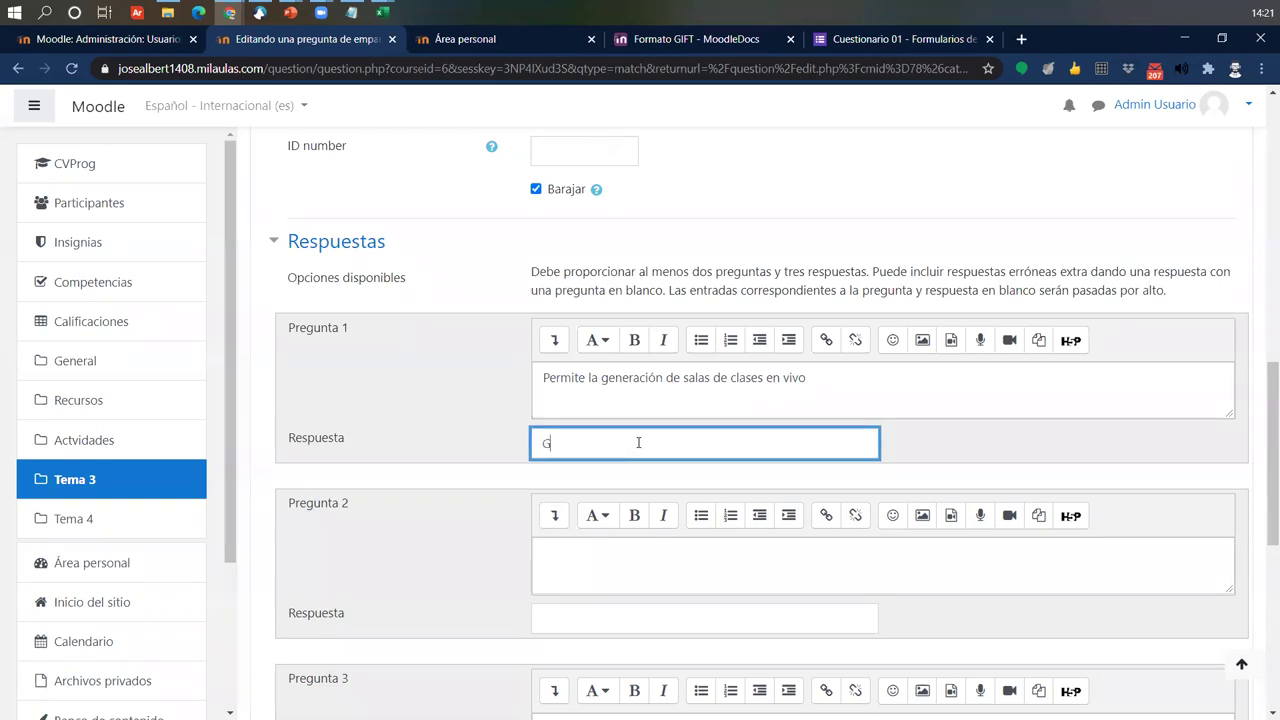
type("oogle Meet")
key("Tab")
key("Tab")
type("Permite c")
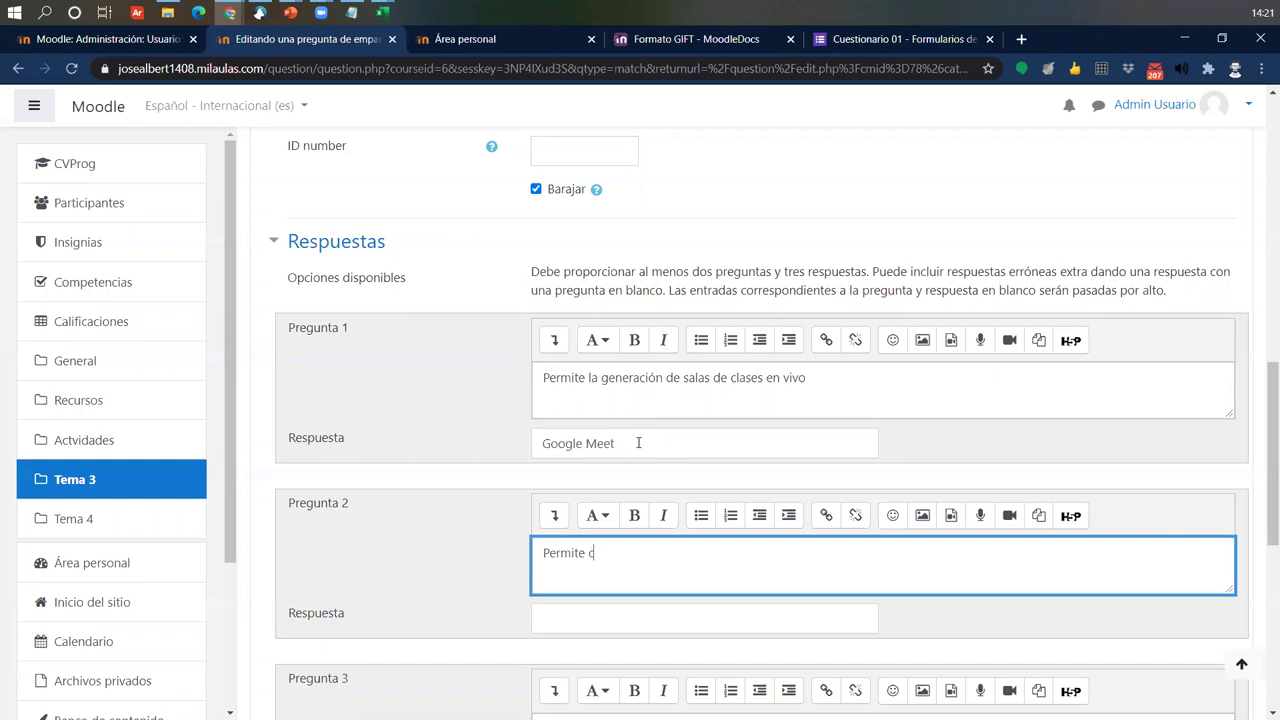
type("rear presentaciones con efectos zoom")
key("Tab")
type("Prezi")
key("Tab")
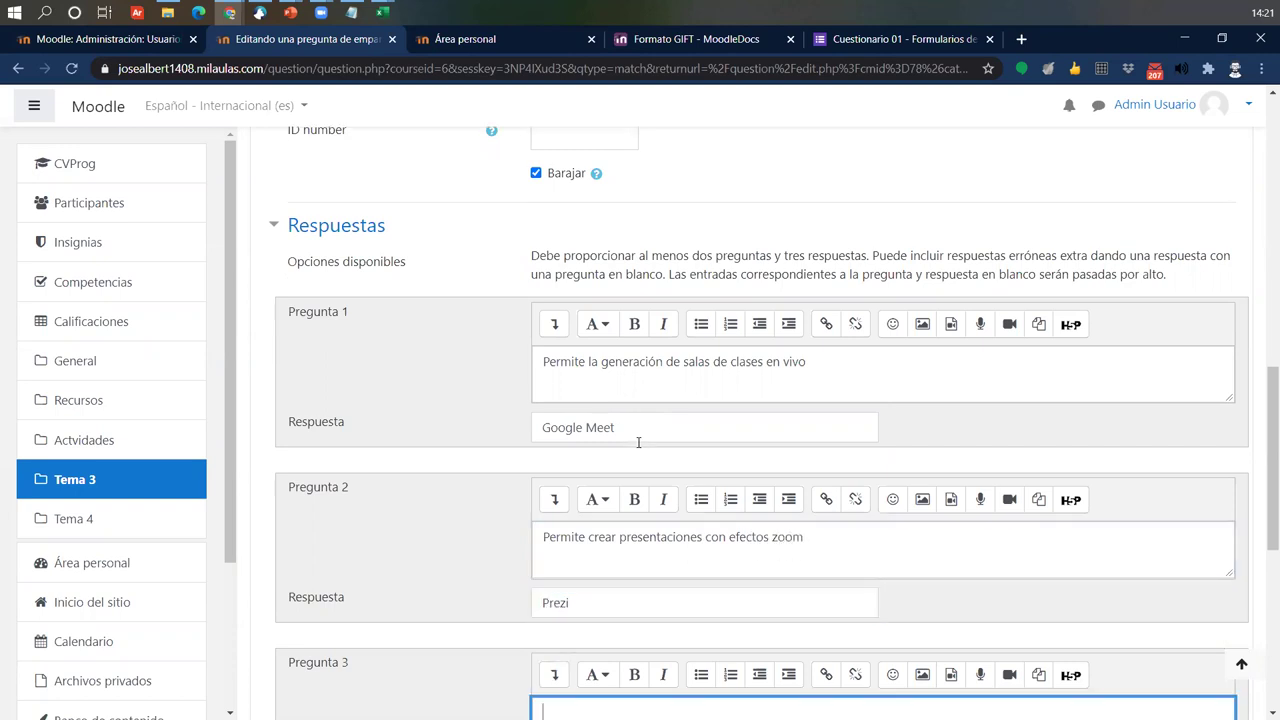
Step: Add Youtube as an extra distractor answer and save the matching question
key("Tab")
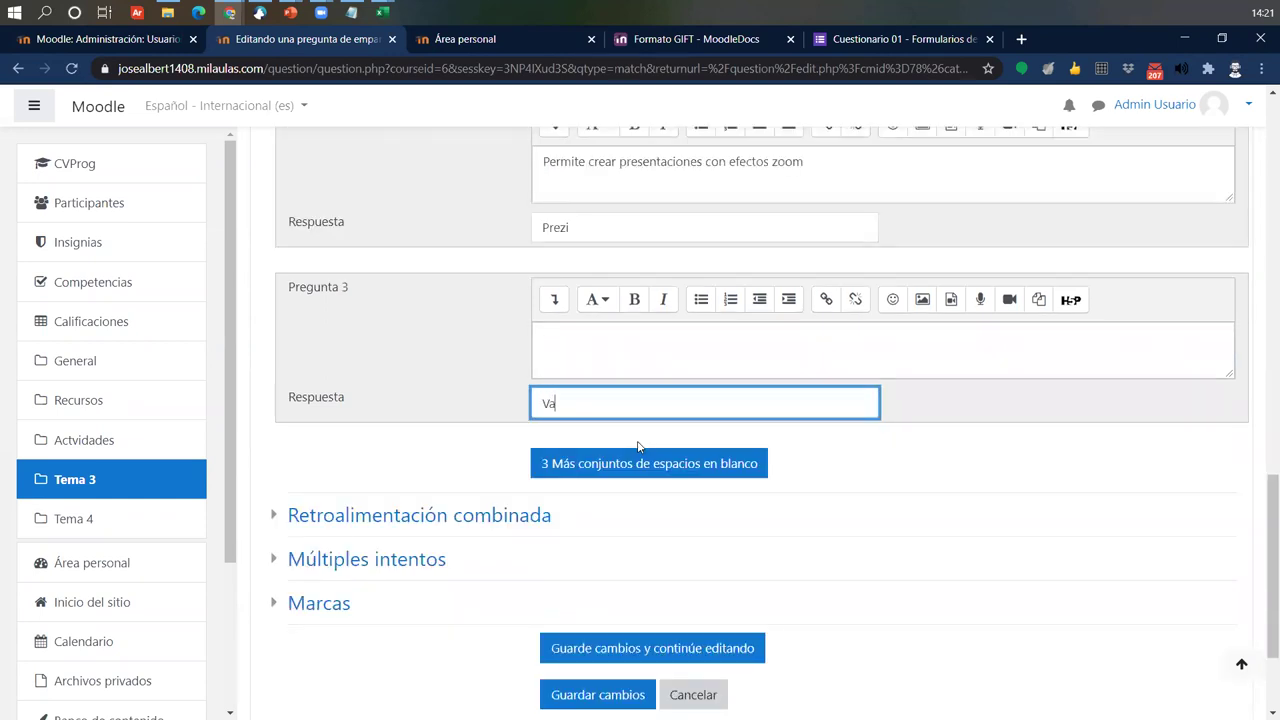
type("V")
key("BackSpace")
type("Ca")
type("n")
type("va")
type("Youtube")
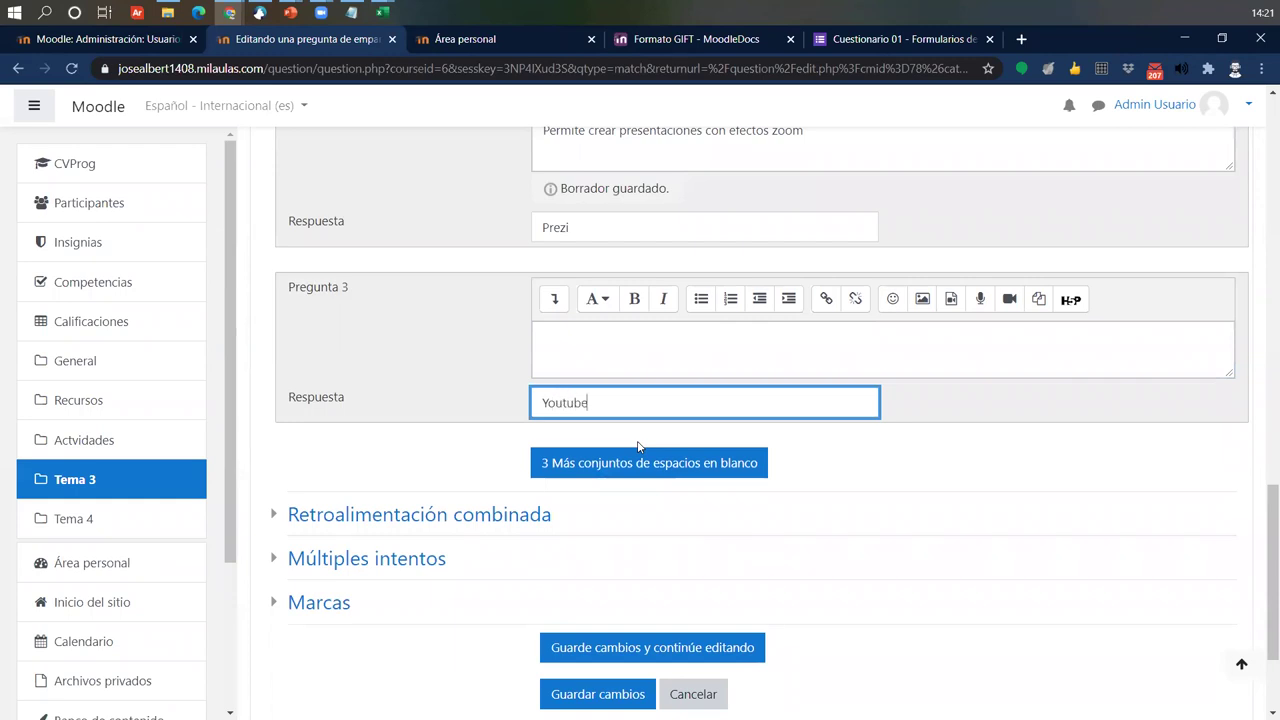
scroll(640, 449, "down", 2)
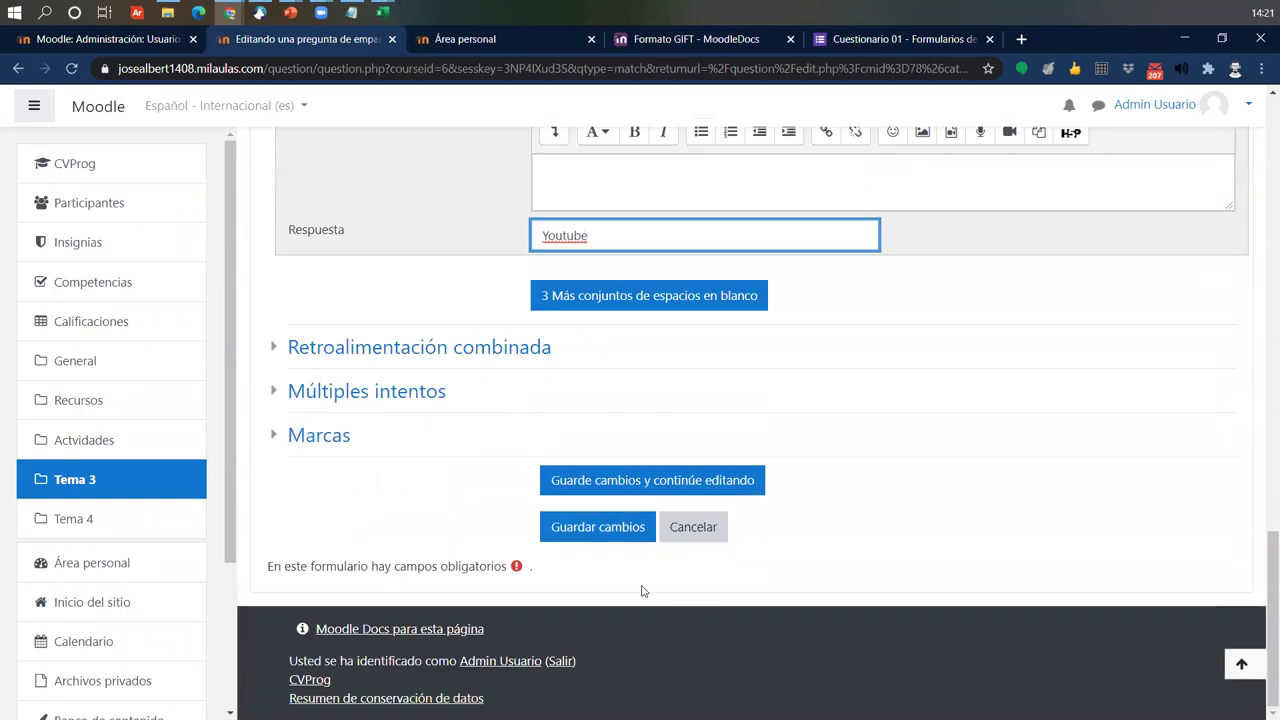
left_click(617, 538)
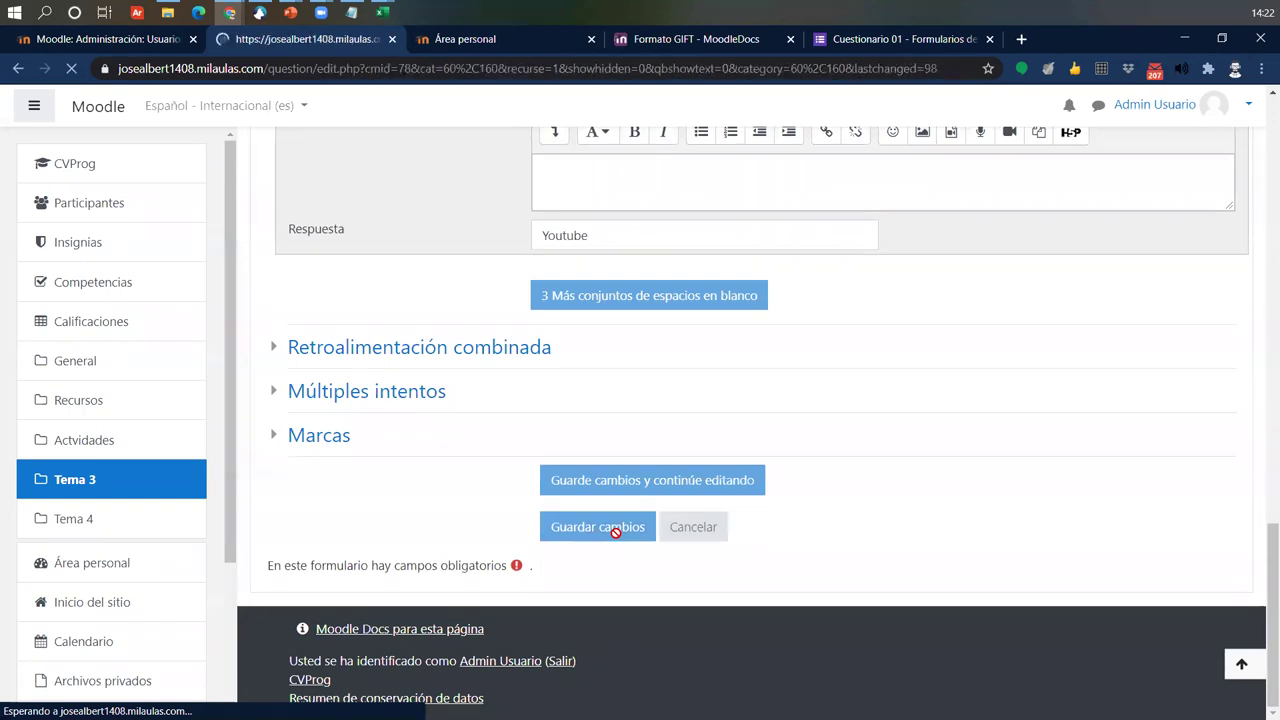
Step: Check the questions in the 10ptos category of the question bank
scroll(648, 618, "down", 3)
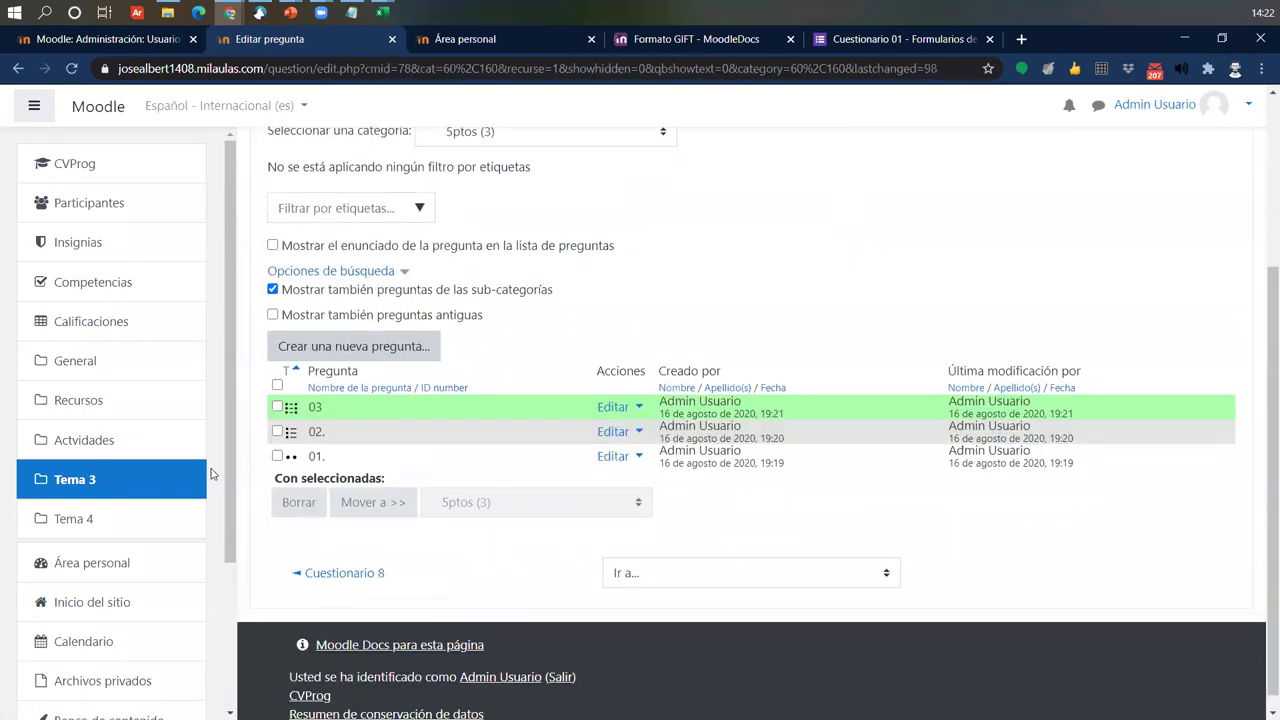
scroll(447, 288, "up", 1)
left_click(455, 214)
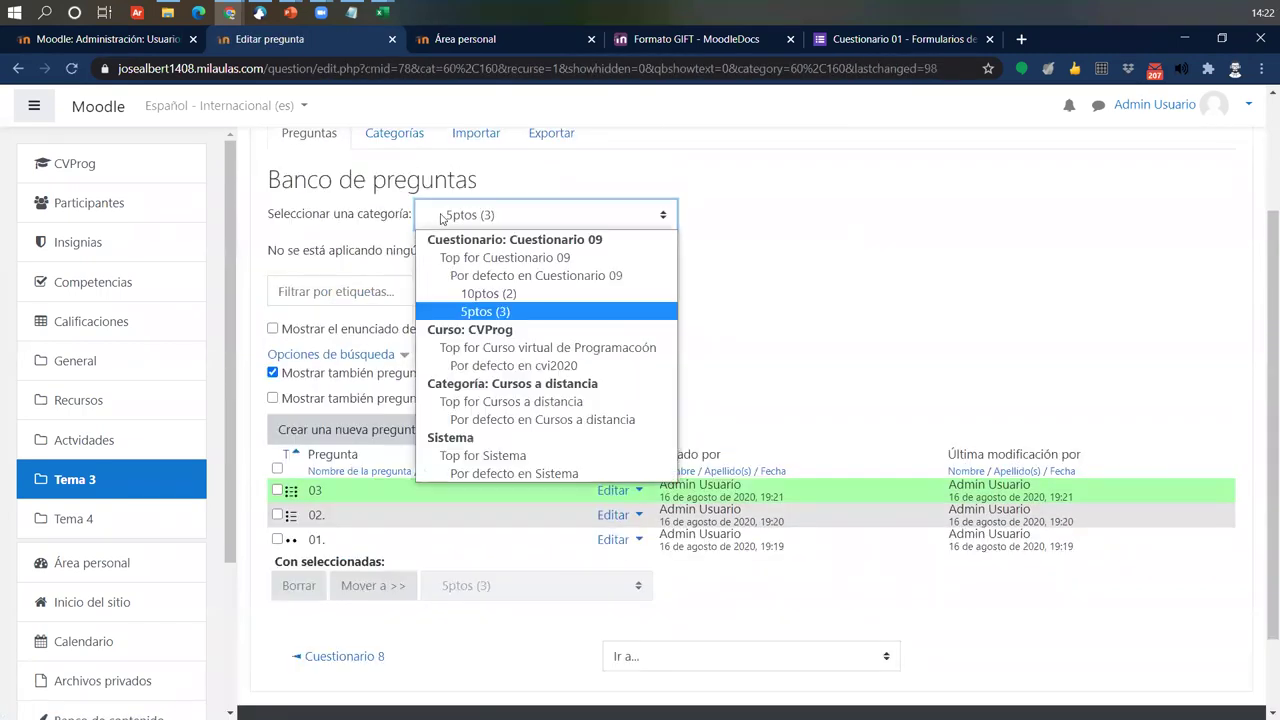
left_click(490, 294)
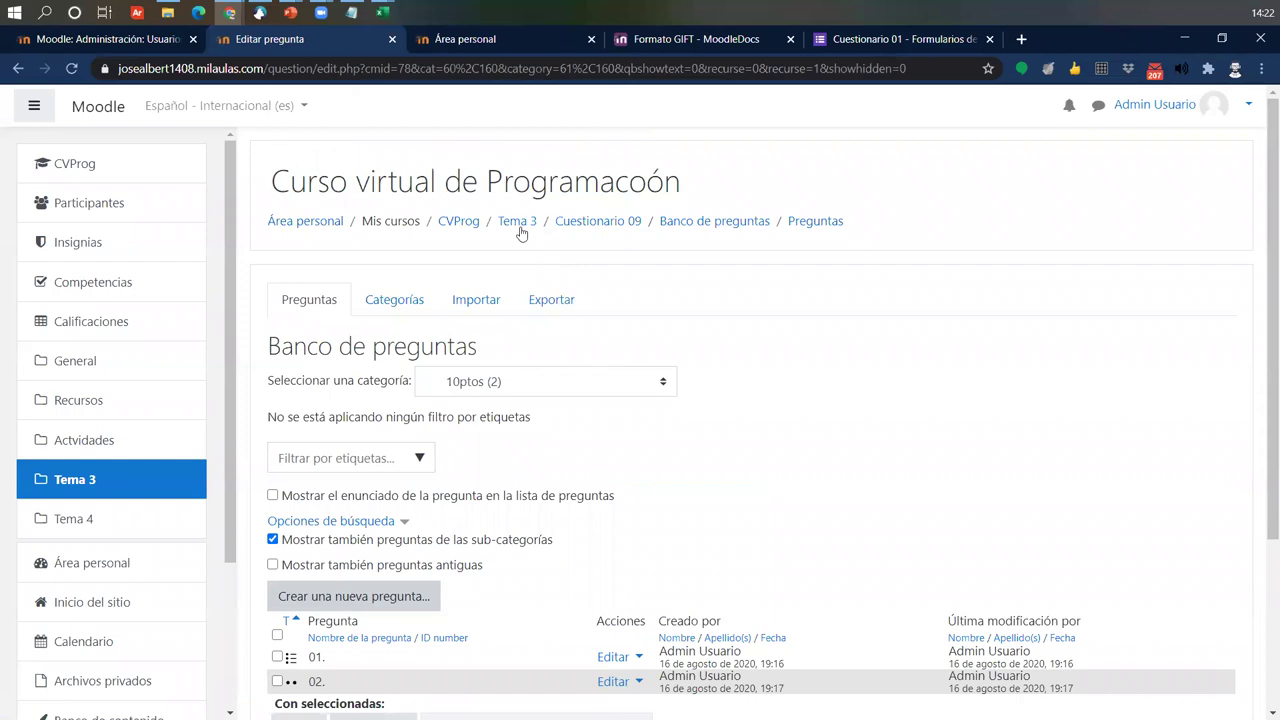
Step: Open Cuestionario 09's editing page and its Agregar menu
left_click(600, 221)
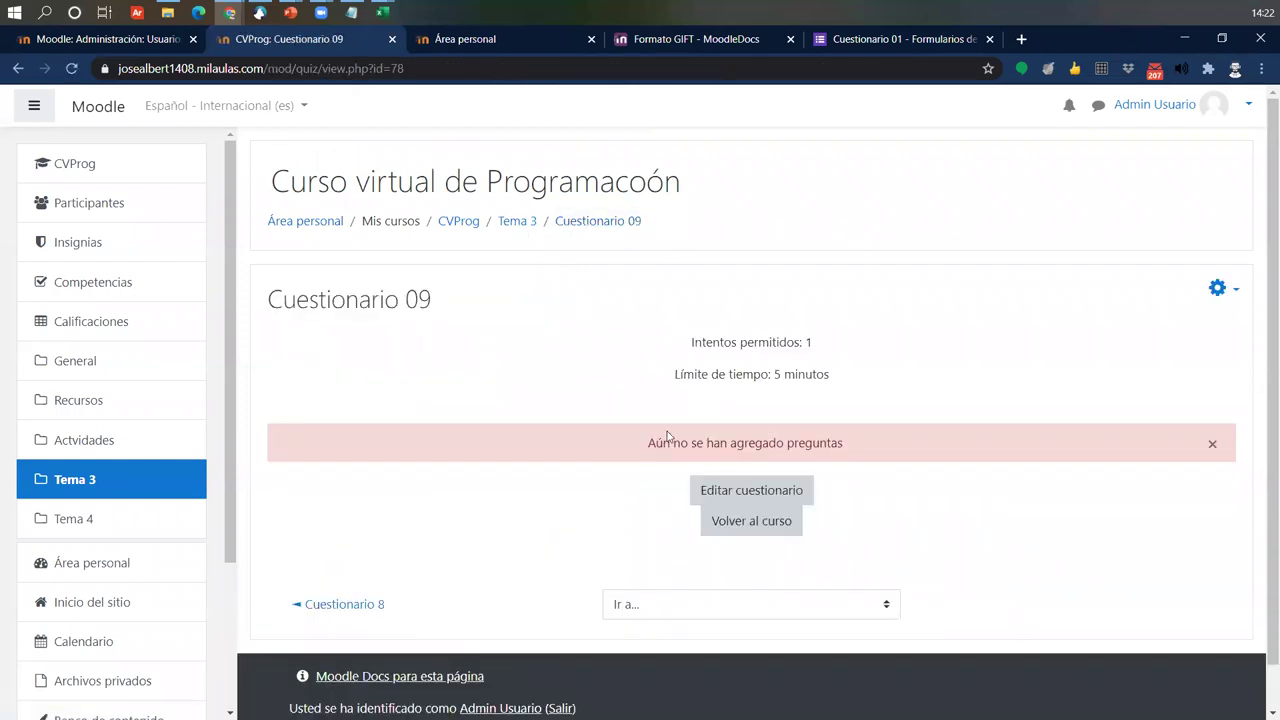
left_click(706, 490)
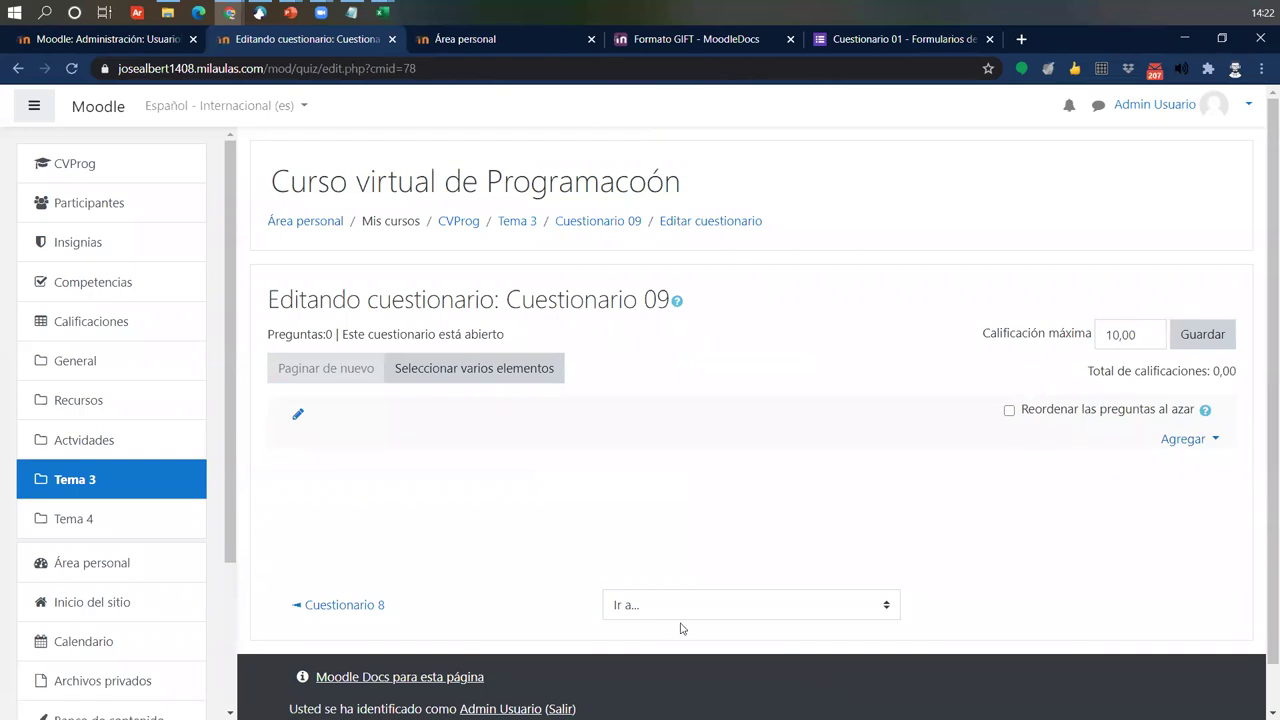
left_click(1179, 443)
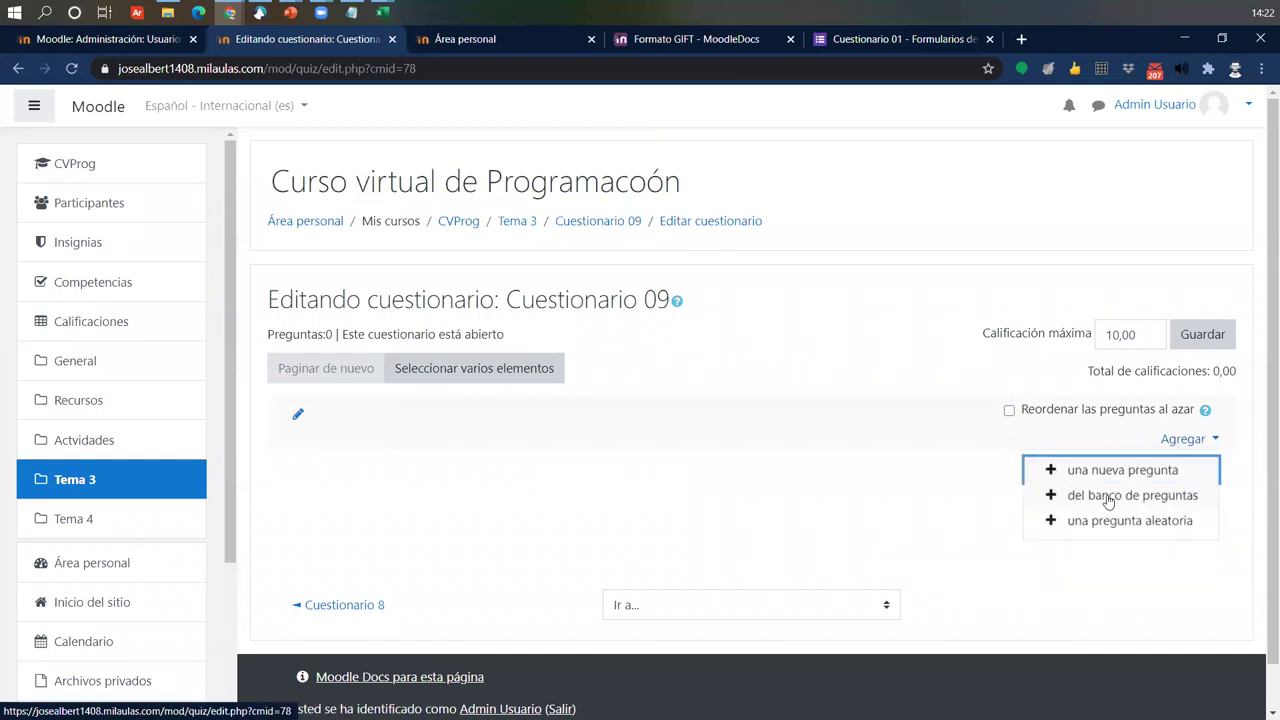
Step: Add one random question from 10ptos and set its mark to 10
left_click(1100, 522)
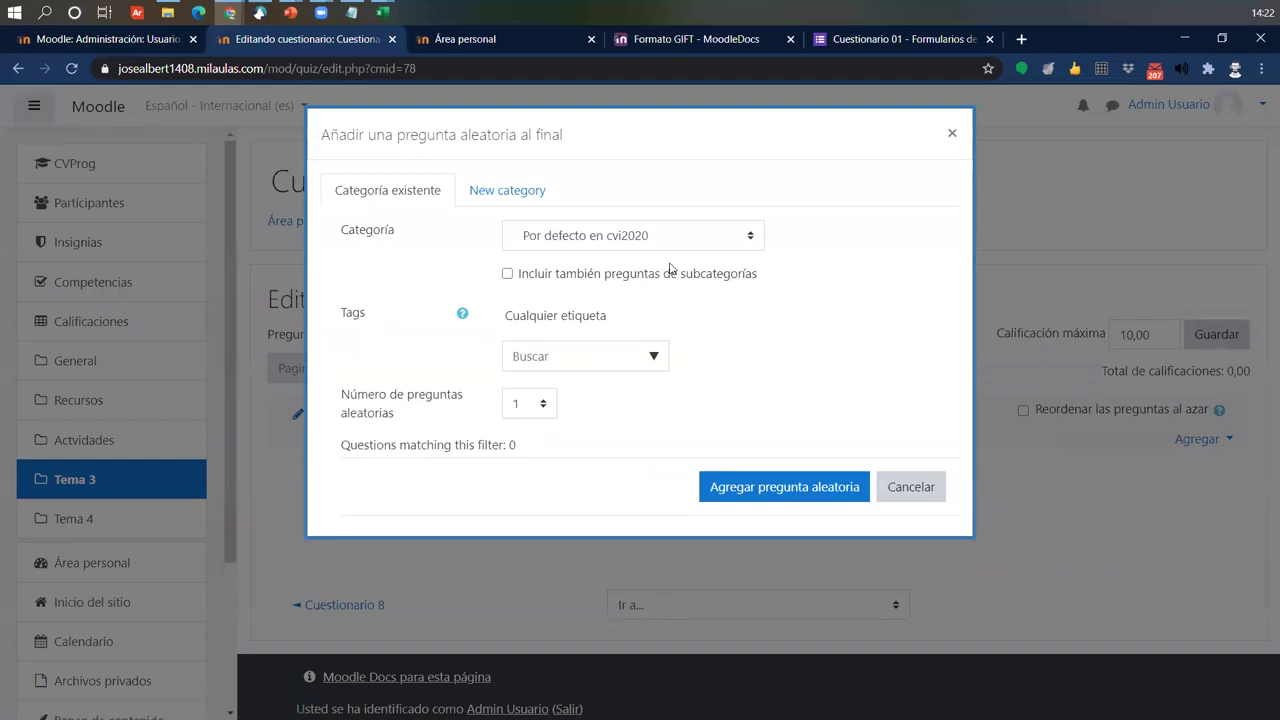
left_click(645, 238)
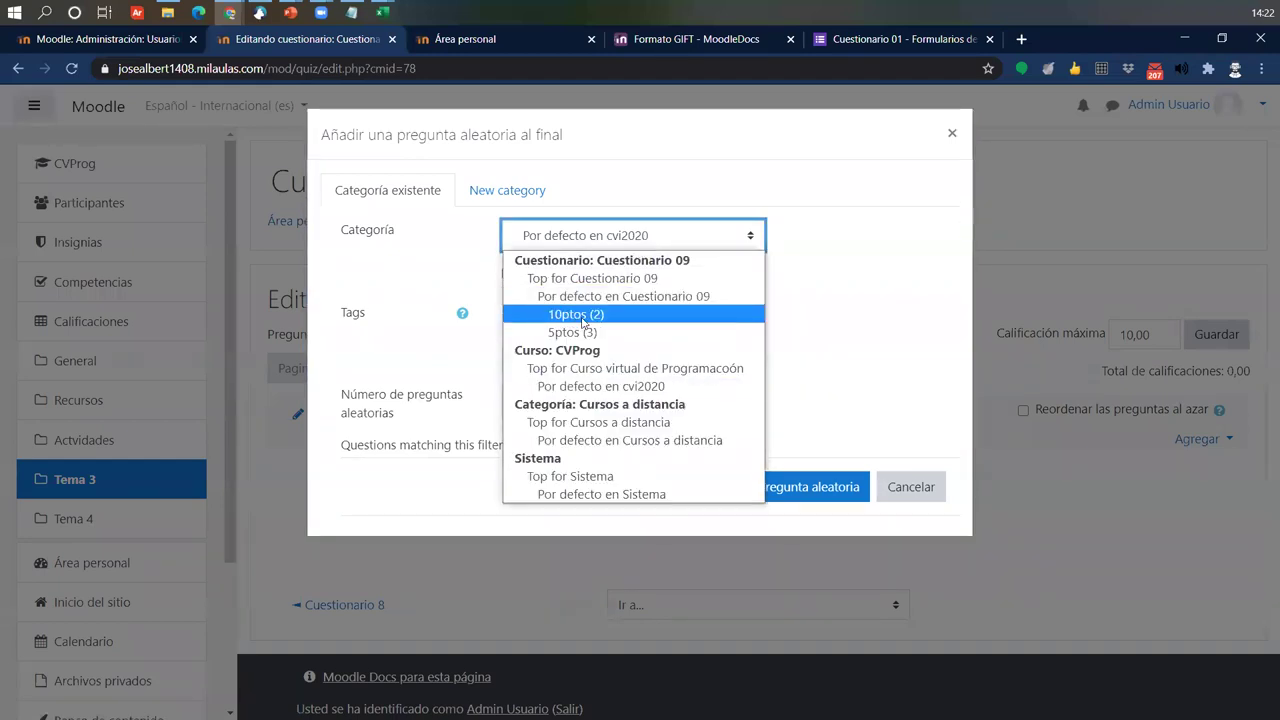
left_click(583, 314)
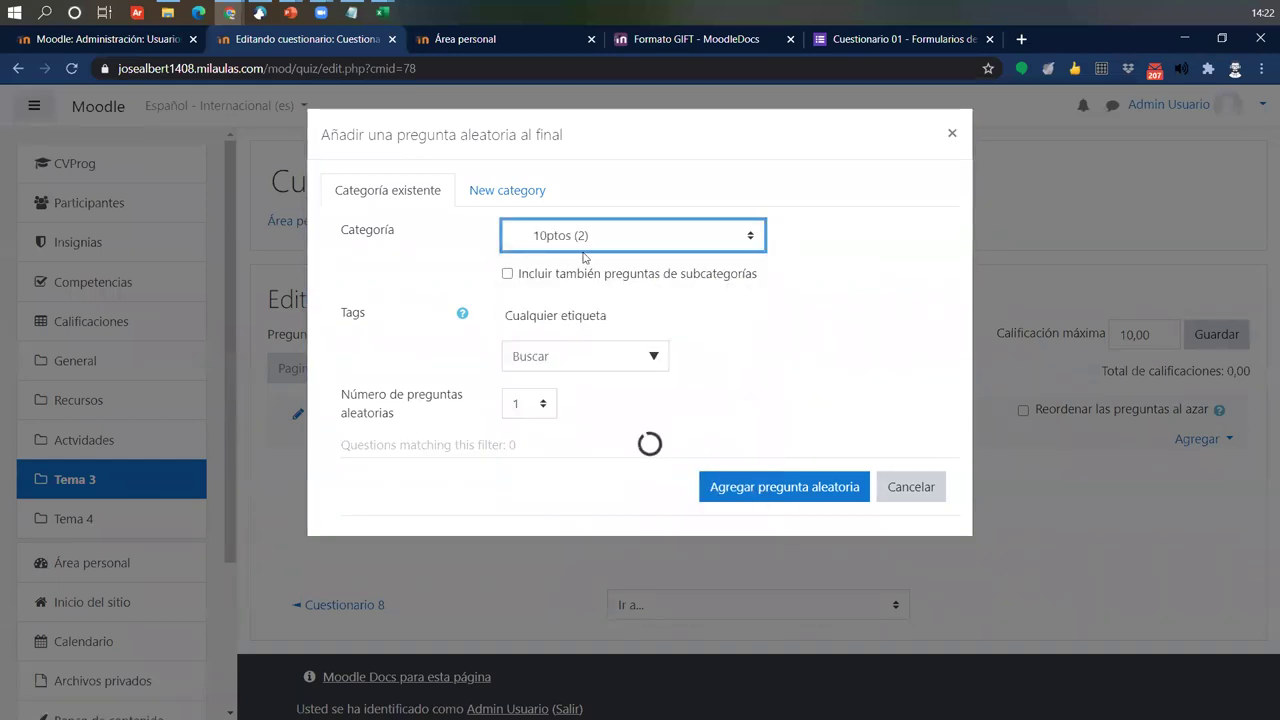
left_click(808, 601)
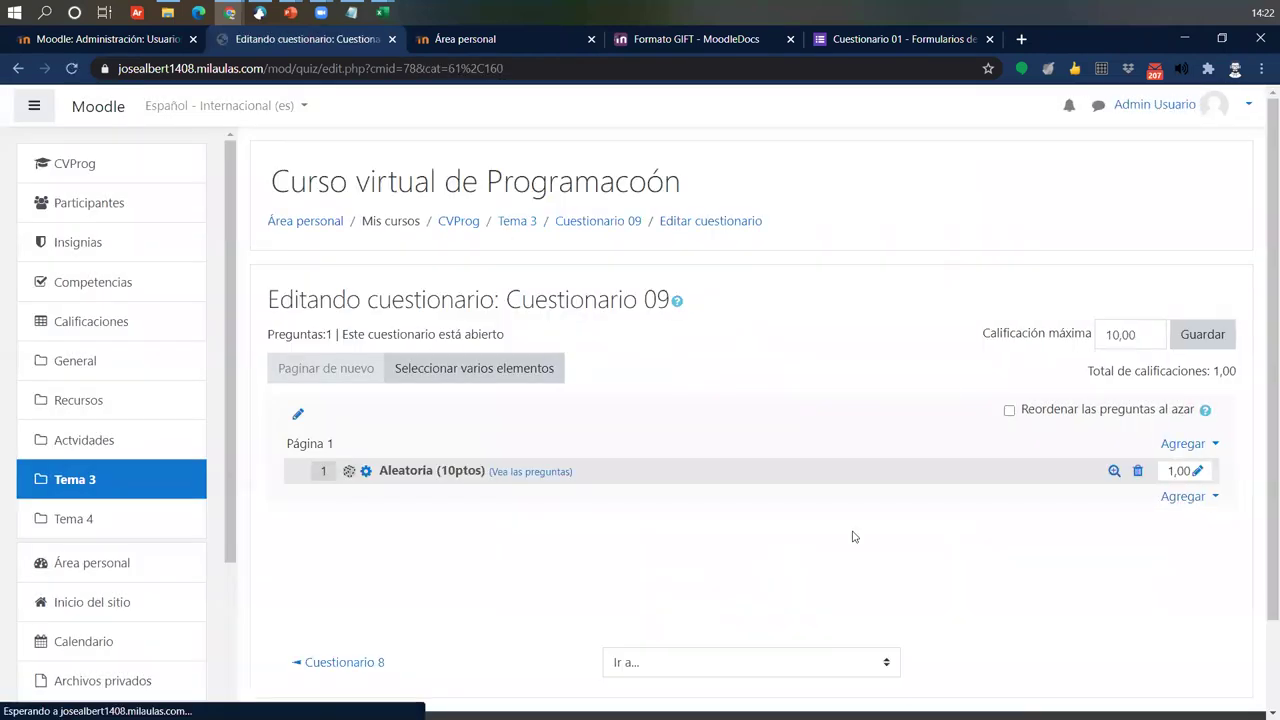
left_click(1197, 472)
type("10")
key("Return")
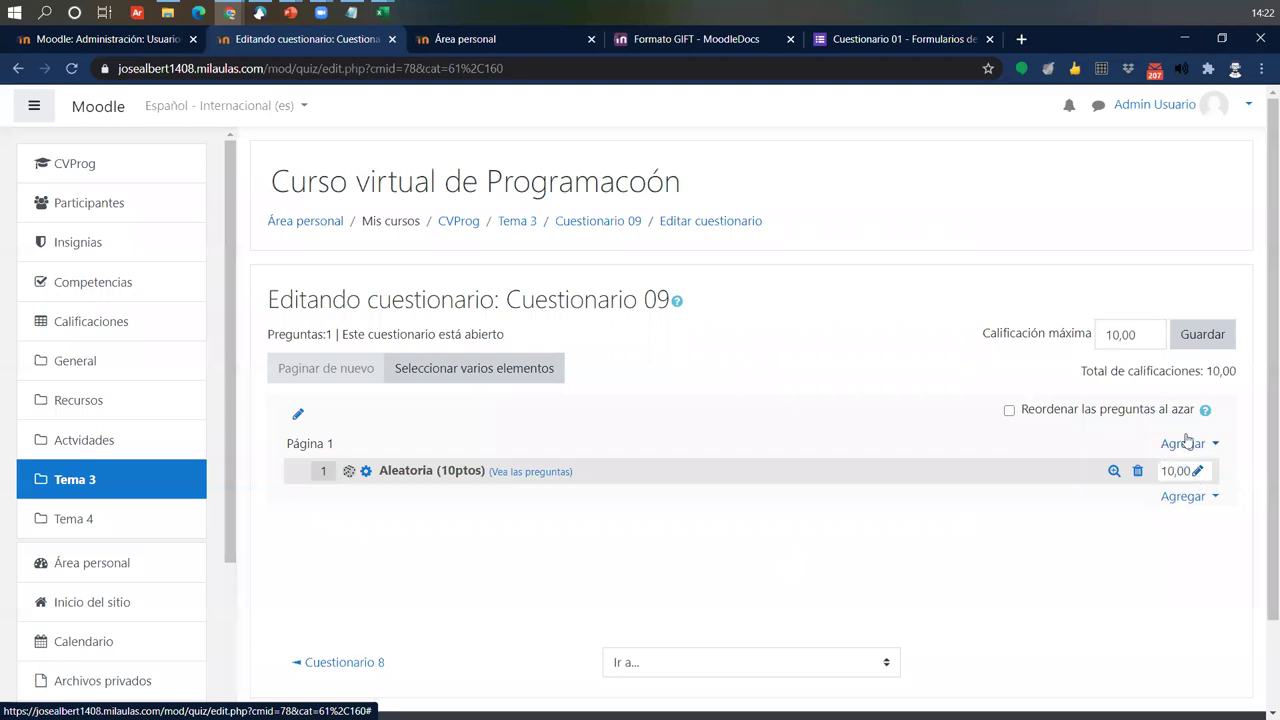
Step: Add two random questions from the 5ptos category at the end of the quiz
left_click(1176, 444)
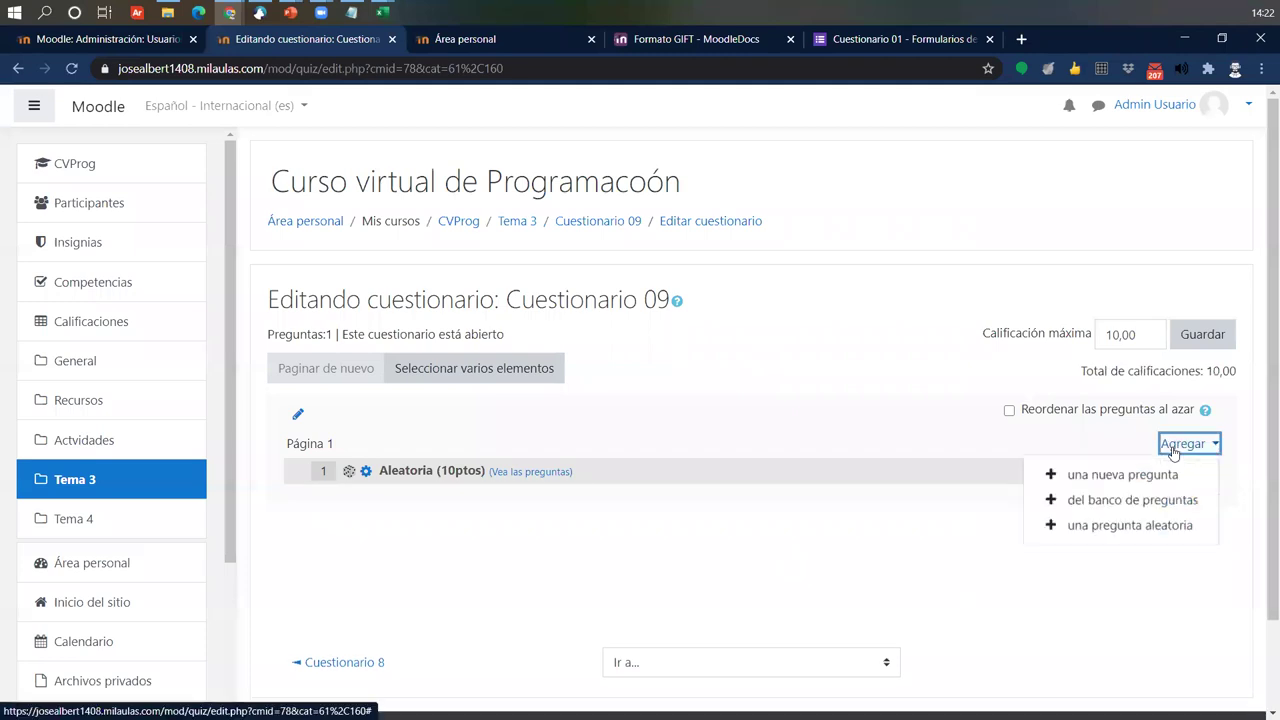
left_click(1106, 482)
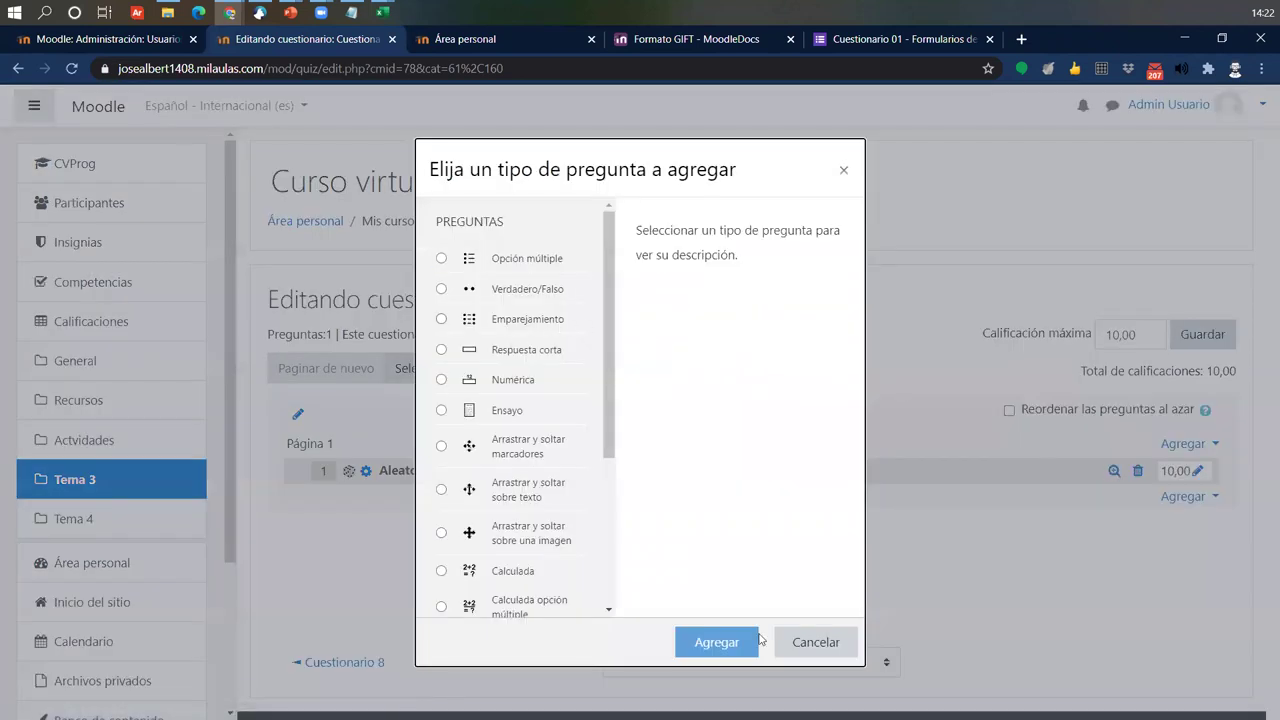
left_click(810, 642)
left_click(1188, 443)
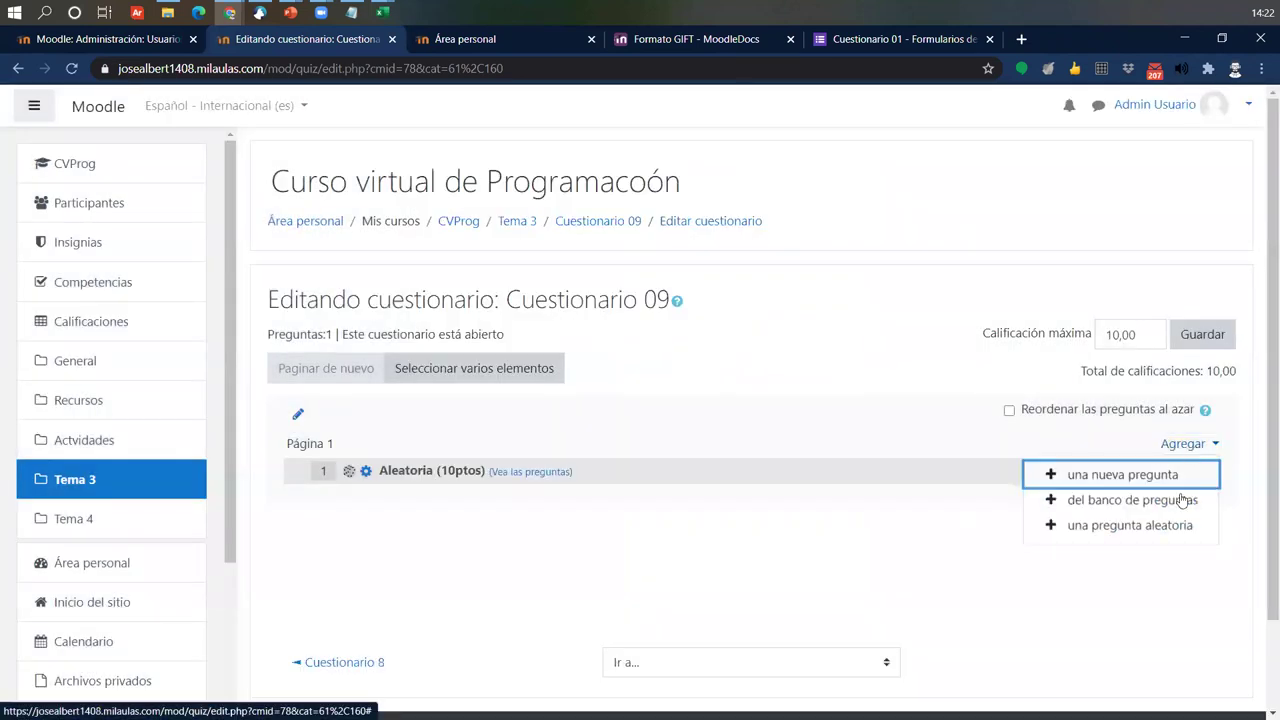
left_click(1183, 496)
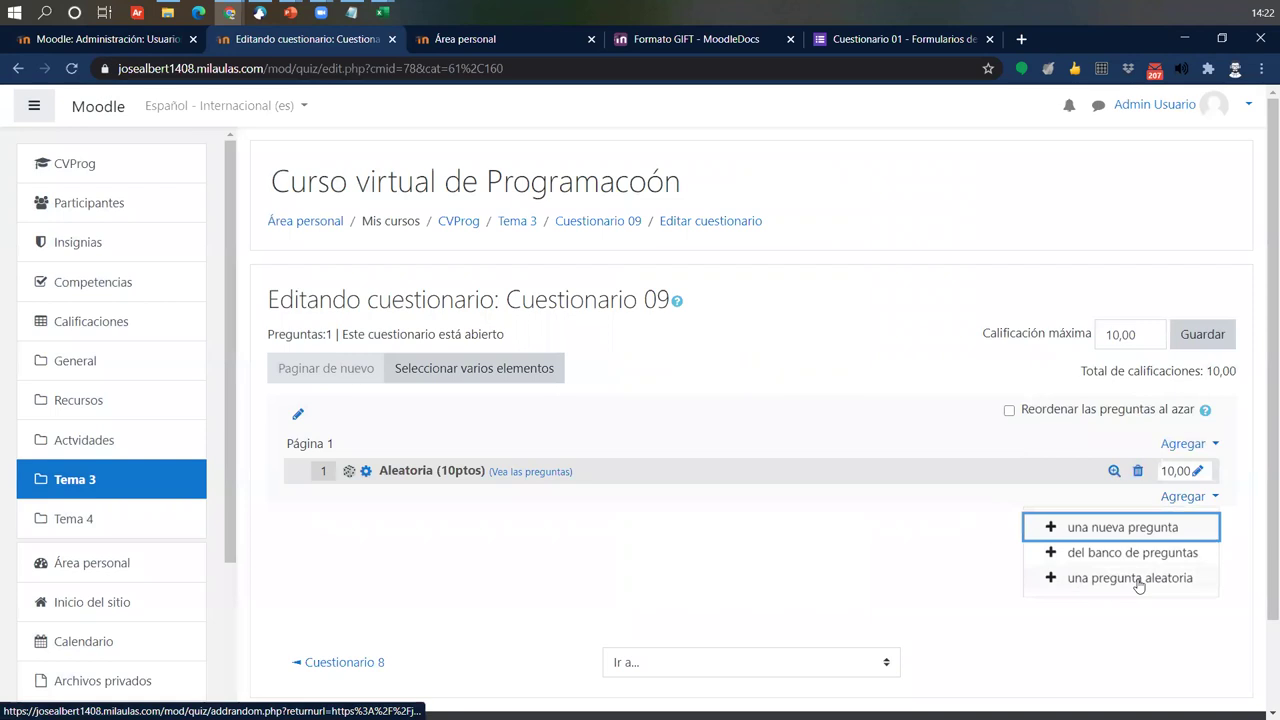
left_click(1138, 582)
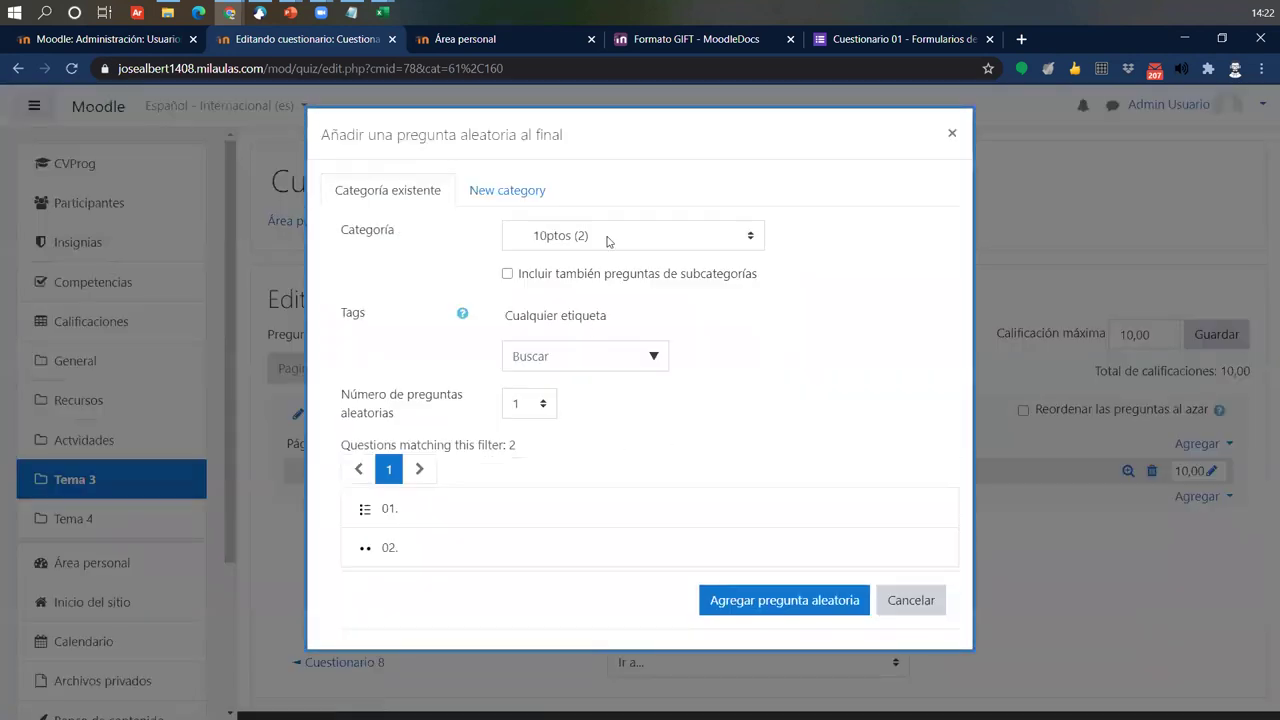
left_click(607, 236)
left_click(571, 335)
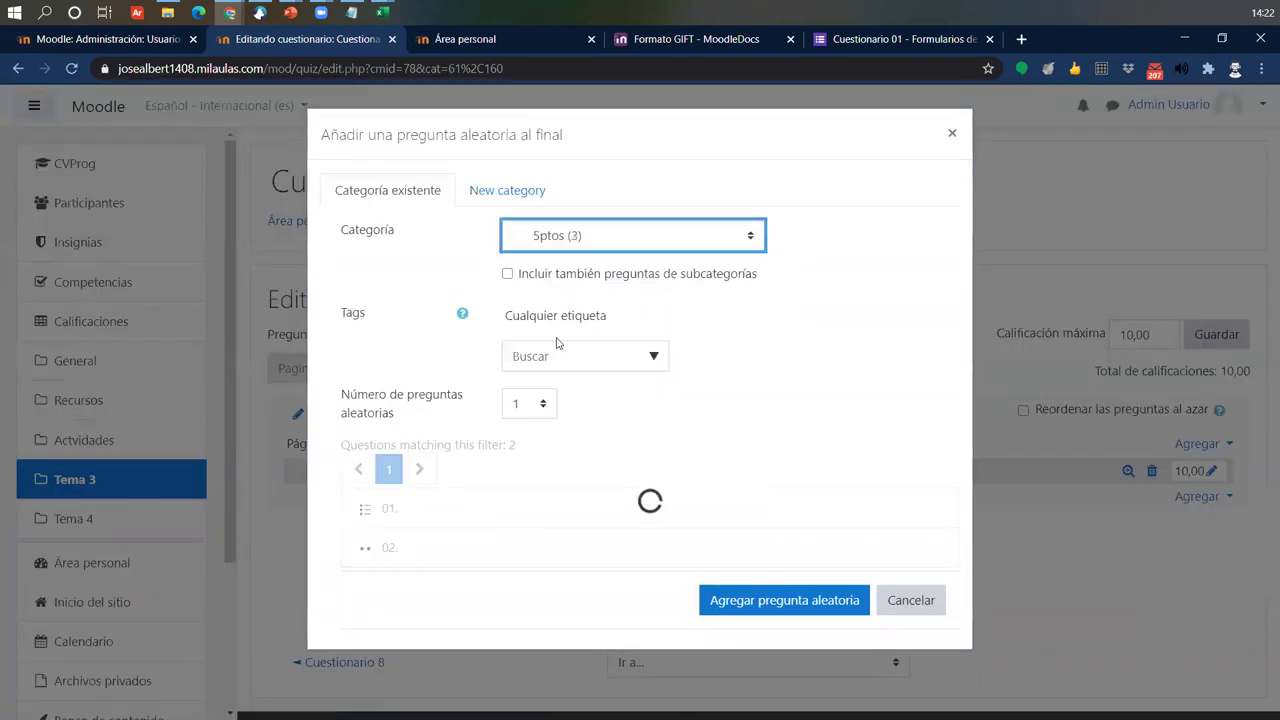
left_click(544, 401)
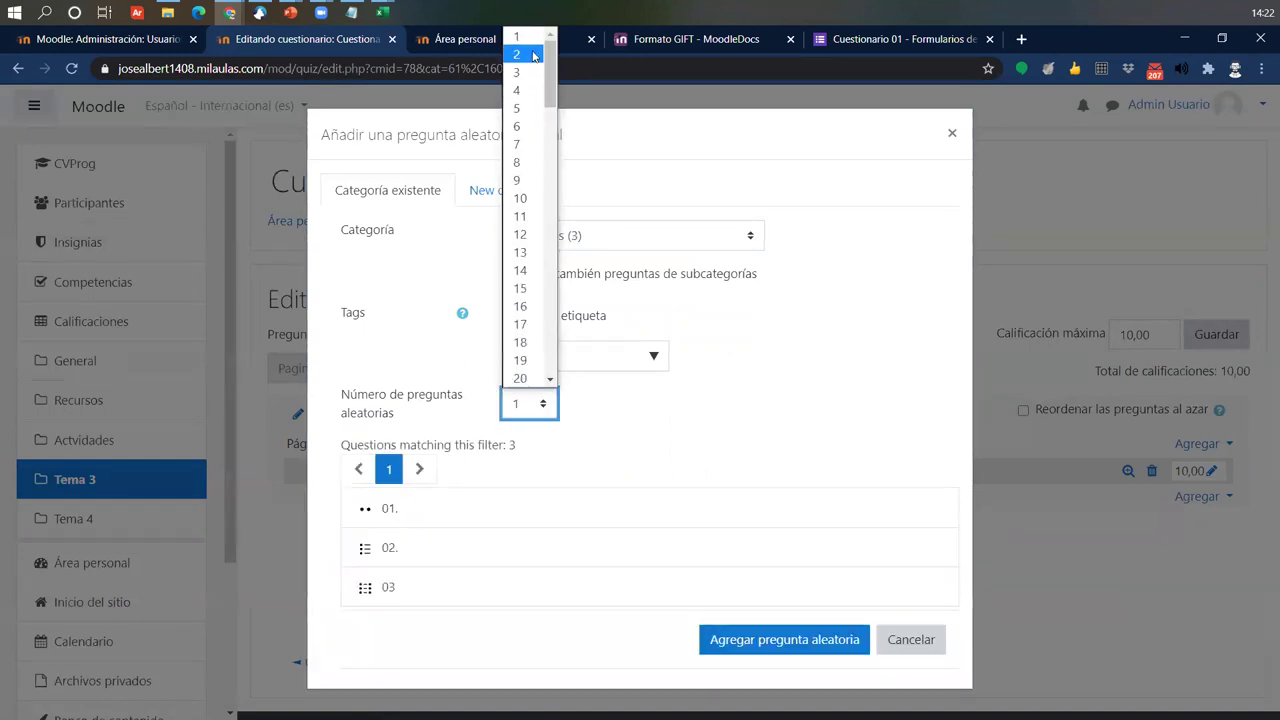
left_click(533, 55)
left_click(808, 647)
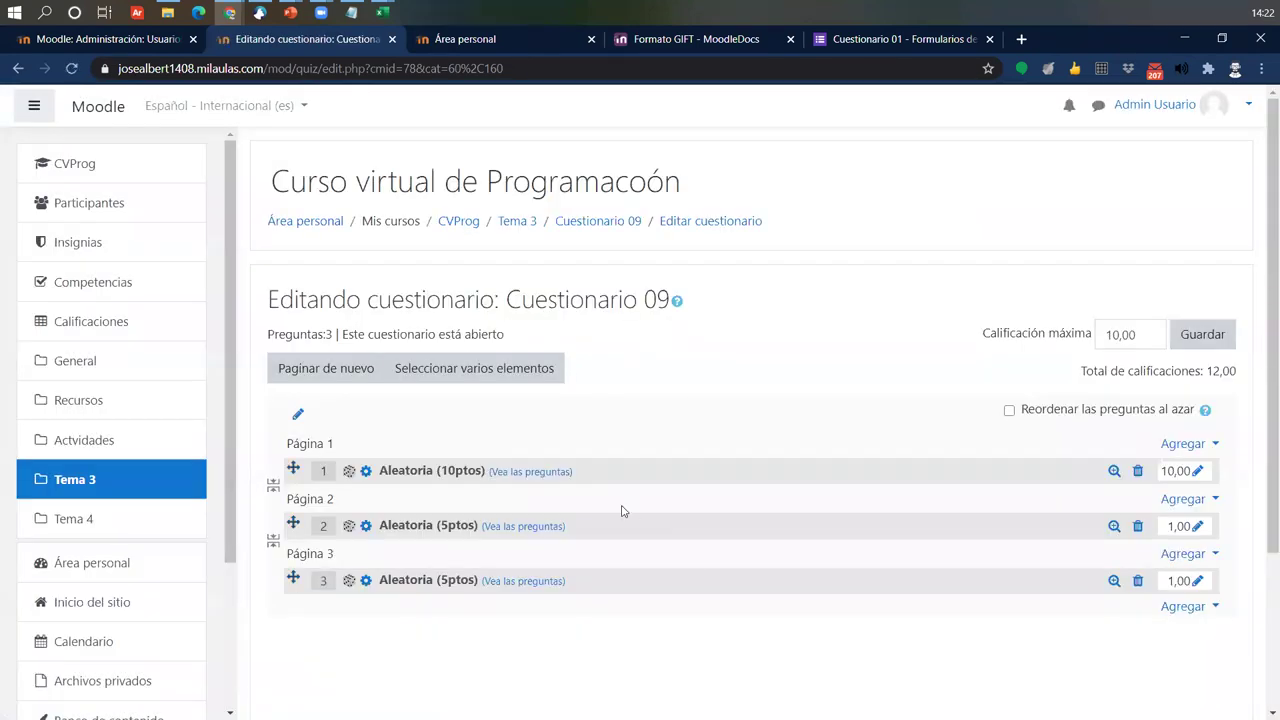
Step: Change the quiz's maximum grade from 10,00 to 20 and save it
left_click_drag(1144, 338, 1086, 338)
type("20")
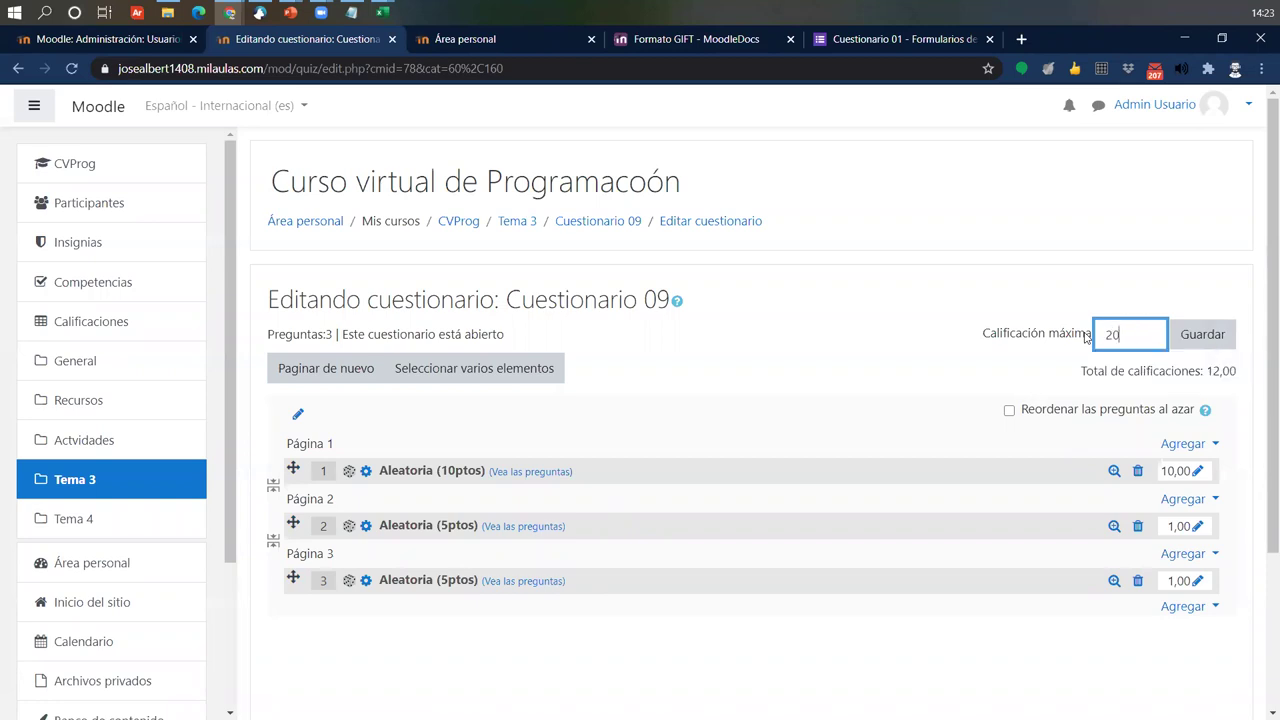
key("Return")
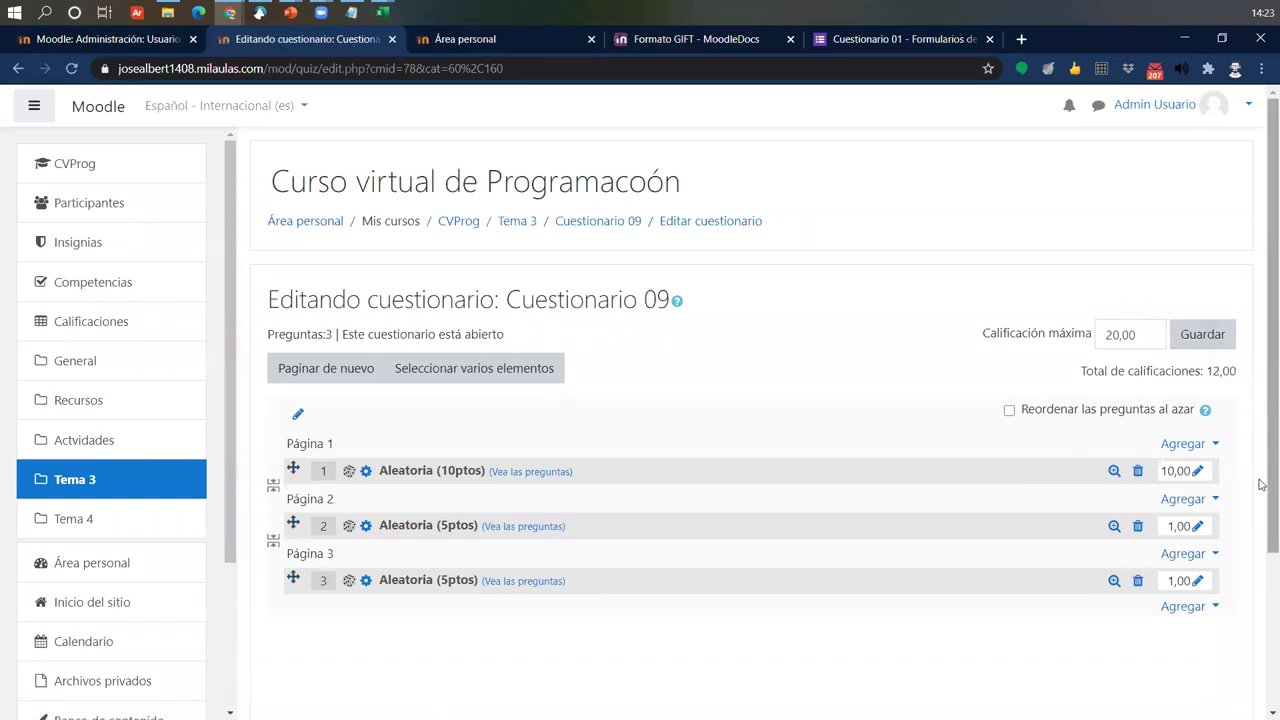
left_click(1211, 331)
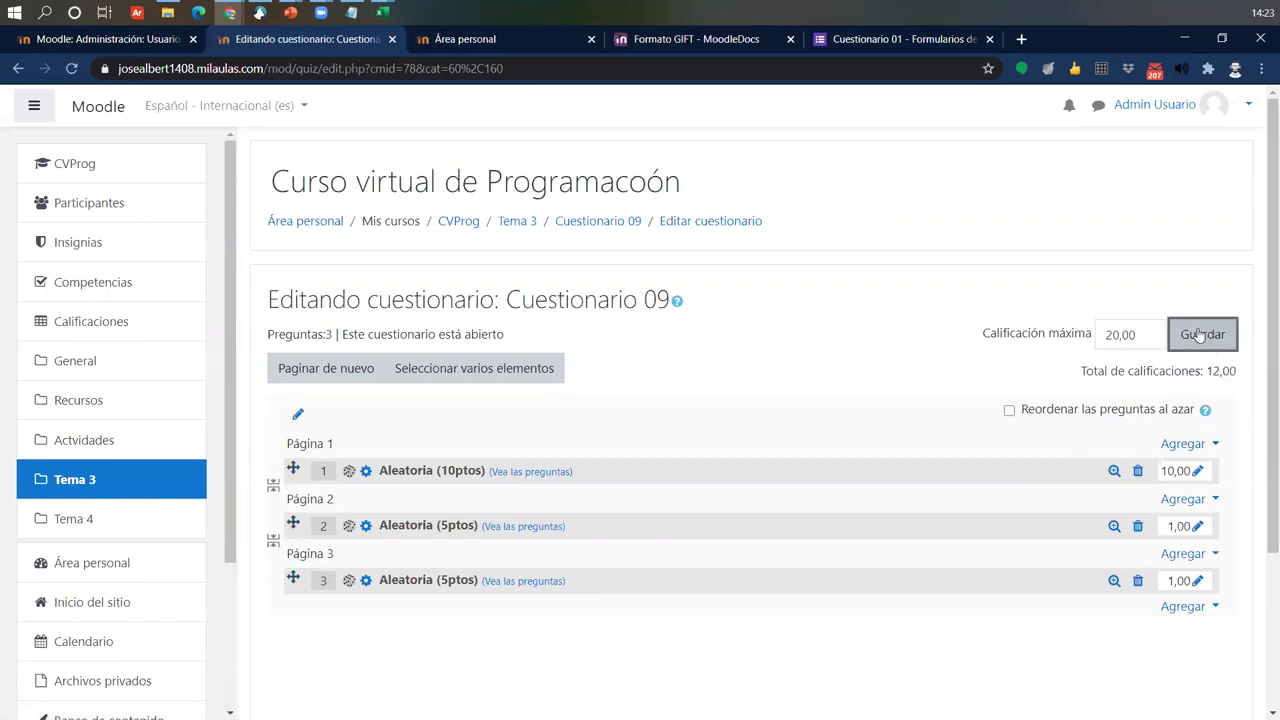
Step: Set the marks of questions 2 and 3 to 5 each
left_click(1197, 526)
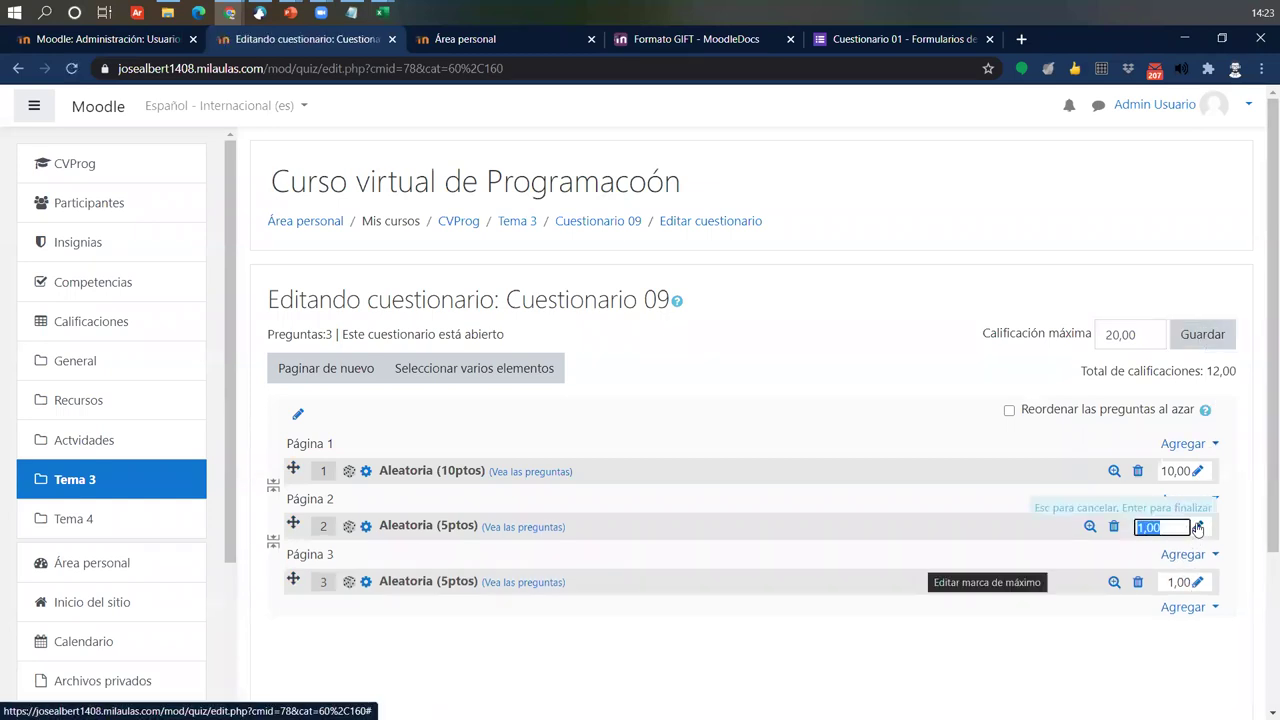
type("5")
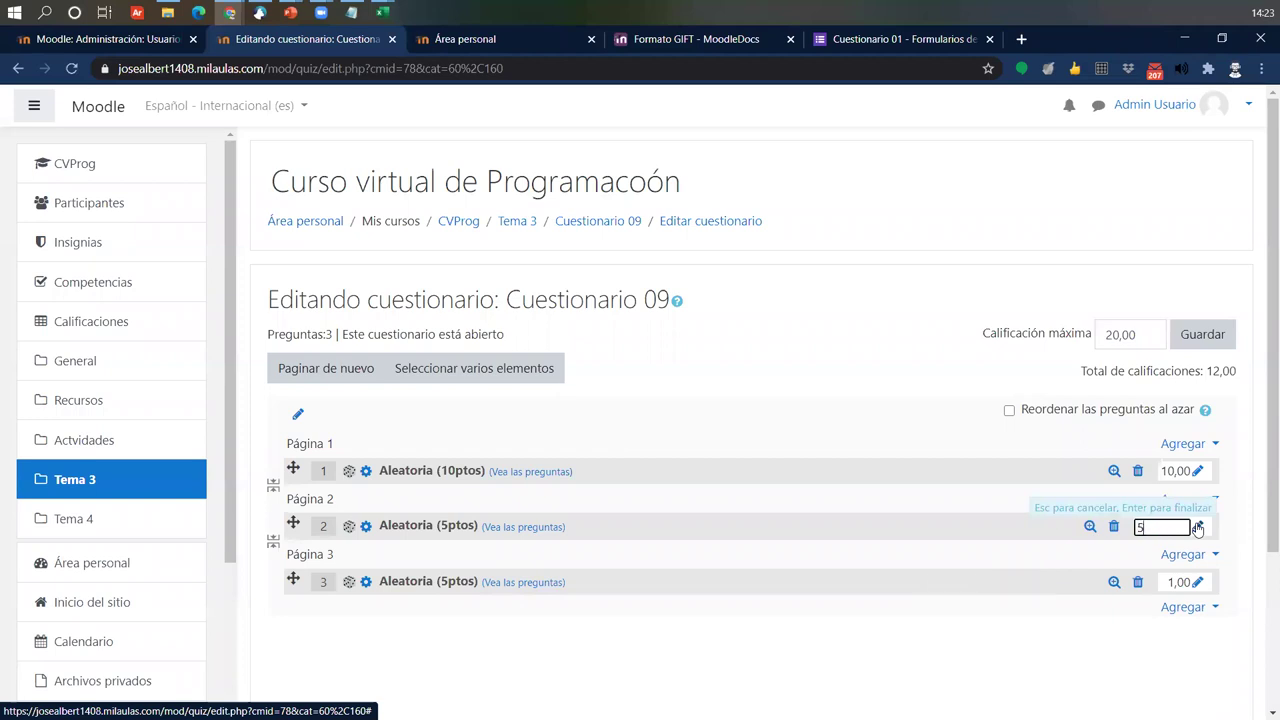
key("Return")
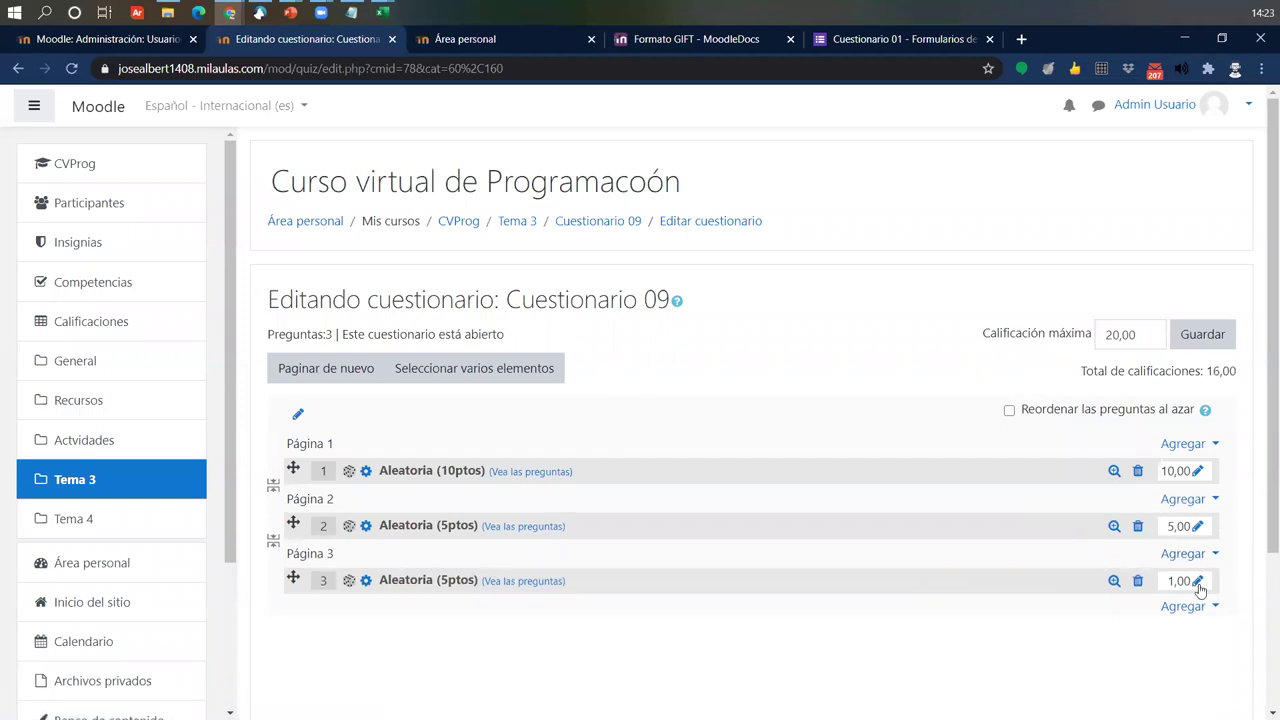
left_click(1198, 582)
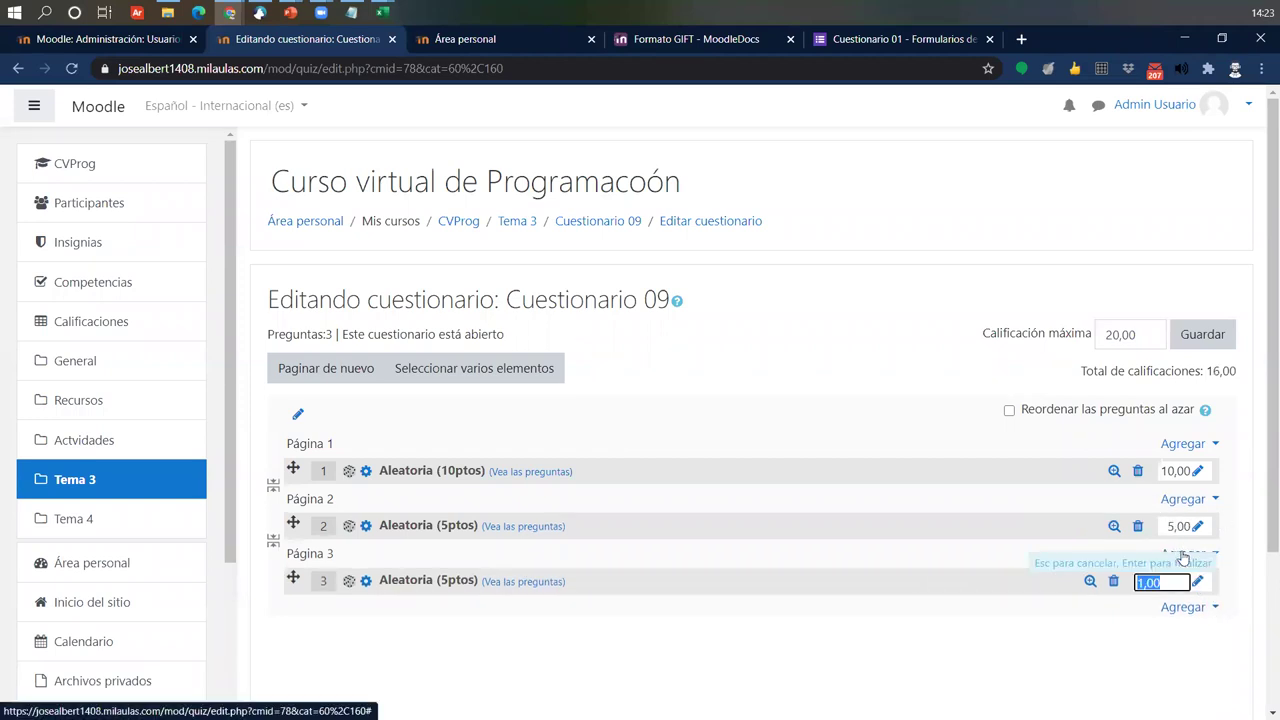
type("5")
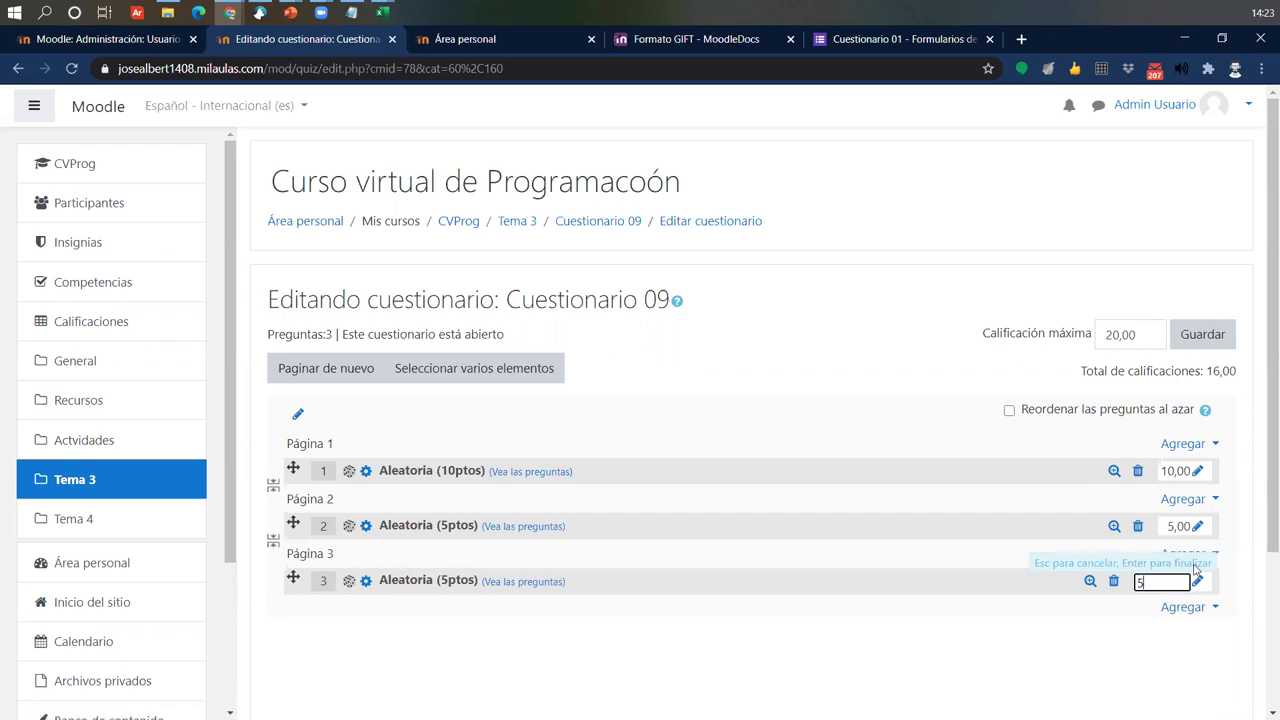
key("Return")
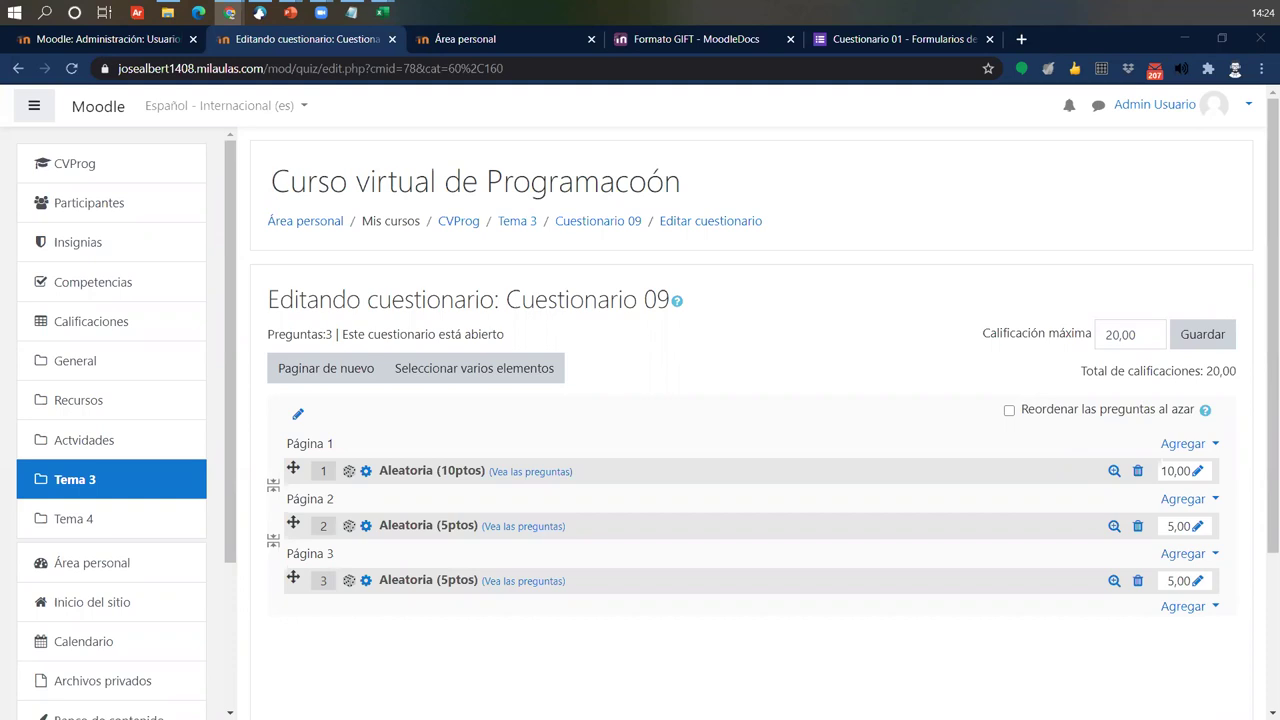
Step: Search Google for 'canva' in a new tab, then switch to the YouTube channel window
left_click(1021, 39)
type("canva")
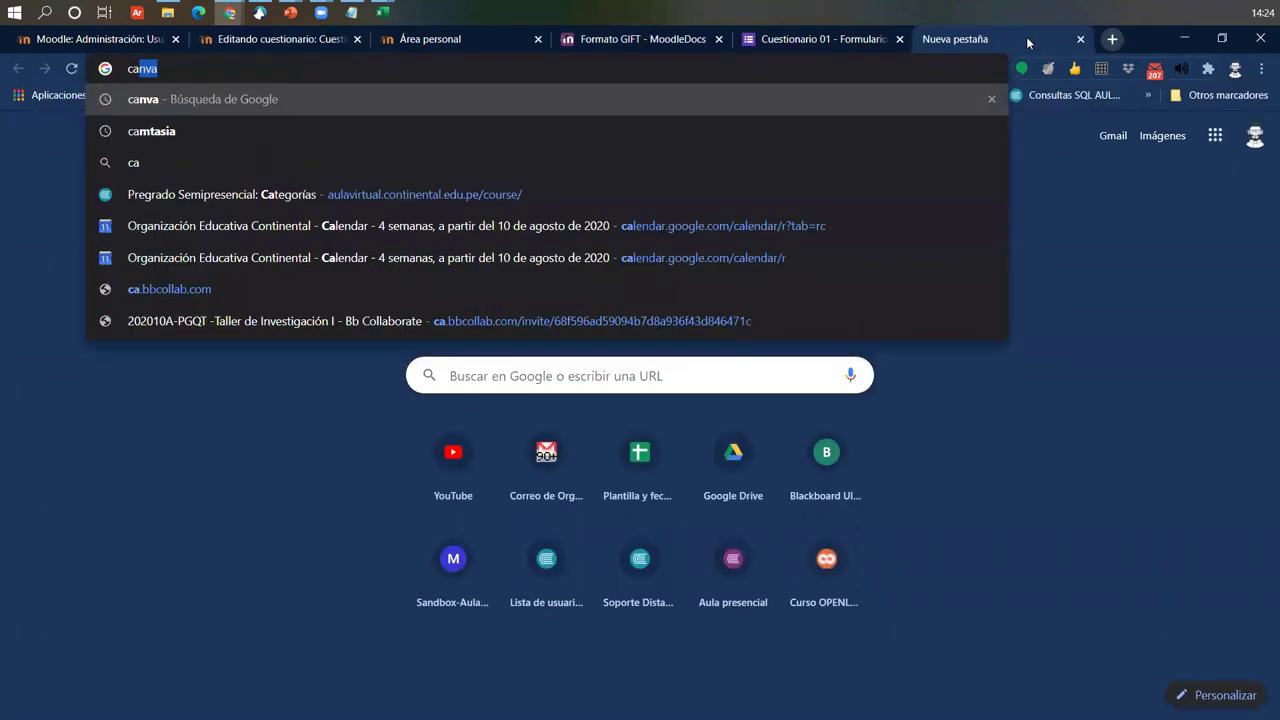
key("Return")
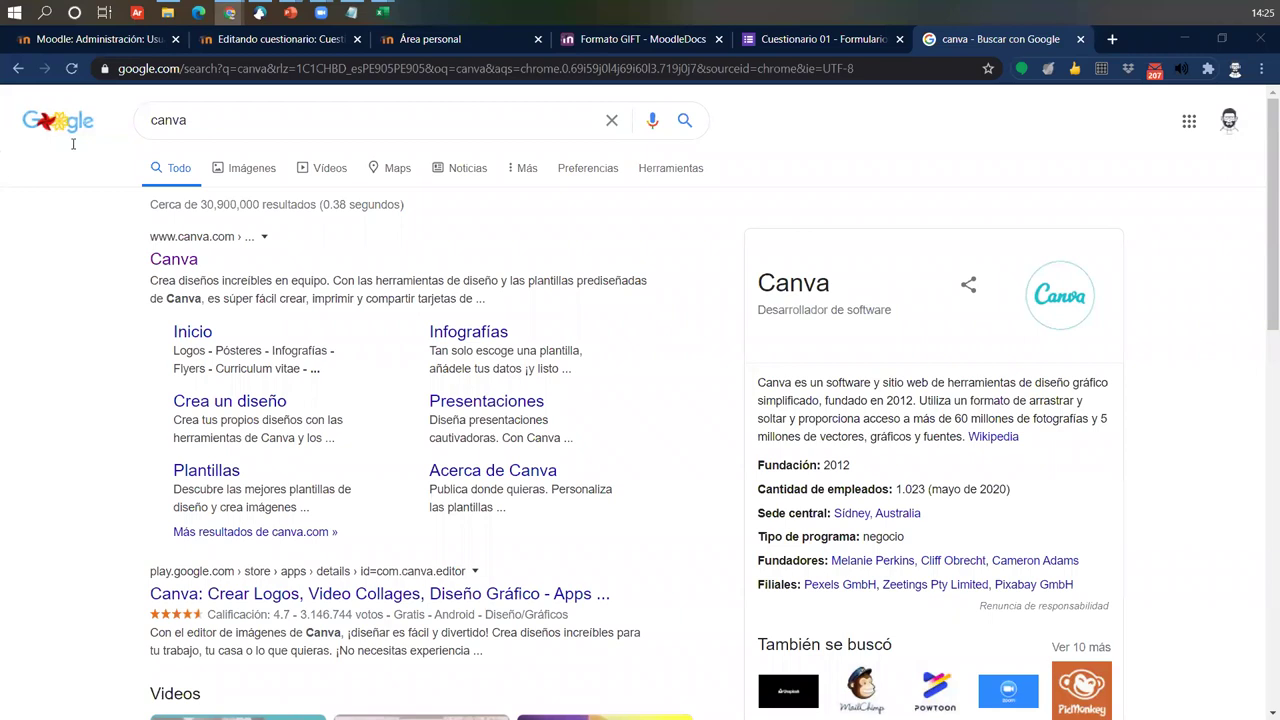
key("alt+Tab")
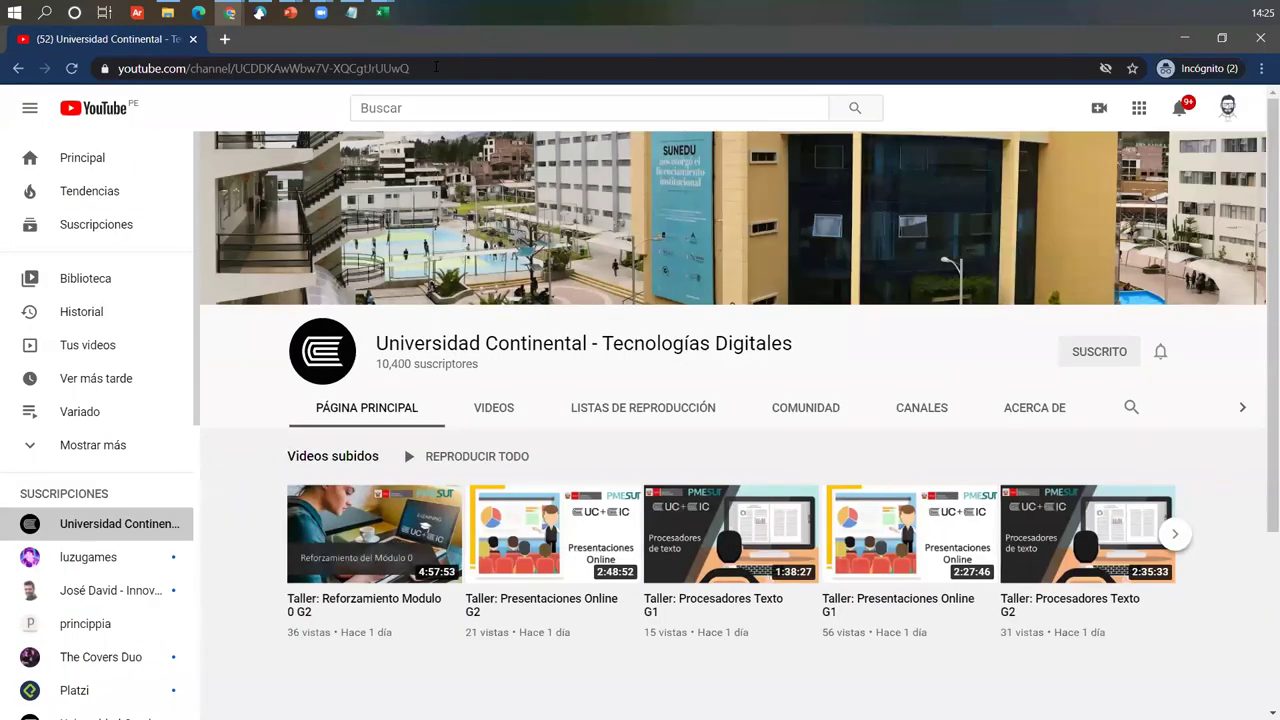
Step: Play and pause the Taller: Procesadores Texto G2 video, stopping at 50:32, then close its tab
left_click(436, 67)
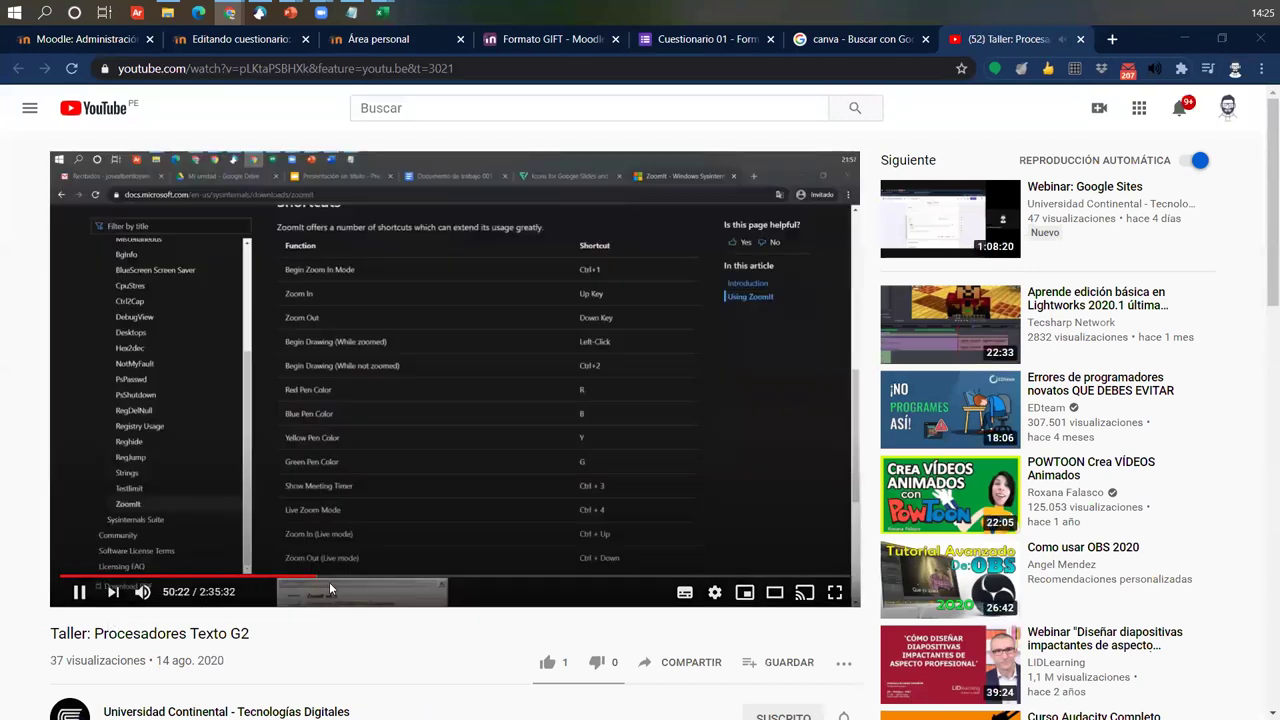
left_click(478, 467)
left_click(586, 424)
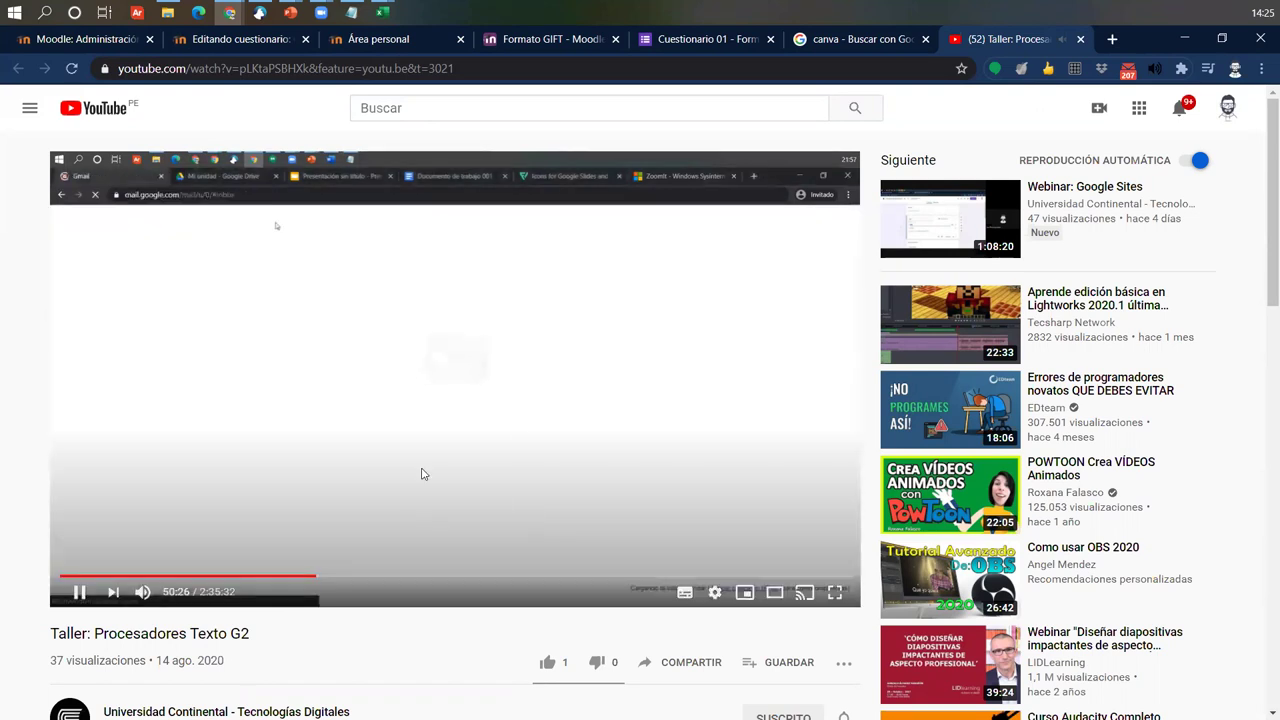
left_click(338, 310)
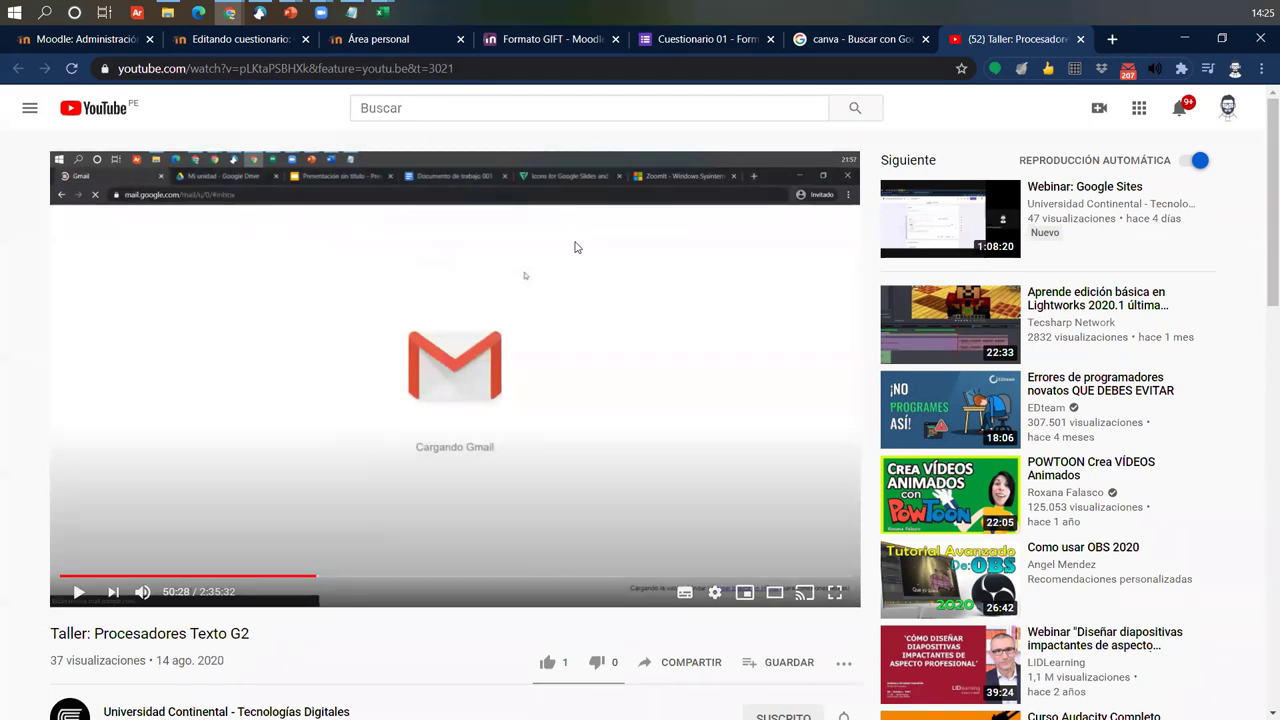
left_click(601, 471)
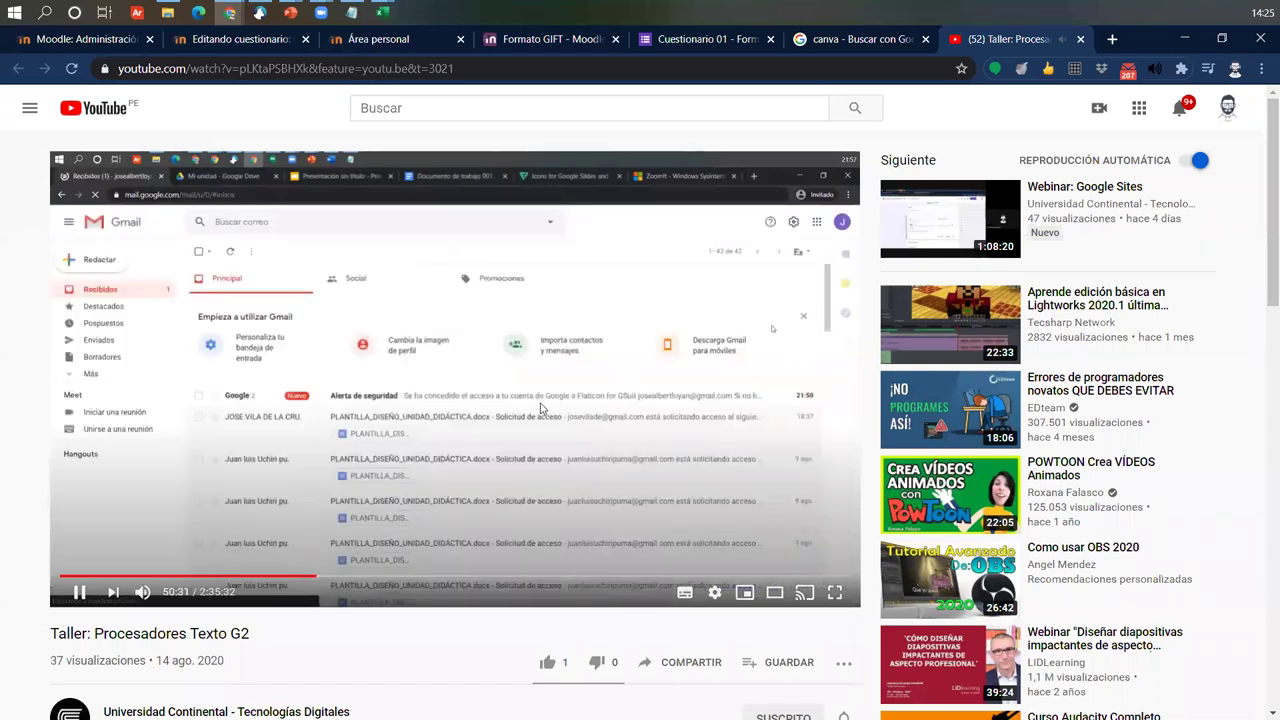
left_click(538, 393)
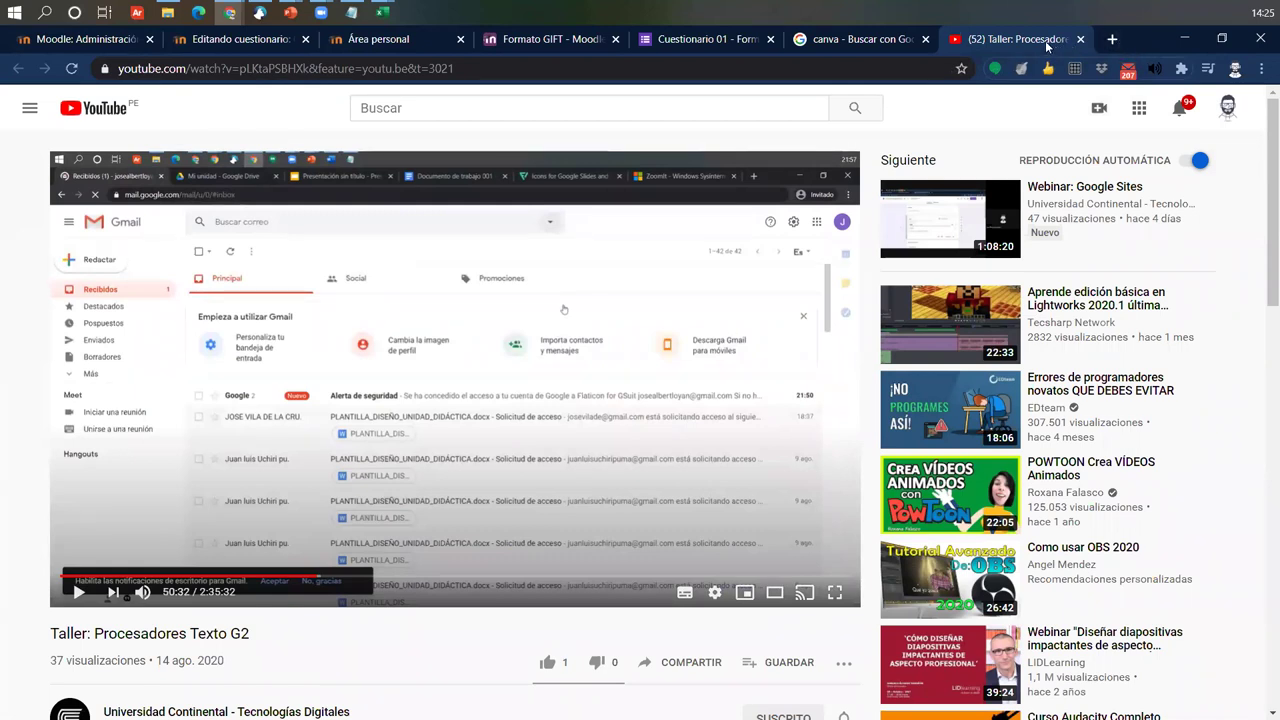
key("ctrl+w")
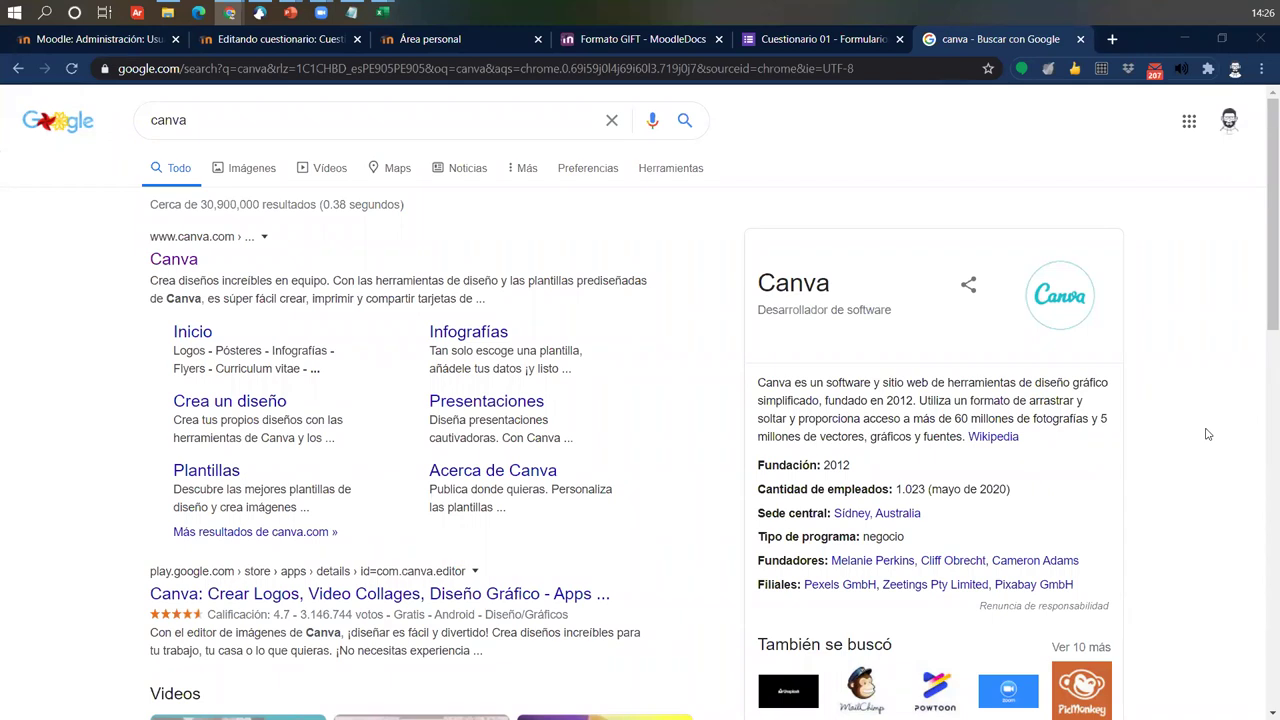
Step: Go to Canva from the search results, sign out via Salir, and view the Precios page
left_click(182, 263)
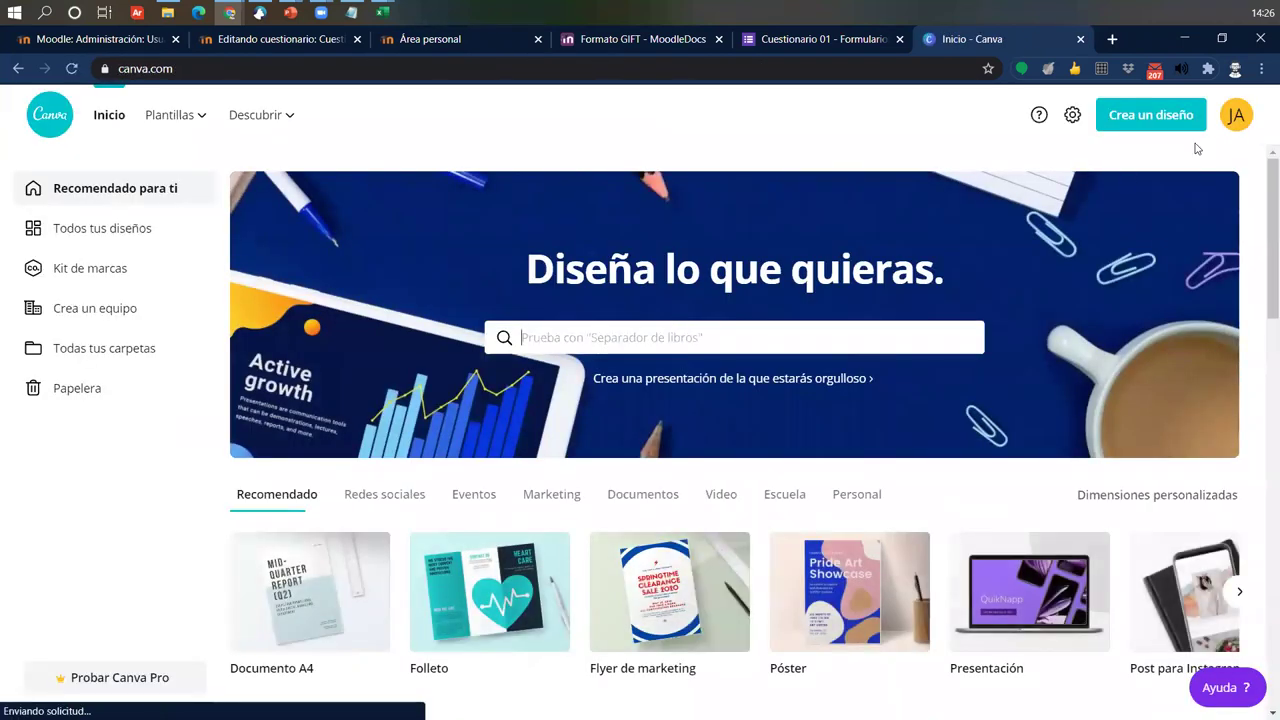
left_click(1234, 116)
left_click(1050, 358)
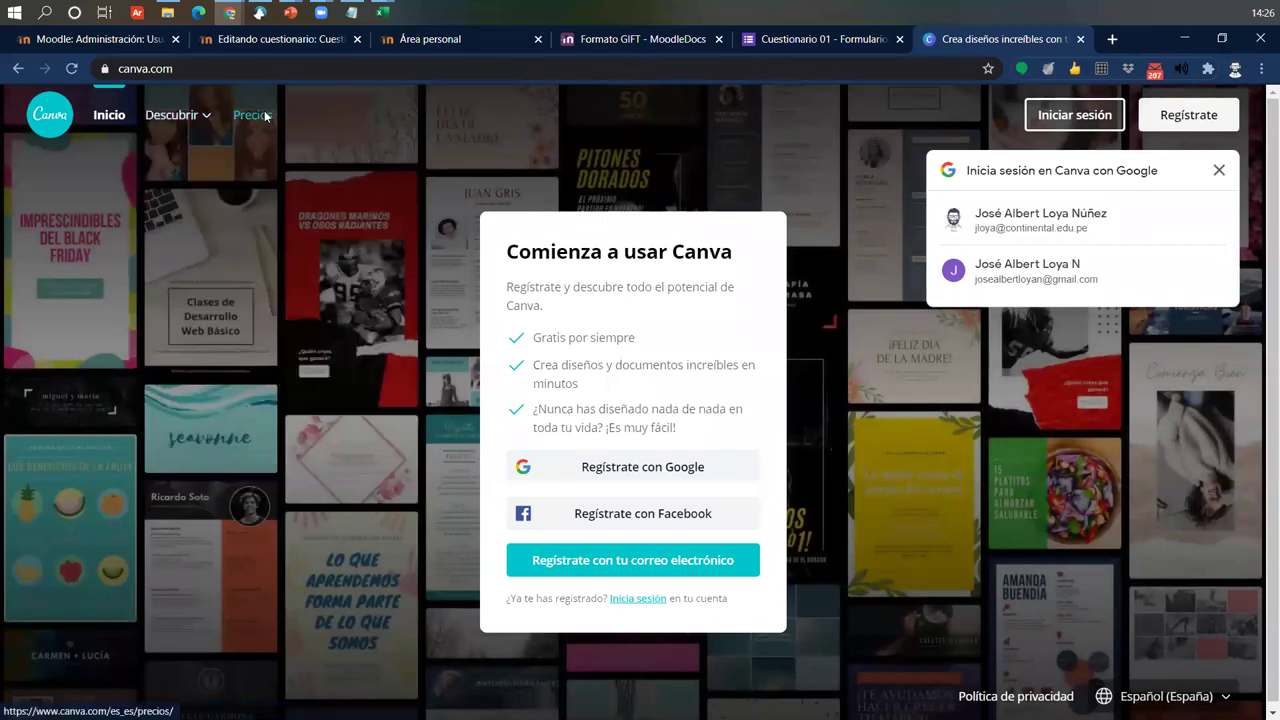
left_click(251, 115)
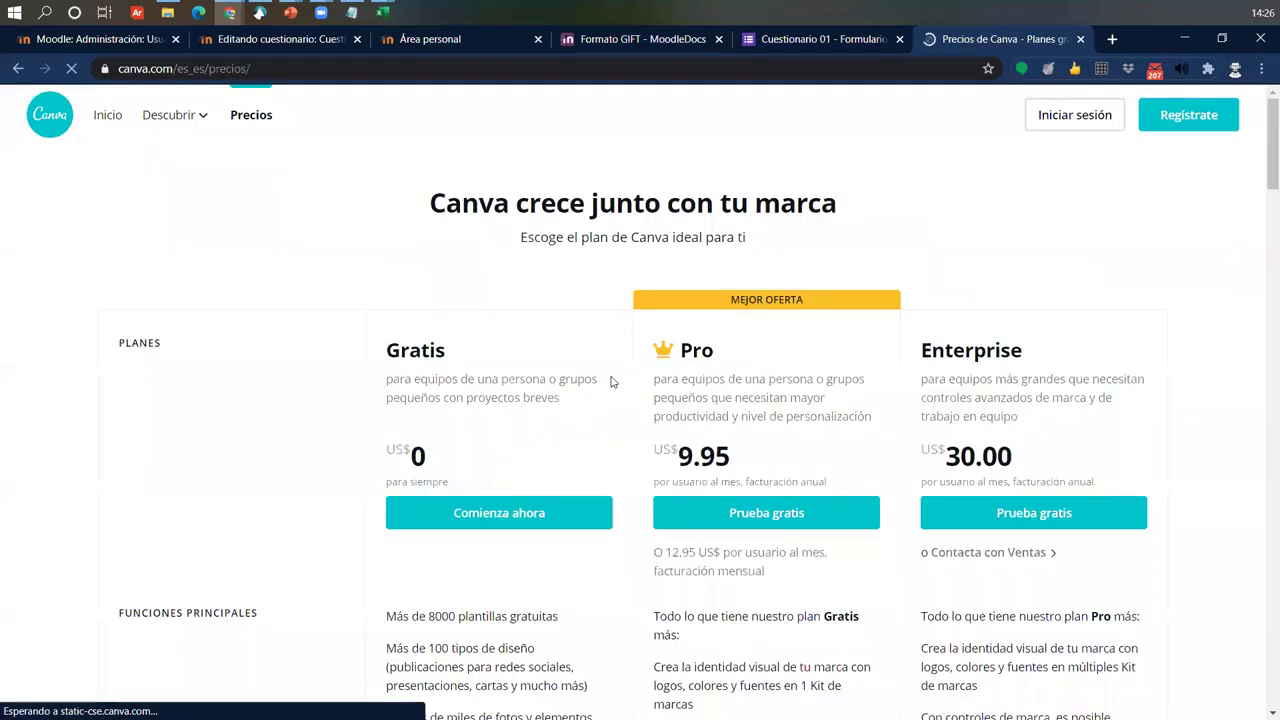
scroll(613, 382, "down", 1)
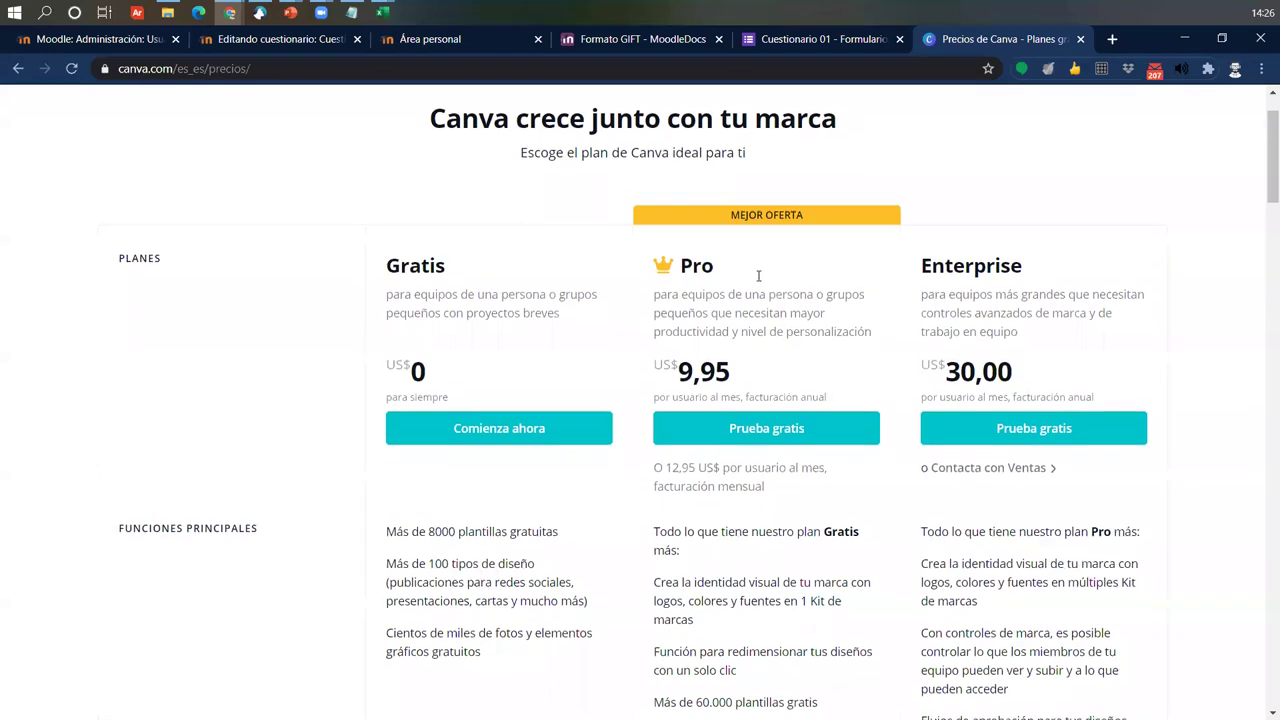
scroll(822, 275, "down", 4)
scroll(822, 275, "up", 4)
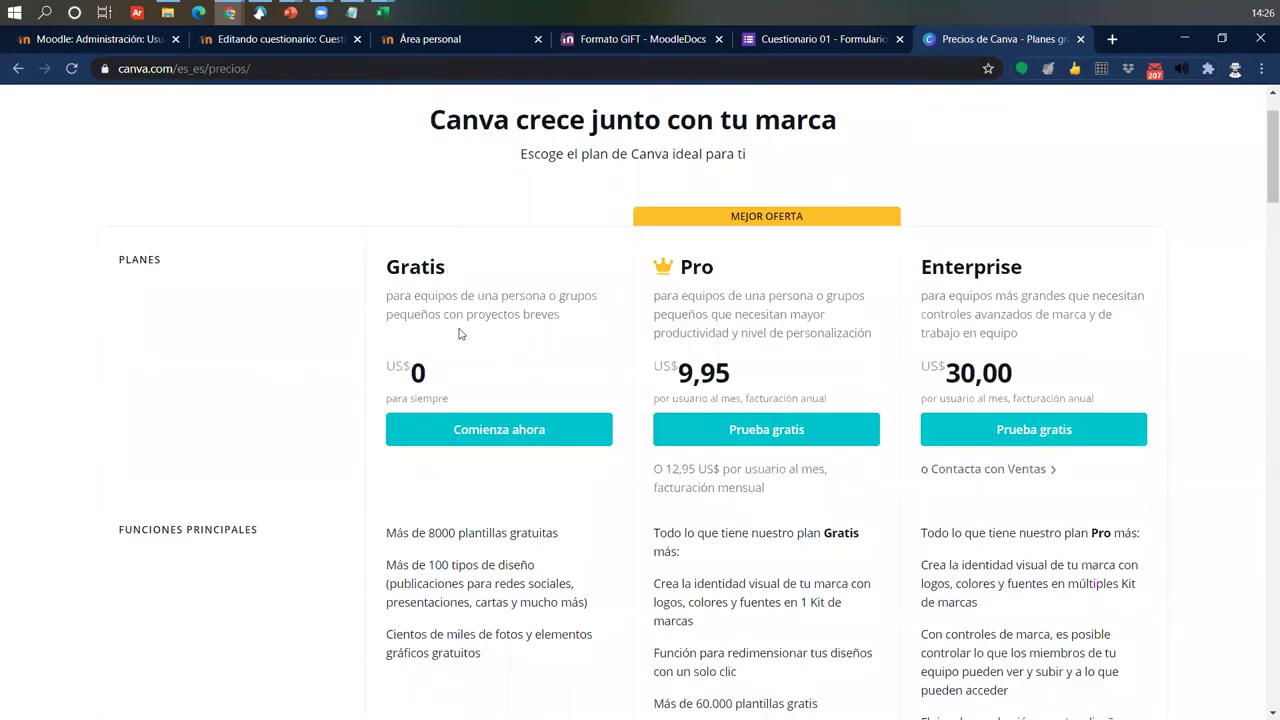
left_click_drag(430, 268, 583, 330)
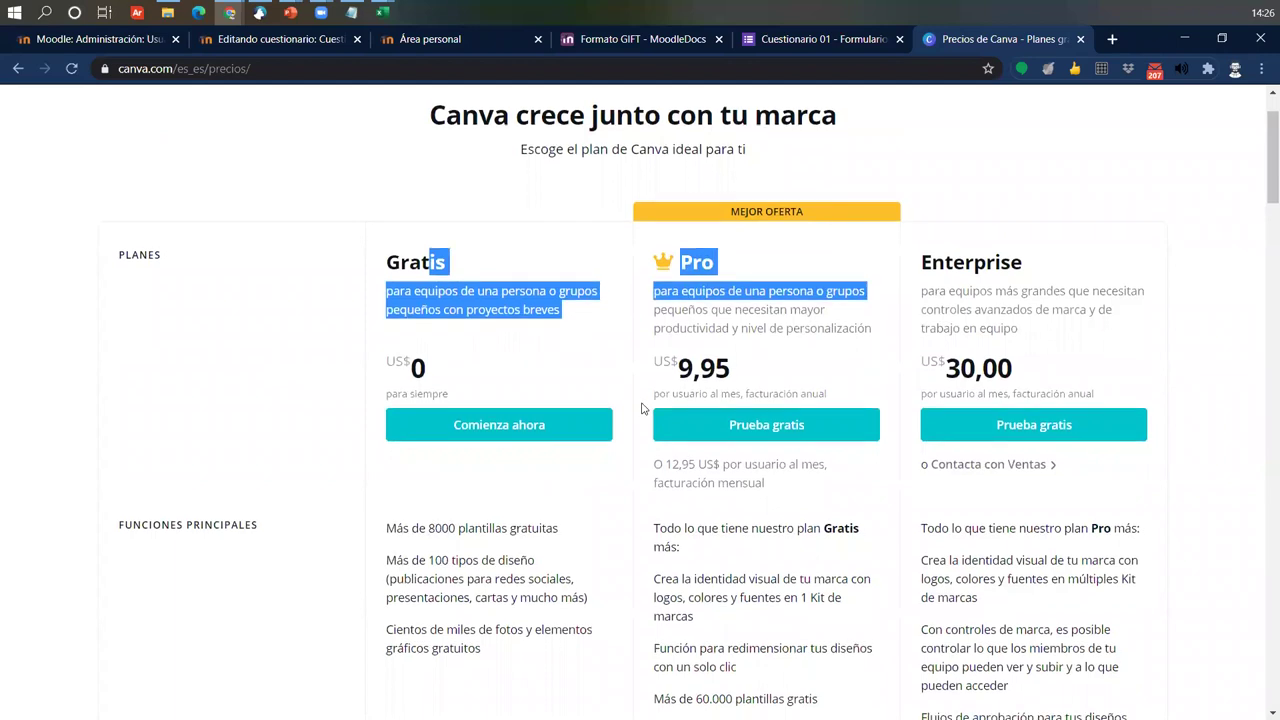
scroll(642, 408, "down", 2)
left_click_drag(386, 366, 567, 400)
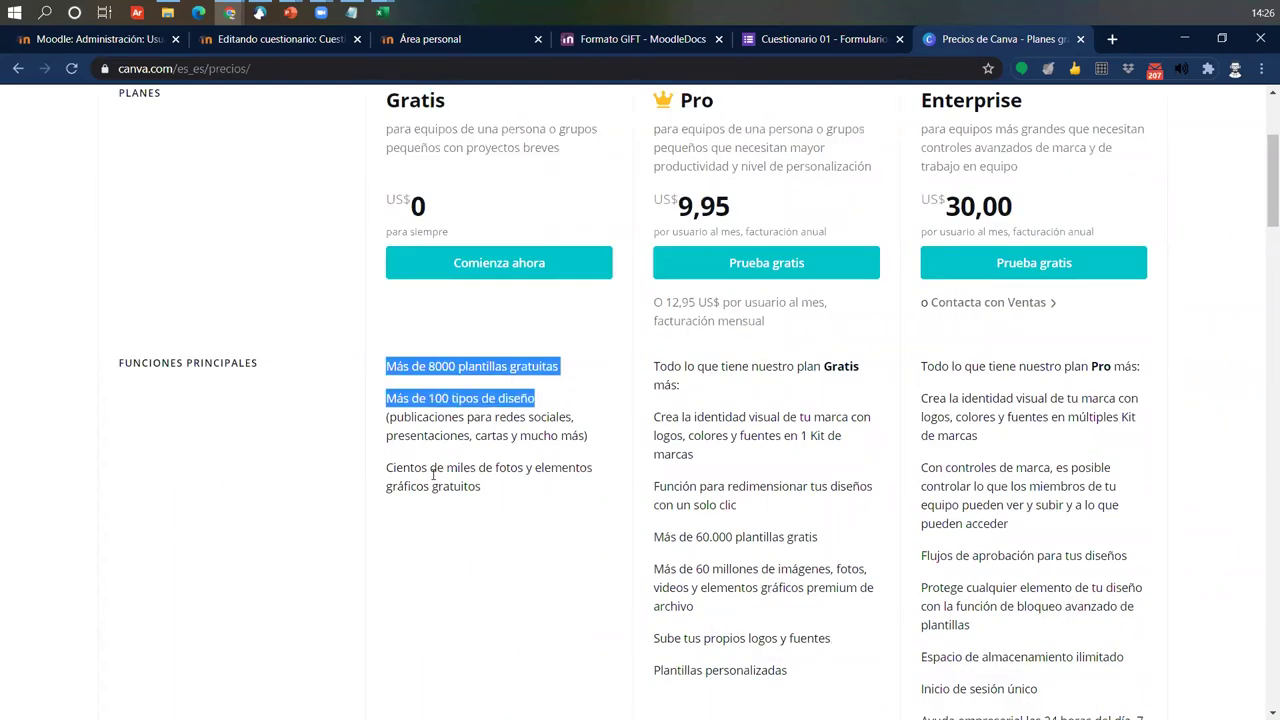
scroll(514, 557, "down", 6)
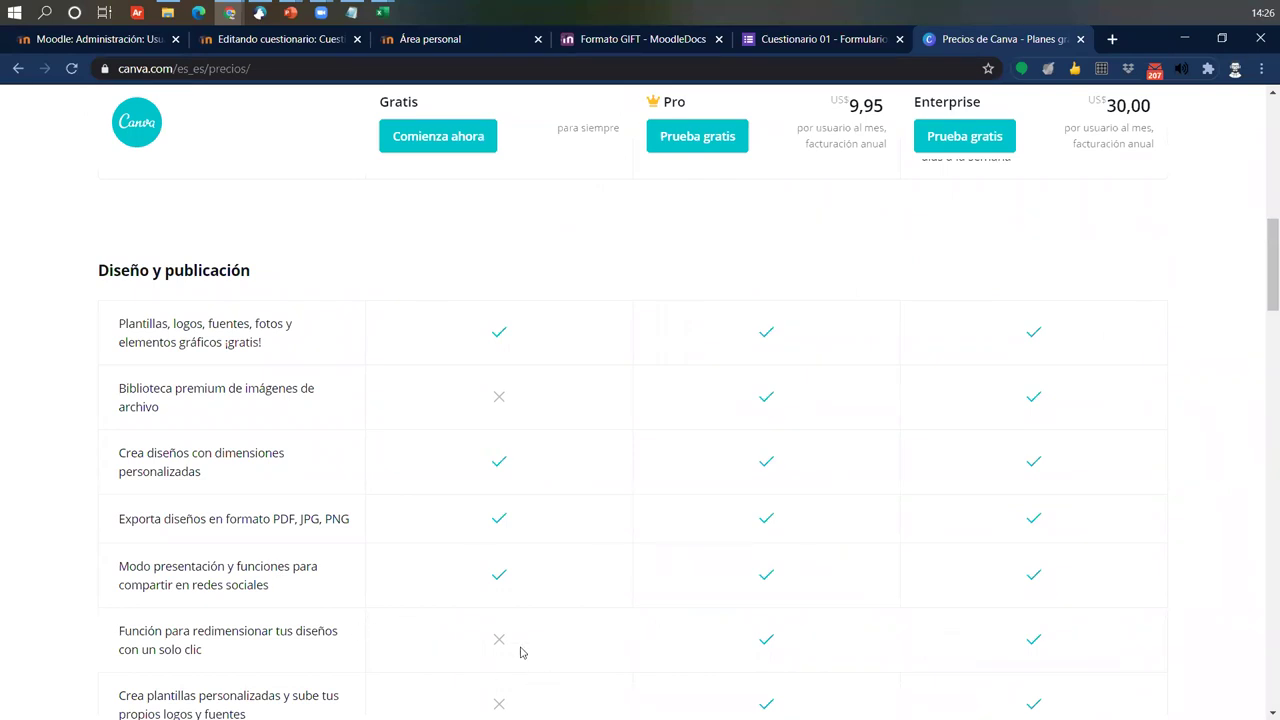
scroll(428, 590, "down", 2)
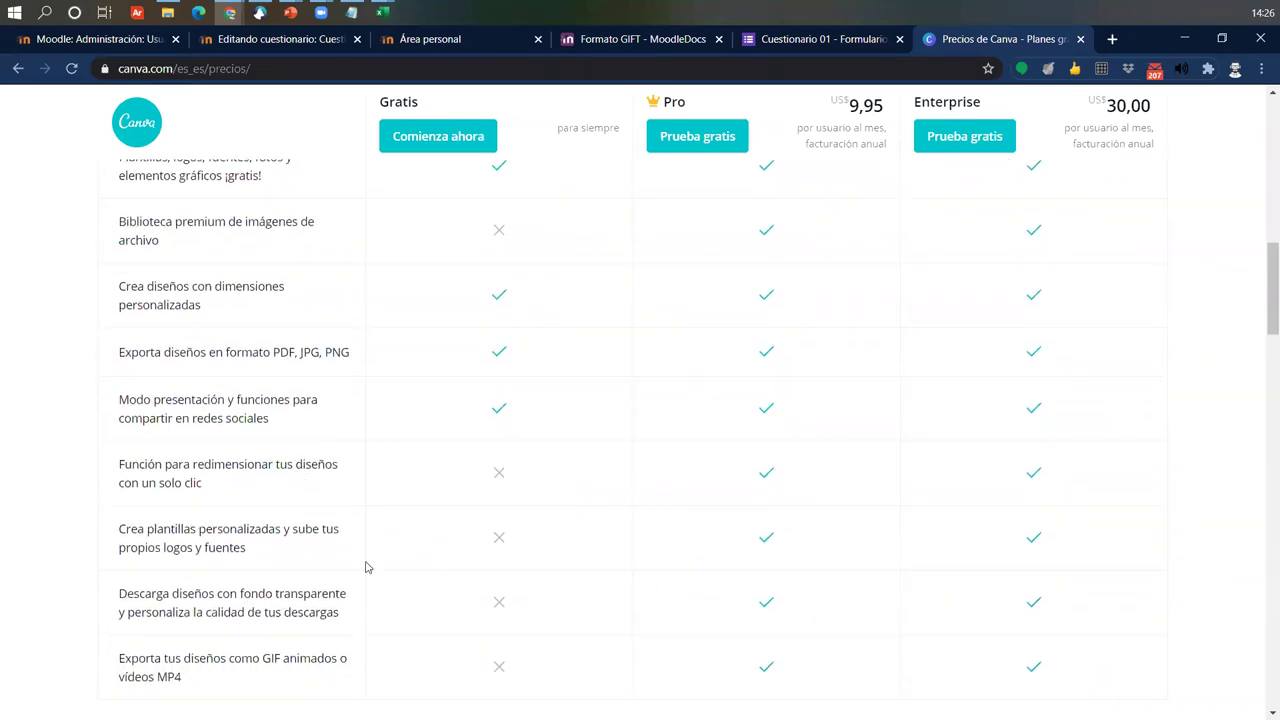
scroll(366, 563, "down", 5)
scroll(530, 642, "down", 8)
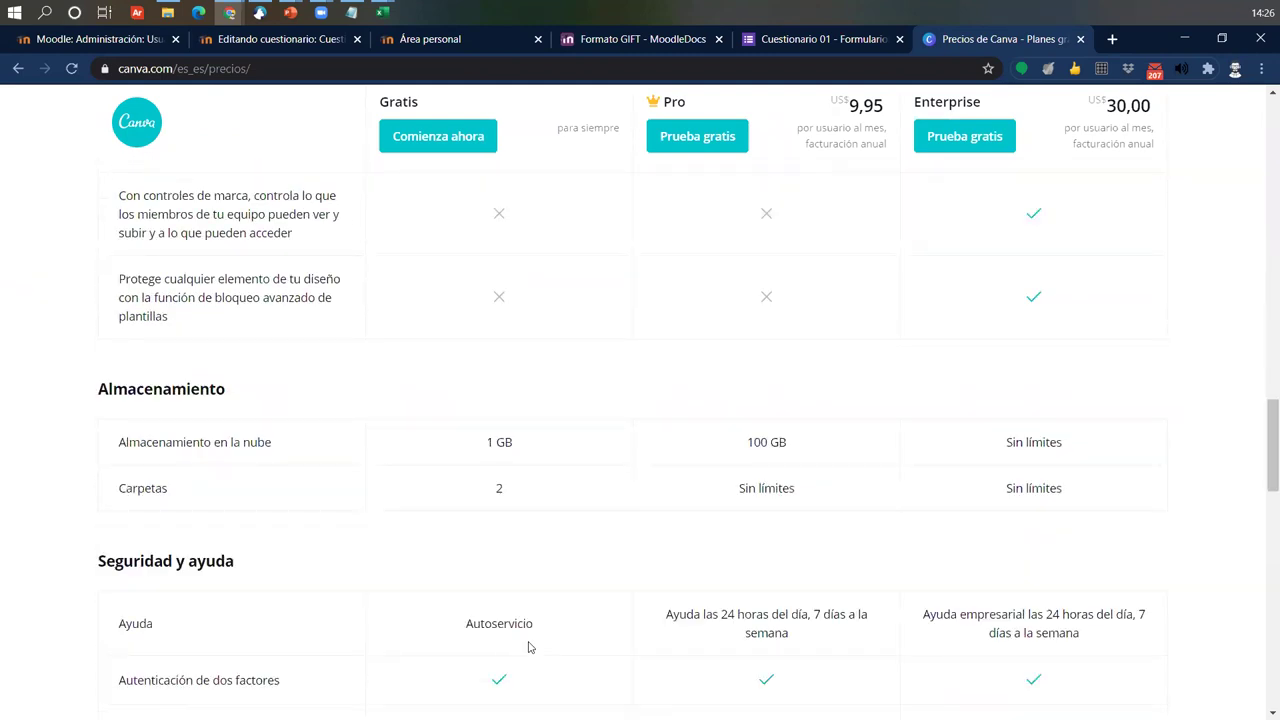
scroll(530, 647, "down", 2)
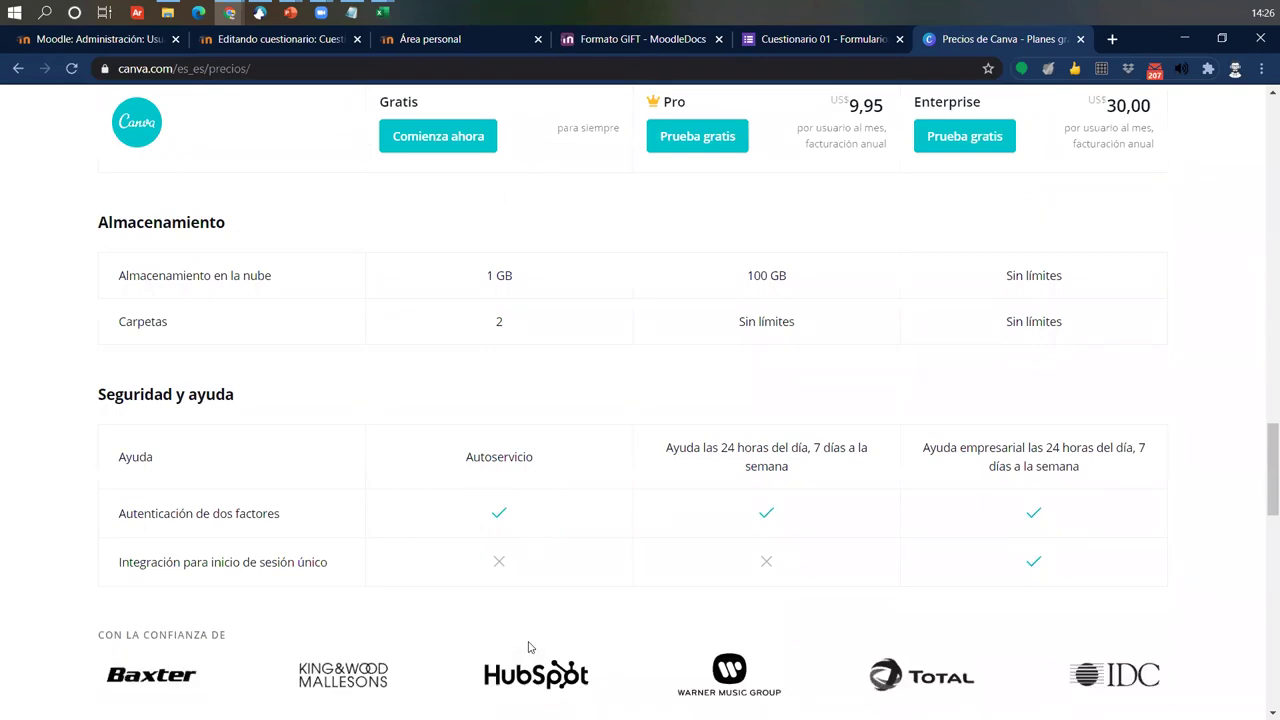
scroll(530, 647, "up", 6)
scroll(530, 647, "up", 15)
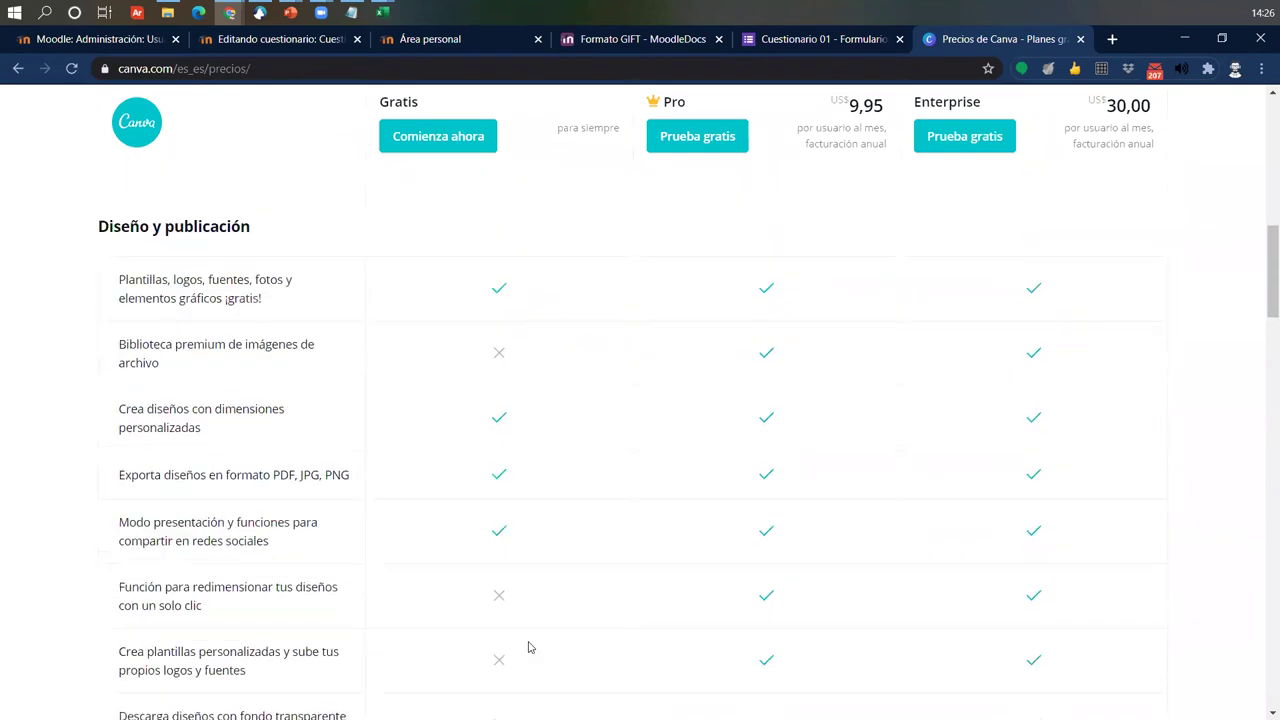
scroll(1261, 248, "up", 2)
Step: Log back into Canva with 'Inicia sesión con Google' from the start page
left_click(1185, 117)
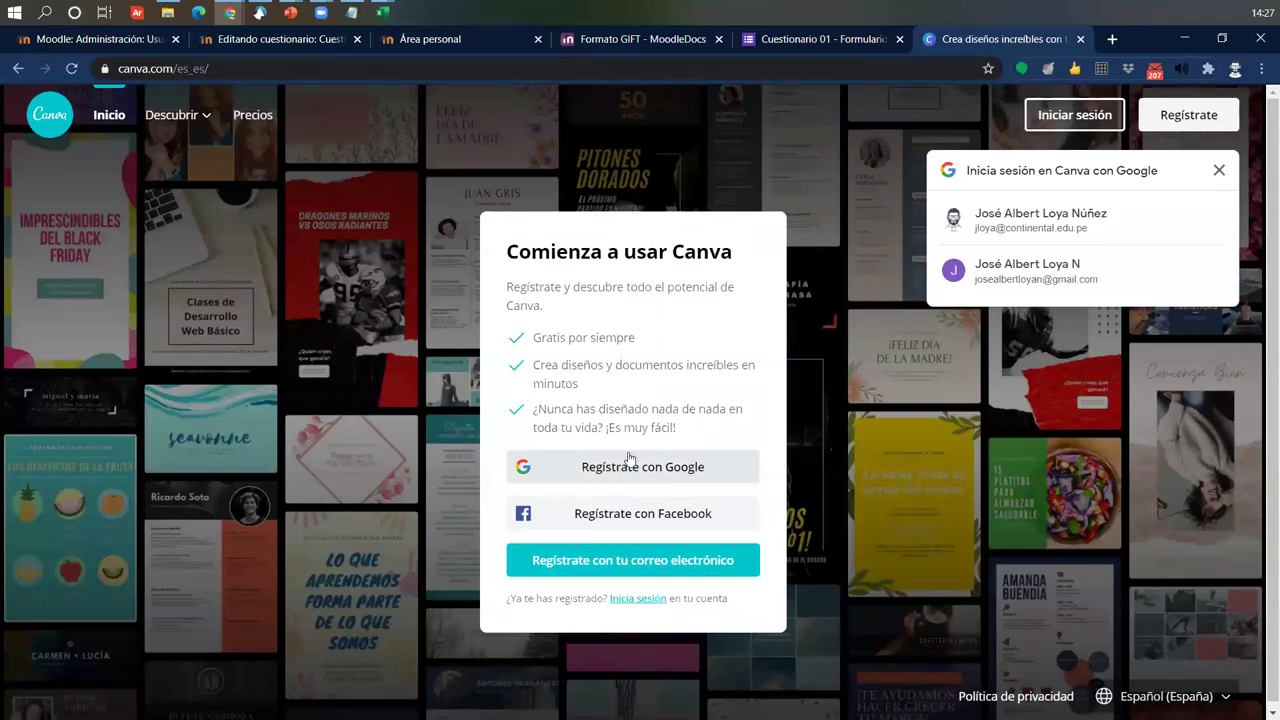
left_click(1060, 118)
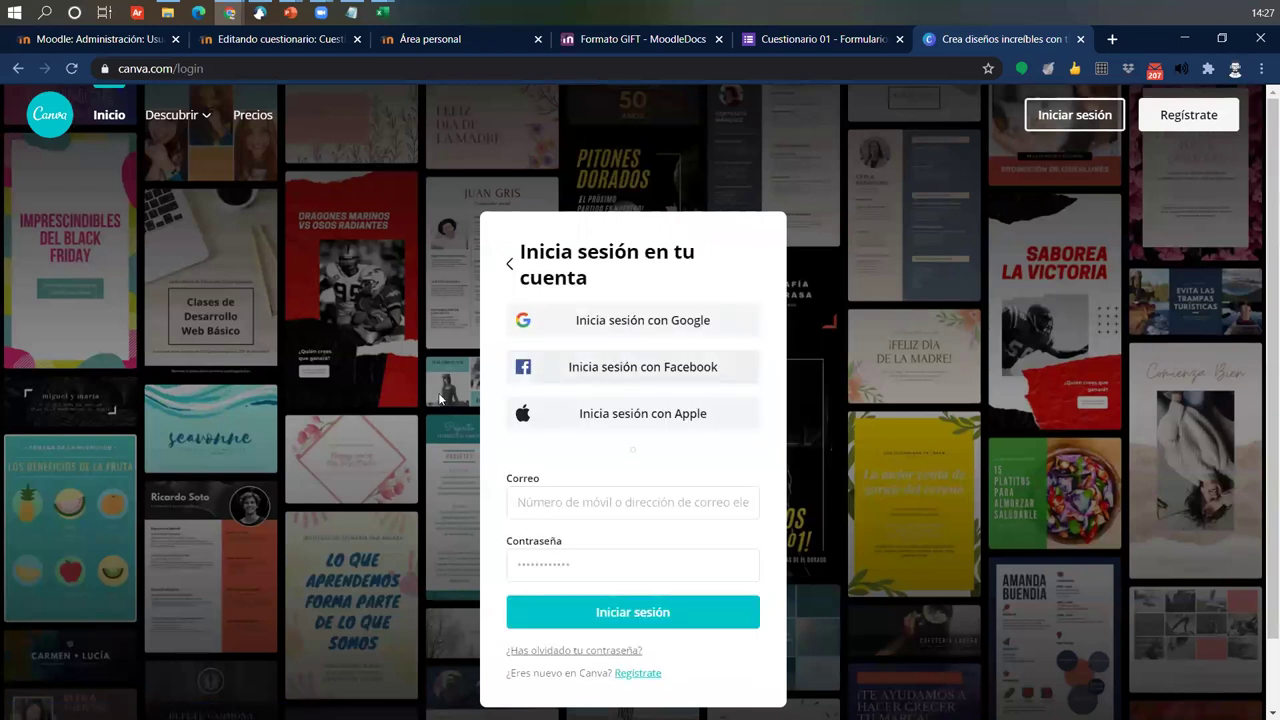
left_click(601, 322)
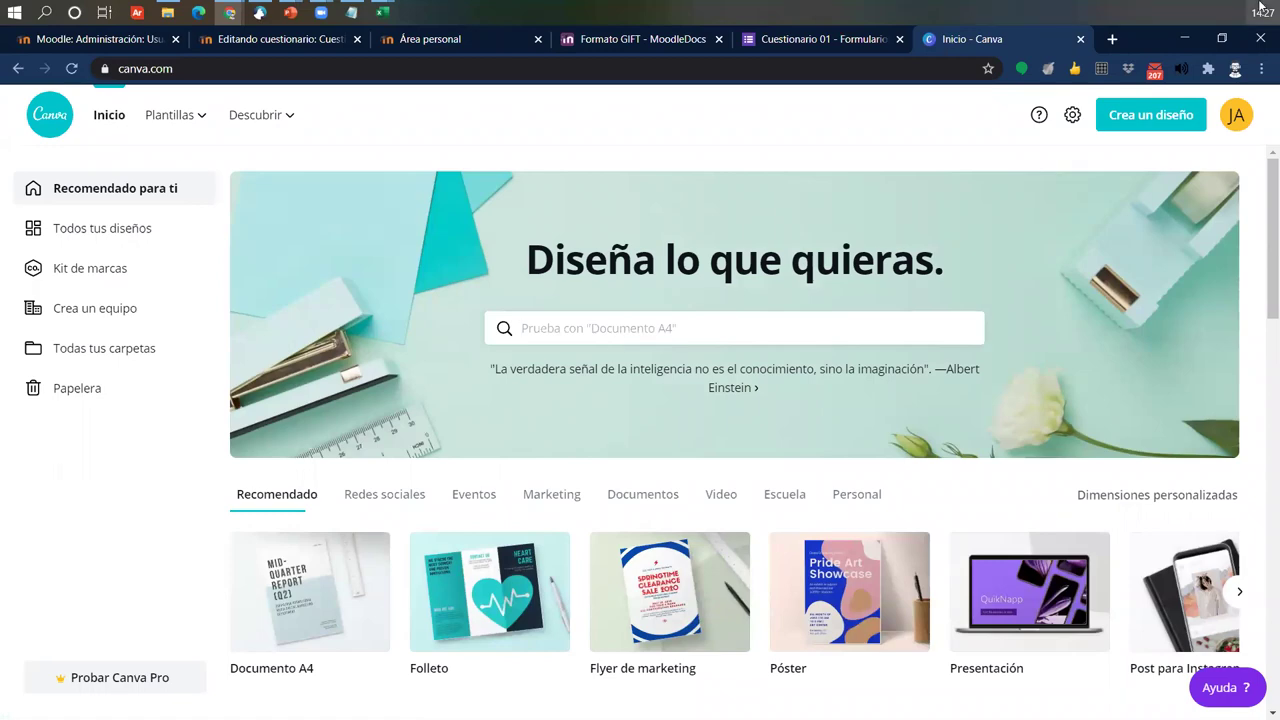
scroll(820, 520, "down", 7)
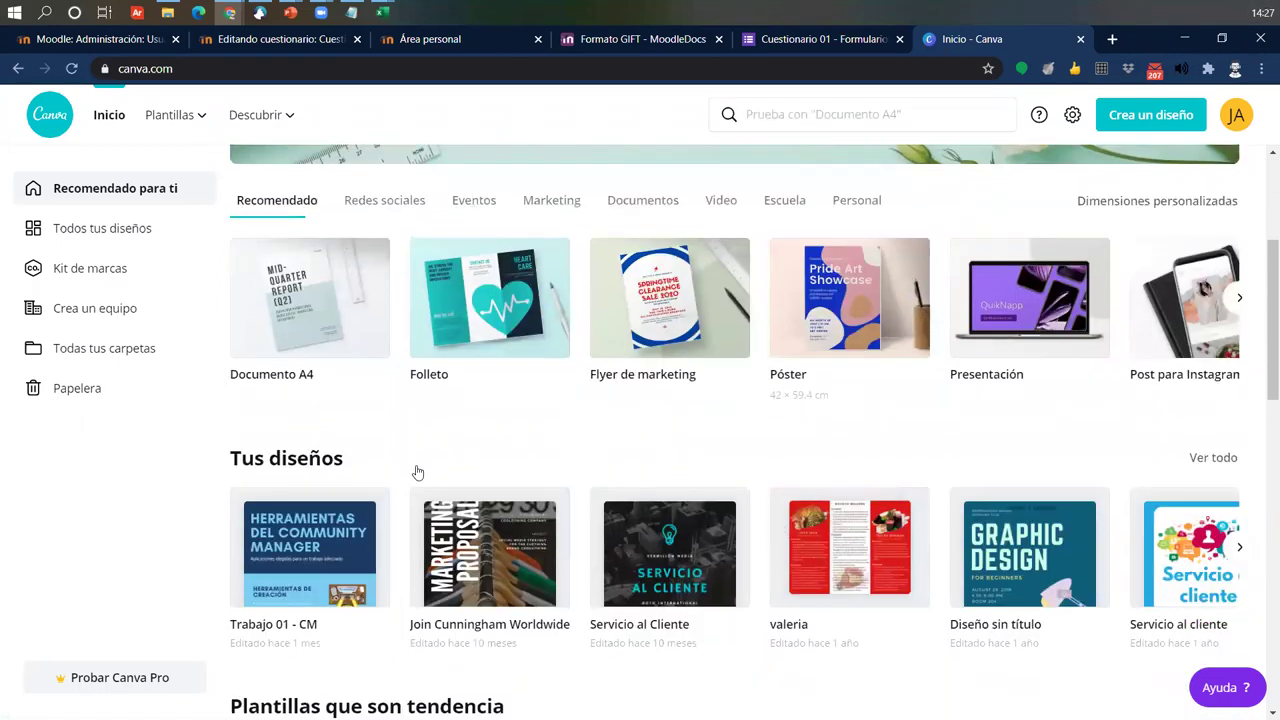
scroll(430, 450, "down", 3)
scroll(706, 374, "up", 4)
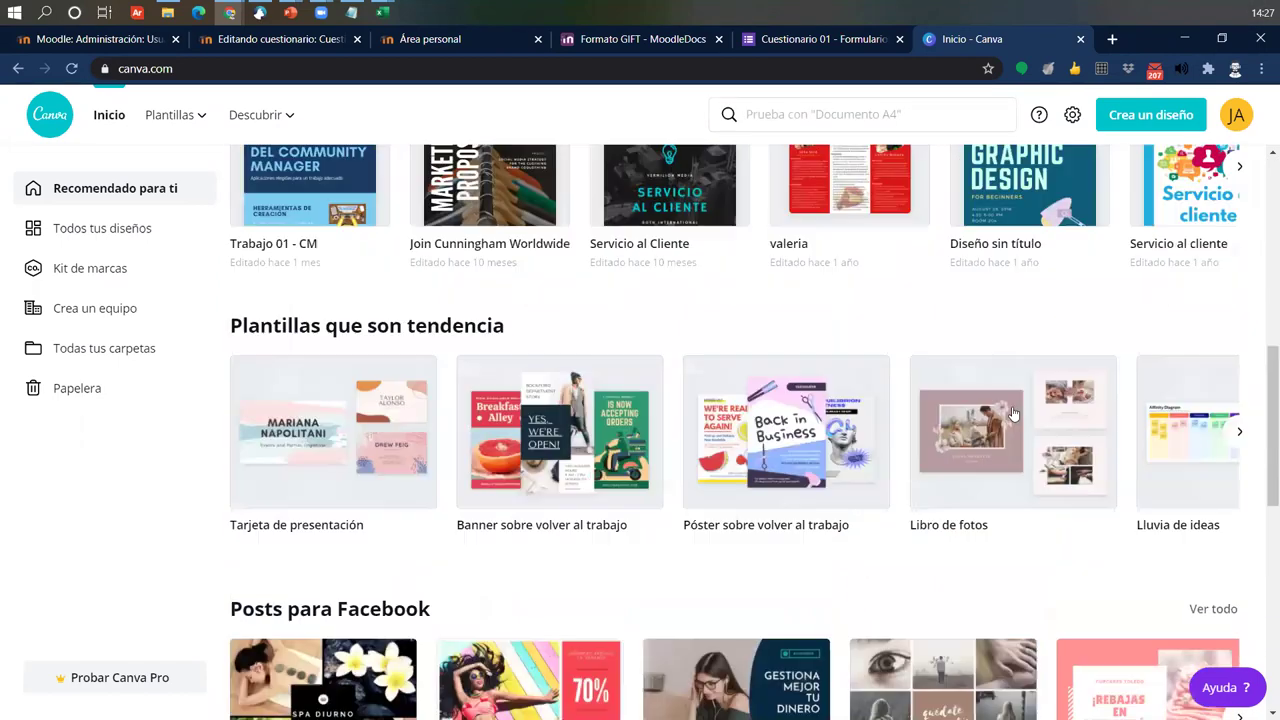
scroll(1262, 450, "up", 5)
left_click(1238, 426)
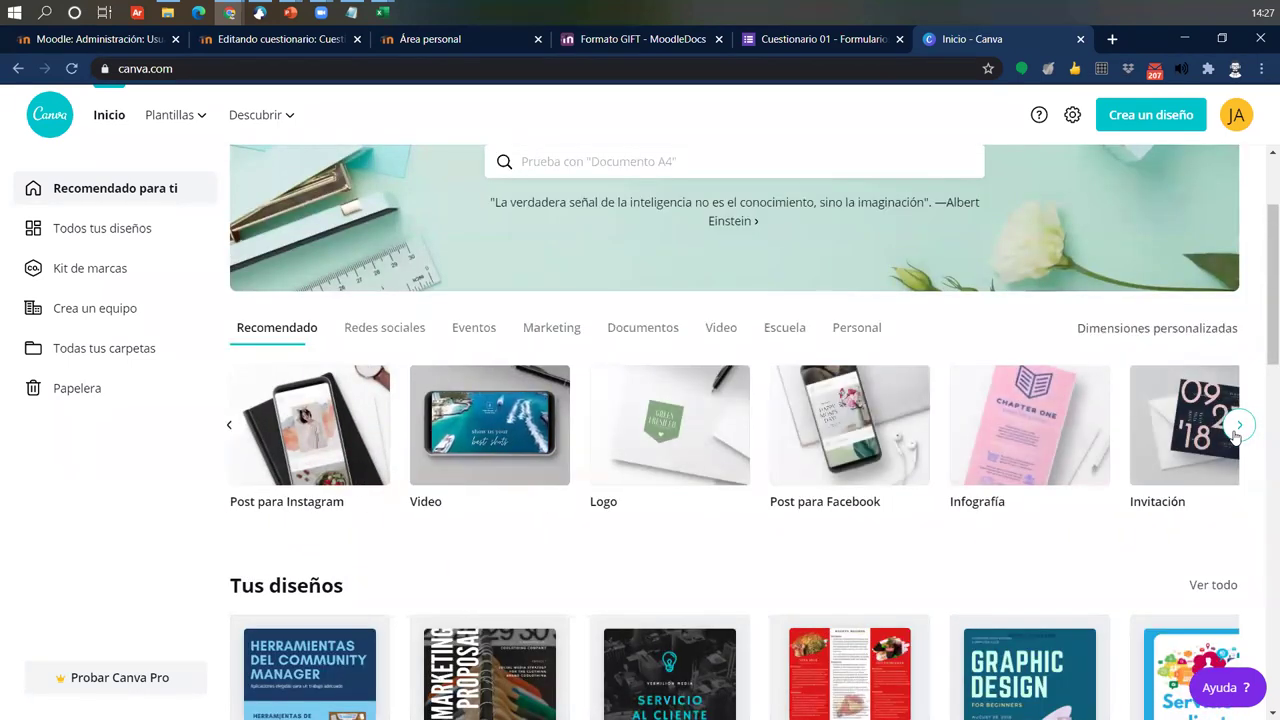
left_click(1238, 426)
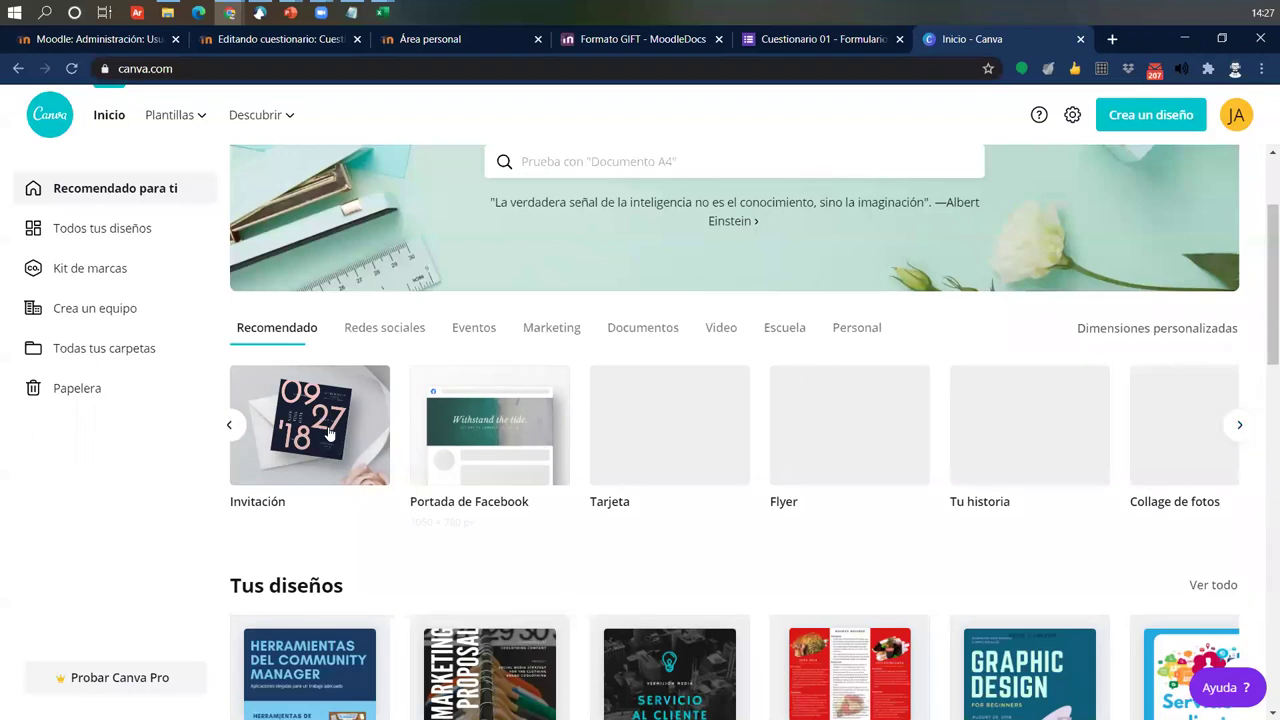
left_click(228, 426)
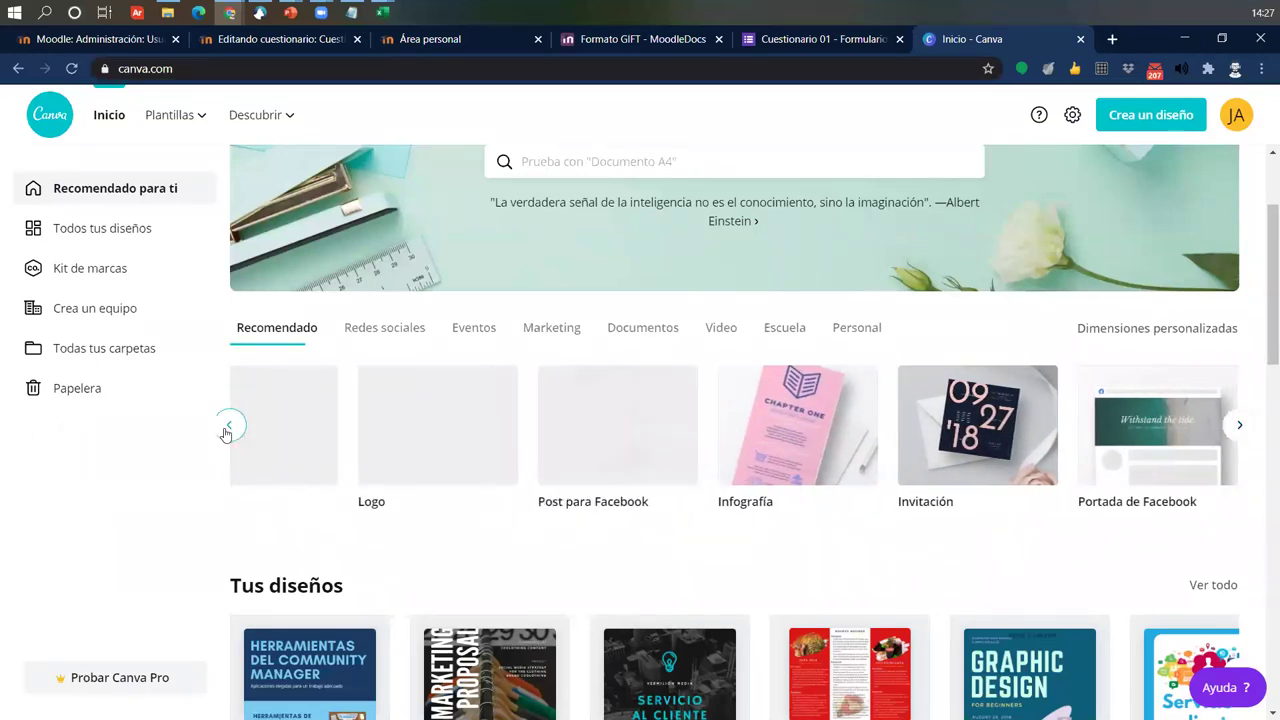
left_click(228, 426)
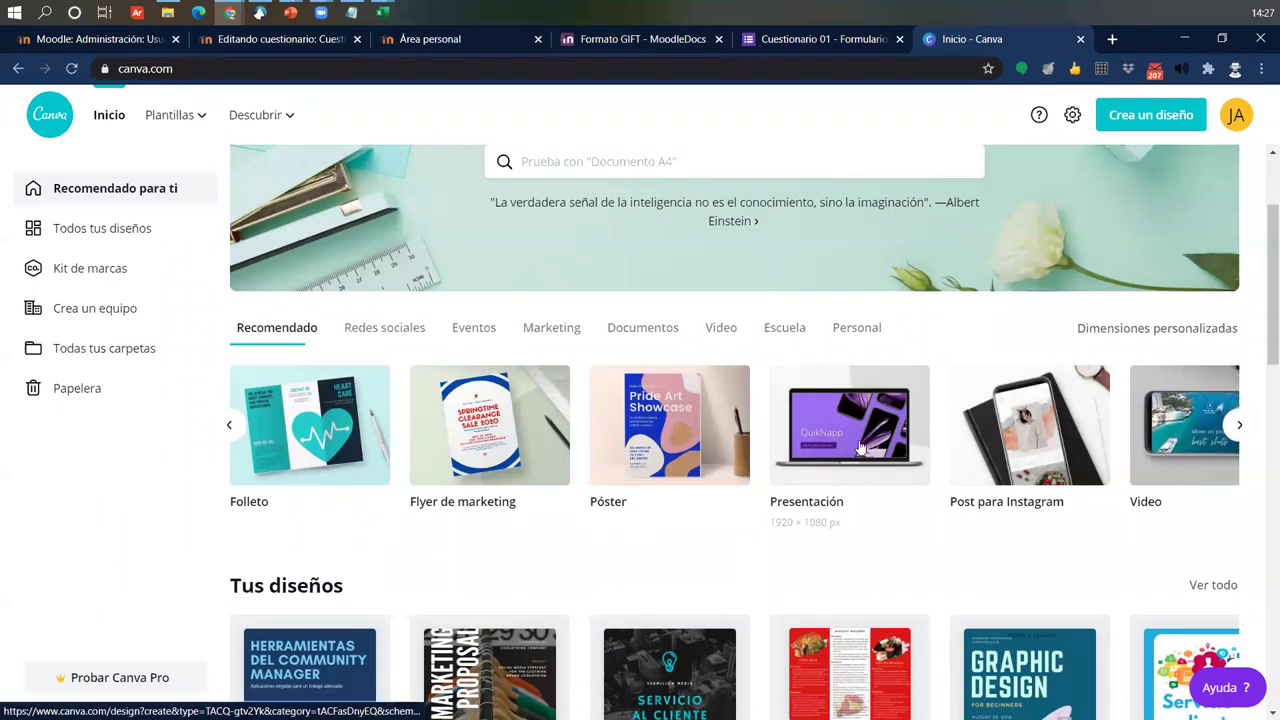
left_click(1238, 426)
left_click(1238, 426)
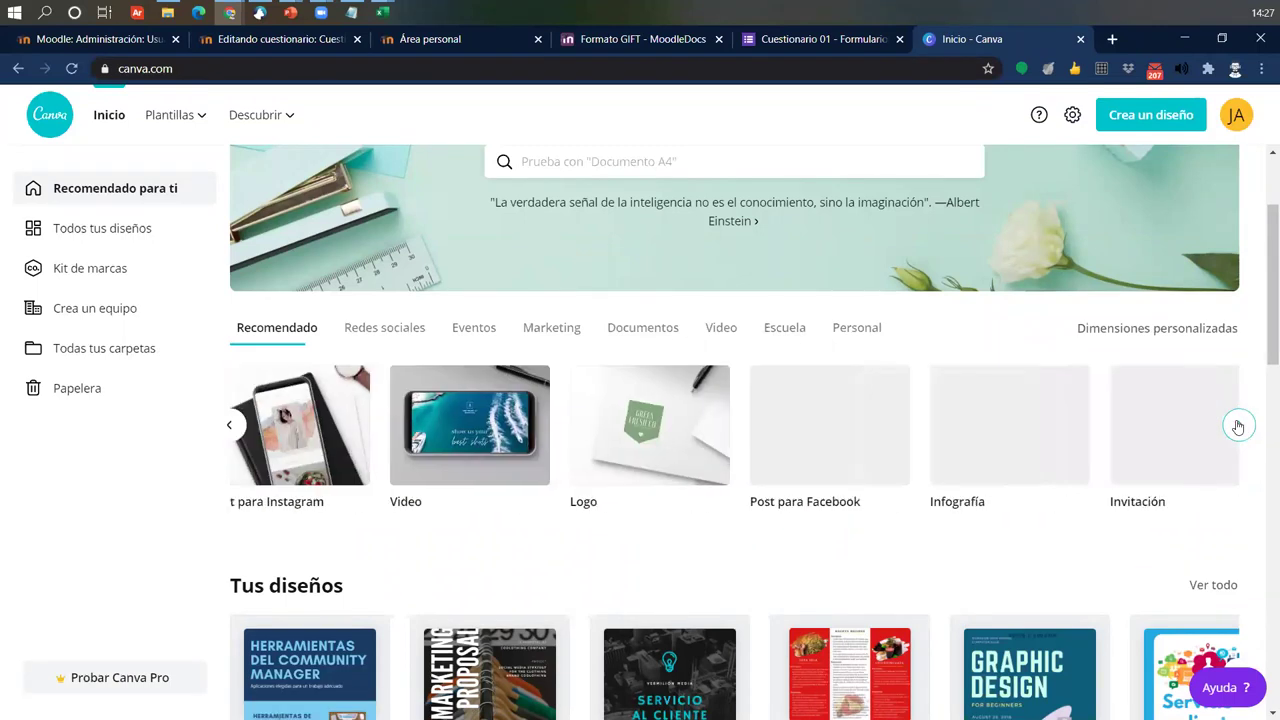
left_click(1238, 426)
left_click(1238, 426)
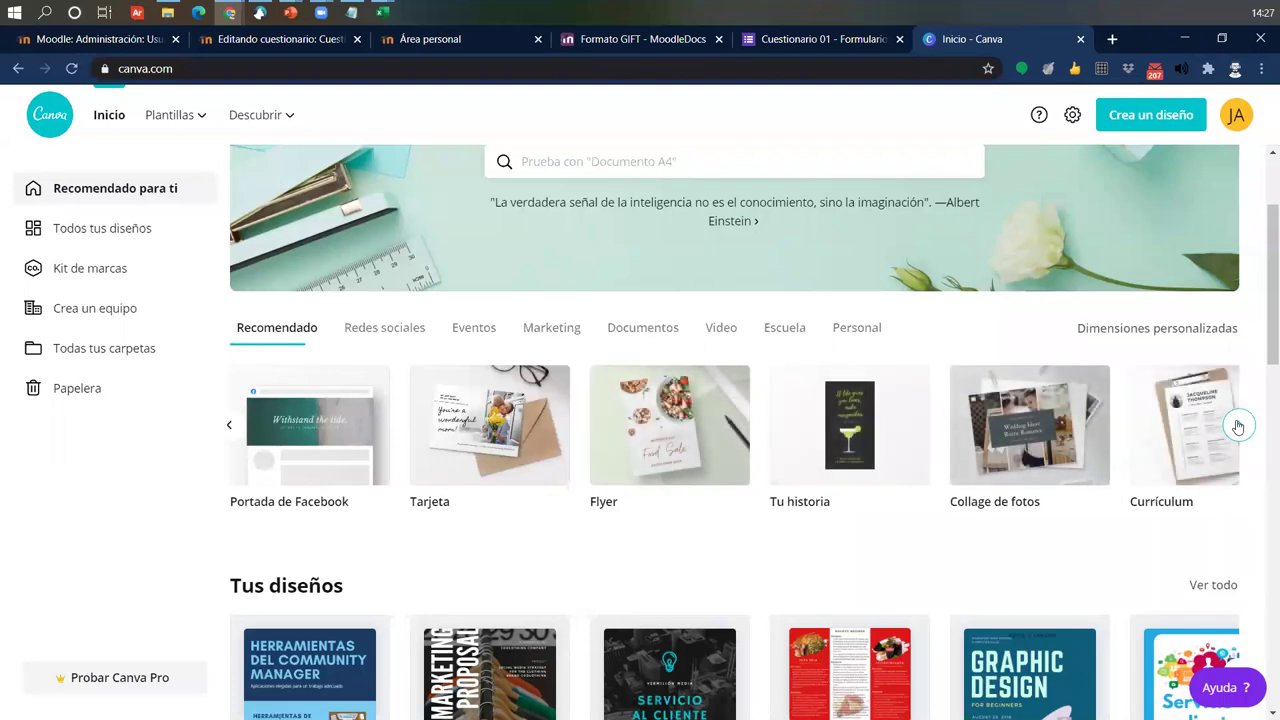
left_click(1238, 426)
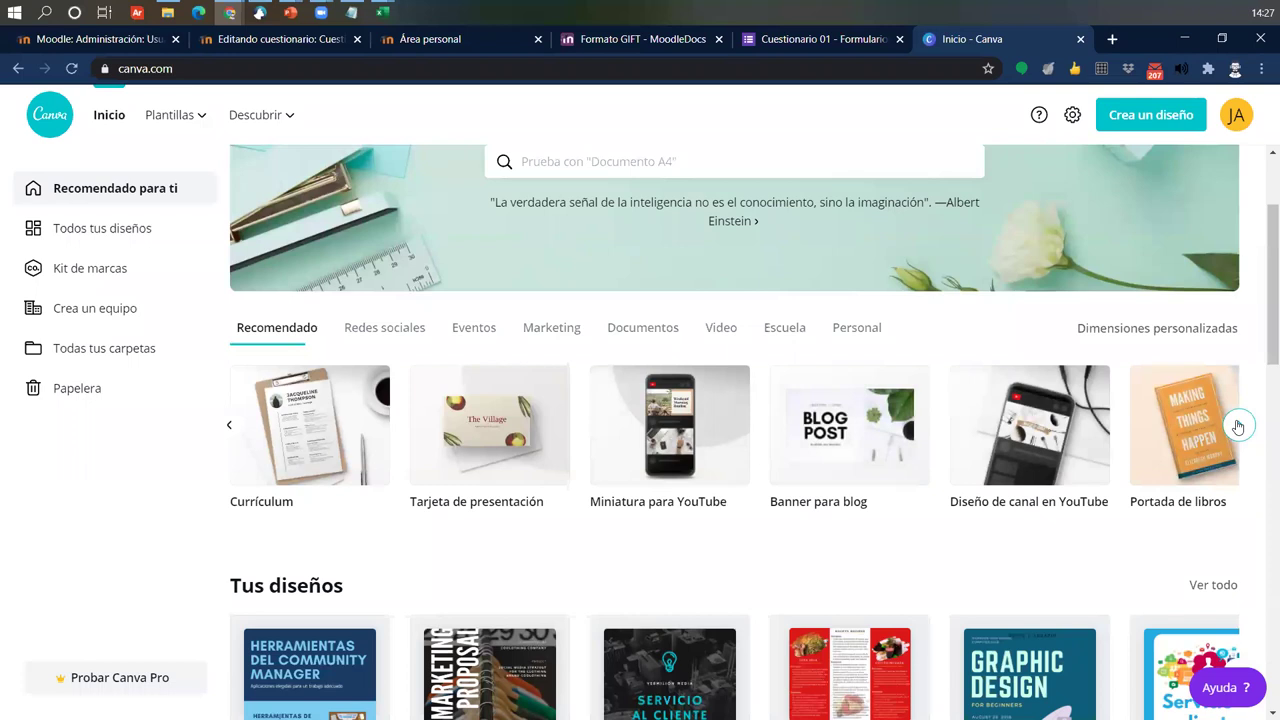
left_click(1238, 426)
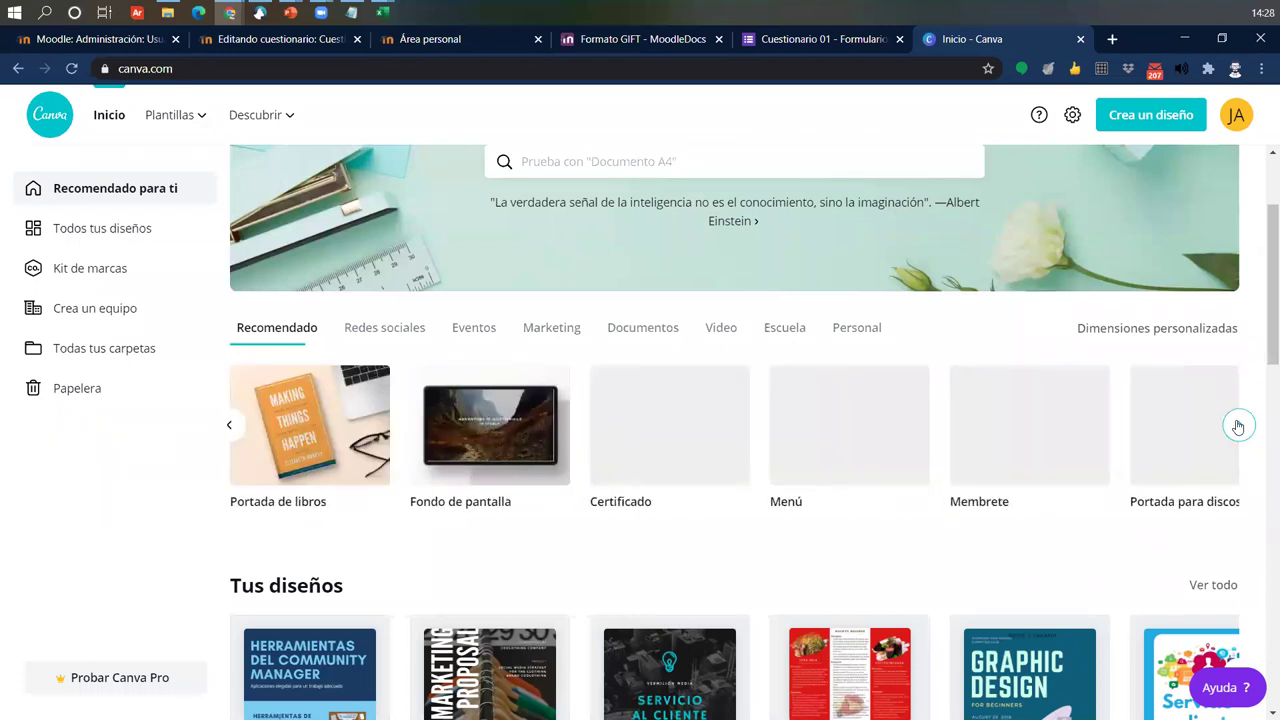
left_click(1238, 426)
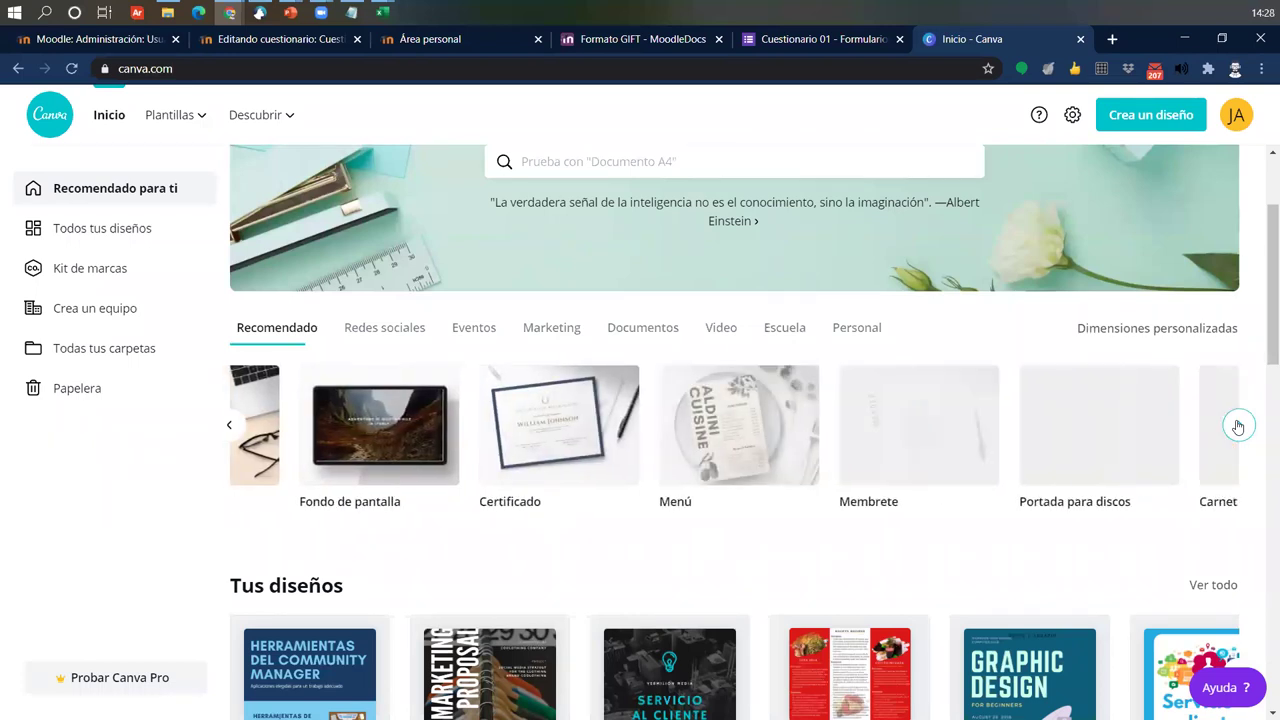
left_click(1238, 426)
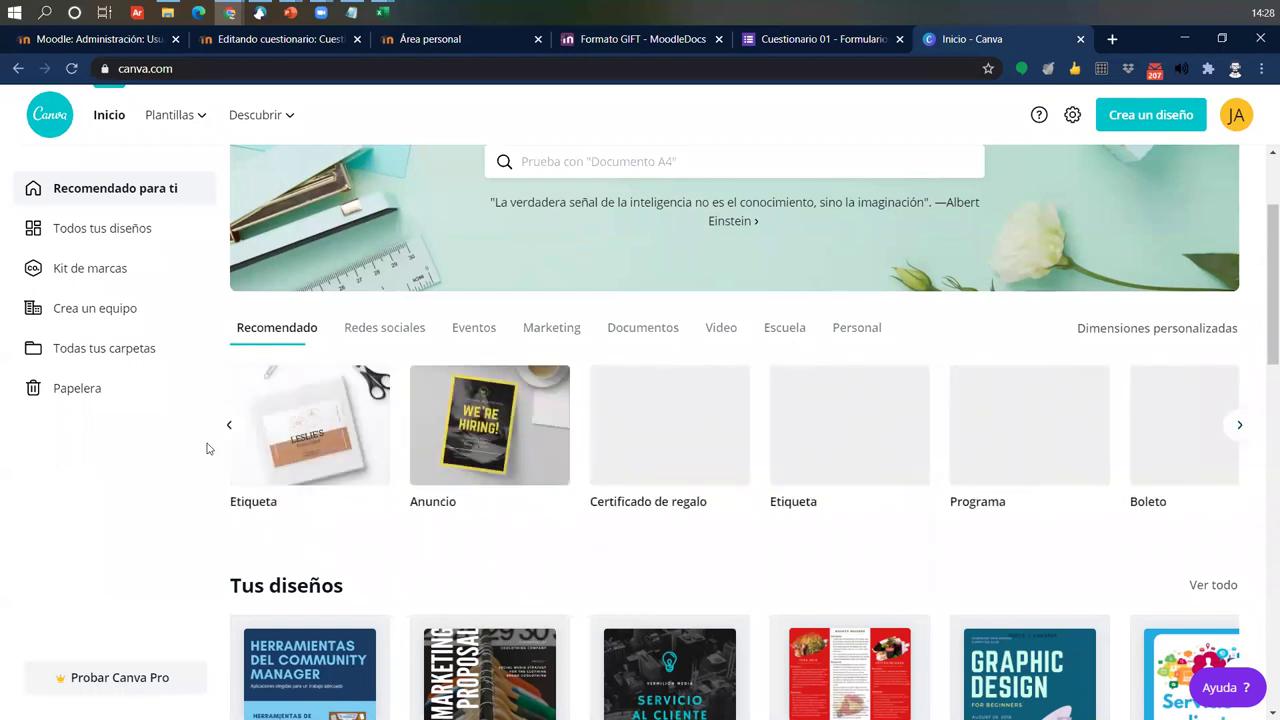
left_click(228, 430)
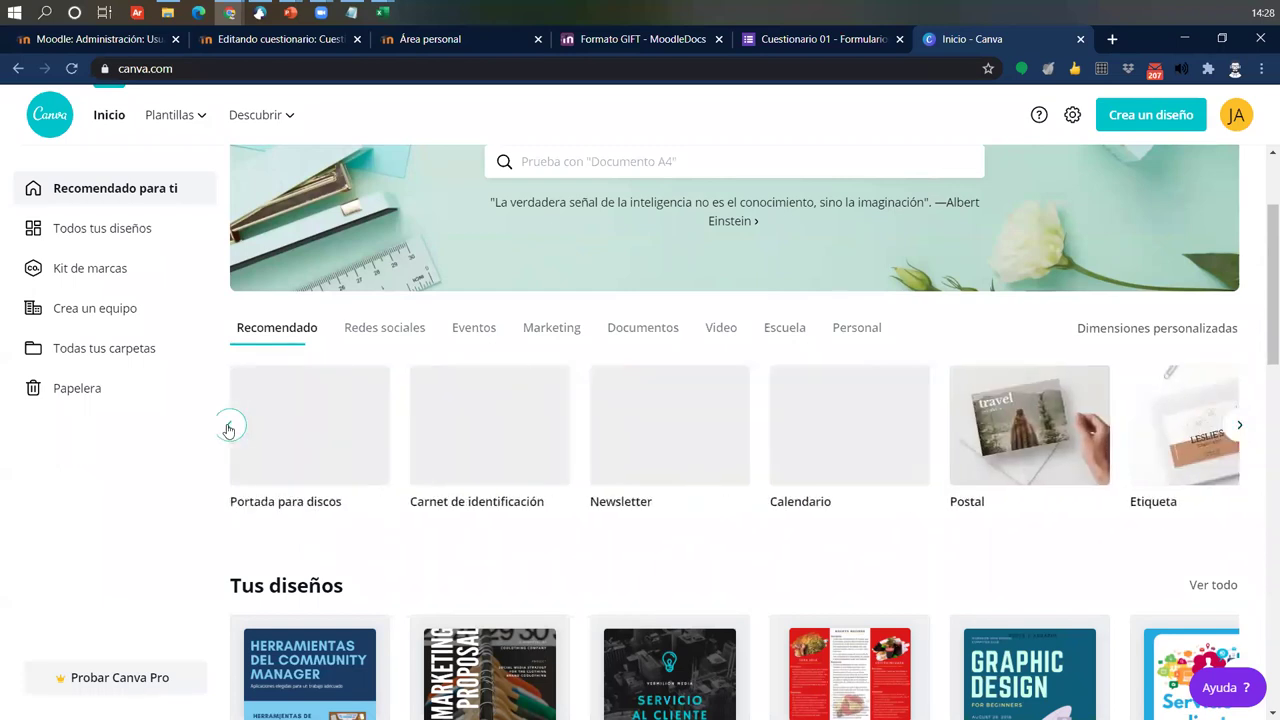
left_click(228, 430)
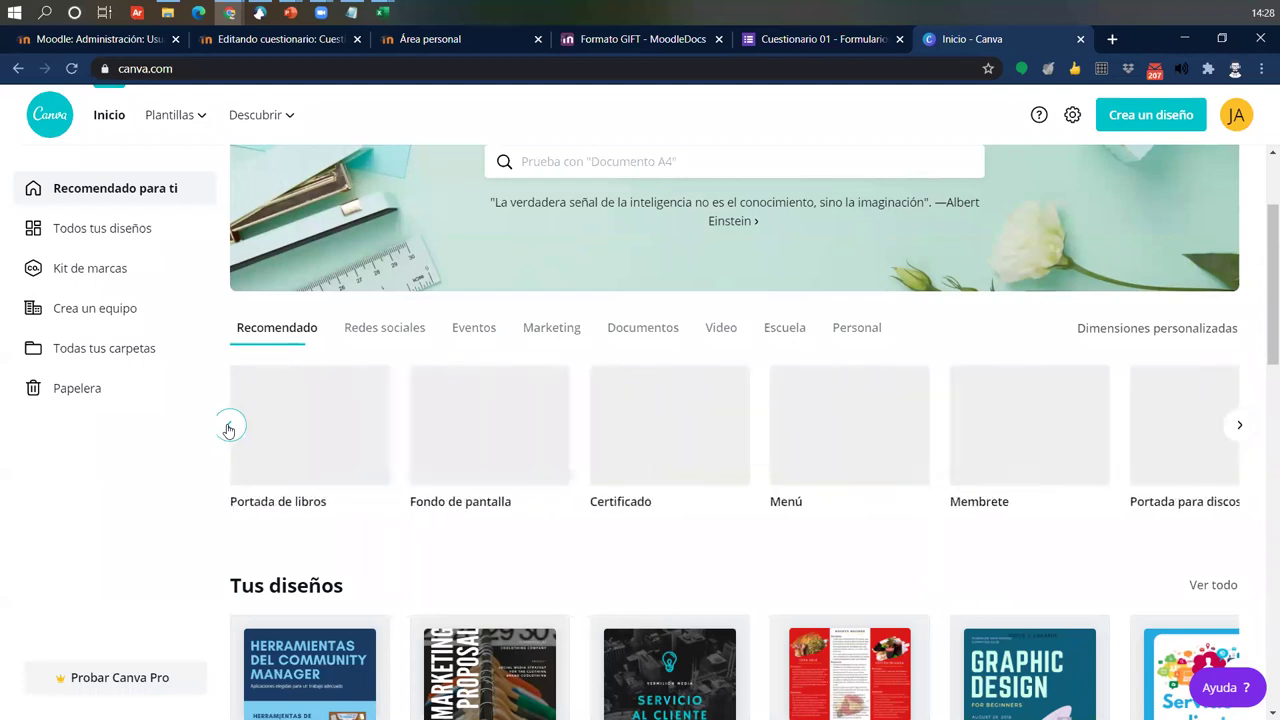
left_click(228, 430)
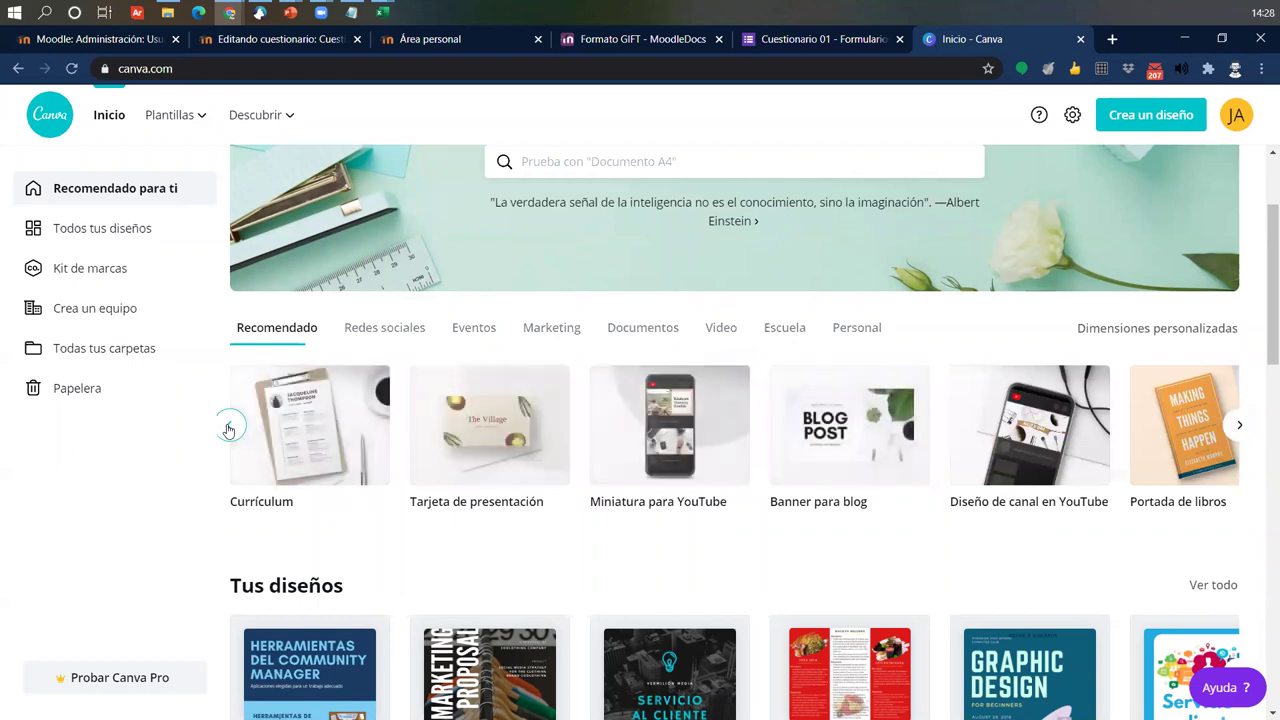
left_click(228, 430)
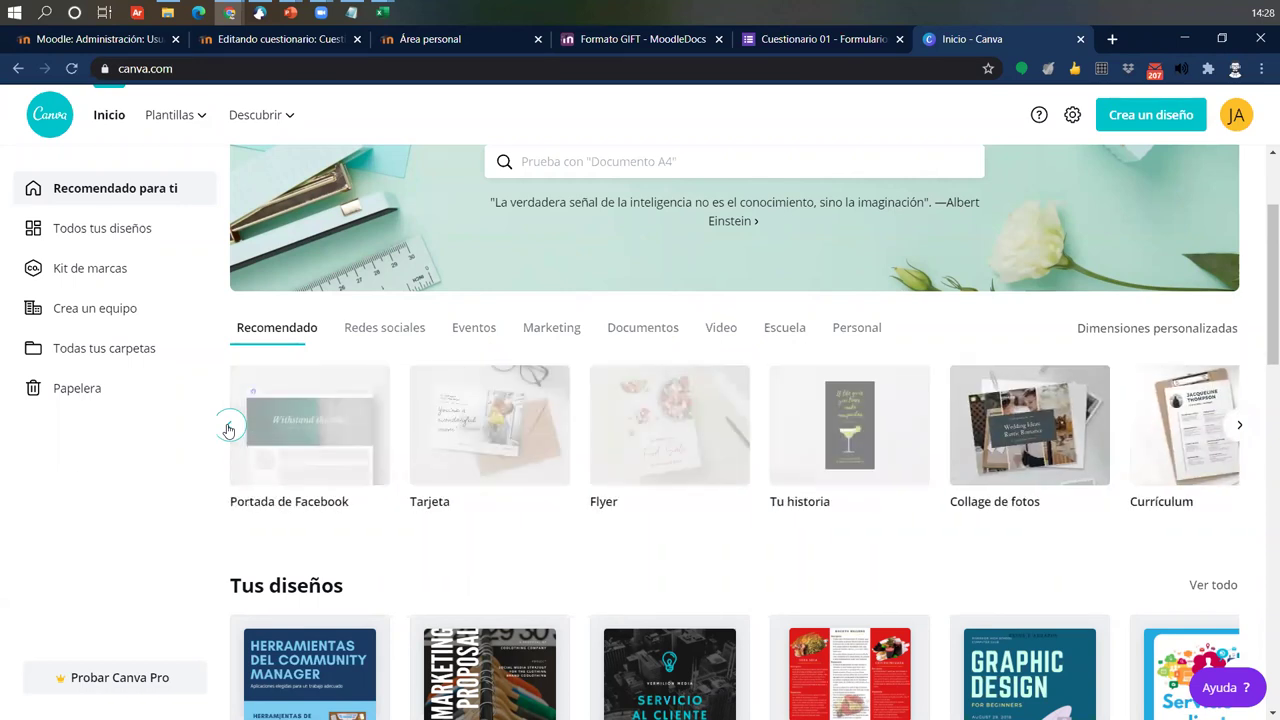
left_click(228, 430)
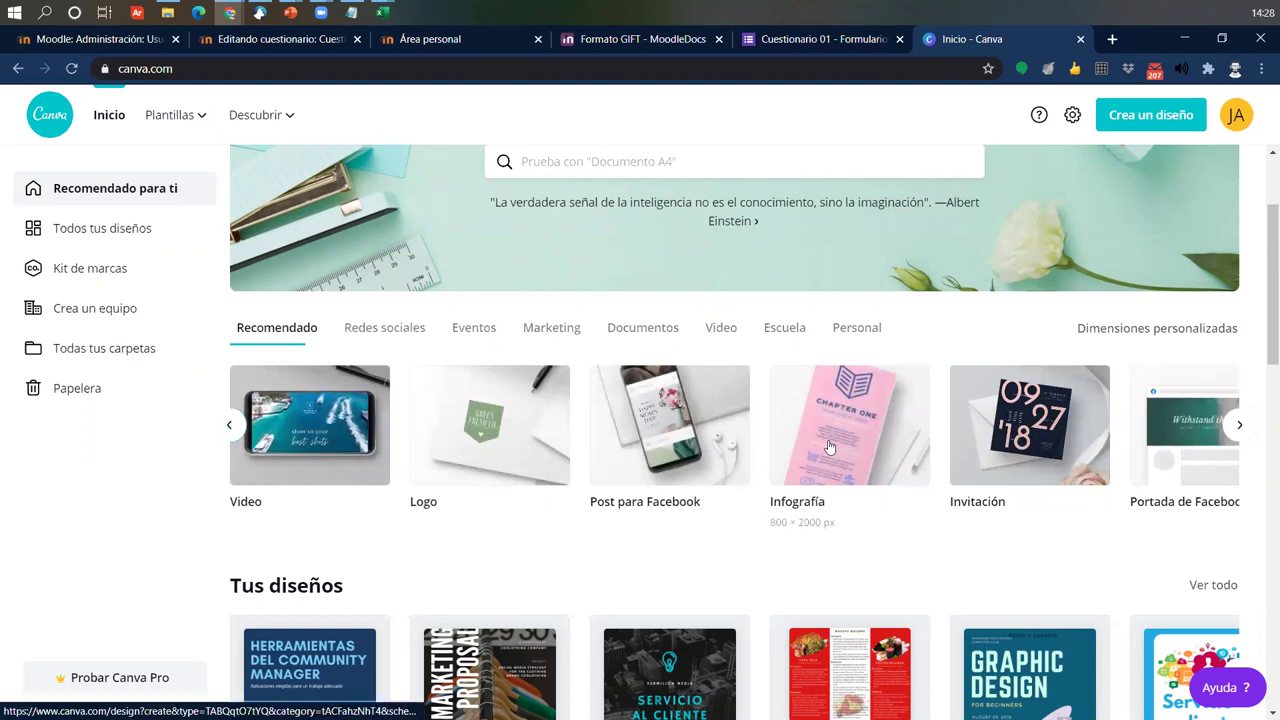
Step: Search Canva for 'info' and choose the Infografía suggestion
left_click(575, 163)
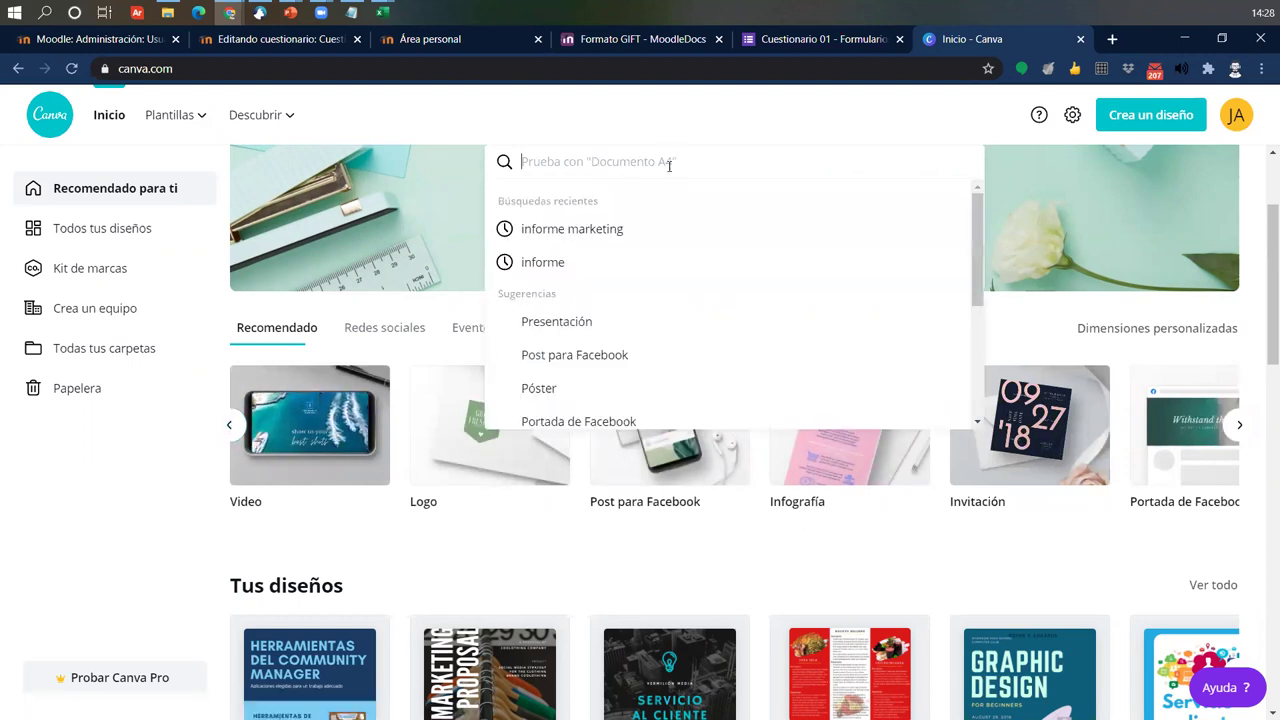
type("i")
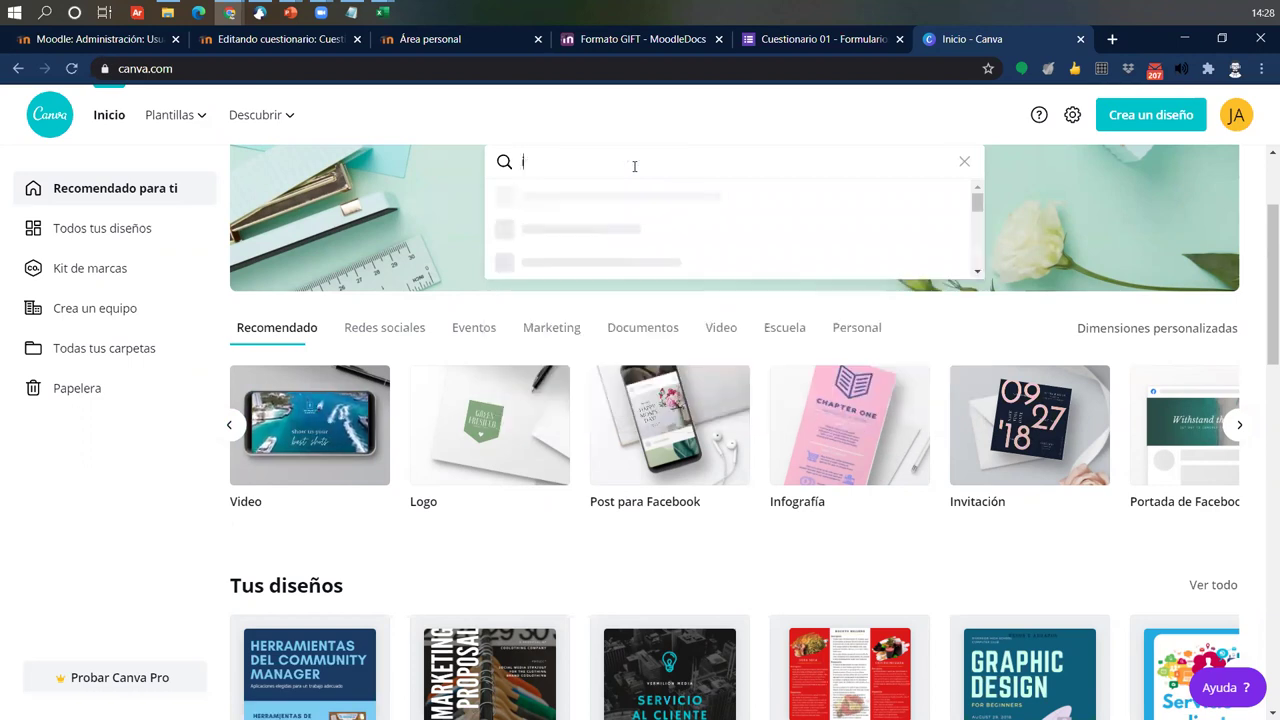
type("nfo")
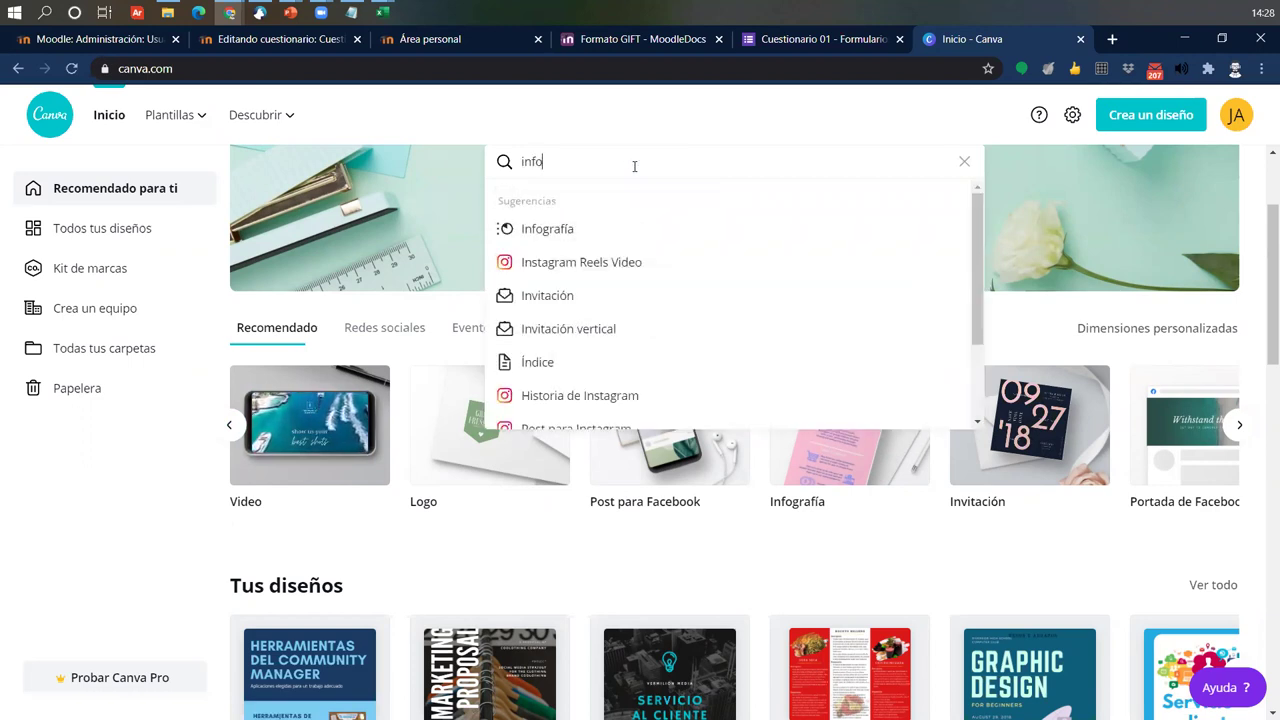
left_click(561, 232)
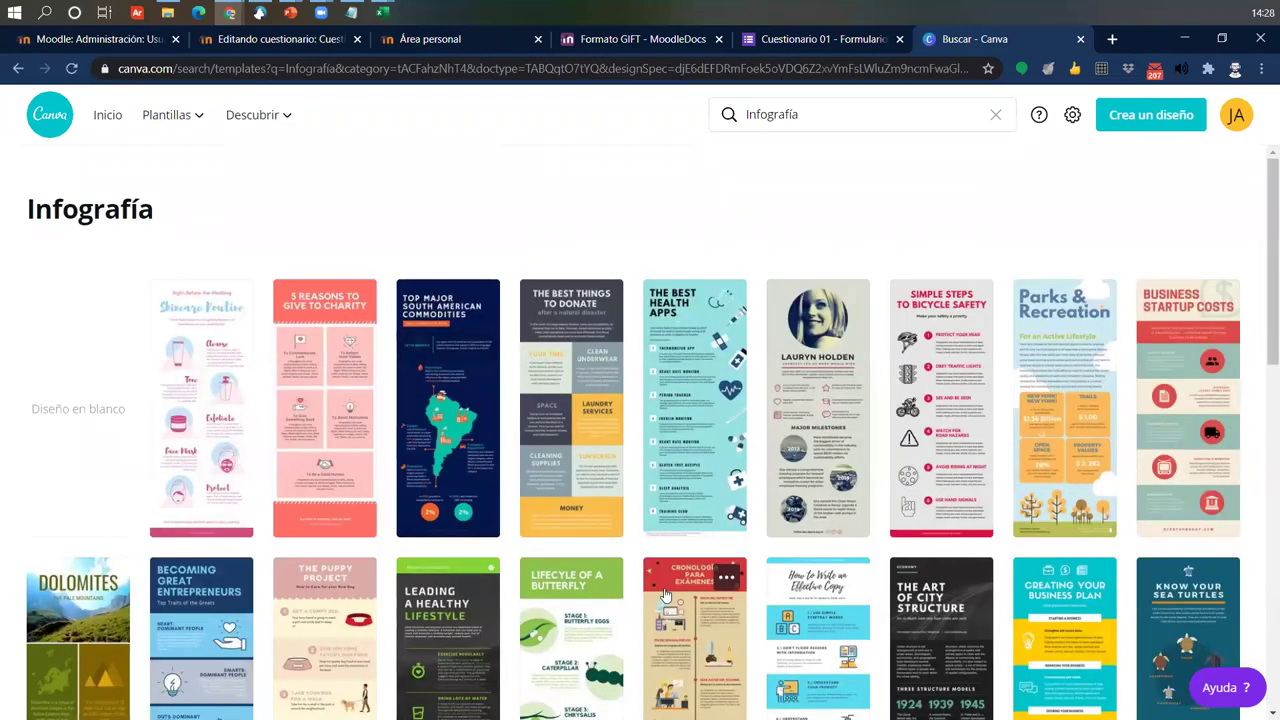
Step: Open the Cronología para exámenes template from the Infografía results
scroll(665, 595, "down", 1)
scroll(665, 595, "down", 15)
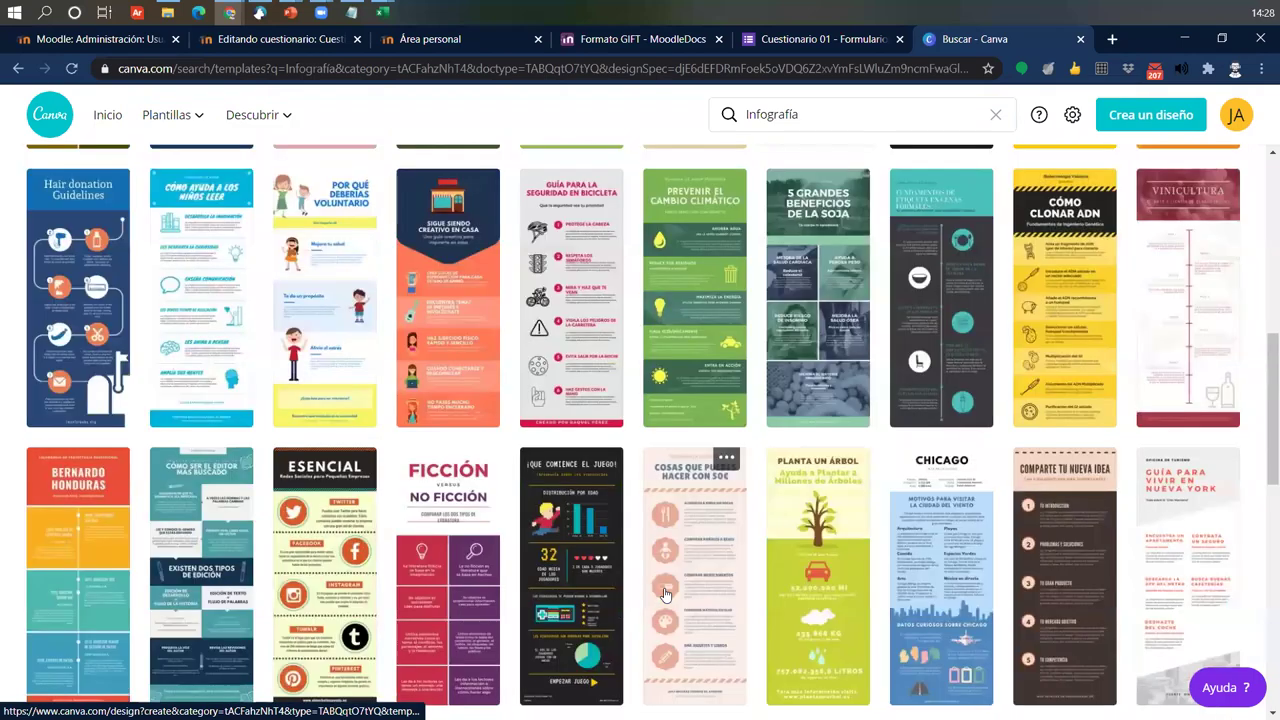
scroll(665, 595, "down", 10)
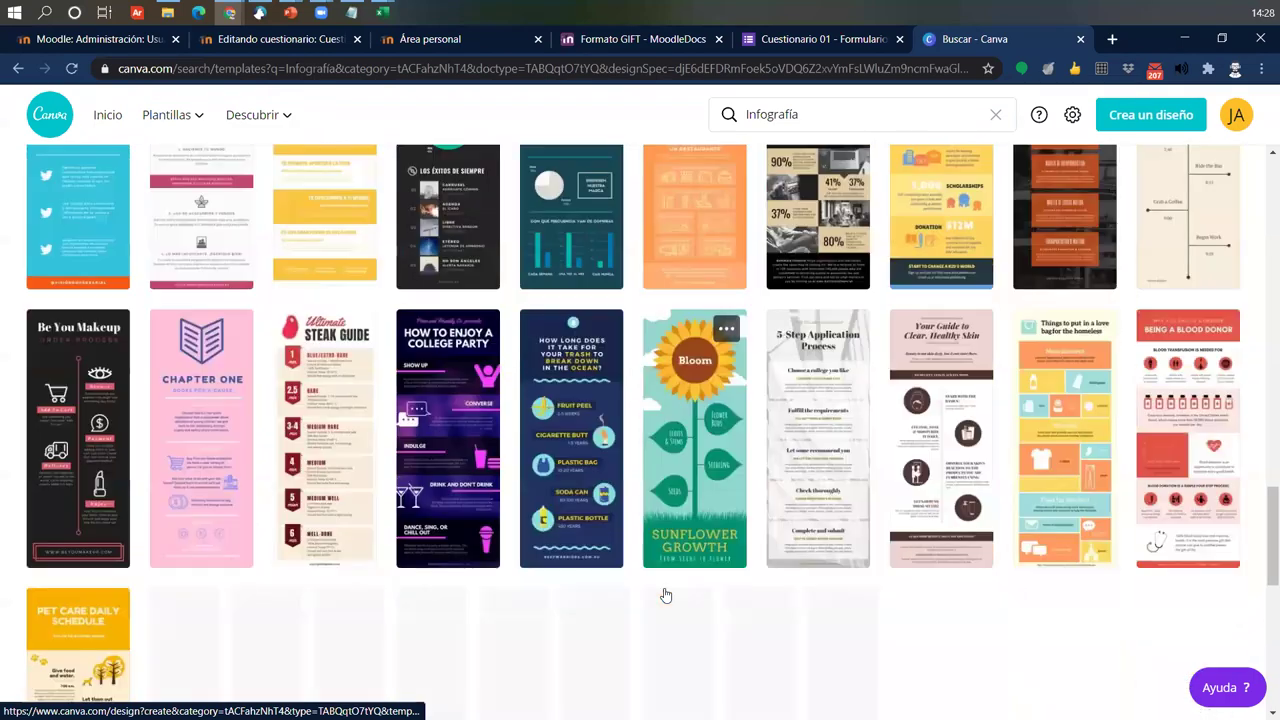
scroll(80, 456, "up", 20)
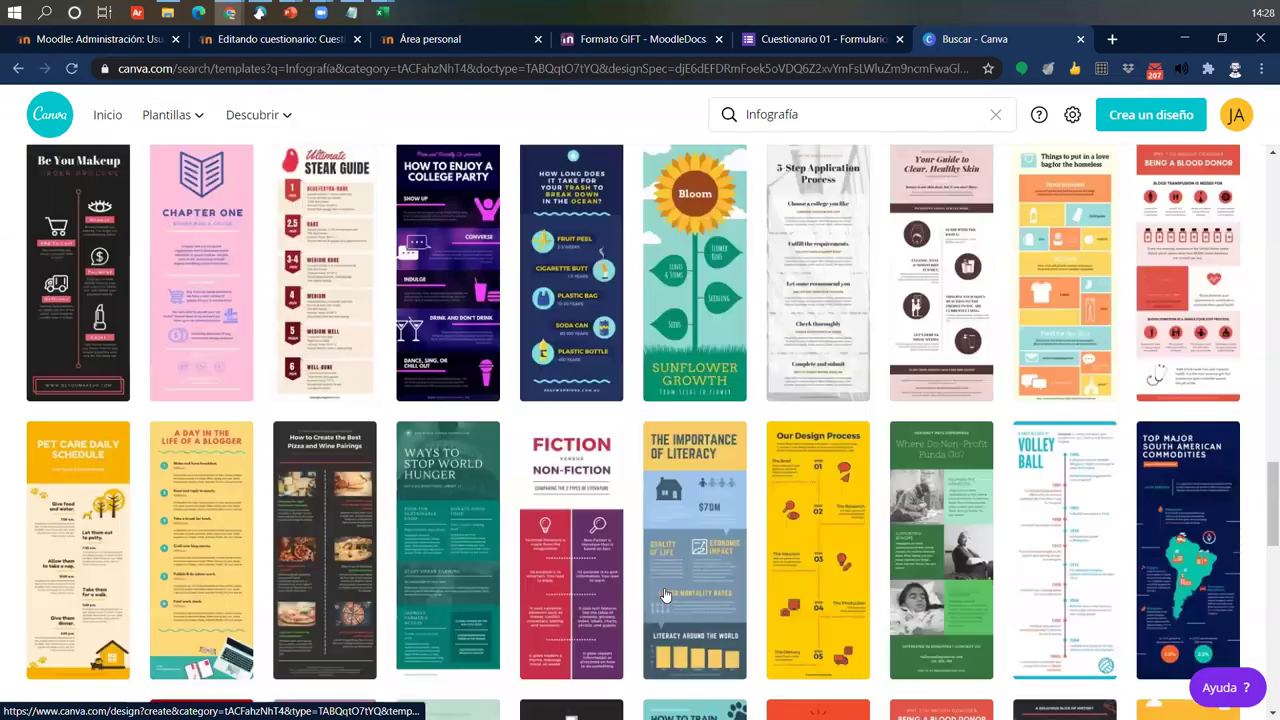
scroll(30, 385, "up", 10)
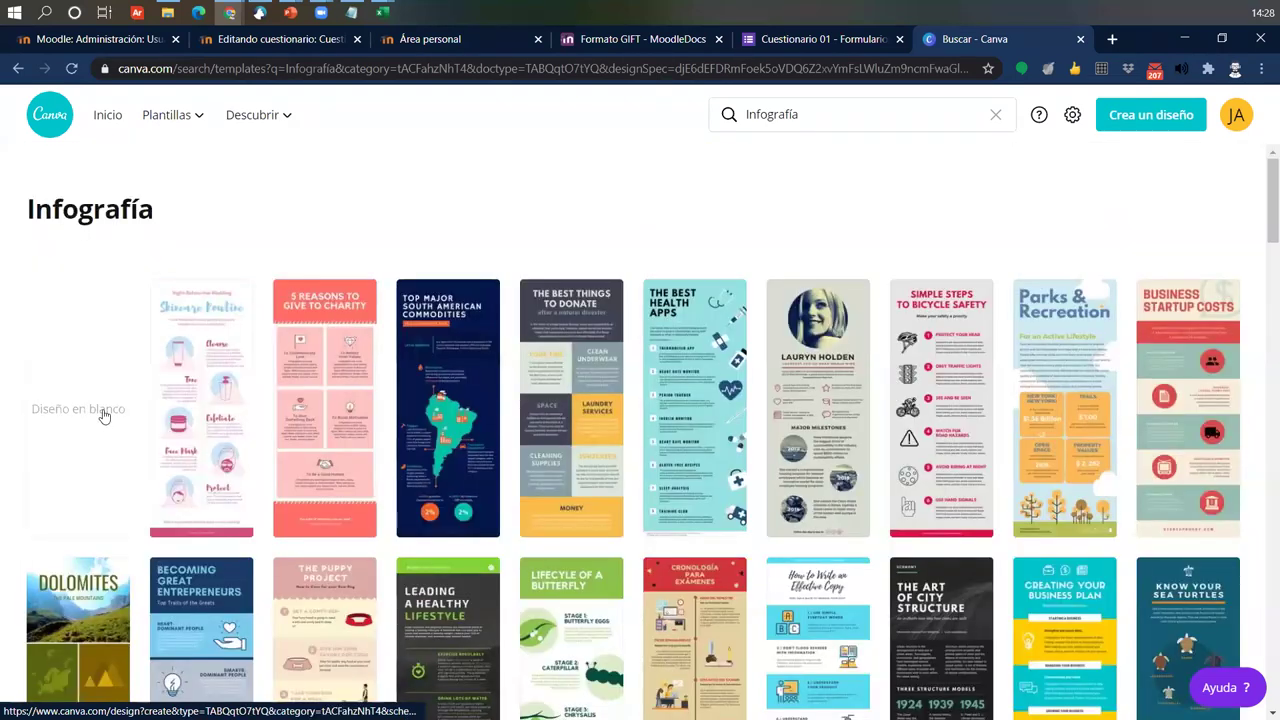
scroll(1126, 487, "down", 6)
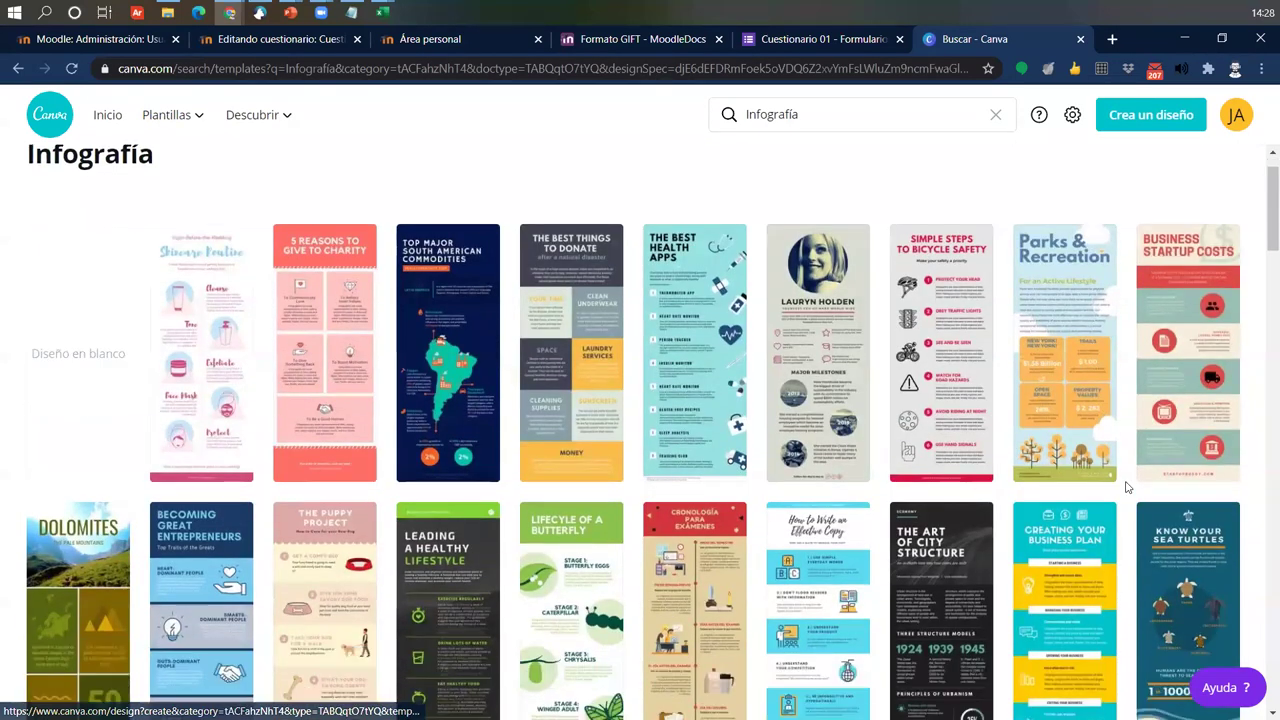
scroll(1126, 487, "up", 3)
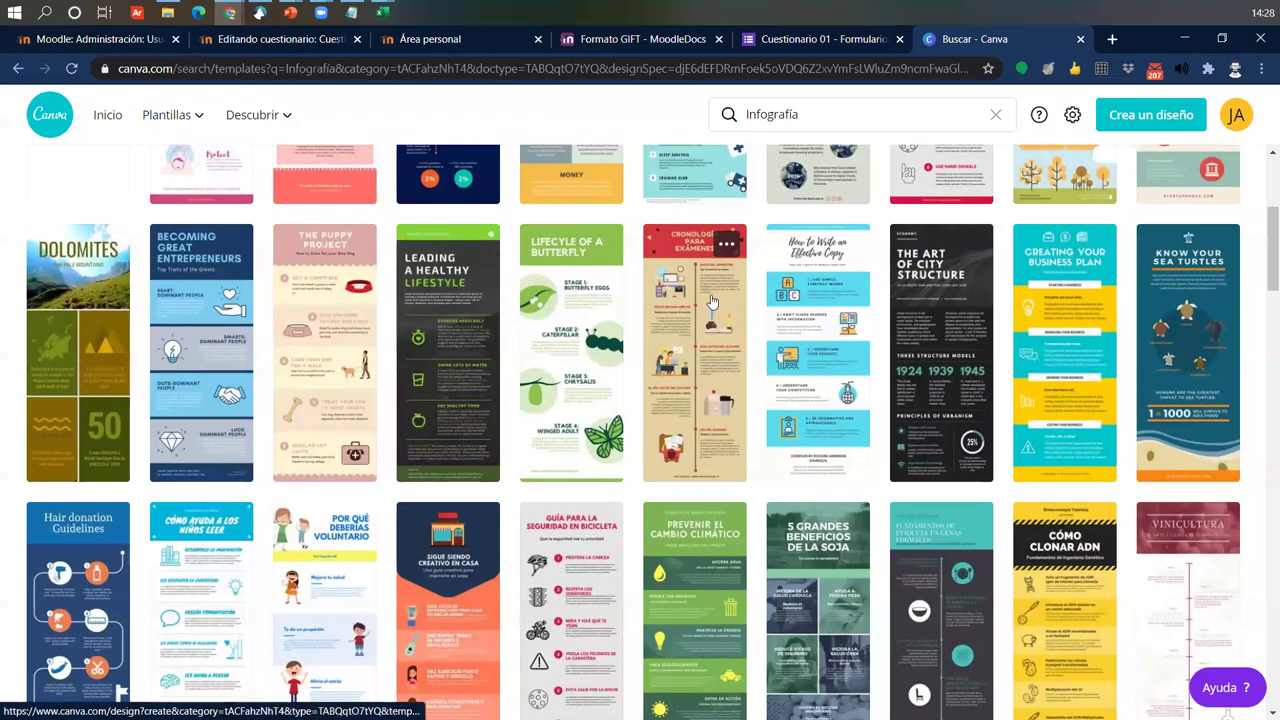
left_click(697, 370)
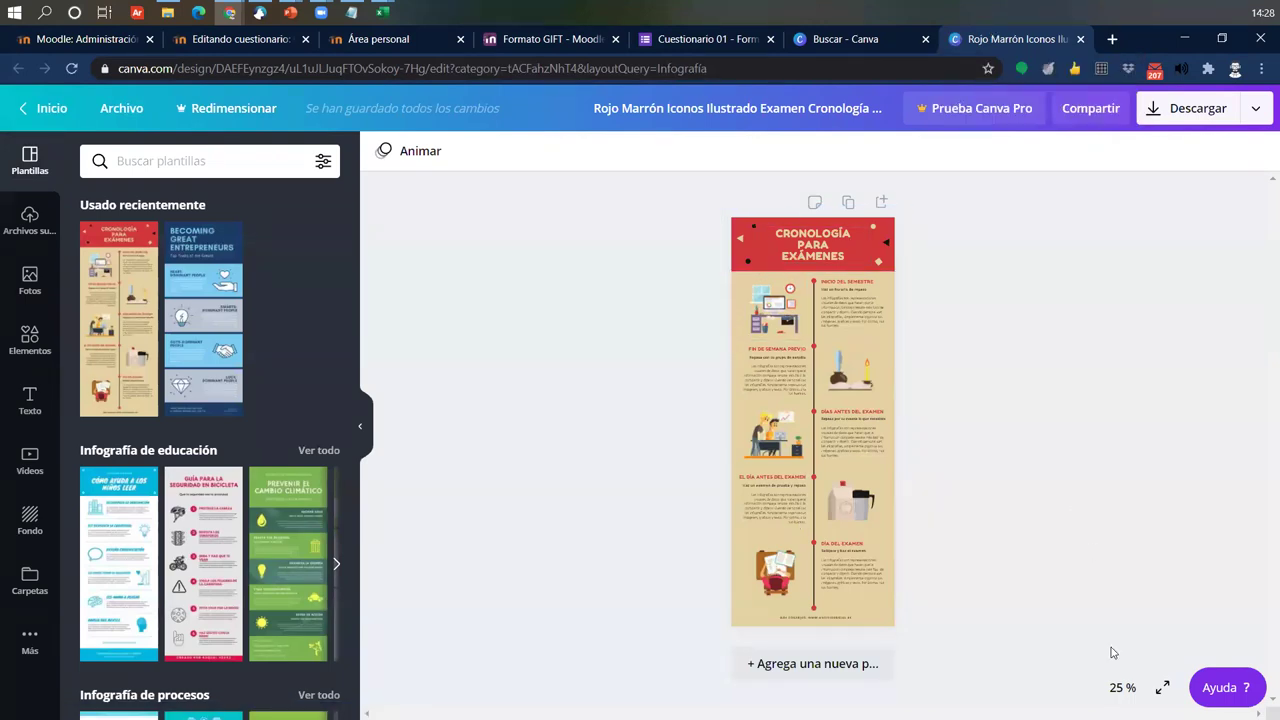
Step: Zoom the infographic from 25 % to 125 % and scroll to the top of the page
left_click(1122, 688)
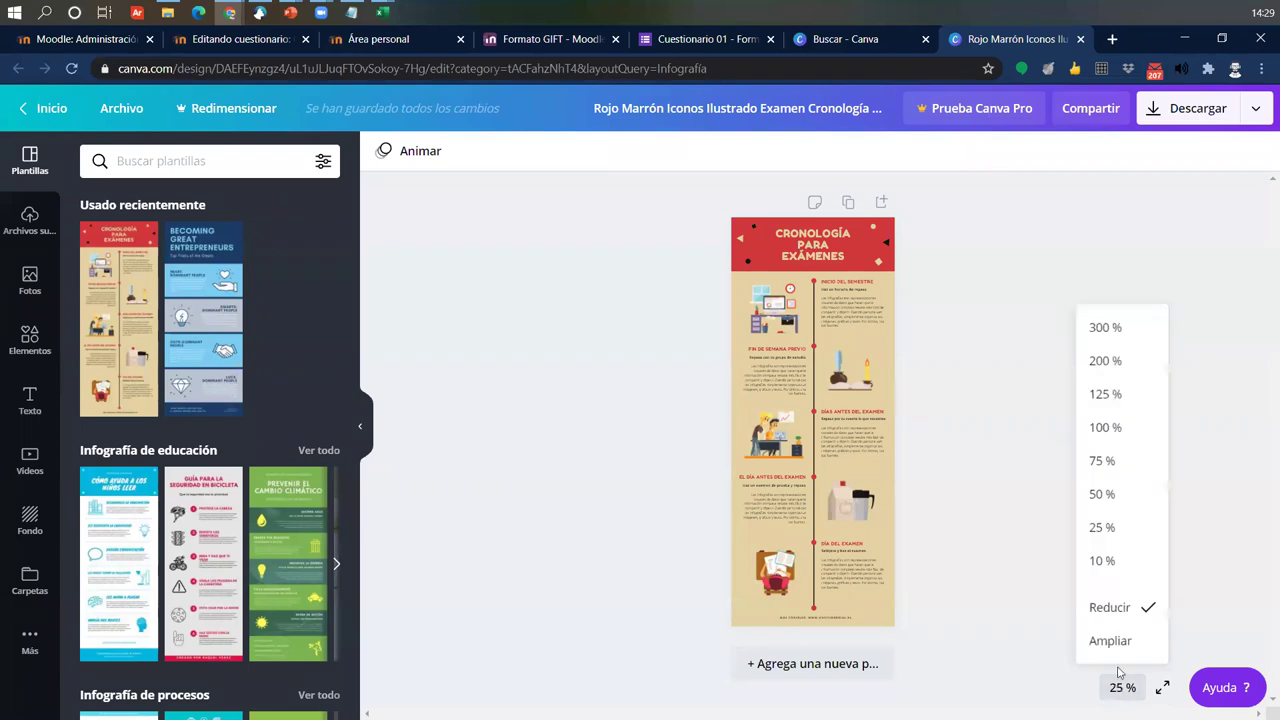
left_click(1131, 395)
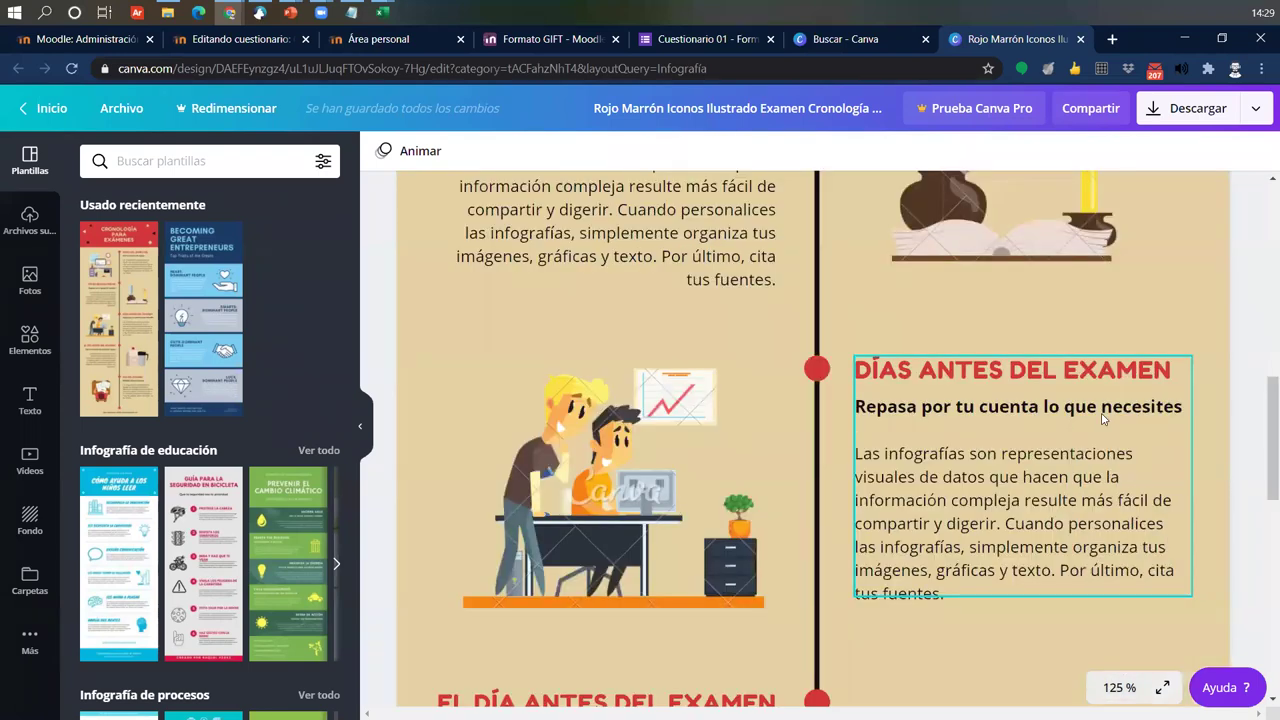
scroll(1104, 419, "up", 3)
scroll(1104, 419, "up", 5)
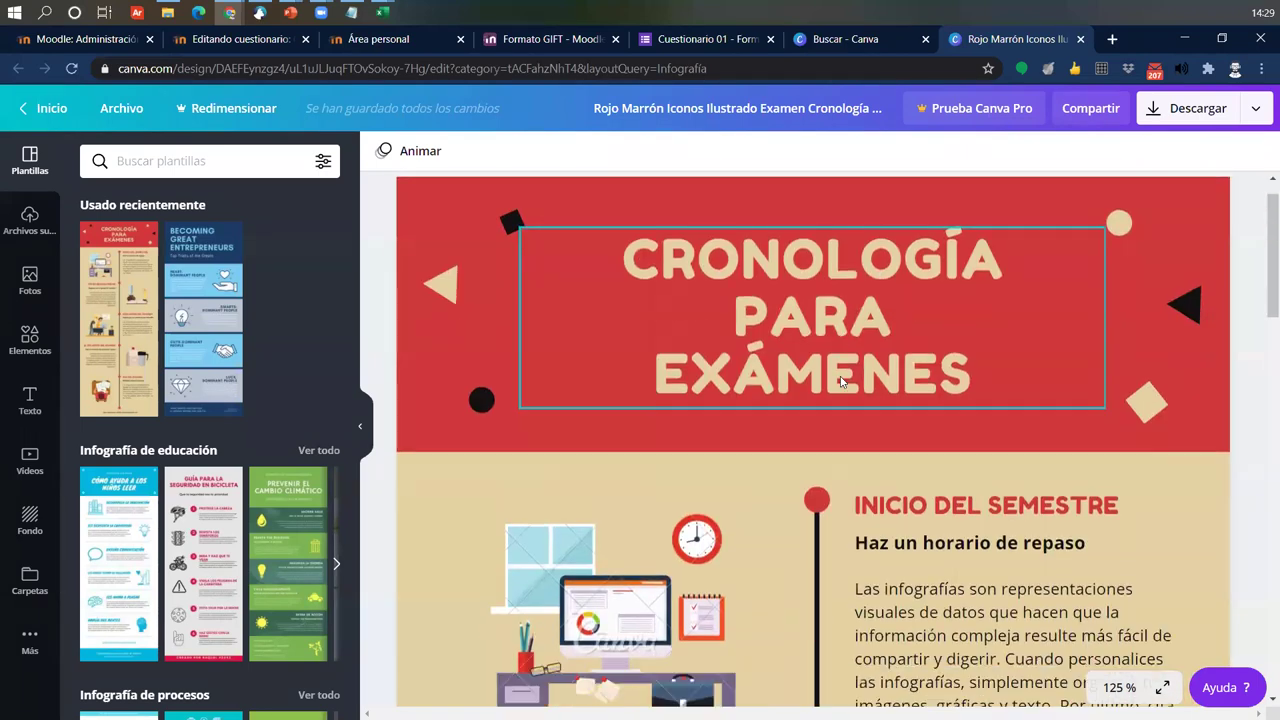
scroll(840, 375, "down", 2)
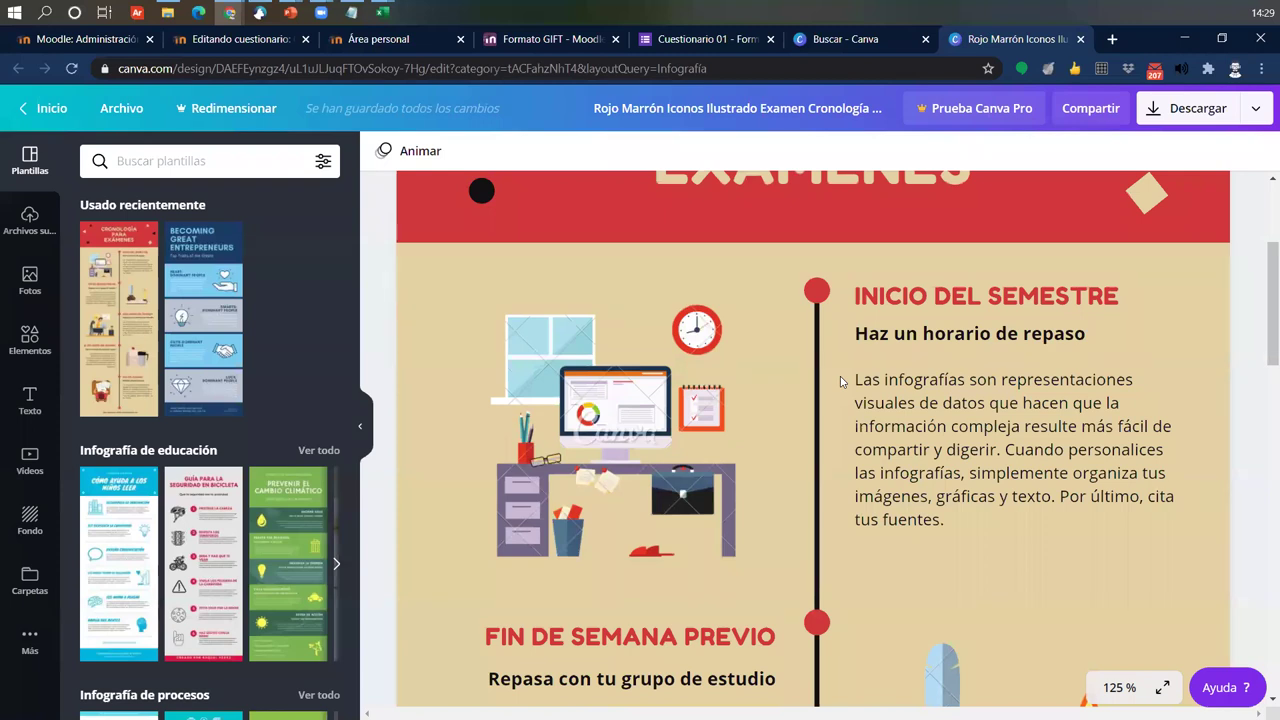
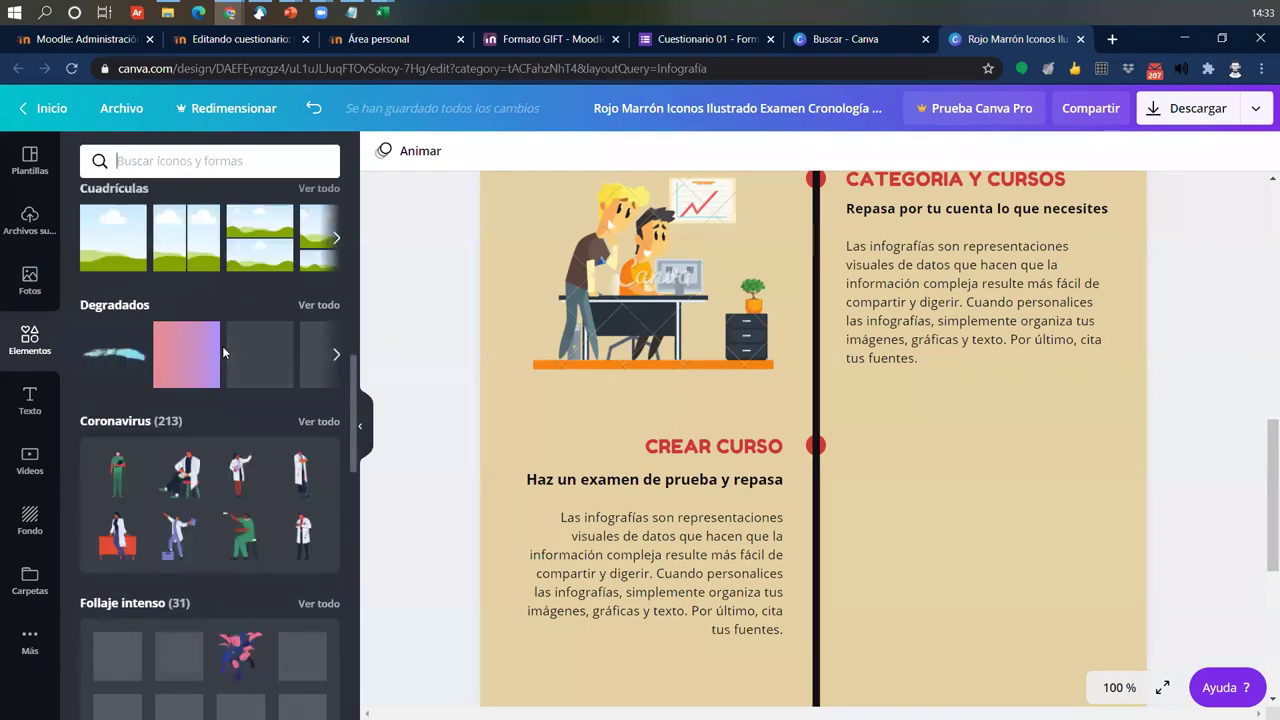
scroll(226, 519, "down", 5)
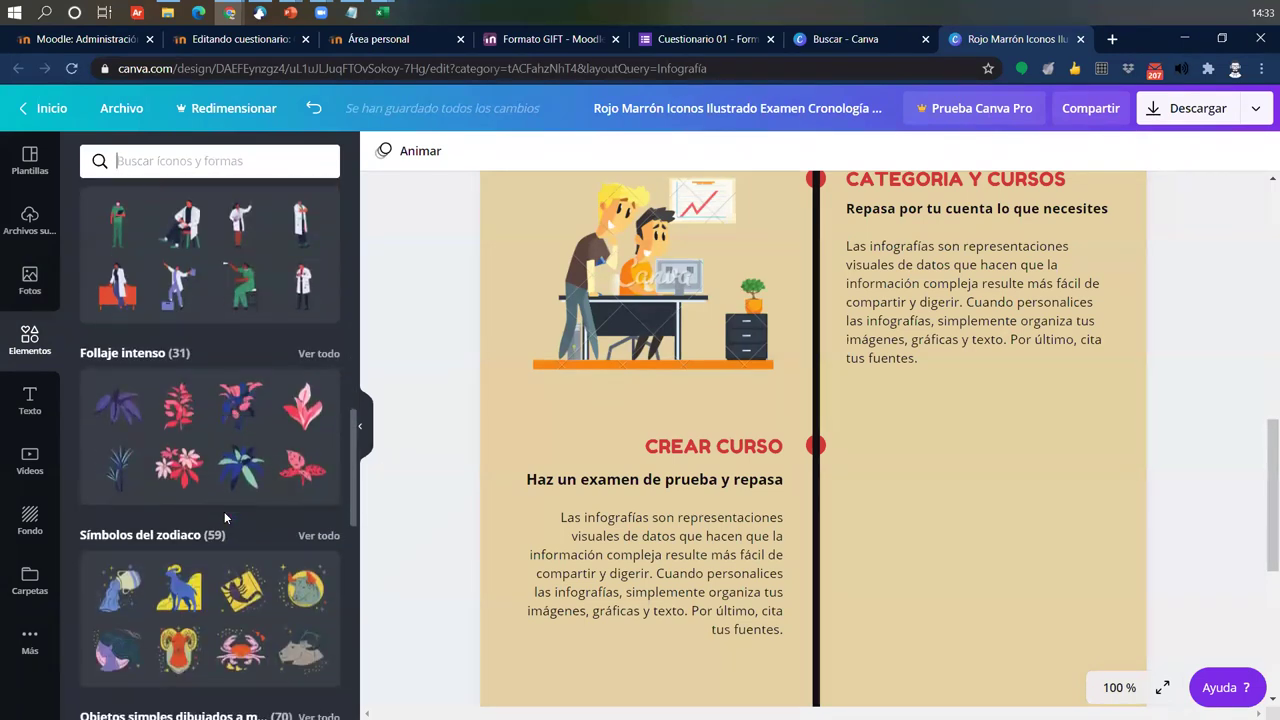
Step: Search elements for 'curso' and place the laptop-with-graduation-cap illustration beside CREAR CURSO
scroll(224, 512, "up", 10)
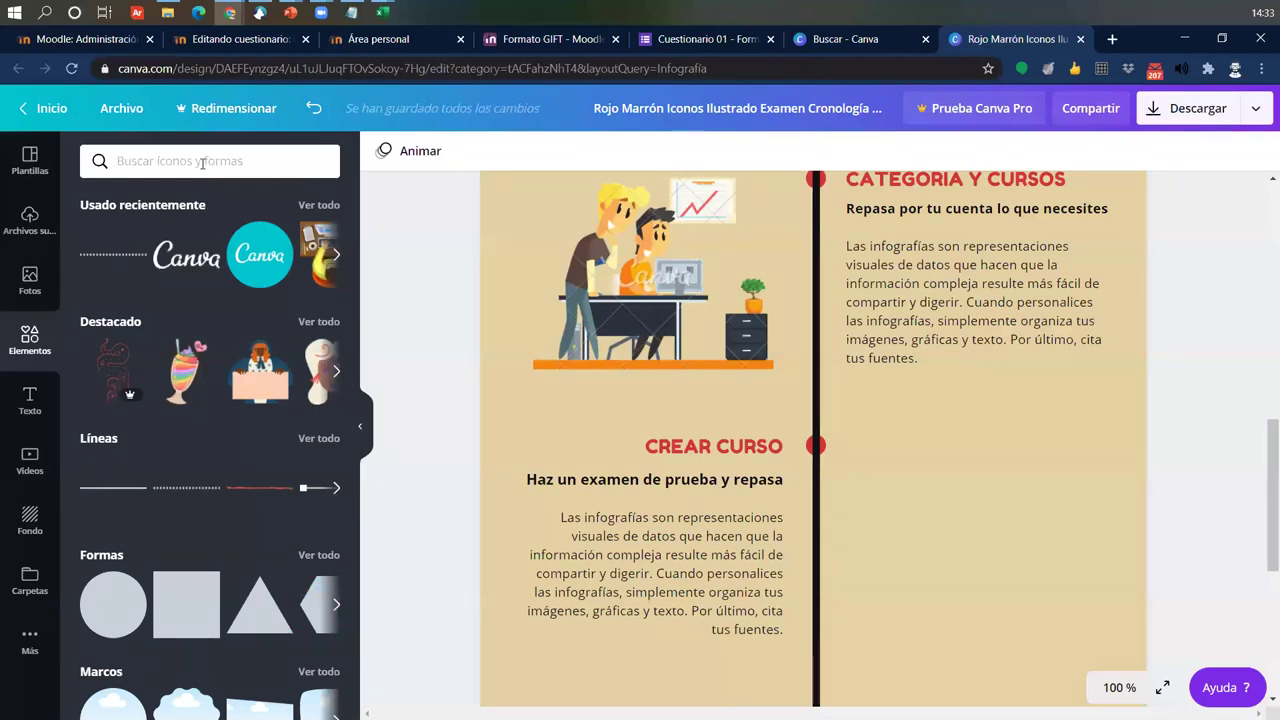
type("curso")
key("Return")
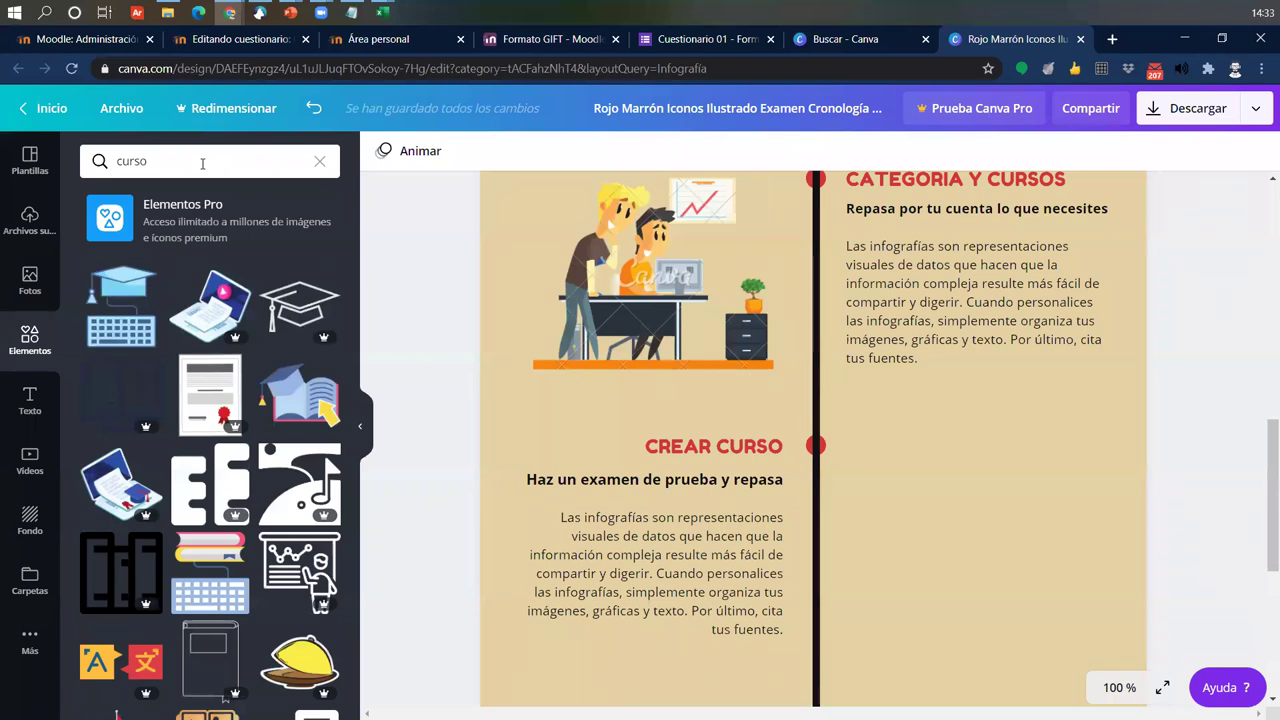
mouse_move(122, 488)
left_click_drag(122, 488, 940, 552)
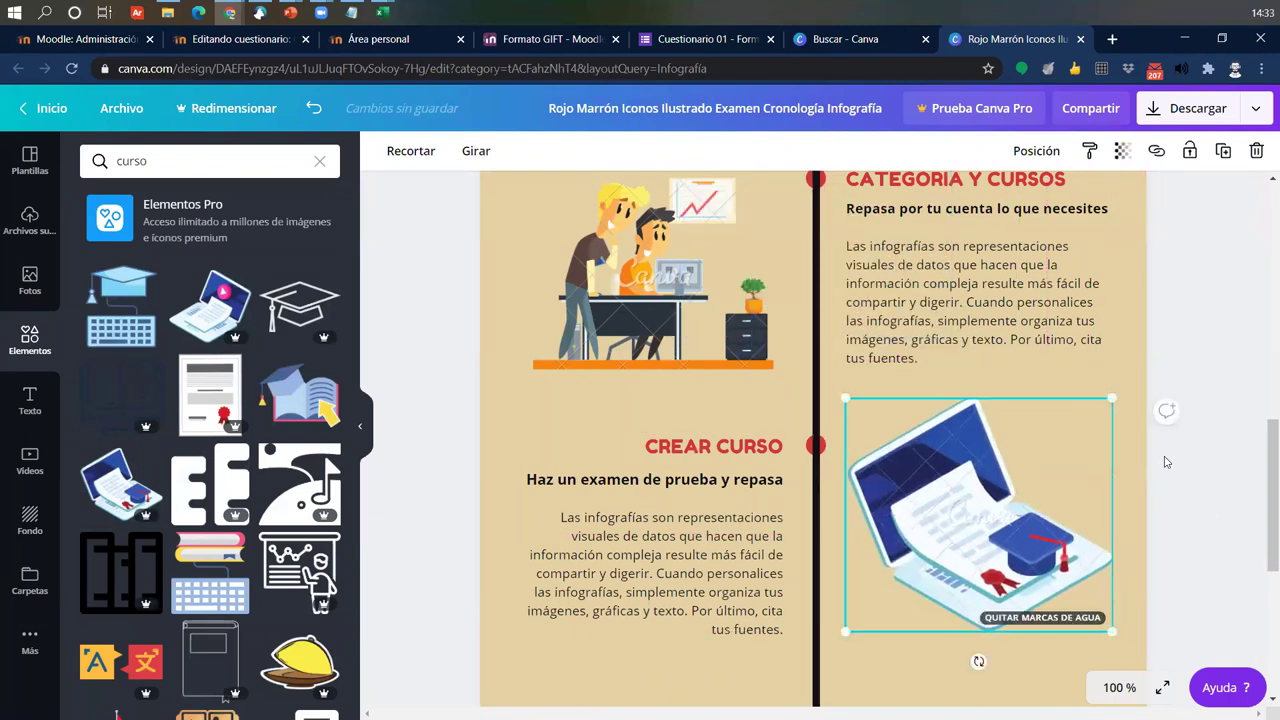
key("Escape")
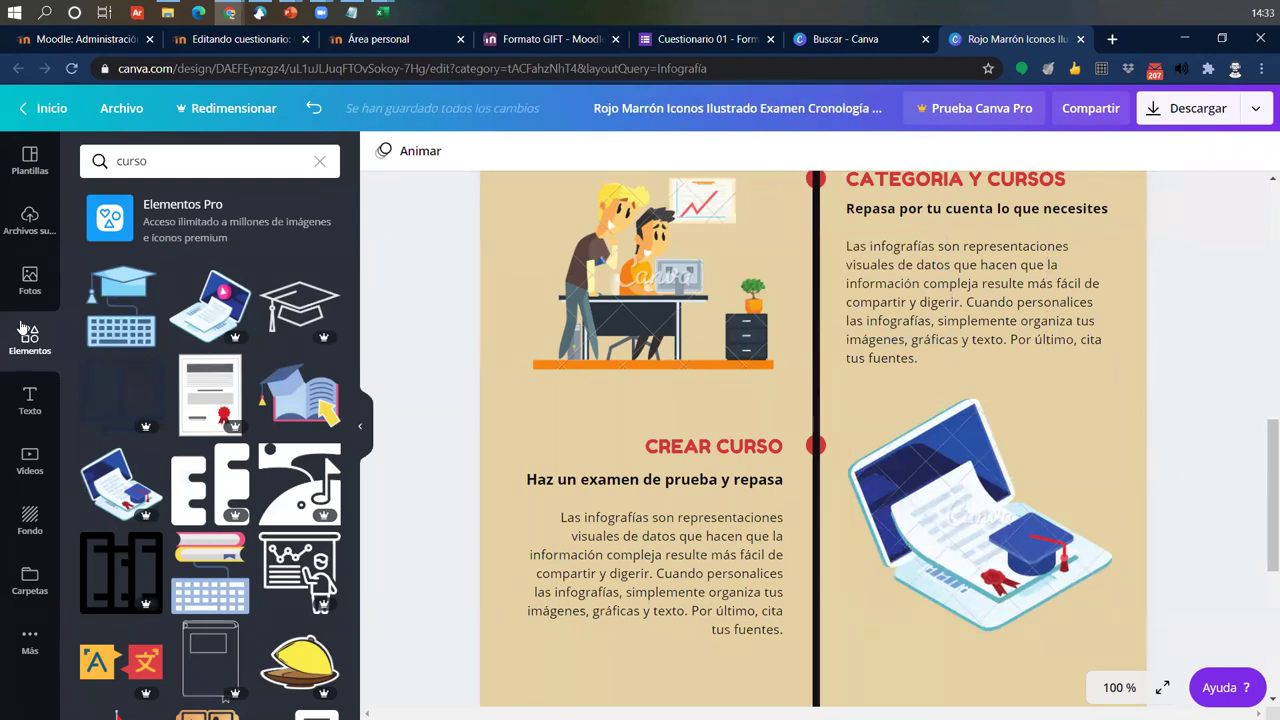
left_click(30, 217)
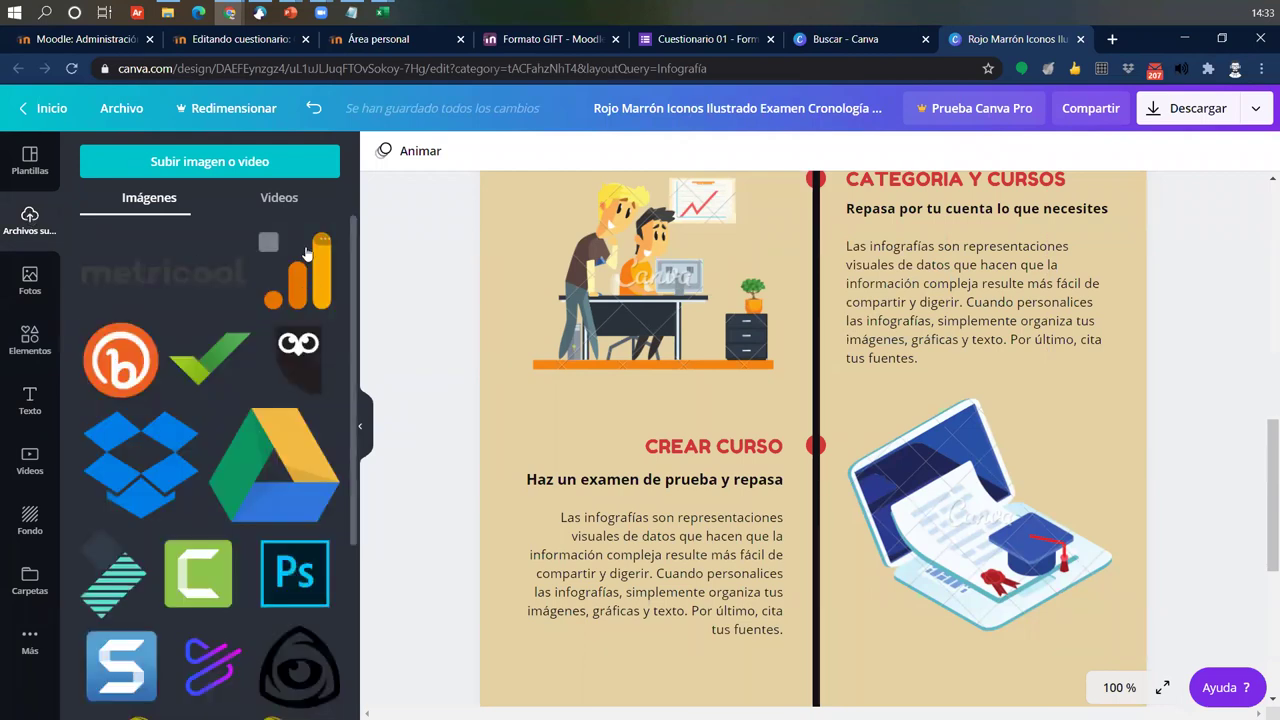
Step: Upload the DaVinci Resolve logo from the Descargas folder
left_click(188, 165)
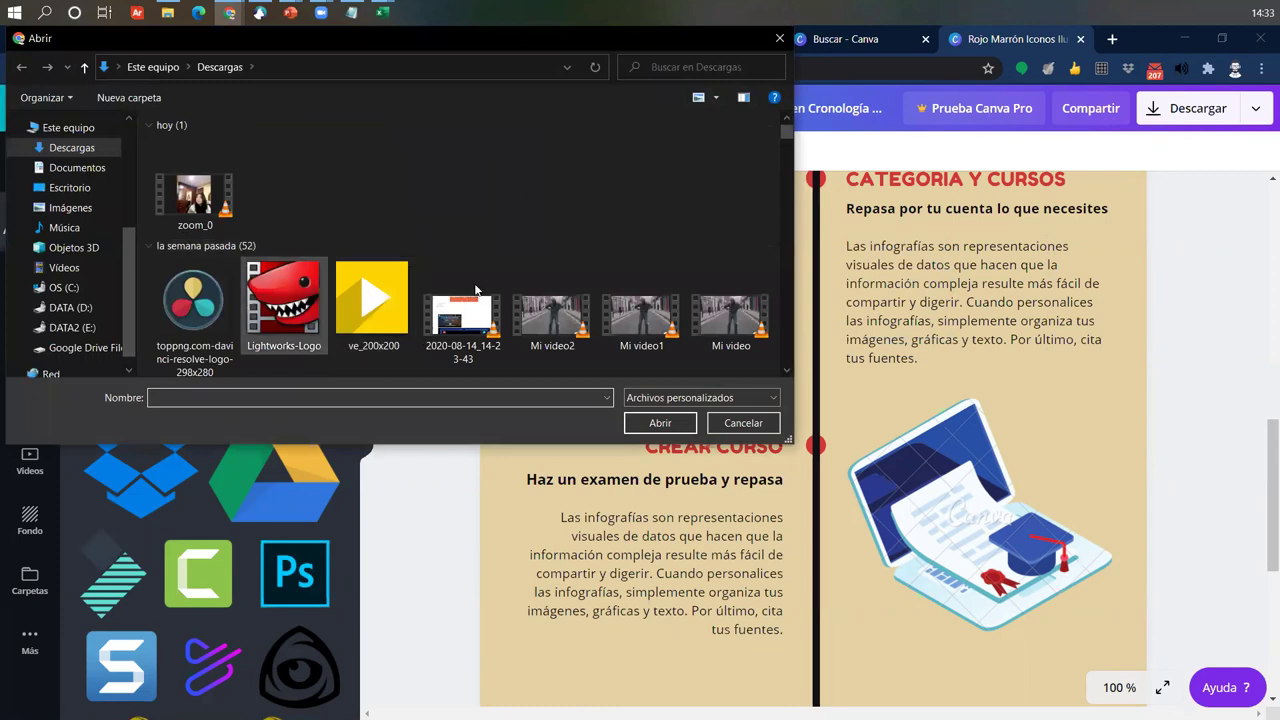
scroll(461, 290, "down", 2)
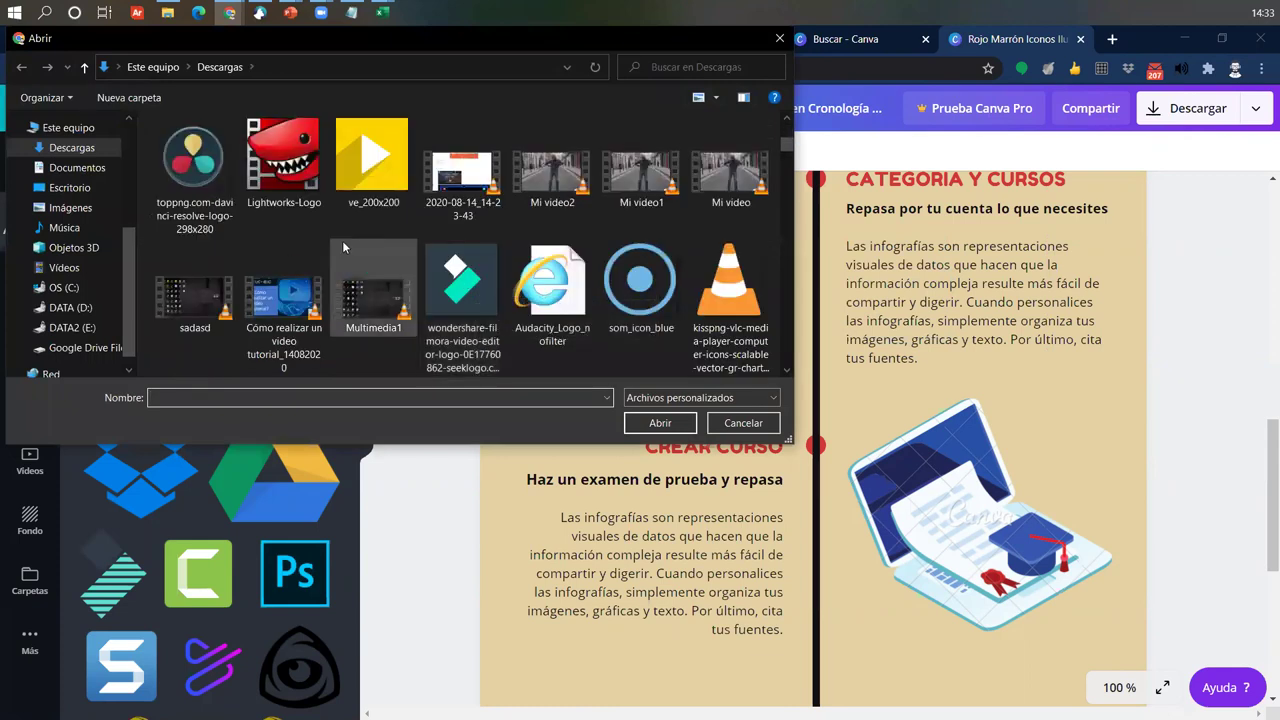
left_click(187, 150)
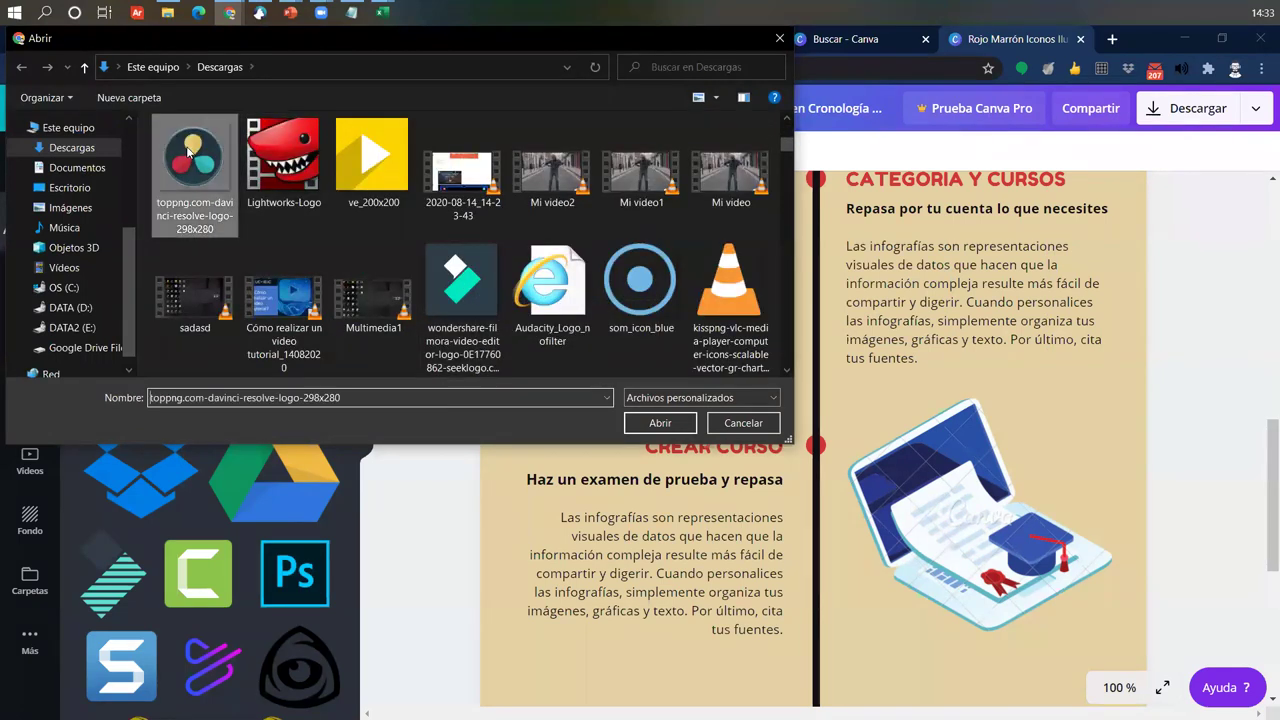
left_click(670, 423)
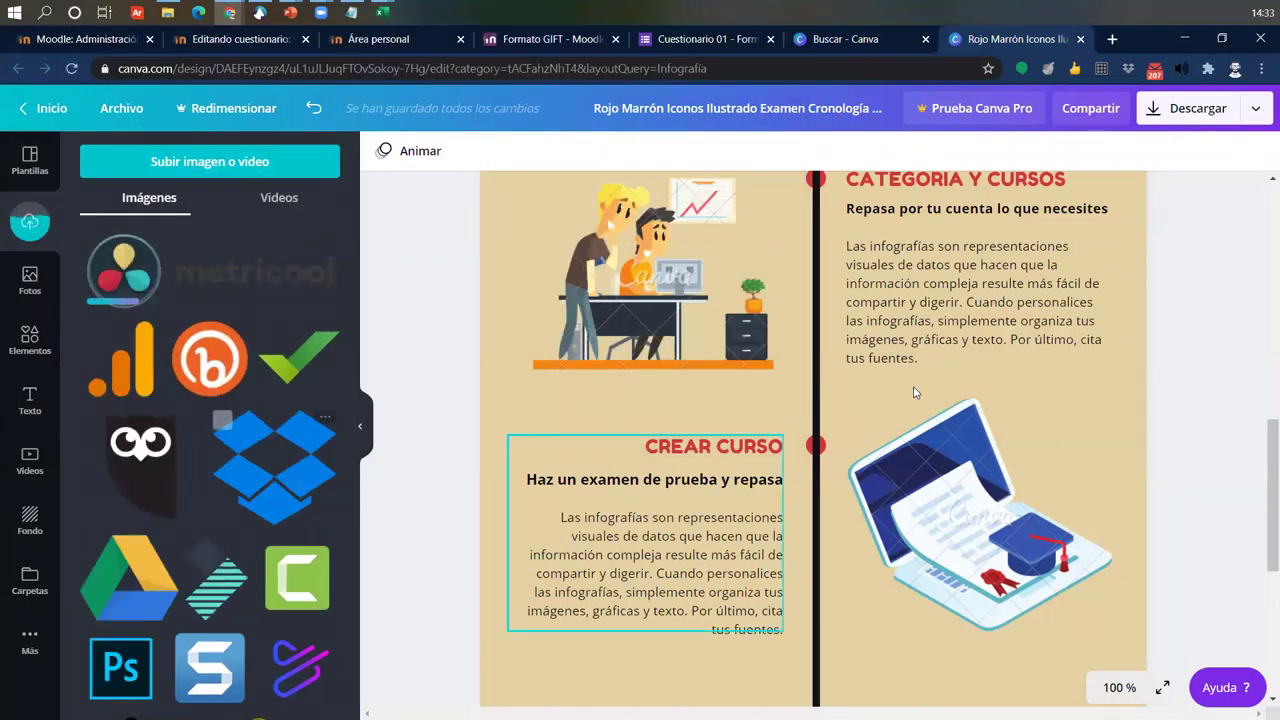
Step: Add the Google Drive icon from the uploaded files to the design
scroll(221, 410, "down", 5)
scroll(221, 410, "down", 5)
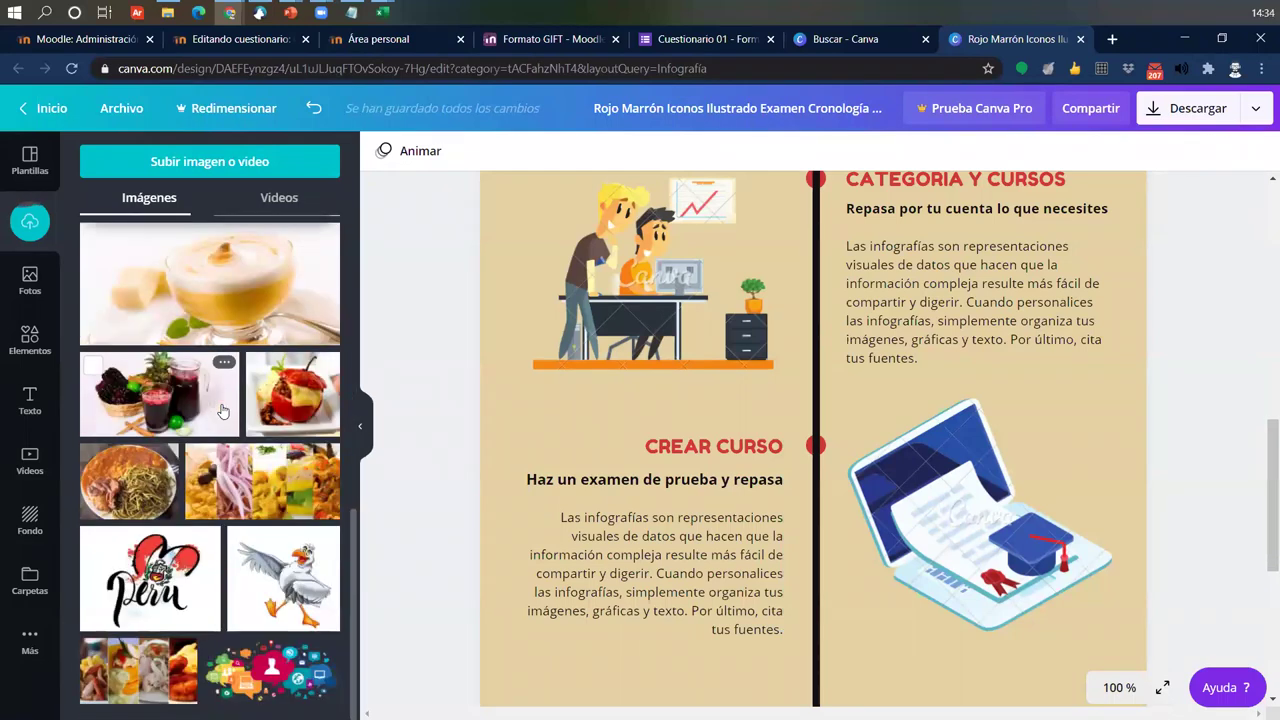
scroll(221, 410, "up", 10)
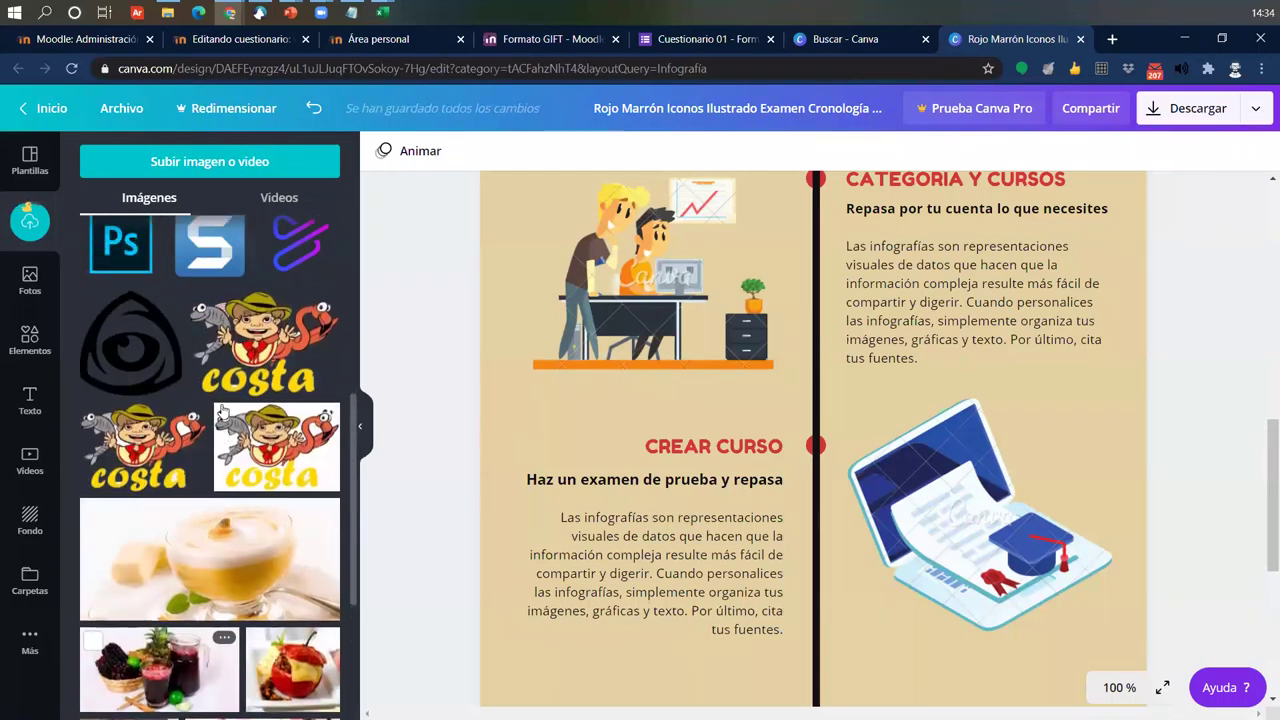
scroll(221, 410, "up", 3)
scroll(263, 449, "down", 4)
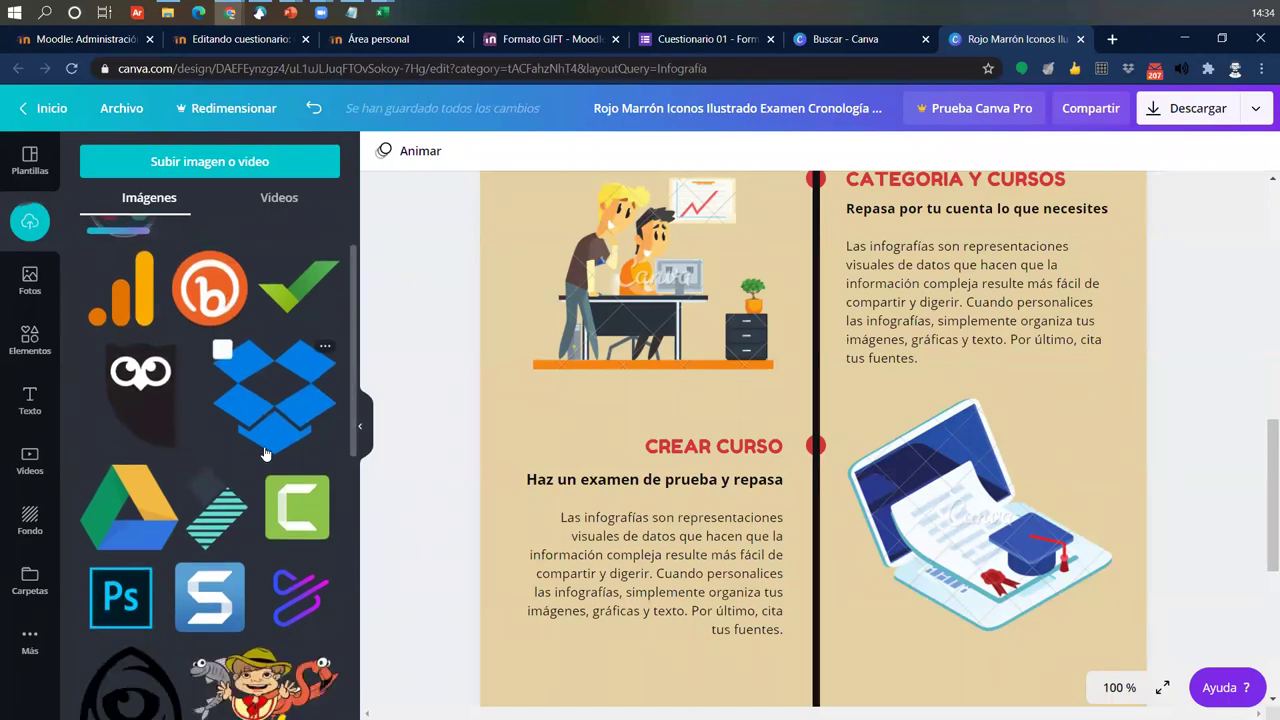
scroll(879, 441, "down", 3)
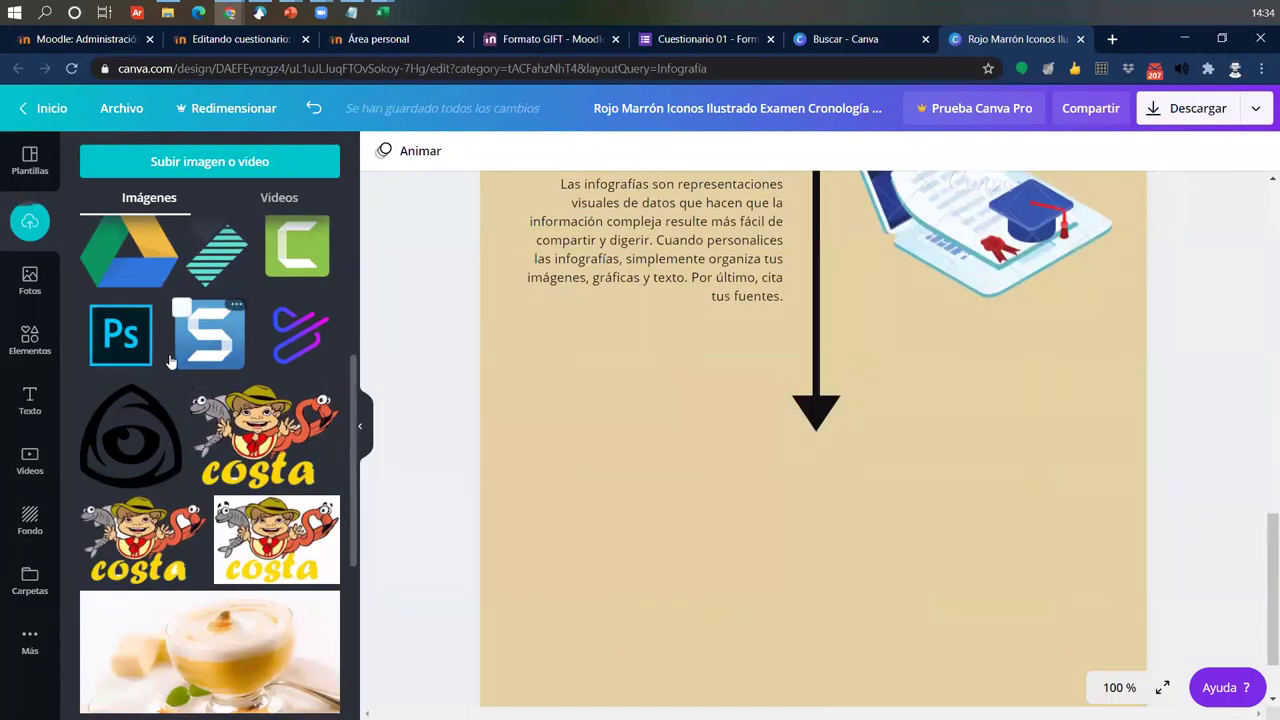
scroll(133, 415, "up", 1)
scroll(133, 415, "up", 1)
left_click(150, 420)
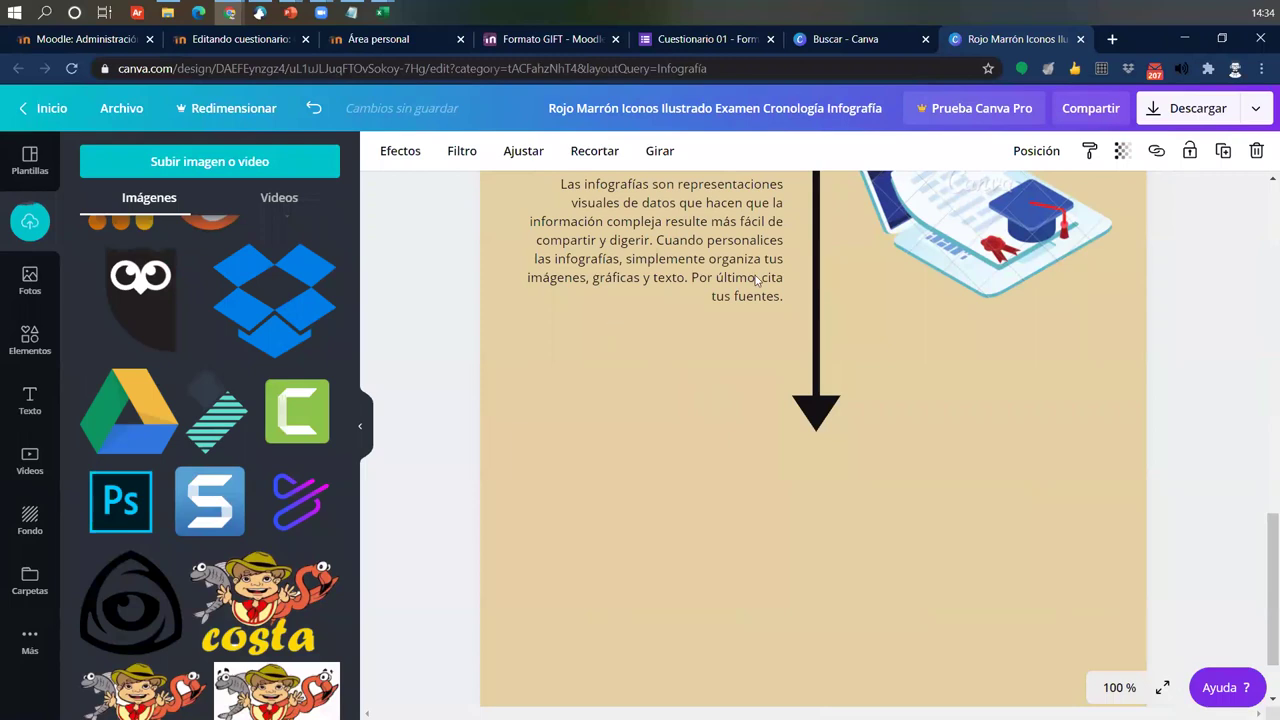
Step: Shrink the Drive icon to half size and place it below the timeline arrow
scroll(963, 507, "up", 5)
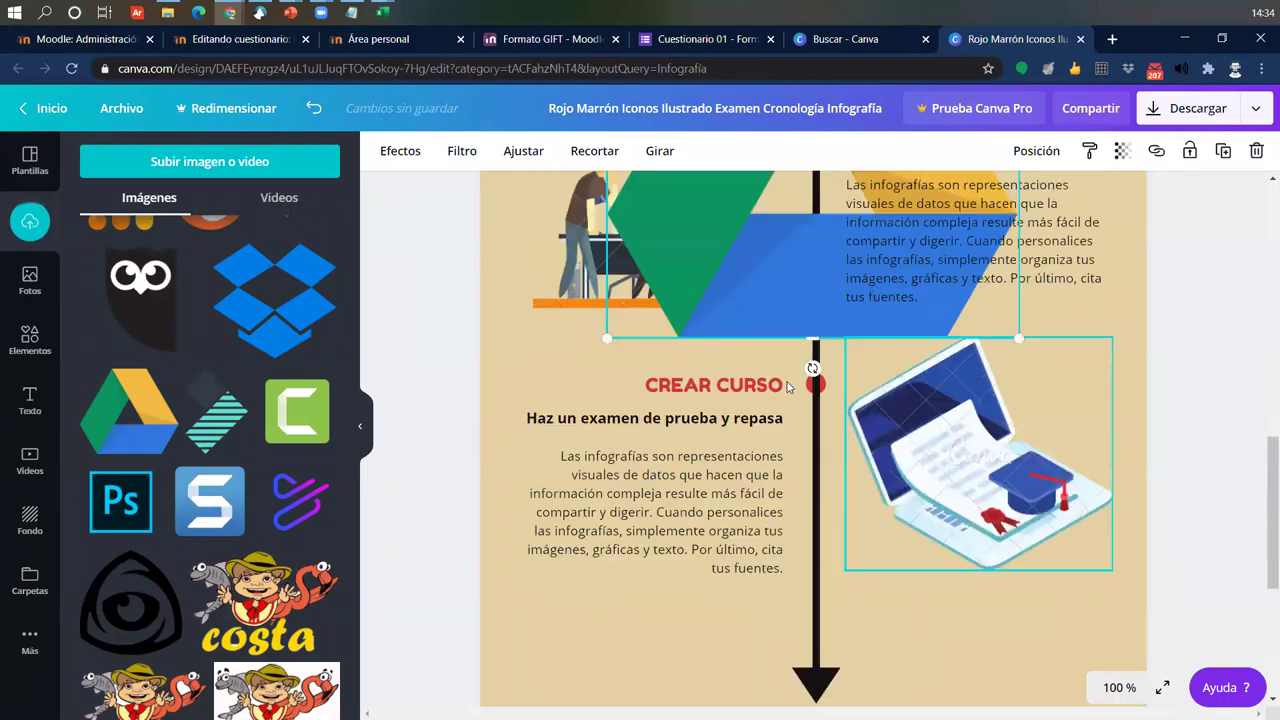
scroll(738, 280, "down", 2)
left_click_drag(738, 280, 784, 601)
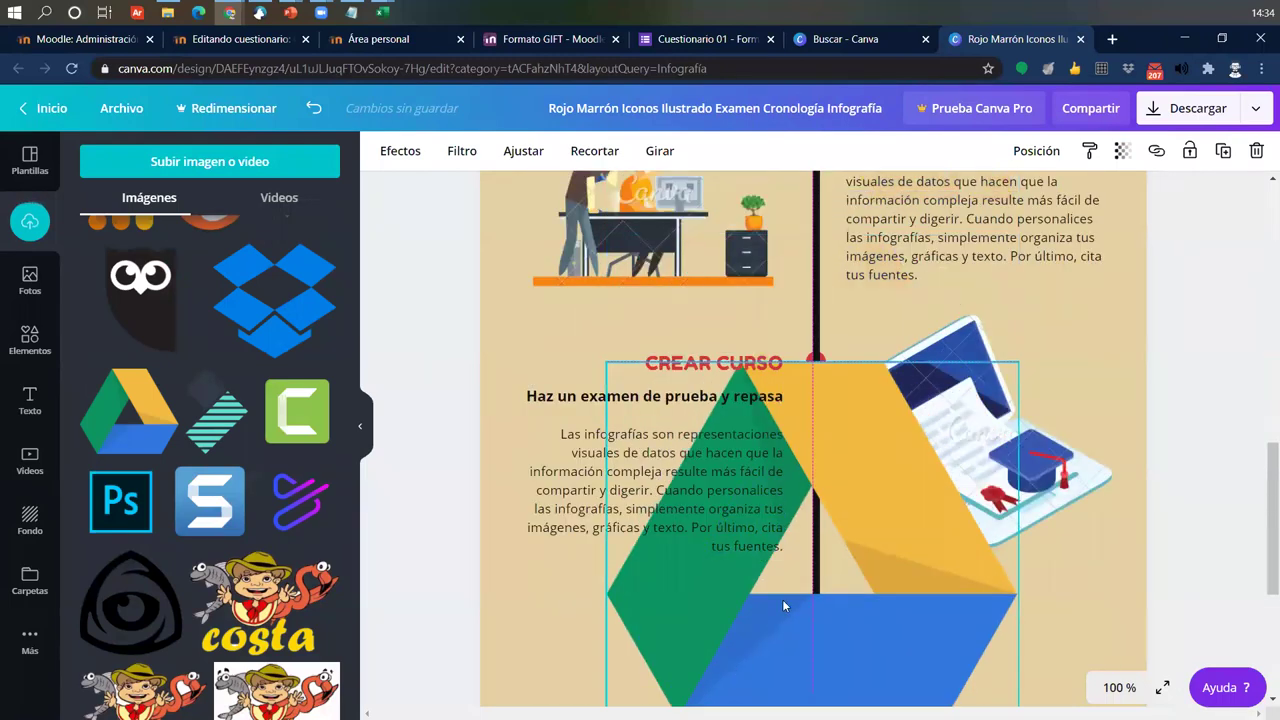
scroll(784, 601, "down", 3)
left_click_drag(858, 416, 866, 608)
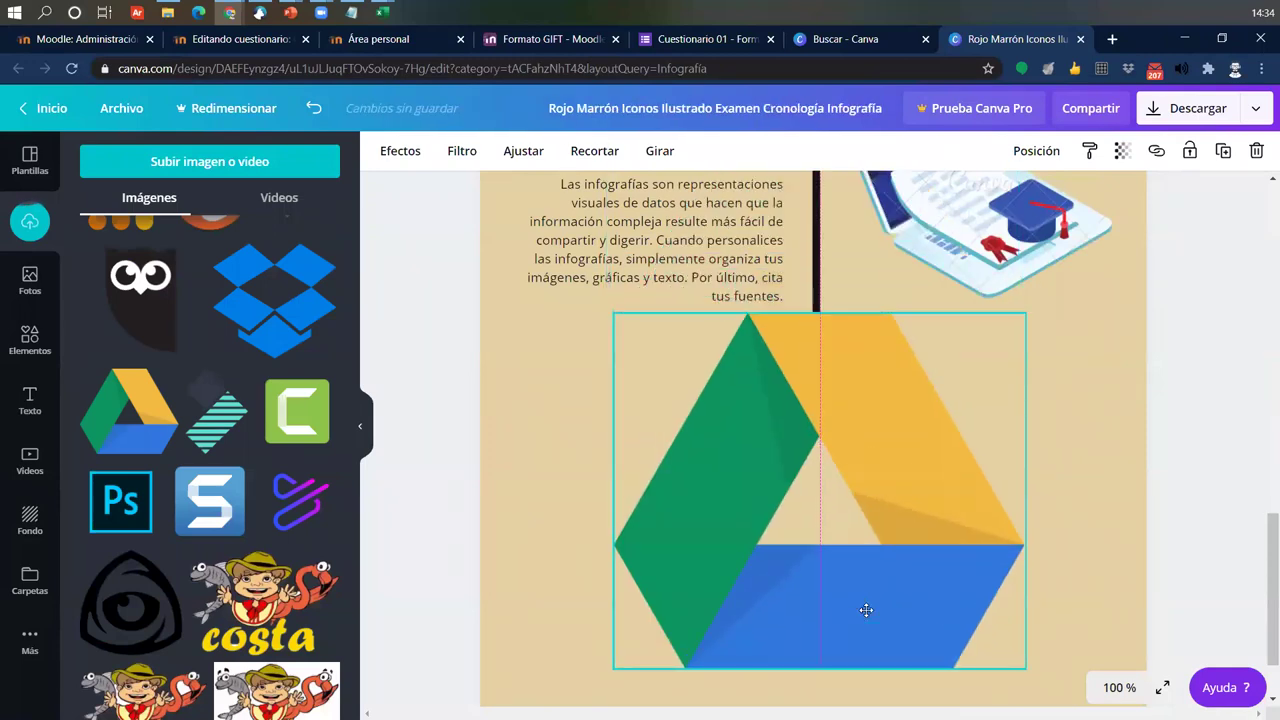
left_click_drag(1033, 670, 850, 470)
left_click_drag(726, 459, 829, 606)
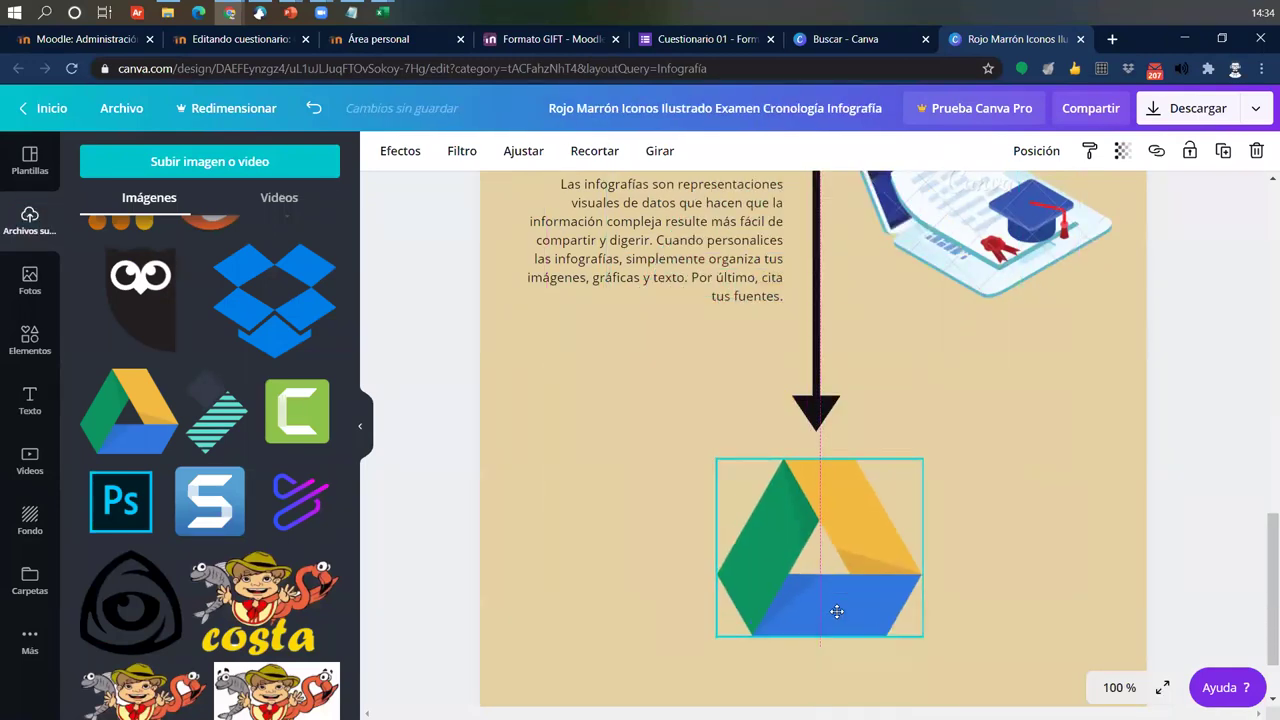
scroll(443, 528, "up", 10)
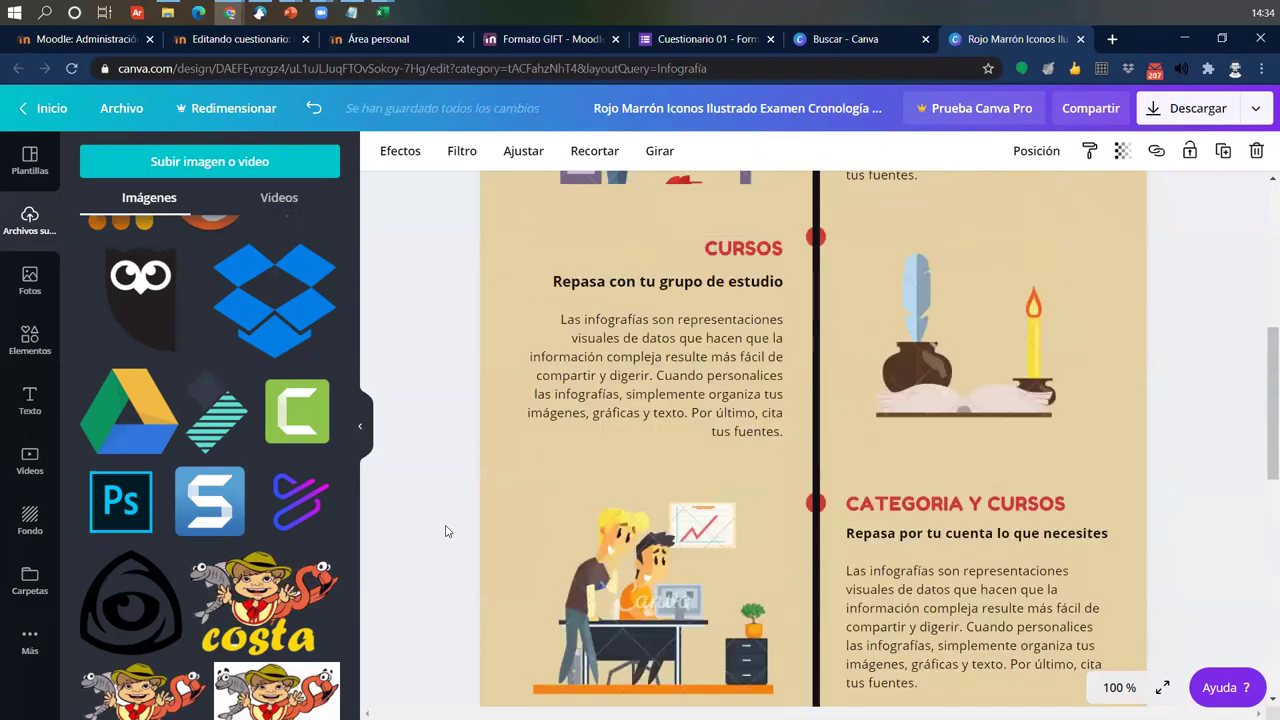
scroll(535, 515, "up", 1)
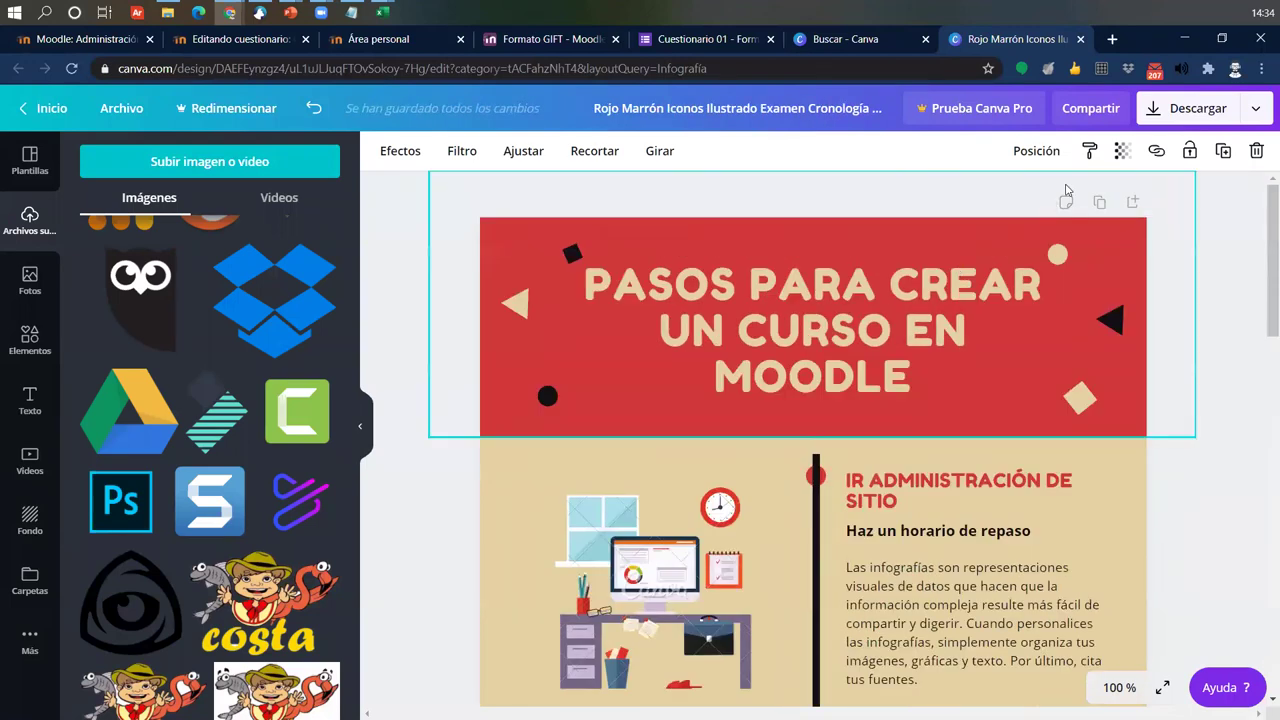
left_click(1260, 108)
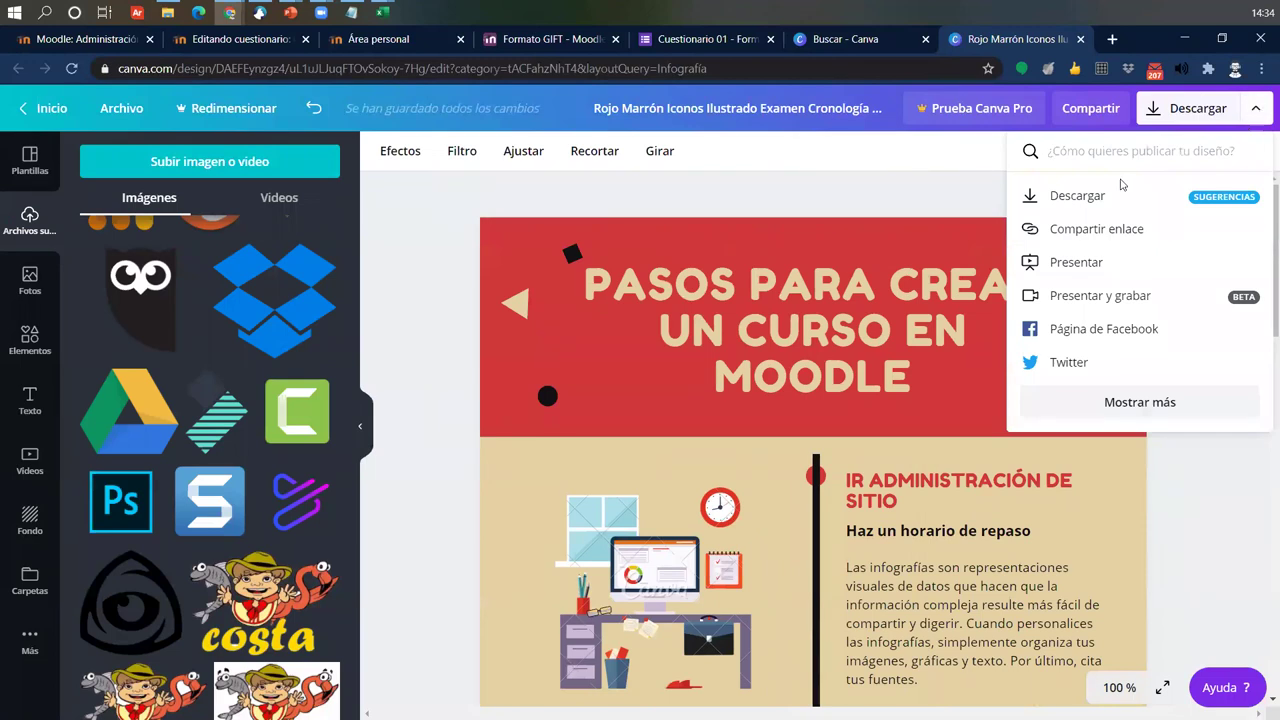
left_click(1099, 200)
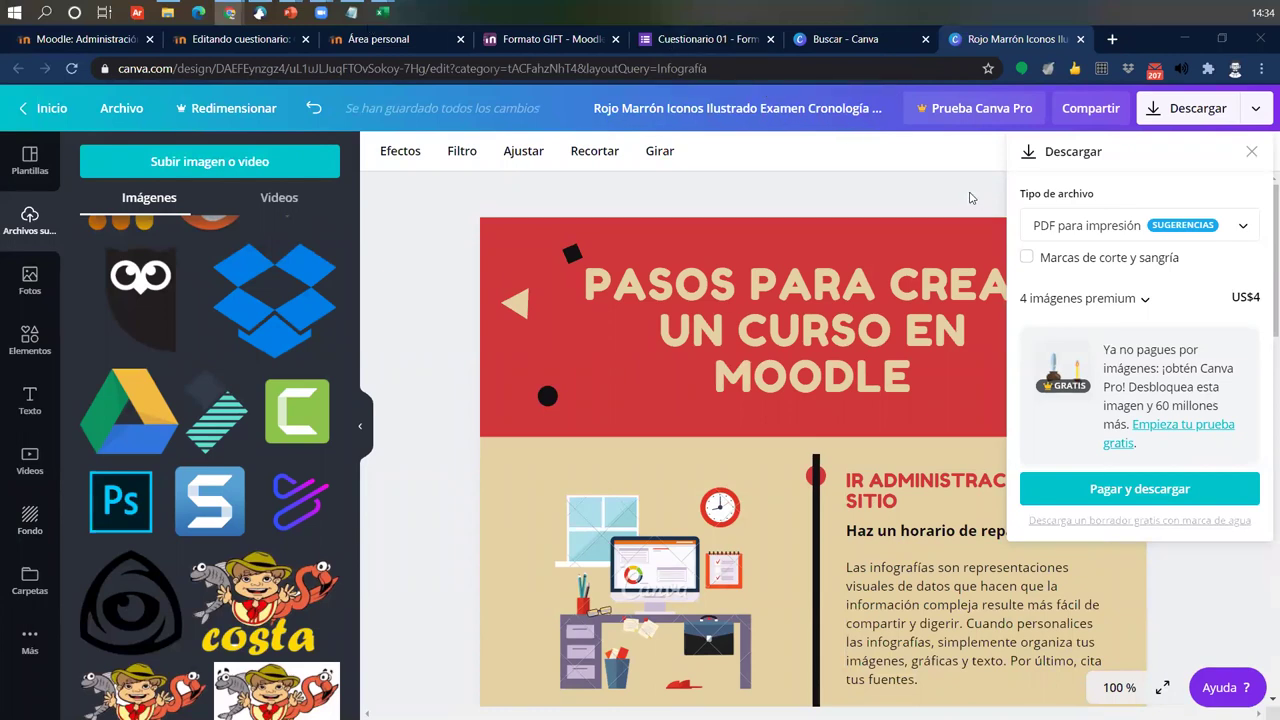
left_click(877, 188)
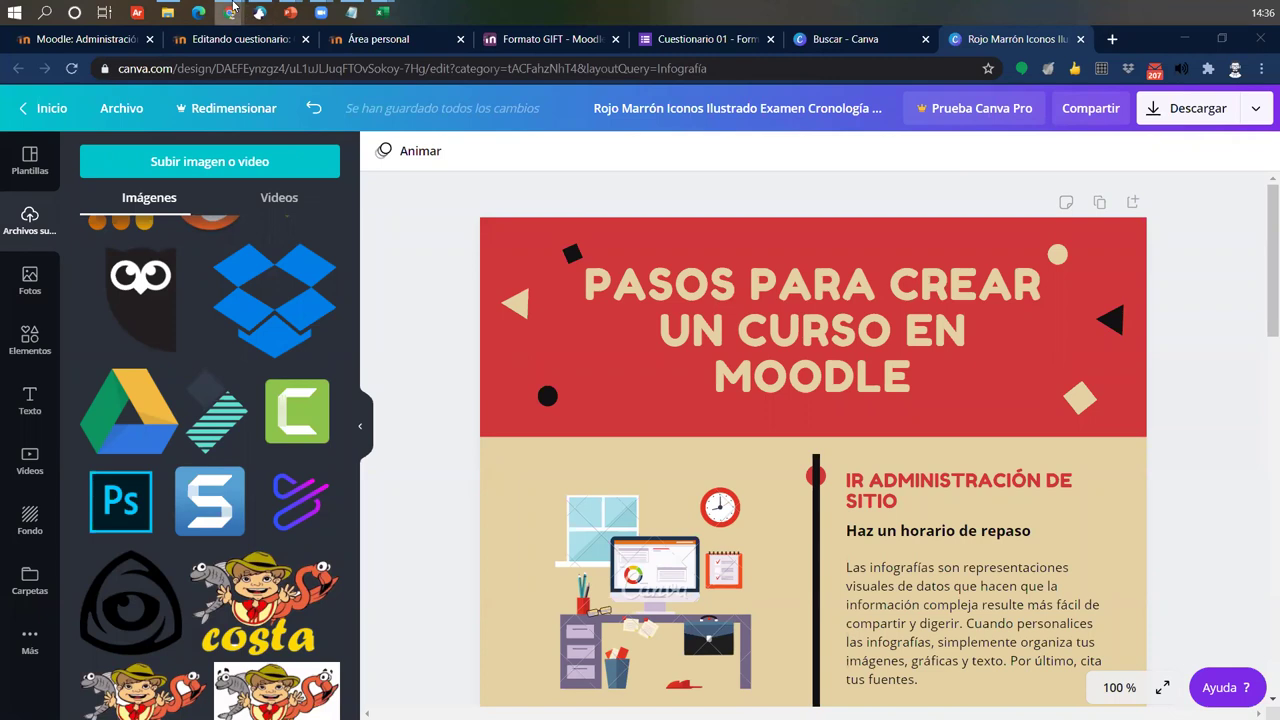
Step: Open Gmail in a new browser tab
mouse_move(232, 8)
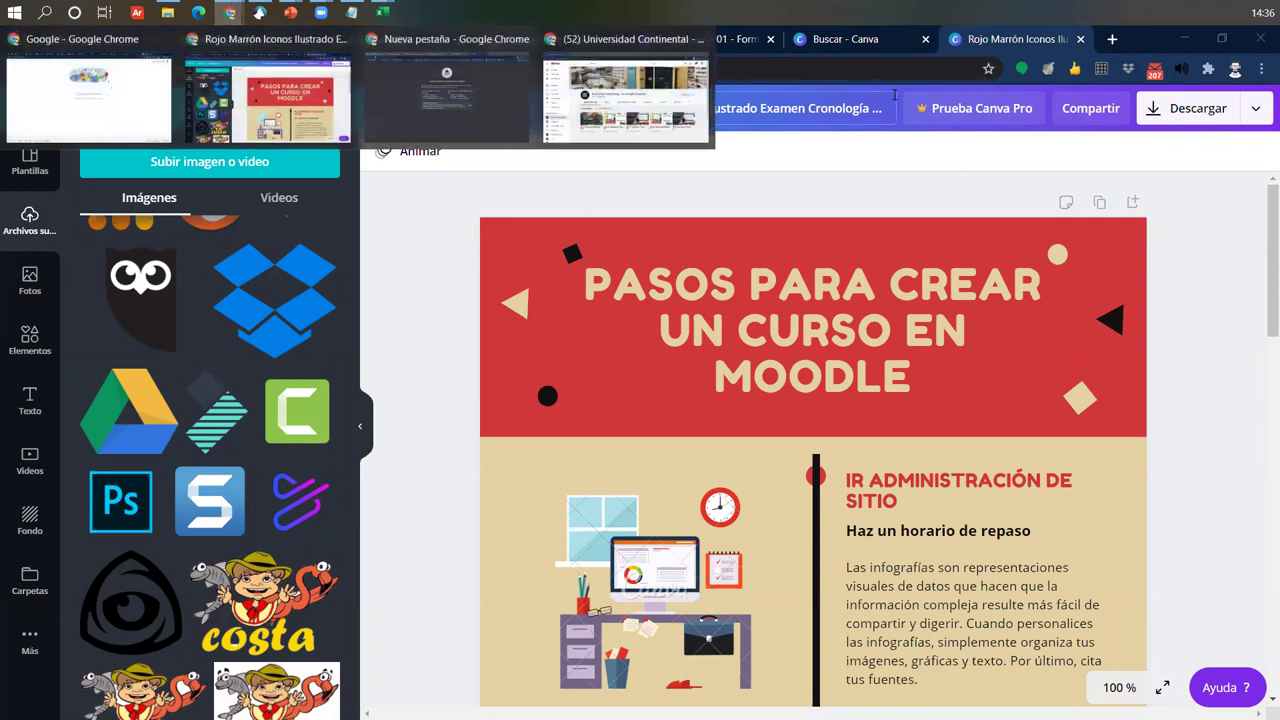
left_click(1112, 39)
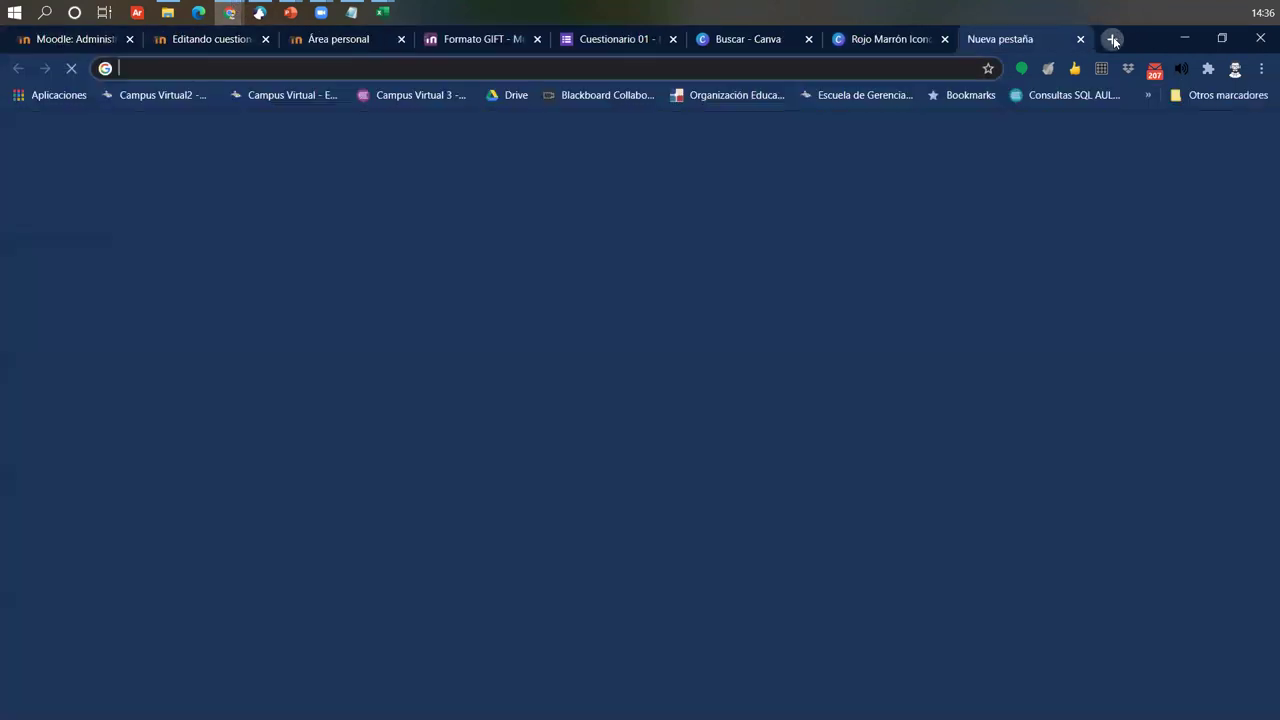
type("google")
key("BackSpace")
key("BackSpace")
key("BackSpace")
key("BackSpace")
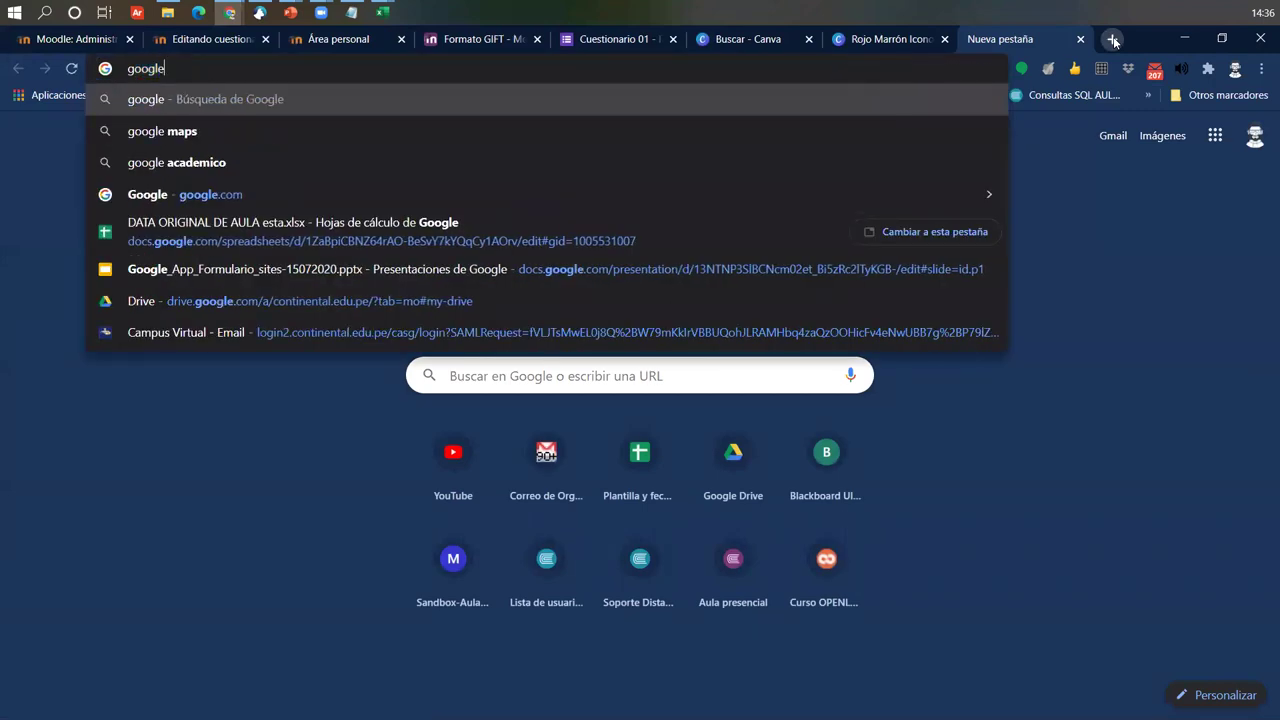
key("BackSpace")
key("BackSpace")
key("BackSpace")
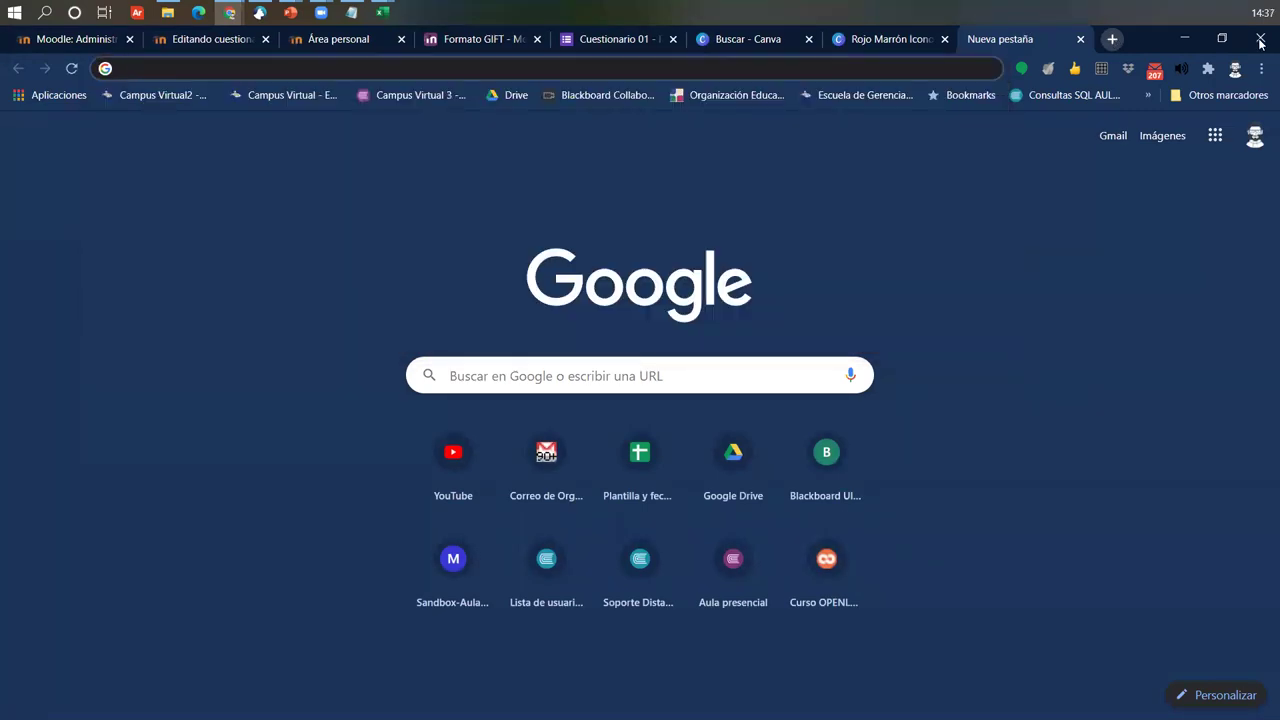
left_click(1109, 140)
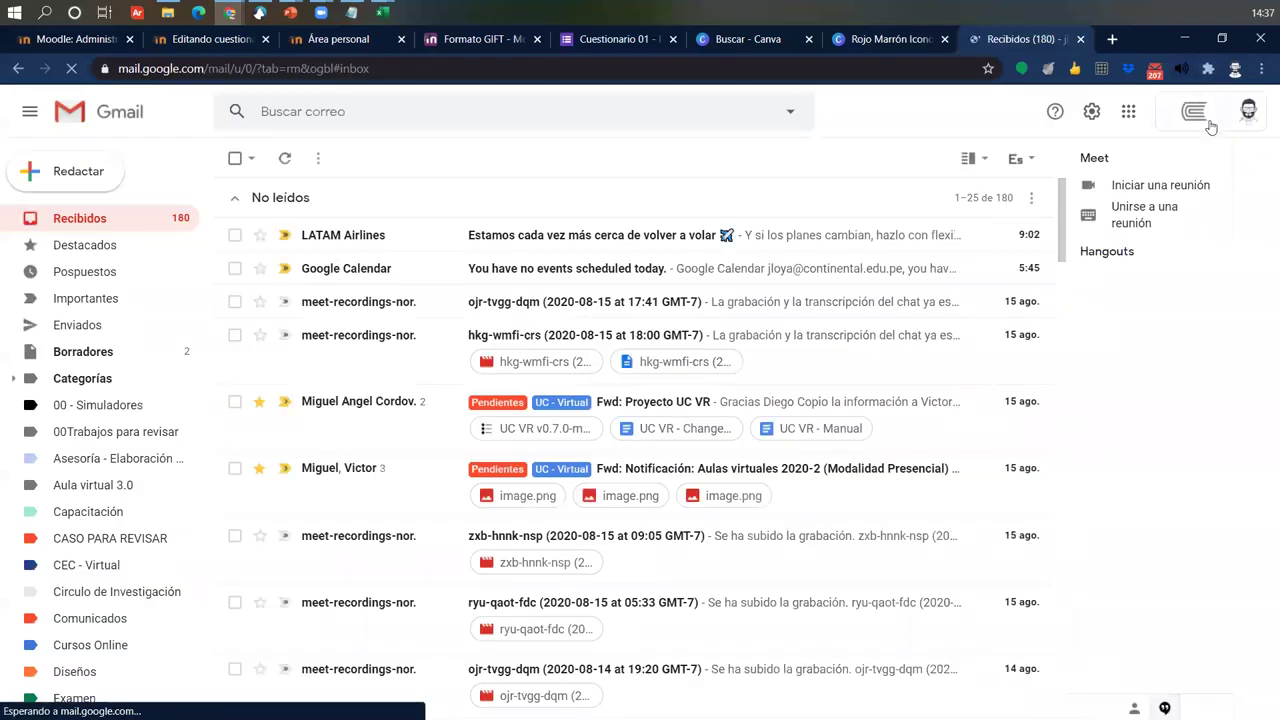
Step: Switch to the second Google account's inbox and launch Google Meet from the apps list
left_click(1247, 111)
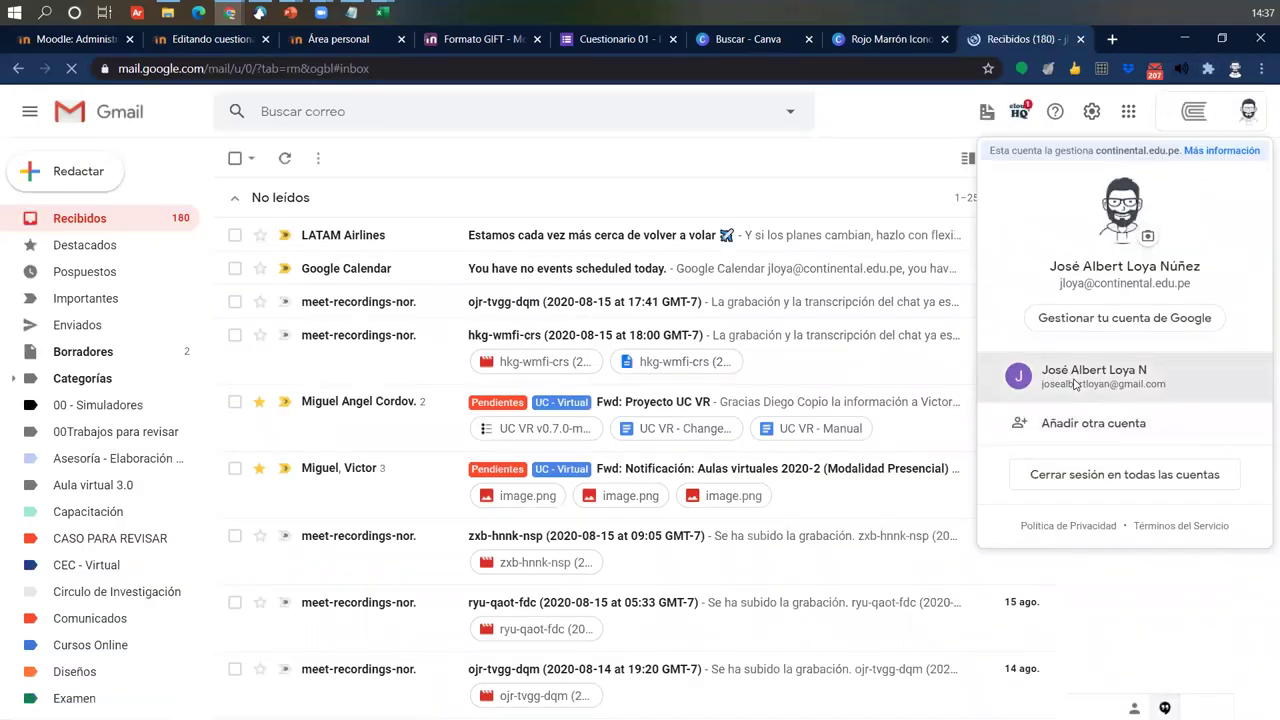
left_click(1074, 382)
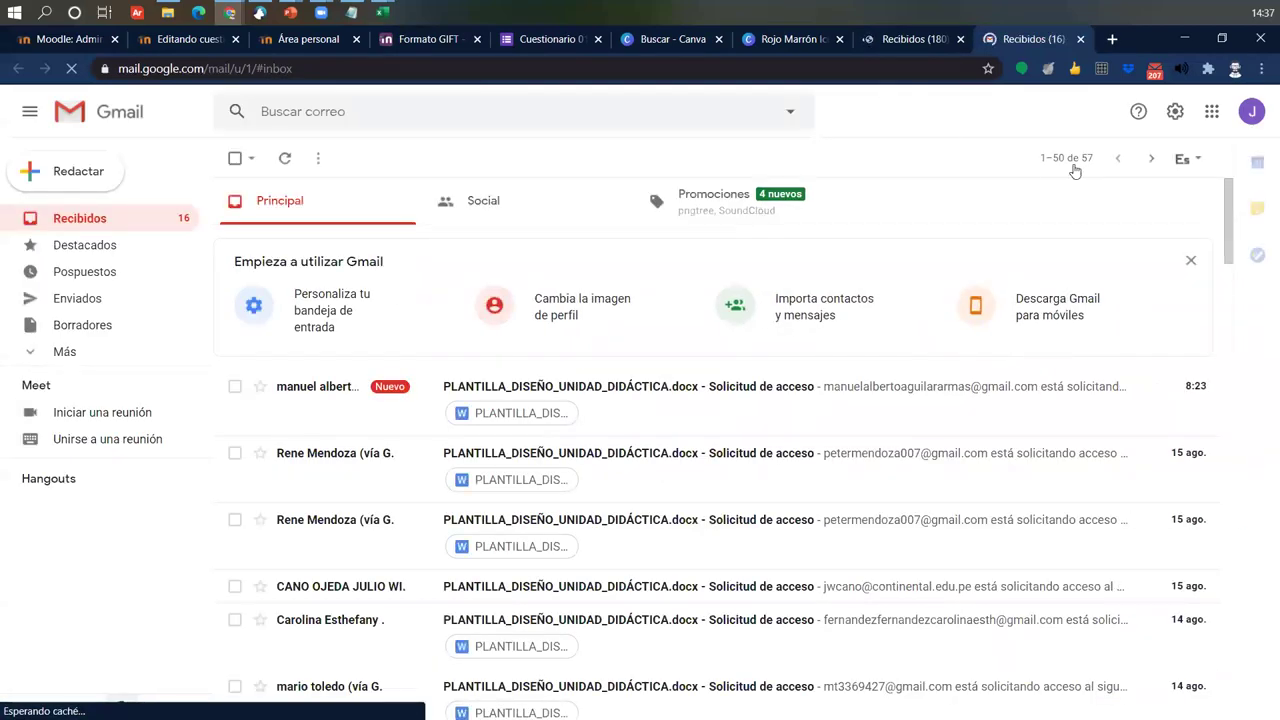
left_click(1213, 113)
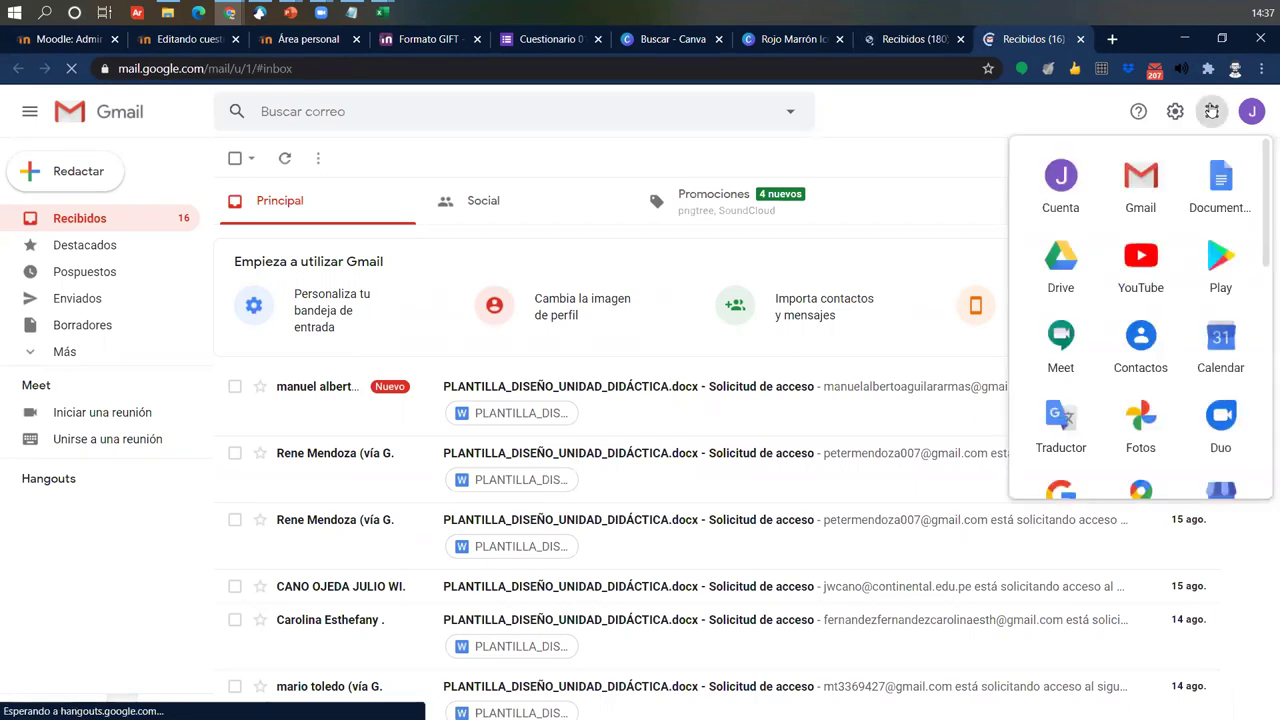
left_click(1061, 338)
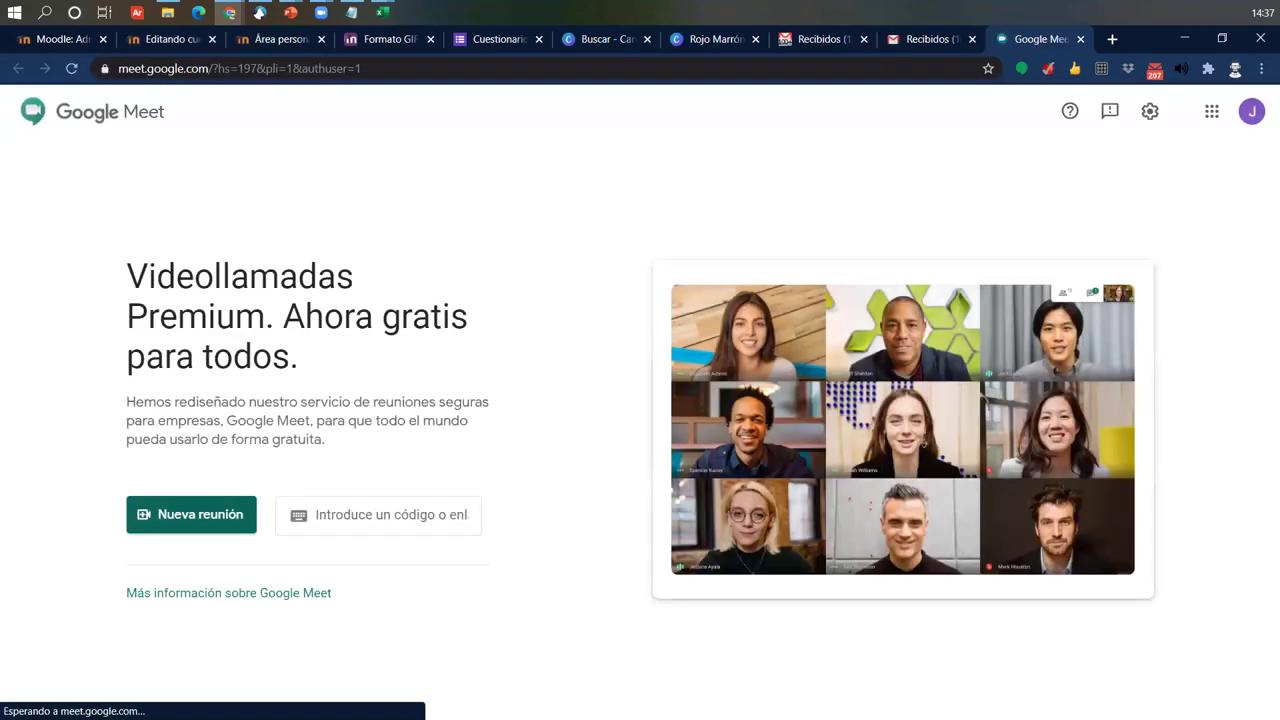
Step: Create a new meeting link, copy it and open it in the address bar
left_click(184, 527)
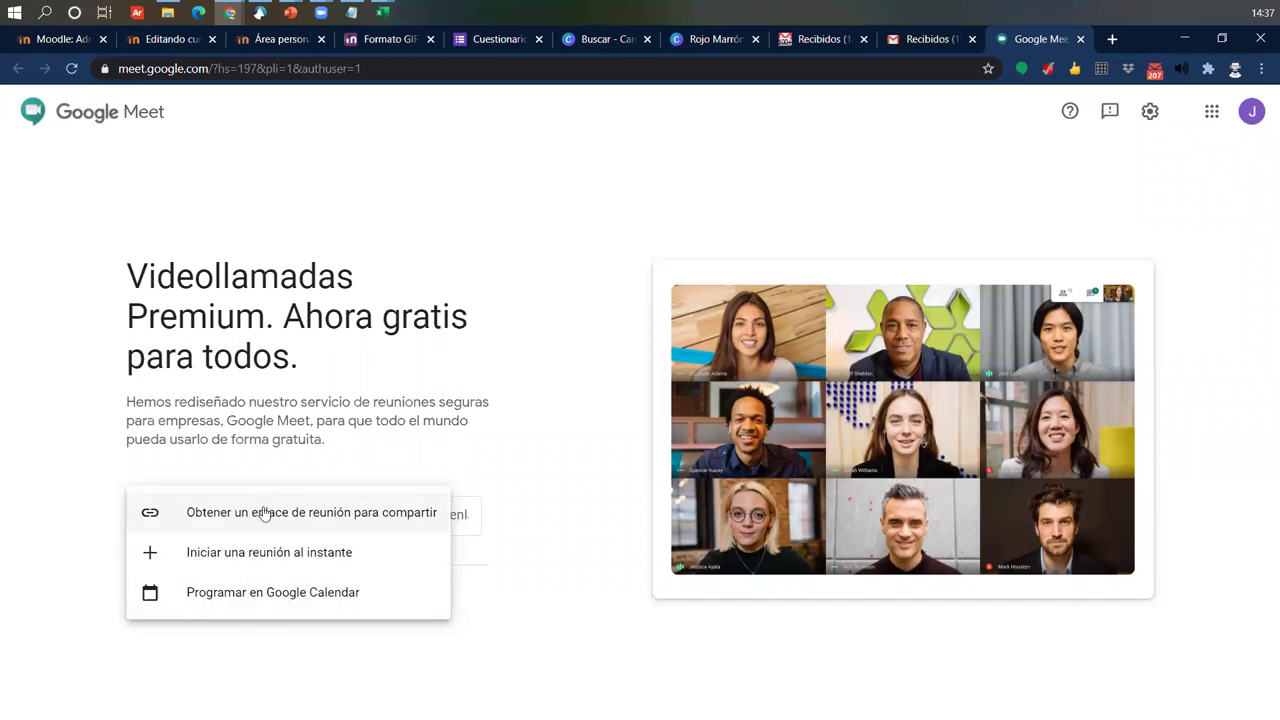
left_click(381, 516)
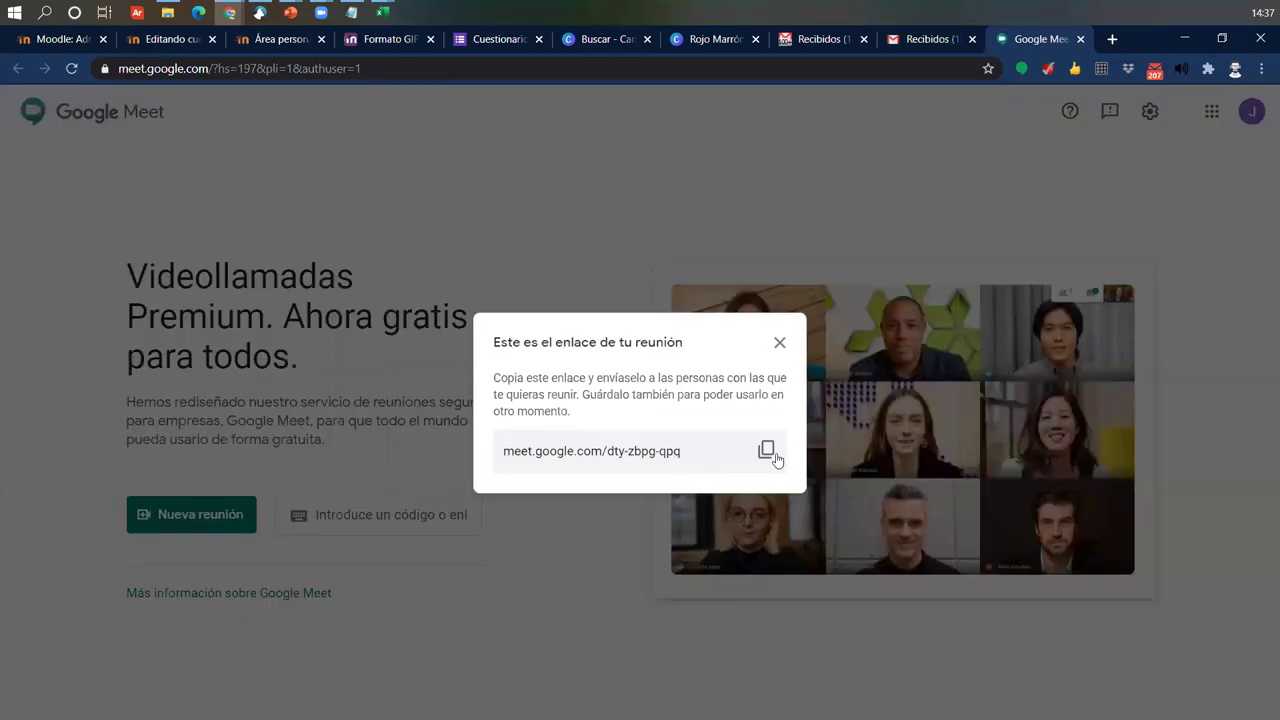
left_click(766, 452)
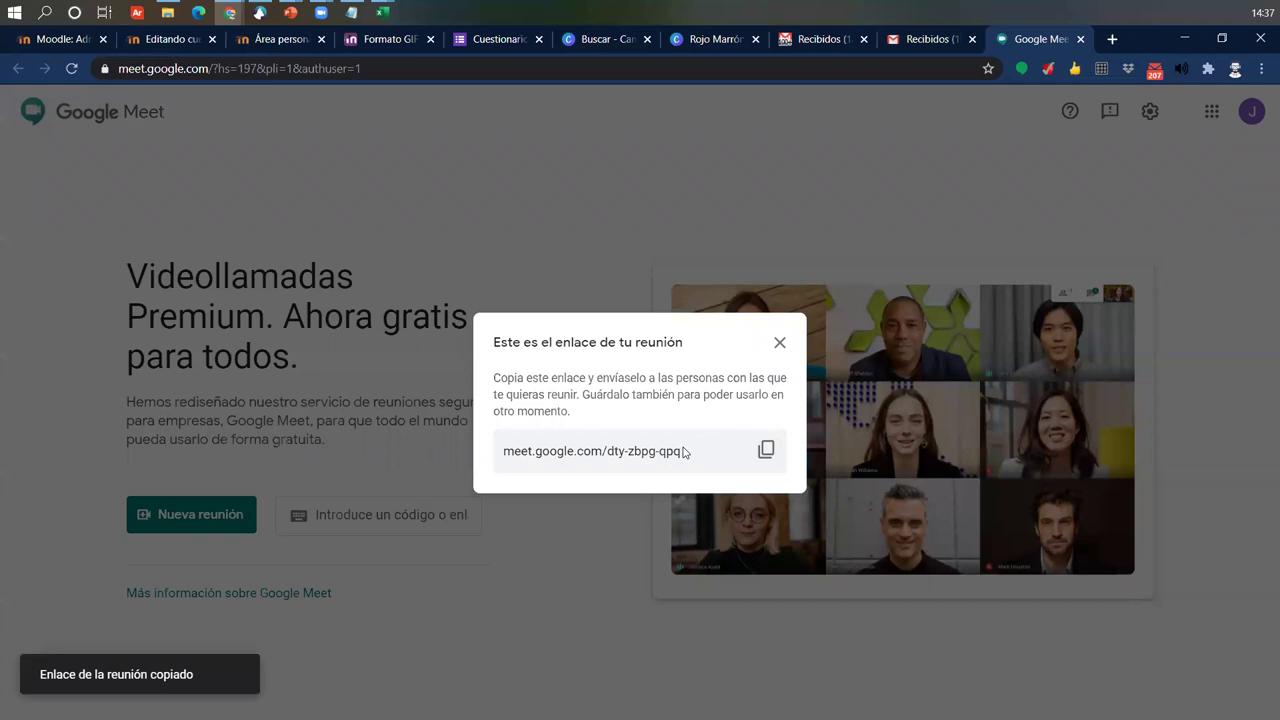
left_click(580, 42)
left_click(1030, 40)
left_click(845, 62)
right_click(845, 64)
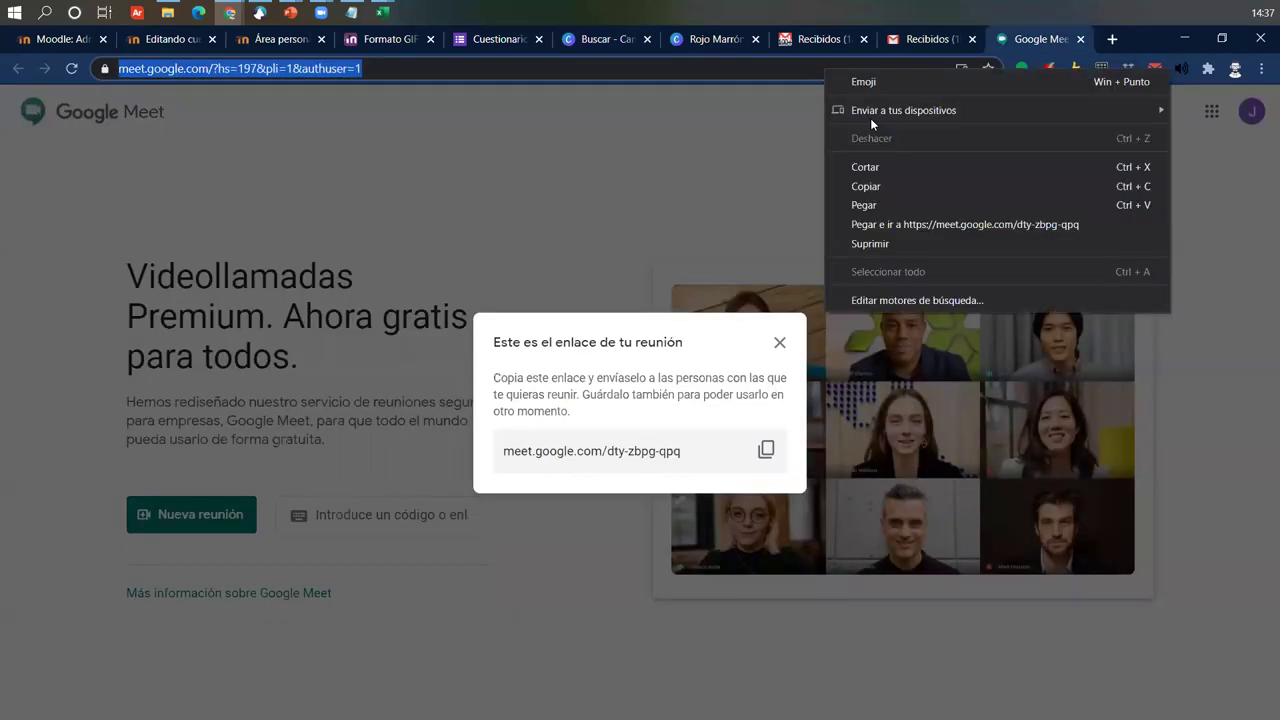
left_click(902, 227)
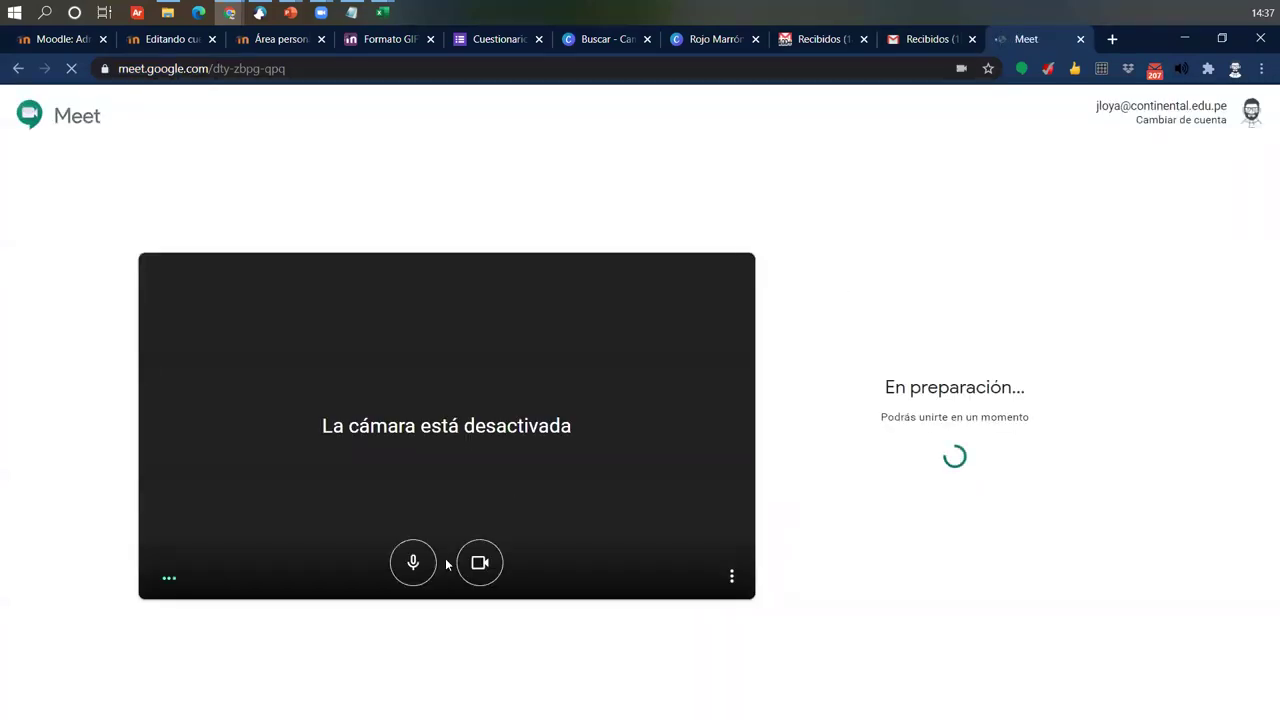
Step: Switch to the other Google account and join with microphone and camera off
left_click(413, 563)
left_click(480, 564)
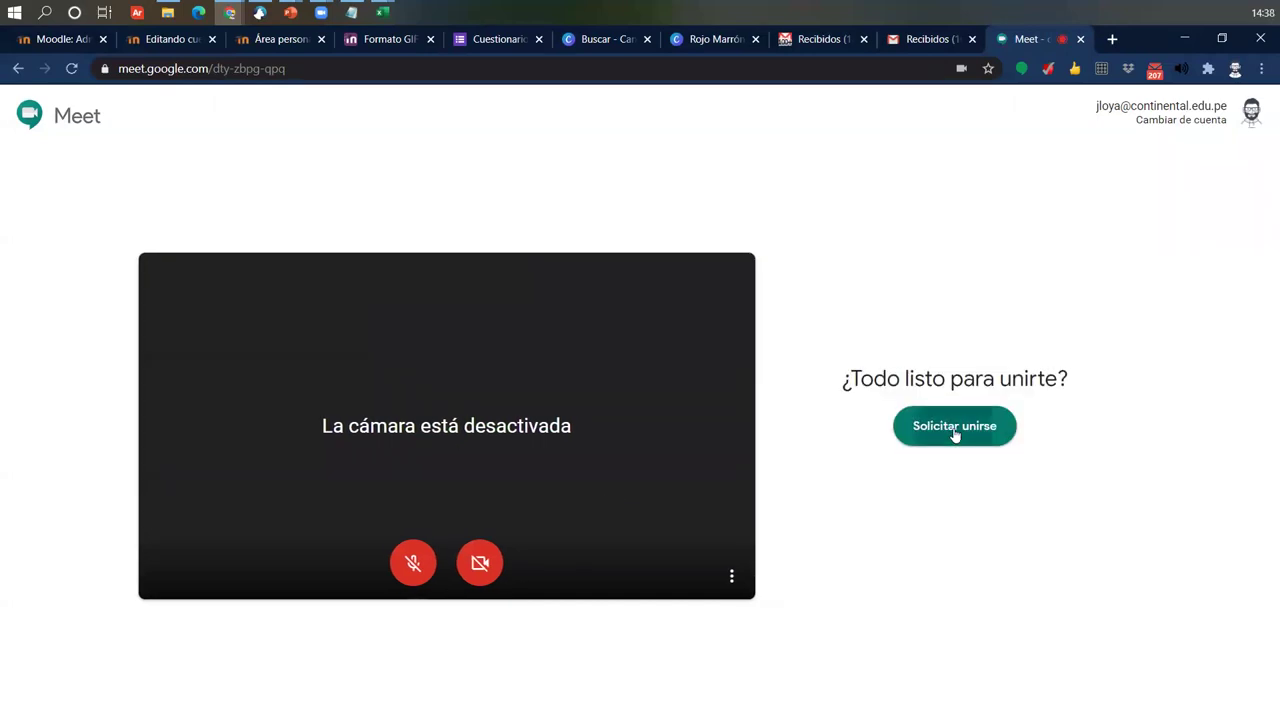
left_click(1178, 122)
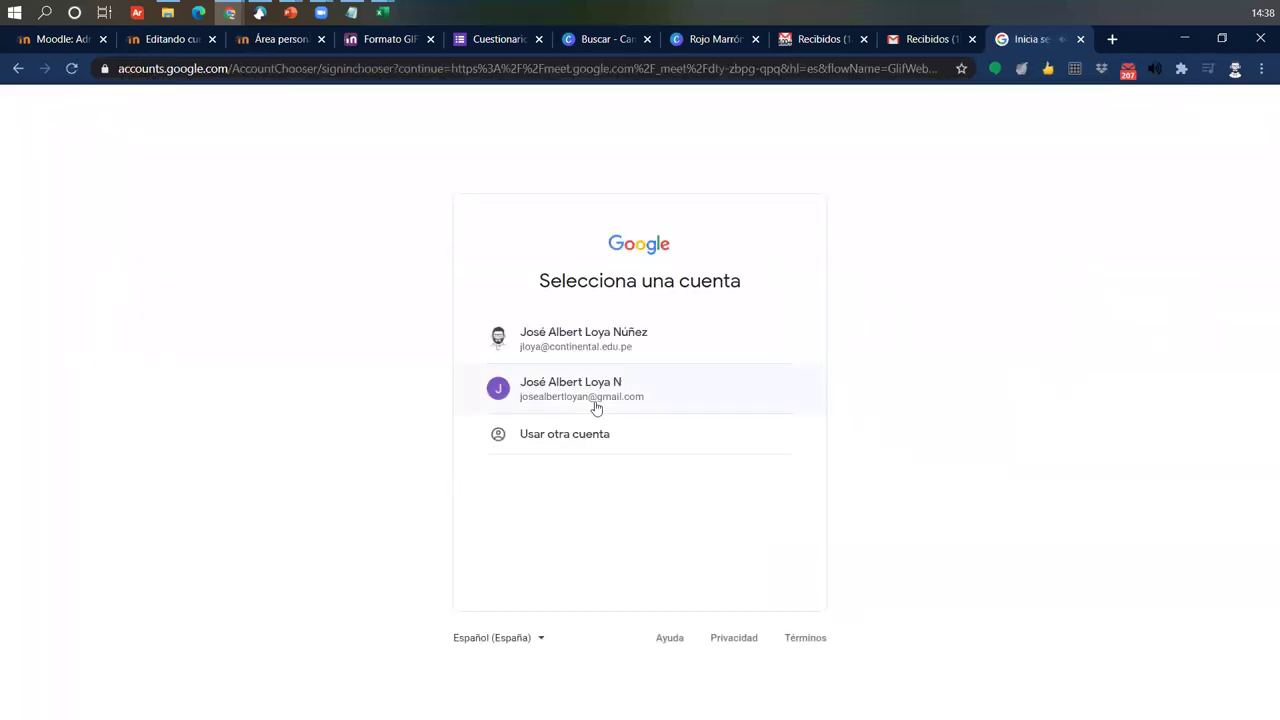
left_click(595, 405)
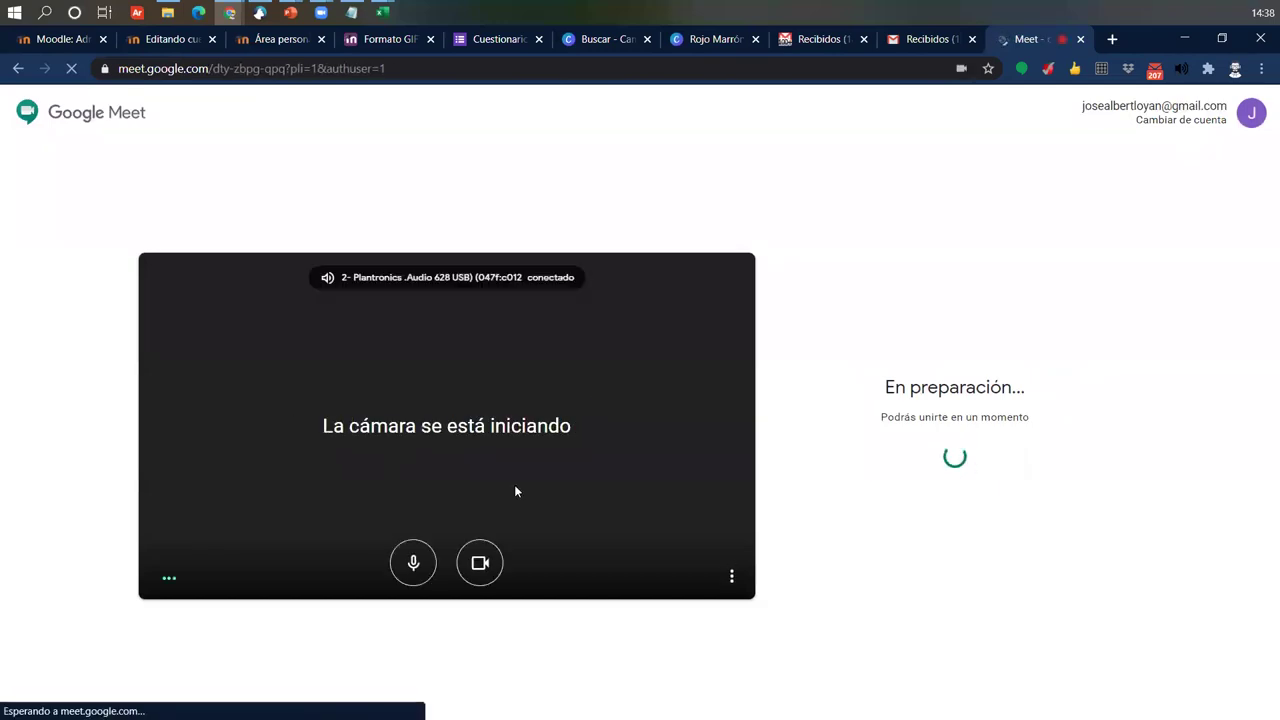
left_click(479, 568)
left_click(412, 563)
left_click(764, 77)
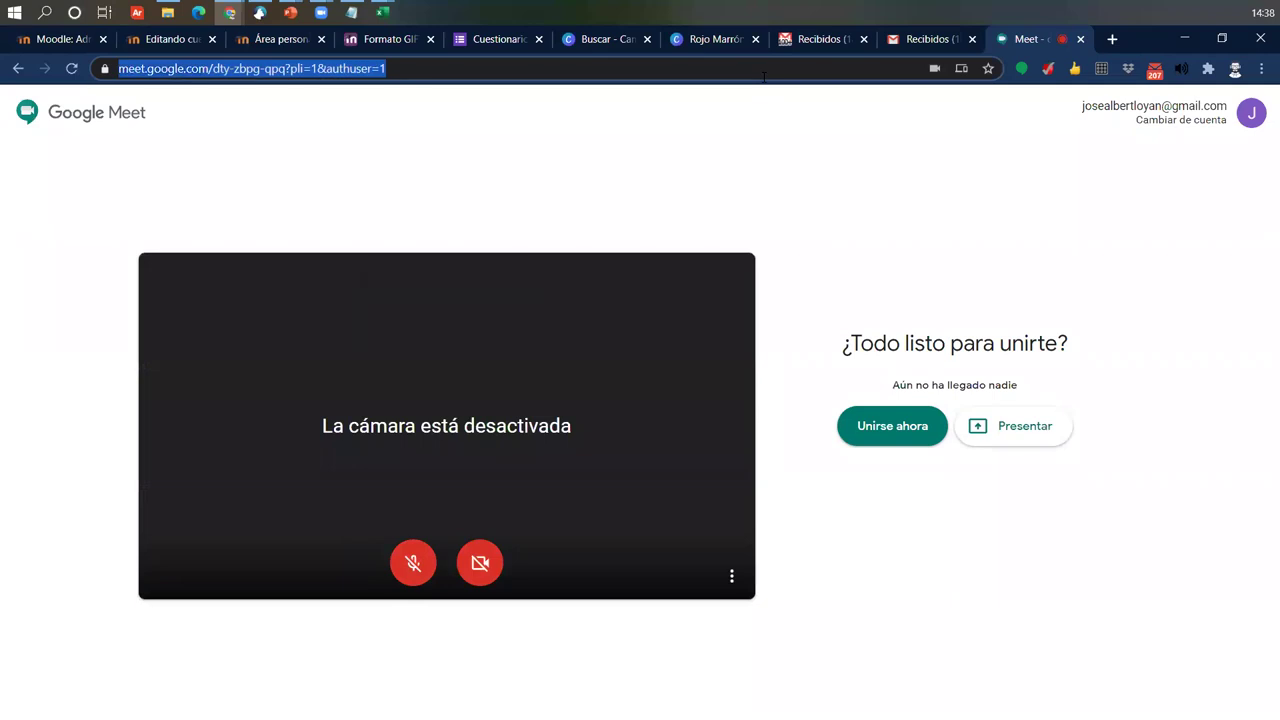
left_click(887, 425)
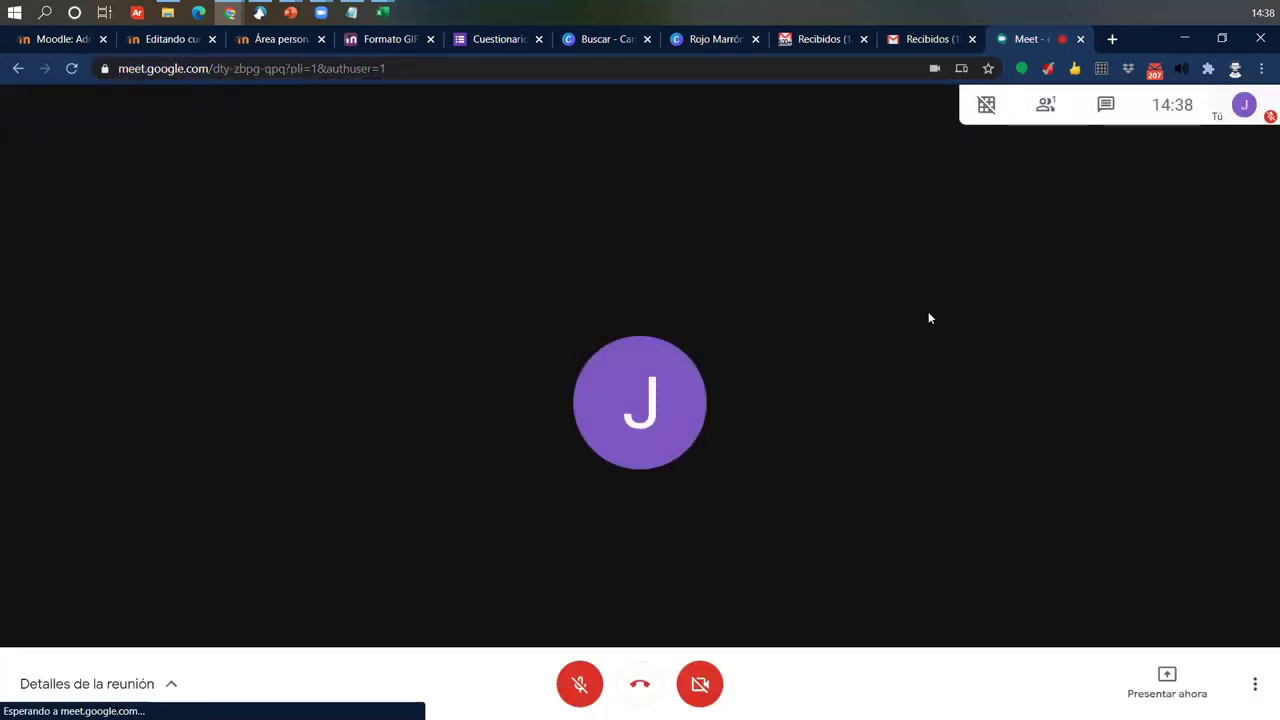
Step: Go to meet.jit.si in a new tab while the Google Meet call stays open
left_click(1252, 686)
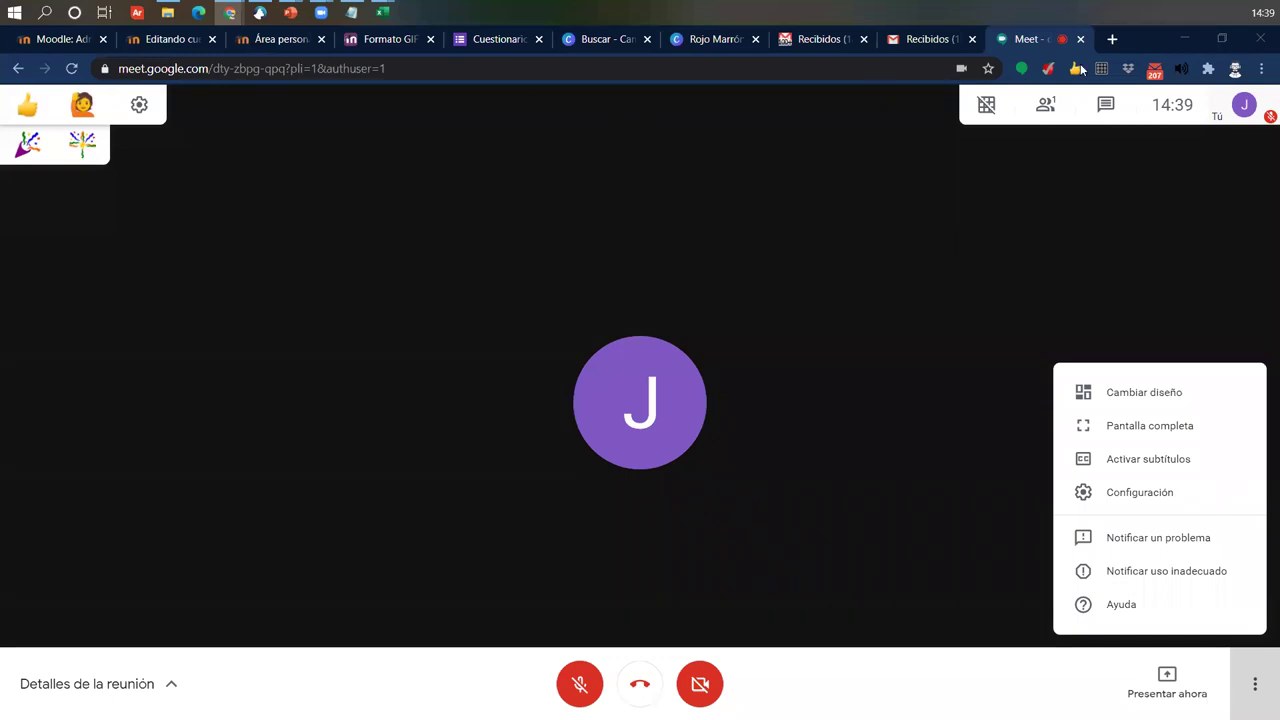
left_click(1112, 46)
type("meet.jit.si")
key("Return")
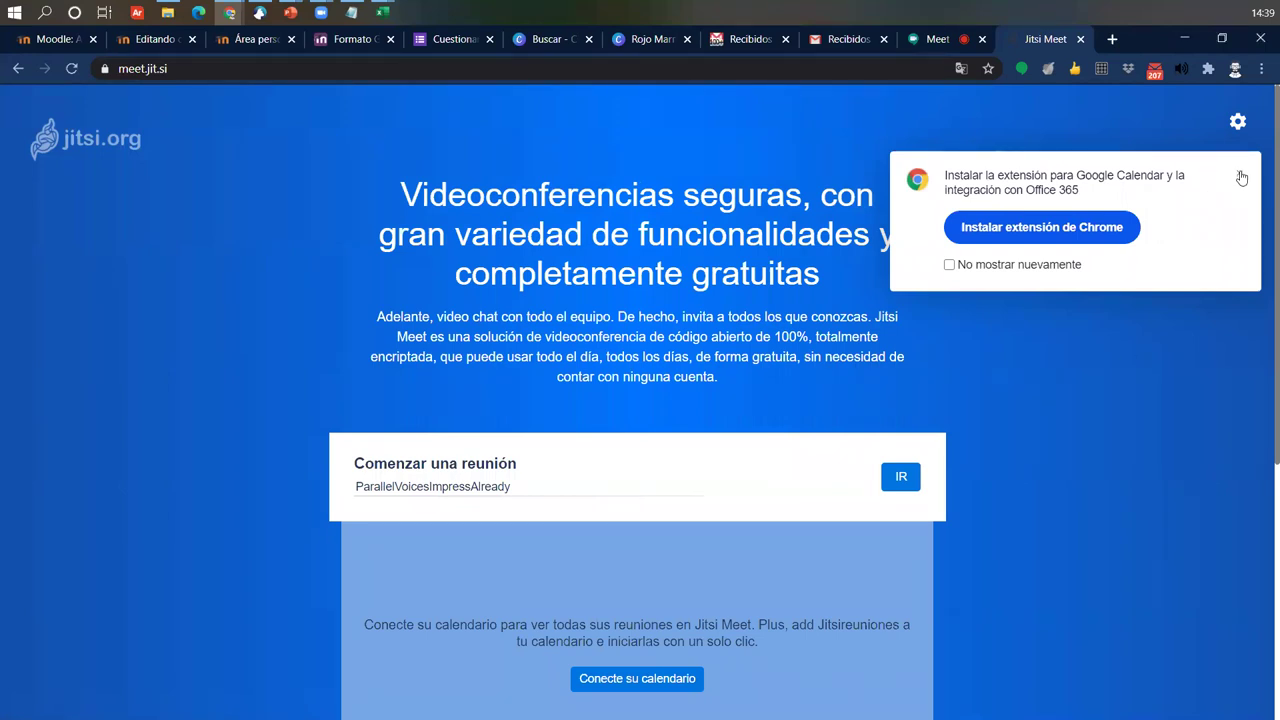
left_click(1241, 177)
scroll(737, 352, "down", 4)
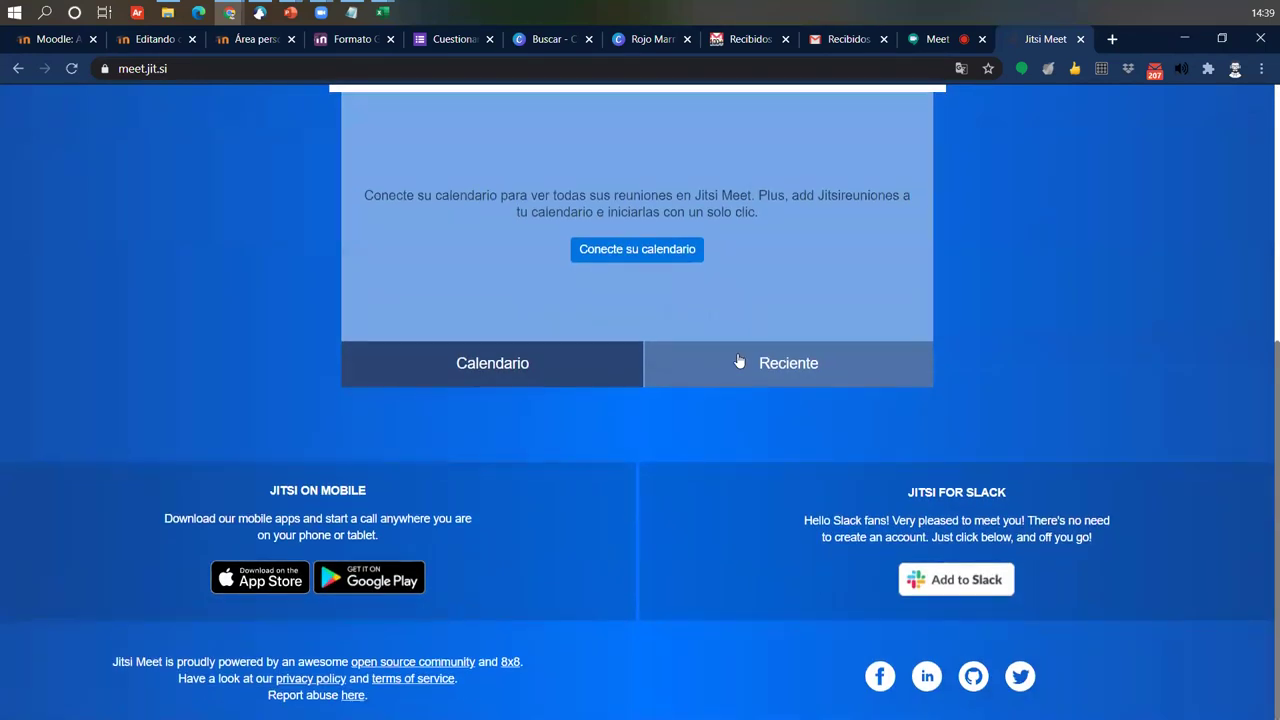
left_click(648, 252)
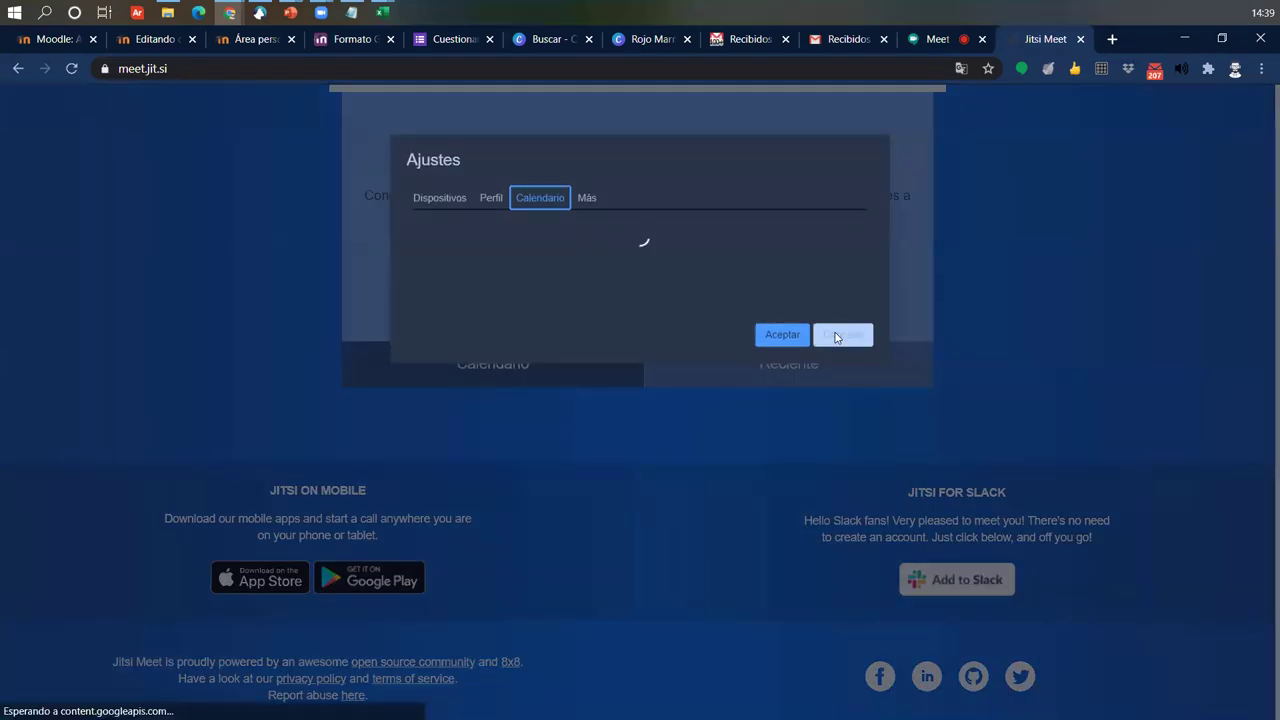
left_click(837, 337)
scroll(1000, 314, "up", 5)
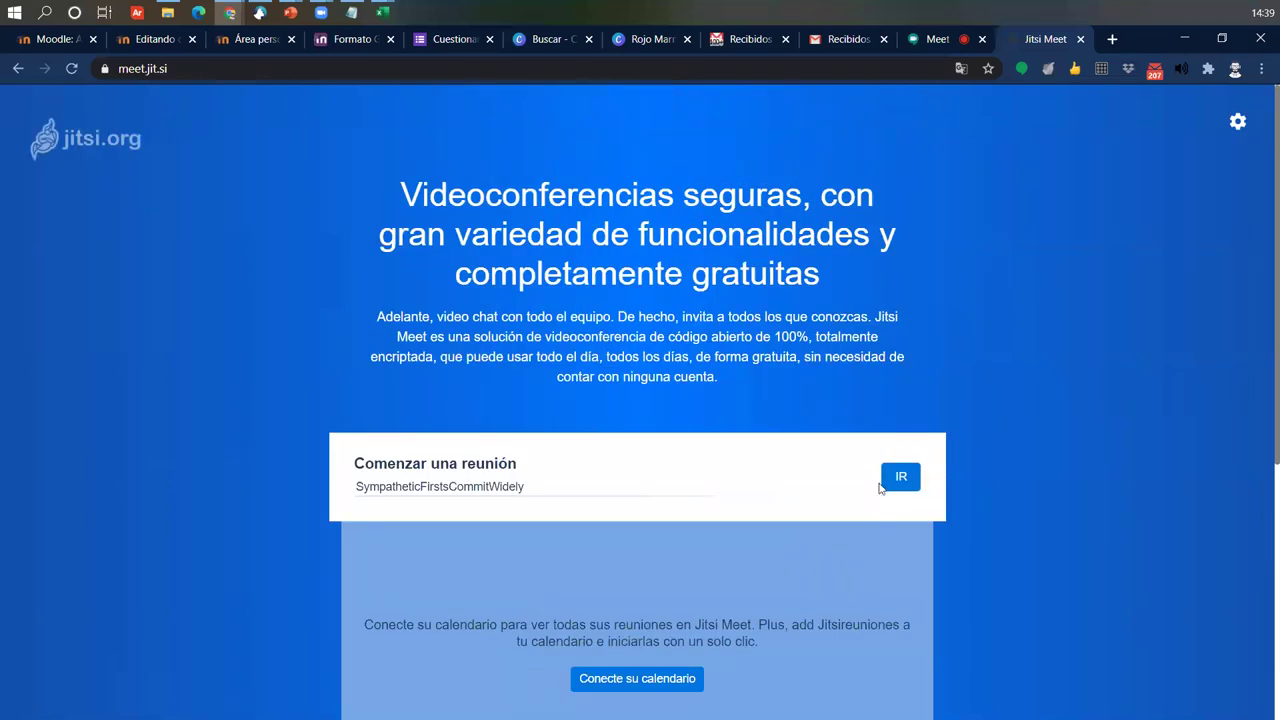
Step: Join room SympatheticFirstsCommitWidely with a display name, microphone muted and camera off
left_click(899, 480)
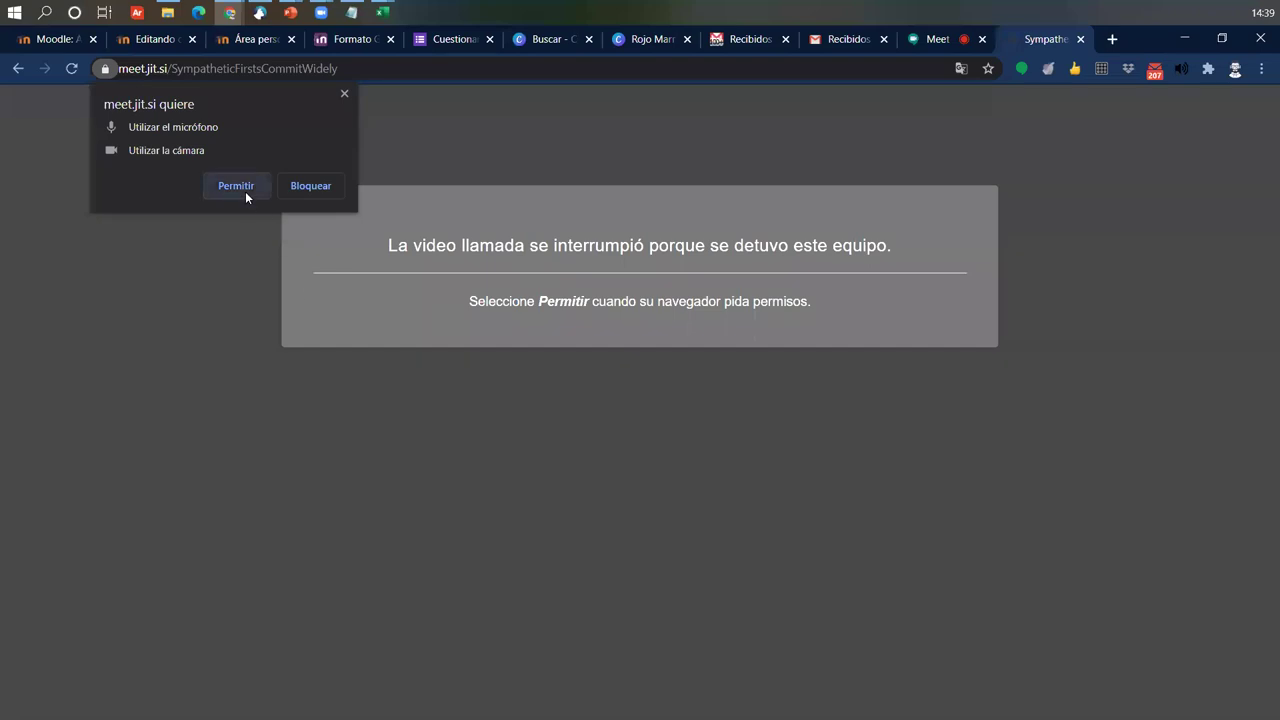
left_click(236, 186)
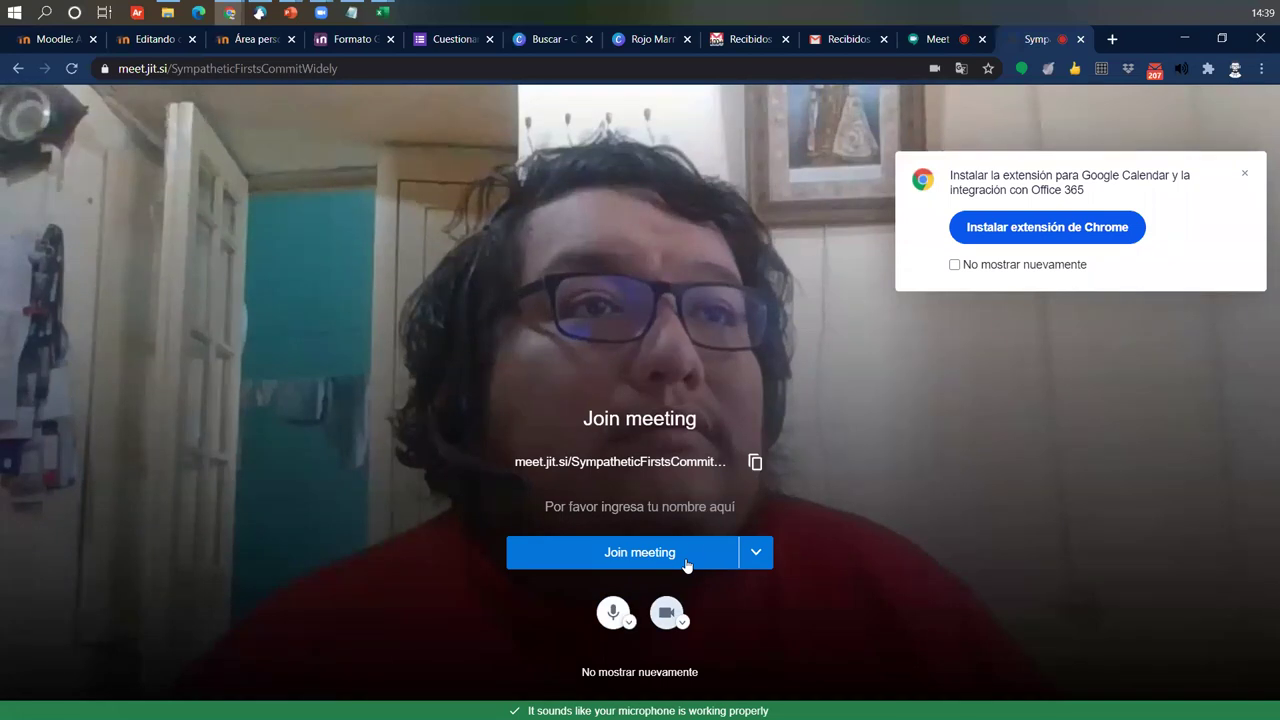
left_click(642, 507)
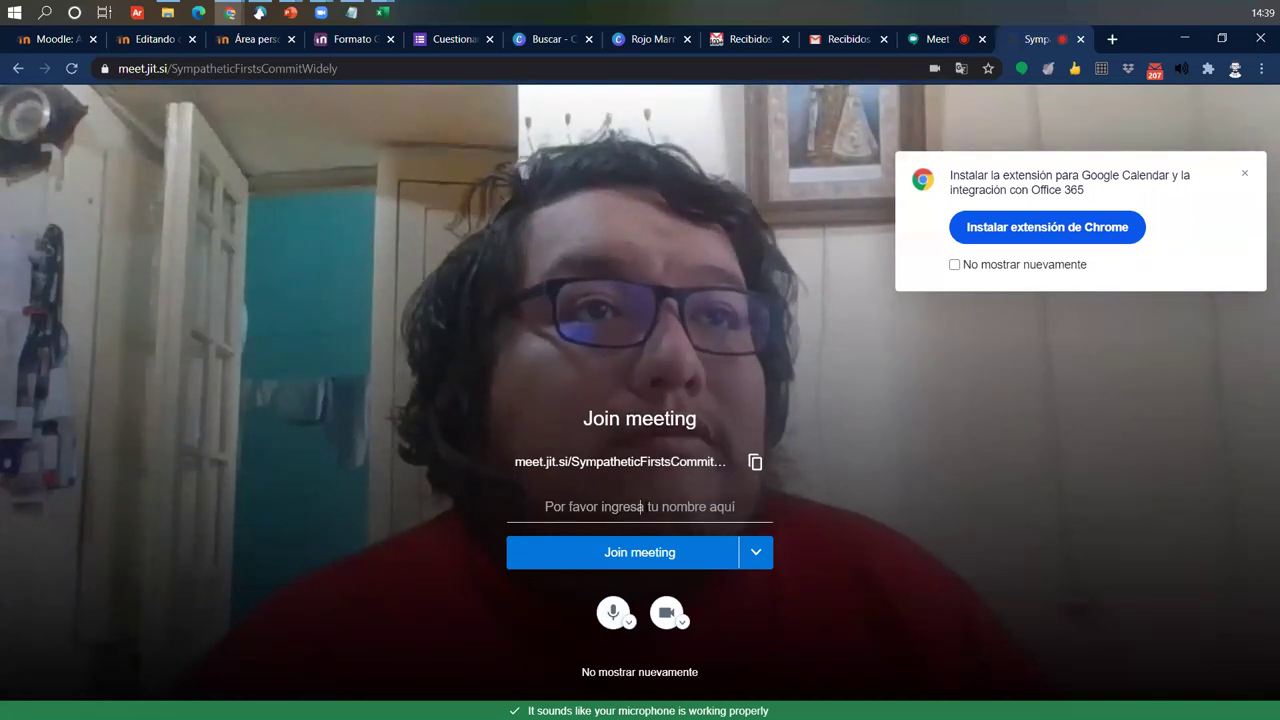
type("Jose")
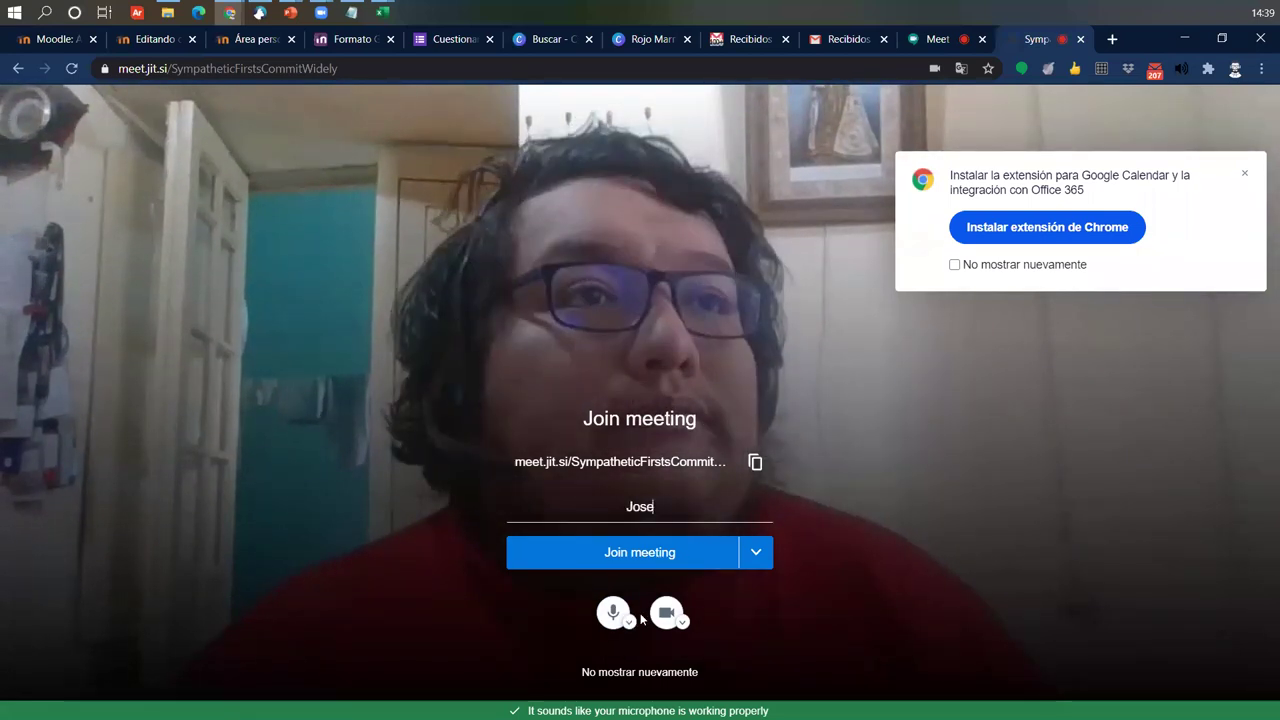
left_click(613, 612)
left_click(667, 612)
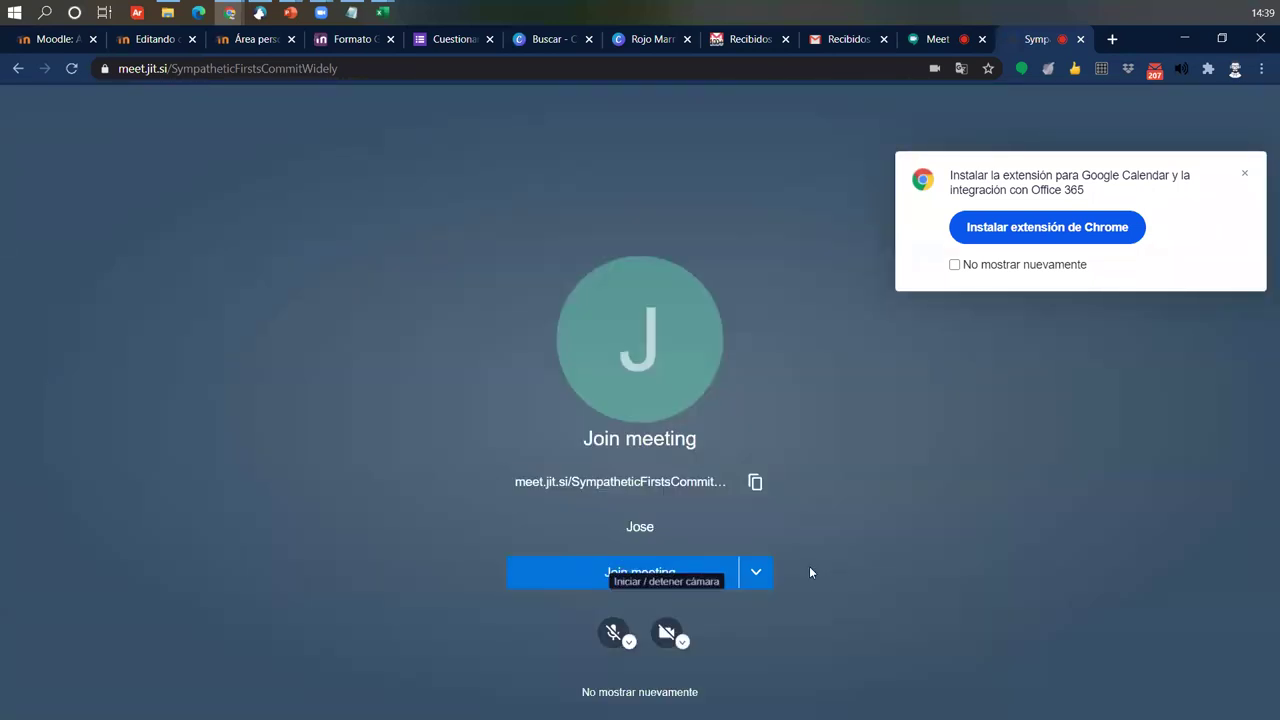
left_click(602, 571)
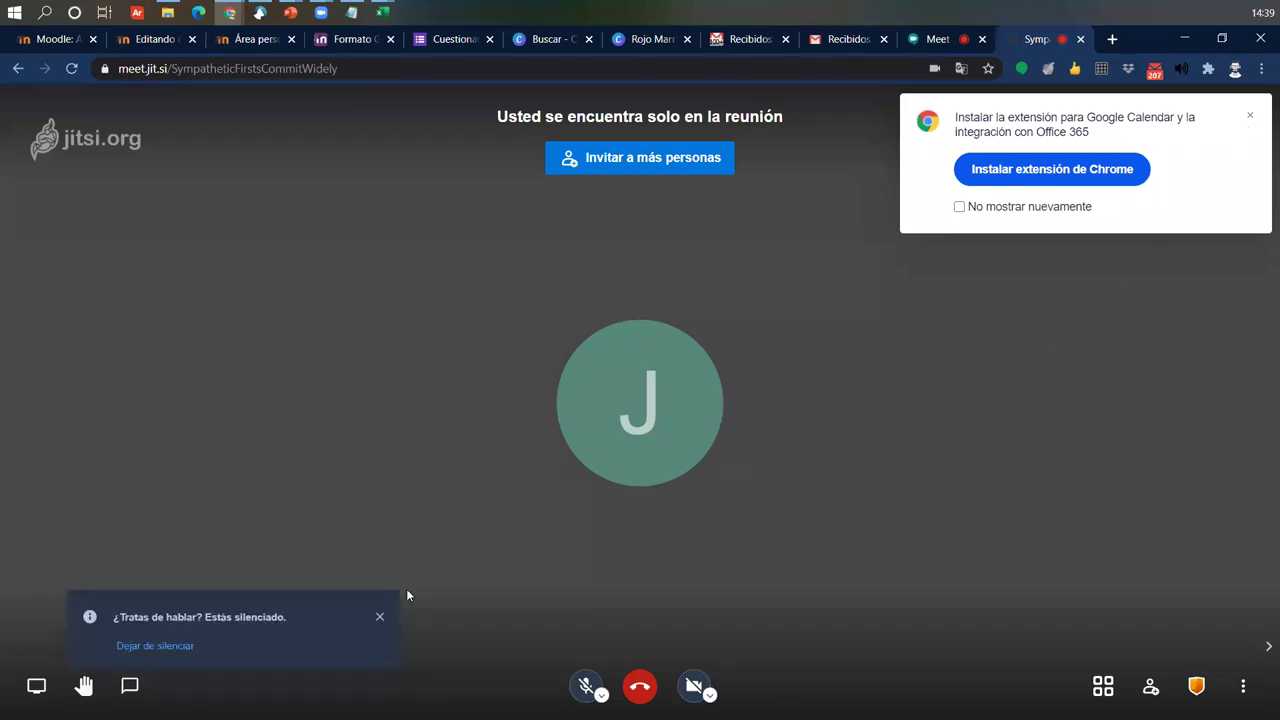
left_click(1251, 121)
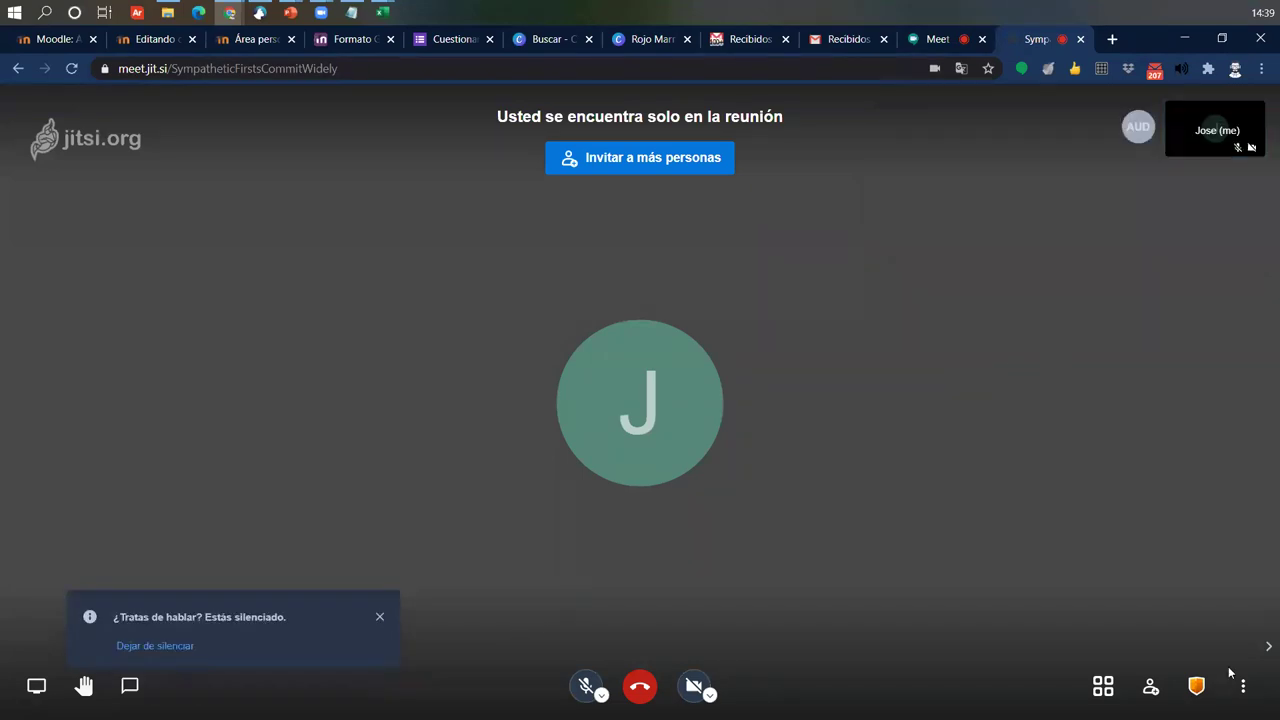
left_click(1240, 686)
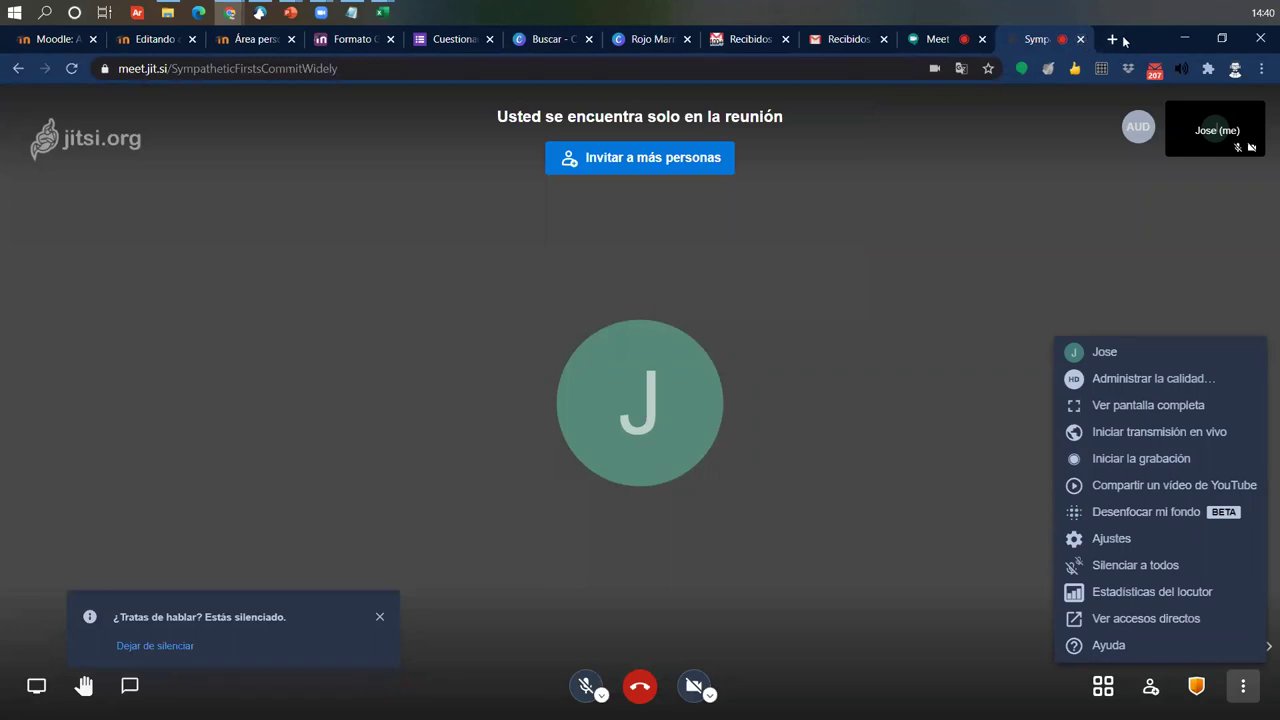
Step: Open a new browser tab, leaving the Jitsi meeting running
left_click(1111, 40)
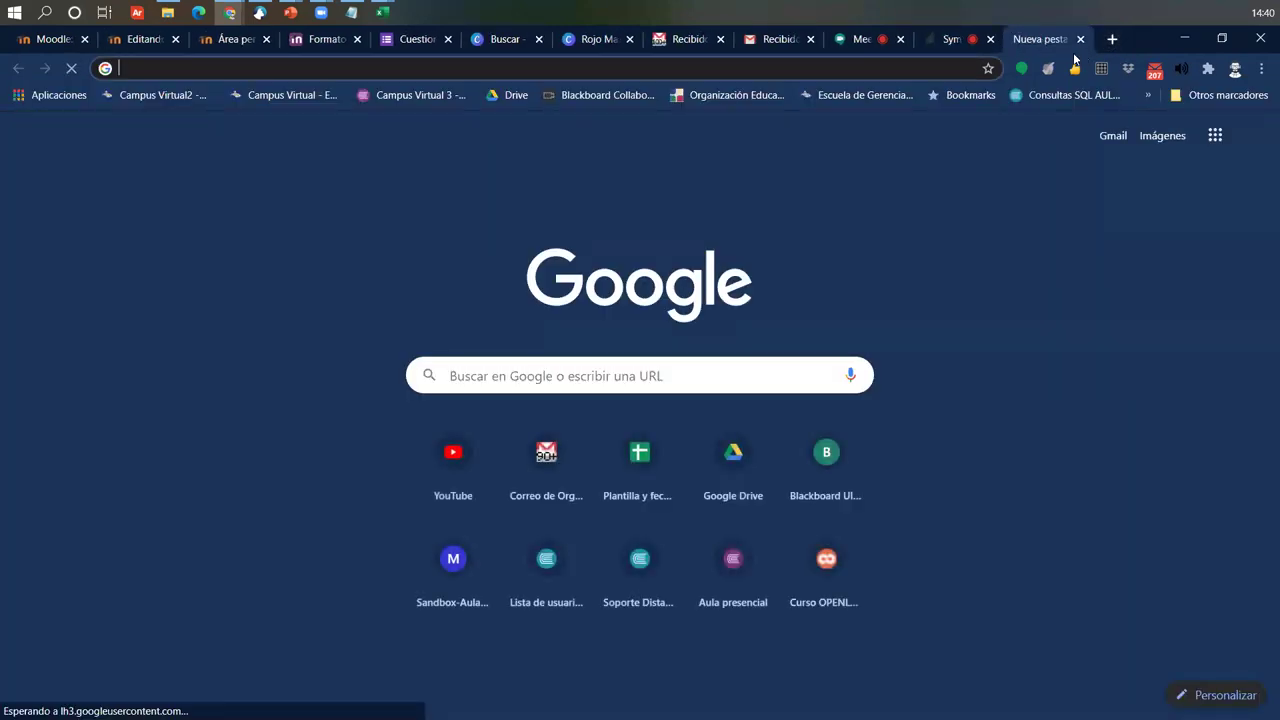
Step: Go to zoom.us and sign out of the institutional account, reaching the sign-in page
type("zoom.us")
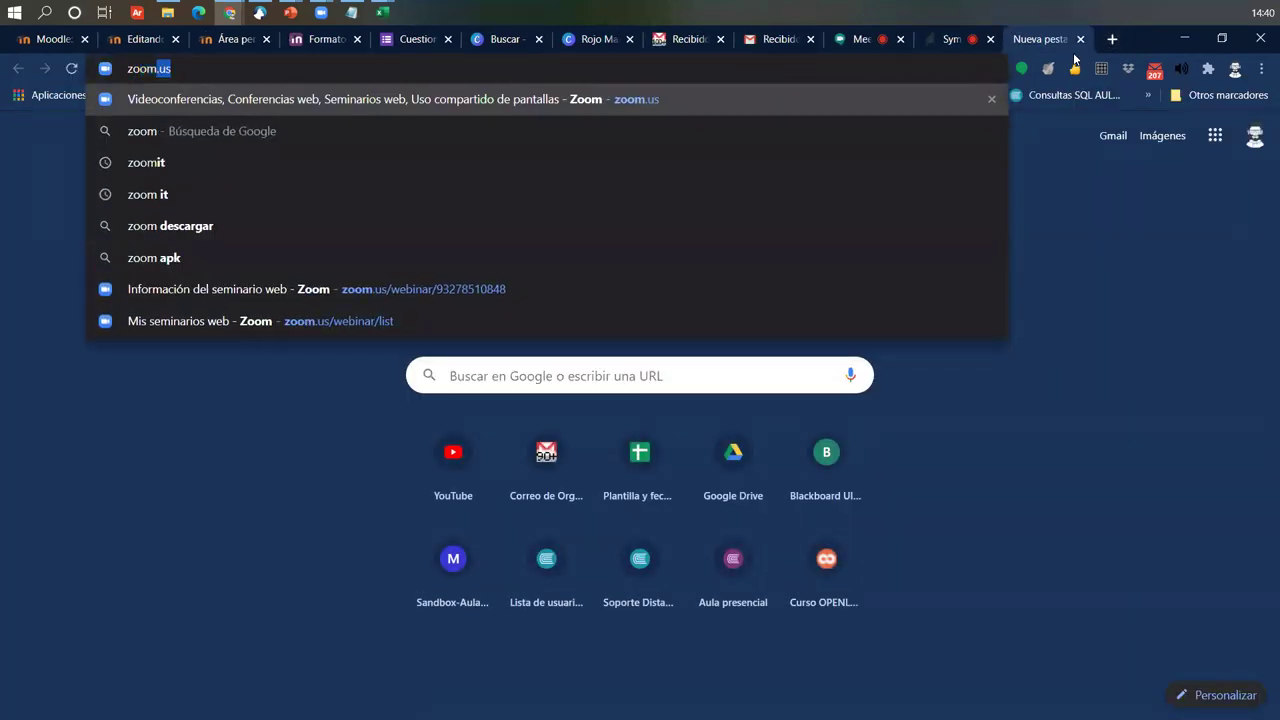
key("Return")
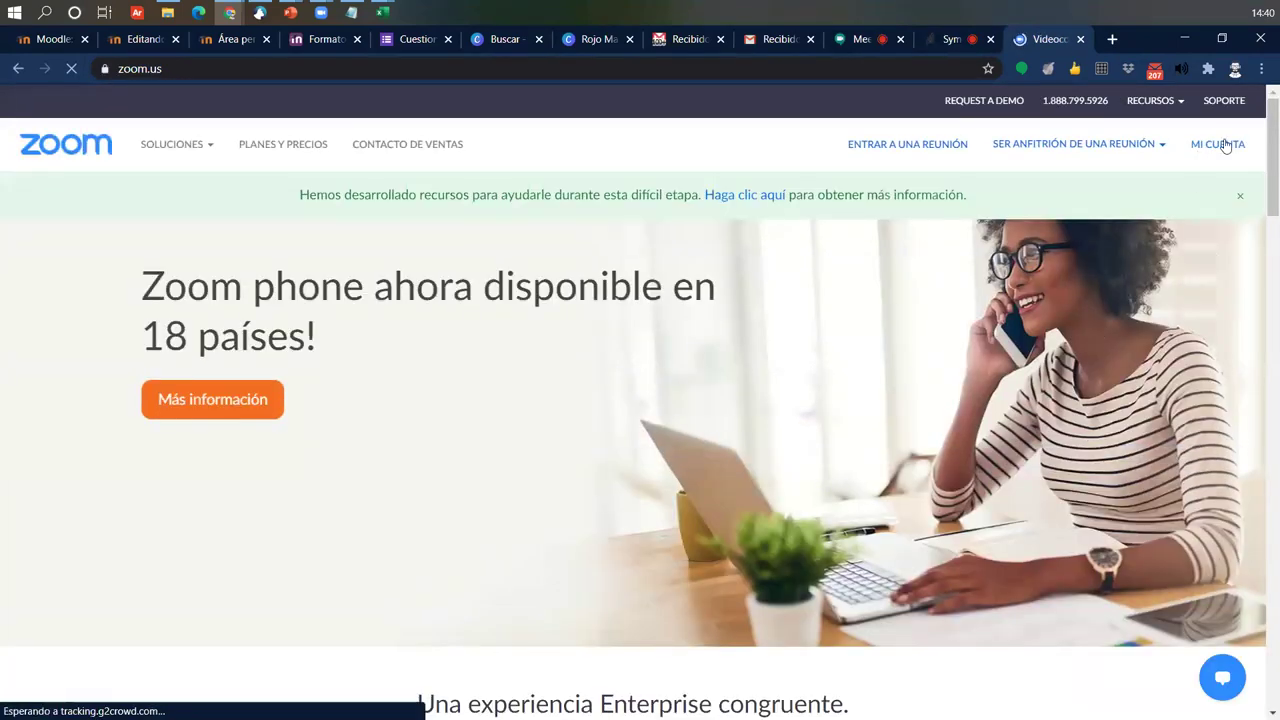
left_click(1225, 147)
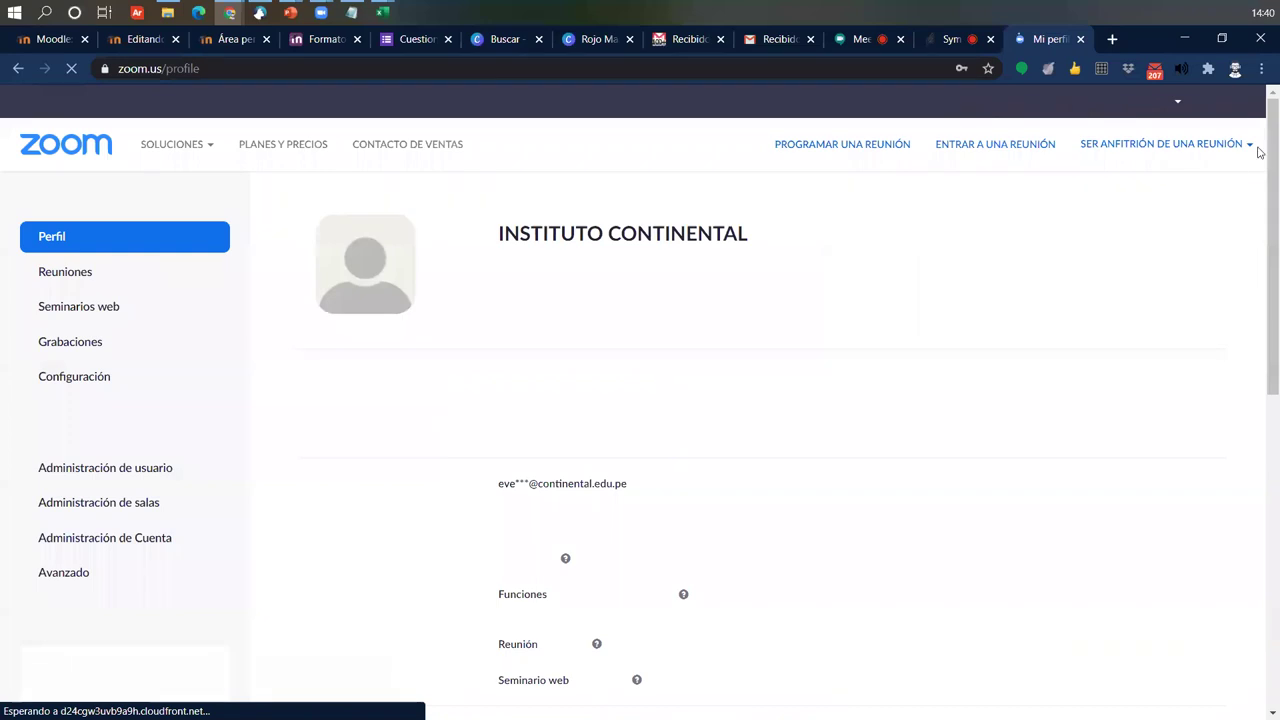
mouse_move(1245, 152)
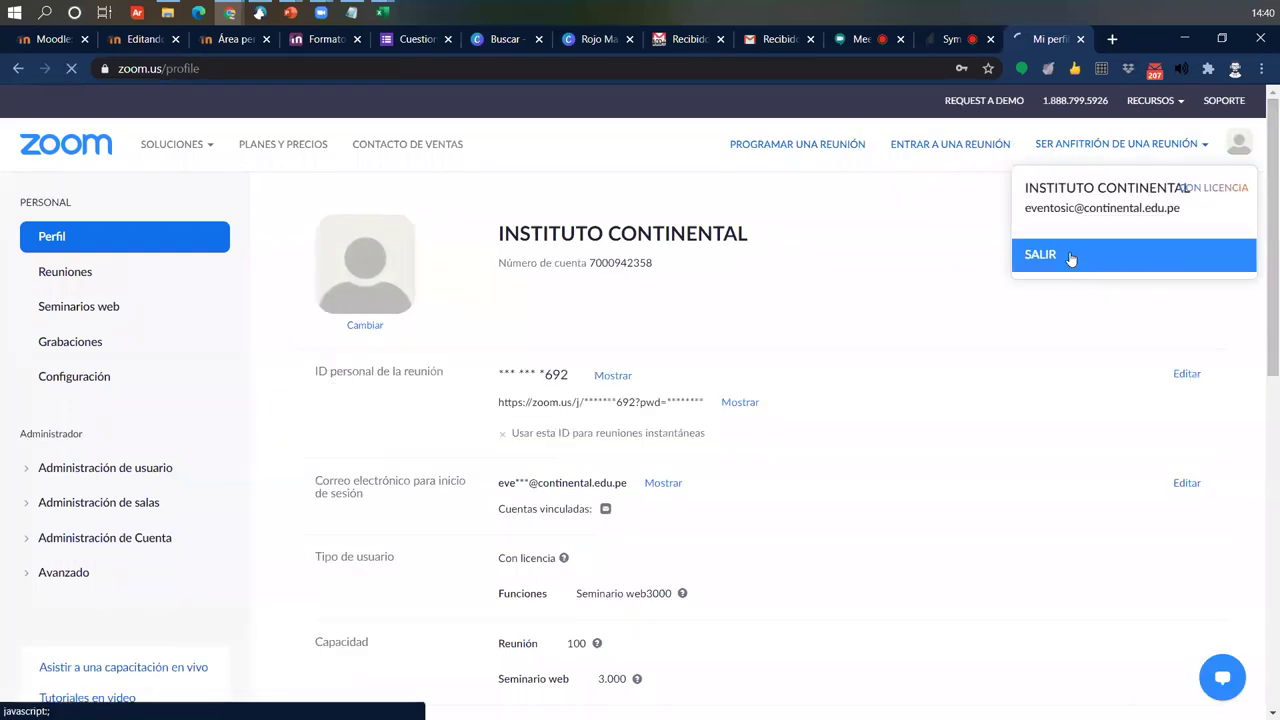
left_click(1069, 256)
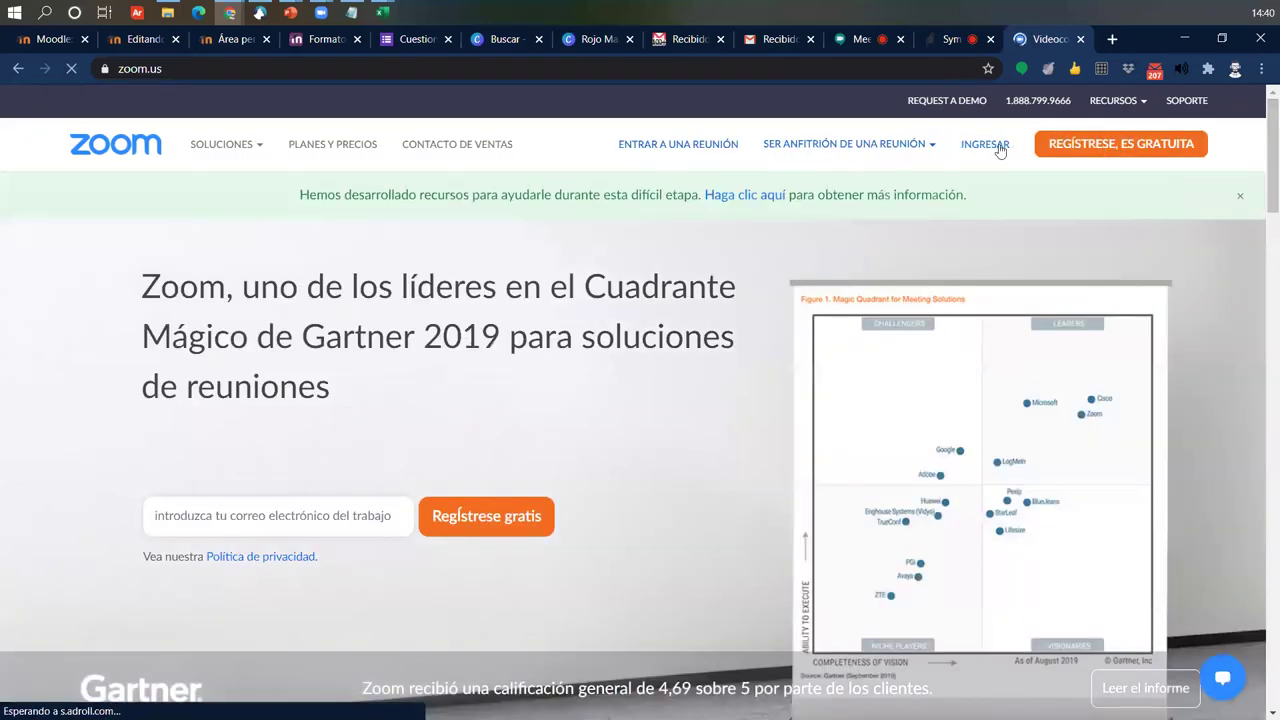
left_click(999, 148)
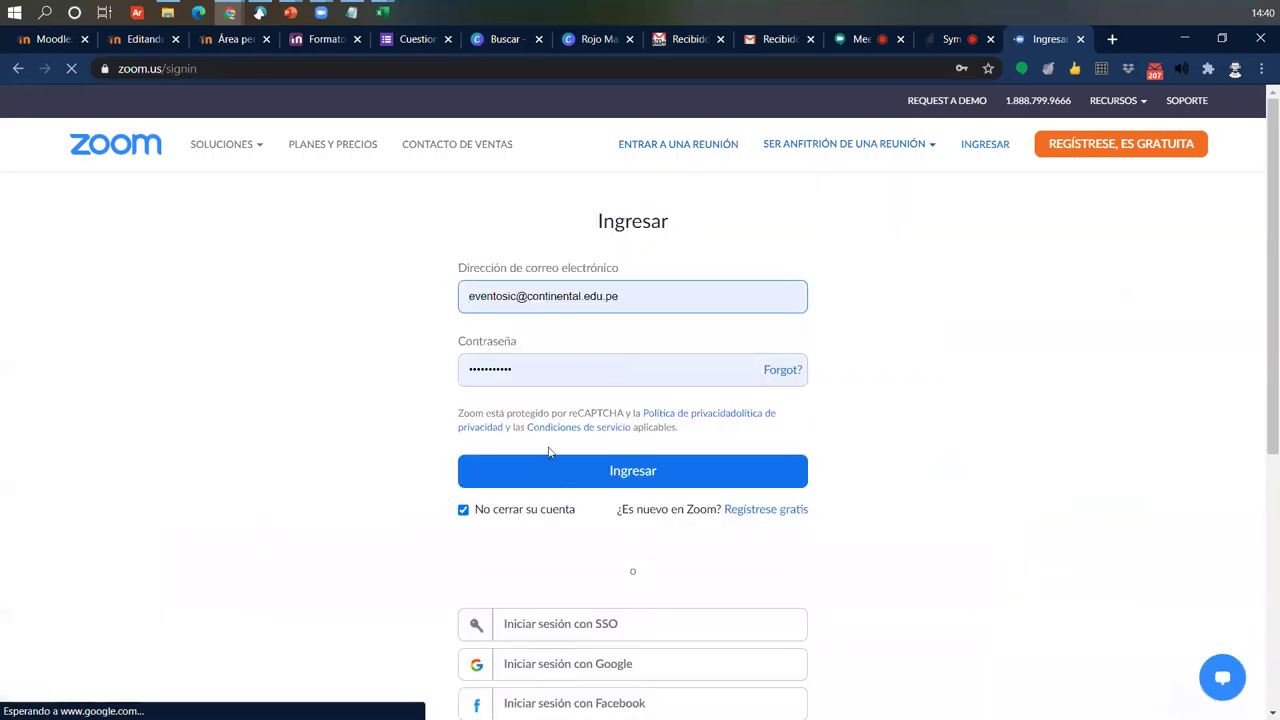
Step: Sign into the Zoom web portal with the first Google account and view cloud recordings
scroll(600, 345, "down", 3)
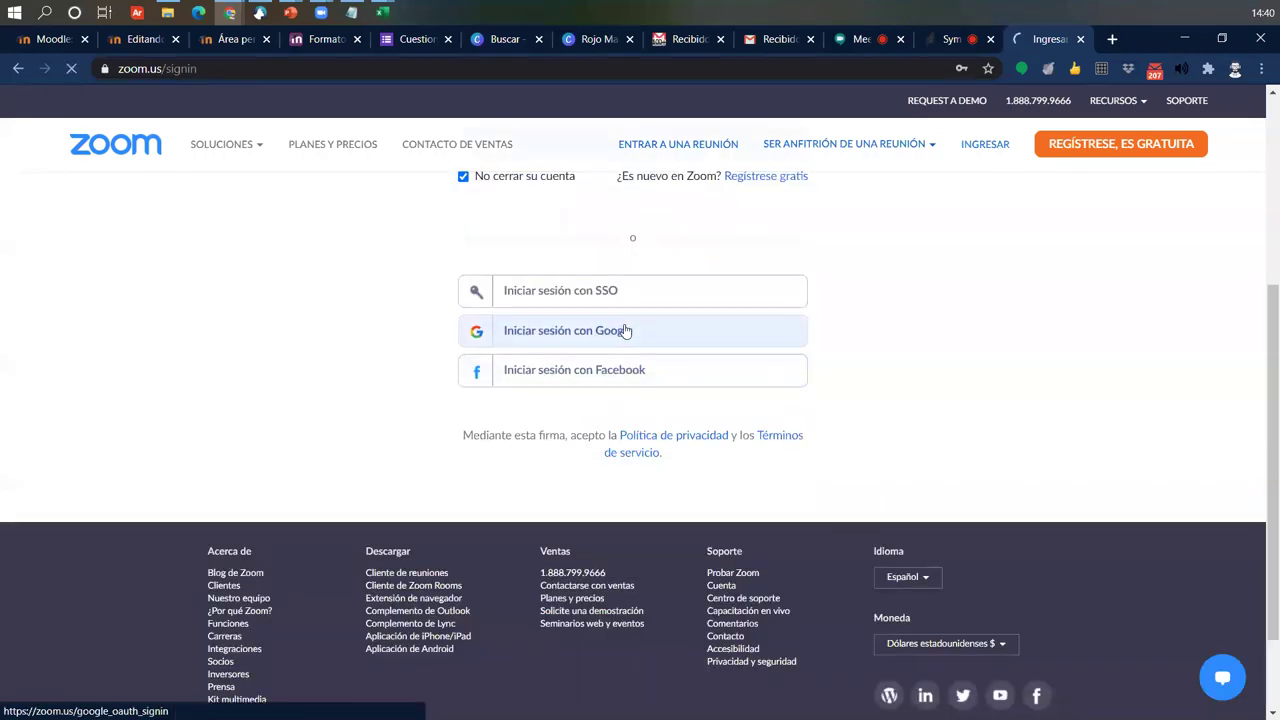
left_click(626, 331)
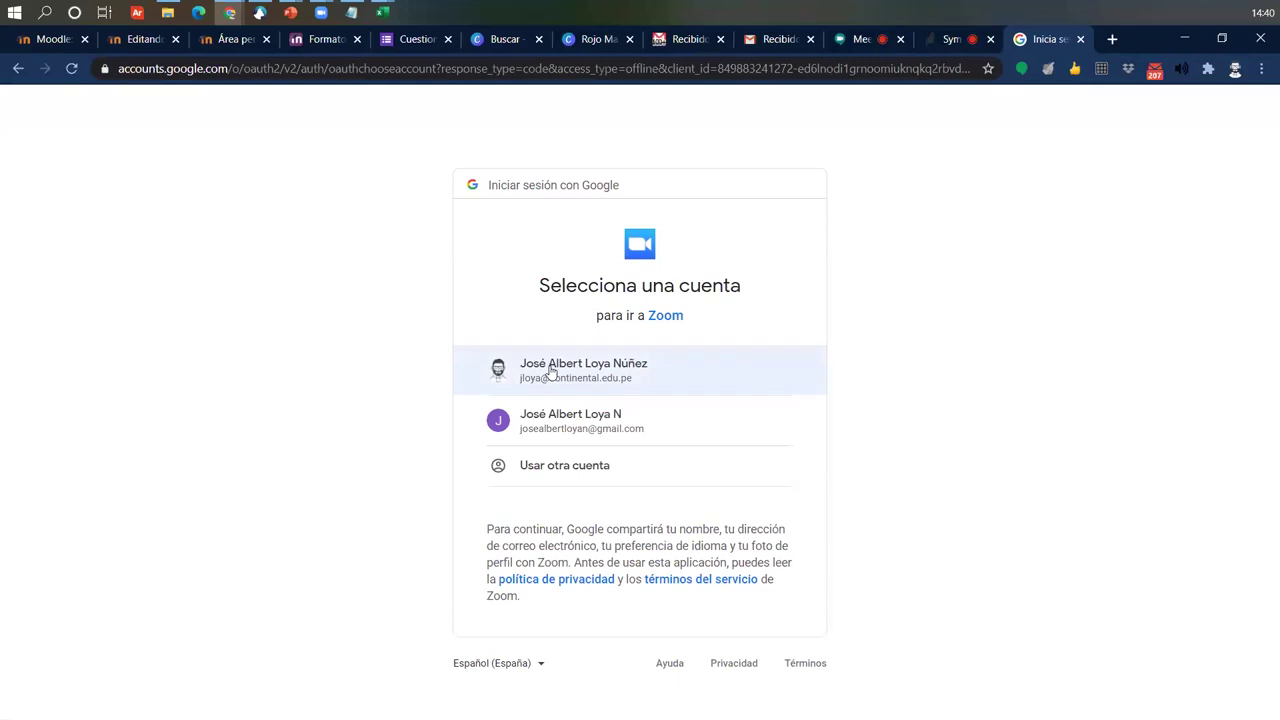
left_click(551, 371)
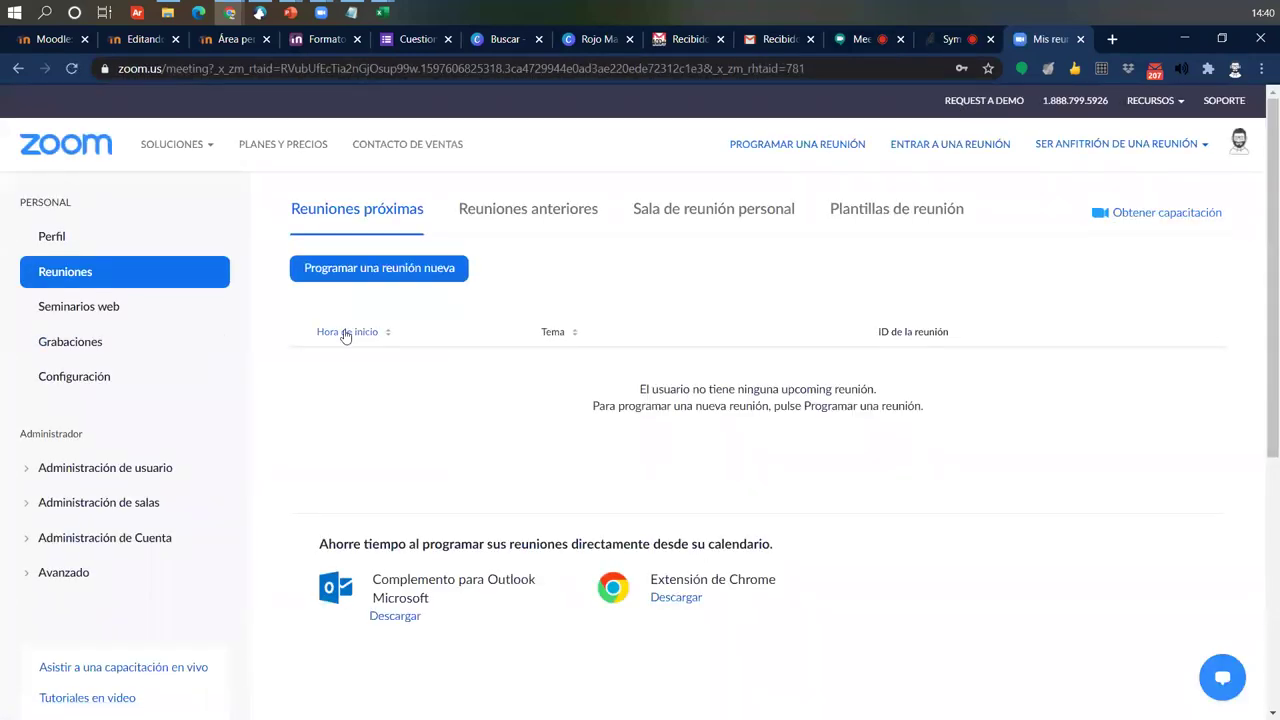
left_click(91, 349)
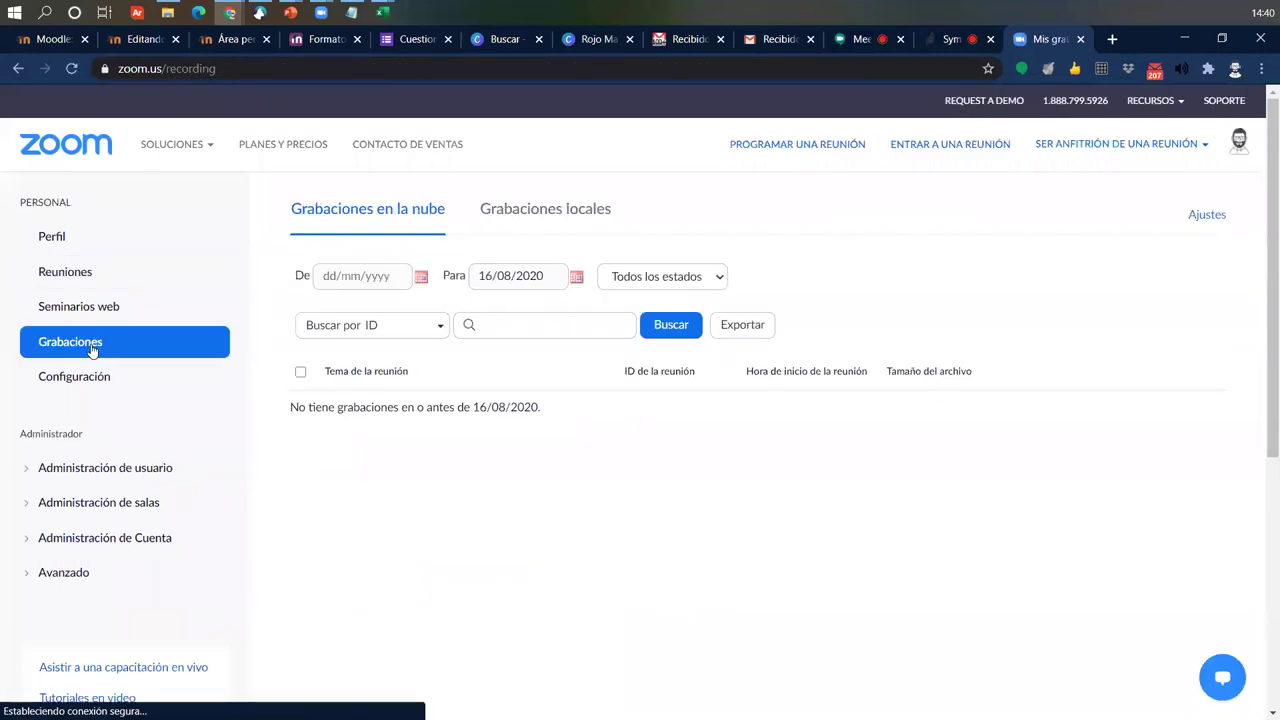
Step: Visit the Seminarios web and Reuniones pages, then begin 'Programar una reunión nueva'
left_click(80, 306)
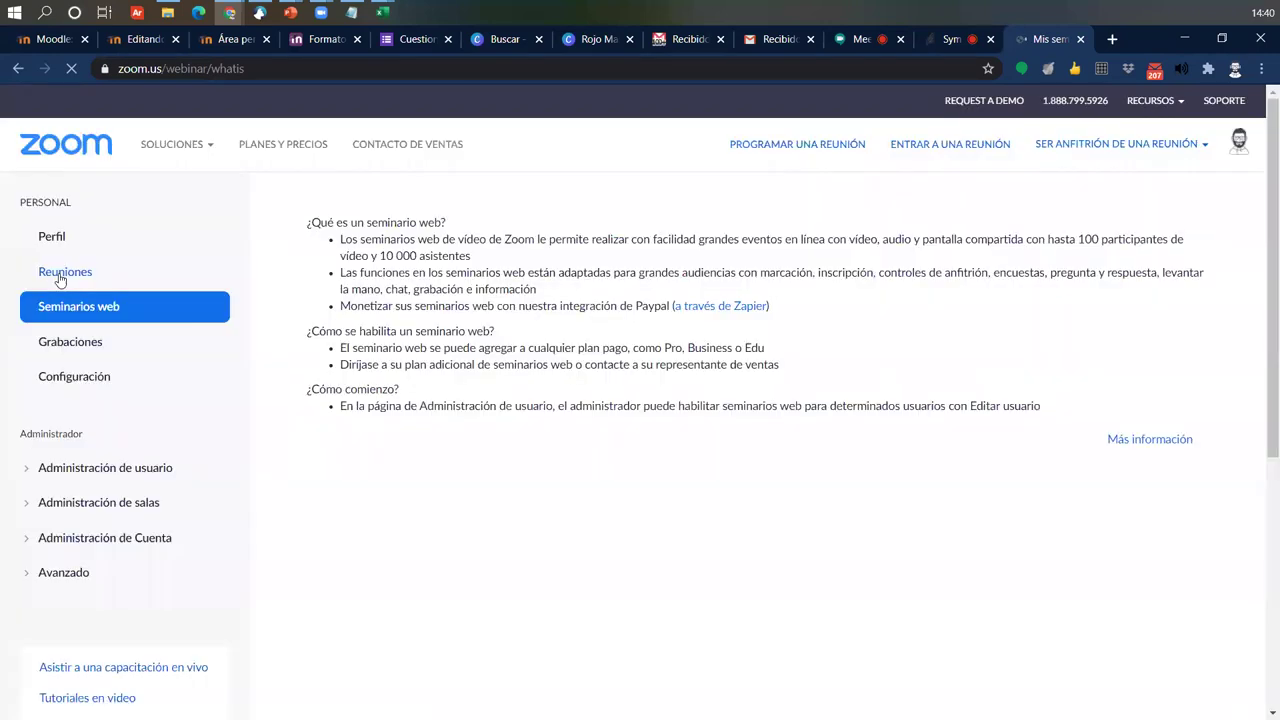
left_click(60, 277)
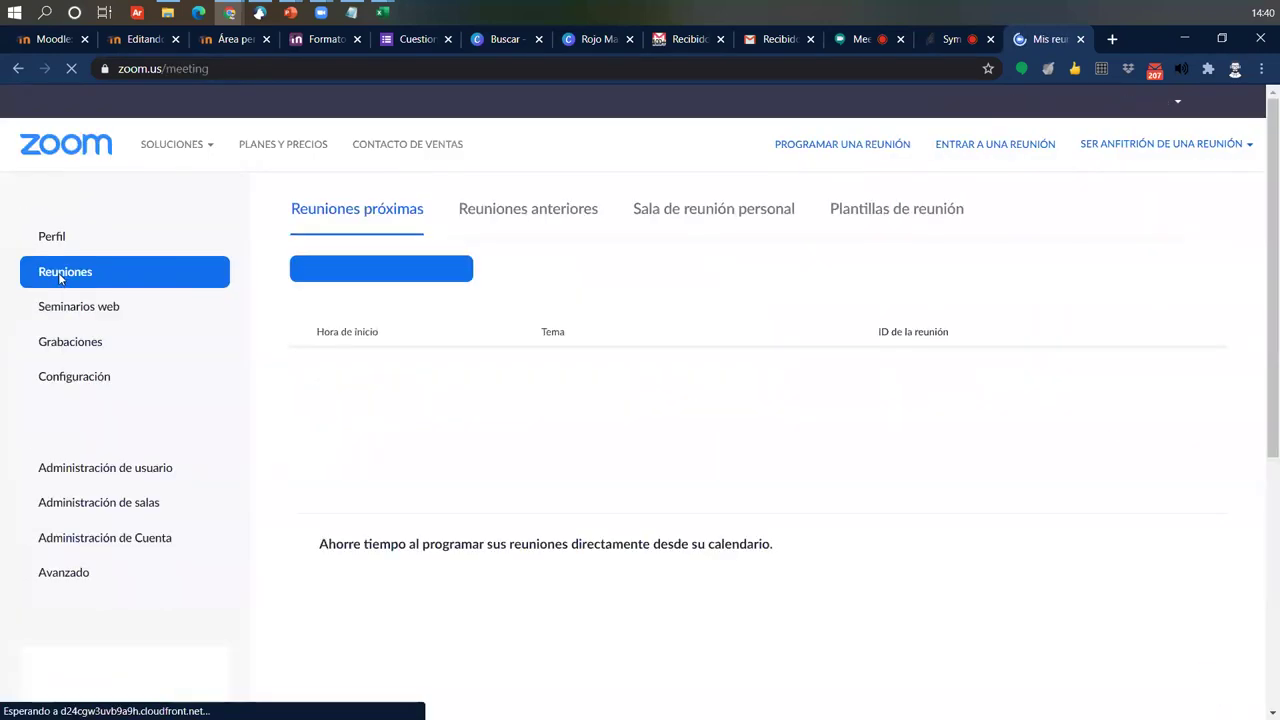
left_click(407, 270)
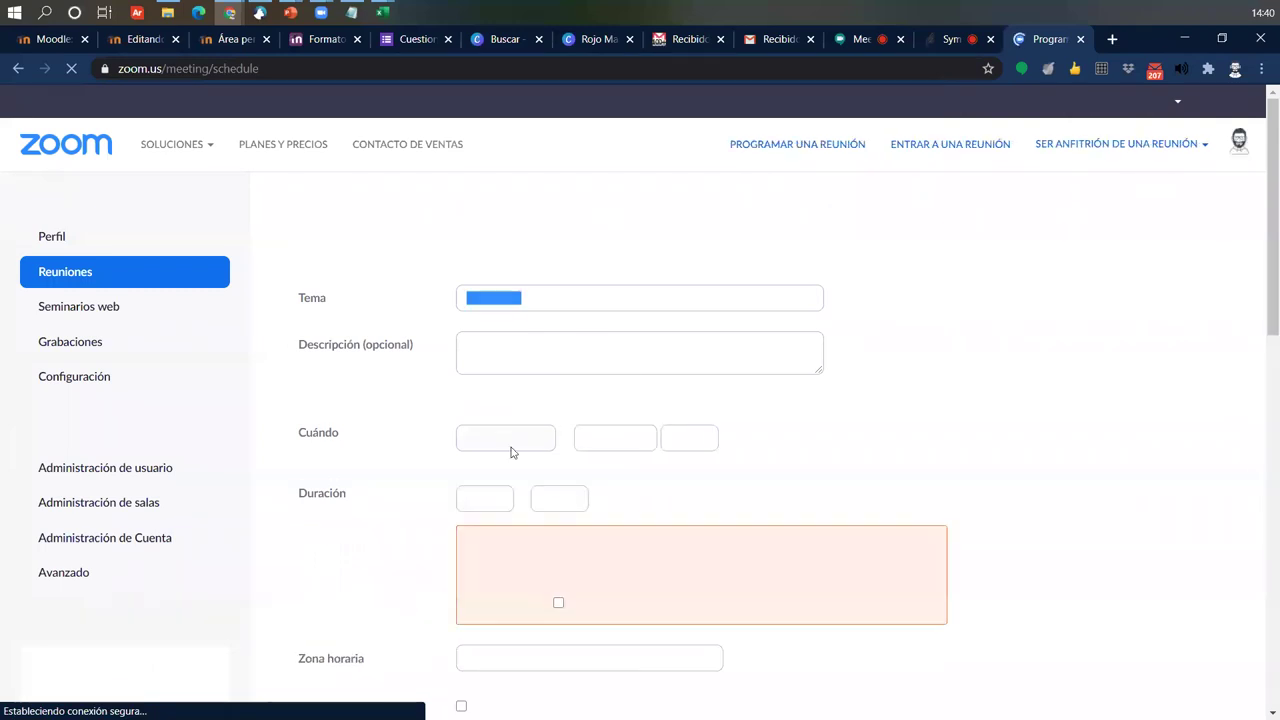
Step: Highlight 'tiene 40 minutos' in the Basic-plan time-limit notice and browse the meeting options
scroll(510, 452, "down", 3)
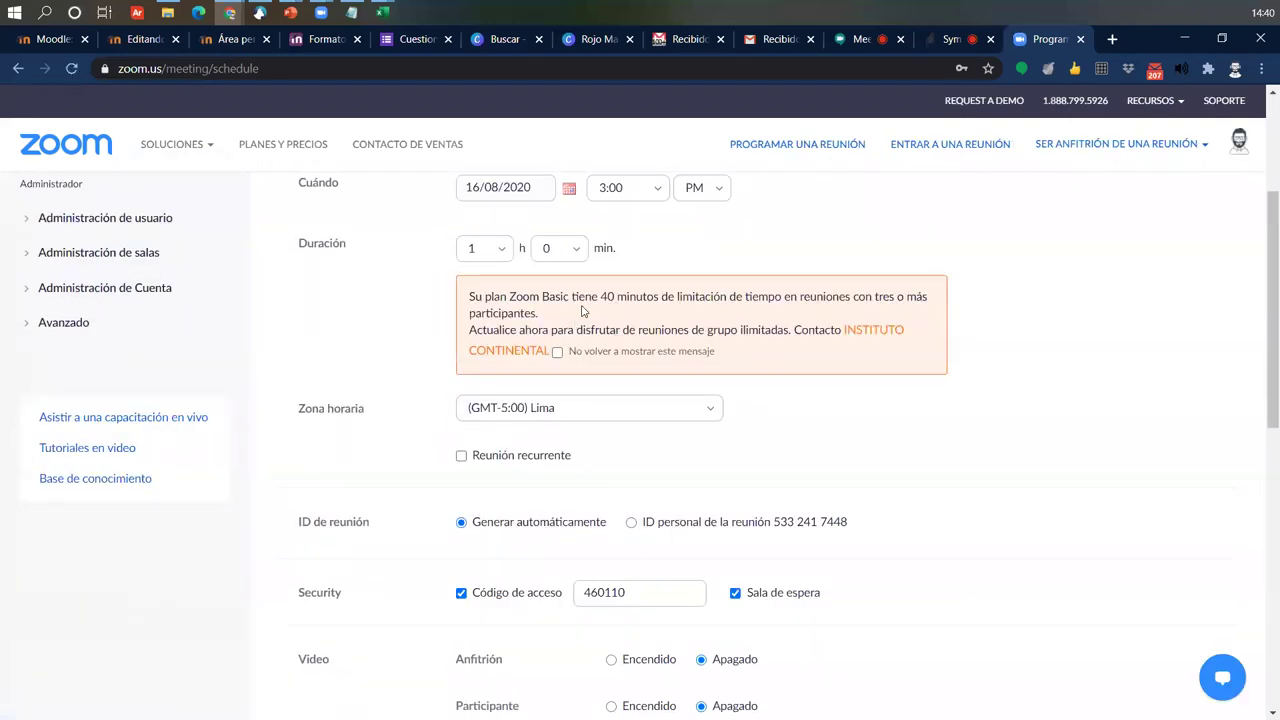
left_click_drag(470, 297, 940, 304)
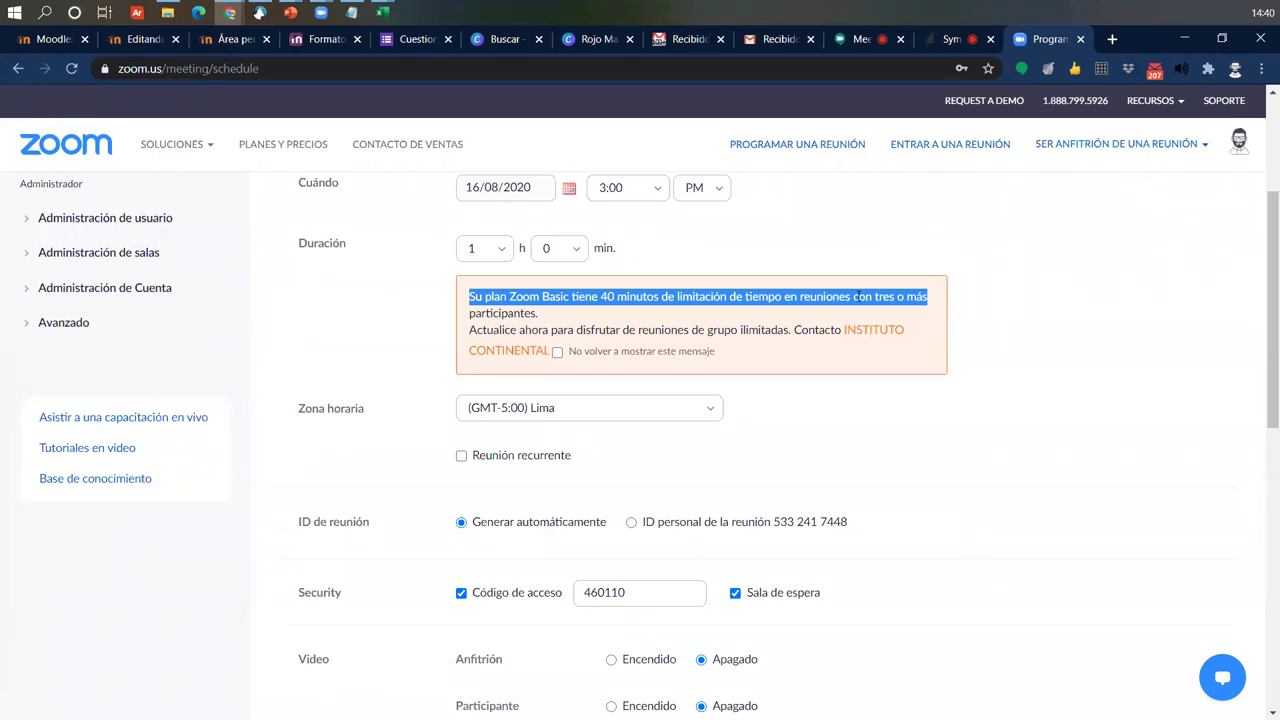
left_click_drag(571, 297, 660, 296)
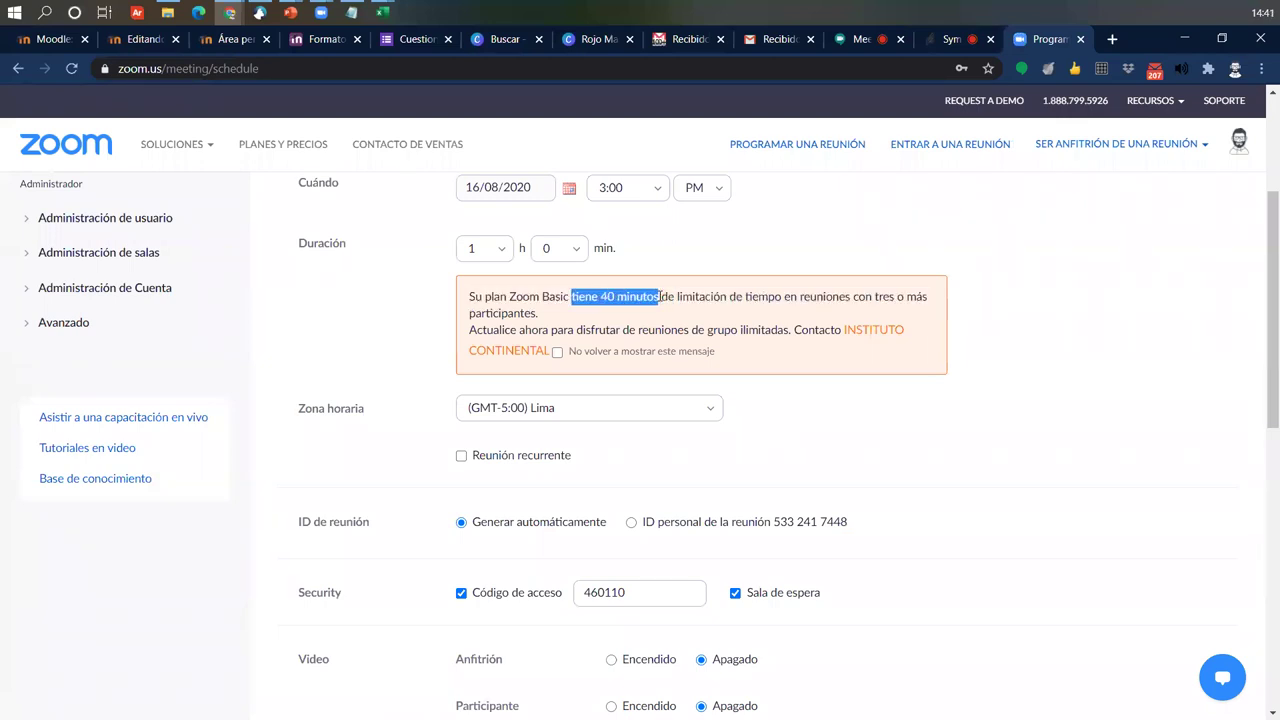
scroll(740, 500, "down", 3)
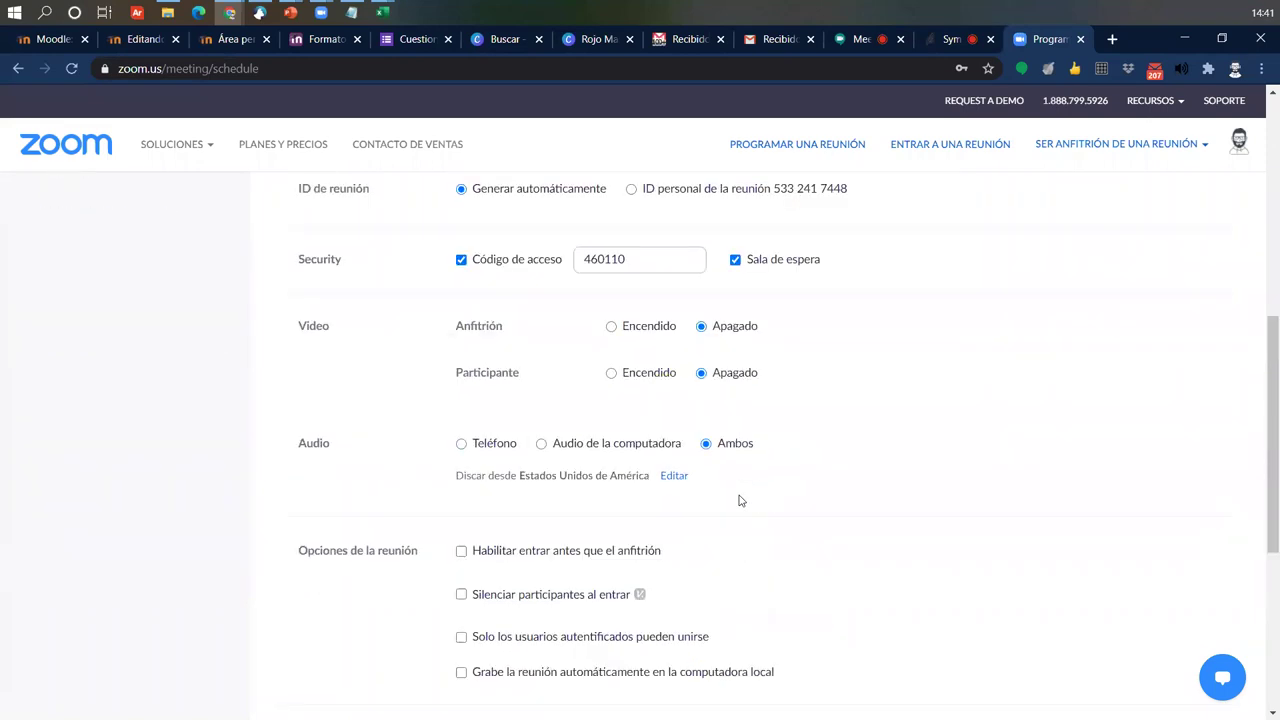
scroll(740, 500, "down", 2)
scroll(740, 500, "up", 5)
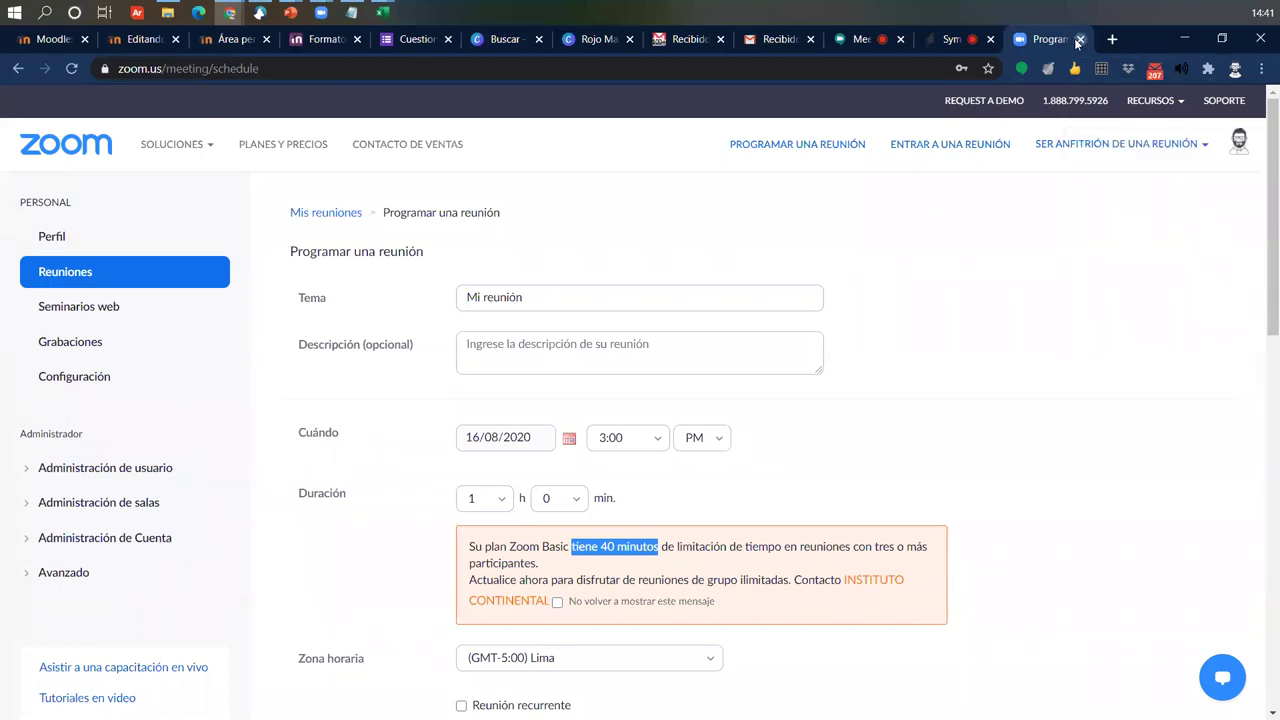
Step: Close the Zoom and Jitsi tabs and switch to Moodle's Área personal tab
left_click(1079, 40)
left_click(1079, 40)
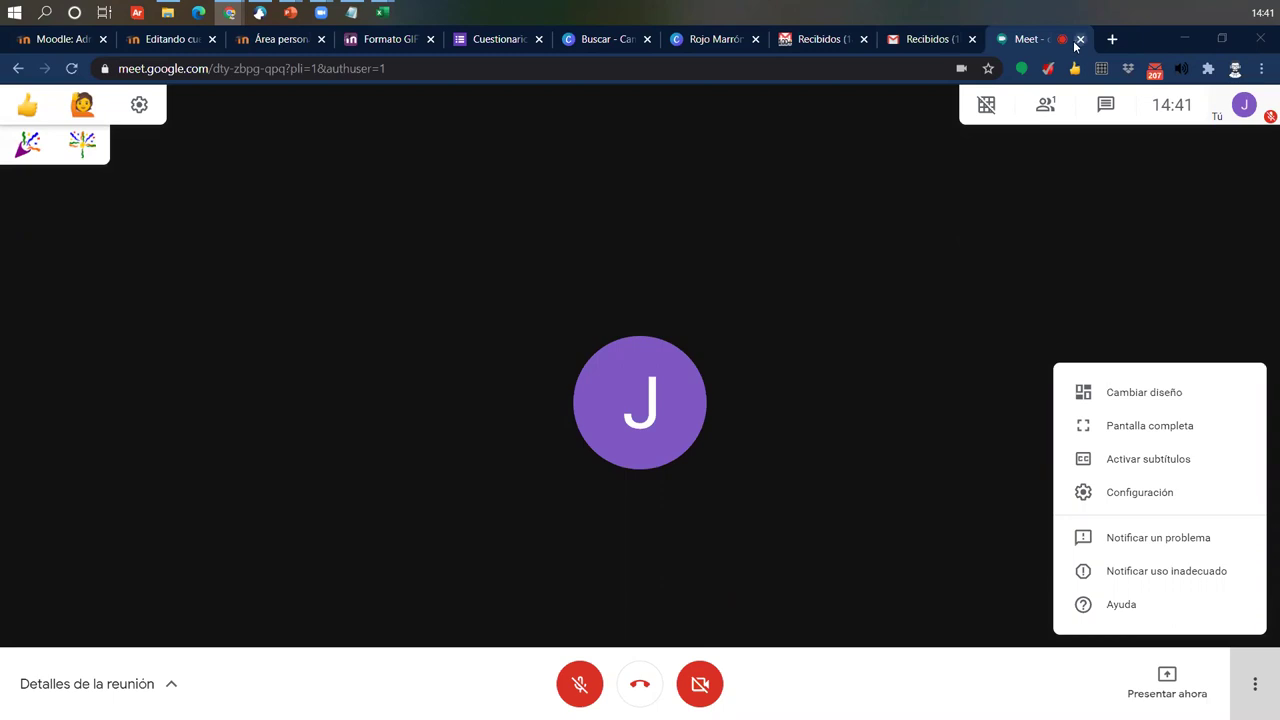
left_click(166, 48)
left_click(284, 47)
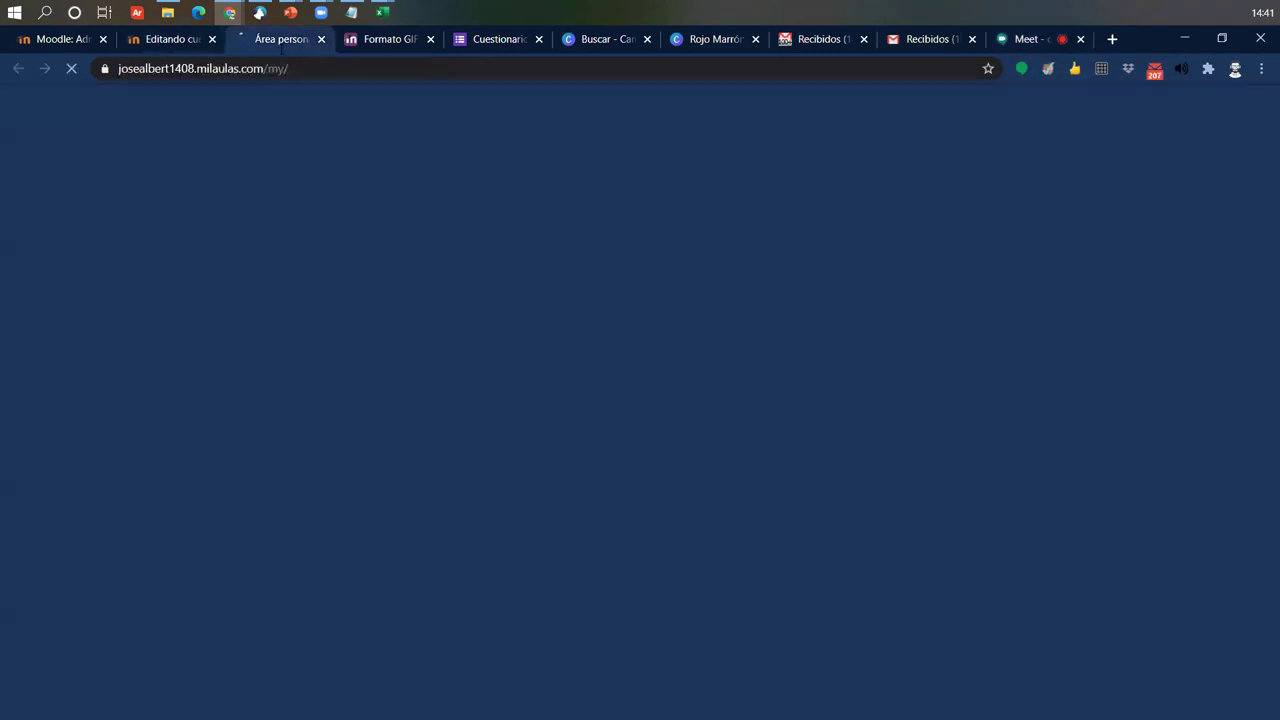
Step: Reload the Moodle dashboard, close the Google Meet call, and review the Canva infographic
left_click(96, 108)
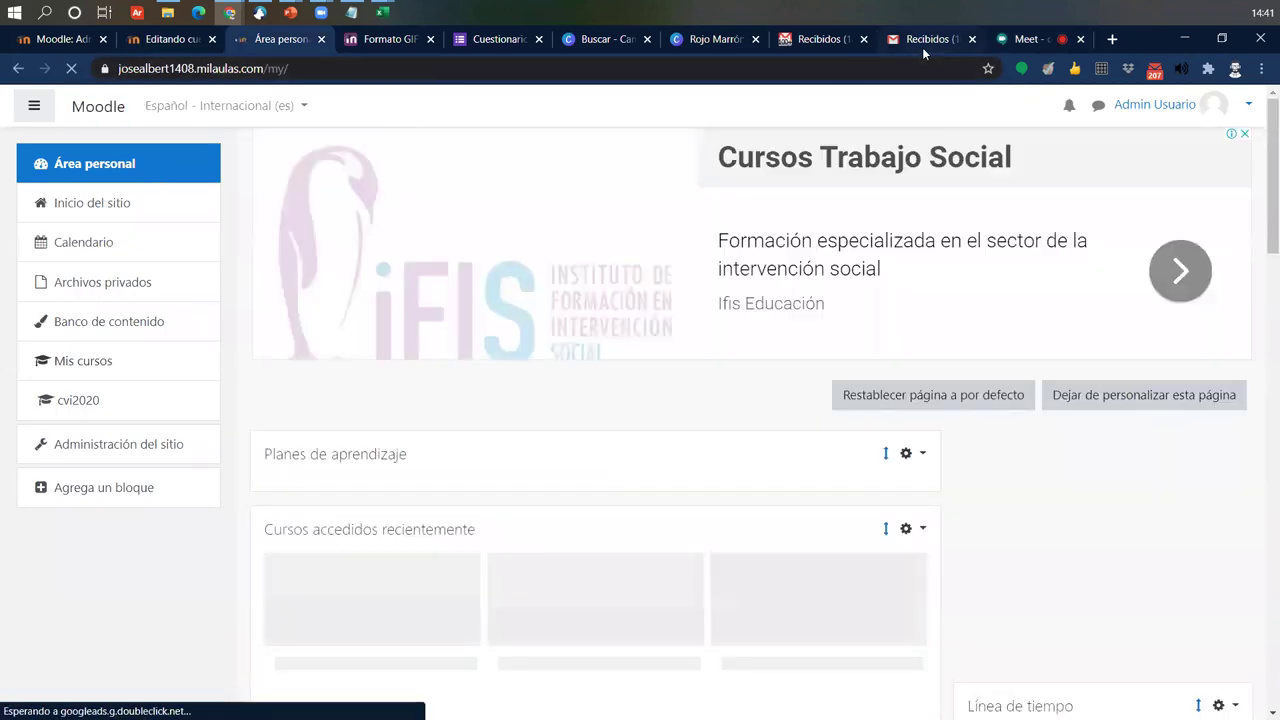
left_click(1041, 39)
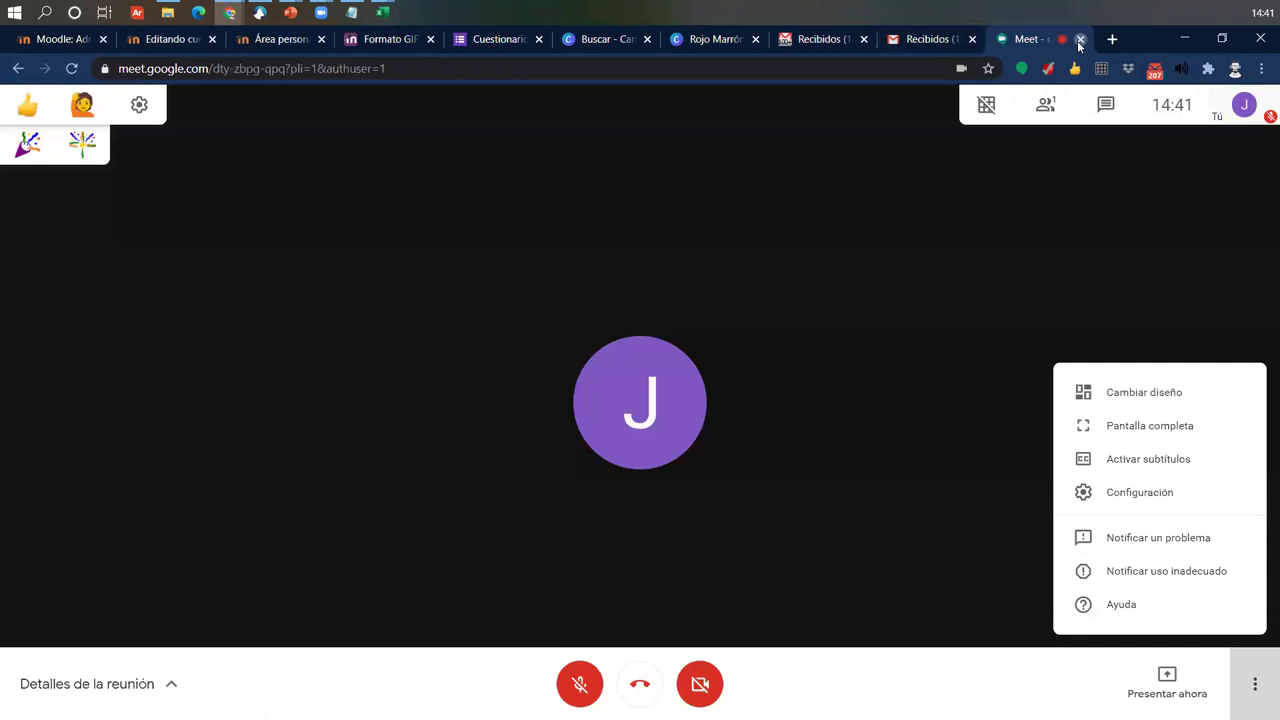
left_click(1080, 39)
left_click(812, 40)
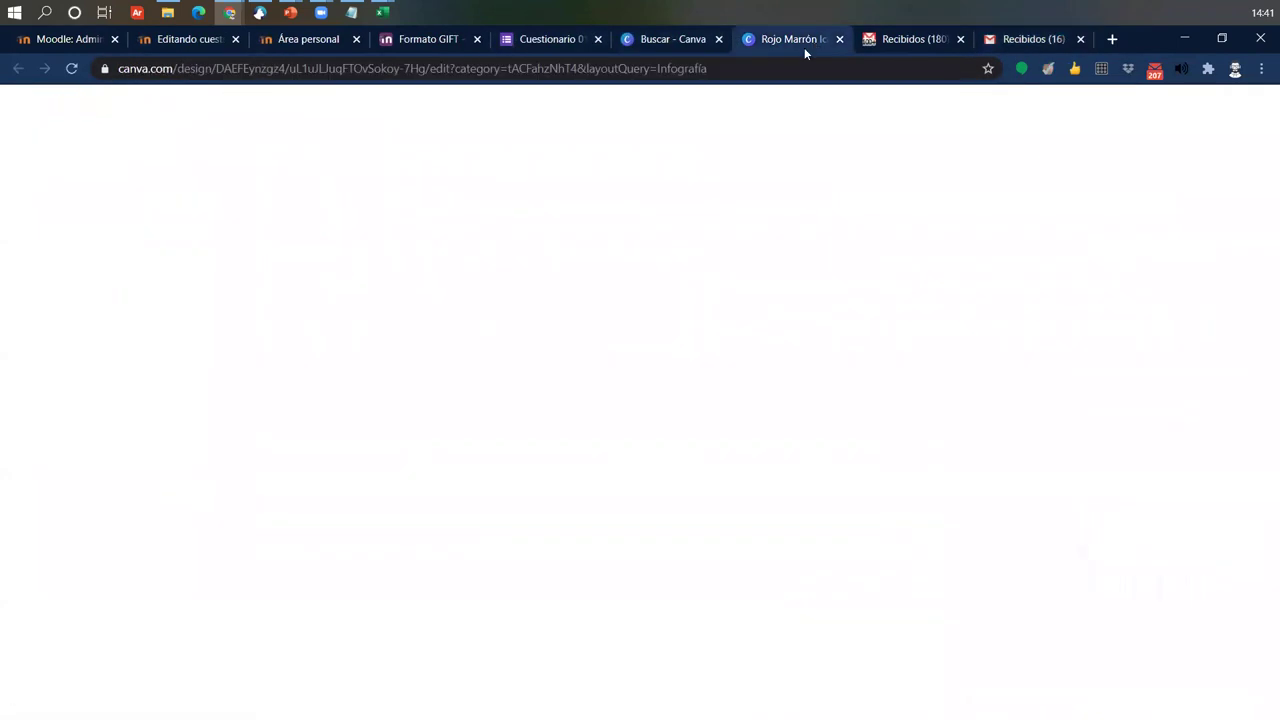
scroll(676, 301, "down", 6)
scroll(724, 309, "up", 6)
scroll(724, 309, "down", 6)
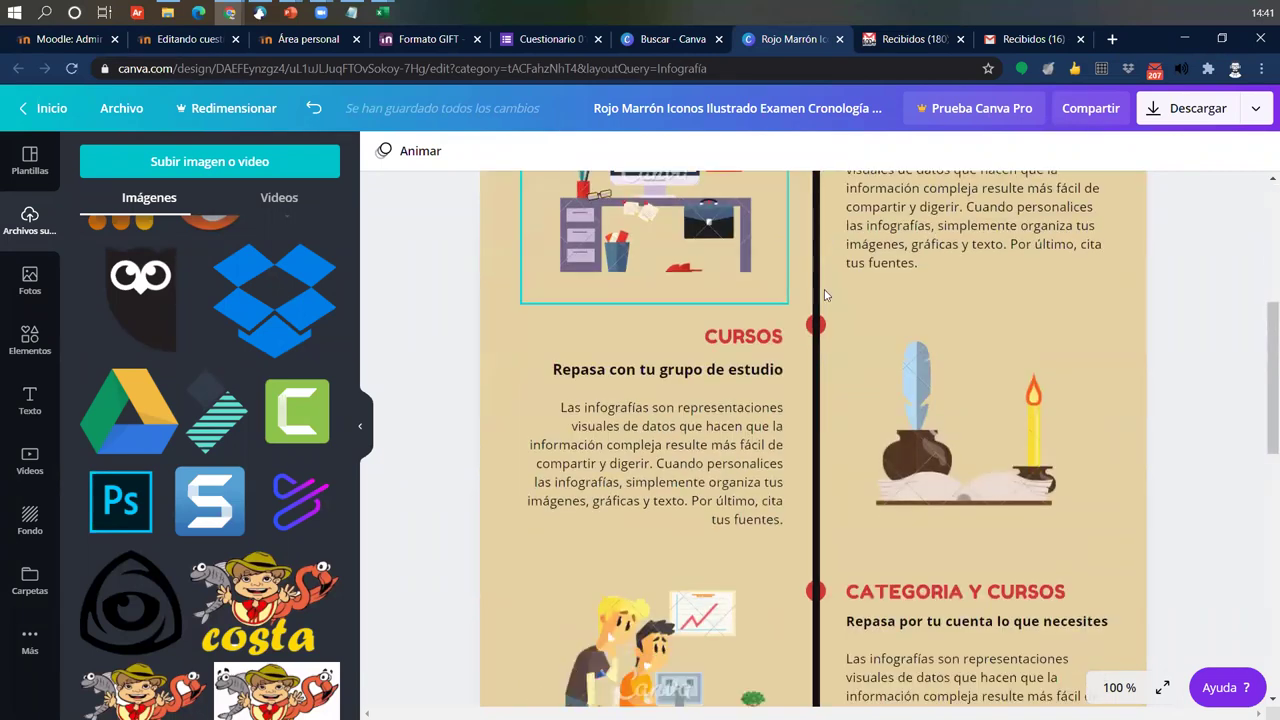
scroll(874, 326, "up", 5)
Step: Open Moodle's Administración del sitio and move the Canva tab beside the Moodle tabs
left_click(882, 330)
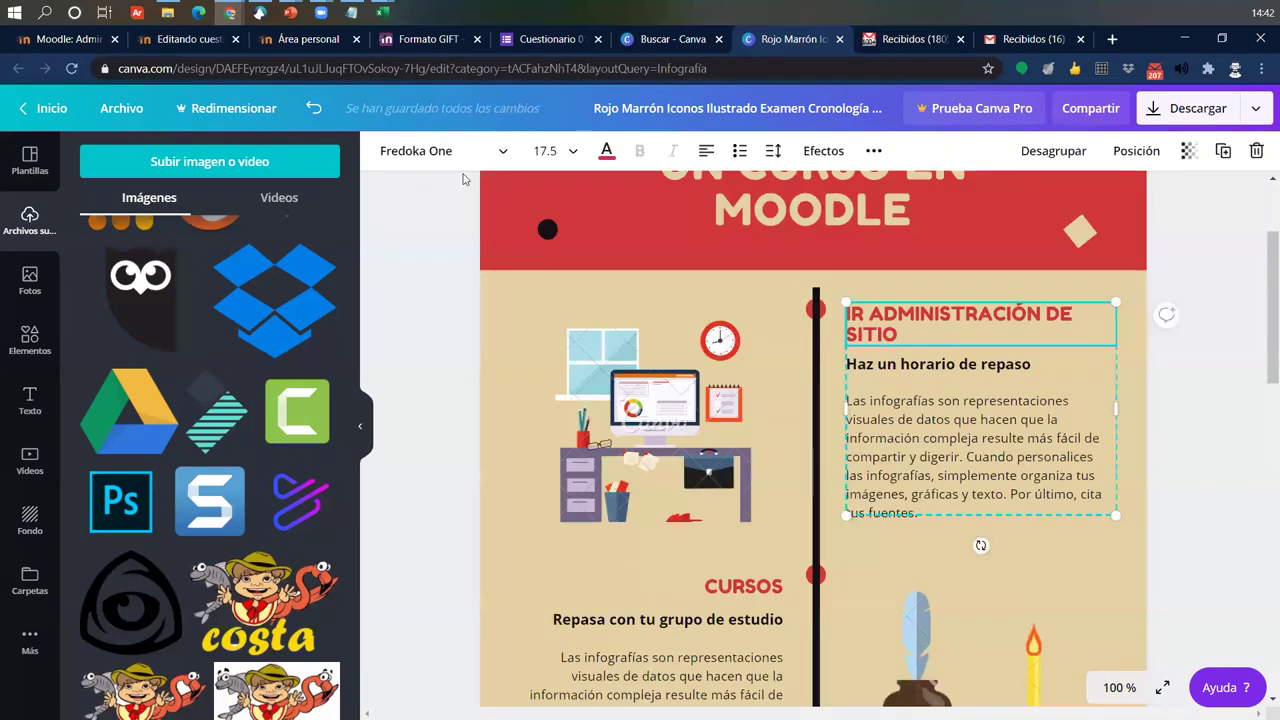
left_click(289, 40)
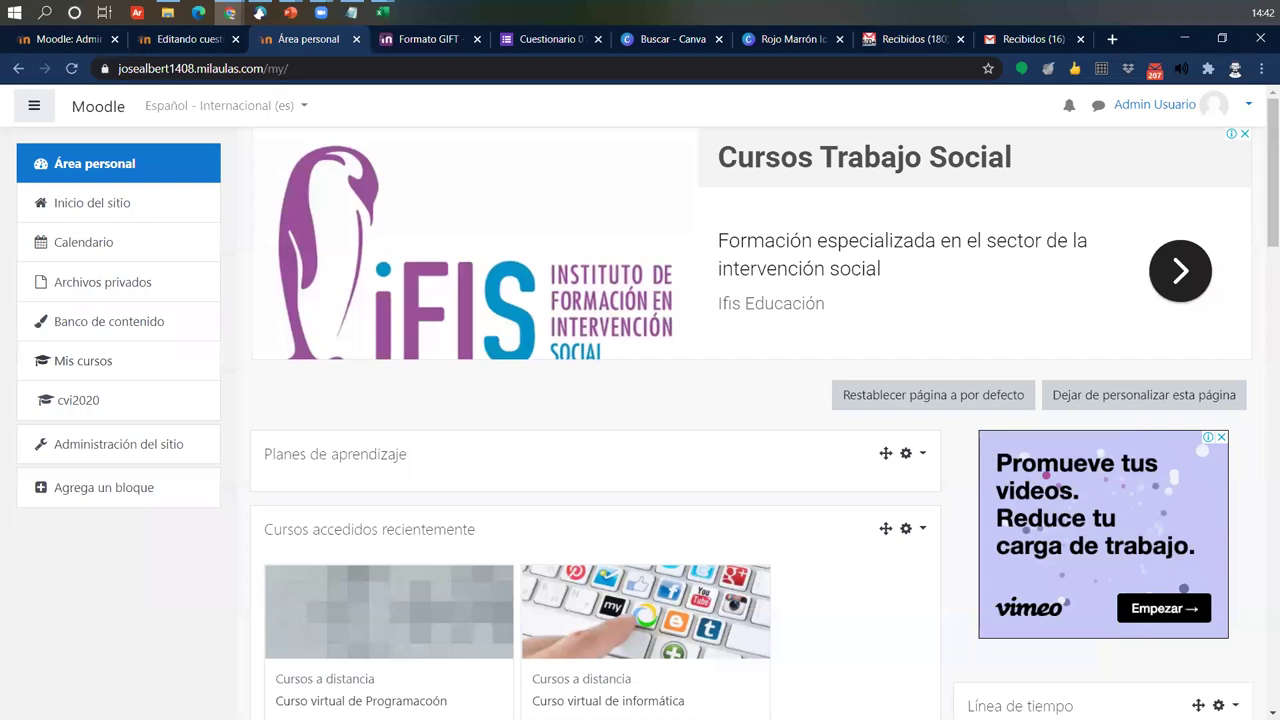
left_click(58, 447)
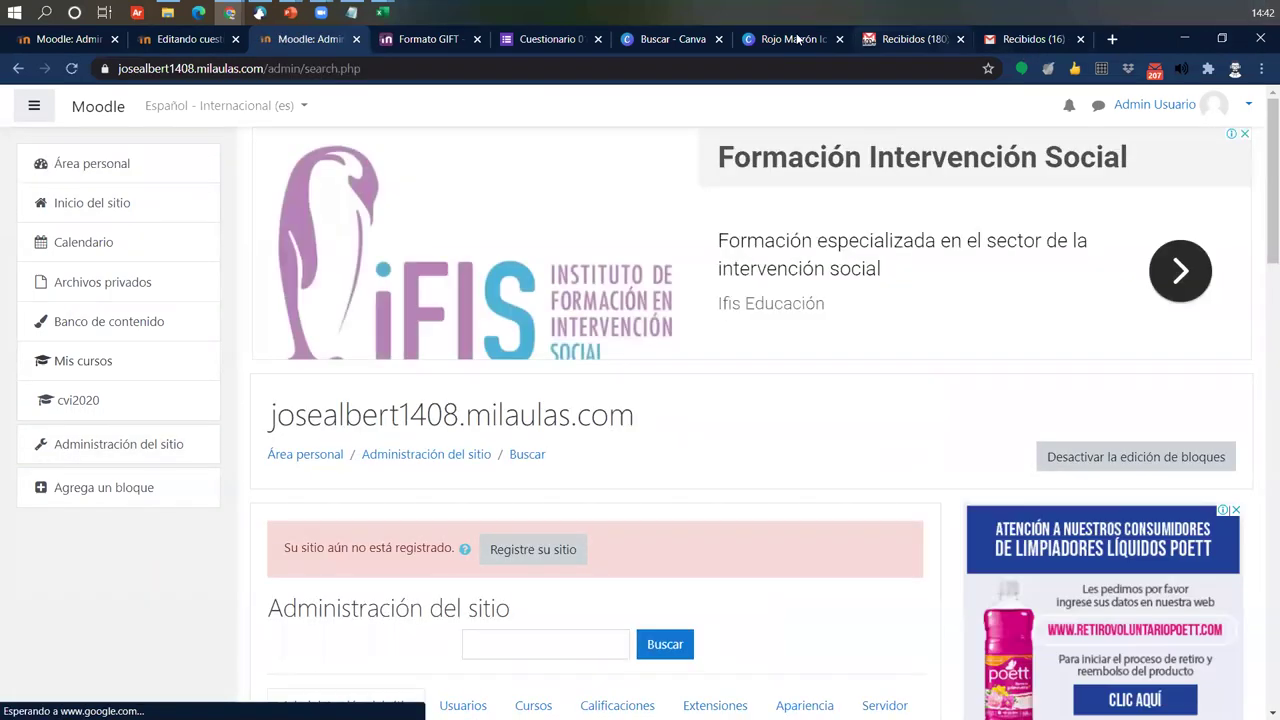
left_click_drag(790, 39, 452, 44)
scroll(674, 330, "down", 3)
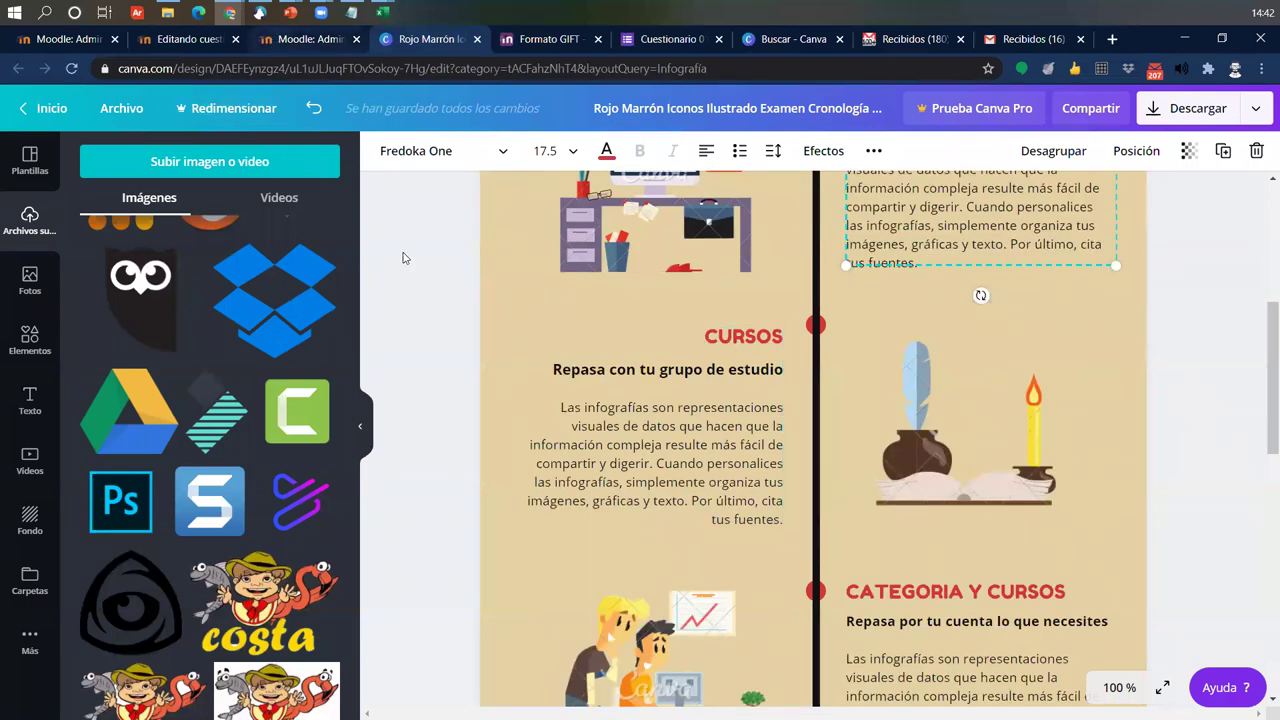
Step: Show the Cursos administration links and compare them with the Canva infographic sections
left_click(310, 39)
left_click(536, 466)
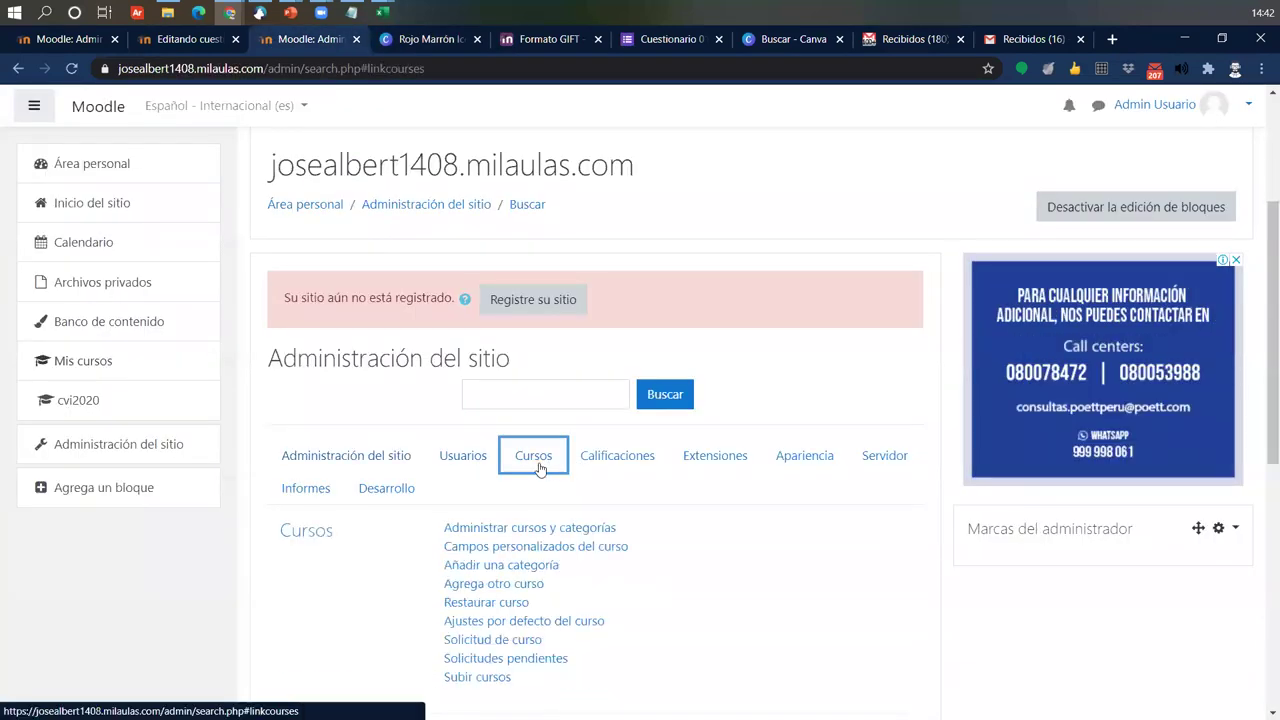
left_click(444, 38)
scroll(1010, 440, "down", 2)
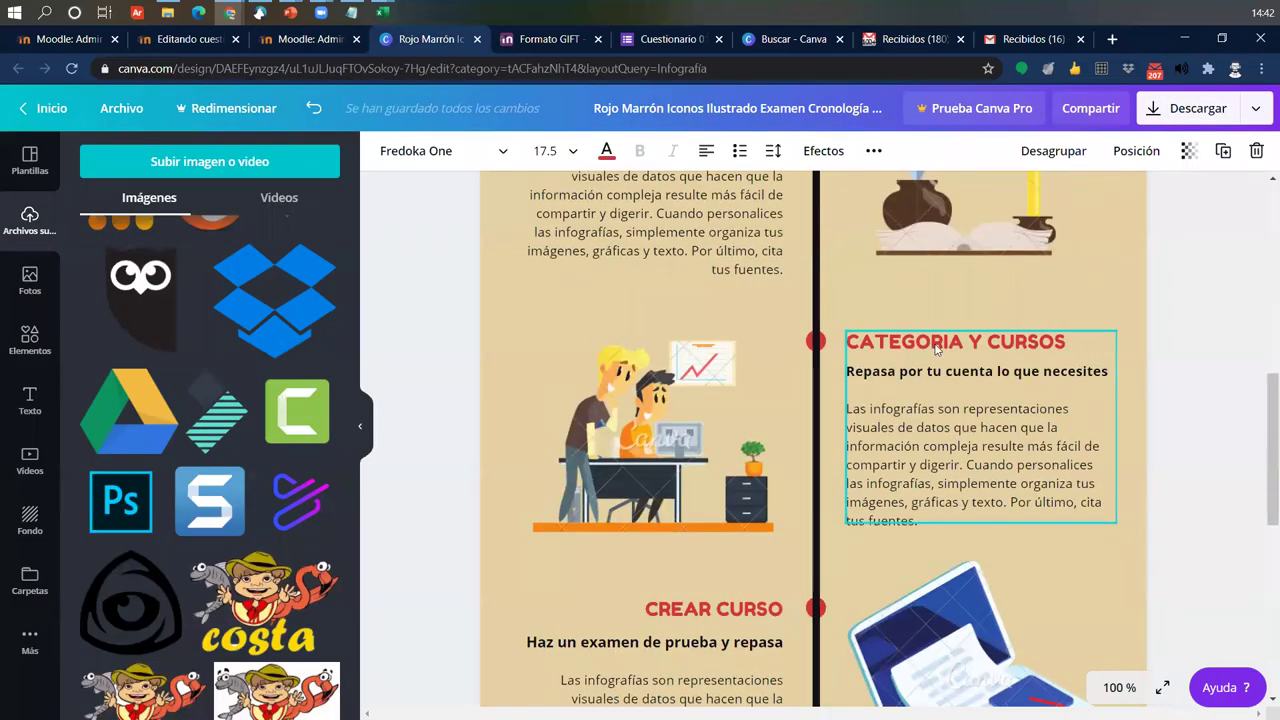
left_click(300, 39)
scroll(517, 537, "down", 1)
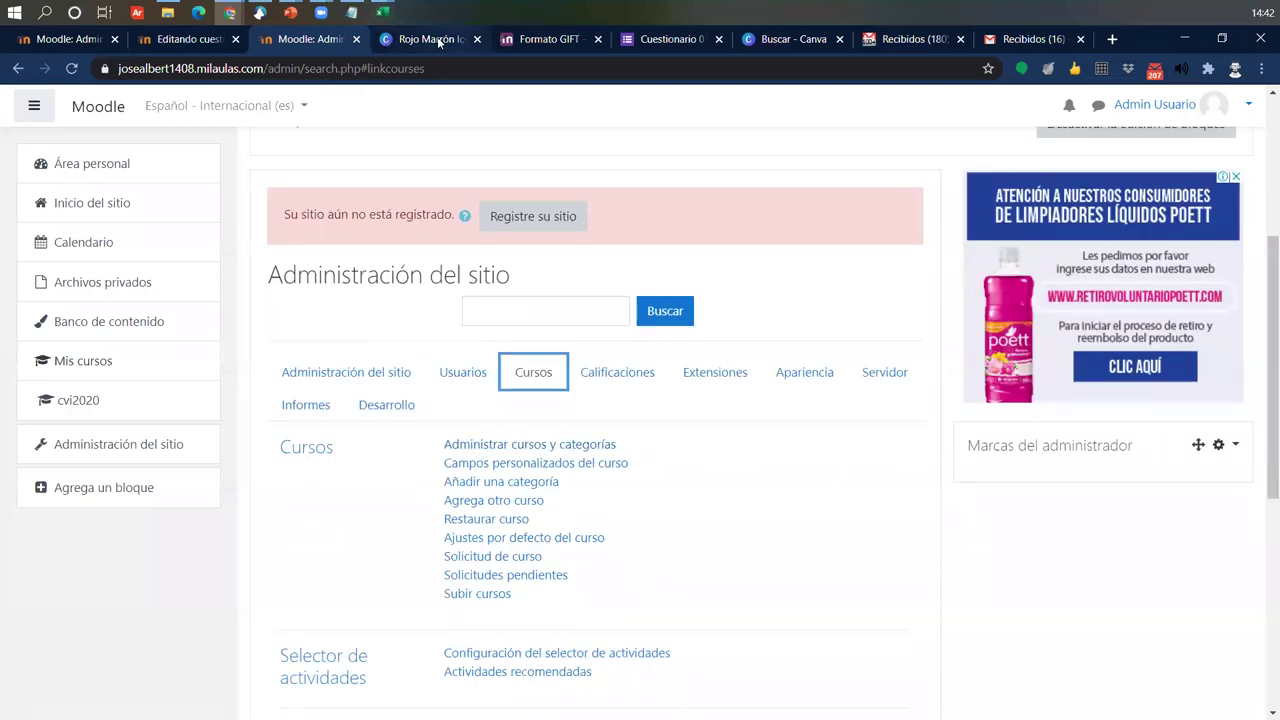
key("ctrl+Tab")
Step: Change the Canva heading 'CATEGORIA Y CURSOS' to 'ADMINSITRACIÓN DE CATEGORIAS Y CURSOS'
left_click(855, 340)
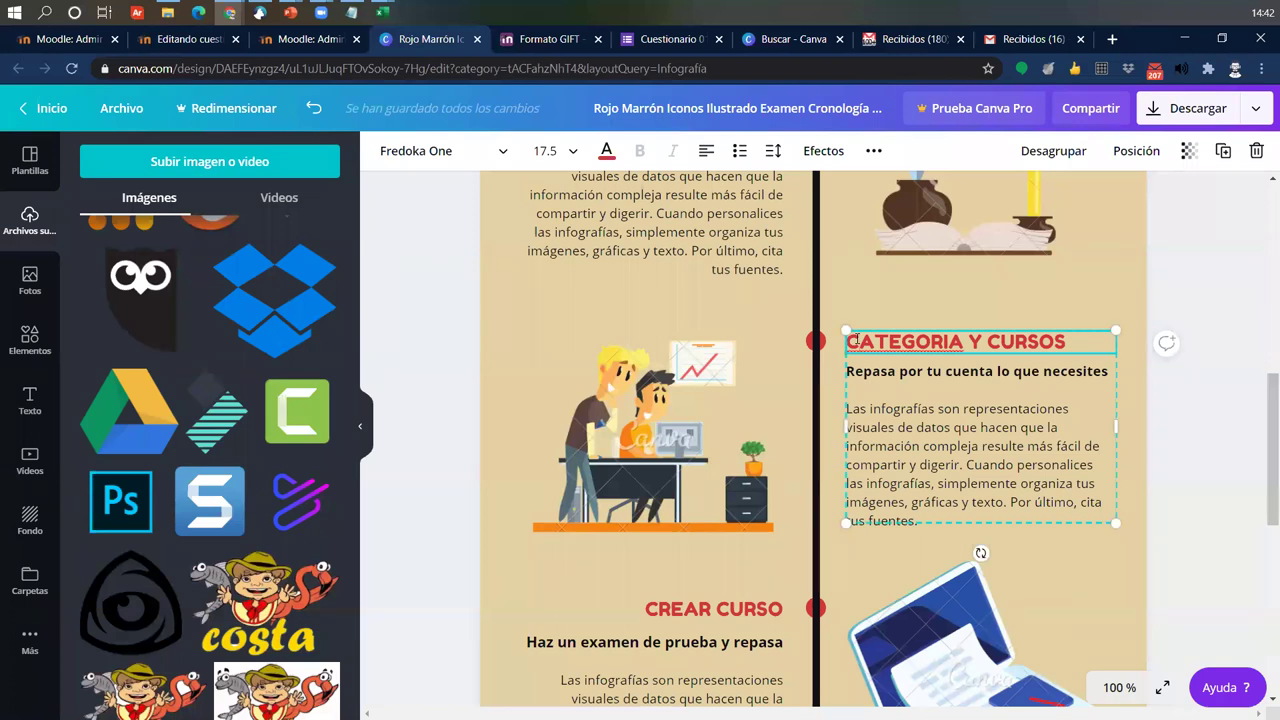
type("ADMINSITRACIÓN DE")
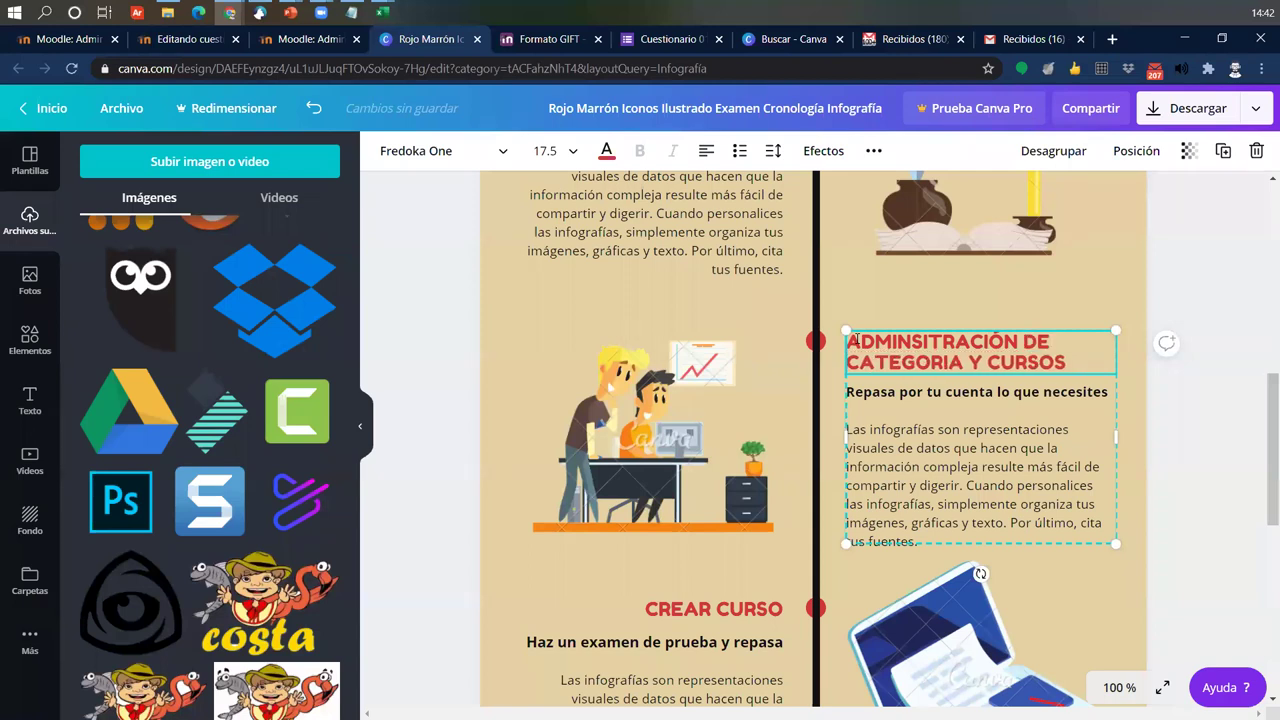
key("Left")
key("Left")
key("Left")
key("Left")
key("Left")
key("Left")
key("Left")
key("Left")
key("Left")
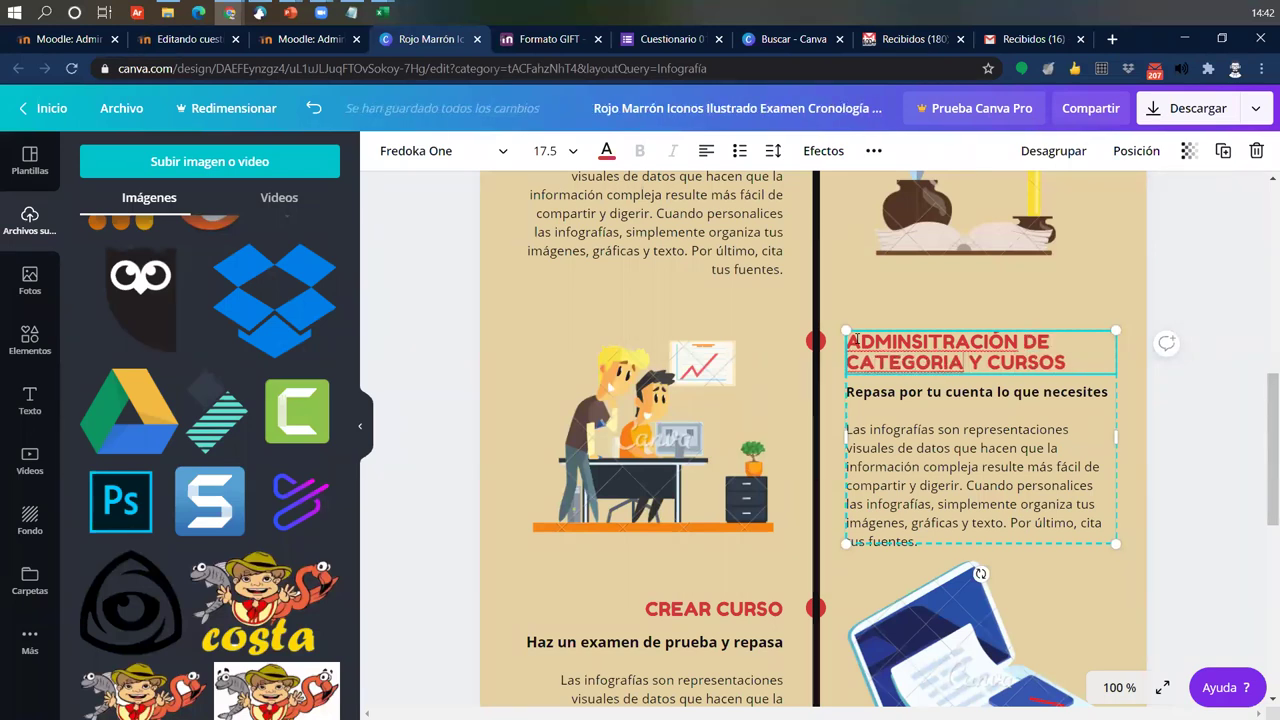
type("S")
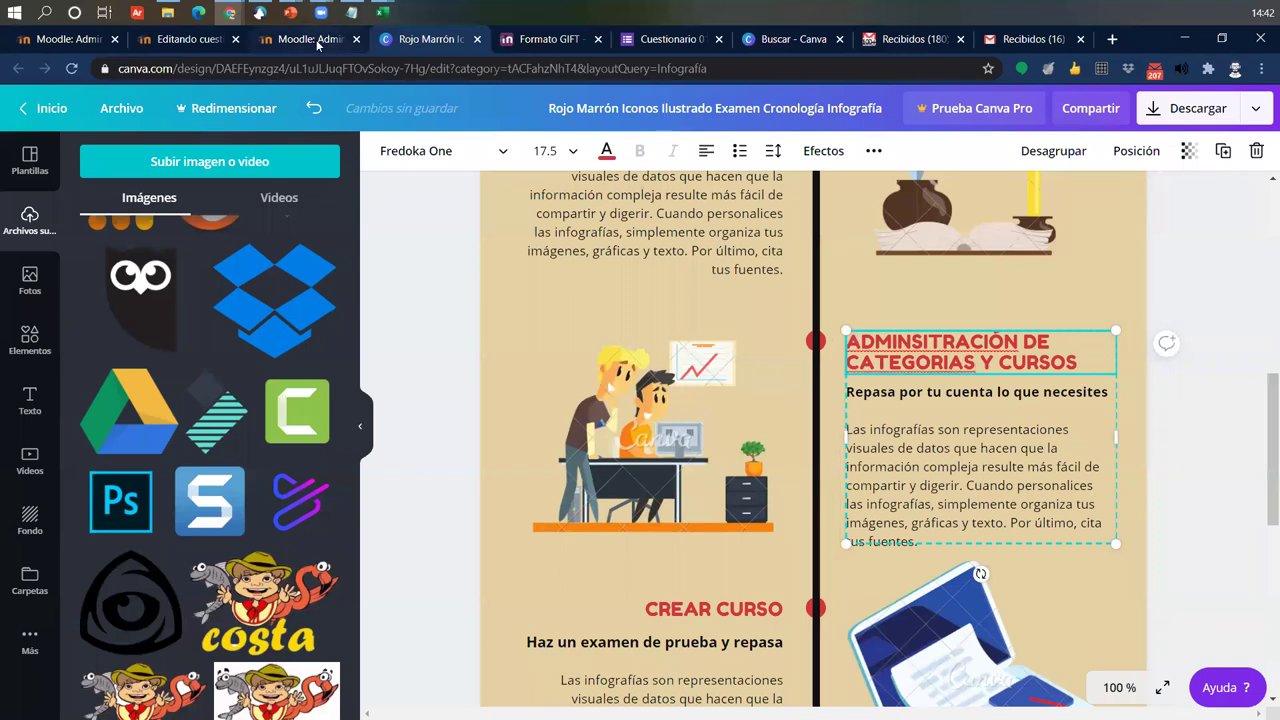
left_click(317, 45)
Step: From Administrar cursos y categorías, start Crear nuevo curso and box the course name fields
left_click(500, 444)
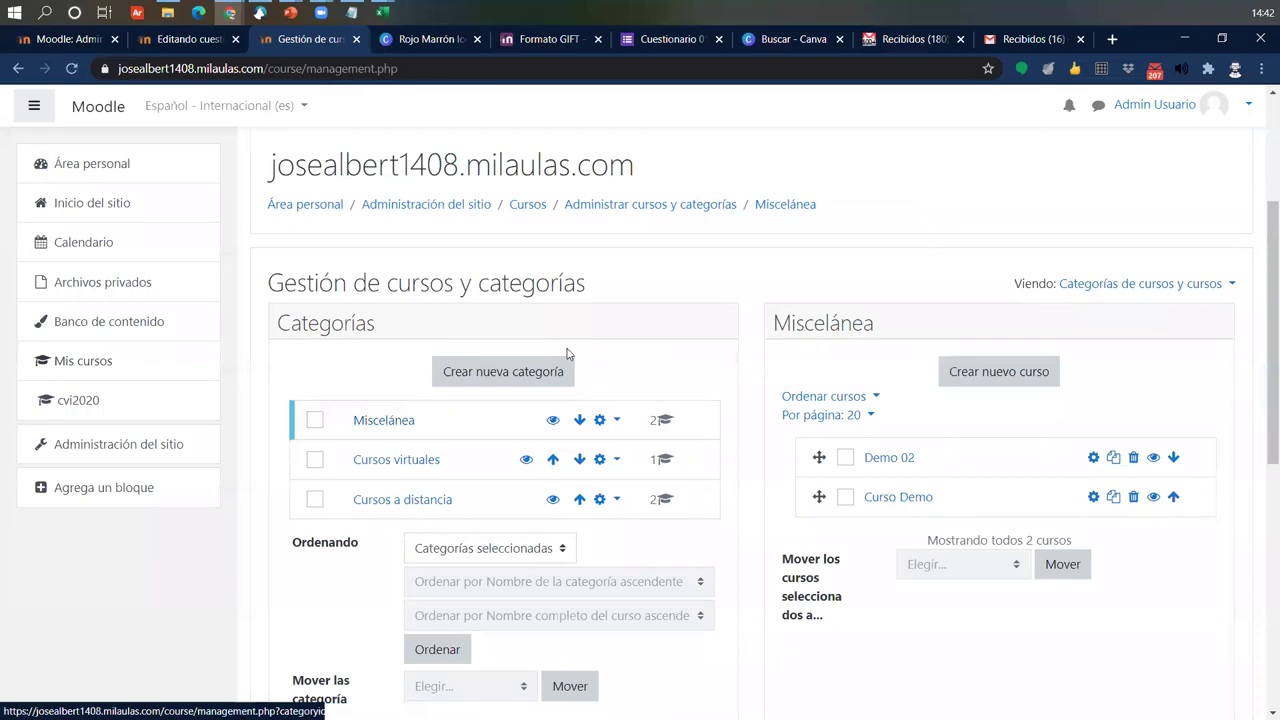
scroll(566, 353, "down", 1)
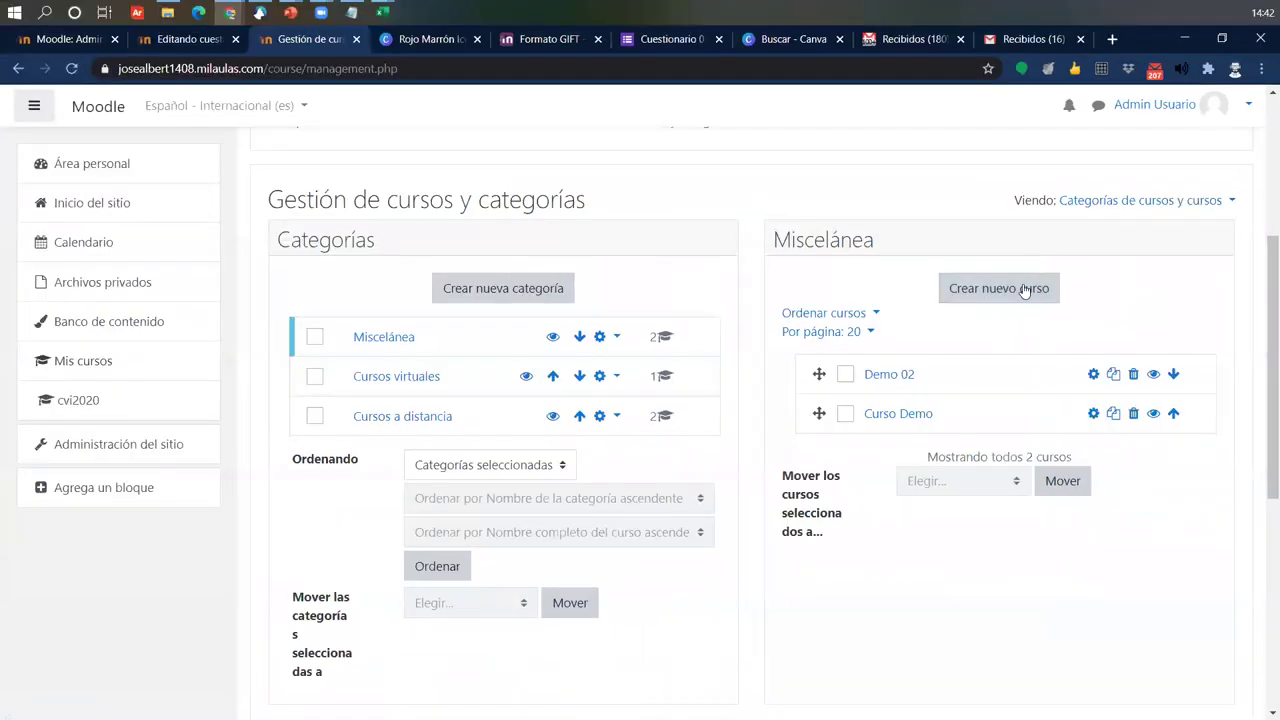
left_click(921, 288)
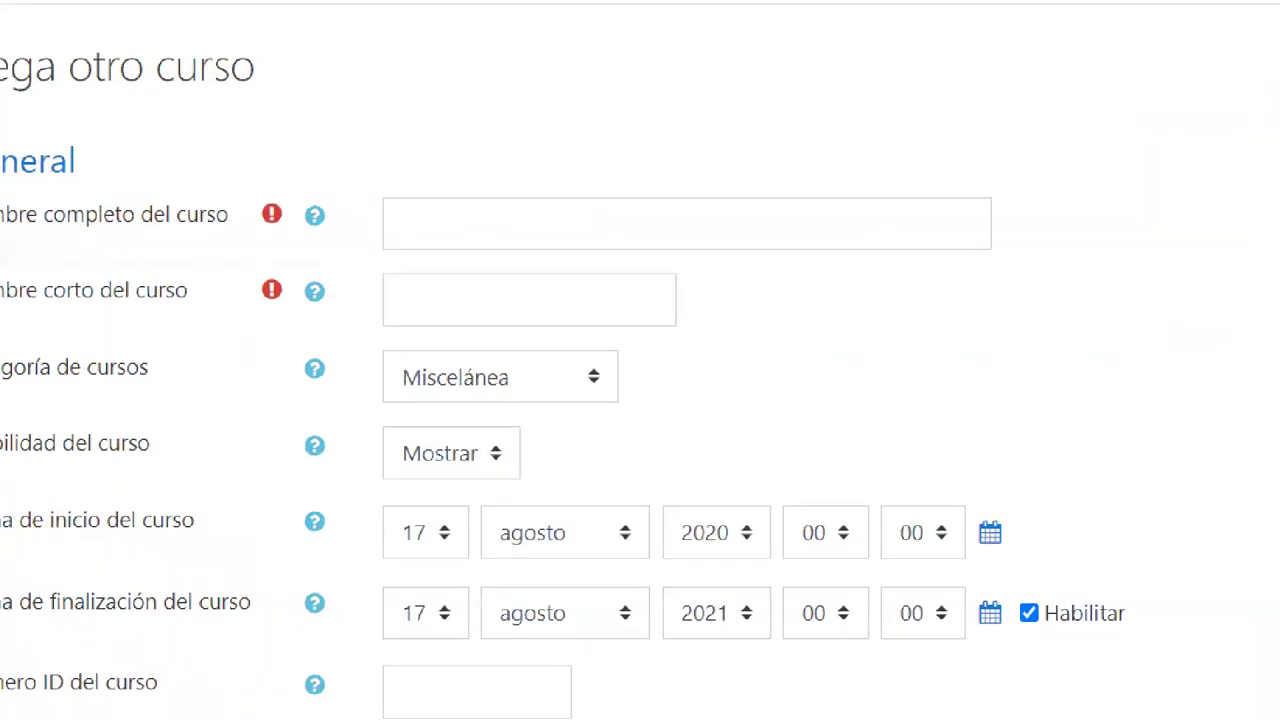
mouse_move(46, 116)
left_mouse_down()
mouse_move(457, 282)
mouse_move(1262, 355)
mouse_move(1190, 330)
left_mouse_up()
mouse_move(1074, 137)
left_mouse_down()
mouse_move(1078, 2)
mouse_move(1051, 74)
mouse_move(982, 72)
left_mouse_up()
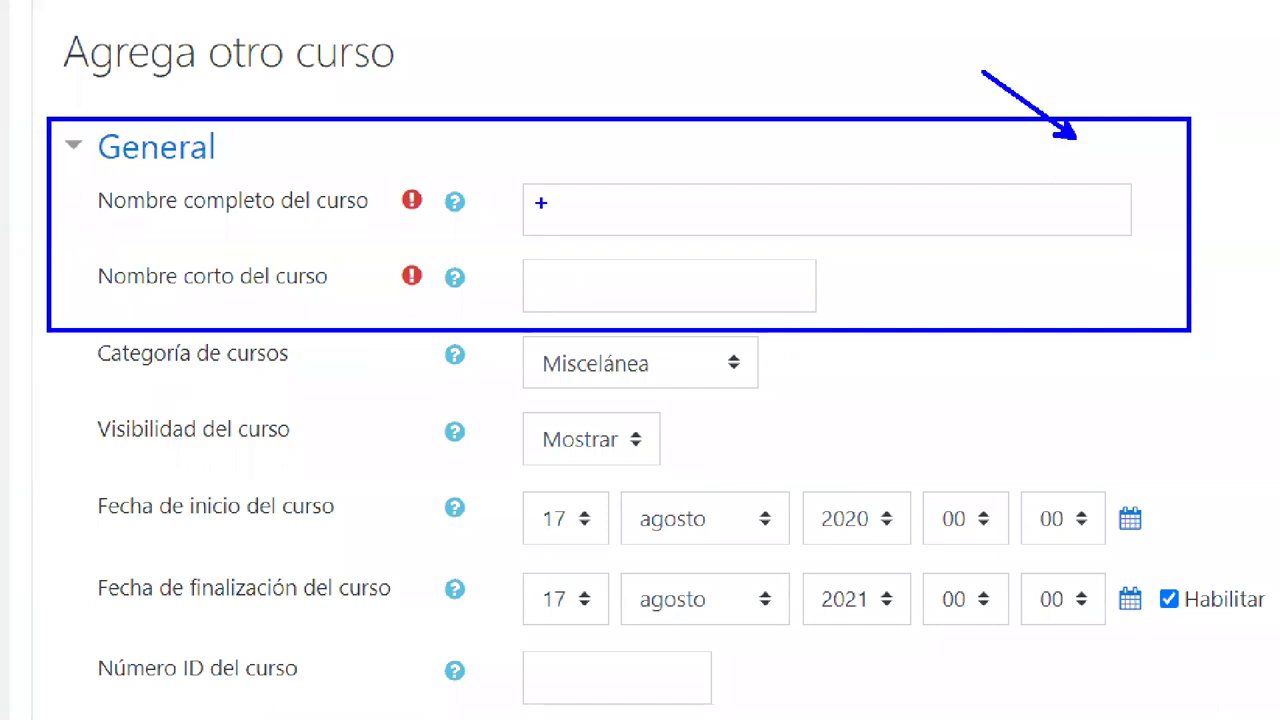
left_click_drag(550, 216, 550, 274)
type("Nombre")
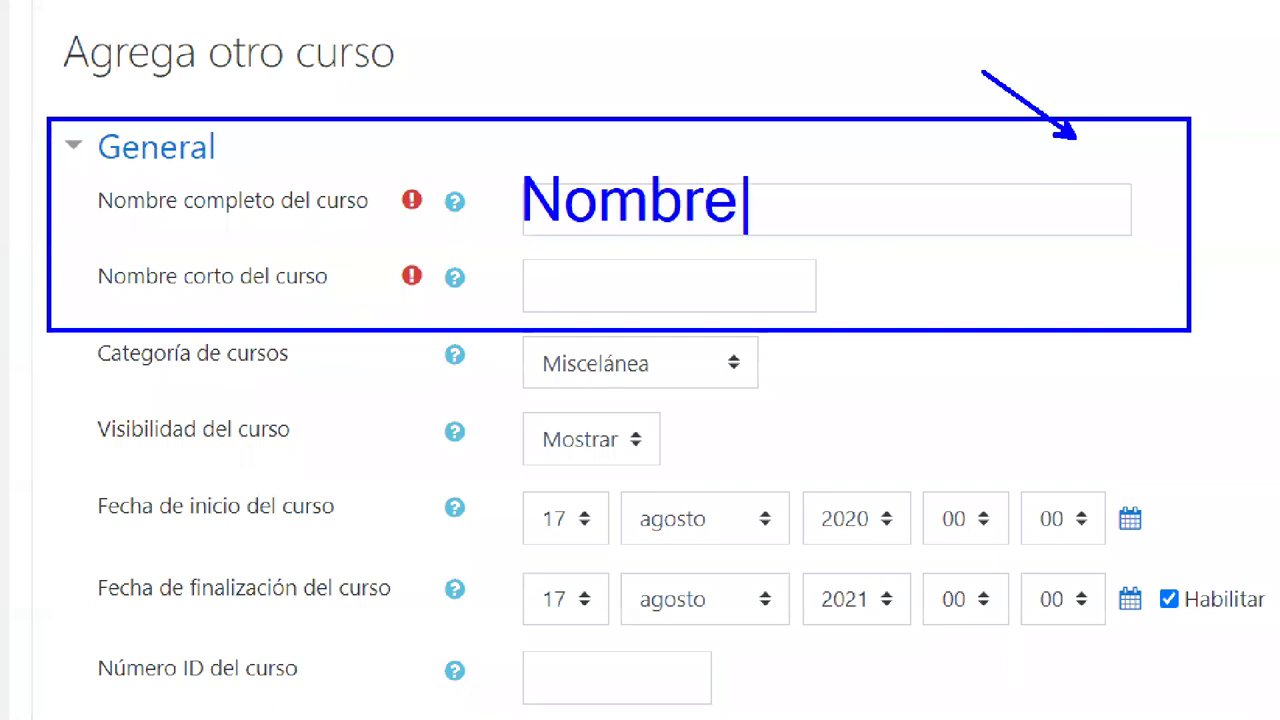
type(" lago q")
key("BackSpace")
key("BackSpace")
key("BackSpace")
key("BackSpace")
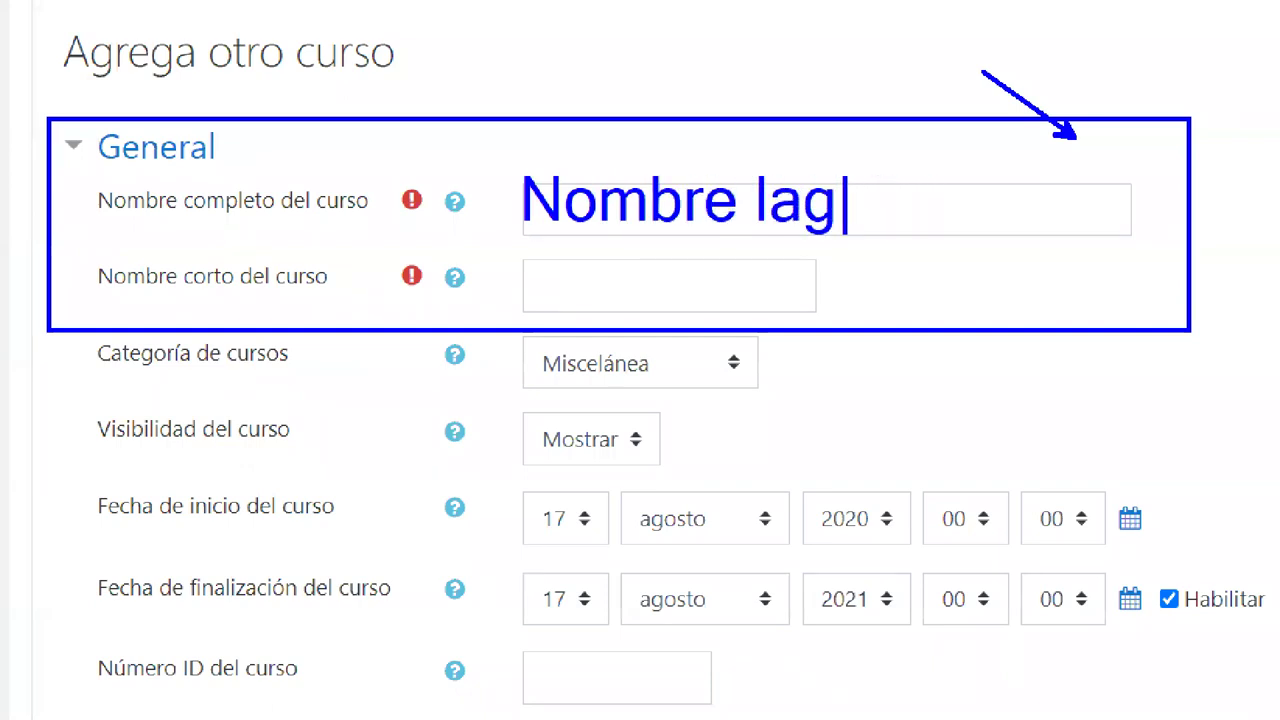
type("rgo ")
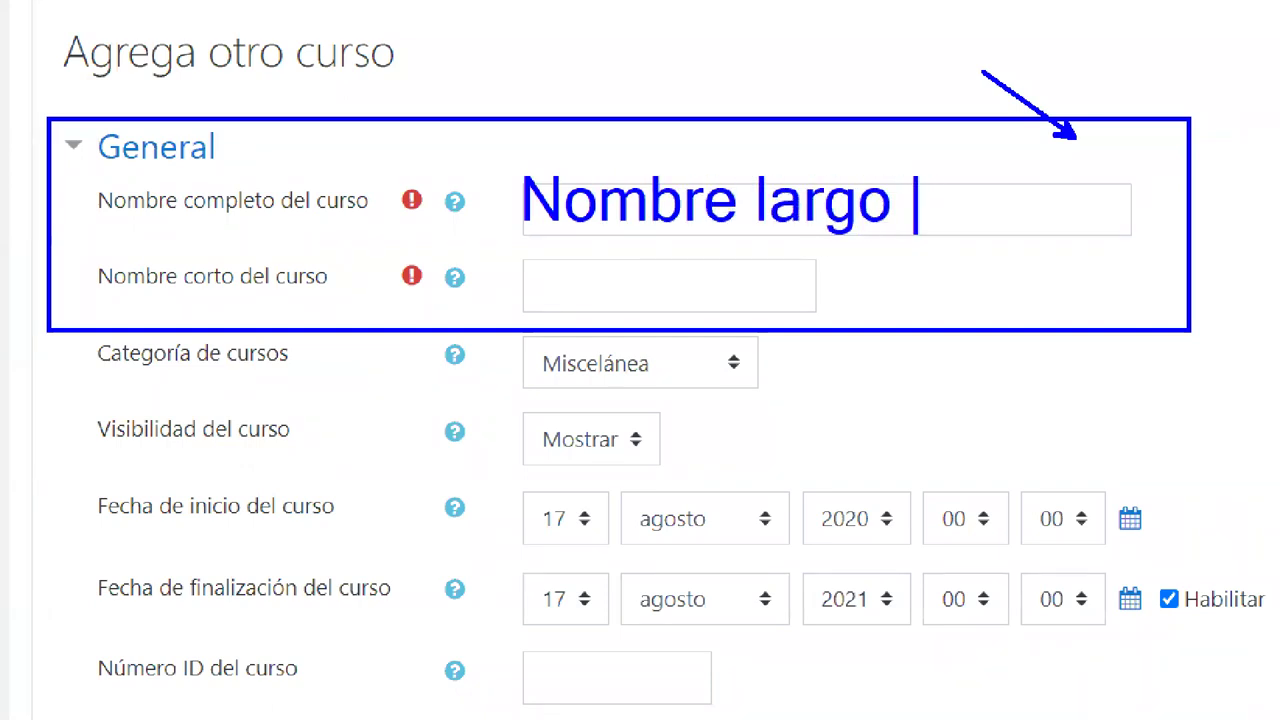
type("quier")
type("o ")
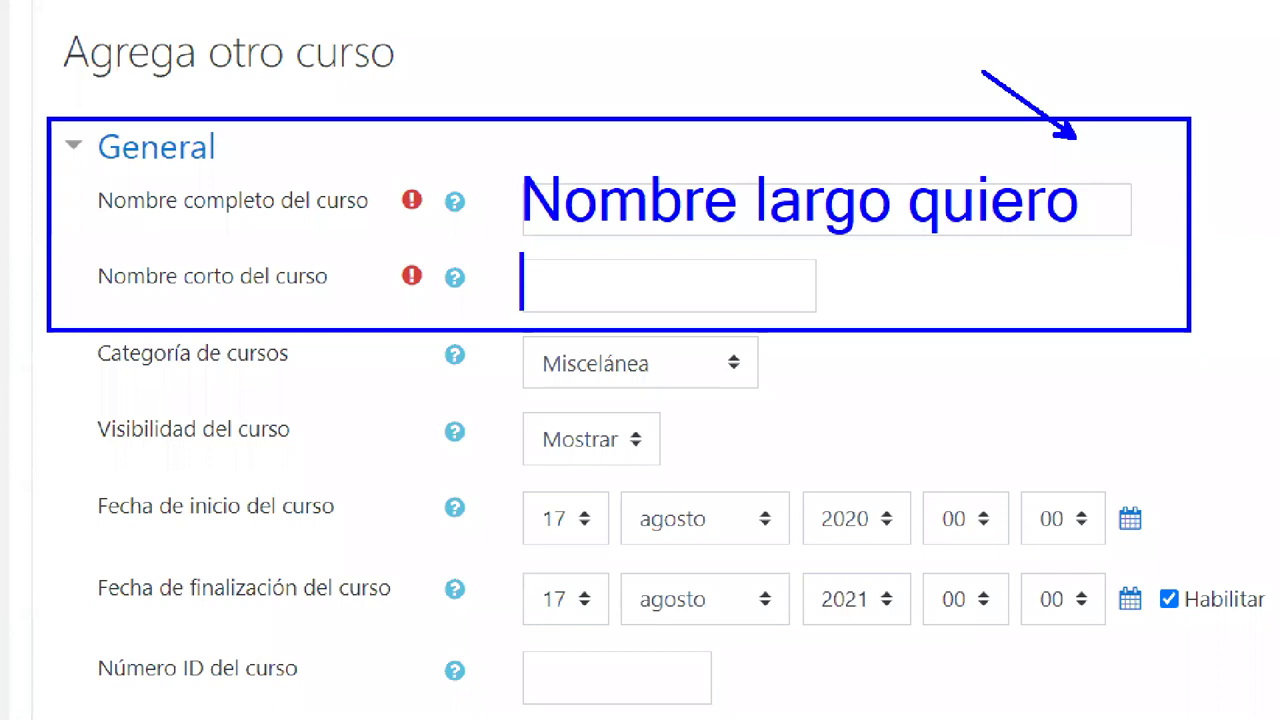
type("nom")
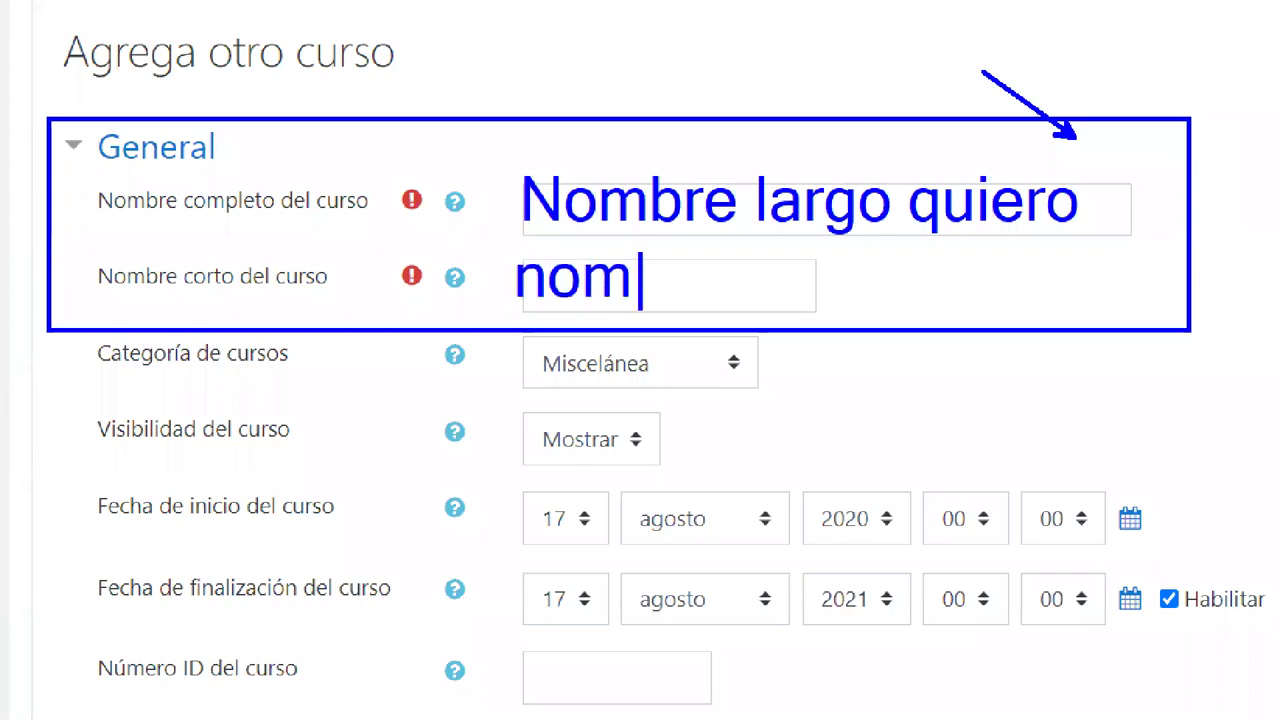
type("_corto")
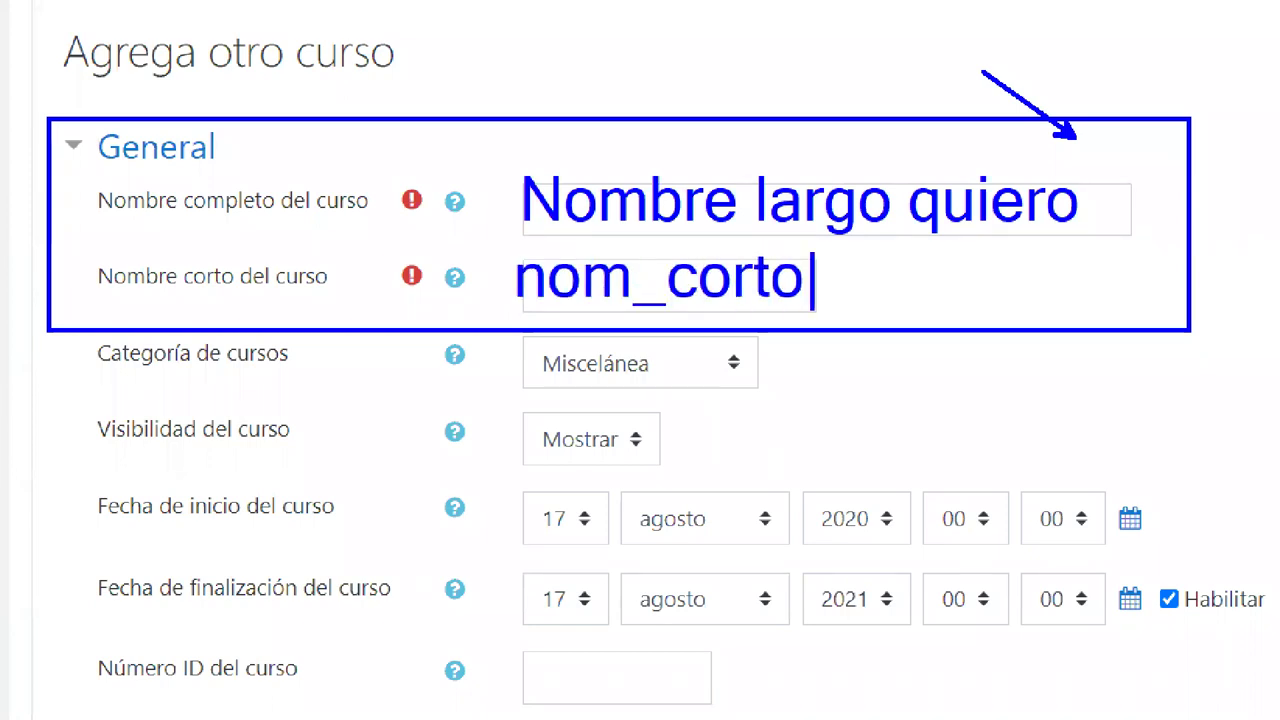
type(" -> i")
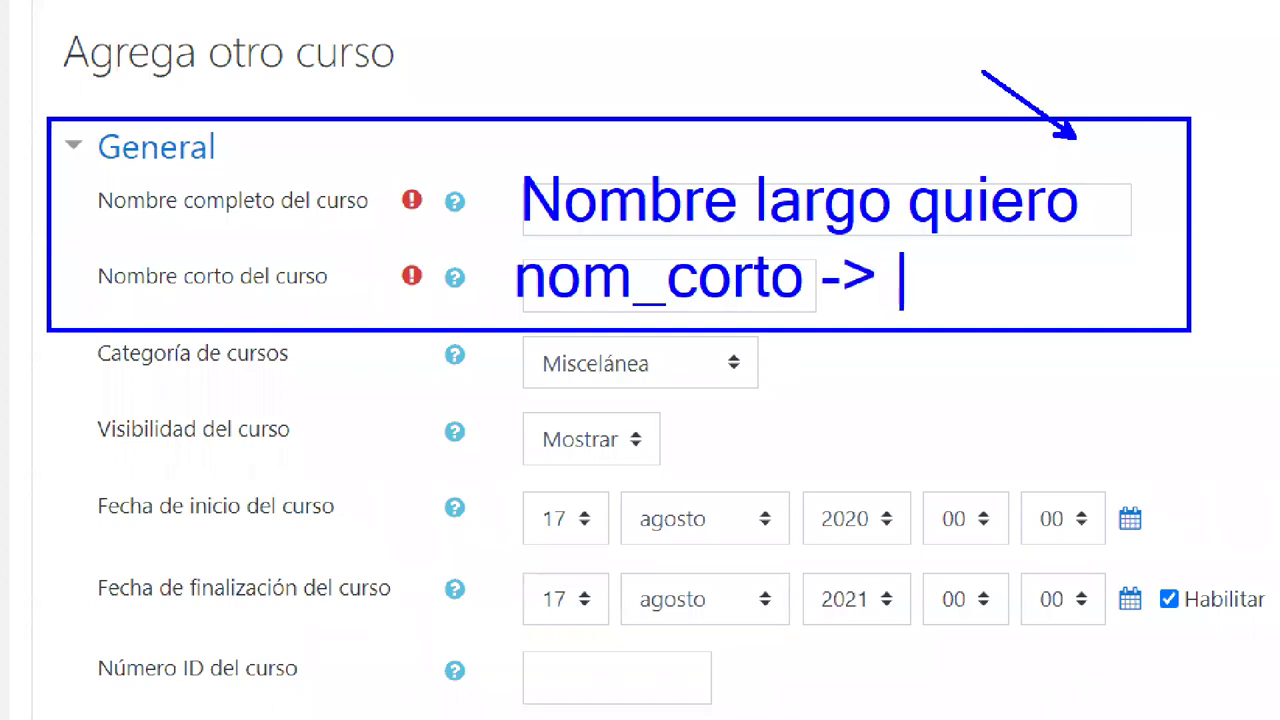
type("dentif")
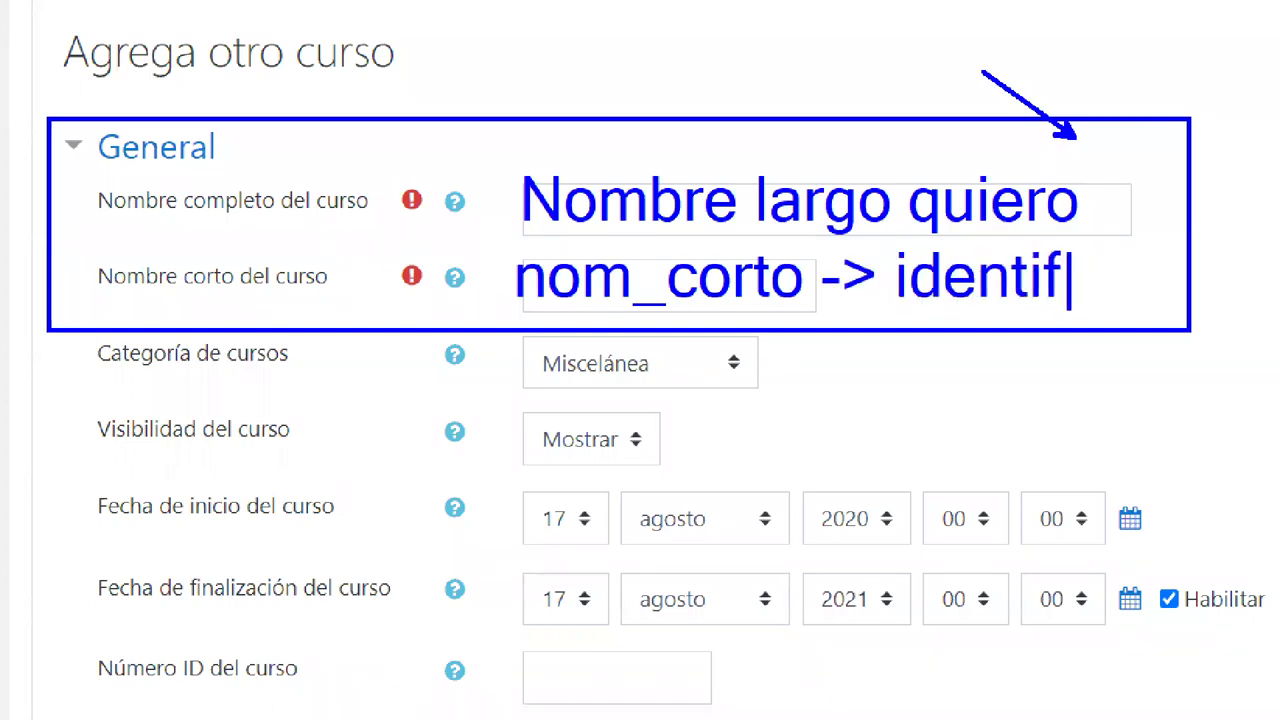
type("icador")
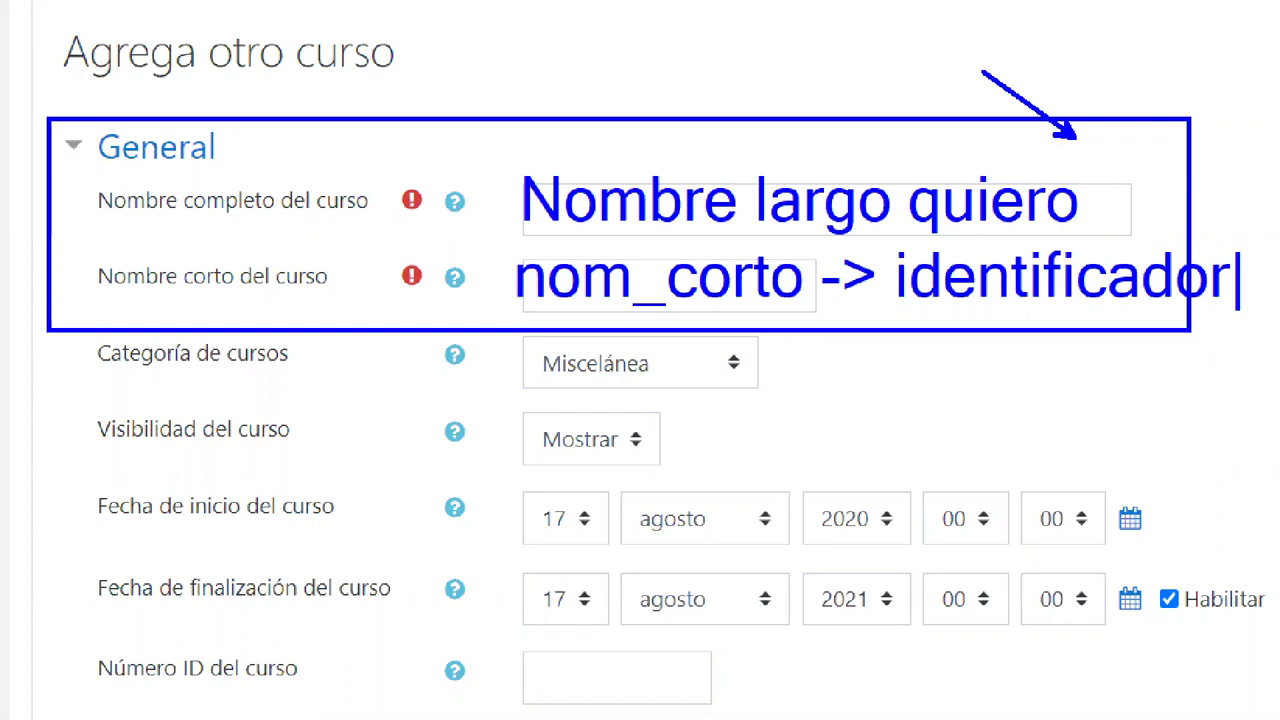
key("Escape")
key("Escape")
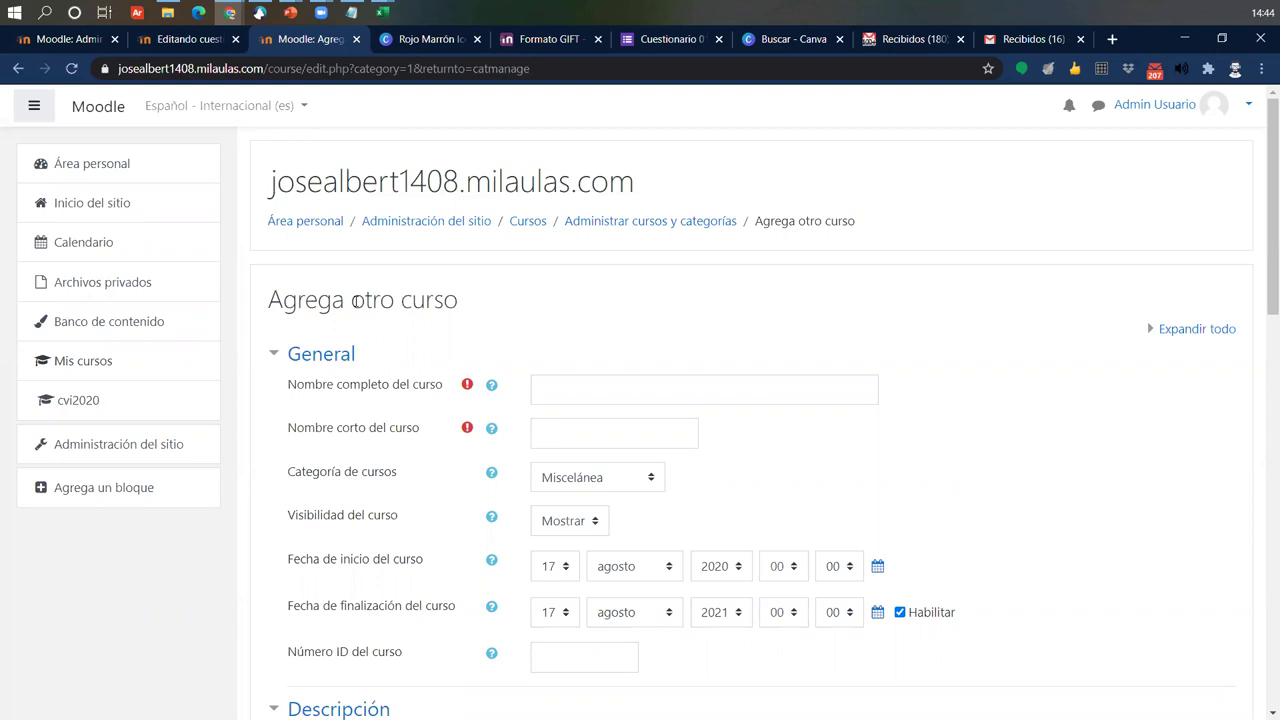
left_click(782, 40)
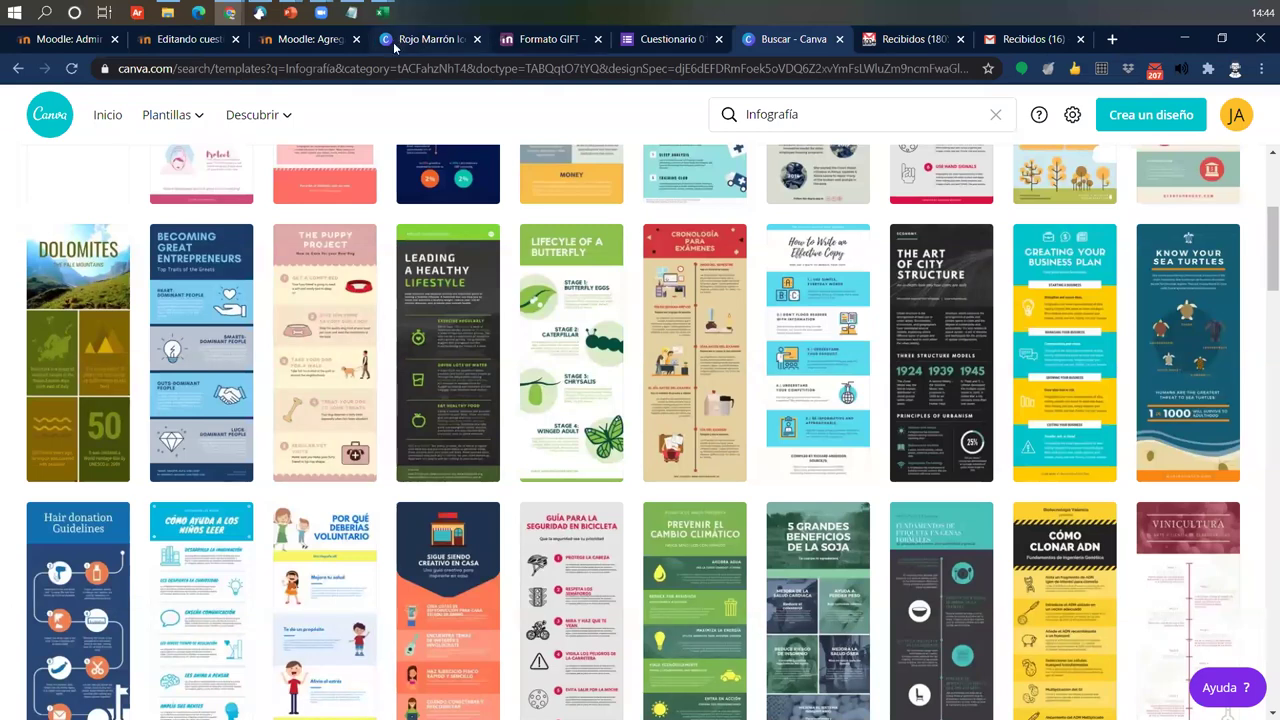
Step: Change the third step heading in Canva to 'ADMINSITRADOR DE CATEGORIAS Y CURSOS'
key("ctrl+shift+Tab")
key("ctrl+shift+Tab")
key("ctrl+shift+Tab")
scroll(831, 386, "up", 5)
scroll(831, 386, "down", 3)
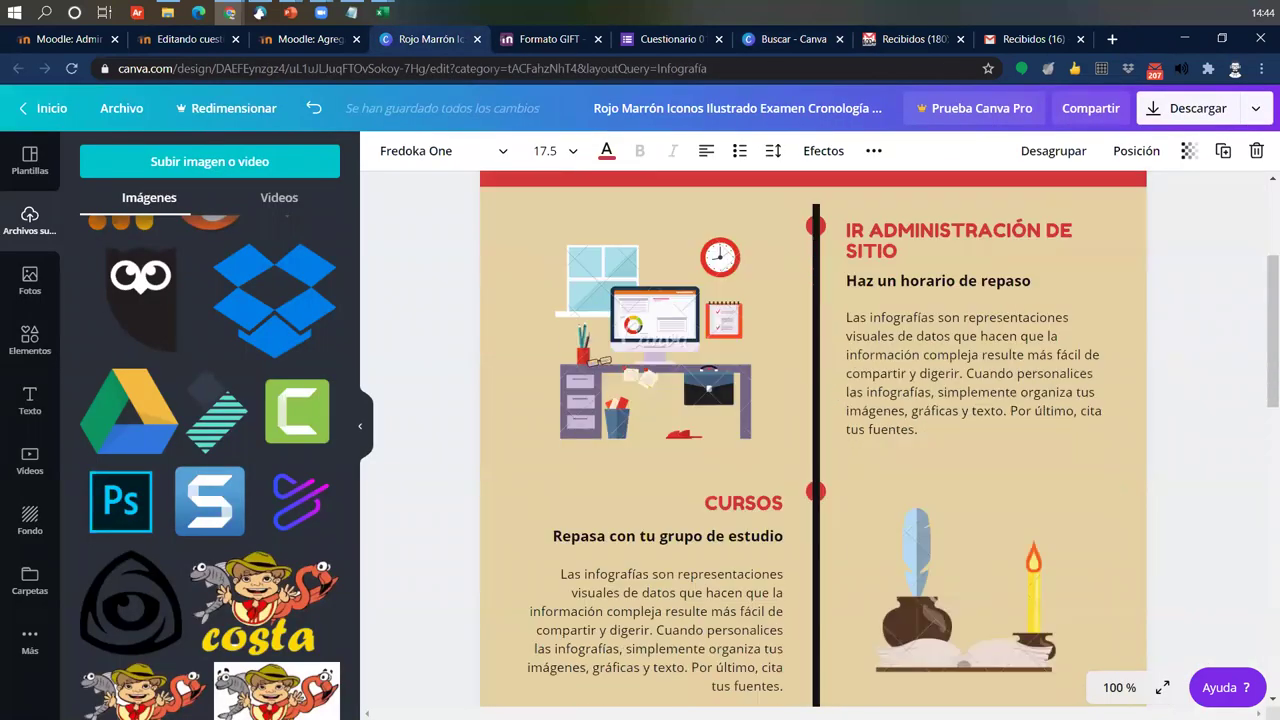
scroll(995, 538, "down", 5)
left_click(993, 505)
left_click_drag(973, 508, 1015, 510)
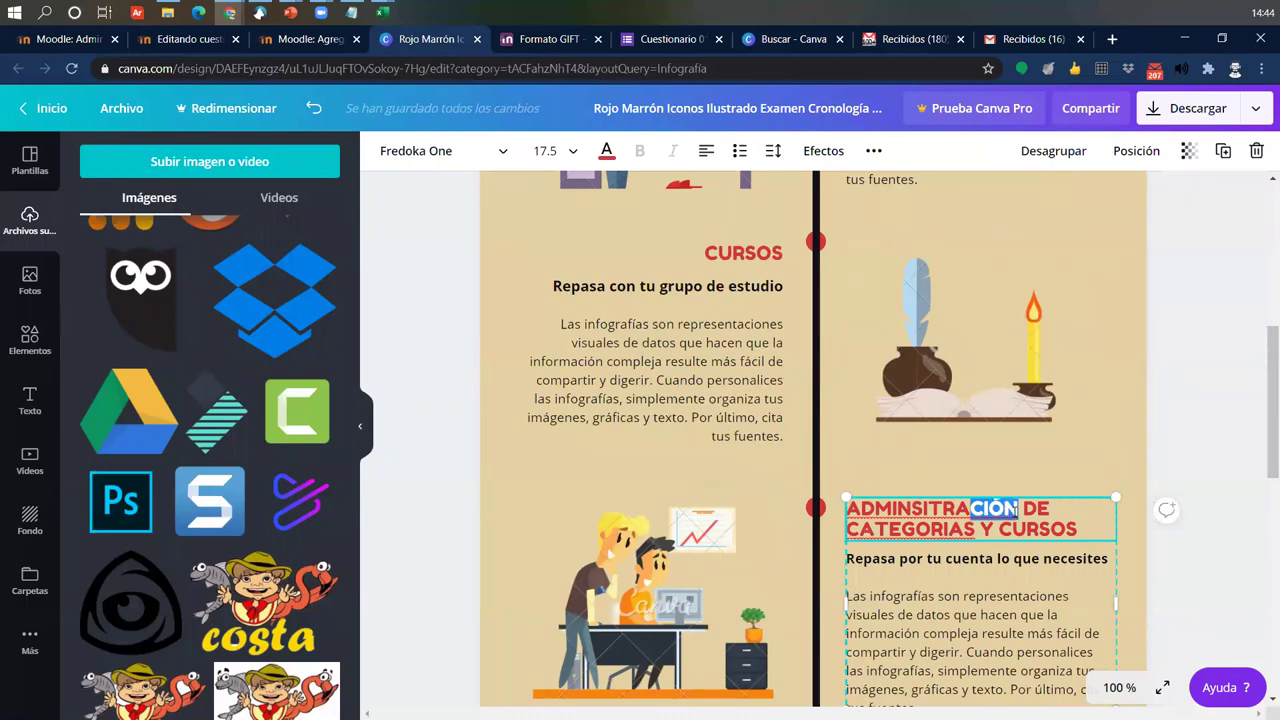
type("DOR")
scroll(1015, 510, "down", 1)
scroll(1015, 480, "up", 5)
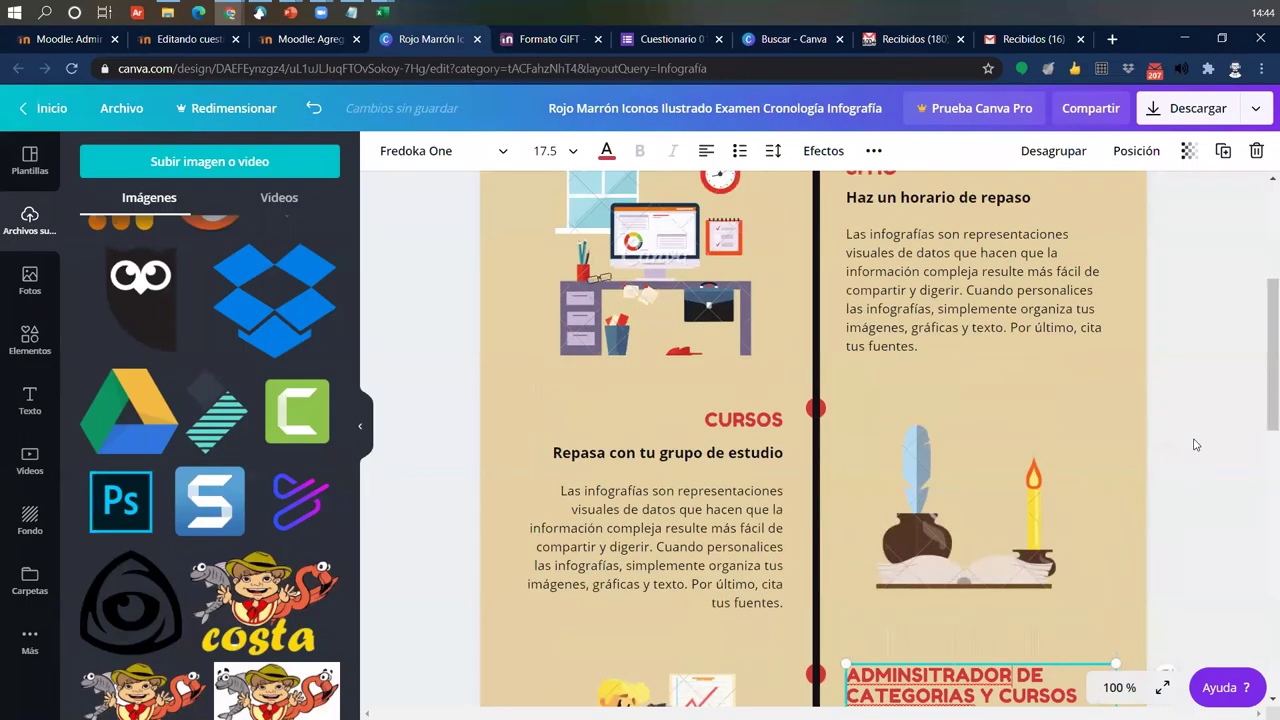
Step: Select each step's text in turn: IR ADMINISTRACIÓN DE SITIO, CURSOS, ADMINSITRADOR, CREAR CURSO
left_click(926, 393)
left_click(899, 415)
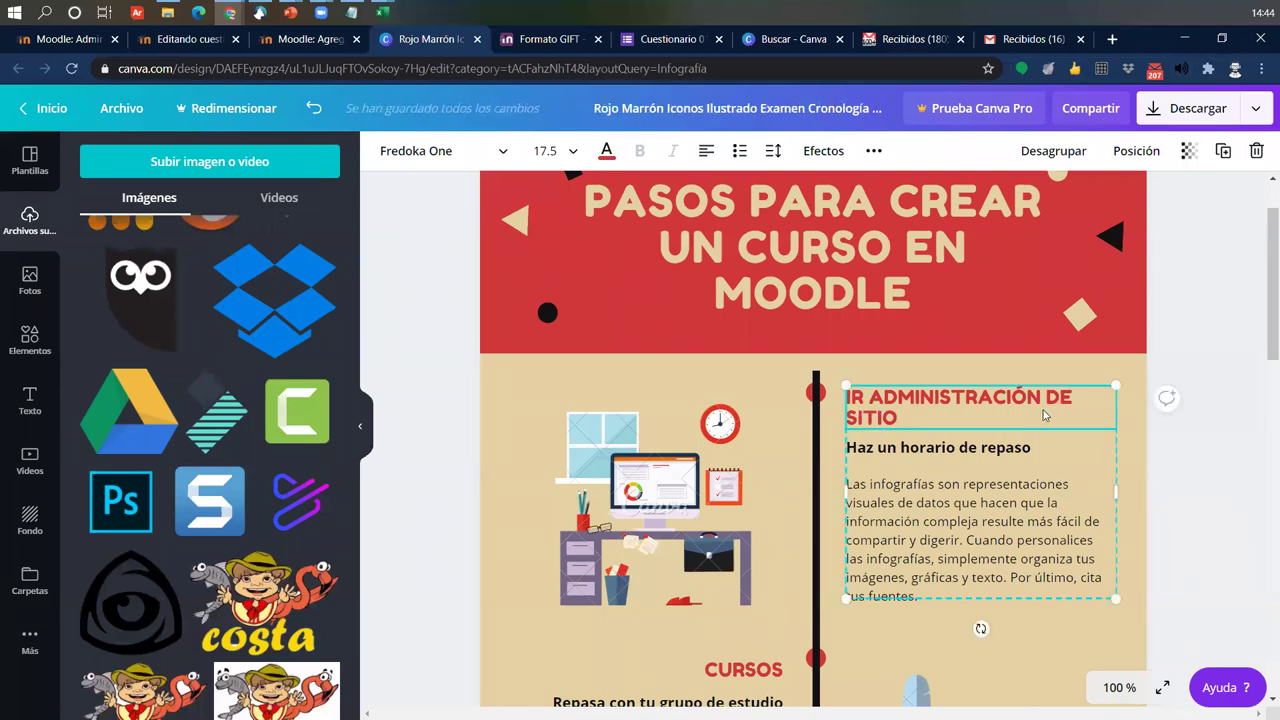
scroll(877, 422, "down", 3)
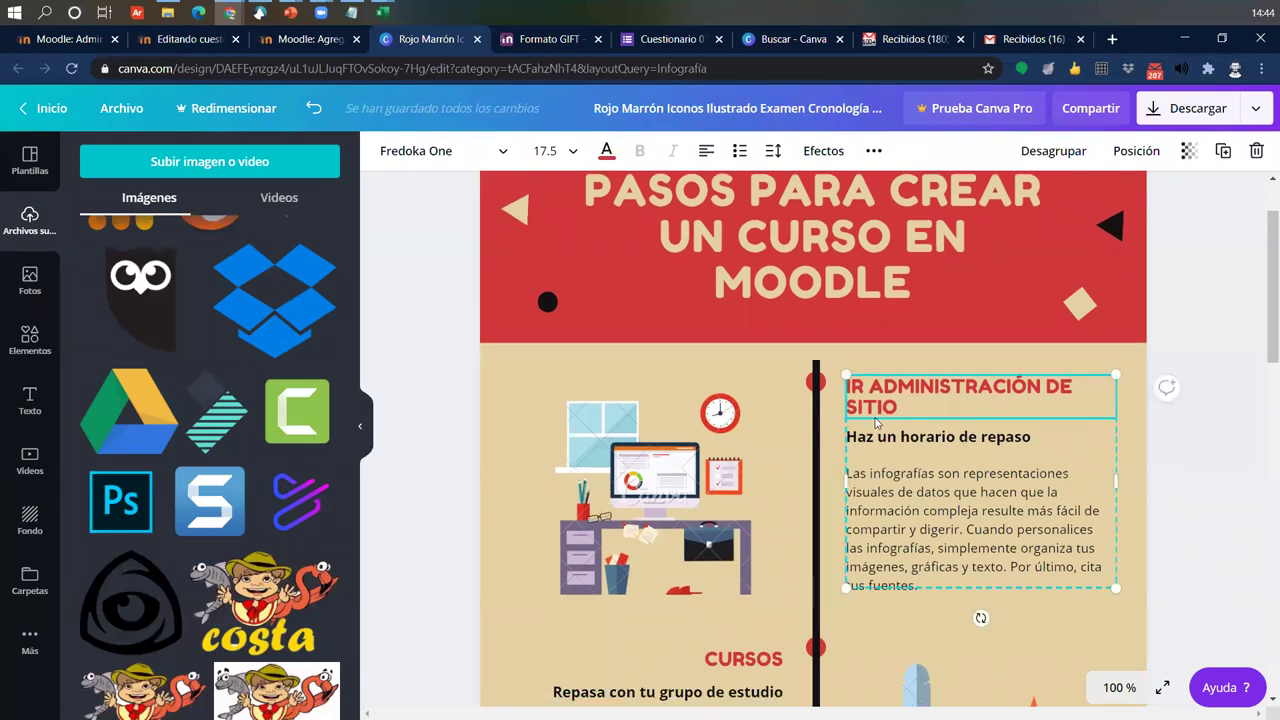
left_click(731, 434)
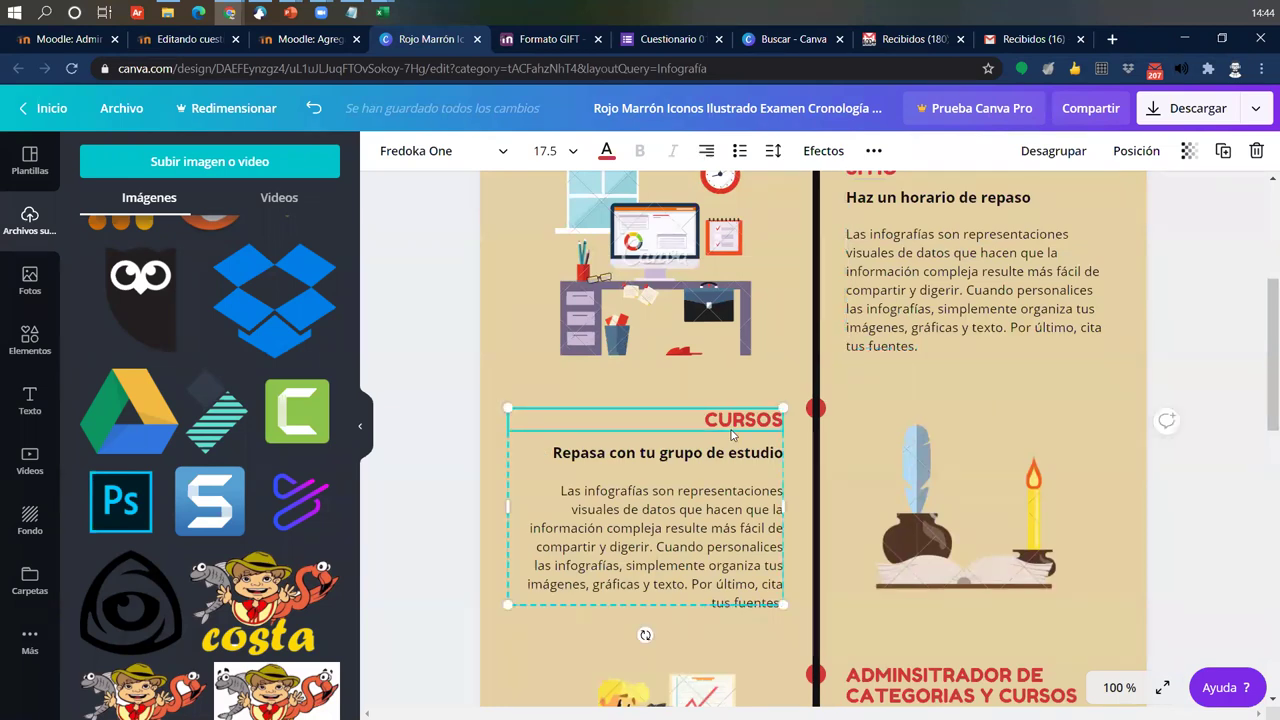
scroll(731, 434, "down", 3)
left_click(1017, 447)
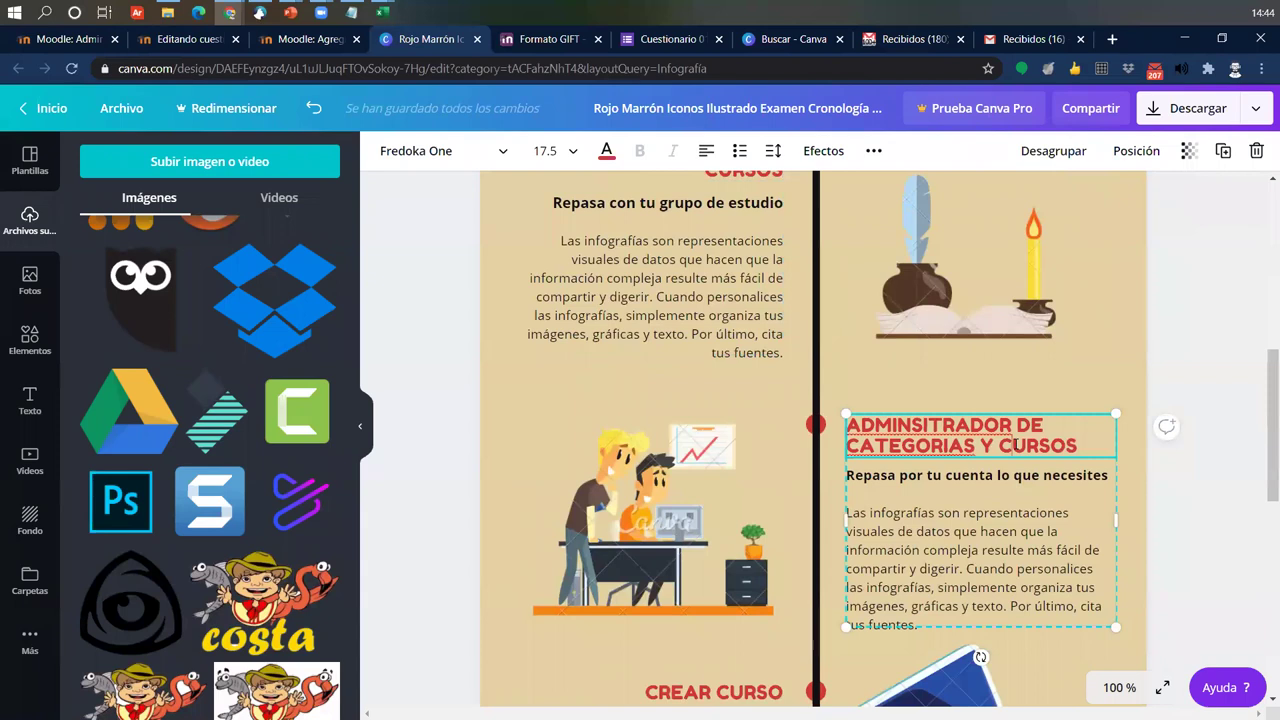
scroll(1017, 447, "down", 3)
left_click(706, 451)
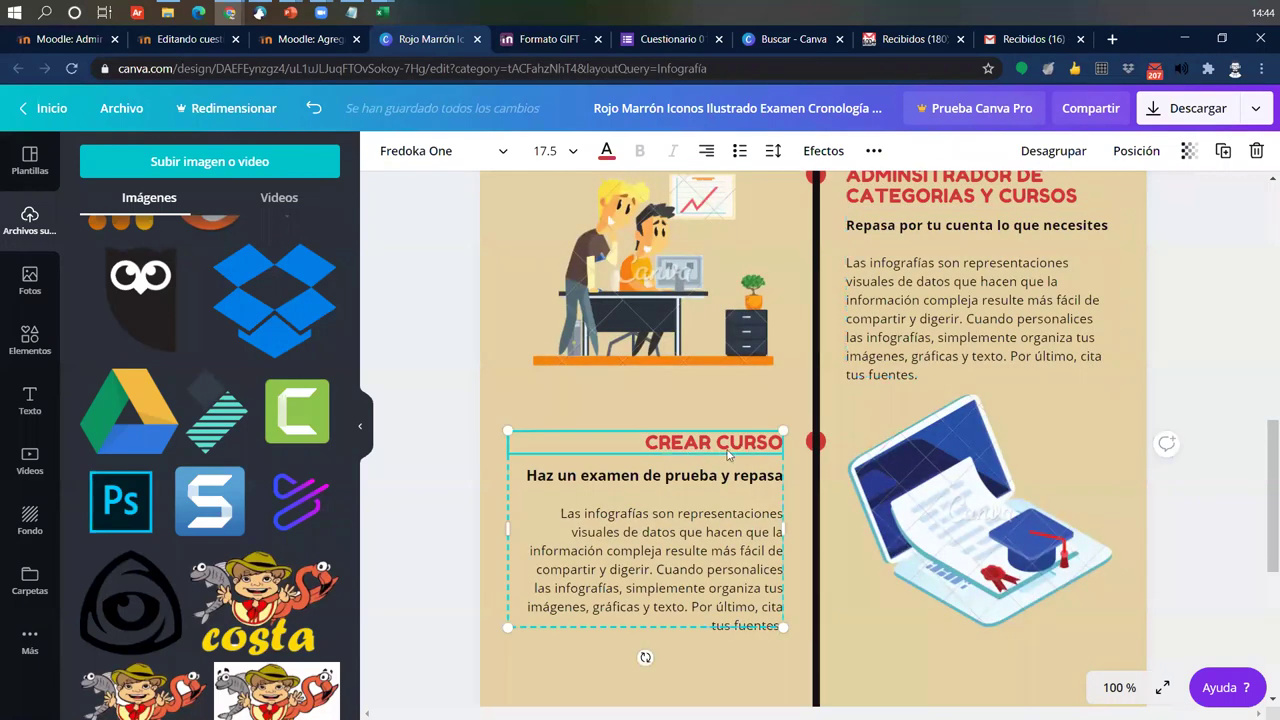
scroll(728, 455, "down", 1)
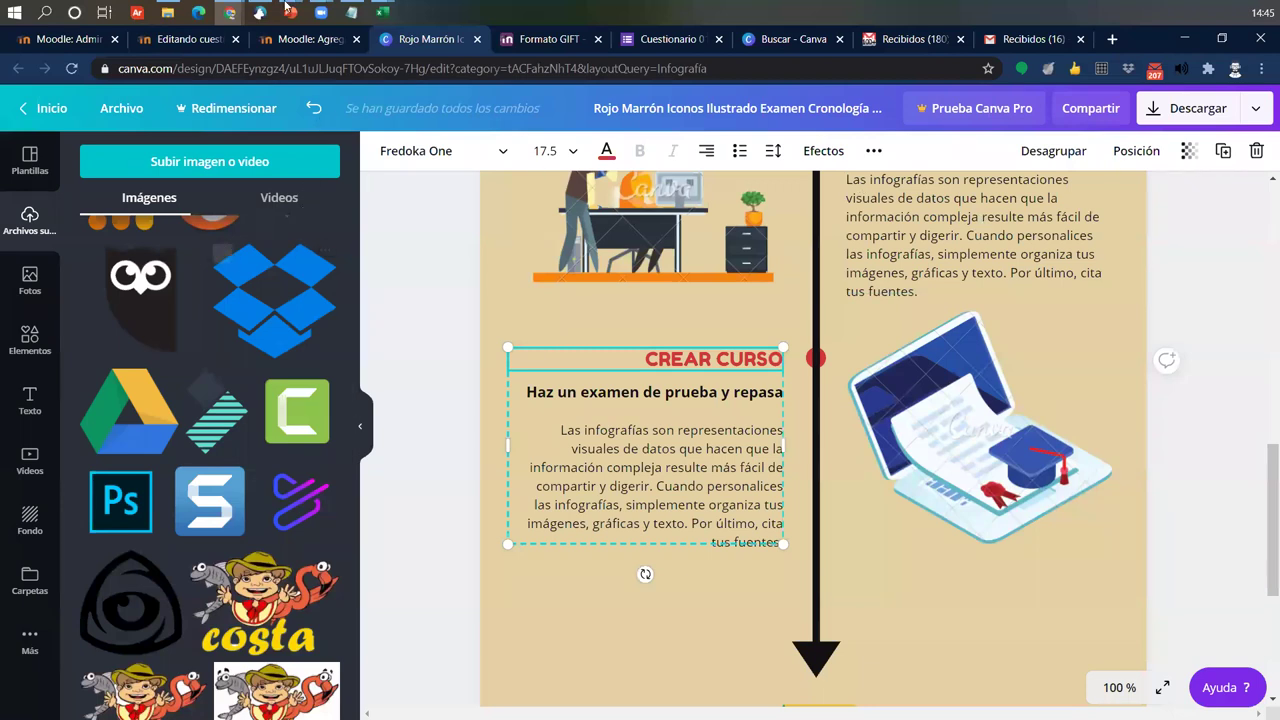
left_click(172, 41)
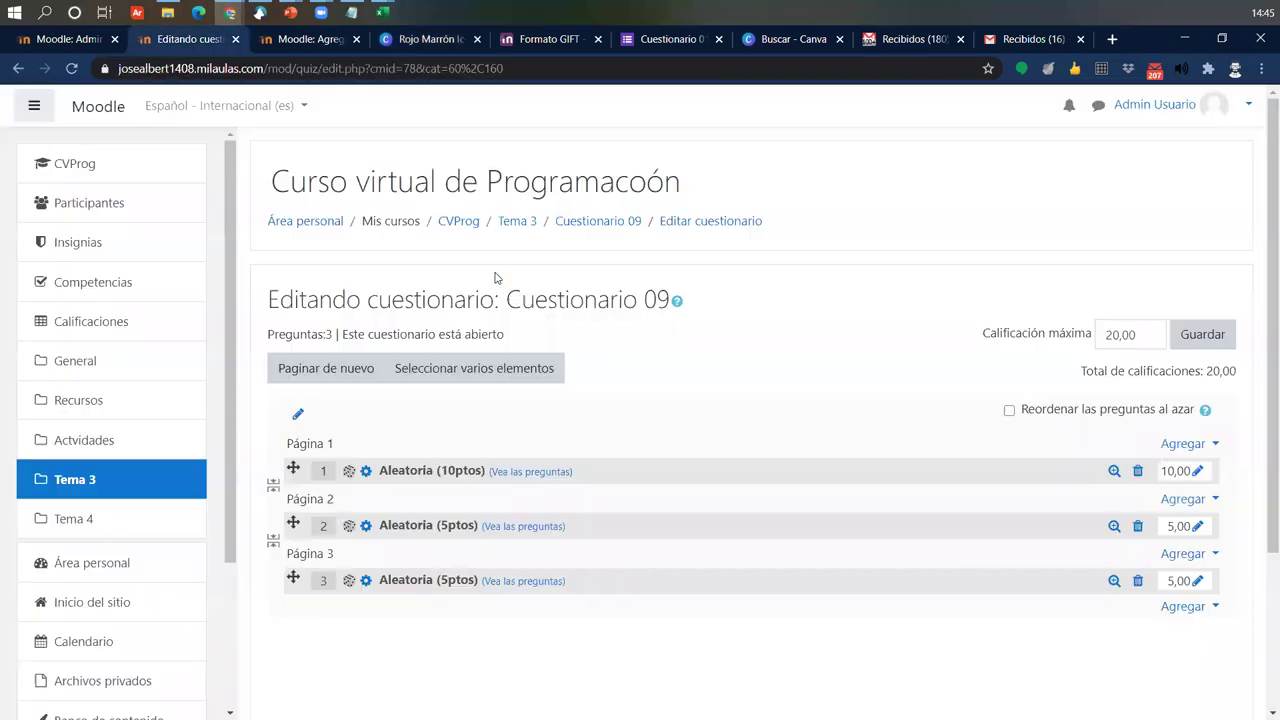
Step: Close the unused 'Agrega otro curso' tab and return to the CVProg course page
left_click(444, 222)
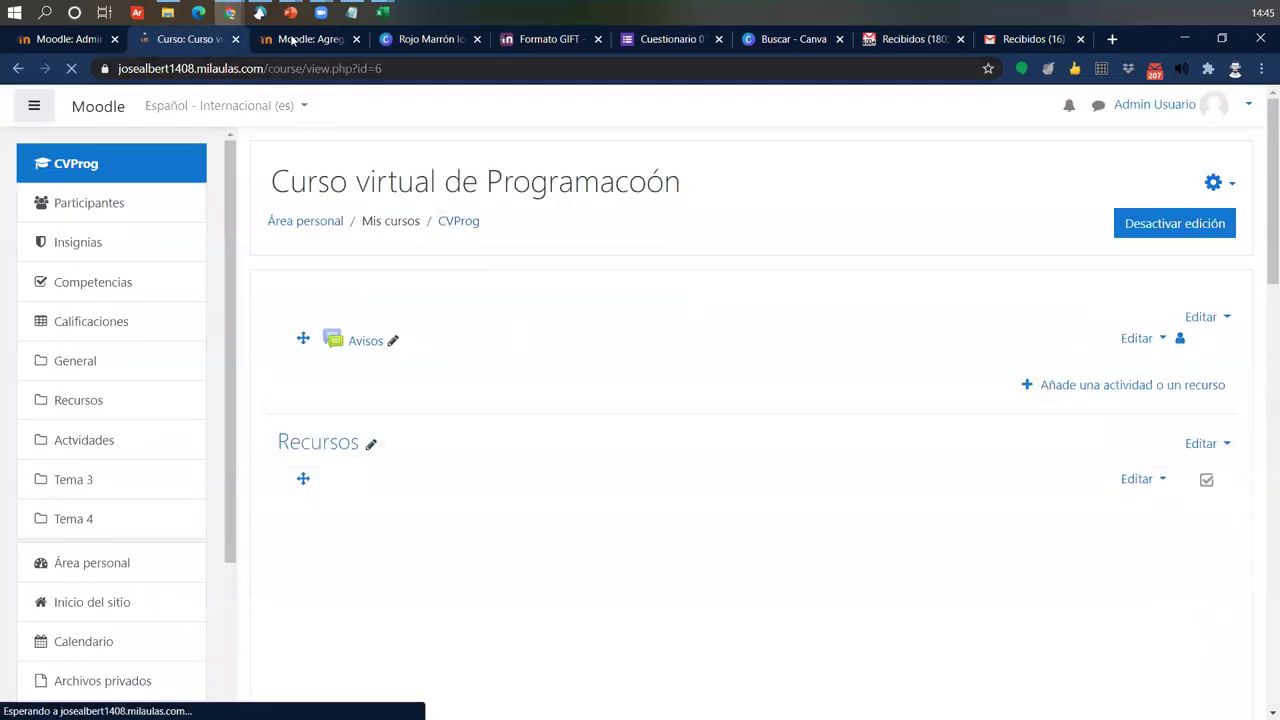
left_click(322, 40)
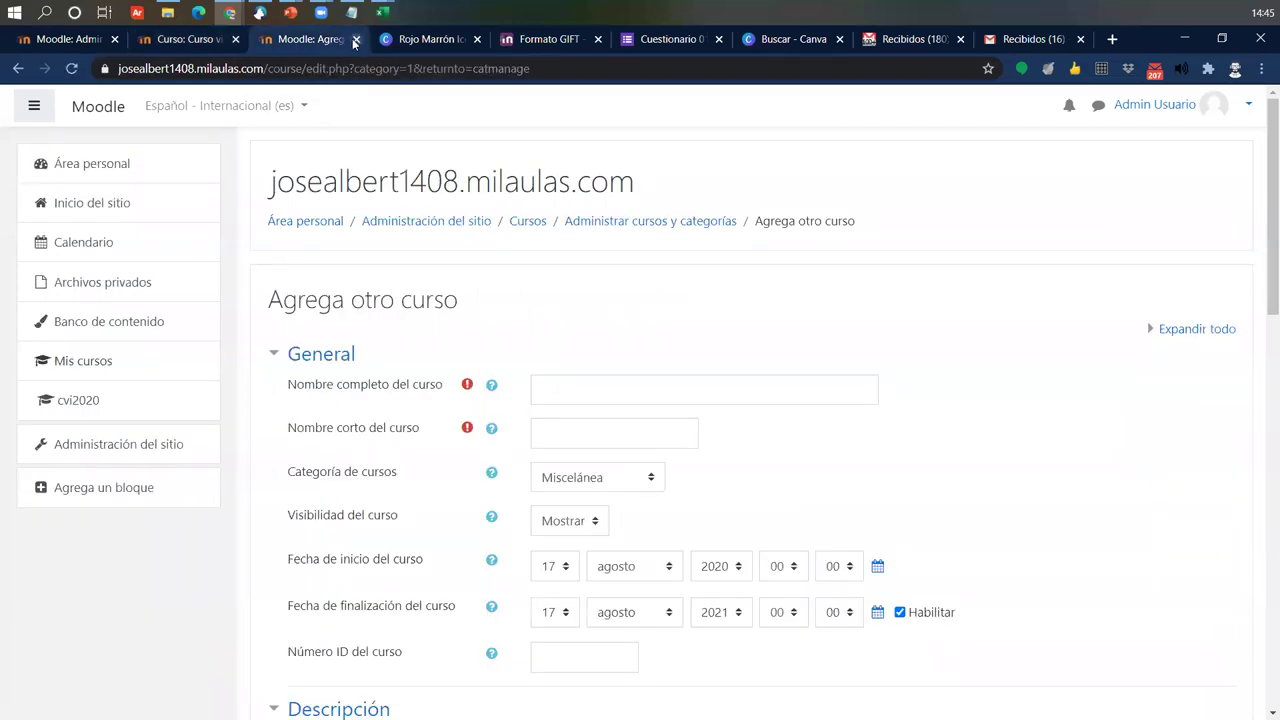
key("ctrl+w")
left_click(205, 40)
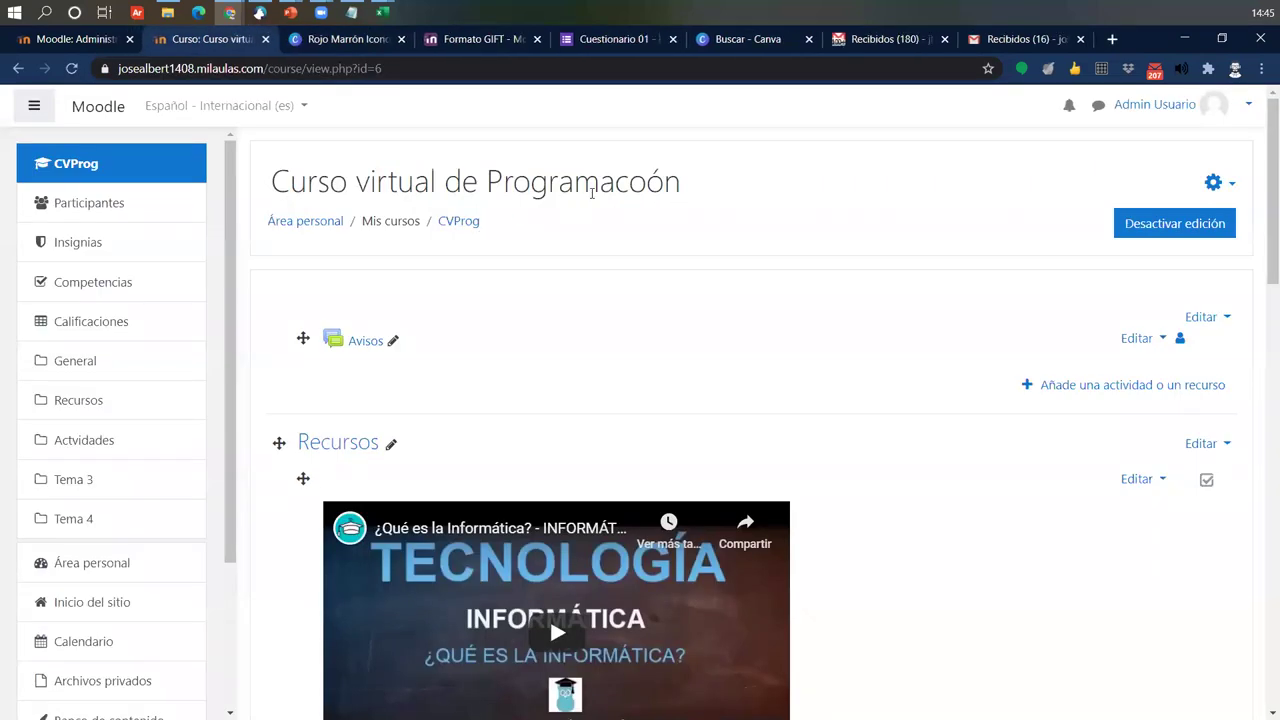
Step: Highlight the misspelled 'Programacoón' course title and show the course administration actions
left_click_drag(489, 181, 826, 209)
left_click(706, 242)
left_click_drag(288, 181, 991, 189)
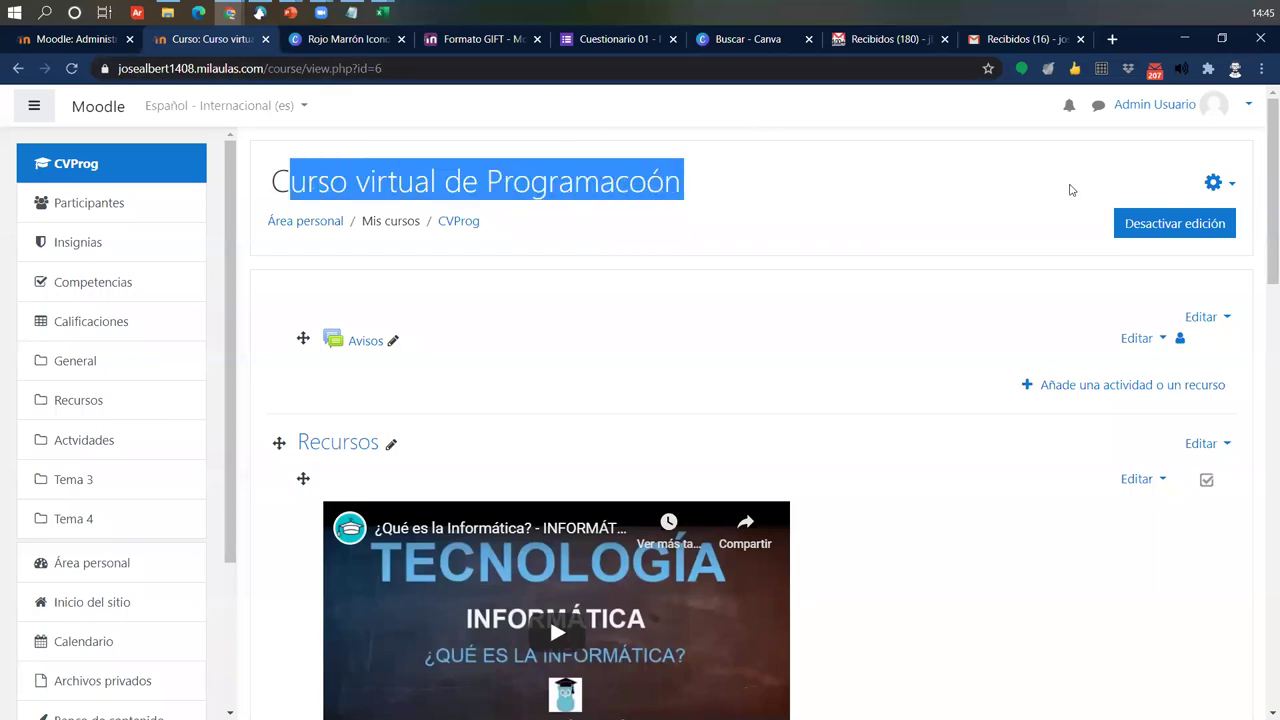
left_click(1070, 190)
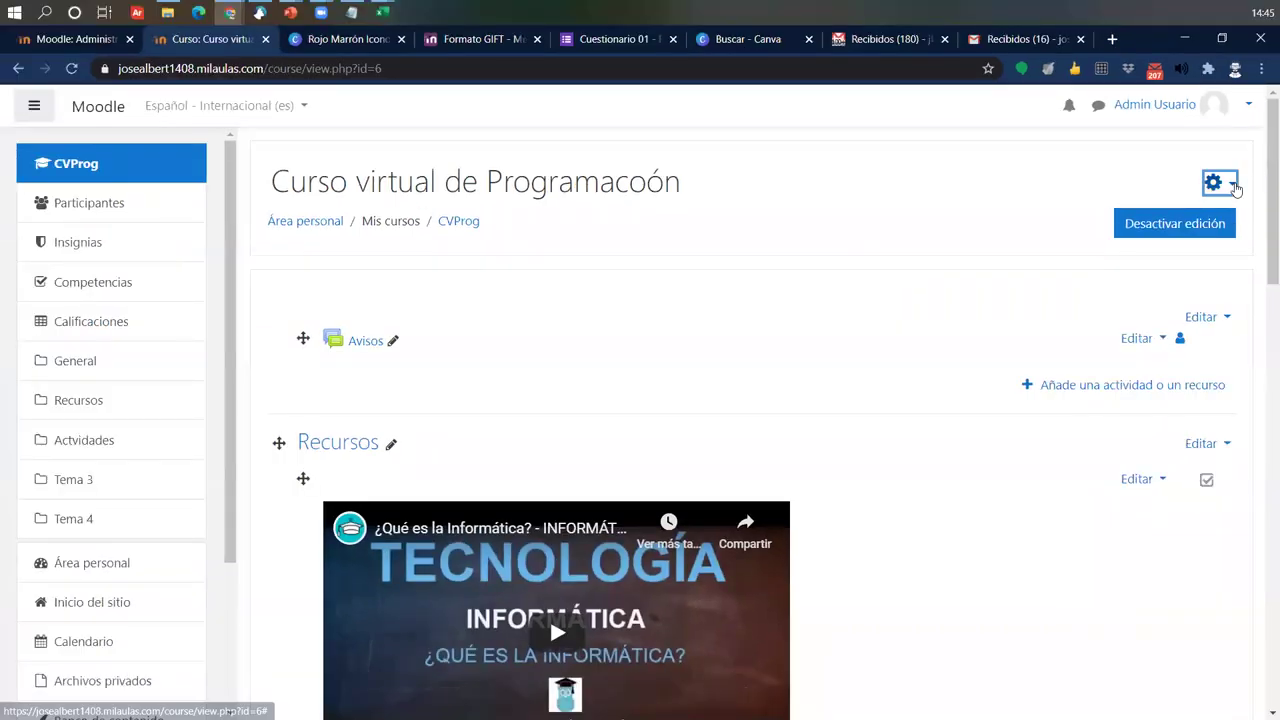
left_click(1045, 210)
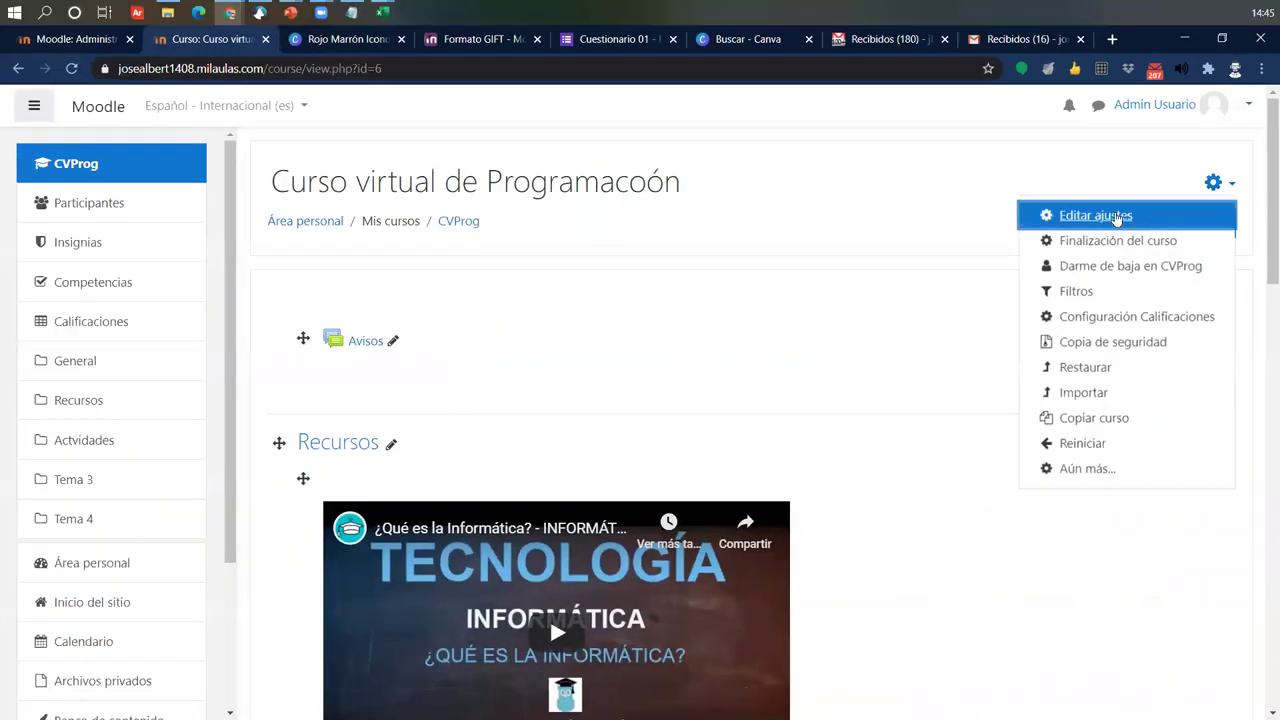
Step: In Editar ajustes, correct the full name to 'Curso virtual de Programación' and set short name 'cvprog'
left_click(760, 222)
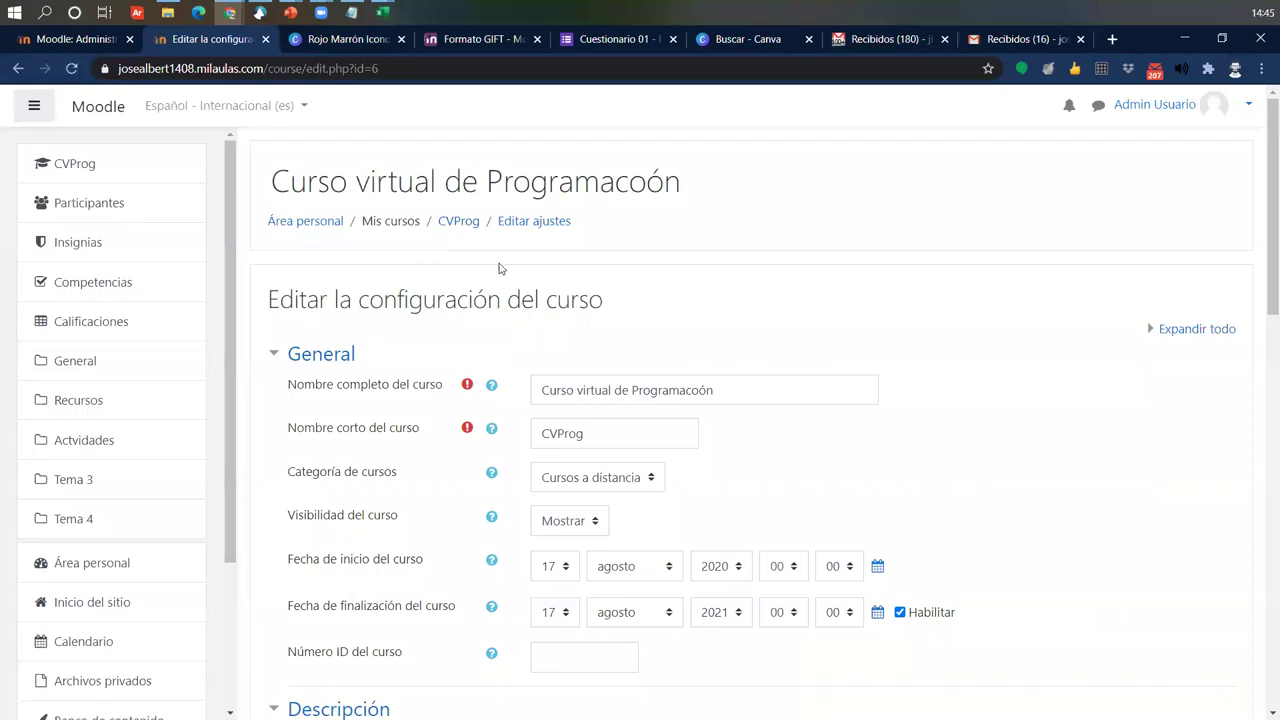
scroll(500, 268, "down", 1)
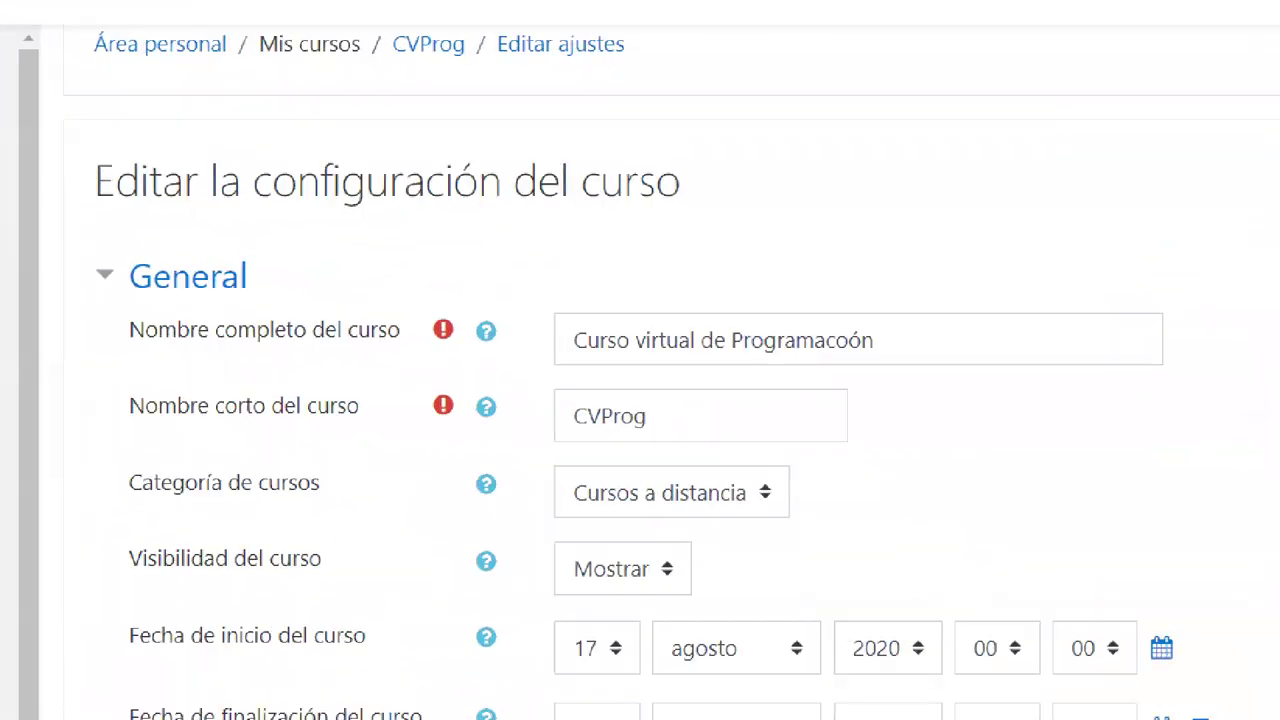
mouse_move(486, 164)
left_mouse_down()
mouse_move(1017, 230)
mouse_move(1142, 231)
left_mouse_up()
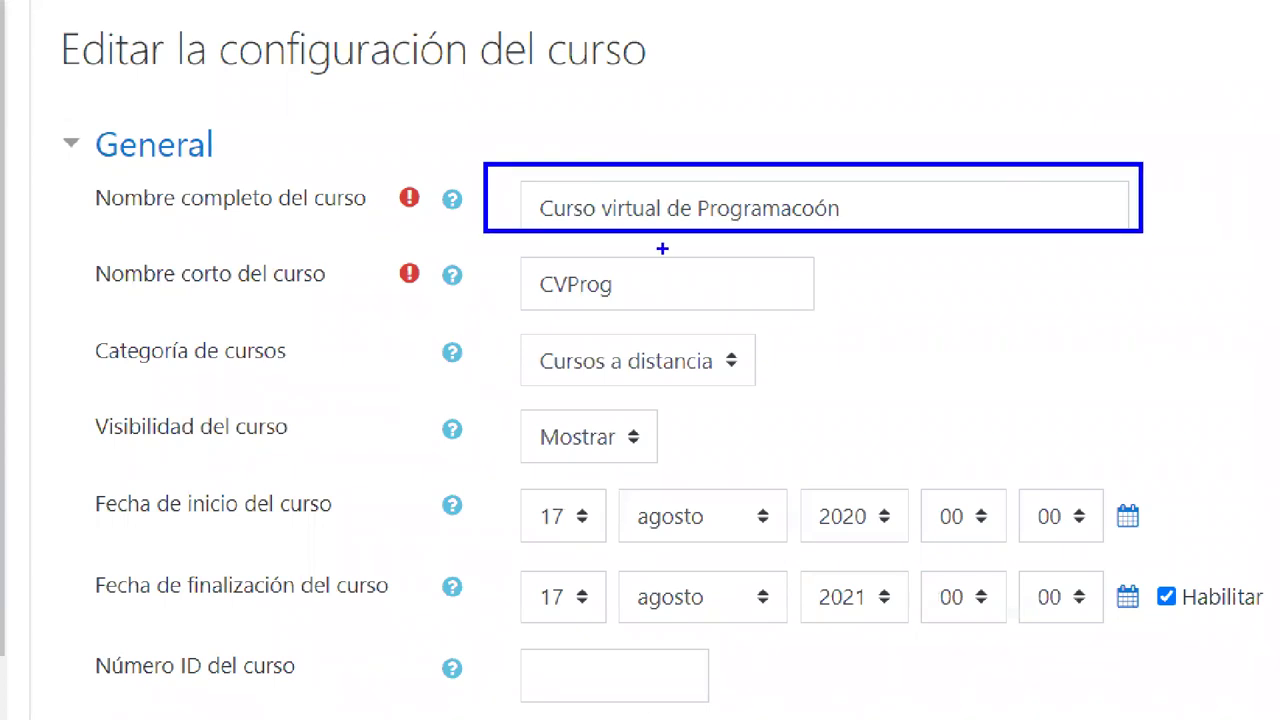
mouse_move(484, 243)
left_mouse_down()
mouse_move(780, 301)
mouse_move(893, 347)
left_mouse_up()
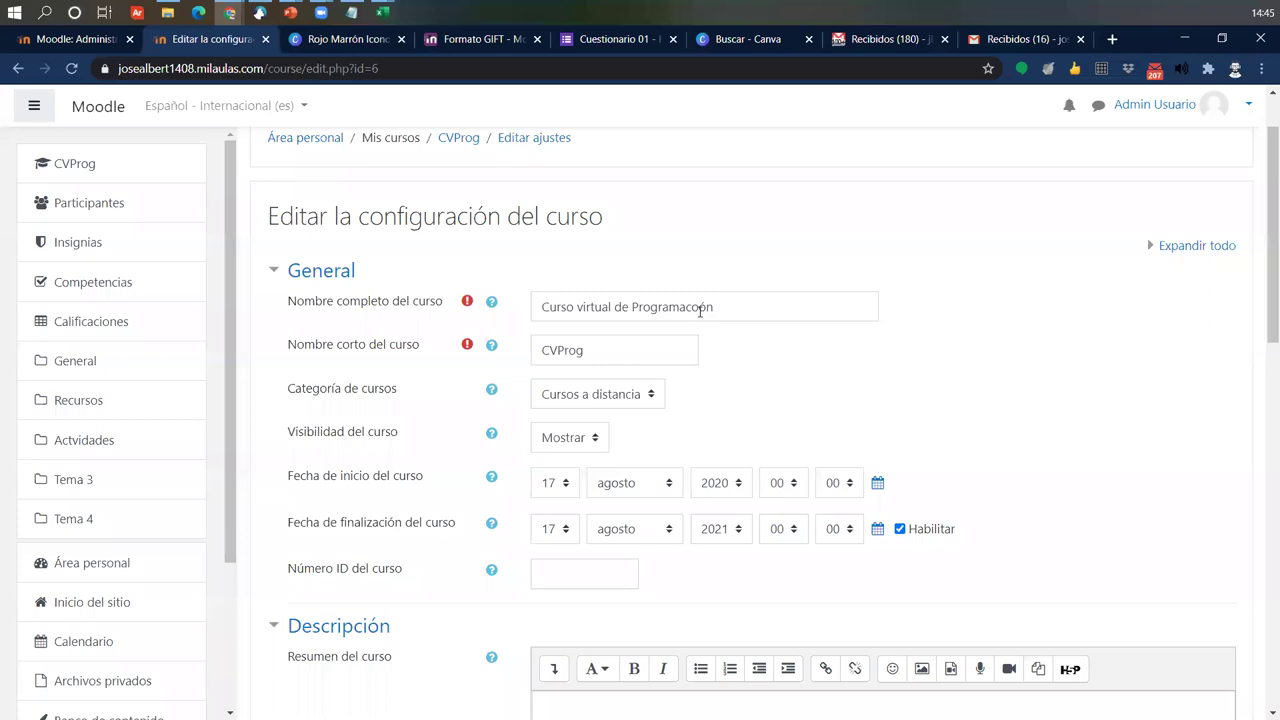
left_click_drag(700, 311, 707, 311)
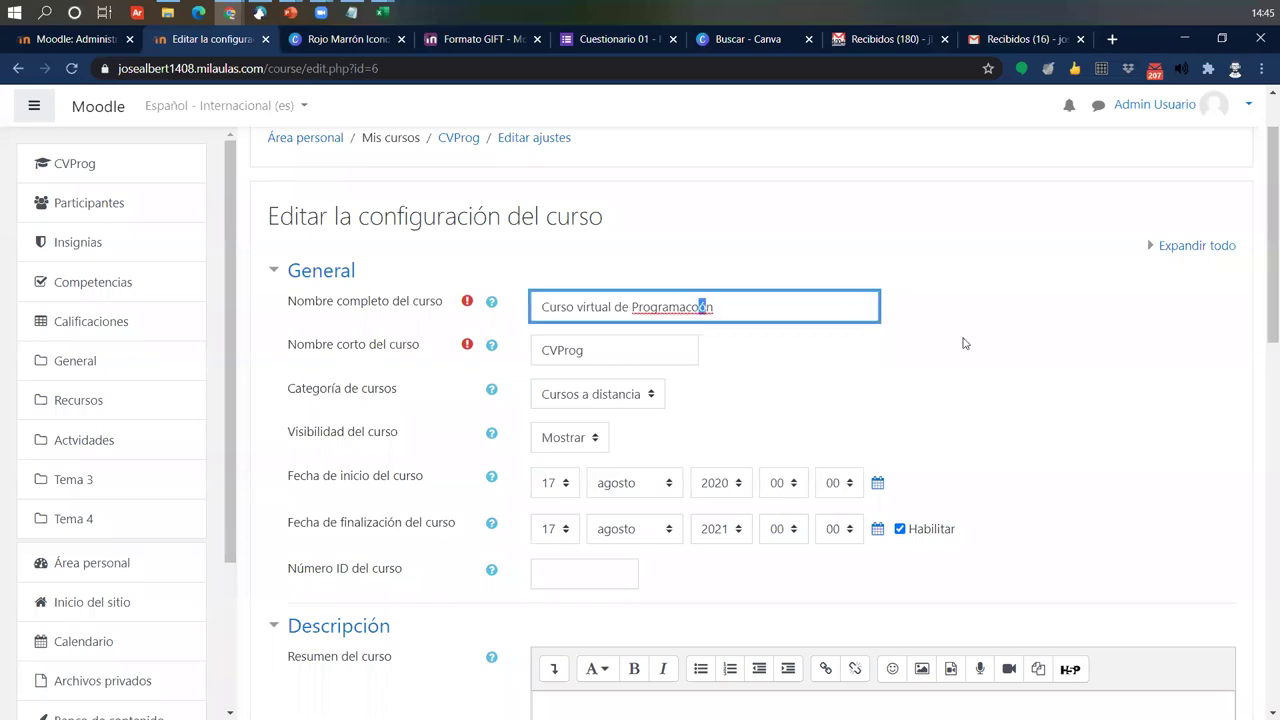
type("i")
double_click(608, 349)
type("cvprog")
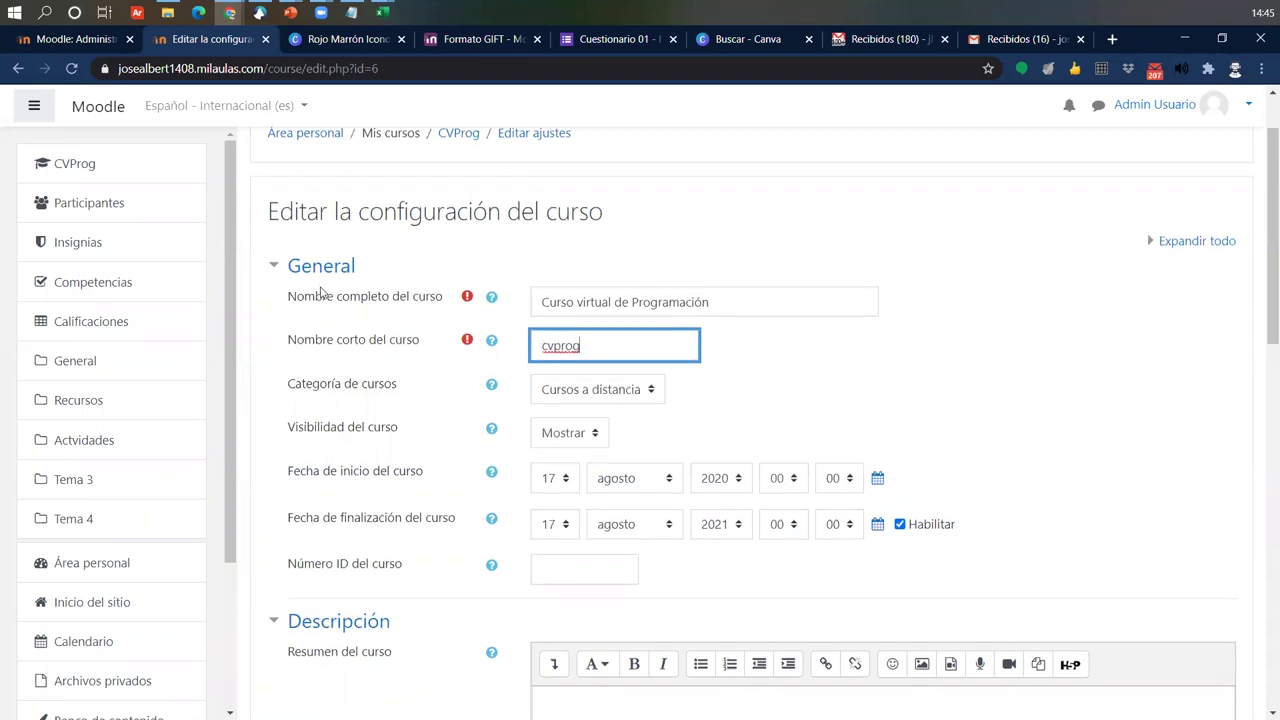
scroll(320, 290, "down", 5)
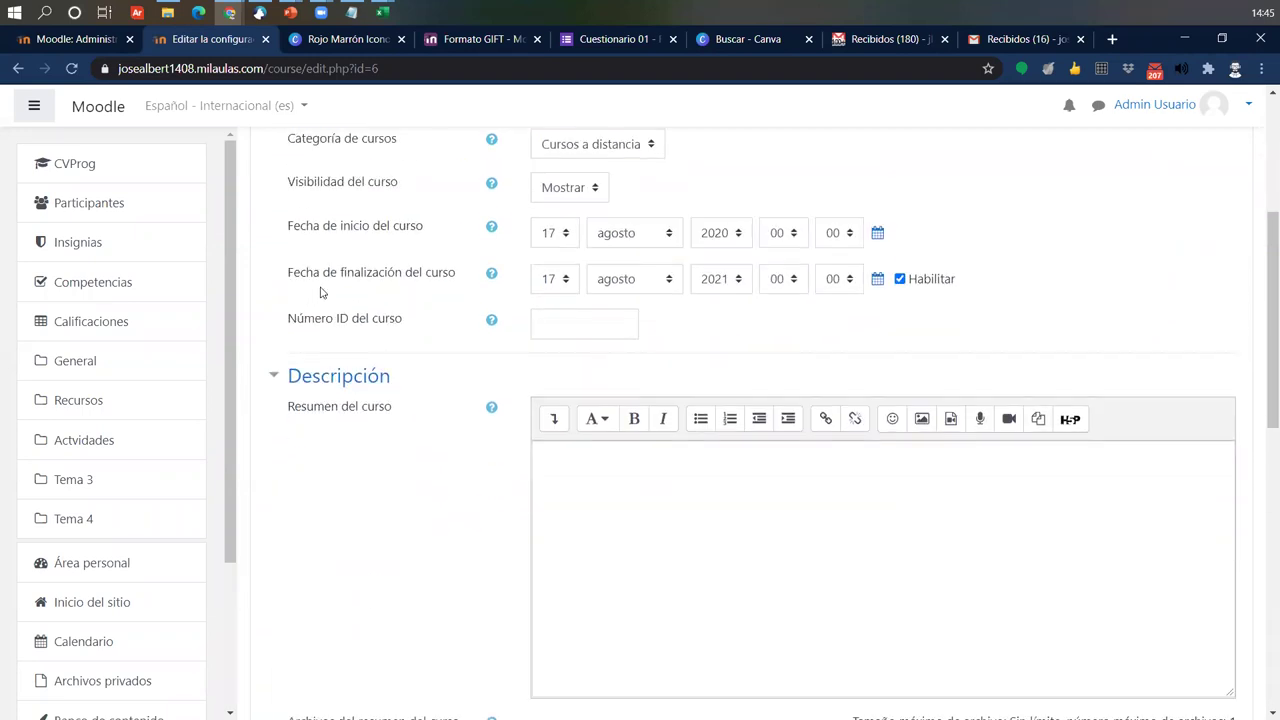
scroll(822, 574, "down", 5)
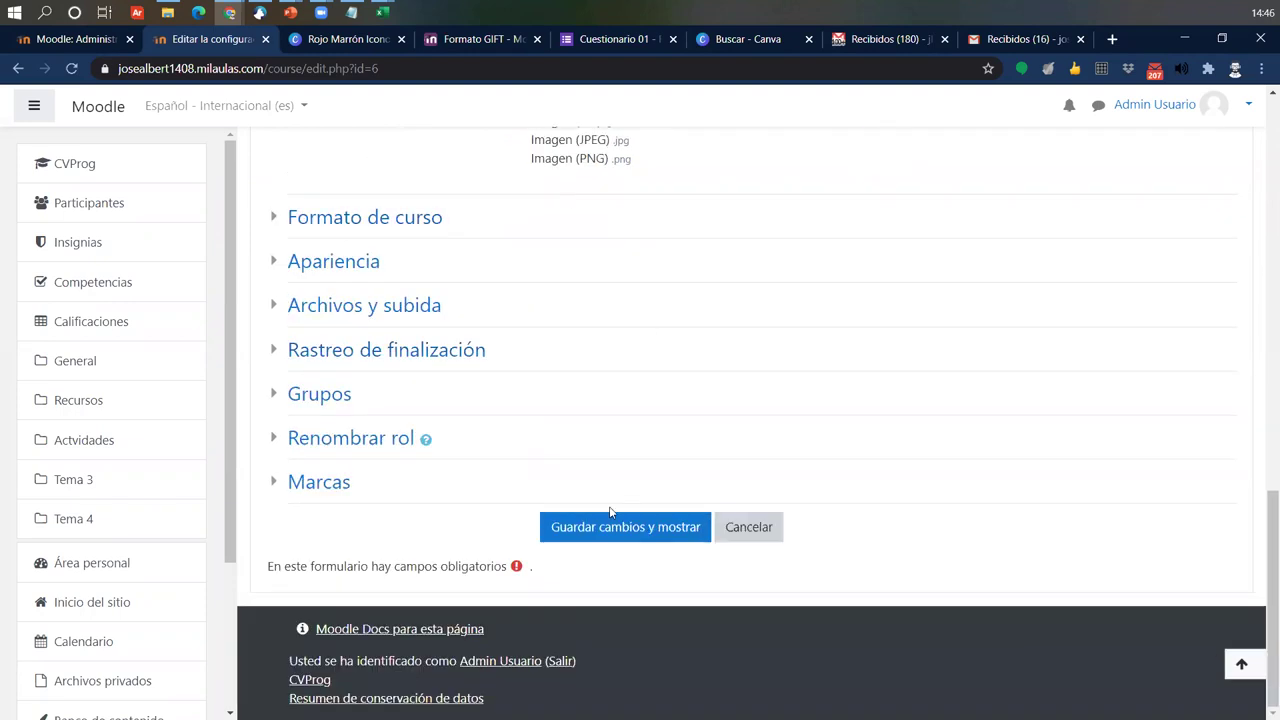
scroll(677, 423, "up", 4)
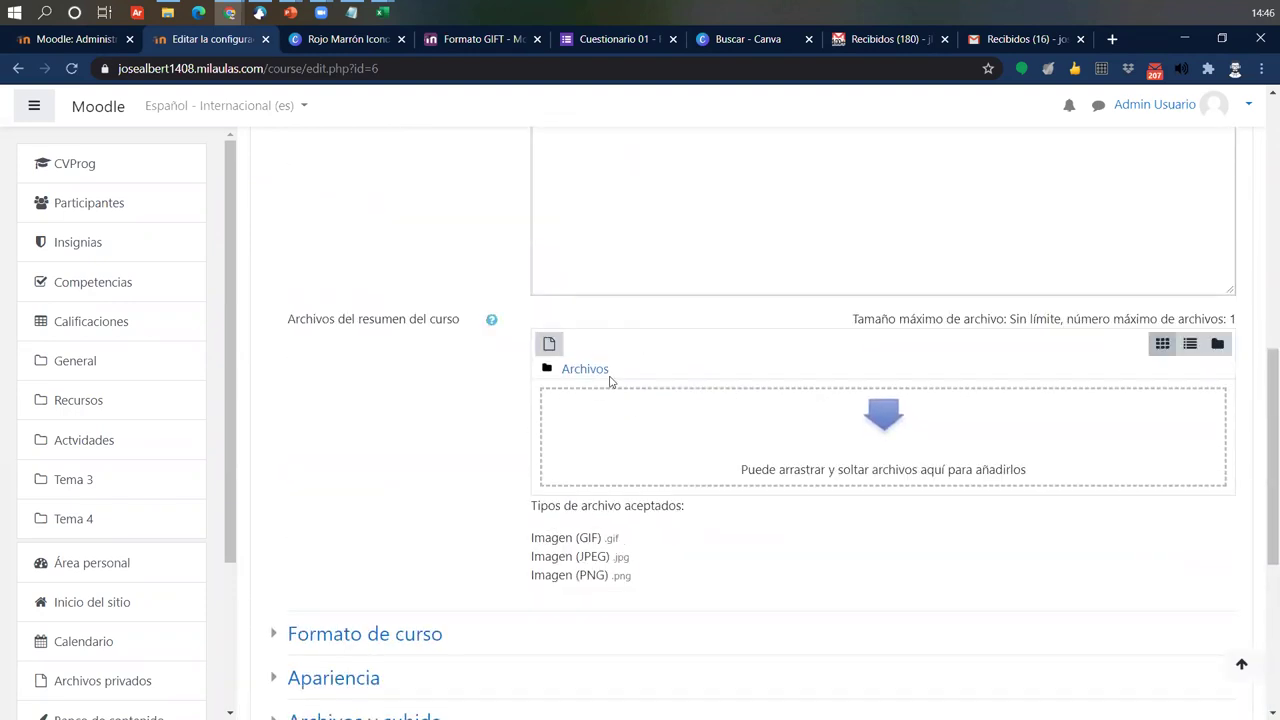
Step: Start a file upload for Archivos del resumen del curso and browse the computer's files
left_click(548, 345)
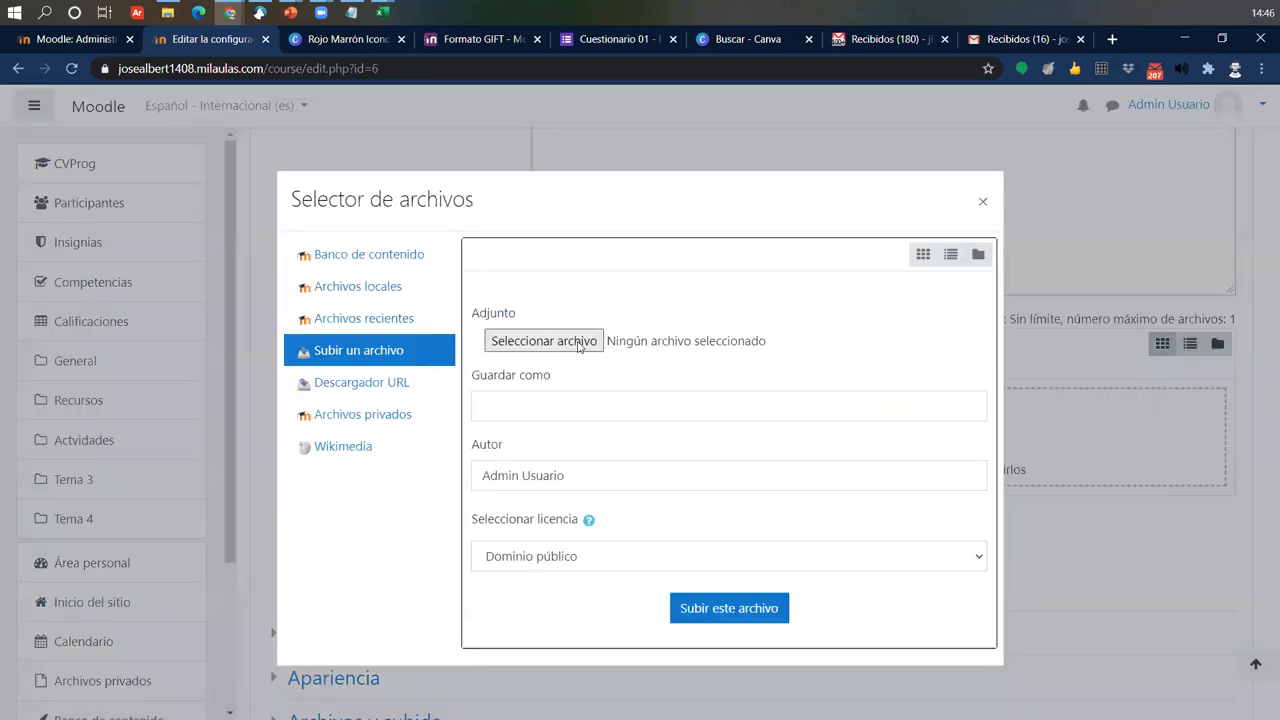
left_click(558, 345)
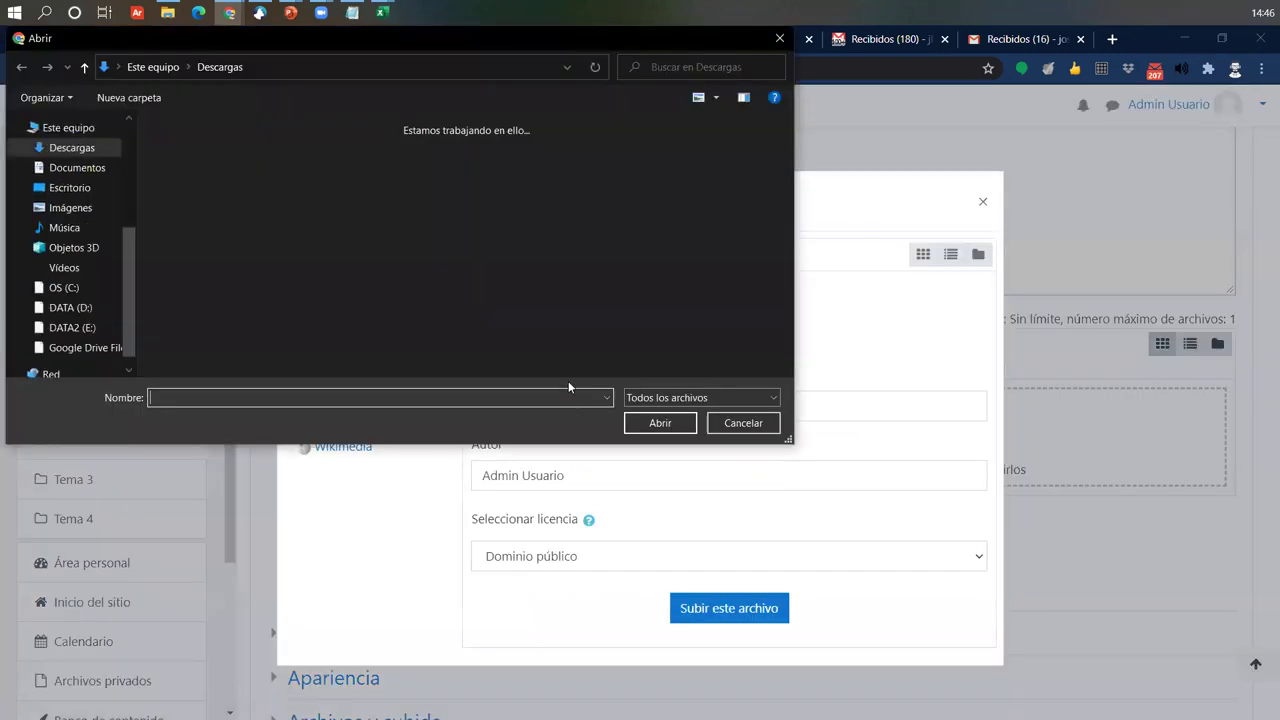
scroll(558, 293, "down", 3)
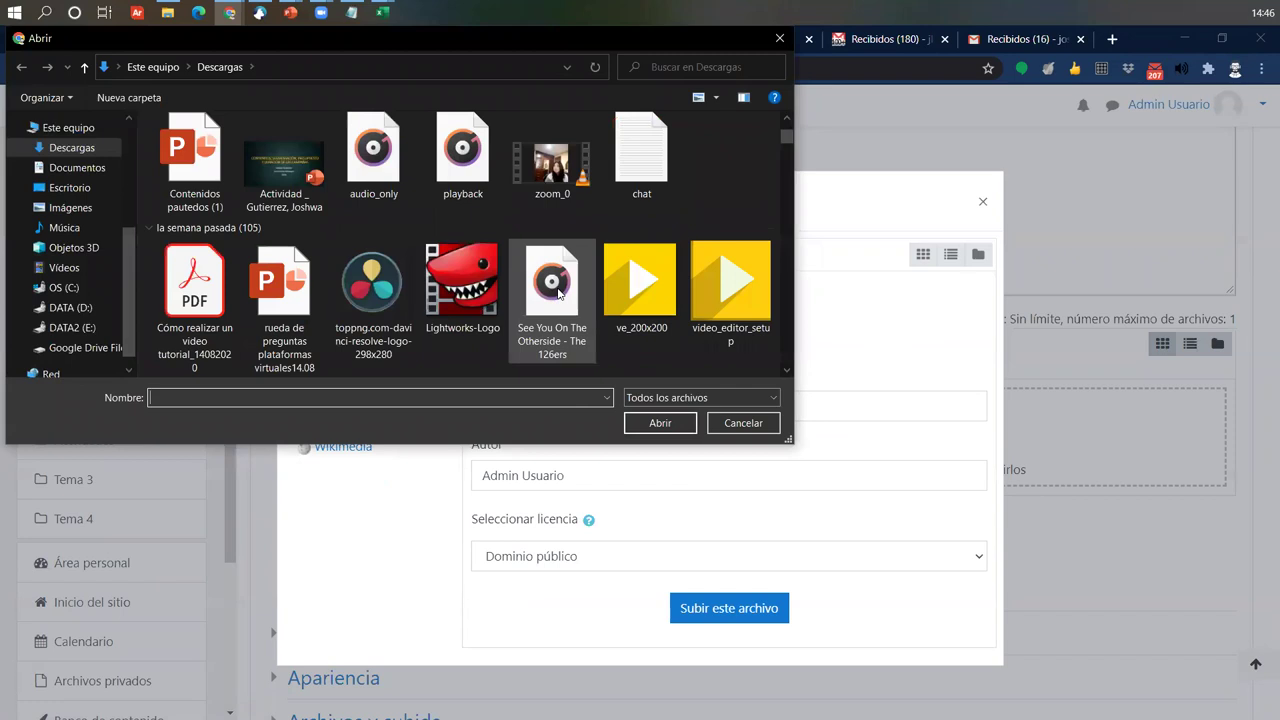
scroll(558, 293, "down", 10)
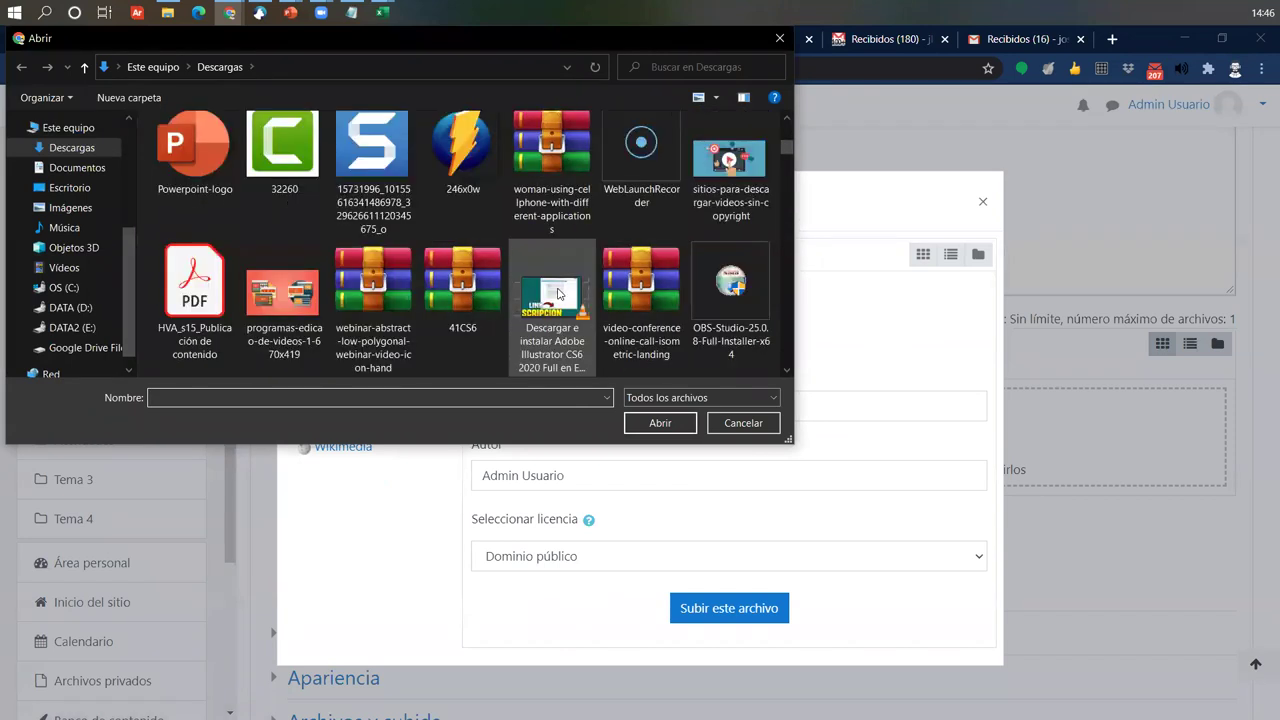
scroll(558, 293, "down", 5)
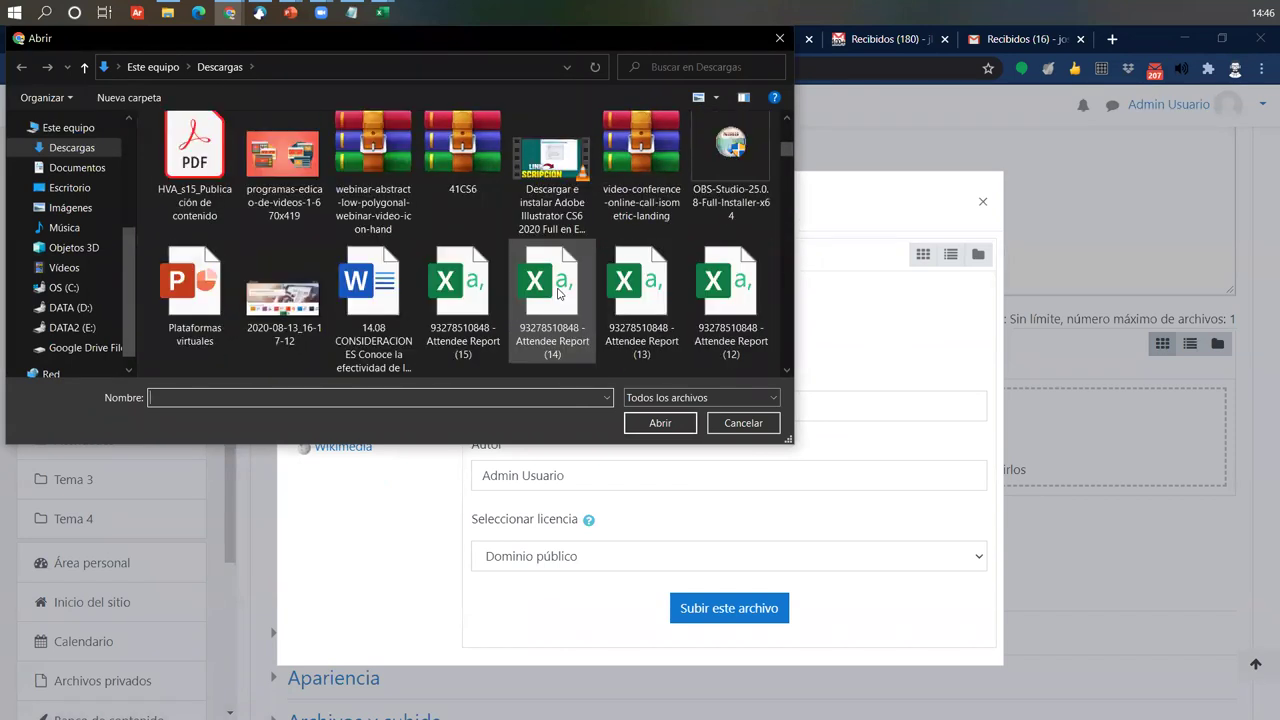
scroll(558, 293, "down", 5)
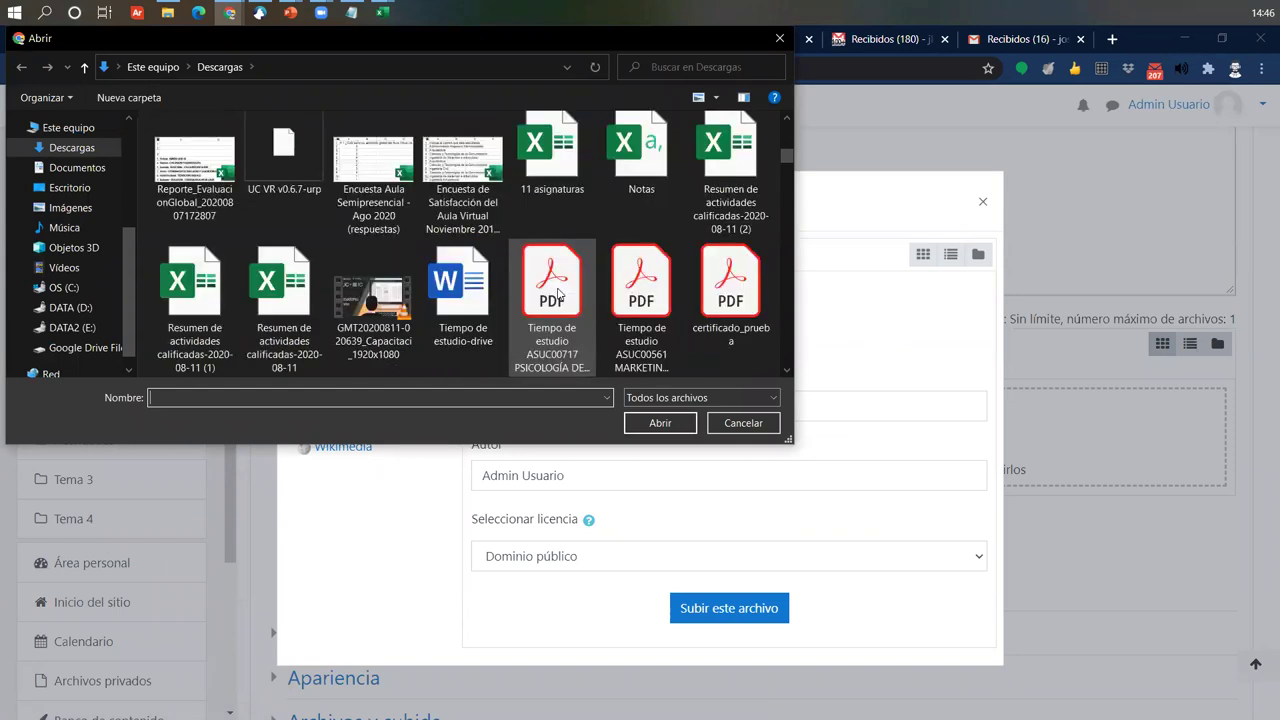
scroll(558, 293, "down", 3)
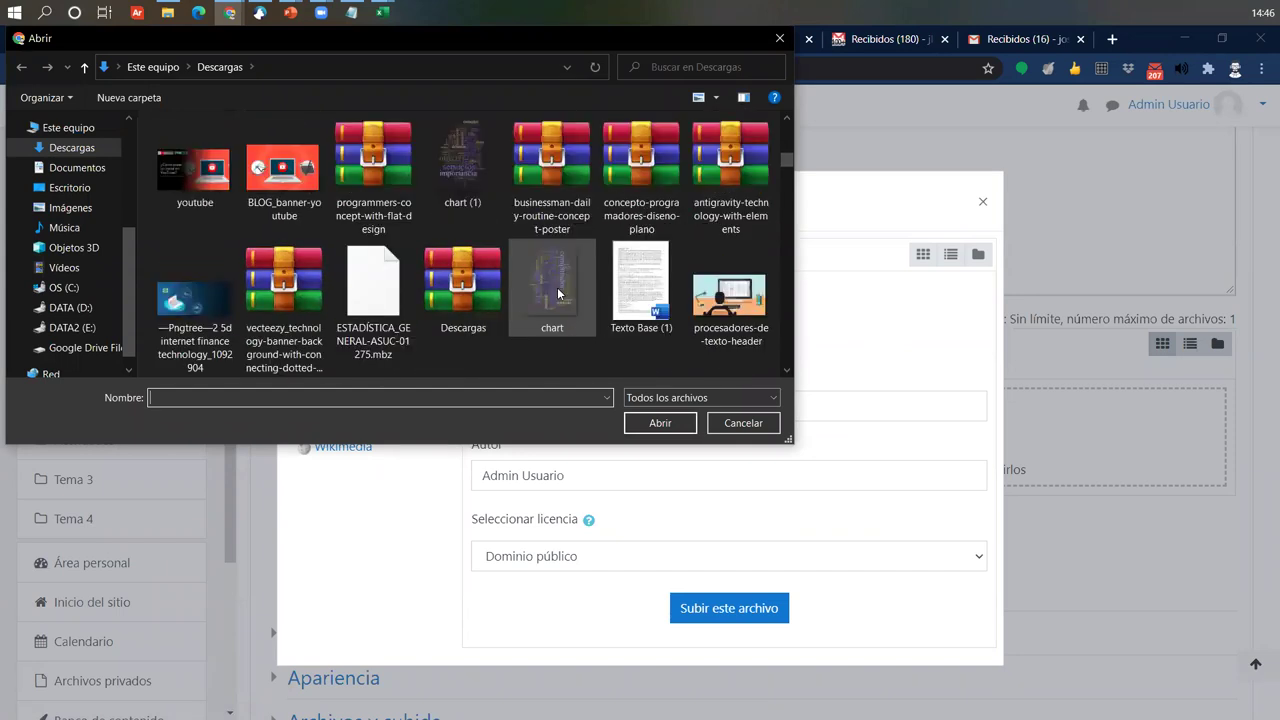
scroll(558, 293, "down", 3)
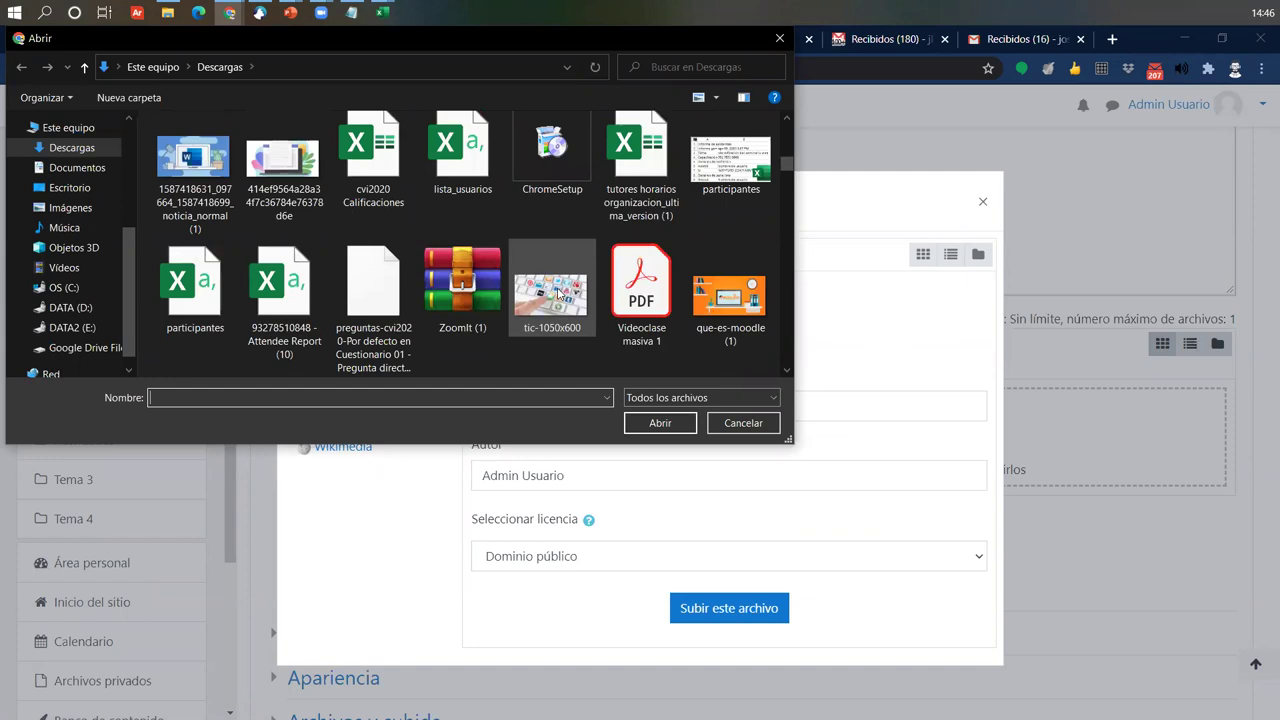
scroll(558, 293, "down", 1)
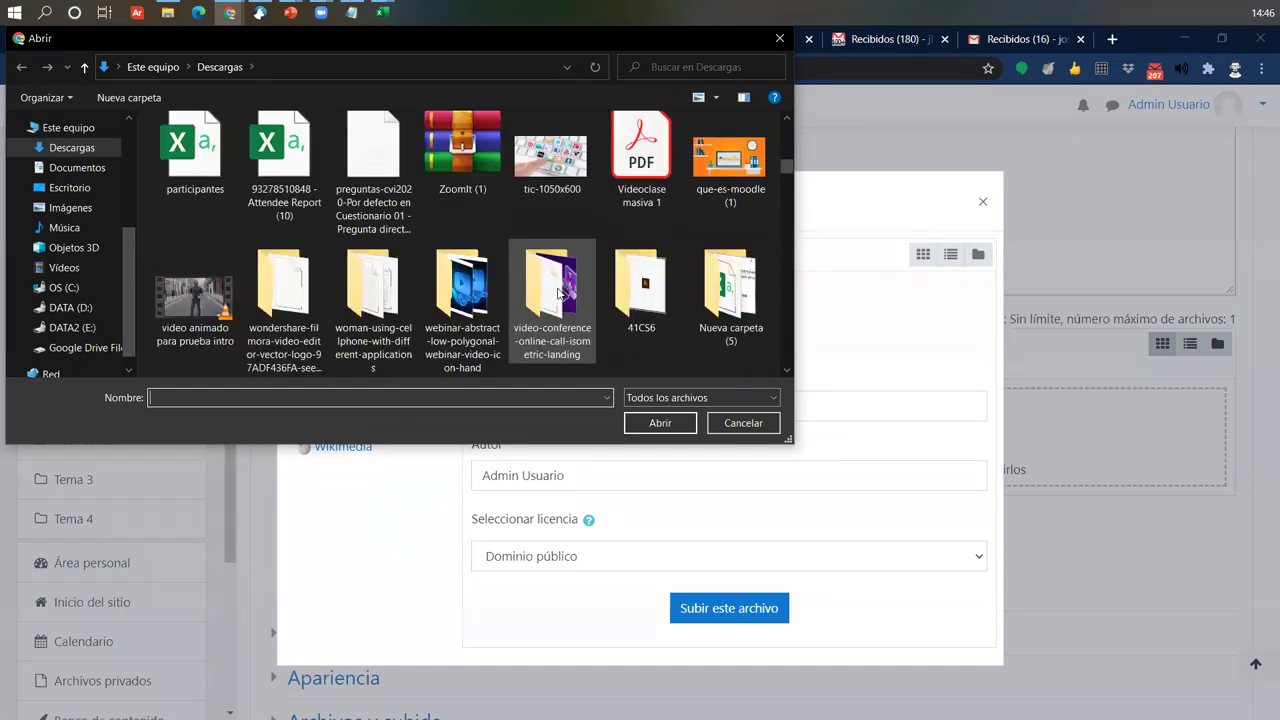
scroll(558, 293, "down", 5)
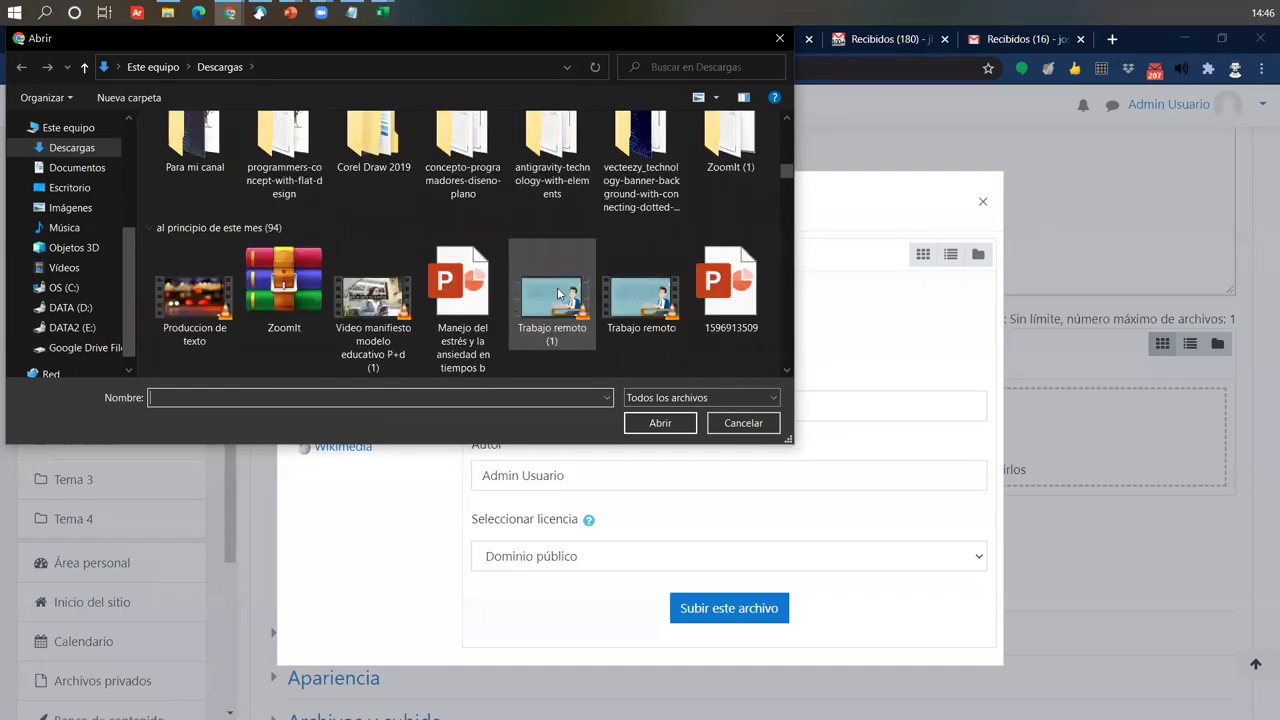
Step: Find portada.png in the Para mi canal folder and upload it as the summary image
double_click(641, 155)
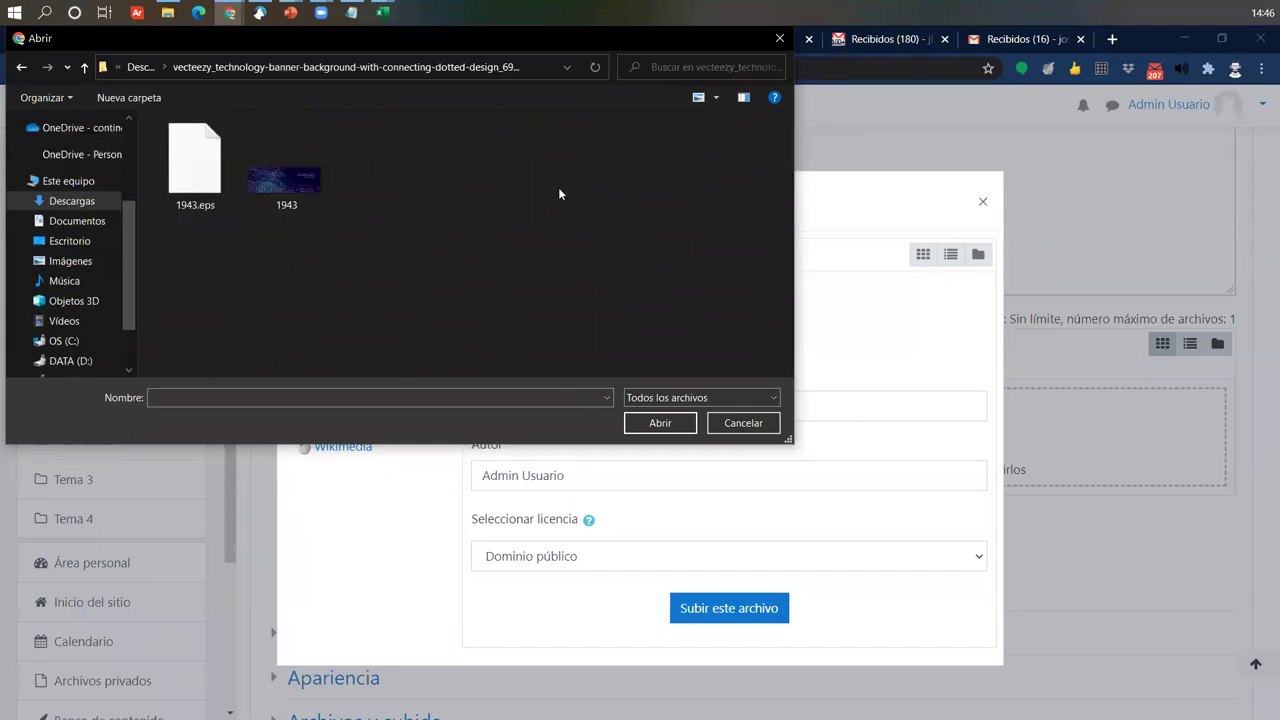
key("alt+Left")
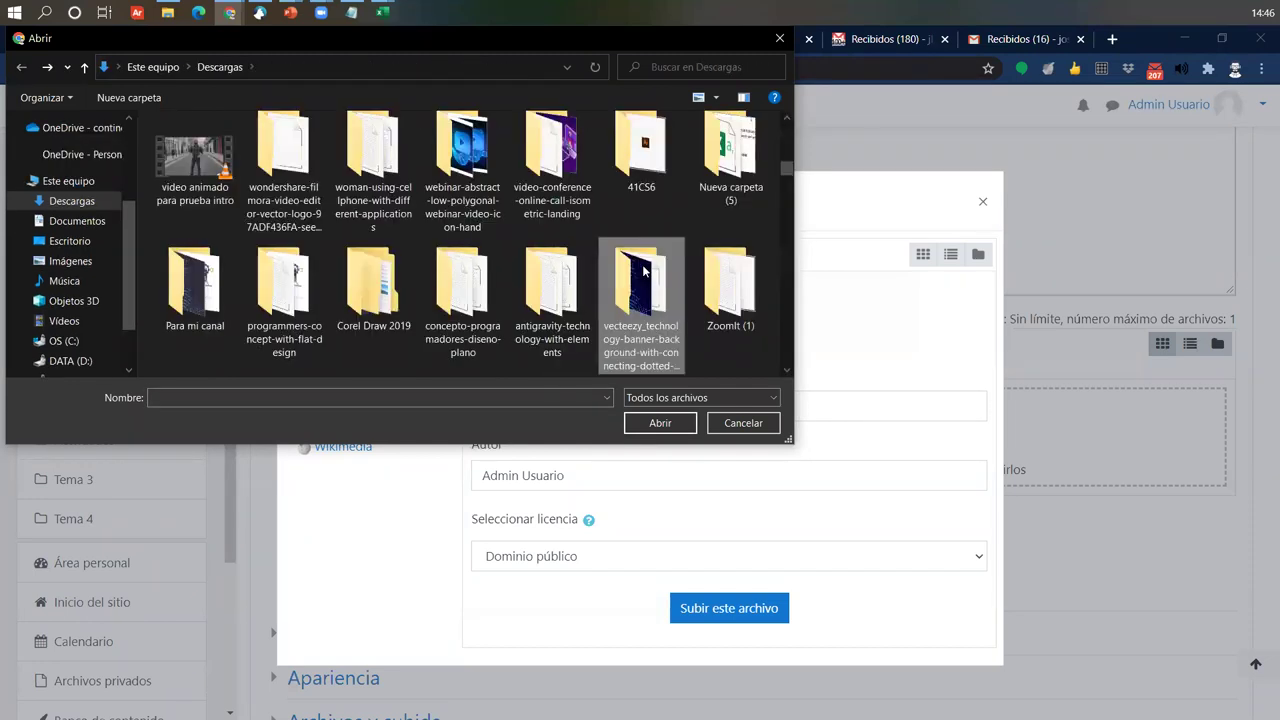
double_click(198, 288)
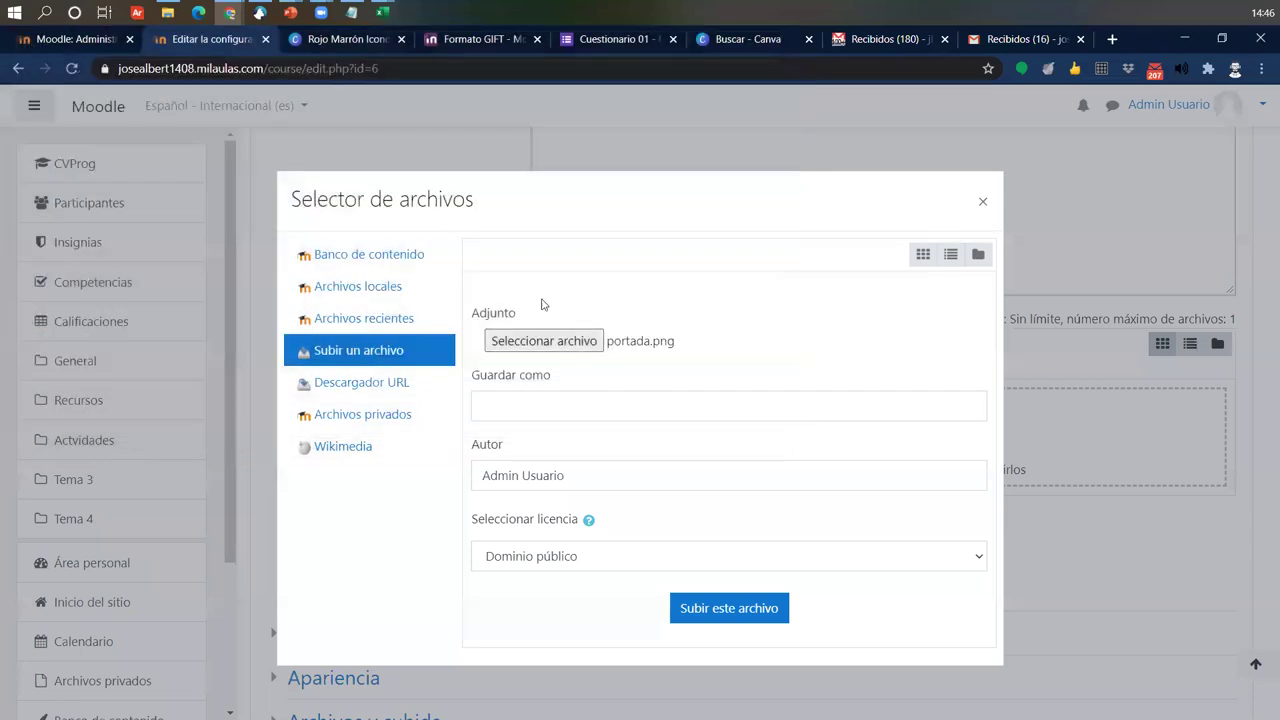
left_click(706, 607)
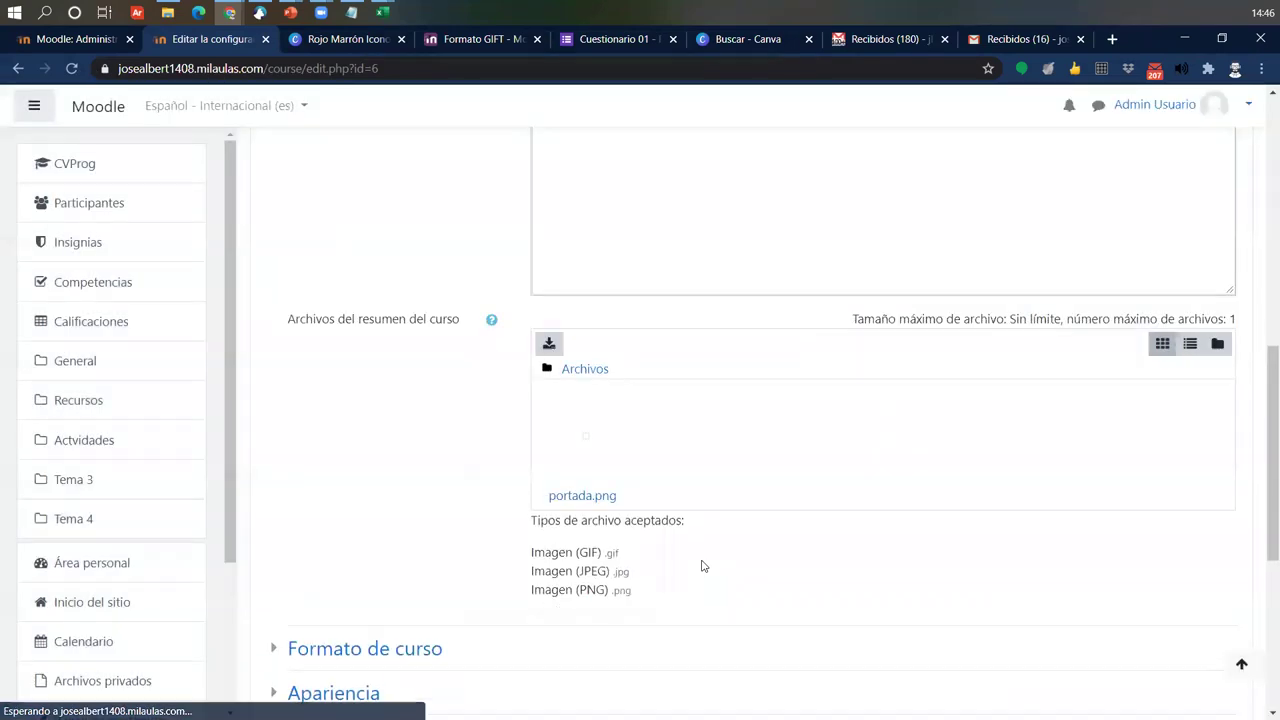
scroll(701, 566, "down", 4)
Step: Save the course settings and look over the course's Participantes list
left_click(609, 515)
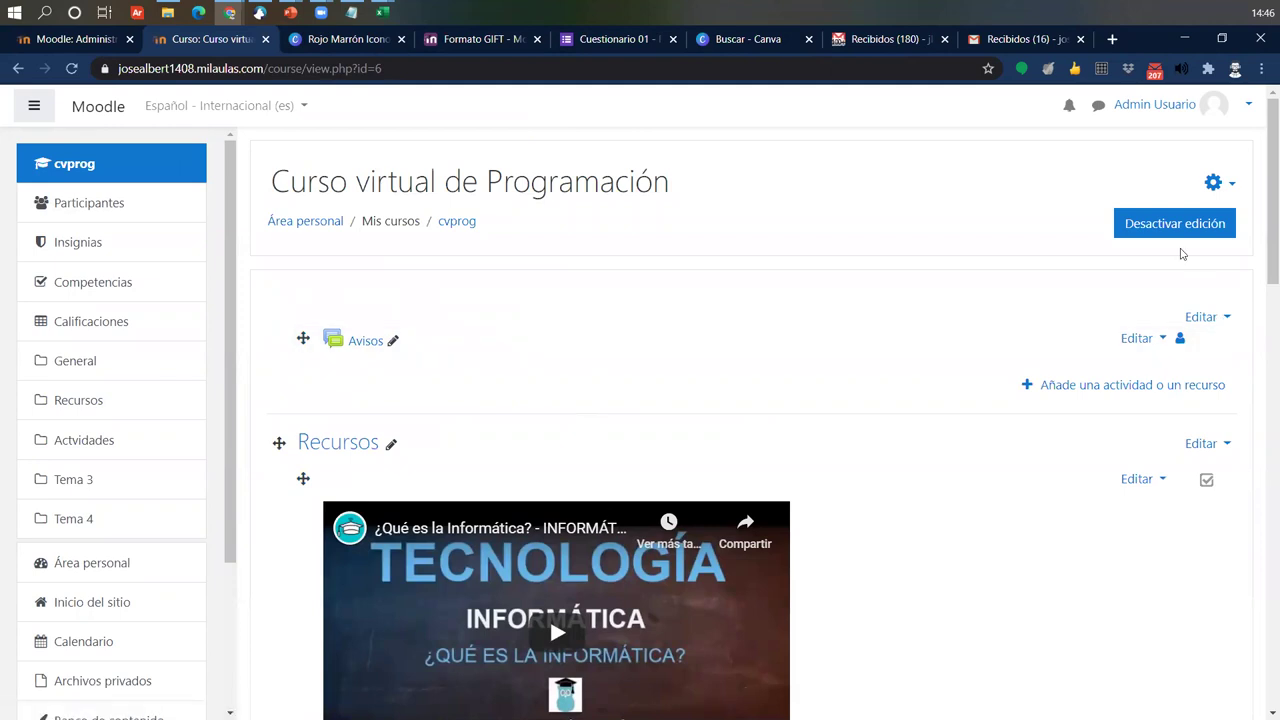
left_click(92, 206)
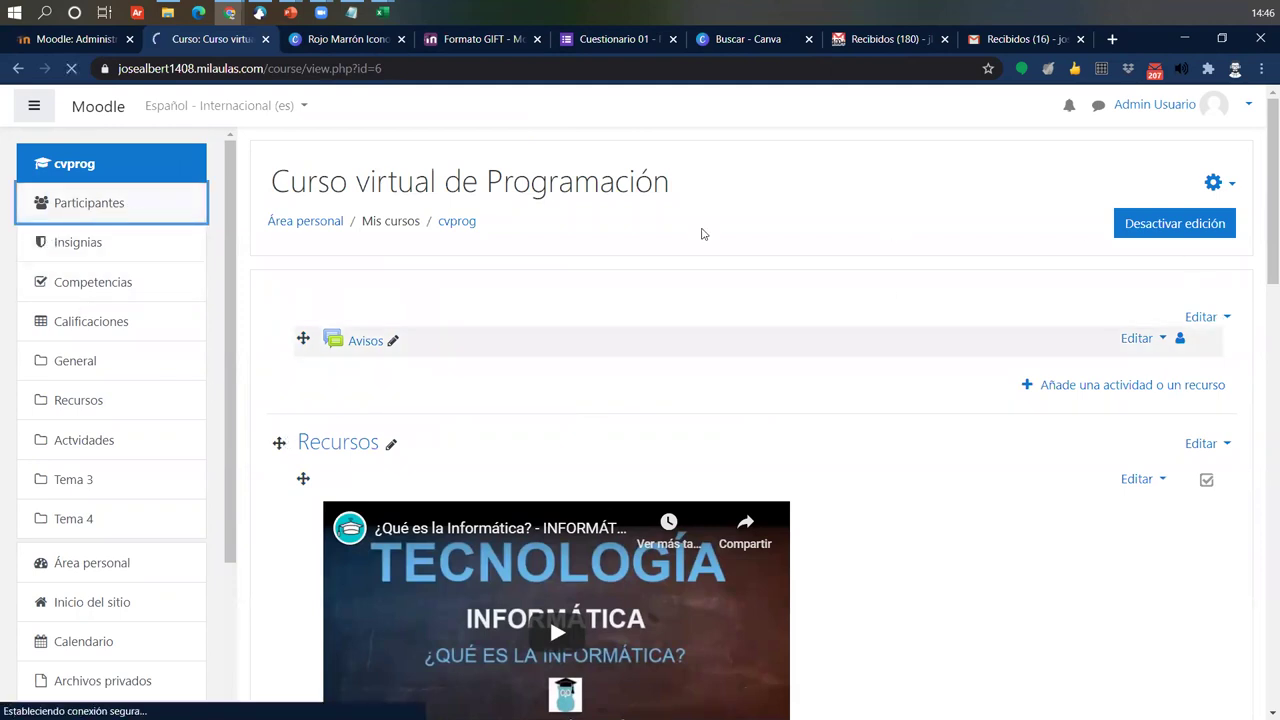
scroll(1151, 374, "down", 3)
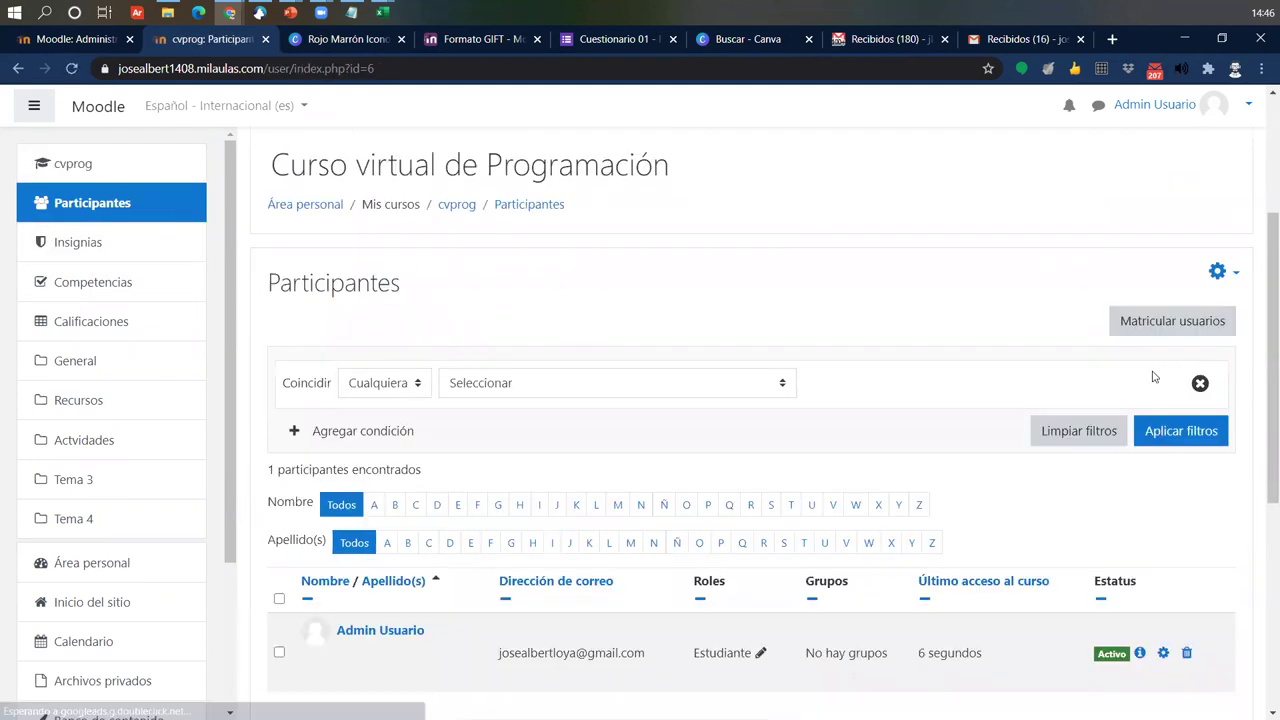
scroll(1158, 351, "down", 2)
scroll(1086, 429, "up", 5)
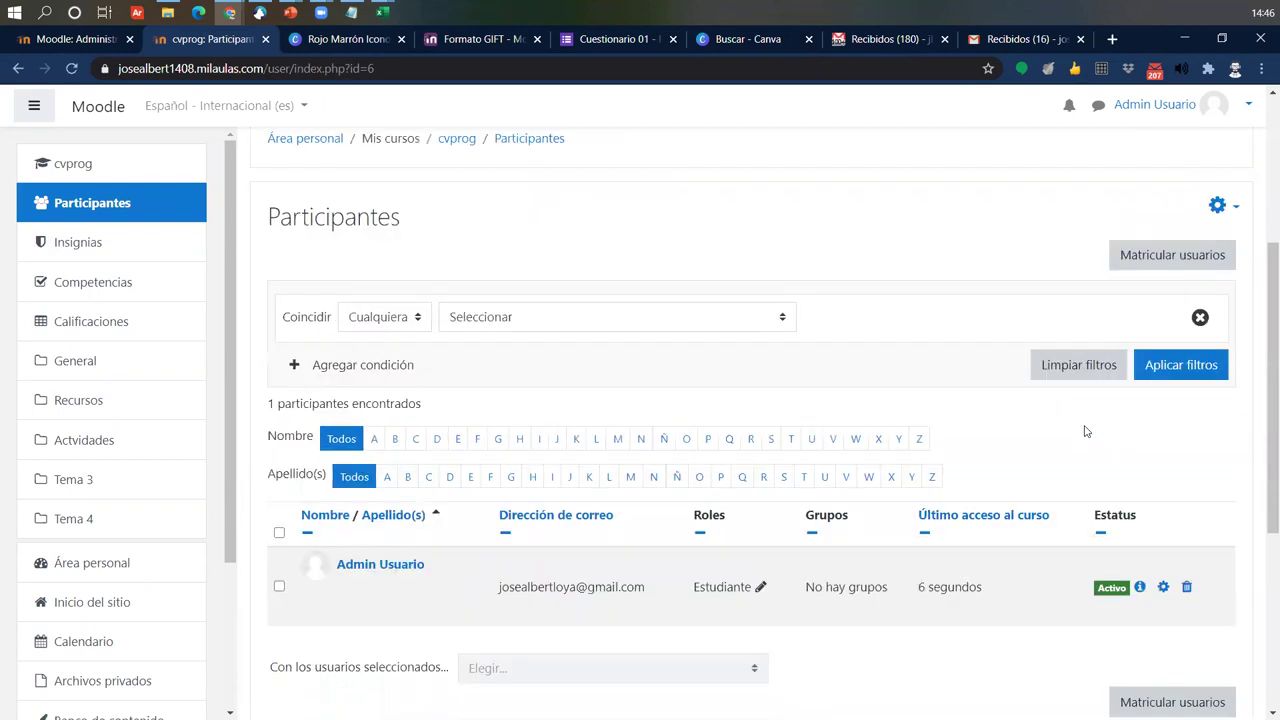
Step: Return to Área personal to see the new cover image, then go to Site administration
left_click(98, 106)
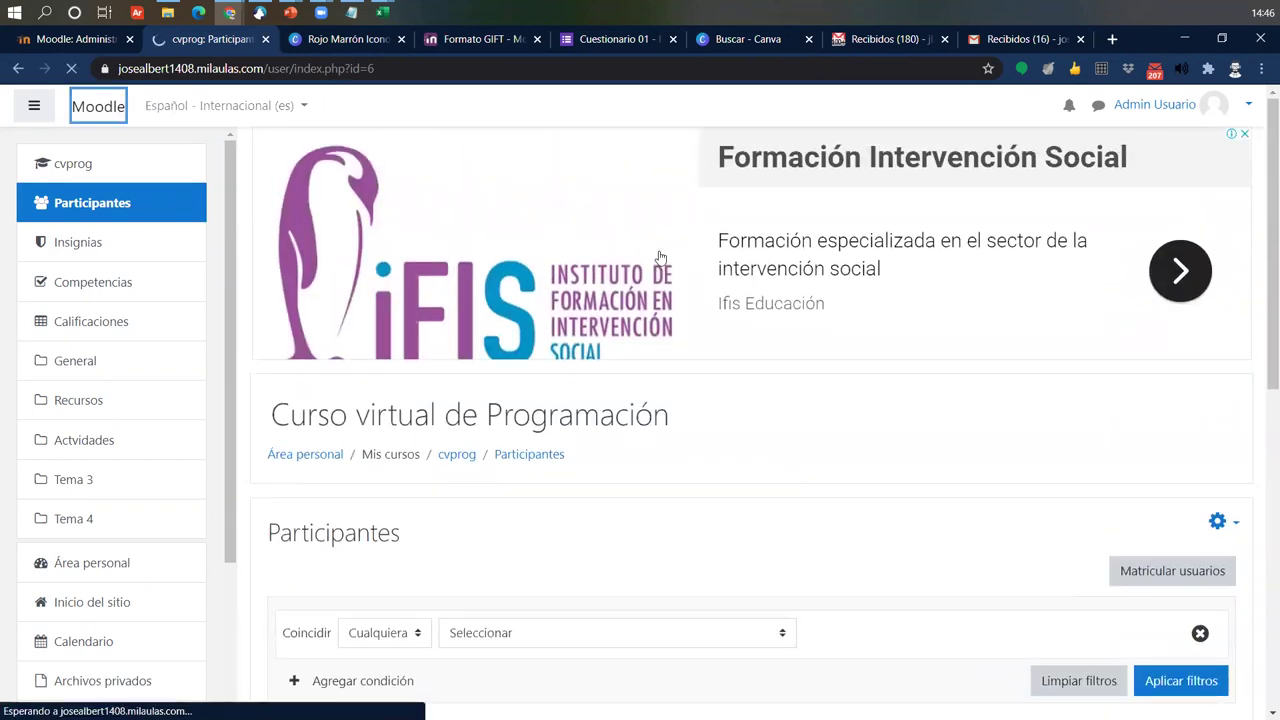
scroll(749, 391, "down", 3)
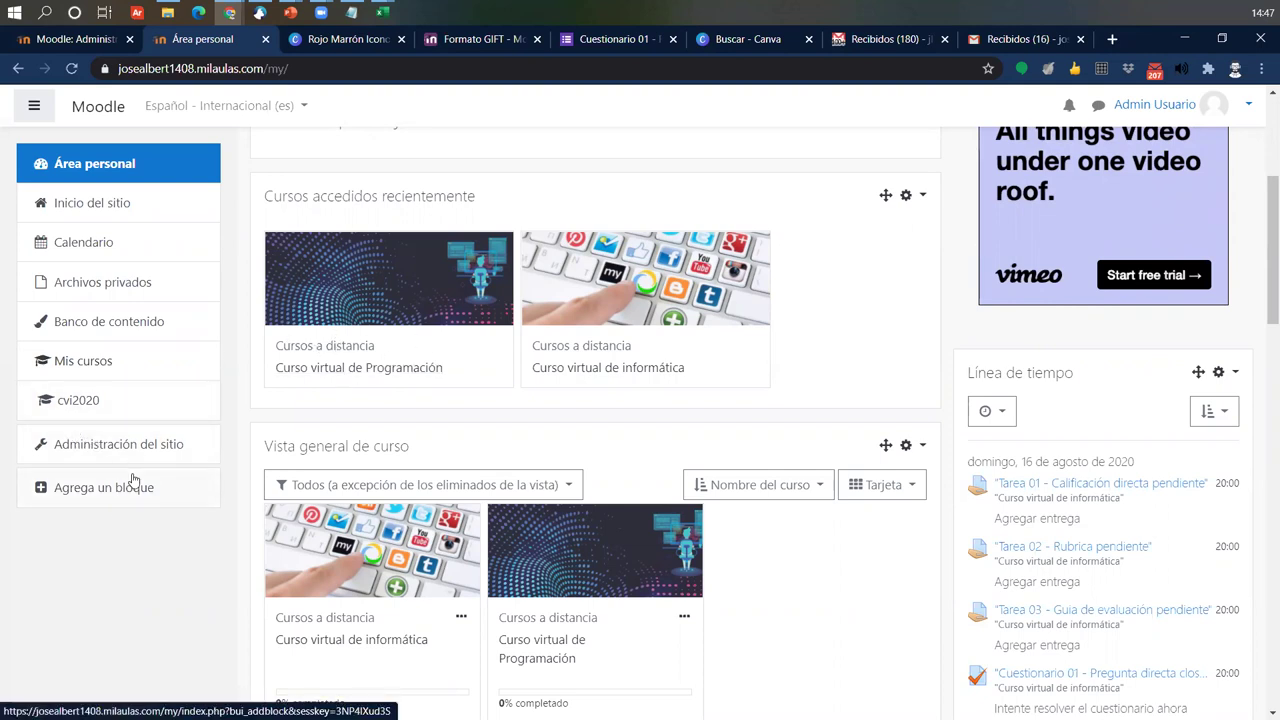
left_click(66, 445)
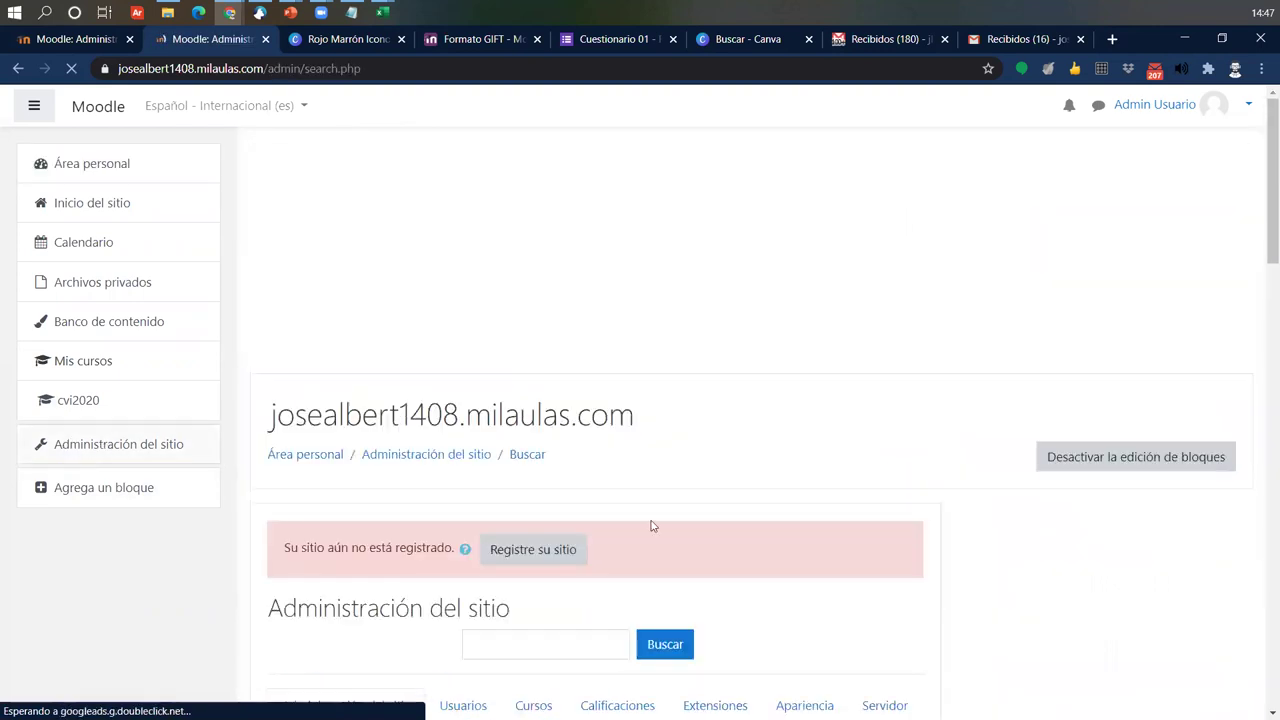
Step: Open Gestión de cursos y categorías from the Courses admin settings and list the Cursos a distancia courses
scroll(700, 495, "down", 3)
scroll(514, 397, "down", 3)
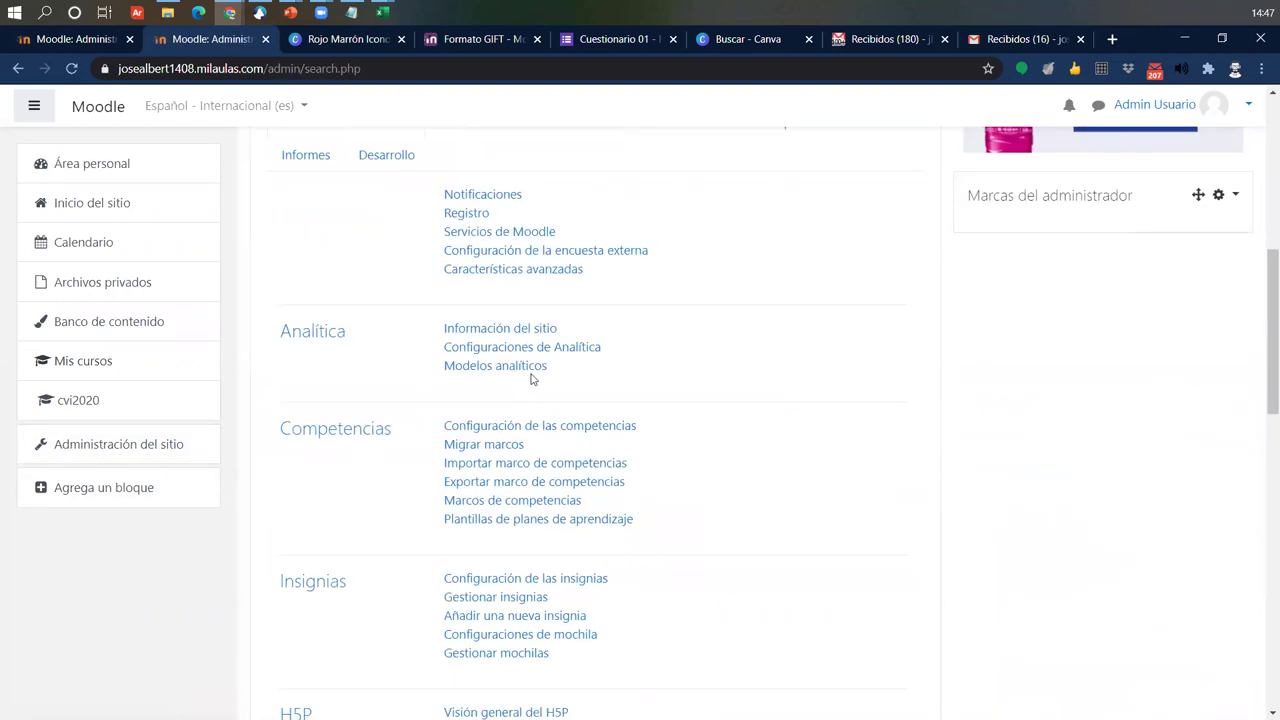
scroll(600, 422, "up", 2)
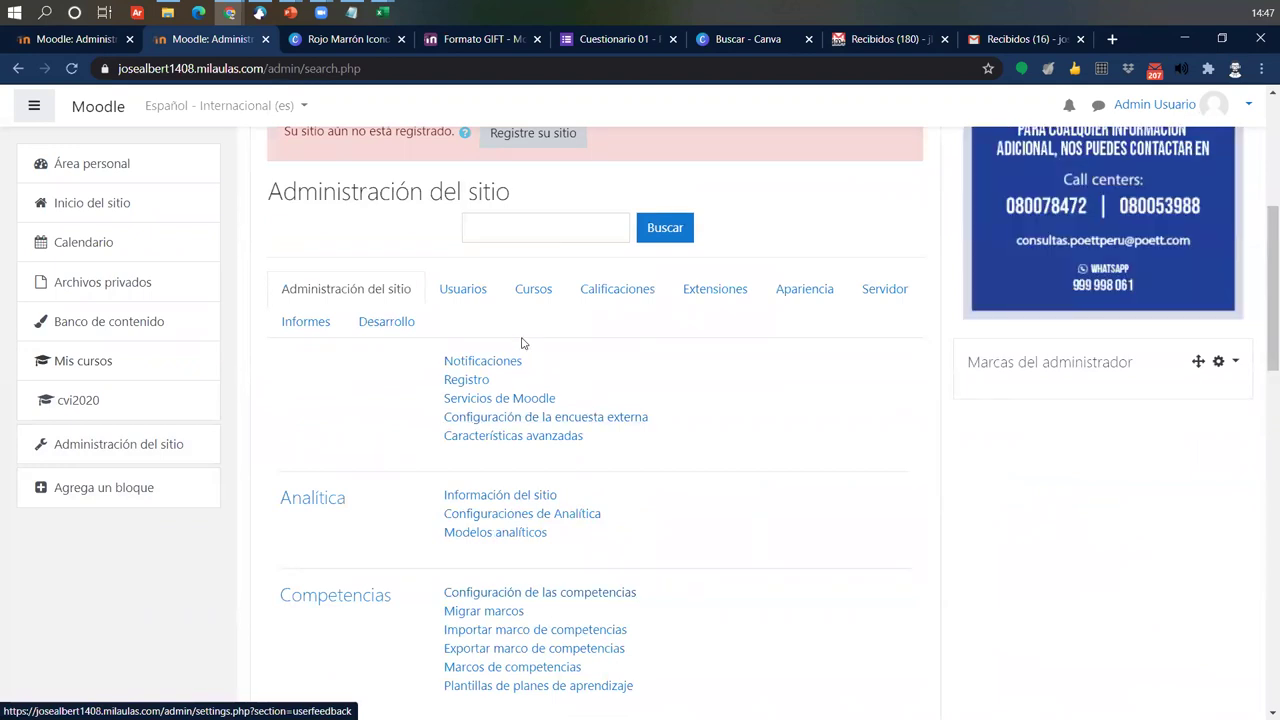
left_click(530, 290)
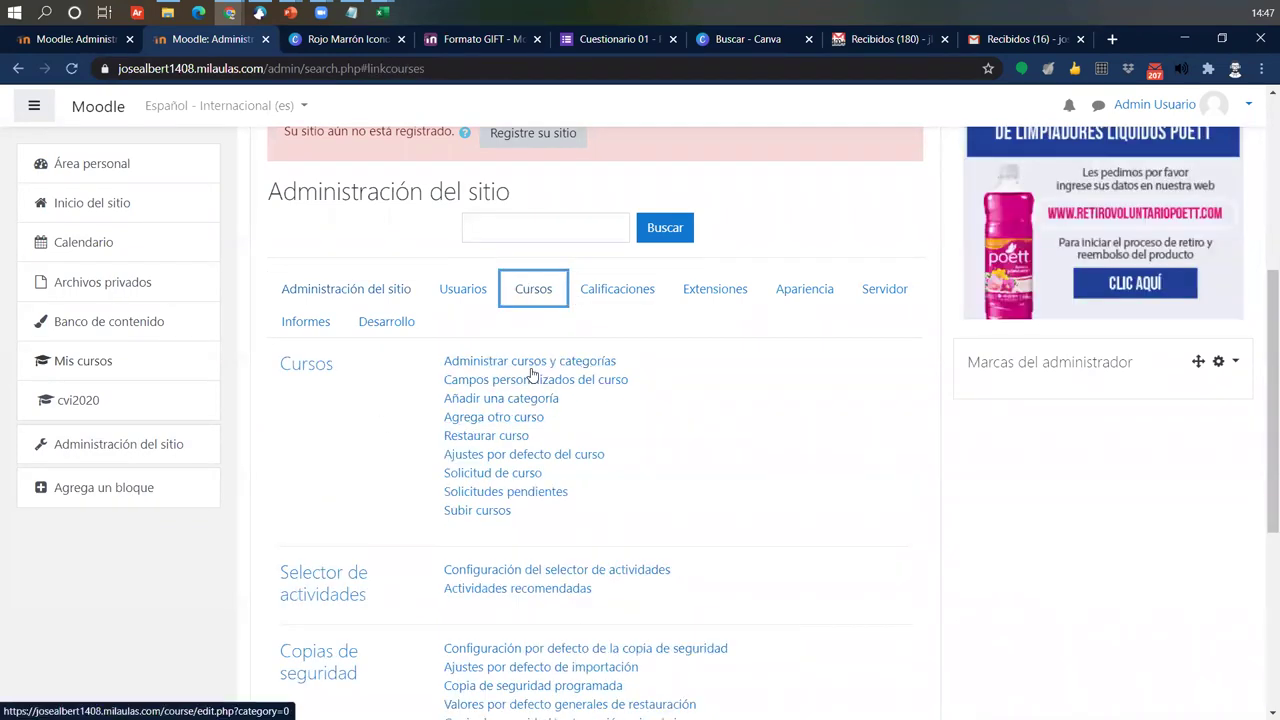
left_click(586, 362)
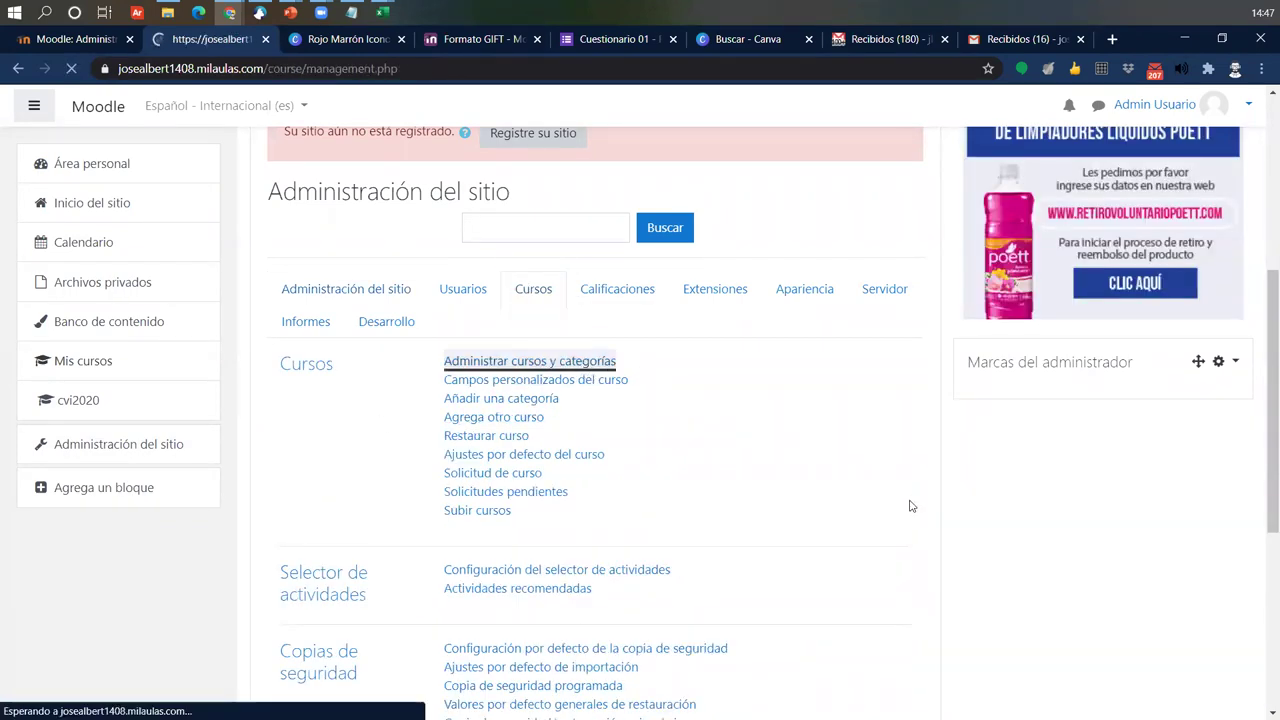
scroll(805, 480, "down", 3)
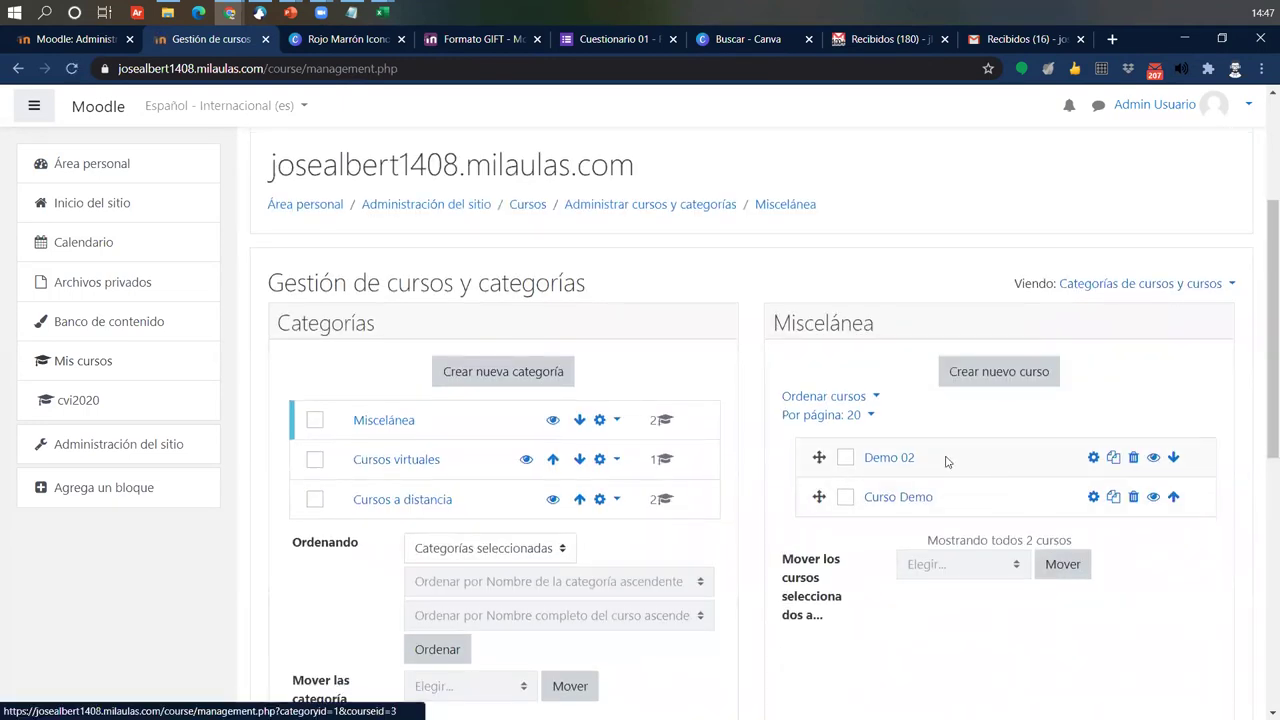
scroll(404, 520, "down", 1)
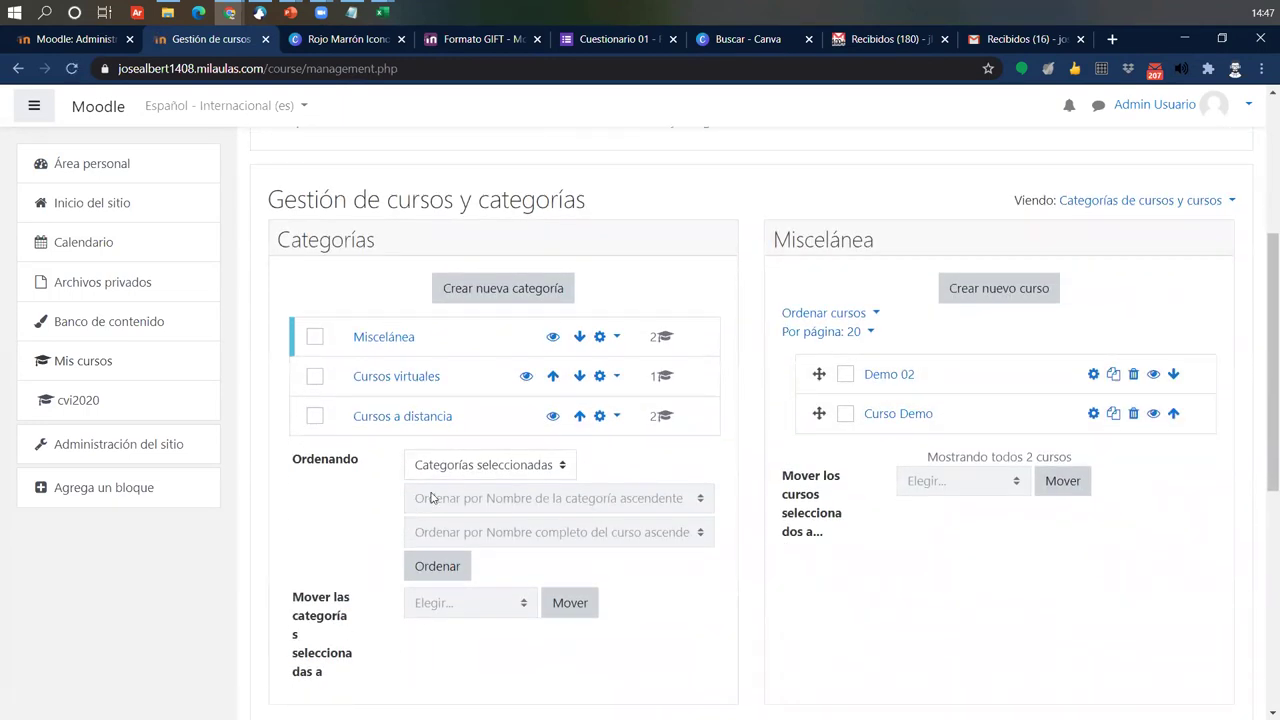
left_click(409, 427)
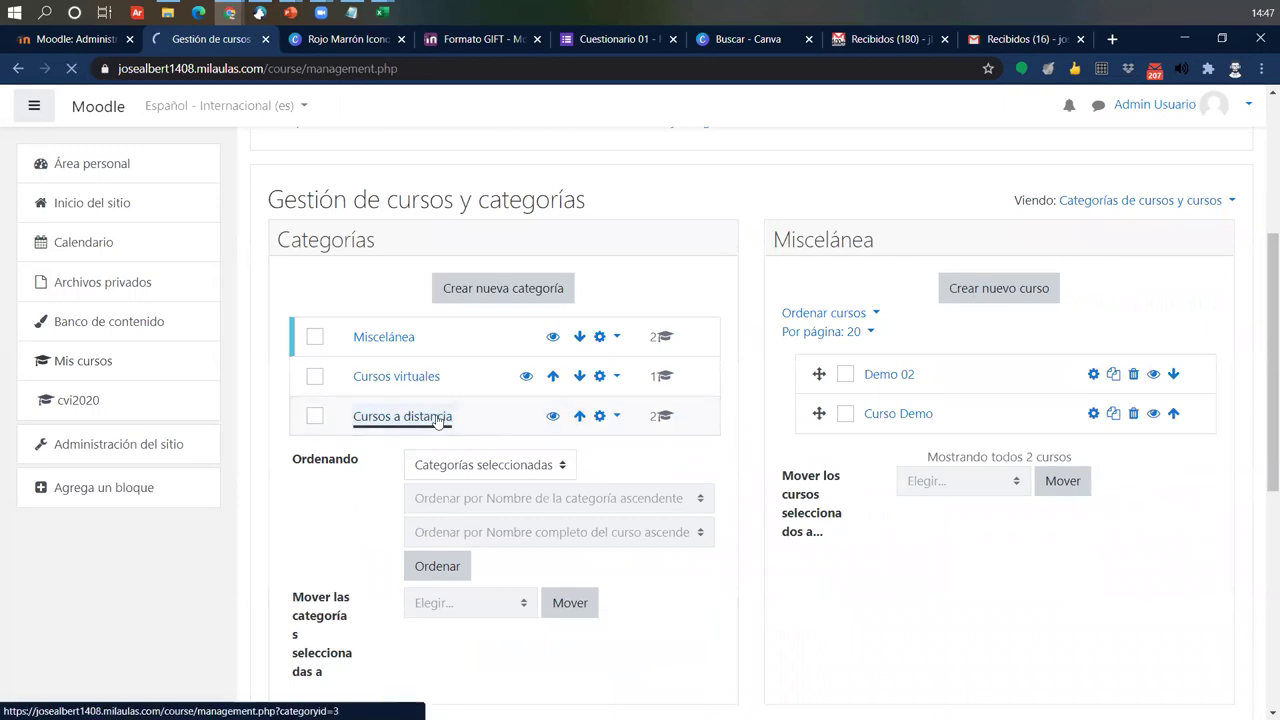
scroll(688, 555, "down", 3)
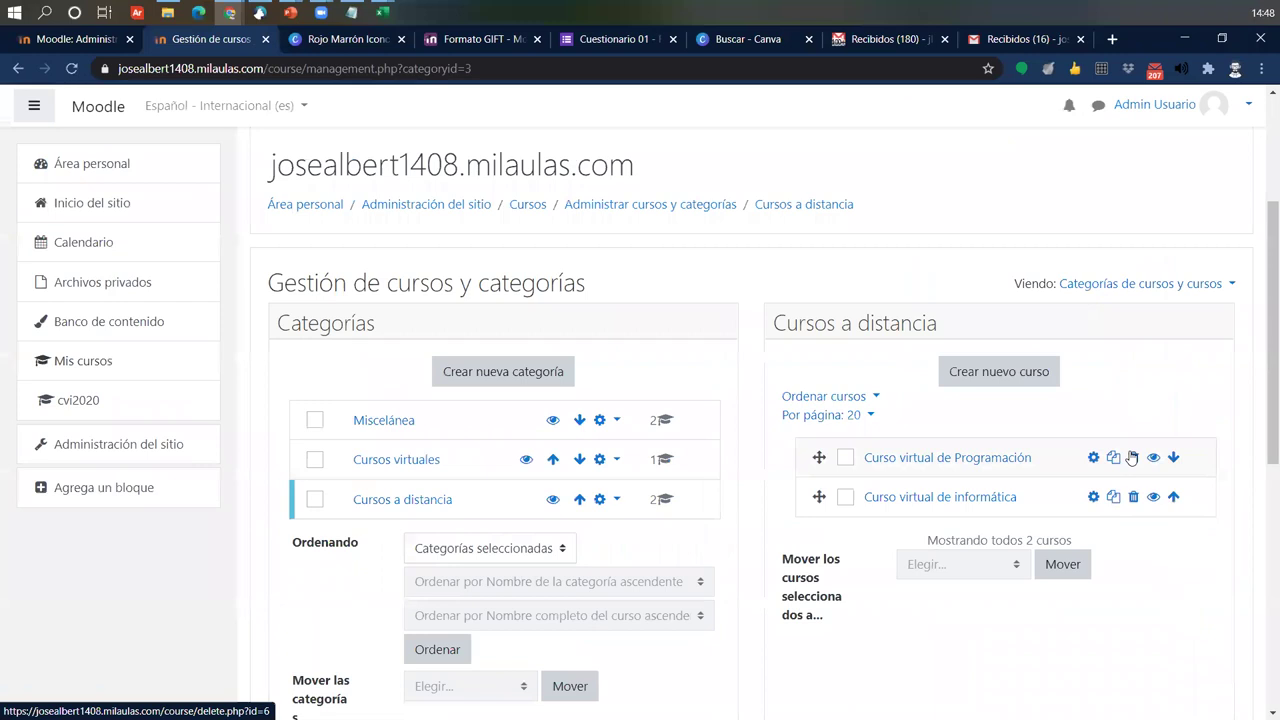
Step: Cancel deleting Curso virtual de Programación, then hide it from students
left_click(1132, 457)
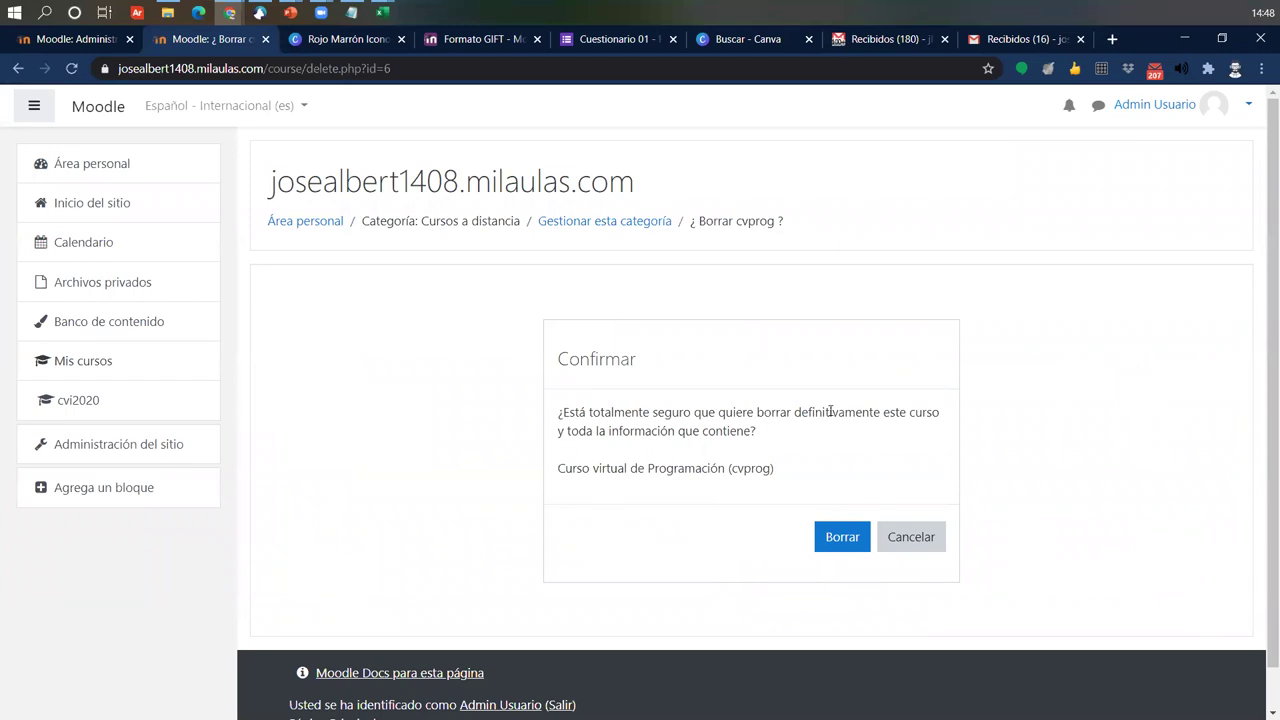
left_click(916, 533)
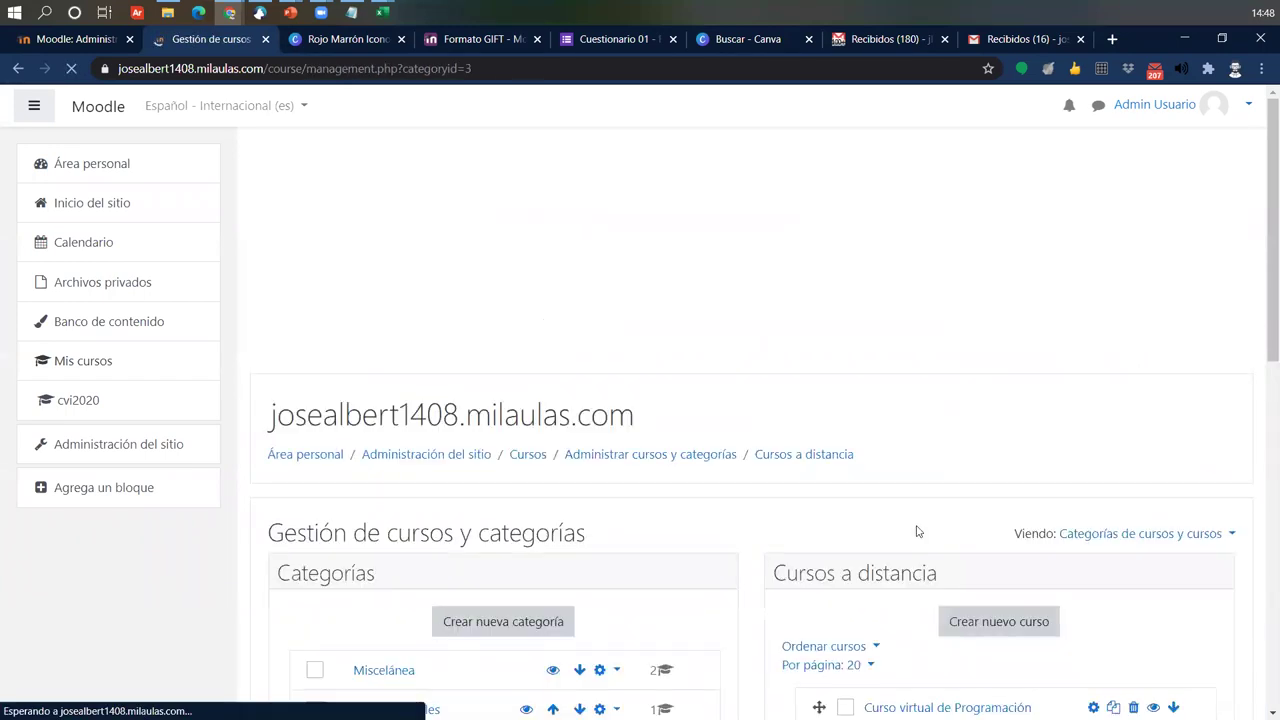
scroll(1150, 630, "down", 1)
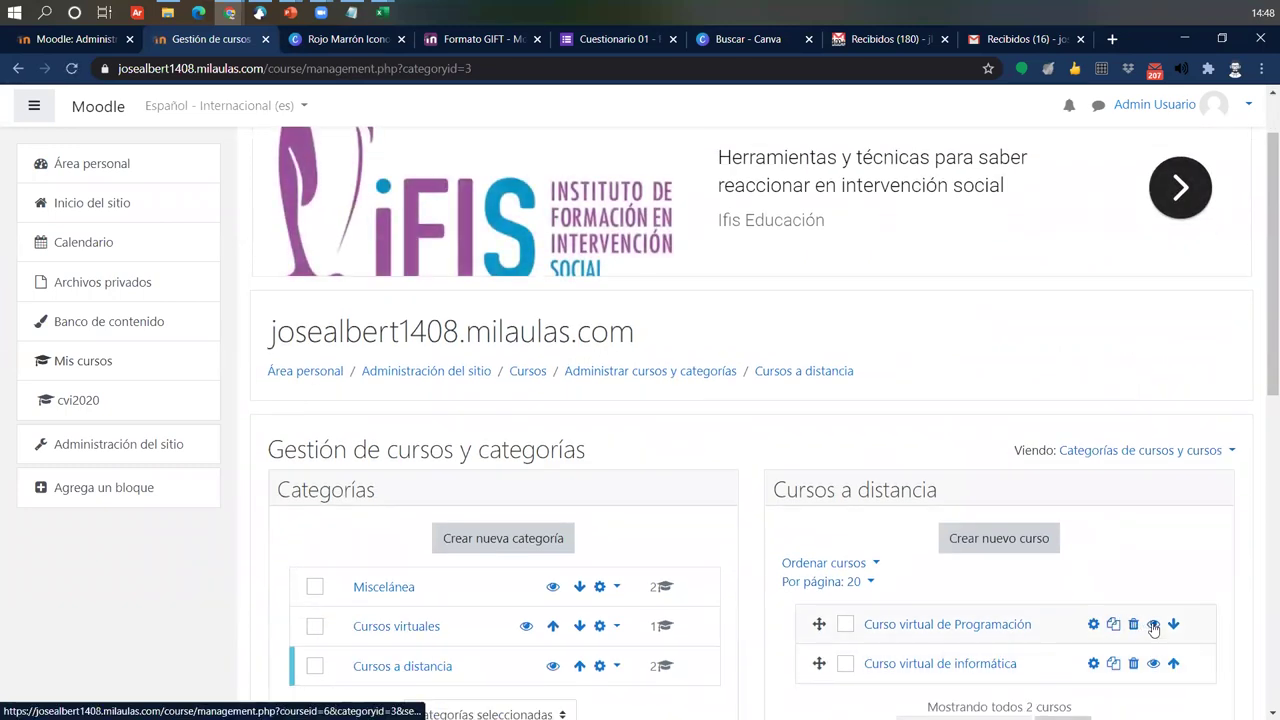
left_click(1154, 625)
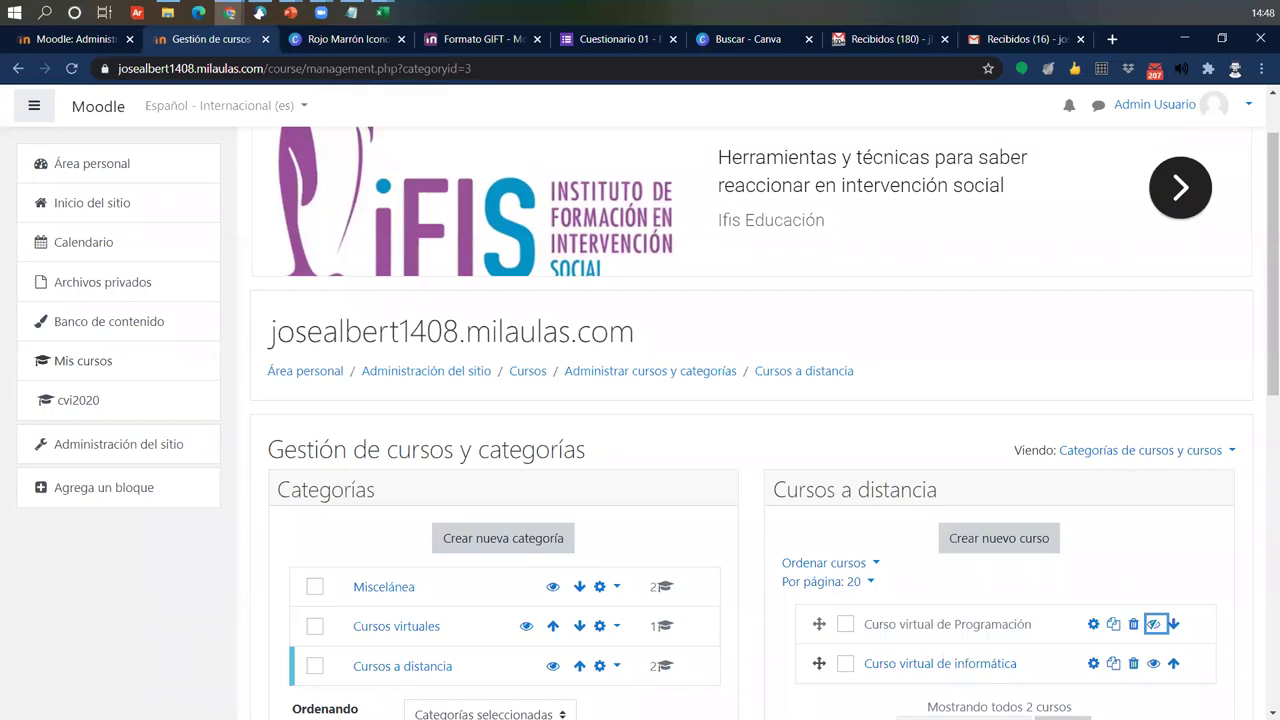
Step: Check the 'lista de usuarios2' spreadsheet, then open Curso virtual de Programación's management details
mouse_move(381, 12)
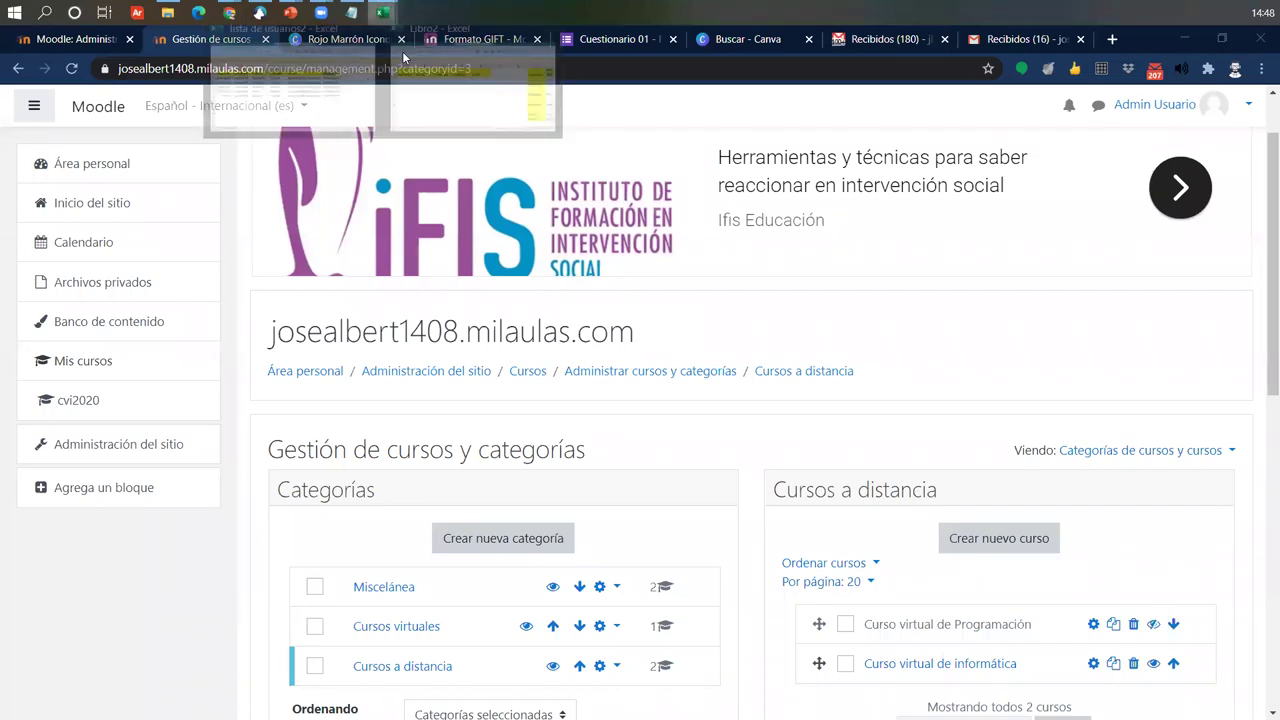
left_click(357, 108)
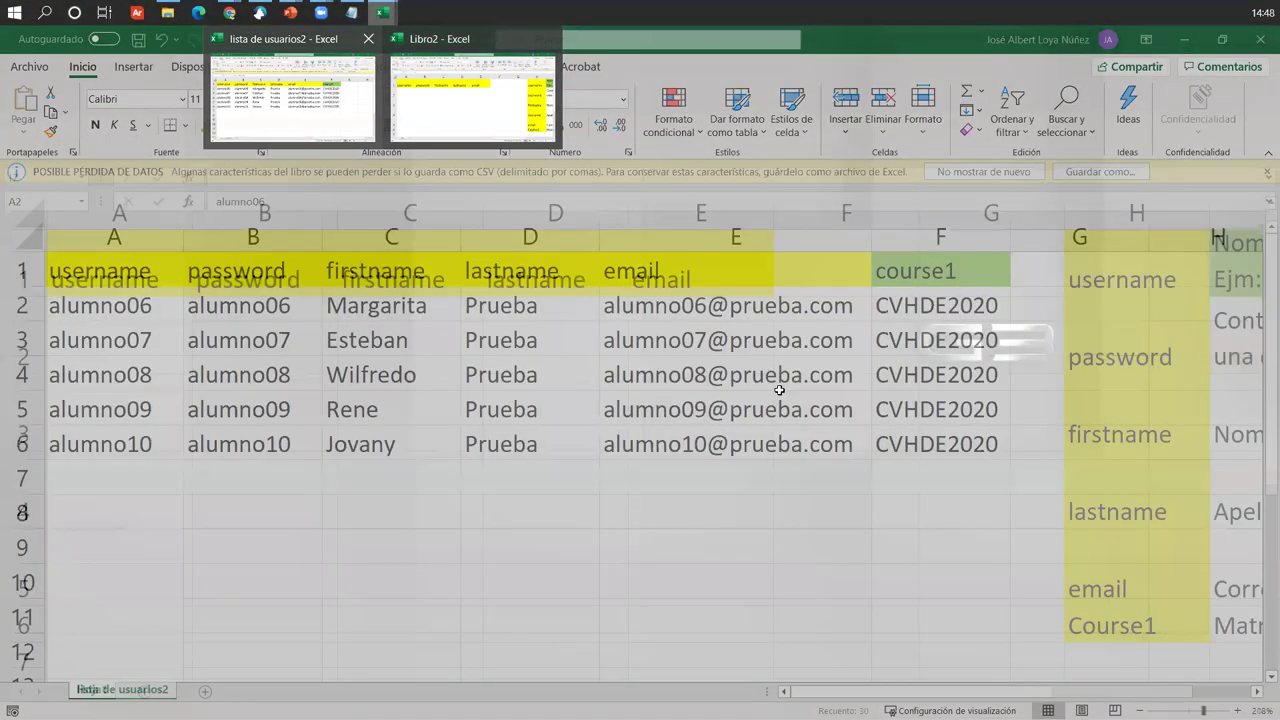
left_click(1184, 40)
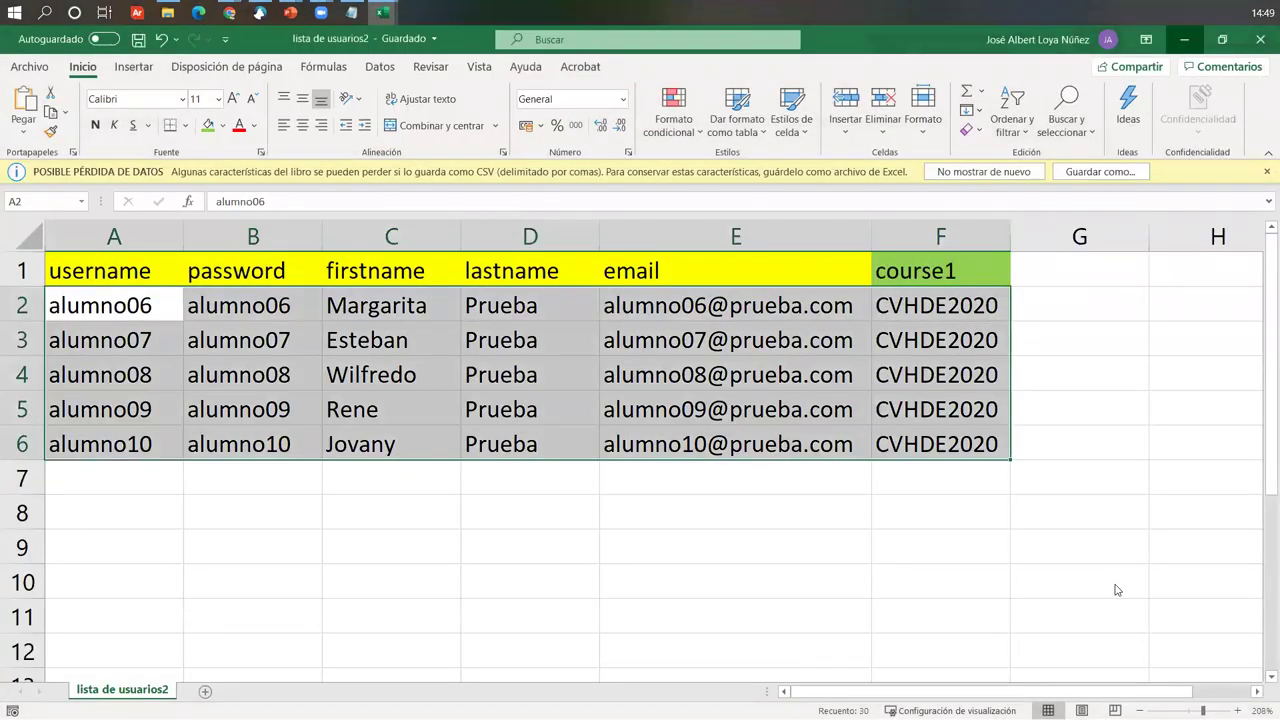
left_click(963, 625)
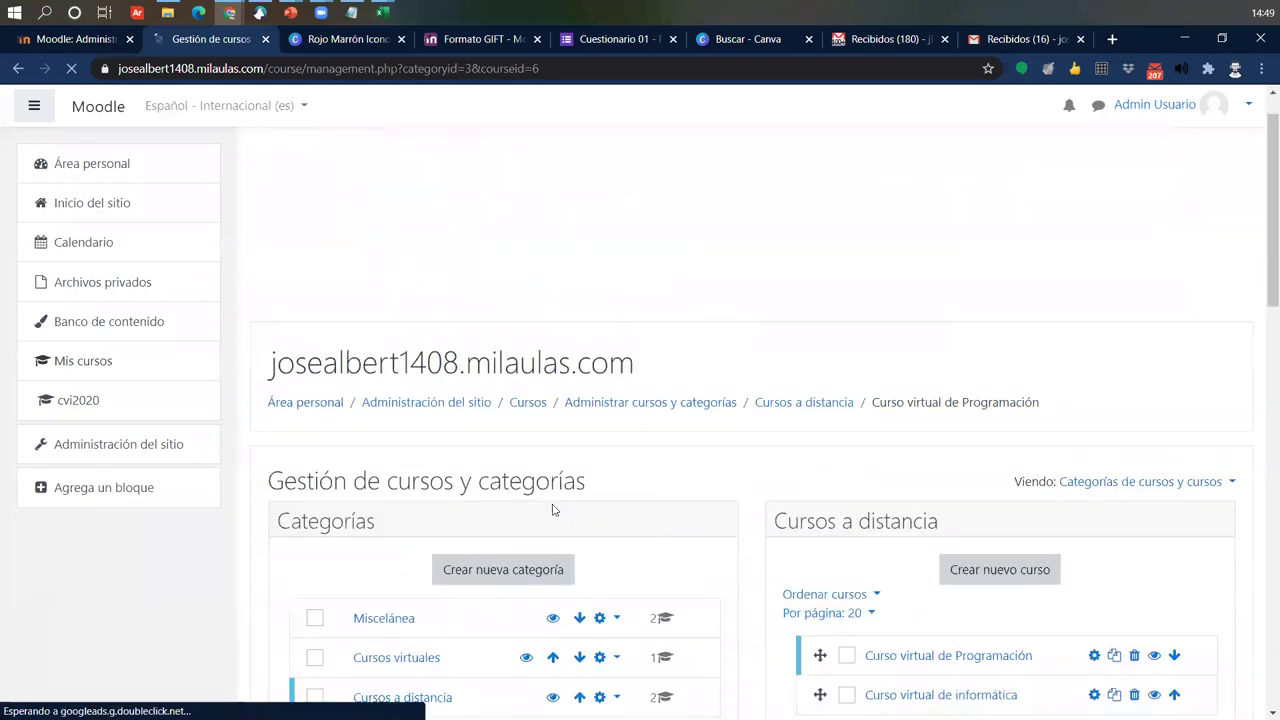
Step: Go to the course's Participantes list and open the Matricular usuarios dialog
scroll(545, 415, "down", 7)
scroll(531, 401, "down", 1)
left_click(522, 315)
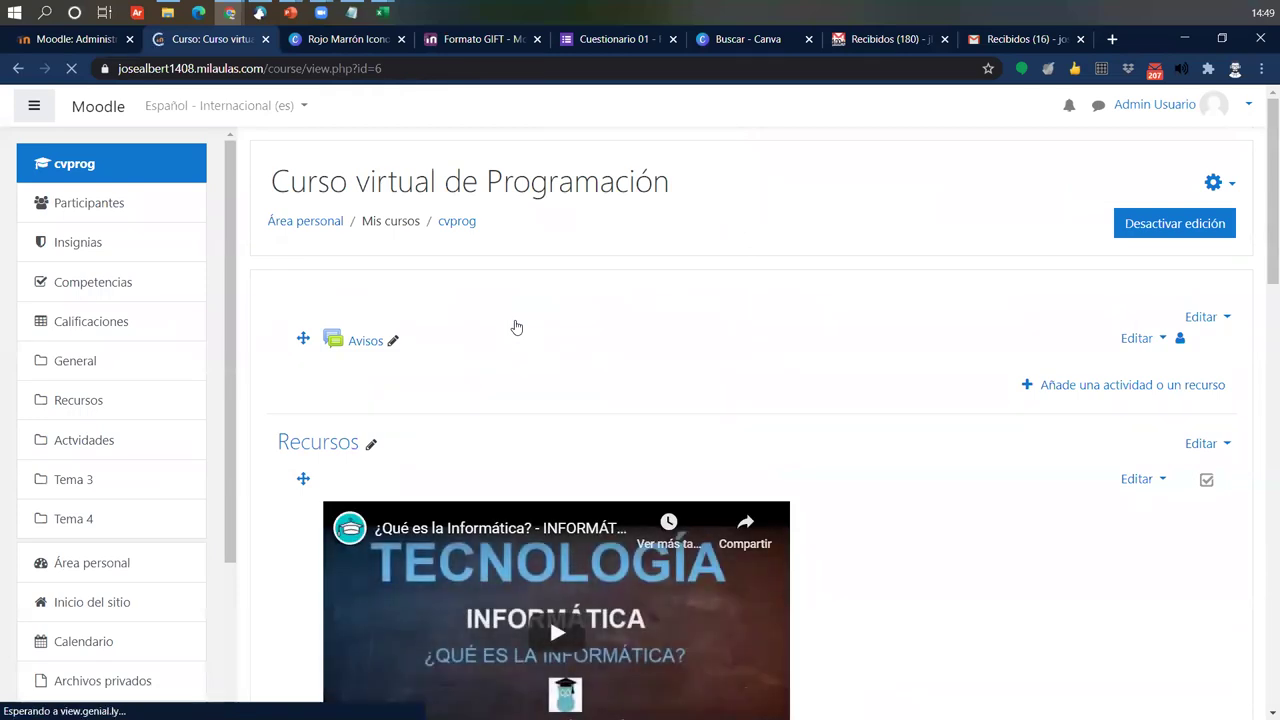
left_click(86, 205)
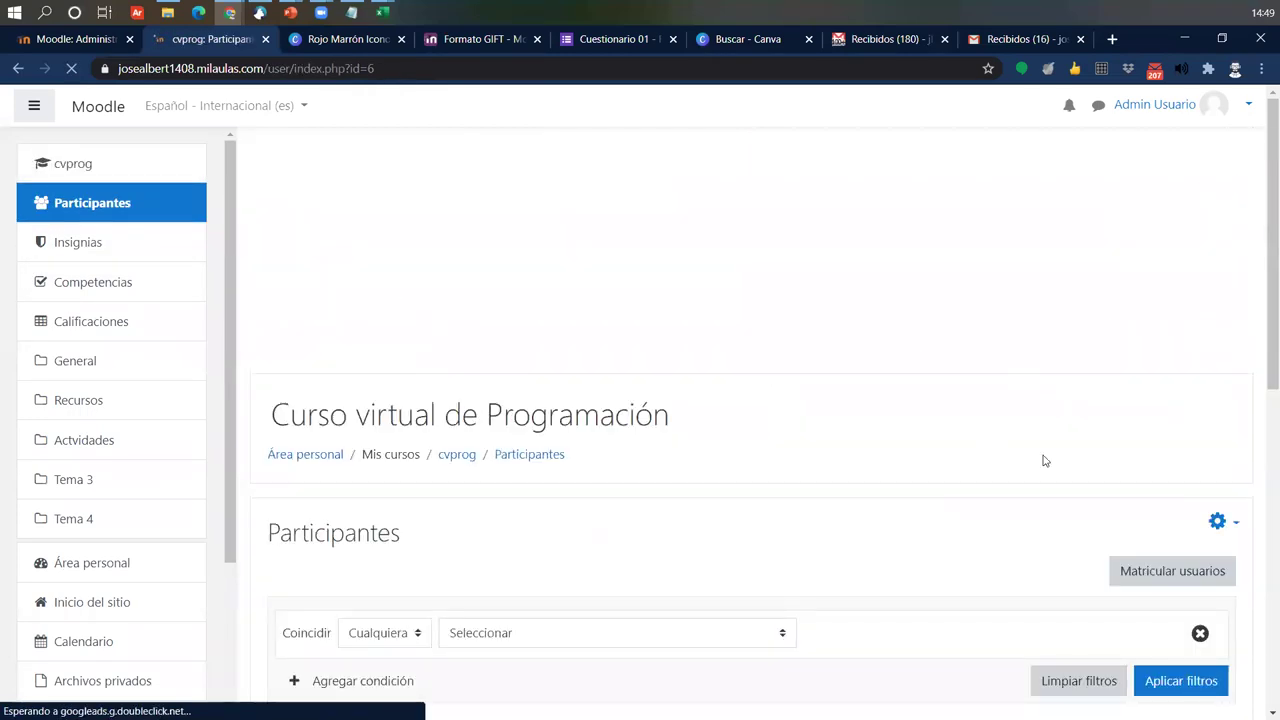
scroll(1100, 430, "down", 1)
left_click(1162, 245)
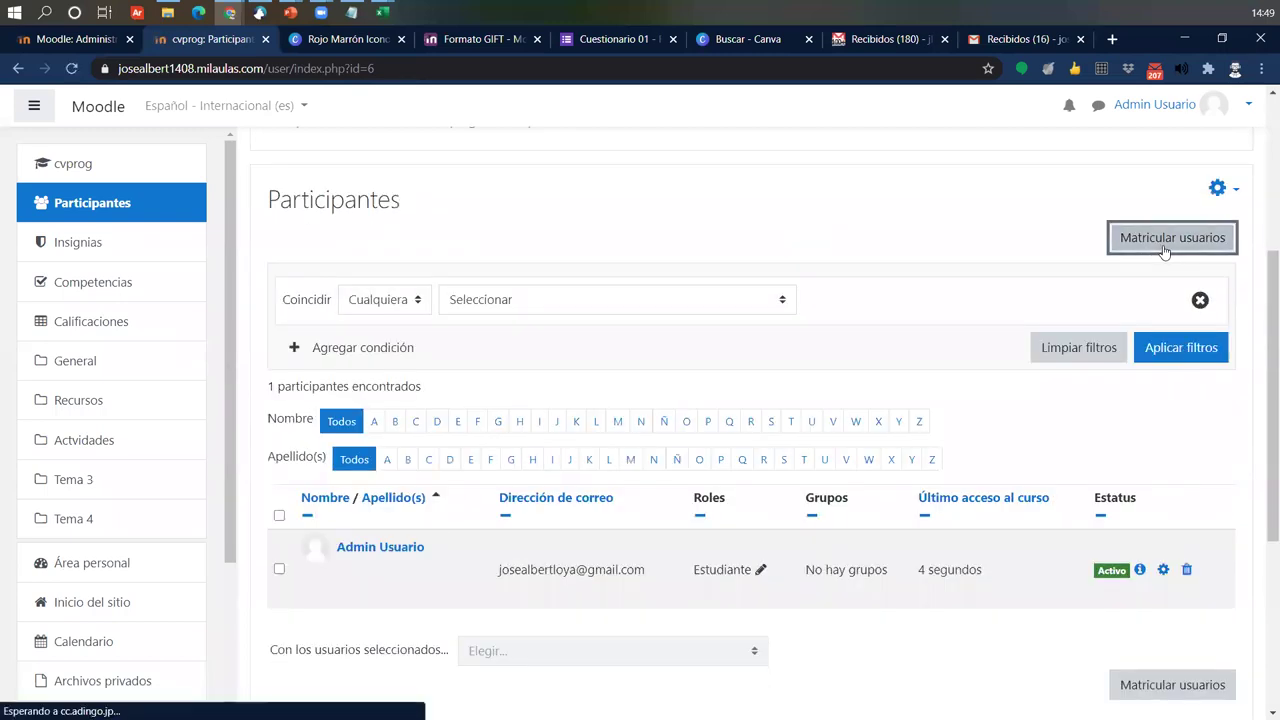
Step: Search users for 'alu', pick a test student, and enrol them as Estudiante
left_click(578, 273)
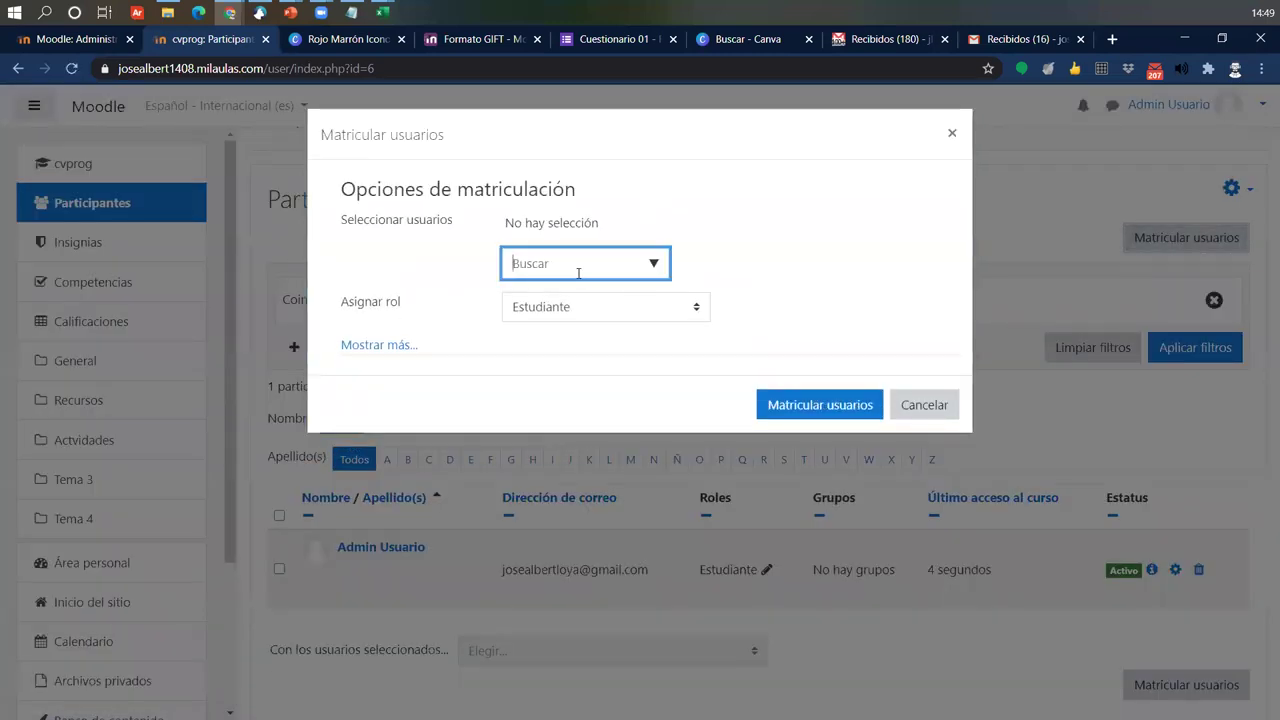
type("alu")
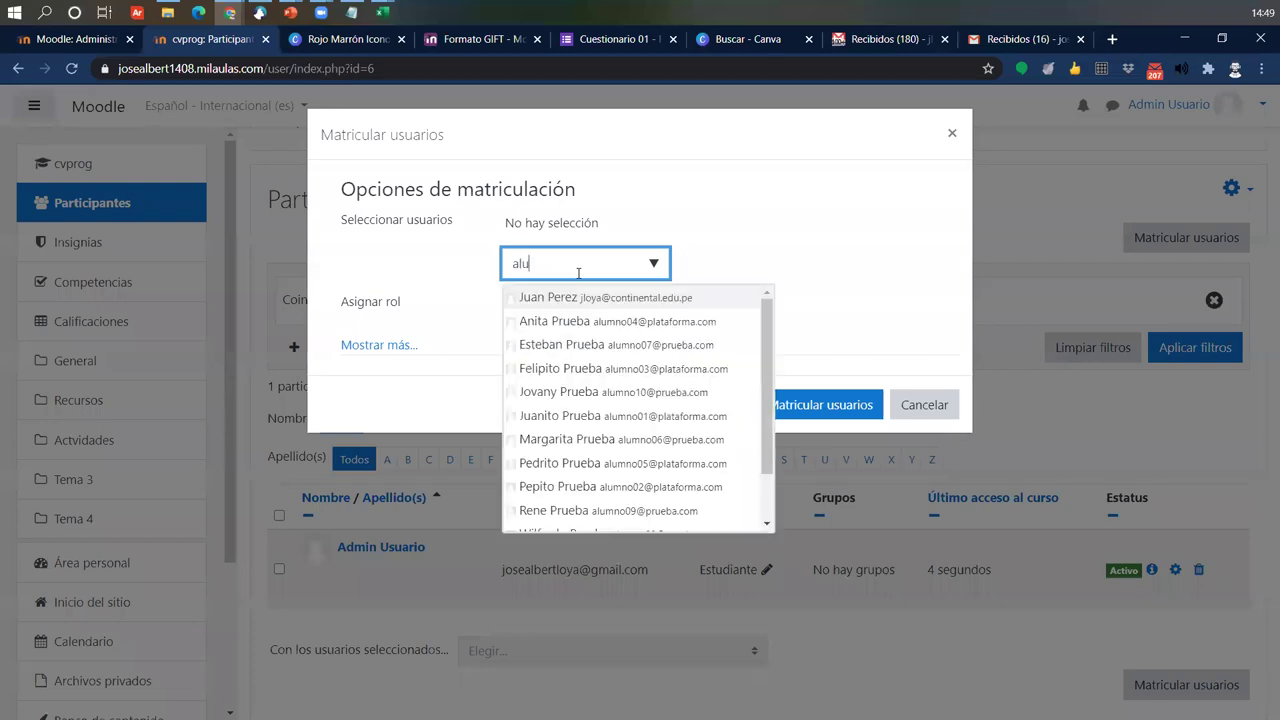
type("k")
key("BackSpace")
key("BackSpace")
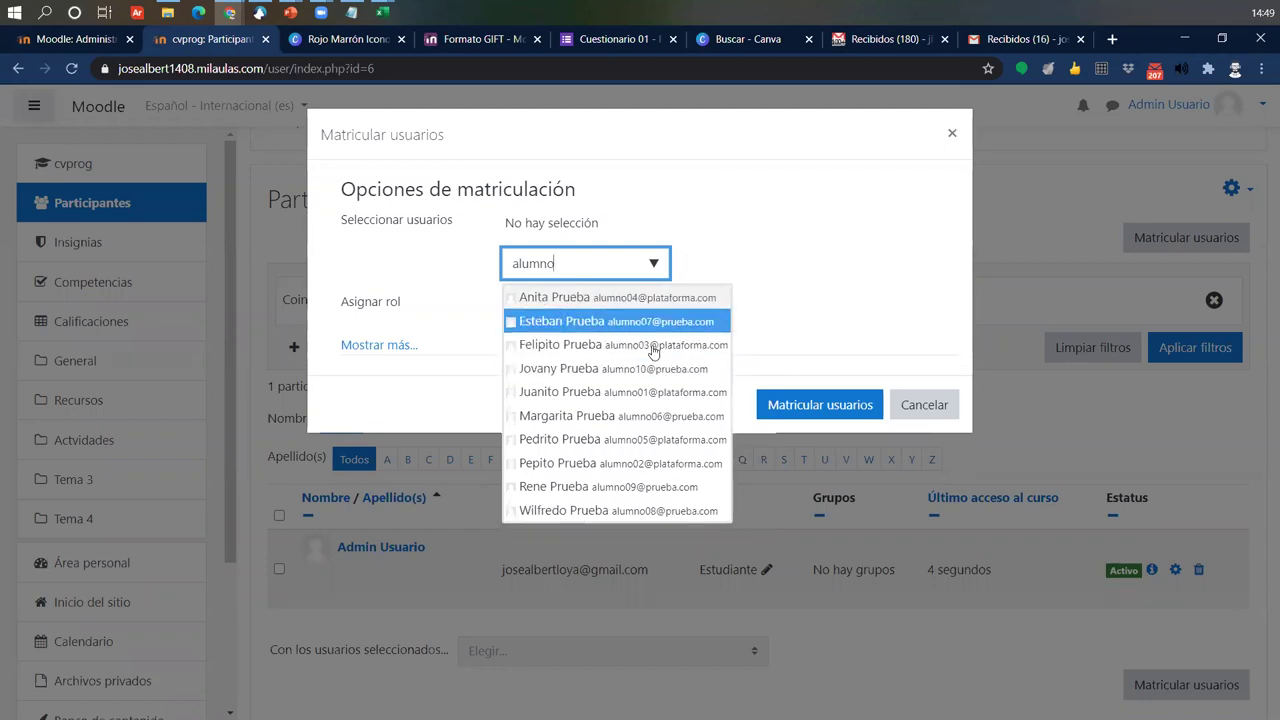
left_click(555, 331)
left_click(782, 355)
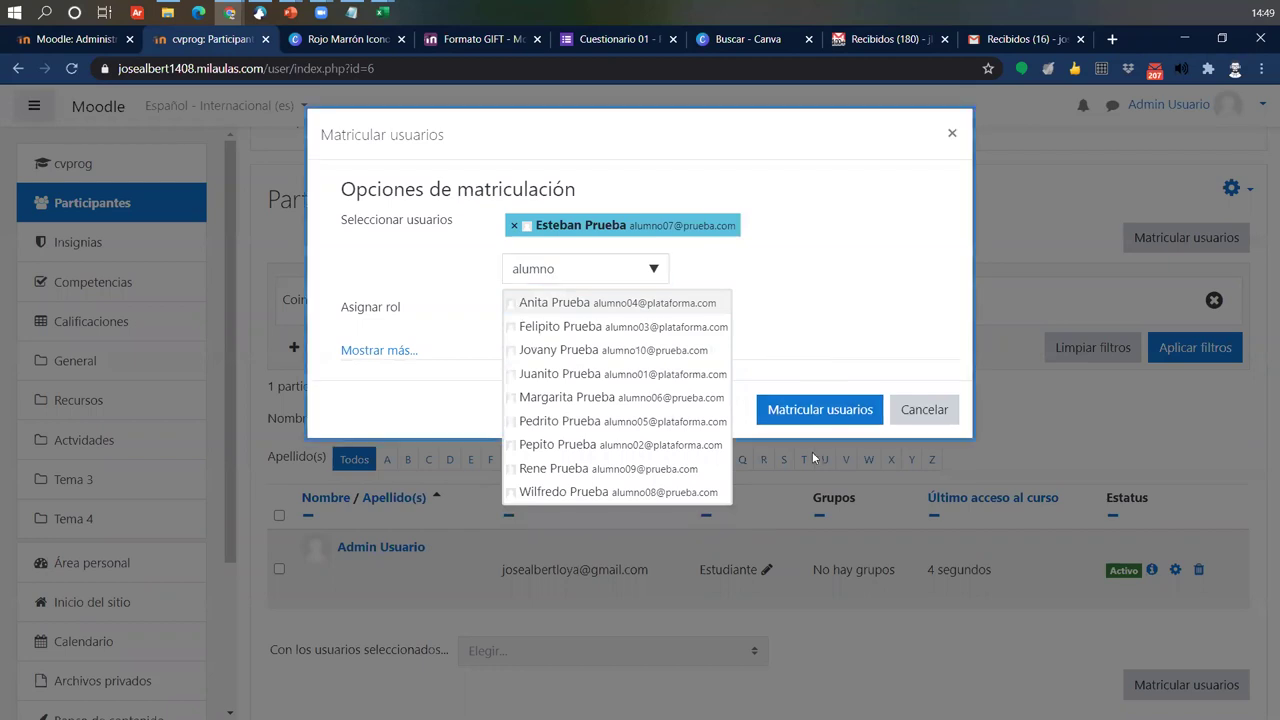
left_click(820, 410)
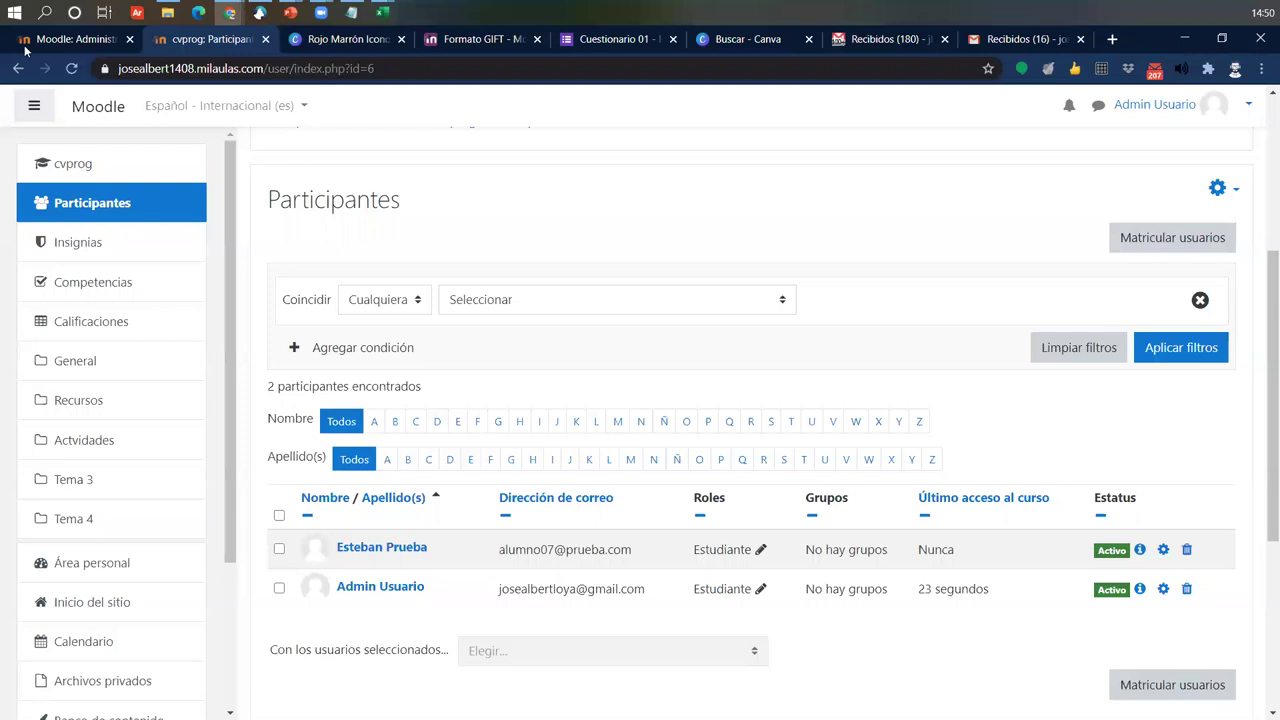
Step: Return to the cvprog Participantes list and open the Matricular usuarios dialog
left_click(90, 164)
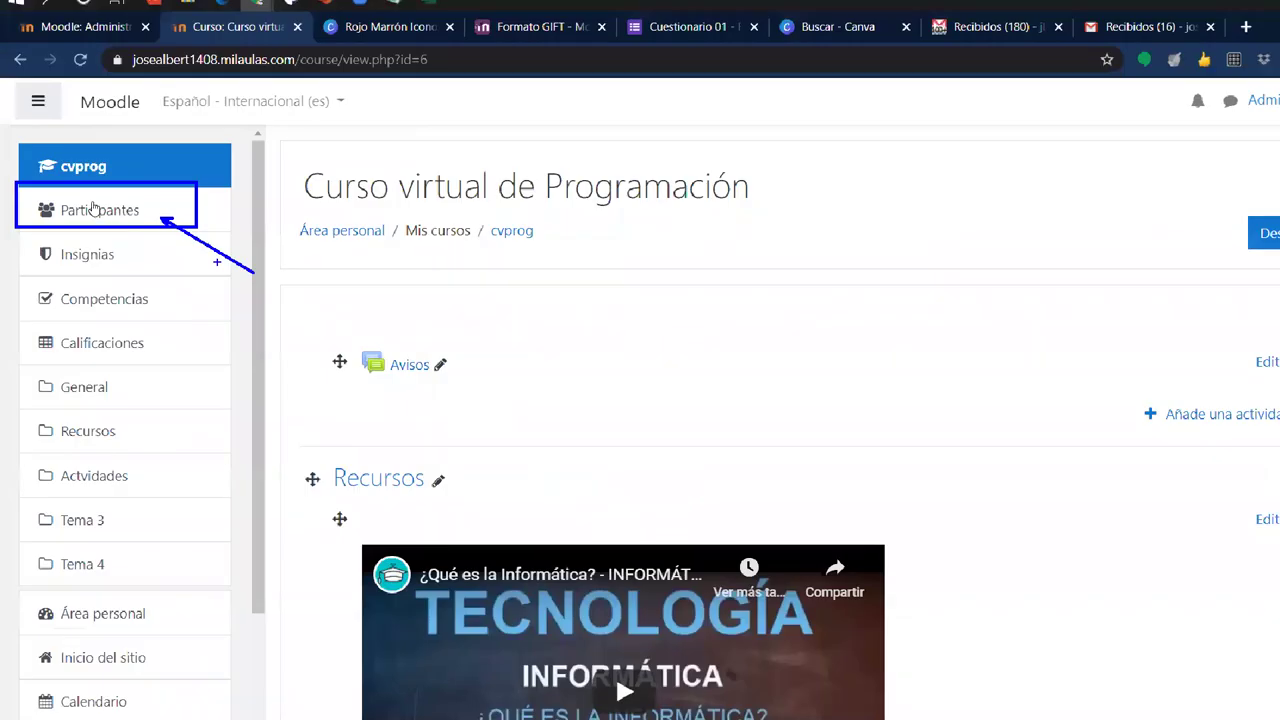
left_click(346, 265)
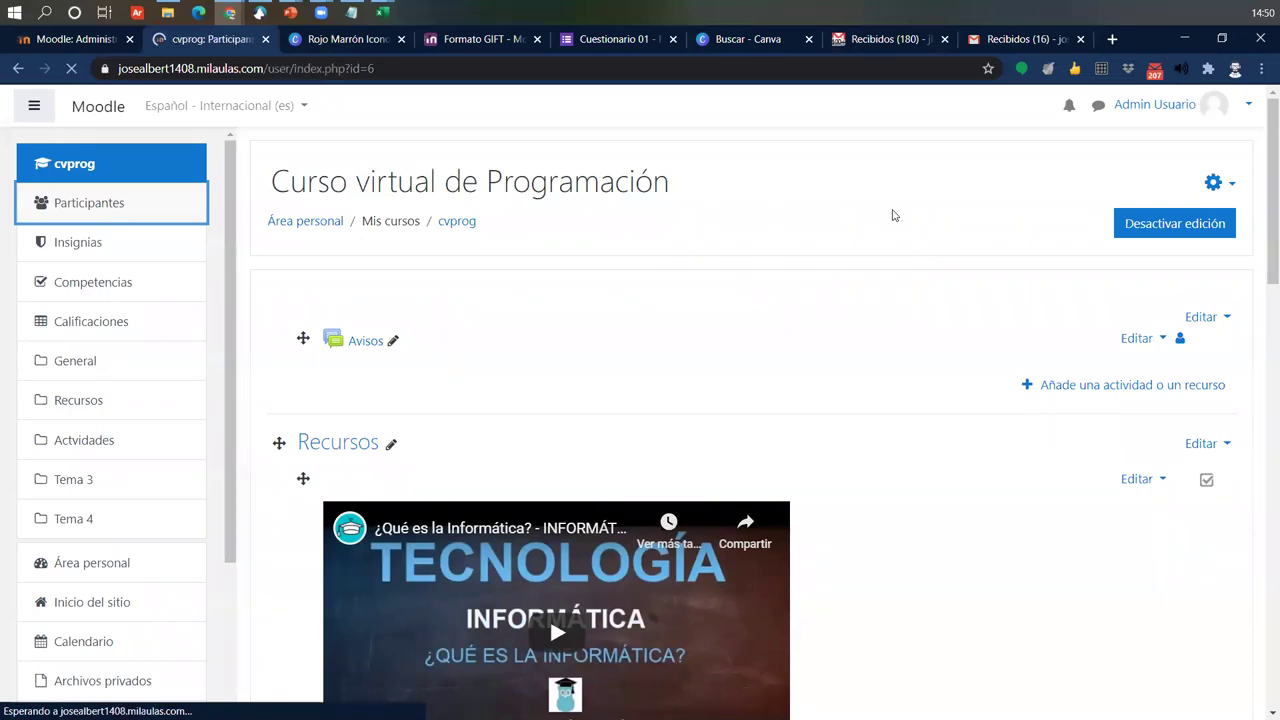
scroll(923, 455, "down", 2)
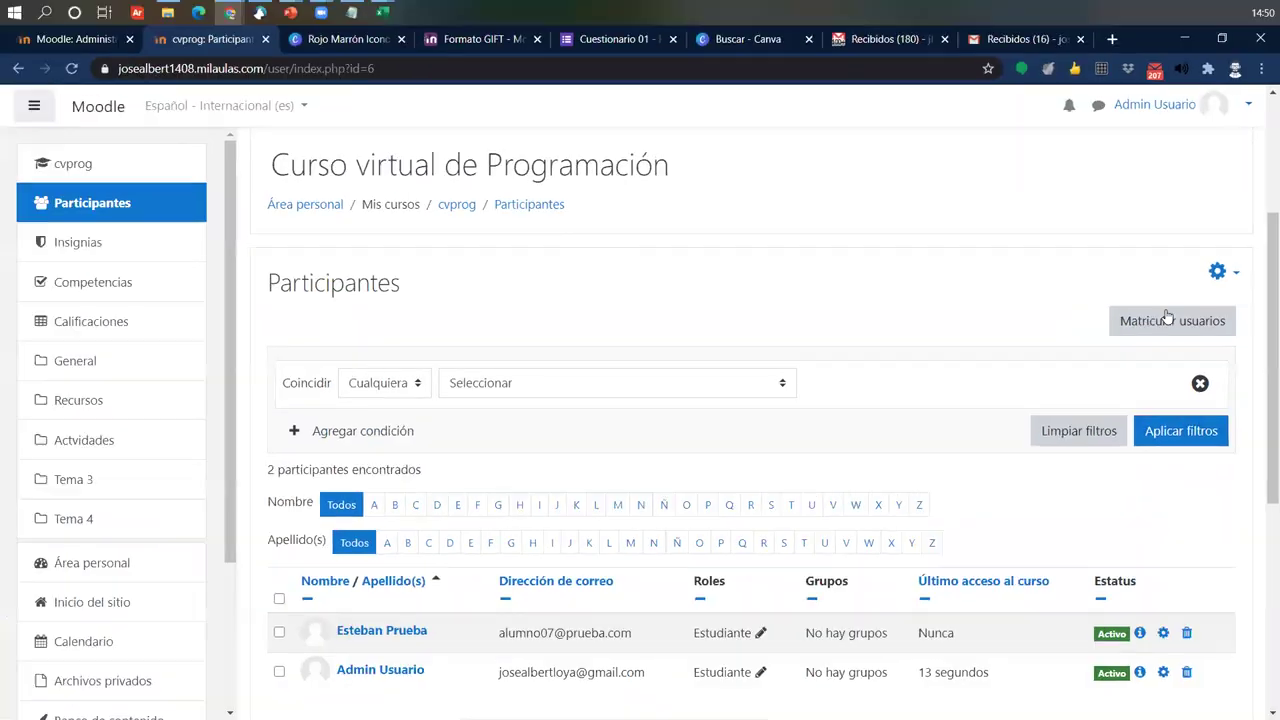
left_click(1167, 316)
Step: Search 'alumno', select two test students, and enrol them as Estudiante
left_click(536, 264)
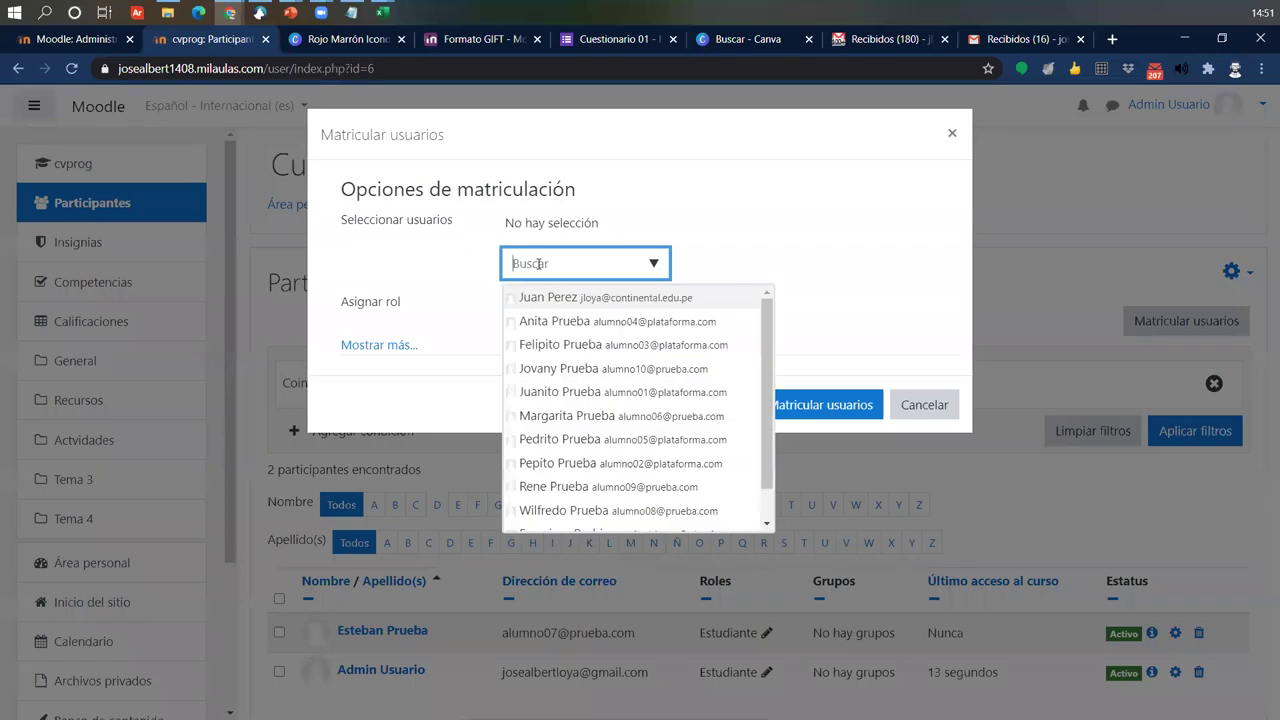
type("alu")
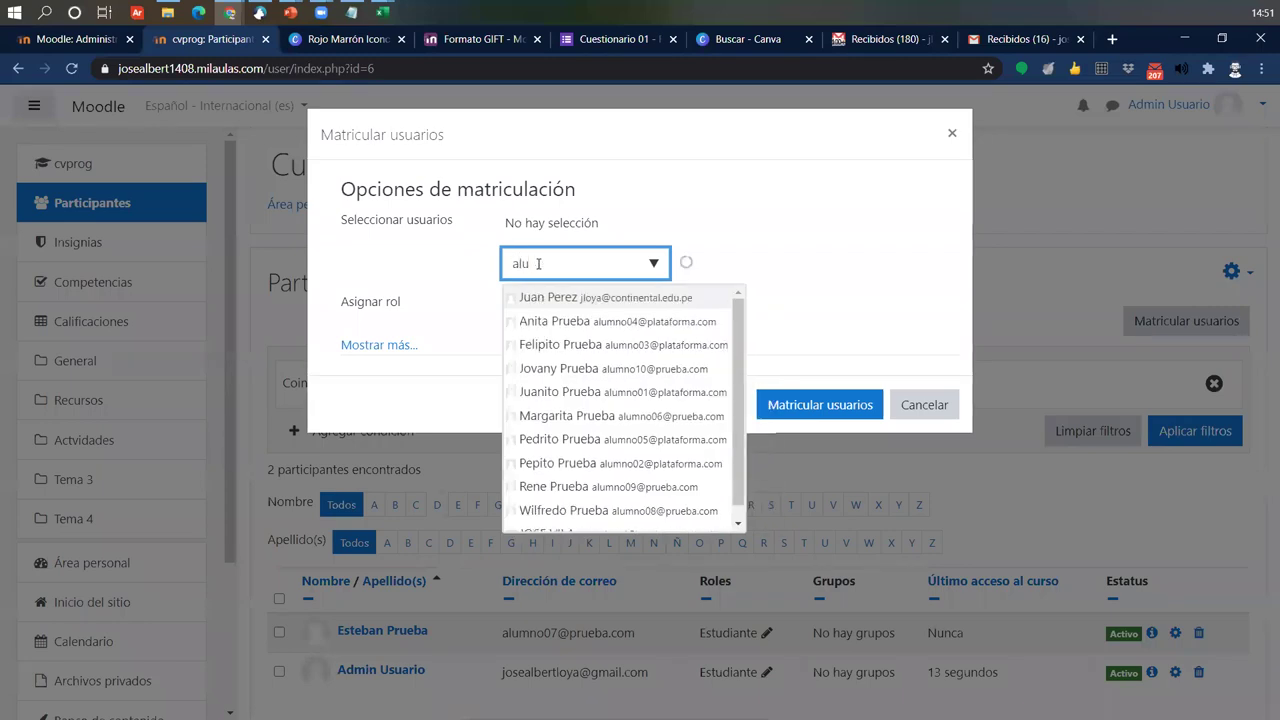
type("mno")
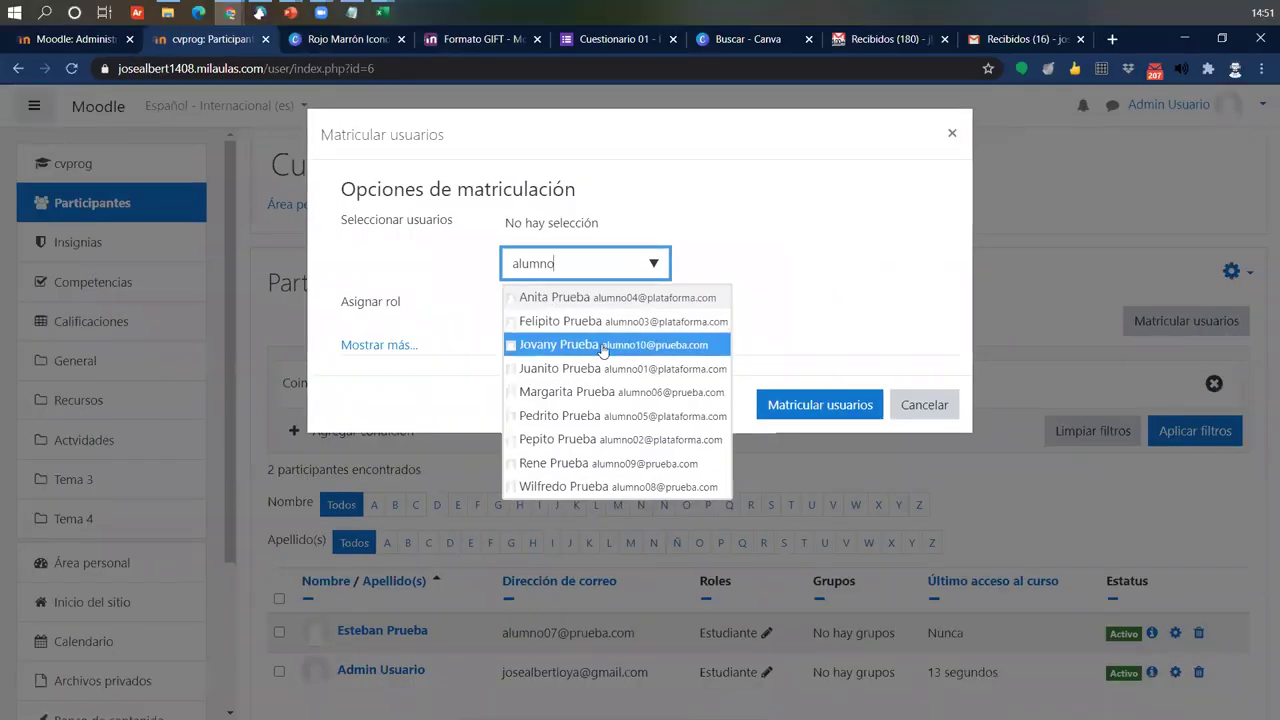
left_click(605, 344)
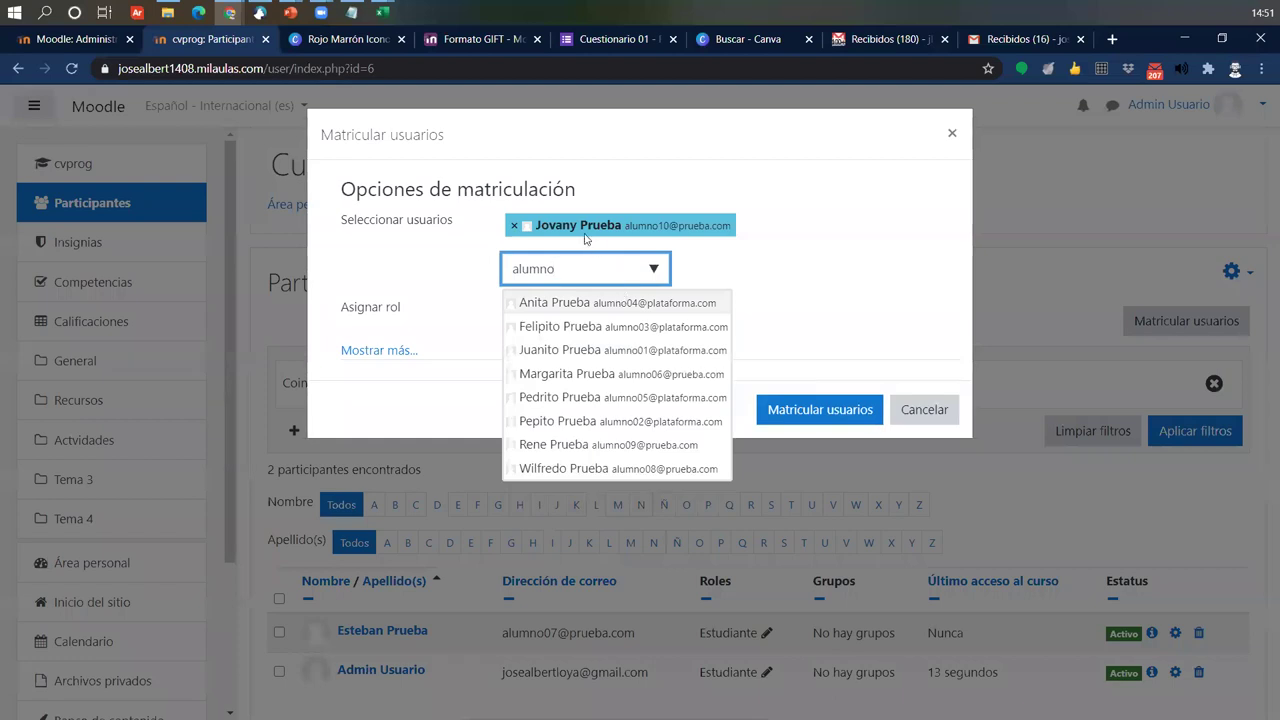
left_click(598, 378)
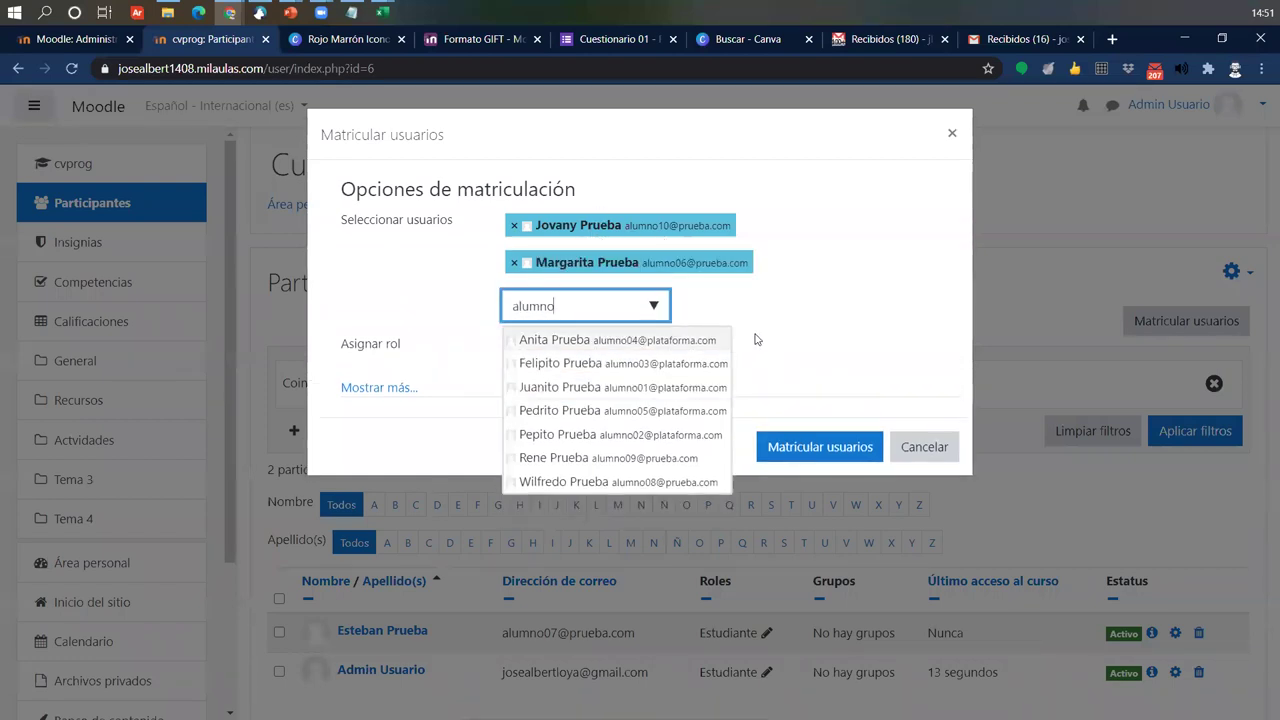
left_click(779, 355)
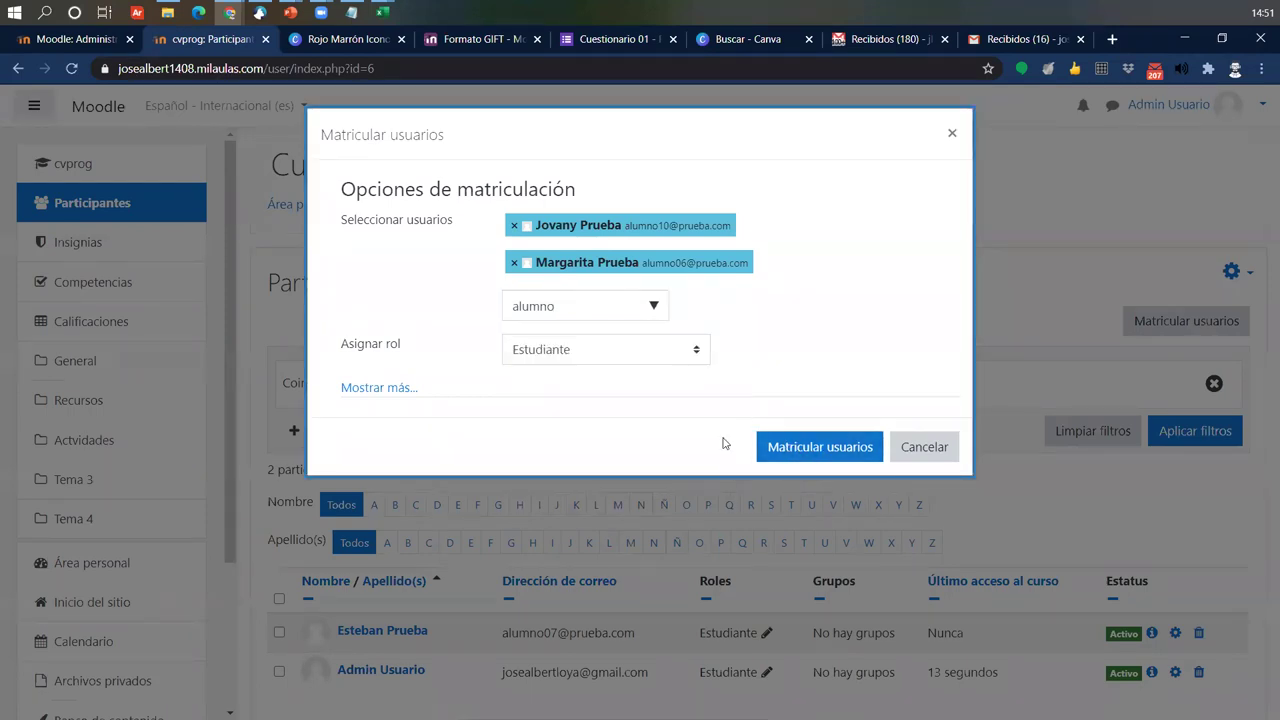
left_click(780, 446)
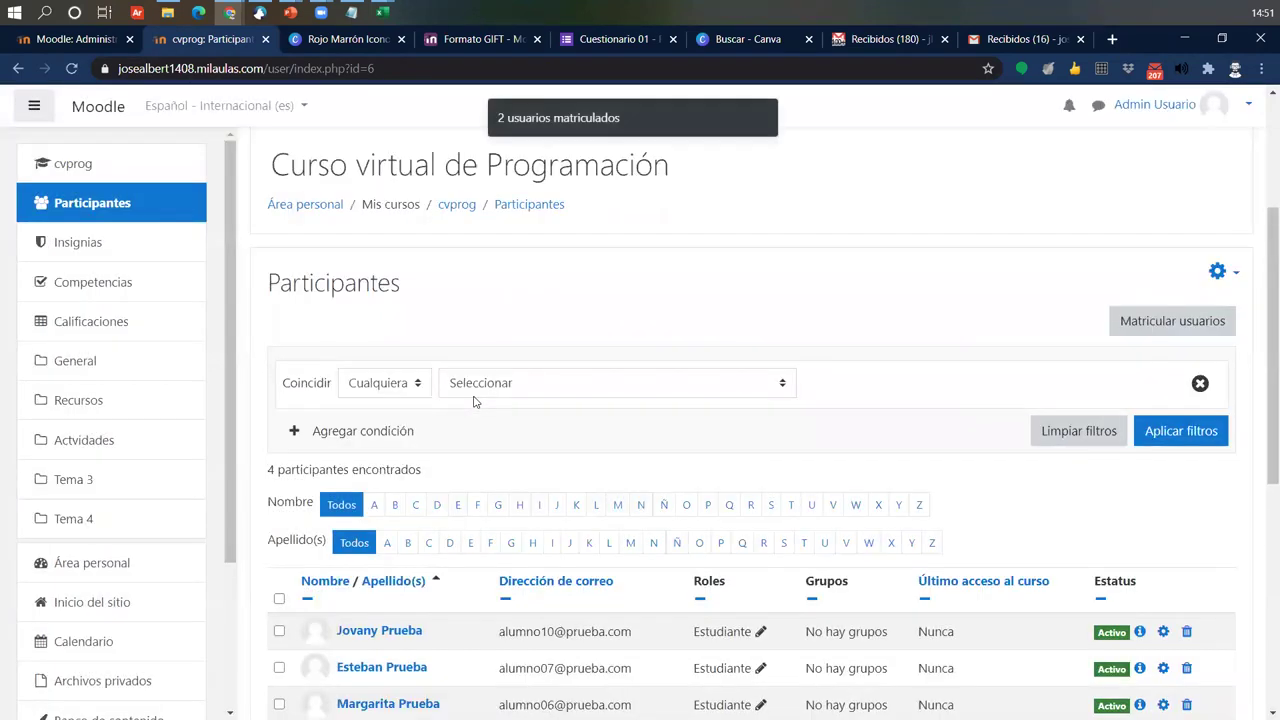